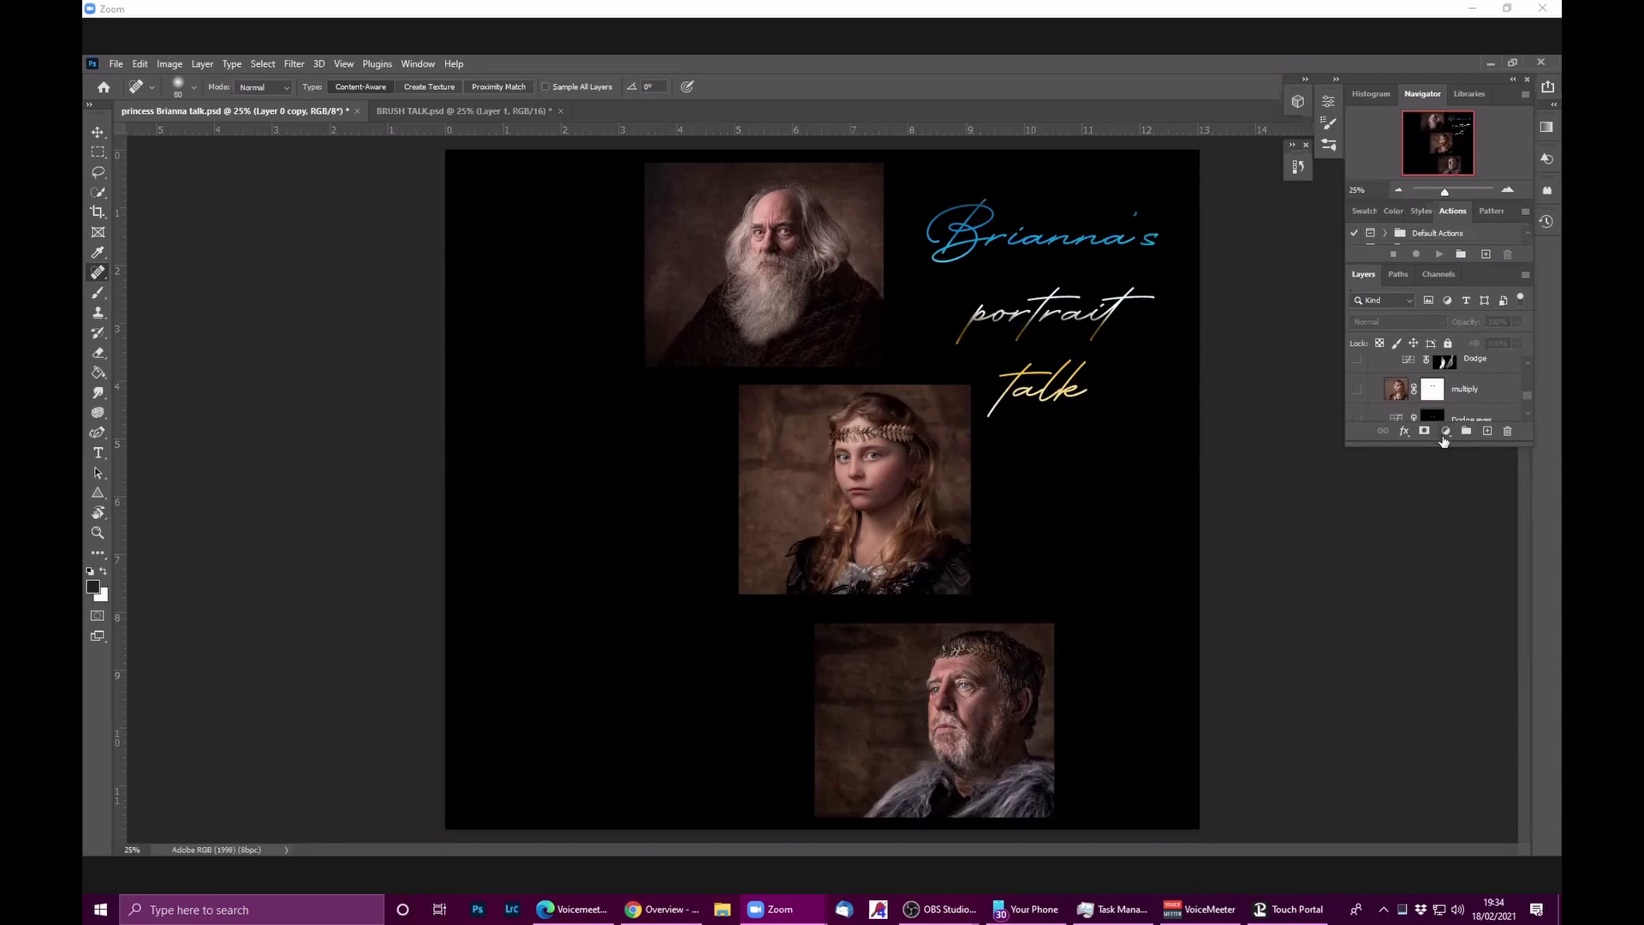
# Step: Enlarge the layer list and show the added back ground, Layer 0, Layer 0 copy and blemishes layers
pyautogui.moveTo(1459, 510); pyautogui.dragTo(1497, 807)
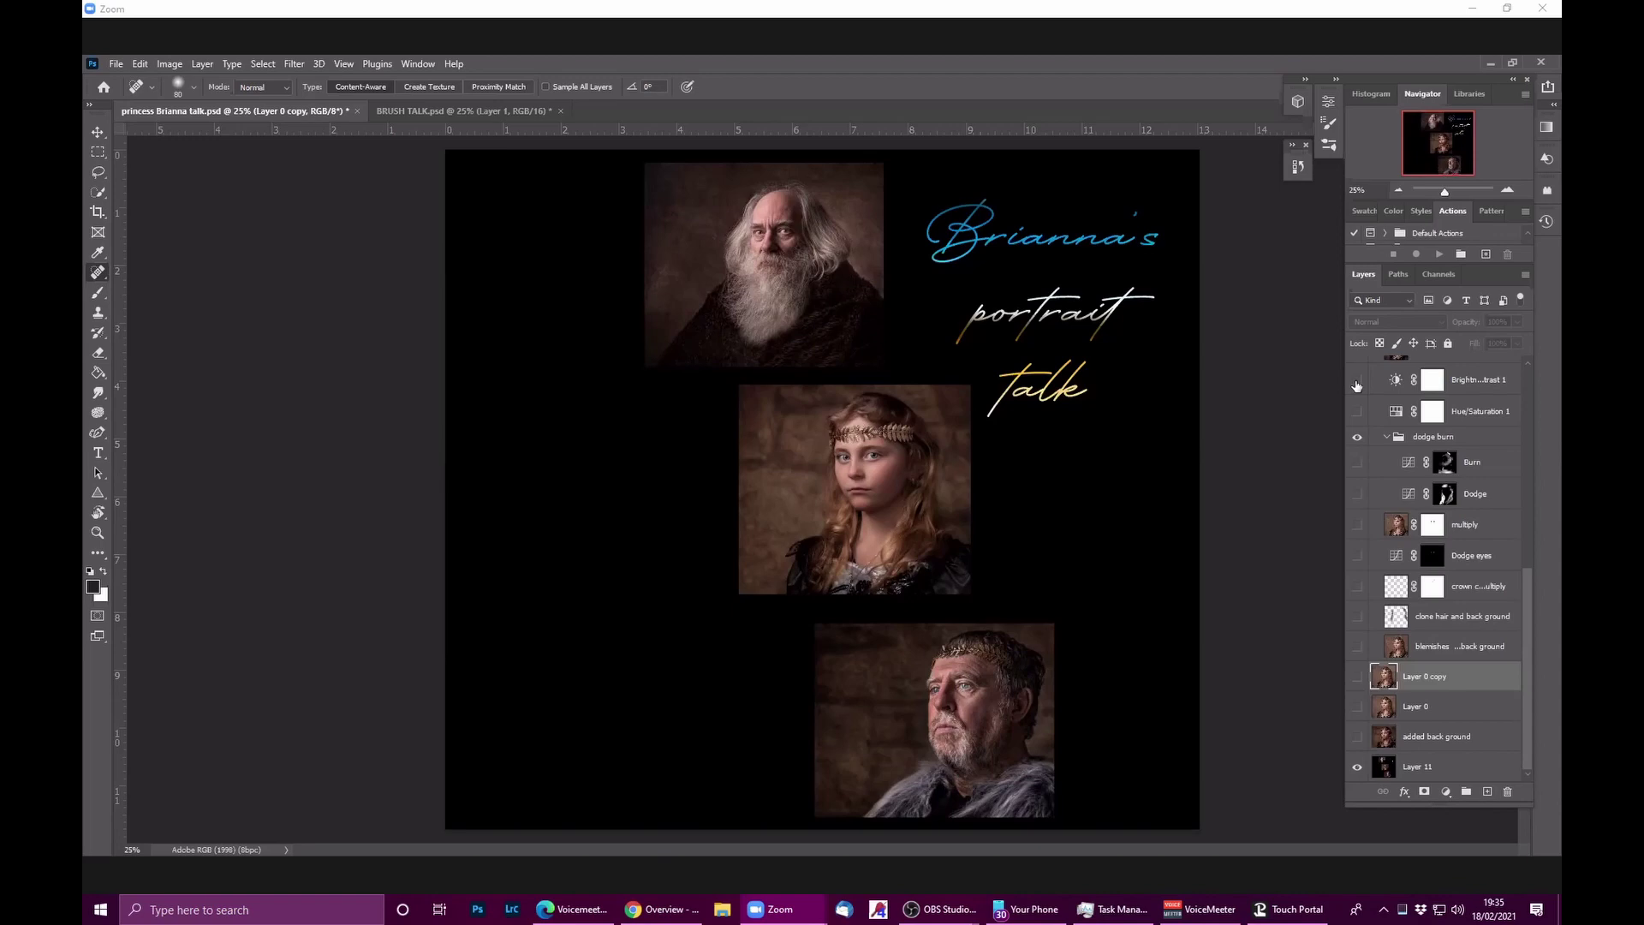
pyautogui.click(1357, 737)
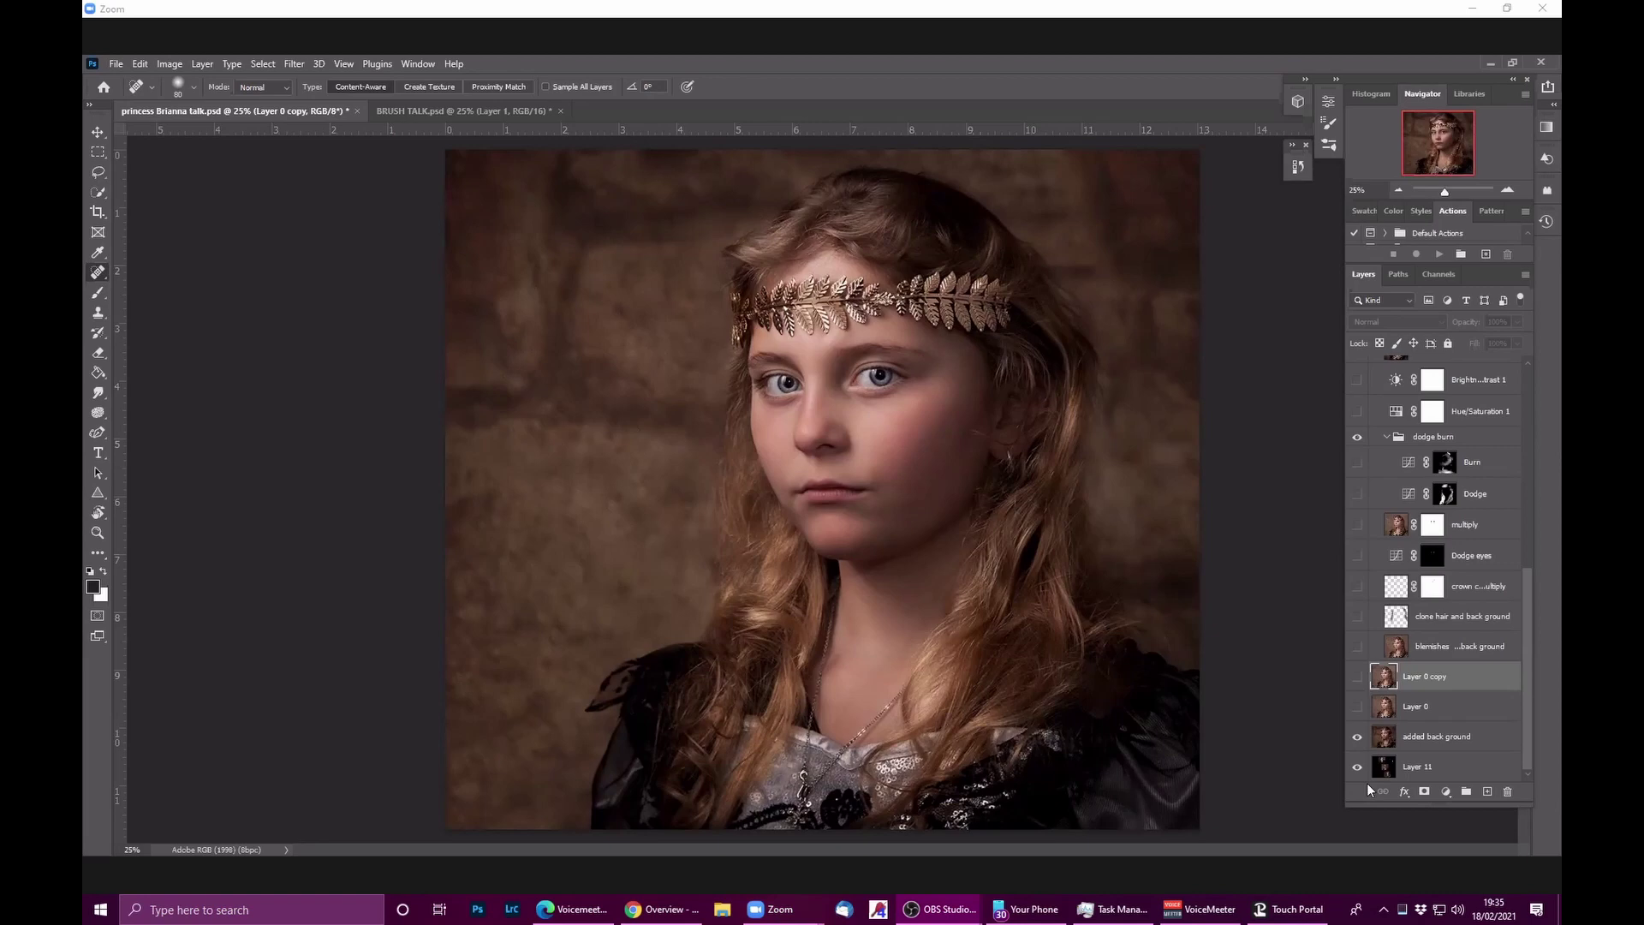
pyautogui.click(1358, 707)
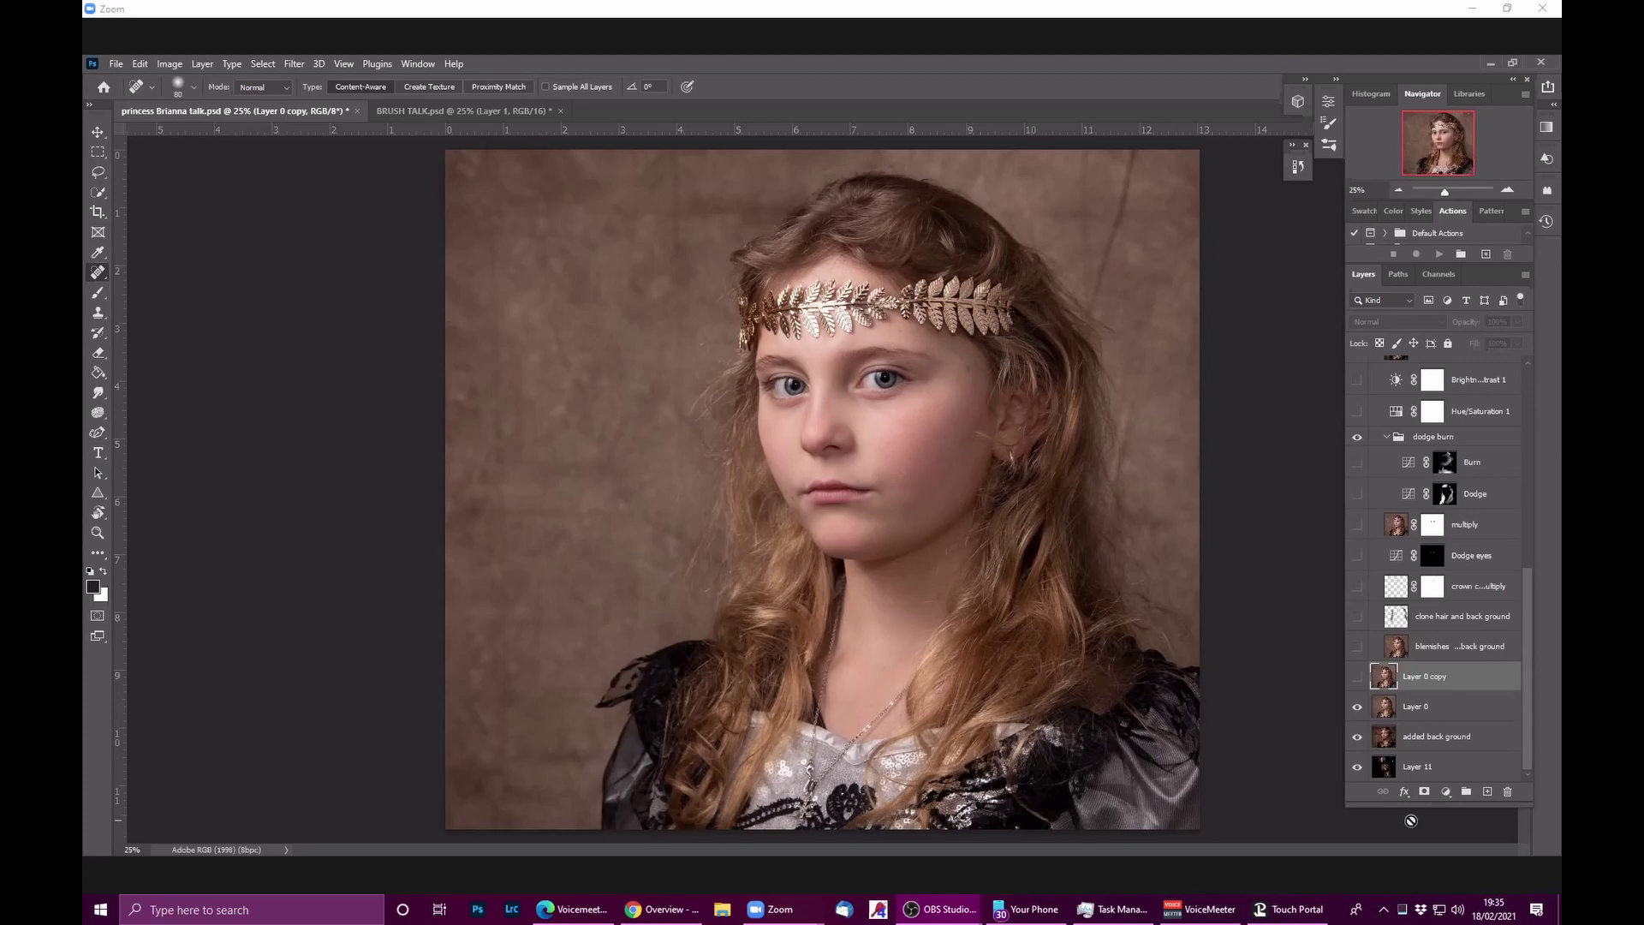
pyautogui.click(1357, 677)
pyautogui.click(1356, 645)
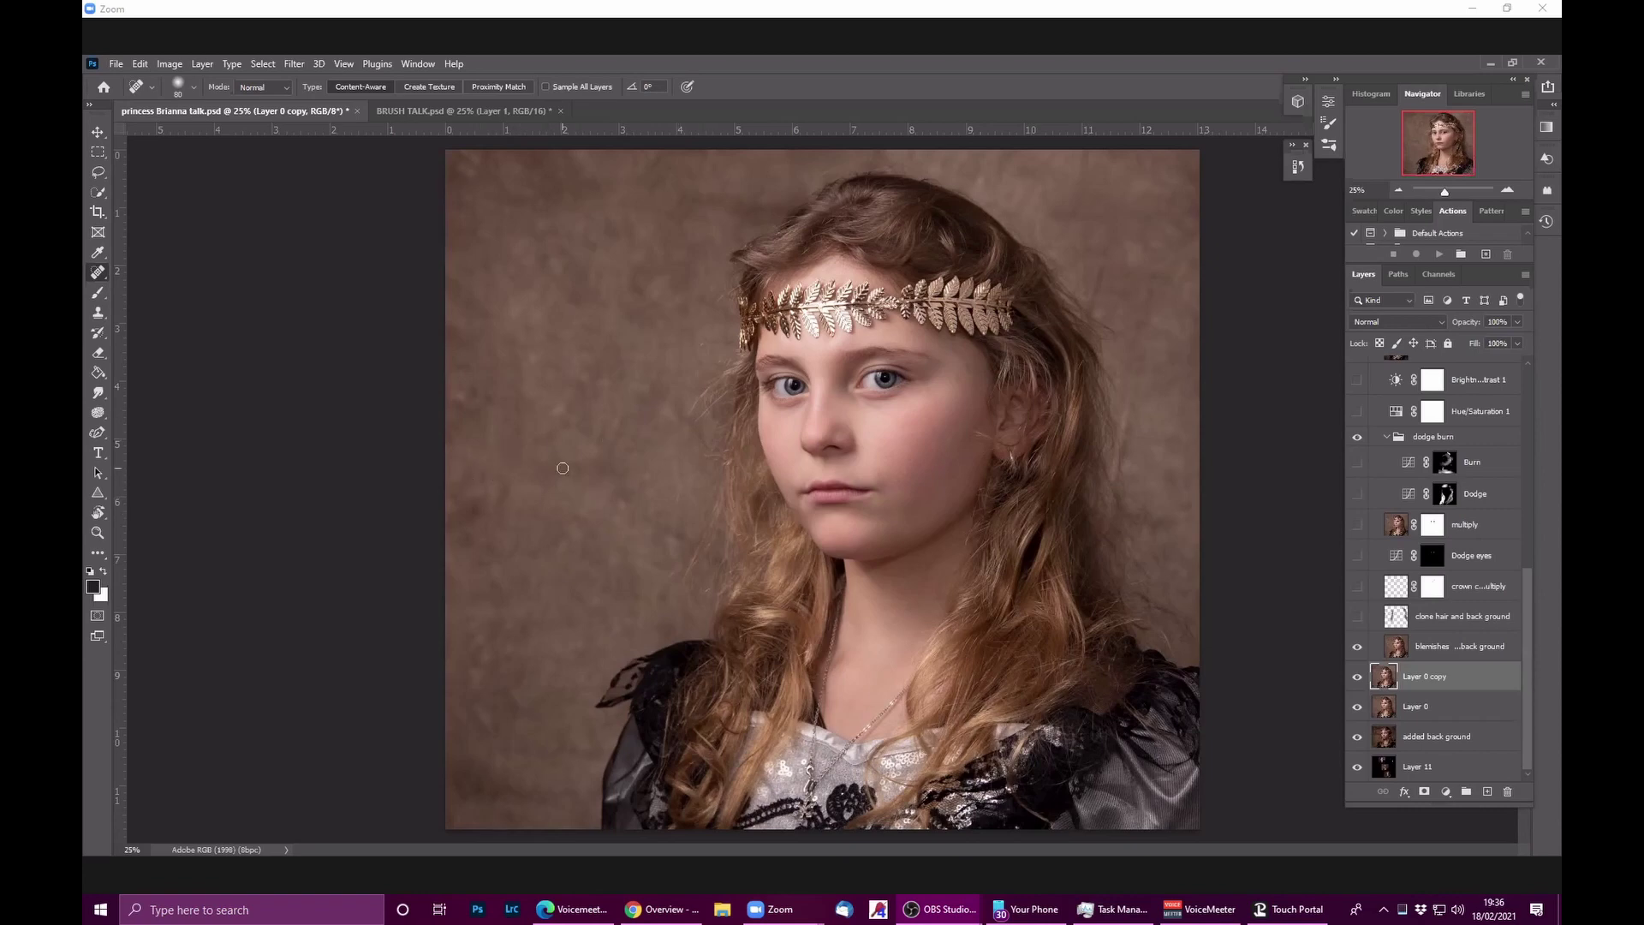
# Step: Compare the portrait before and after the blemish and background cleanup by repeatedly hiding and showing the blemishes layer, leaving it and Layer 0 copy shown
pyautogui.click(1357, 677)
pyautogui.click(1355, 648)
pyautogui.click(1355, 648)
pyautogui.click(1355, 648)
pyautogui.click(1355, 649)
pyautogui.click(1355, 648)
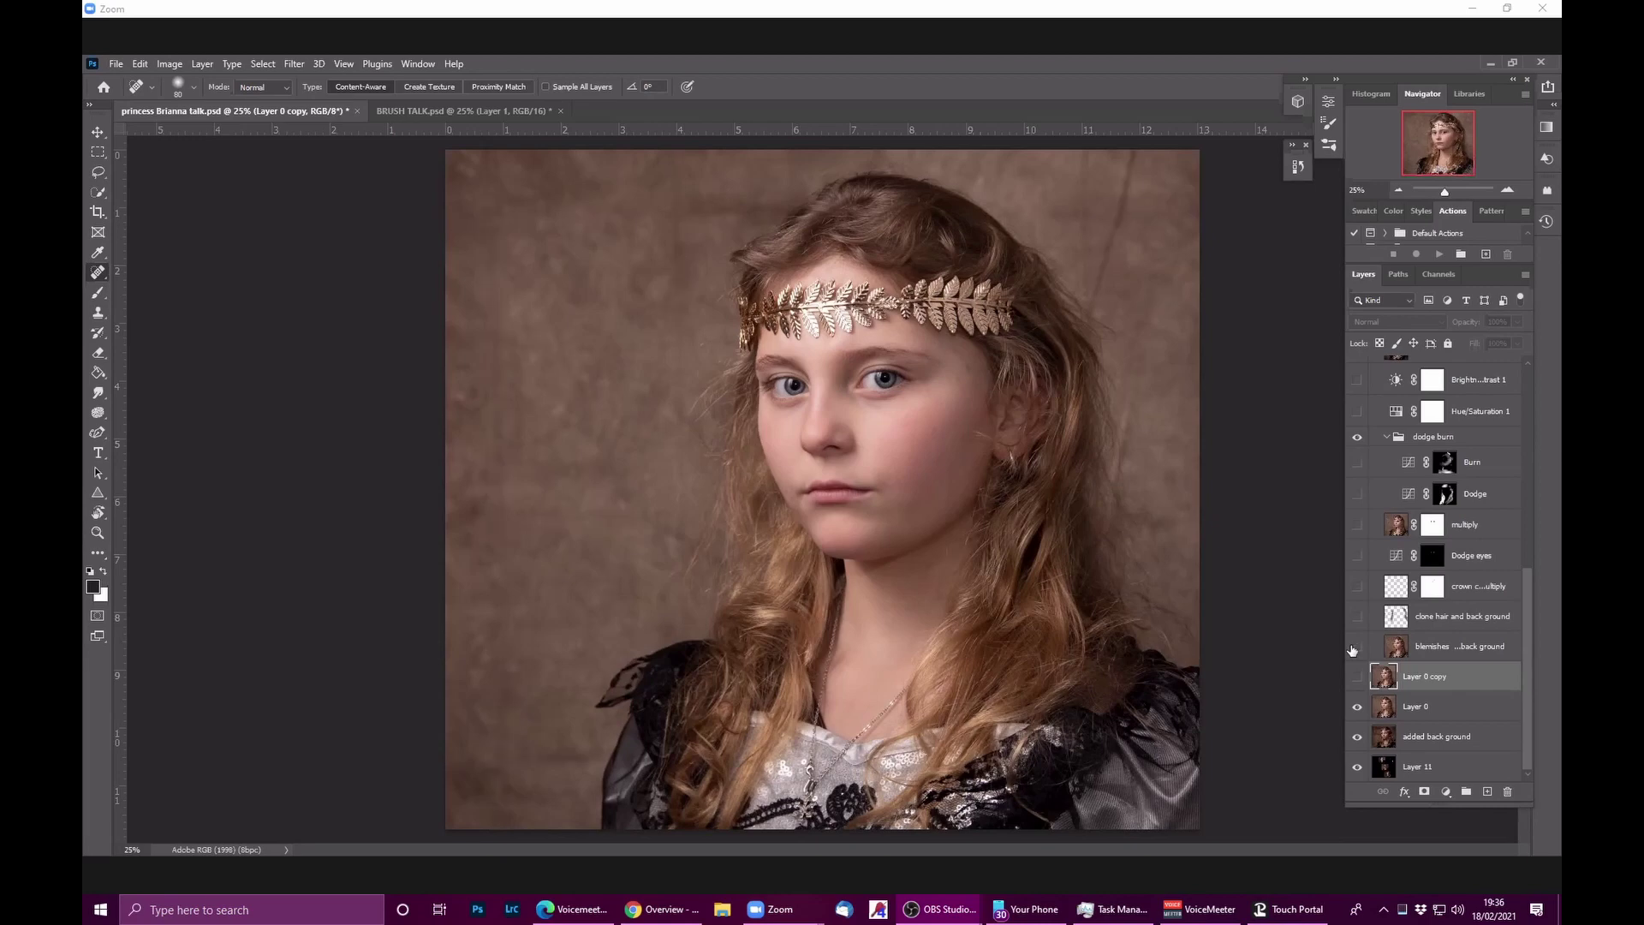
pyautogui.click(1354, 648)
pyautogui.click(1355, 649)
pyautogui.click(1355, 648)
pyautogui.click(1355, 648)
pyautogui.click(1355, 648)
pyautogui.click(1355, 648)
pyautogui.click(1354, 648)
pyautogui.click(1355, 648)
pyautogui.click(1354, 648)
pyautogui.click(1355, 648)
pyautogui.click(1357, 677)
pyautogui.click(1359, 648)
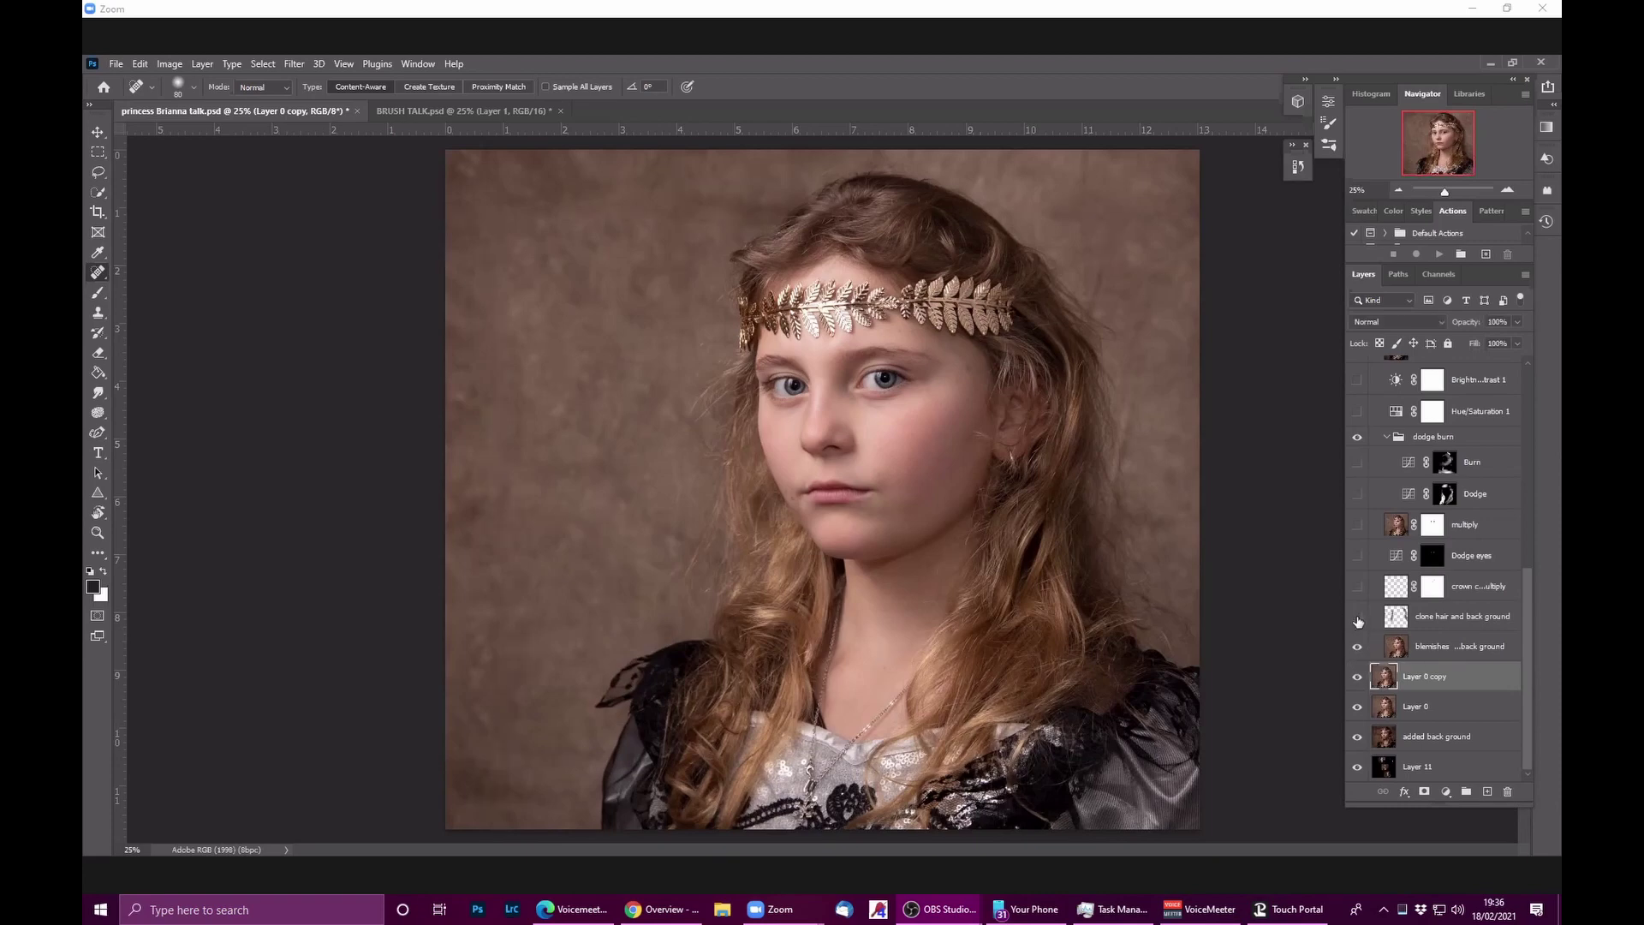
# Step: Show the clone hair and back ground layer, toggling its visibility to compare the stray-hair cleanup
pyautogui.click(1356, 617)
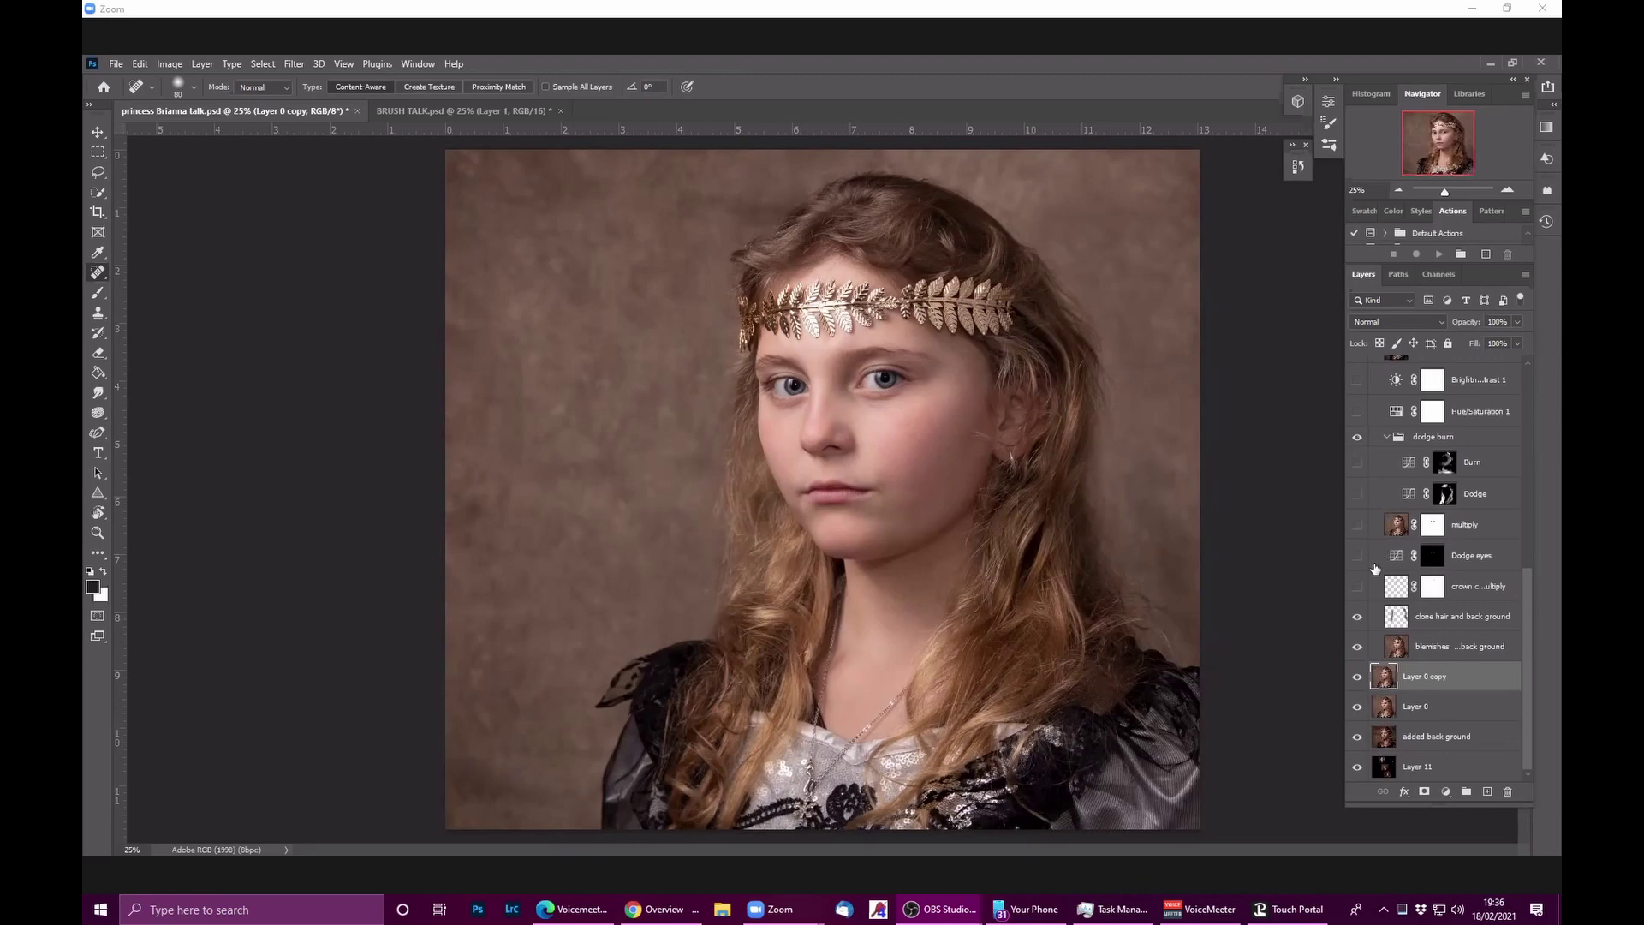
pyautogui.click(1358, 617)
pyautogui.click(1358, 617)
pyautogui.click(1358, 617)
pyautogui.click(1358, 617)
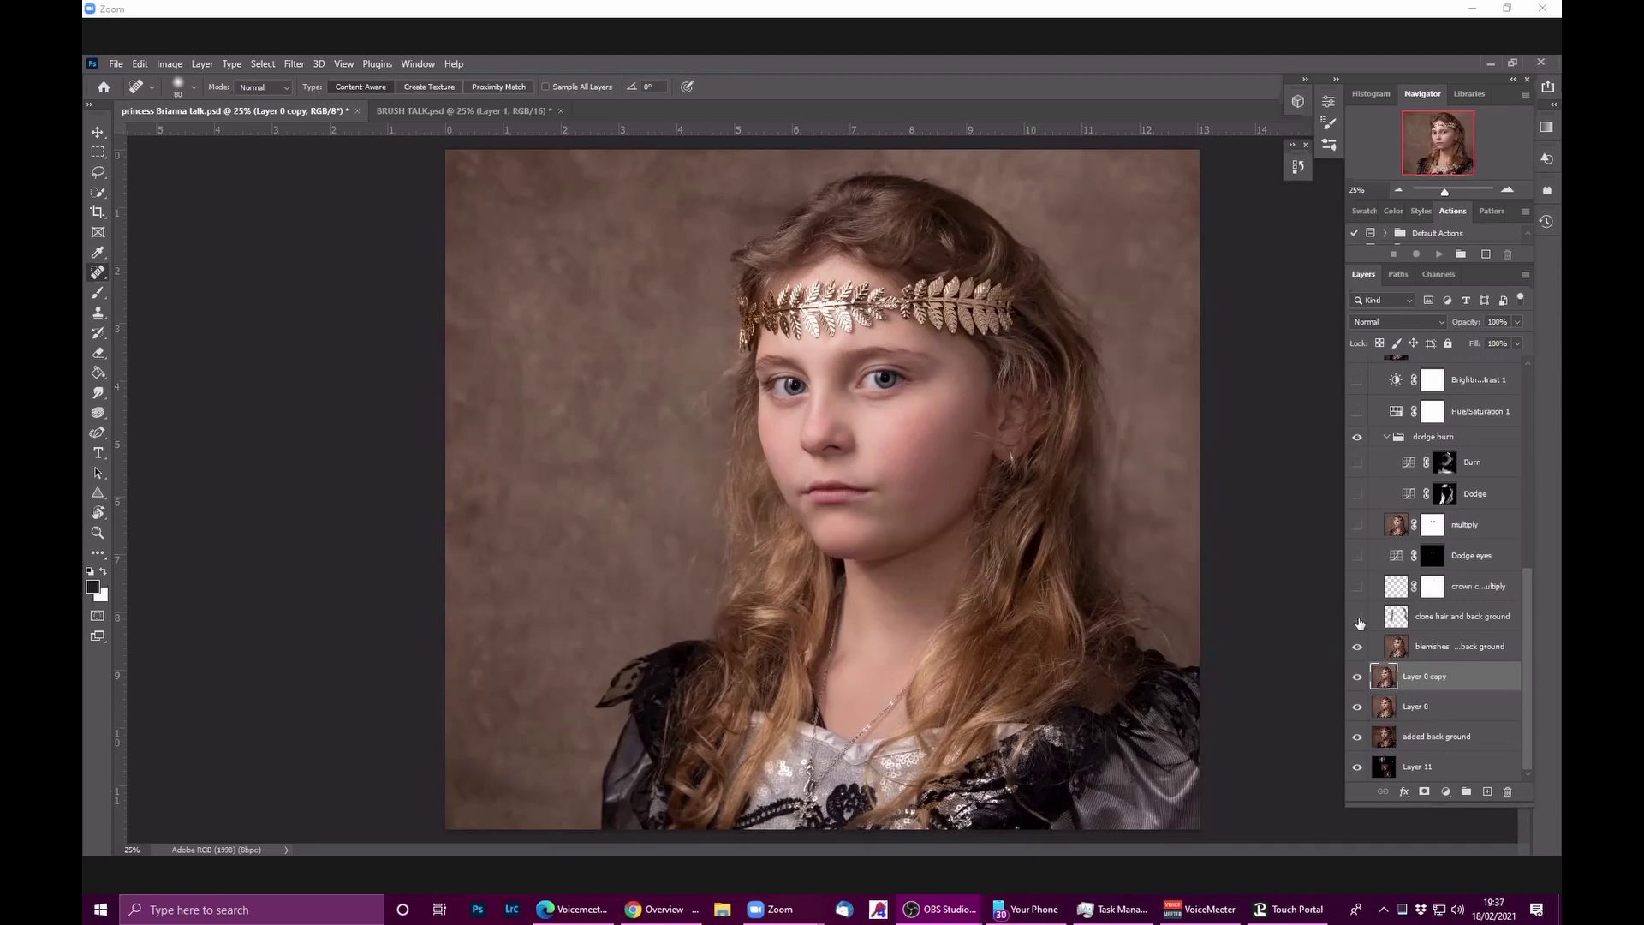
pyautogui.click(1358, 617)
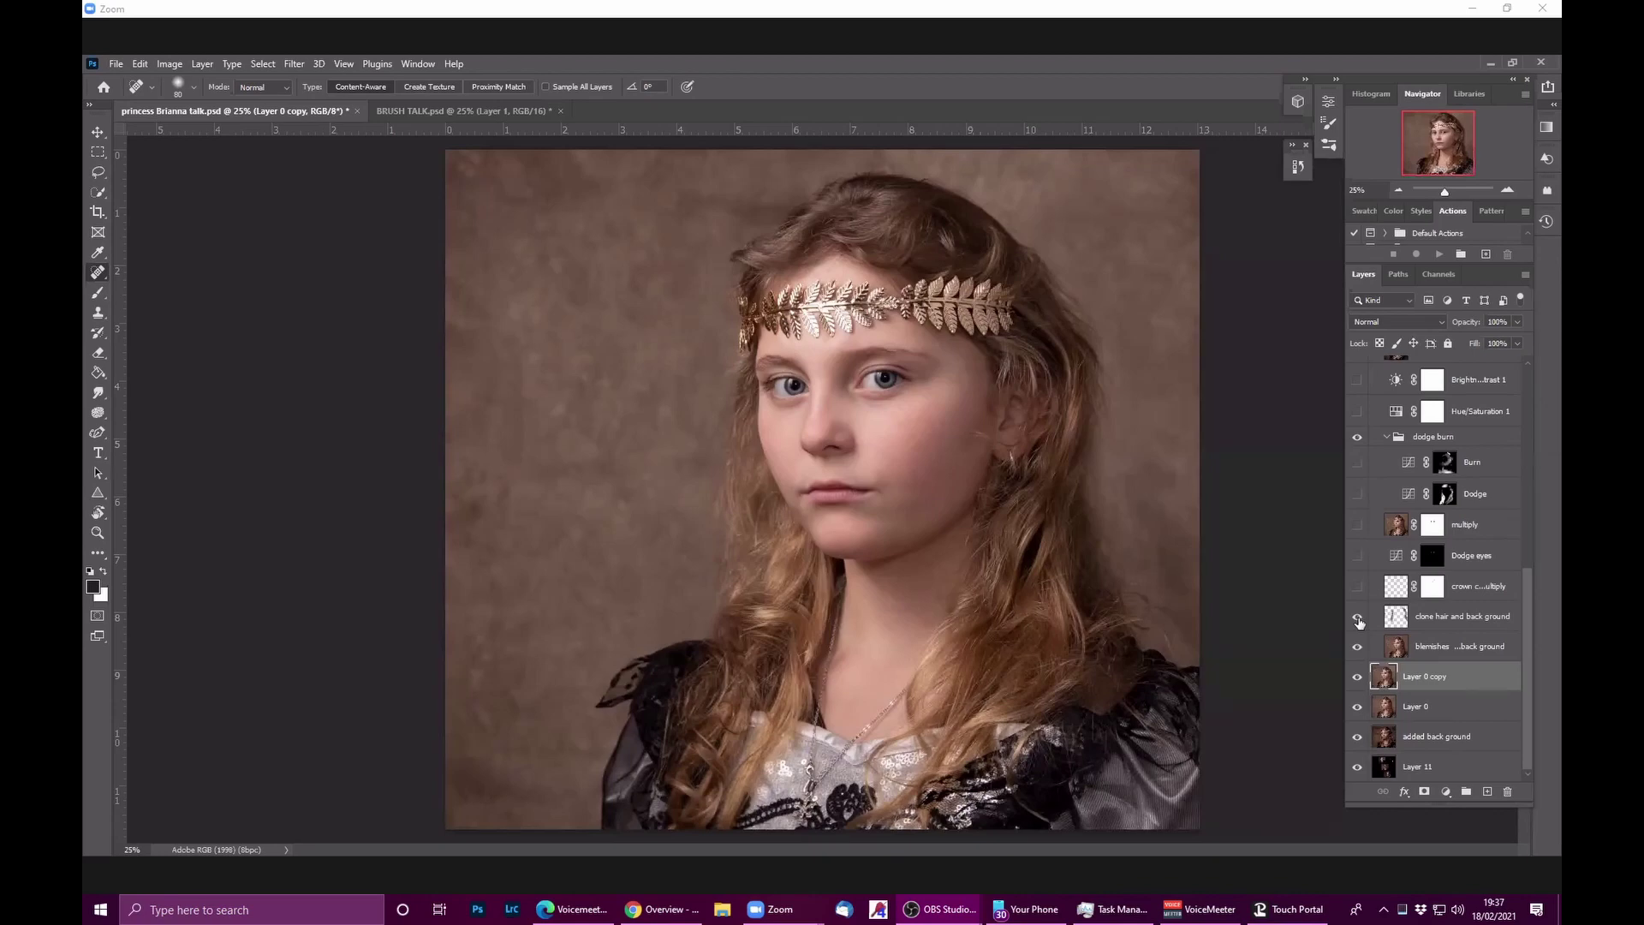
pyautogui.click(1358, 617)
pyautogui.click(1358, 617)
# Step: Show and select the crown colour using multiply layer, comparing the crown close up with and without it
pyautogui.click(1358, 586)
pyautogui.click(1398, 589)
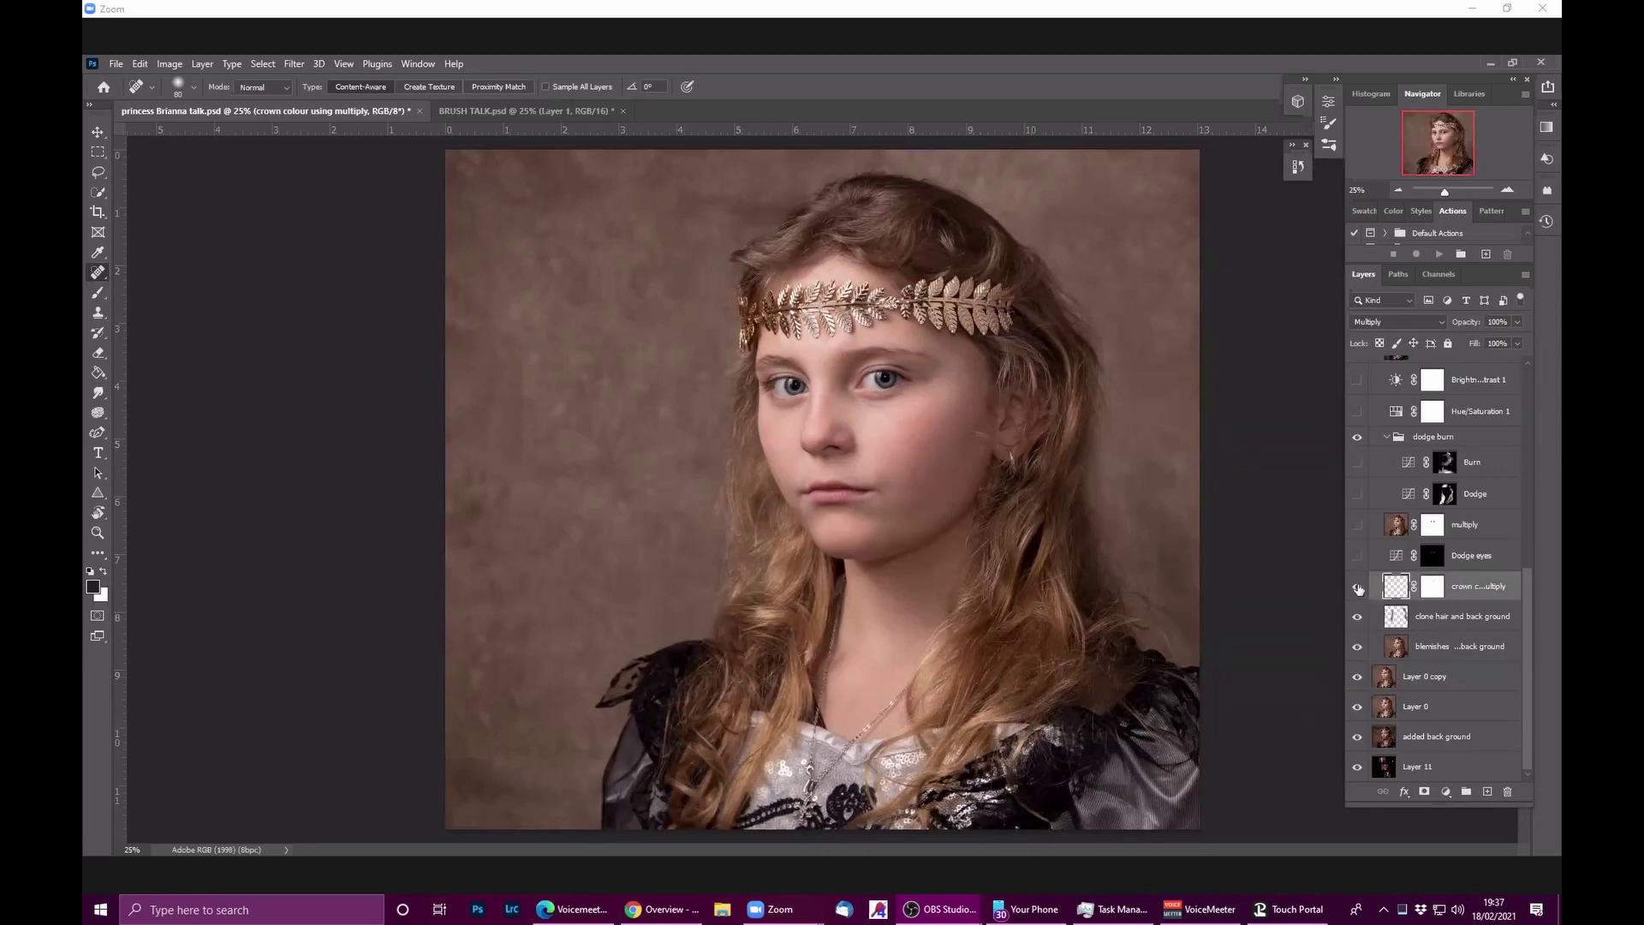
pyautogui.hotkey('ctrl', '+')
pyautogui.hotkey('ctrl', '+')
pyautogui.hotkey('ctrl', '+')
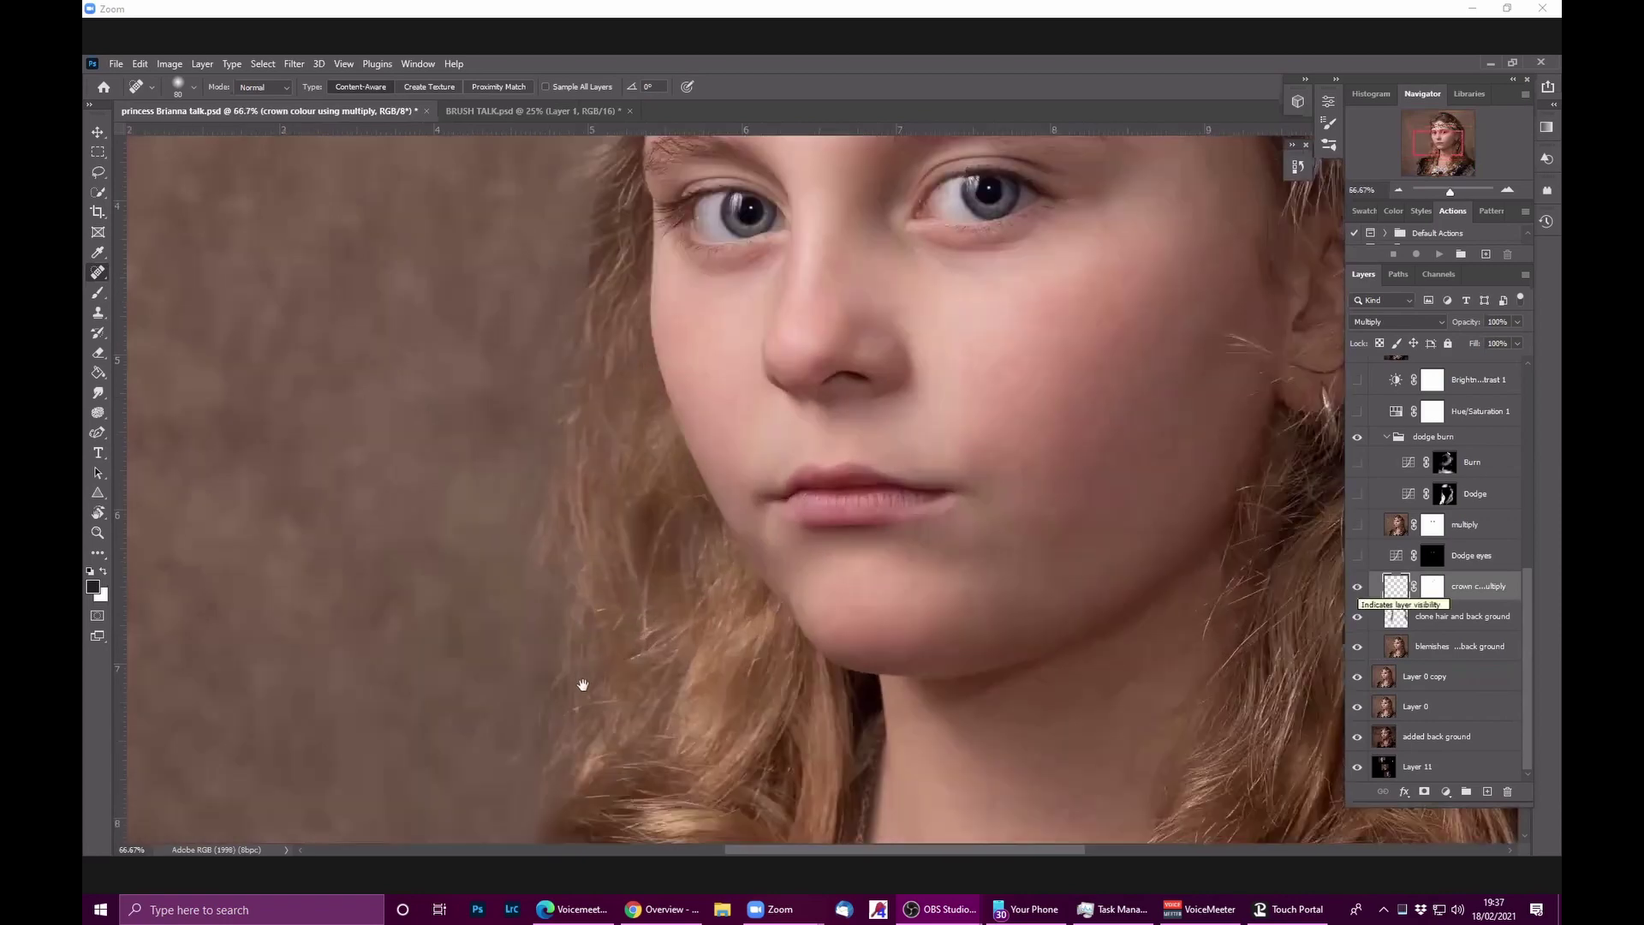
pyautogui.scroll(4, 582, 728)
pyautogui.scroll(3, 585, 775)
pyautogui.click(1358, 587)
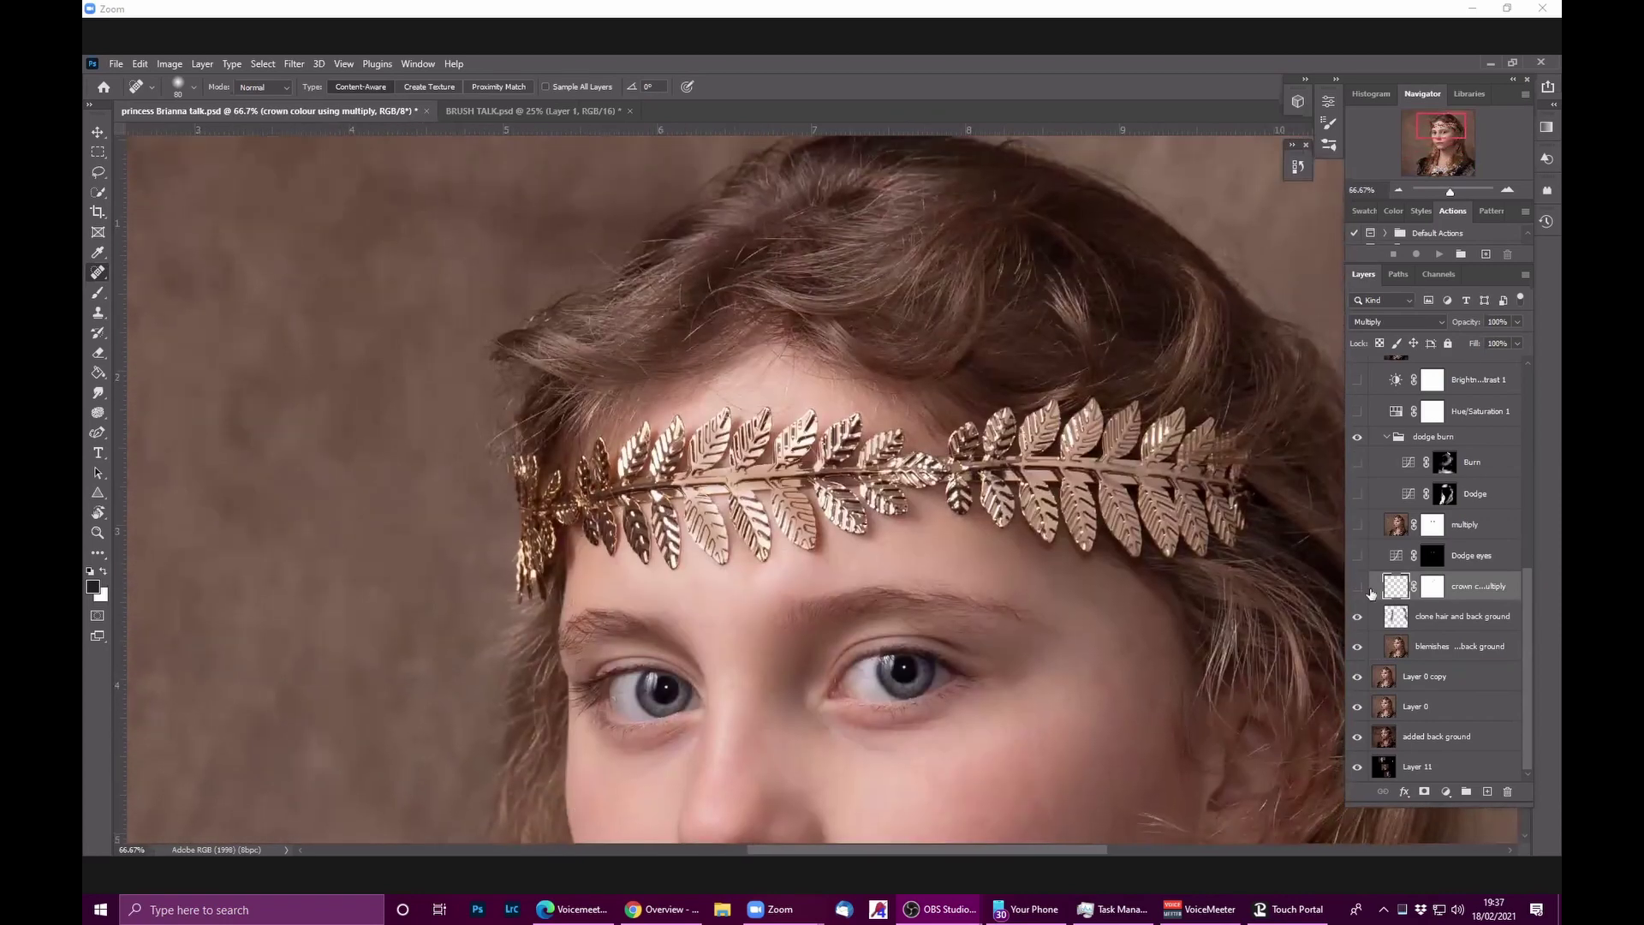
pyautogui.press('e')
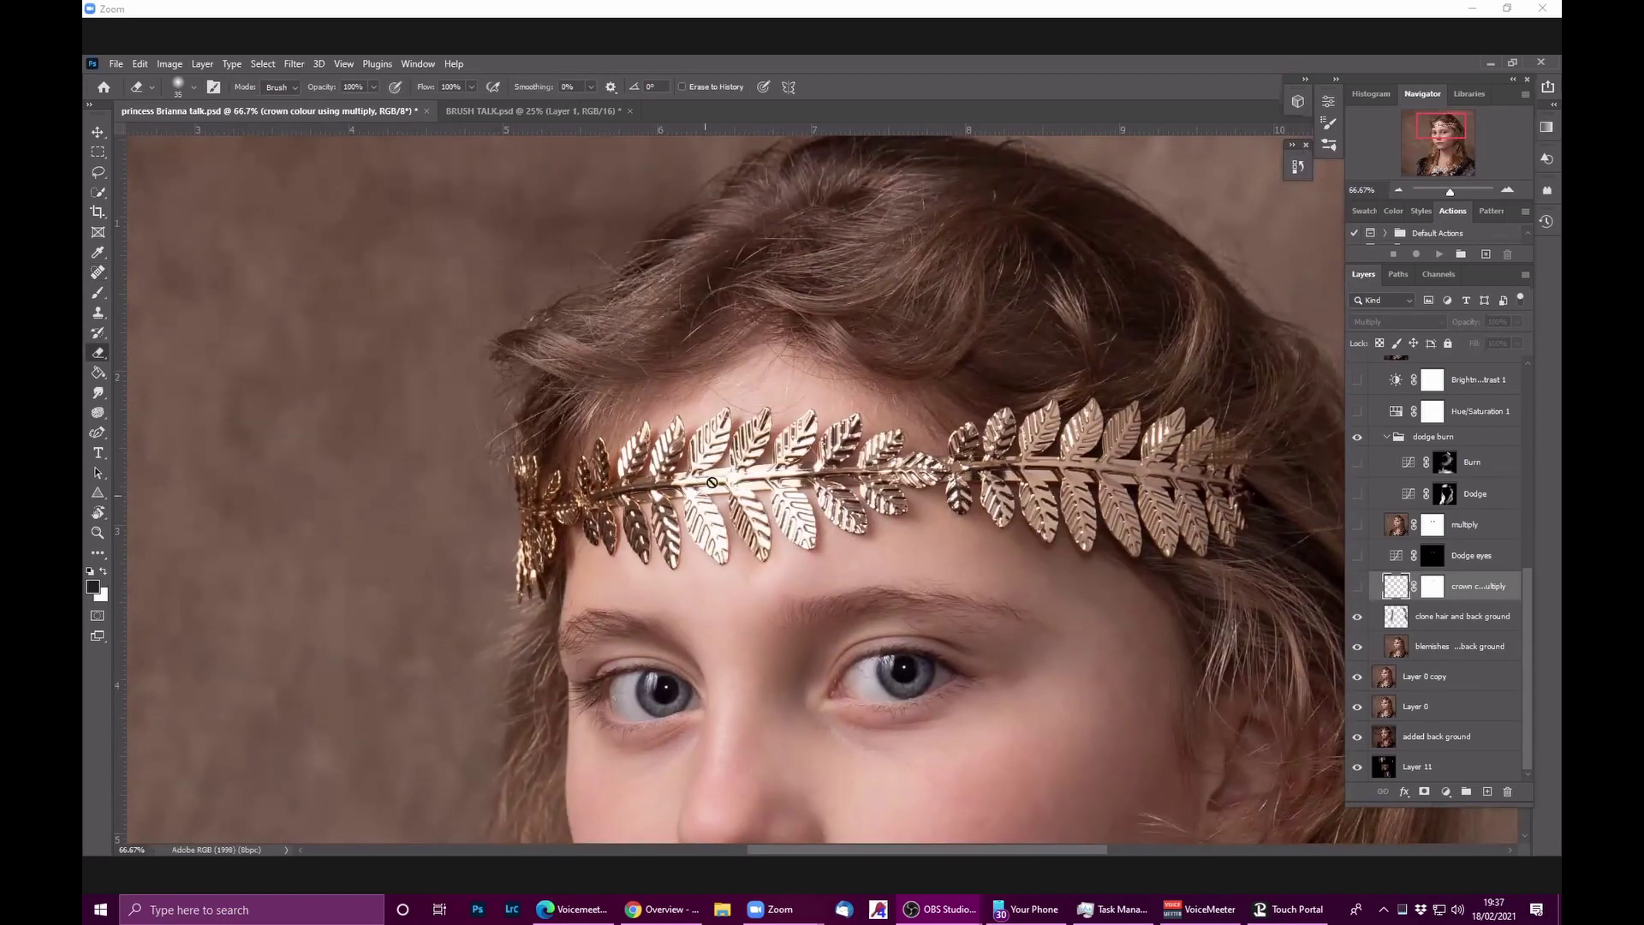
pyautogui.click(1357, 587)
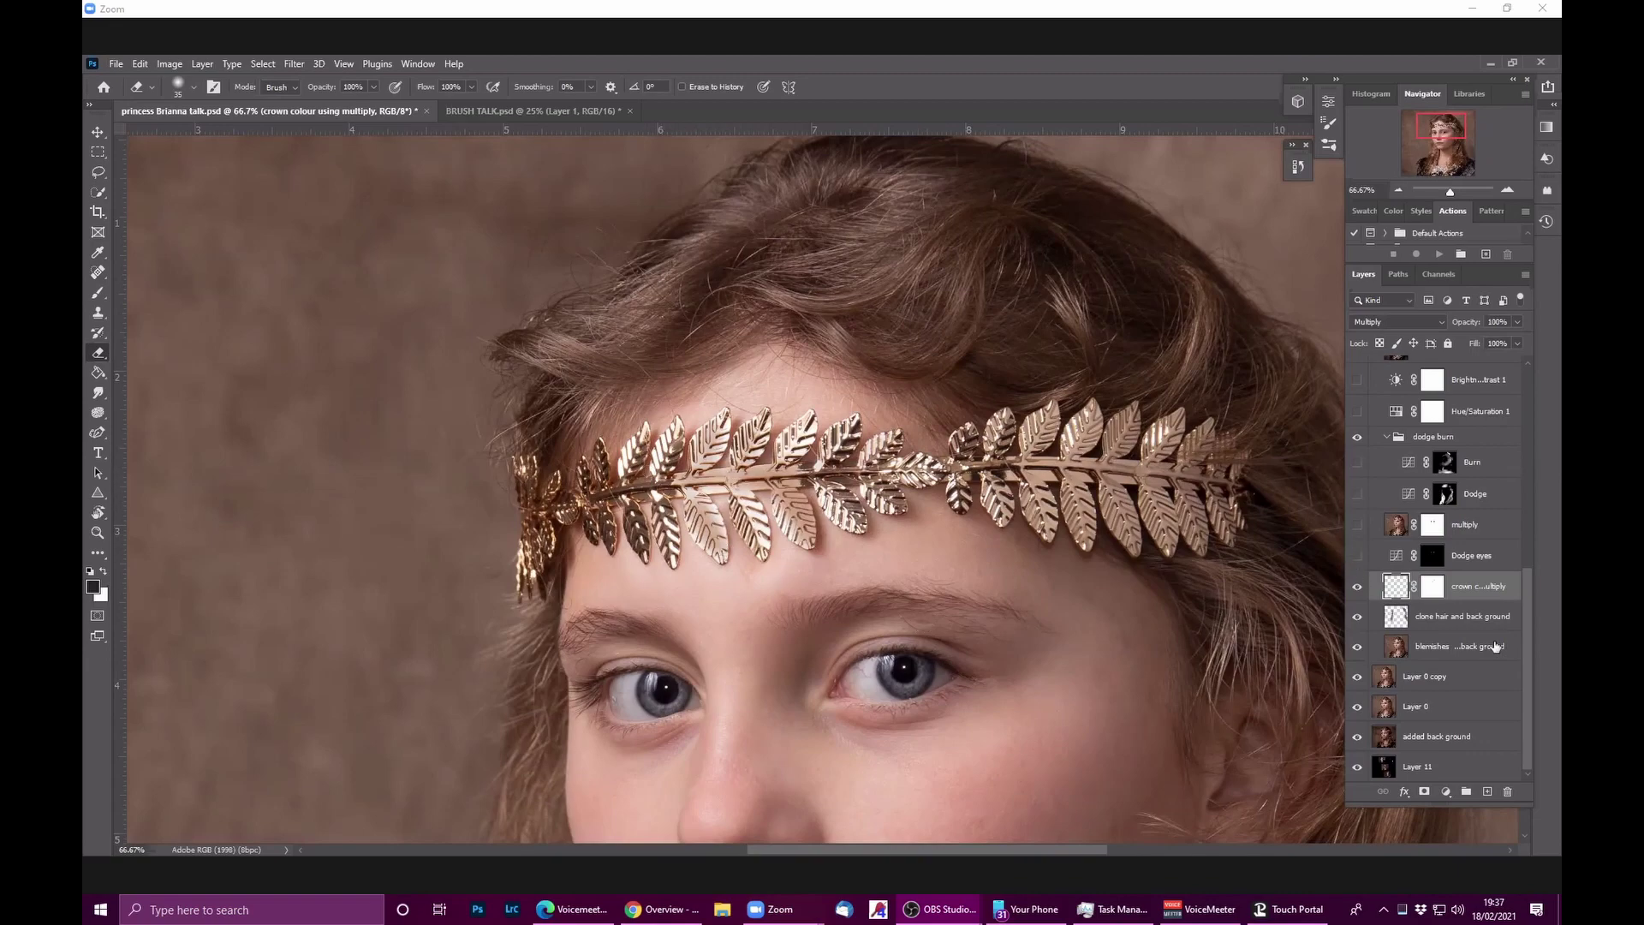
# Step: Return to the full portrait, show the Dodge eyes layer and inspect its Curves adjustment
pyautogui.hotkey('ctrl', '-')
pyautogui.hotkey('ctrl', '-')
pyautogui.hotkey('ctrl', '-')
pyautogui.hotkey('ctrl', '-')
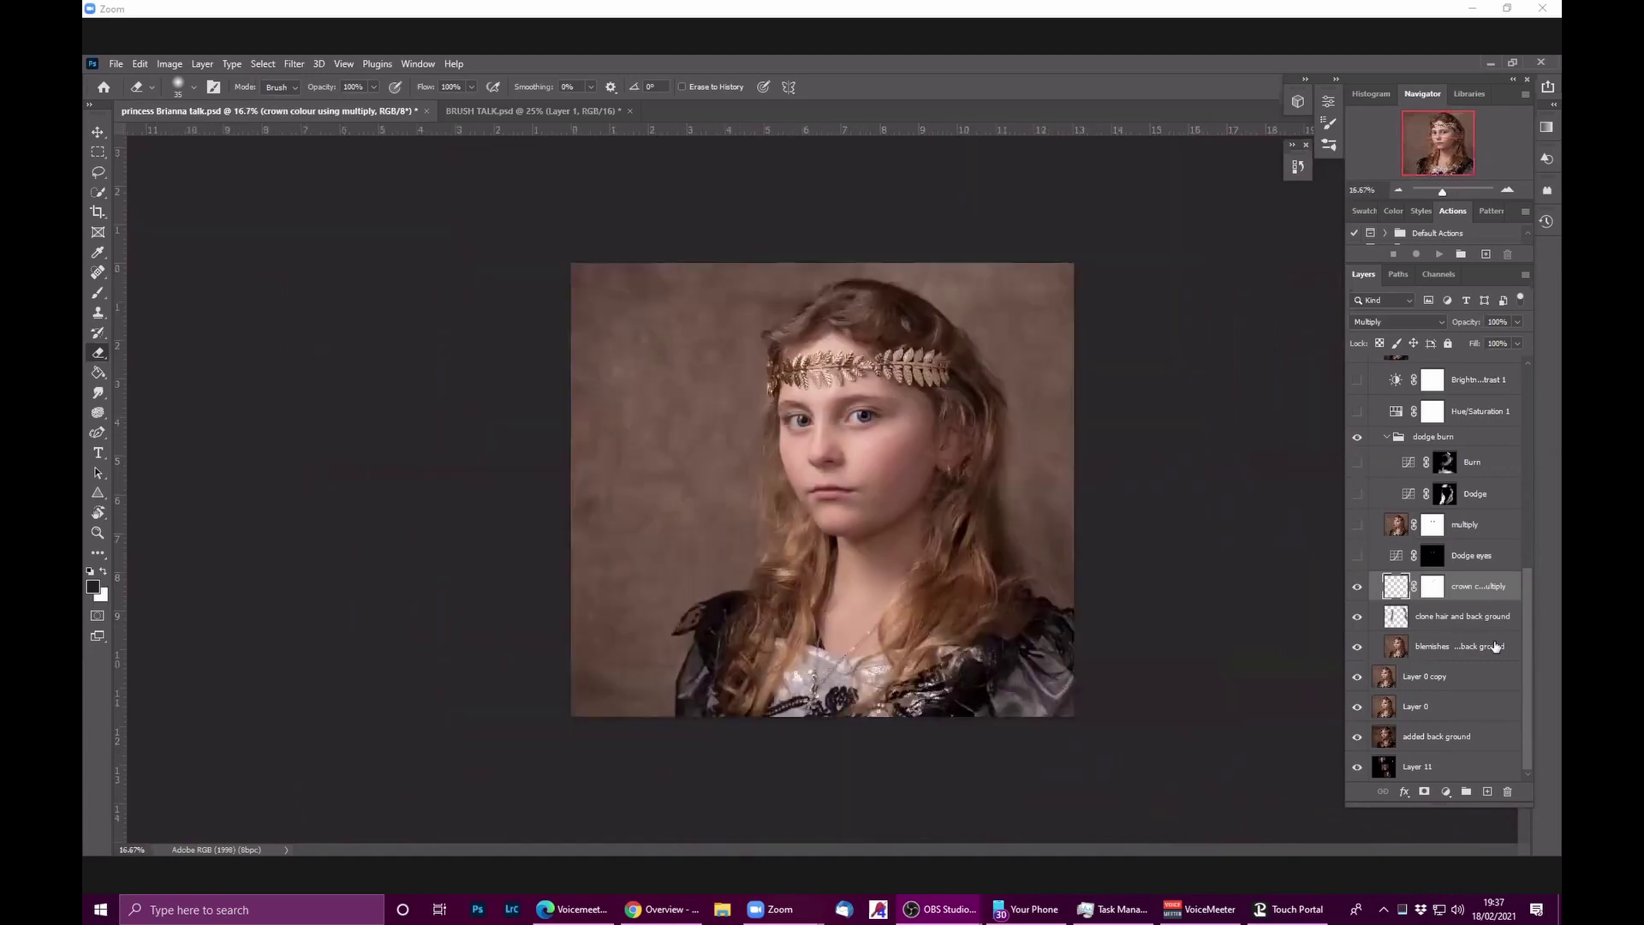
pyautogui.hotkey('ctrl', '+')
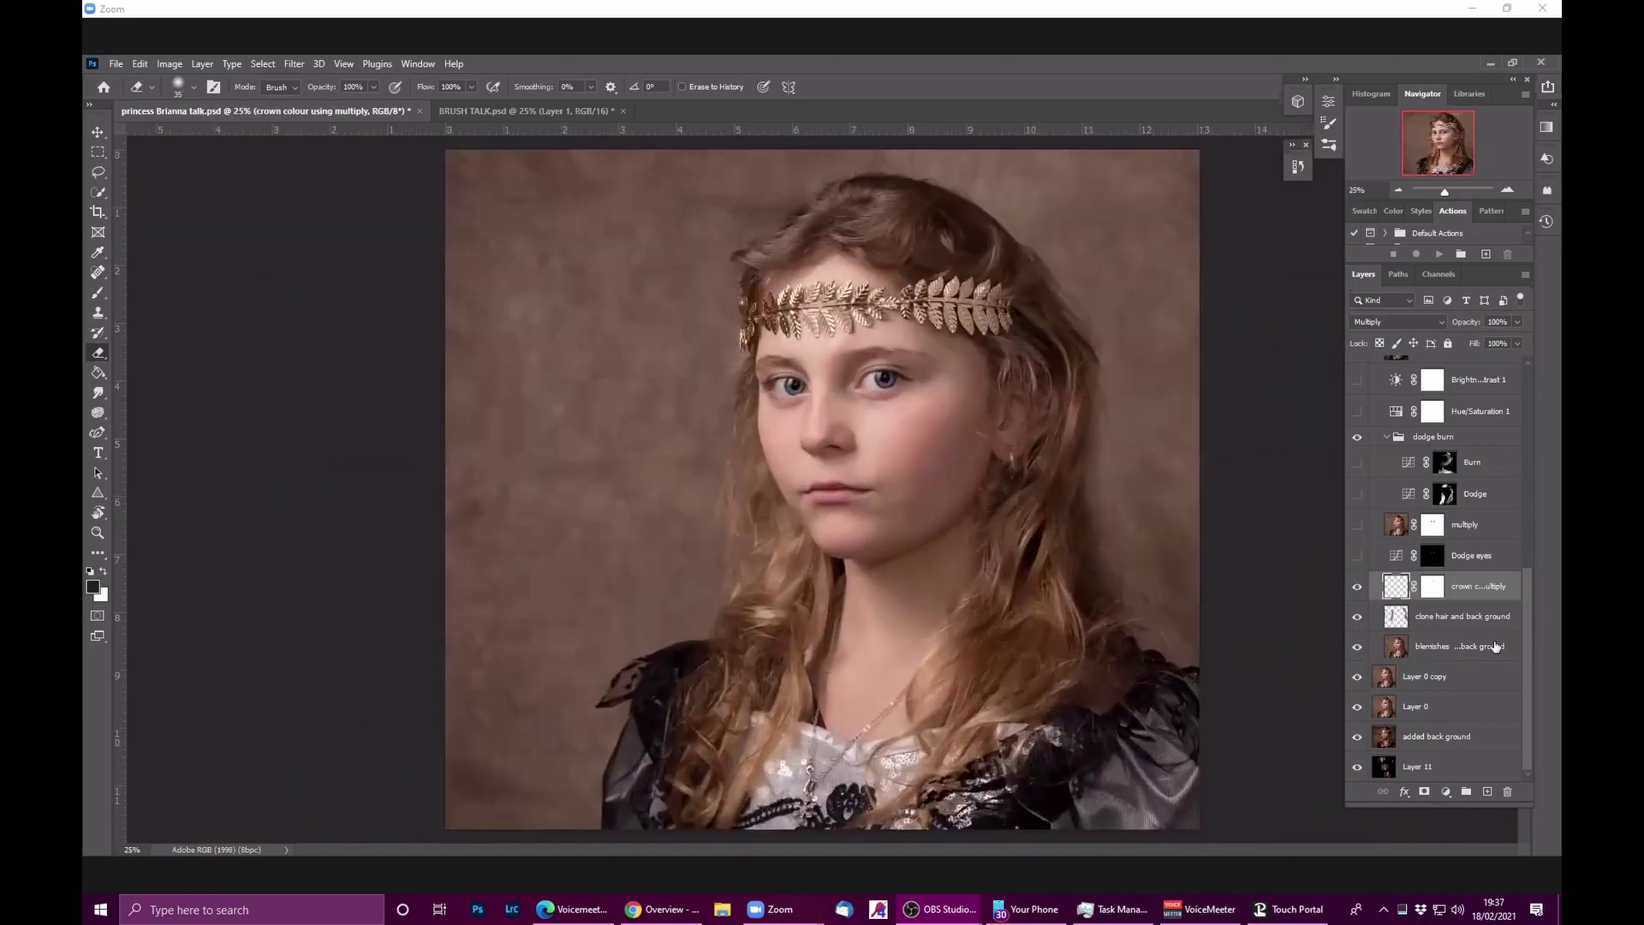
pyautogui.click(1357, 556)
pyautogui.click(1401, 558)
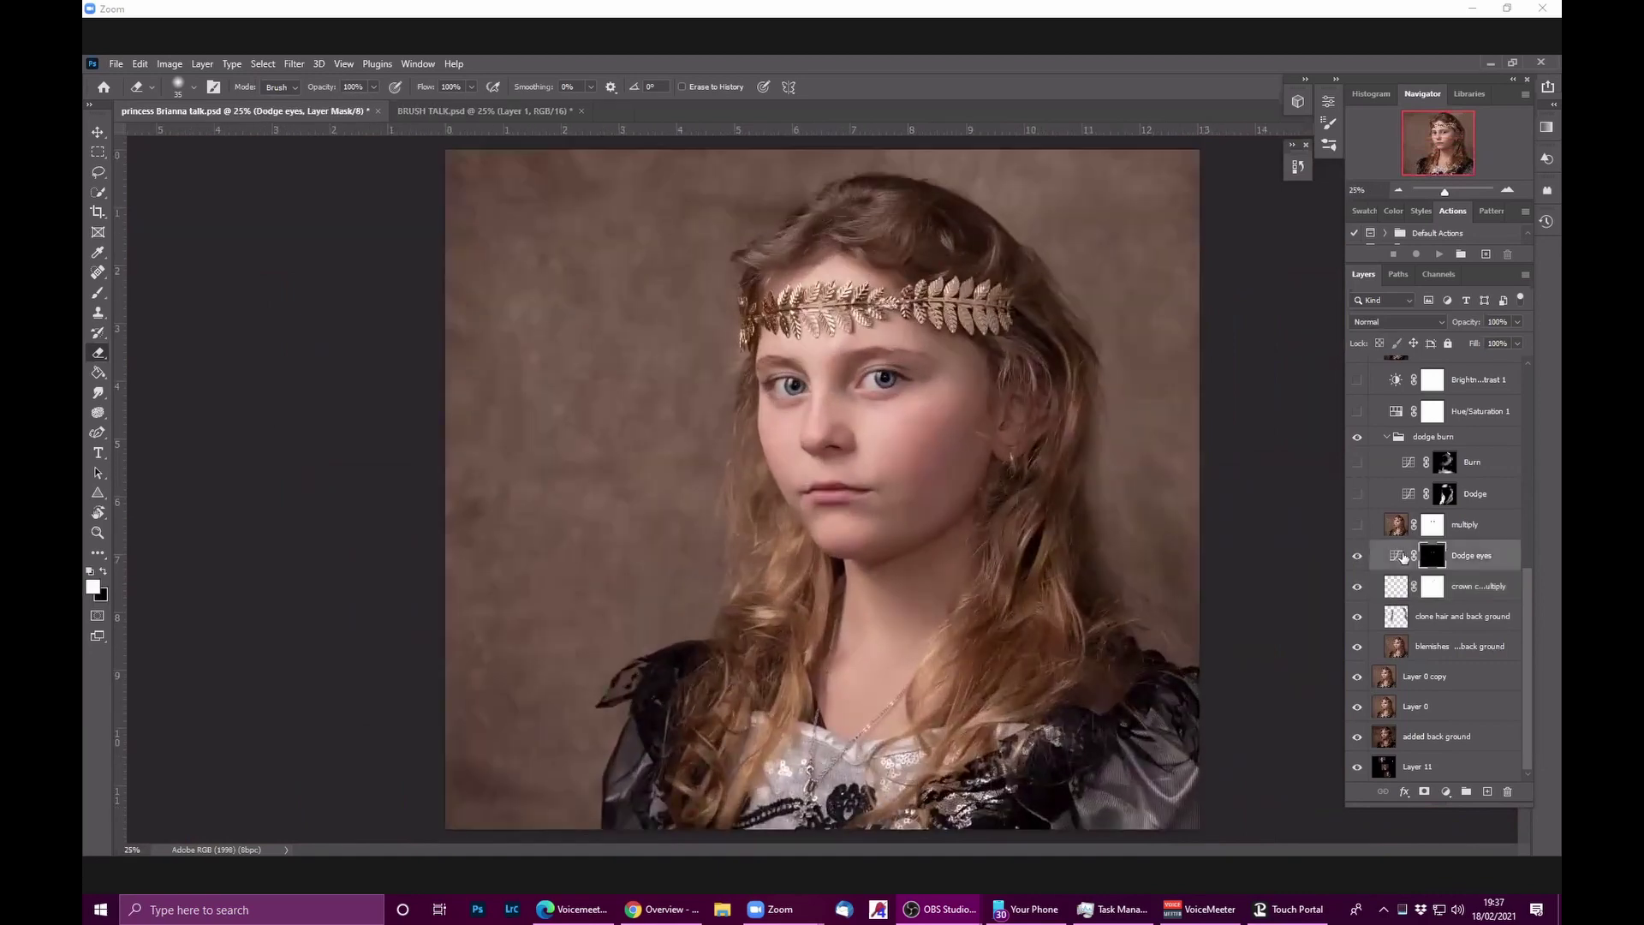
pyautogui.doubleClick(1398, 556)
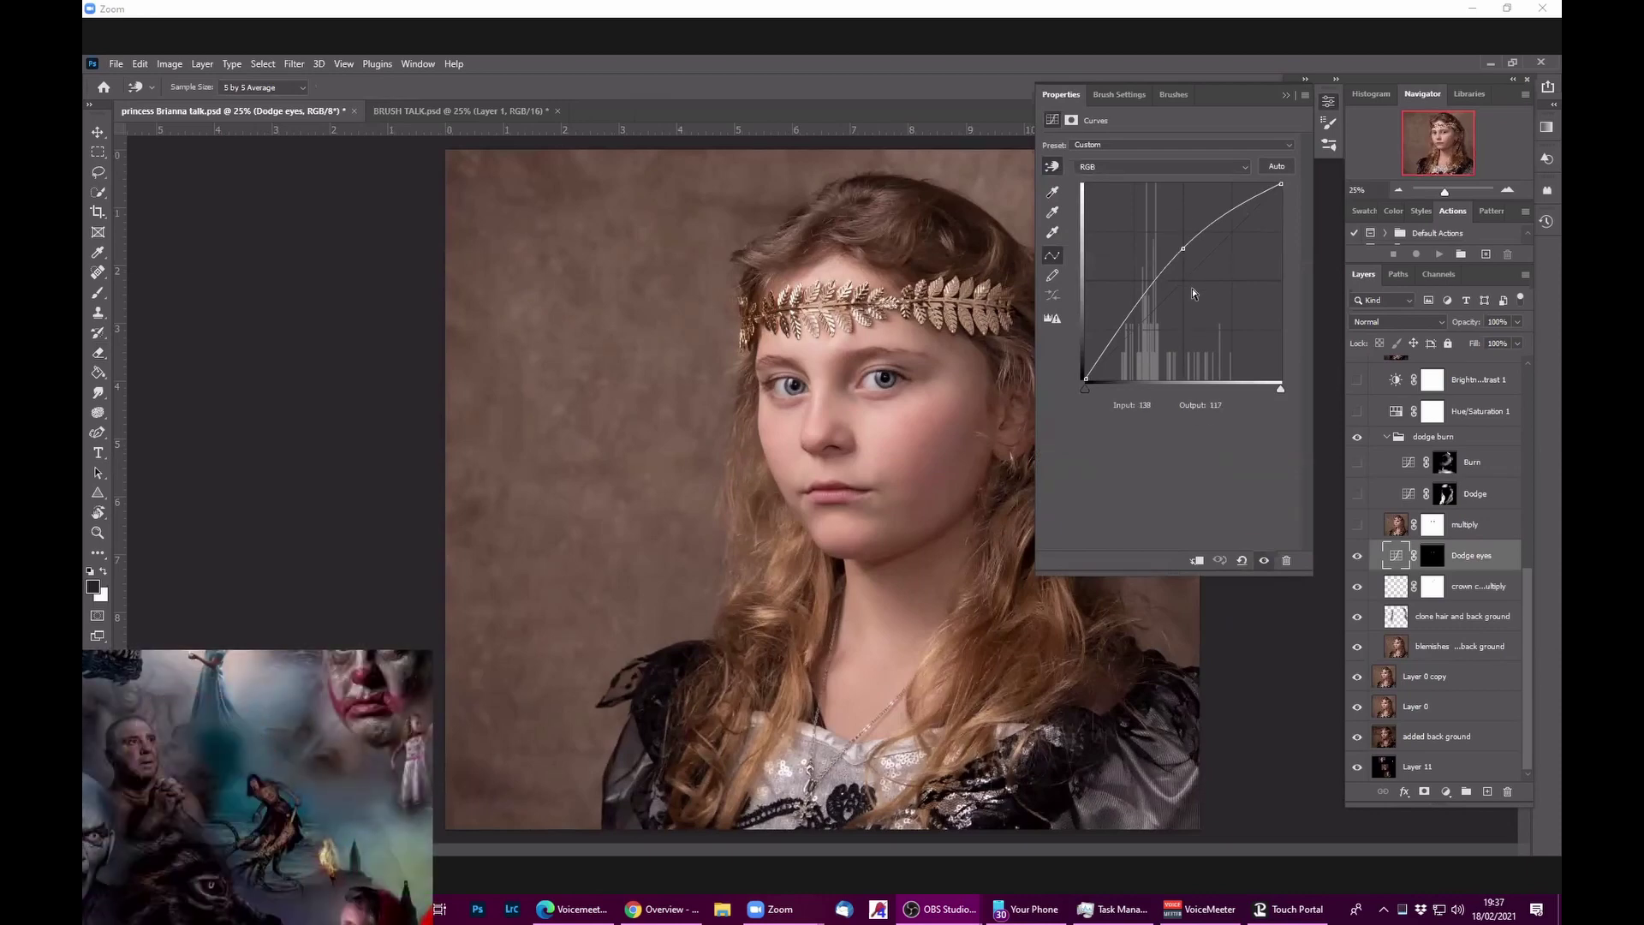
pyautogui.click(1283, 95)
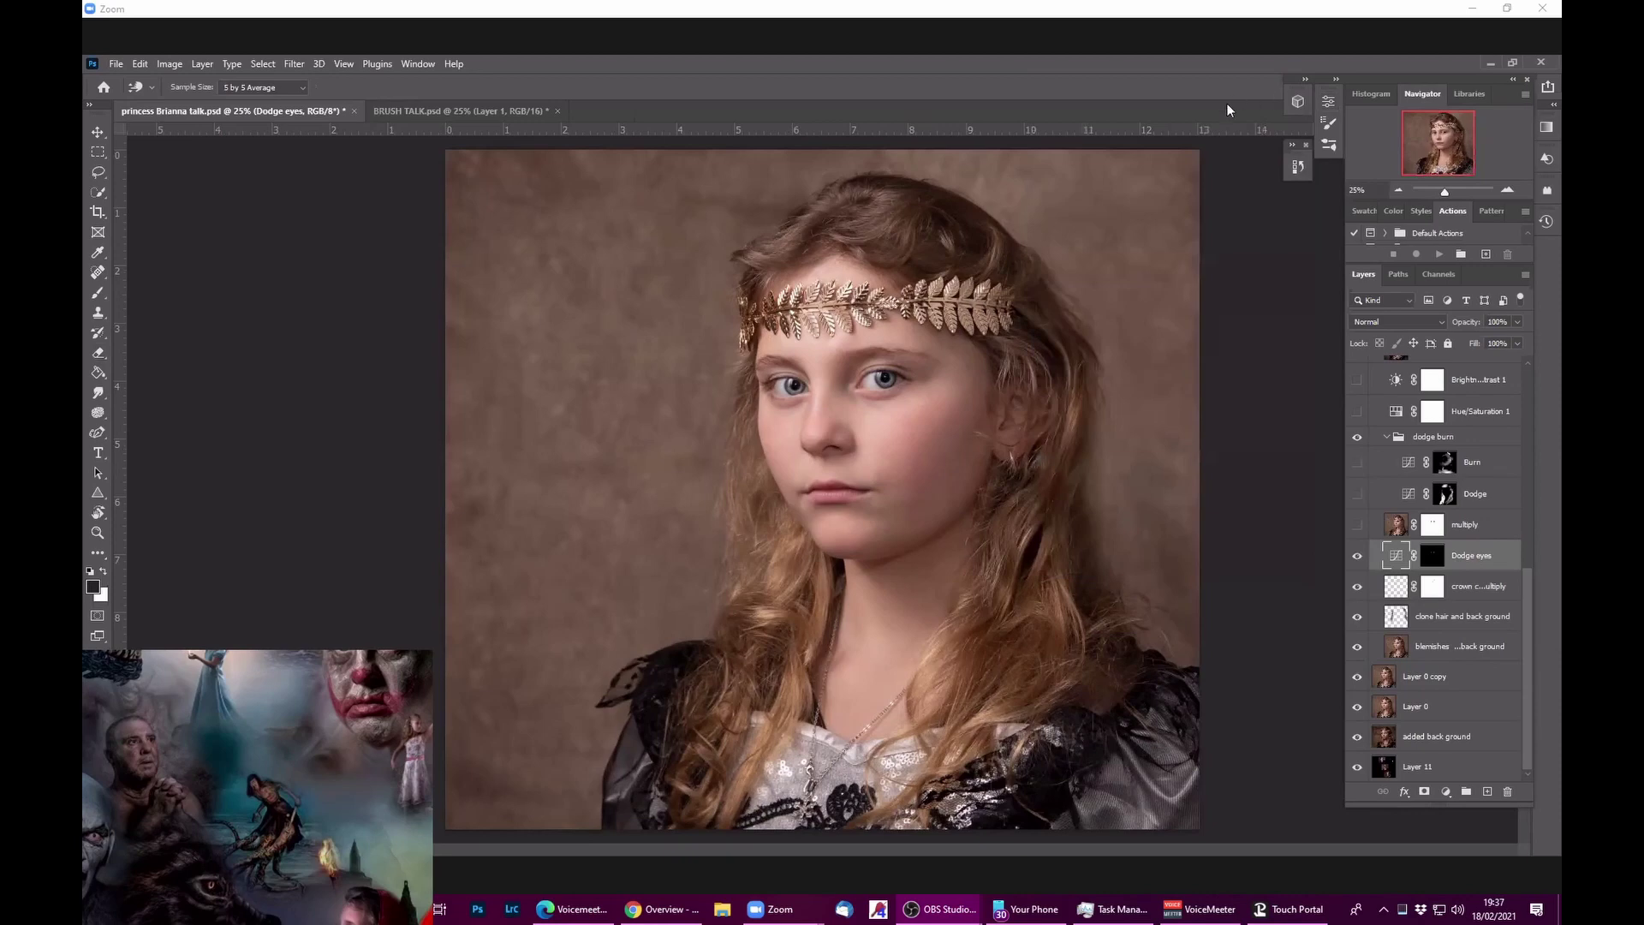
# Step: Show the multiply layer, select its layer mask and swap the foreground and background colours
pyautogui.click(1358, 524)
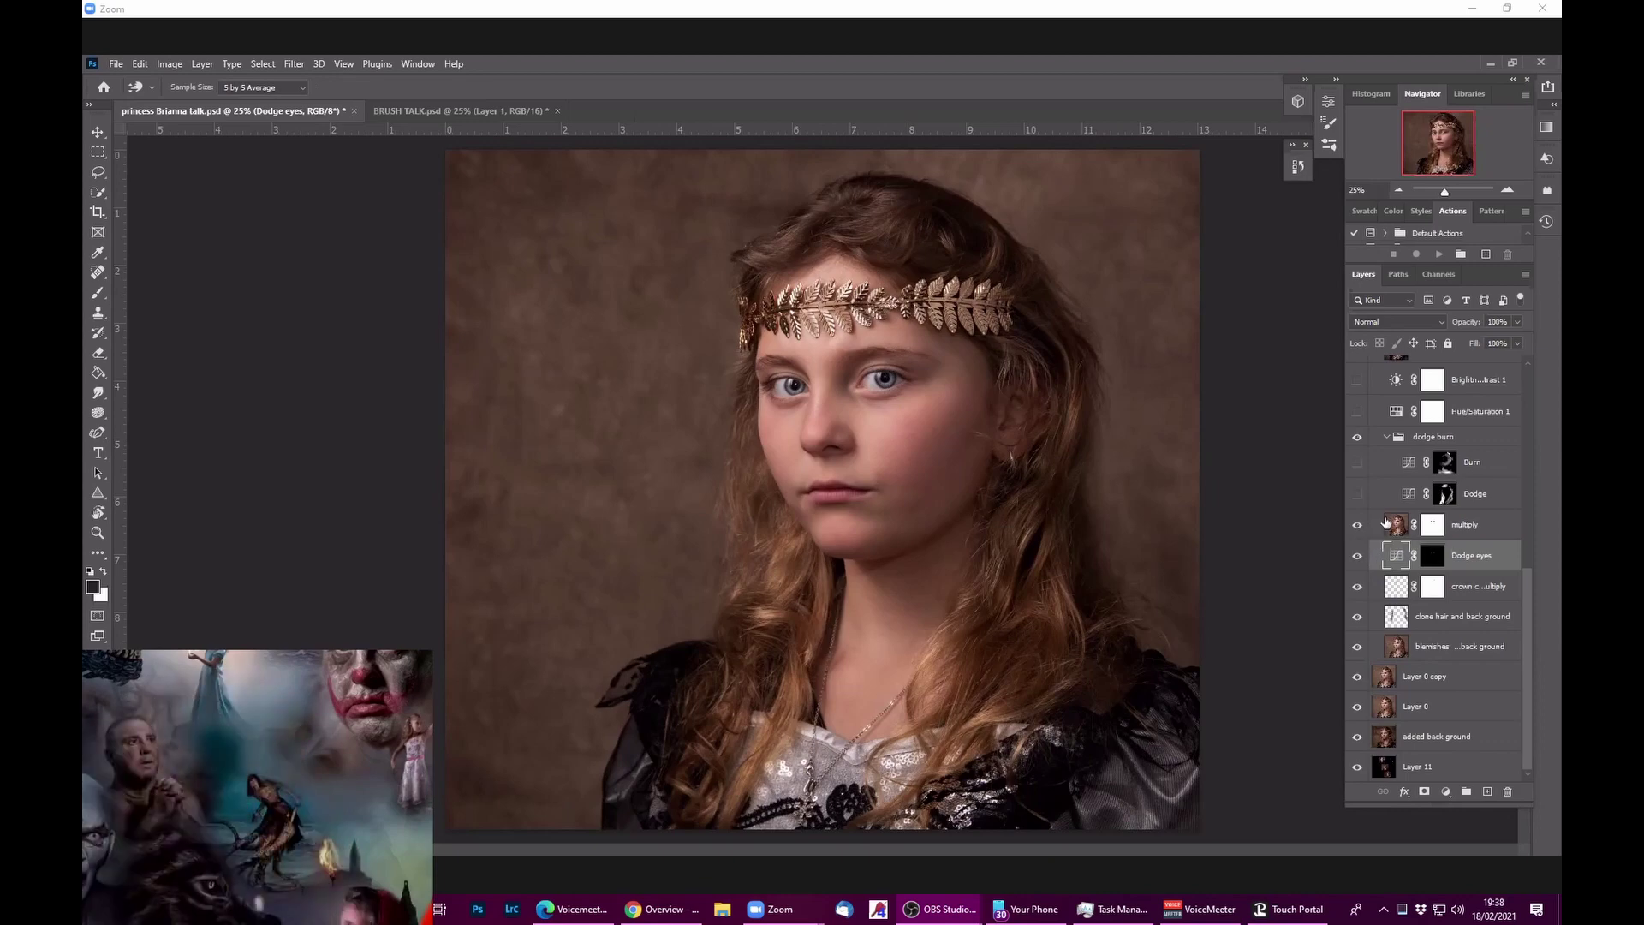
pyautogui.click(1428, 525)
pyautogui.press('x')
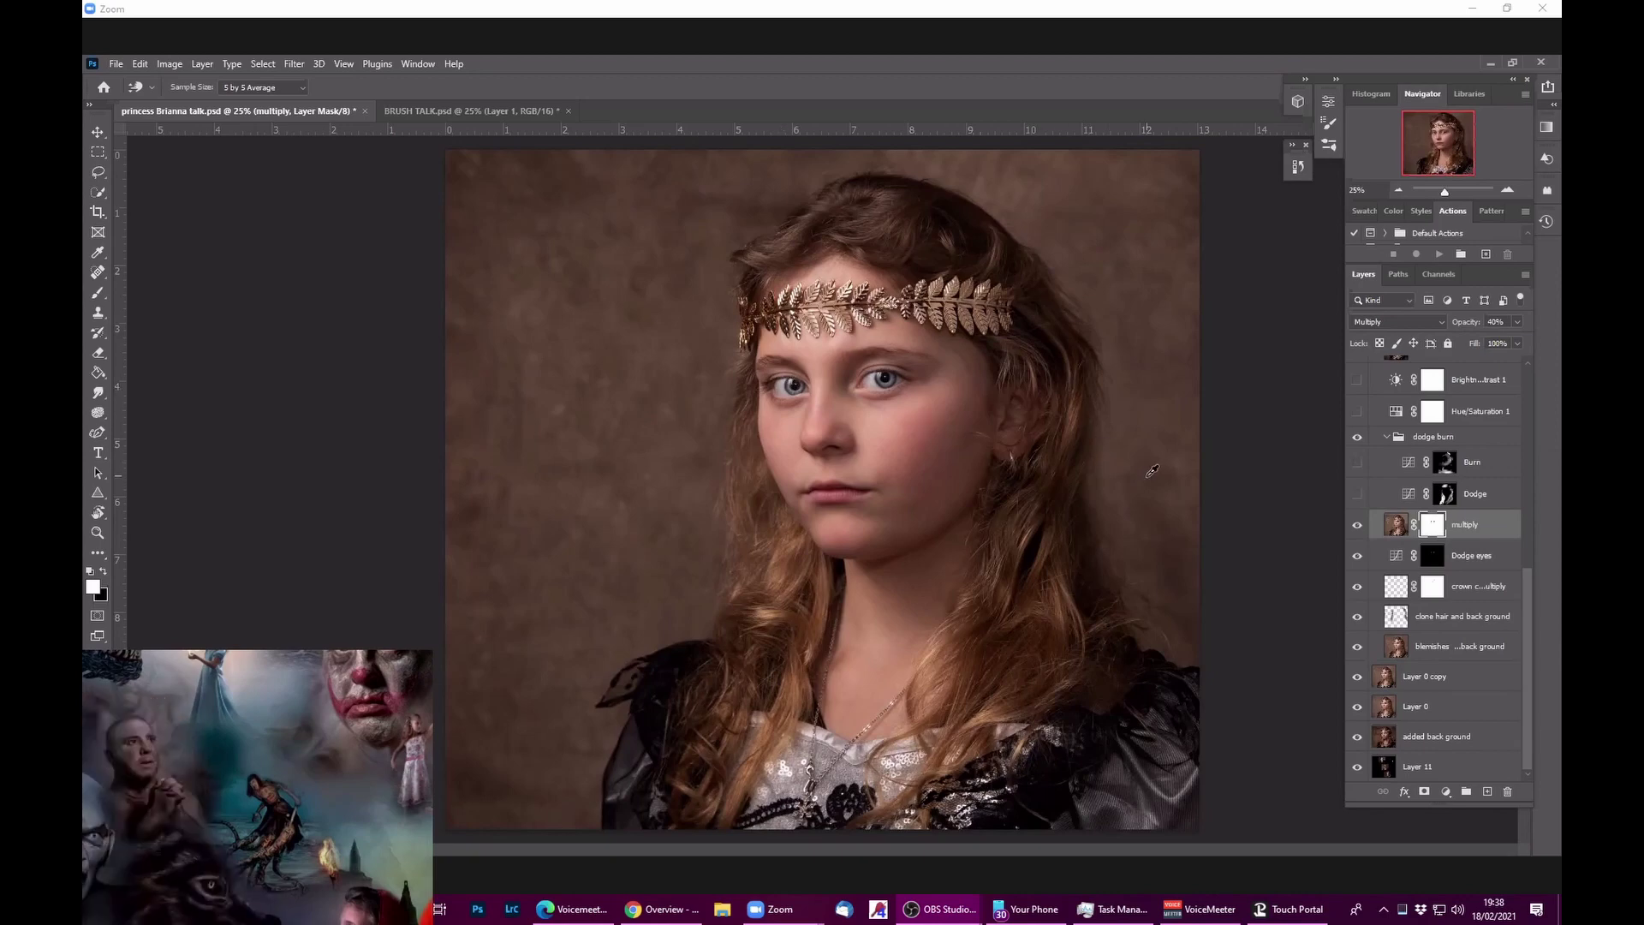
# Step: Show the Dodge layer in the dodge burn group, inspect its Curves adjustment and activate the Brush tool
pyautogui.click(1356, 494)
pyautogui.doubleClick(1408, 493)
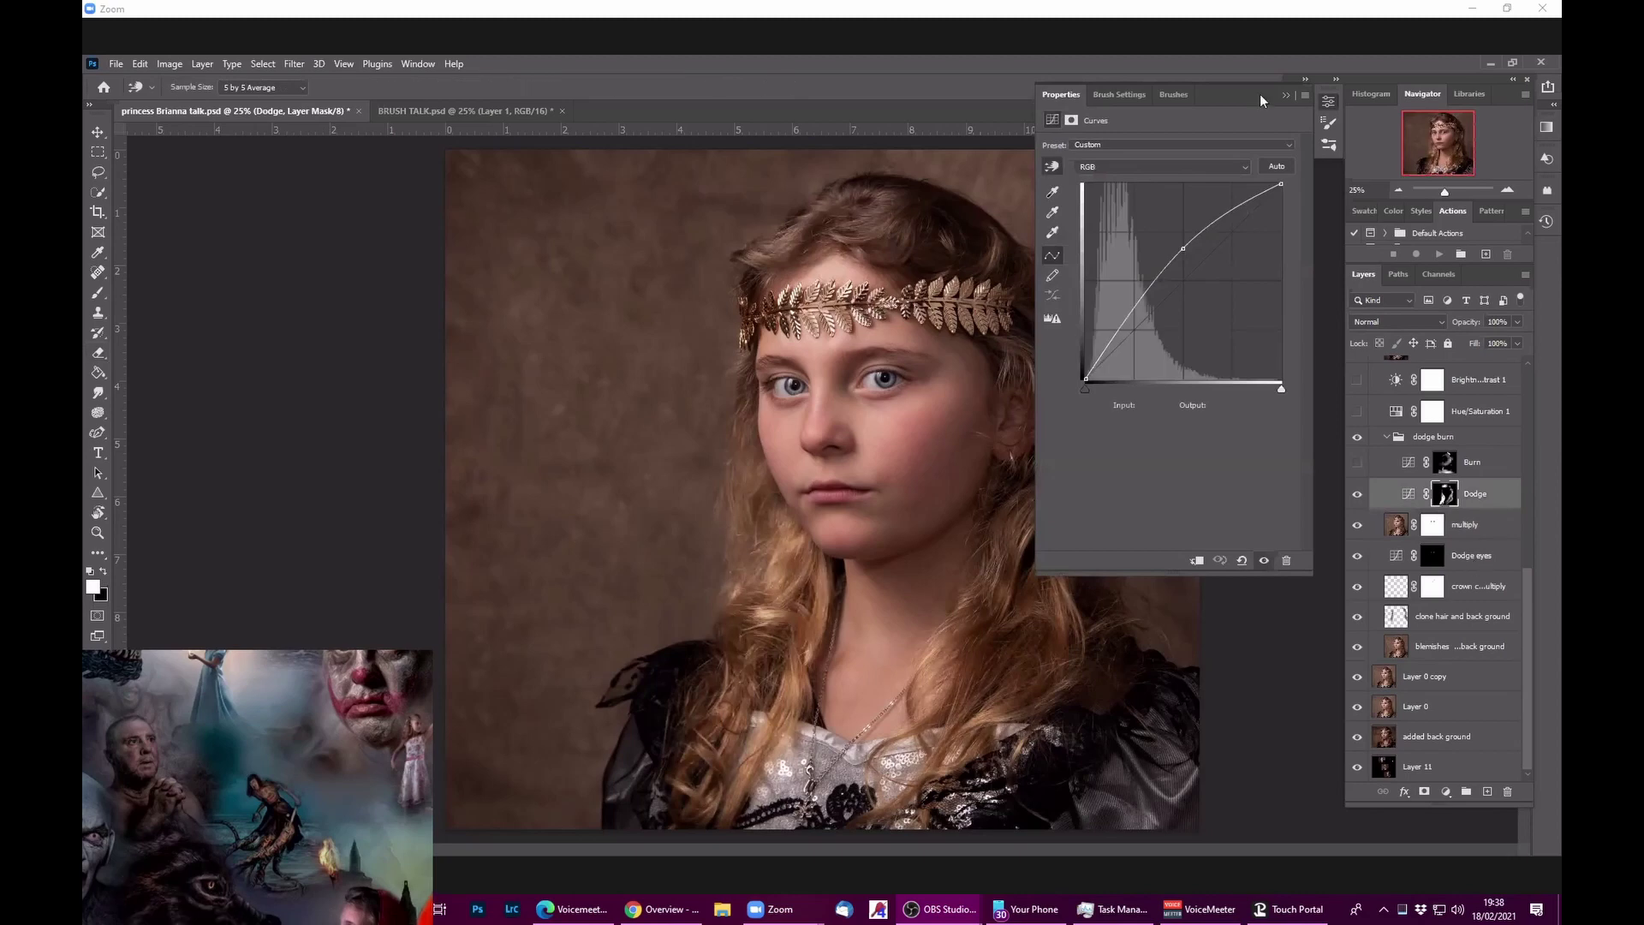
pyautogui.doubleClick(1283, 94)
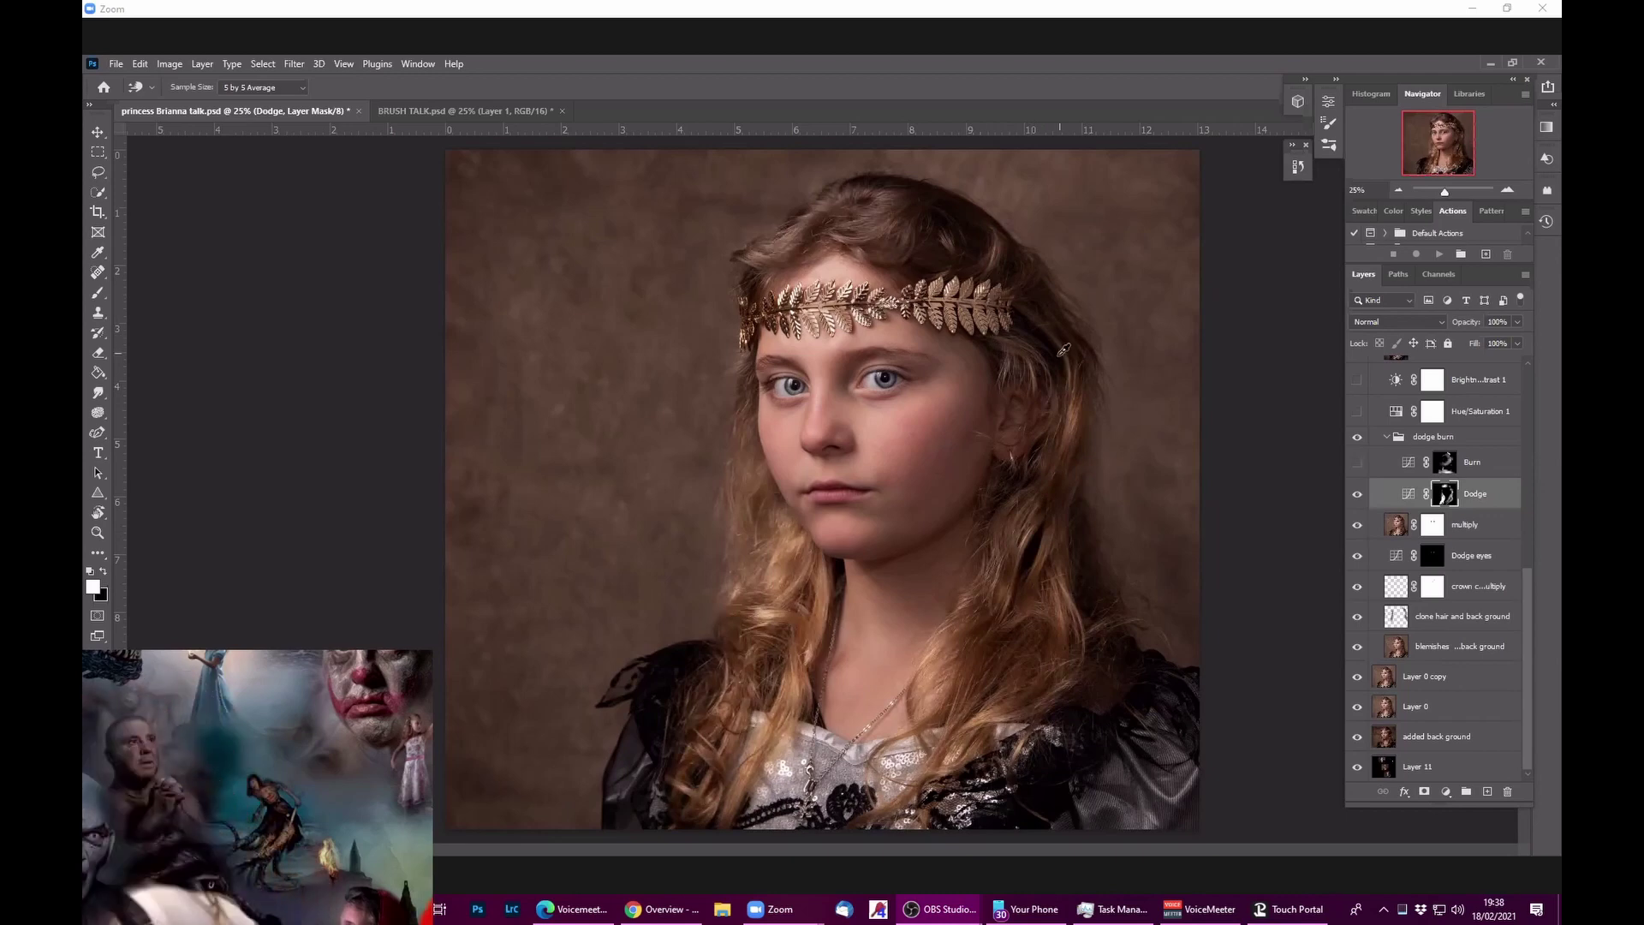
pyautogui.moveTo(1074, 371); pyautogui.dragTo(1071, 449)
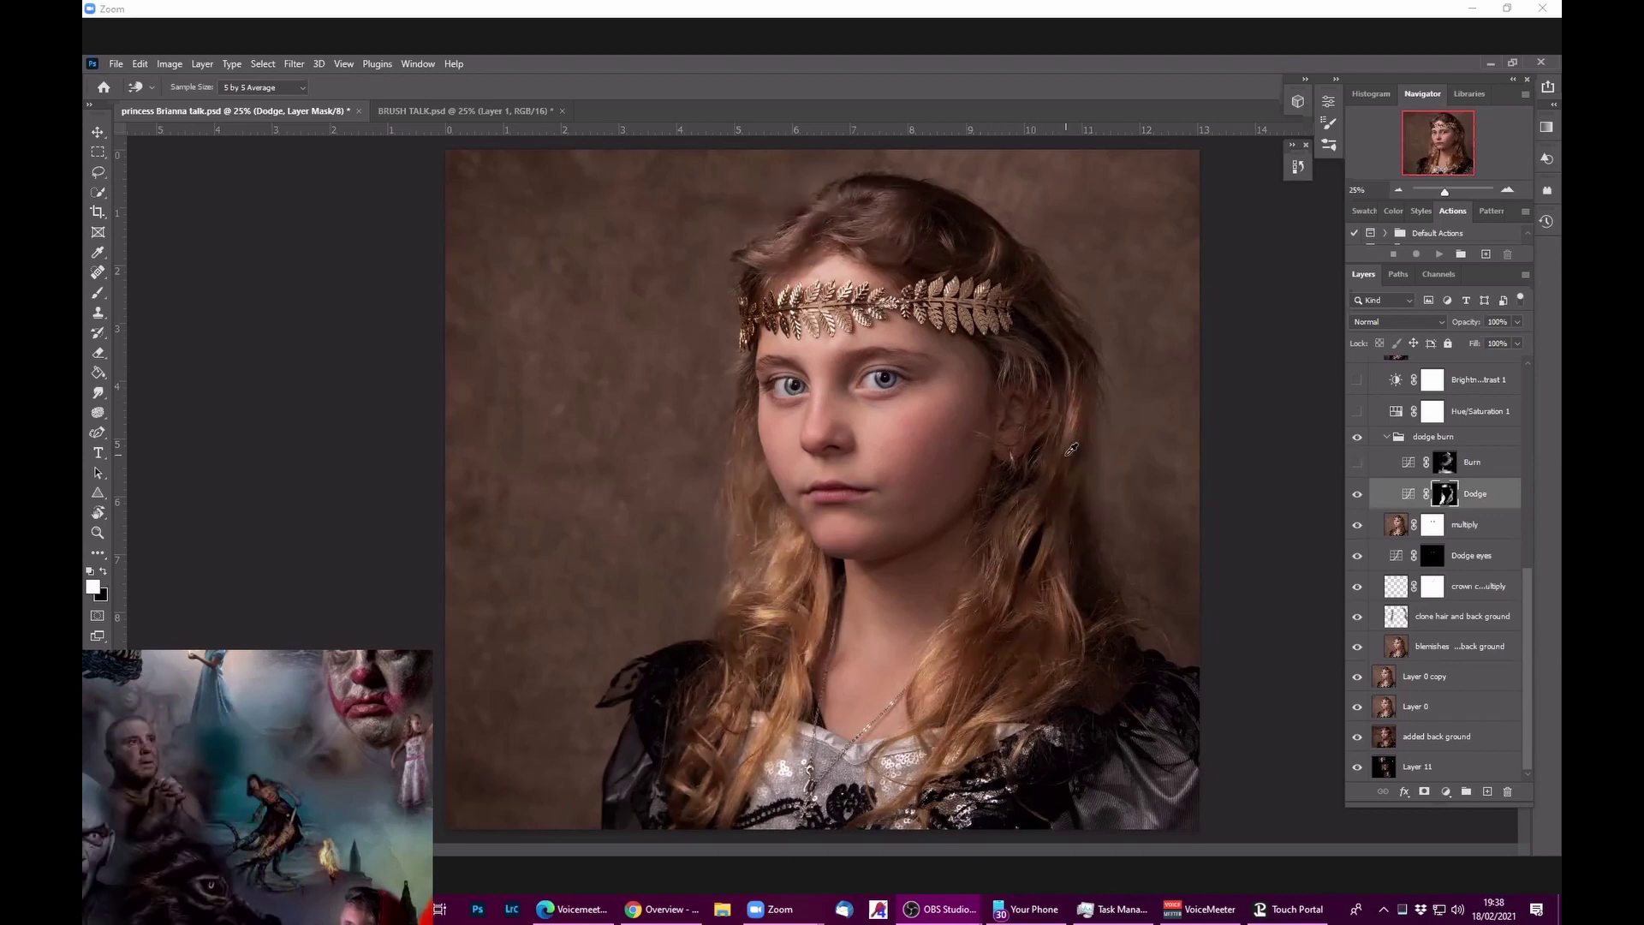
pyautogui.click(98, 293)
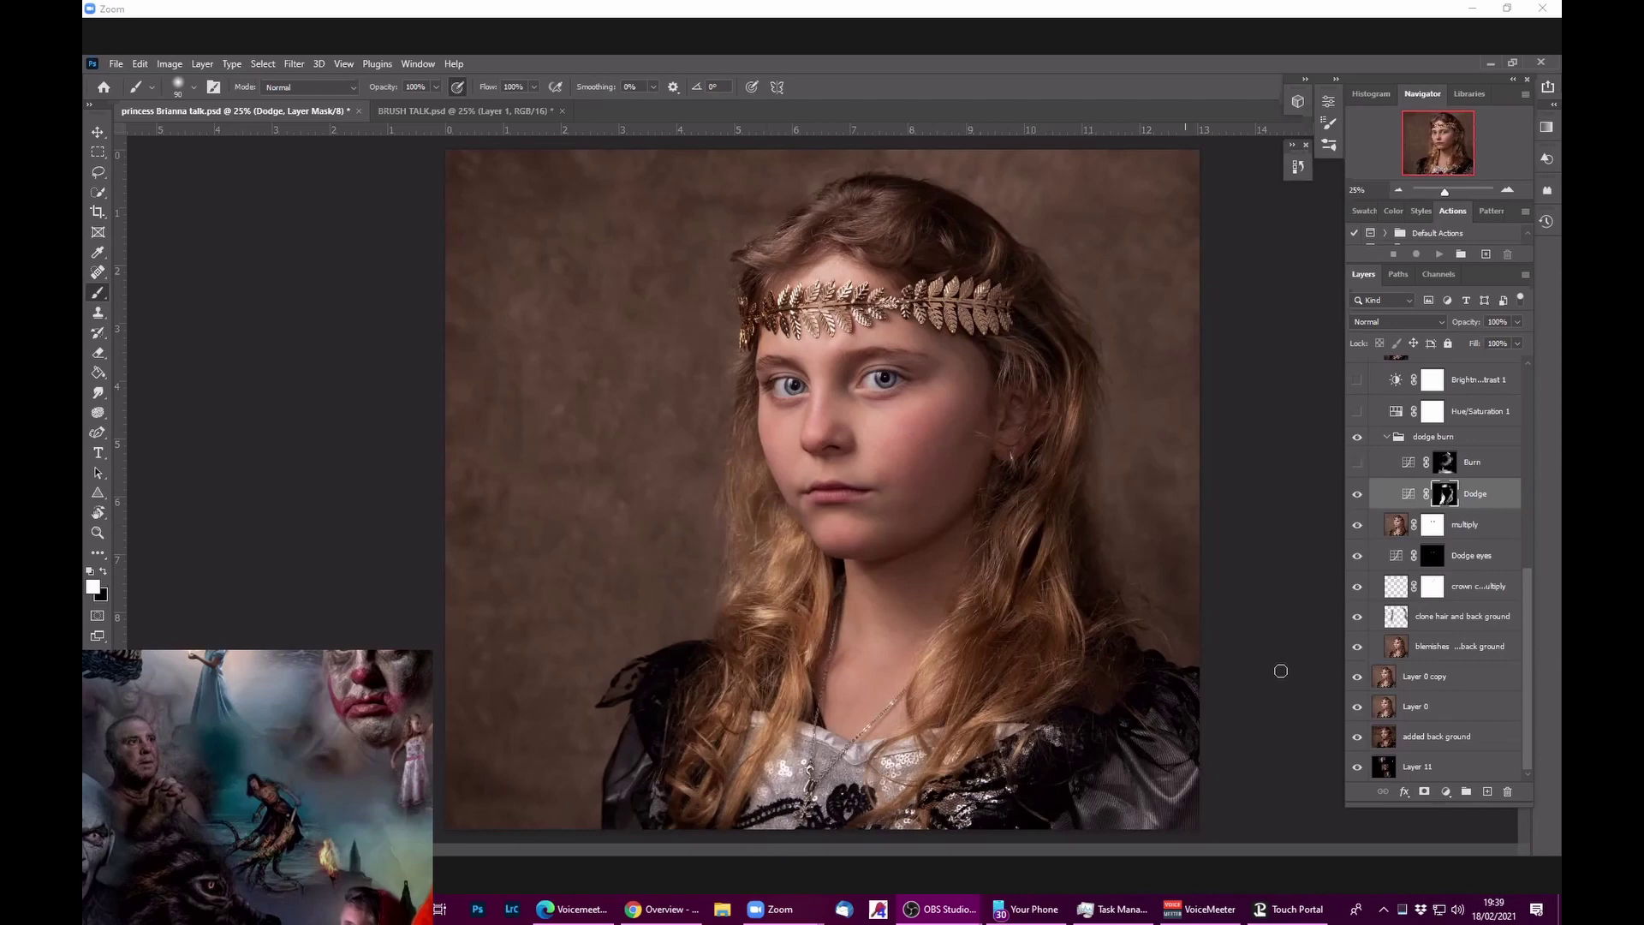
# Step: Show the Burn layer and compare the portrait with the dodge burn group hidden and shown
pyautogui.click(1357, 464)
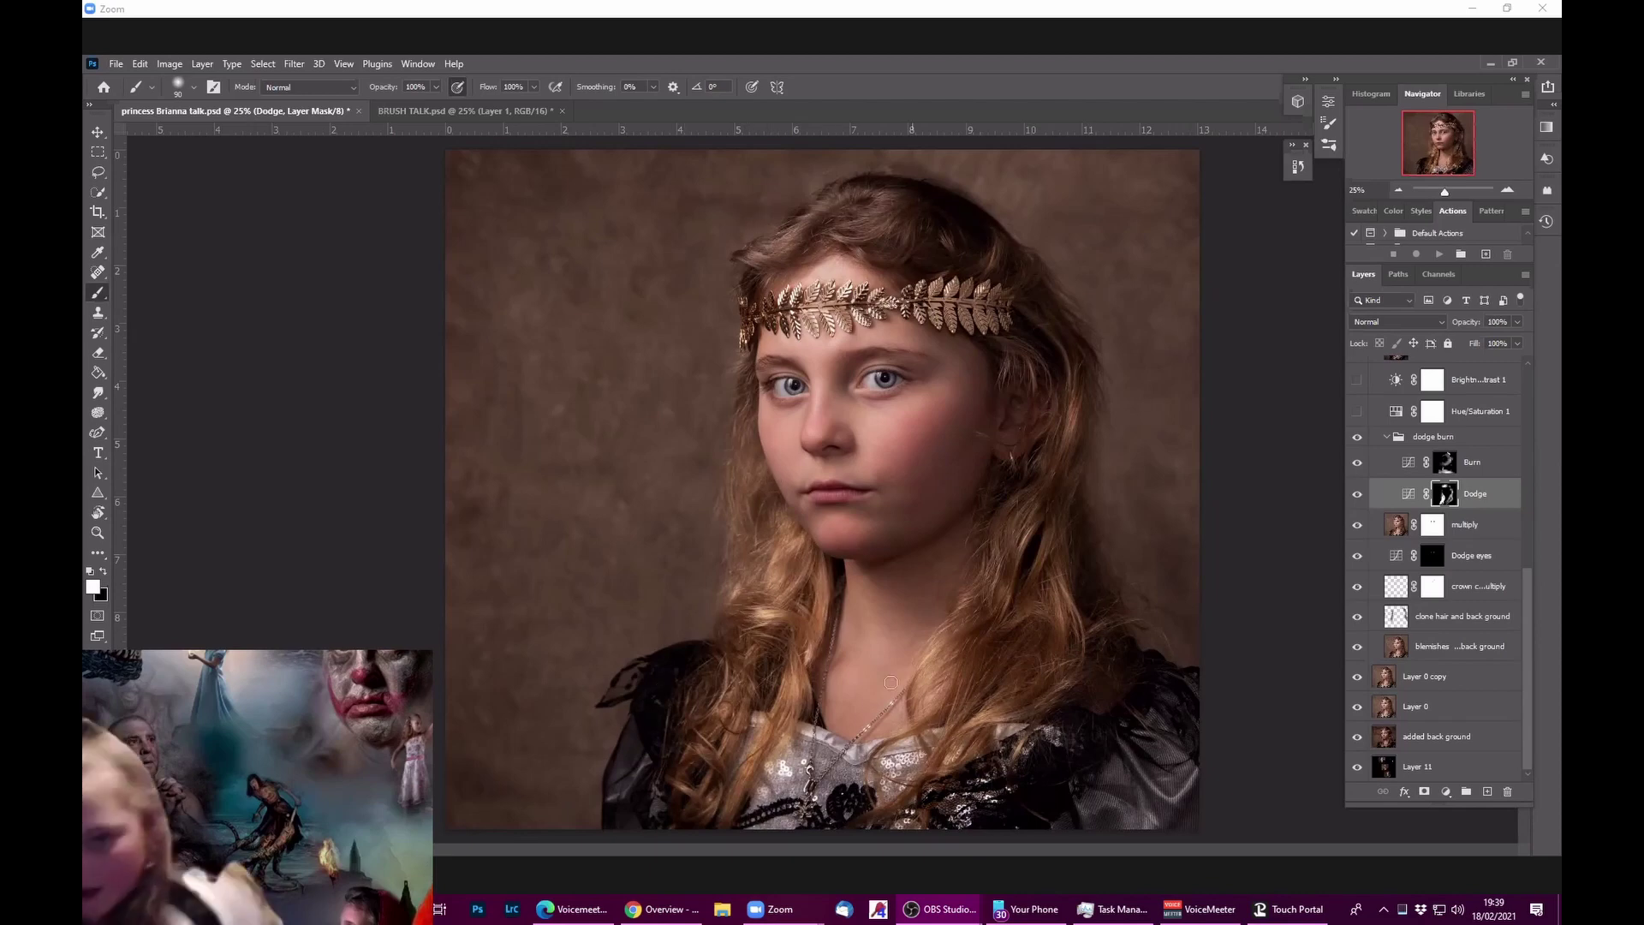
pyautogui.click(1356, 438)
pyautogui.click(1355, 439)
pyautogui.click(1355, 438)
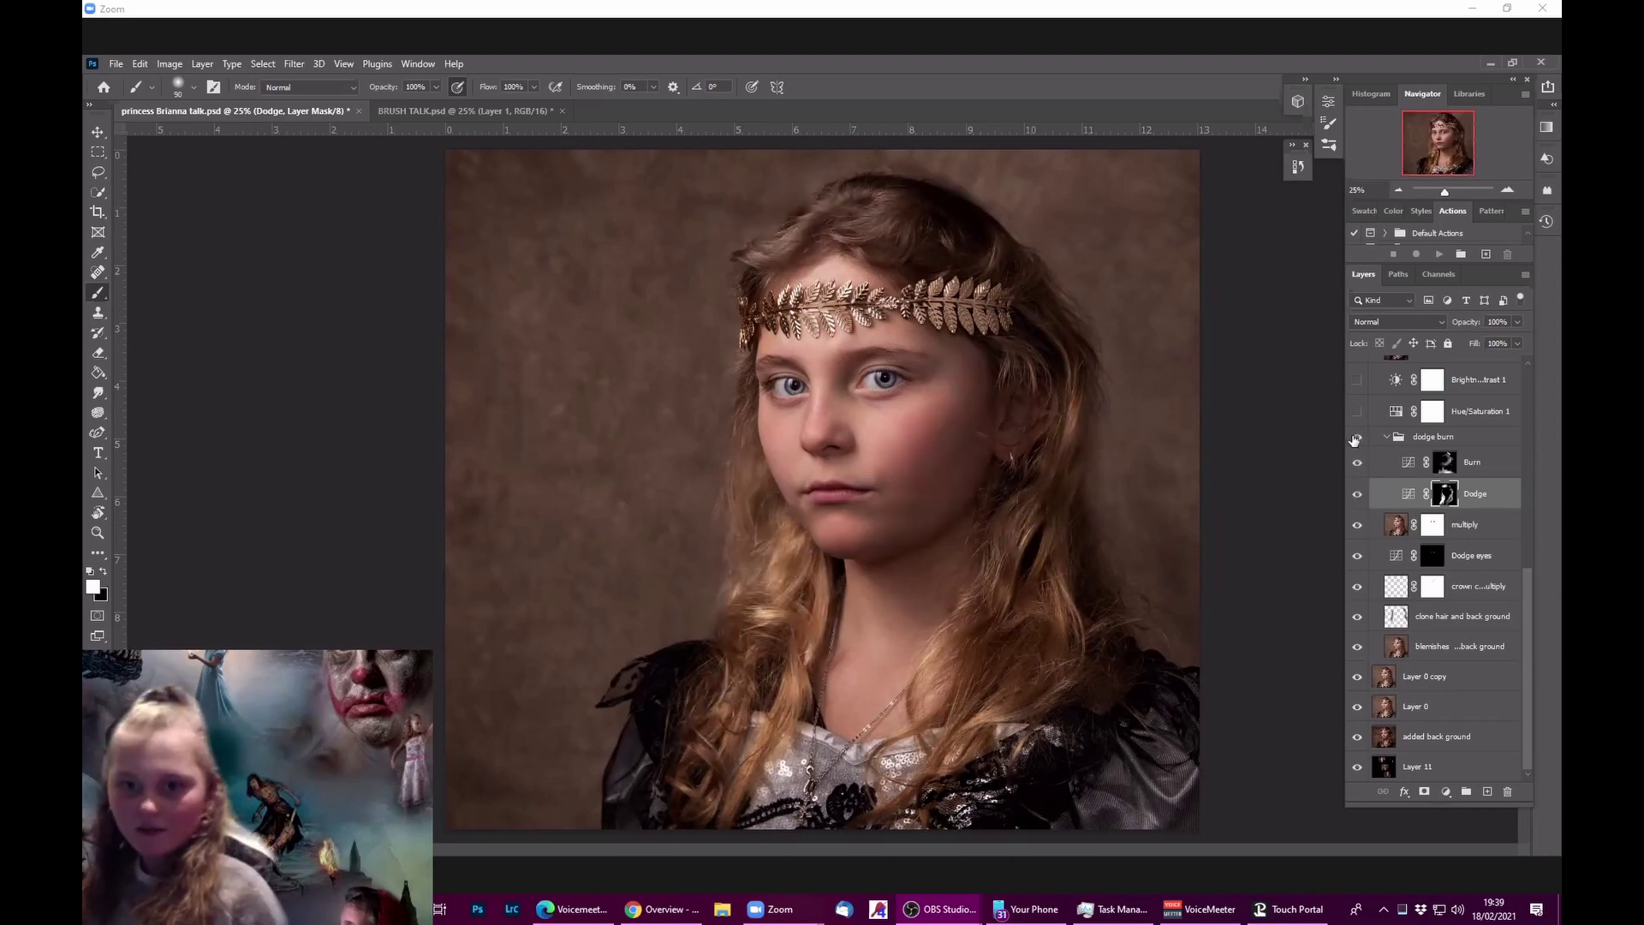
pyautogui.click(1356, 438)
pyautogui.click(1356, 439)
pyautogui.click(1355, 439)
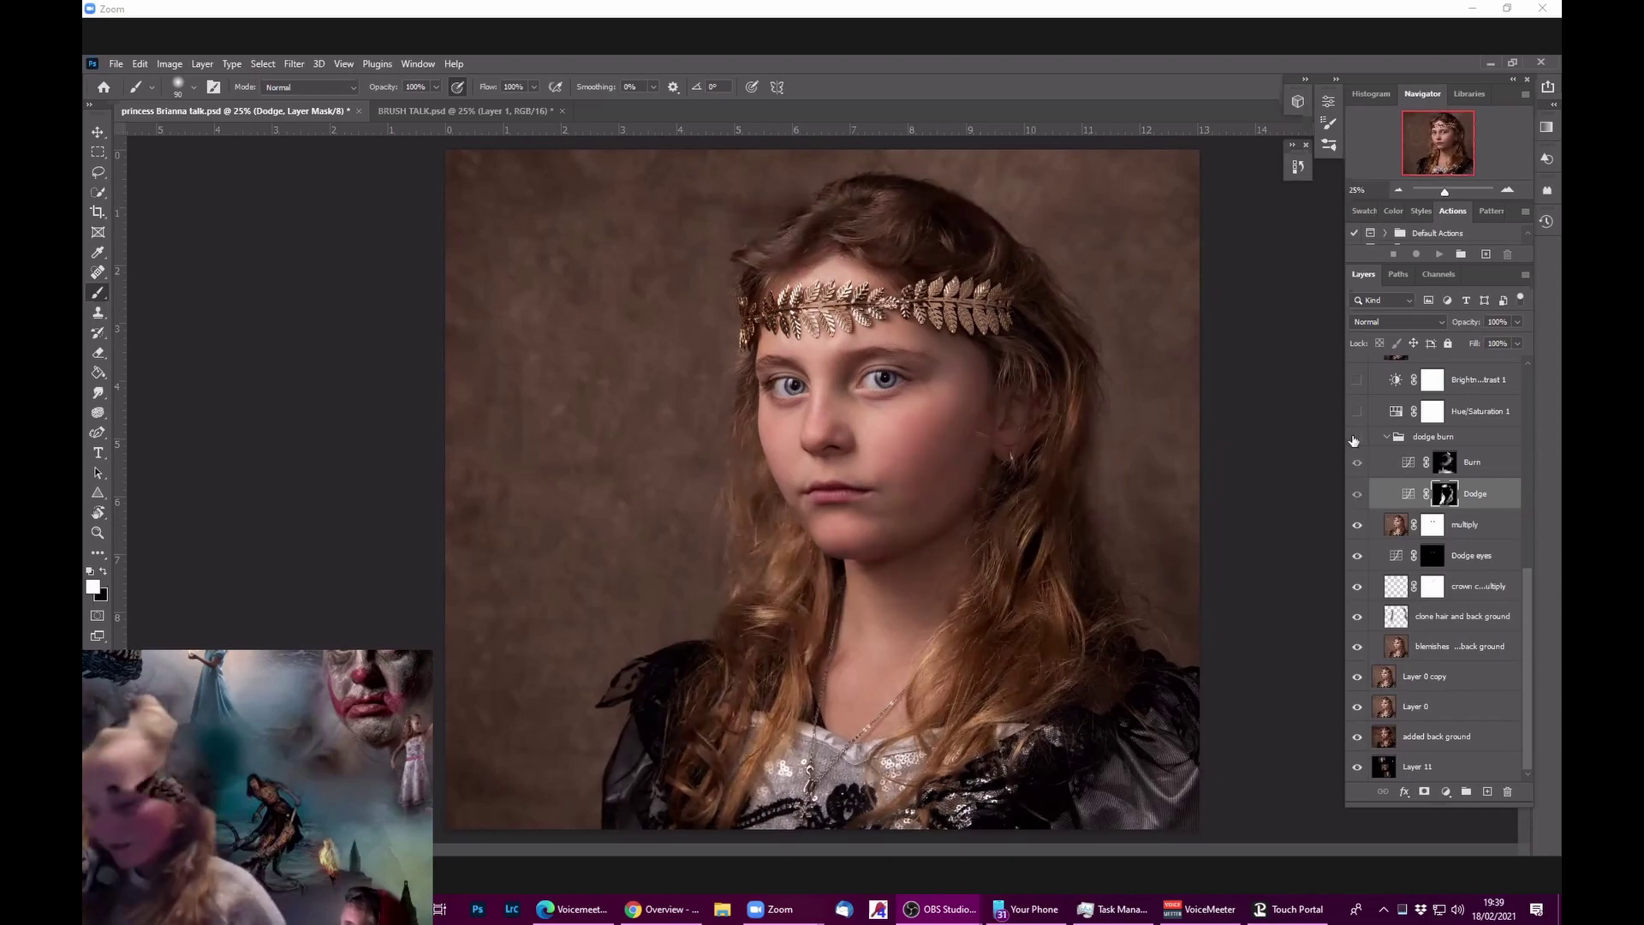
pyautogui.click(1356, 439)
# Step: Show the Hue/Saturation 1 and Brightness/Contrast 1 adjustment layers, inspecting the Hue/Saturation settings
pyautogui.scroll(5, 1529, 618)
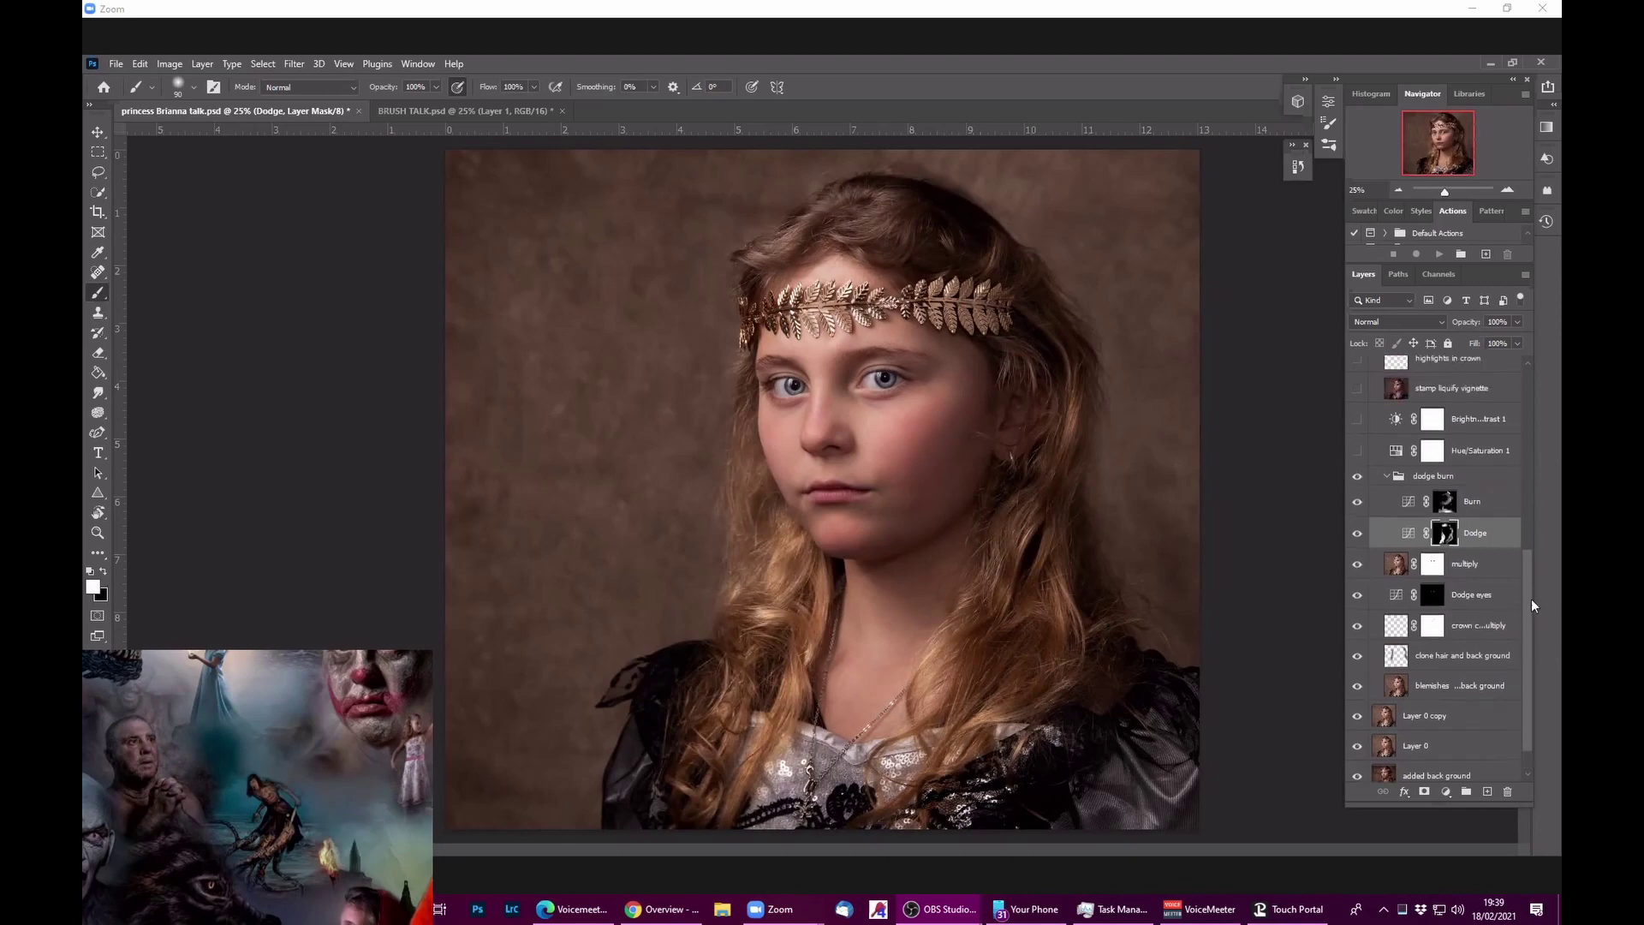
pyautogui.scroll(3, 1531, 469)
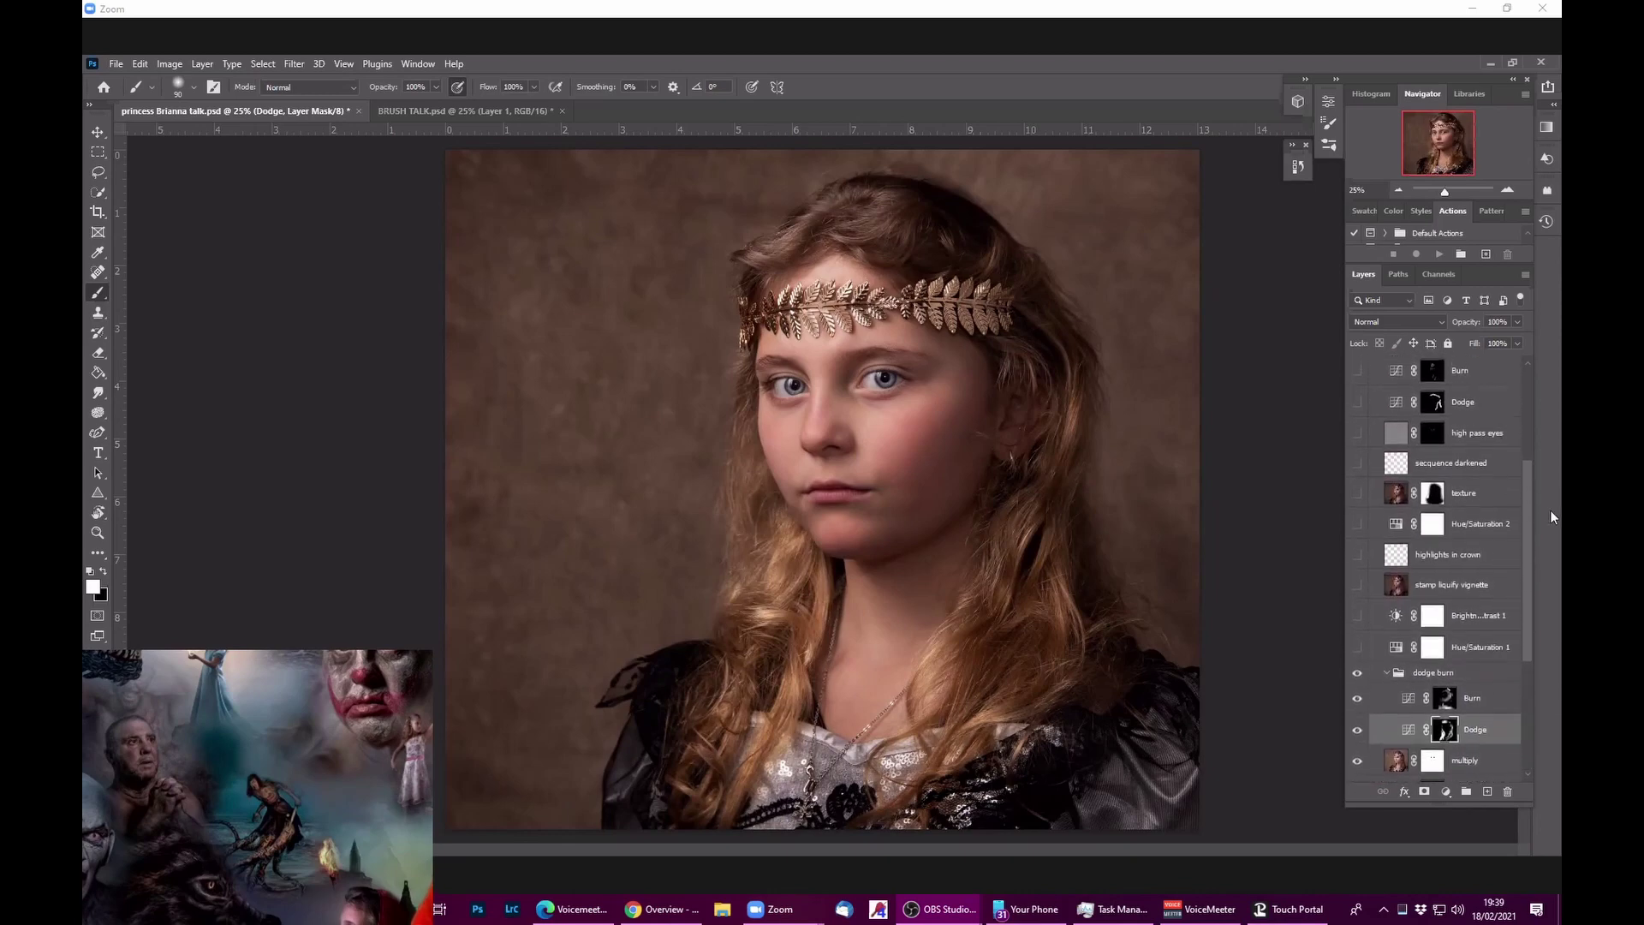
pyautogui.scroll(2, 1462, 709)
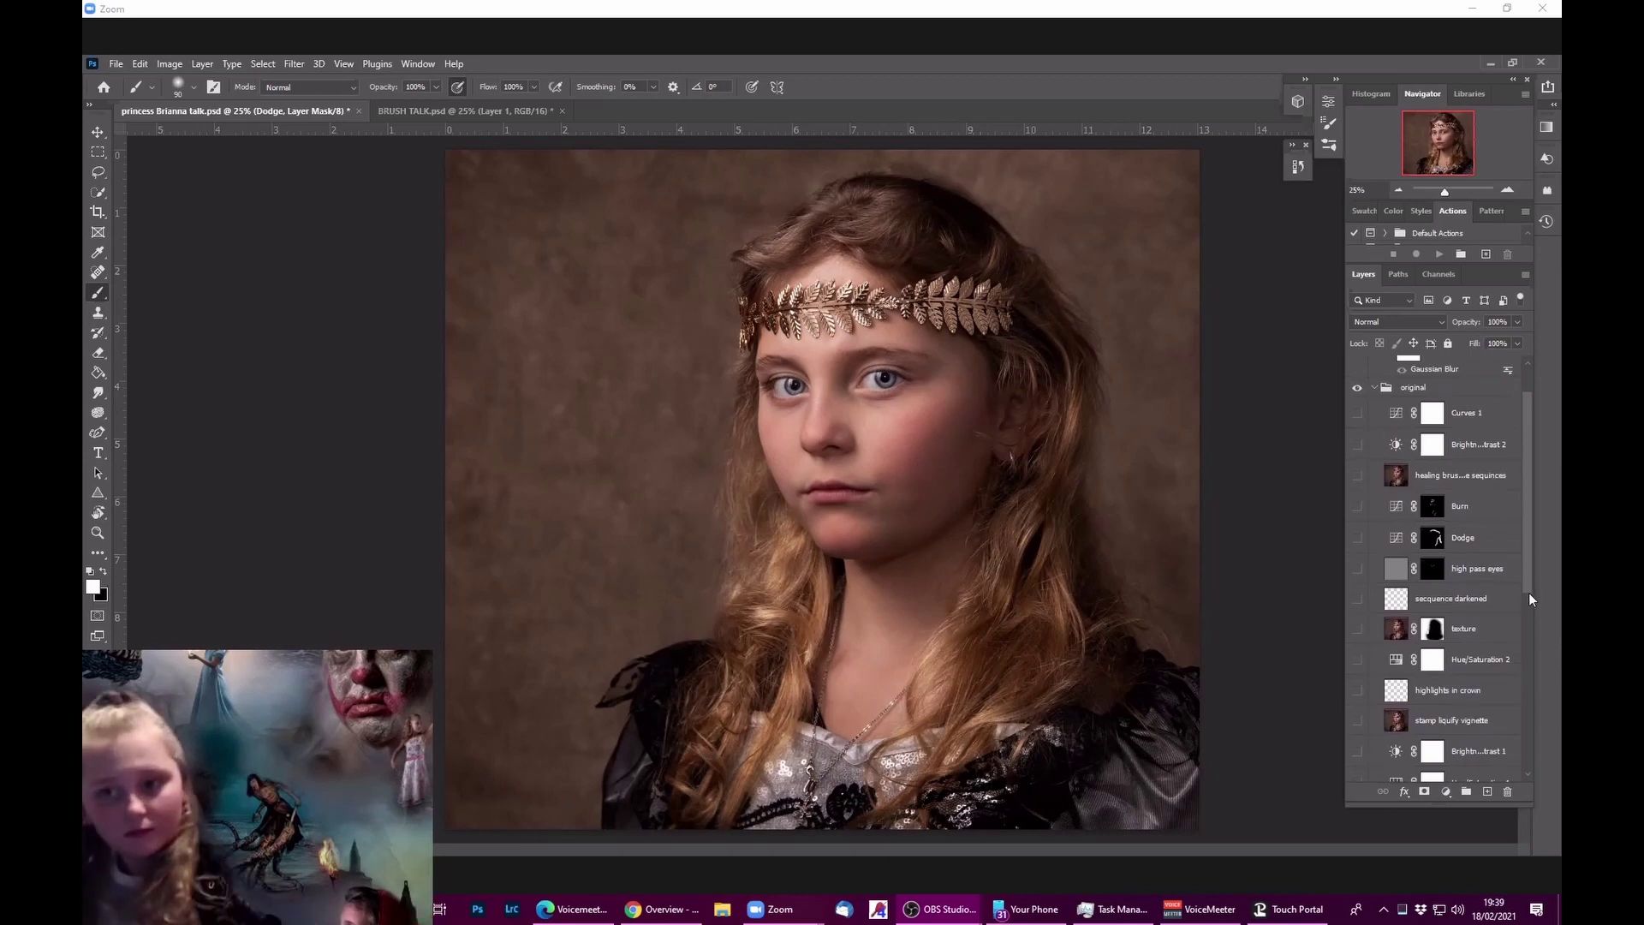
pyautogui.scroll(-3, 1529, 608)
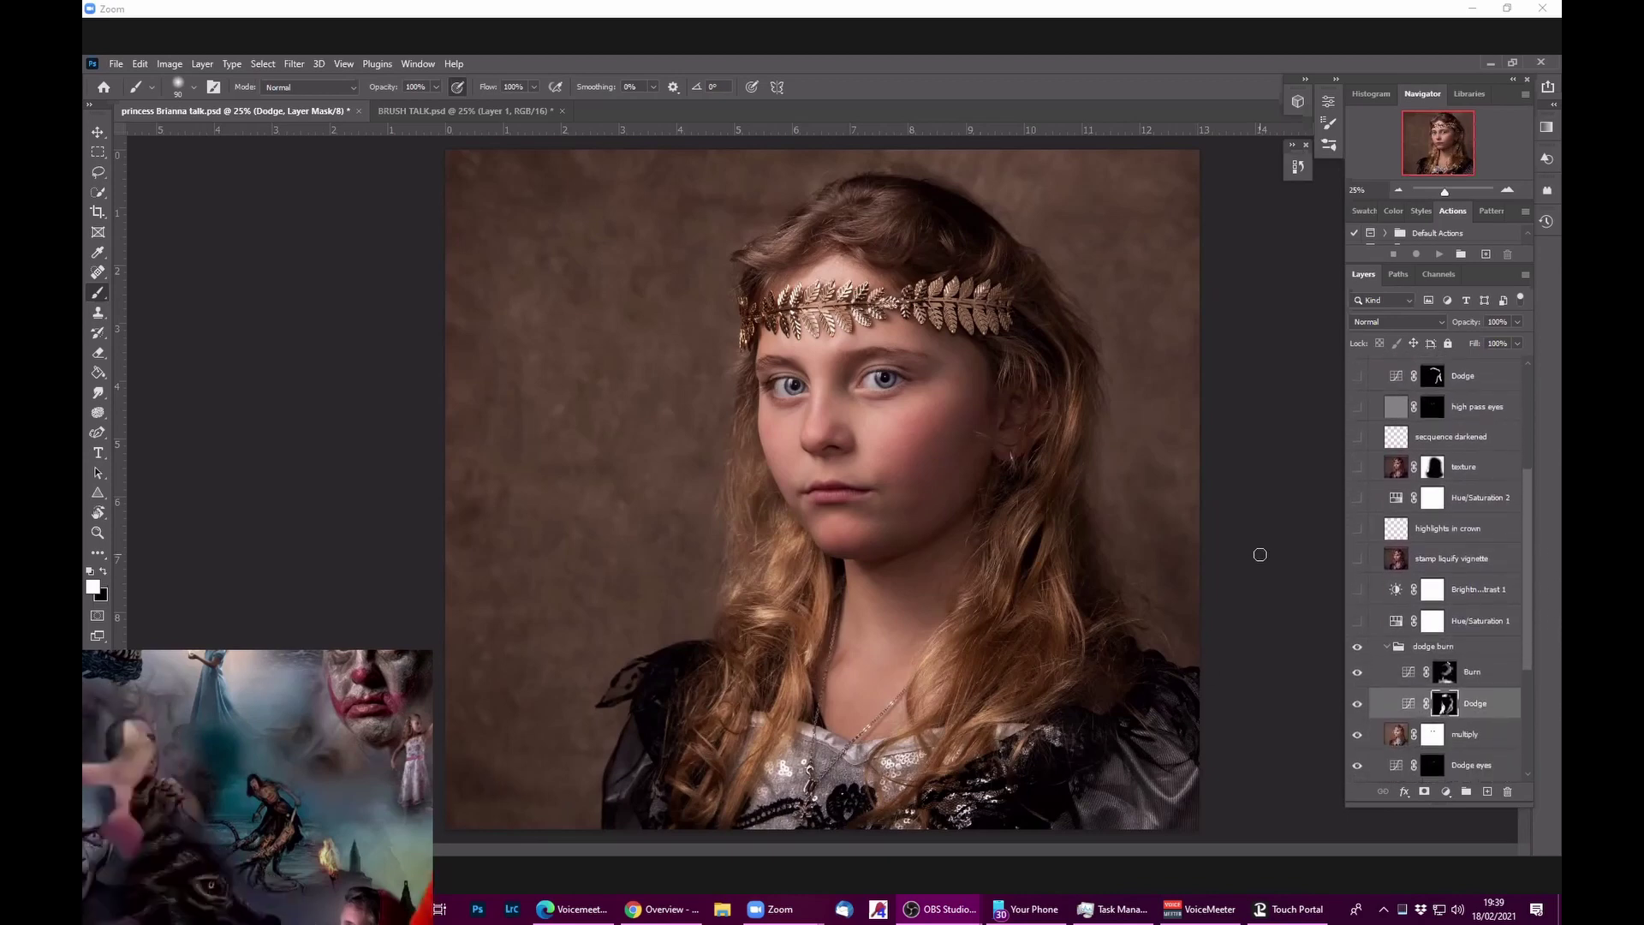
pyautogui.click(1391, 621)
pyautogui.click(1357, 621)
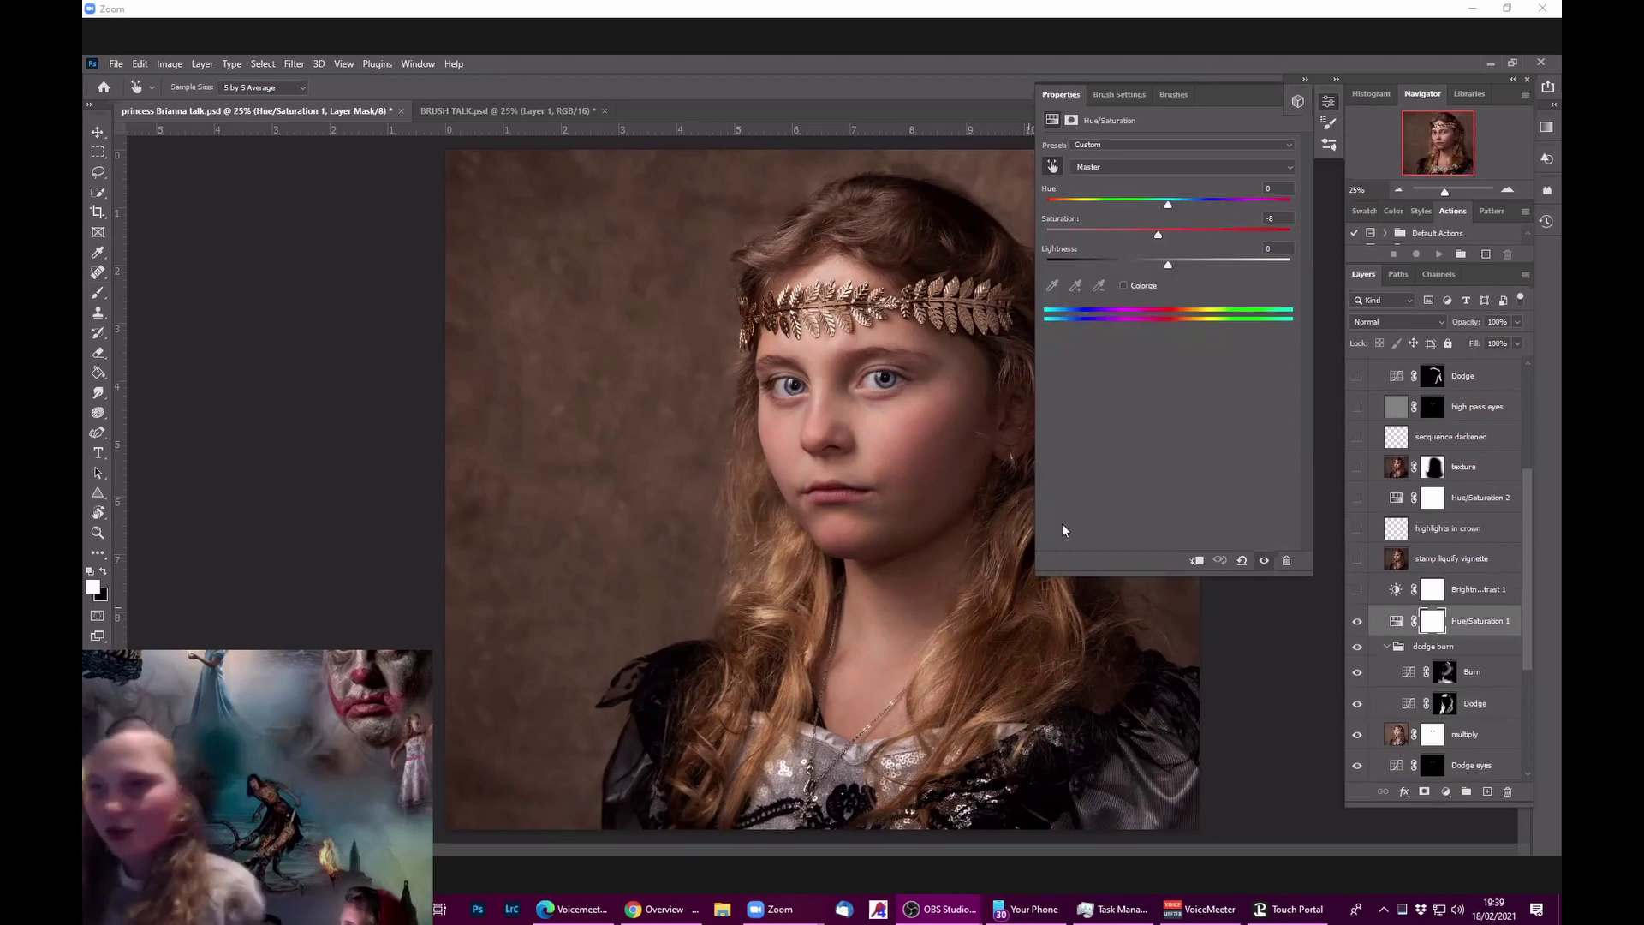
pyautogui.doubleClick(1282, 91)
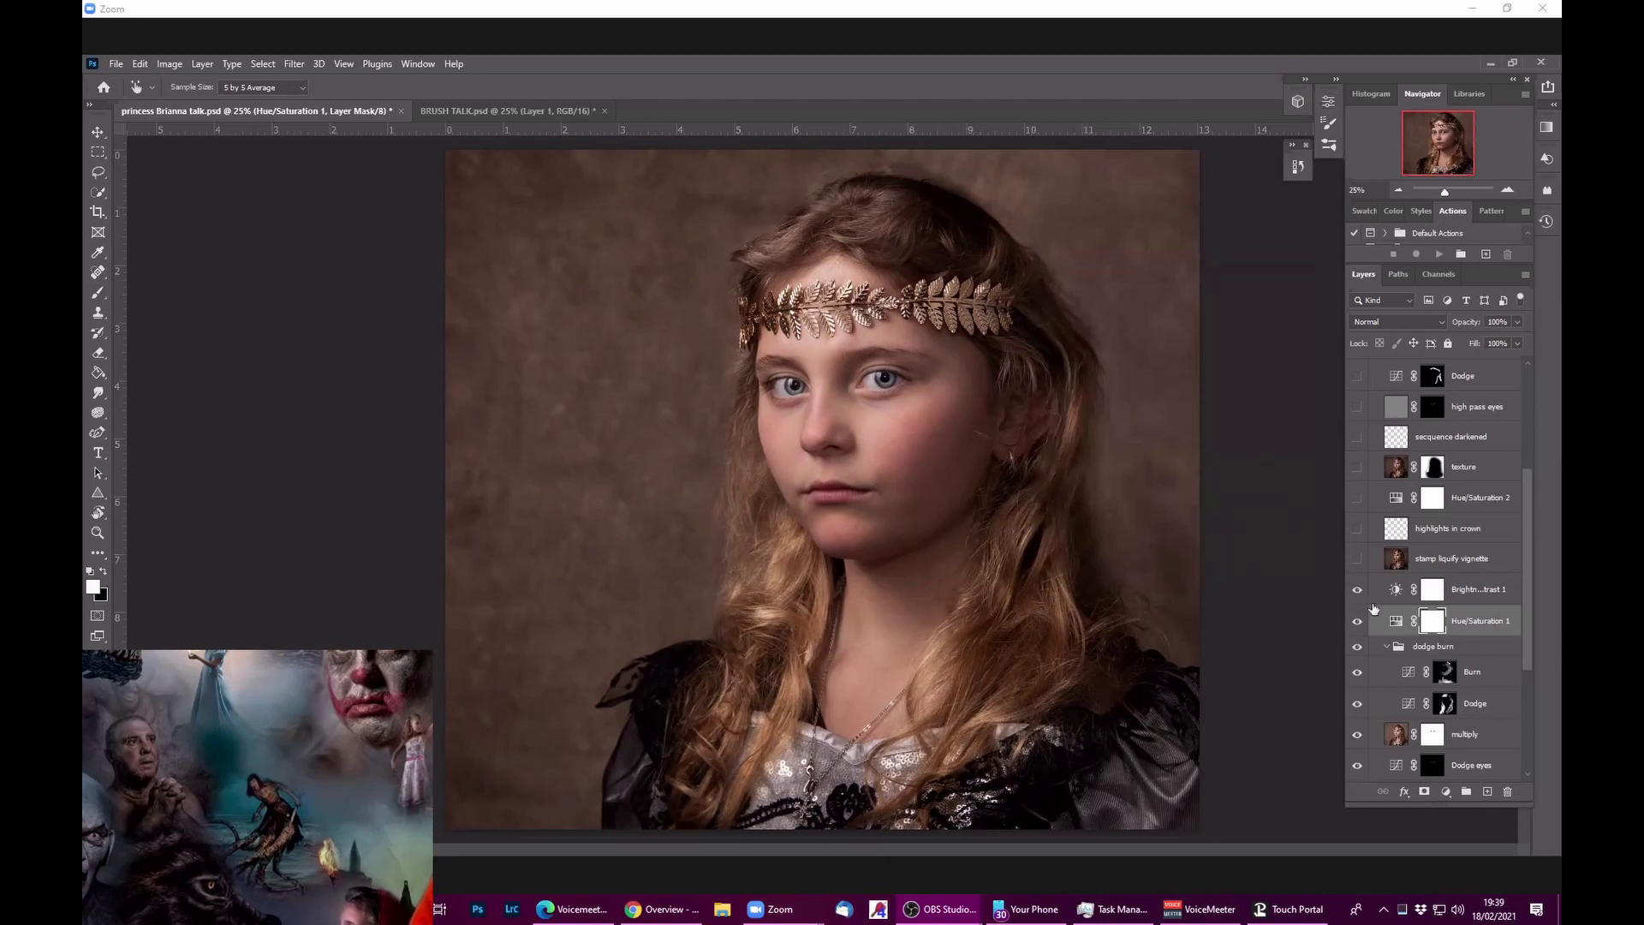
pyautogui.click(1357, 589)
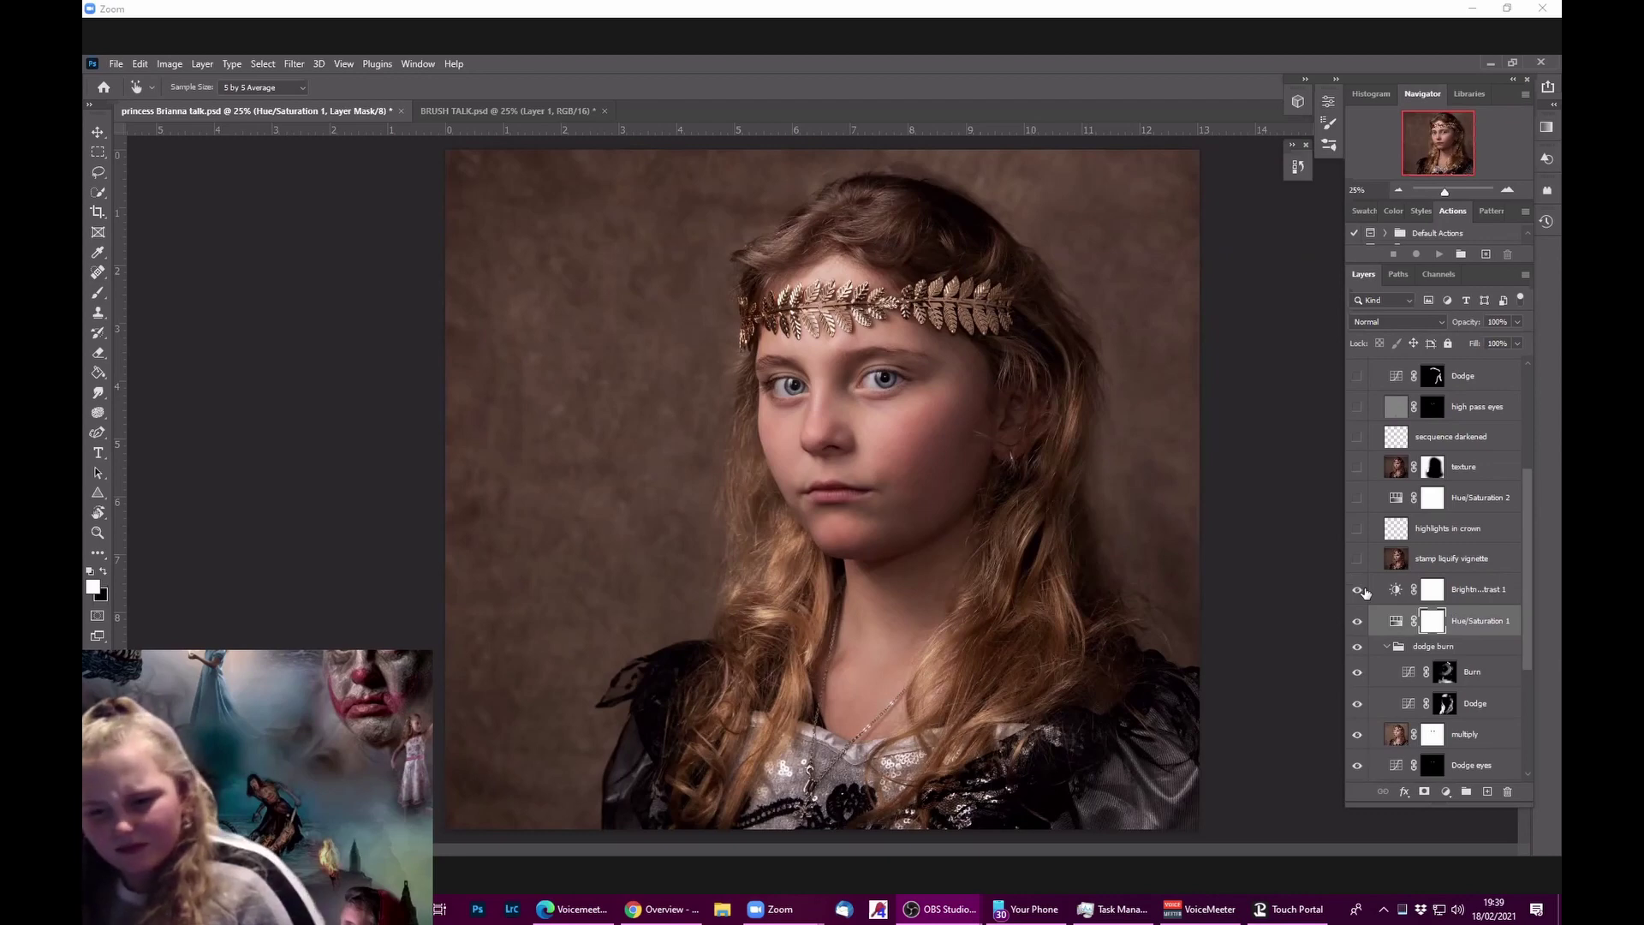
# Step: Show the stamp liquify vignette layer and compare the portrait with it hidden and shown
pyautogui.click(1360, 559)
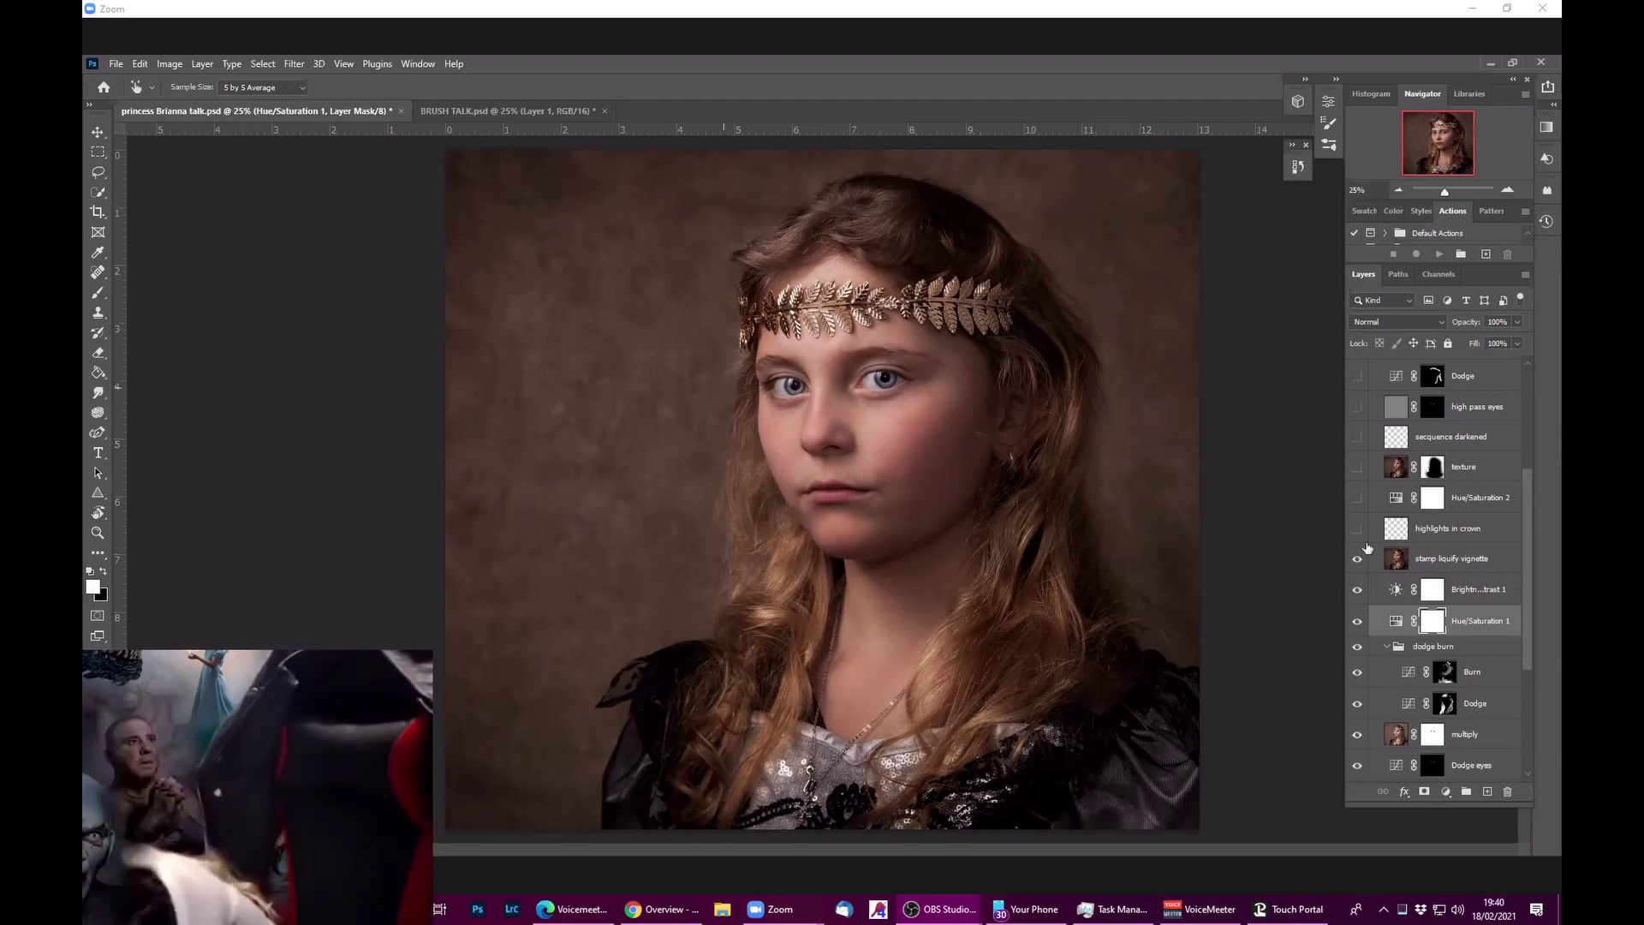
pyautogui.click(1356, 559)
pyautogui.click(1357, 559)
pyautogui.click(1356, 559)
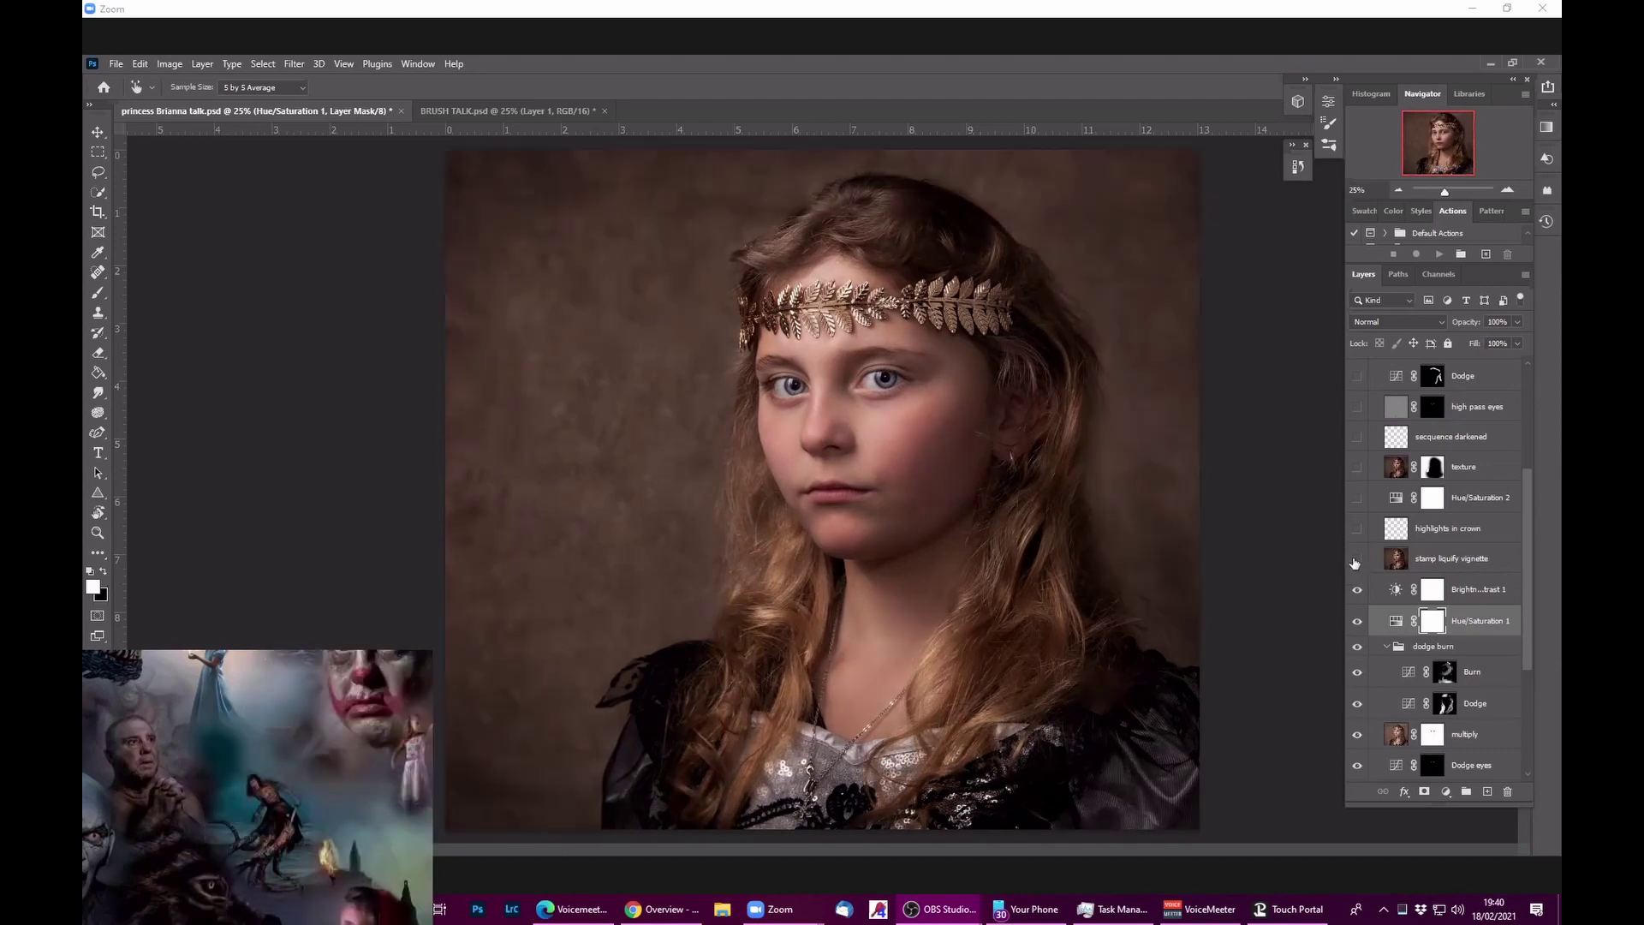
pyautogui.click(1356, 559)
# Step: Show and select the highlights in crown layer, with the Brush tool active and black as the foreground colour
pyautogui.click(1356, 529)
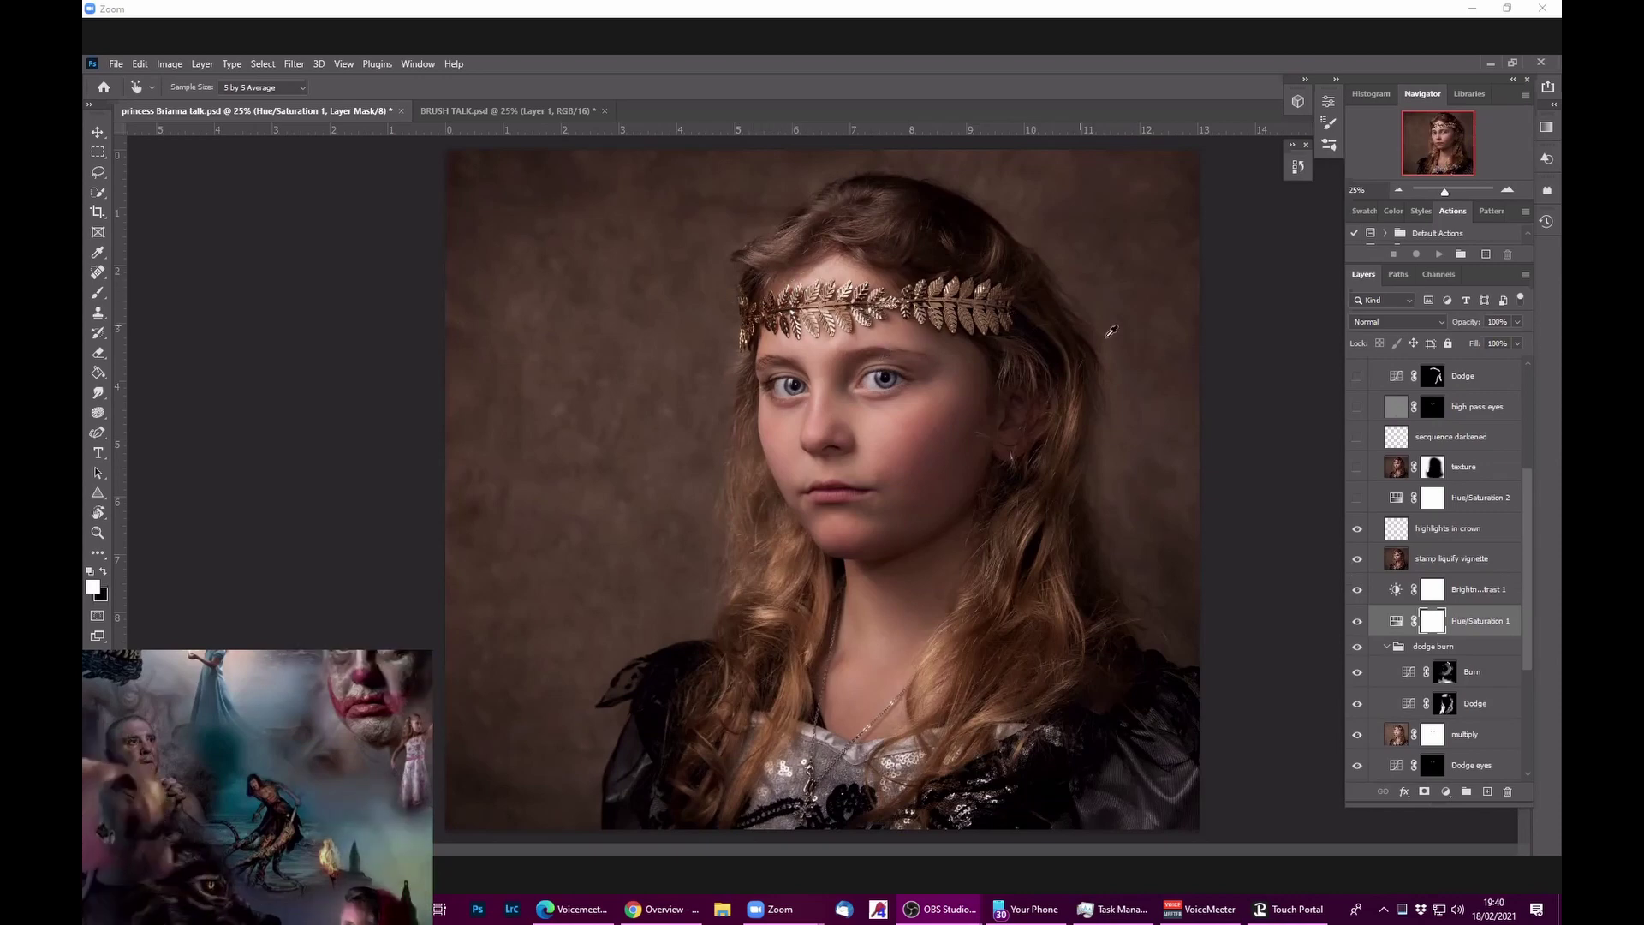
pyautogui.click(1405, 527)
pyautogui.press('b')
pyautogui.press('x')
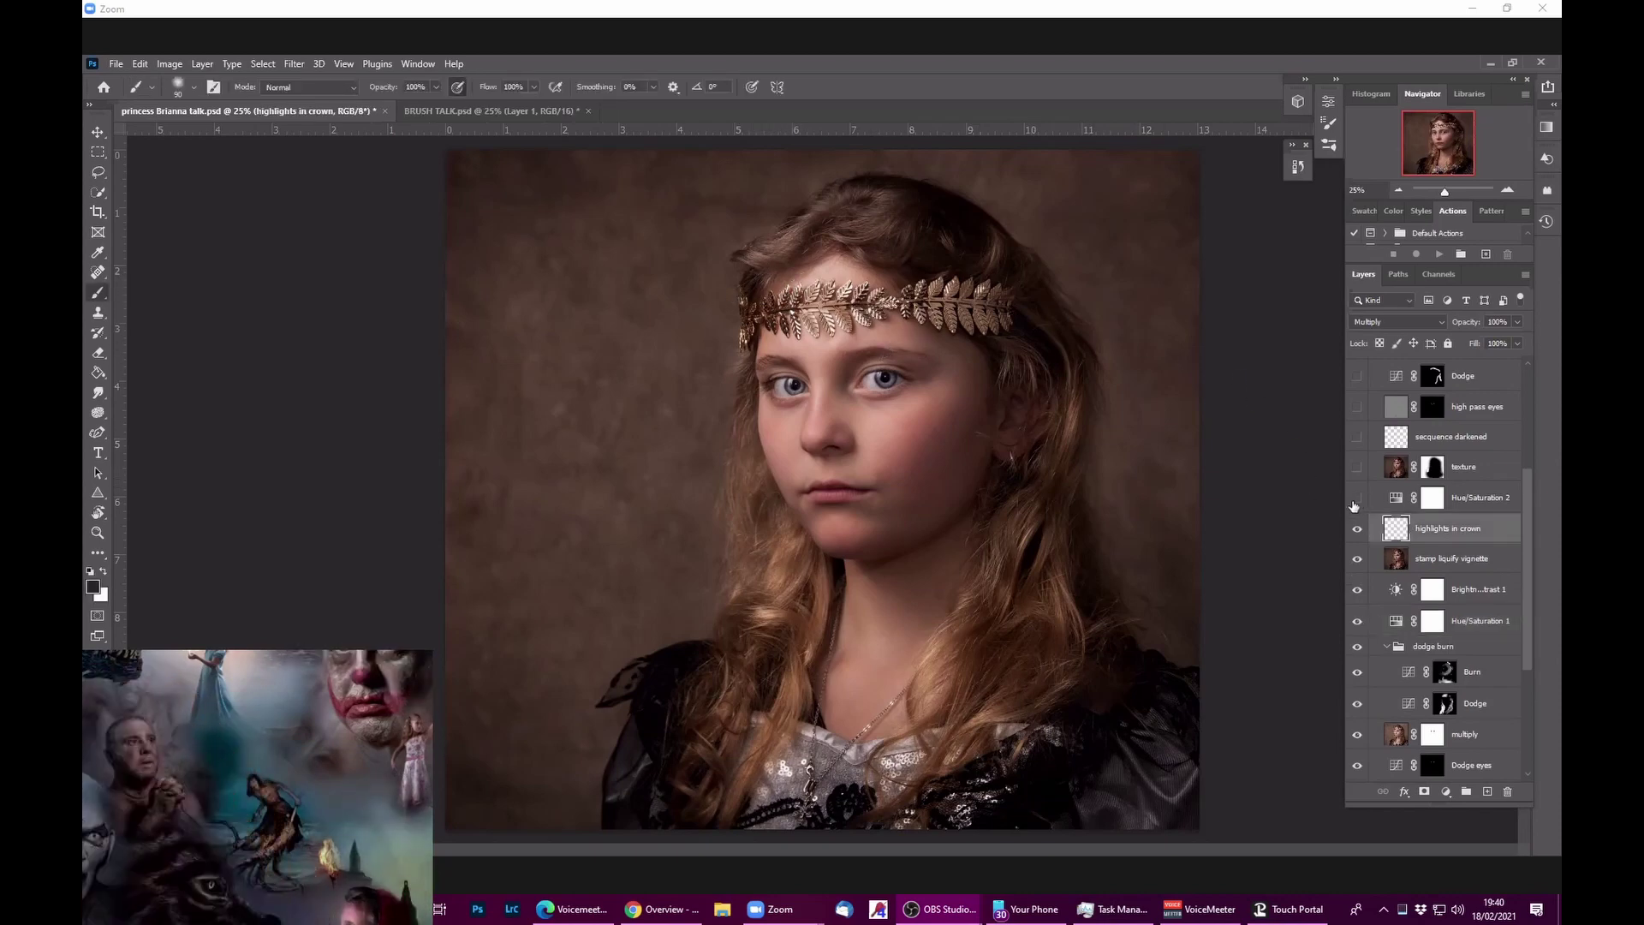
# Step: Show the Hue/Saturation 2 adjustment layer and inspect its settings for the Reds
pyautogui.click(1357, 498)
pyautogui.doubleClick(1396, 497)
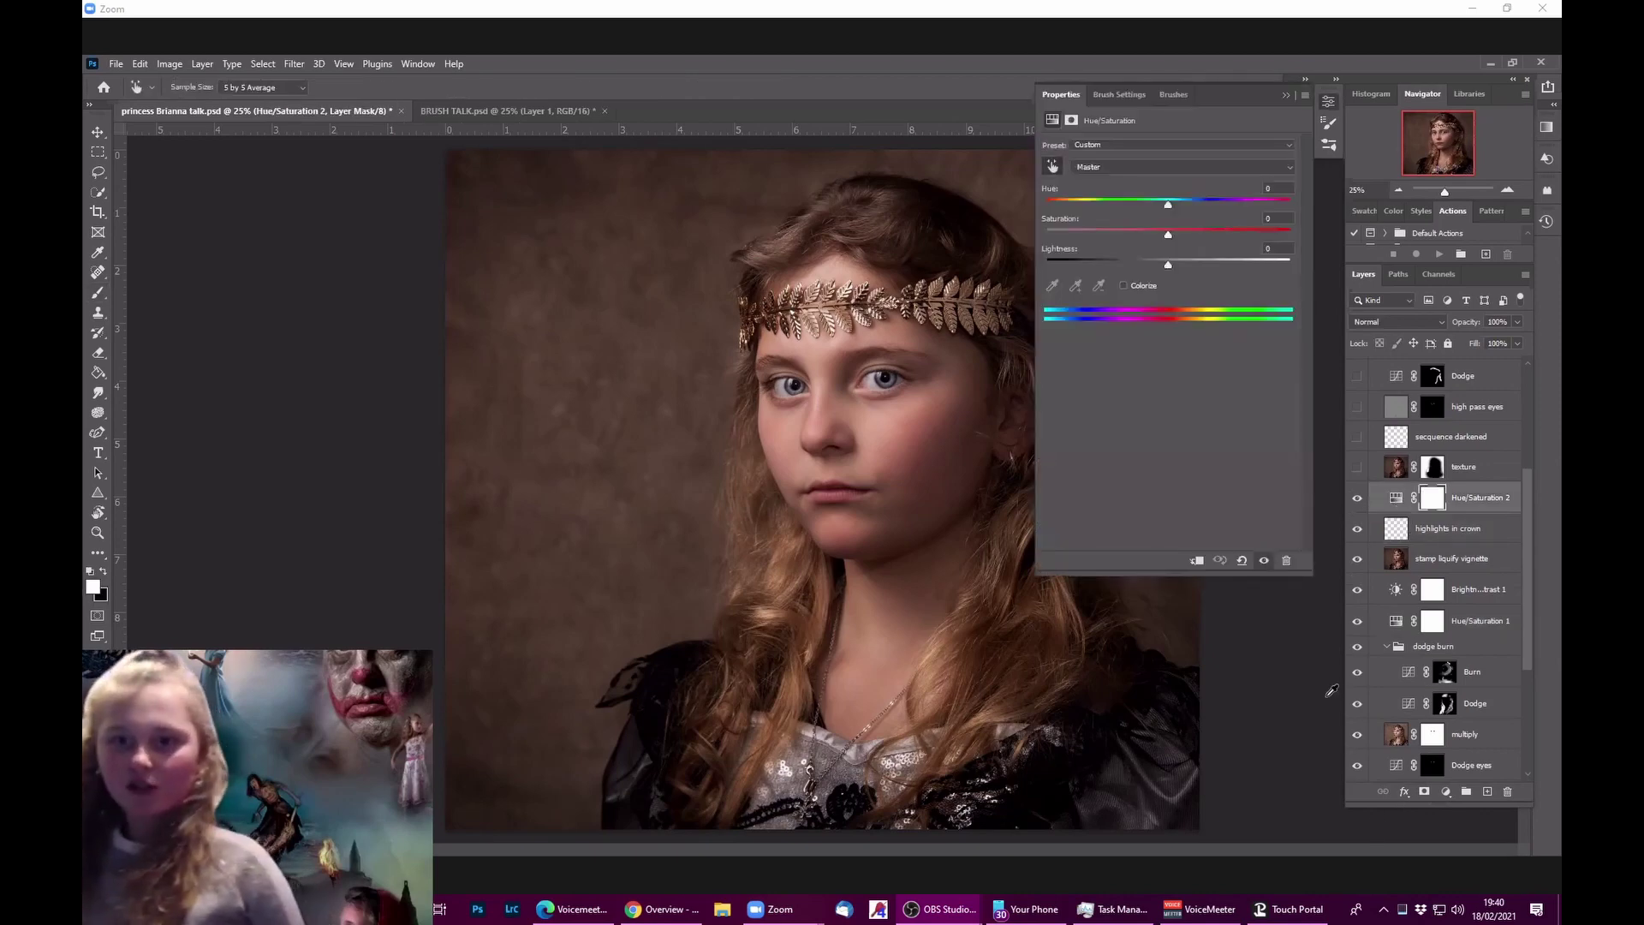
pyautogui.click(1084, 166)
pyautogui.click(1079, 190)
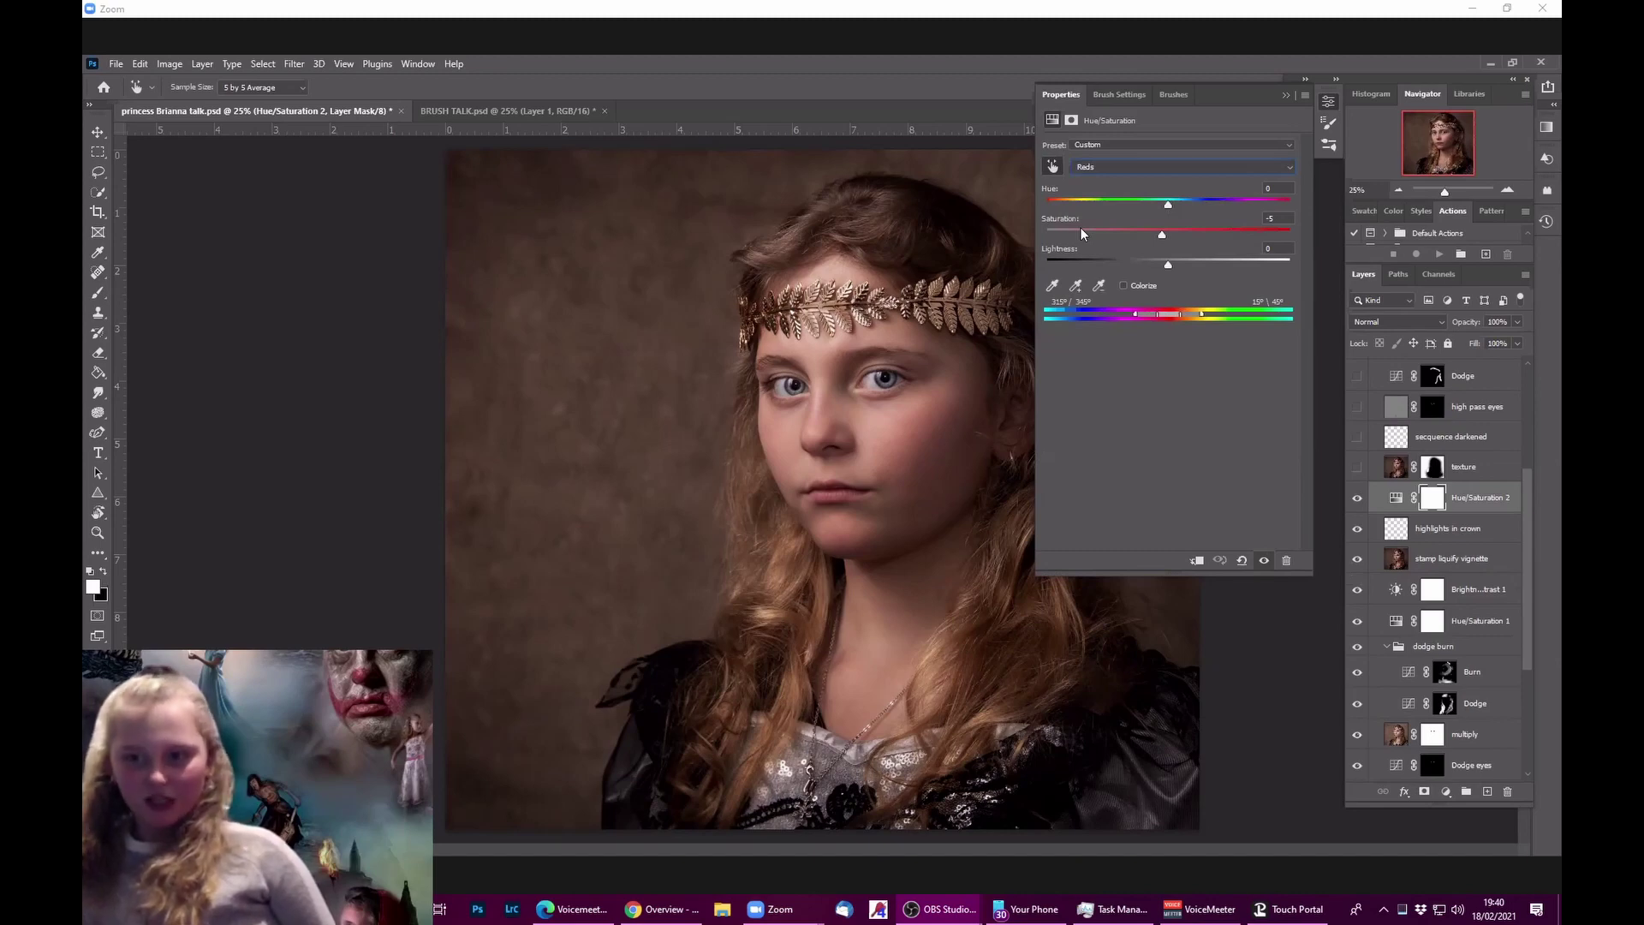
pyautogui.click(1284, 98)
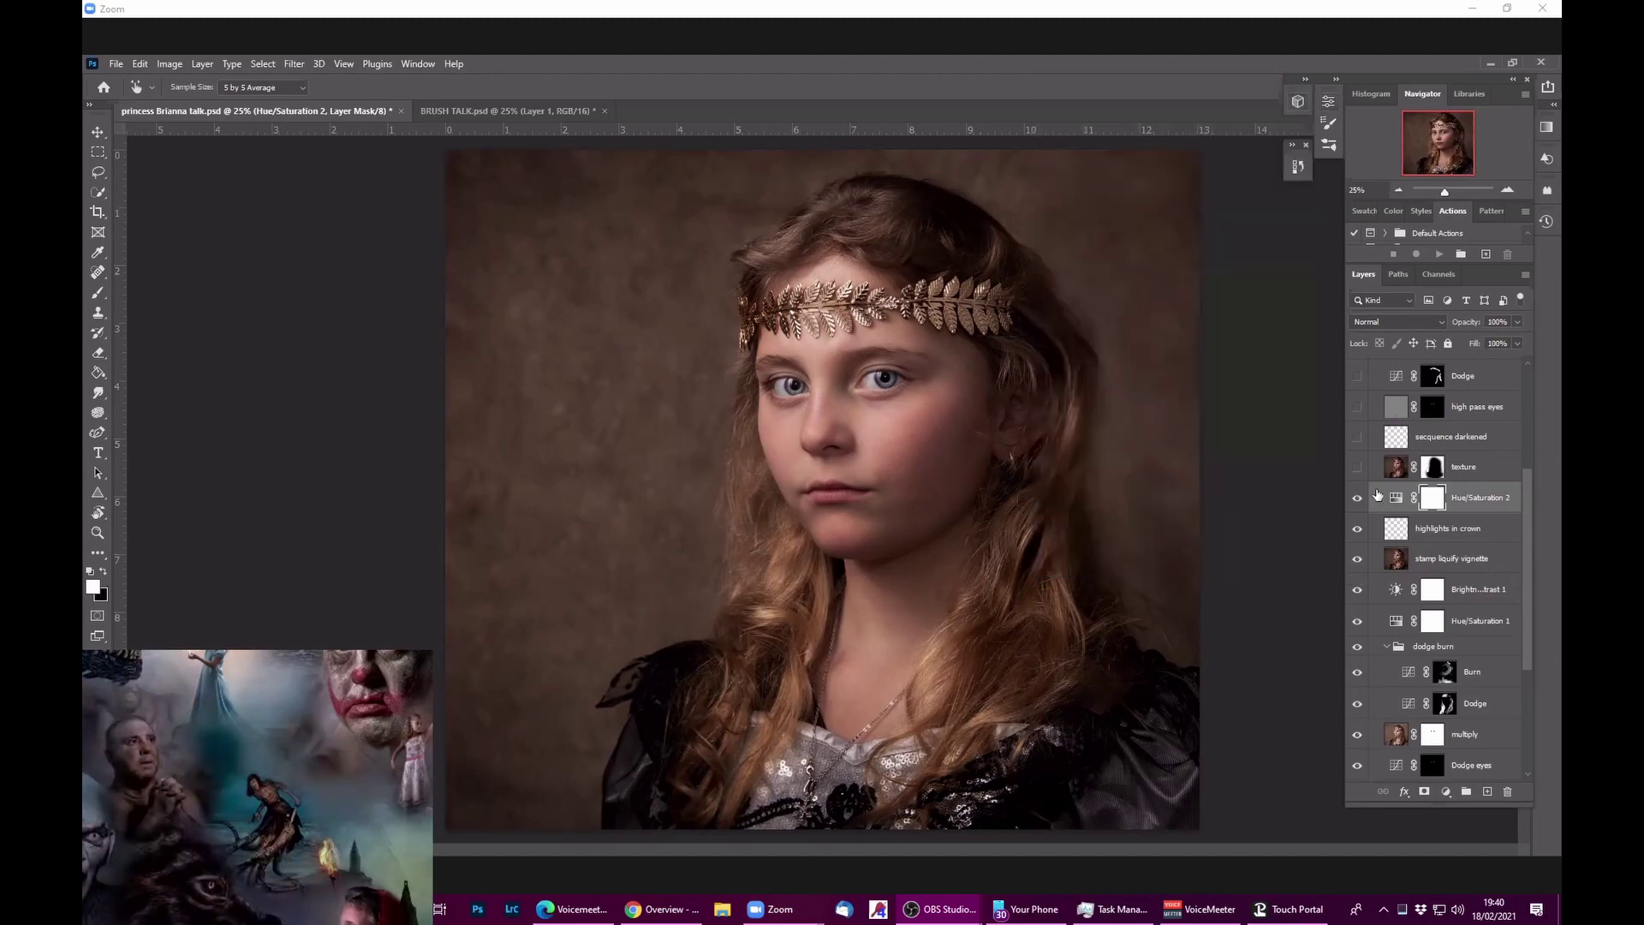
# Step: Show the texture layer and select its image, dismissing the layer style options without changes
pyautogui.click(1358, 467)
pyautogui.click(1396, 467)
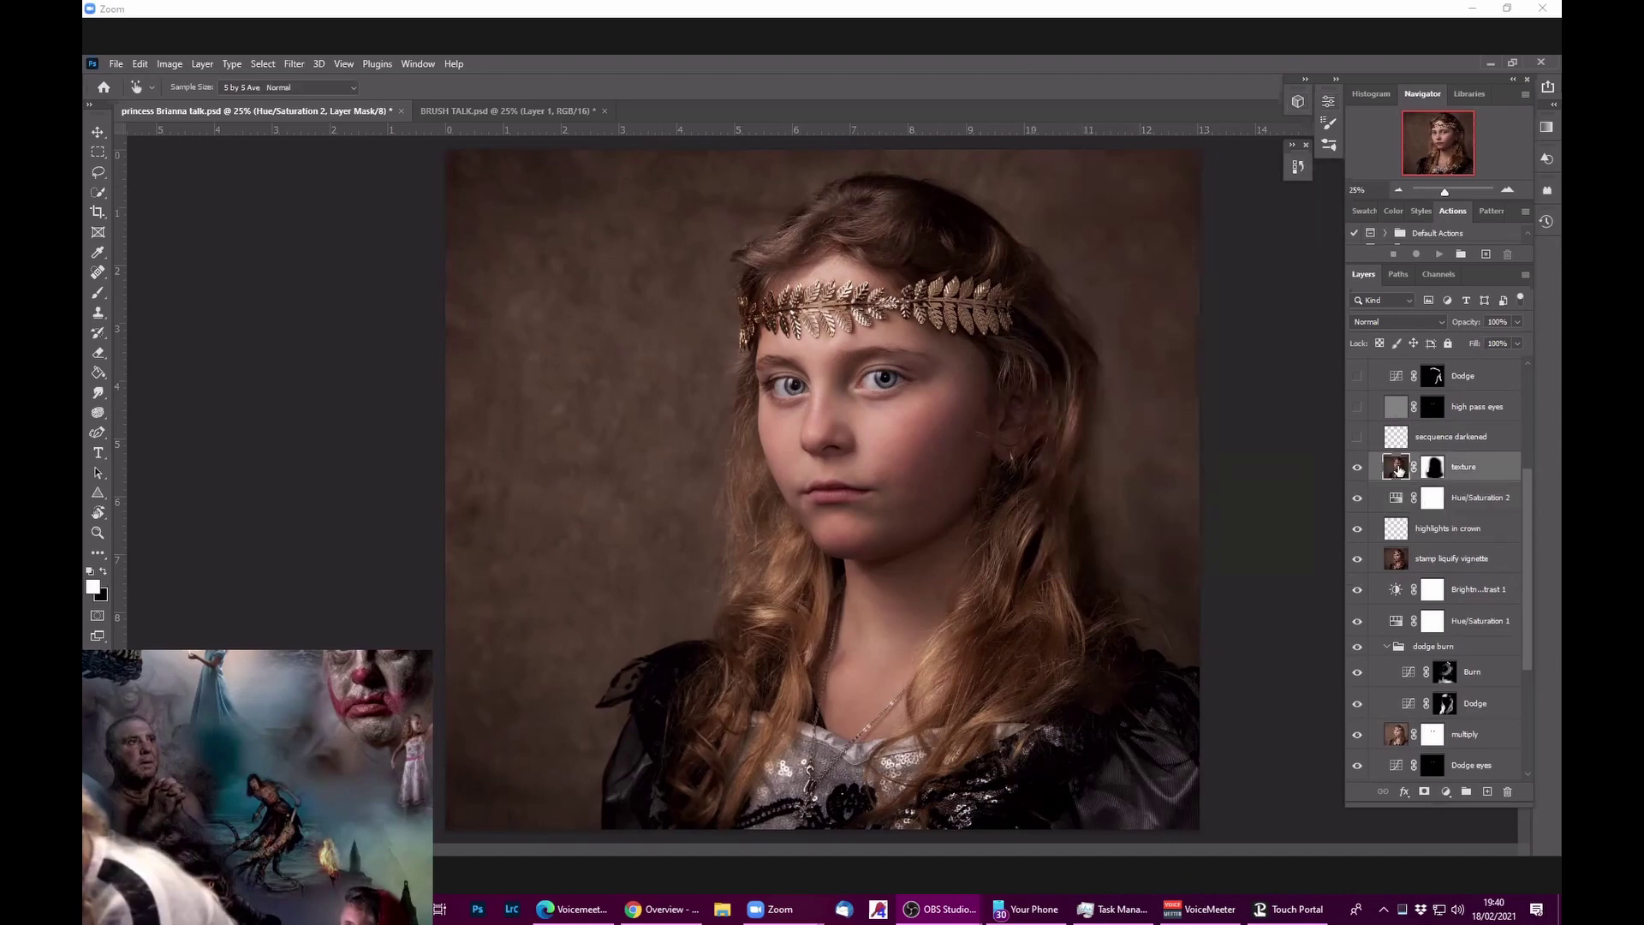
pyautogui.doubleClick(1495, 467)
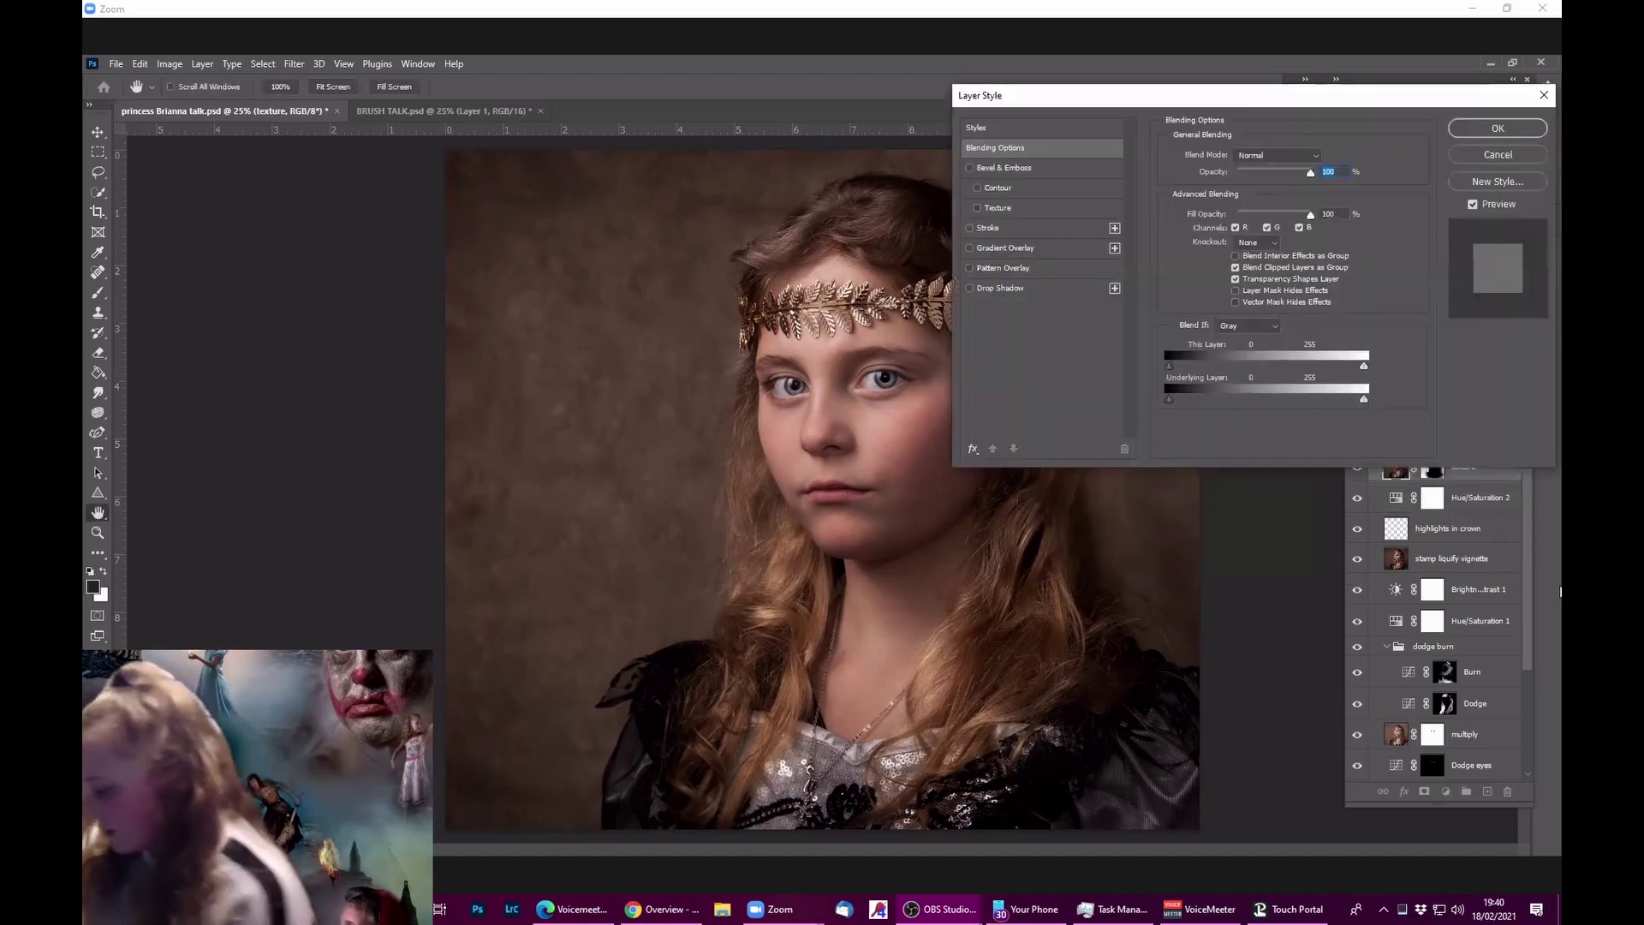
pyautogui.click(1473, 154)
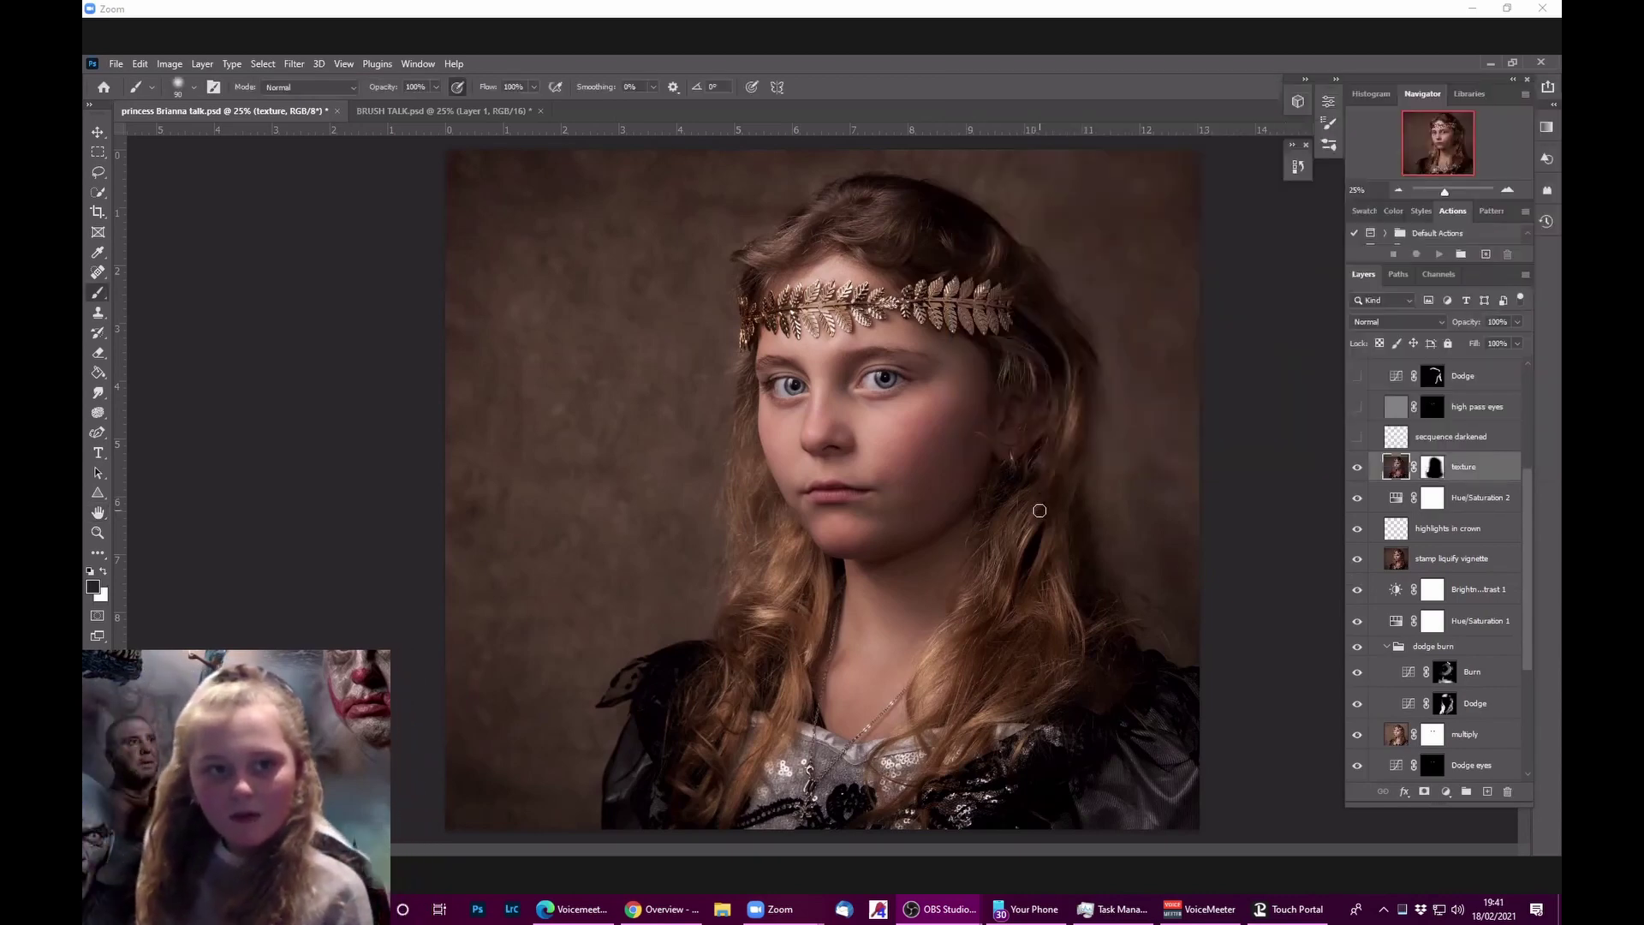
# Step: Locate the Oil Paint filter among the Stylize filters without applying it
pyautogui.click(291, 65)
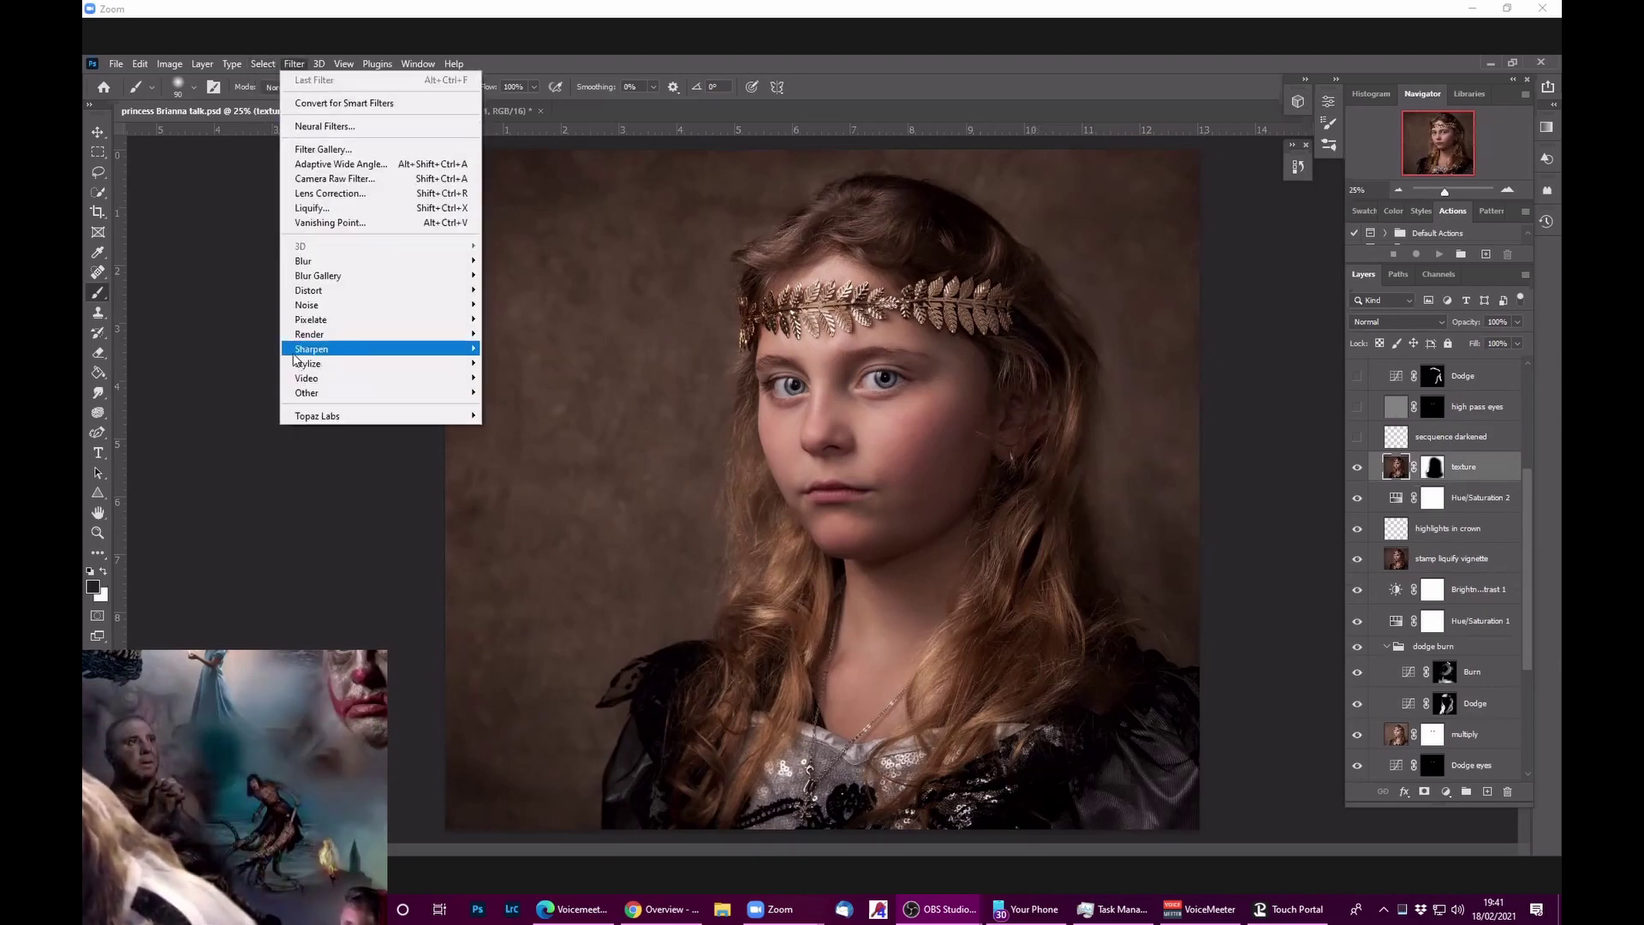
pyautogui.moveTo(308, 365)
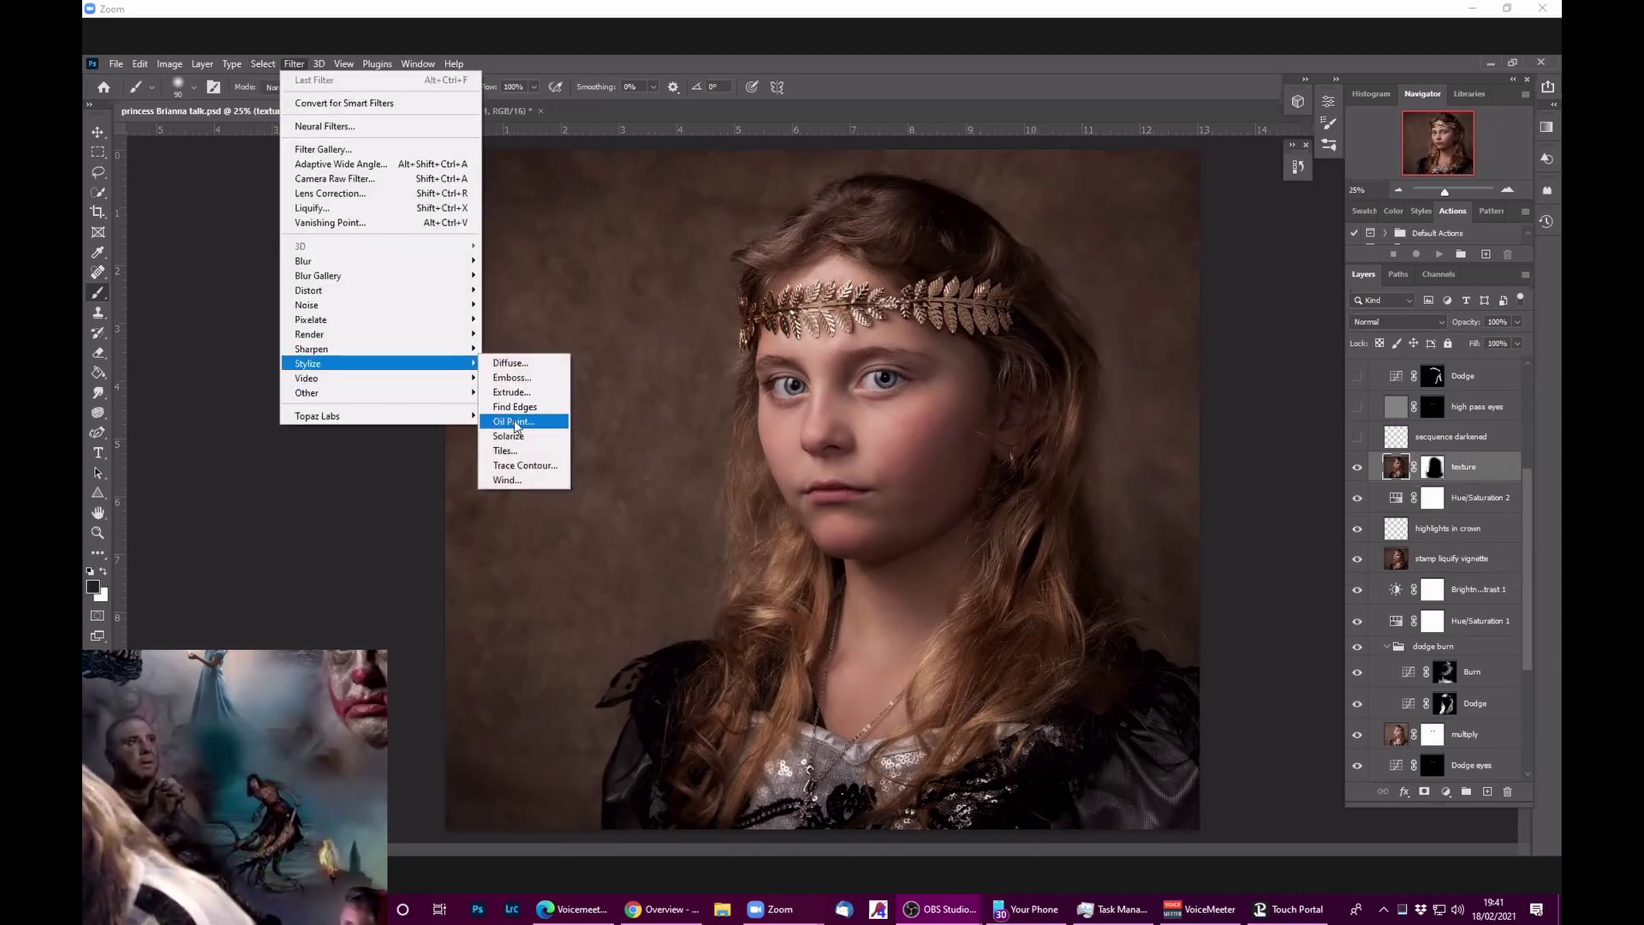
pyautogui.click(257, 500)
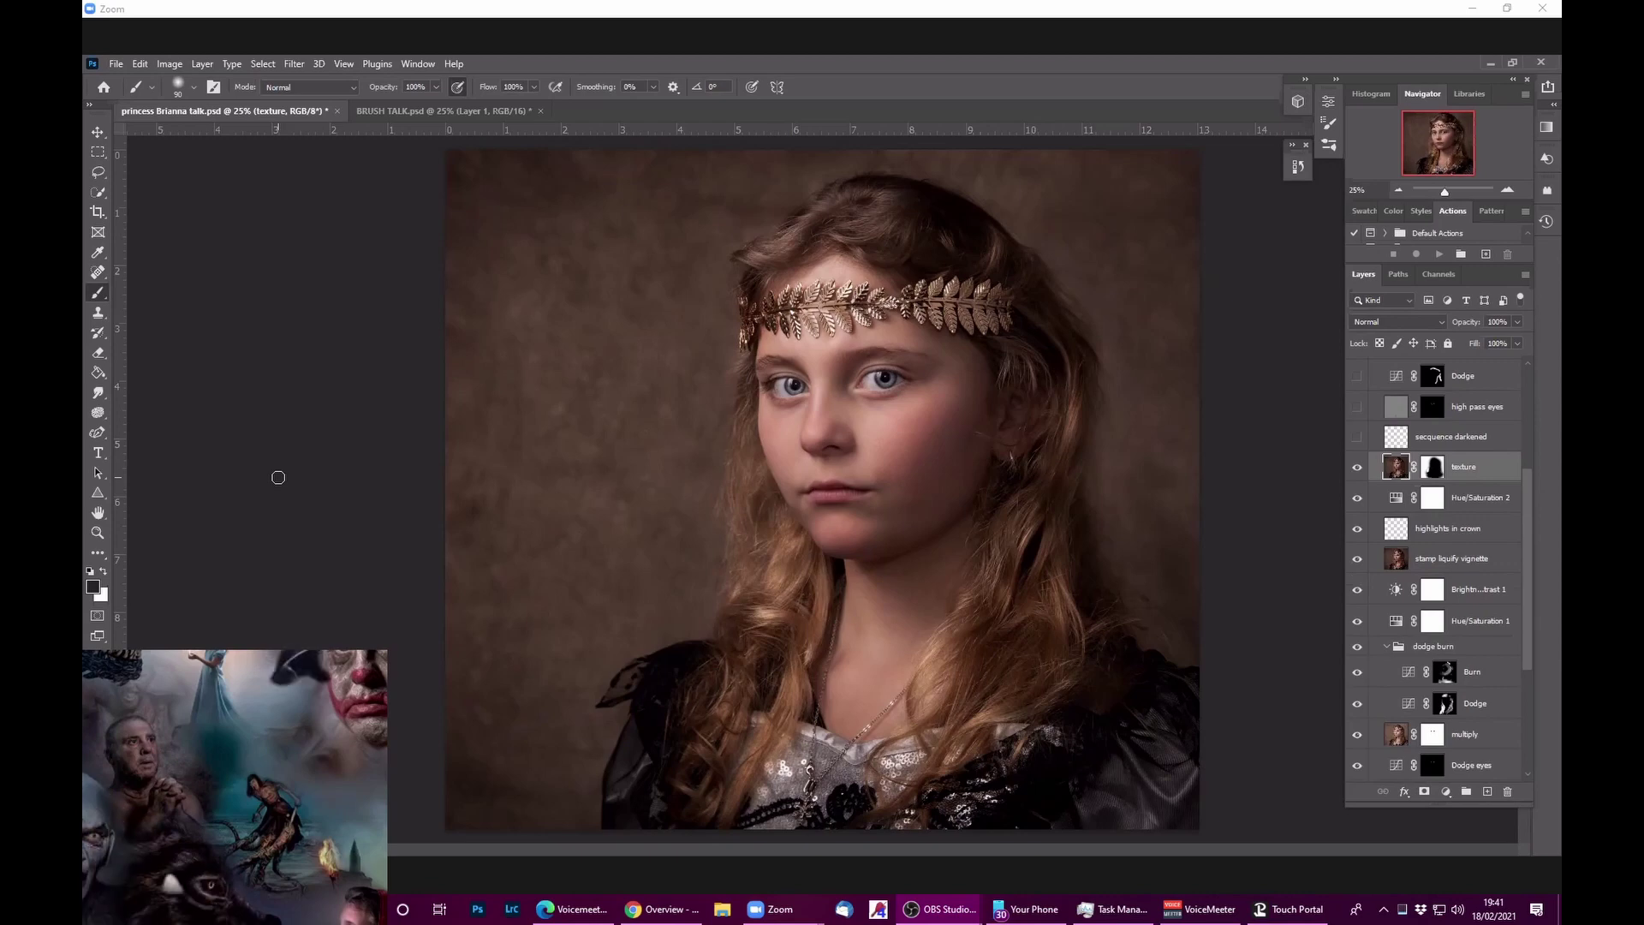
# Step: Show and select the secquence darkened layer, leaving the layer style options unapplied
pyautogui.click(1503, 367)
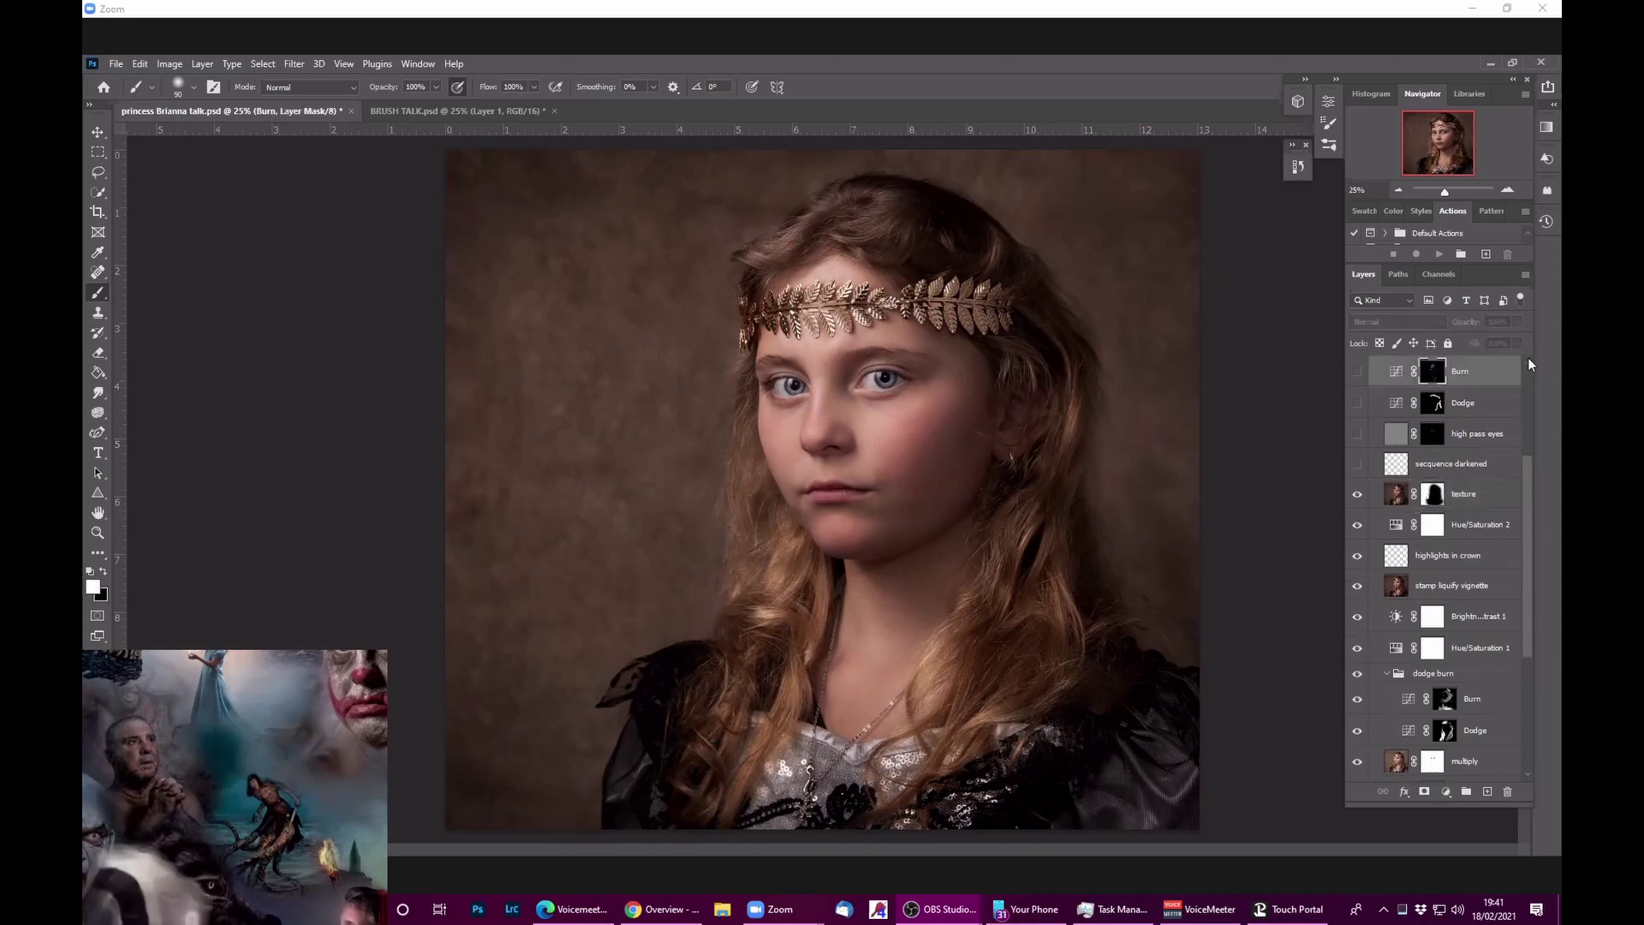
pyautogui.press('x')
pyautogui.doubleClick(1458, 610)
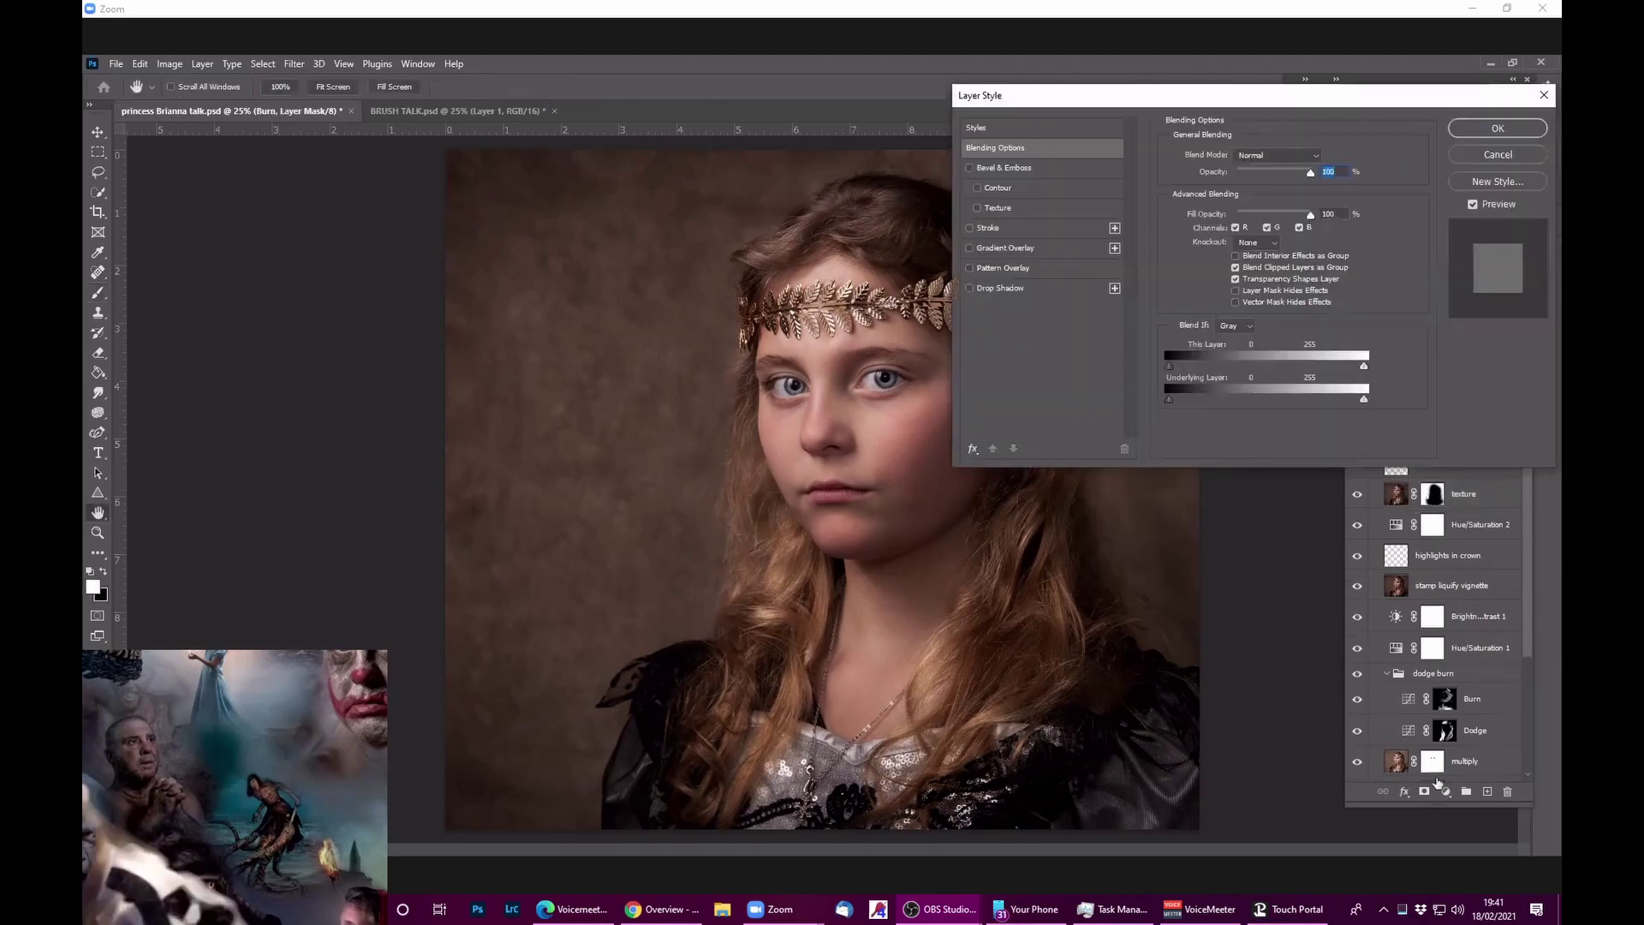
pyautogui.click(1493, 158)
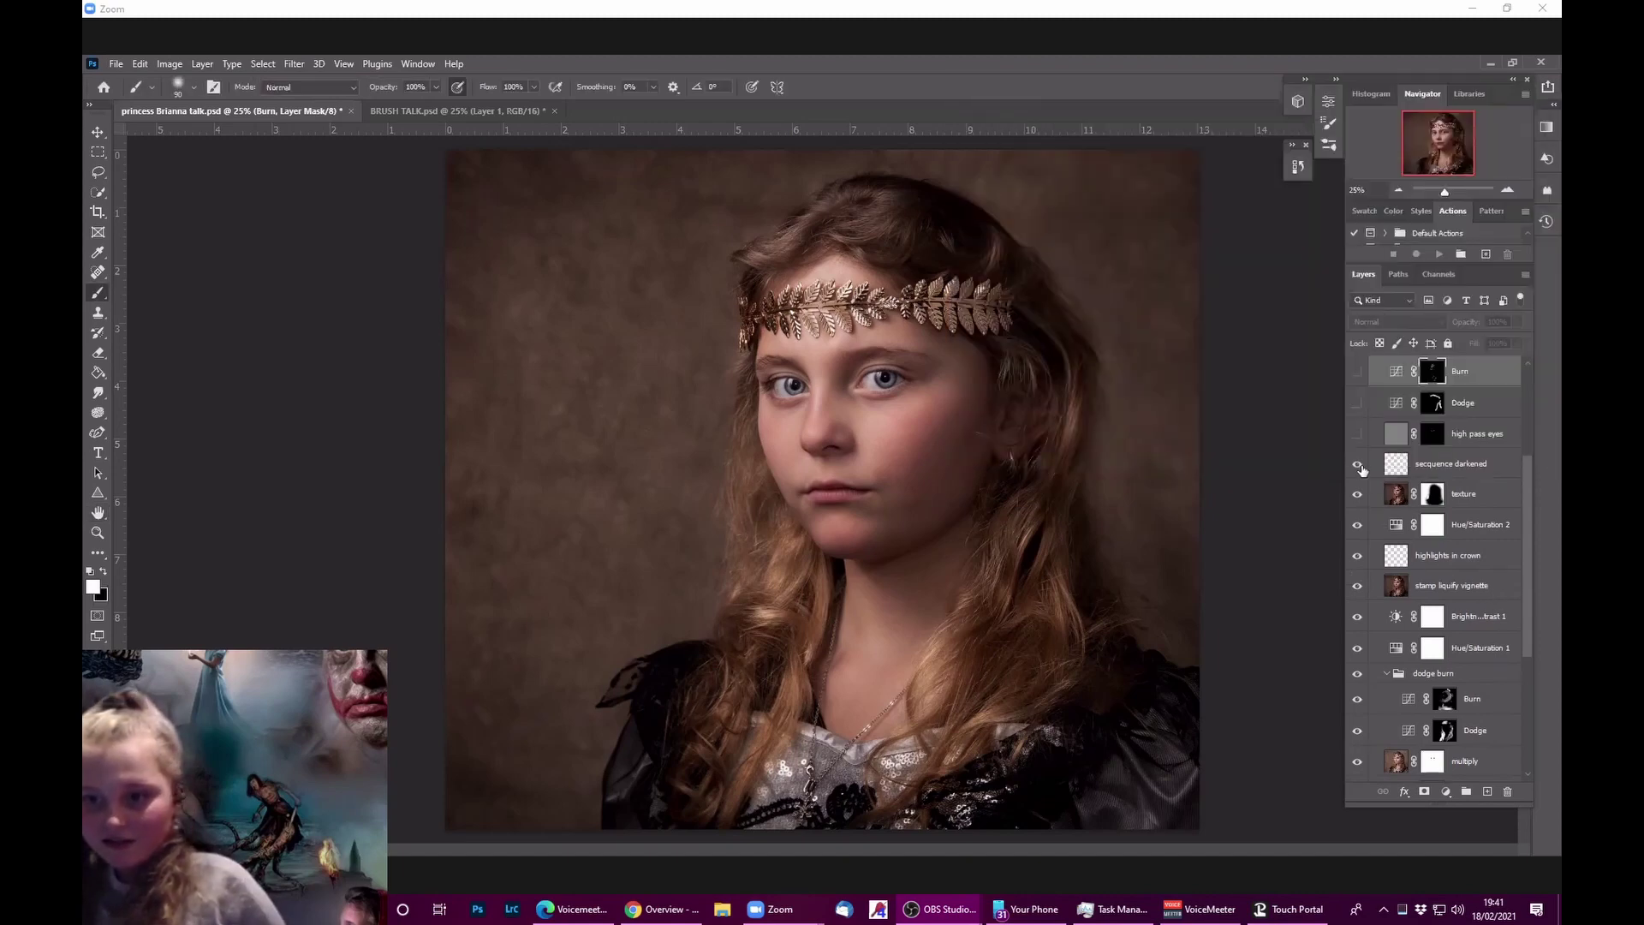
pyautogui.click(1413, 465)
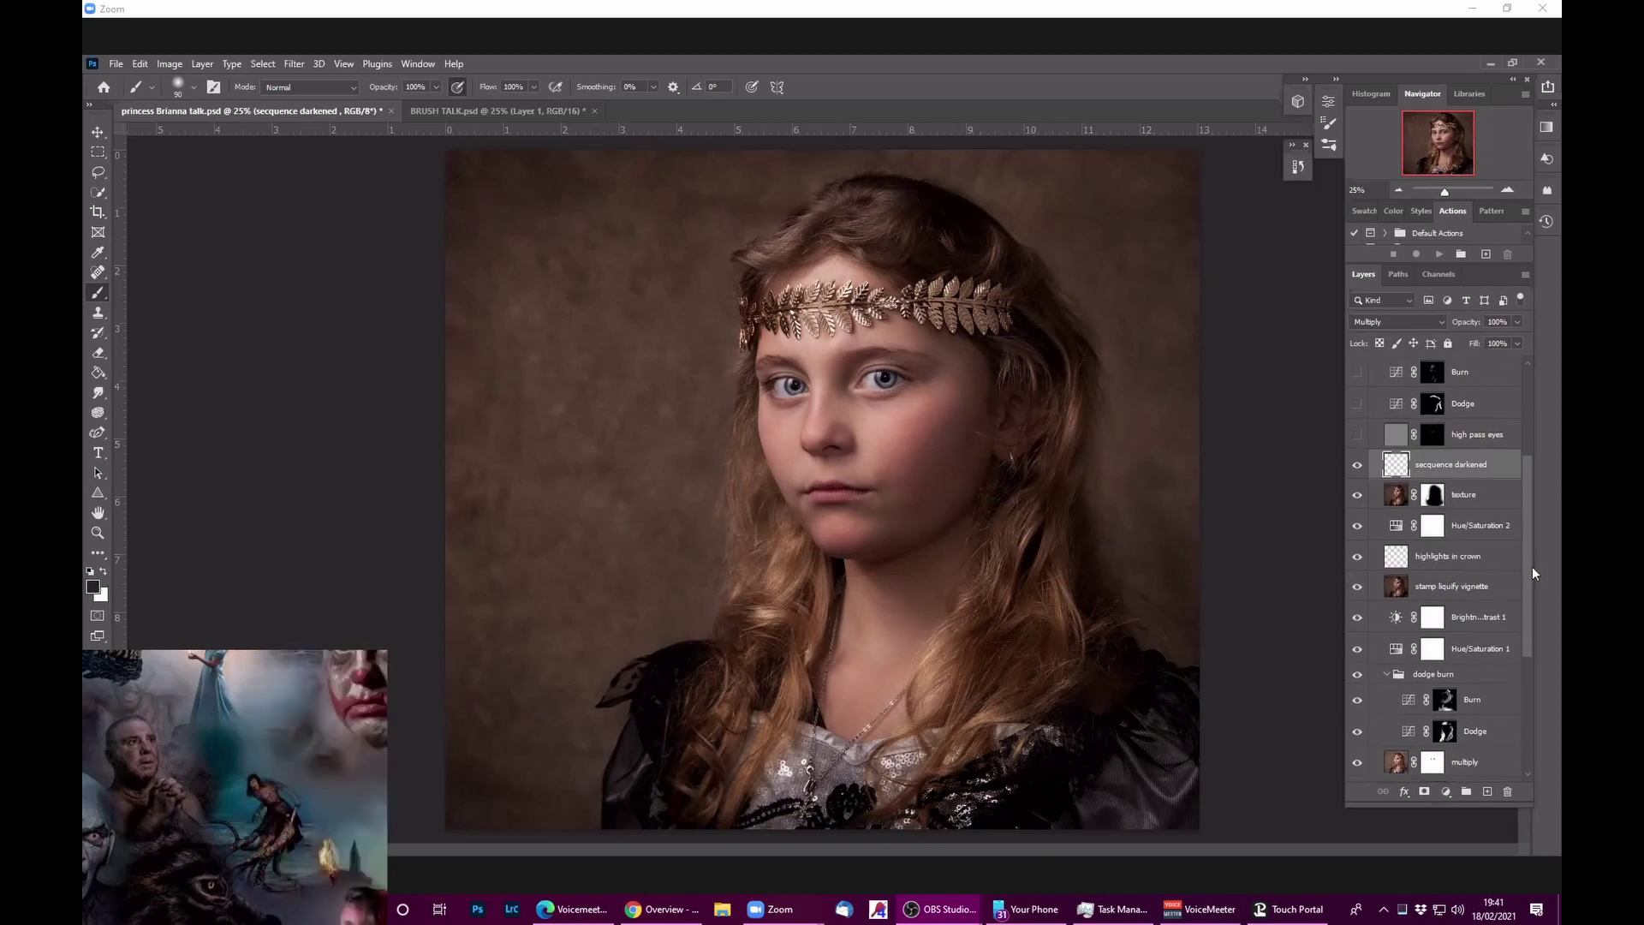
# Step: Show and select the high pass eyes layer, locating the High Pass filter without applying it
pyautogui.scroll(5, 1526, 562)
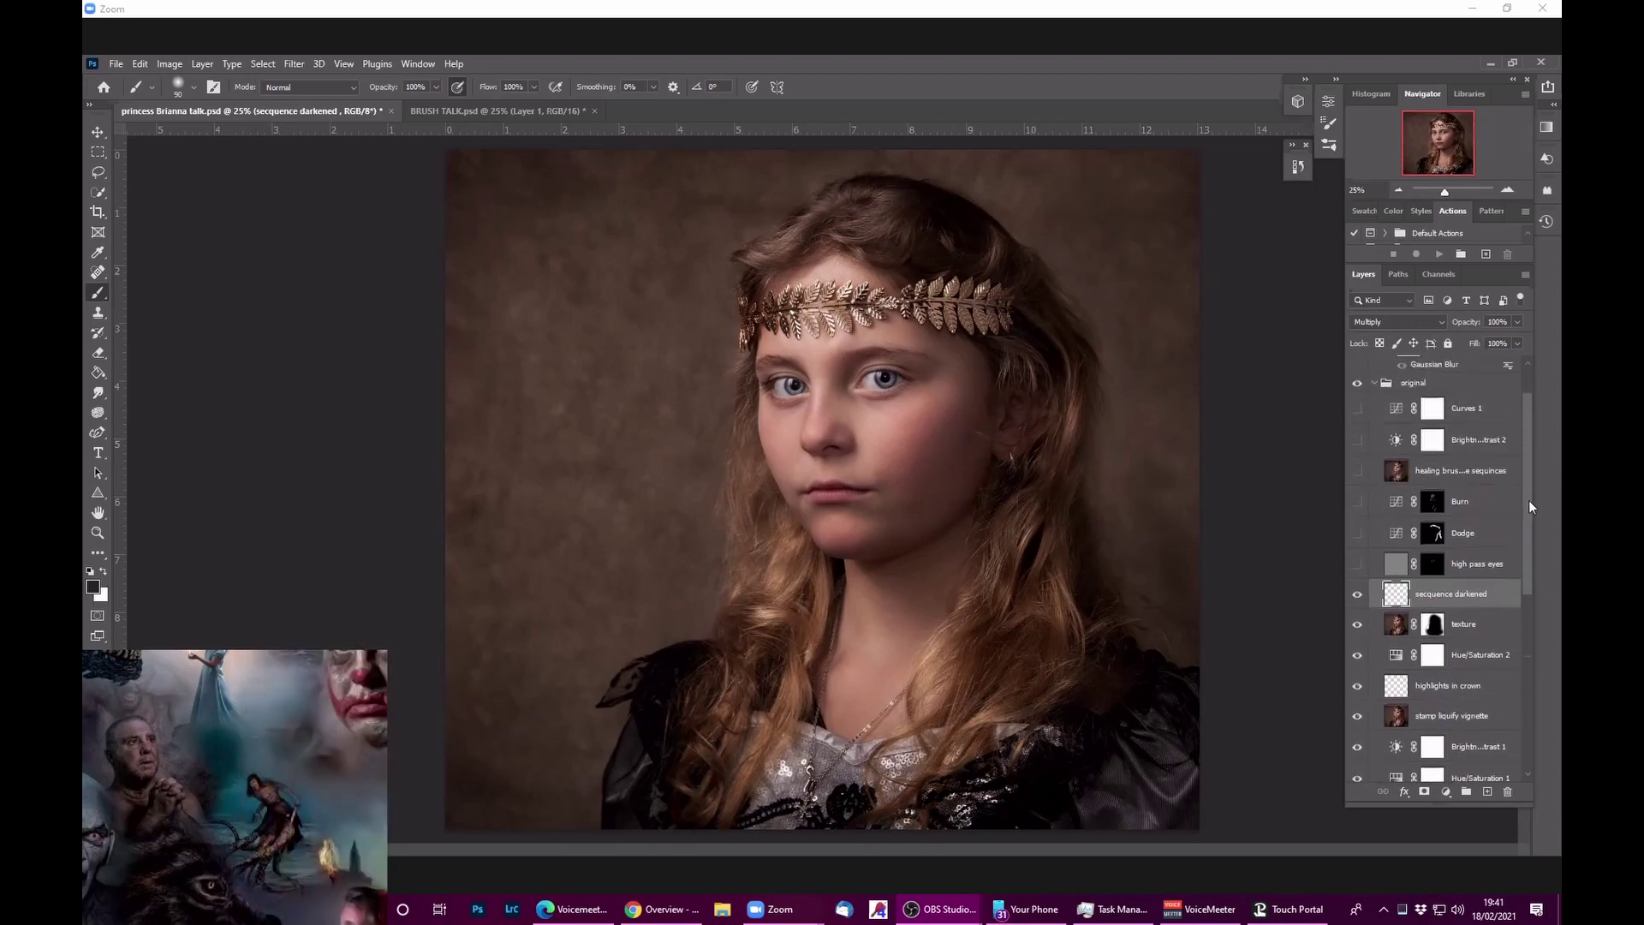
pyautogui.scroll(1, 1509, 540)
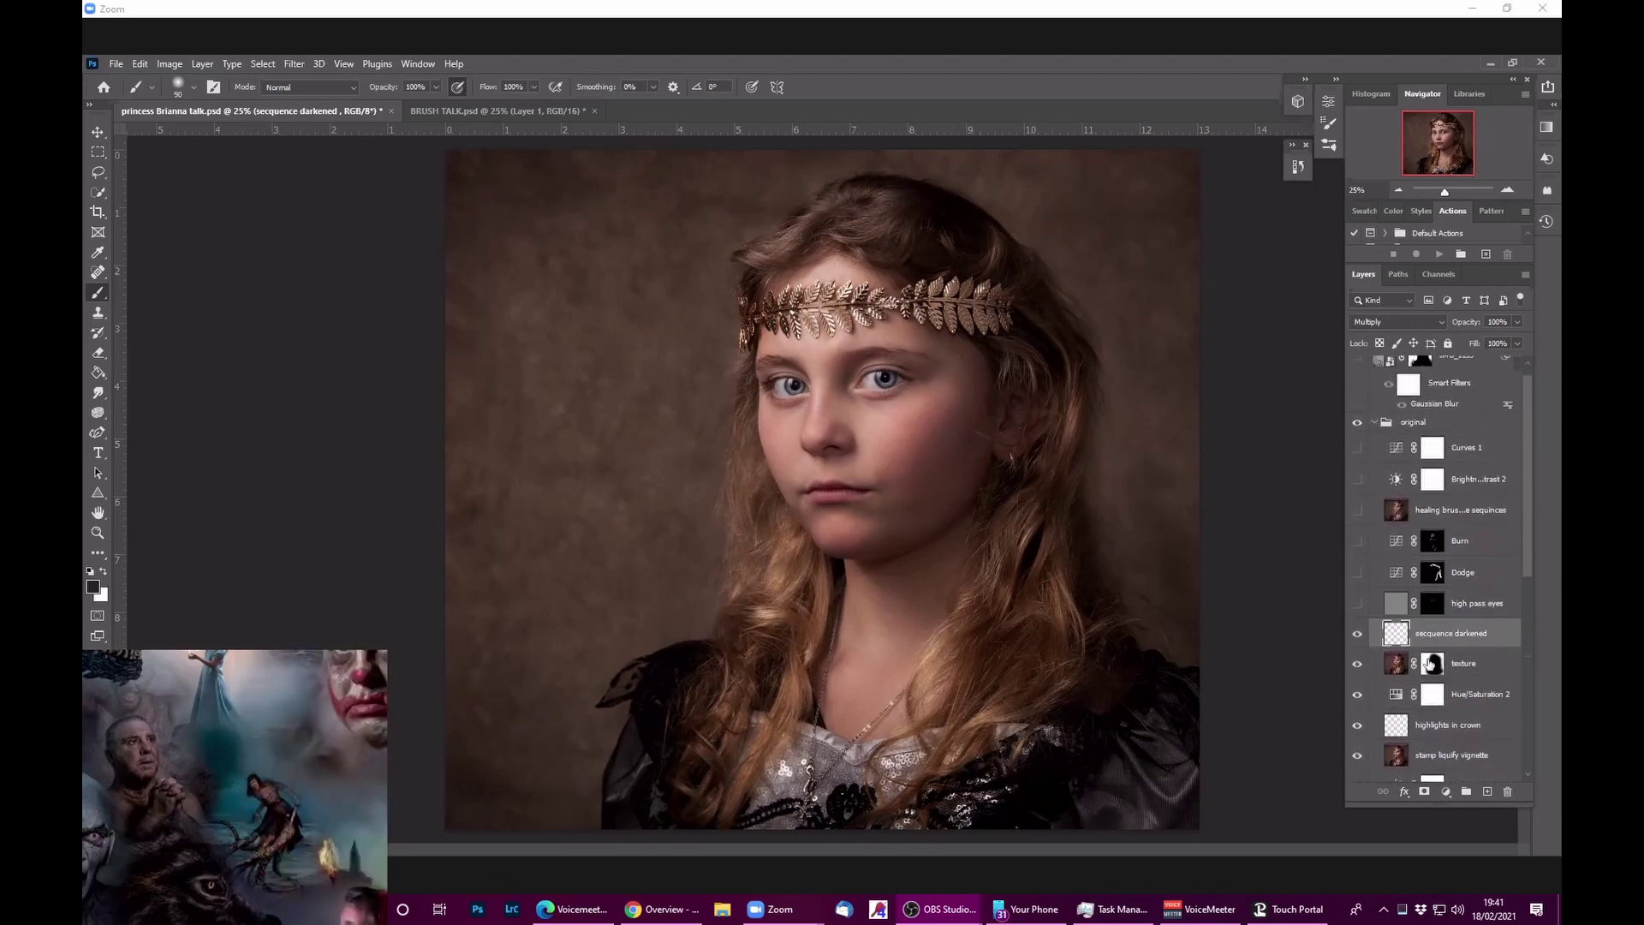
pyautogui.click(1357, 605)
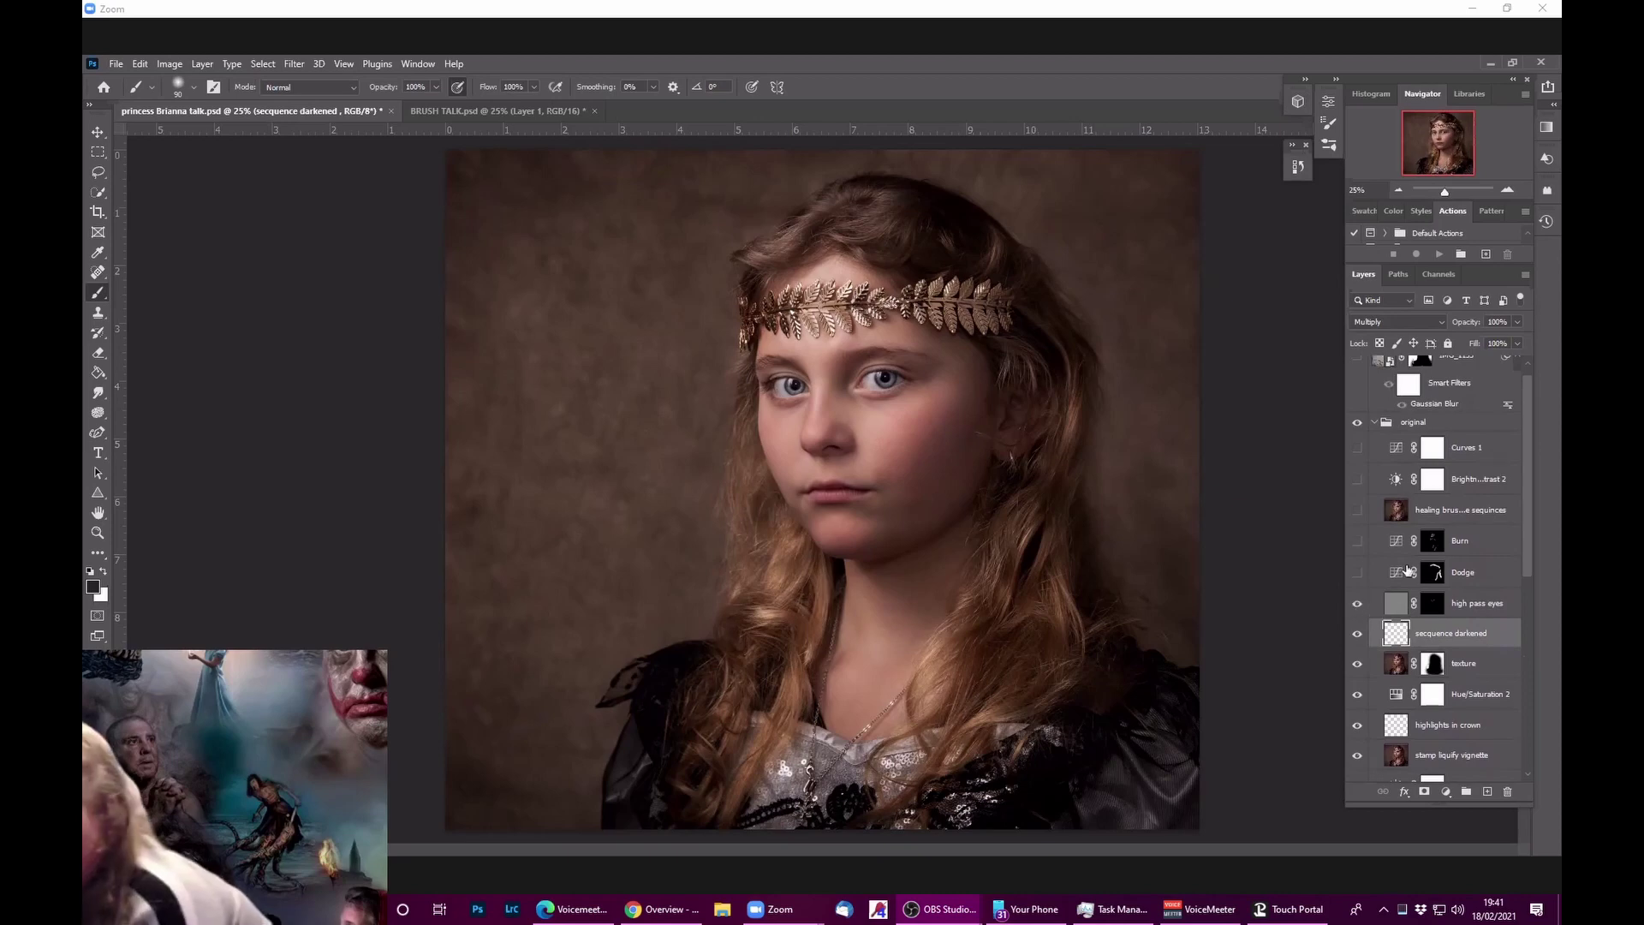
pyautogui.click(294, 64)
pyautogui.moveTo(299, 396)
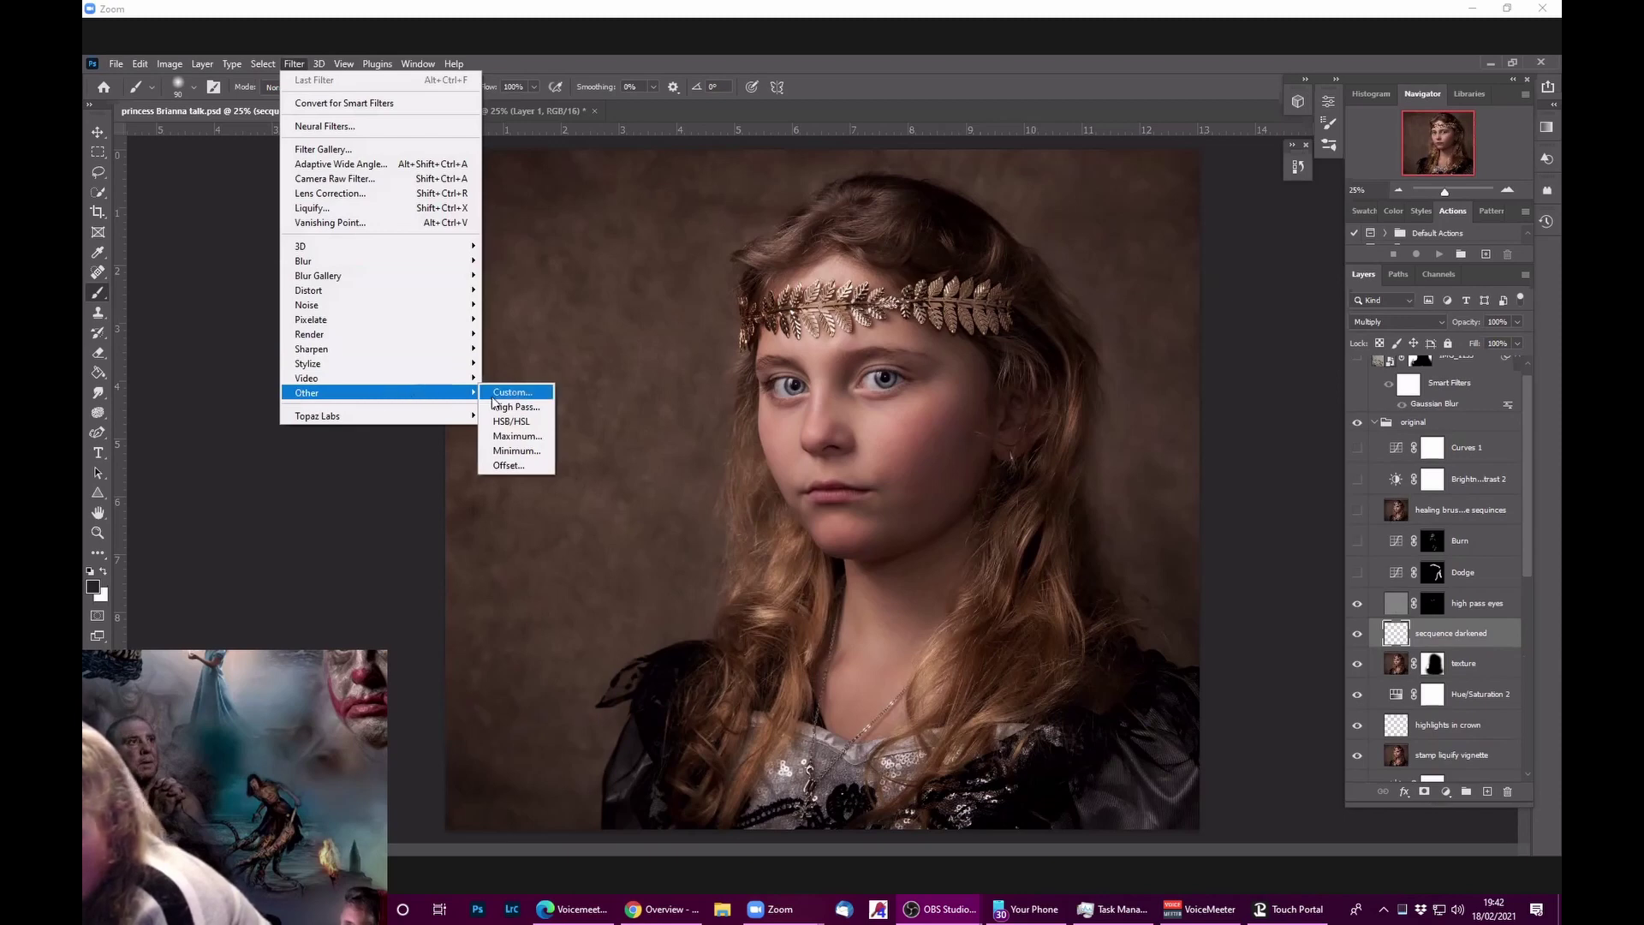
pyautogui.click(381, 541)
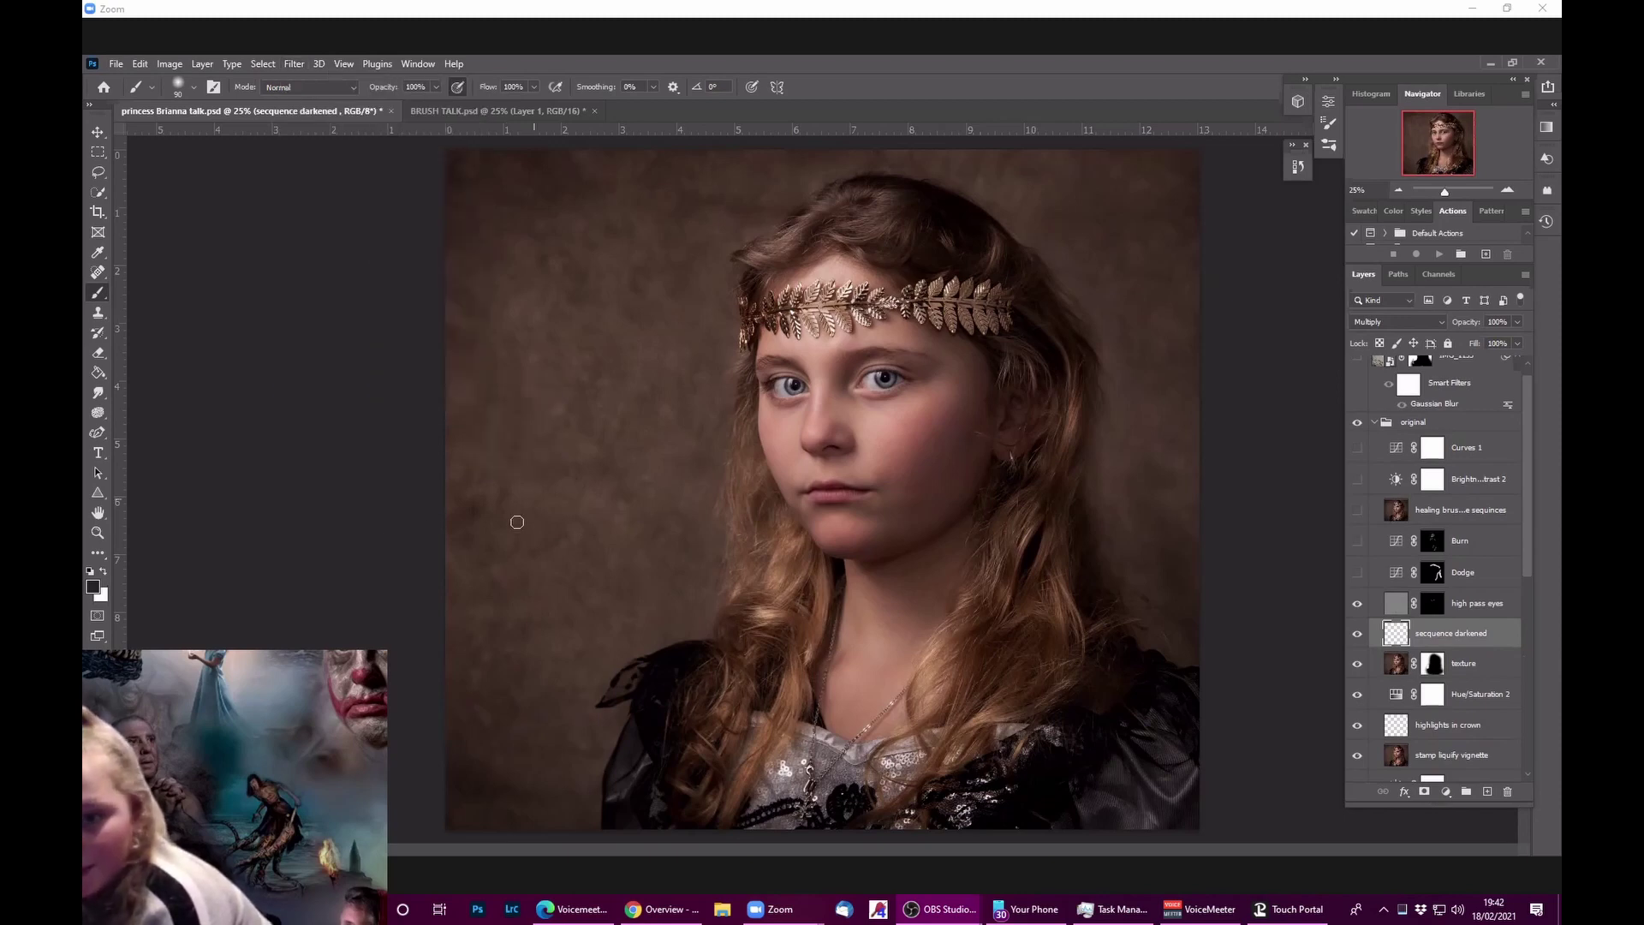
pyautogui.click(1395, 607)
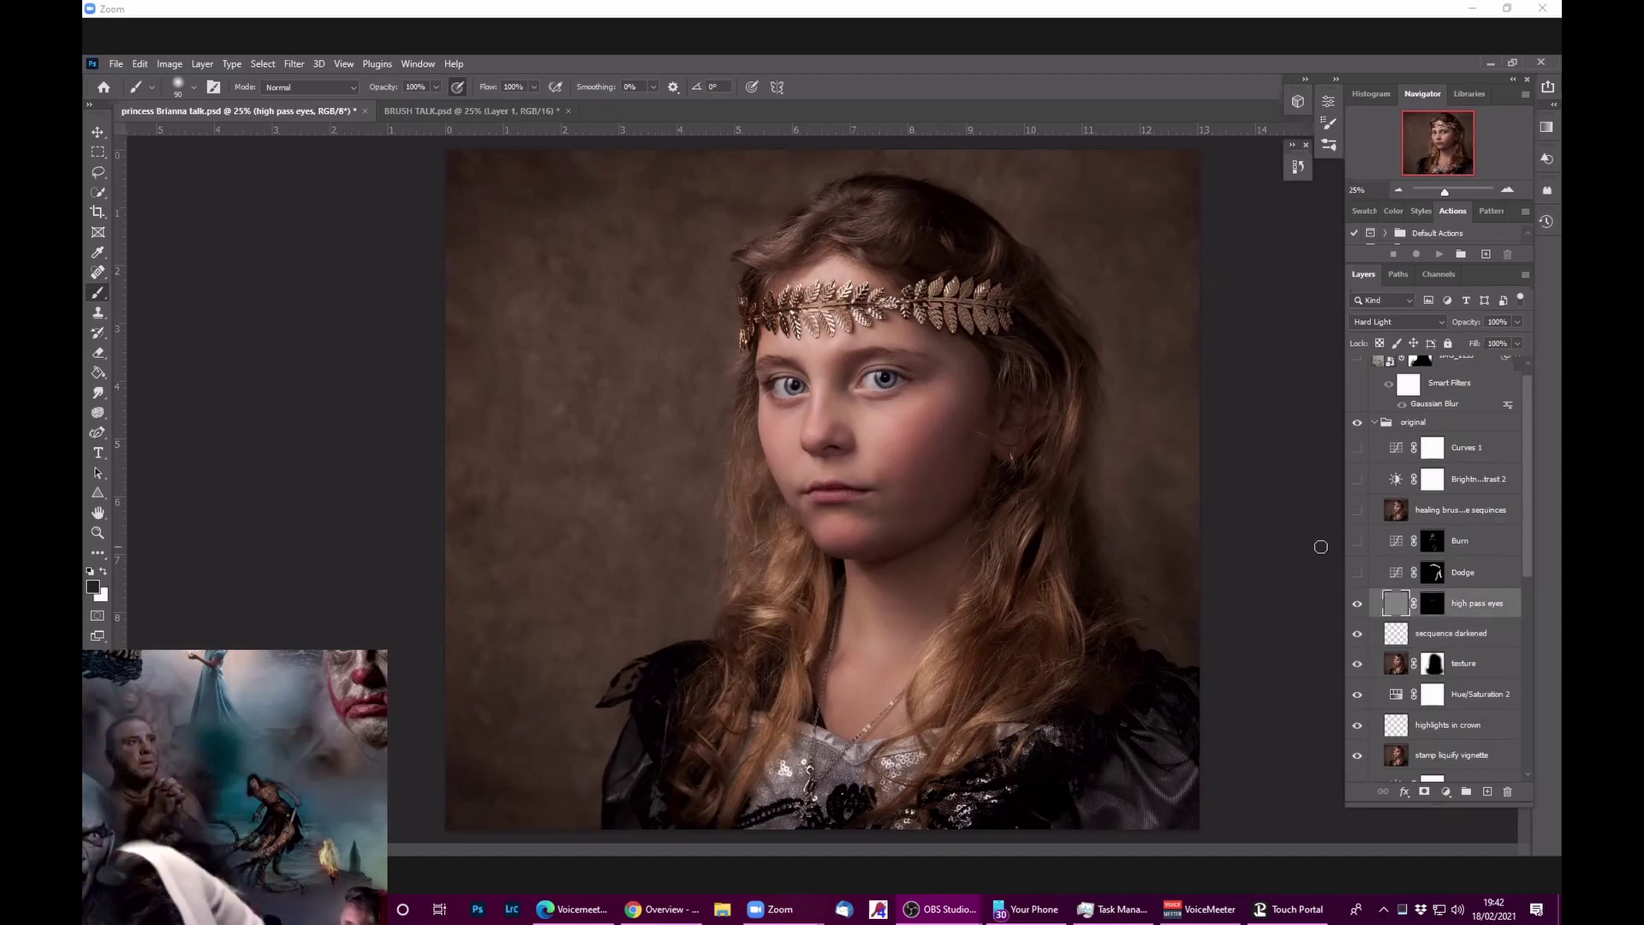
# Step: Show and select the Dodge layer above high pass eyes and compare the portrait with it hidden and shown
pyautogui.click(1357, 572)
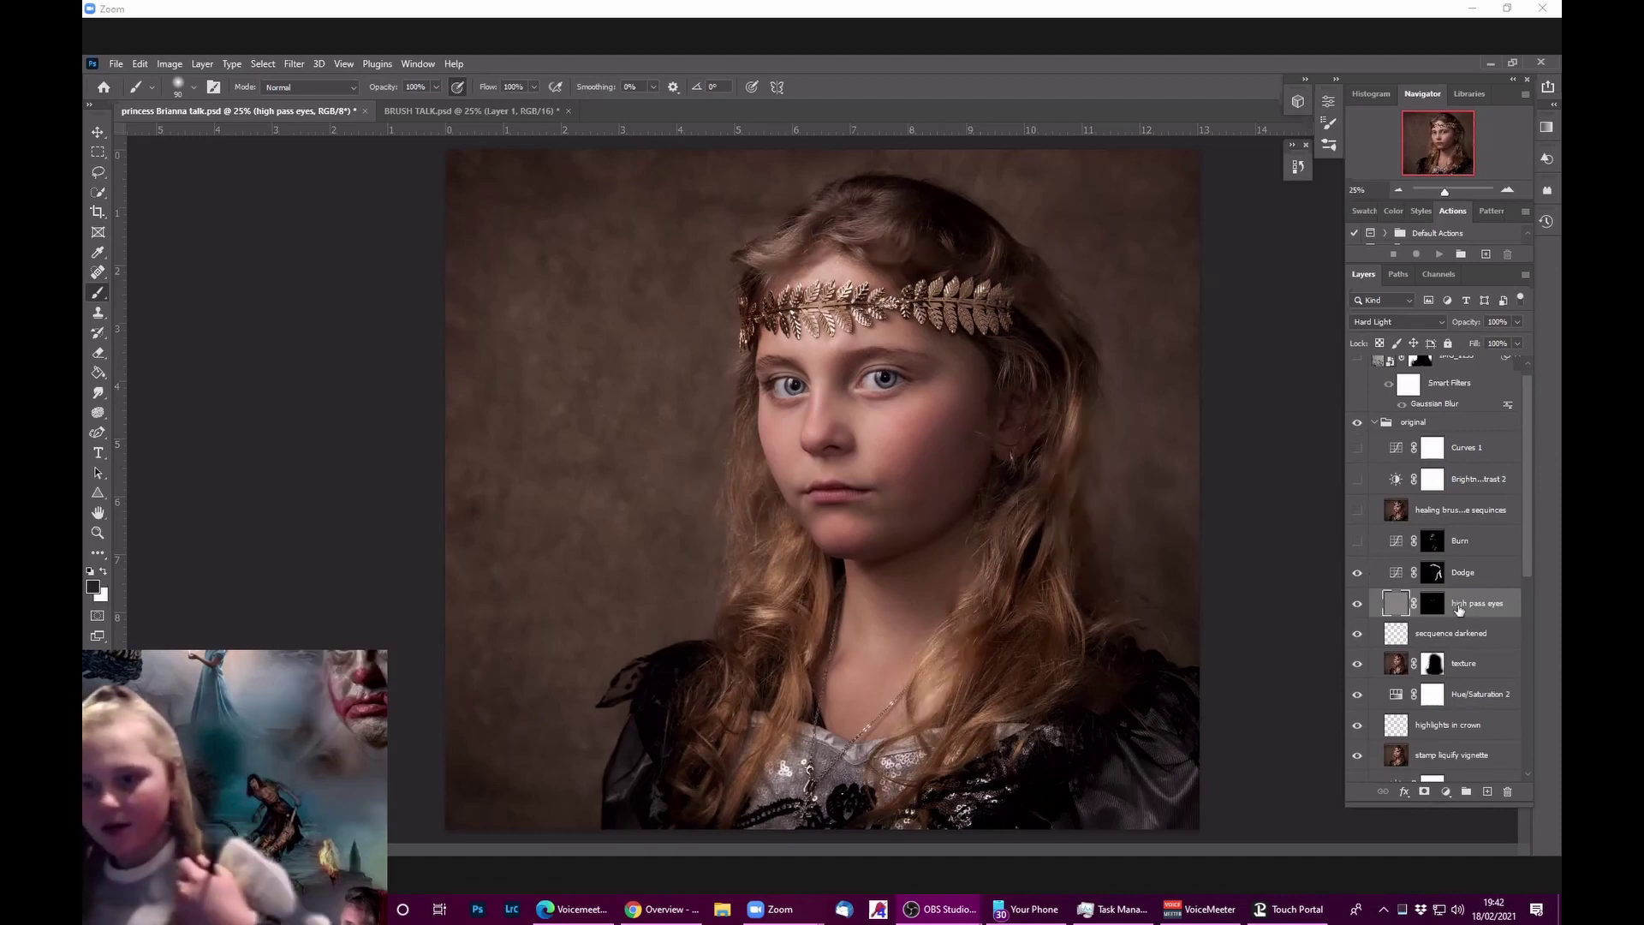
pyautogui.click(1398, 579)
pyautogui.press('x')
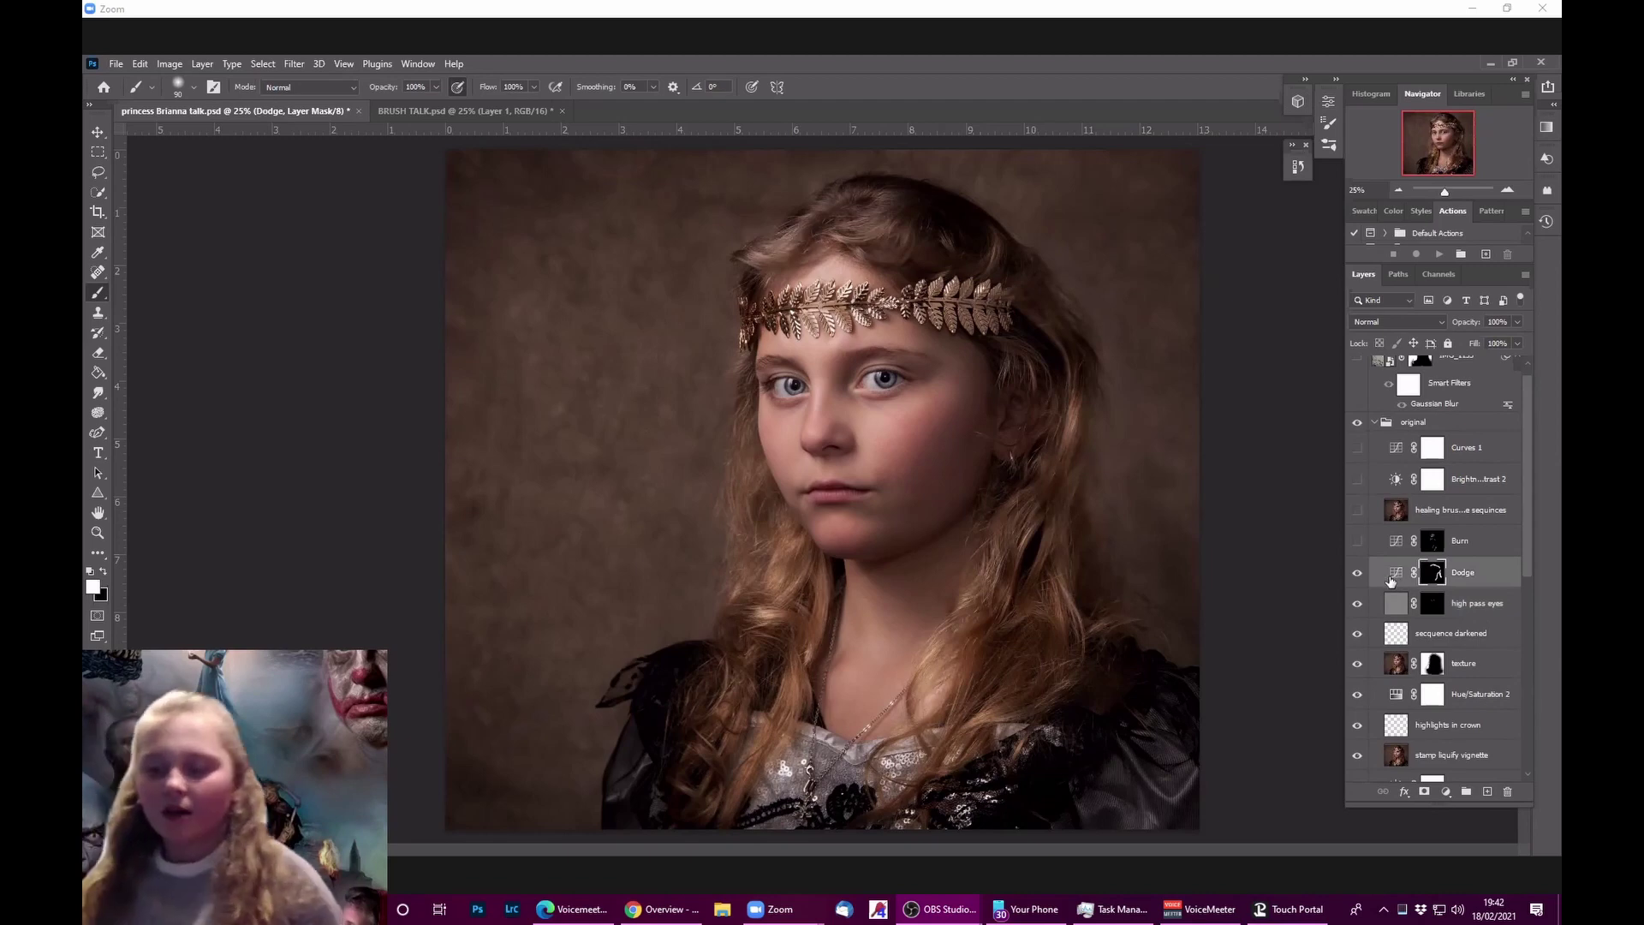
pyautogui.click(1360, 575)
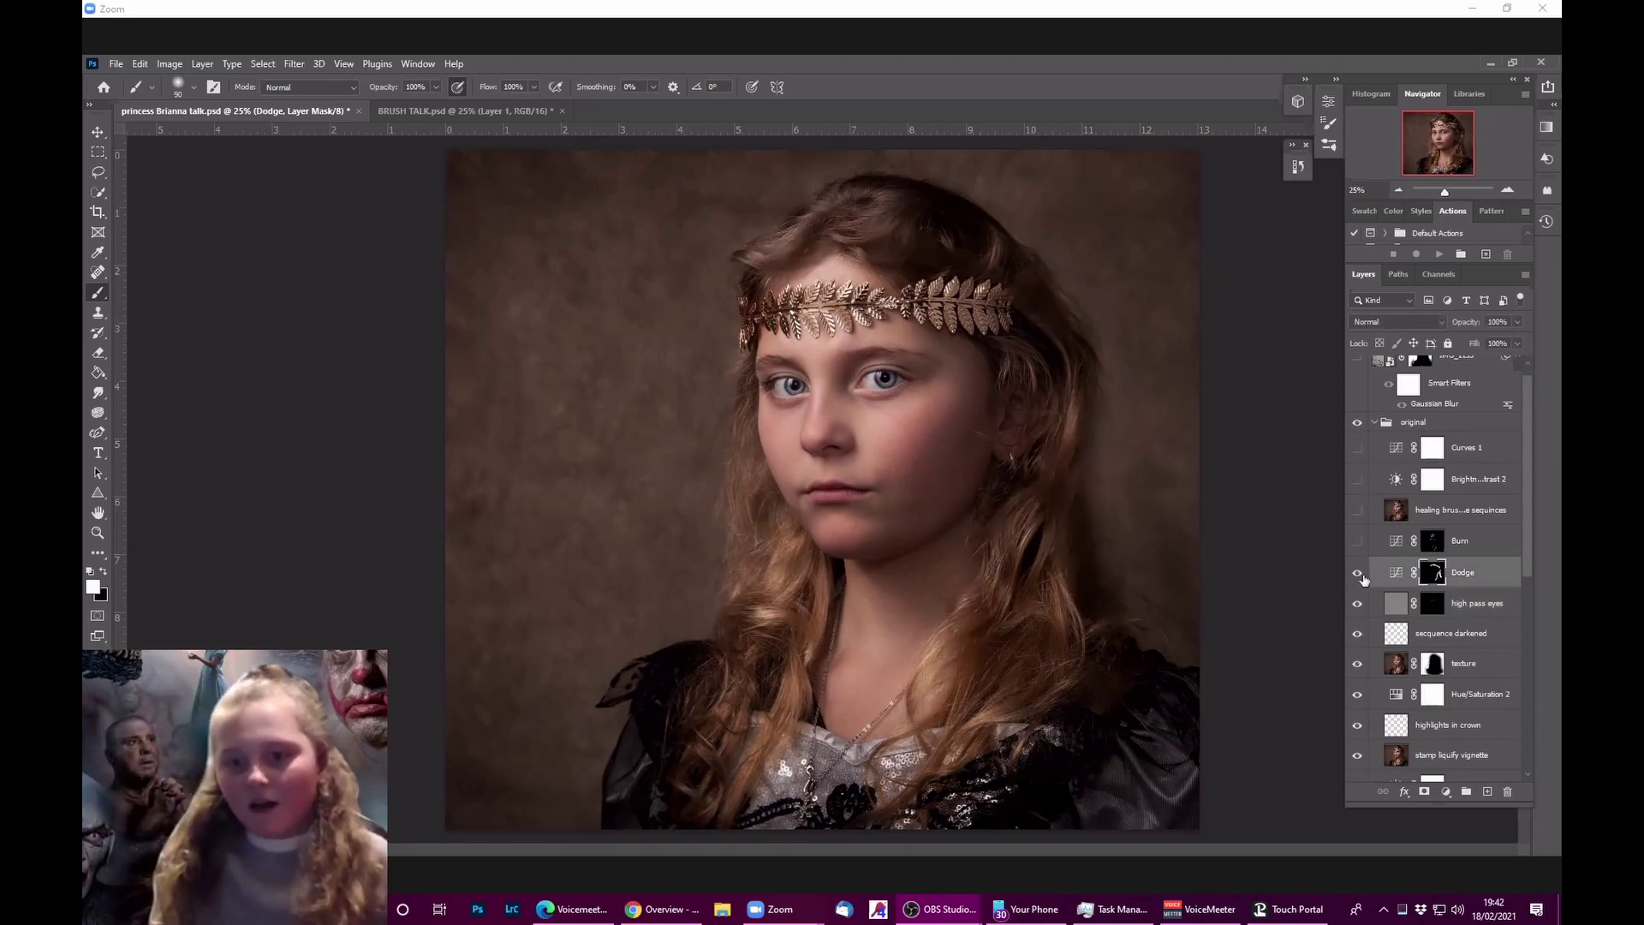
pyautogui.click(1358, 574)
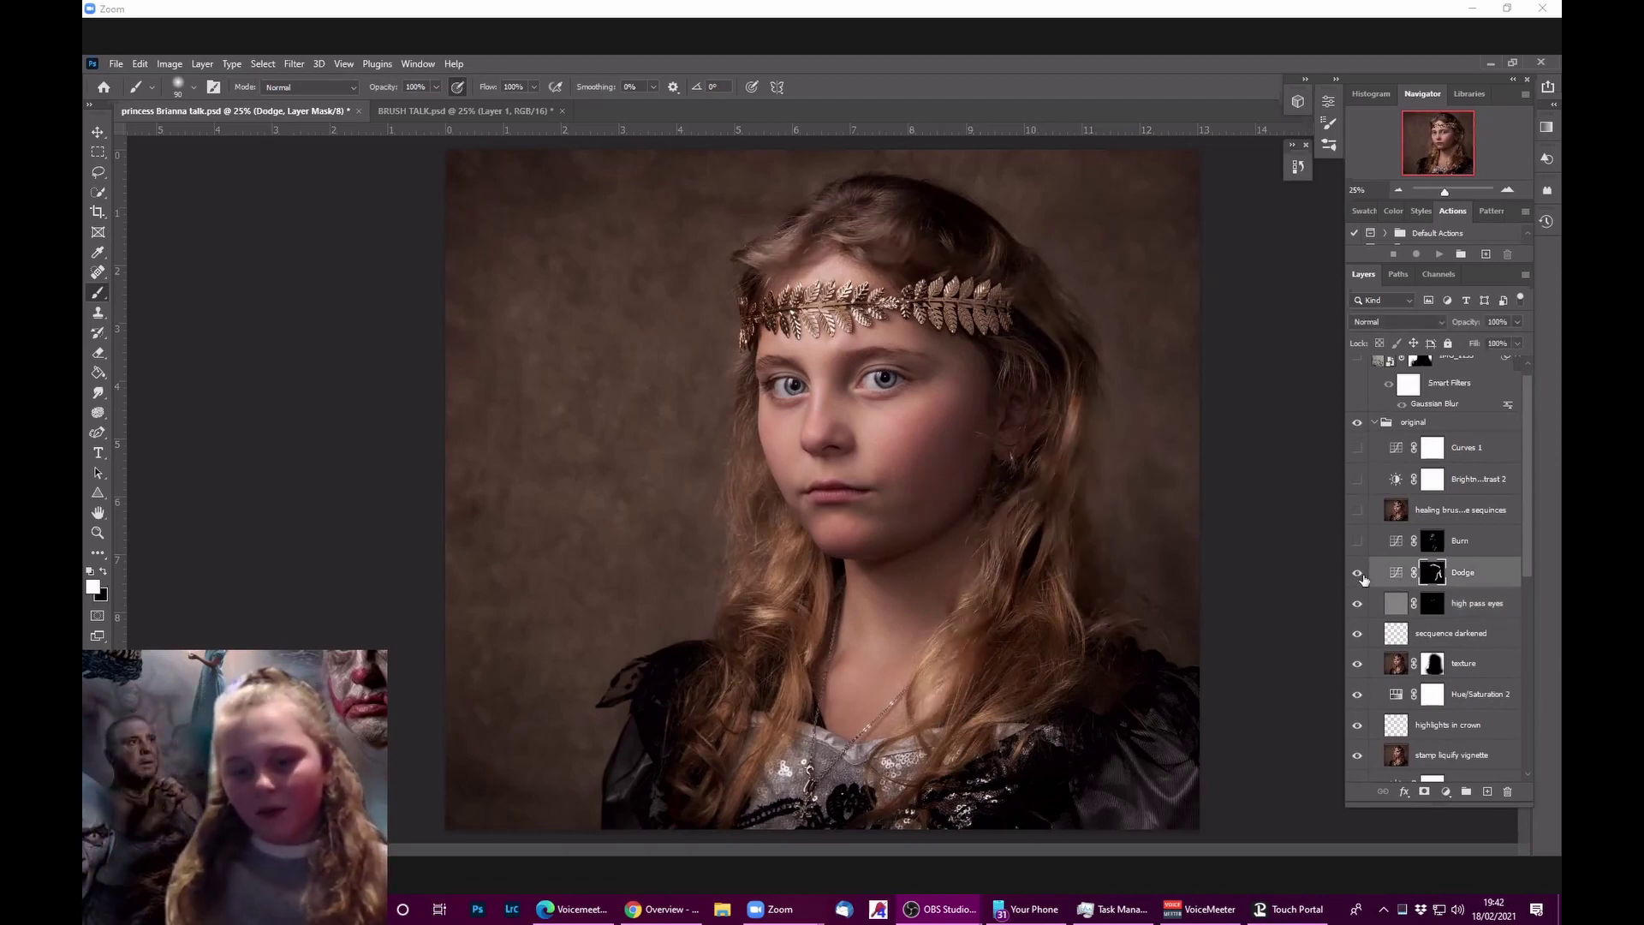
pyautogui.click(1358, 574)
pyautogui.click(1359, 573)
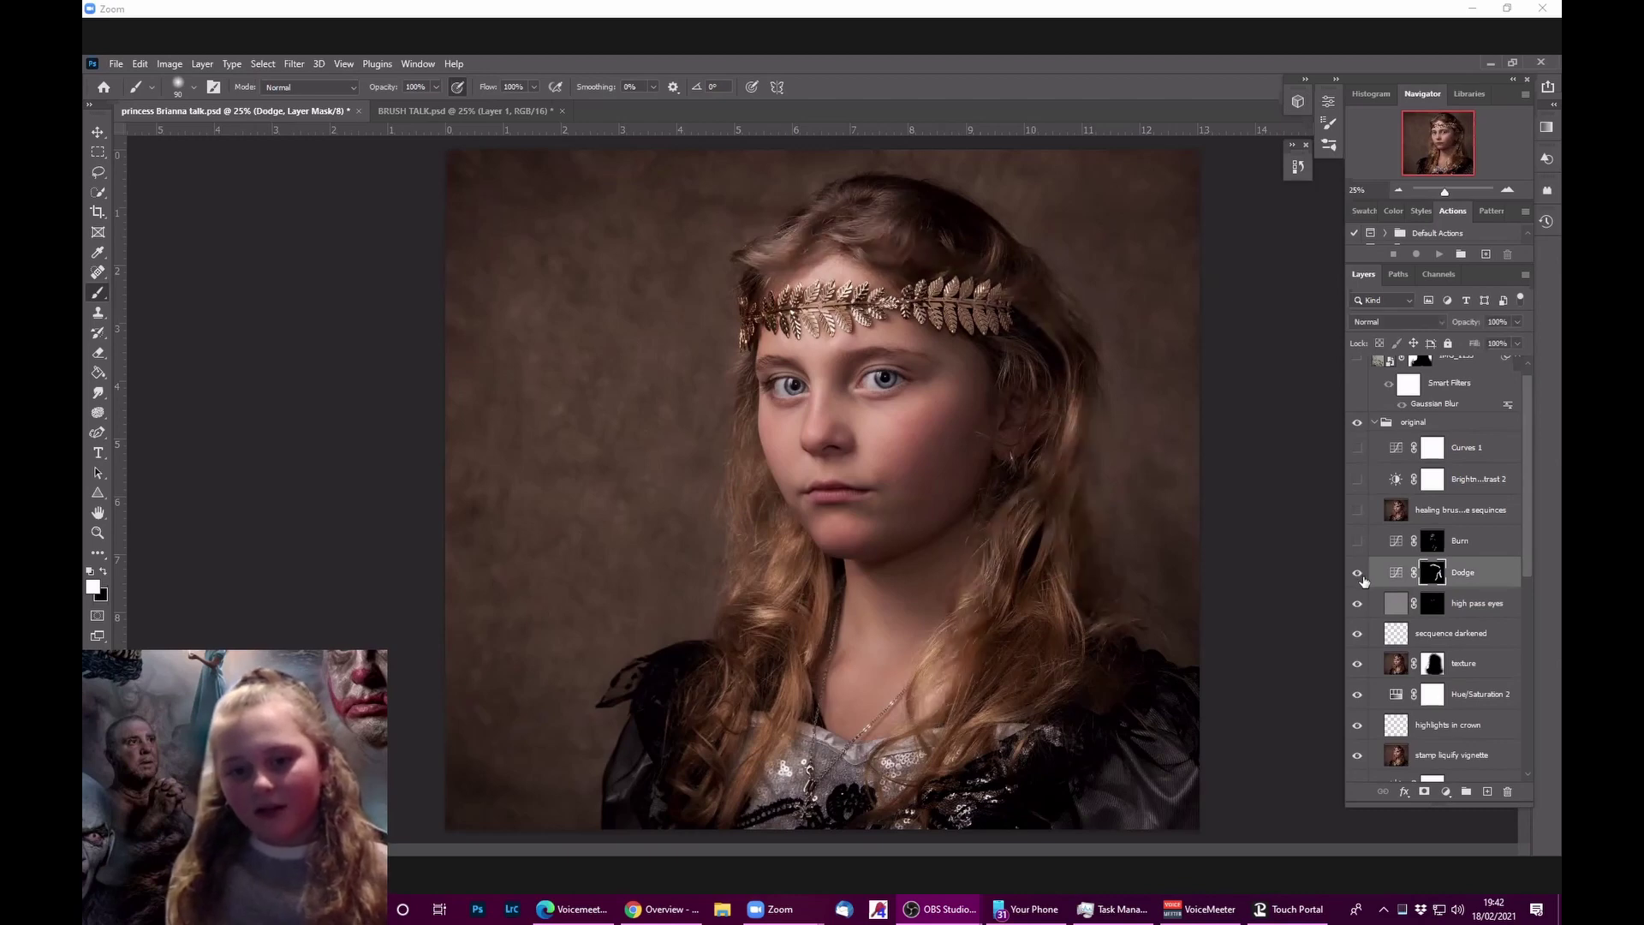
# Step: Show the Burn layer above that Dodge layer and compare the portrait with it hidden and shown
pyautogui.click(1357, 541)
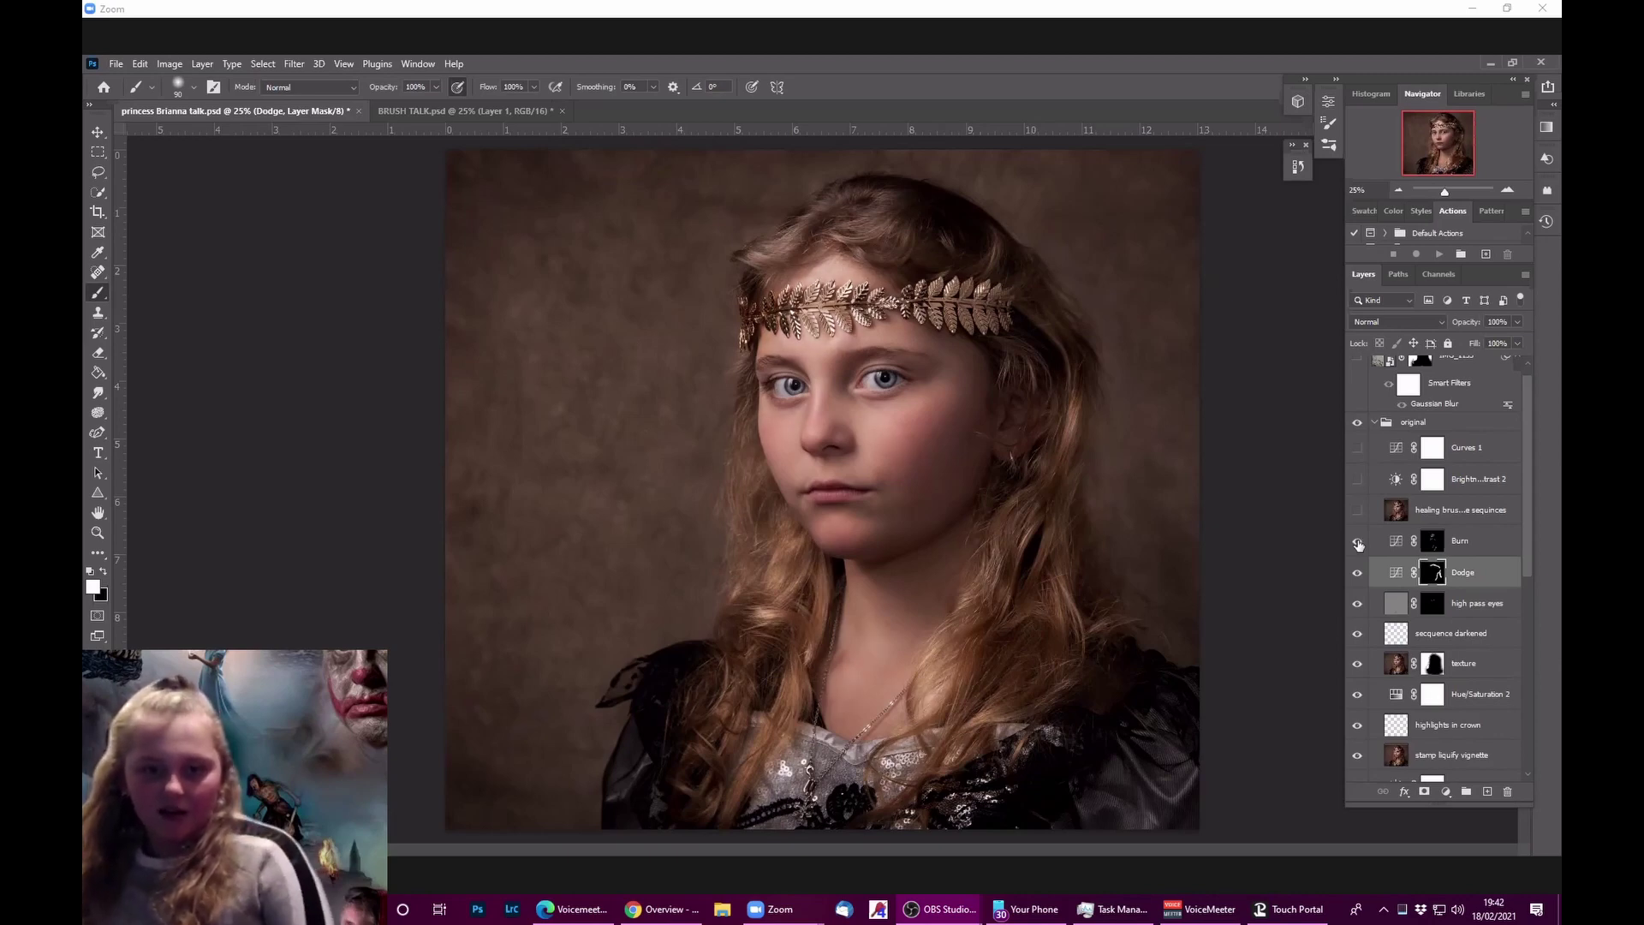
pyautogui.click(1358, 542)
pyautogui.click(1357, 541)
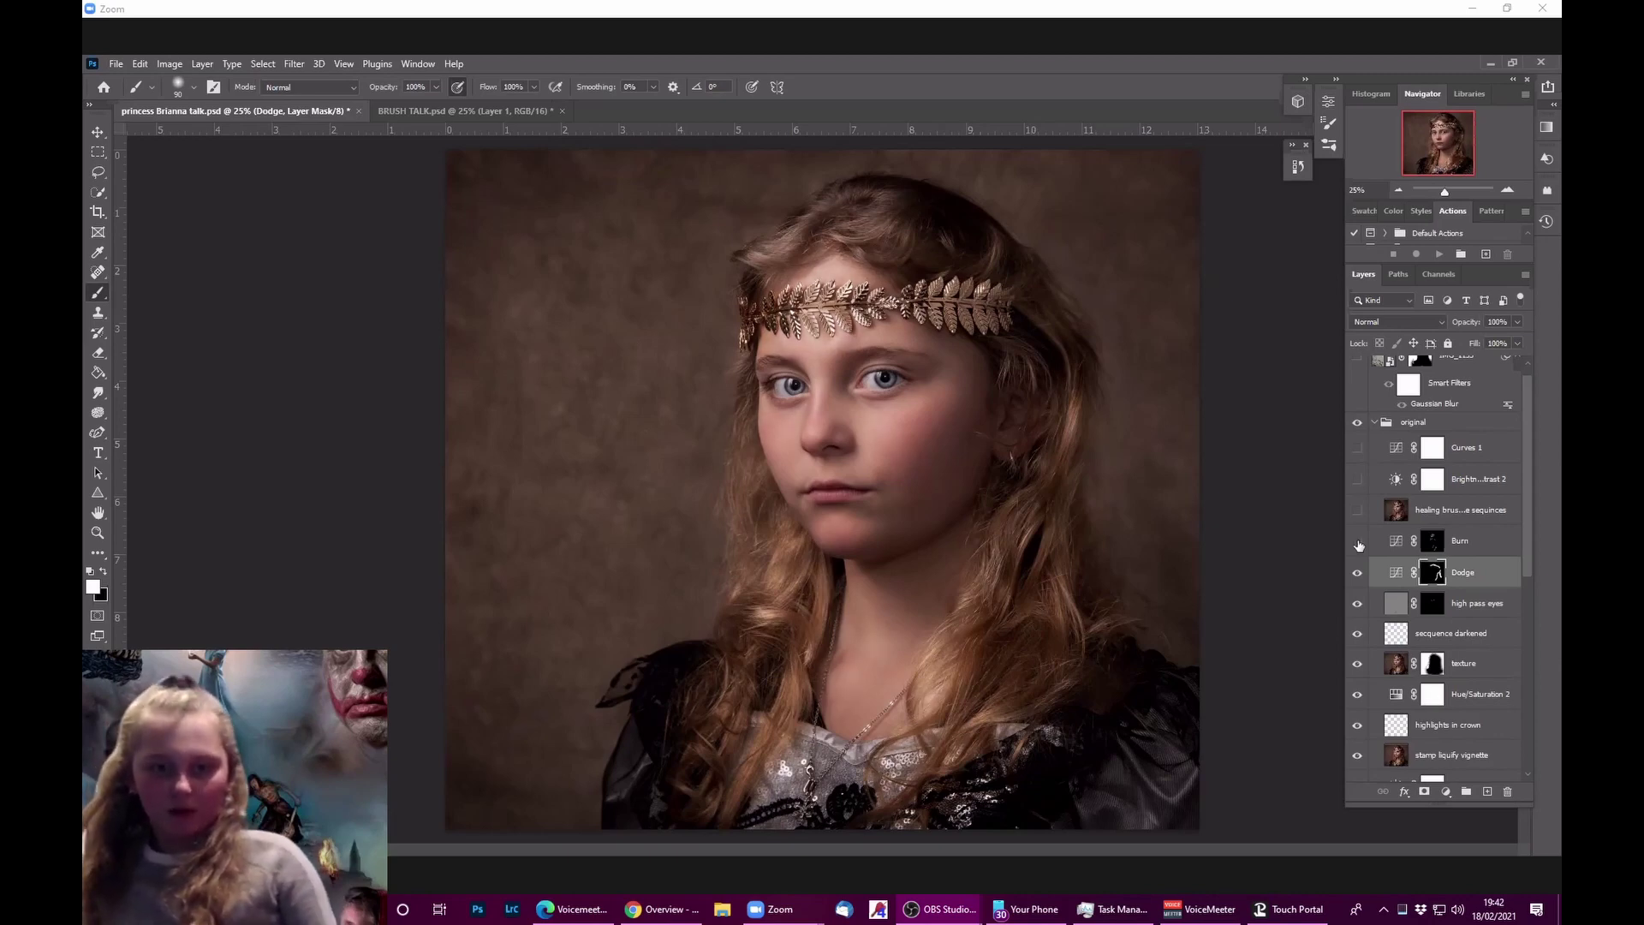
pyautogui.click(1357, 541)
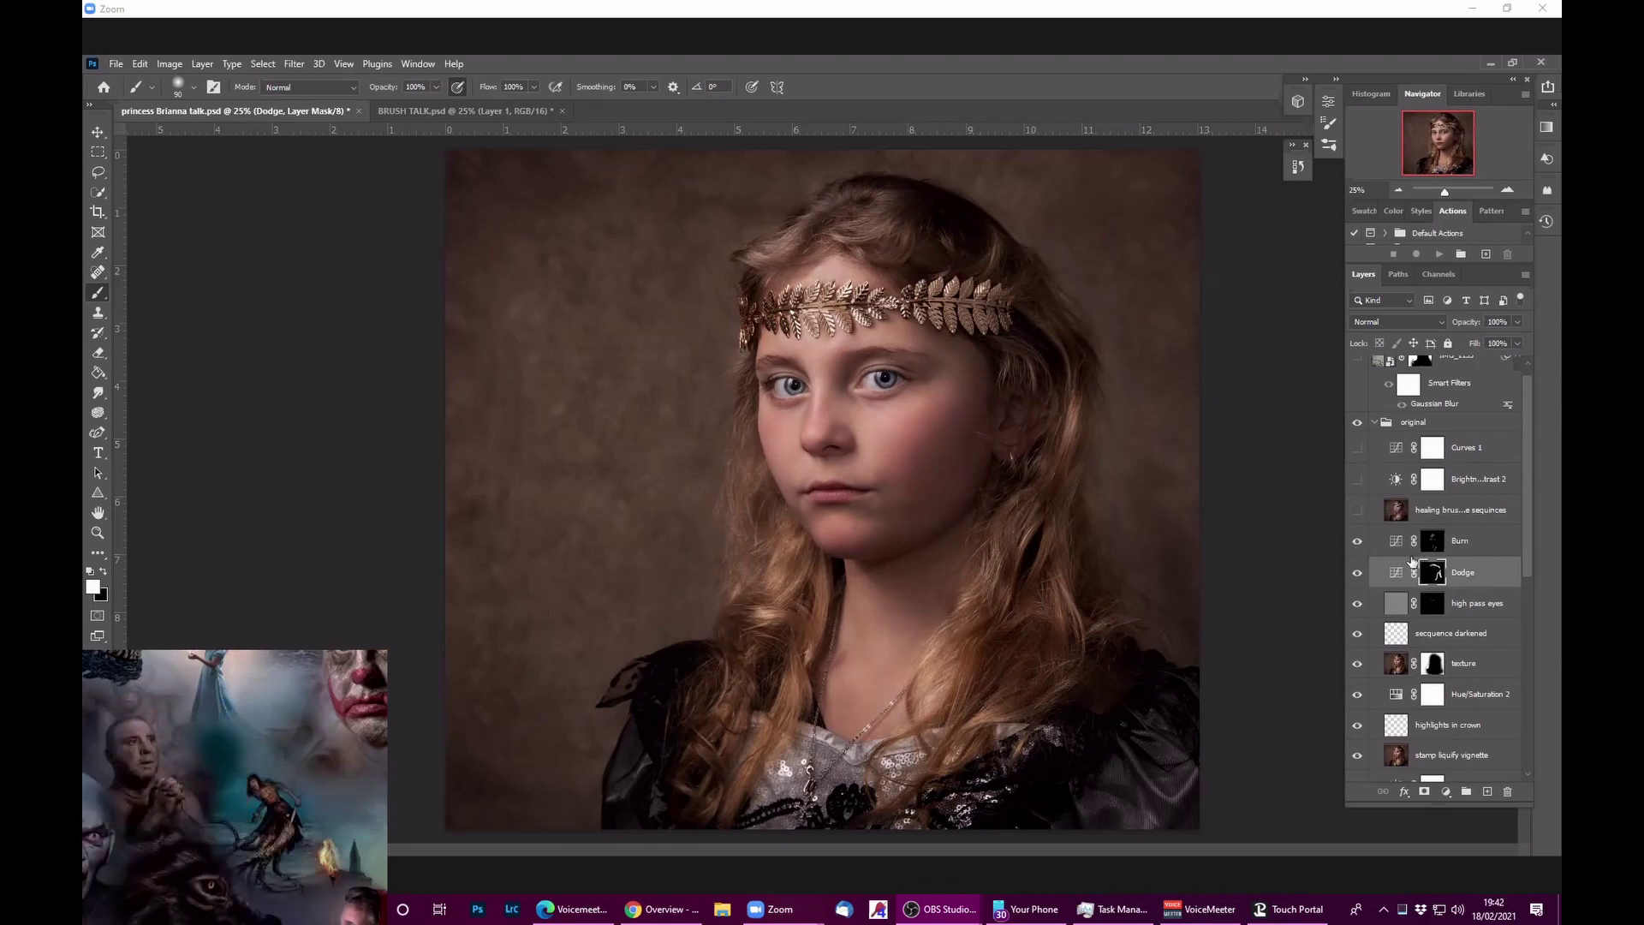
# Step: Show and select the healing brush sequences layer and compare the portrait with it hidden and shown
pyautogui.click(1358, 511)
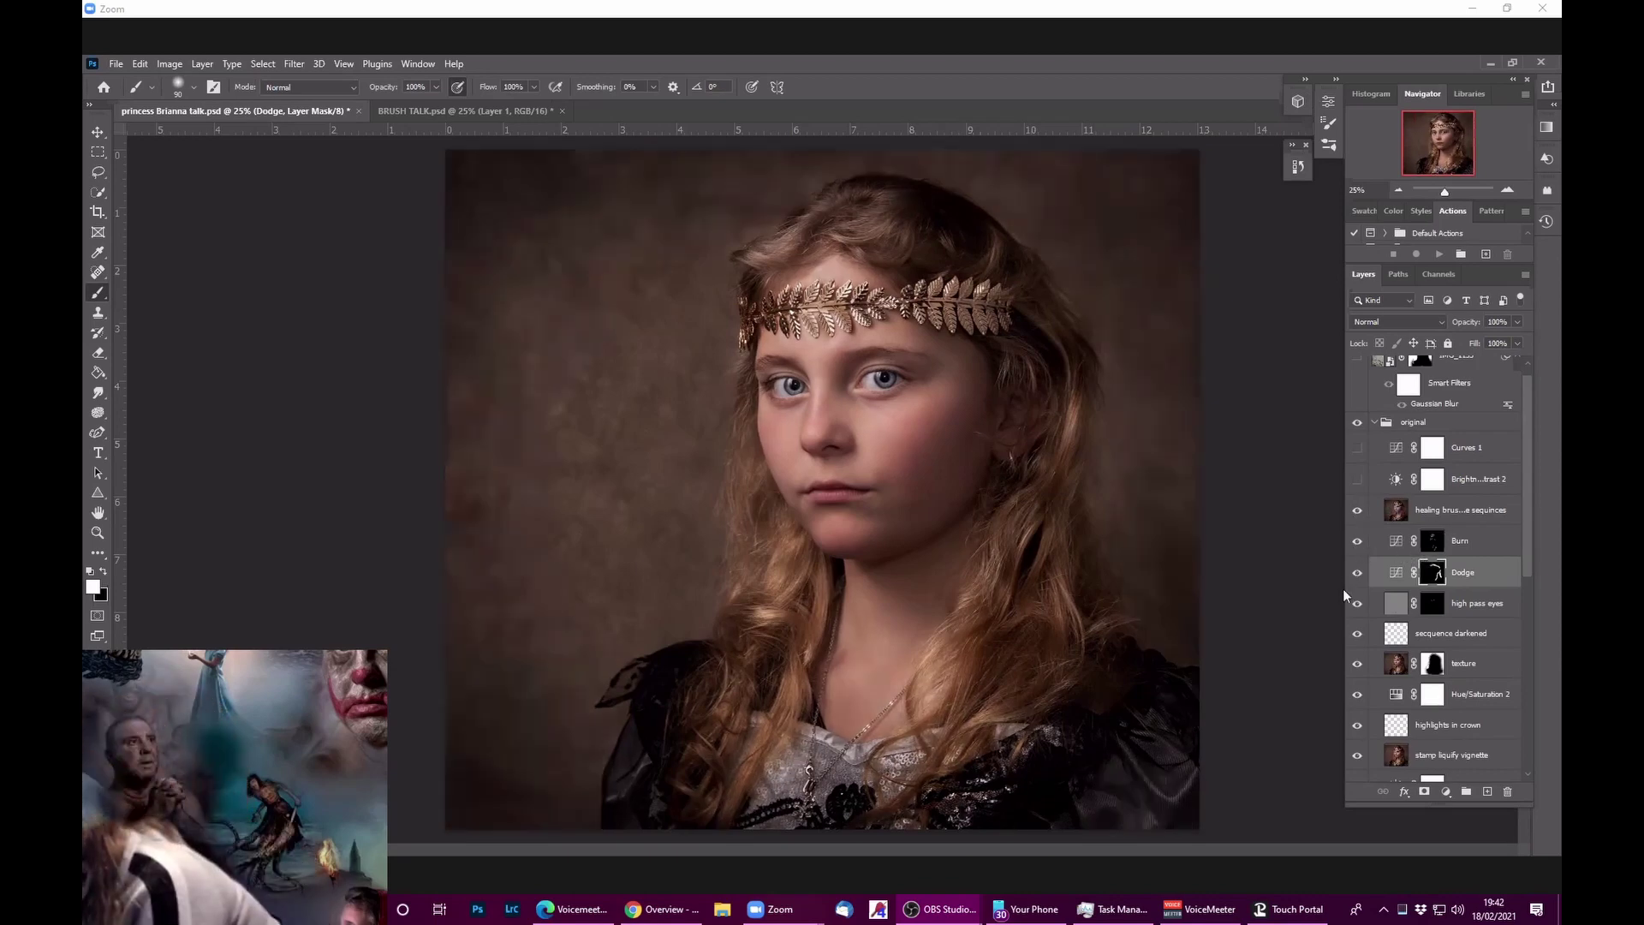
pyautogui.click(1397, 514)
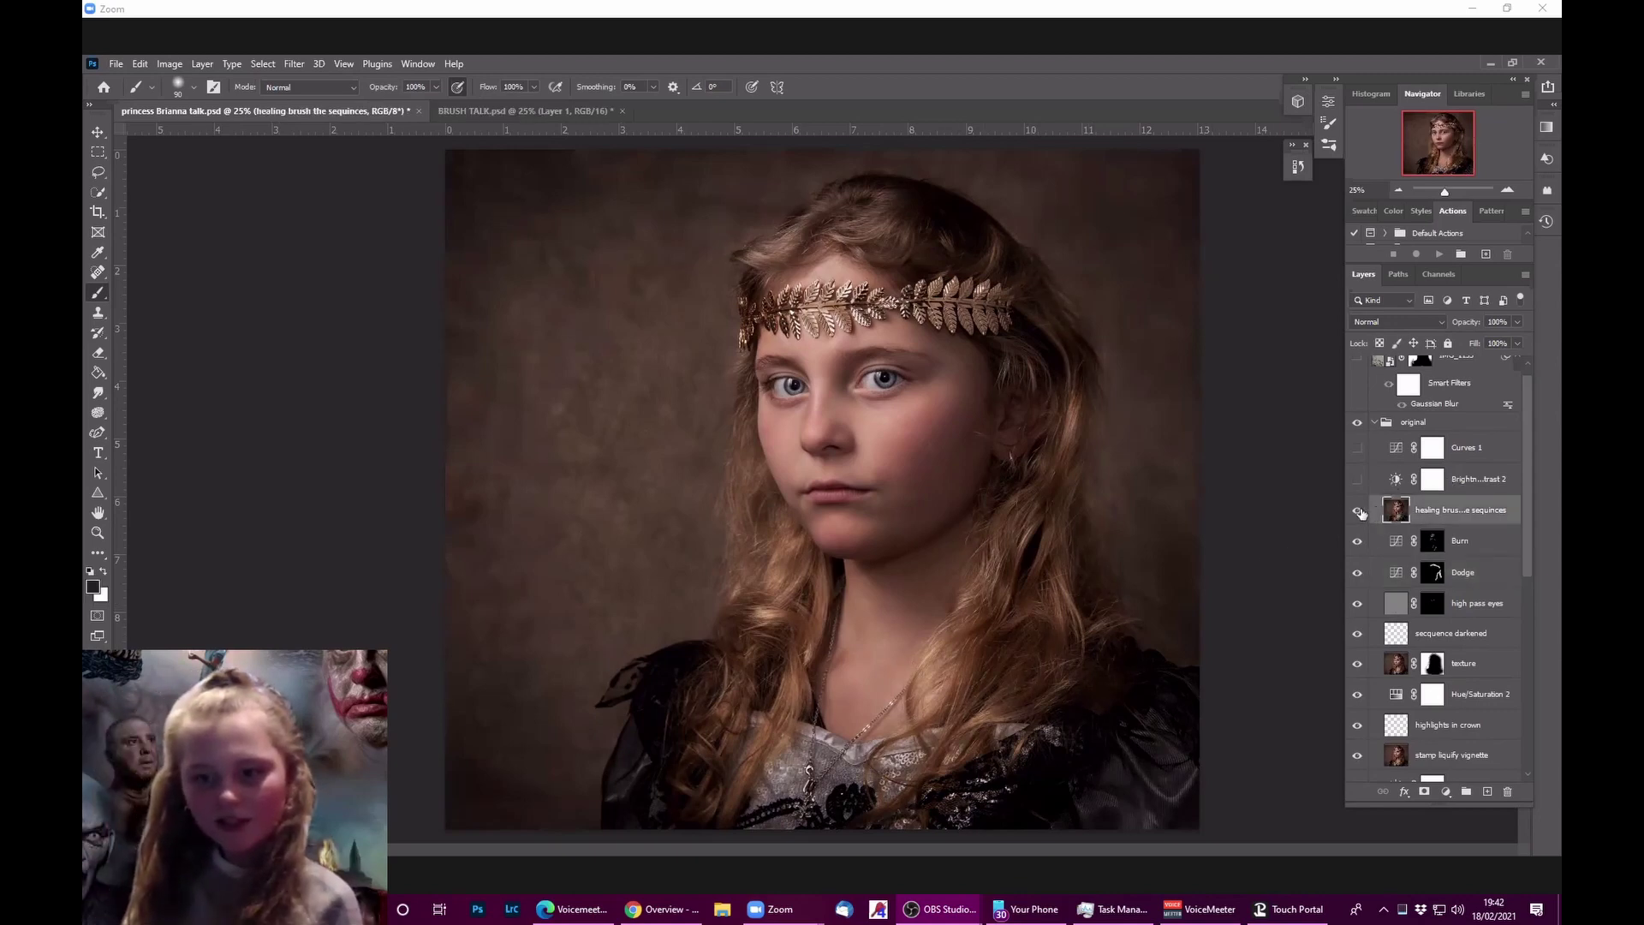
pyautogui.click(1357, 510)
pyautogui.click(1357, 510)
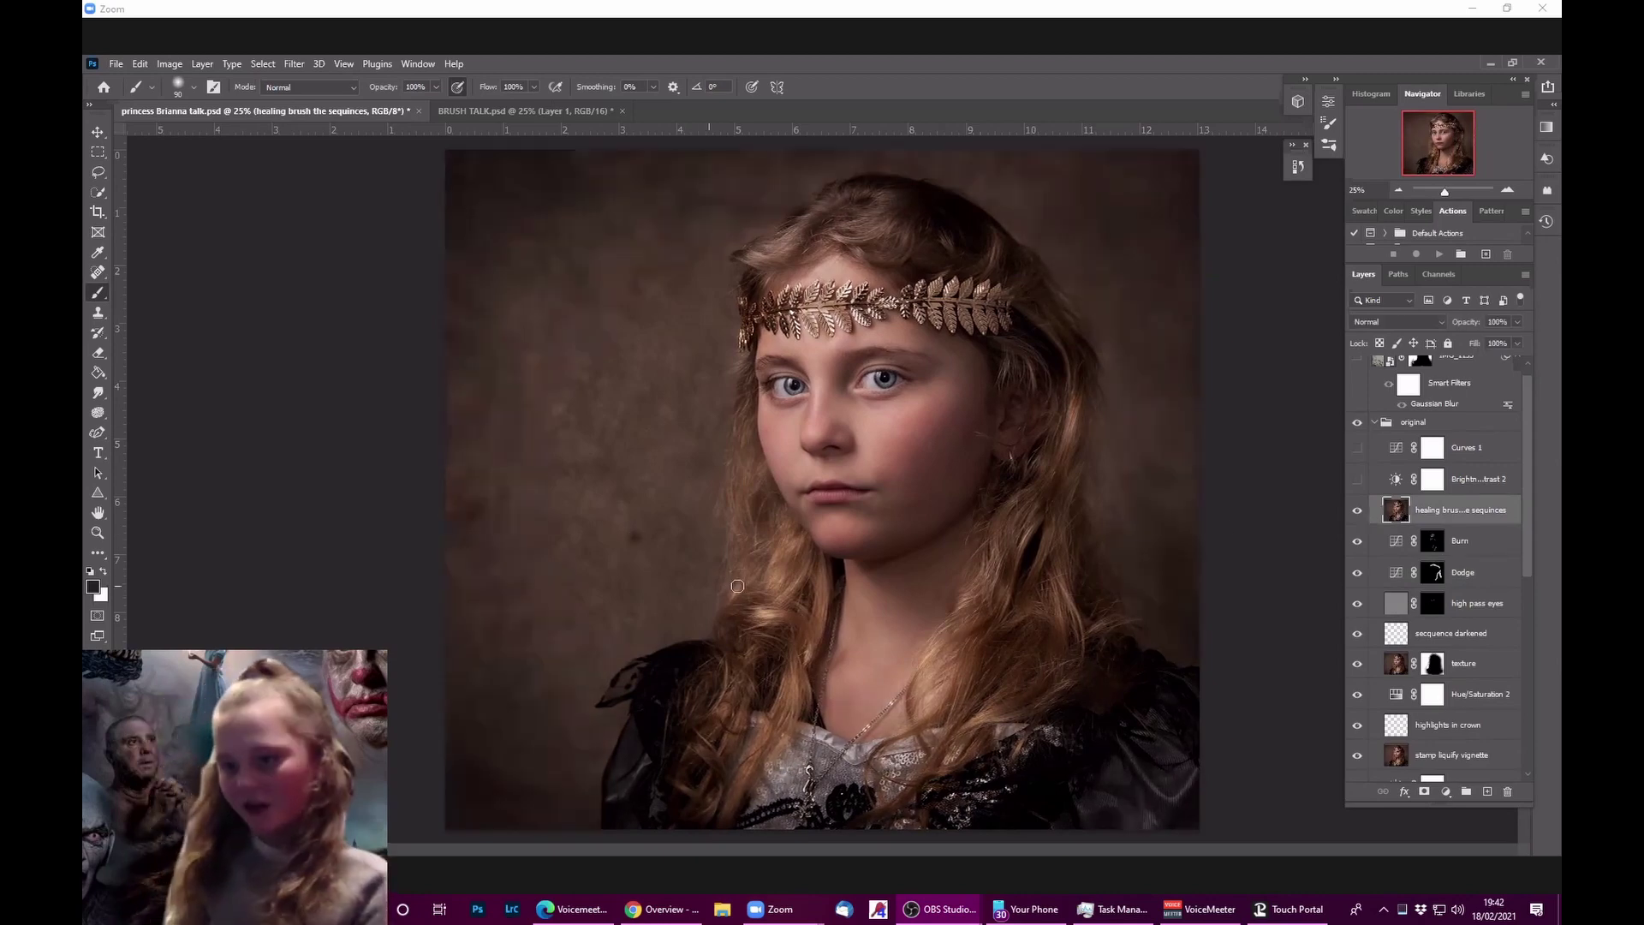
pyautogui.click(1358, 510)
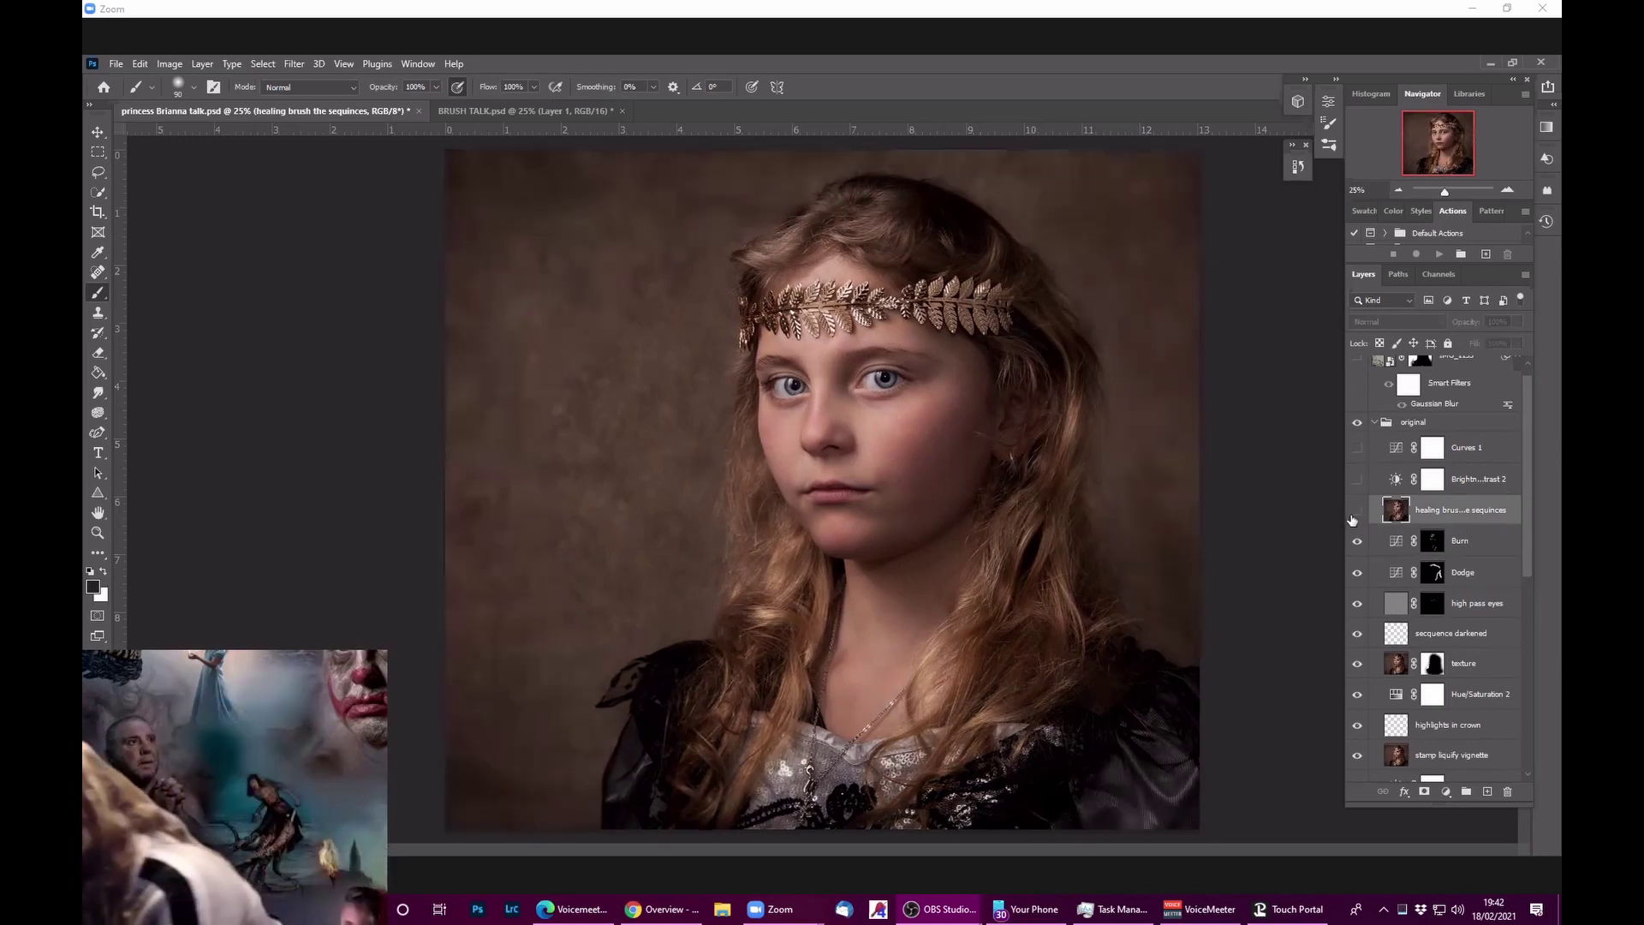
pyautogui.click(1357, 510)
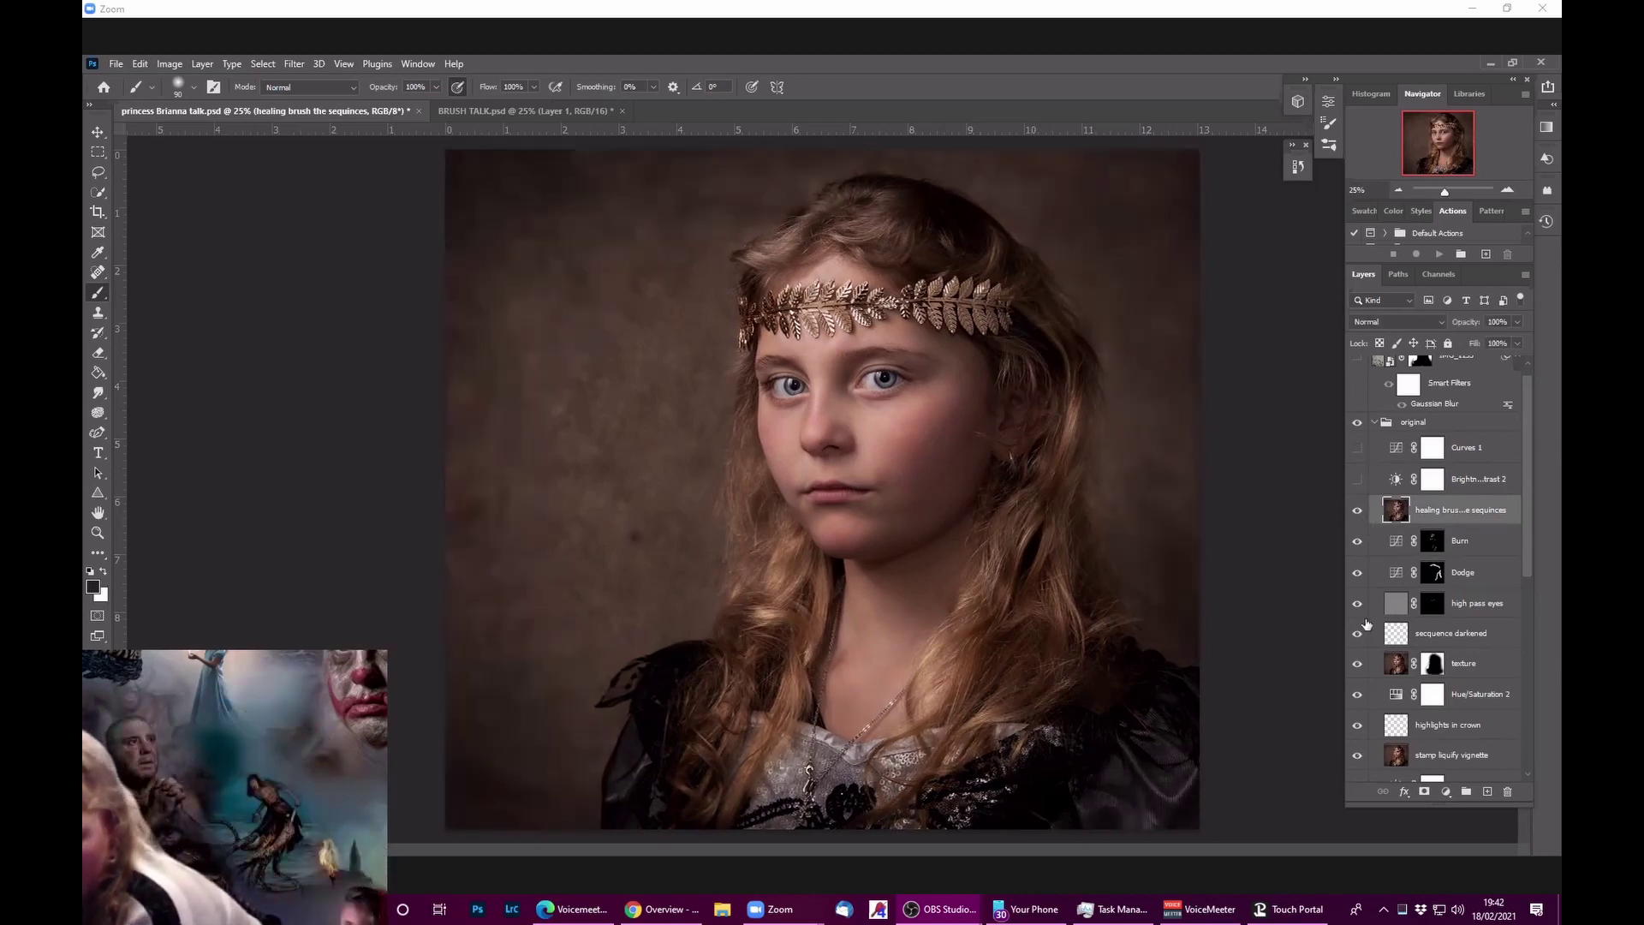
# Step: Show the Brightness/Contrast 2 adjustment layer and examine its brightness and contrast settings without changing them
pyautogui.click(1358, 479)
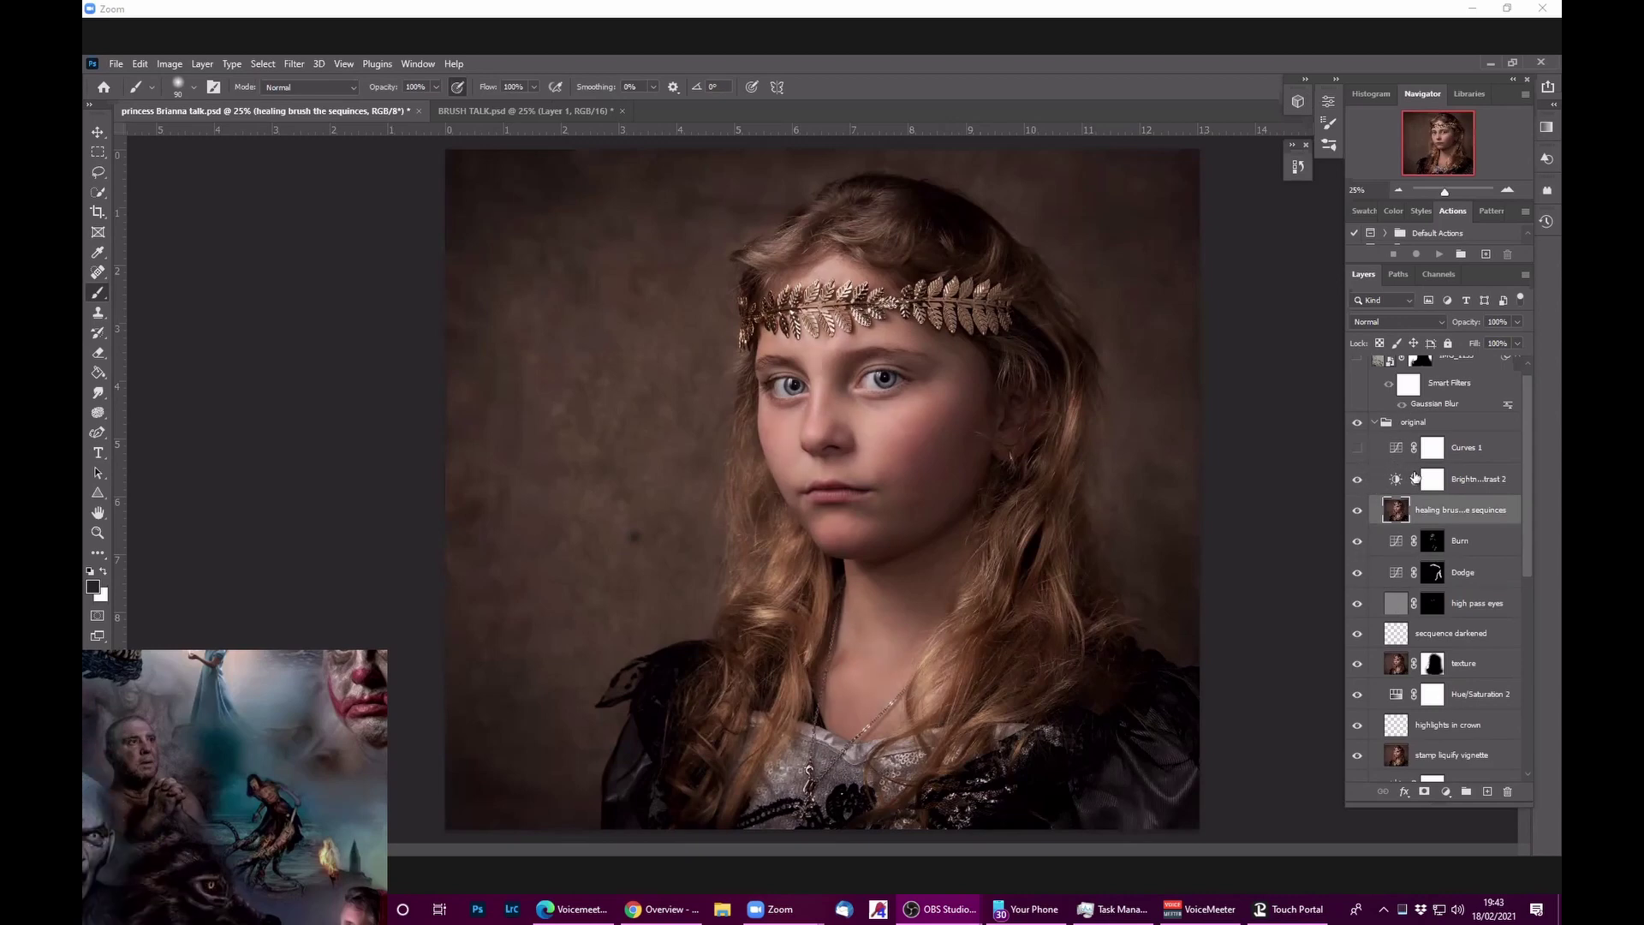
pyautogui.doubleClick(1396, 479)
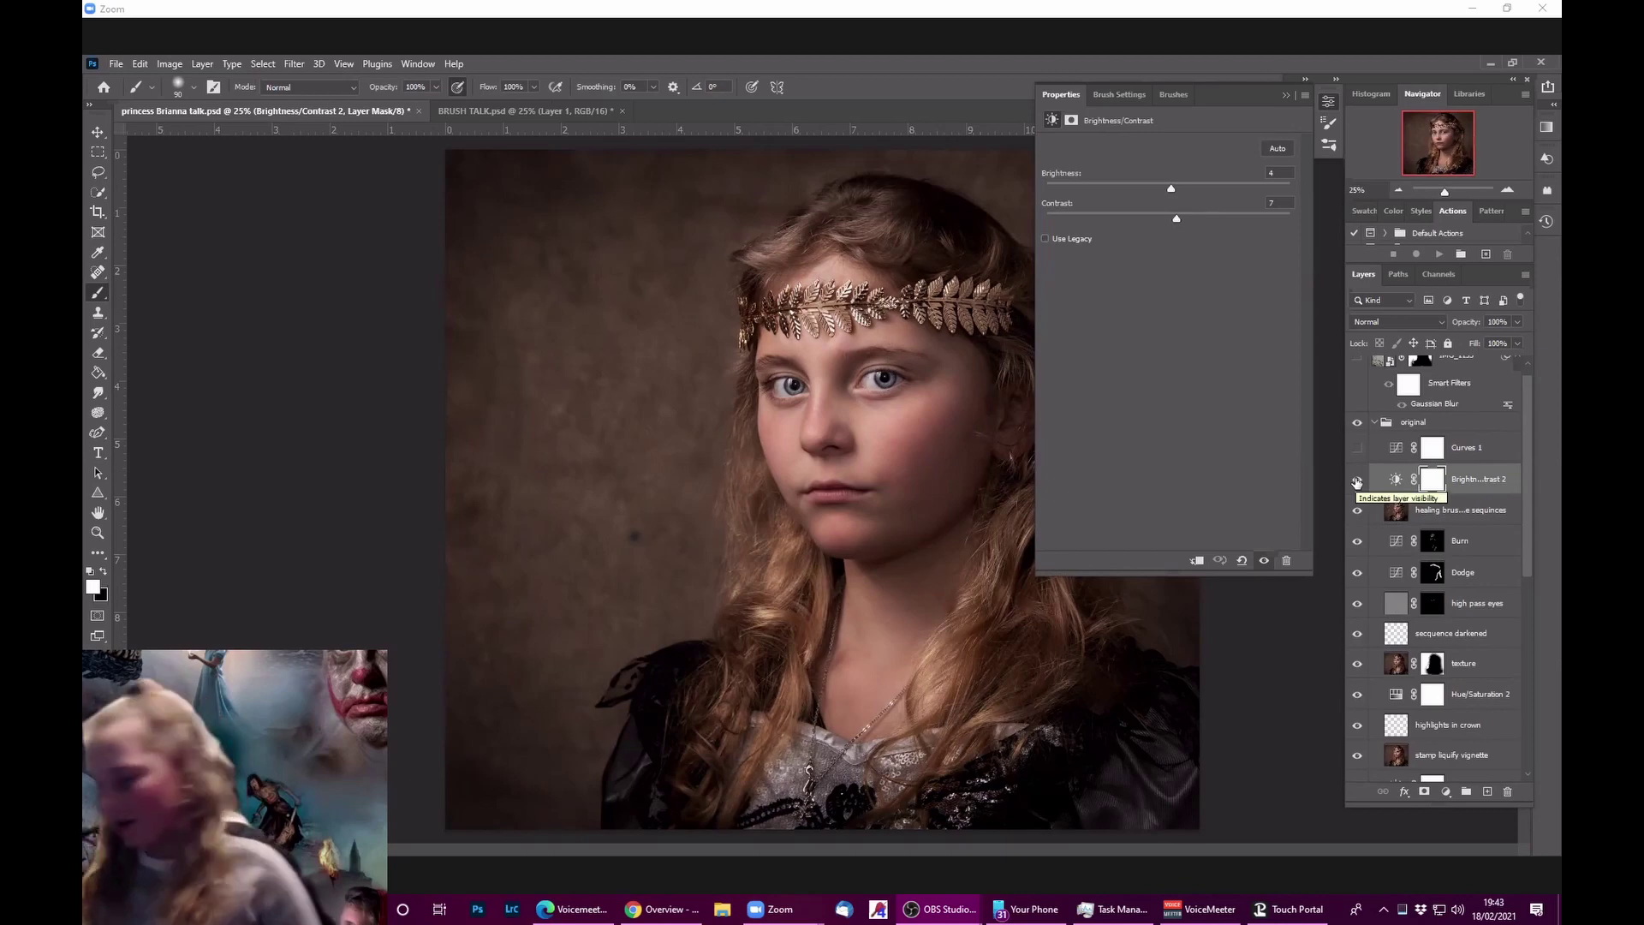
pyautogui.click(1285, 96)
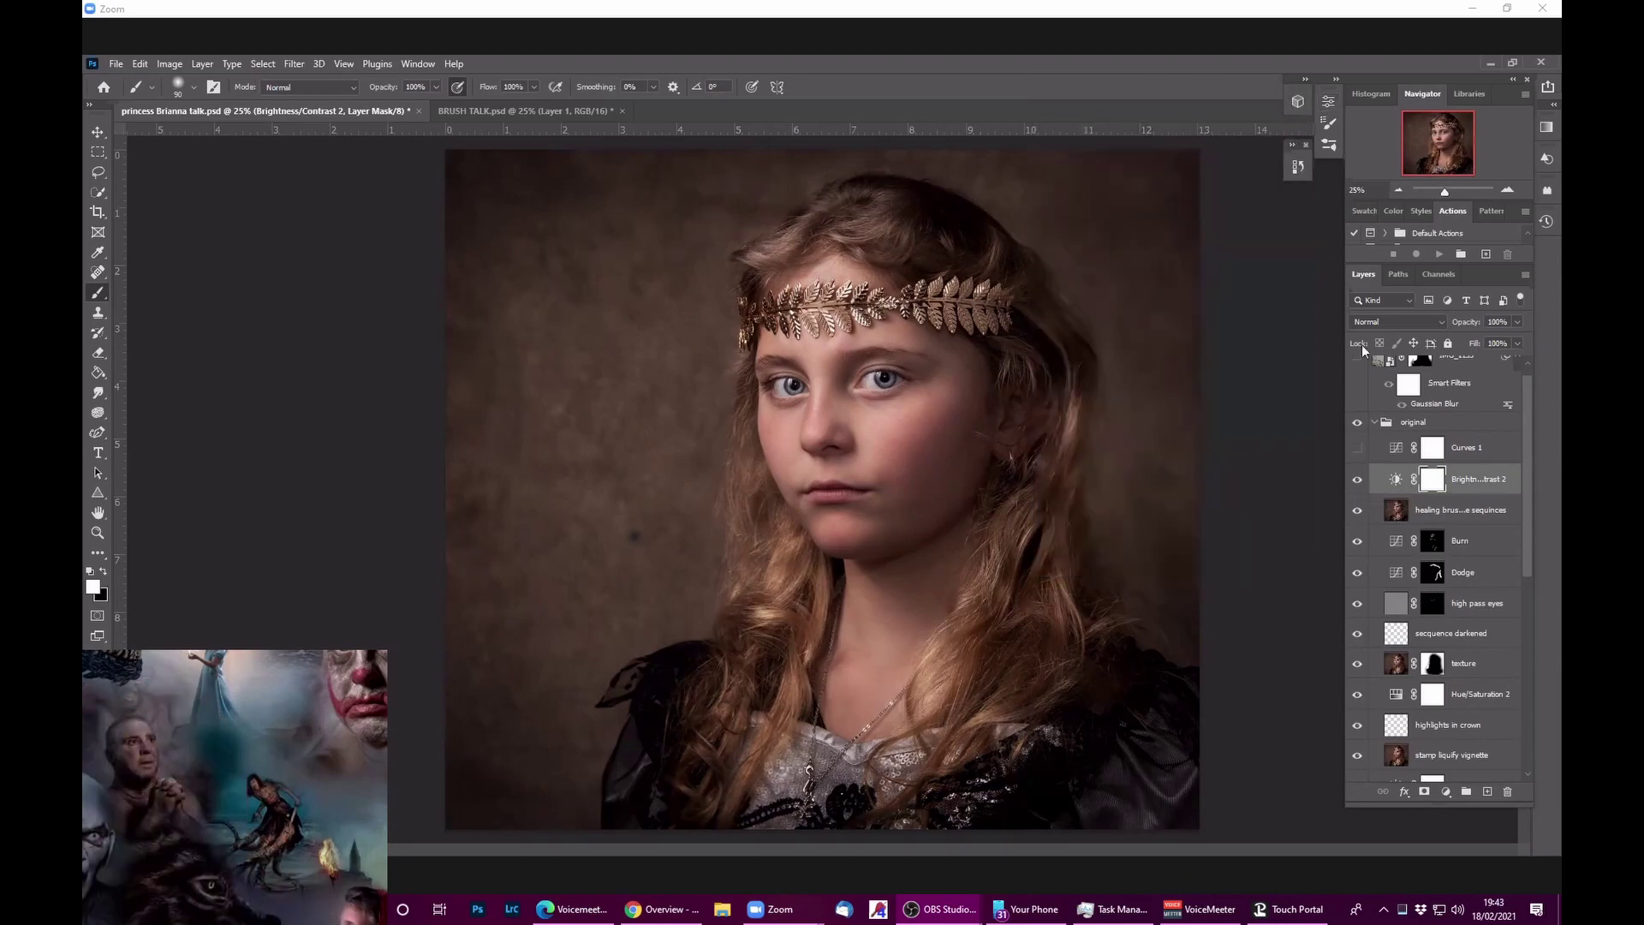
# Step: Show and select the Curves 1 adjustment layer and examine its curve without changing it
pyautogui.click(1357, 449)
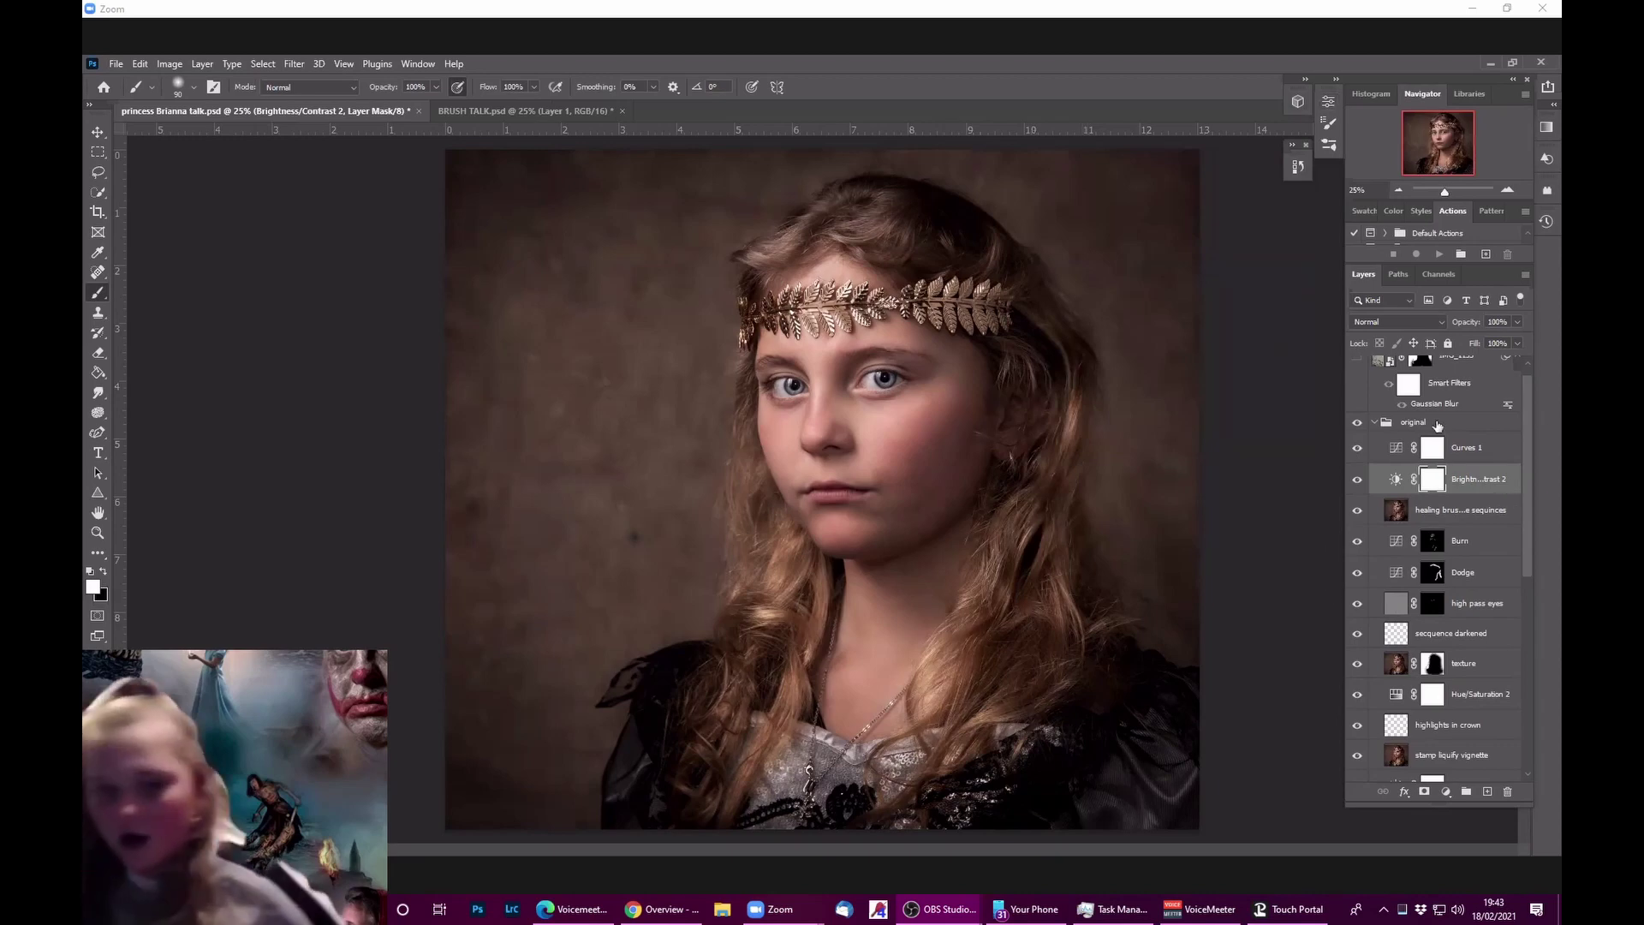
pyautogui.click(1396, 447)
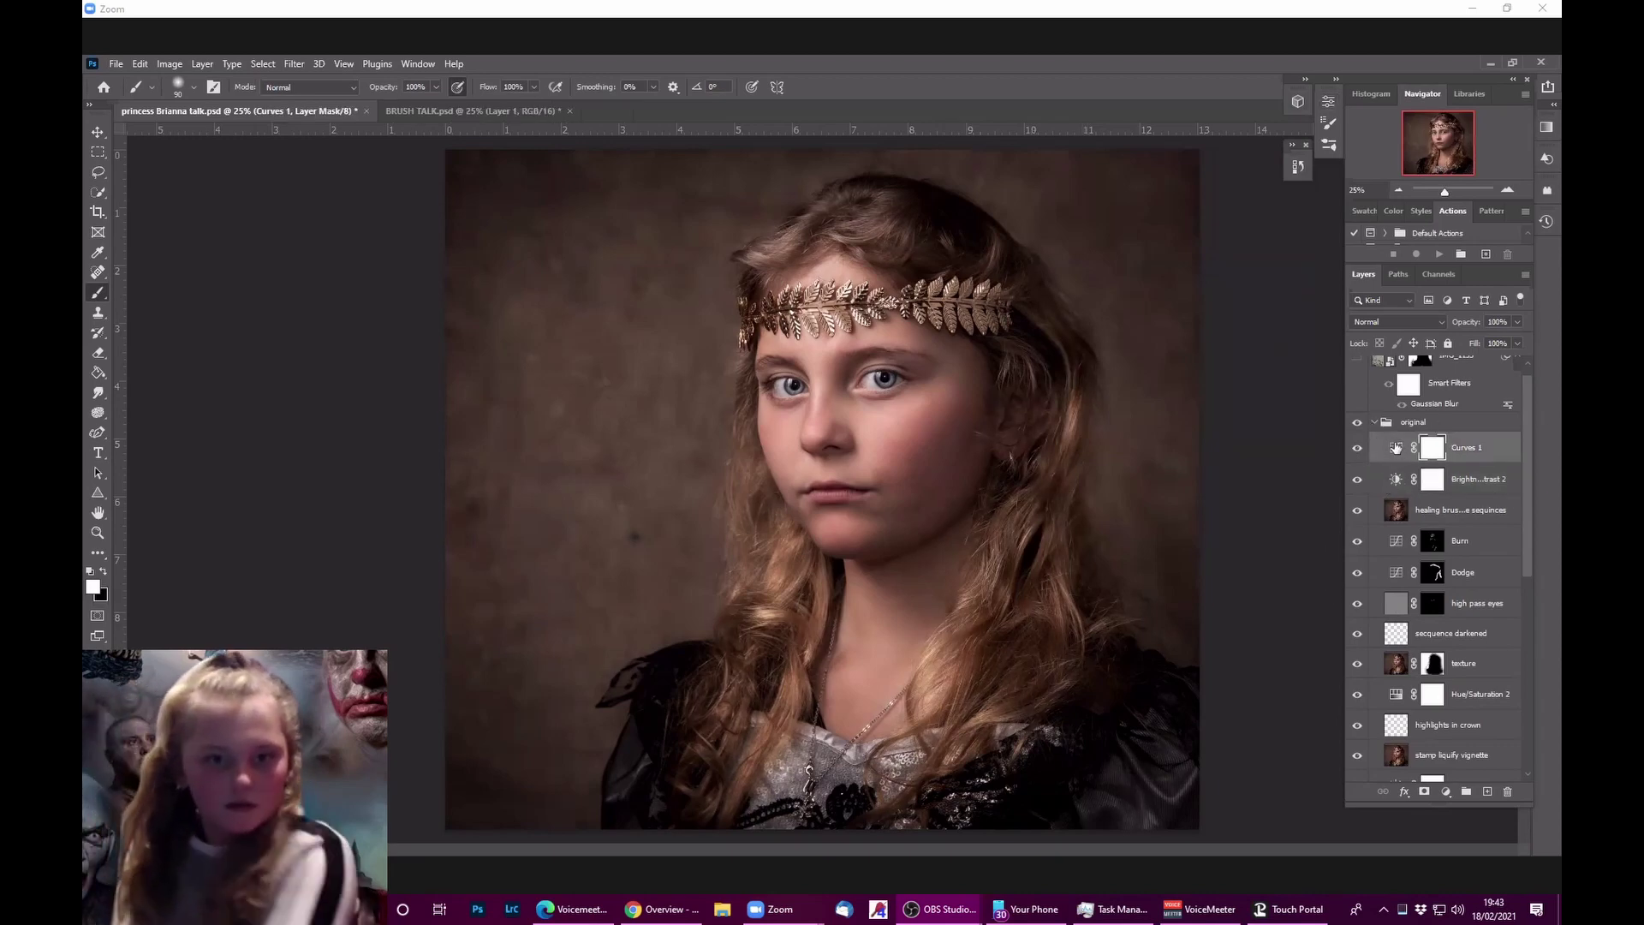
pyautogui.doubleClick(1396, 447)
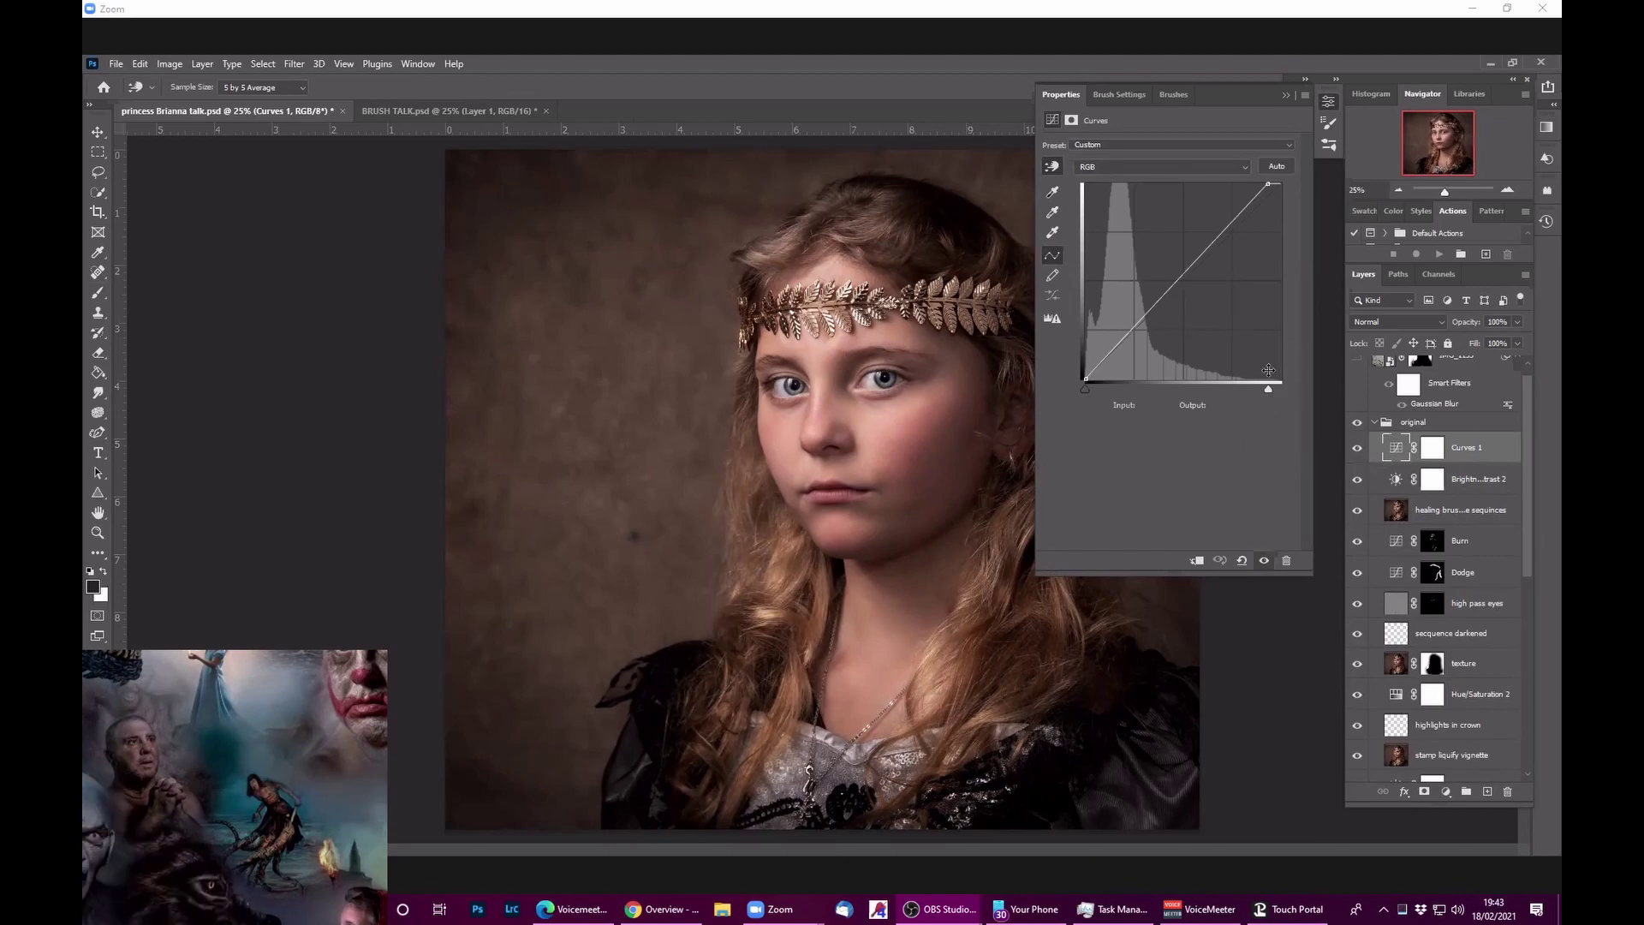
pyautogui.click(1286, 97)
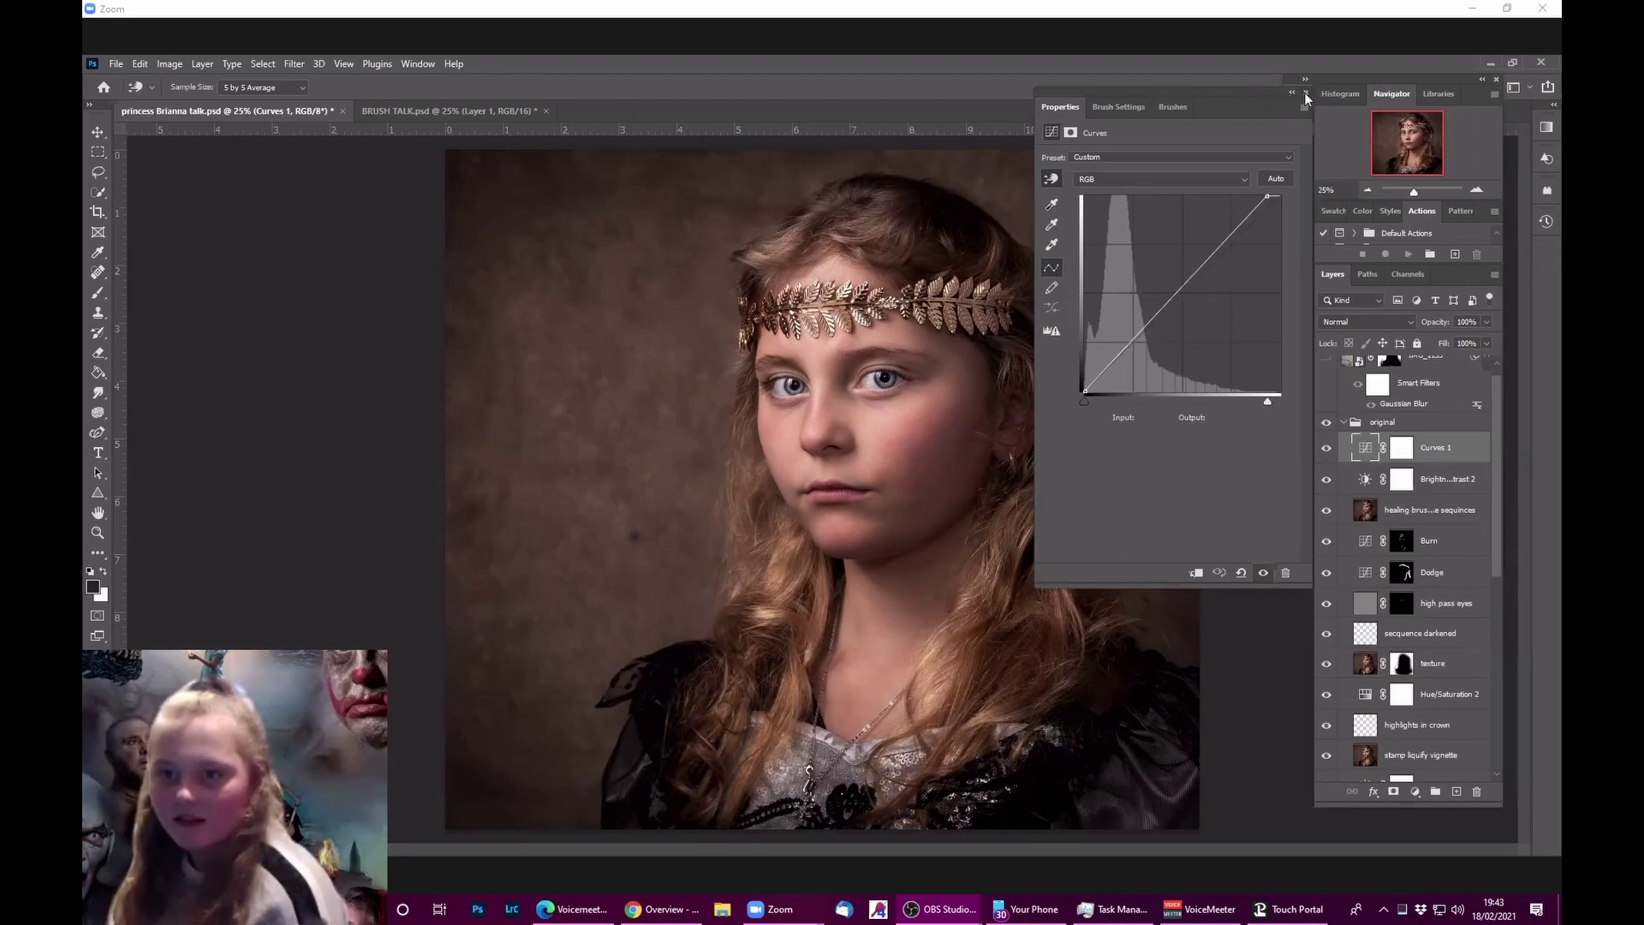
pyautogui.click(1292, 93)
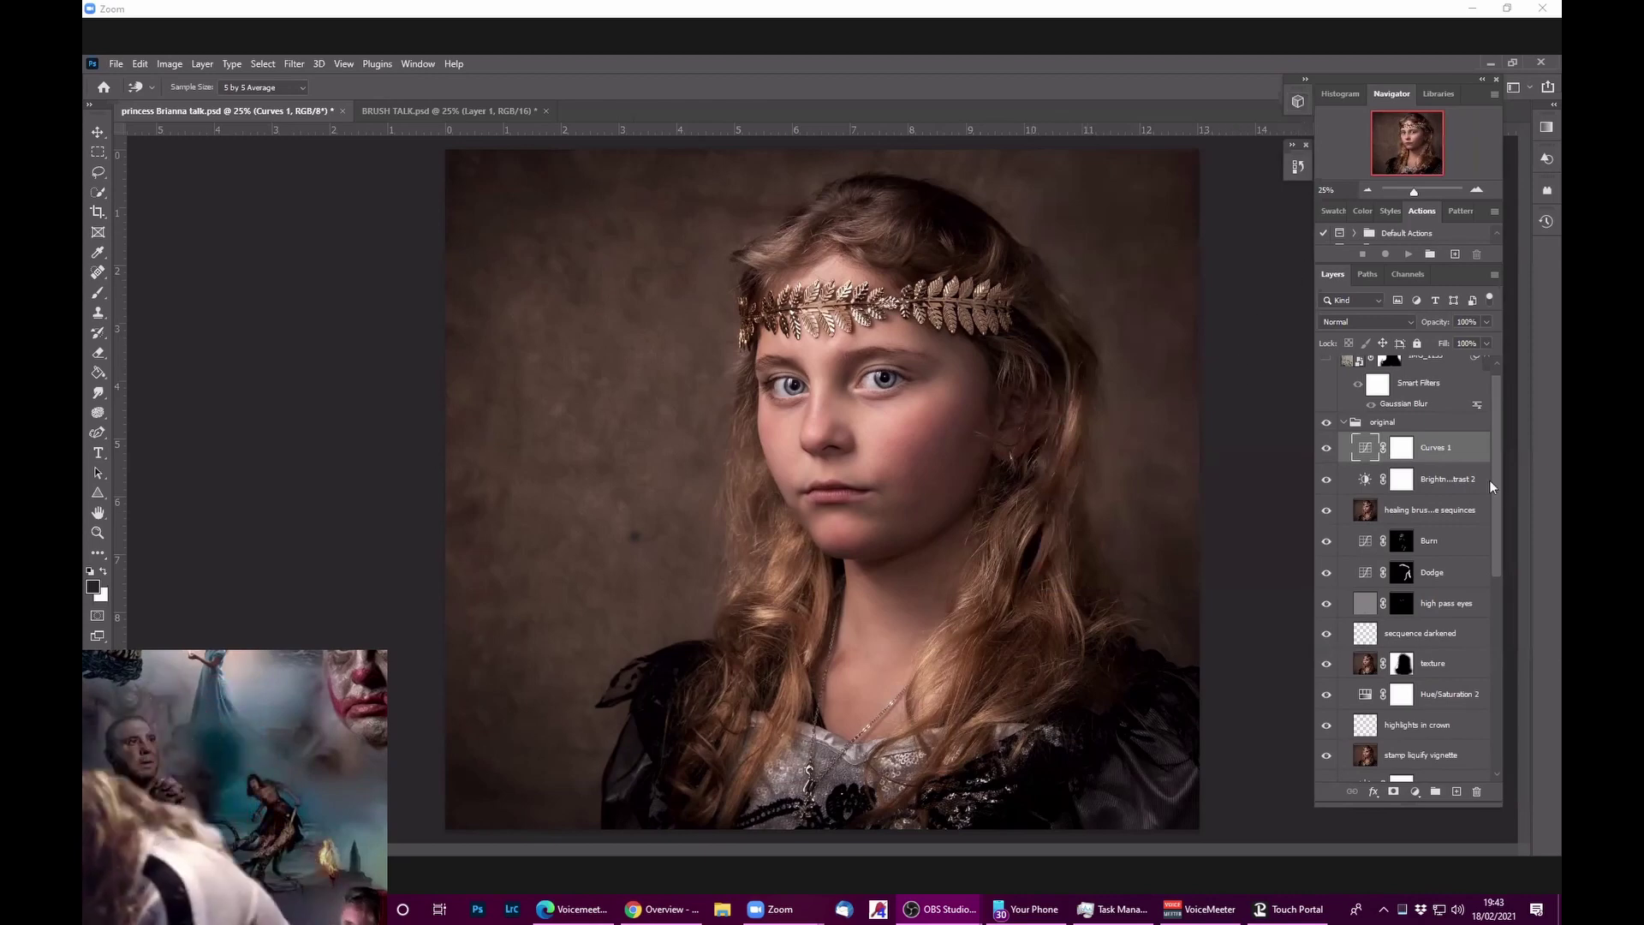
# Step: Collapse the original group, show and select the IMG_1153 layer above it, and activate the Brush tool
pyautogui.click(1346, 418)
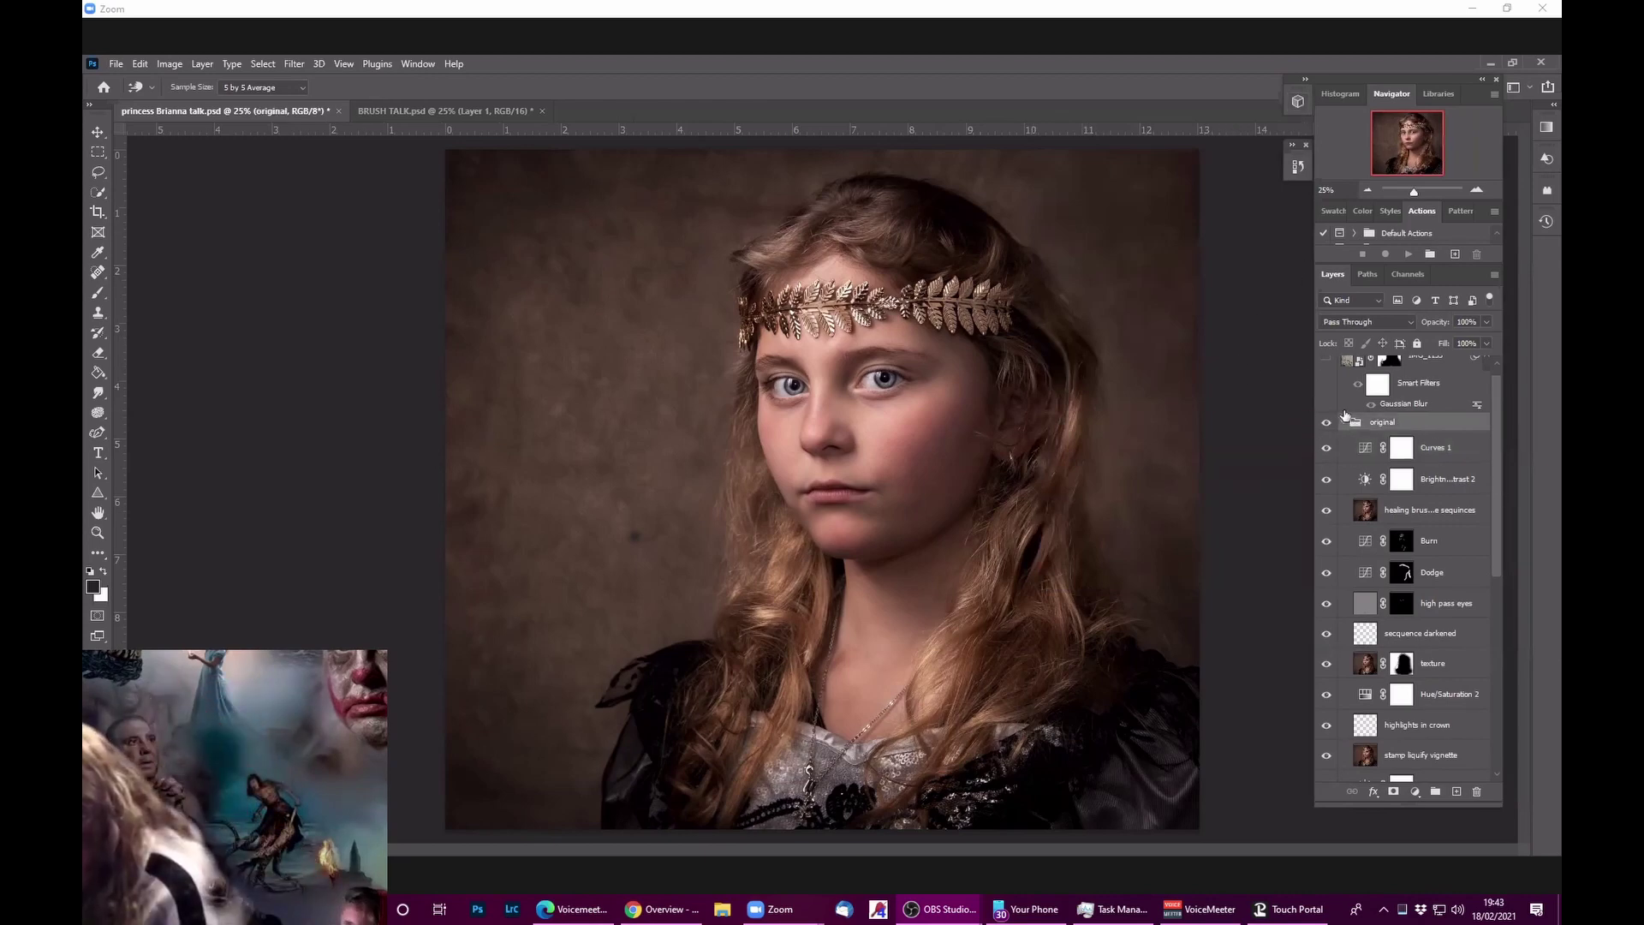
pyautogui.click(1345, 422)
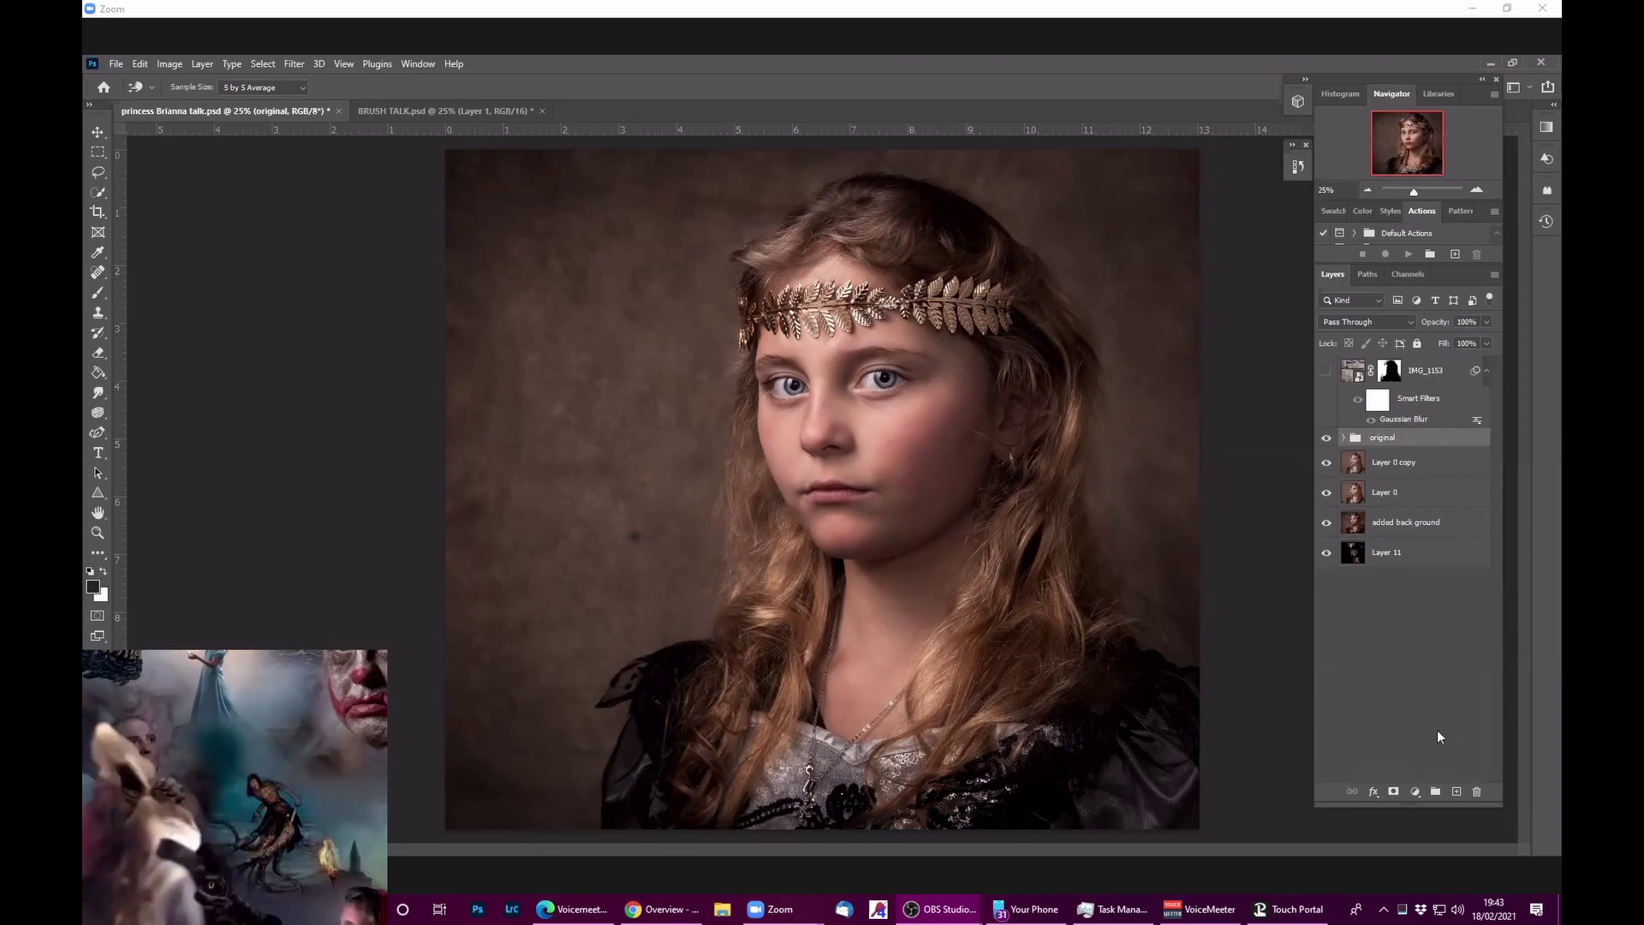
pyautogui.click(1326, 370)
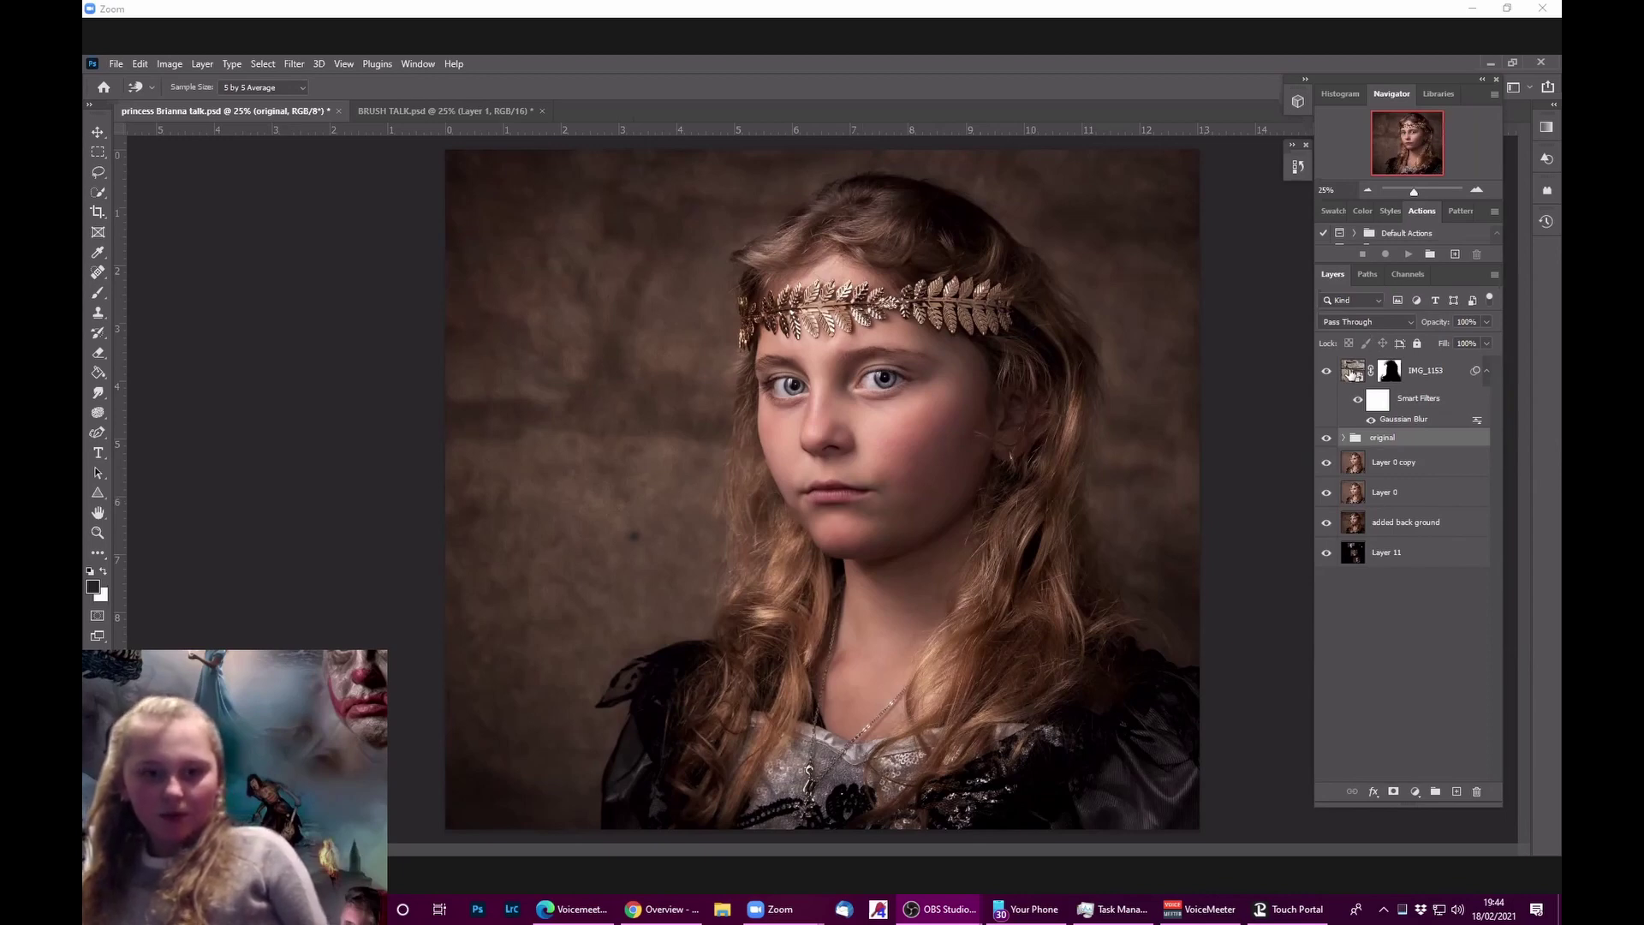
pyautogui.click(1351, 374)
pyautogui.press('b')
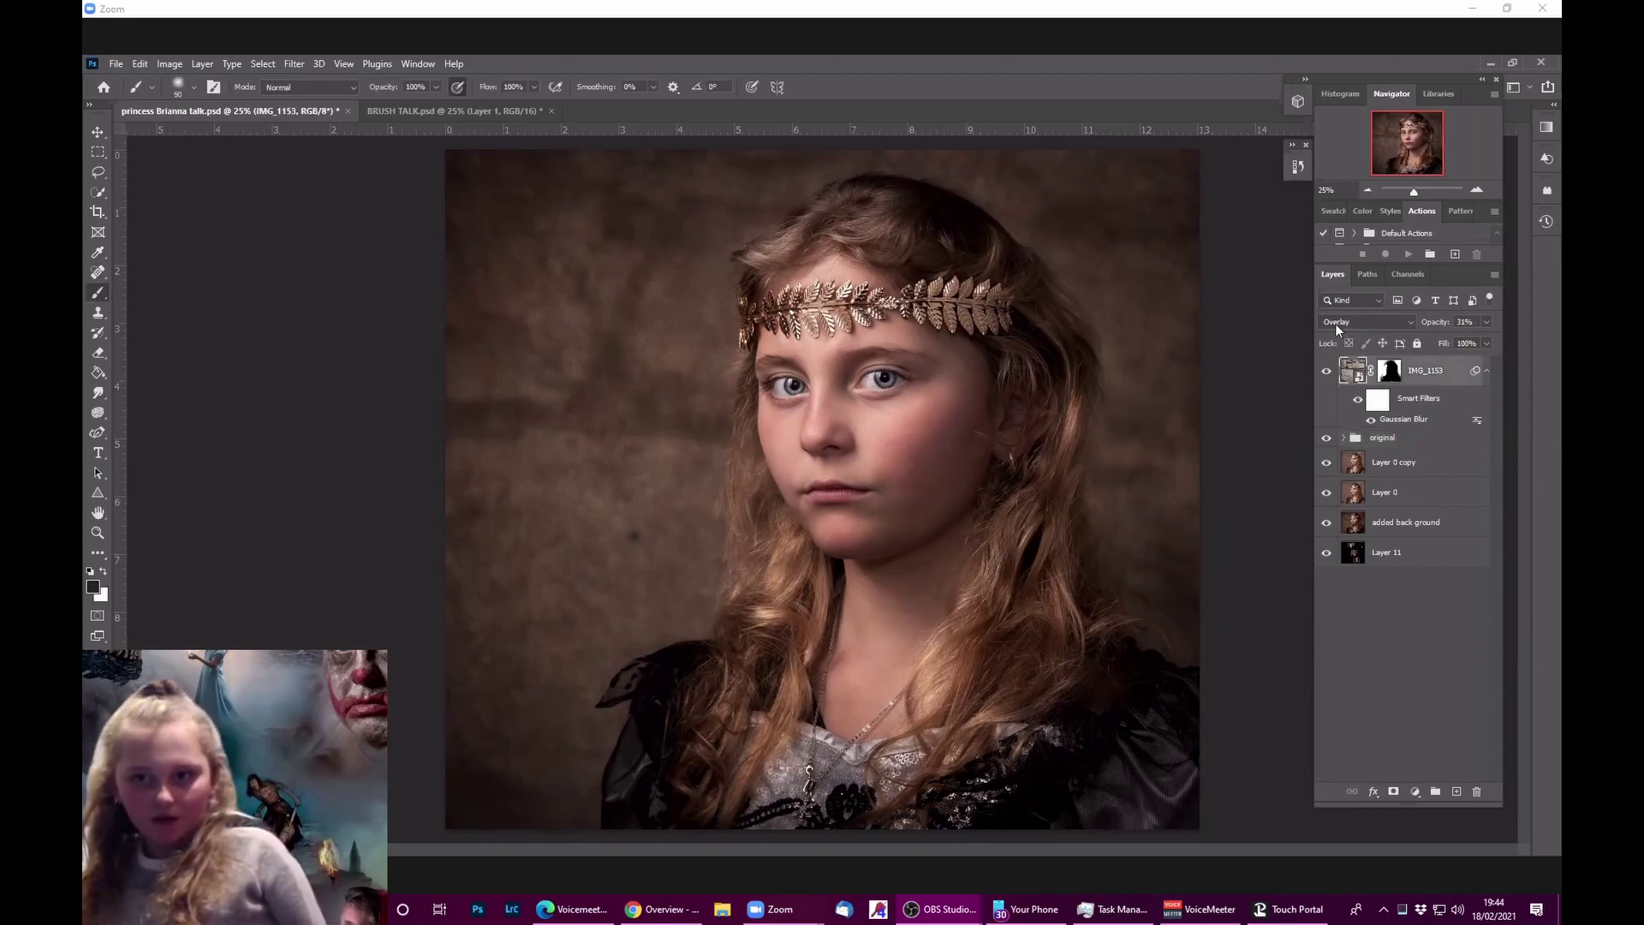
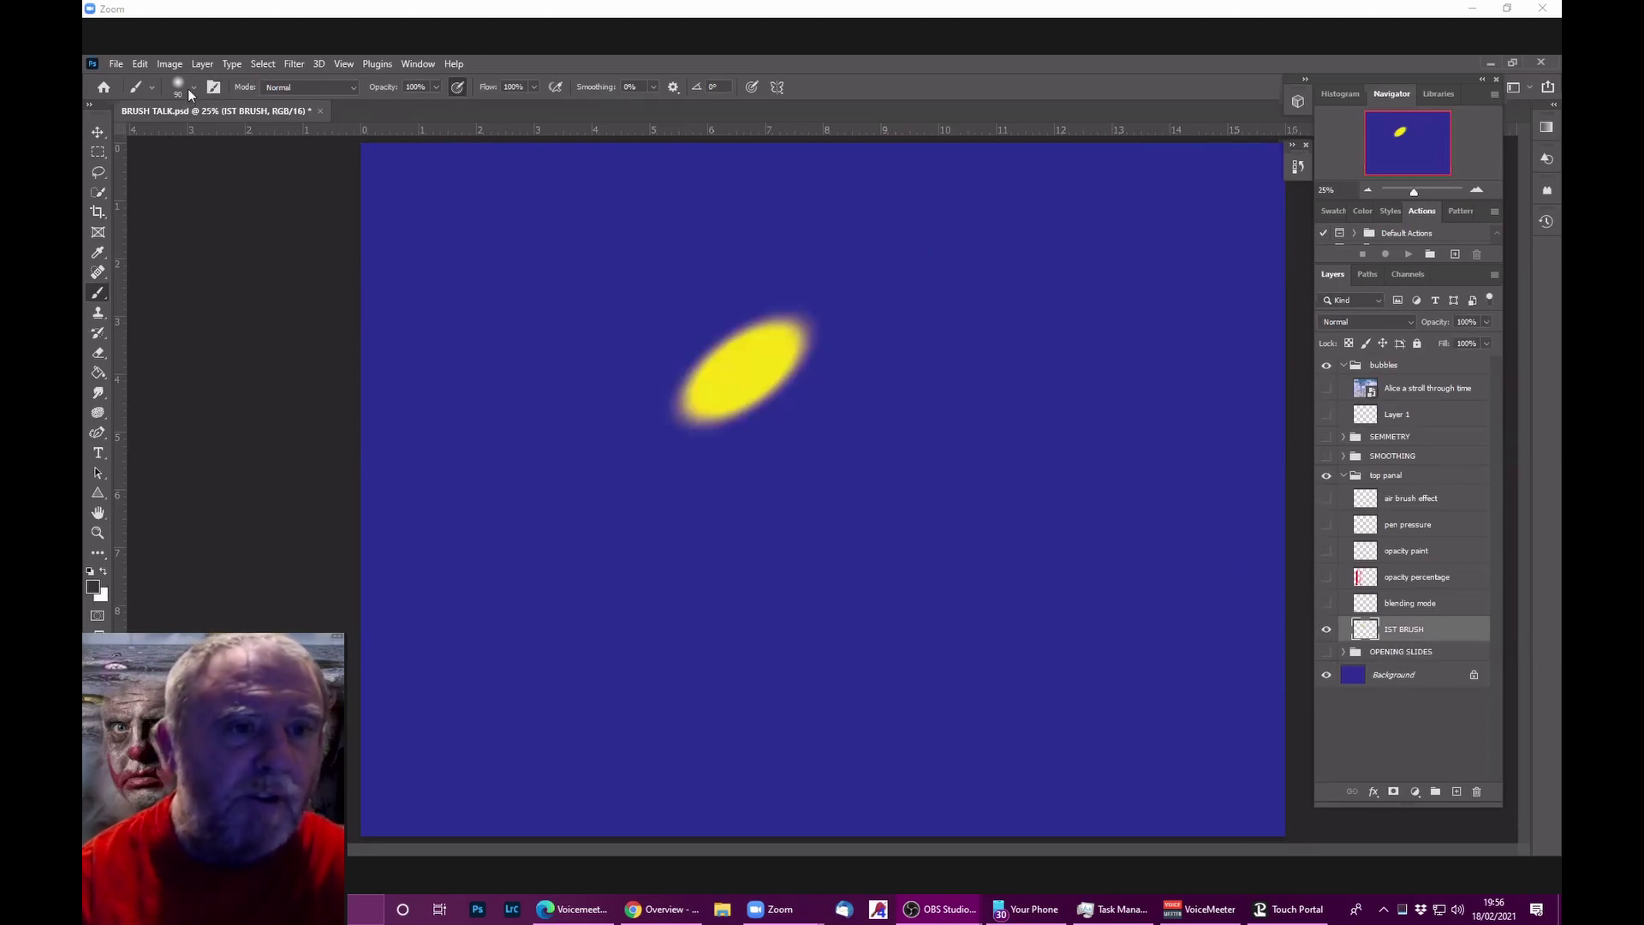
# Step: Choose the Soft Round preset from the Default Brushes folder for the Brush tool
pyautogui.click(187, 89)
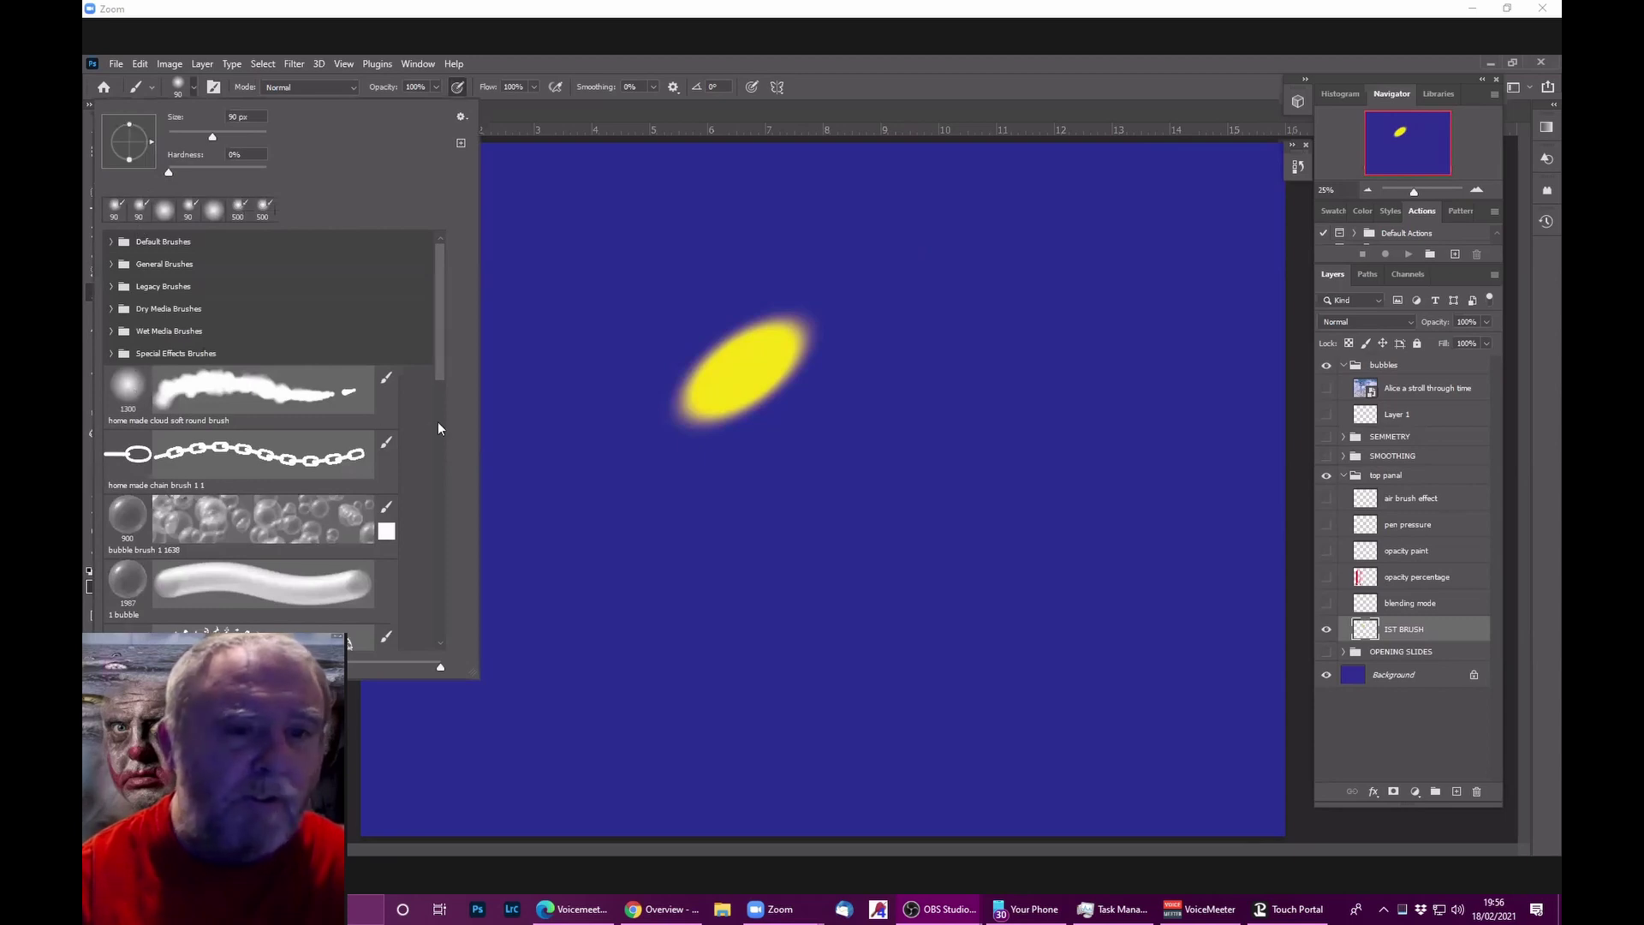
pyautogui.click(110, 241)
pyautogui.click(150, 282)
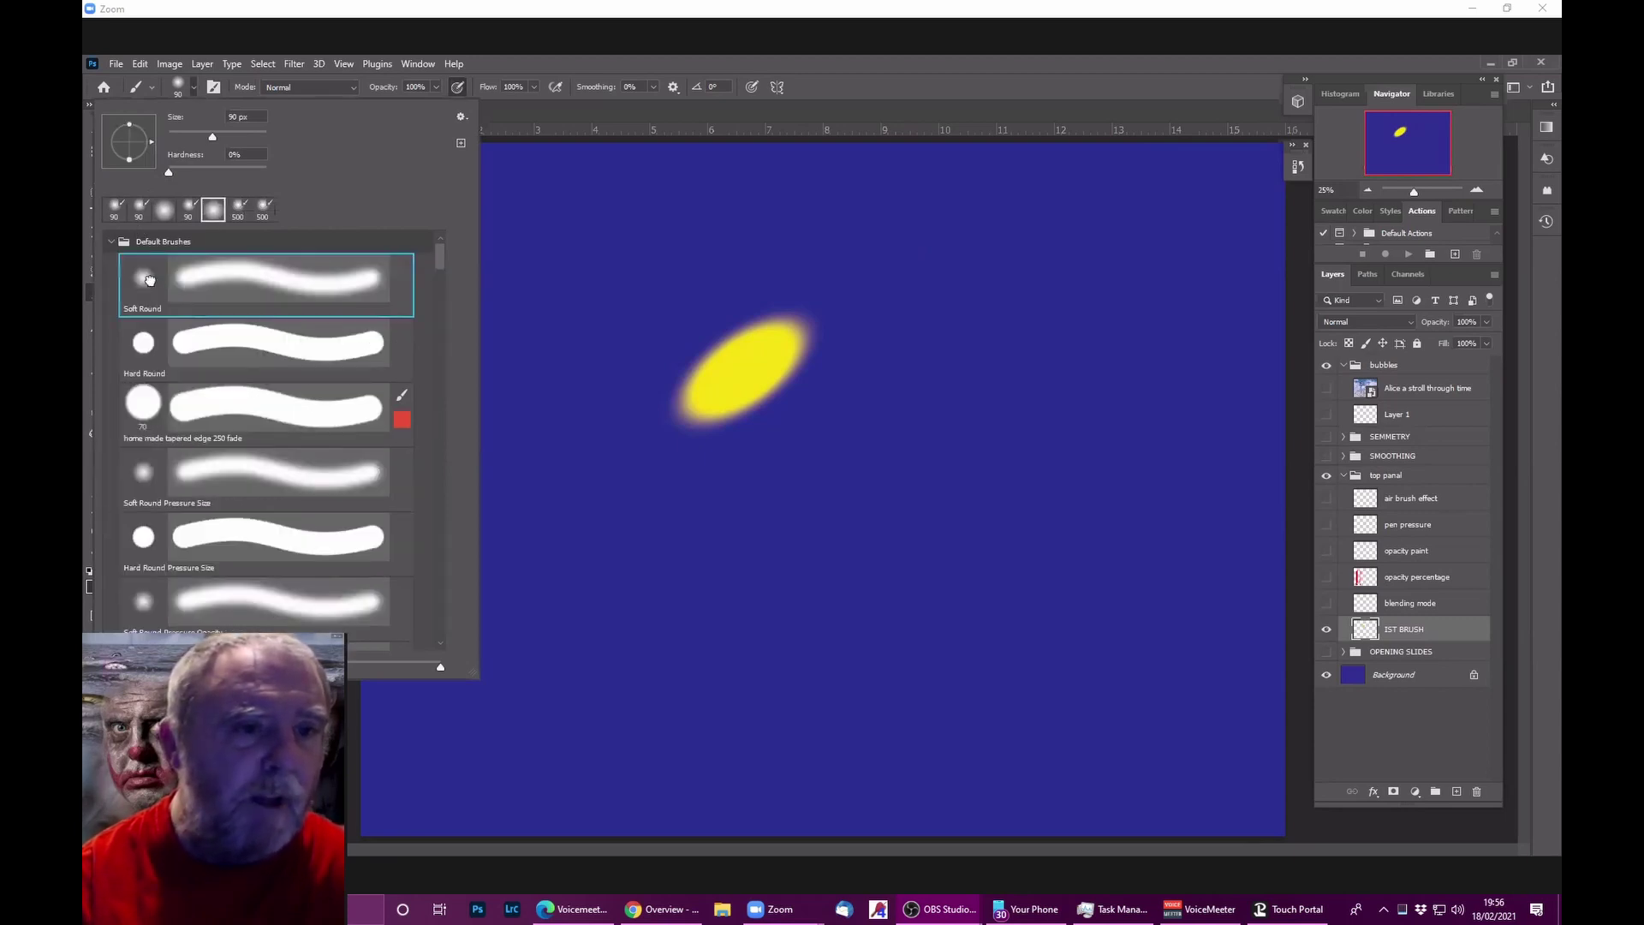
pyautogui.click(629, 58)
# Step: Flatten the Soft Round tip into a narrow ellipse and set its angle to 7°
pyautogui.click(193, 88)
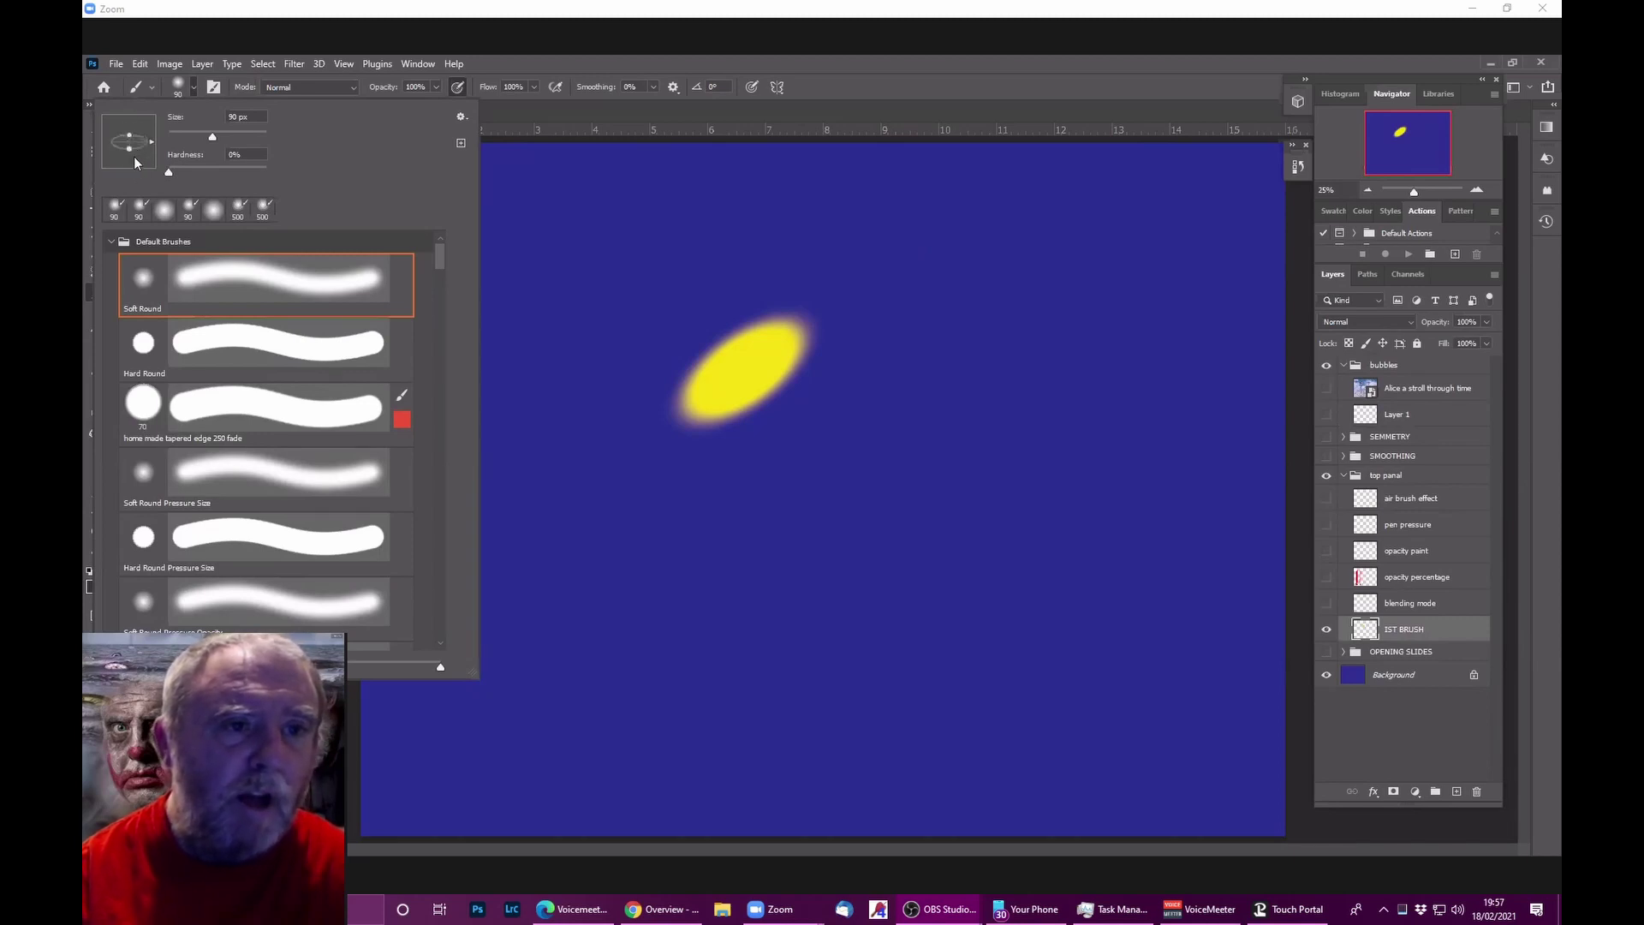
pyautogui.moveTo(133, 160); pyautogui.dragTo(146, 130)
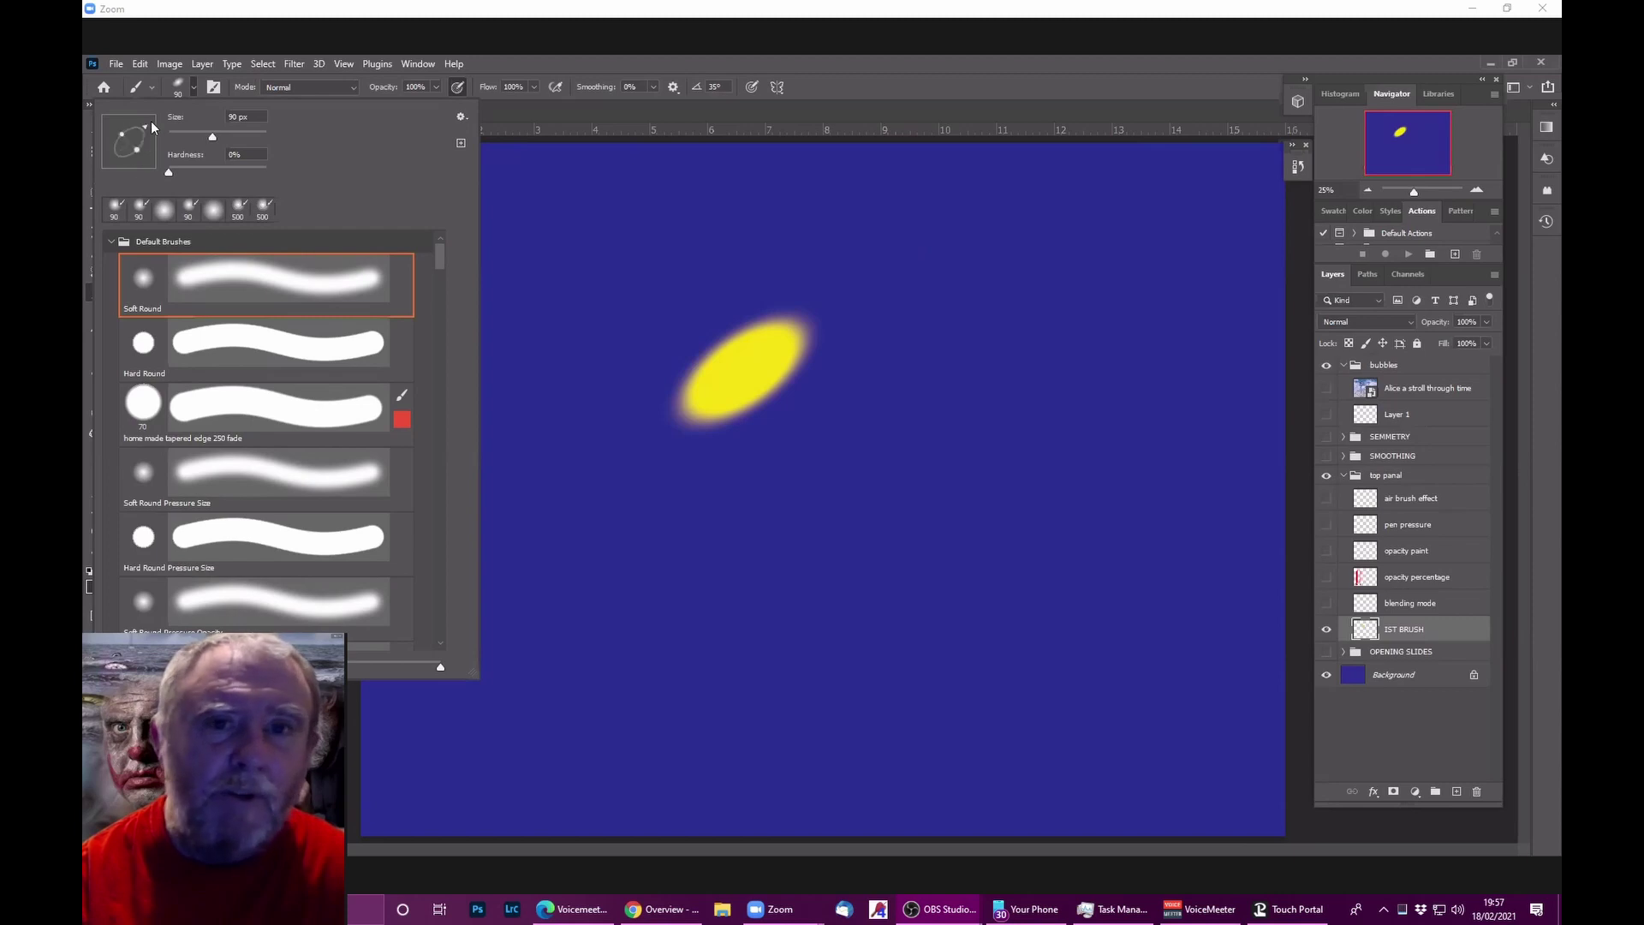
pyautogui.moveTo(151, 121)
pyautogui.mouseDown()
pyautogui.moveTo(146, 168)
pyautogui.moveTo(152, 139)
pyautogui.mouseUp()
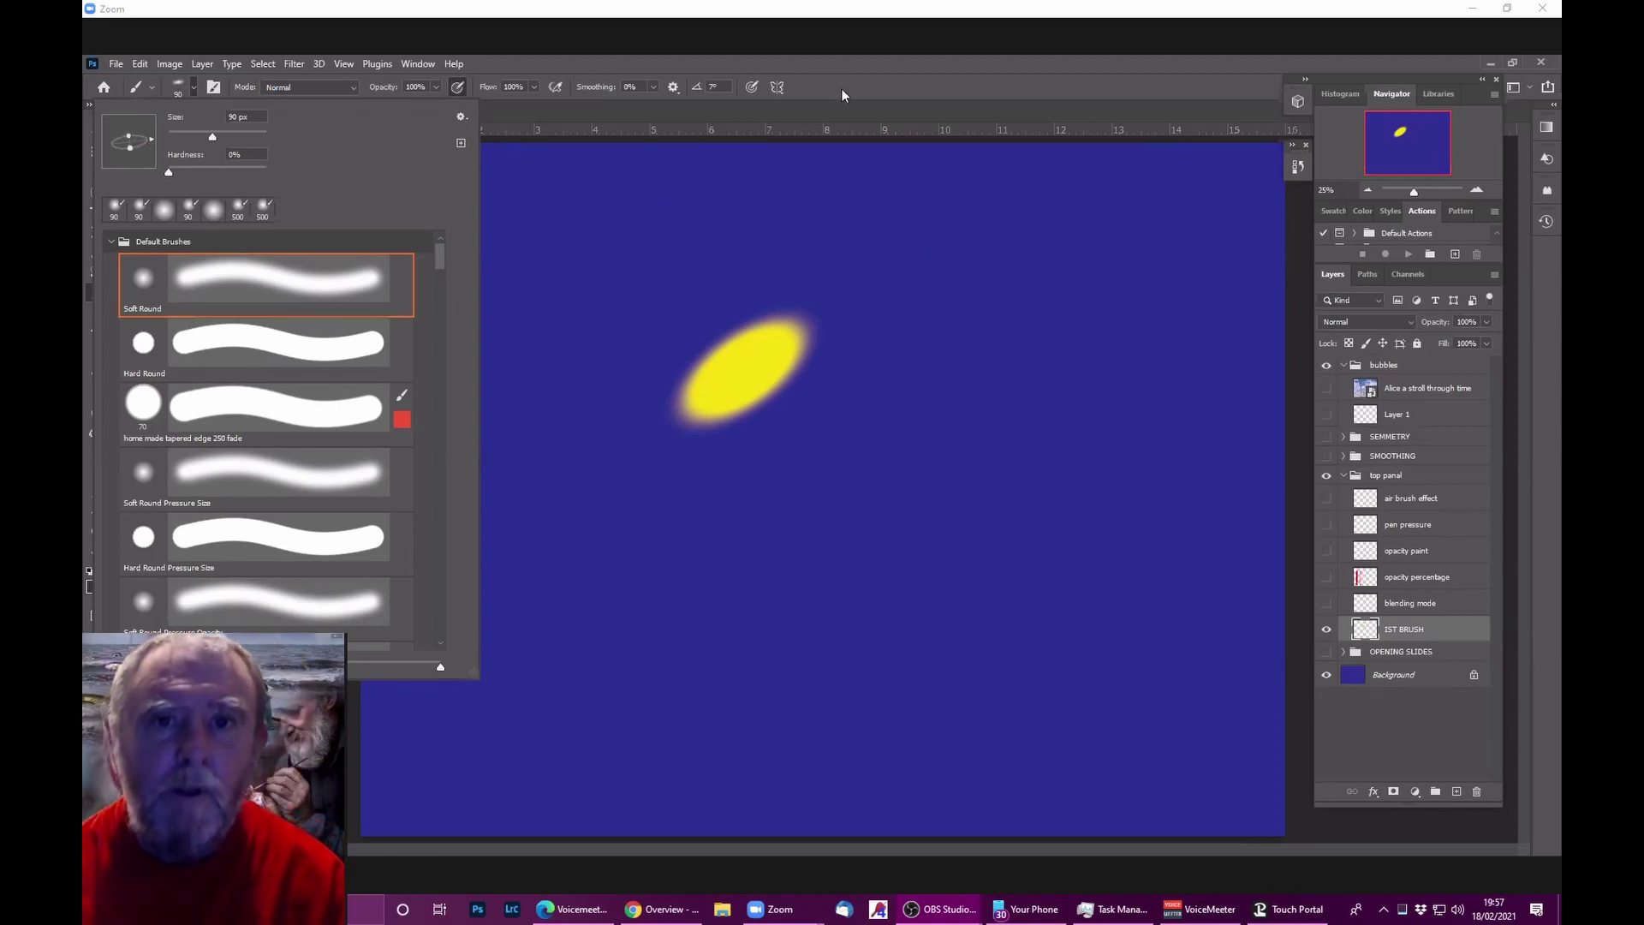
pyautogui.press('Return')
# Step: Enlarge and shrink the elliptical brush tip repeatedly over the blue canvas, ending at a size of 1000 px
pyautogui.press(']')
pyautogui.press(']')
pyautogui.press(']')
pyautogui.press(']')
pyautogui.press(']')
pyautogui.press(']')
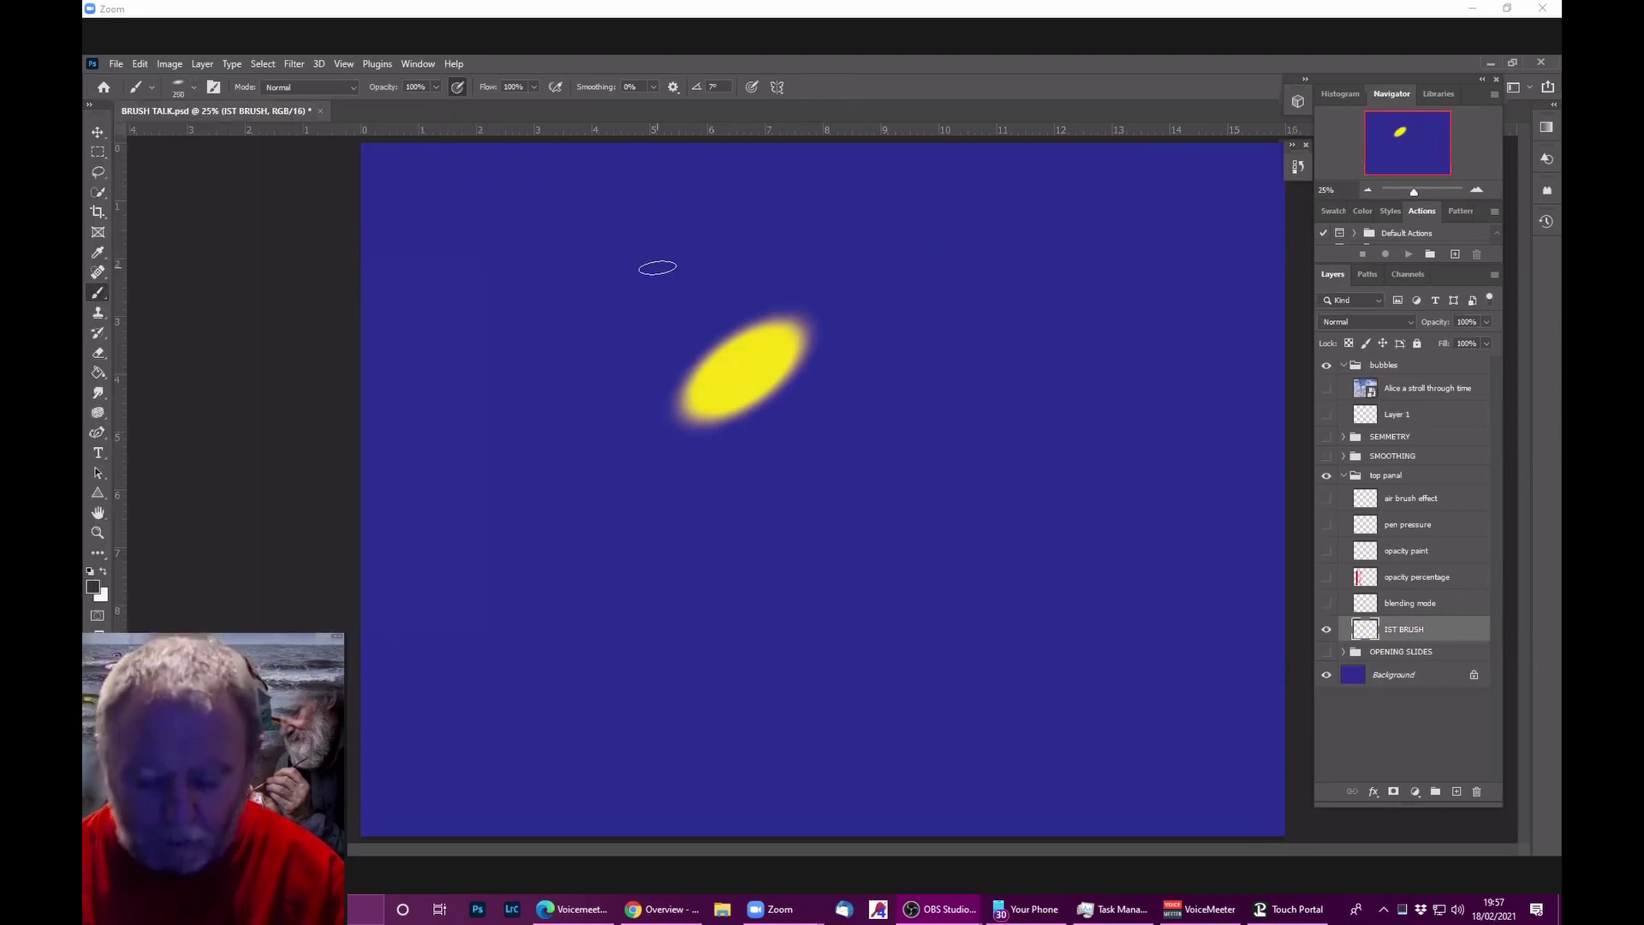
pyautogui.press('[')
pyautogui.press('[')
pyautogui.press('[')
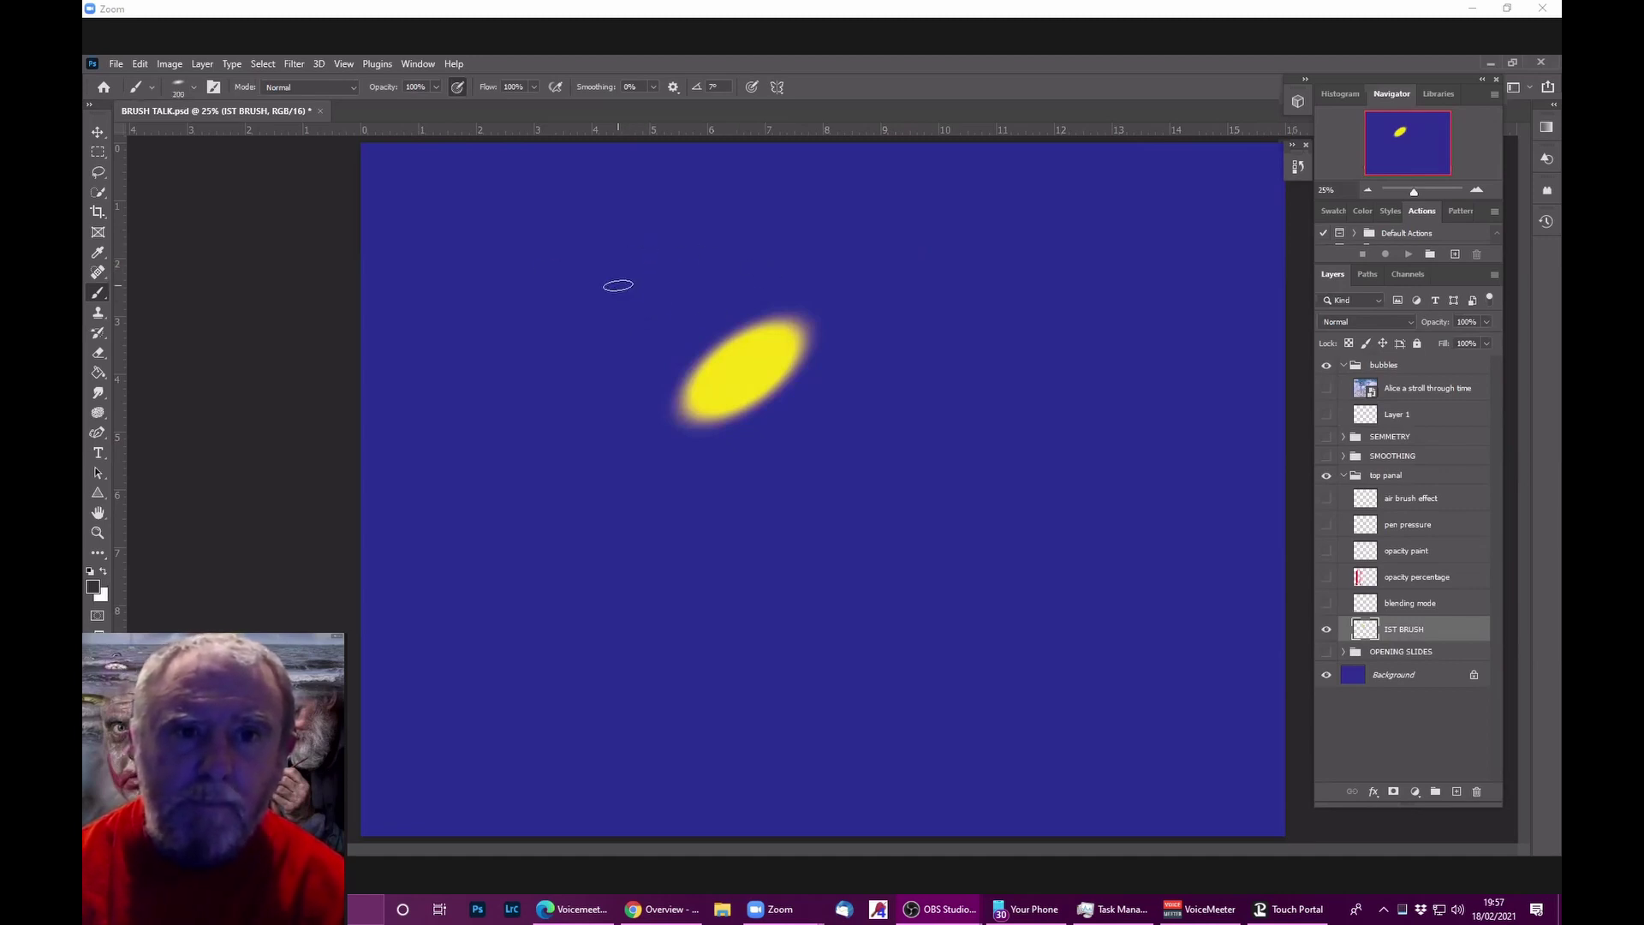
pyautogui.press(']')
pyautogui.press(']')
pyautogui.press('[')
pyautogui.press('[')
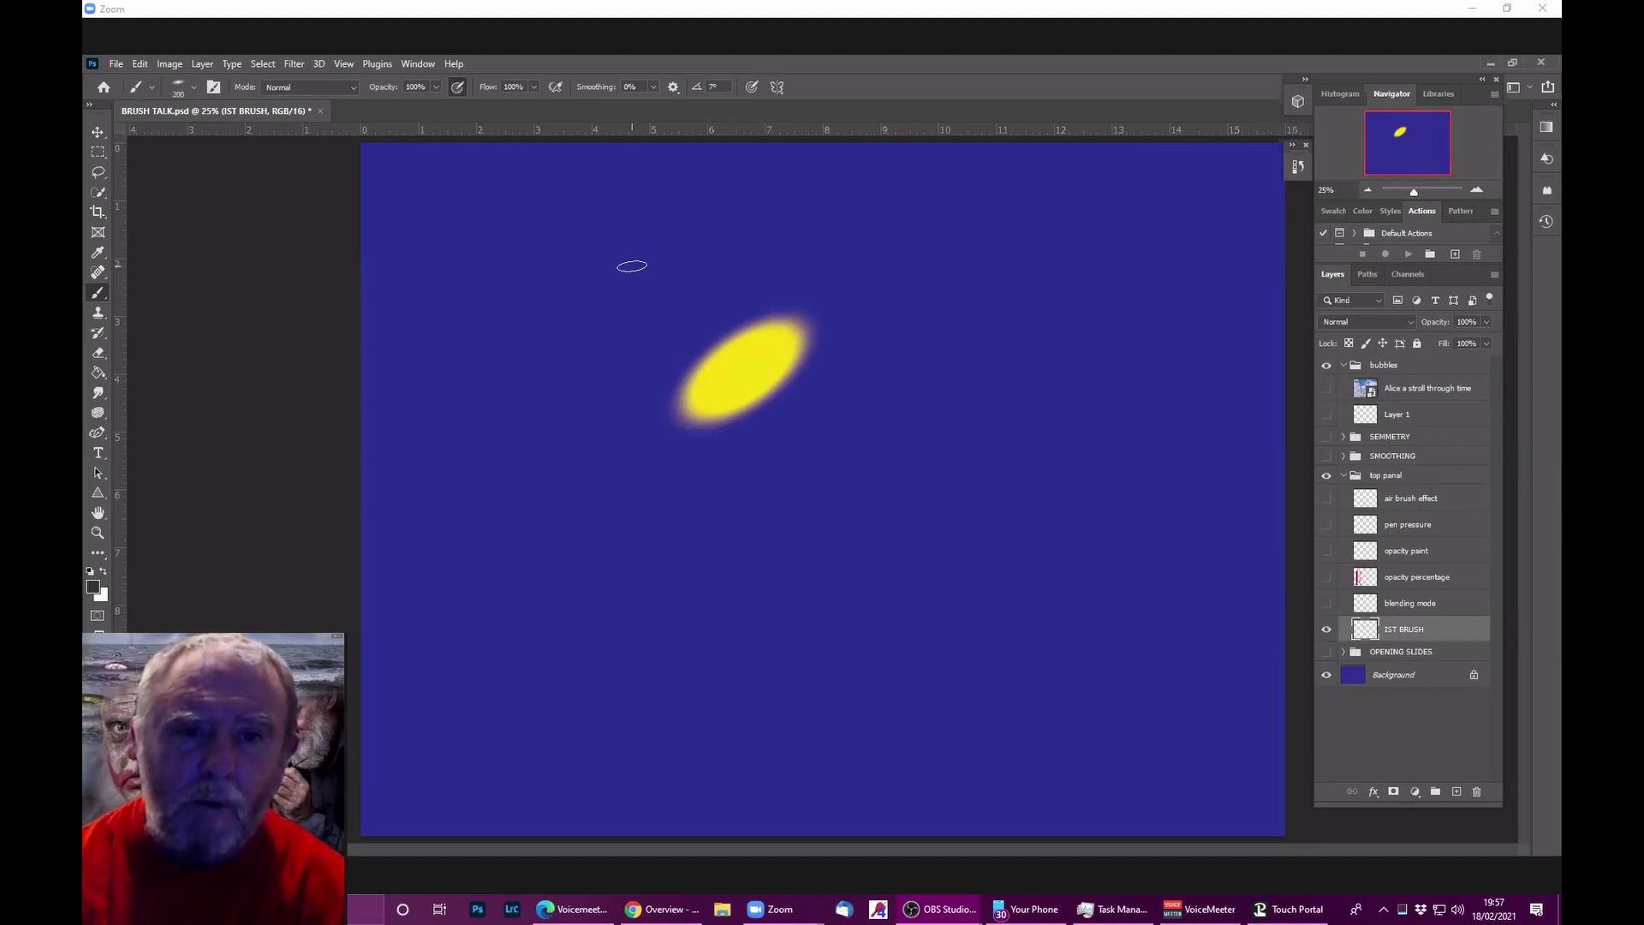
pyautogui.press(']')
pyautogui.press(']')
pyautogui.press(']')
pyautogui.press(']')
pyautogui.press(']')
pyautogui.press(']')
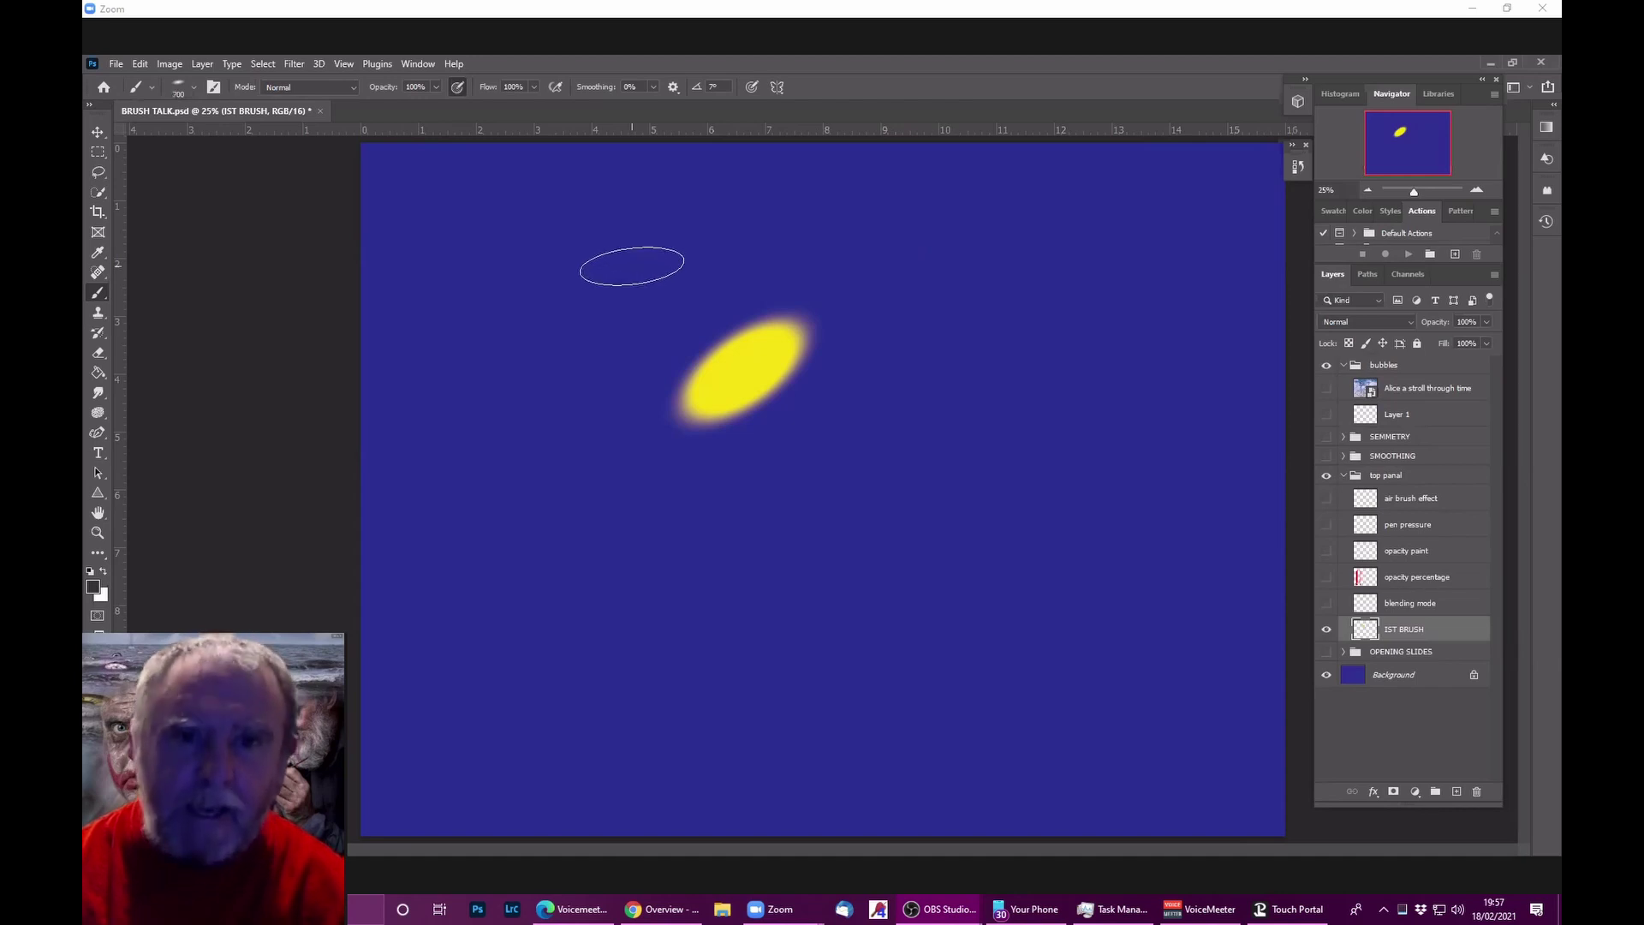
pyautogui.press(']')
pyautogui.press(']')
pyautogui.press(']')
pyautogui.press('[')
pyautogui.press('[')
pyautogui.press('[')
pyautogui.press('[')
pyautogui.press('[')
pyautogui.press('[')
pyautogui.press('[')
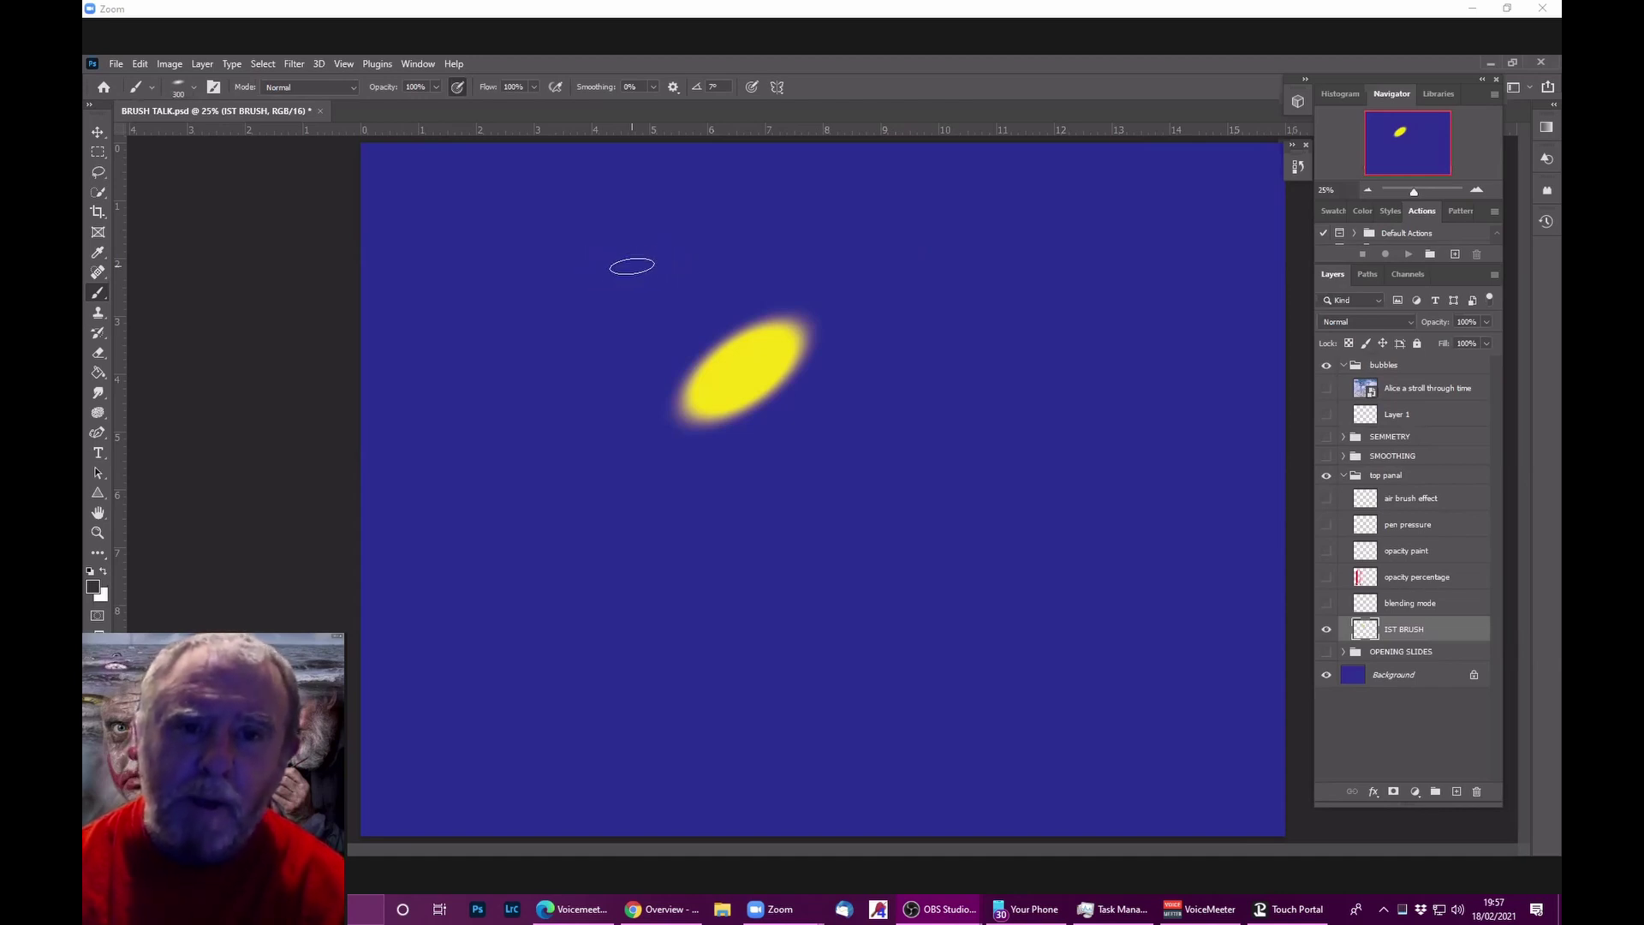
pyautogui.press(']')
pyautogui.press(']')
pyautogui.press(']')
pyautogui.press(']')
pyautogui.press(']')
pyautogui.press(']')
pyautogui.press(']')
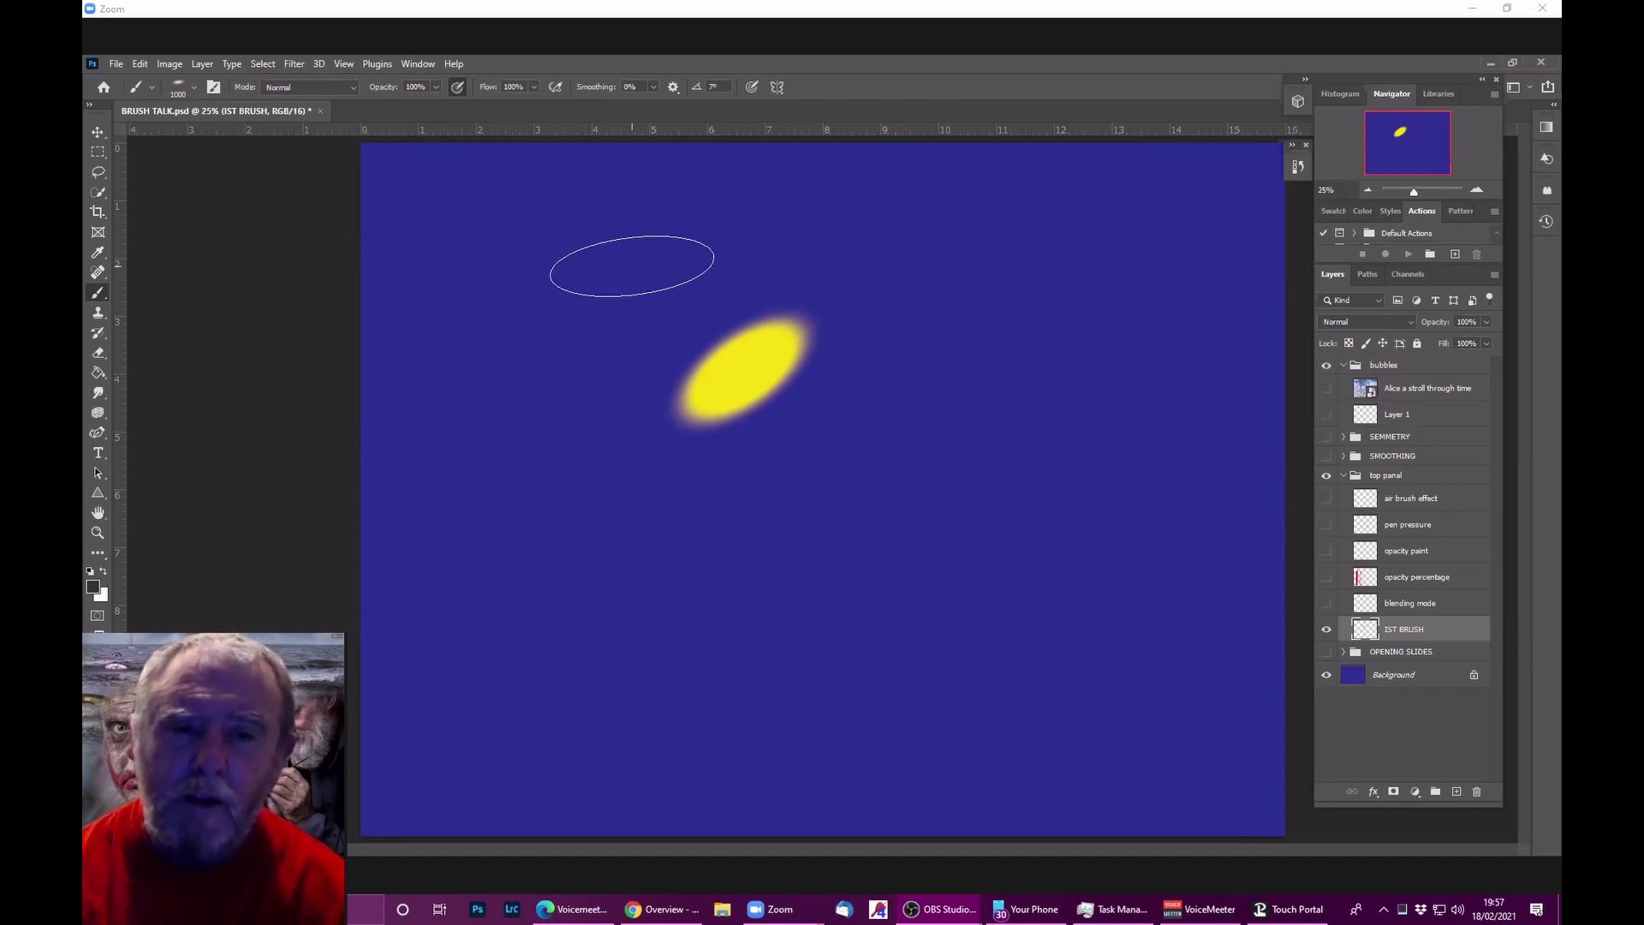
pyautogui.press('[')
pyautogui.press('[')
pyautogui.press('[')
pyautogui.press('[')
pyautogui.press('[')
pyautogui.press(']')
pyautogui.press(']')
pyautogui.press(']')
pyautogui.press(']')
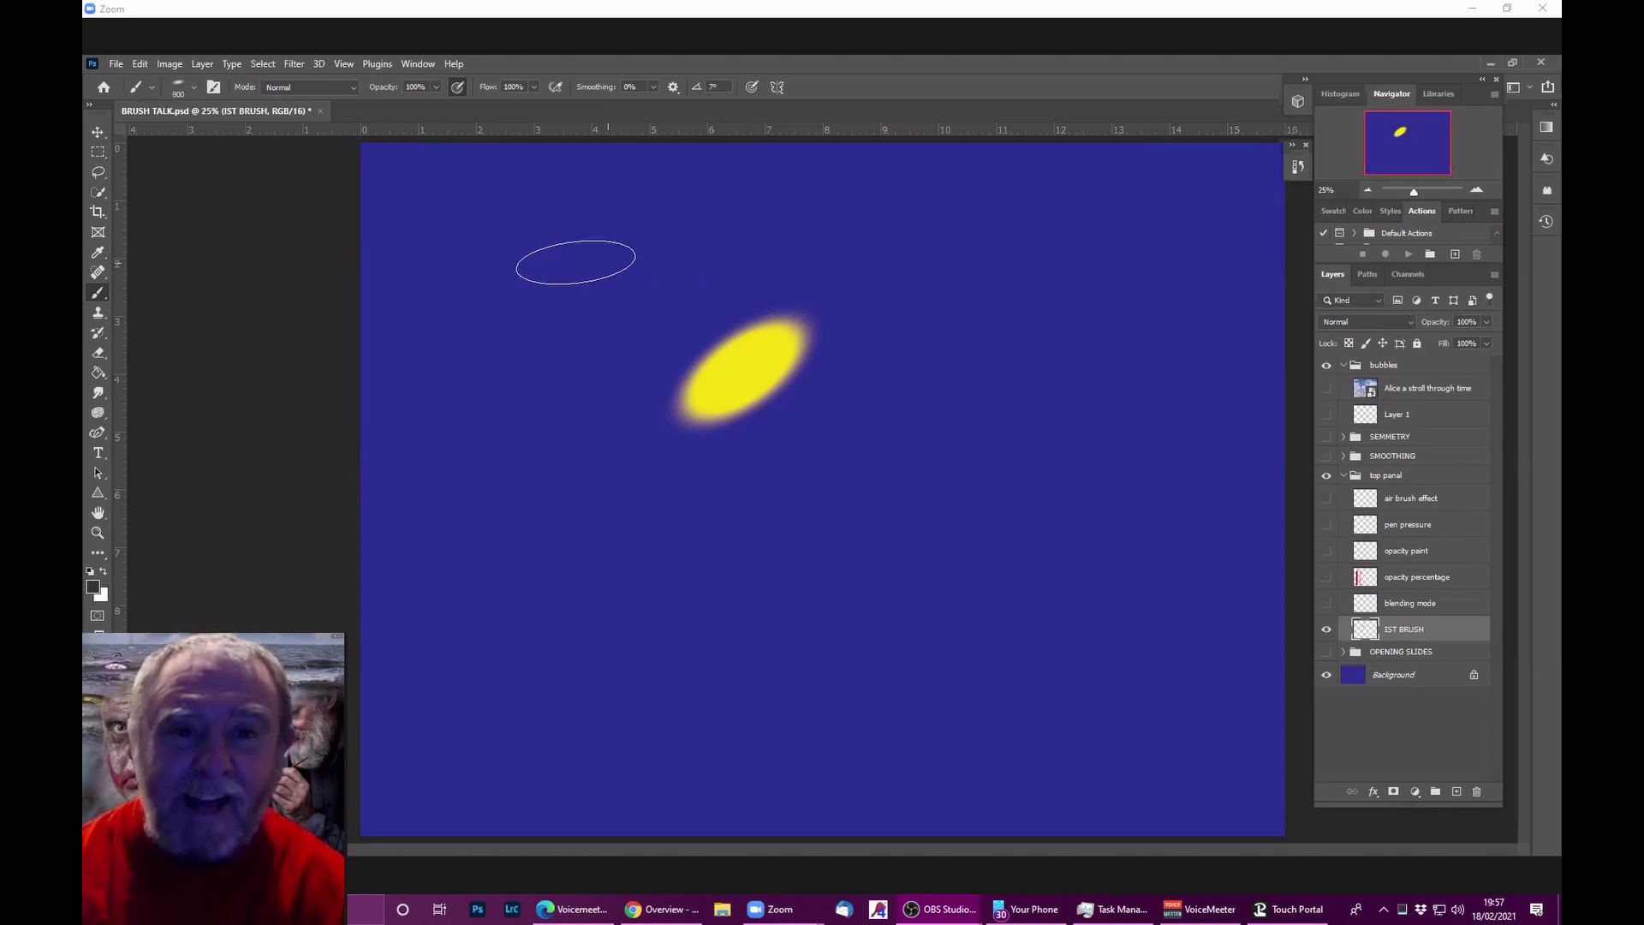
pyautogui.press(']')
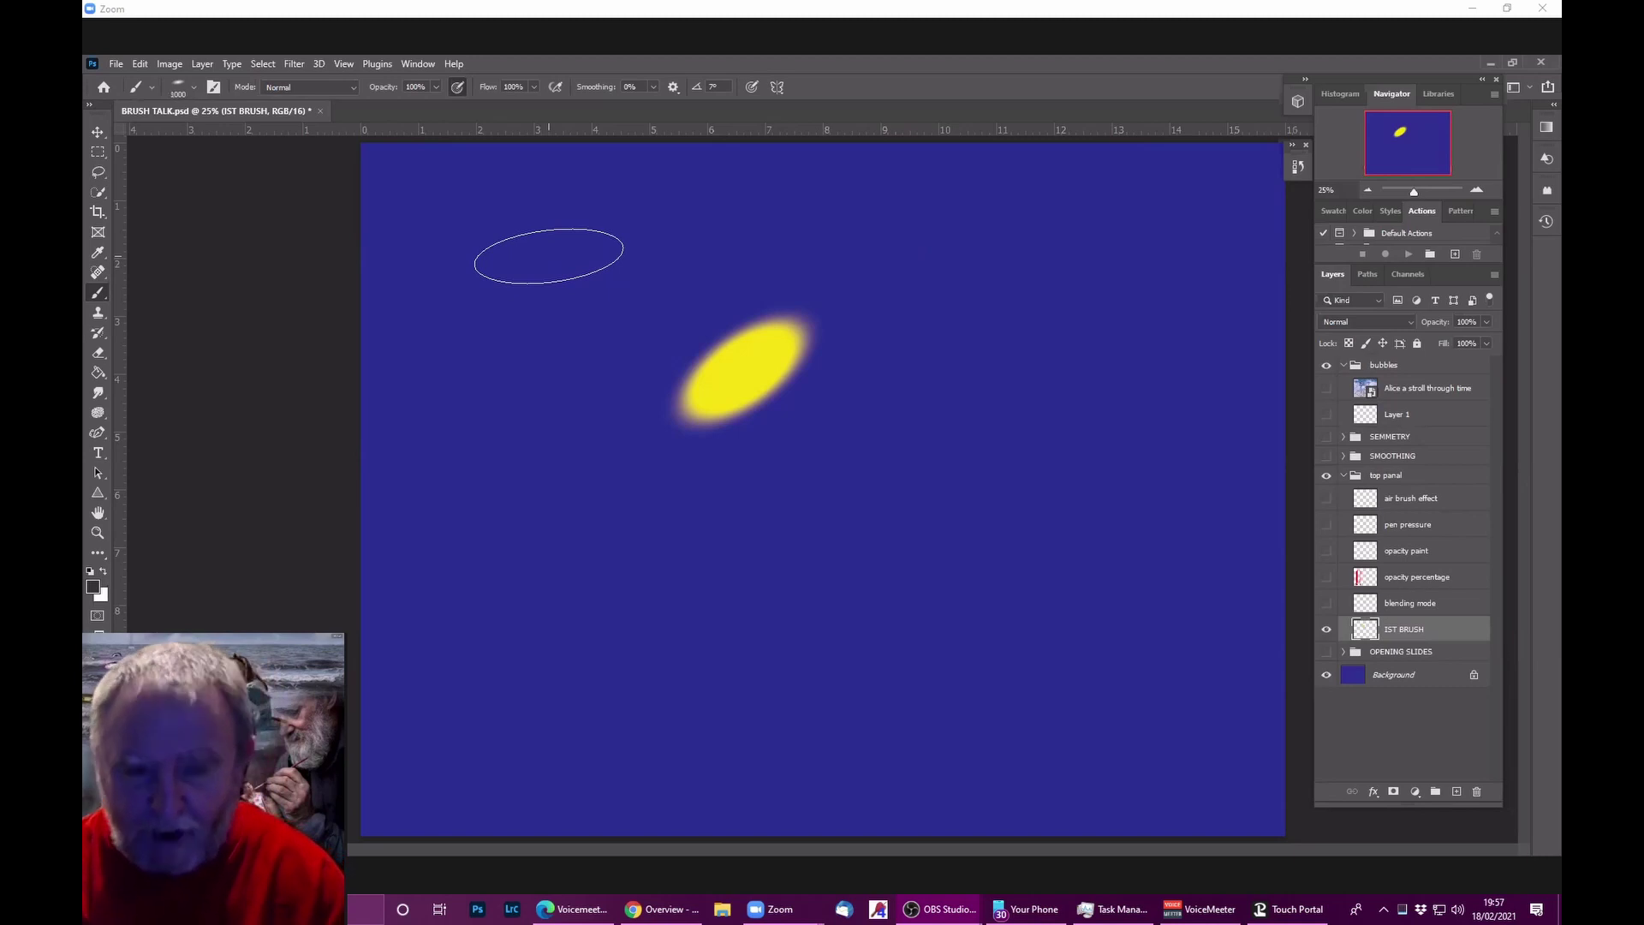
# Step: Rotate the elliptical brush tip clockwise over the canvas to an angle of -125°
pyautogui.press('Right')
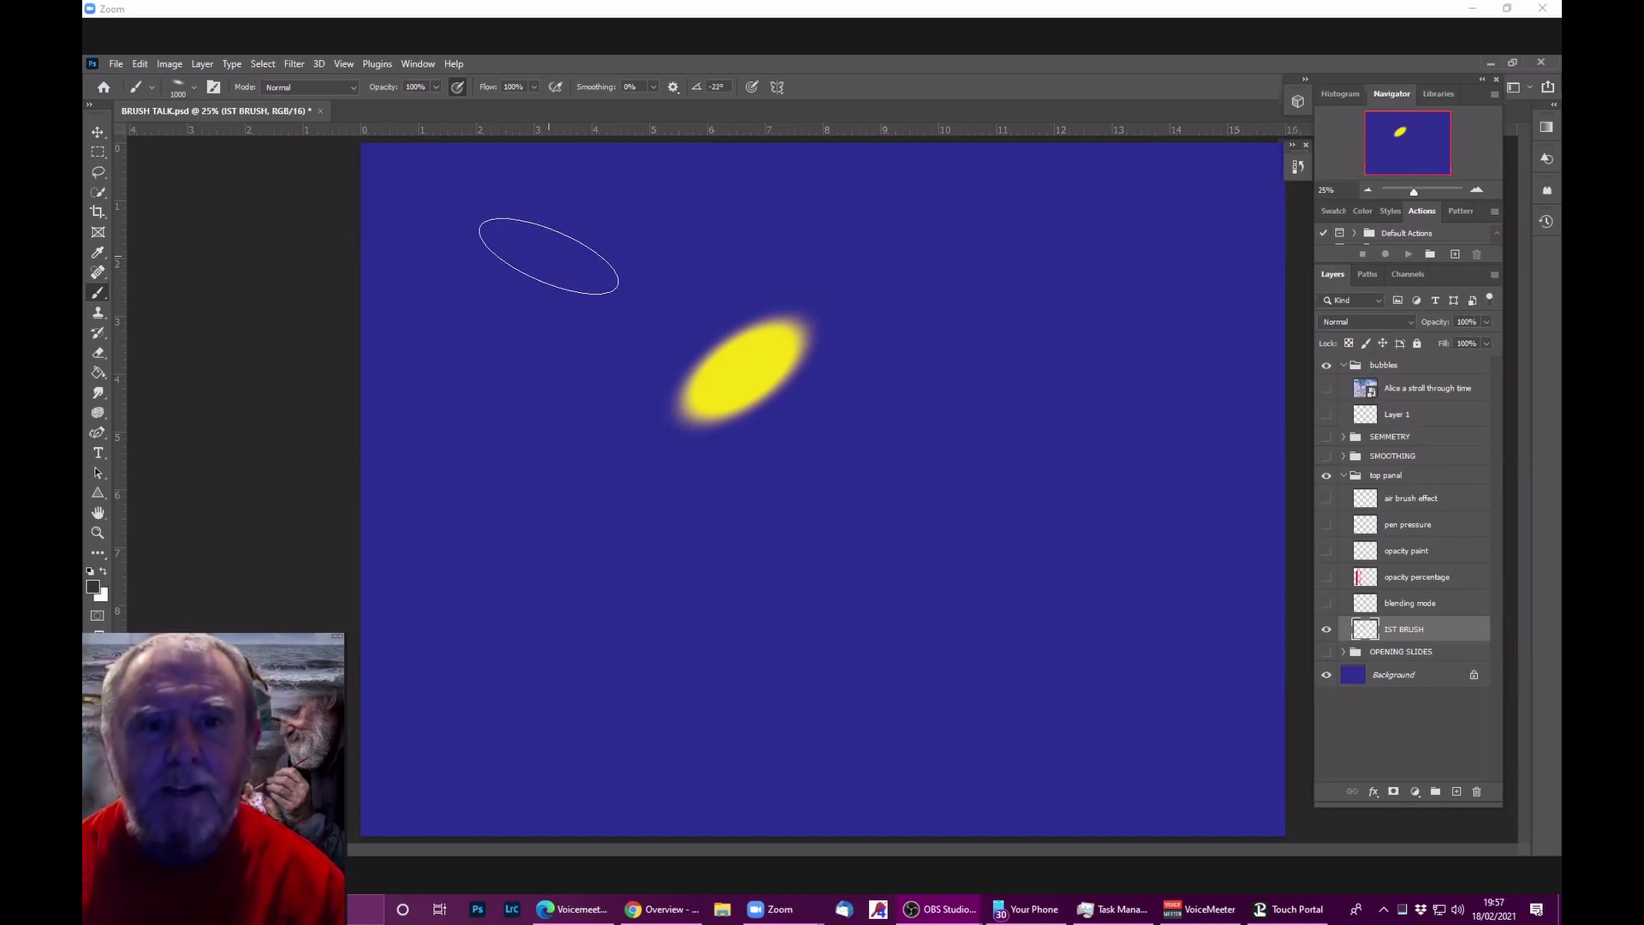
pyautogui.press('Right')
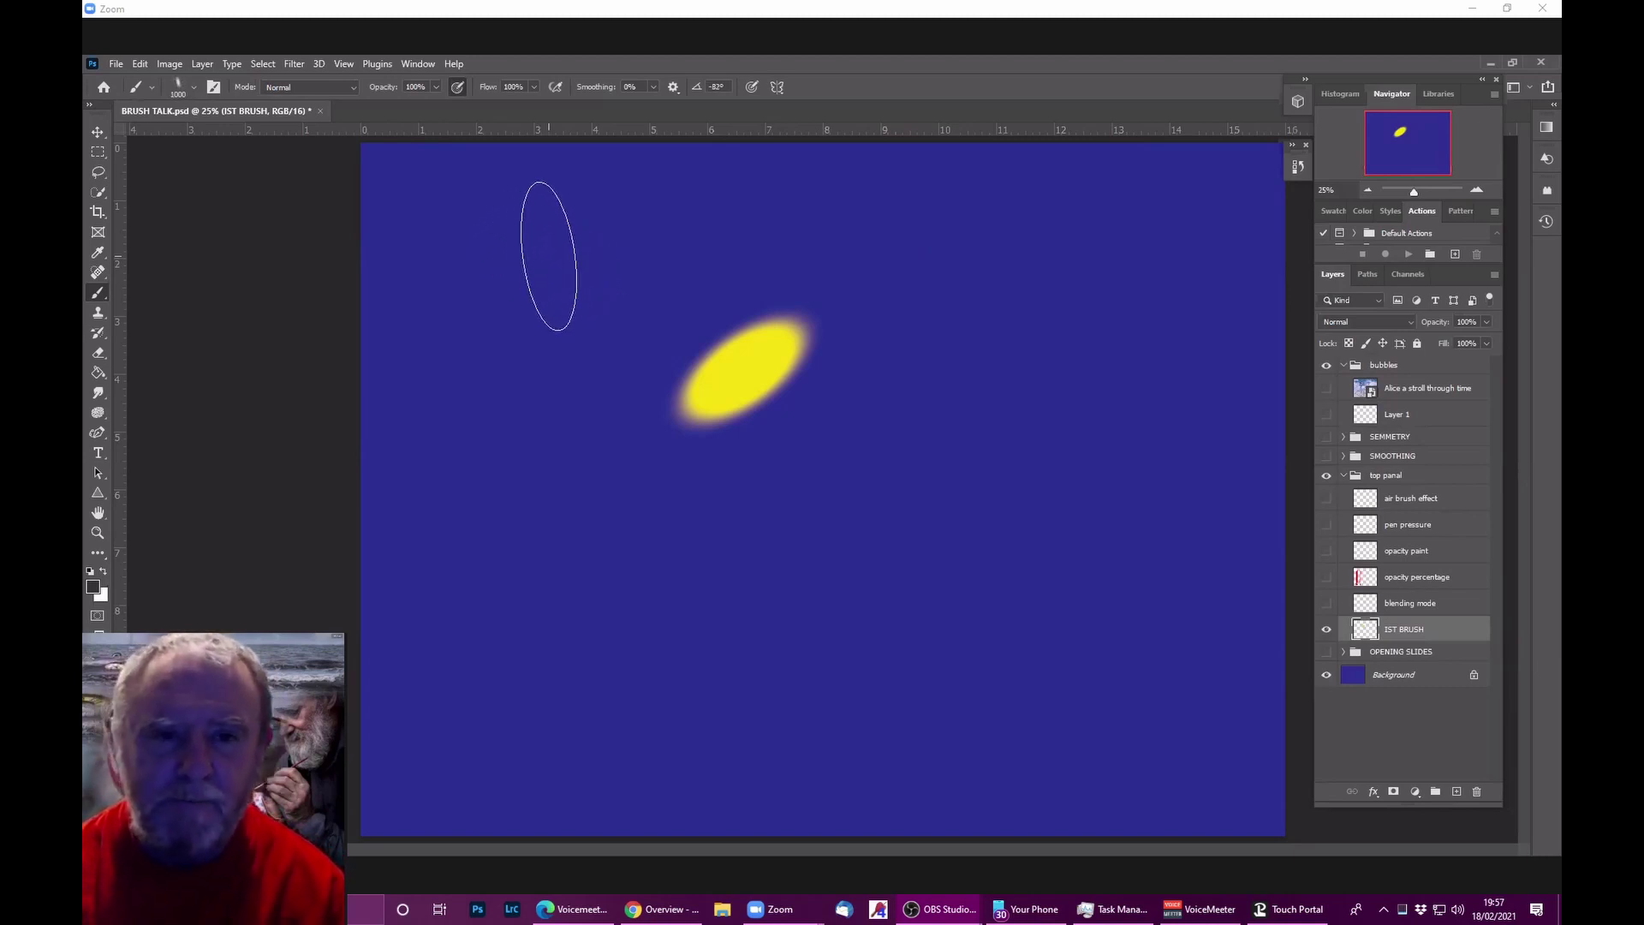
pyautogui.press('Right')
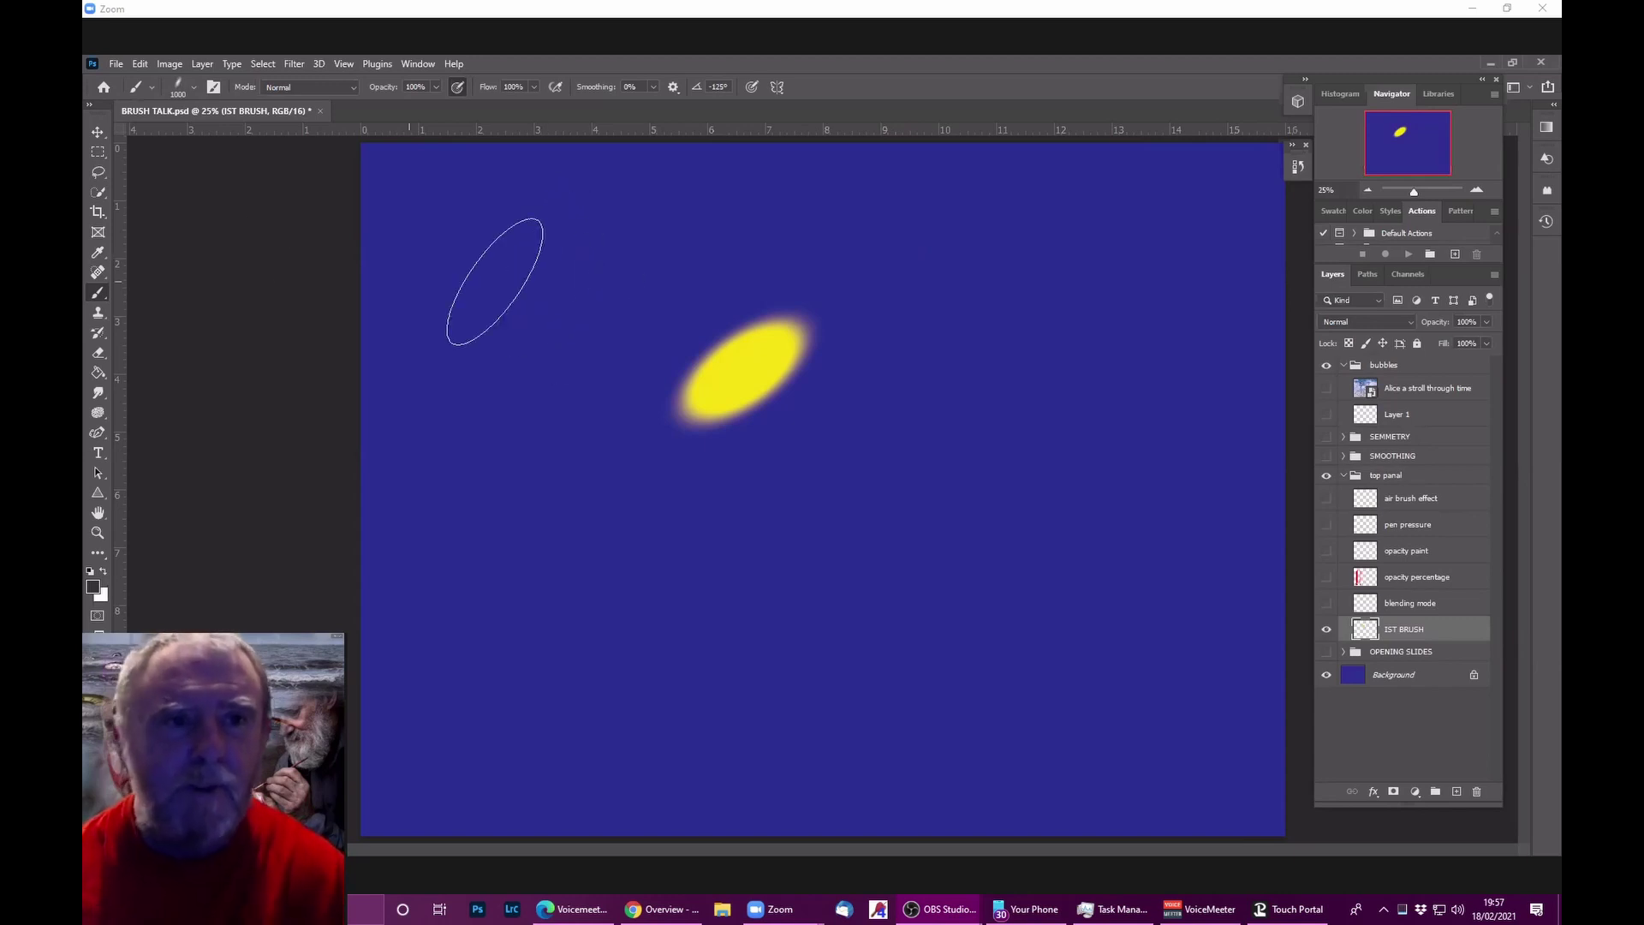
# Step: Save the rotated elliptical tip as a new brush preset that includes its size, tool settings and color
pyautogui.click(194, 88)
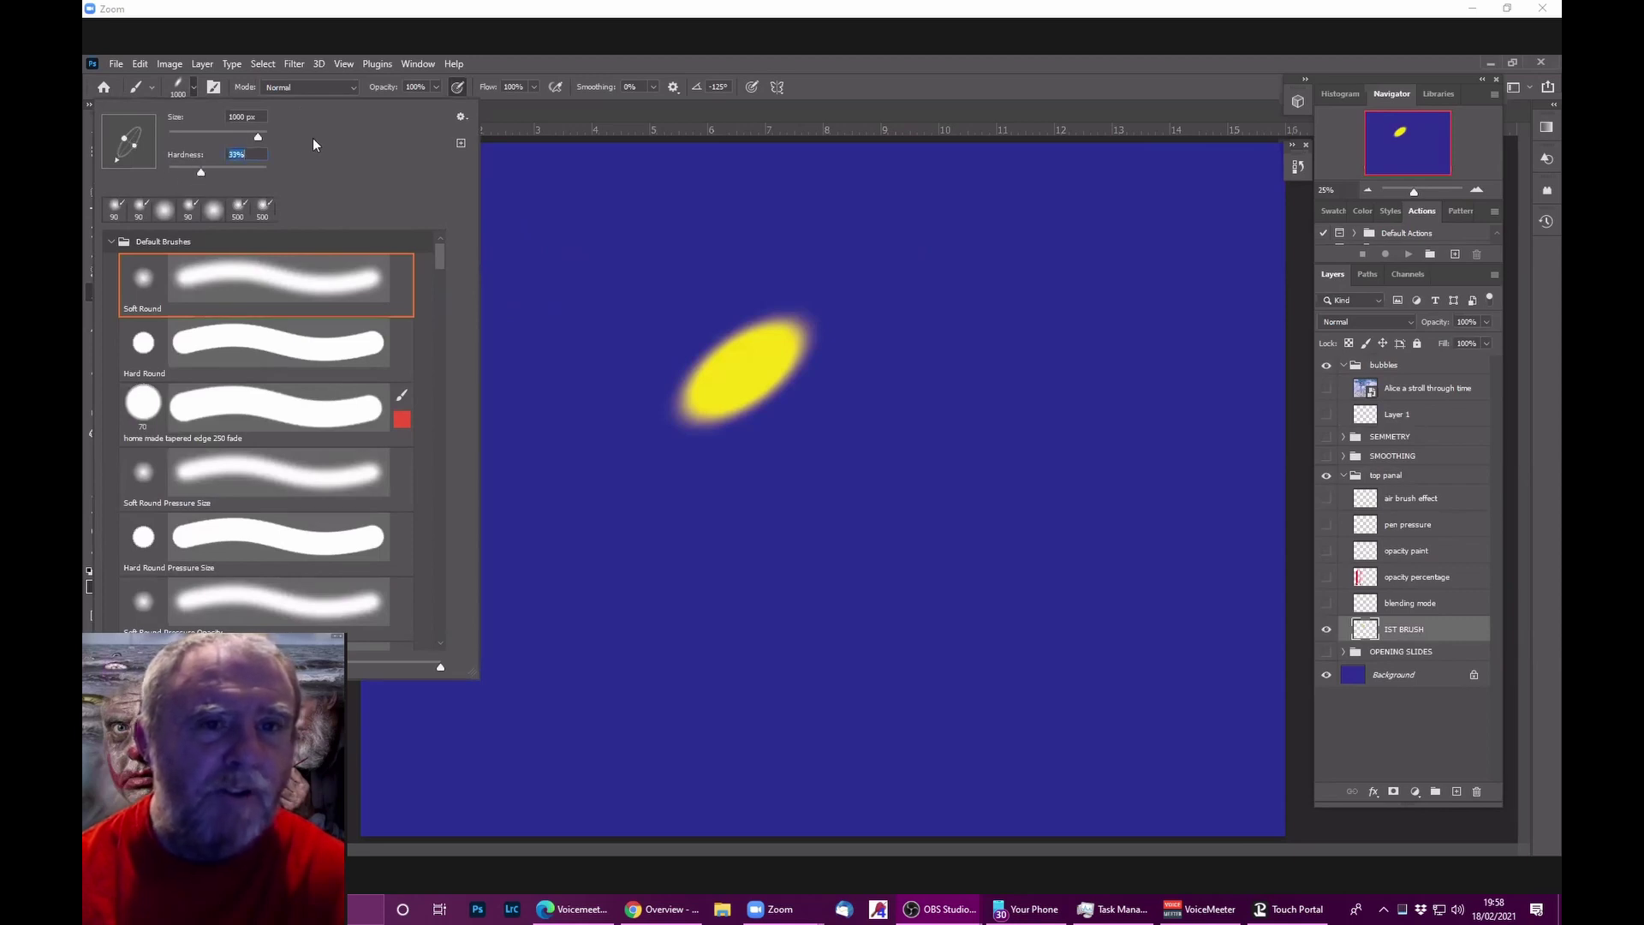
pyautogui.click(460, 146)
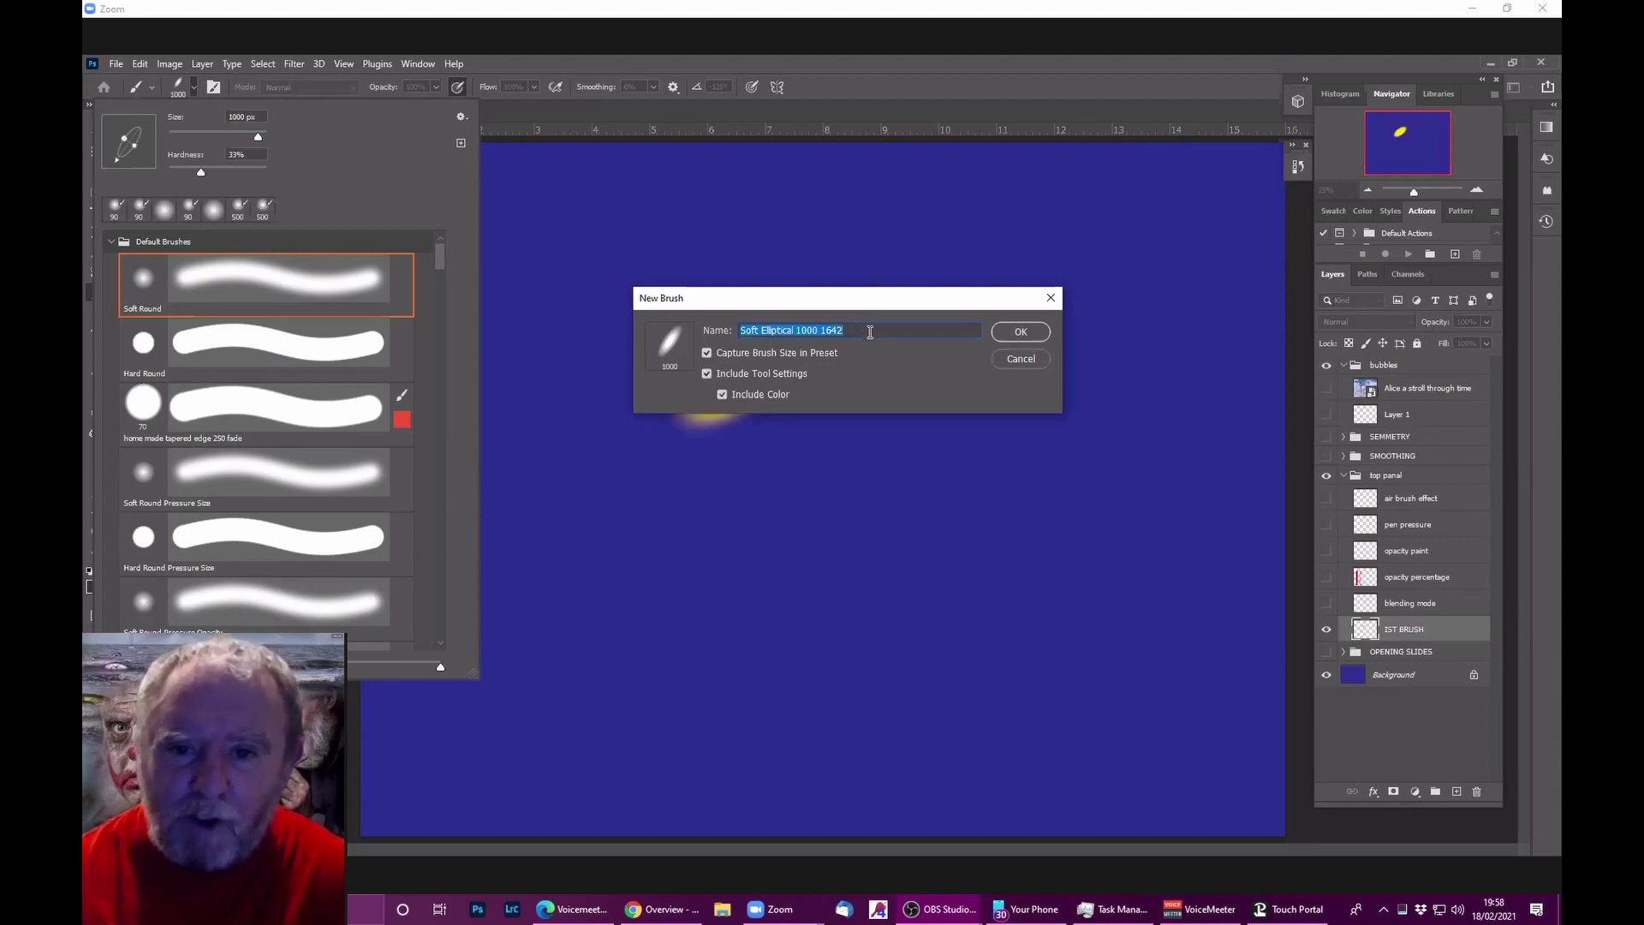
pyautogui.click(1004, 338)
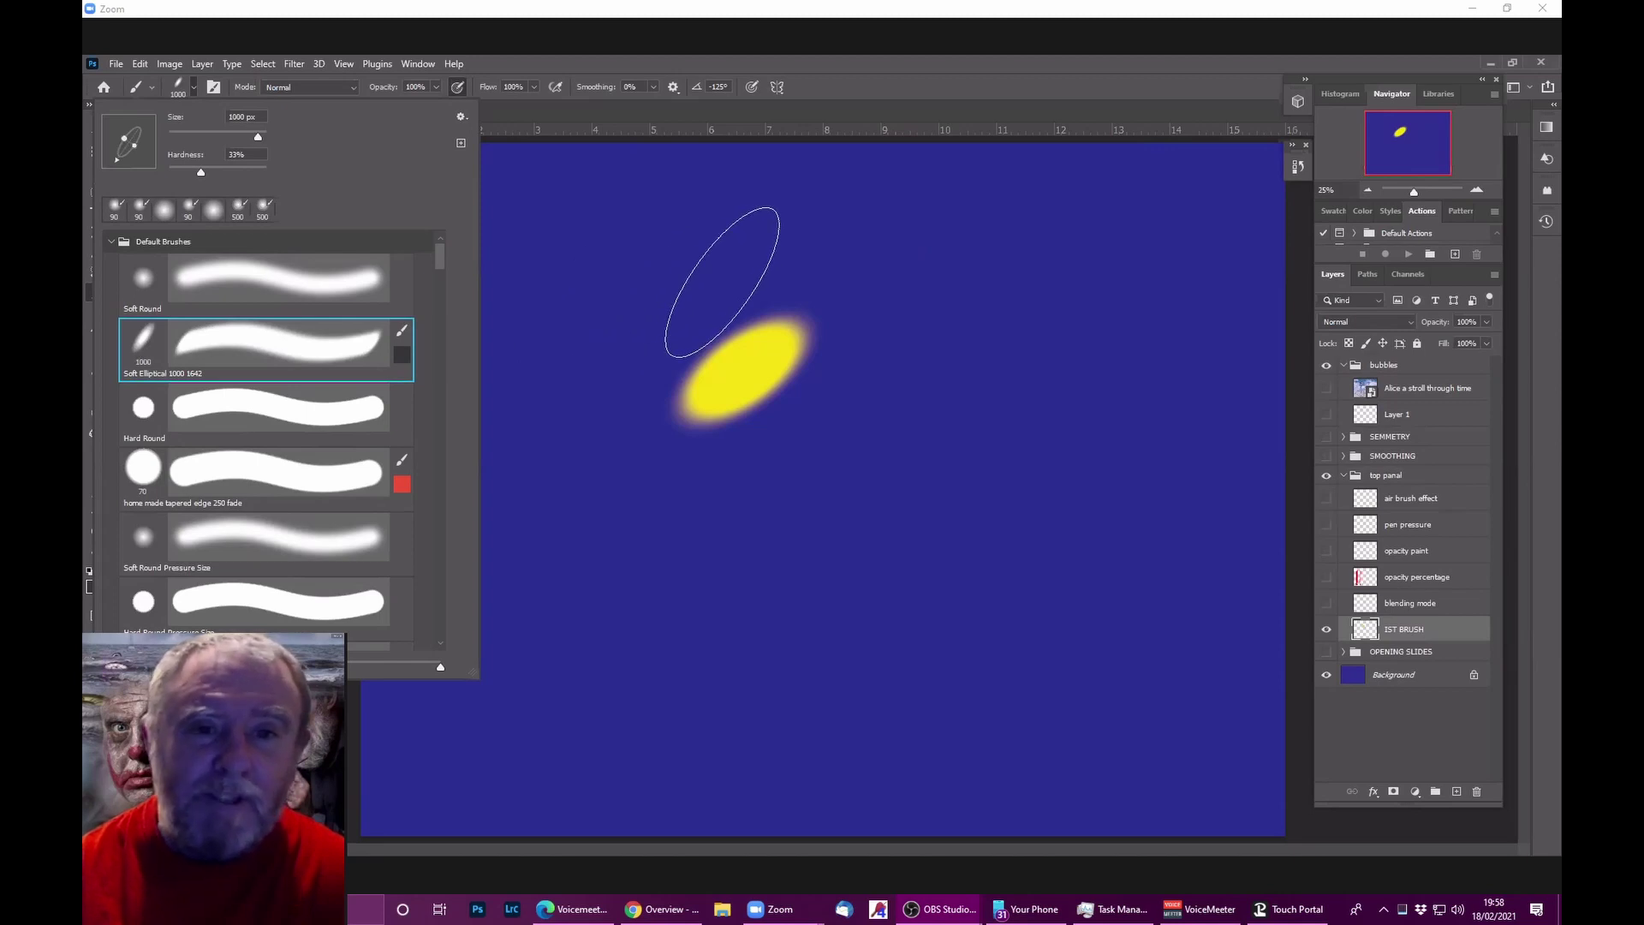
# Step: Stamp five separate dark grey ellipses around the yellow ellipse on the IST BRUSH layer
pyautogui.click(1038, 419)
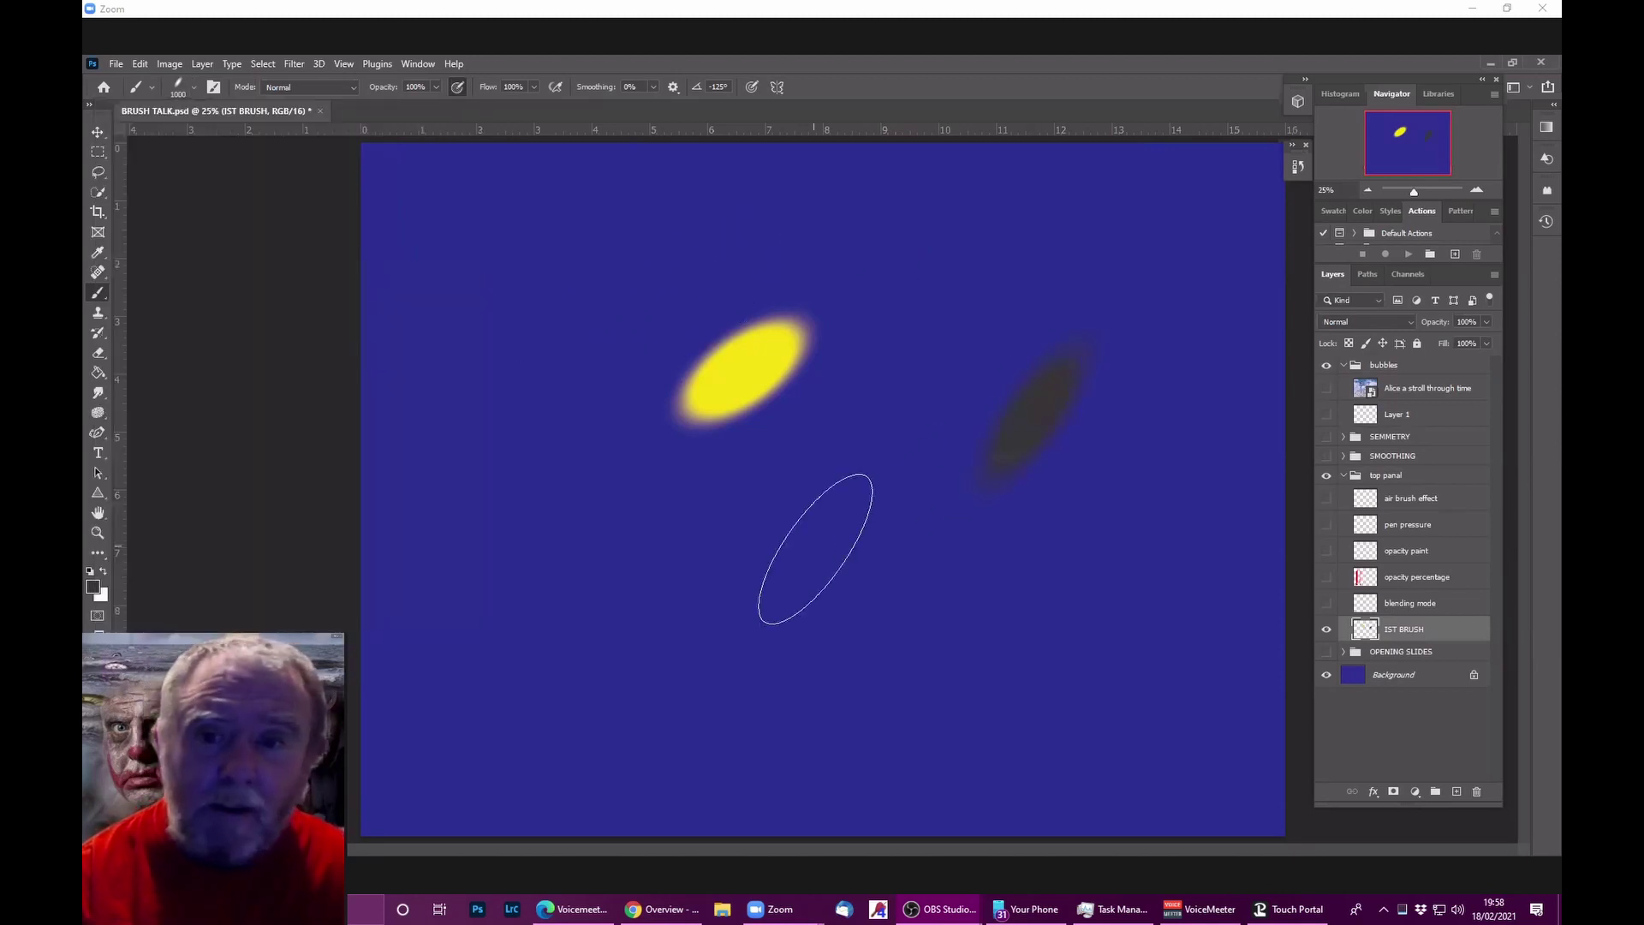
pyautogui.click(860, 441)
pyautogui.click(501, 377)
pyautogui.click(595, 507)
pyautogui.click(655, 352)
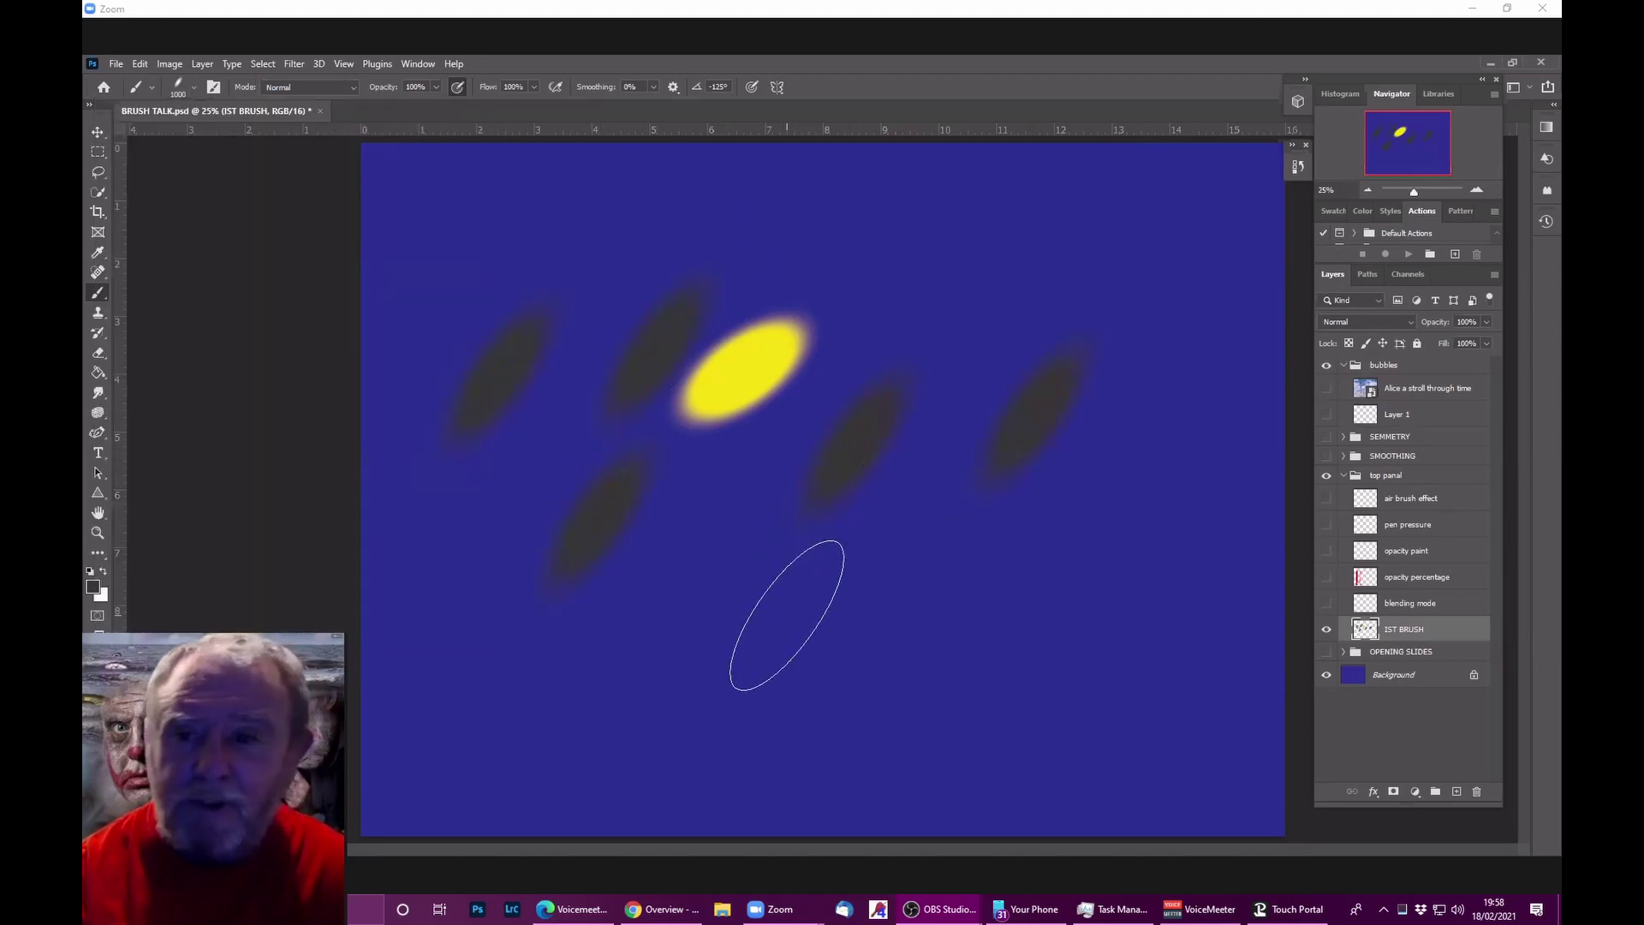
# Step: Hide the IST BRUSH layer and make the blending mode layer visible
pyautogui.click(1326, 629)
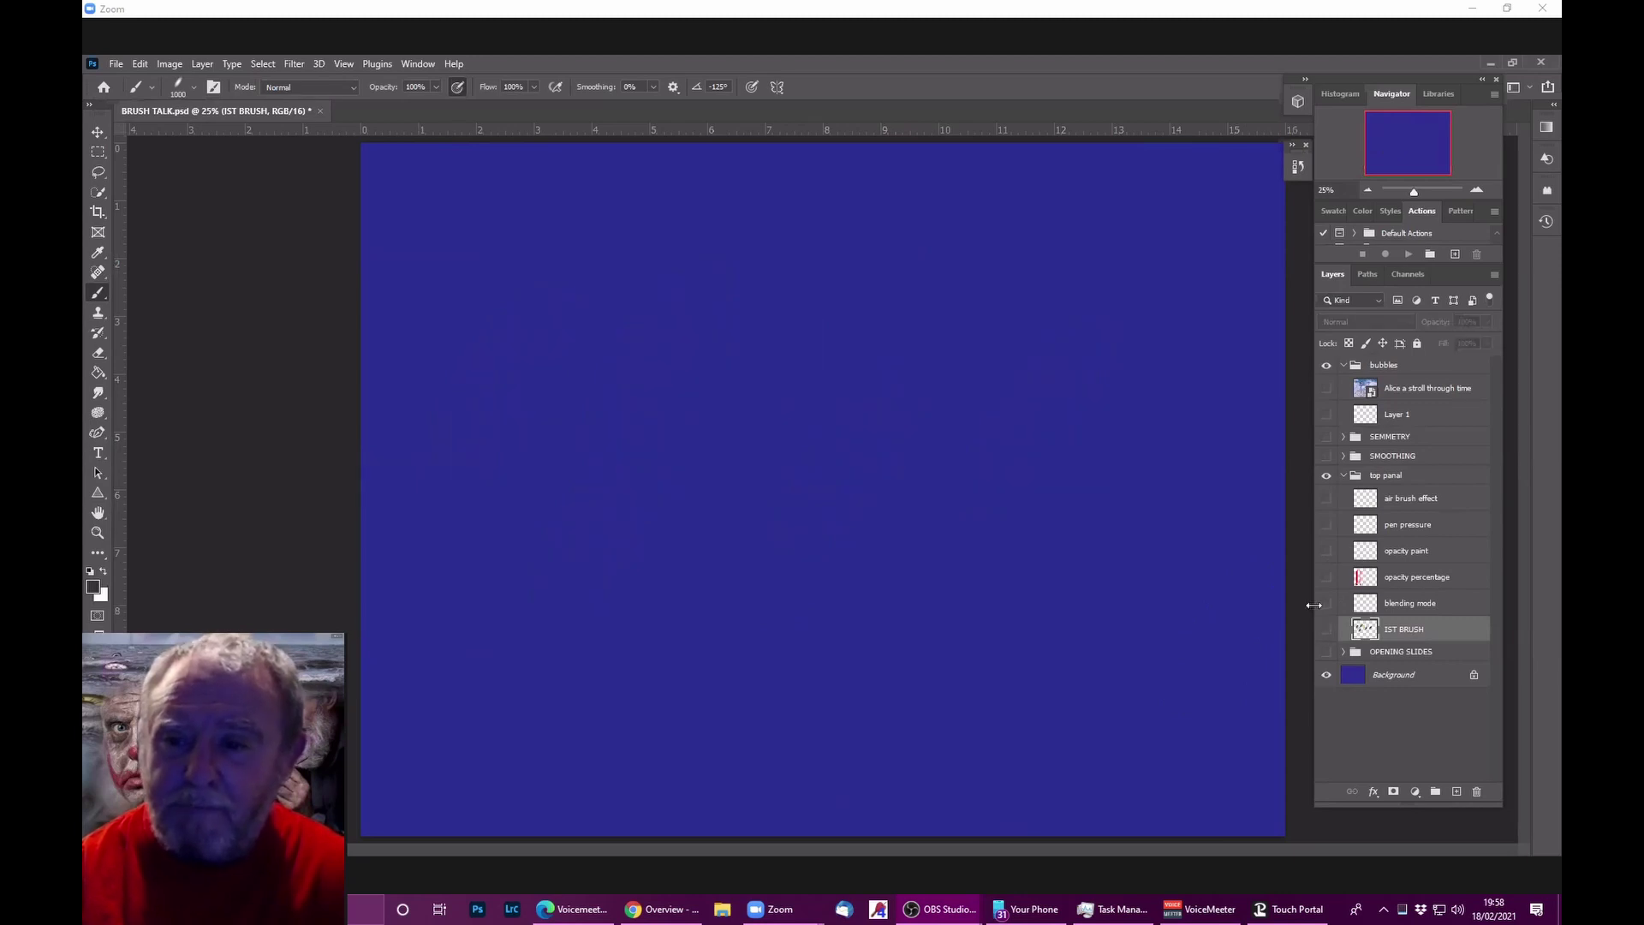
pyautogui.click(1326, 603)
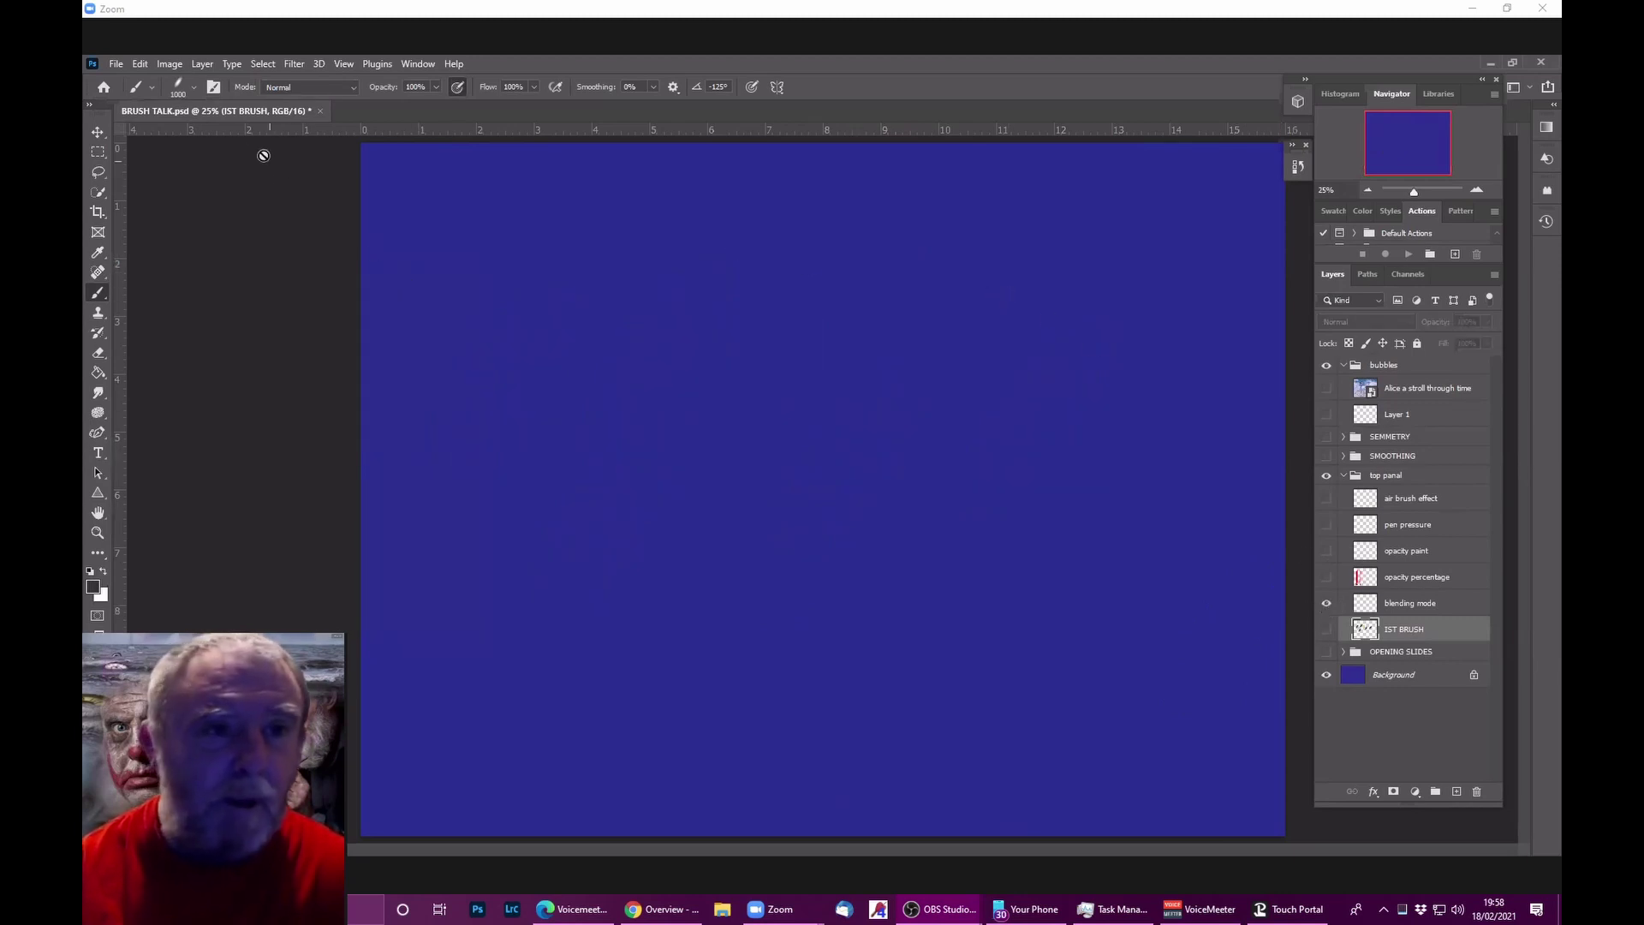
# Step: Turn off the brush names in the brush preset list and turn them back on
pyautogui.click(191, 88)
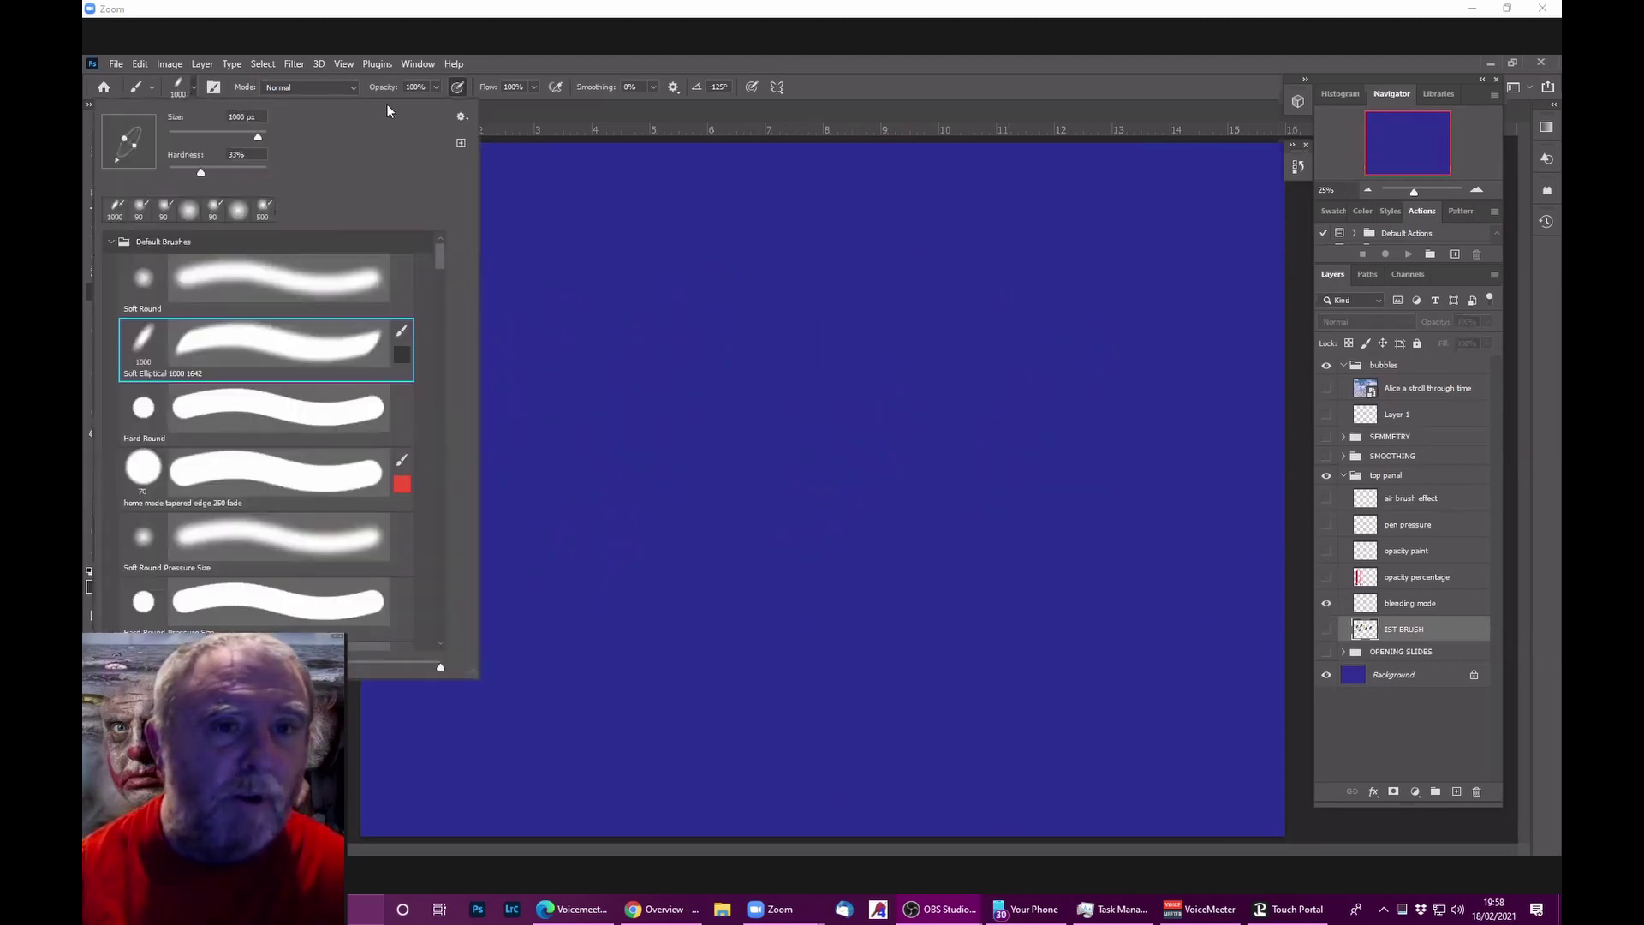
pyautogui.click(460, 117)
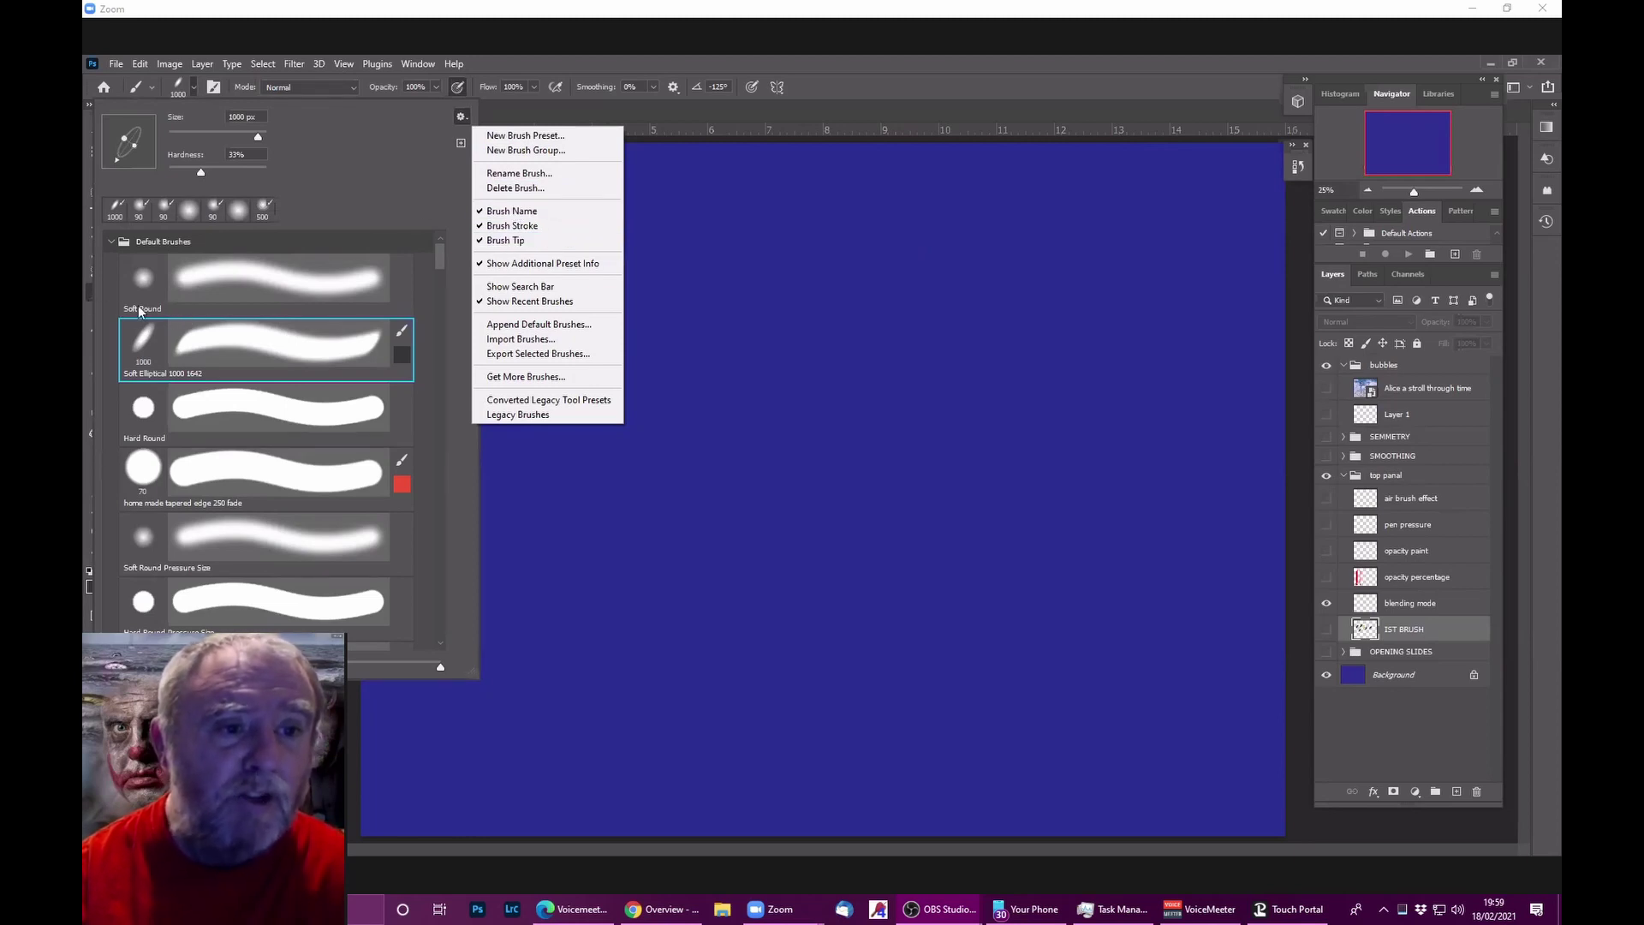
pyautogui.click(476, 214)
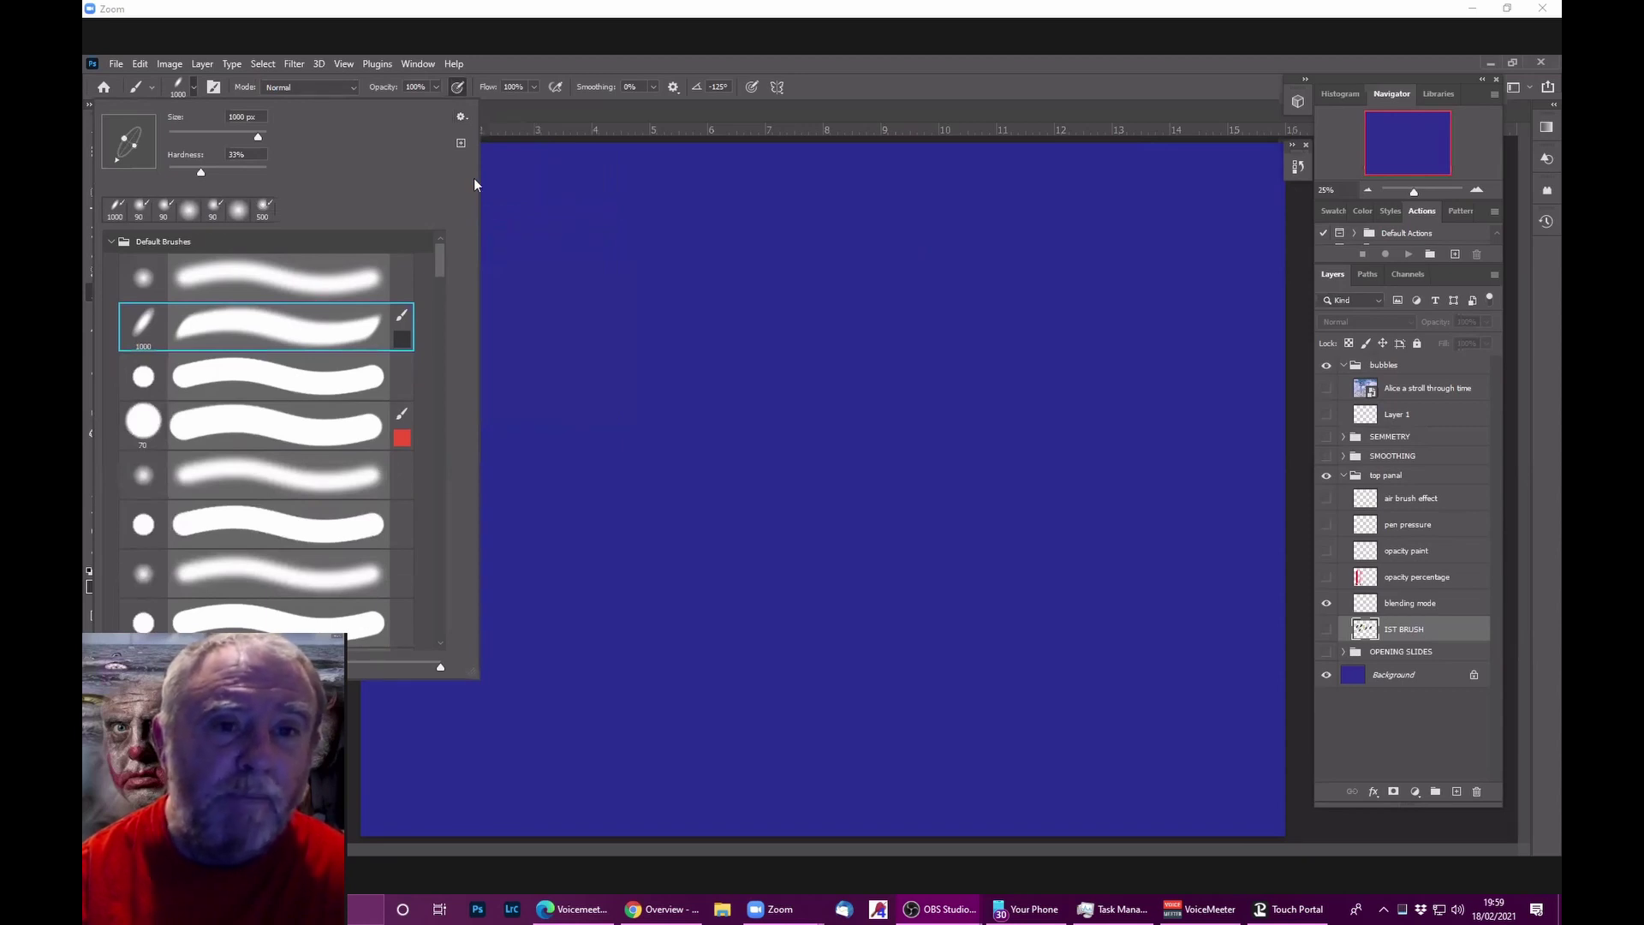
pyautogui.click(461, 116)
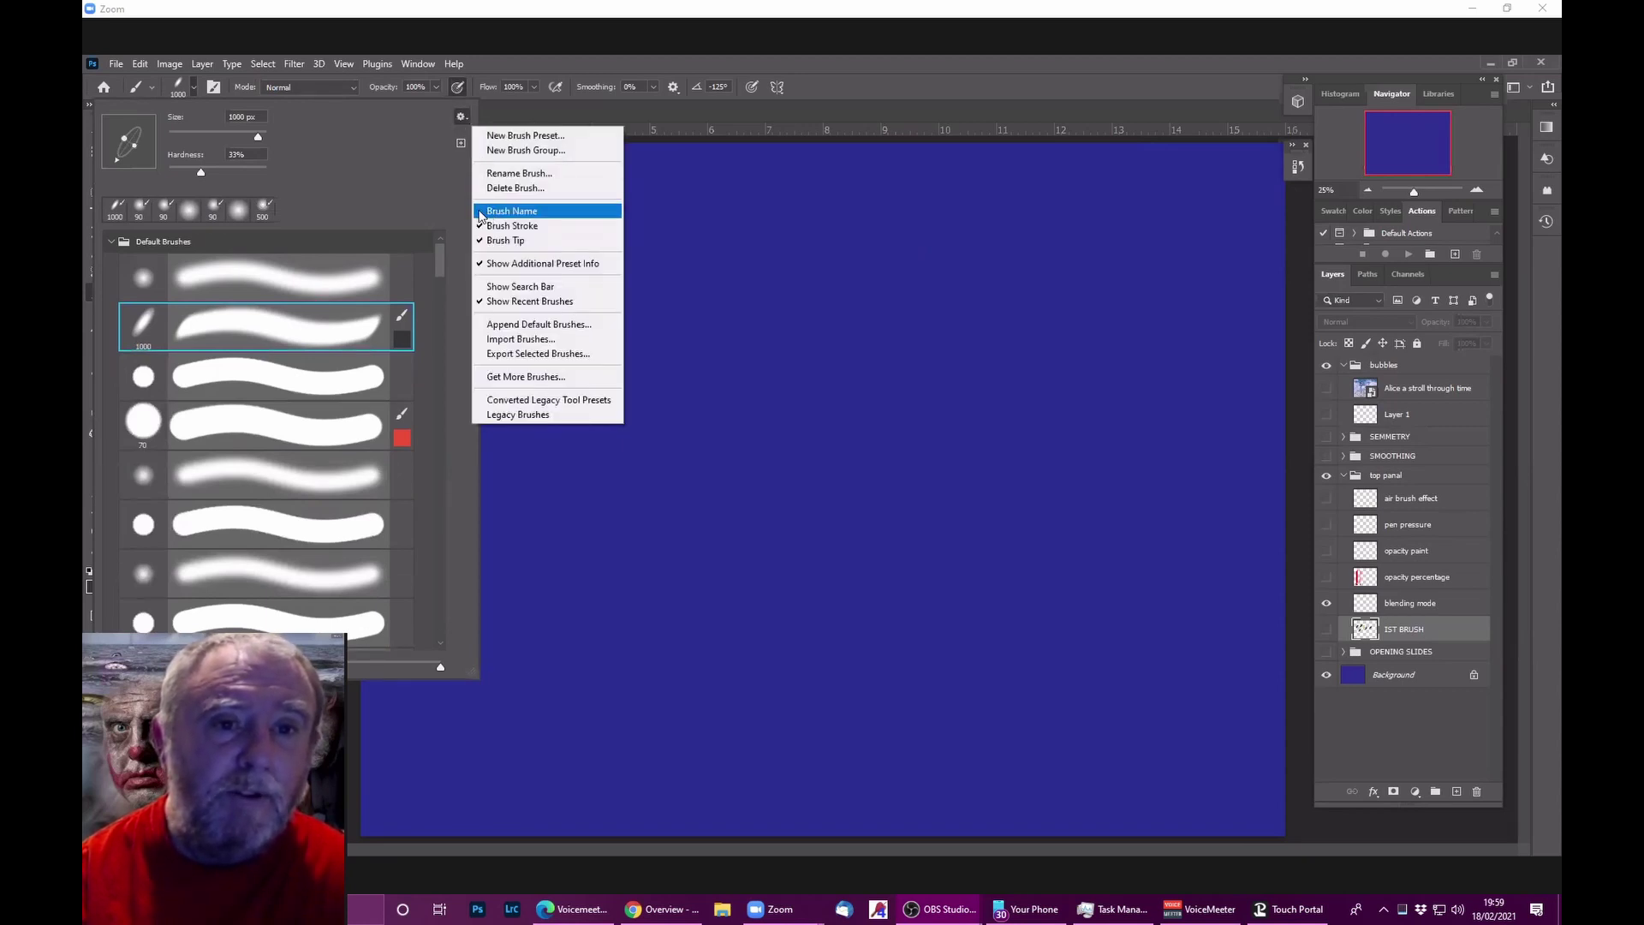
pyautogui.click(485, 211)
# Step: Turn off the brush stroke previews in the preset list and turn them back on
pyautogui.click(459, 117)
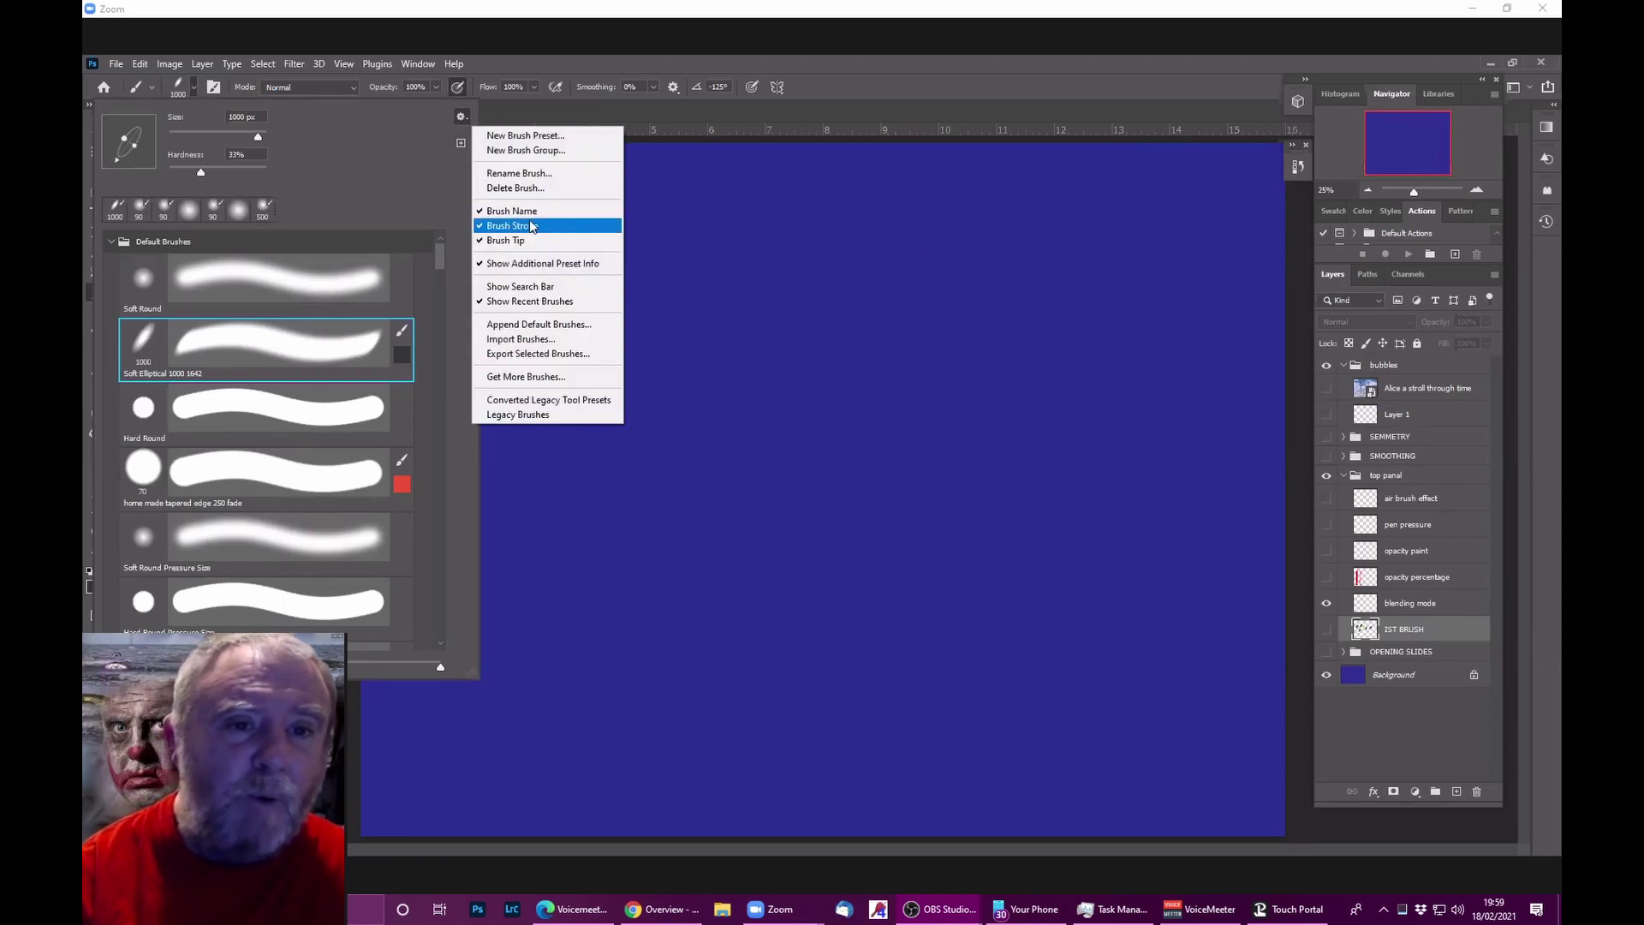
pyautogui.click(481, 230)
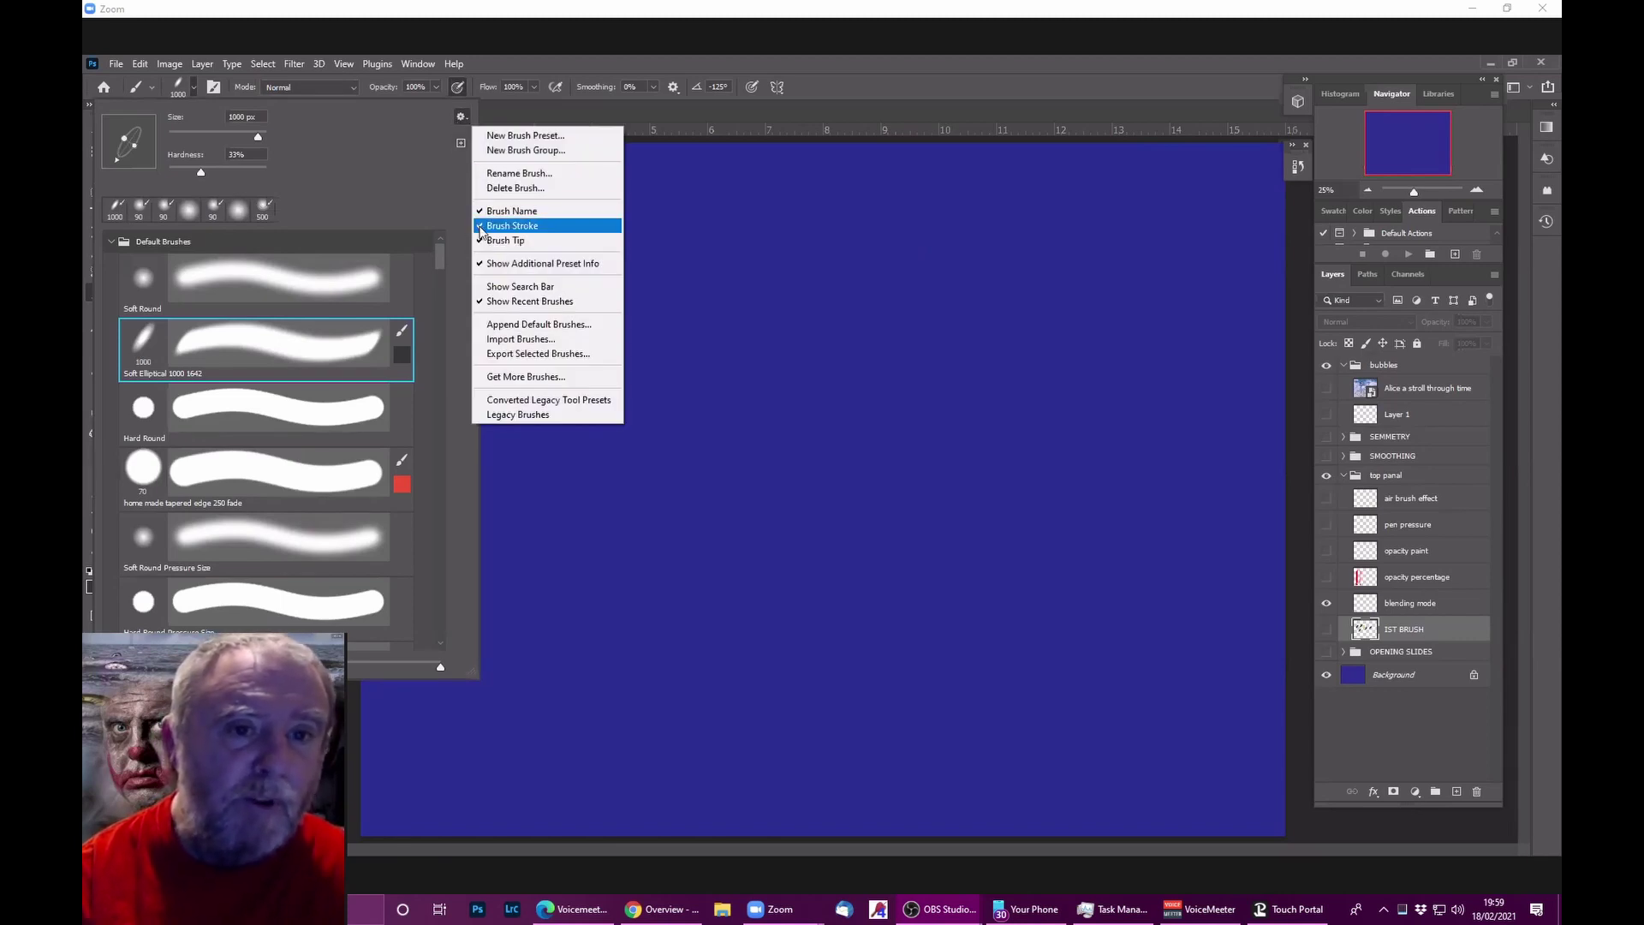
pyautogui.click(470, 122)
pyautogui.click(505, 226)
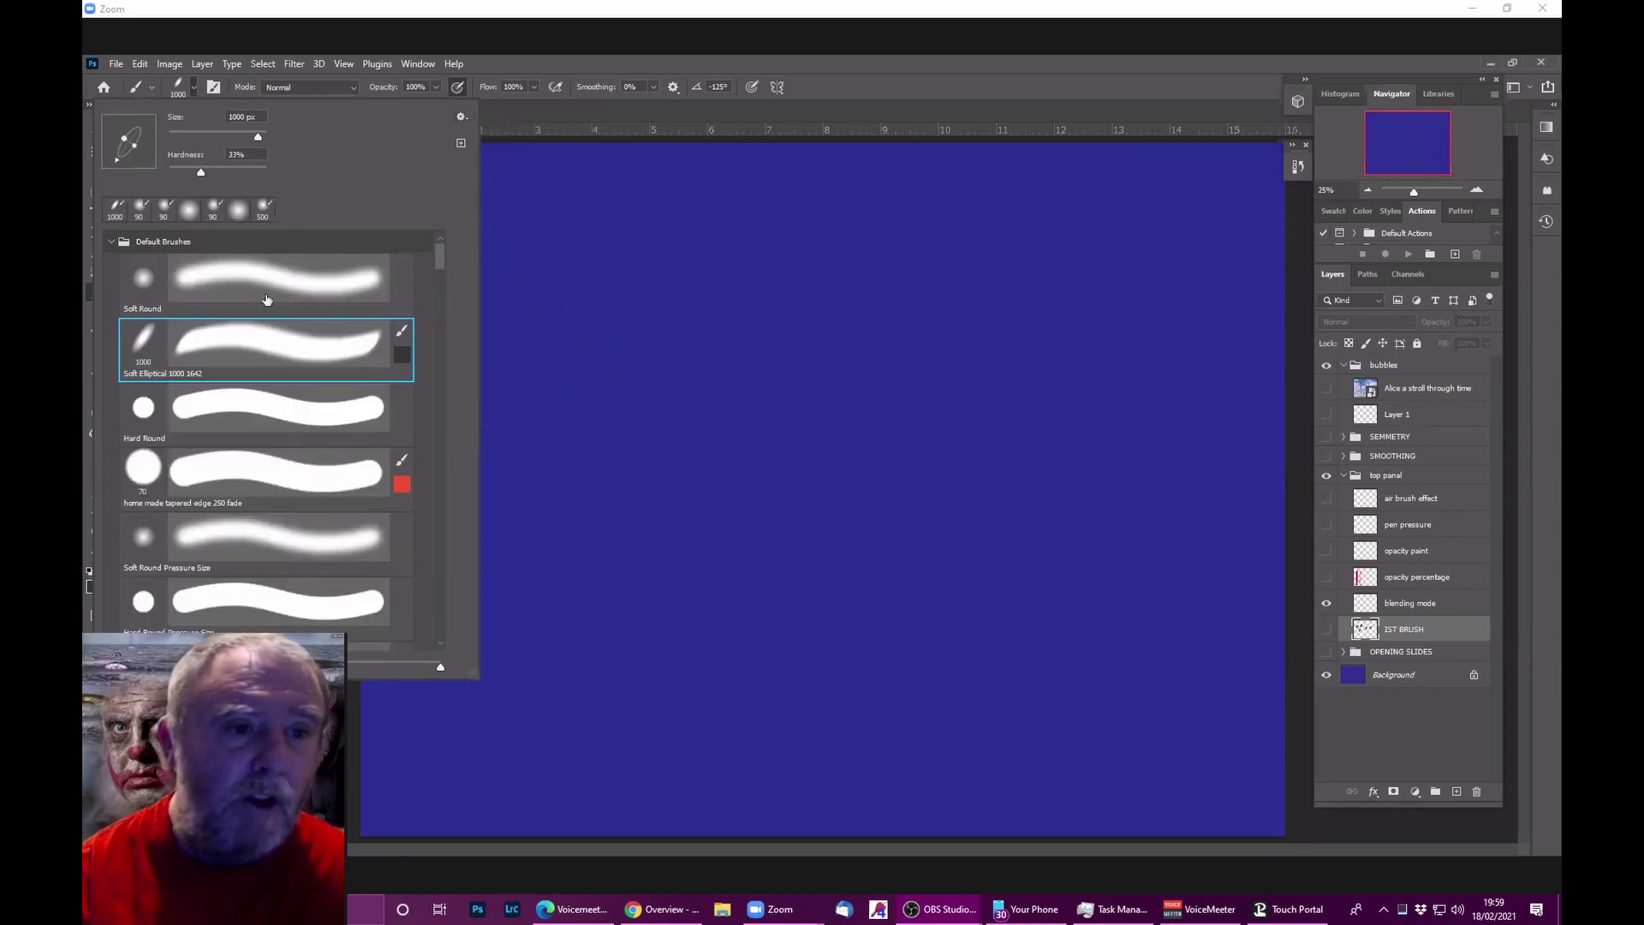
# Step: Make the blending mode layer the active layer
pyautogui.click(1365, 605)
# Step: Review the brush preset options and the New Brush dialog without saving another preset
pyautogui.click(193, 89)
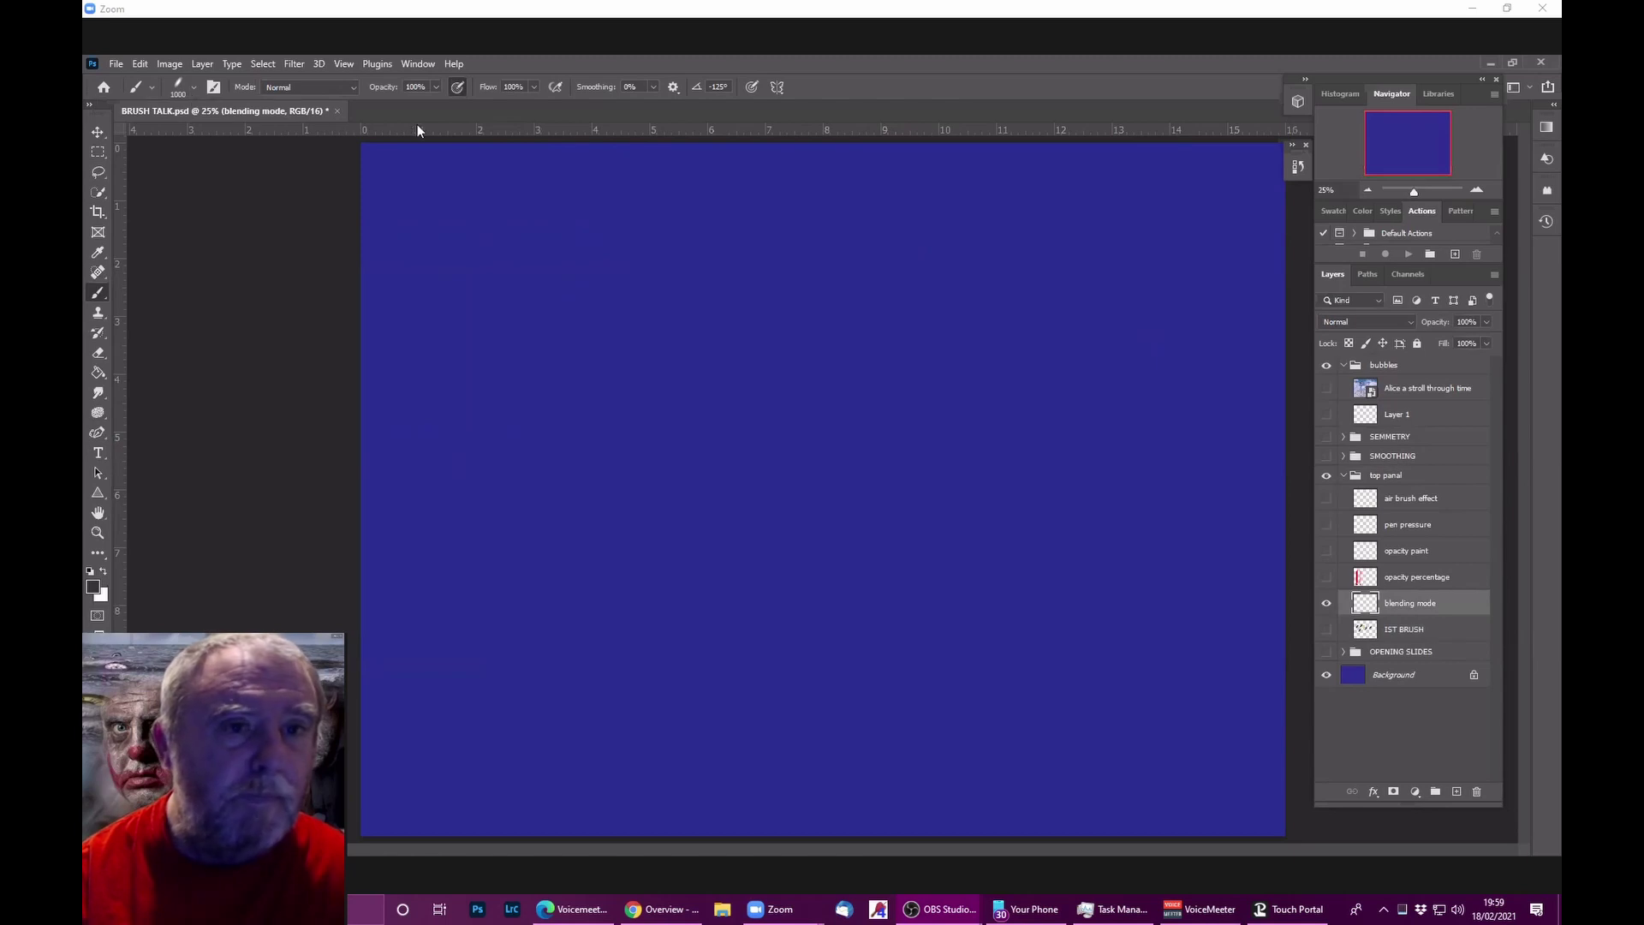
pyautogui.click(461, 117)
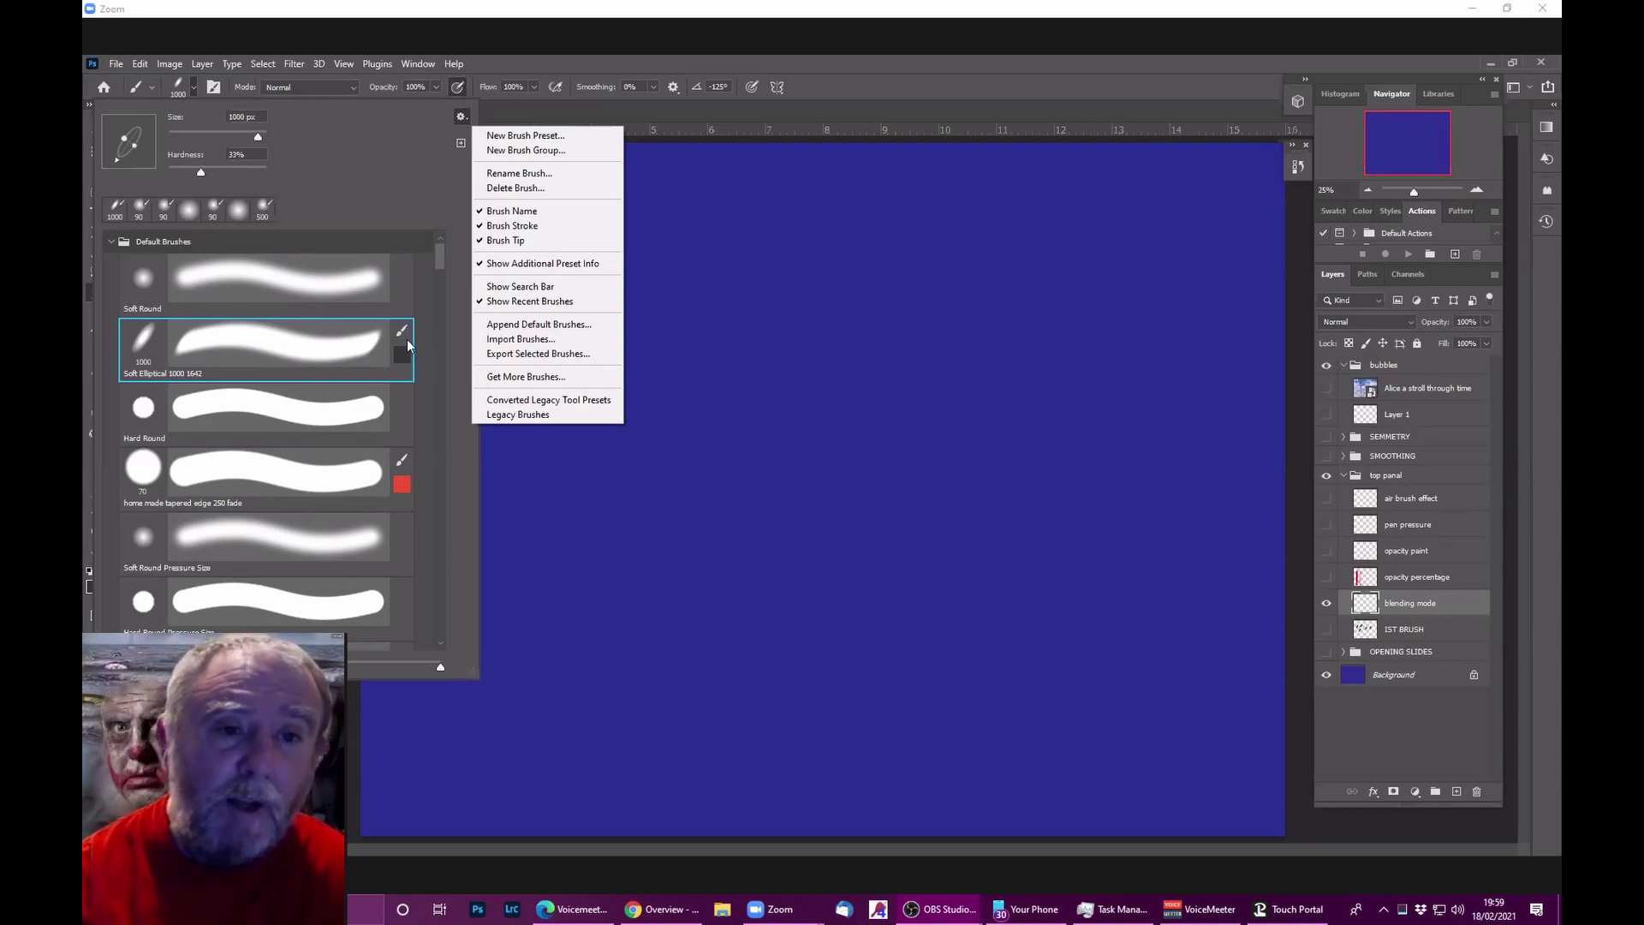
pyautogui.click(457, 147)
pyautogui.click(456, 147)
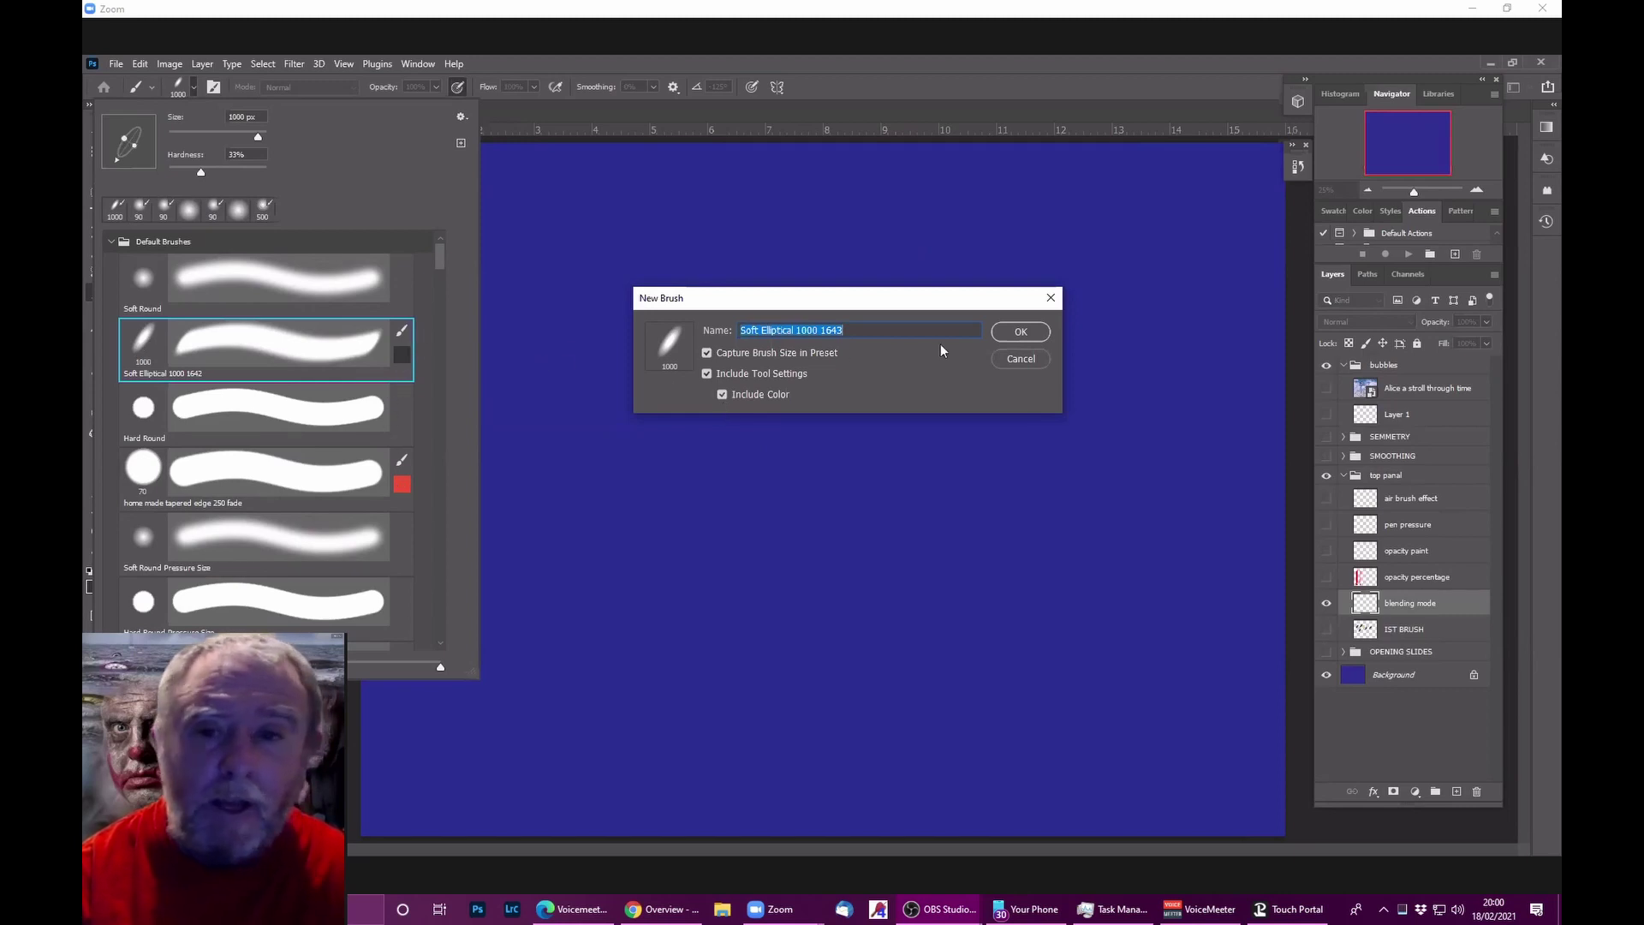
pyautogui.click(1025, 357)
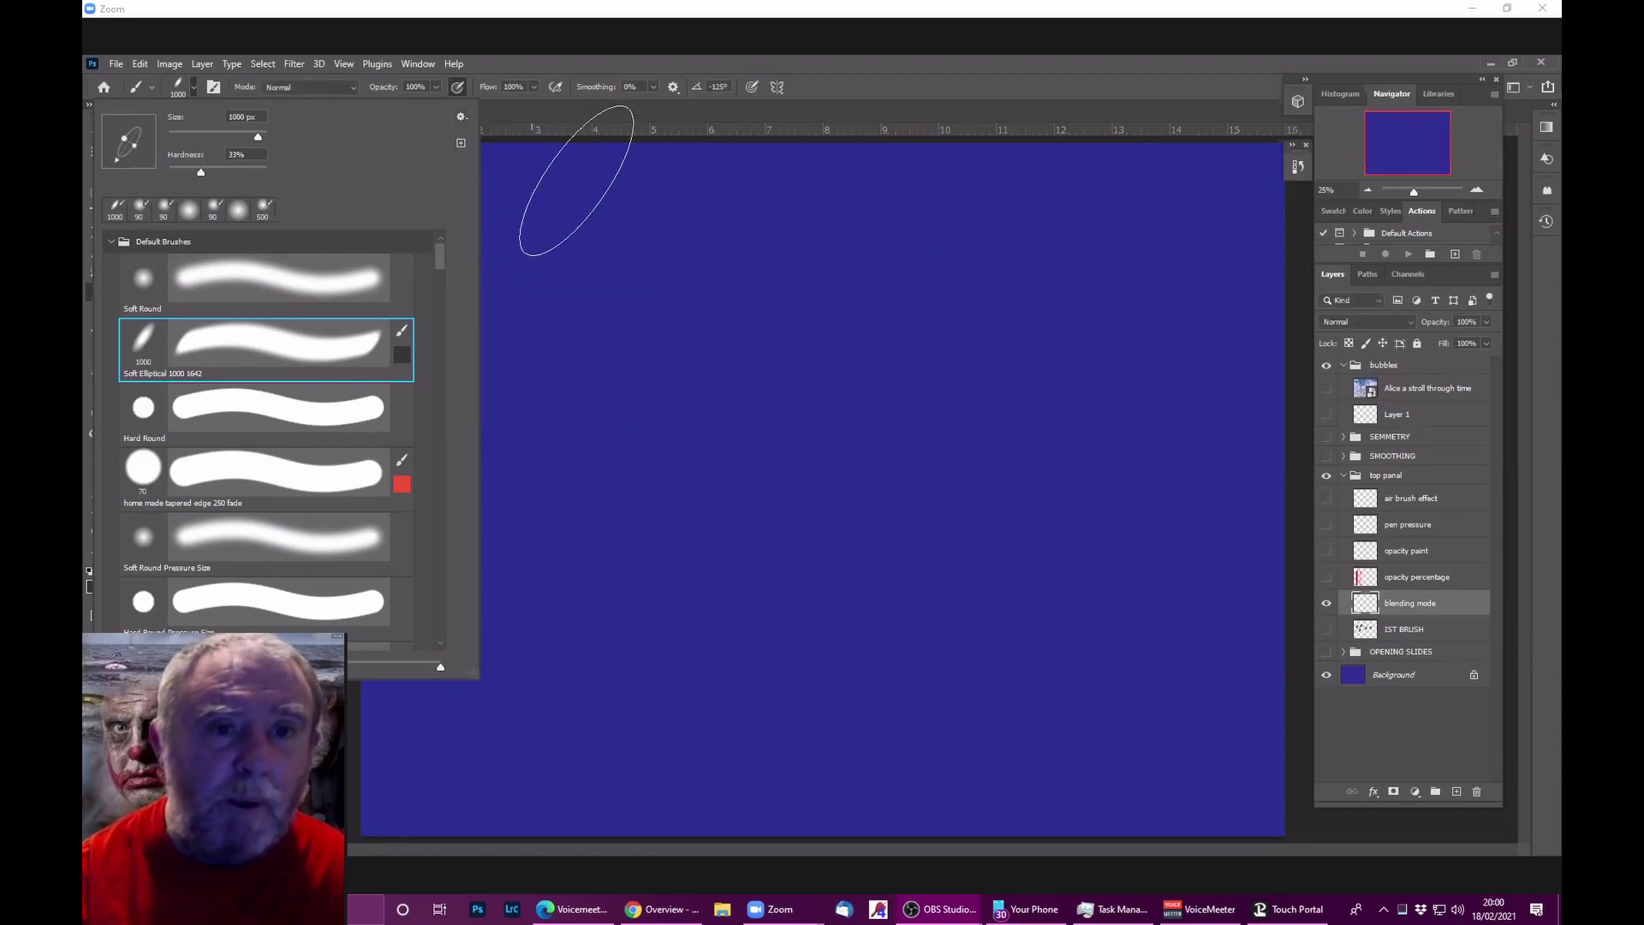
pyautogui.click(459, 117)
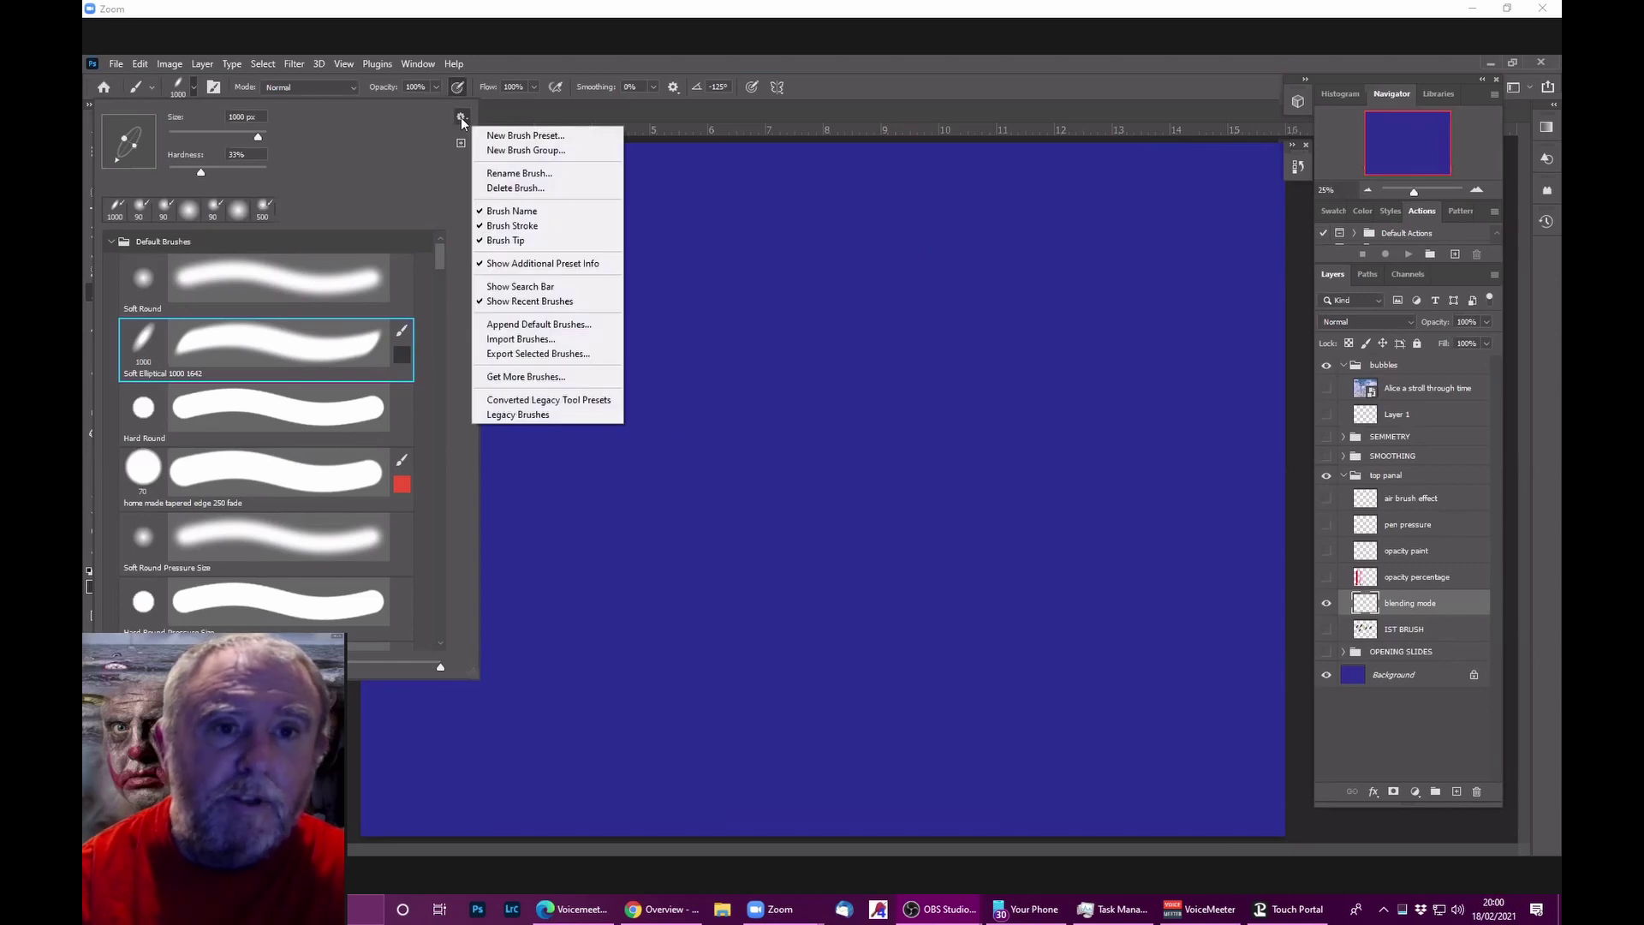
pyautogui.click(460, 116)
pyautogui.click(526, 114)
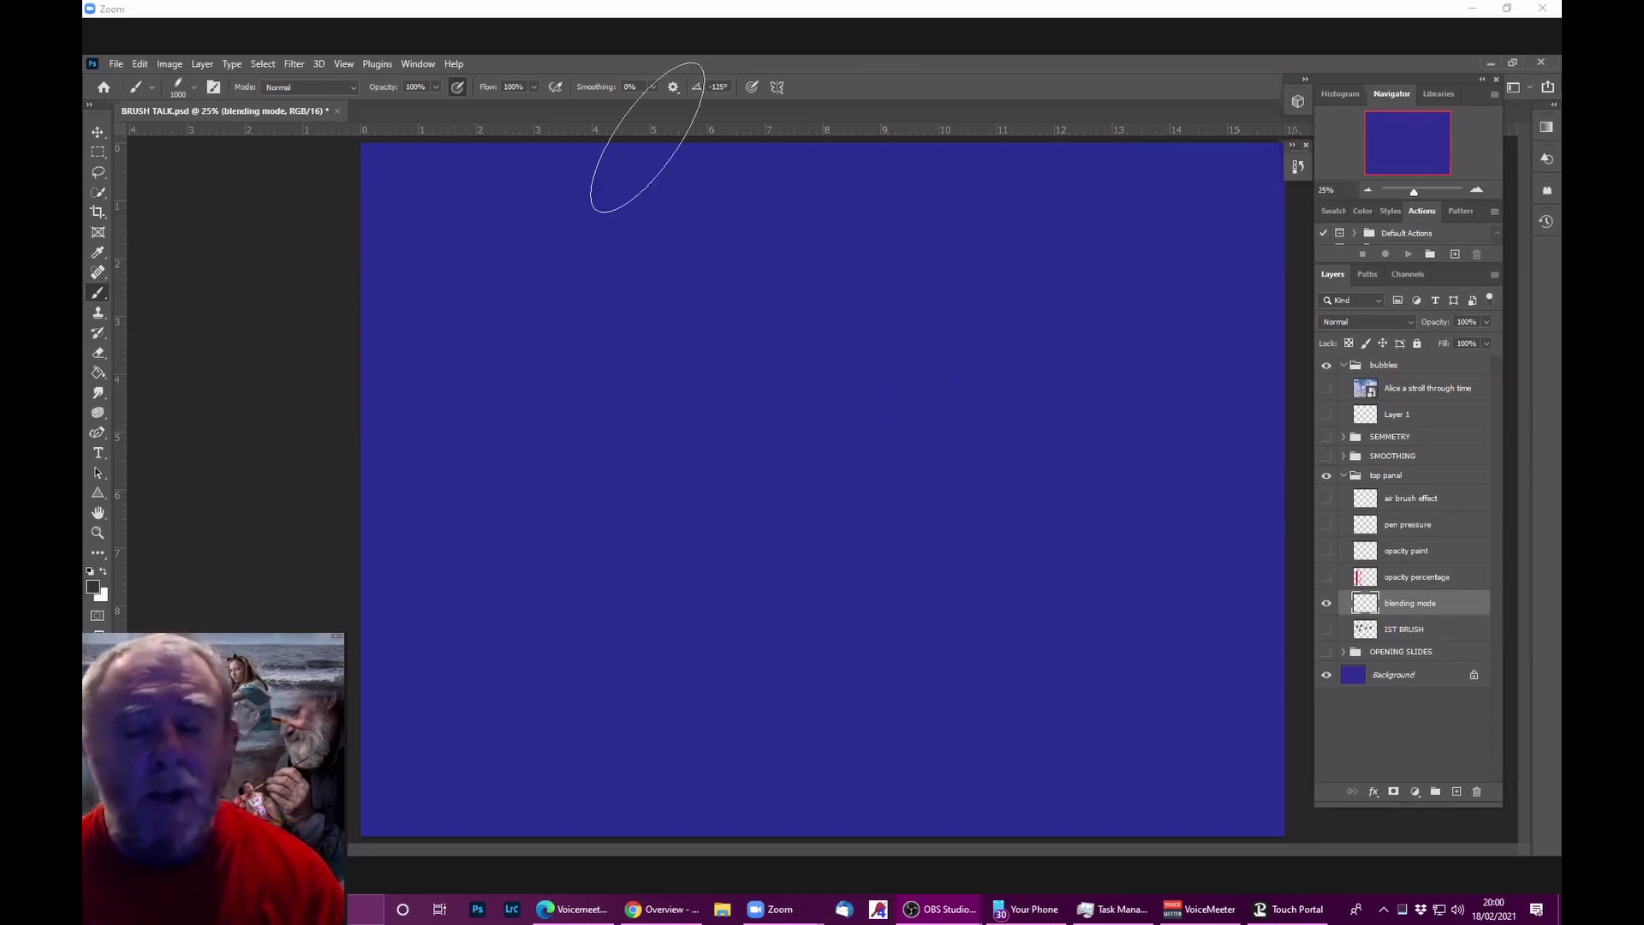
# Step: Look over the Brush Settings and the list of blending modes available for the Brush tool
pyautogui.click(213, 87)
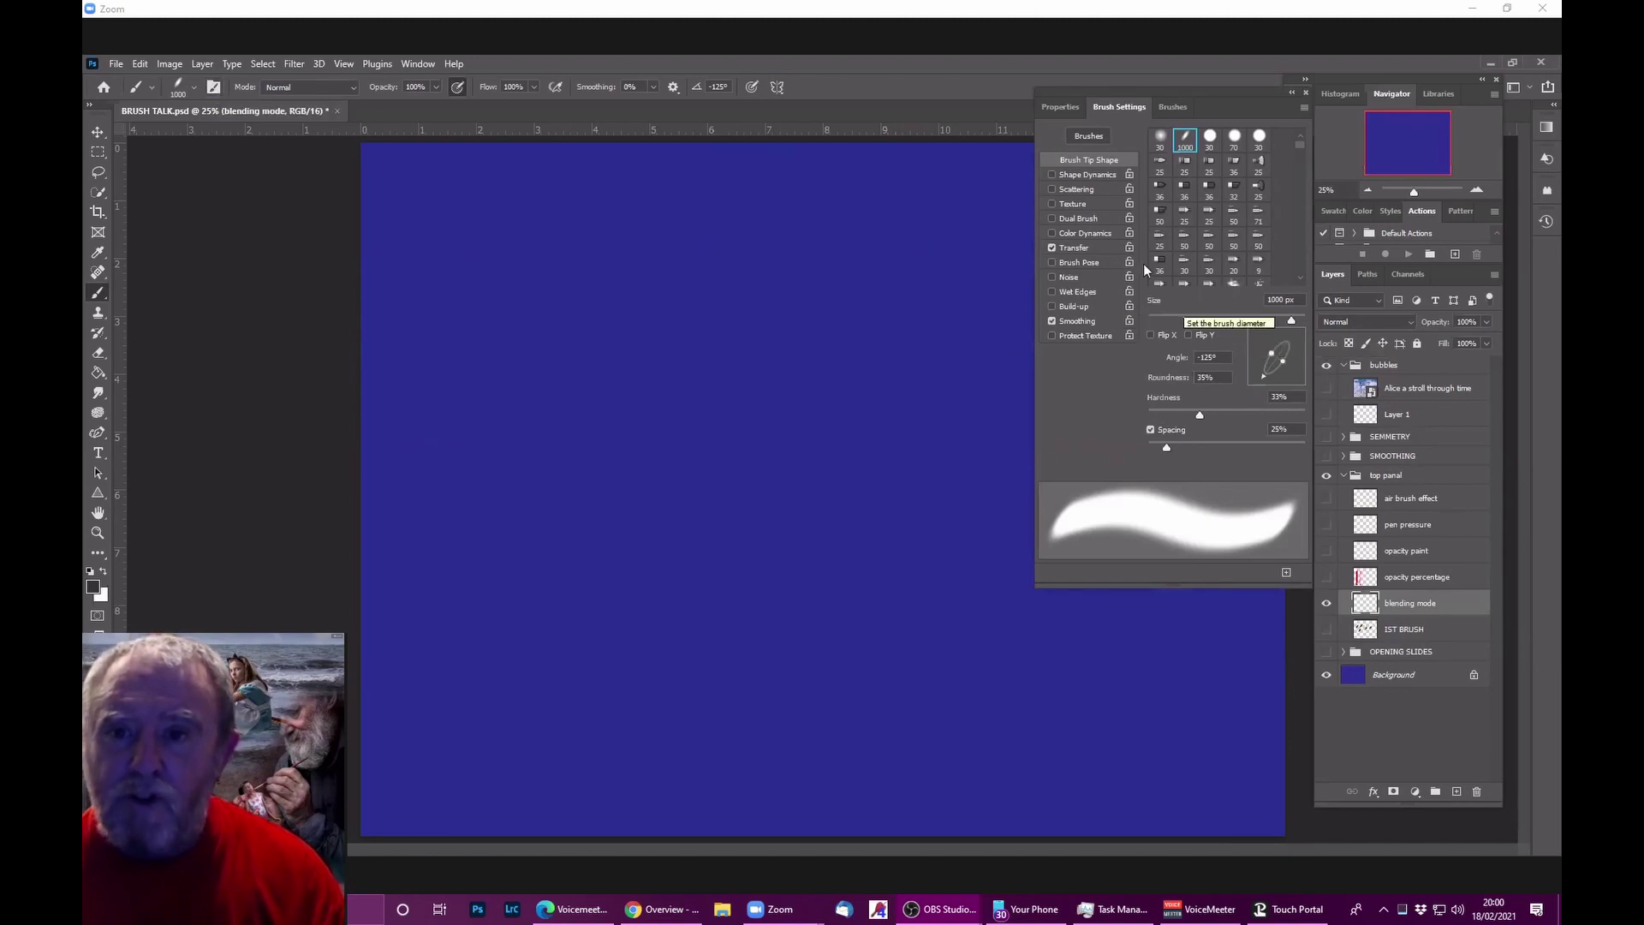
pyautogui.click(214, 87)
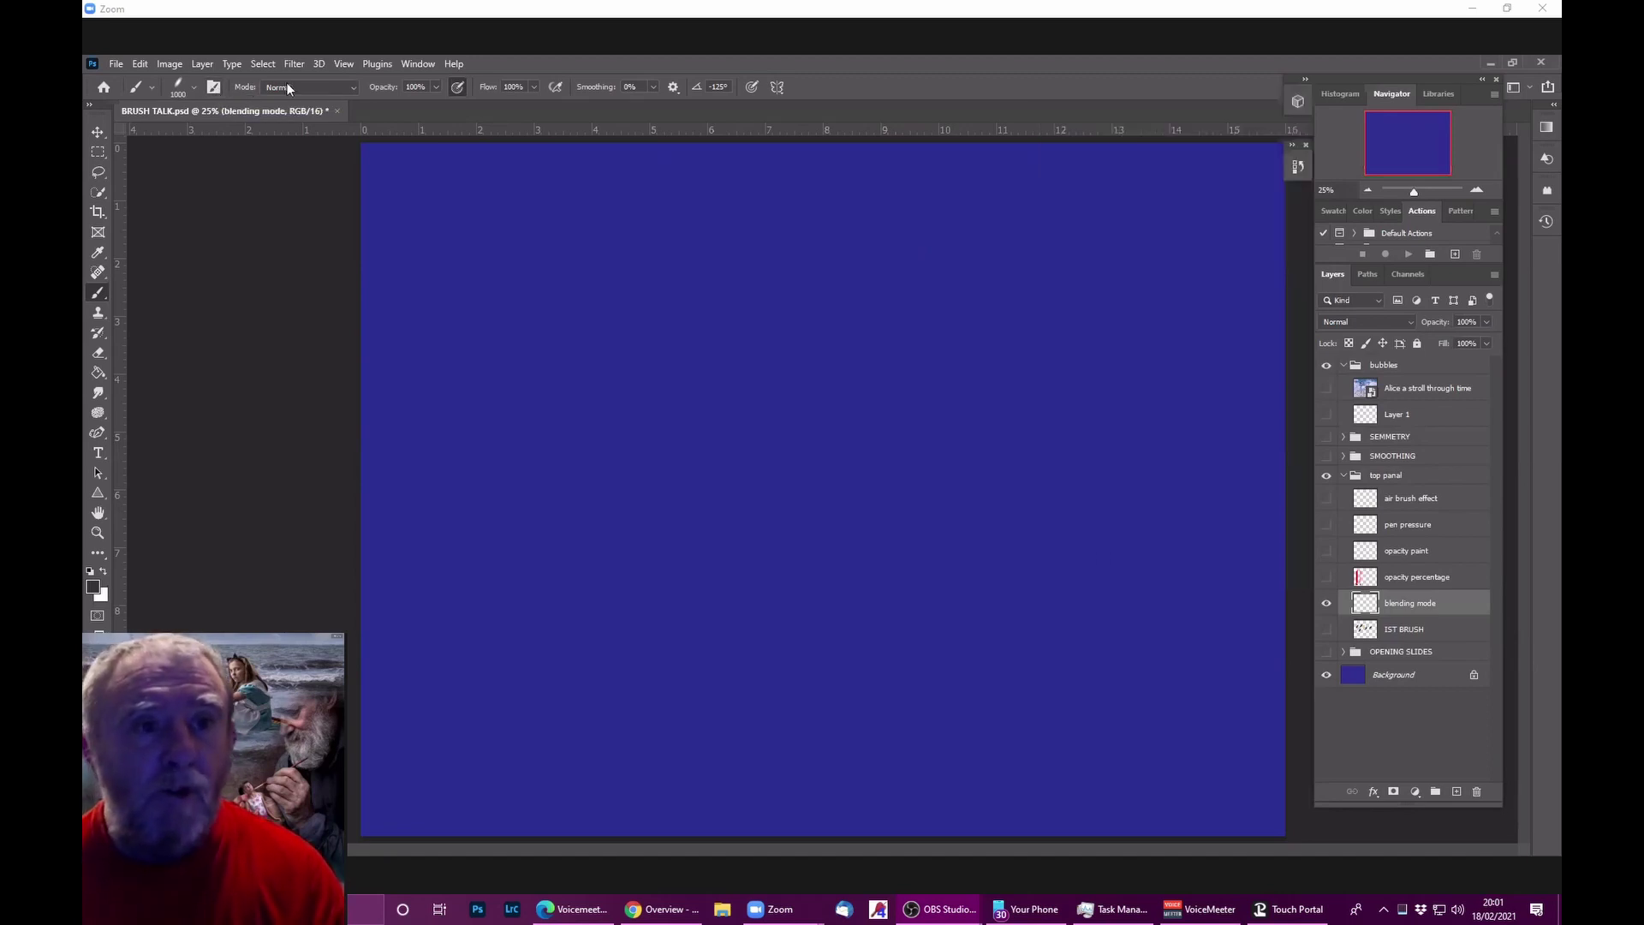
pyautogui.click(351, 86)
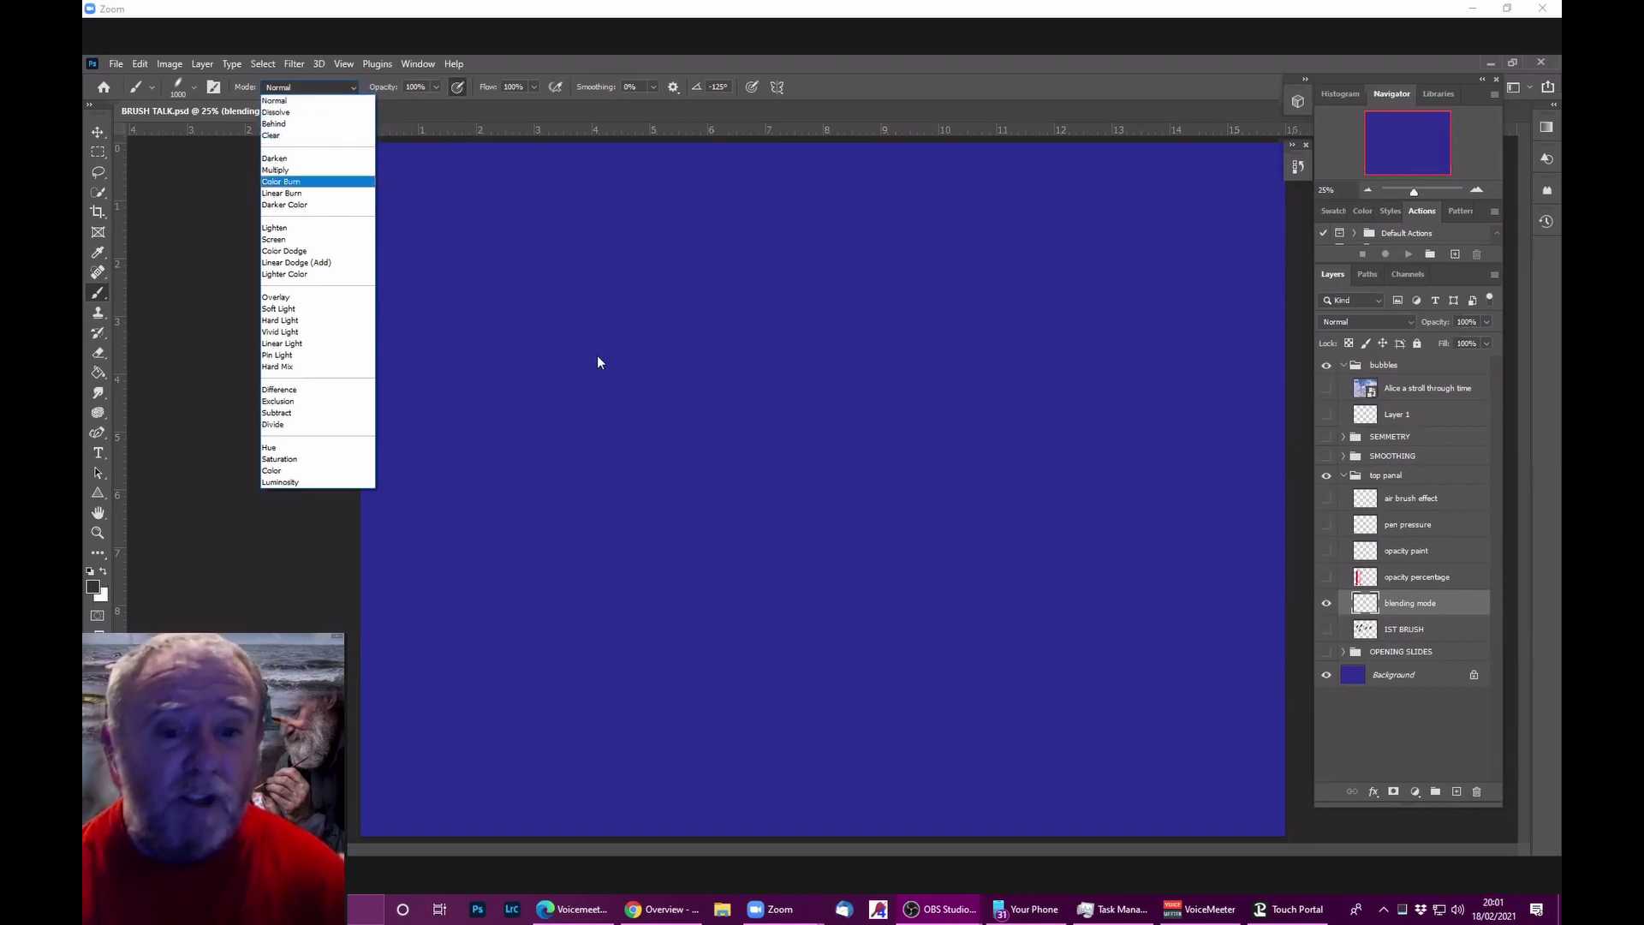
pyautogui.press('Escape')
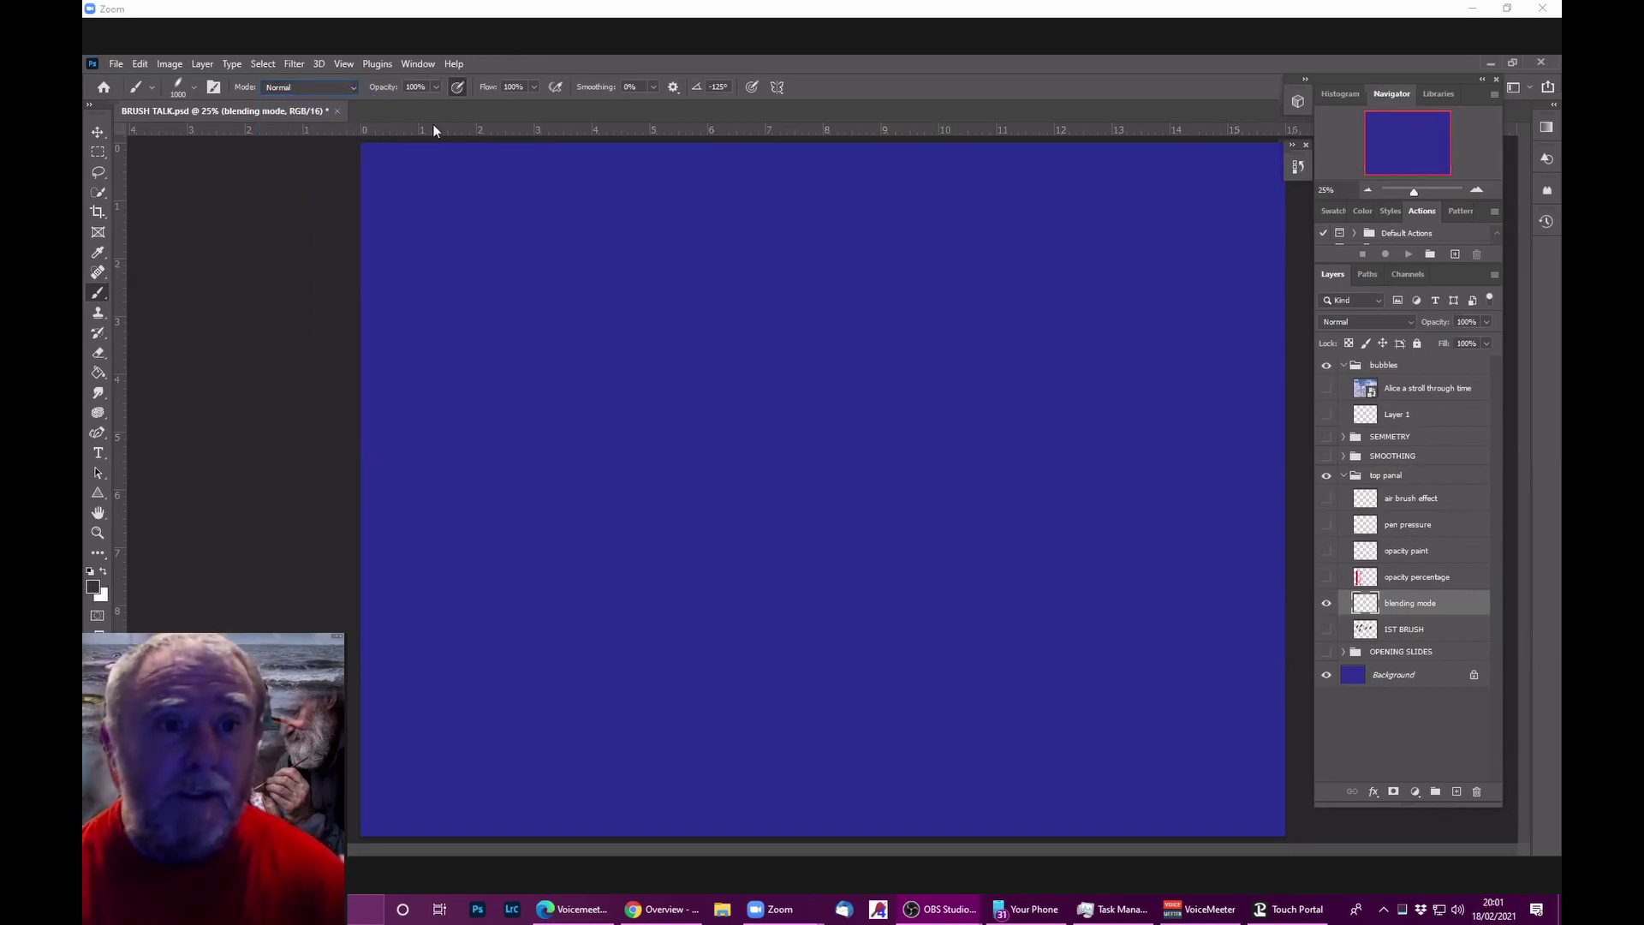
# Step: Choose the Hard Round brush preset and reduce its size to 175 px
pyautogui.click(196, 86)
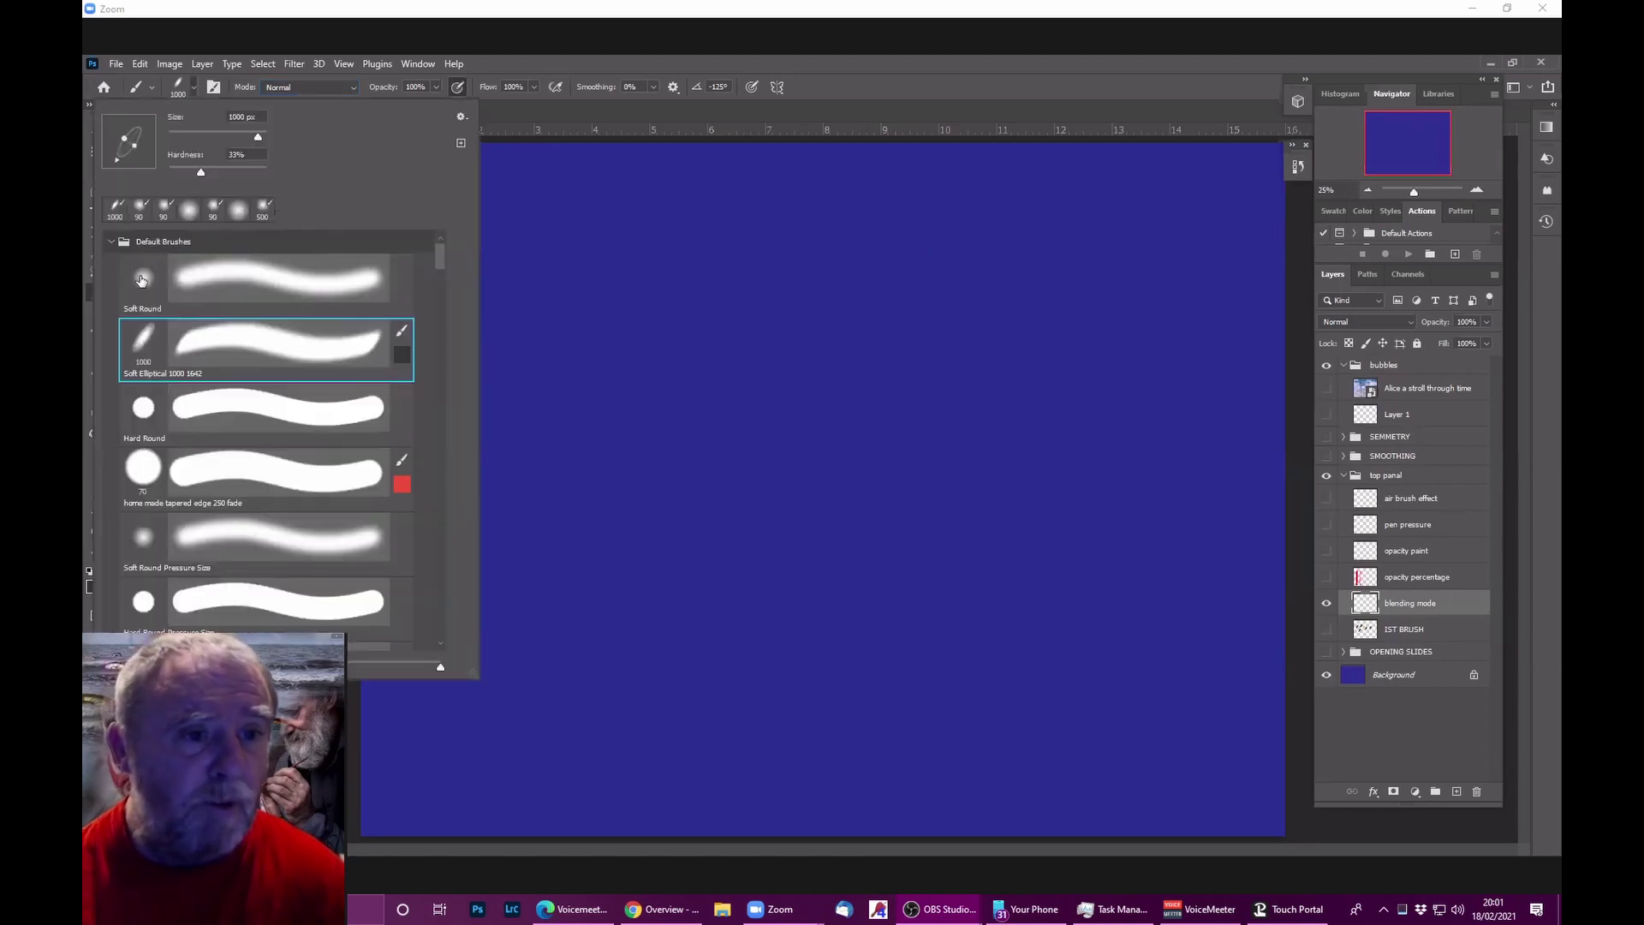
pyautogui.click(155, 414)
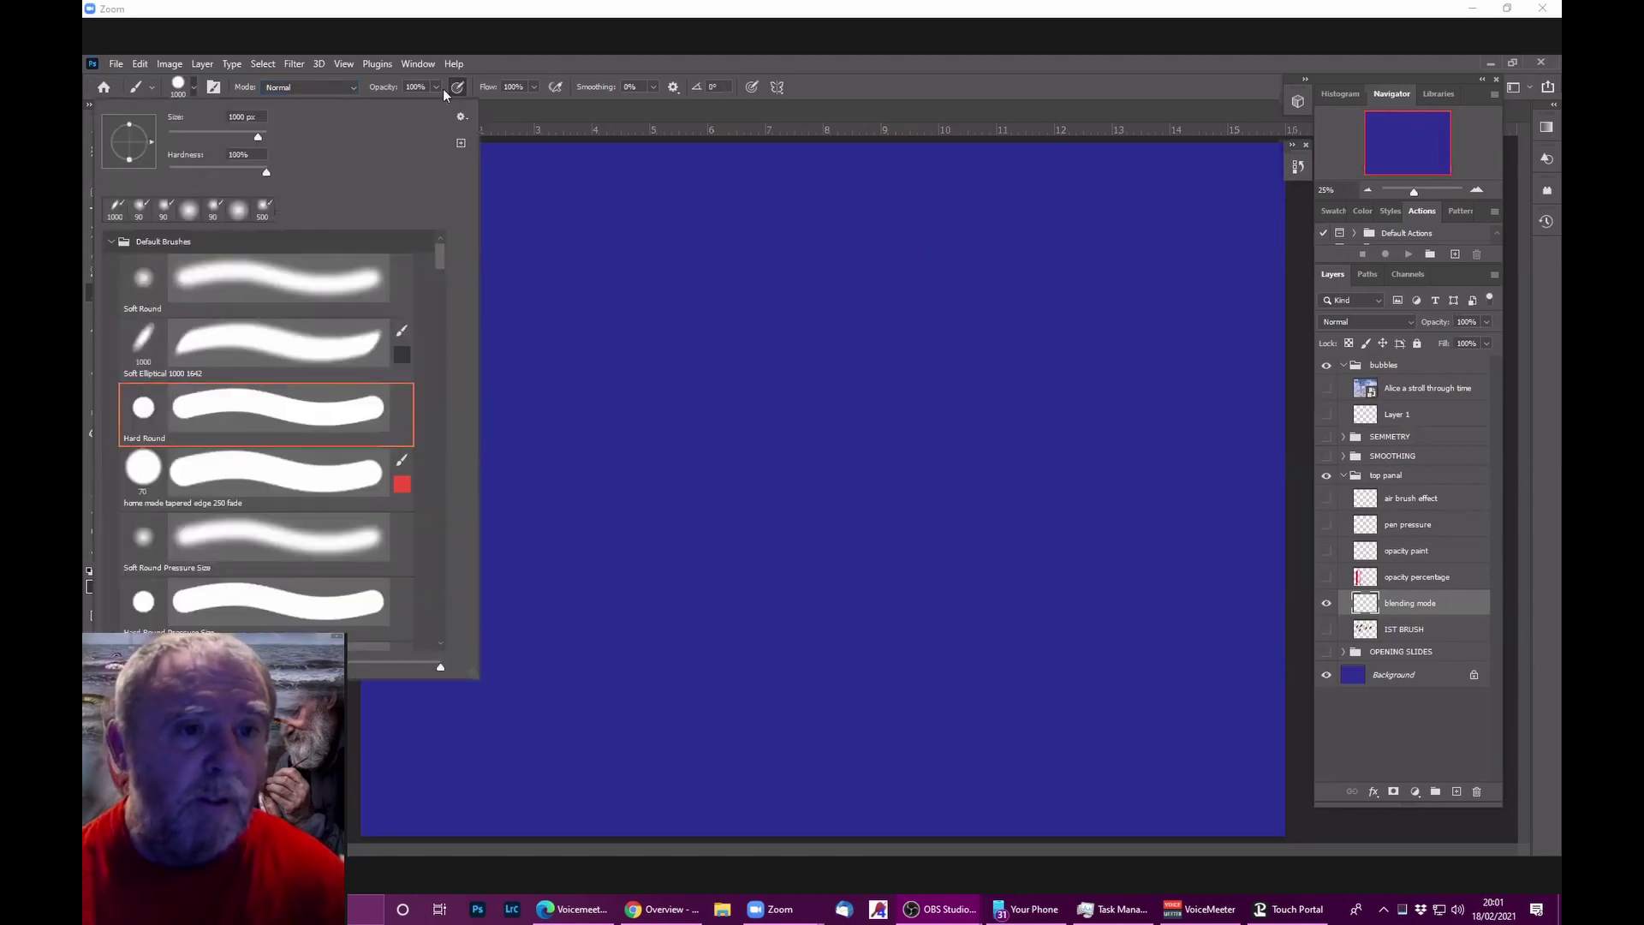
pyautogui.click(517, 62)
pyautogui.press('[')
pyautogui.press('[')
pyautogui.press('[')
pyautogui.press('[')
pyautogui.press('[')
pyautogui.press('[')
pyautogui.press('[')
pyautogui.press('[')
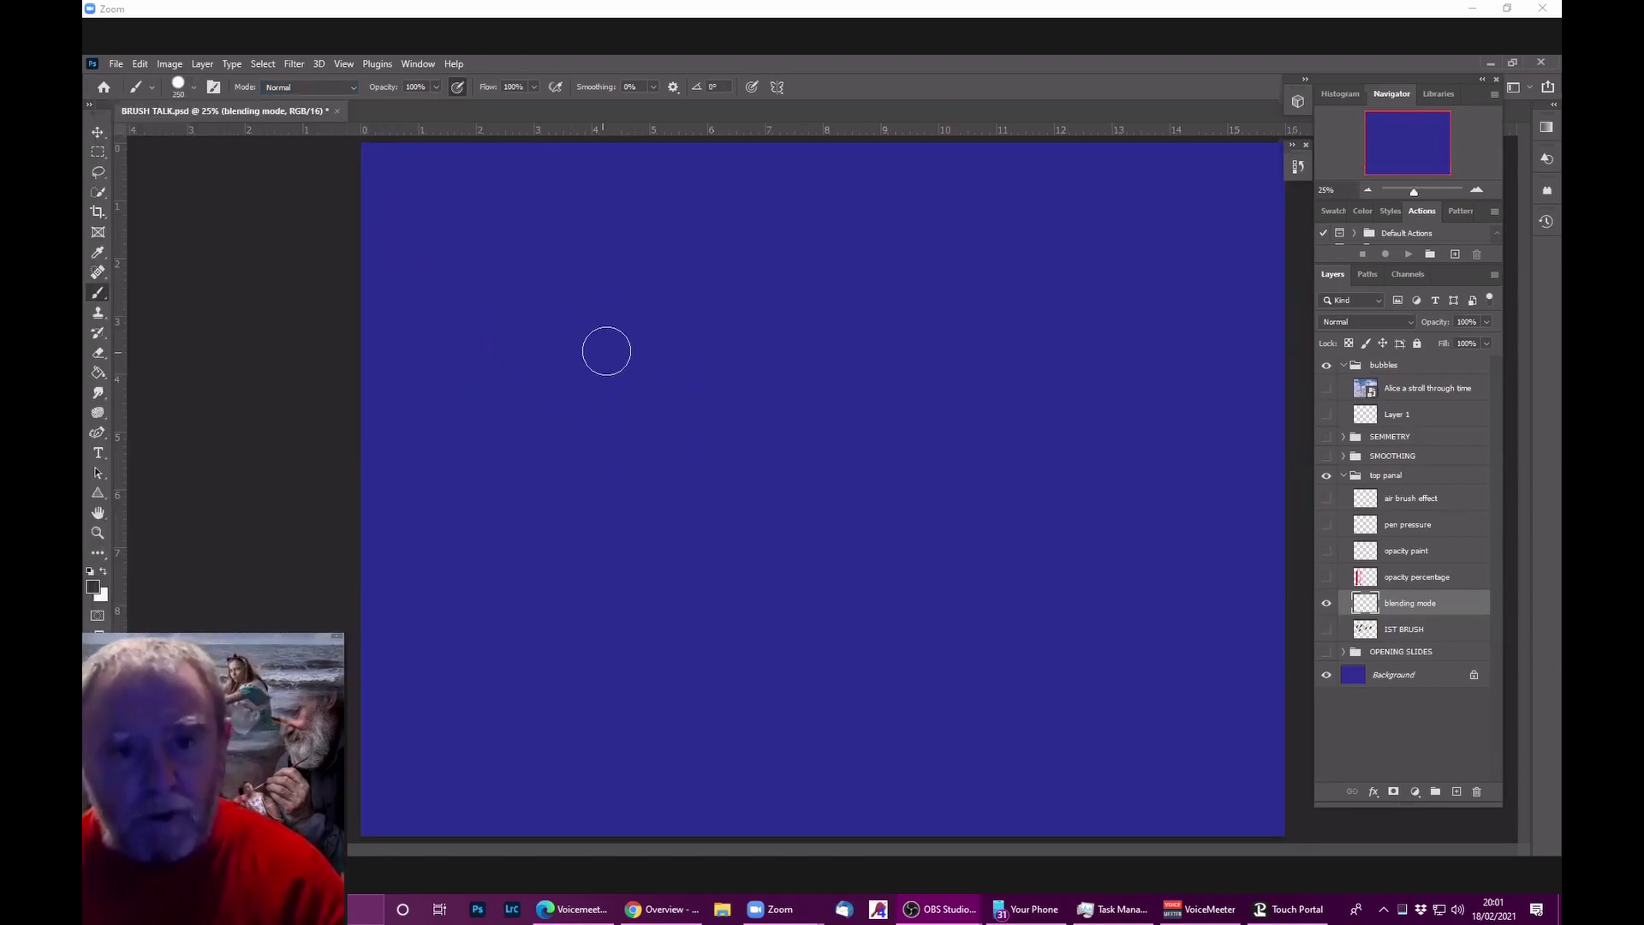
pyautogui.press('[')
pyautogui.press('[')
# Step: Paint three roughly horizontal dark grey strokes across the upper canvas on the blending mode layer, and display the color swatches
pyautogui.moveTo(553, 356); pyautogui.dragTo(824, 313)
pyautogui.moveTo(561, 420); pyautogui.dragTo(794, 413)
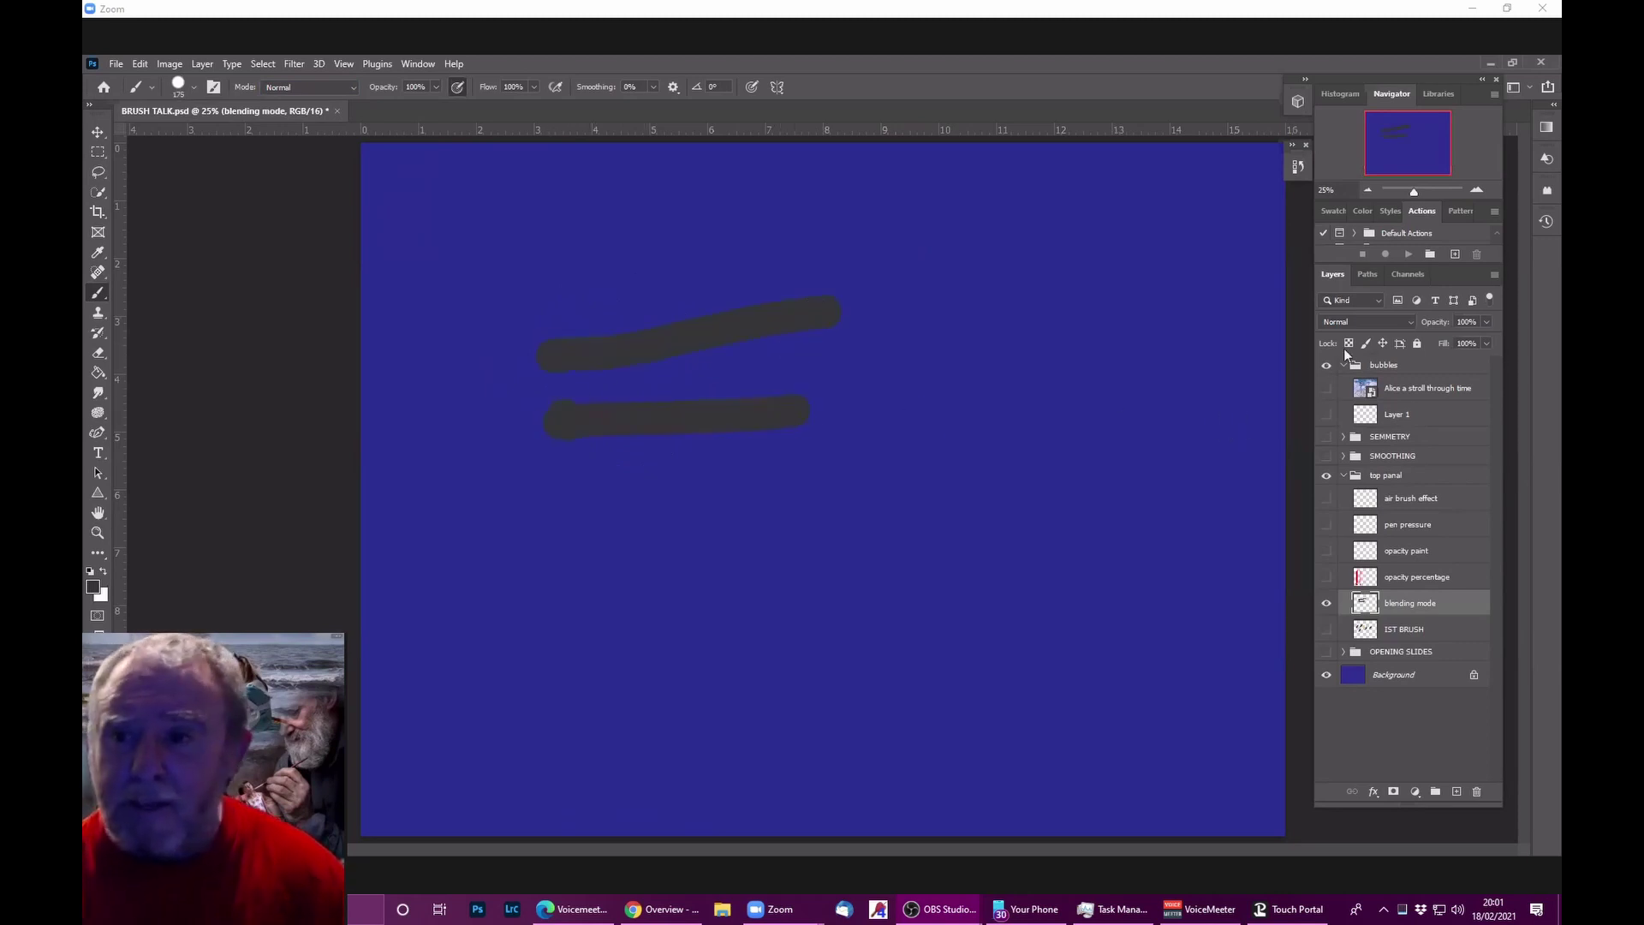
pyautogui.click(1356, 211)
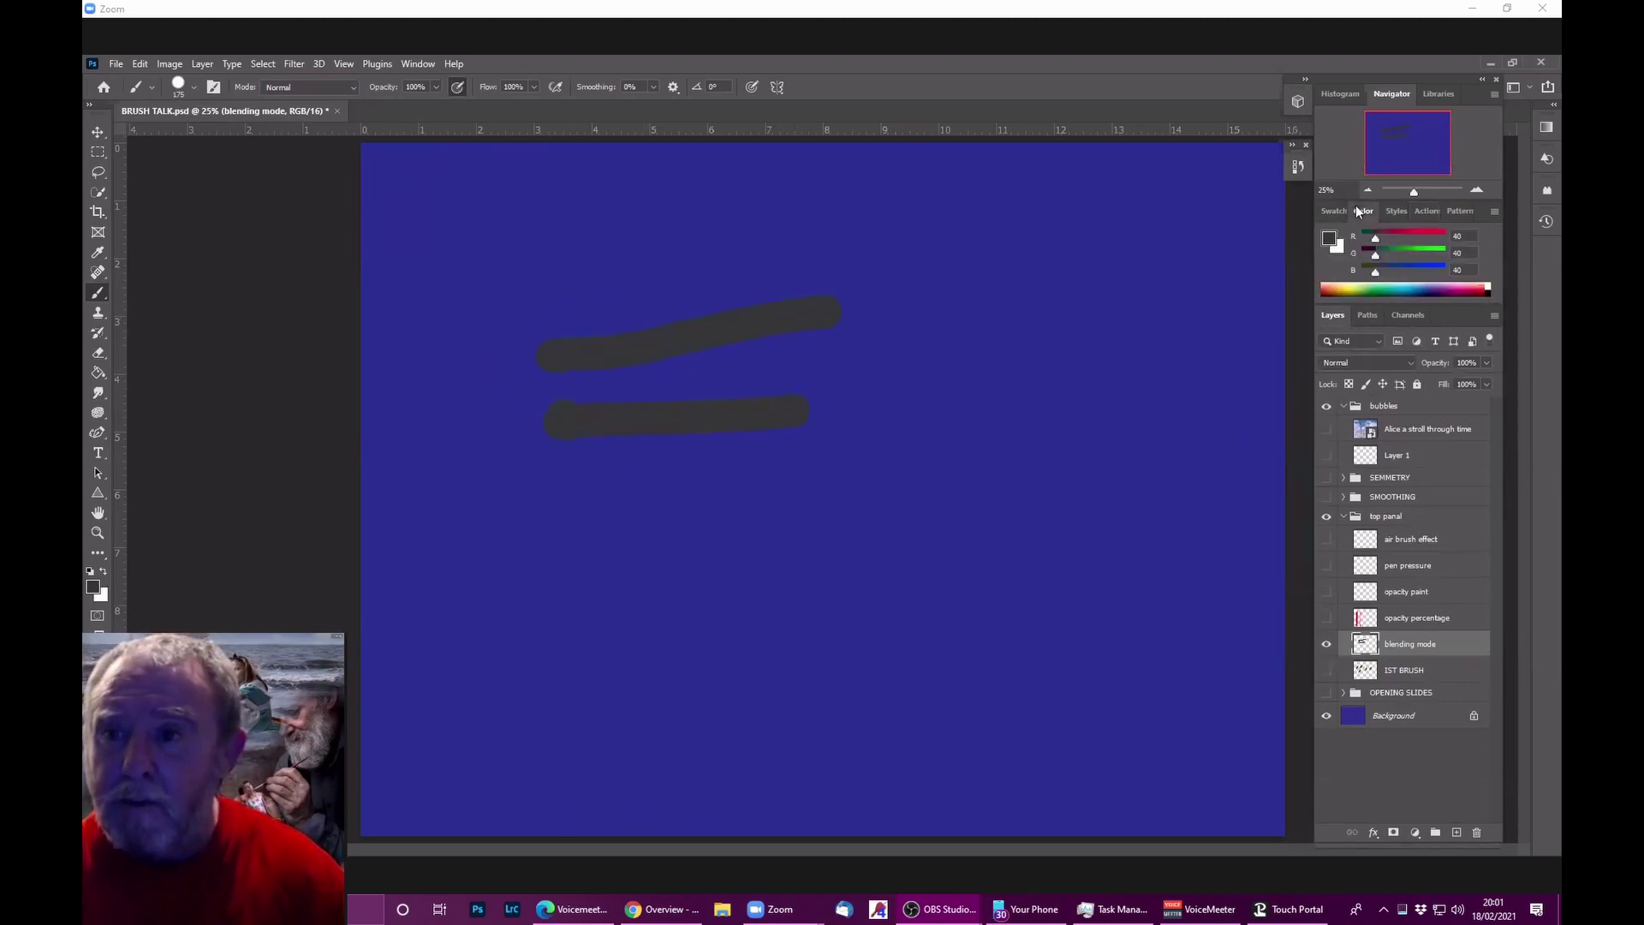
pyautogui.click(1334, 211)
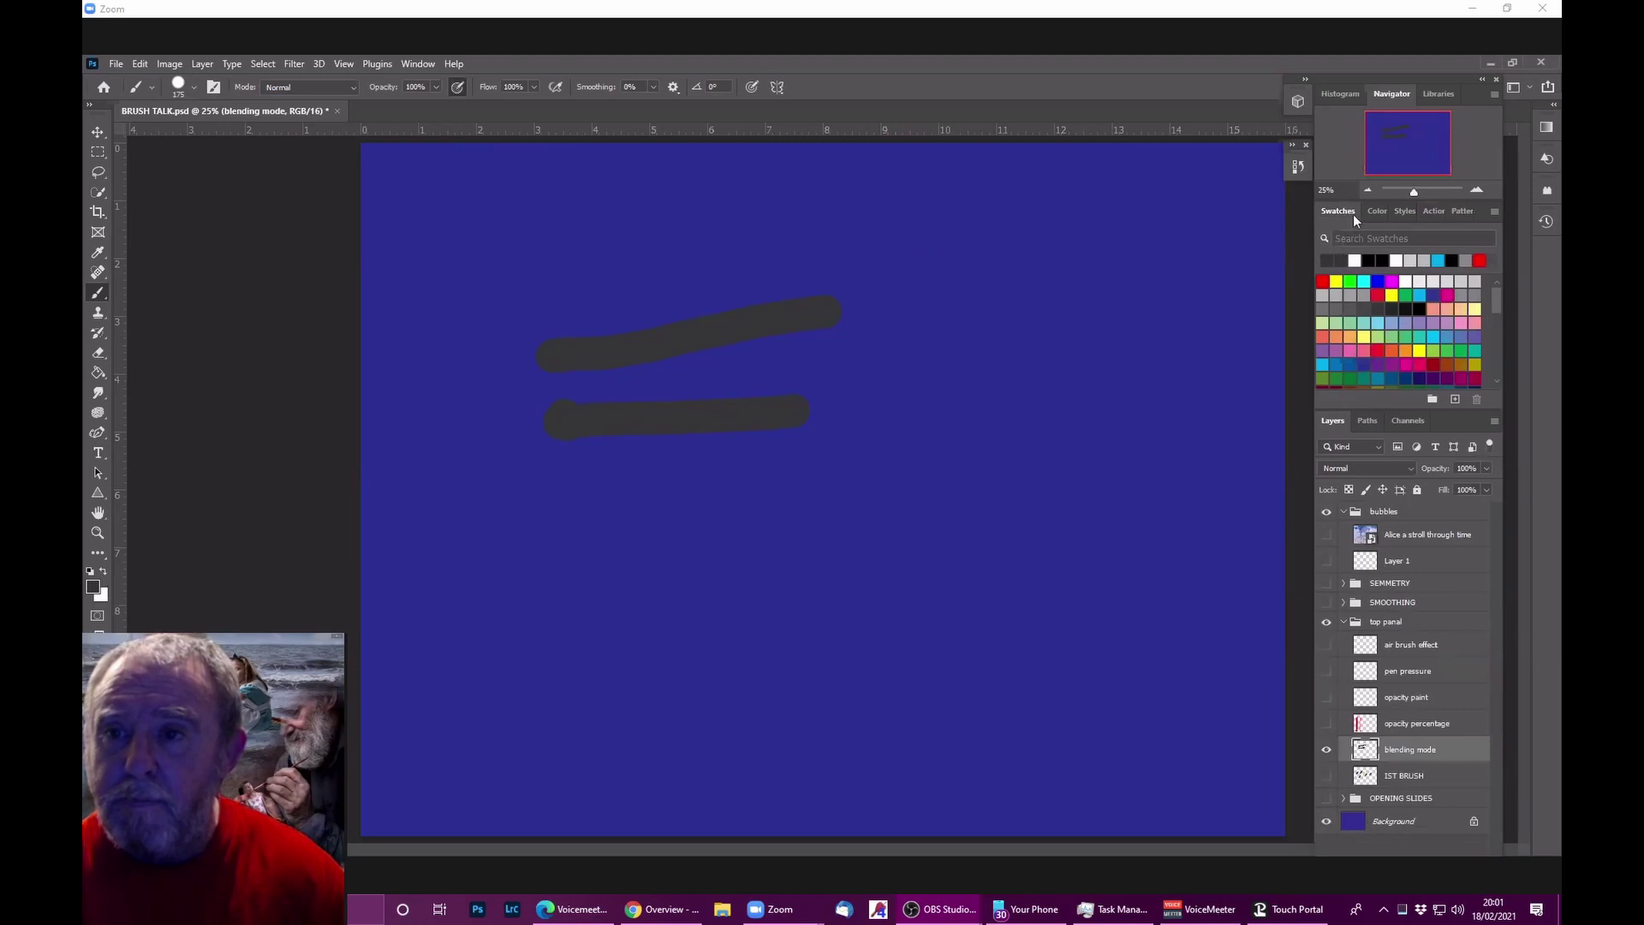
pyautogui.moveTo(574, 277); pyautogui.dragTo(921, 271)
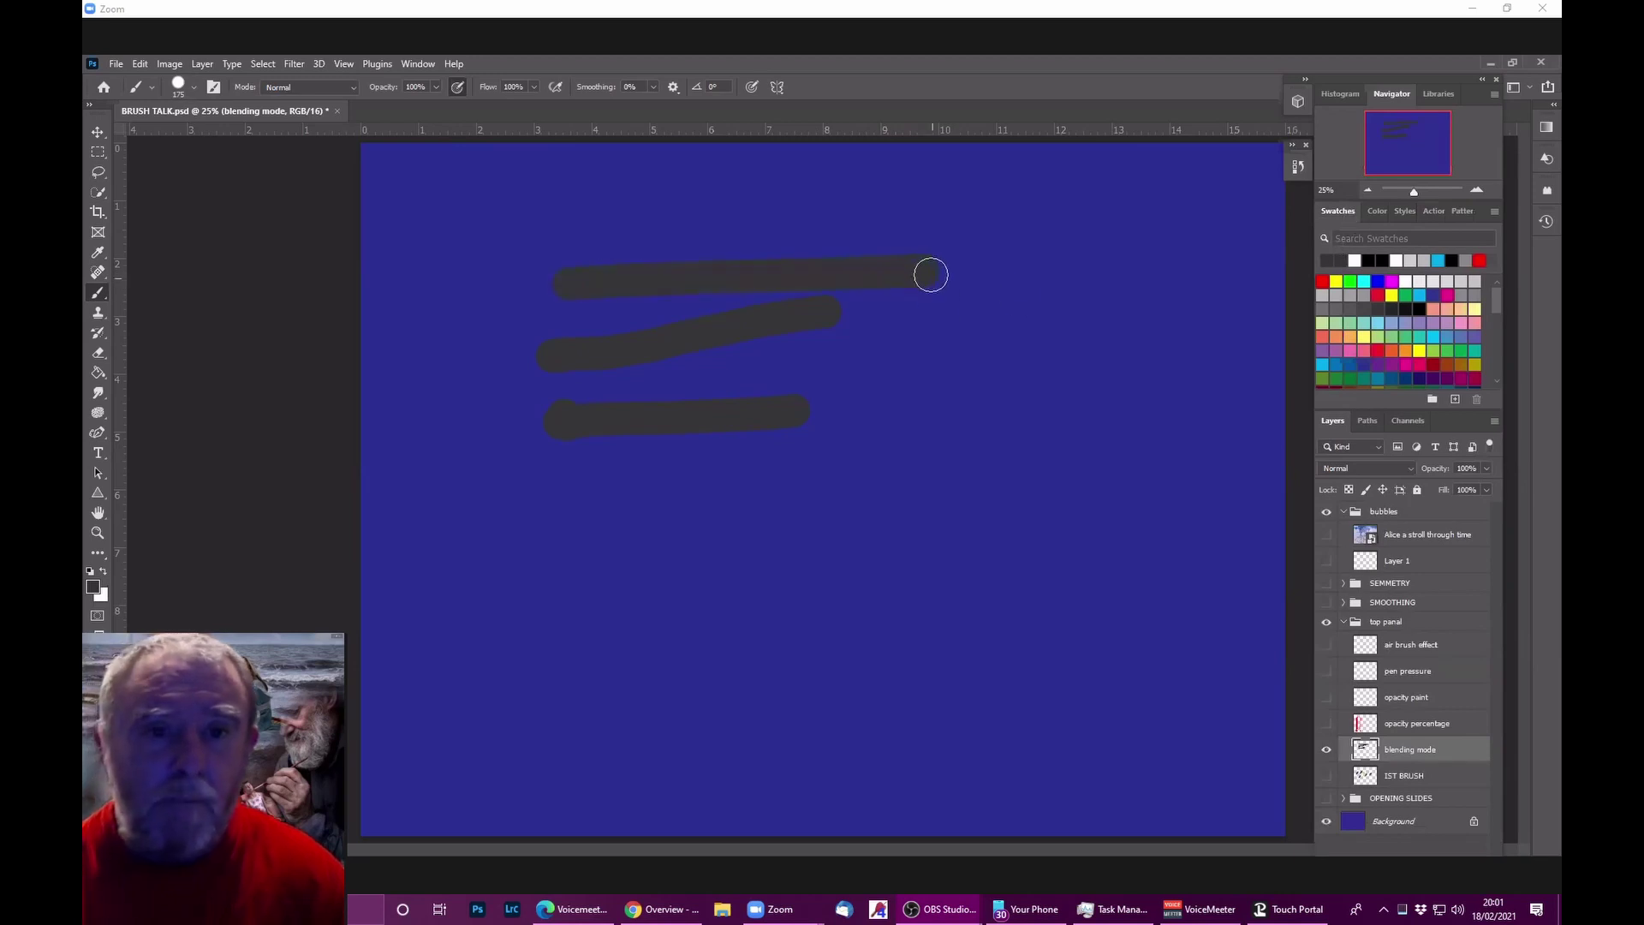
# Step: Pick the yellow swatch and paint three slanting strokes, two of them overlapping the dark grey strokes
pyautogui.click(1336, 280)
pyautogui.moveTo(564, 514); pyautogui.dragTo(926, 451)
pyautogui.moveTo(676, 421); pyautogui.dragTo(1016, 335)
pyautogui.moveTo(648, 335); pyautogui.dragTo(930, 266)
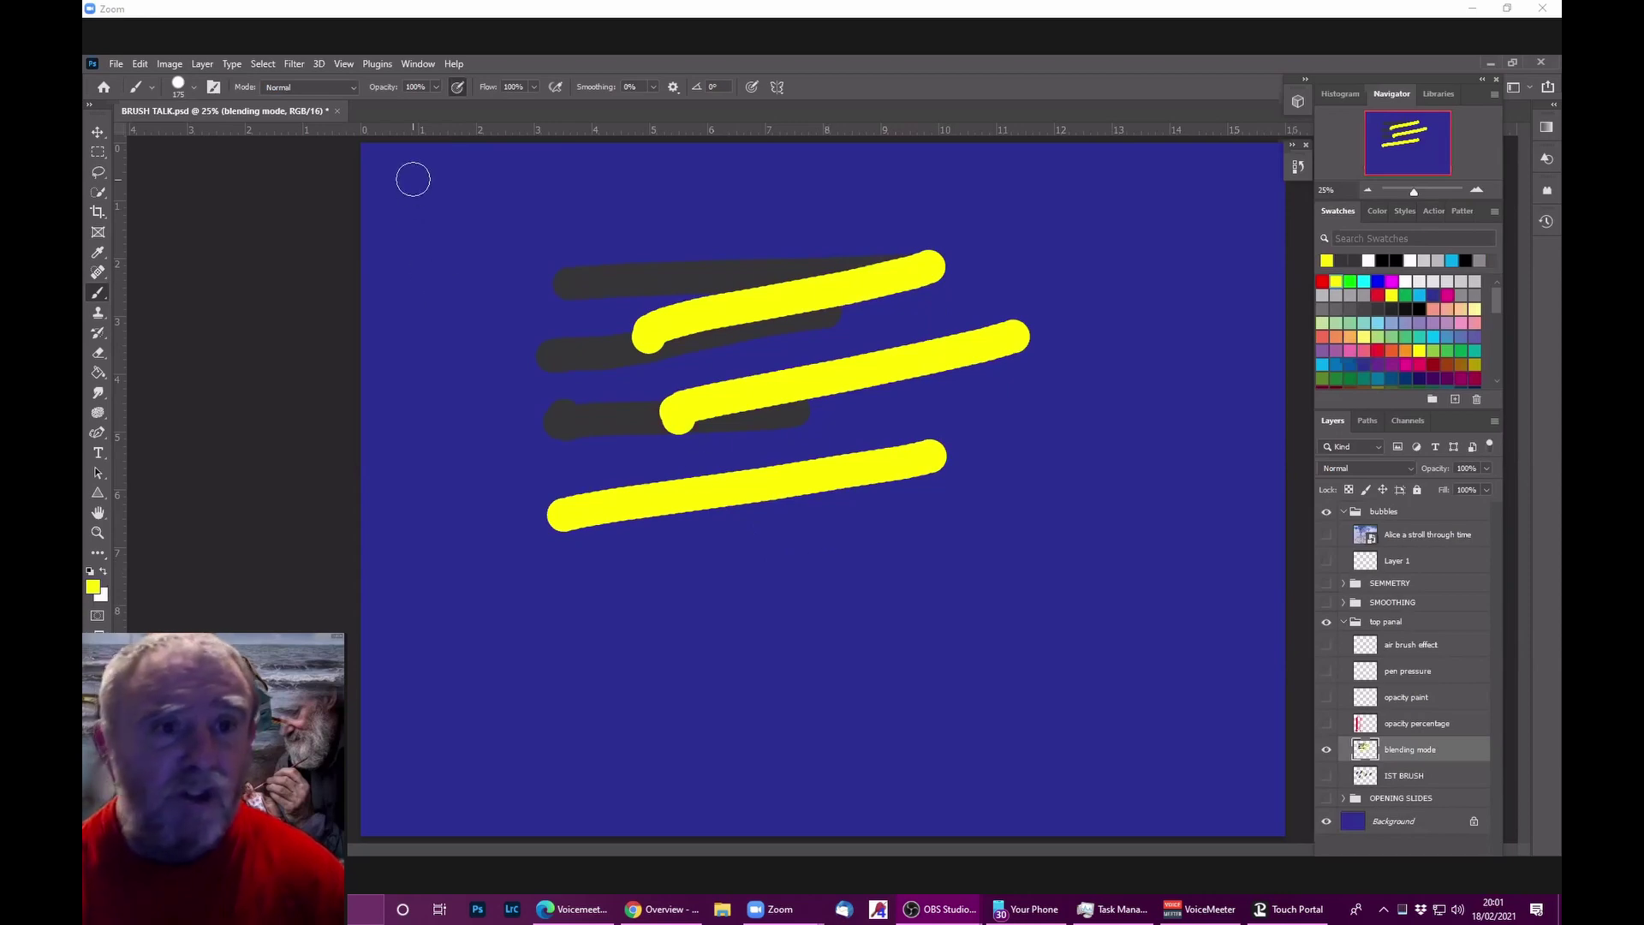
# Step: Set the Brush tool's blending mode to Dissolve
pyautogui.click(429, 86)
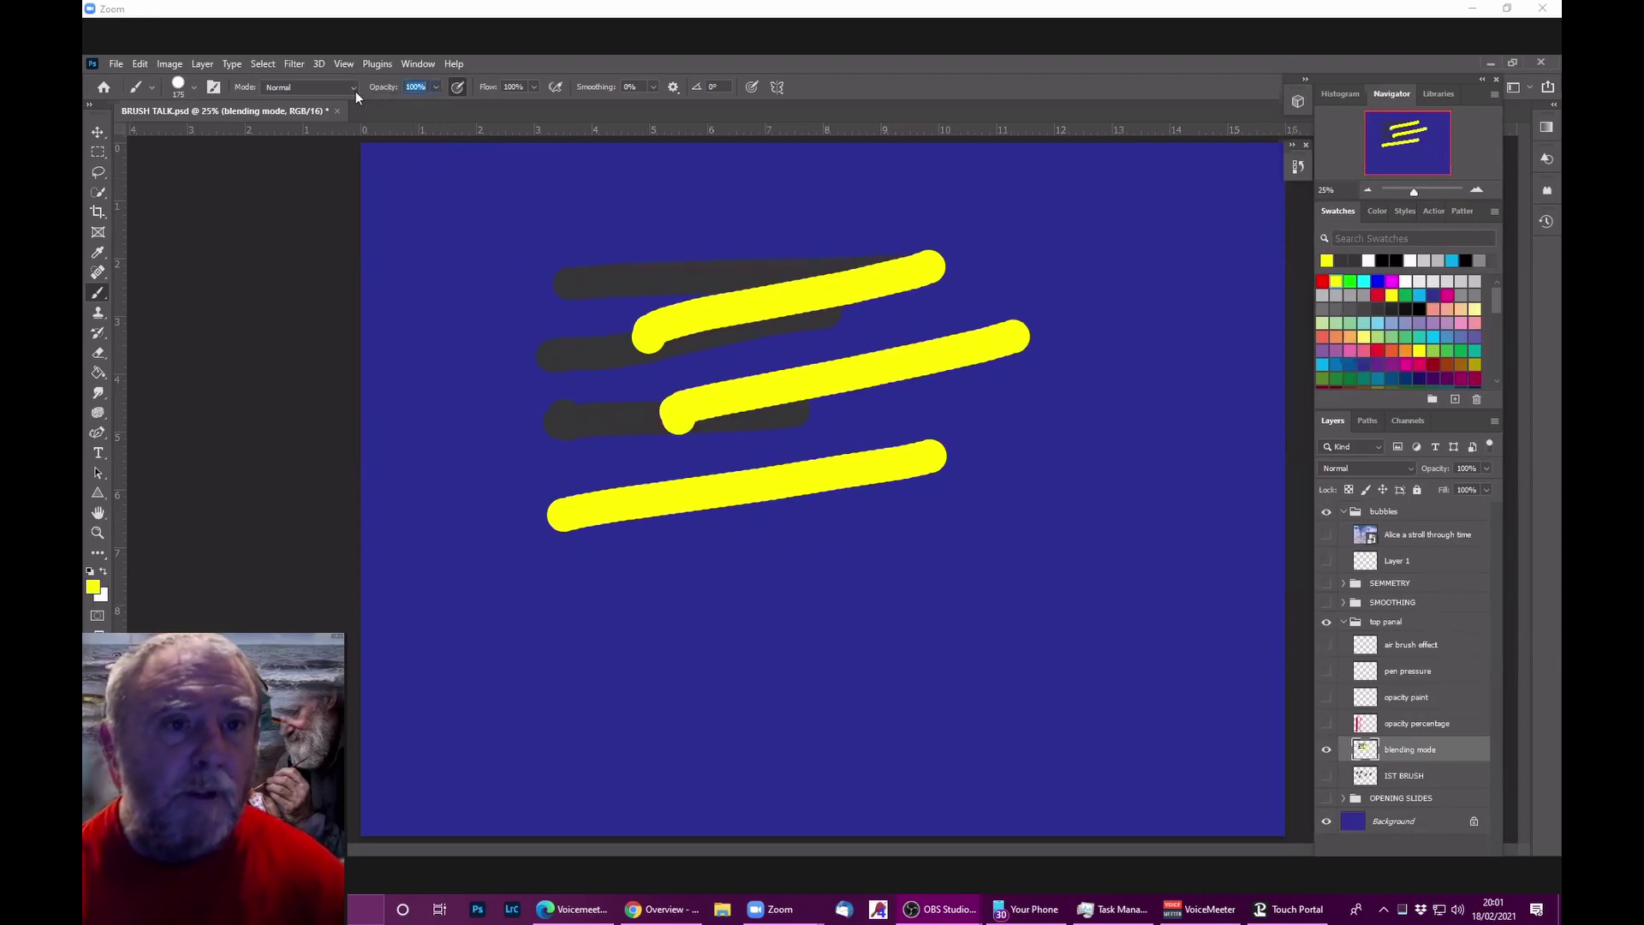
pyautogui.click(353, 88)
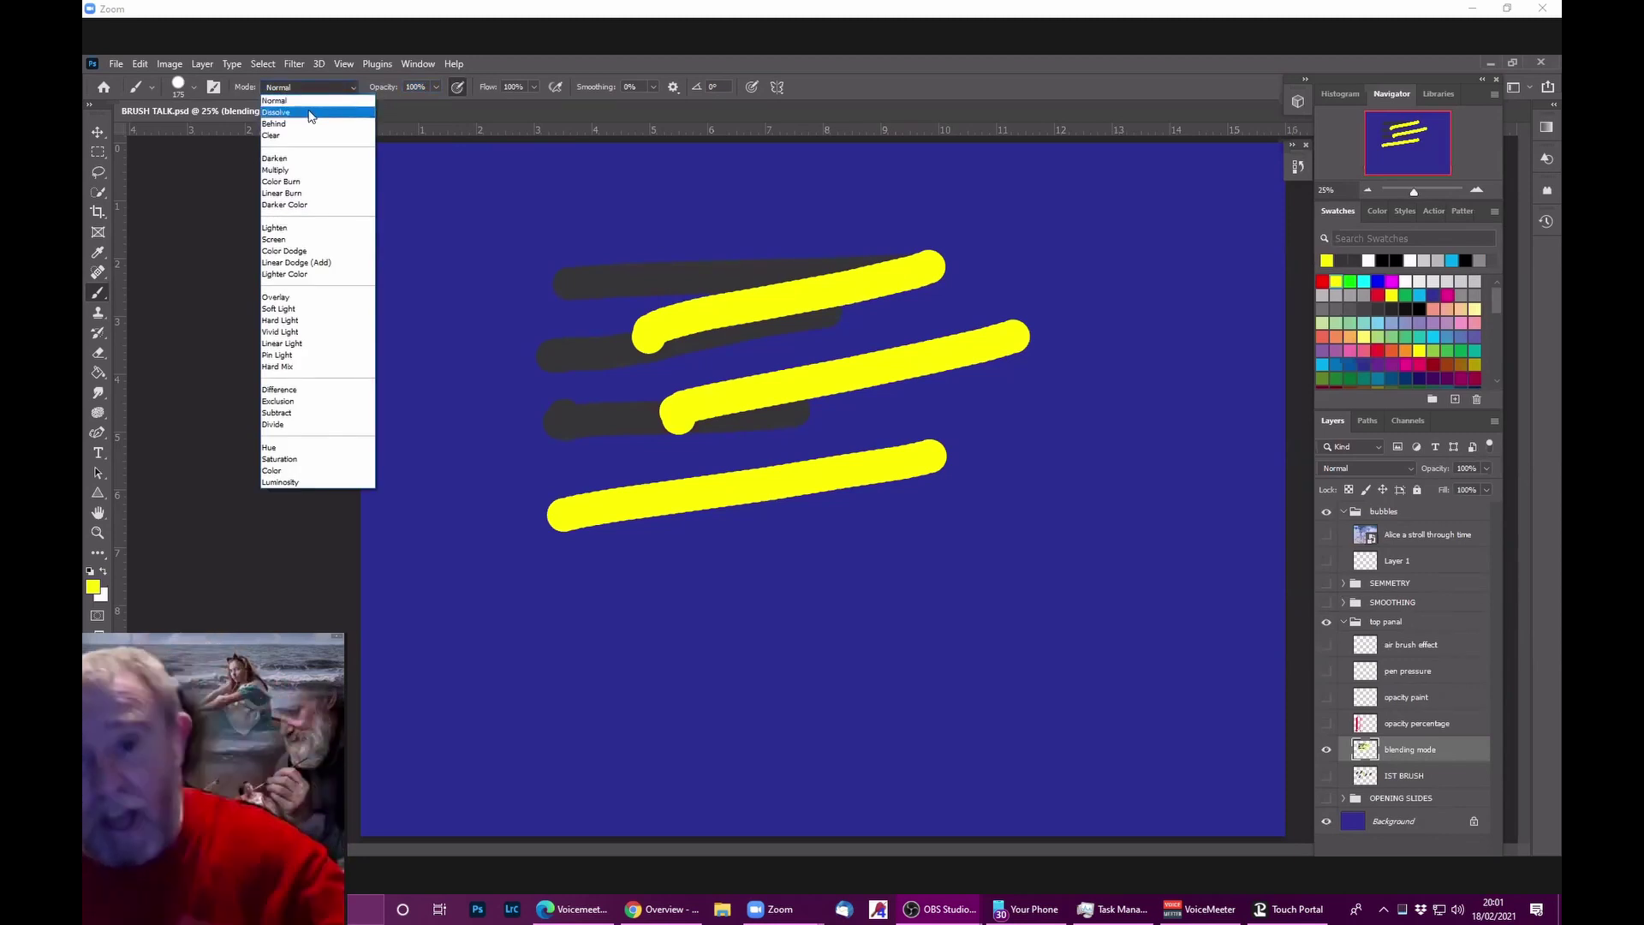
pyautogui.click(310, 112)
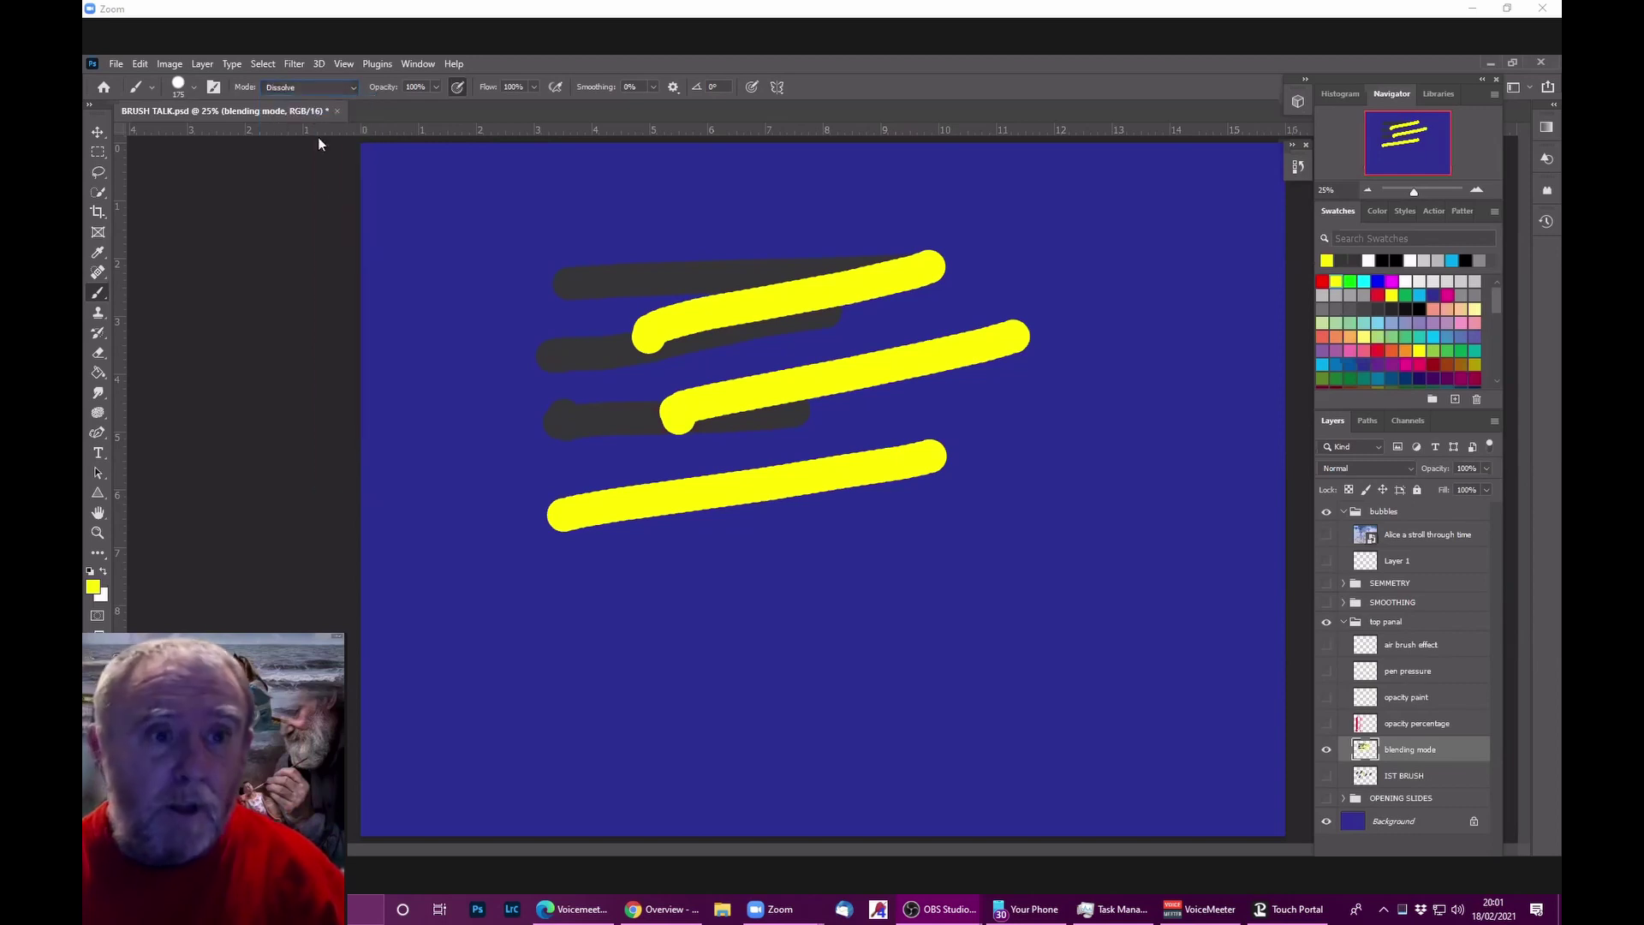
# Step: Paint a short vertical yellow stroke, enlarge the brush to 300 px, and paint a horizontal yellow stroke above the dark grey ones
pyautogui.moveTo(474, 204); pyautogui.dragTo(469, 361)
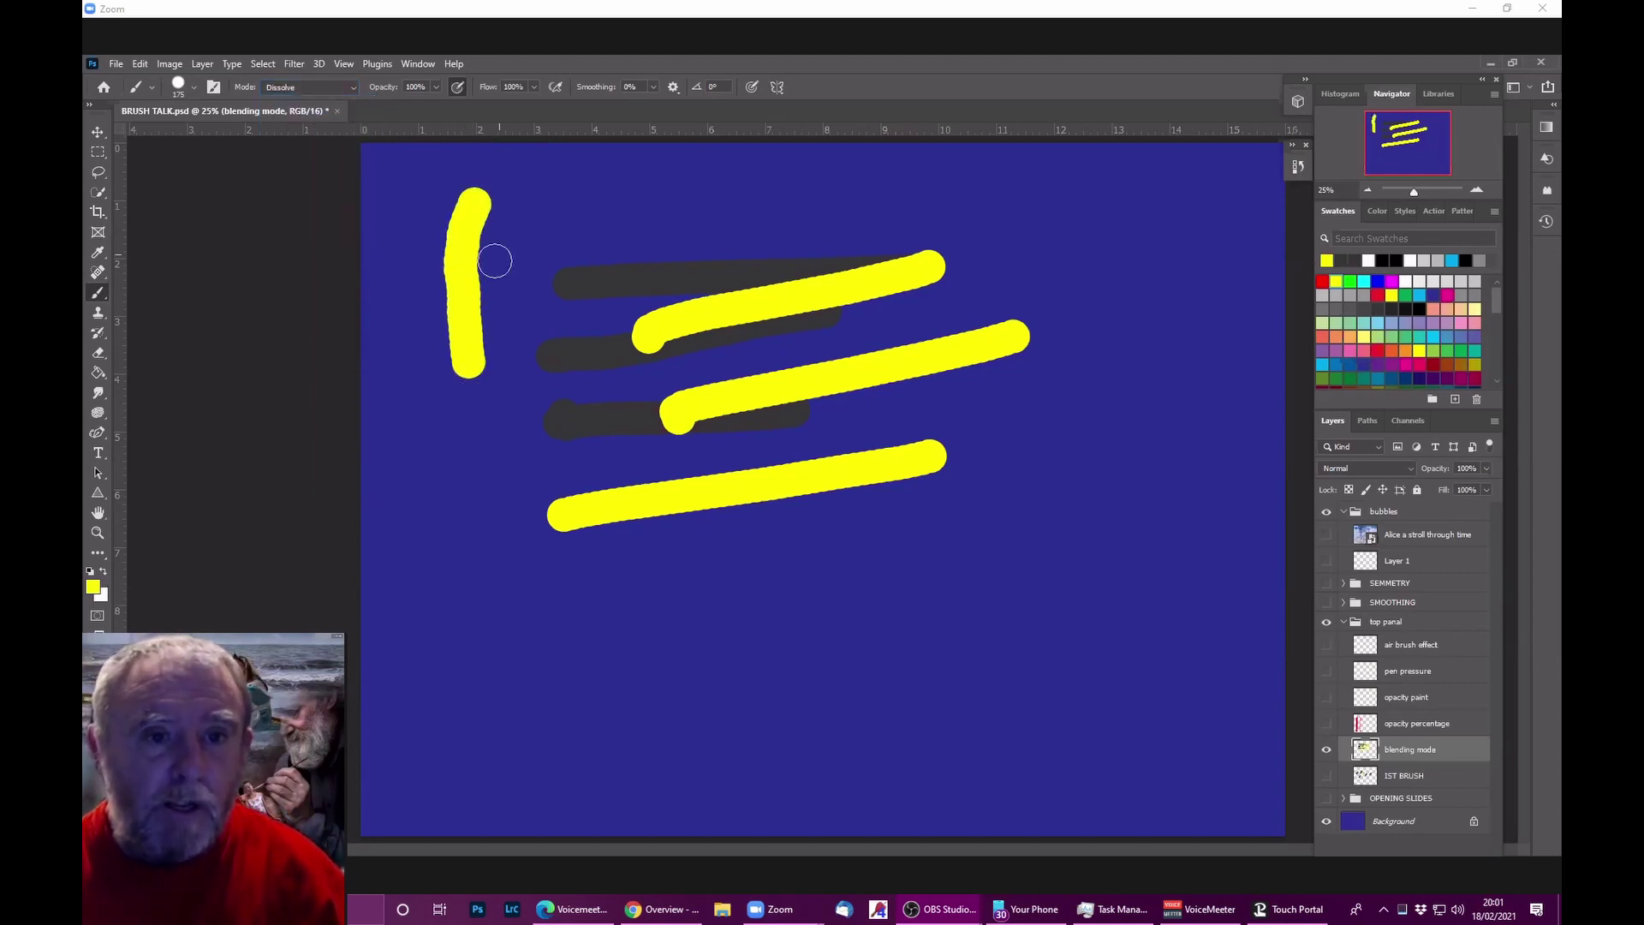
pyautogui.press(']')
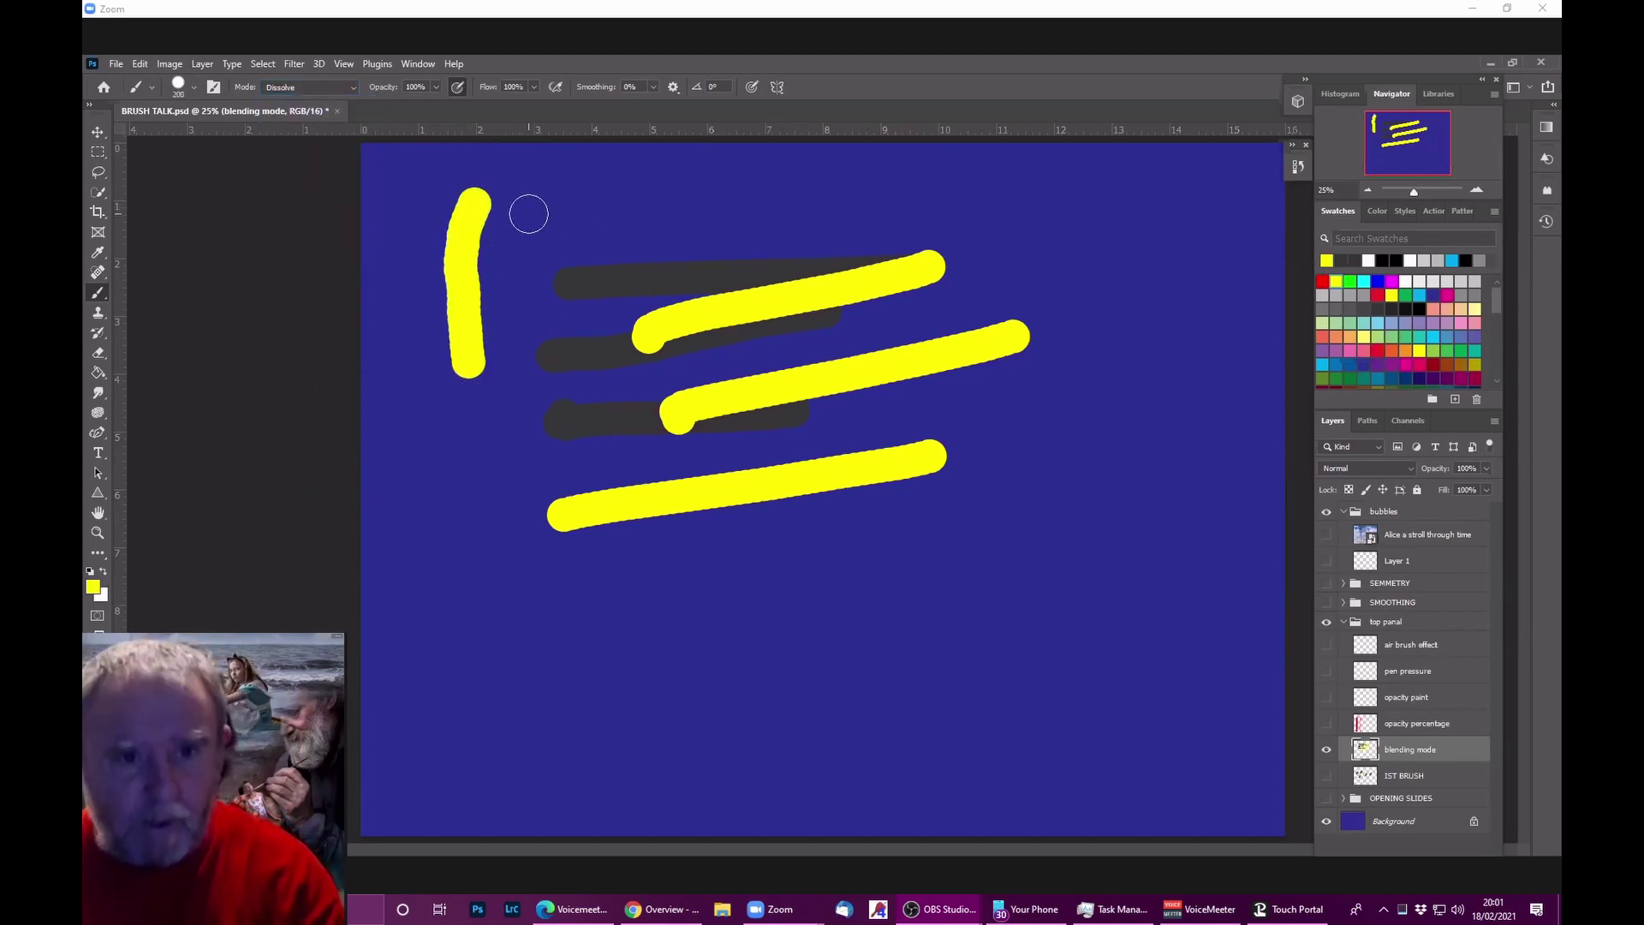
pyautogui.press(']')
pyautogui.press(']')
pyautogui.moveTo(554, 210); pyautogui.dragTo(768, 210)
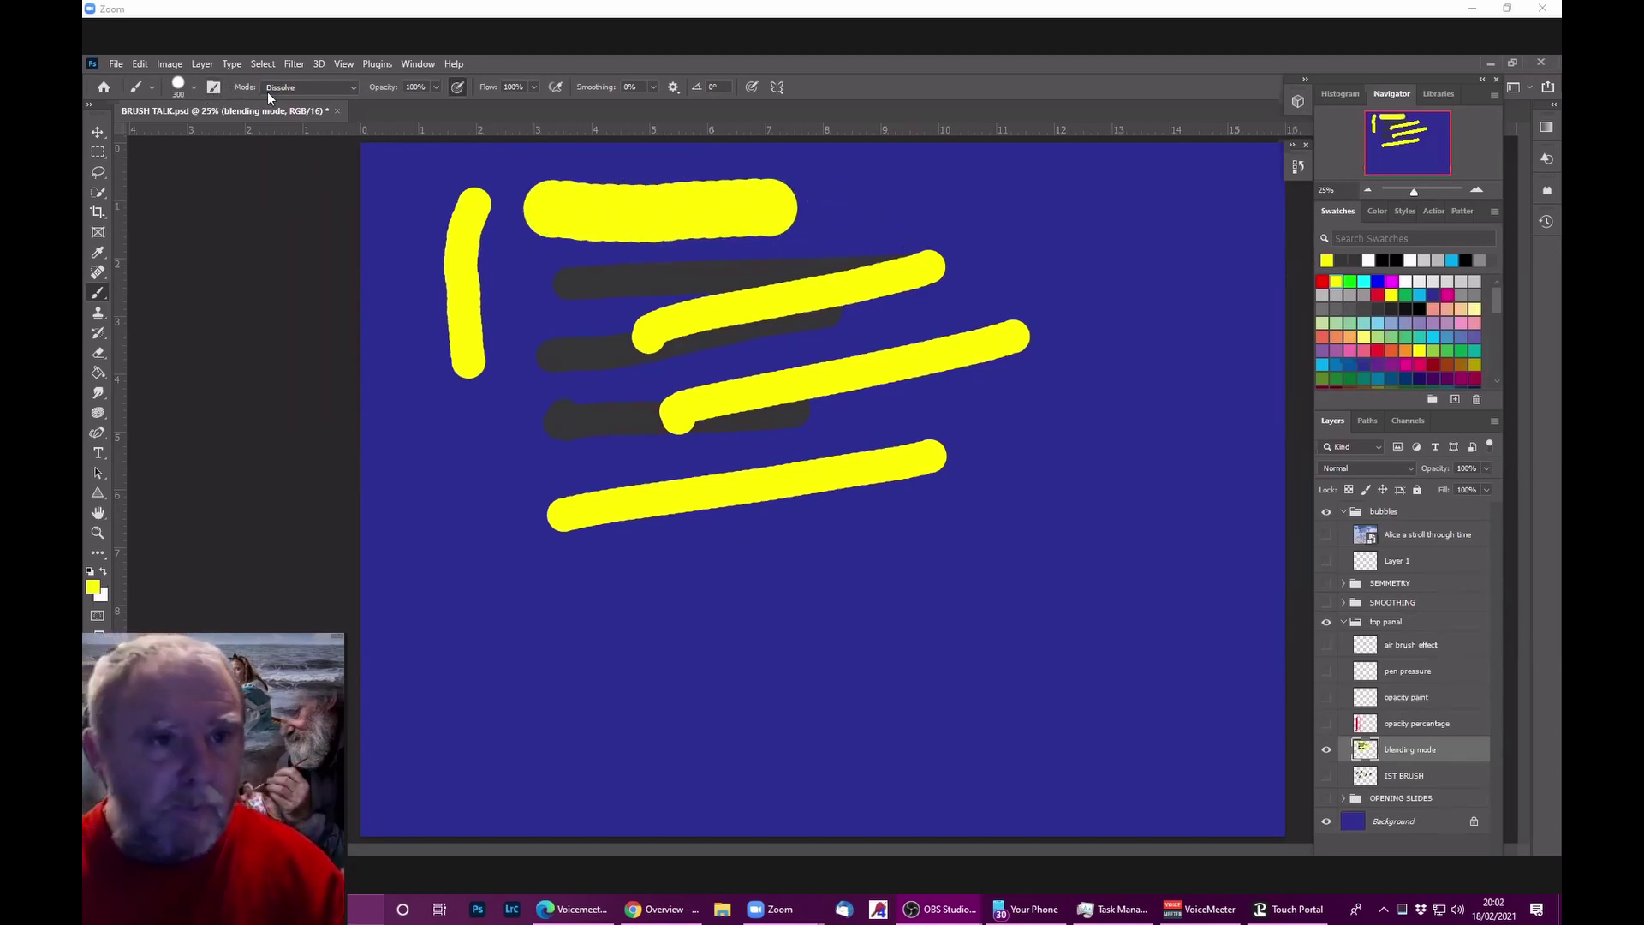
# Step: Set the brush's blending mode to Behind and paint three red strokes running down across the existing yellow and grey ones
pyautogui.click(344, 89)
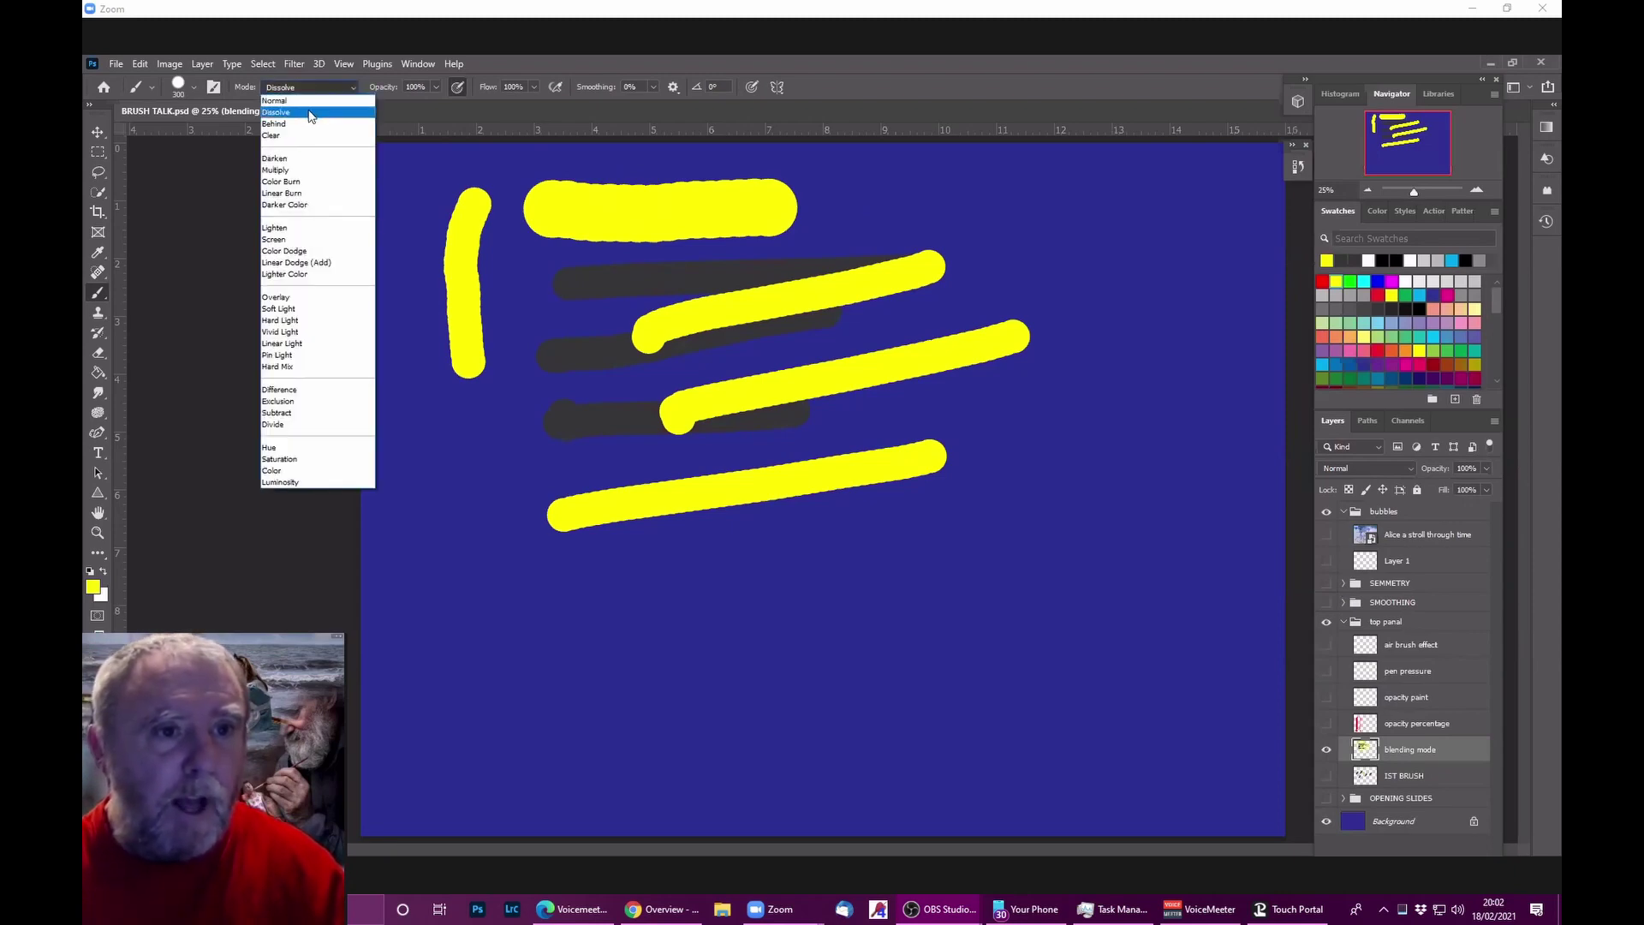
pyautogui.click(308, 125)
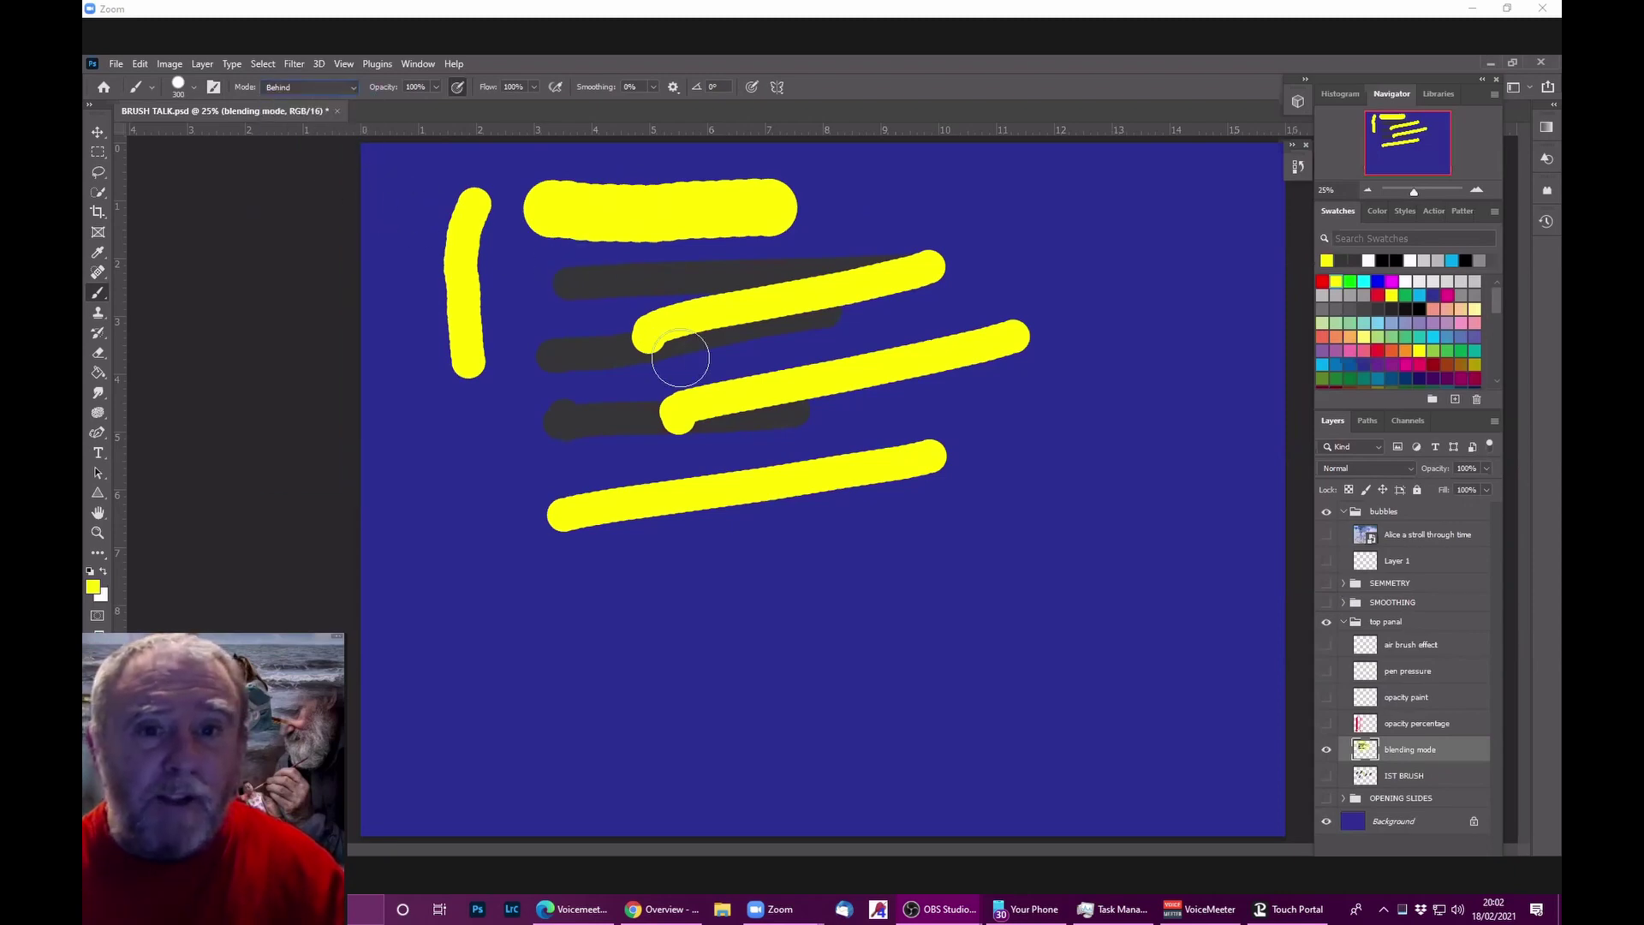
pyautogui.click(1377, 350)
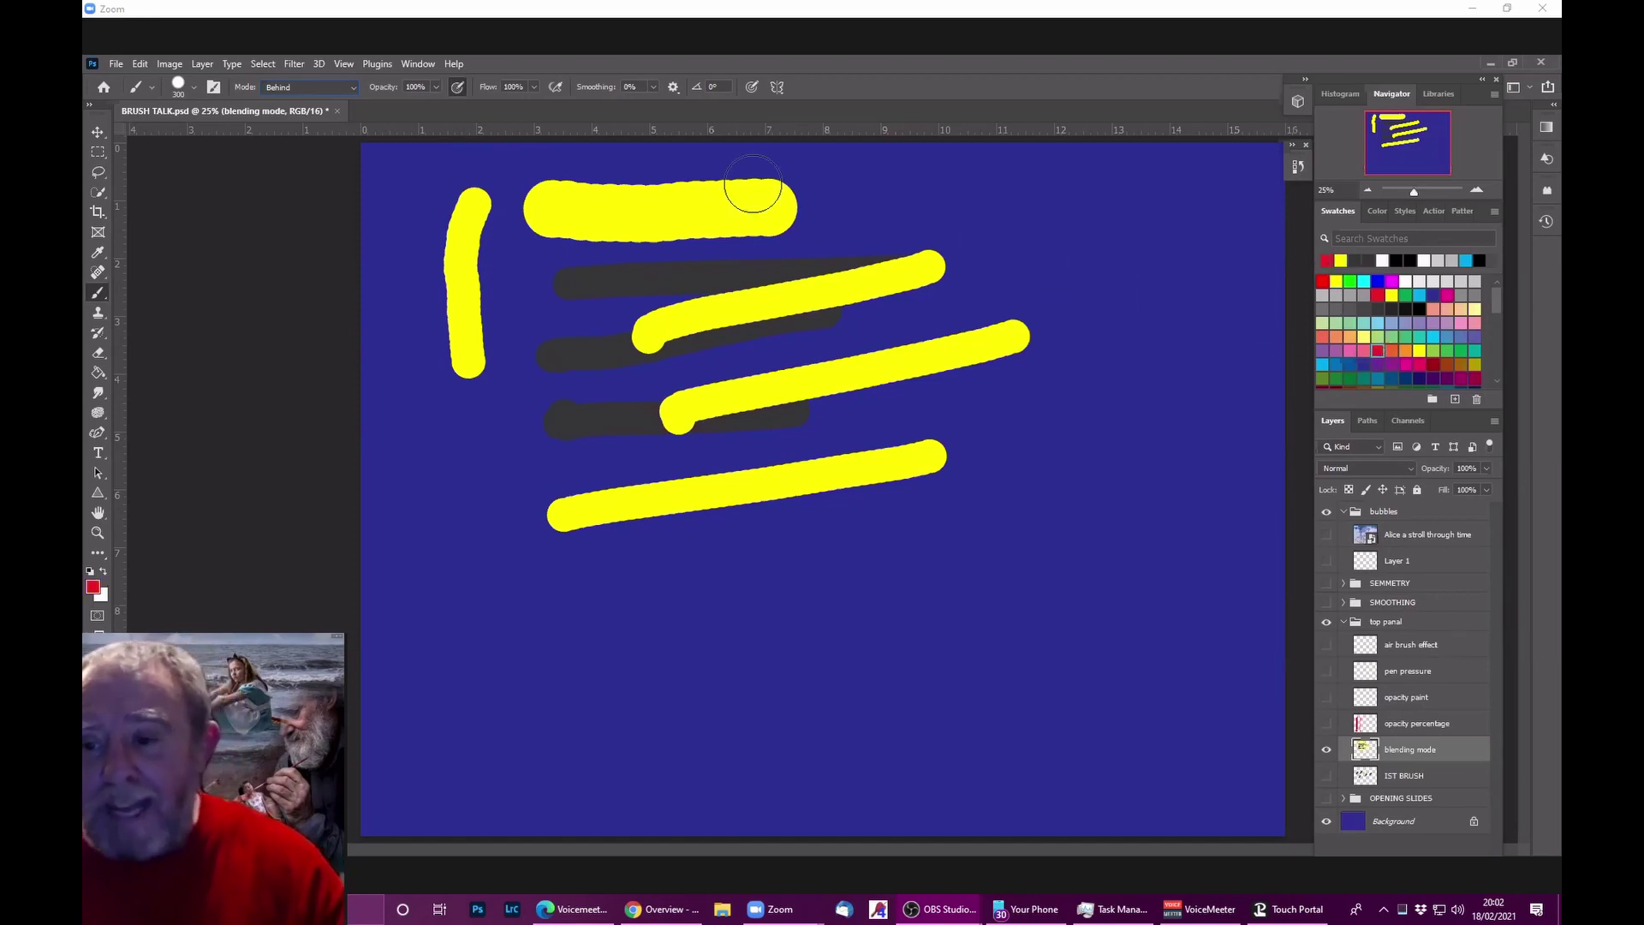
pyautogui.moveTo(671, 154); pyautogui.dragTo(727, 630)
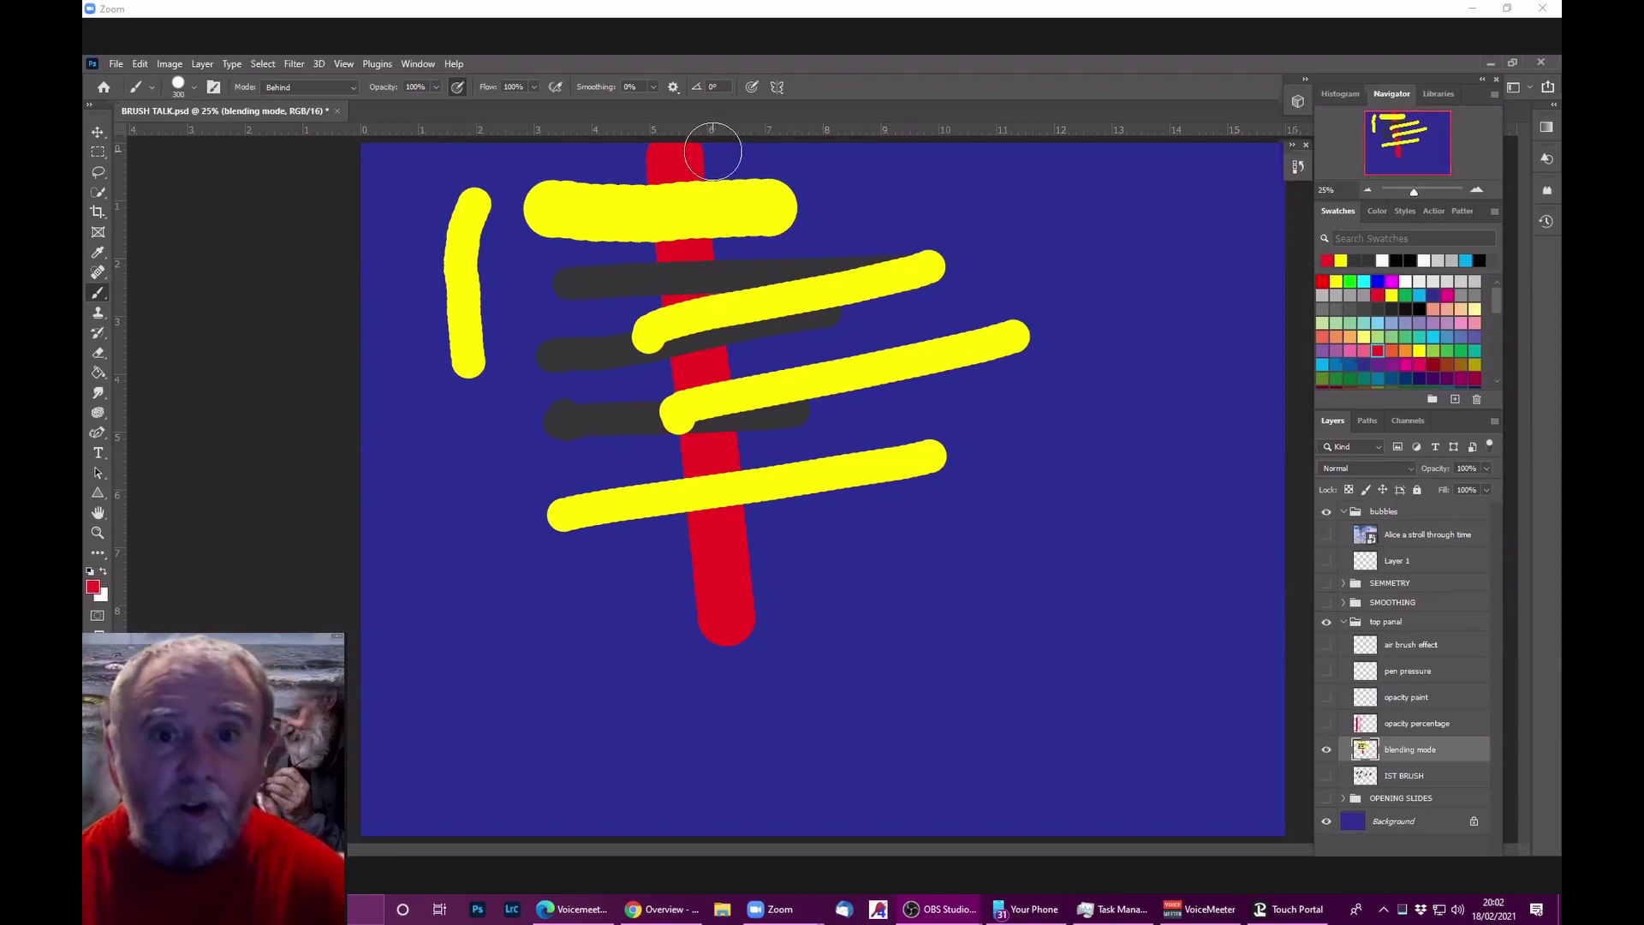
pyautogui.moveTo(719, 150); pyautogui.dragTo(776, 426)
pyautogui.moveTo(1090, 249)
pyautogui.mouseDown()
pyautogui.moveTo(972, 296)
pyautogui.moveTo(981, 544)
pyautogui.moveTo(835, 535)
pyautogui.moveTo(818, 567)
pyautogui.mouseUp()
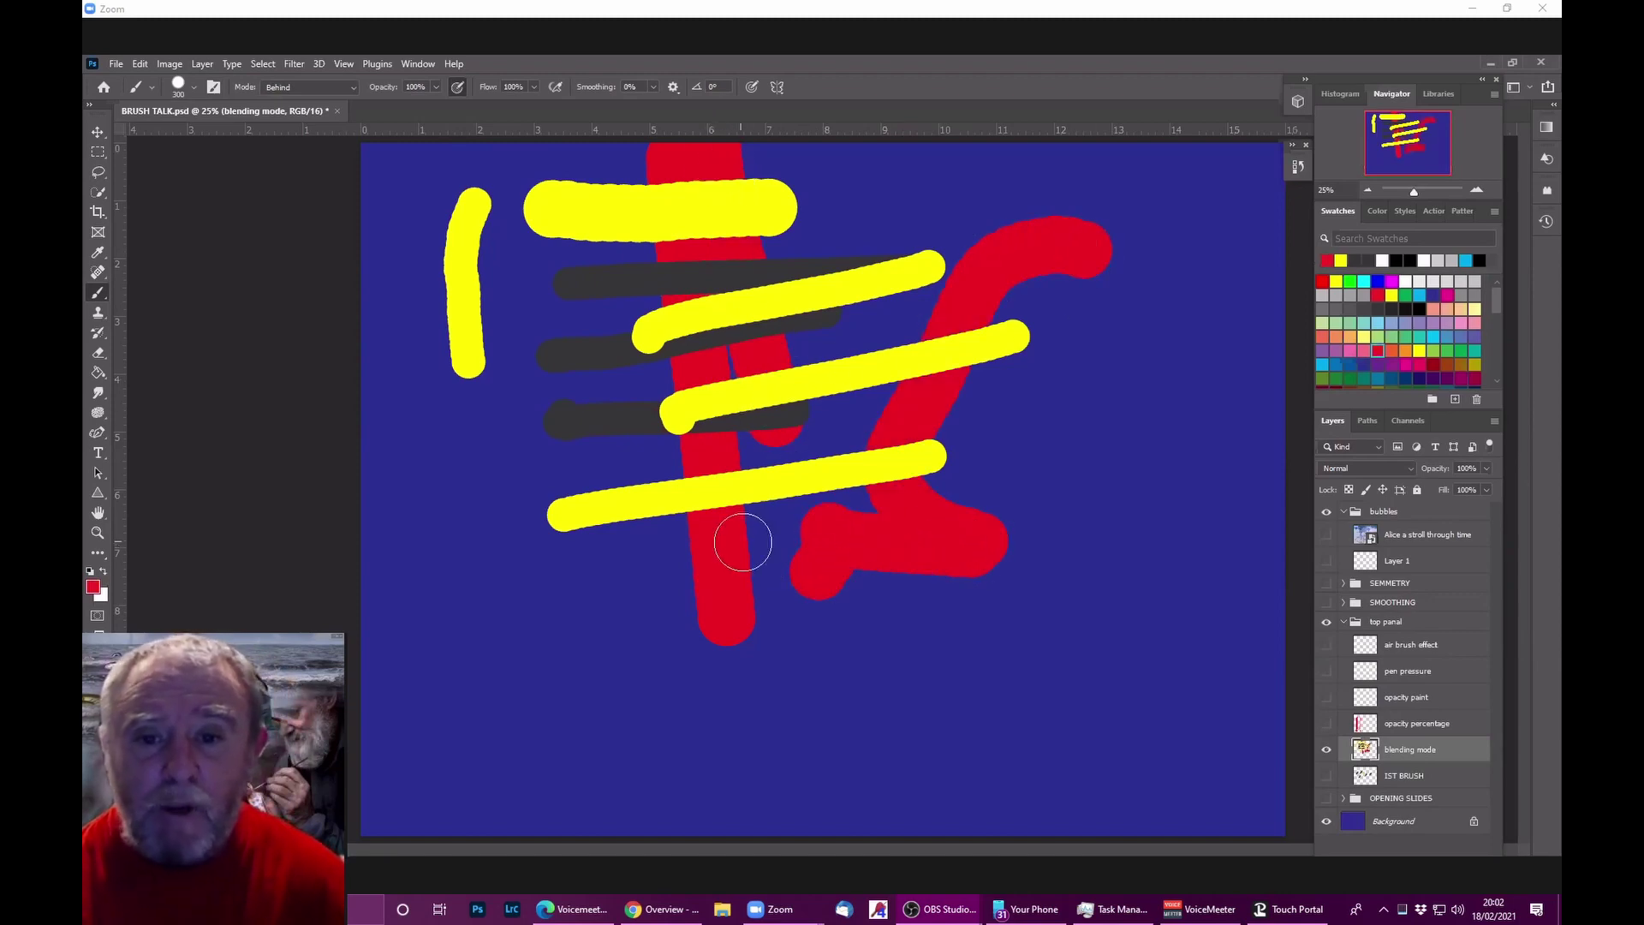
# Step: Revert the document to its Open history state, and select and show the blending mode layer
pyautogui.click(354, 88)
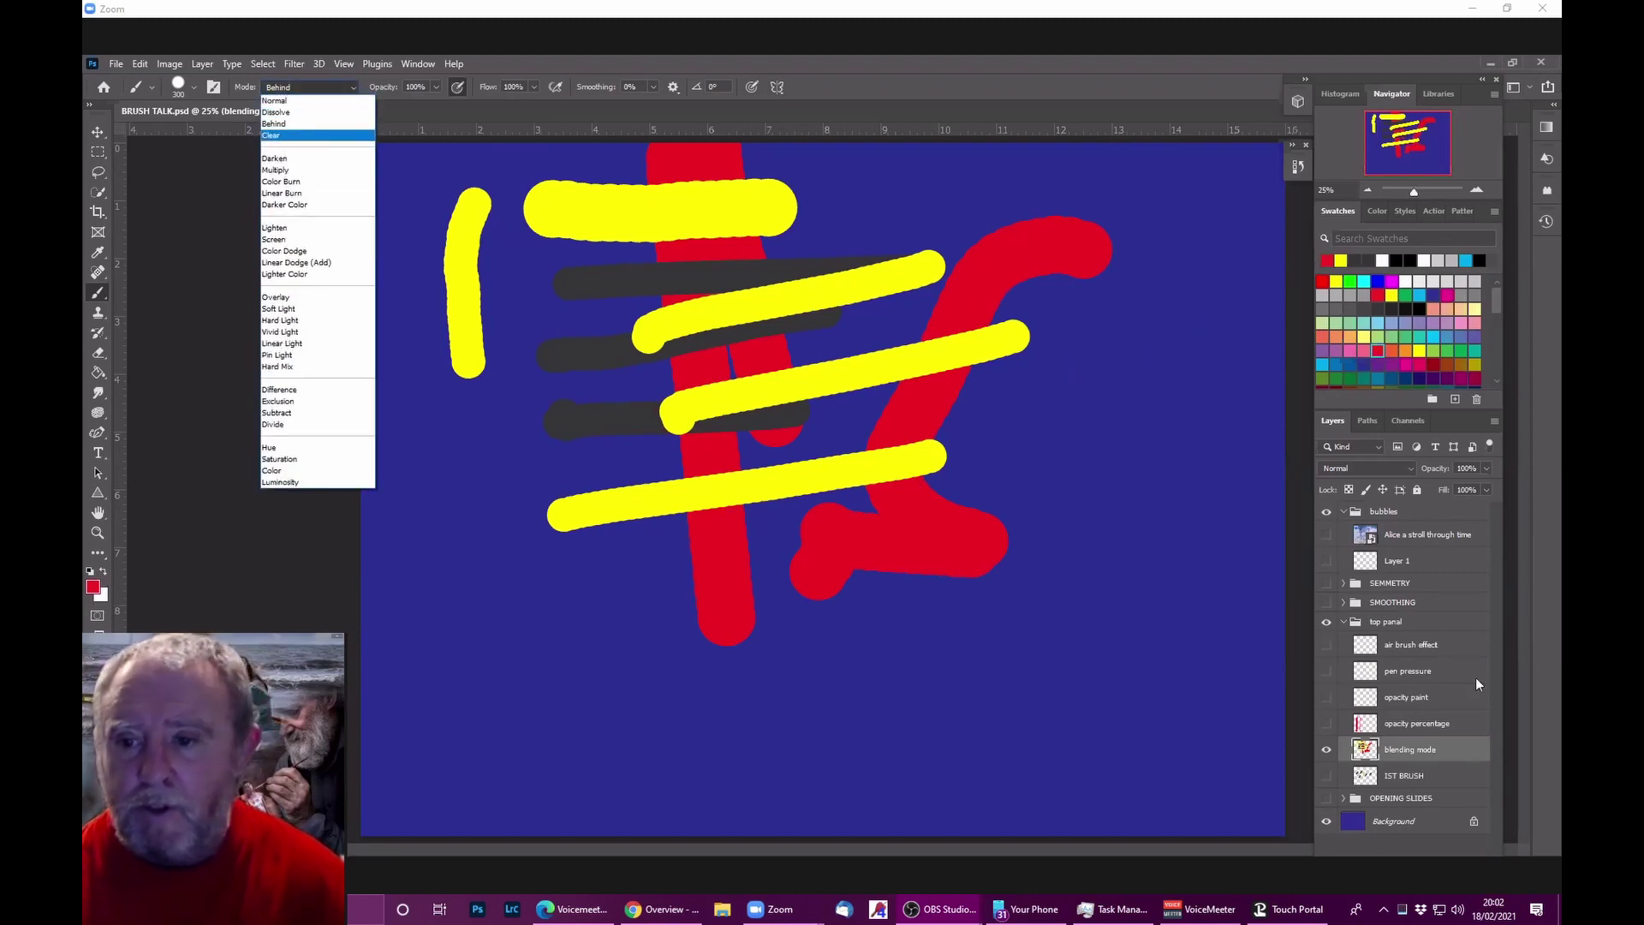
pyautogui.click(1288, 169)
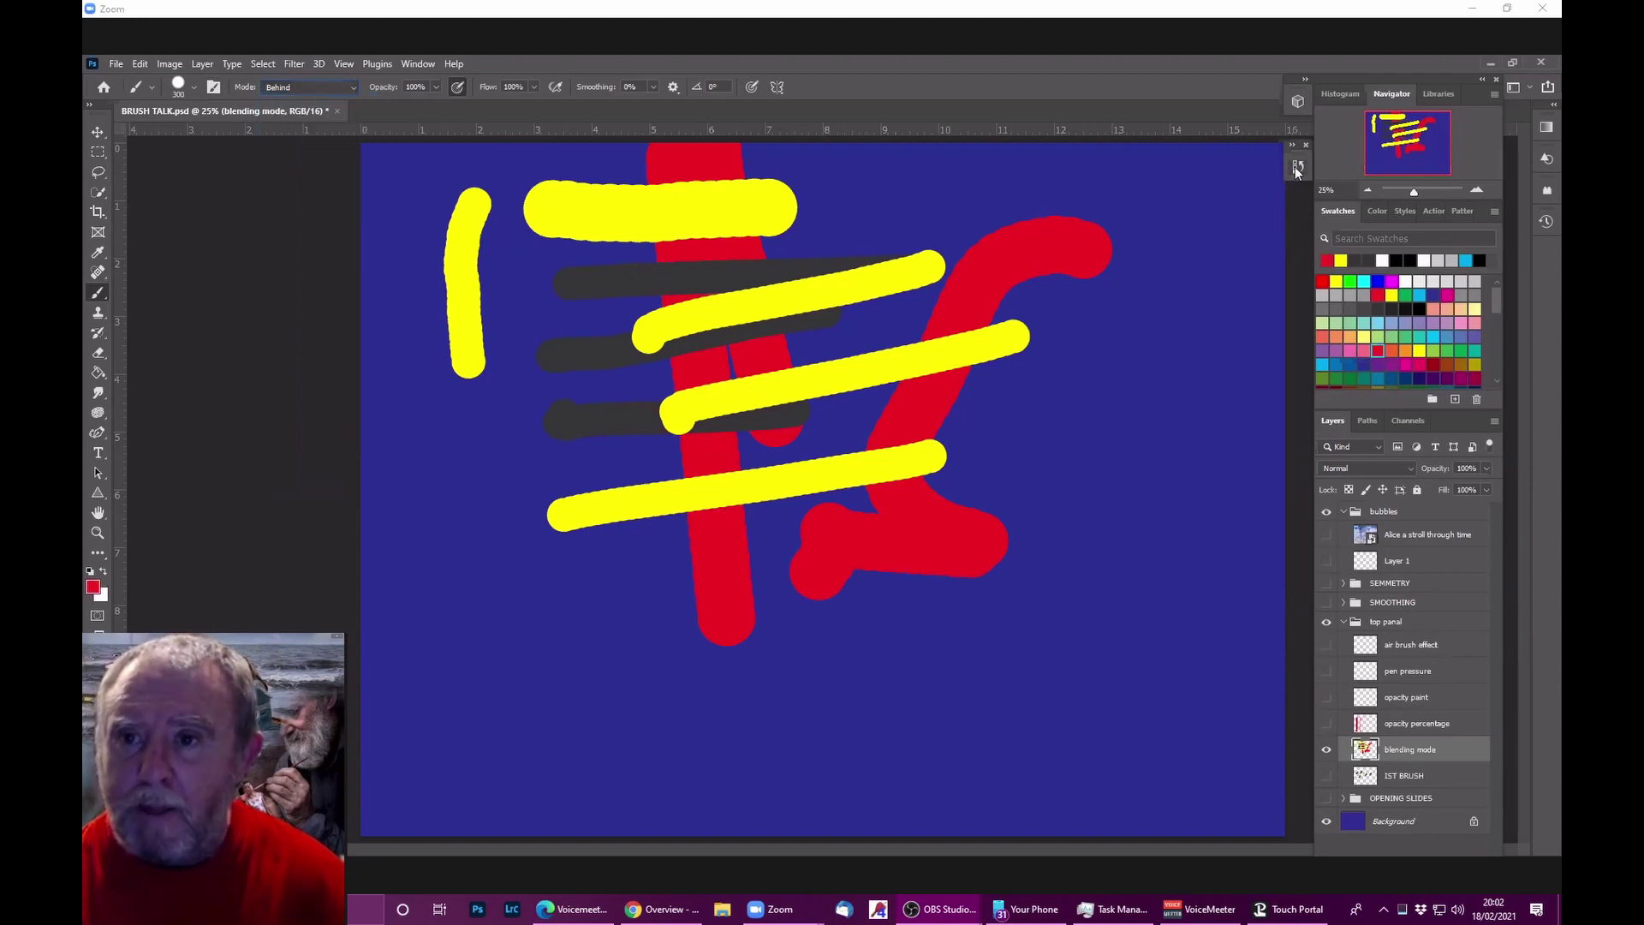
pyautogui.click(1296, 167)
pyautogui.click(1066, 213)
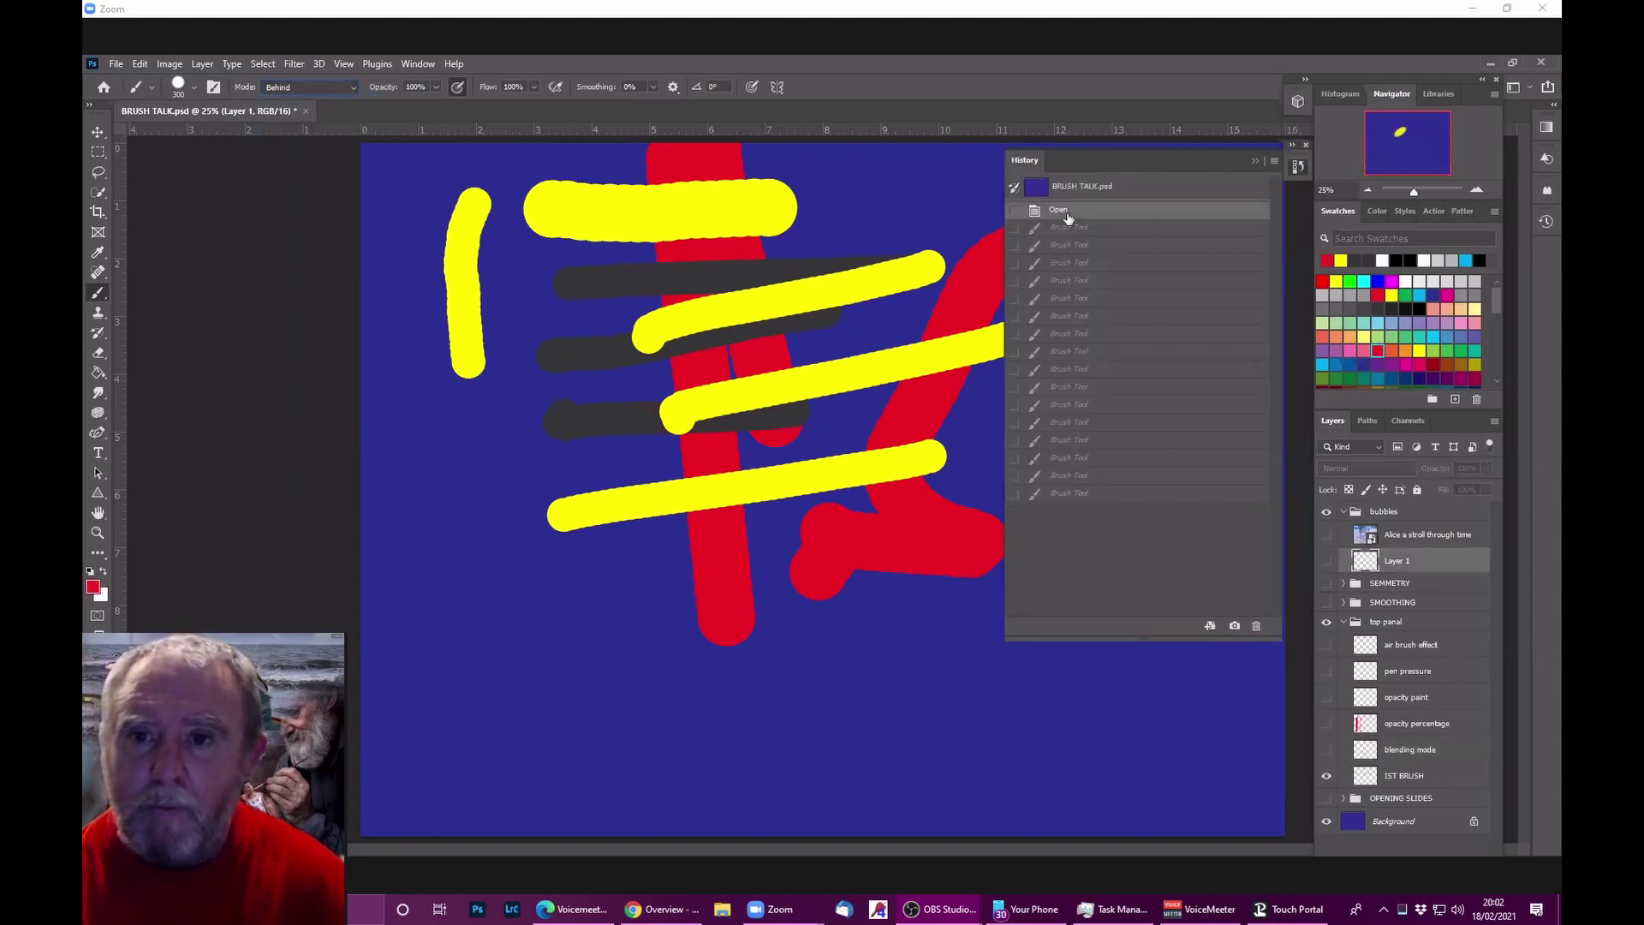
pyautogui.click(1370, 754)
pyautogui.click(1327, 750)
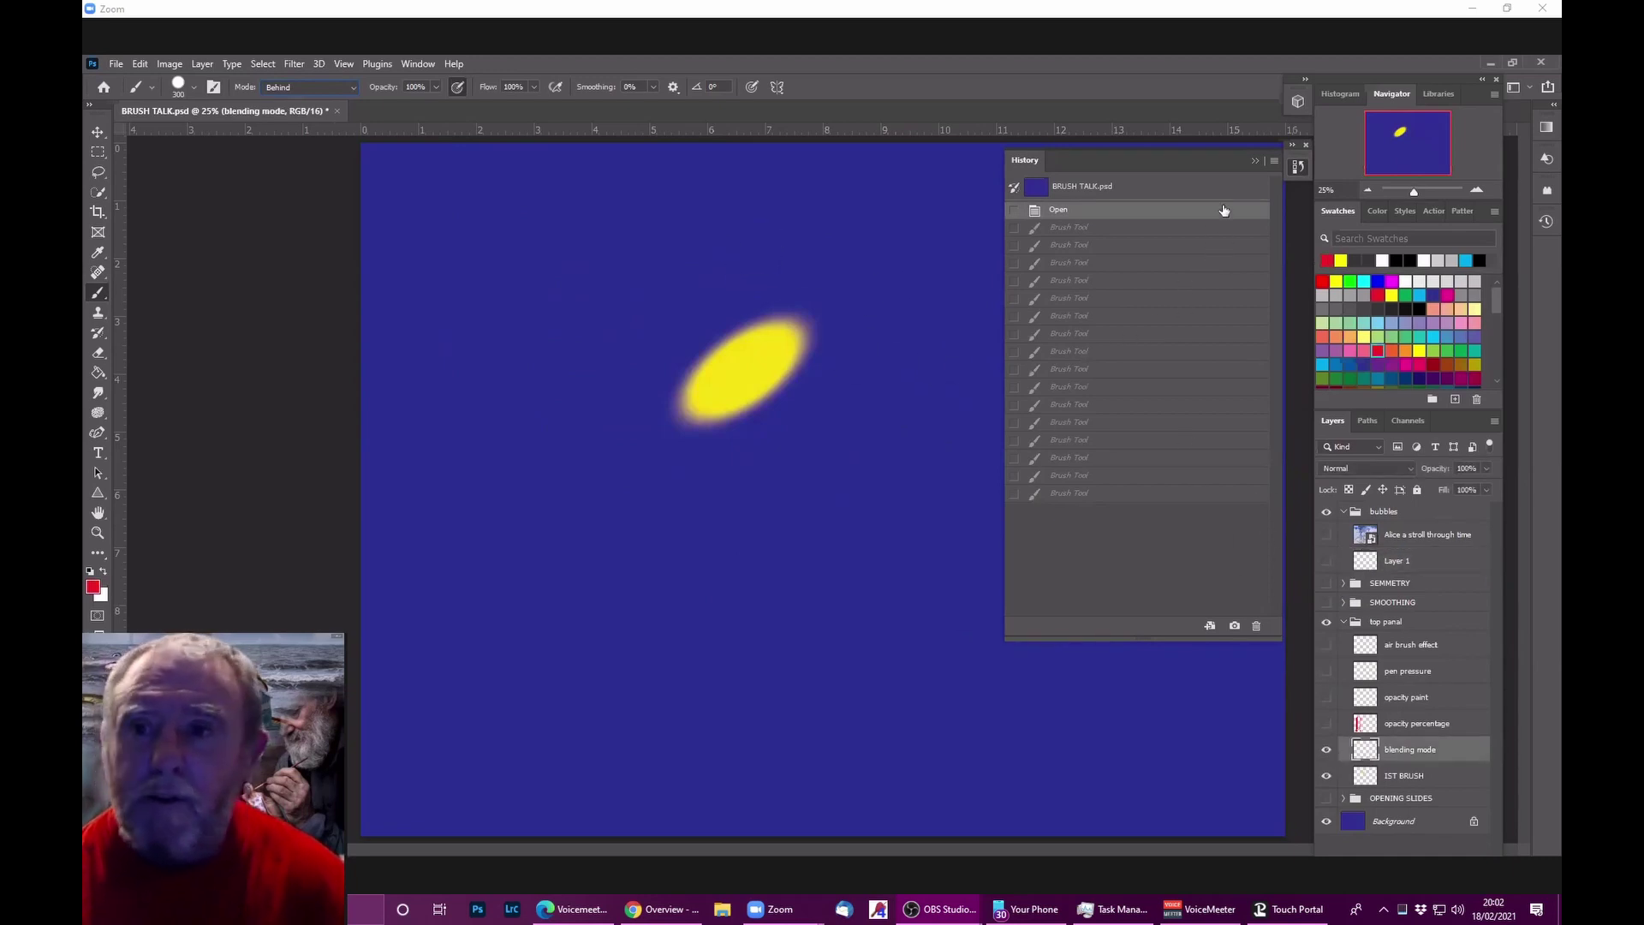
# Step: Collapse the Default Brushes group and choose the home made chain brush 1 1 preset
pyautogui.click(190, 85)
pyautogui.scroll(-2, 274, 512)
pyautogui.scroll(-10, 274, 512)
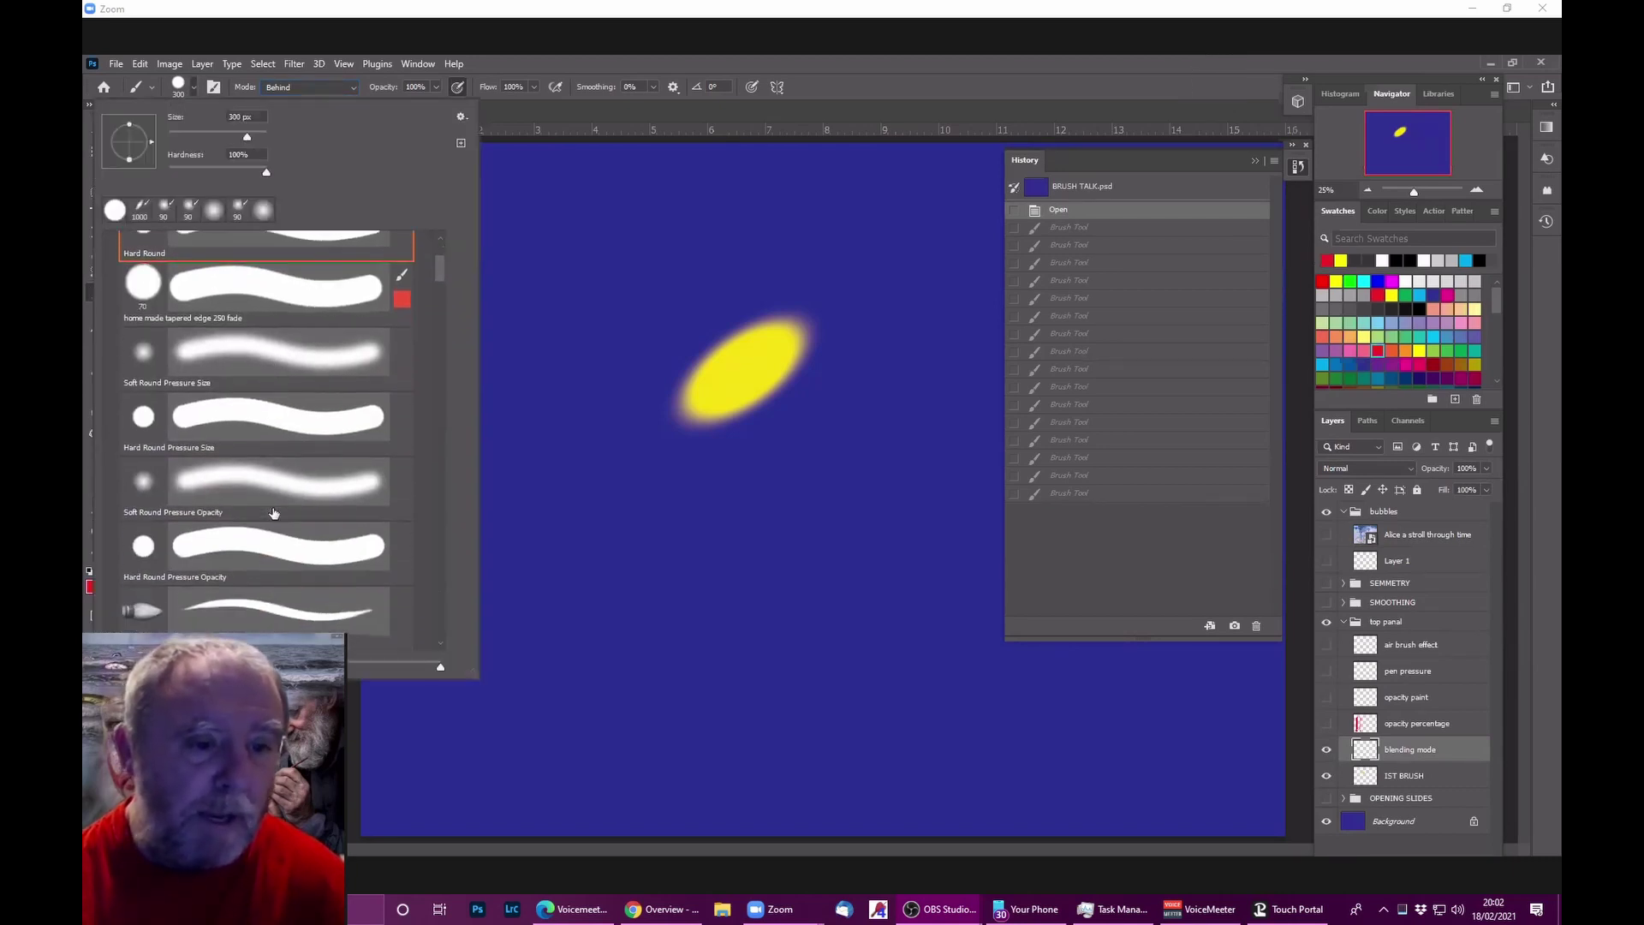
pyautogui.scroll(-3, 273, 513)
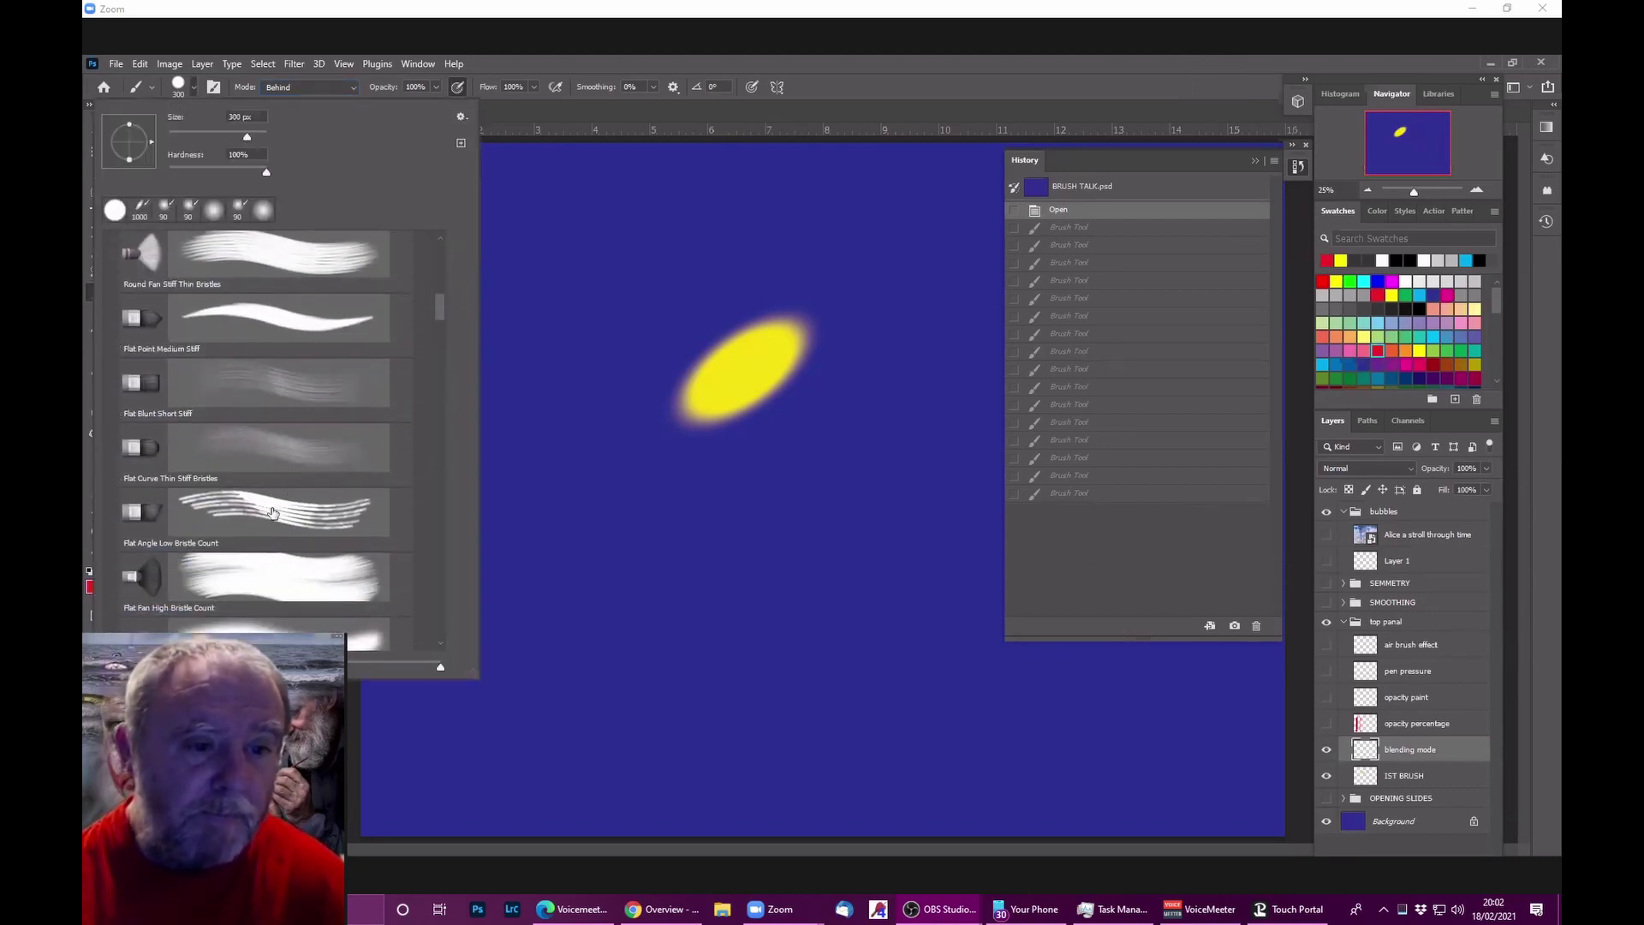
pyautogui.moveTo(437, 310); pyautogui.dragTo(438, 254)
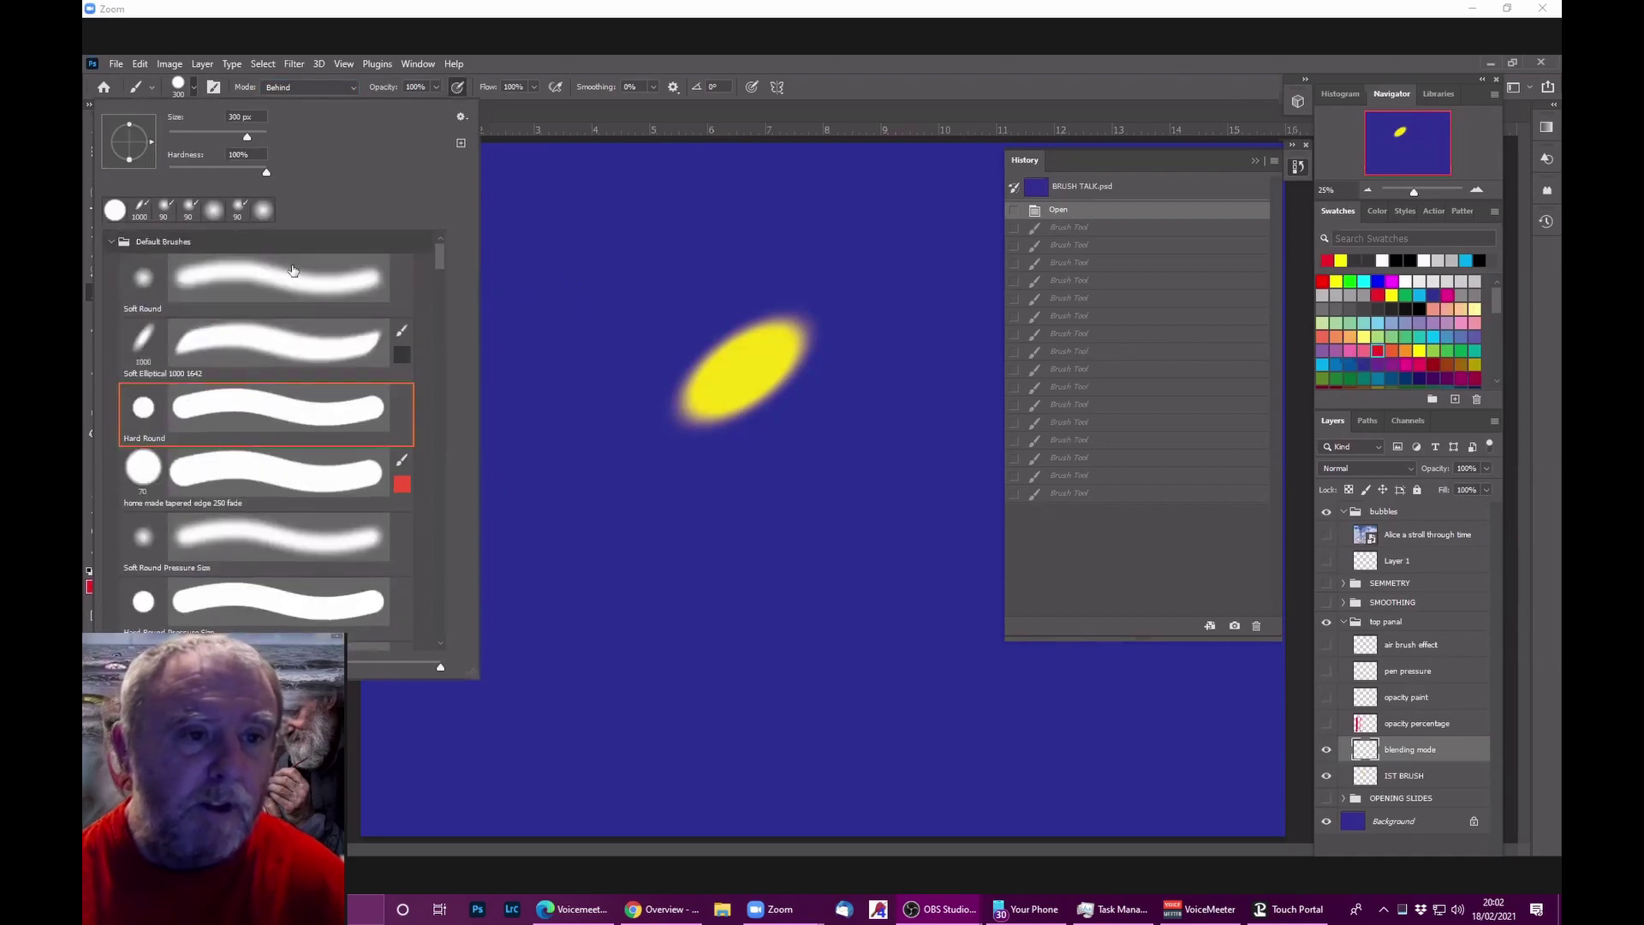
pyautogui.click(114, 245)
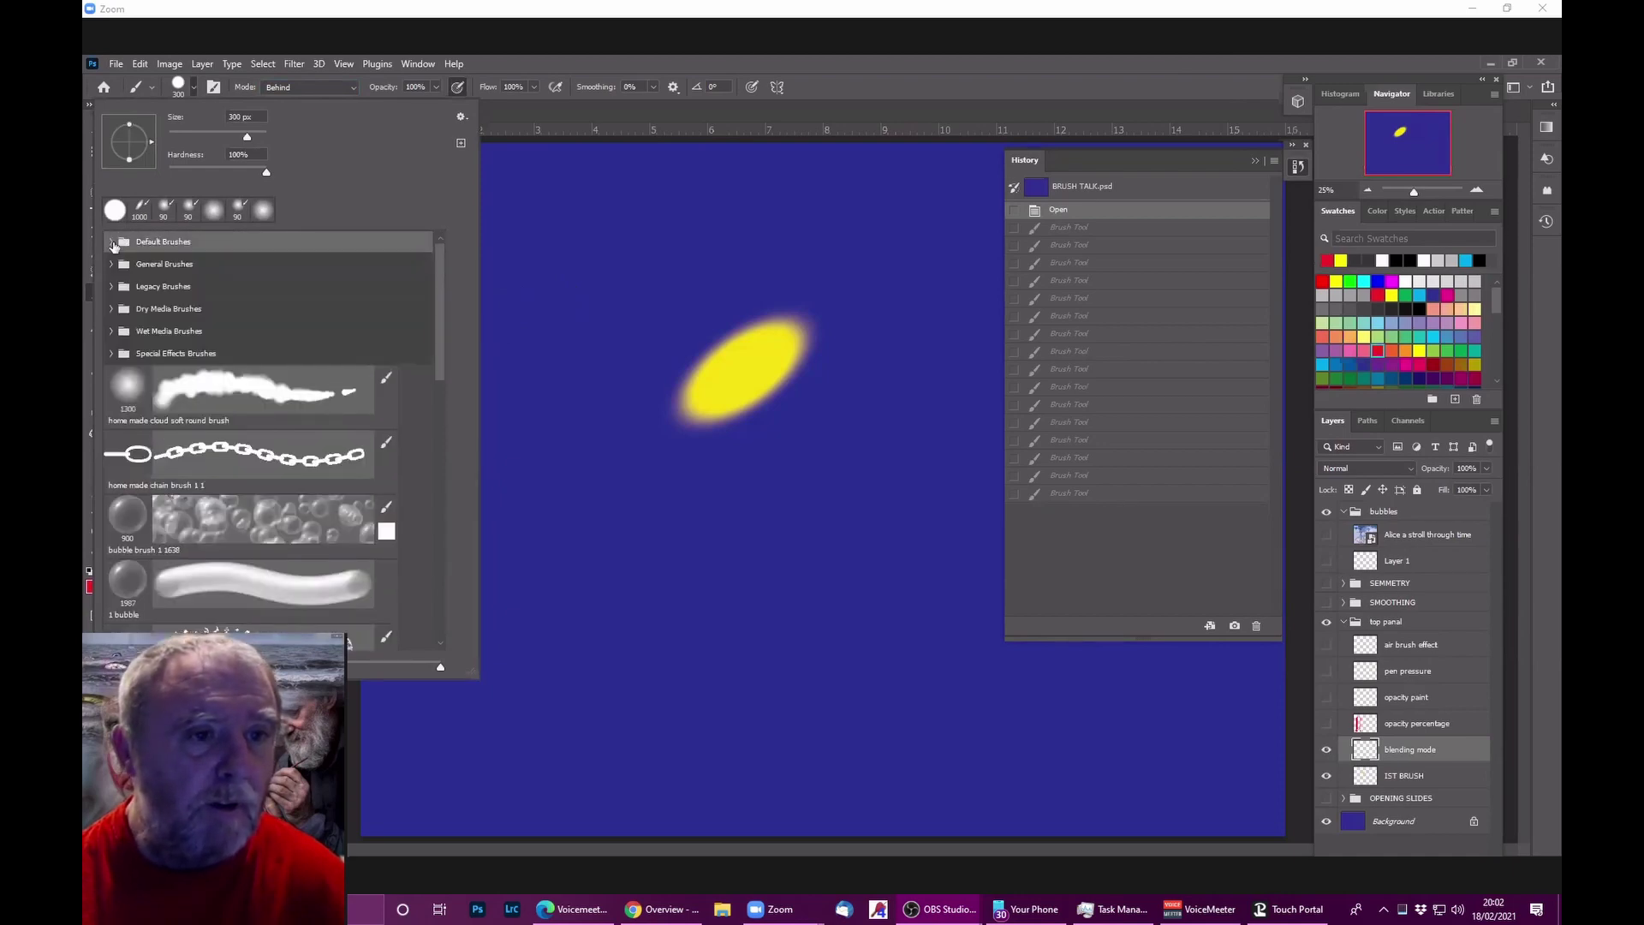
pyautogui.click(136, 458)
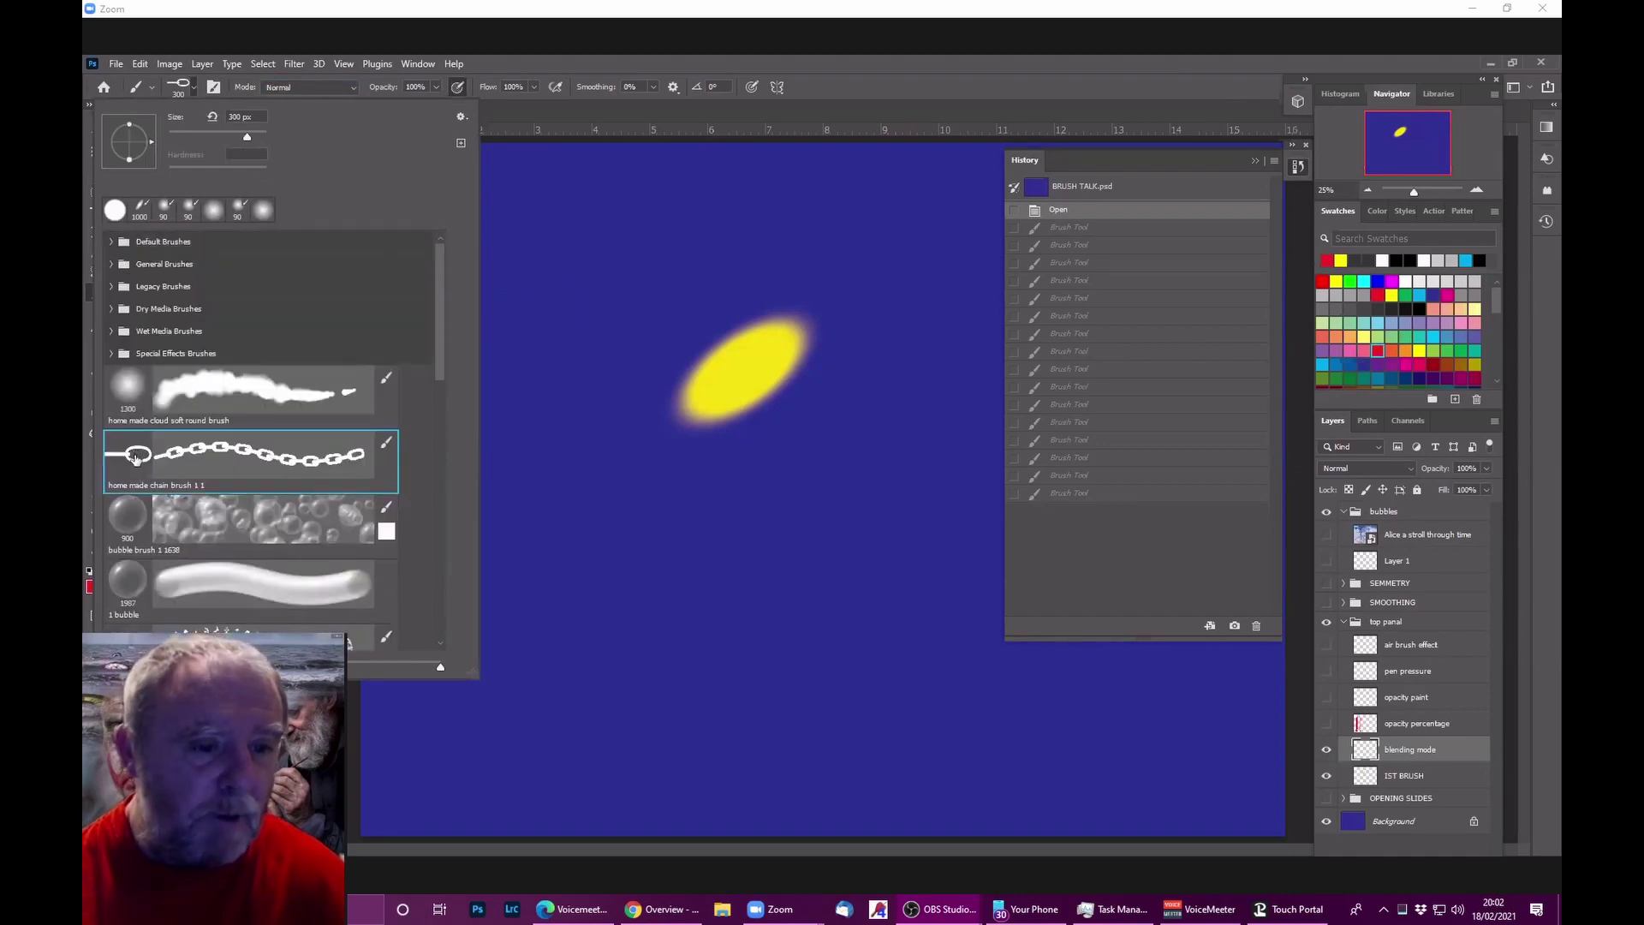
pyautogui.click(706, 63)
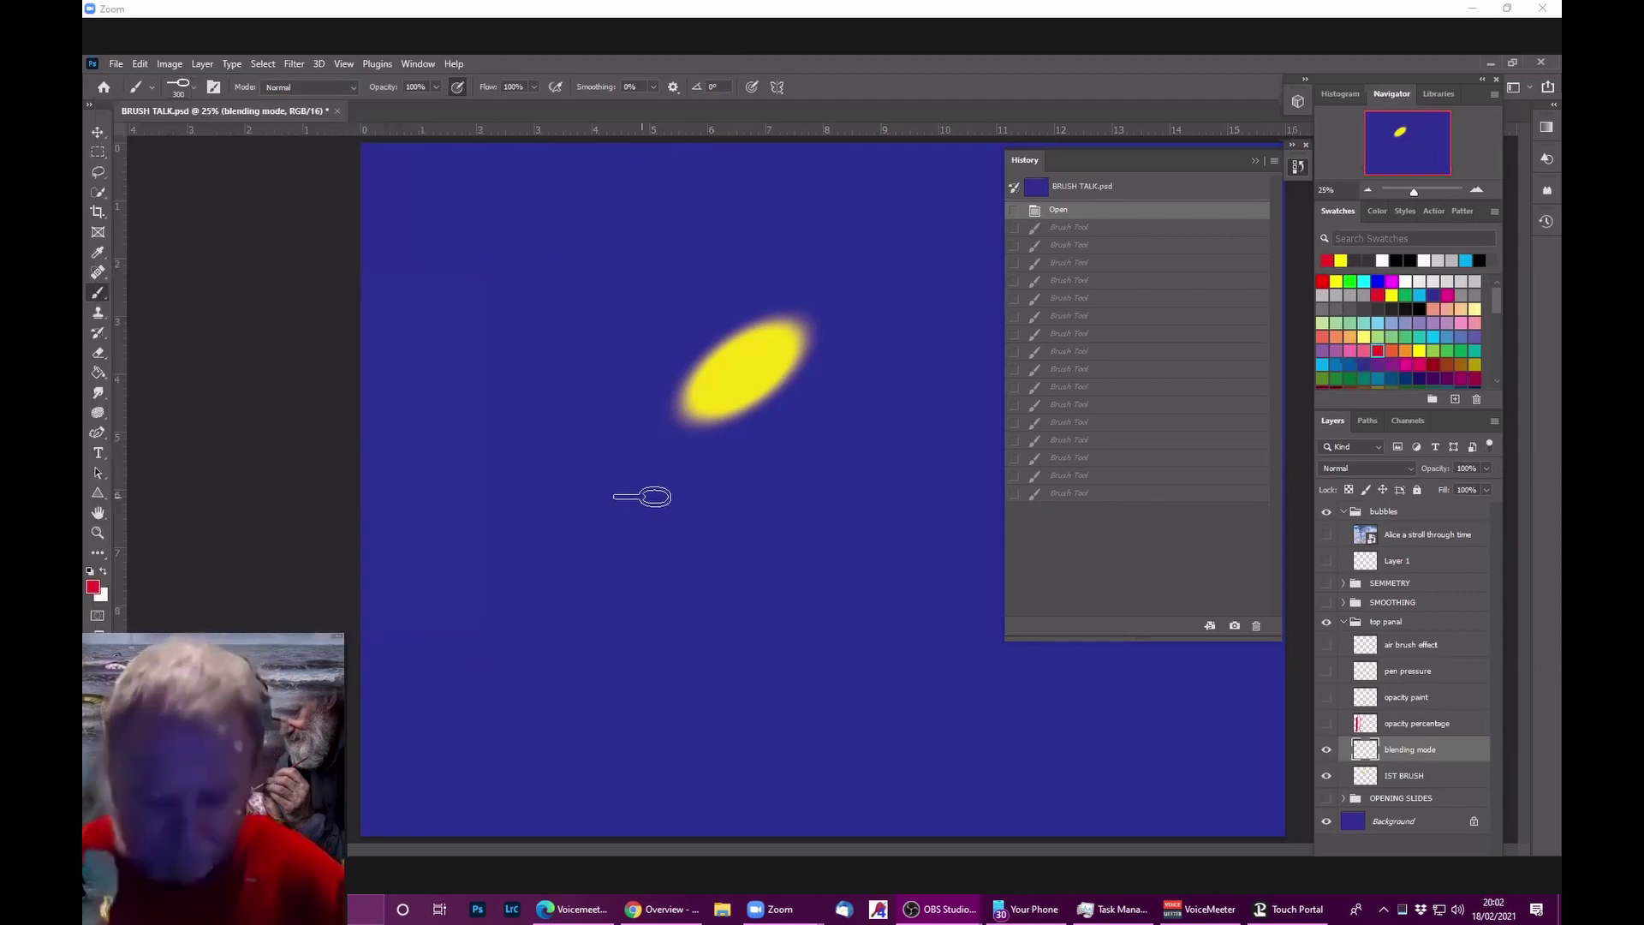
# Step: Enlarge the chain brush to 1300 px and stamp one red link above the yellow ellipse
pyautogui.press(']')
pyautogui.press(']')
pyautogui.press(']')
pyautogui.press(']')
pyautogui.press(']')
pyautogui.press(']')
pyautogui.press(']')
pyautogui.press(']')
pyautogui.press(']')
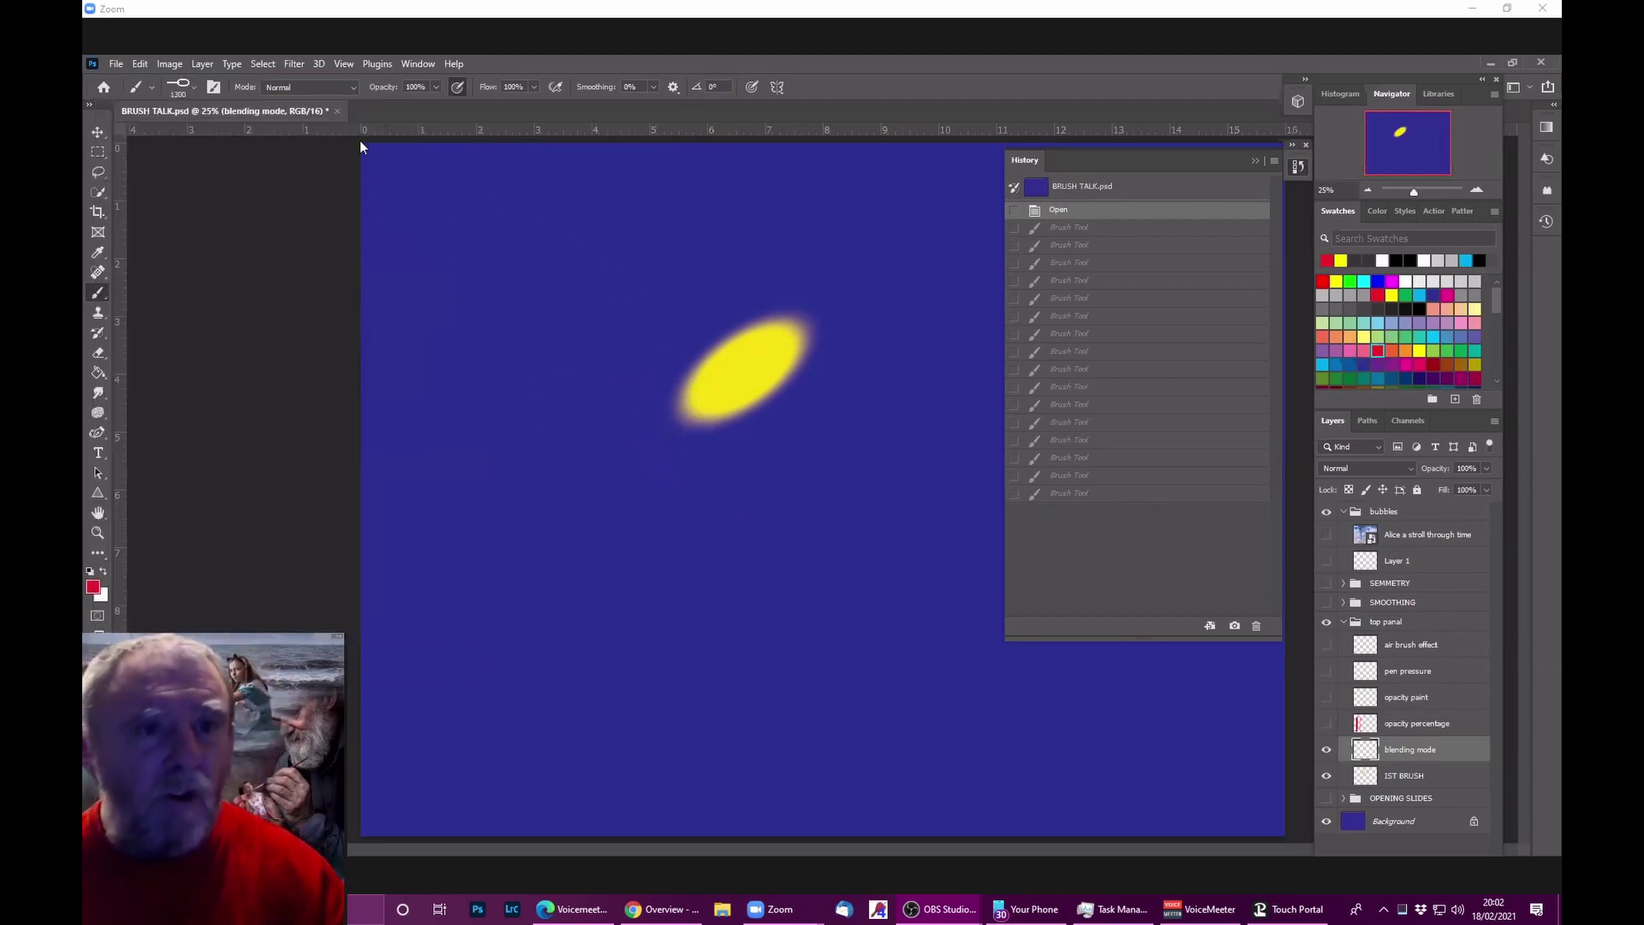
pyautogui.click(599, 254)
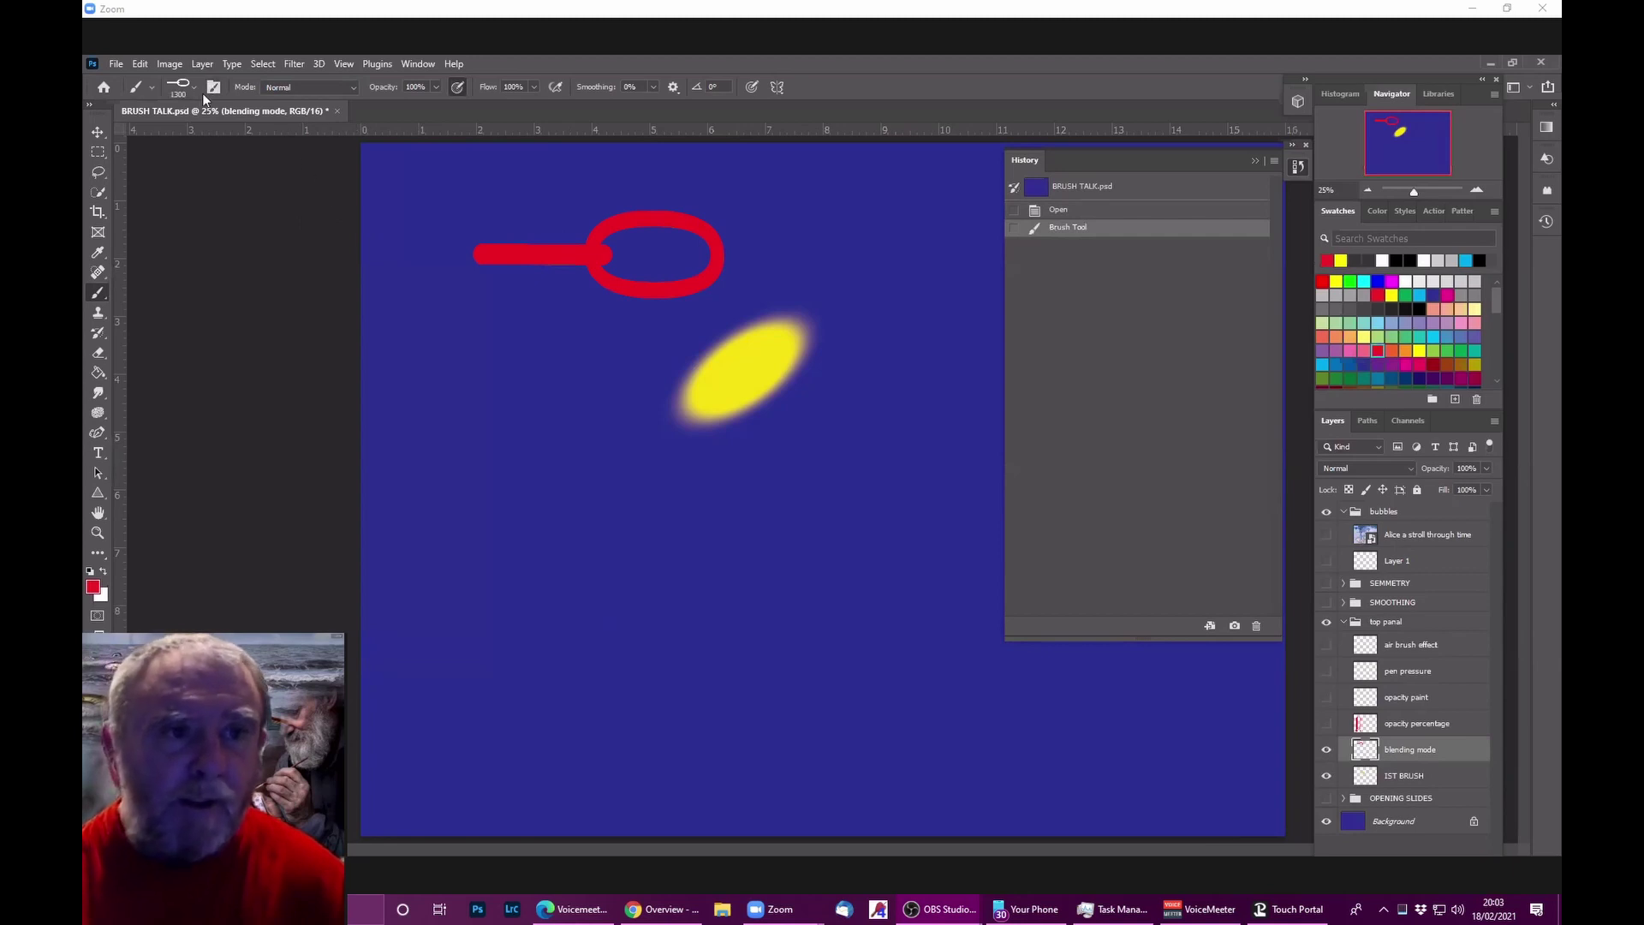
# Step: Set the brush's blending mode to Clear and stamp over the red chain link to erase it
pyautogui.click(354, 87)
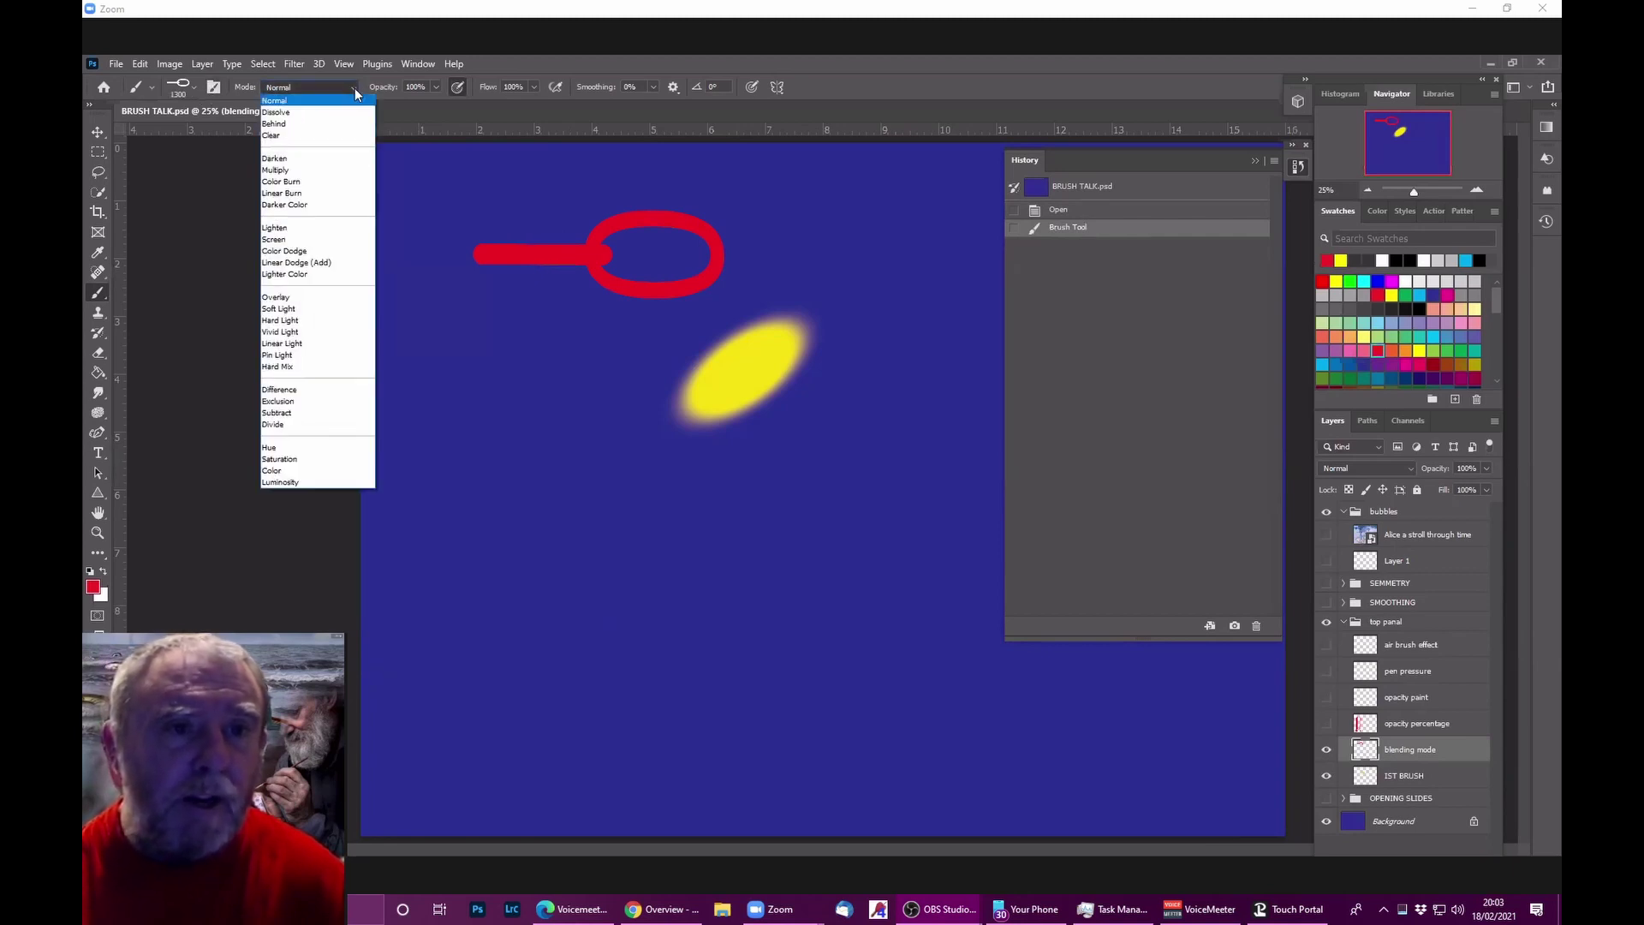
pyautogui.click(320, 137)
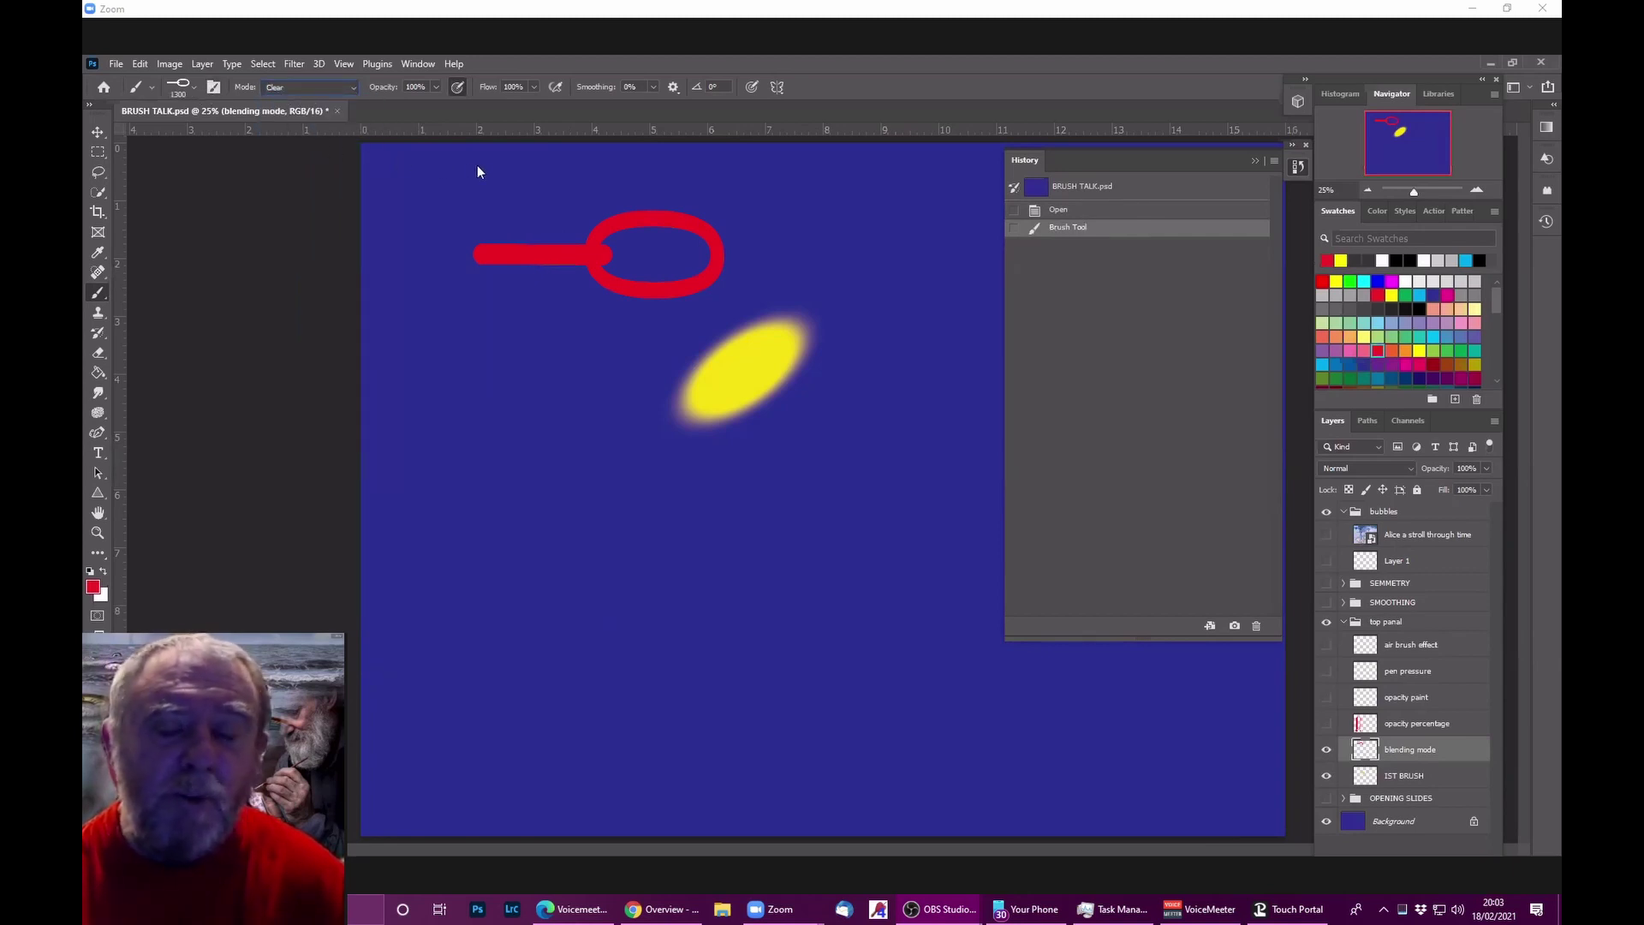
pyautogui.click(599, 257)
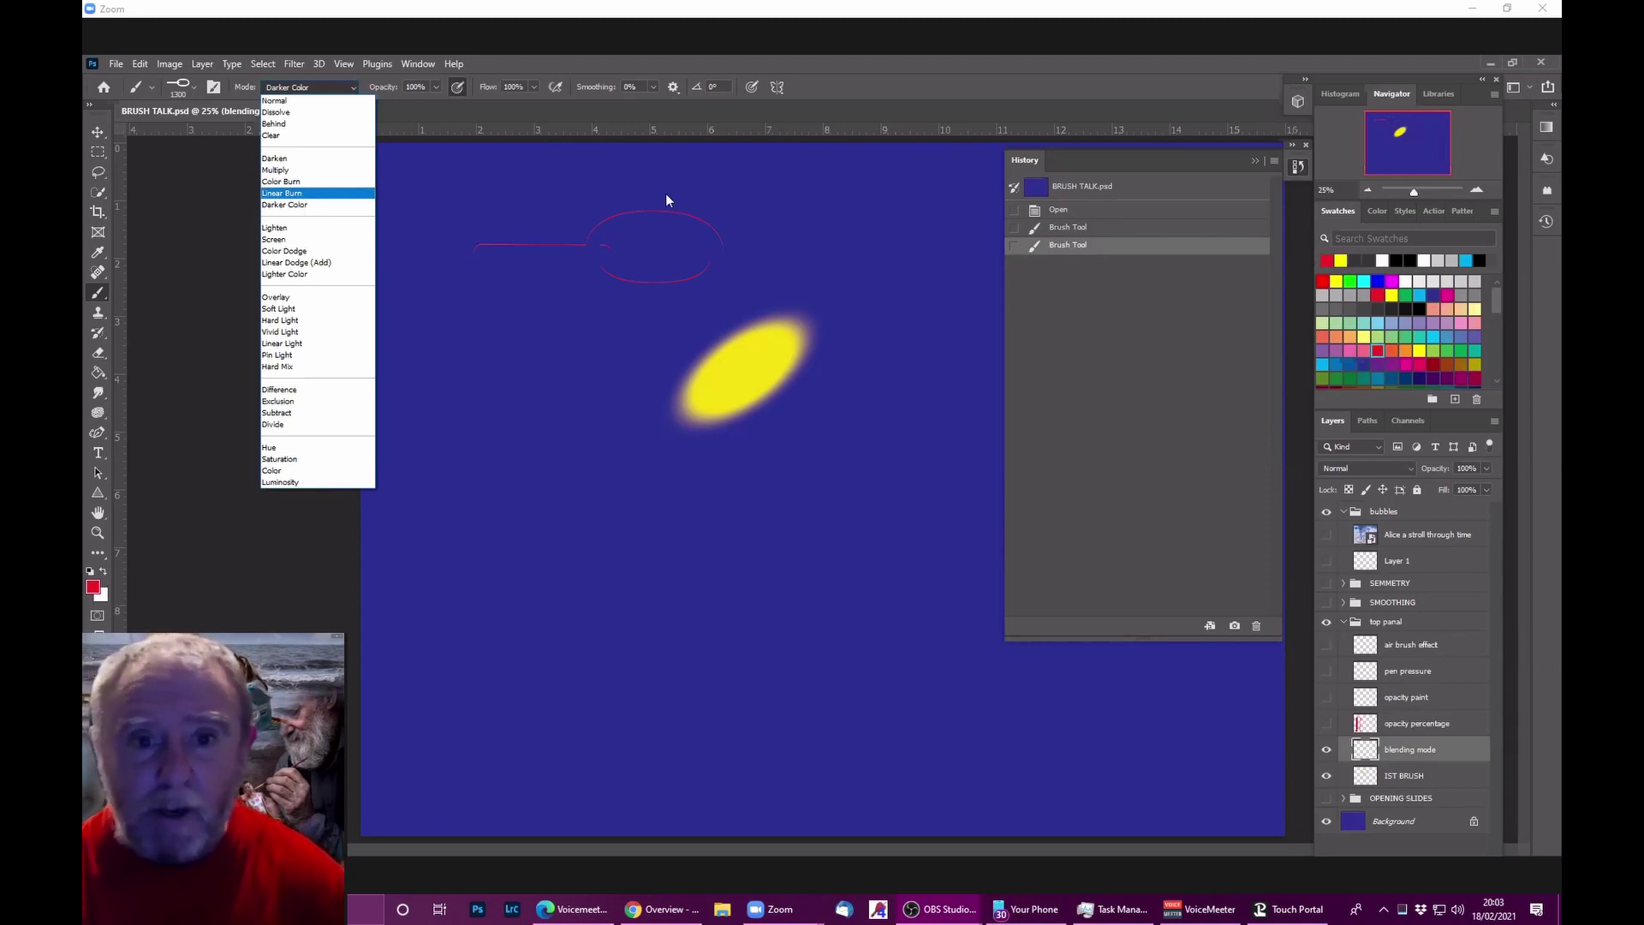
pyautogui.click(350, 83)
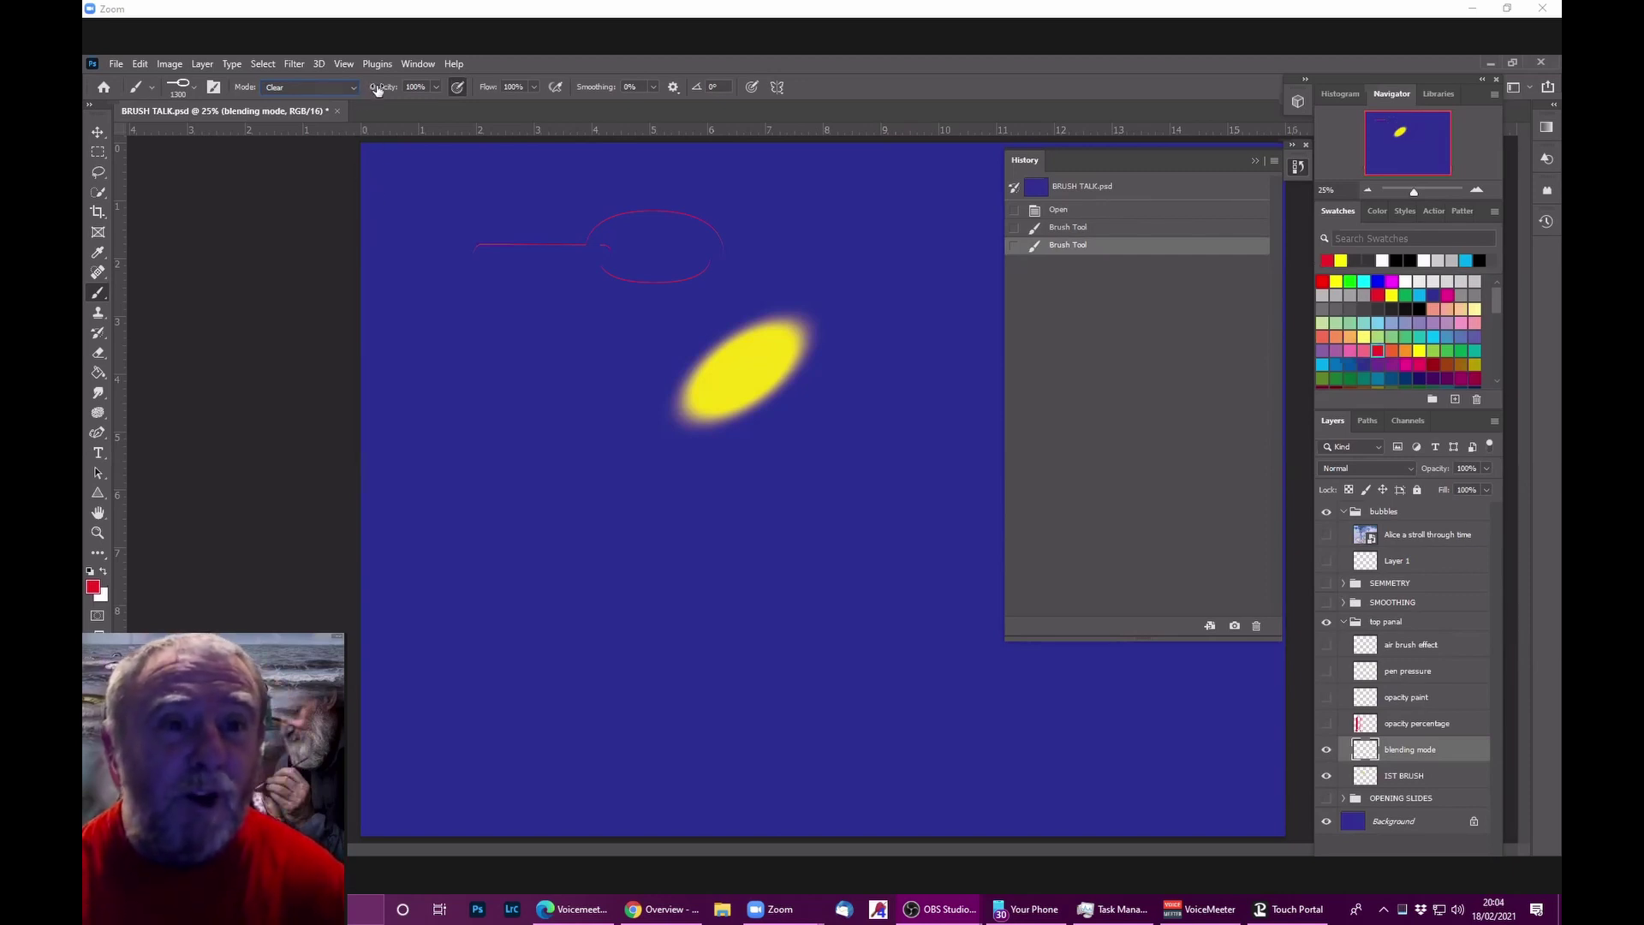
# Step: Hide the blending mode and IST BRUSH layers and show the opacity percentage layer
pyautogui.click(1327, 750)
pyautogui.click(1326, 724)
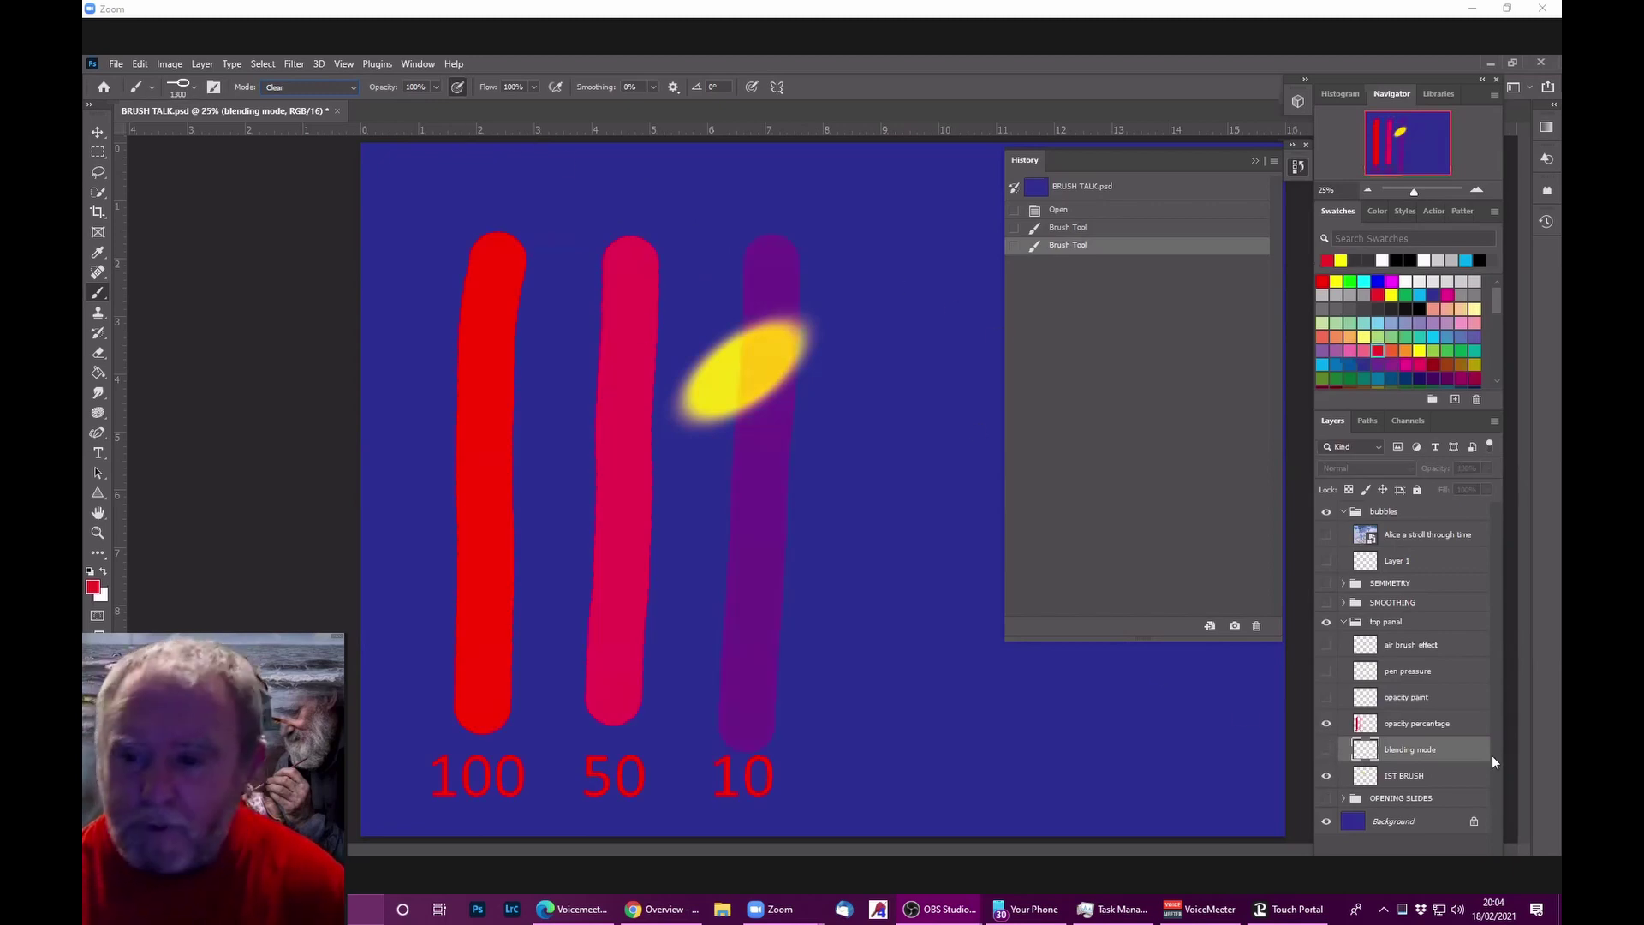
pyautogui.click(1329, 776)
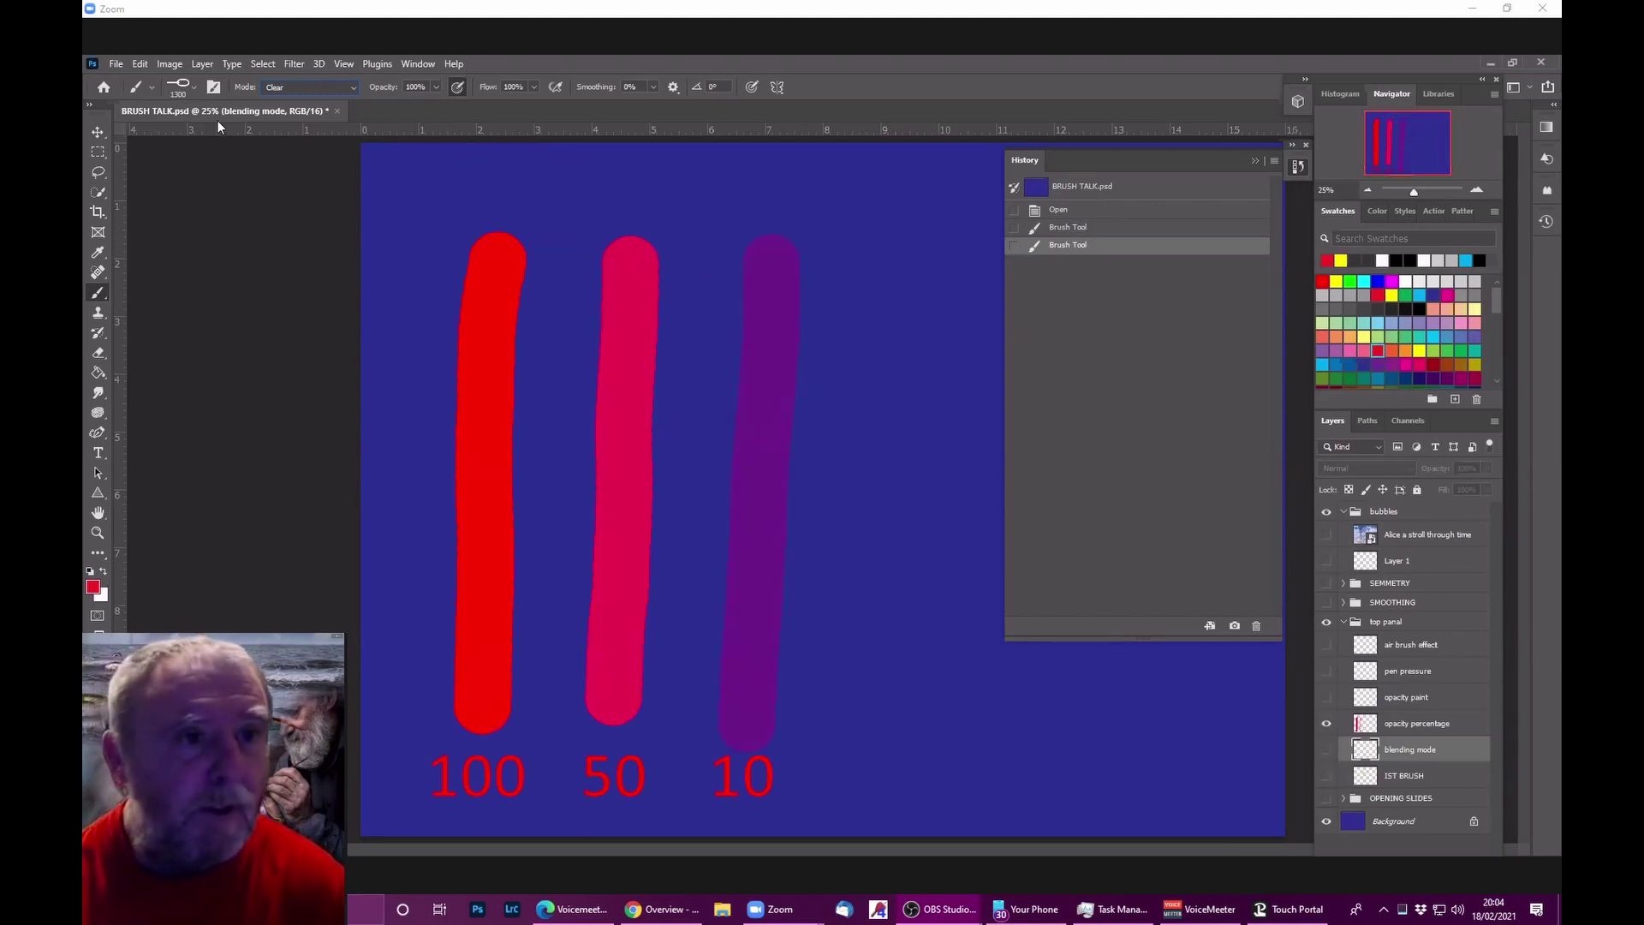
# Step: Switch to the recently used hard round brush, select the opacity percentage layer, and reduce the brush size to 250 px
pyautogui.click(194, 85)
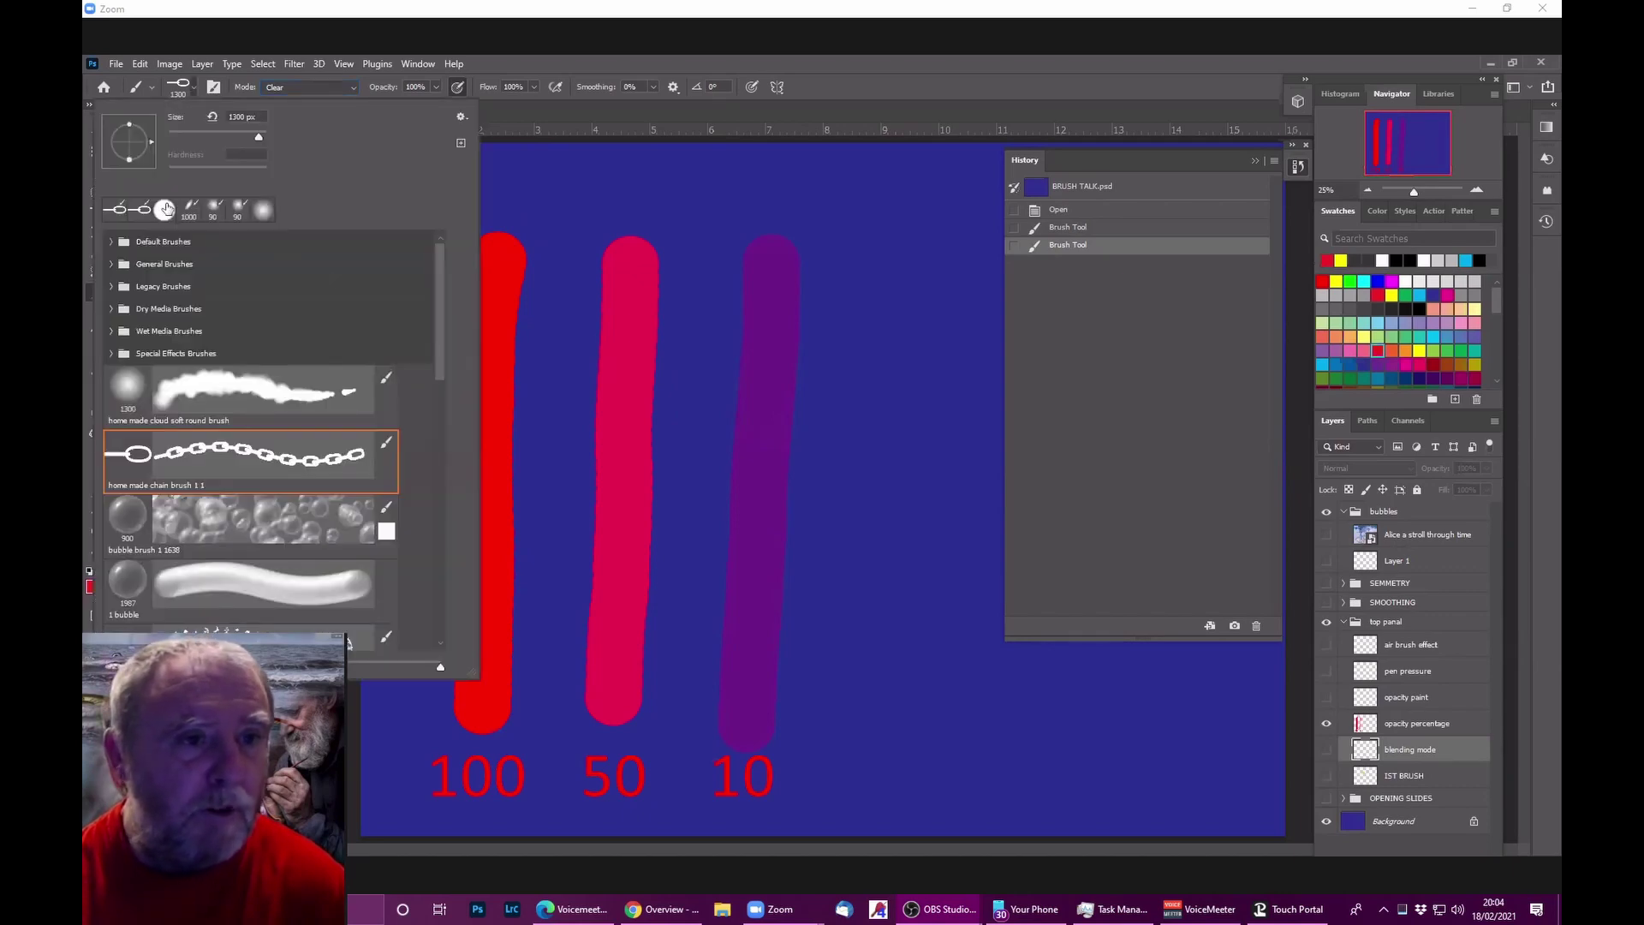
pyautogui.click(567, 55)
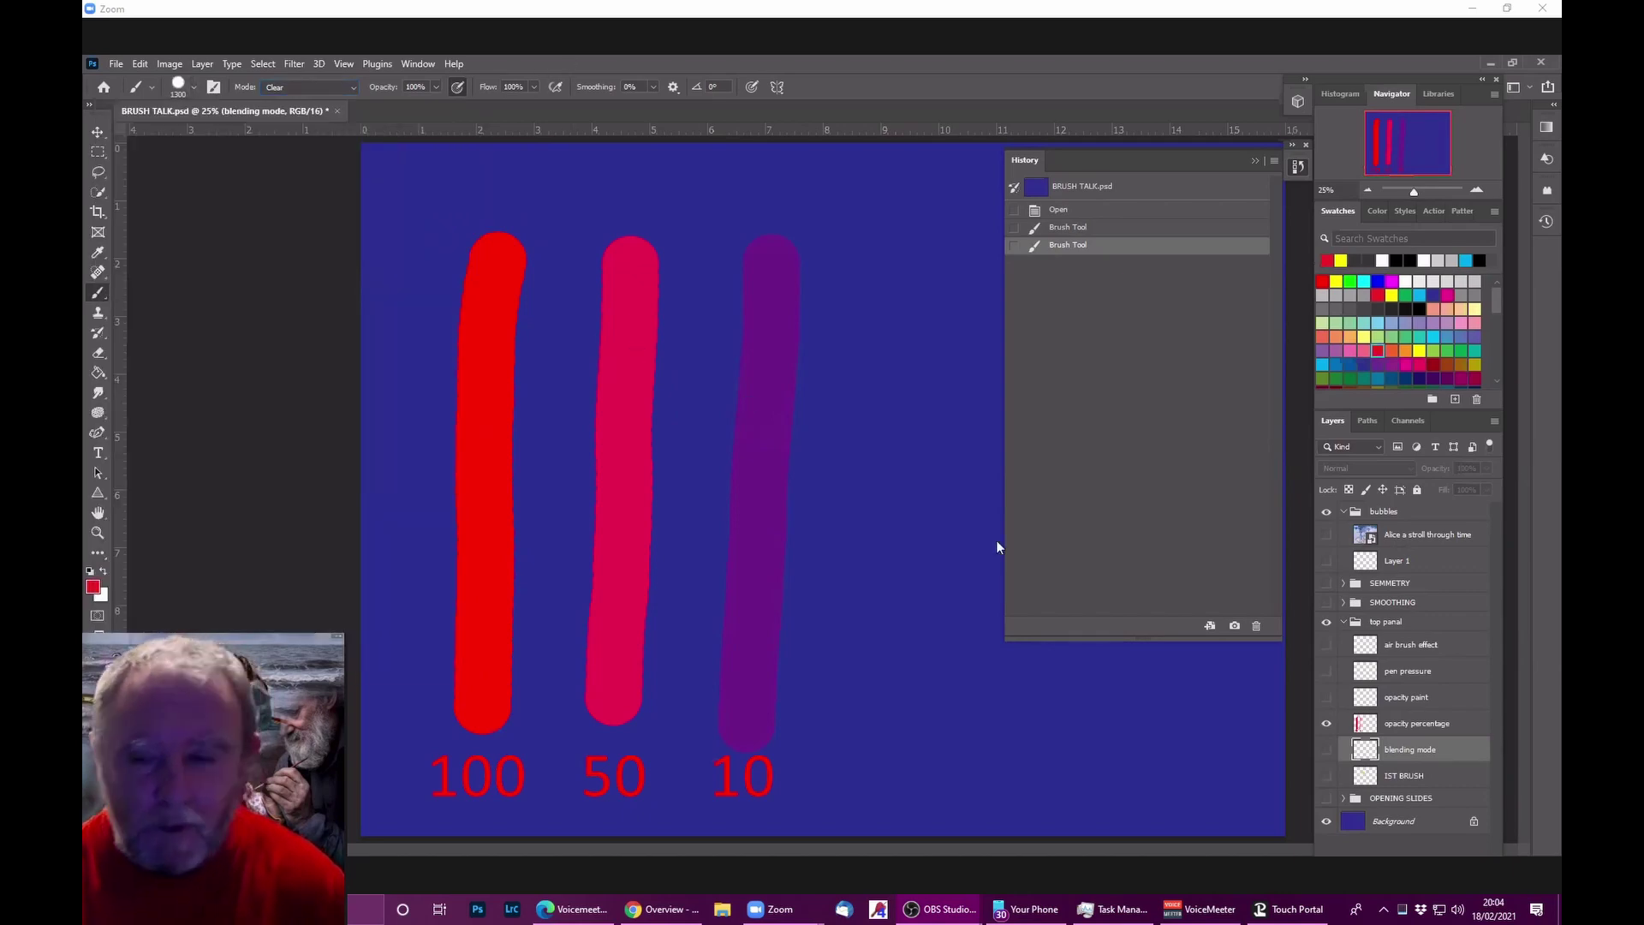
pyautogui.click(1366, 728)
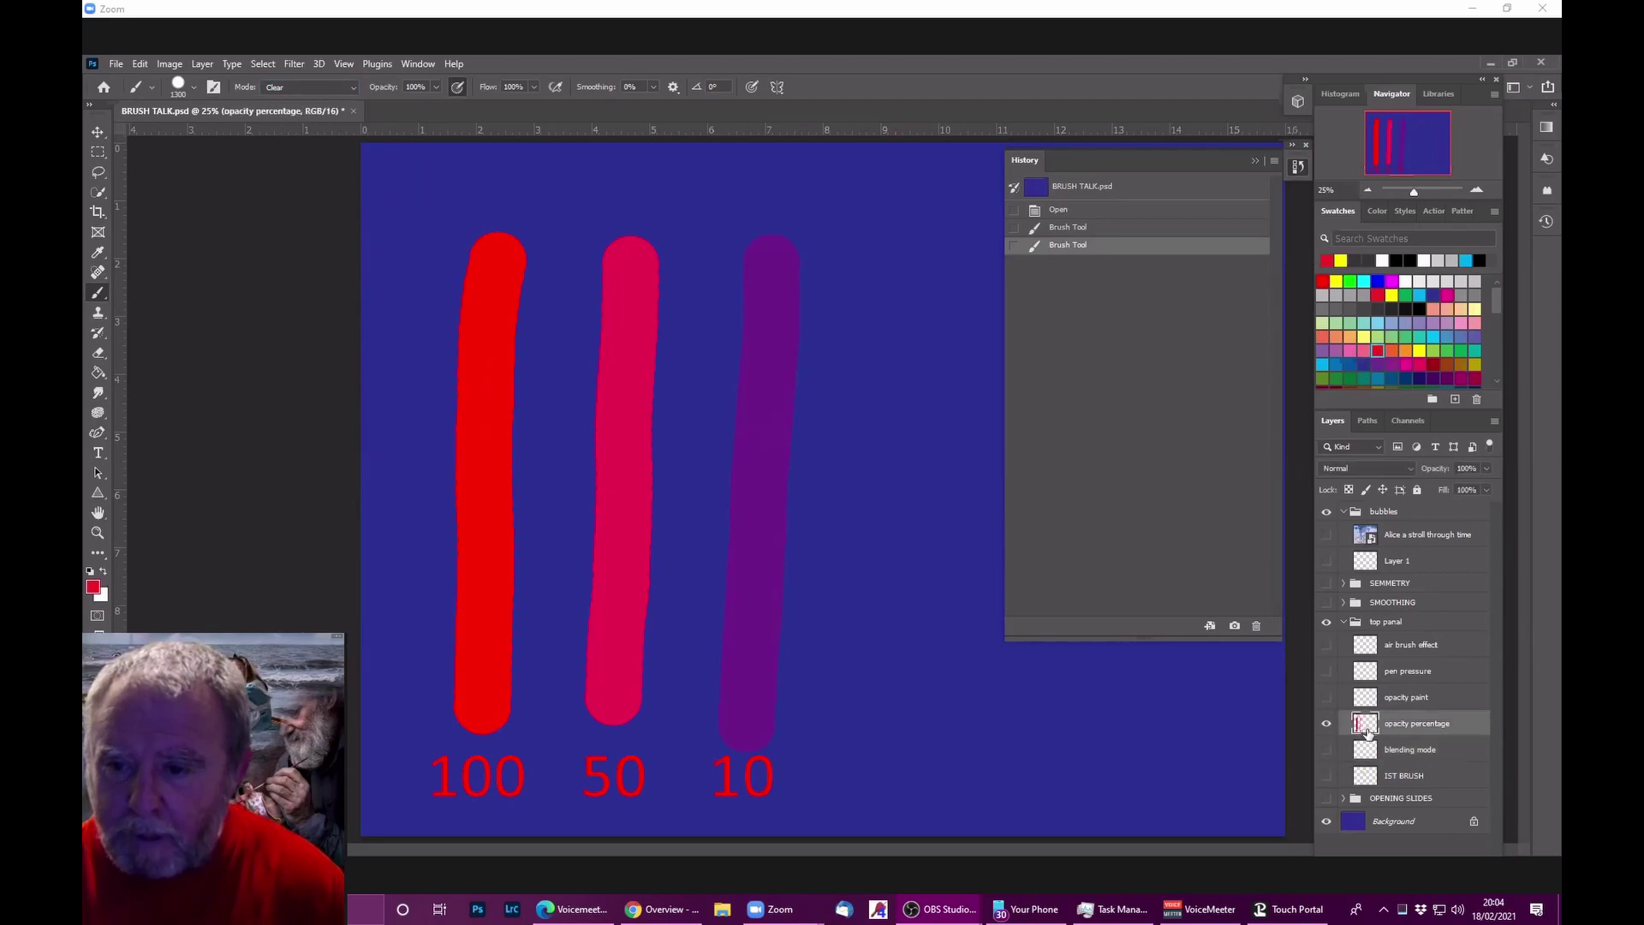
pyautogui.press('[')
pyautogui.press('[')
pyautogui.press('[')
pyautogui.press('[')
pyautogui.press('[')
pyautogui.press('[')
pyautogui.press('[')
pyautogui.press('[')
pyautogui.press('[')
pyautogui.press('[')
pyautogui.press('[')
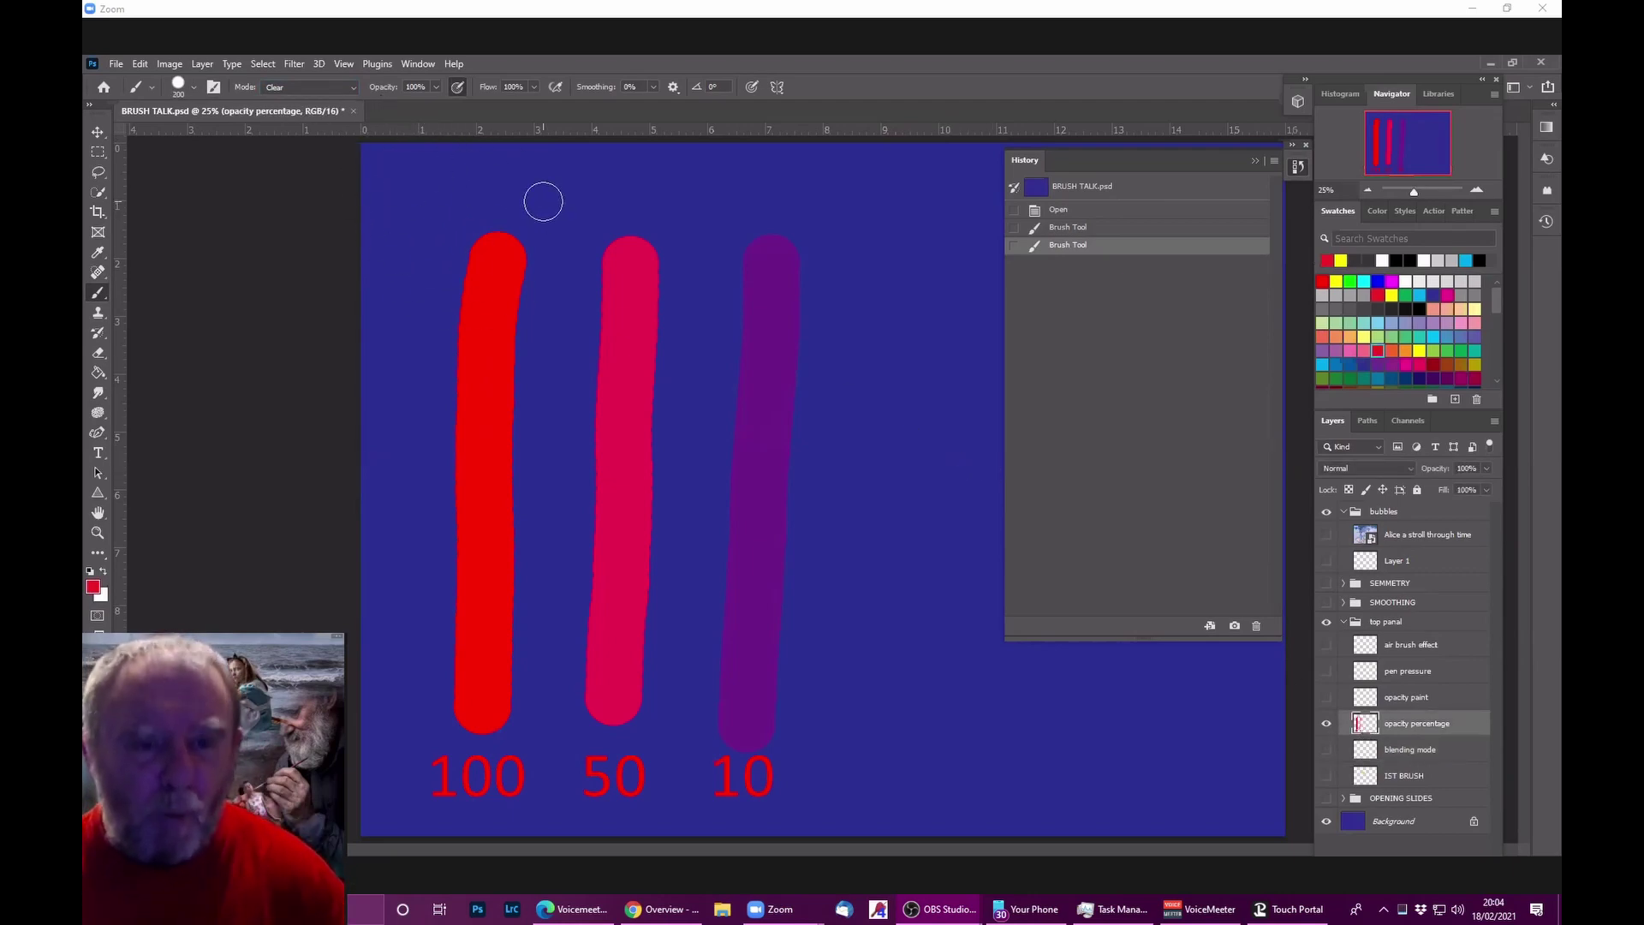
pyautogui.press(']')
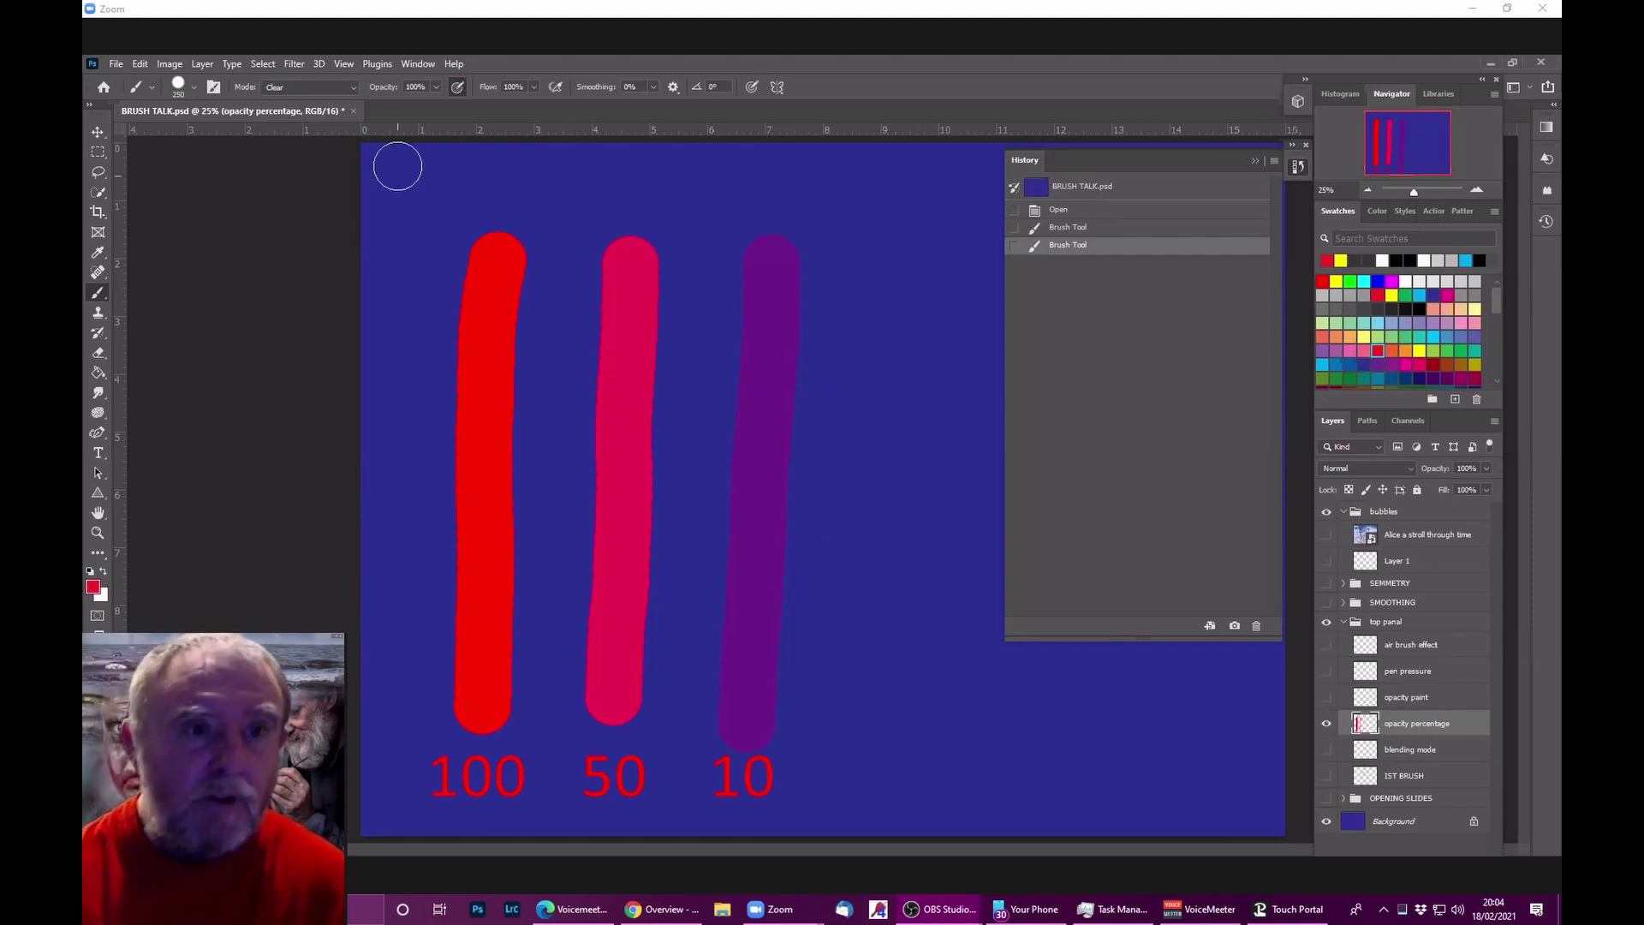
# Step: Lower the brush opacity to 20%, pick yellow, and try painting a vertical stroke beside the stroke labelled 10
pyautogui.moveTo(385, 92); pyautogui.dragTo(334, 103)
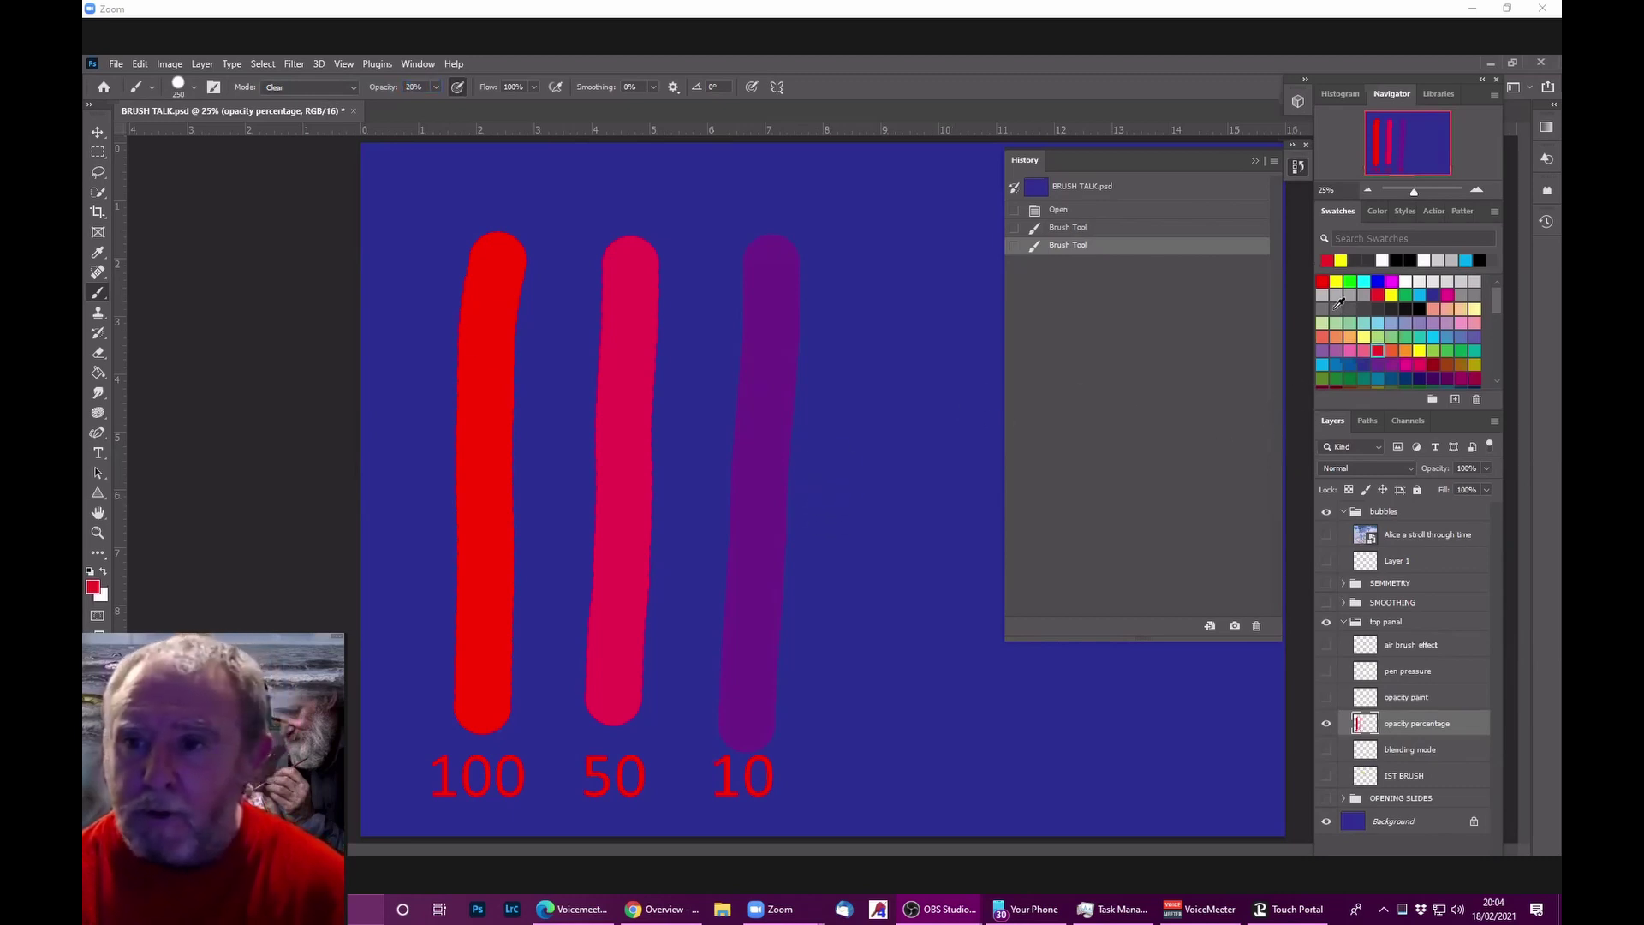
pyautogui.click(1341, 261)
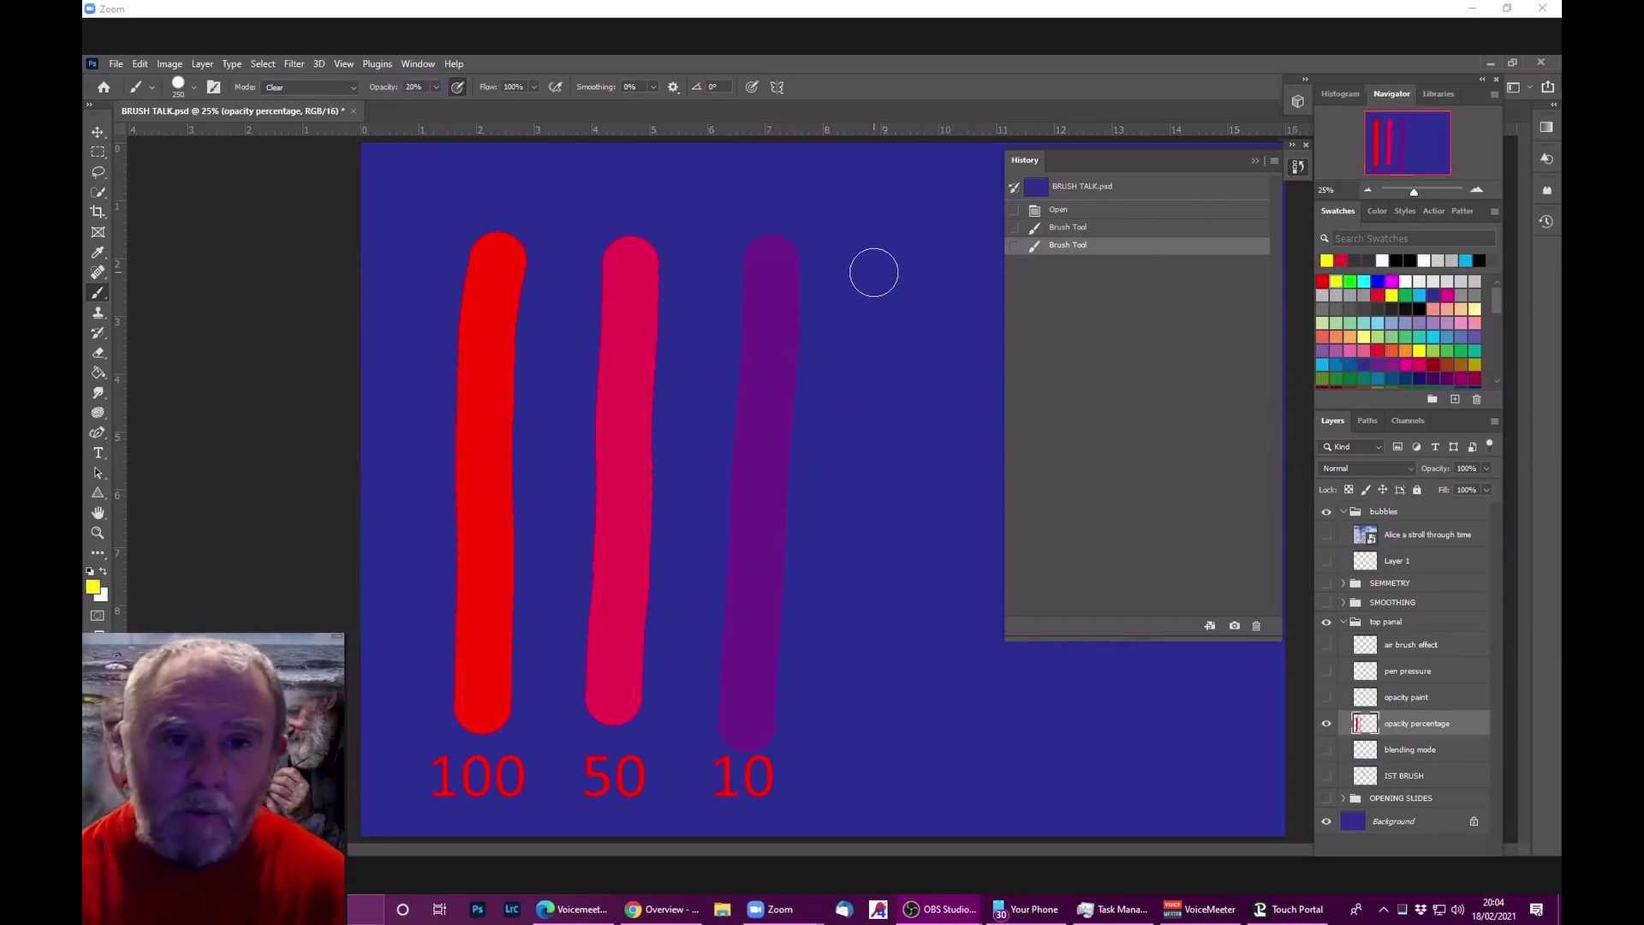
pyautogui.moveTo(869, 264); pyautogui.dragTo(870, 448)
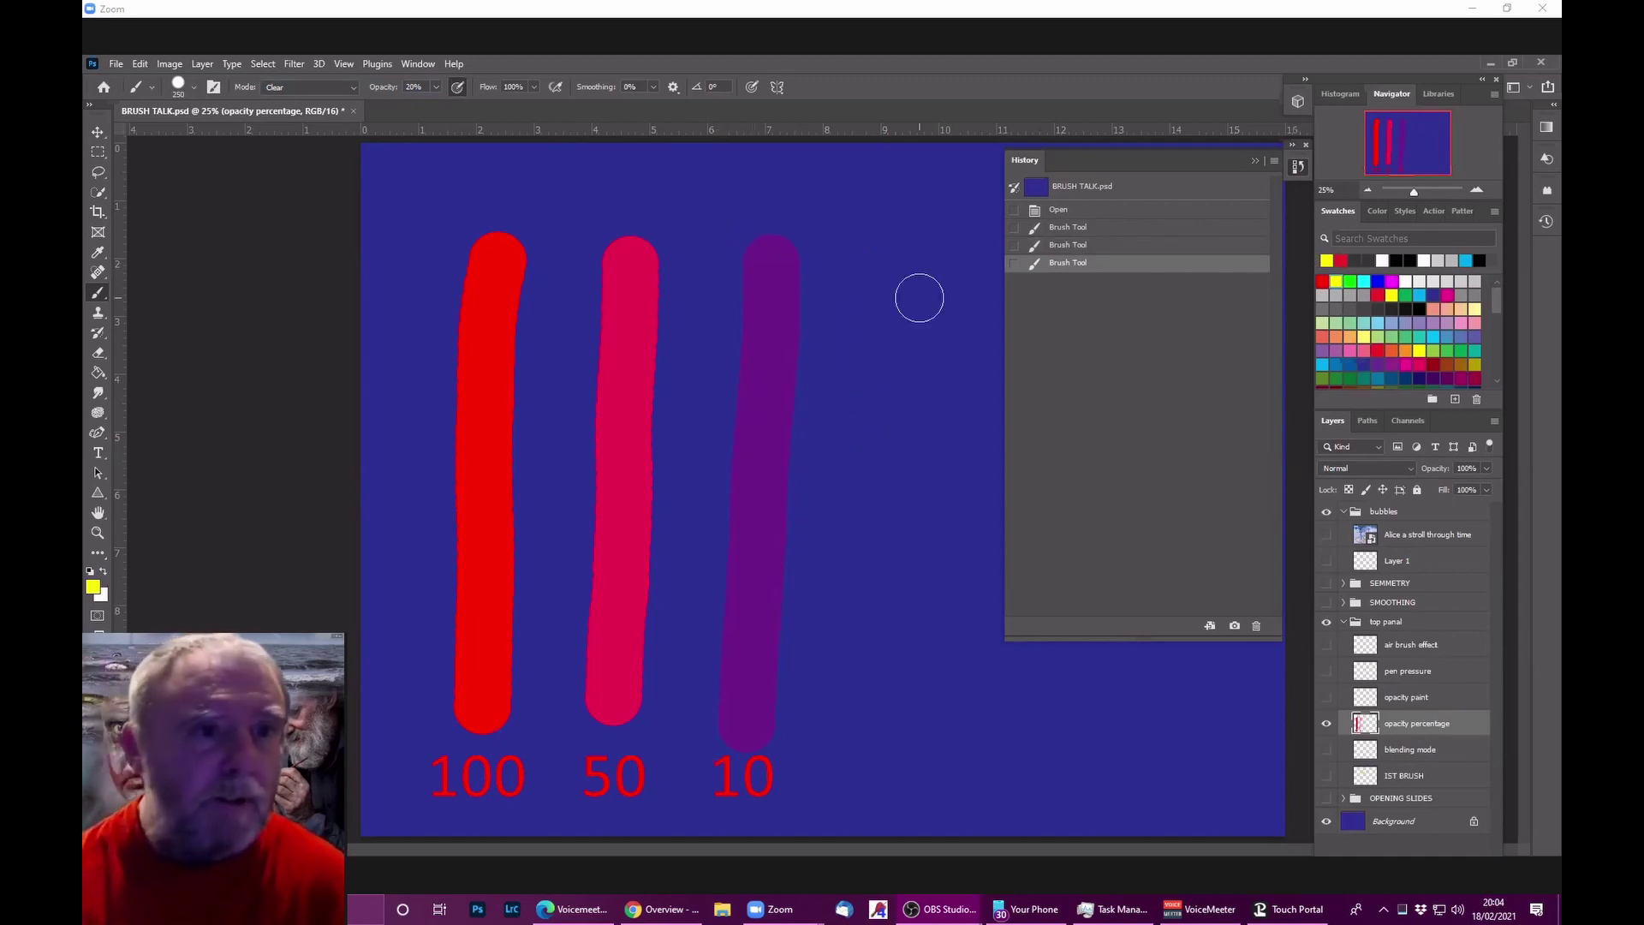
# Step: Set the Brush tool's blending mode back to Normal
pyautogui.click(347, 86)
pyautogui.click(310, 101)
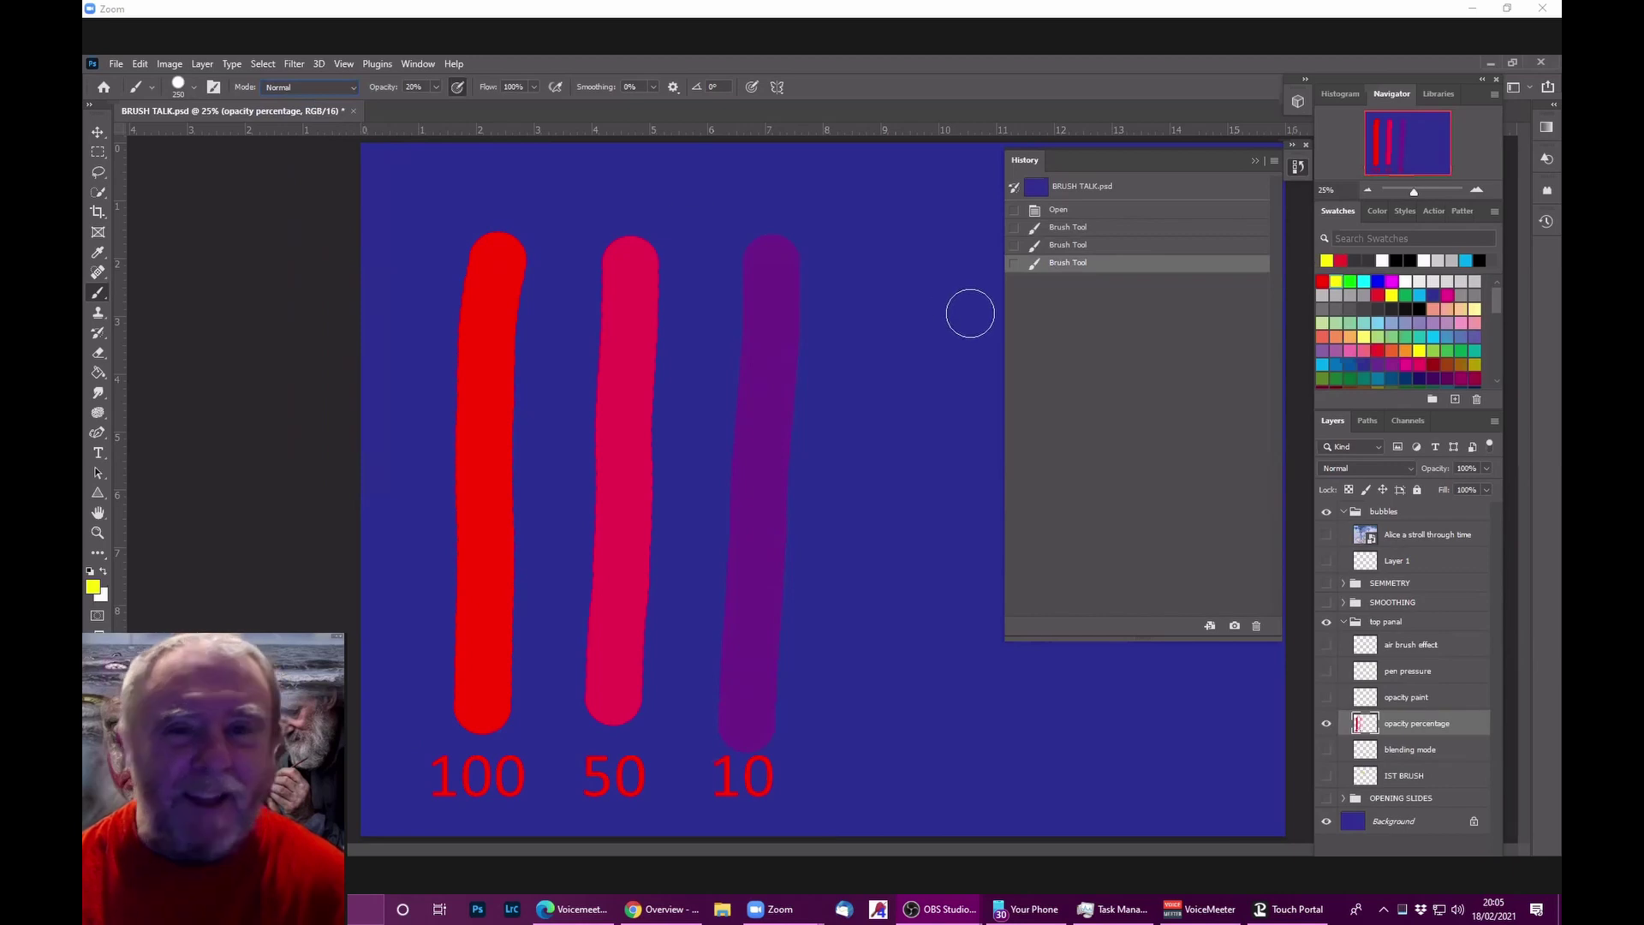
# Step: Paint a short vertical yellow stroke at 20% opacity beside the stroke labelled 10, and undo it
pyautogui.moveTo(903, 255); pyautogui.dragTo(915, 382)
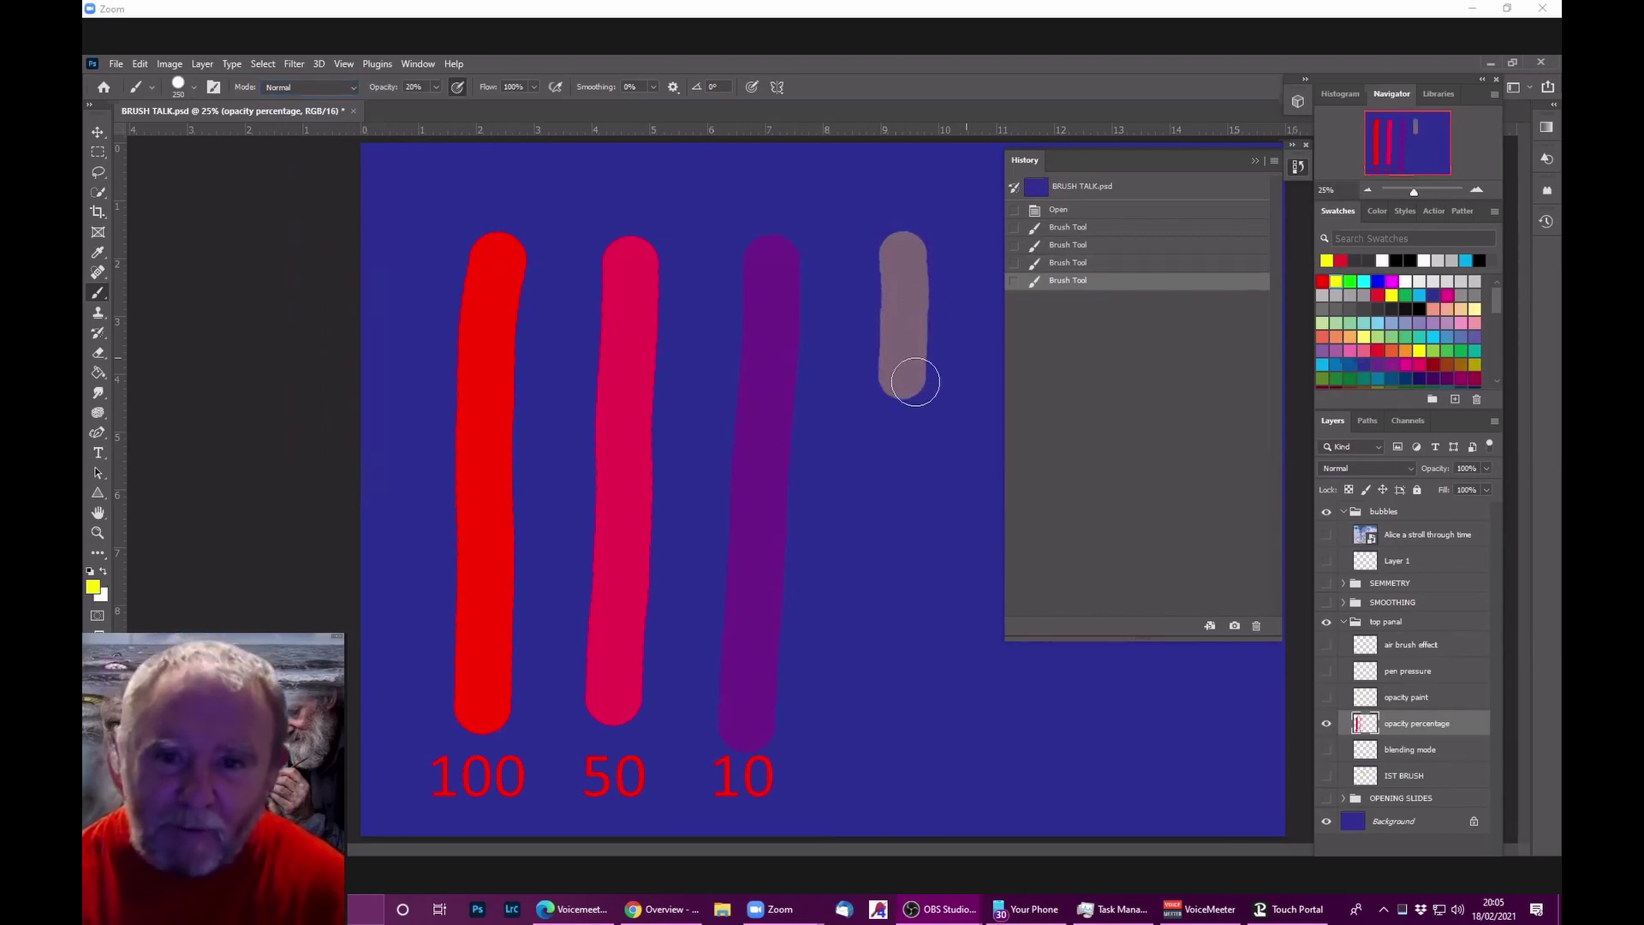
pyautogui.click(1129, 264)
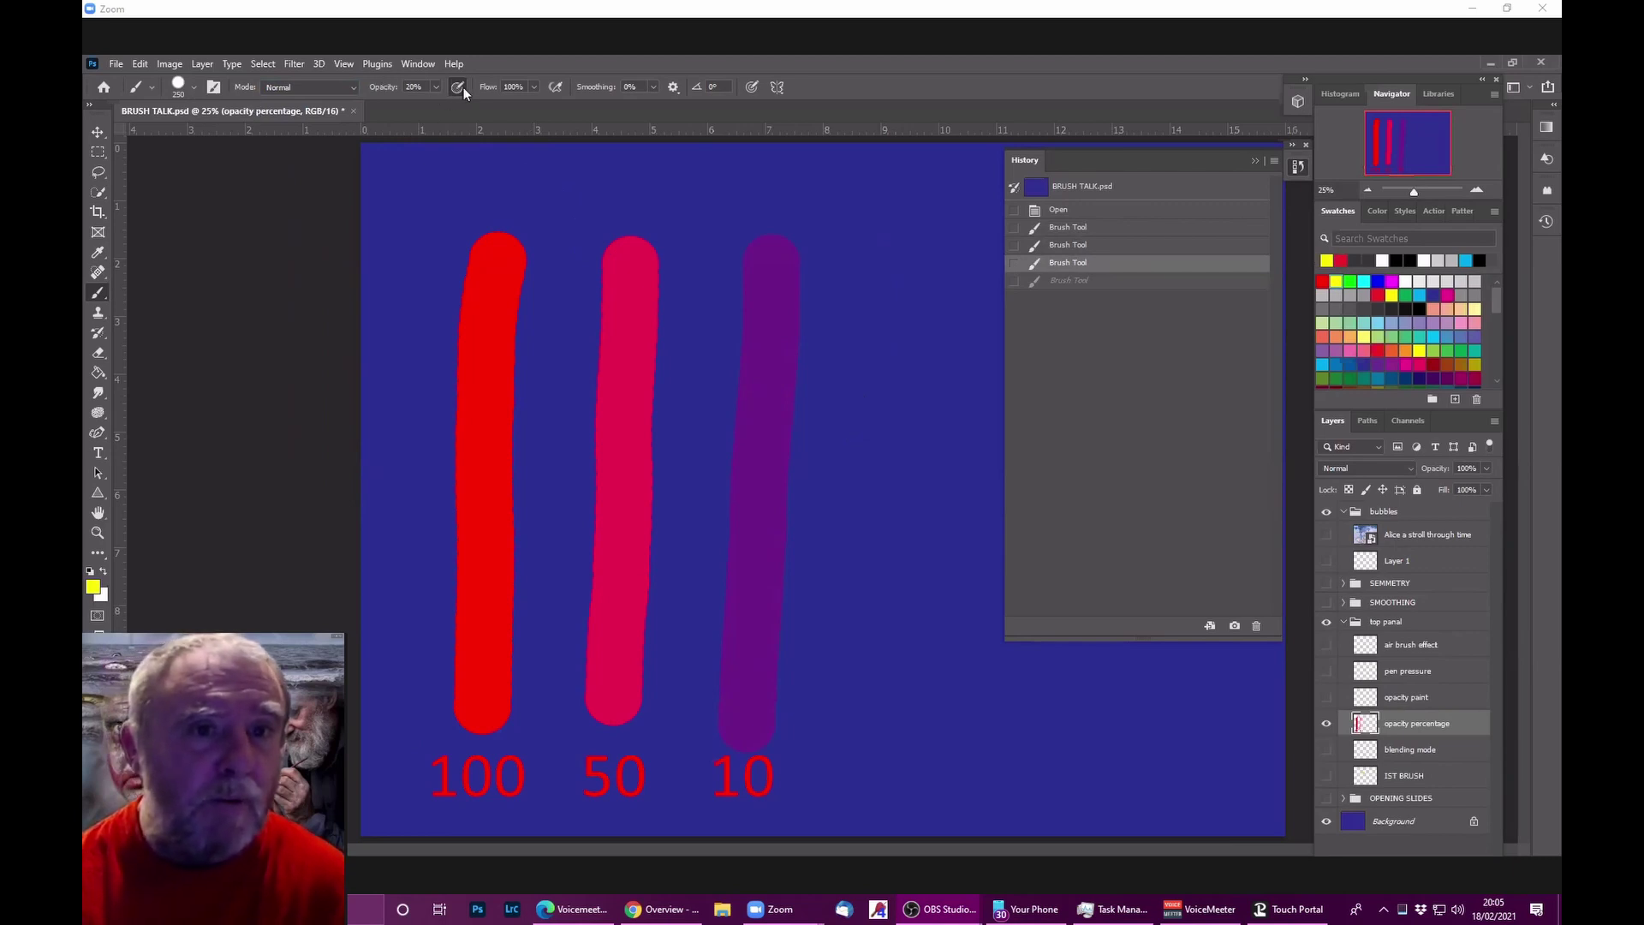
# Step: Paint repeated overlapping yellow strokes at 20% opacity between the strokes labelled 100 and 50 to build up the color
pyautogui.moveTo(565, 246)
pyautogui.mouseDown()
pyautogui.moveTo(581, 429)
pyautogui.moveTo(564, 668)
pyautogui.moveTo(585, 331)
pyautogui.moveTo(578, 595)
pyautogui.mouseUp()
pyautogui.moveTo(587, 467); pyautogui.dragTo(584, 479)
pyautogui.moveTo(575, 334)
pyautogui.mouseDown()
pyautogui.moveTo(581, 565)
pyautogui.moveTo(575, 343)
pyautogui.mouseUp()
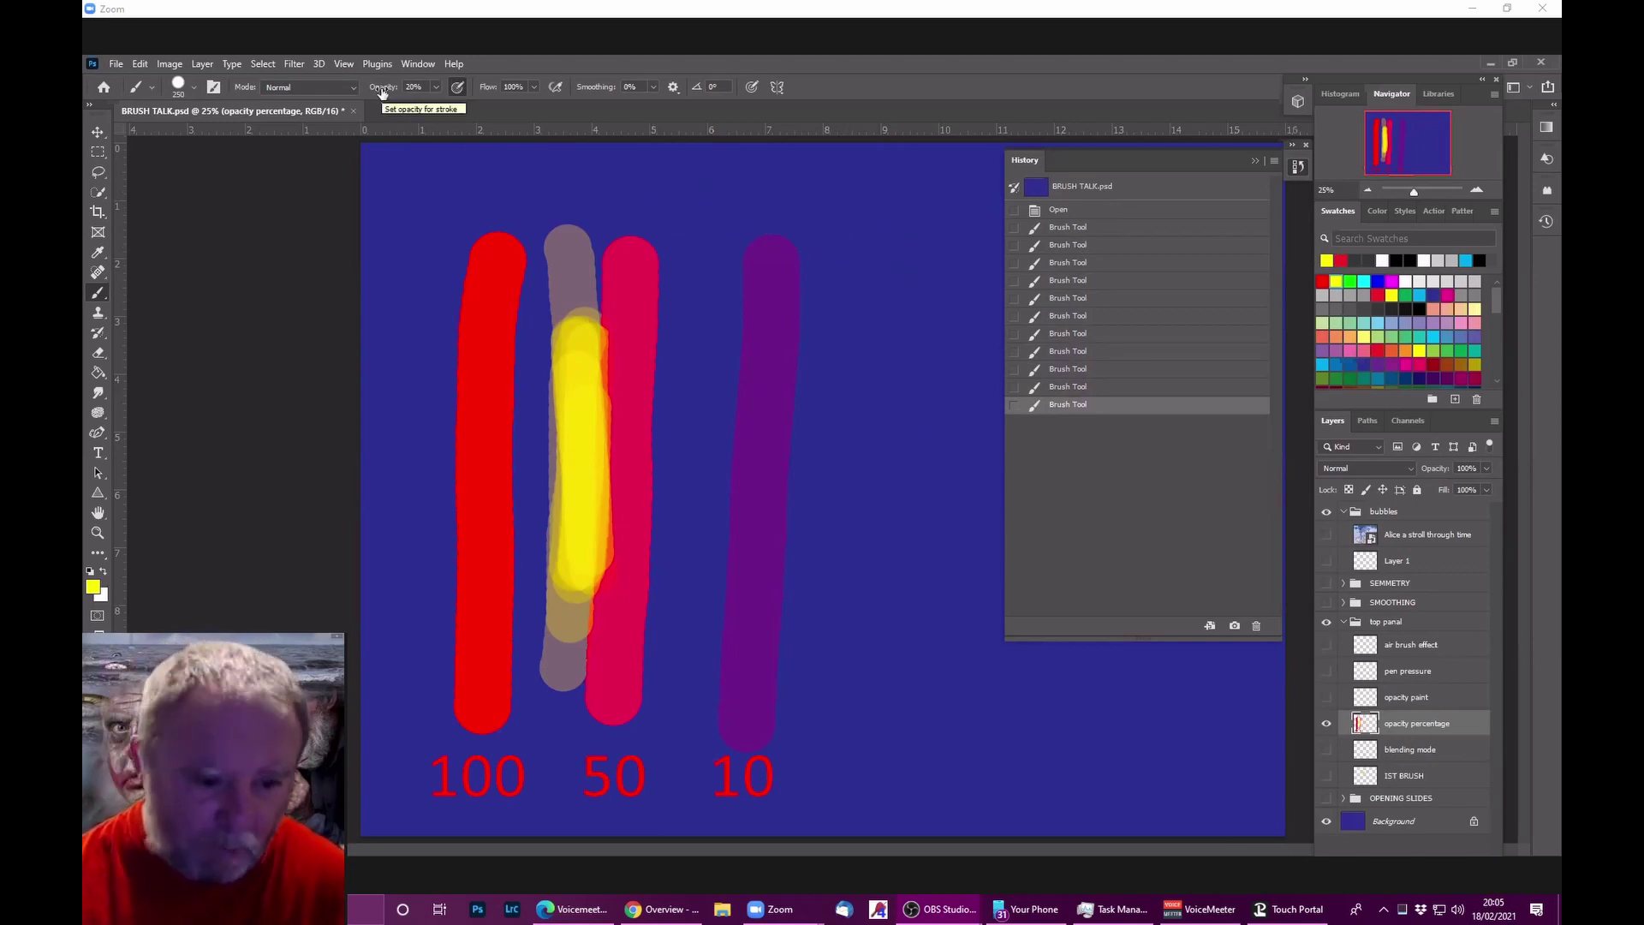
# Step: Set the brush opacity to 100% and flow to 10%, and paint overlapping vertical yellow strokes to the right of the stroke labelled 10
pyautogui.moveTo(382, 92); pyautogui.dragTo(481, 108)
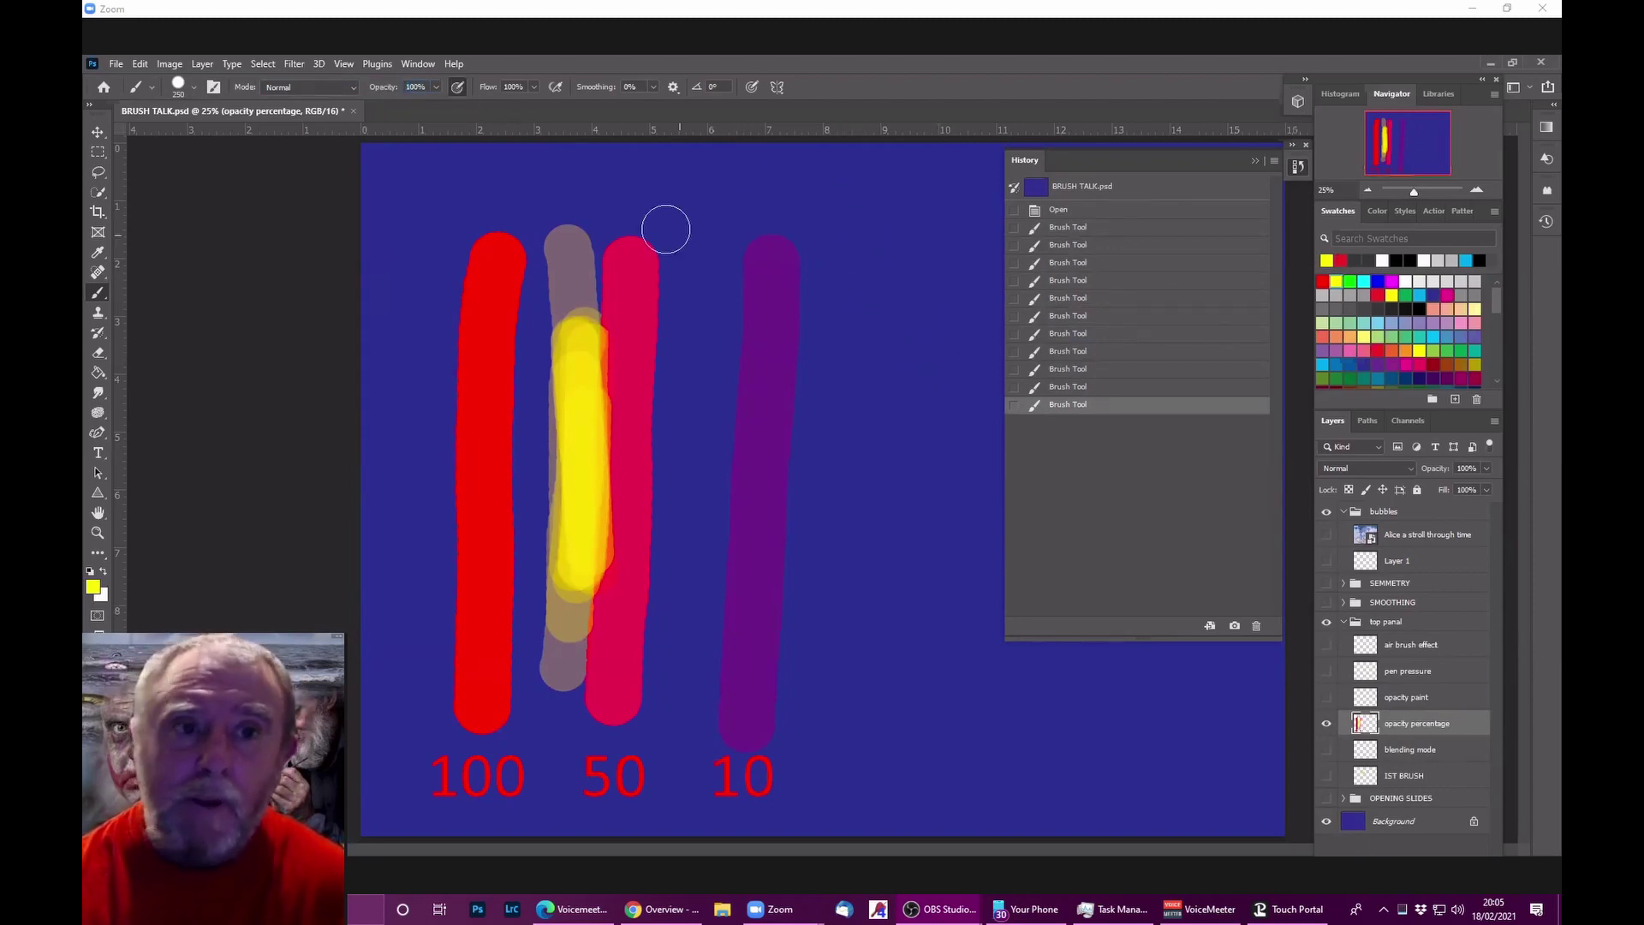
pyautogui.moveTo(489, 93); pyautogui.dragTo(432, 103)
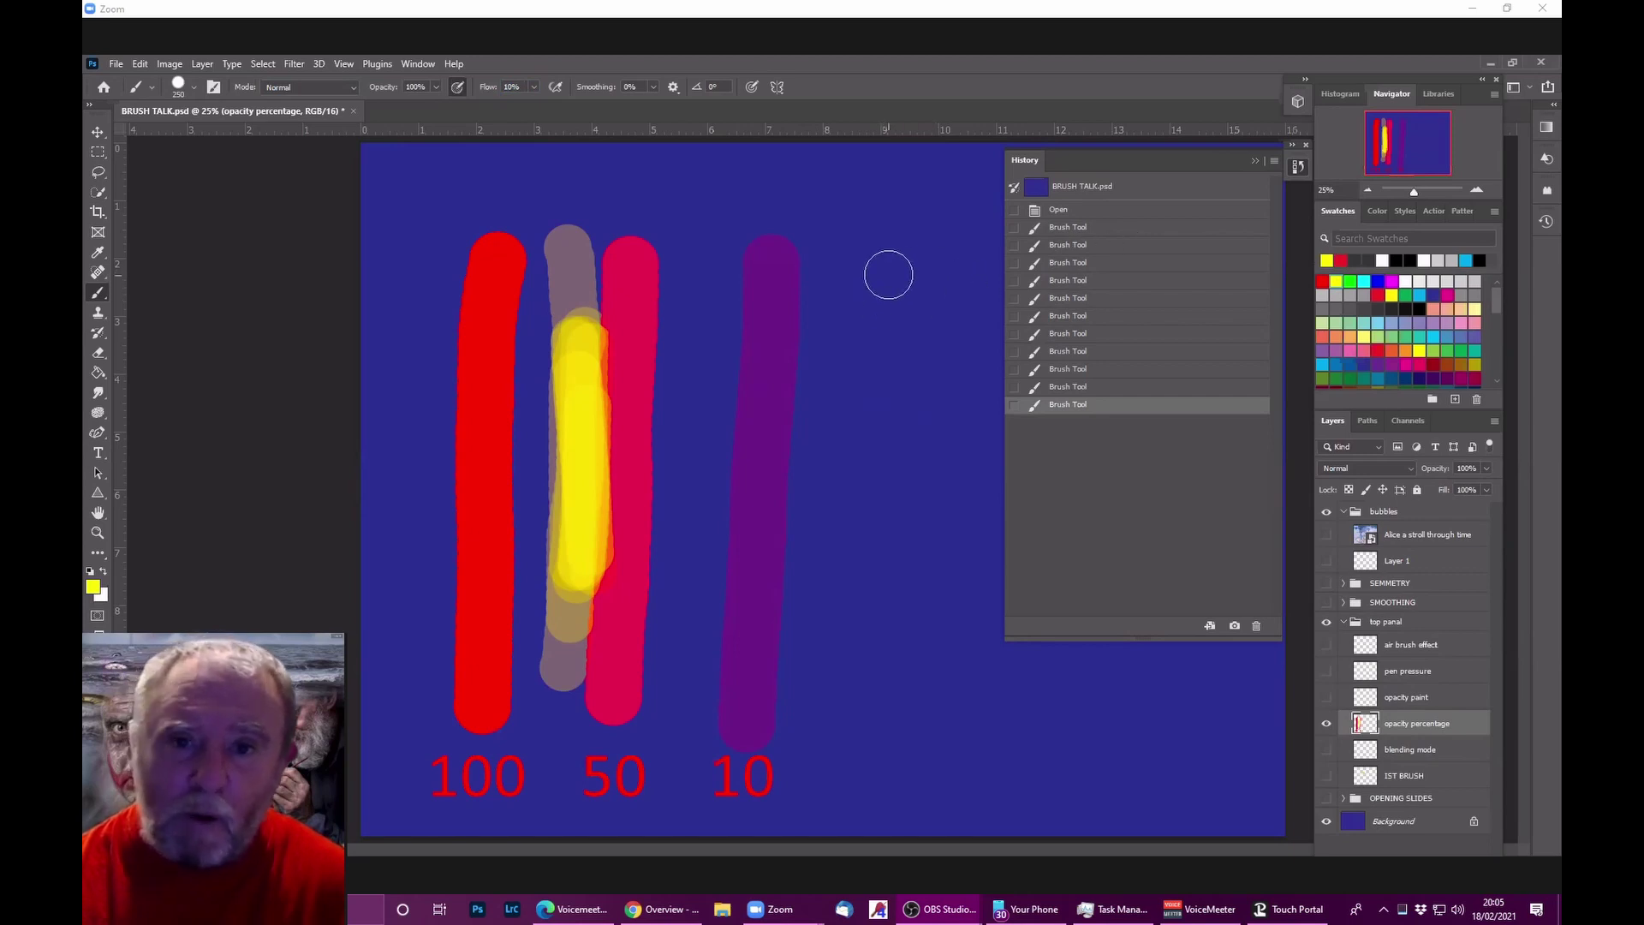
pyautogui.moveTo(886, 274)
pyautogui.mouseDown()
pyautogui.moveTo(873, 660)
pyautogui.moveTo(890, 306)
pyautogui.moveTo(895, 599)
pyautogui.moveTo(866, 337)
pyautogui.moveTo(874, 660)
pyautogui.moveTo(888, 302)
pyautogui.moveTo(878, 660)
pyautogui.moveTo(865, 282)
pyautogui.moveTo(874, 531)
pyautogui.moveTo(879, 334)
pyautogui.mouseUp()
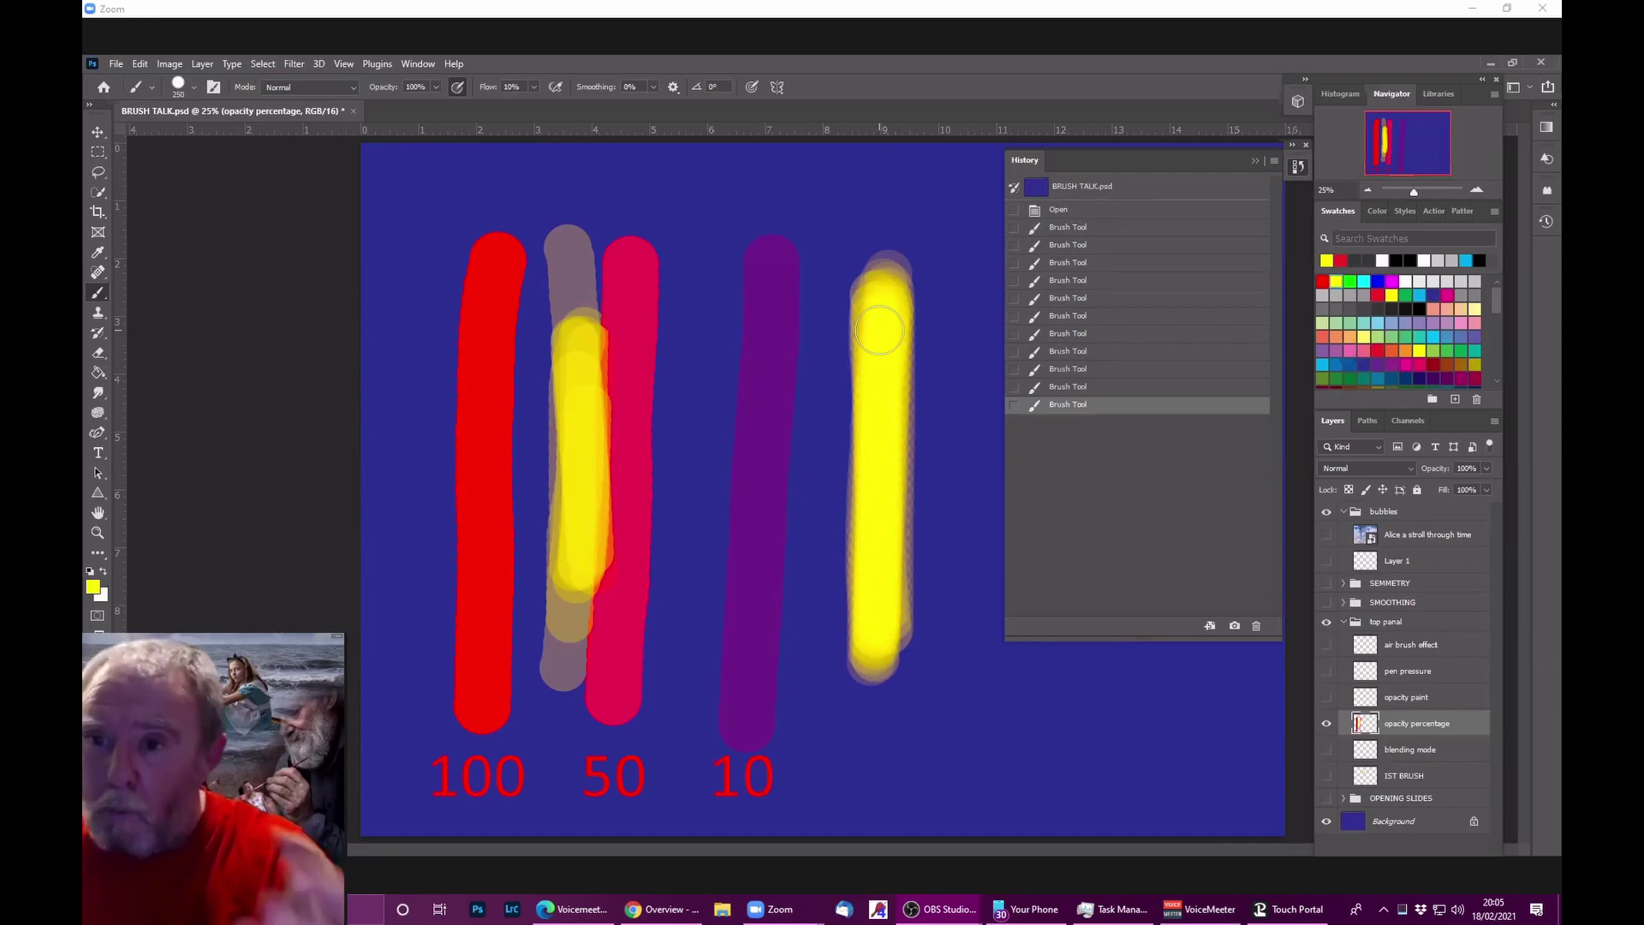
pyautogui.click(879, 330)
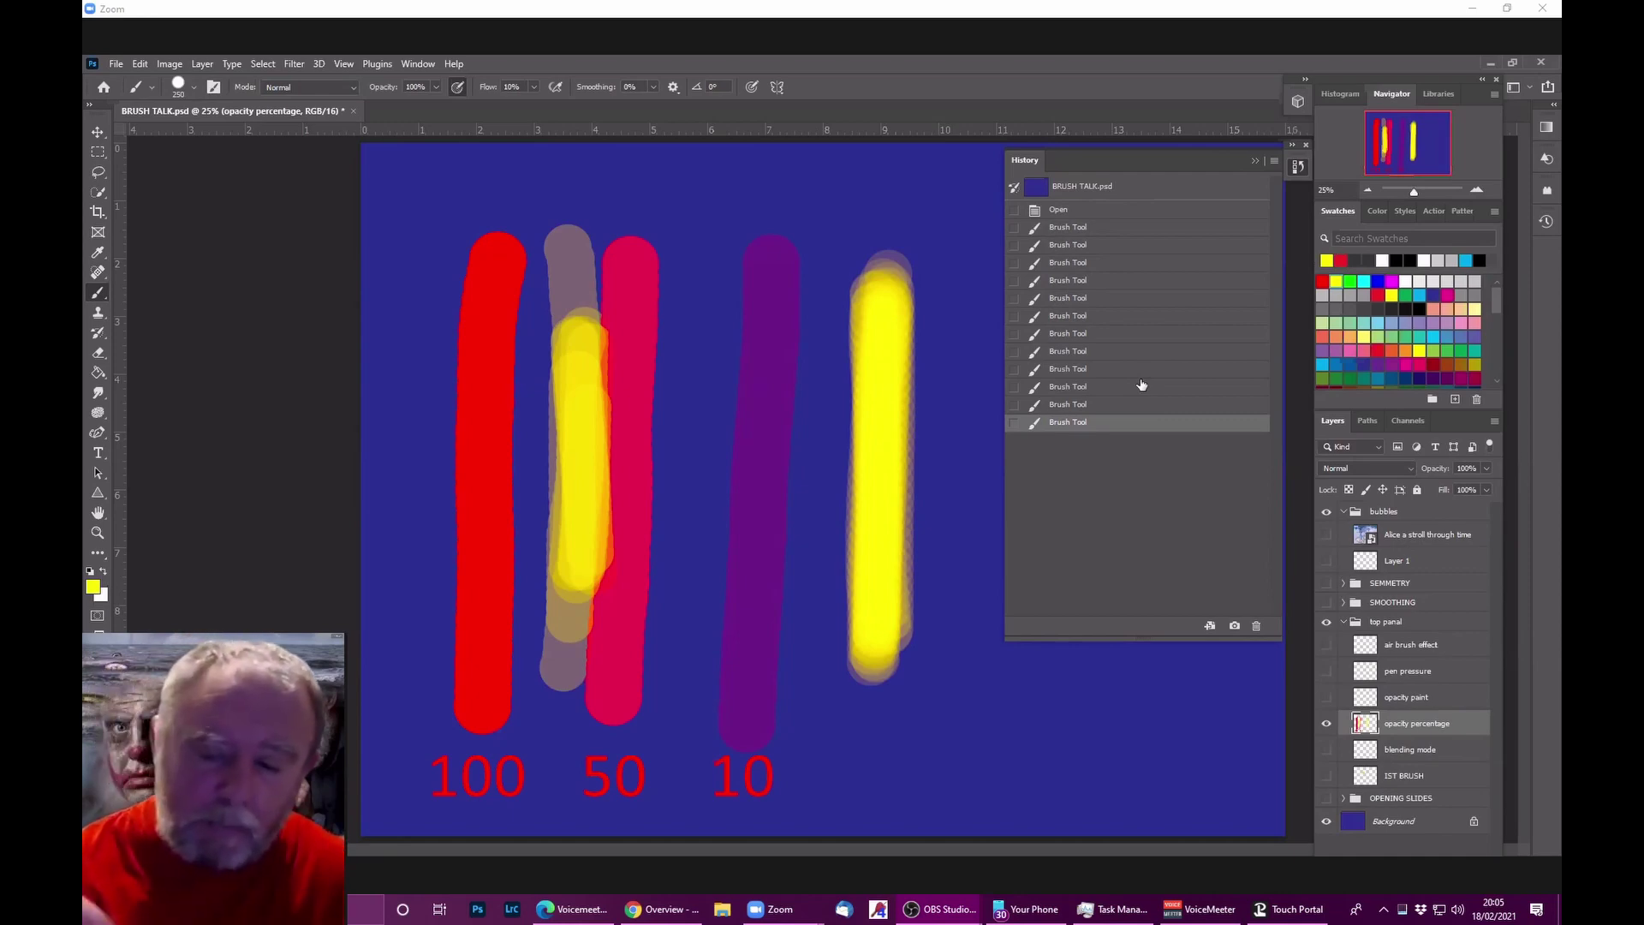
pyautogui.moveTo(888, 294)
pyautogui.mouseDown()
pyautogui.moveTo(874, 551)
pyautogui.moveTo(877, 305)
pyautogui.moveTo(845, 406)
pyautogui.moveTo(836, 347)
pyautogui.mouseUp()
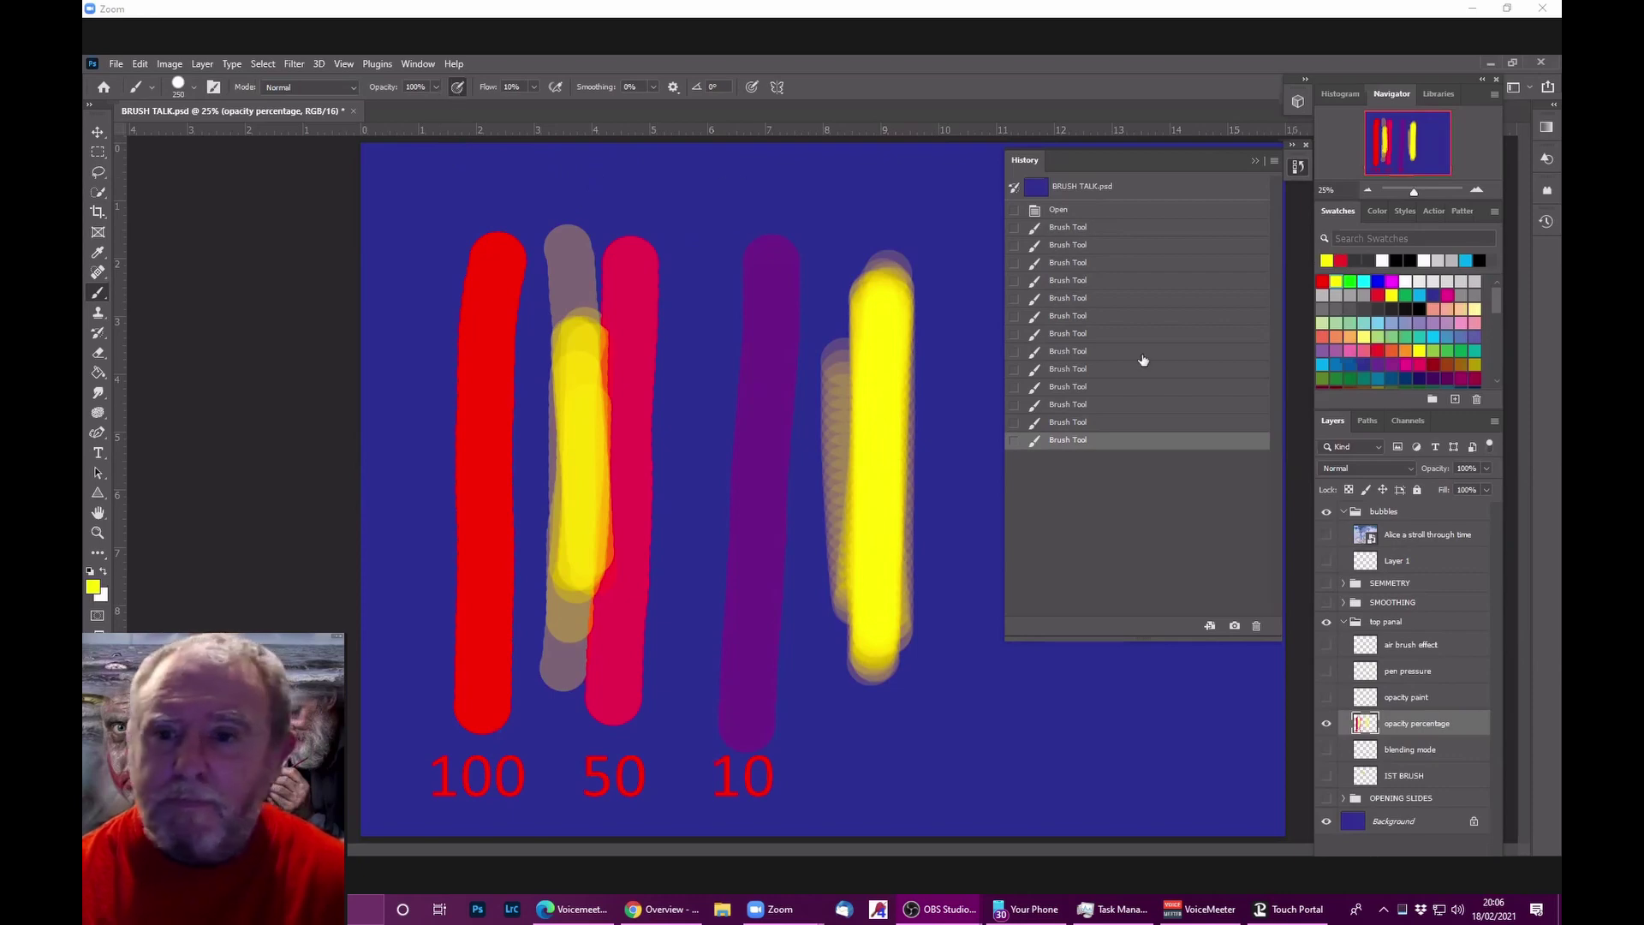
# Step: Hide the opacity percentage layer and show the pen pressure layer
pyautogui.click(1325, 697)
pyautogui.click(1326, 723)
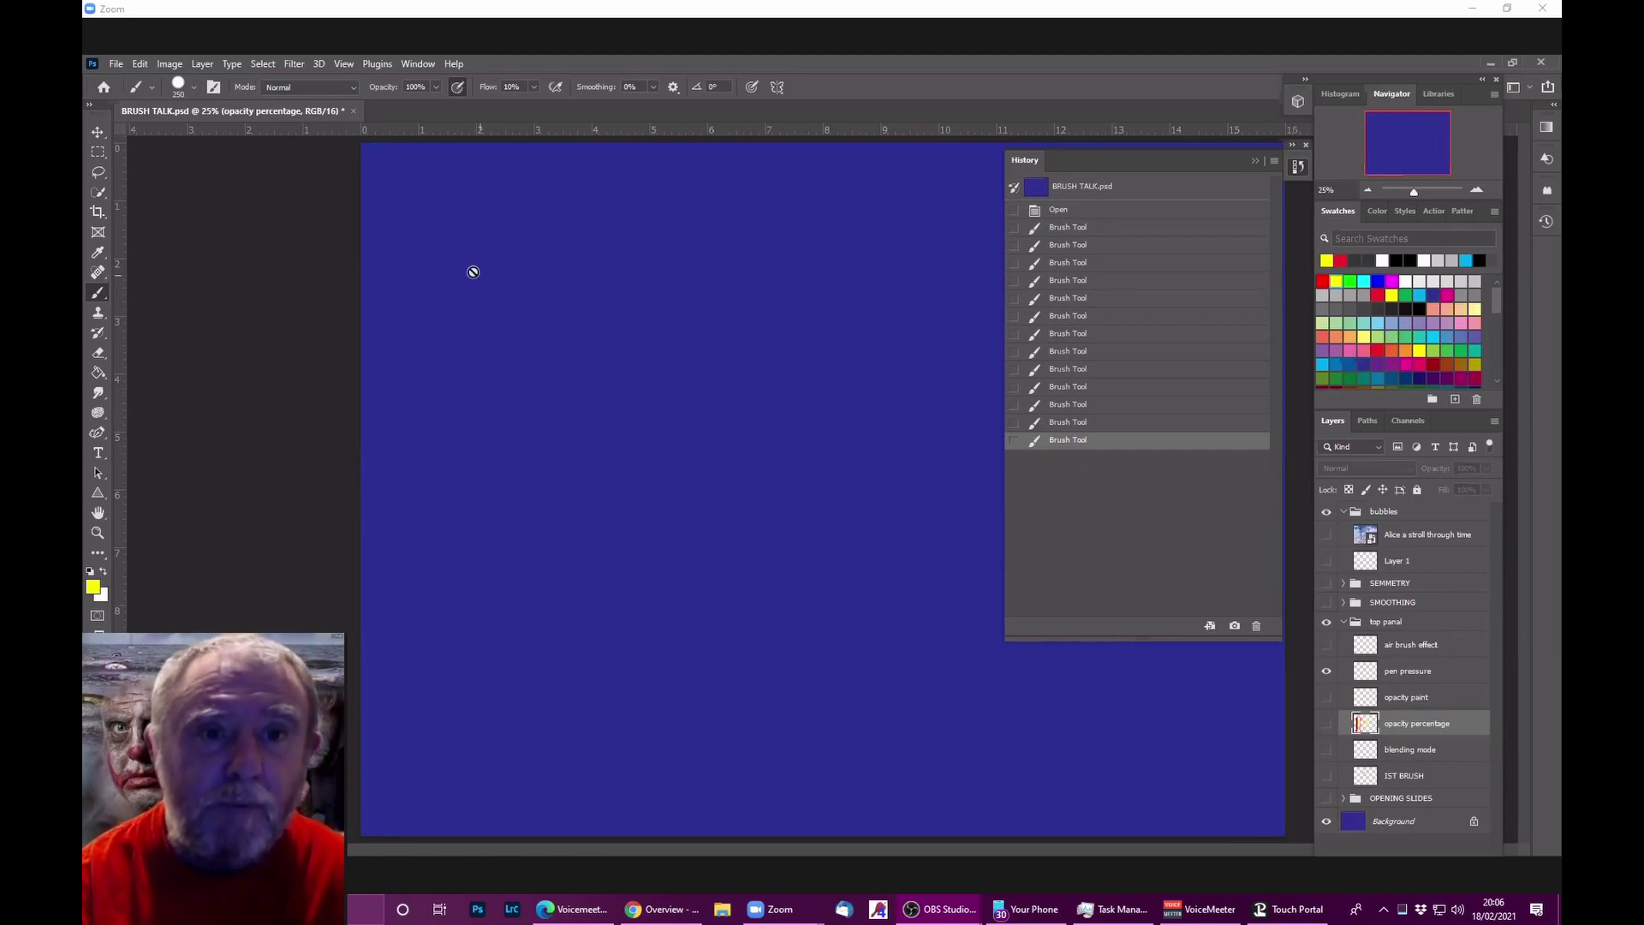
pyautogui.click(458, 87)
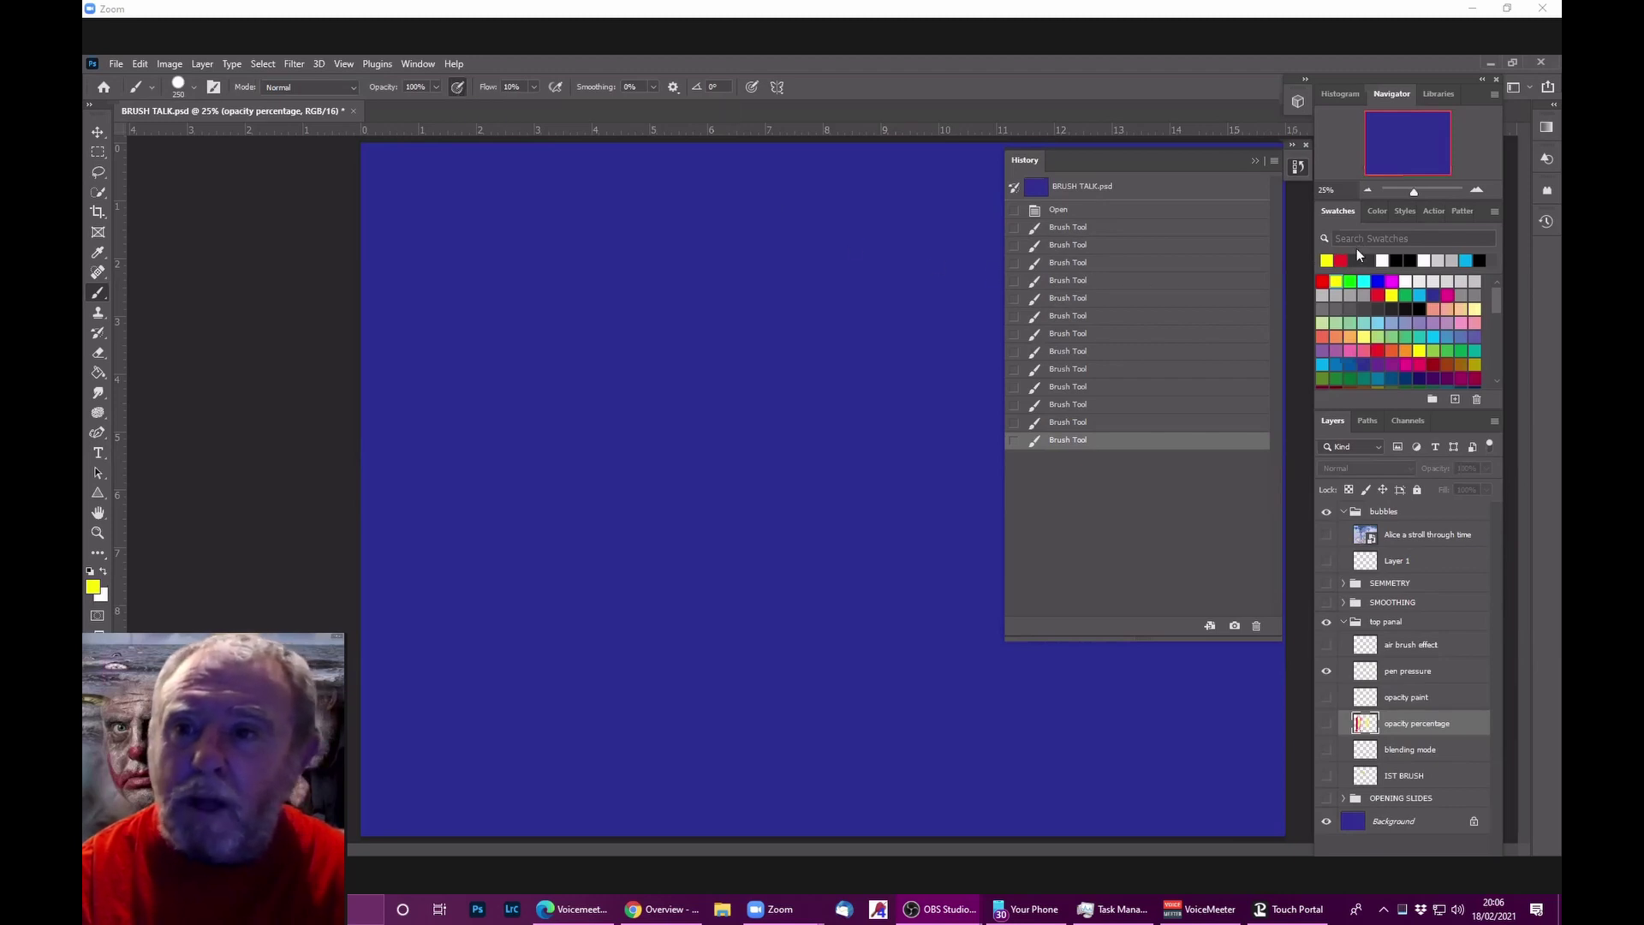
pyautogui.click(416, 63)
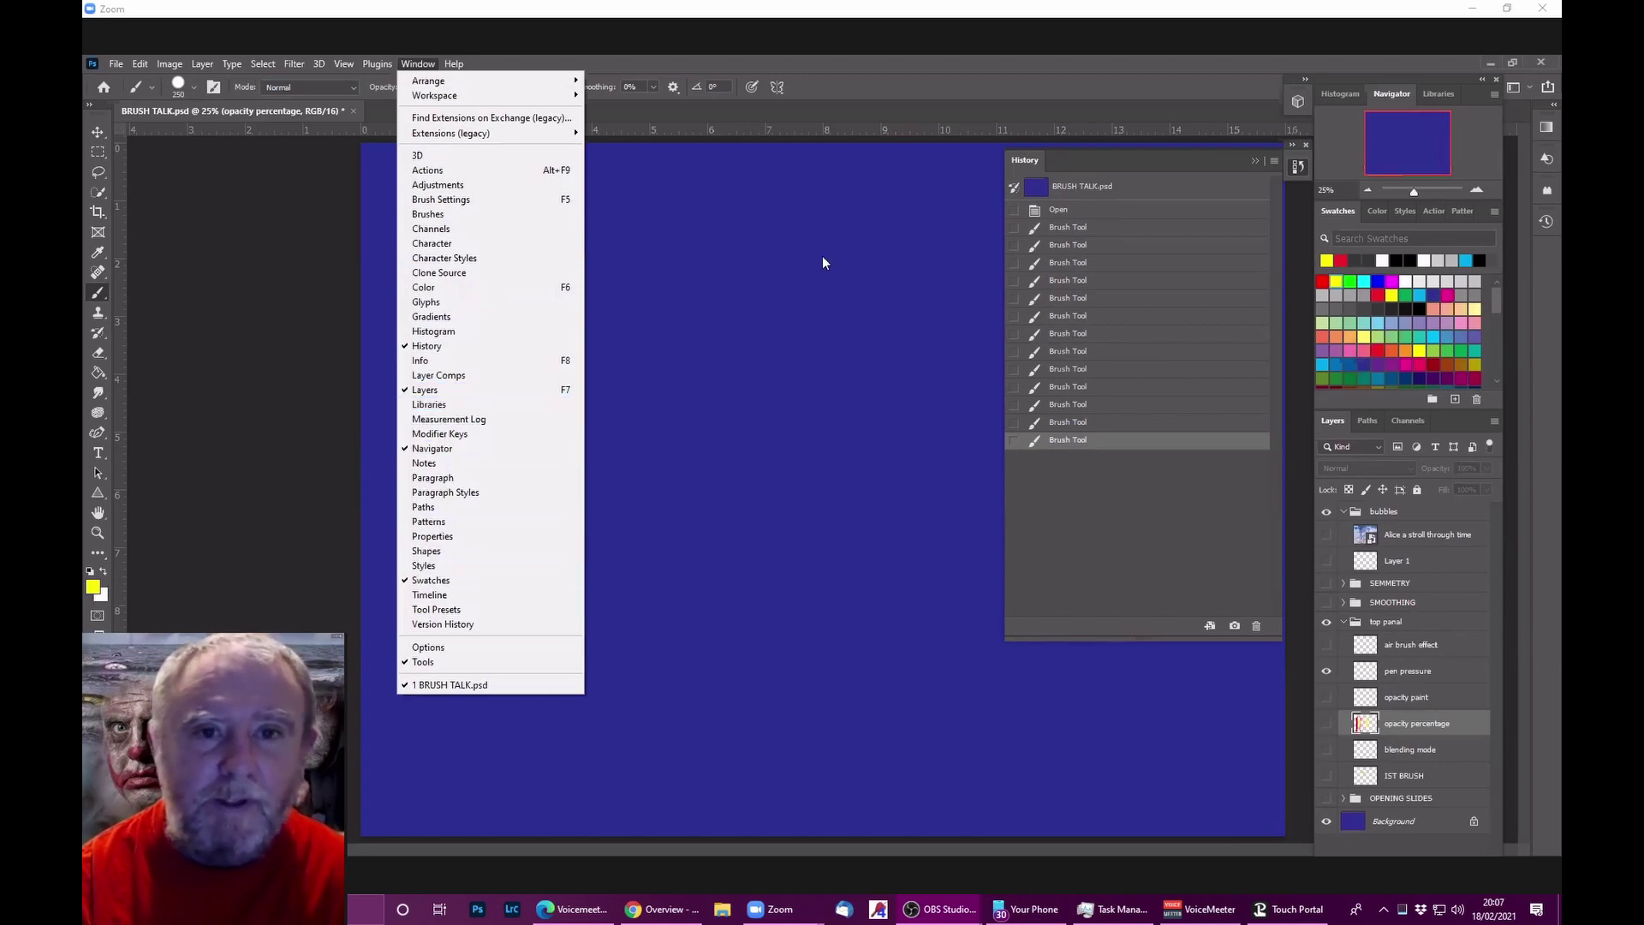
pyautogui.click(771, 58)
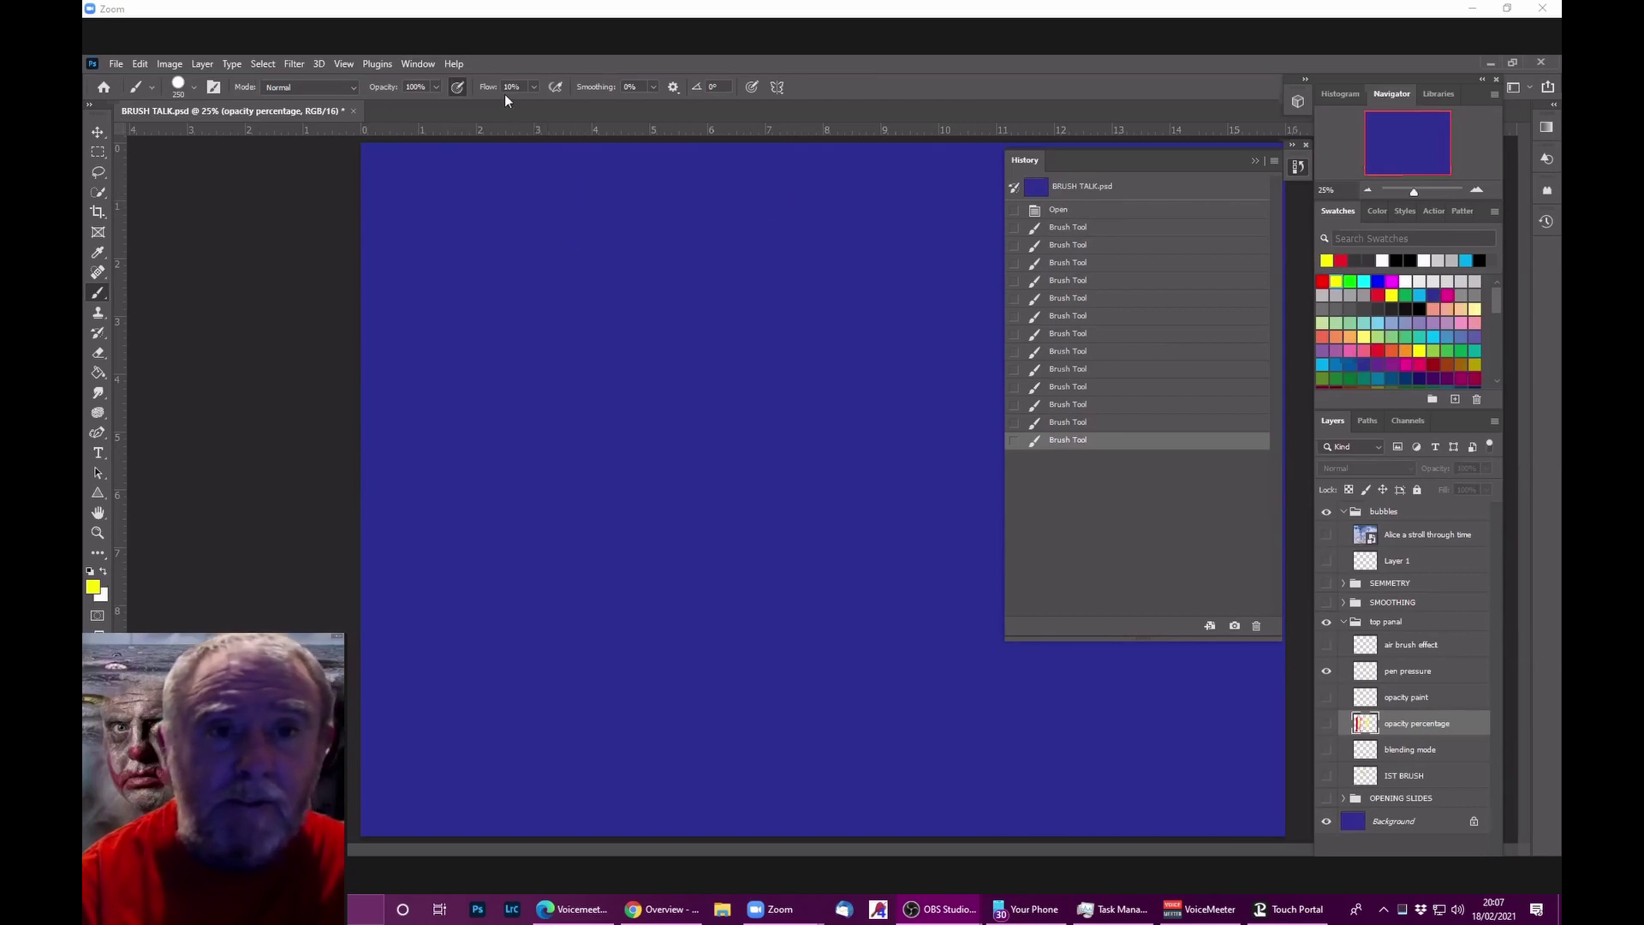
# Step: Set the brush flow to 100% and try the option that lets pen pressure control opacity
pyautogui.moveTo(492, 92); pyautogui.dragTo(541, 95)
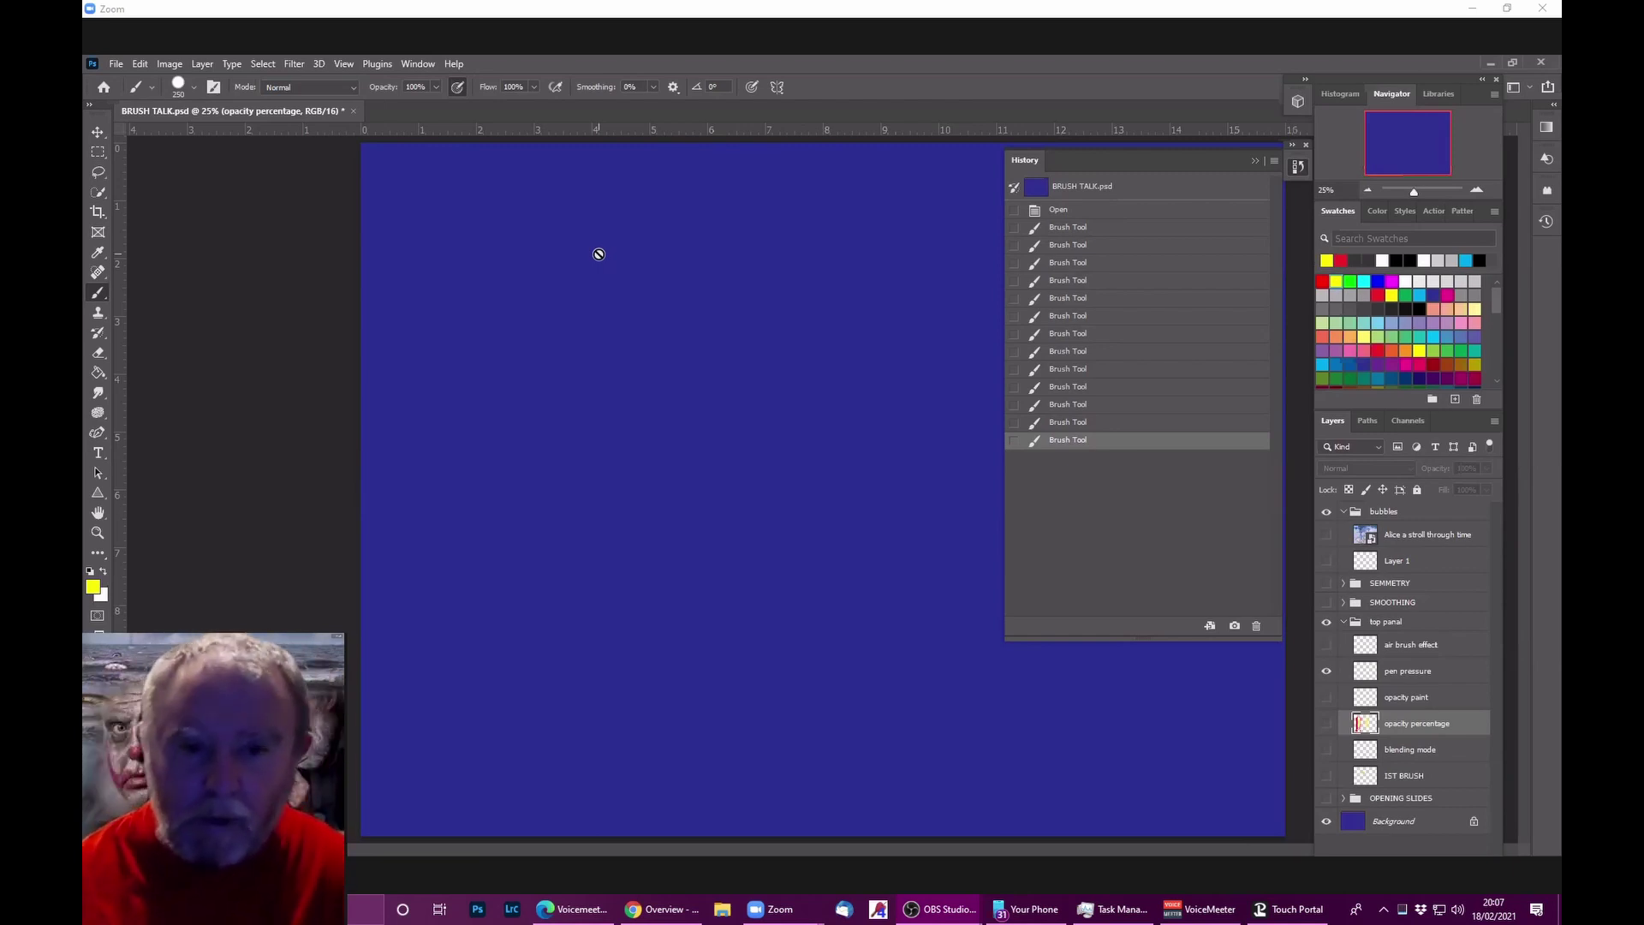
pyautogui.click(457, 86)
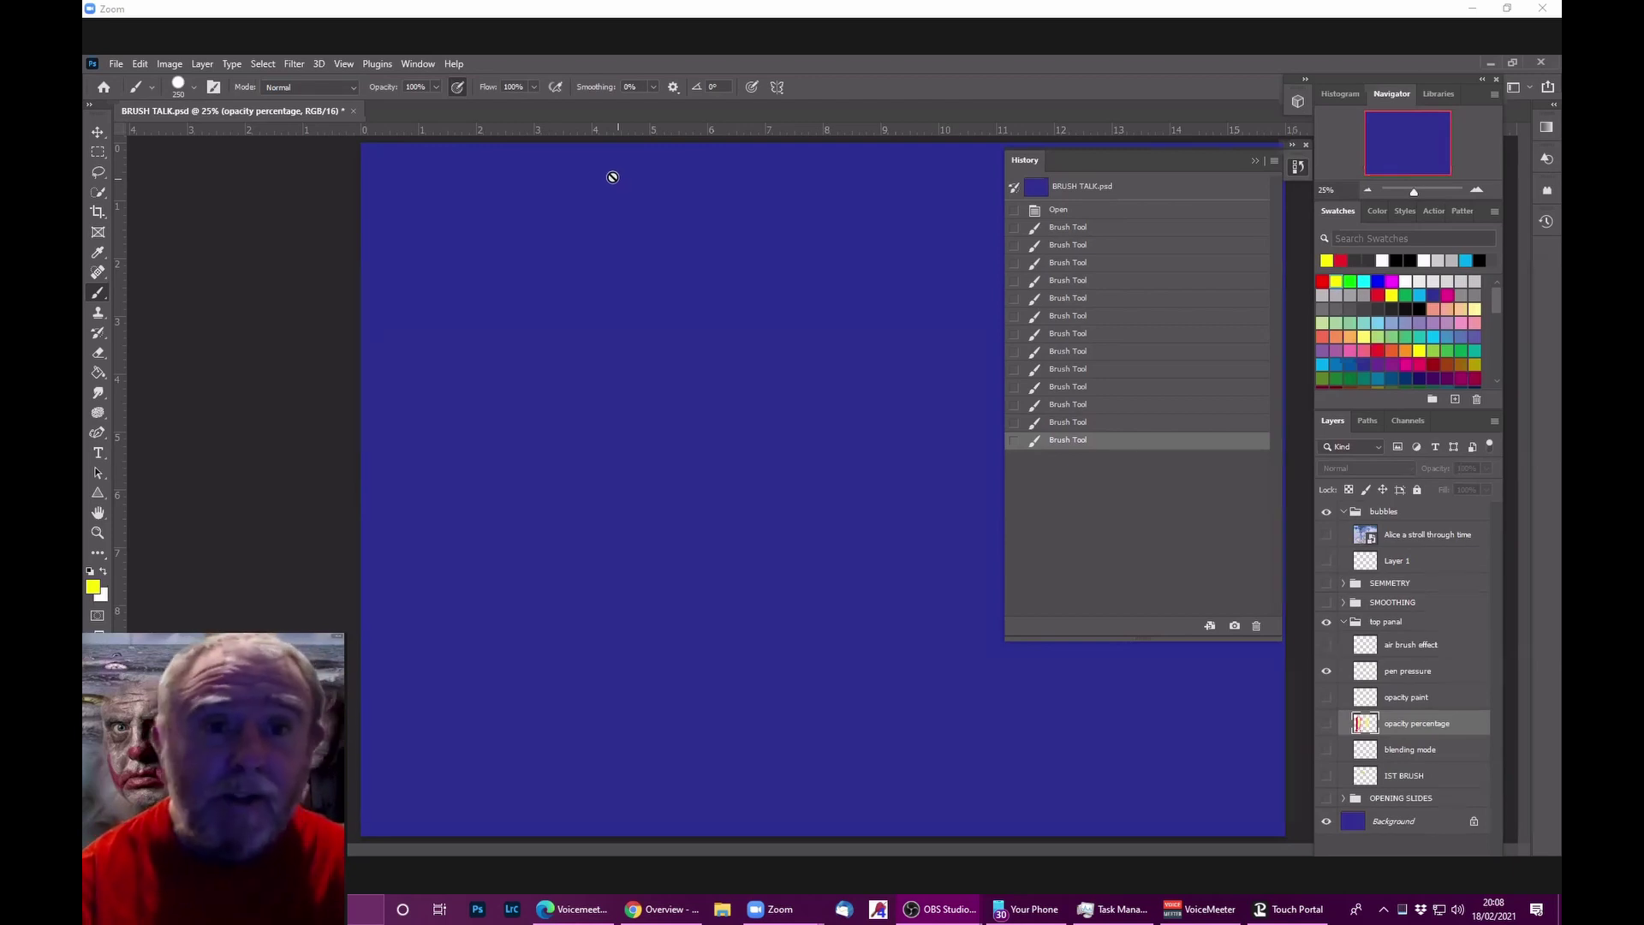
pyautogui.click(456, 89)
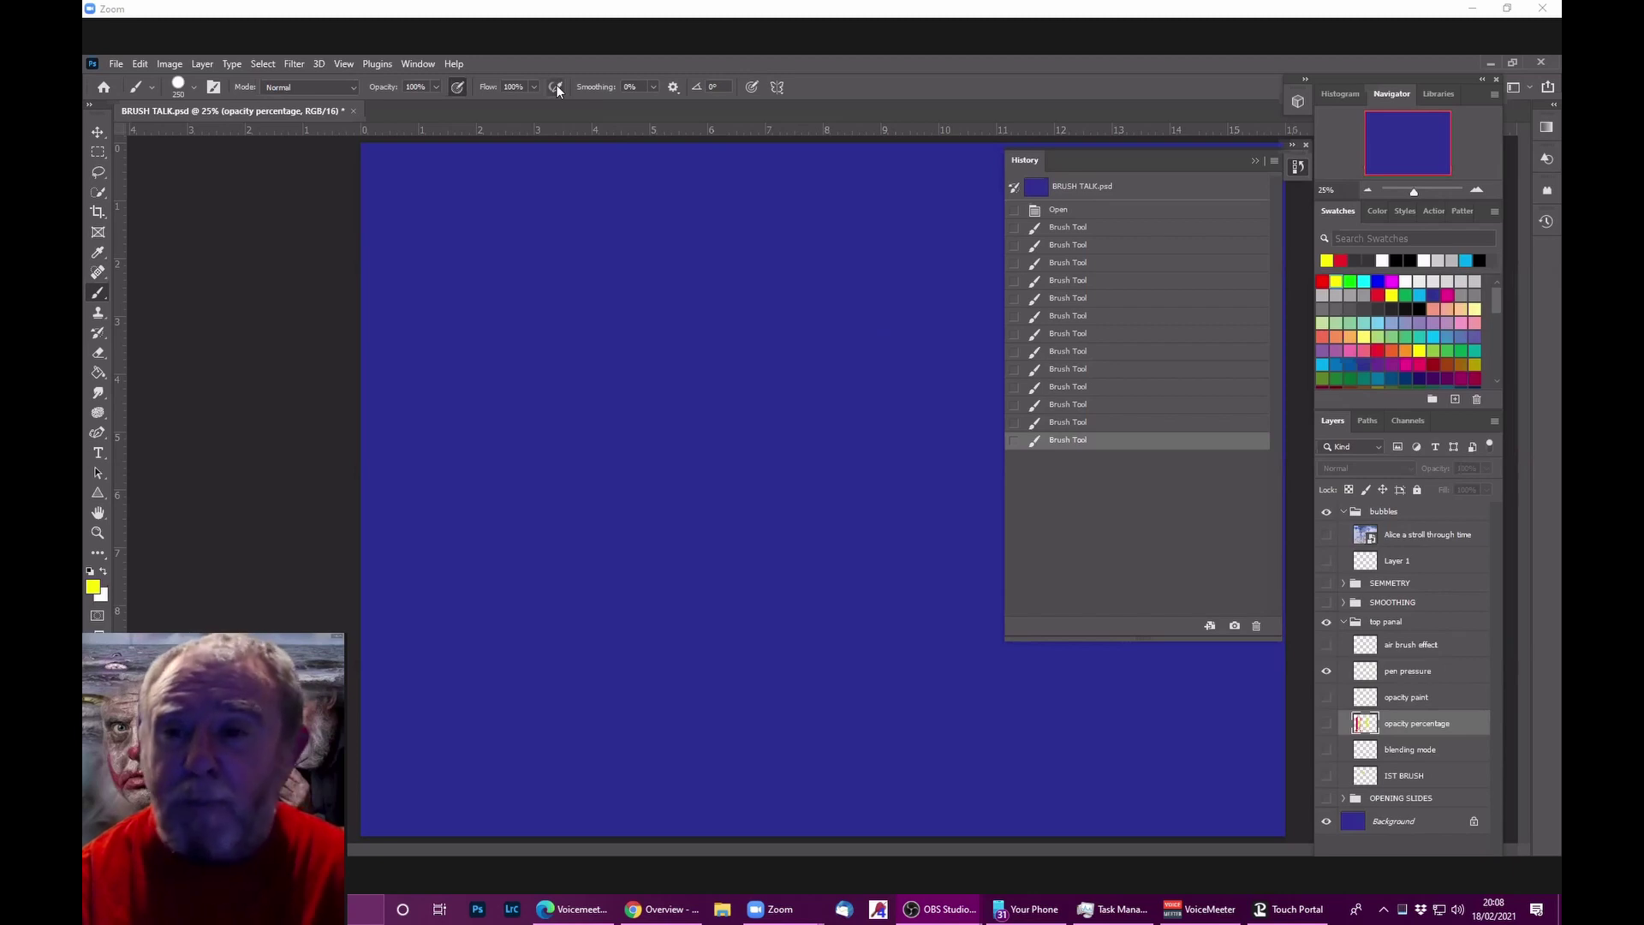
# Step: Expand the SMOOTHING group, select and show its "Smoothing where to find" text layer, and collapse the History panel
pyautogui.click(1342, 623)
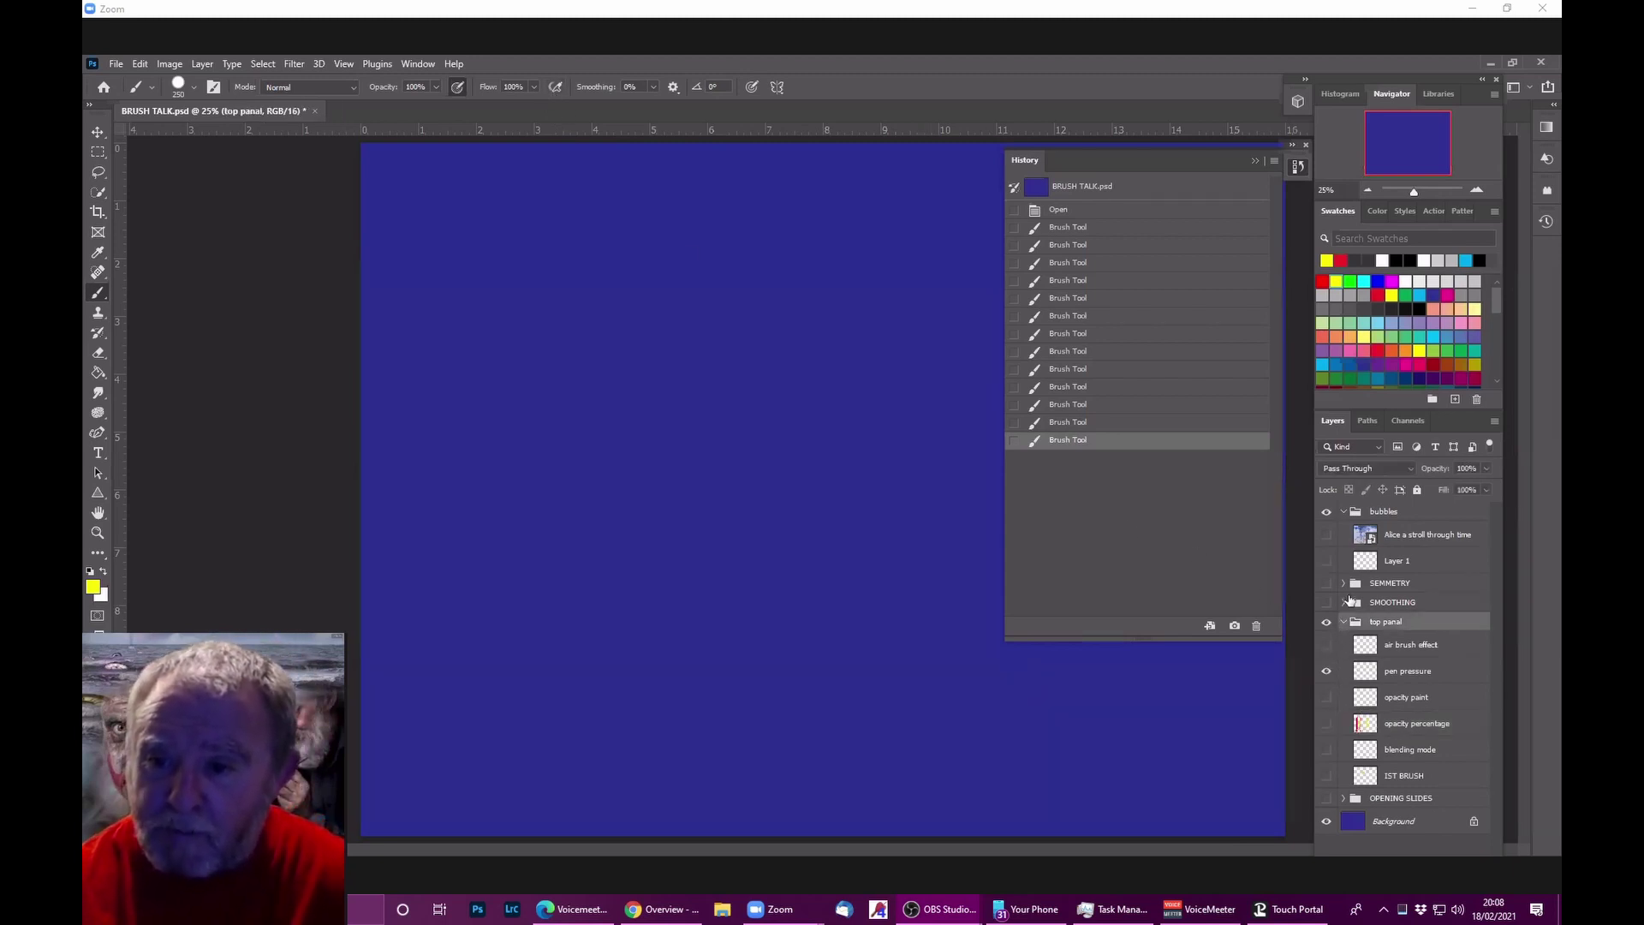
pyautogui.click(1344, 603)
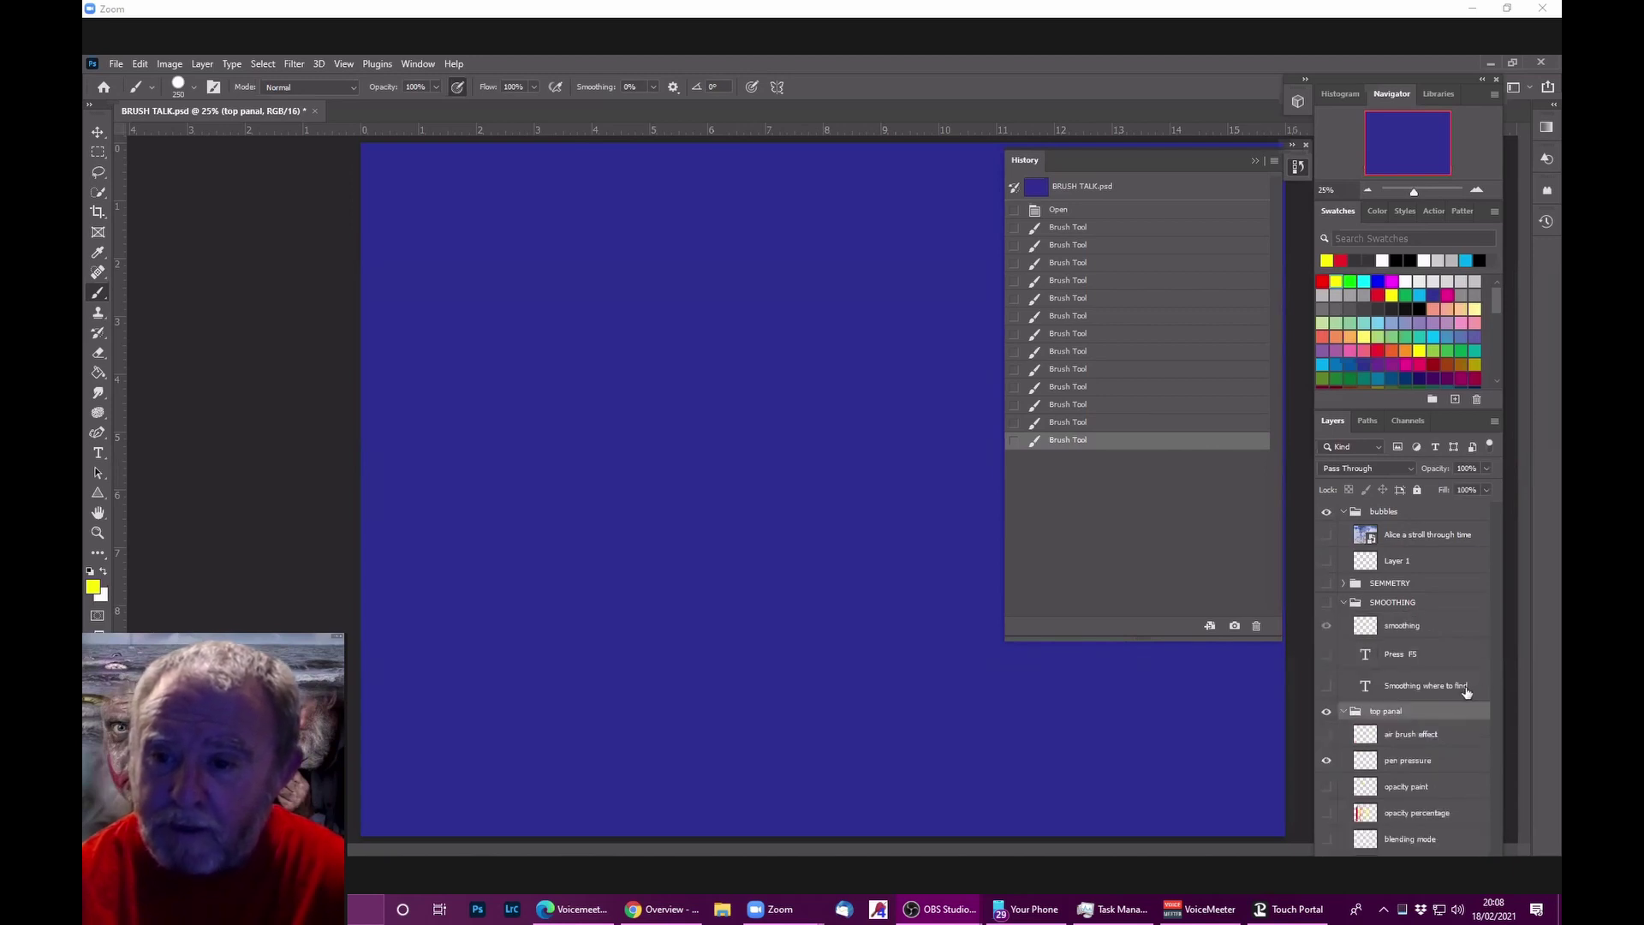
pyautogui.click(1428, 686)
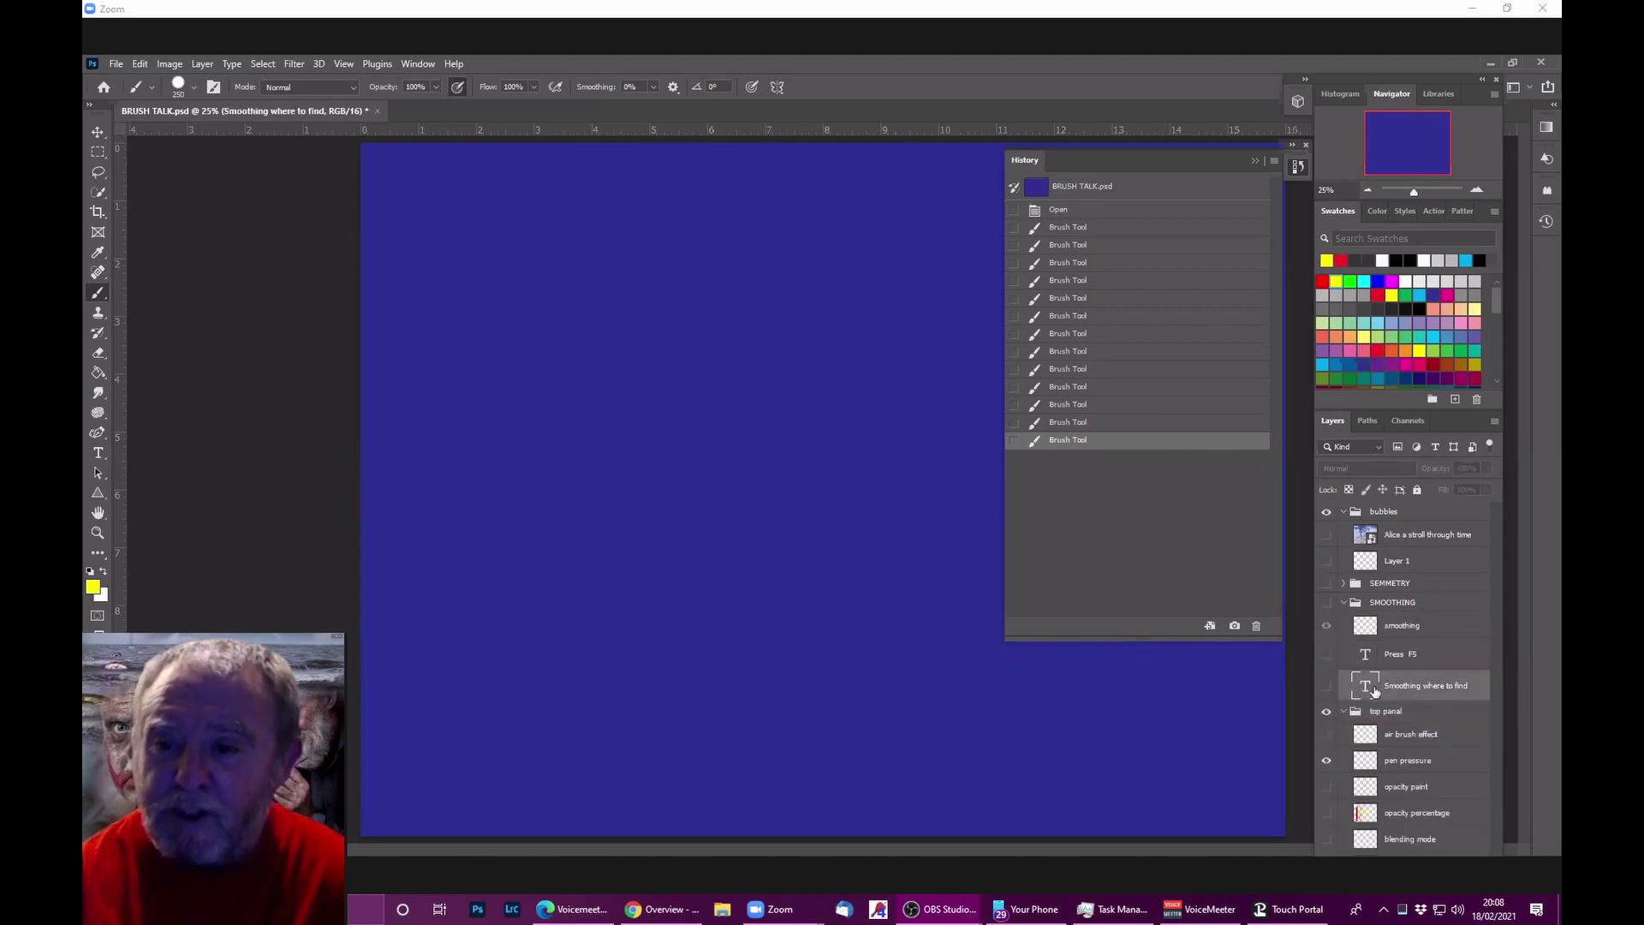
pyautogui.click(1328, 687)
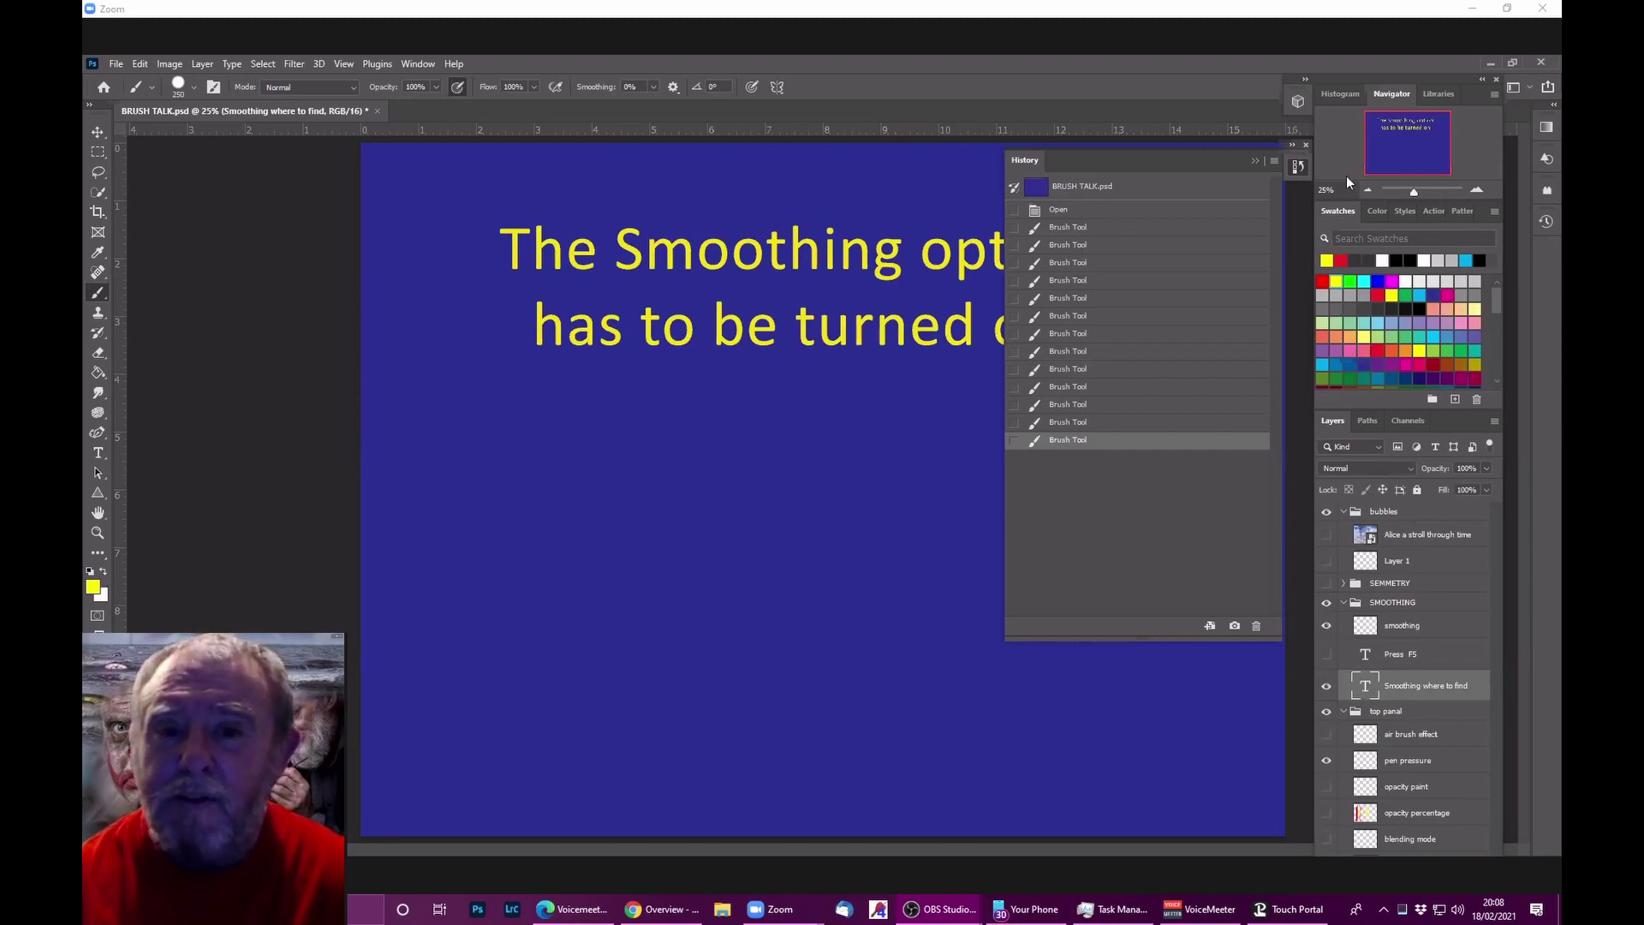
pyautogui.click(1255, 161)
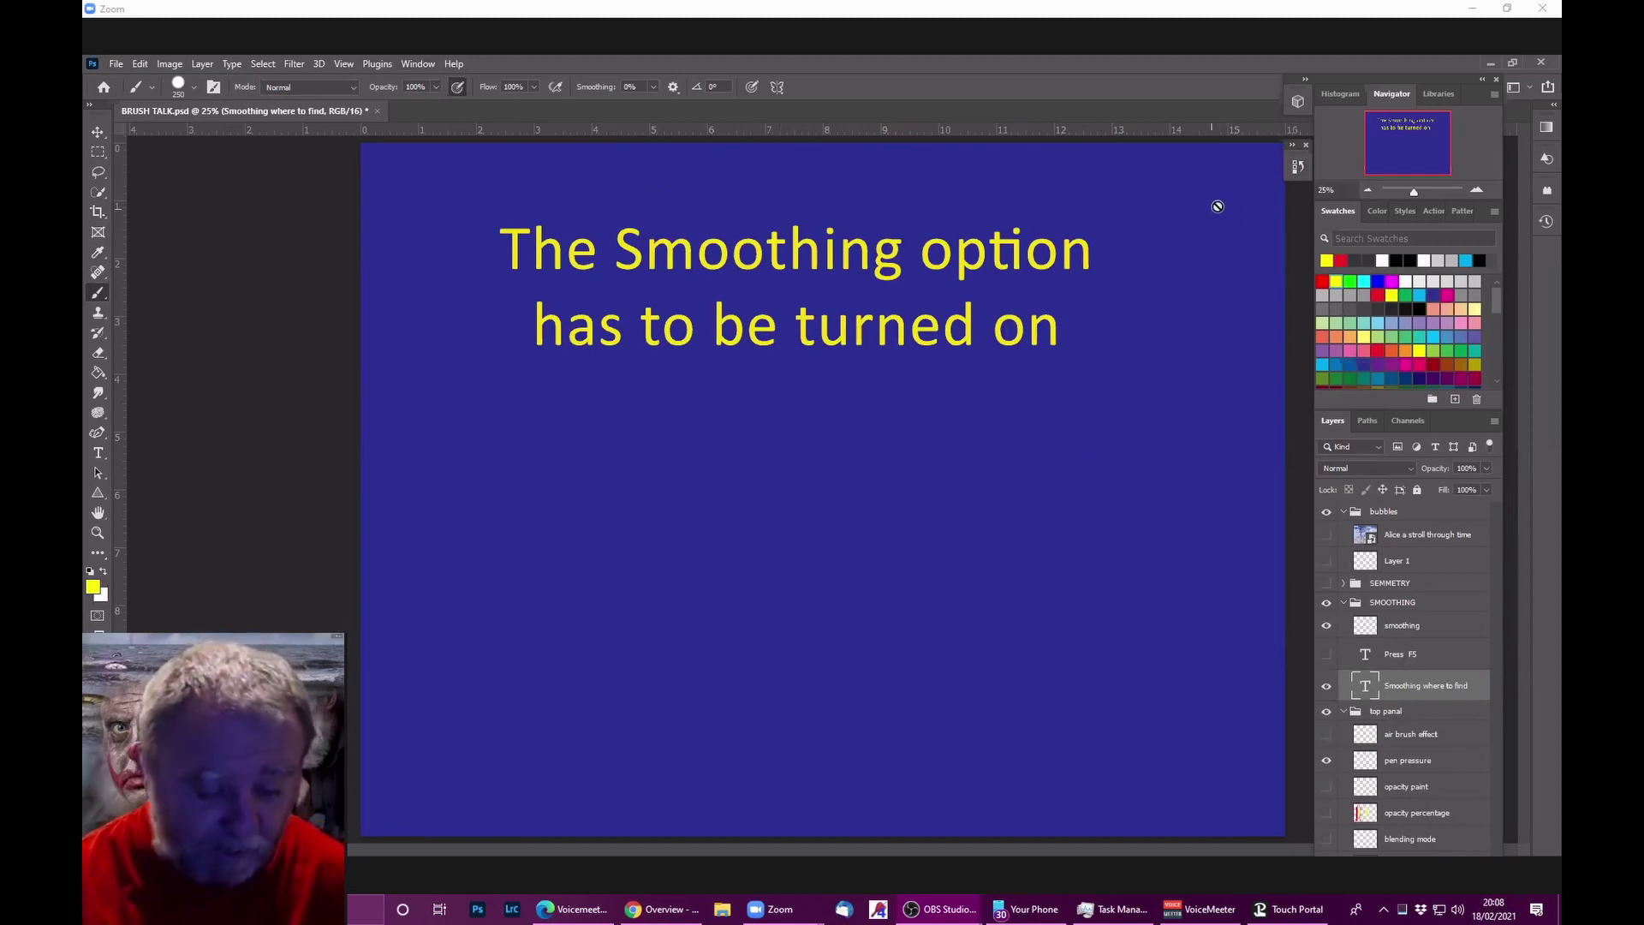
# Step: Check the Smoothing option in Brush Settings and close the settings again
pyautogui.press('F5')
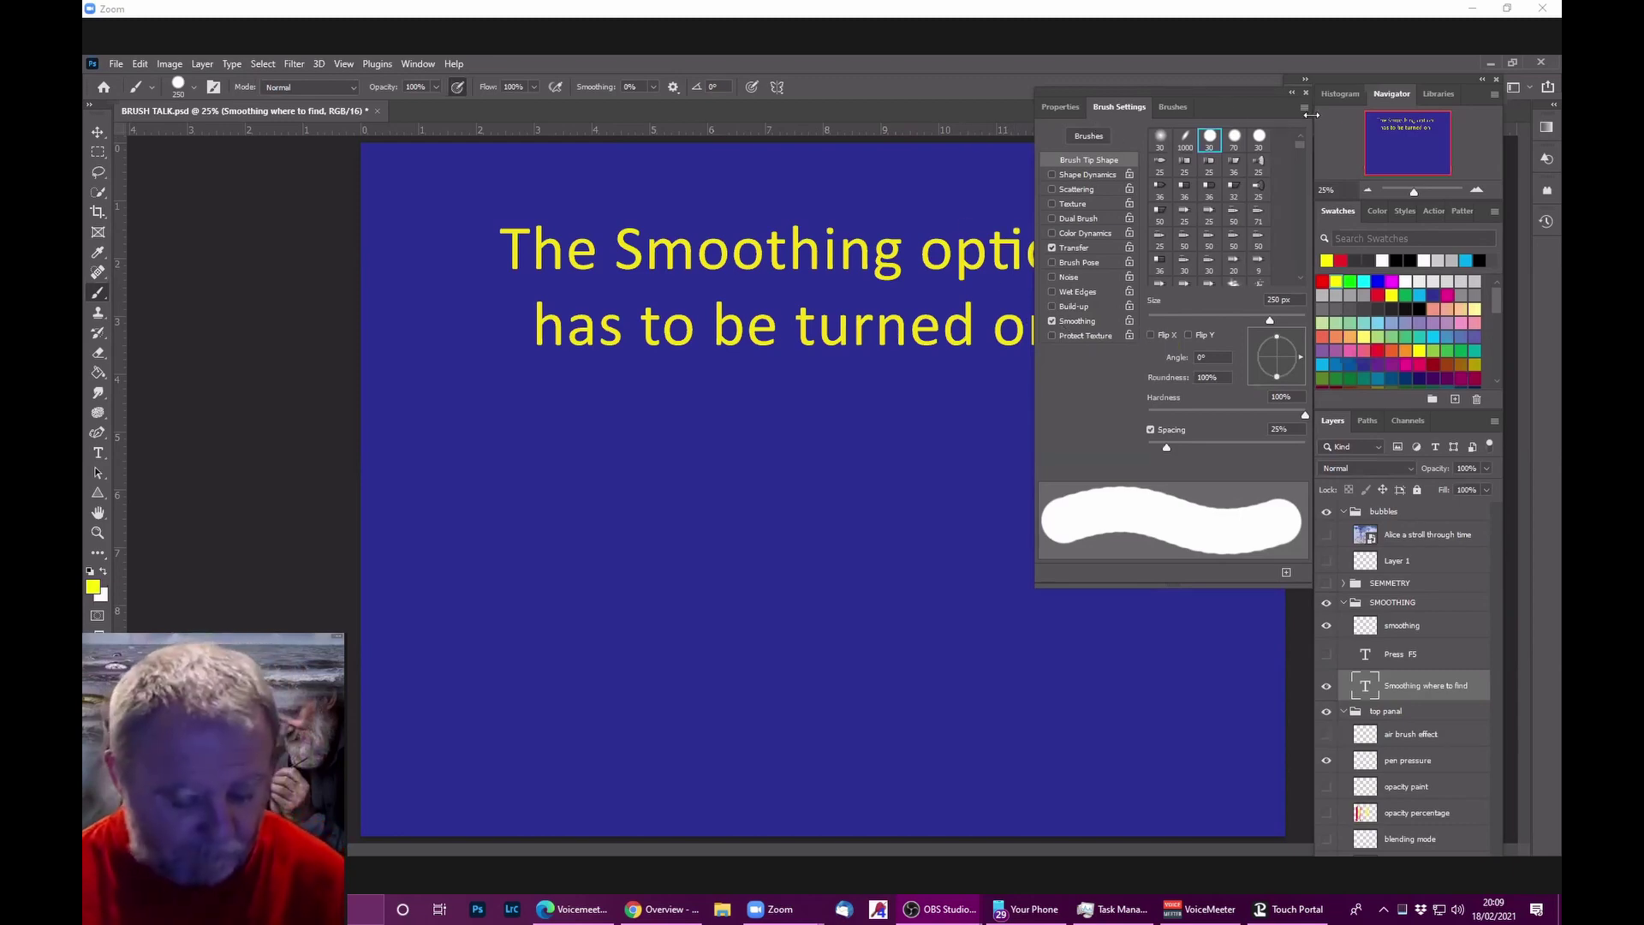
pyautogui.press('F5')
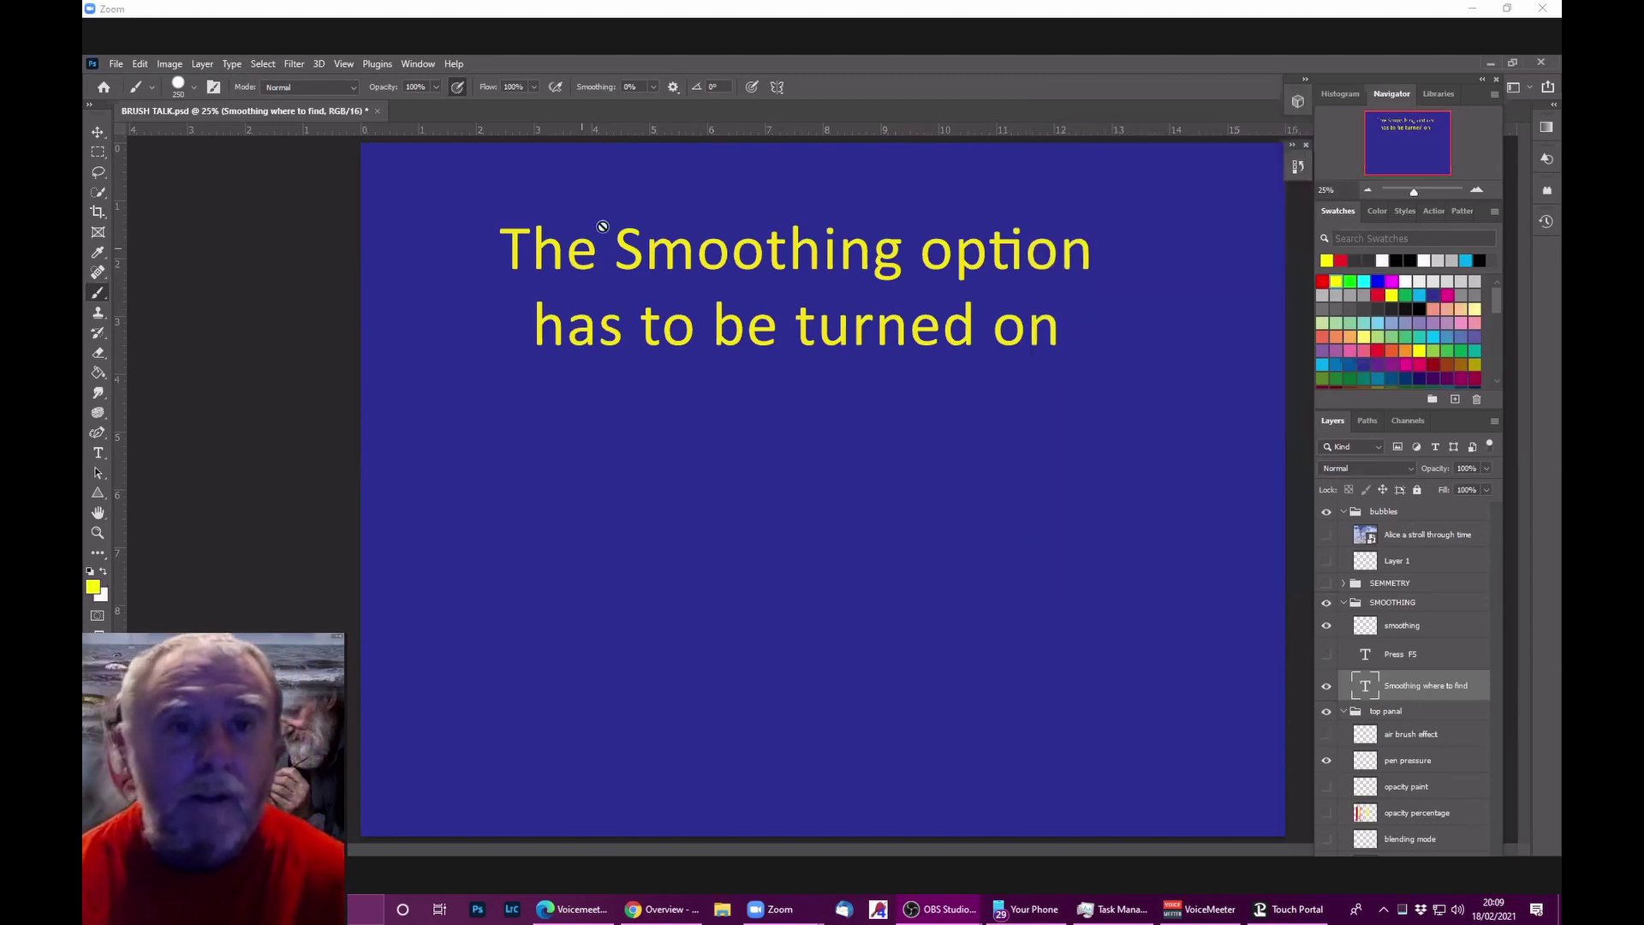
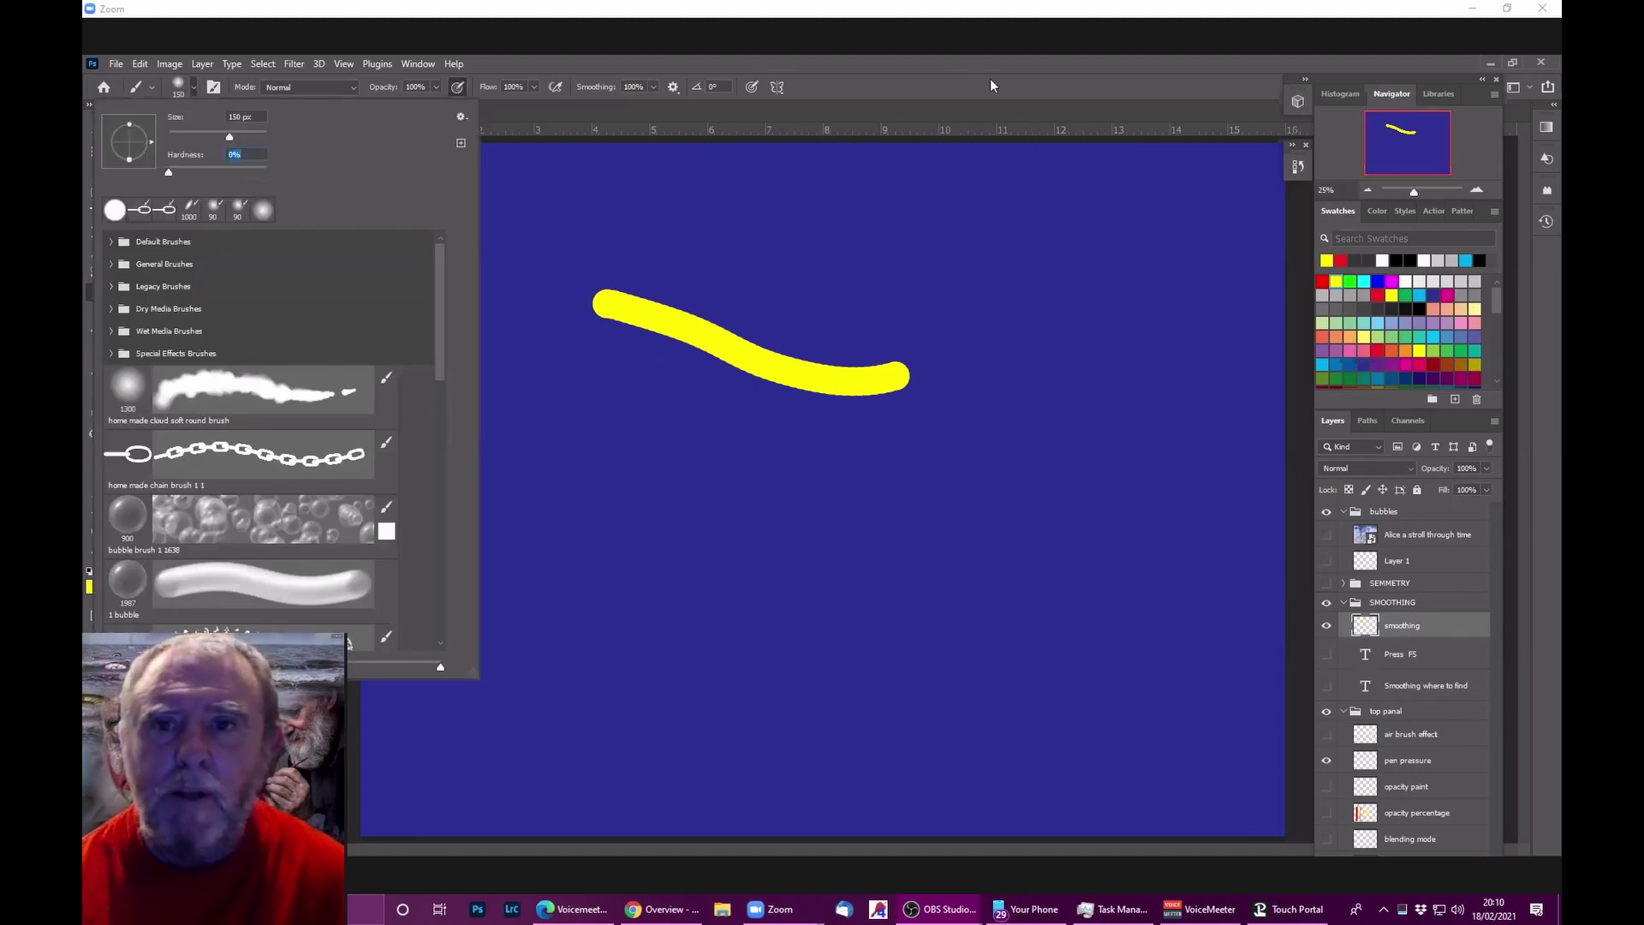
# Step: Step through the document history and return to the state before the hard yellow stroke on the smoothing layer, keeping History collapsed at the end
pyautogui.click(1300, 165)
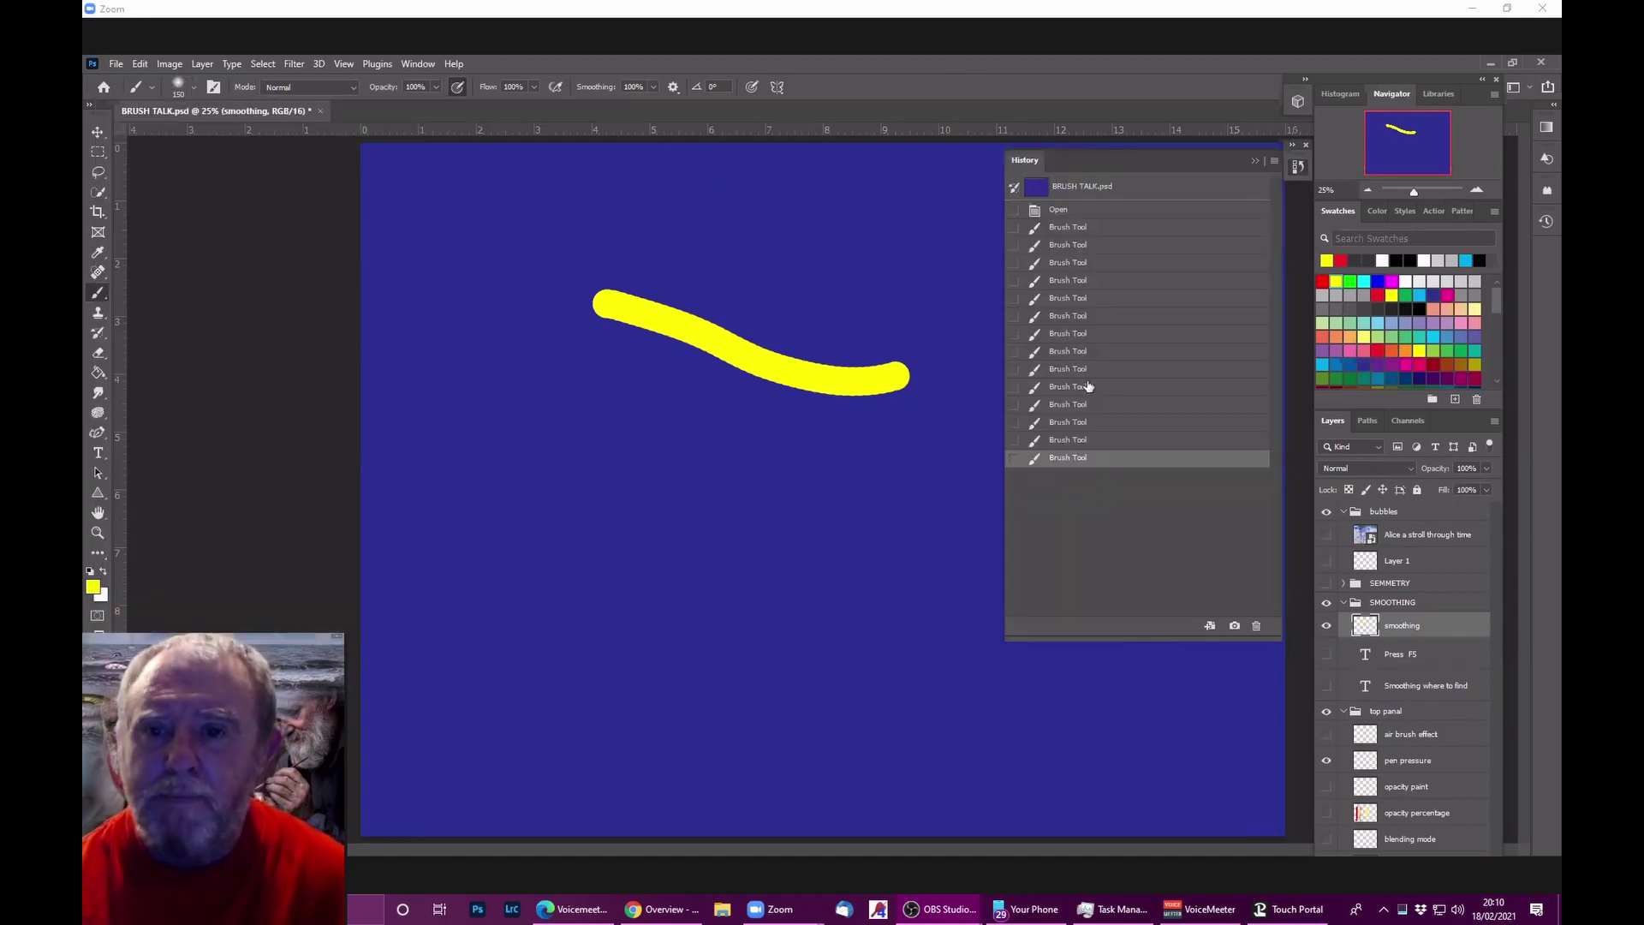
pyautogui.click(1096, 214)
pyautogui.click(1096, 226)
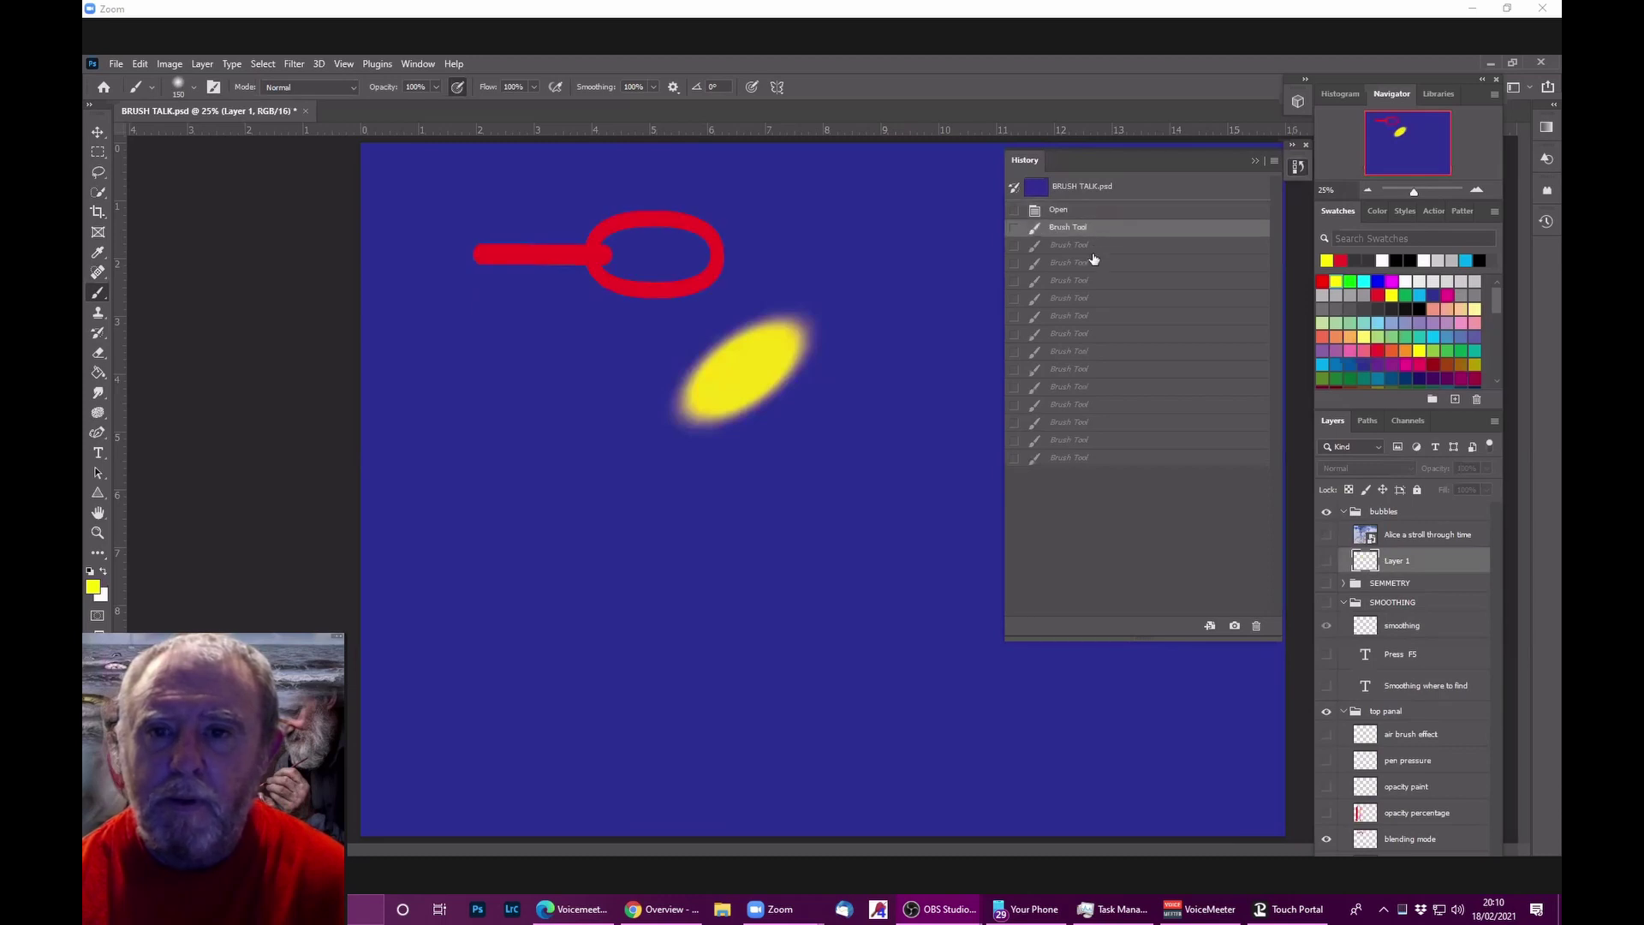
pyautogui.click(1096, 246)
pyautogui.click(1072, 351)
pyautogui.click(1072, 386)
pyautogui.click(1073, 422)
pyautogui.click(1073, 440)
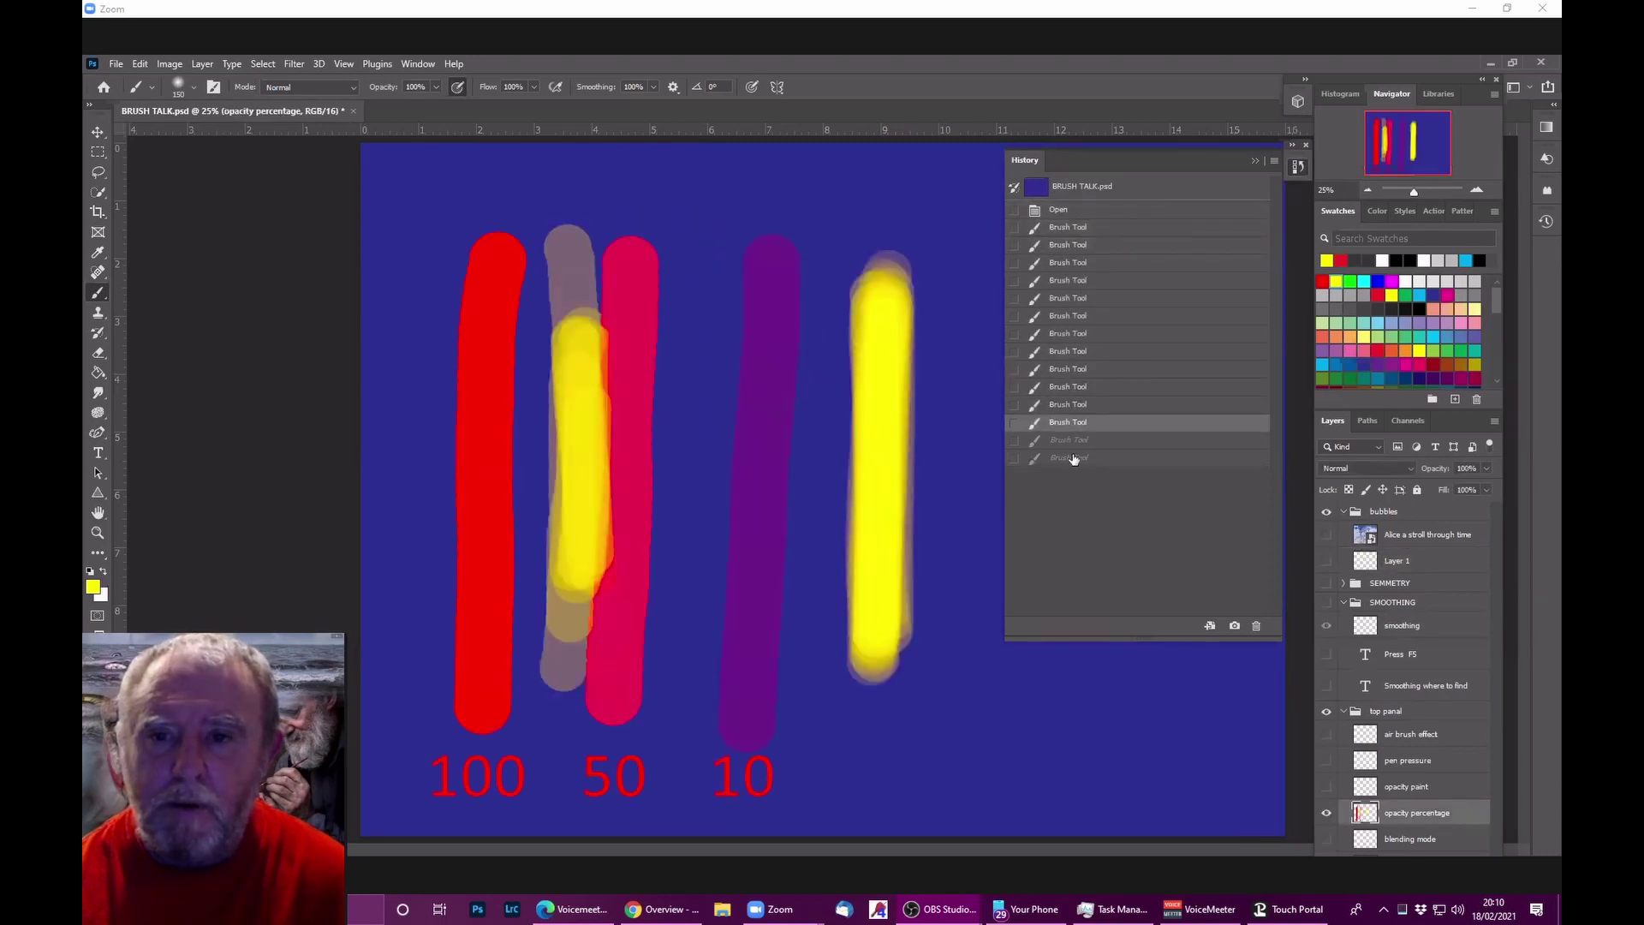
pyautogui.click(1074, 458)
pyautogui.click(1075, 441)
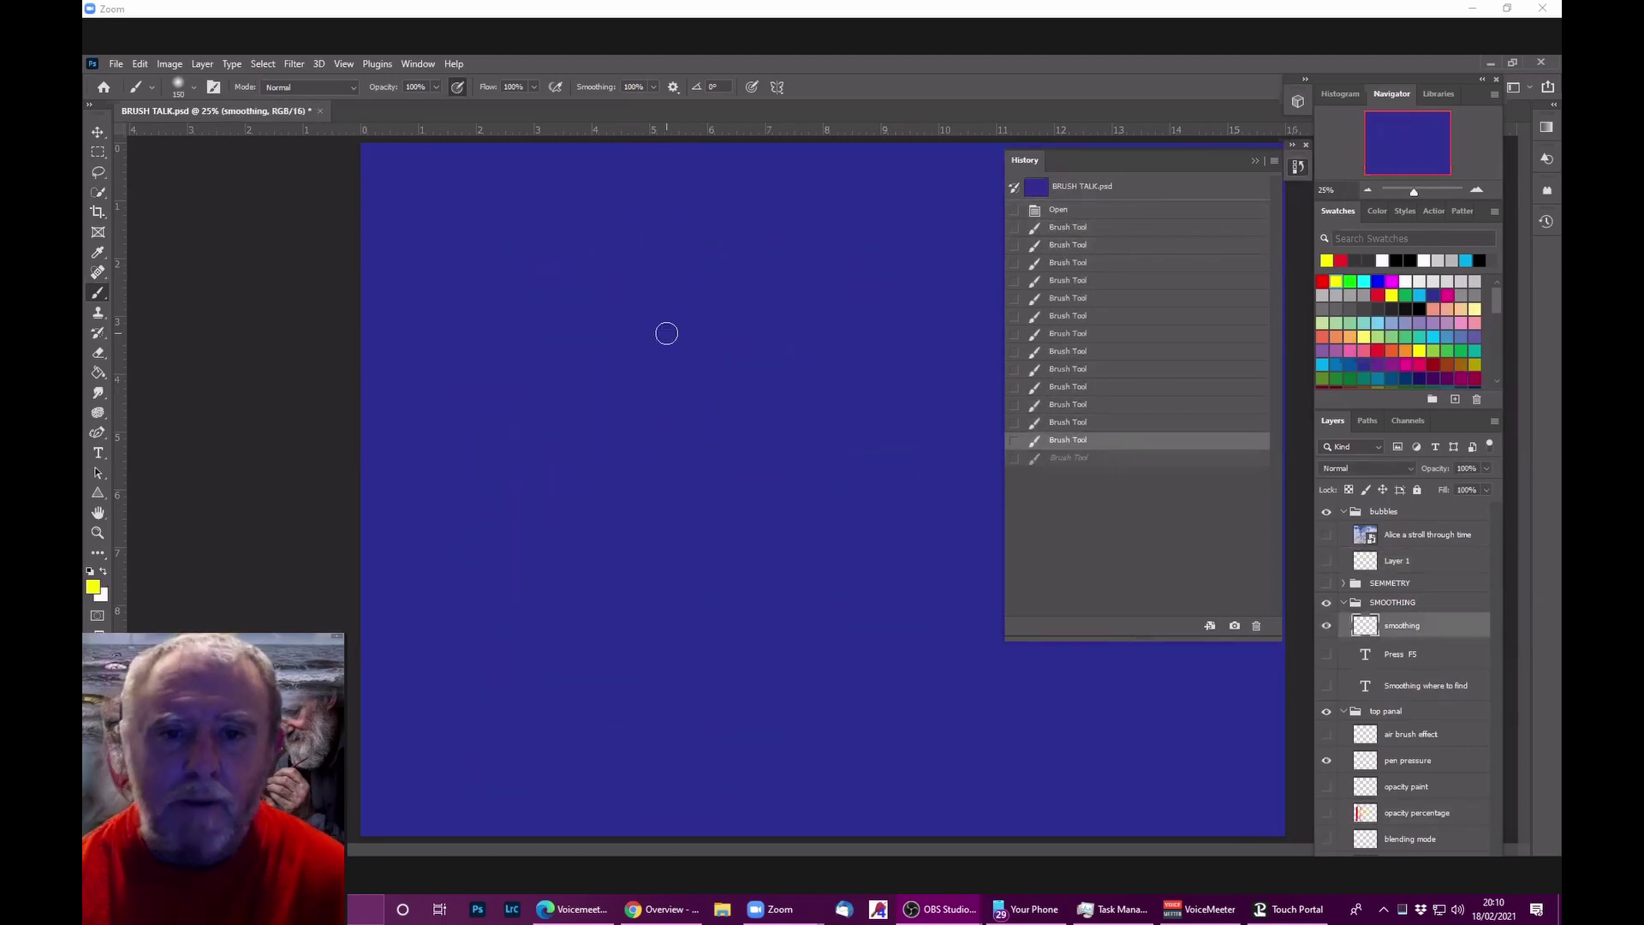
pyautogui.click(1255, 162)
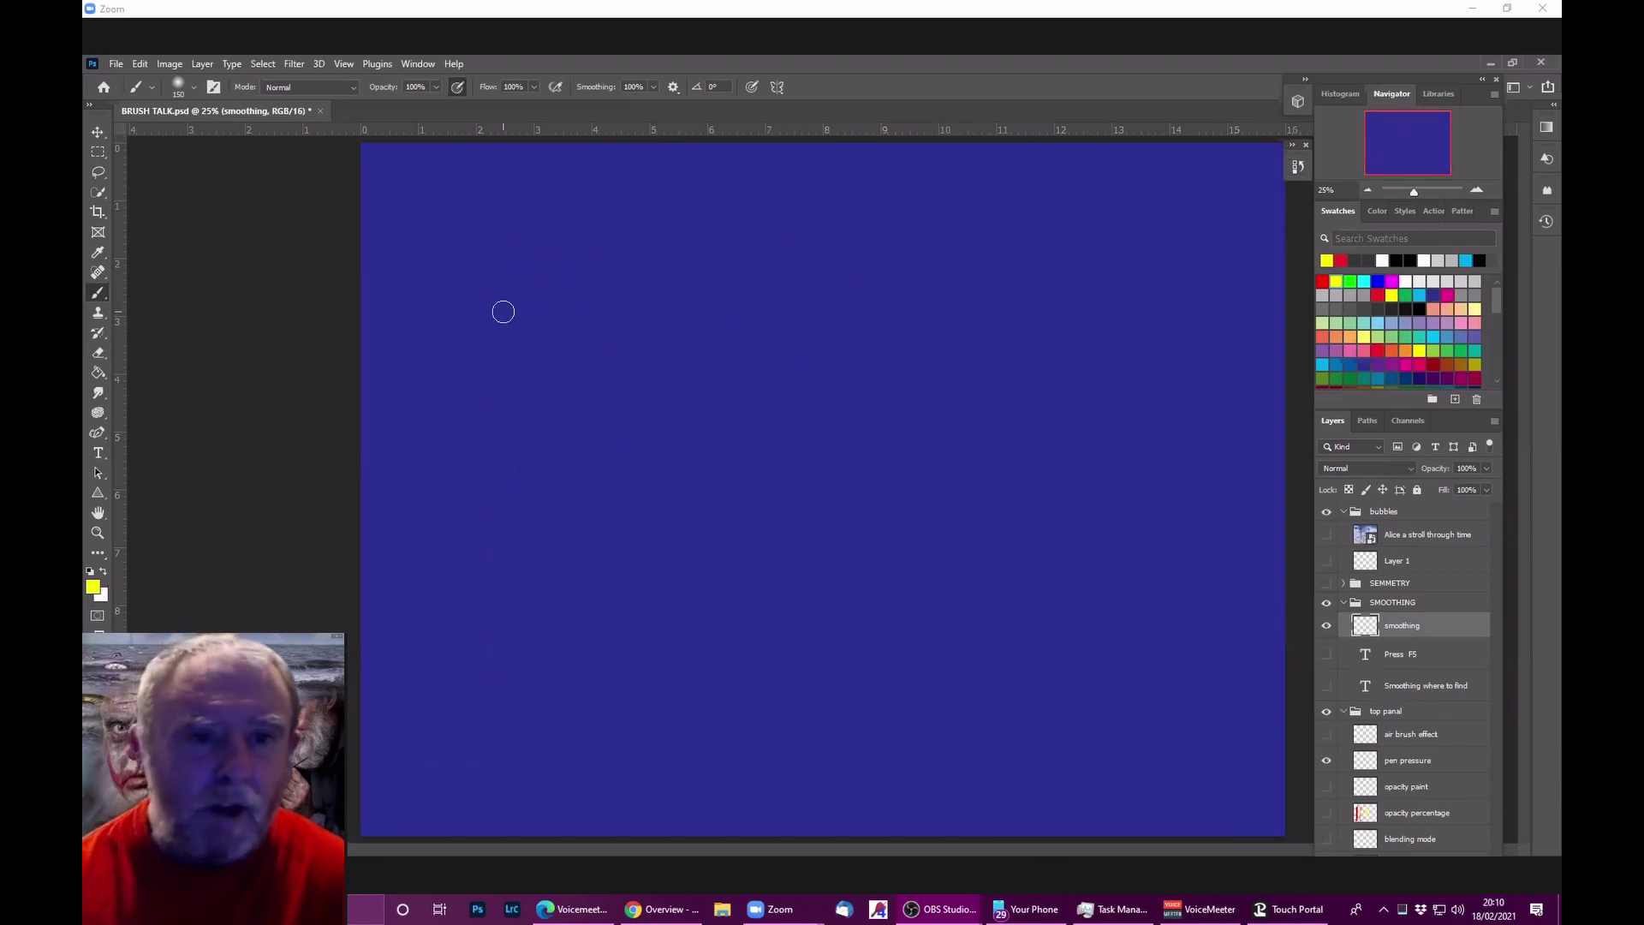
# Step: Paint a looping soft yellow stroke with 100% smoothing on the smoothing layer, and undo it
pyautogui.click(479, 345)
pyautogui.moveTo(501, 334)
pyautogui.mouseDown()
pyautogui.moveTo(593, 299)
pyautogui.moveTo(778, 276)
pyautogui.moveTo(942, 326)
pyautogui.moveTo(1127, 305)
pyautogui.moveTo(1126, 259)
pyautogui.moveTo(1031, 229)
pyautogui.moveTo(903, 245)
pyautogui.moveTo(828, 341)
pyautogui.mouseUp()
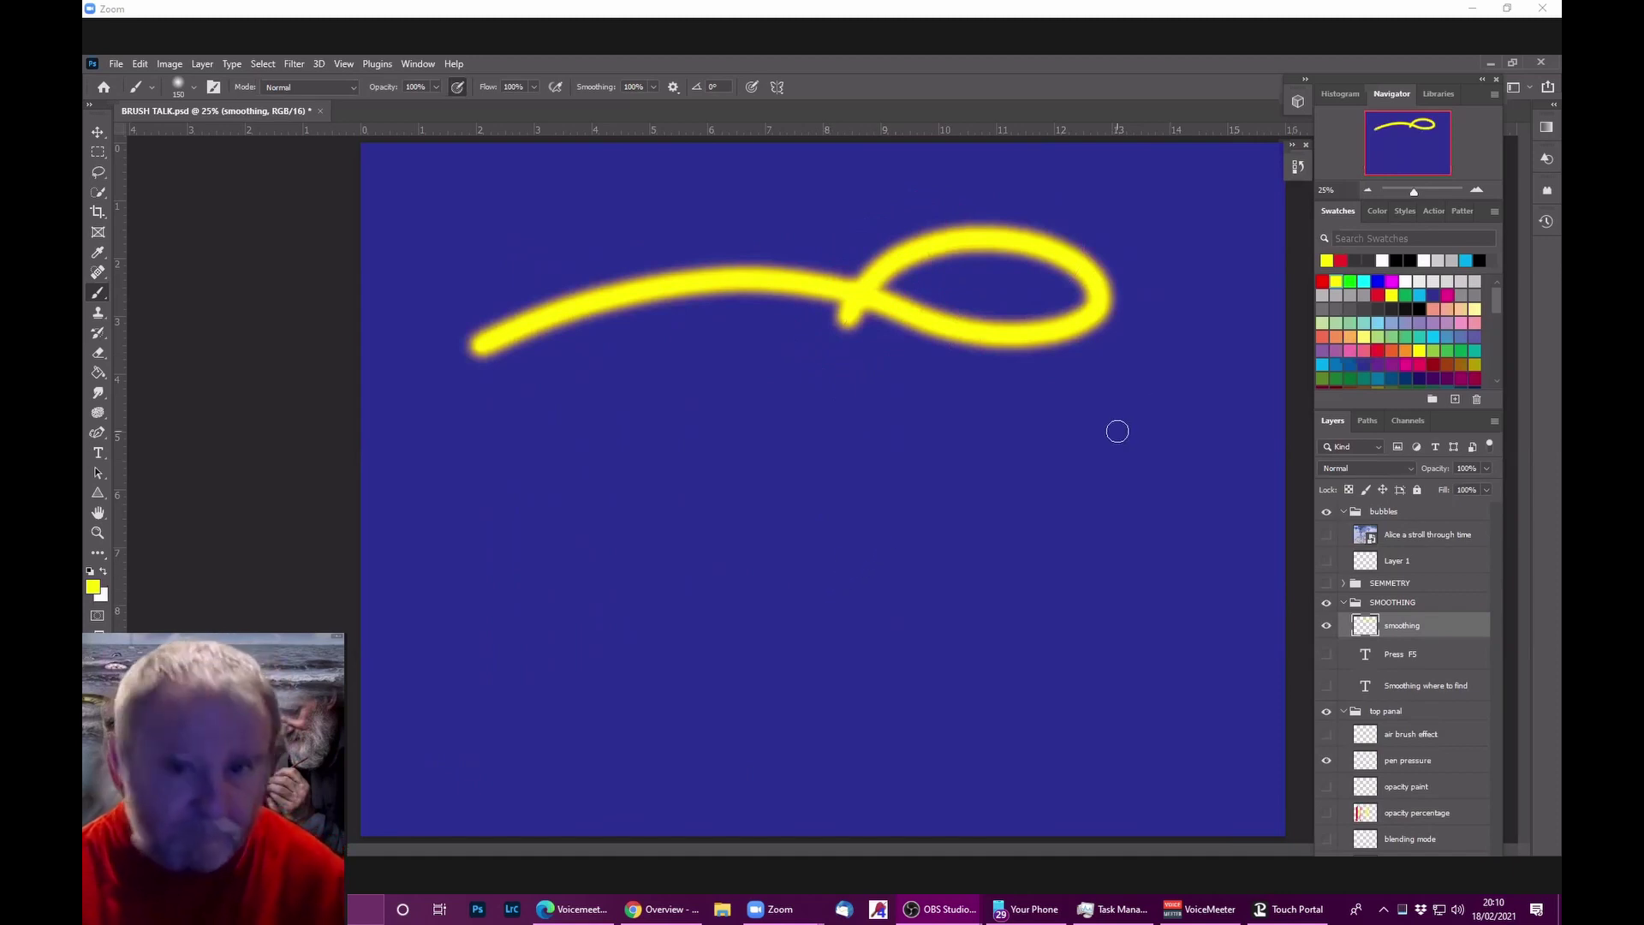
pyautogui.press('z')
pyautogui.hotkey('ctrl', 'z')
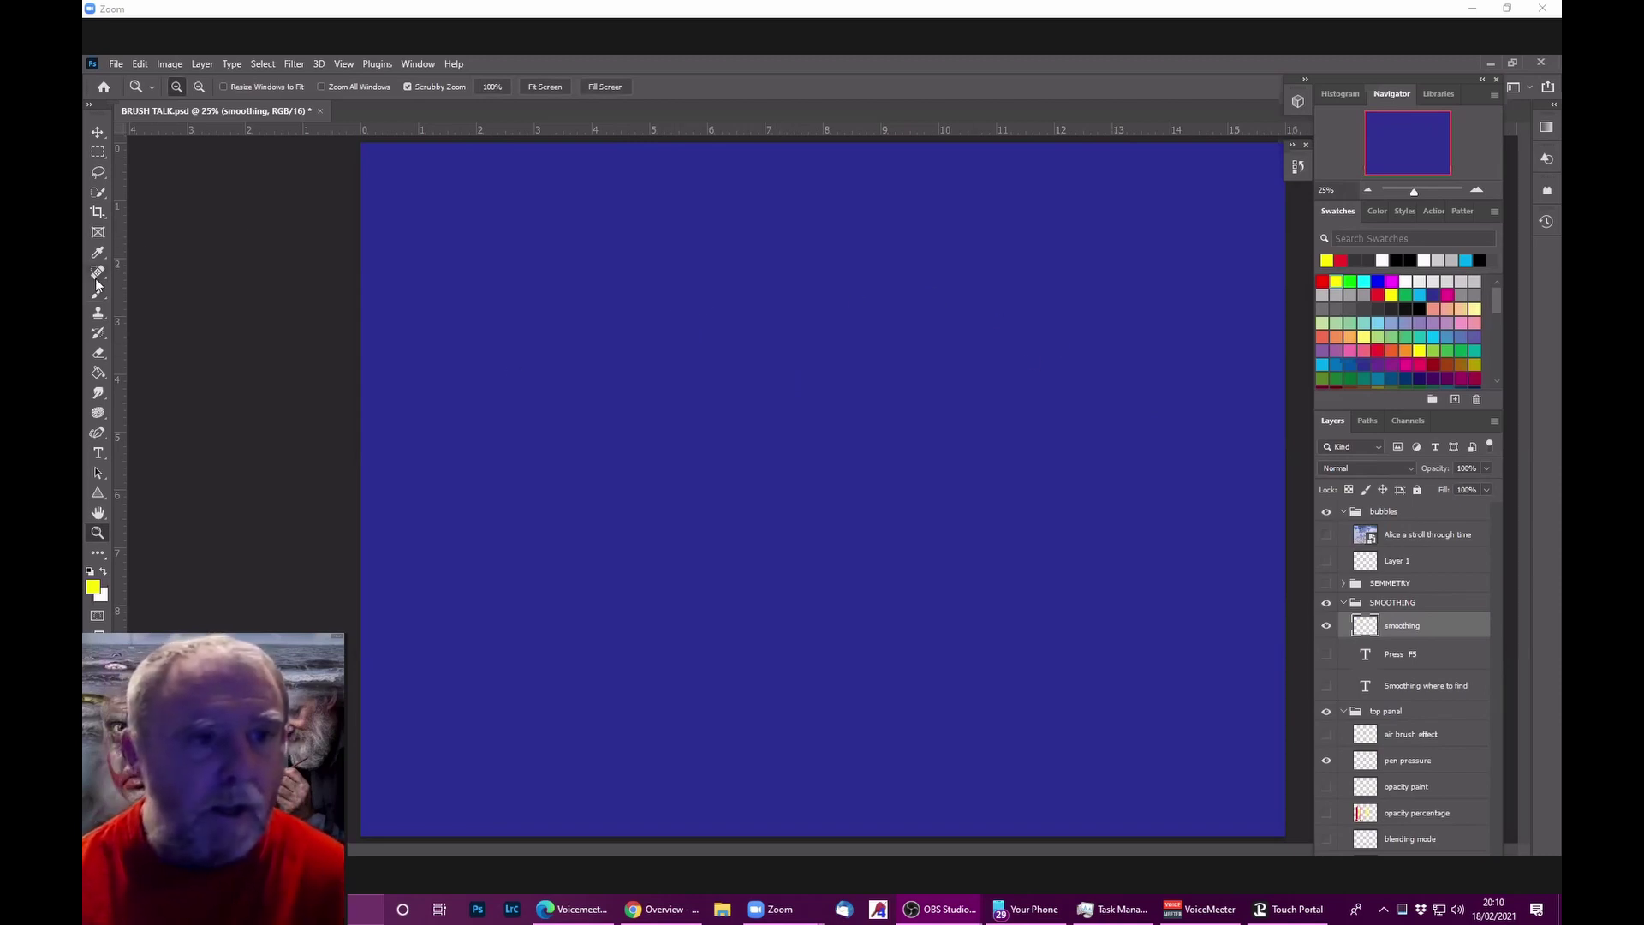
# Step: Reactivate the Brush tool and paint a closed wavy yellow outline and a short stroke to its upper left with 100% smoothing
pyautogui.press('b')
pyautogui.moveTo(644, 298)
pyautogui.mouseDown()
pyautogui.moveTo(744, 318)
pyautogui.moveTo(695, 305)
pyautogui.moveTo(721, 220)
pyautogui.moveTo(702, 275)
pyautogui.moveTo(777, 305)
pyautogui.moveTo(762, 282)
pyautogui.moveTo(731, 283)
pyautogui.moveTo(752, 207)
pyautogui.moveTo(871, 309)
pyautogui.moveTo(1034, 279)
pyautogui.moveTo(1061, 315)
pyautogui.moveTo(1041, 383)
pyautogui.moveTo(965, 433)
pyautogui.moveTo(806, 476)
pyautogui.moveTo(636, 421)
pyautogui.moveTo(595, 345)
pyautogui.moveTo(635, 276)
pyautogui.moveTo(698, 262)
pyautogui.moveTo(659, 274)
pyautogui.mouseUp()
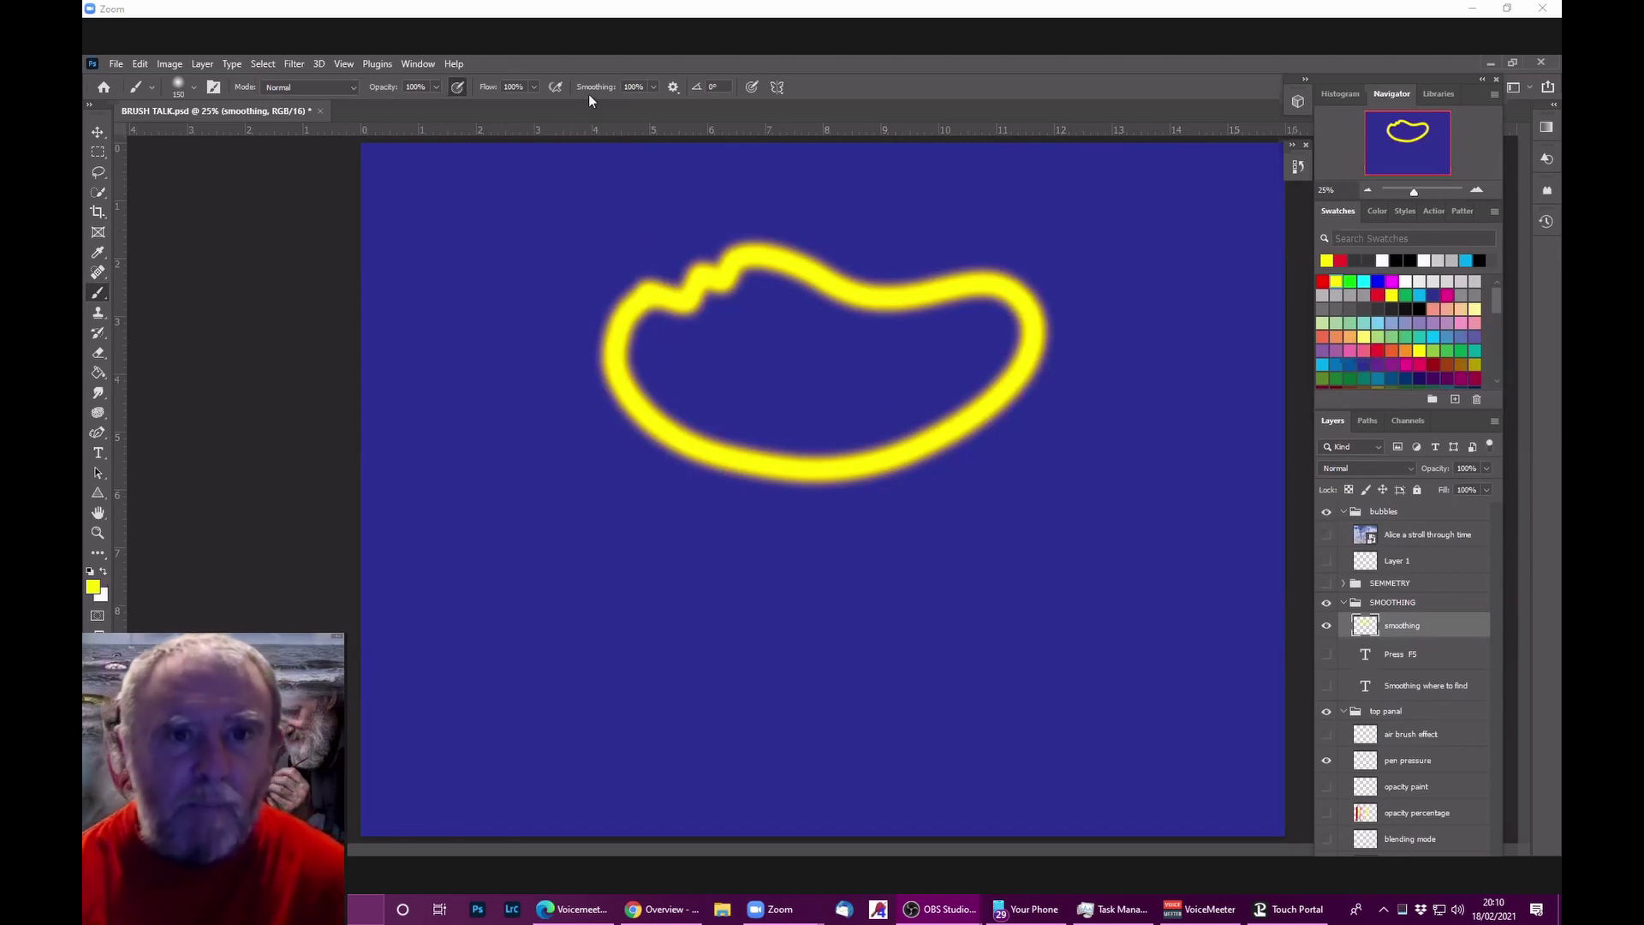
pyautogui.moveTo(485, 217); pyautogui.dragTo(582, 271)
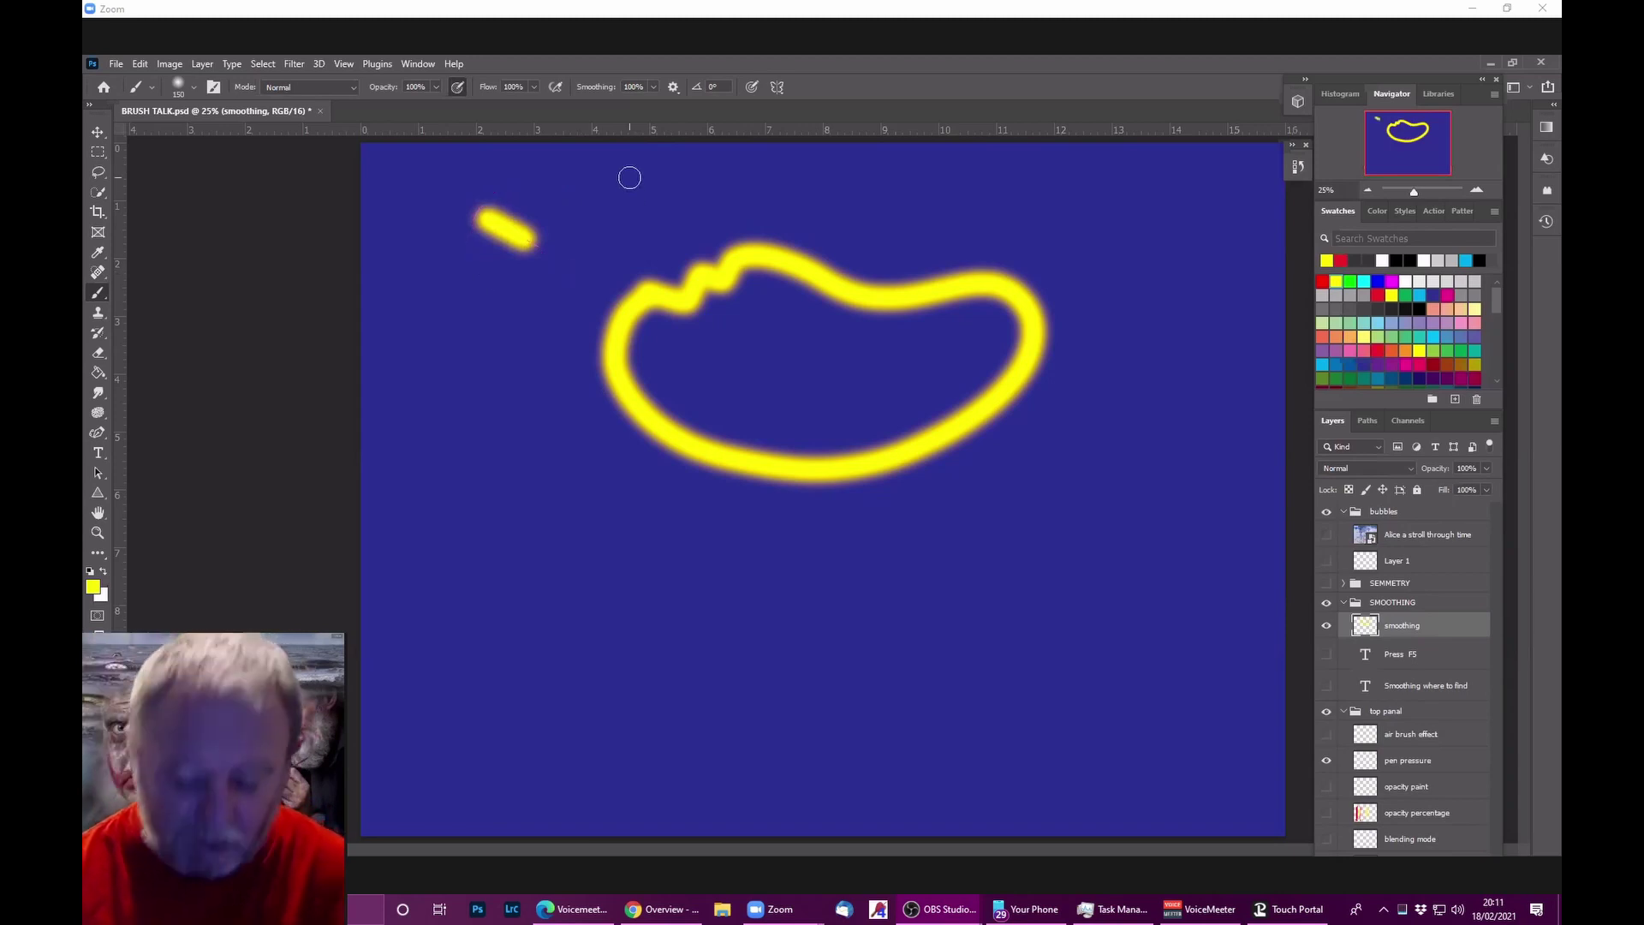
# Step: Lower the brush smoothing to 7% and paint a wavy looped yellow stroke above the closed outline
pyautogui.moveTo(607, 92); pyautogui.dragTo(535, 100)
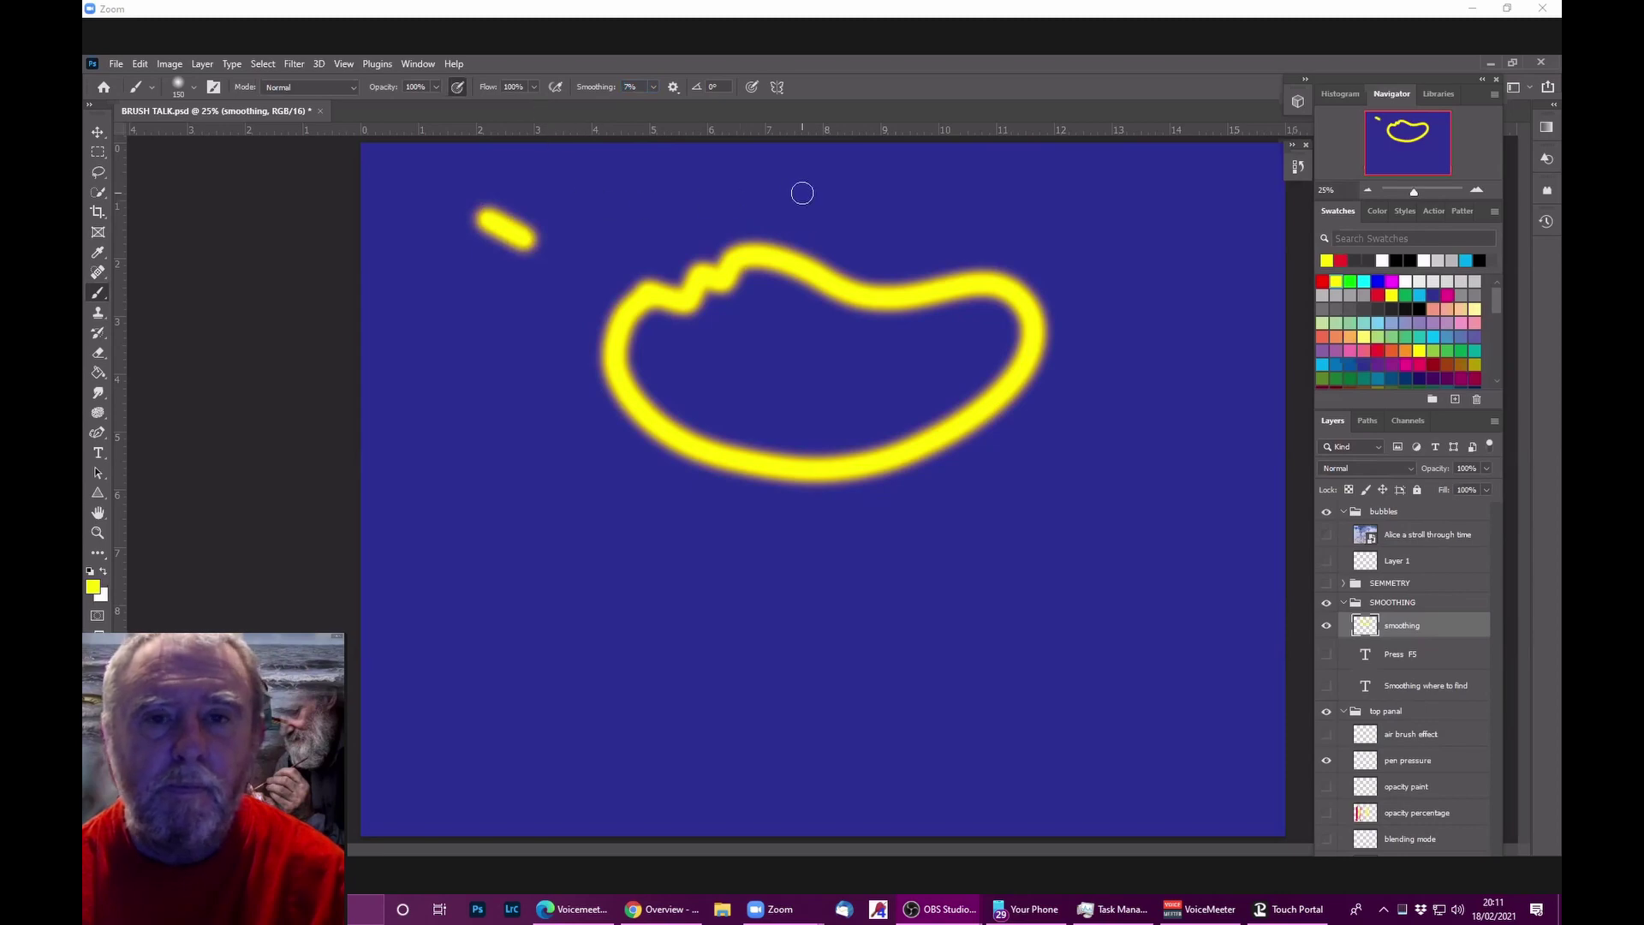
pyautogui.moveTo(798, 186)
pyautogui.mouseDown()
pyautogui.moveTo(869, 227)
pyautogui.moveTo(910, 201)
pyautogui.moveTo(1012, 228)
pyautogui.moveTo(1047, 210)
pyautogui.moveTo(1042, 186)
pyautogui.moveTo(1021, 187)
pyautogui.moveTo(948, 265)
pyautogui.mouseUp()
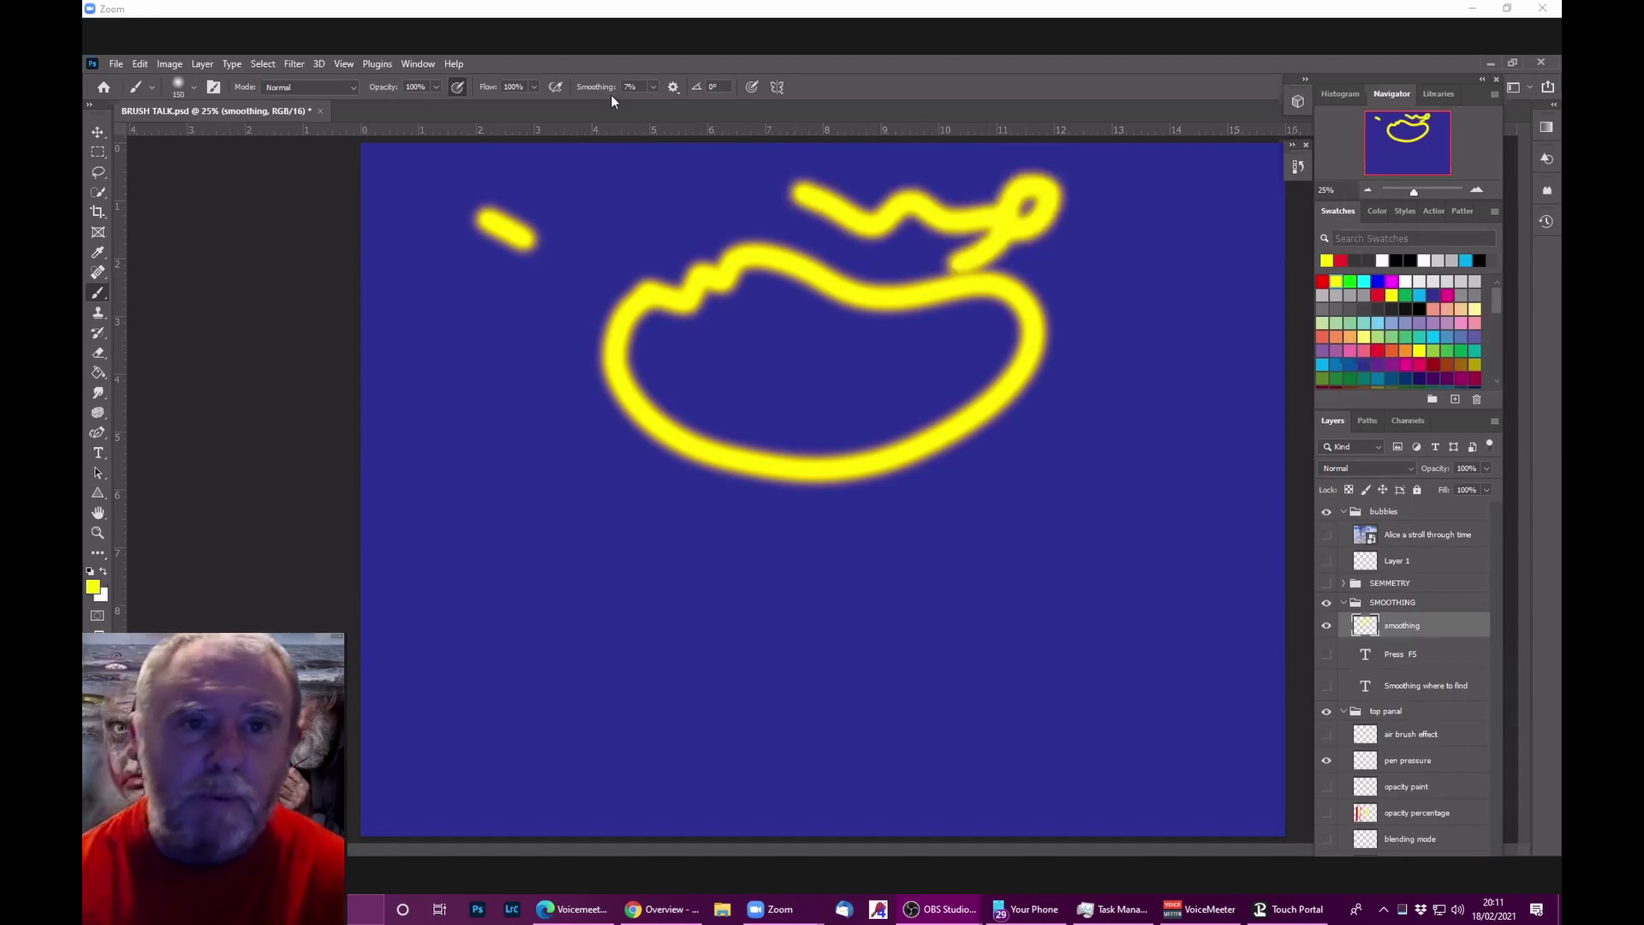
# Step: Set the brush smoothing to 100%
pyautogui.moveTo(594, 90); pyautogui.dragTo(696, 94)
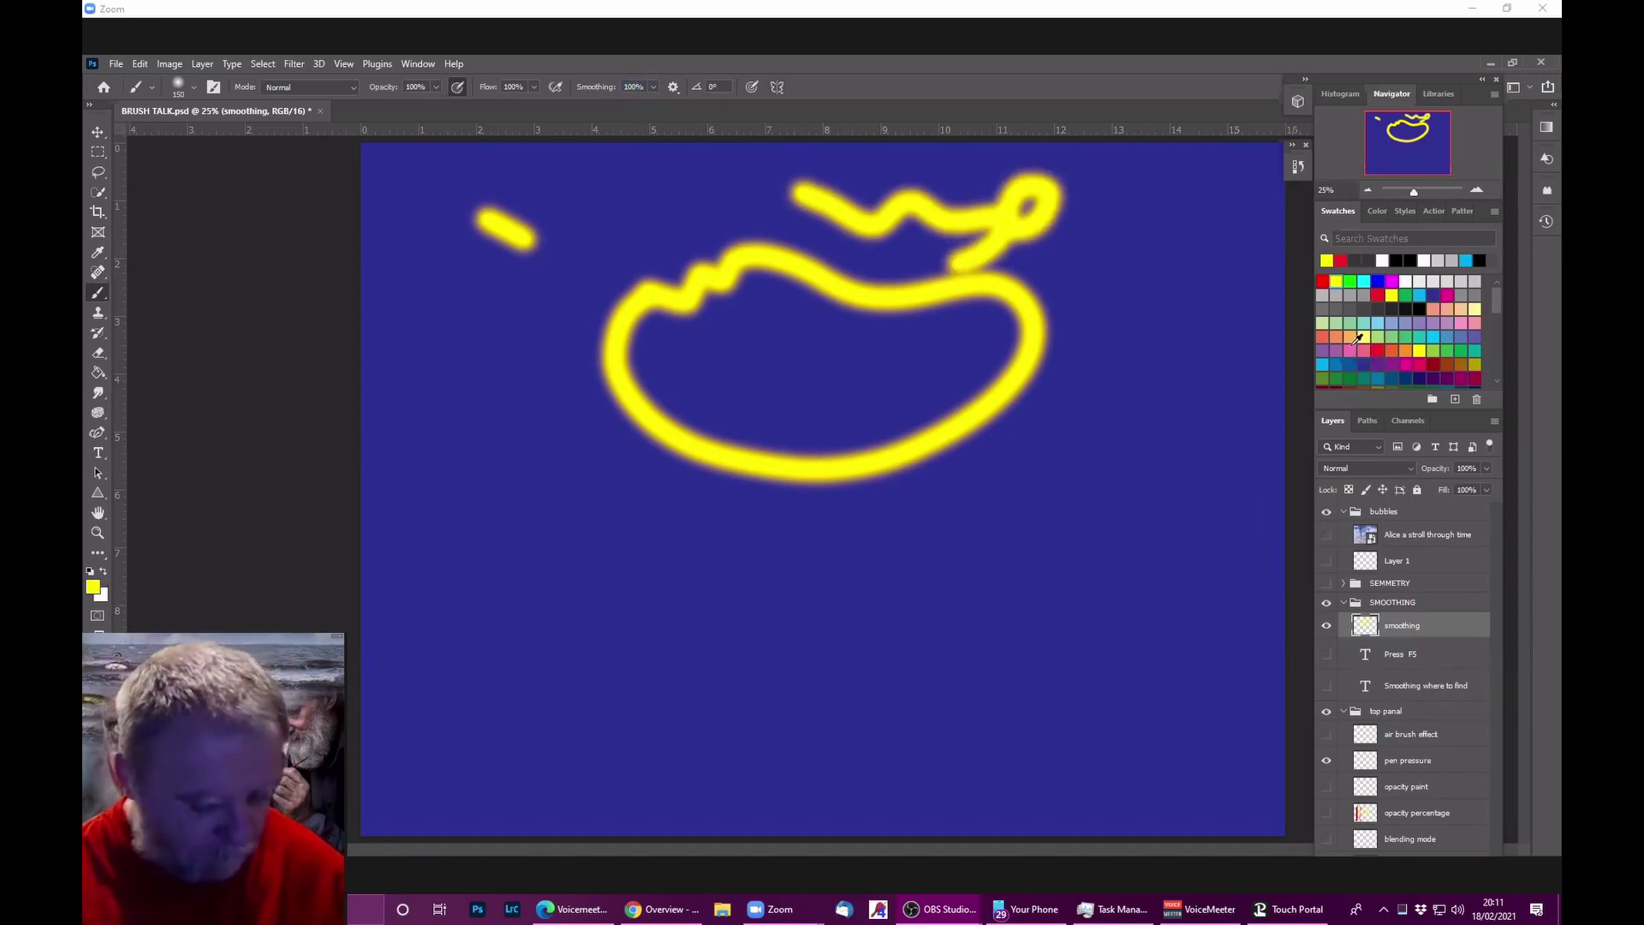
# Step: Undo all the yellow strokes on the smoothing layer
pyautogui.hotkey('ctrl', 'z')
pyautogui.hotkey('ctrl', 'z')
pyautogui.hotkey('ctrl', 'z')
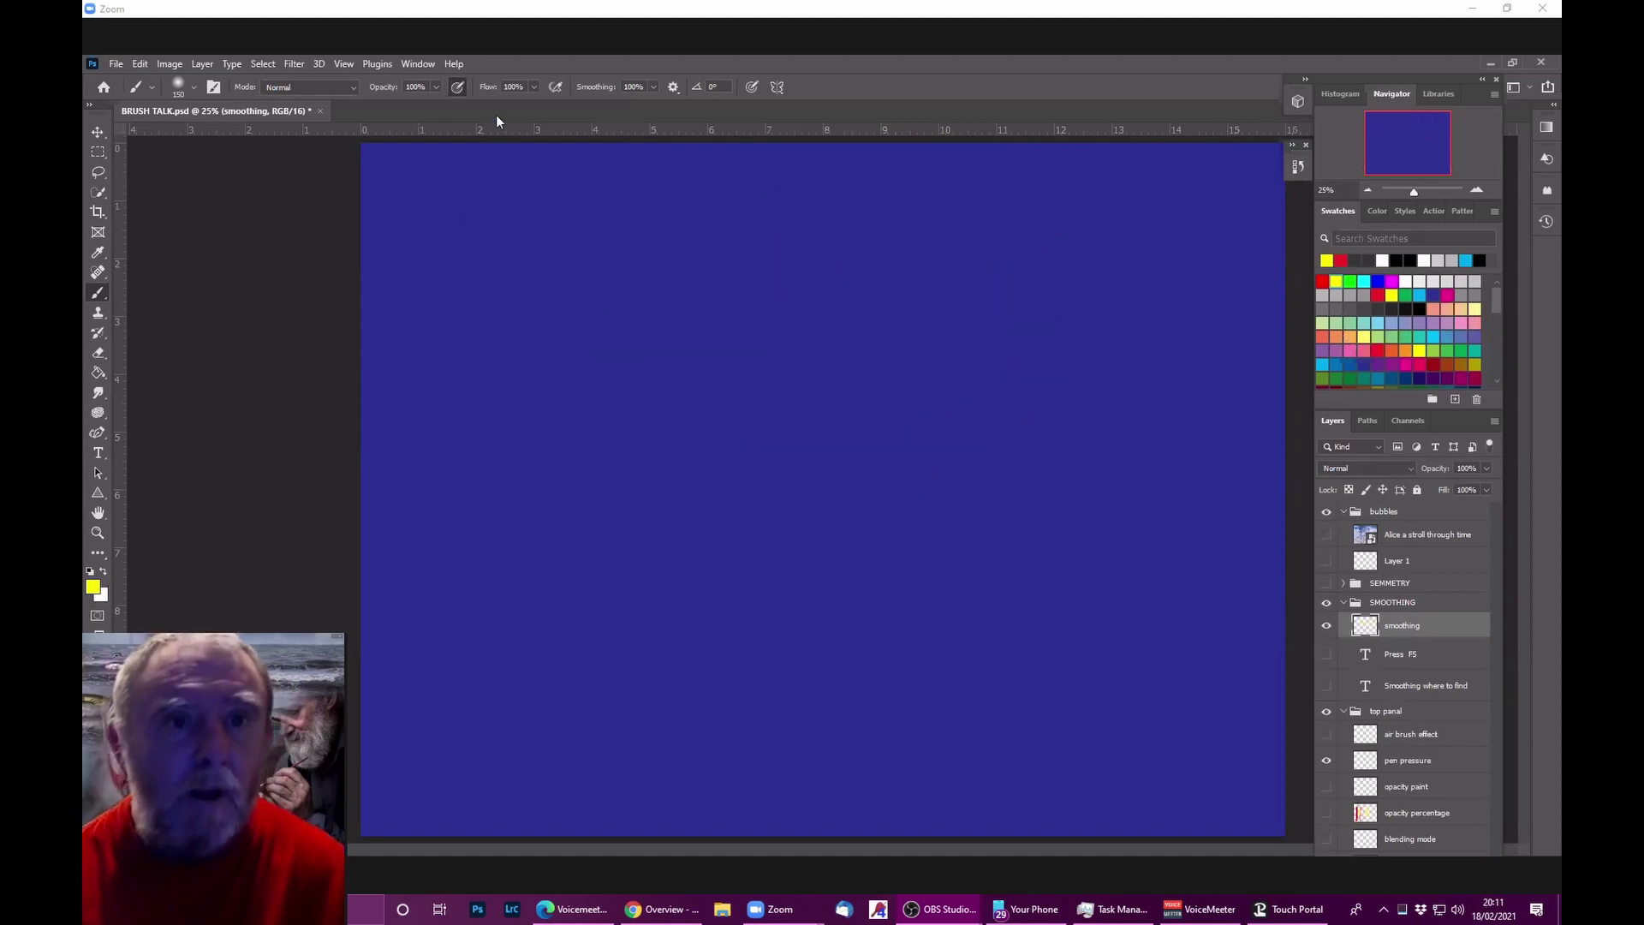
# Step: Examine the brush smoothing amount and the Smoothing Options, including Stroke Catch-up
pyautogui.click(650, 88)
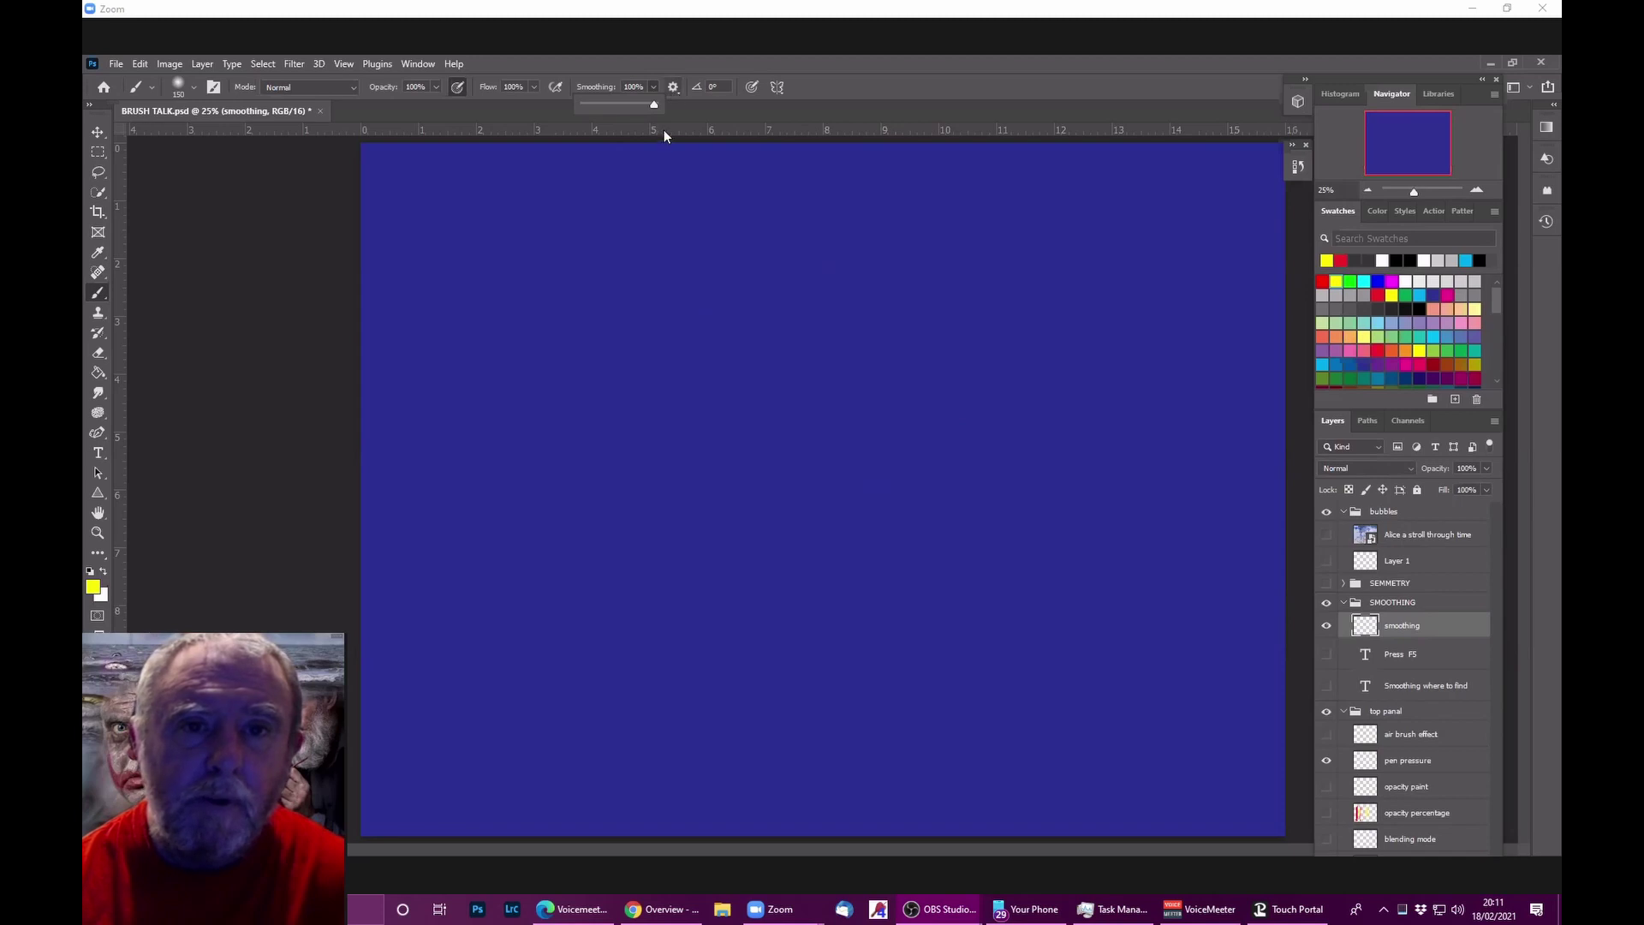
pyautogui.click(673, 86)
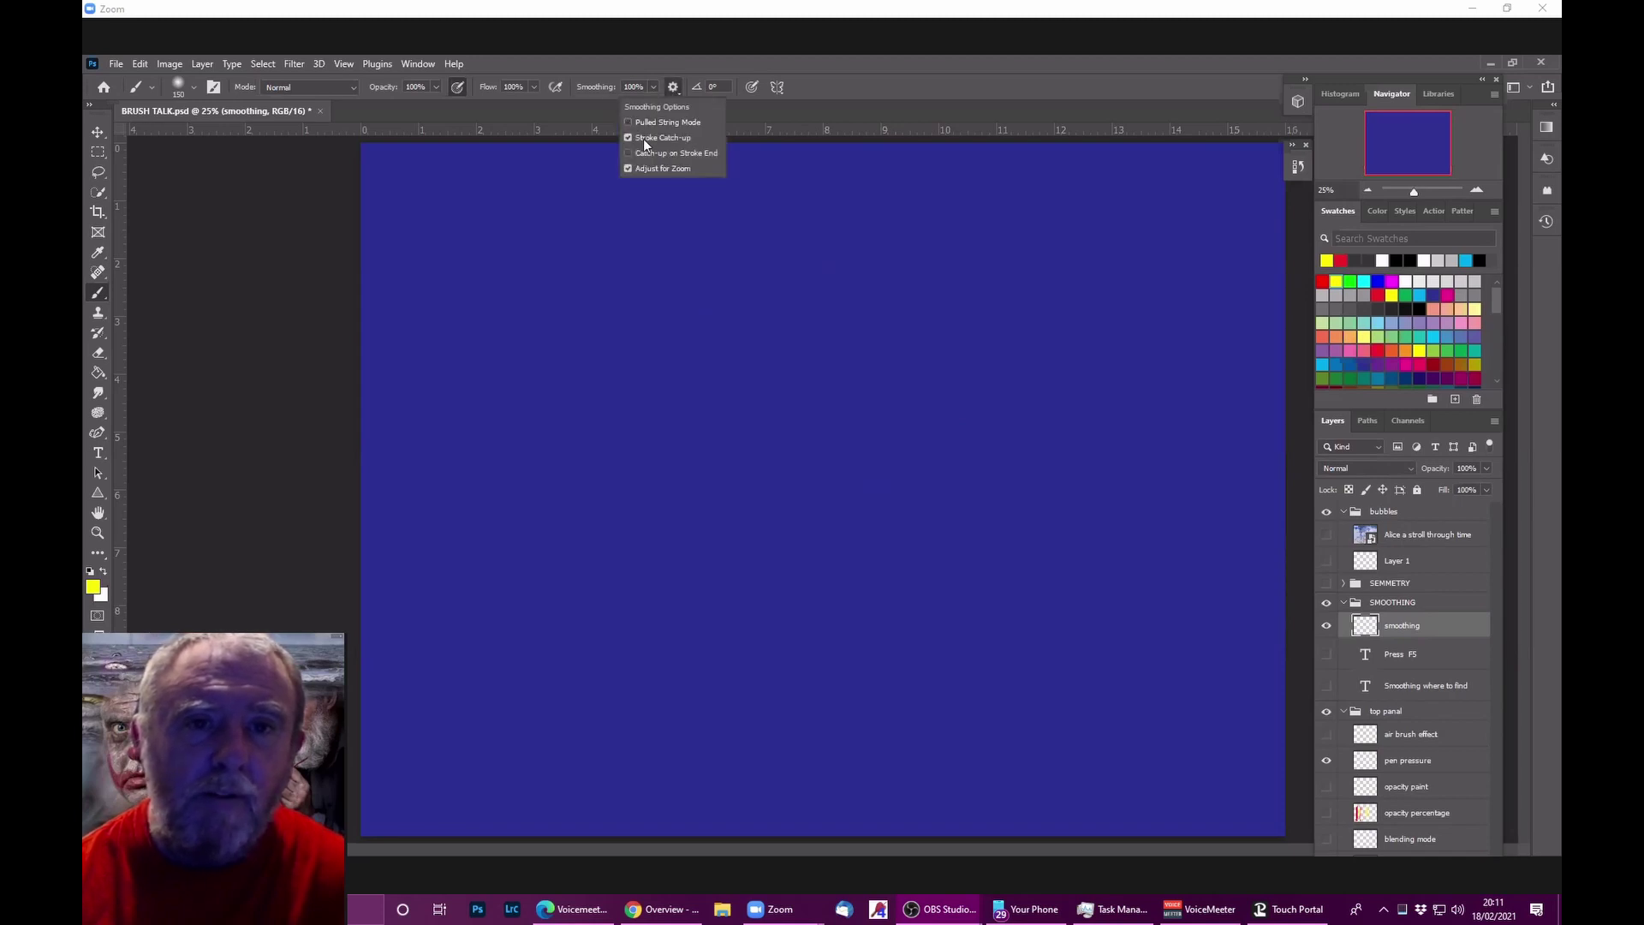
pyautogui.click(647, 142)
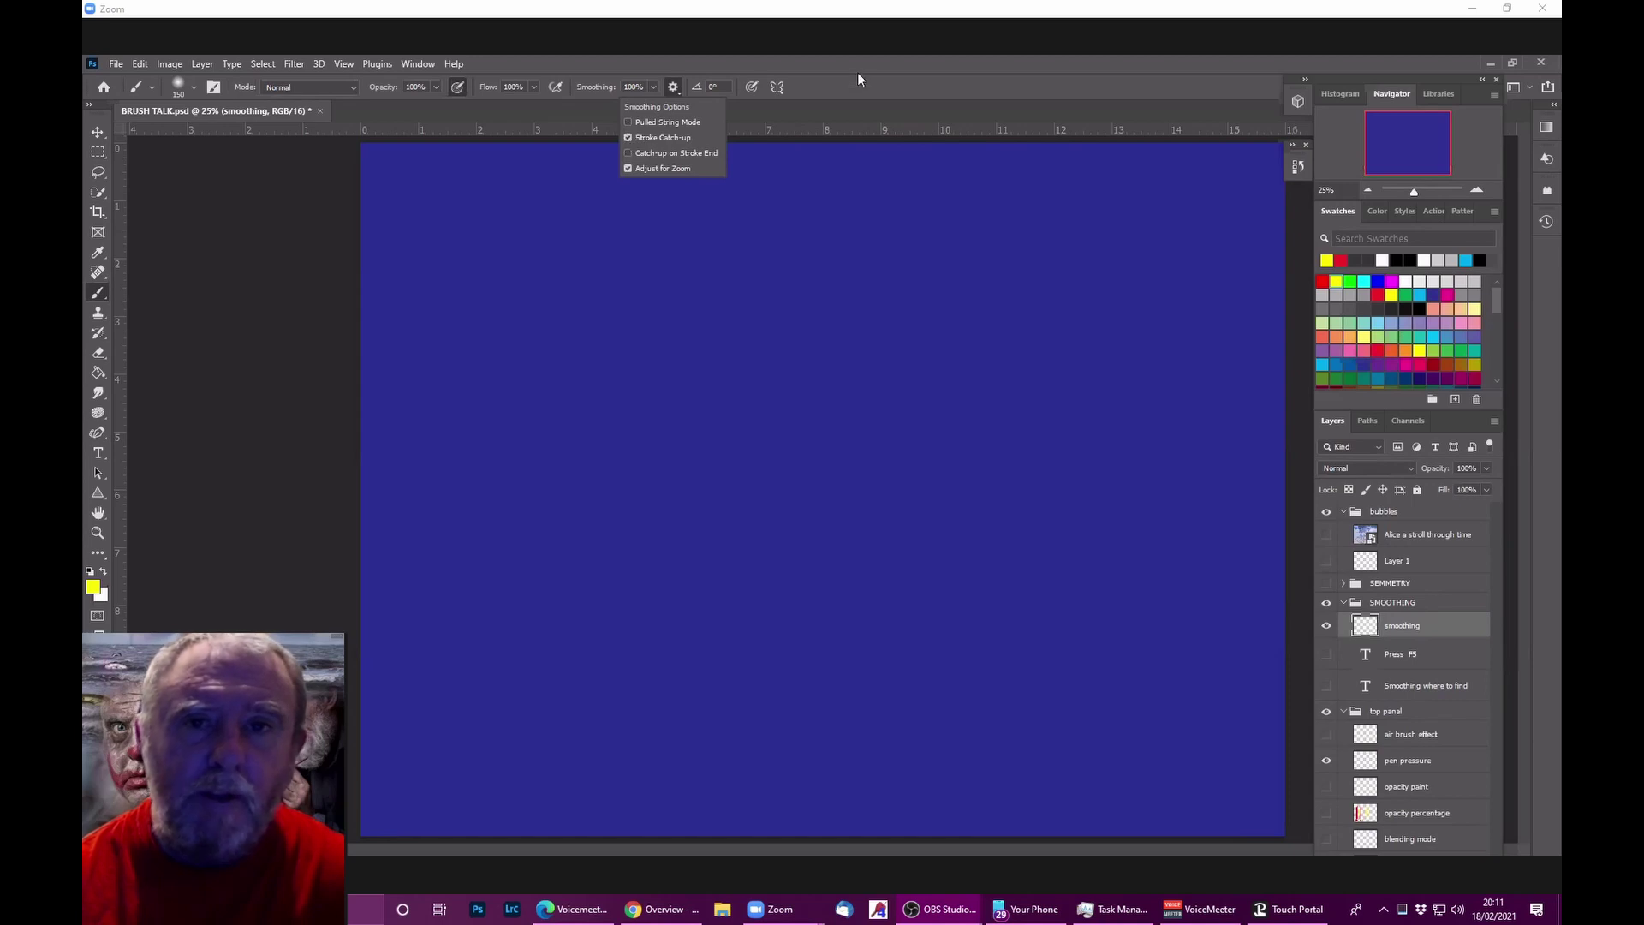
pyautogui.click(514, 261)
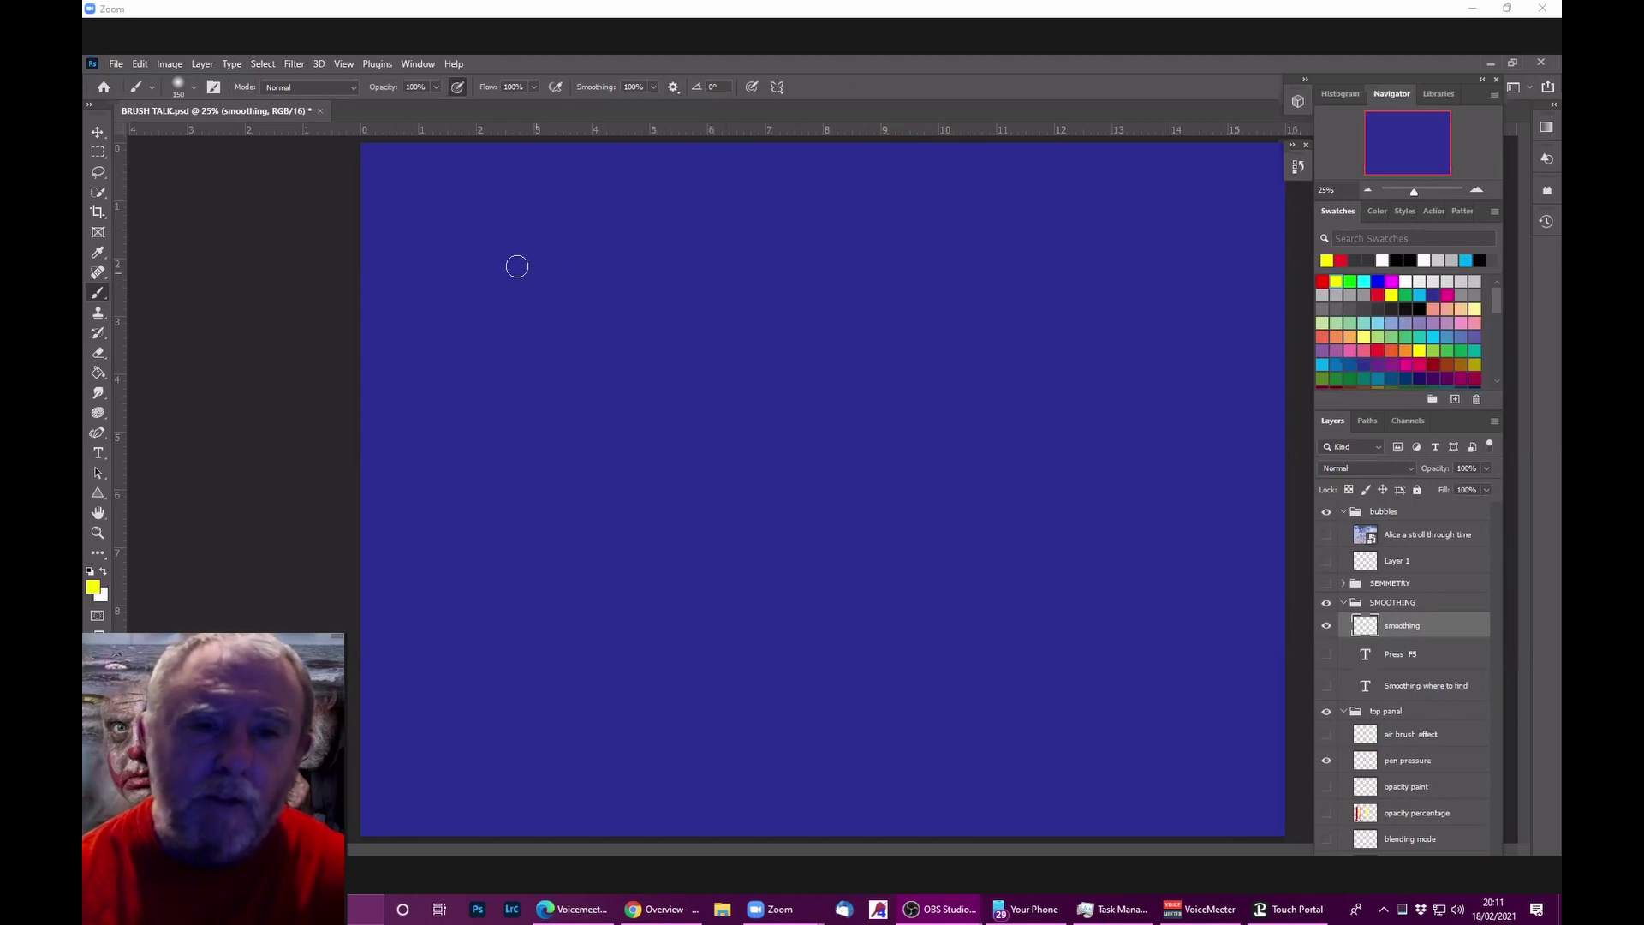
# Step: Choose the red home made tapered edge fade brush from Default Brushes and reduce its size to 40 px
pyautogui.click(194, 87)
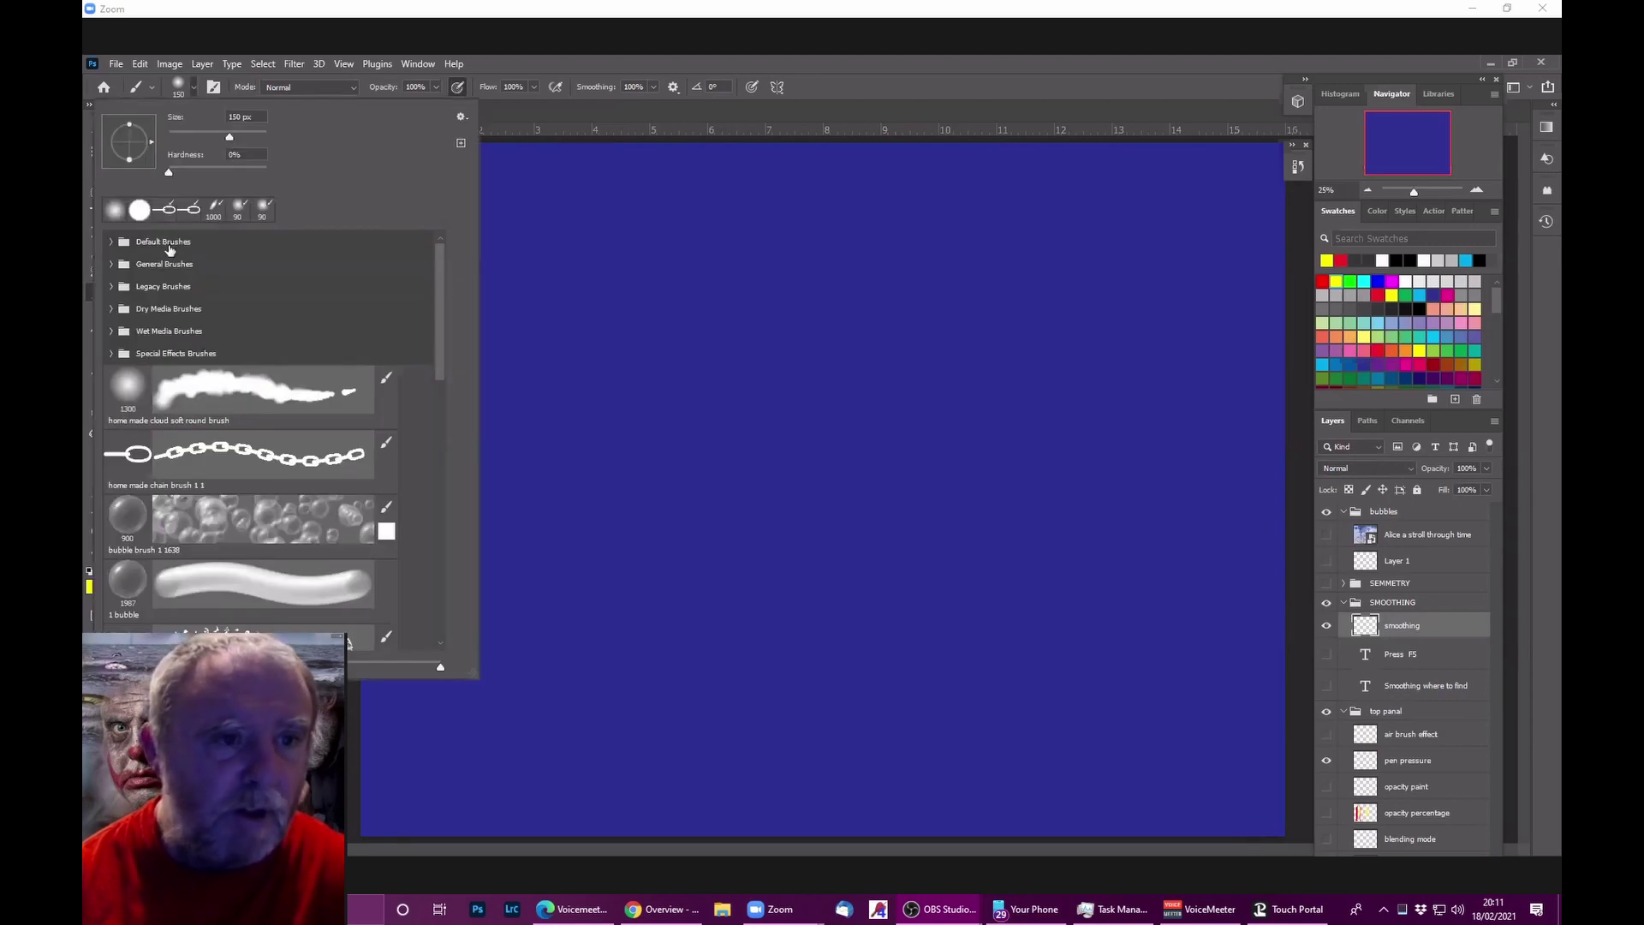
pyautogui.click(111, 243)
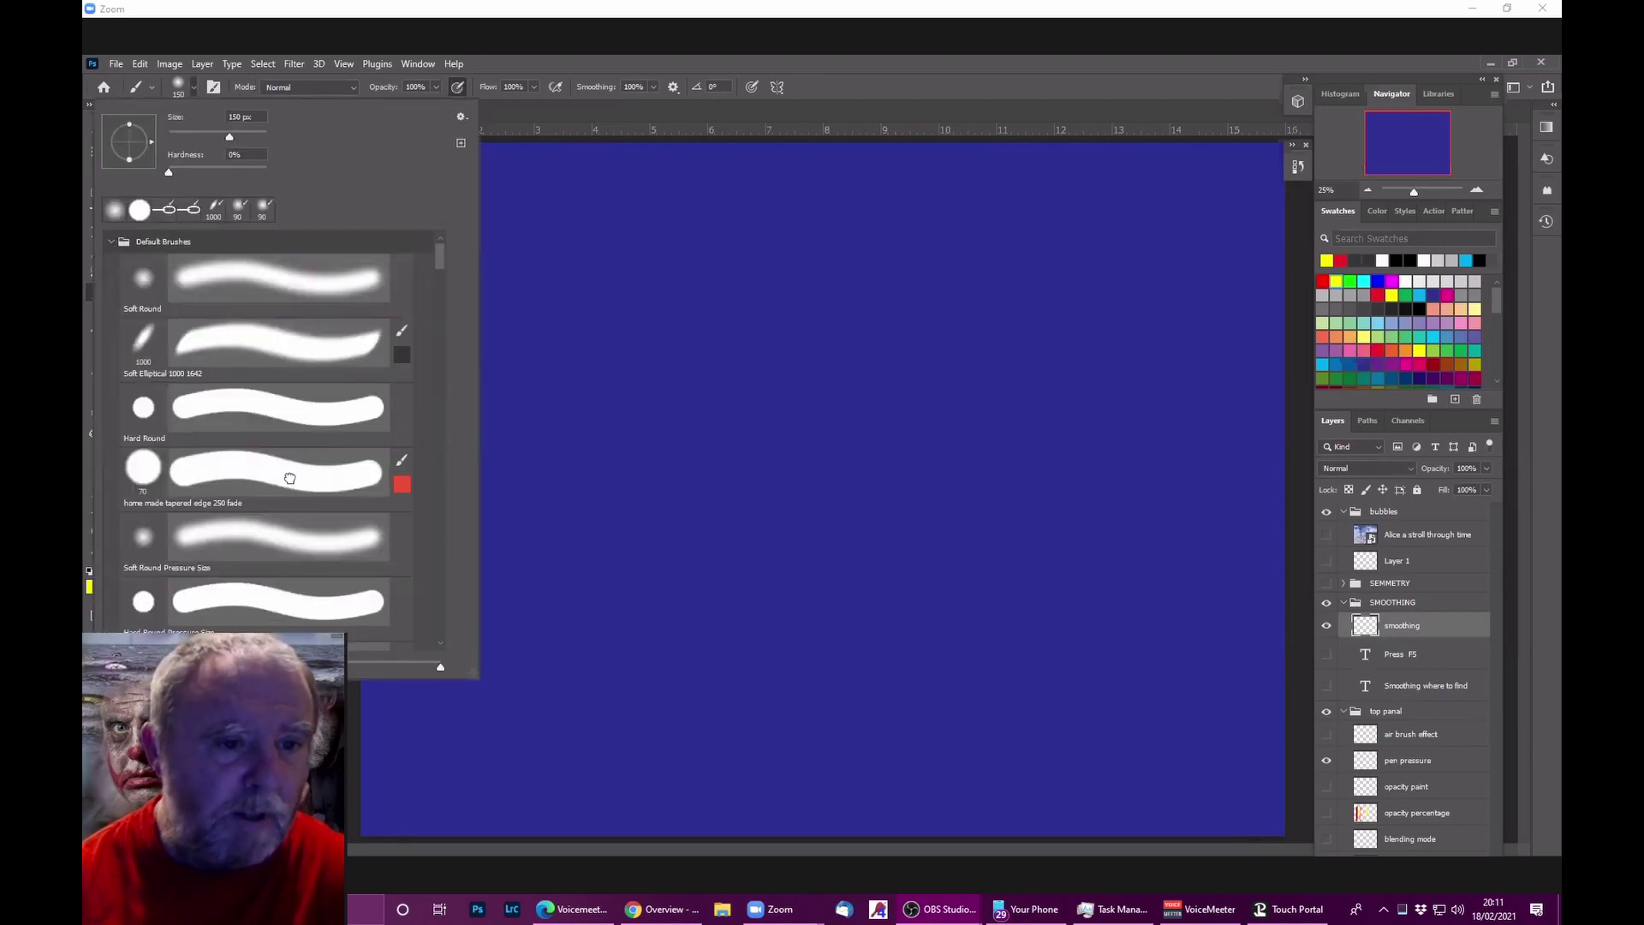
pyautogui.click(291, 481)
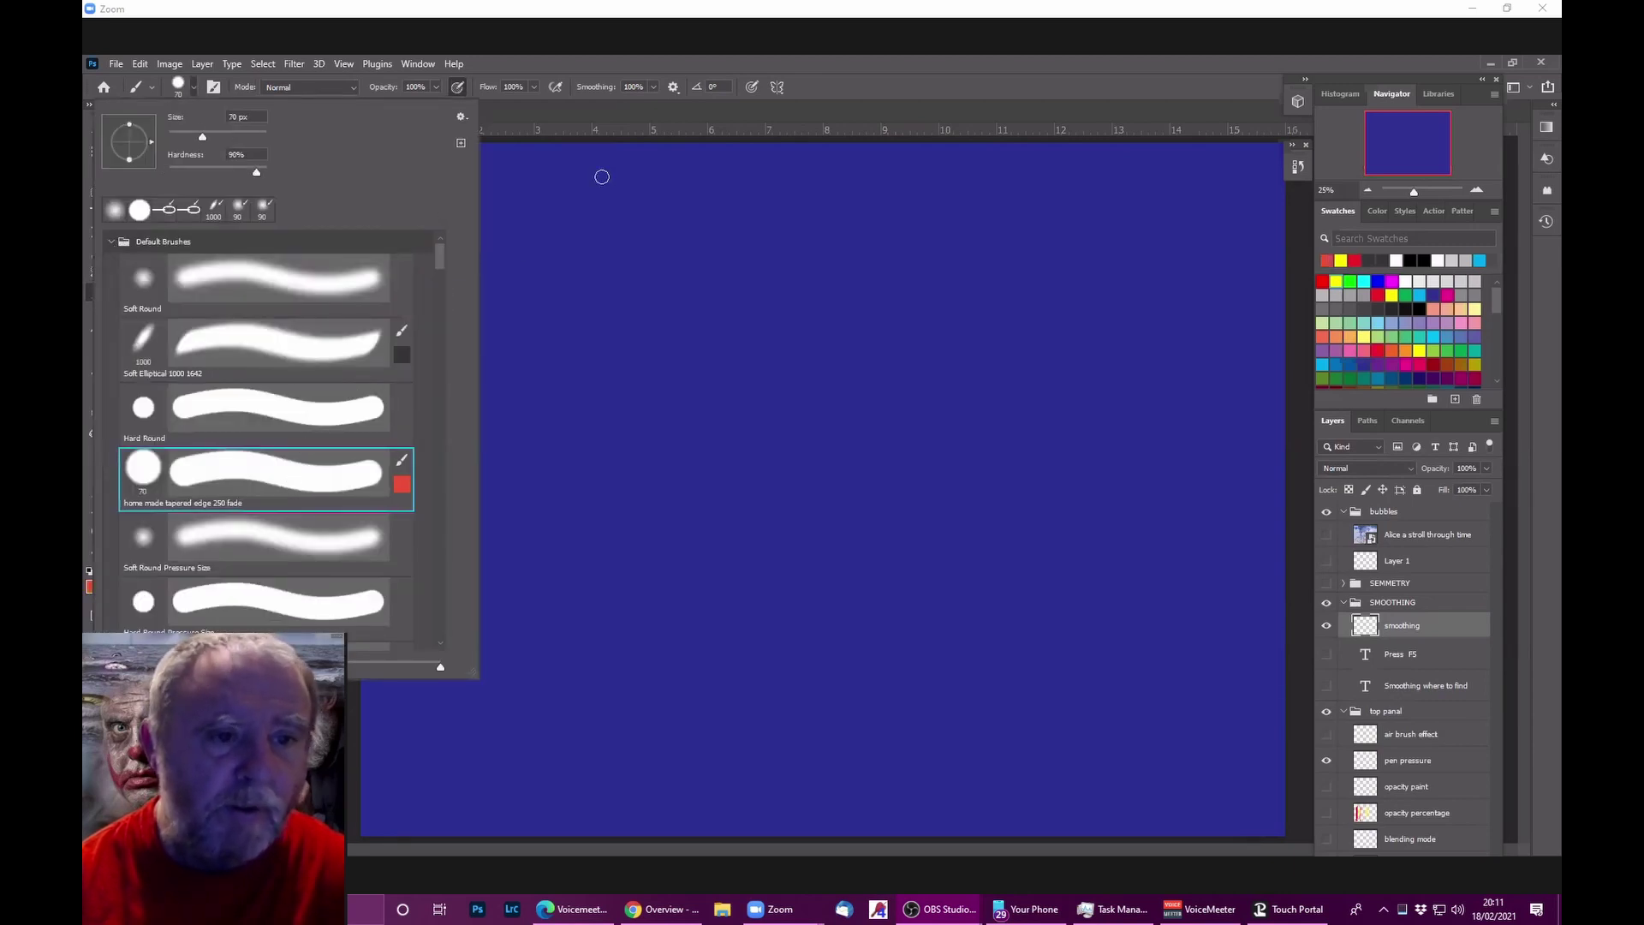
pyautogui.click(694, 55)
pyautogui.press('[')
pyautogui.press('[')
pyautogui.press('[')
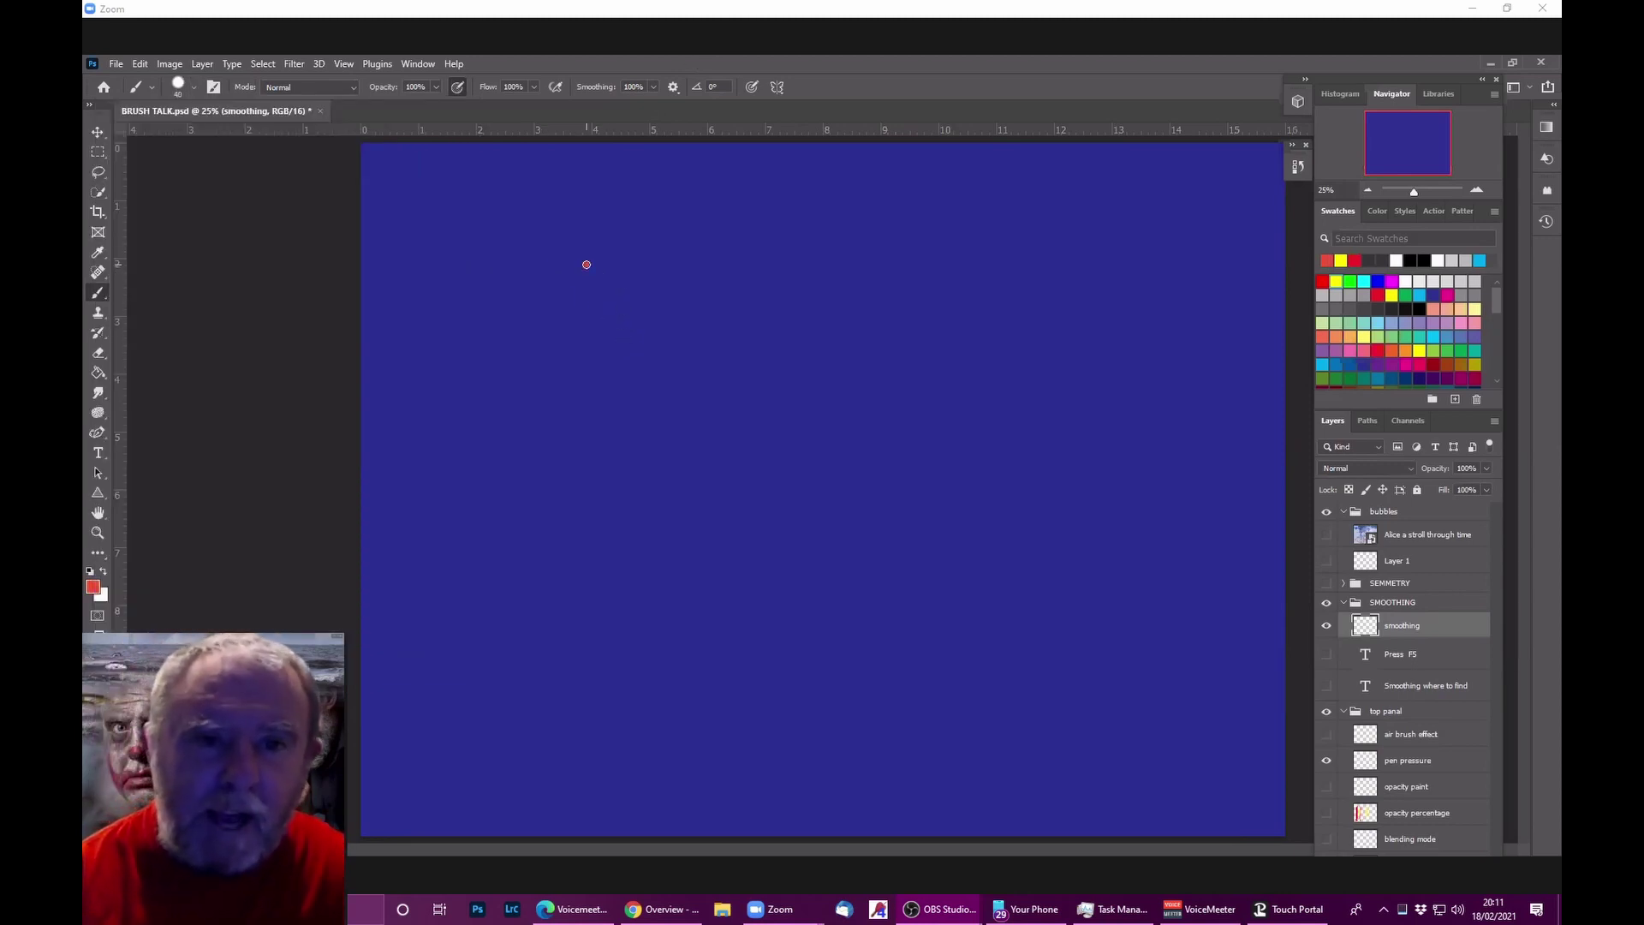
# Step: Paint crossing tapered red strokes in the upper part of the canvas and a pi-like shape of three strokes at its lower right
pyautogui.moveTo(587, 264); pyautogui.dragTo(925, 295)
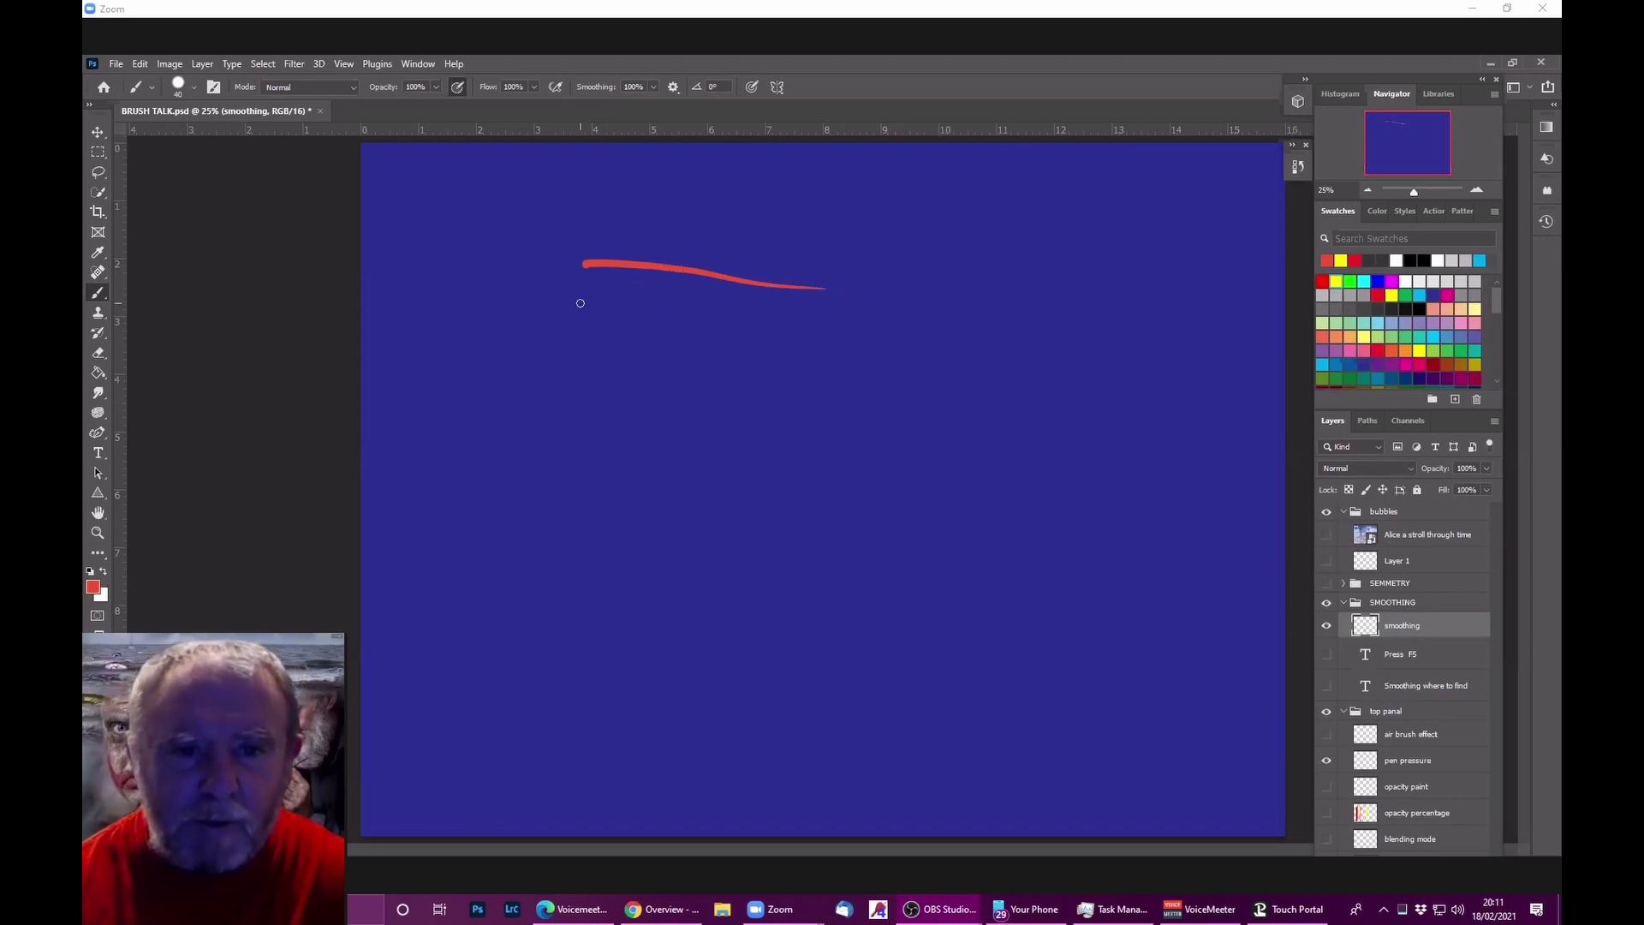
pyautogui.moveTo(580, 317)
pyautogui.mouseDown()
pyautogui.moveTo(681, 337)
pyautogui.moveTo(774, 323)
pyautogui.moveTo(902, 357)
pyautogui.mouseUp()
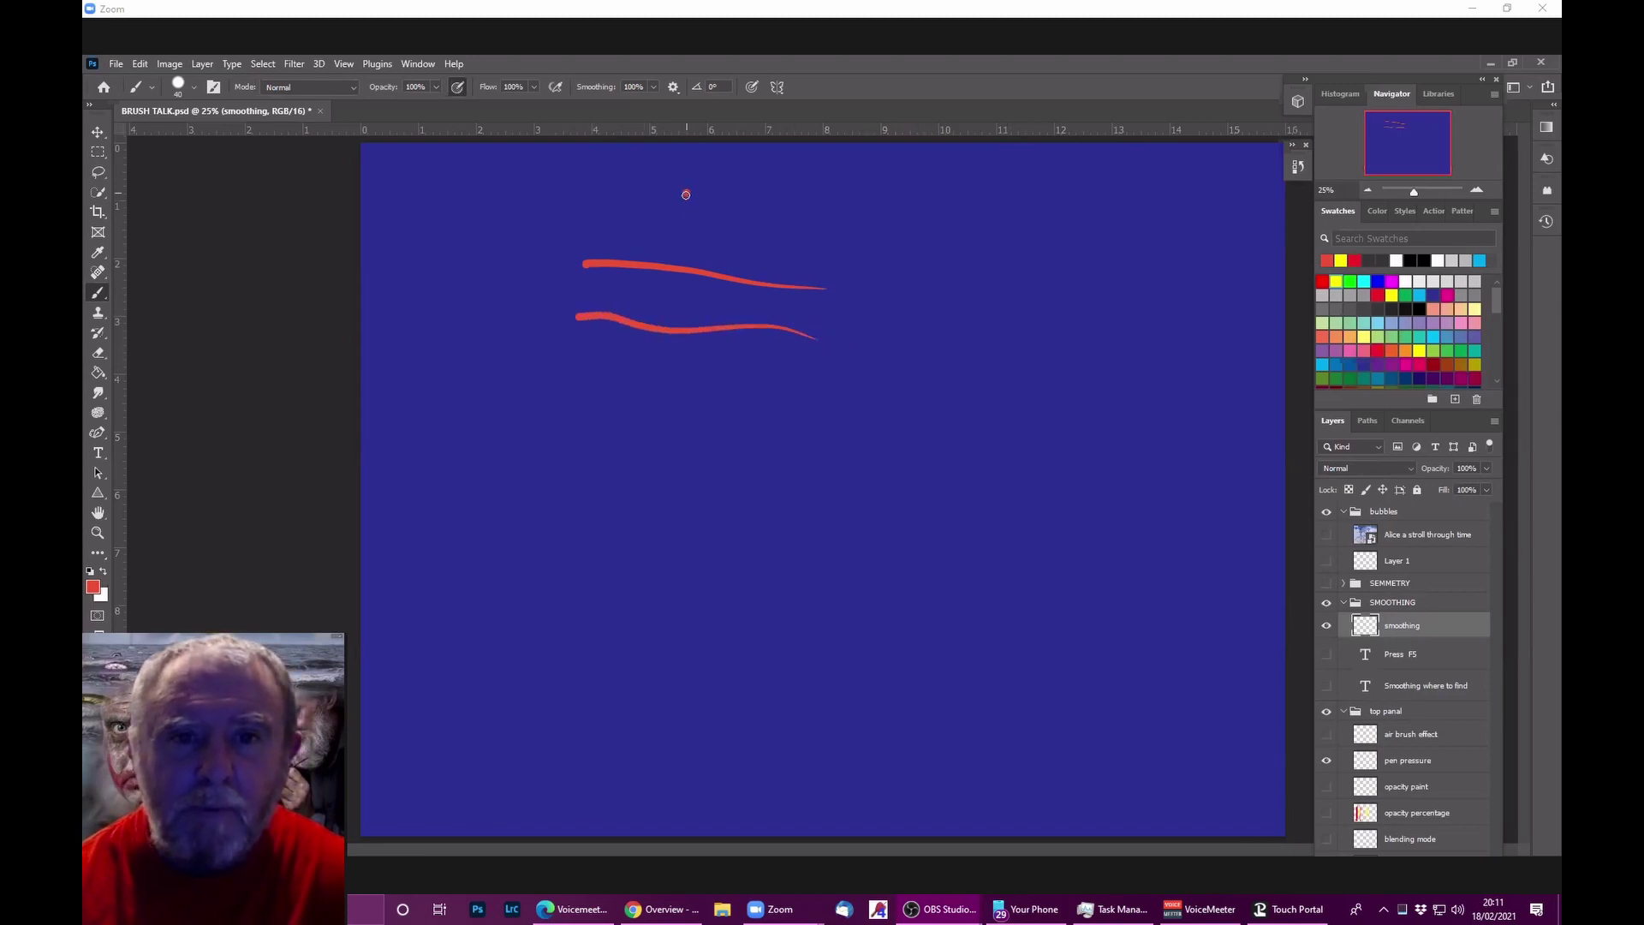
pyautogui.moveTo(686, 195)
pyautogui.mouseDown()
pyautogui.moveTo(644, 280)
pyautogui.moveTo(640, 389)
pyautogui.moveTo(851, 599)
pyautogui.mouseUp()
pyautogui.moveTo(765, 203)
pyautogui.mouseDown()
pyautogui.moveTo(745, 275)
pyautogui.moveTo(822, 404)
pyautogui.mouseUp()
pyautogui.moveTo(890, 496)
pyautogui.mouseDown()
pyautogui.moveTo(1032, 490)
pyautogui.moveTo(1174, 433)
pyautogui.mouseUp()
pyautogui.moveTo(973, 486)
pyautogui.mouseDown()
pyautogui.moveTo(954, 616)
pyautogui.moveTo(880, 620)
pyautogui.mouseUp()
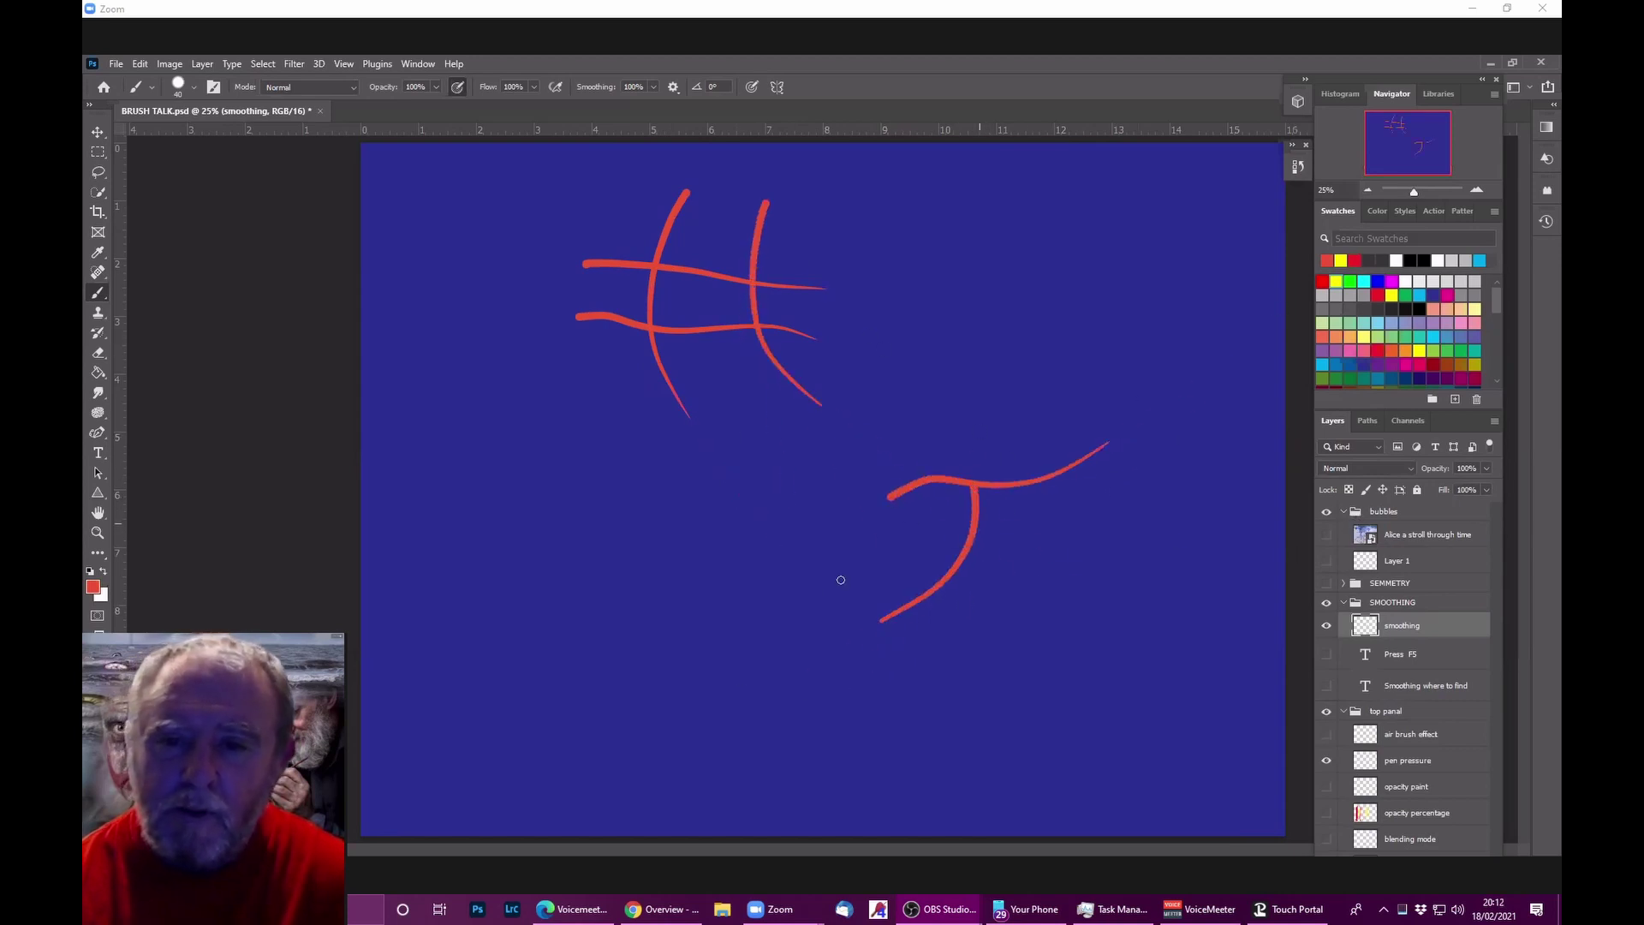
pyautogui.moveTo(1040, 488)
pyautogui.mouseDown()
pyautogui.moveTo(1105, 650)
pyautogui.moveTo(1250, 717)
pyautogui.moveTo(1233, 771)
pyautogui.mouseUp()
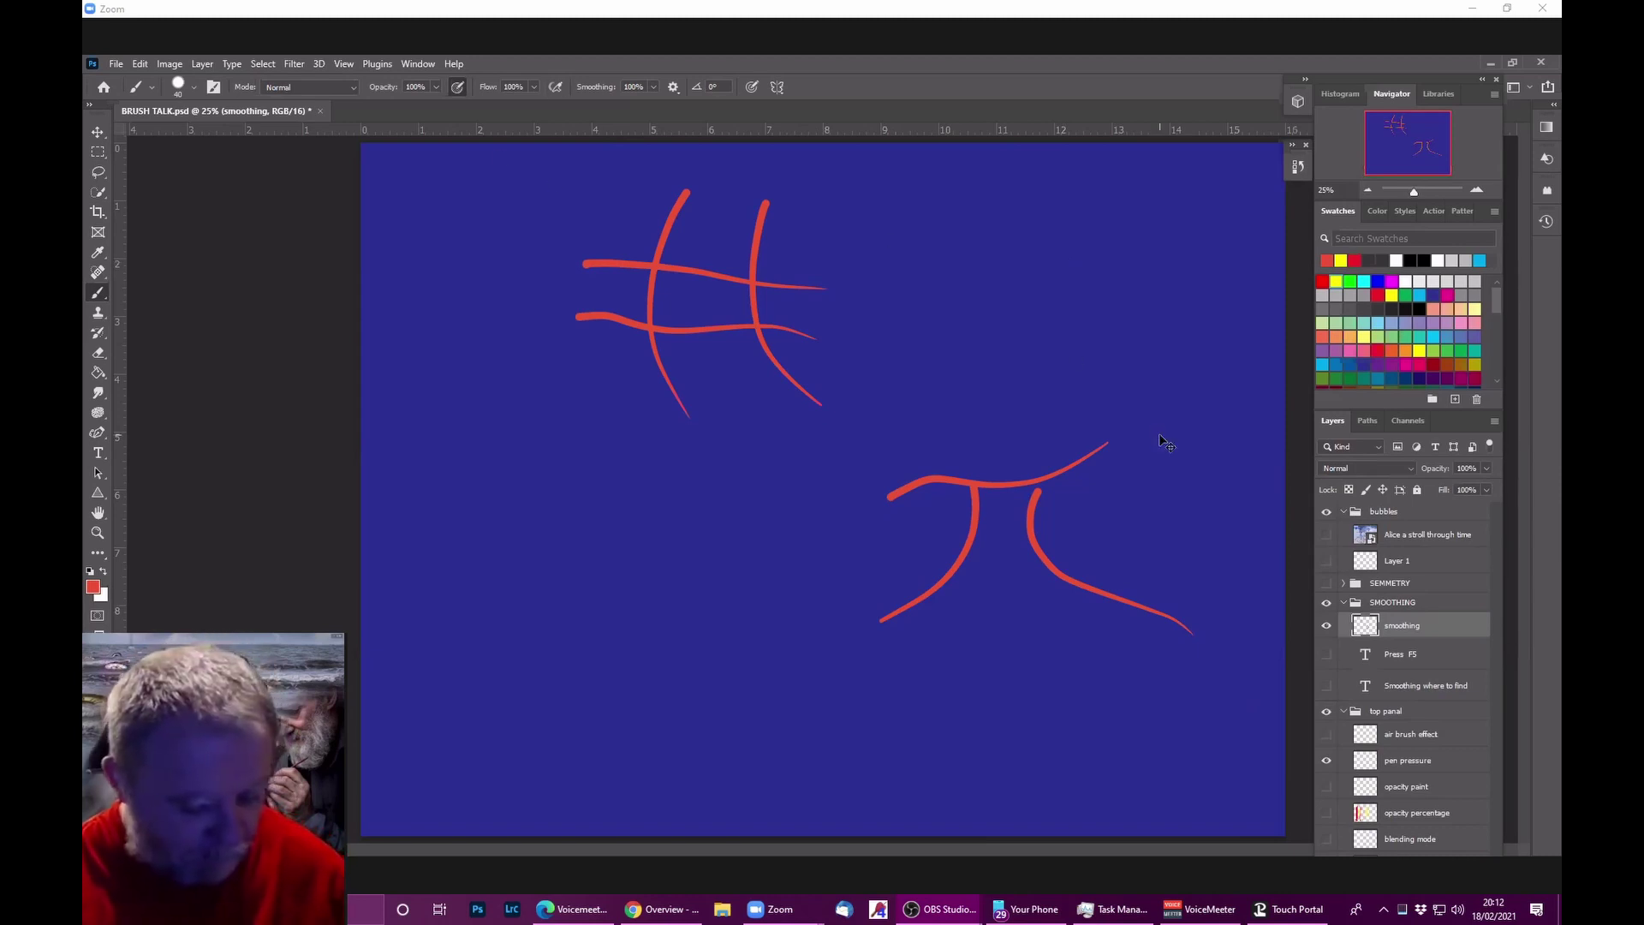
# Step: Undo all the tapered red strokes on the smoothing layer
pyautogui.hotkey('ctrl', 'z')
pyautogui.hotkey('ctrl', 'z')
pyautogui.hotkey('ctrl', 'z')
pyautogui.hotkey('ctrl', 'z')
pyautogui.hotkey('ctrl', 'z')
pyautogui.hotkey('ctrl', 'z')
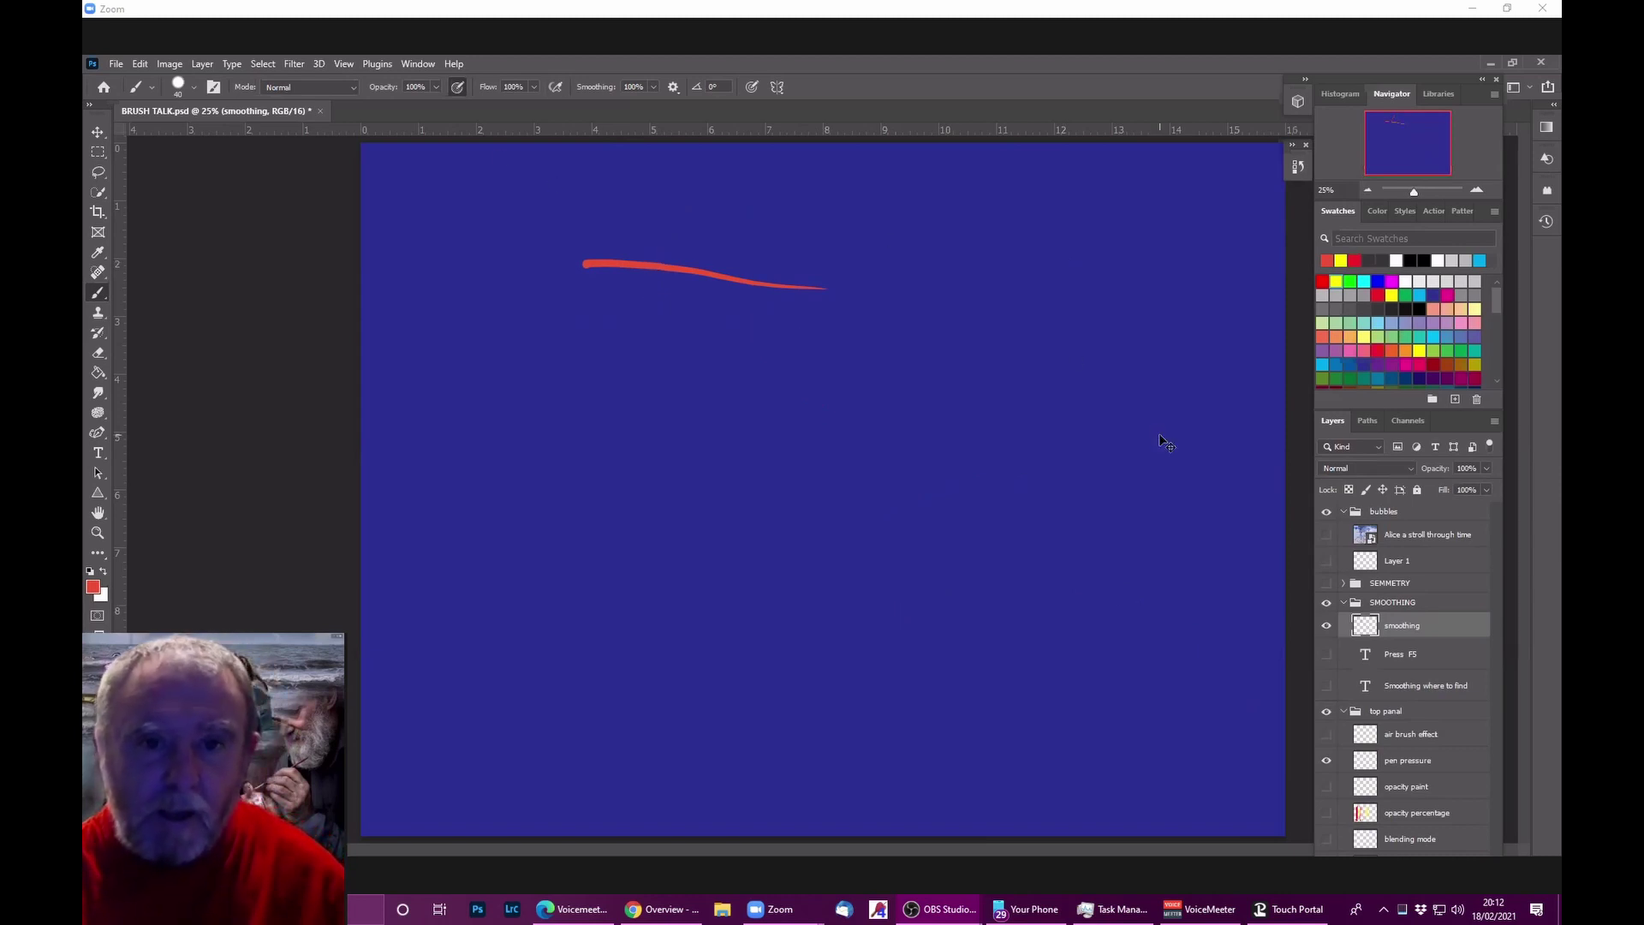
pyautogui.hotkey('ctrl', 'z')
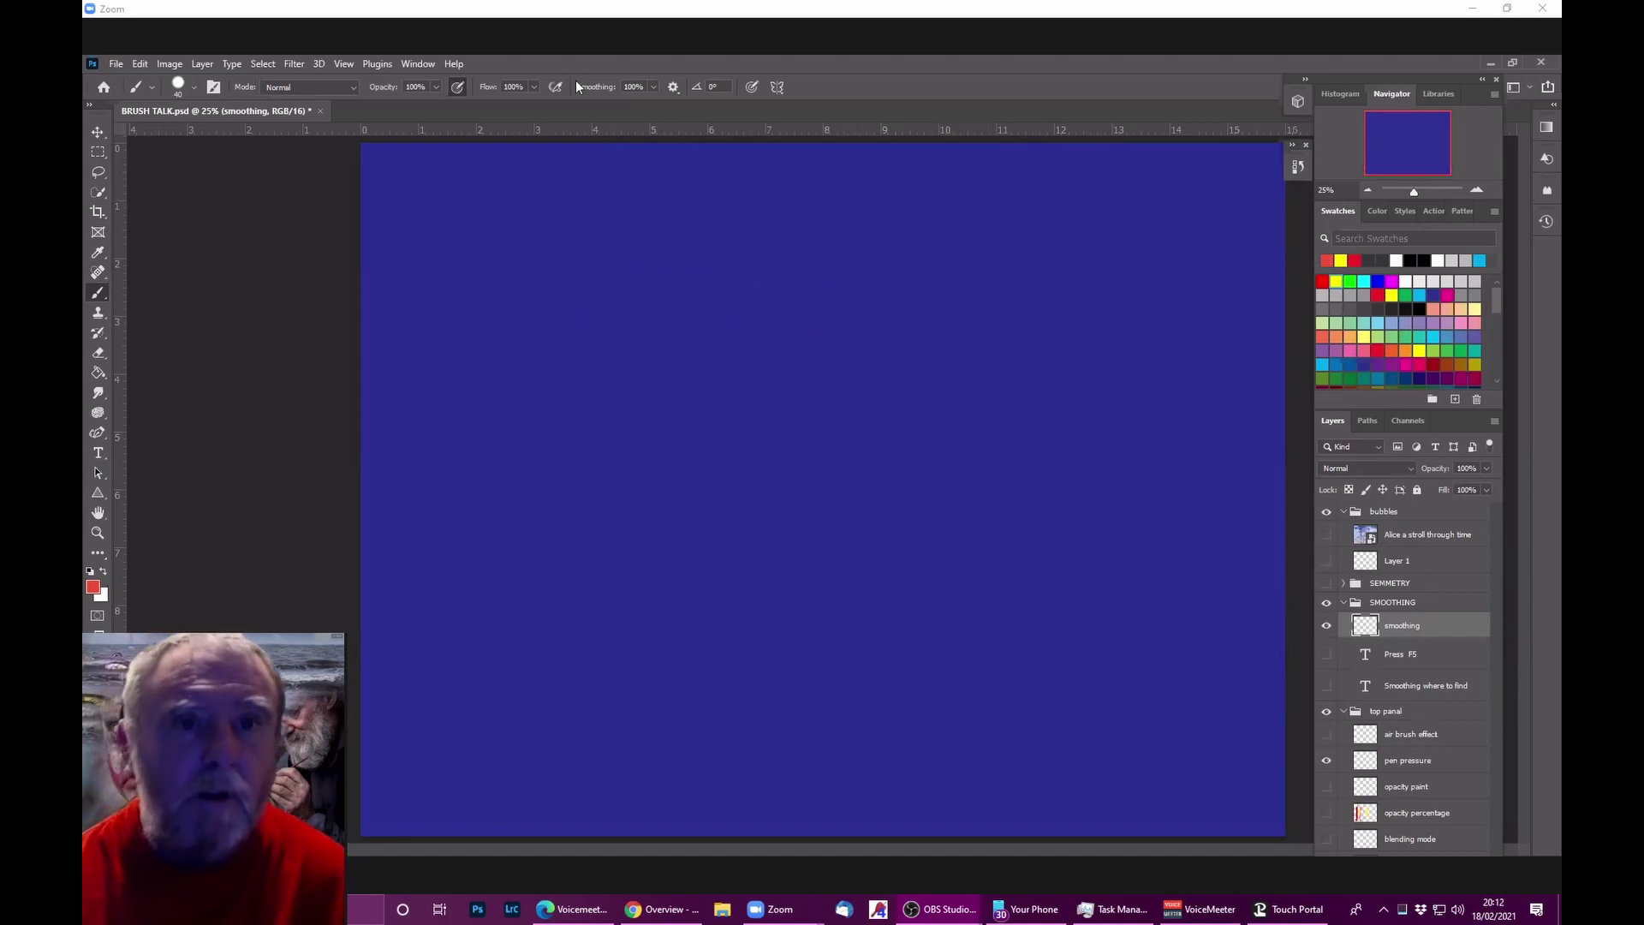
# Step: Check the Smoothing Options and paint one tapered, nearly horizontal red stroke in the upper part of the canvas
pyautogui.click(673, 88)
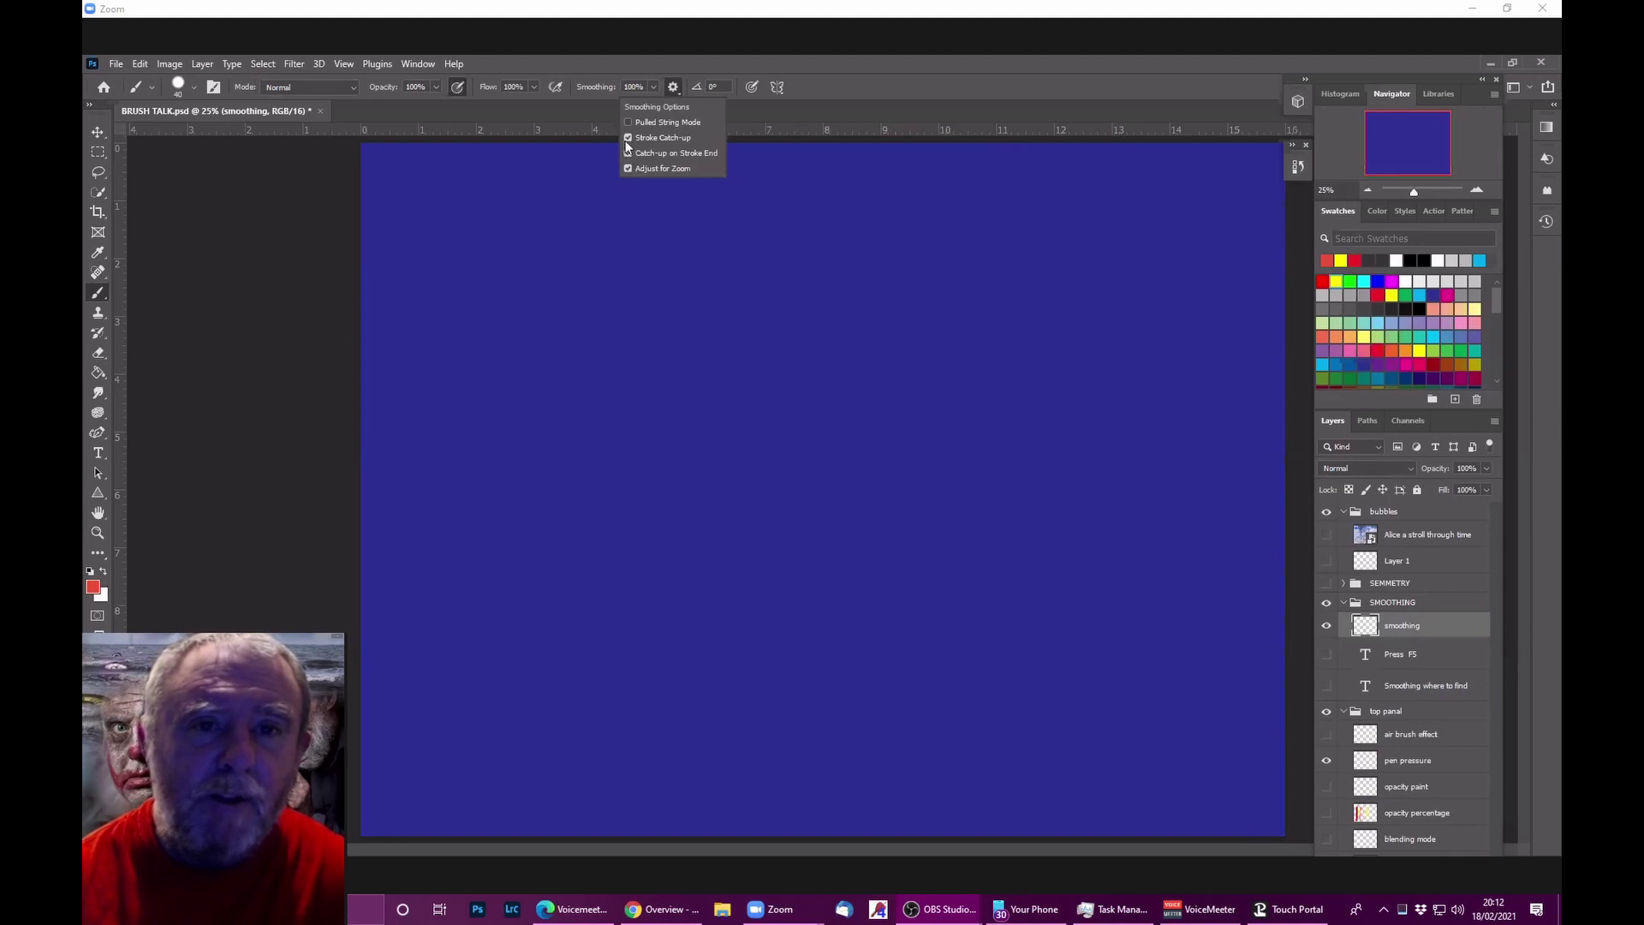
pyautogui.click(860, 65)
pyautogui.moveTo(566, 288); pyautogui.dragTo(982, 312)
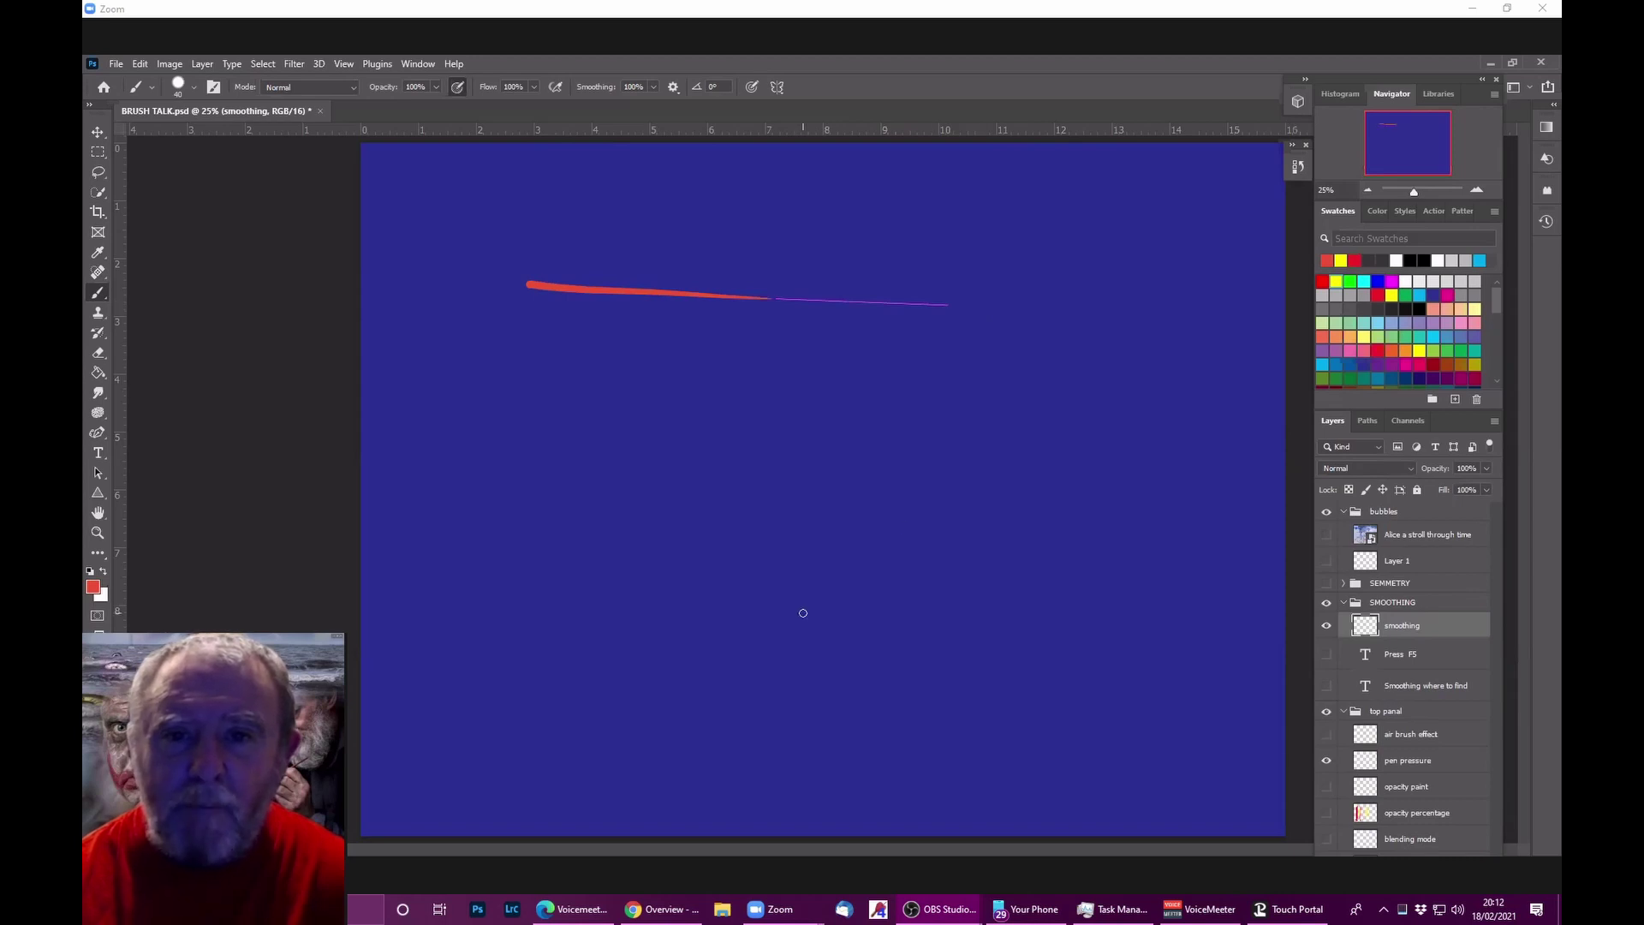
# Step: Switch the brush to the Soft Round preset from Default Brushes
pyautogui.click(185, 86)
pyautogui.click(147, 272)
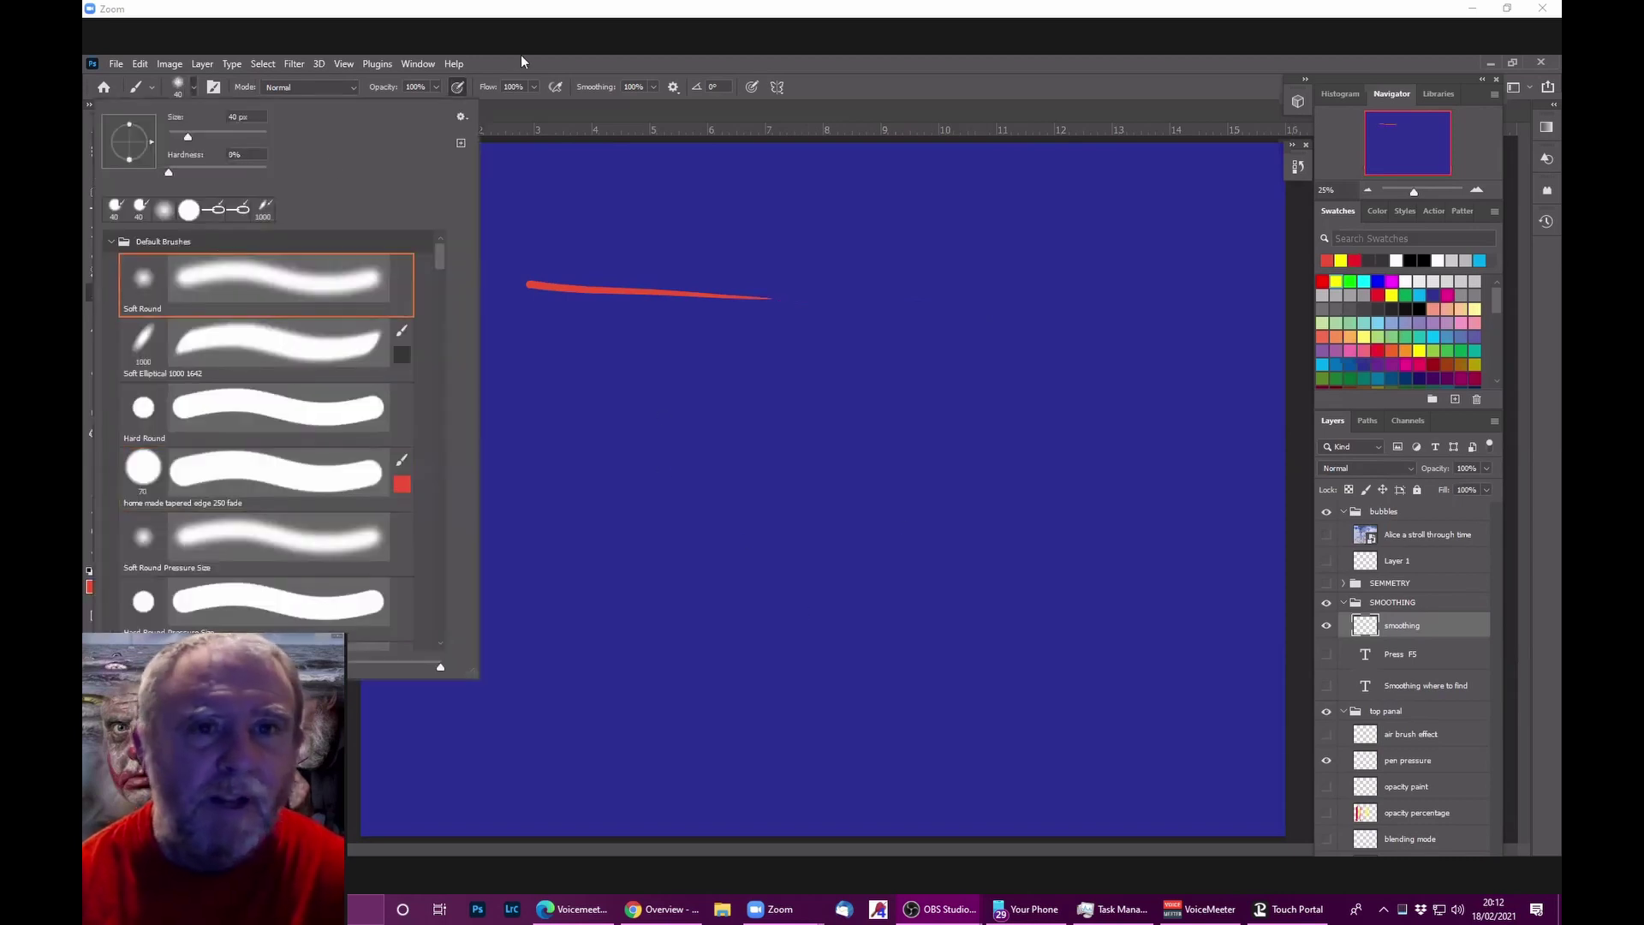
pyautogui.press('Return')
# Step: Paint three long, nearly horizontal soft red strokes and two vertical ones crossing them
pyautogui.moveTo(533, 220); pyautogui.dragTo(1019, 264)
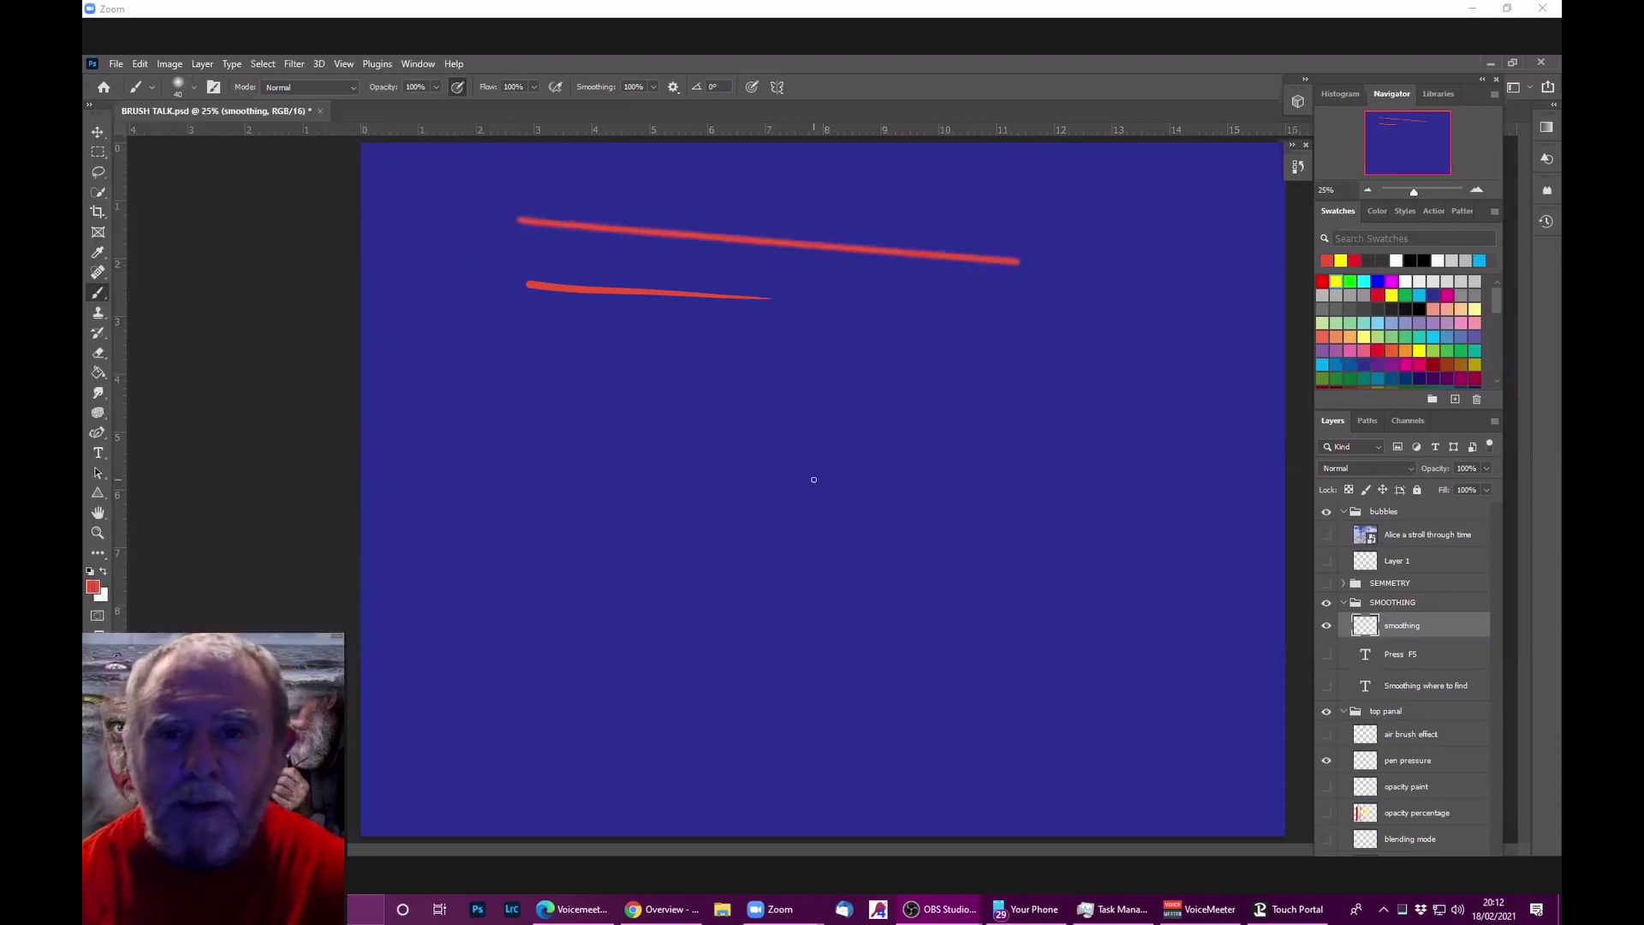
pyautogui.moveTo(532, 422); pyautogui.dragTo(1034, 442)
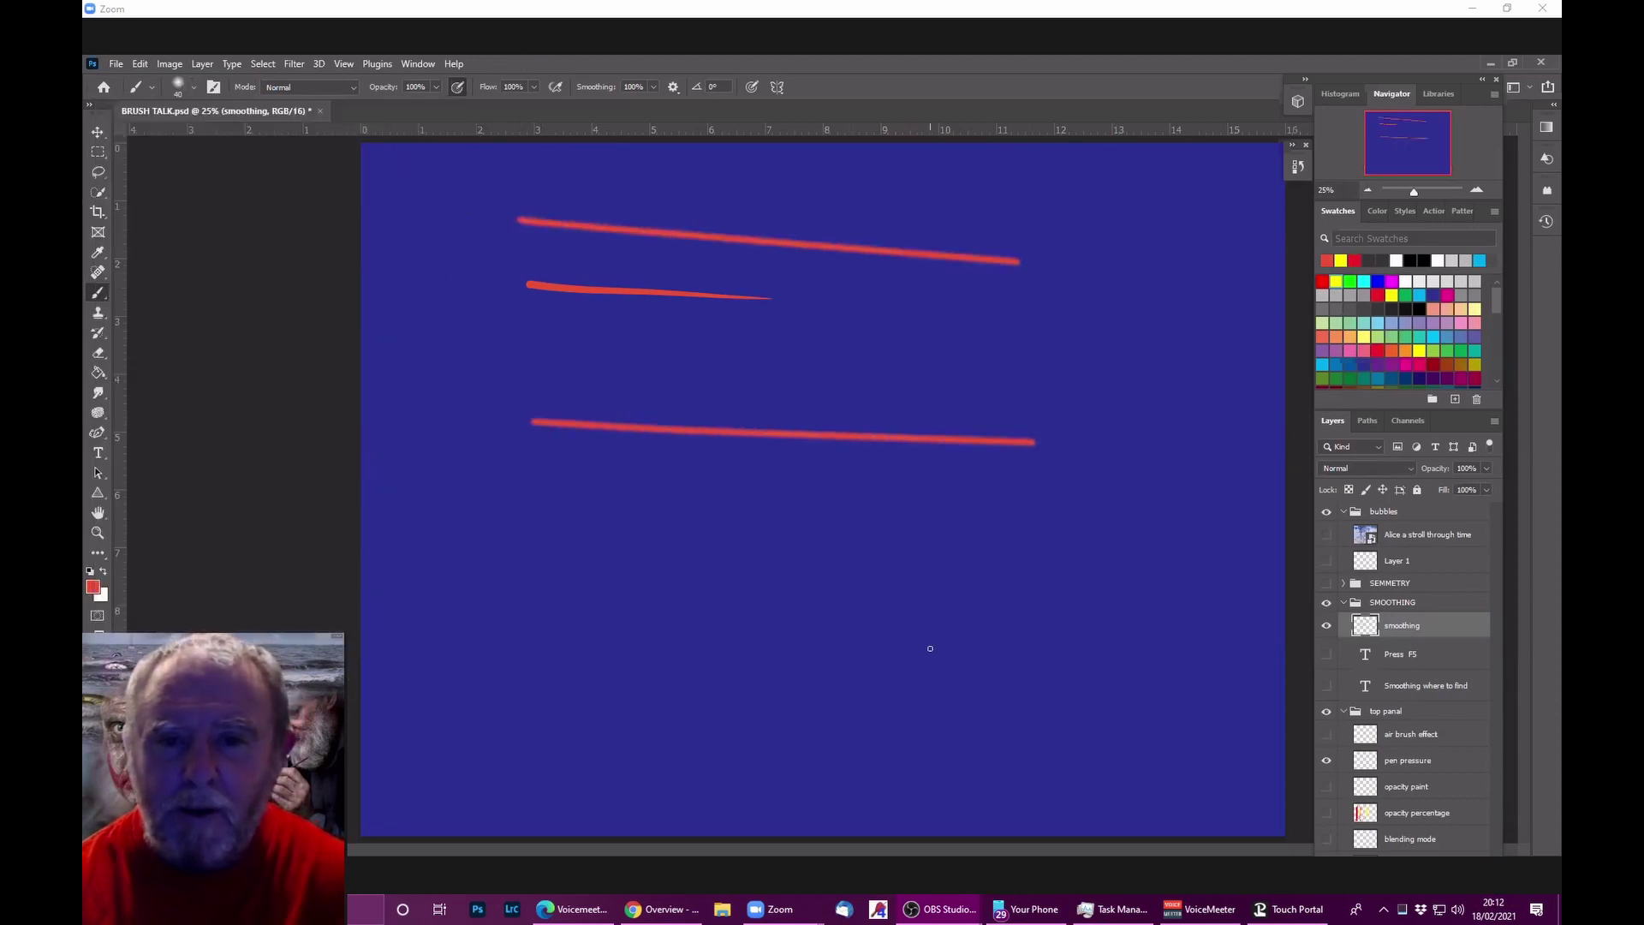
pyautogui.moveTo(524, 356); pyautogui.dragTo(998, 386)
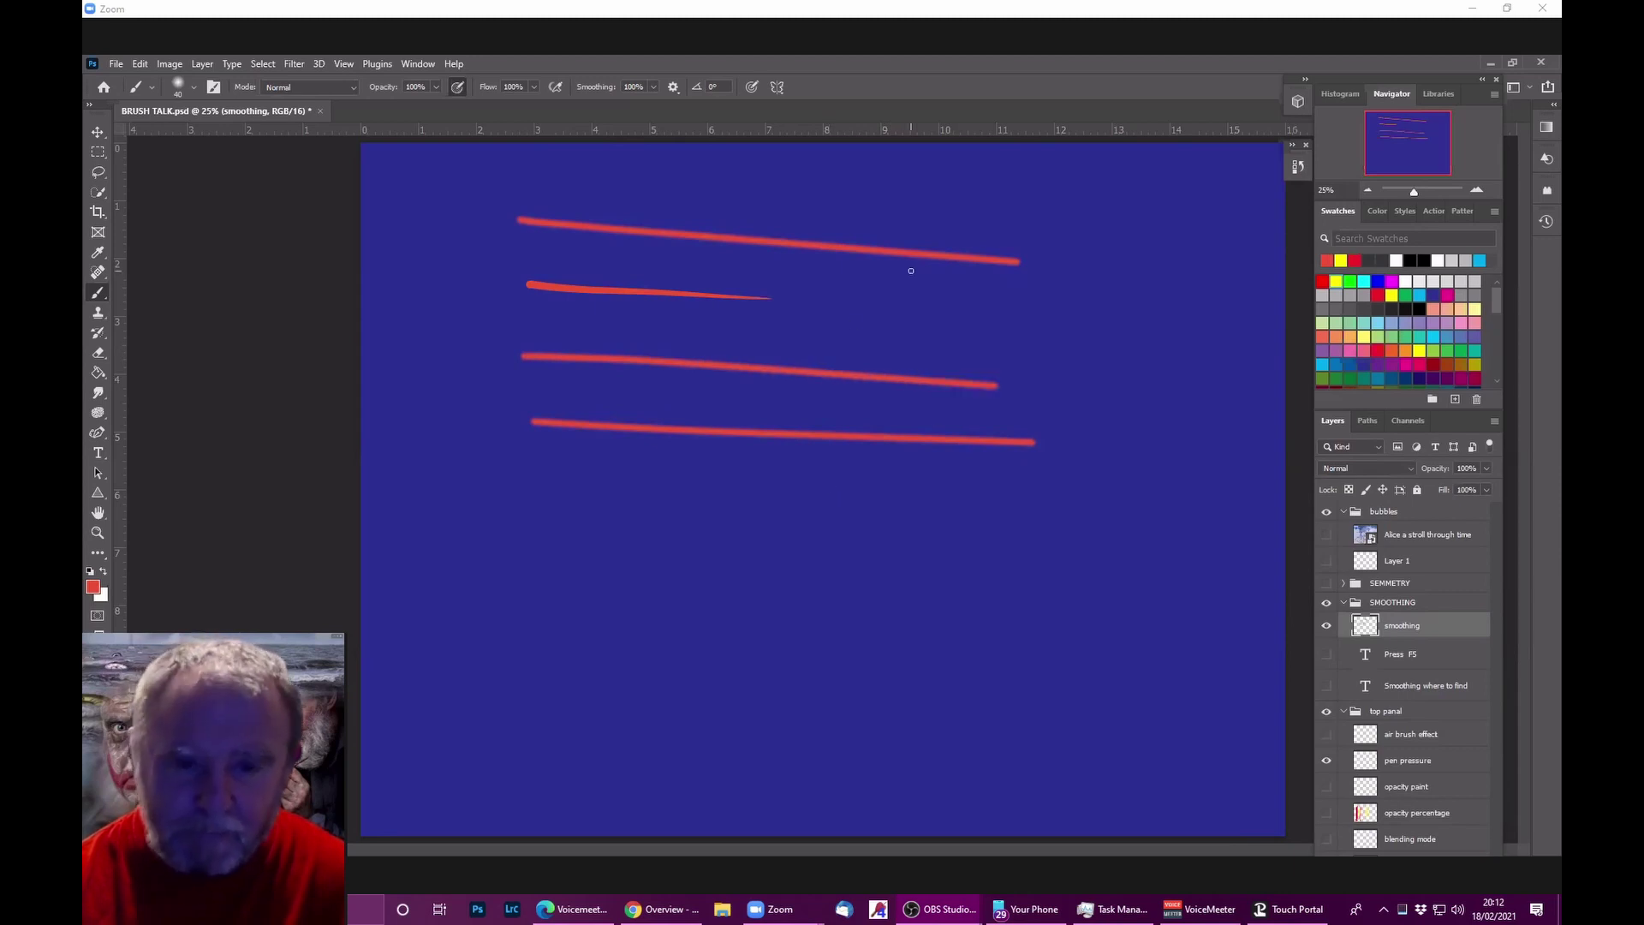
pyautogui.moveTo(850, 179); pyautogui.dragTo(840, 588)
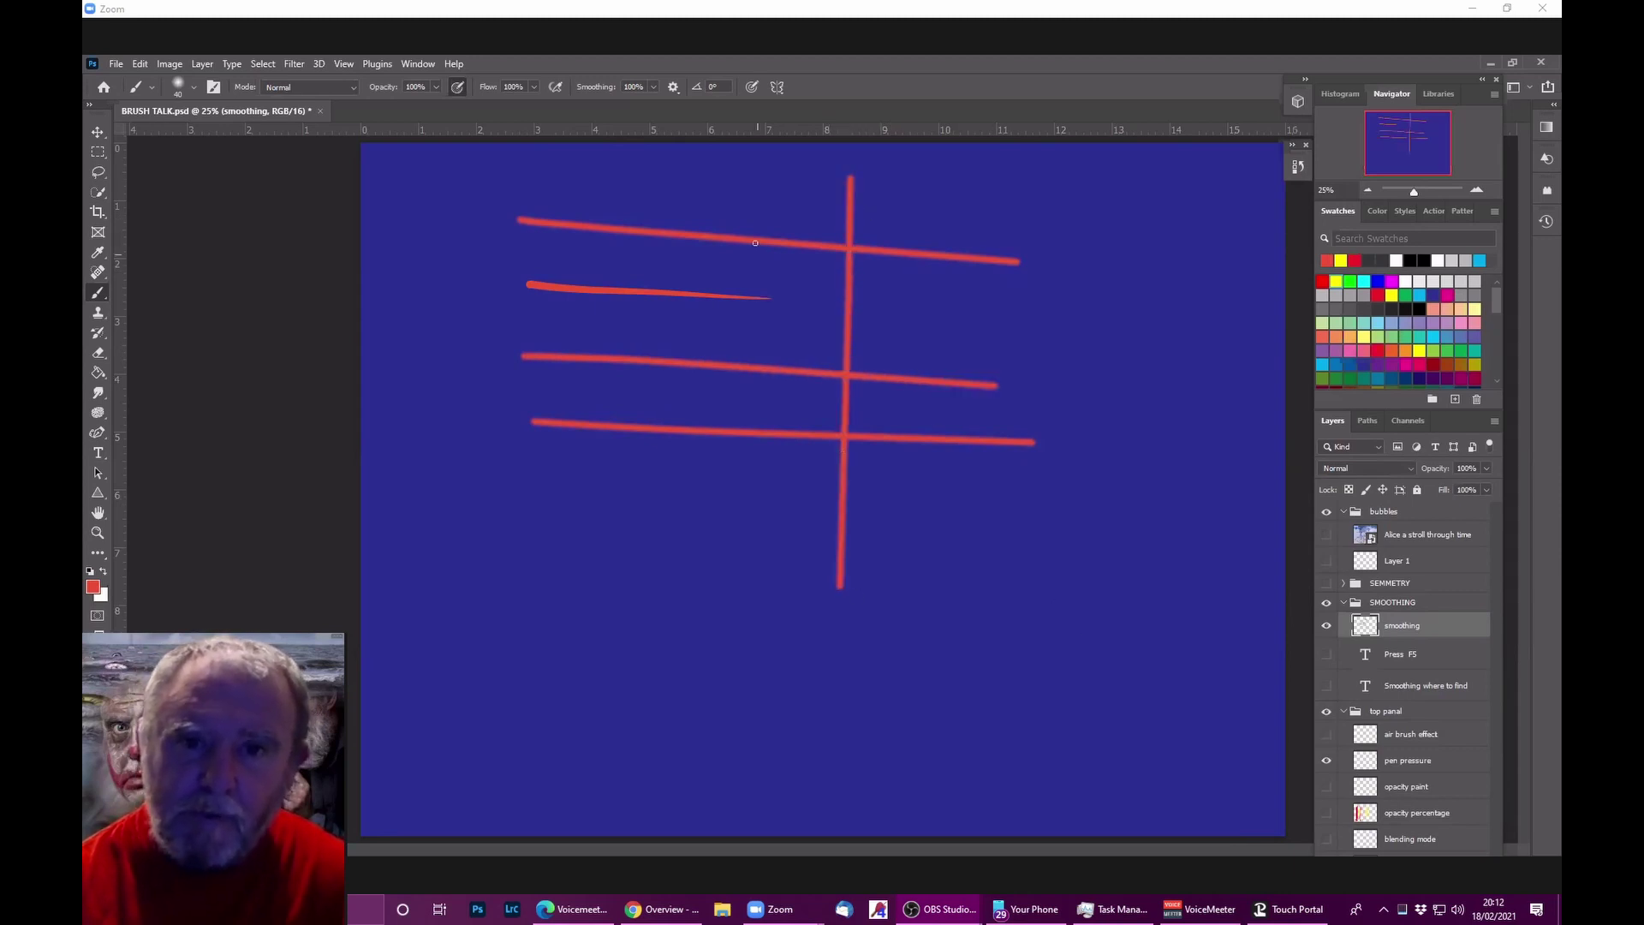
pyautogui.moveTo(759, 187); pyautogui.dragTo(766, 618)
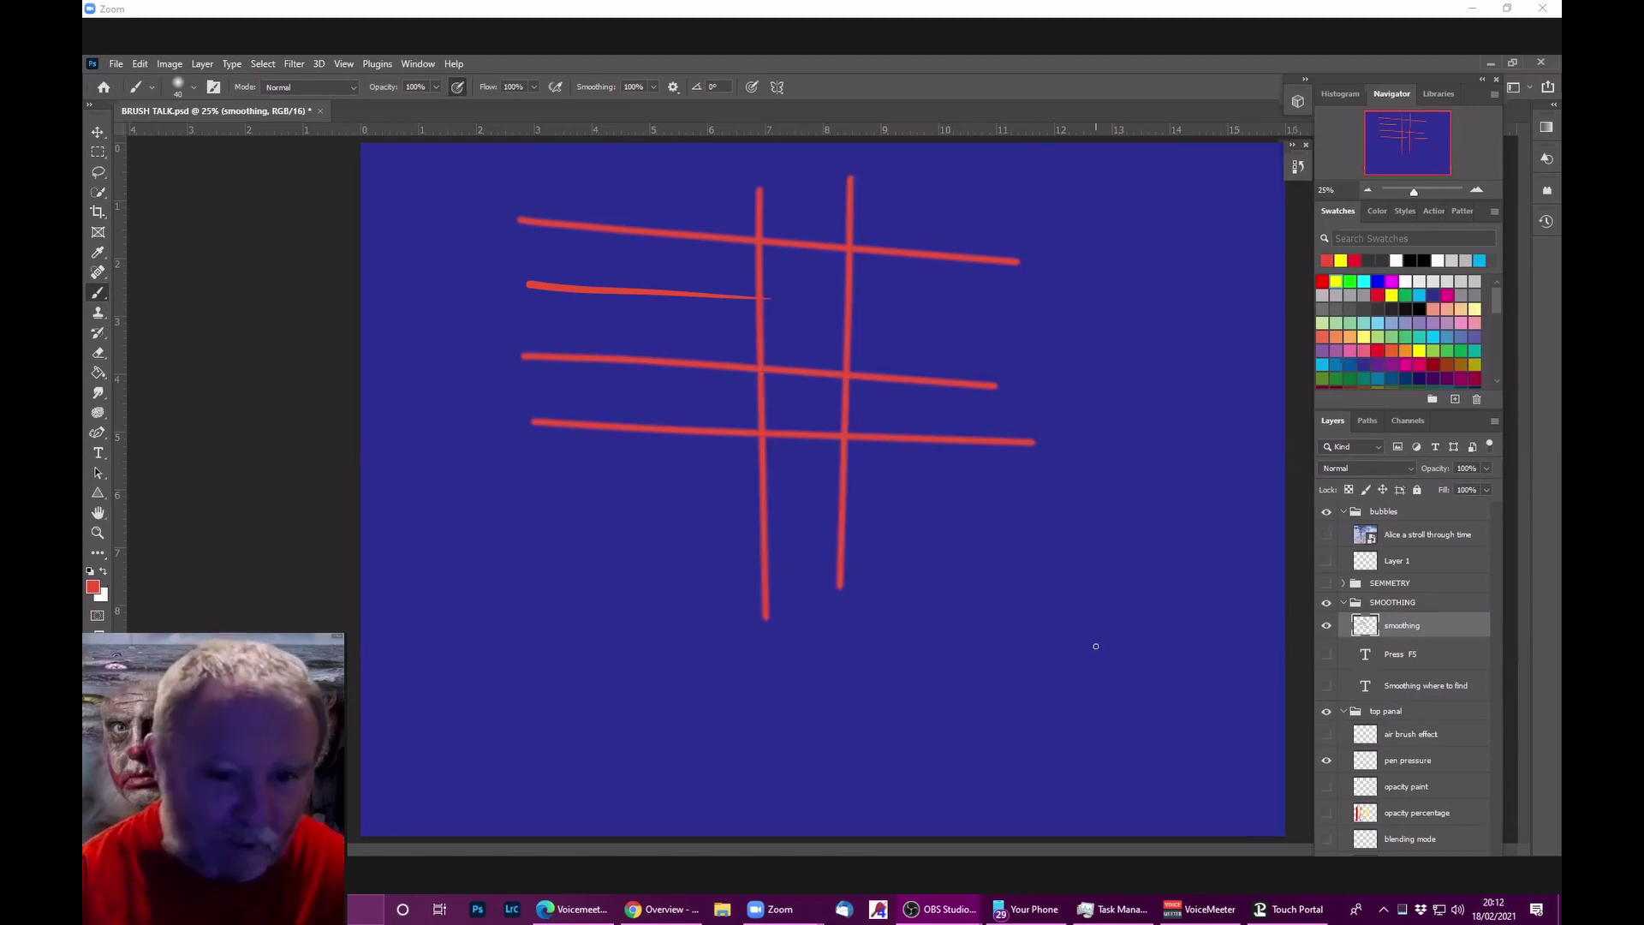
# Step: Review the Smoothing Options and paint a long wavy red stroke with a loop across the grid of lines
pyautogui.click(673, 86)
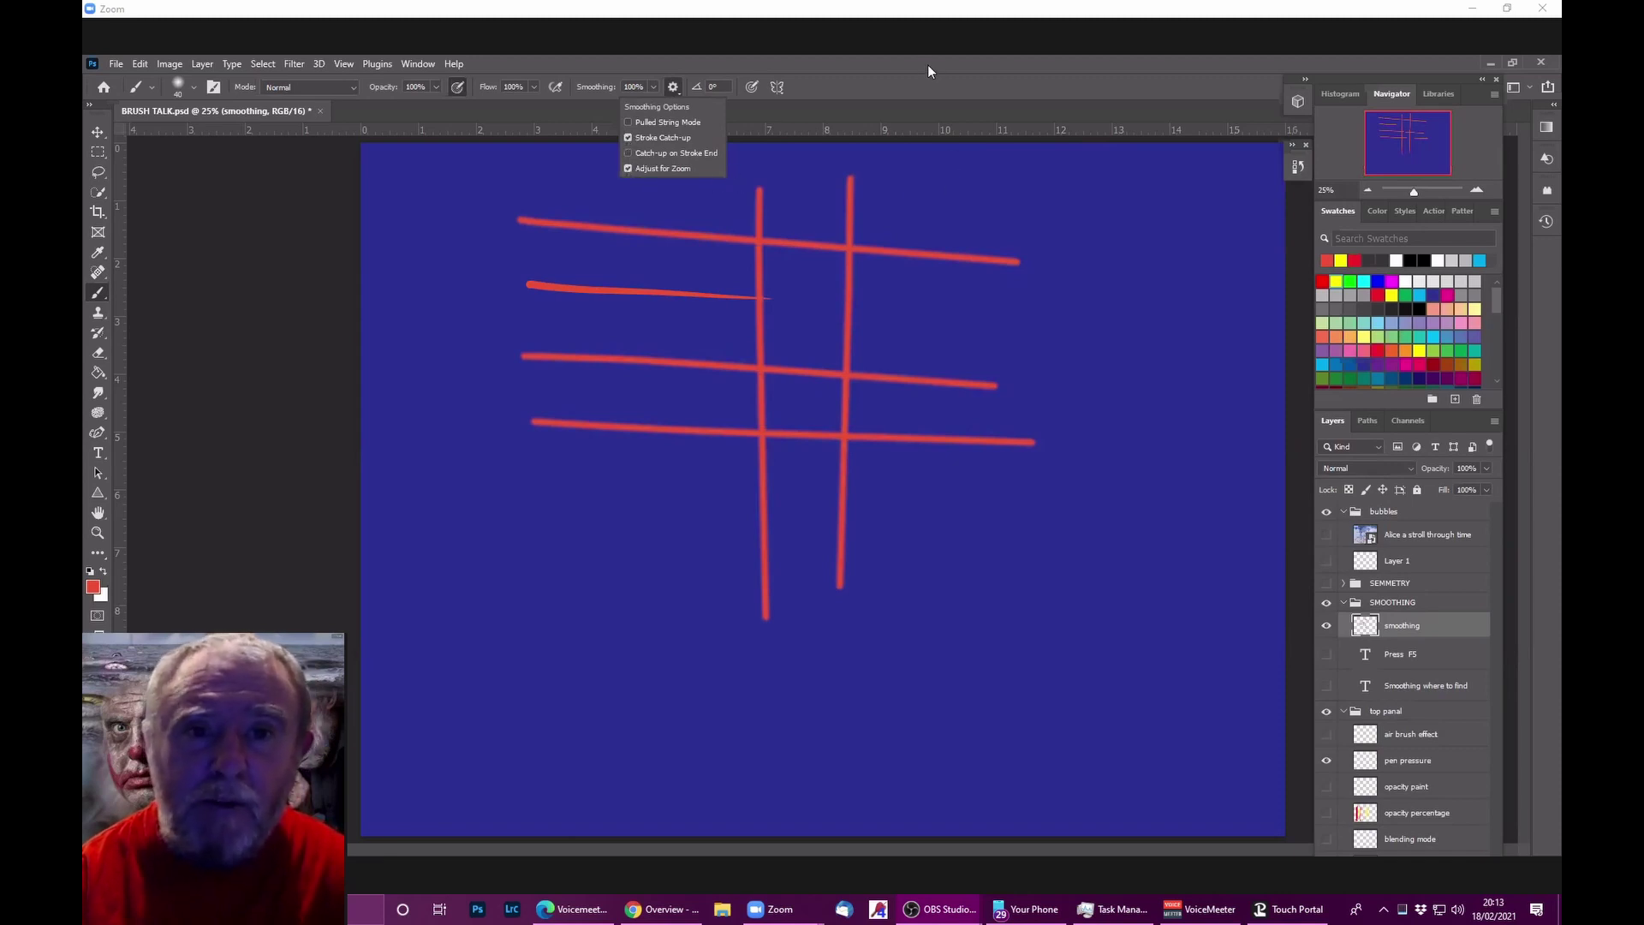
pyautogui.click(547, 253)
pyautogui.moveTo(543, 201)
pyautogui.mouseDown()
pyautogui.moveTo(655, 194)
pyautogui.moveTo(1011, 235)
pyautogui.moveTo(1185, 346)
pyautogui.moveTo(1011, 244)
pyautogui.moveTo(990, 625)
pyautogui.moveTo(861, 676)
pyautogui.mouseUp()
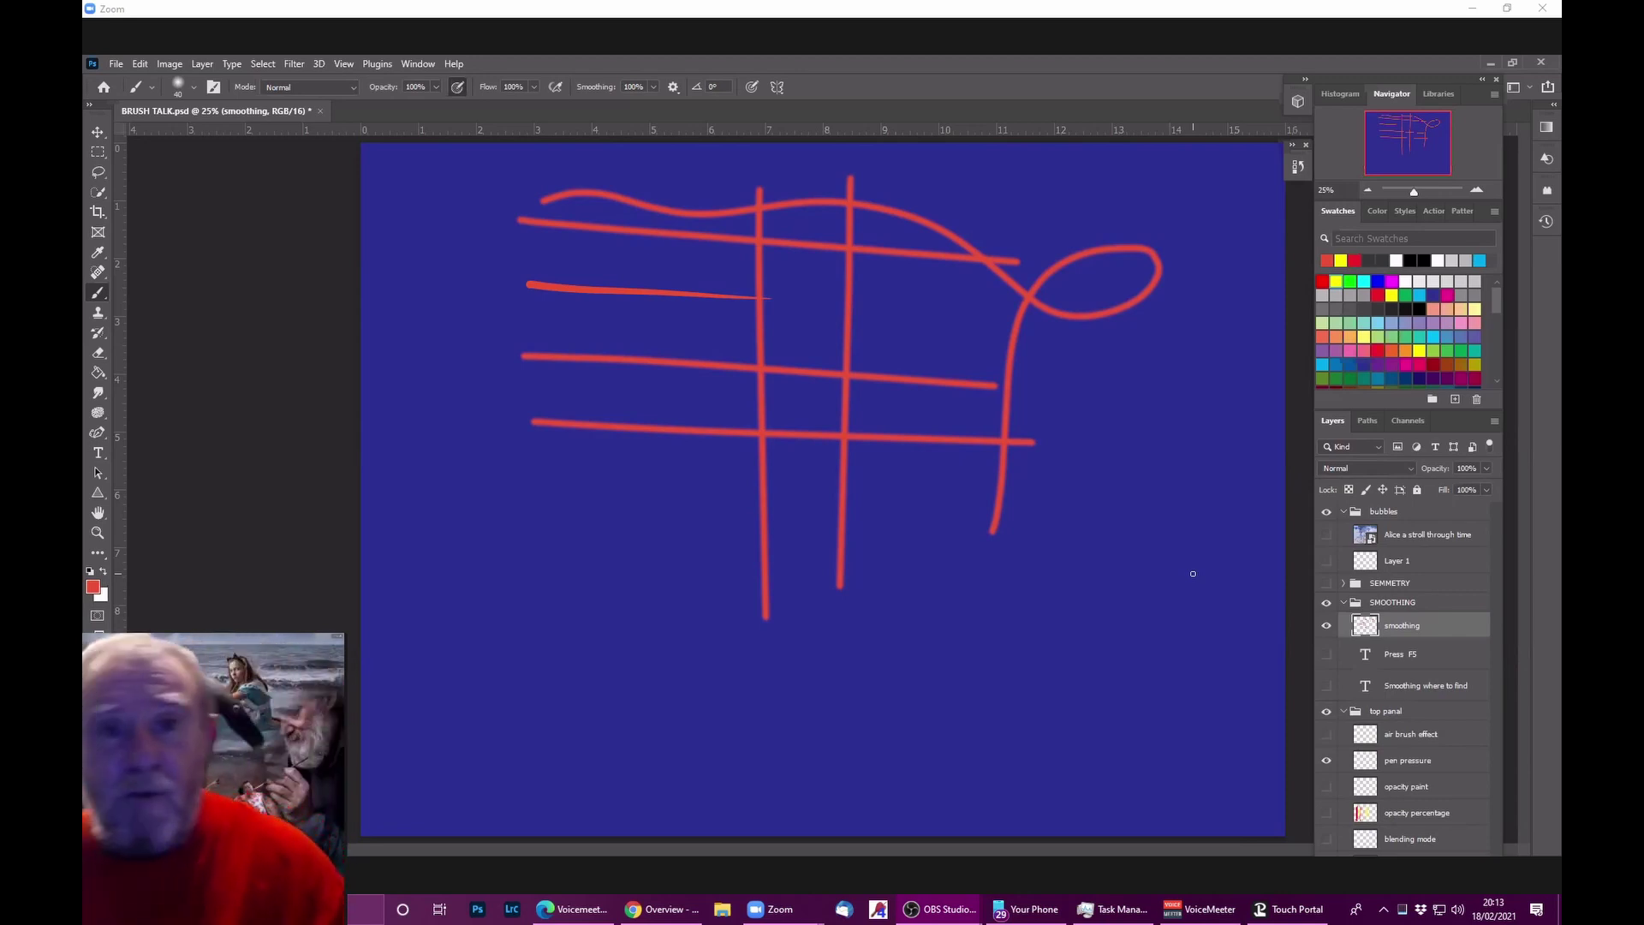
# Step: Undo all the red strokes and the hiding of the opacity percentage layer
pyautogui.hotkey('ctrl', 'z')
pyautogui.hotkey('ctrl', 'z')
pyautogui.hotkey('ctrl', 'z')
pyautogui.hotkey('ctrl', 'z')
pyautogui.hotkey('ctrl', 'z')
pyautogui.hotkey('ctrl', 'z')
pyautogui.hotkey('ctrl', 'z')
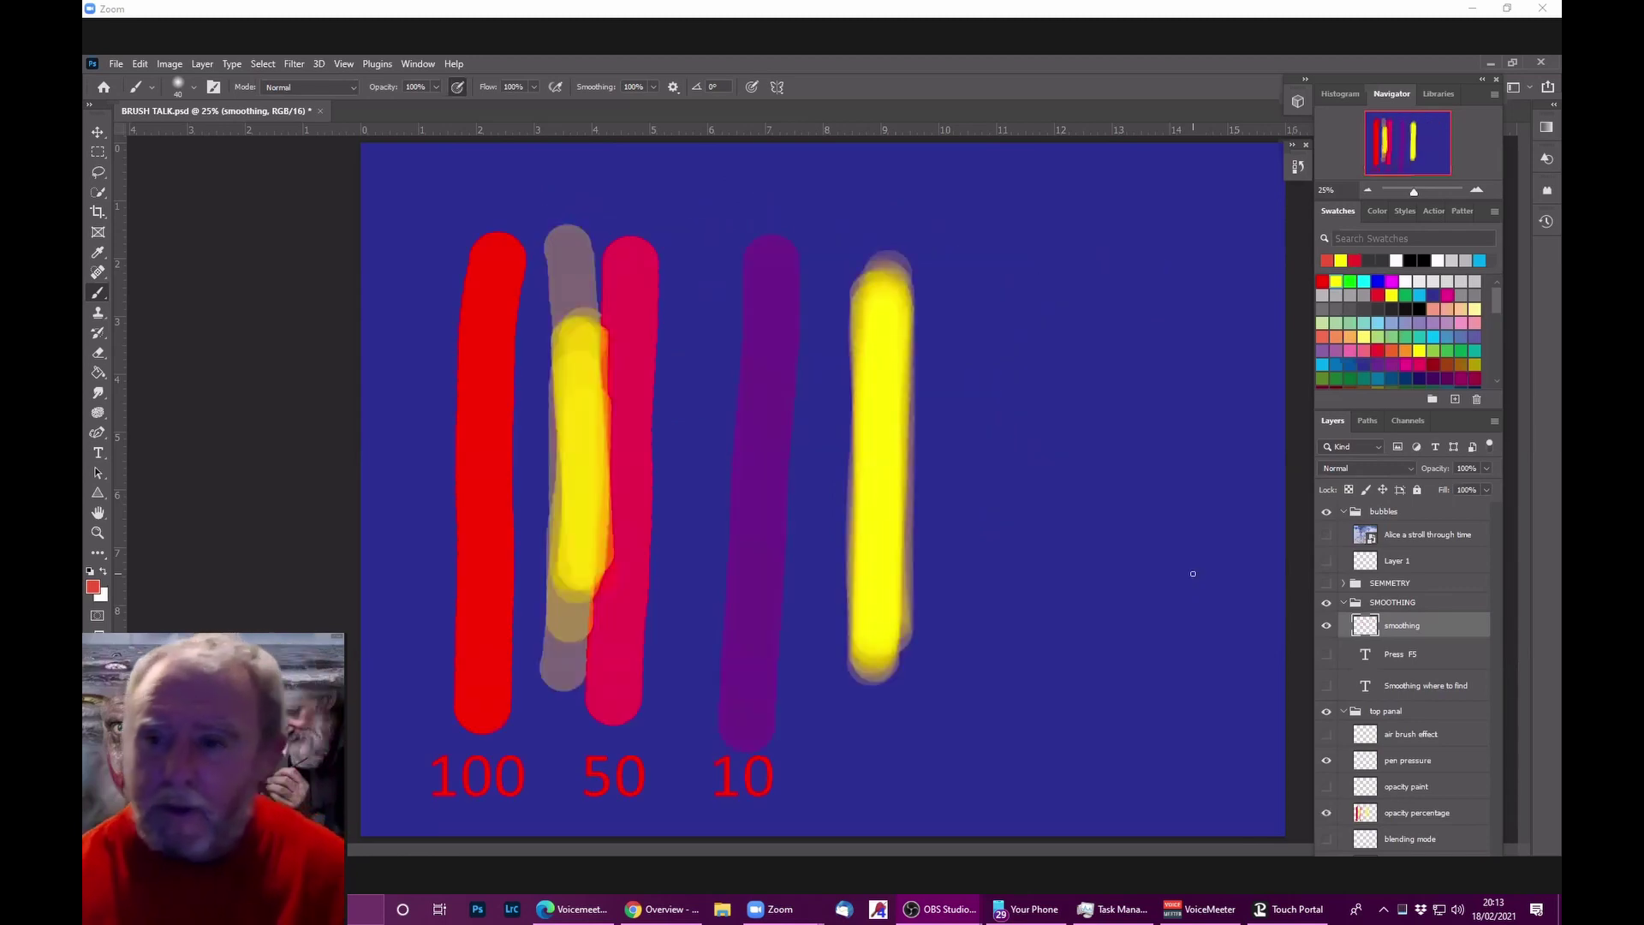
# Step: Hide the SMOOTHING and top panal layer groups, leaving SMOOTHING expanded
pyautogui.click(1342, 603)
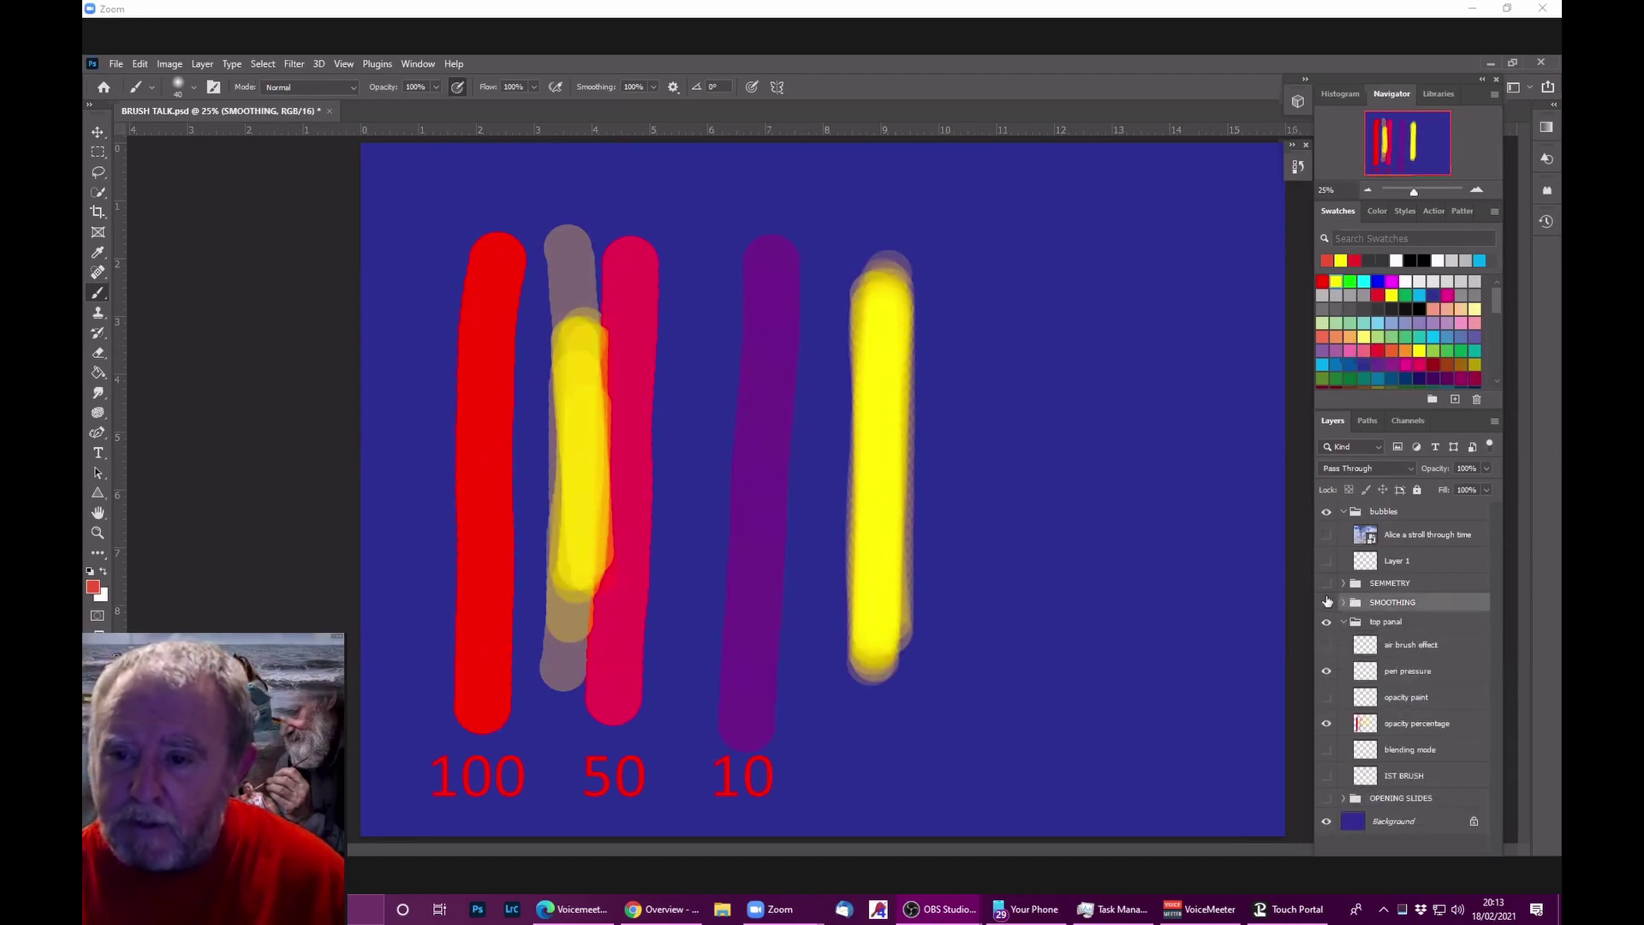
pyautogui.click(1326, 603)
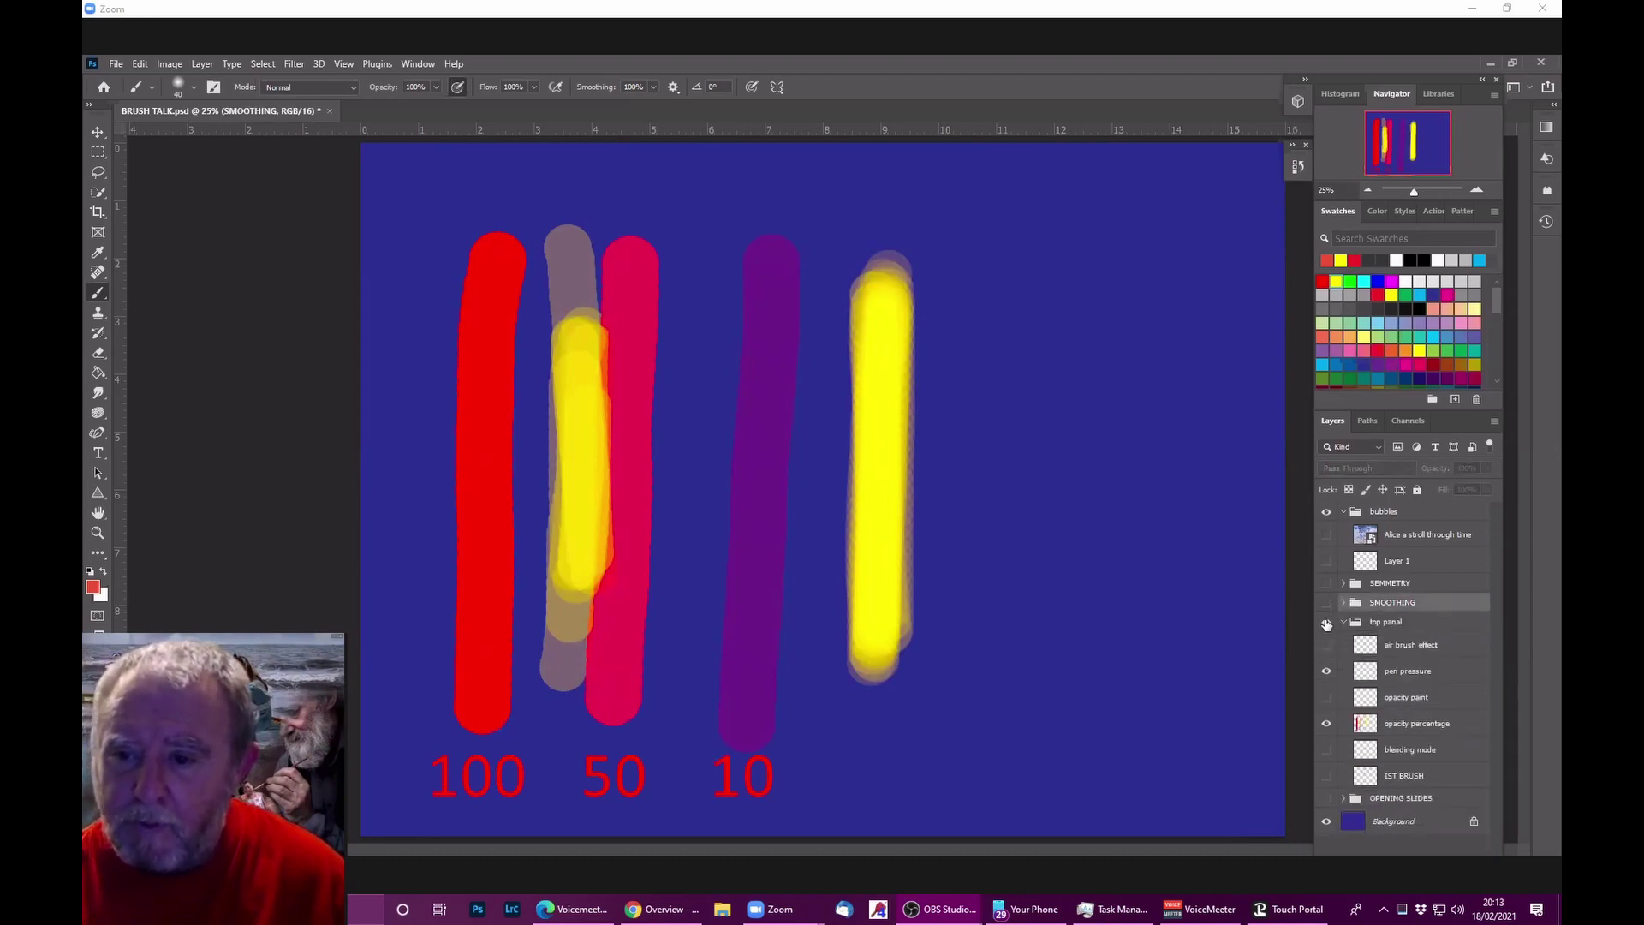
pyautogui.click(1327, 622)
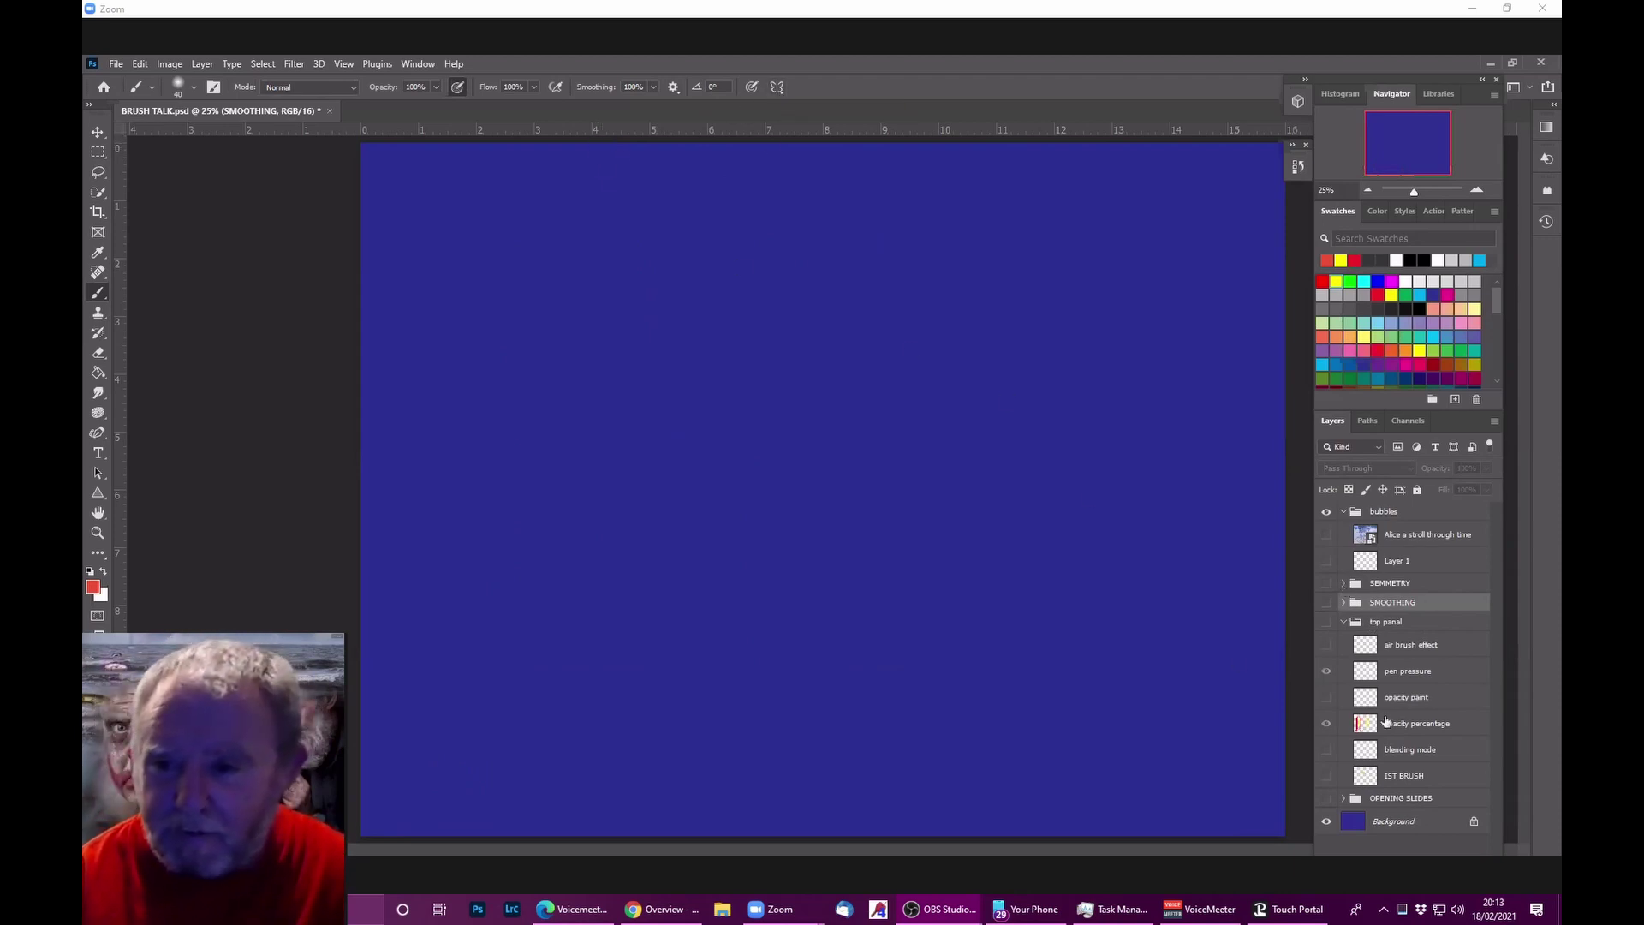
pyautogui.click(1325, 603)
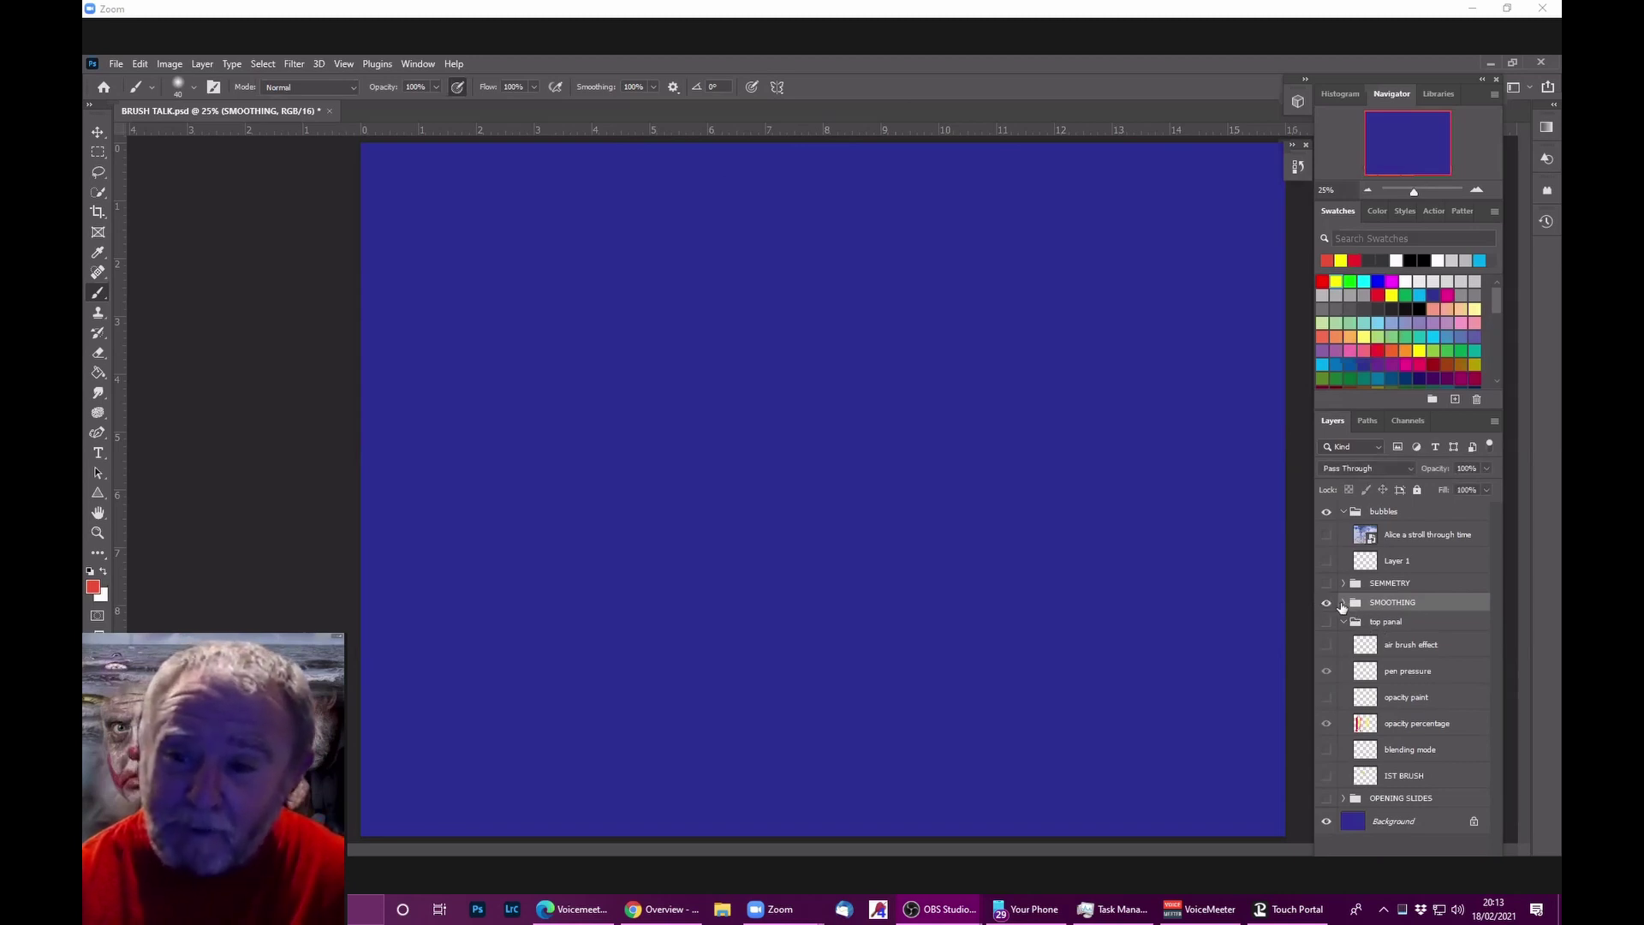
pyautogui.click(1344, 604)
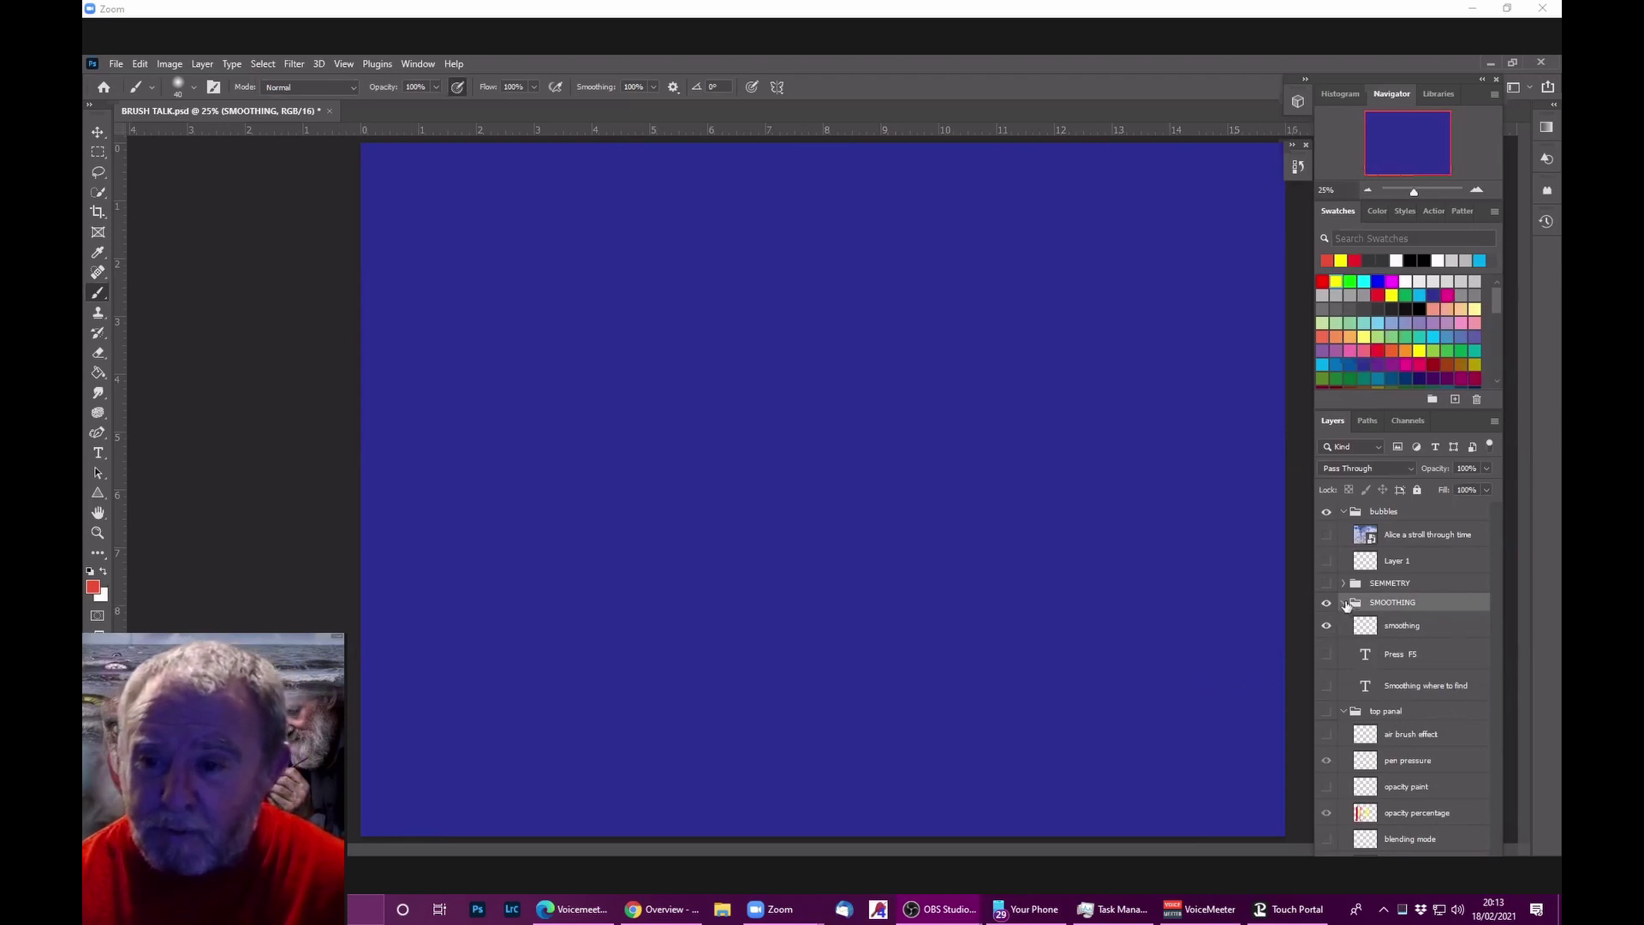
pyautogui.click(1329, 602)
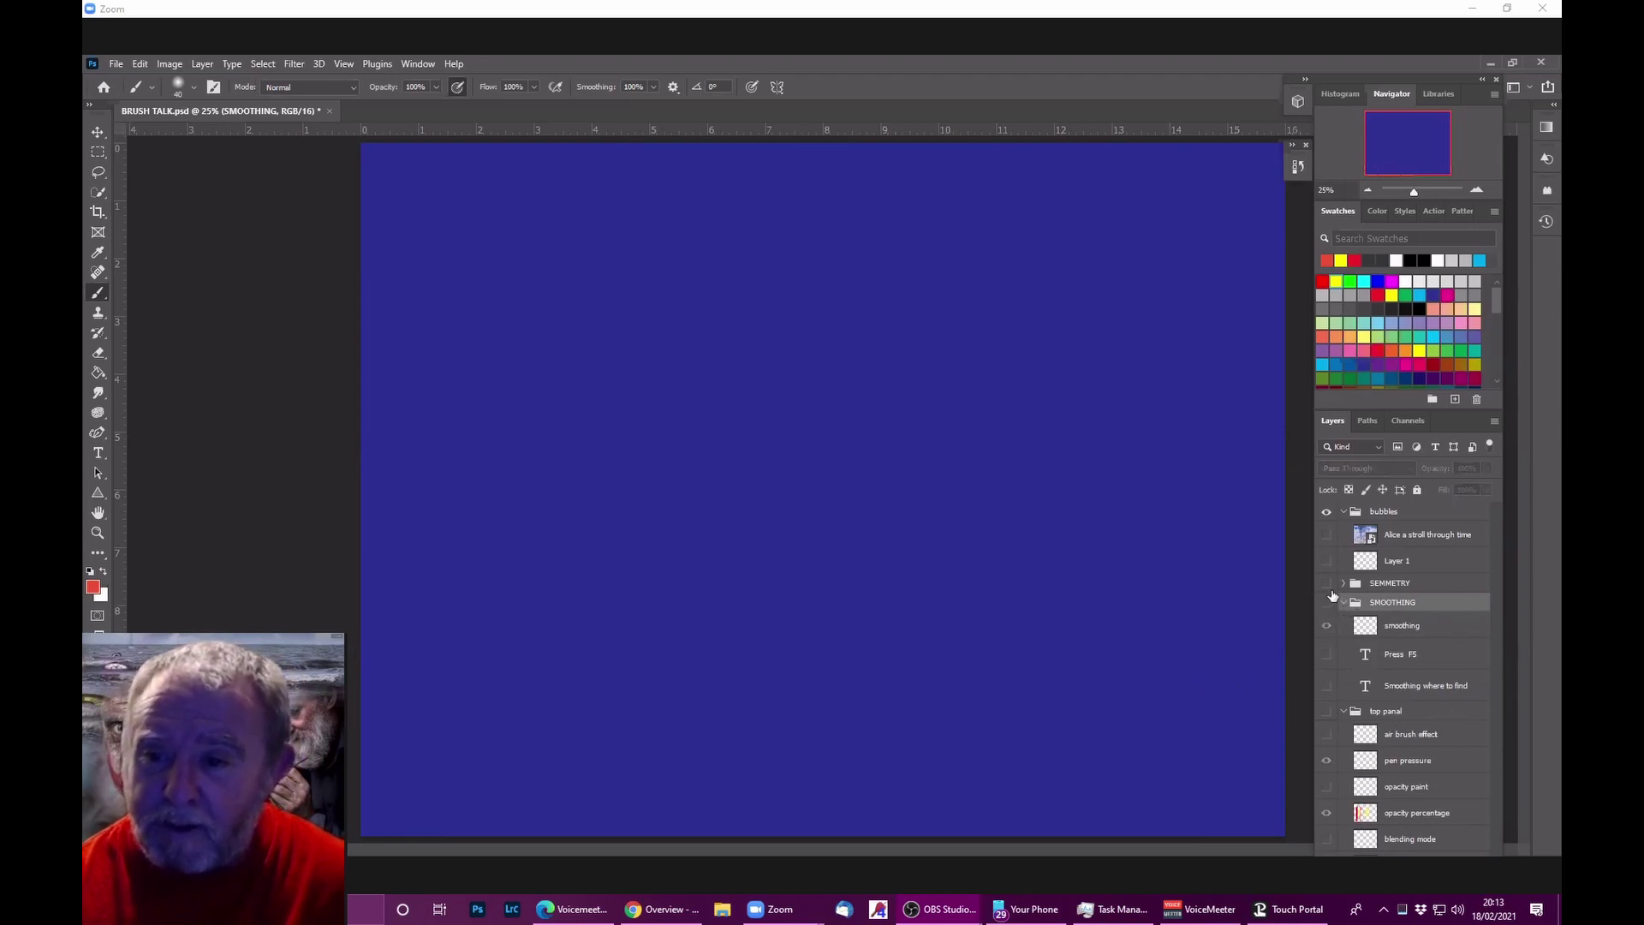
# Step: Expand the SEMMETRY group, select its vertical SPIKE layer and add a Vertical paint symmetry axis
pyautogui.click(1343, 582)
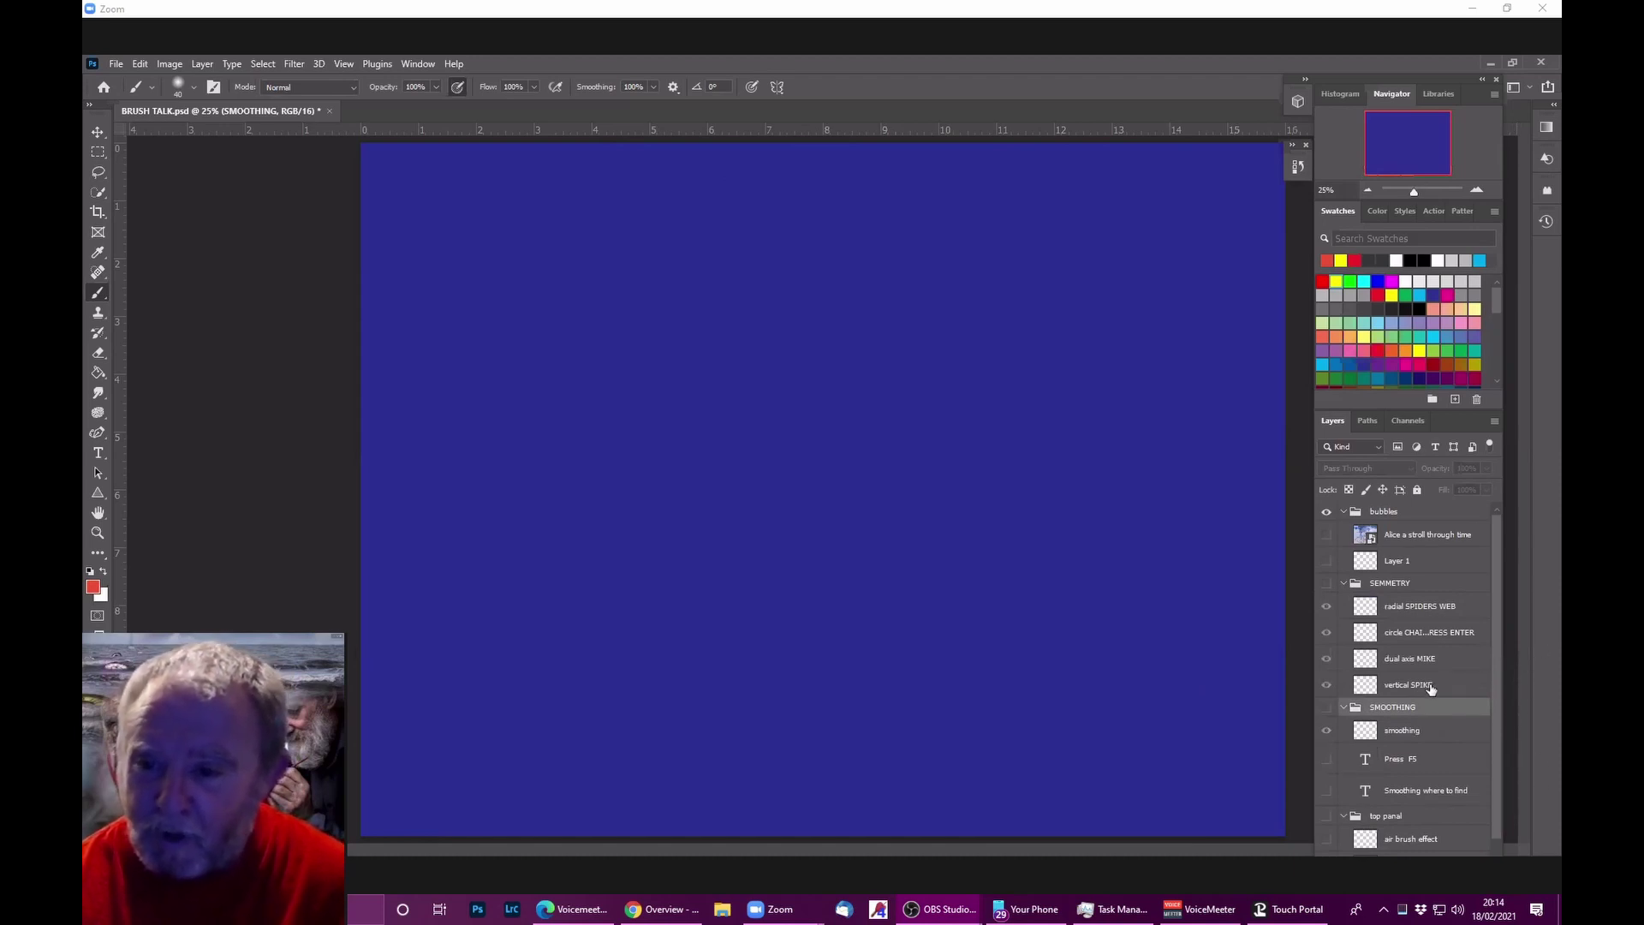
pyautogui.click(1433, 685)
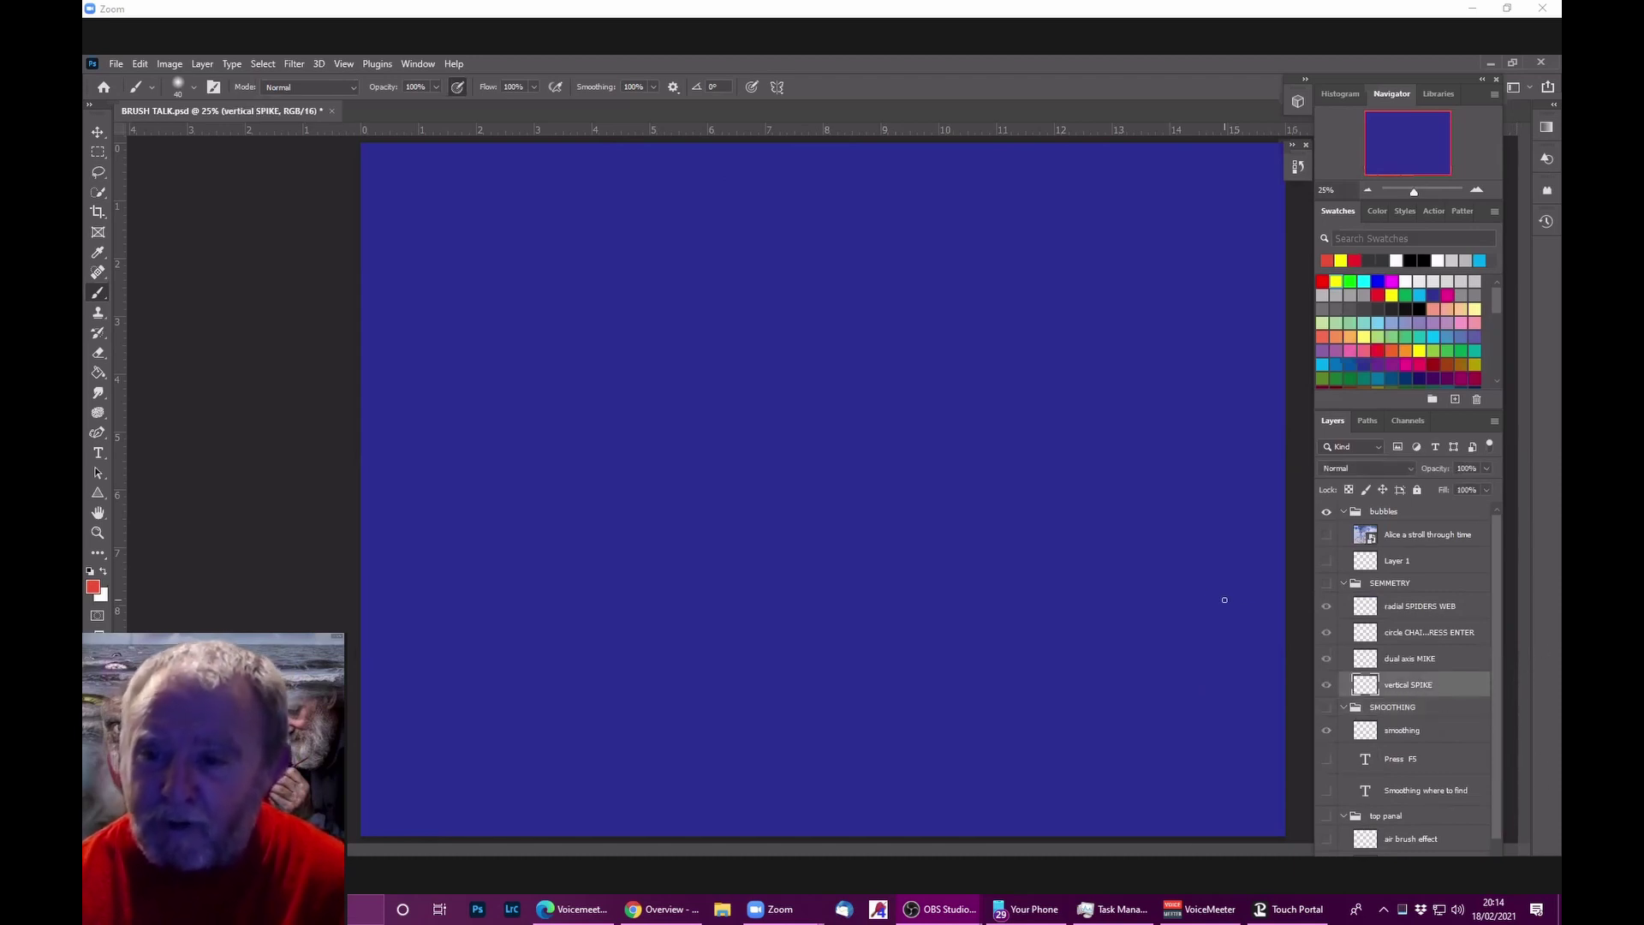
pyautogui.click(779, 88)
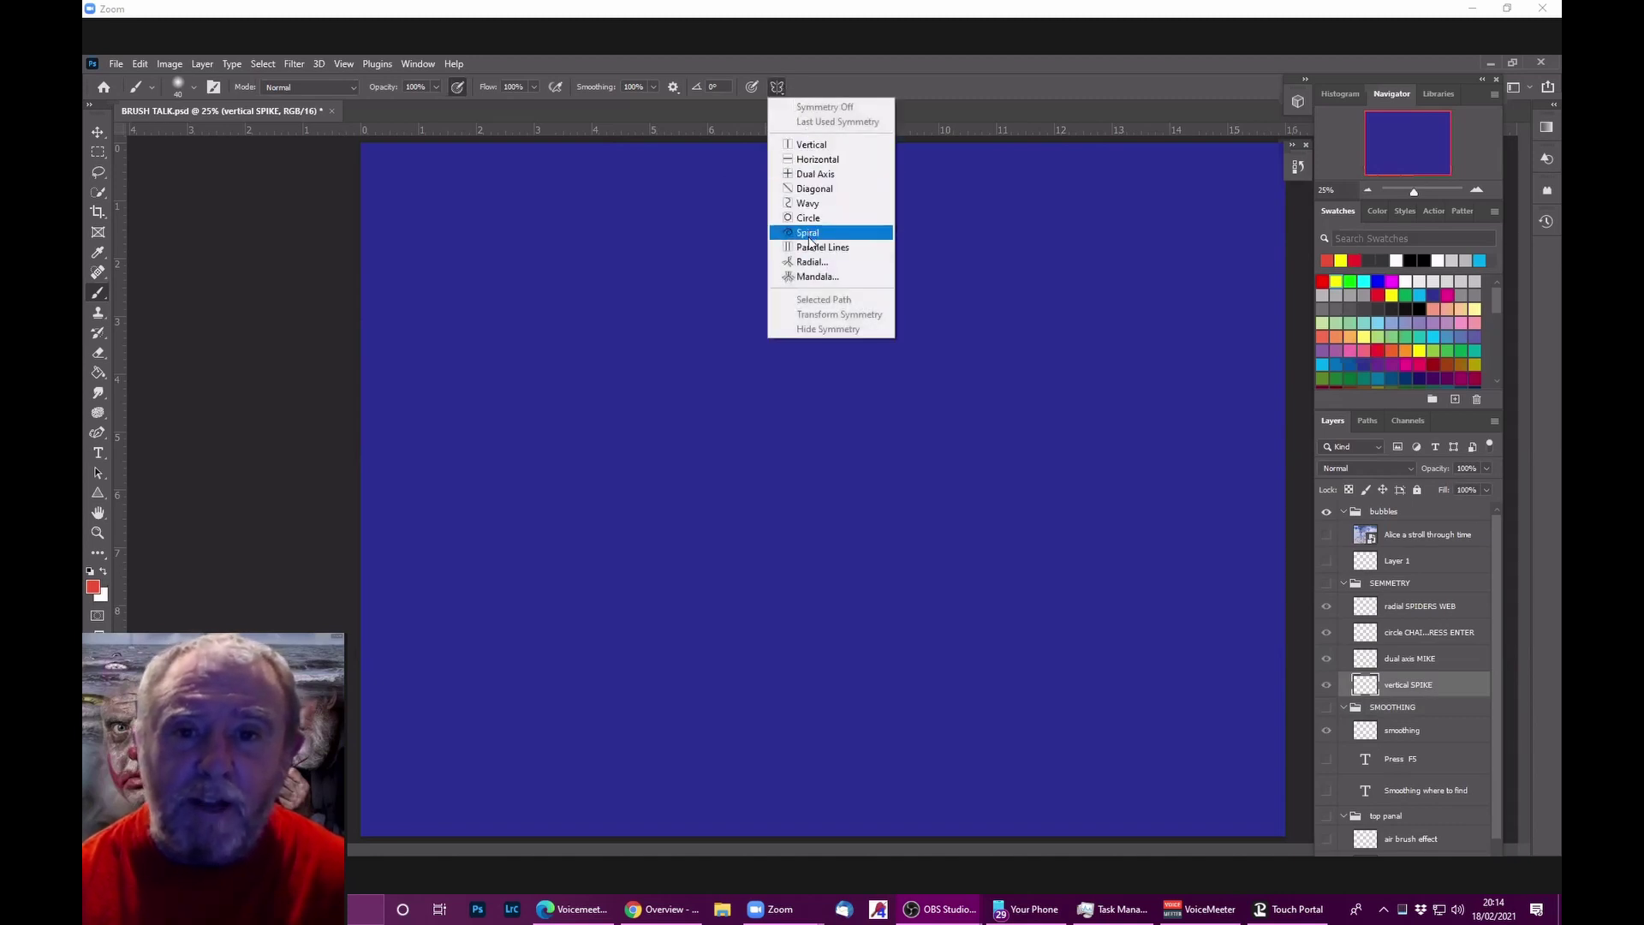
pyautogui.click(801, 146)
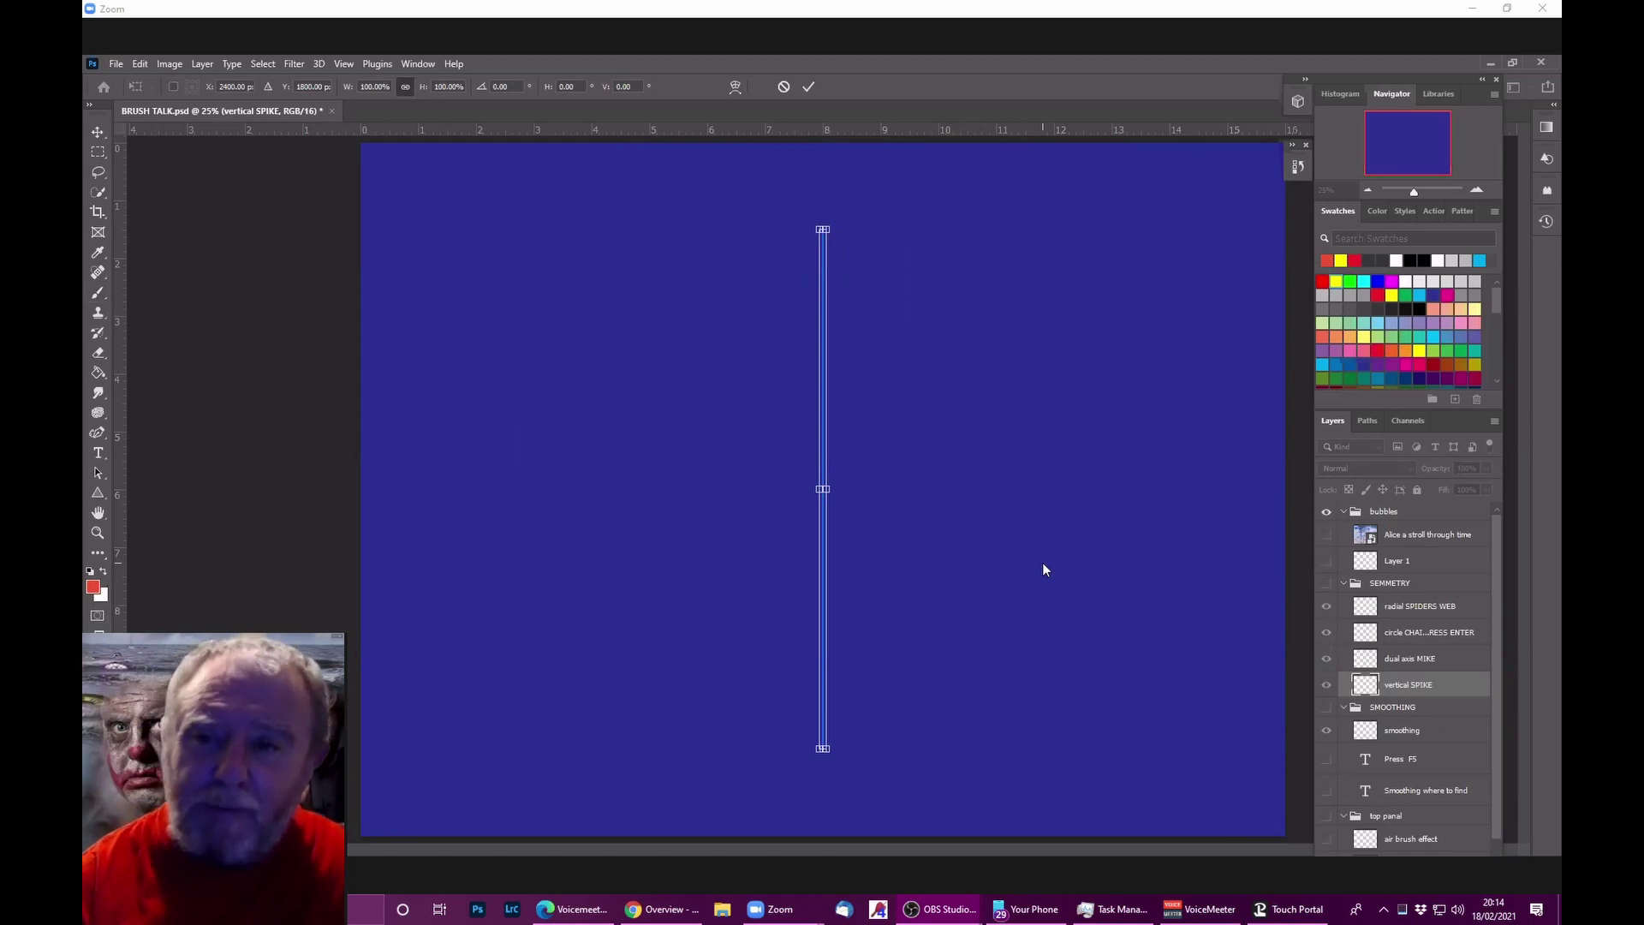
# Step: Review the symmetry path among the document's paths, then extend the vertical axis up to the canvas's top edge and apply it
pyautogui.click(1368, 421)
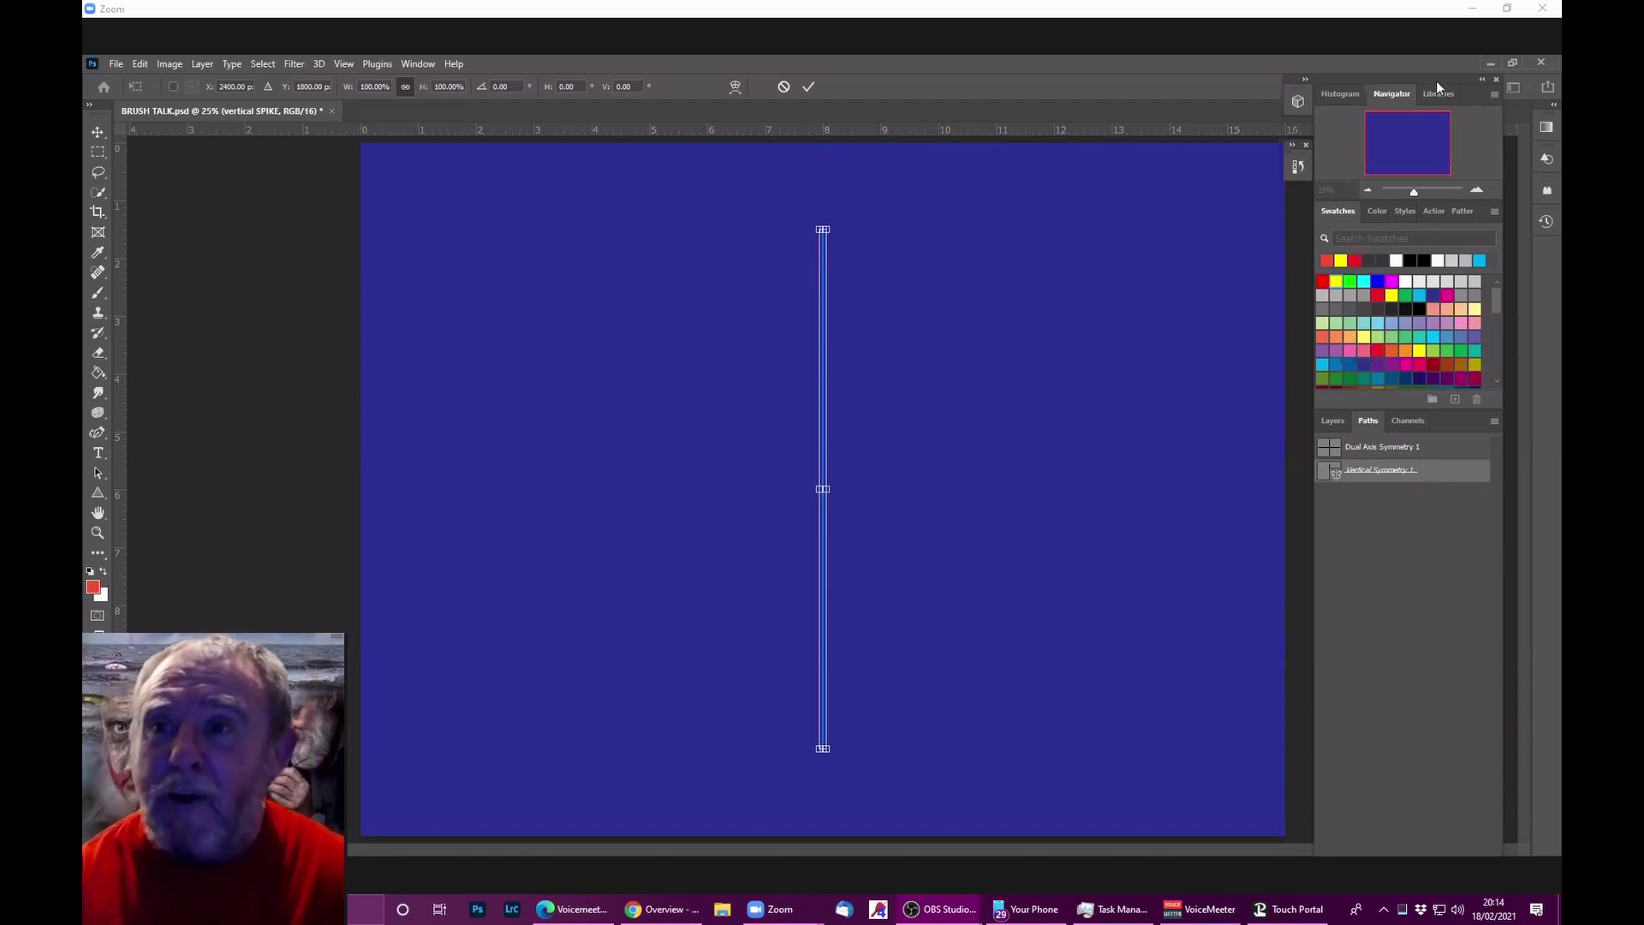
pyautogui.moveTo(1436, 79)
pyautogui.mouseDown()
pyautogui.moveTo(1414, 55)
pyautogui.moveTo(1413, 122)
pyautogui.moveTo(1329, 222)
pyautogui.moveTo(1459, 70)
pyautogui.mouseUp()
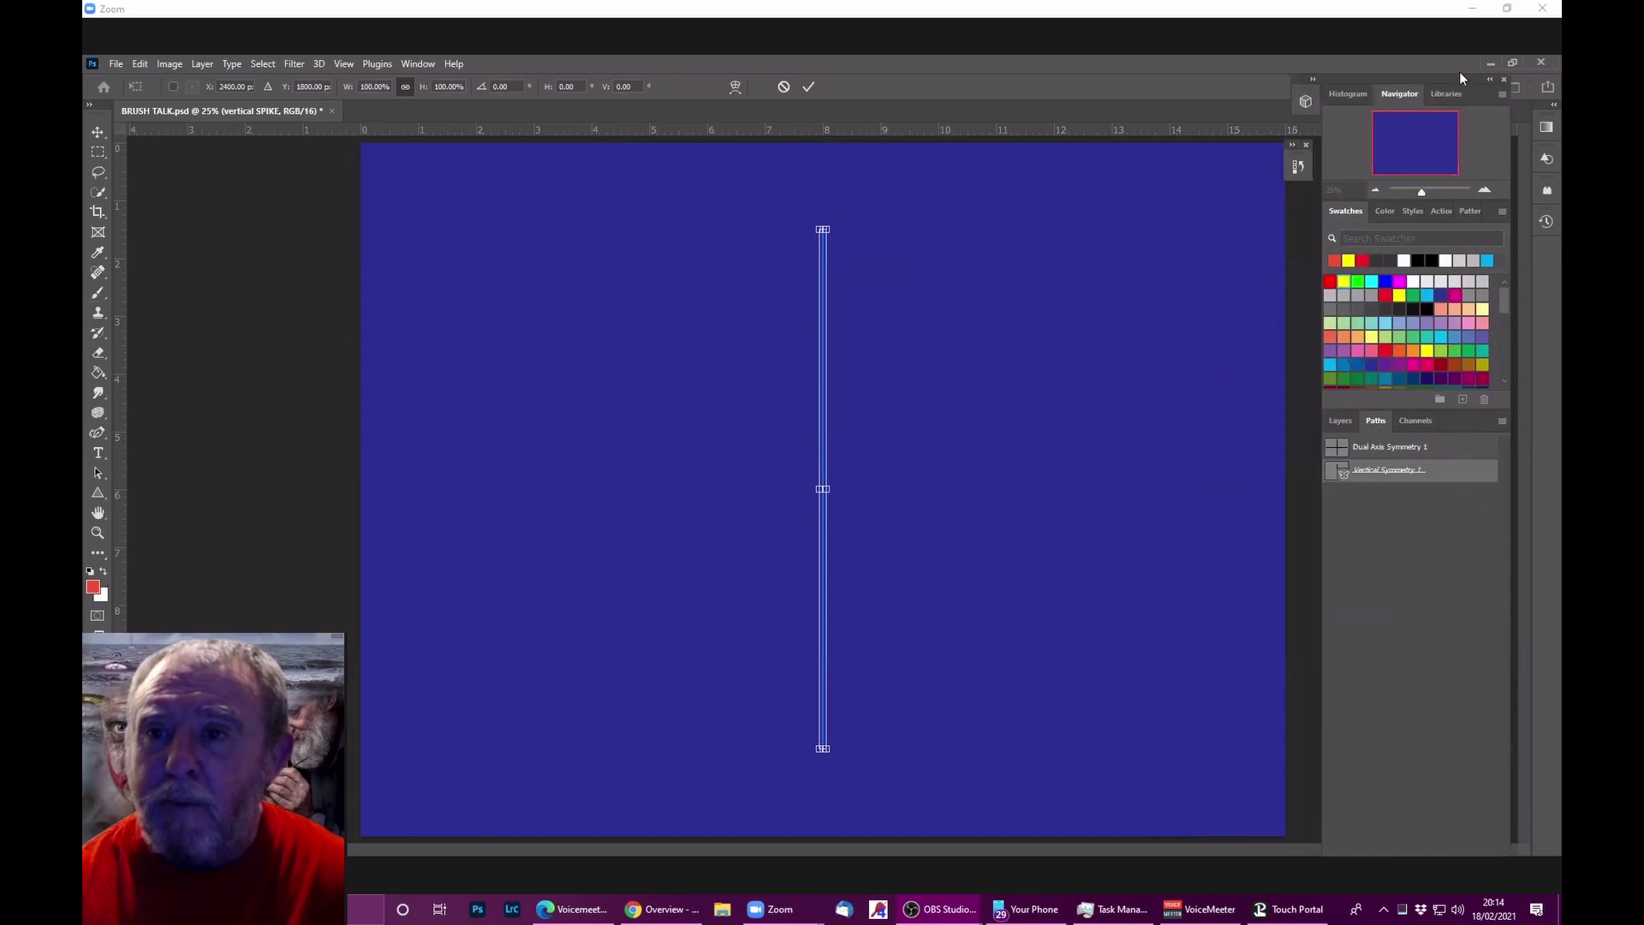
pyautogui.click(1347, 420)
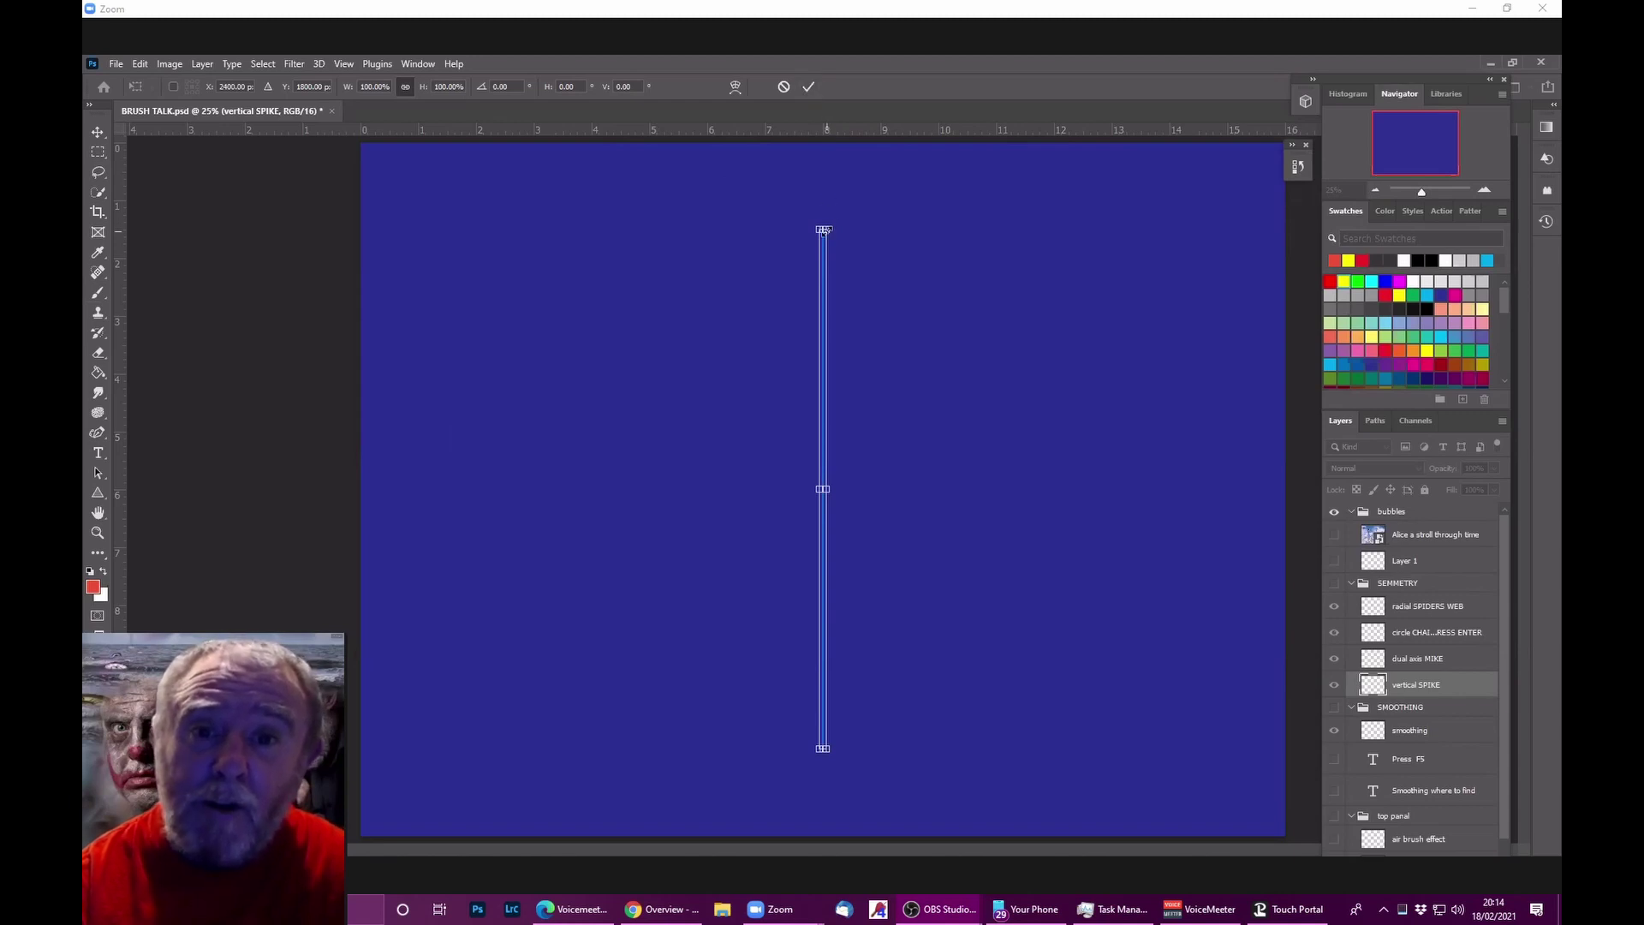
pyautogui.moveTo(824, 229); pyautogui.dragTo(824, 144)
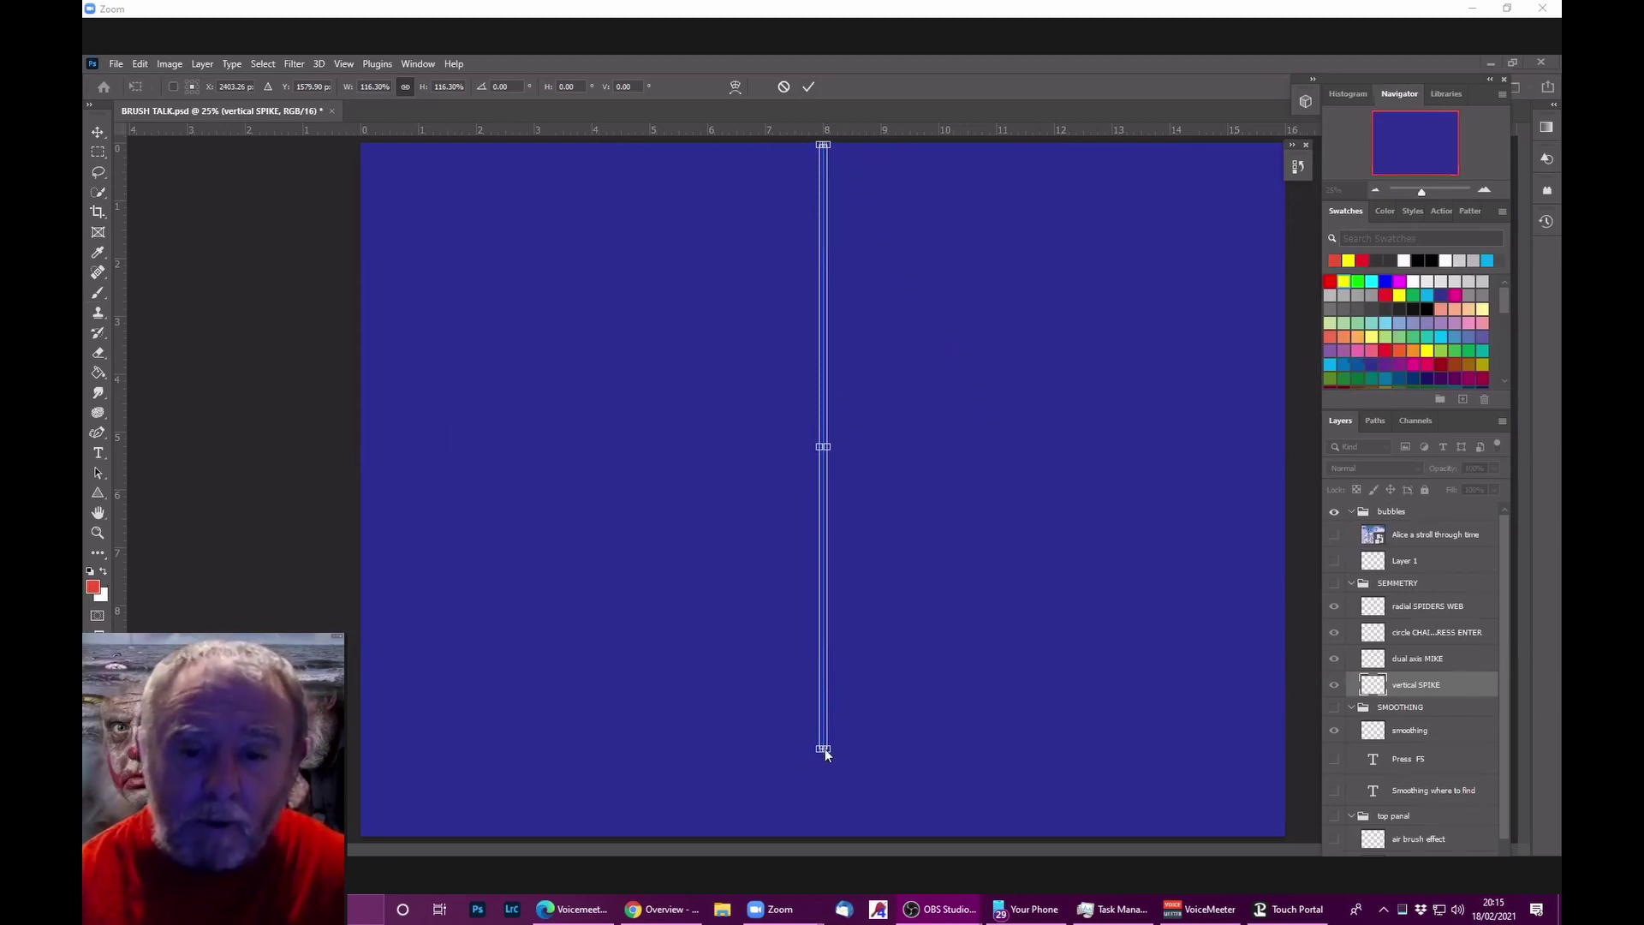
pyautogui.click(810, 87)
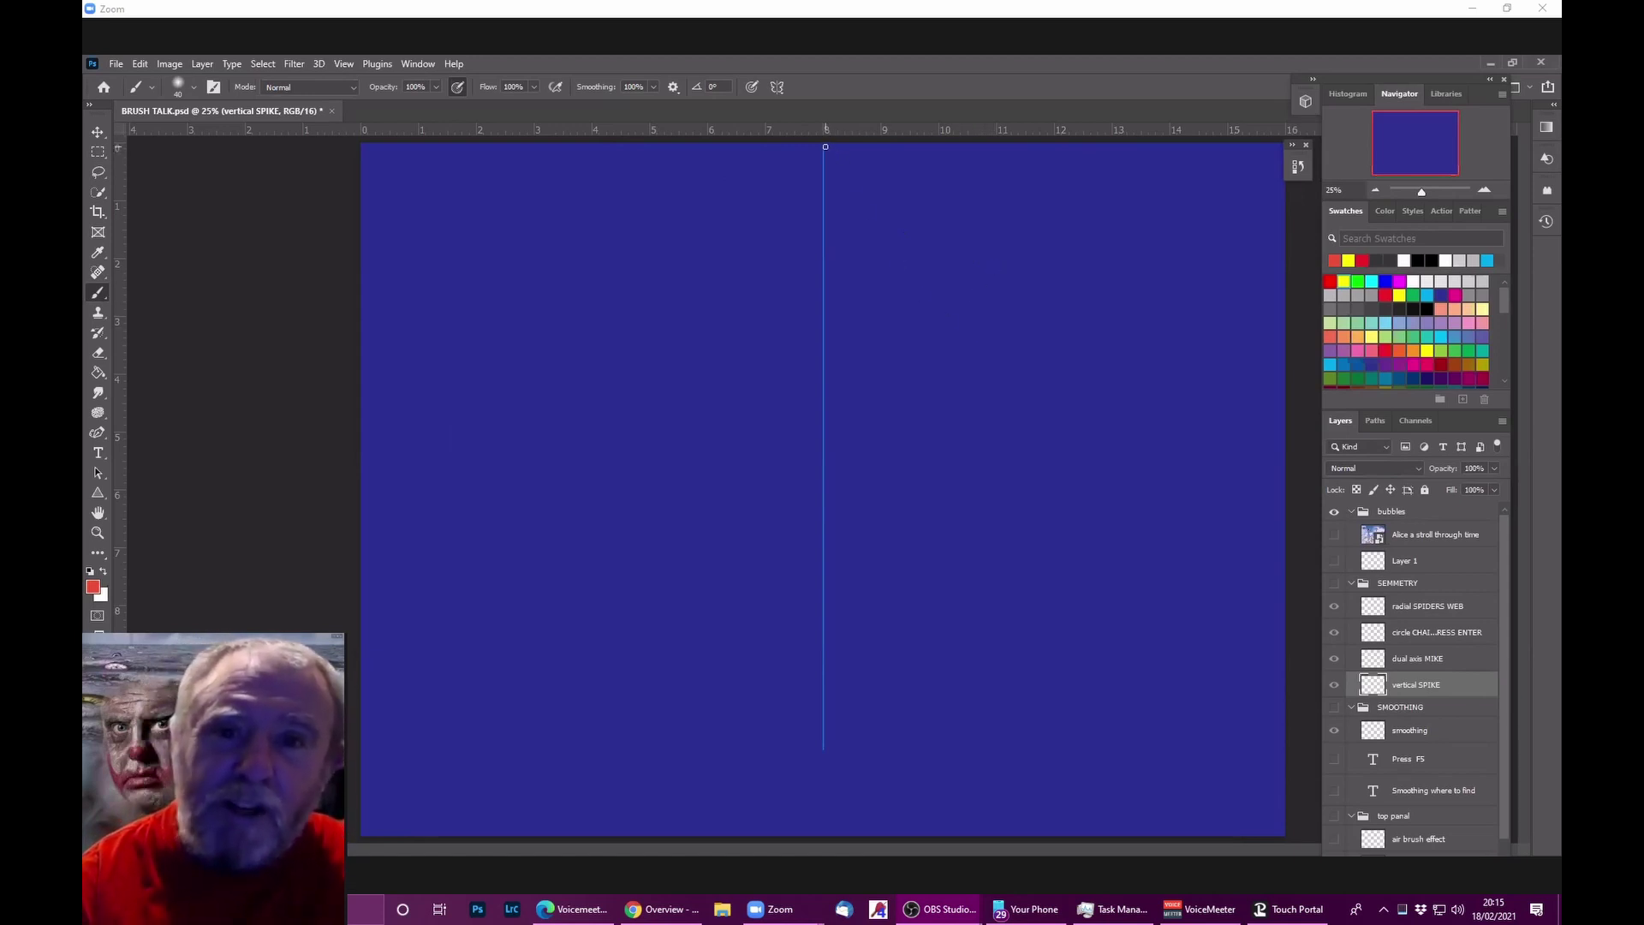
# Step: Show the SEMMETRY layer group and paint mirrored red curves forming three stacked loops down the vertical axis
pyautogui.moveTo(825, 145); pyautogui.dragTo(898, 160)
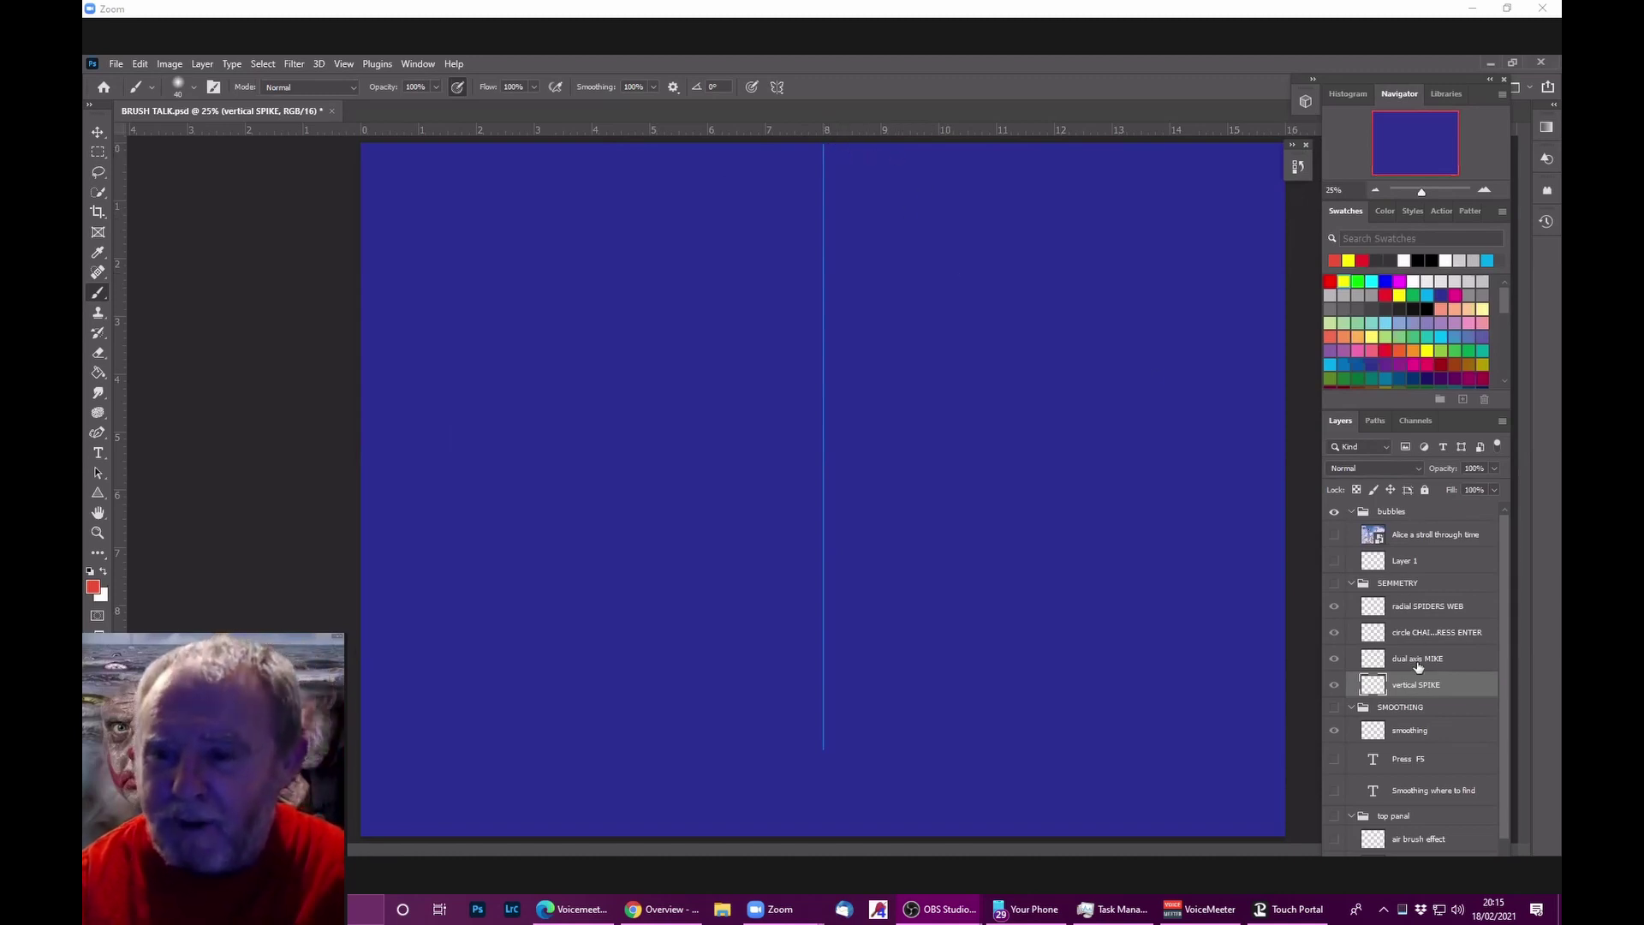
pyautogui.click(1335, 584)
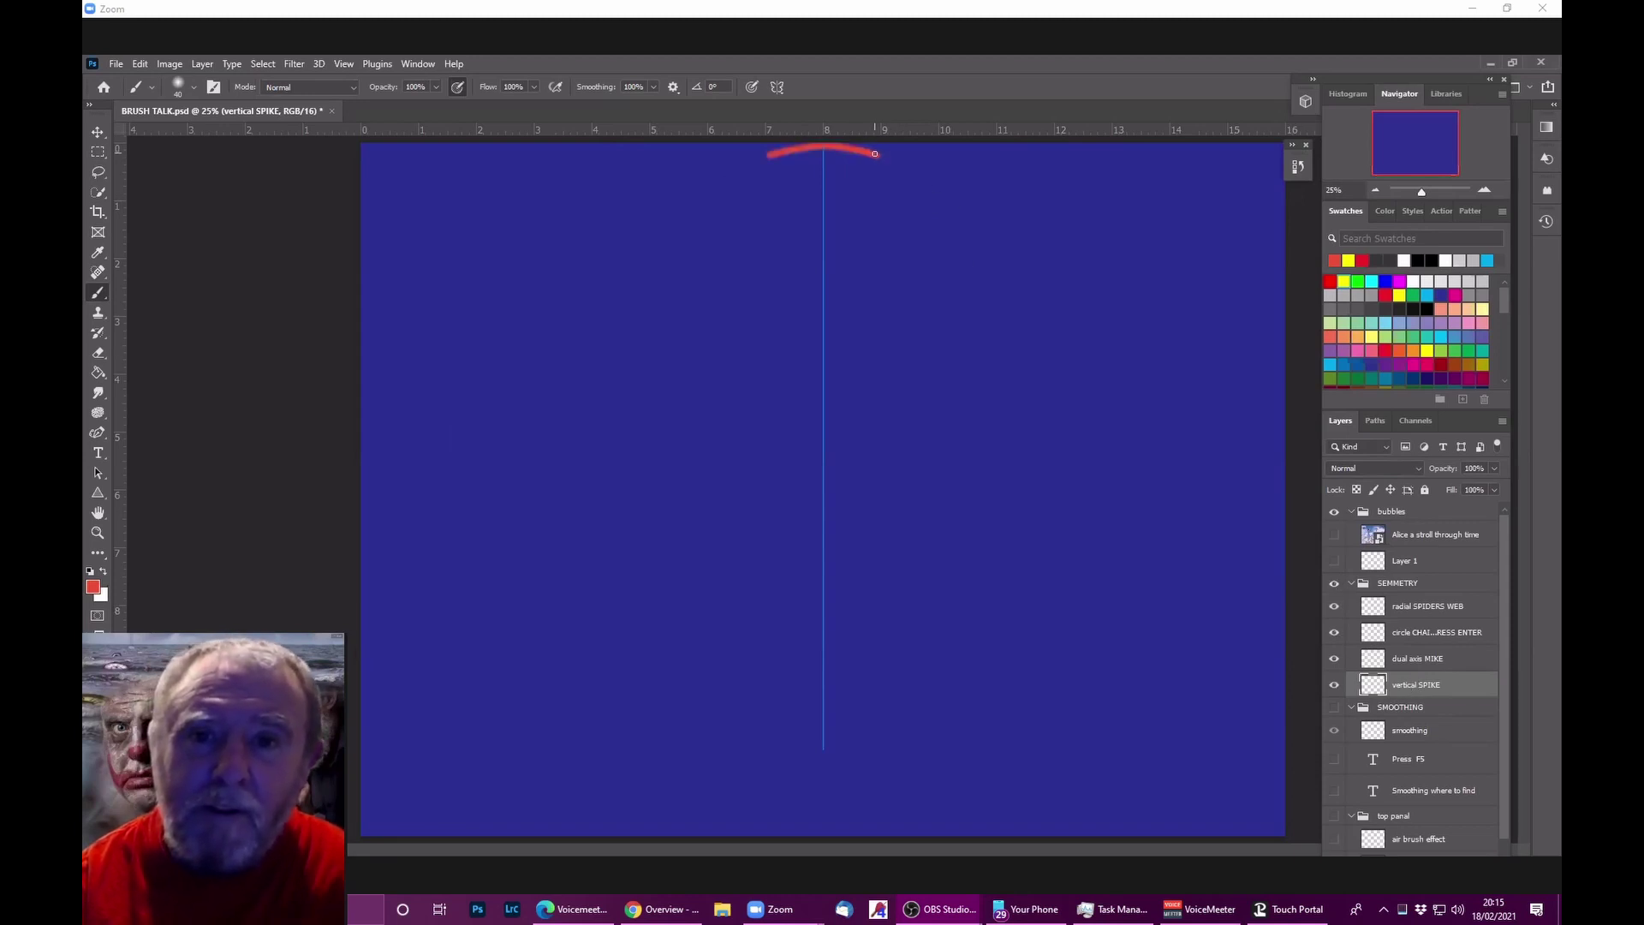
pyautogui.moveTo(876, 153)
pyautogui.mouseDown()
pyautogui.moveTo(963, 192)
pyautogui.moveTo(986, 221)
pyautogui.moveTo(972, 298)
pyautogui.moveTo(887, 361)
pyautogui.moveTo(761, 401)
pyautogui.moveTo(716, 435)
pyautogui.moveTo(710, 489)
pyautogui.moveTo(737, 545)
pyautogui.moveTo(797, 578)
pyautogui.moveTo(918, 579)
pyautogui.moveTo(972, 627)
pyautogui.moveTo(971, 690)
pyautogui.moveTo(930, 754)
pyautogui.moveTo(801, 759)
pyautogui.mouseUp()
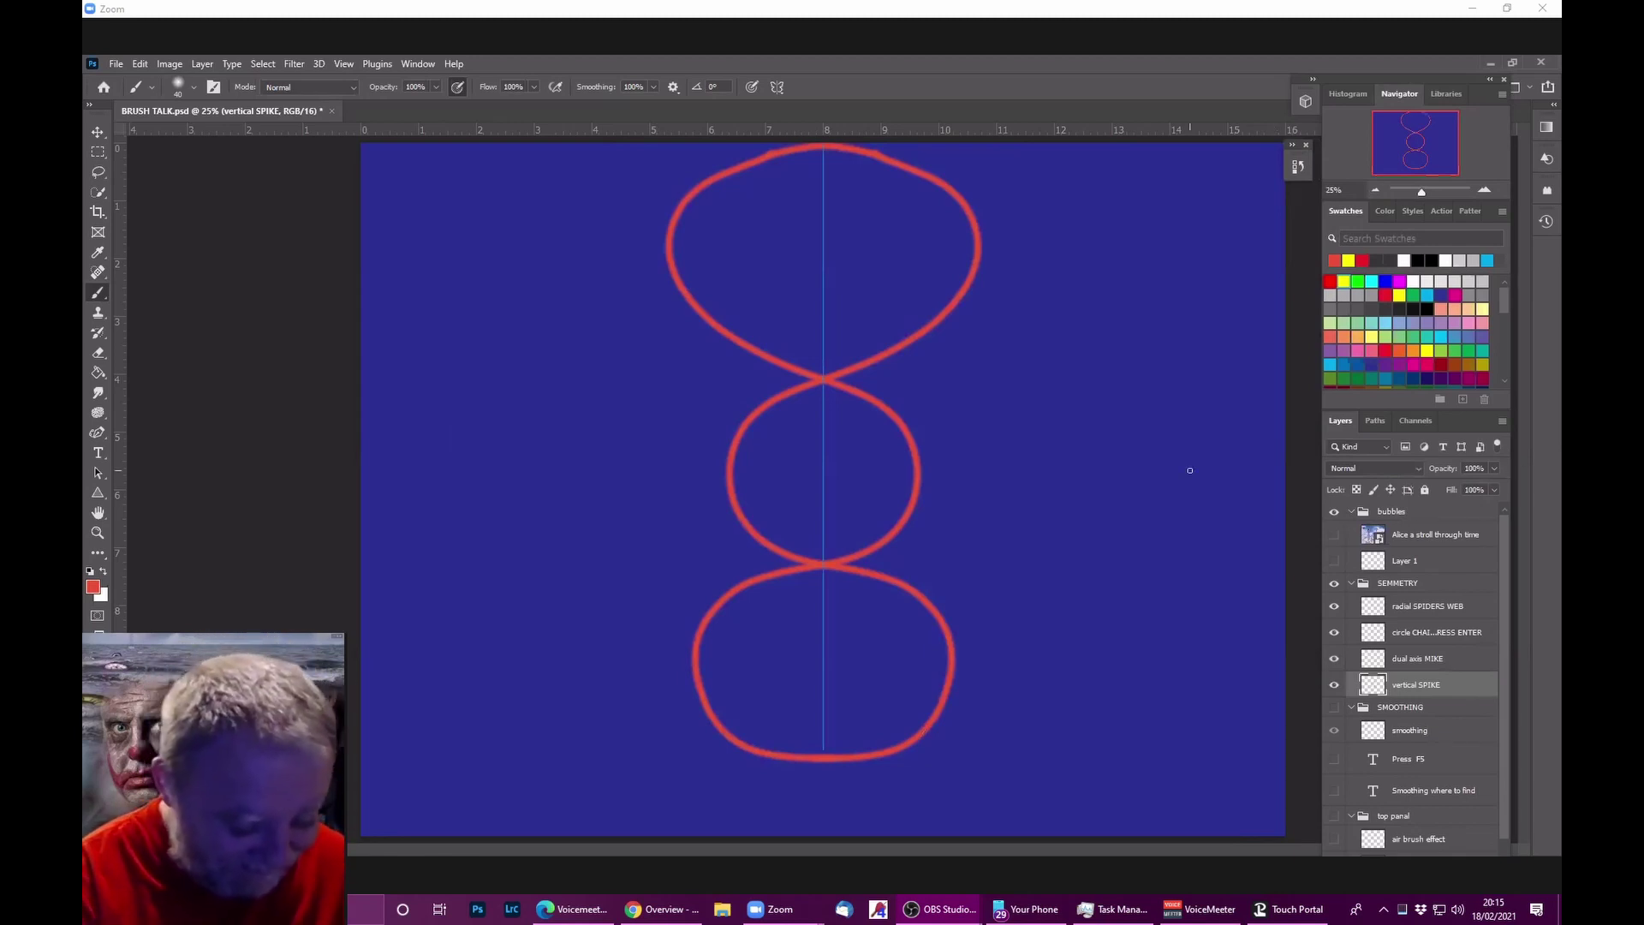
# Step: Undo the mirrored red loops and the short arc at the canvas's upper edge
pyautogui.hotkey('ctrl', 'z')
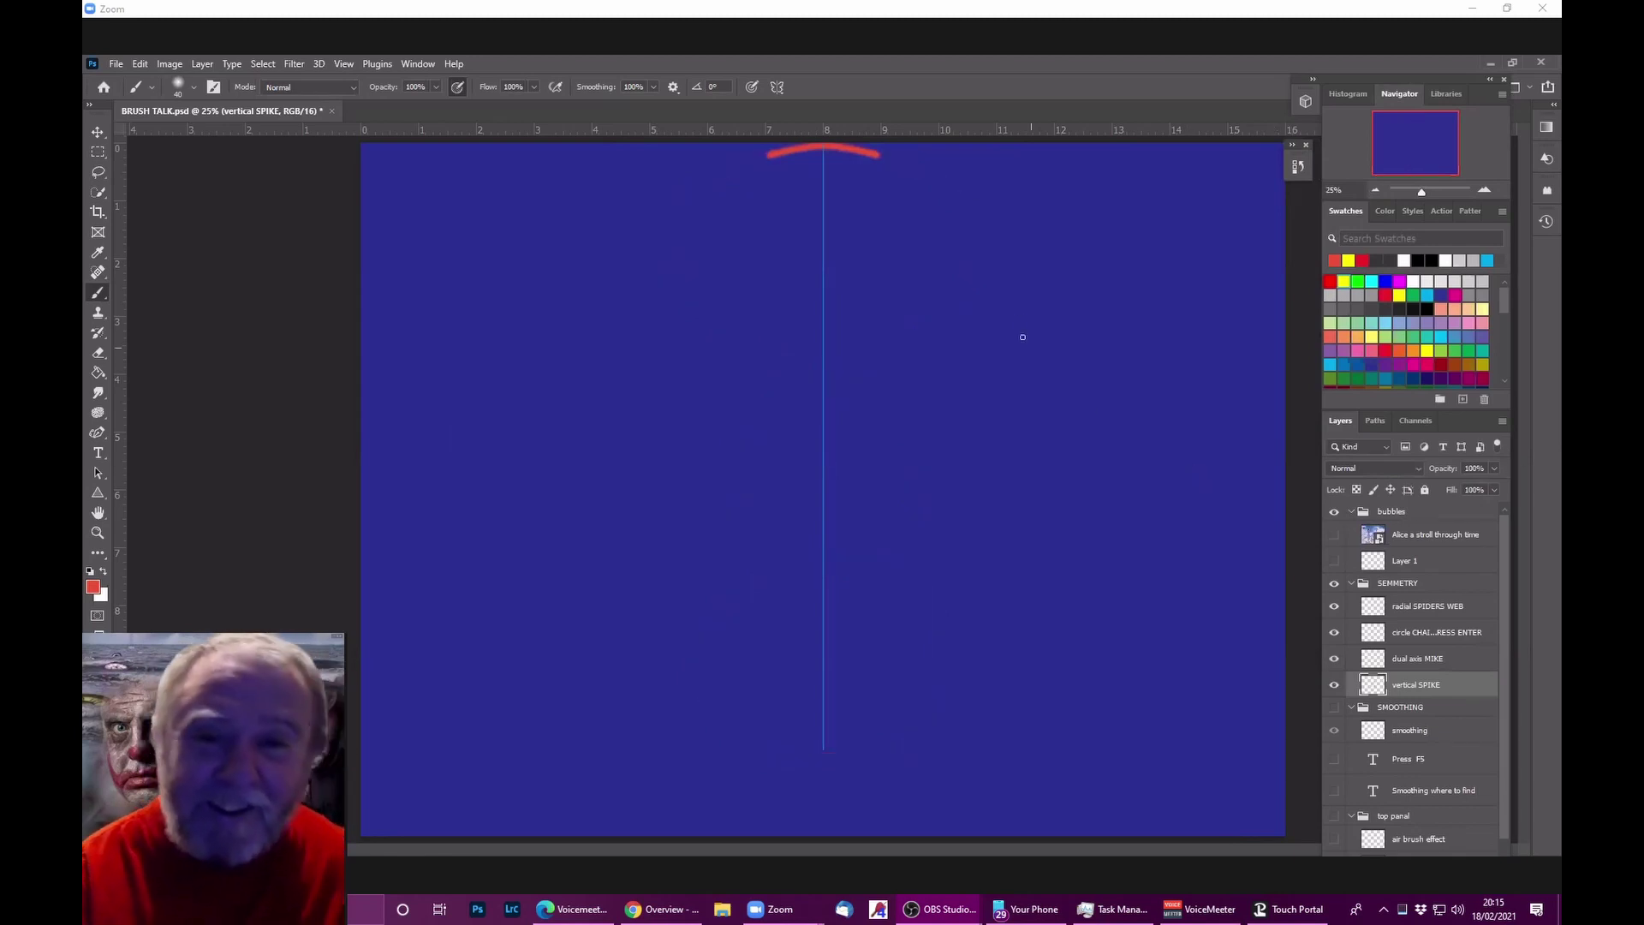
pyautogui.hotkey('ctrl', 'z')
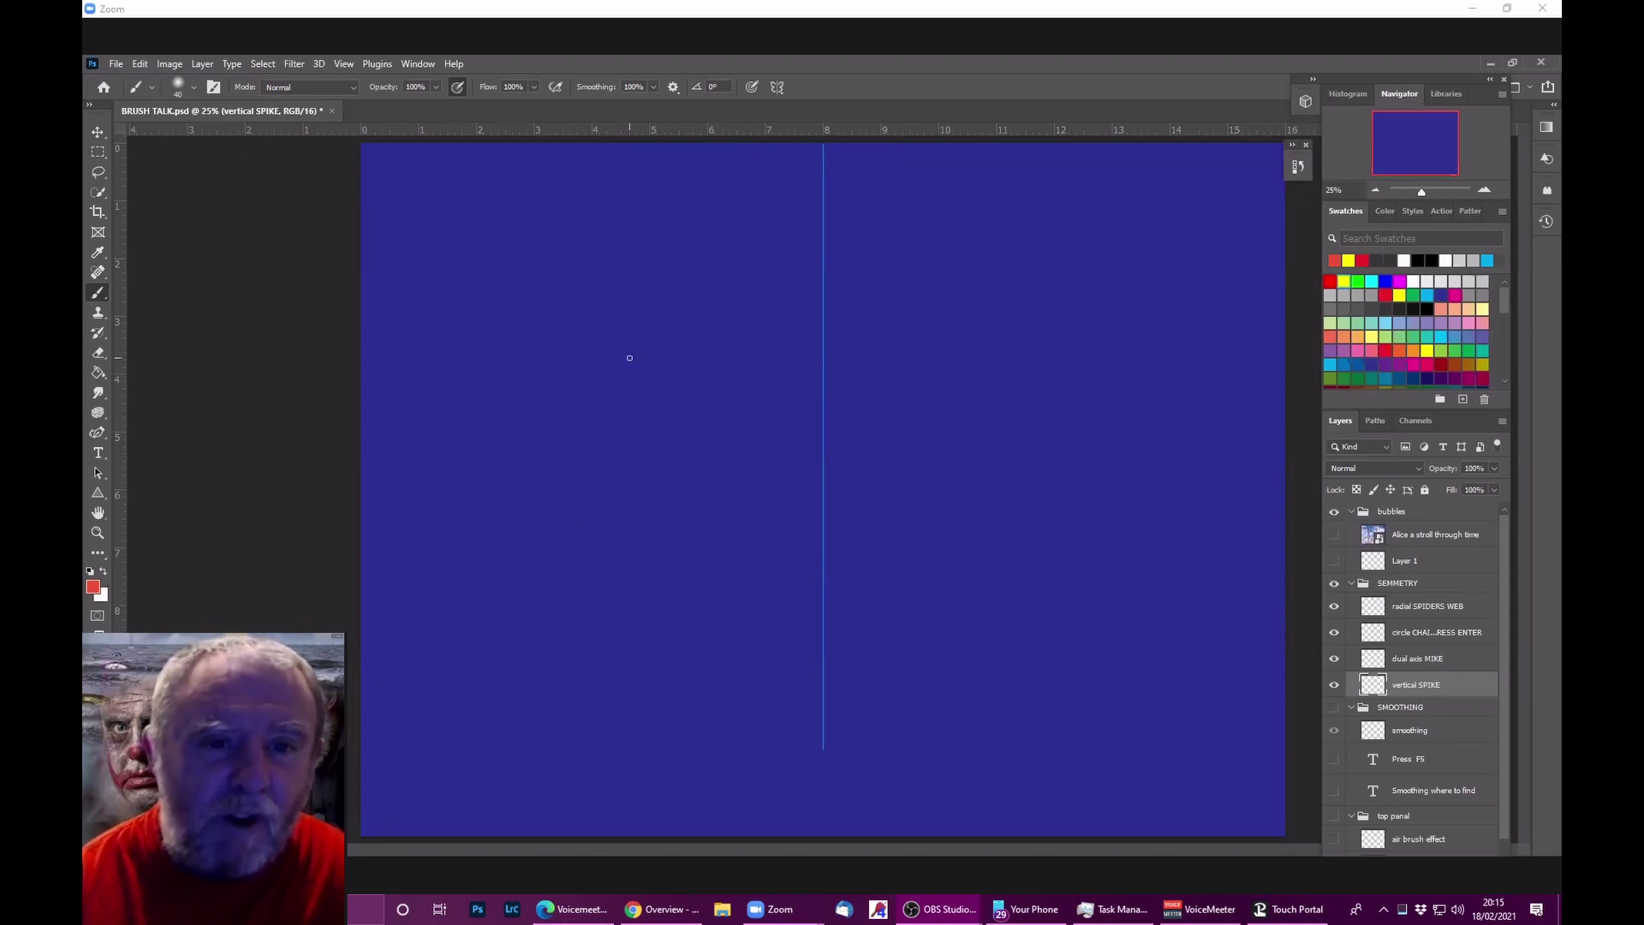
# Step: Paint a wing-like loop, curls, an arc and short dashes on one side of the vertical symmetry axis
pyautogui.moveTo(630, 358)
pyautogui.mouseDown()
pyautogui.moveTo(501, 291)
pyautogui.moveTo(440, 337)
pyautogui.moveTo(449, 393)
pyautogui.moveTo(503, 431)
pyautogui.moveTo(592, 451)
pyautogui.moveTo(678, 437)
pyautogui.mouseUp()
pyautogui.moveTo(709, 310)
pyautogui.mouseDown()
pyautogui.moveTo(668, 321)
pyautogui.moveTo(692, 396)
pyautogui.moveTo(721, 387)
pyautogui.moveTo(702, 397)
pyautogui.mouseUp()
pyautogui.moveTo(587, 456)
pyautogui.mouseDown()
pyautogui.moveTo(657, 513)
pyautogui.moveTo(711, 481)
pyautogui.moveTo(723, 435)
pyautogui.moveTo(684, 451)
pyautogui.moveTo(751, 480)
pyautogui.mouseUp()
pyautogui.moveTo(706, 301)
pyautogui.mouseDown()
pyautogui.moveTo(758, 226)
pyautogui.moveTo(771, 274)
pyautogui.mouseUp()
pyautogui.moveTo(752, 338)
pyautogui.mouseDown()
pyautogui.moveTo(775, 330)
pyautogui.moveTo(797, 390)
pyautogui.moveTo(763, 507)
pyautogui.moveTo(805, 548)
pyautogui.mouseUp()
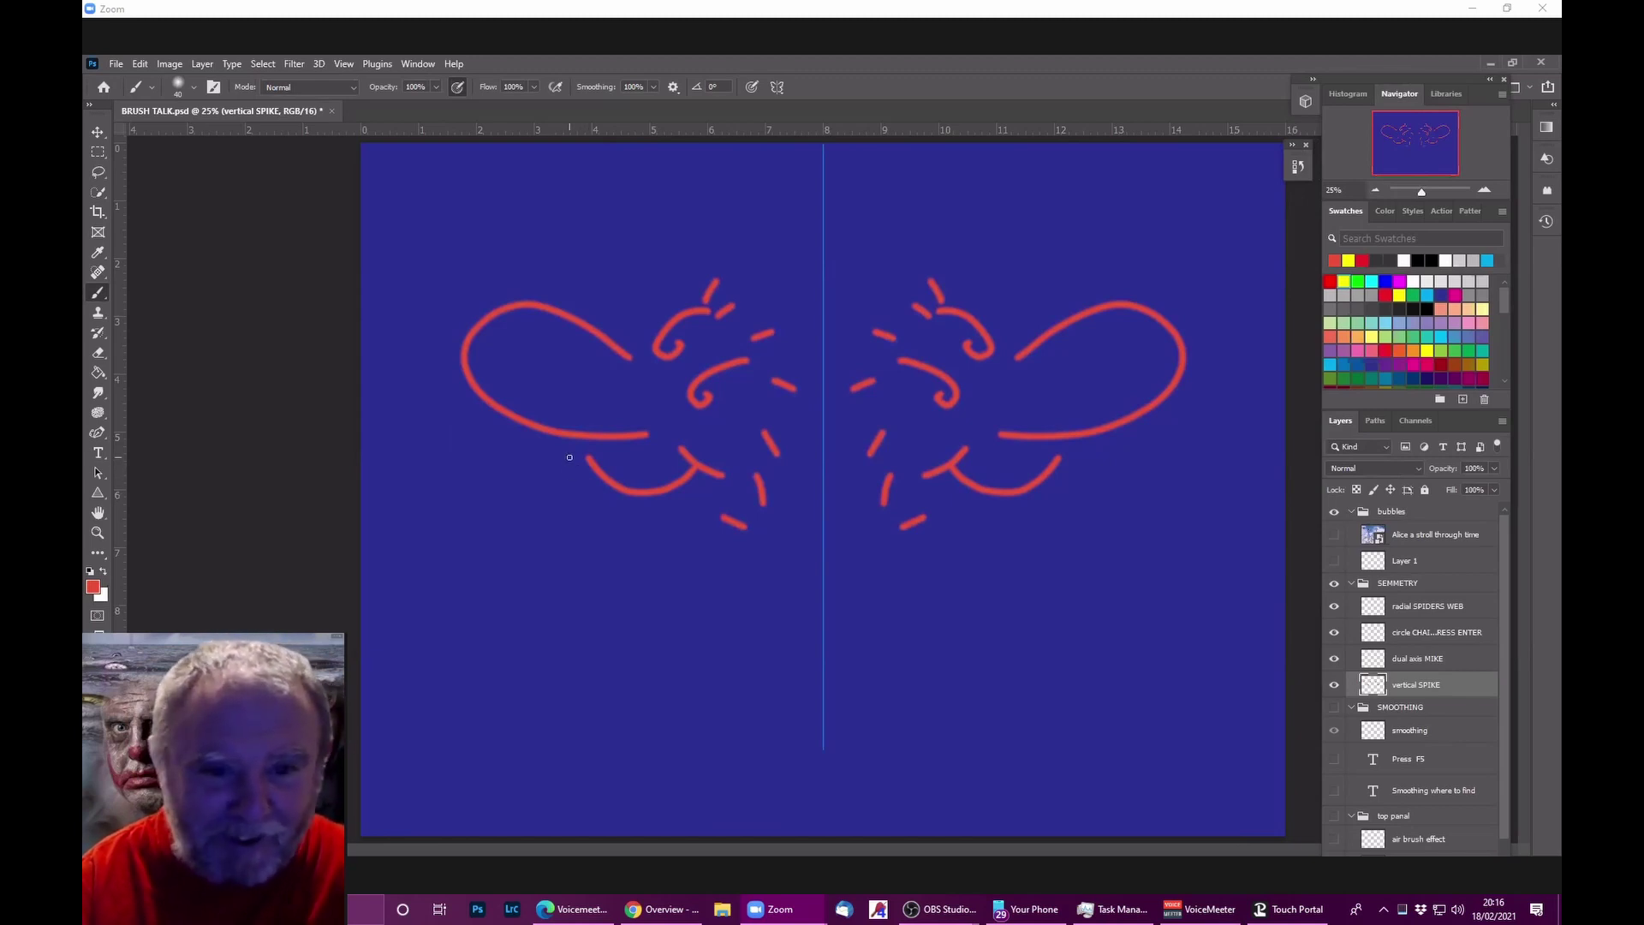
# Step: Paint two curved lines below the wing shape and three short horizontal strokes near the symmetry axis
pyautogui.moveTo(565, 455)
pyautogui.mouseDown()
pyautogui.moveTo(599, 536)
pyautogui.moveTo(515, 735)
pyautogui.mouseUp()
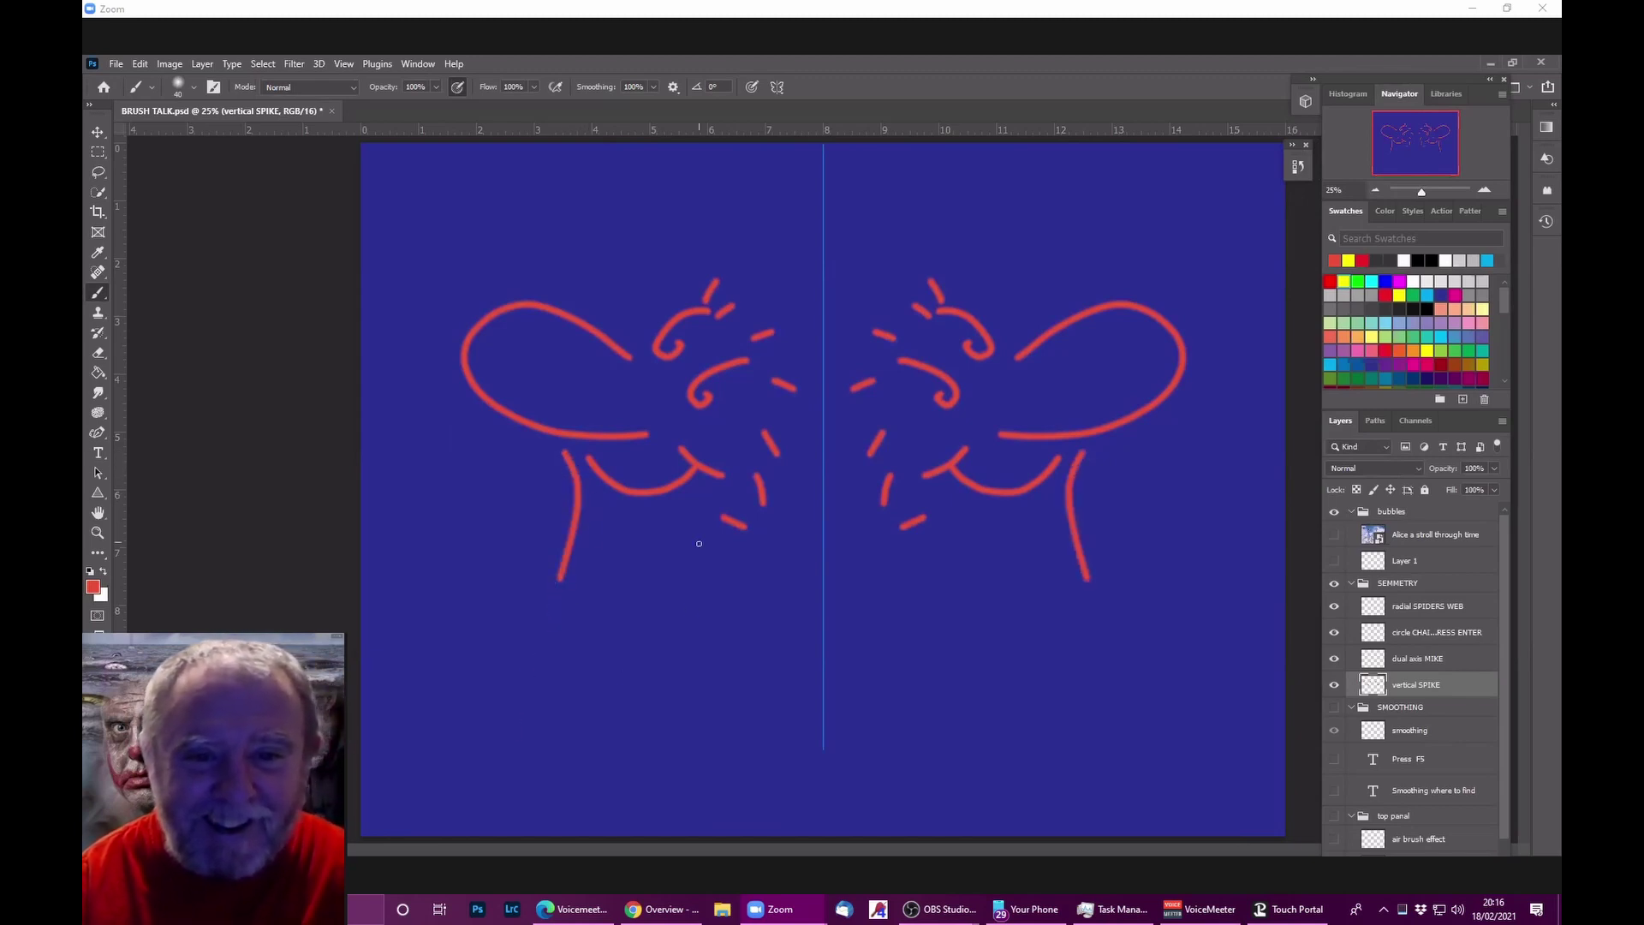
pyautogui.moveTo(698, 510)
pyautogui.mouseDown()
pyautogui.moveTo(649, 574)
pyautogui.moveTo(667, 676)
pyautogui.mouseUp()
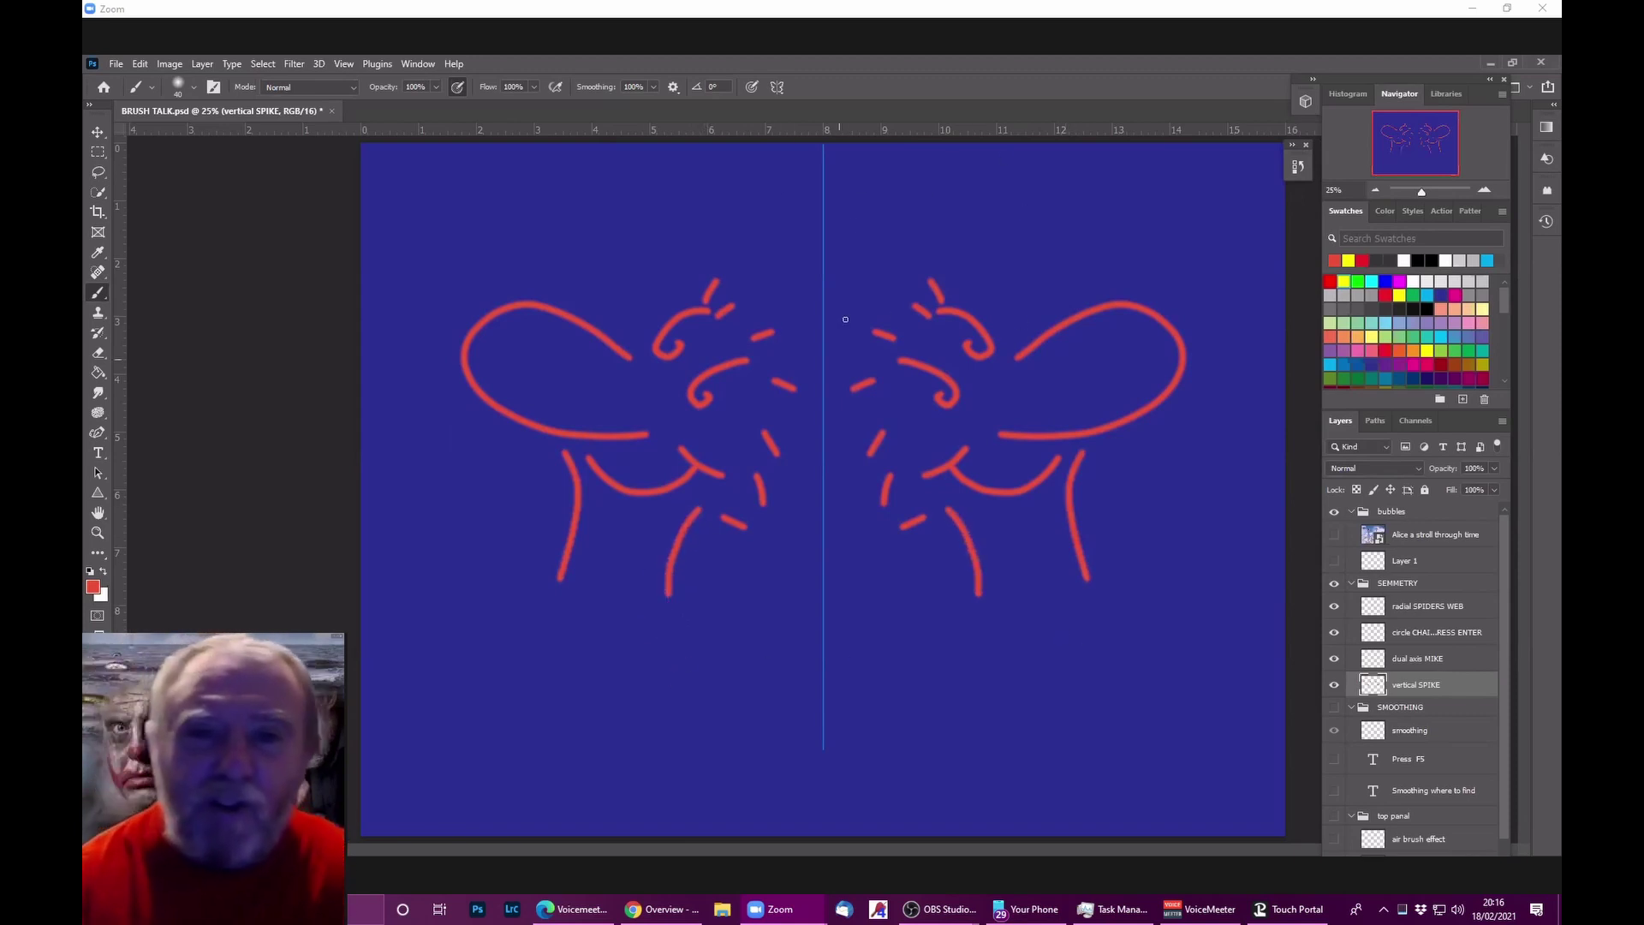
pyautogui.moveTo(672, 210); pyautogui.dragTo(805, 214)
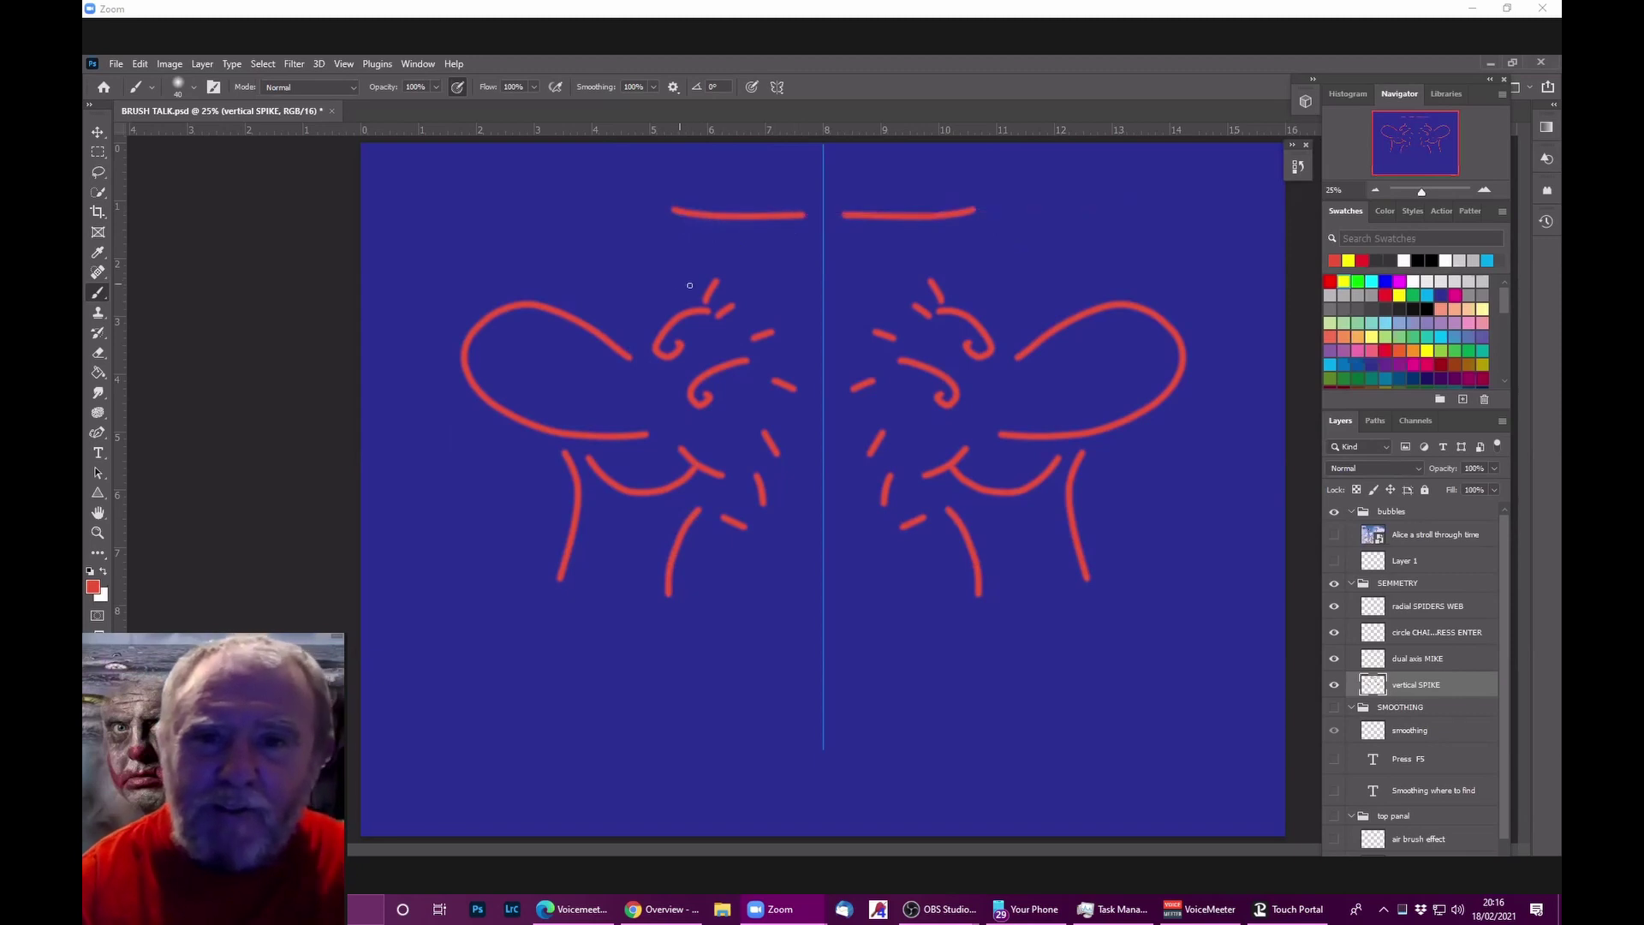
pyautogui.moveTo(676, 284); pyautogui.dragTo(788, 287)
pyautogui.moveTo(730, 452); pyautogui.dragTo(797, 452)
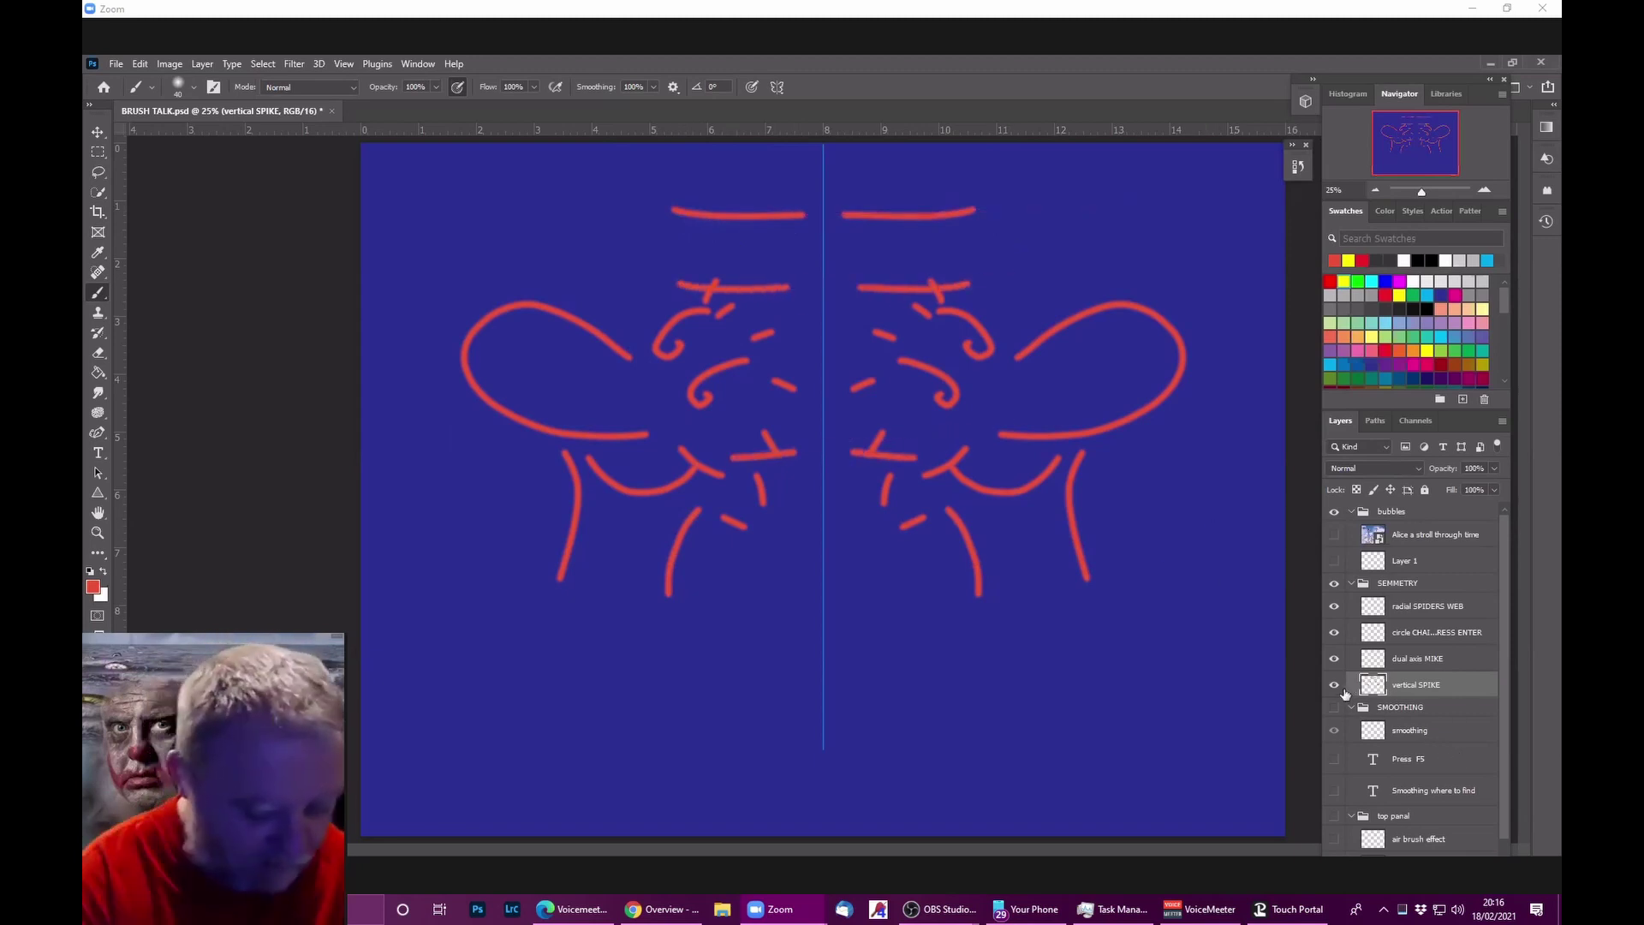
# Step: Undo all the mirrored red strokes and the vertical symmetry axis
pyautogui.hotkey('ctrl', 'z')
pyautogui.hotkey('ctrl', 'z')
pyautogui.hotkey('ctrl', 'z')
pyautogui.hotkey('ctrl', 'z')
pyautogui.hotkey('ctrl', 'z')
pyautogui.hotkey('ctrl', 'z')
pyautogui.hotkey('ctrl', 'z')
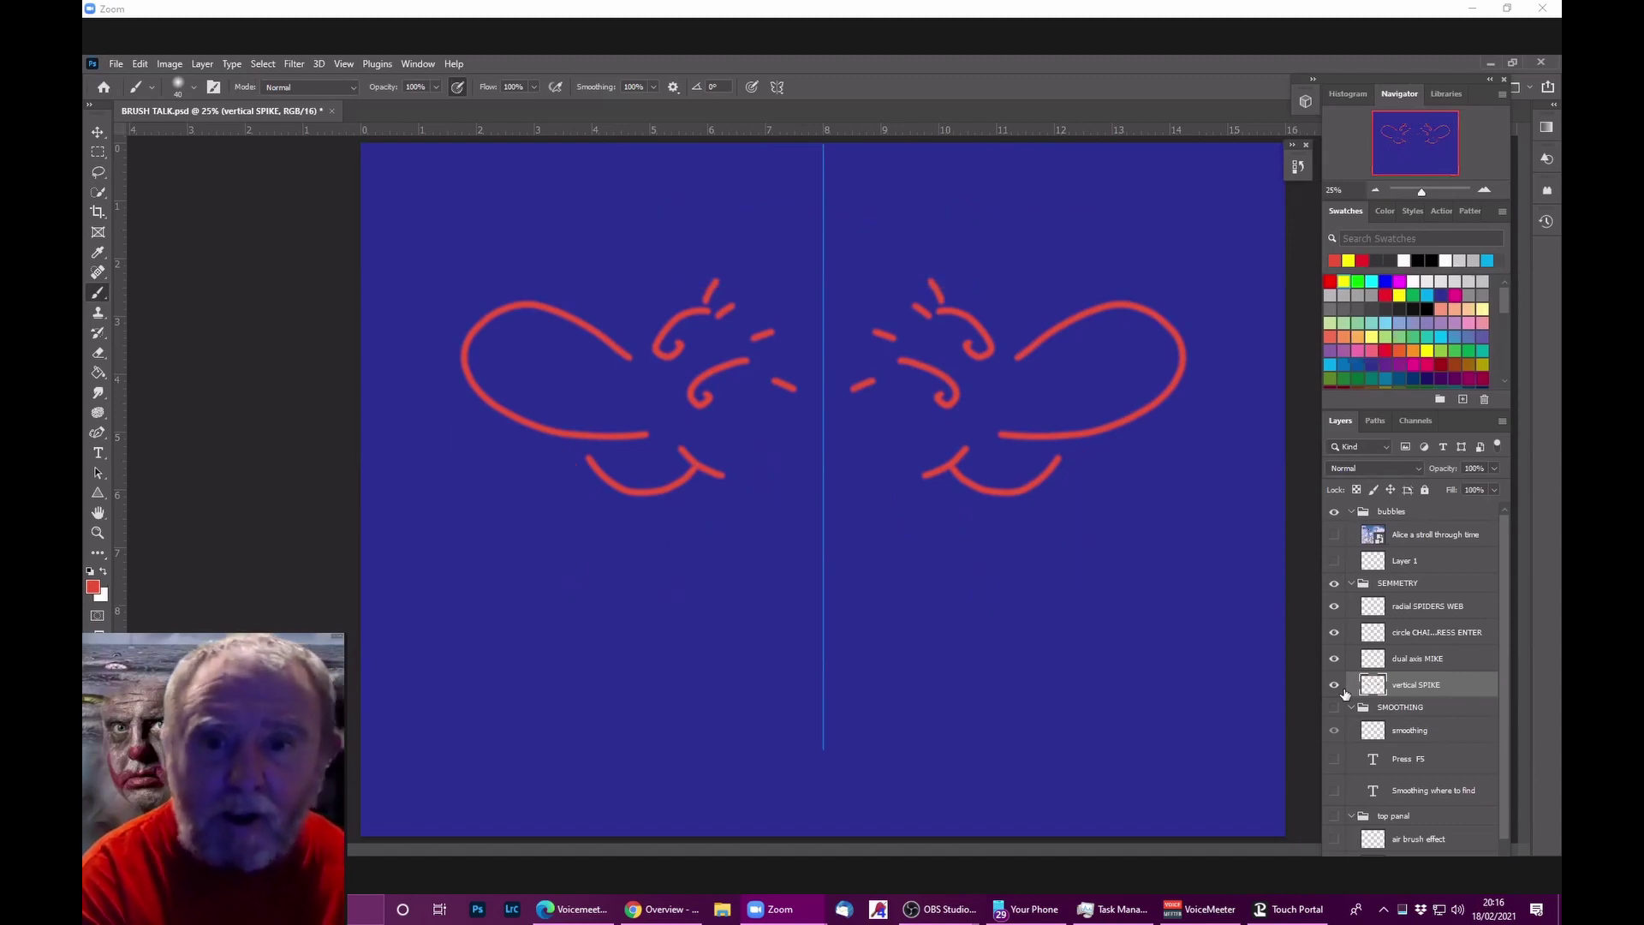
pyautogui.hotkey('ctrl', 'z')
pyautogui.hotkey('ctrl', 'z')
pyautogui.hotkey('ctrl', 'z')
pyautogui.hotkey('ctrl', 'z')
pyautogui.hotkey('ctrl', 'z')
pyautogui.hotkey('ctrl', 'z')
pyautogui.hotkey('ctrl', 'z')
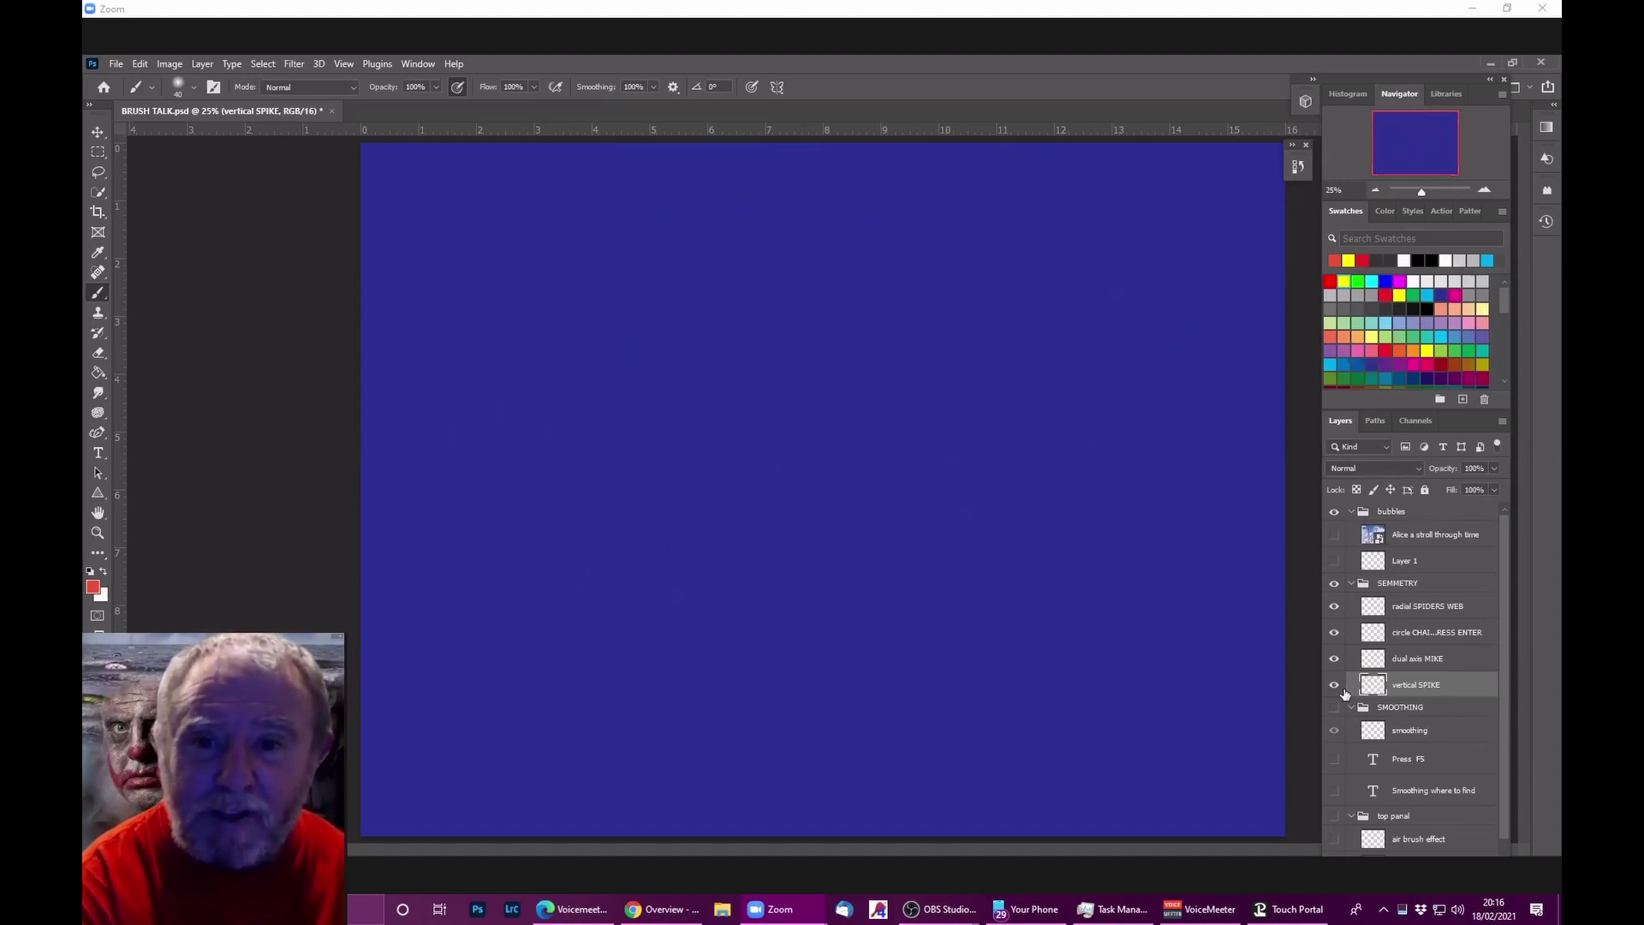
# Step: Check the document's paths for leftover symmetry paths, move the floating panel group up slightly and return to the layers
pyautogui.click(1370, 423)
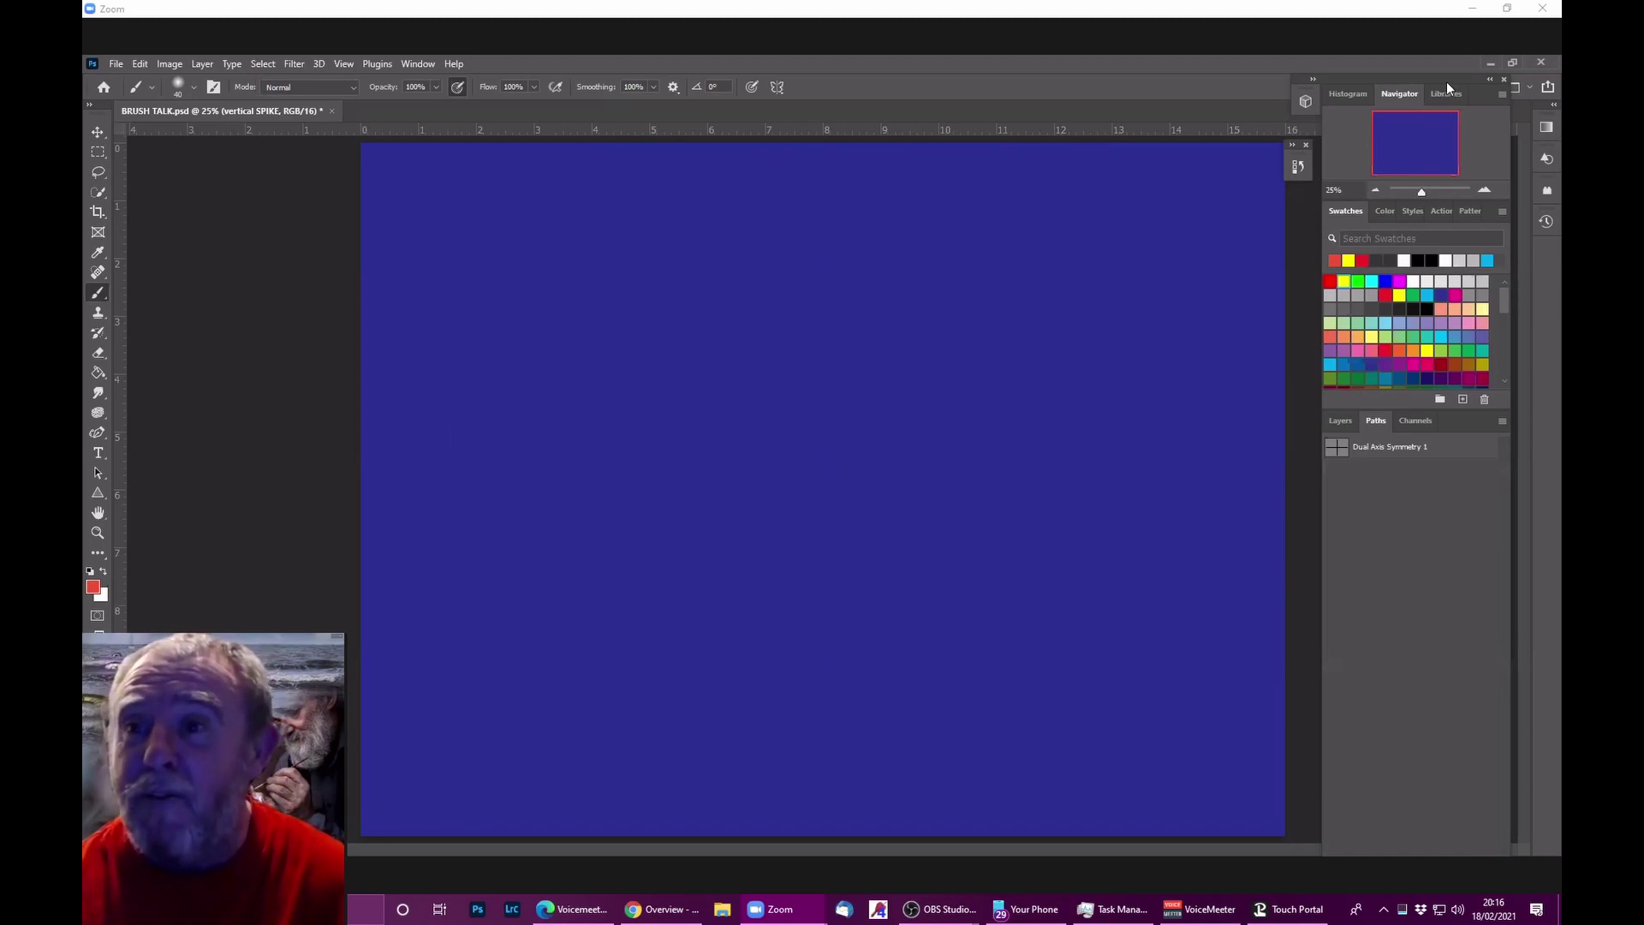
pyautogui.moveTo(1444, 80)
pyautogui.mouseDown()
pyautogui.moveTo(1436, 55)
pyautogui.moveTo(1432, 89)
pyautogui.moveTo(1433, 59)
pyautogui.mouseUp()
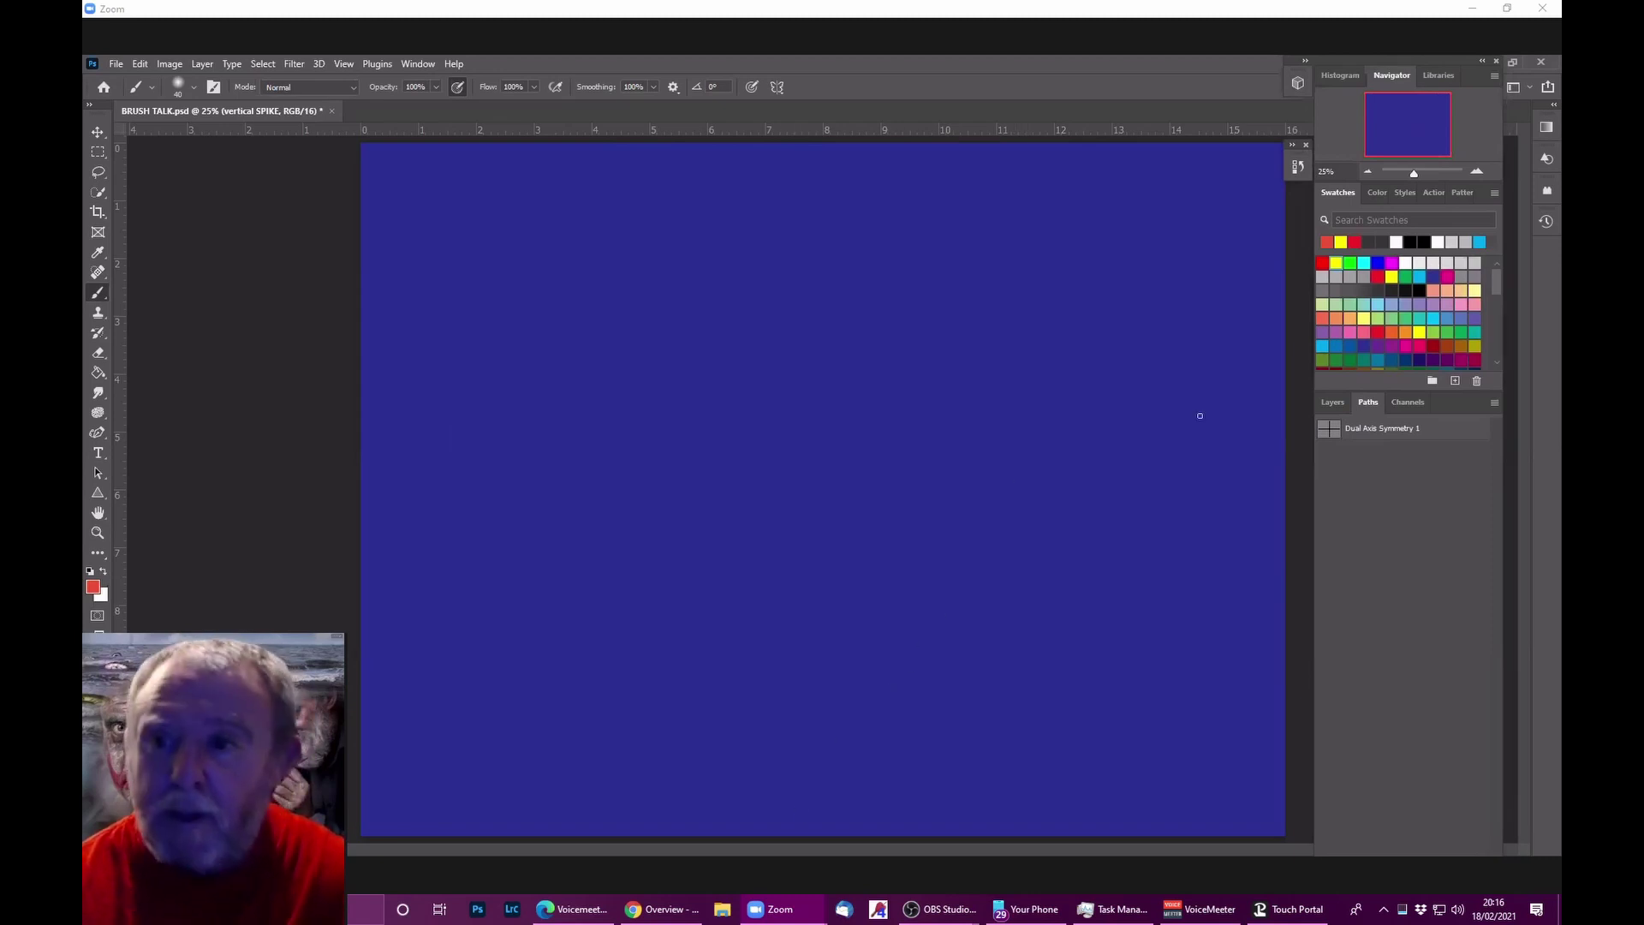
pyautogui.click(1332, 402)
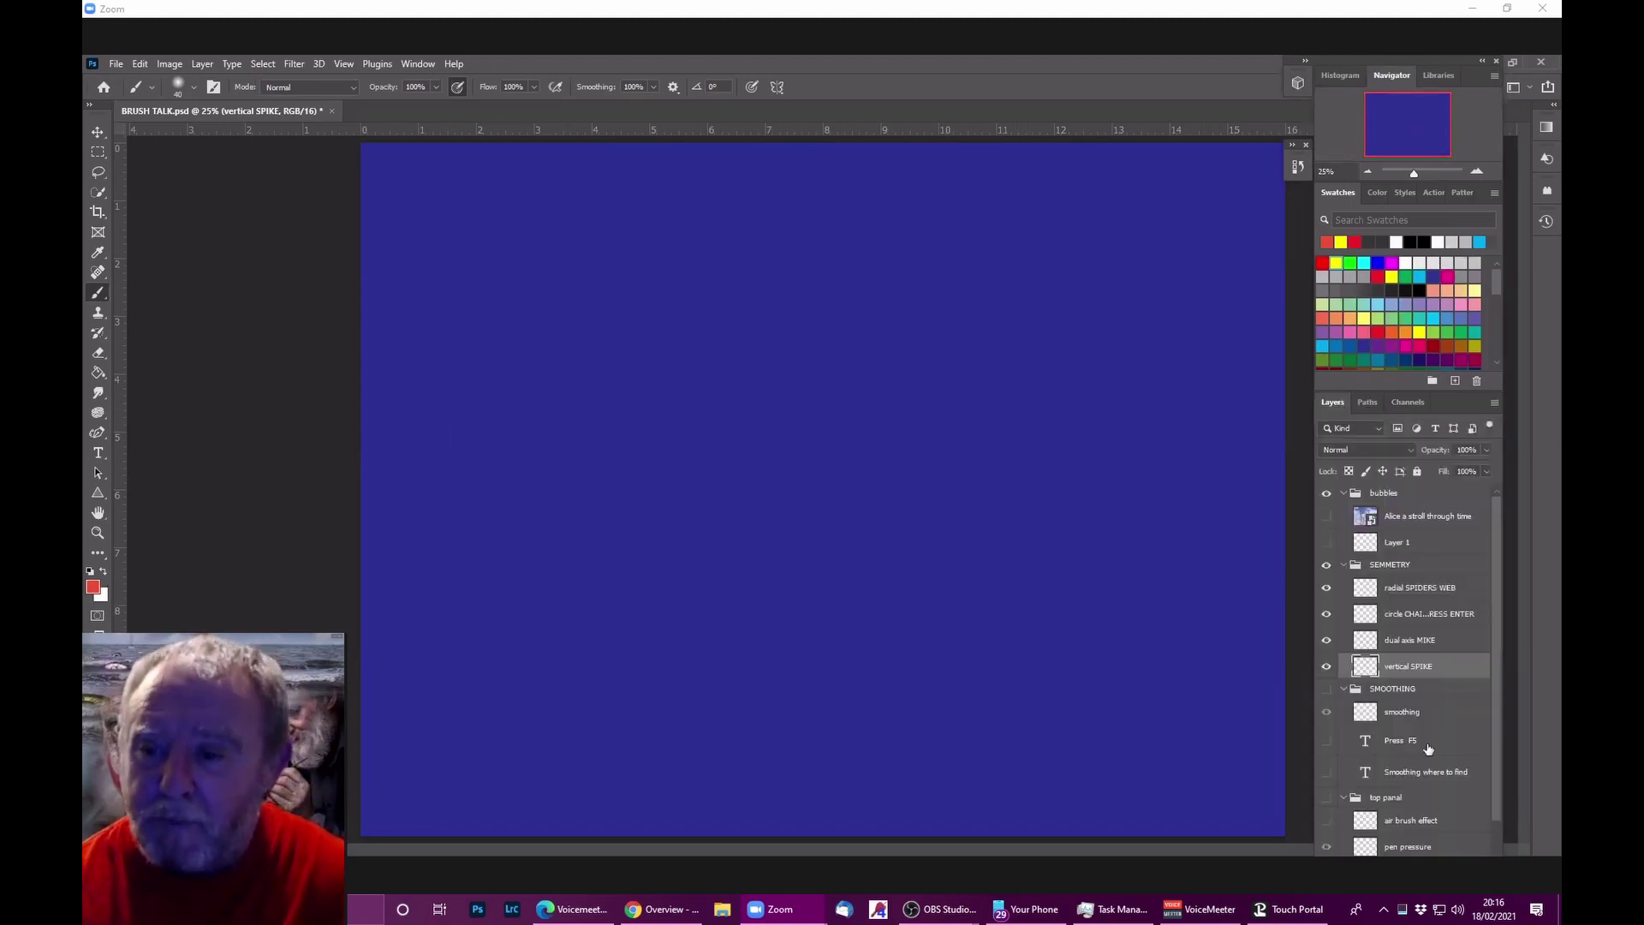
# Step: Select the dual axis MIKE layer, add a Dual Axis paint symmetry at its default size and return to the Brush tool
pyautogui.click(1406, 646)
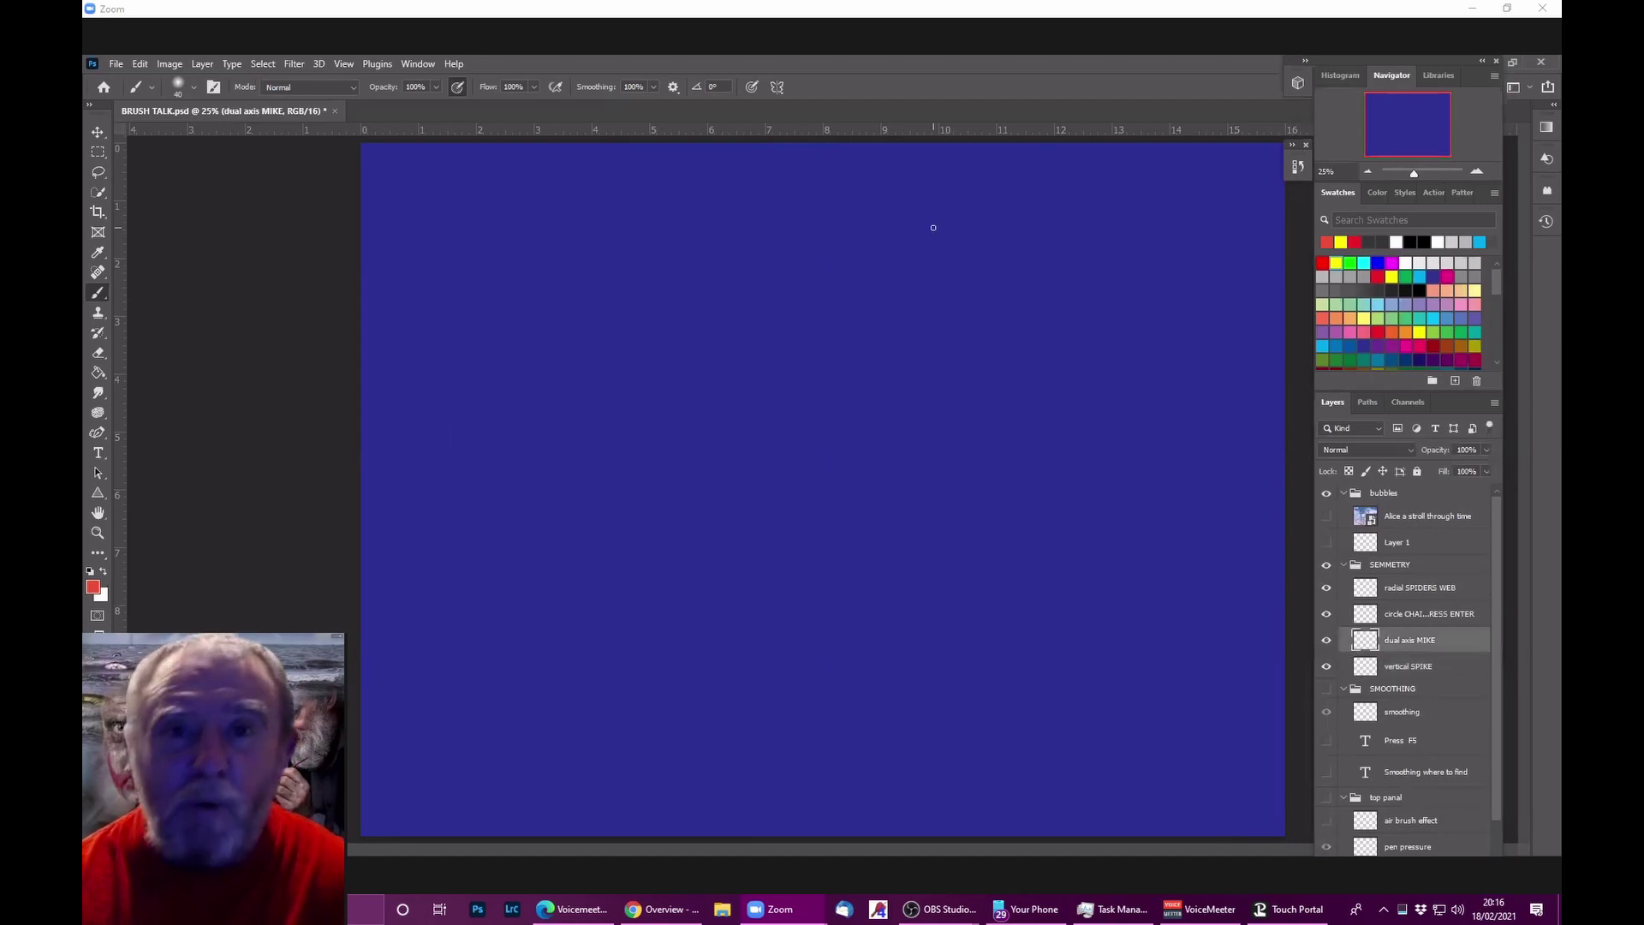
pyautogui.click(777, 87)
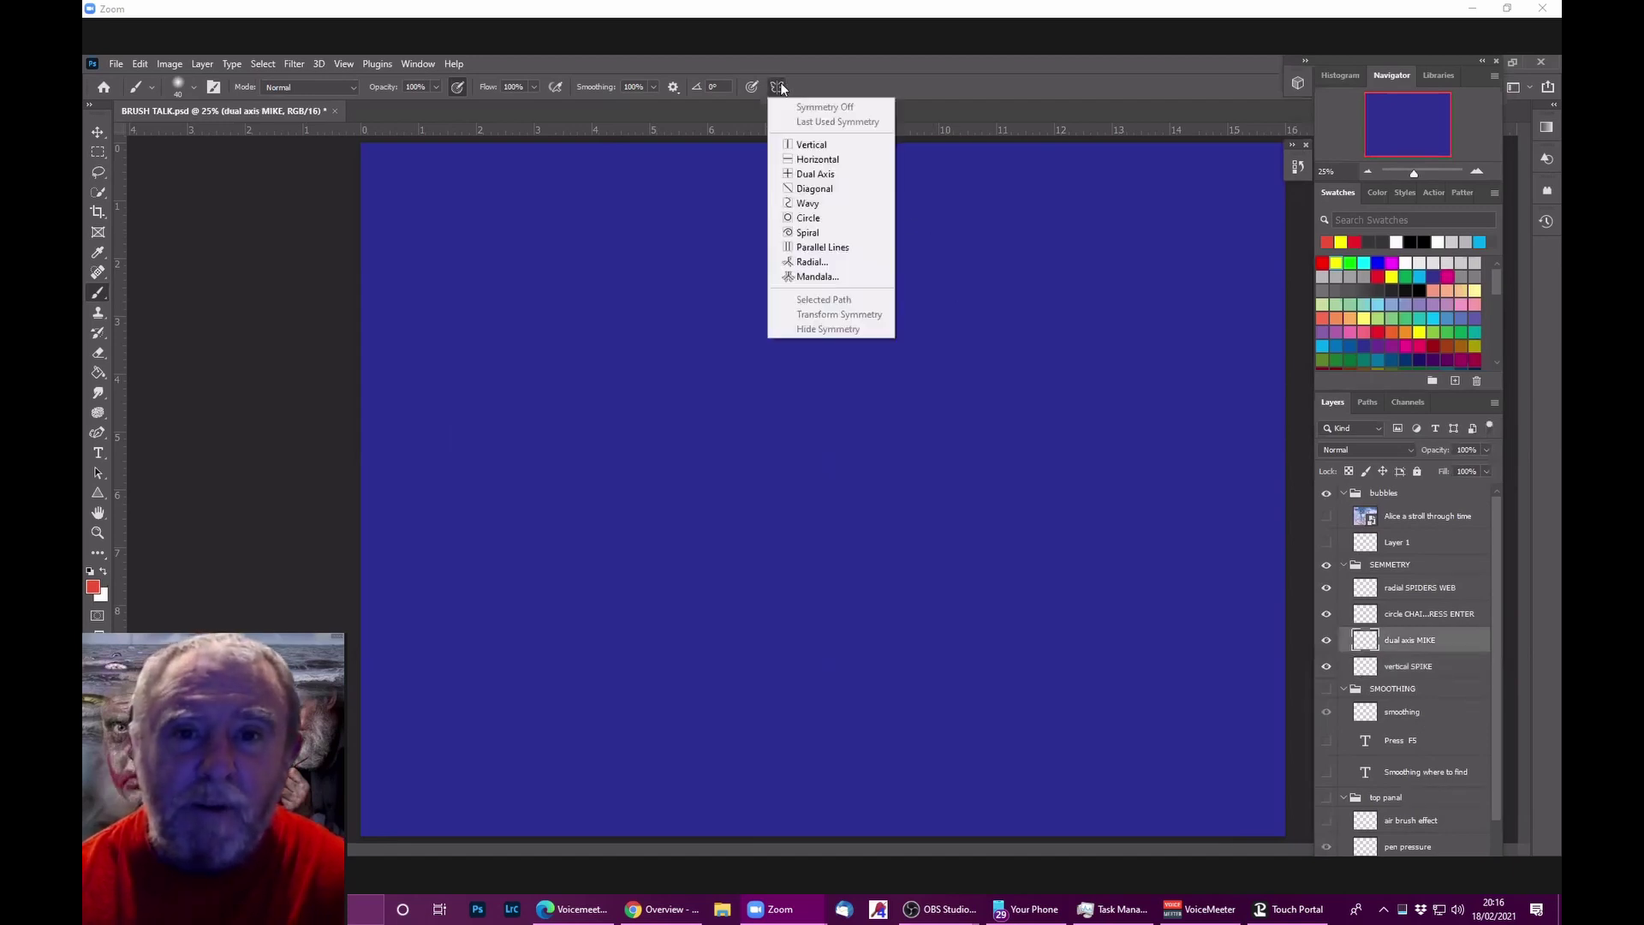
pyautogui.click(810, 174)
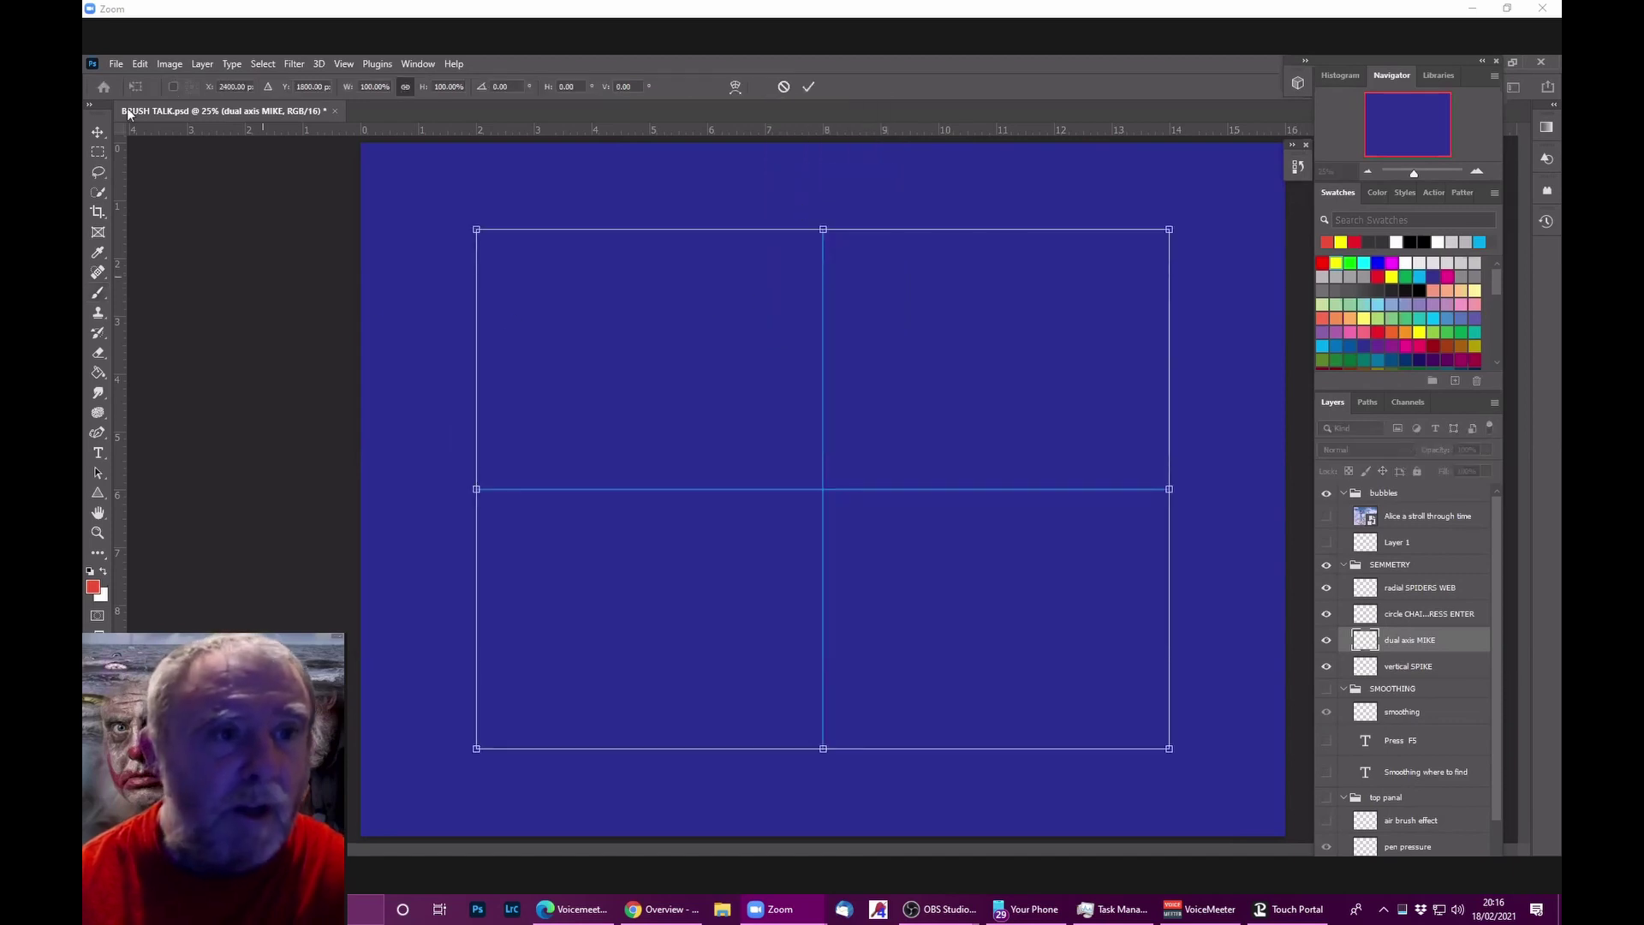
pyautogui.click(100, 290)
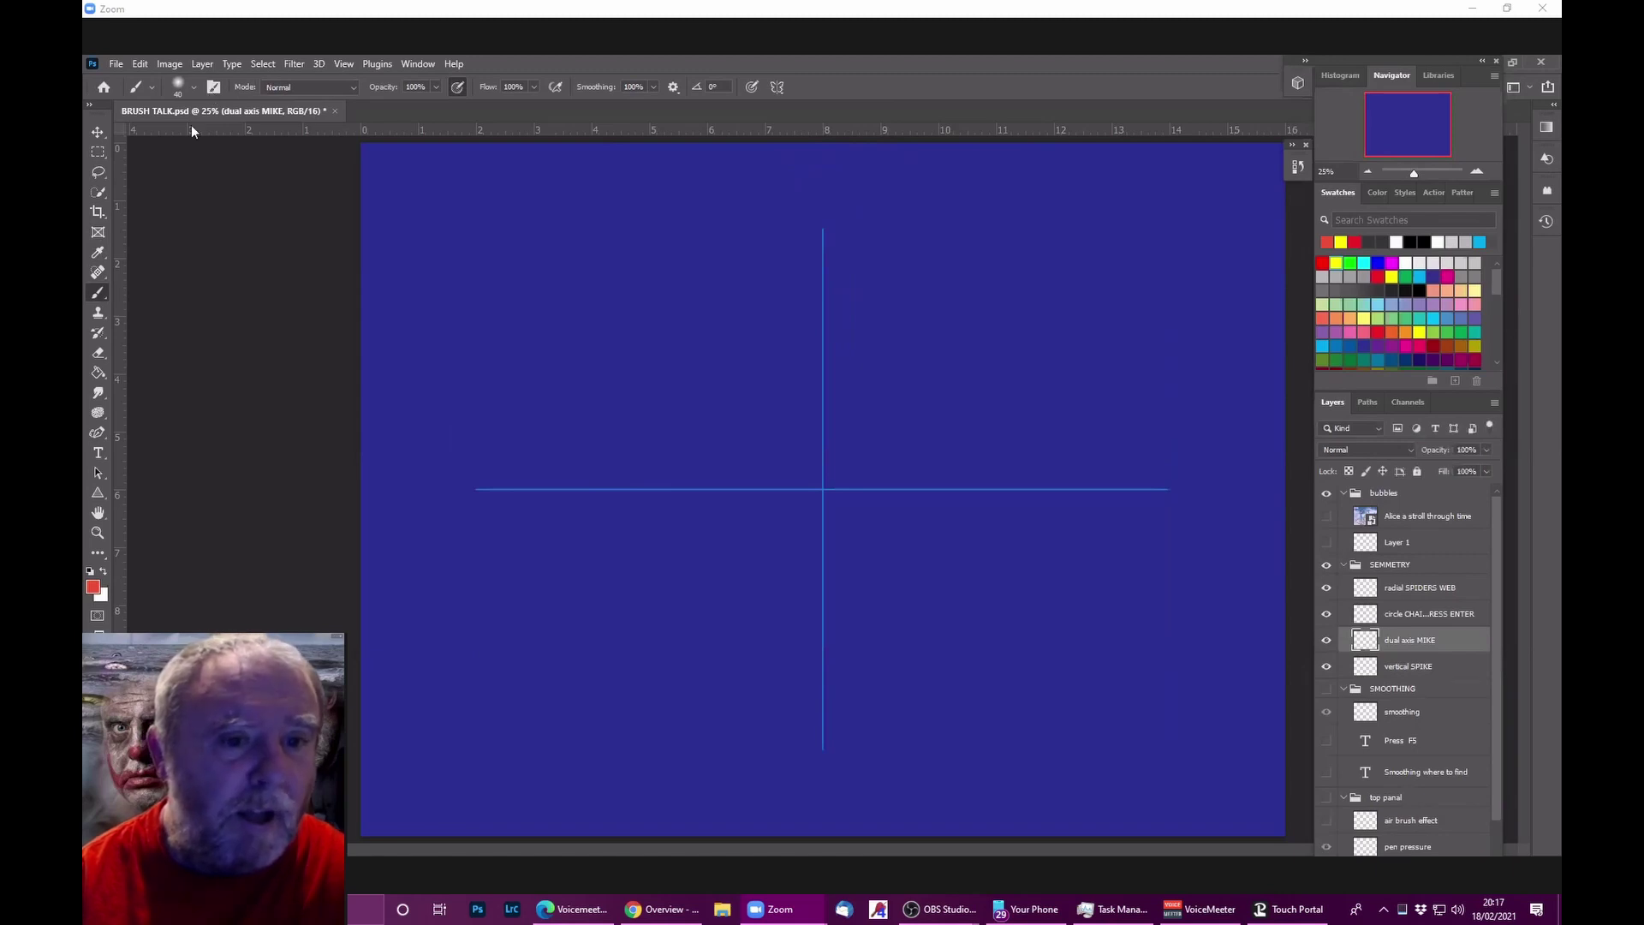
# Step: Switch to a harder round brush tip and reduce its size to 30
pyautogui.click(188, 86)
pyautogui.click(617, 55)
pyautogui.press('[')
pyautogui.press('[')
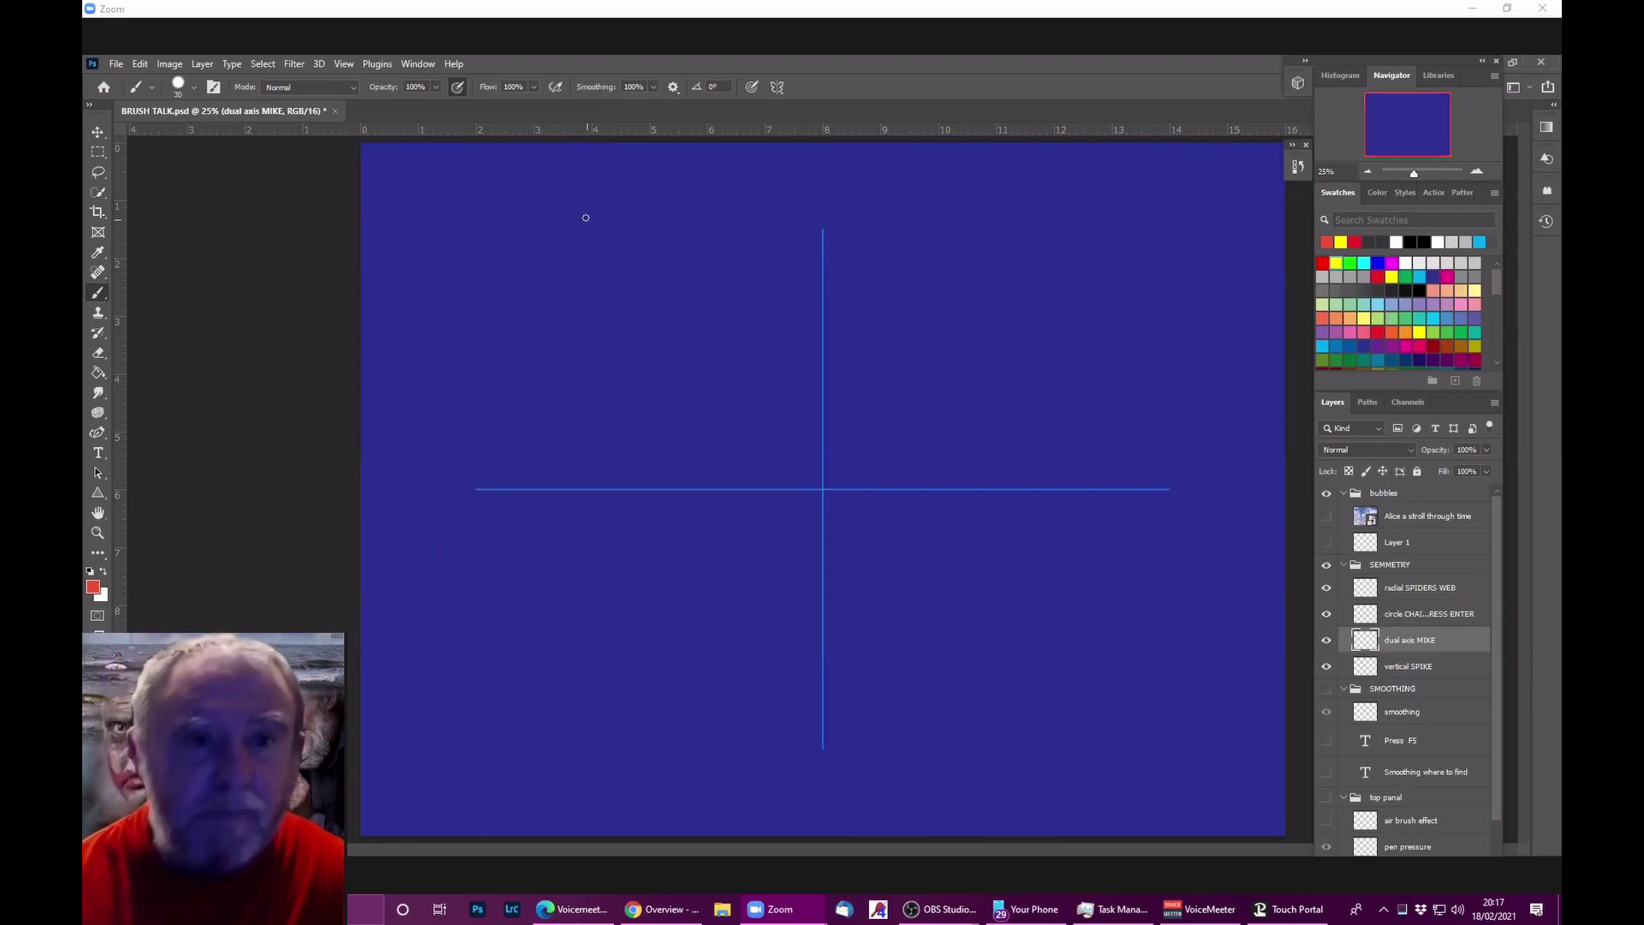
# Step: Paint slanted red strokes in the canvas's upper-left quadrant and two curves sweeping outward from the dual-axis centre
pyautogui.moveTo(582, 206)
pyautogui.mouseDown()
pyautogui.moveTo(515, 295)
pyautogui.moveTo(583, 284)
pyautogui.moveTo(618, 299)
pyautogui.mouseUp()
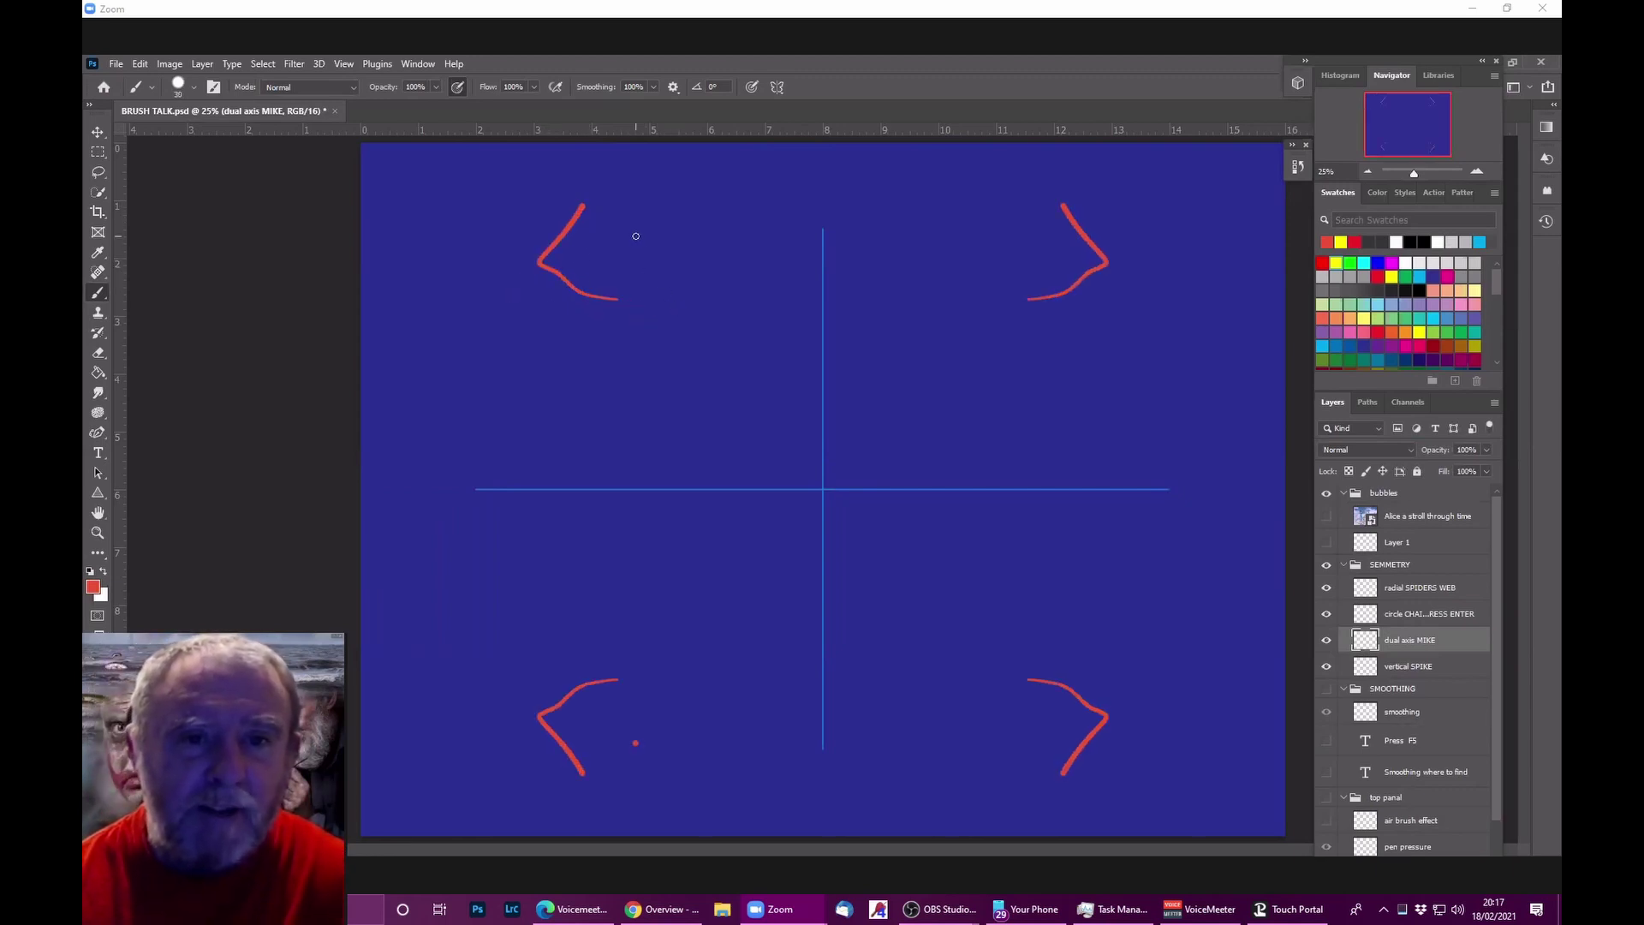
pyautogui.moveTo(635, 235); pyautogui.dragTo(548, 377)
pyautogui.moveTo(685, 261)
pyautogui.mouseDown()
pyautogui.moveTo(569, 415)
pyautogui.moveTo(609, 387)
pyautogui.mouseUp()
pyautogui.moveTo(728, 351); pyautogui.dragTo(675, 381)
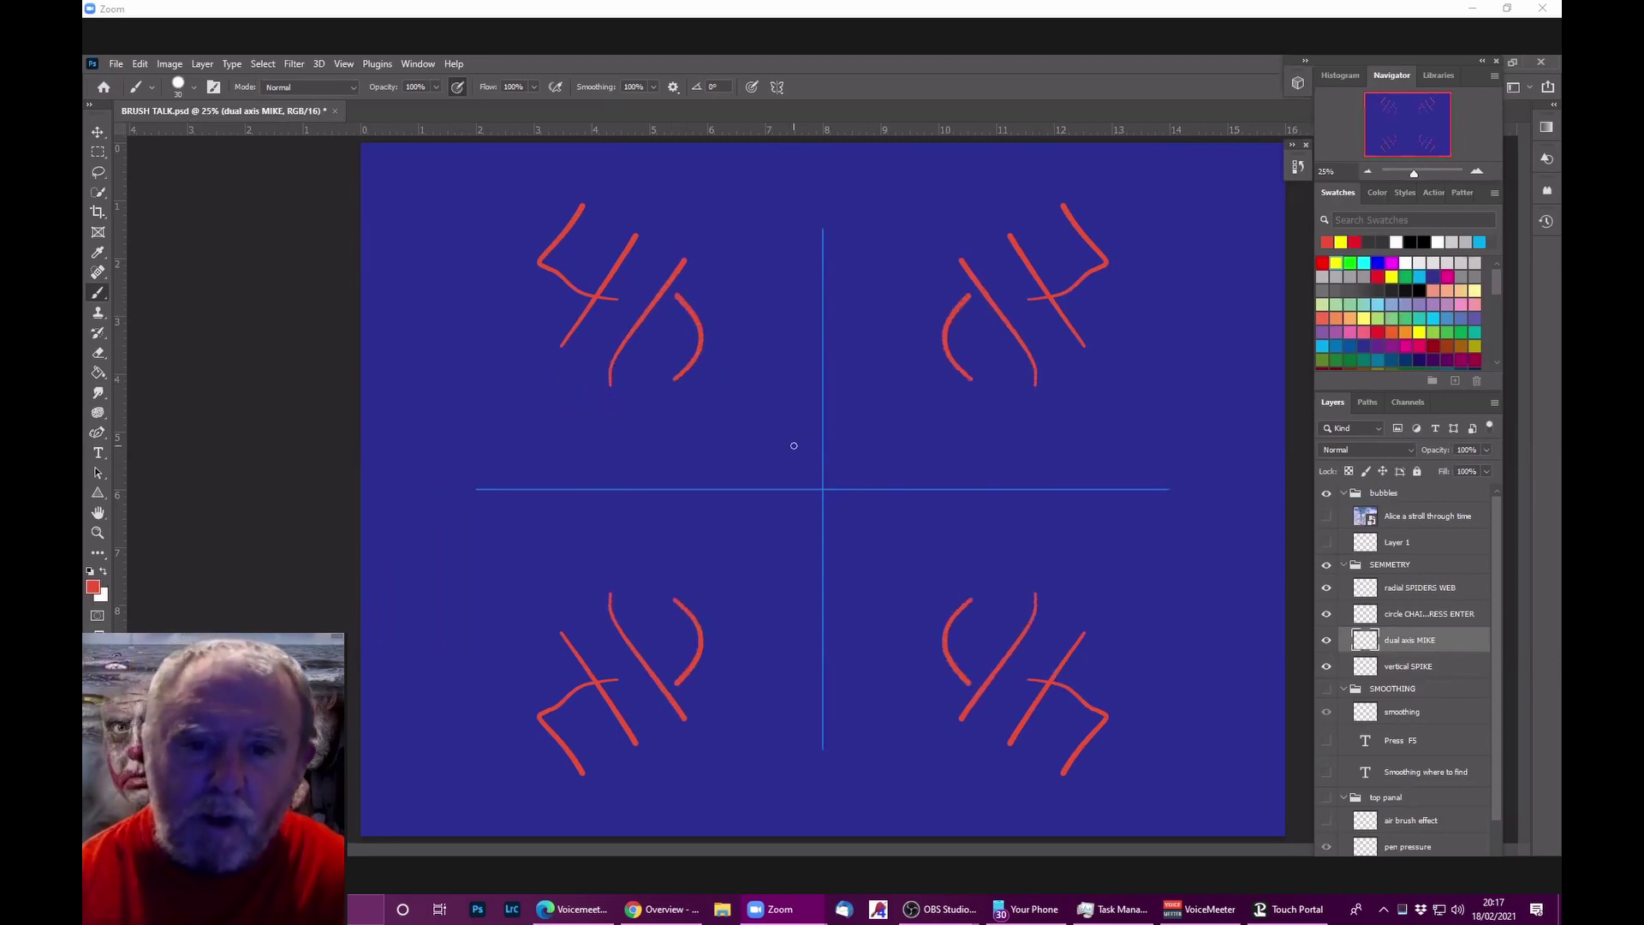
pyautogui.moveTo(819, 488)
pyautogui.mouseDown()
pyautogui.moveTo(762, 421)
pyautogui.moveTo(536, 365)
pyautogui.mouseUp()
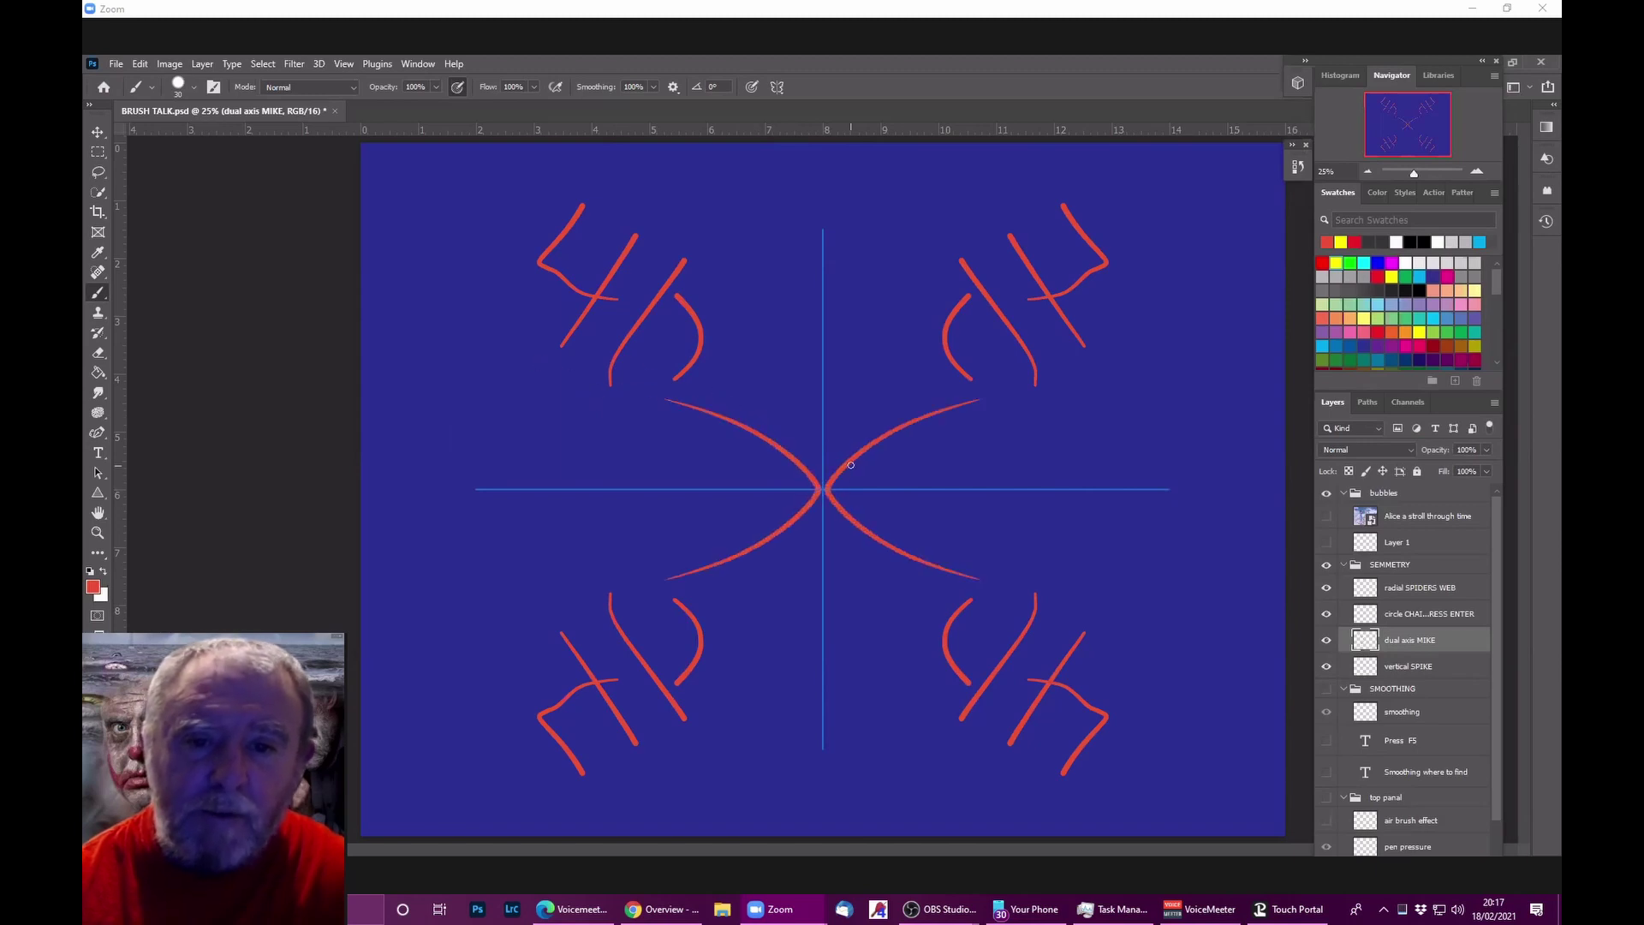
pyautogui.moveTo(827, 480); pyautogui.dragTo(959, 374)
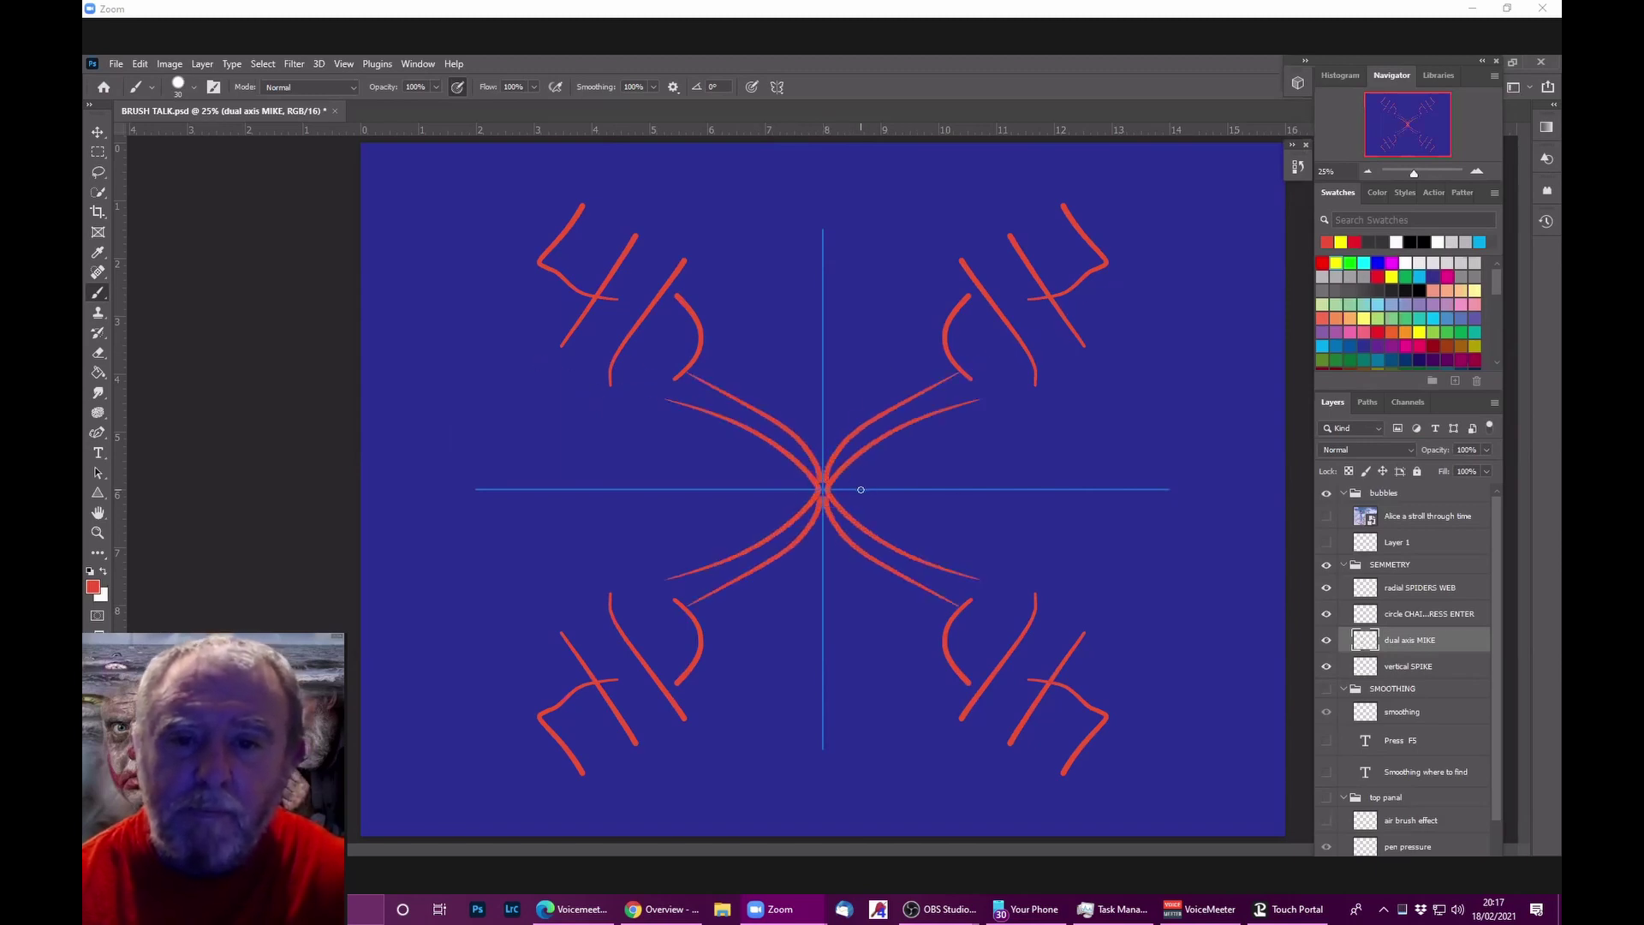
# Step: Try one more mirrored curve starting just beside the centre along the horizontal axis, and undo it
pyautogui.moveTo(861, 489)
pyautogui.mouseDown()
pyautogui.moveTo(896, 460)
pyautogui.moveTo(1177, 378)
pyautogui.moveTo(1244, 385)
pyautogui.mouseUp()
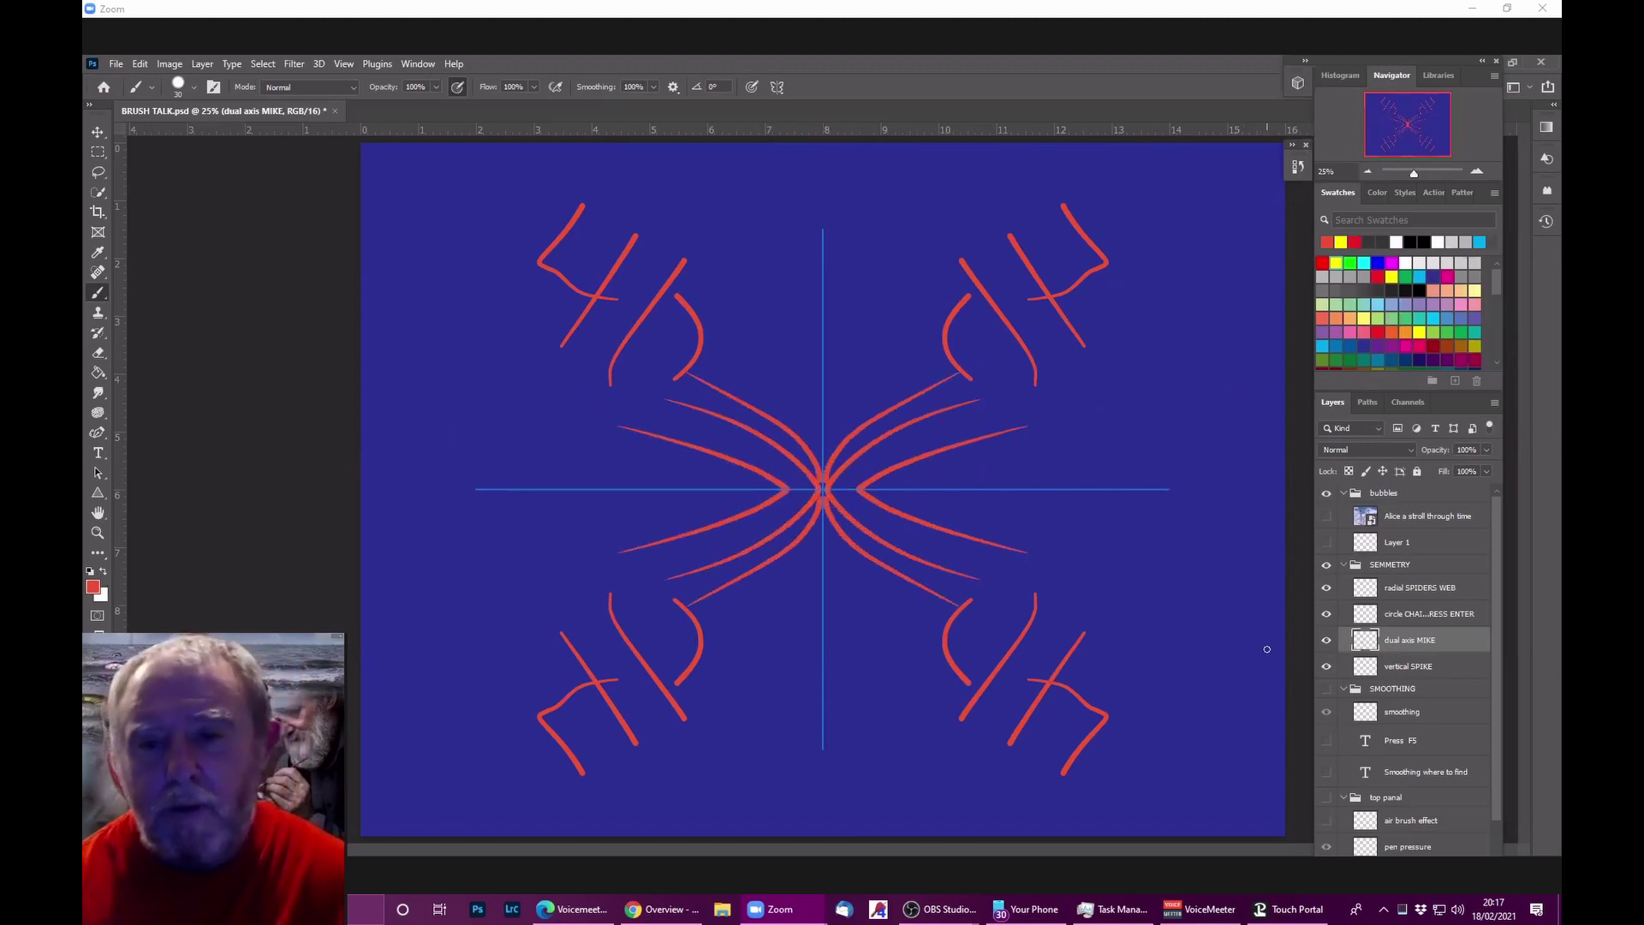
pyautogui.hotkey('ctrl', 'z')
pyautogui.hotkey('ctrl', 'z')
pyautogui.hotkey('ctrl', 'z')
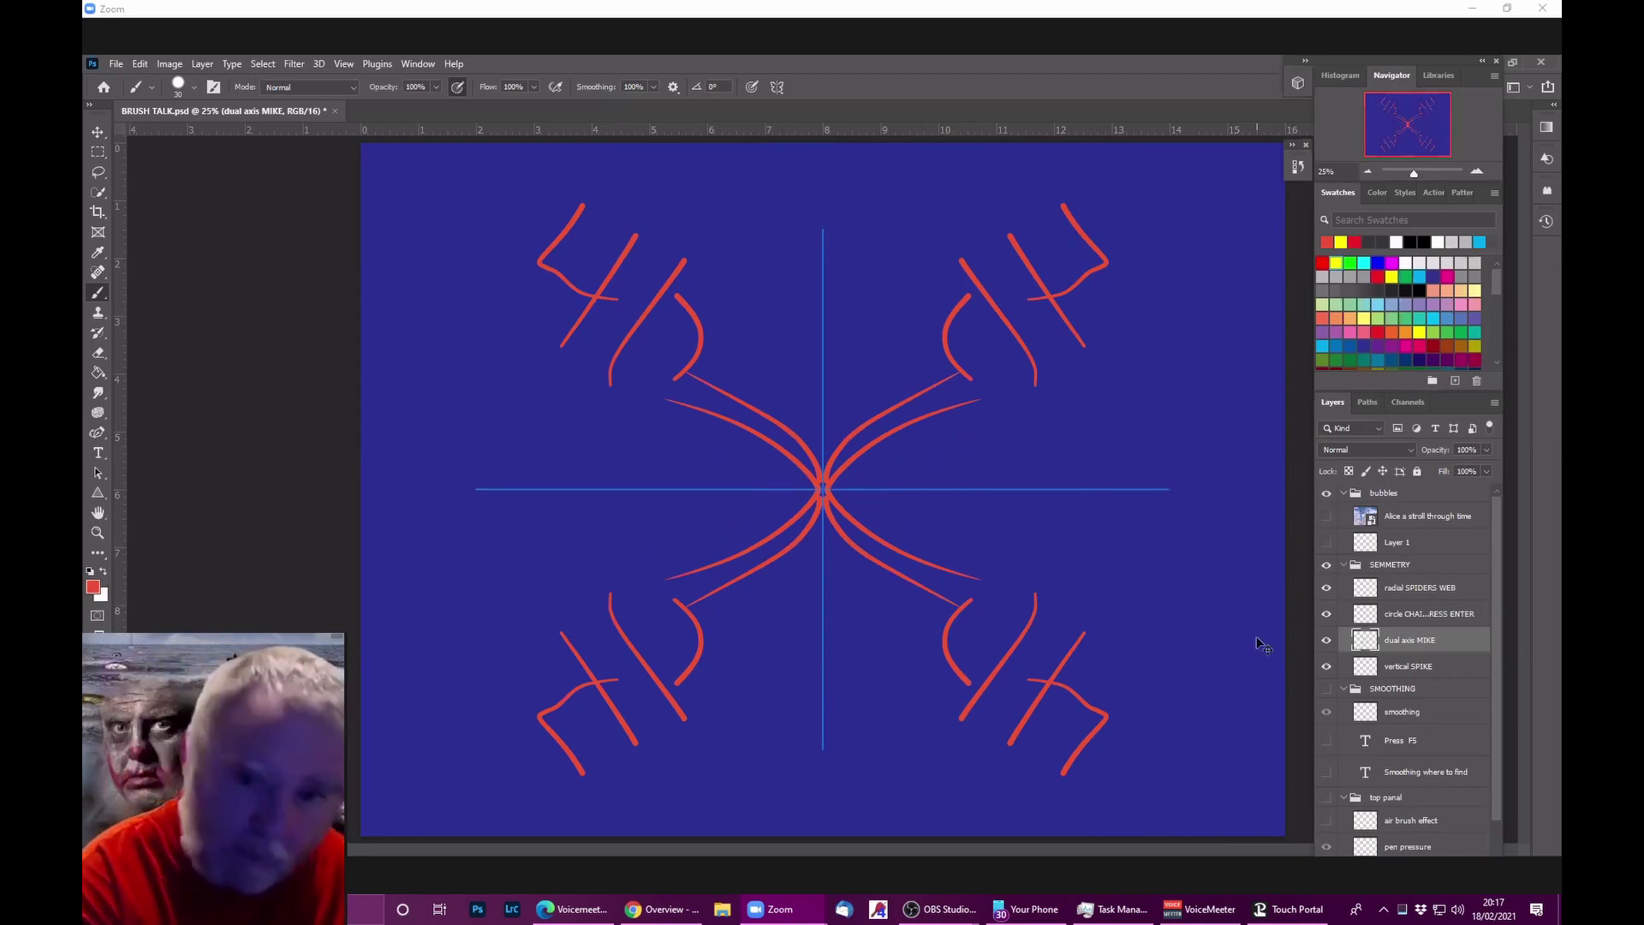
# Step: Undo all the mirrored red strokes and the dual-axis symmetry guide to clear the canvas
pyautogui.hotkey('ctrl', 'z')
pyautogui.hotkey('ctrl', 'z')
pyautogui.hotkey('ctrl', 'z')
pyautogui.hotkey('ctrl', 'z')
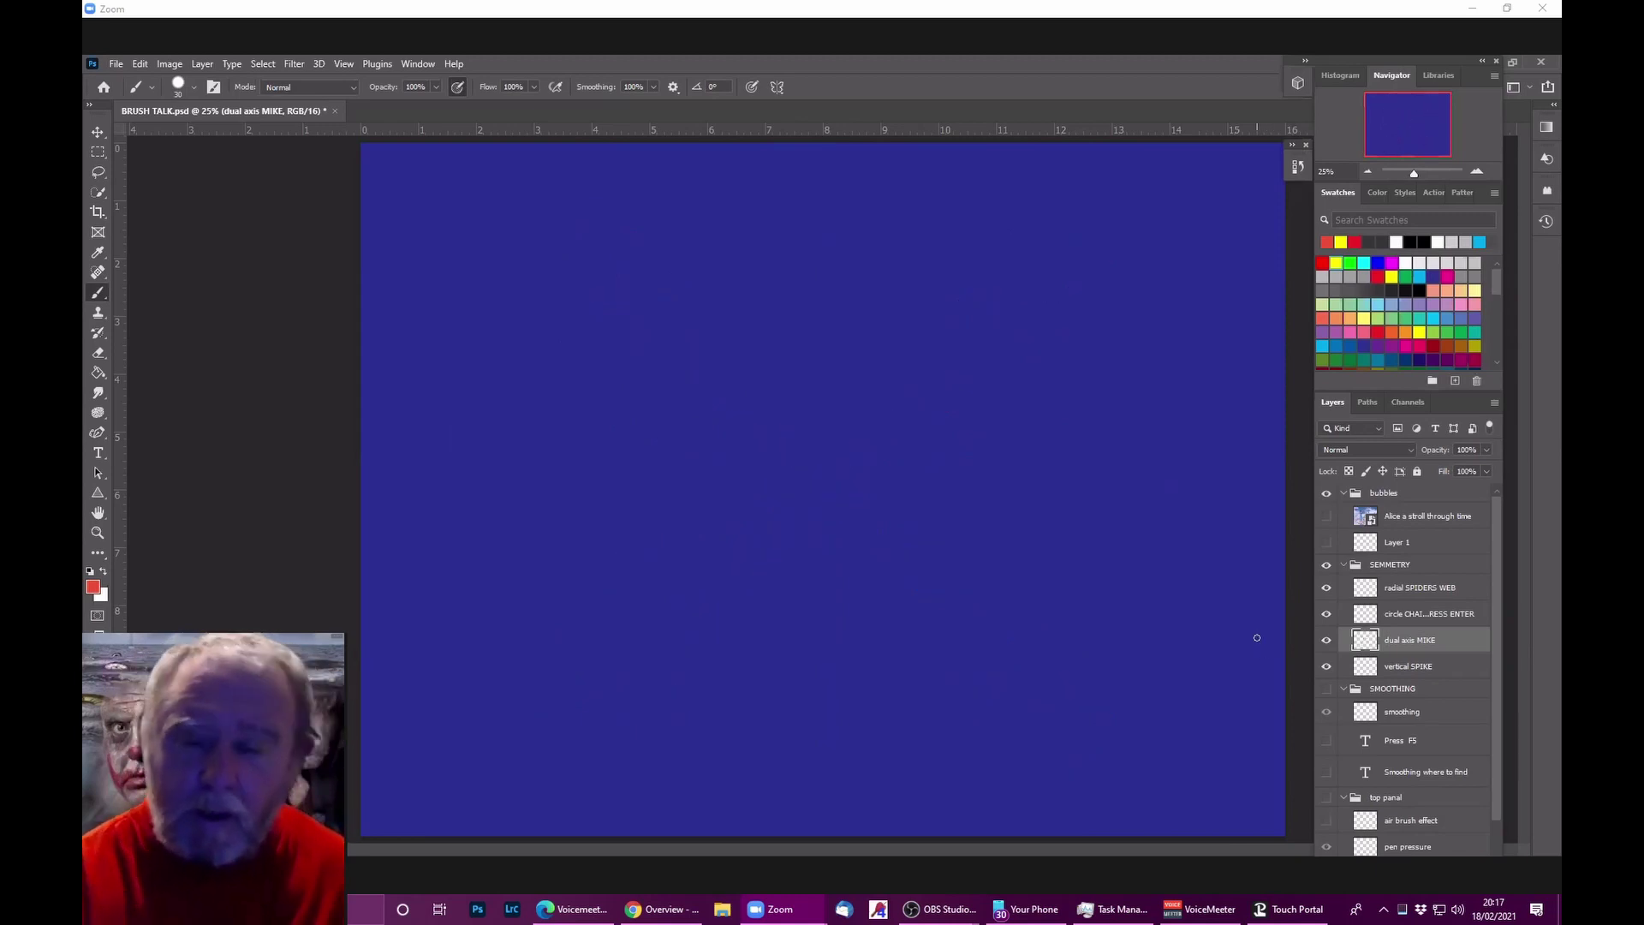
# Step: Add a new Dual Axis paint symmetry, scale it up to 112.30% by extending its upper edge, and apply it for brush painting
pyautogui.click(776, 87)
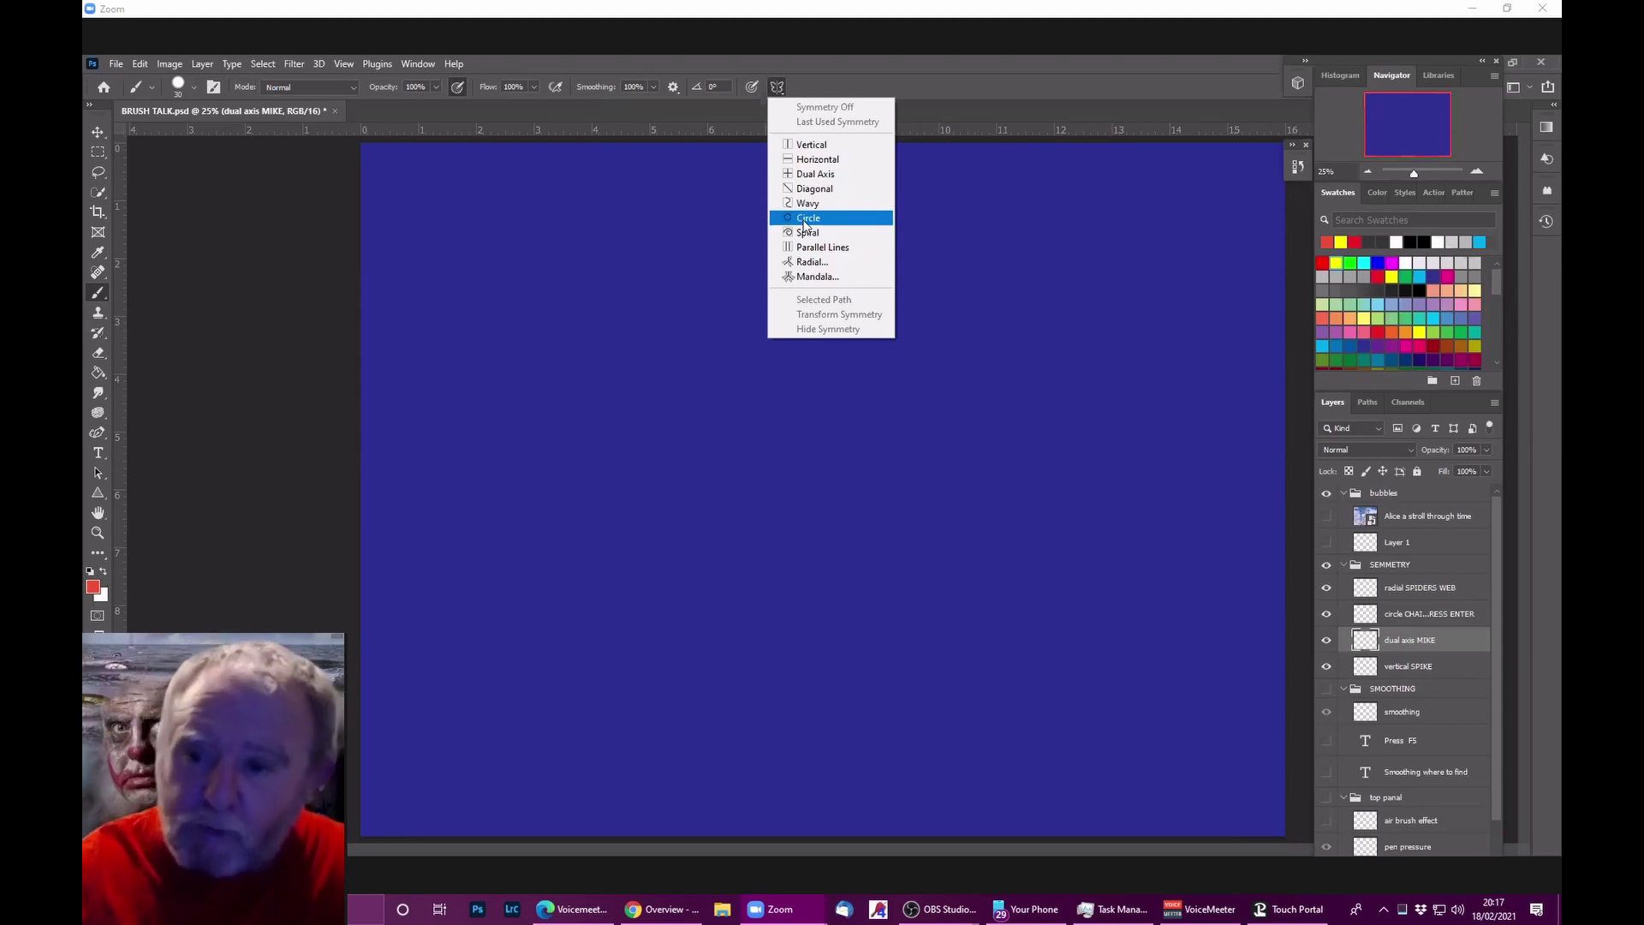
pyautogui.click(814, 174)
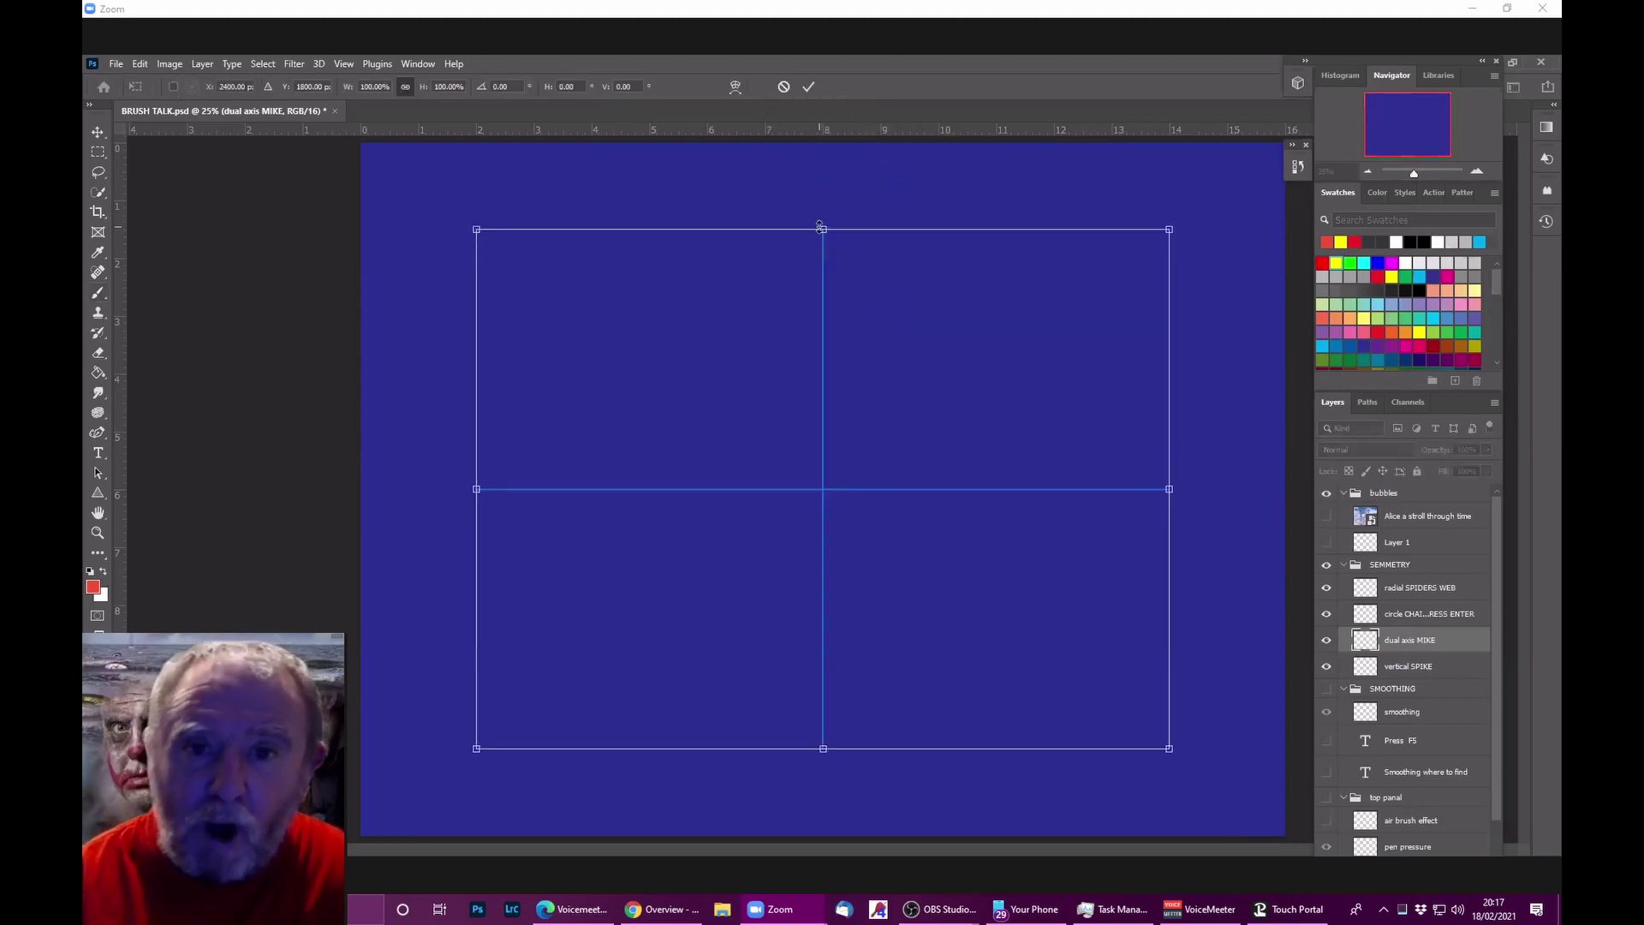
pyautogui.moveTo(822, 232); pyautogui.dragTo(823, 165)
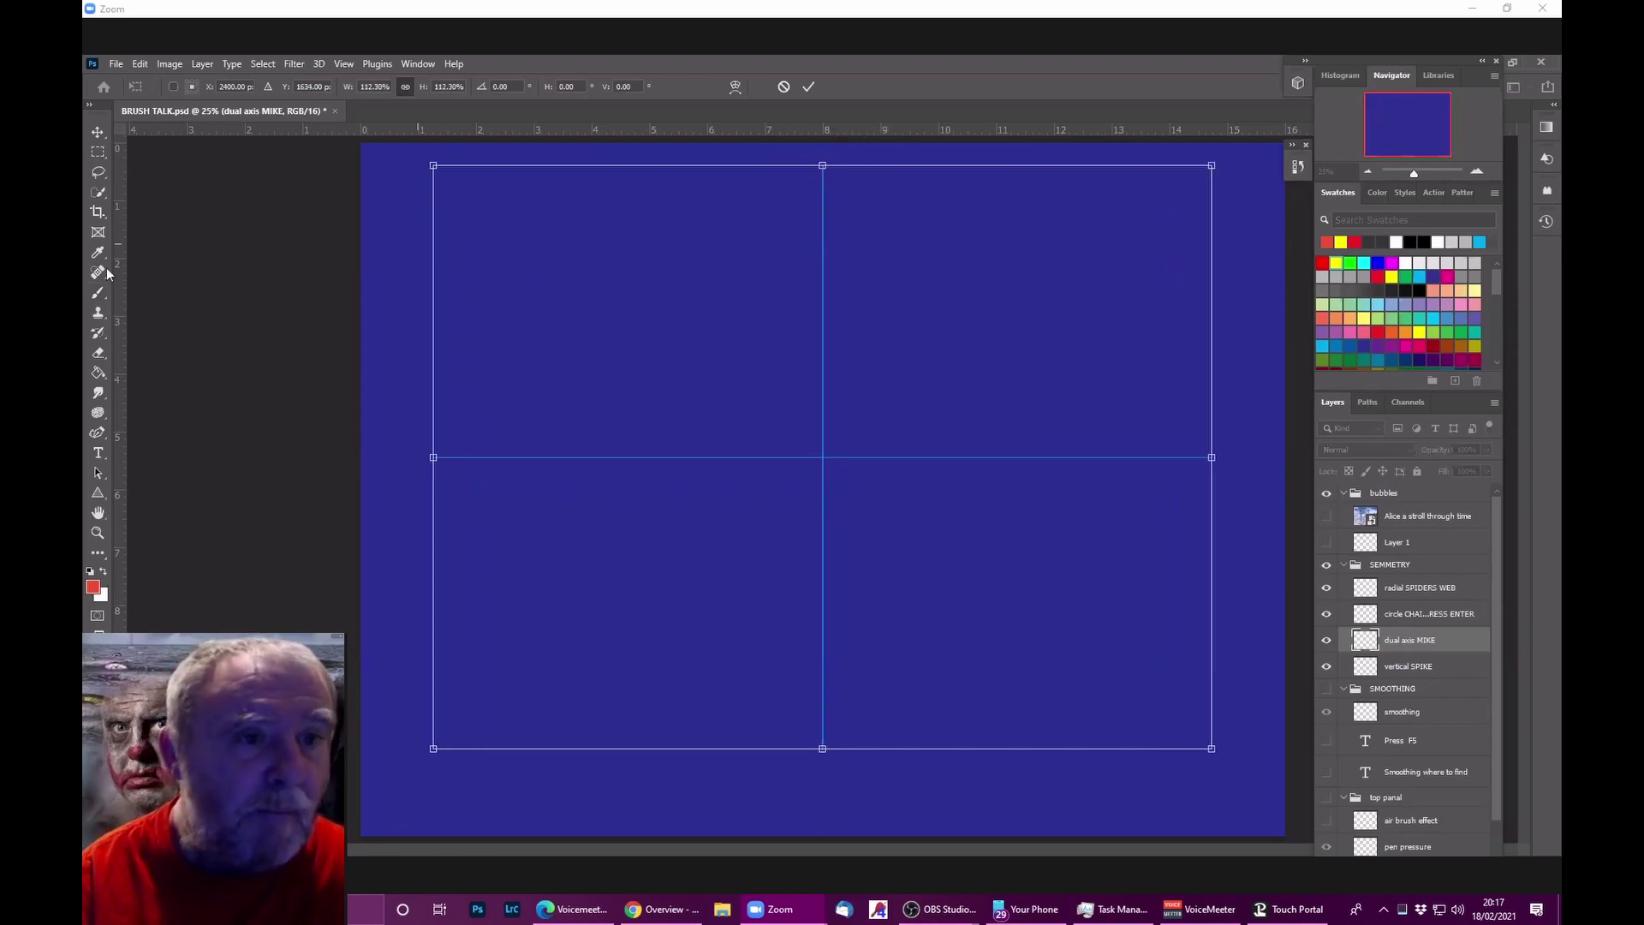
pyautogui.press('Return')
pyautogui.click(194, 87)
pyautogui.click(623, 274)
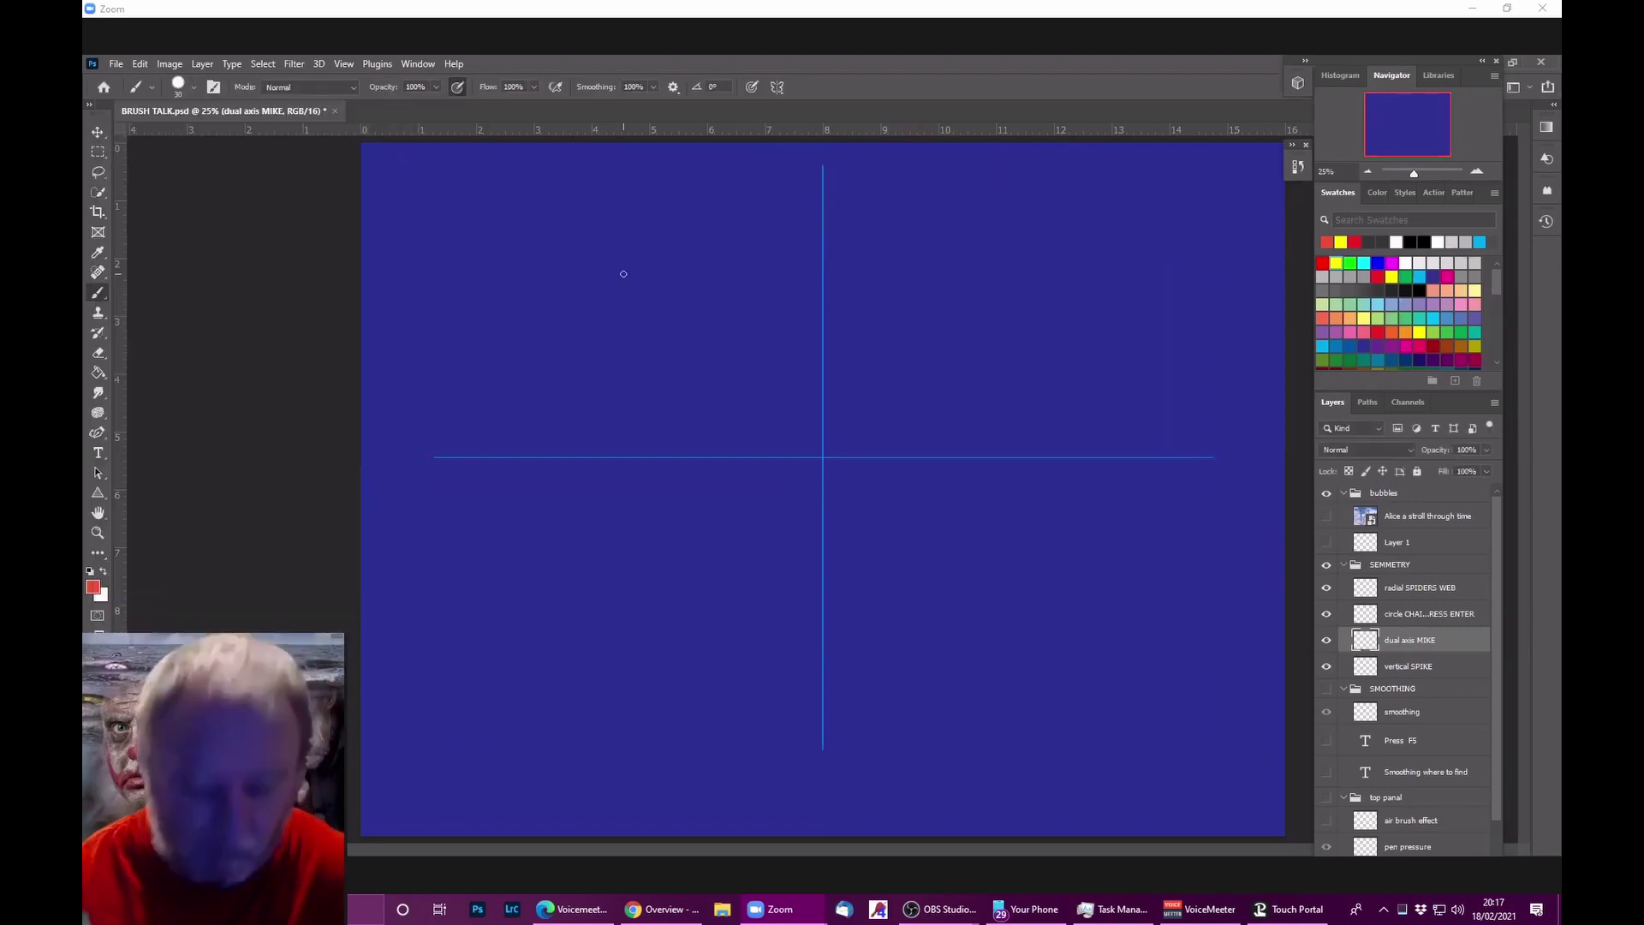
# Step: Paint a red teardrop loop in the upper-left quadrant, with small hooks and sweeping curved strokes between it and the vertical axis
pyautogui.moveTo(615, 271)
pyautogui.mouseDown()
pyautogui.moveTo(512, 216)
pyautogui.moveTo(436, 232)
pyautogui.moveTo(434, 262)
pyautogui.moveTo(465, 301)
pyautogui.moveTo(563, 321)
pyautogui.moveTo(630, 277)
pyautogui.moveTo(629, 241)
pyautogui.moveTo(624, 283)
pyautogui.moveTo(656, 273)
pyautogui.moveTo(633, 256)
pyautogui.moveTo(680, 254)
pyautogui.moveTo(643, 280)
pyautogui.moveTo(676, 288)
pyautogui.moveTo(664, 201)
pyautogui.moveTo(752, 148)
pyautogui.moveTo(789, 167)
pyautogui.mouseUp()
pyautogui.moveTo(688, 242)
pyautogui.mouseDown()
pyautogui.moveTo(783, 246)
pyautogui.moveTo(766, 363)
pyautogui.mouseUp()
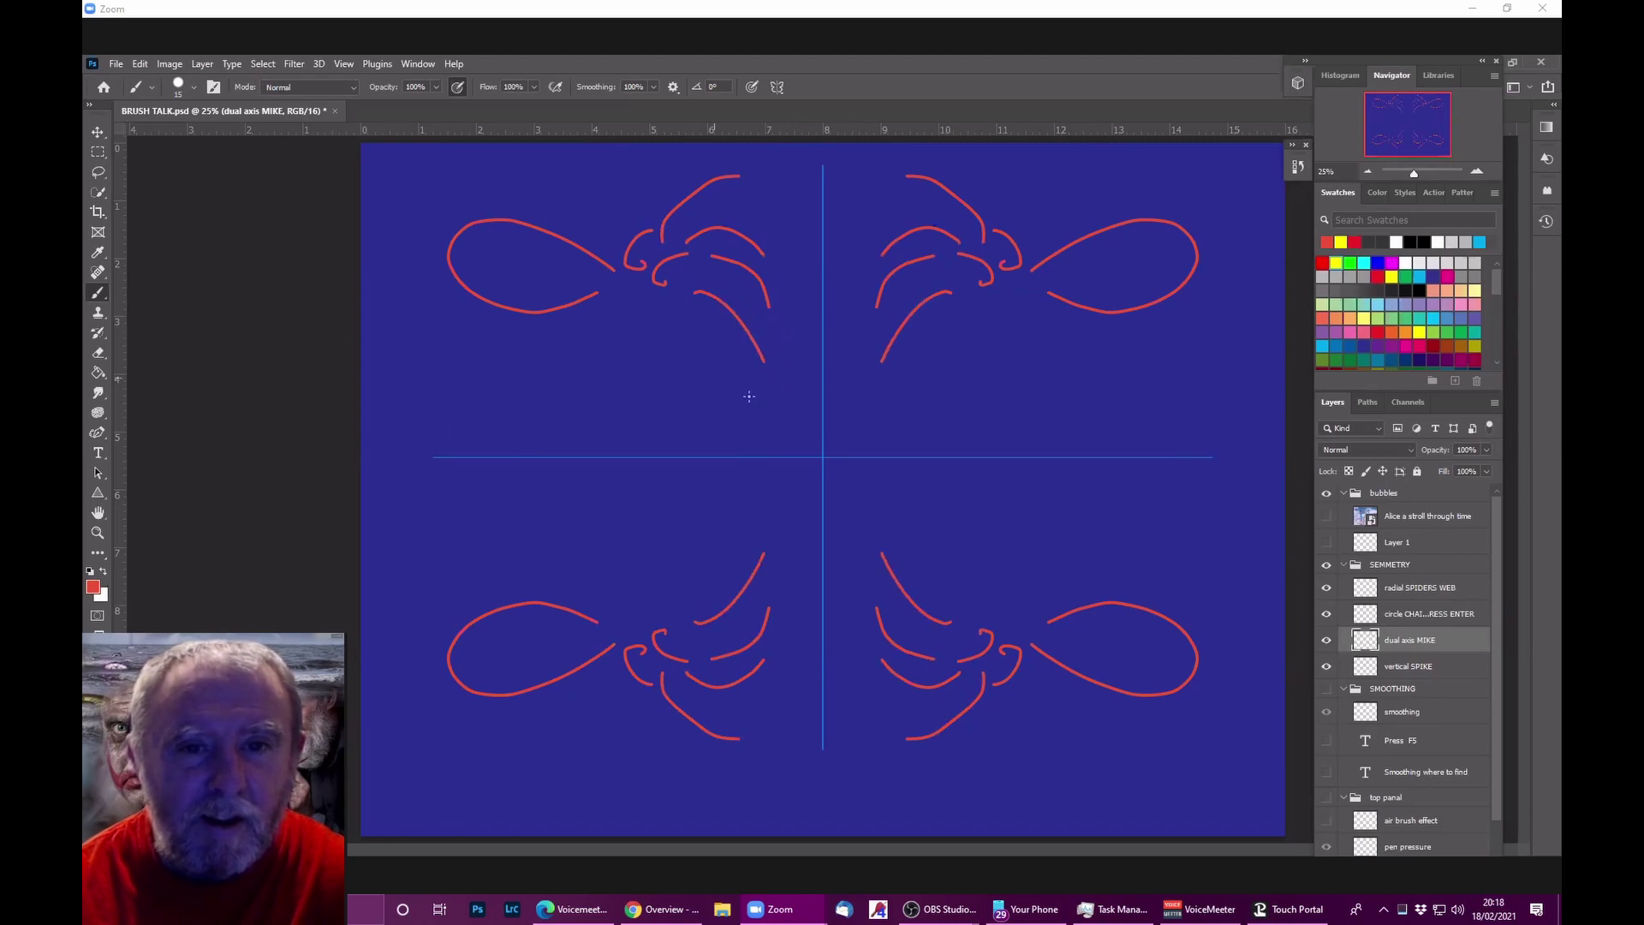
pyautogui.moveTo(690, 319); pyautogui.dragTo(742, 425)
pyautogui.moveTo(681, 292); pyautogui.dragTo(650, 342)
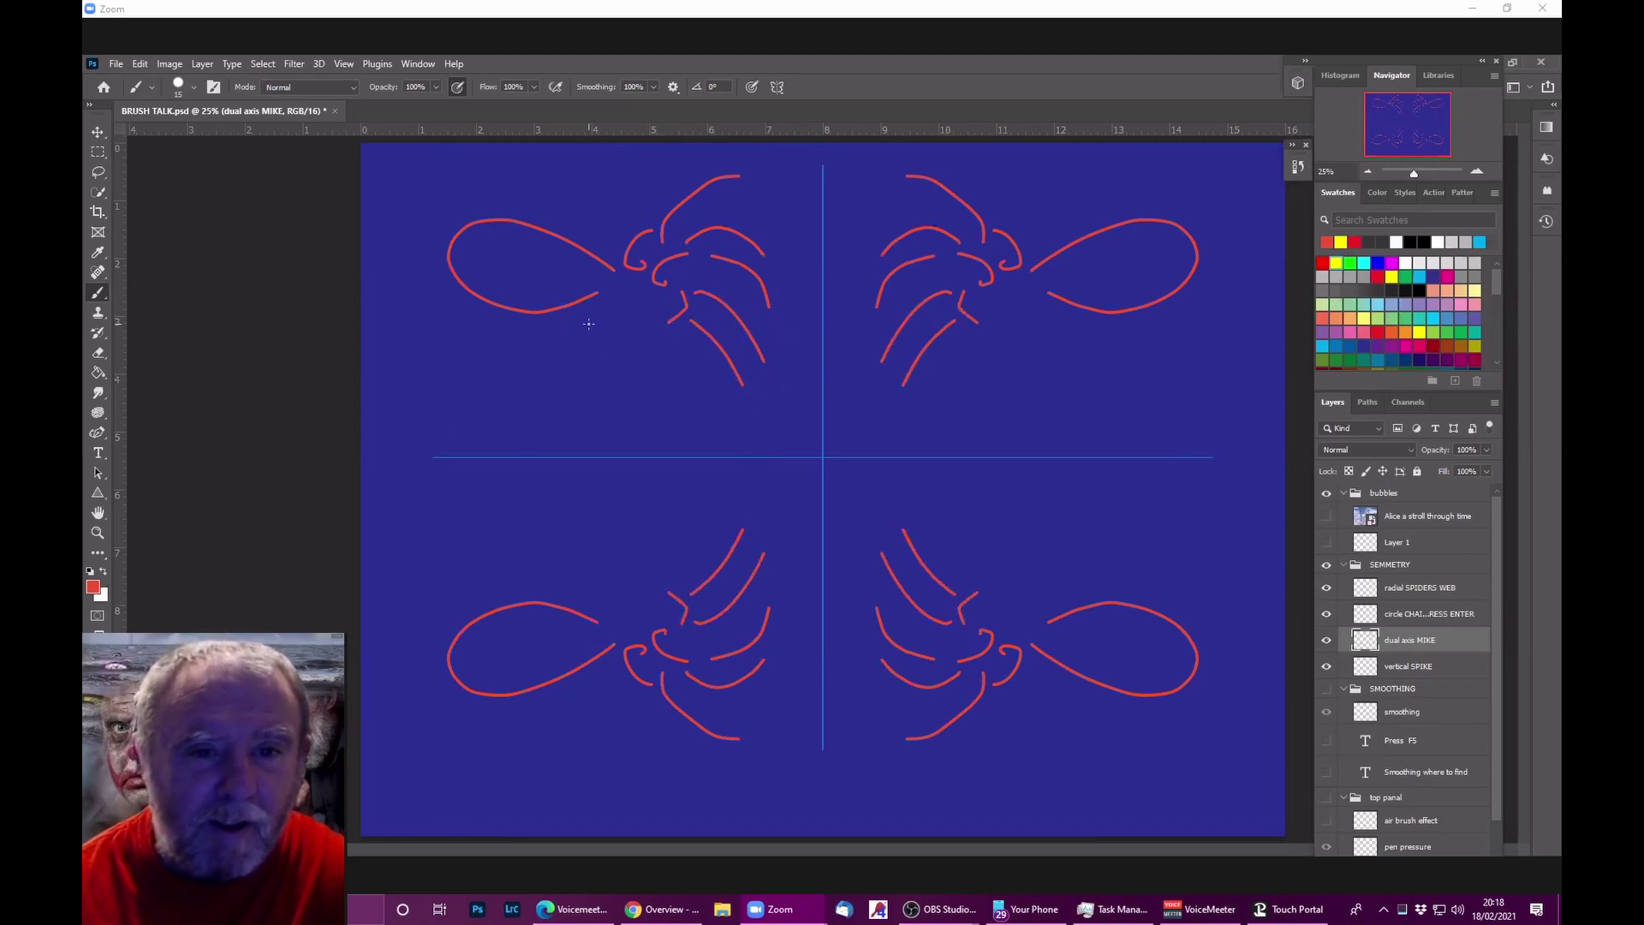
# Step: Paint a large arc below the teardrop loop in the upper-left quadrant, plus short curved strokes extending towards the vertical axis
pyautogui.moveTo(552, 324)
pyautogui.mouseDown()
pyautogui.moveTo(585, 341)
pyautogui.moveTo(513, 330)
pyautogui.moveTo(459, 371)
pyautogui.moveTo(488, 461)
pyautogui.mouseUp()
pyautogui.moveTo(548, 362); pyautogui.dragTo(517, 429)
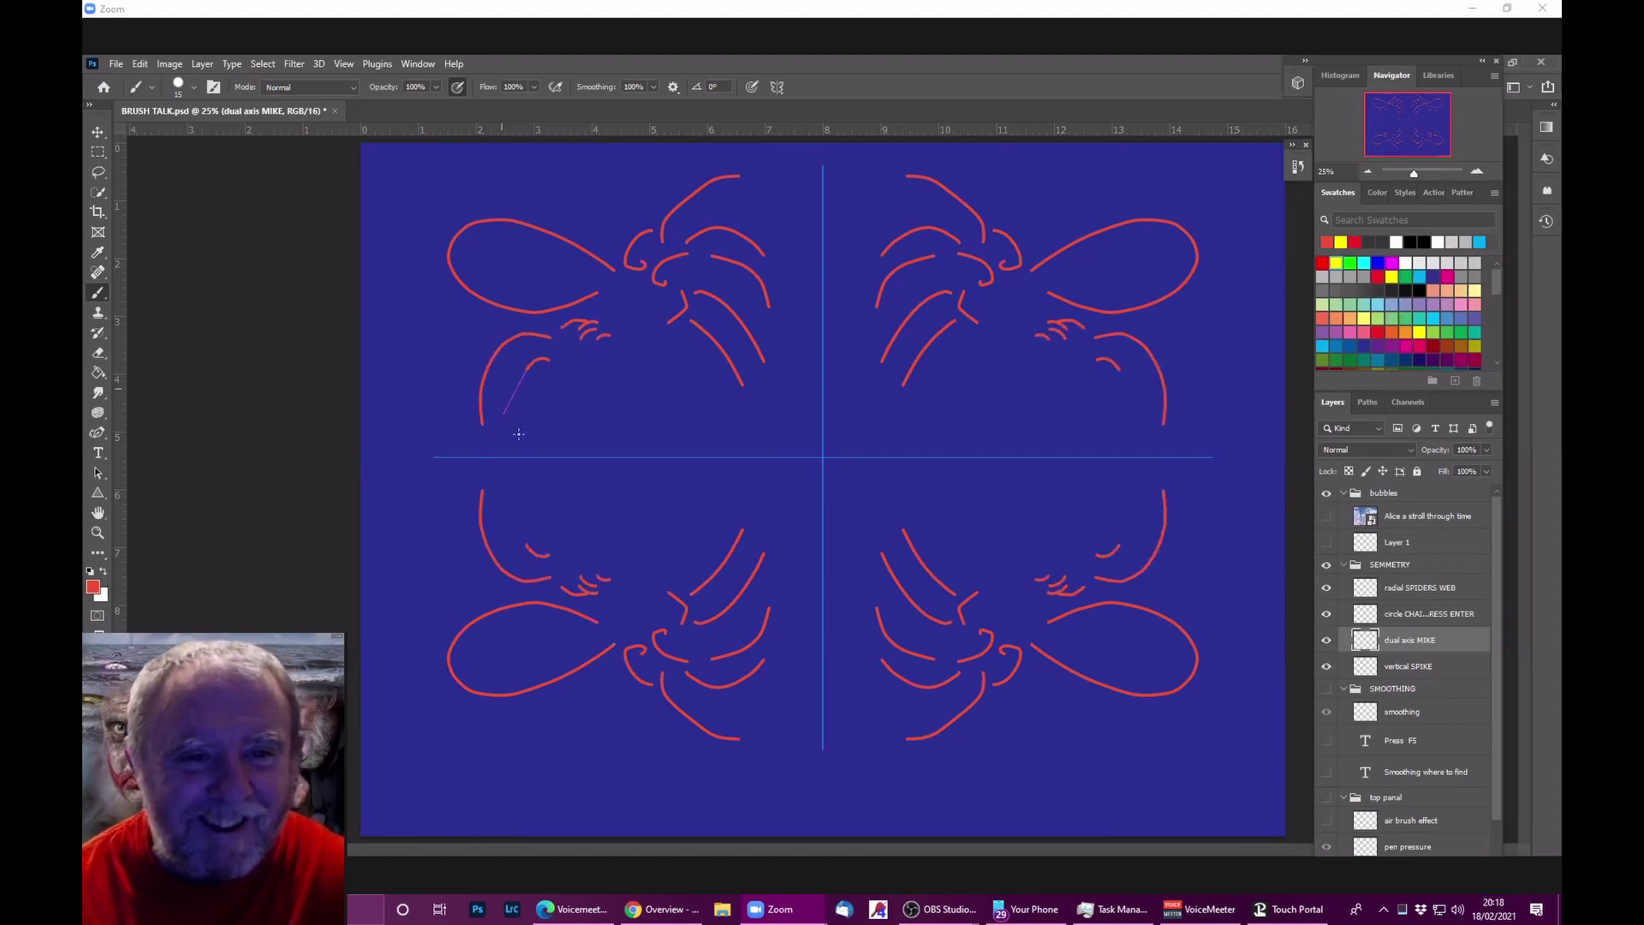
pyautogui.moveTo(576, 368)
pyautogui.mouseDown()
pyautogui.moveTo(568, 419)
pyautogui.moveTo(651, 424)
pyautogui.mouseUp()
pyautogui.moveTo(657, 354); pyautogui.dragTo(720, 391)
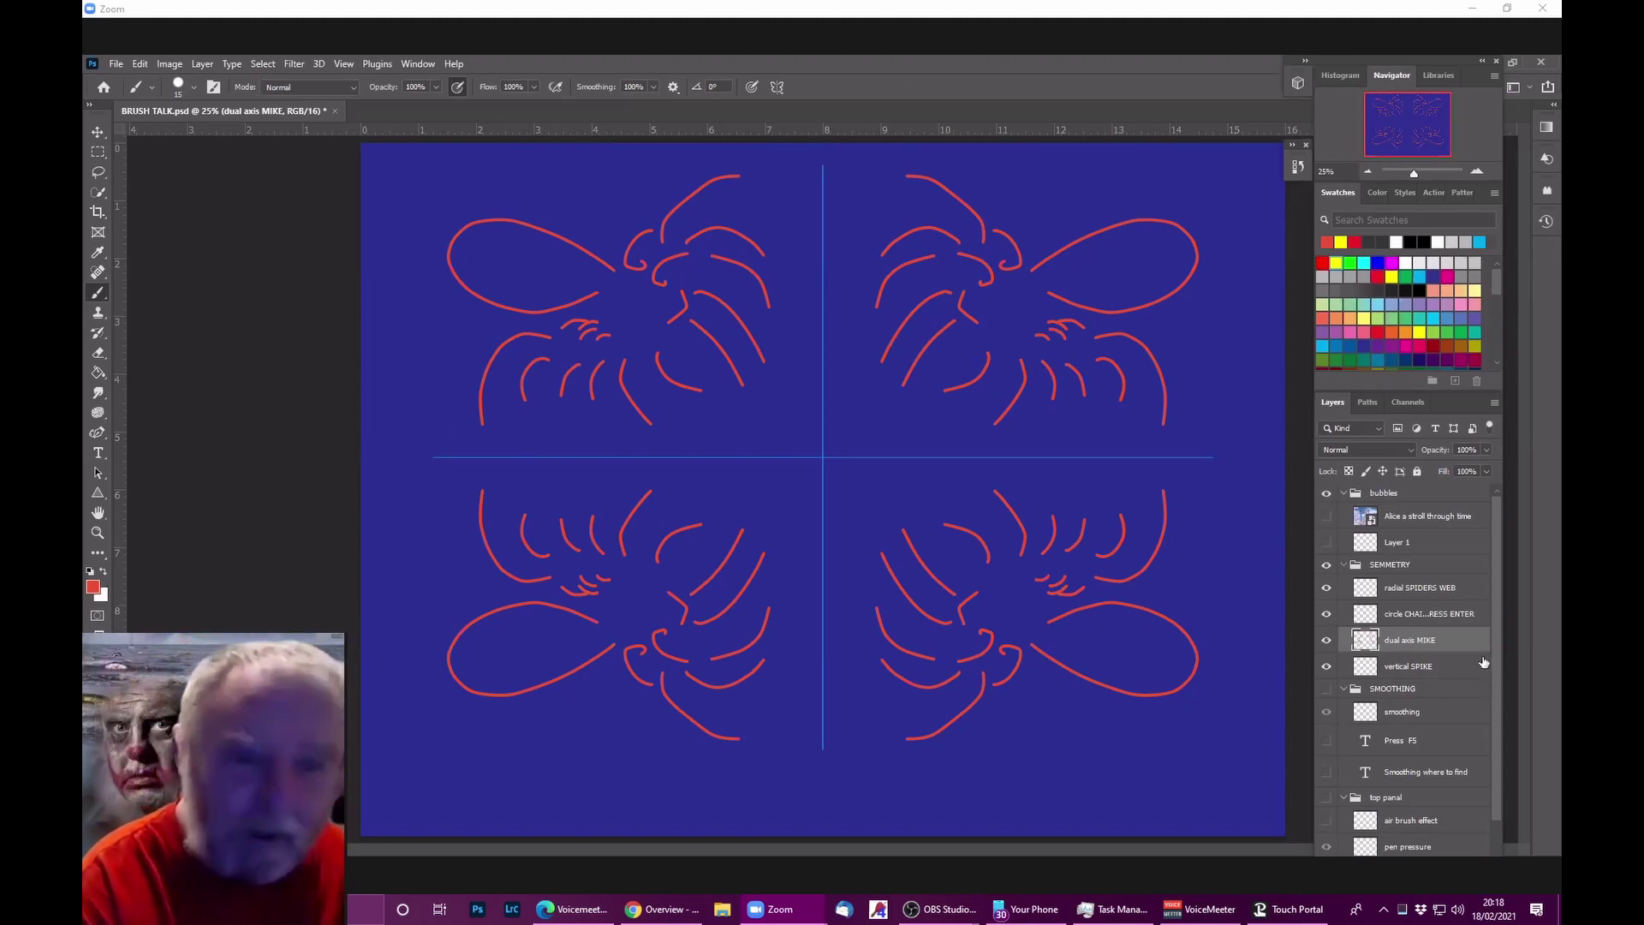
# Step: Undo all the mirrored red brush strokes on the dual axis layer and its symmetry guides
pyautogui.hotkey('ctrl', 'z')
pyautogui.hotkey('ctrl', 'z')
pyautogui.hotkey('ctrl', 'z')
pyautogui.hotkey('ctrl', 'z')
pyautogui.hotkey('ctrl', 'z')
pyautogui.hotkey('ctrl', 'z')
pyautogui.hotkey('ctrl', 'z')
pyautogui.hotkey('ctrl', 'z')
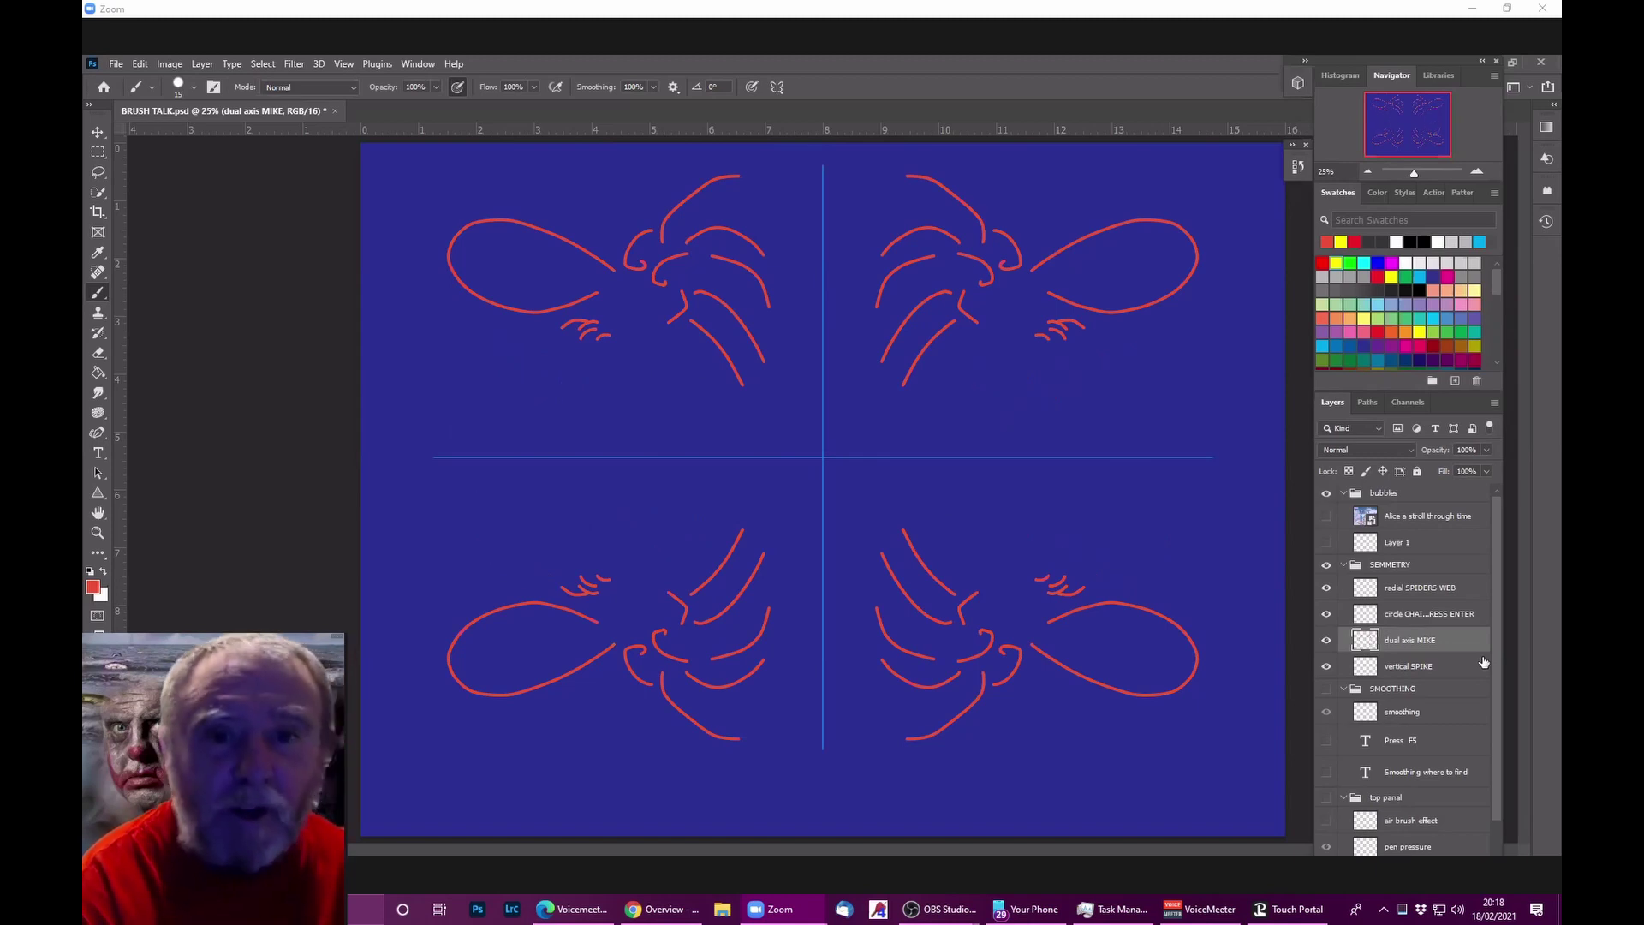
pyautogui.hotkey('ctrl', 'z')
pyautogui.hotkey('ctrl', 'z')
pyautogui.hotkey('ctrl', 'z')
pyautogui.hotkey('ctrl', 'z')
pyautogui.hotkey('ctrl', 'z')
pyautogui.hotkey('ctrl', 'z')
pyautogui.hotkey('ctrl', 'z')
pyautogui.hotkey('ctrl', 'z')
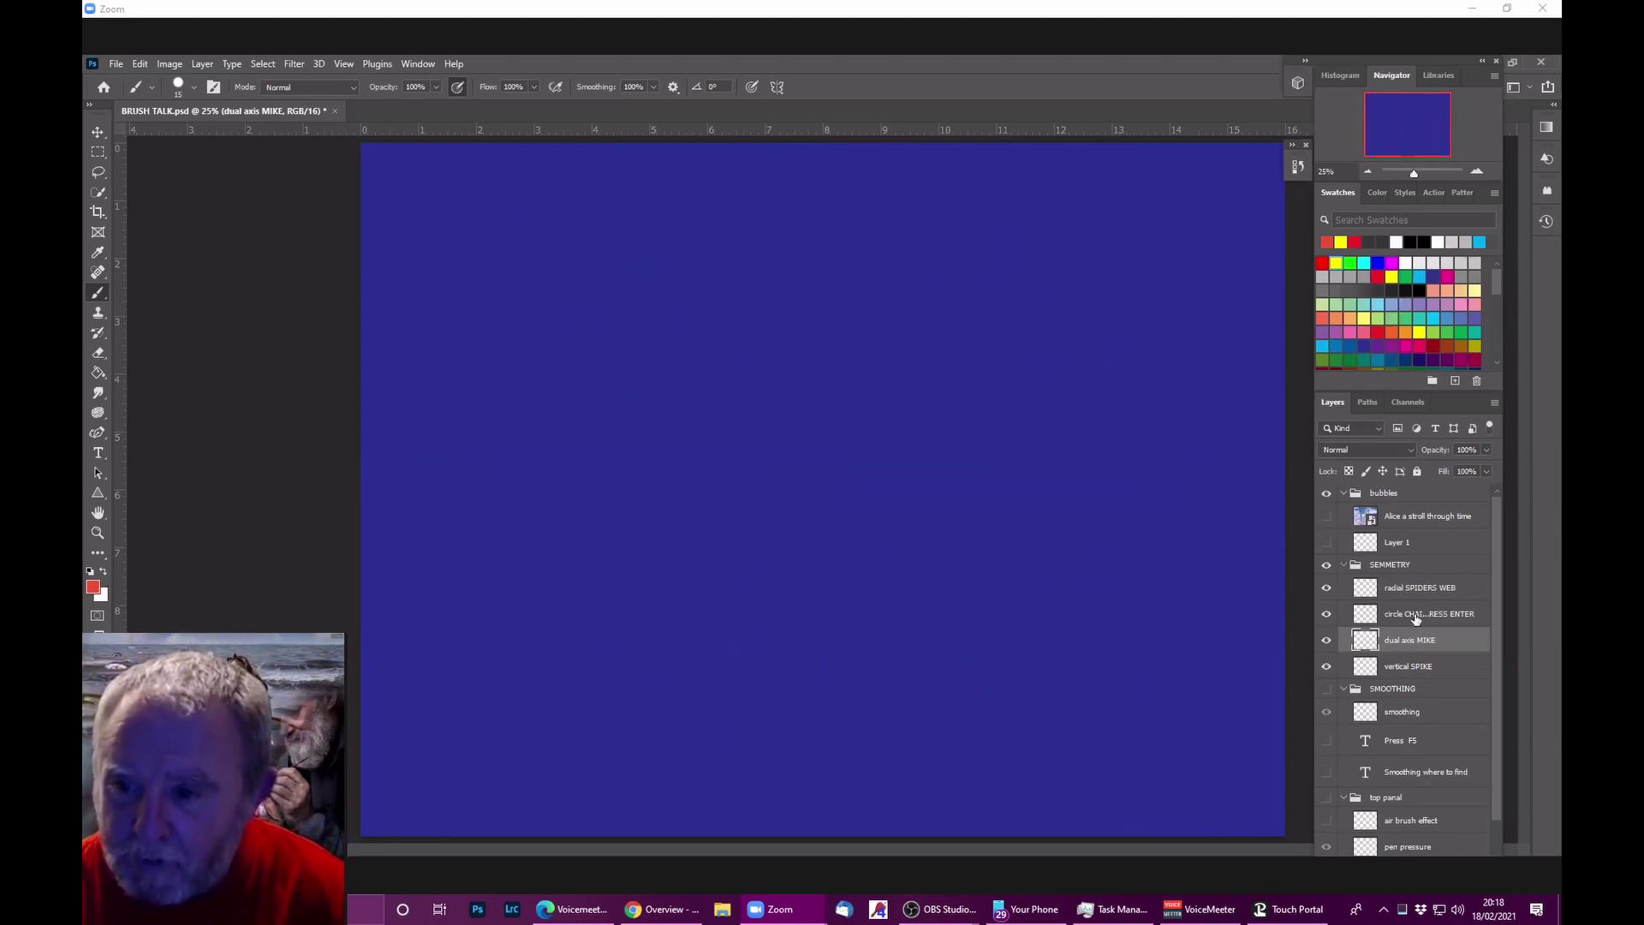
# Step: Activate the circle CHAIN layer, collapse the Default Brushes group and choose the "home made chain brush 1 1"
pyautogui.click(1373, 619)
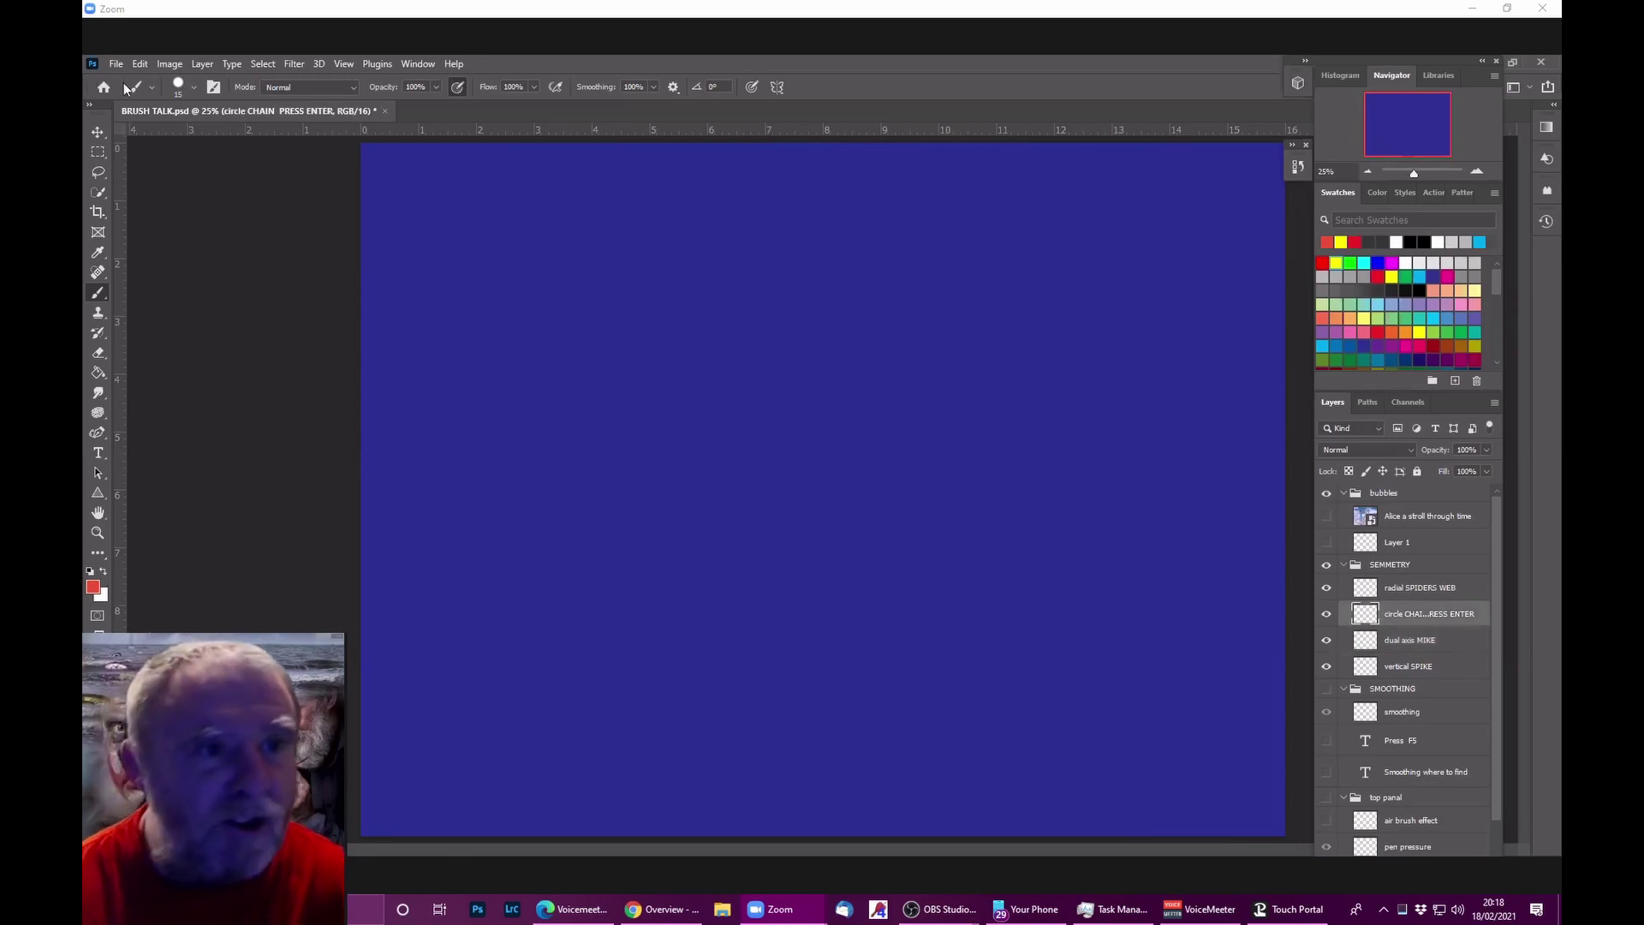
pyautogui.click(193, 88)
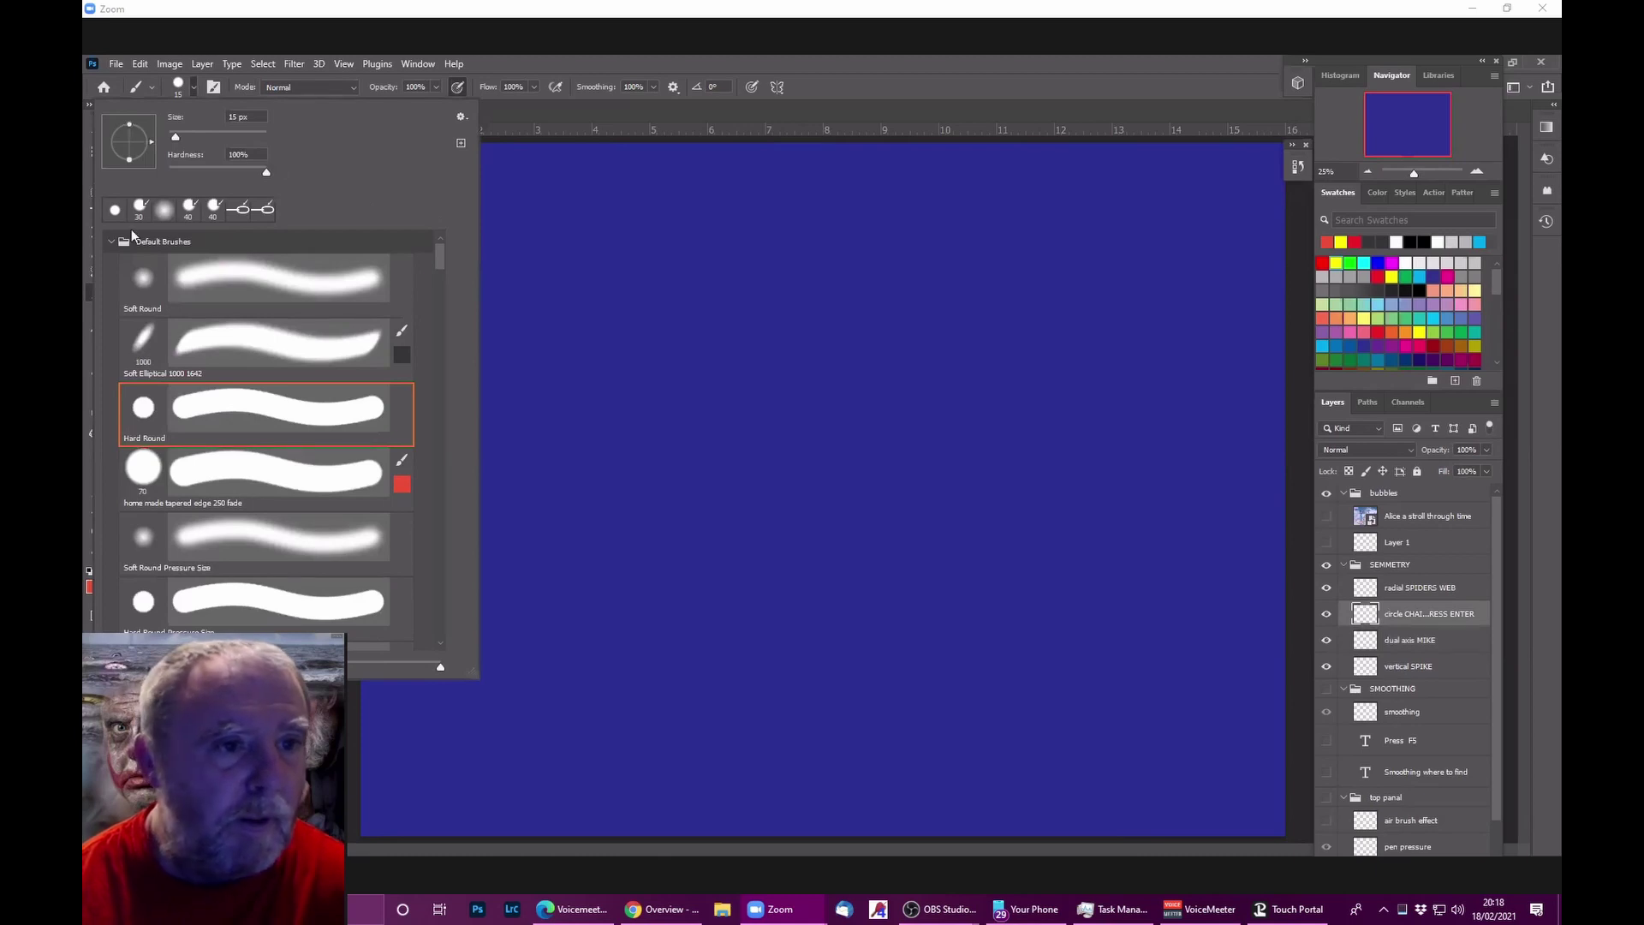
pyautogui.click(112, 241)
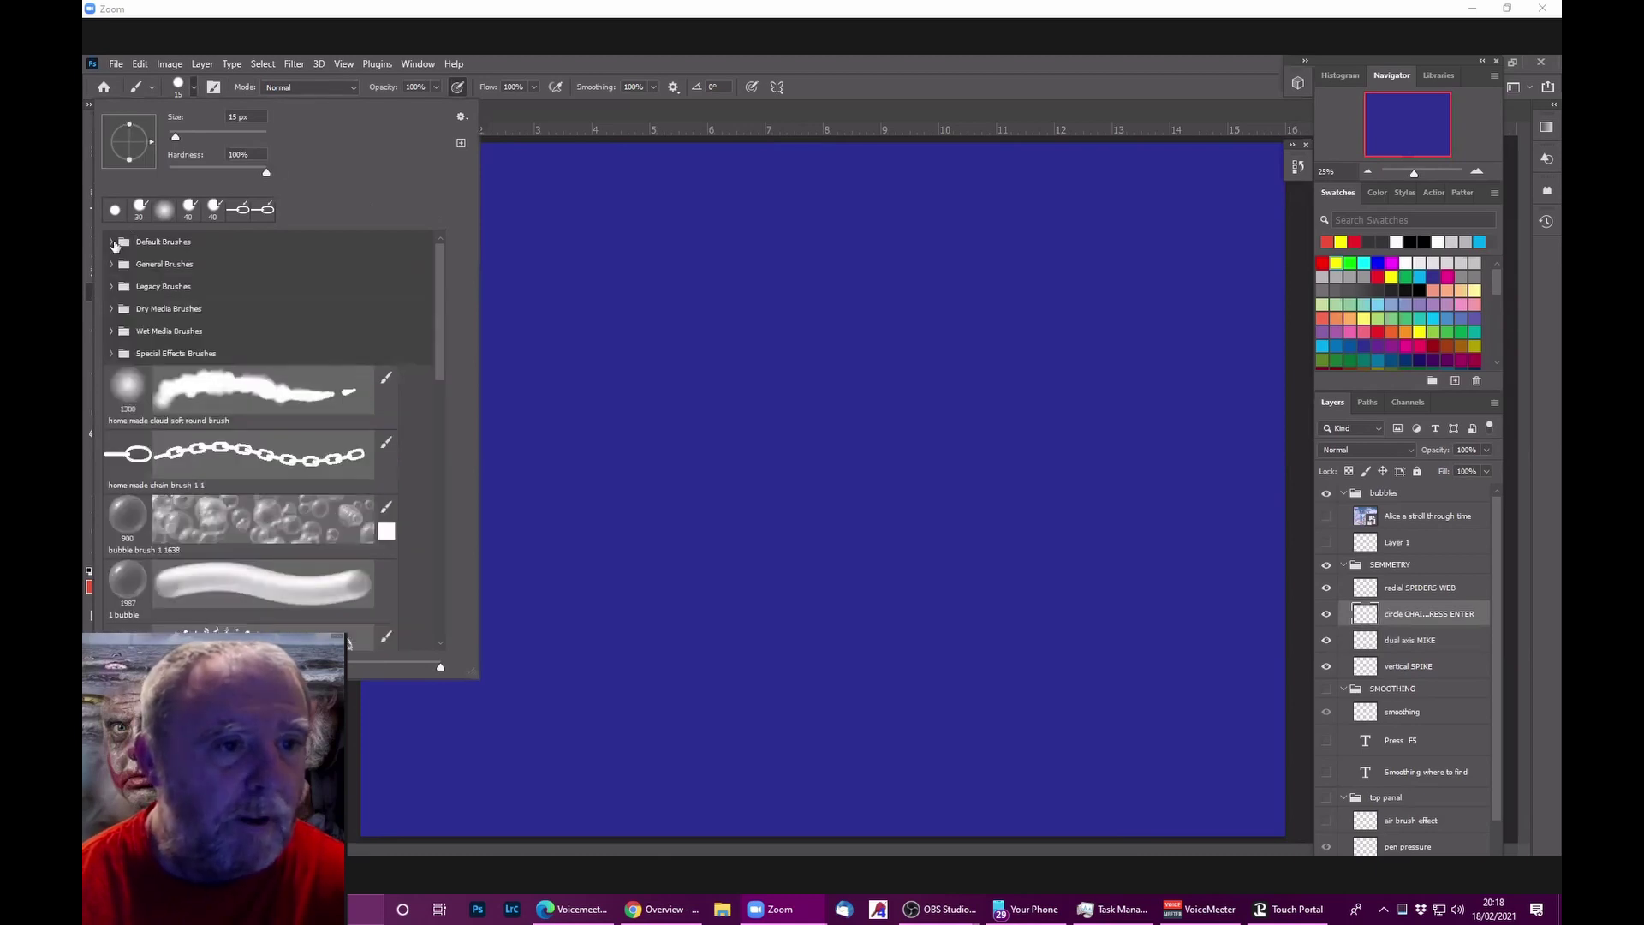
pyautogui.click(141, 453)
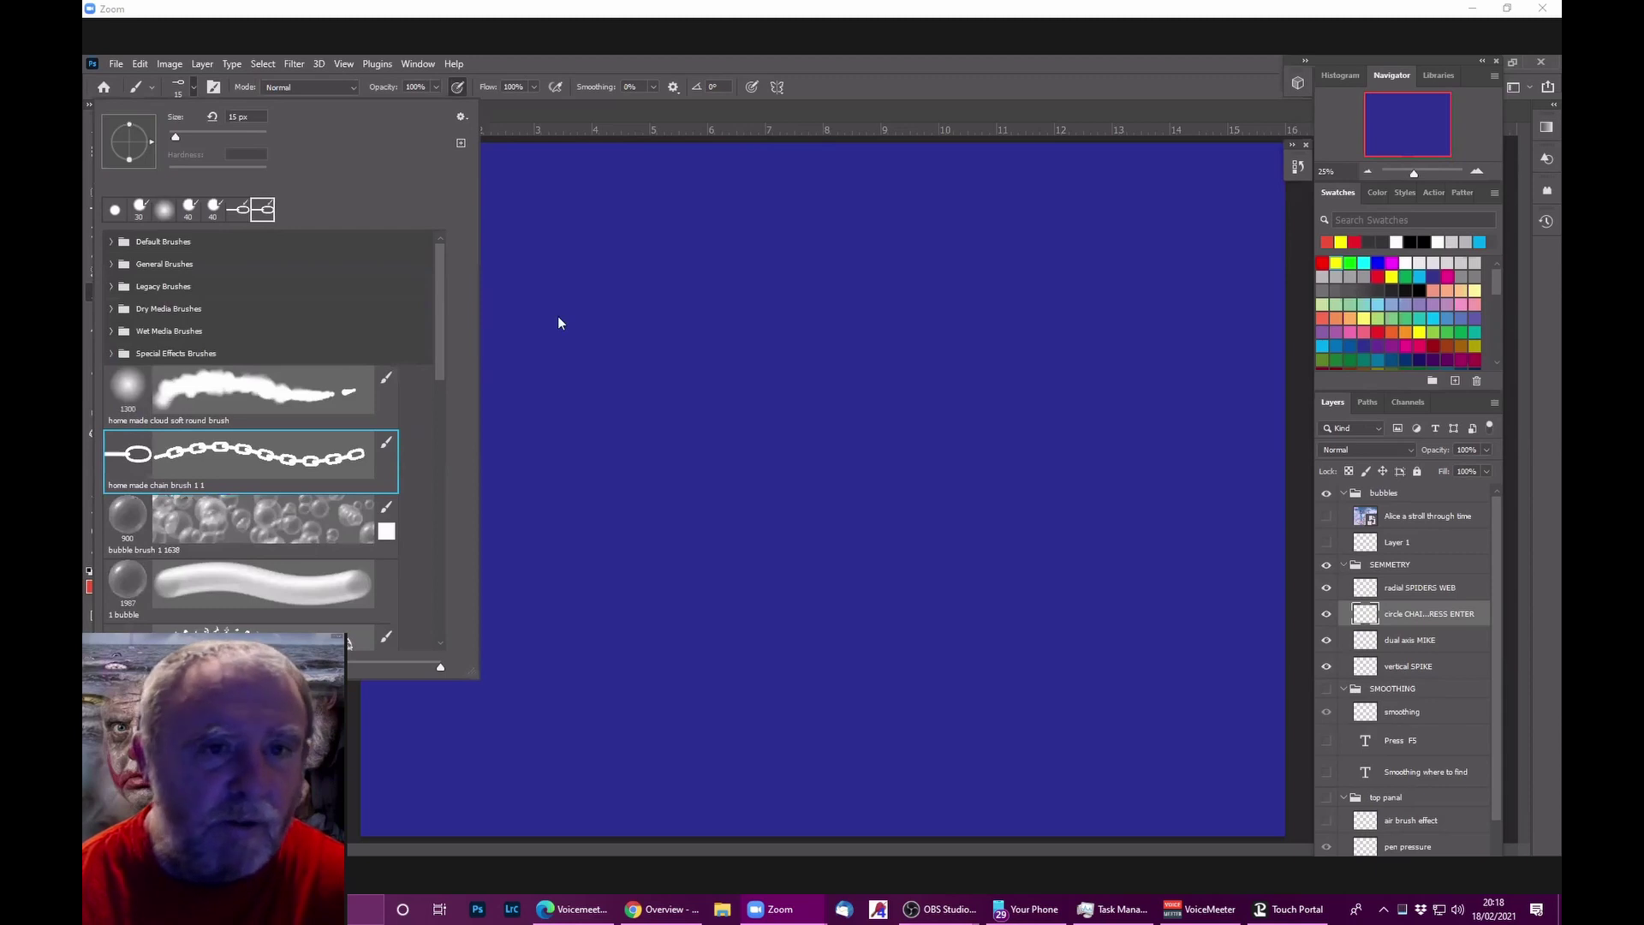
pyautogui.press('Return')
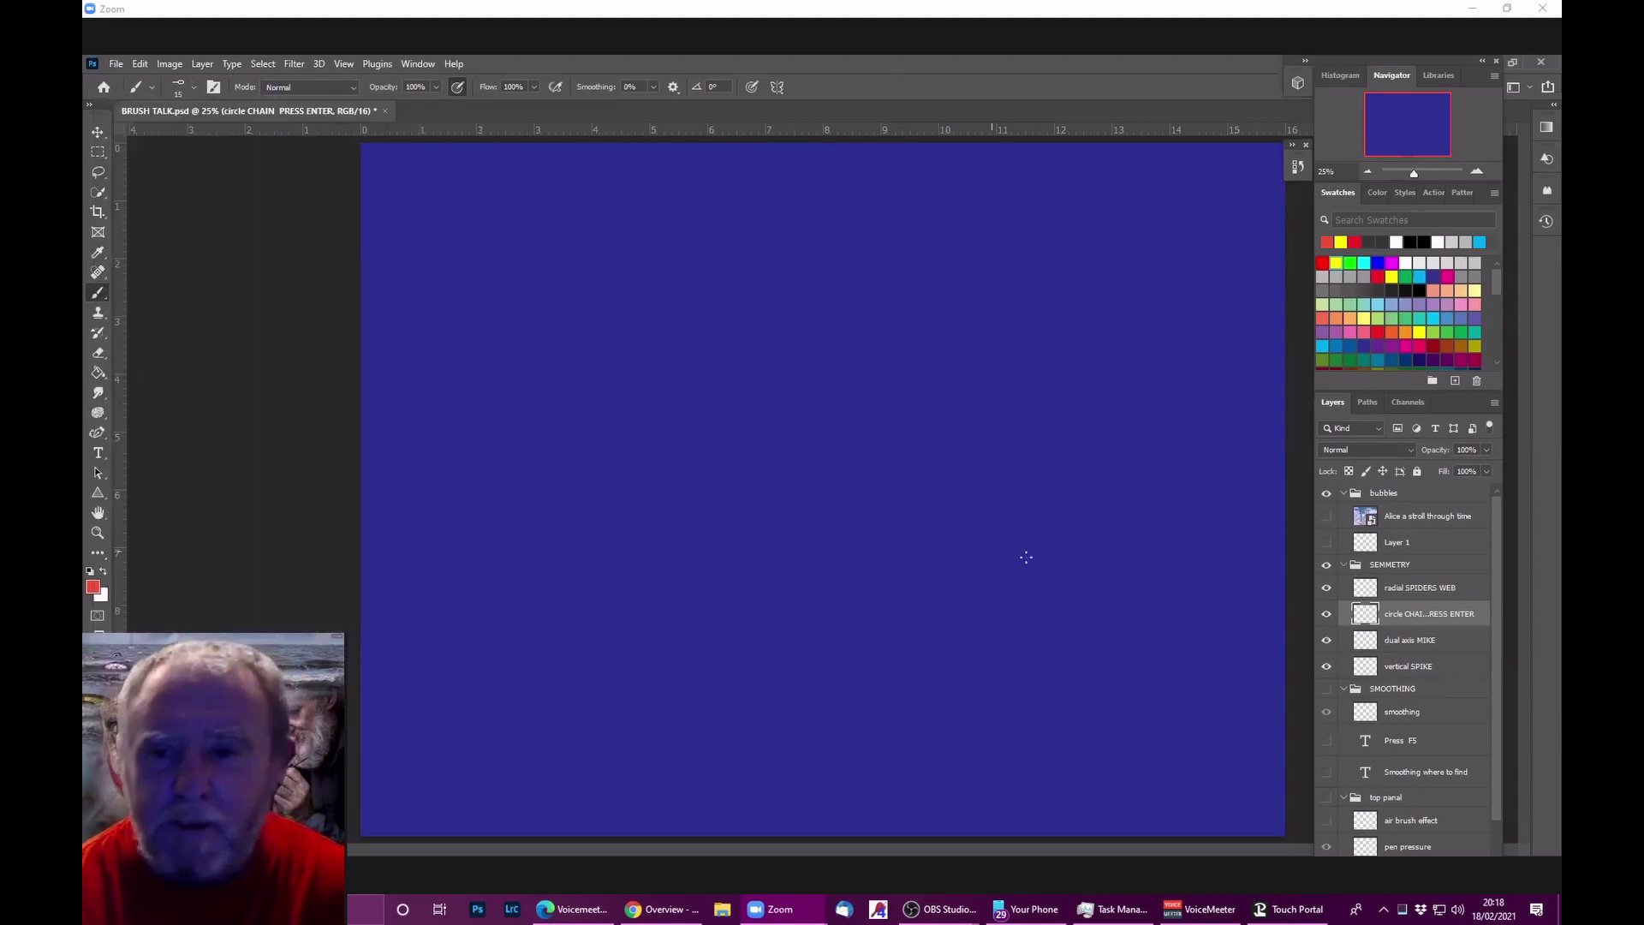
# Step: Add a Circle symmetry path, enlarge it vertically both ways to about 143%, and return to the Brush tool
pyautogui.click(778, 88)
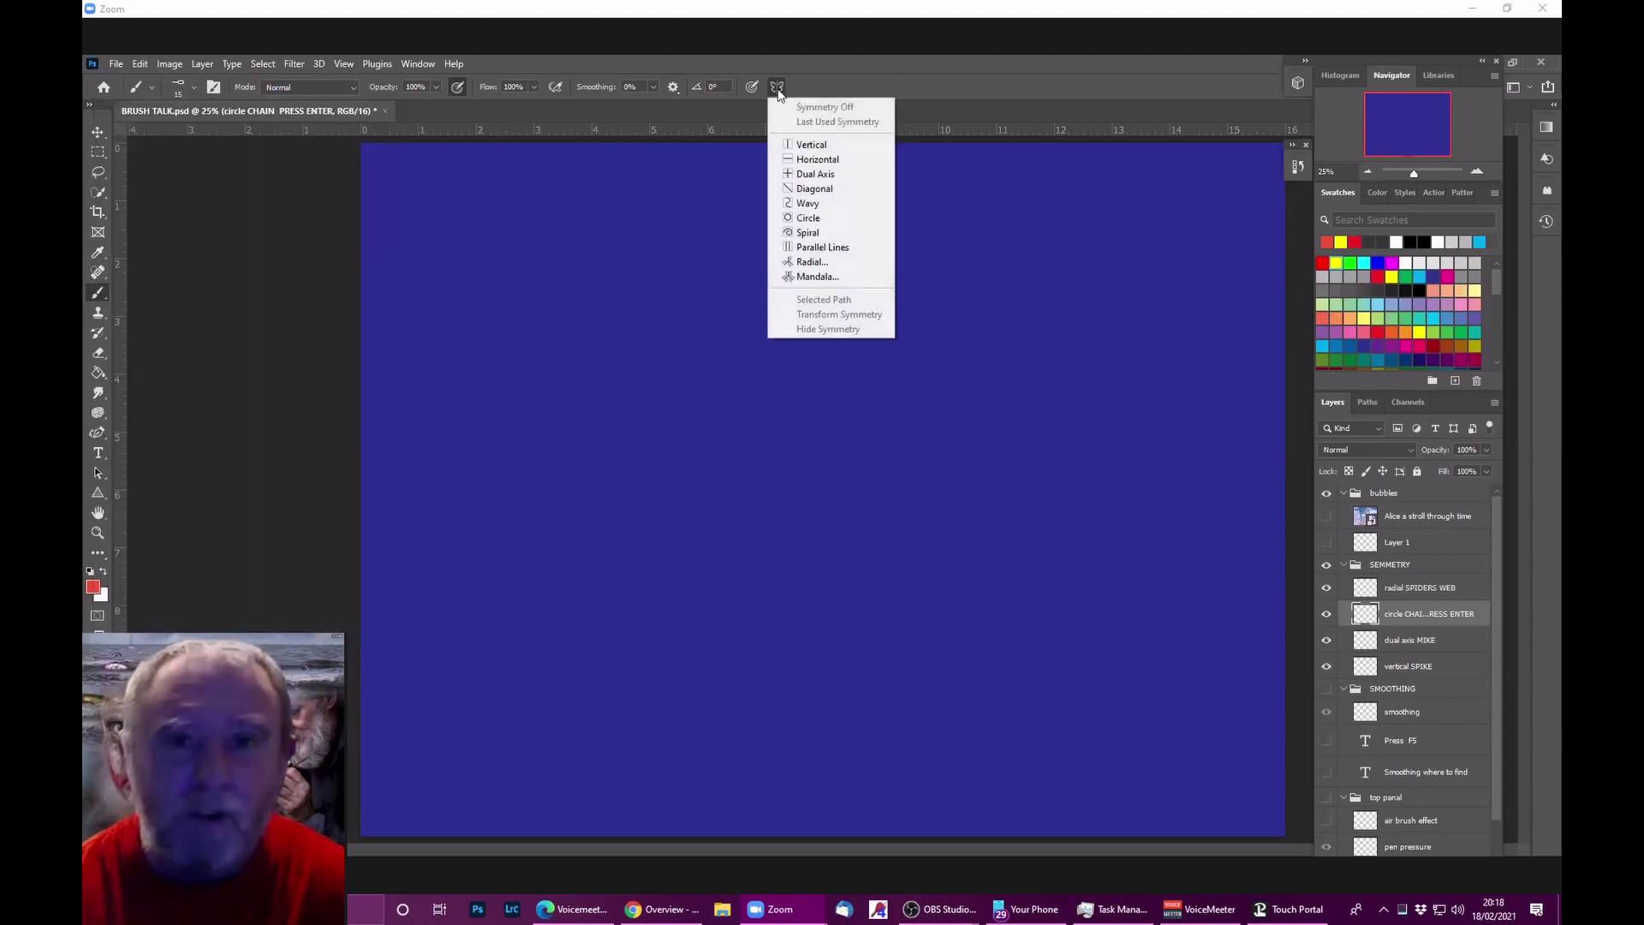
pyautogui.click(809, 217)
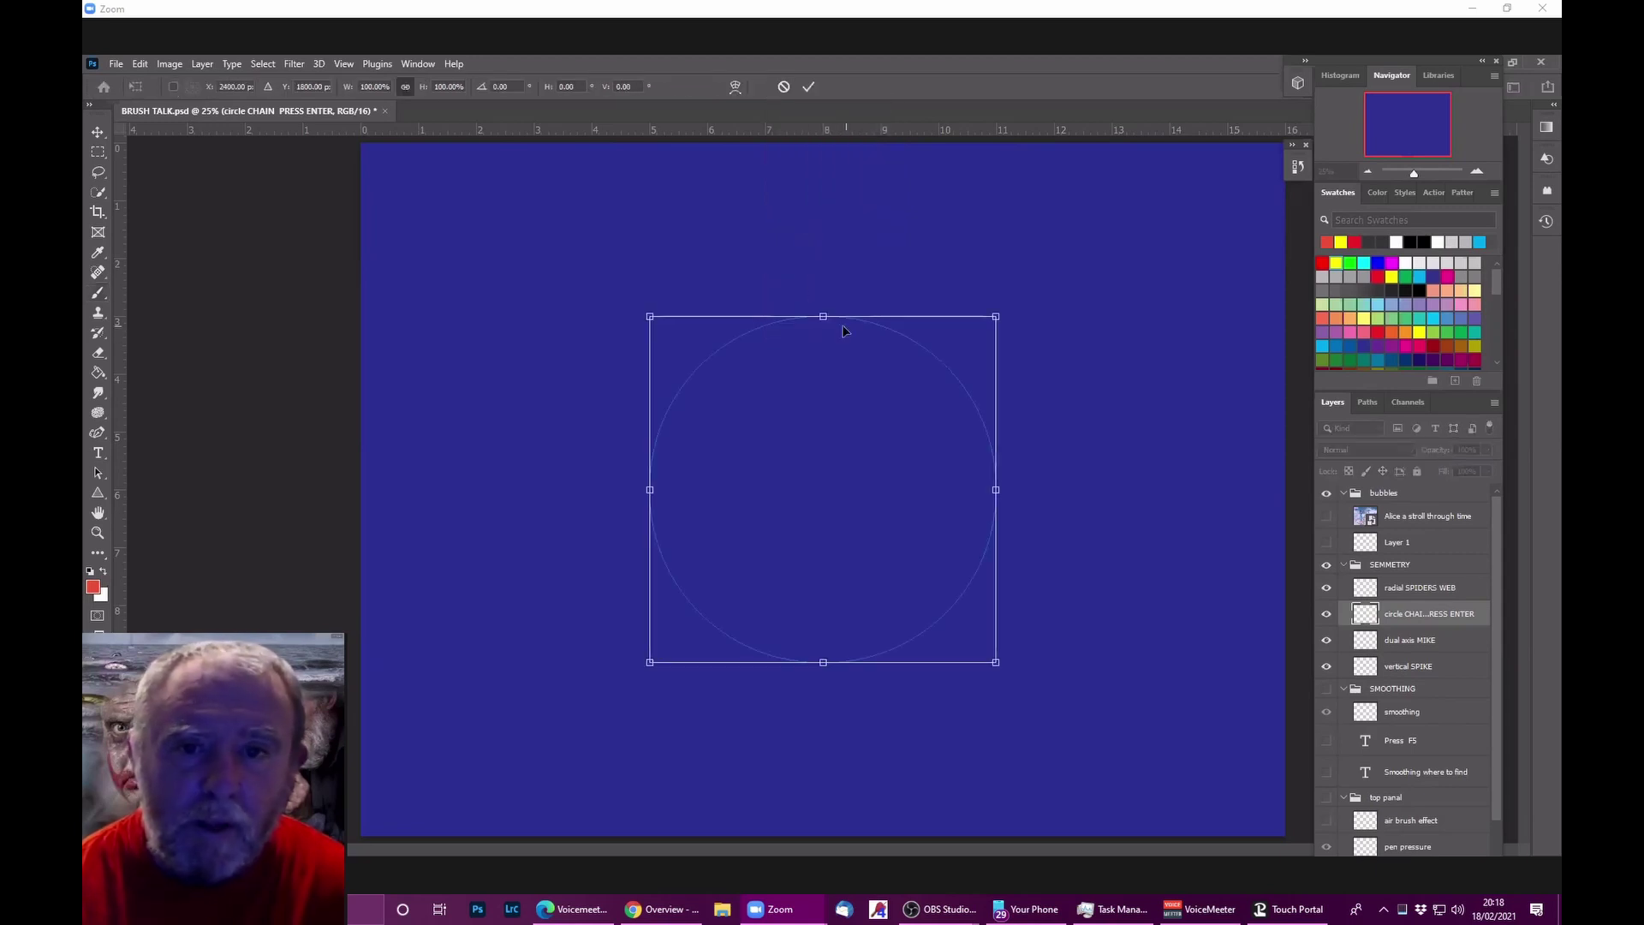
pyautogui.moveTo(825, 317); pyautogui.dragTo(823, 235)
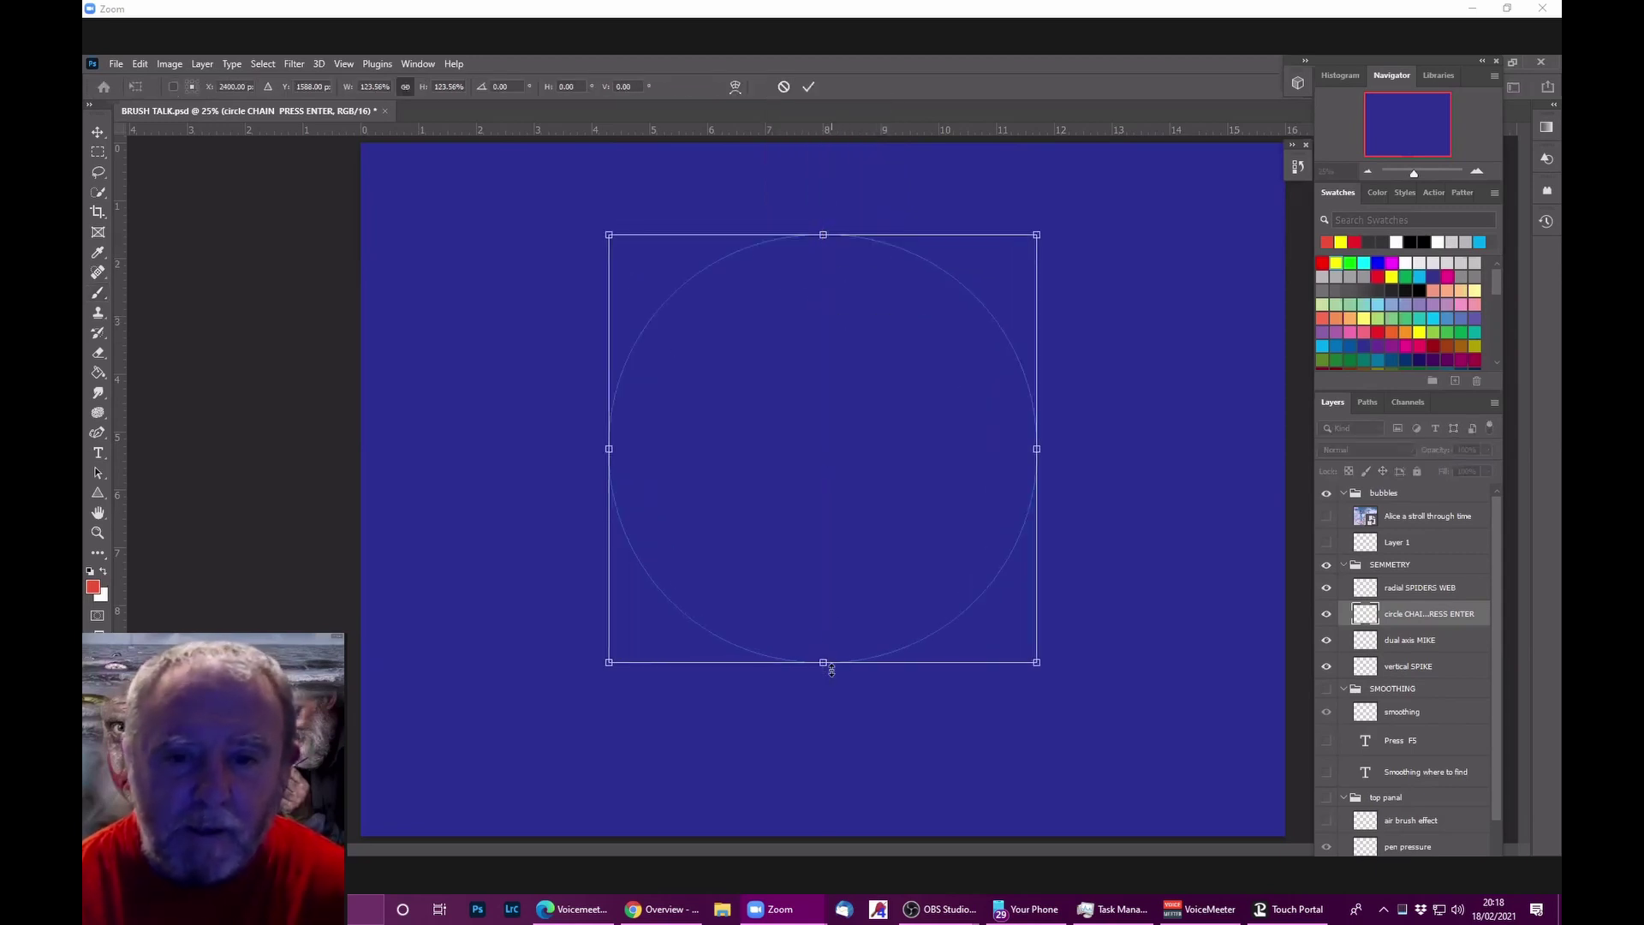
pyautogui.moveTo(831, 670); pyautogui.dragTo(831, 738)
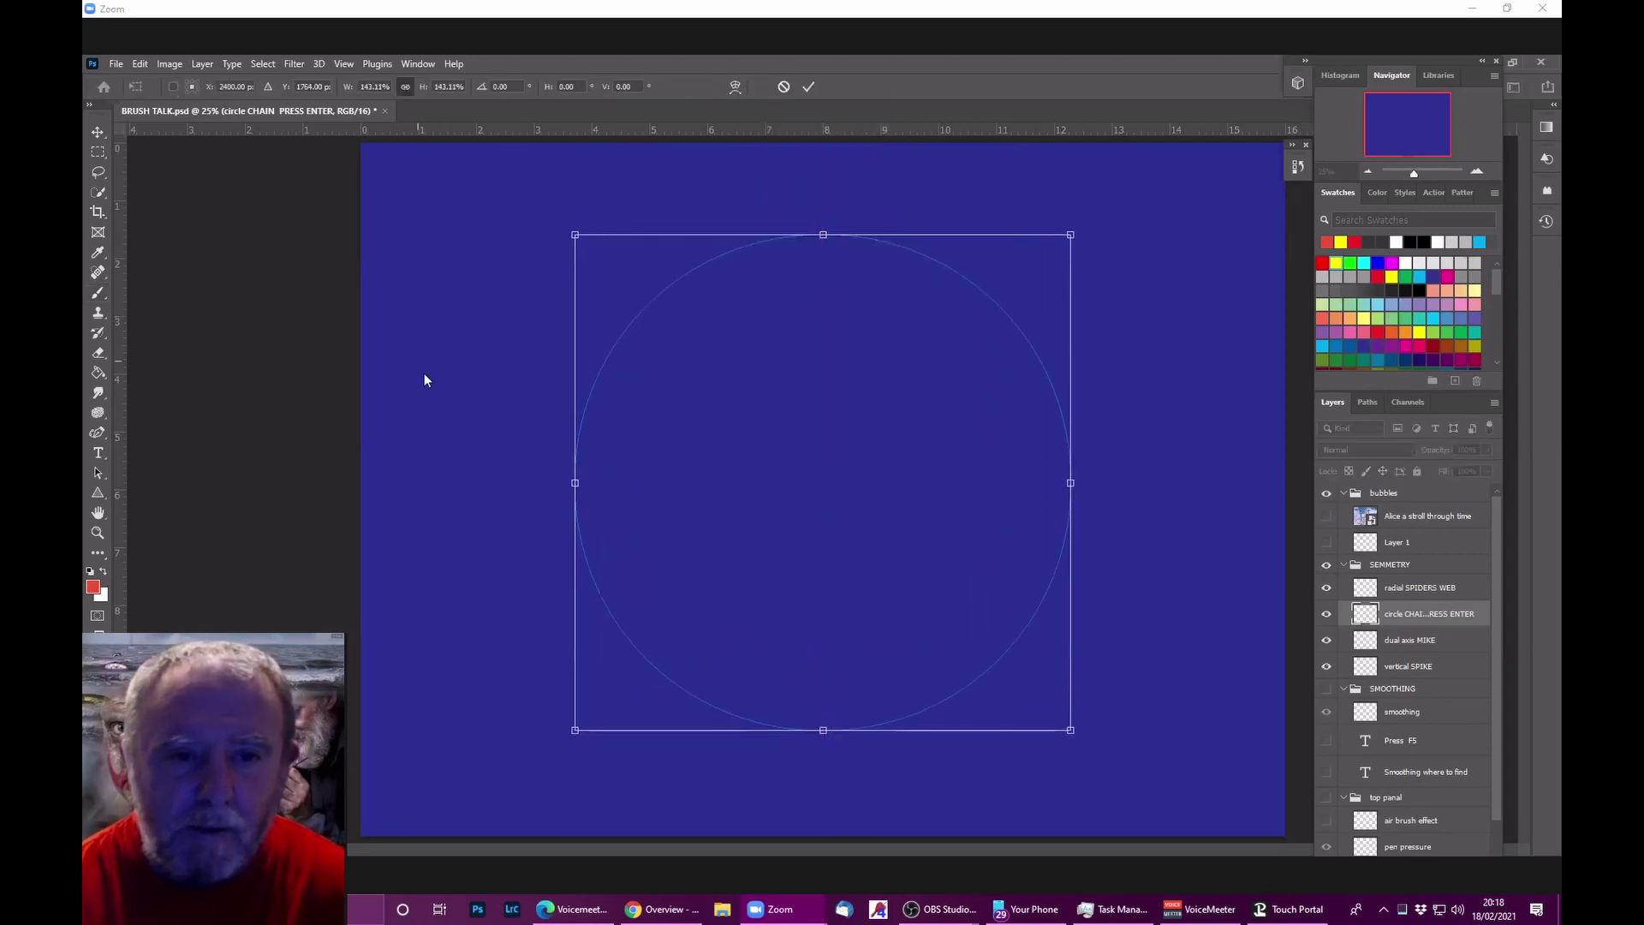
pyautogui.click(103, 293)
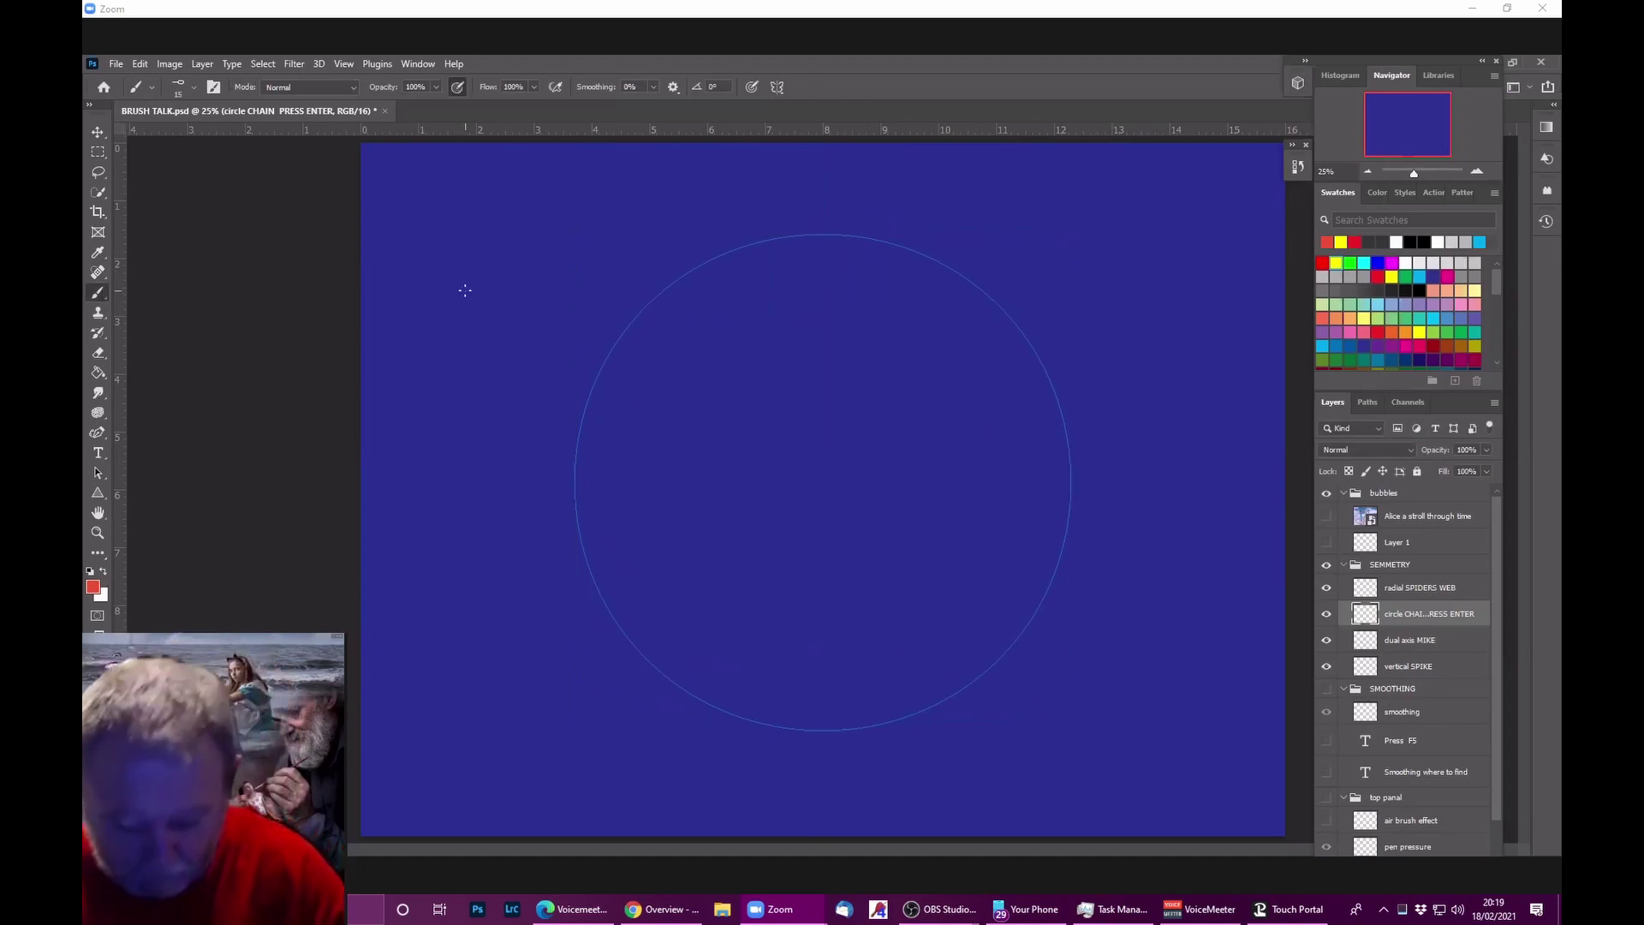
# Step: Enlarge the chain brush to 200 px and try stroking the circle symmetry path with a ring of chain
pyautogui.press(']')
pyautogui.press(']')
pyautogui.press(']')
pyautogui.press(']')
pyautogui.press(']')
pyautogui.press(']')
pyautogui.press(']')
pyautogui.press(']')
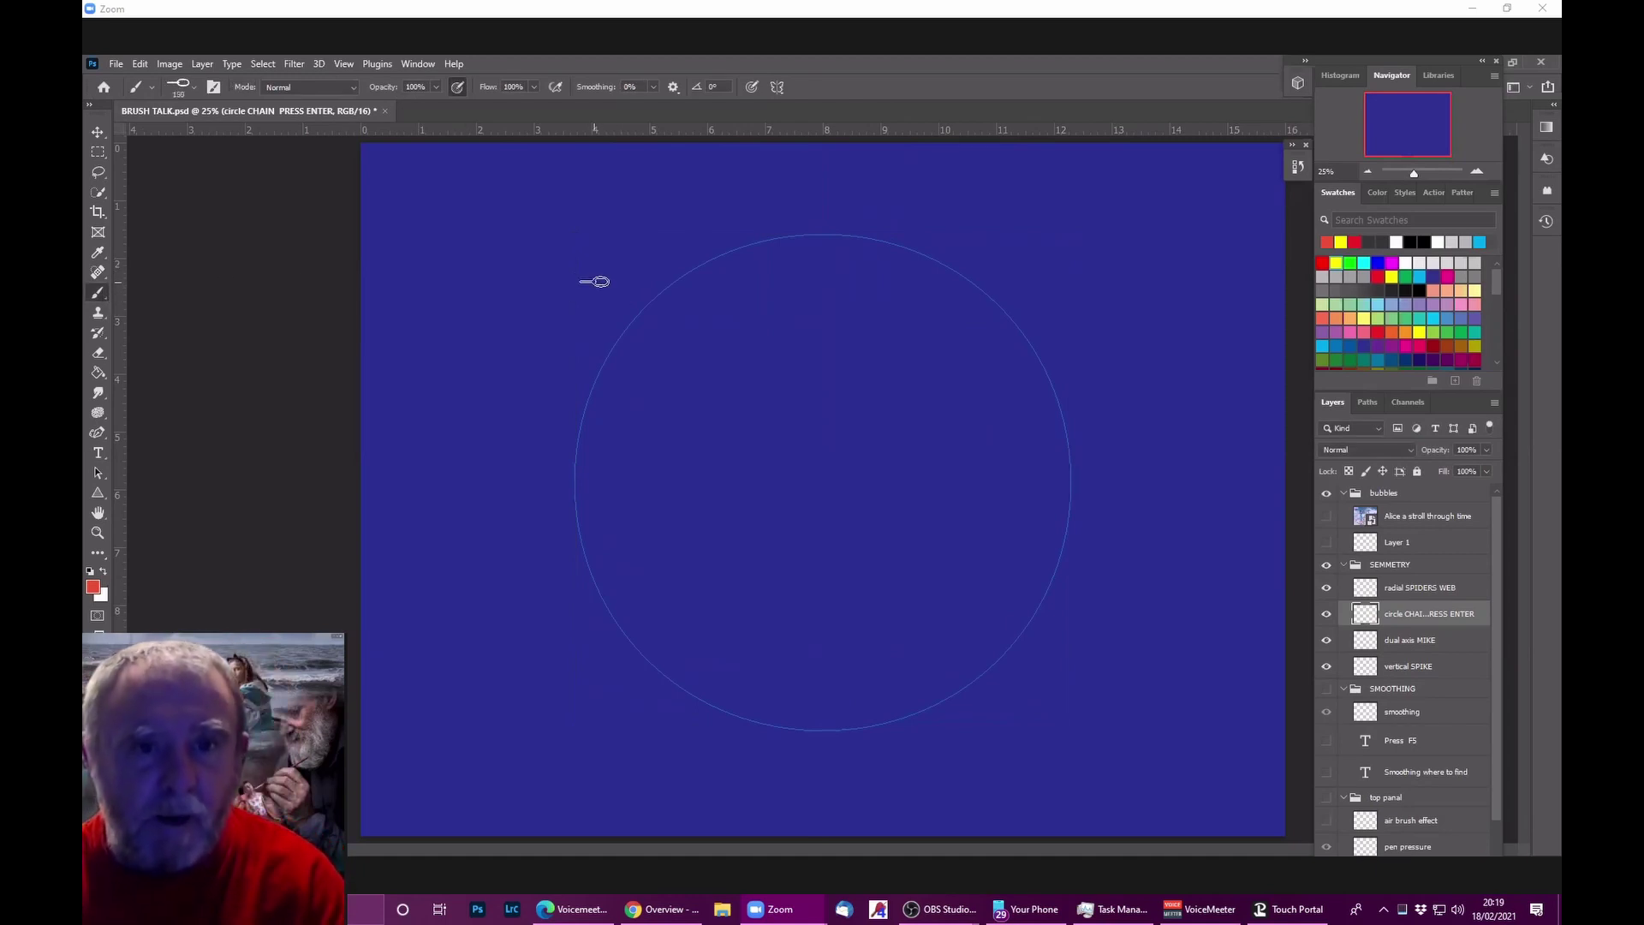
pyautogui.press('[')
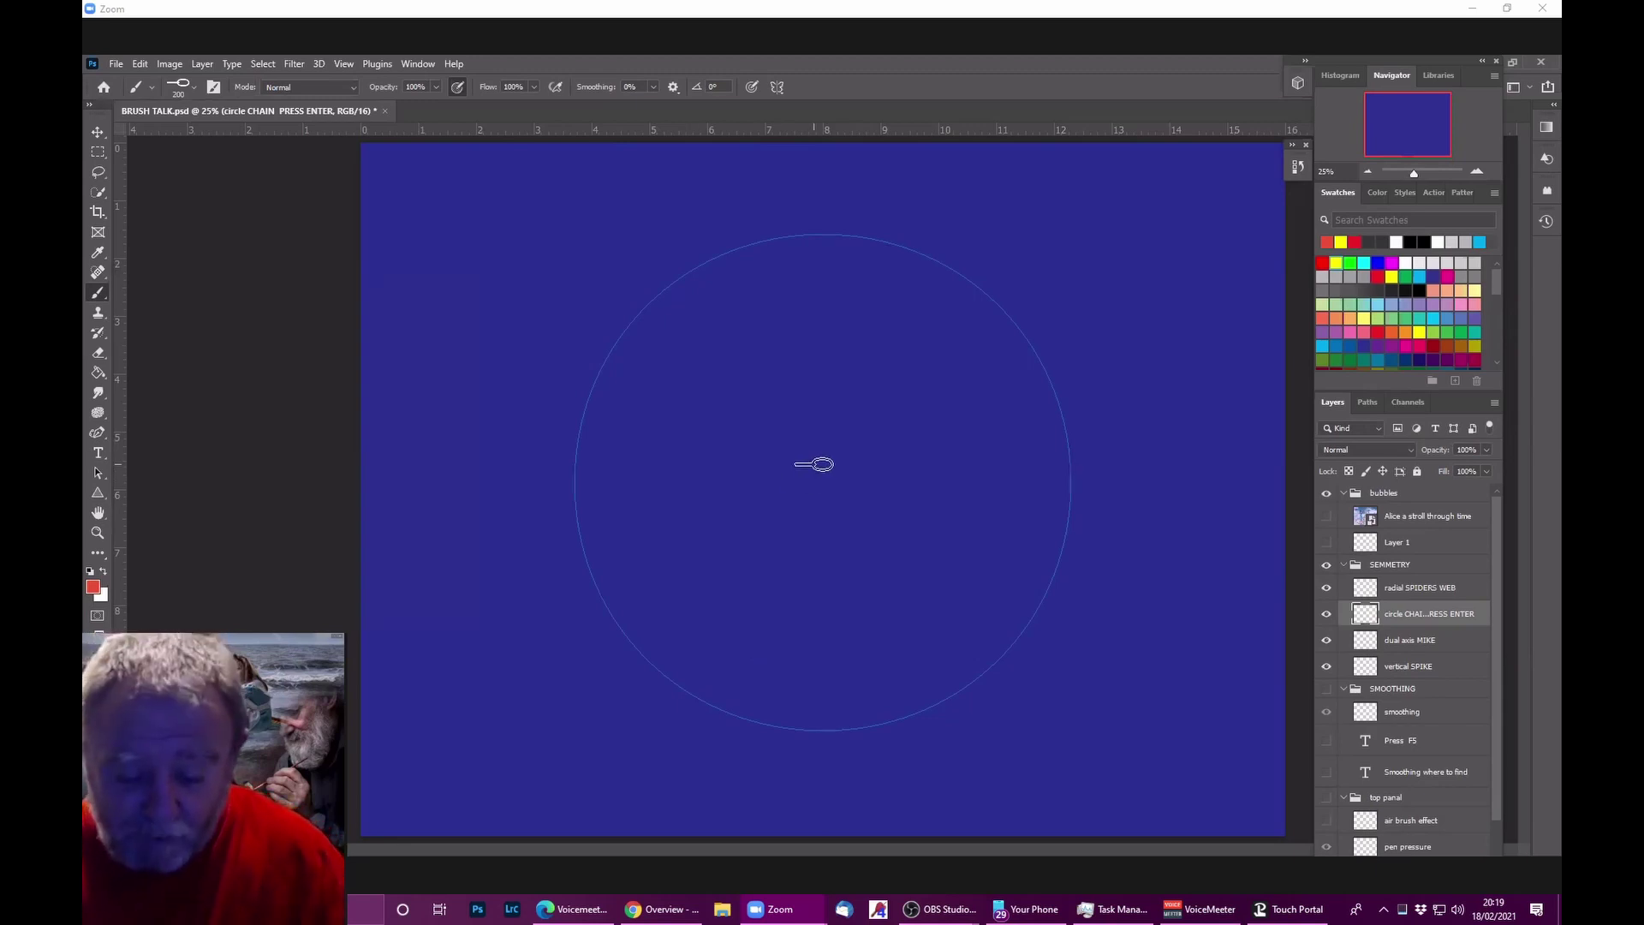
pyautogui.press('Return')
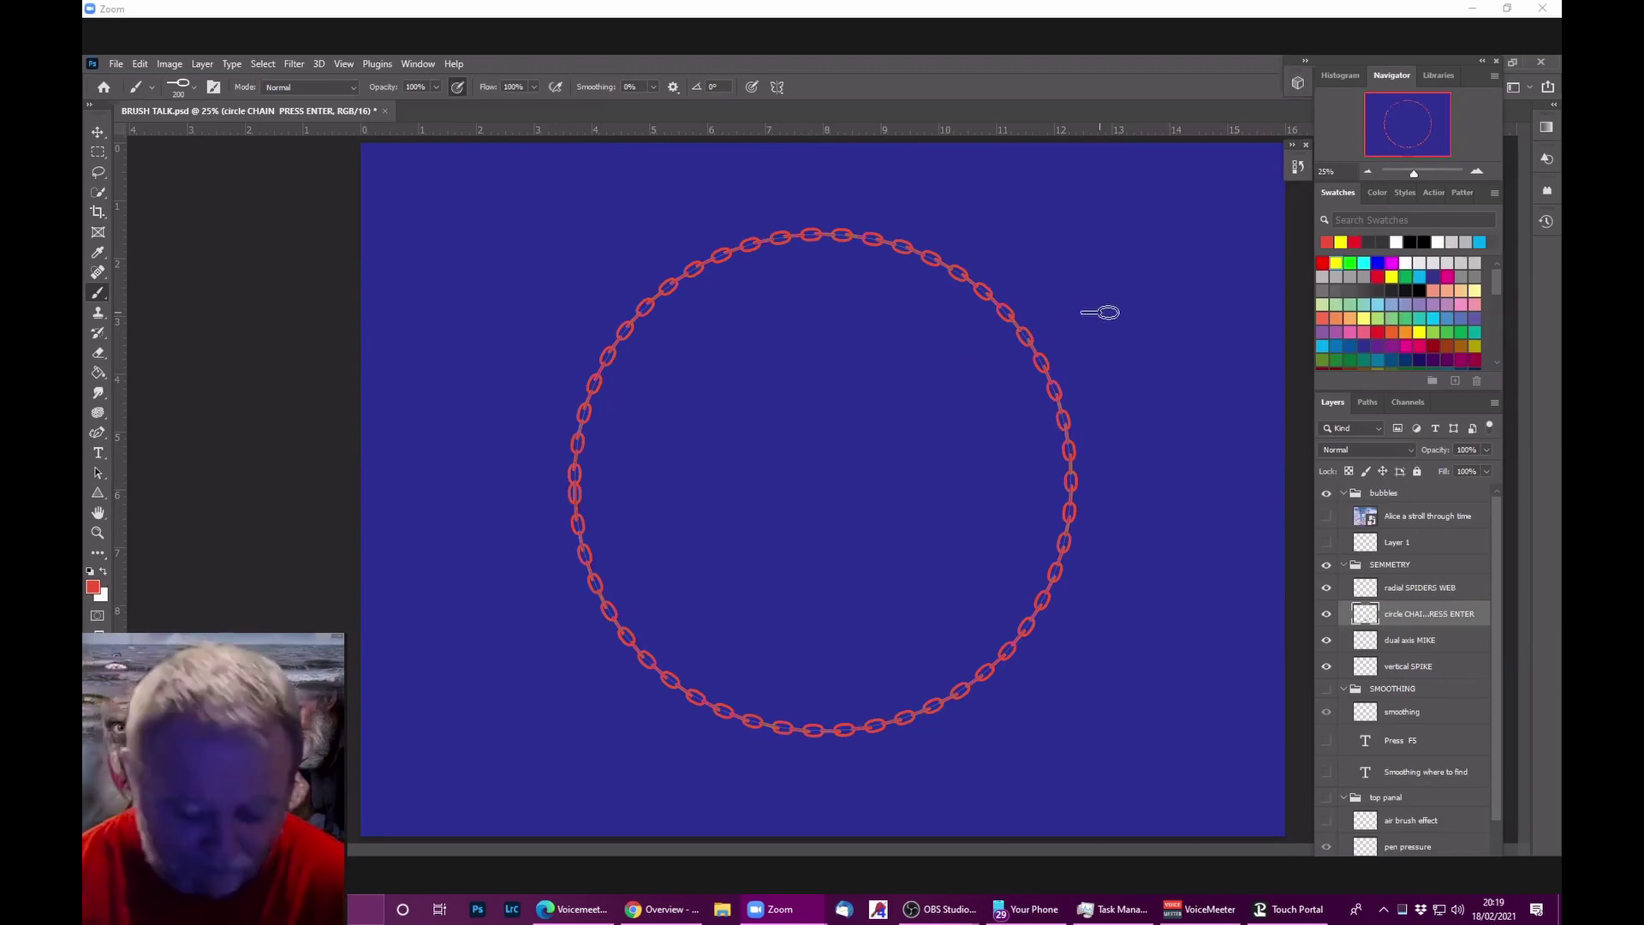
pyautogui.hotkey('ctrl', 'z')
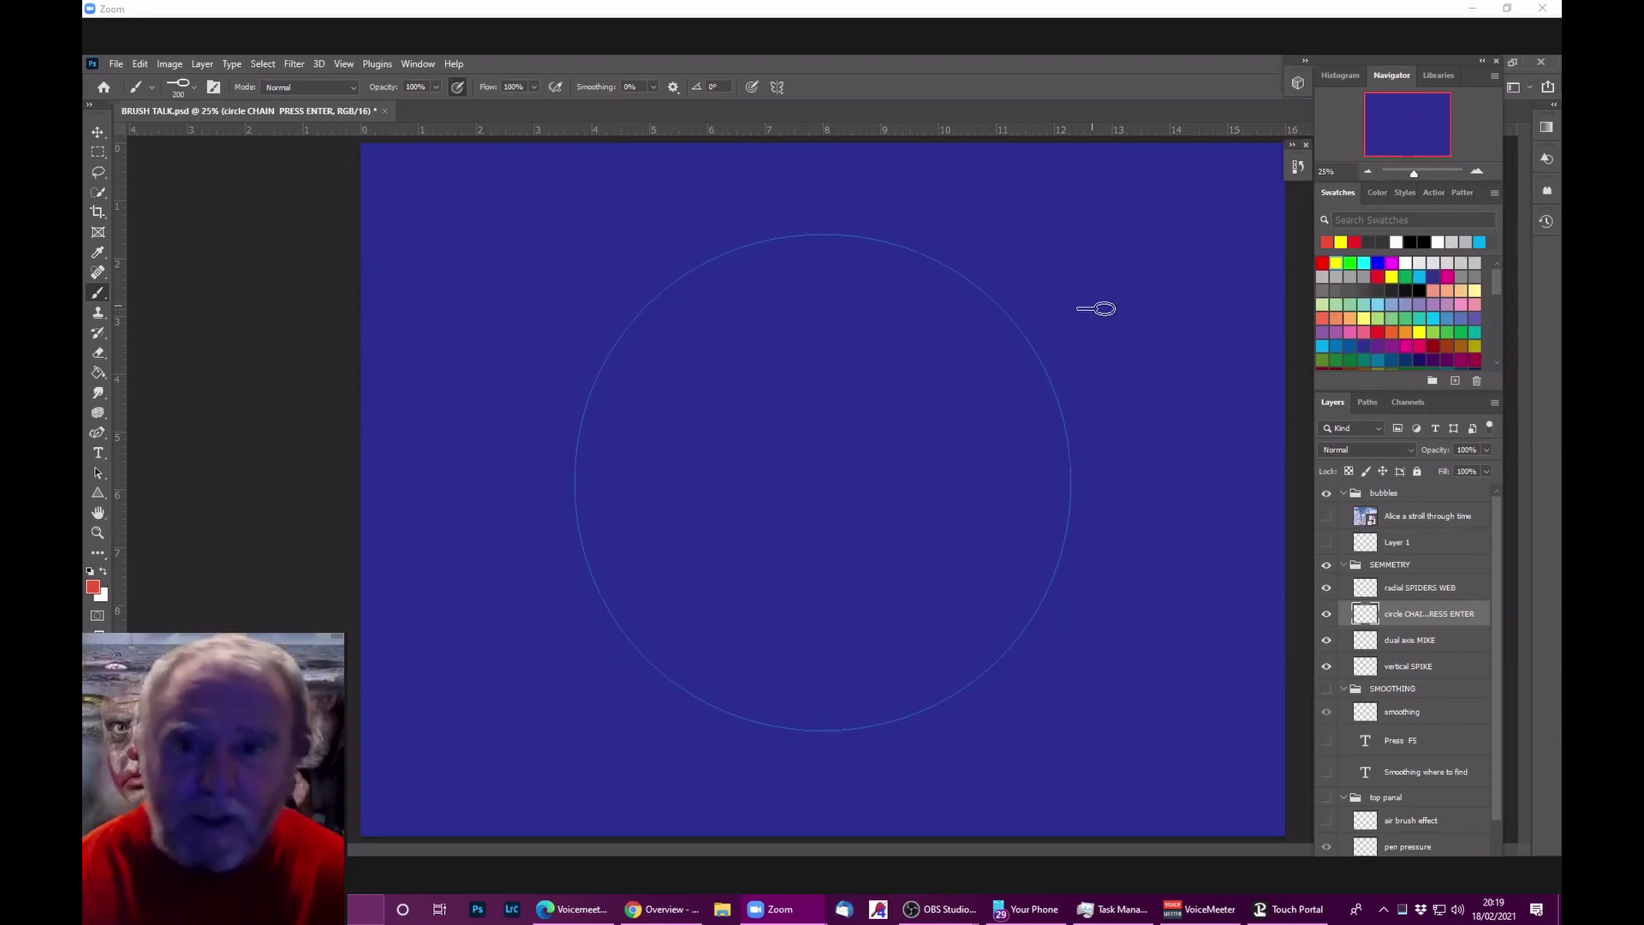
# Step: Paint freehand chain strokes mirrored across the circle, undo them together with the circle symmetry path, and check the history
pyautogui.moveTo(947, 264)
pyautogui.mouseDown()
pyautogui.moveTo(1032, 258)
pyautogui.moveTo(1013, 301)
pyautogui.moveTo(1103, 364)
pyautogui.moveTo(1110, 437)
pyautogui.moveTo(1193, 322)
pyautogui.moveTo(1208, 454)
pyautogui.moveTo(1128, 520)
pyautogui.moveTo(1108, 639)
pyautogui.moveTo(1062, 730)
pyautogui.moveTo(1037, 569)
pyautogui.moveTo(946, 652)
pyautogui.moveTo(839, 708)
pyautogui.moveTo(788, 664)
pyautogui.moveTo(676, 690)
pyautogui.moveTo(641, 606)
pyautogui.moveTo(532, 538)
pyautogui.moveTo(587, 429)
pyautogui.moveTo(506, 275)
pyautogui.moveTo(459, 428)
pyautogui.moveTo(467, 572)
pyautogui.moveTo(697, 264)
pyautogui.moveTo(884, 205)
pyautogui.moveTo(1033, 277)
pyautogui.mouseUp()
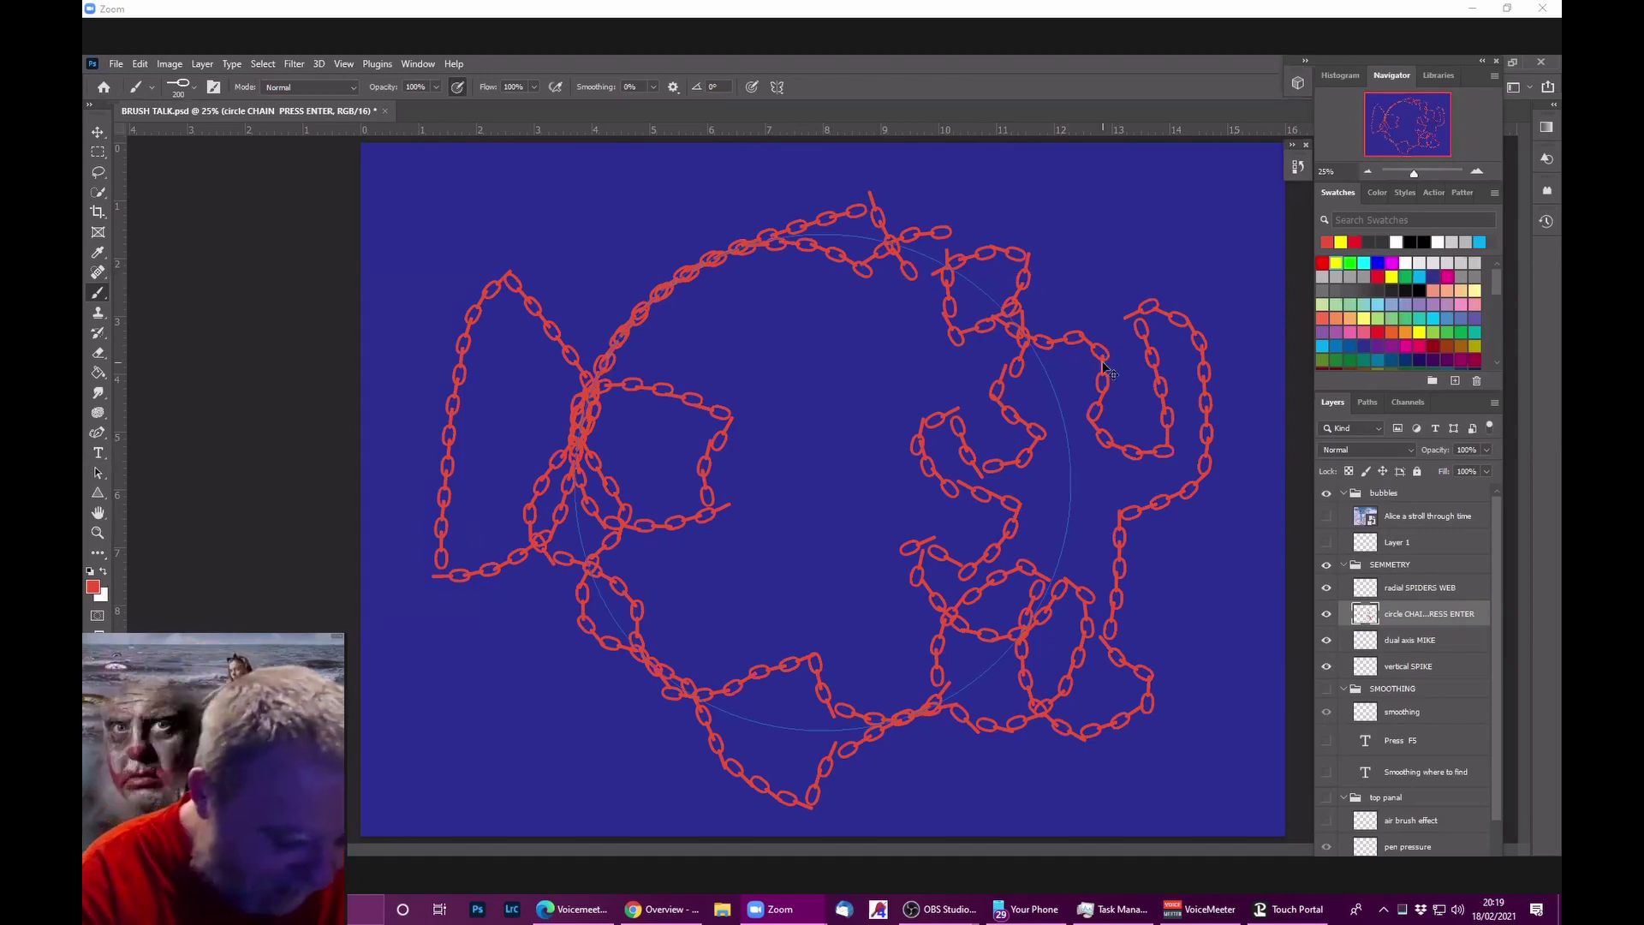
pyautogui.press('Delete')
pyautogui.hotkey('ctrl', 'z')
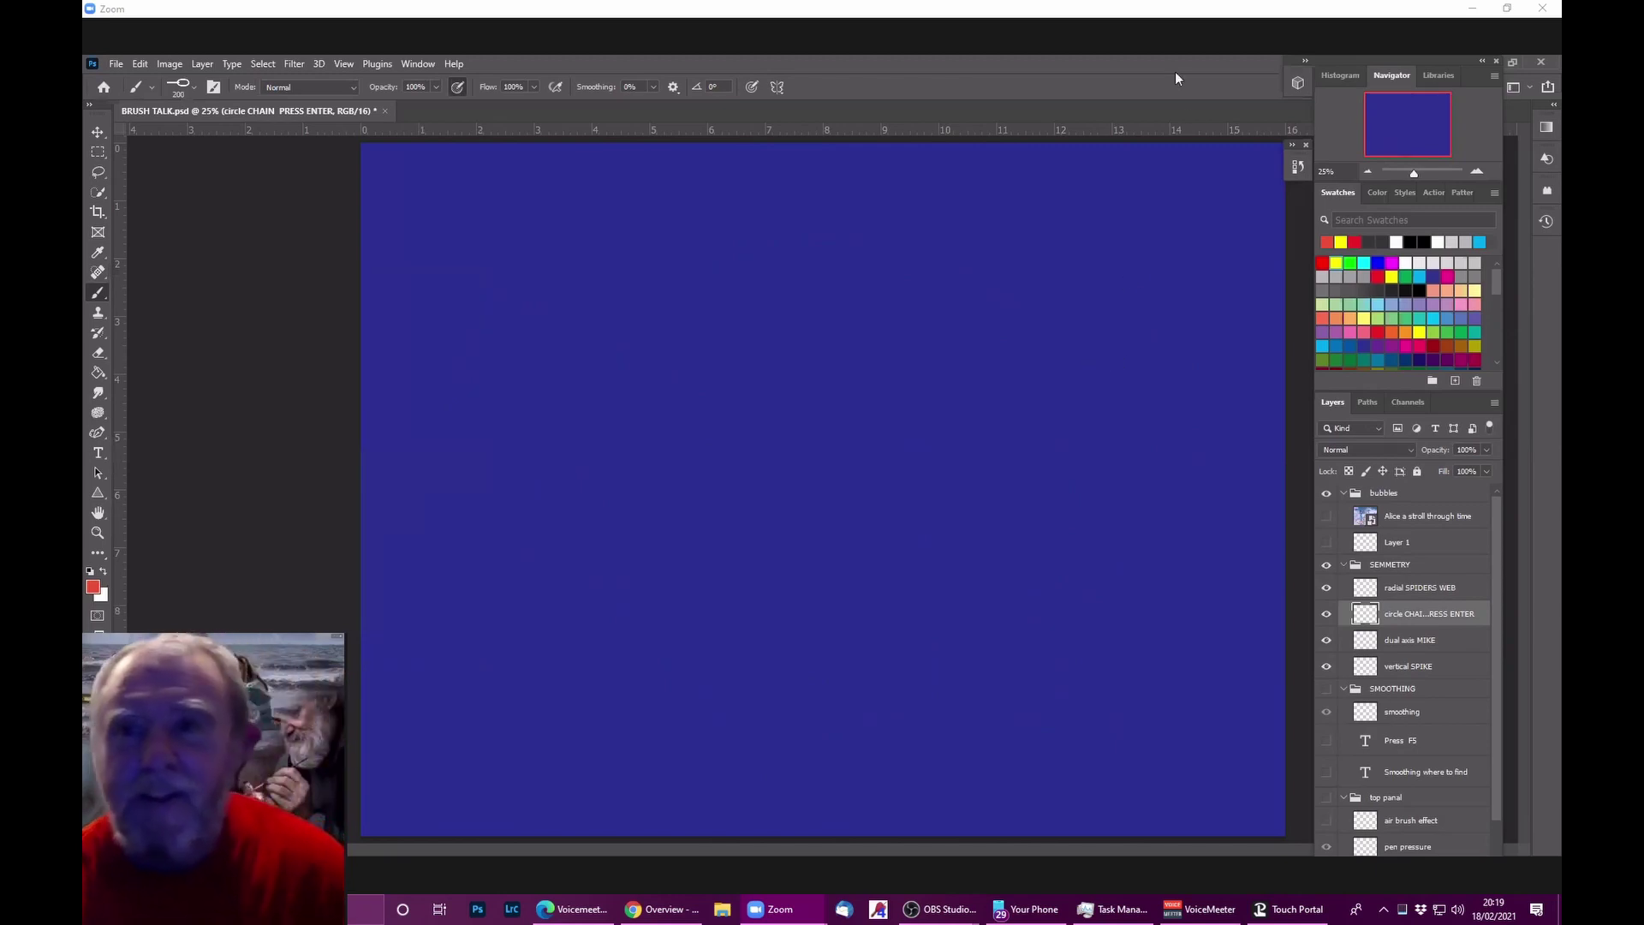
pyautogui.click(1298, 166)
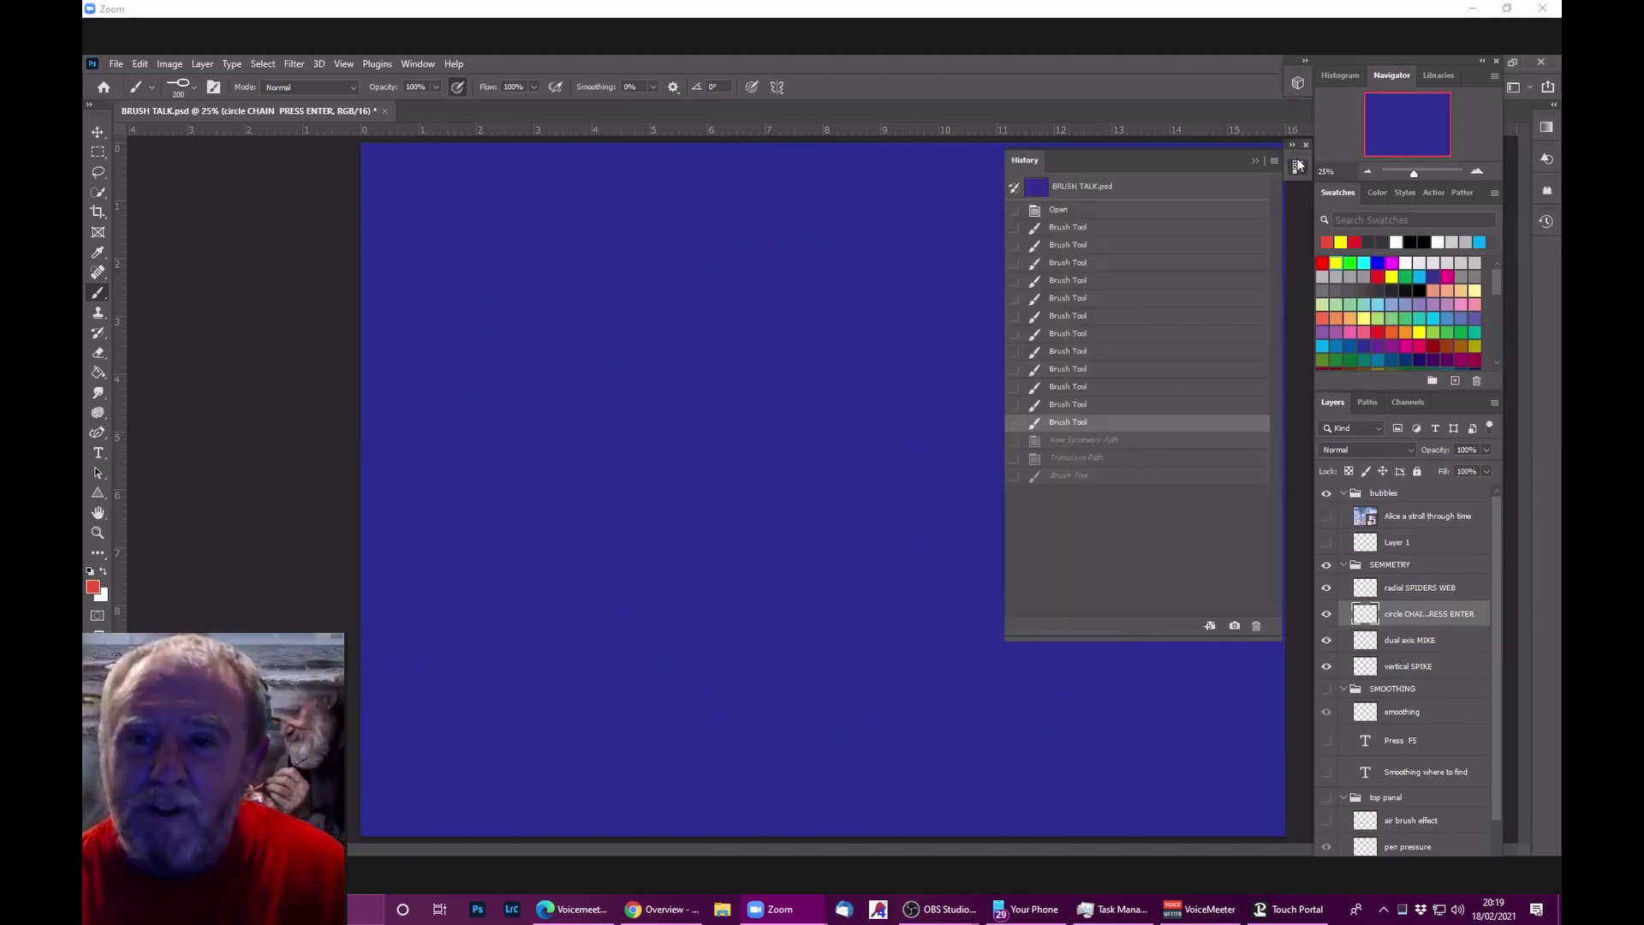
pyautogui.click(1296, 167)
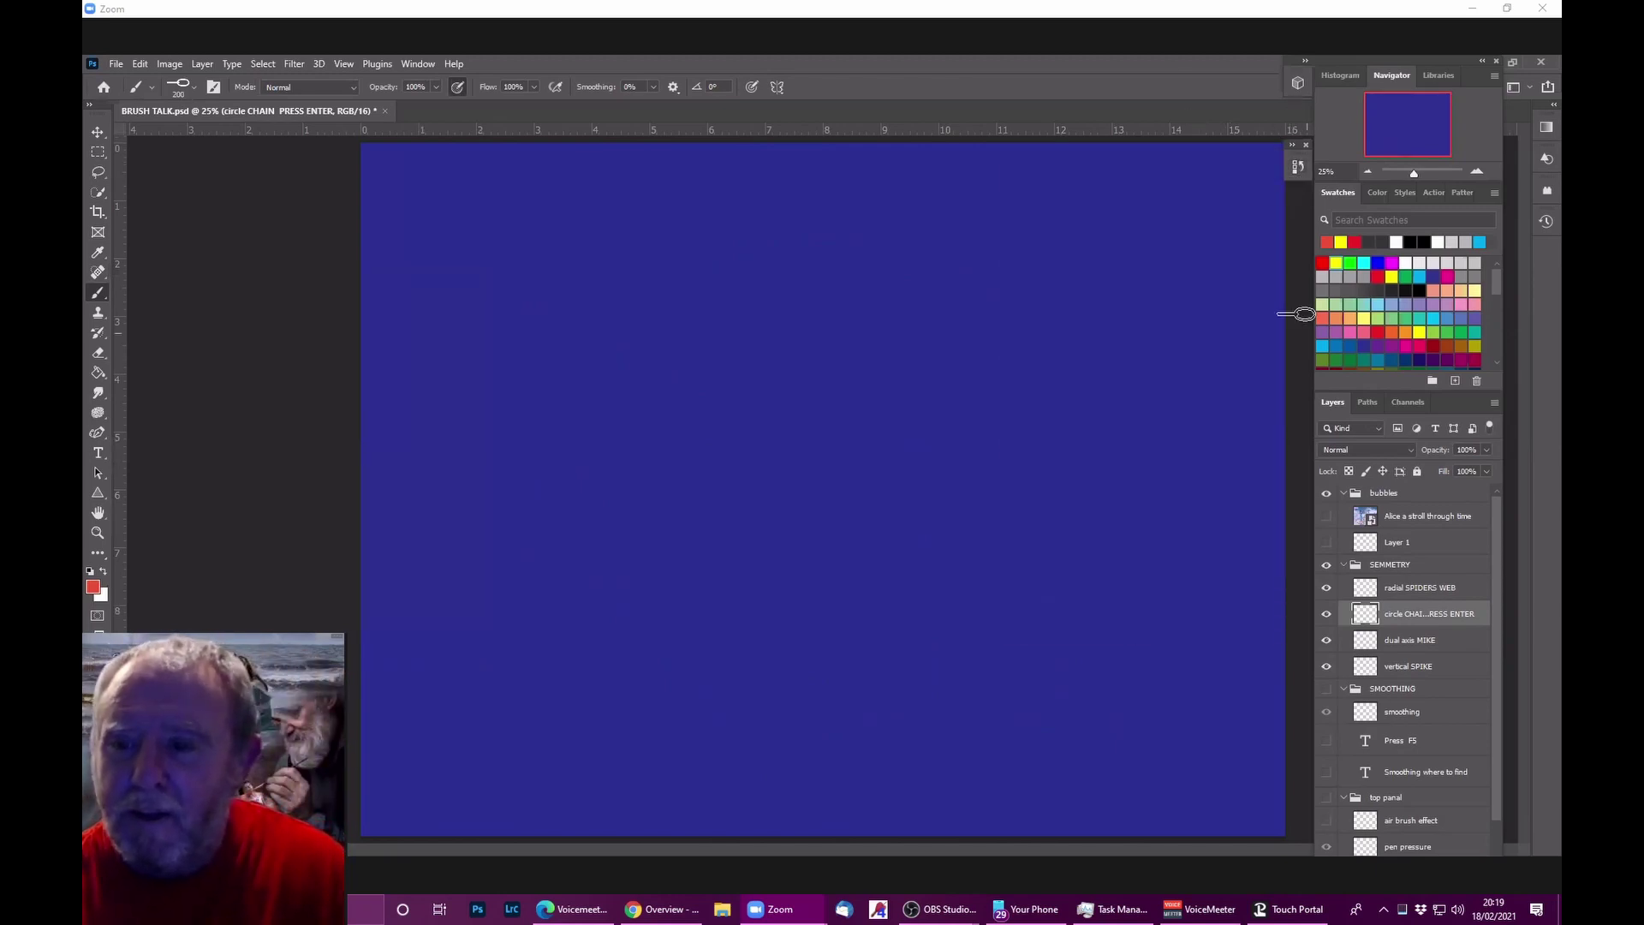
# Step: On the radial SPIDERS WEB layer, set up Radial symmetry with 12 segments and return to the Brush tool
pyautogui.click(1409, 587)
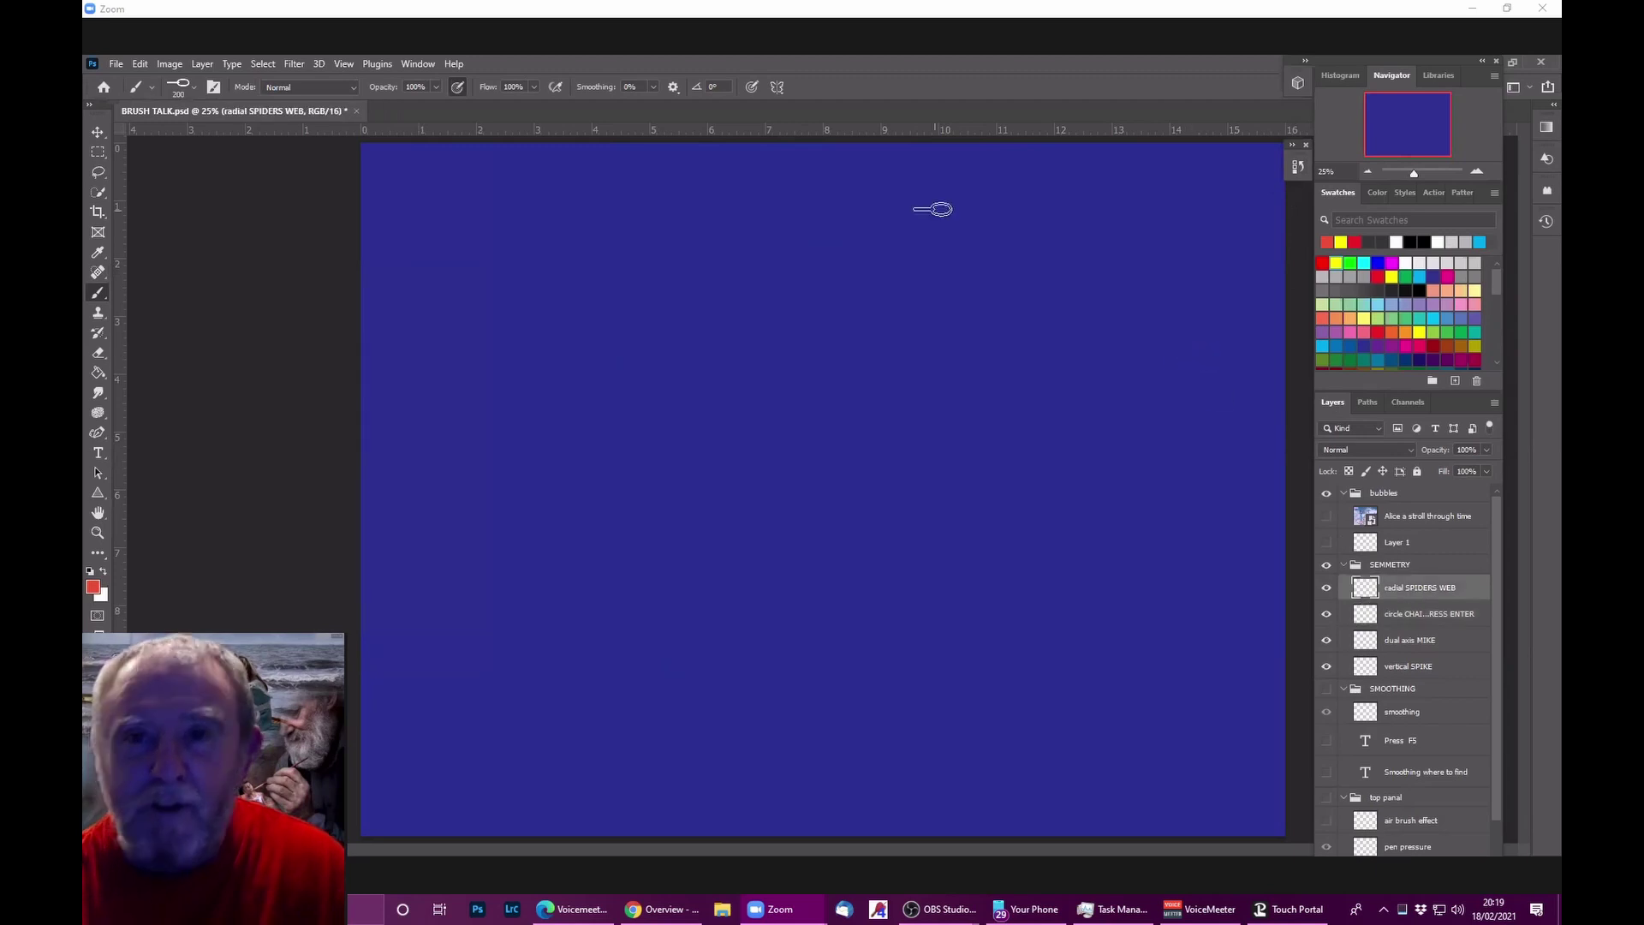
pyautogui.click(776, 86)
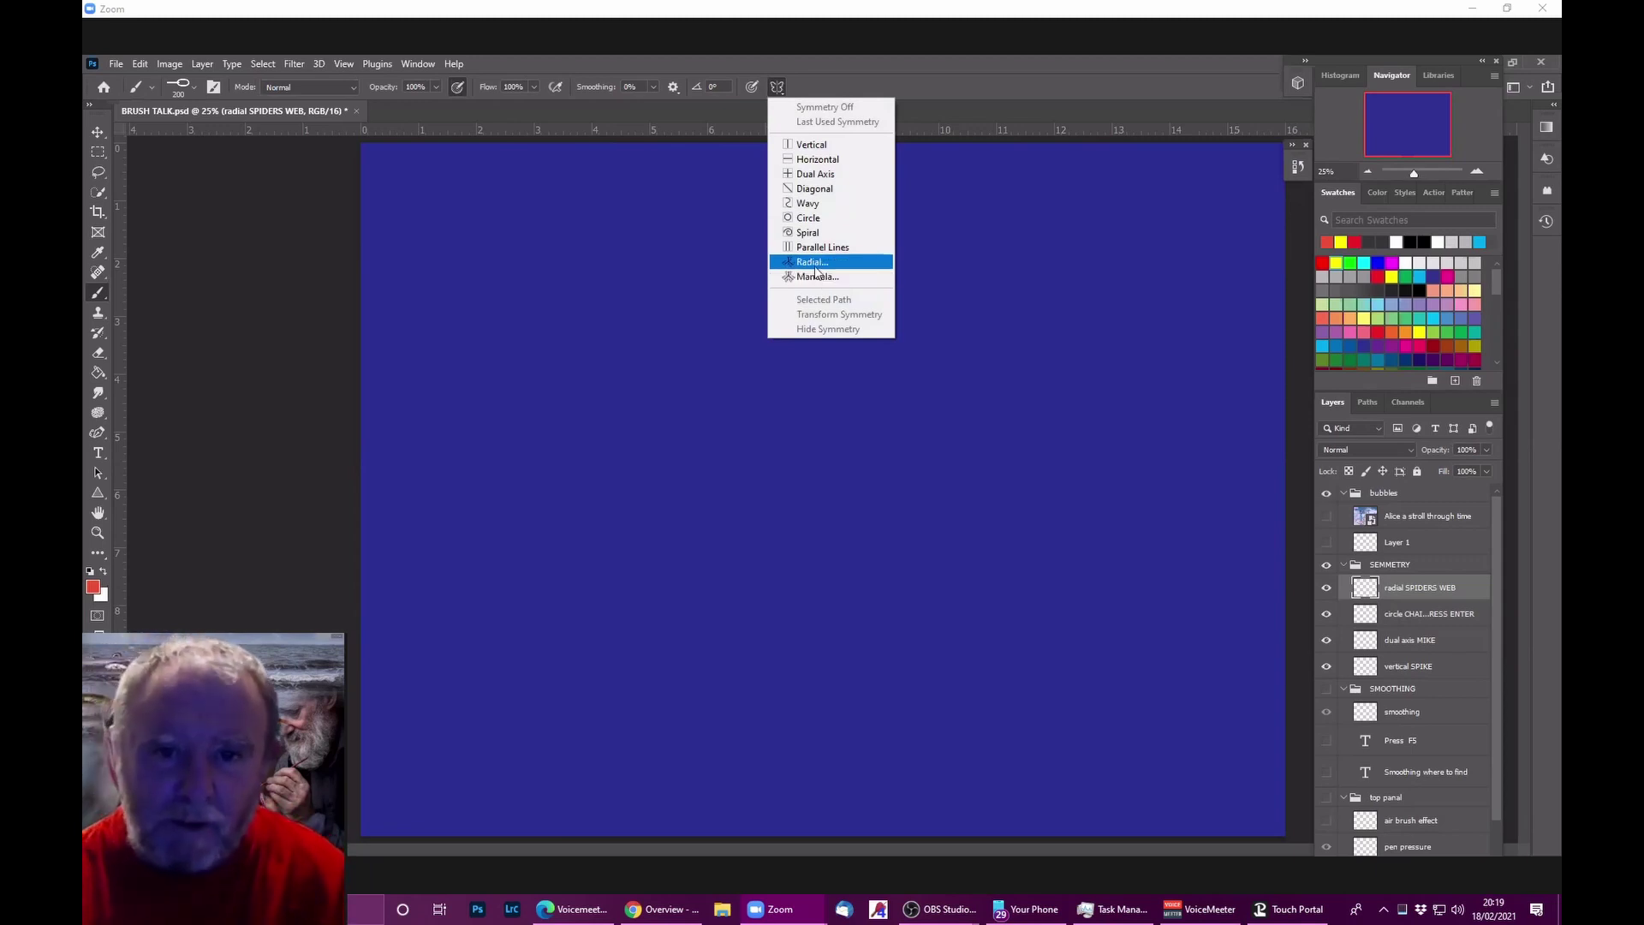
pyautogui.click(815, 262)
pyautogui.moveTo(757, 324); pyautogui.dragTo(860, 325)
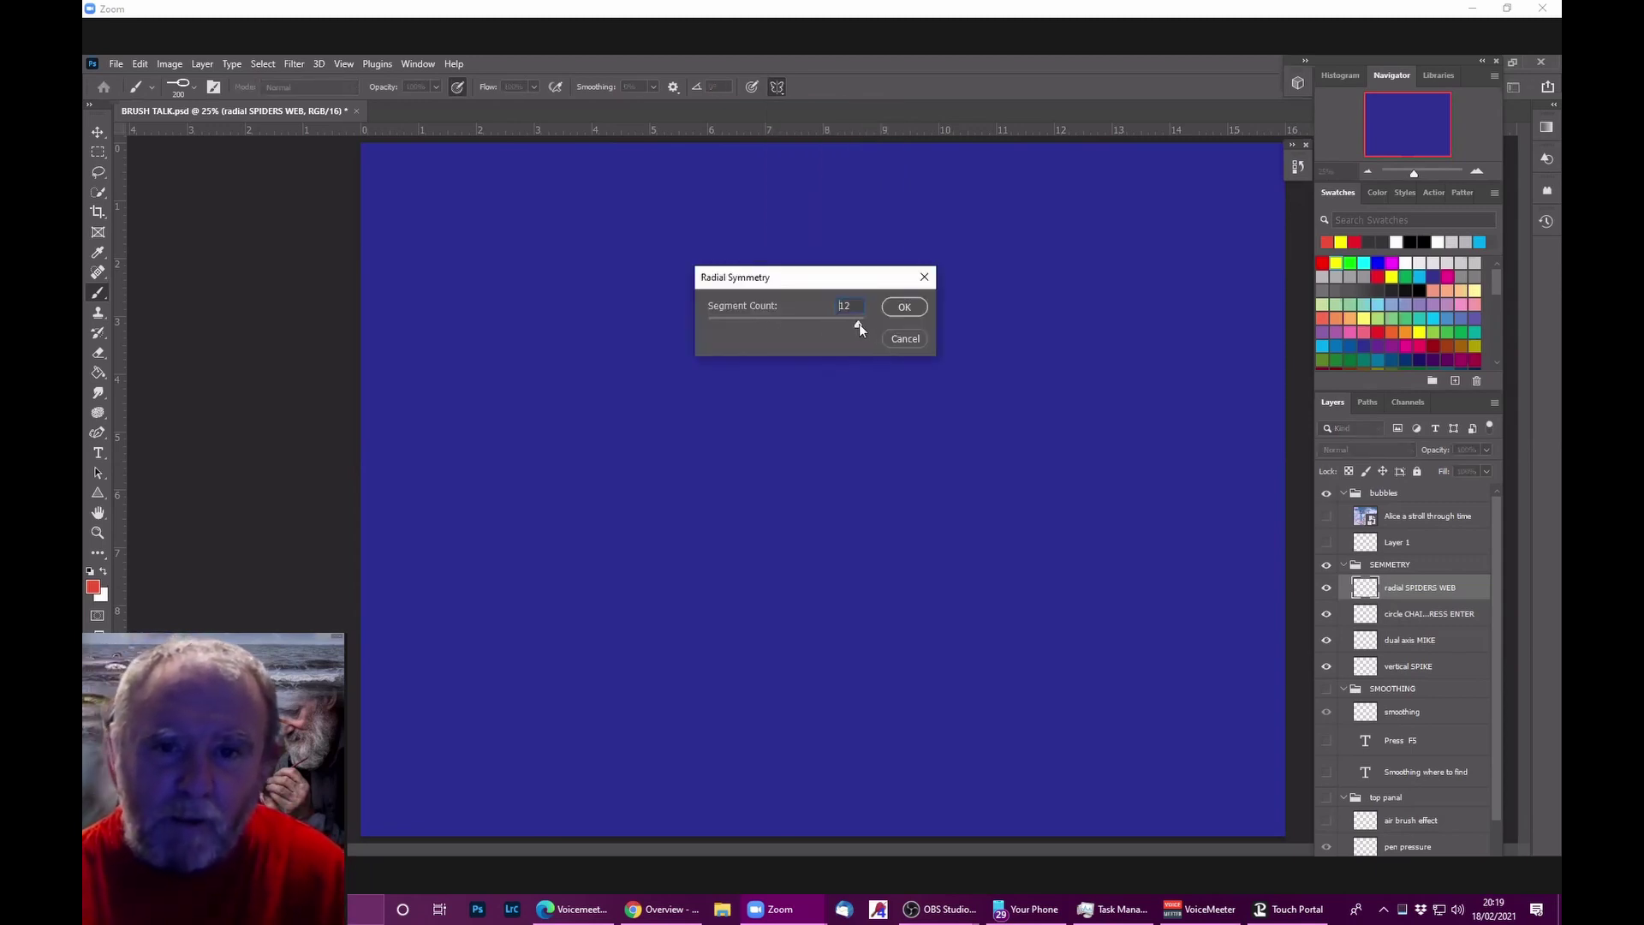
pyautogui.click(914, 308)
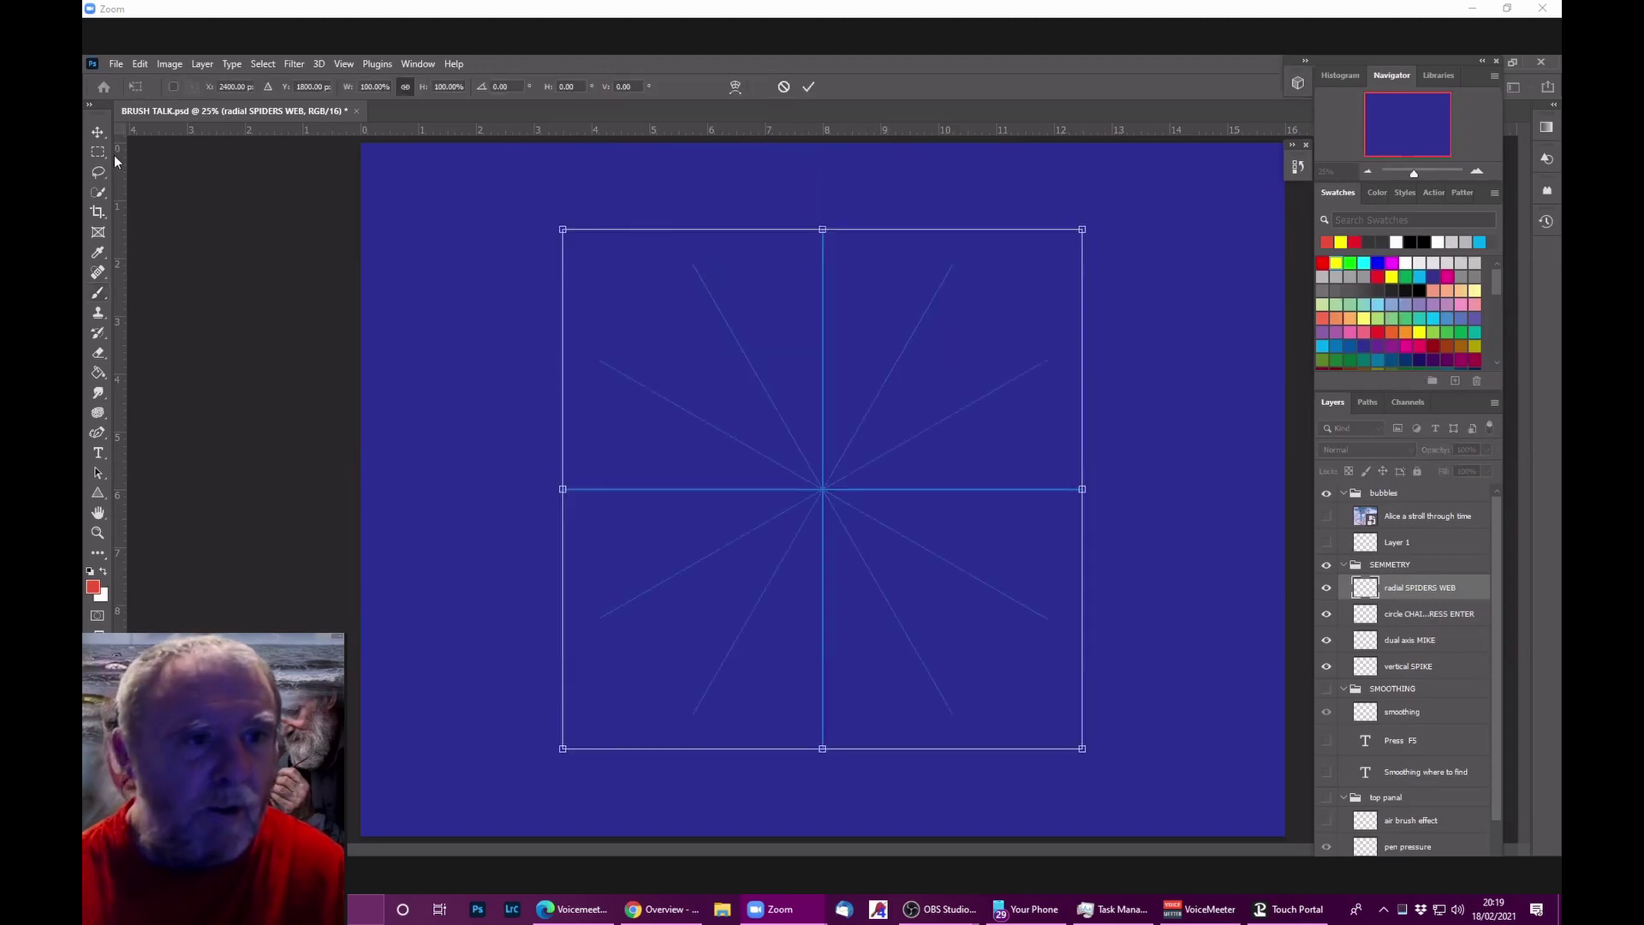
pyautogui.click(101, 293)
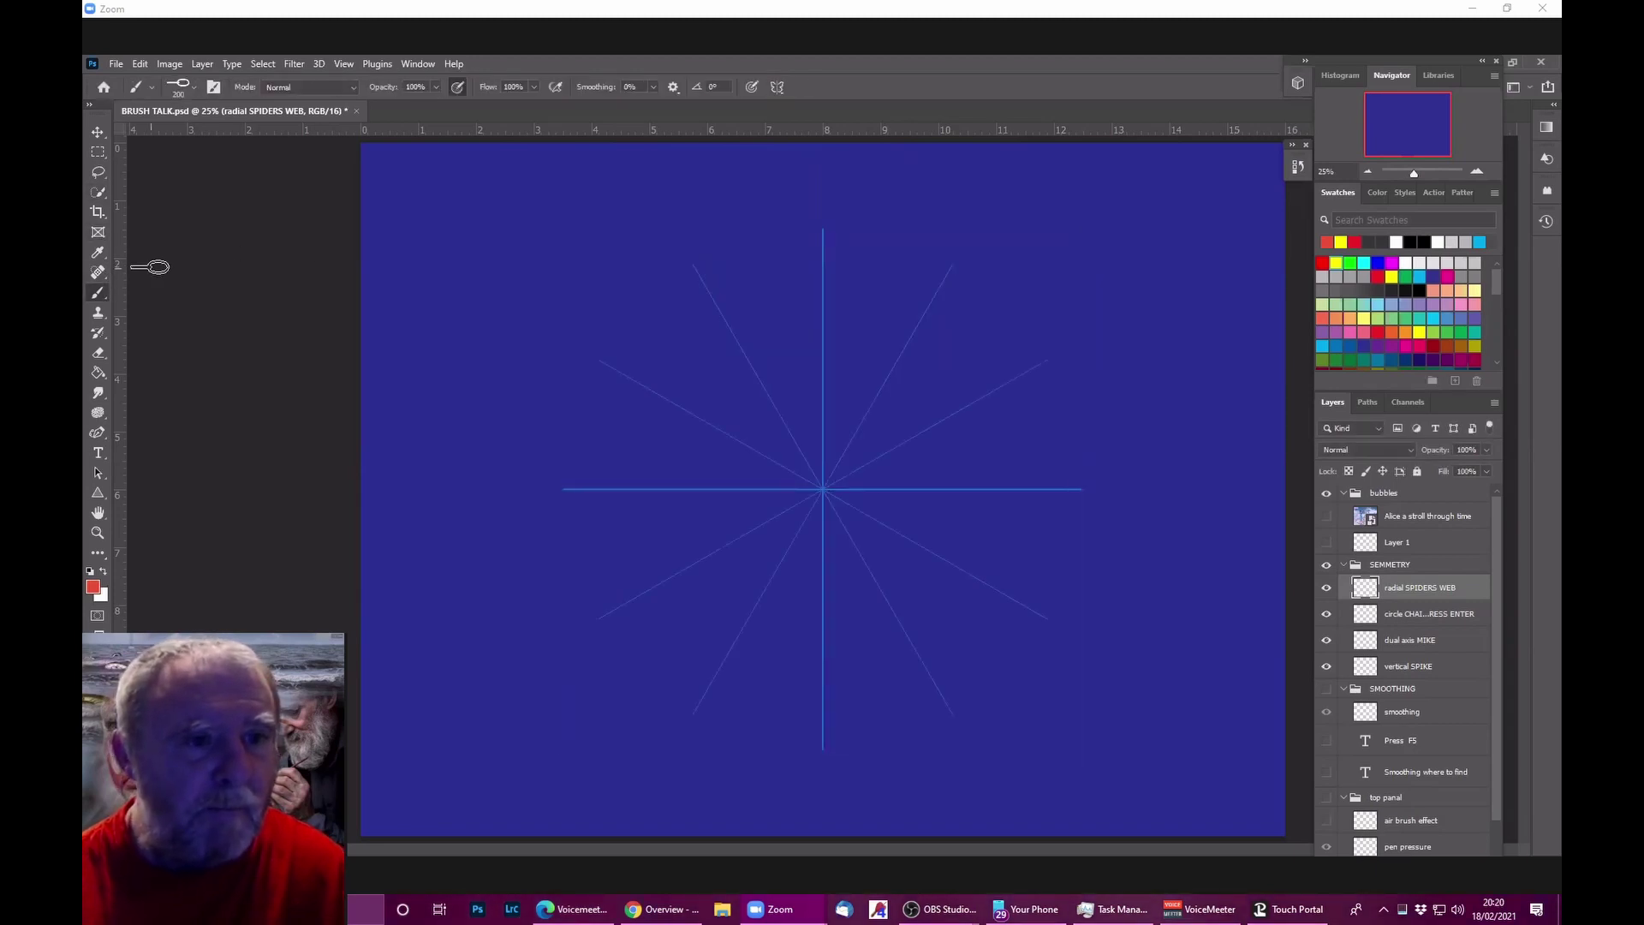
# Step: Switch to the hard round brush, reduce its size to 25 px and pick a grey foreground swatch
pyautogui.click(192, 93)
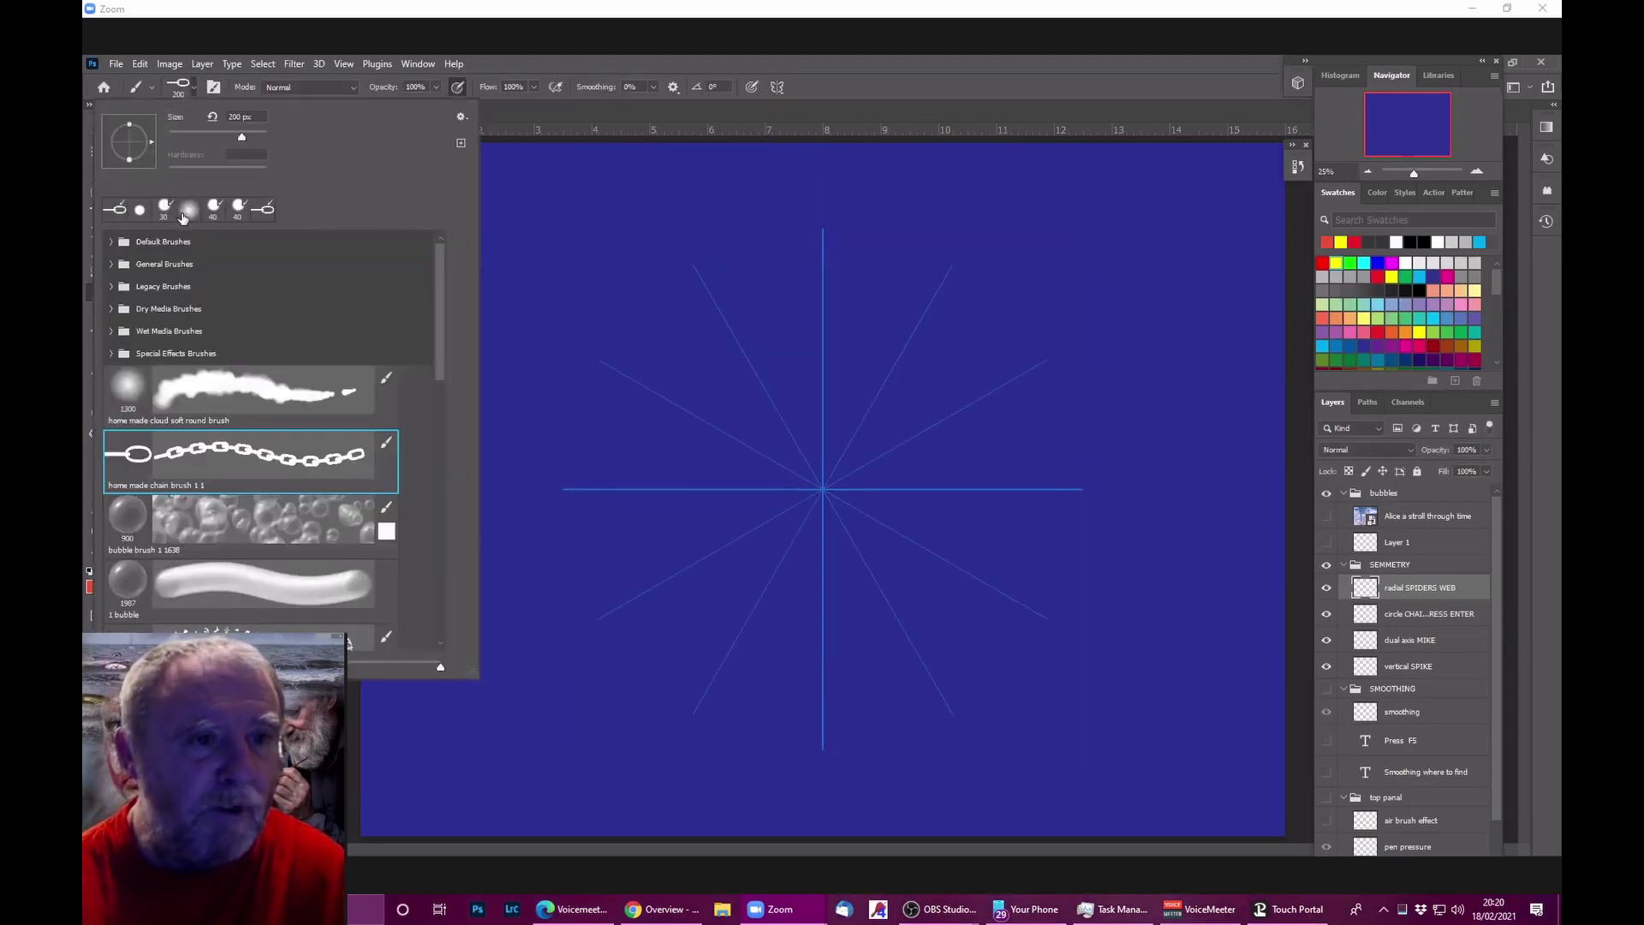
pyautogui.click(140, 211)
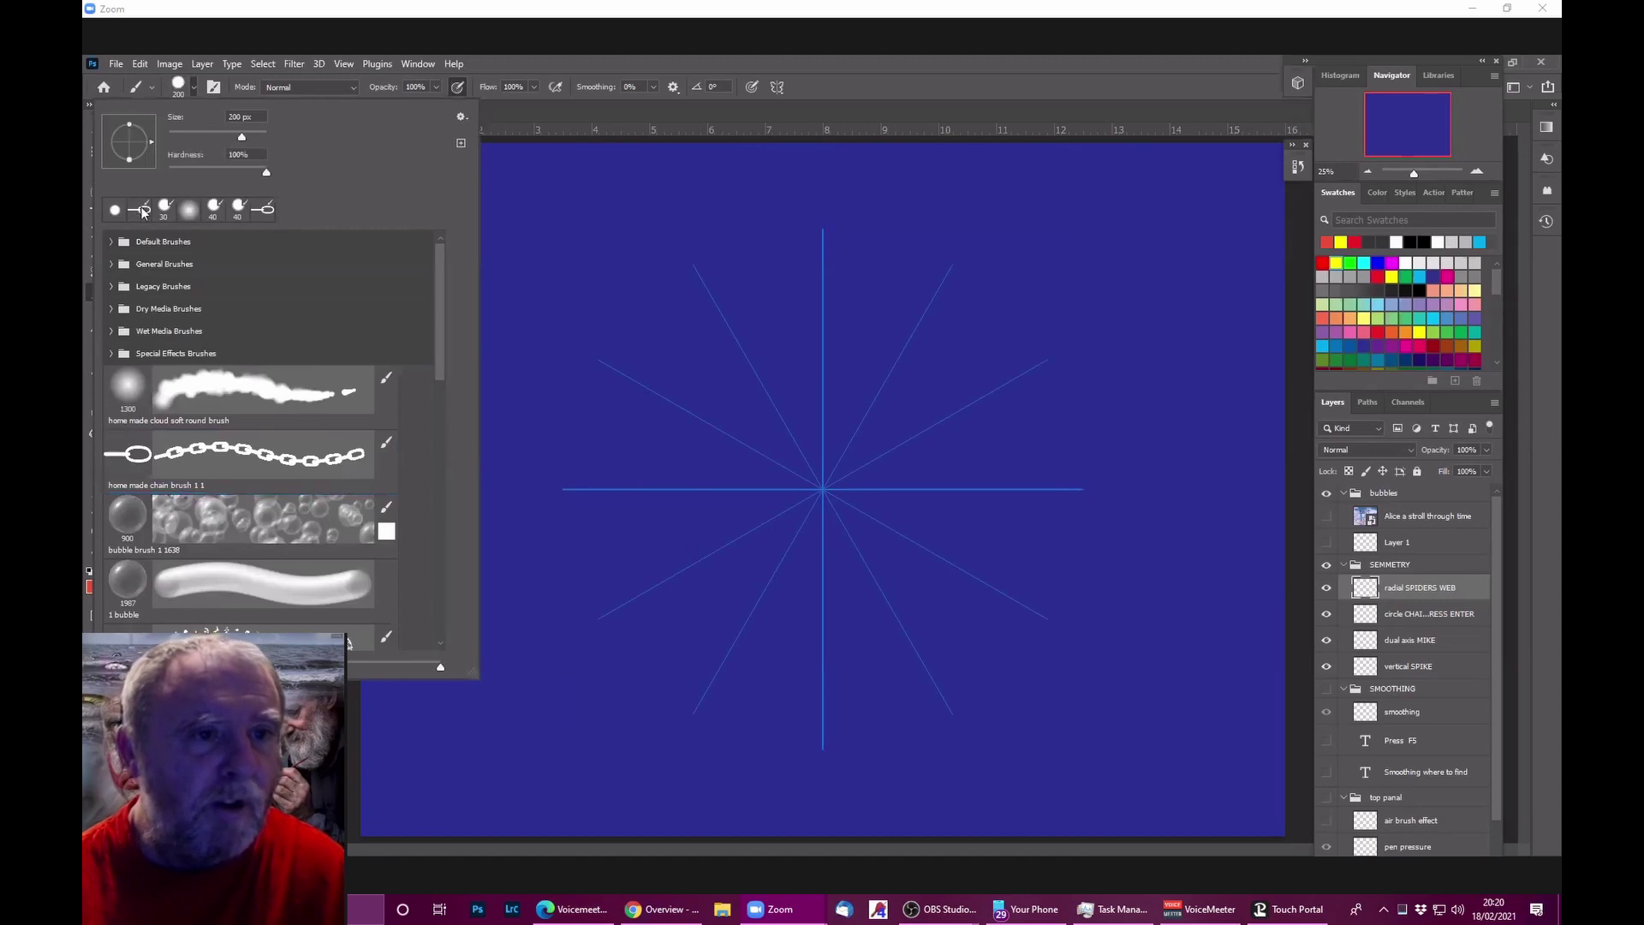
pyautogui.click(533, 54)
pyautogui.press('[')
pyautogui.press('[')
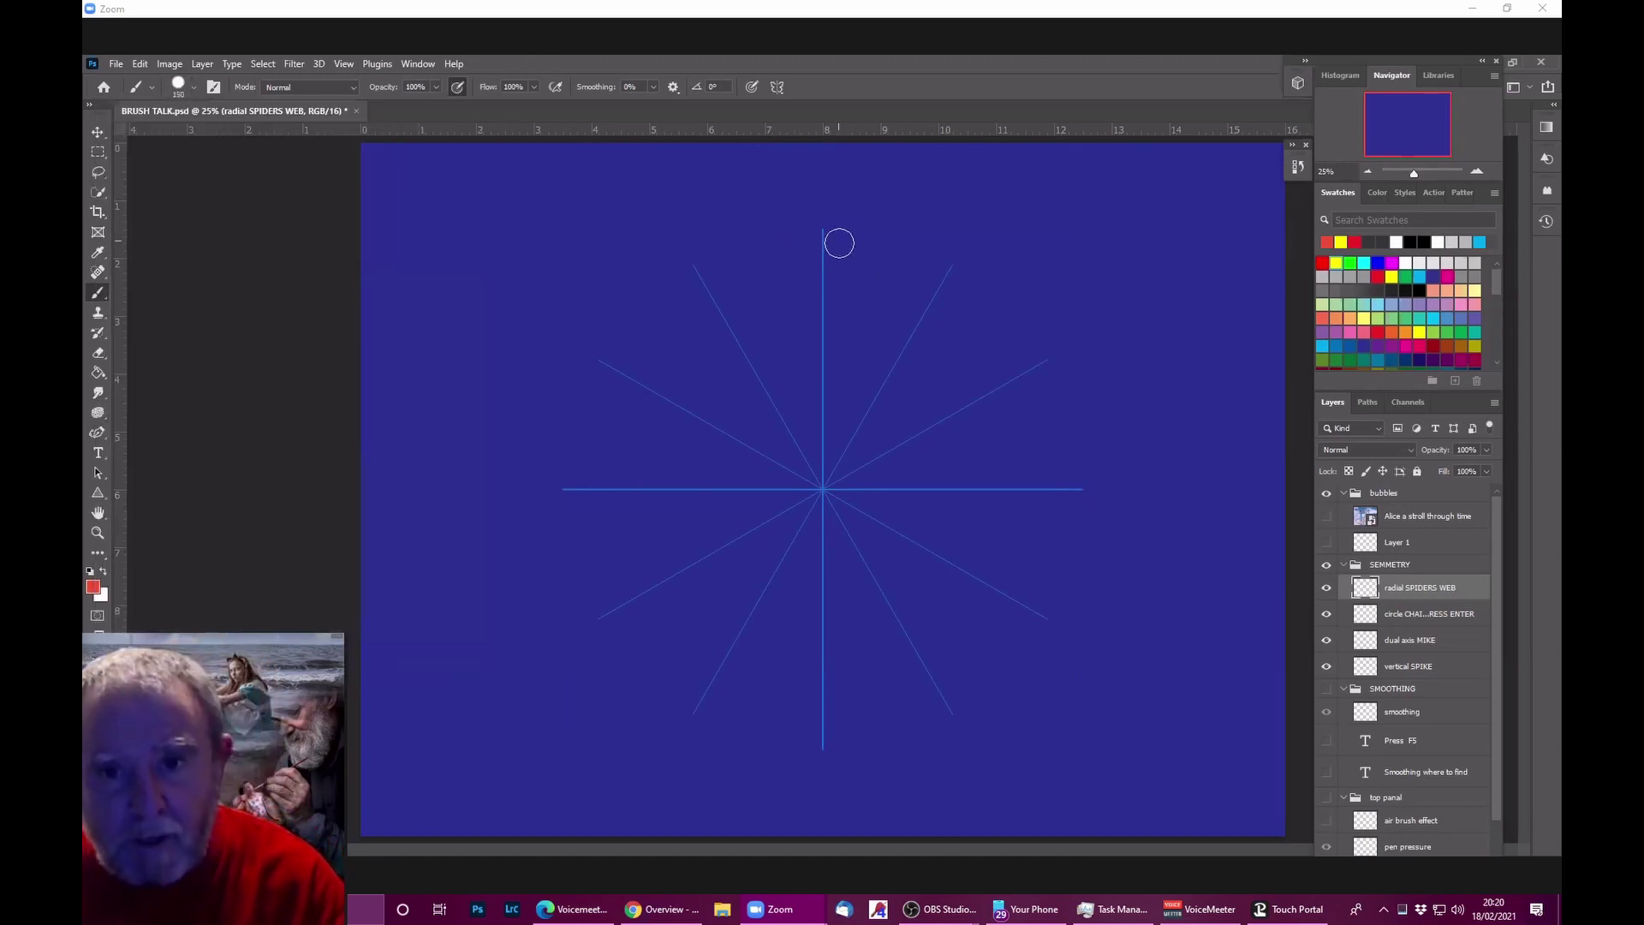
pyautogui.press('[')
pyautogui.press('[')
pyautogui.press('[')
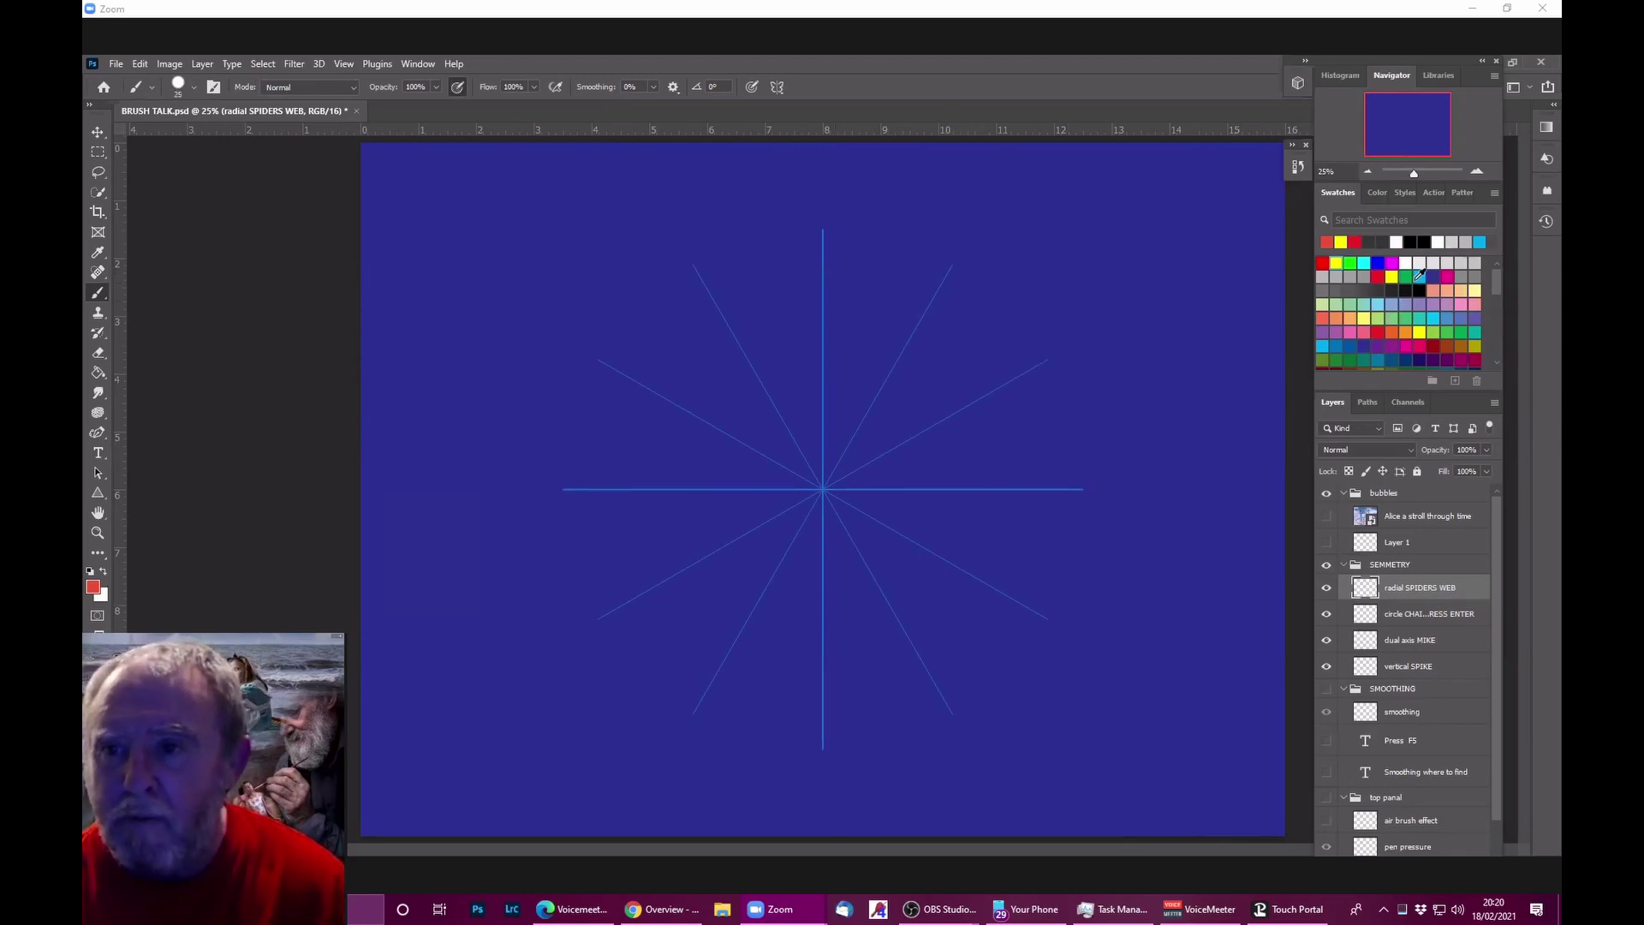
pyautogui.click(1364, 277)
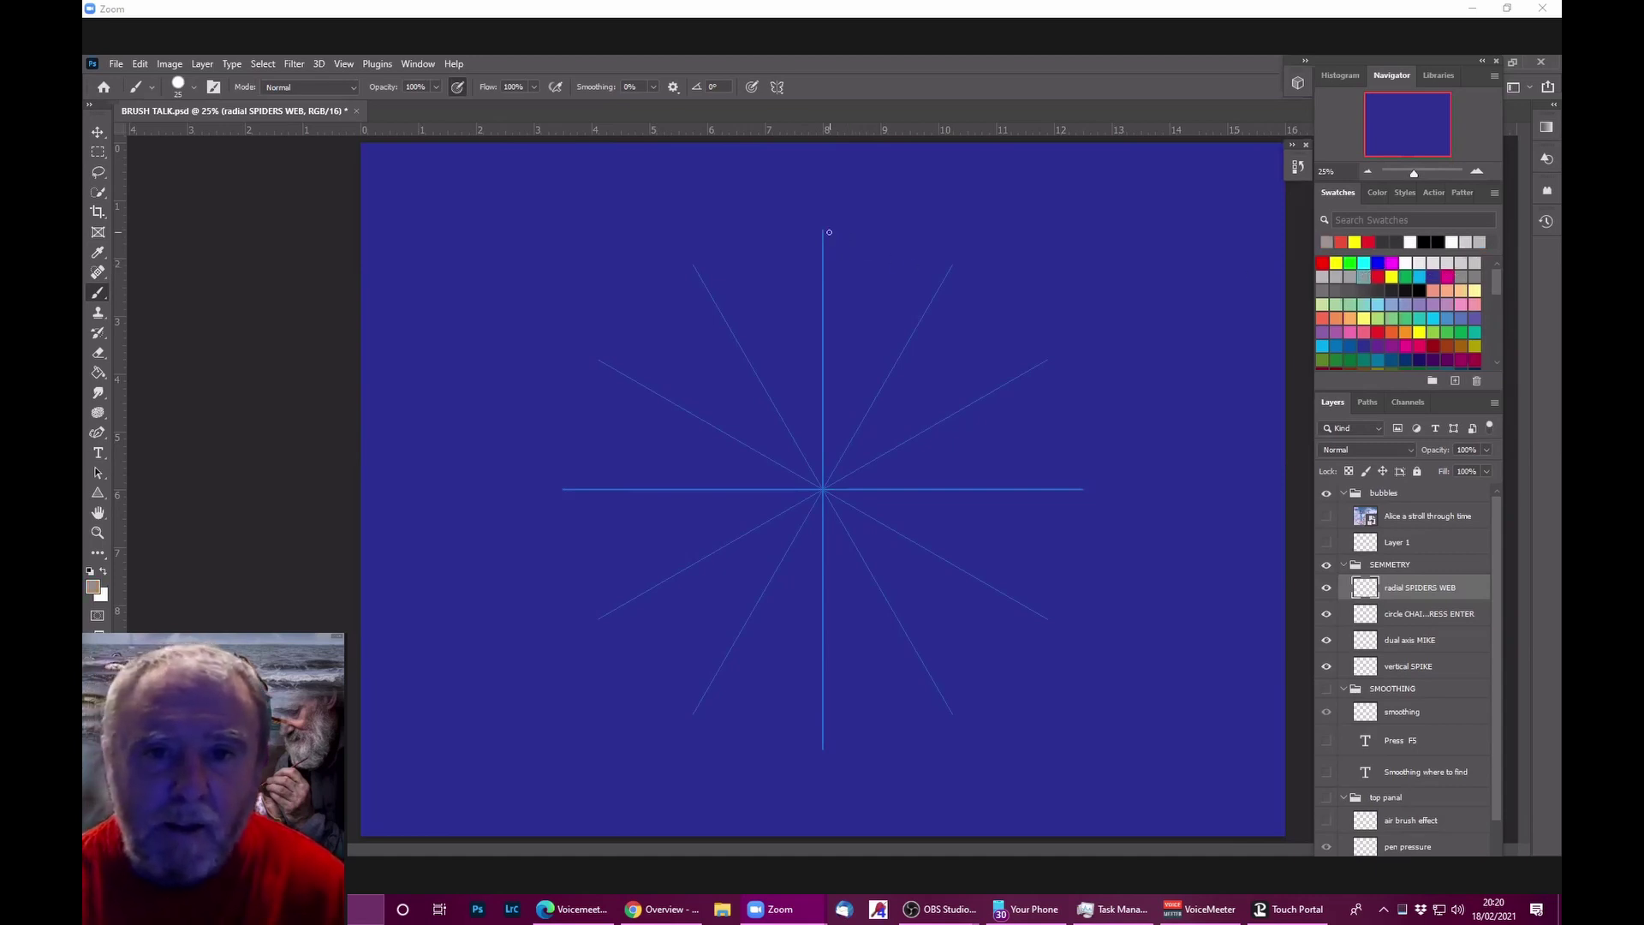
# Step: Paint a spider's web with curved threads between adjacent axes, repeated inward to the centre, plus straight spokes along the guides
pyautogui.moveTo(825, 230)
pyautogui.mouseDown()
pyautogui.moveTo(885, 267)
pyautogui.moveTo(948, 269)
pyautogui.mouseUp()
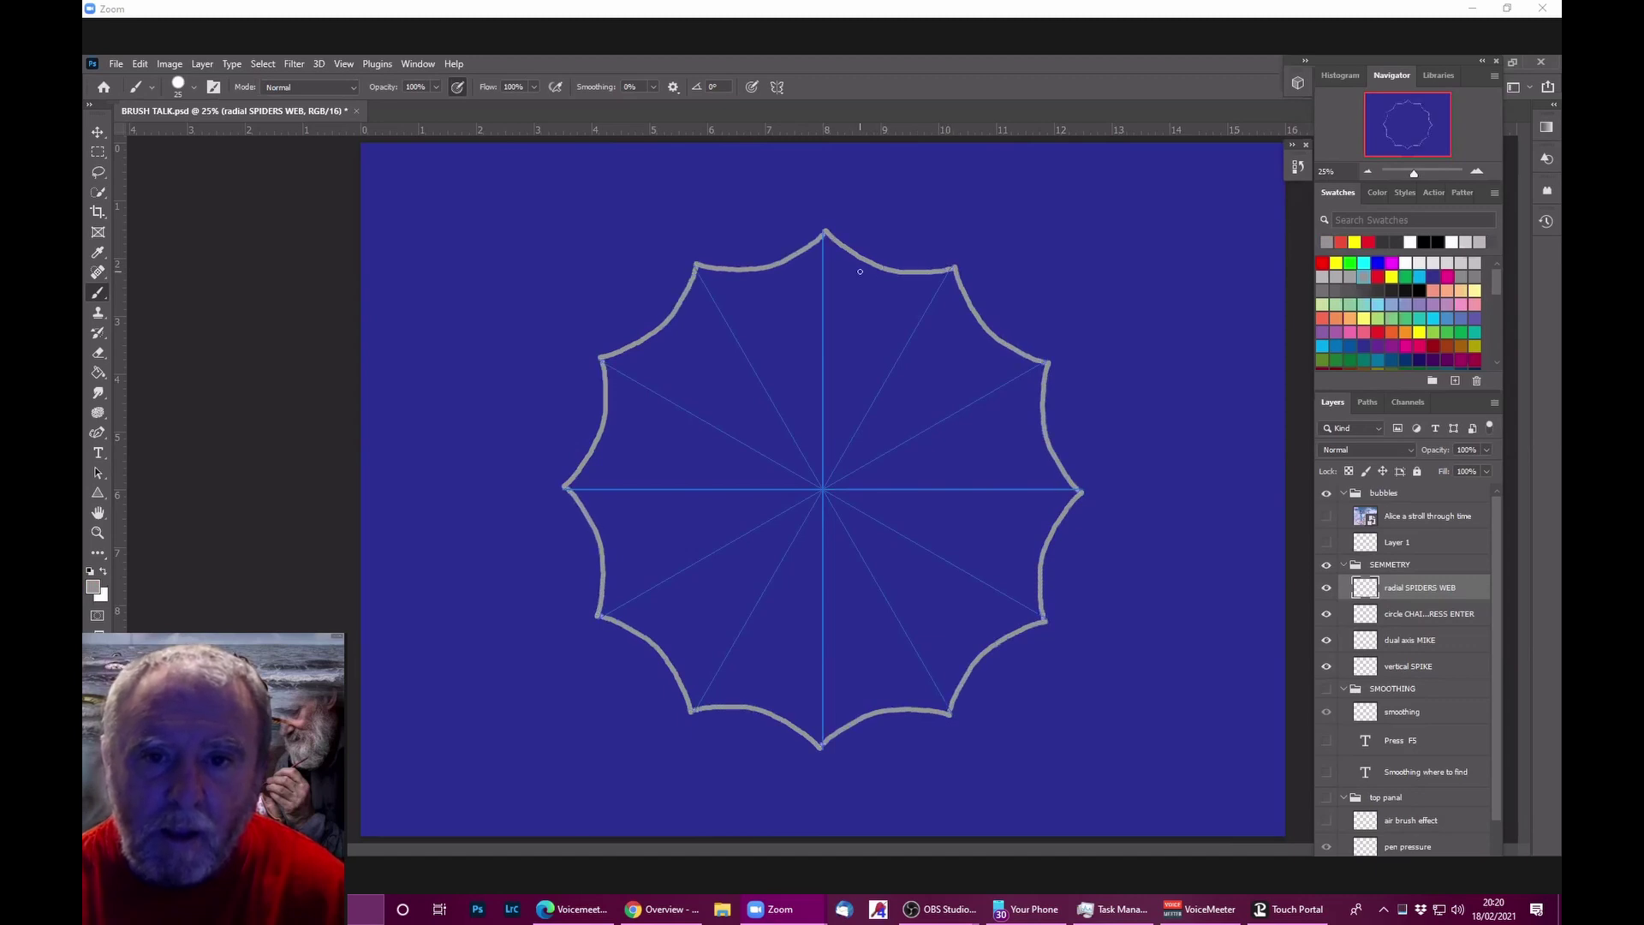
pyautogui.moveTo(827, 281)
pyautogui.mouseDown()
pyautogui.moveTo(867, 317)
pyautogui.moveTo(925, 314)
pyautogui.mouseUp()
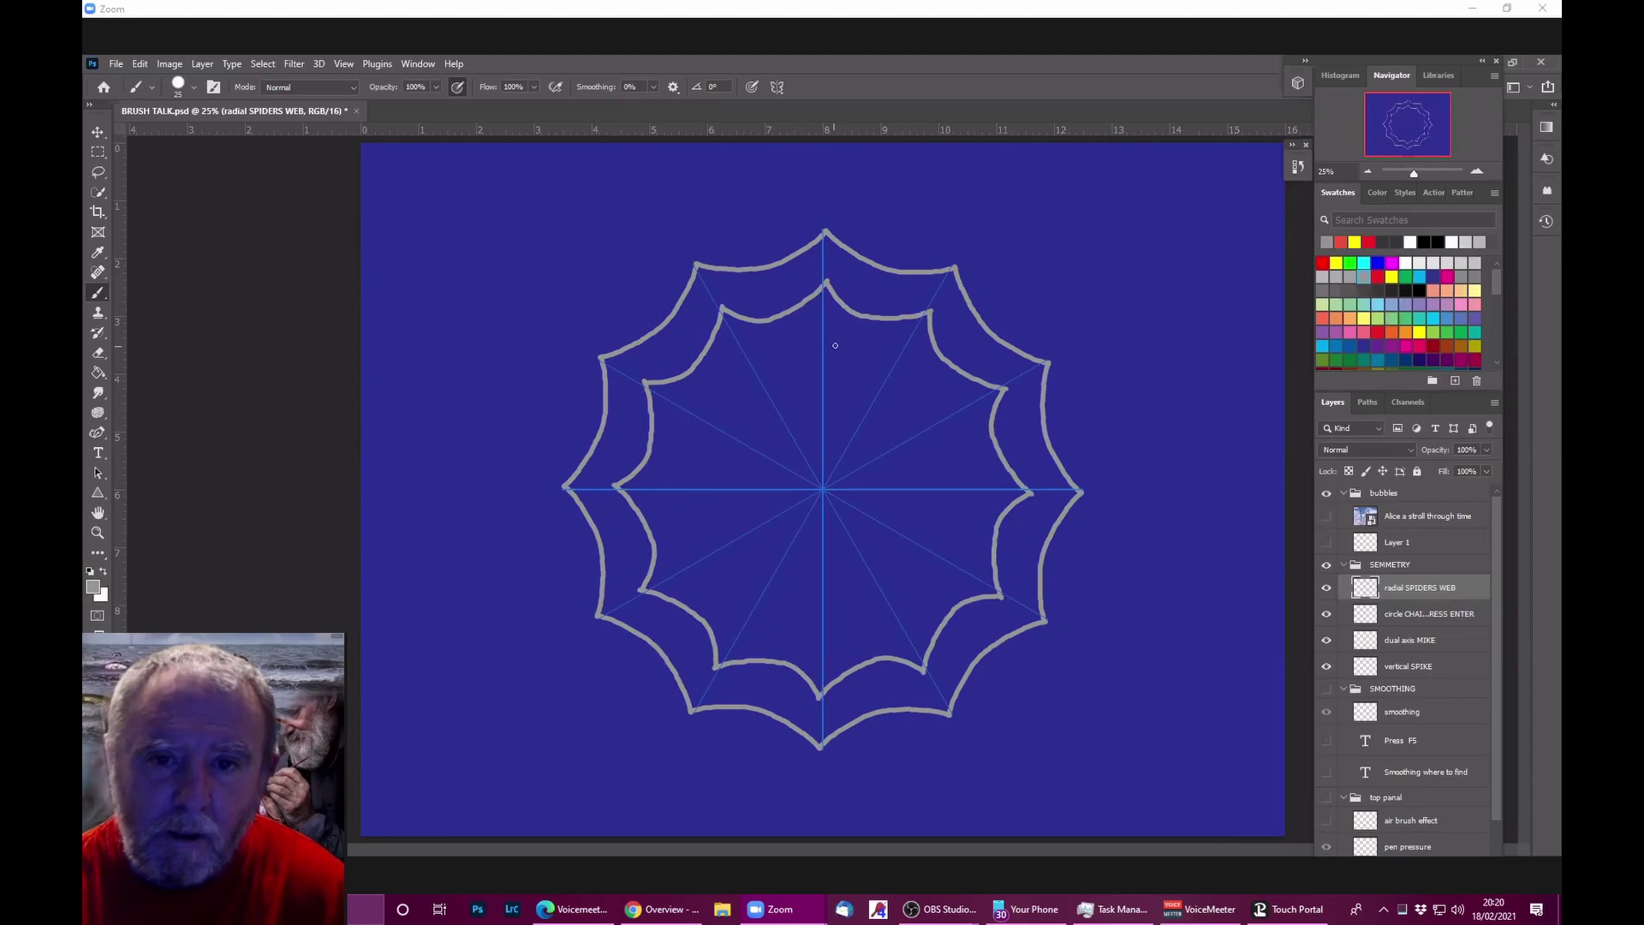
pyautogui.moveTo(824, 343)
pyautogui.mouseDown()
pyautogui.moveTo(891, 364)
pyautogui.moveTo(829, 397)
pyautogui.moveTo(874, 402)
pyautogui.moveTo(828, 426)
pyautogui.moveTo(840, 464)
pyautogui.mouseUp()
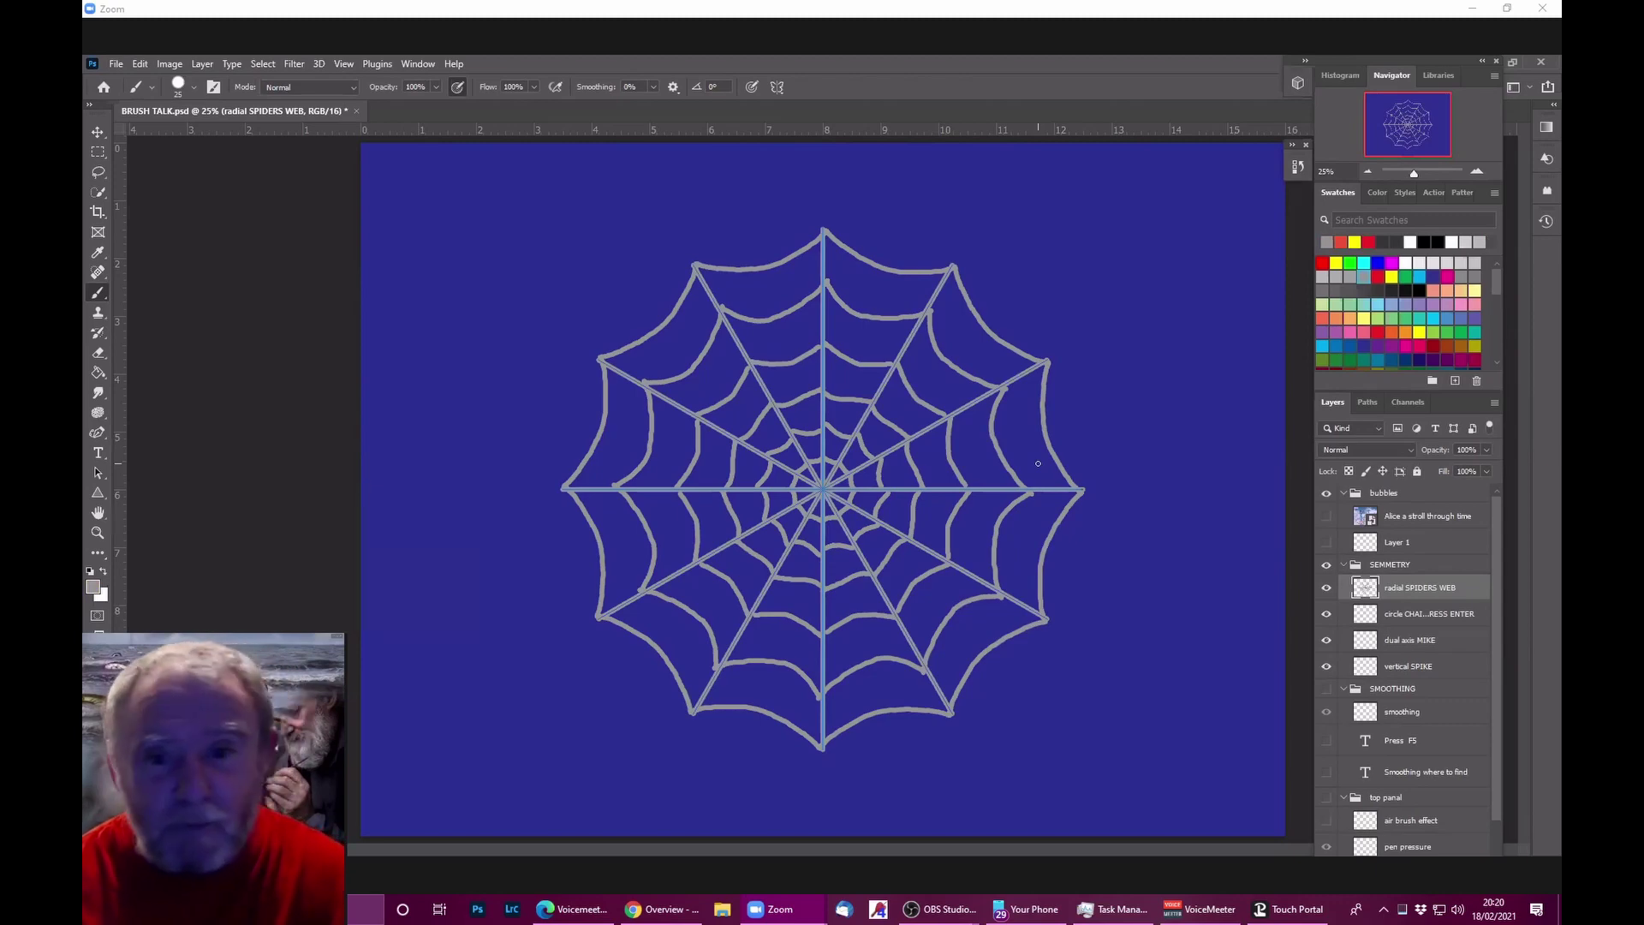
pyautogui.click(777, 86)
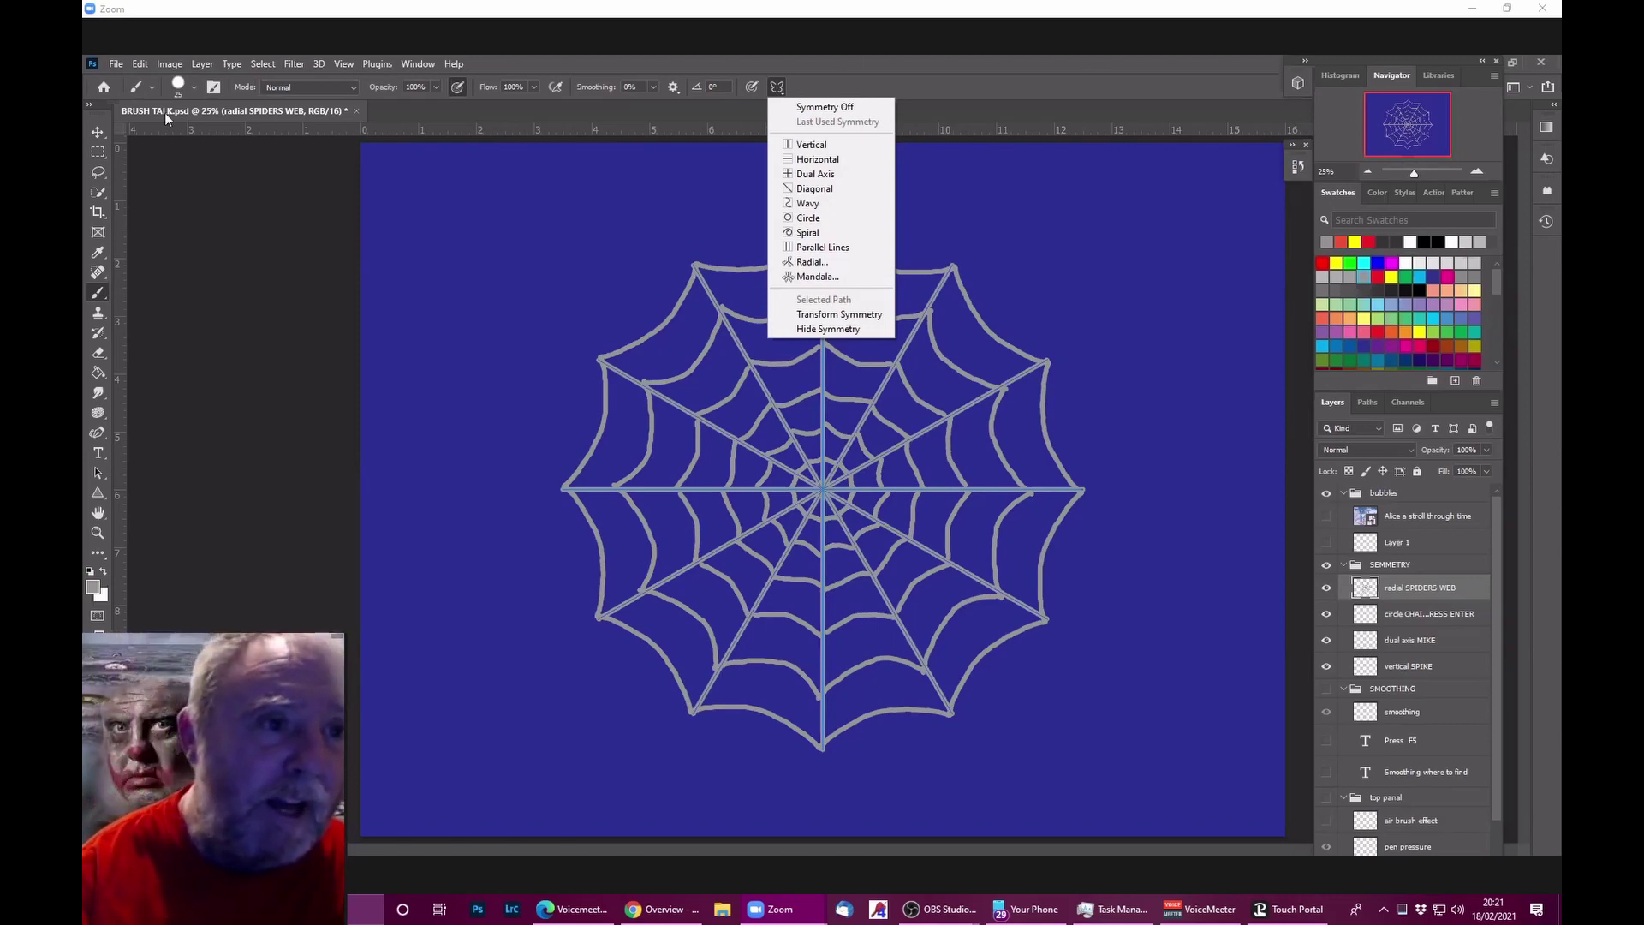
pyautogui.press('Escape')
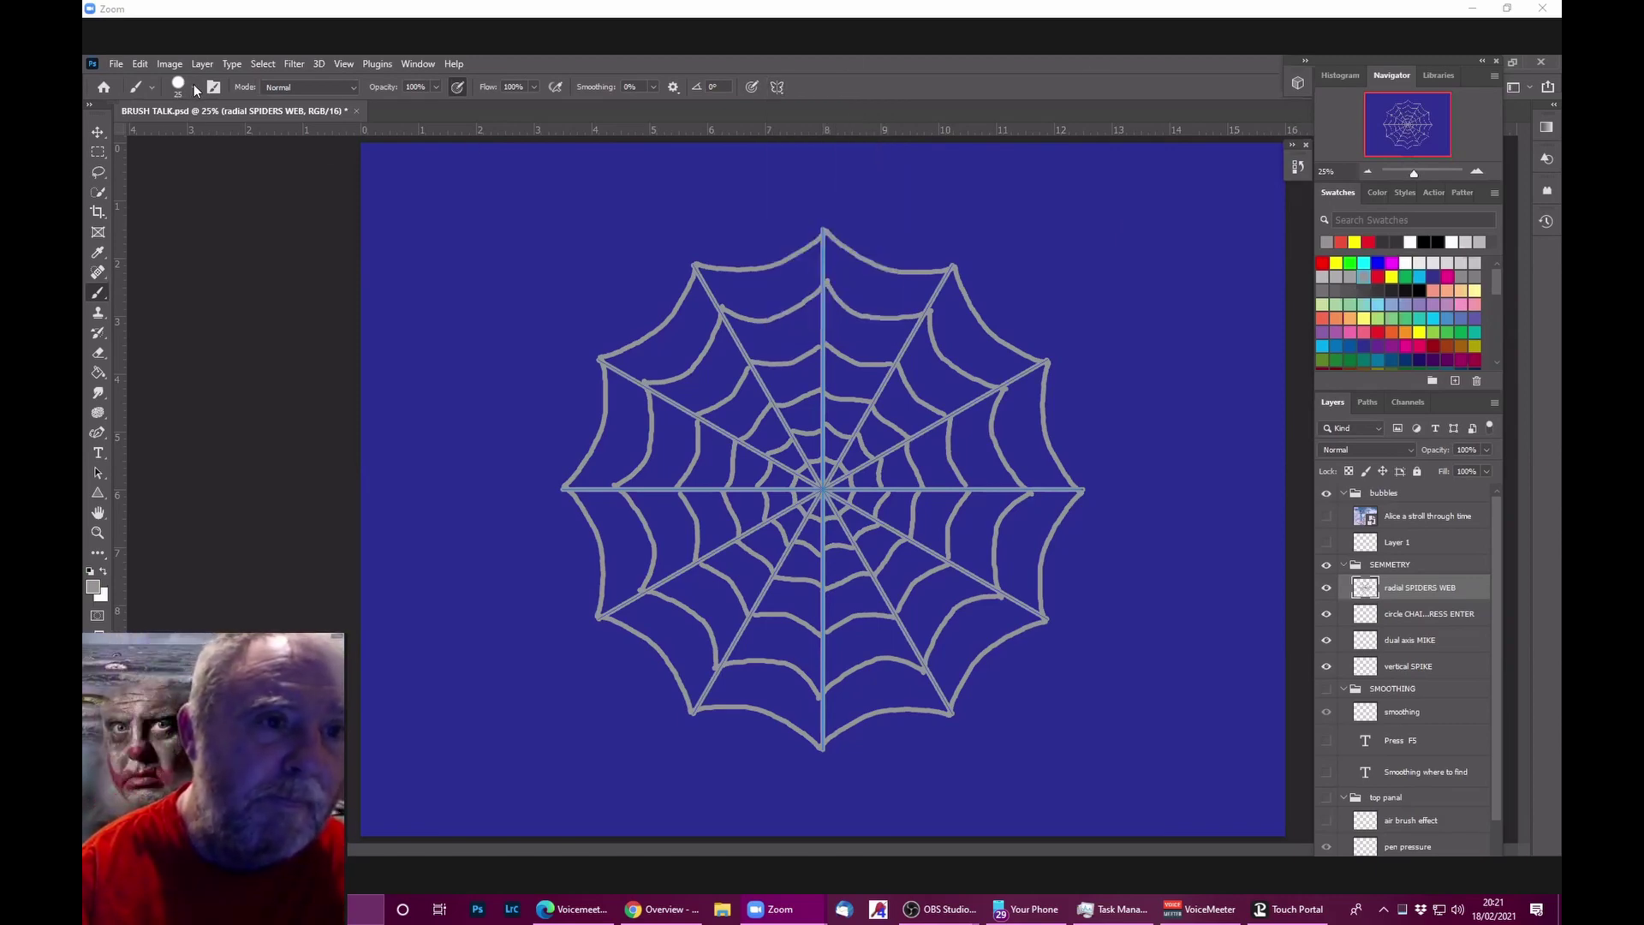
# Step: Choose the 2nd feather brush at 1700 px and stamp a ring of black feathers around the web with radial symmetry
pyautogui.click(194, 87)
pyautogui.click(126, 574)
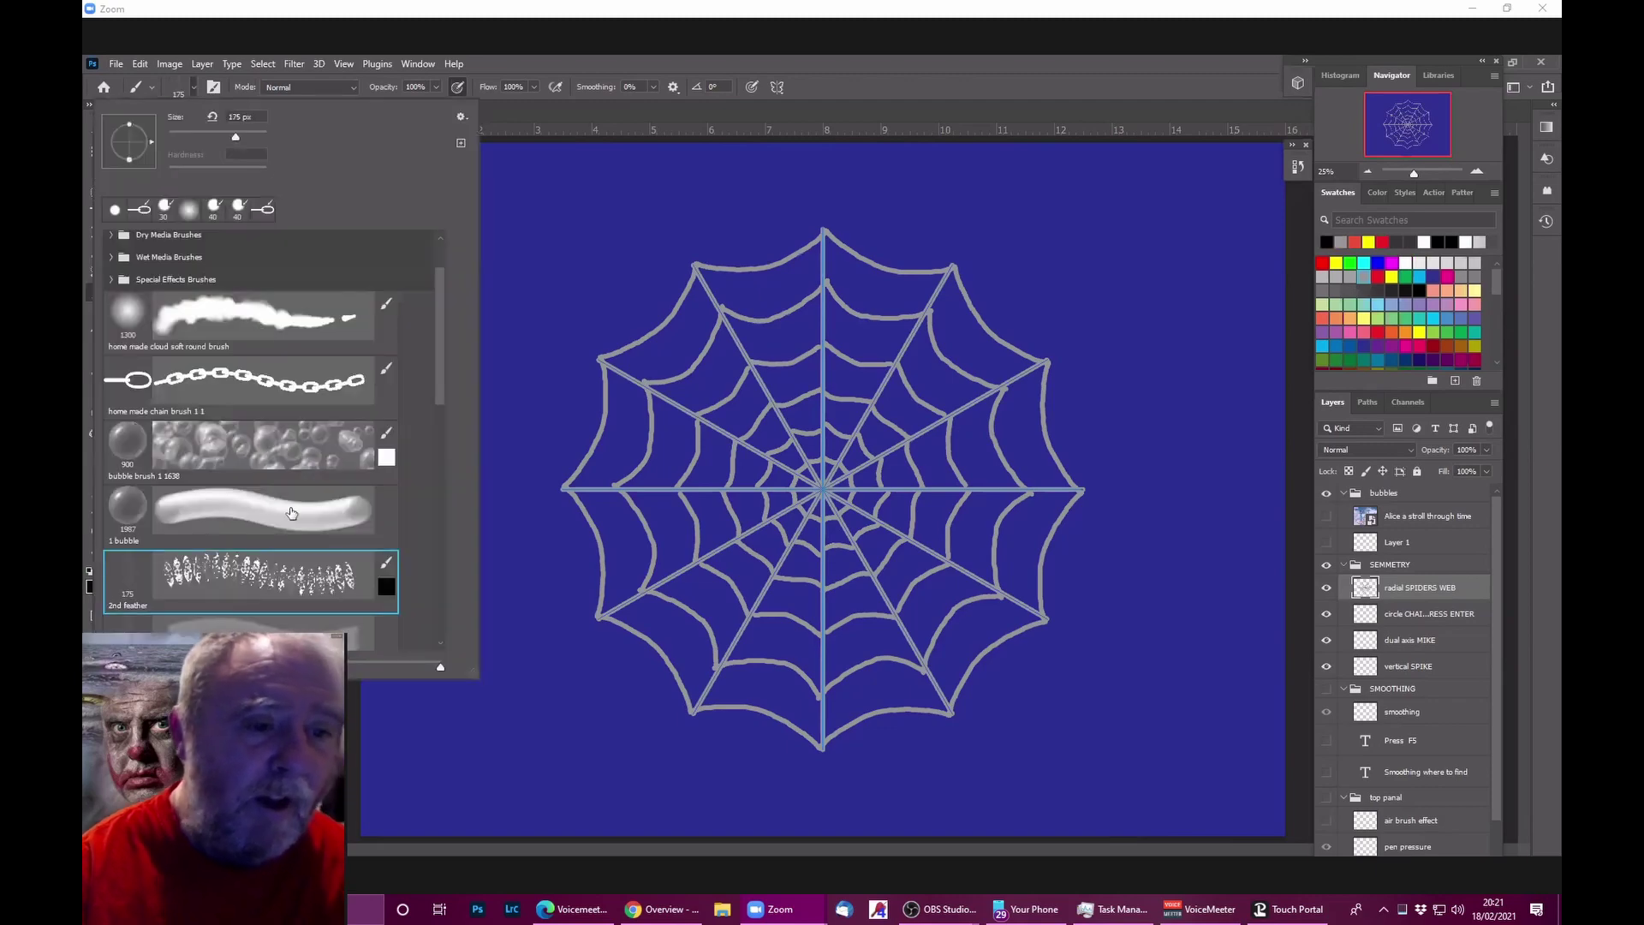
pyautogui.press('Escape')
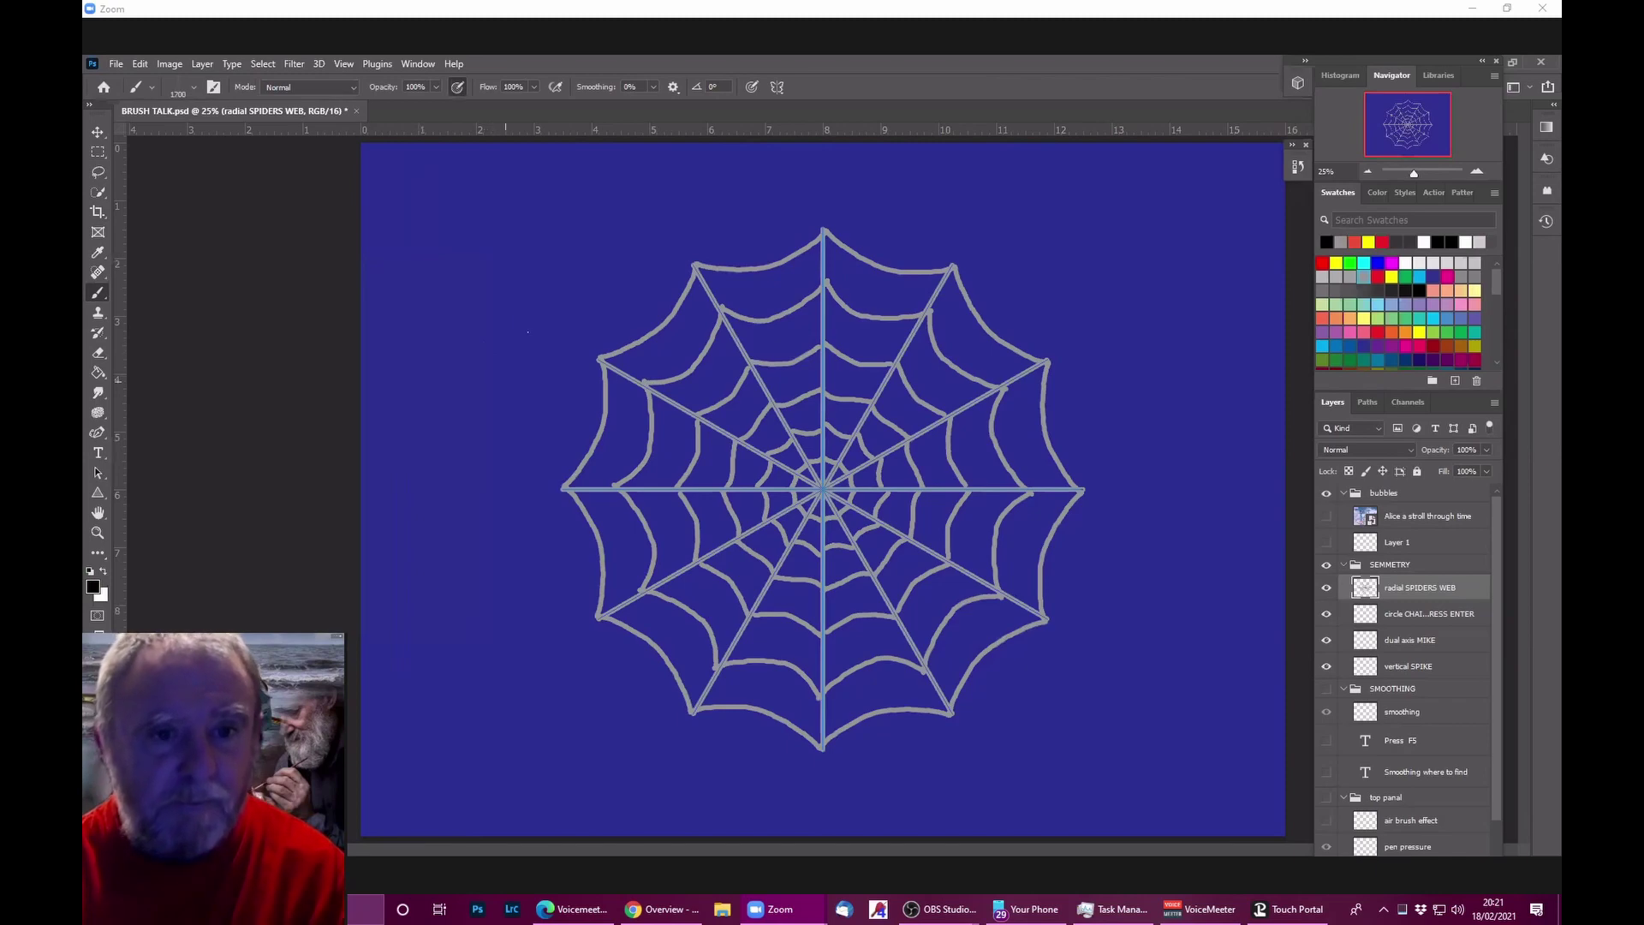
pyautogui.click(506, 332)
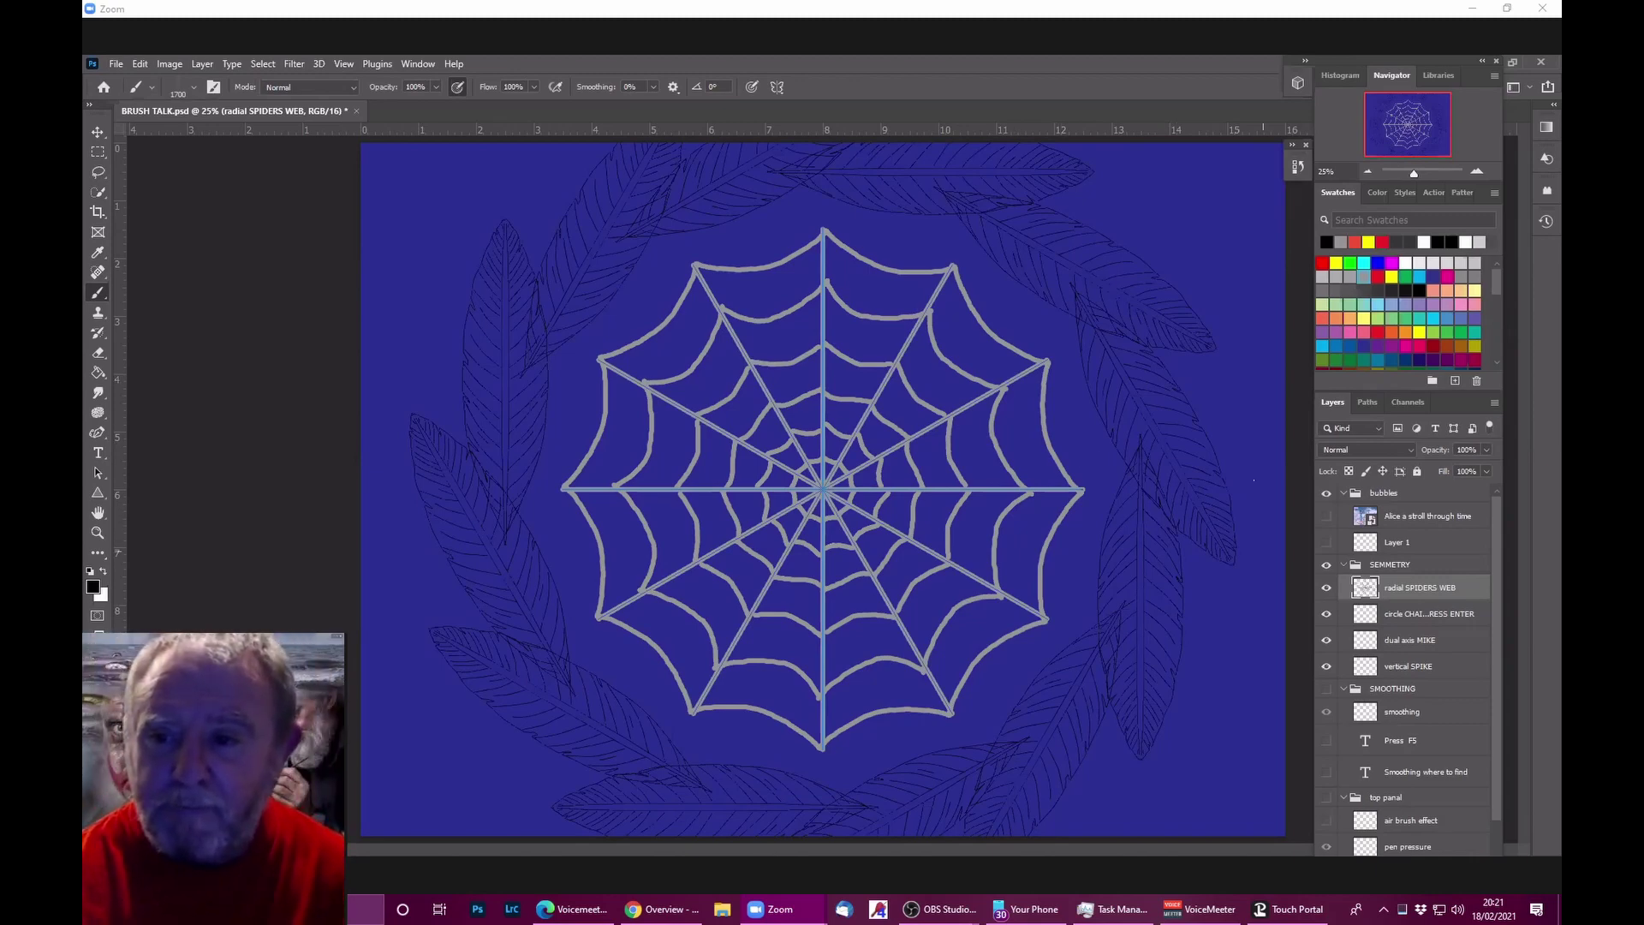
# Step: Hide the SEMMETRY layer group and display the Brush Settings
pyautogui.click(1326, 565)
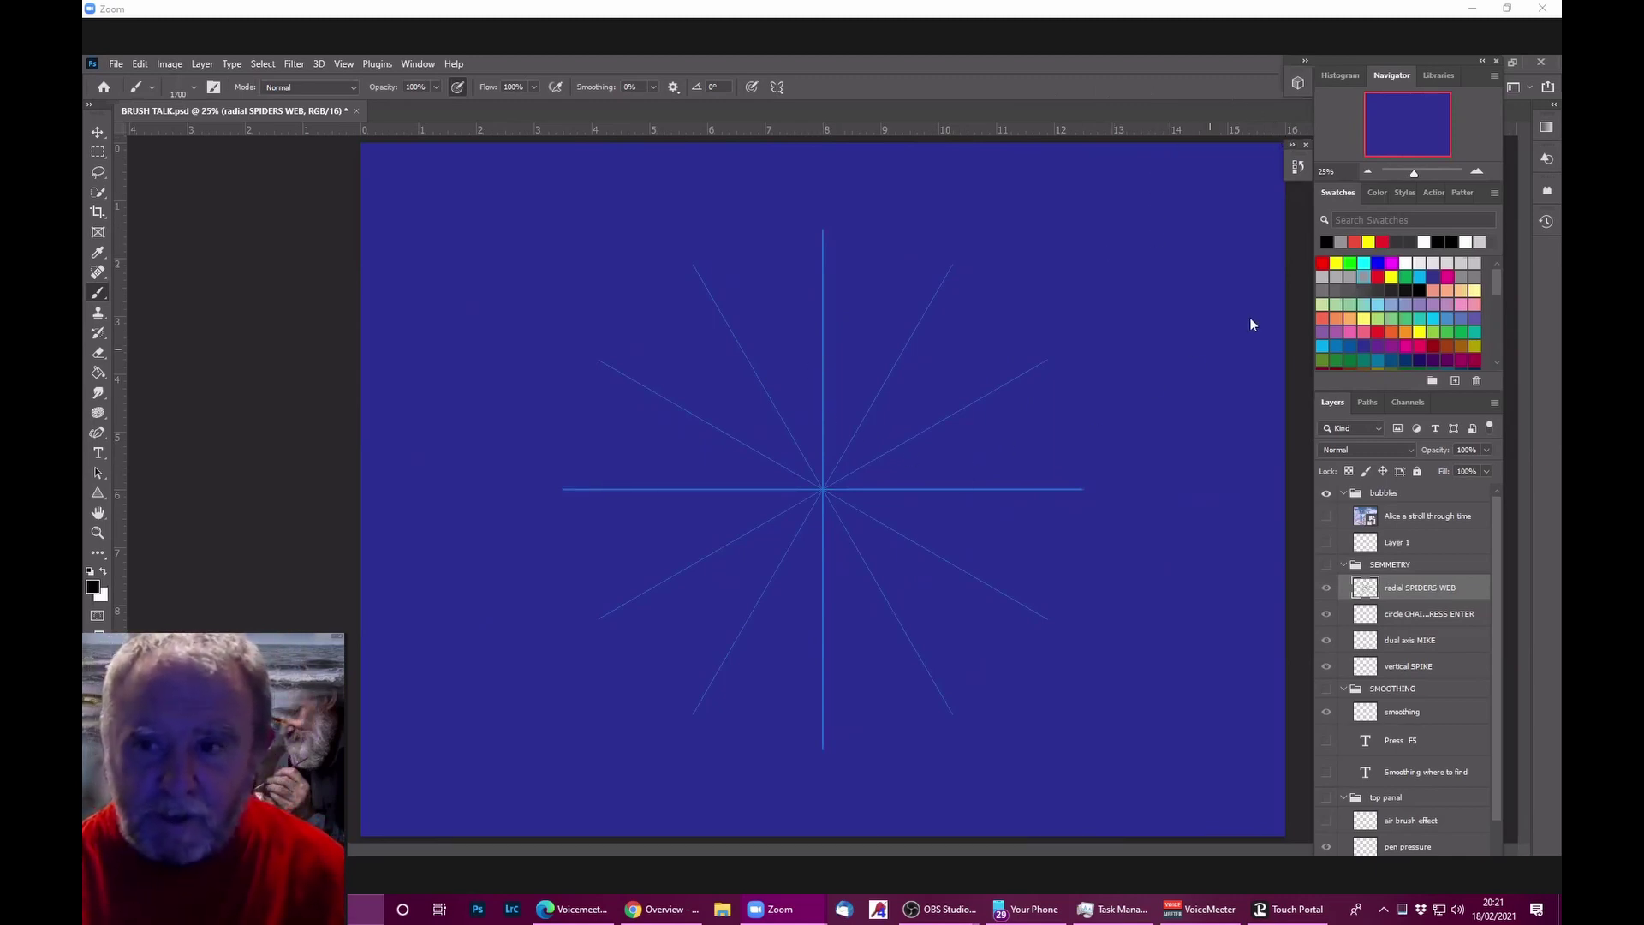
pyautogui.click(1303, 167)
pyautogui.click(1303, 167)
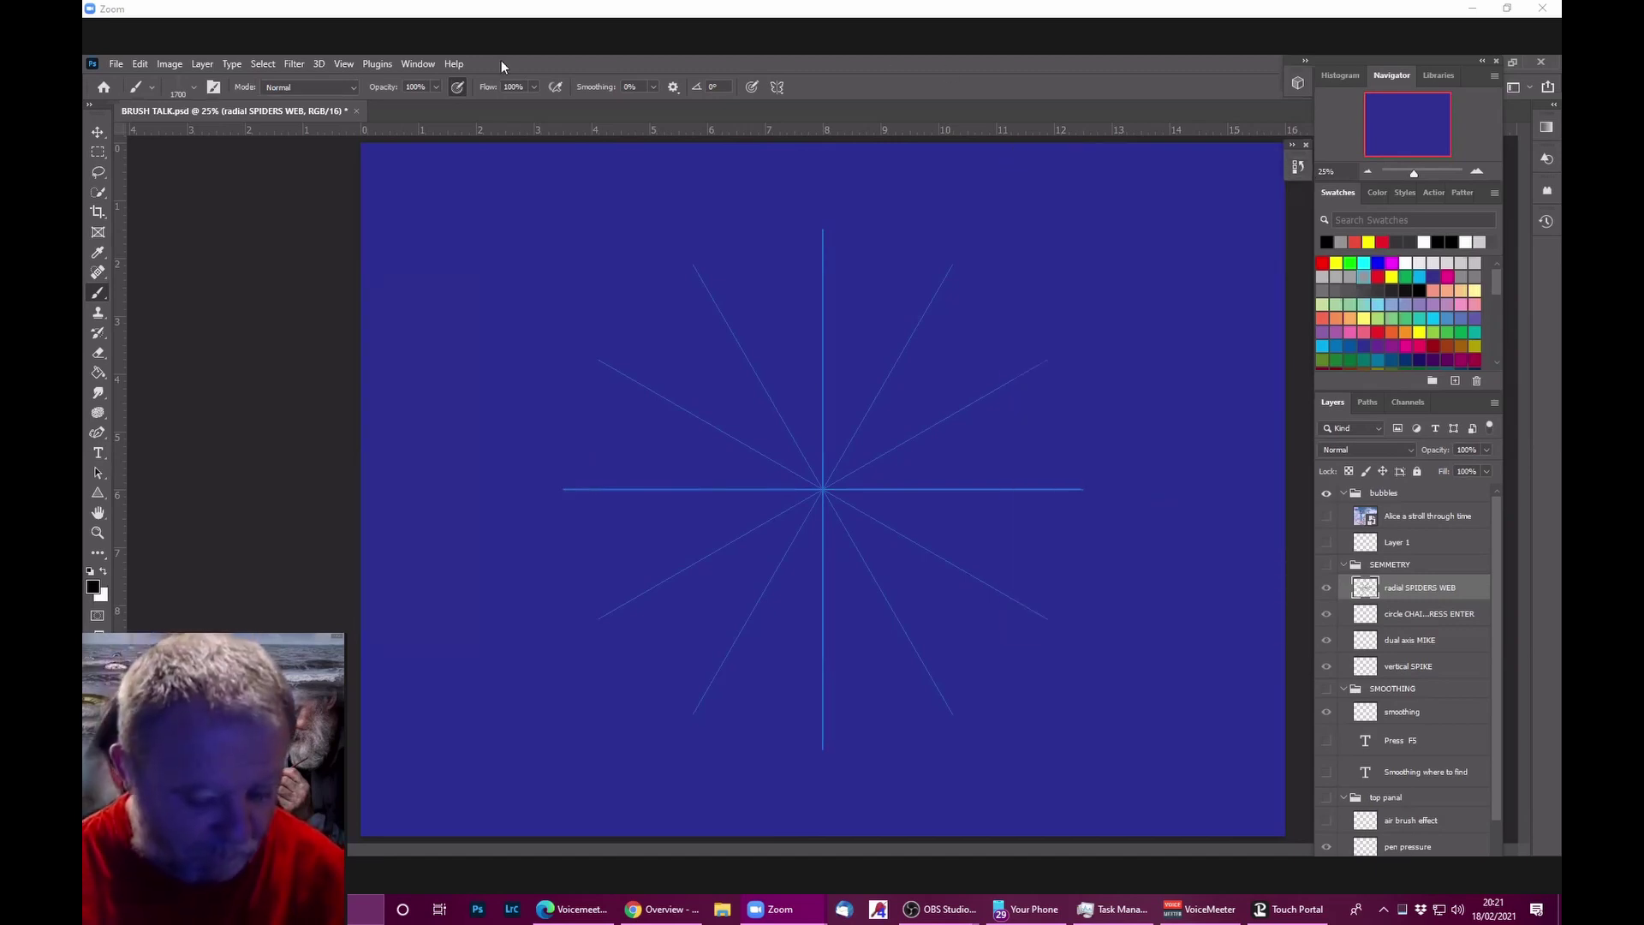
pyautogui.press('F5')
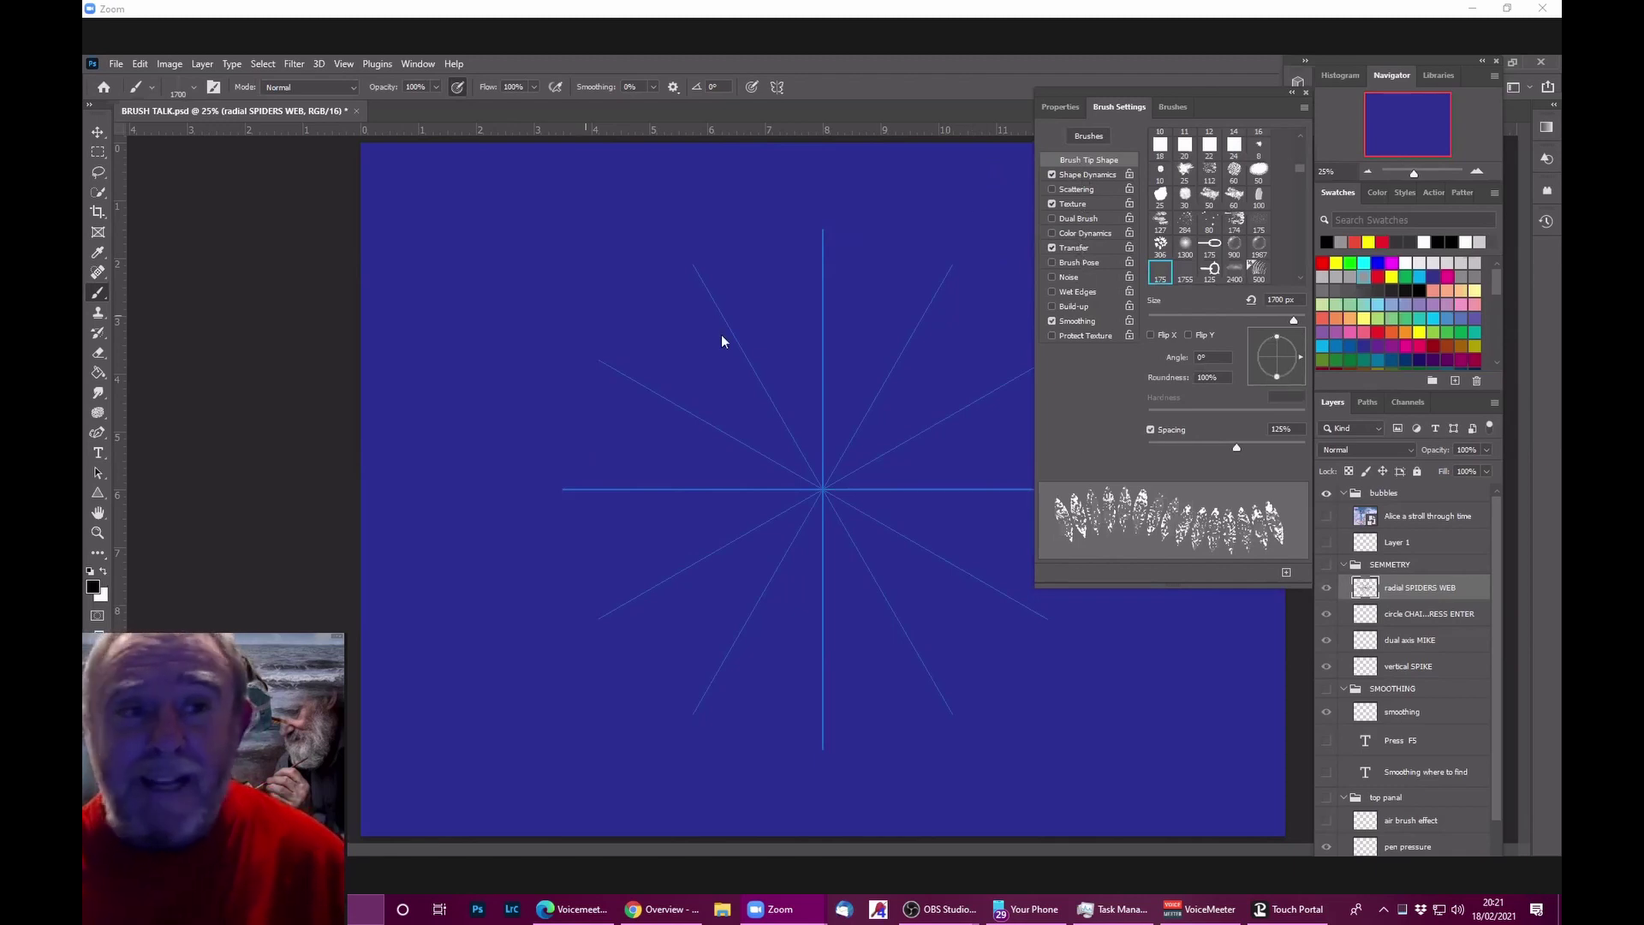
# Step: Switch to the recently used soft round brush and reduce its size to 200 px
pyautogui.click(195, 87)
pyautogui.click(211, 210)
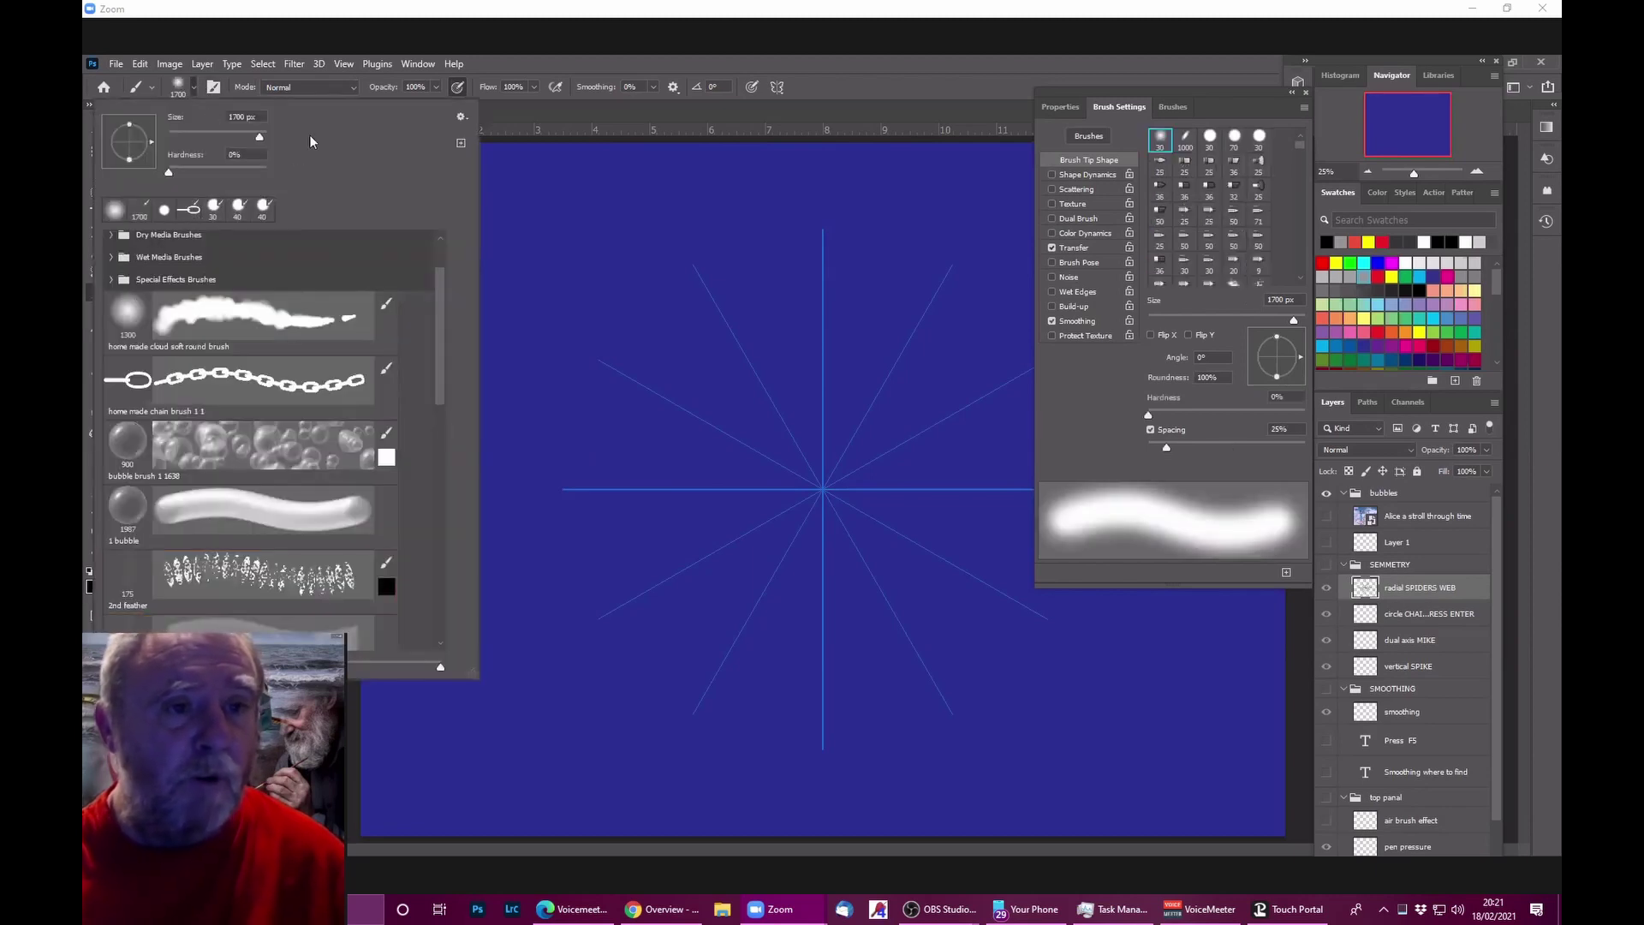
pyautogui.click(527, 60)
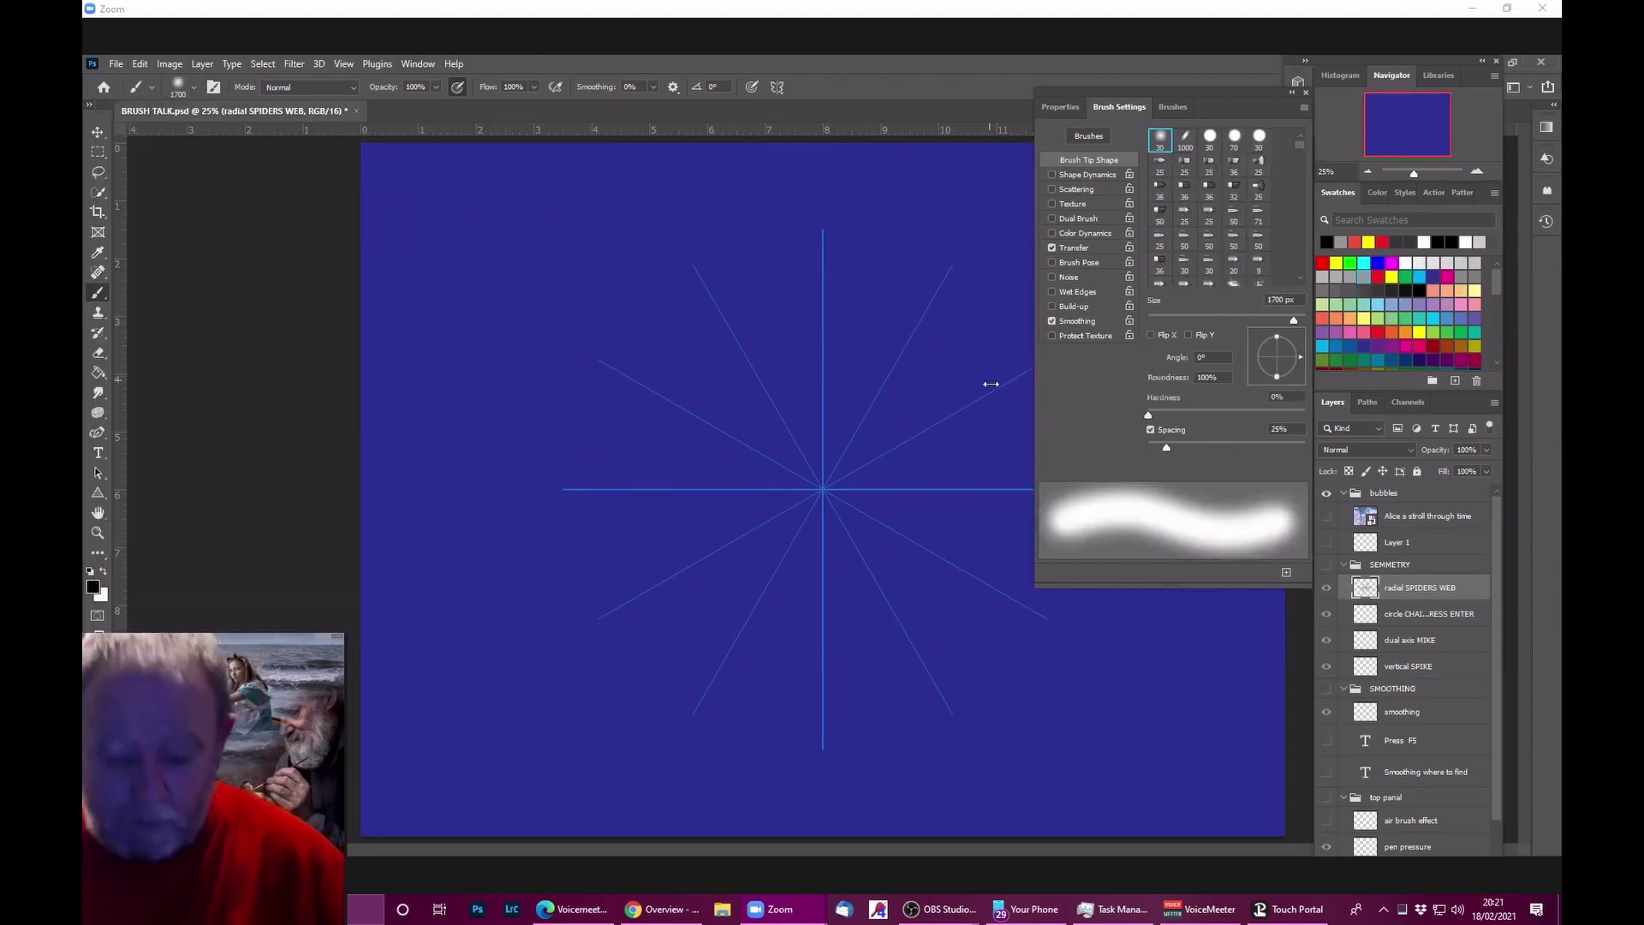
pyautogui.press('[')
pyautogui.press('[')
pyautogui.press('[')
pyautogui.press('[')
pyautogui.press('[')
pyautogui.press('[')
pyautogui.press('[')
pyautogui.press('[')
pyautogui.press('[')
pyautogui.press('[')
pyautogui.press('[')
pyautogui.press('[')
pyautogui.press('[')
pyautogui.press('[')
pyautogui.press('[')
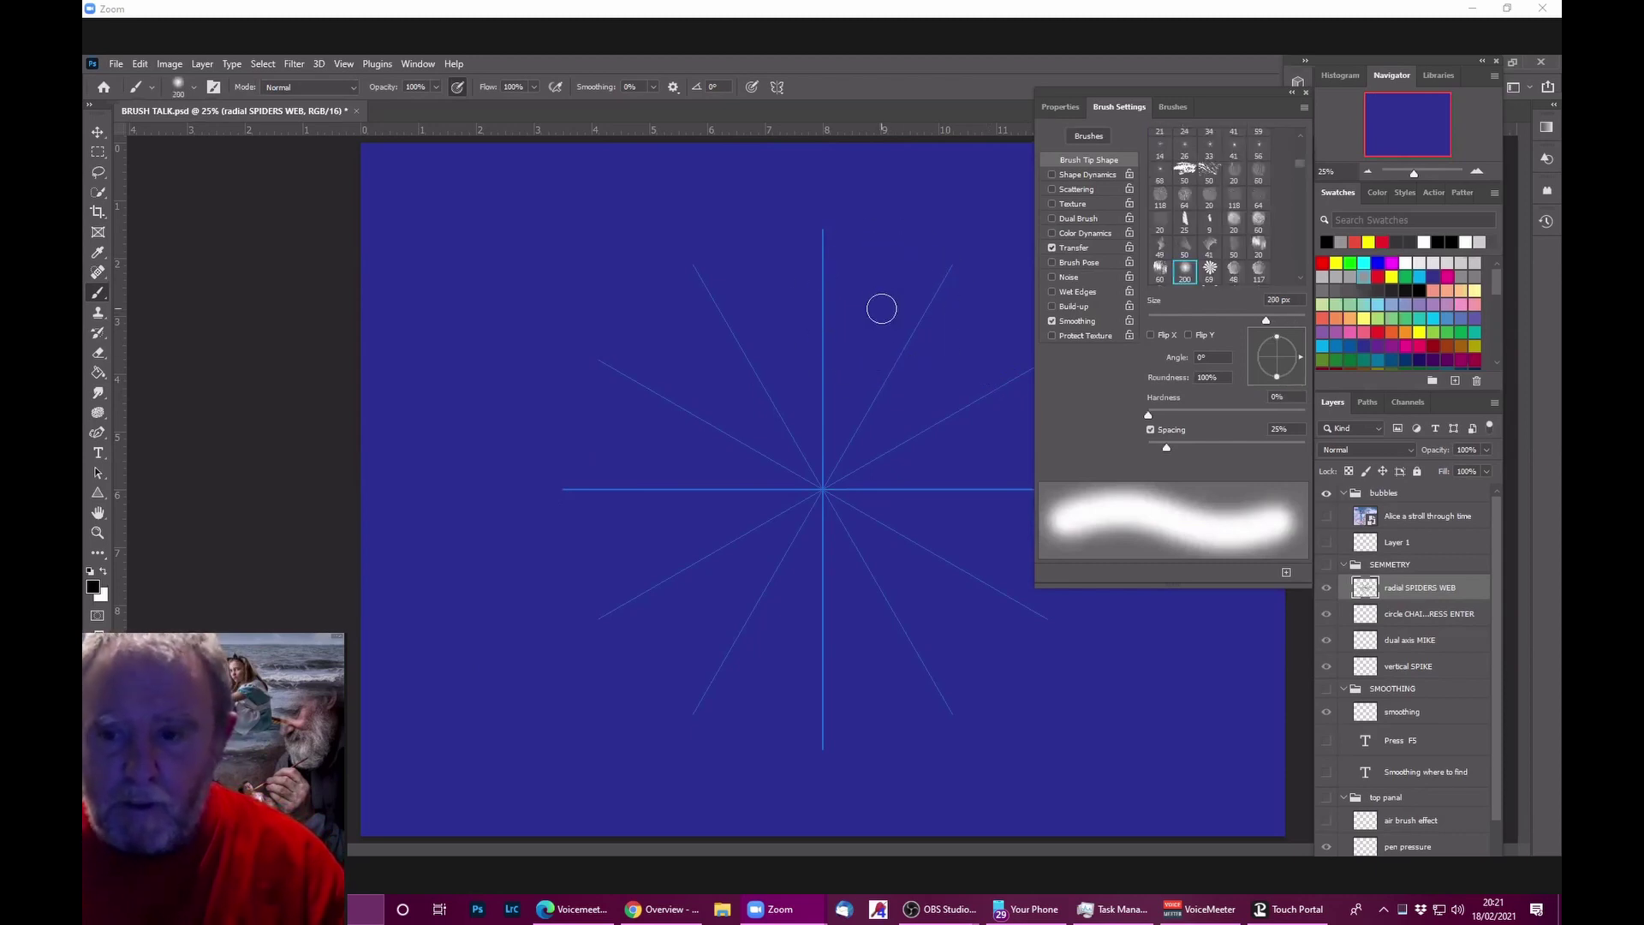
# Step: Collapse the SEMMETRY layer group and hide the radial symmetry guides on the canvas
pyautogui.click(1345, 565)
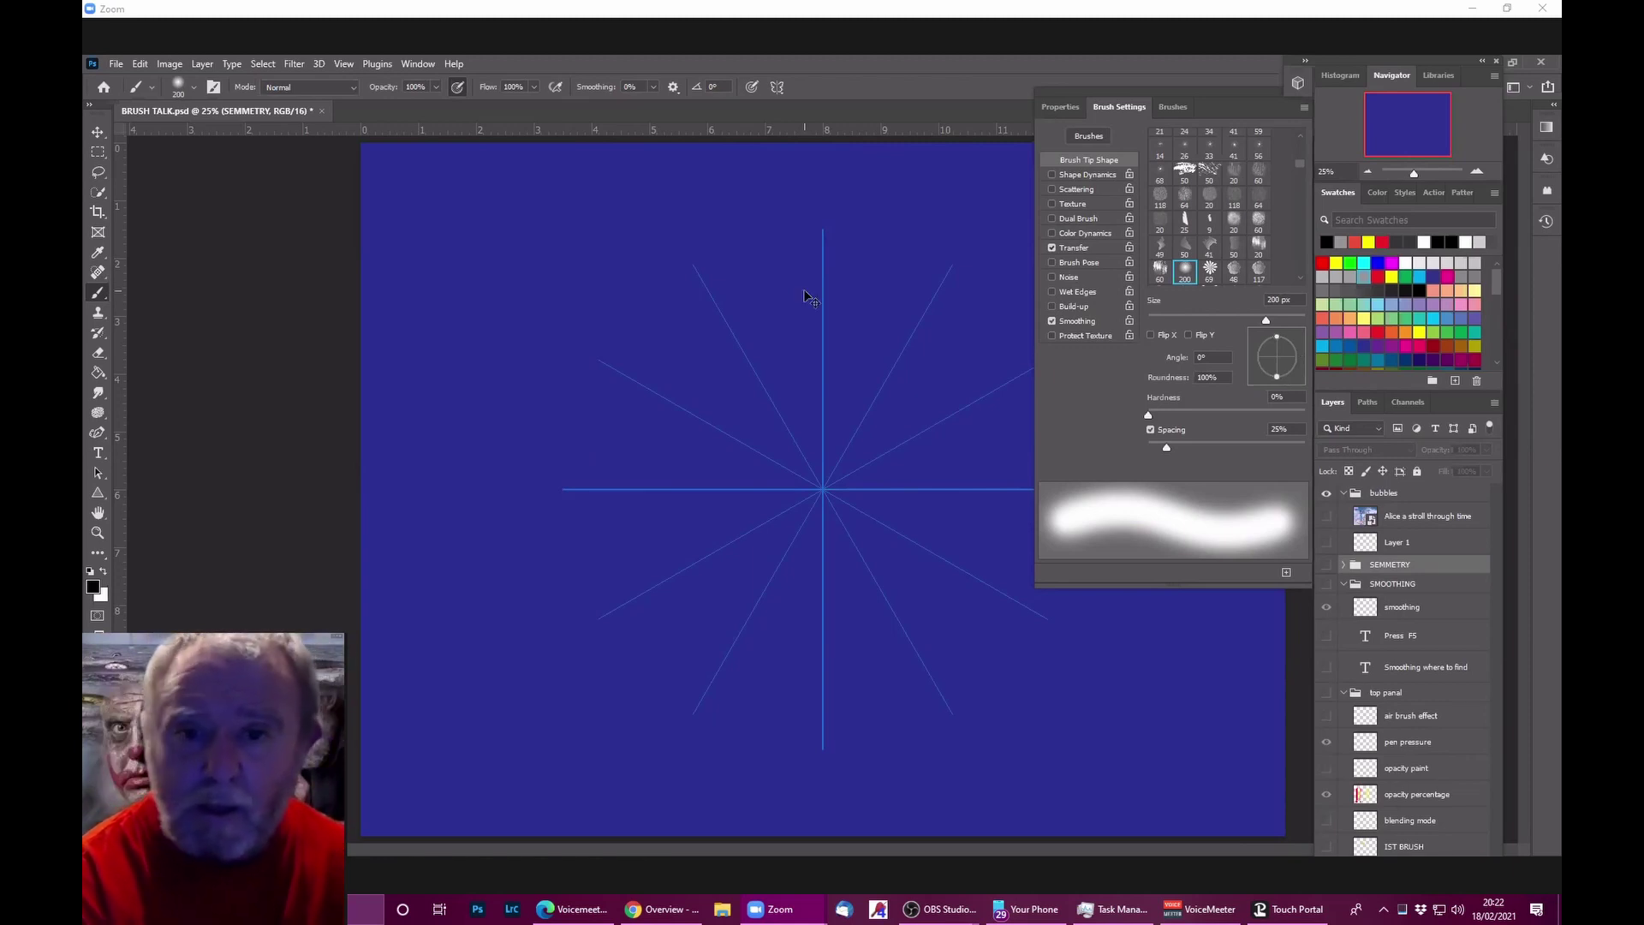
pyautogui.hotkey('ctrl', 'h')
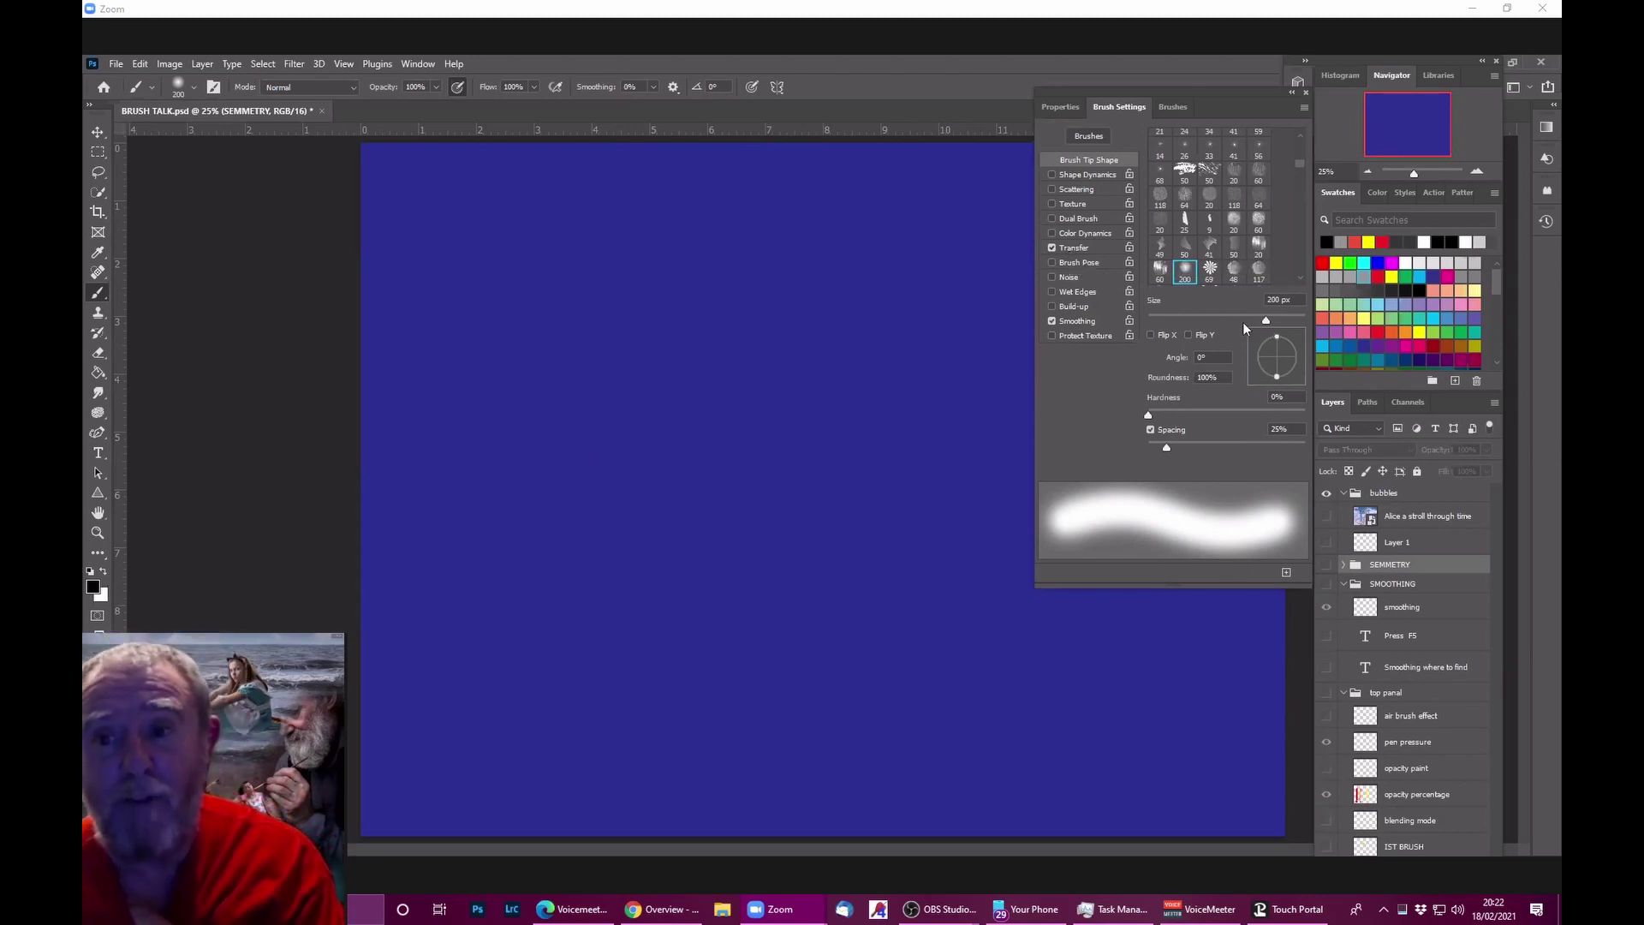
pyautogui.click(1052, 247)
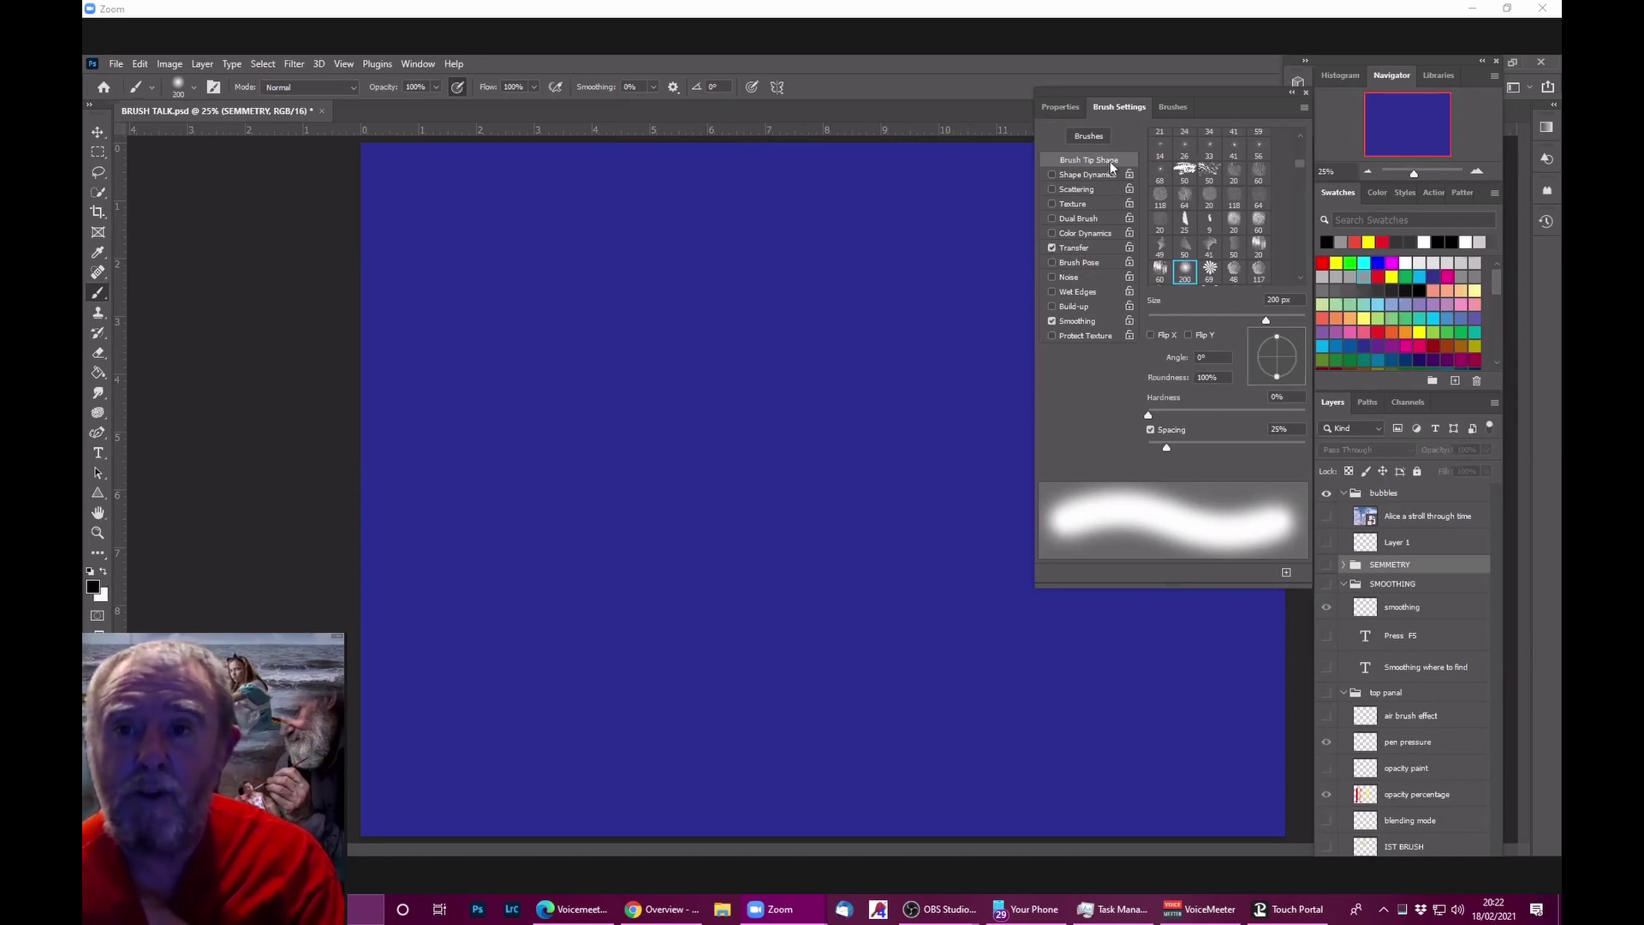
# Step: Pick the Soft Round brush from the Default Brushes group in the brush presets
pyautogui.click(192, 88)
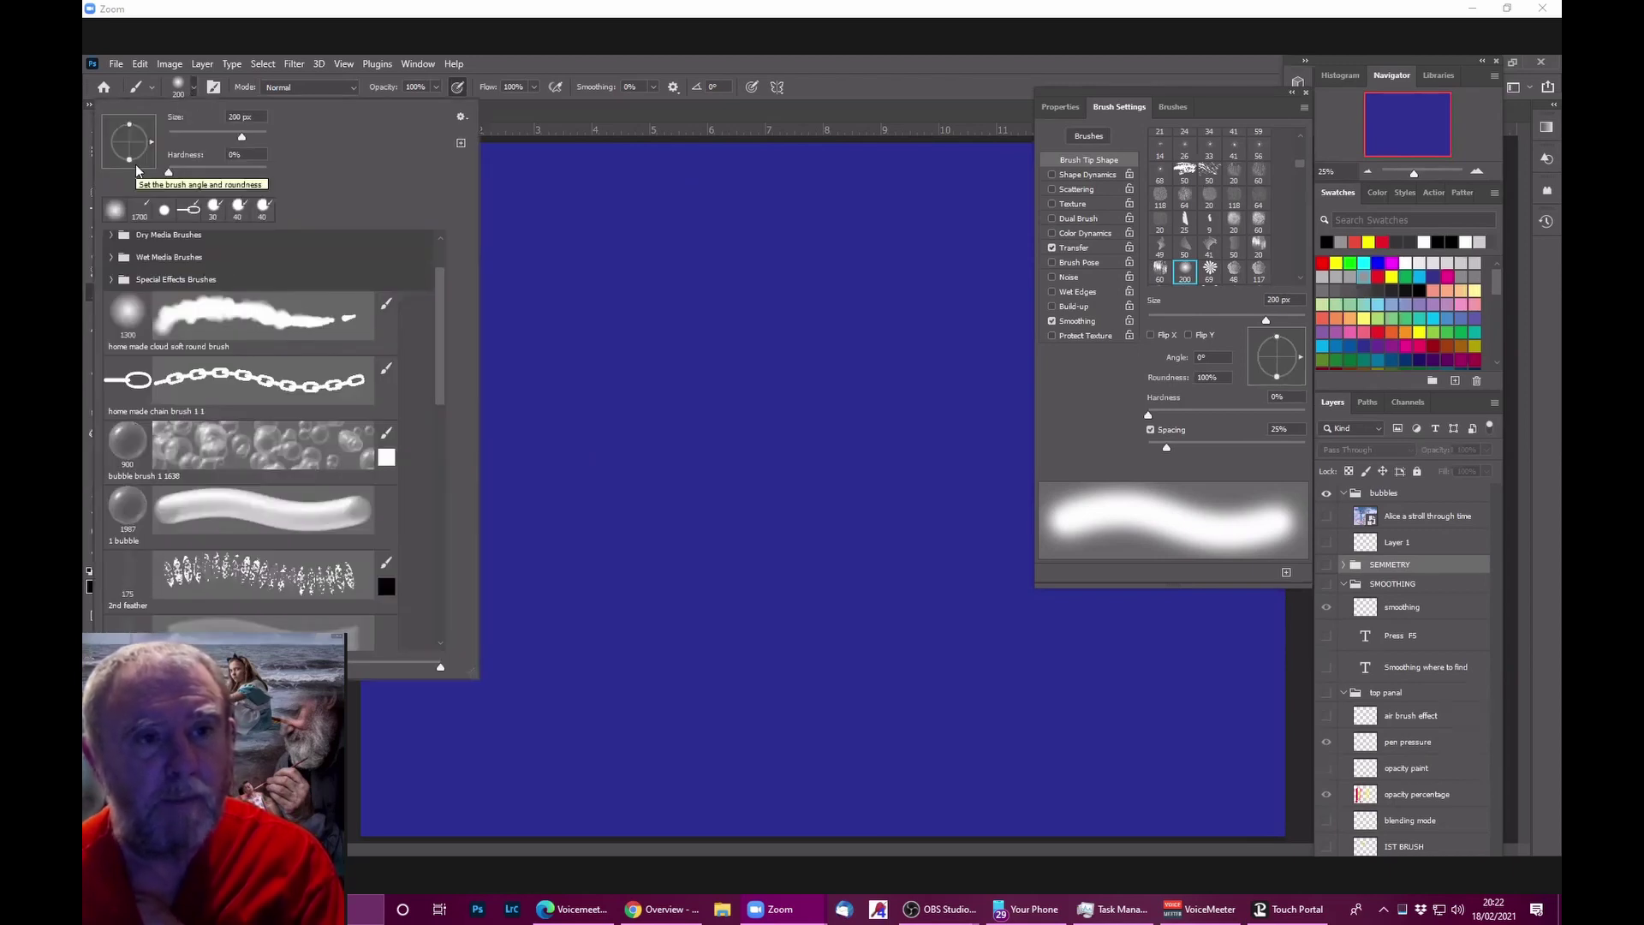
pyautogui.click(1170, 454)
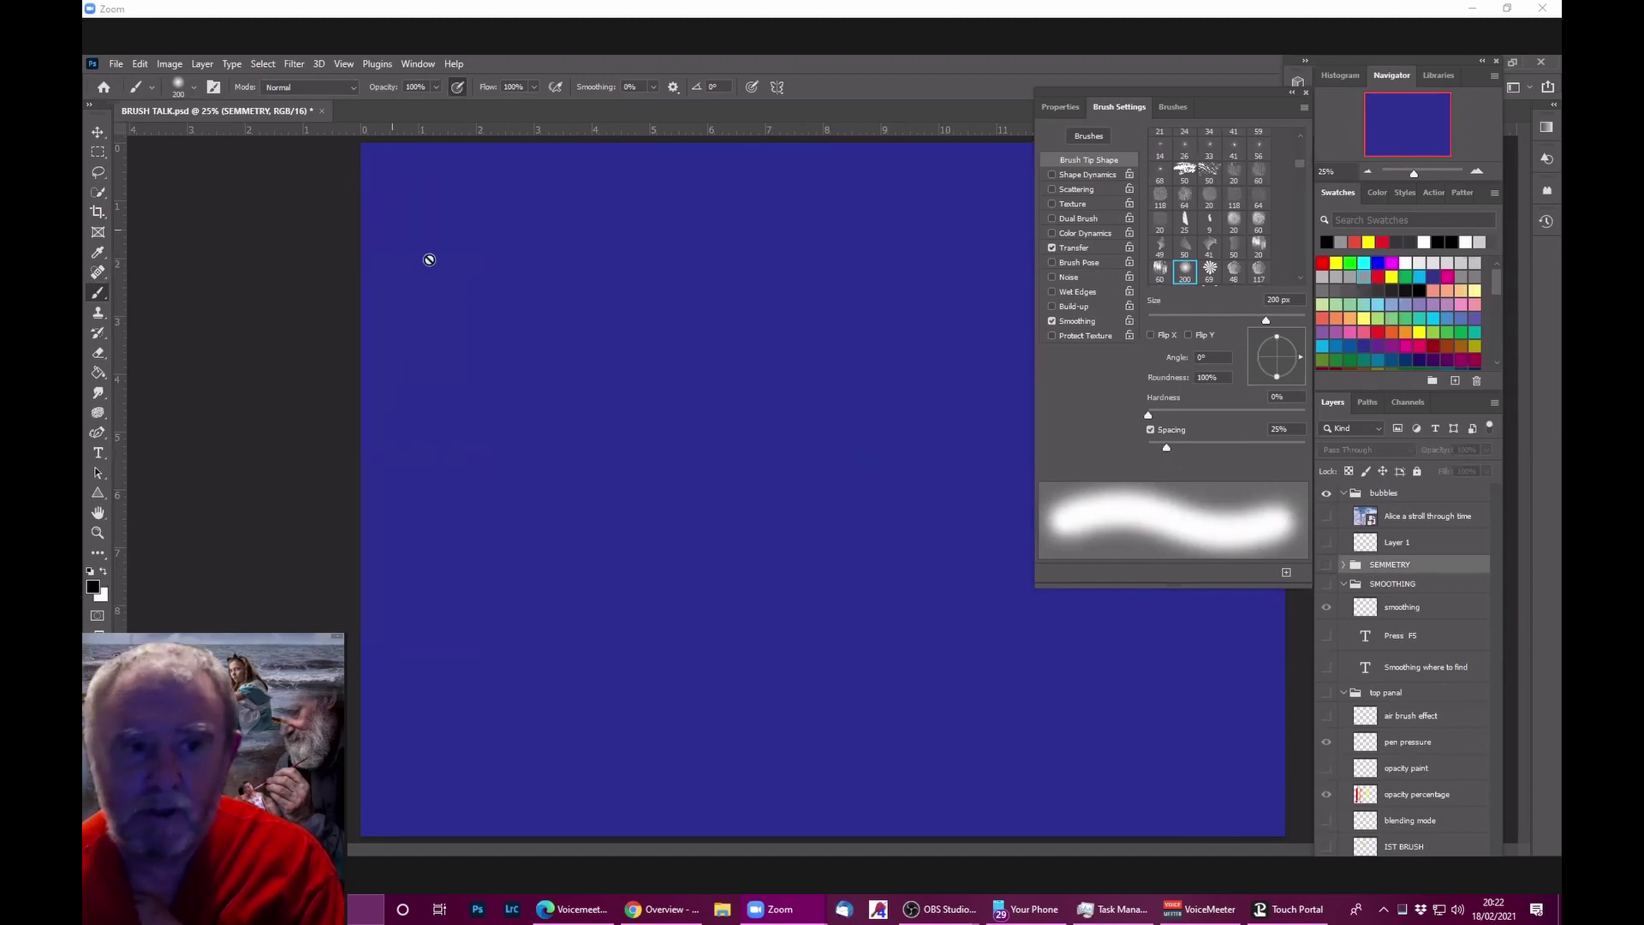
pyautogui.click(195, 88)
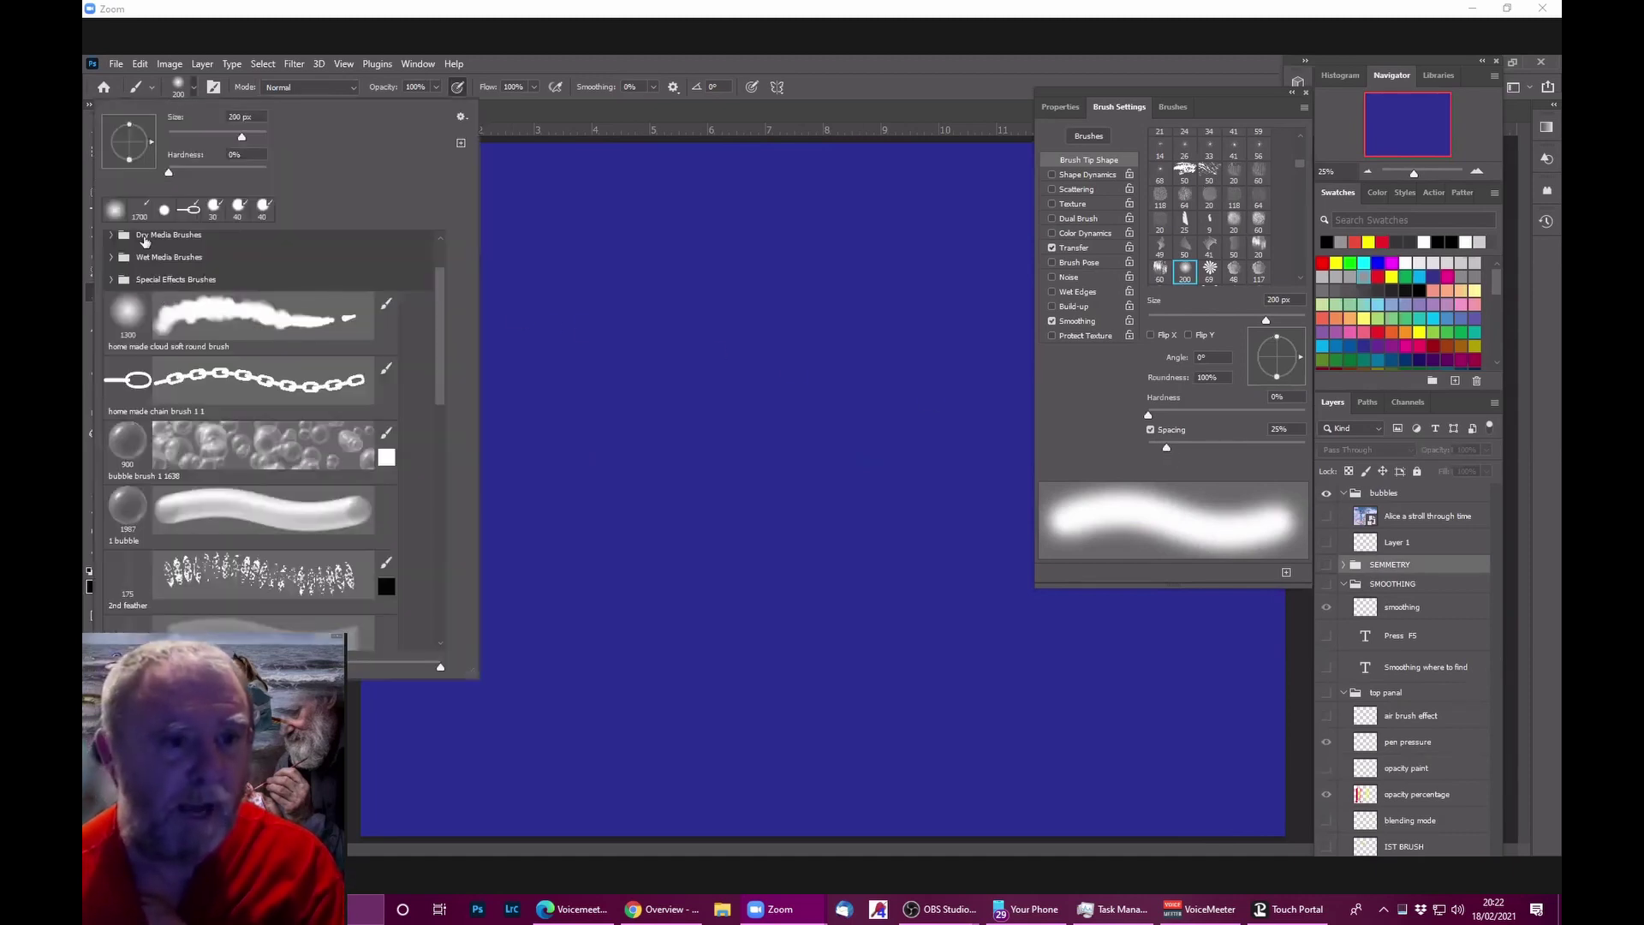
pyautogui.moveTo(437, 314); pyautogui.dragTo(440, 252)
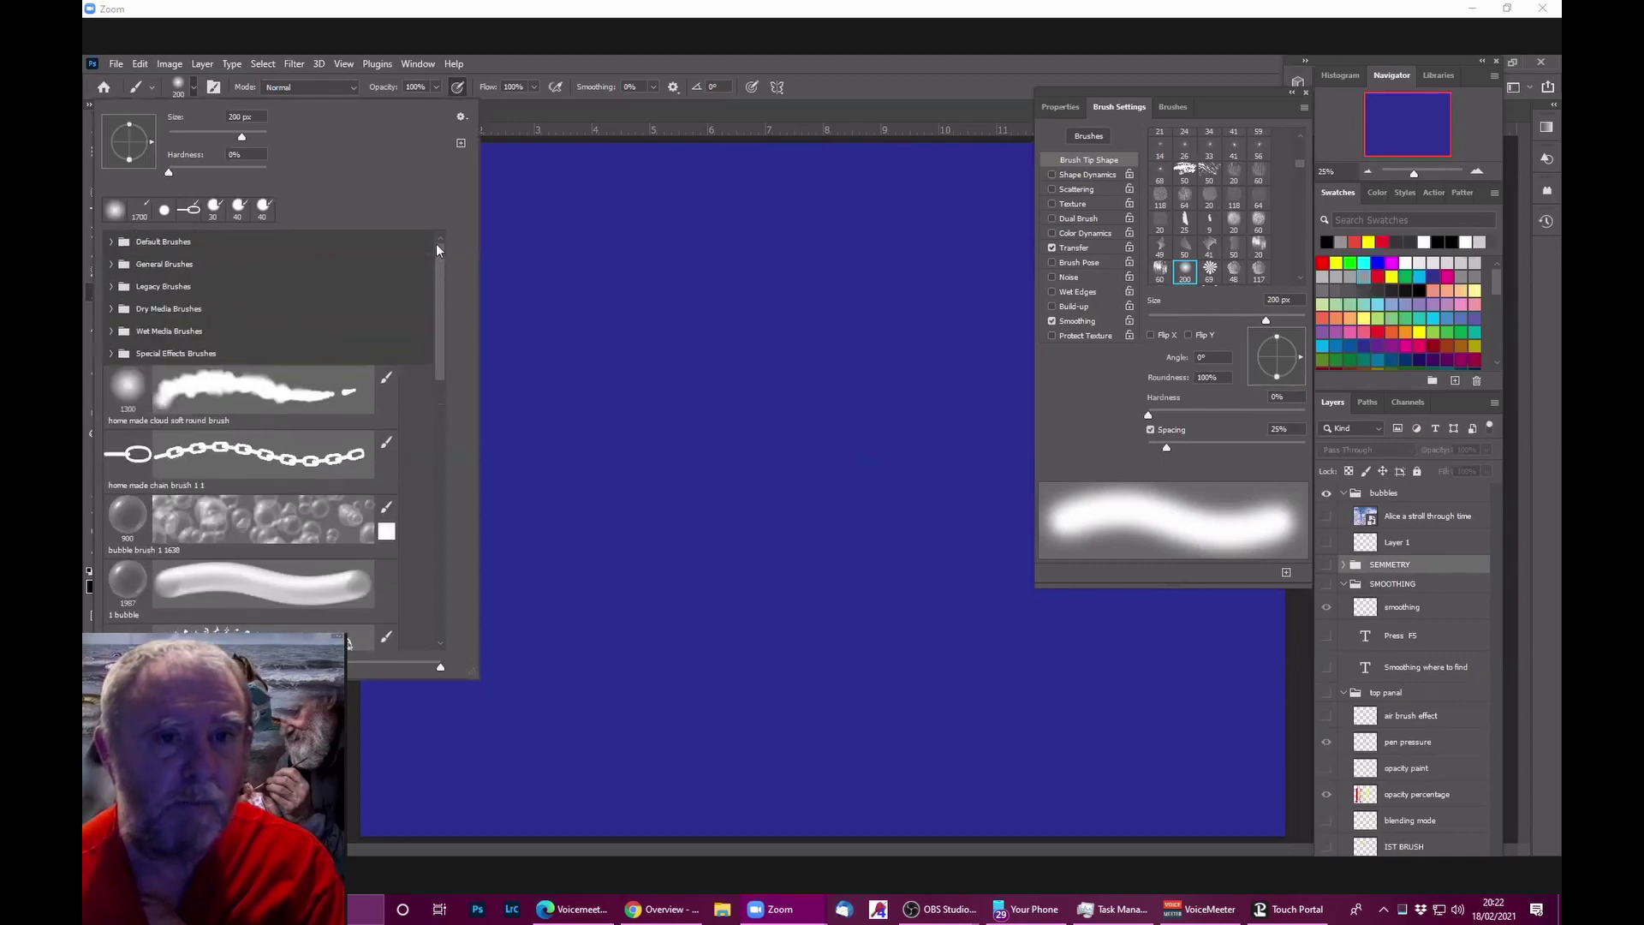
pyautogui.click(112, 243)
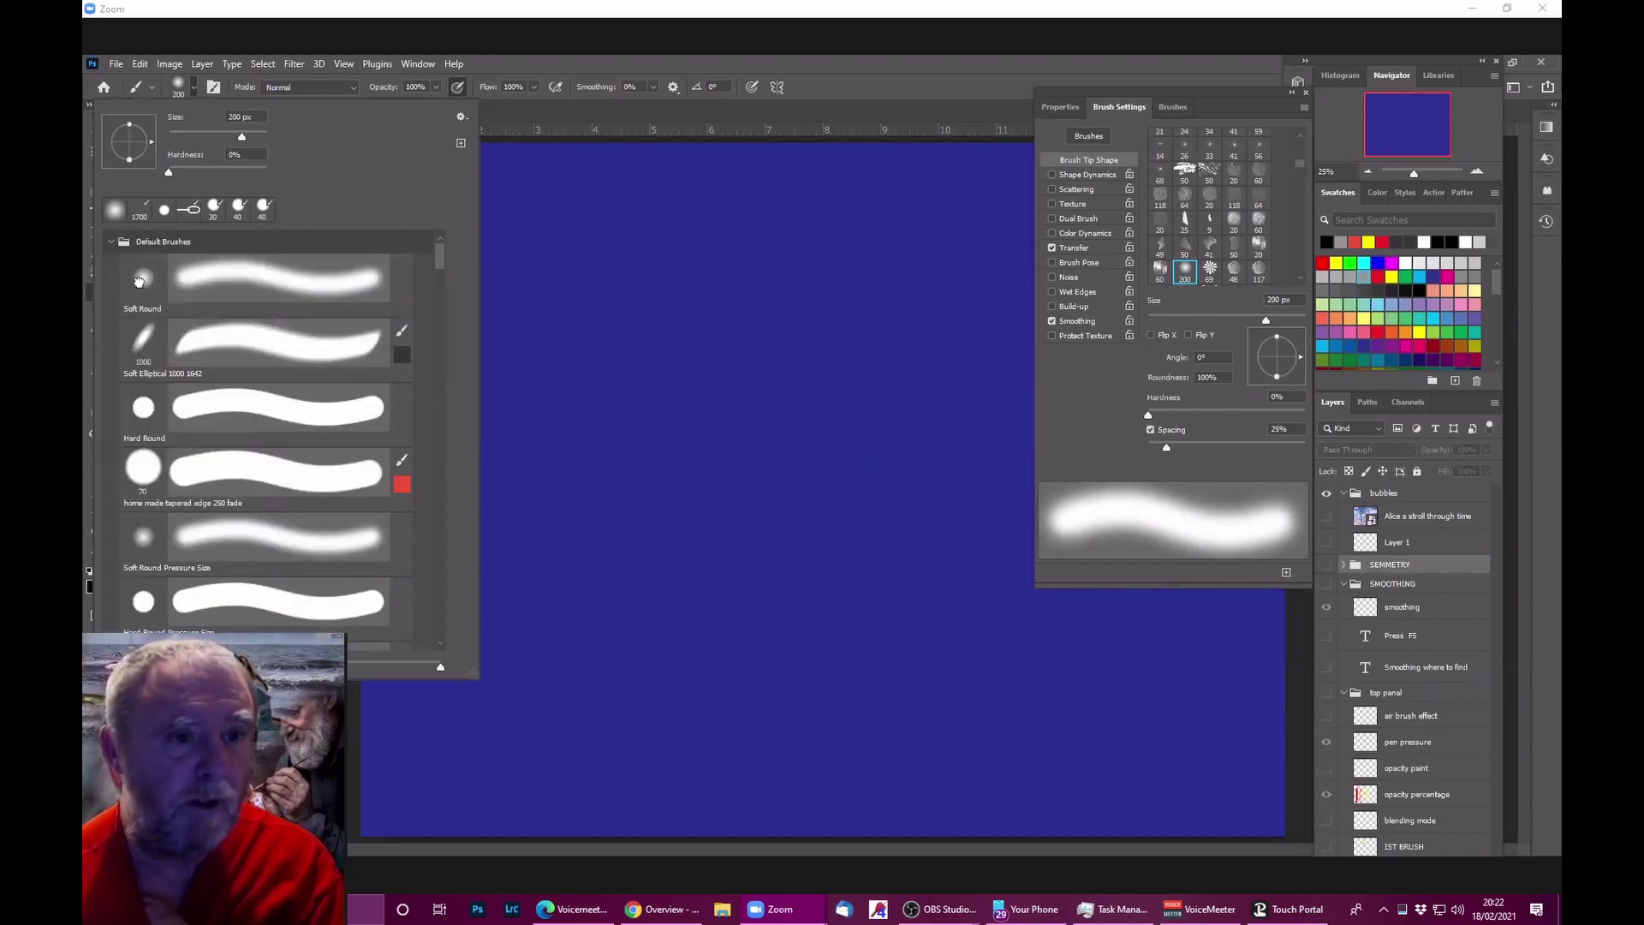
pyautogui.click(141, 281)
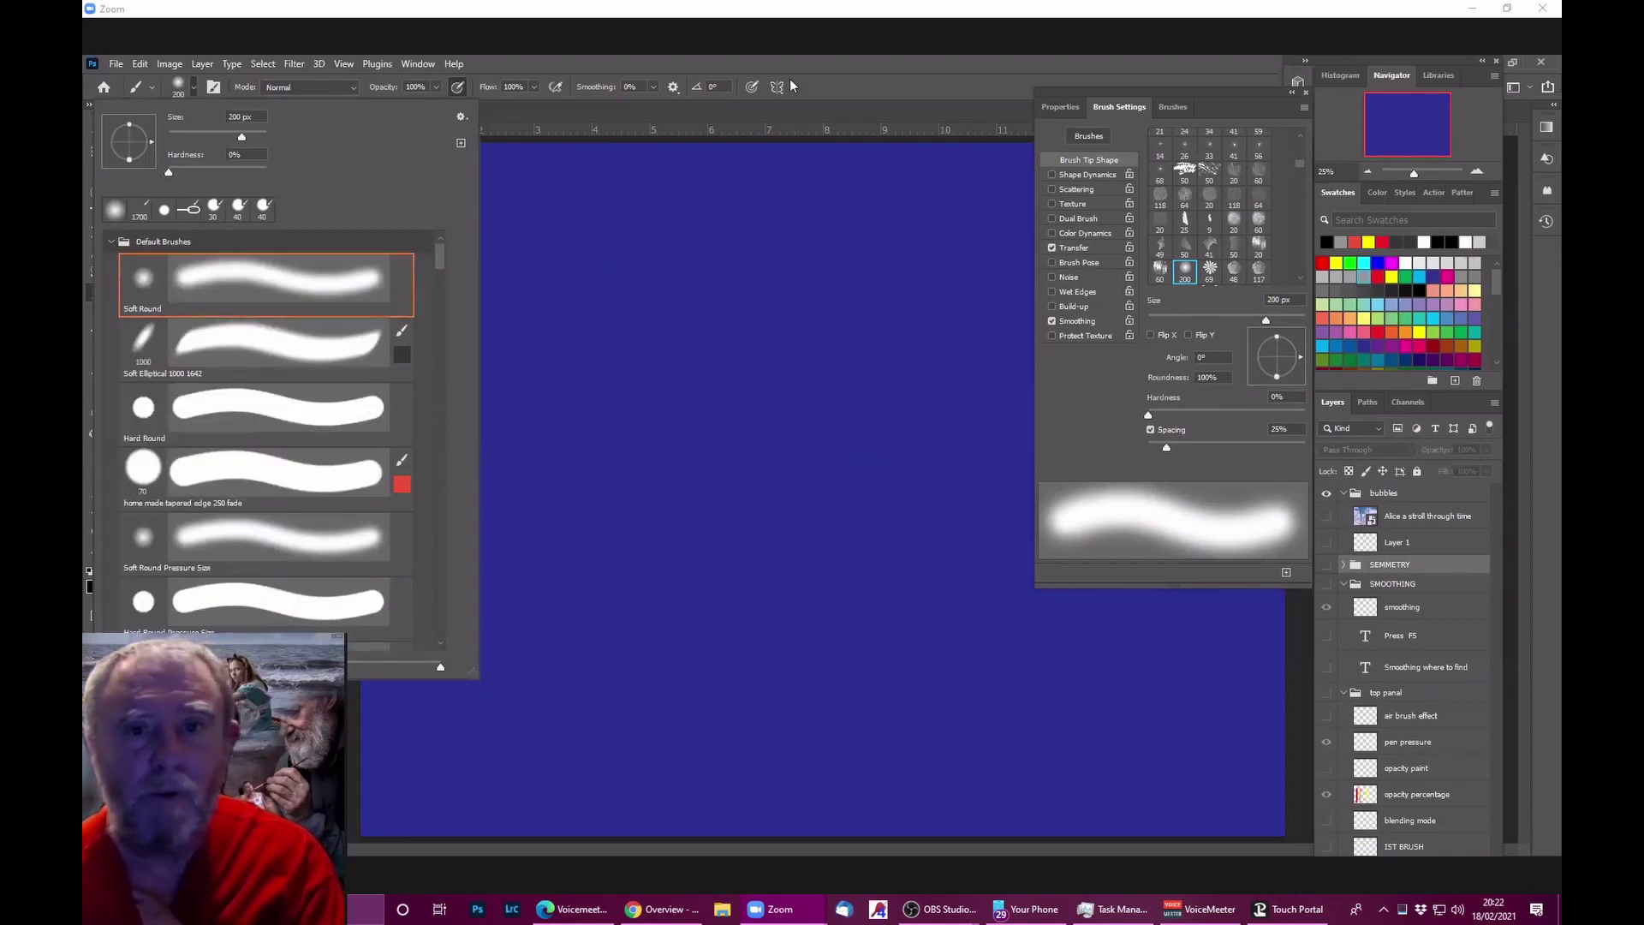
pyautogui.click(820, 332)
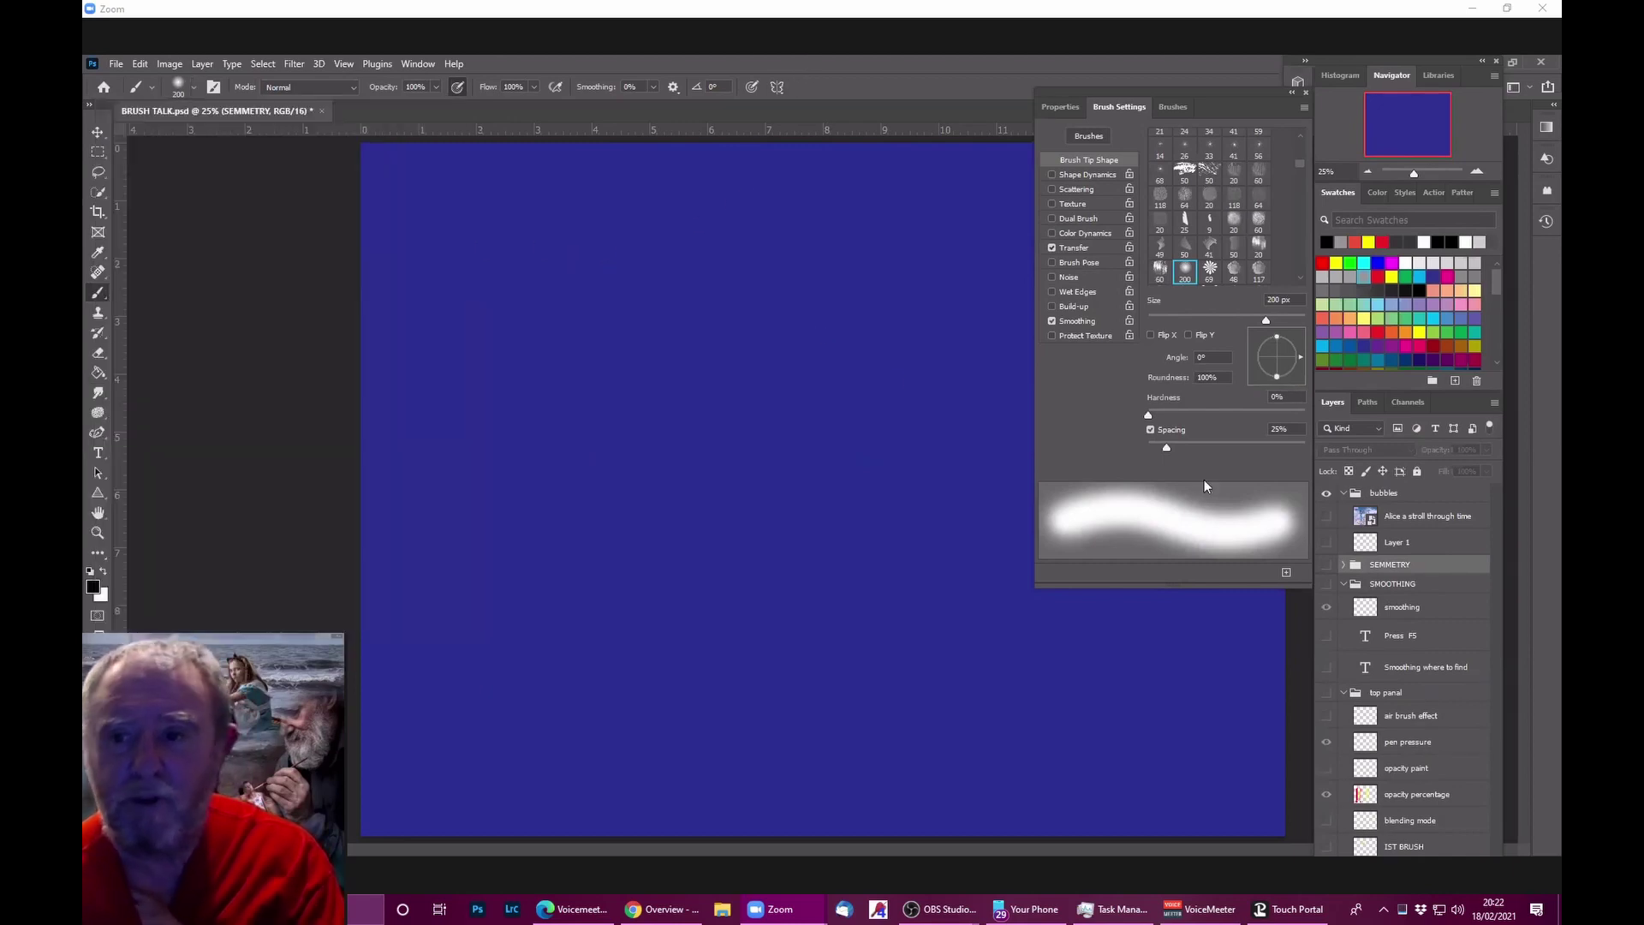
# Step: Show and select Layer 1, then paint a black dab and a short horizontal stroke with 25% brush spacing
pyautogui.click(1326, 542)
pyautogui.click(1363, 542)
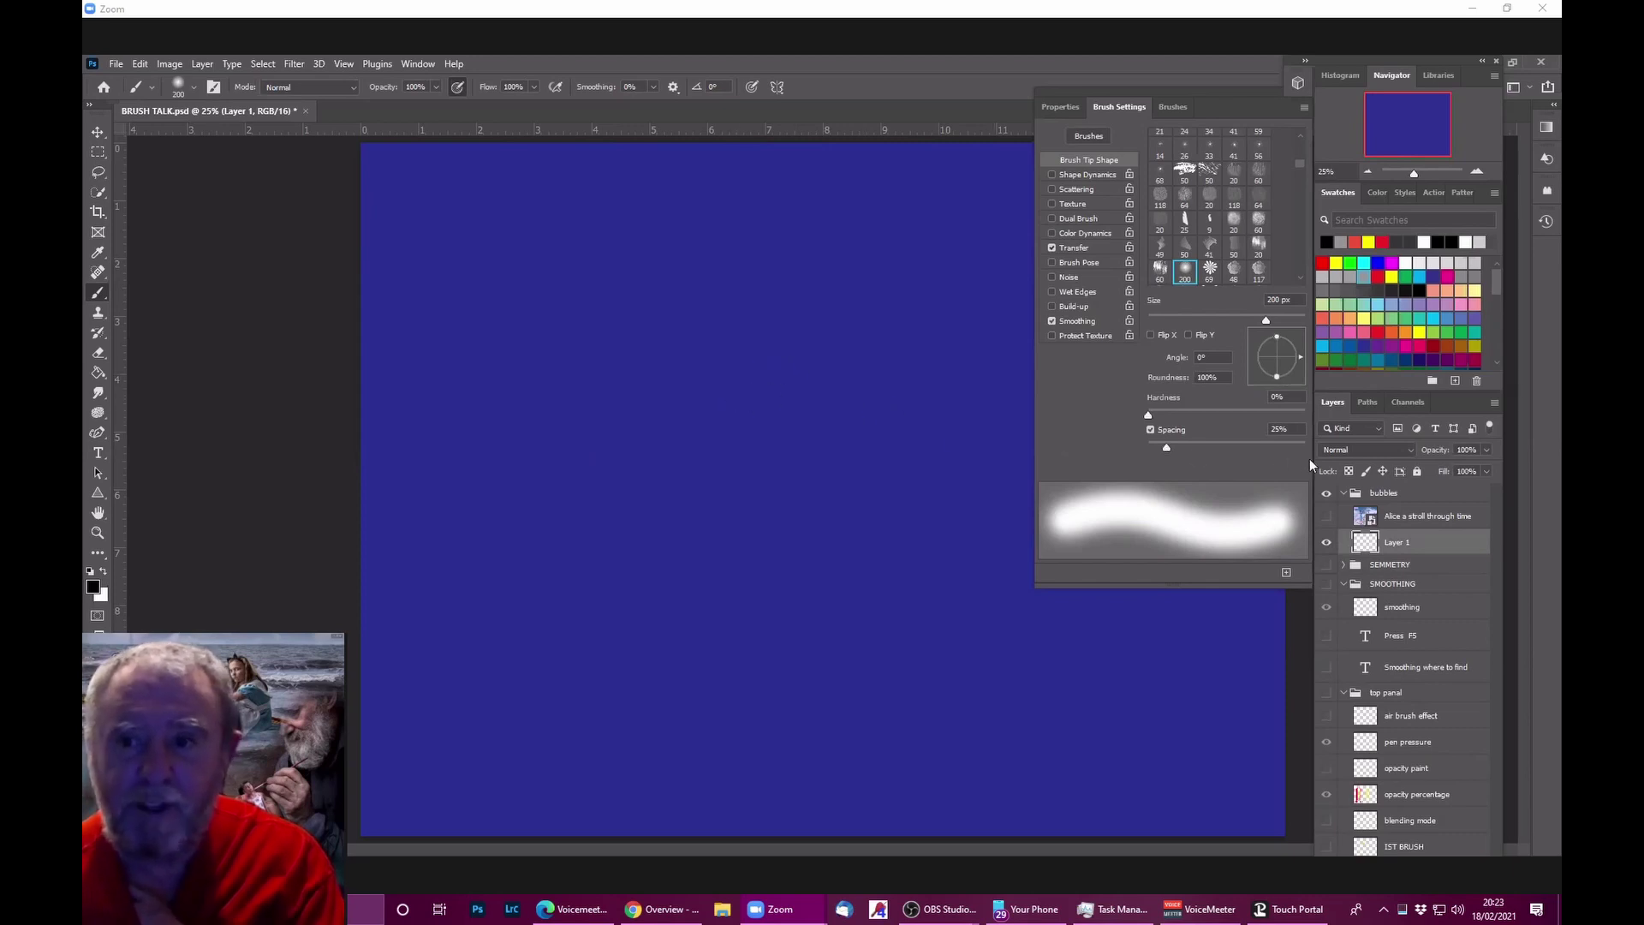
pyautogui.click(734, 373)
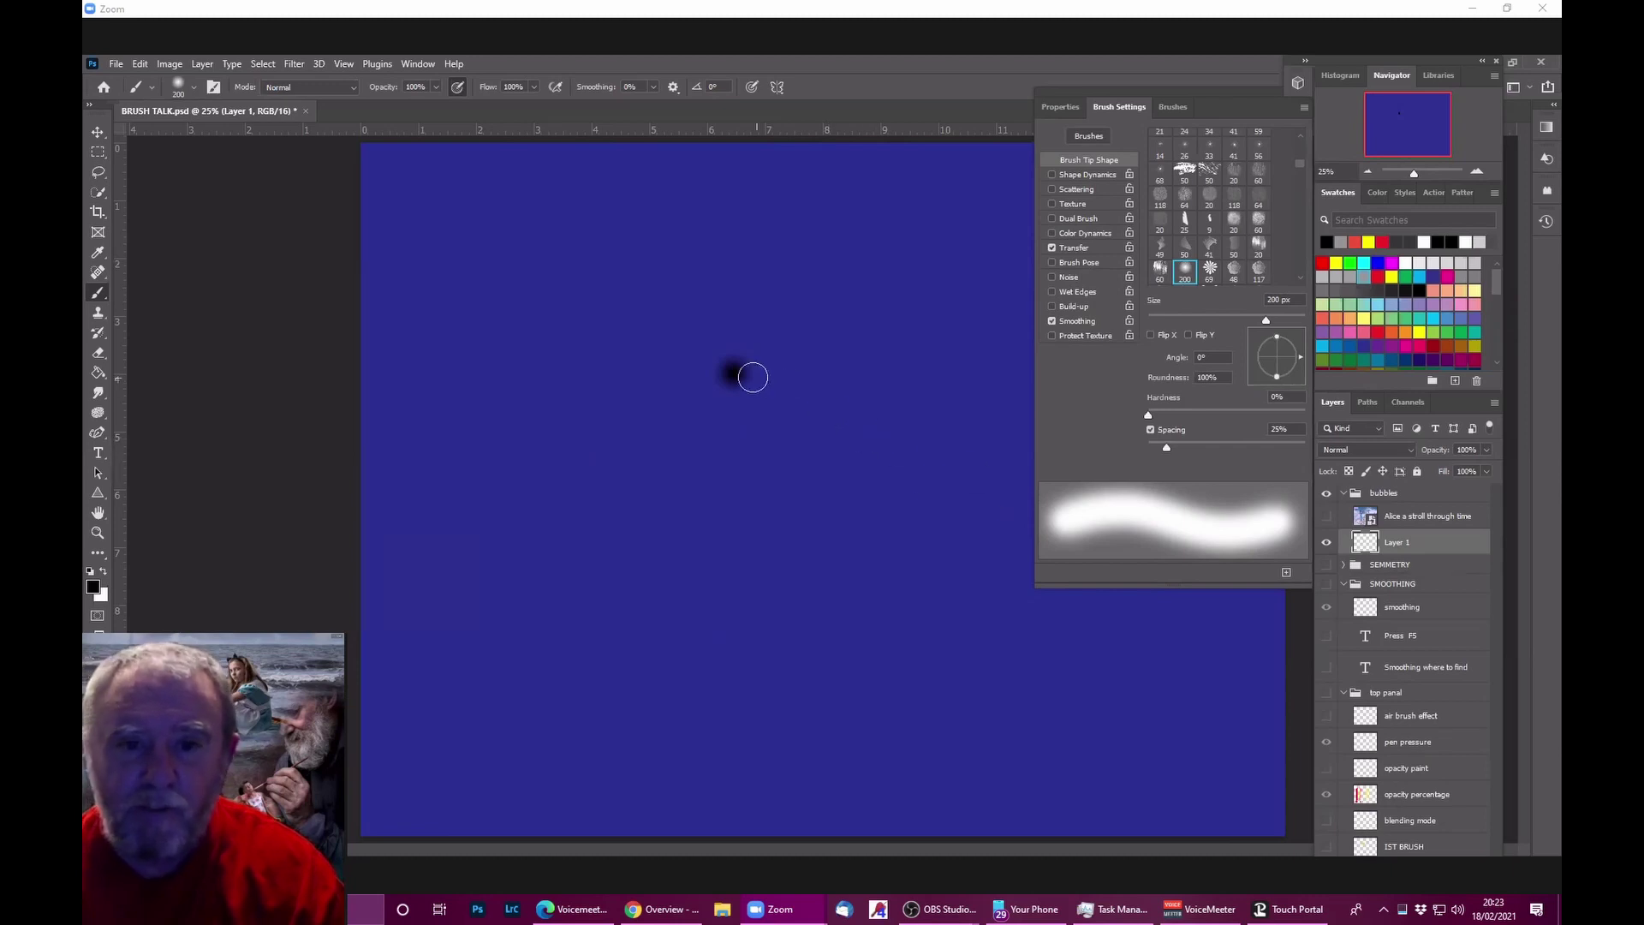
pyautogui.moveTo(744, 376); pyautogui.dragTo(770, 373)
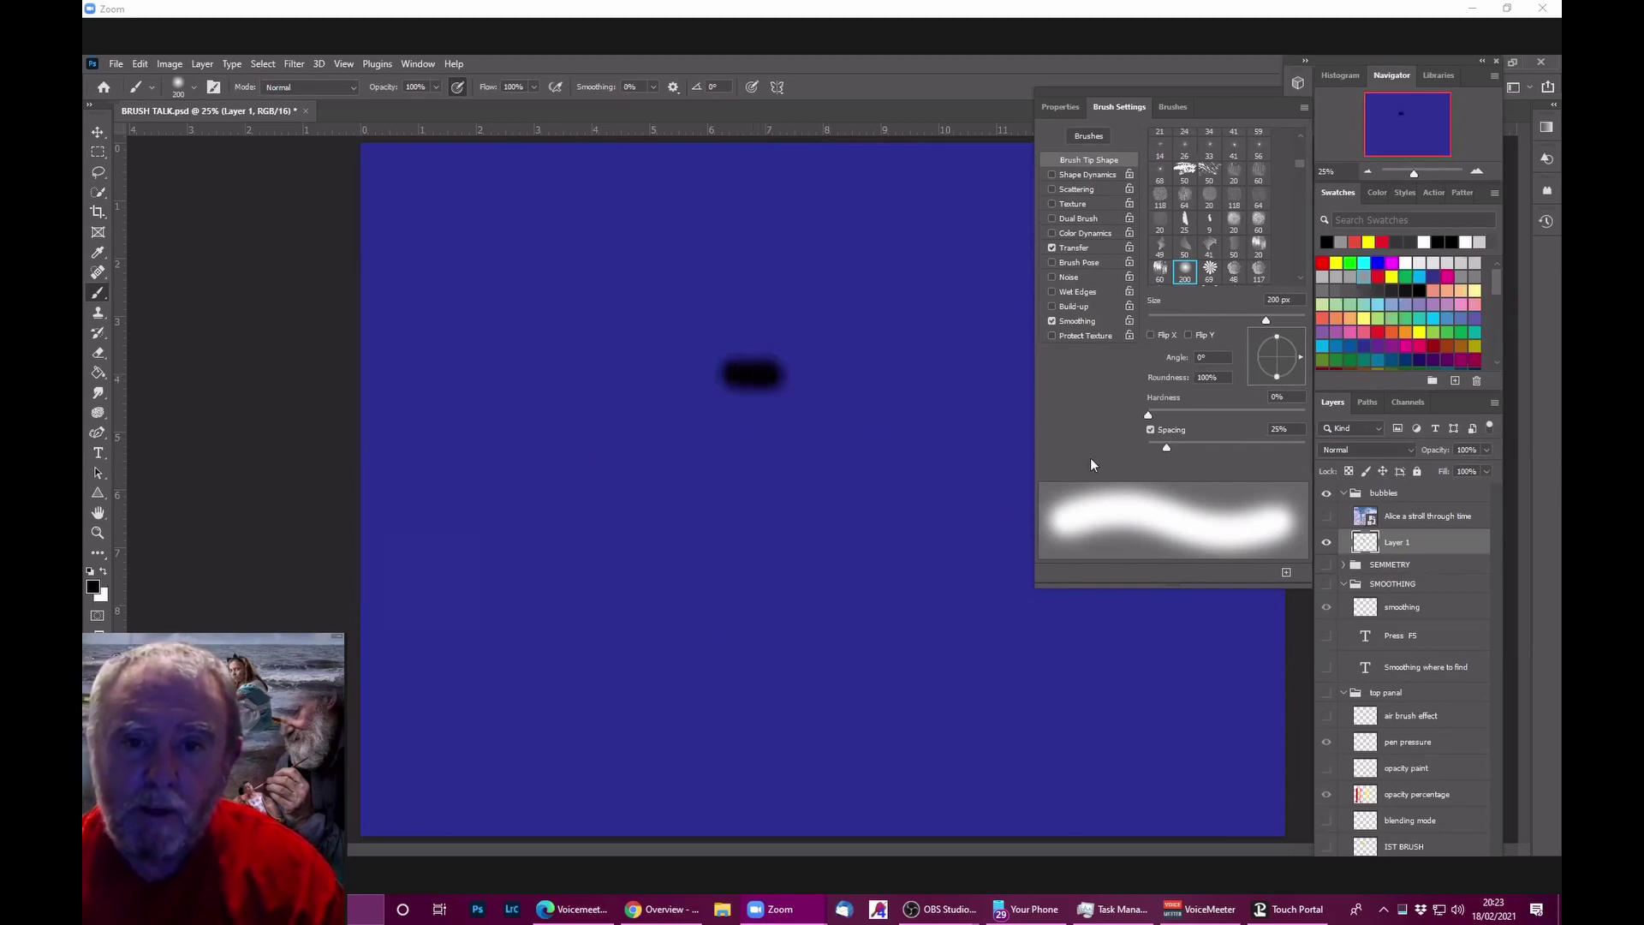
# Step: Set the brush spacing to 200%, 64% and 85% in turn, painting a dotted test stroke on Layer 1 with each
pyautogui.moveTo(1166, 445); pyautogui.dragTo(1266, 447)
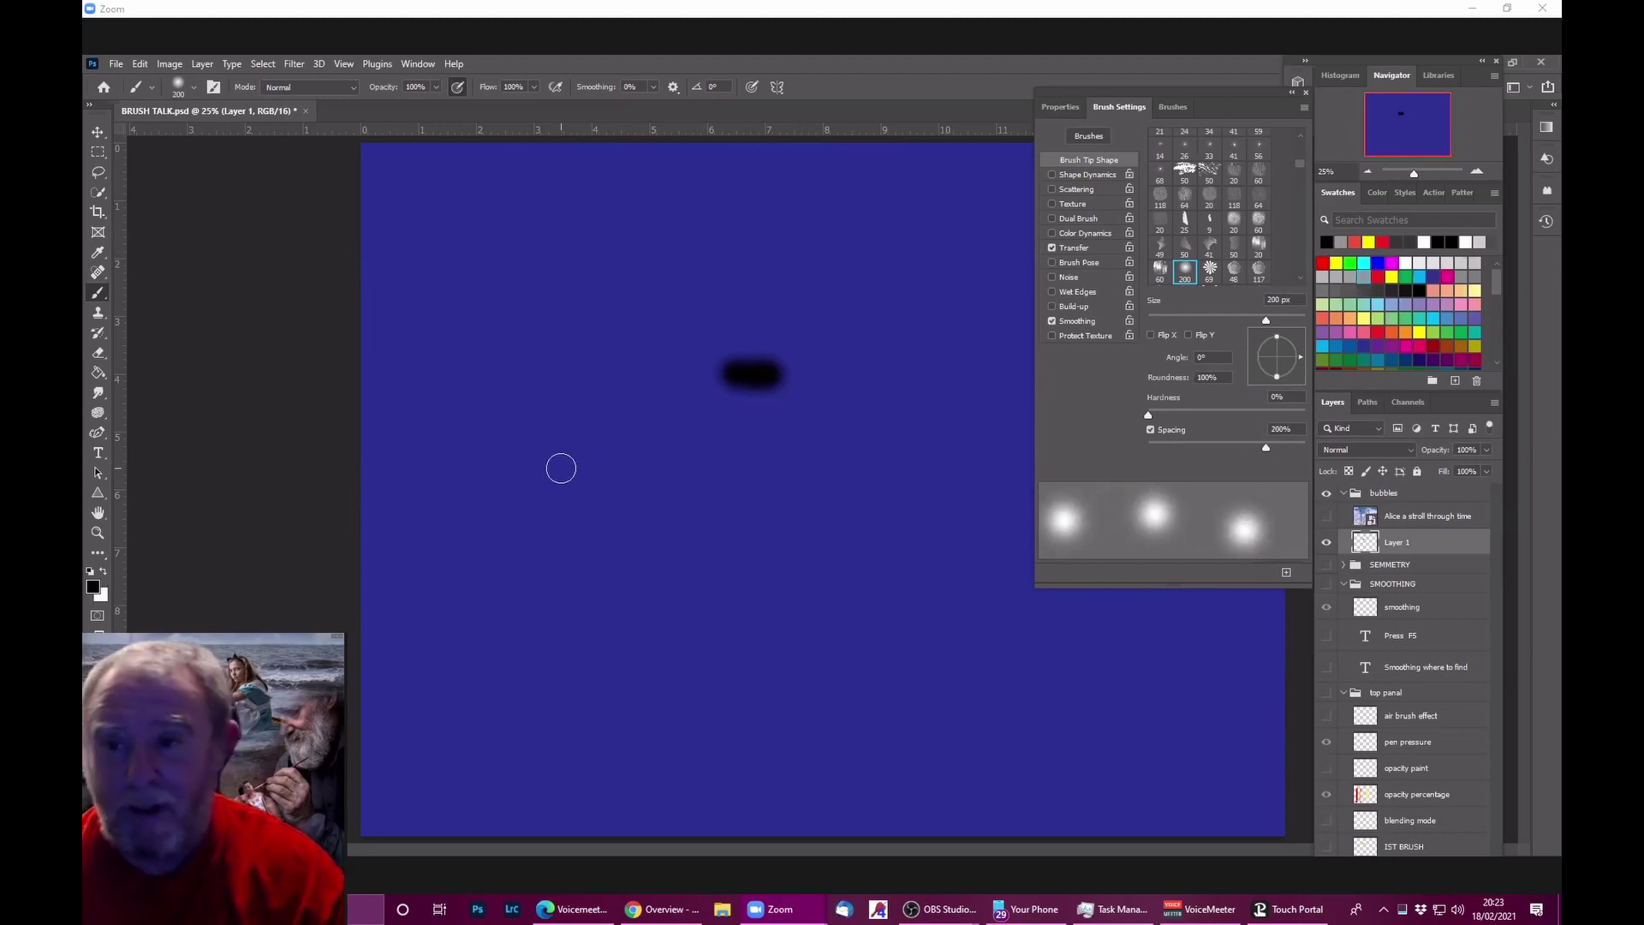
pyautogui.moveTo(559, 469); pyautogui.dragTo(906, 493)
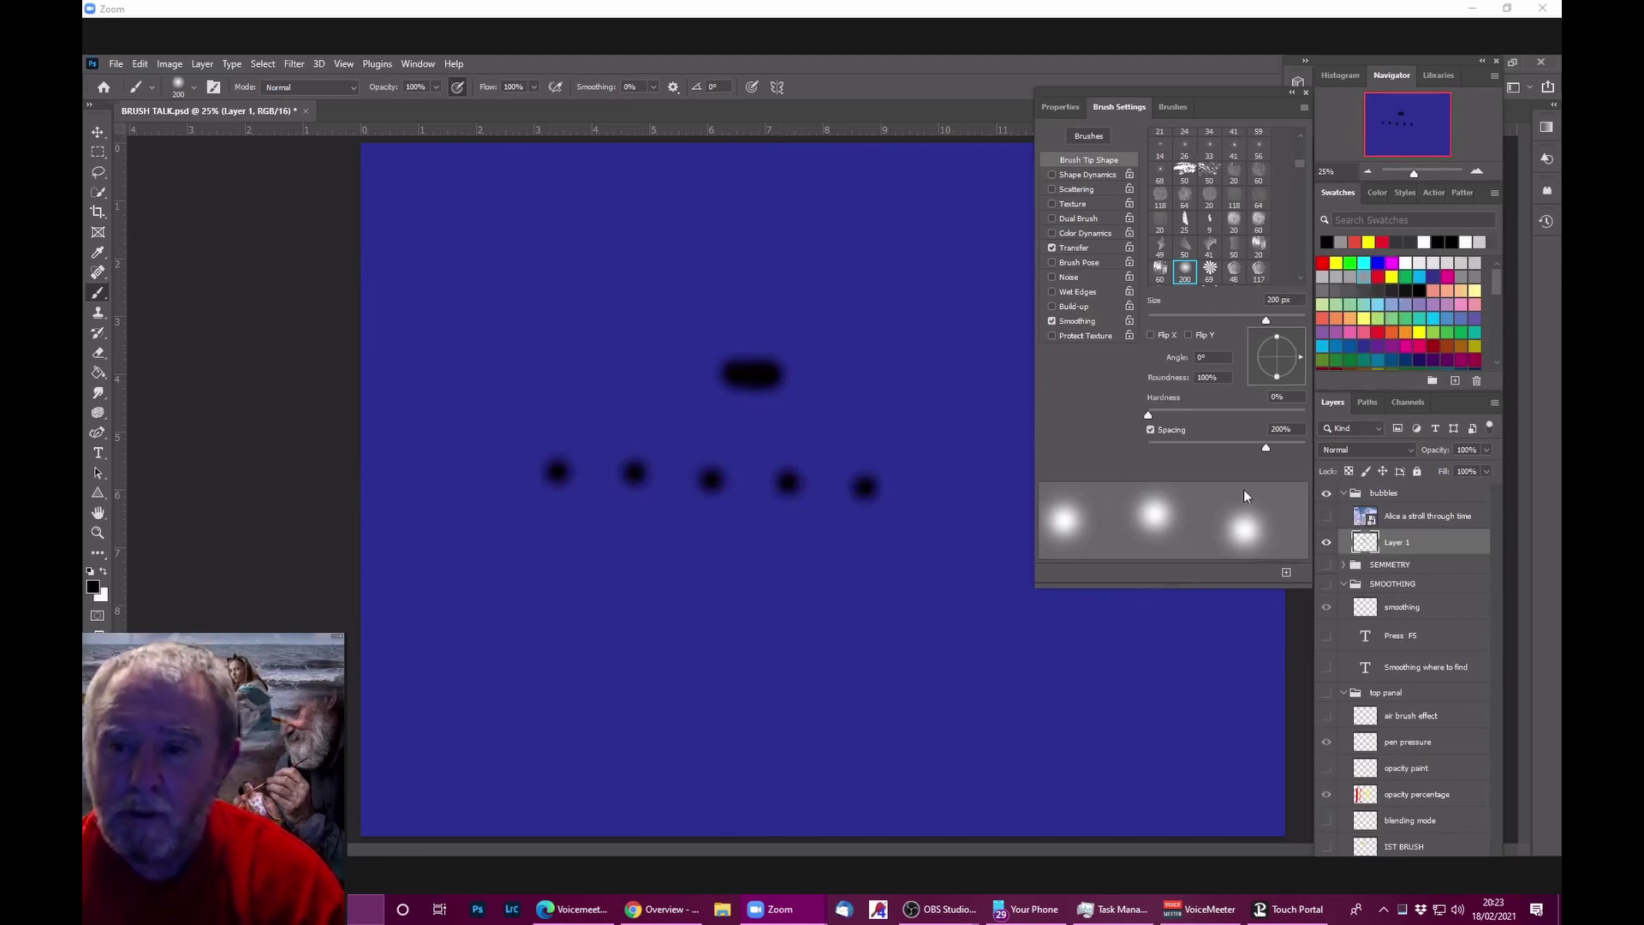
pyautogui.moveTo(1267, 447); pyautogui.dragTo(1194, 447)
pyautogui.moveTo(511, 605)
pyautogui.mouseDown()
pyautogui.moveTo(641, 576)
pyautogui.moveTo(685, 601)
pyautogui.moveTo(799, 598)
pyautogui.moveTo(863, 500)
pyautogui.moveTo(809, 359)
pyautogui.moveTo(640, 398)
pyautogui.mouseUp()
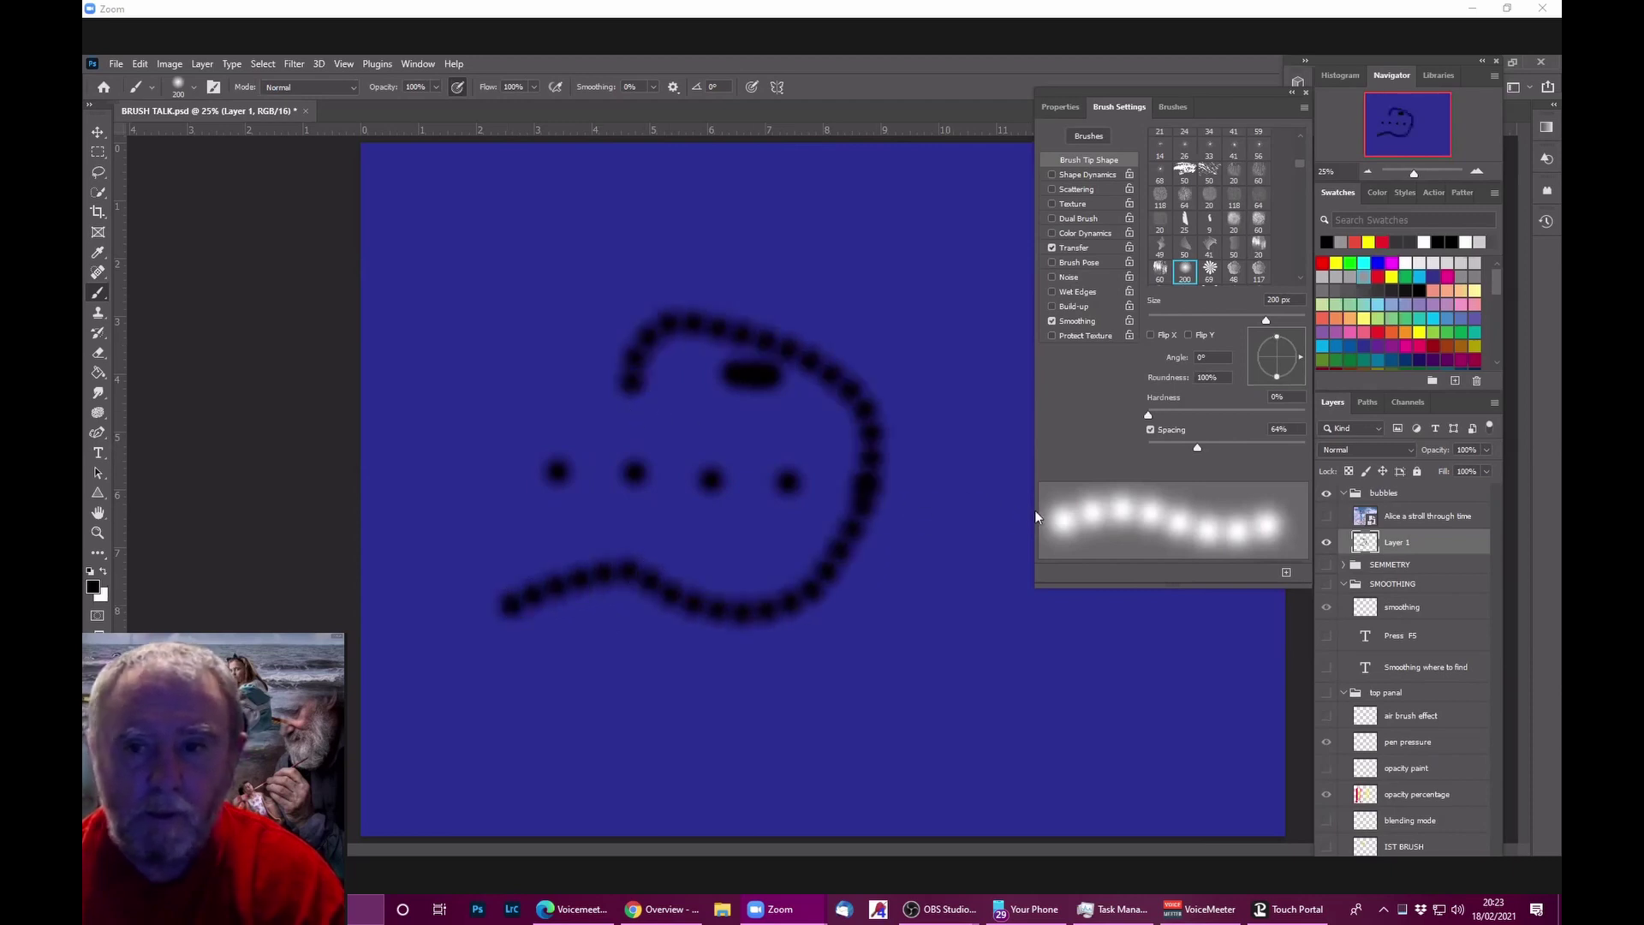
pyautogui.moveTo(1197, 447); pyautogui.dragTo(1215, 452)
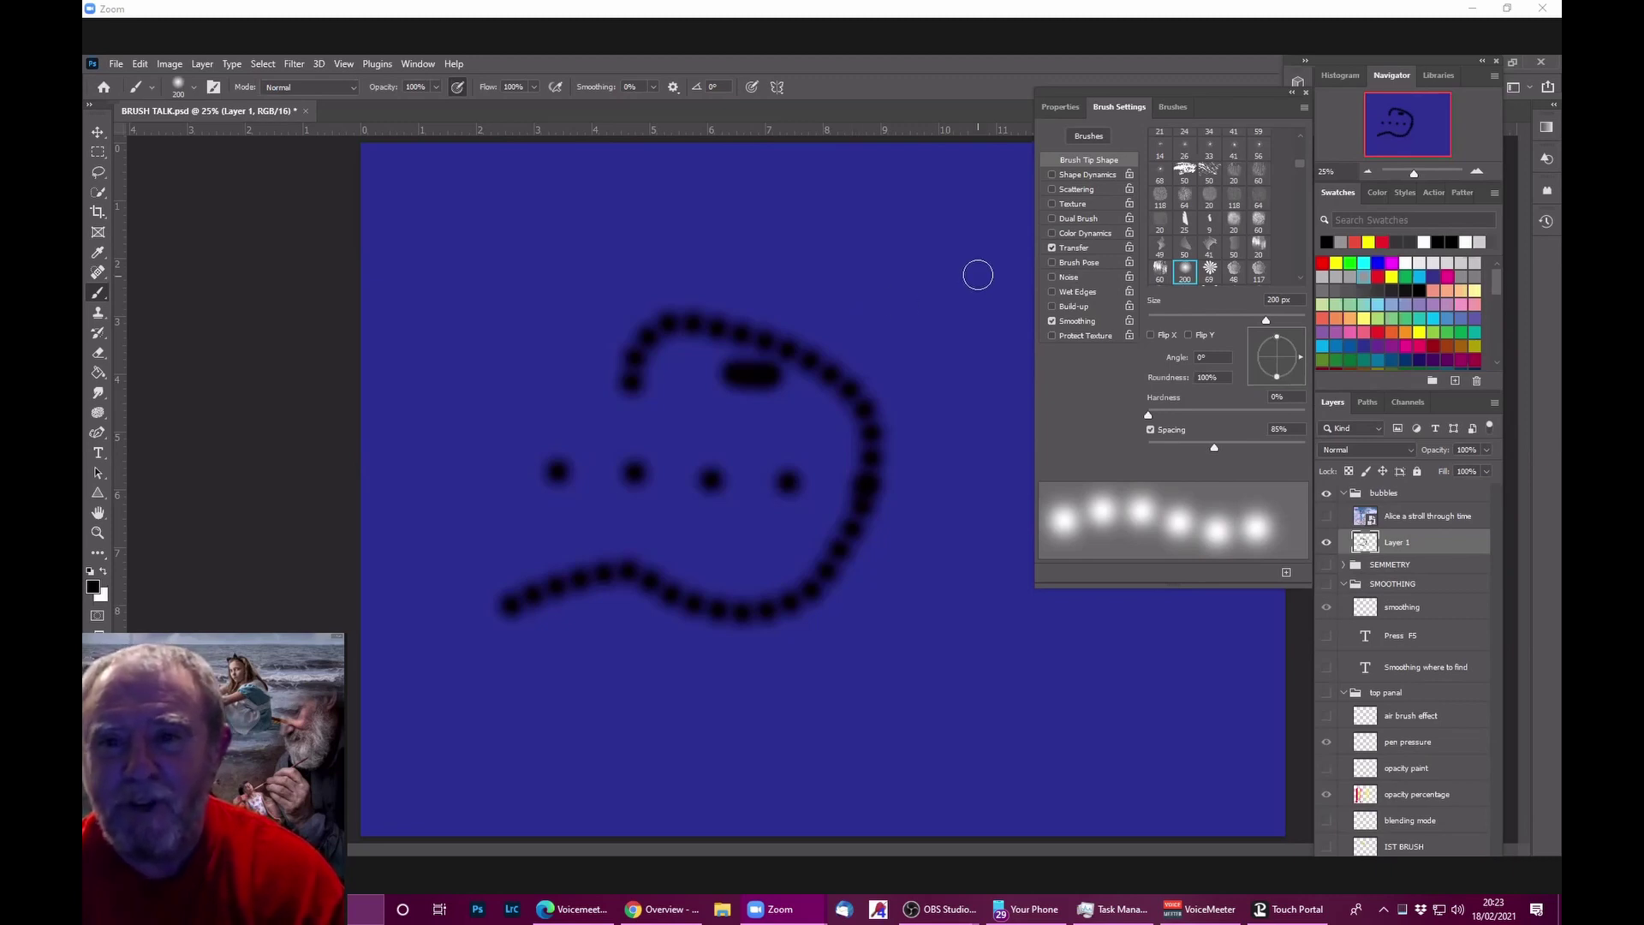
pyautogui.moveTo(983, 247)
pyautogui.mouseDown()
pyautogui.moveTo(848, 216)
pyautogui.moveTo(651, 293)
pyautogui.mouseUp()
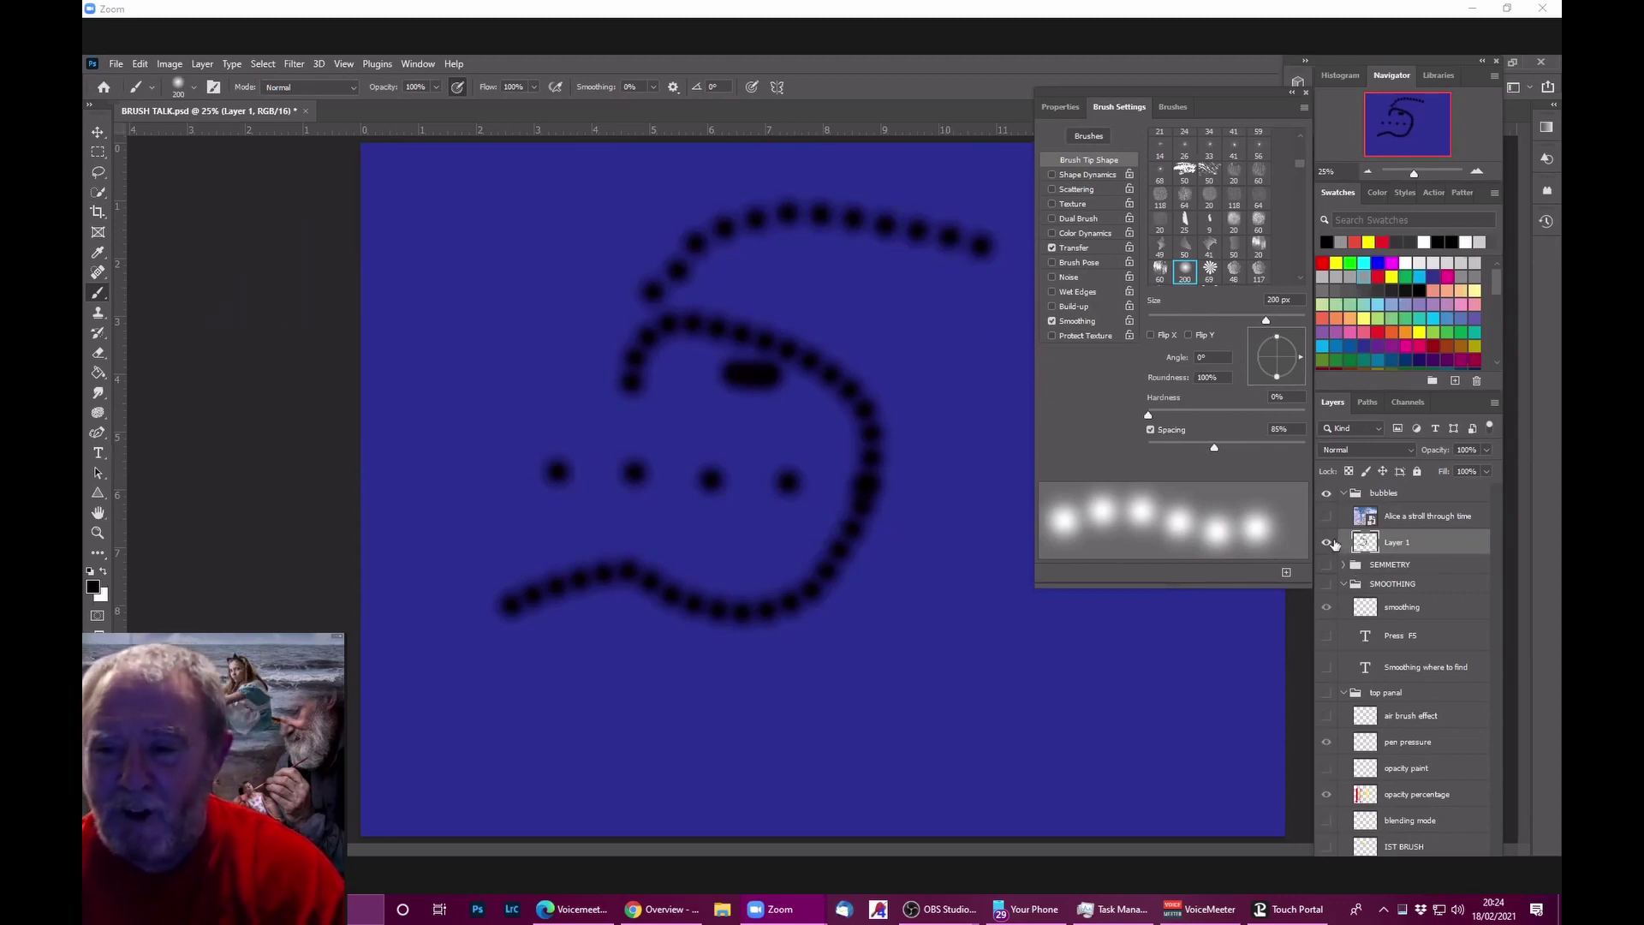
# Step: Toggle Layer 1's visibility off and on, then undo all of its test strokes
pyautogui.click(1327, 544)
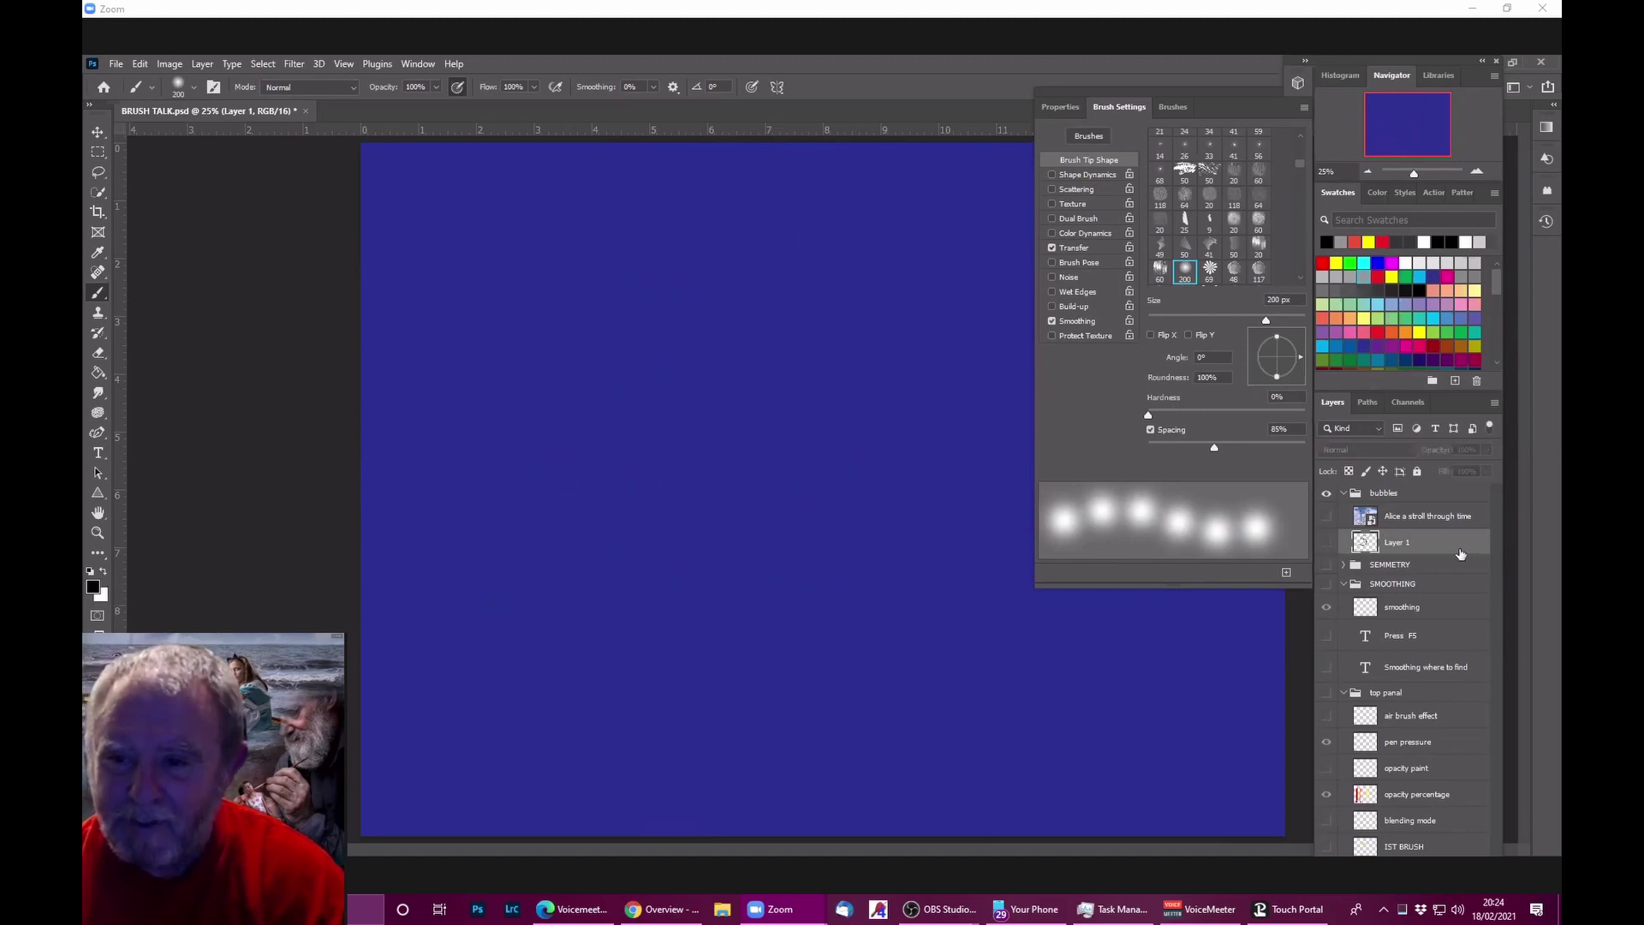
pyautogui.click(1327, 543)
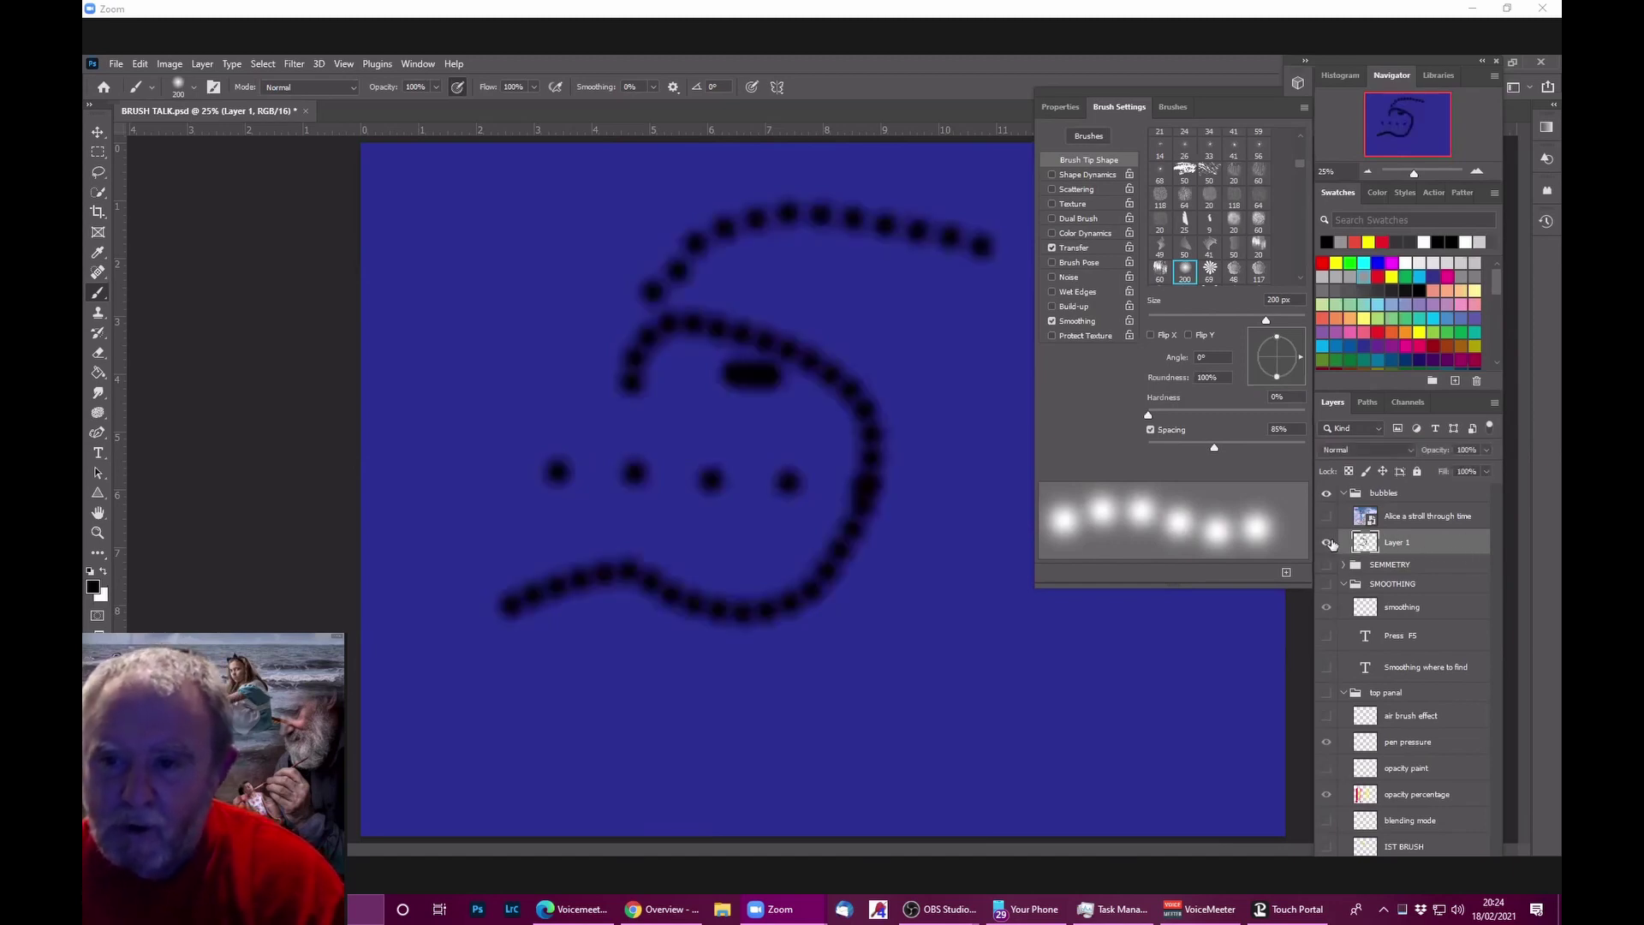
pyautogui.hotkey('ctrl', 'z')
pyautogui.hotkey('ctrl', 'z')
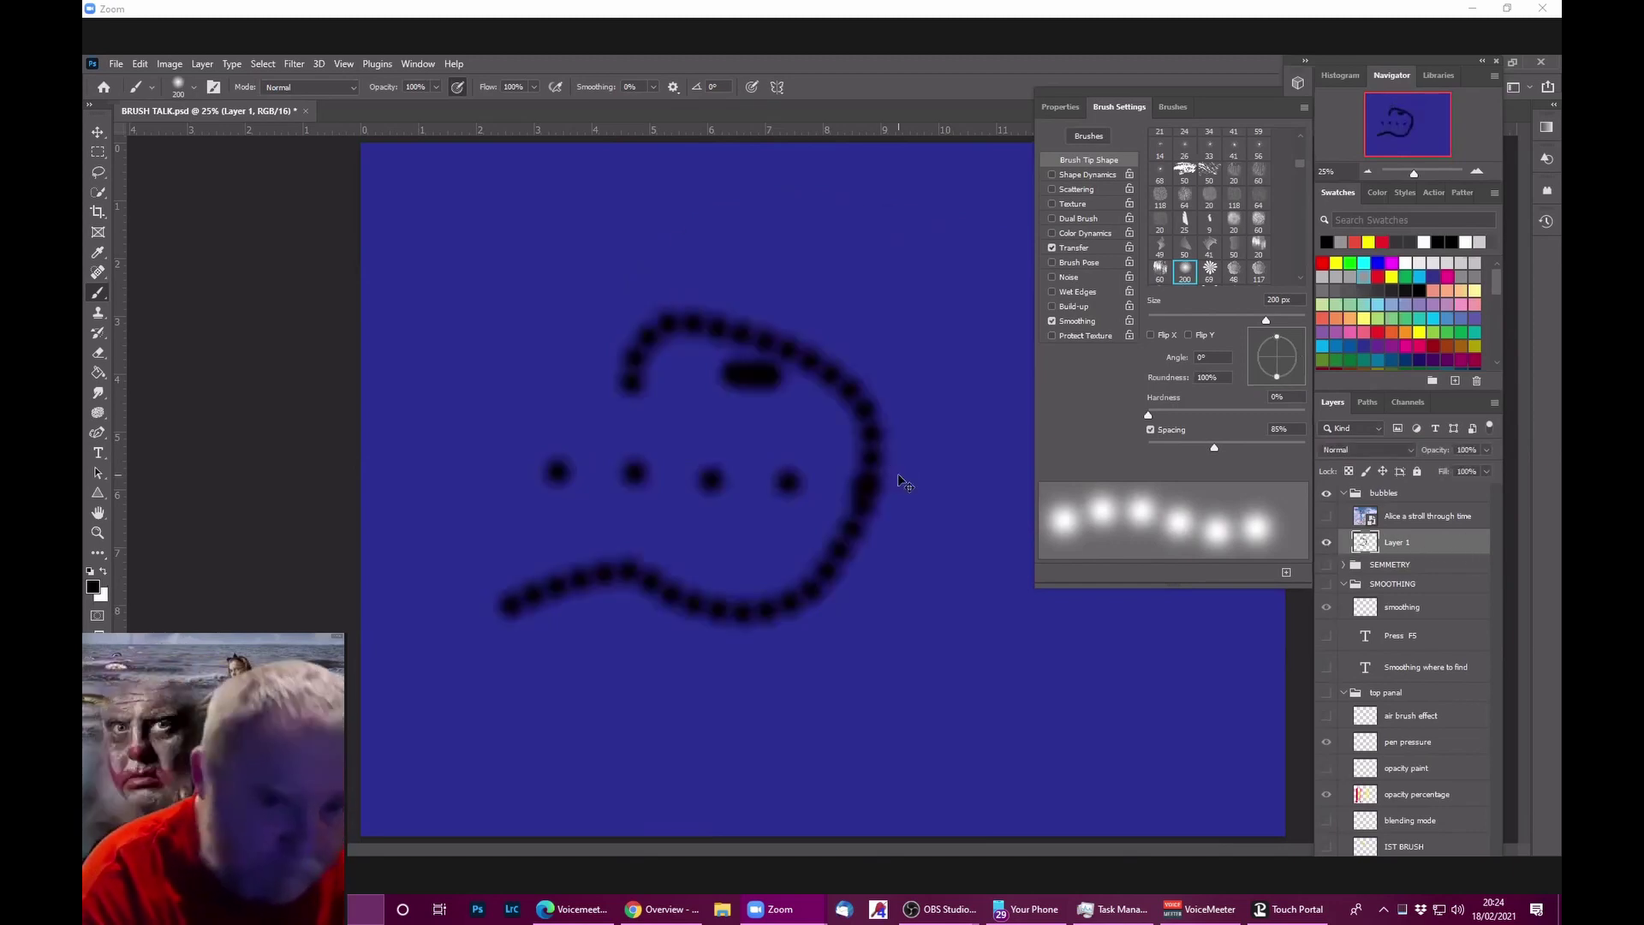
pyautogui.hotkey('ctrl', 'z')
pyautogui.hotkey('ctrl', 'z')
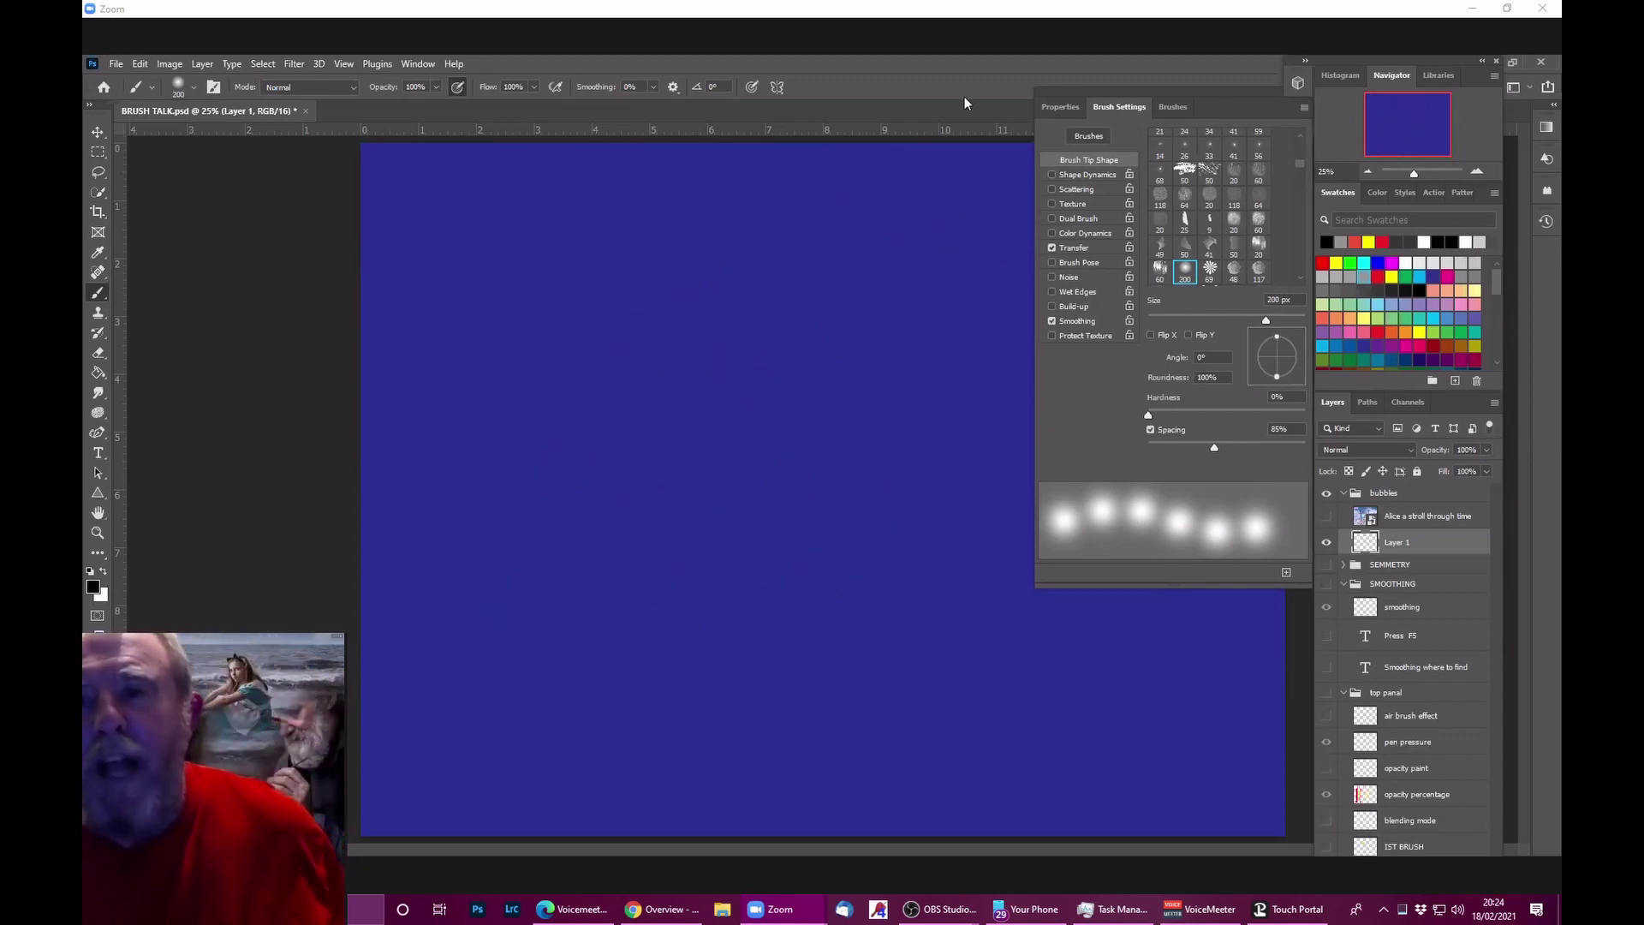
# Step: Enable Shape Dynamics for the brush and review the Scattering options, leaving Scattering off and Shape Dynamics open
pyautogui.click(1076, 175)
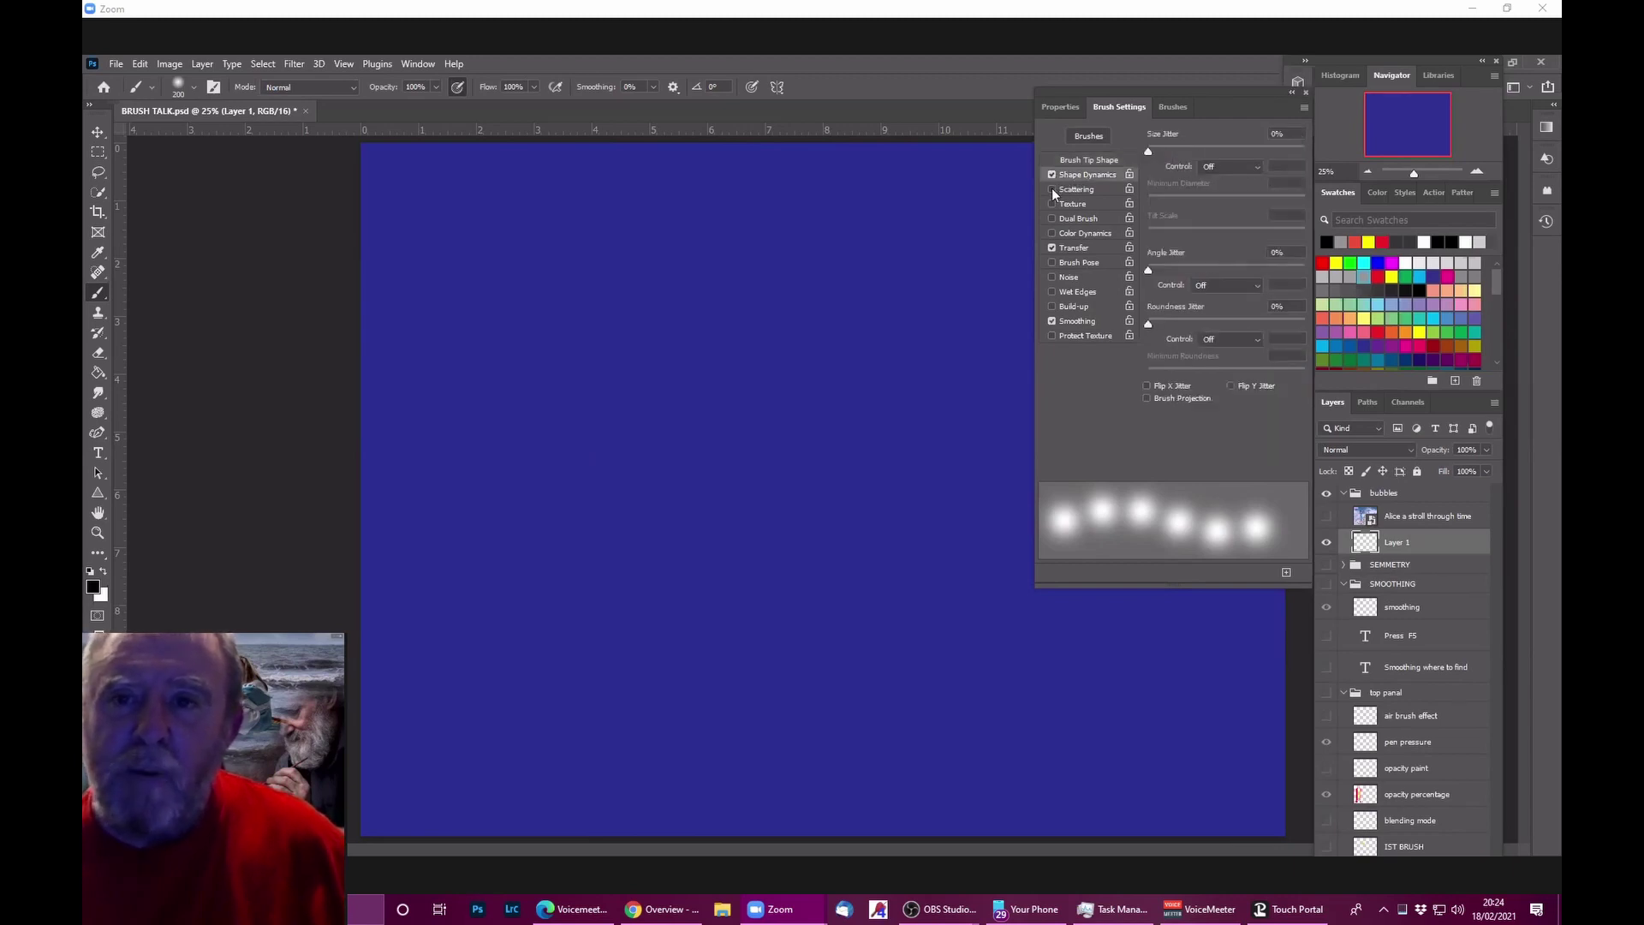
pyautogui.click(1105, 189)
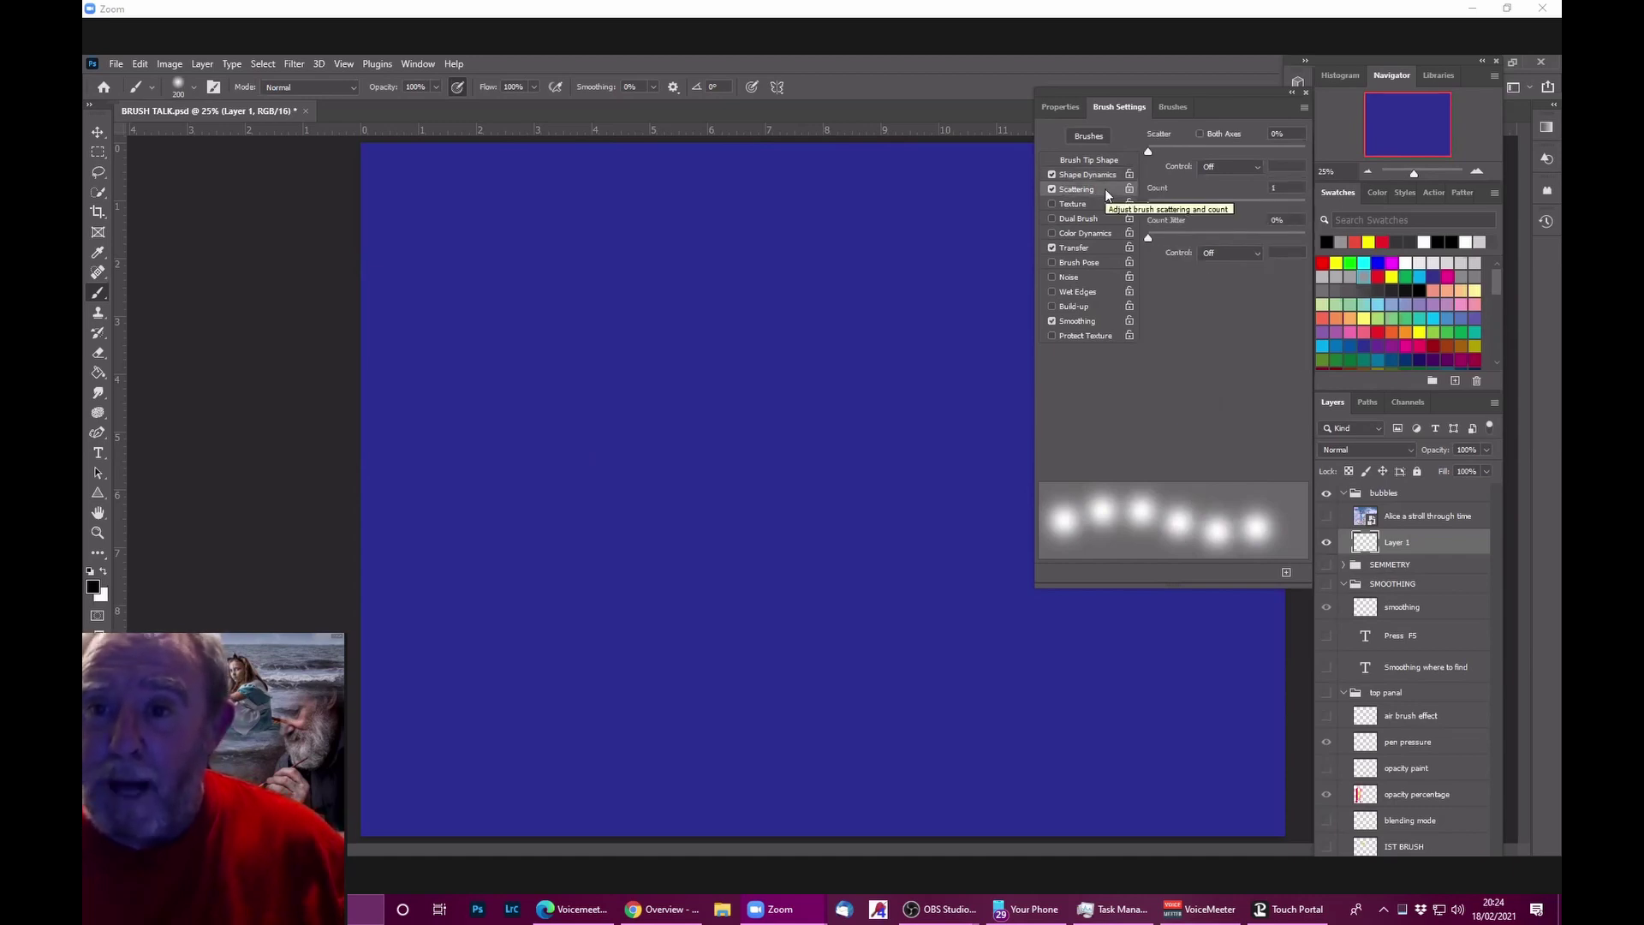
pyautogui.click(1103, 171)
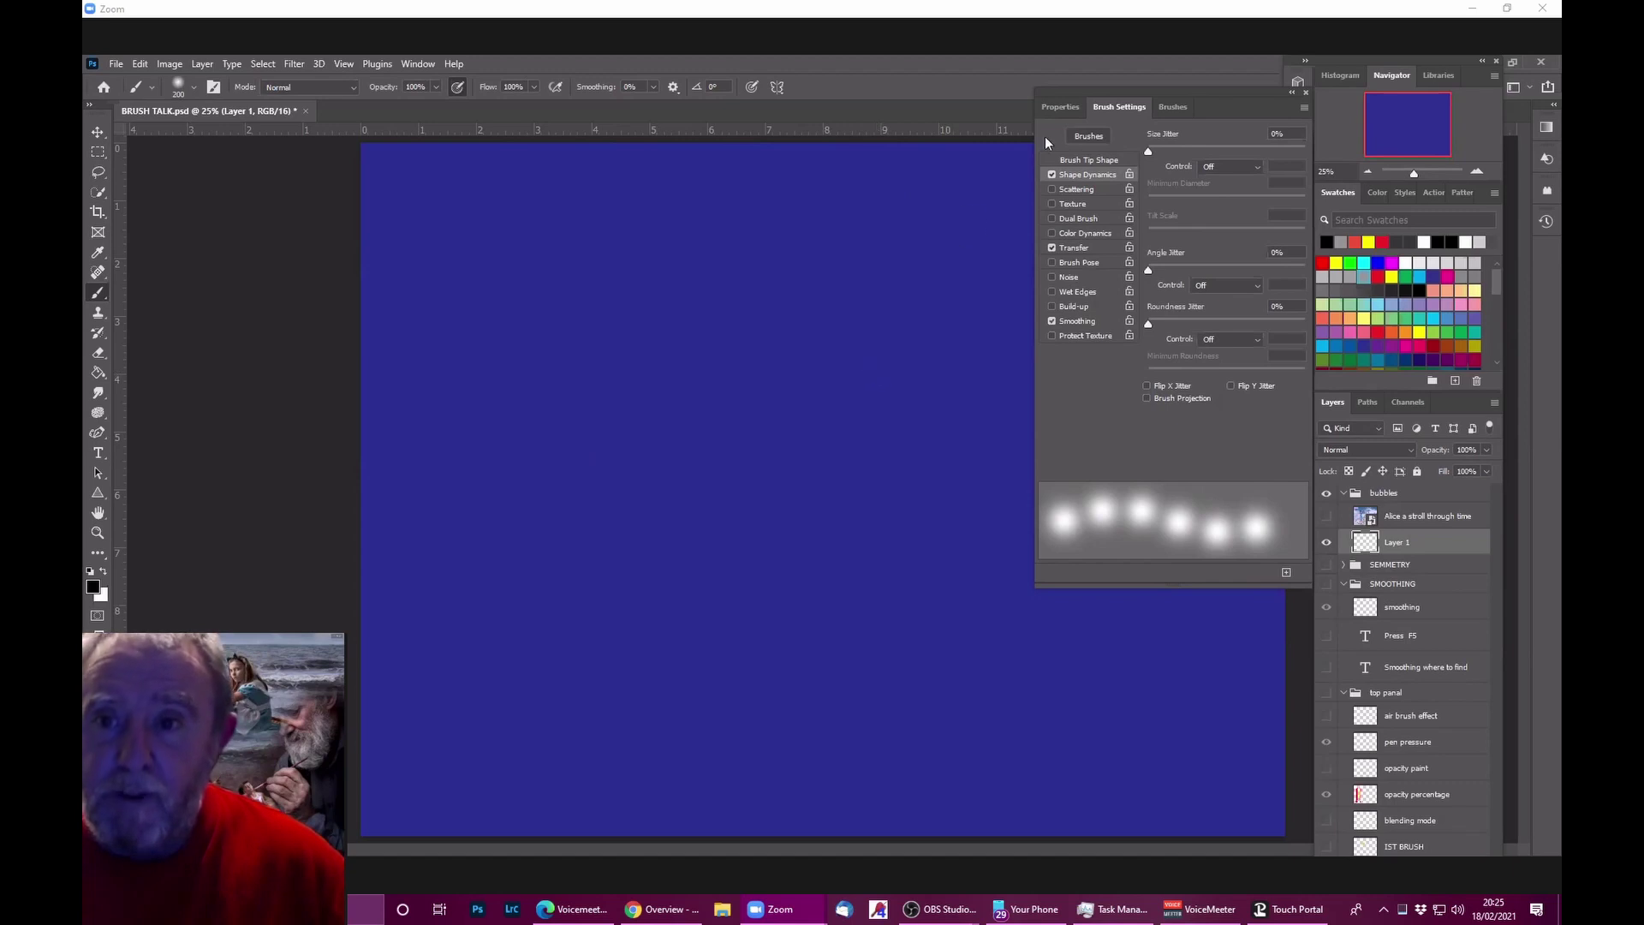
# Step: Create a 2000 × 2000 px, 300 ppi RGB document with a white background and hide the Brush Settings
pyautogui.click(118, 66)
pyautogui.click(120, 66)
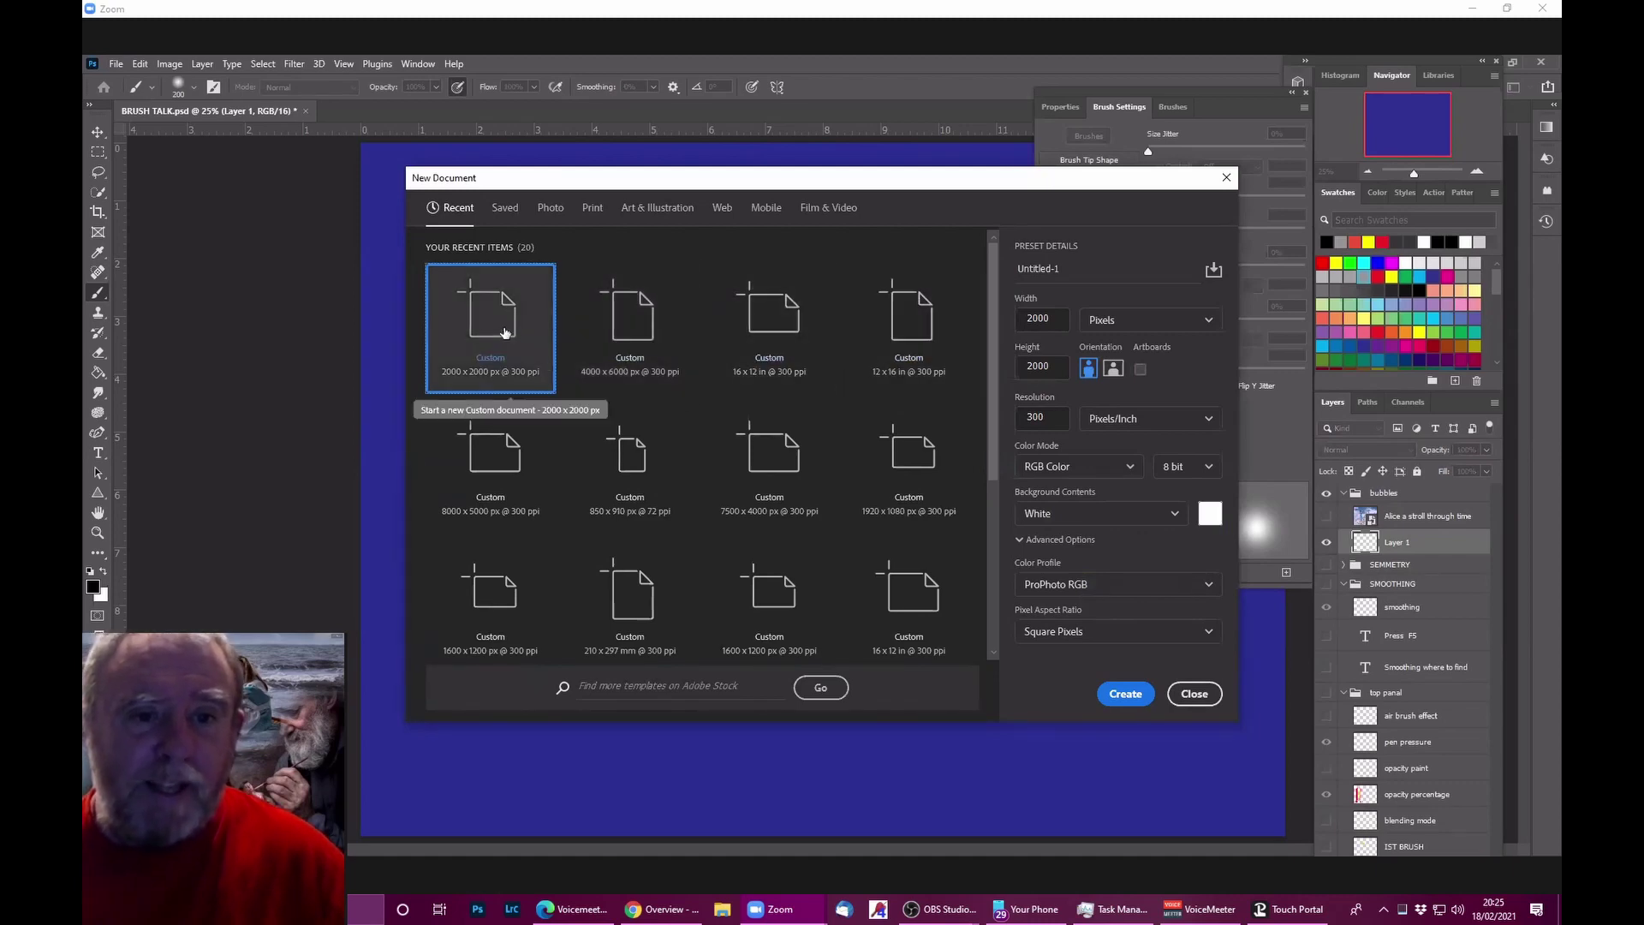
pyautogui.click(1122, 692)
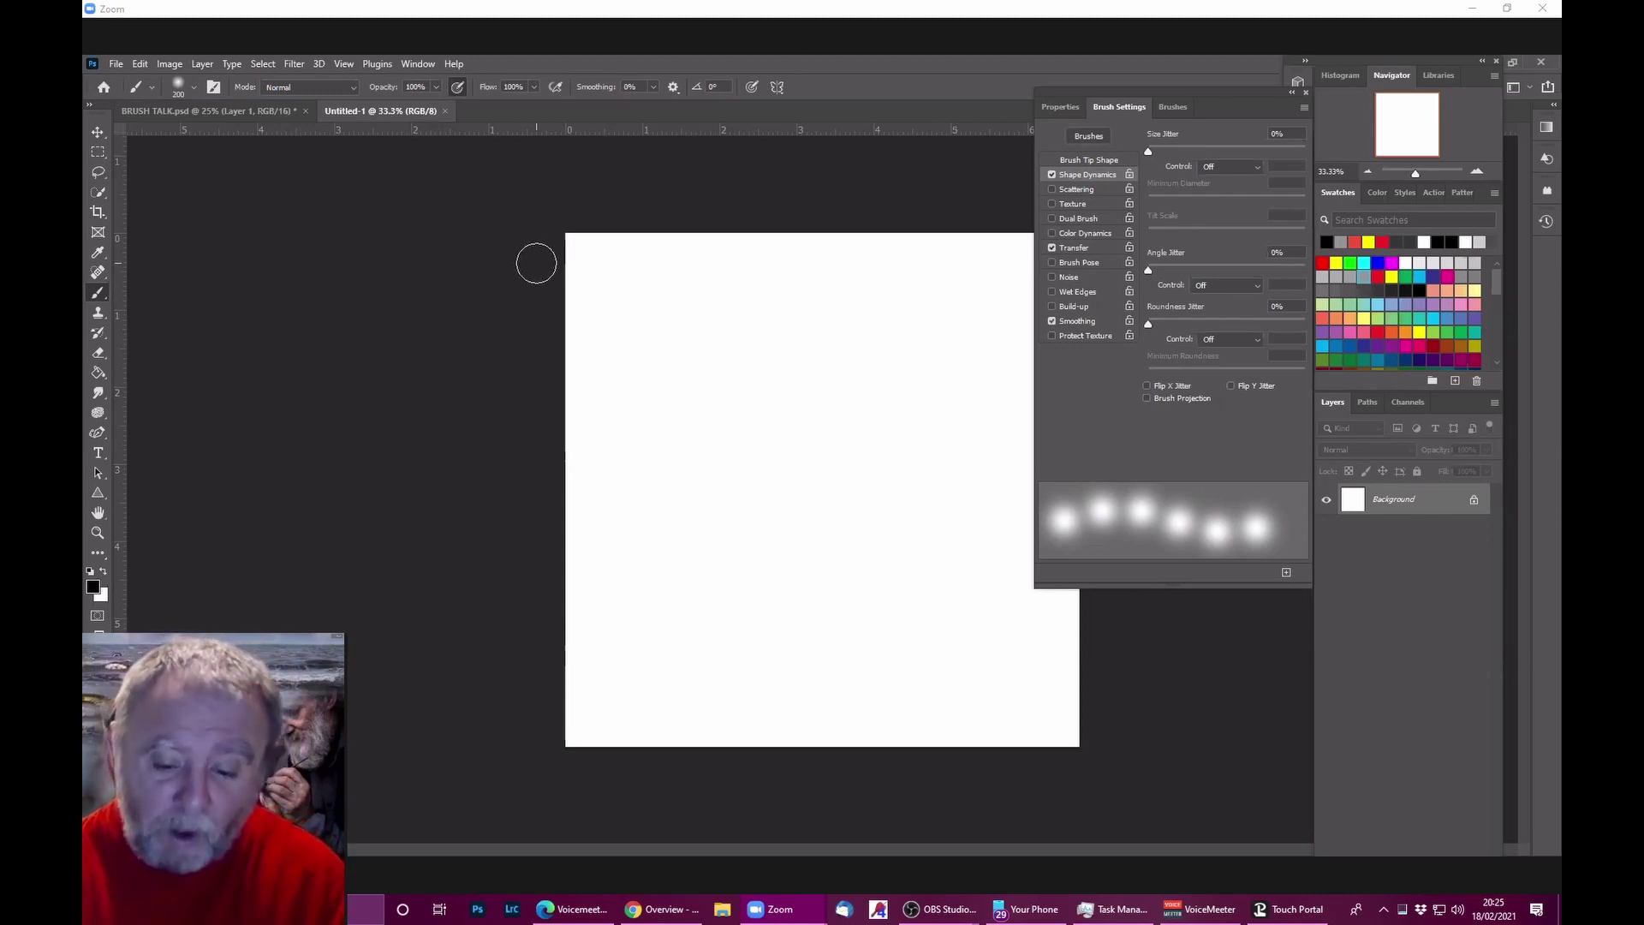
pyautogui.click(1303, 107)
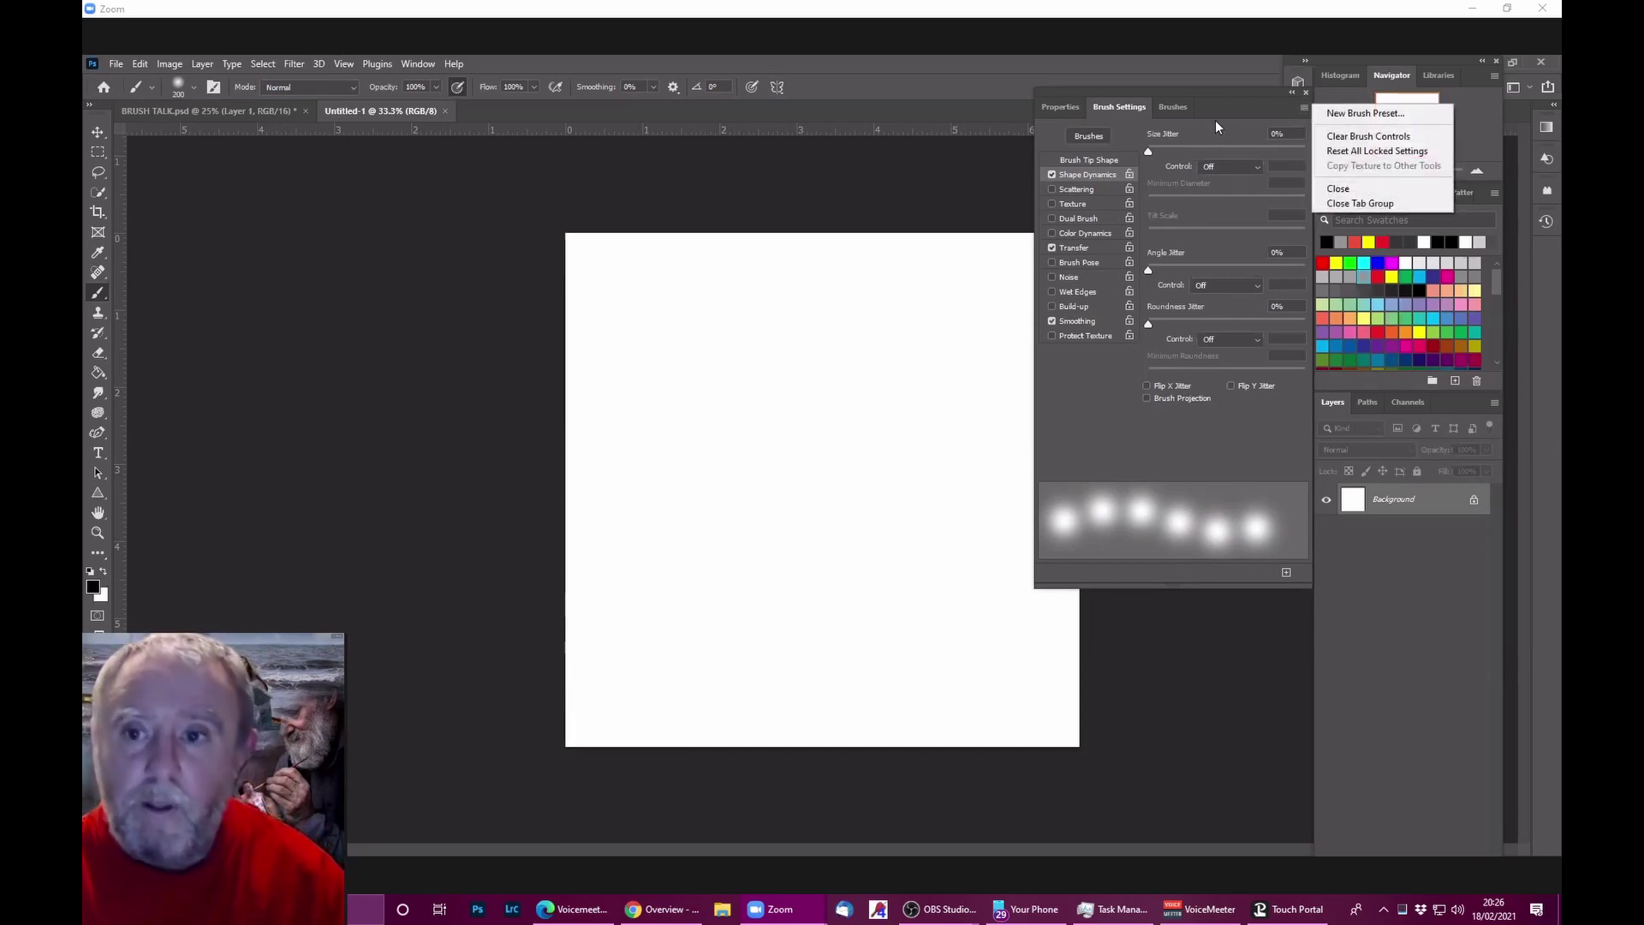
pyautogui.press('Escape')
pyautogui.press('F5')
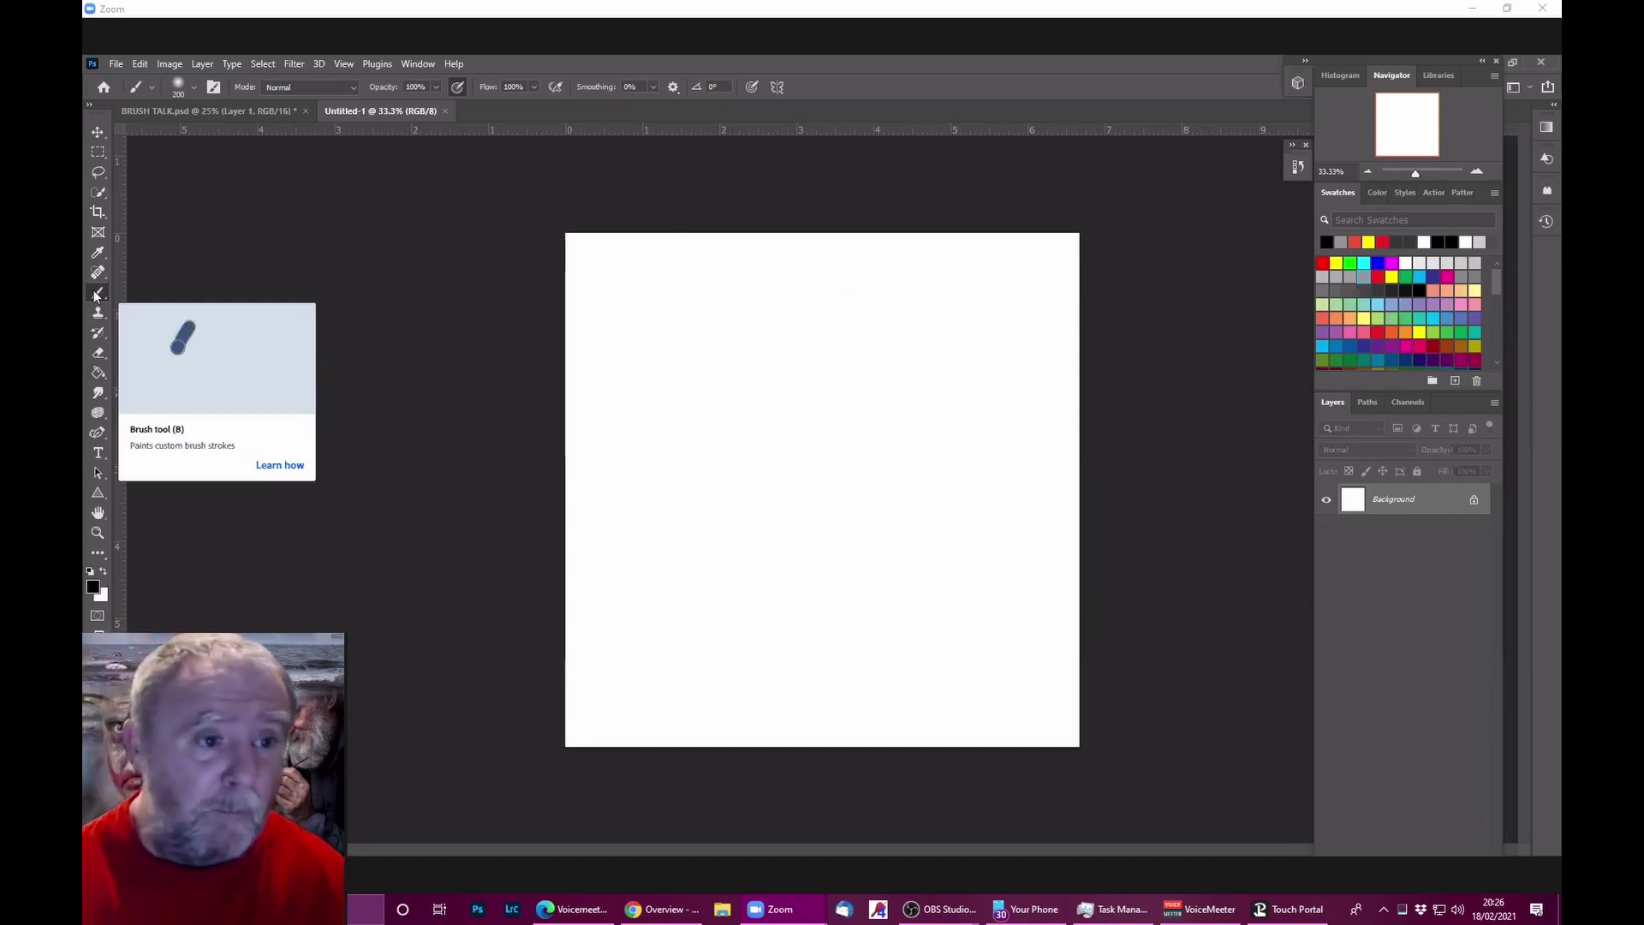
# Step: Fill the canvas with black and render a 50-300mm Zoom lens flare on it at 100% brightness
pyautogui.click(98, 373)
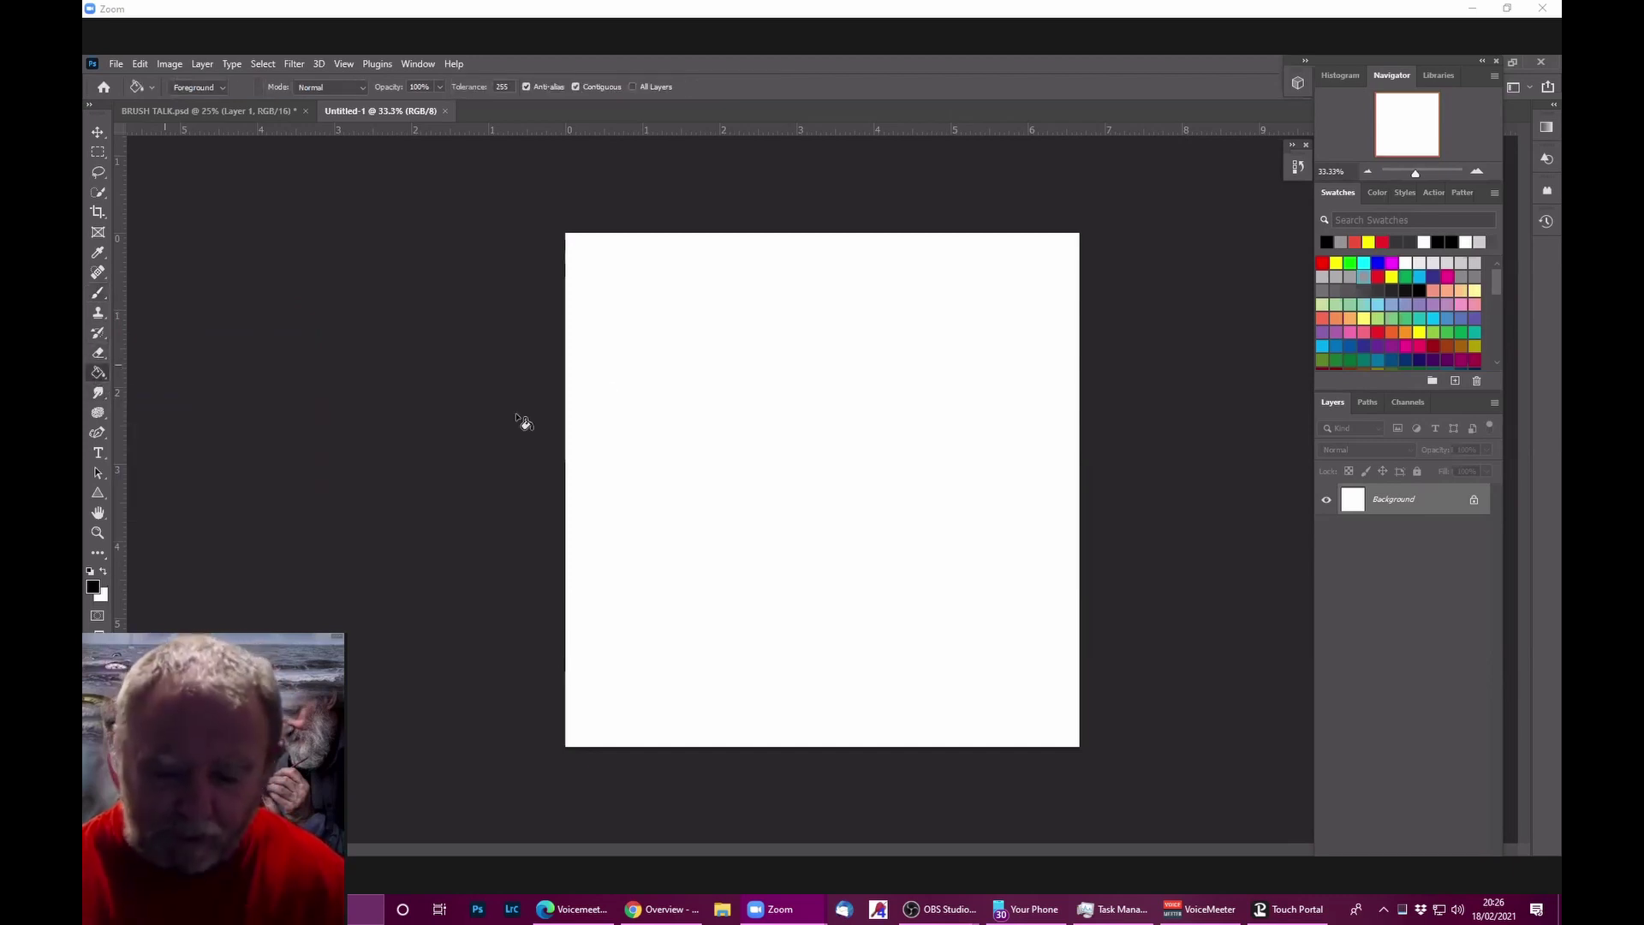
pyautogui.hotkey('alt', 'BackSpace')
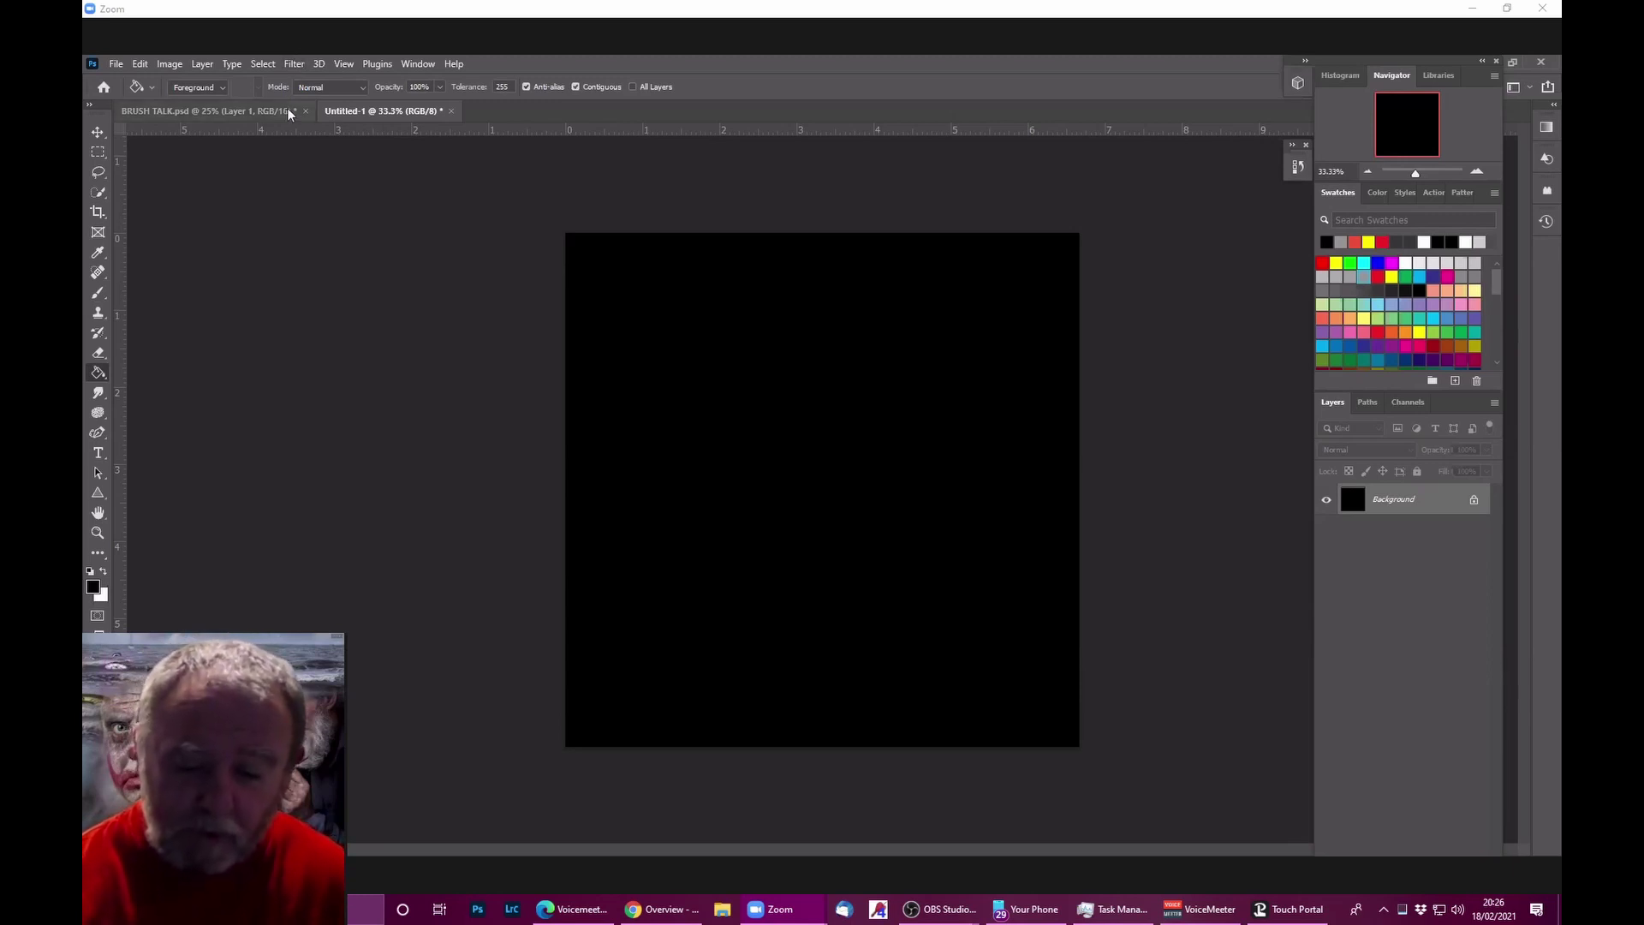
pyautogui.click(306, 67)
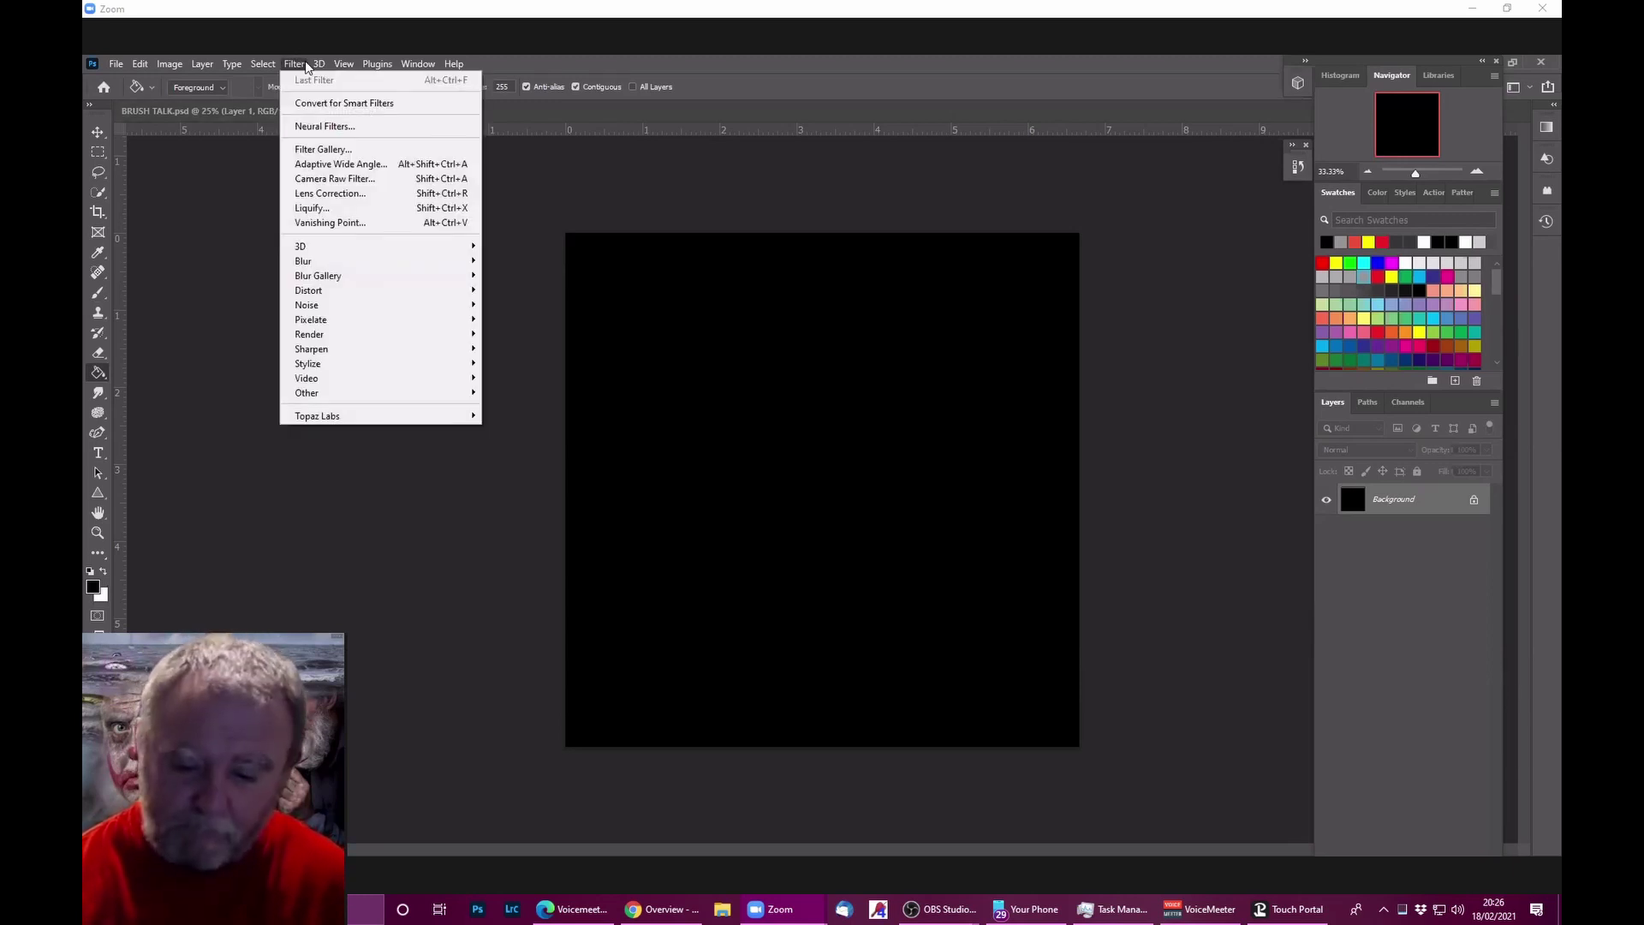
pyautogui.moveTo(323, 342)
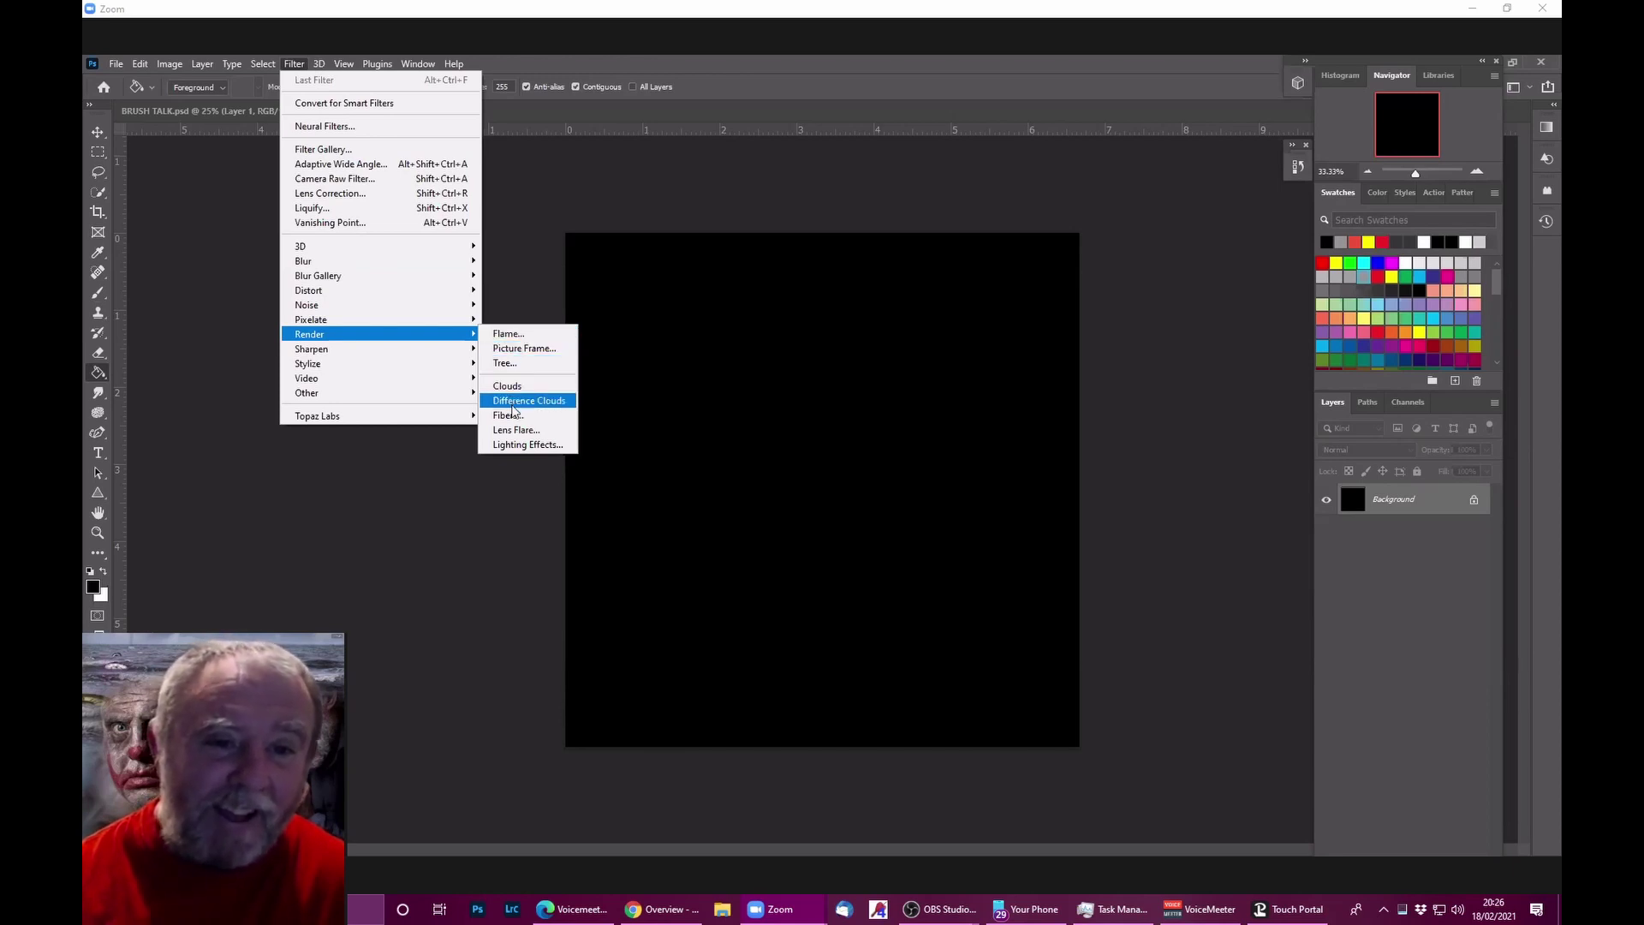
pyautogui.click(520, 429)
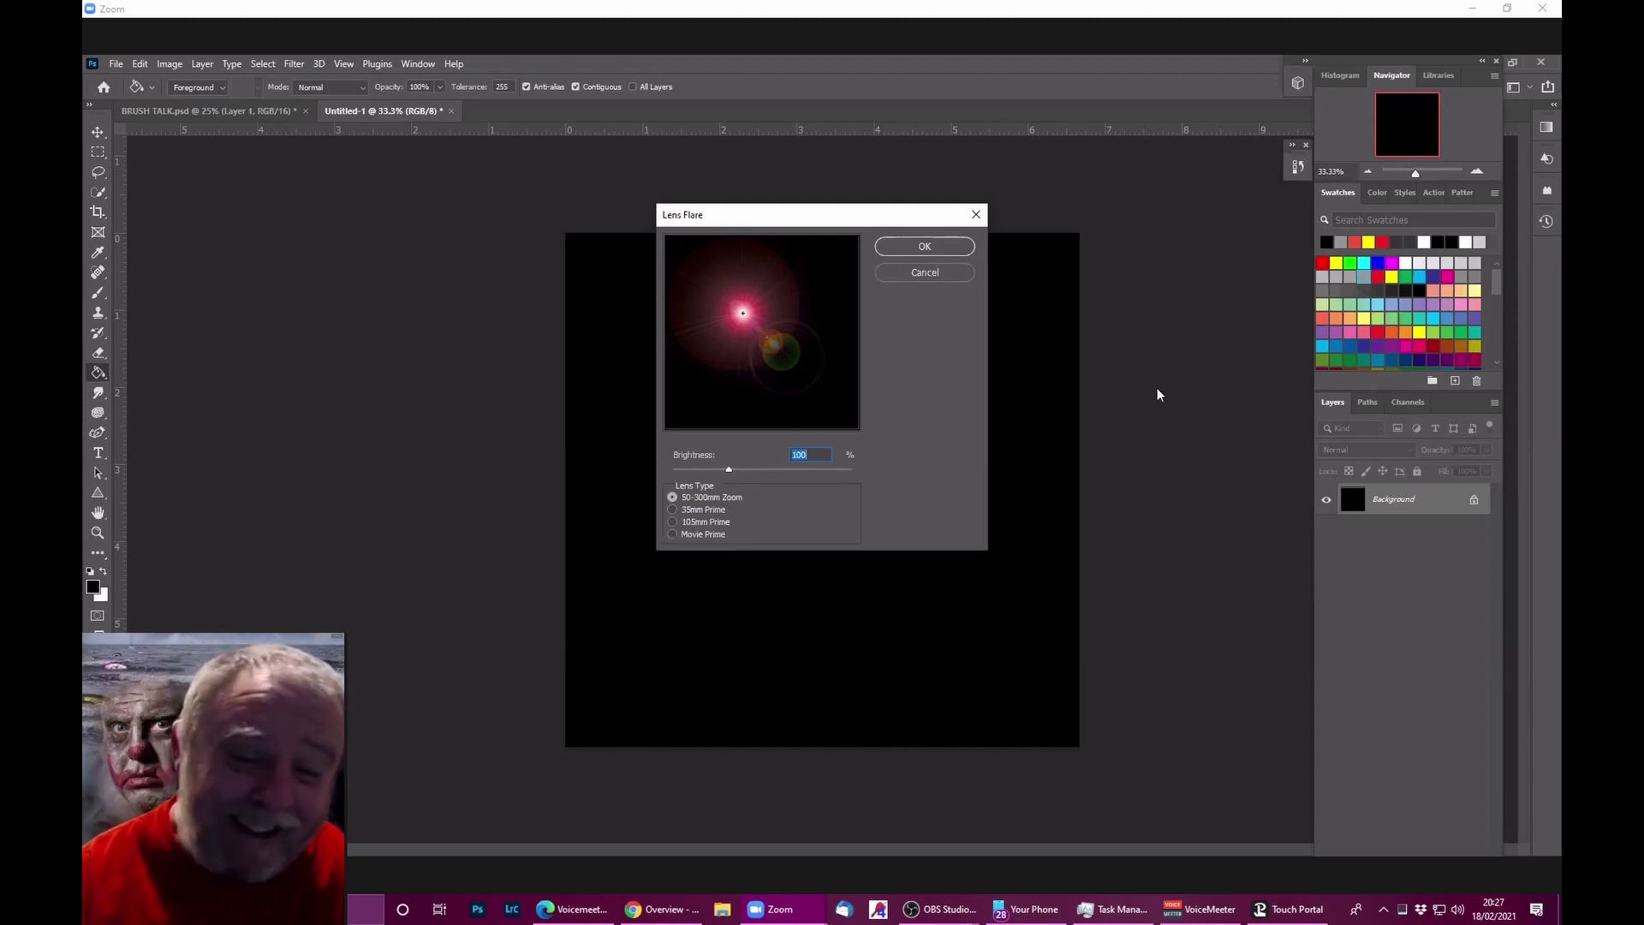
pyautogui.click(899, 249)
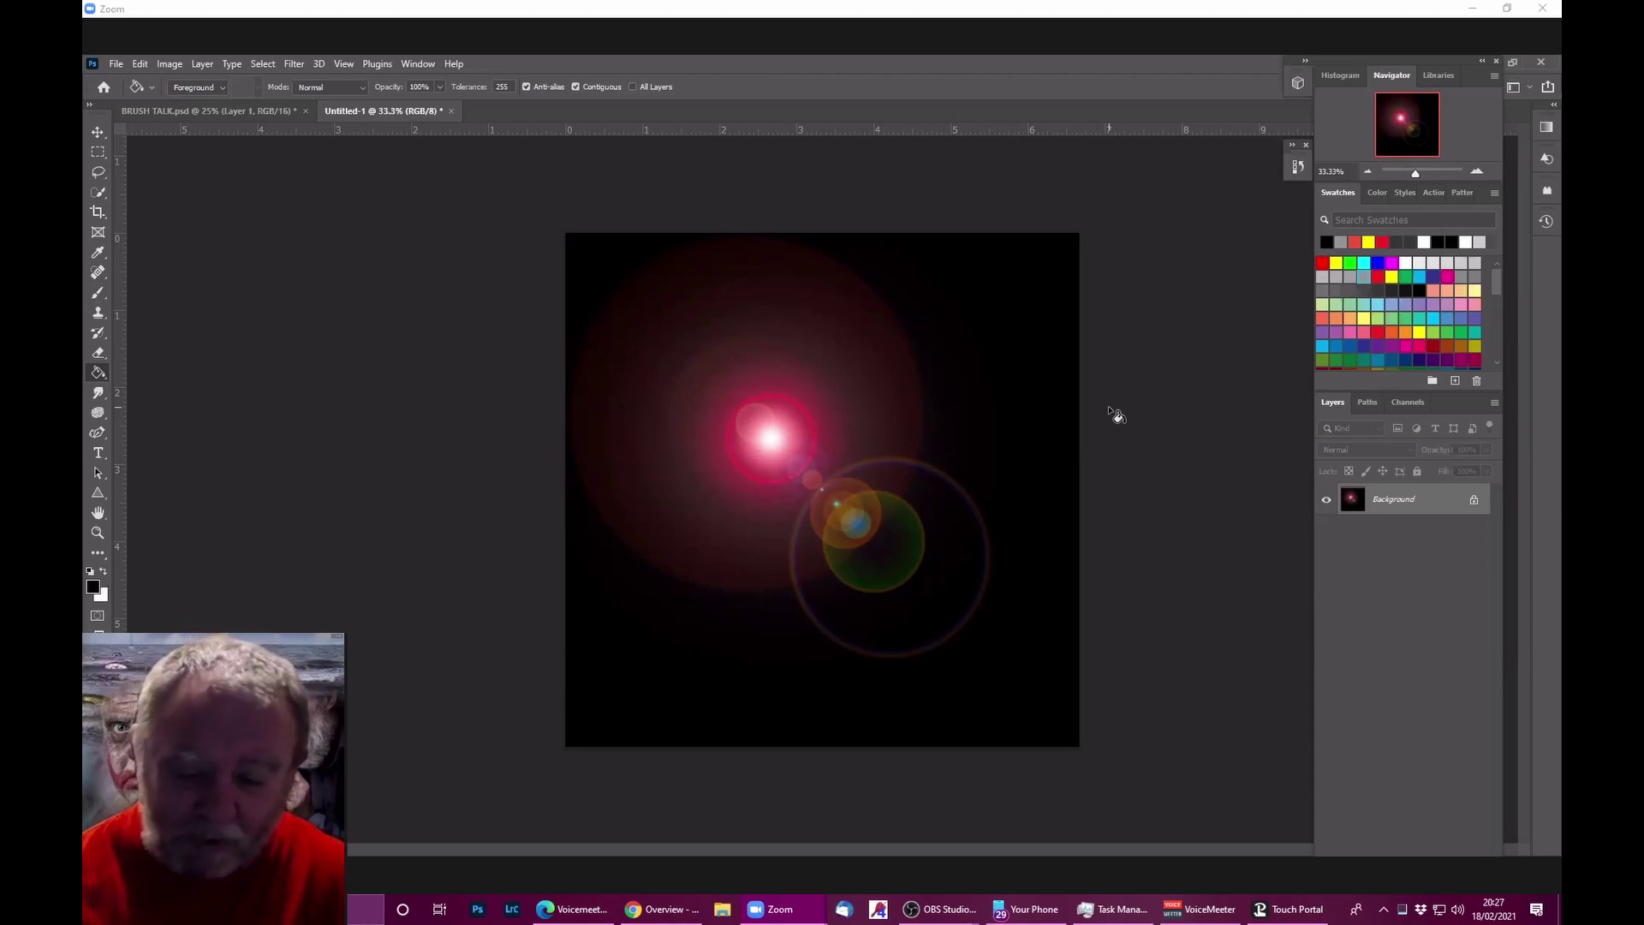
# Step: Distort the lens flare image with Polar Coordinates set to Polar to Rectangular
pyautogui.click(287, 65)
pyautogui.moveTo(334, 294)
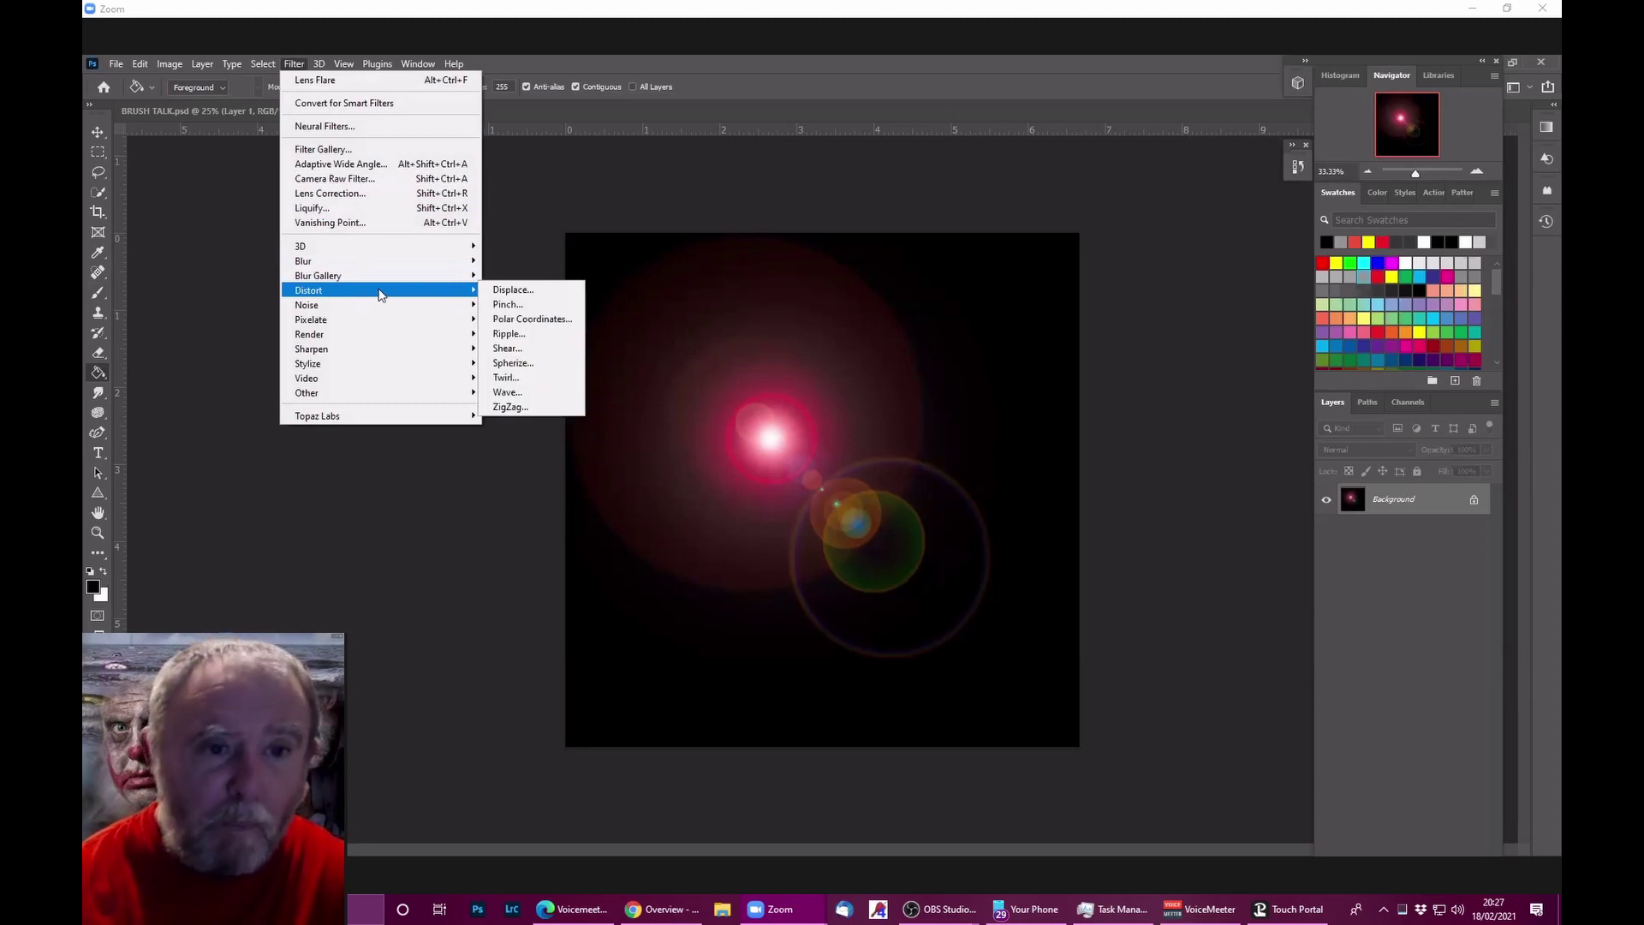
pyautogui.click(527, 320)
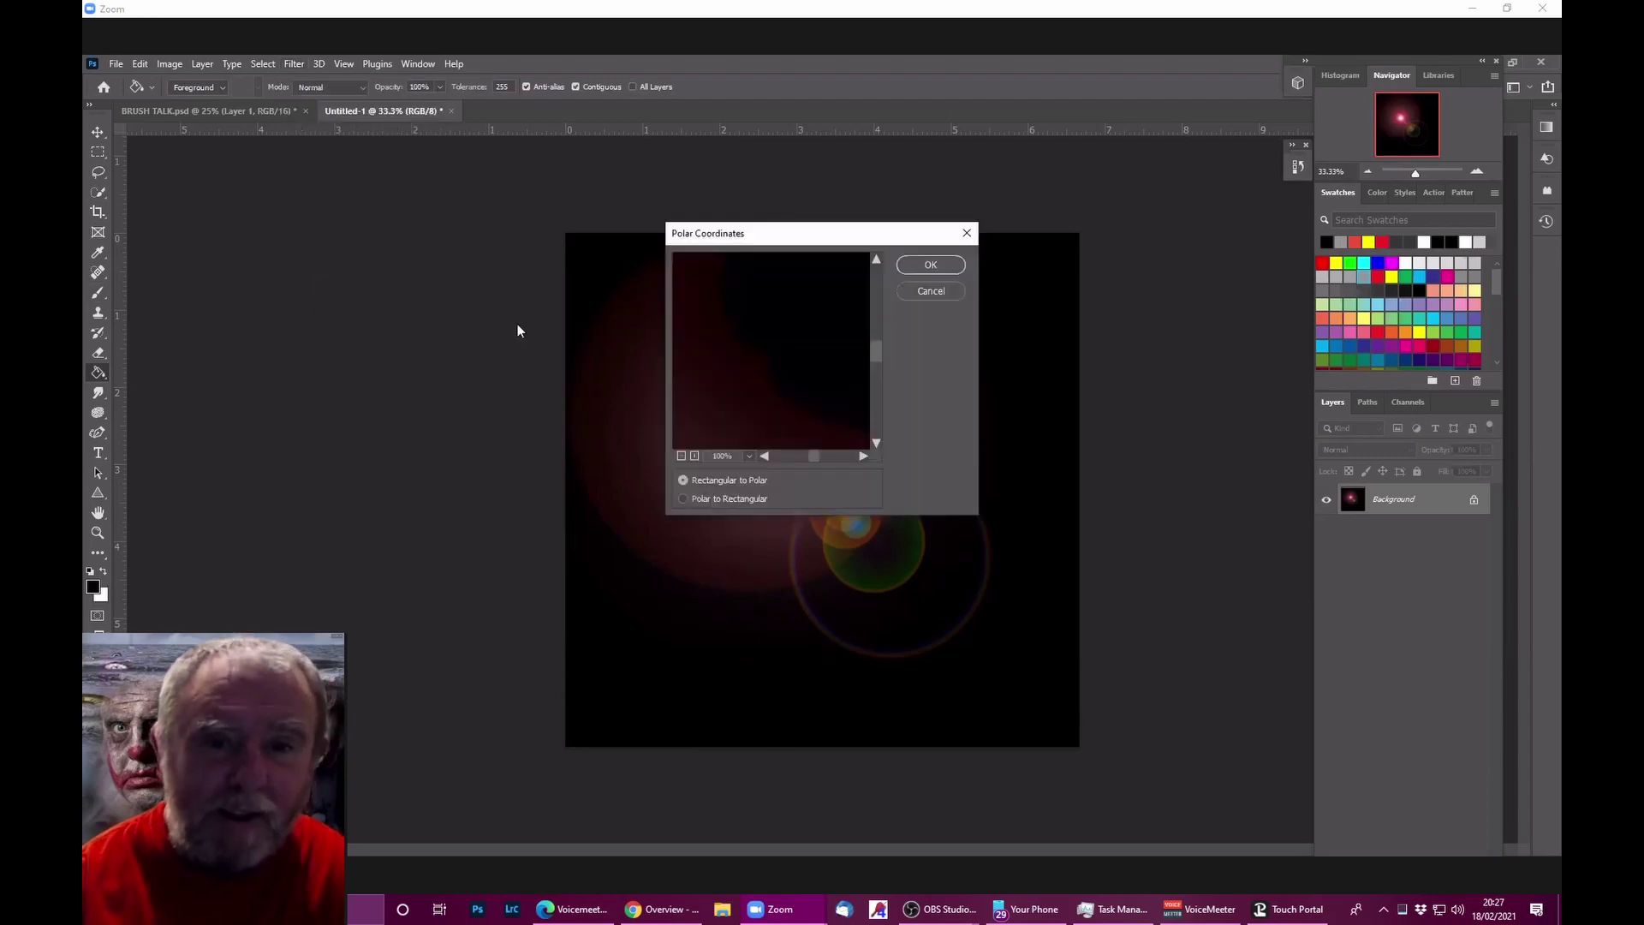
pyautogui.click(684, 499)
pyautogui.click(918, 267)
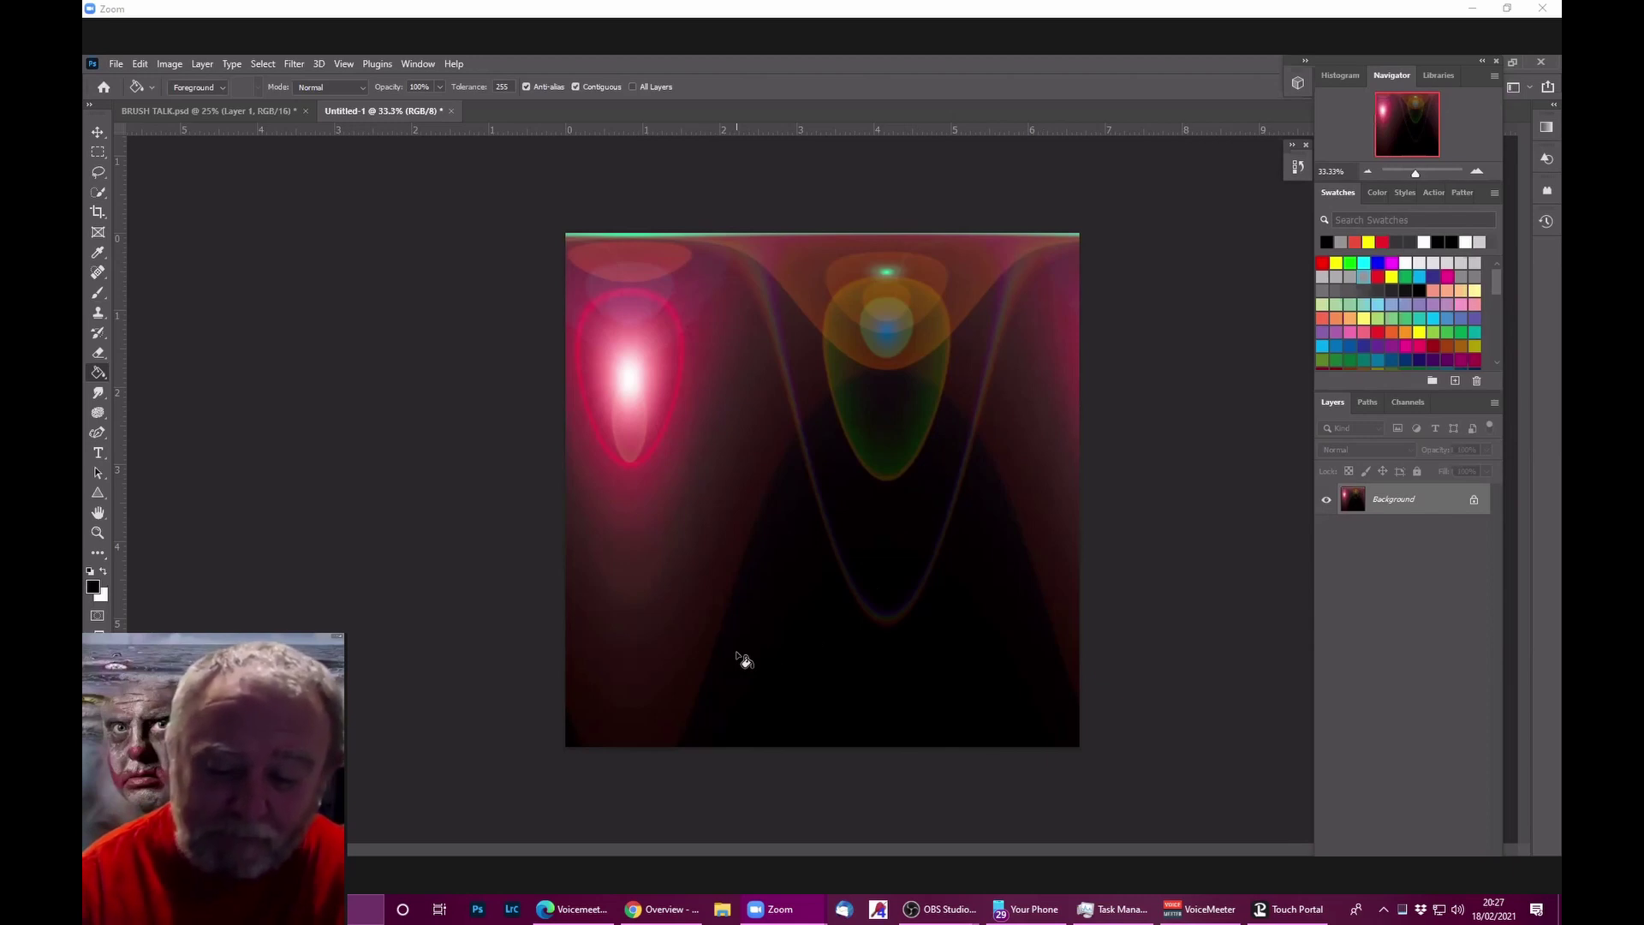
# Step: Flip the whole canvas vertically
pyautogui.click(172, 70)
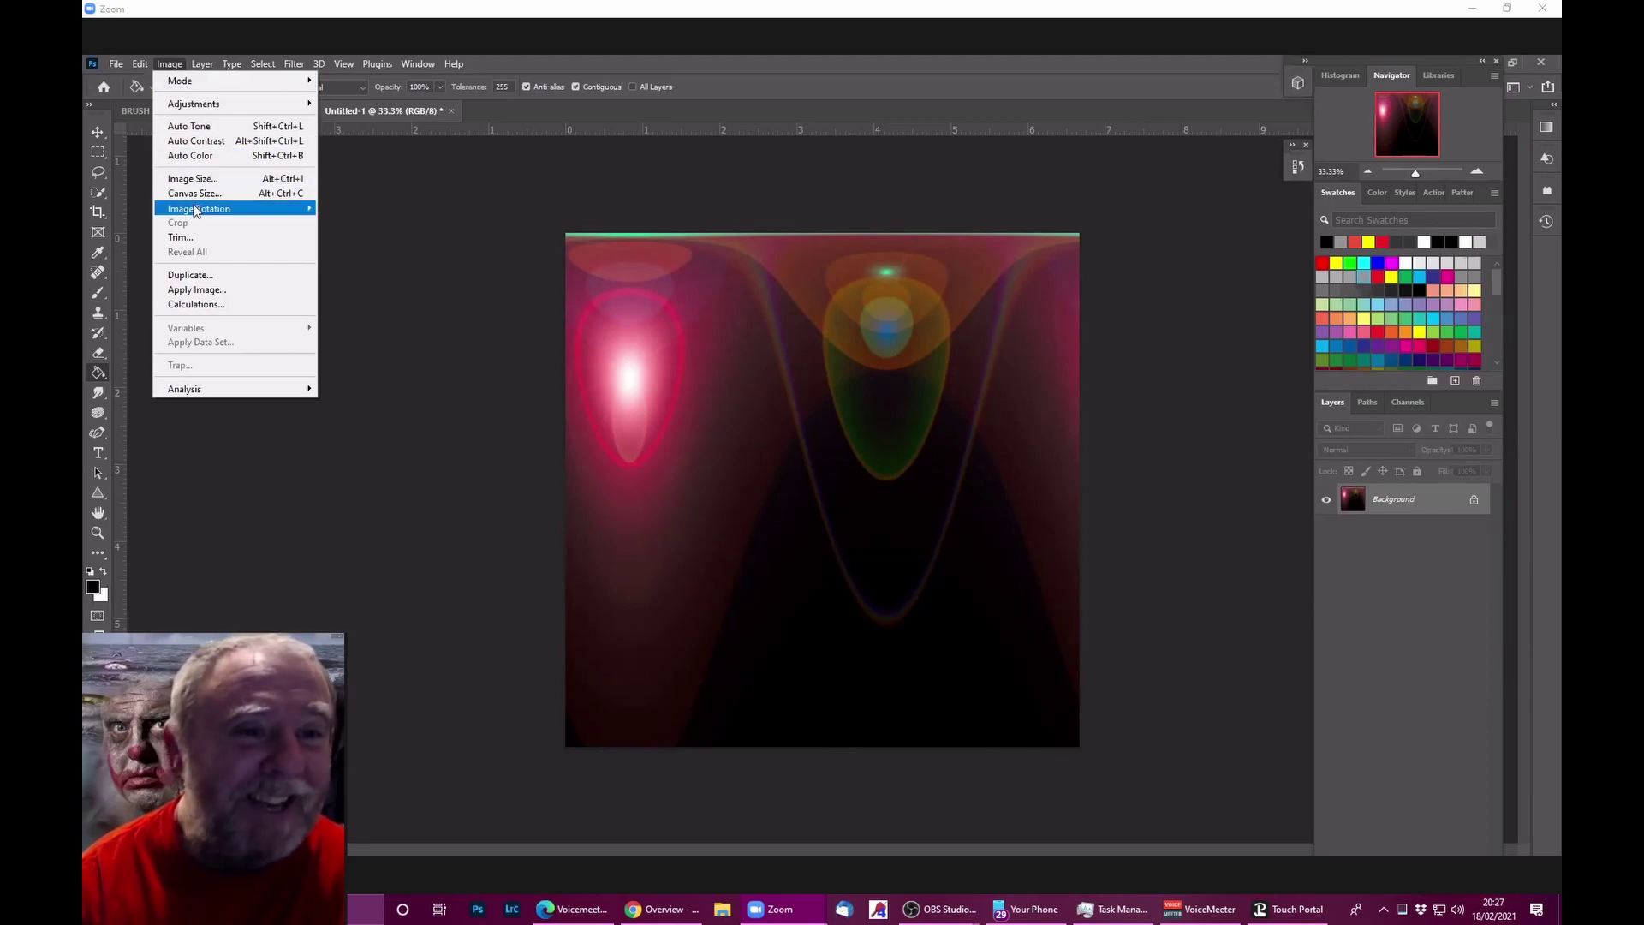
pyautogui.moveTo(230, 210)
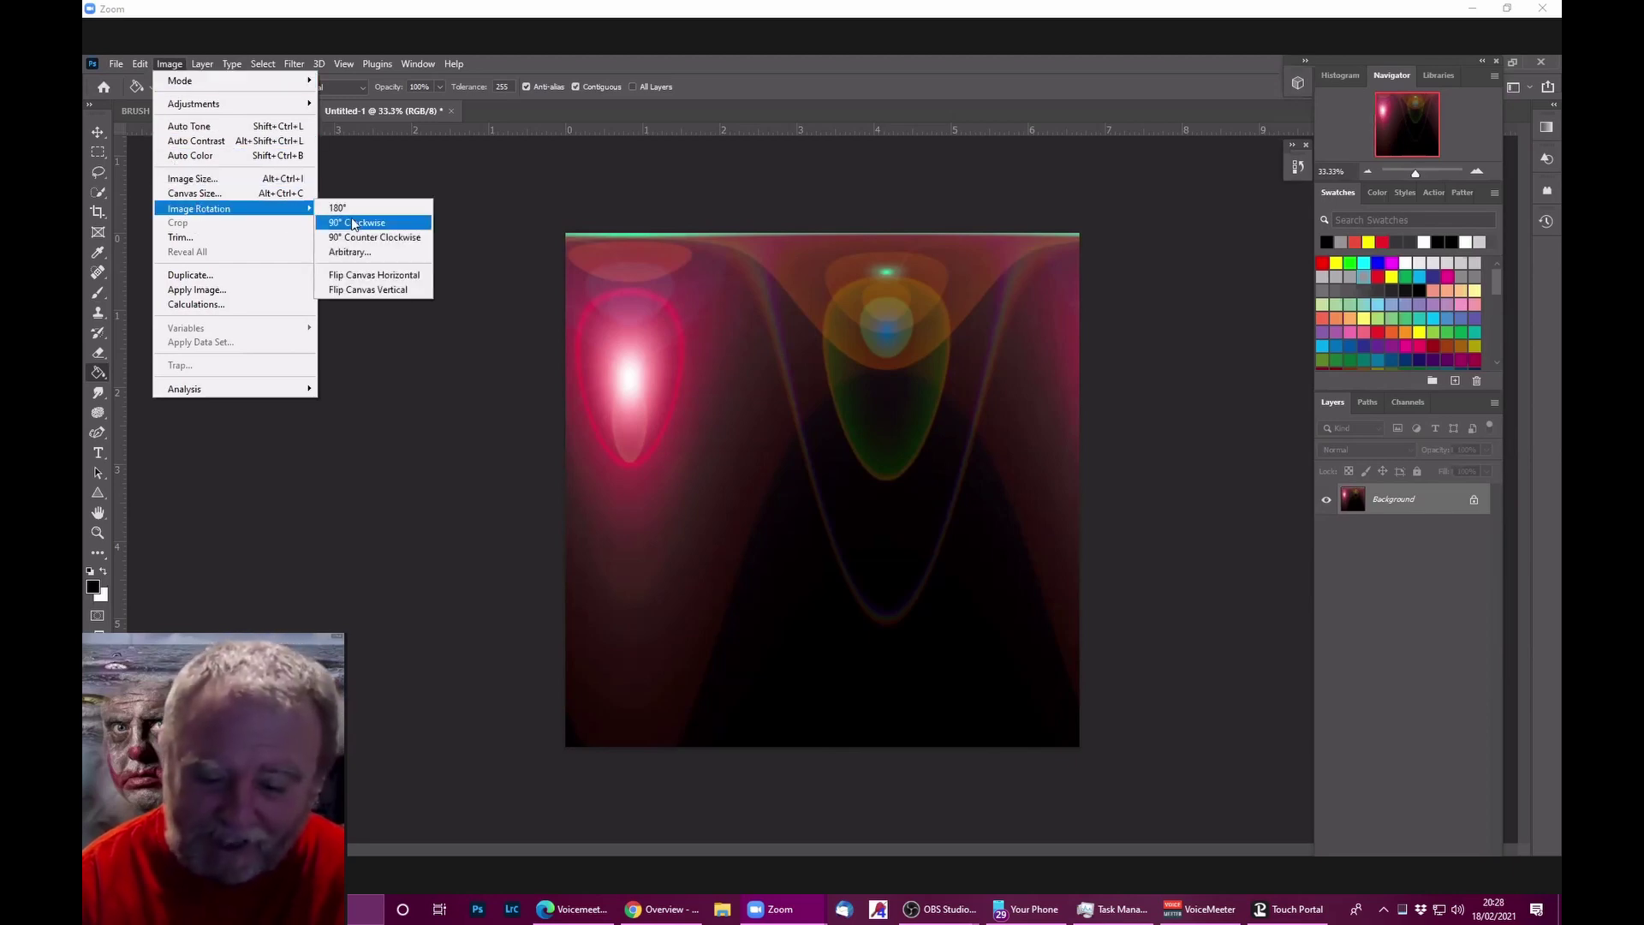
pyautogui.click(374, 289)
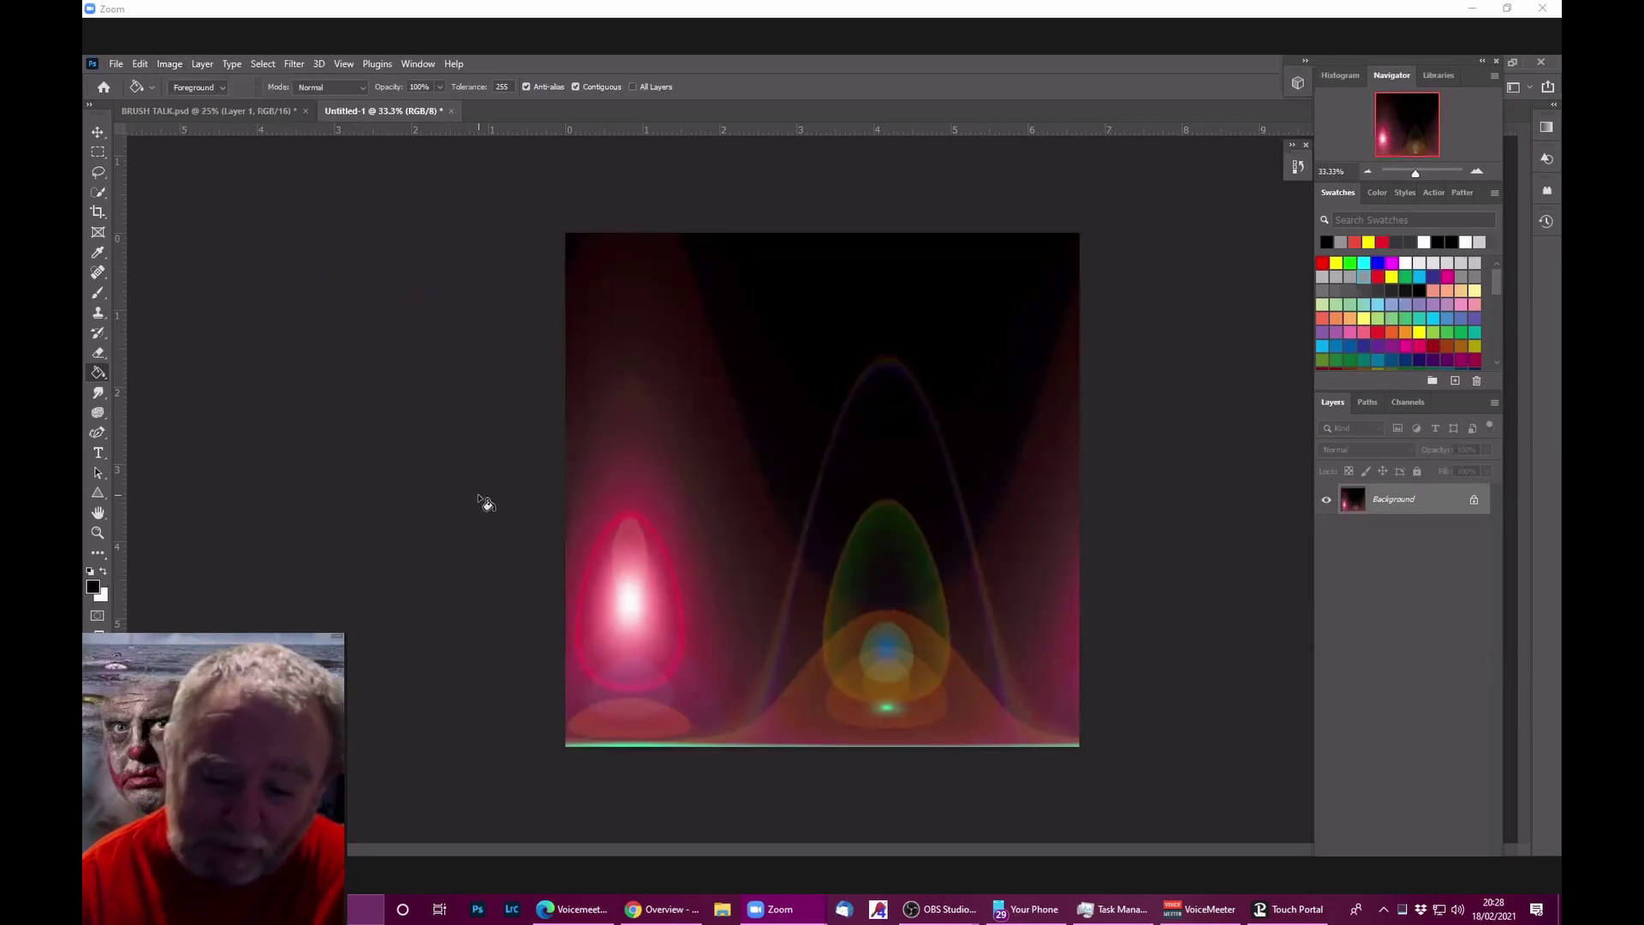
# Step: Wrap the flipped image into a sphere with Polar Coordinates set to Rectangular to Polar
pyautogui.click(291, 65)
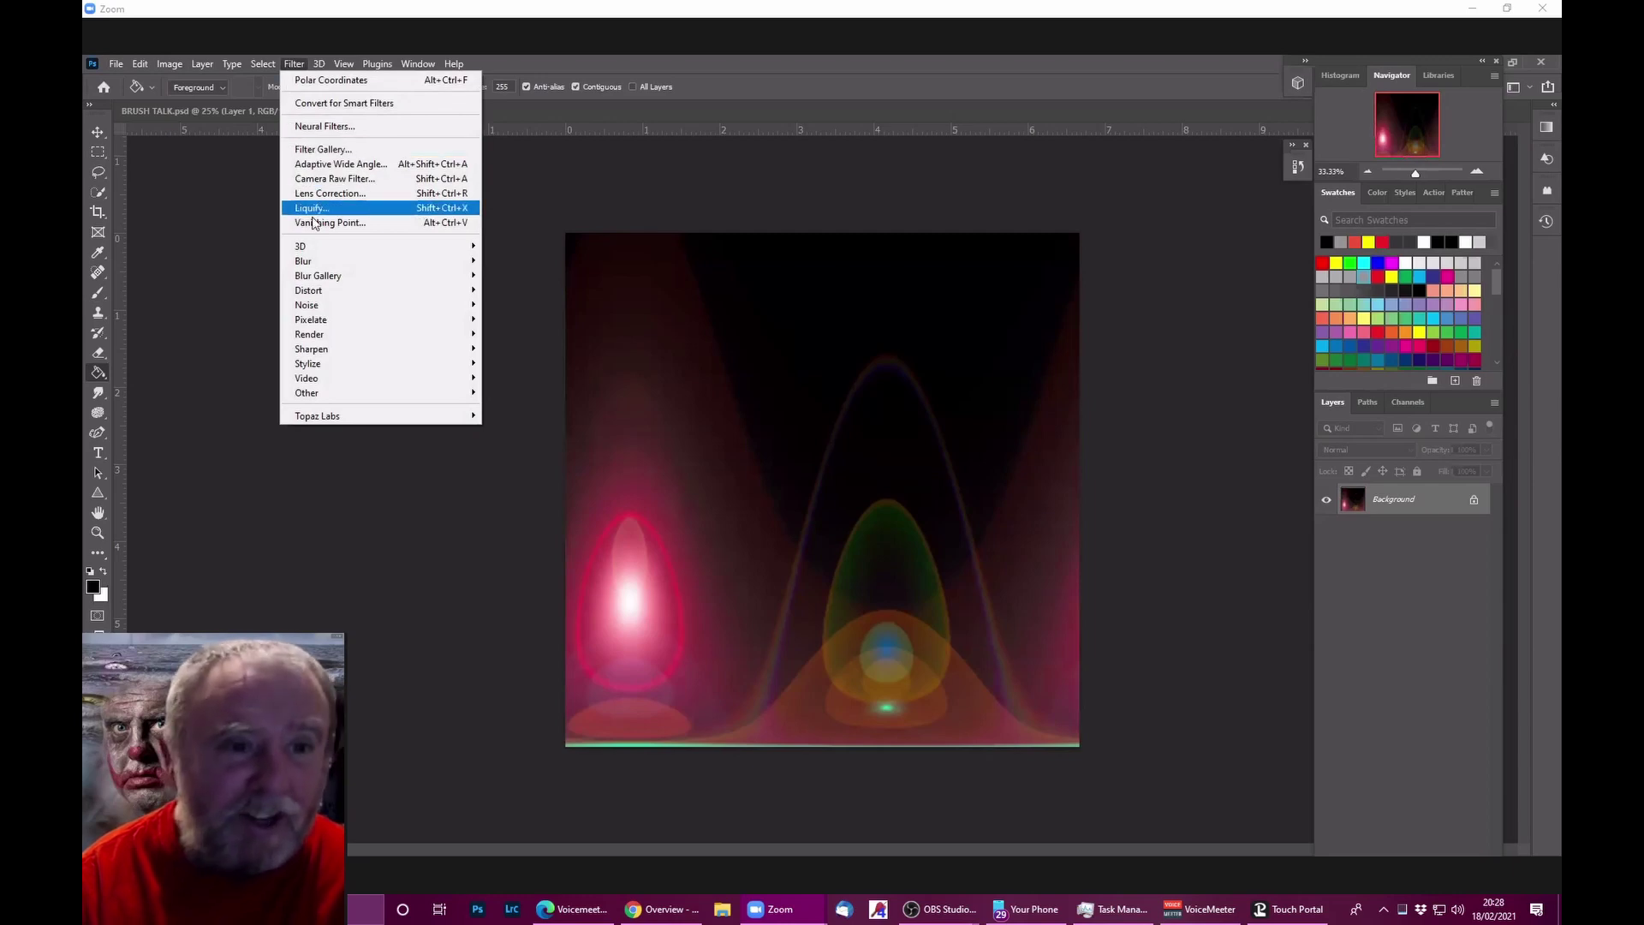
pyautogui.moveTo(445, 290)
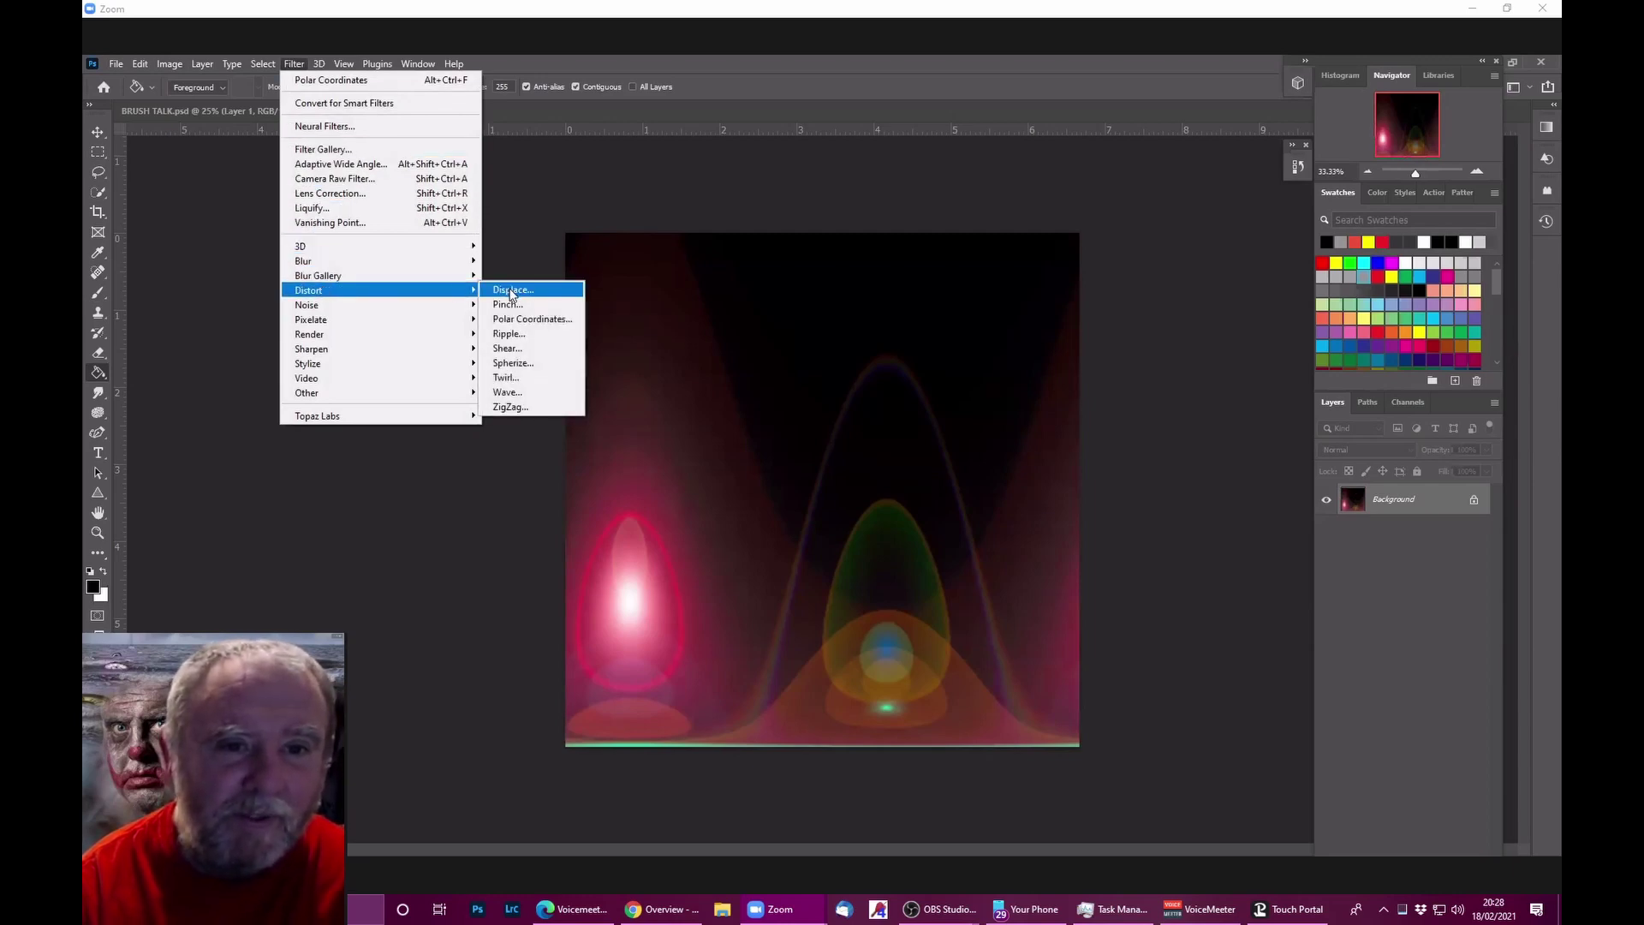
pyautogui.click(513, 317)
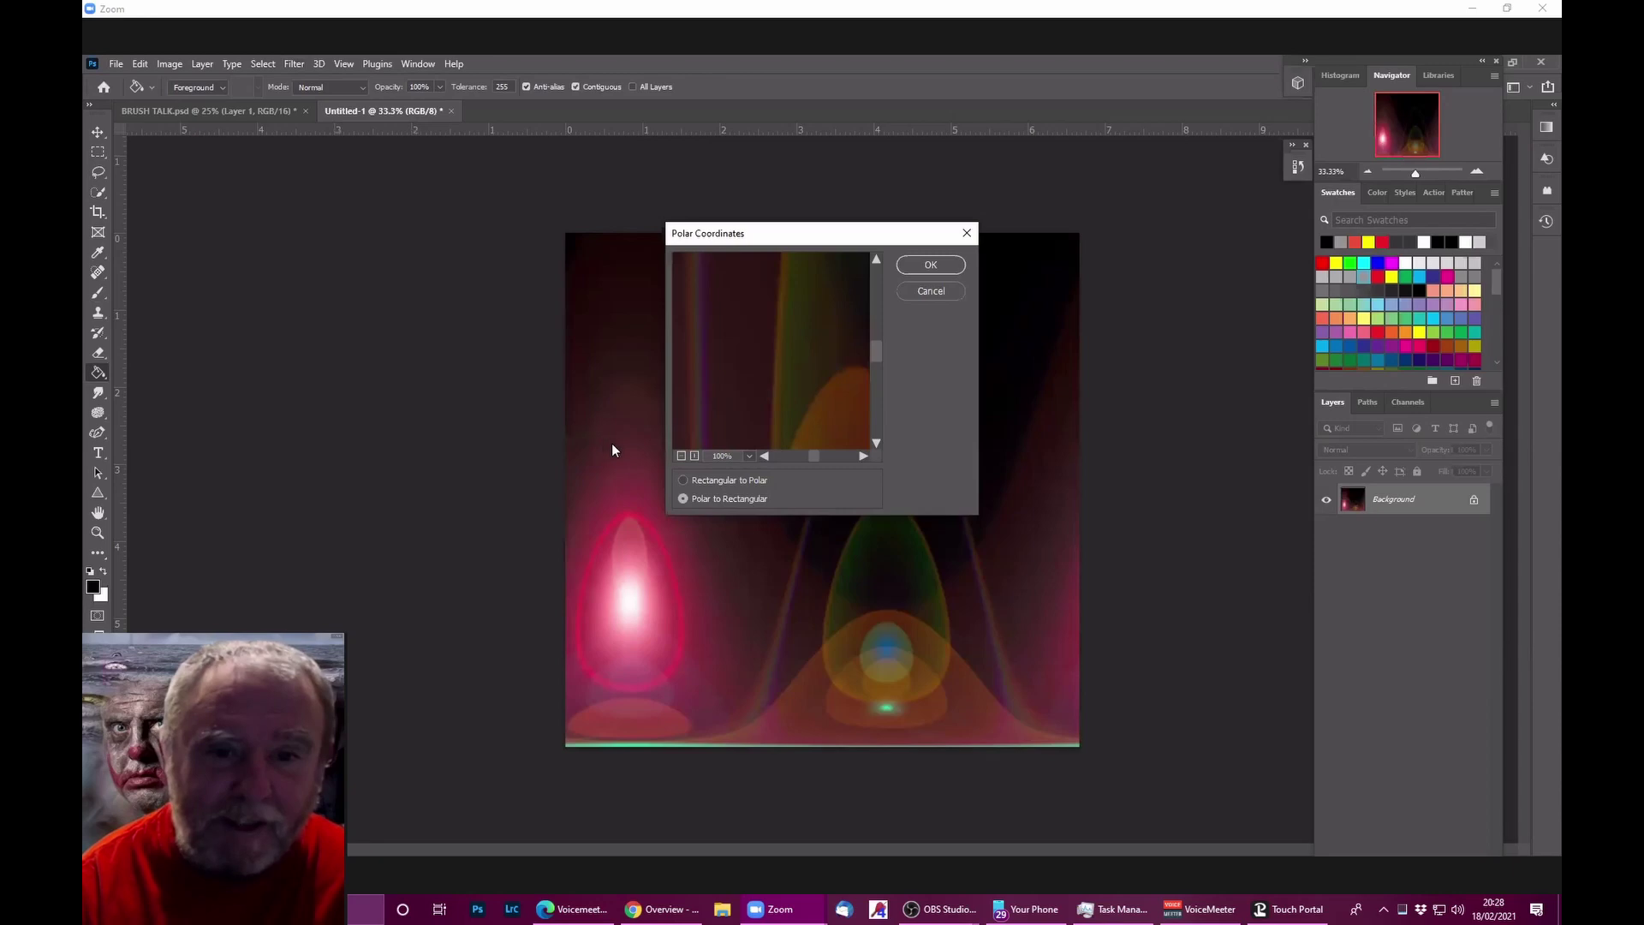
pyautogui.click(682, 480)
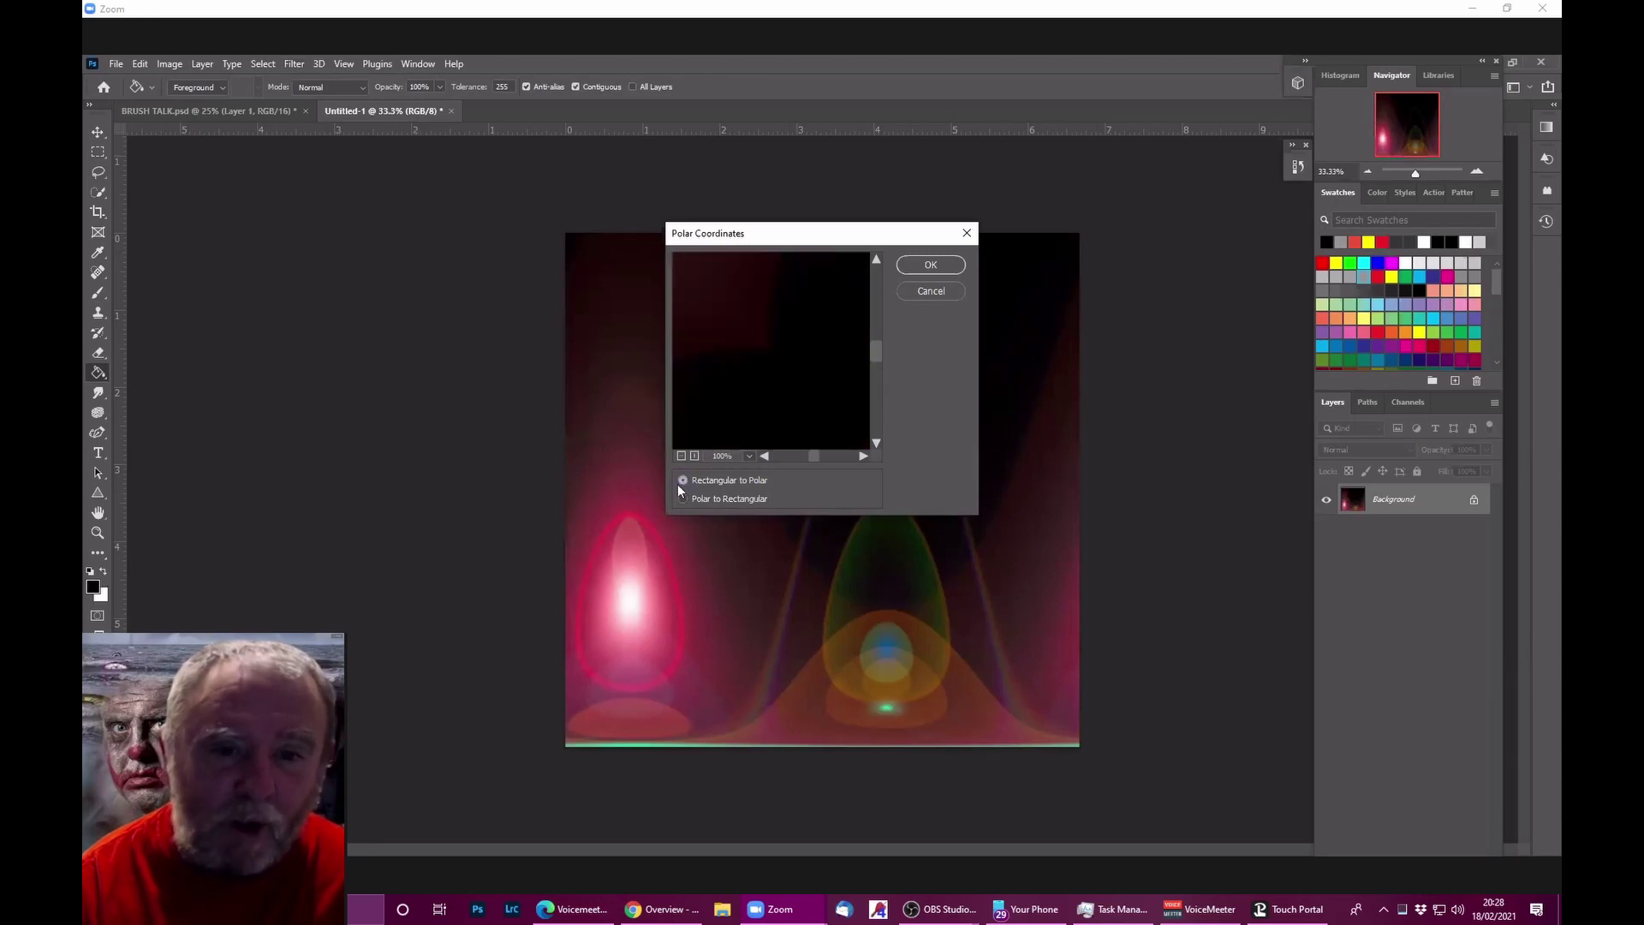
pyautogui.click(930, 266)
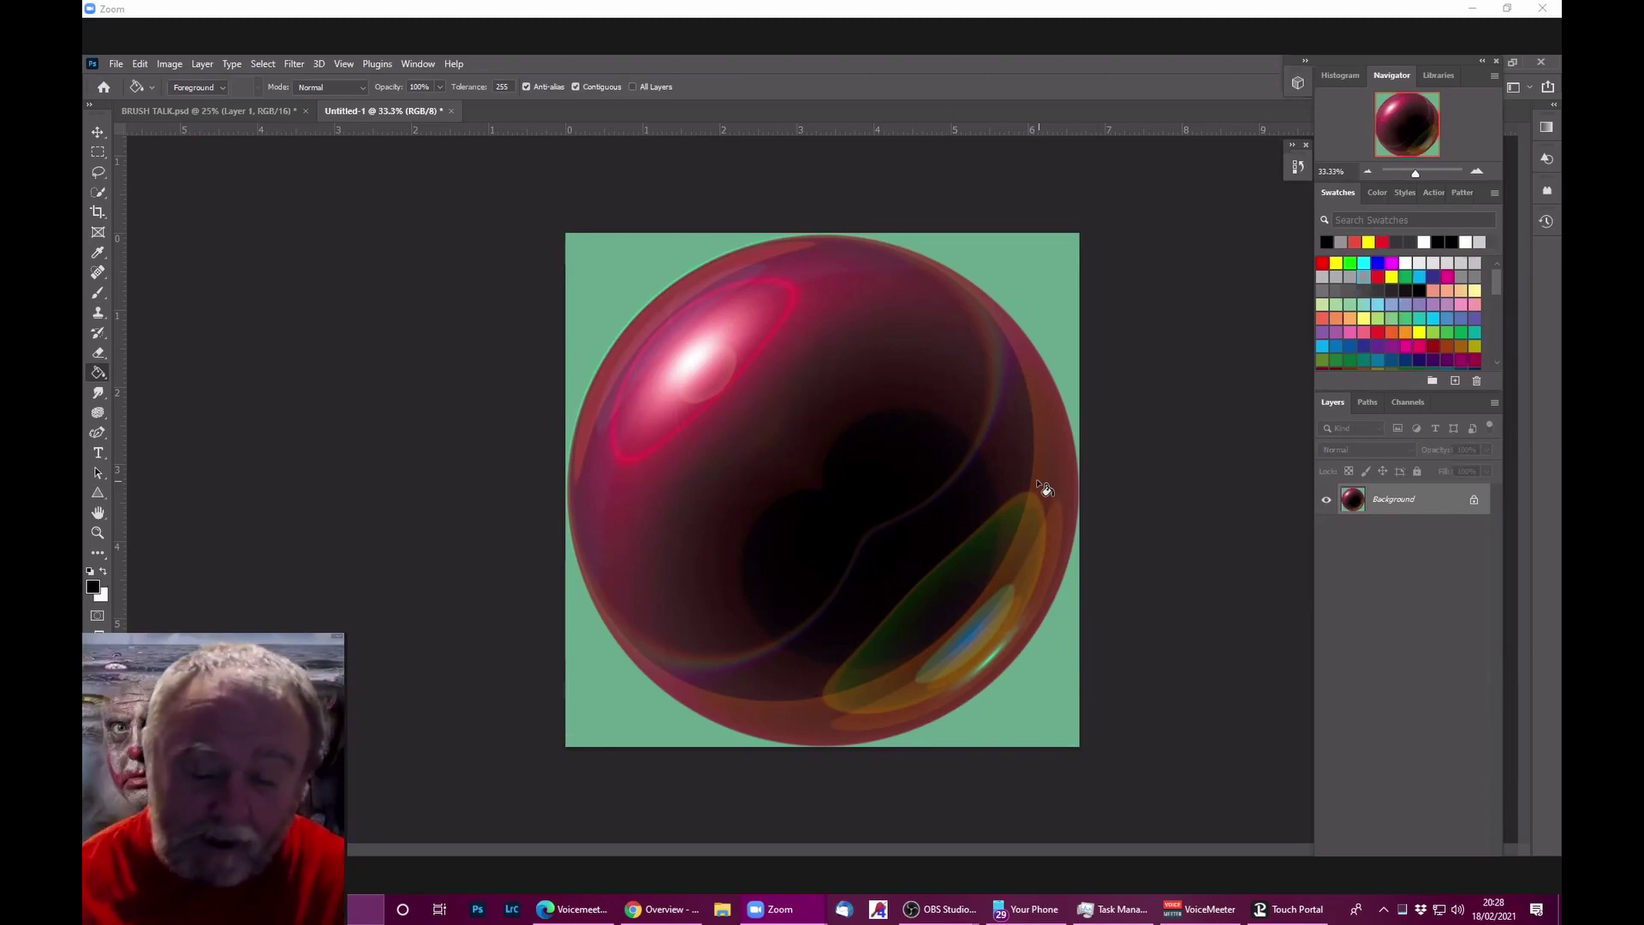
# Step: Convert the bubble image to black and white with the Default preset and invert its tones
pyautogui.click(170, 63)
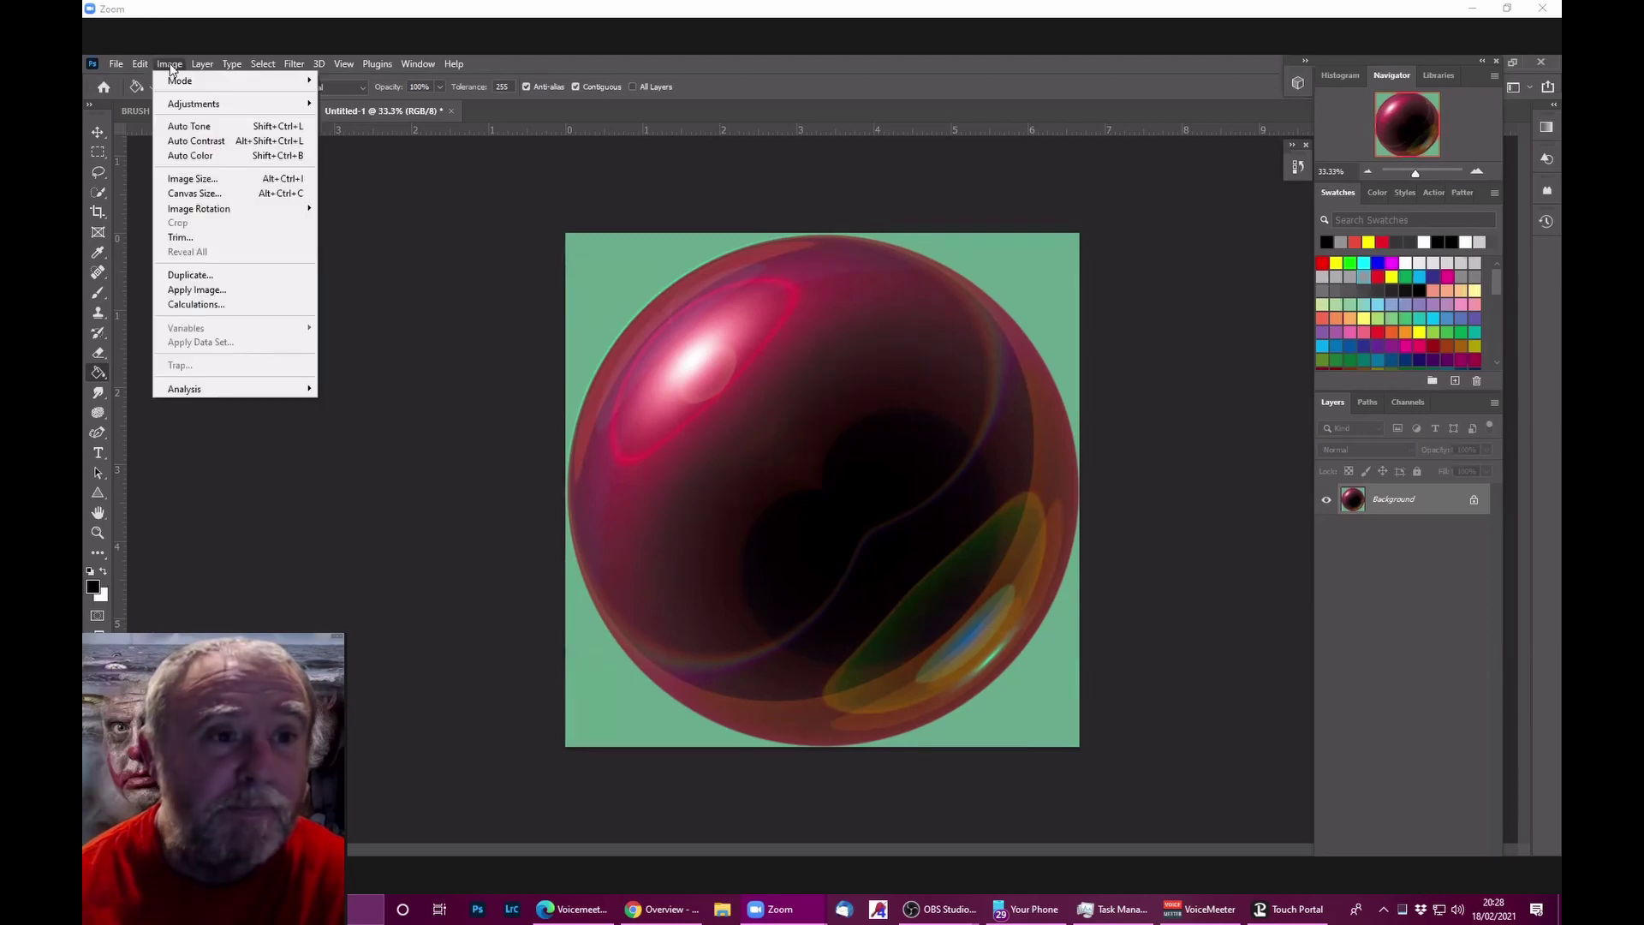
pyautogui.moveTo(182, 87)
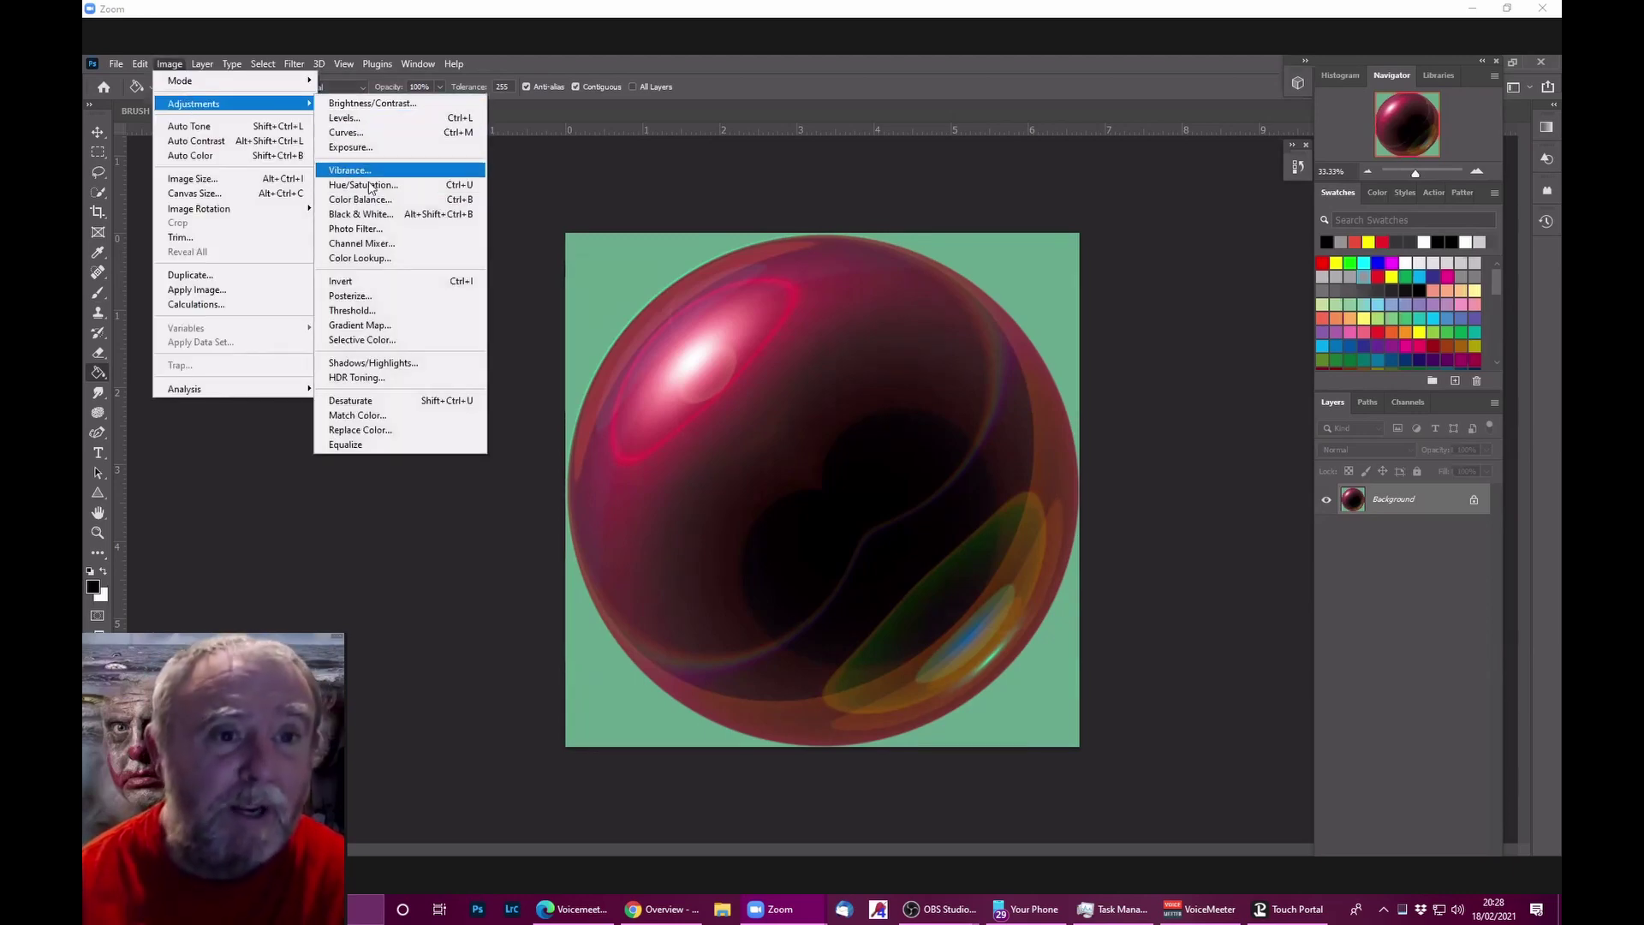
pyautogui.click(359, 214)
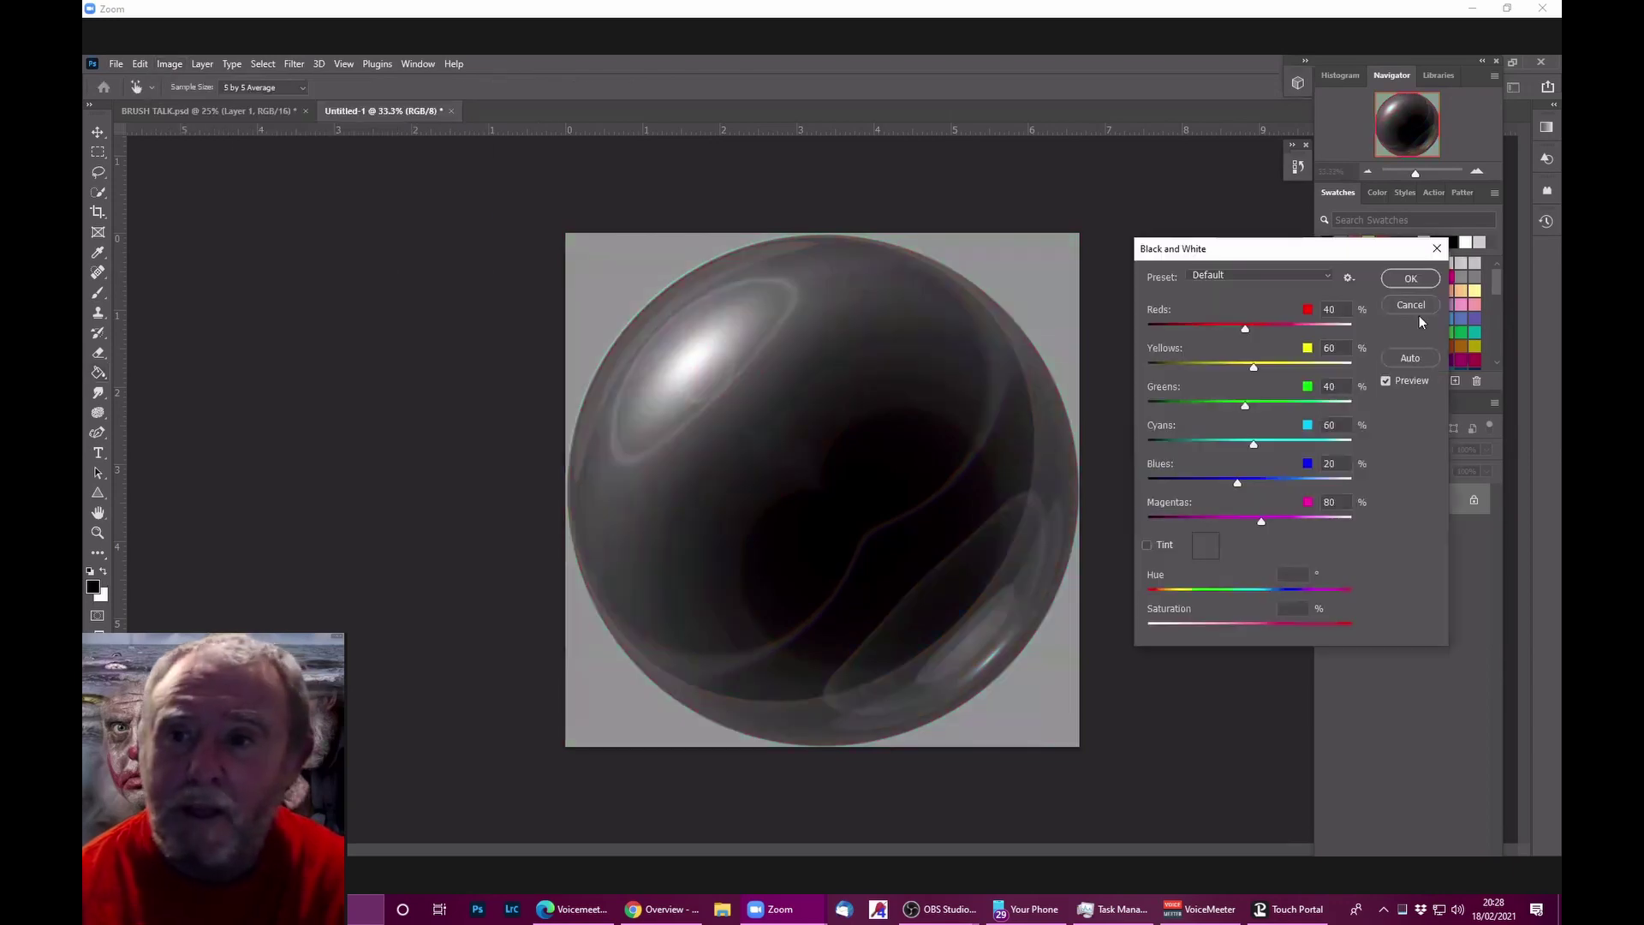
pyautogui.click(1410, 276)
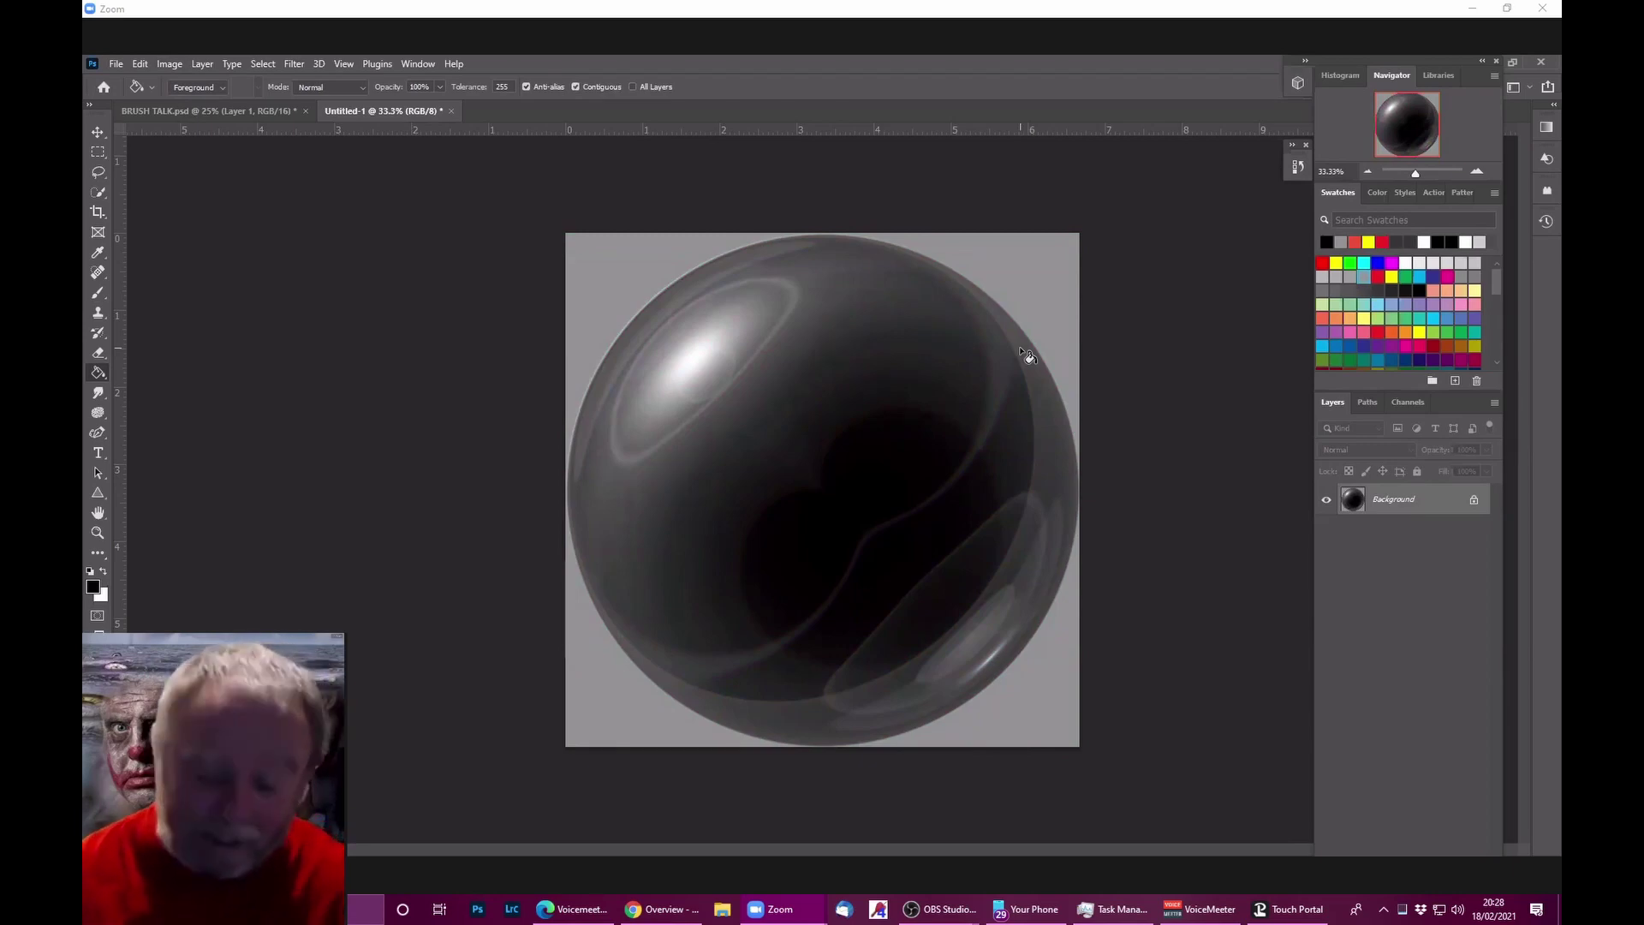
pyautogui.hotkey('ctrl', 'i')
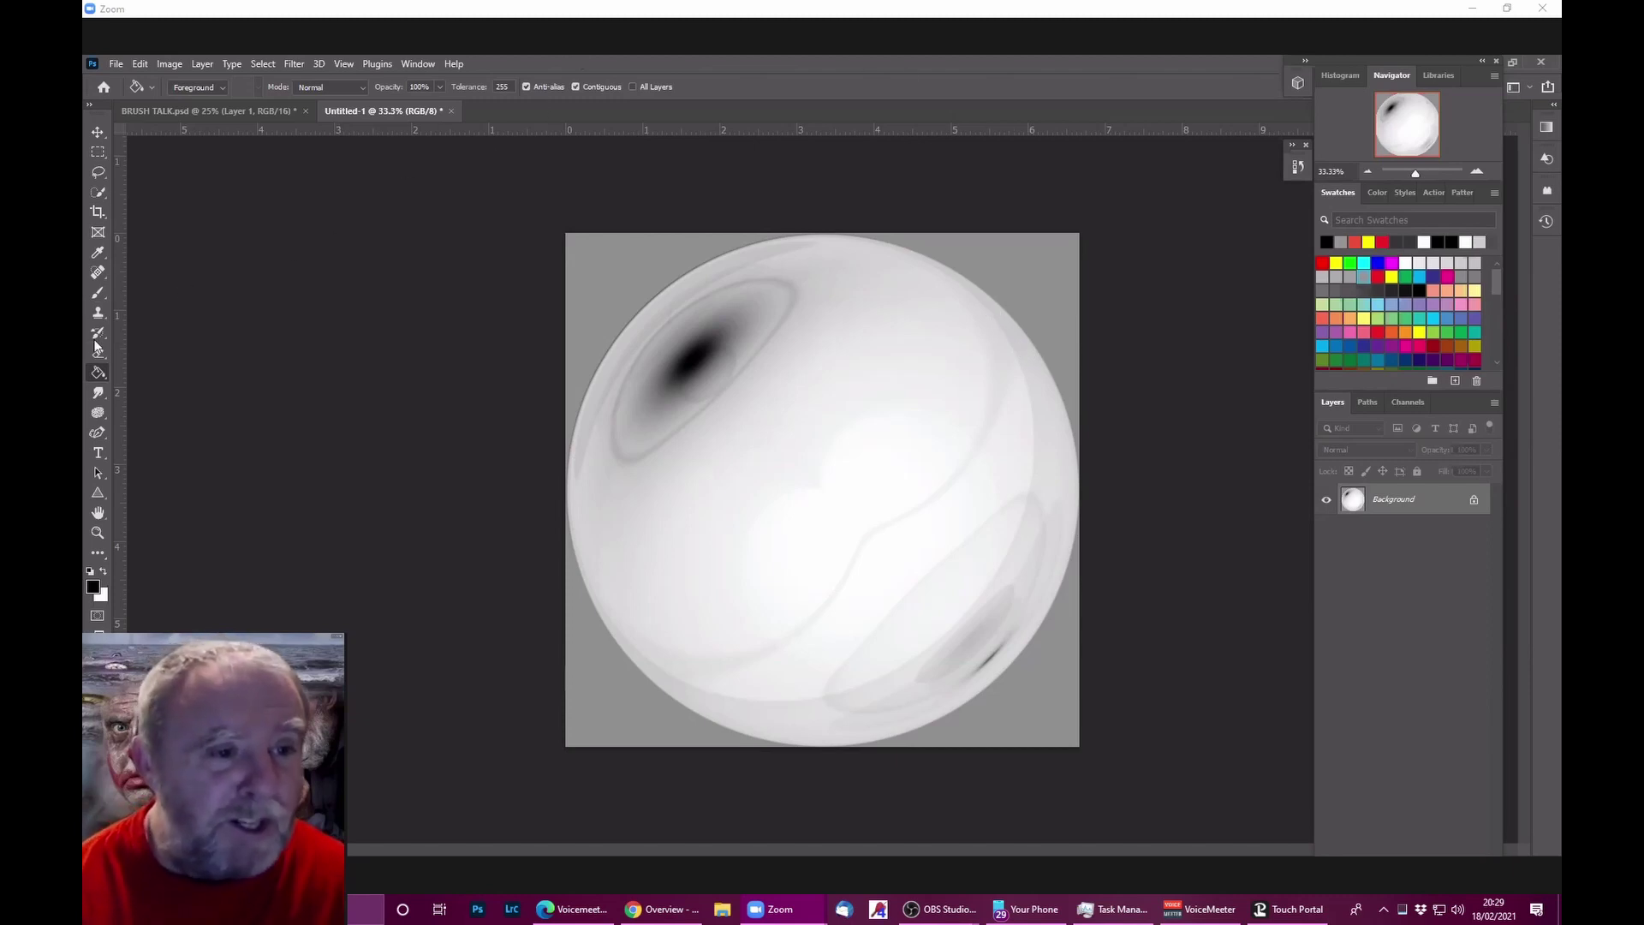
# Step: Erase the grey corners around the sphere to transparency with the Magic Eraser tool
pyautogui.moveTo(98, 352); pyautogui.dragTo(156, 383)
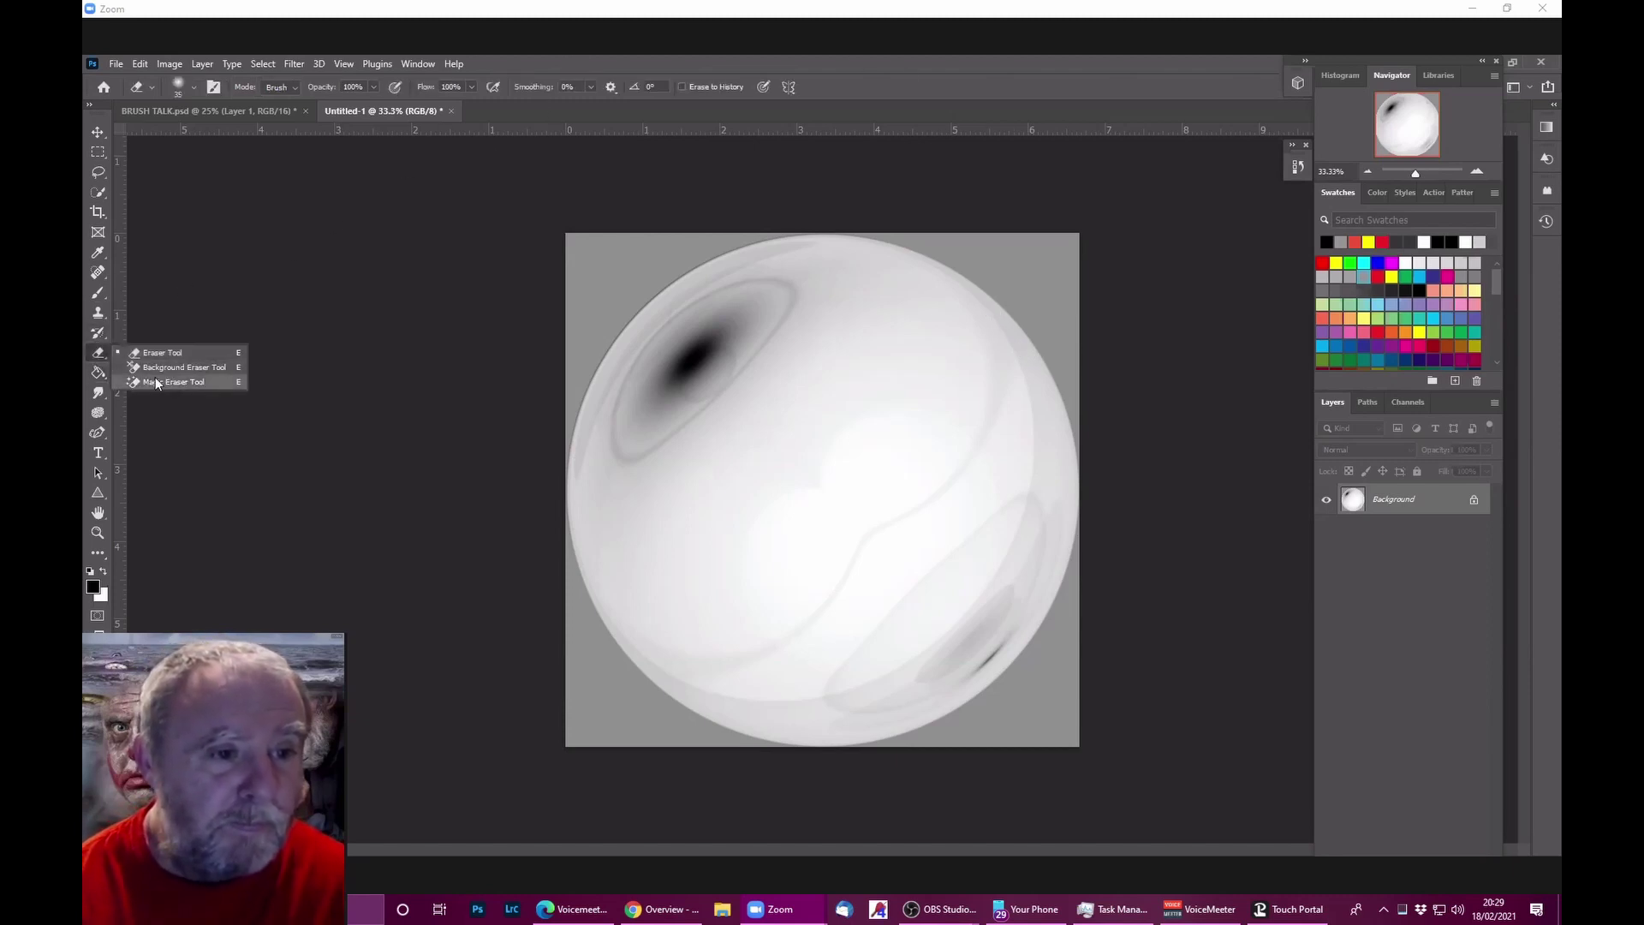
pyautogui.click(155, 379)
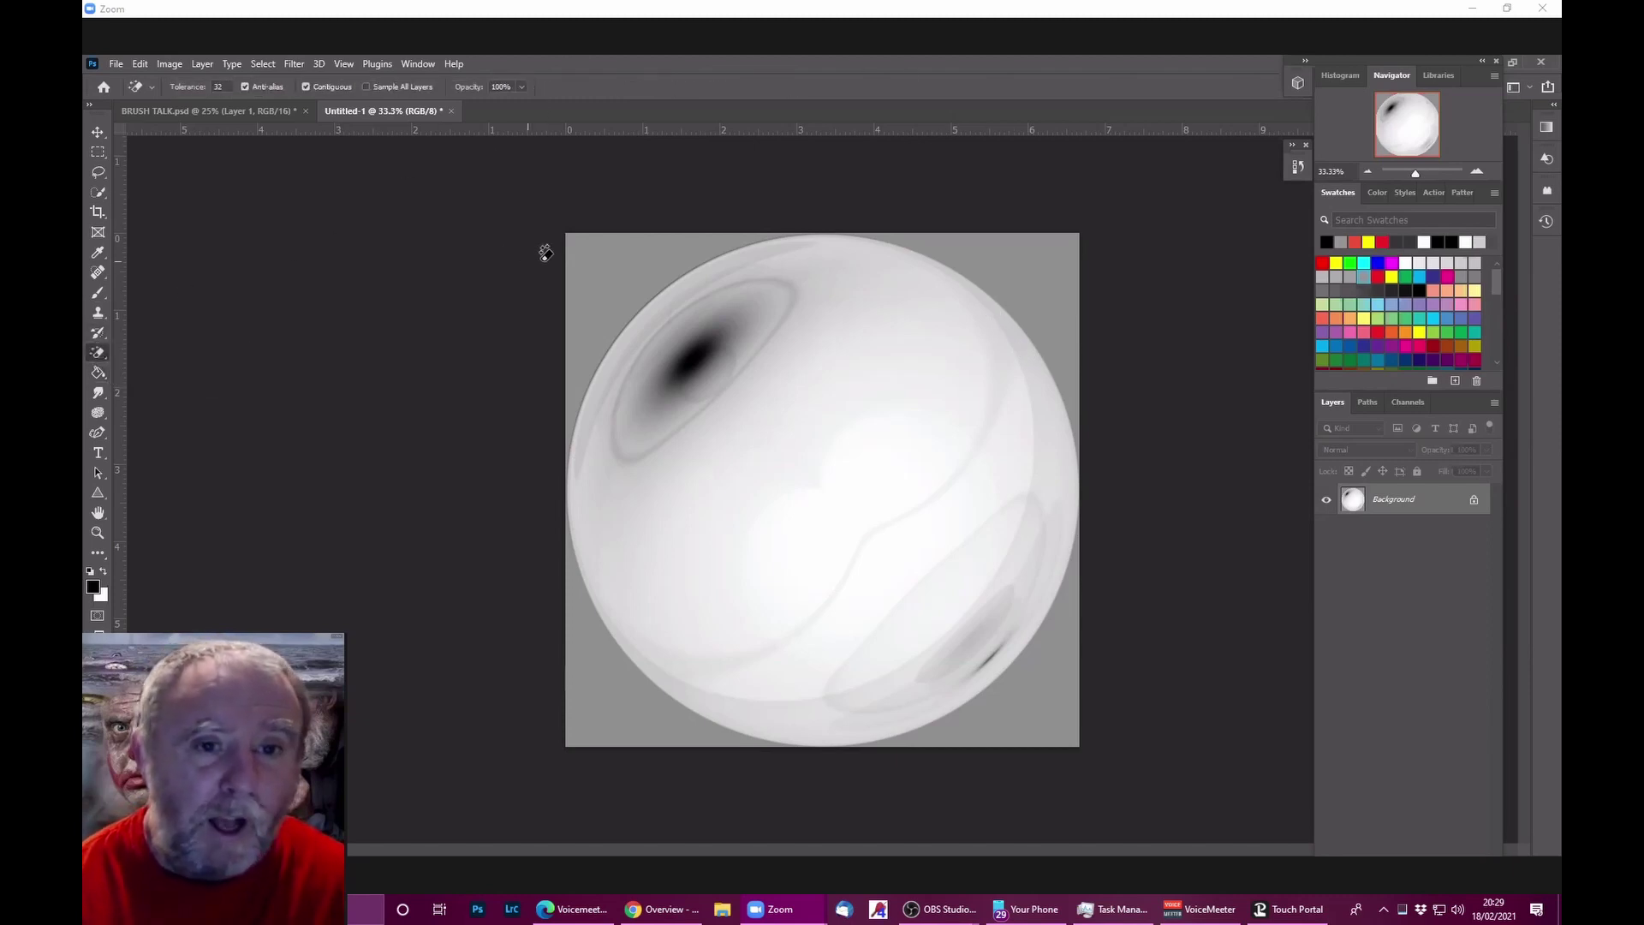
pyautogui.click(608, 267)
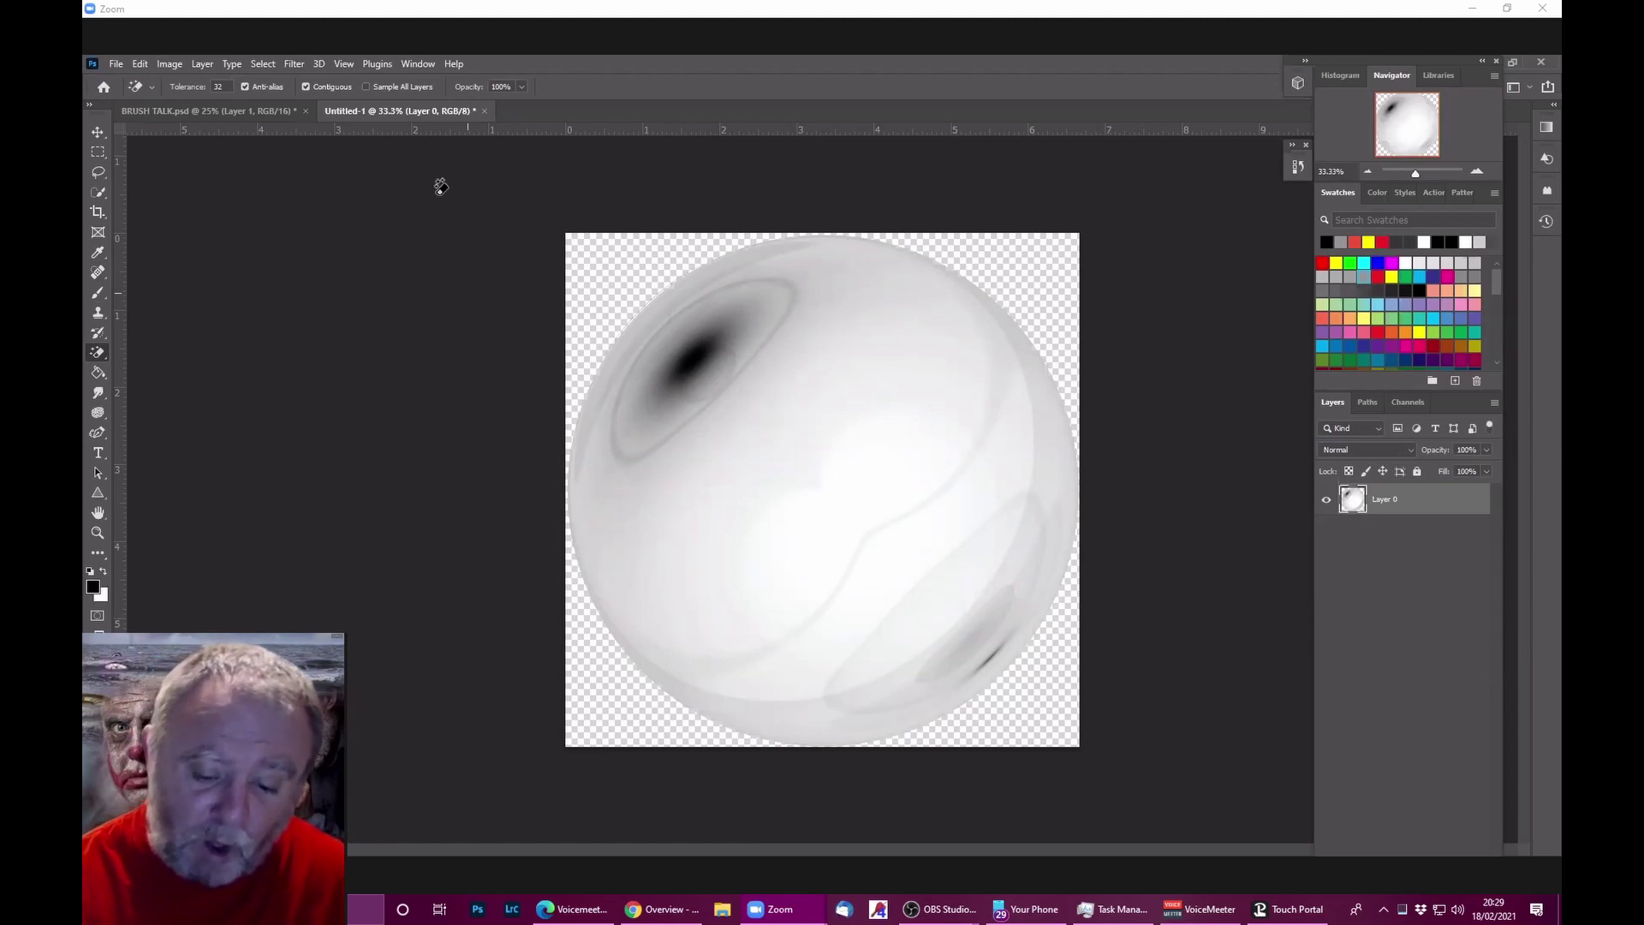
# Step: Define the bubble image as a brush preset named "my 2nd go at a bubble"
pyautogui.click(140, 63)
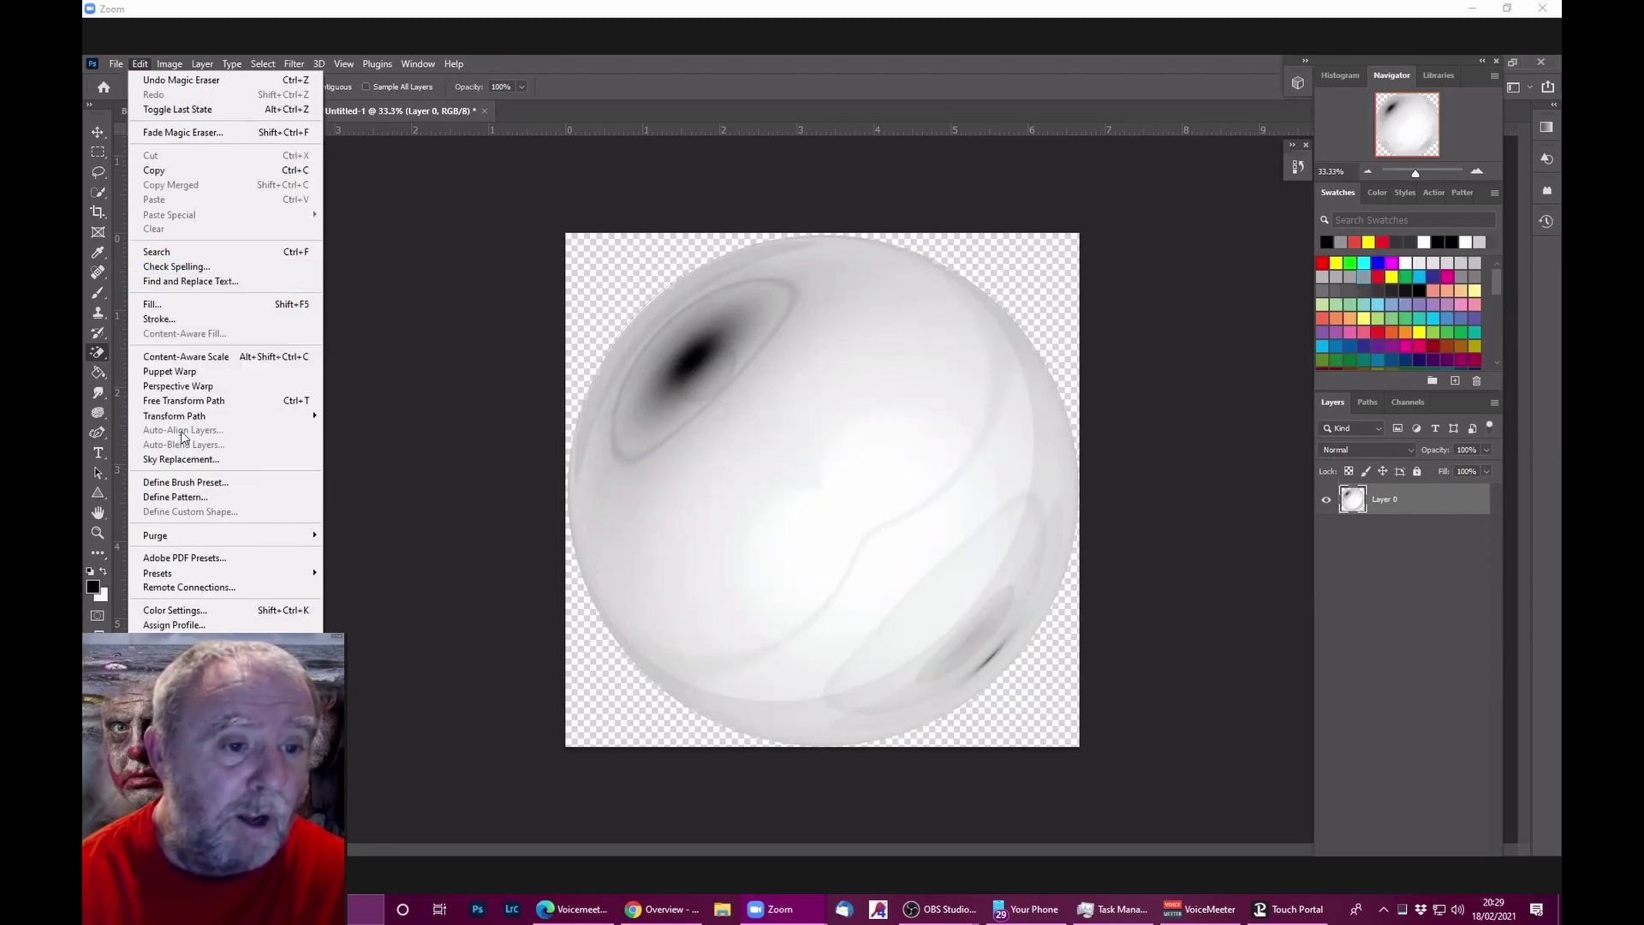
pyautogui.click(182, 484)
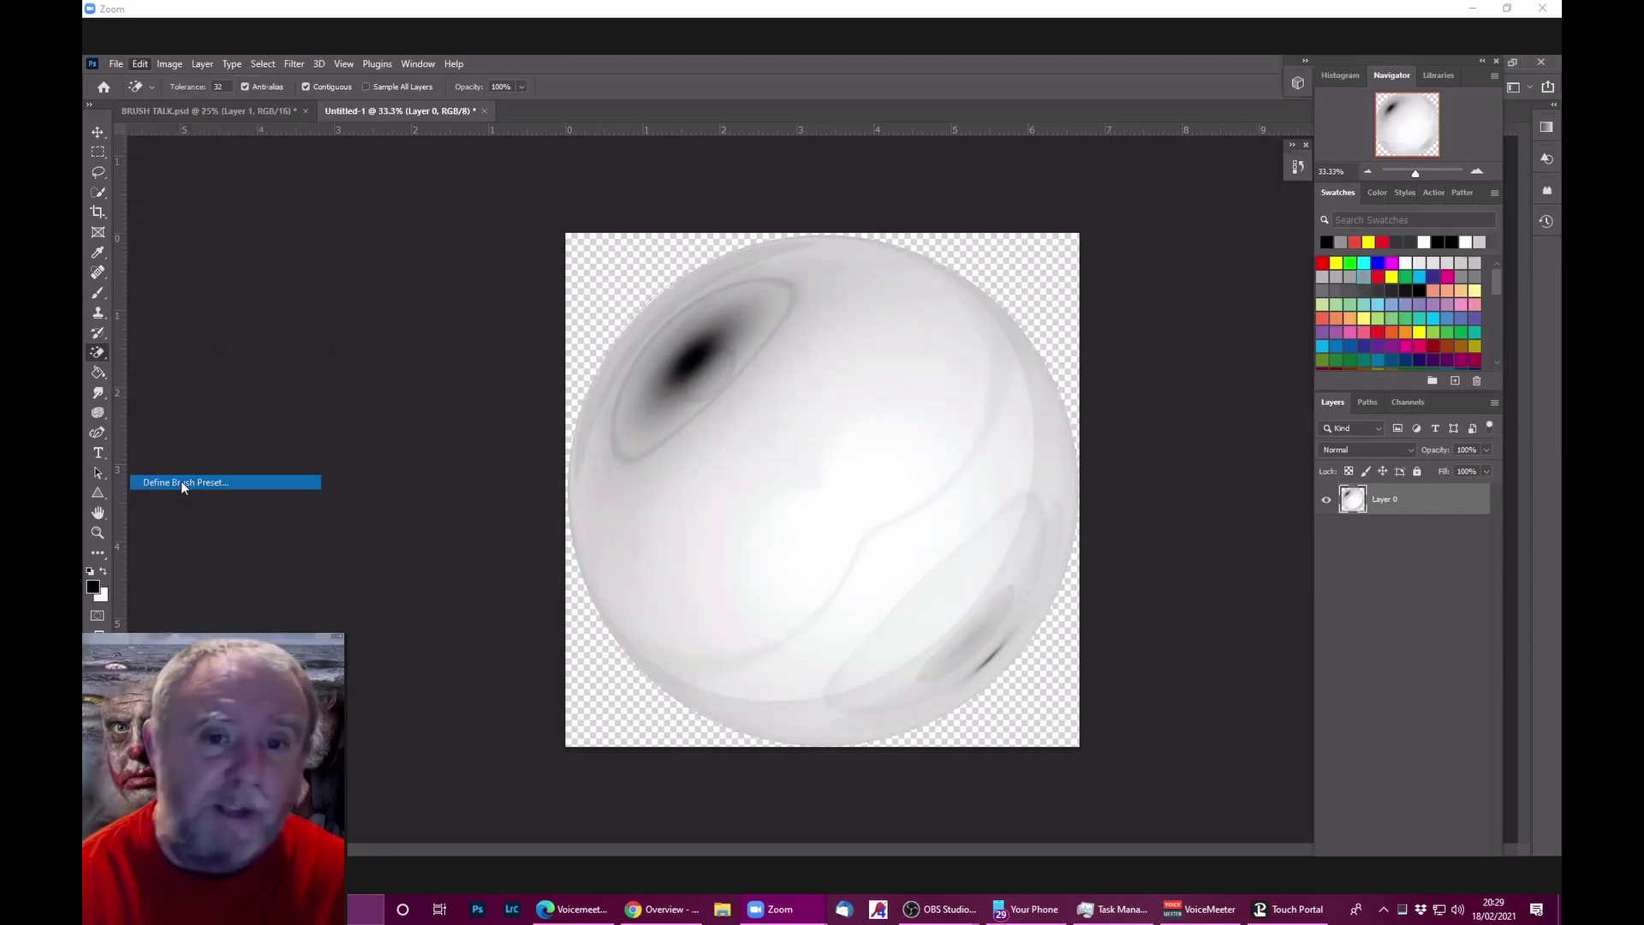
pyautogui.moveTo(835, 330); pyautogui.dragTo(735, 332)
pyautogui.write('m')
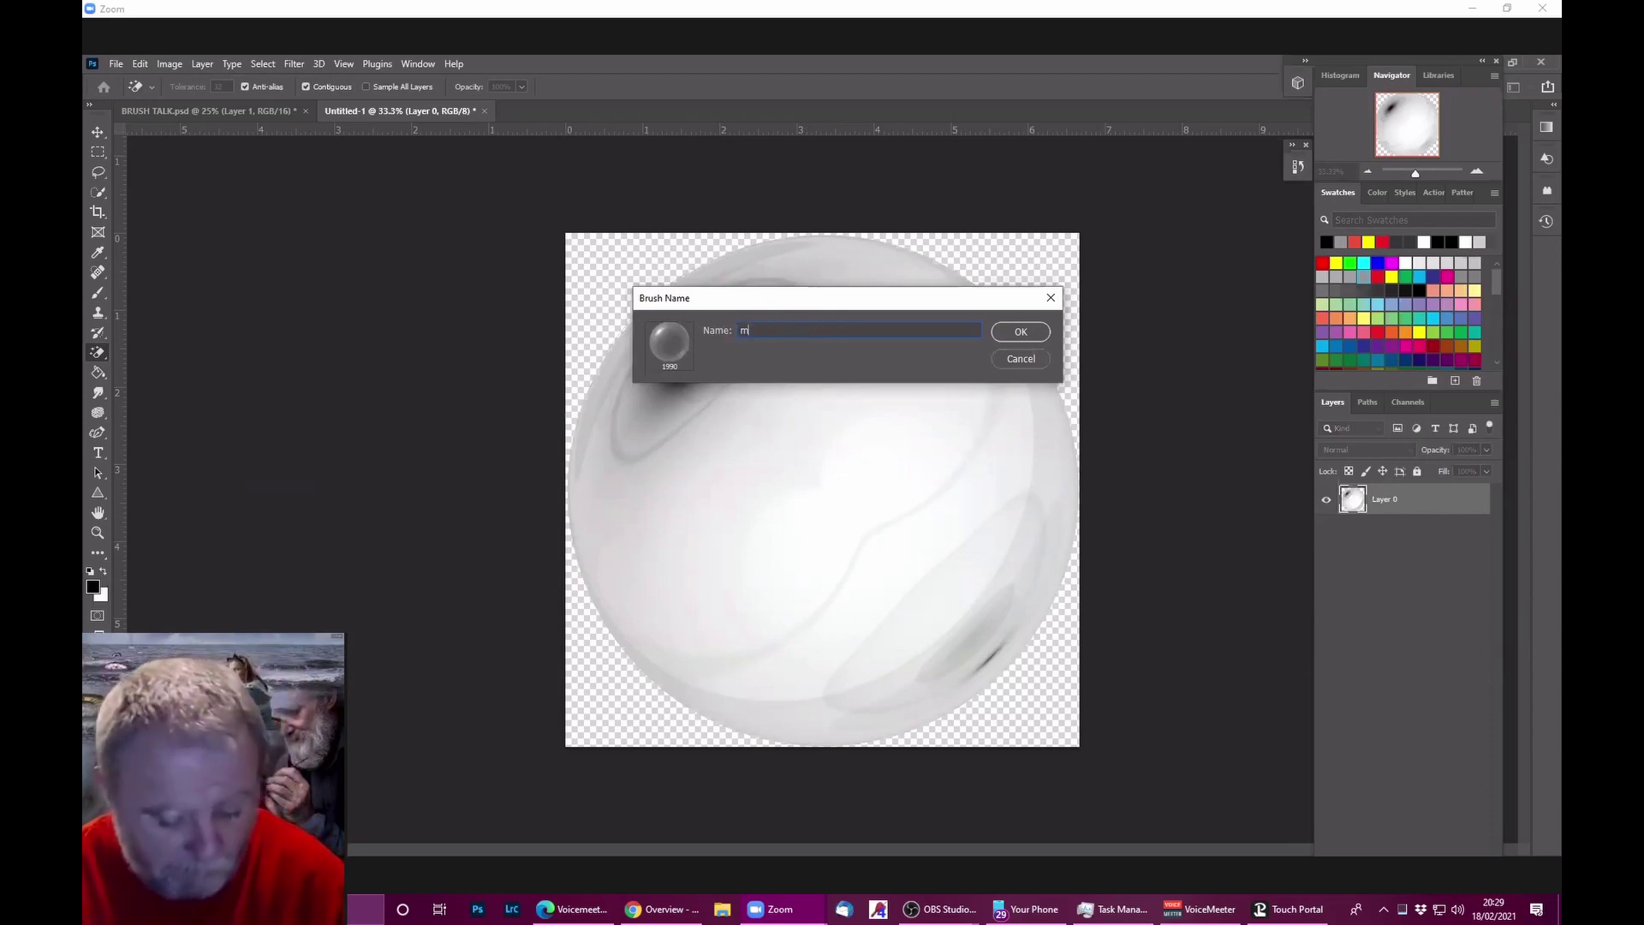
pyautogui.write('y 2n')
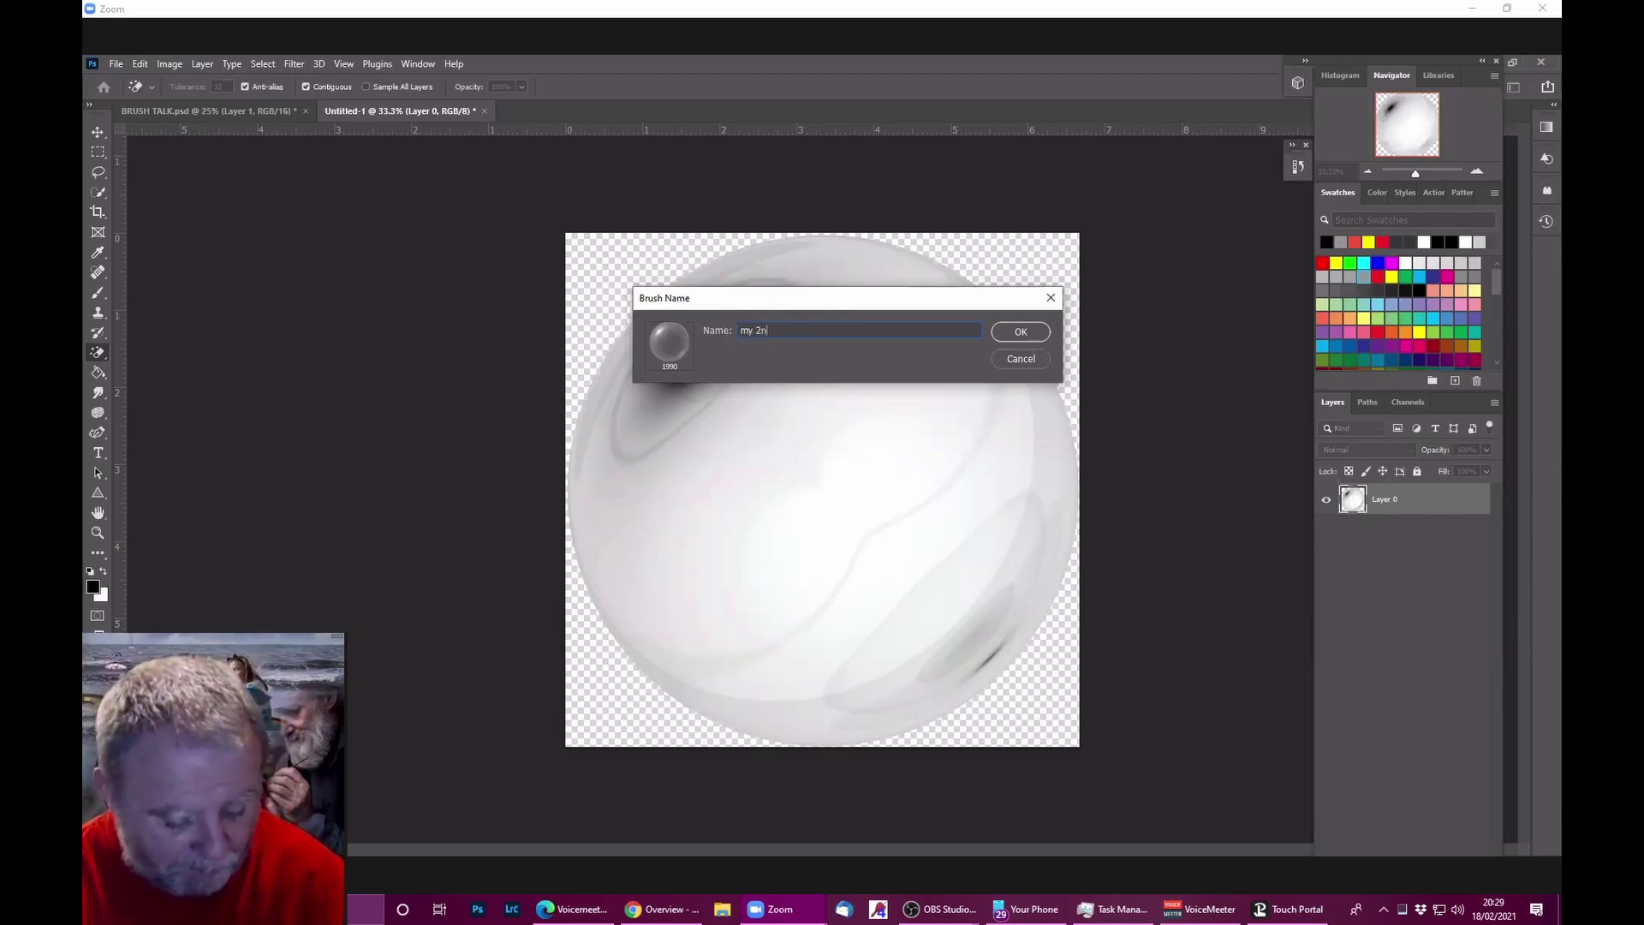
pyautogui.write('d go a')
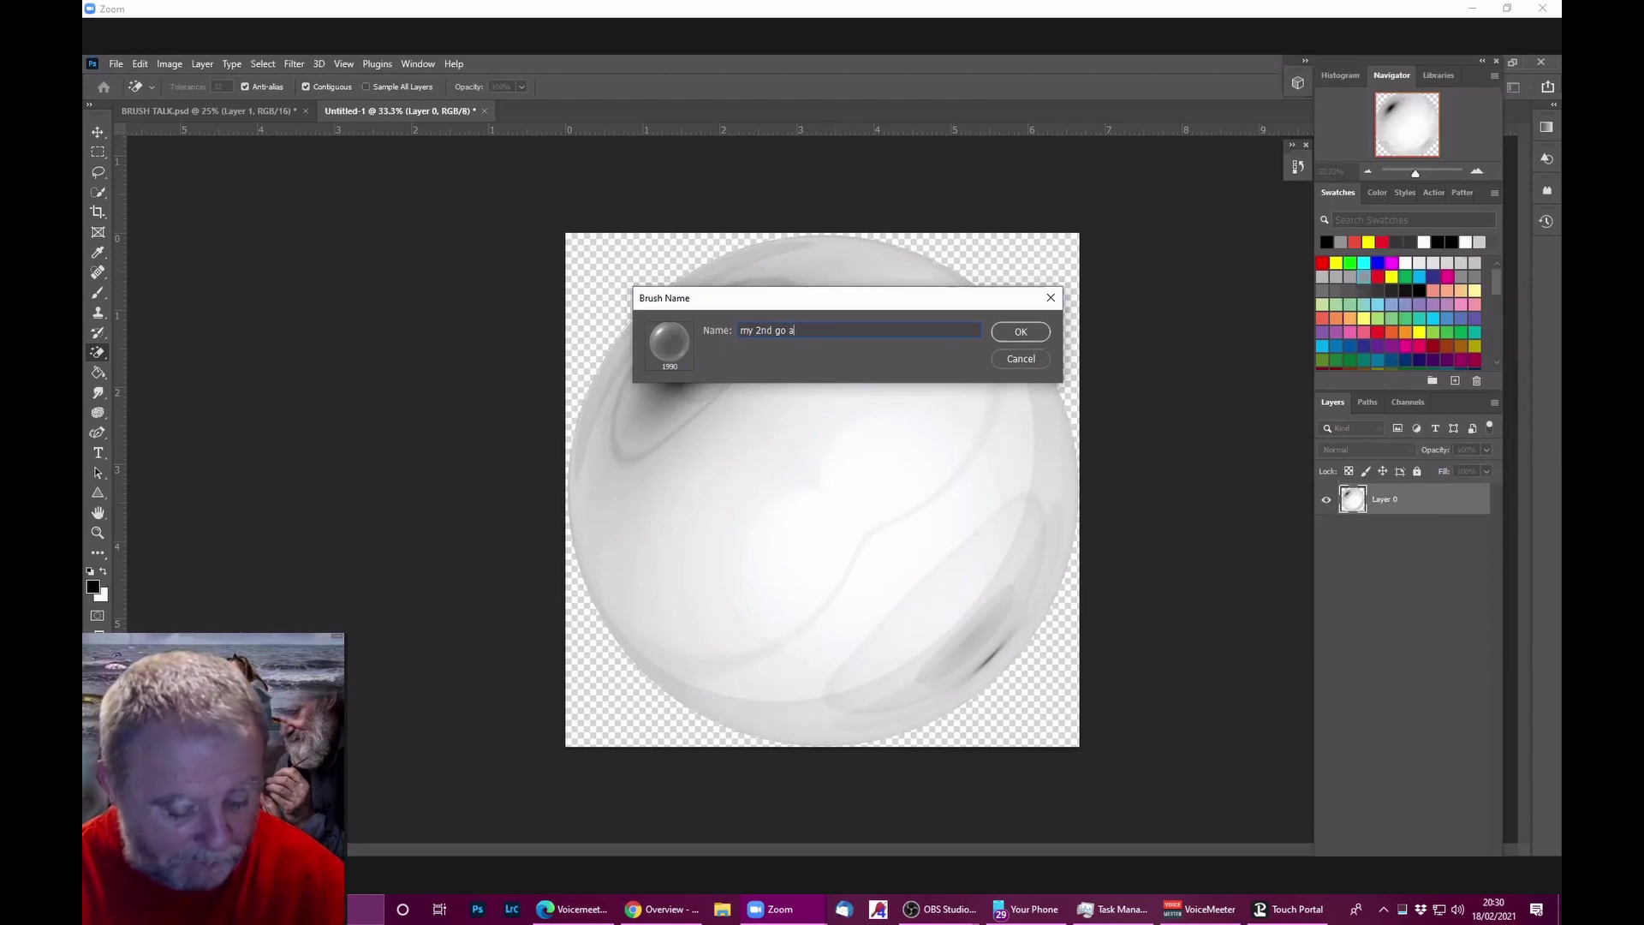
pyautogui.write('t a bubb')
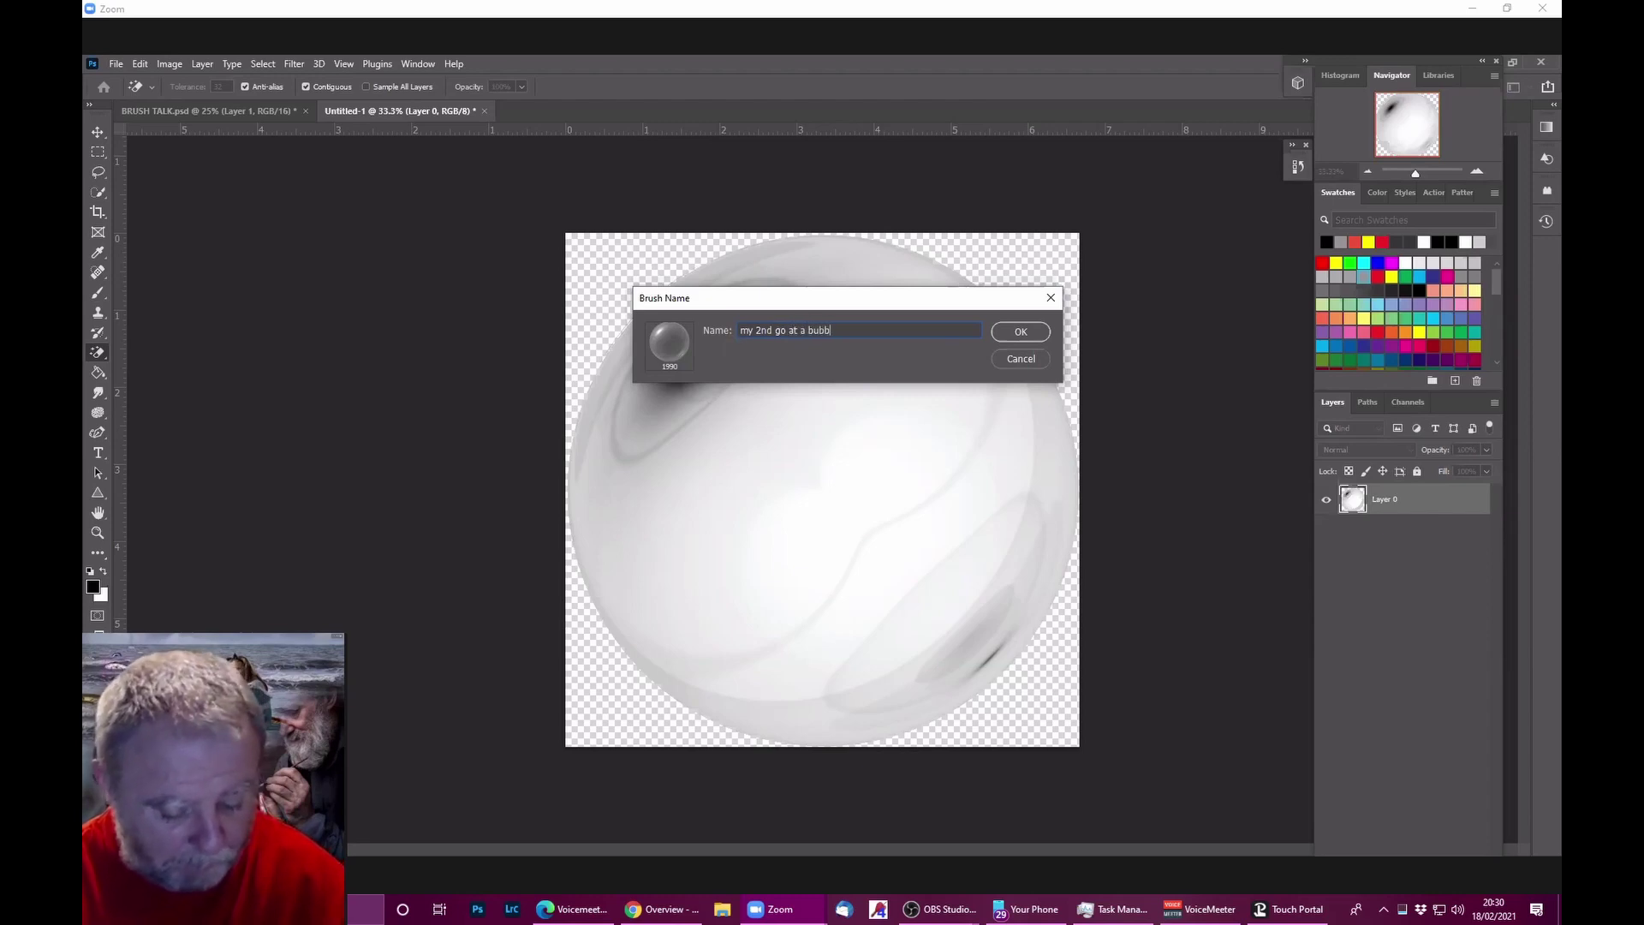
pyautogui.write('le')
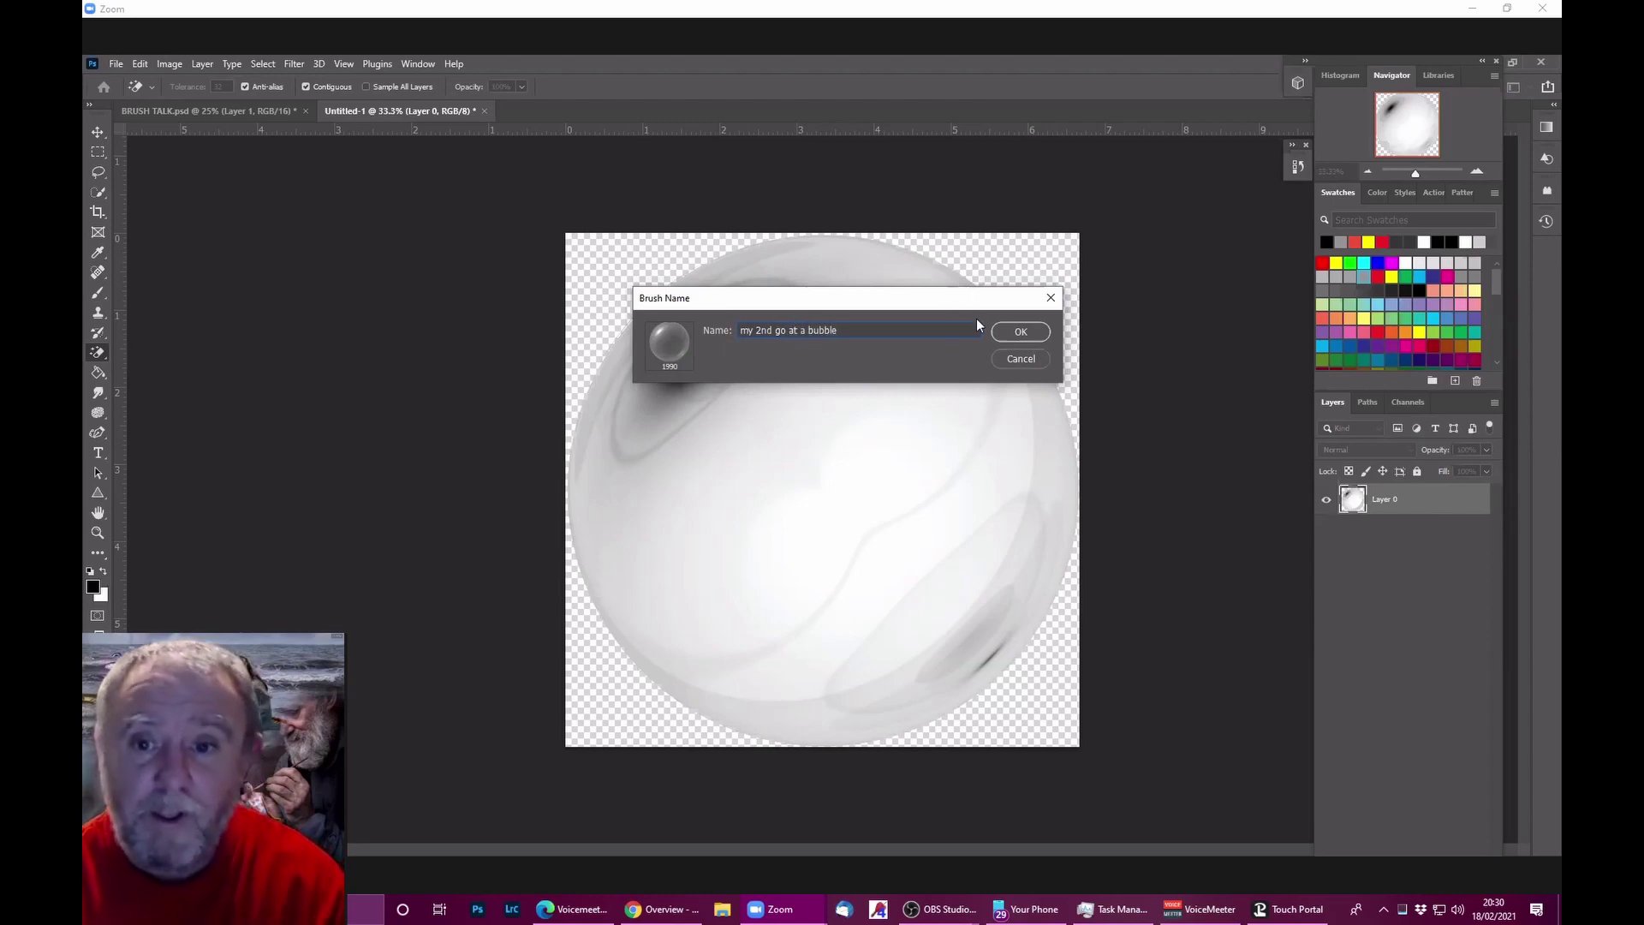
pyautogui.click(1019, 333)
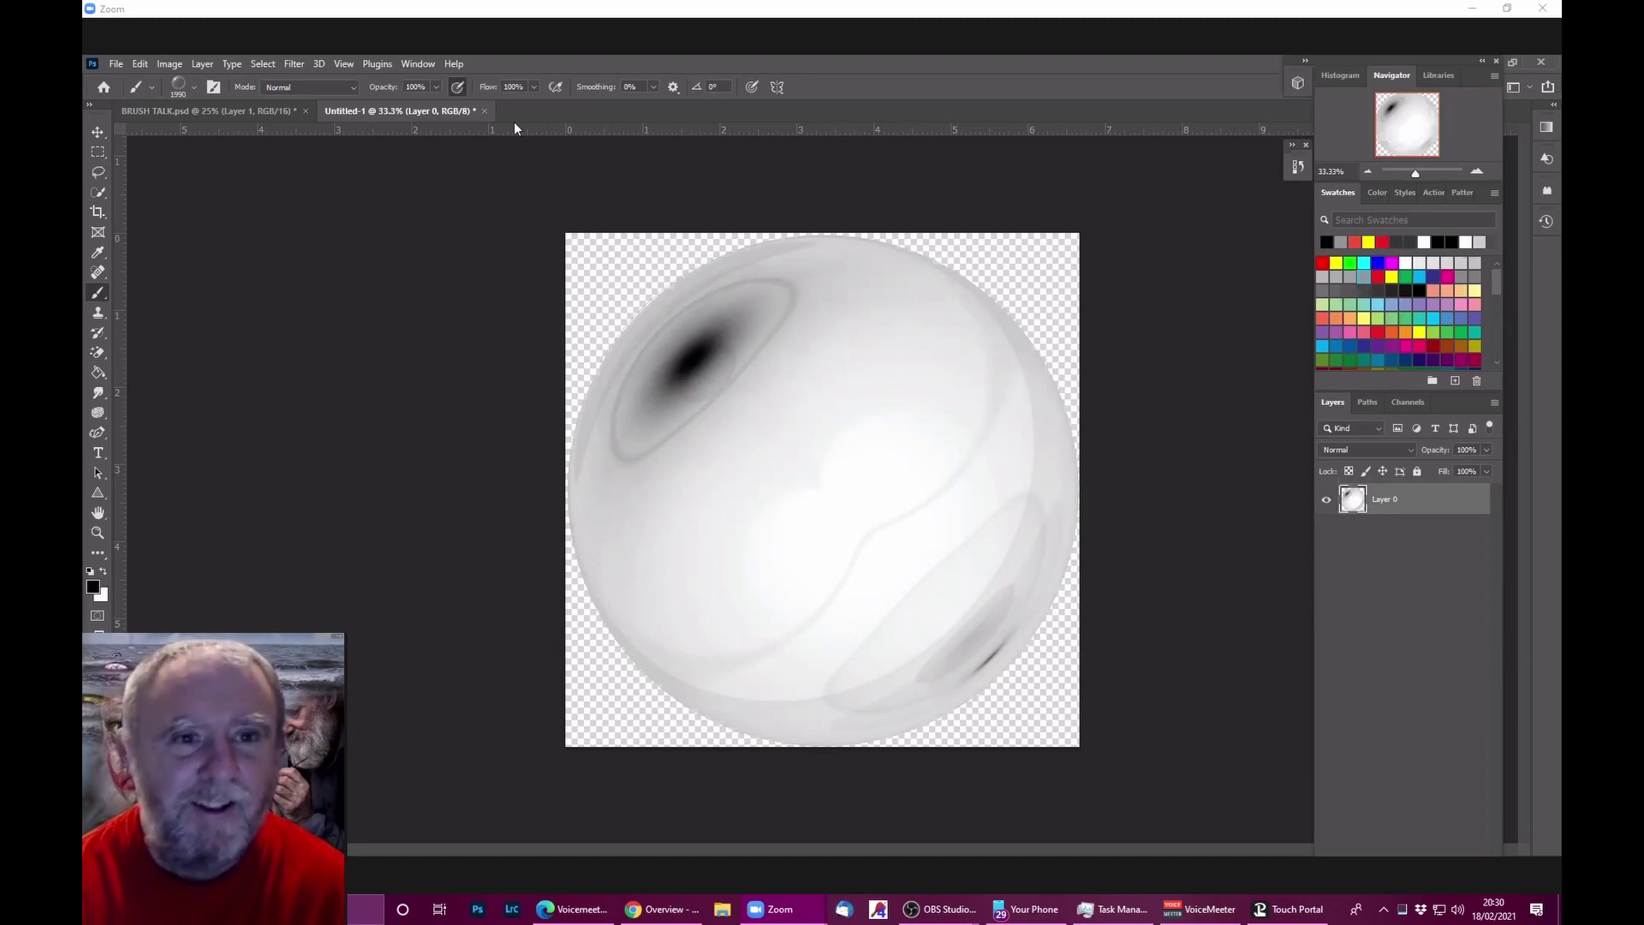
# Step: Create a new 2000 x 2000 px RGB document at 300 ppi with black background contents
pyautogui.click(112, 64)
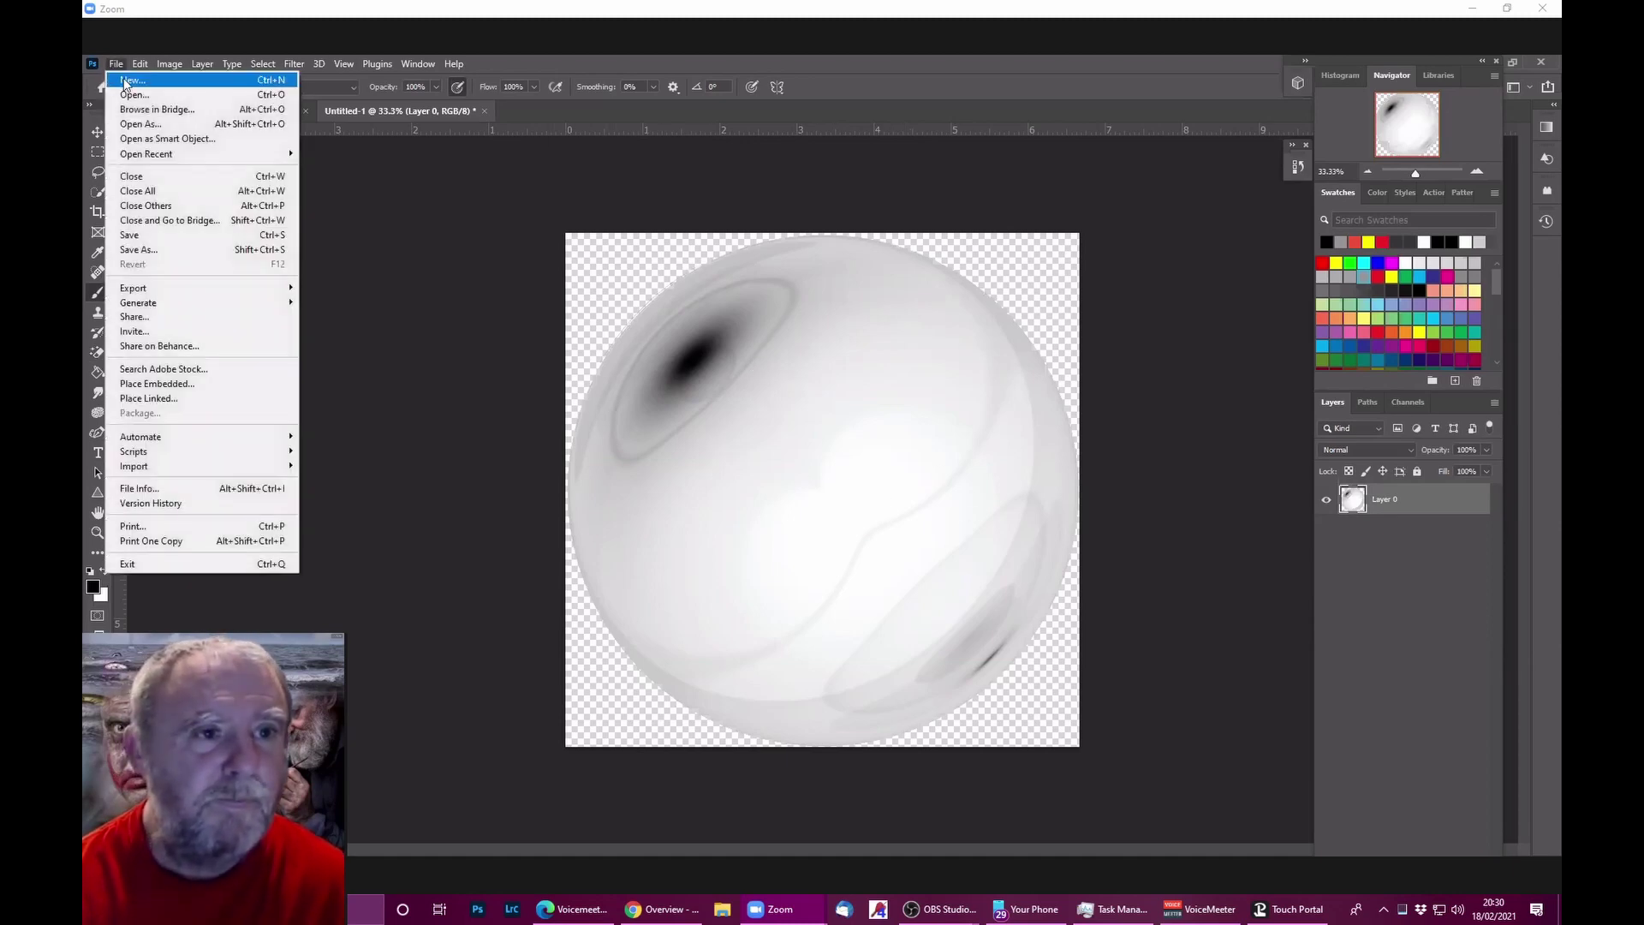
pyautogui.click(125, 81)
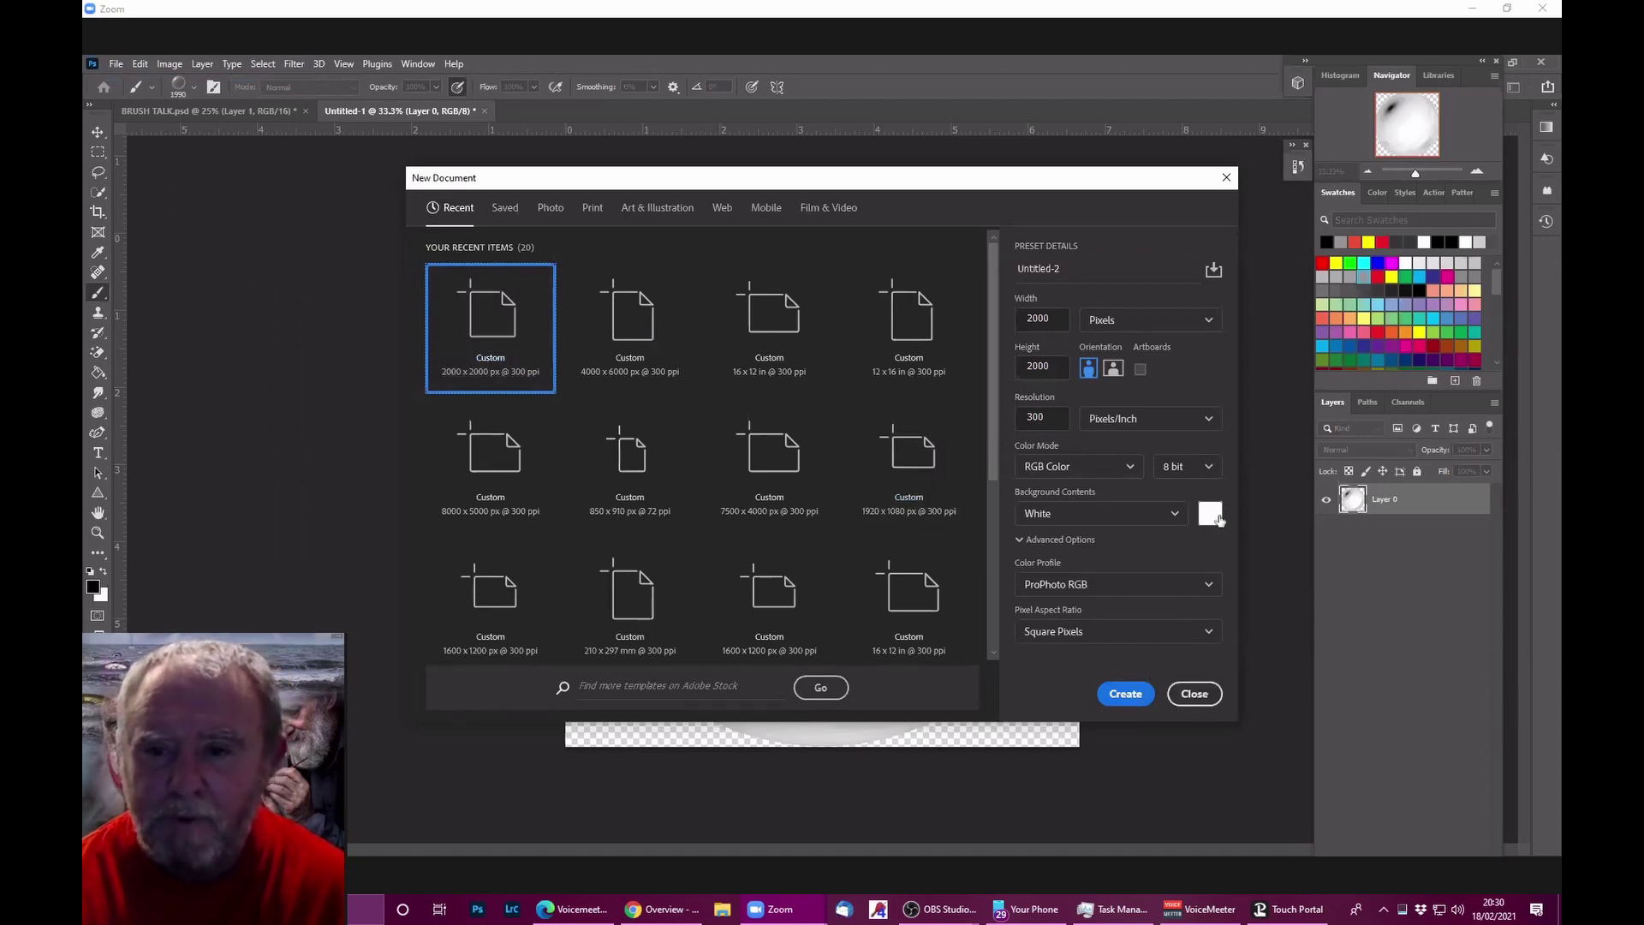
pyautogui.click(1173, 513)
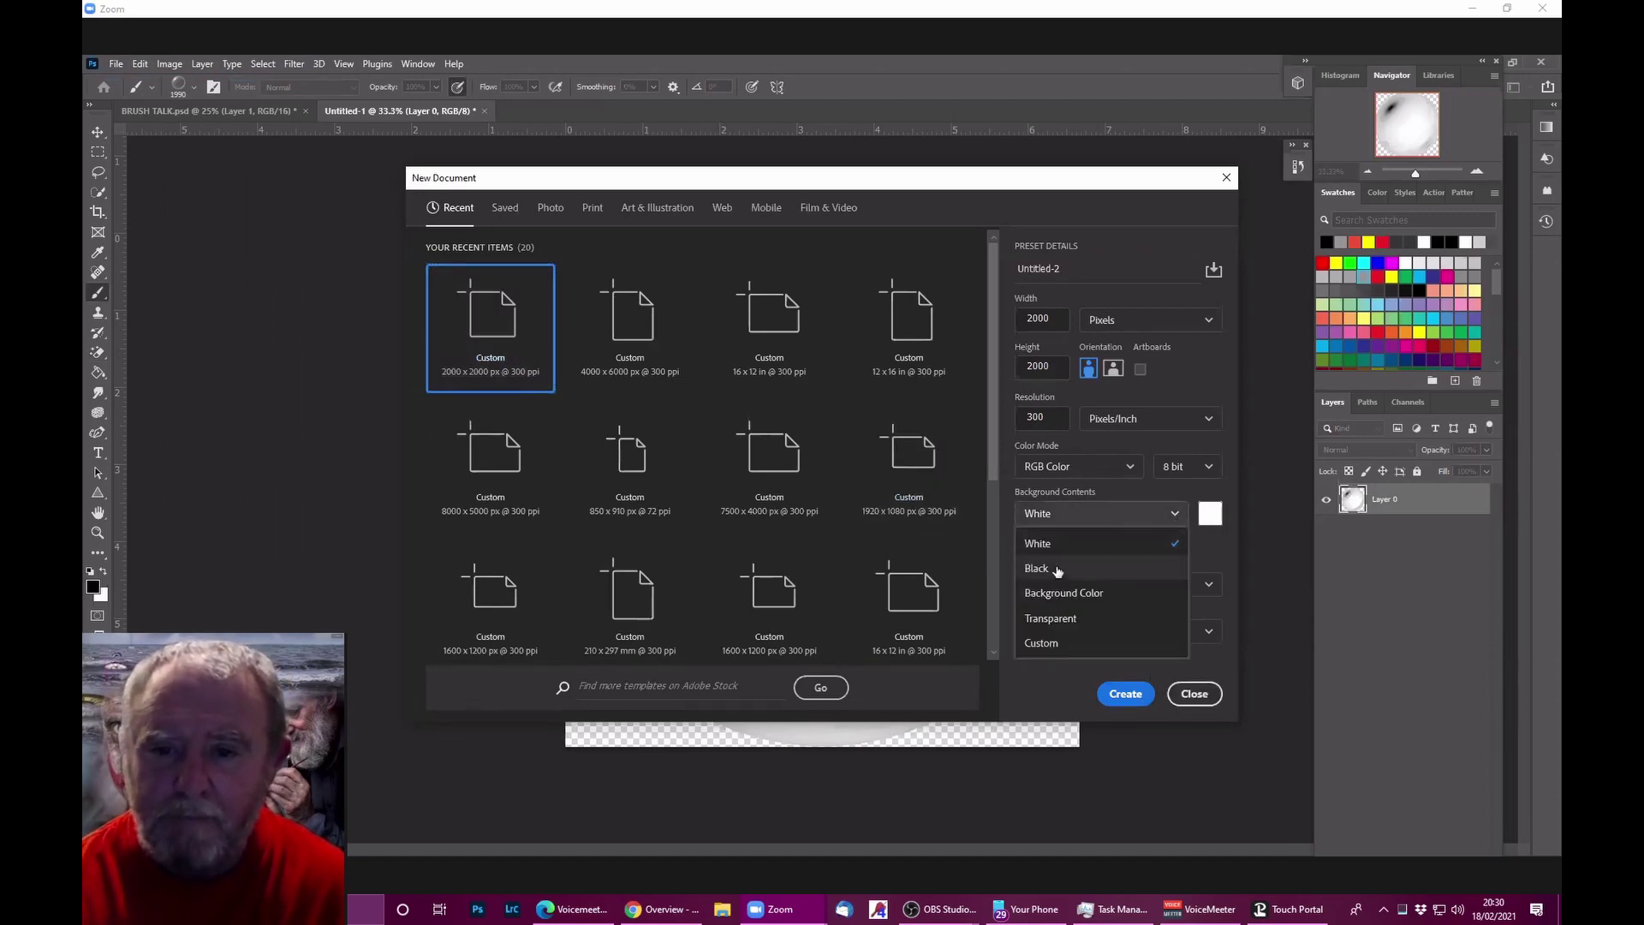
pyautogui.click(1056, 569)
pyautogui.click(1125, 694)
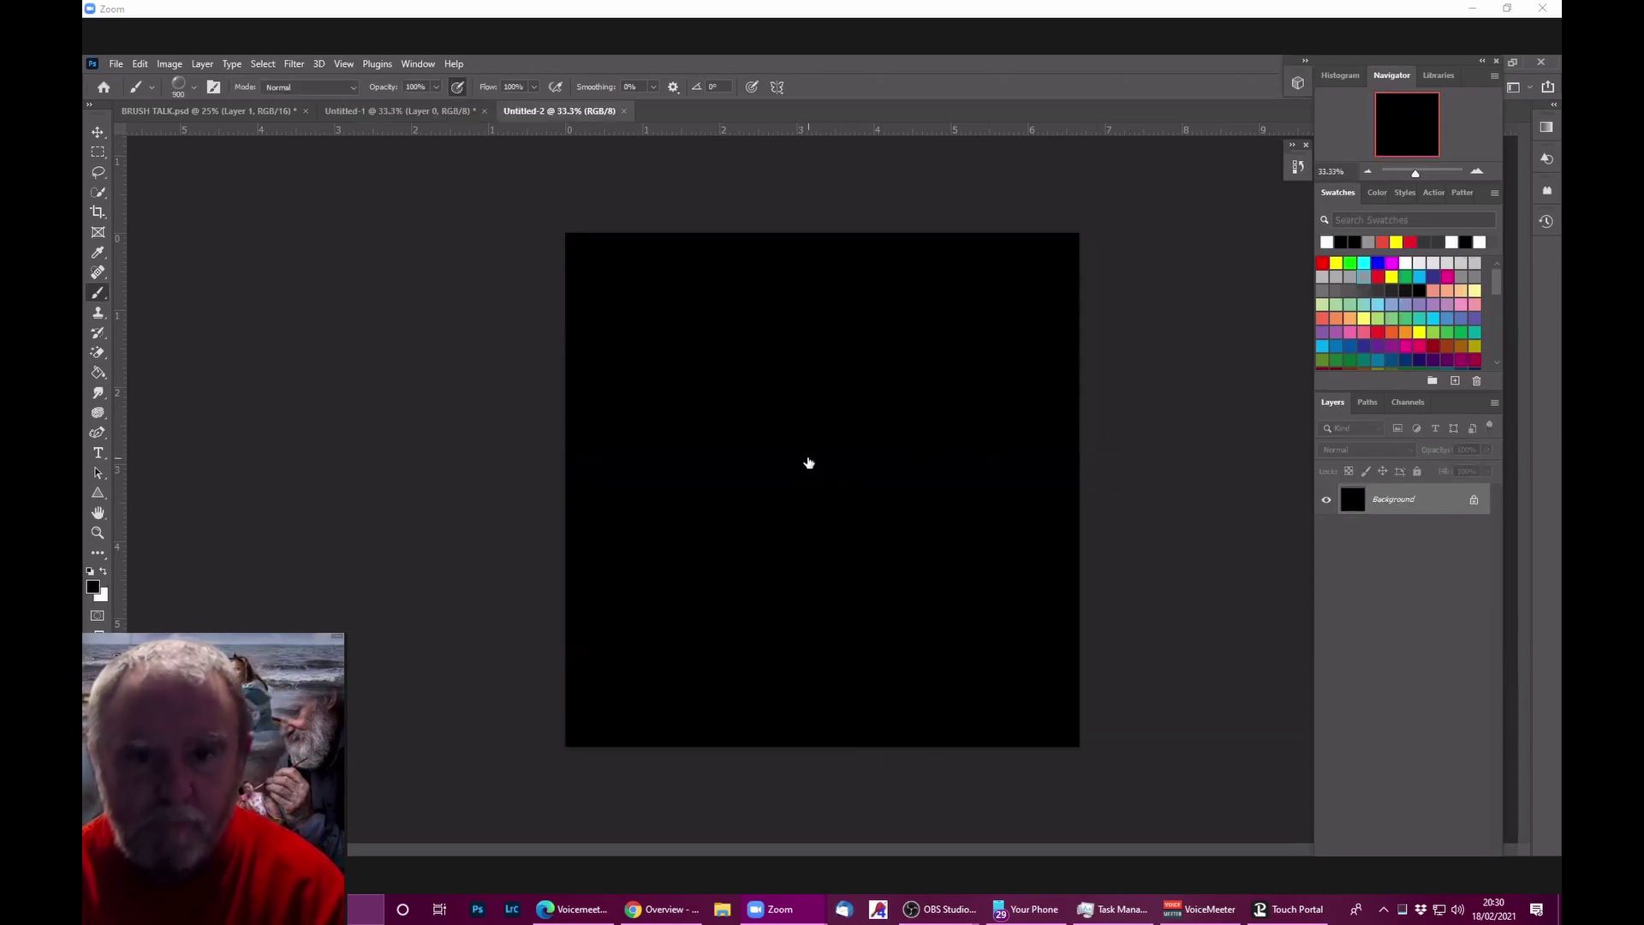
# Step: Stamp a single white bubble near the centre of the black canvas with the brush at 900 px
pyautogui.press('[')
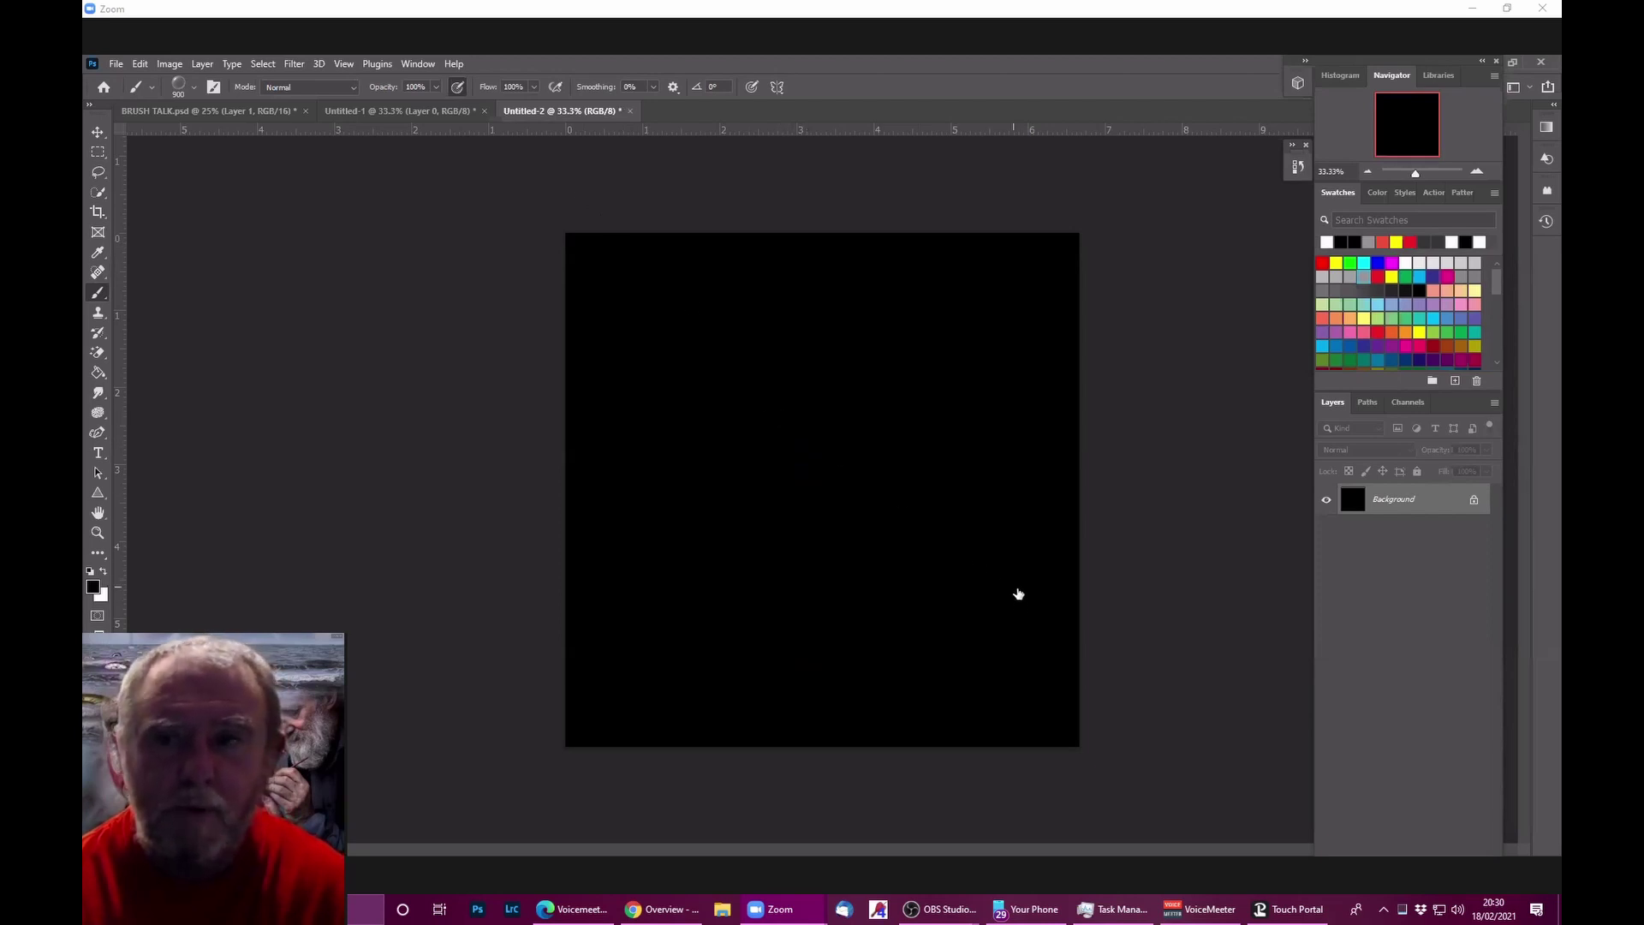
pyautogui.click(104, 571)
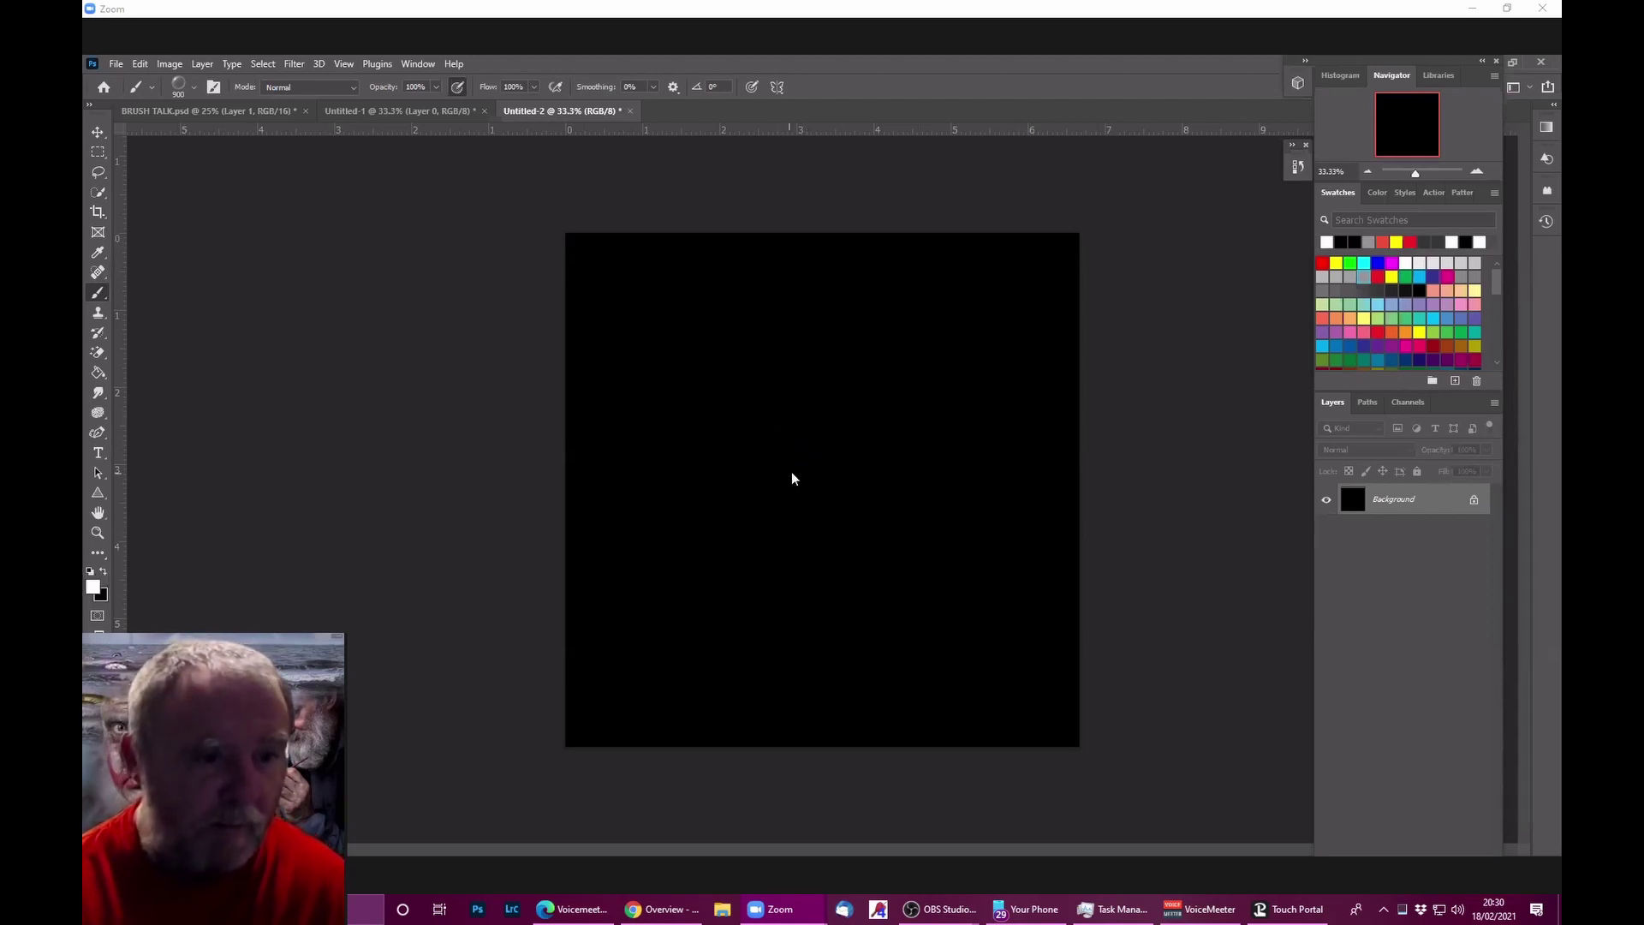
pyautogui.click(824, 447)
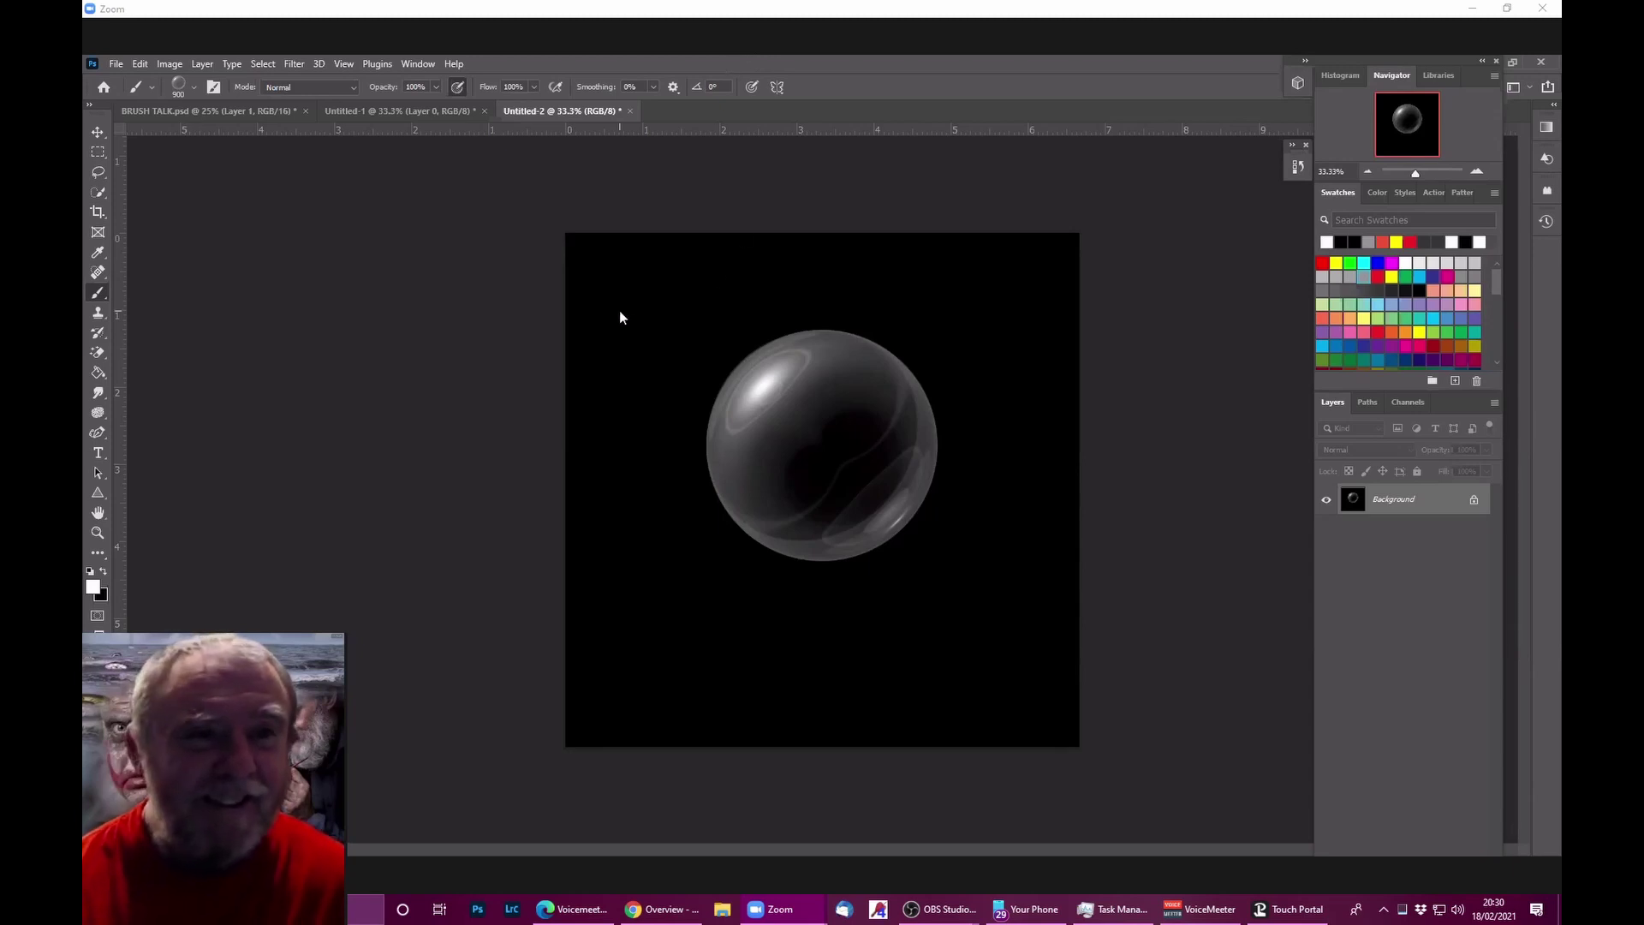
# Step: Switch to BRUSH TALK.psd, paint a horizontal test stroke with the bubble brush across the blue canvas, and undo it
pyautogui.click(200, 118)
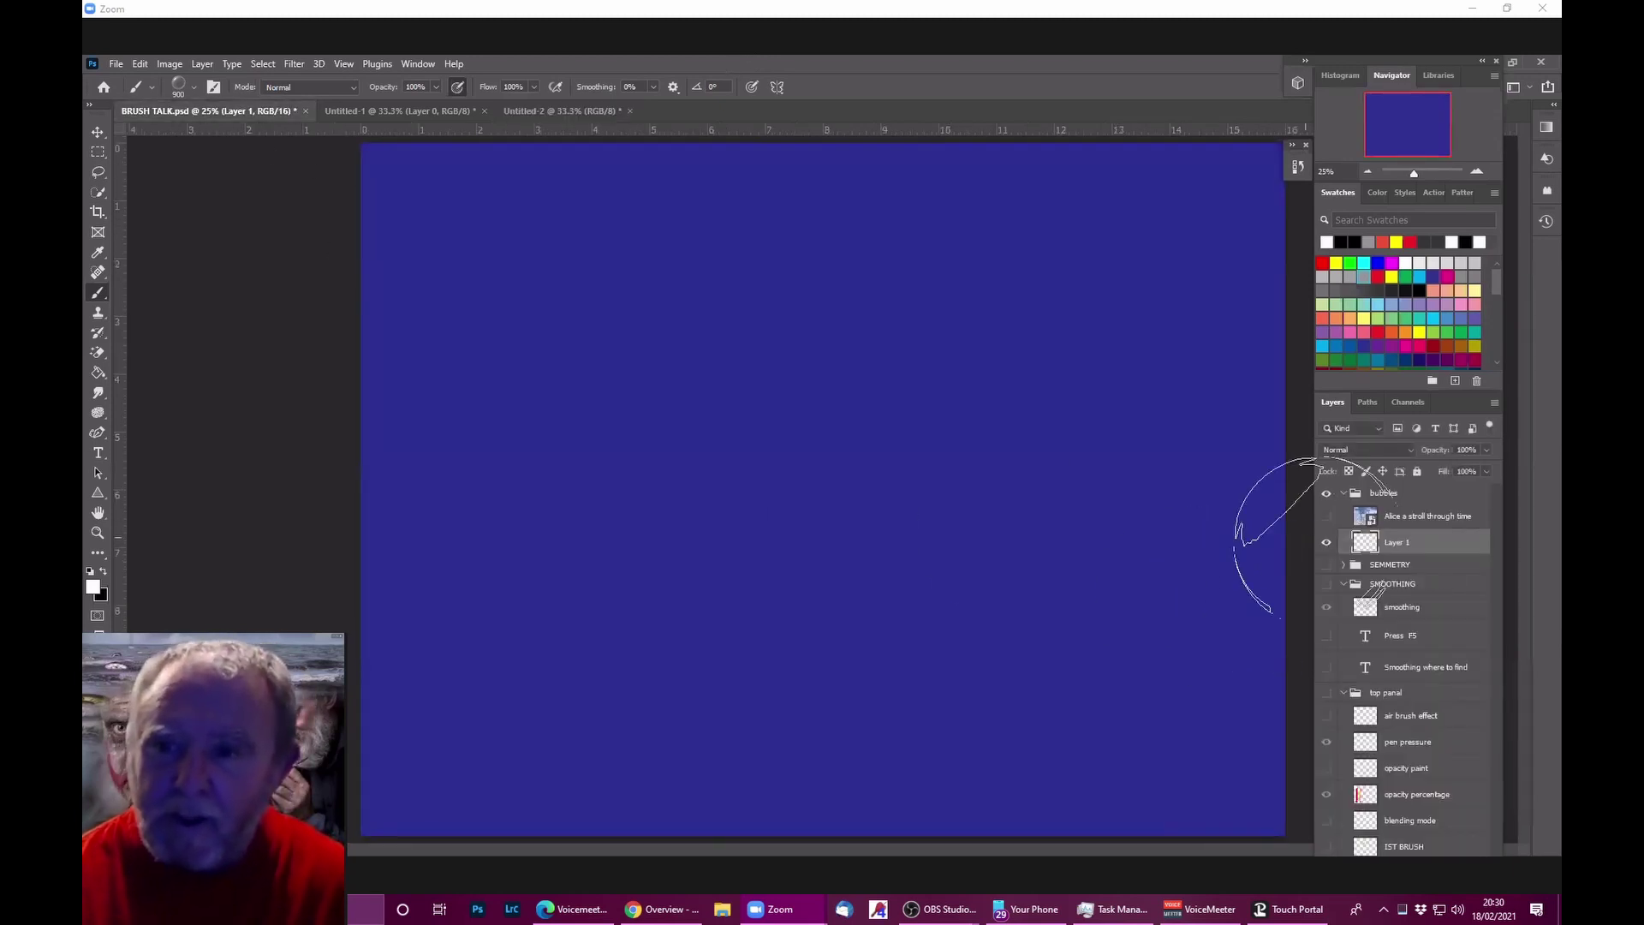
pyautogui.moveTo(479, 437)
pyautogui.mouseDown()
pyautogui.moveTo(623, 424)
pyautogui.moveTo(1011, 445)
pyautogui.mouseUp()
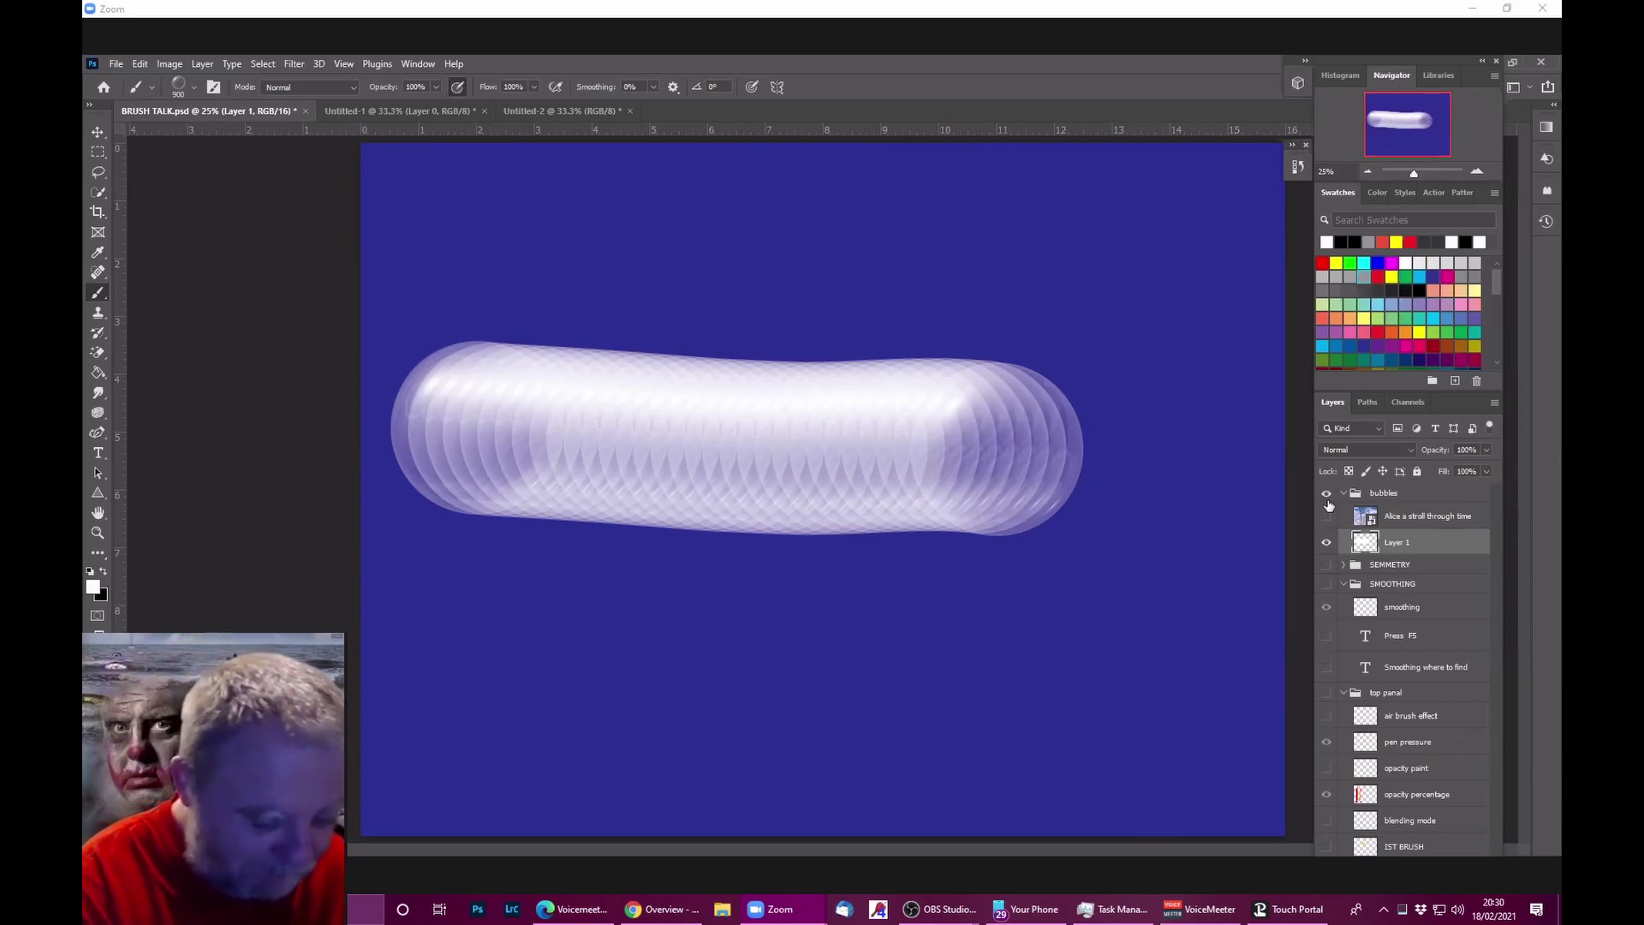
pyautogui.hotkey('ctrl', 'z')
pyautogui.moveTo(1285, 323); pyautogui.dragTo(1351, 450)
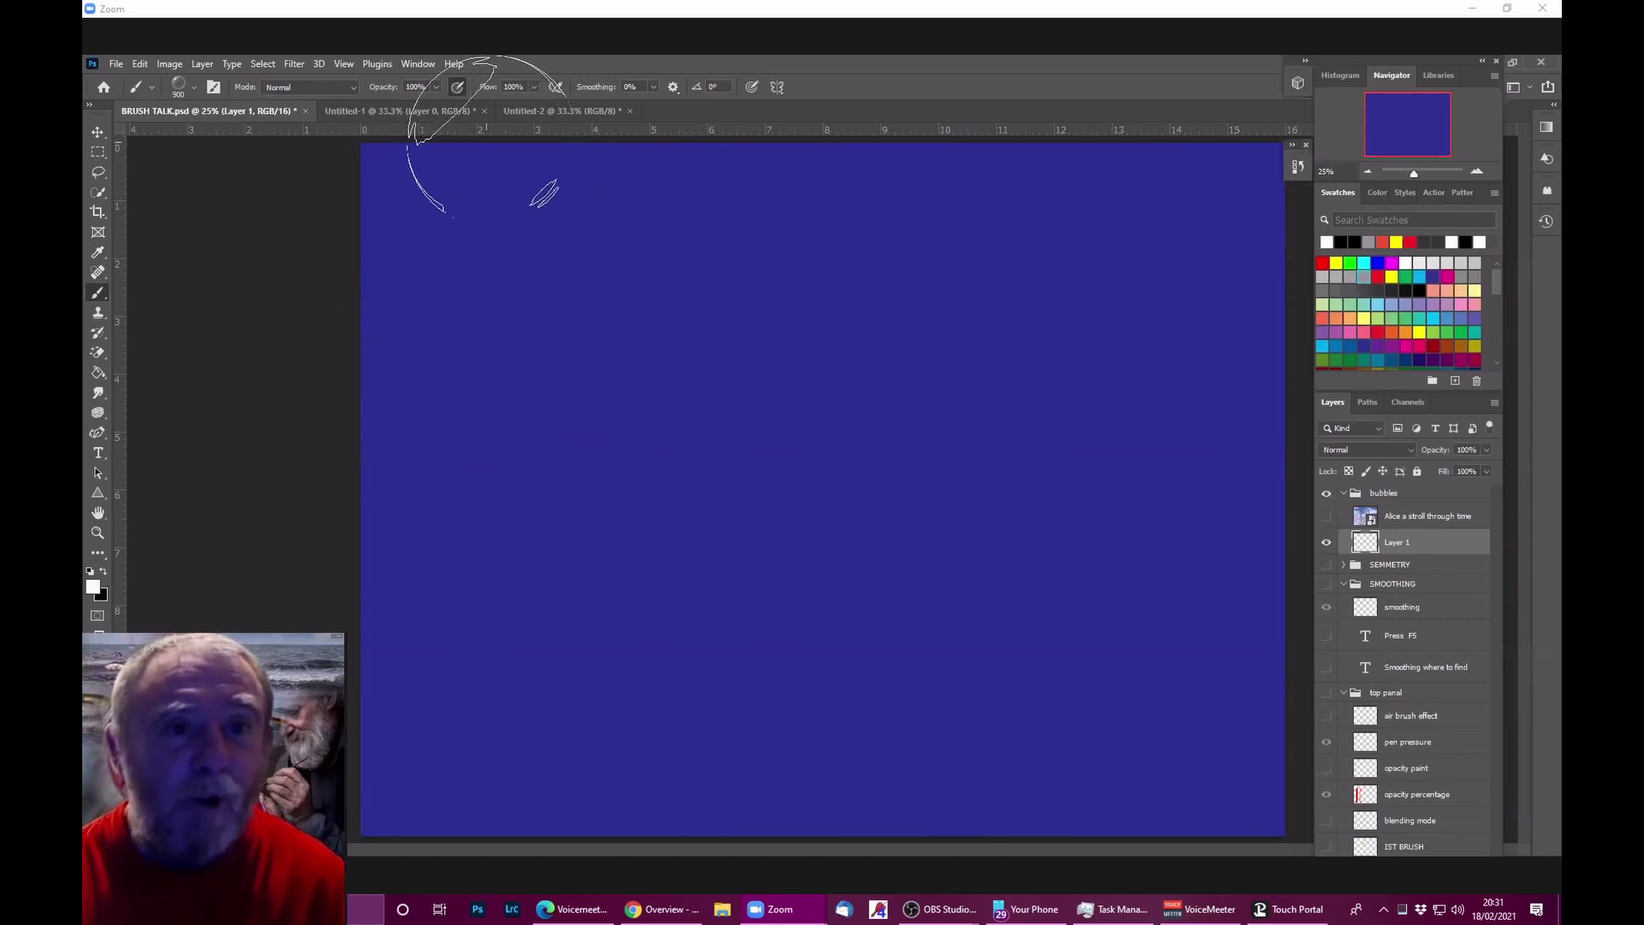
# Step: Set the bubble brush tip's spacing to 125% in the brush settings
pyautogui.press('F5')
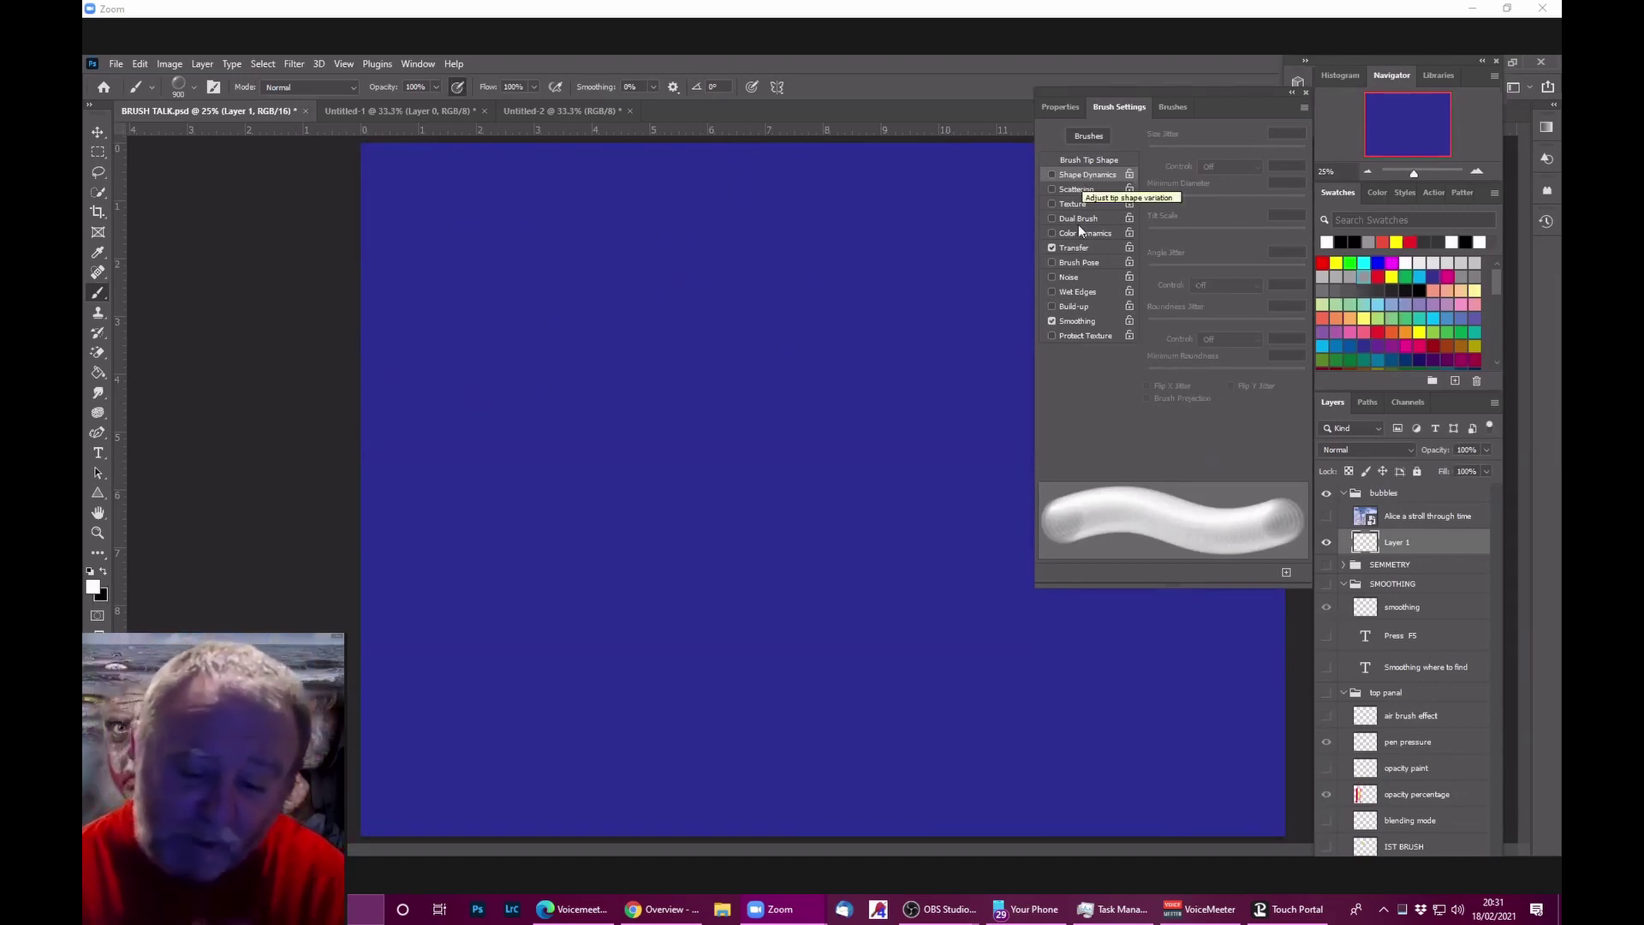
pyautogui.click(1092, 161)
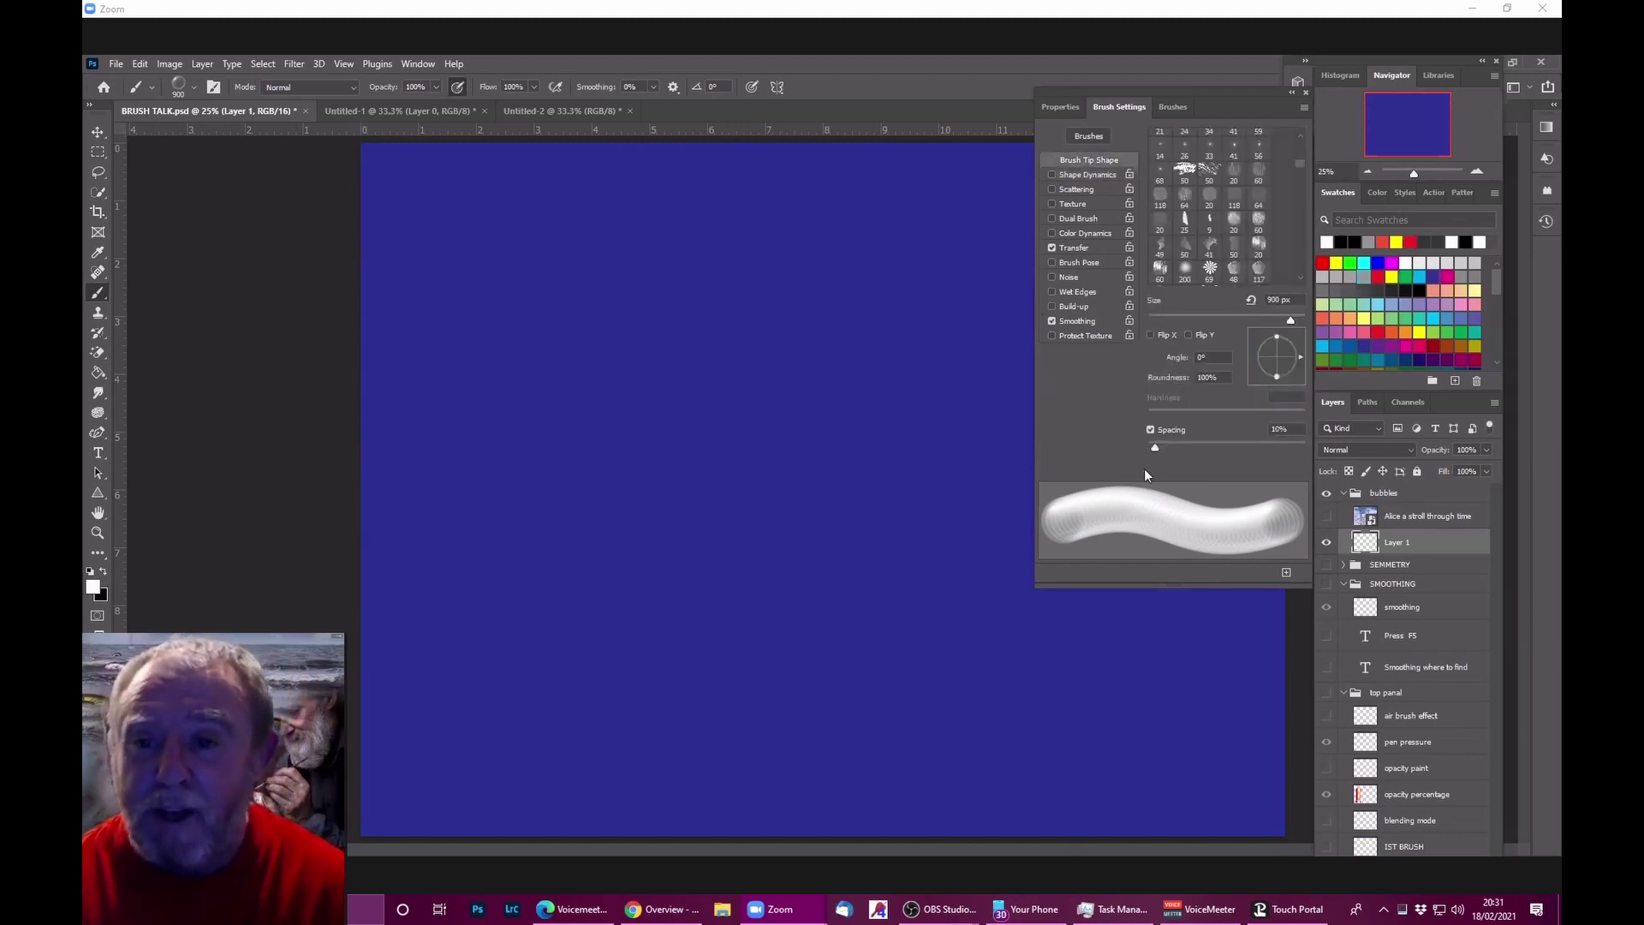
pyautogui.moveTo(1154, 451); pyautogui.dragTo(1236, 440)
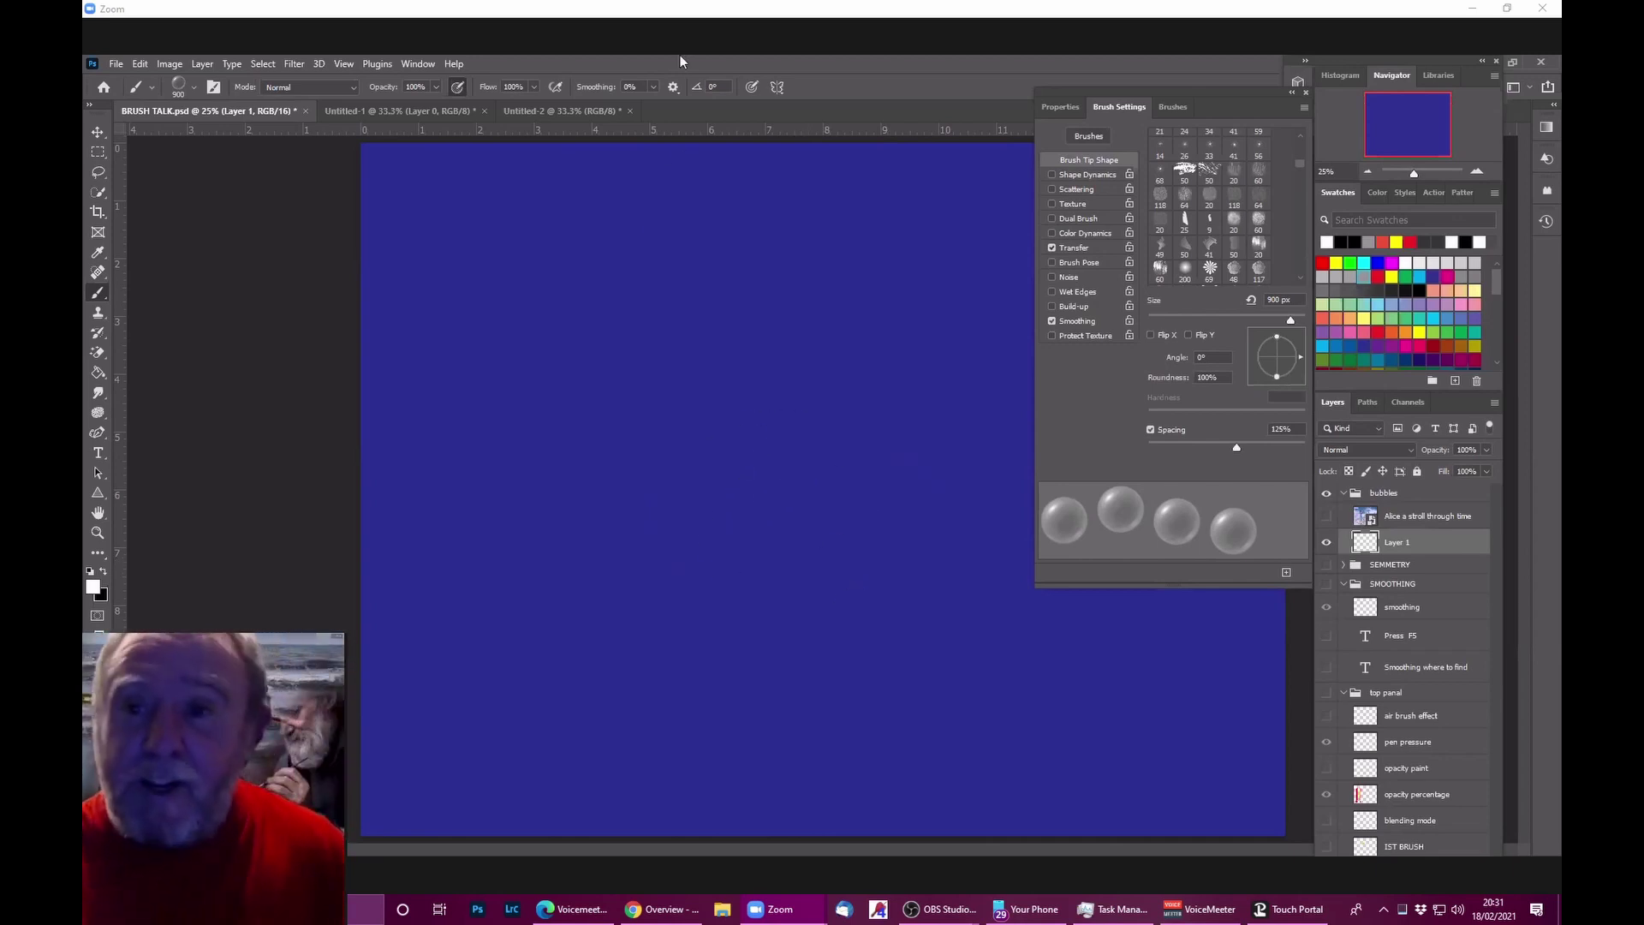
# Step: Enable Shape Dynamics for the bubble brush and set its Size Jitter to 69%
pyautogui.click(1088, 173)
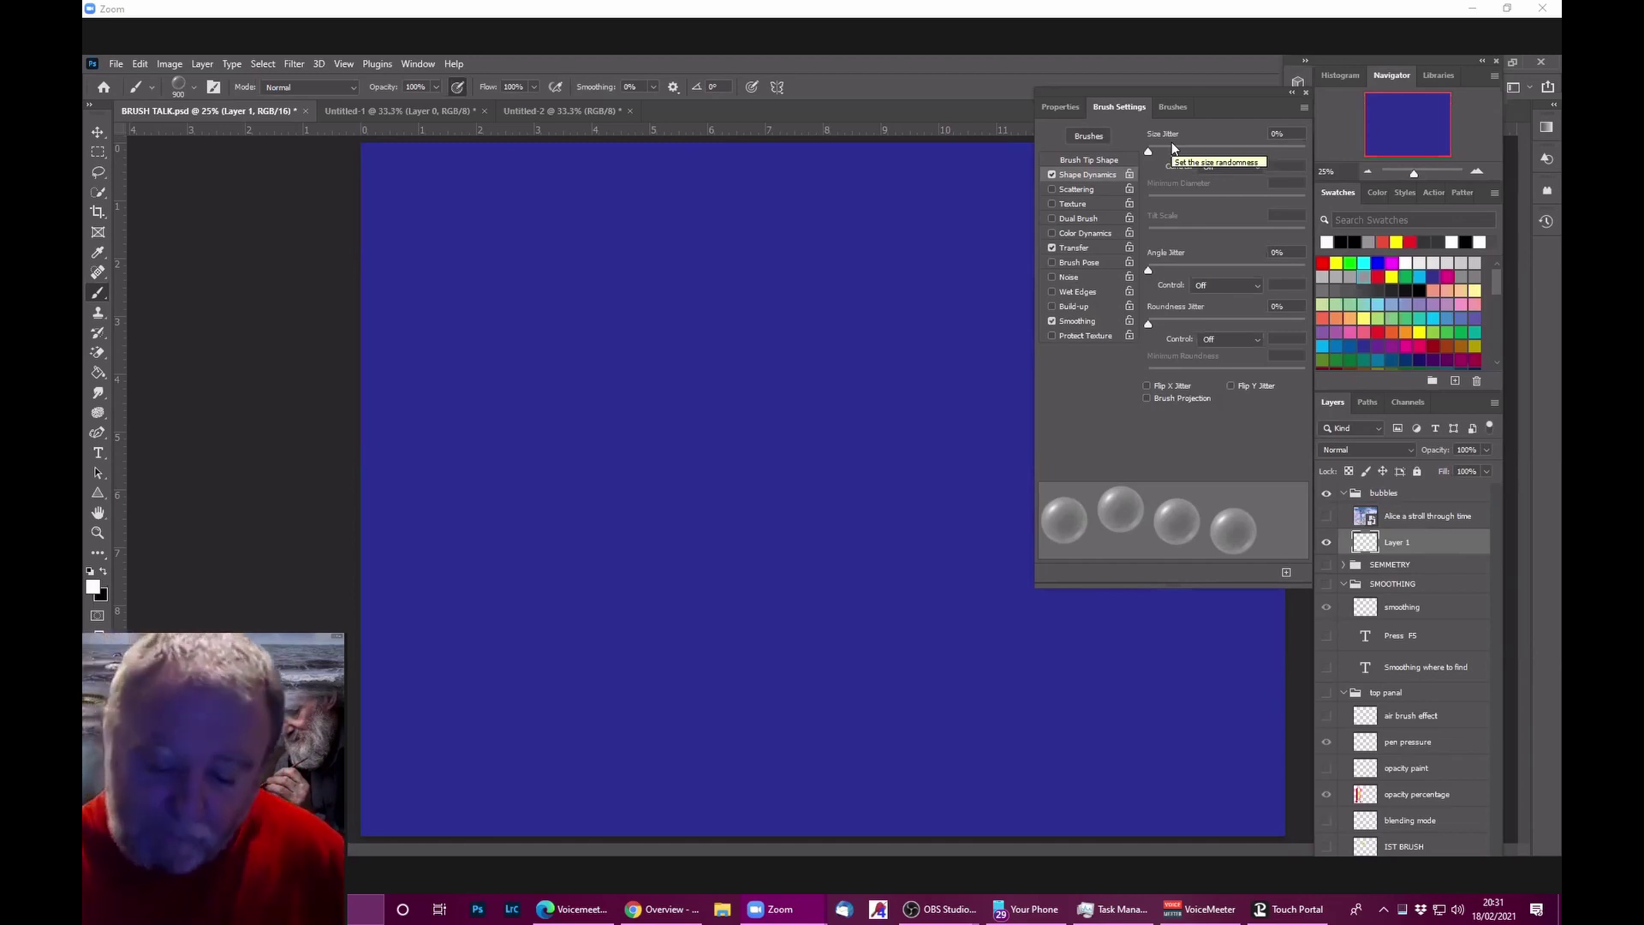
pyautogui.click(1284, 135)
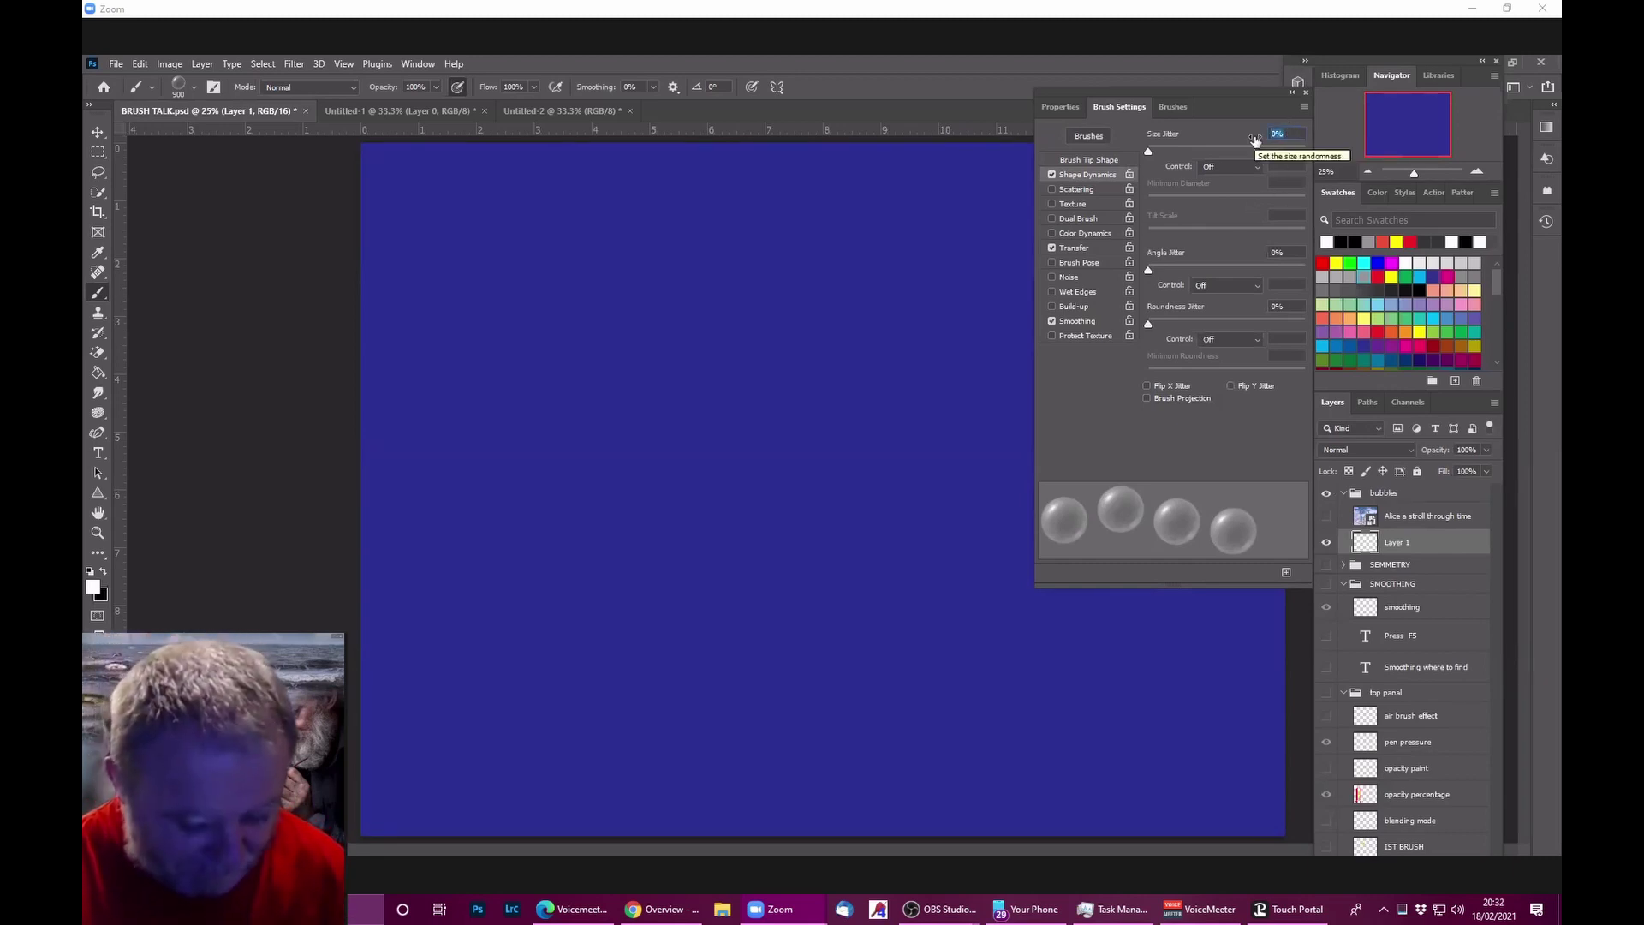
pyautogui.write('69')
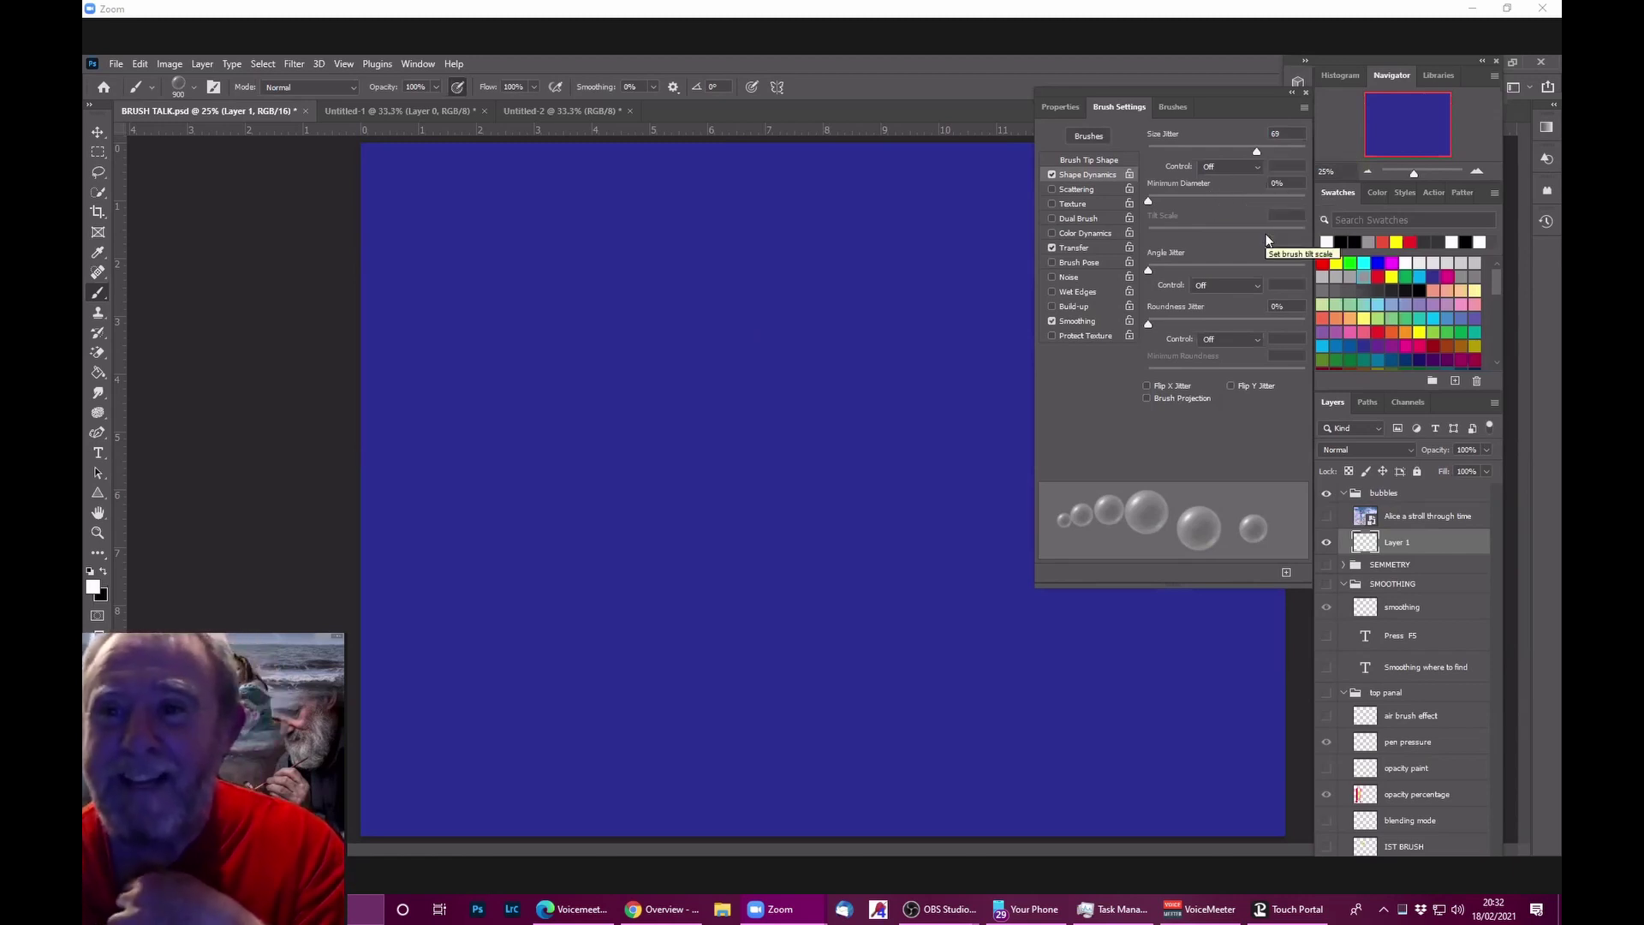
# Step: Set the Size Jitter control of the bubble brush to Fade
pyautogui.click(1258, 168)
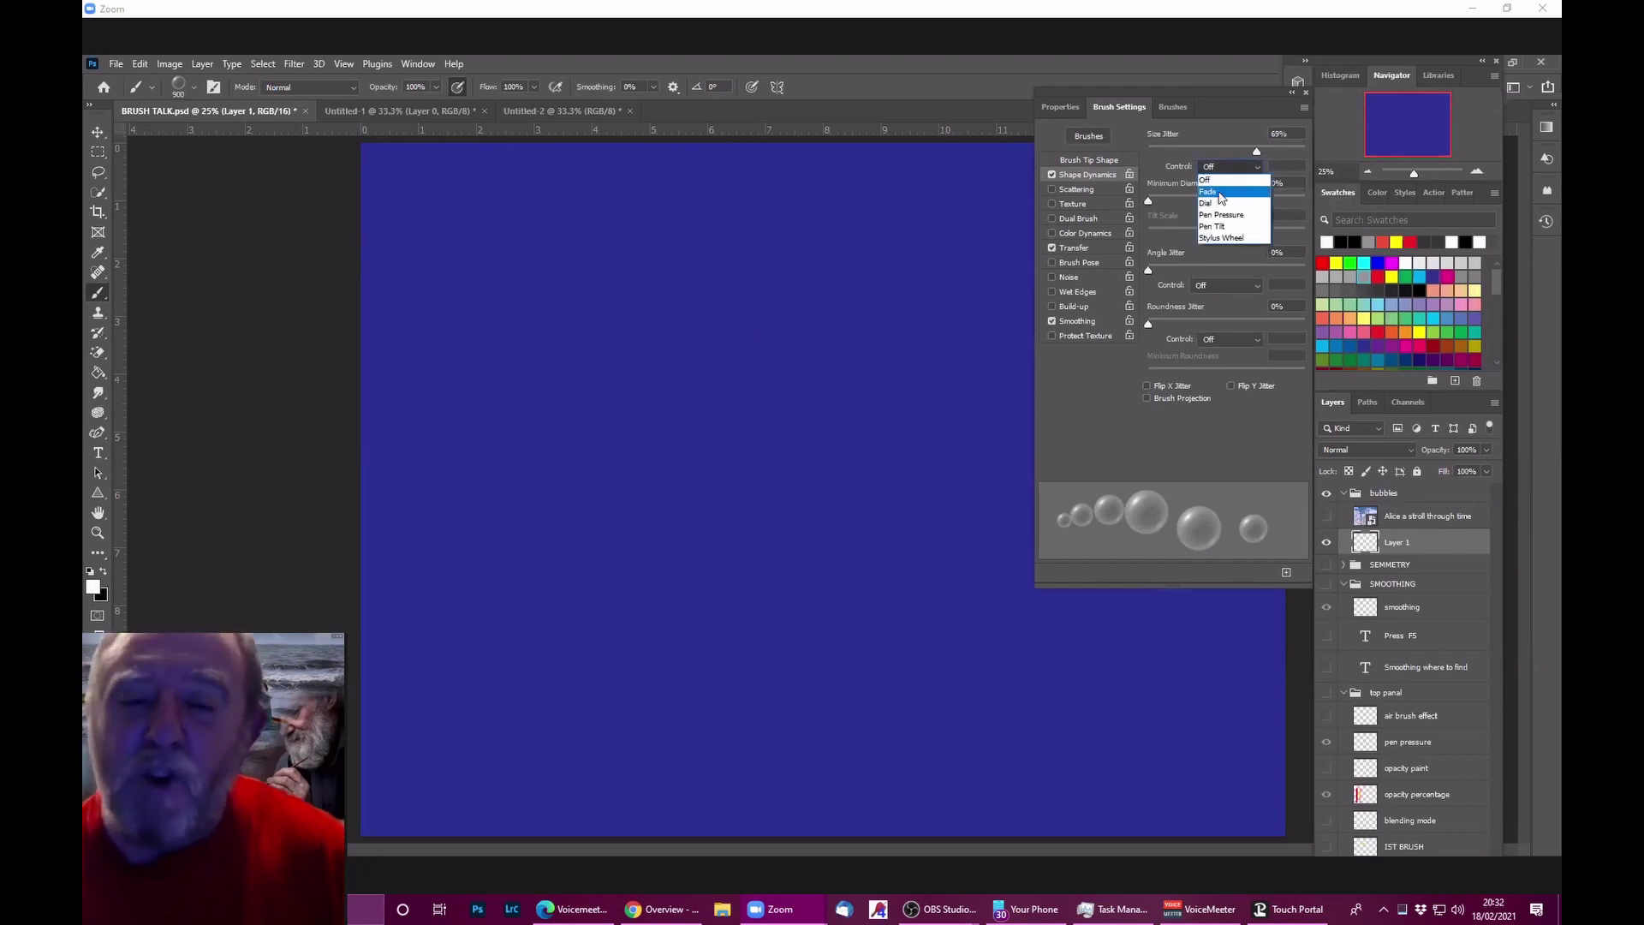
pyautogui.click(1222, 193)
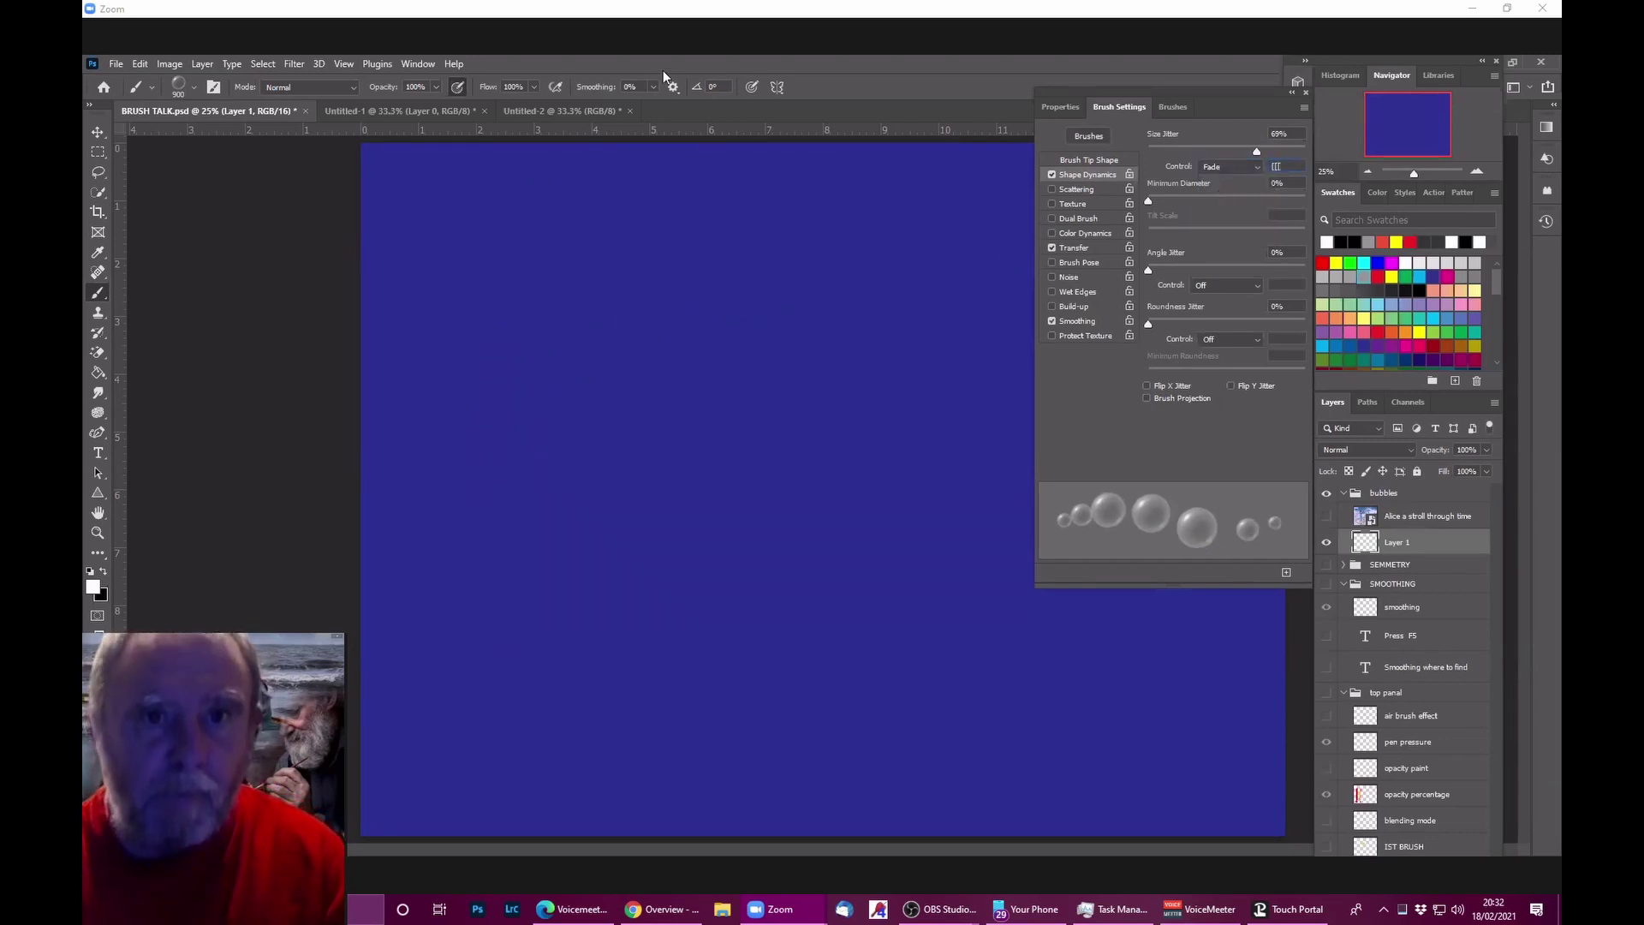
pyautogui.click(801, 361)
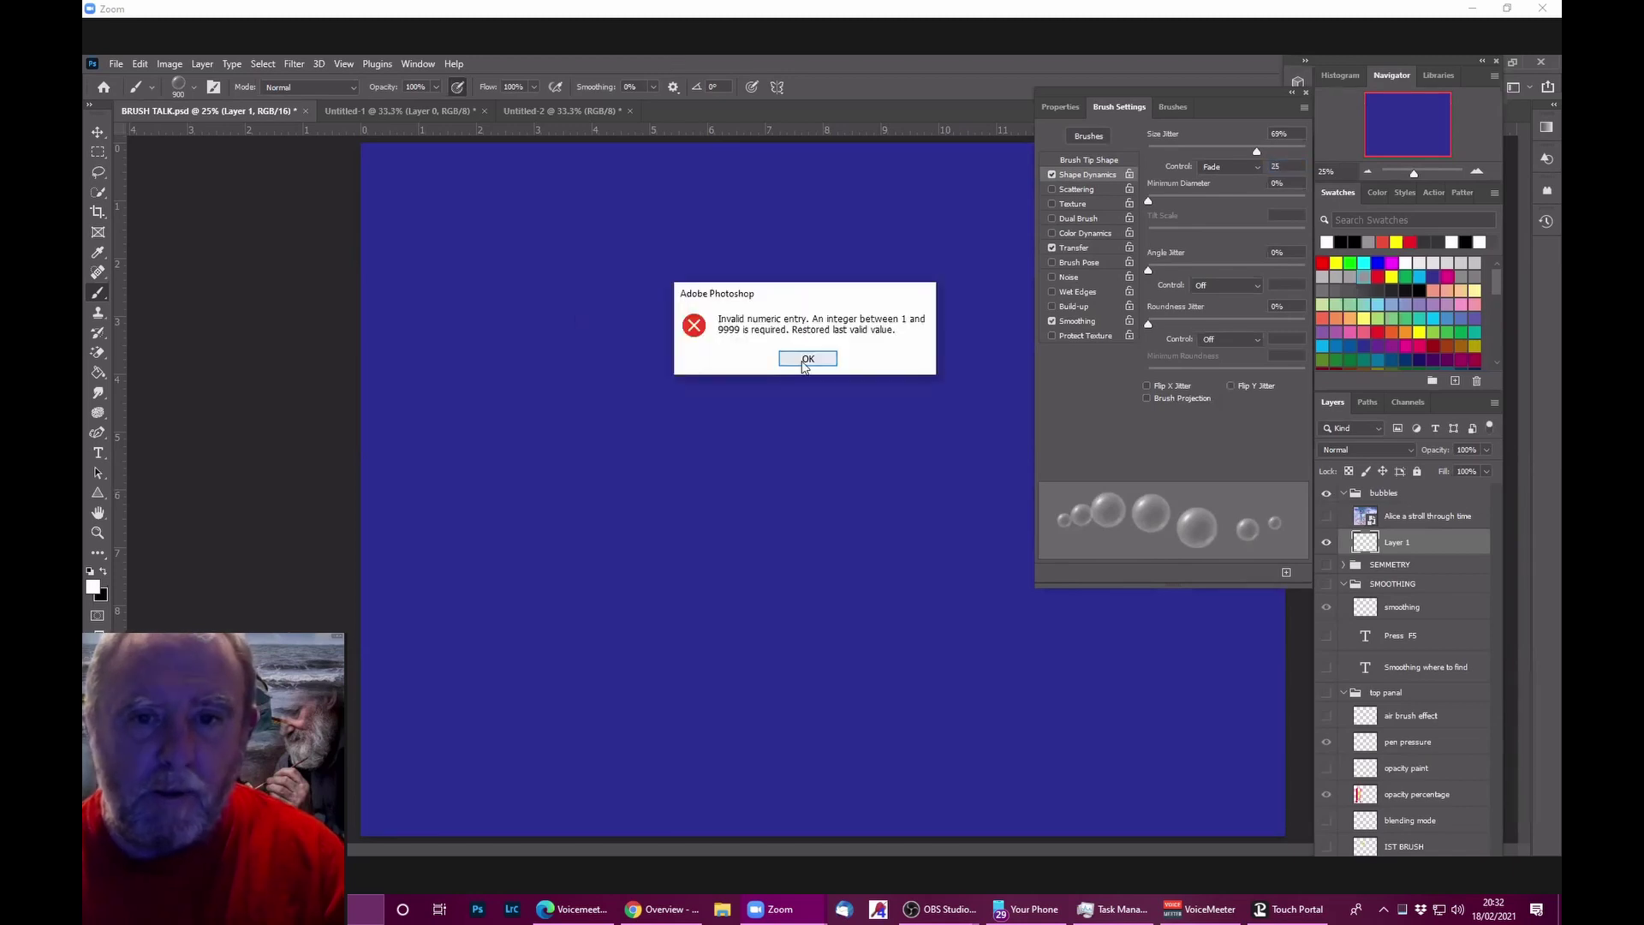
pyautogui.click(803, 356)
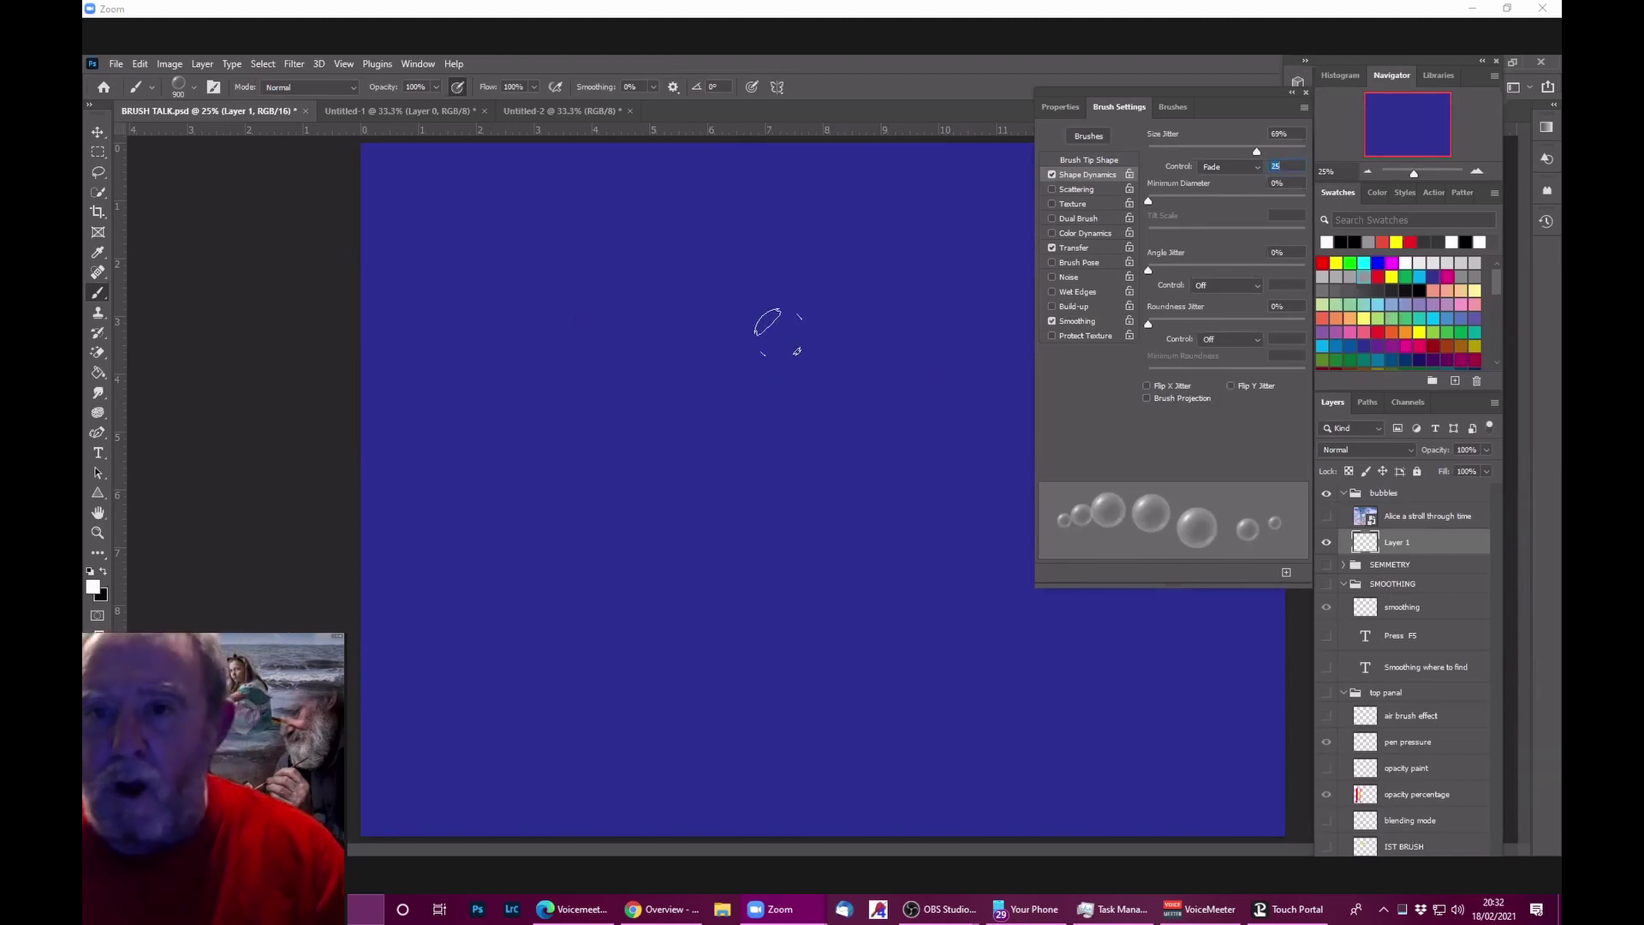
# Step: Paint a loop of test bubbles across the blue canvas and undo the stroke
pyautogui.moveTo(514, 342)
pyautogui.mouseDown()
pyautogui.moveTo(624, 323)
pyautogui.moveTo(892, 357)
pyautogui.moveTo(957, 467)
pyautogui.mouseUp()
pyautogui.moveTo(809, 640)
pyautogui.mouseDown()
pyautogui.moveTo(682, 633)
pyautogui.moveTo(553, 556)
pyautogui.moveTo(509, 479)
pyautogui.mouseUp()
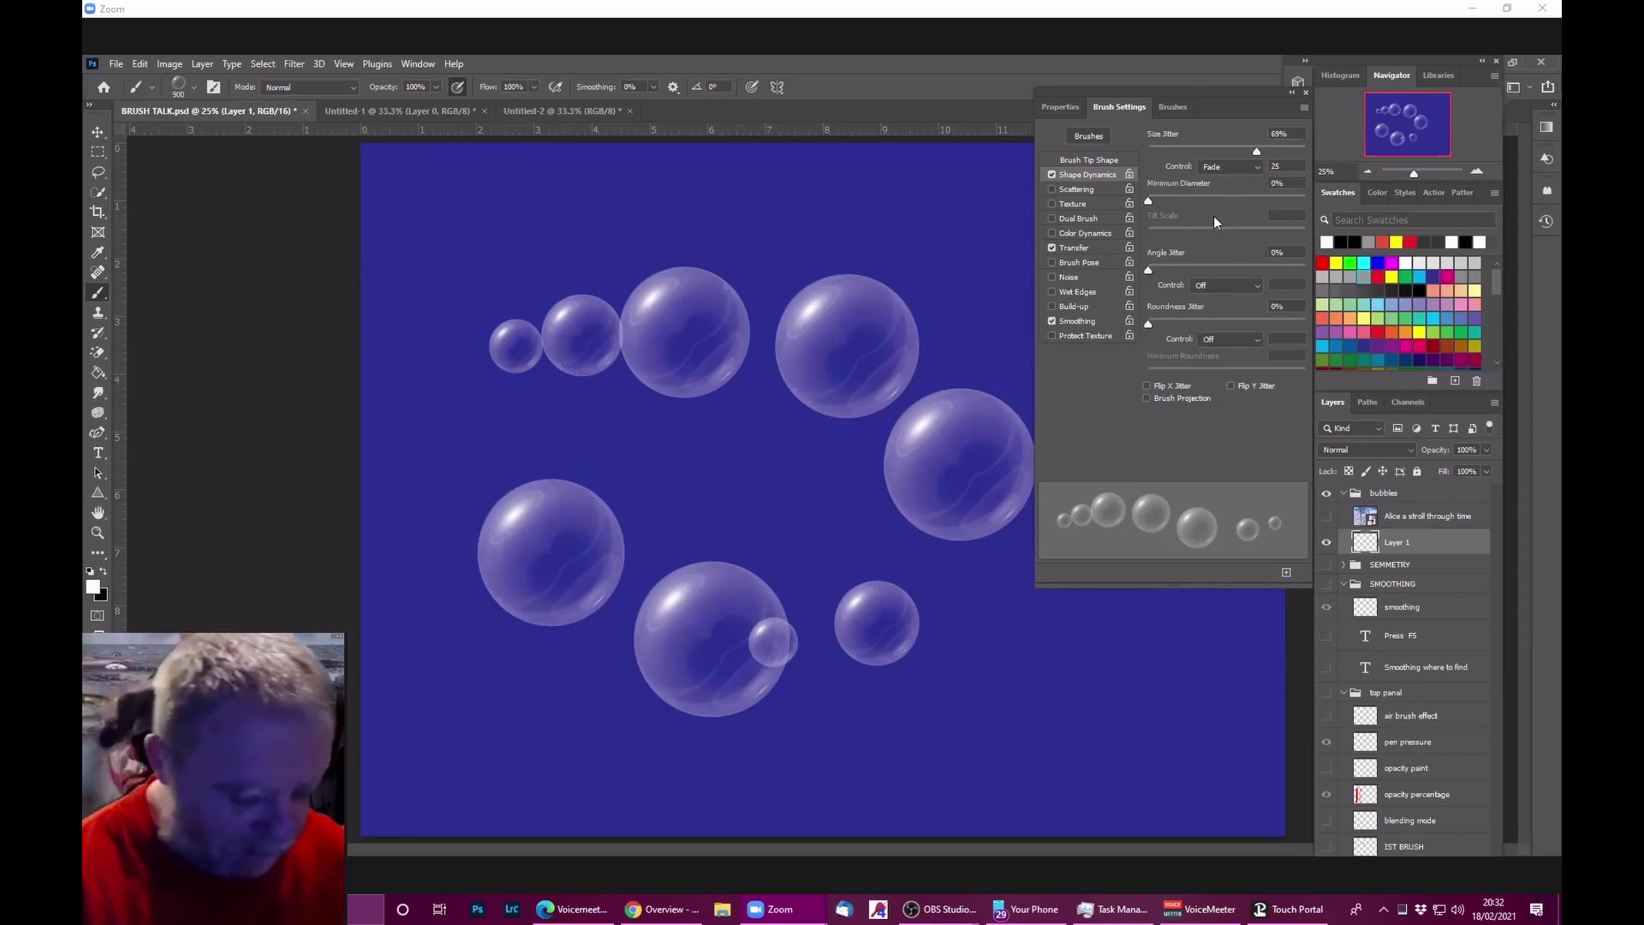
pyautogui.hotkey('ctrl', 'z')
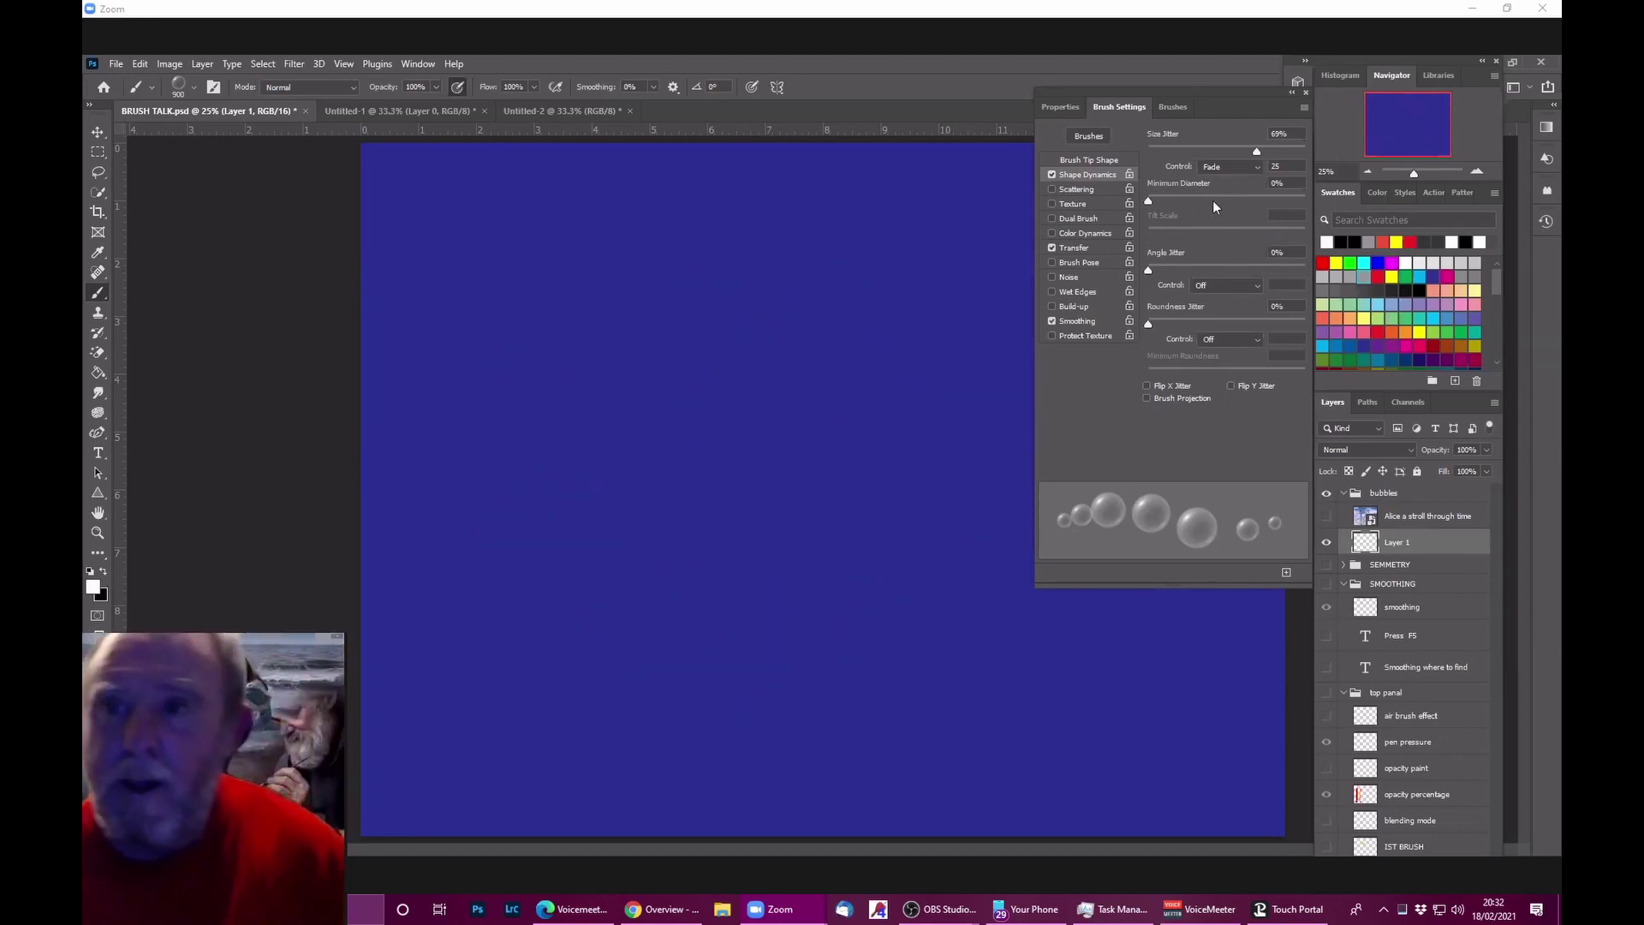
# Step: Change the Size Jitter control of the bubble brush to Pen Pressure
pyautogui.click(1235, 166)
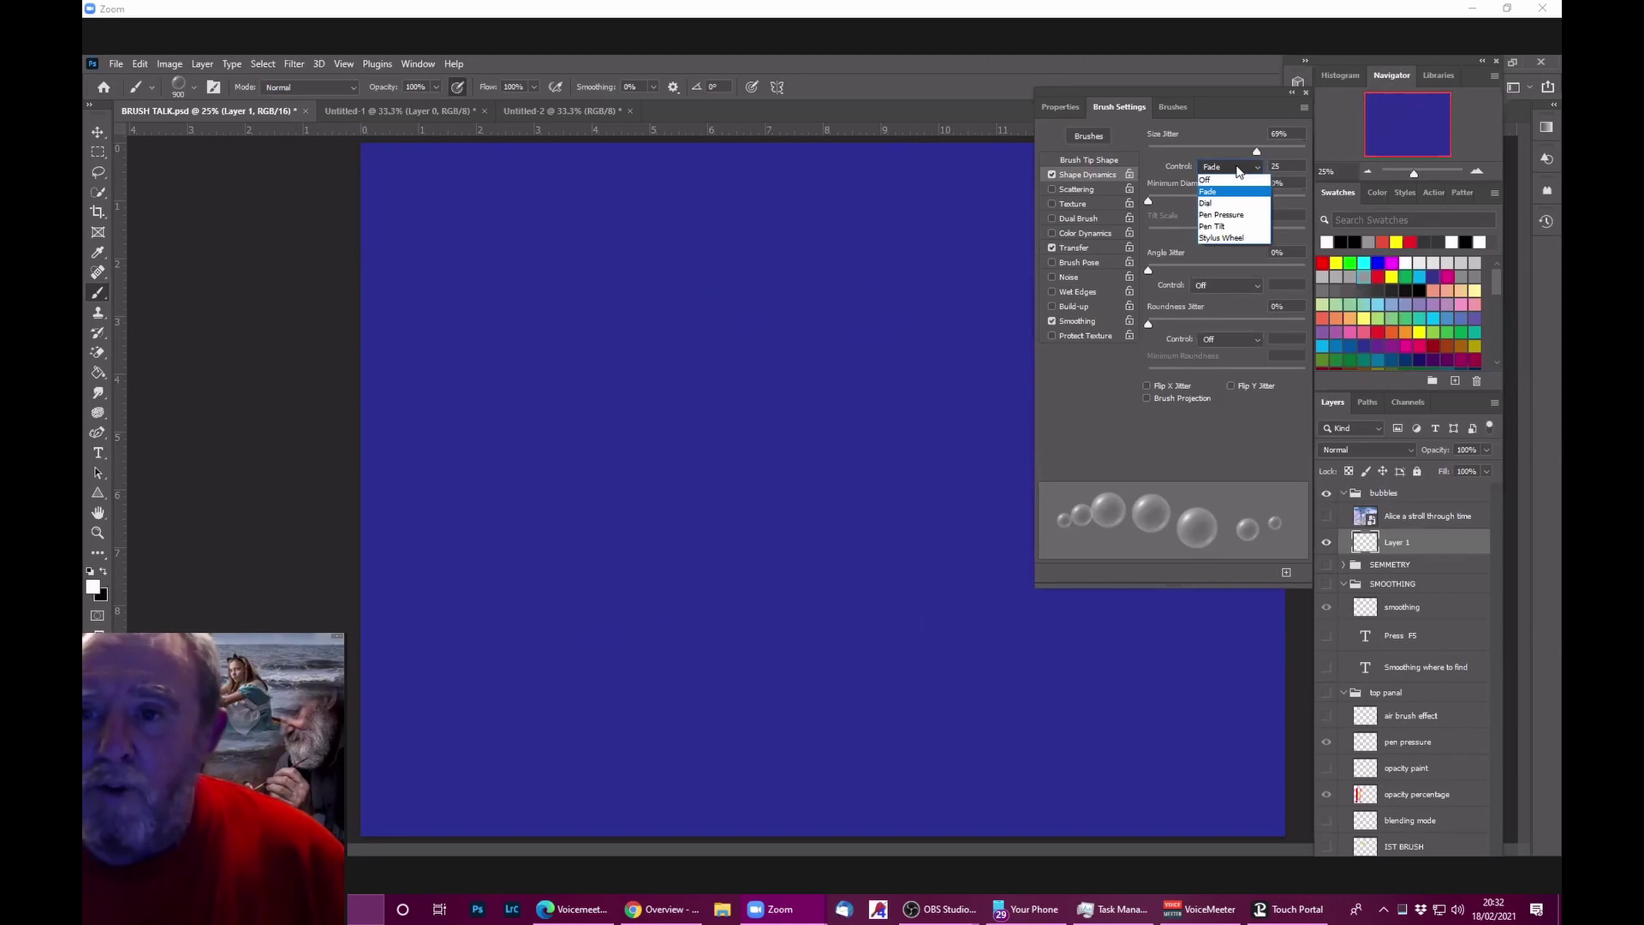
pyautogui.click(1221, 214)
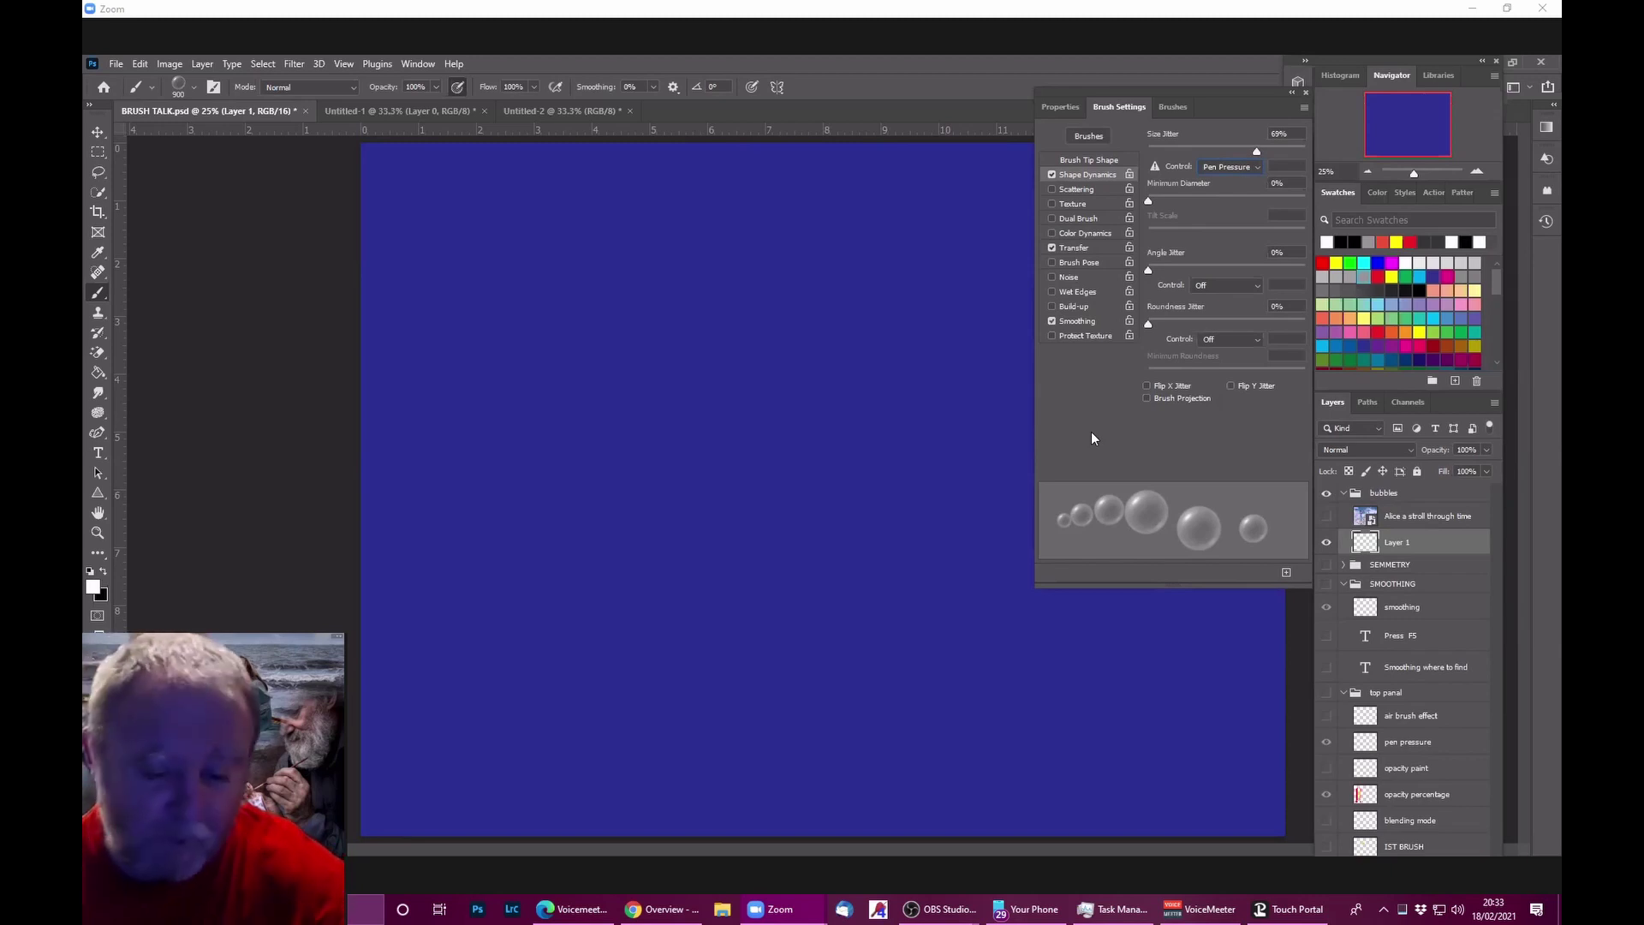
# Step: Enable Scattering for the bubble brush and set Scatter to 786%
pyautogui.click(1088, 187)
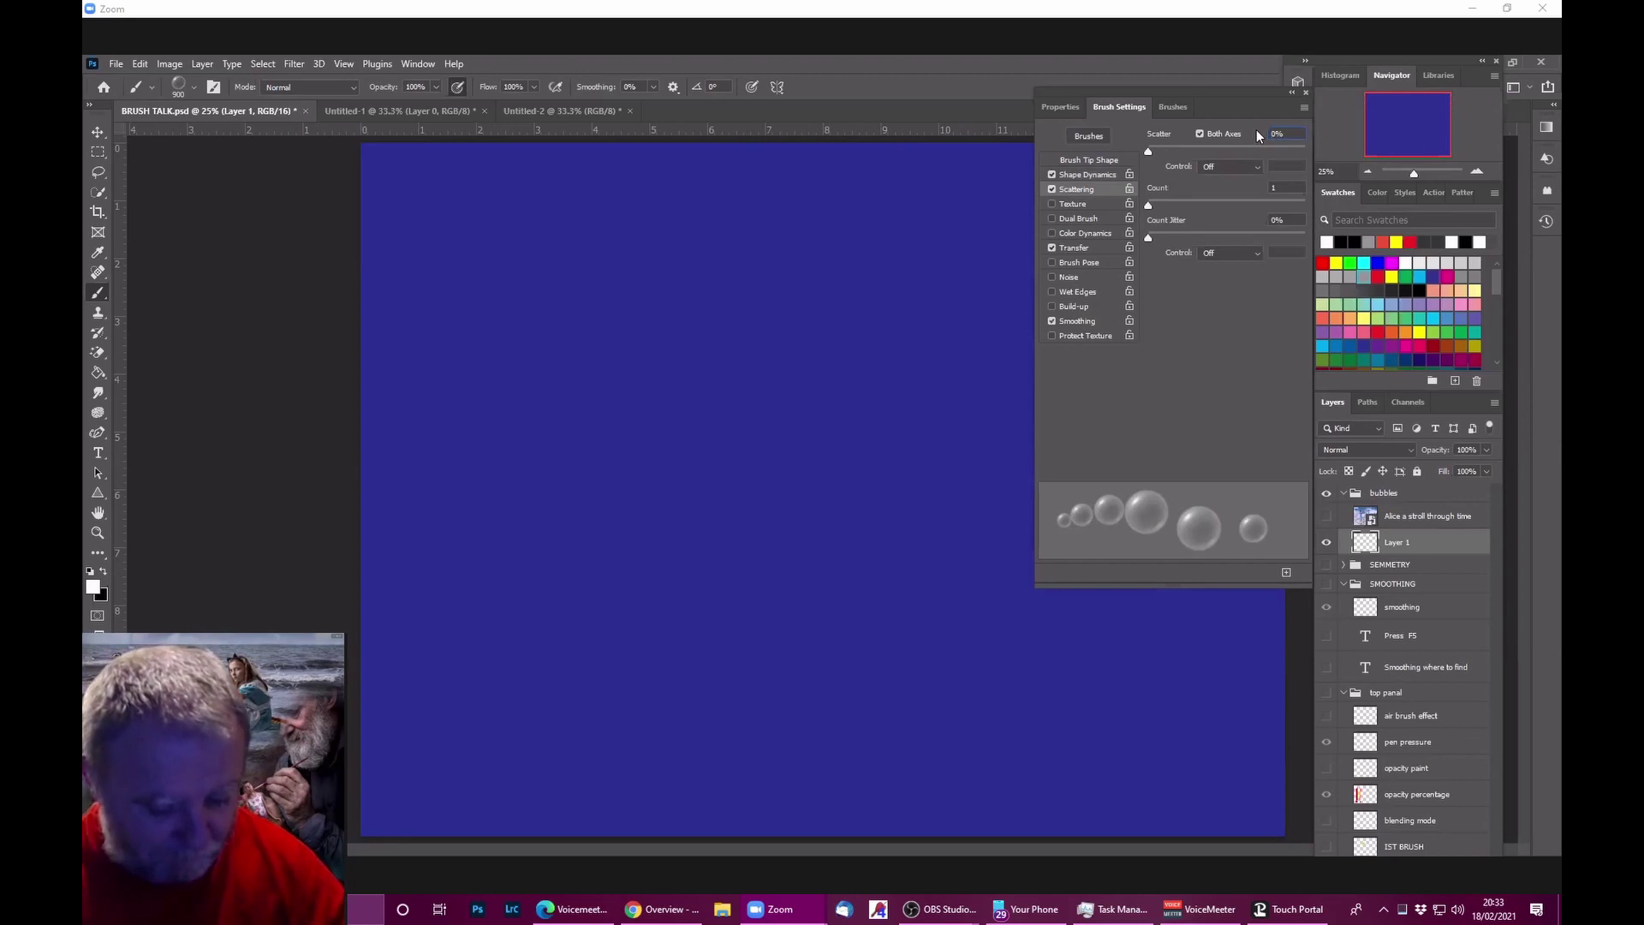
pyautogui.write('70')
pyautogui.press('Return')
pyautogui.write('768')
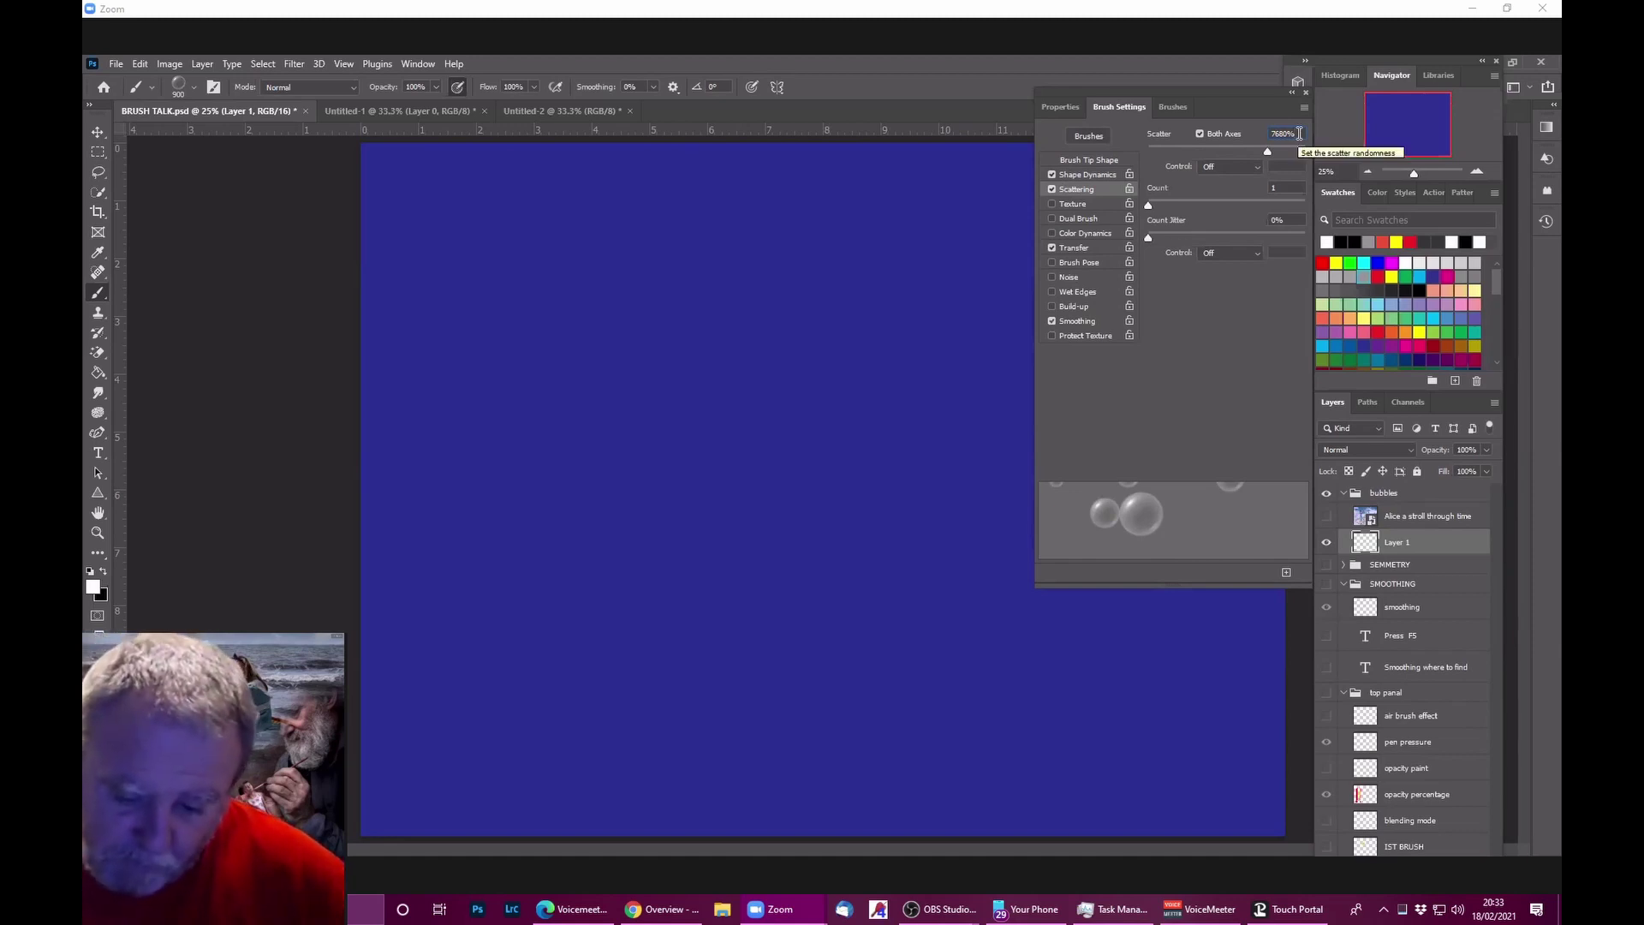
pyautogui.moveTo(1299, 133); pyautogui.dragTo(1274, 135)
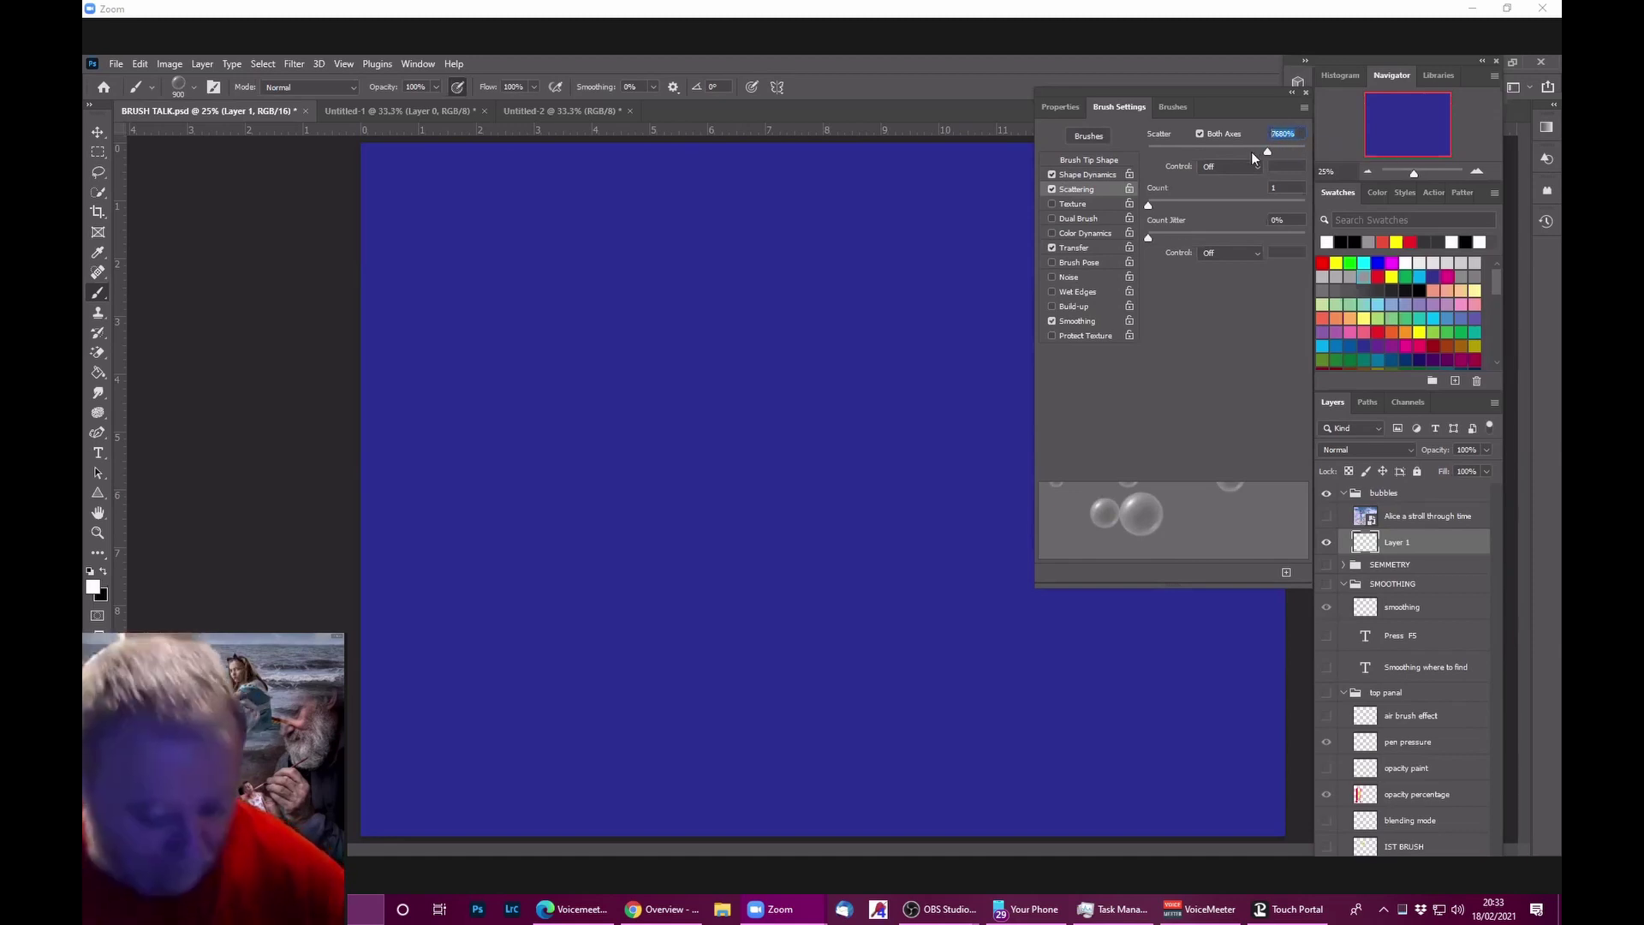
pyautogui.write('786')
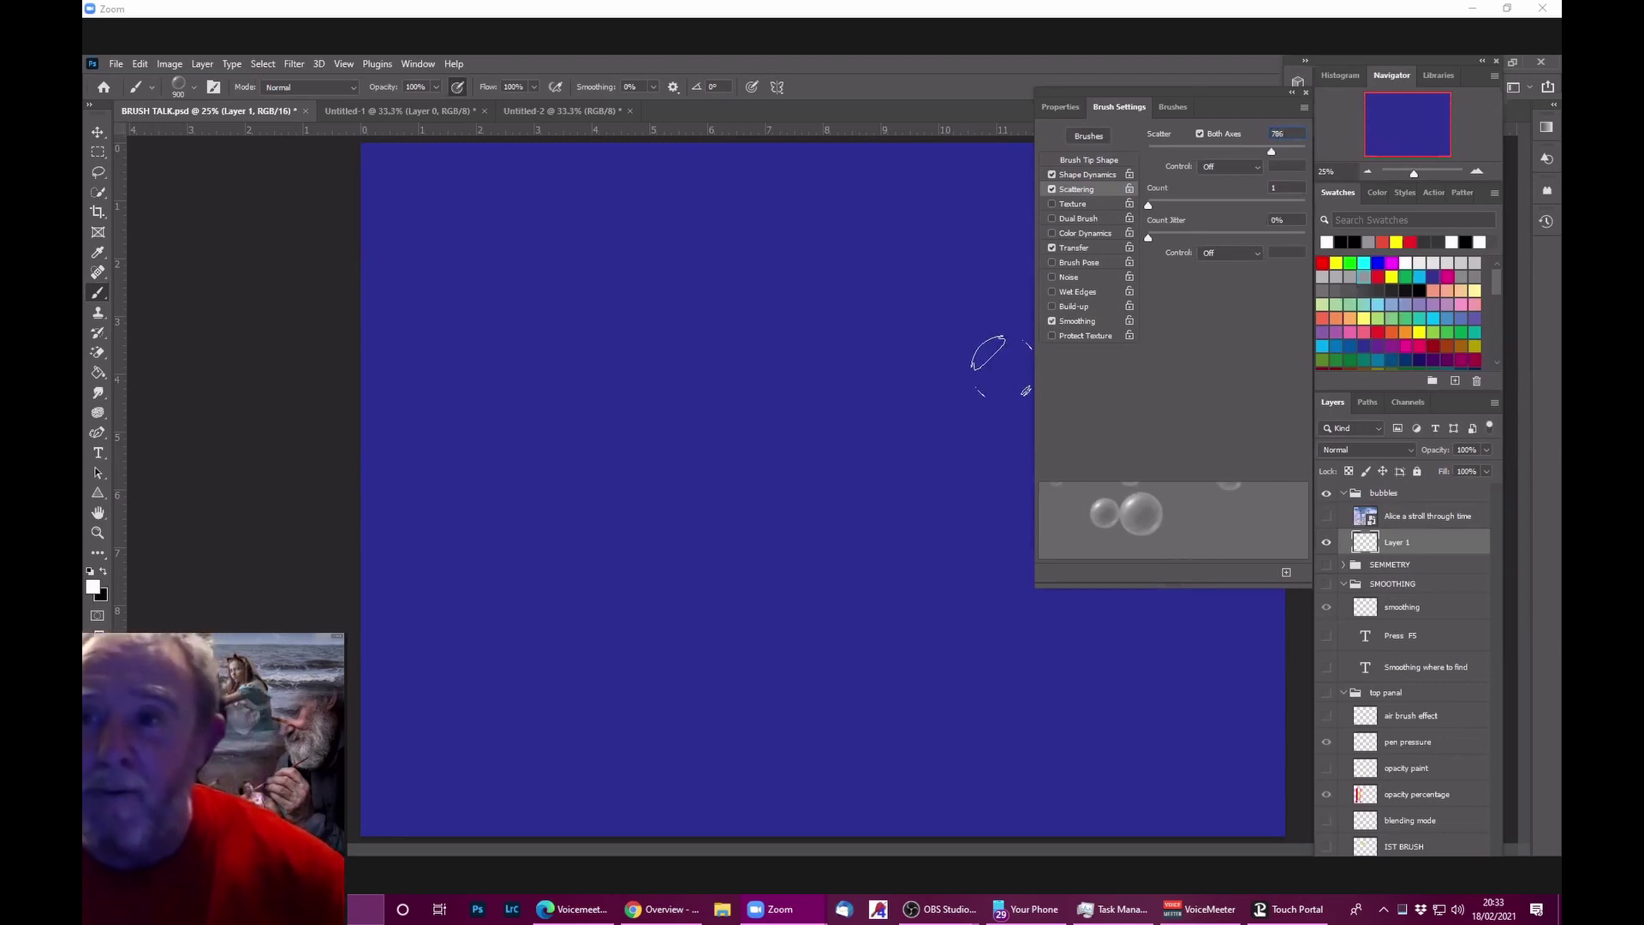
# Step: Try a Scatter of 191% for the bubble brush and restore it to 786%
pyautogui.click(1179, 153)
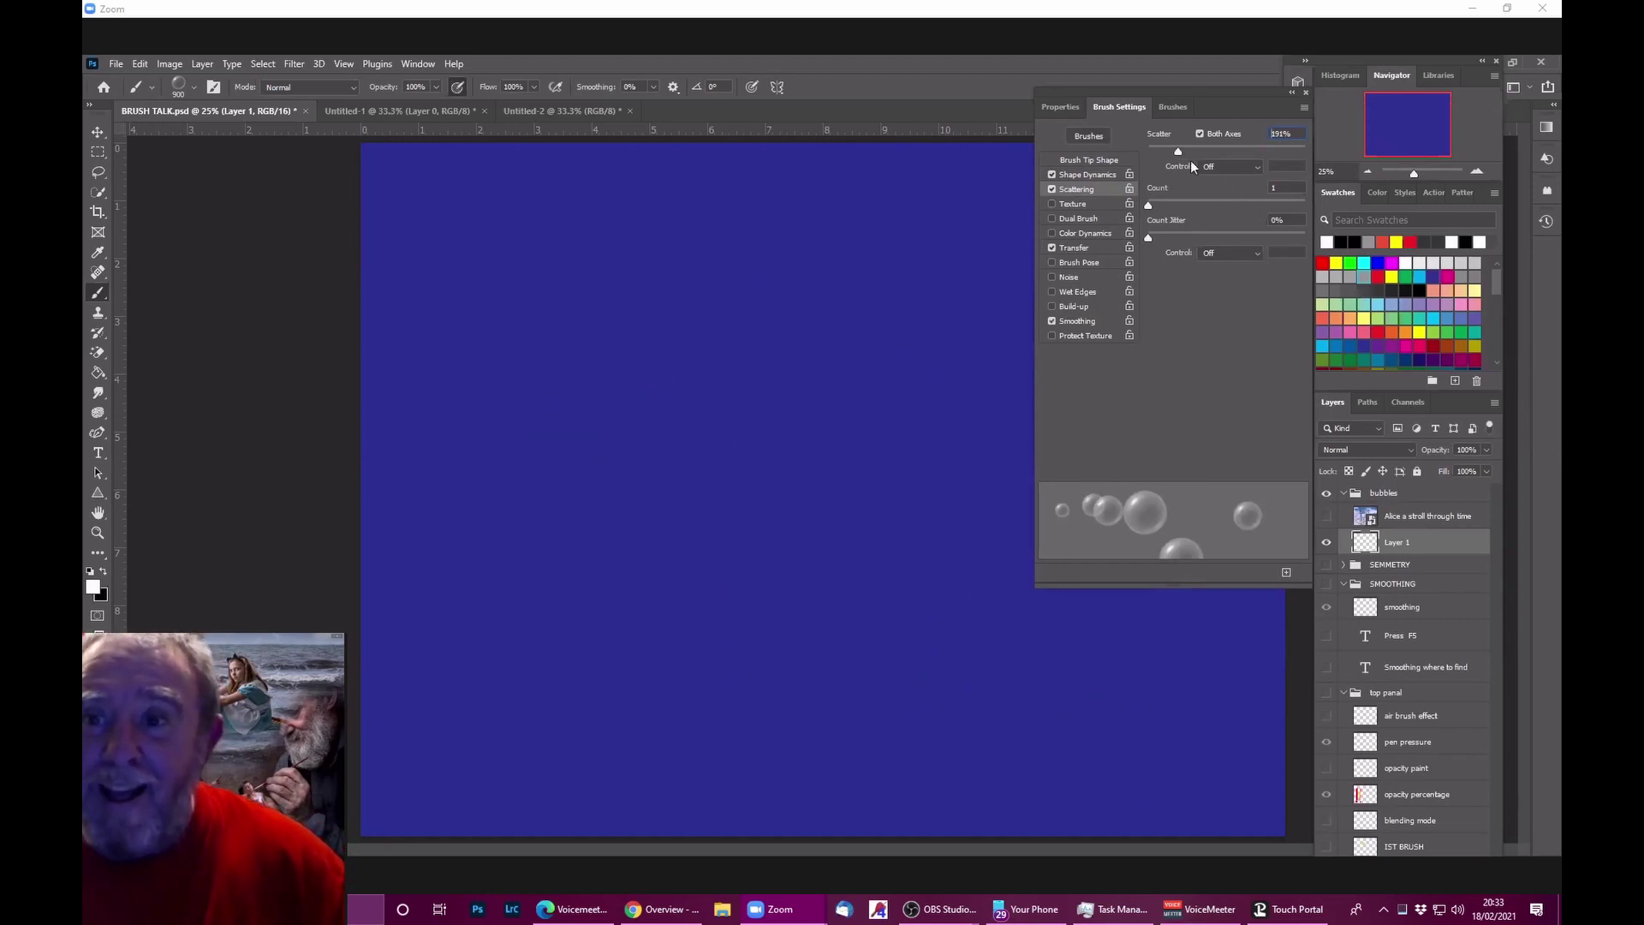
pyautogui.moveTo(1294, 136); pyautogui.dragTo(1265, 137)
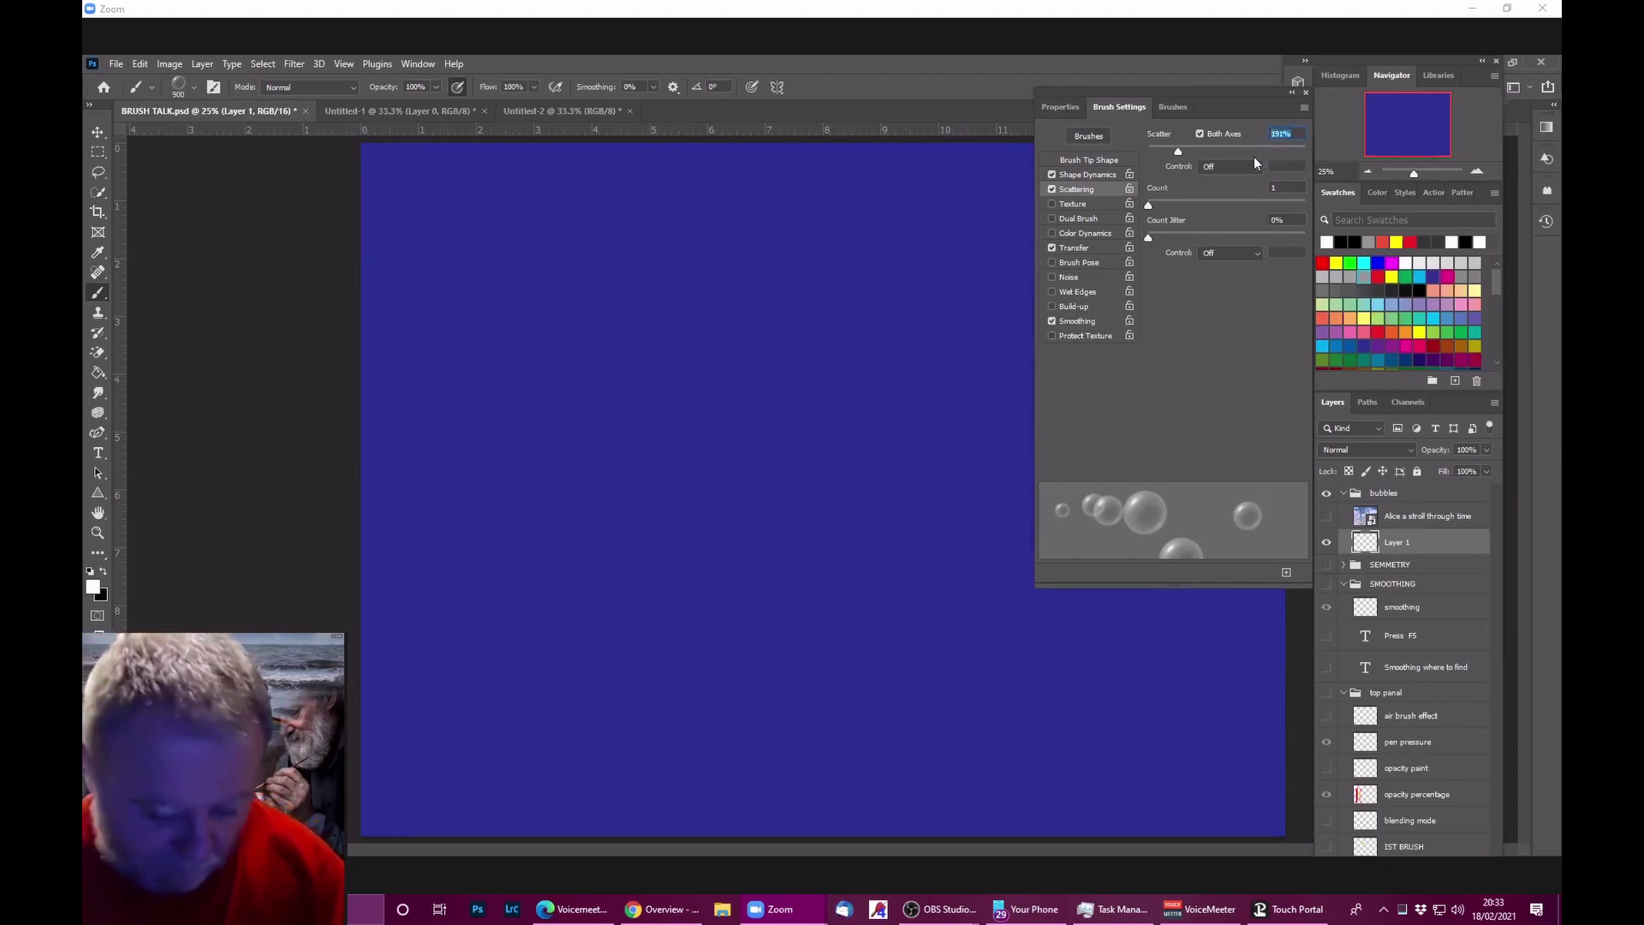
pyautogui.write('789')
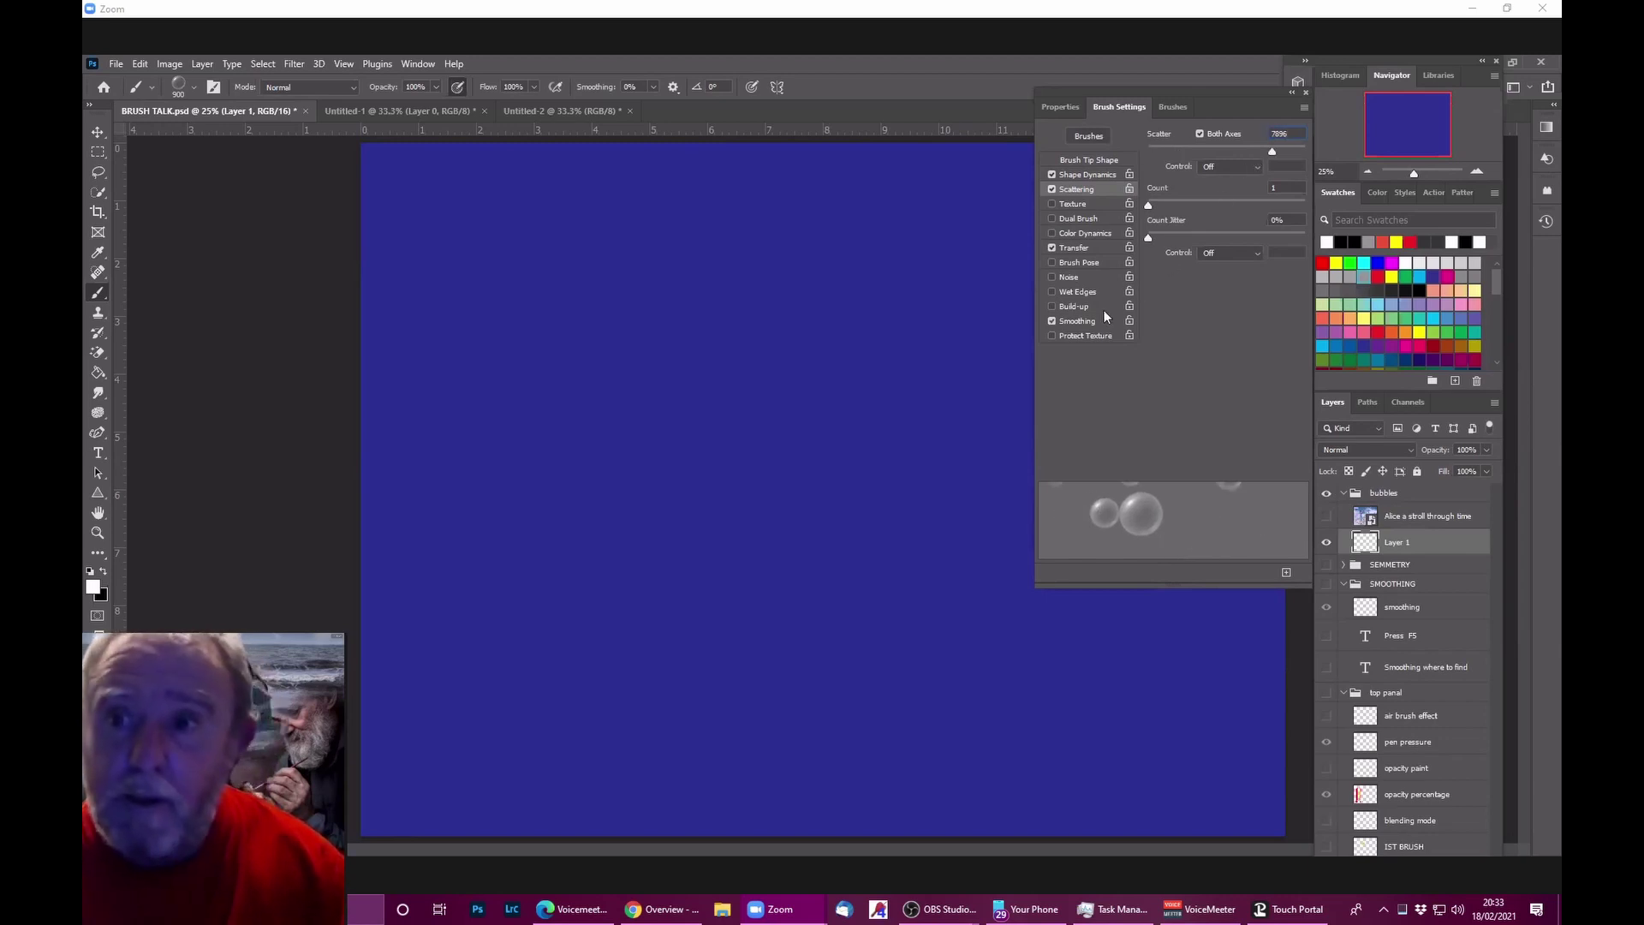
pyautogui.write('6')
pyautogui.press('BackSpace')
pyautogui.press('BackSpace')
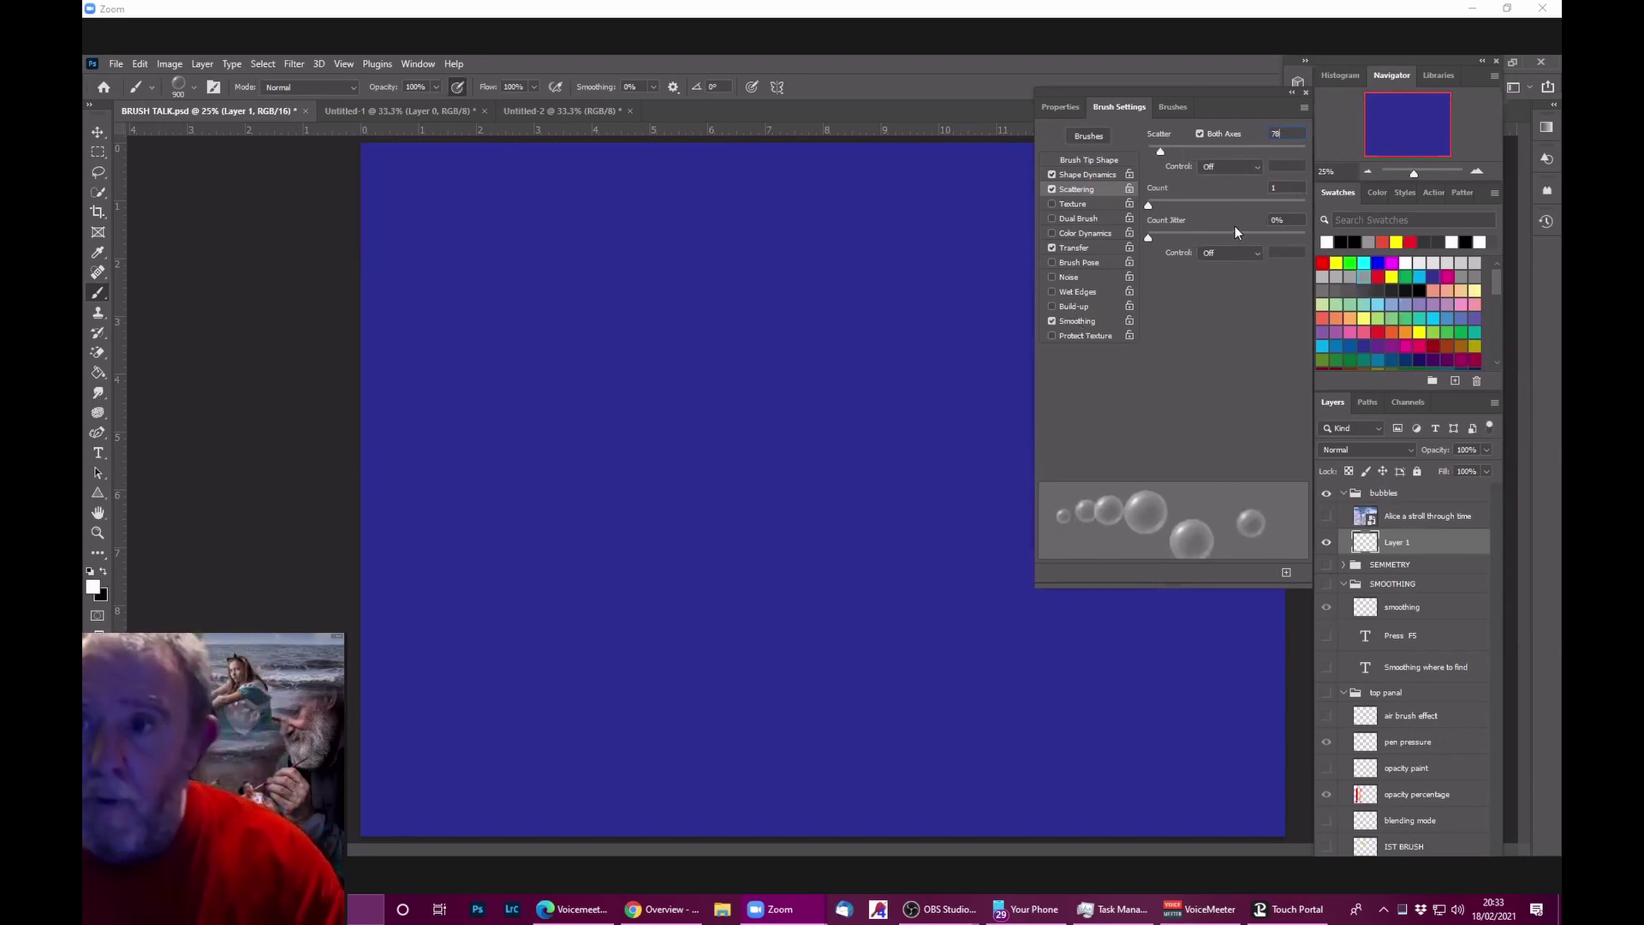
pyautogui.write('6')
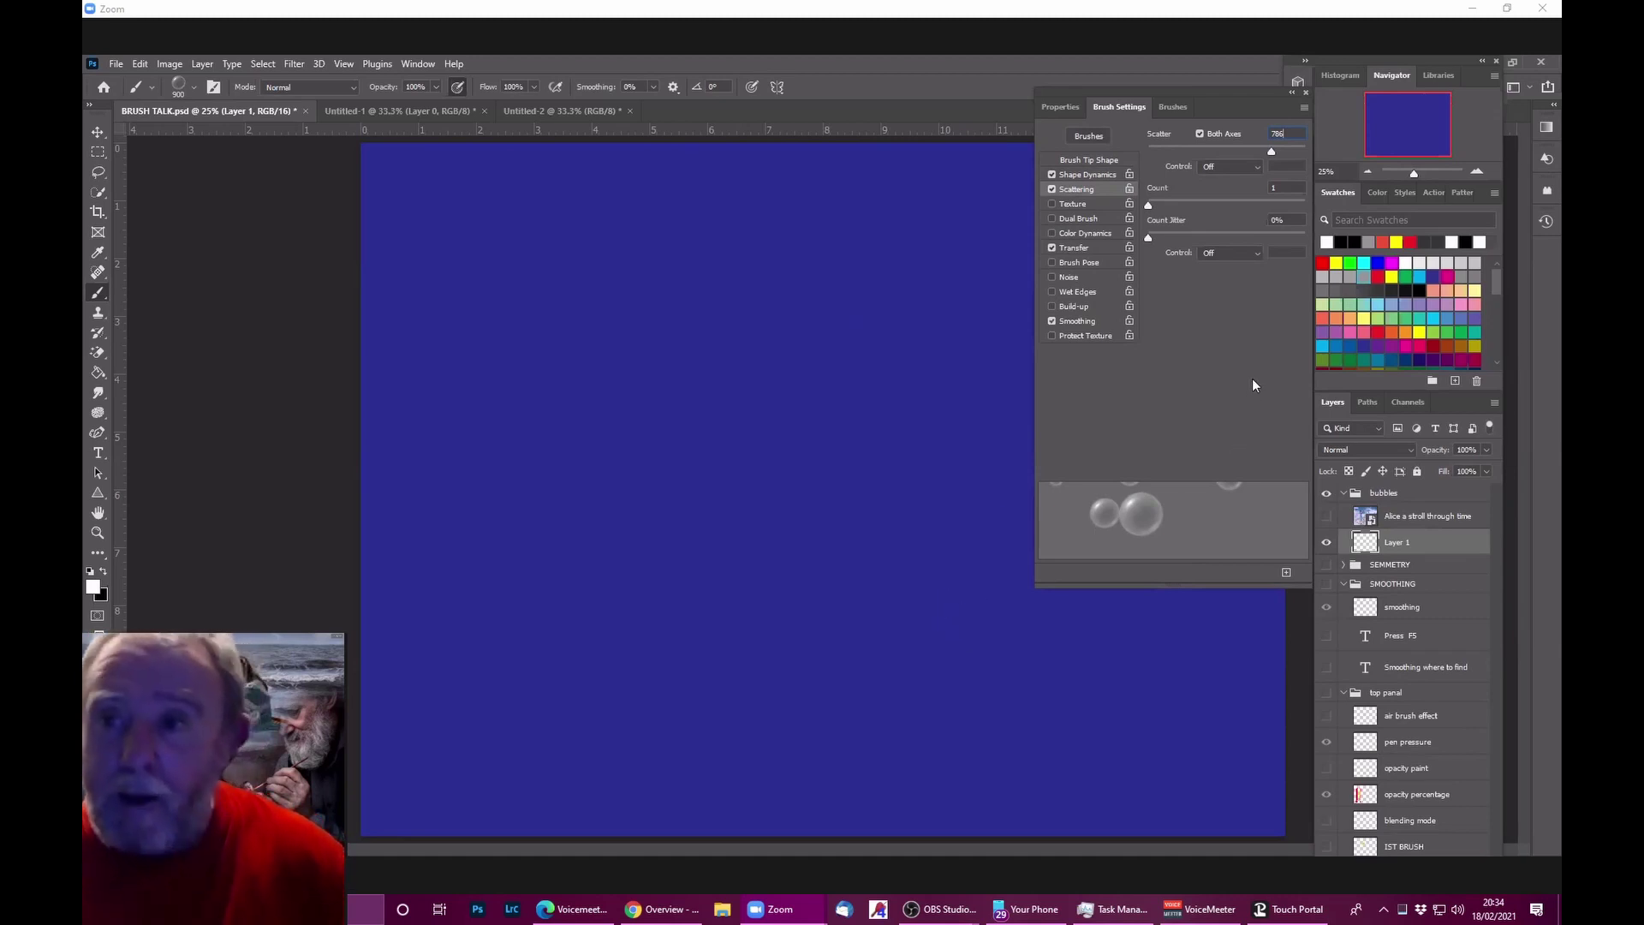
# Step: Set the Scatter control of the bubble brush to Pen Pressure and paint a test dab on the canvas
pyautogui.click(1257, 167)
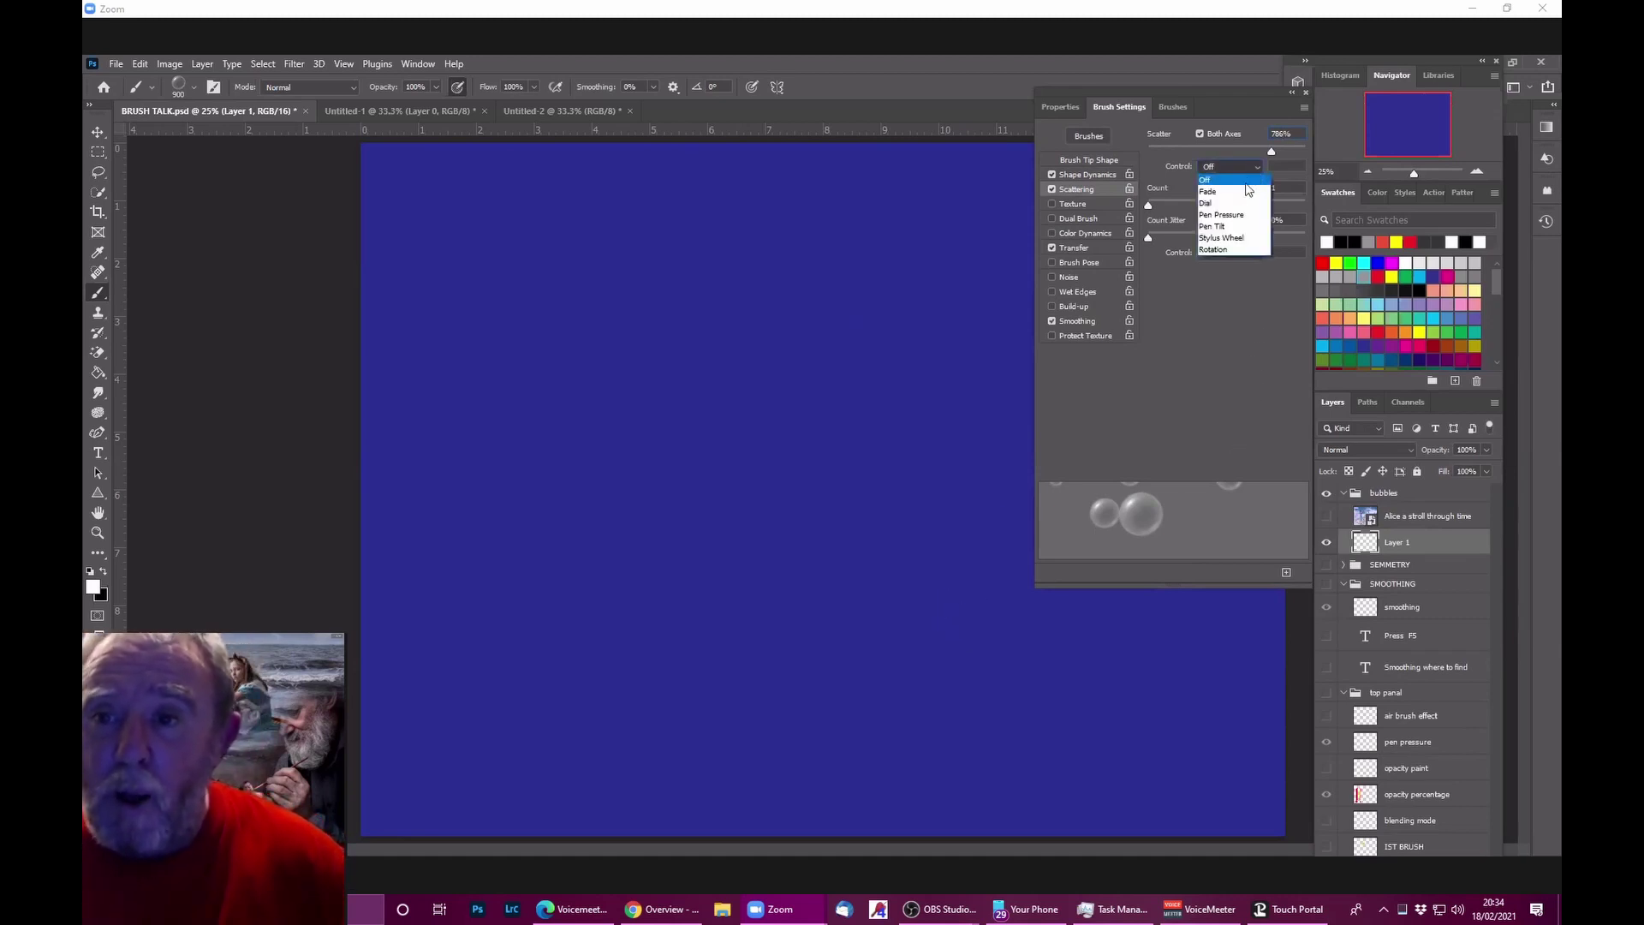
pyautogui.click(1218, 216)
pyautogui.click(839, 401)
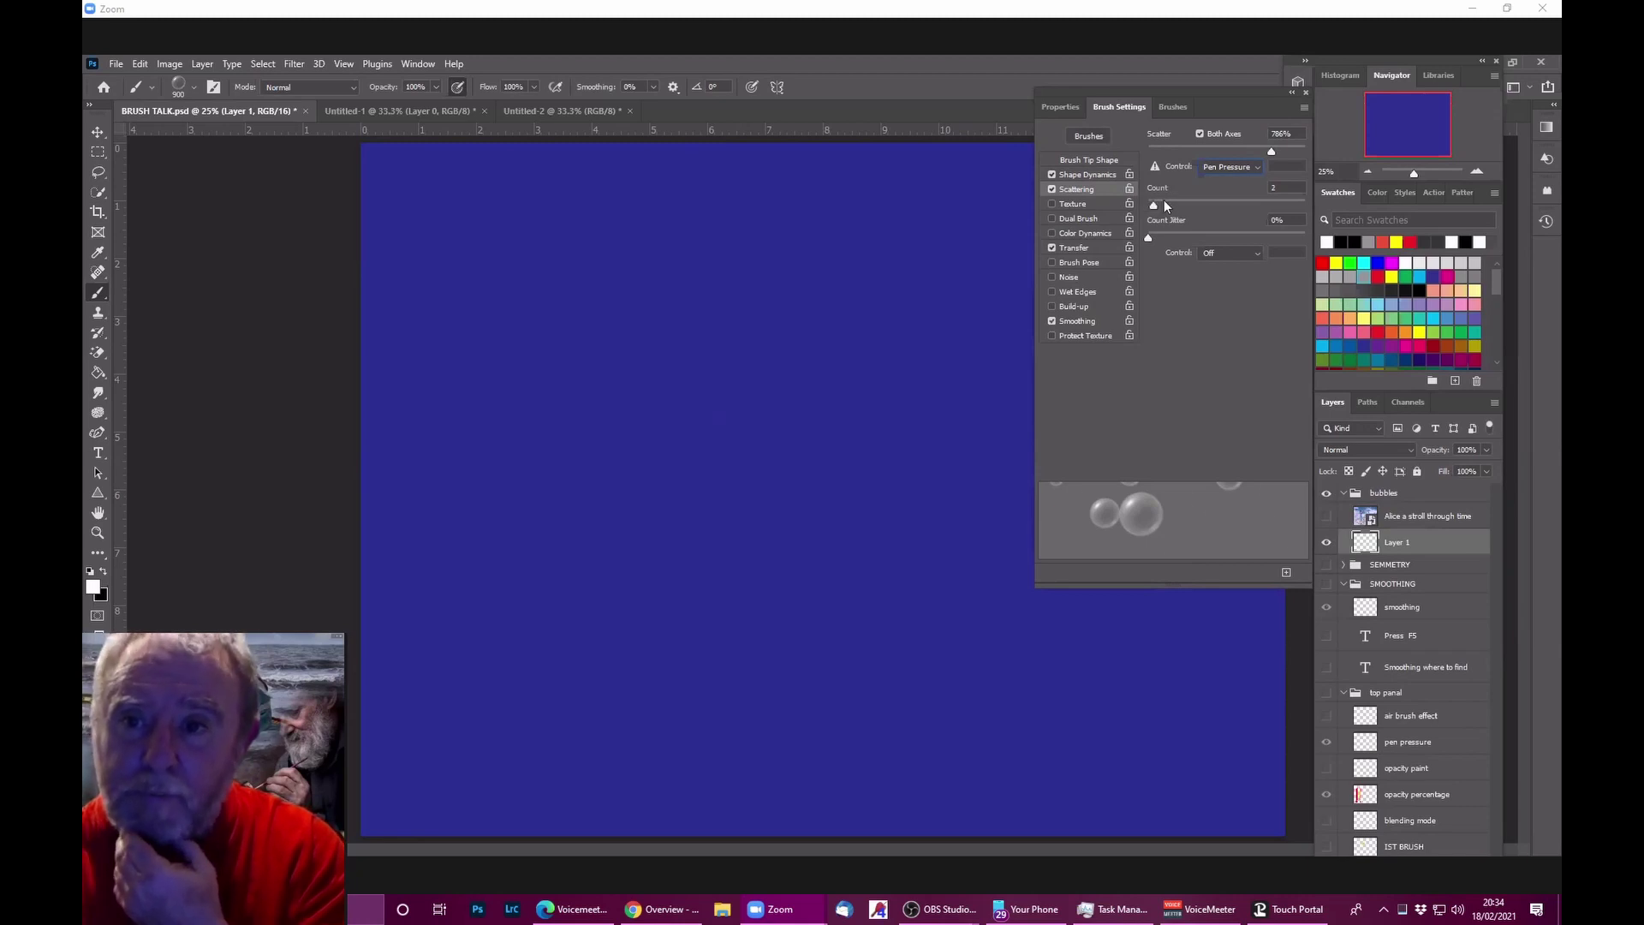
# Step: Raise the scattering Count to 11 and paint a short test stroke on the blue canvas
pyautogui.moveTo(1165, 202); pyautogui.dragTo(1191, 202)
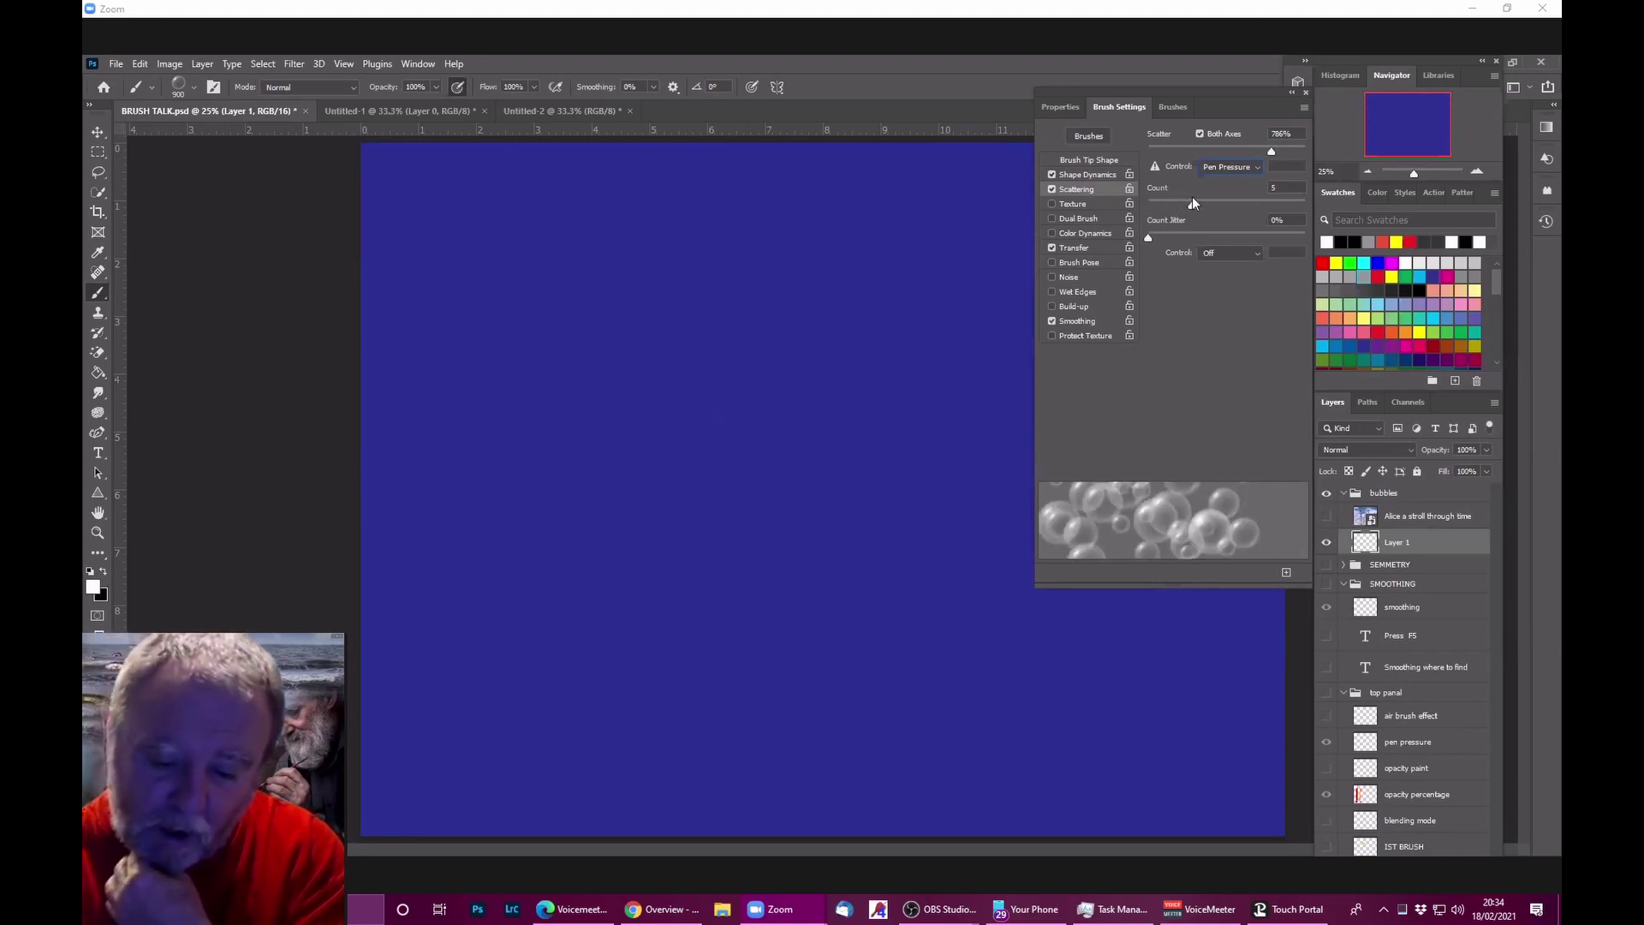
pyautogui.moveTo(1190, 202); pyautogui.dragTo(1250, 183)
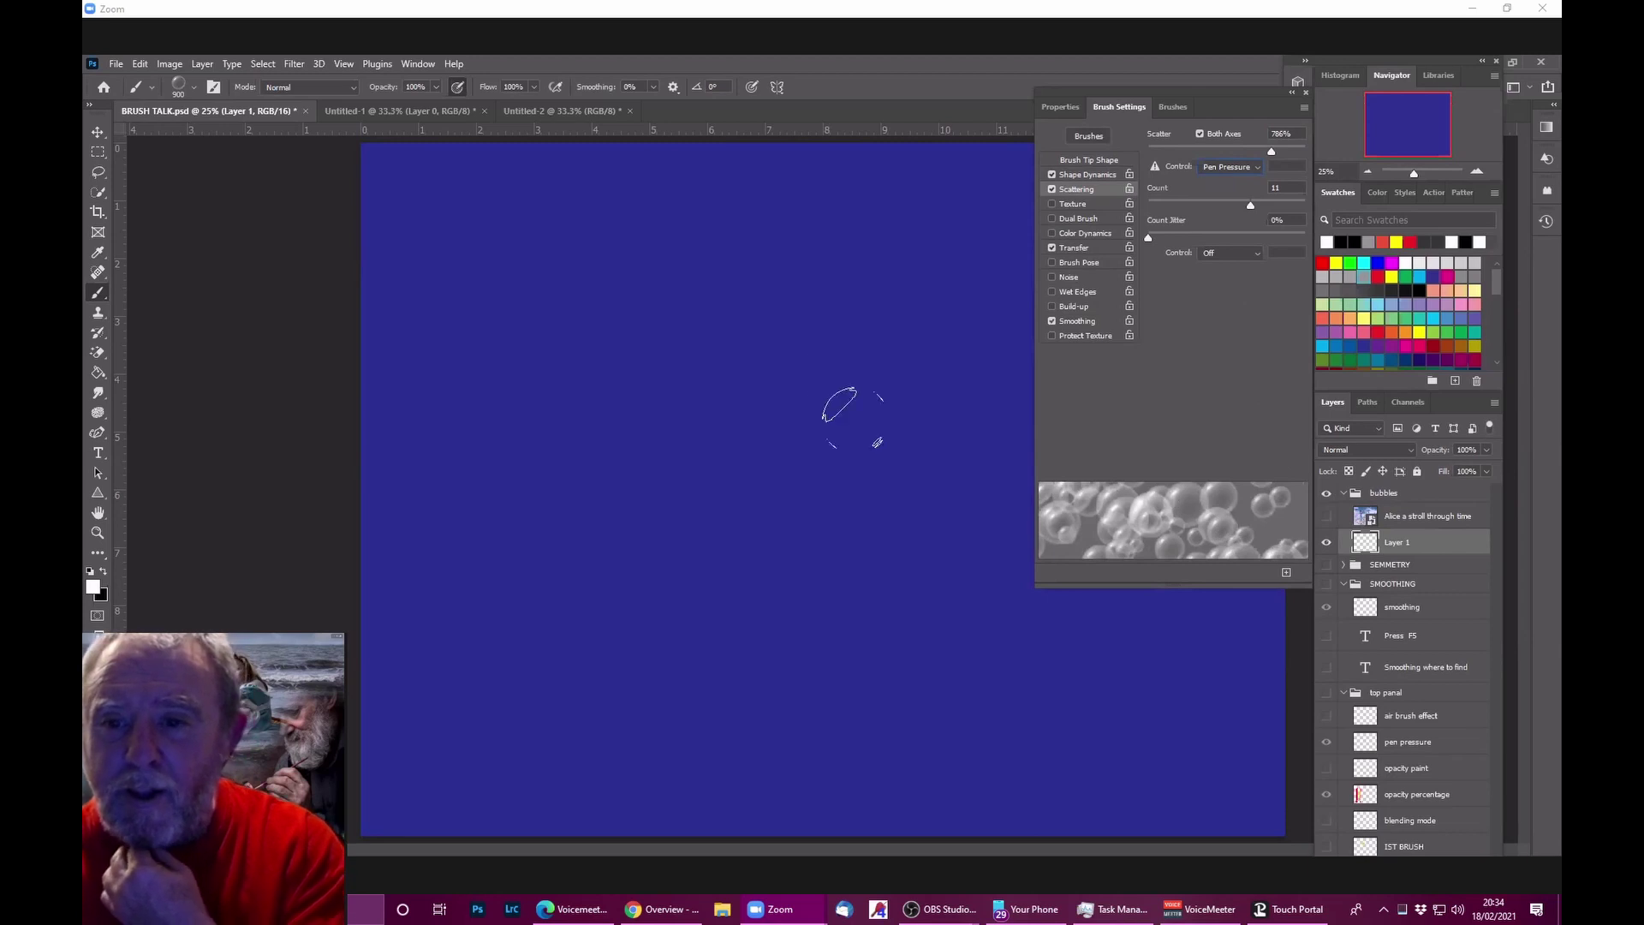
pyautogui.moveTo(845, 399); pyautogui.dragTo(845, 368)
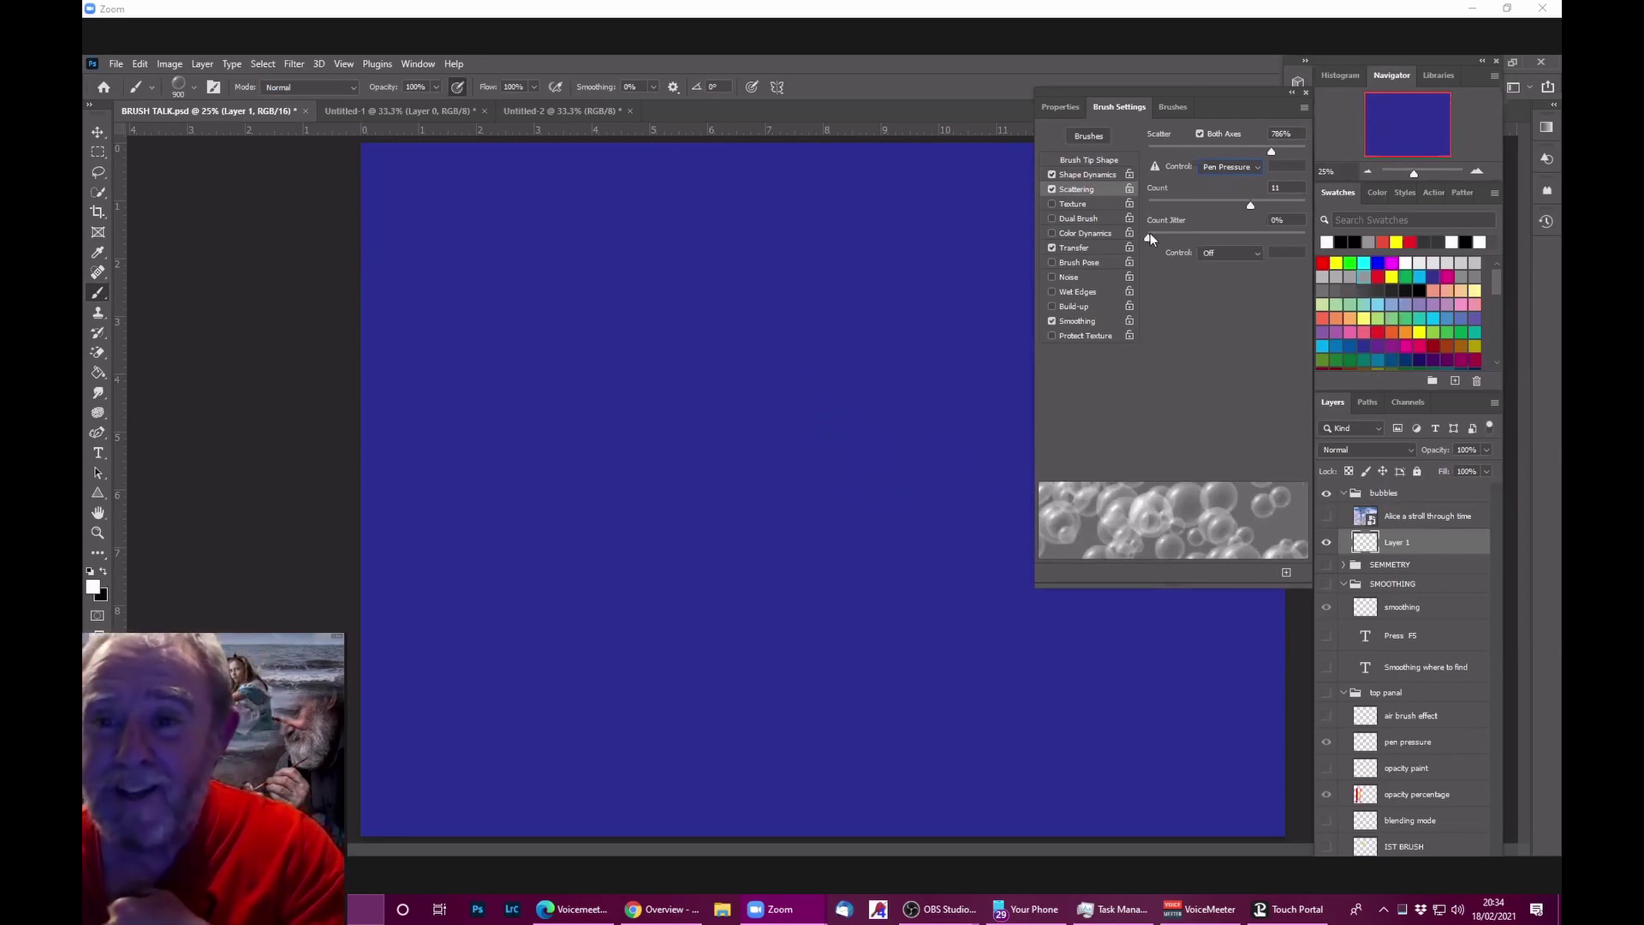
# Step: Set the Count Jitter to 47% and its control to Pen Pressure
pyautogui.moveTo(1150, 235); pyautogui.dragTo(1221, 238)
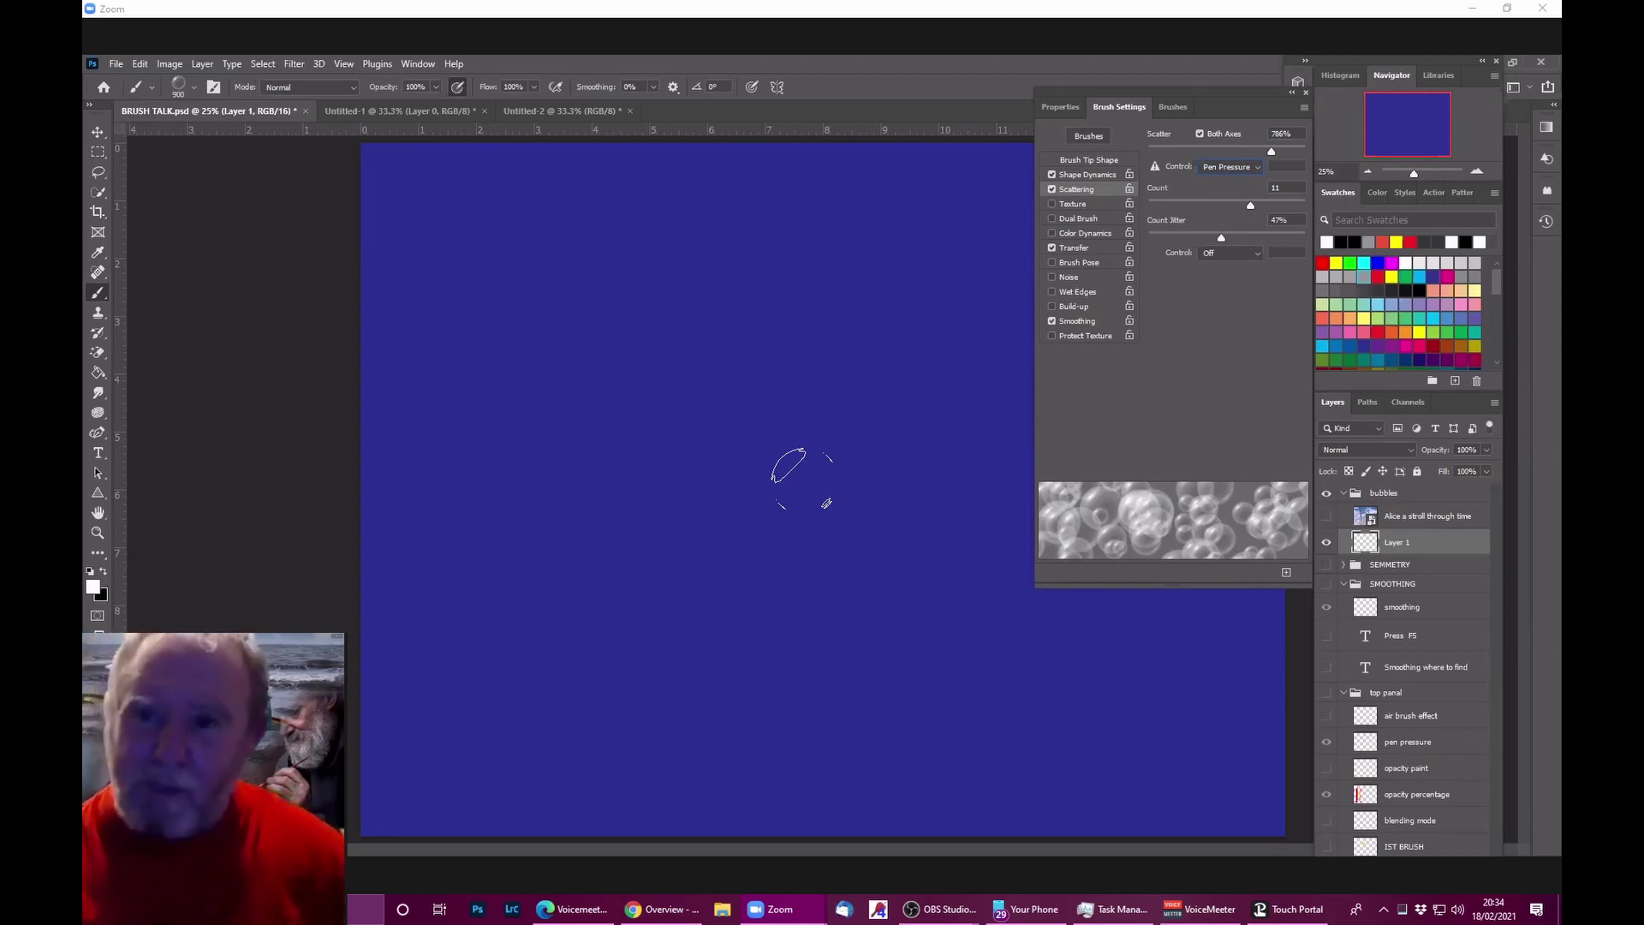
pyautogui.click(1246, 253)
pyautogui.click(1225, 290)
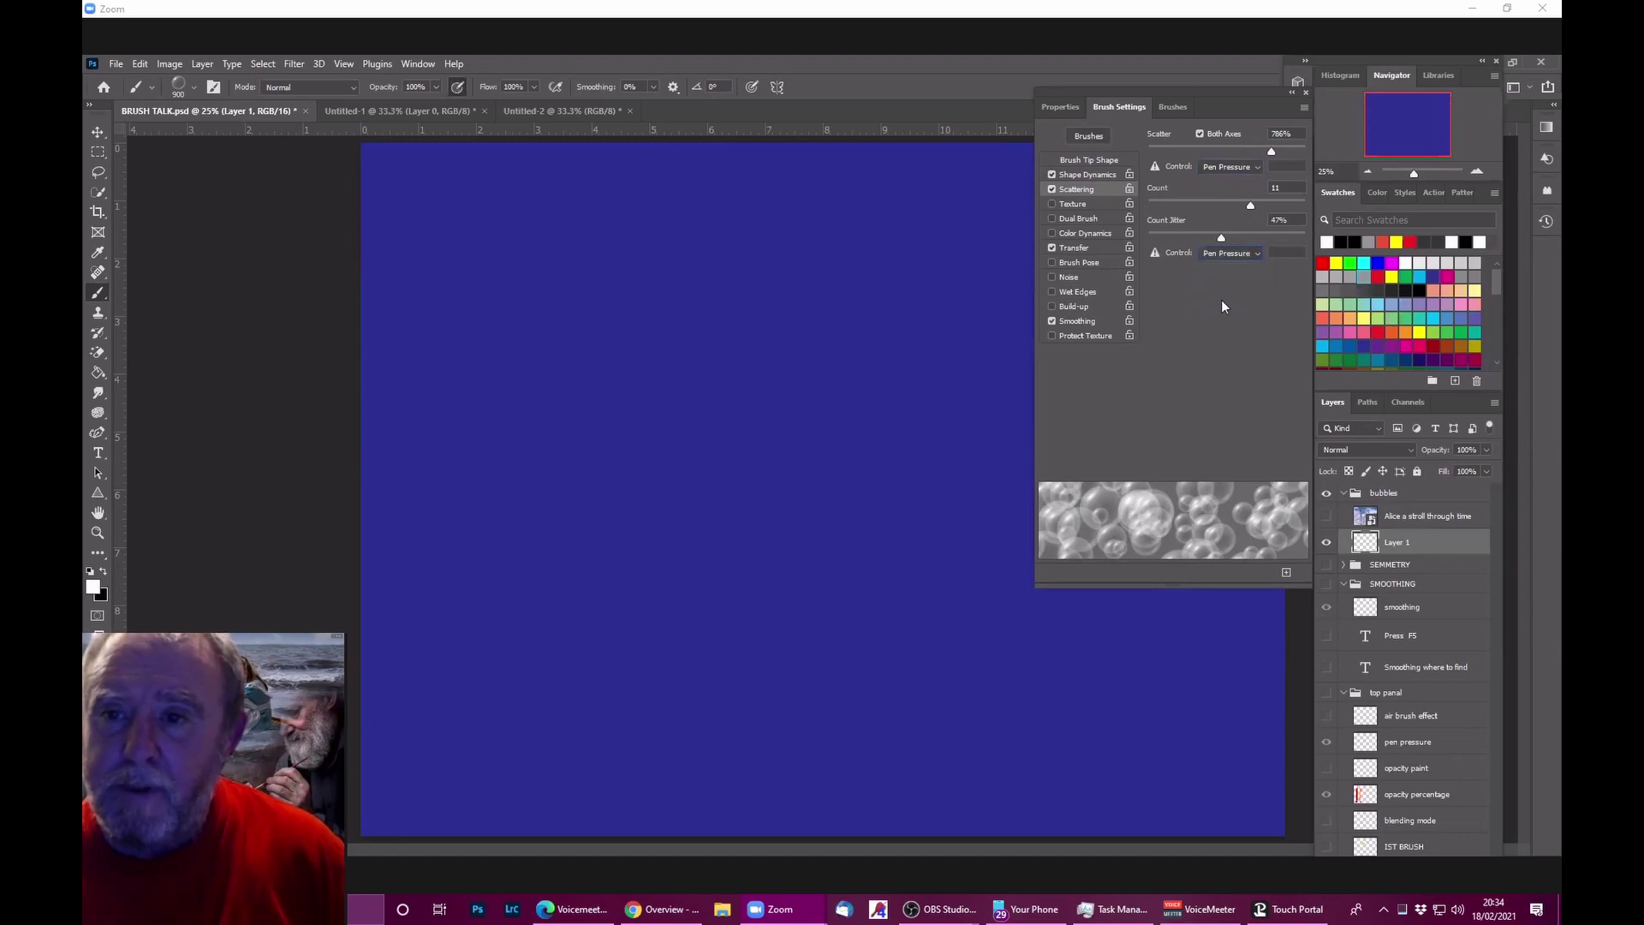
pyautogui.moveTo(1152, 256)
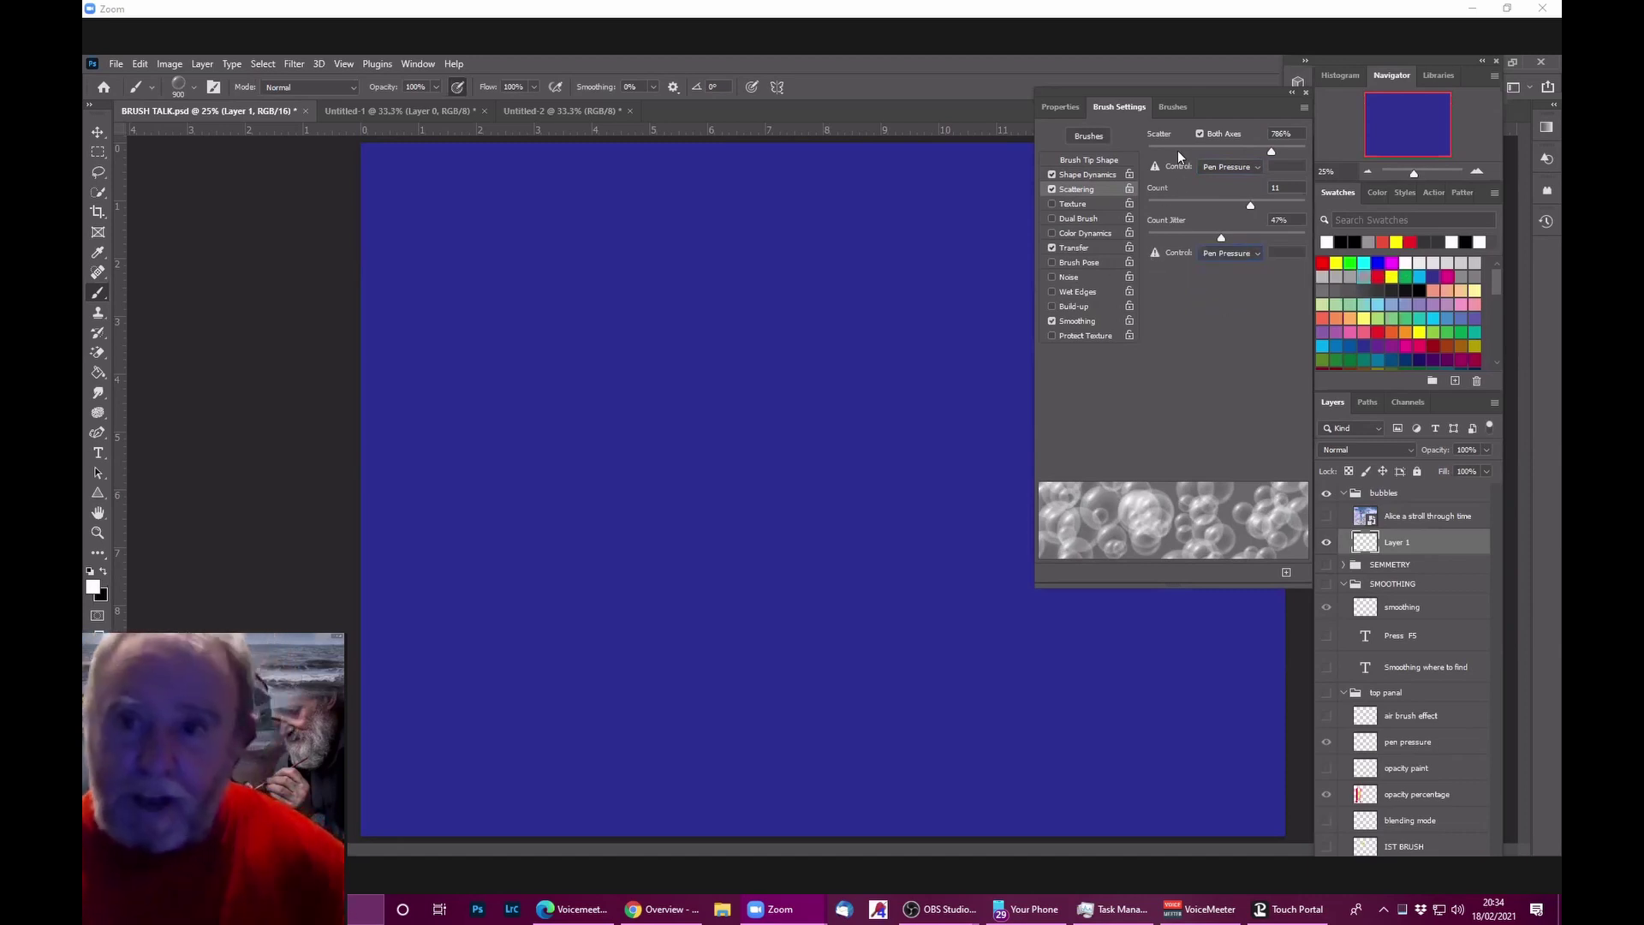
# Step: Set the Transfer Opacity Jitter to 27% and Flow Jitter to 22%, undoing a short test stroke
pyautogui.click(1076, 247)
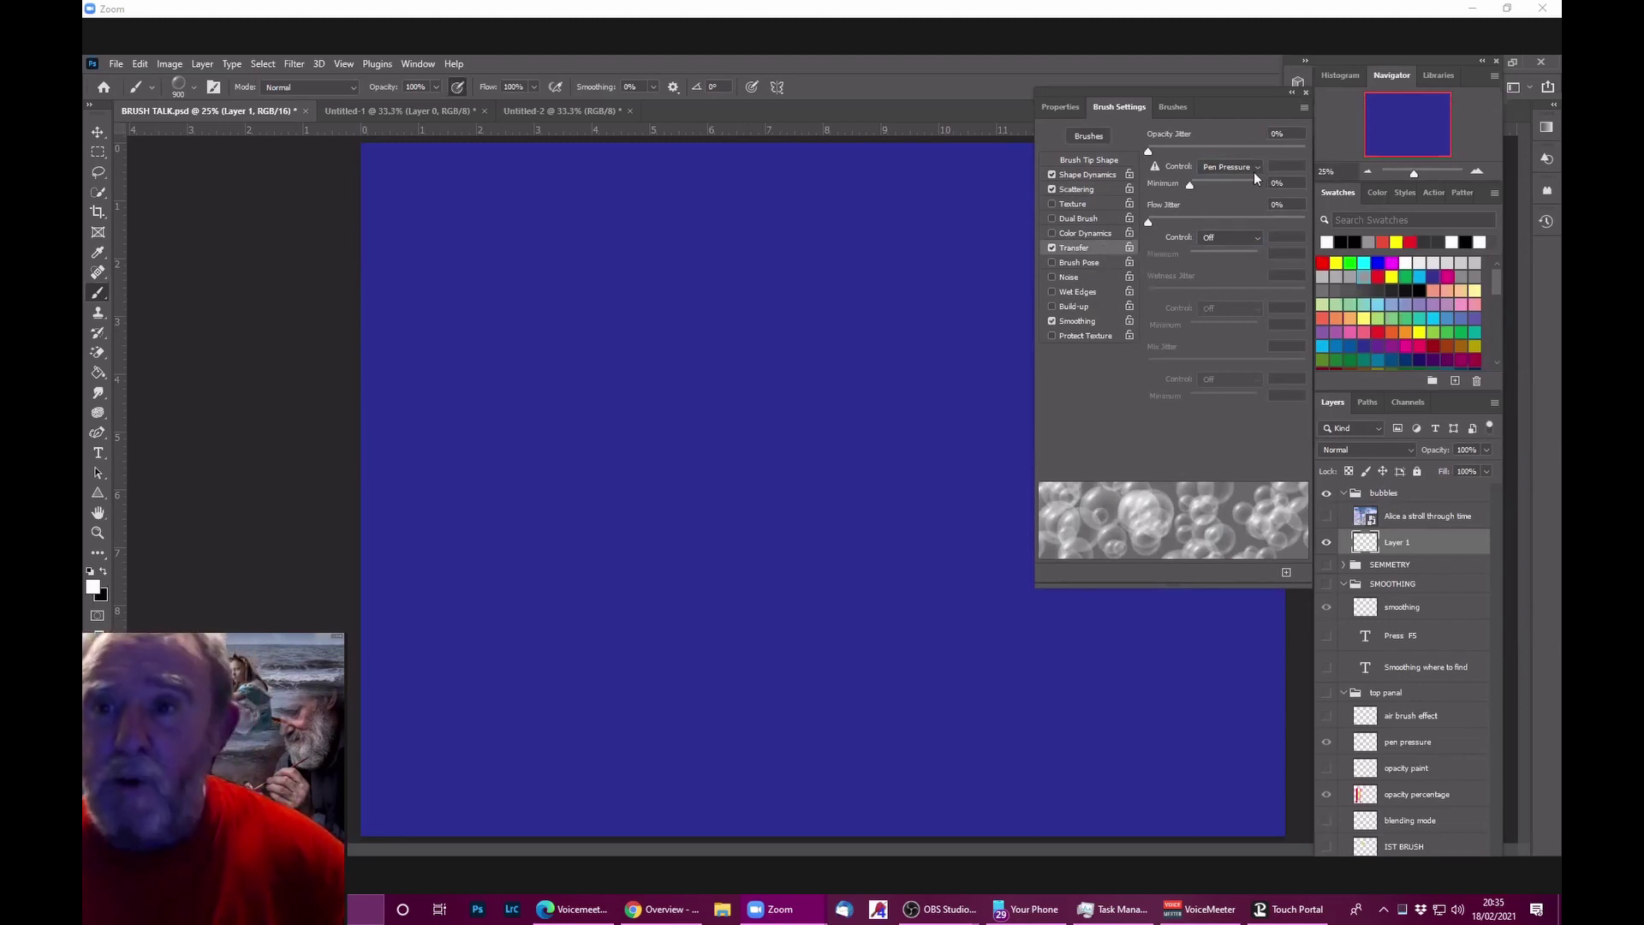
pyautogui.moveTo(1149, 149); pyautogui.dragTo(1190, 148)
pyautogui.moveTo(698, 347); pyautogui.dragTo(725, 370)
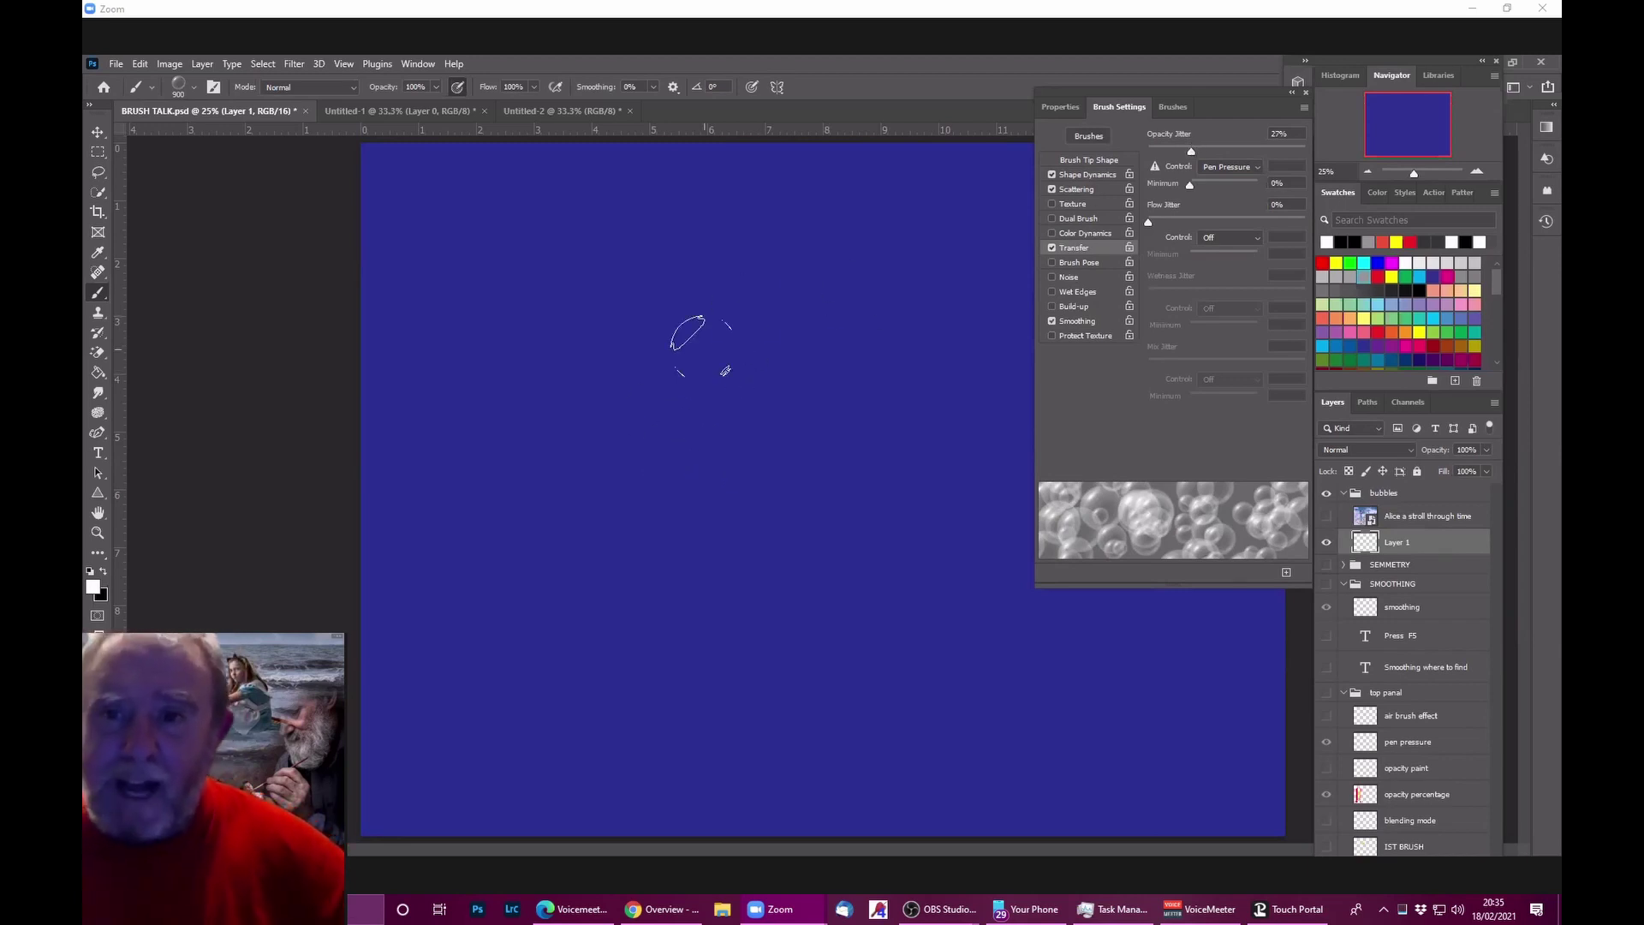
pyautogui.hotkey('ctrl', 'z')
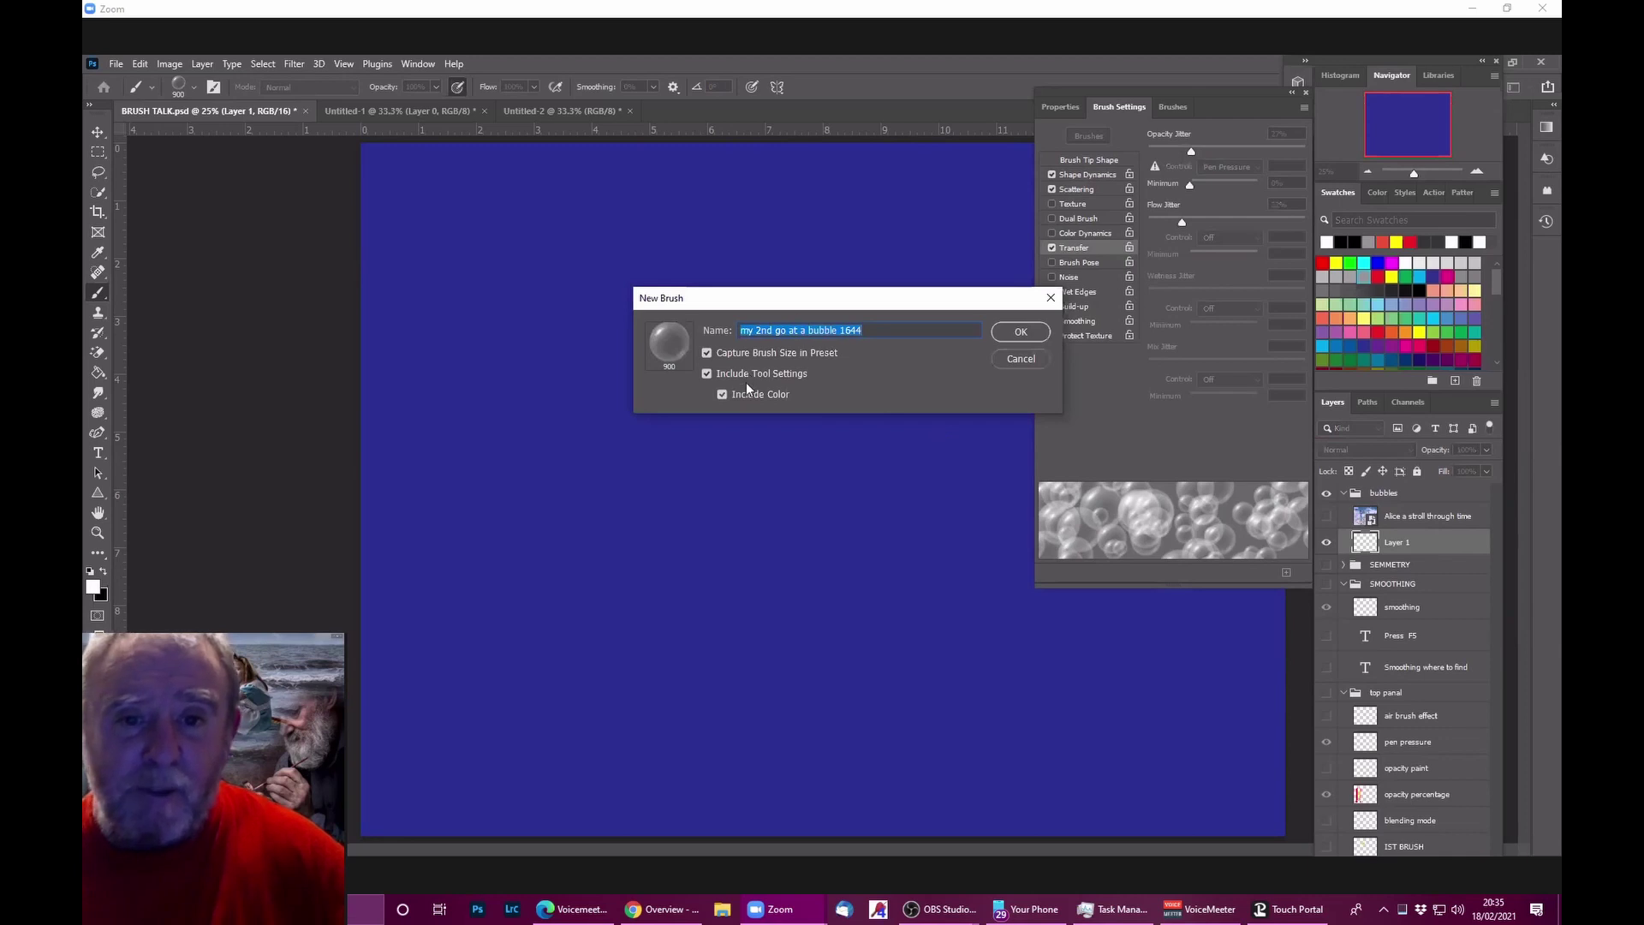
# Step: Exclude the color from the new brush preset and cancel creating it
pyautogui.click(722, 394)
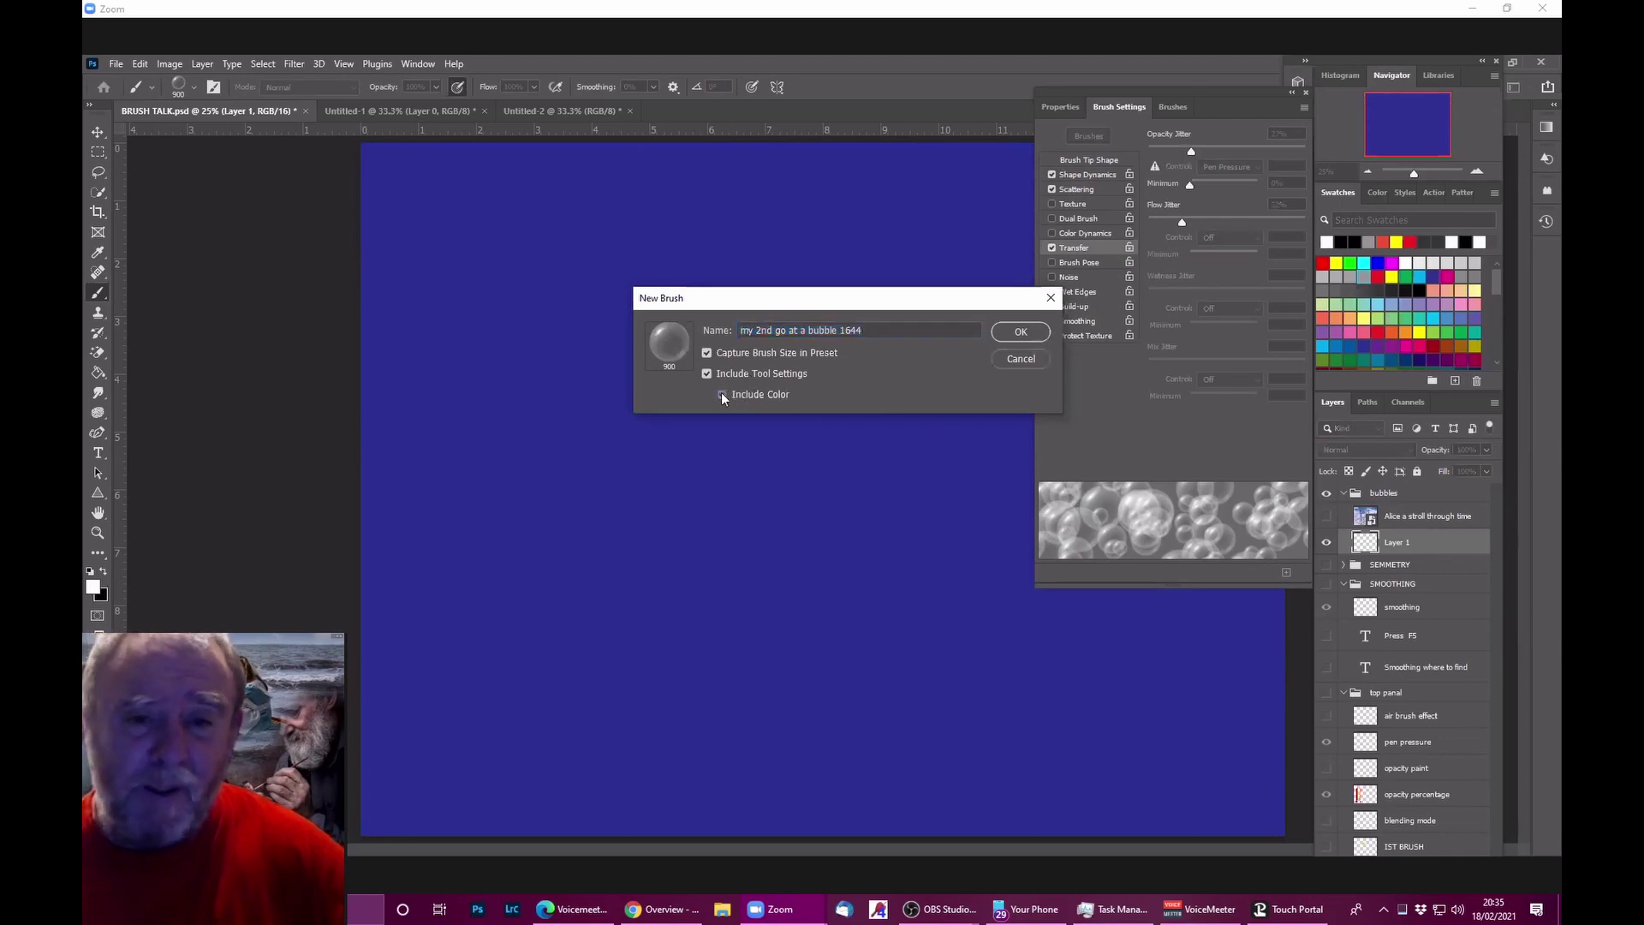
pyautogui.click(1018, 358)
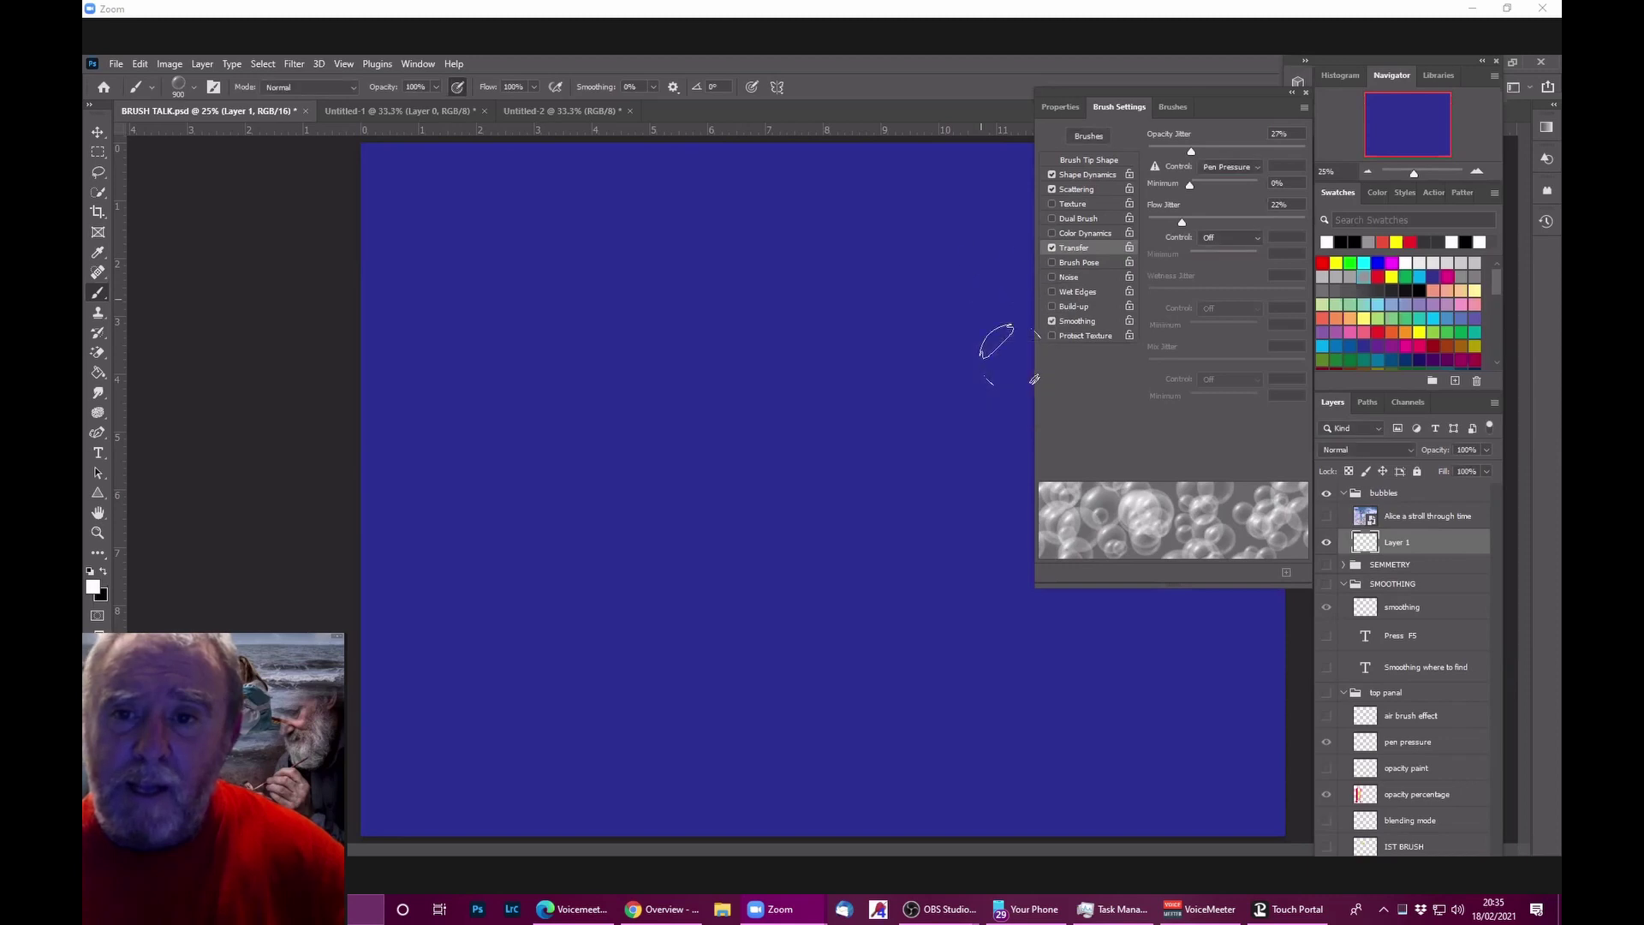
# Step: Enable Color Dynamics for the bubble brush, paint test bubbles across the canvas and clear them
pyautogui.click(1067, 233)
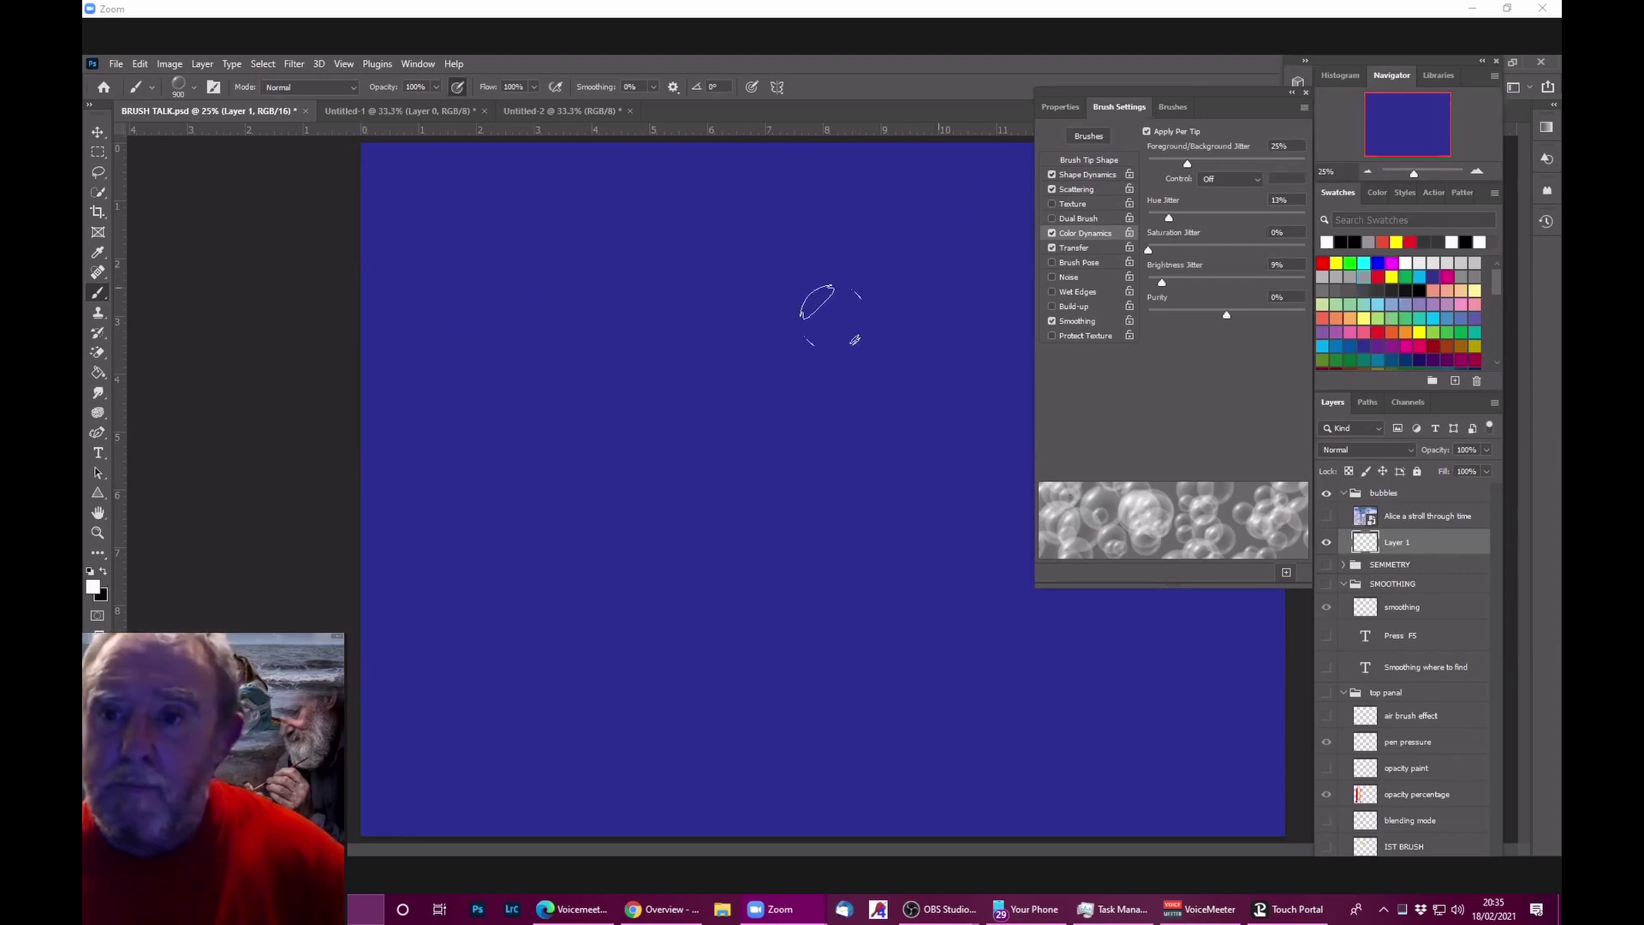
pyautogui.moveTo(582, 311)
pyautogui.mouseDown()
pyautogui.moveTo(688, 397)
pyautogui.moveTo(813, 429)
pyautogui.moveTo(927, 380)
pyautogui.moveTo(929, 335)
pyautogui.moveTo(823, 584)
pyautogui.mouseUp()
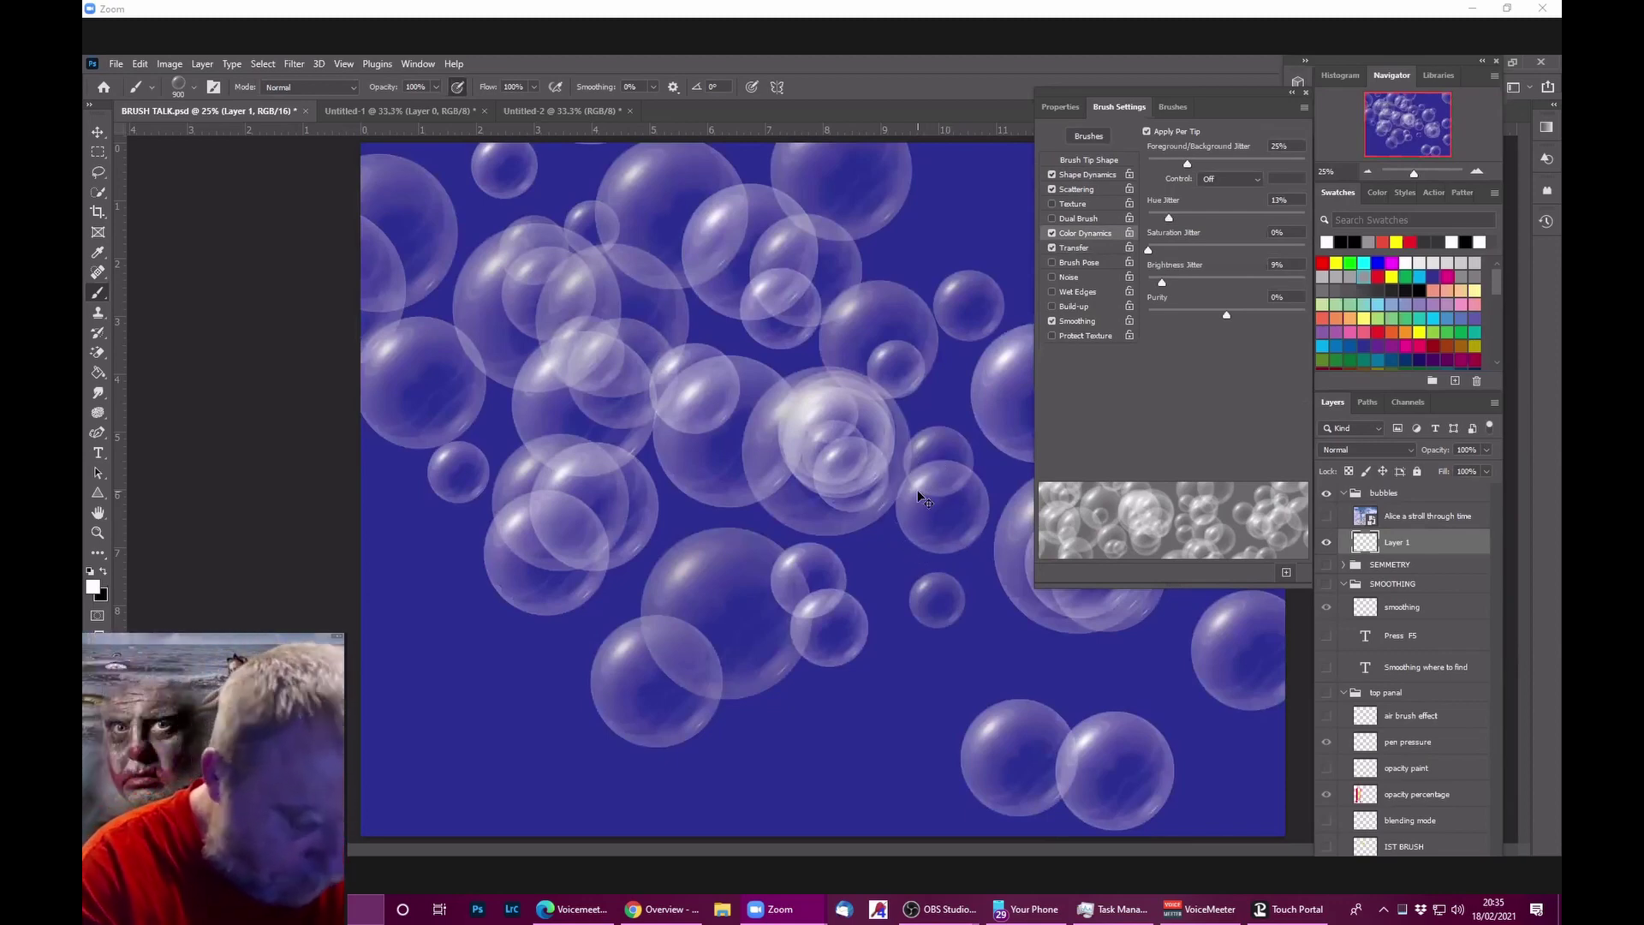
pyautogui.press('Delete')
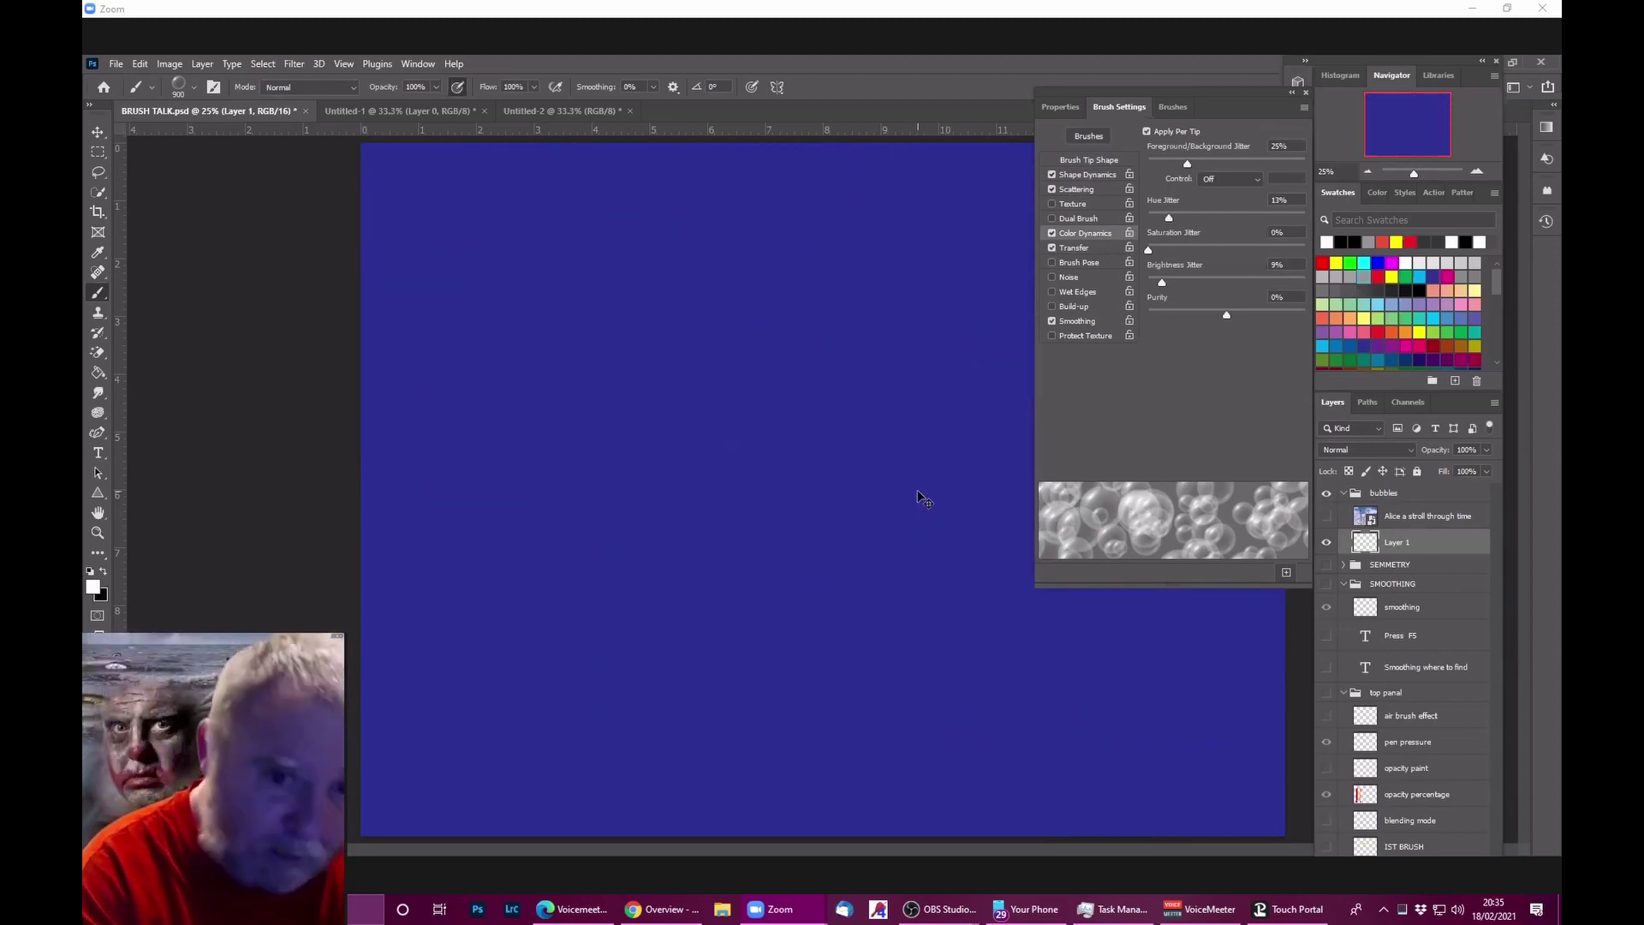
# Step: Paint and clear another batch of test bubbles, and disable Color Dynamics for the brush
pyautogui.moveTo(925, 495); pyautogui.dragTo(941, 514)
pyautogui.rightClick(972, 163)
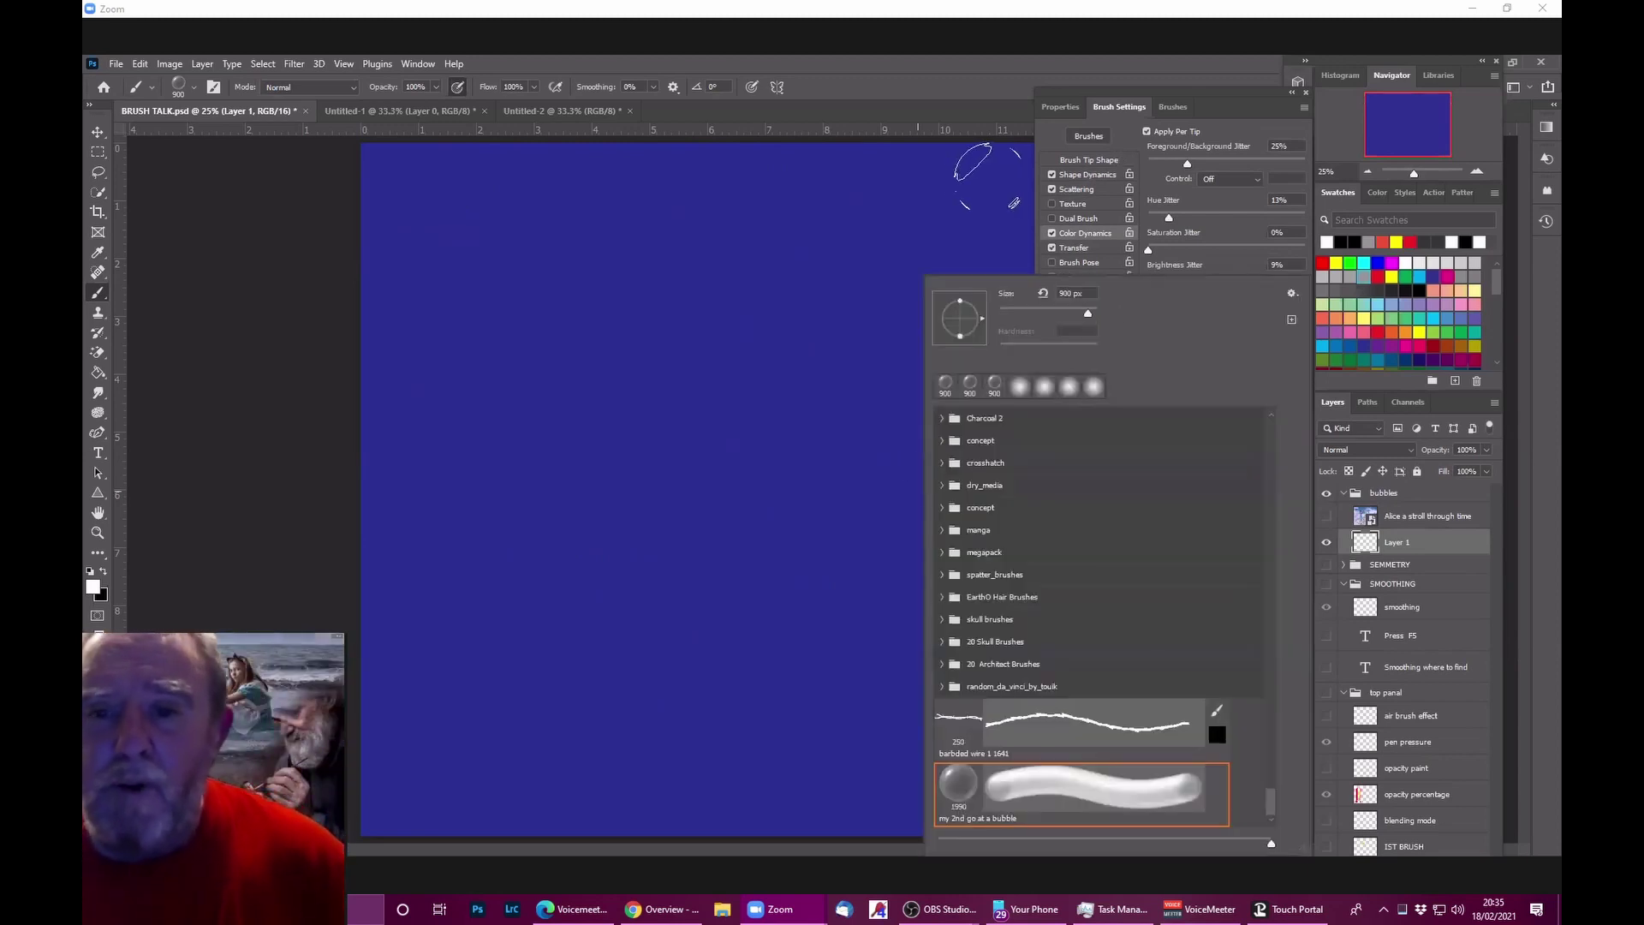
pyautogui.click(910, 191)
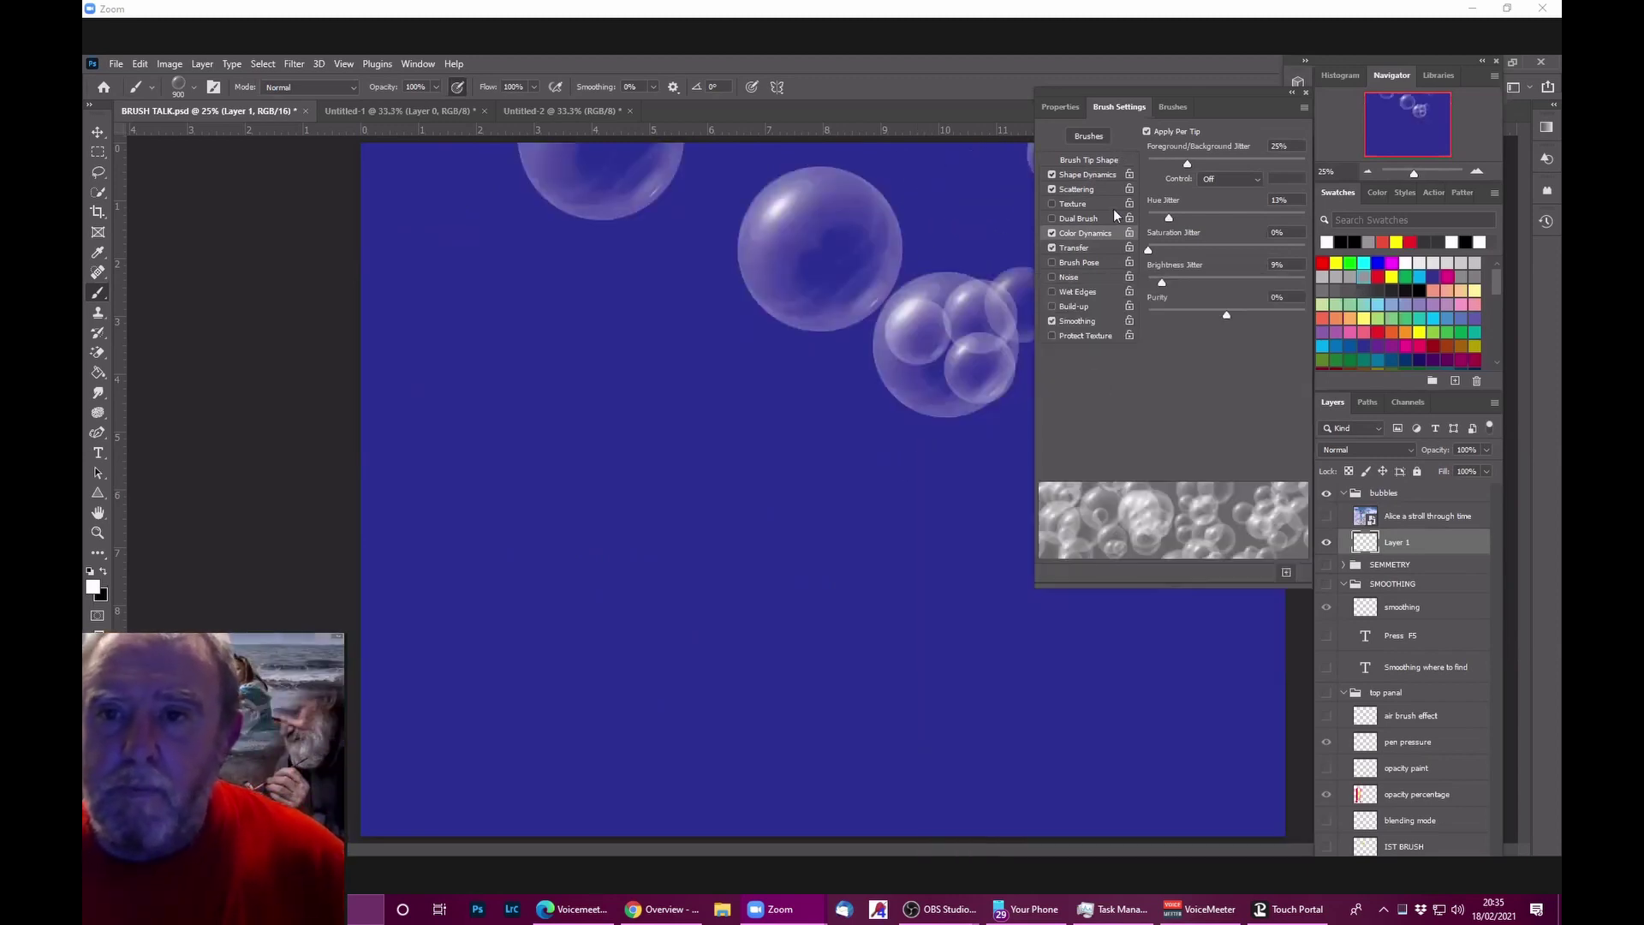
pyautogui.press('Delete')
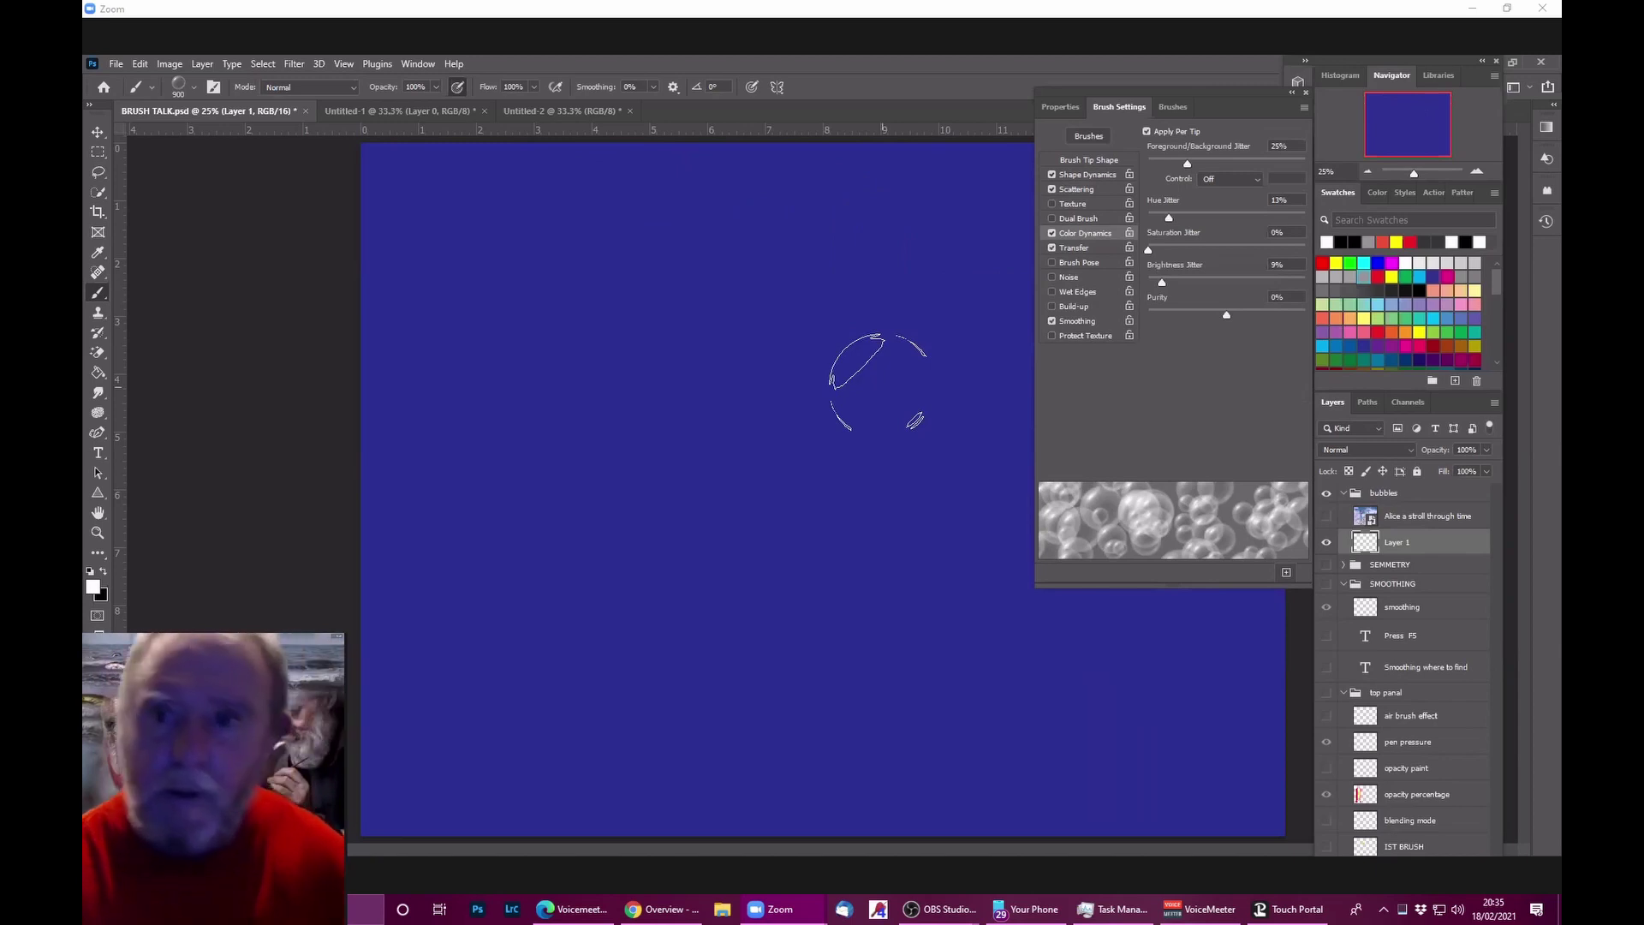
pyautogui.click(1052, 233)
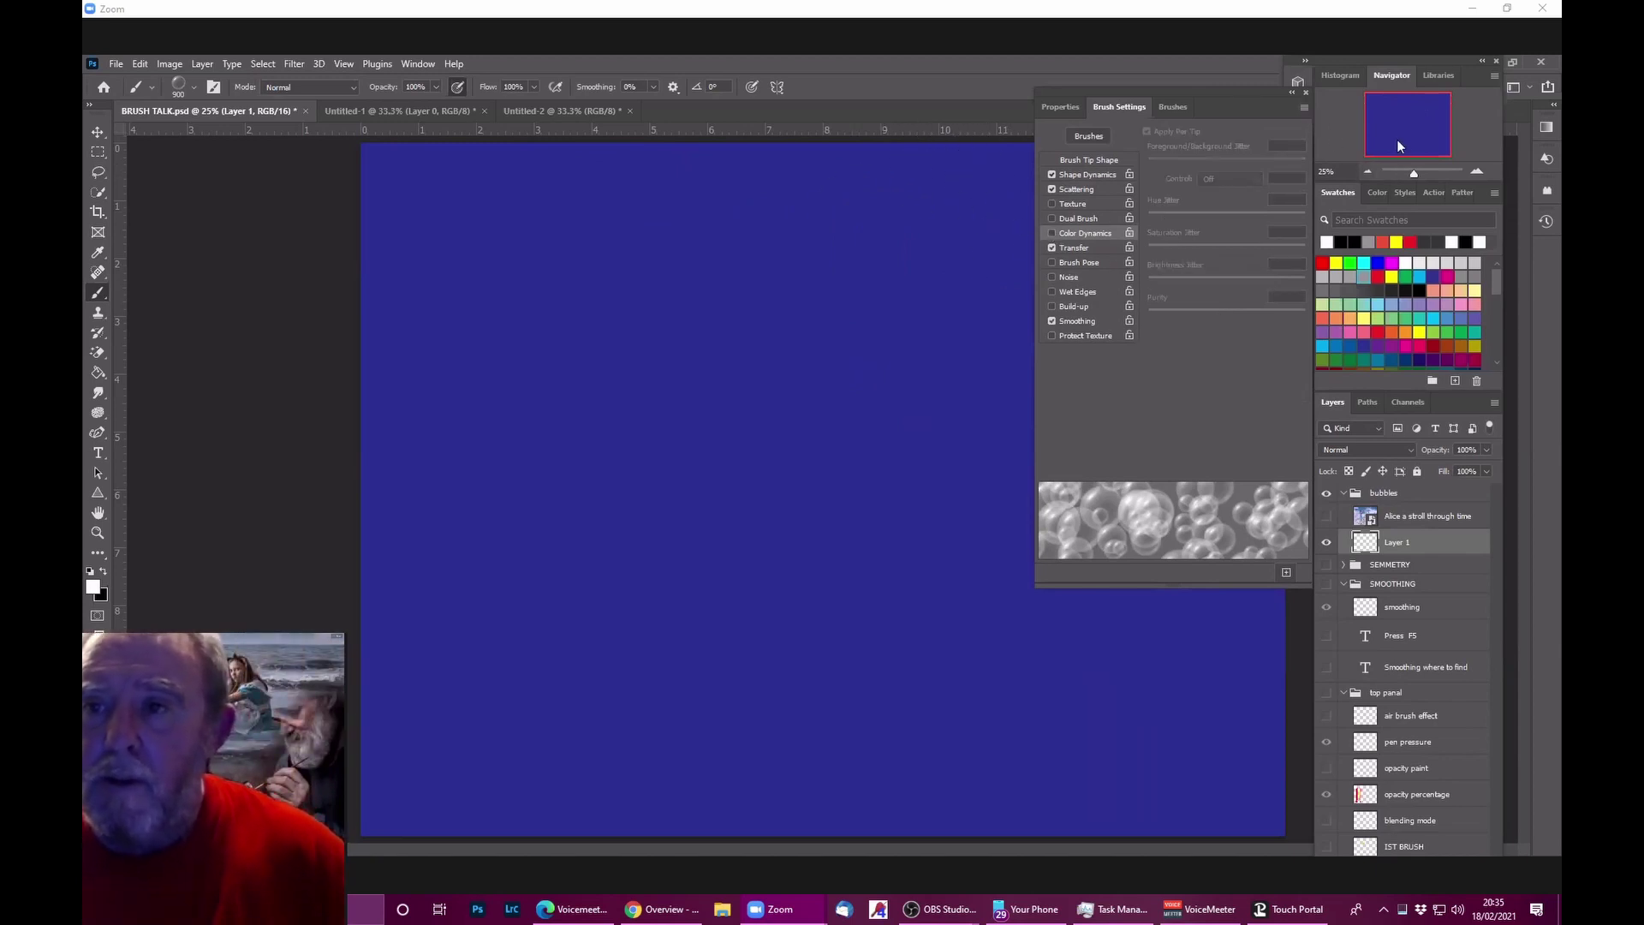
# Step: Show the "Alice a stroll through time" layer and close the brush settings
pyautogui.click(1326, 515)
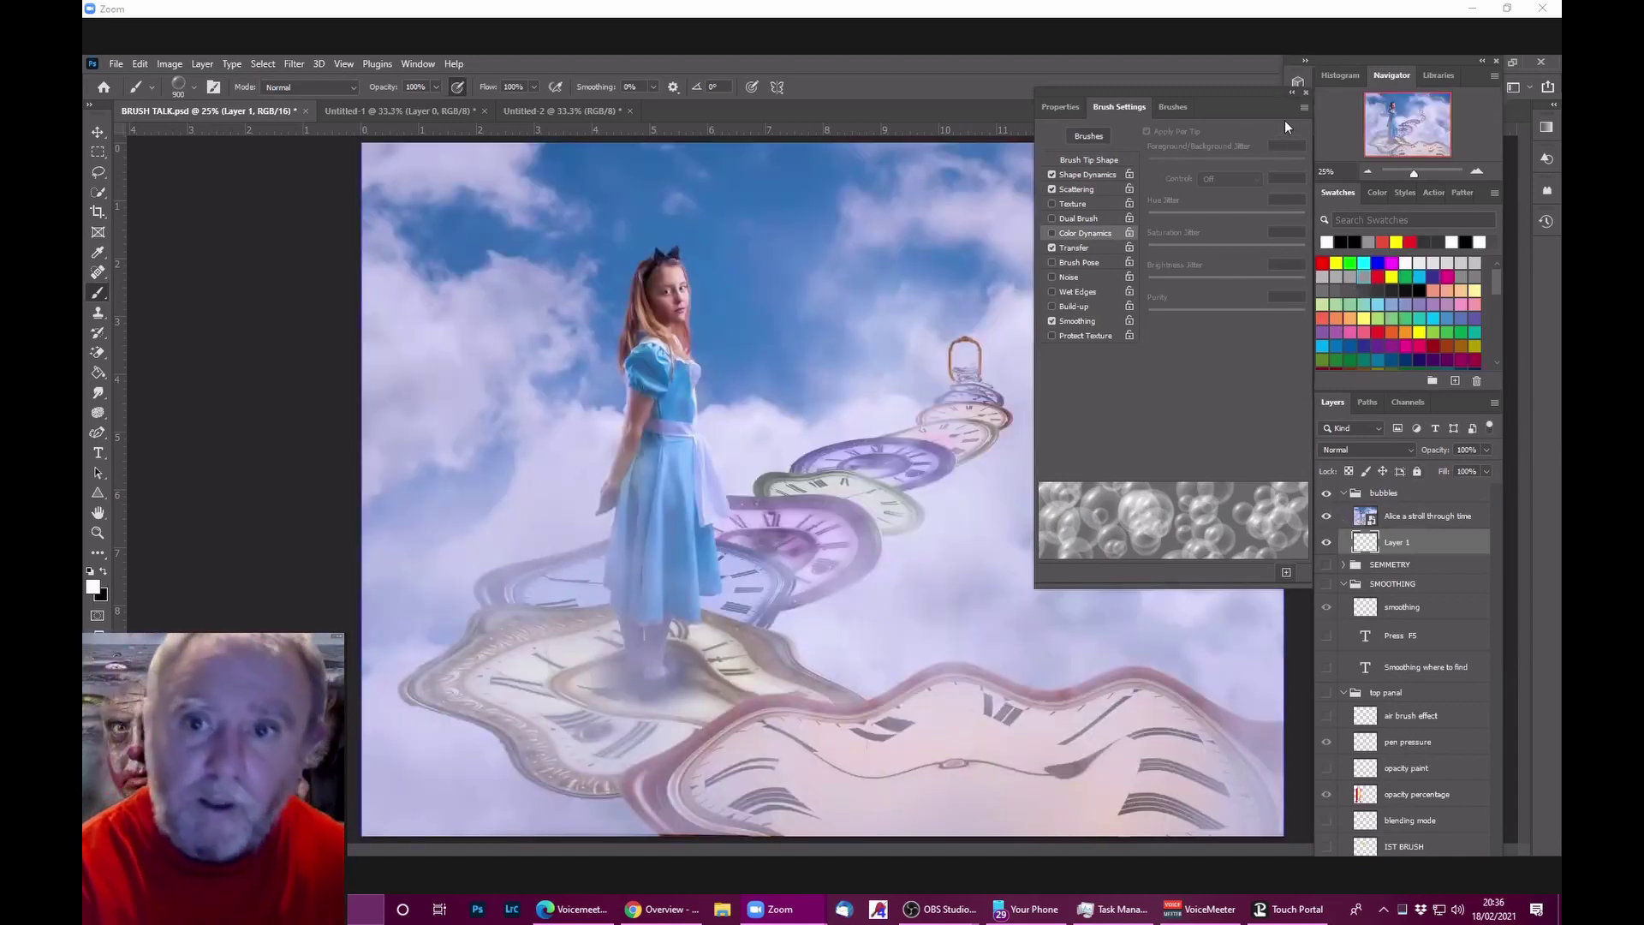
pyautogui.press('F5')
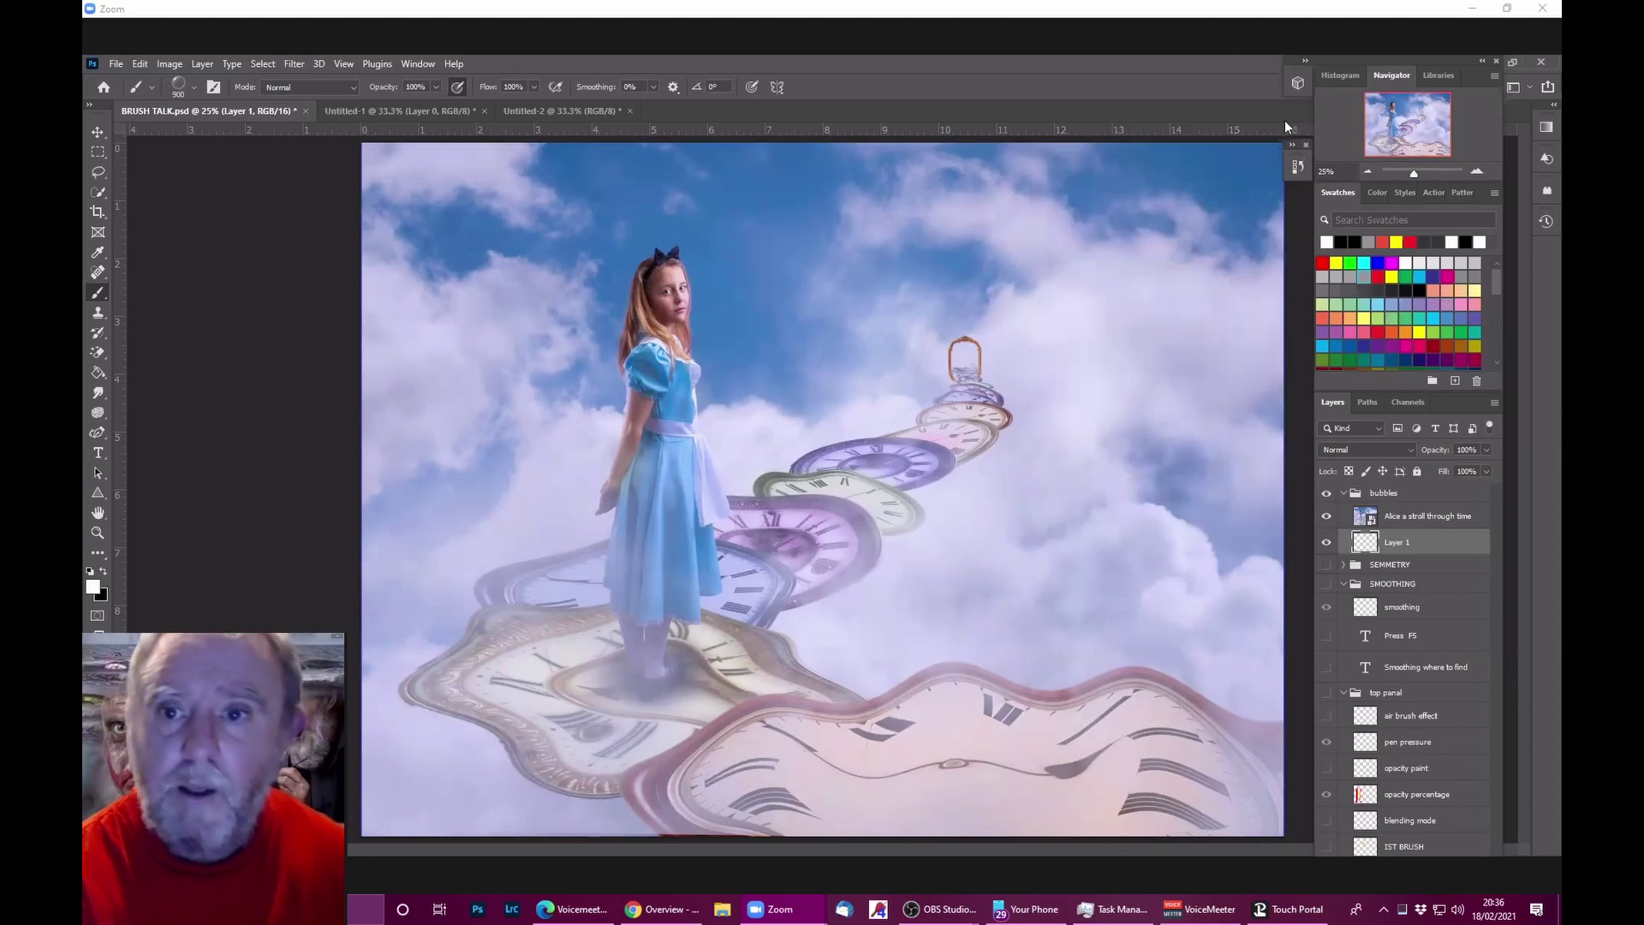
# Step: Choose the "my 2nd go at a bubble" brush preset and enlarge the brush
pyautogui.click(194, 87)
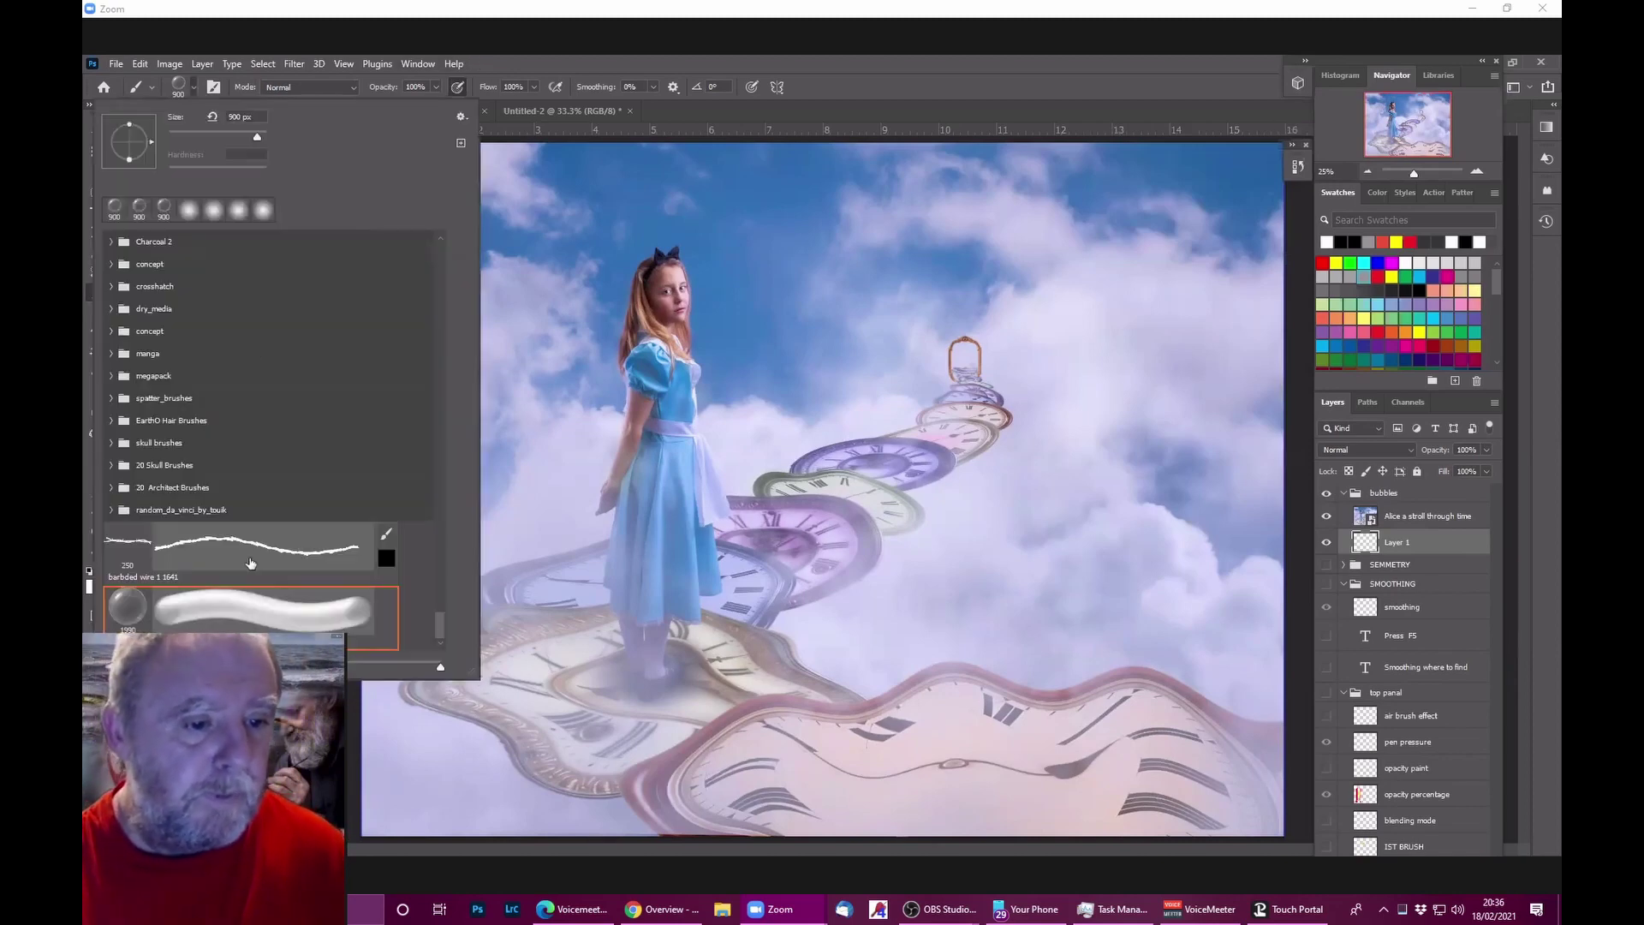
pyautogui.click(124, 602)
pyautogui.click(921, 66)
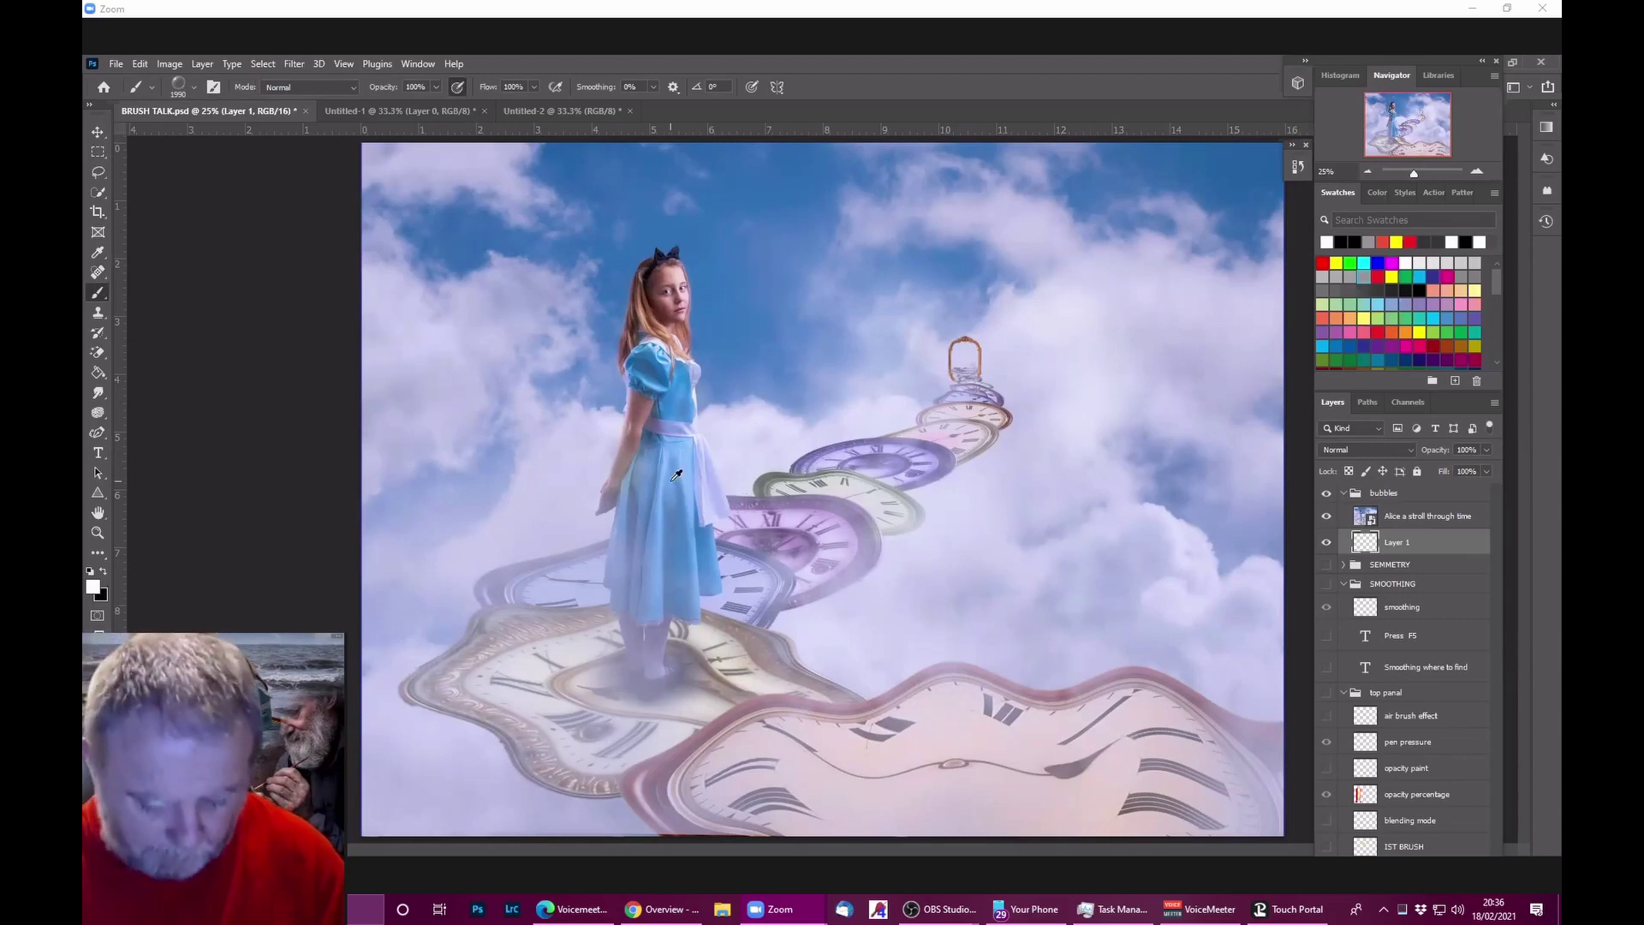
pyautogui.press(']')
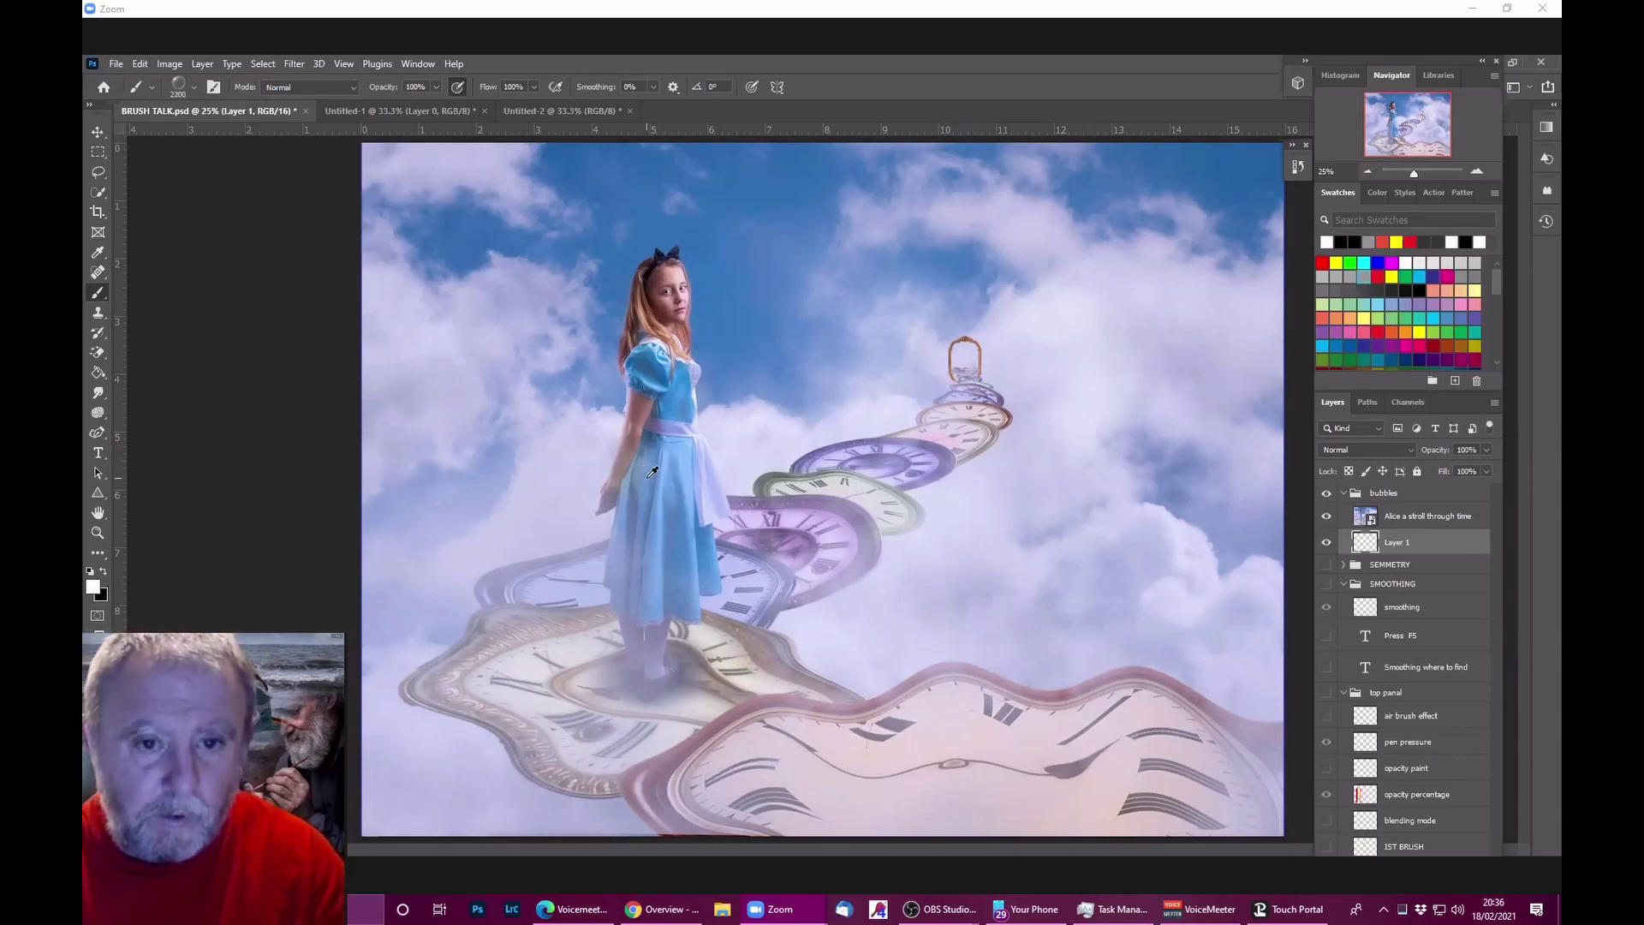
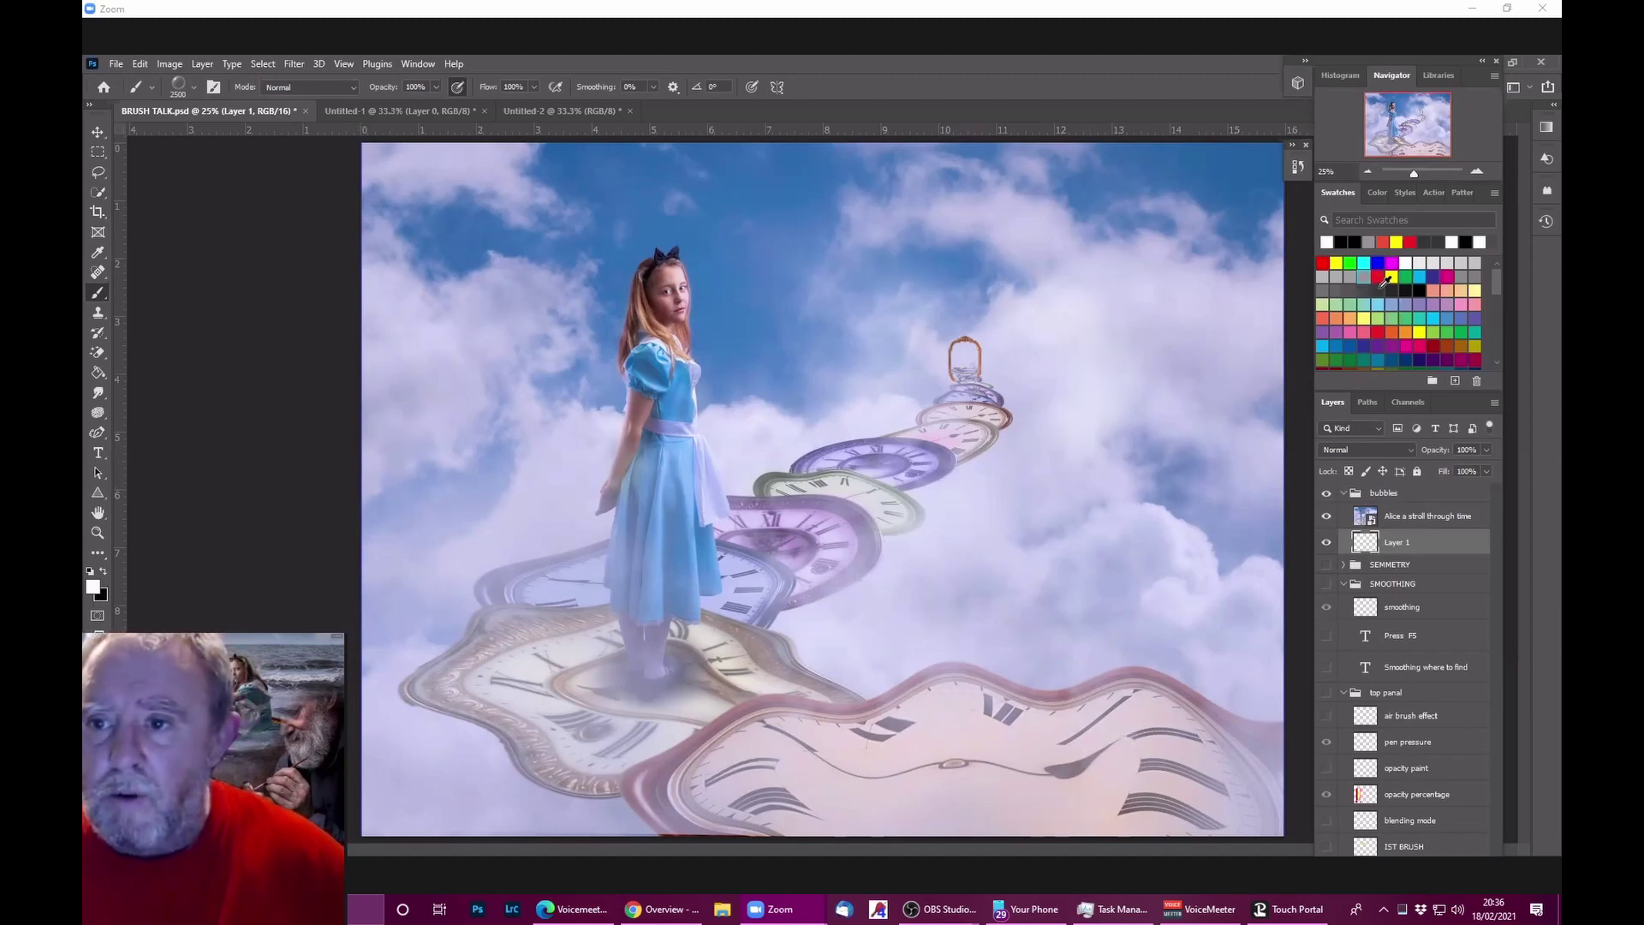
# Step: Choose a gray foreground color and select the "Alice a stroll through time" layer
pyautogui.click(1461, 276)
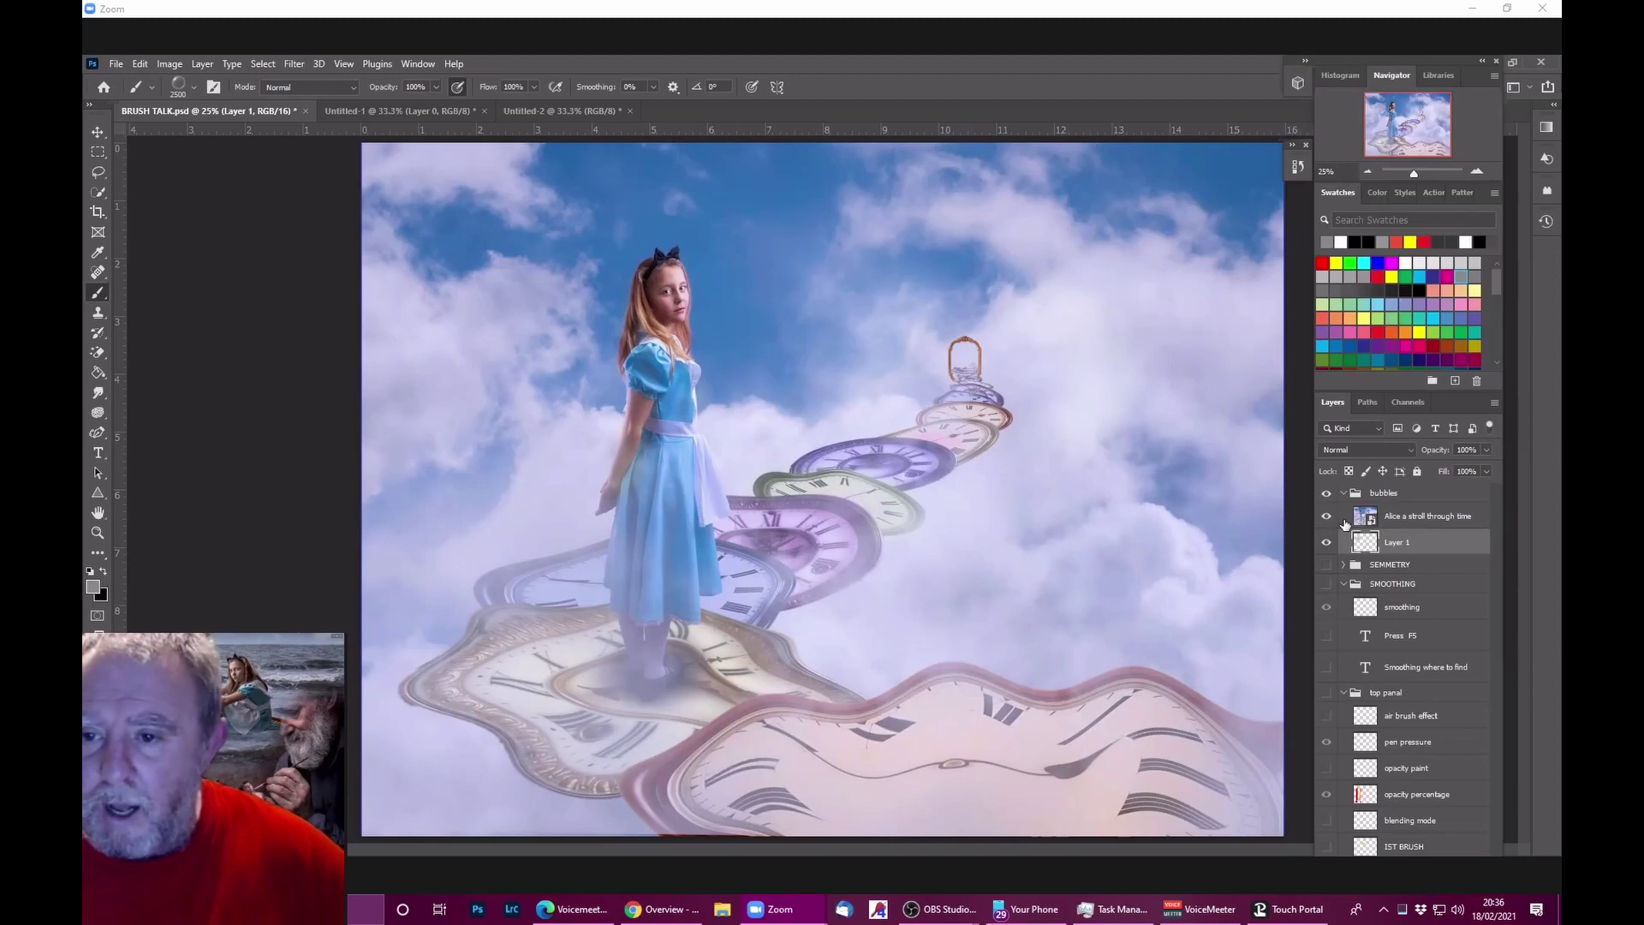
pyautogui.click(1355, 518)
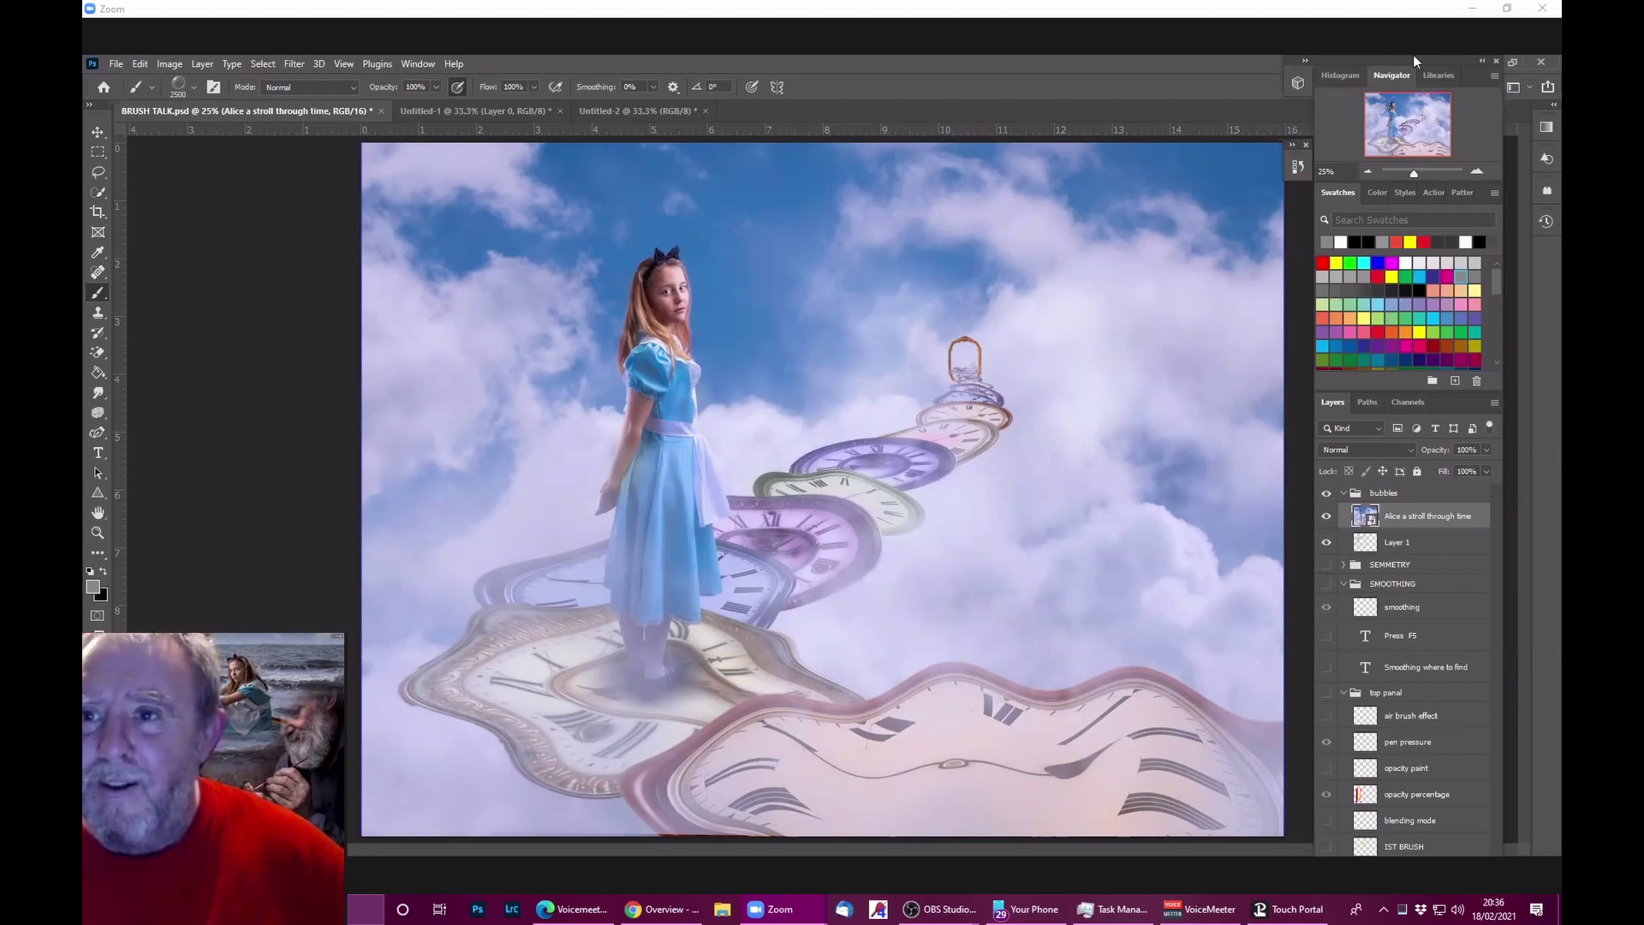
# Step: Move the floating panel group with the swatches and layers inward over the Alice image
pyautogui.moveTo(1370, 55); pyautogui.dragTo(1206, 172)
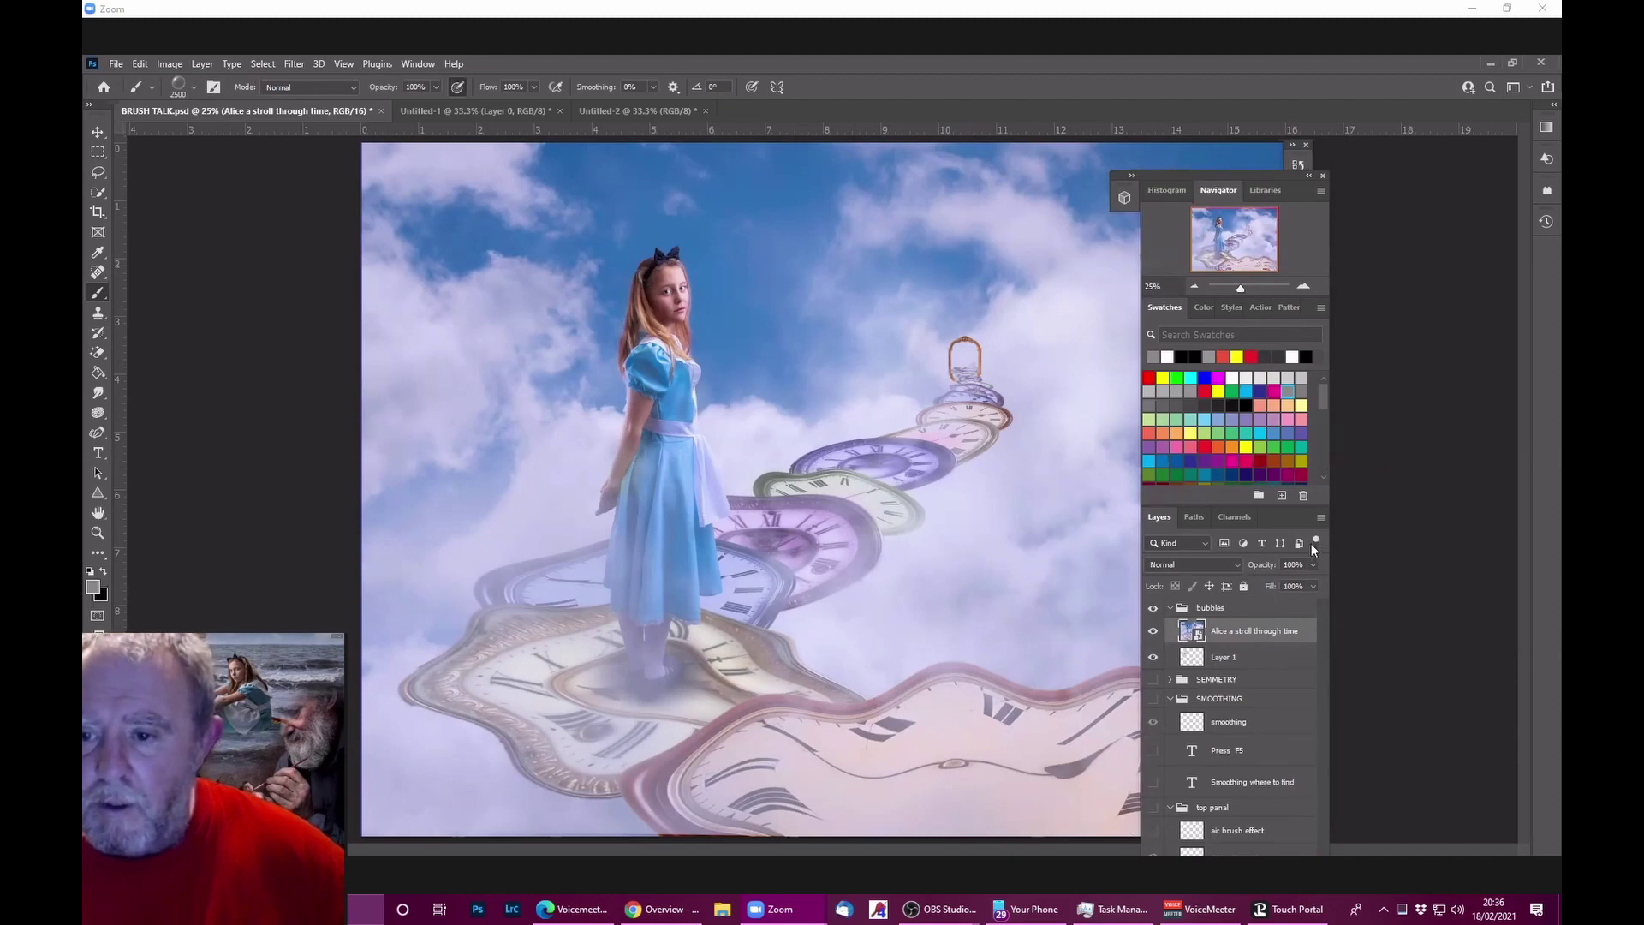
pyautogui.moveTo(1282, 171); pyautogui.dragTo(985, 174)
pyautogui.moveTo(1067, 132); pyautogui.dragTo(1119, 162)
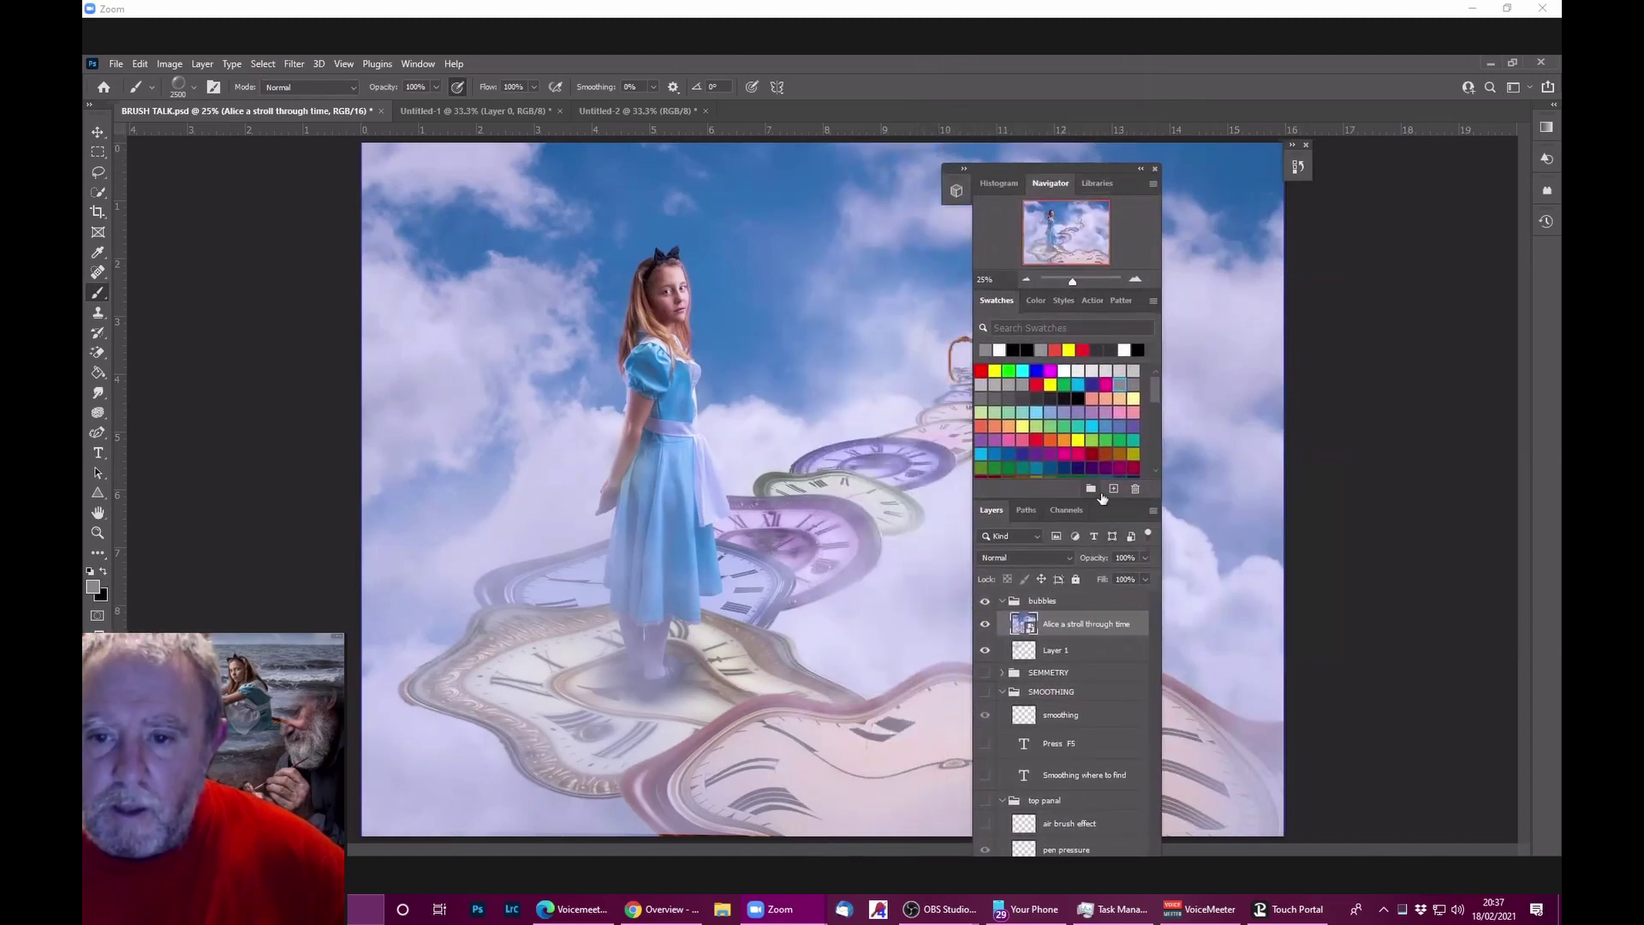
pyautogui.moveTo(1102, 501); pyautogui.dragTo(1104, 467)
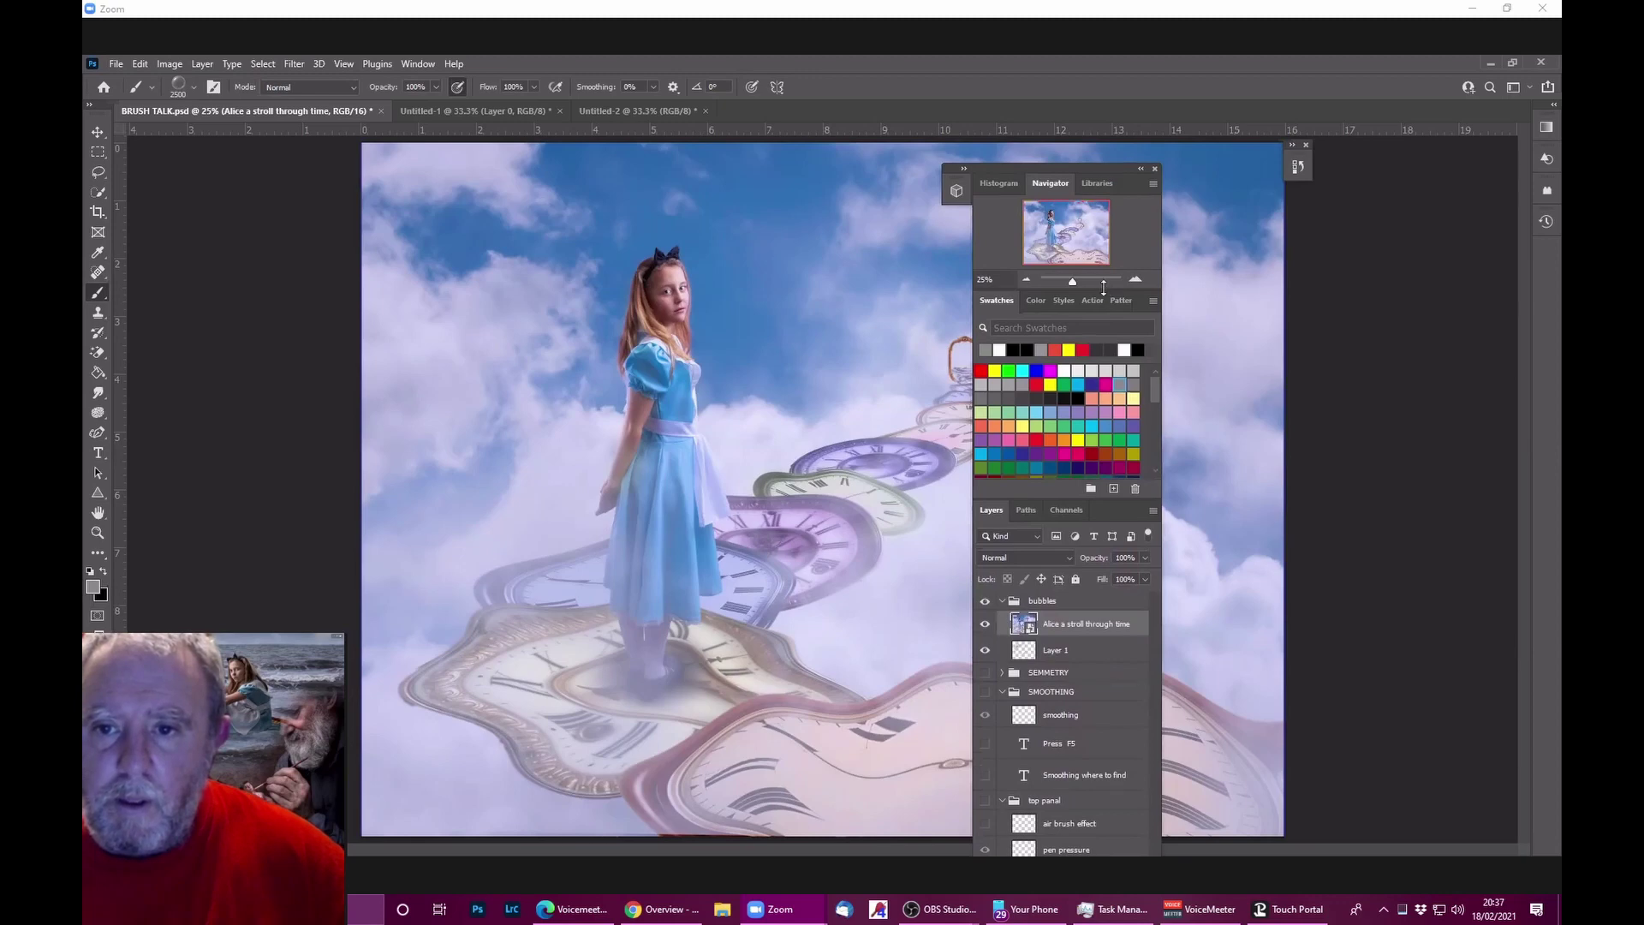
pyautogui.moveTo(1103, 287)
pyautogui.mouseDown()
pyautogui.moveTo(1119, 445)
pyautogui.moveTo(1112, 284)
pyautogui.mouseUp()
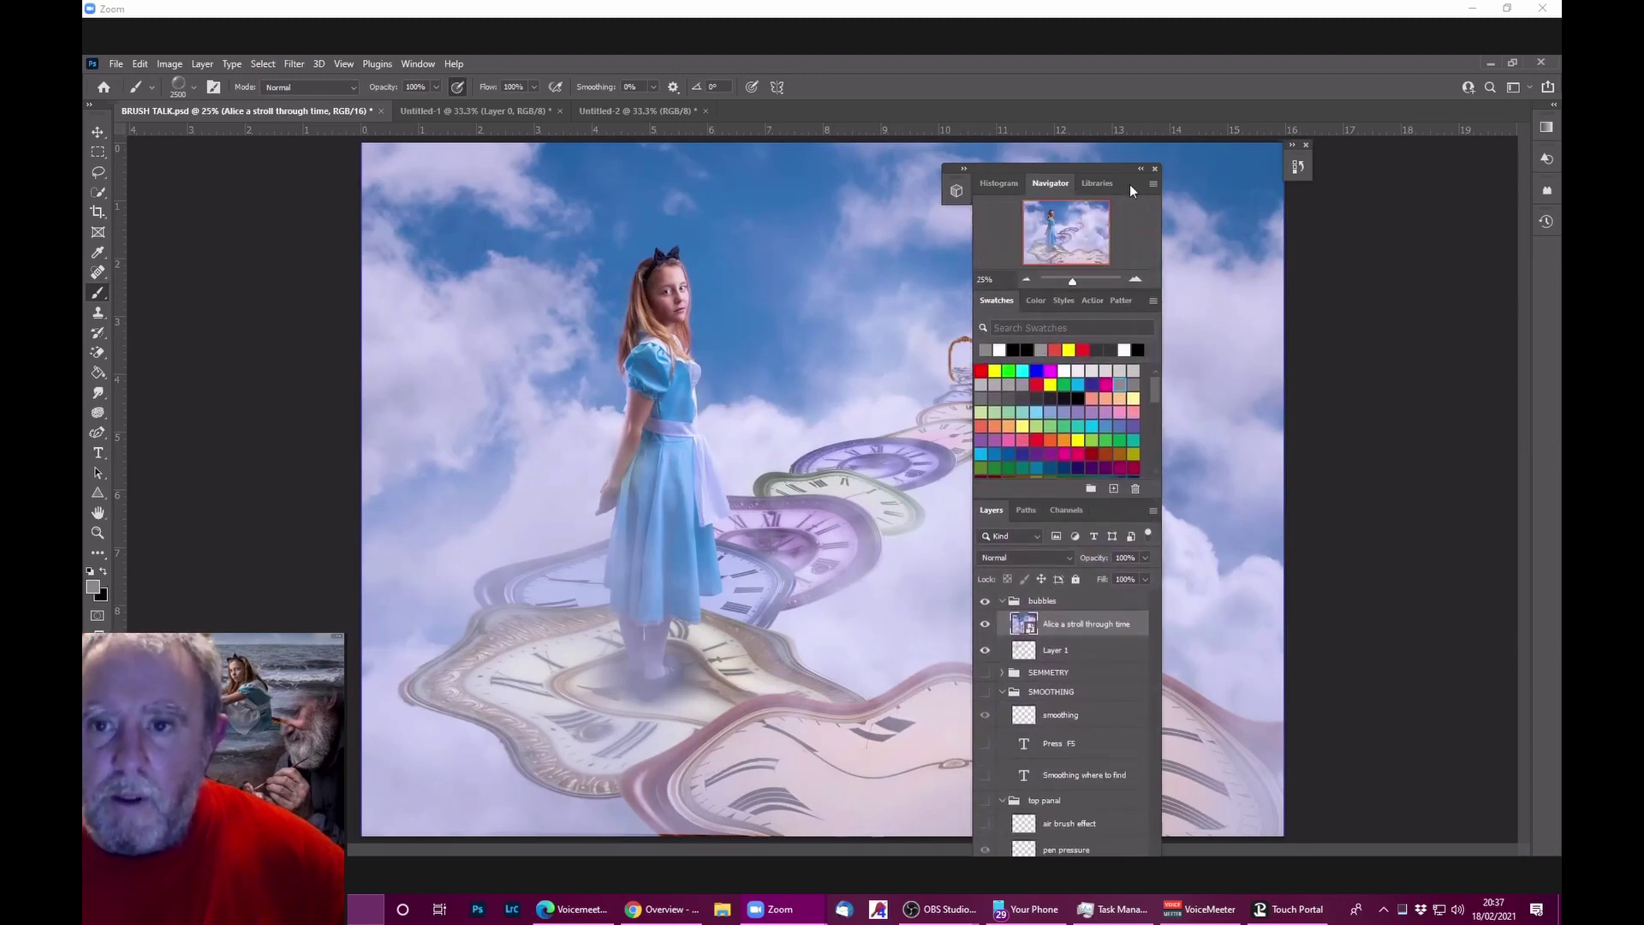
pyautogui.moveTo(1129, 183); pyautogui.dragTo(1193, 75)
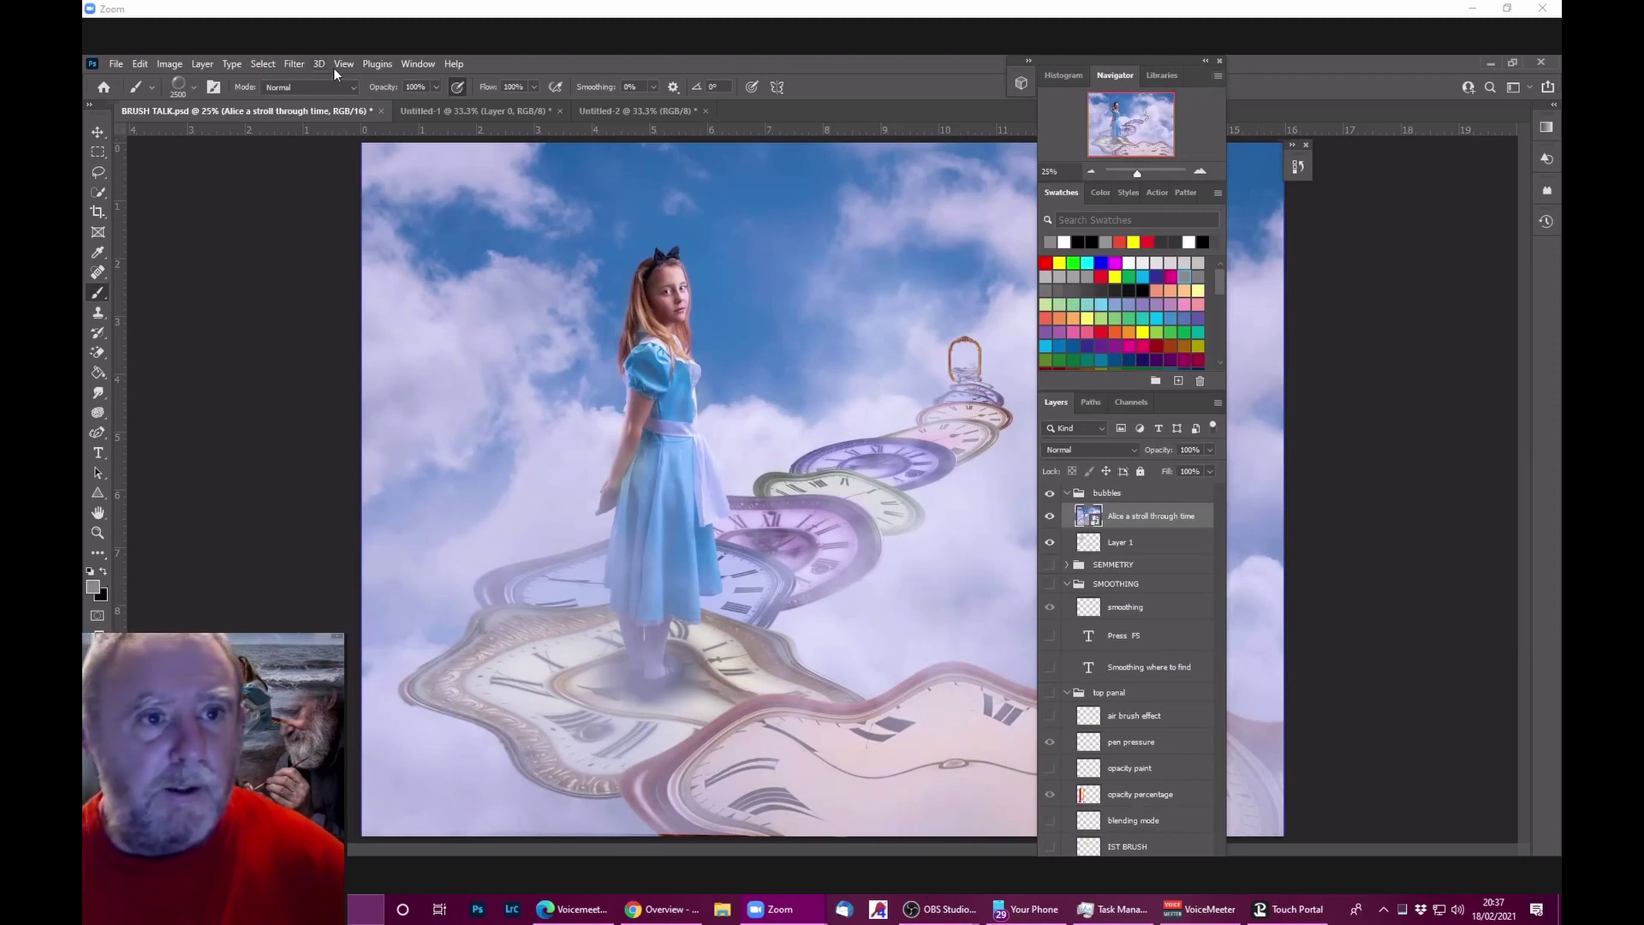
# Step: Create a new layer above "Alice a stroll through time" and stamp one large gray bubble around the girl
pyautogui.click(203, 65)
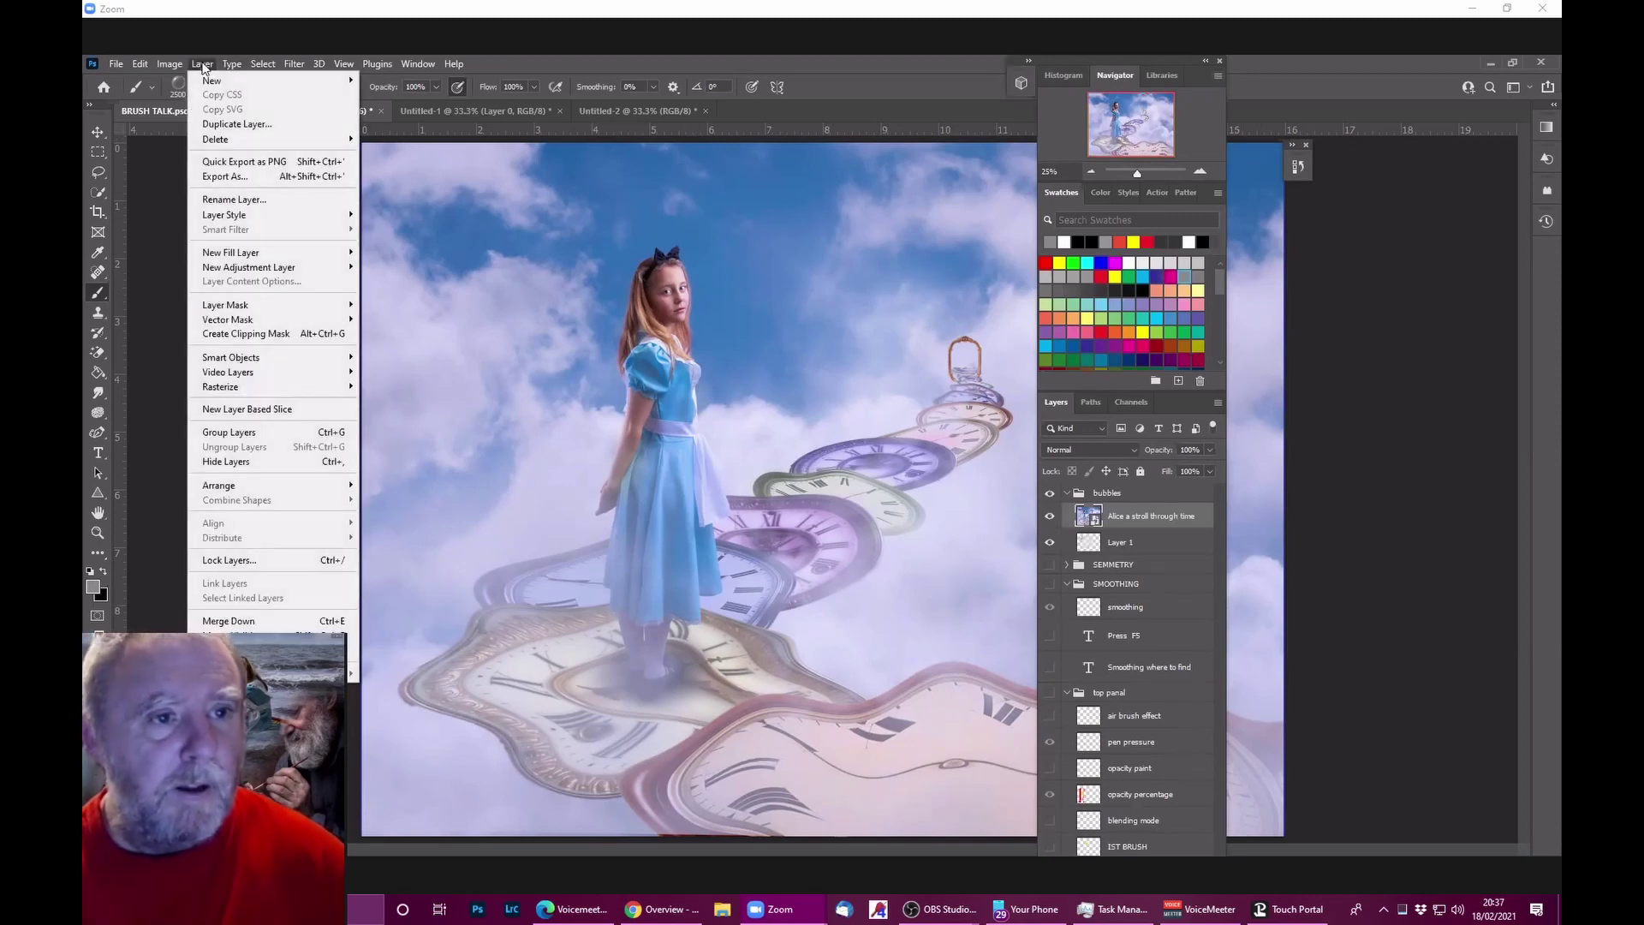
pyautogui.moveTo(245, 259)
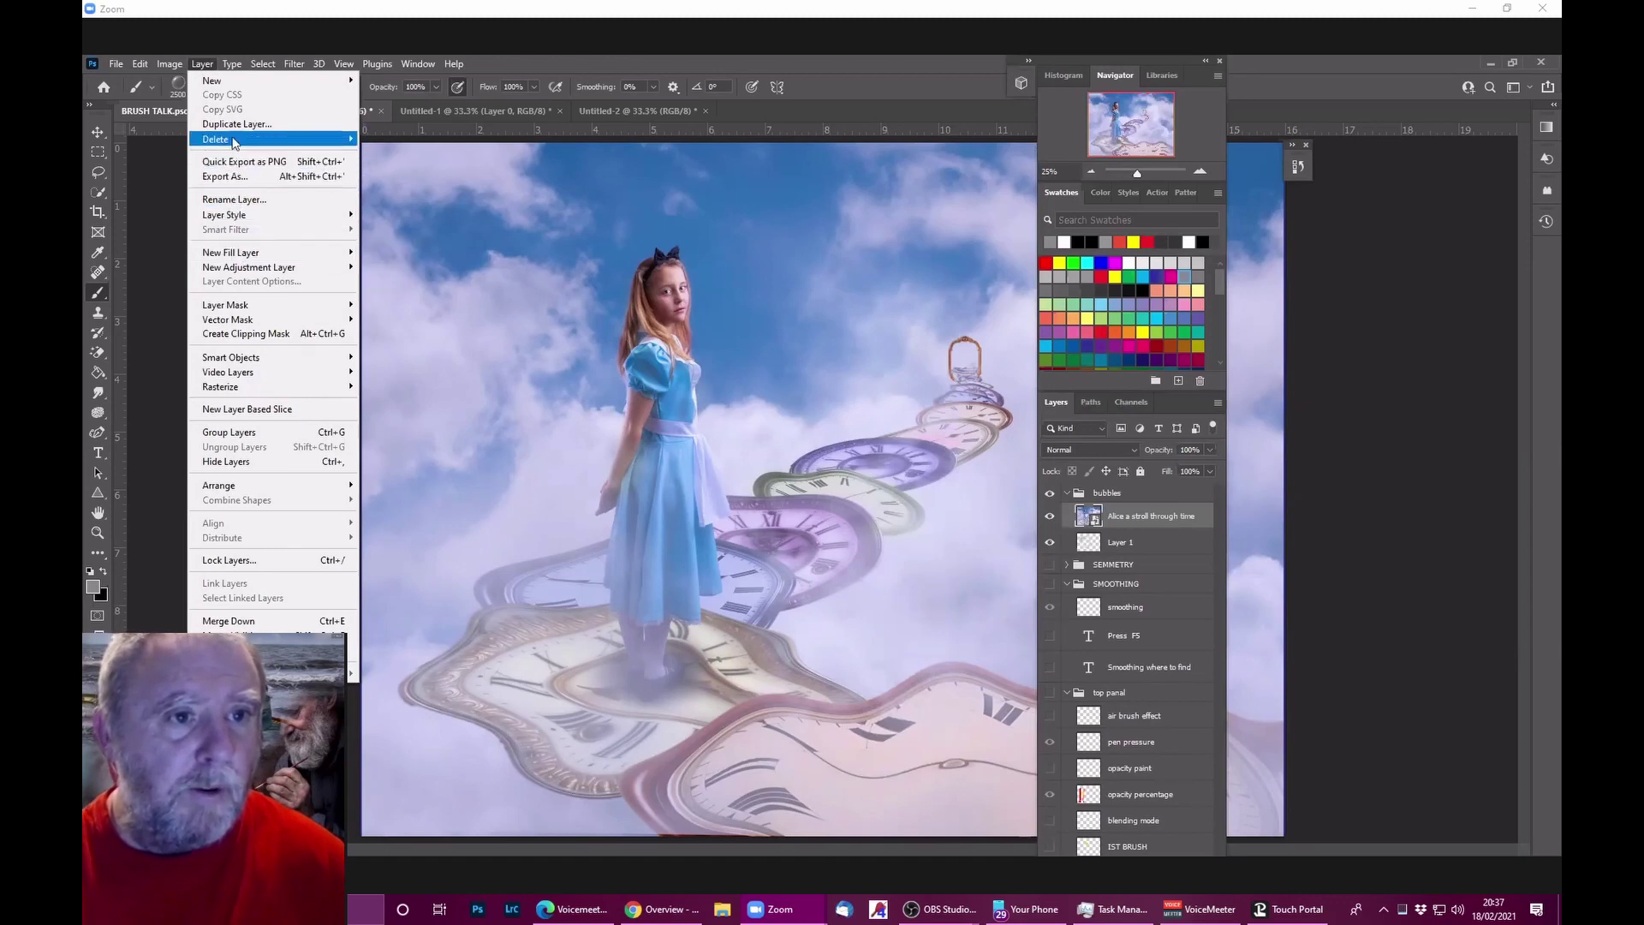
pyautogui.moveTo(234, 84)
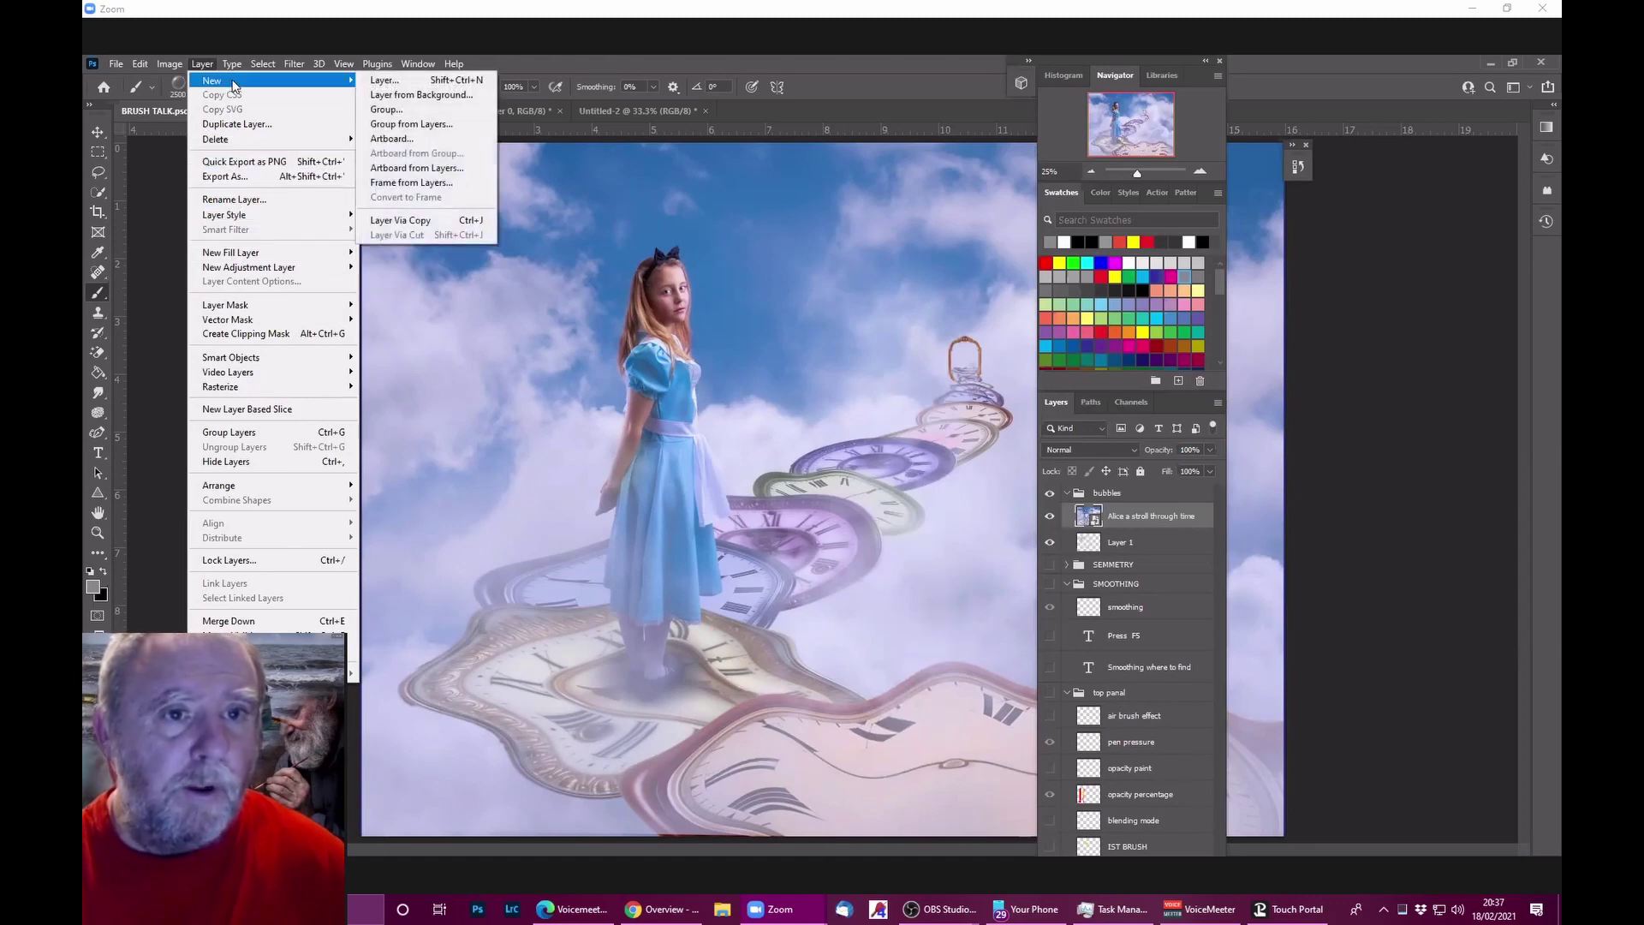
pyautogui.click(390, 79)
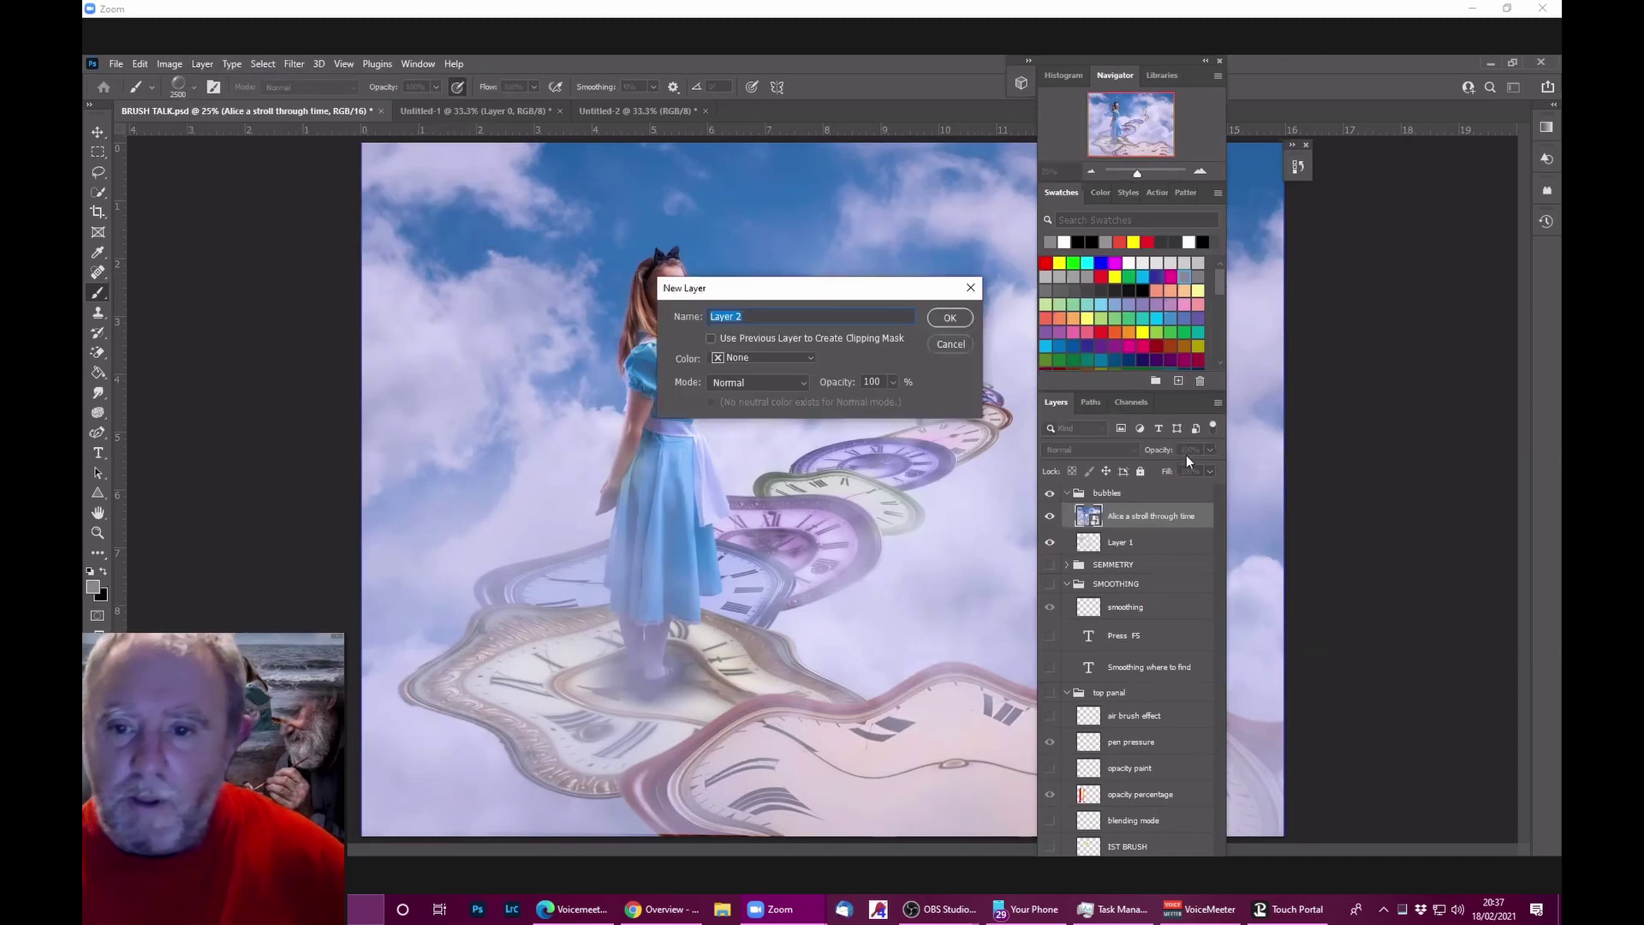
pyautogui.click(940, 319)
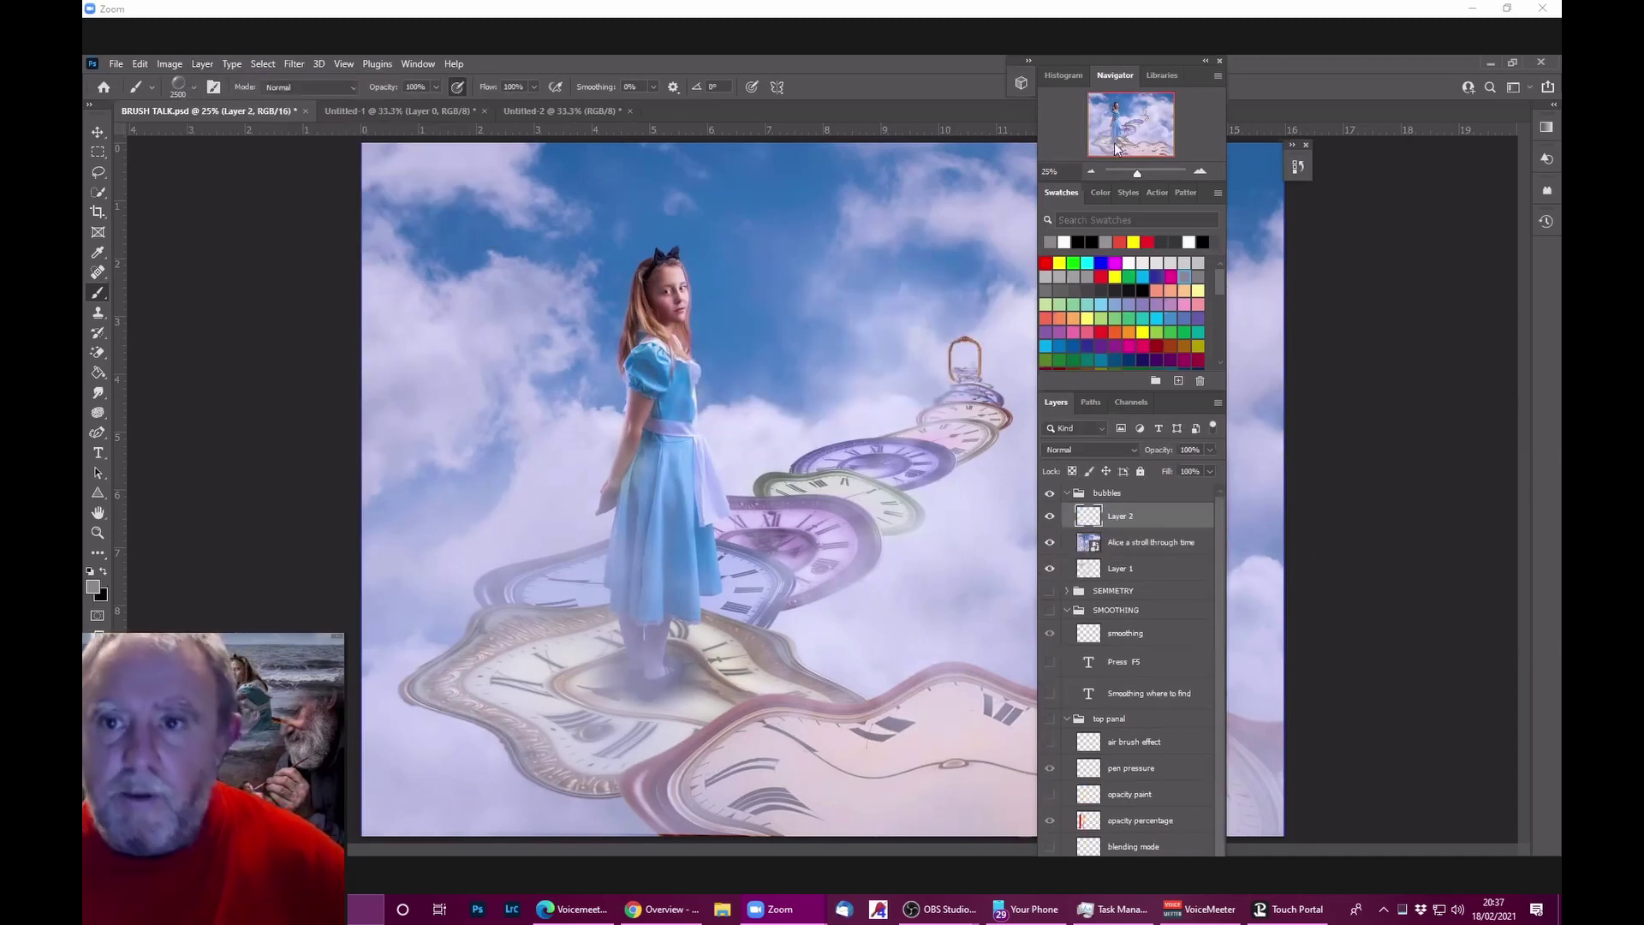
pyautogui.moveTo(1175, 60); pyautogui.dragTo(1466, 79)
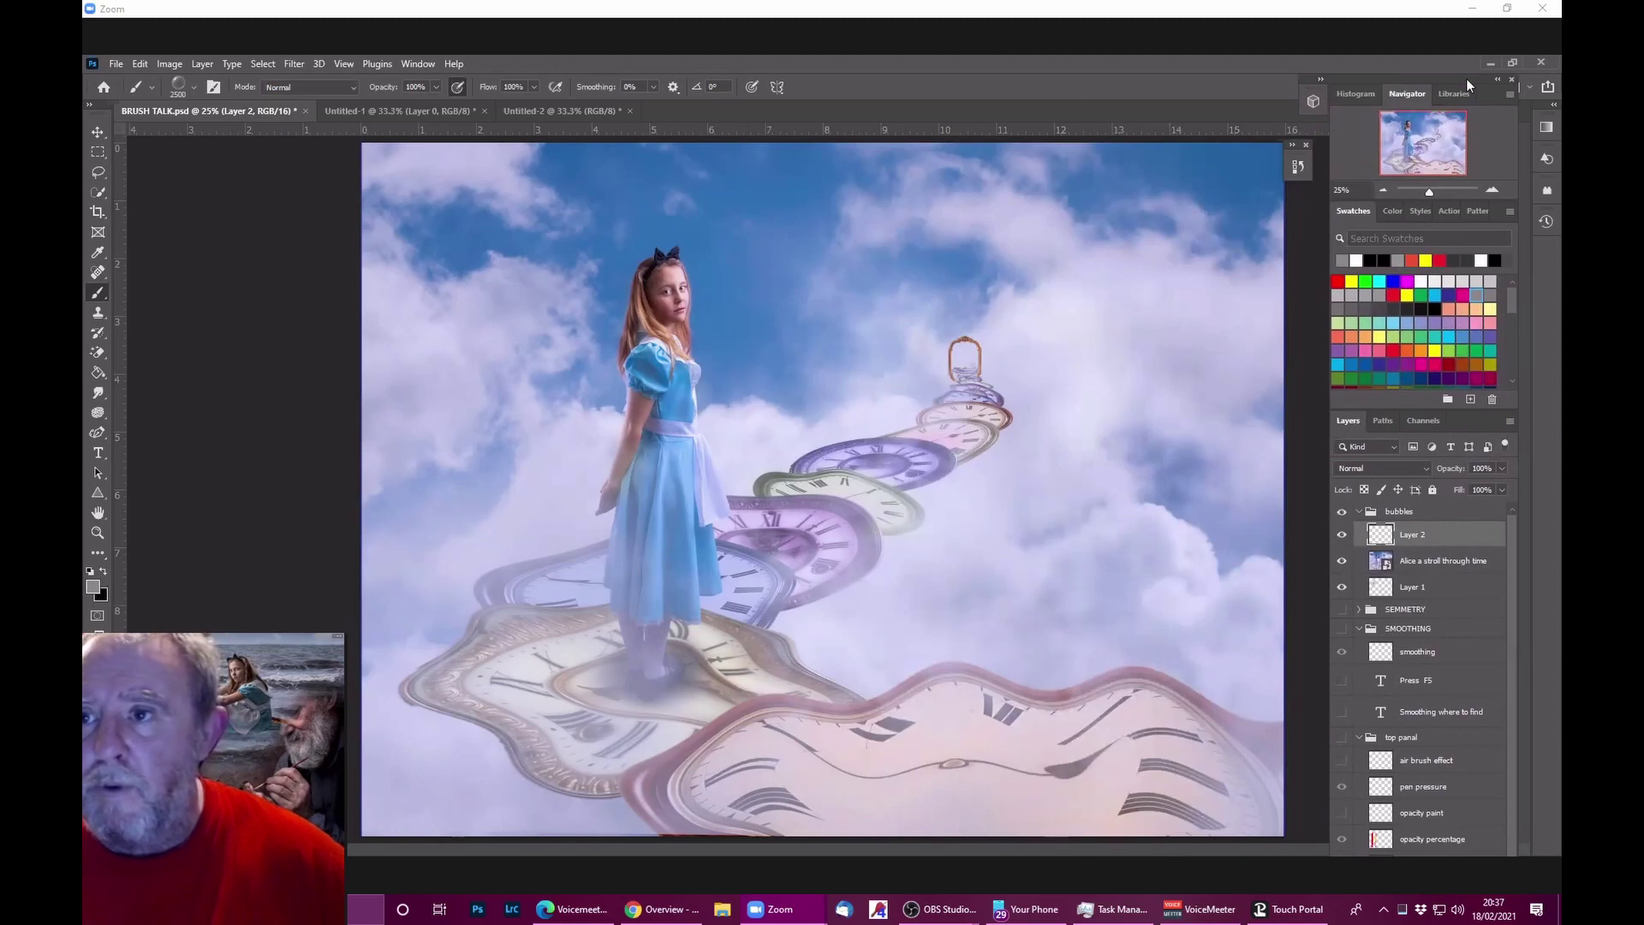
pyautogui.click(660, 465)
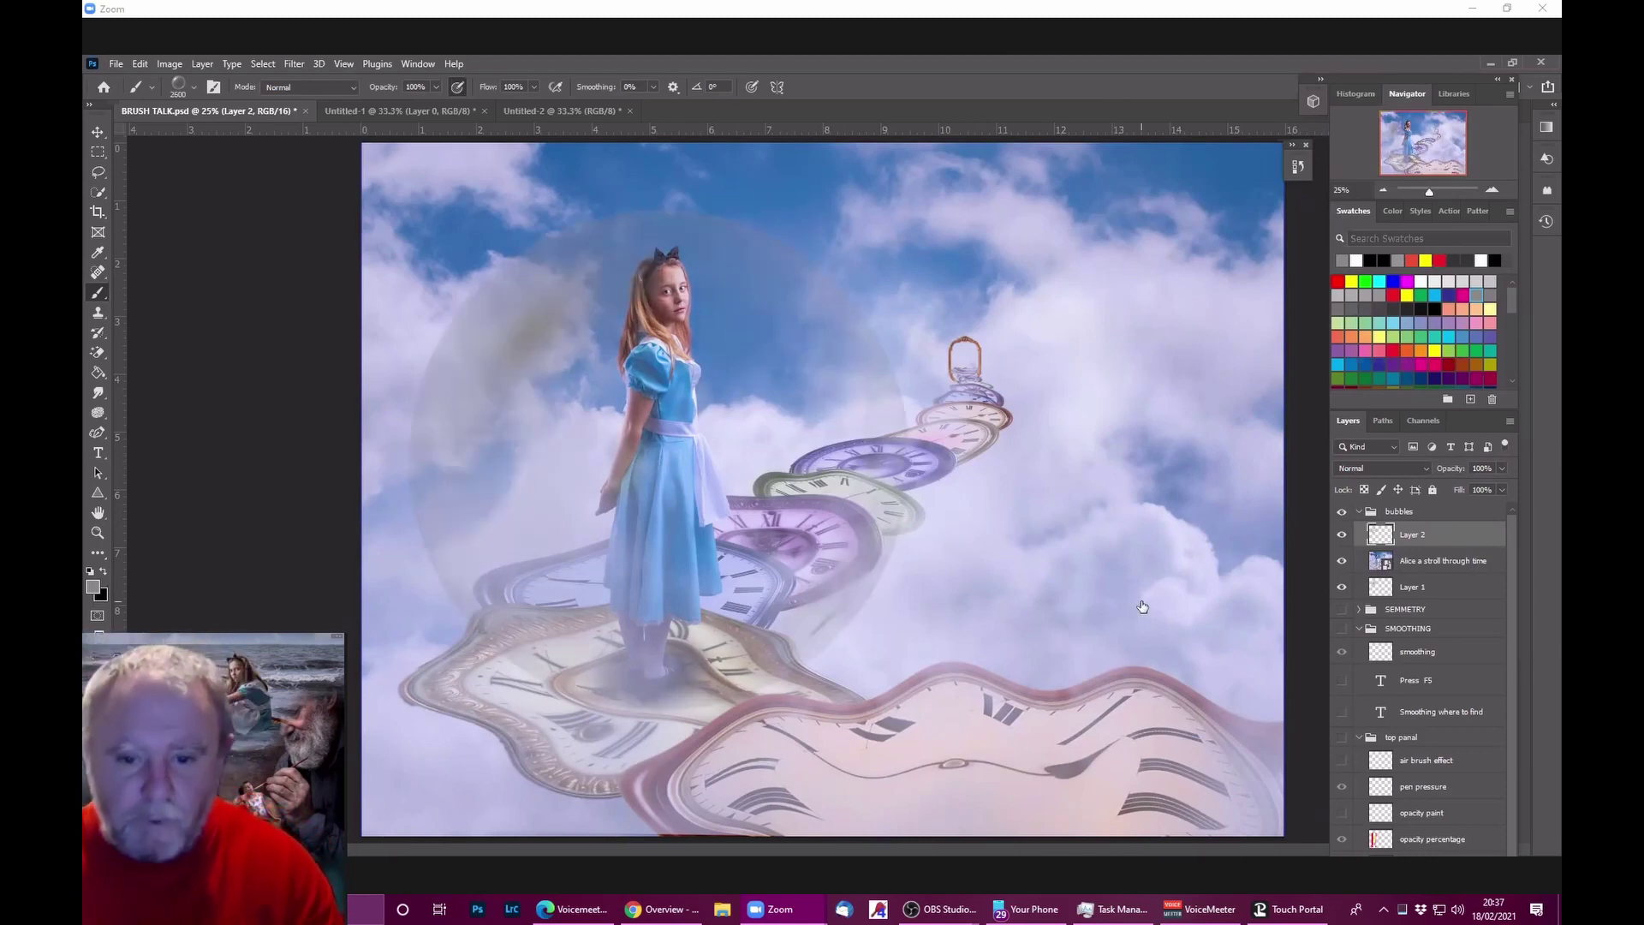
# Step: Choose the multi-bubble preset "bubble brush 1" and paint scattered bubbles over the clocks and around the girl
pyautogui.click(193, 89)
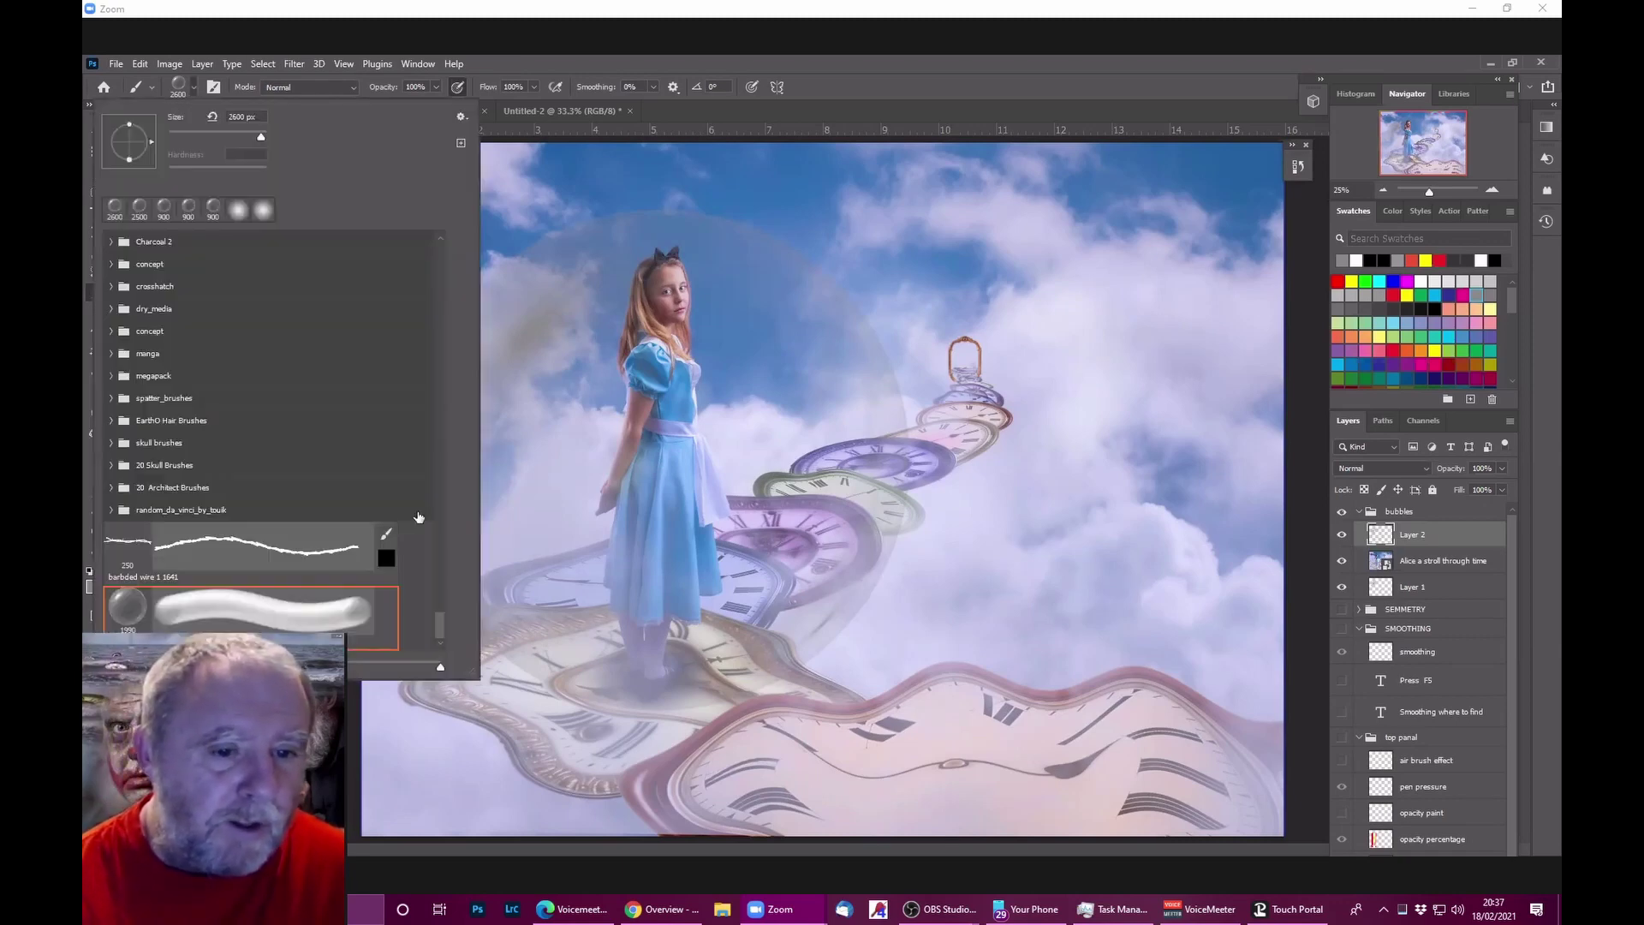
pyautogui.scroll(-3, 441, 612)
pyautogui.moveTo(433, 563); pyautogui.dragTo(432, 634)
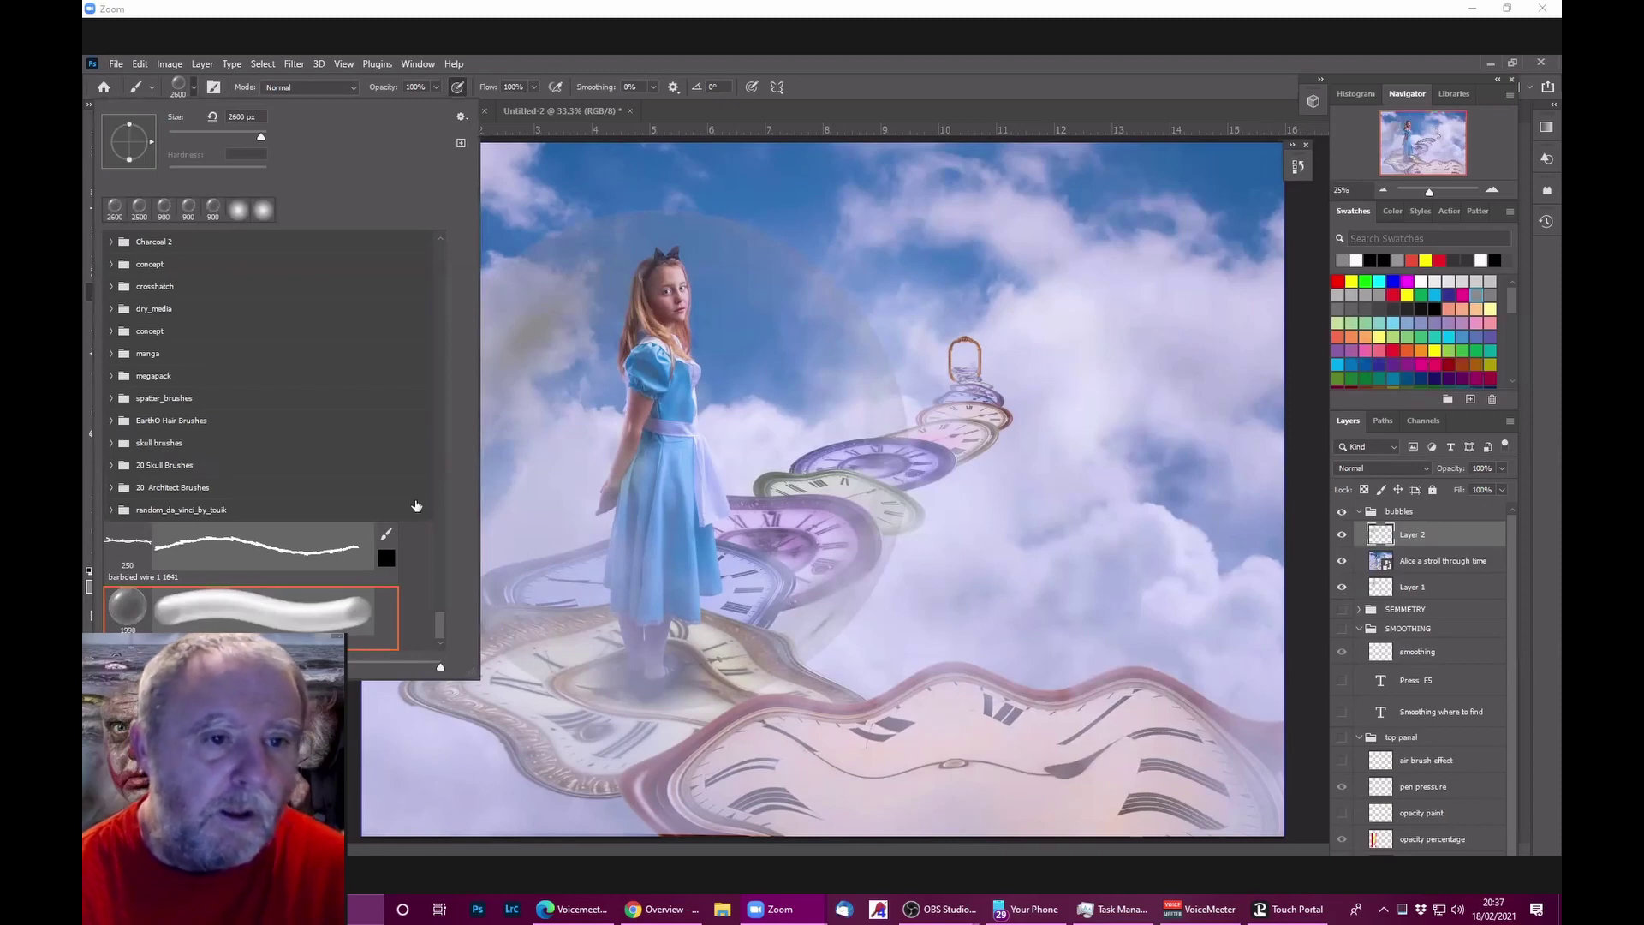
pyautogui.scroll(5, 417, 506)
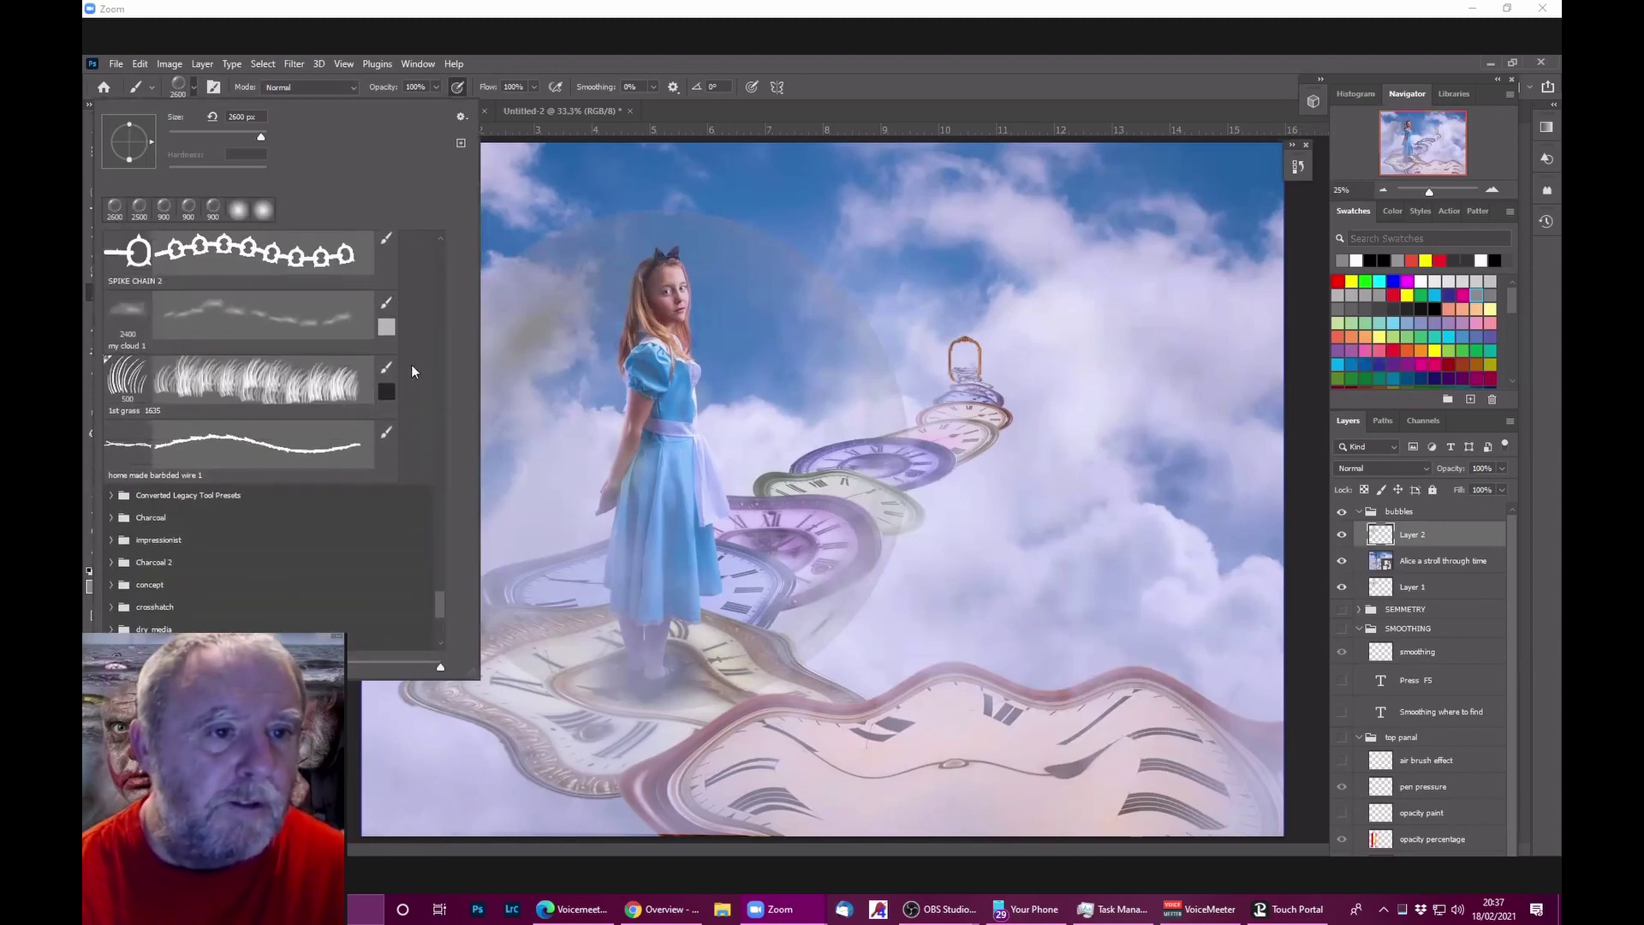
pyautogui.scroll(5, 411, 364)
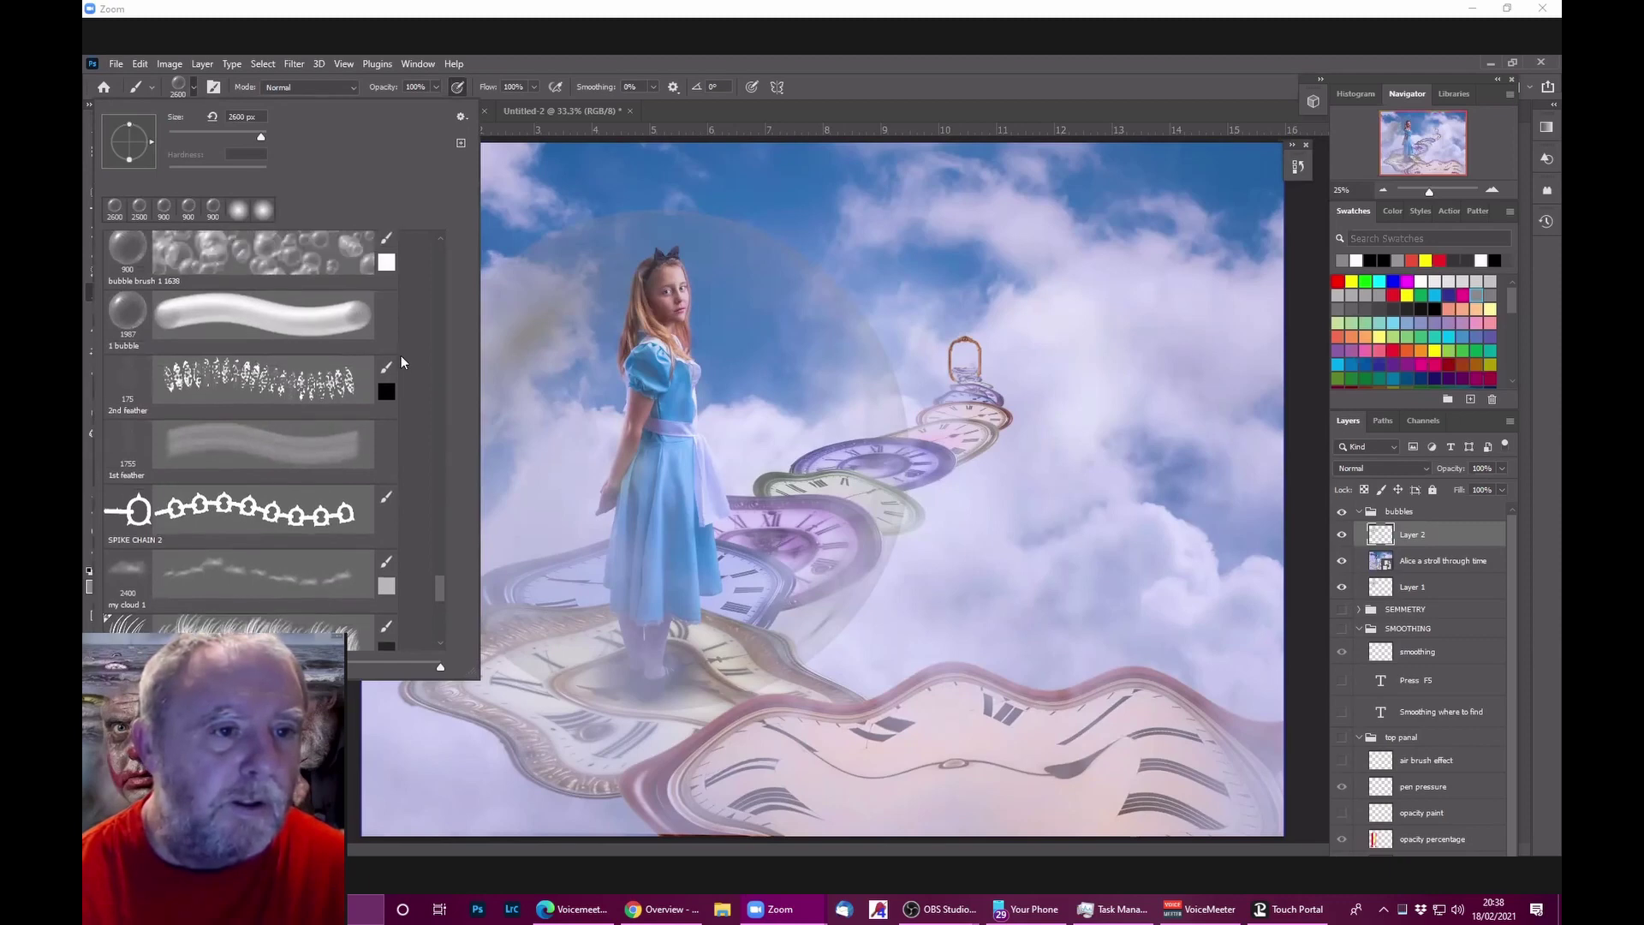
pyautogui.scroll(1, 400, 357)
pyautogui.click(343, 309)
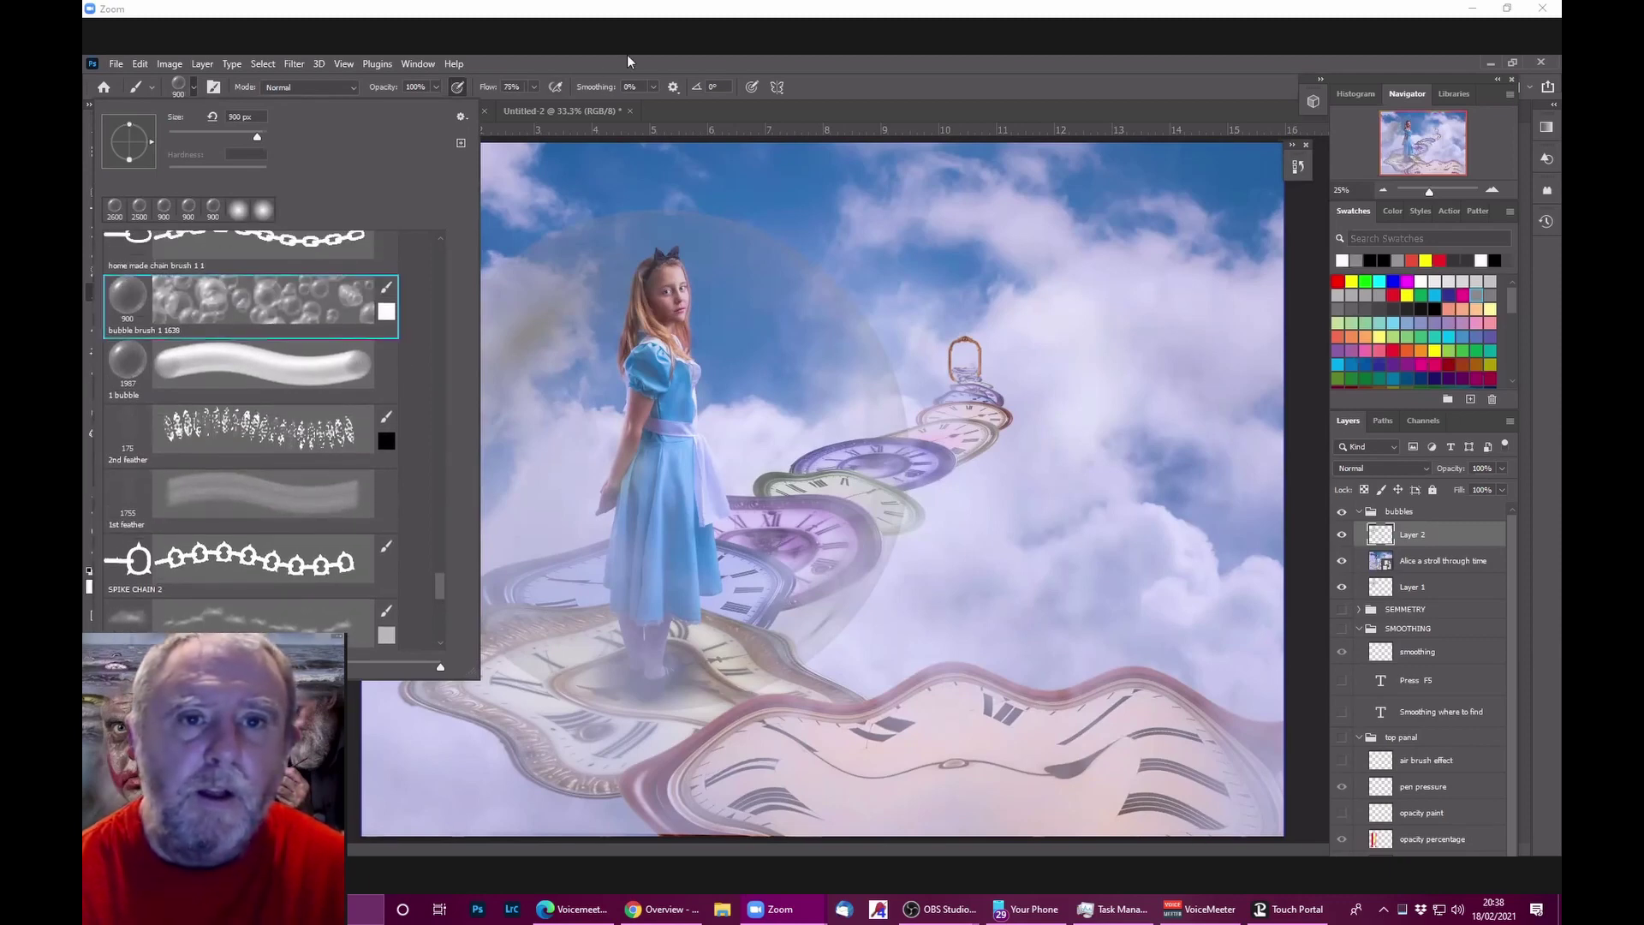
pyautogui.click(627, 55)
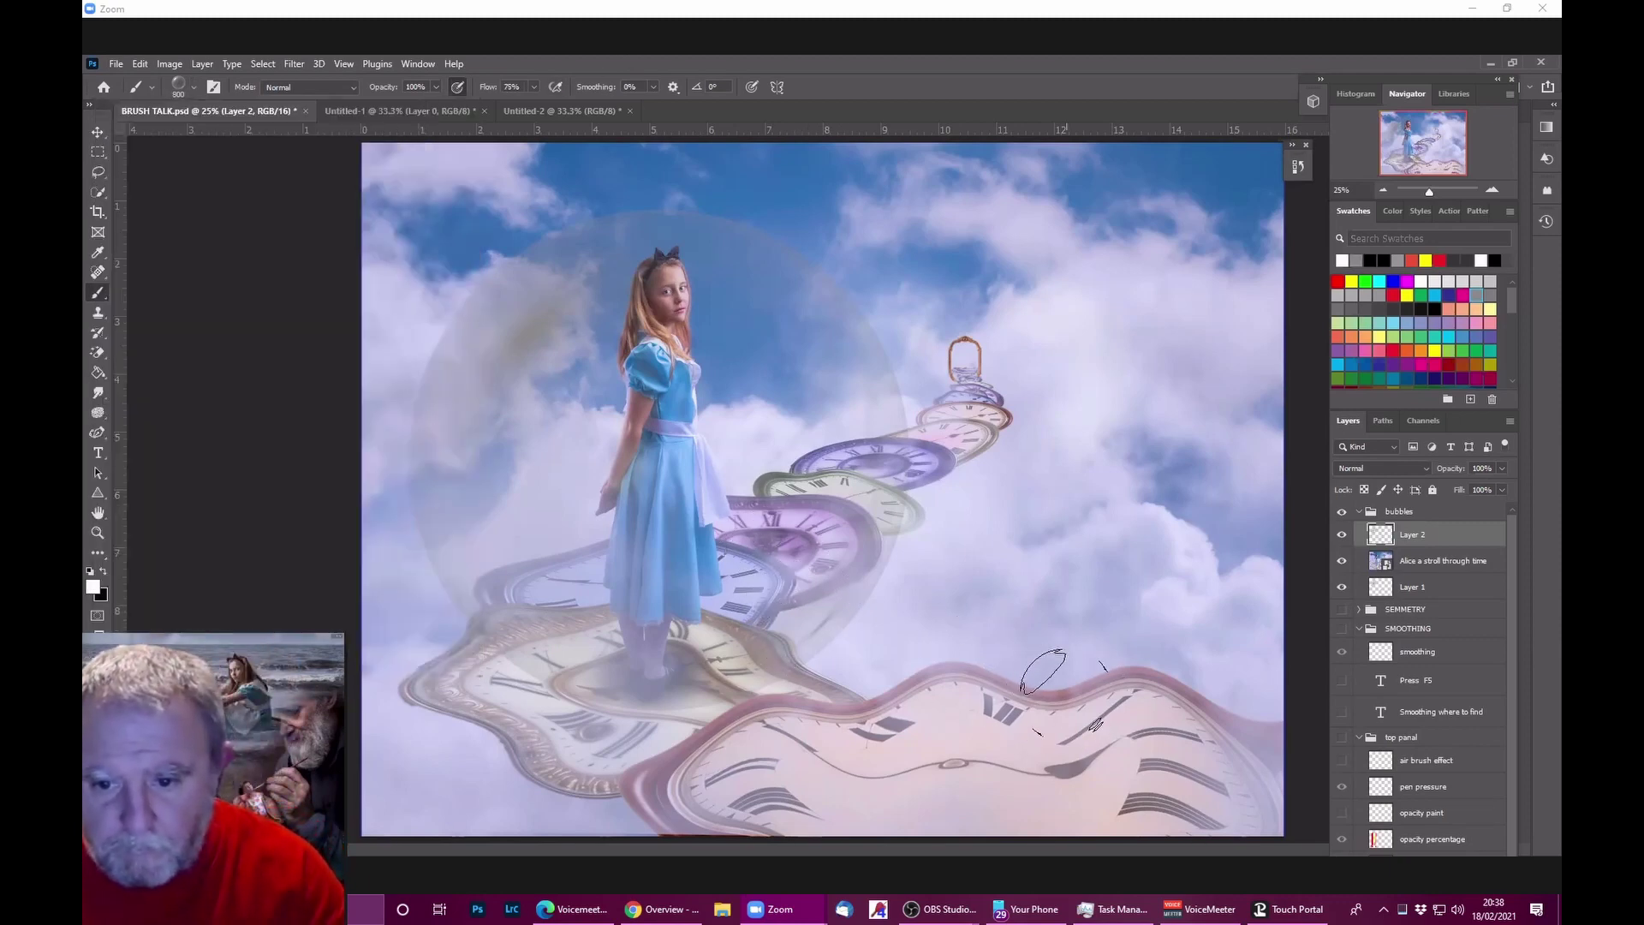
pyautogui.moveTo(1233, 753)
pyautogui.mouseDown()
pyautogui.moveTo(1199, 739)
pyautogui.moveTo(1129, 773)
pyautogui.moveTo(899, 780)
pyautogui.moveTo(621, 762)
pyautogui.moveTo(515, 737)
pyautogui.moveTo(460, 671)
pyautogui.moveTo(410, 408)
pyautogui.moveTo(428, 273)
pyautogui.mouseUp()
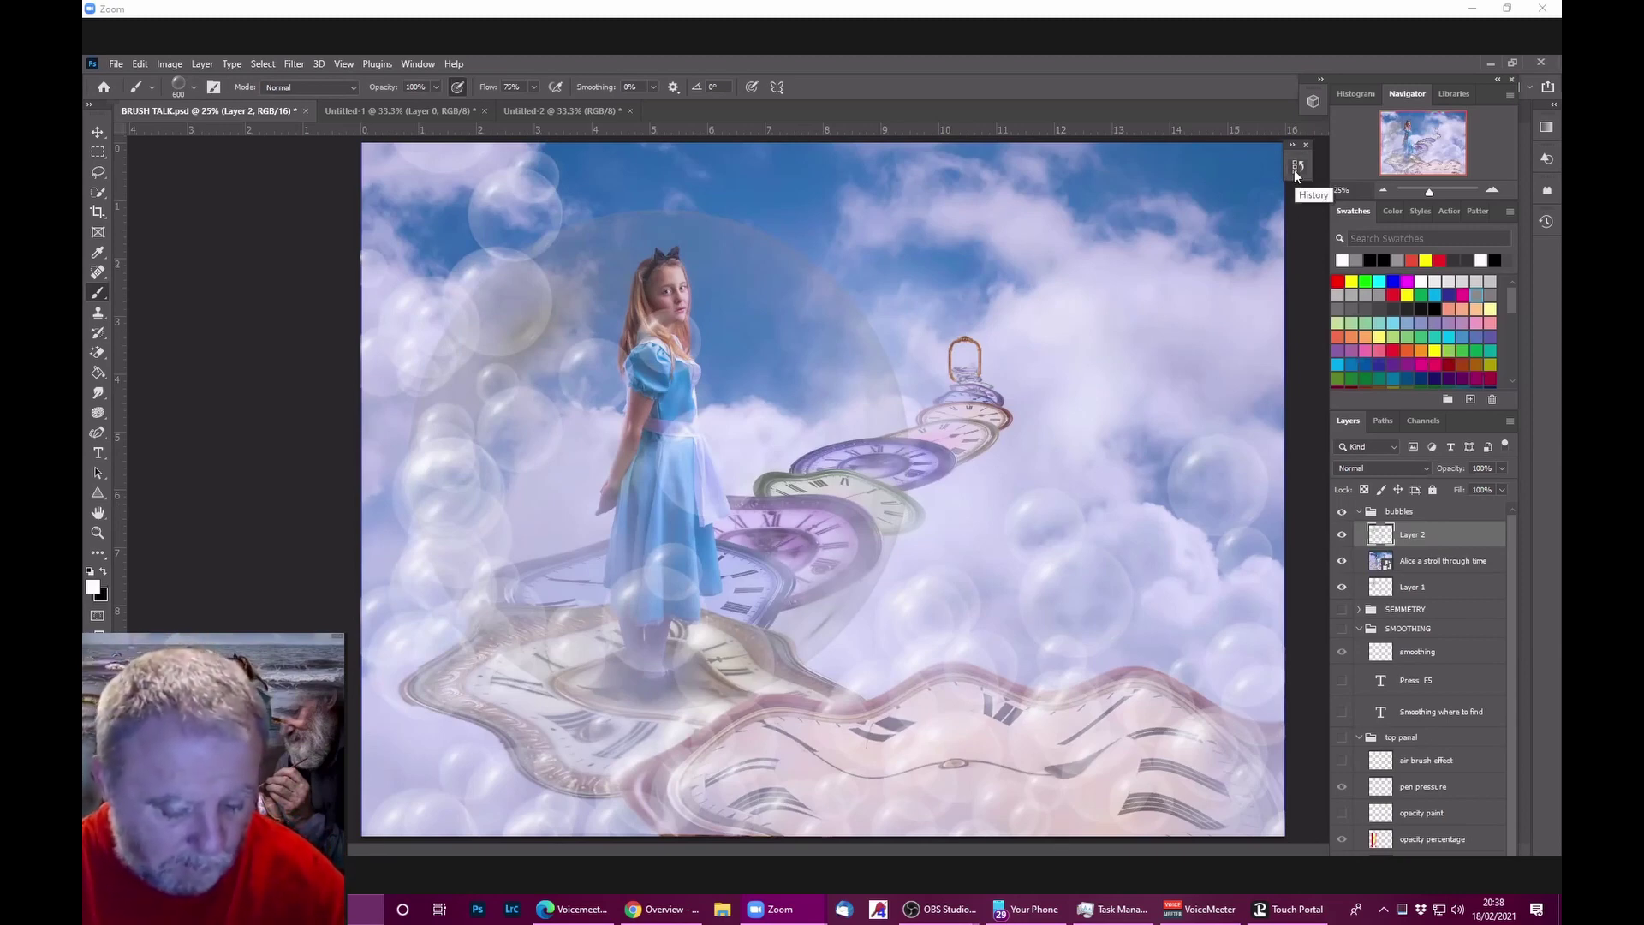
# Step: Enable Texture for the bubble brush, browse the texture patterns and paint textured bubbles across the upper part of the image
pyautogui.press('F5')
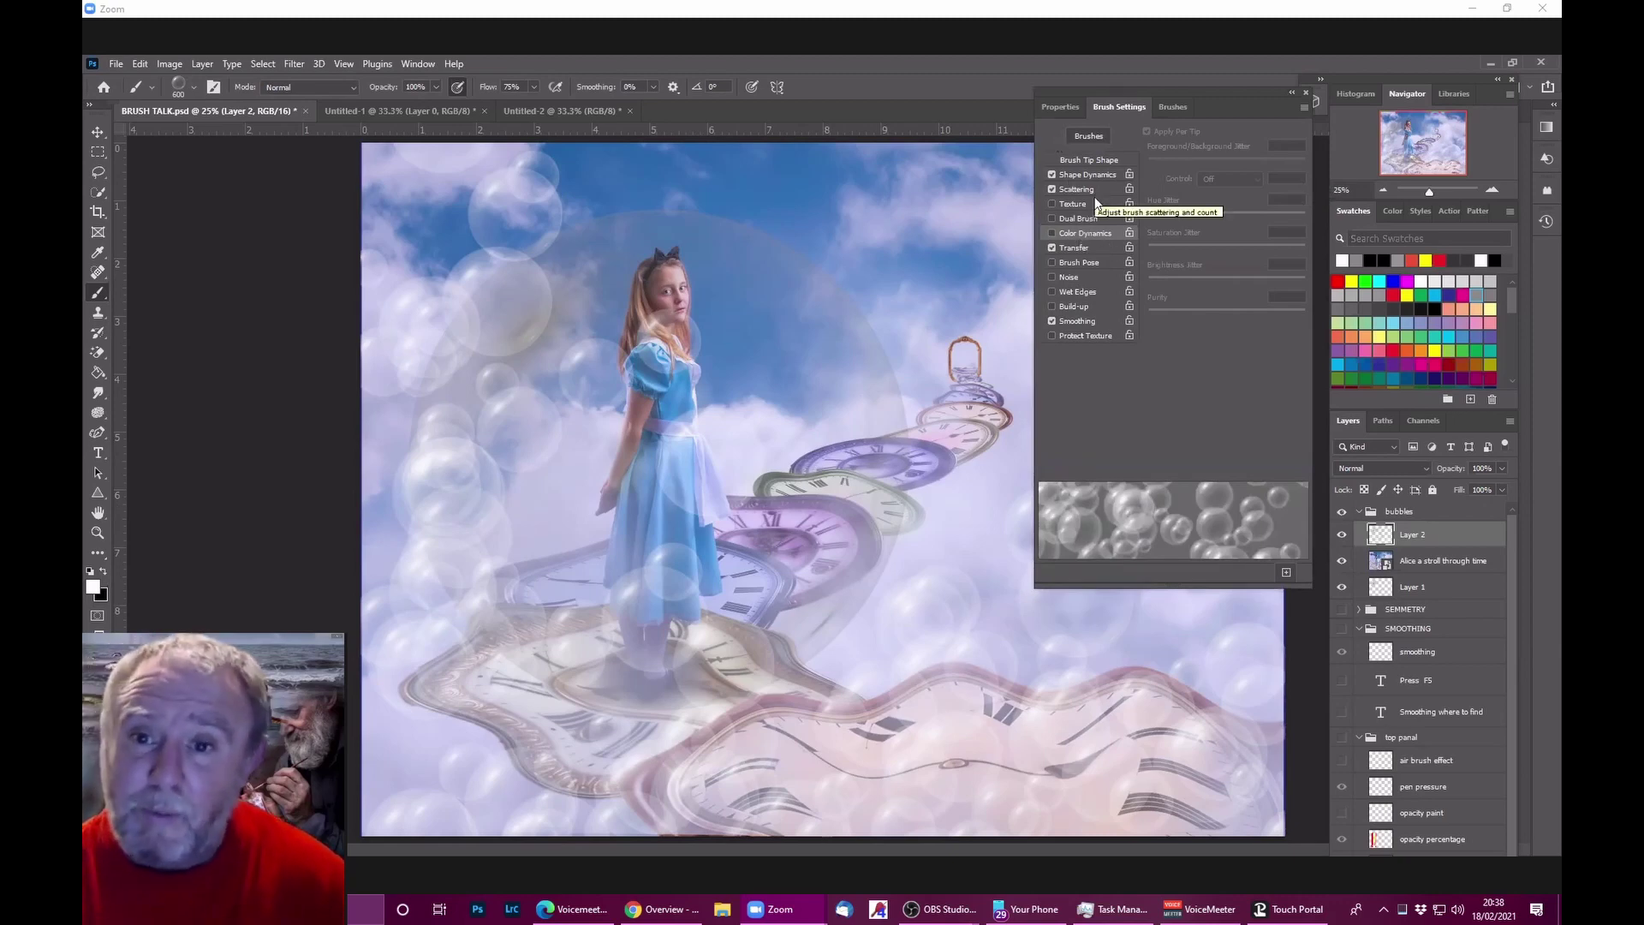
pyautogui.click(1058, 203)
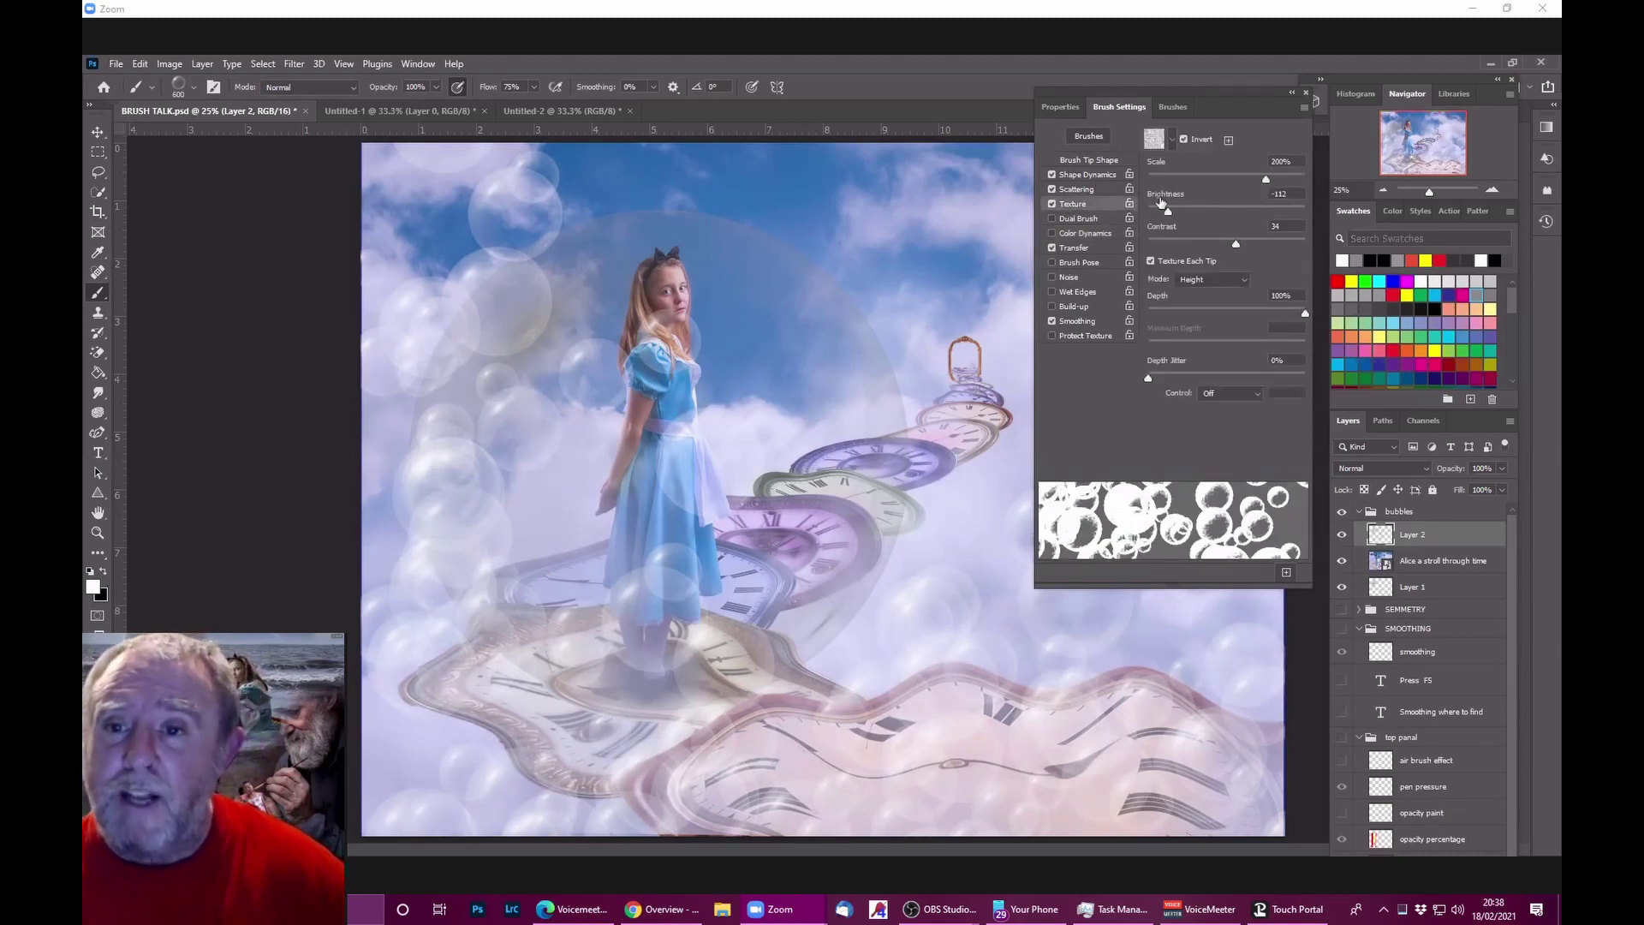
pyautogui.click(1172, 139)
pyautogui.scroll(-3, 1140, 238)
pyautogui.scroll(-2, 1140, 238)
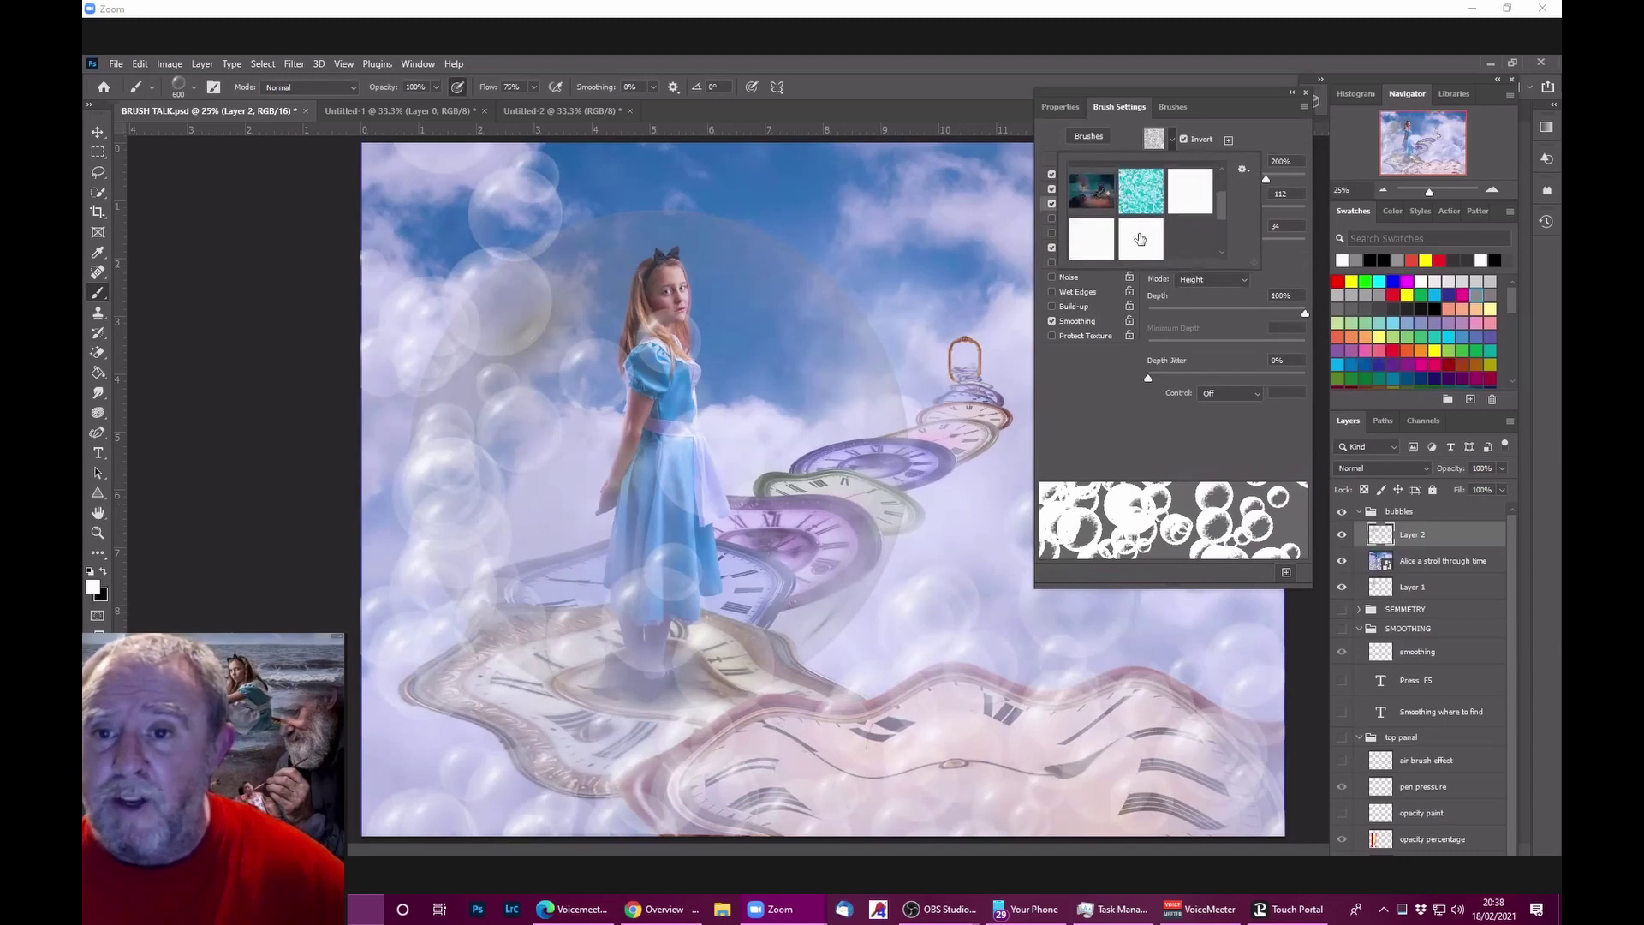
pyautogui.click(1223, 110)
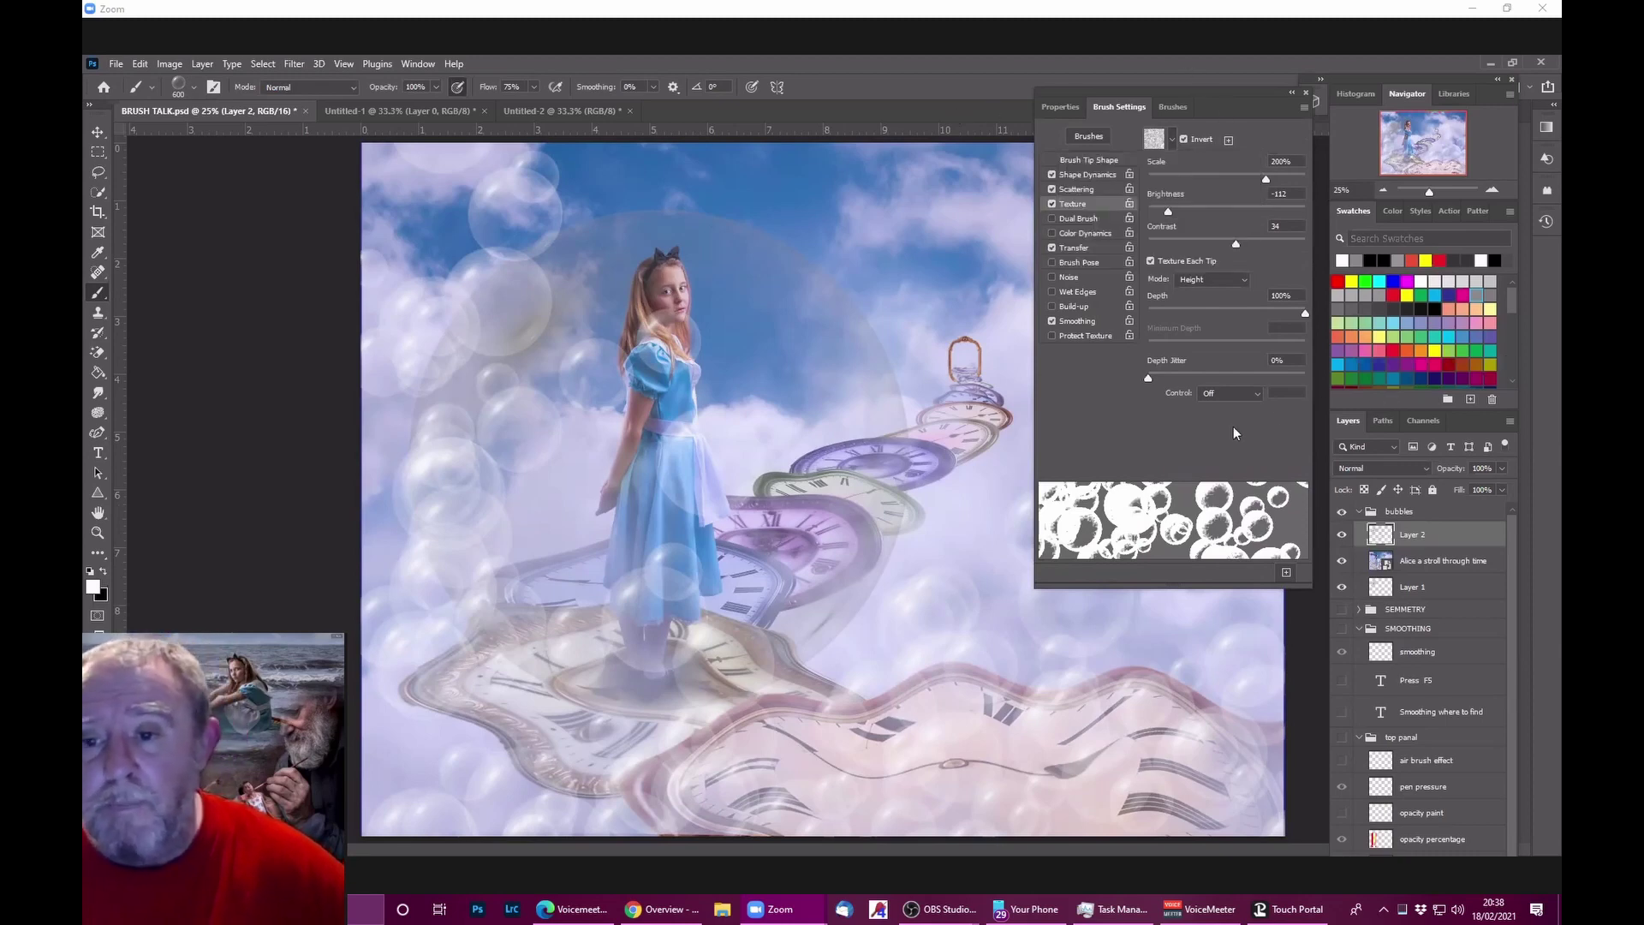
pyautogui.moveTo(858, 282); pyautogui.dragTo(745, 432)
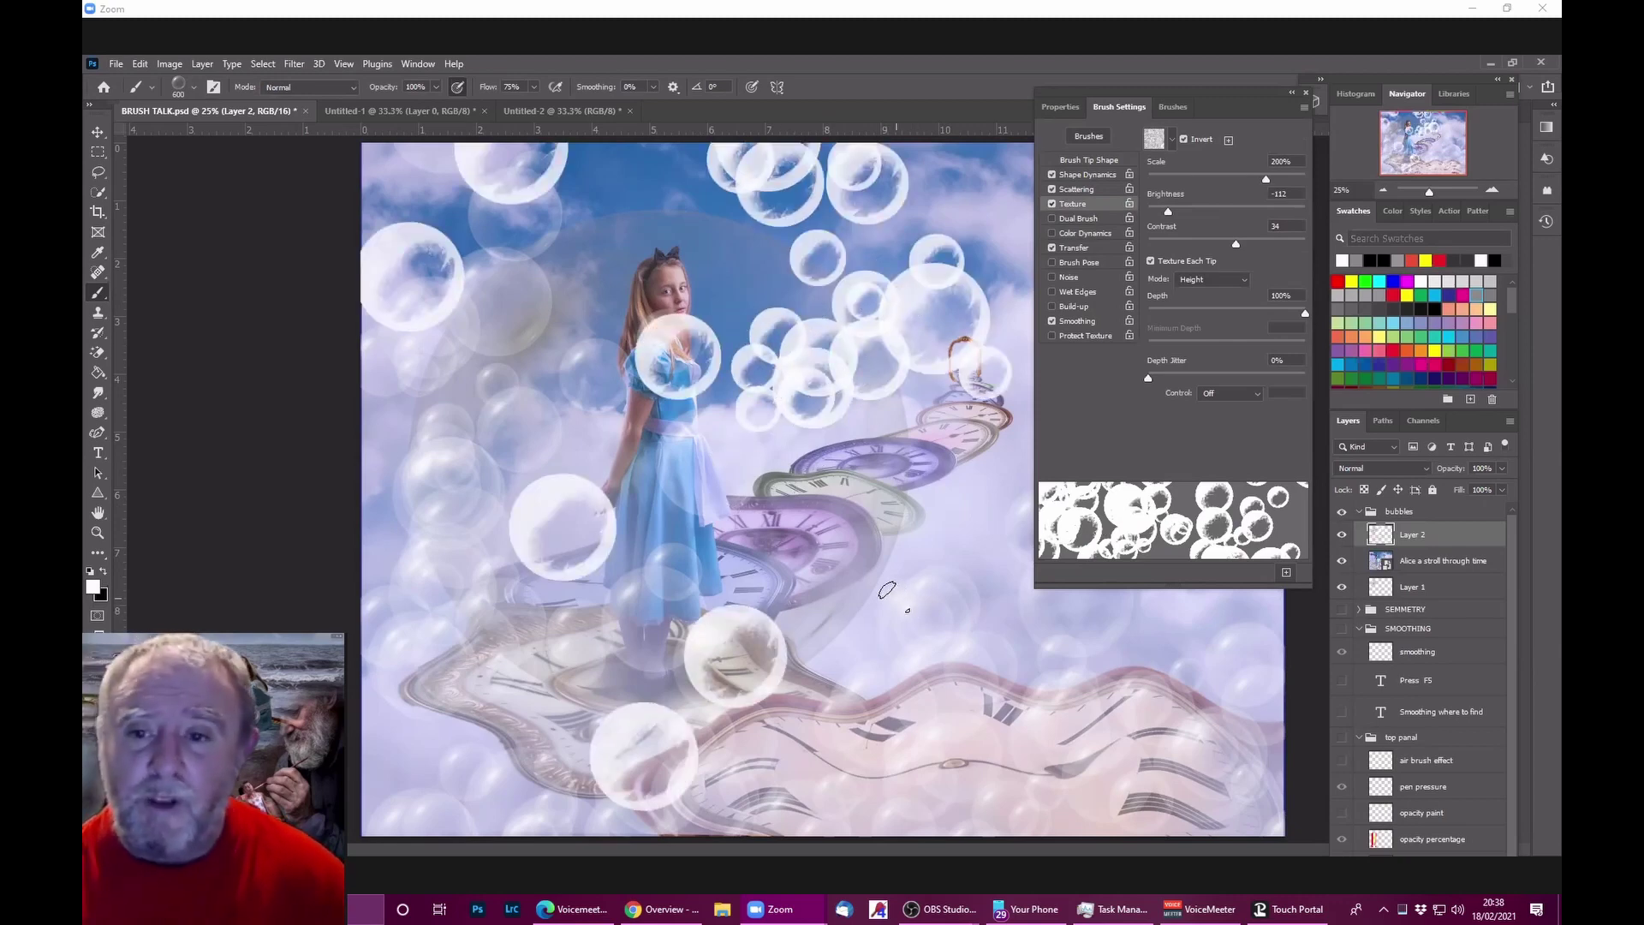
# Step: Close the brush settings and undo all the bubble strokes together with the added layer
pyautogui.click(1302, 108)
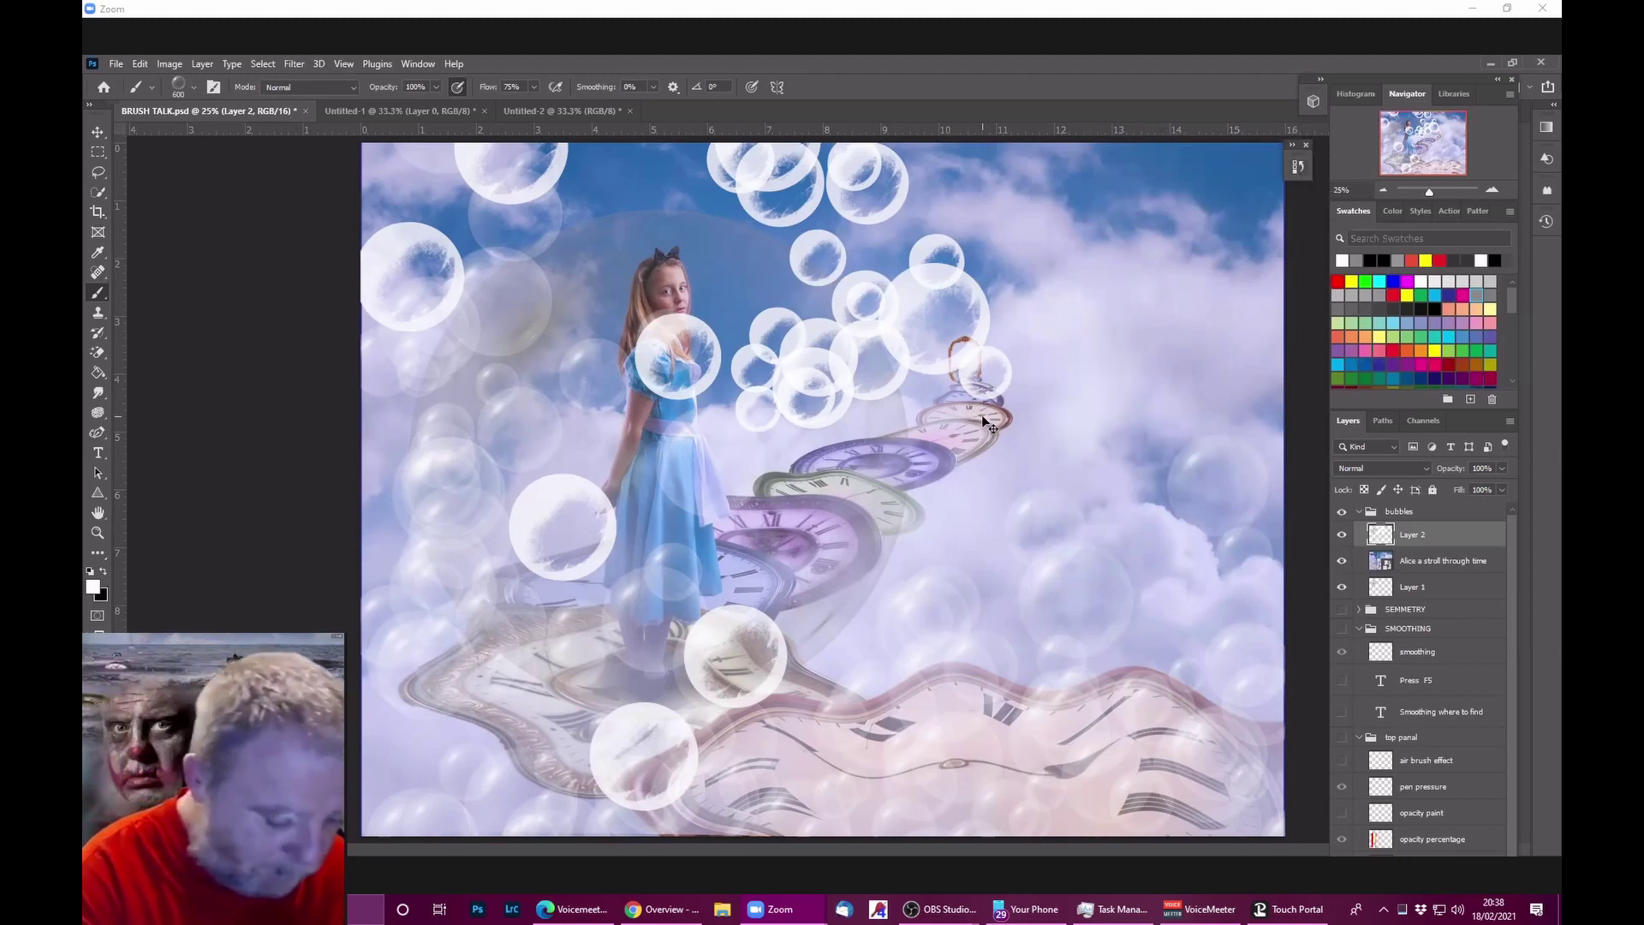
pyautogui.hotkey('ctrl', 'z')
pyautogui.hotkey('ctrl', 'z')
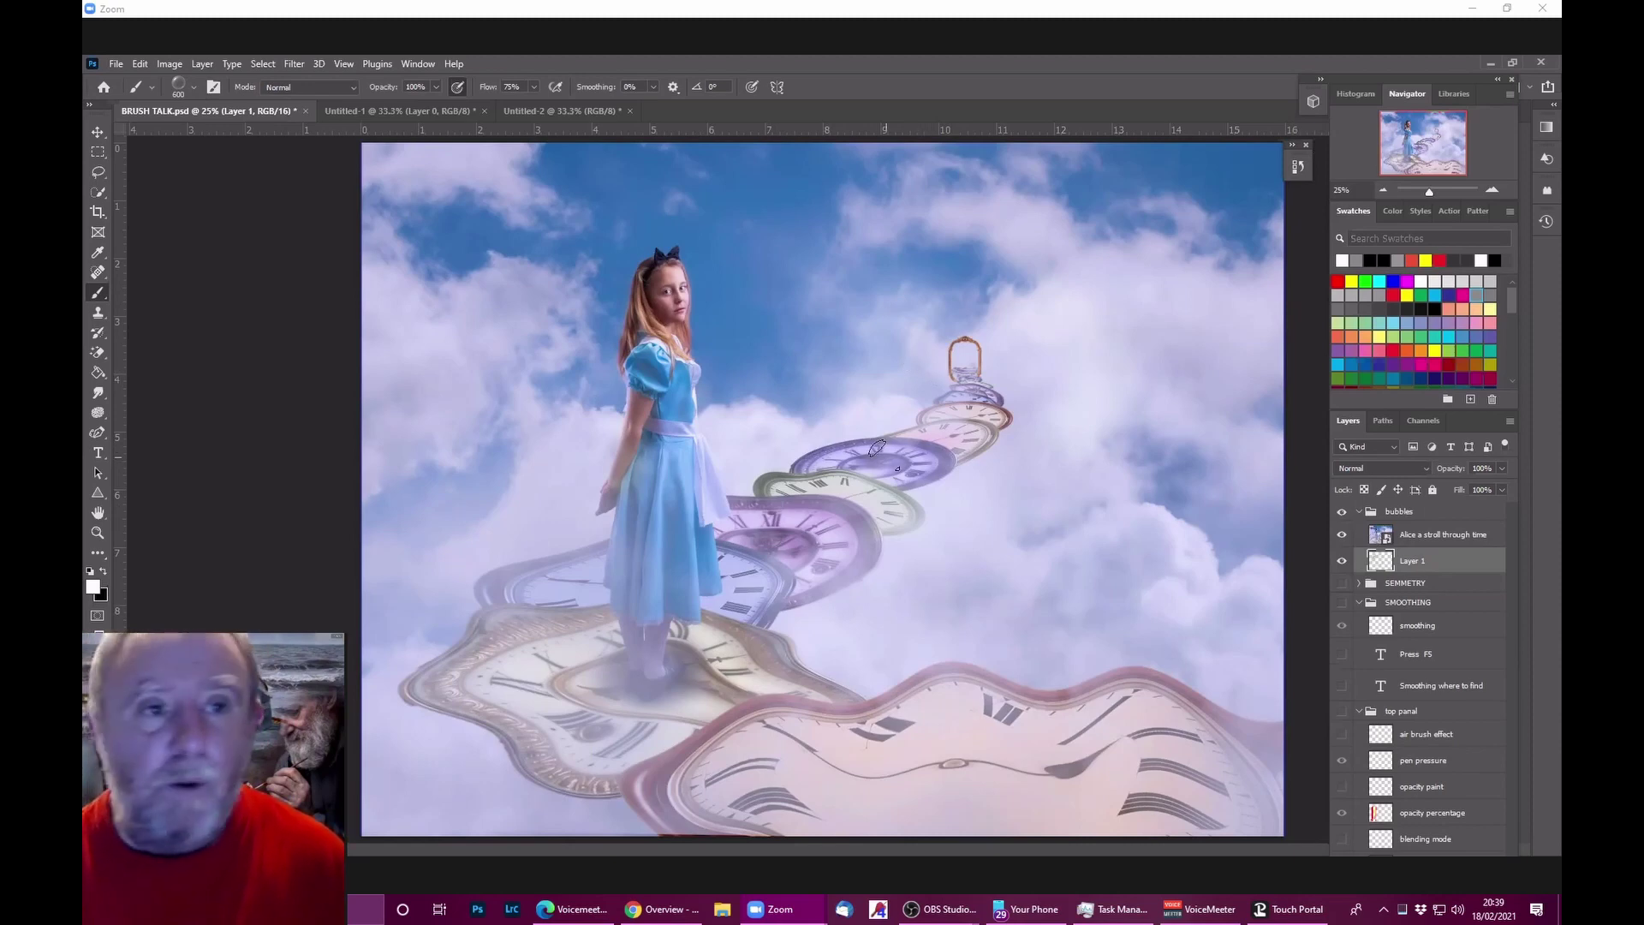
# Step: Switch to the Untitled-2 document and undo the bubble stamped on its black background
pyautogui.click(440, 107)
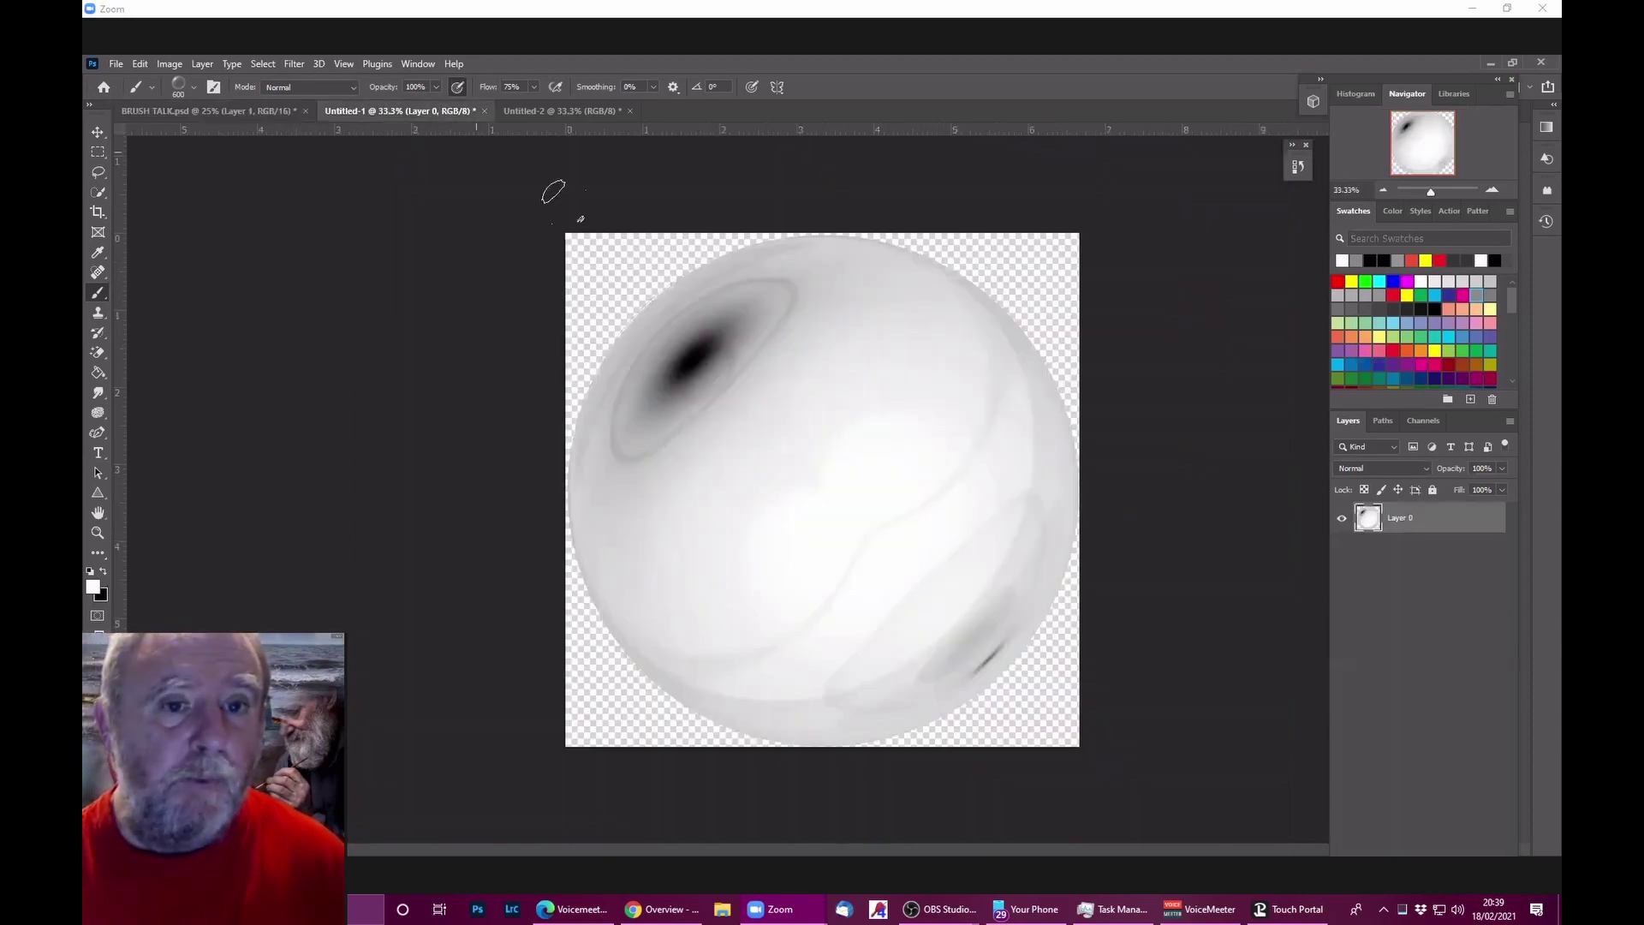
pyautogui.click(567, 111)
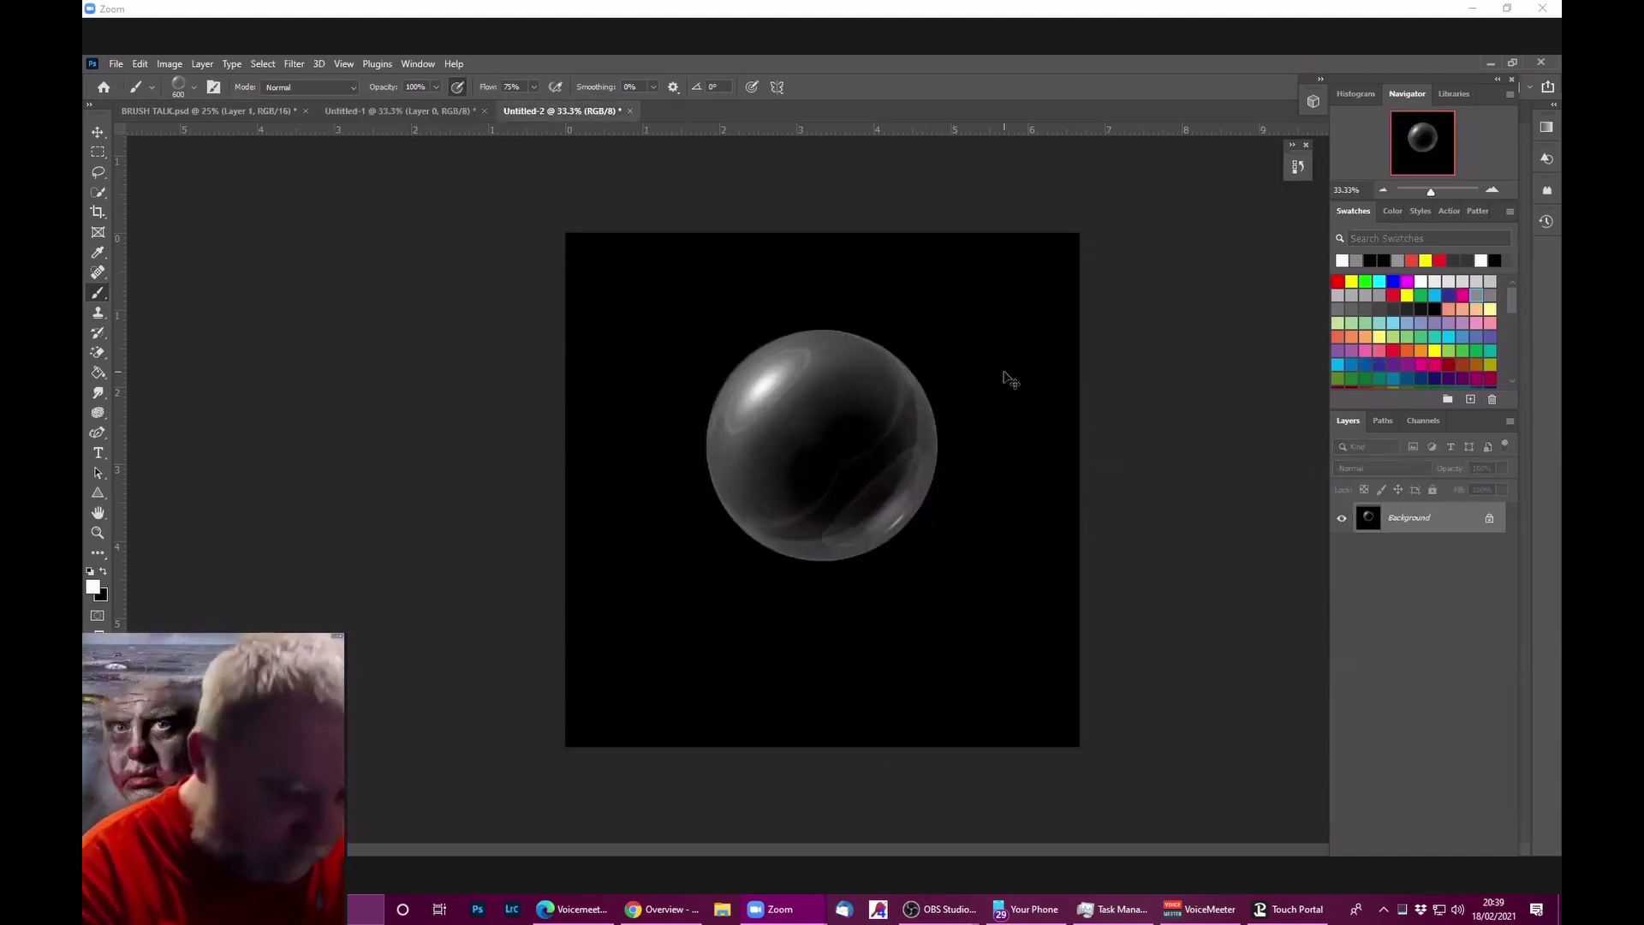
pyautogui.hotkey('ctrl', 'z')
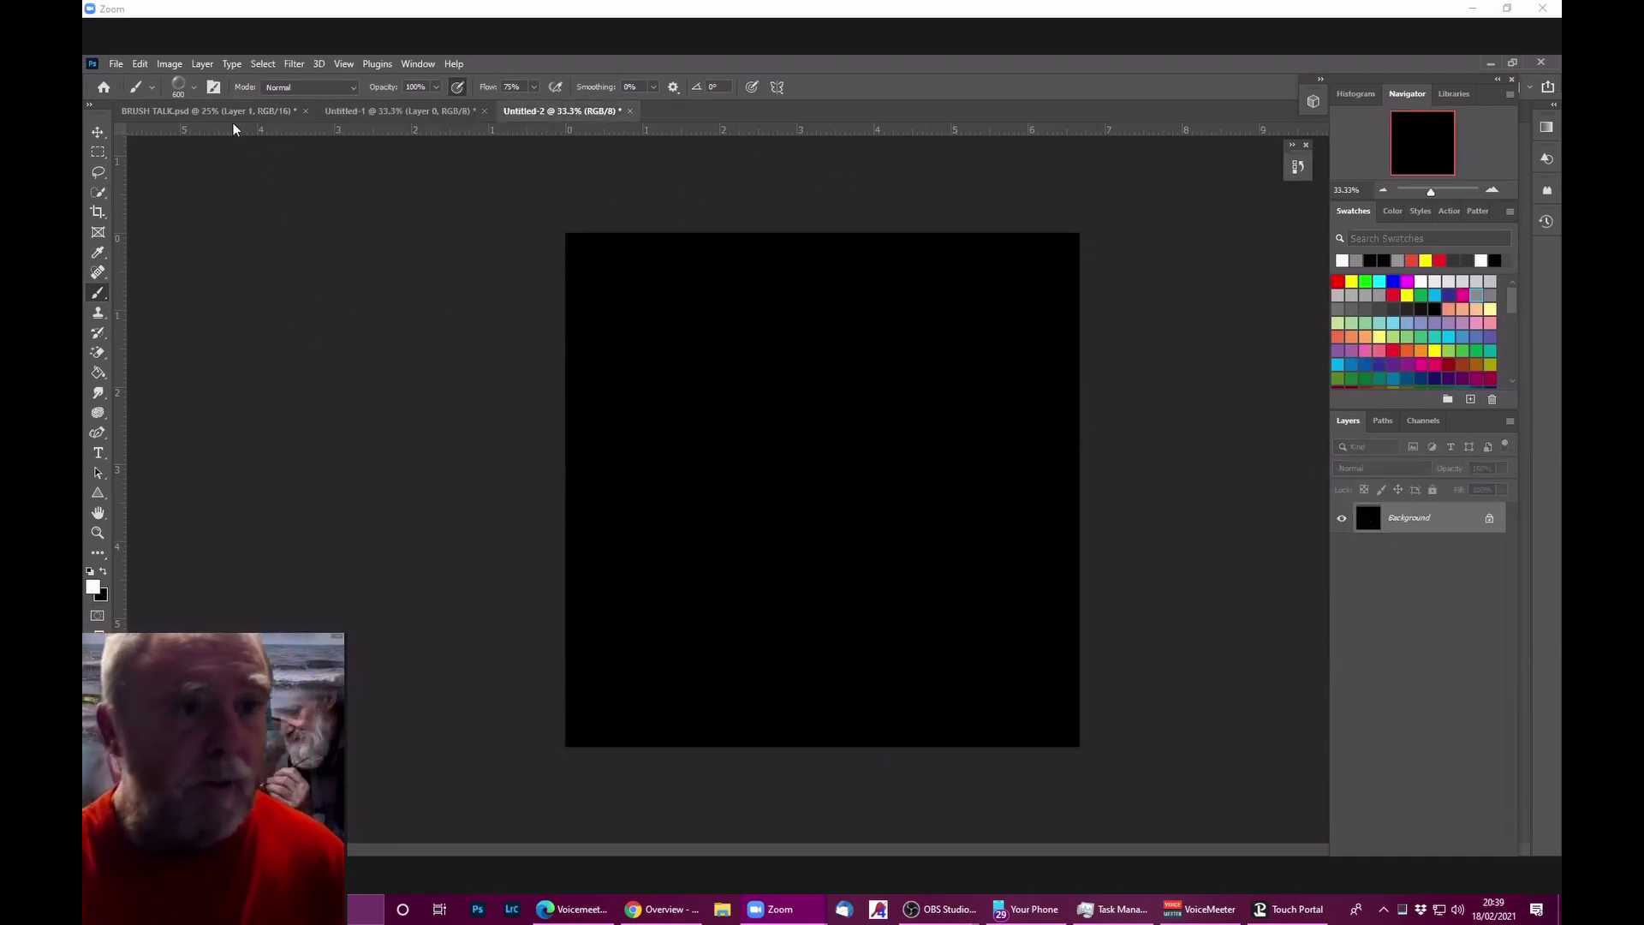
# Step: Choose the SPIKE CHAIN 2 brush and stamp one white spiked link on the black canvas
pyautogui.click(193, 86)
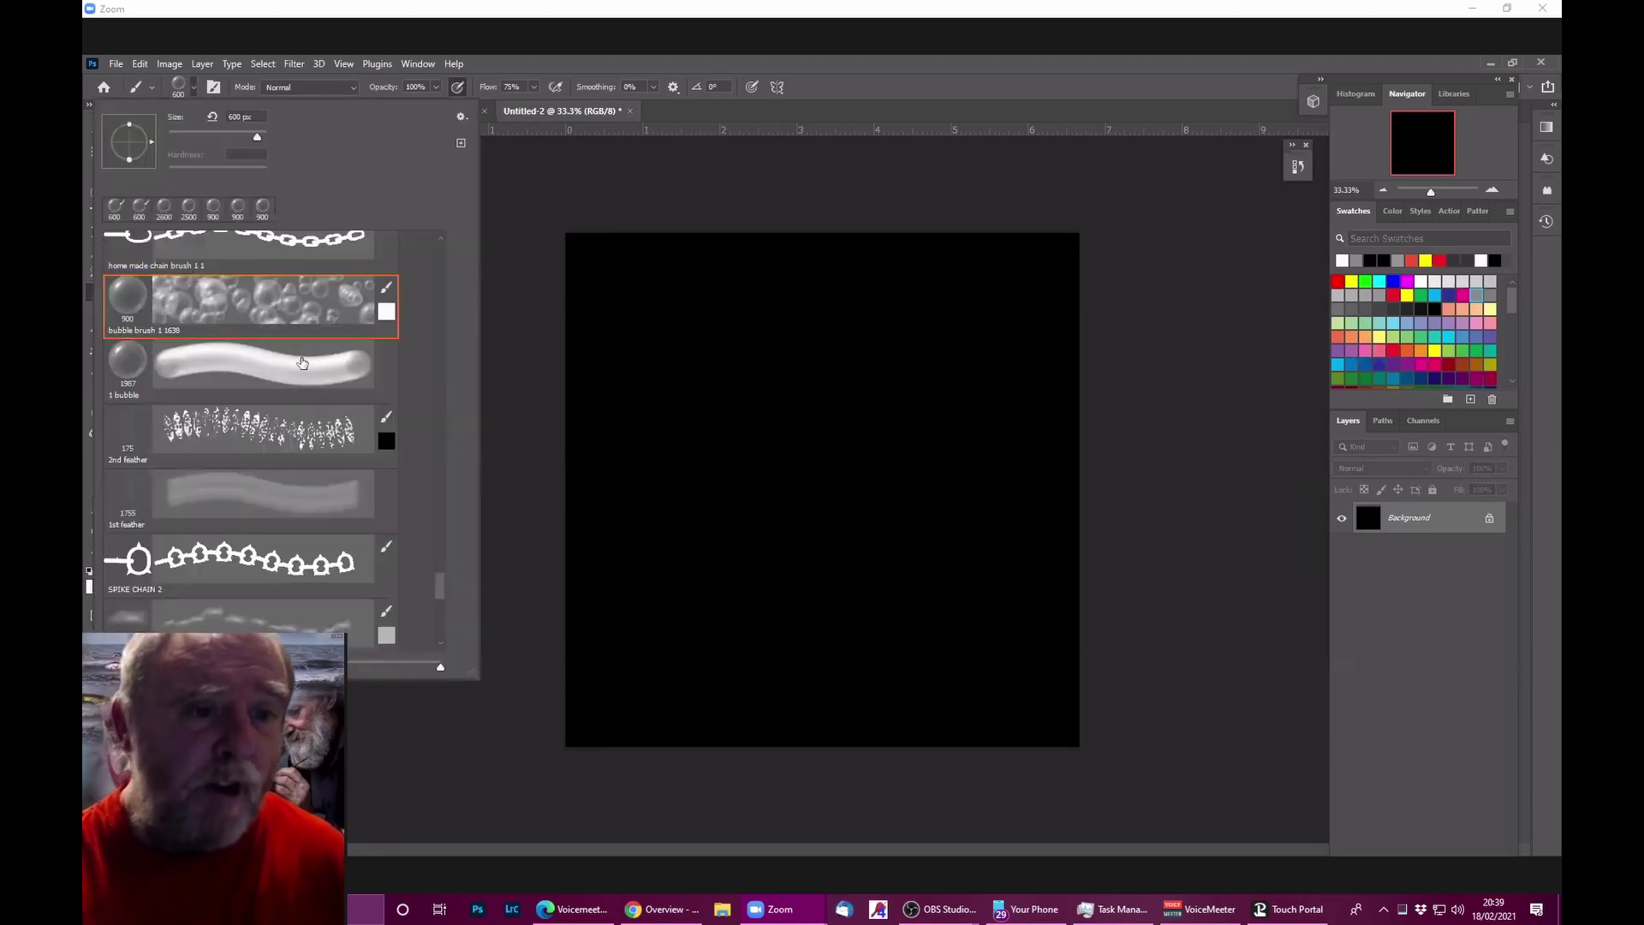
pyautogui.click(240, 561)
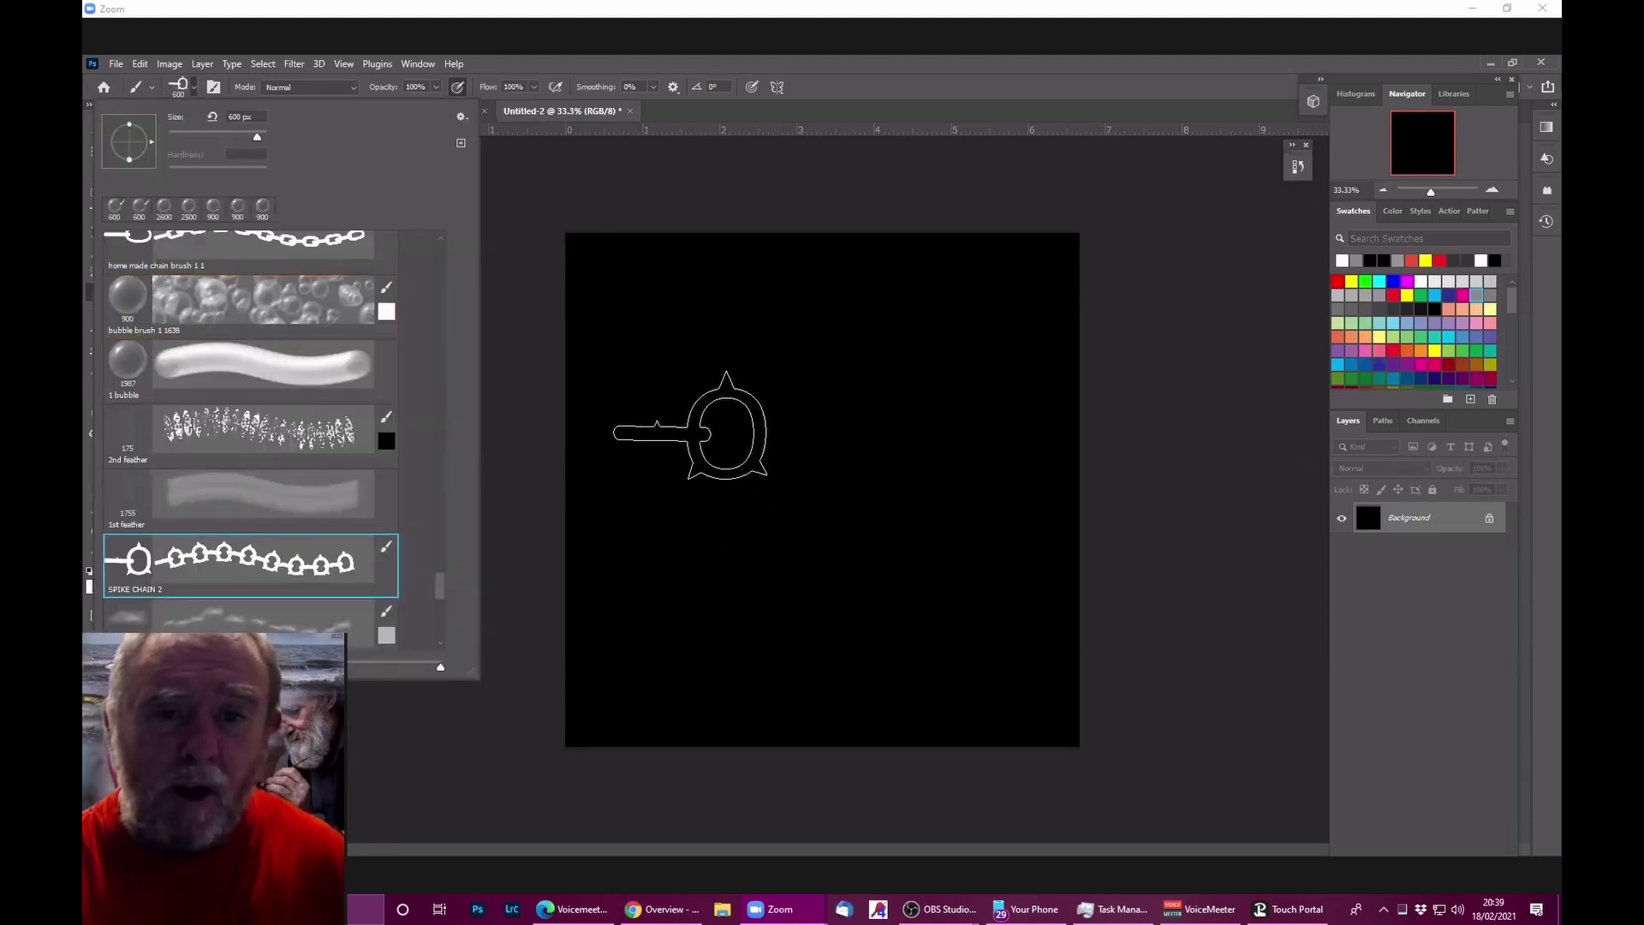
pyautogui.click(692, 425)
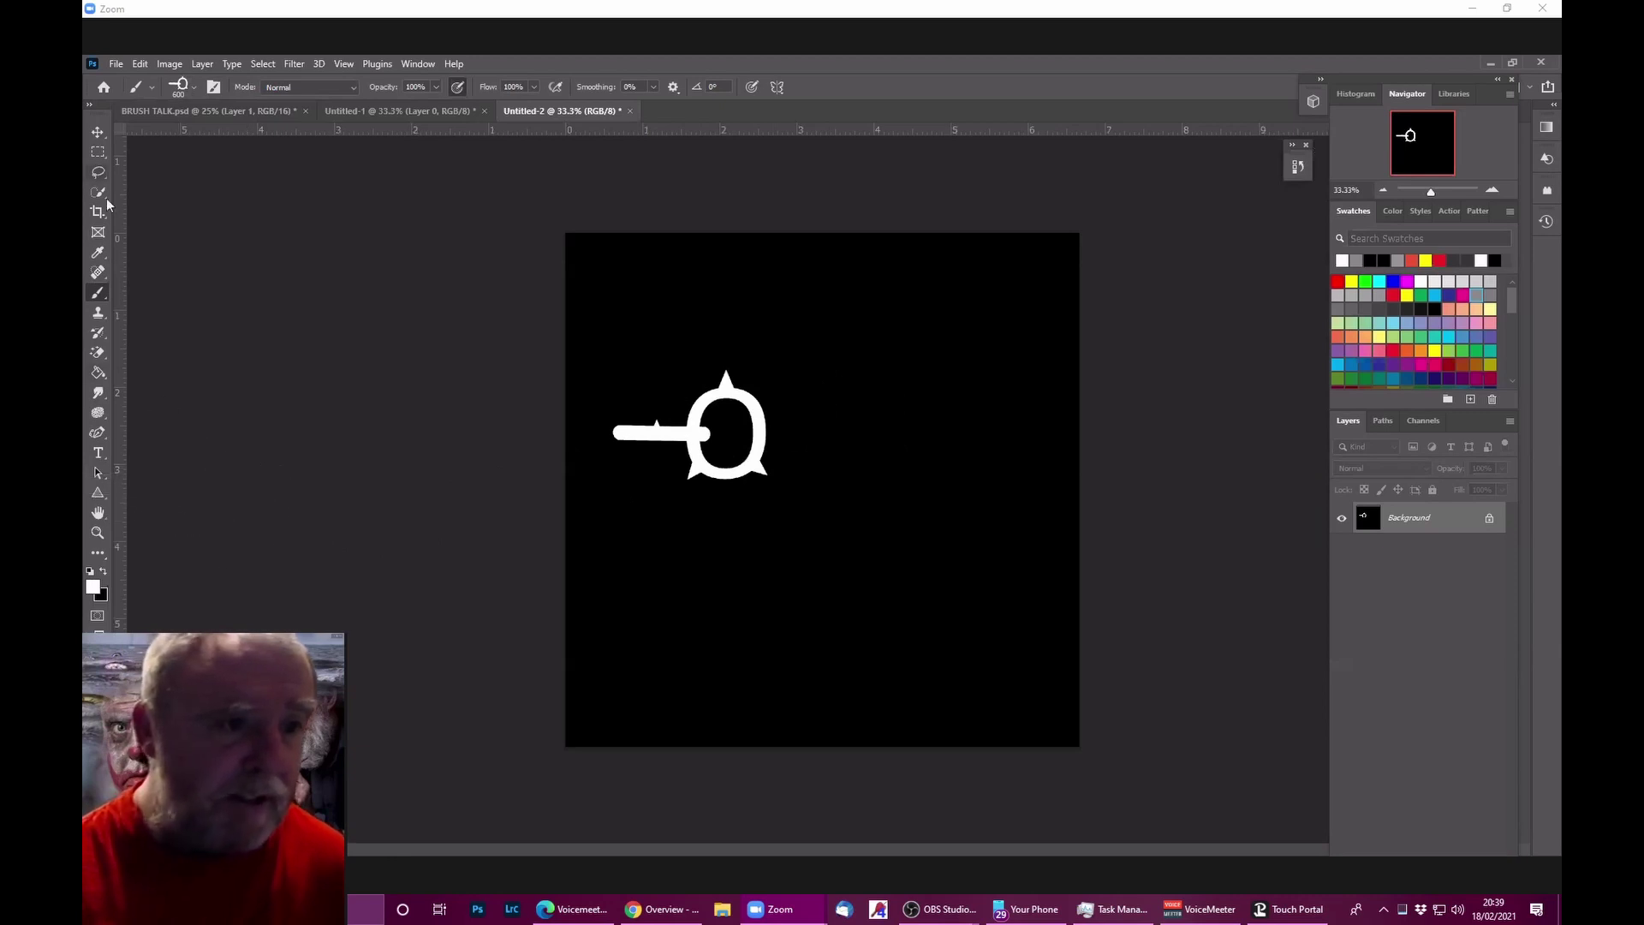
# Step: Choose the barbed-wire brush, reduce it to 500 px and paint a white strand sloping across the upper canvas
pyautogui.click(194, 87)
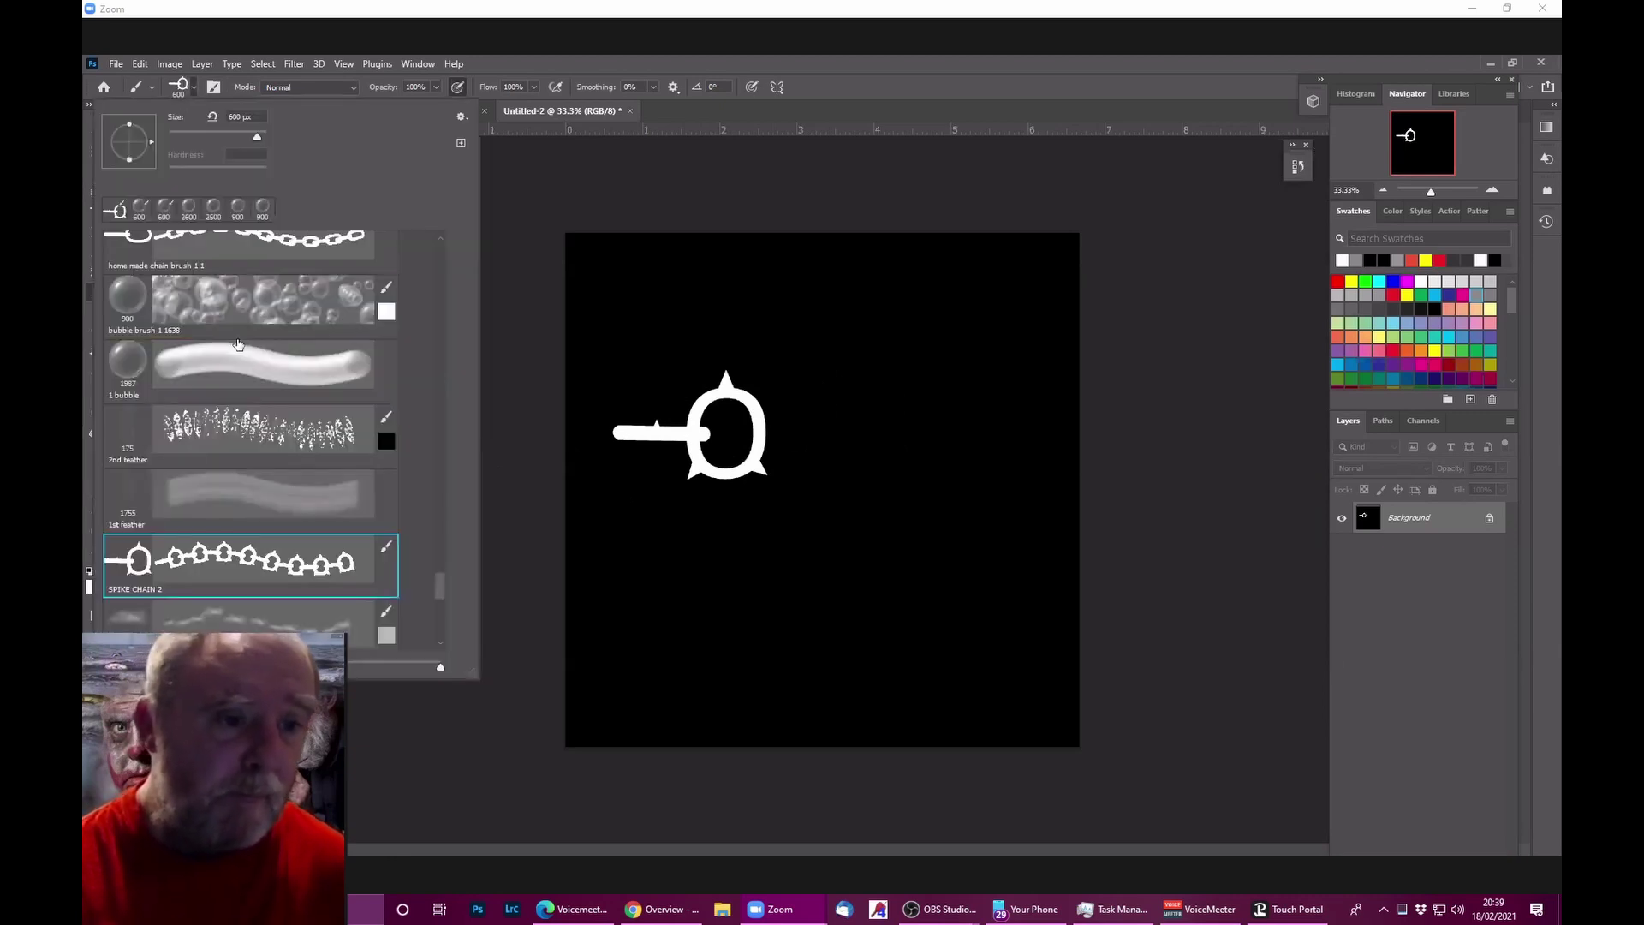
pyautogui.scroll(-4, 237, 549)
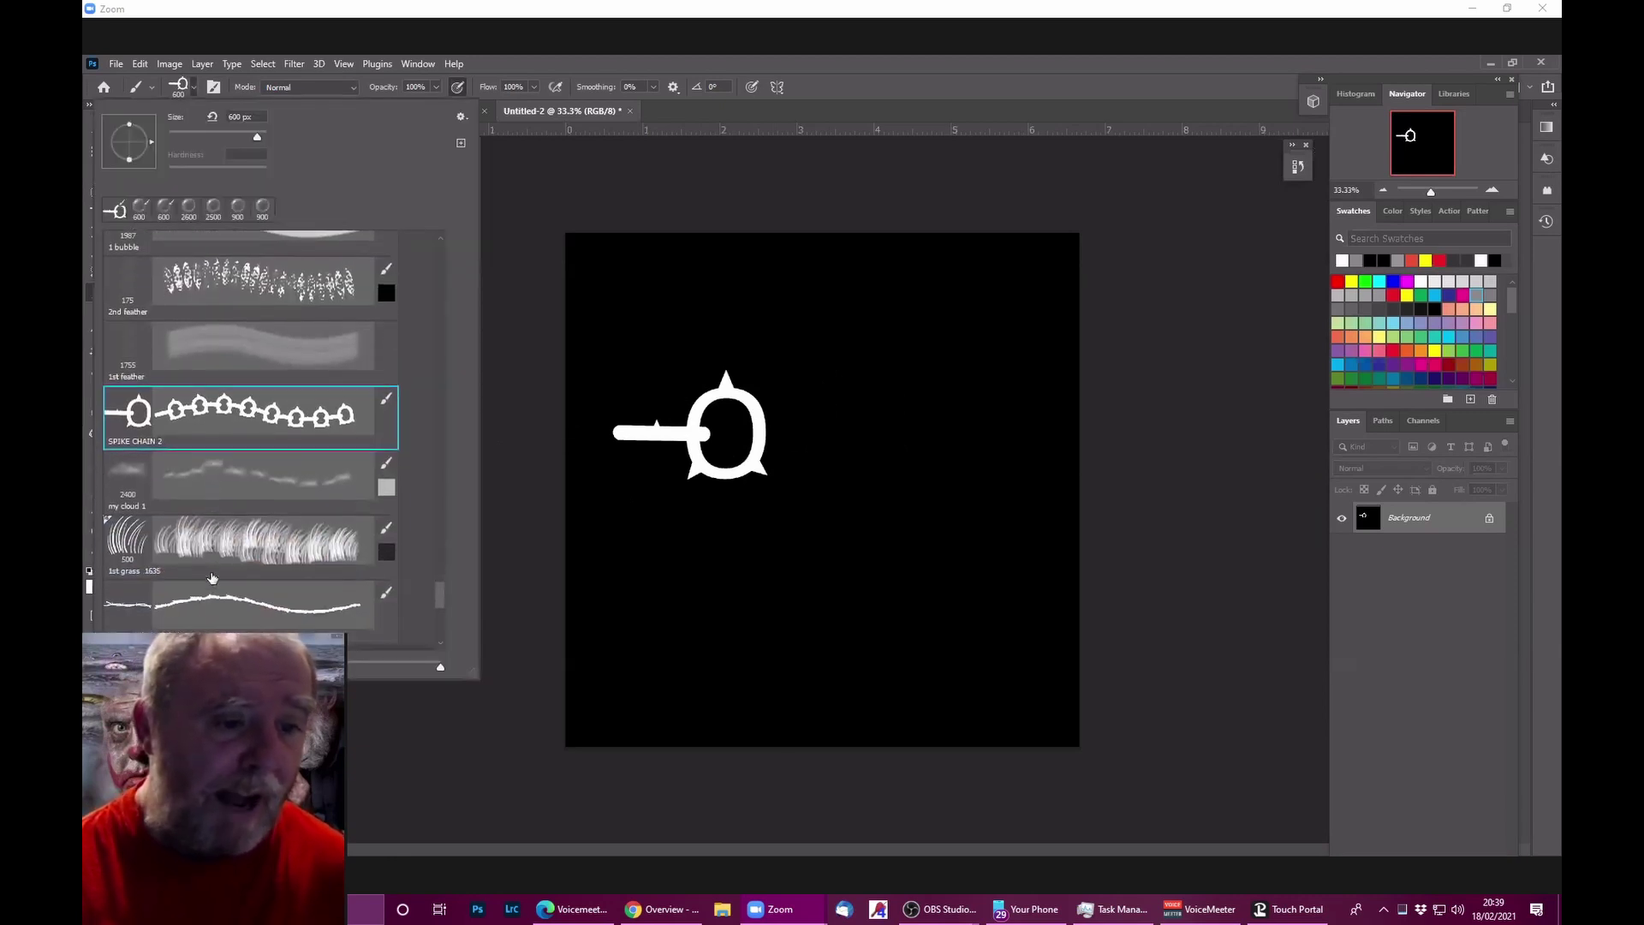
pyautogui.click(210, 591)
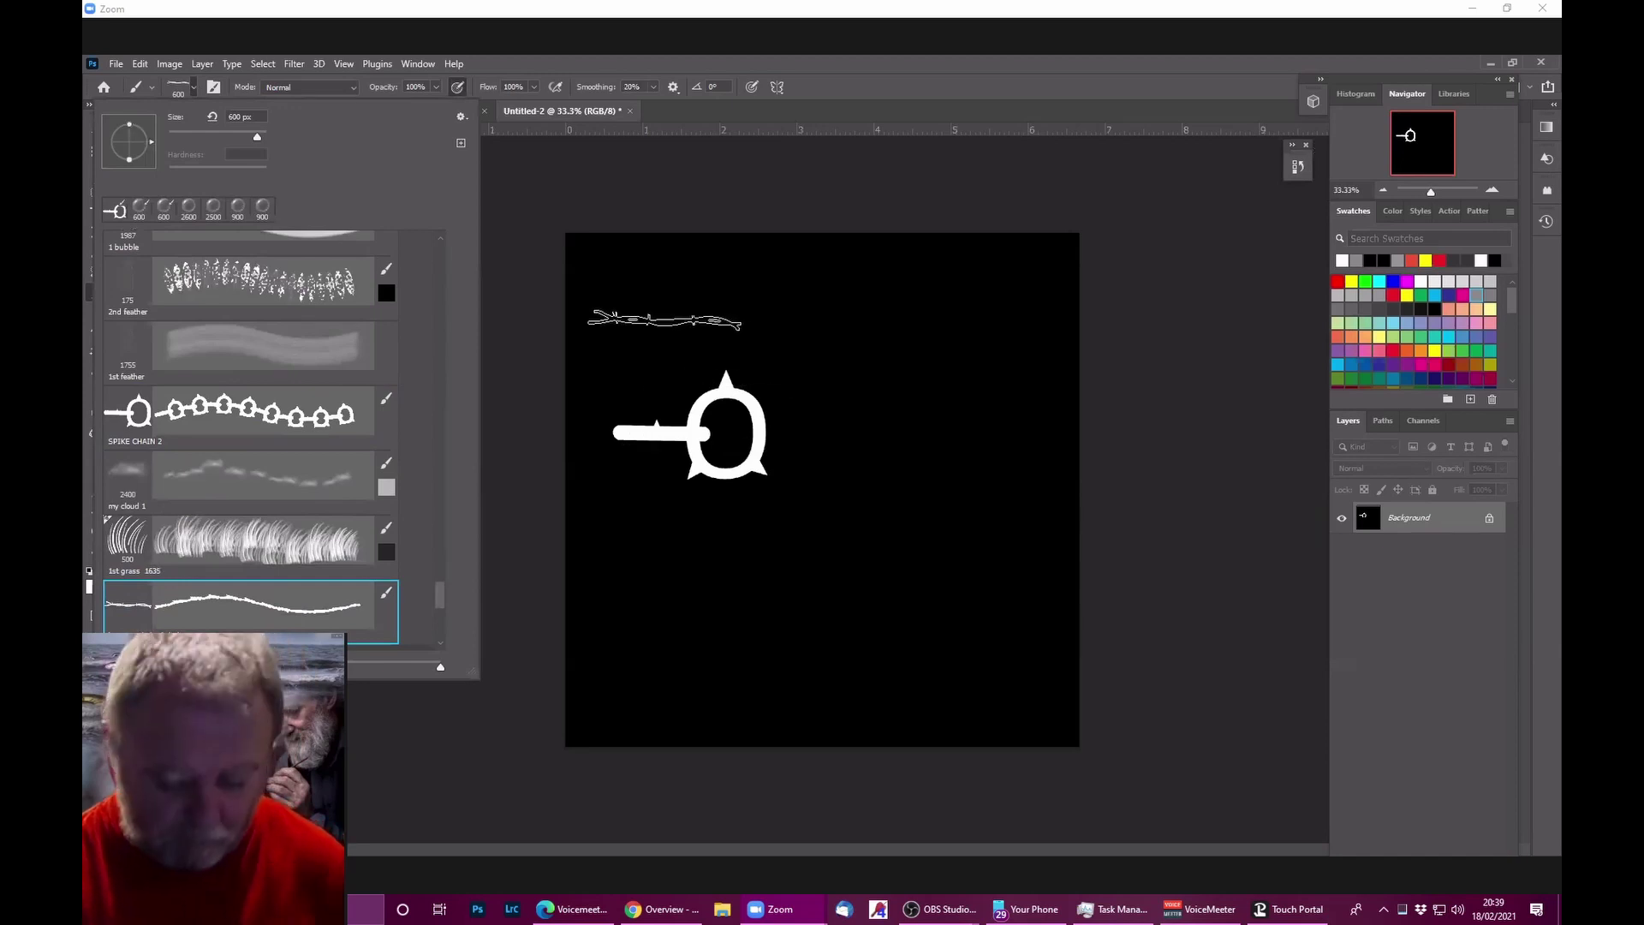
pyautogui.click(822, 73)
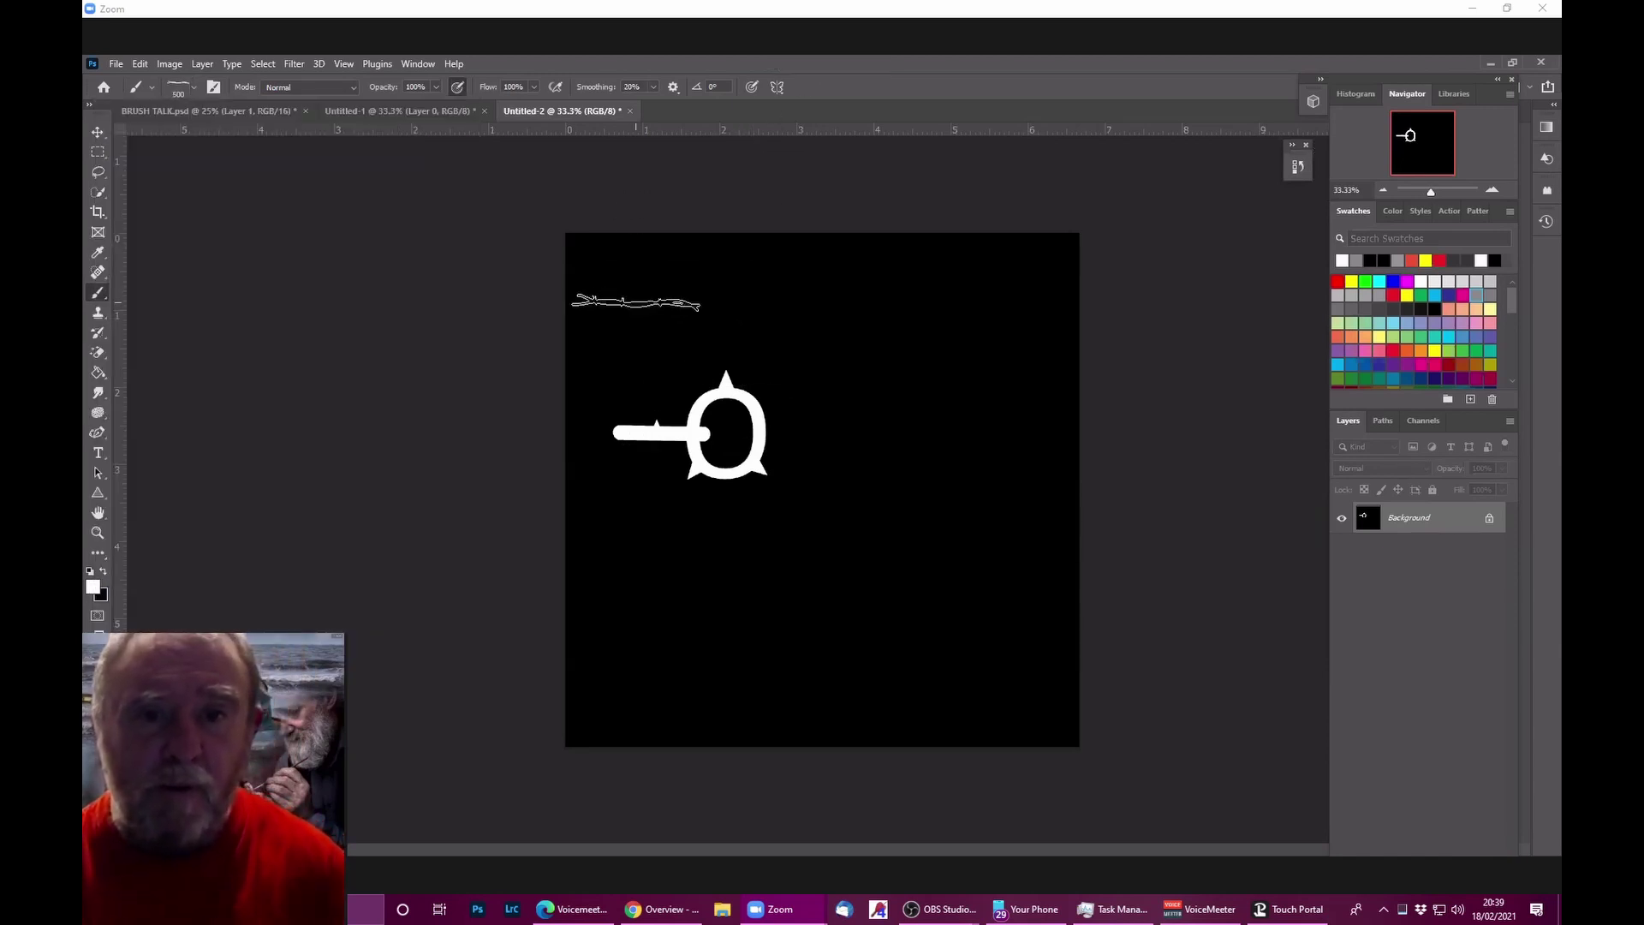
pyautogui.moveTo(635, 303); pyautogui.dragTo(1055, 366)
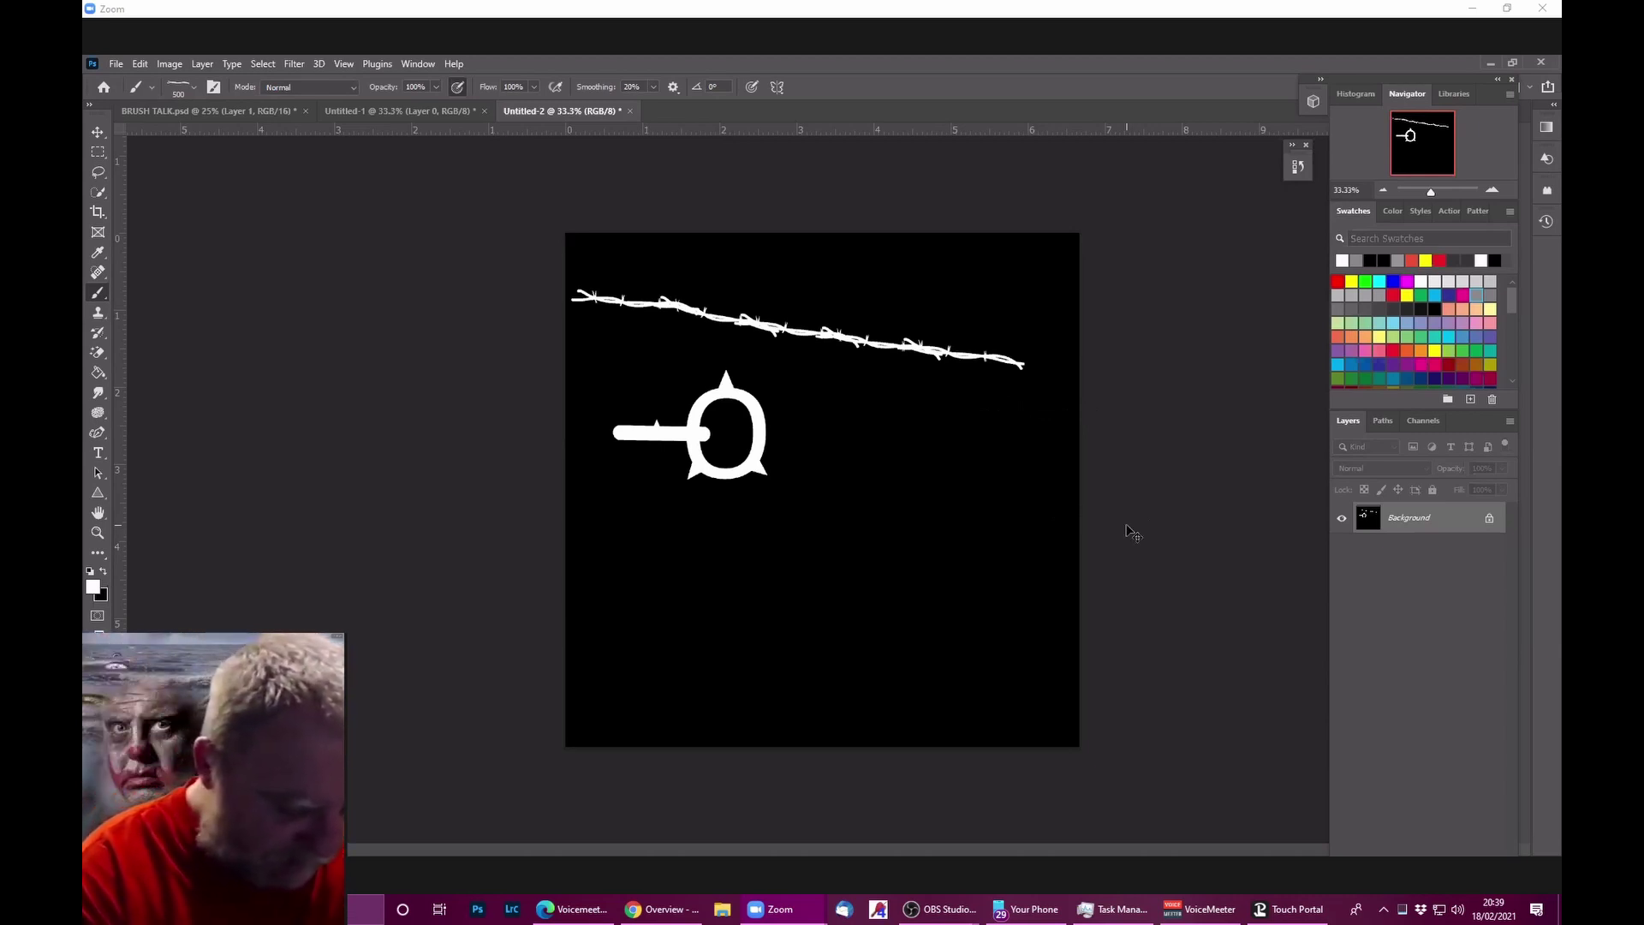
# Step: Undo the barbed-wire strand and the spiked chain link
pyautogui.hotkey('ctrl', 'z')
pyautogui.hotkey('ctrl', 'z')
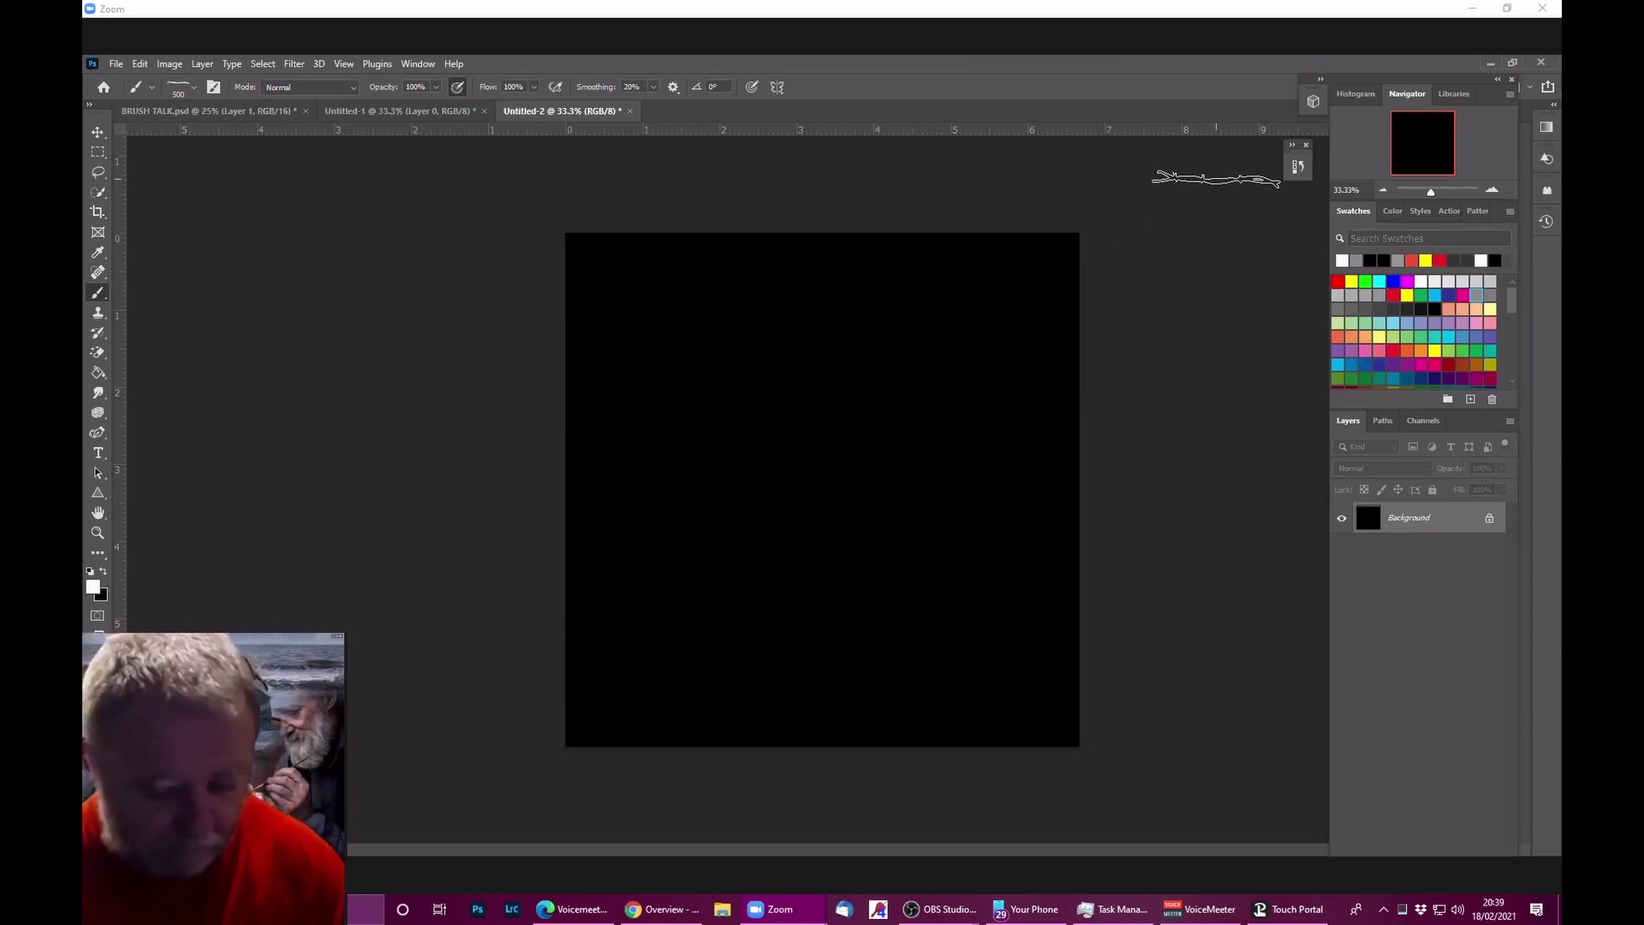
# Step: Examine the barbed-wire brush's Shape Dynamics and Brush Tip Shape settings, including the Size Jitter and Angle Jitter controls
pyautogui.press('F5')
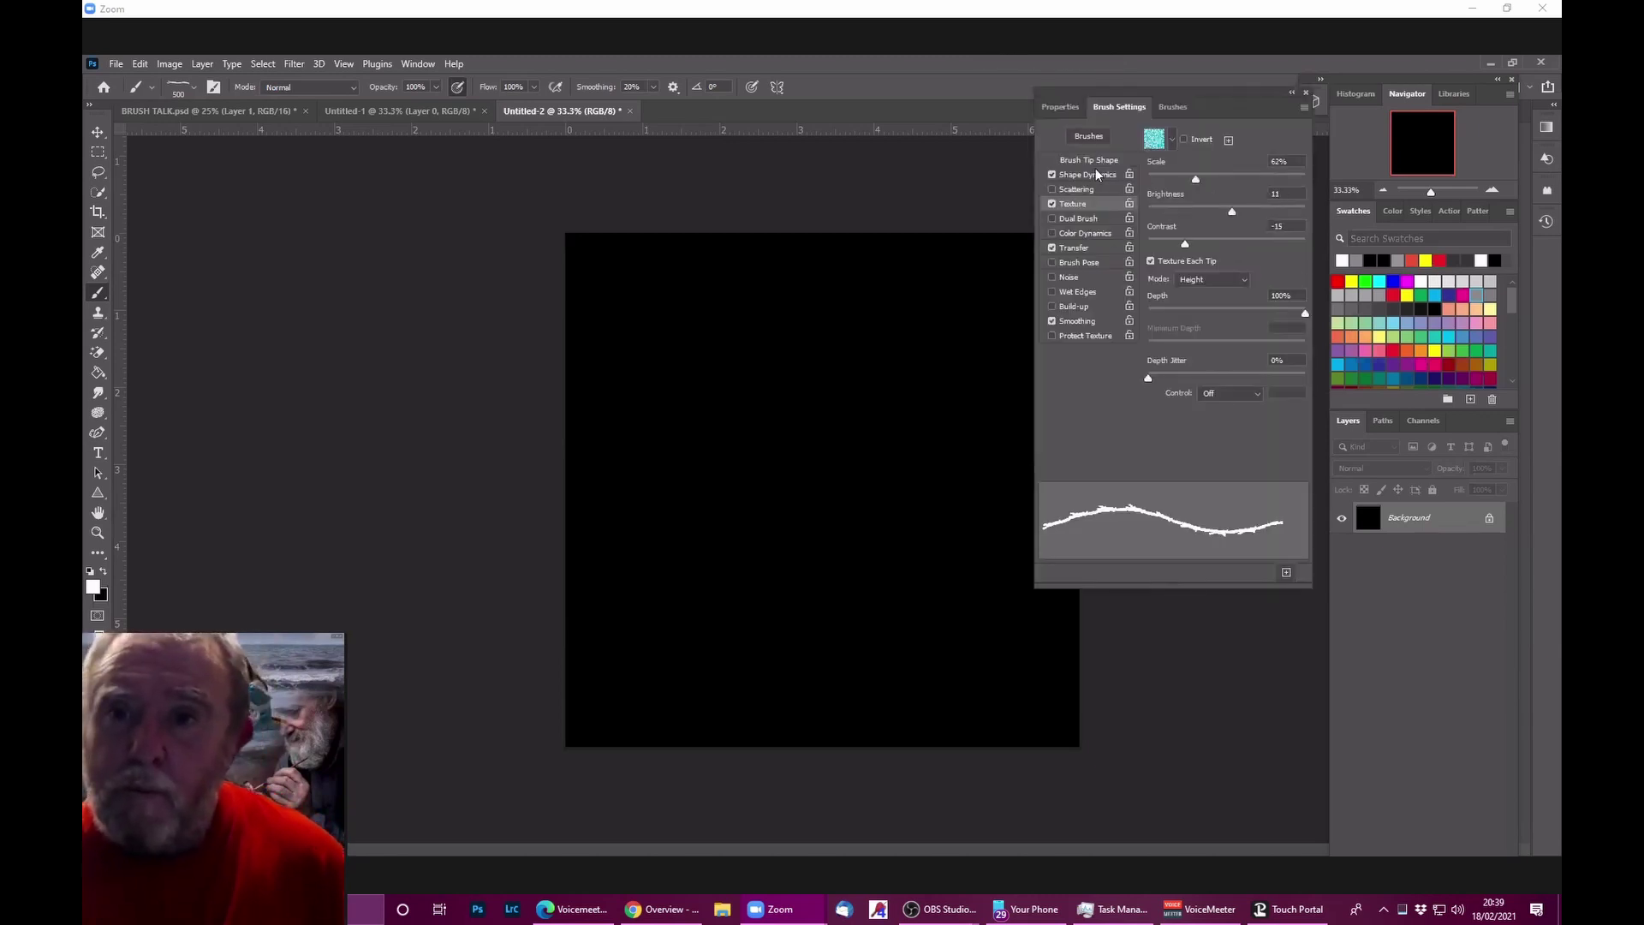
pyautogui.click(1091, 175)
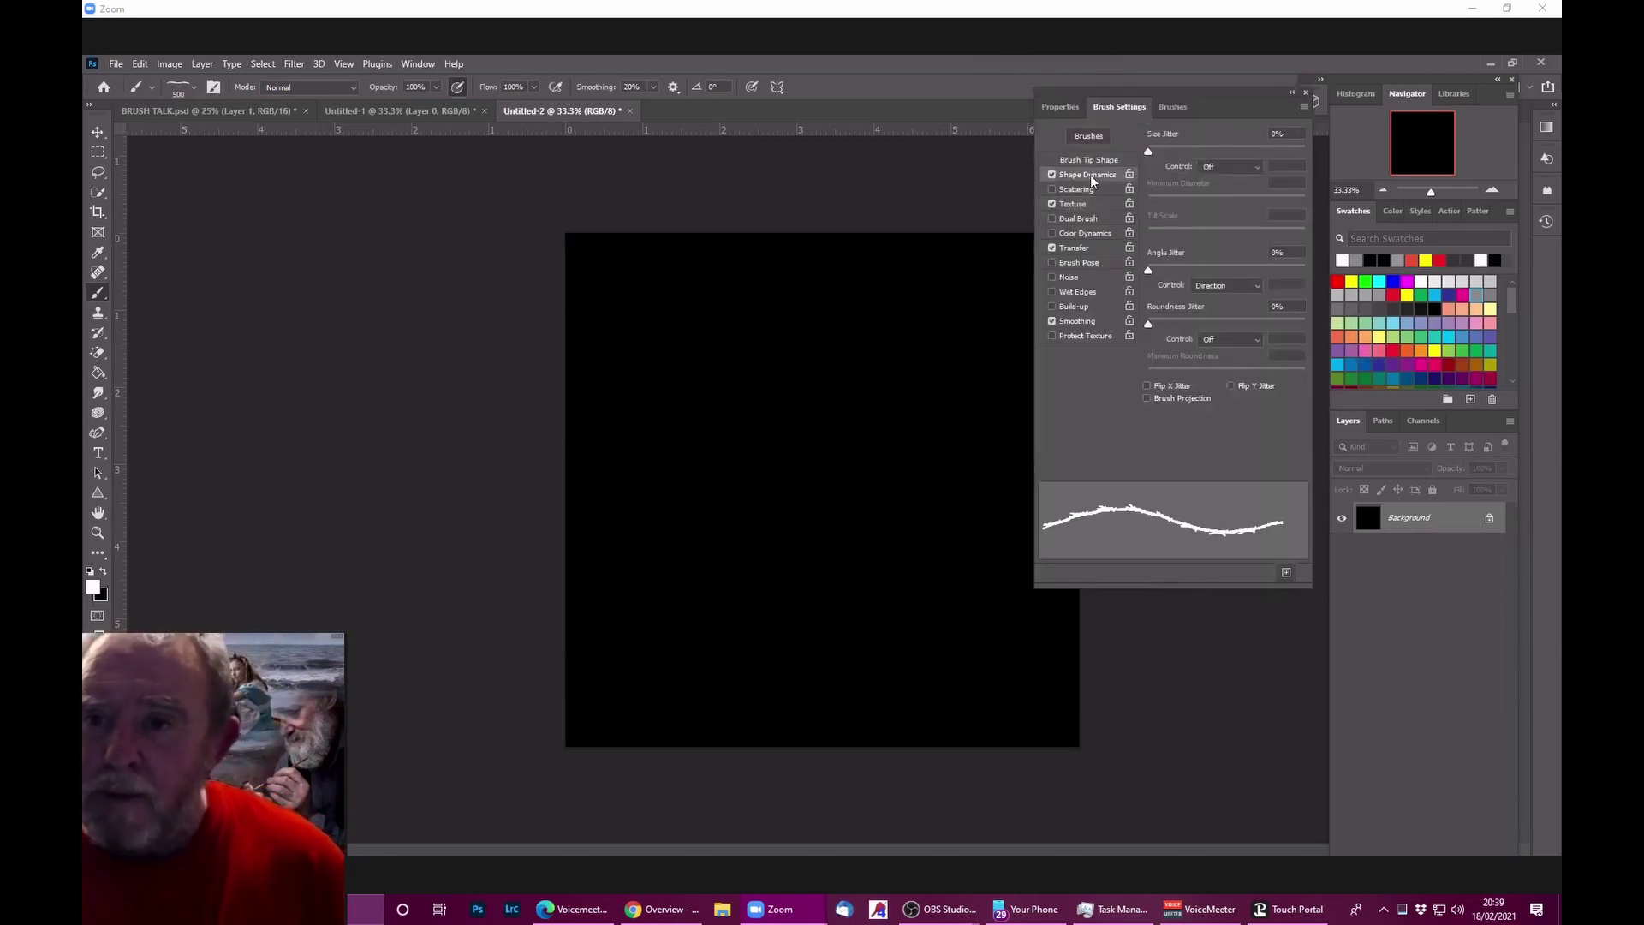
pyautogui.click(1247, 171)
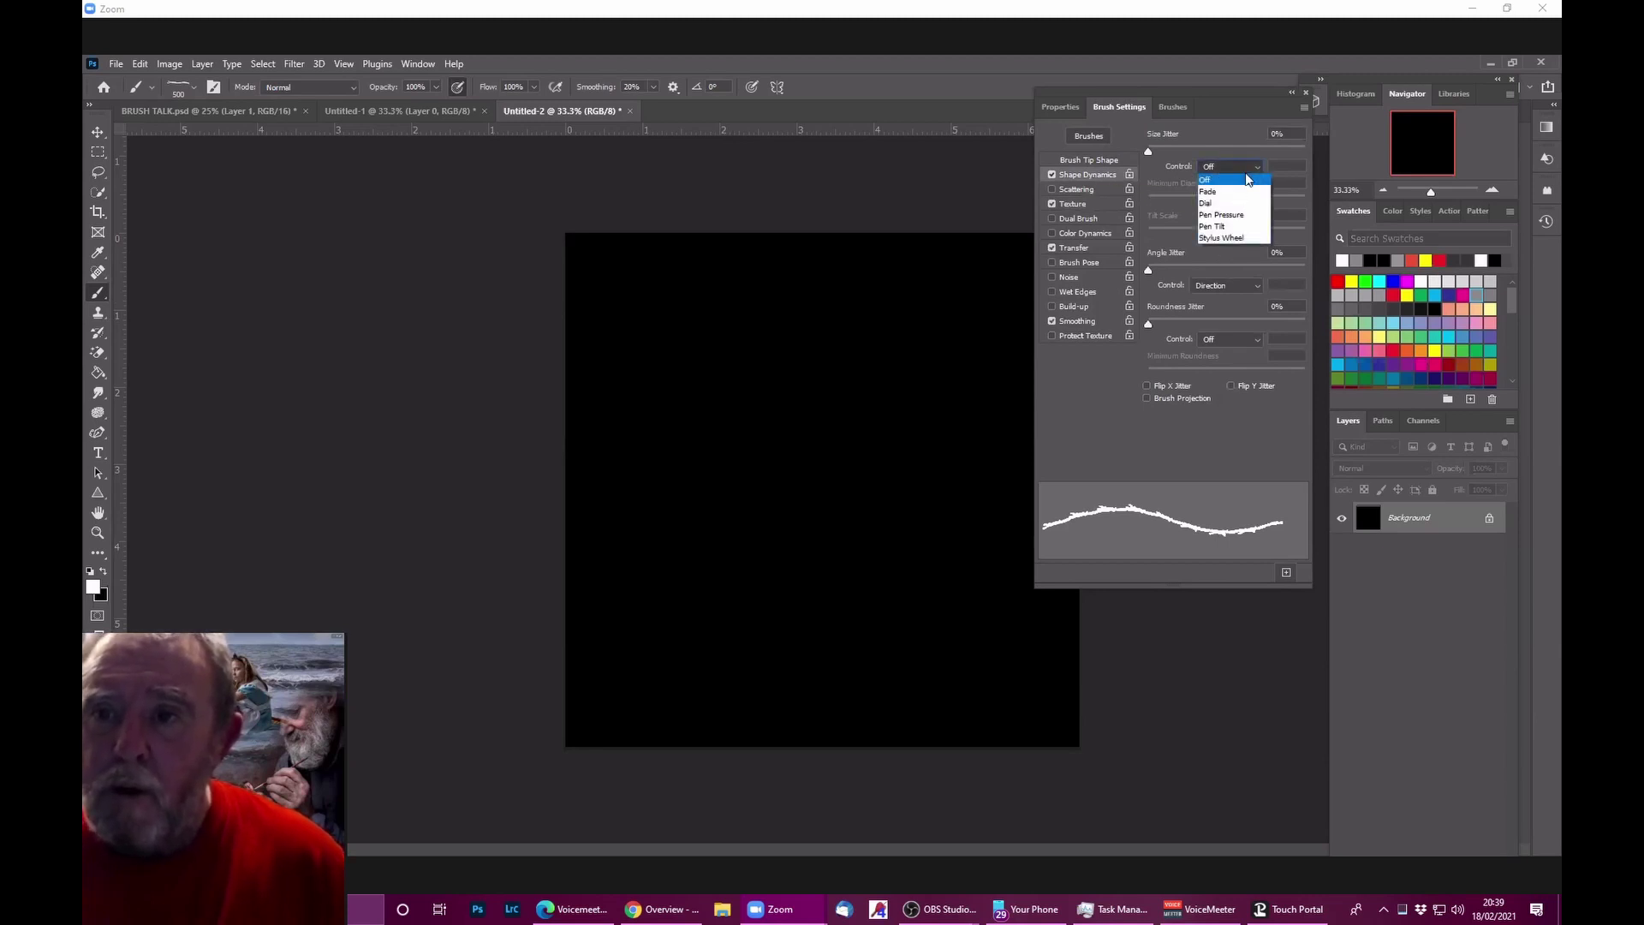
pyautogui.click(1246, 179)
pyautogui.click(1081, 161)
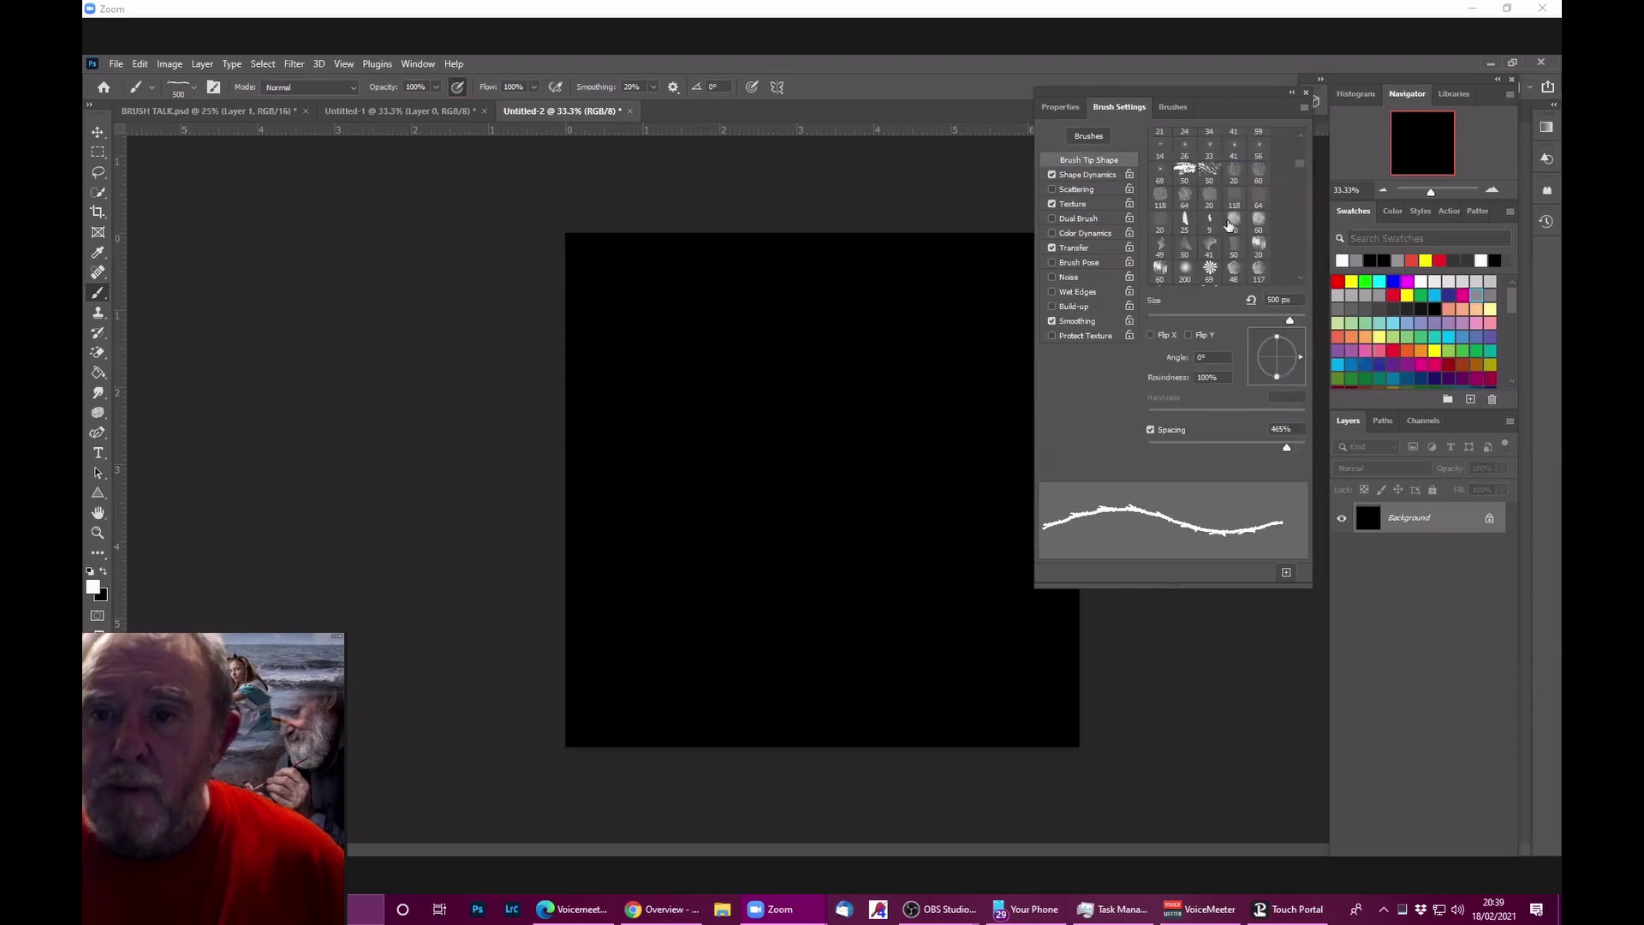
pyautogui.click(1113, 176)
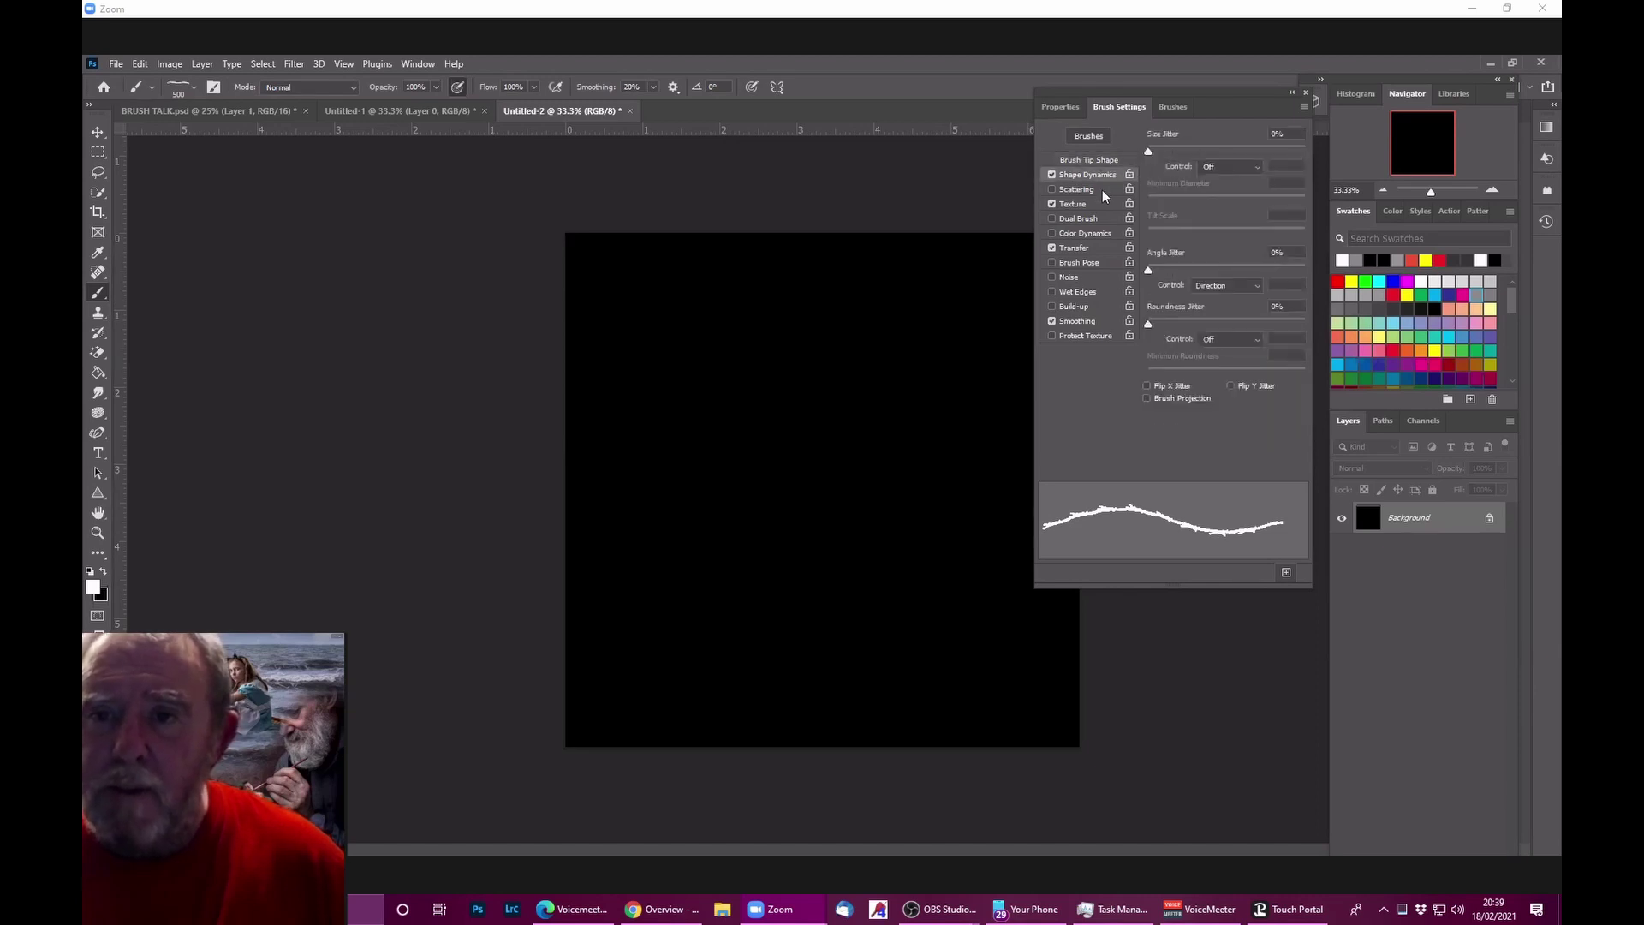
pyautogui.click(1234, 167)
pyautogui.click(1235, 167)
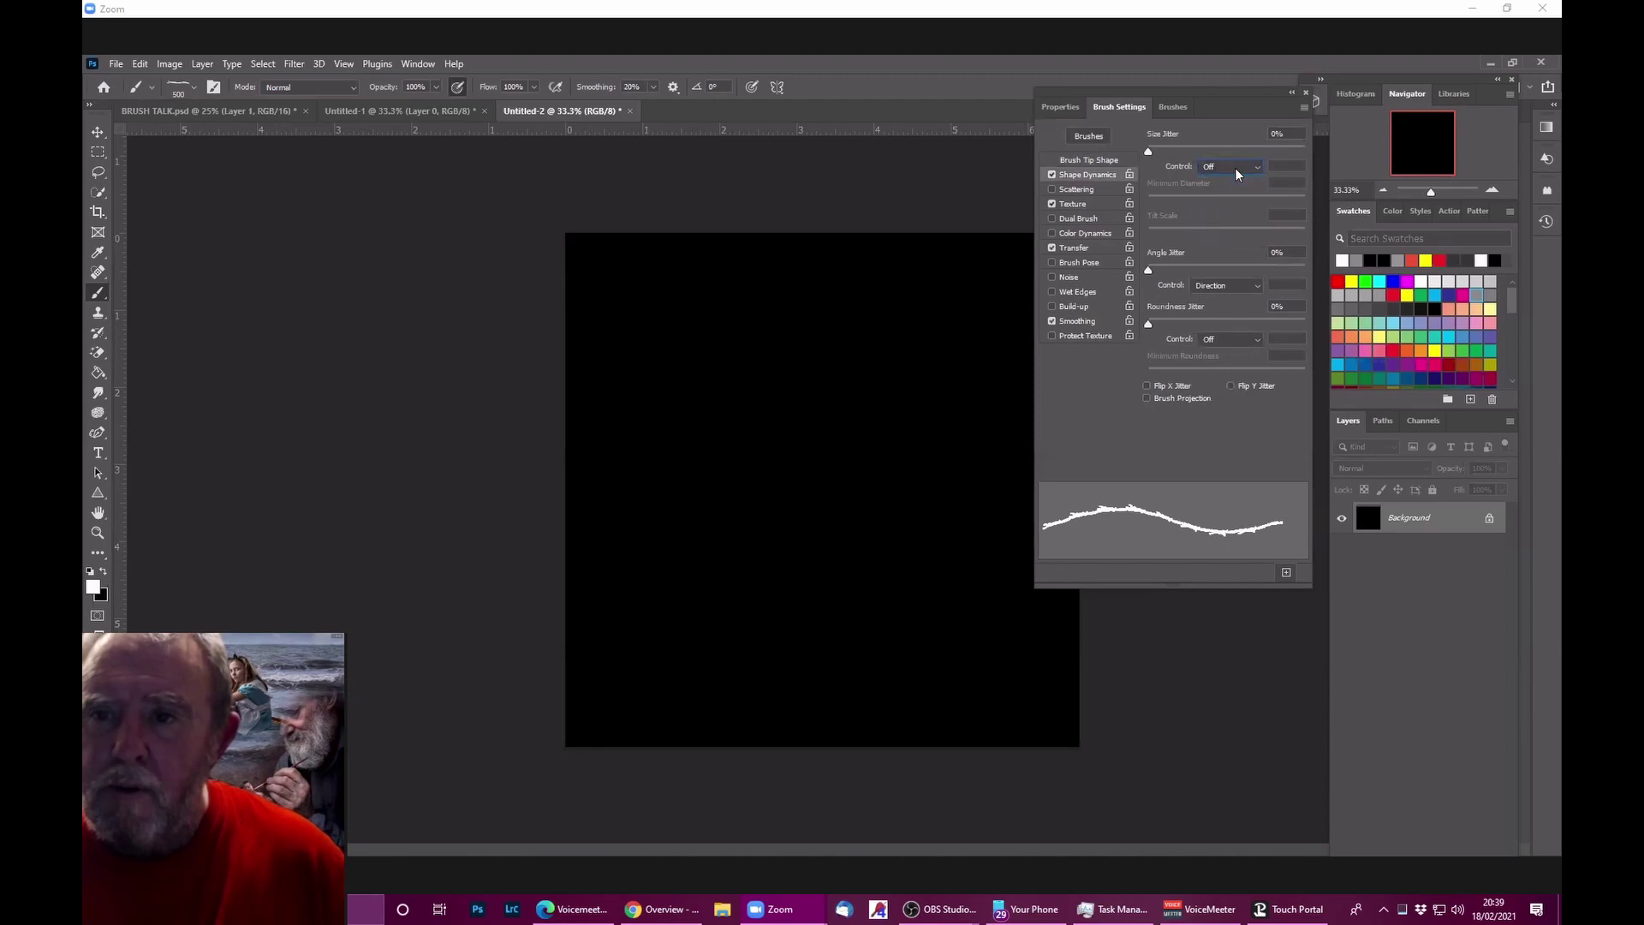
pyautogui.click(1230, 285)
pyautogui.click(1197, 288)
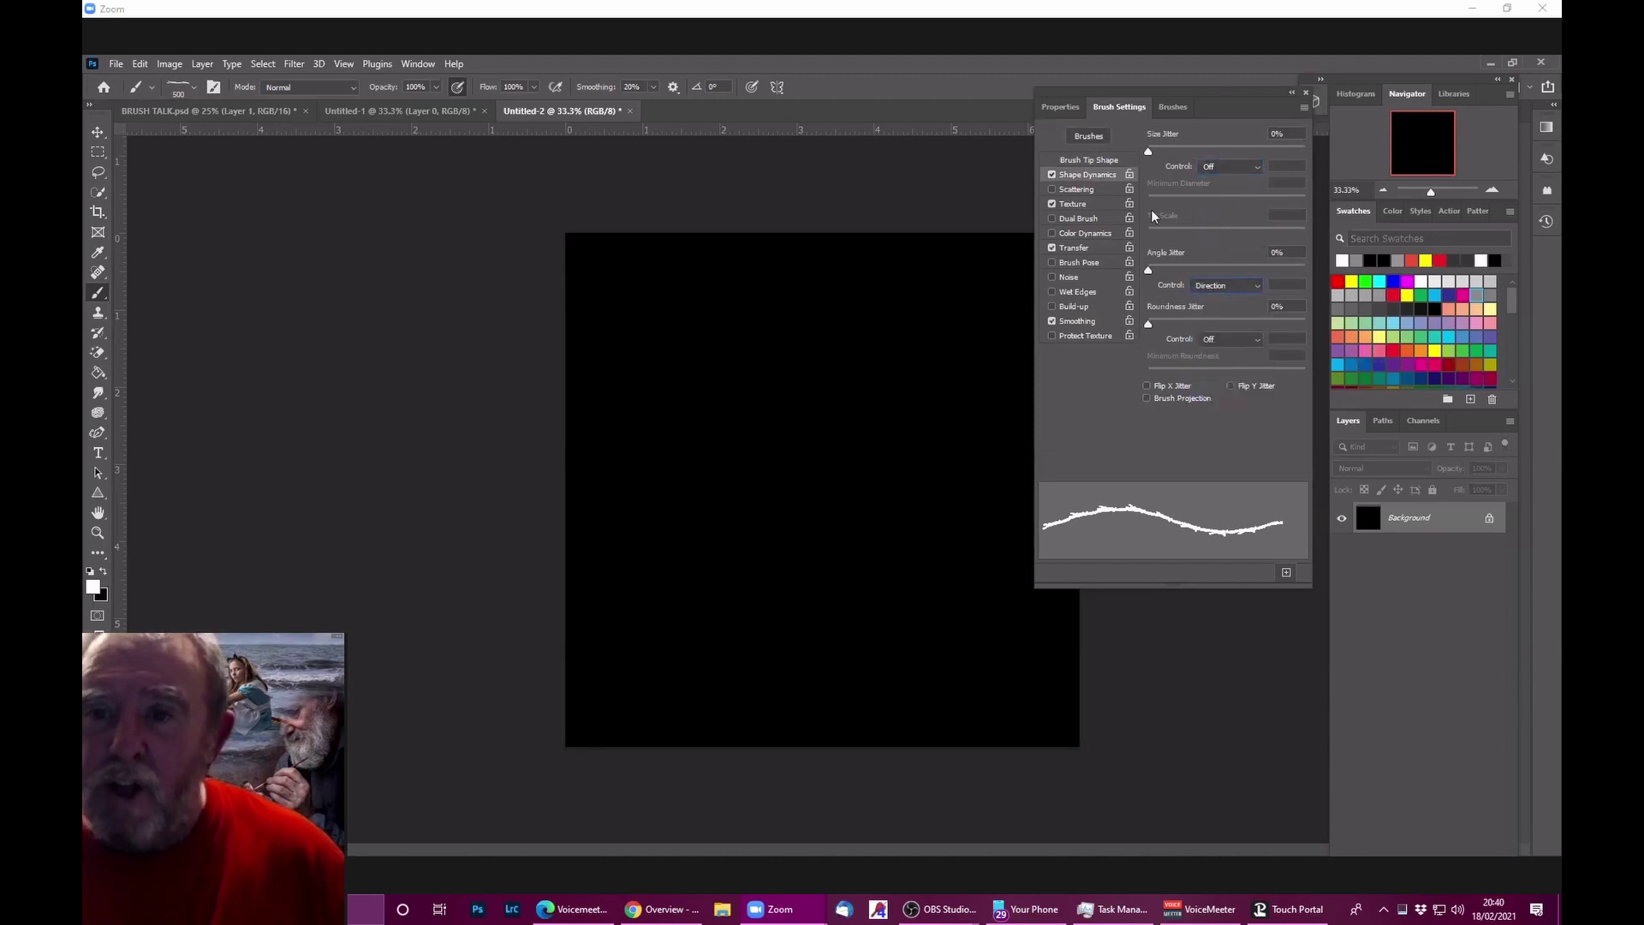
# Step: Set the Angle Jitter control to Off and reduce the barbed-wire brush to 200 px
pyautogui.click(1221, 286)
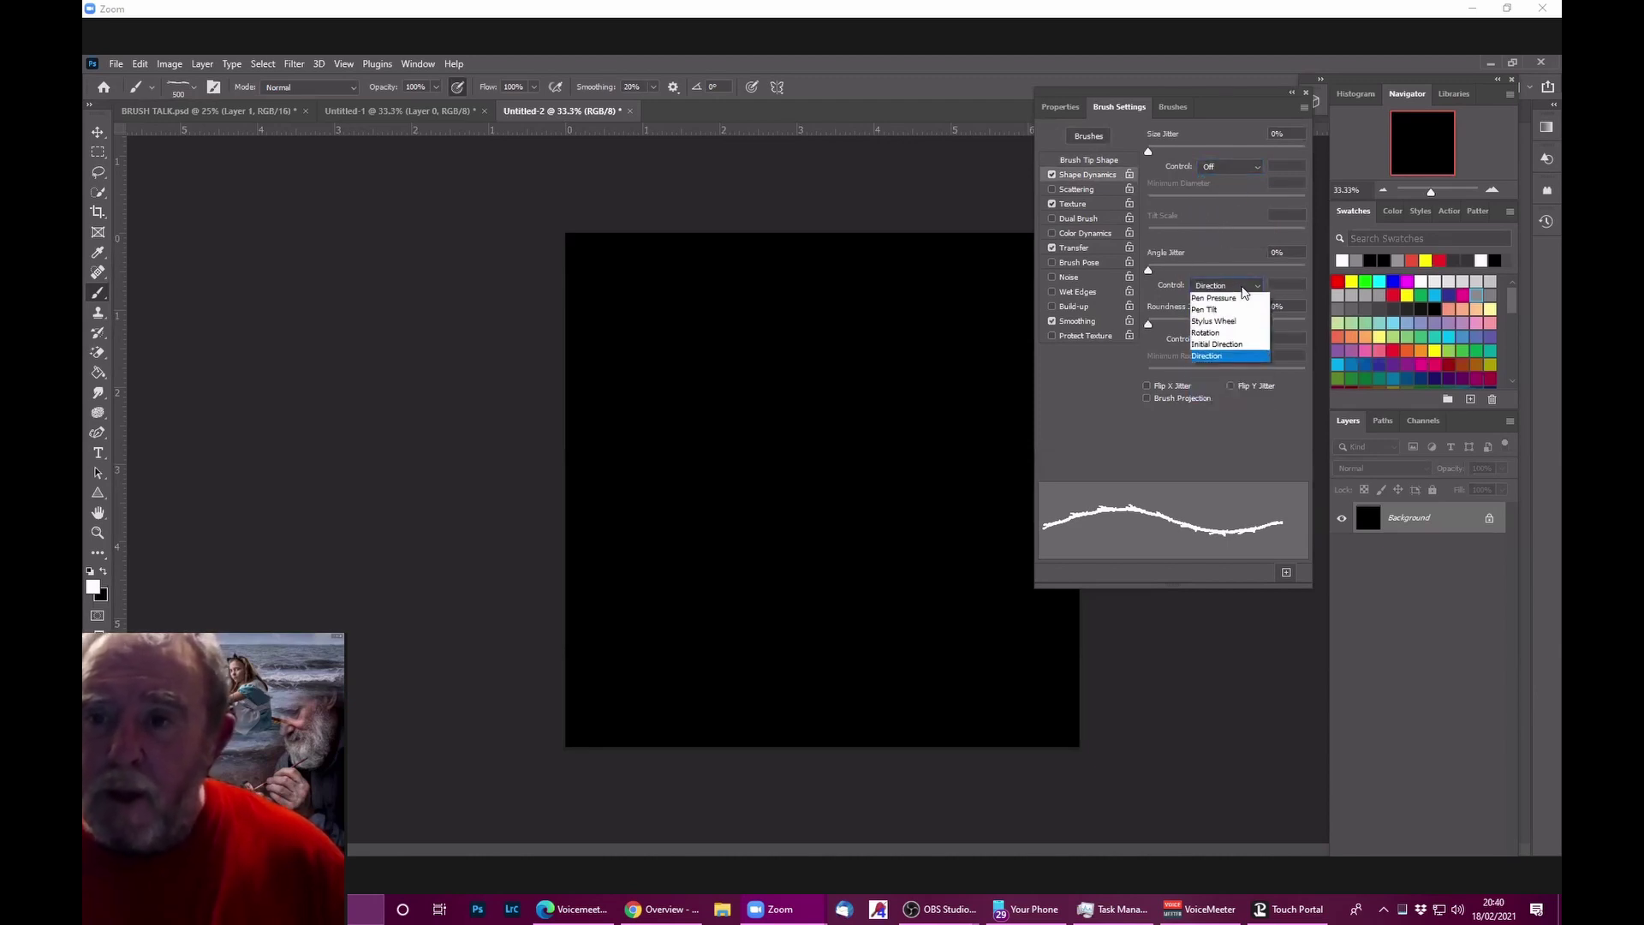
pyautogui.click(1225, 300)
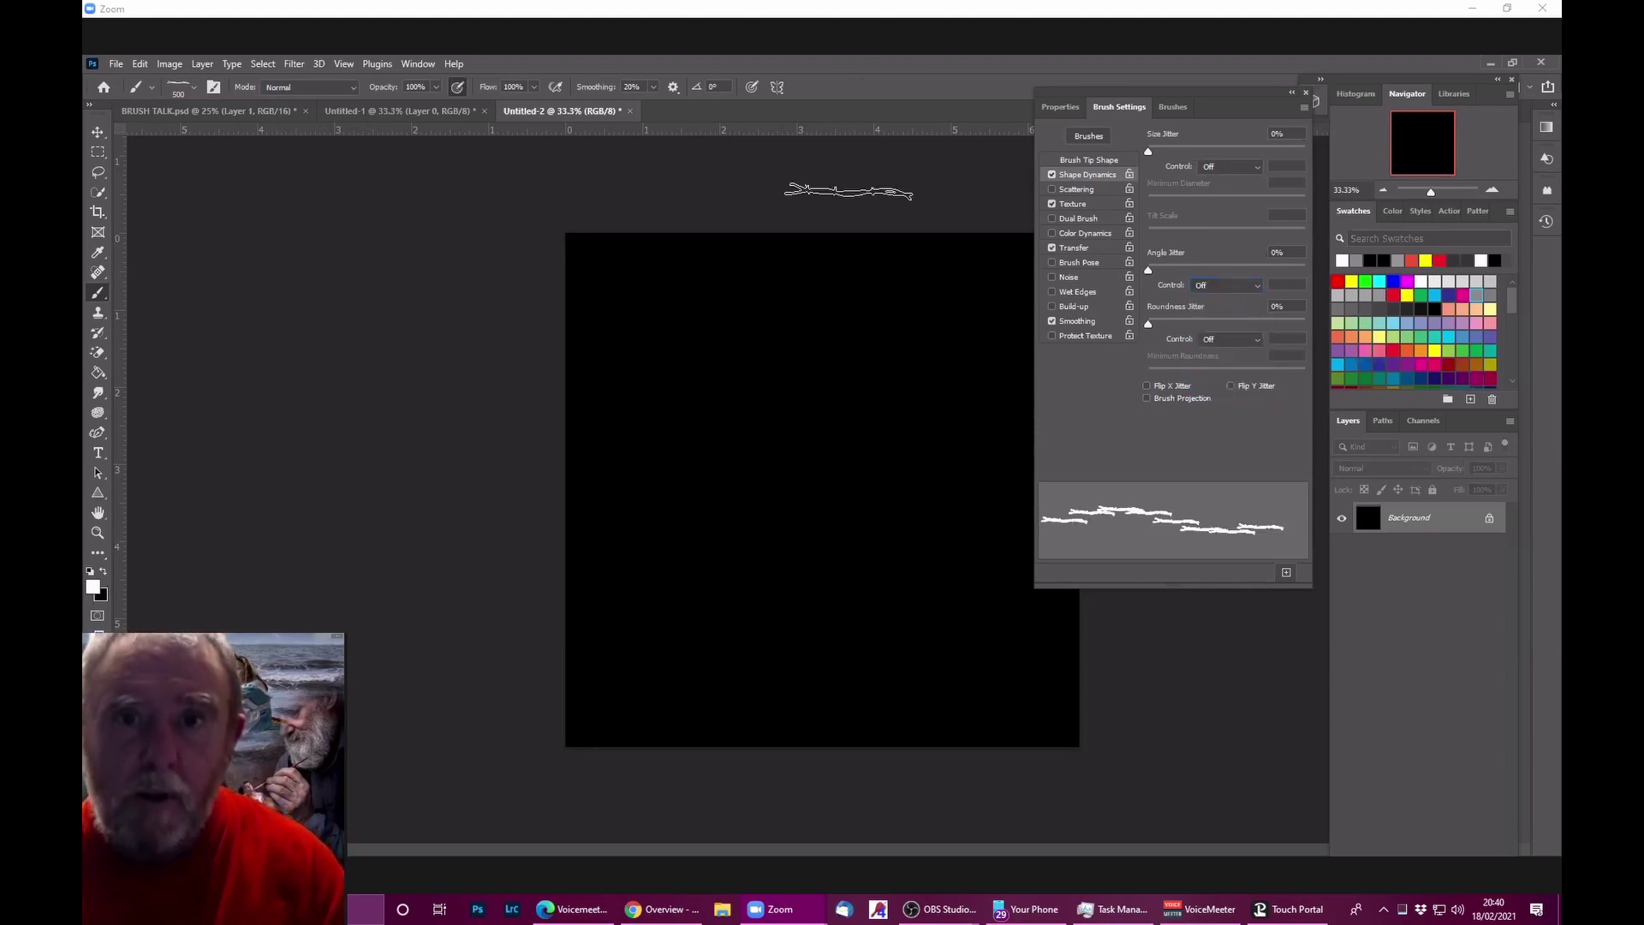
pyautogui.press('[')
pyautogui.press('[')
pyautogui.press('[')
# Step: Paint test strokes of unrotated barbed-wire segments in several directions on the black canvas and clear them
pyautogui.moveTo(622, 358)
pyautogui.mouseDown()
pyautogui.moveTo(767, 452)
pyautogui.moveTo(907, 578)
pyautogui.moveTo(895, 291)
pyautogui.moveTo(790, 298)
pyautogui.mouseUp()
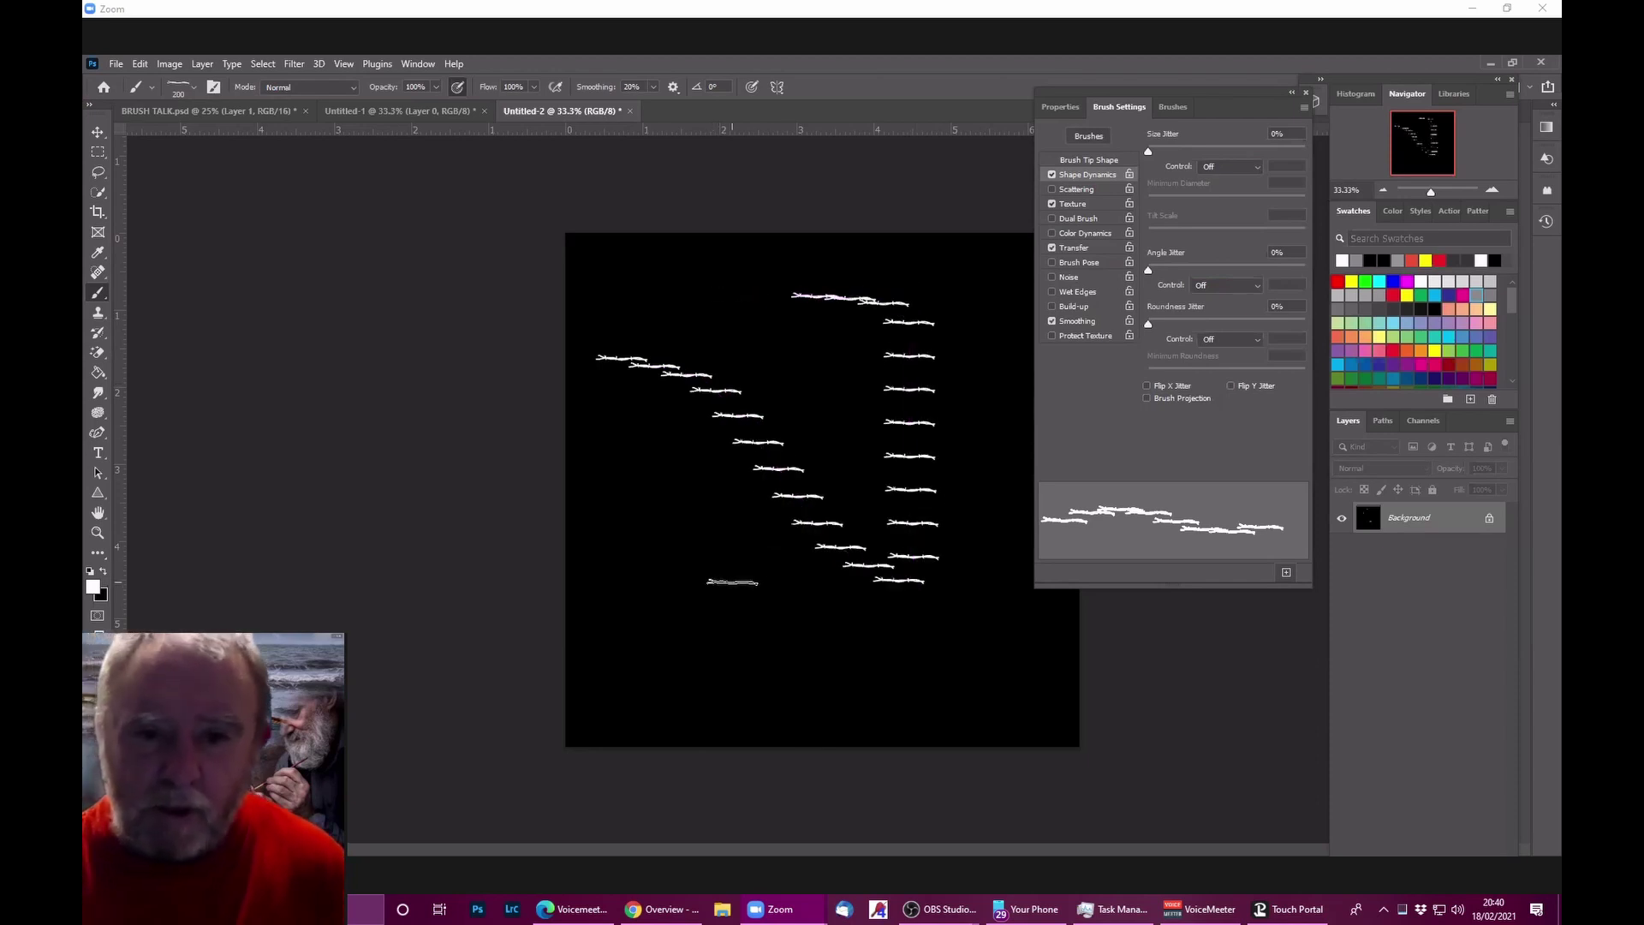
pyautogui.moveTo(712, 234); pyautogui.dragTo(701, 467)
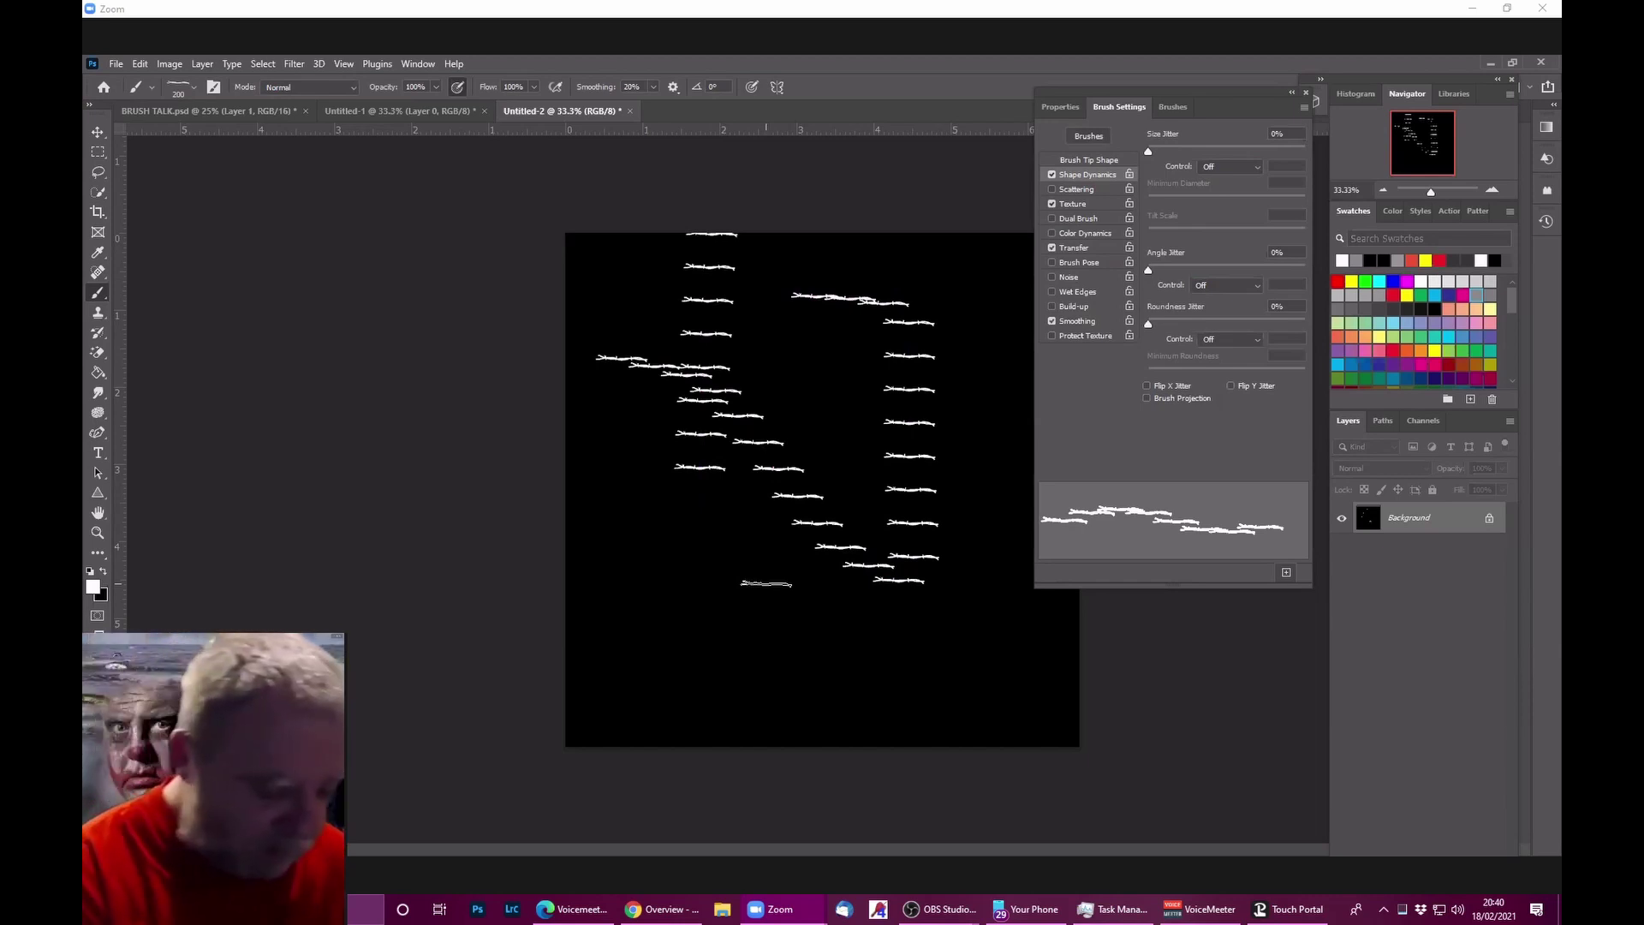
pyautogui.hotkey('ctrl', 'BackSpace')
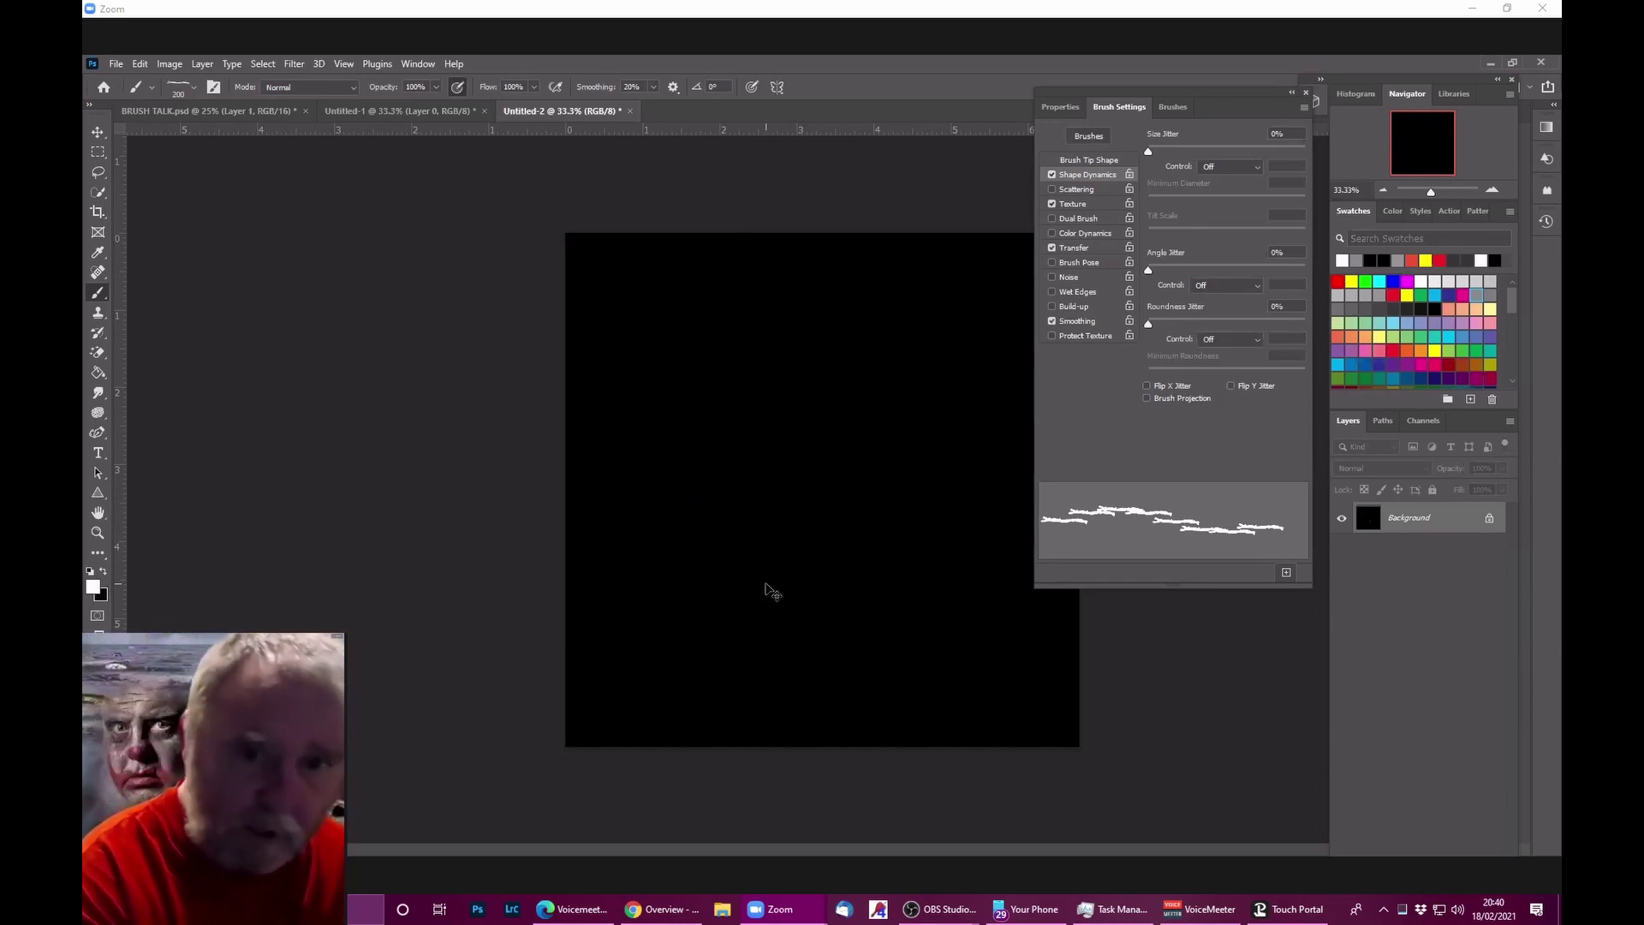
# Step: Set the Angle Jitter control to Direction and paint a looping barbed-wire strand across the canvas with a smaller brush
pyautogui.click(1255, 286)
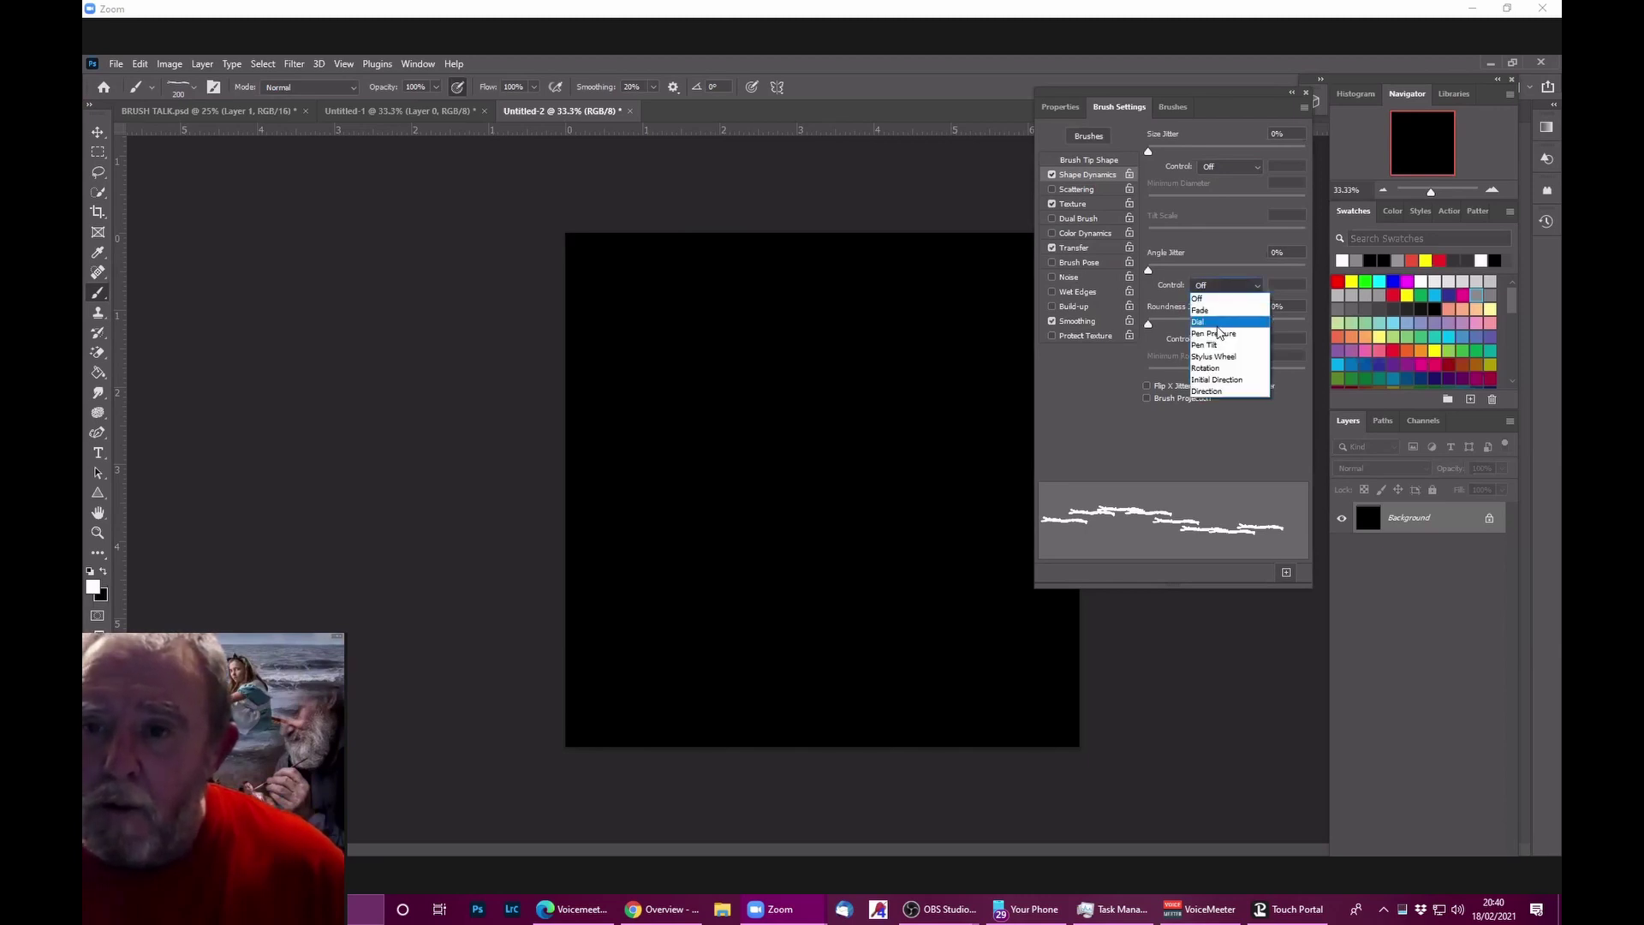
pyautogui.click(1212, 394)
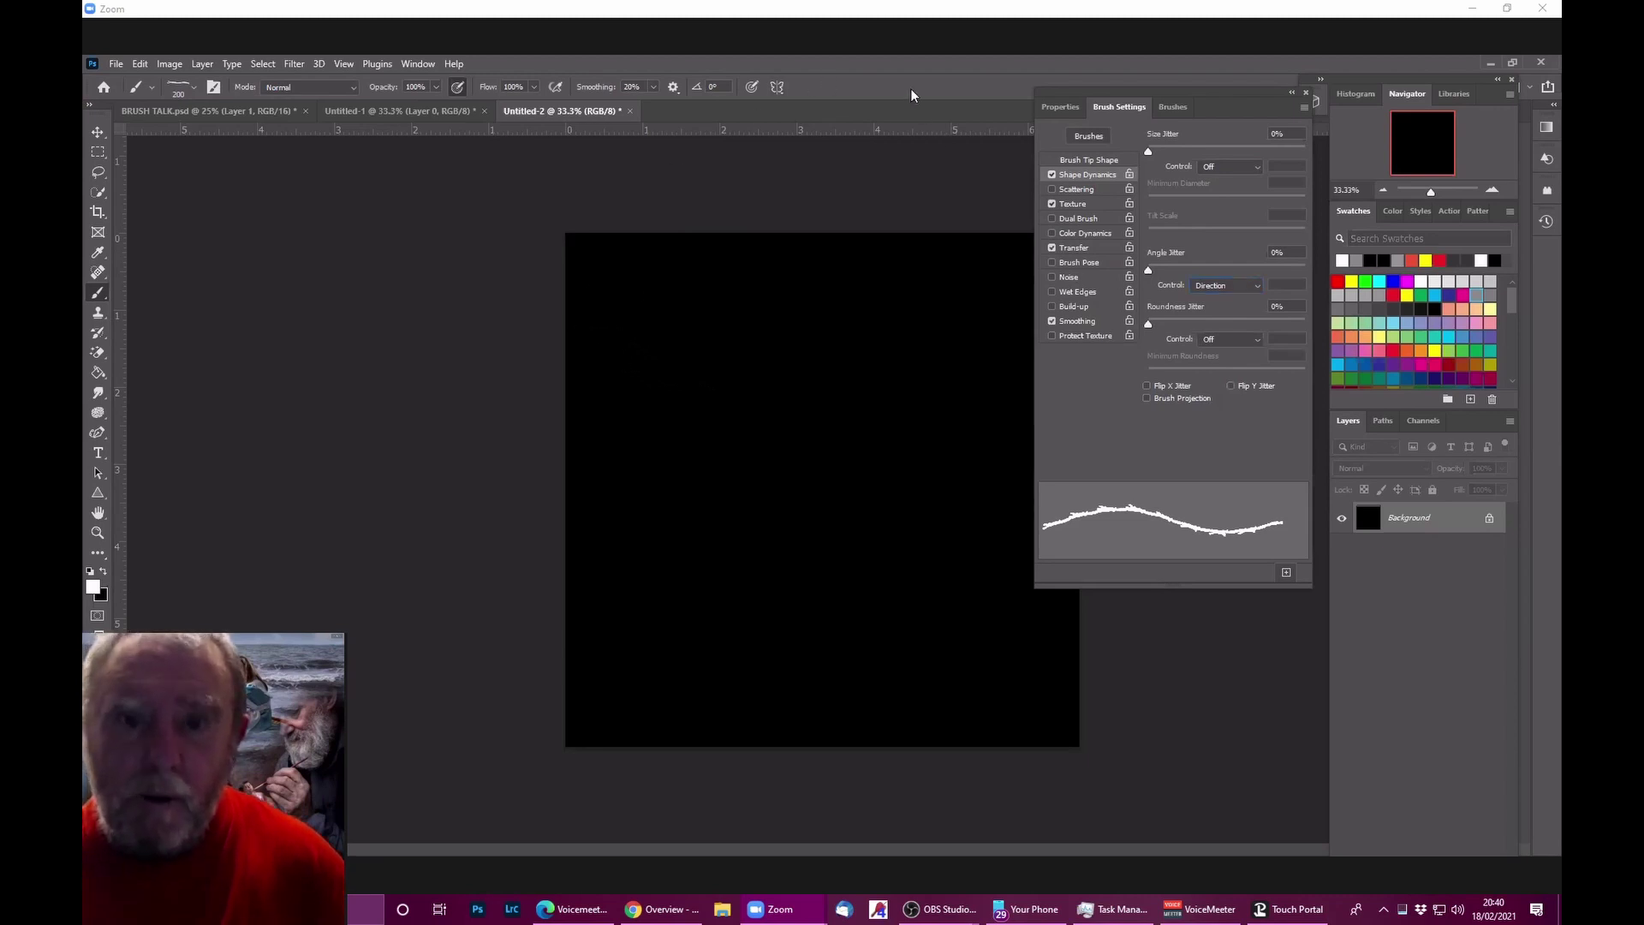
pyautogui.moveTo(588, 451)
pyautogui.mouseDown()
pyautogui.moveTo(608, 431)
pyautogui.moveTo(781, 472)
pyautogui.moveTo(991, 433)
pyautogui.moveTo(685, 374)
pyautogui.moveTo(954, 625)
pyautogui.mouseUp()
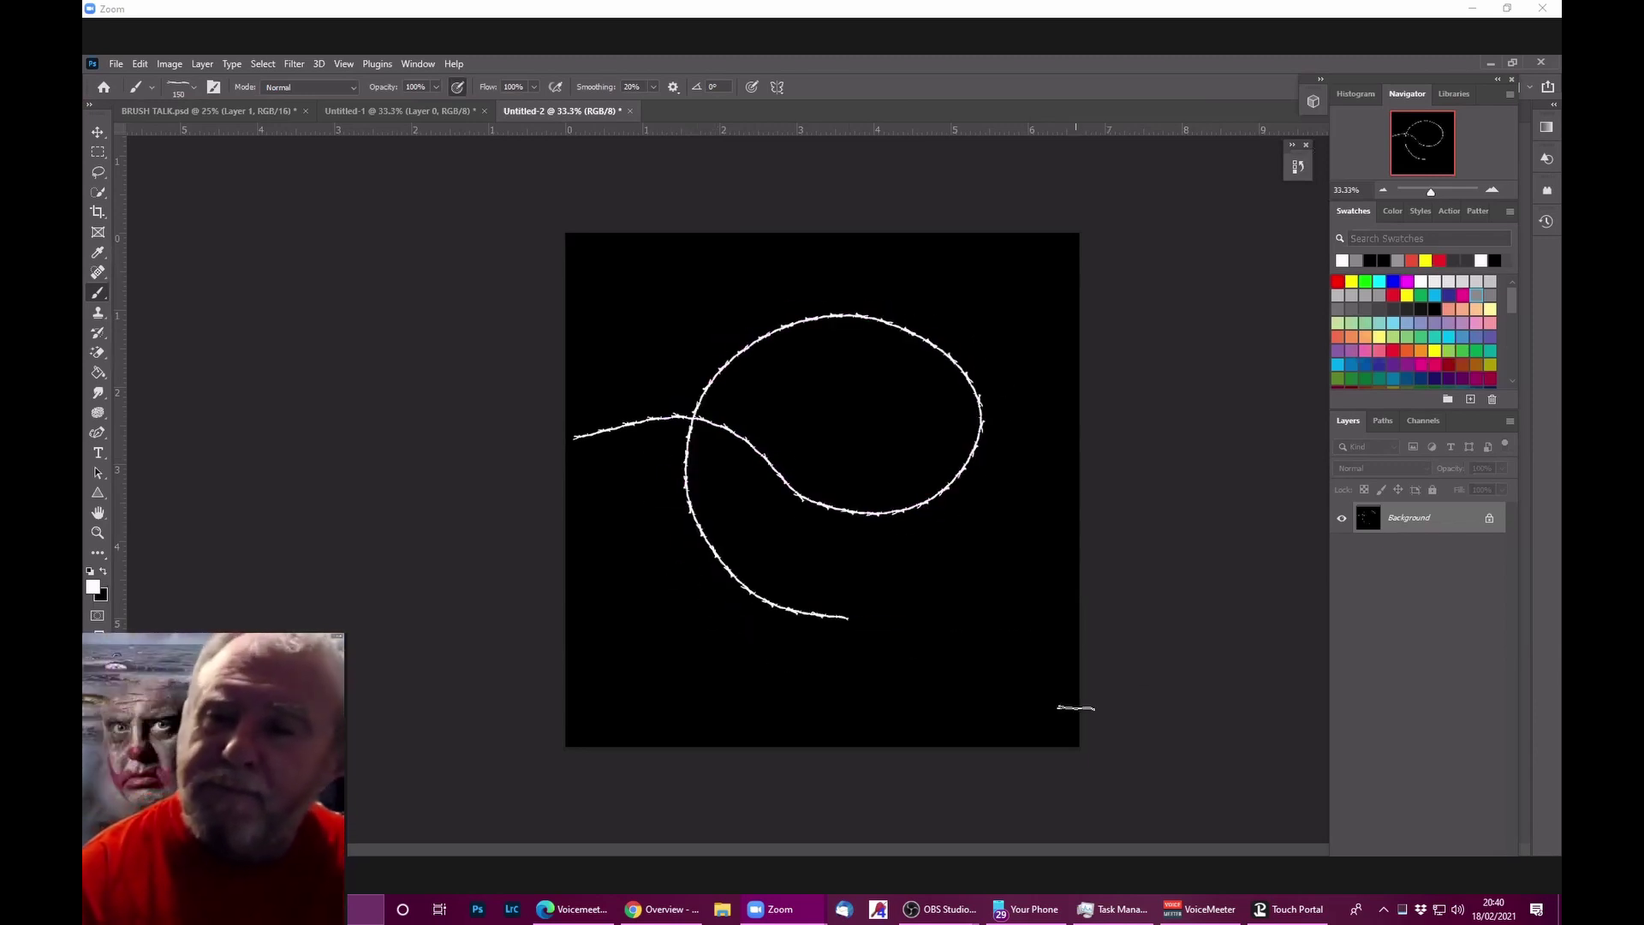
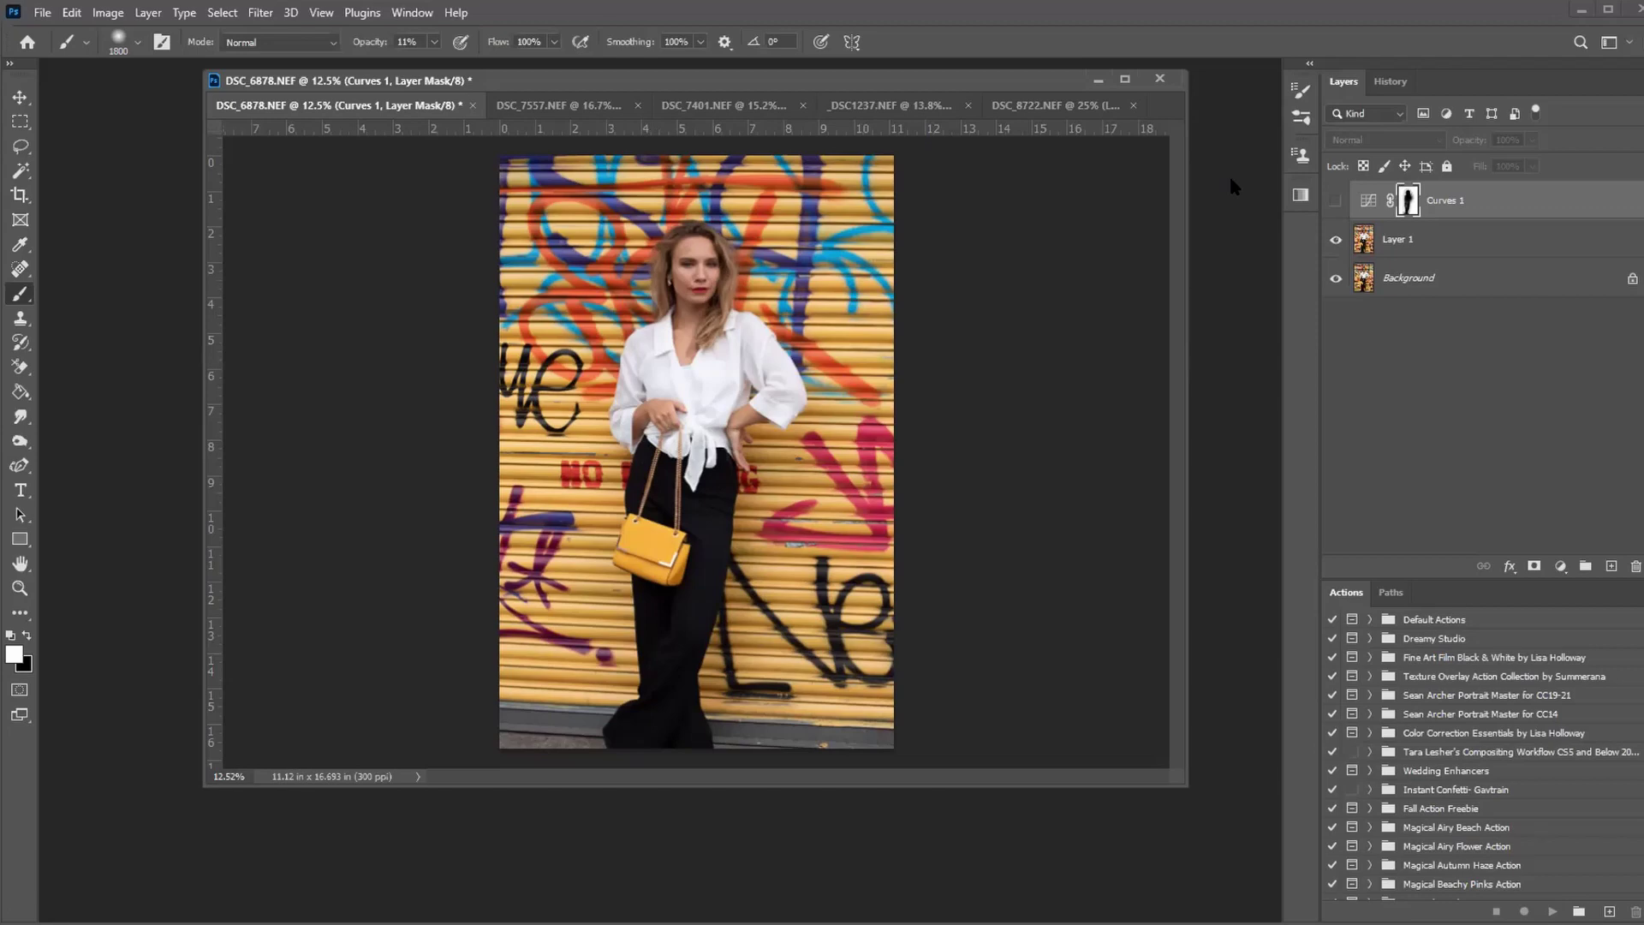
# Step: With Layer 1 of DSC_6878.NEF selected, examine the color, blend mode and opacity options for a new Curves adjustment layer and cancel it
pyautogui.click(1365, 241)
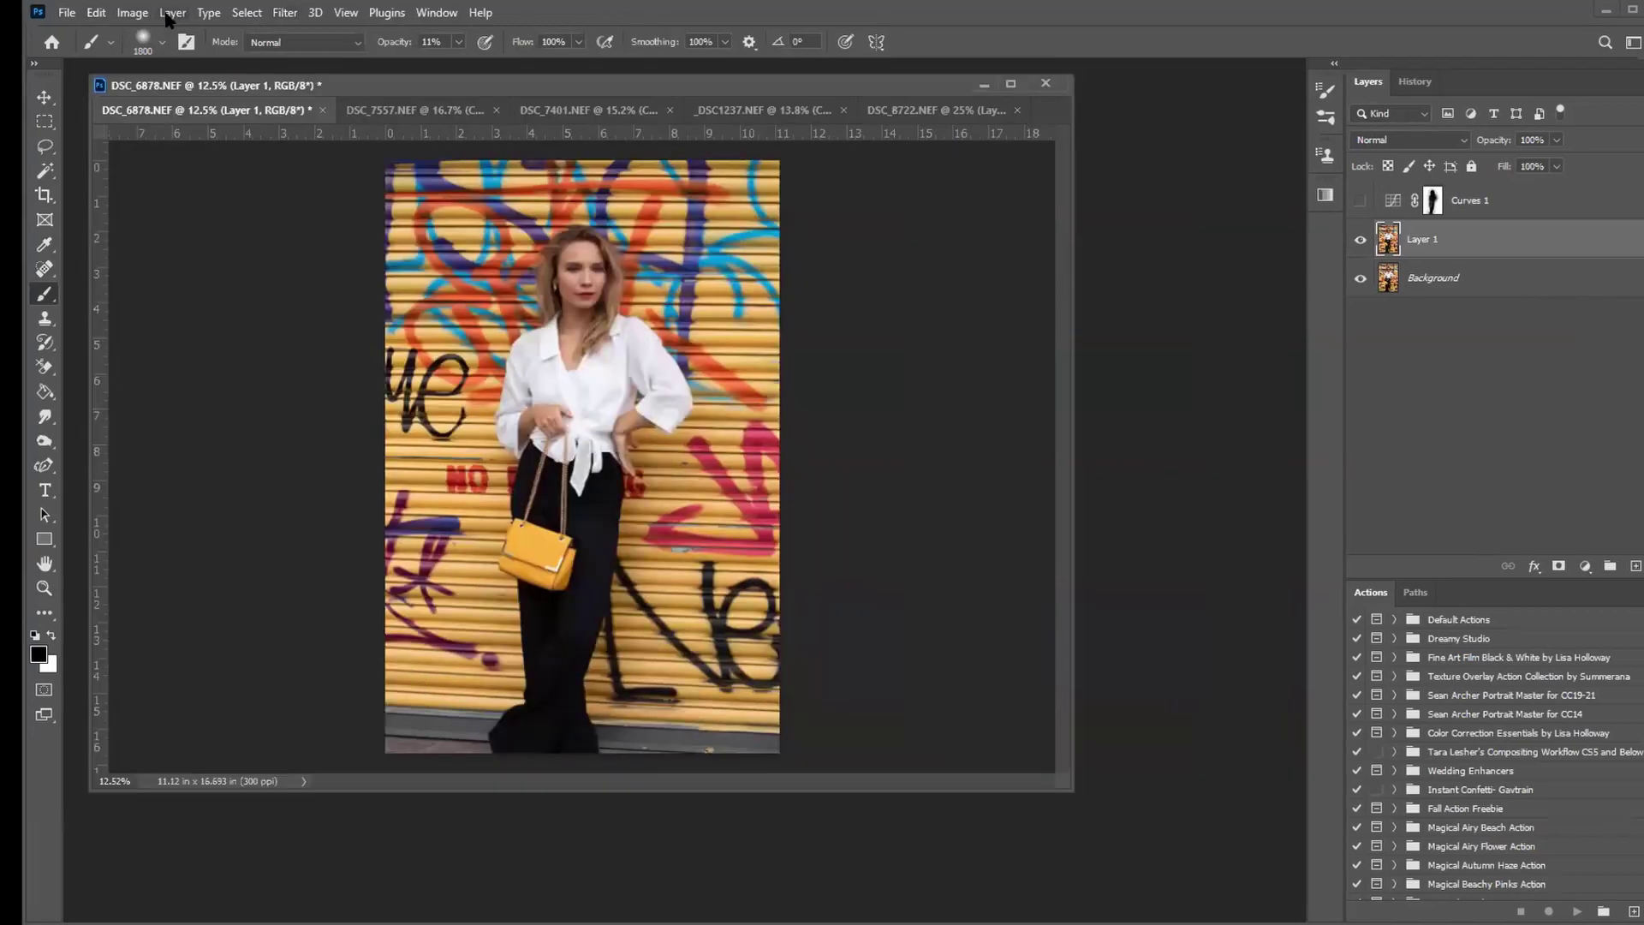
pyautogui.click(171, 13)
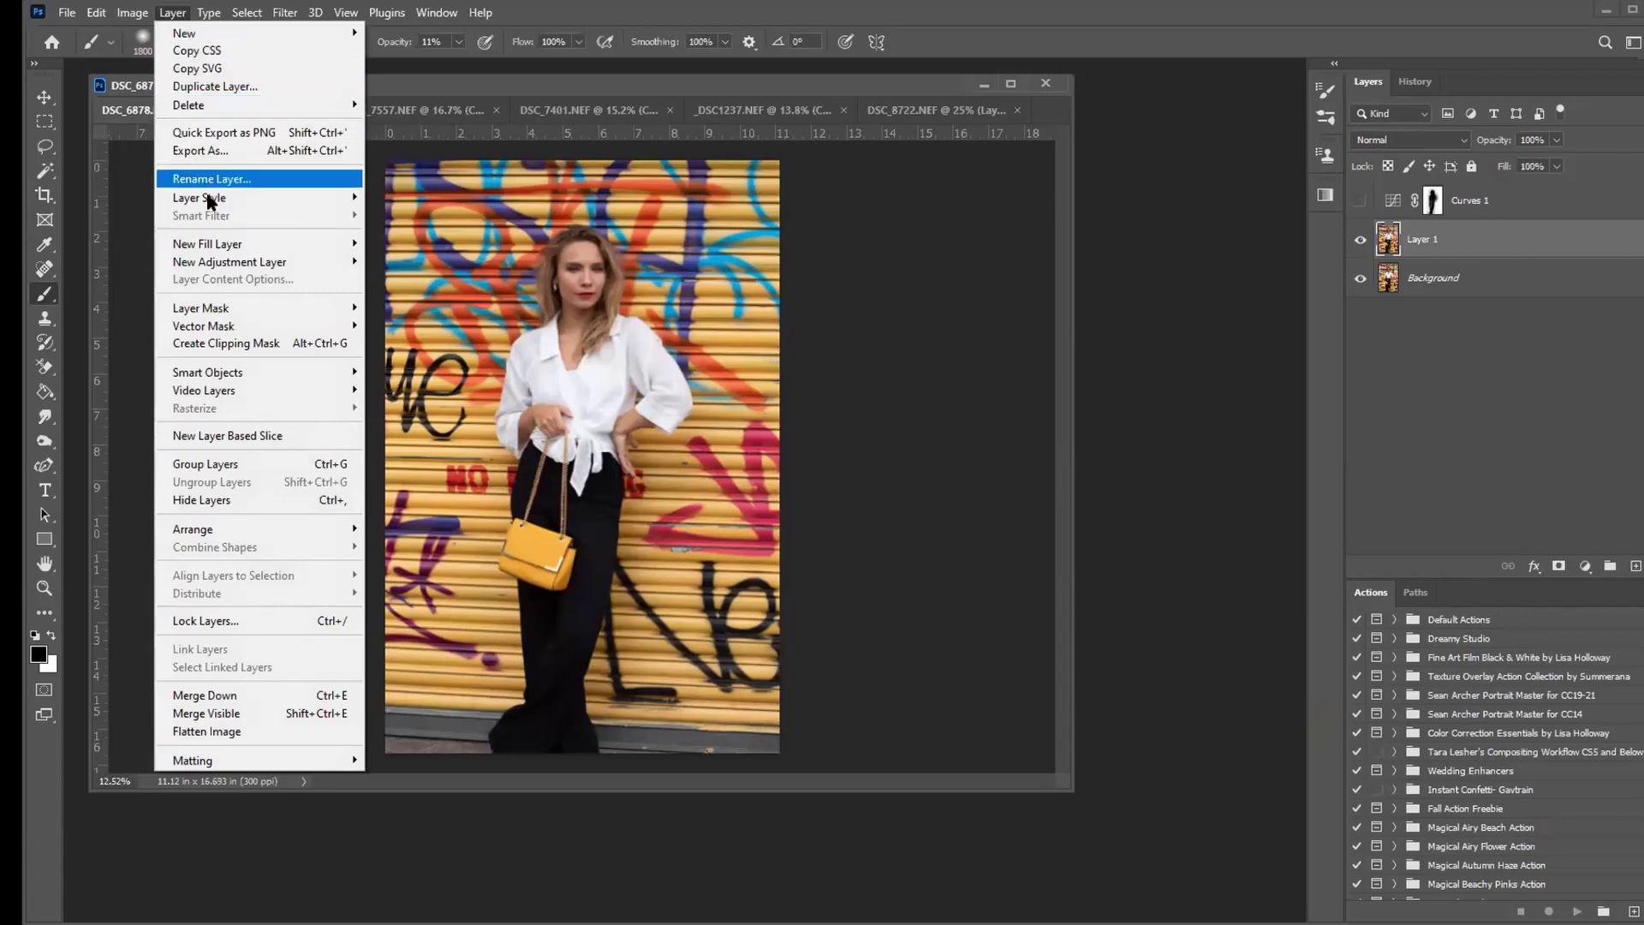
pyautogui.moveTo(228, 266)
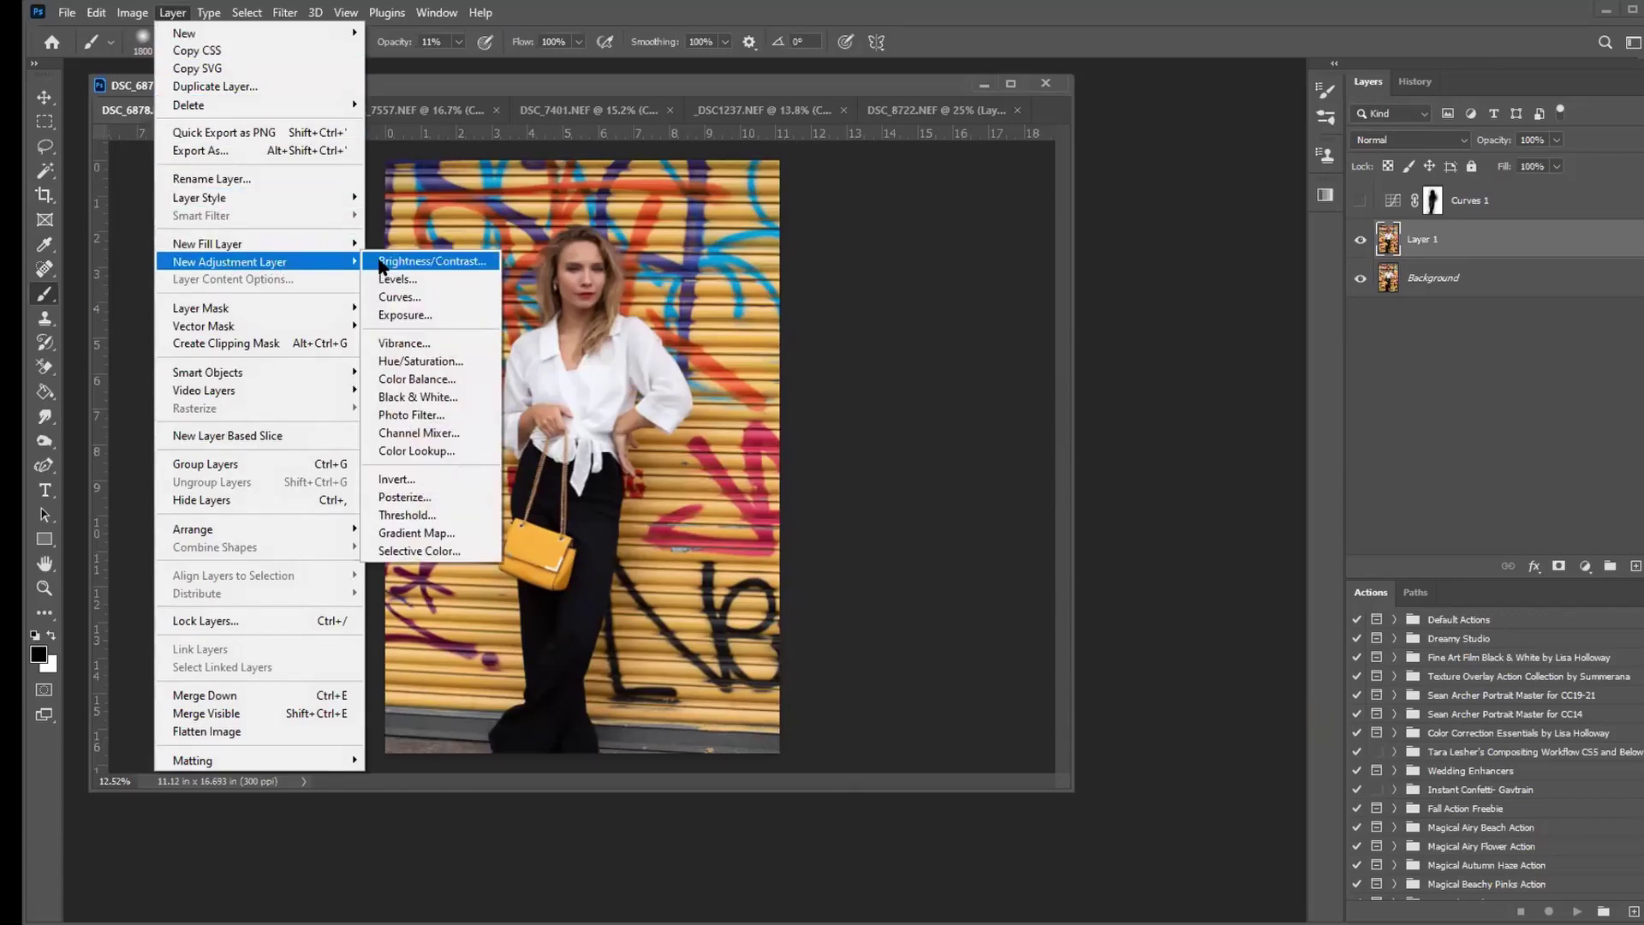
pyautogui.click(400, 297)
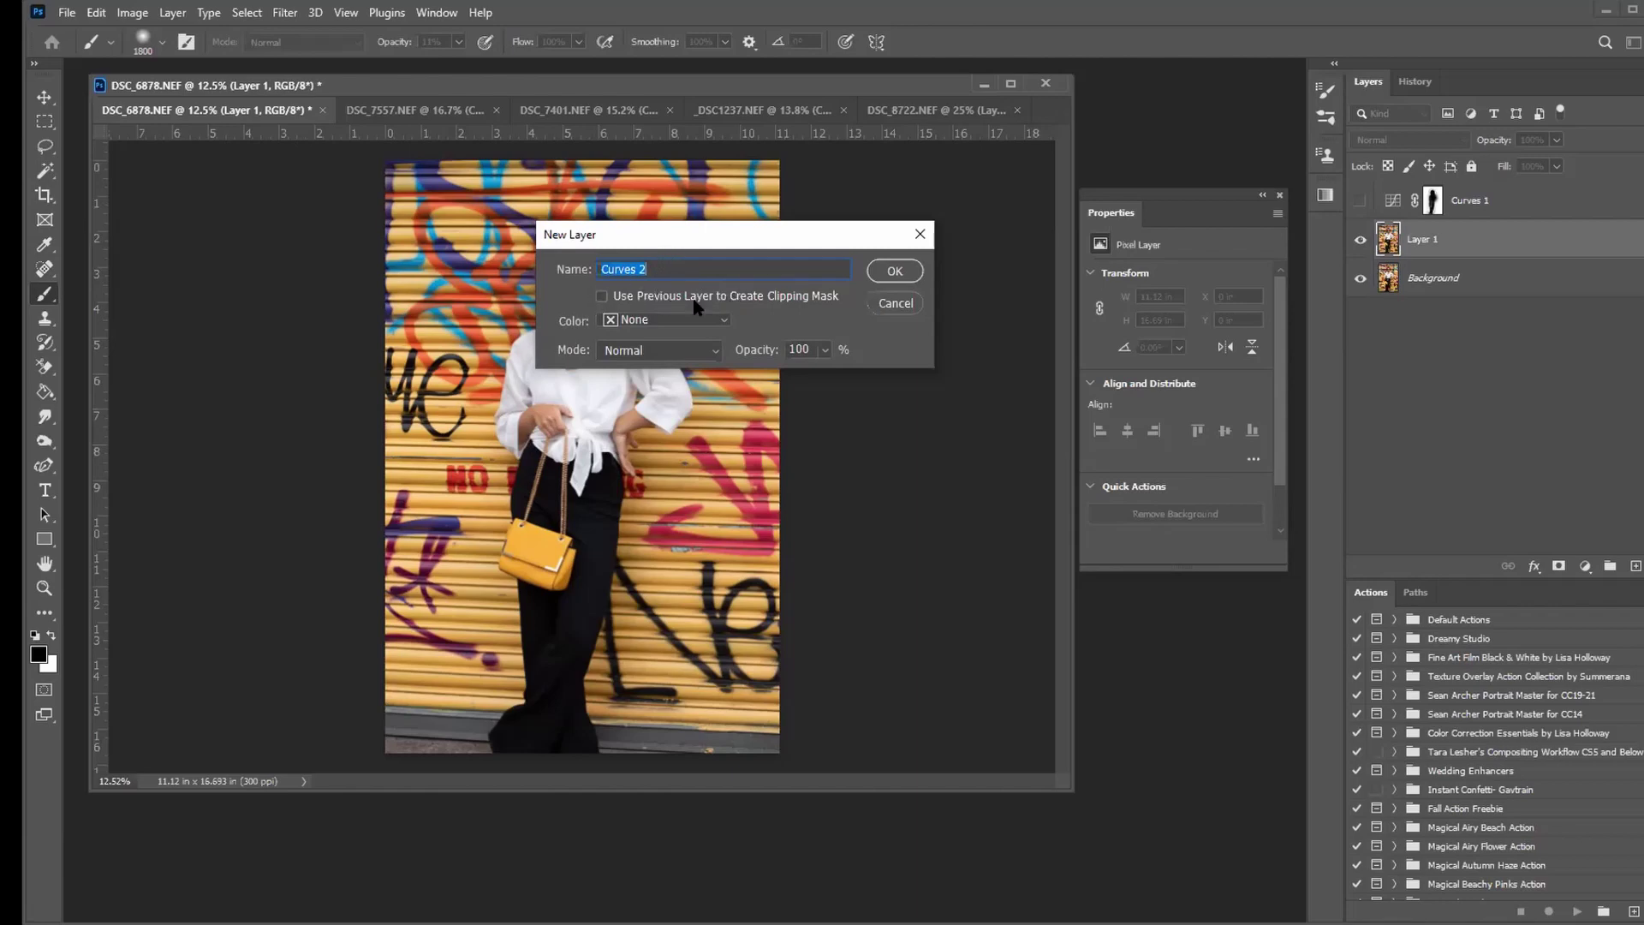
pyautogui.click(724, 322)
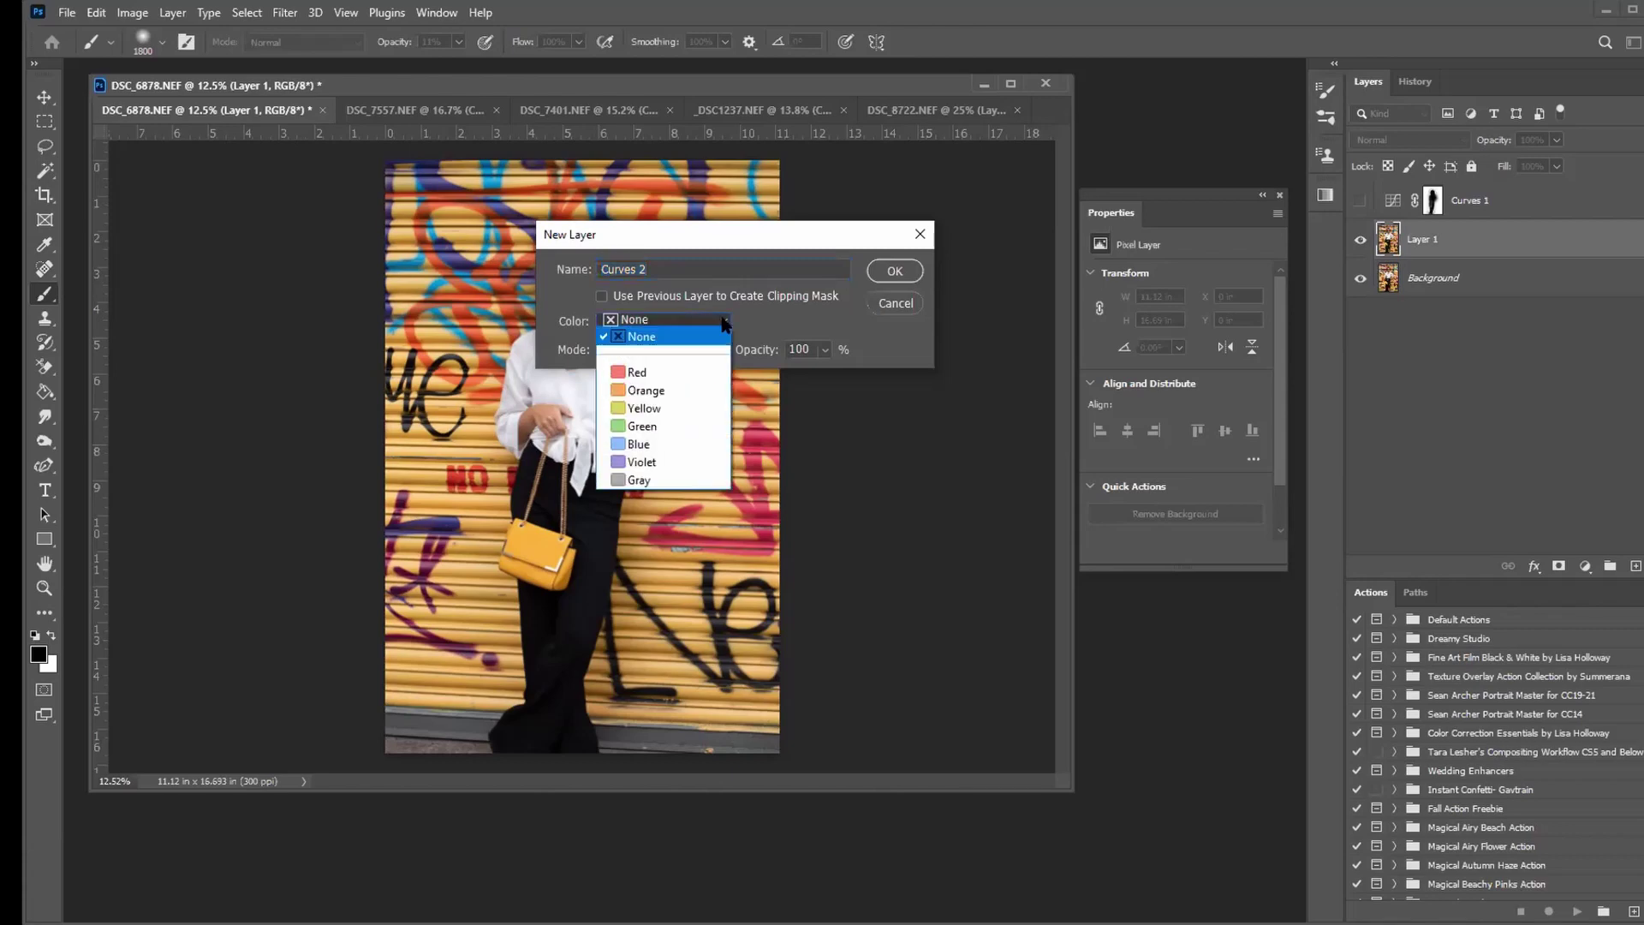
pyautogui.click(754, 319)
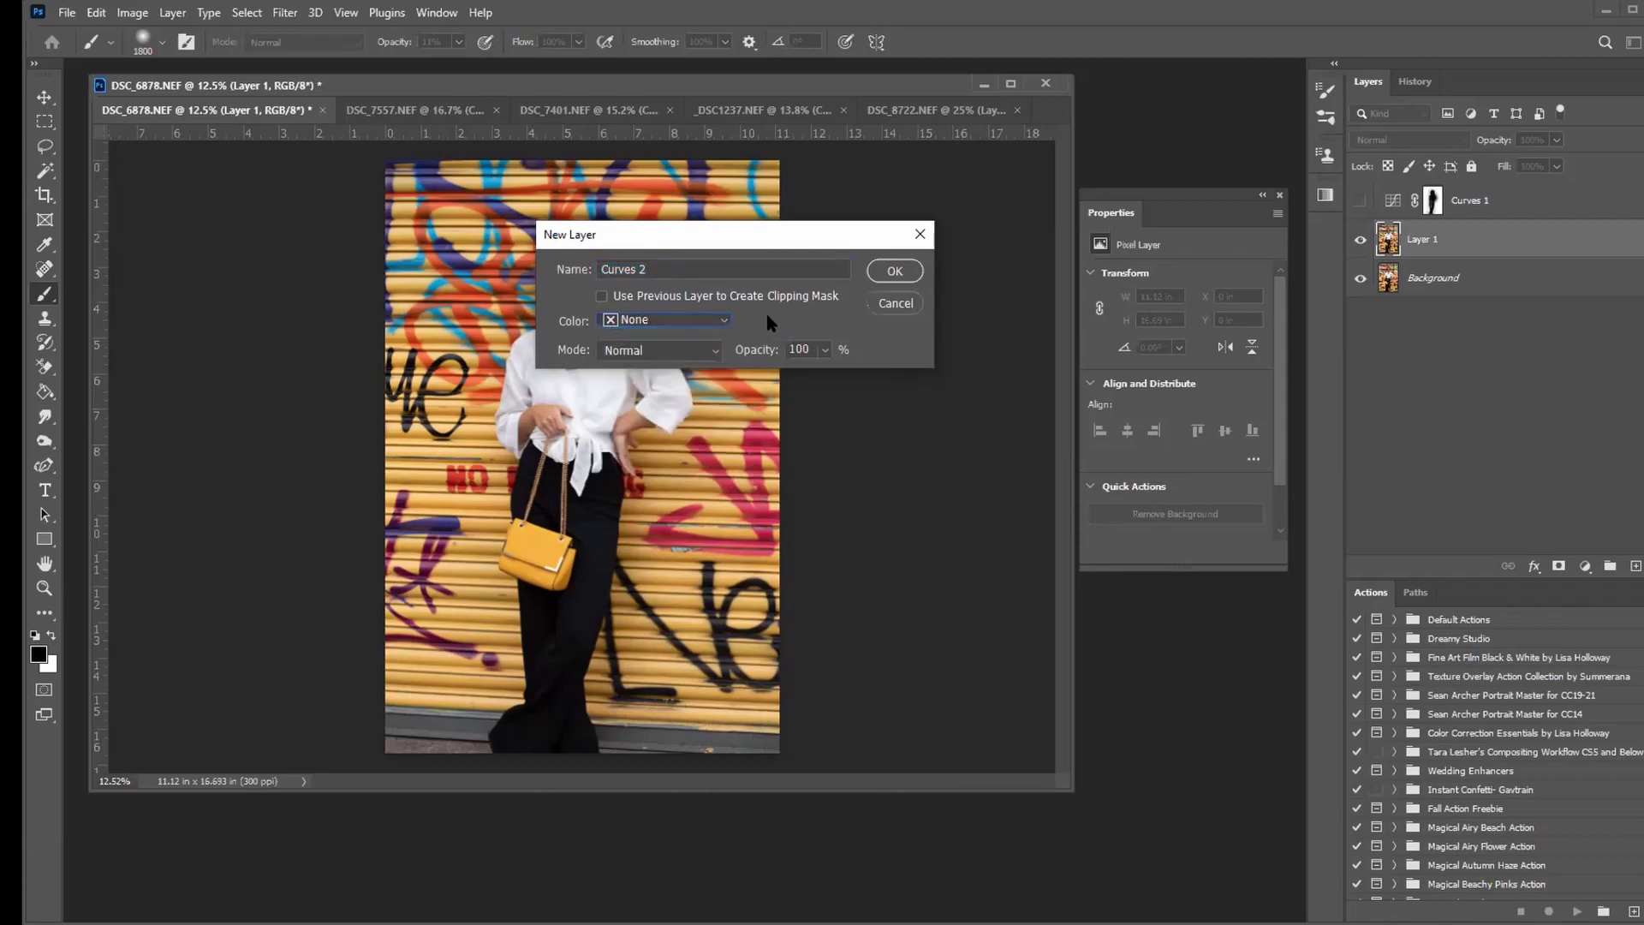
pyautogui.click(713, 352)
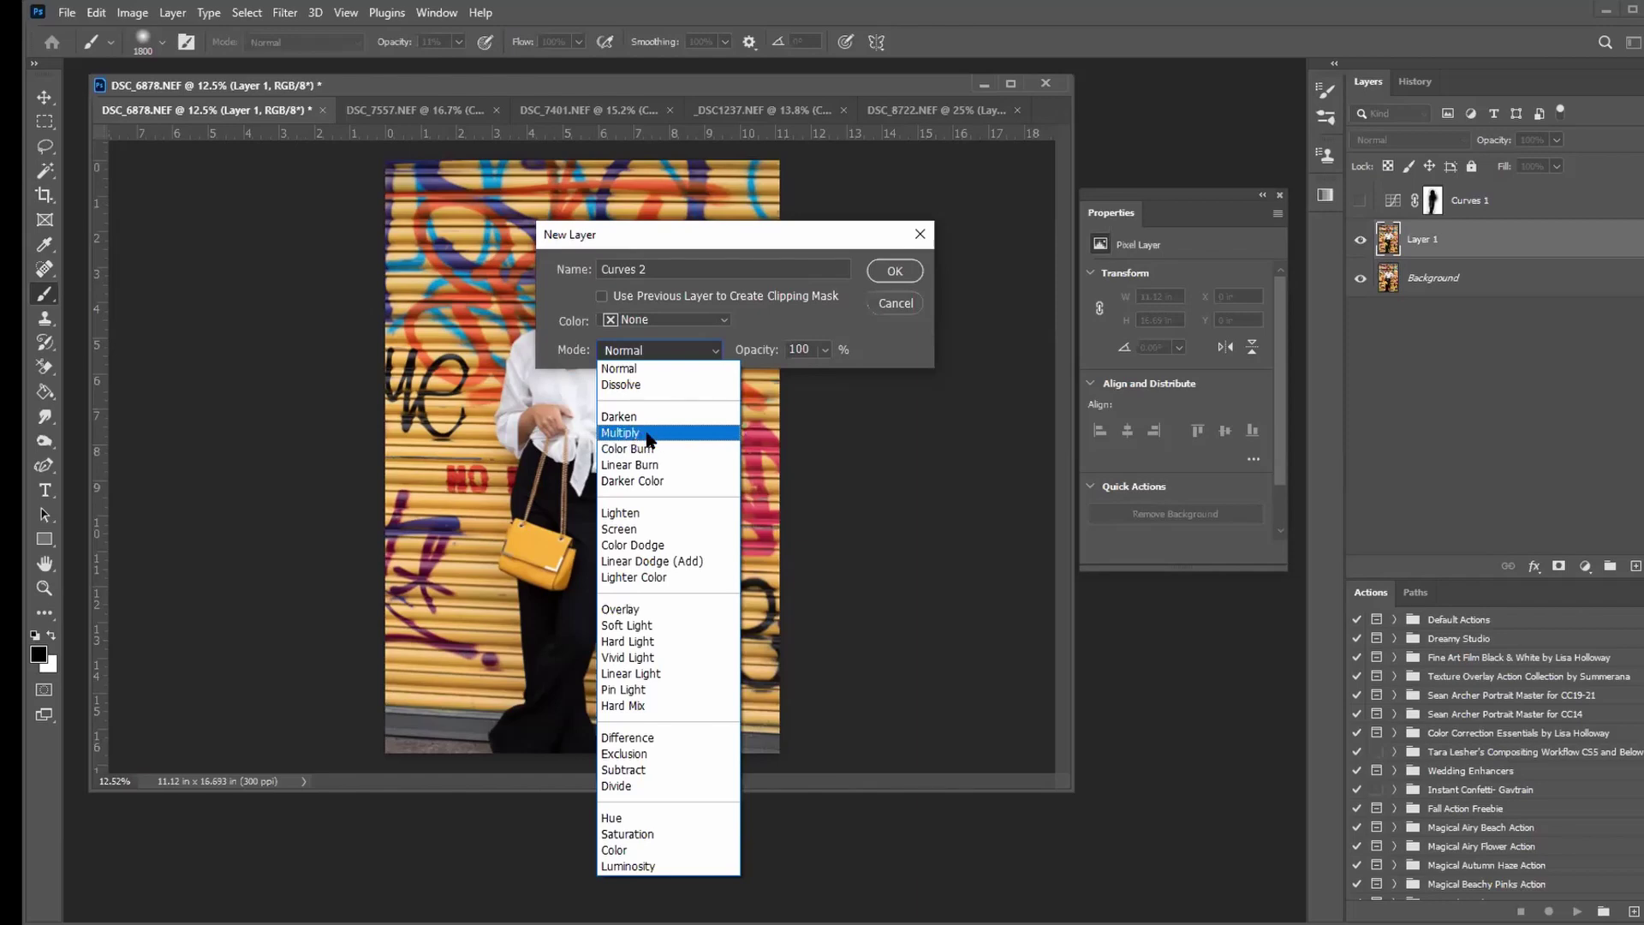
pyautogui.click(848, 410)
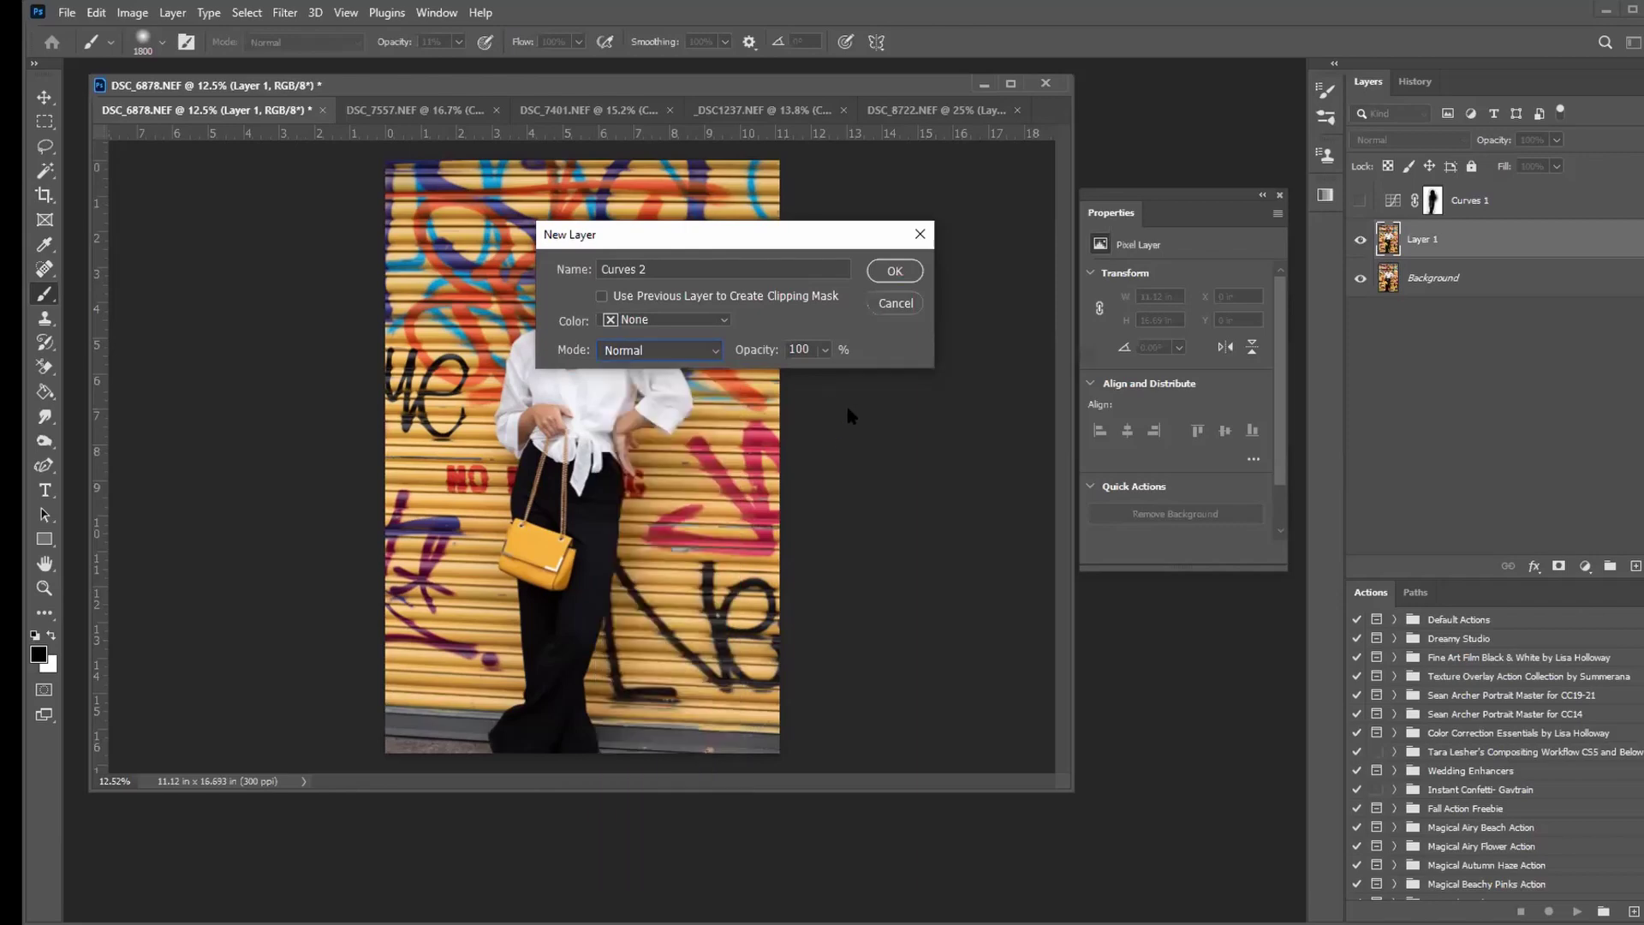
pyautogui.click(824, 350)
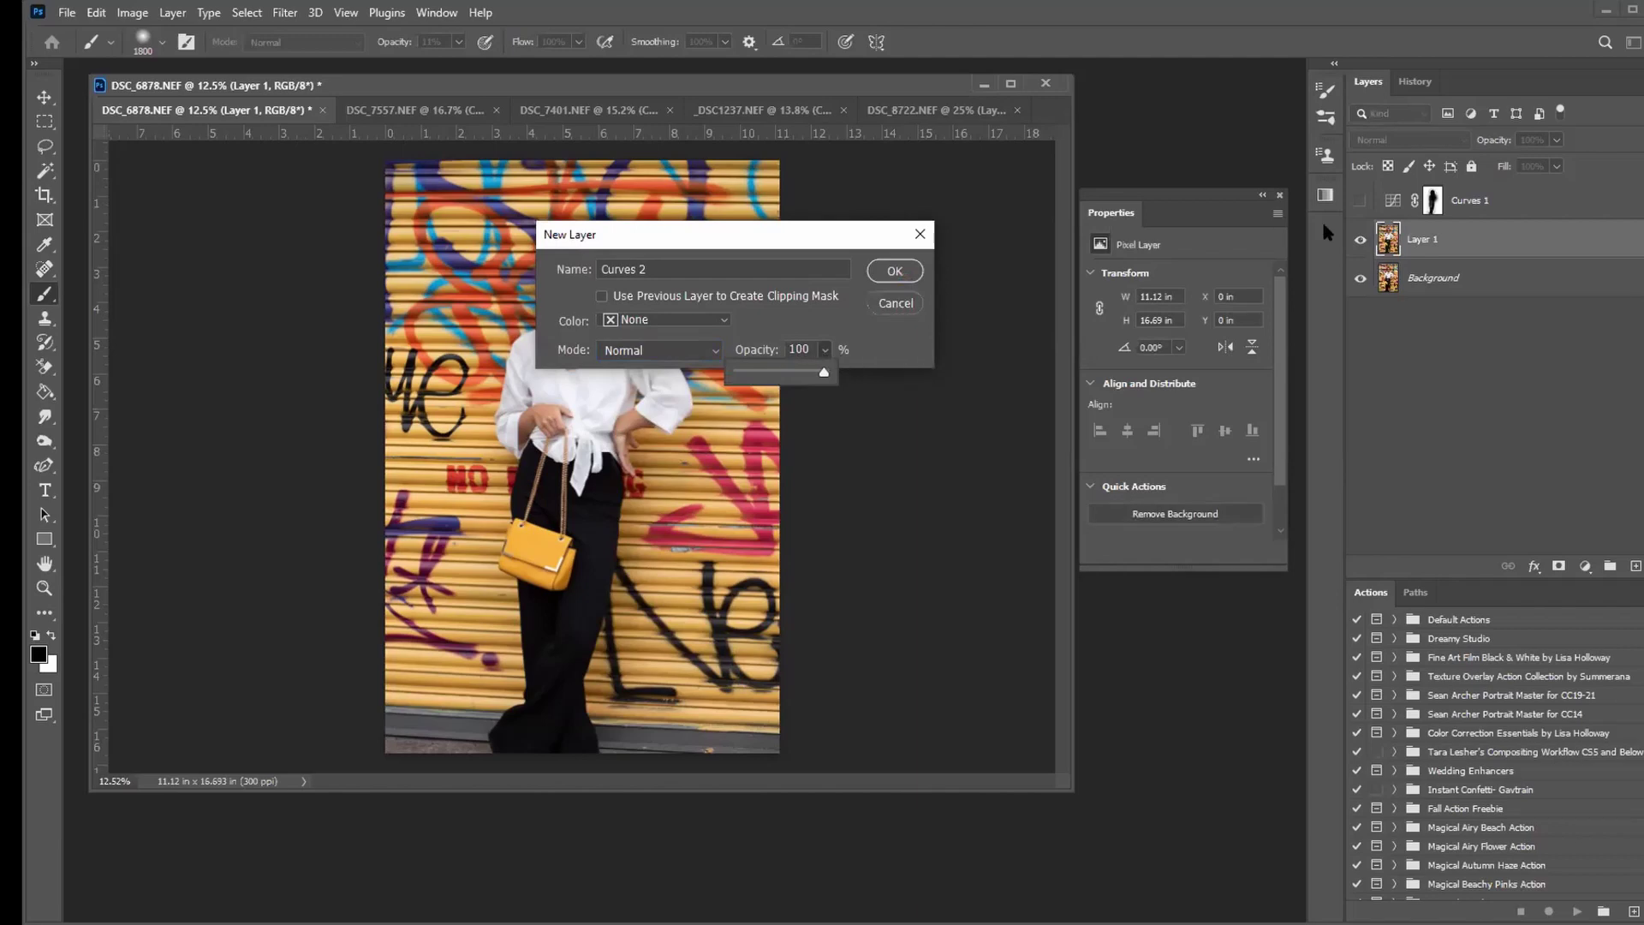
pyautogui.press('Escape')
pyautogui.click(1325, 194)
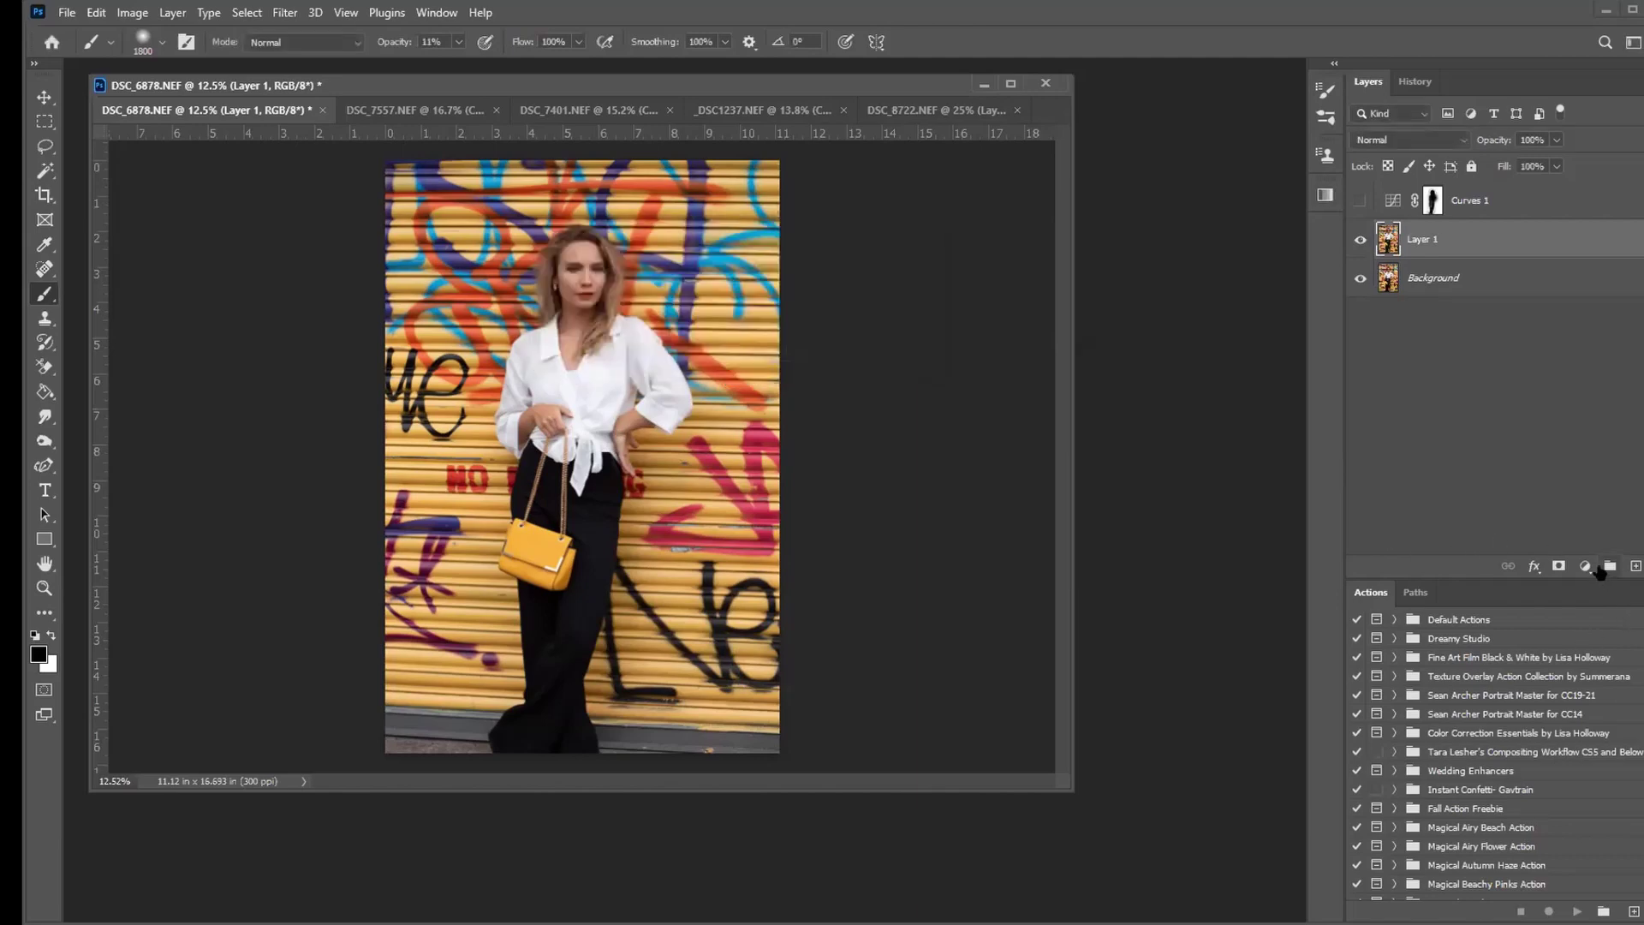
# Step: Add a Curves adjustment layer directly above Layer 1 and widen its properties to enlarge the curve graph
pyautogui.click(1585, 566)
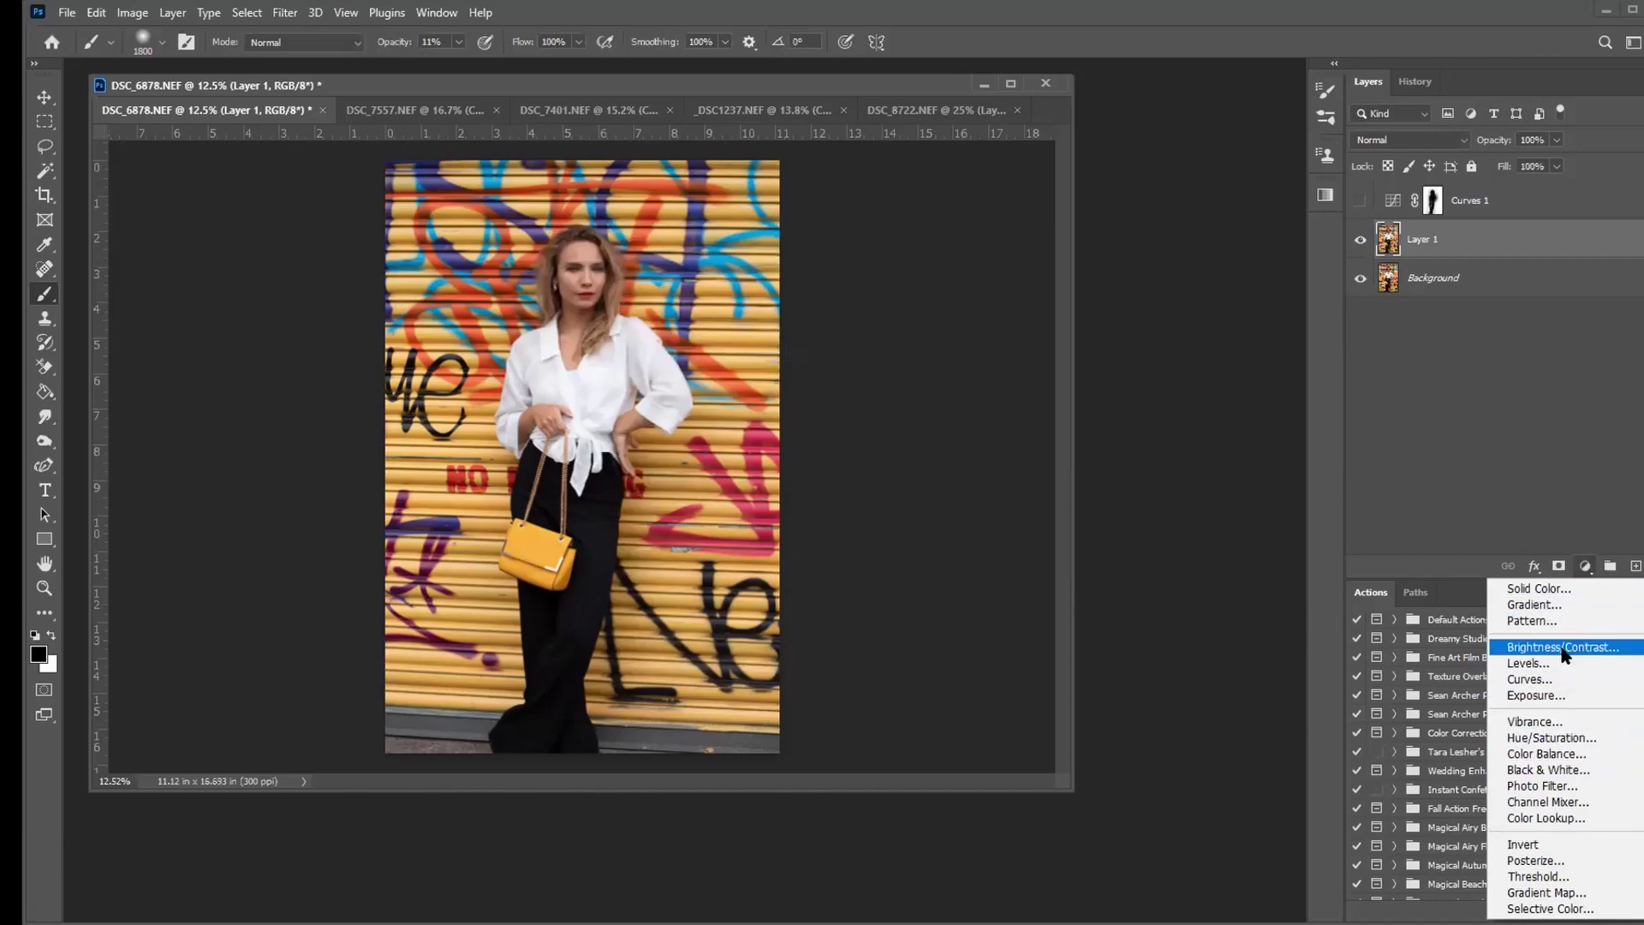
pyautogui.click(1551, 679)
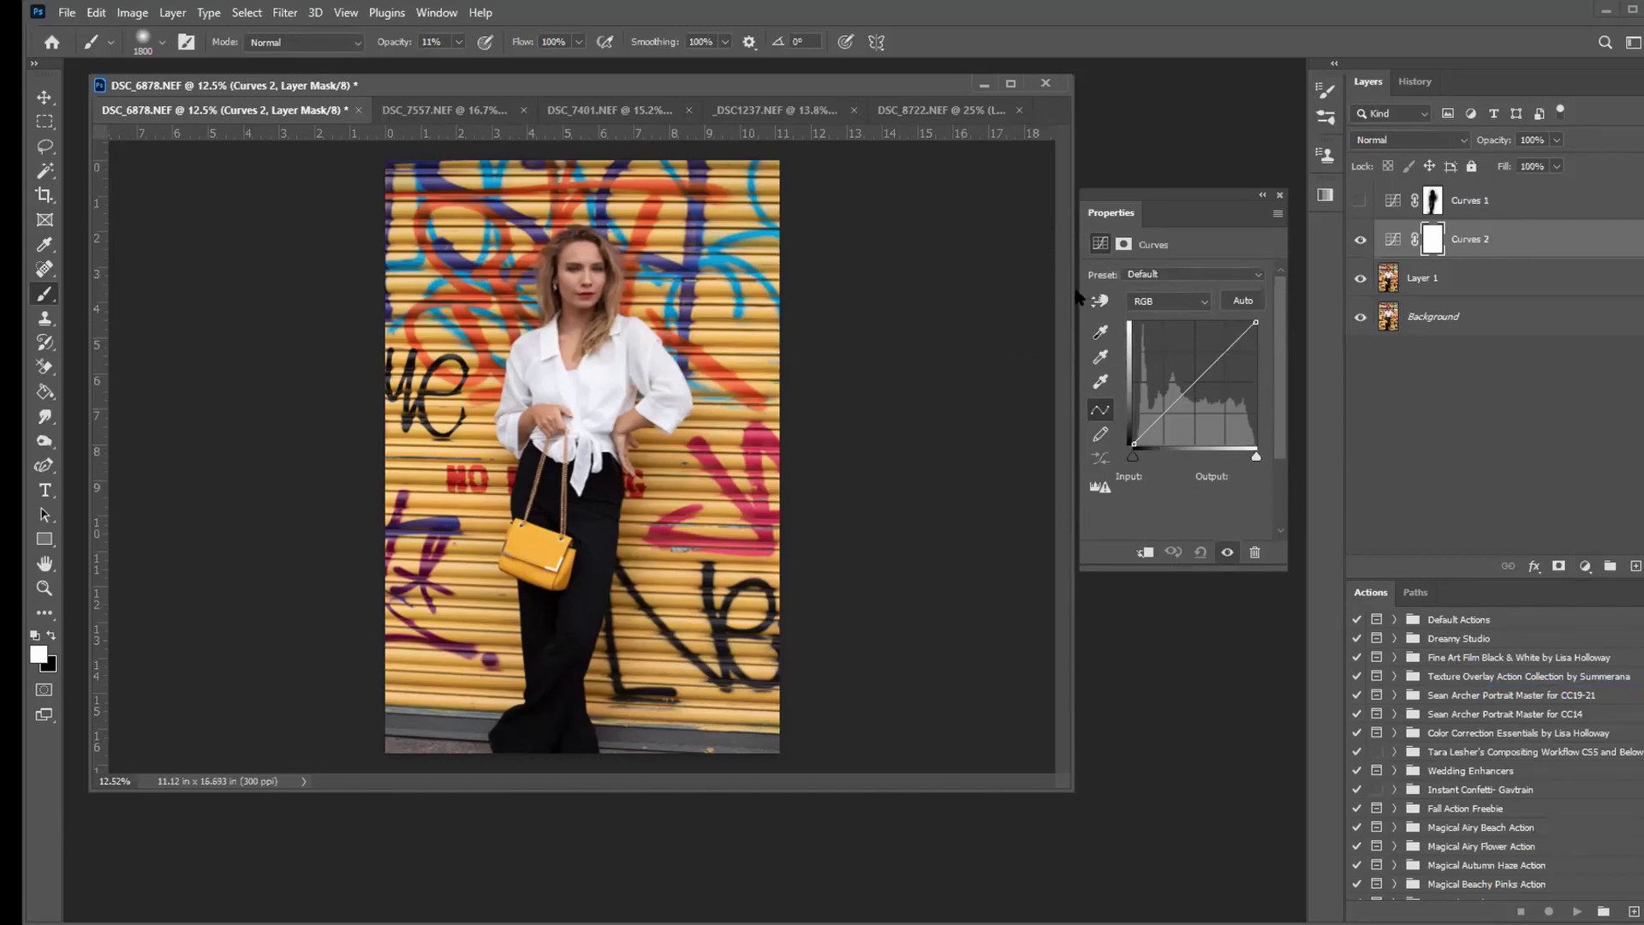
pyautogui.moveTo(1070, 294); pyautogui.dragTo(902, 291)
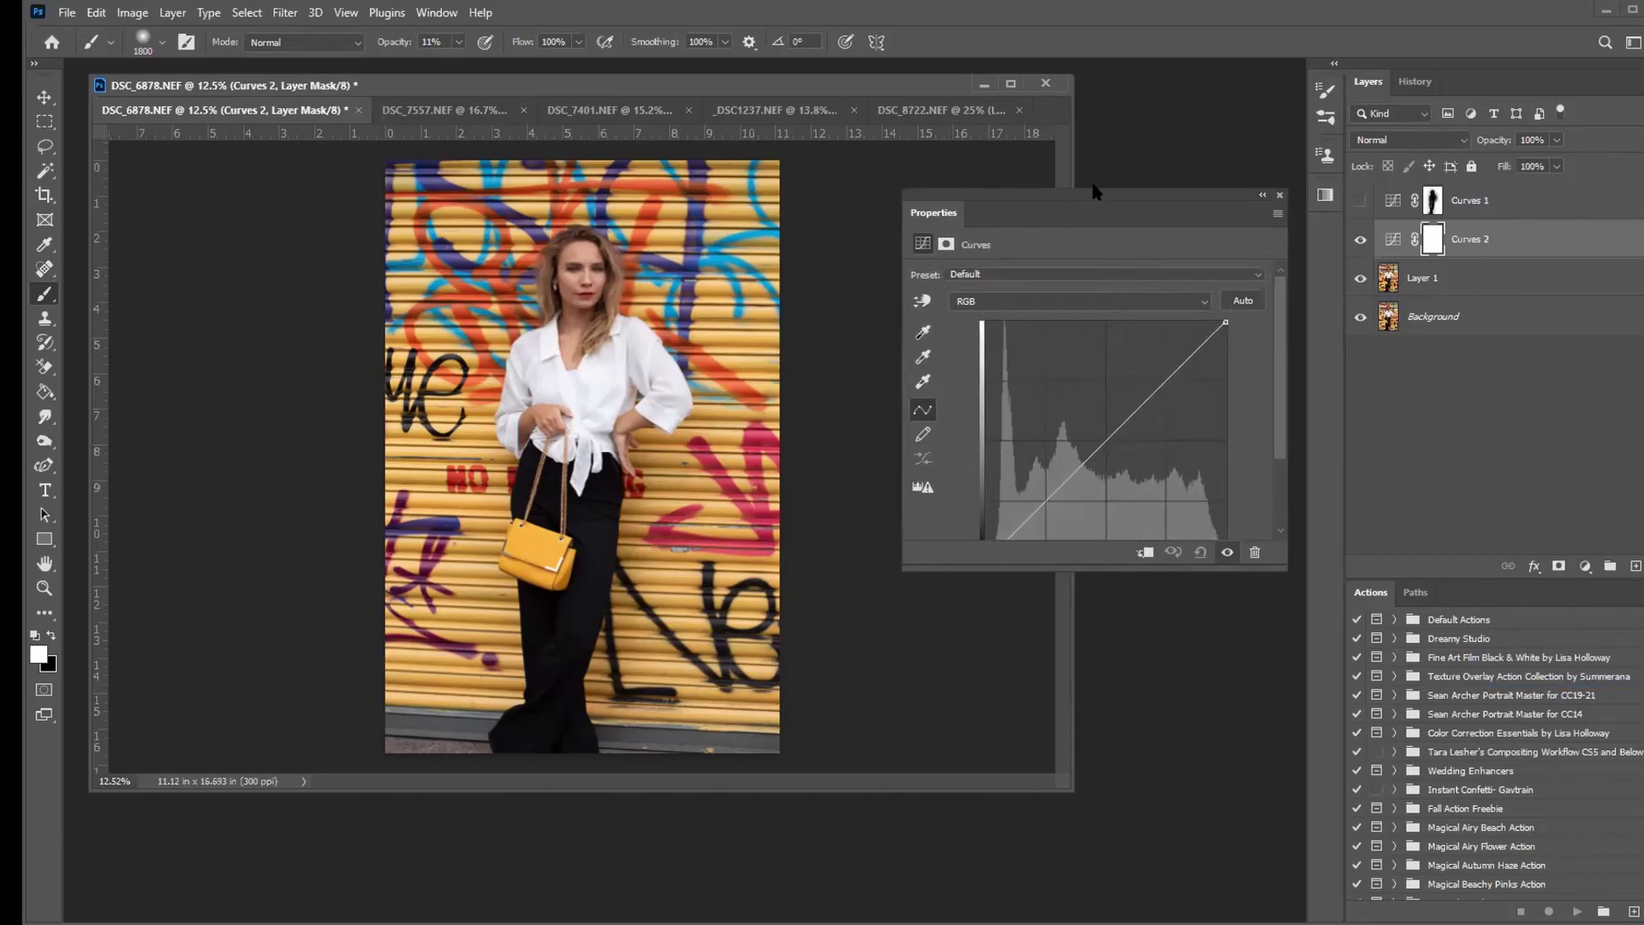
# Step: Enlarge the curve view, darken the Curves 2 midtones to input 138, output 105, and lift the black point to output 29
pyautogui.moveTo(1095, 192); pyautogui.dragTo(1077, 82)
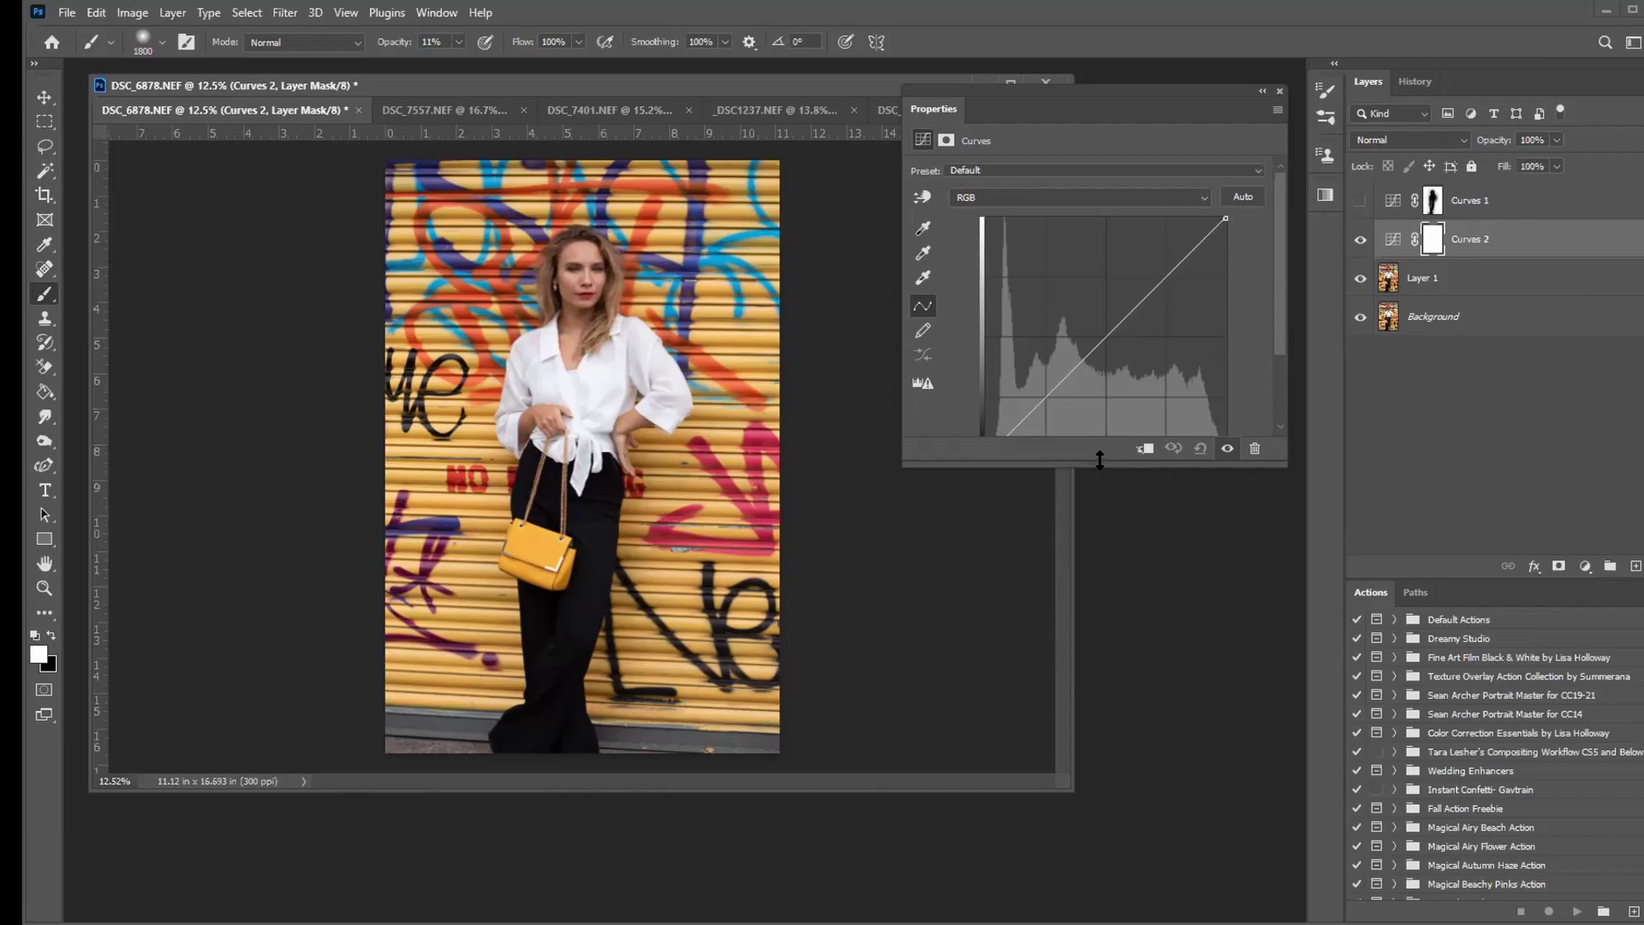
pyautogui.moveTo(1100, 460); pyautogui.dragTo(1097, 605)
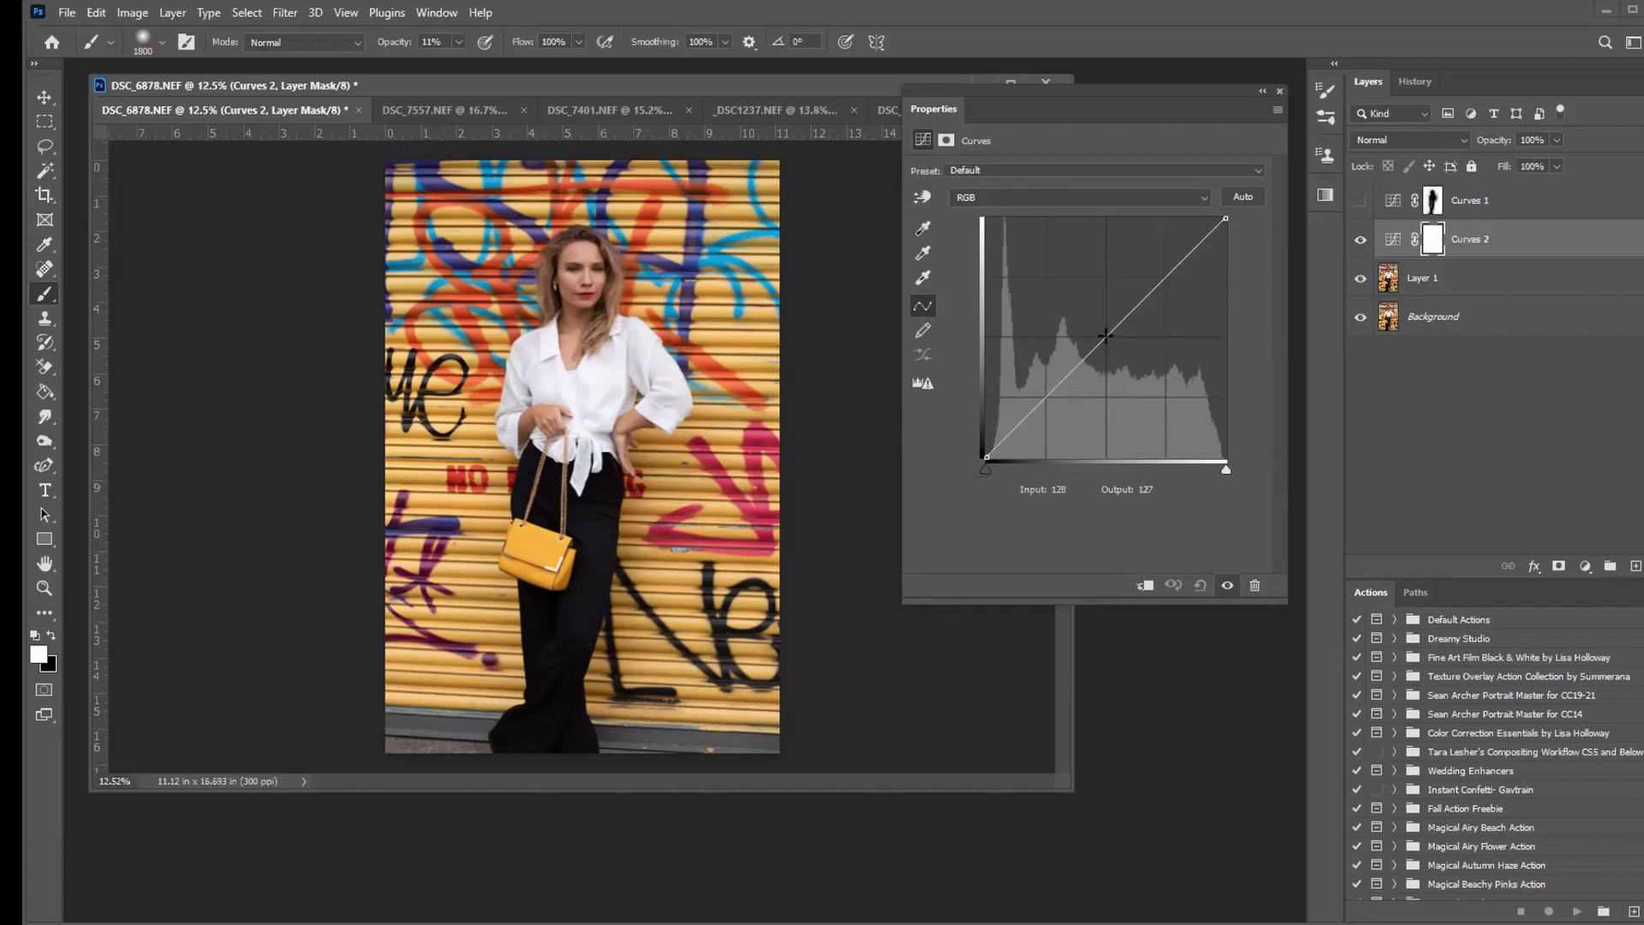
pyautogui.moveTo(1106, 336); pyautogui.dragTo(1115, 359)
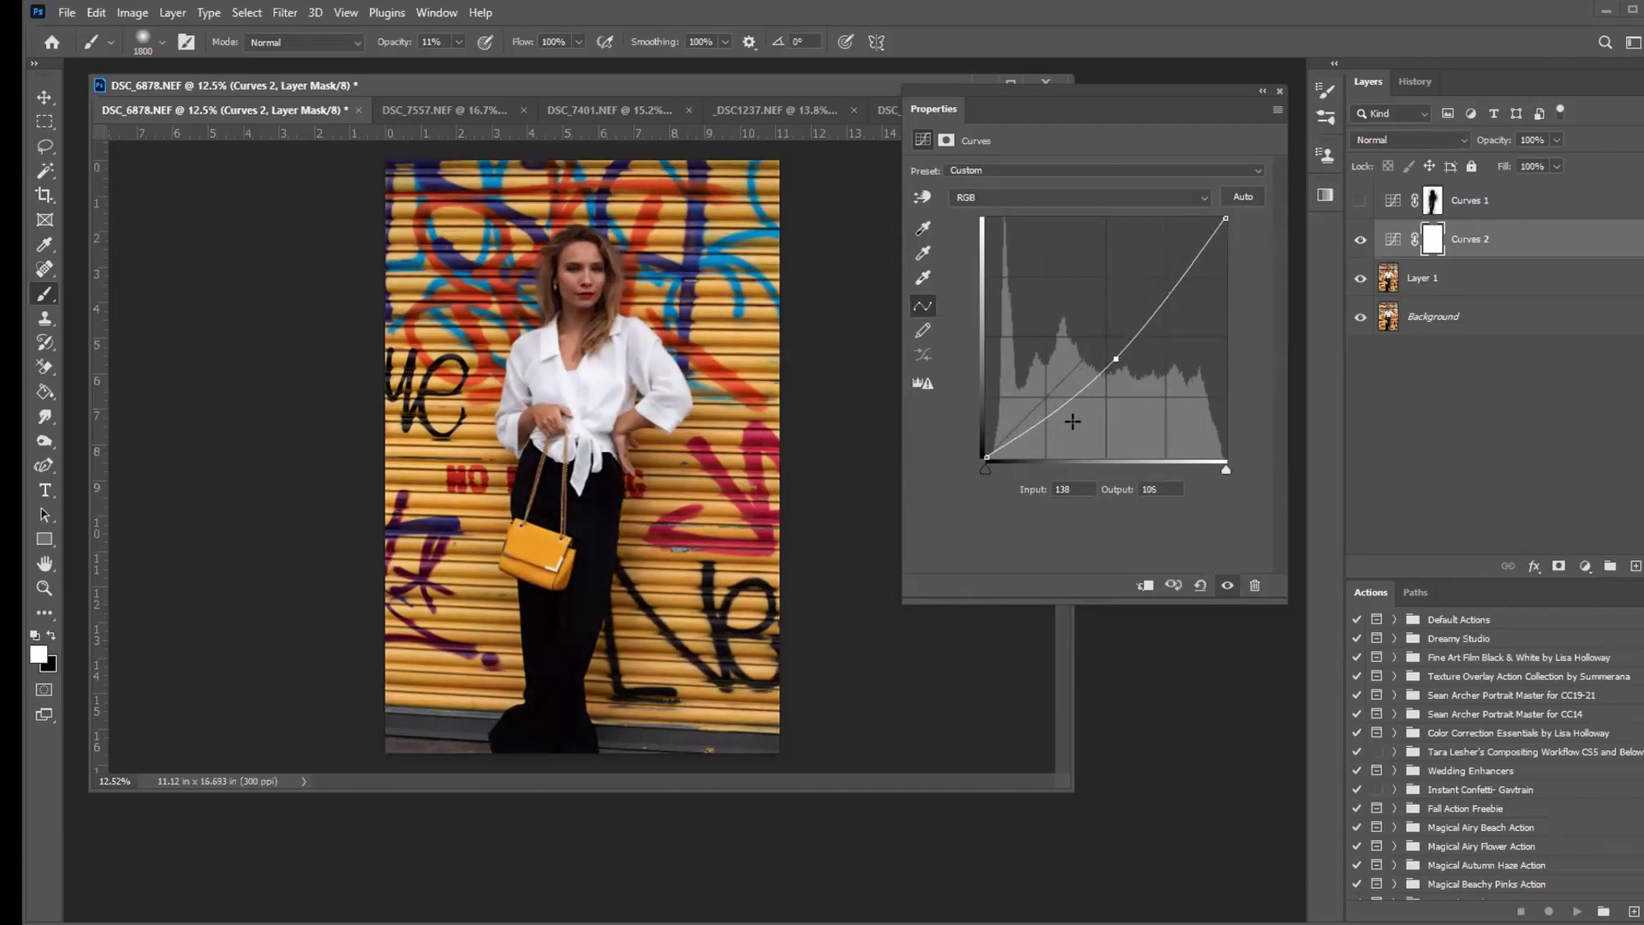
pyautogui.moveTo(983, 457); pyautogui.dragTo(974, 430)
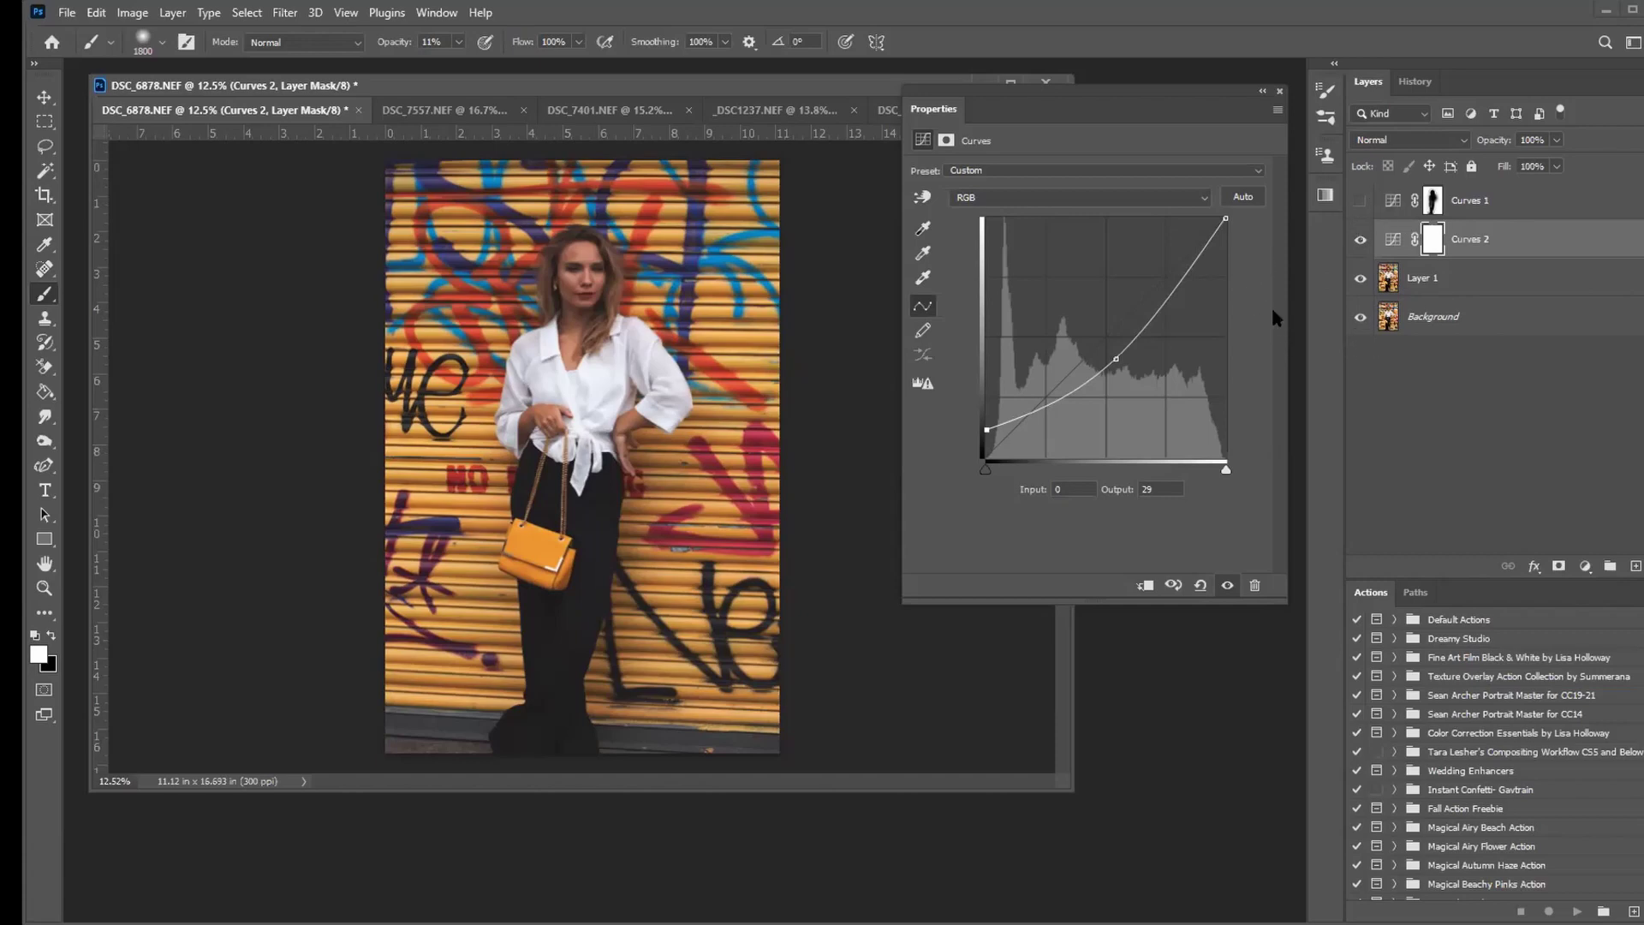
# Step: Paint black over the woman on the Curves 2 layer mask with an 1100 px brush at 11% opacity, raising brush opacity to 60%
pyautogui.click(1433, 239)
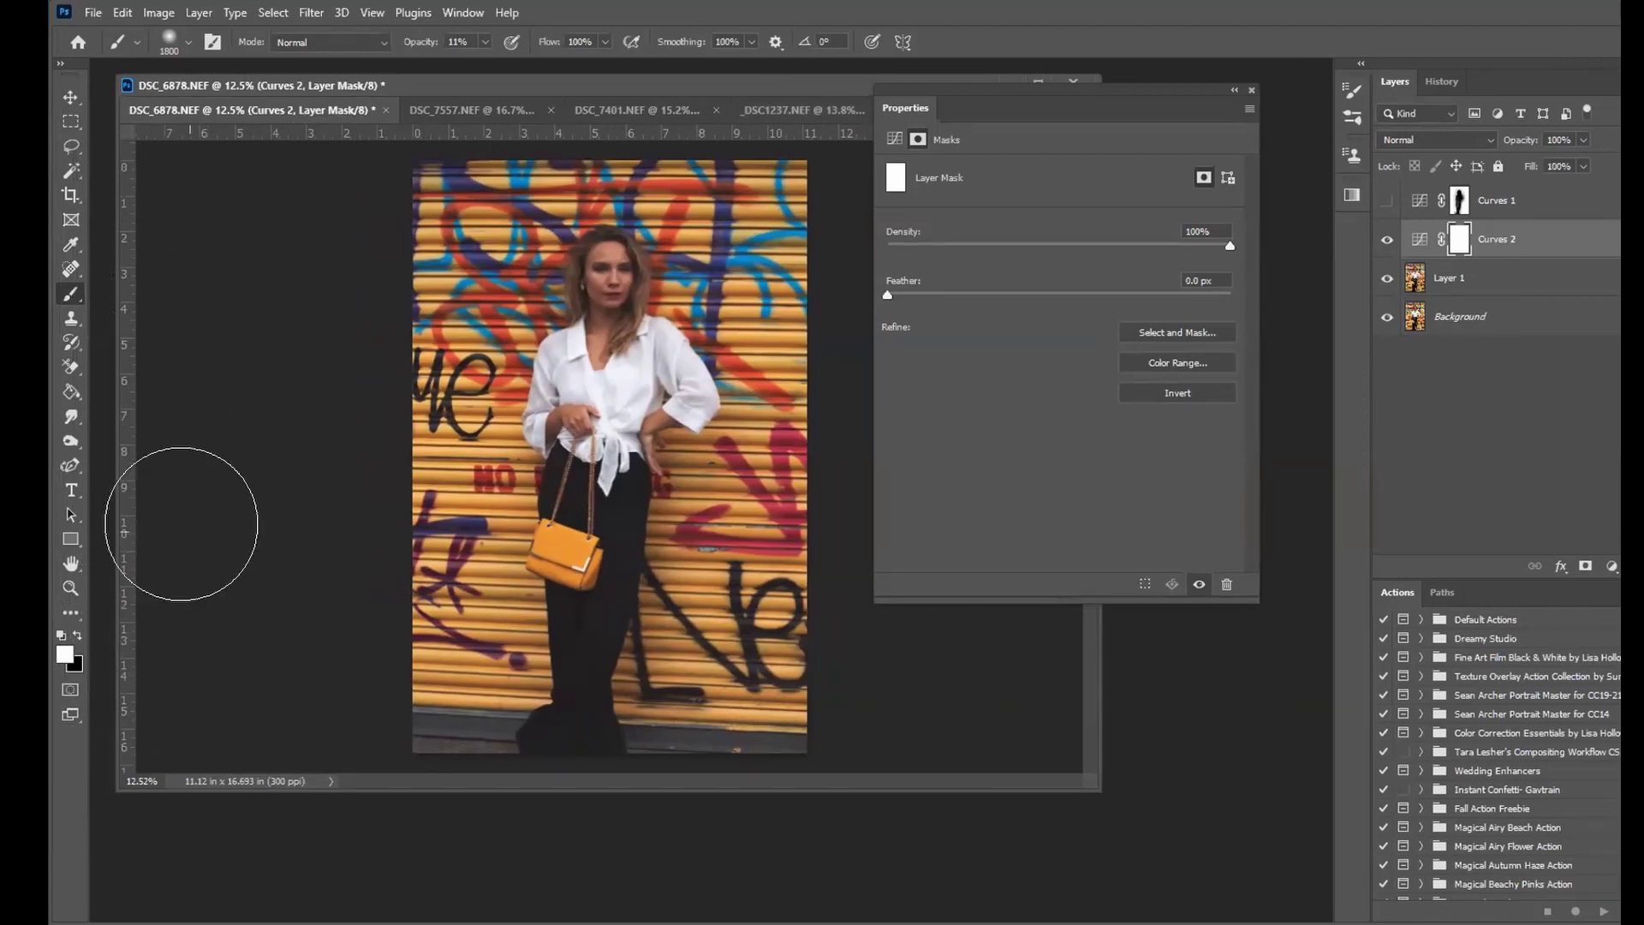
pyautogui.press('x')
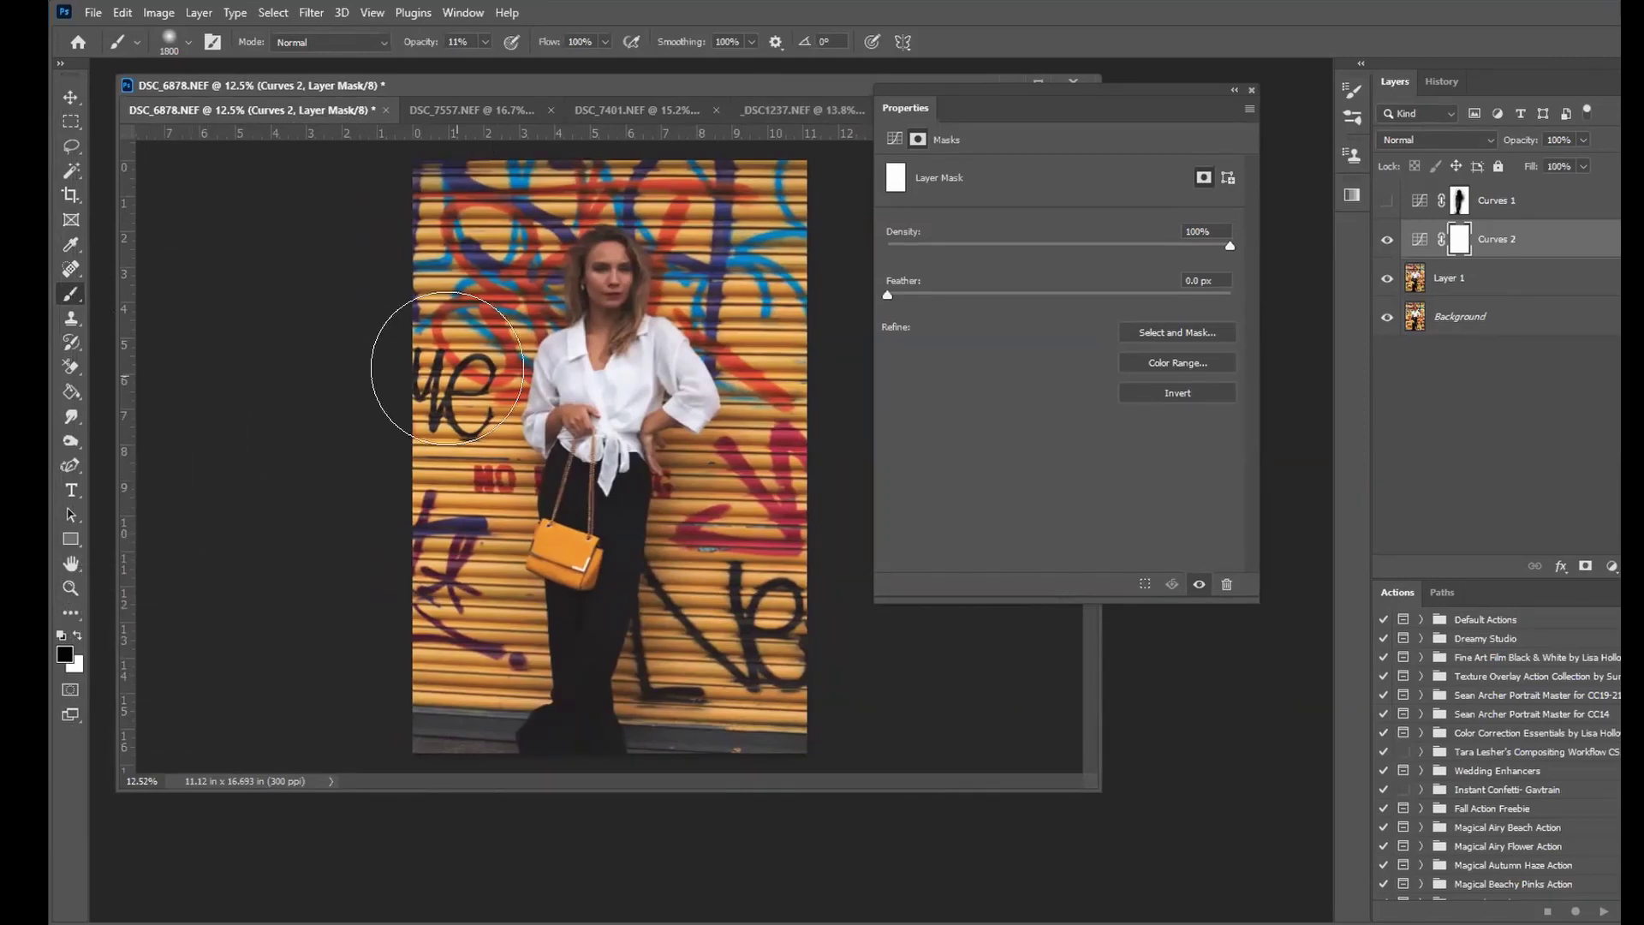
pyautogui.press('[')
pyautogui.press('[')
pyautogui.press('[')
pyautogui.press('[')
pyautogui.press('[')
pyautogui.press('[')
pyautogui.press('[')
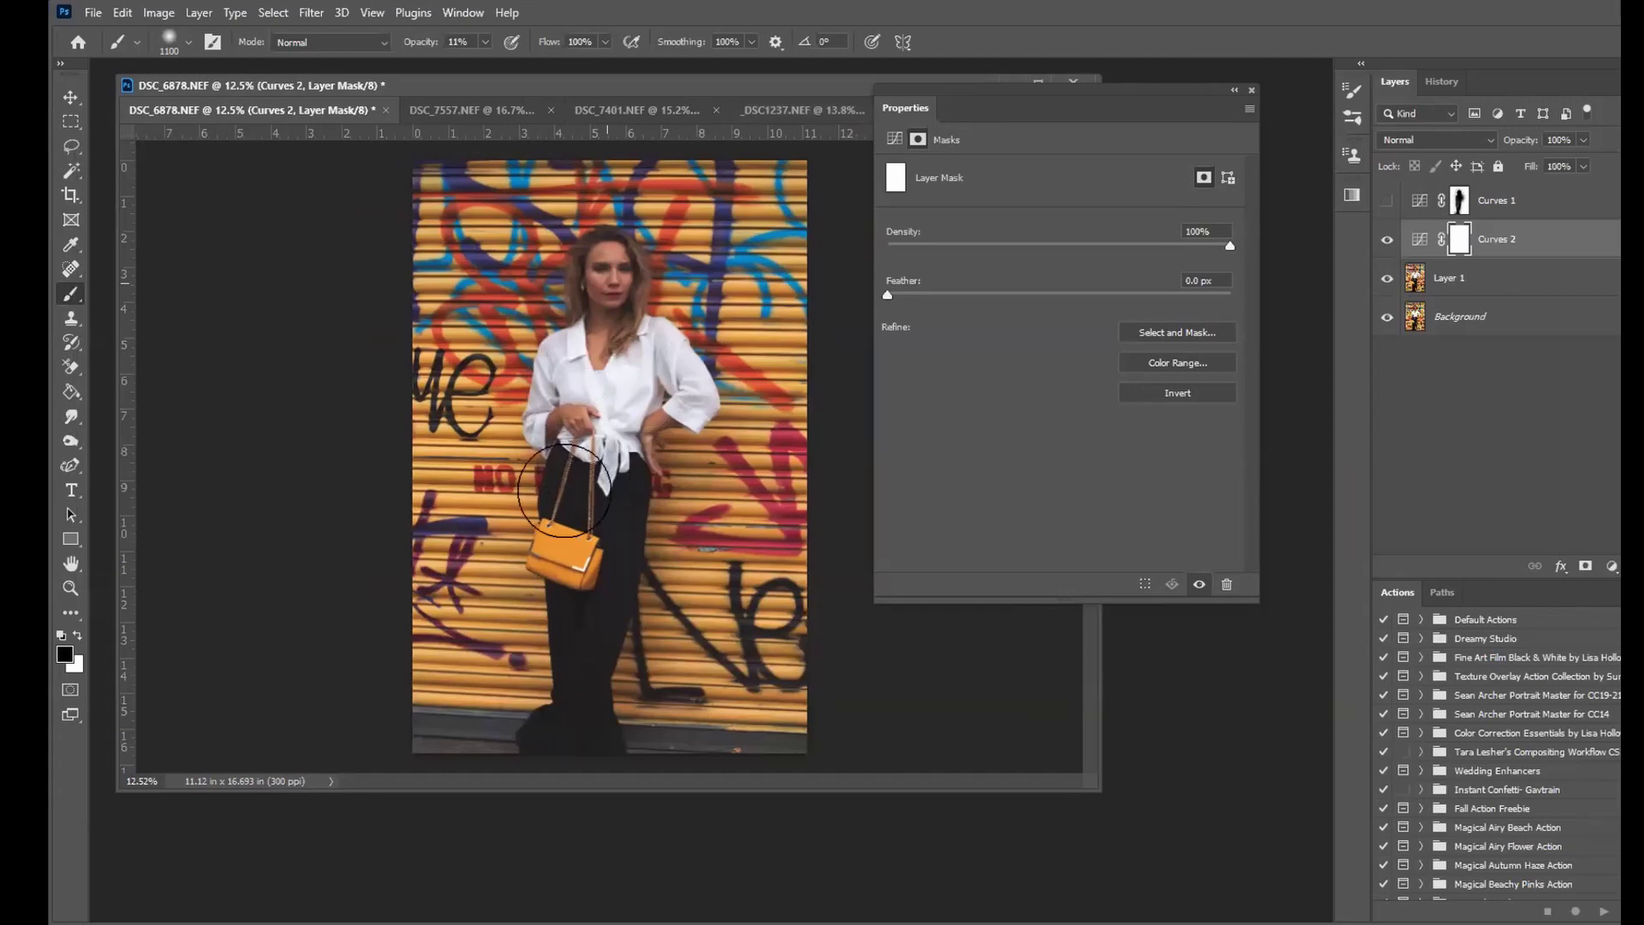
pyautogui.moveTo(565, 489); pyautogui.dragTo(581, 711)
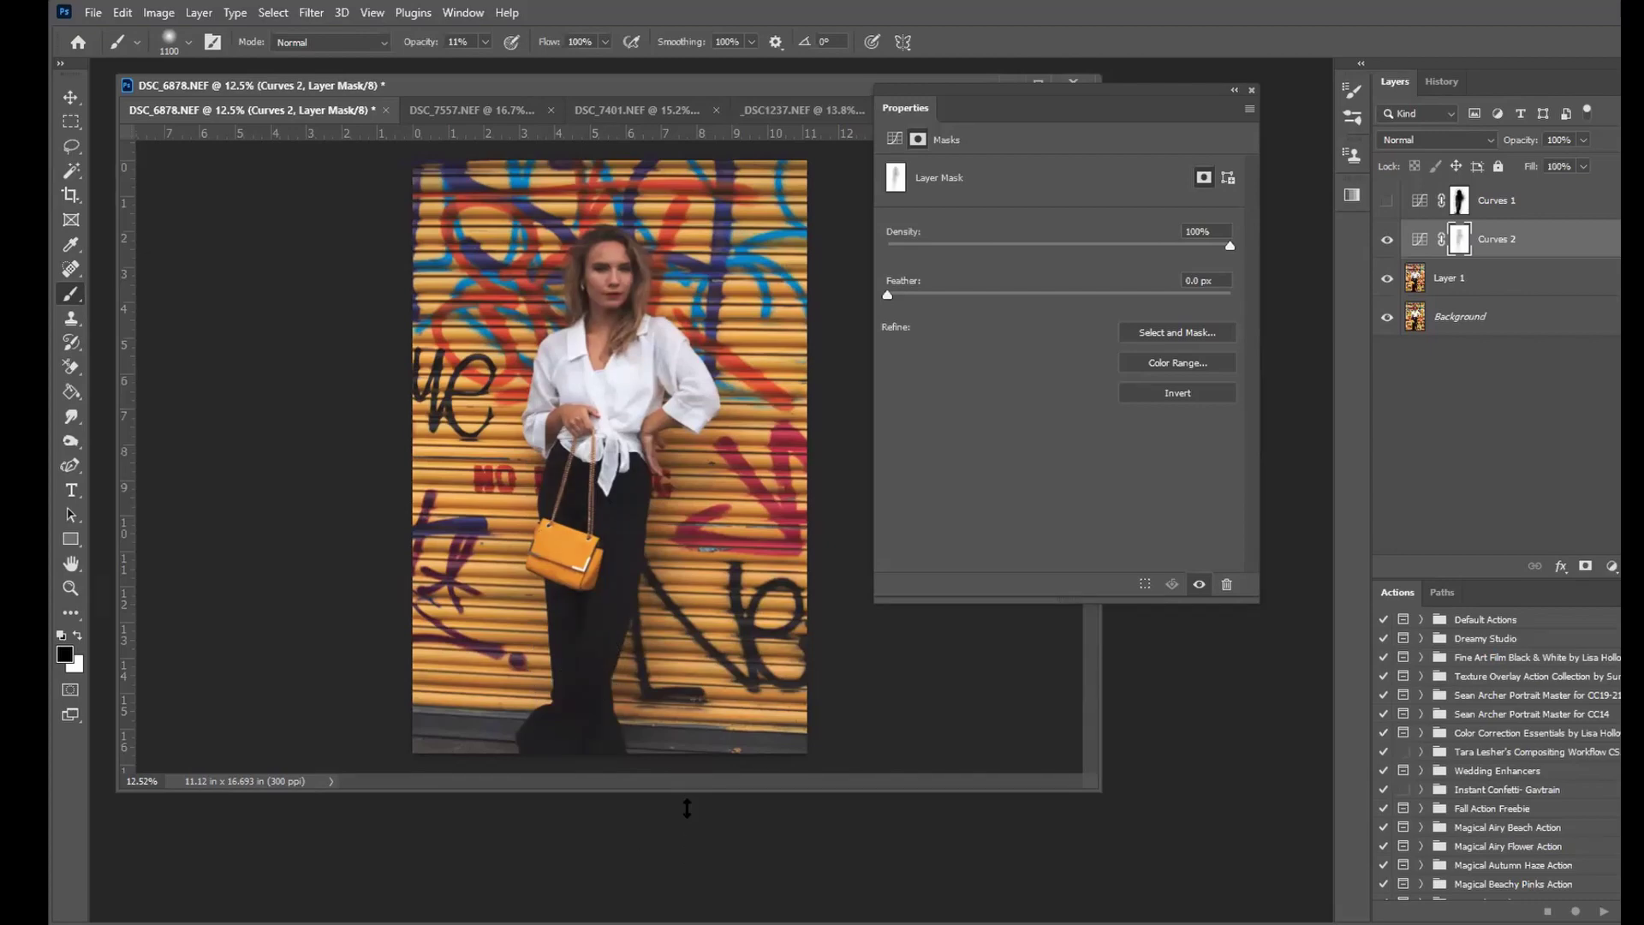
pyautogui.moveTo(687, 793); pyautogui.dragTo(689, 861)
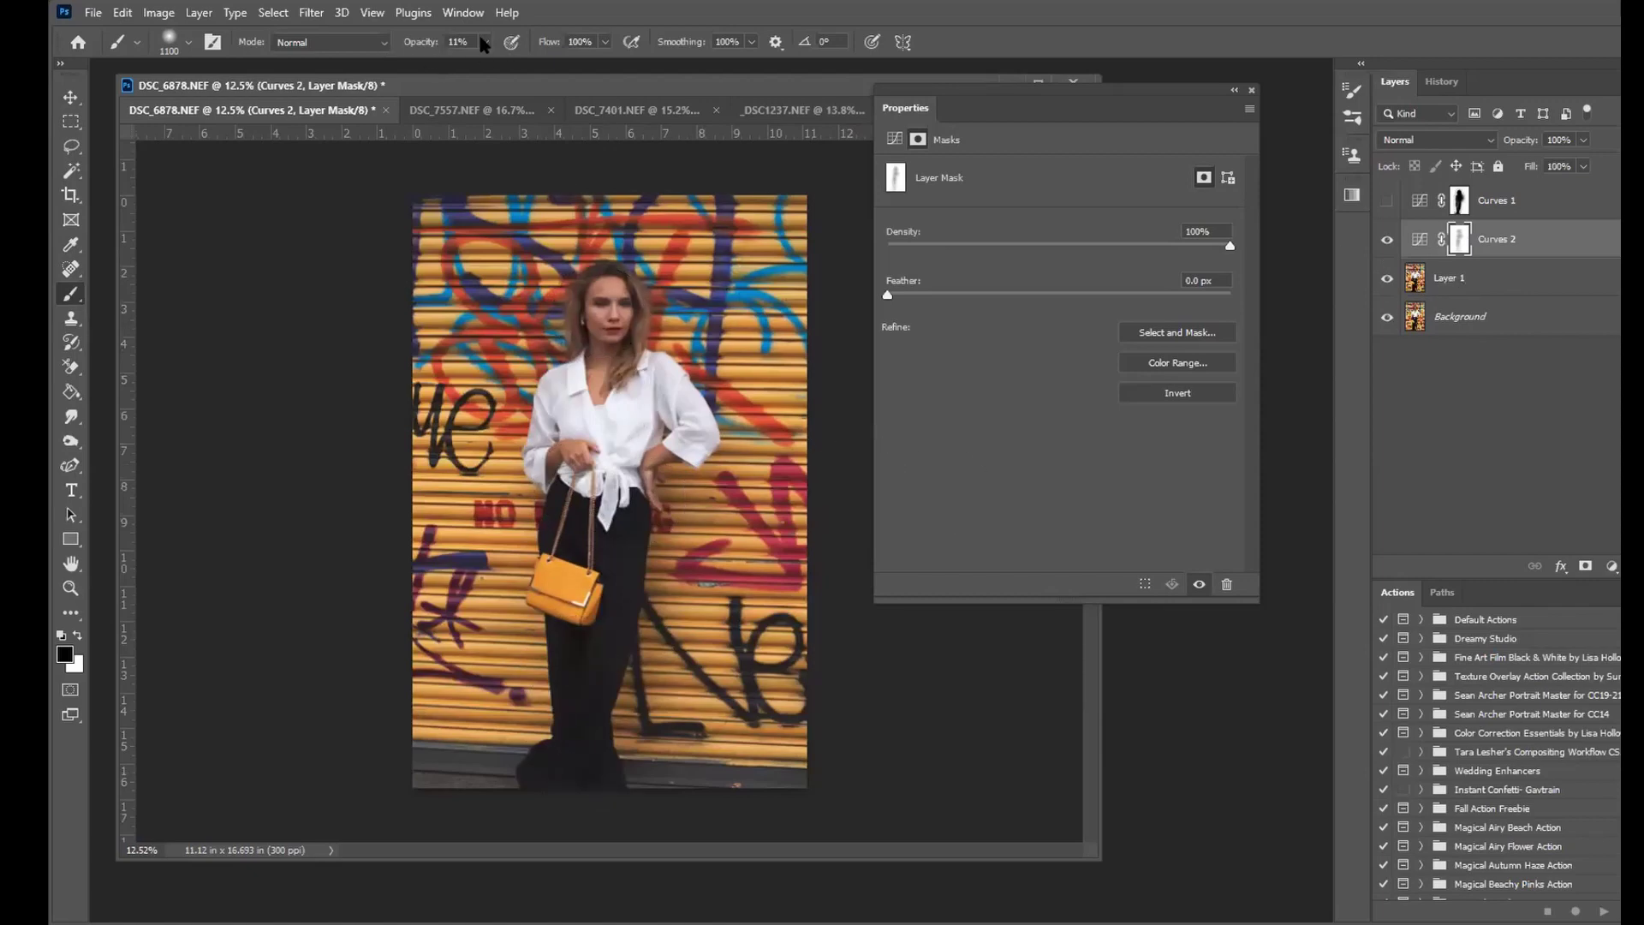
pyautogui.moveTo(484, 45); pyautogui.dragTo(540, 120)
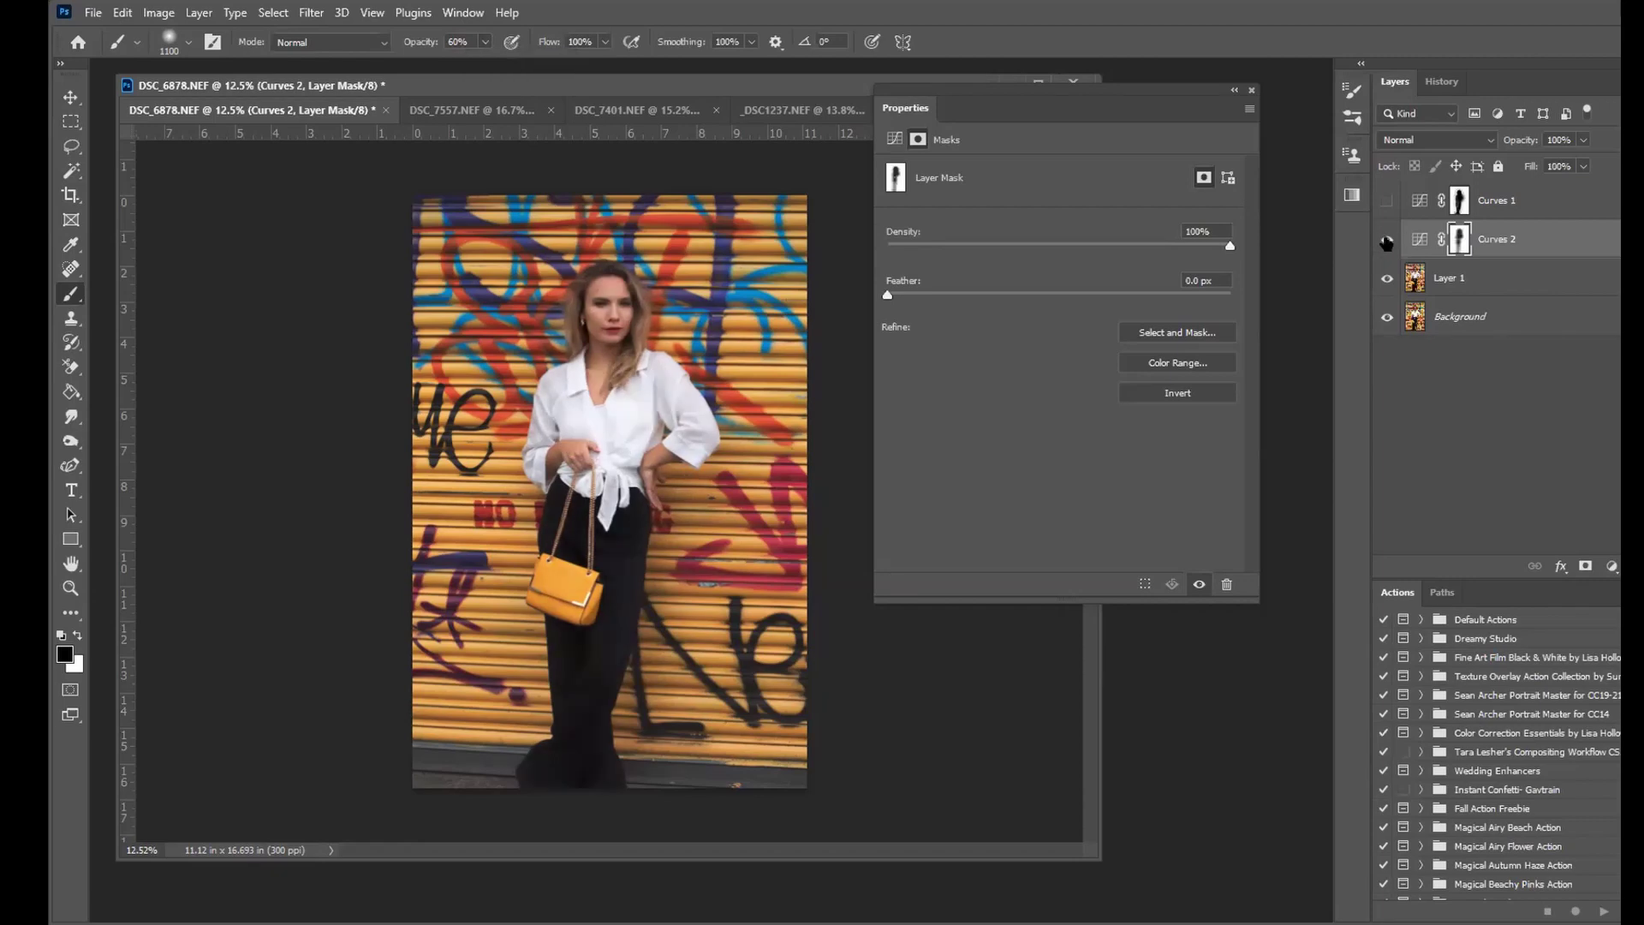
# Step: Compare the portrait with and without the Curves 2 adjustment, leaving Curves 2 hidden
pyautogui.click(1386, 244)
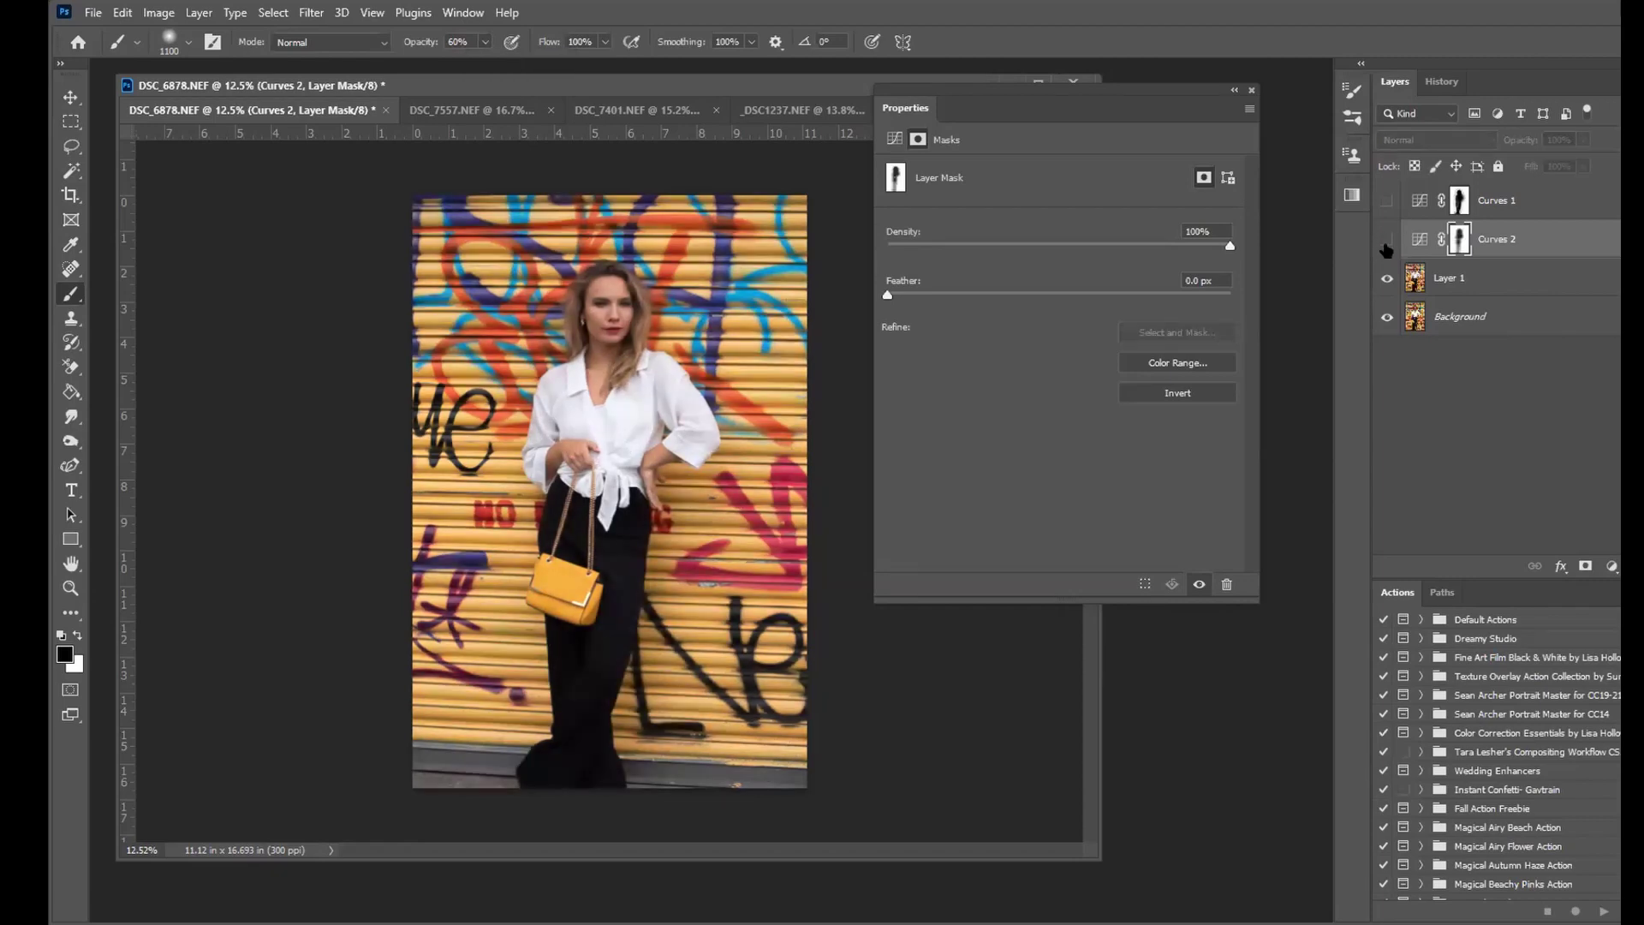
pyautogui.click(1387, 241)
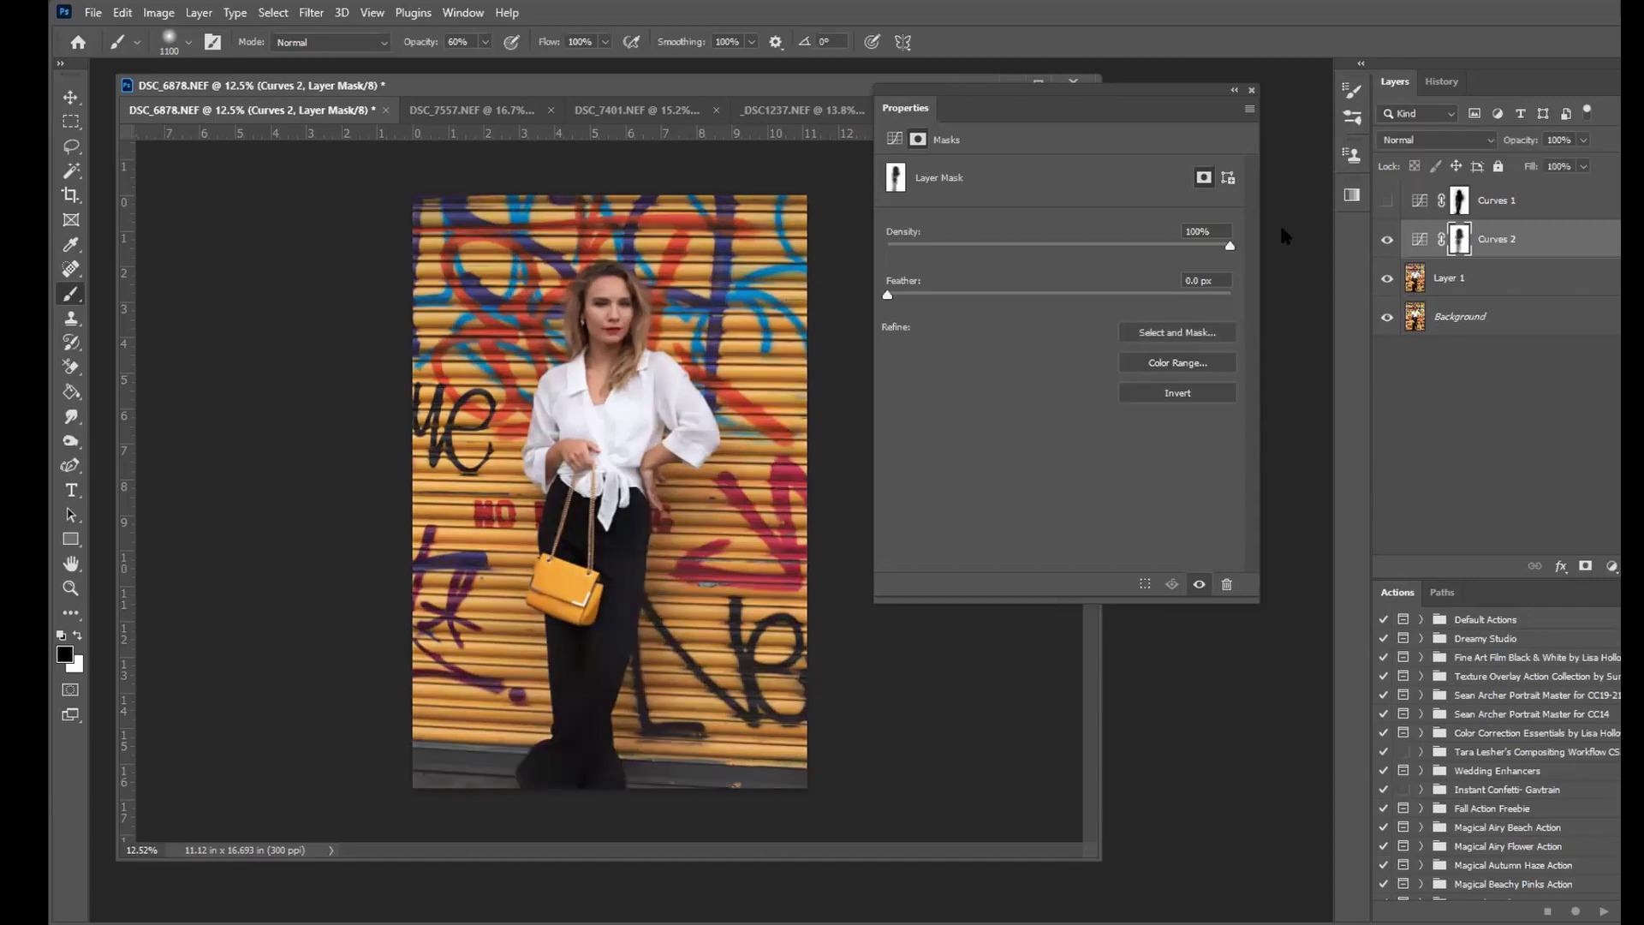
pyautogui.click(1386, 242)
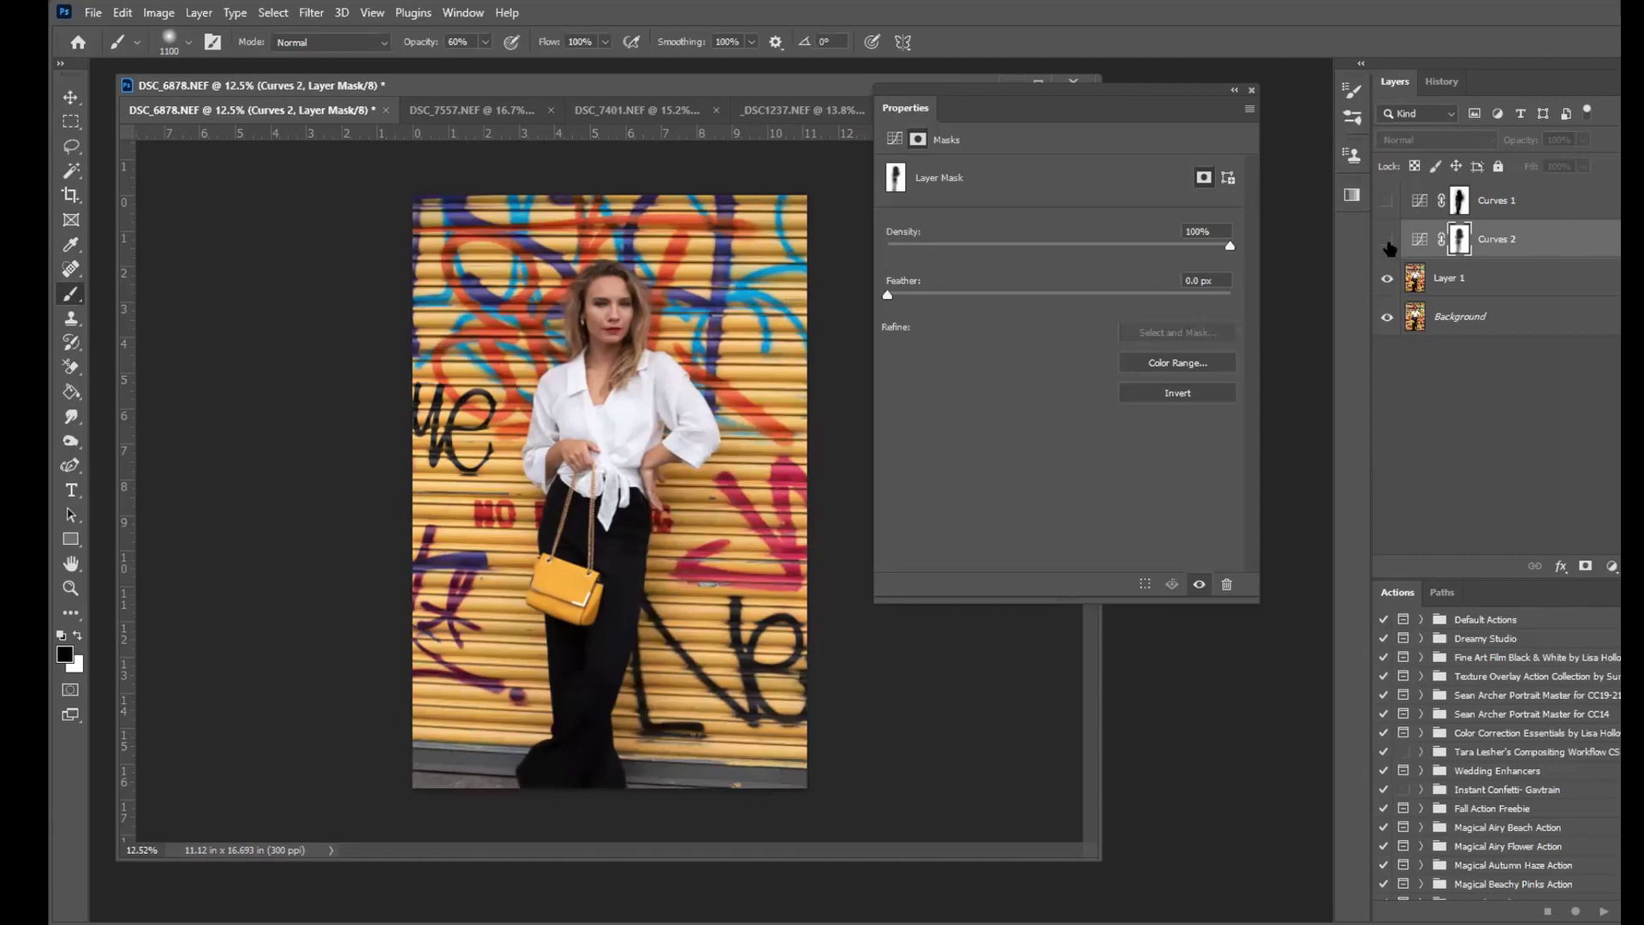
pyautogui.click(1387, 242)
pyautogui.click(1387, 240)
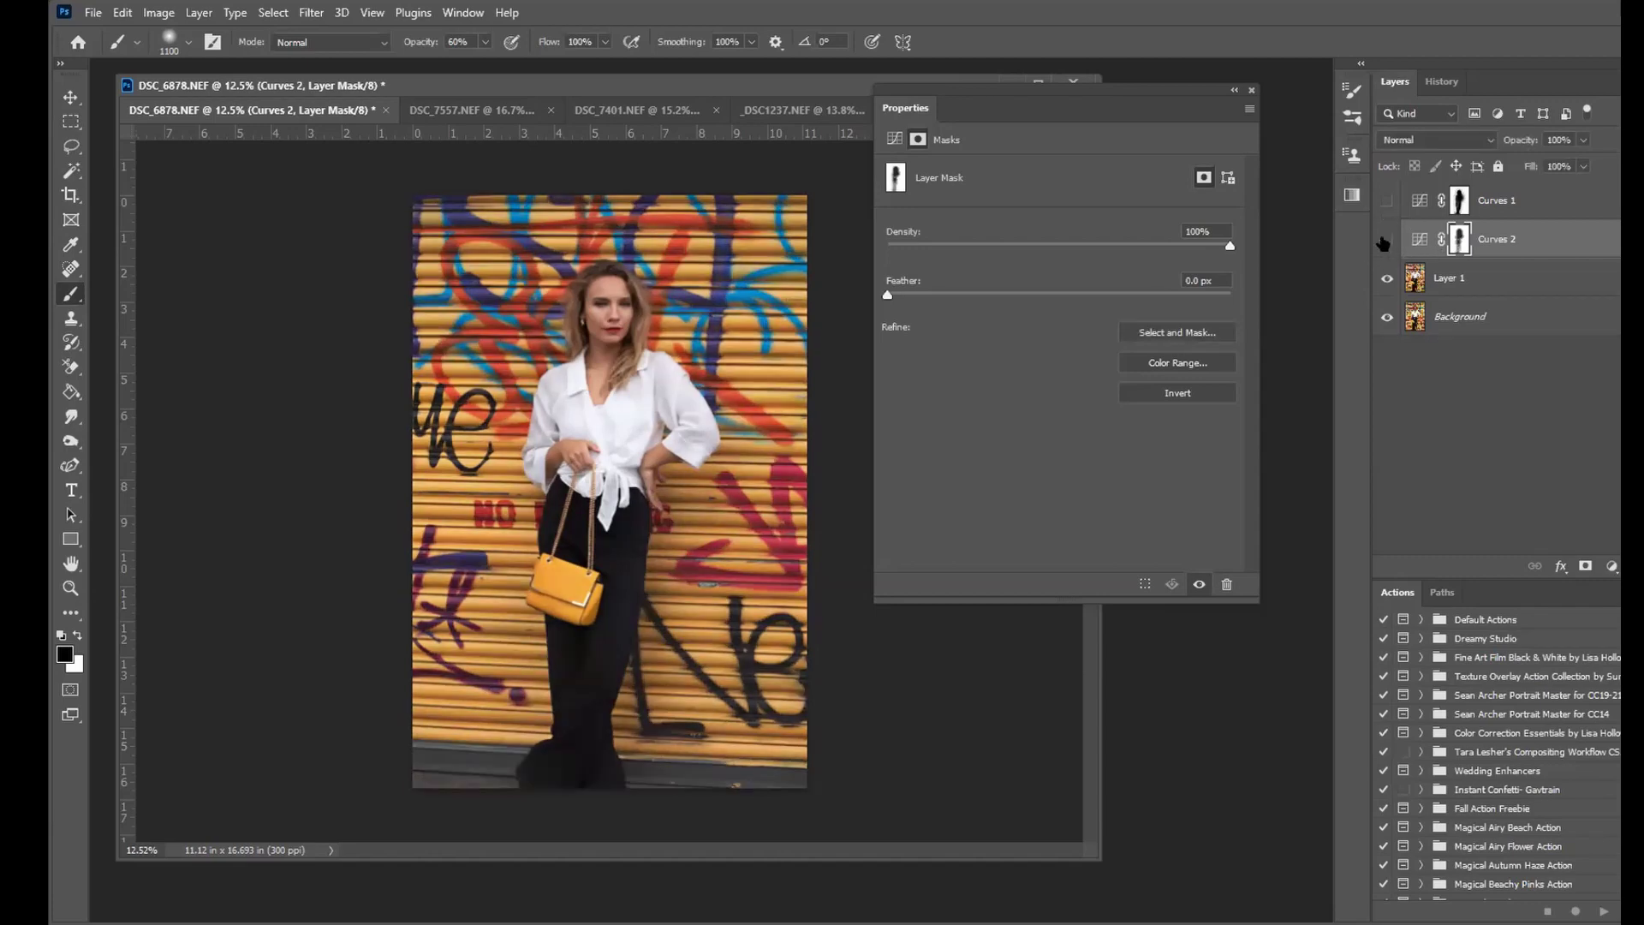
# Step: Compare the portrait with and without the Curves 1 adjustment, leave Curves 1 visible, and close the mask properties
pyautogui.click(1388, 201)
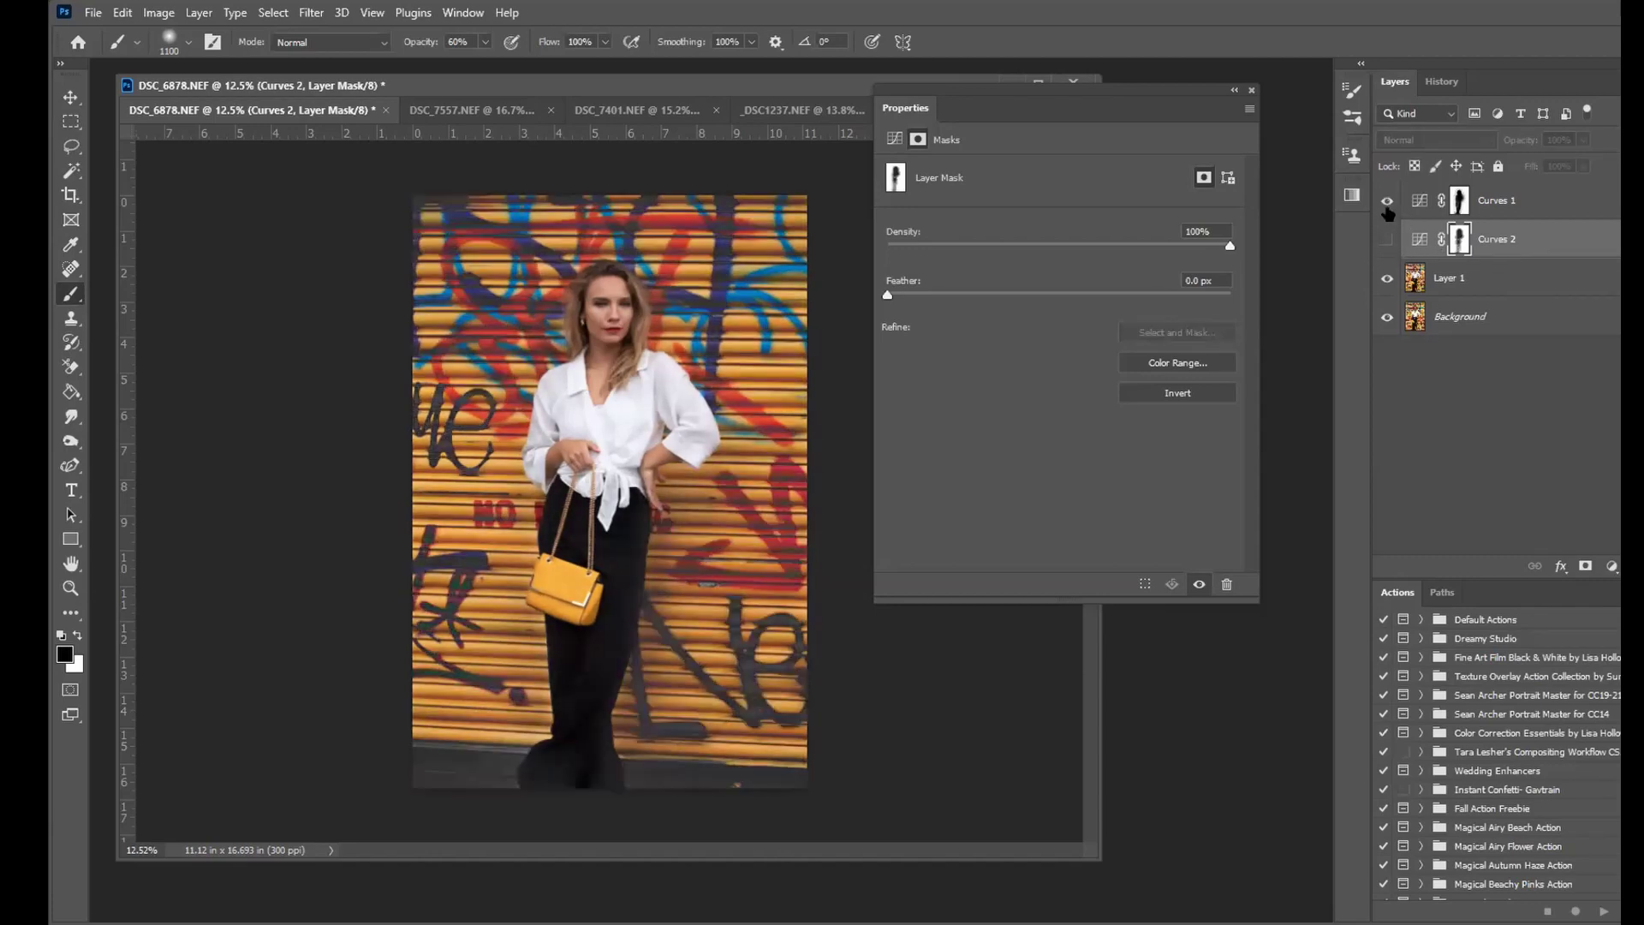
pyautogui.click(1385, 203)
pyautogui.click(1385, 205)
pyautogui.click(1387, 202)
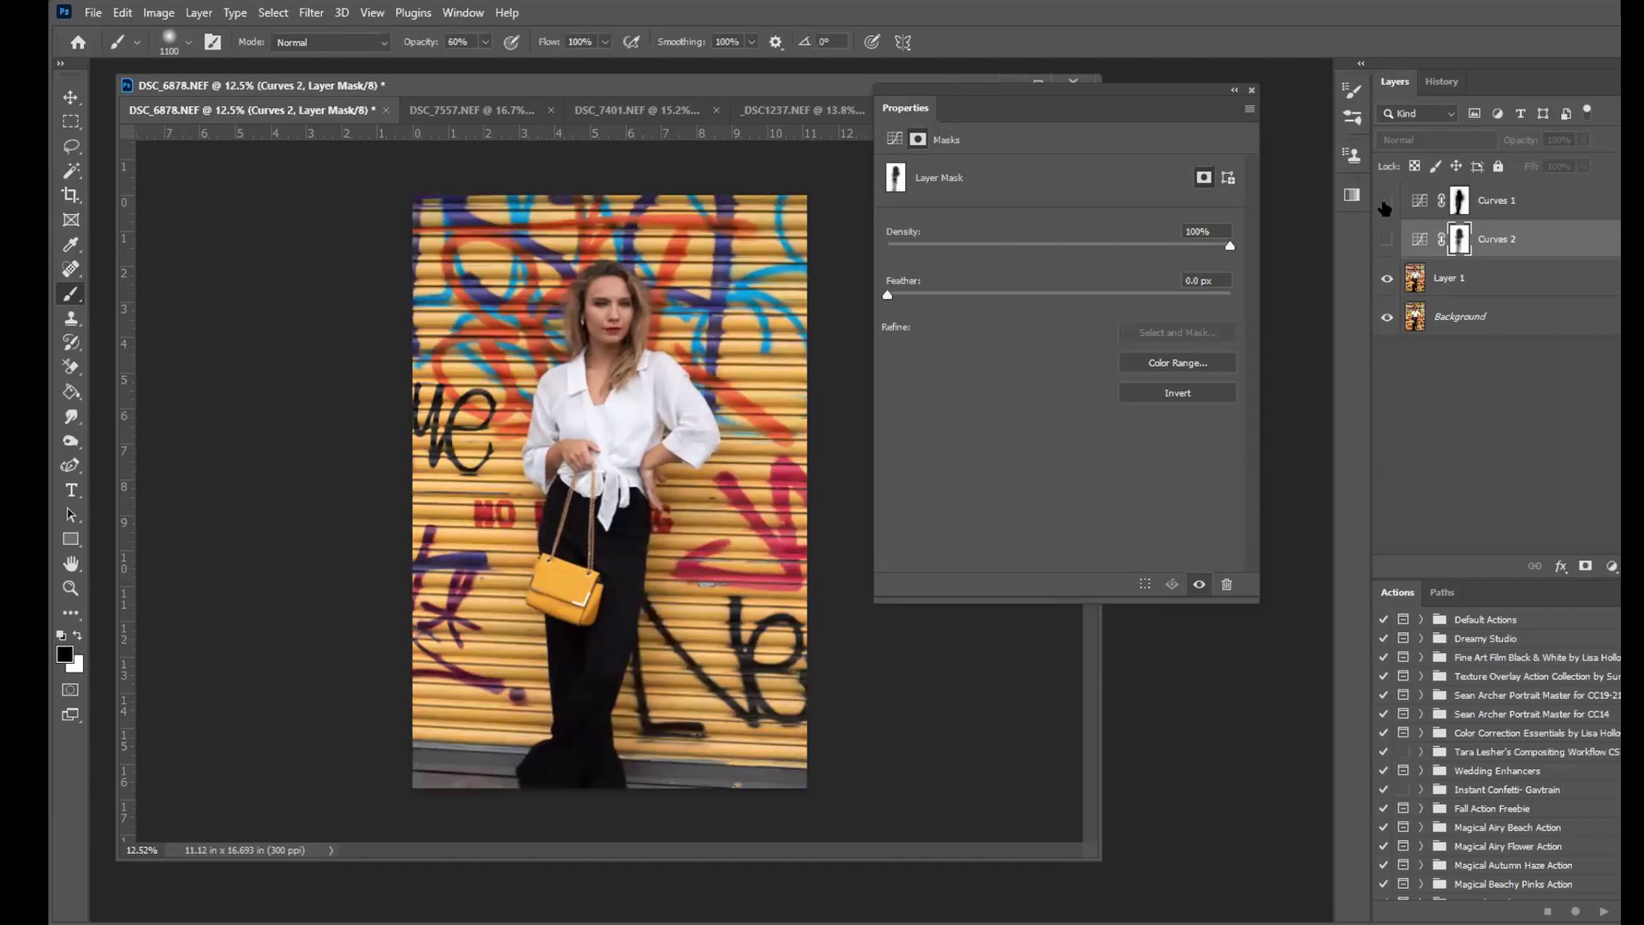
pyautogui.click(1386, 202)
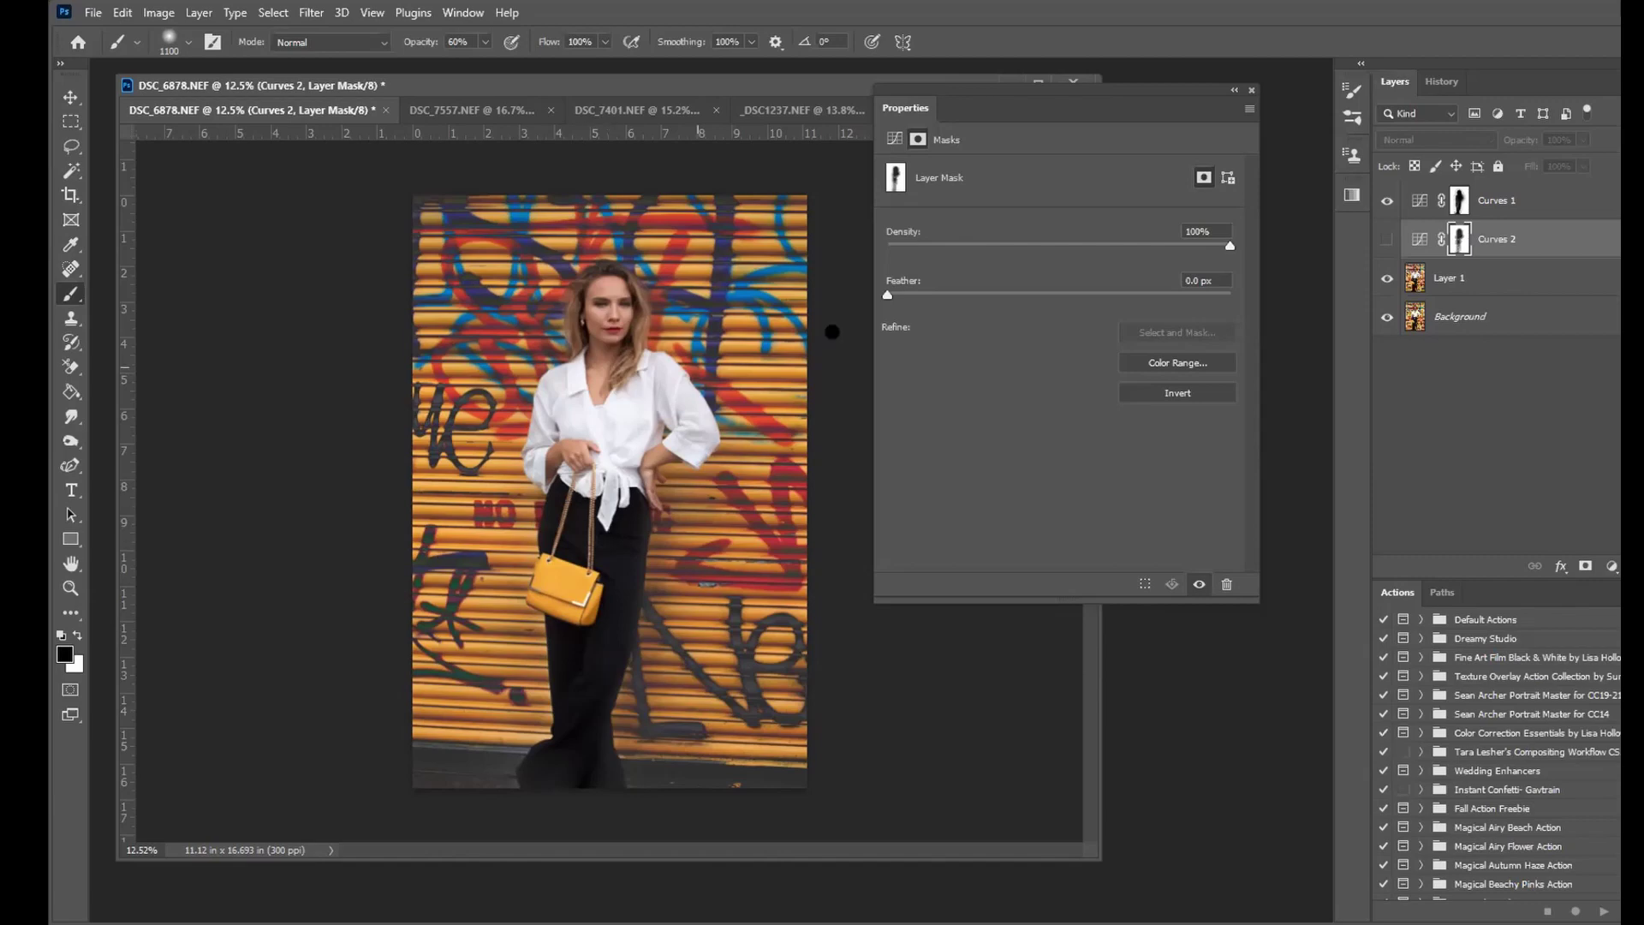
pyautogui.click(1252, 90)
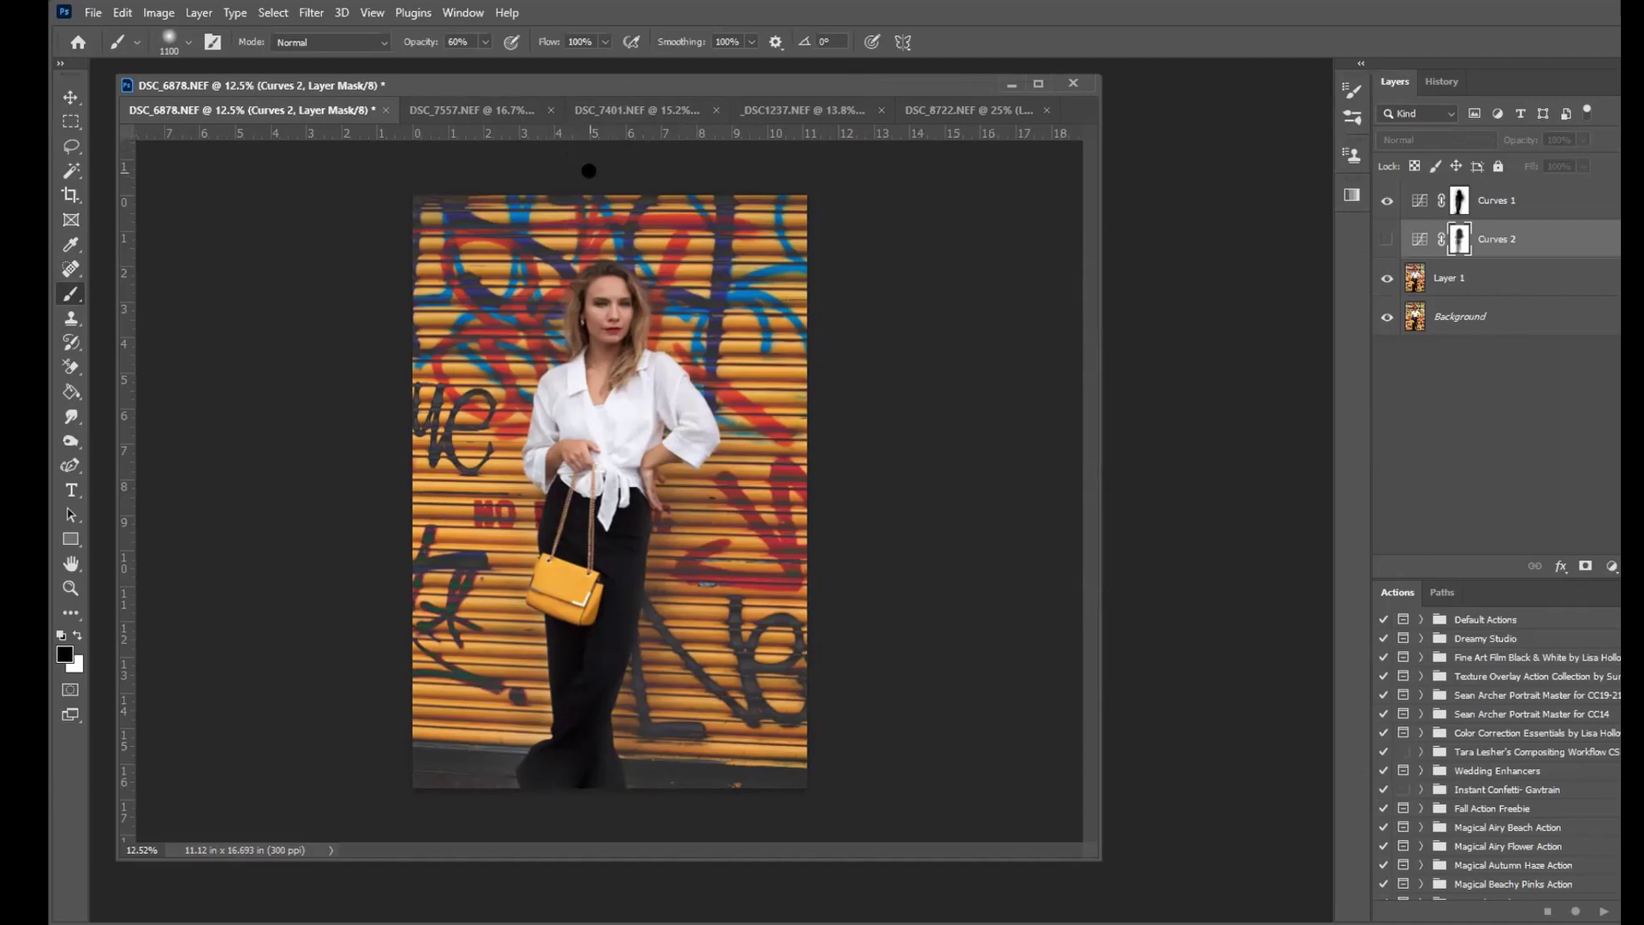
# Step: Switch to the ballerina photo DSC_7557.NEF and hide its Curves 1 layer
pyautogui.click(471, 110)
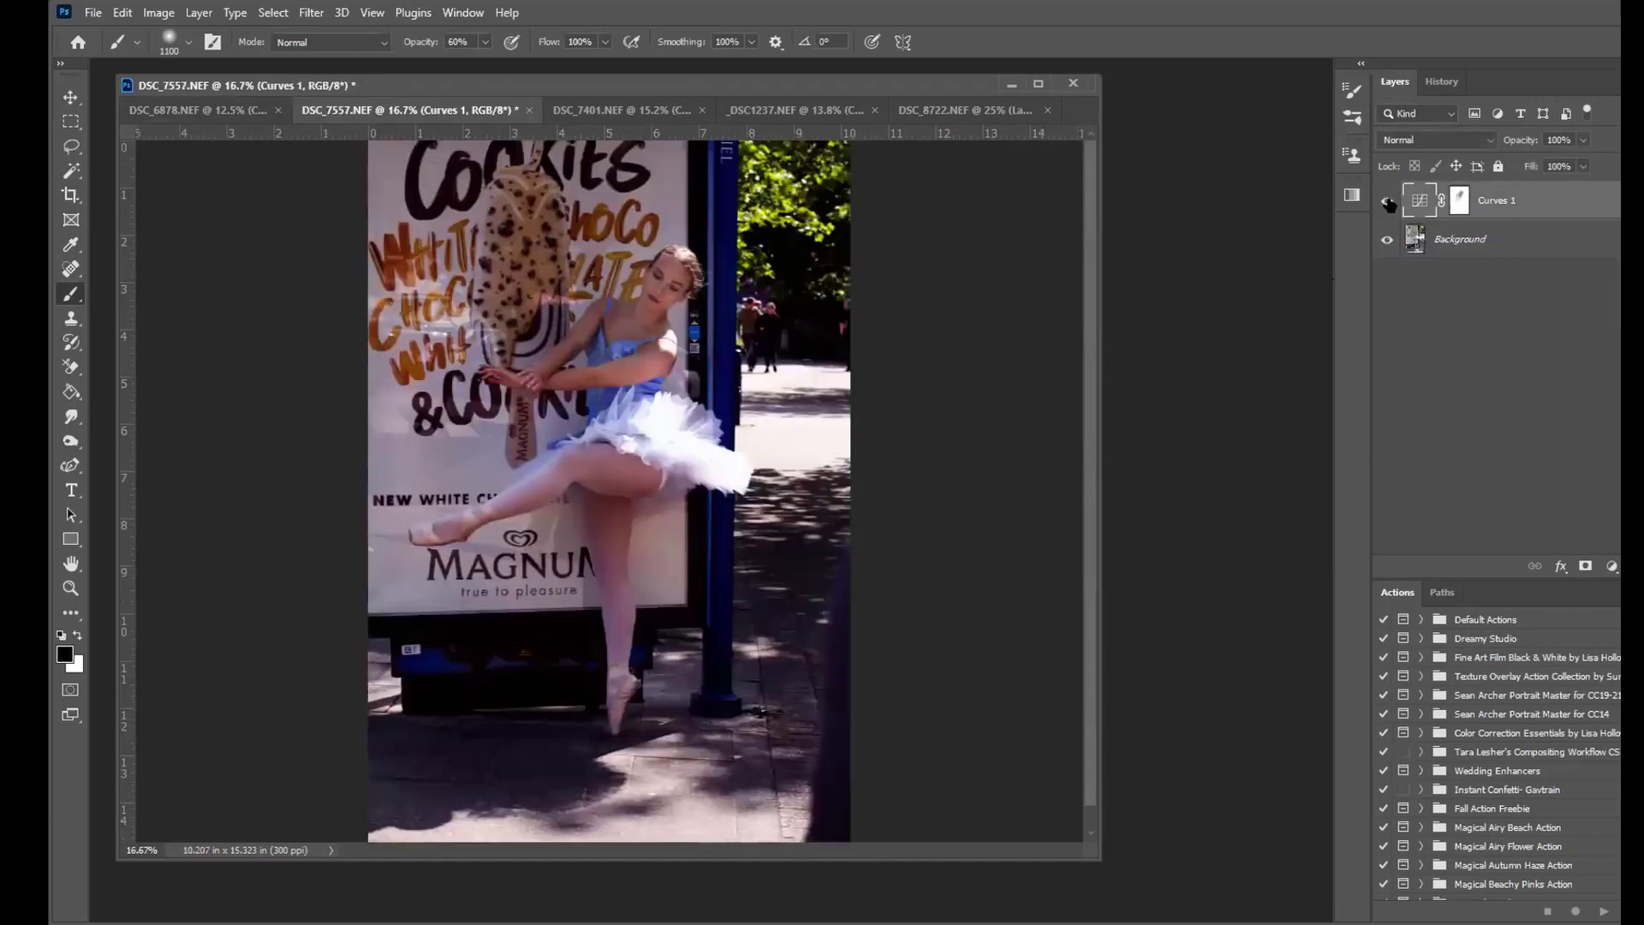
pyautogui.click(1388, 202)
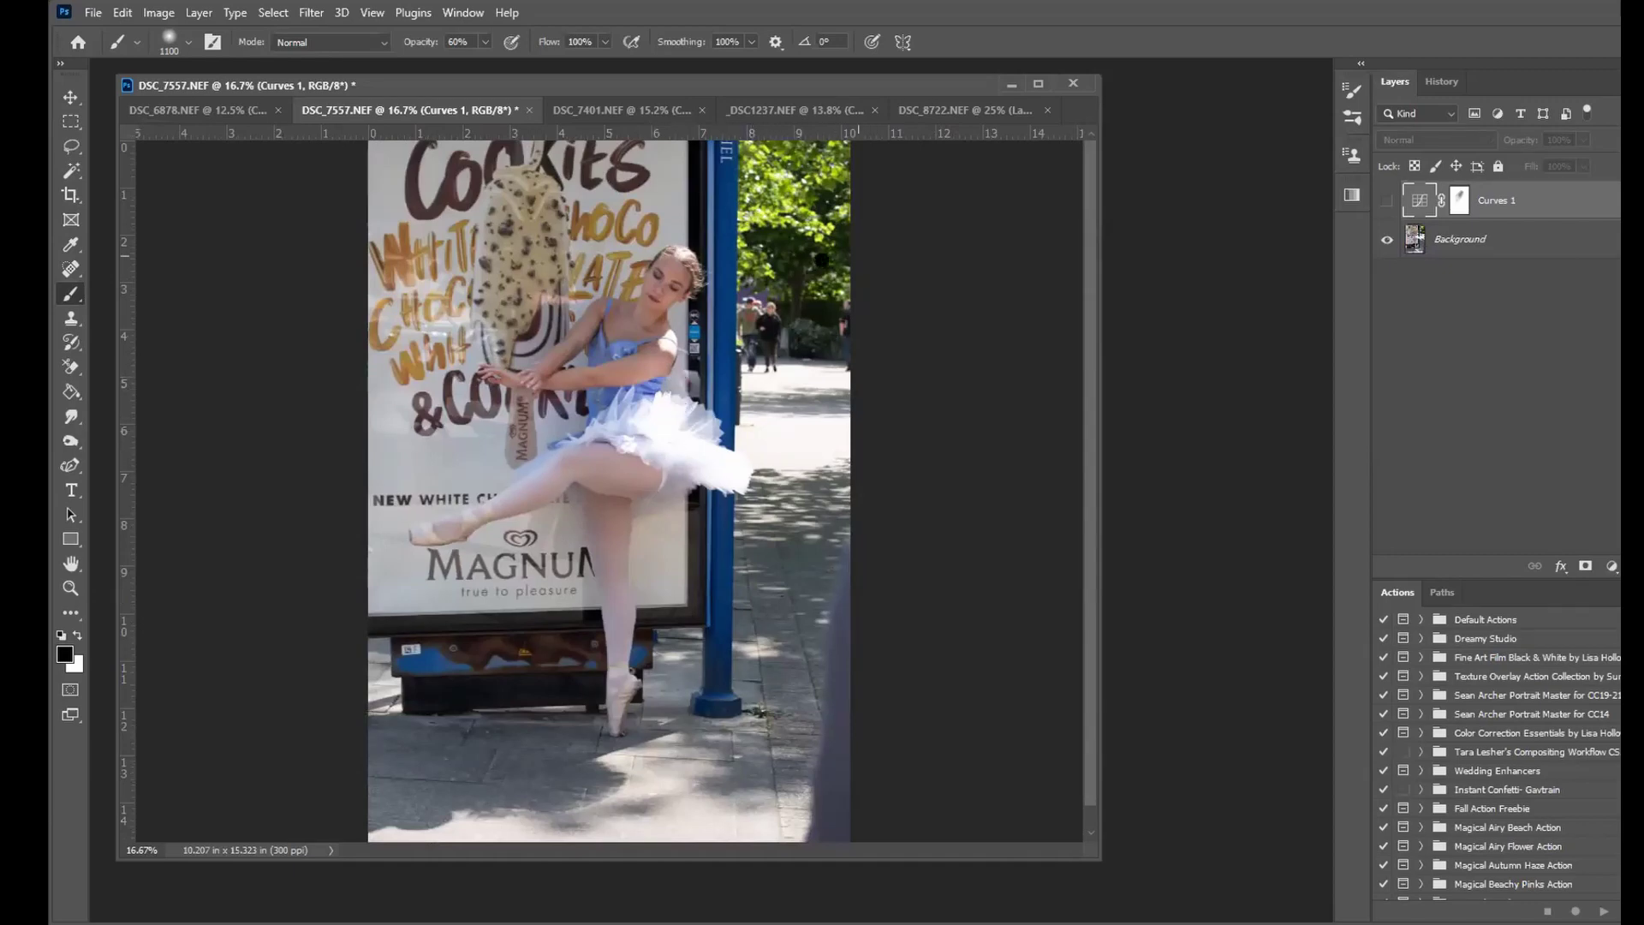
pyautogui.scroll(-1, 906, 352)
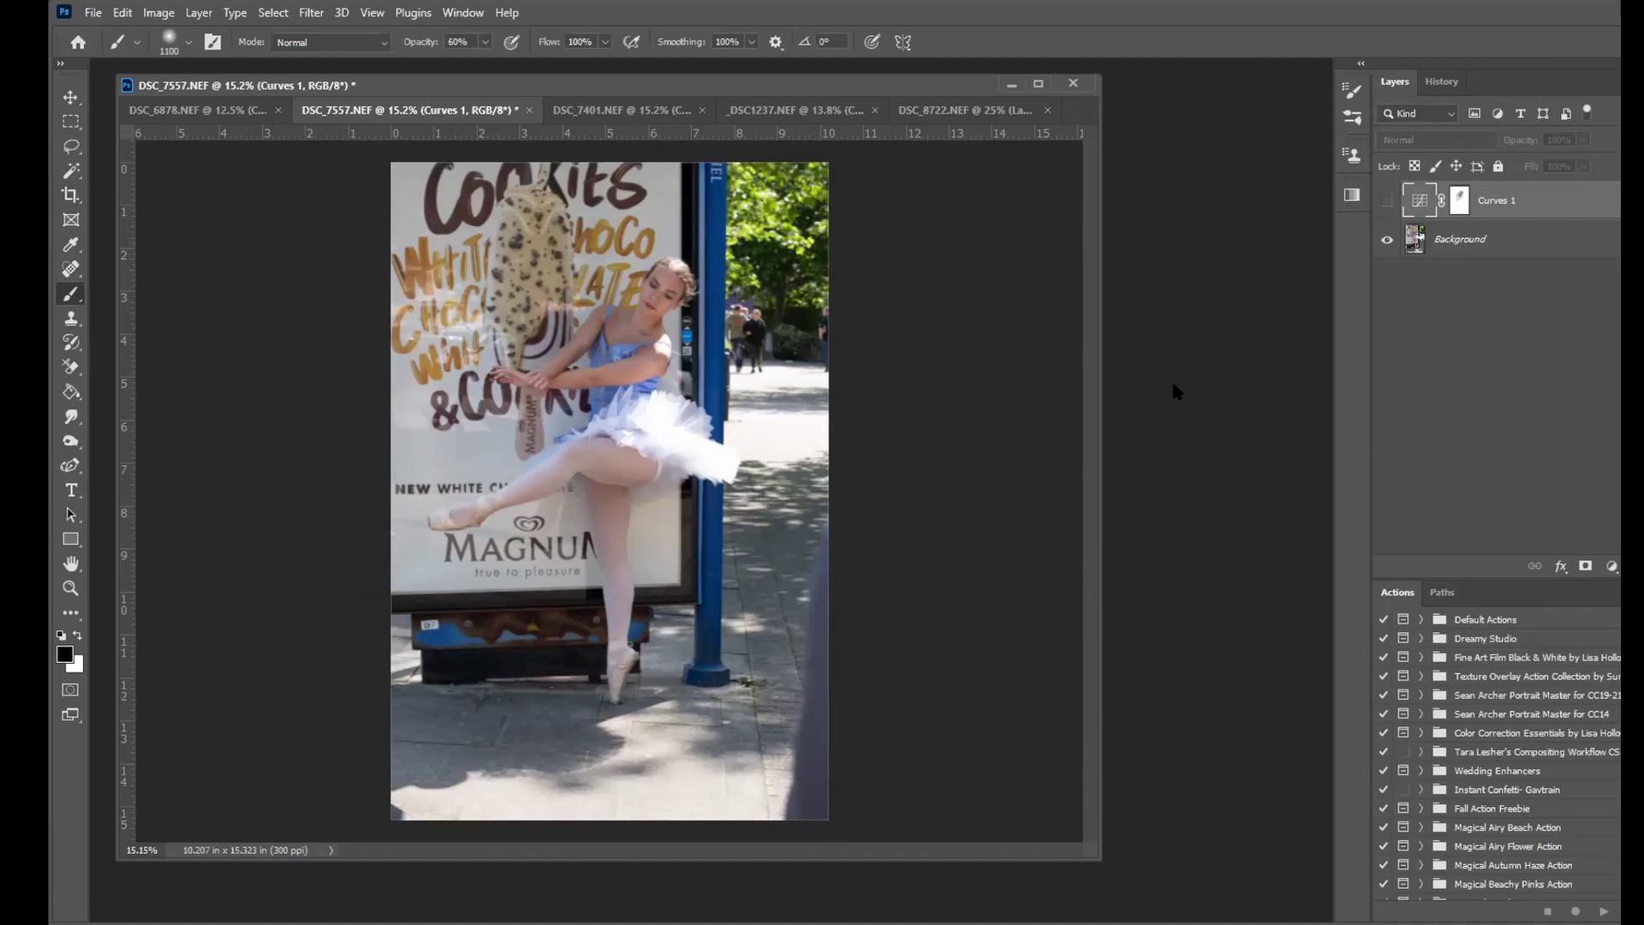
# Step: Add a new Curves adjustment layer directly above the Background layer of the ballerina photo
pyautogui.click(1417, 239)
pyautogui.doubleClick(1386, 8)
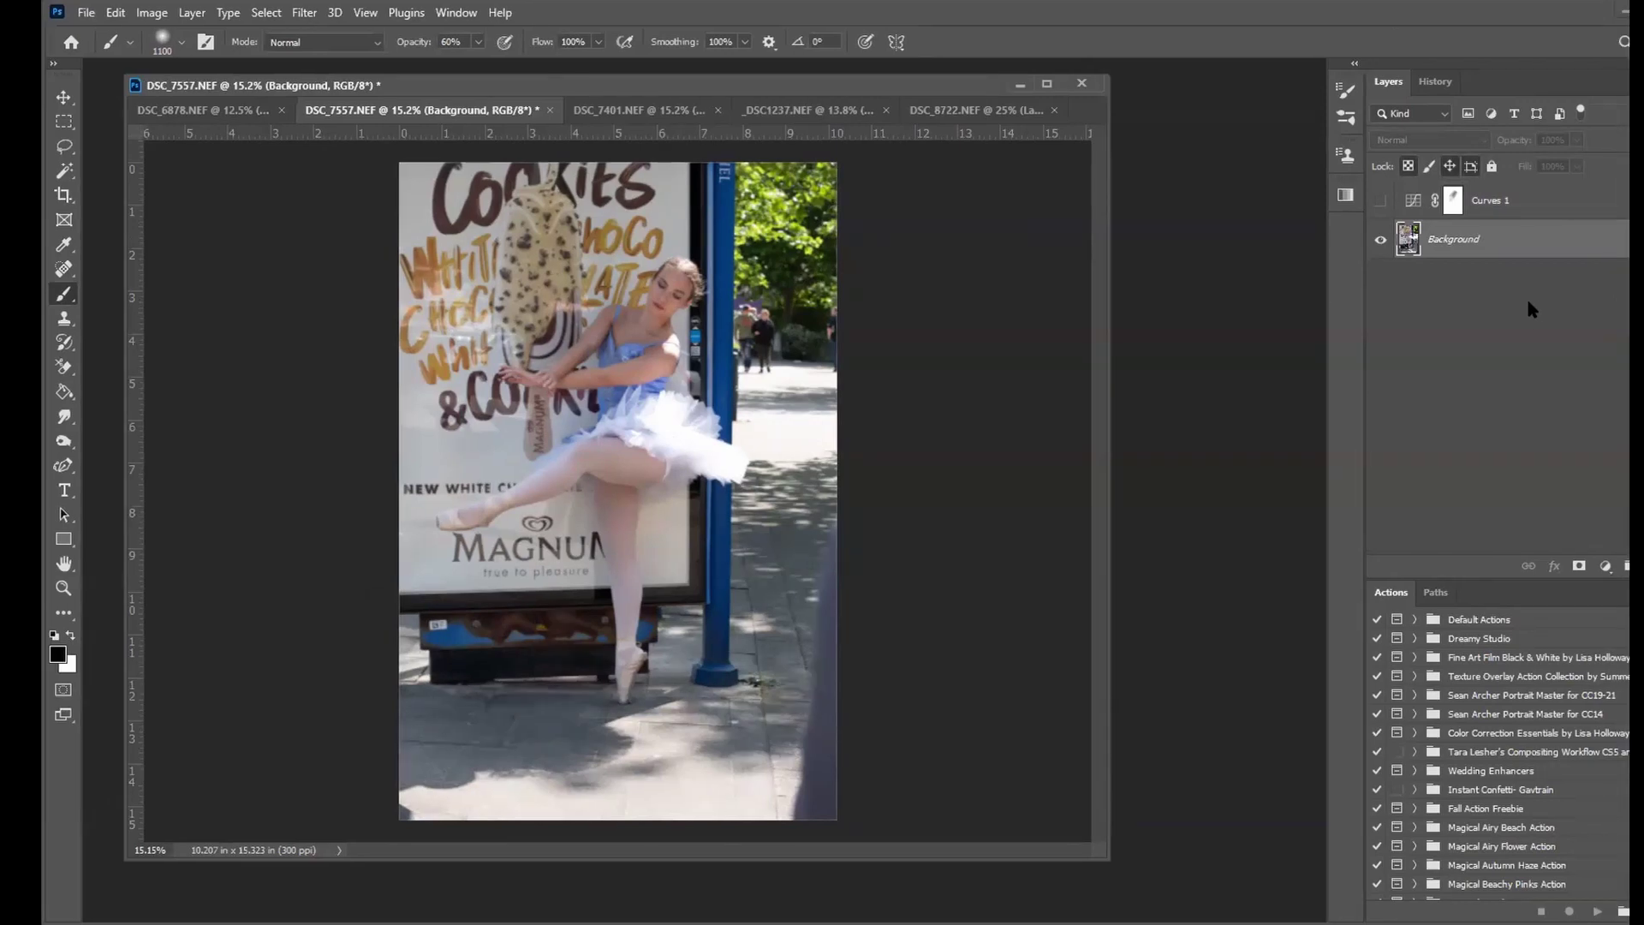
pyautogui.click(1606, 566)
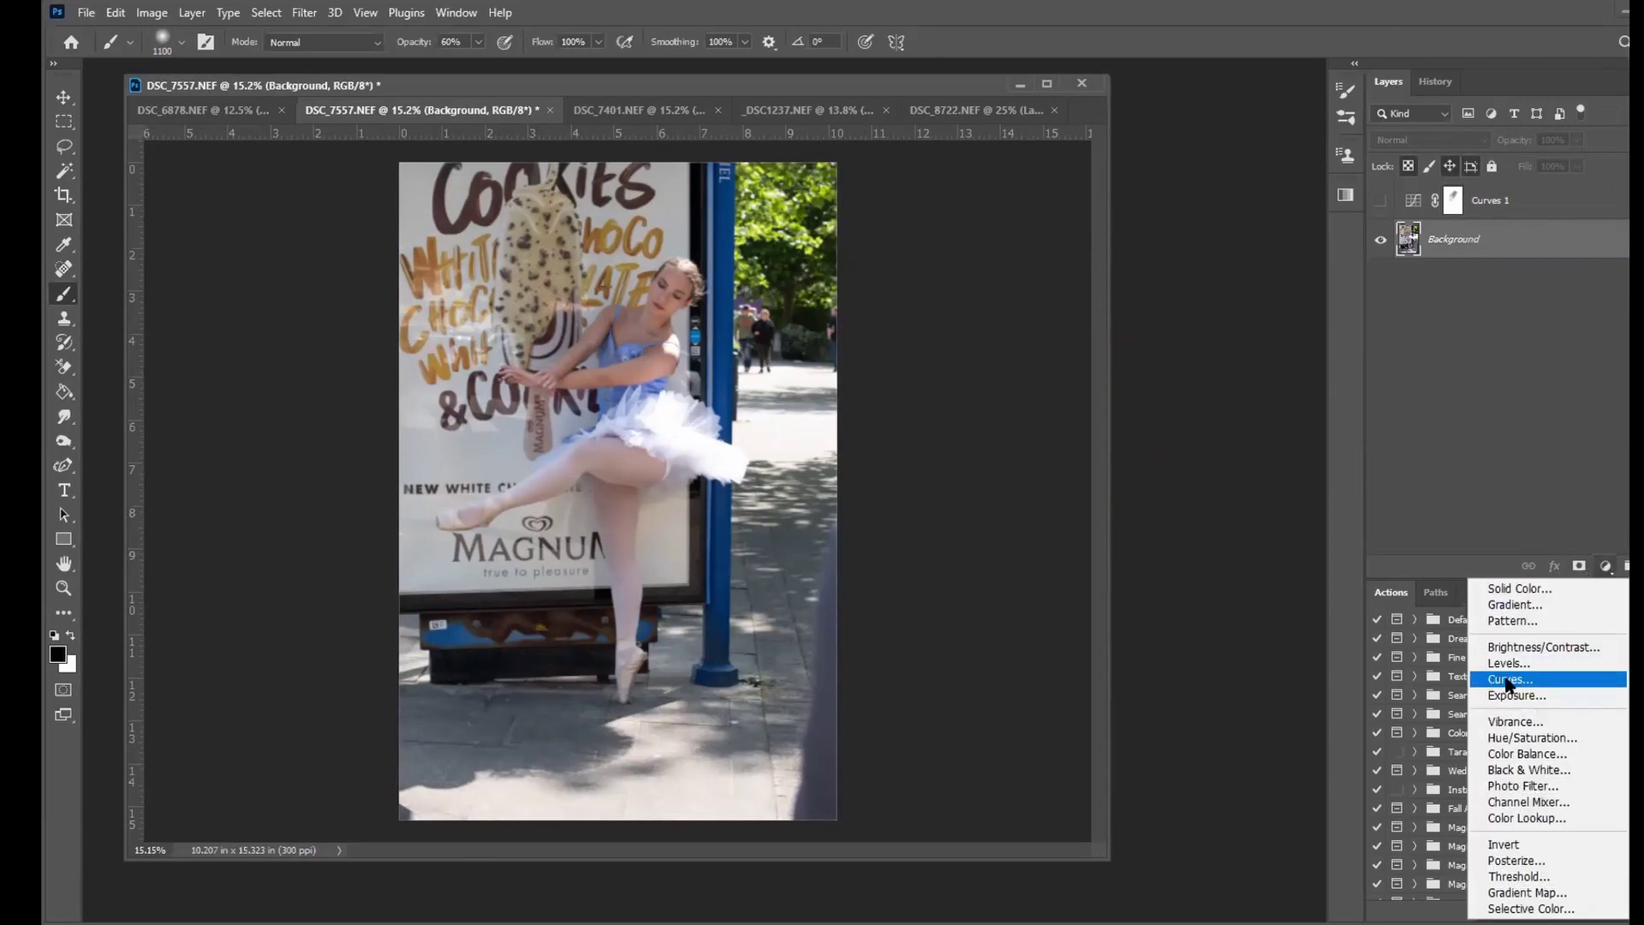
pyautogui.click(1507, 680)
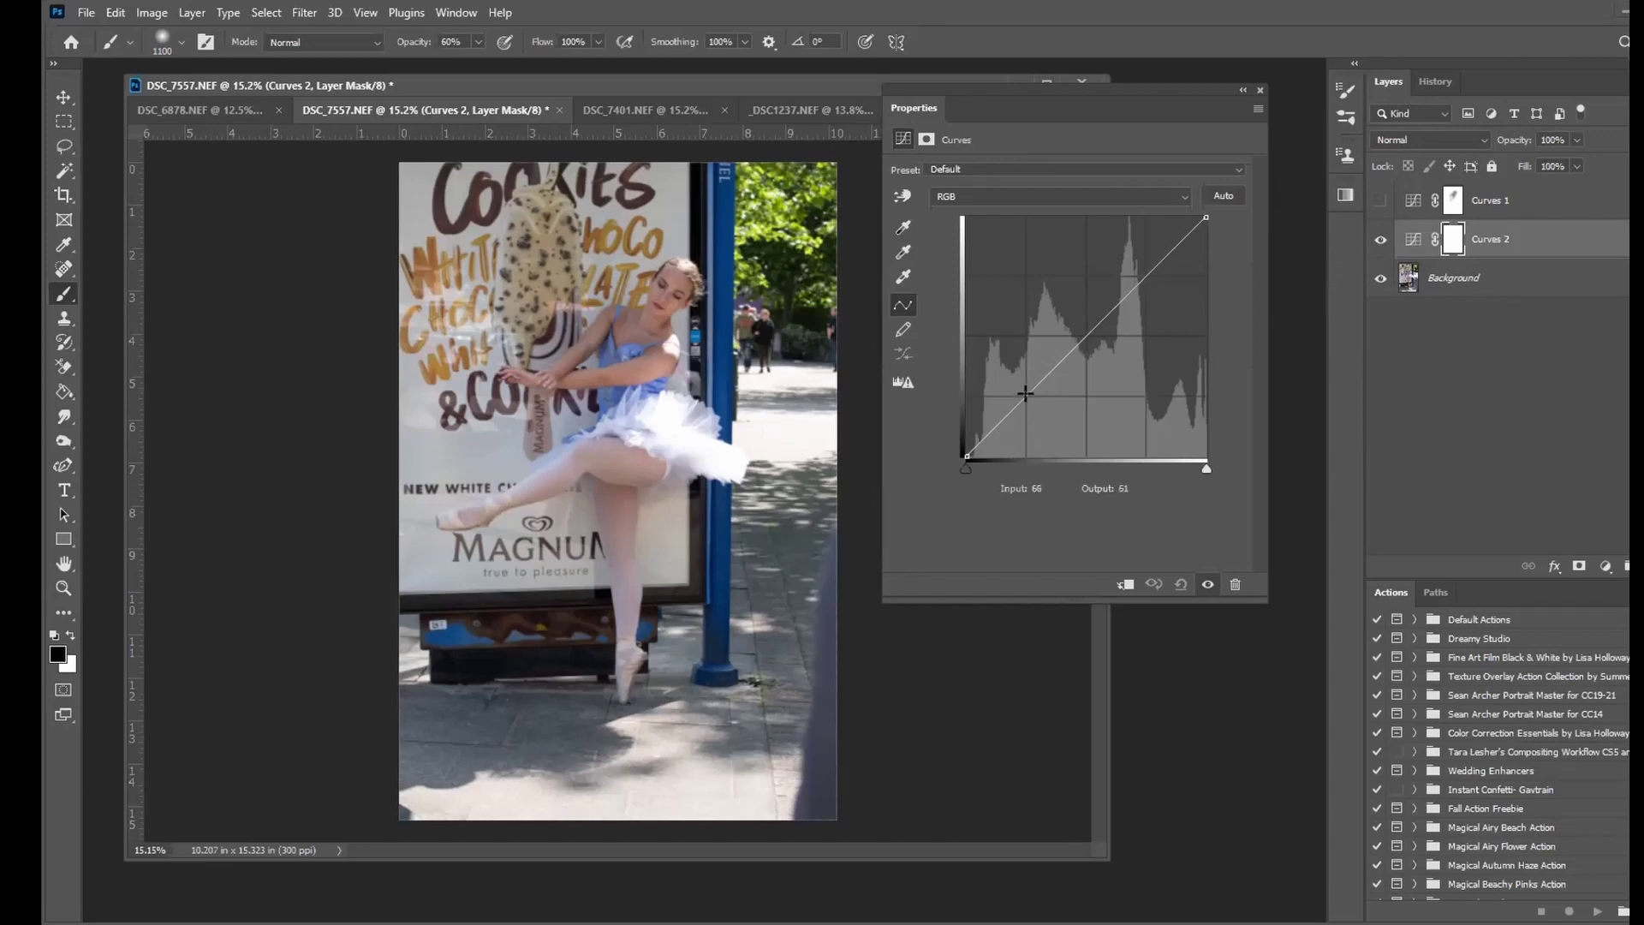
# Step: Check the Curves 1 curve for reference and darken the Curves 2 RGB shadows to input 77, output 27
pyautogui.click(1413, 201)
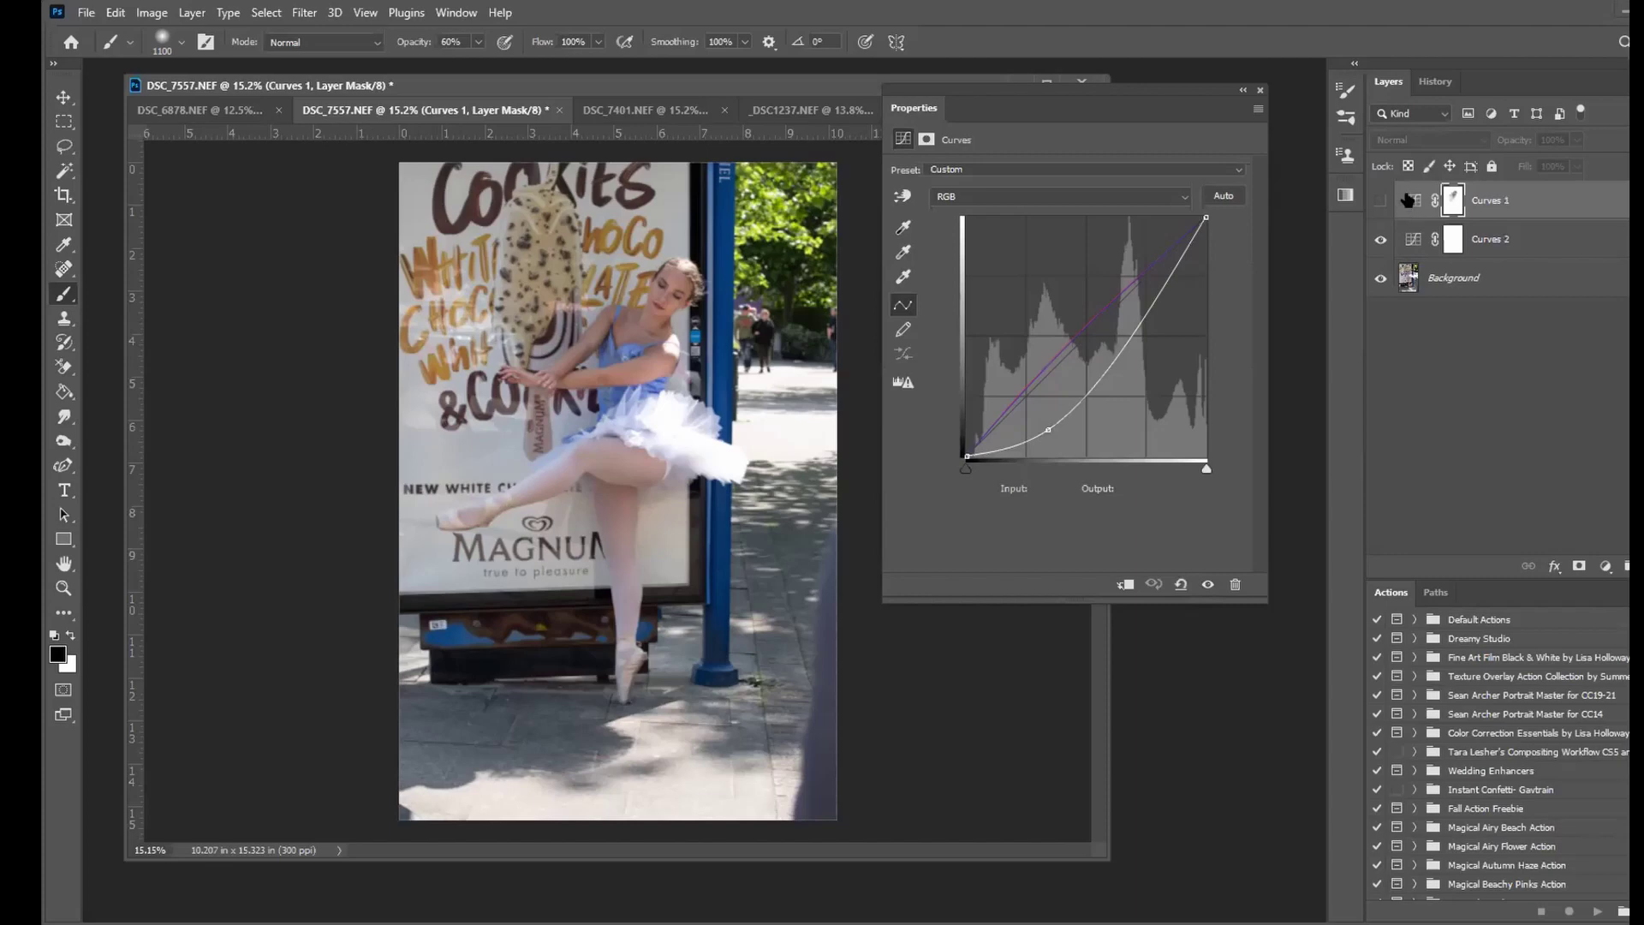
pyautogui.click(1408, 238)
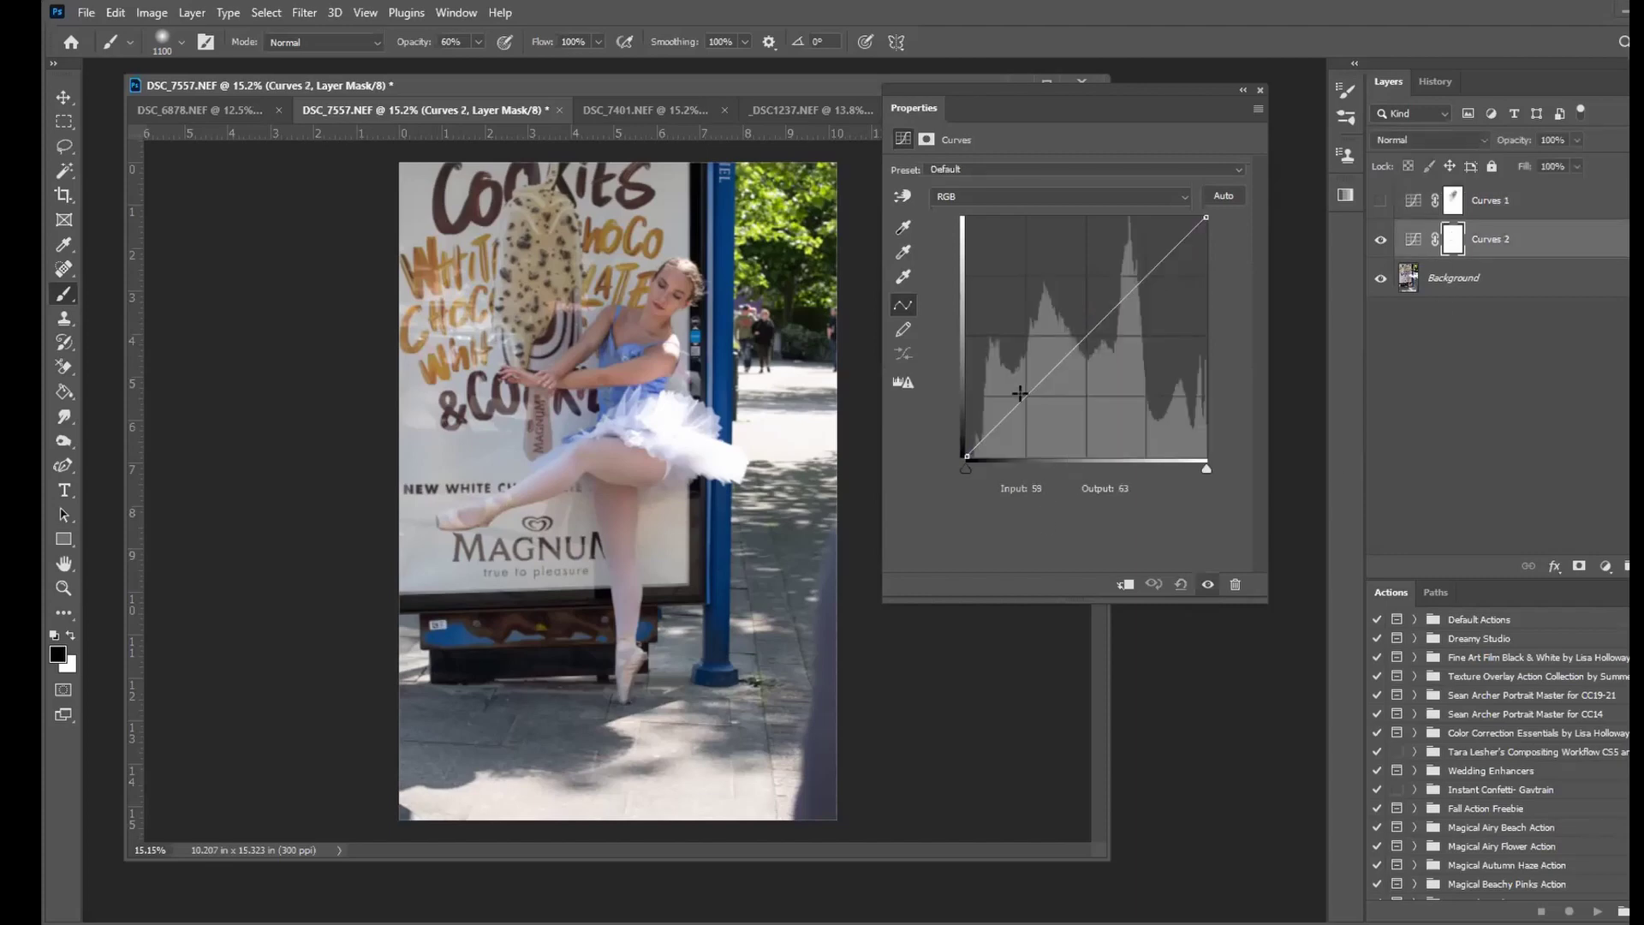
pyautogui.moveTo(1020, 394); pyautogui.dragTo(1035, 412)
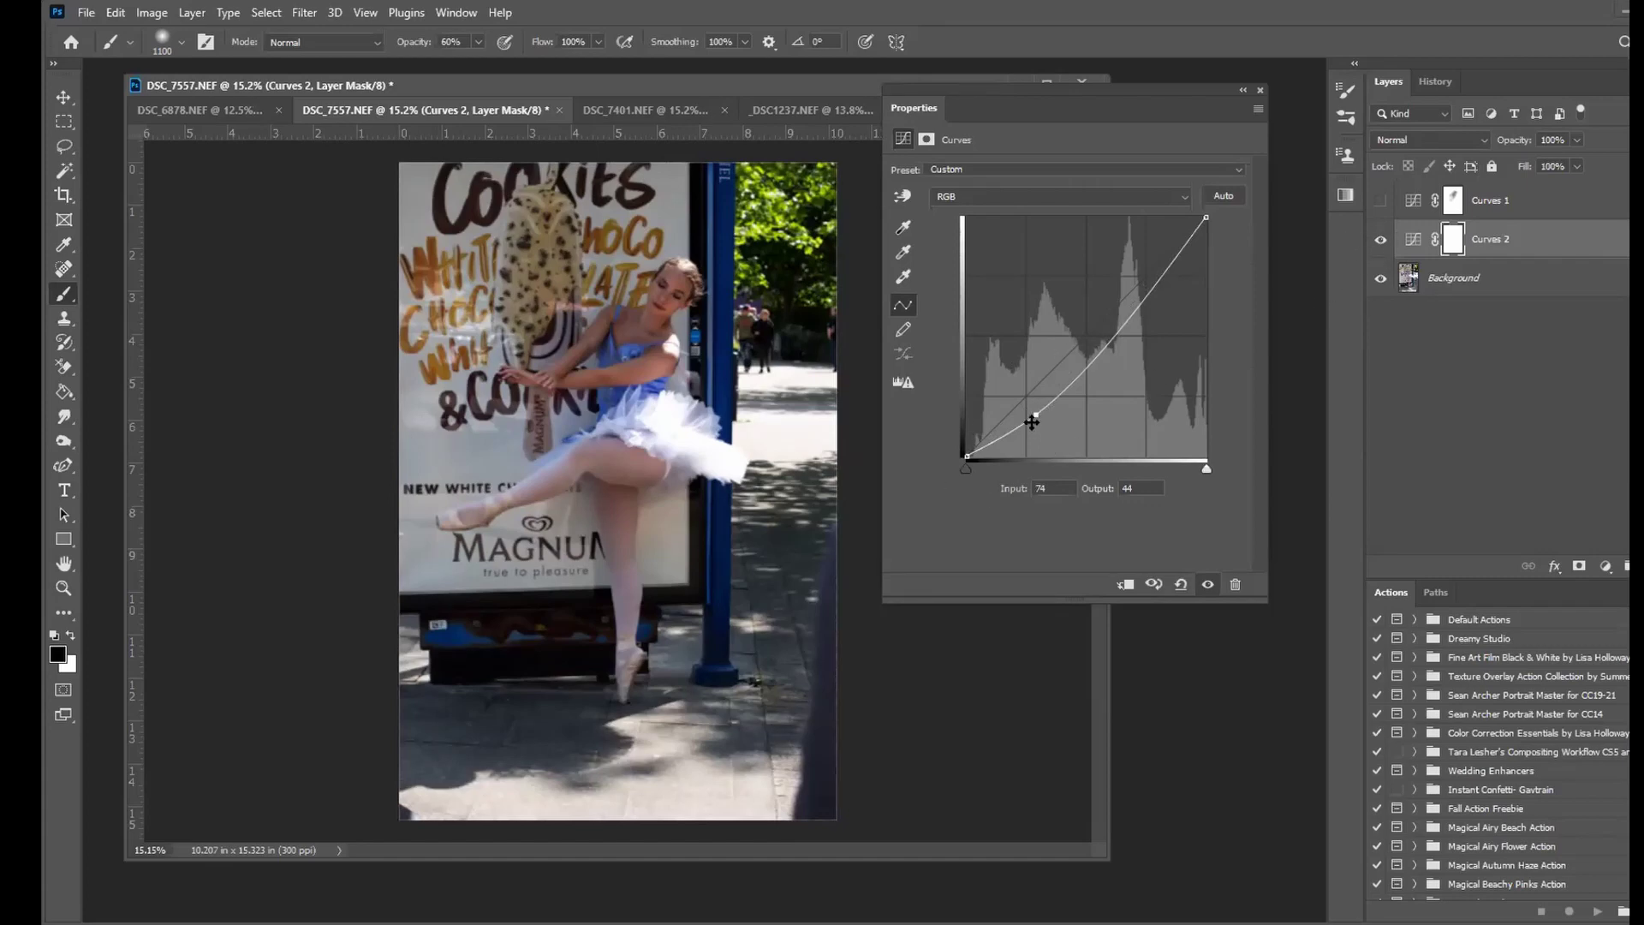
pyautogui.moveTo(1032, 415); pyautogui.dragTo(1035, 431)
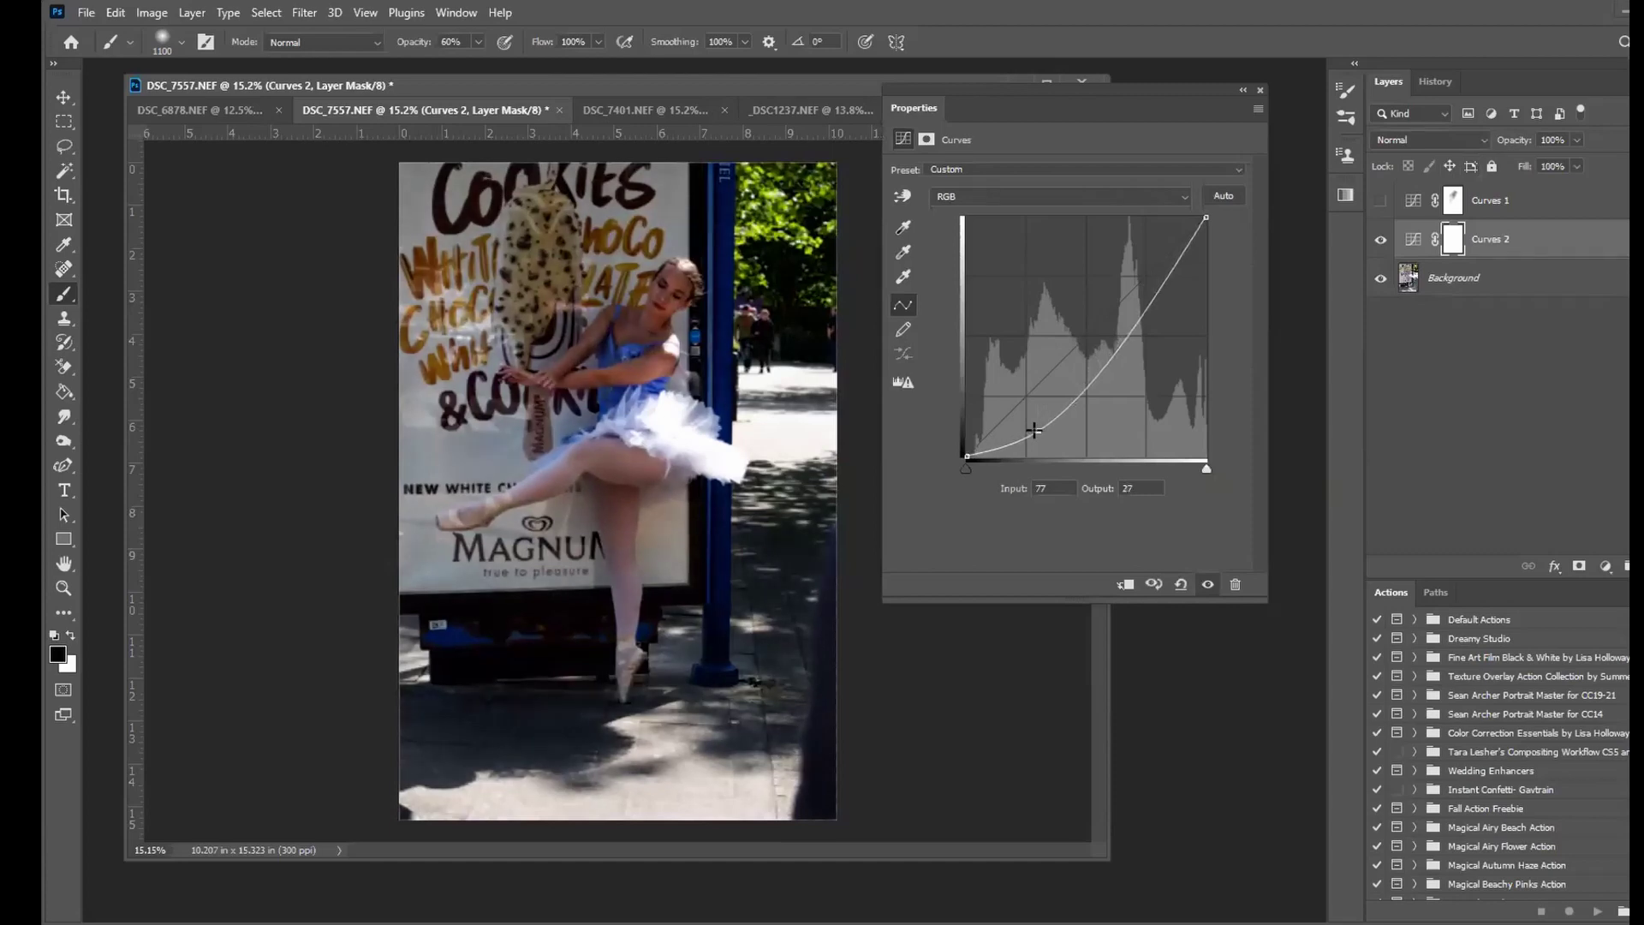
# Step: Lightly mask the dancer on the Curves 2 layer mask using a black 500 px brush at 18% opacity
pyautogui.click(1448, 240)
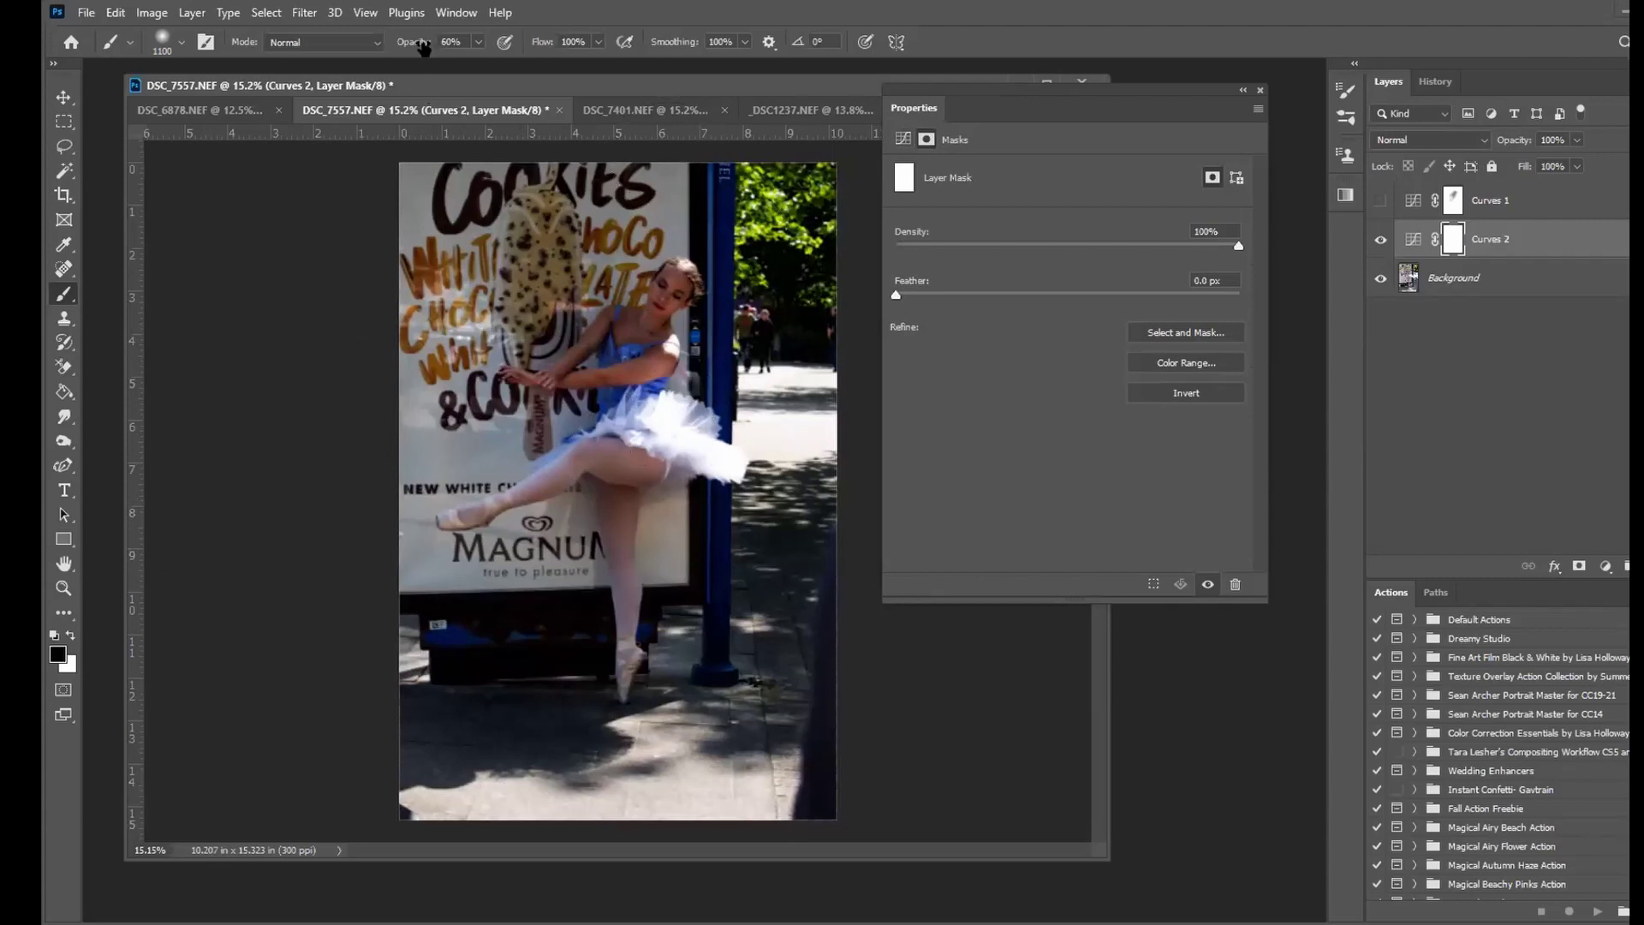
pyautogui.moveTo(423, 47)
pyautogui.mouseDown()
pyautogui.moveTo(392, 47)
pyautogui.moveTo(408, 46)
pyautogui.mouseUp()
pyautogui.press('[')
pyautogui.press('[')
pyautogui.press('[')
pyautogui.press('[')
pyautogui.press('[')
pyautogui.press('[')
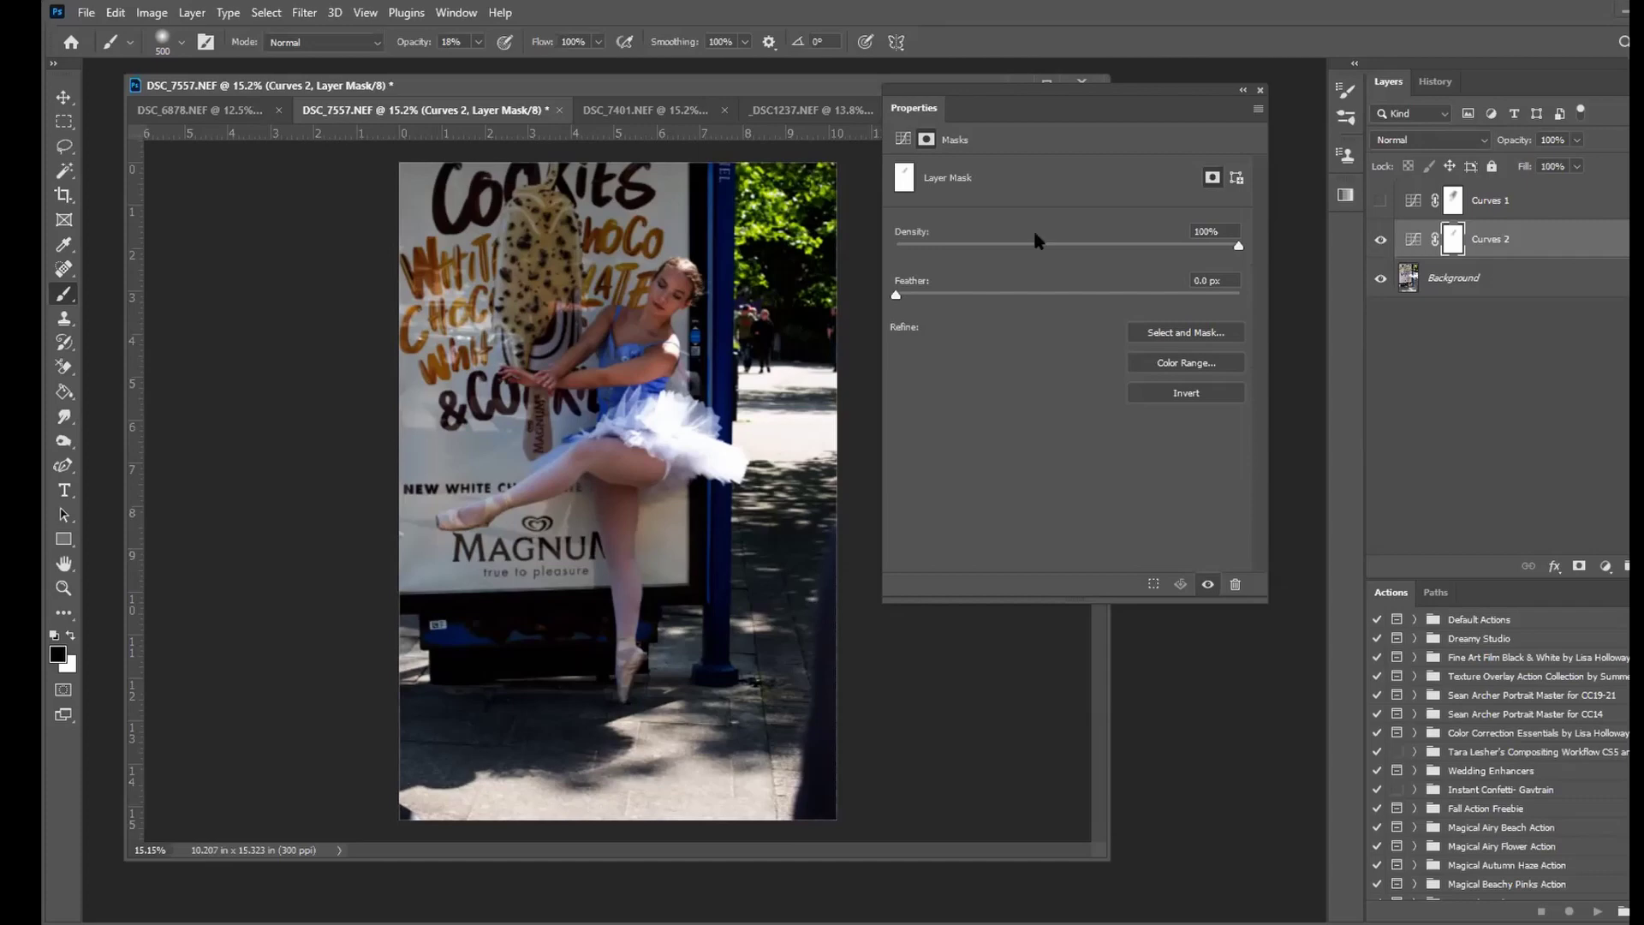
# Step: Raise the midtones of the Curves 2 red channel slightly to input 123, output 130
pyautogui.click(1411, 242)
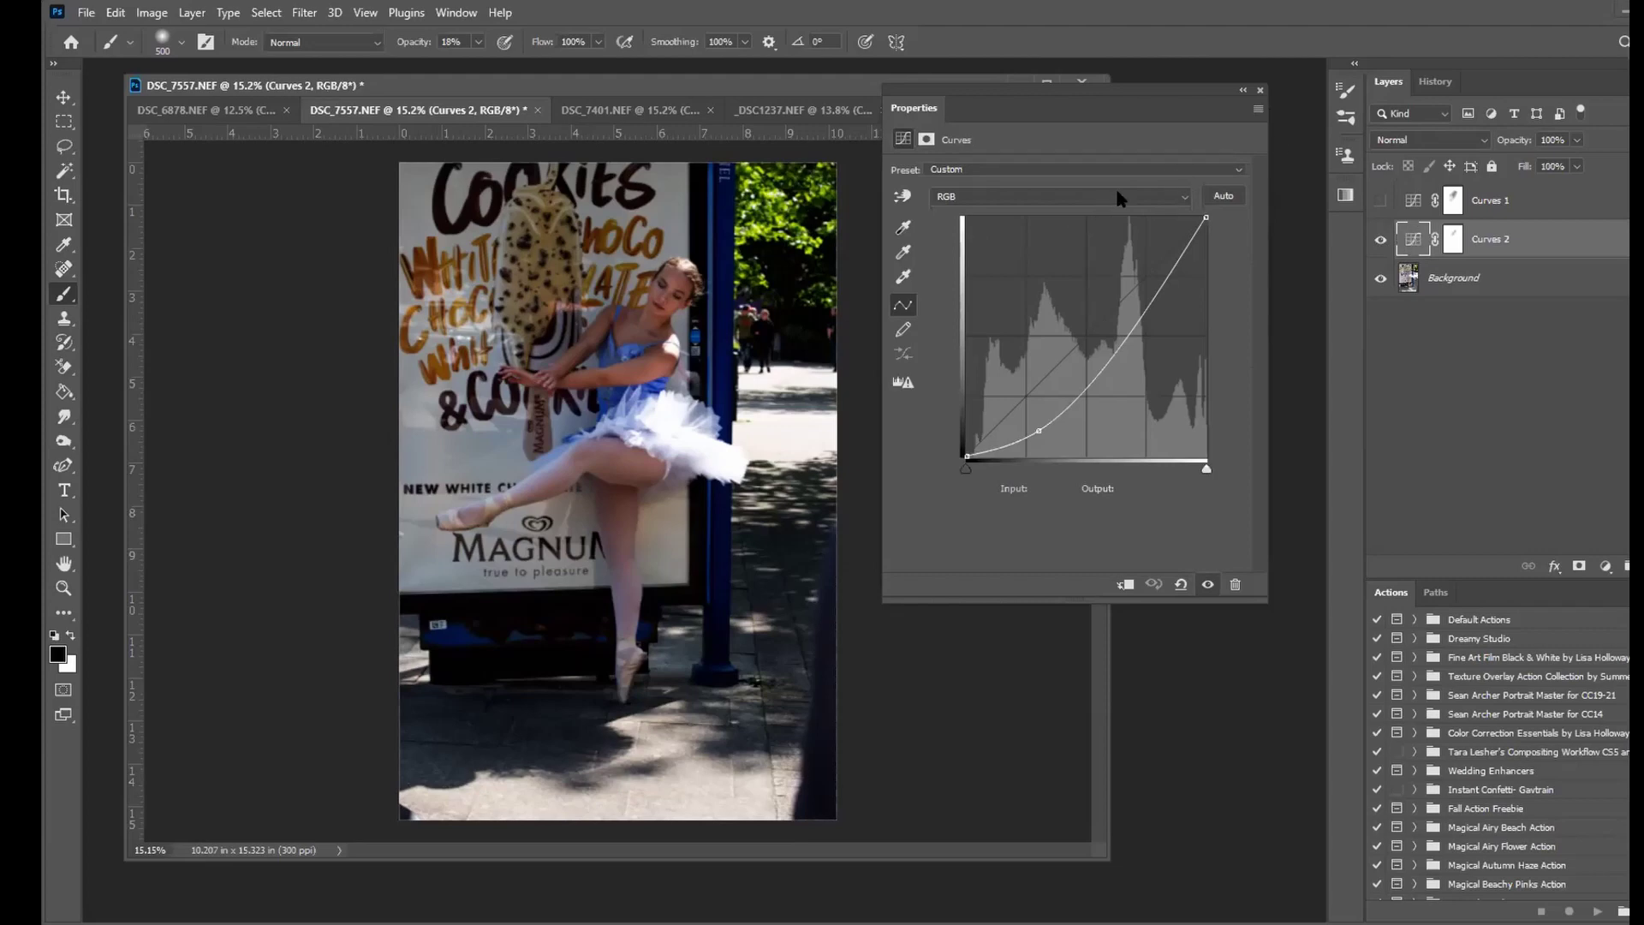
pyautogui.click(1183, 199)
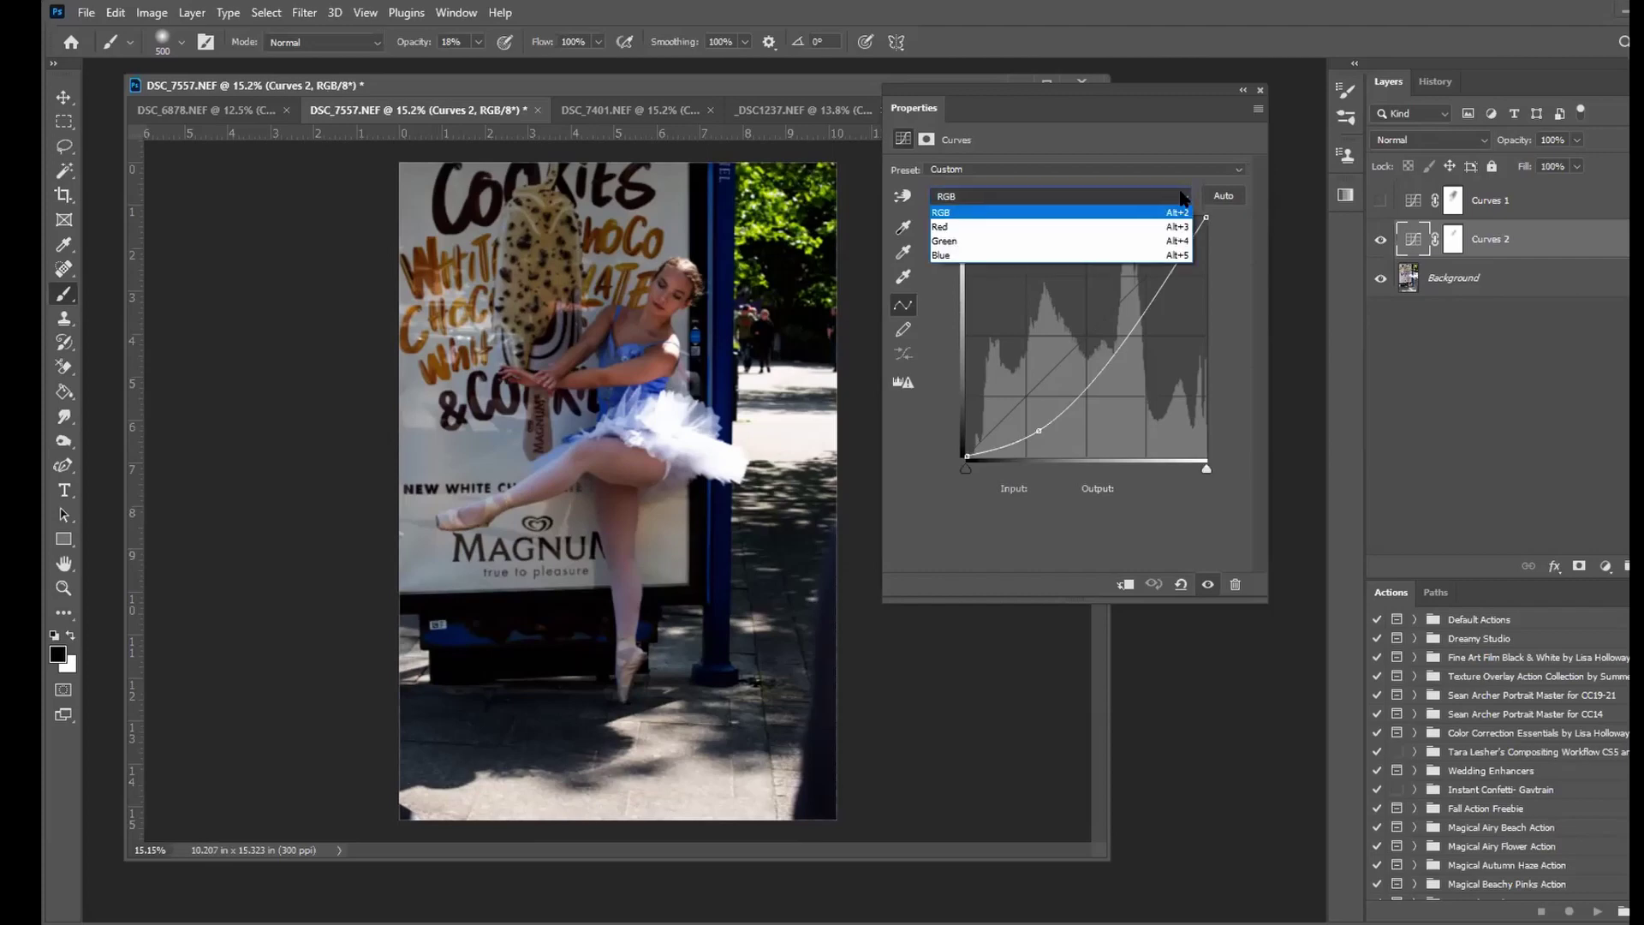
pyautogui.click(1032, 227)
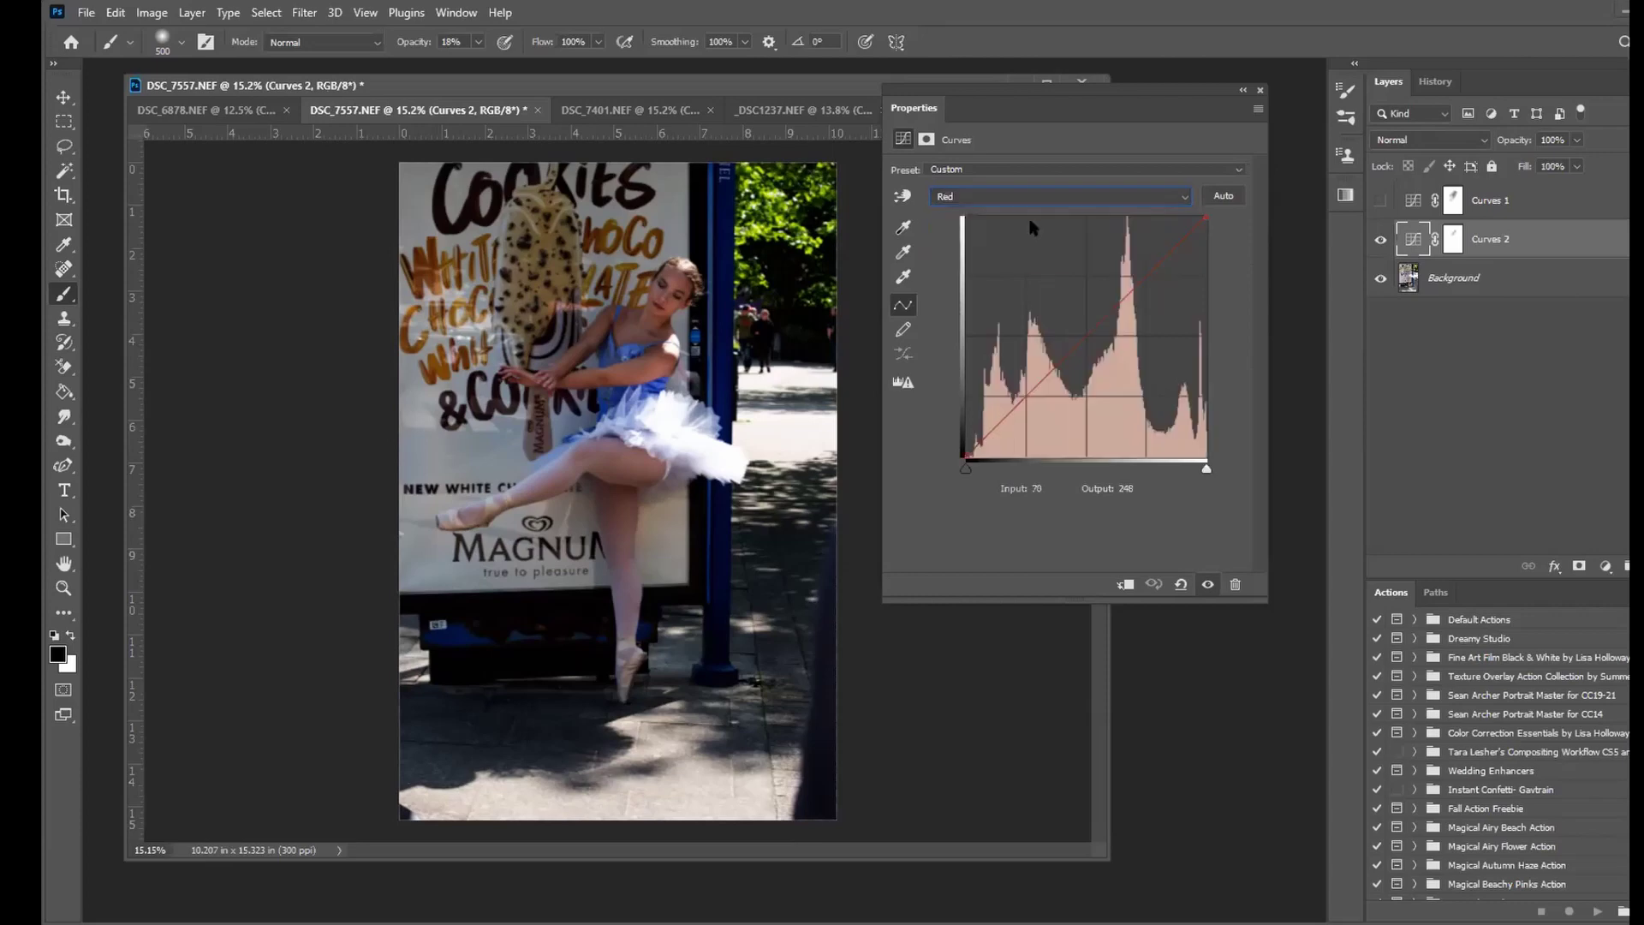
pyautogui.click(1083, 334)
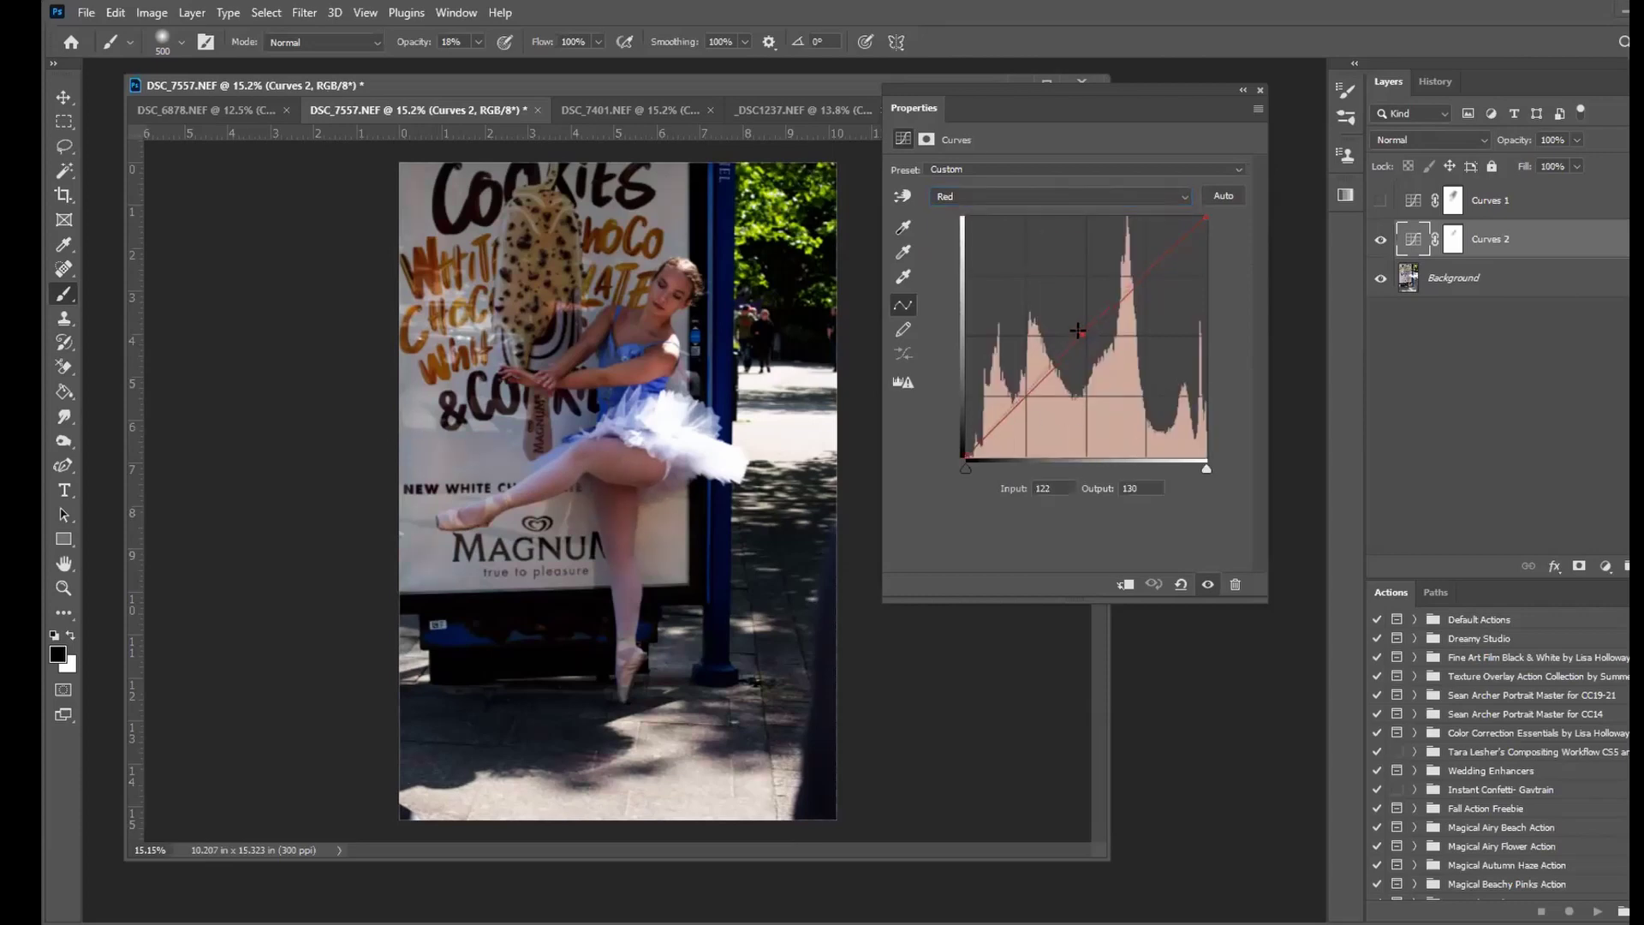
pyautogui.moveTo(1071, 328); pyautogui.dragTo(1081, 337)
pyautogui.moveTo(1082, 337); pyautogui.dragTo(1195, 478)
# Step: Lower the midtones of the Curves 2 blue channel slightly, then select the layer's mask and close its properties
pyautogui.click(1025, 196)
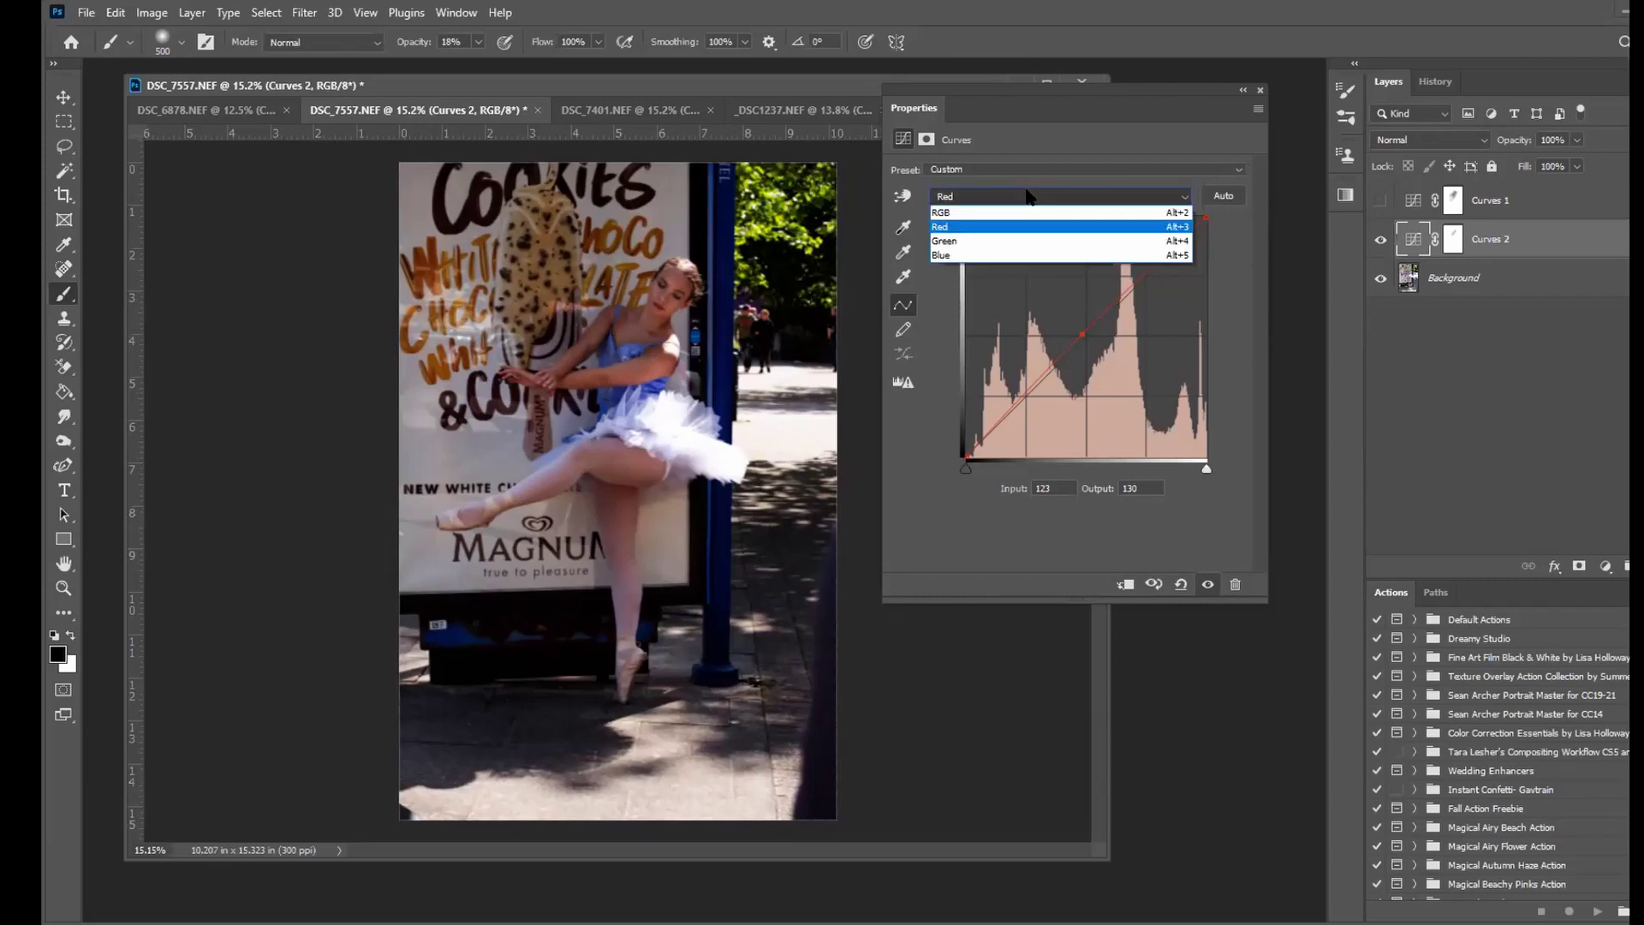
pyautogui.click(957, 255)
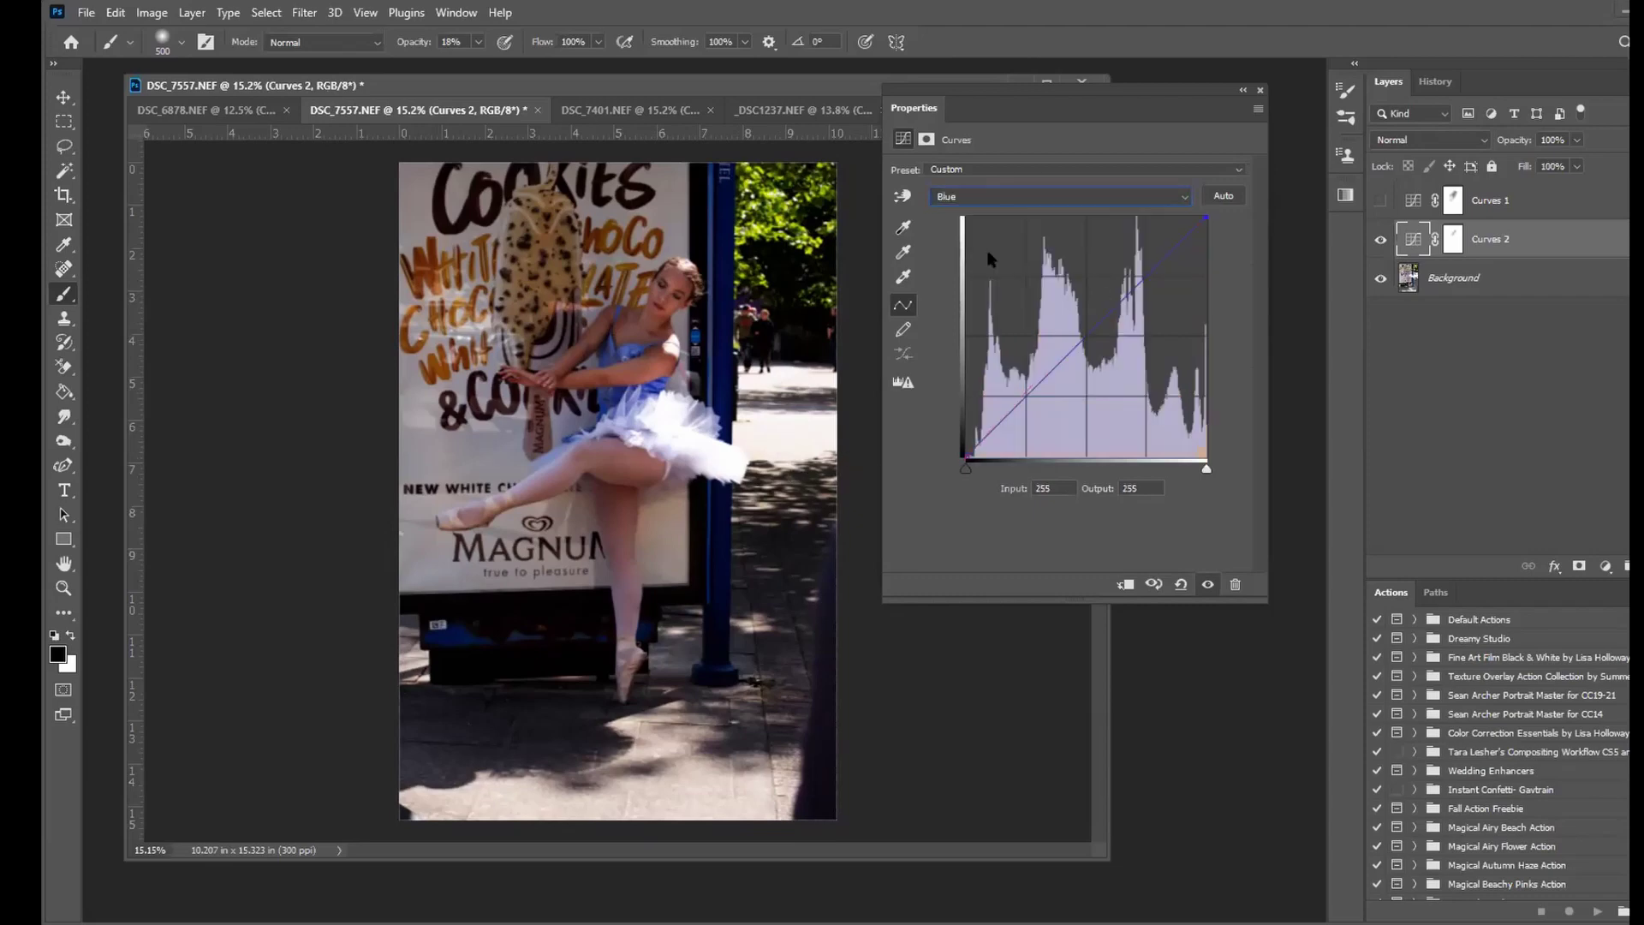
pyautogui.click(1086, 334)
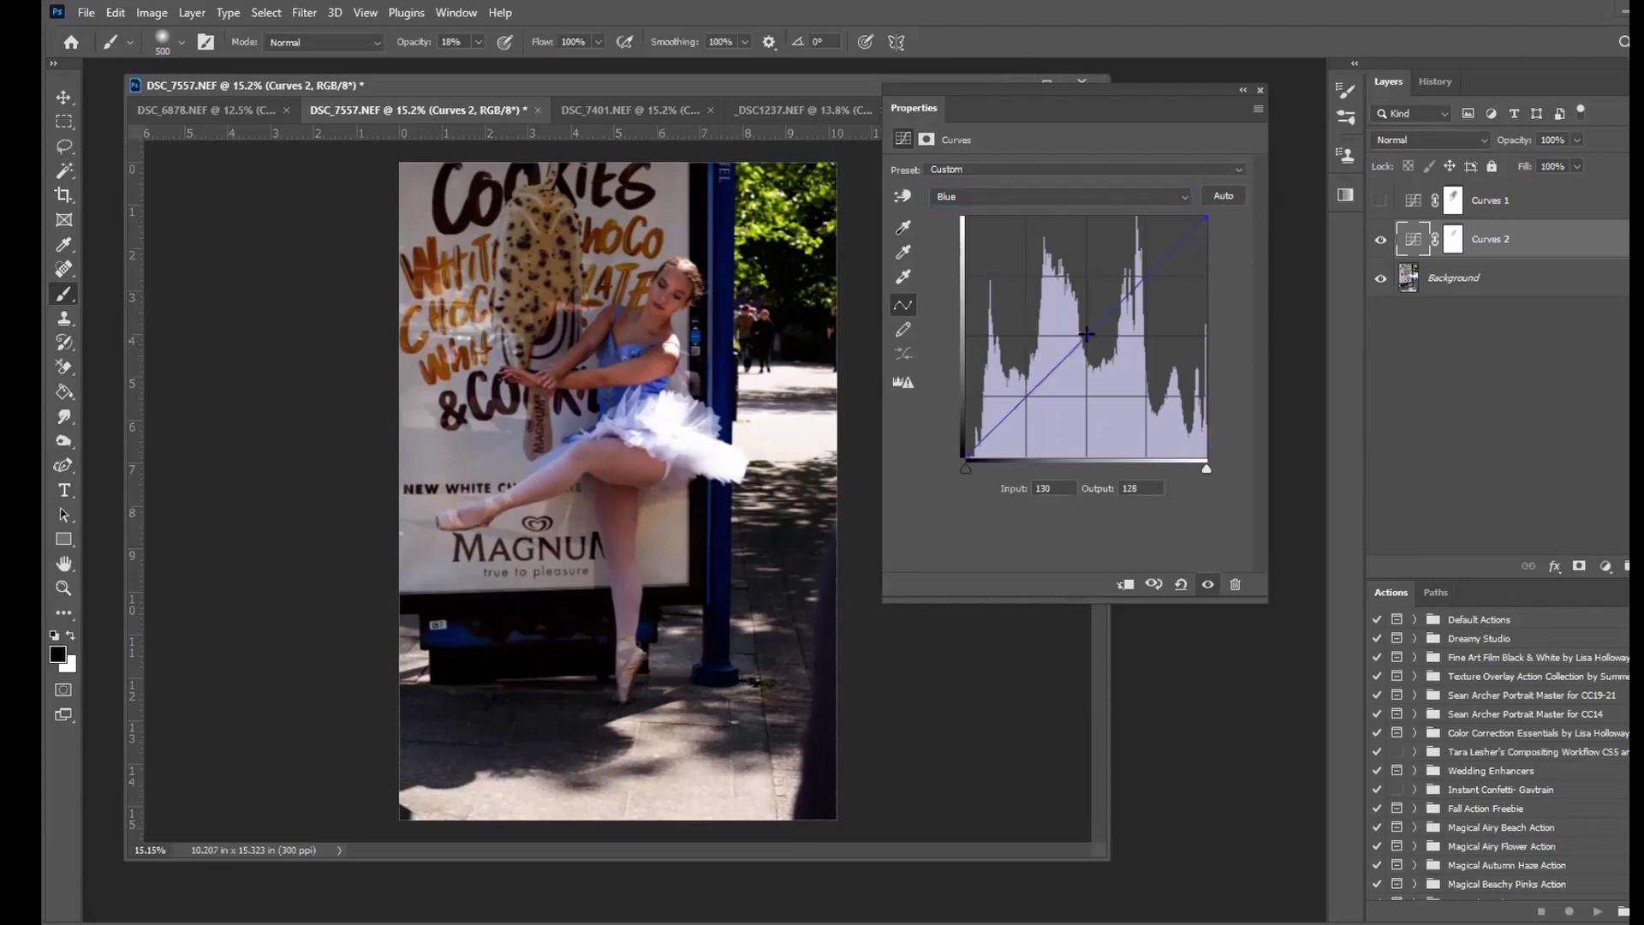
pyautogui.moveTo(1086, 334); pyautogui.dragTo(1088, 336)
pyautogui.click(1453, 239)
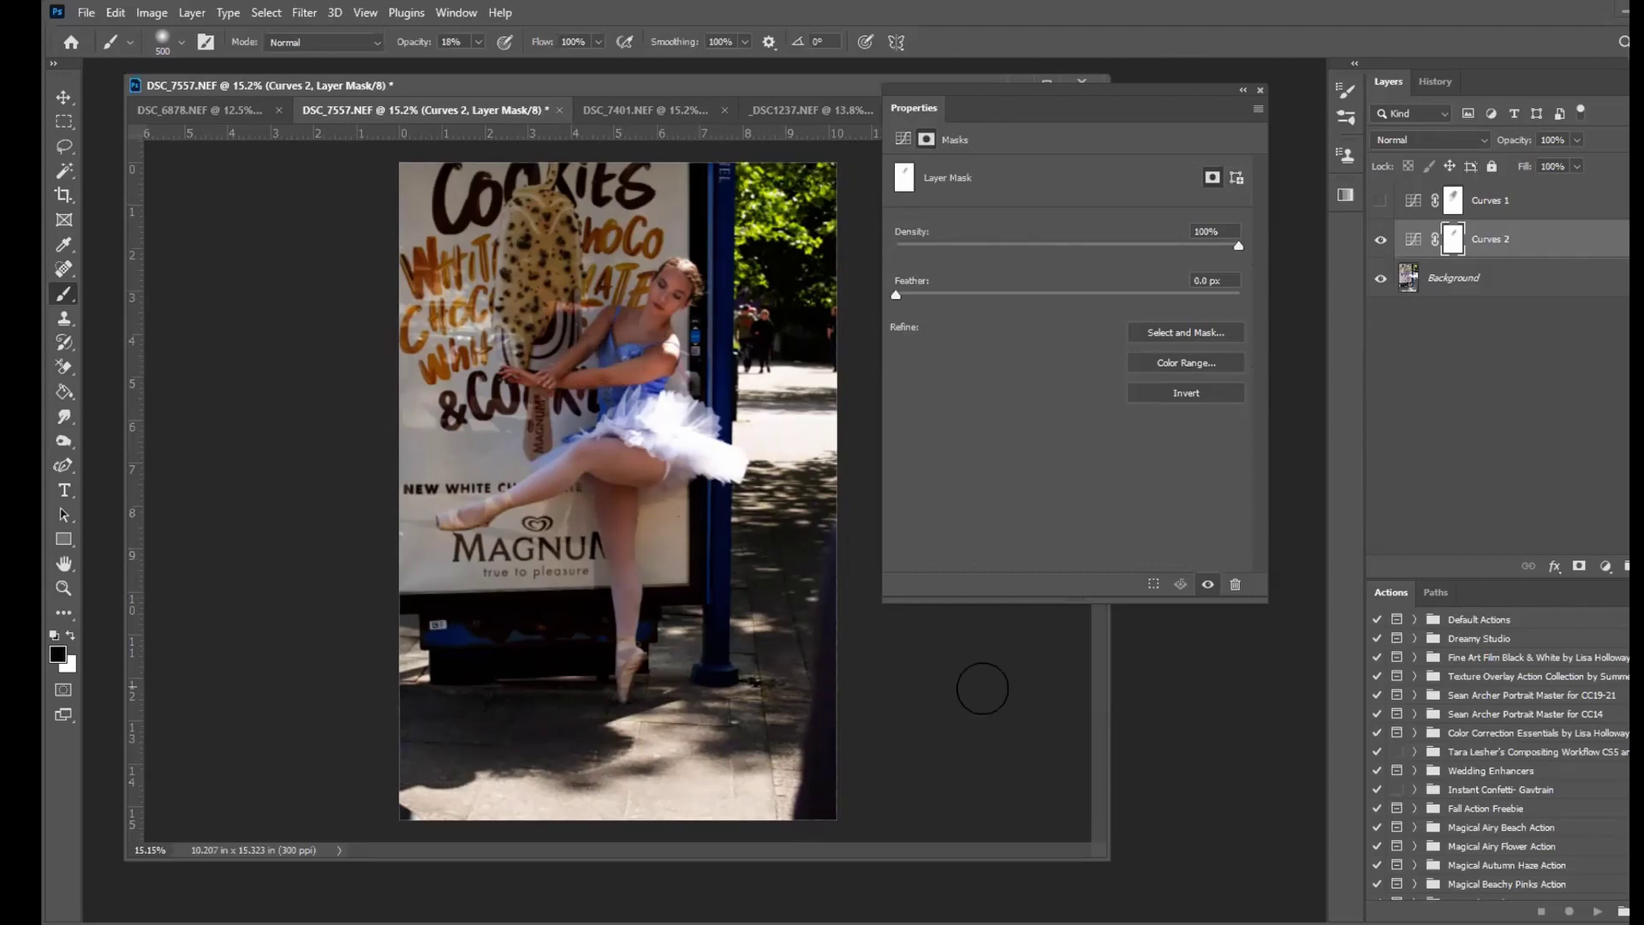
pyautogui.click(1259, 91)
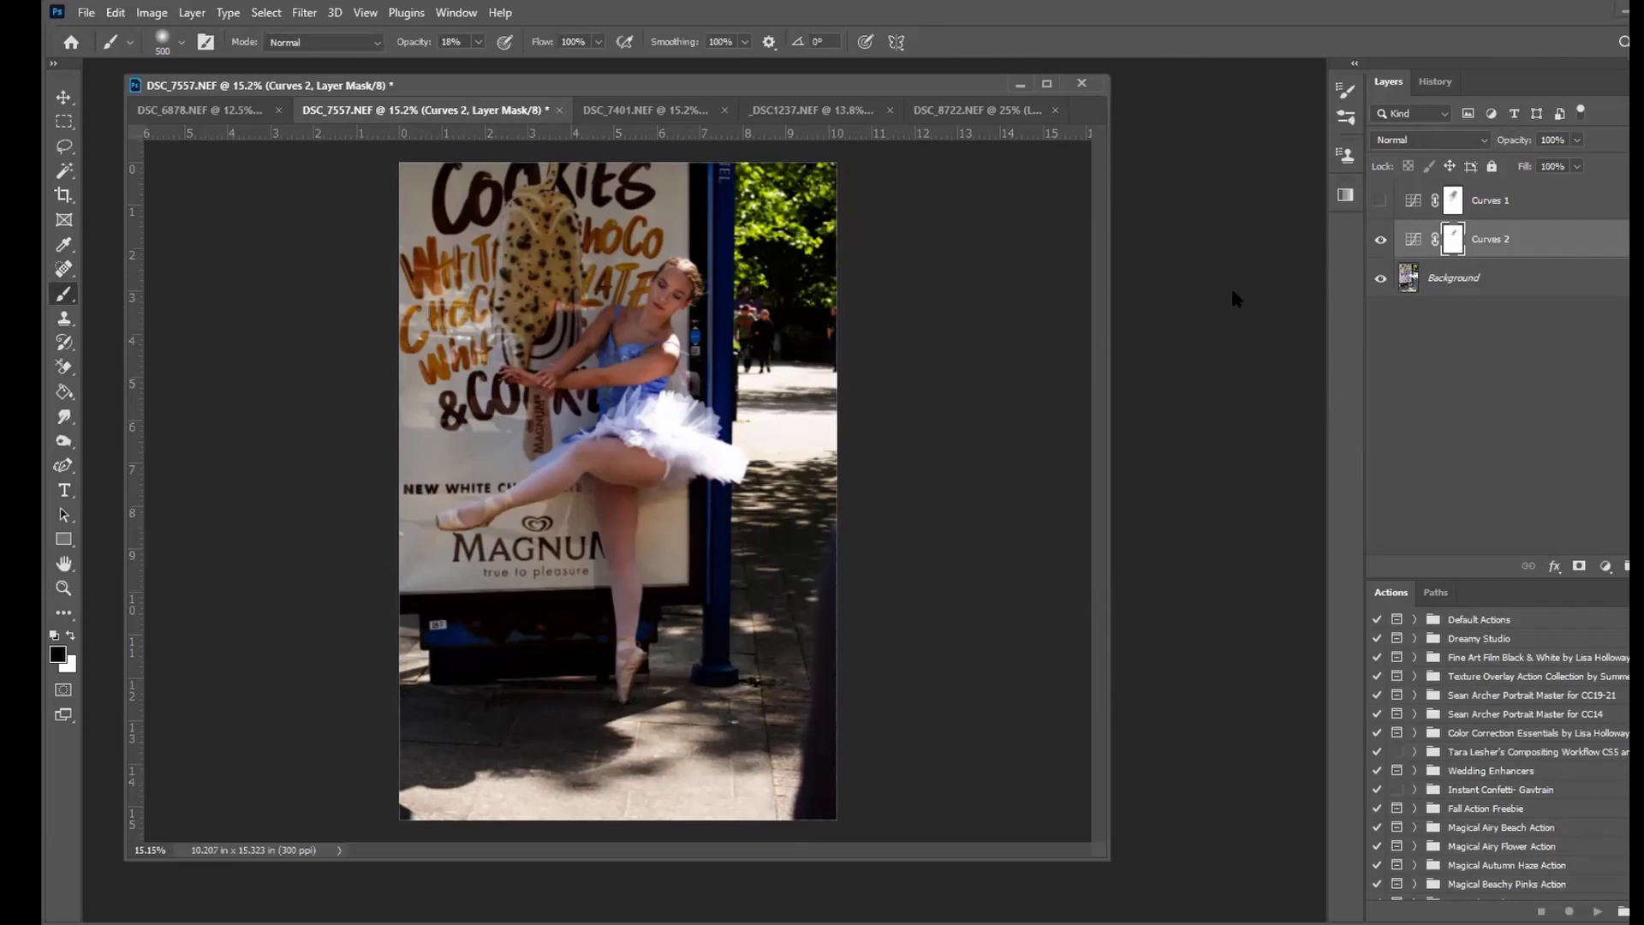
# Step: Reopen the Curves 2 adjustment and pull the red channel's midtones down slightly to cool the ballerina photo
pyautogui.click(1413, 240)
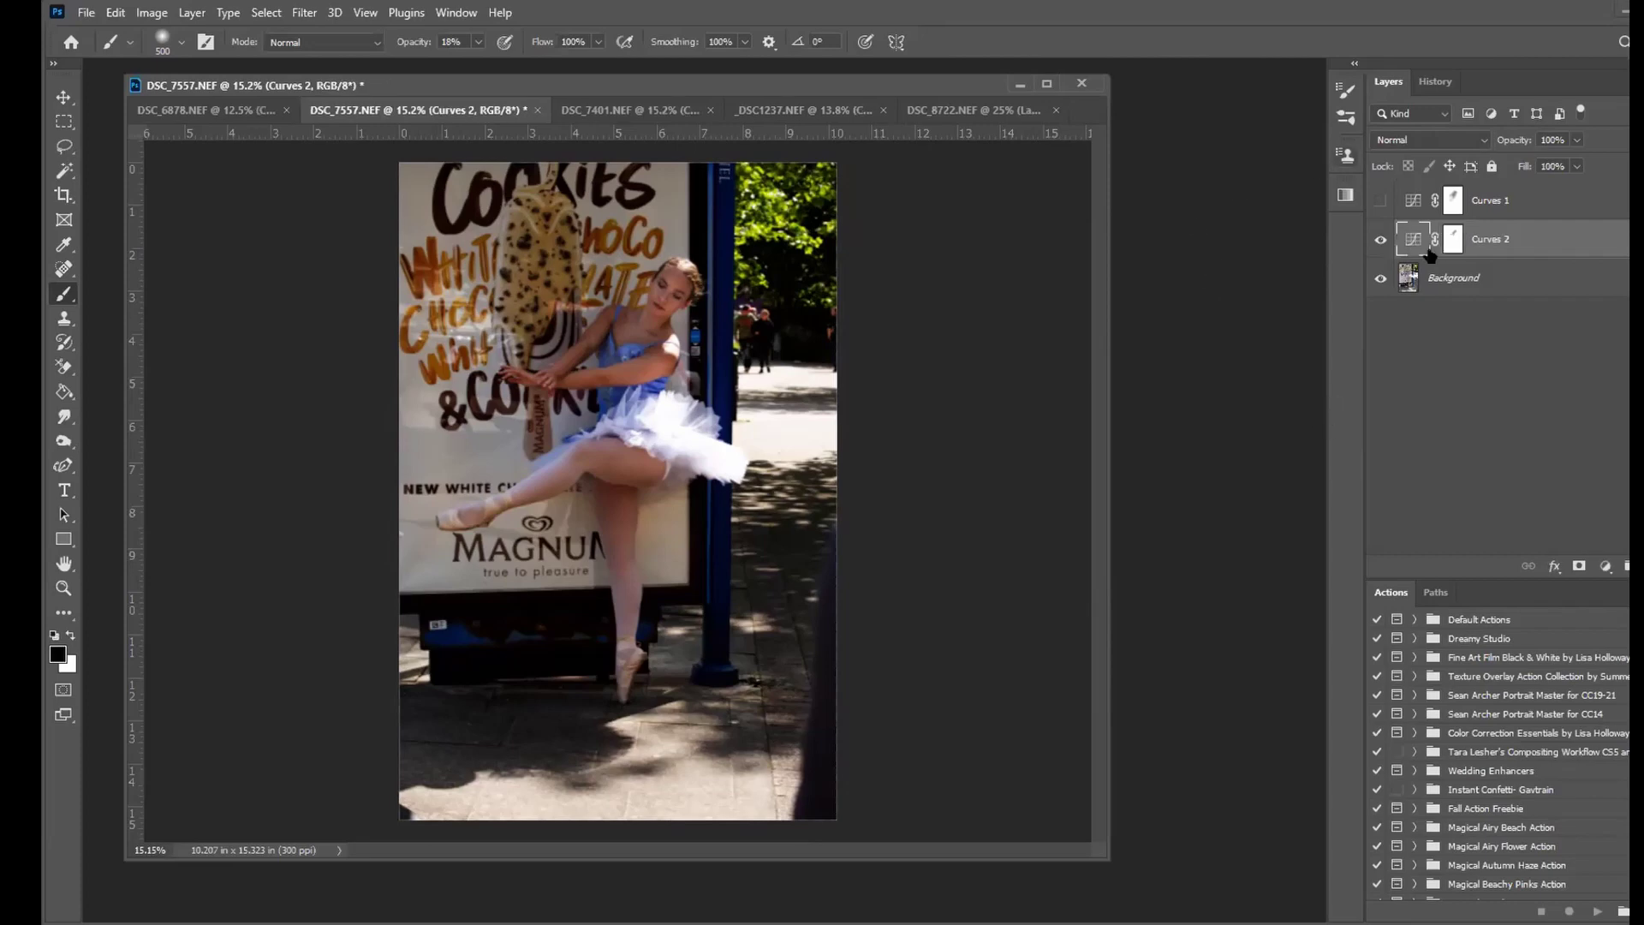
pyautogui.doubleClick(1411, 239)
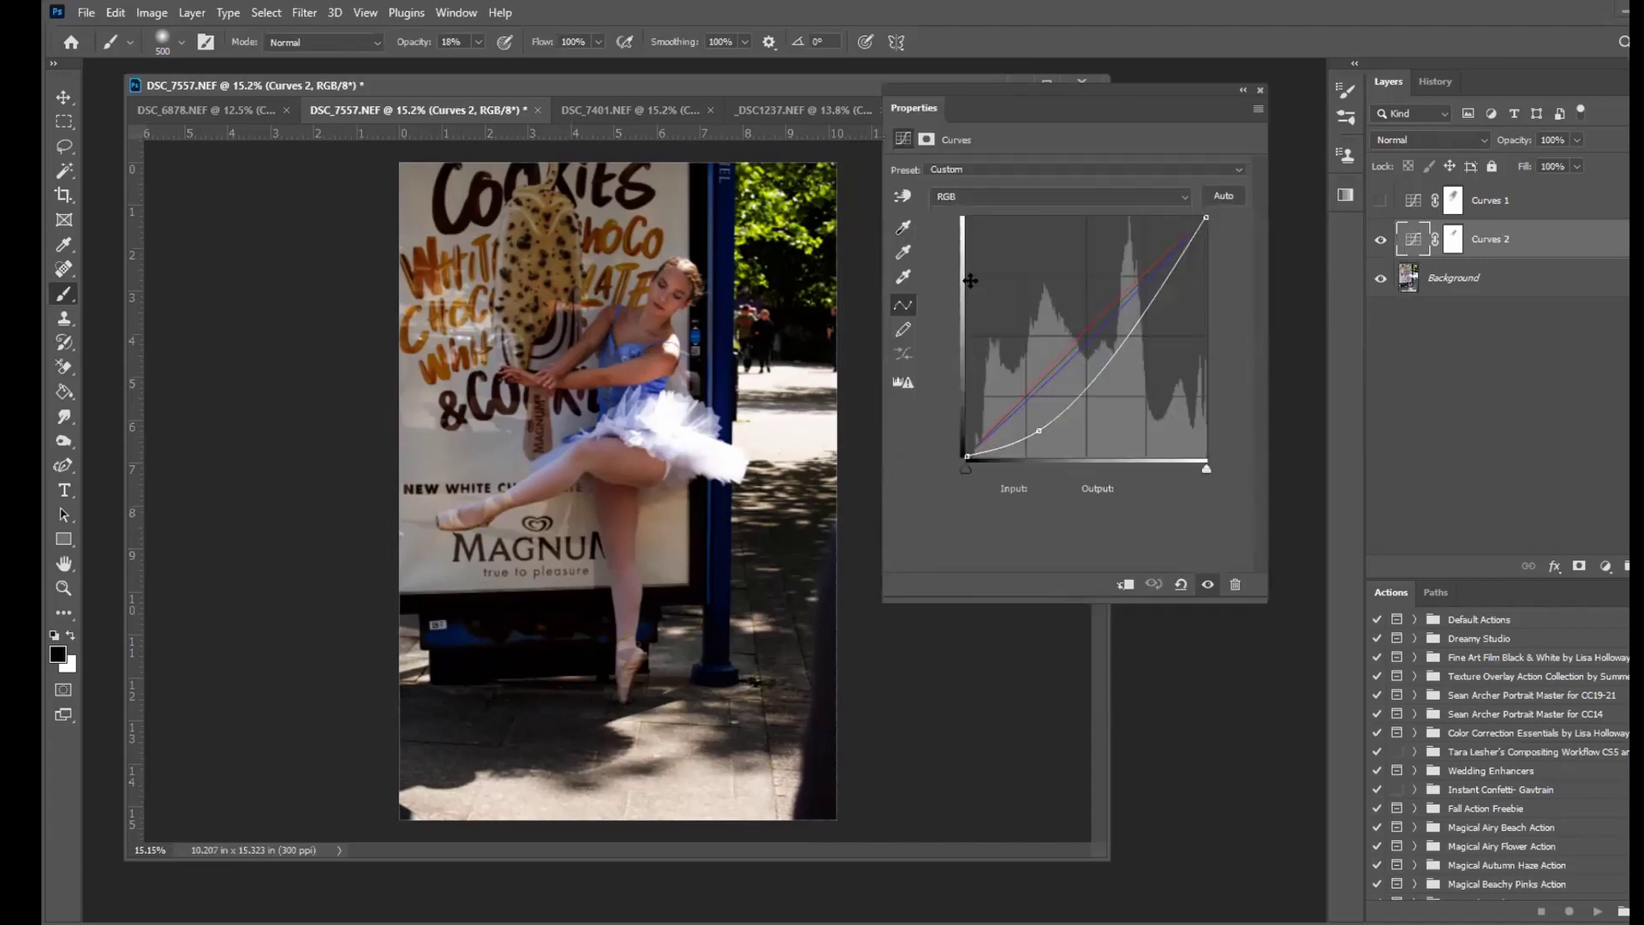
pyautogui.click(1030, 190)
pyautogui.click(1030, 233)
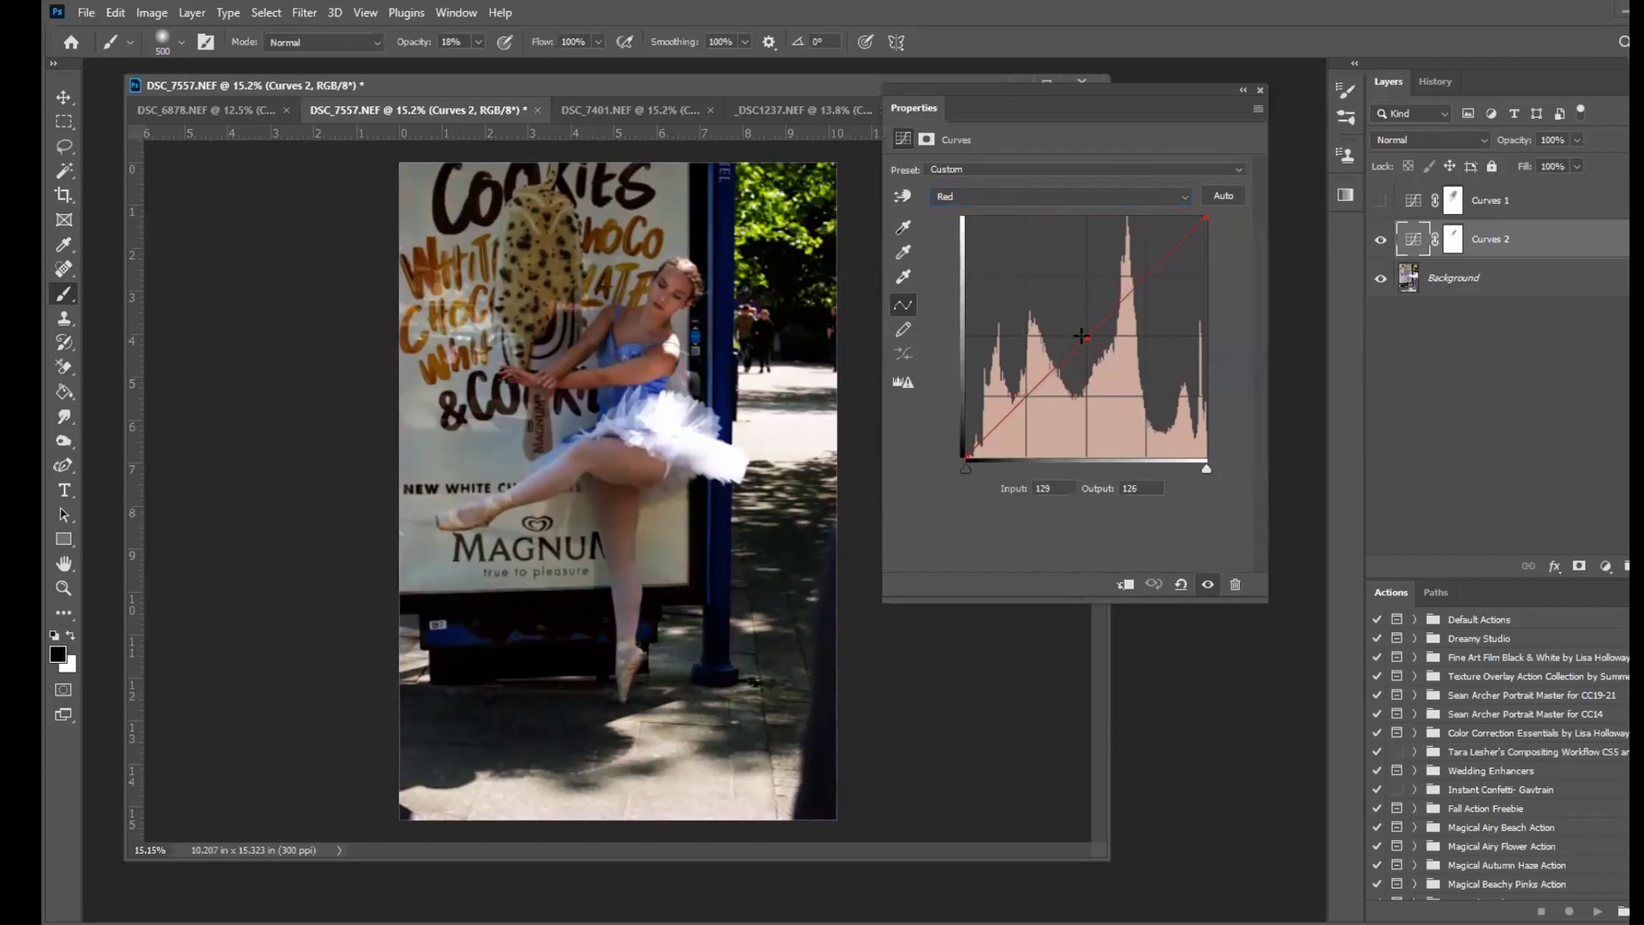
pyautogui.moveTo(1081, 335); pyautogui.dragTo(1084, 340)
pyautogui.moveTo(1085, 340); pyautogui.dragTo(1082, 337)
pyautogui.click(1262, 188)
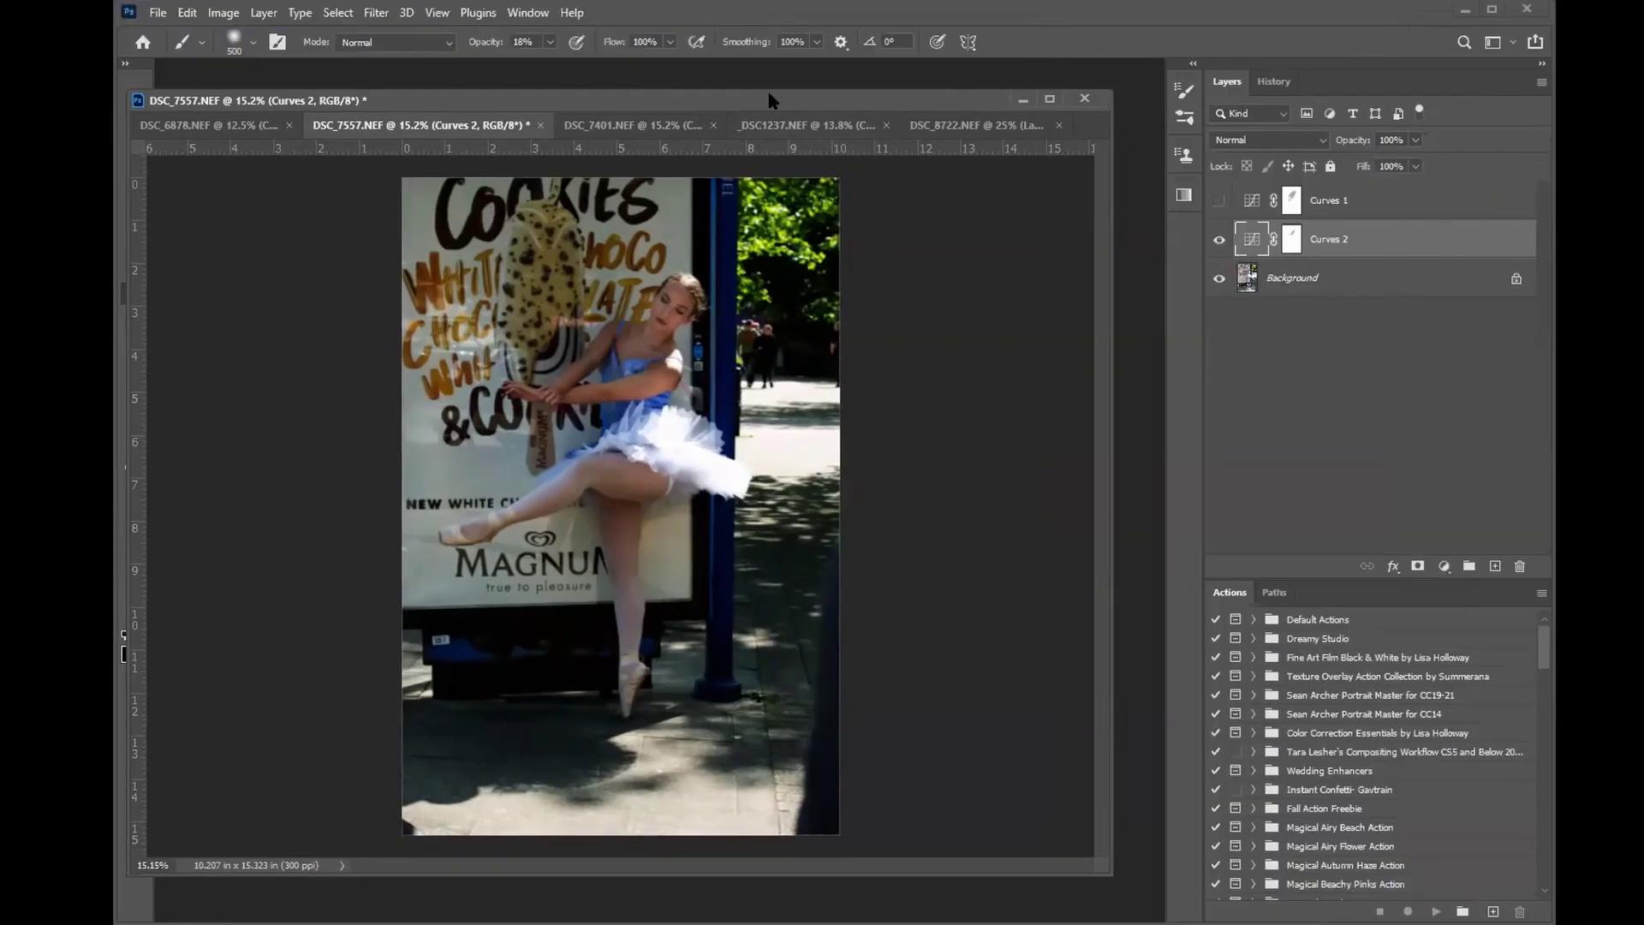
# Step: Go through the other open photos, from the green-haired clown portrait _DSC1237.NEF to the necklace portrait DSC_8722.NEF
pyautogui.moveTo(788, 74); pyautogui.dragTo(789, 72)
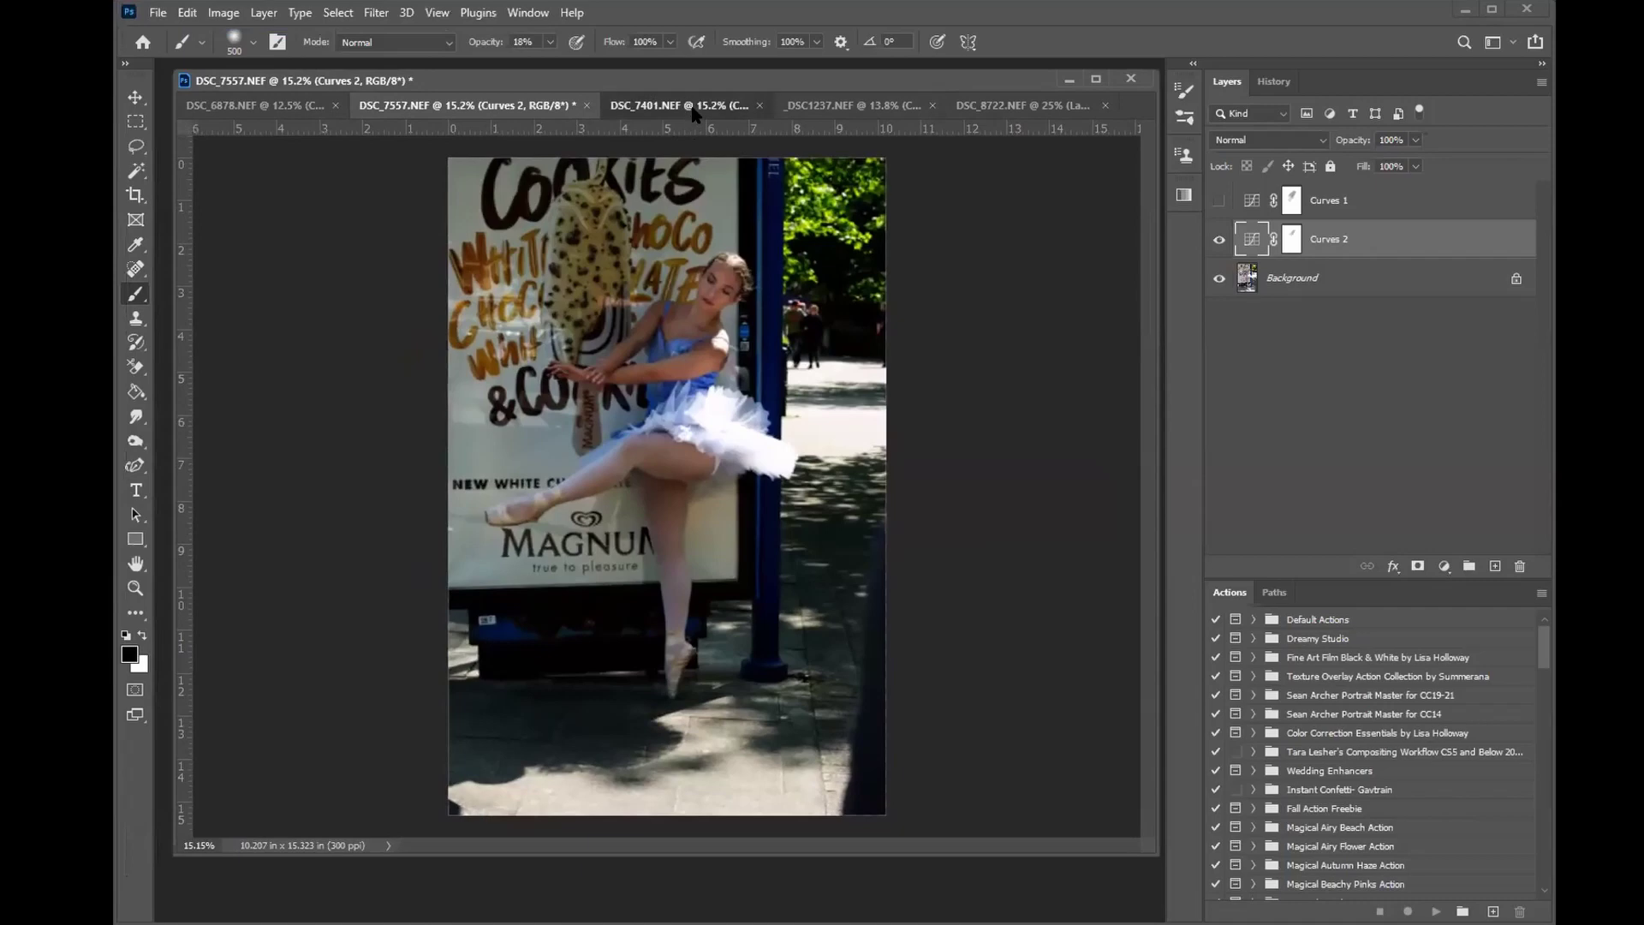
pyautogui.hotkey('ctrl', 'Tab')
pyautogui.hotkey('ctrl', 'Tab')
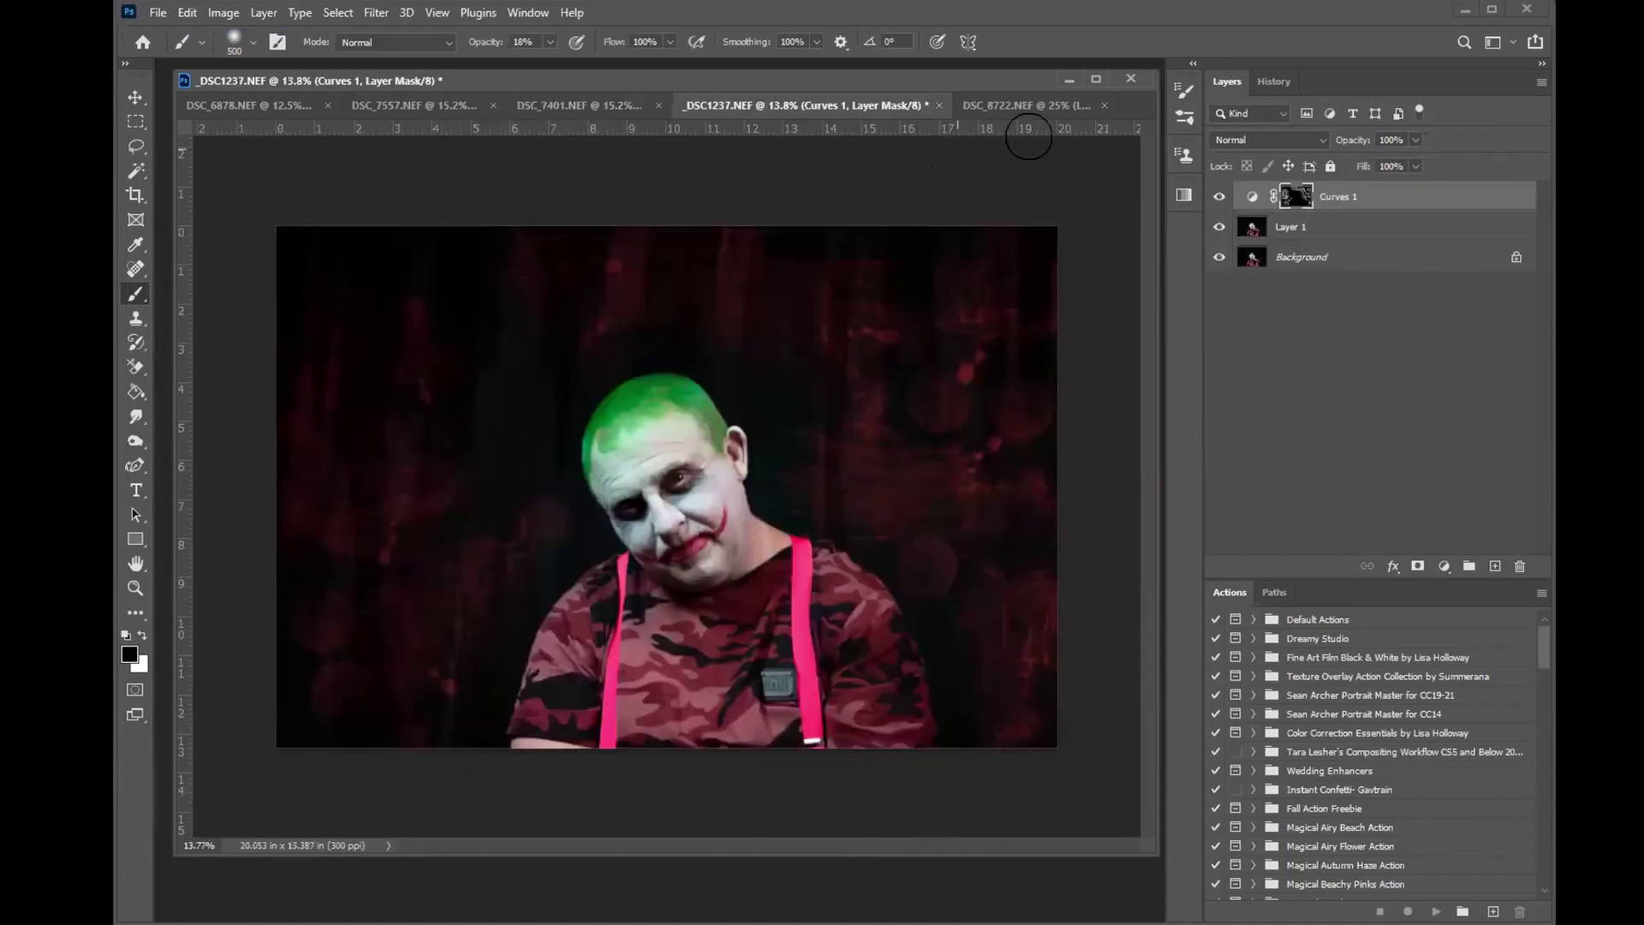
pyautogui.click(1019, 104)
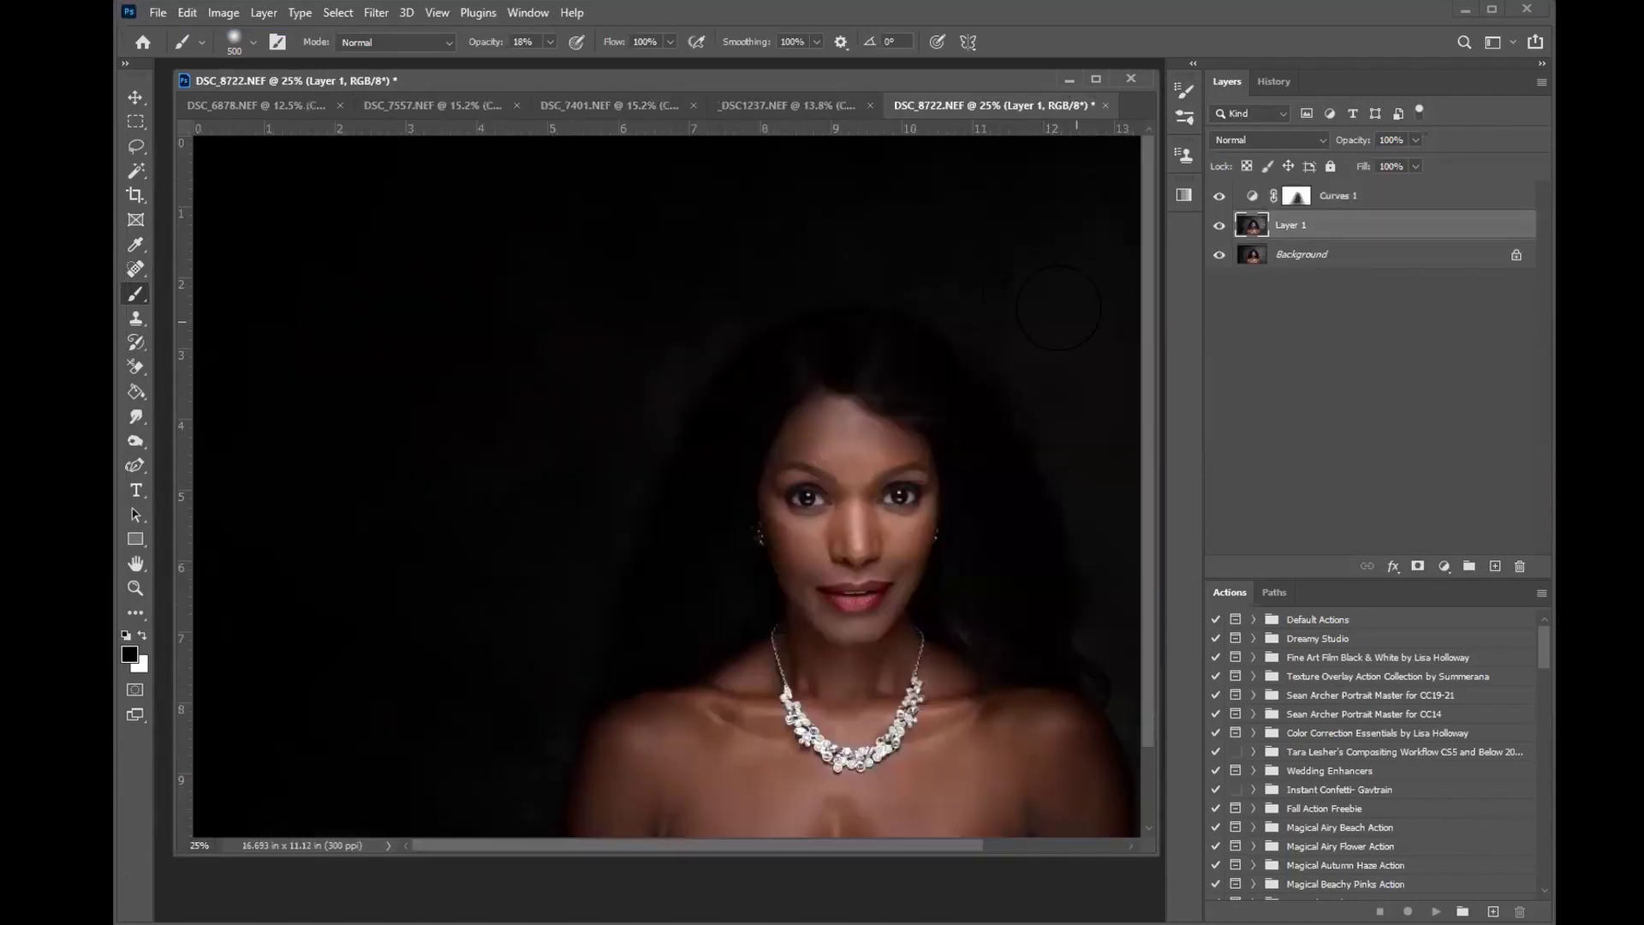
# Step: In the DSC_7557 ballerina photo, add a Curves adjustment layer and darken the midtones to input 137, output 75
pyautogui.click(608, 105)
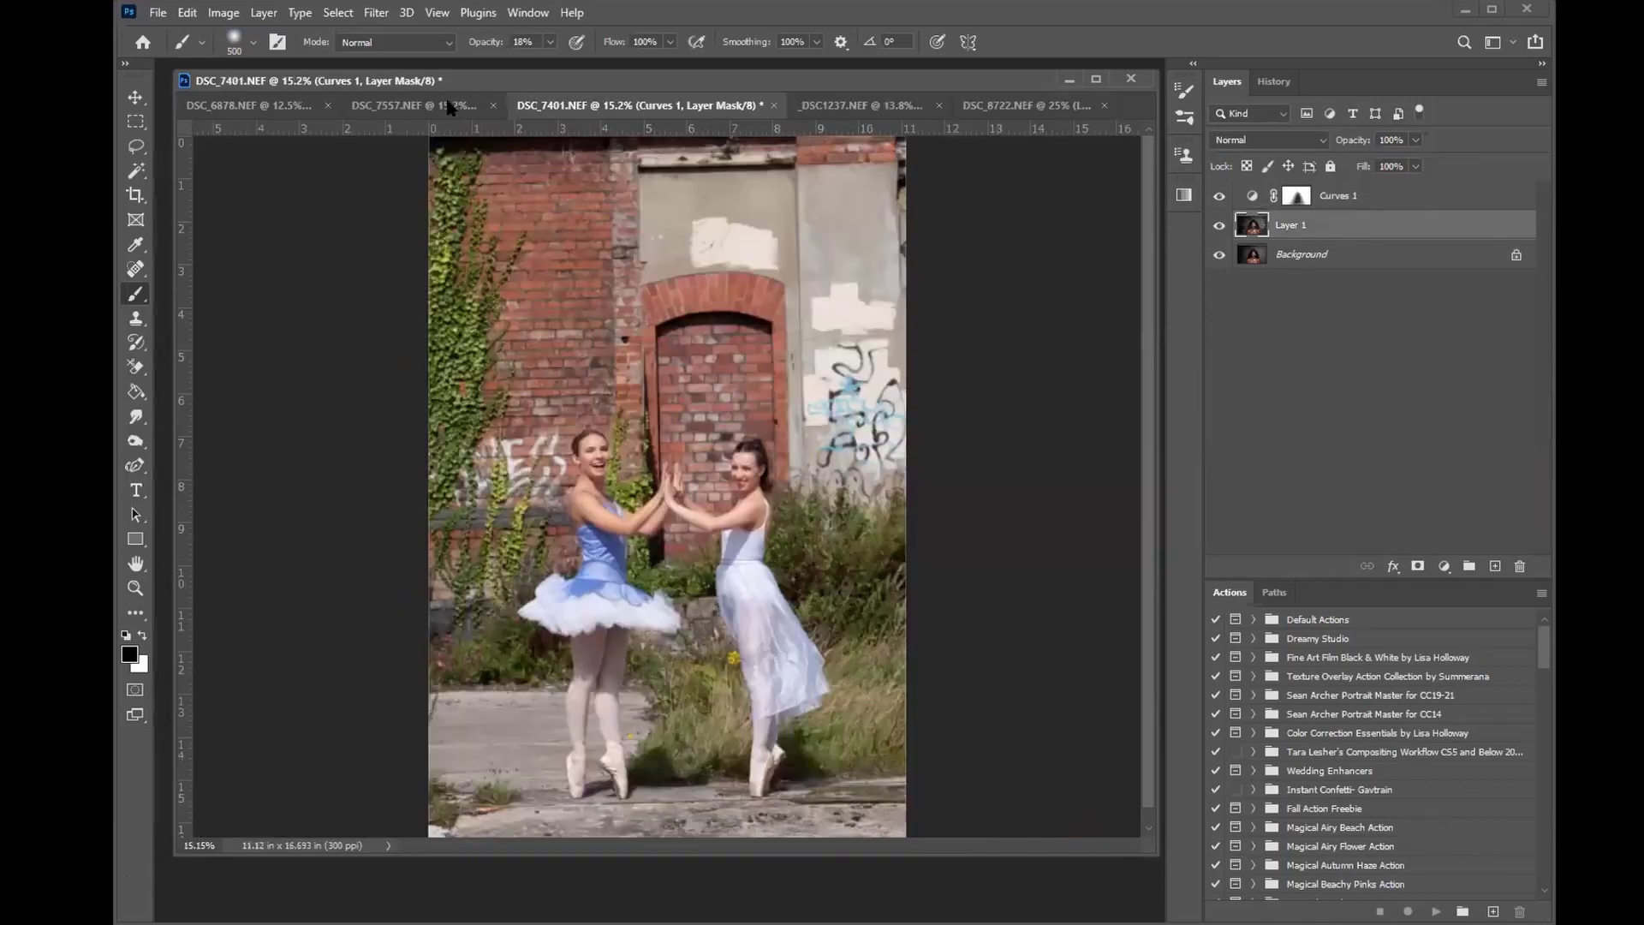
pyautogui.click(449, 106)
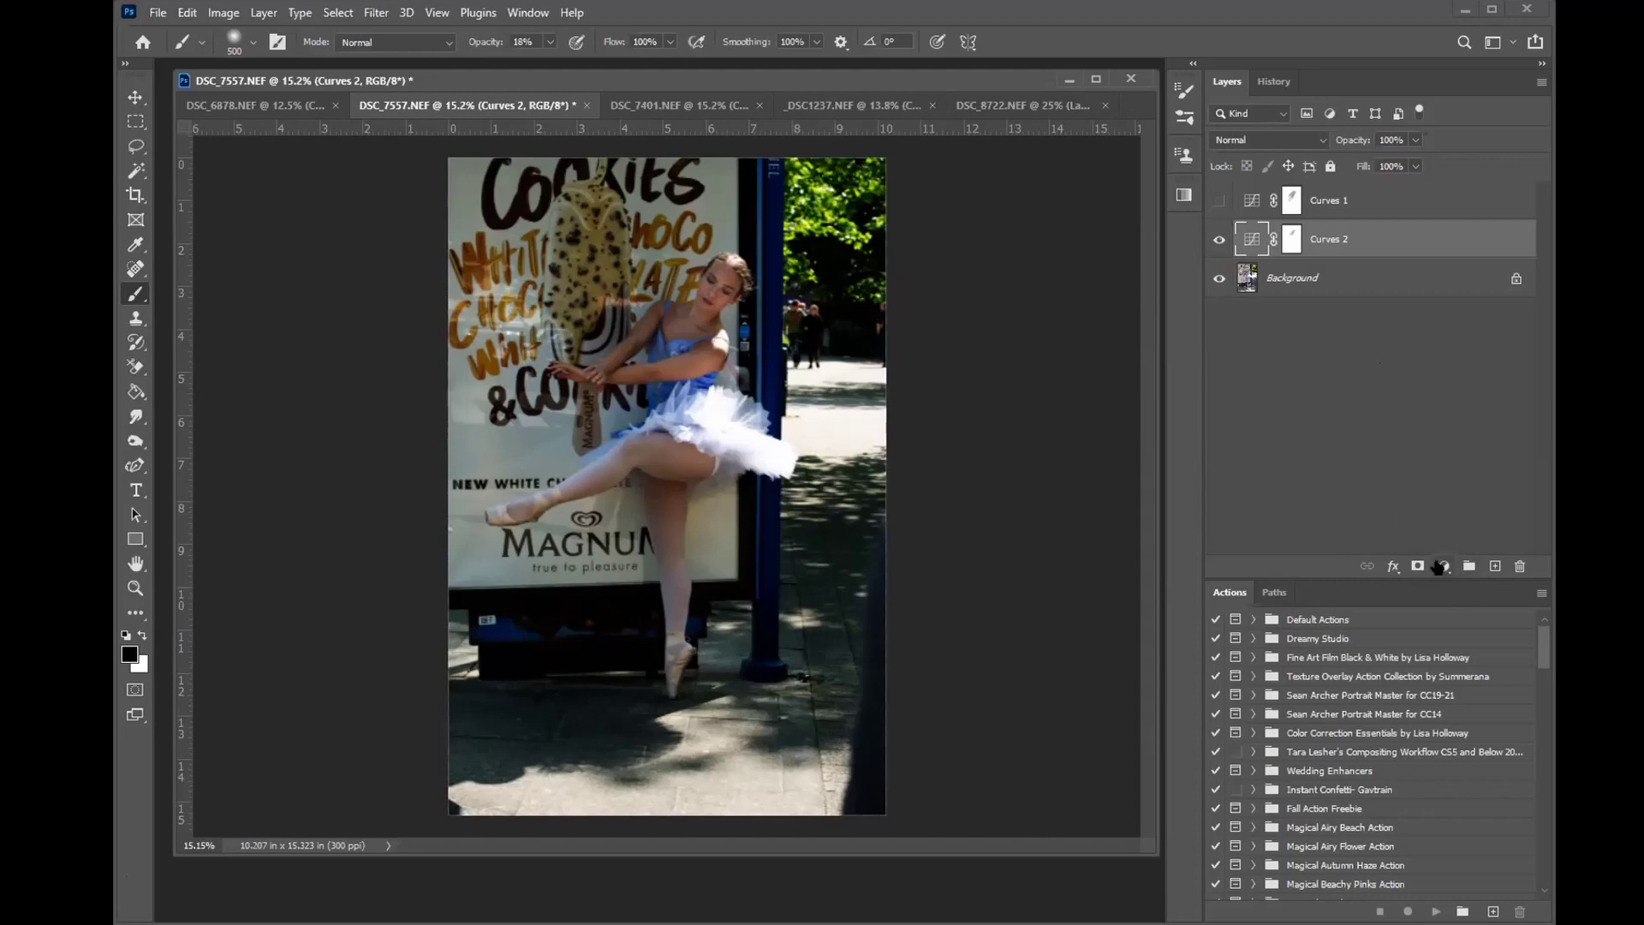
pyautogui.click(1444, 567)
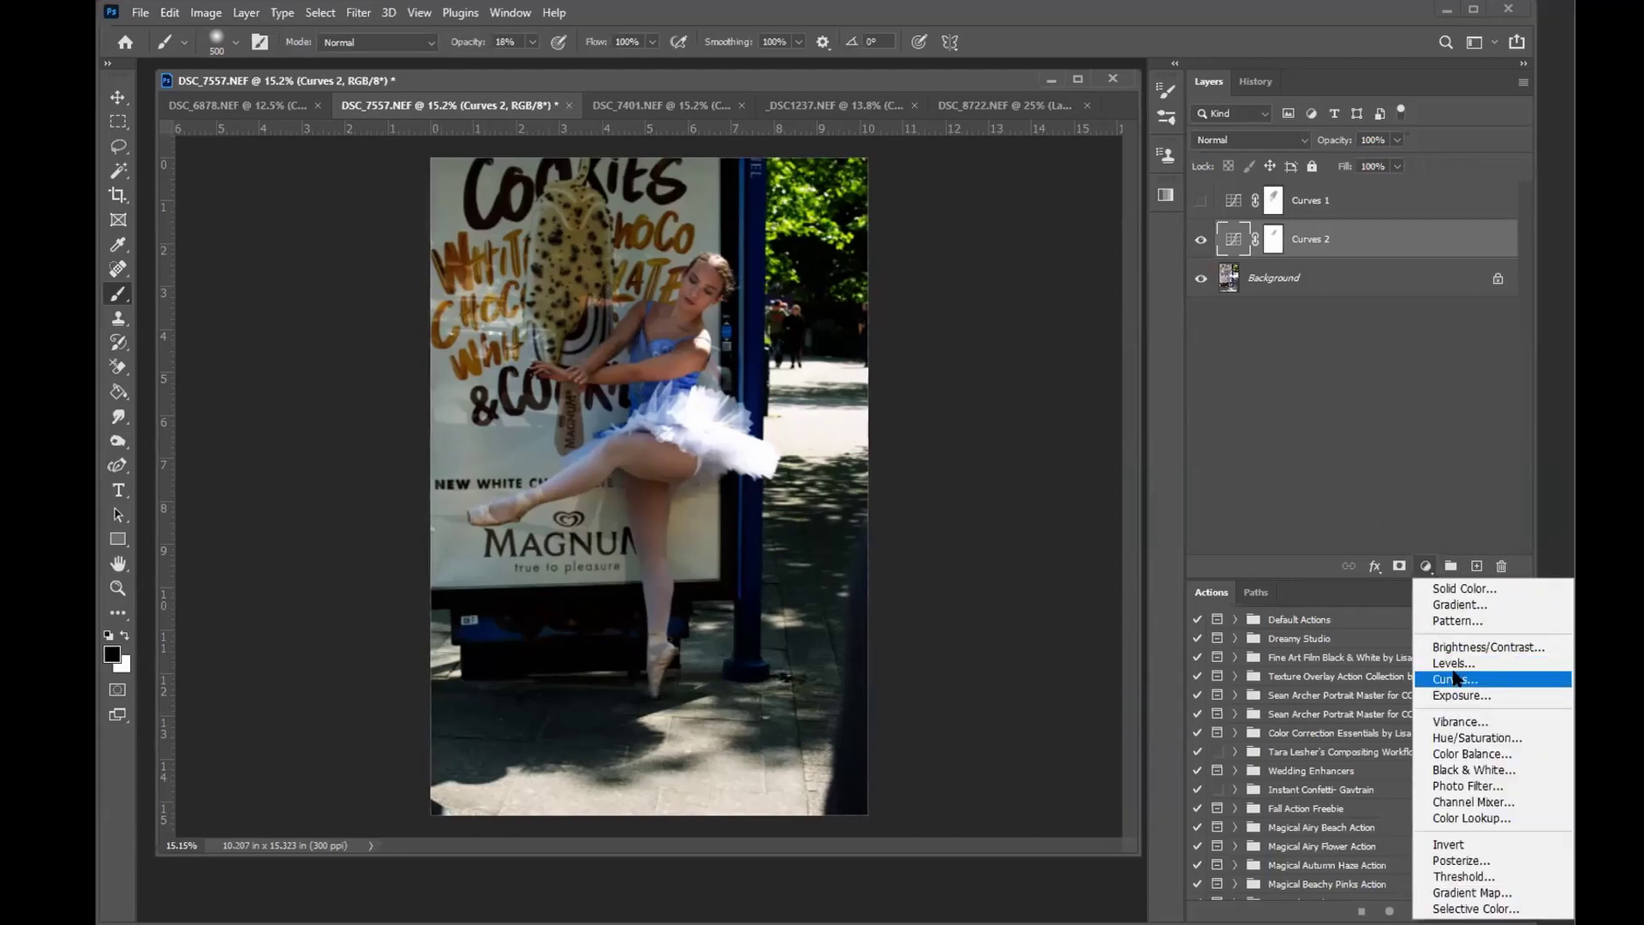
pyautogui.press('Return')
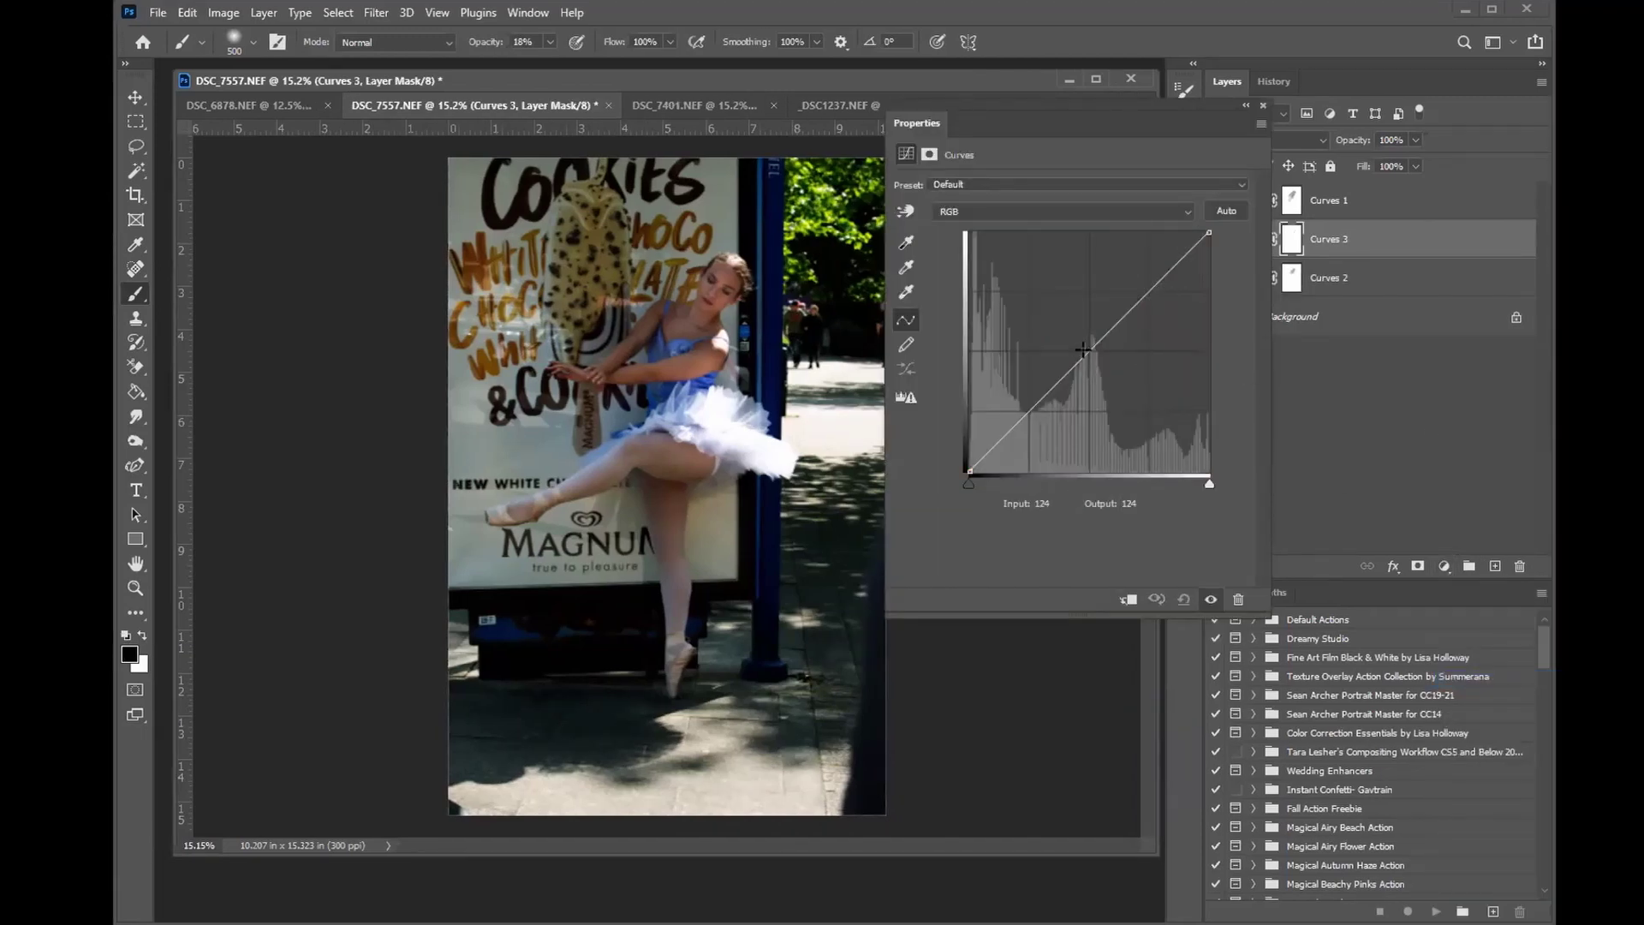
pyautogui.moveTo(1083, 349); pyautogui.dragTo(1095, 399)
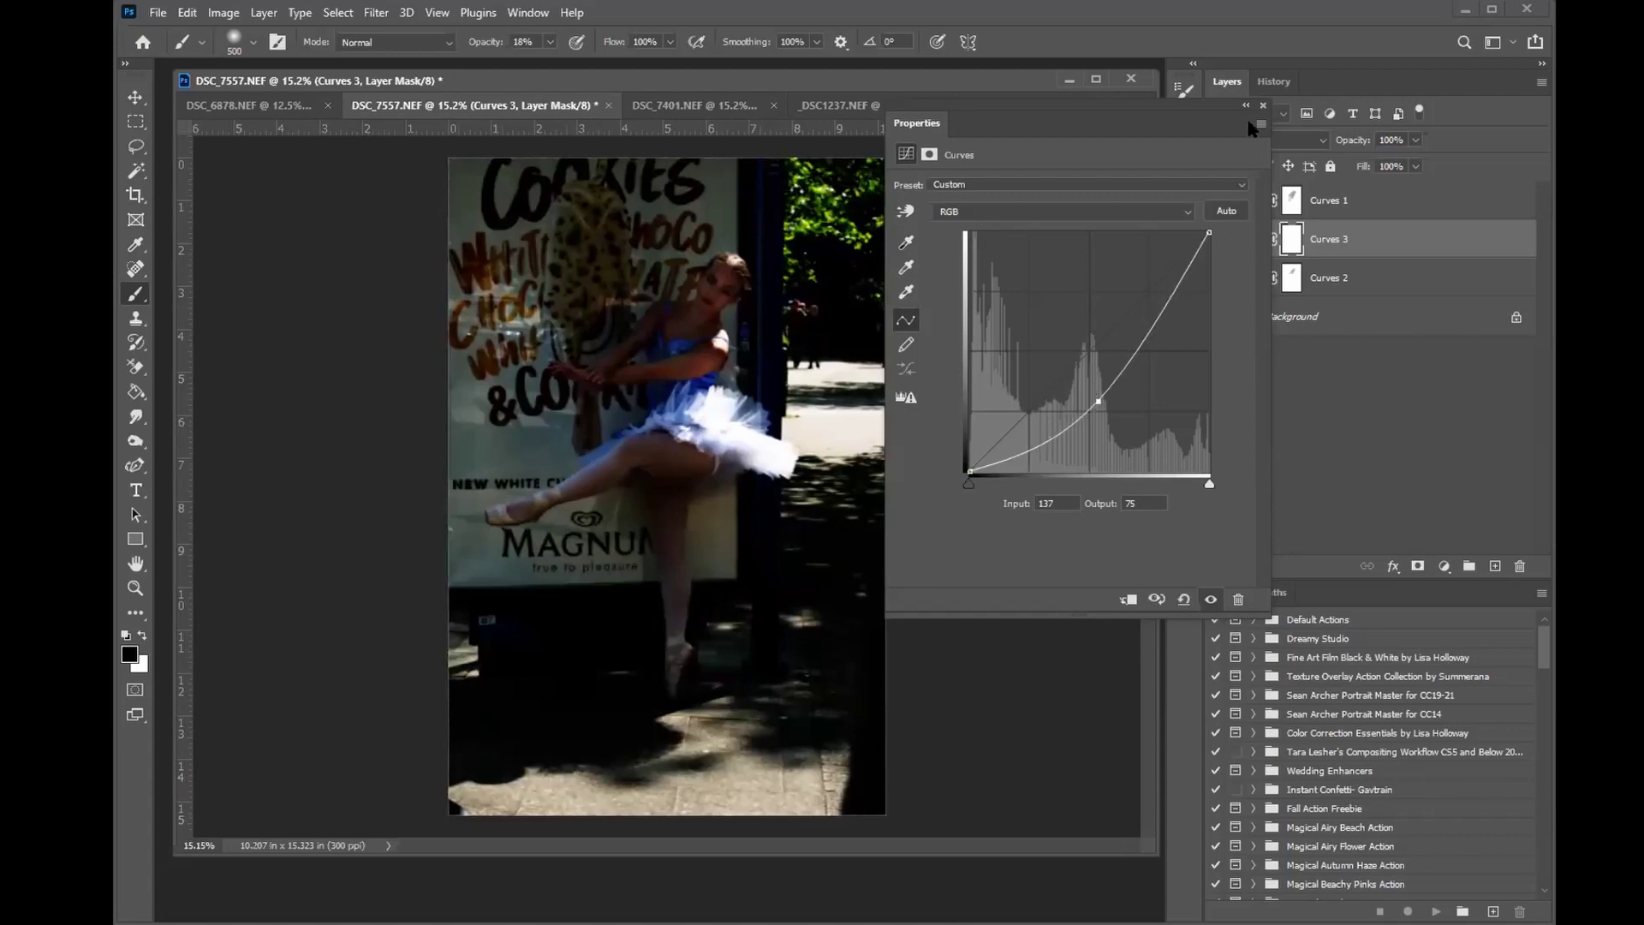
# Step: Rename the darkening Curves layer as burn
pyautogui.click(1324, 240)
pyautogui.doubleClick(1329, 240)
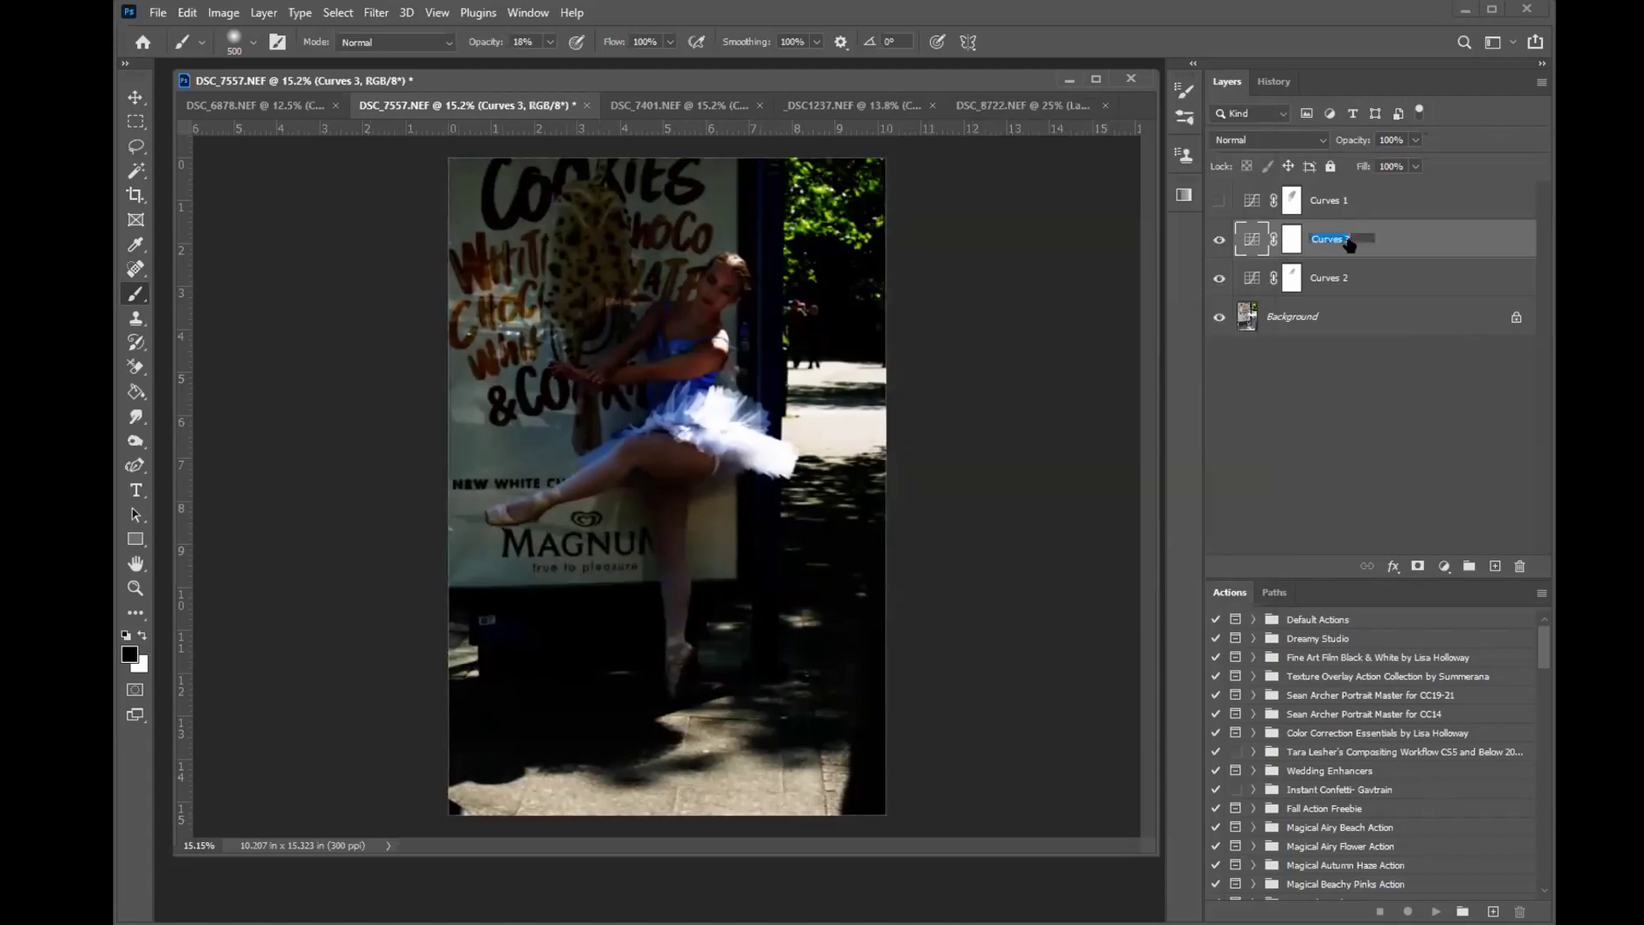
pyautogui.write('burn')
pyautogui.press('Return')
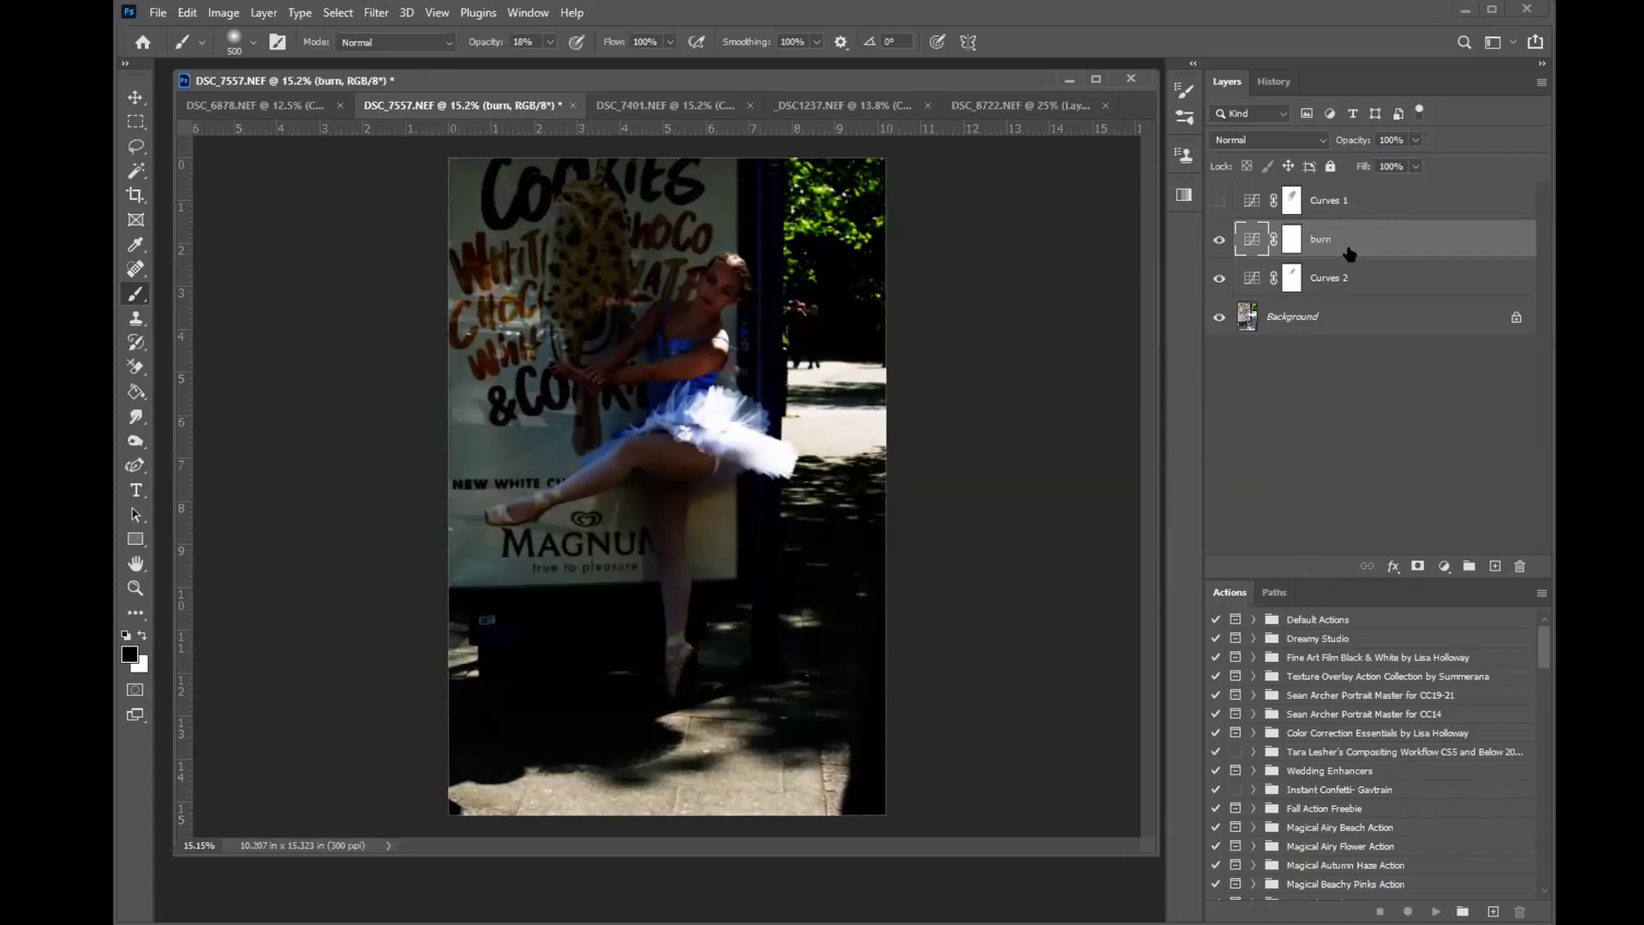
# Step: Add another Curves adjustment layer above the burn layer and raise its midtones to brighten the image
pyautogui.click(1444, 566)
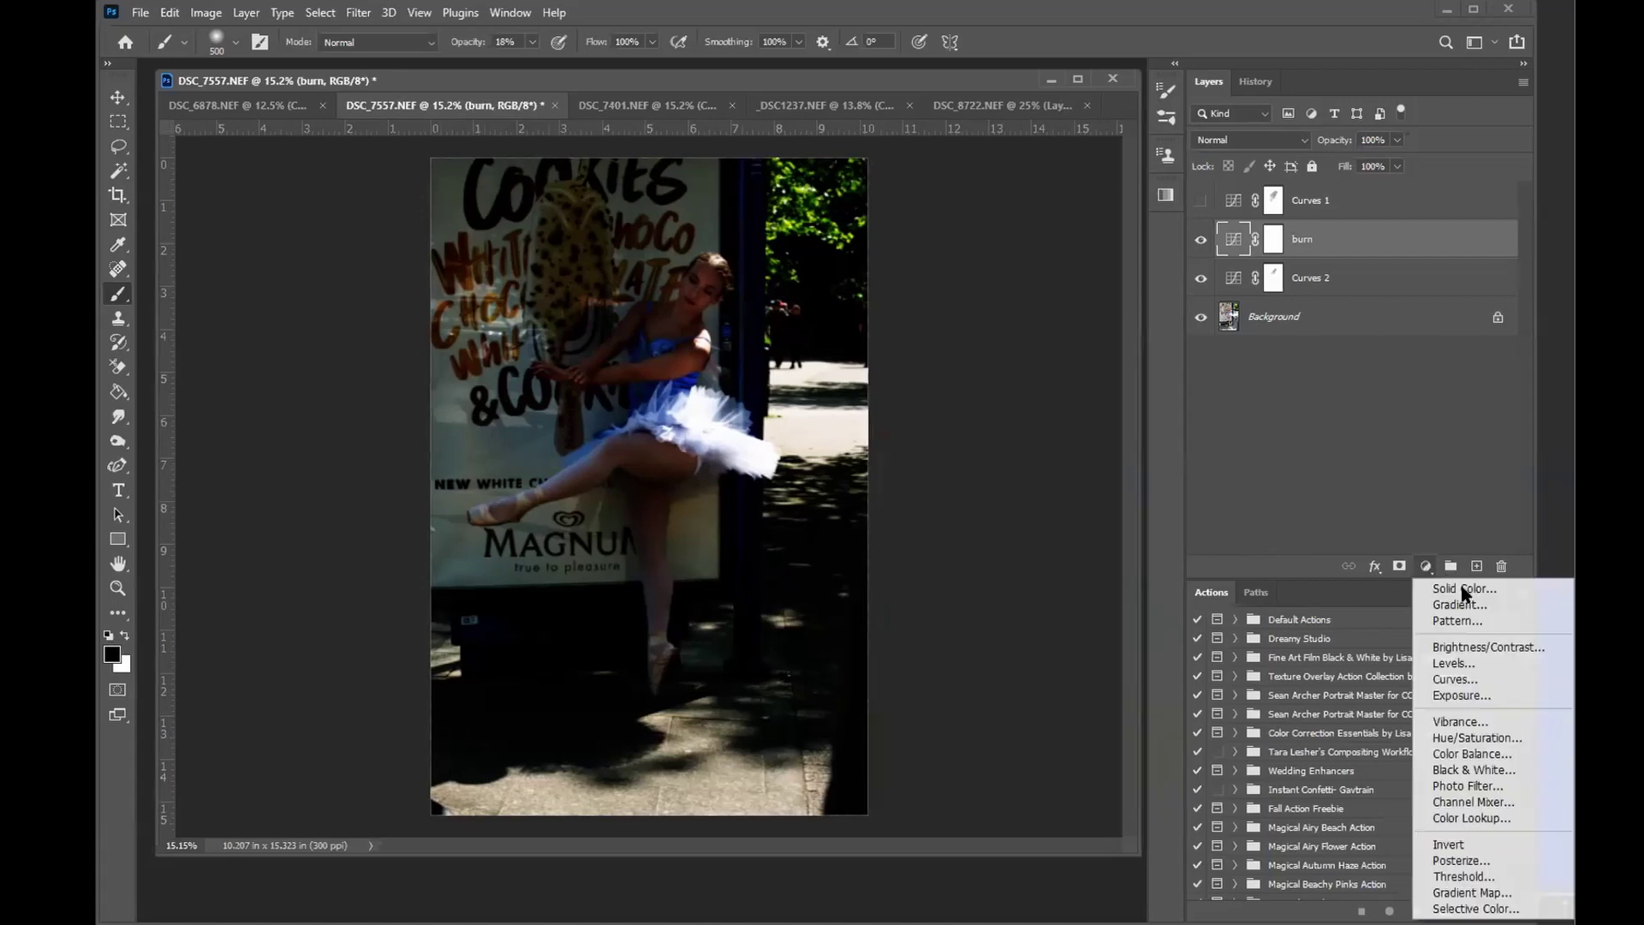
pyautogui.click(1455, 679)
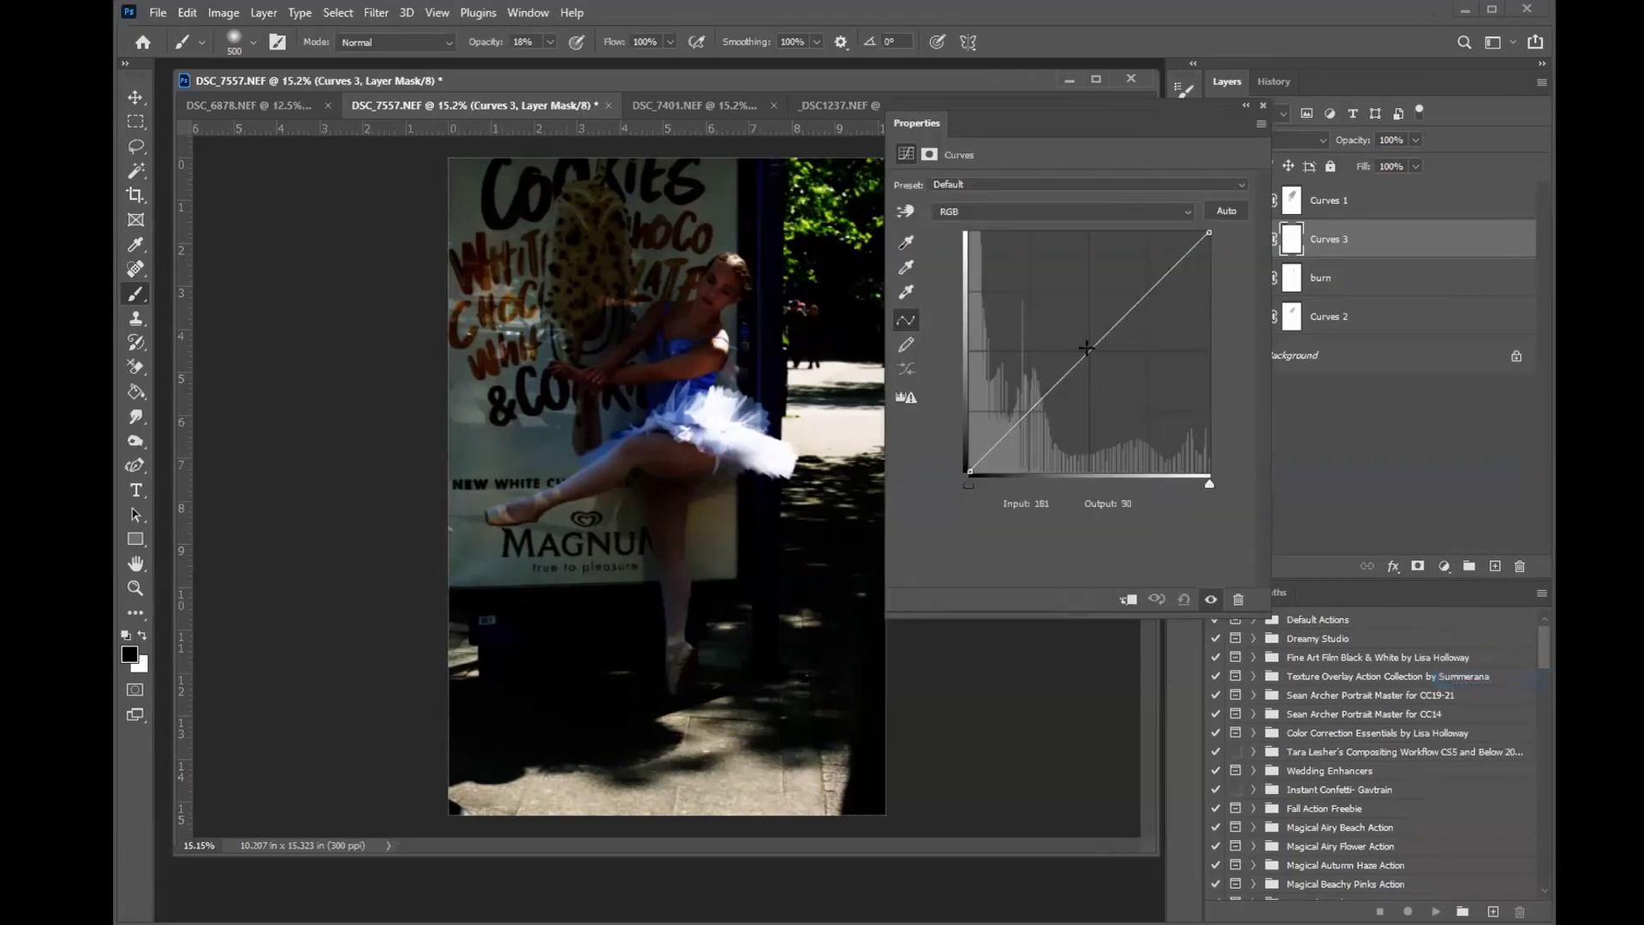
pyautogui.moveTo(1086, 347); pyautogui.dragTo(1053, 327)
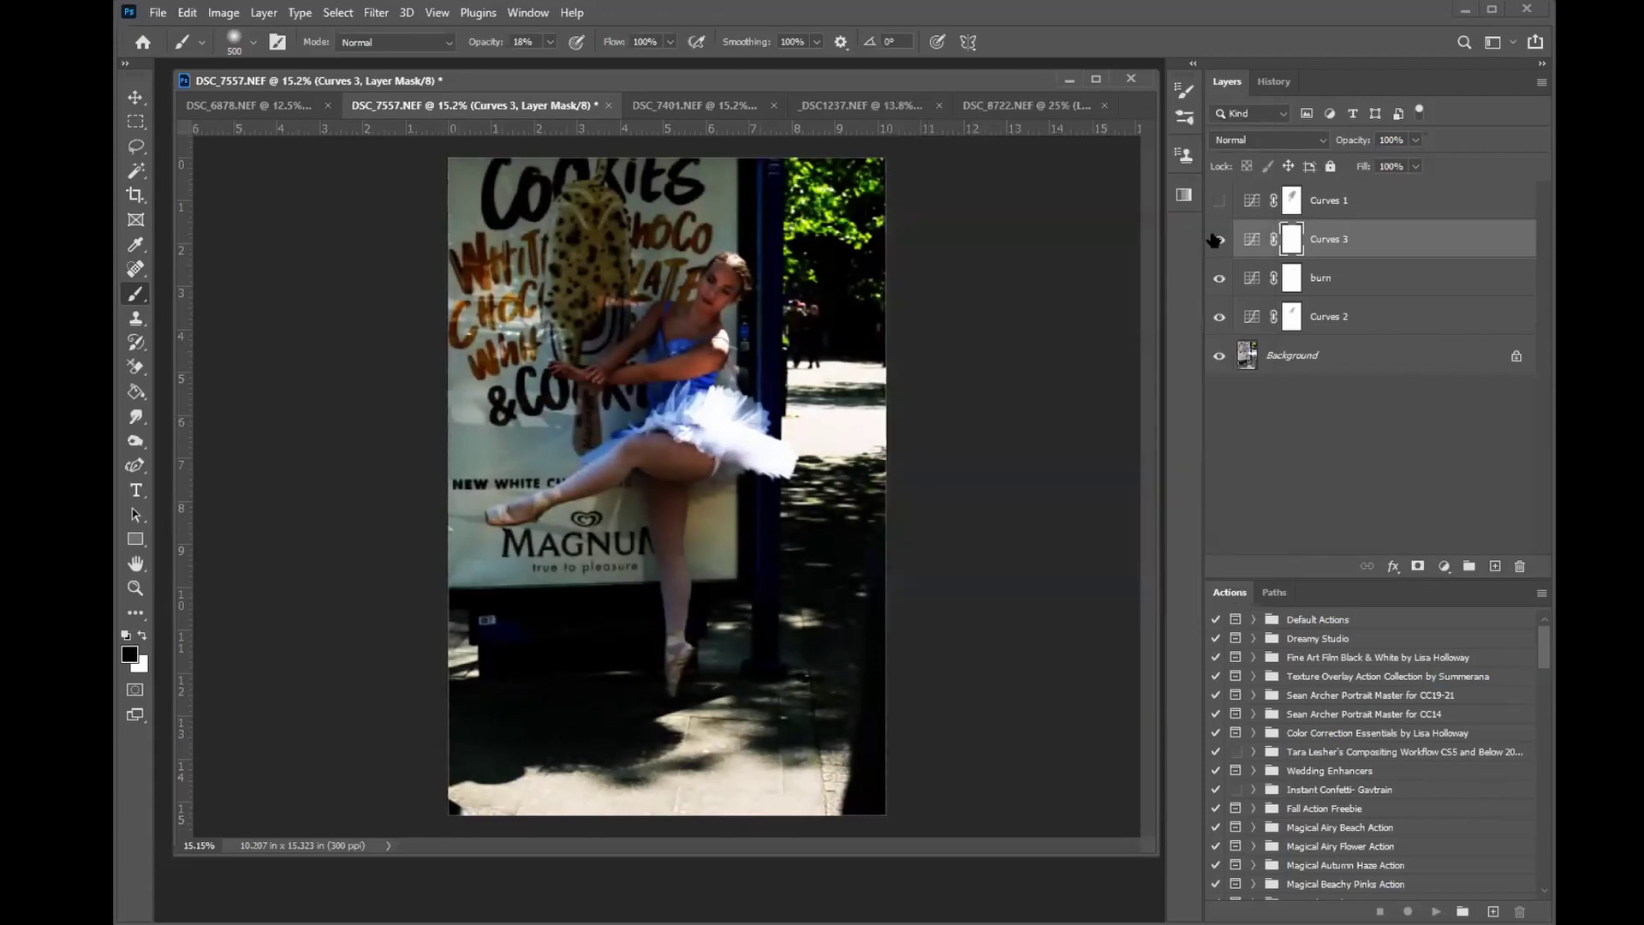
# Step: Hide the brightening Curves layer and invert the burn layer's mask to black
pyautogui.click(1219, 239)
pyautogui.click(1321, 278)
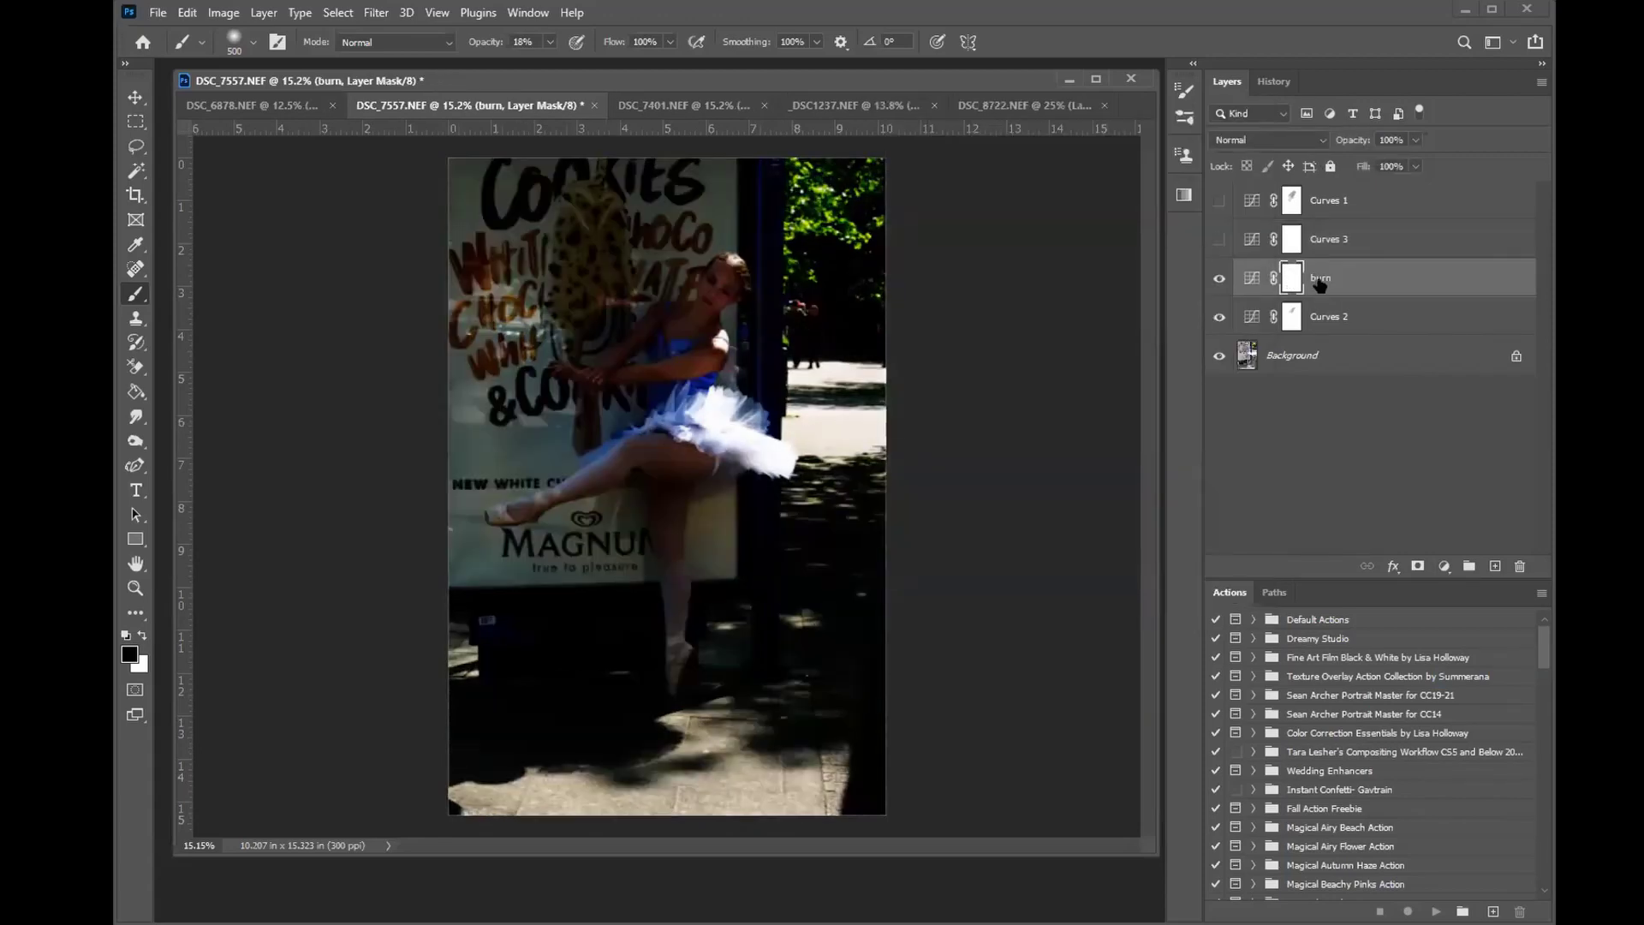
pyautogui.hotkey('ctrl', 'i')
# Step: Remove the brightening curve's existing midtone point and raise the midtones again to input 79, output 145
pyautogui.click(1291, 239)
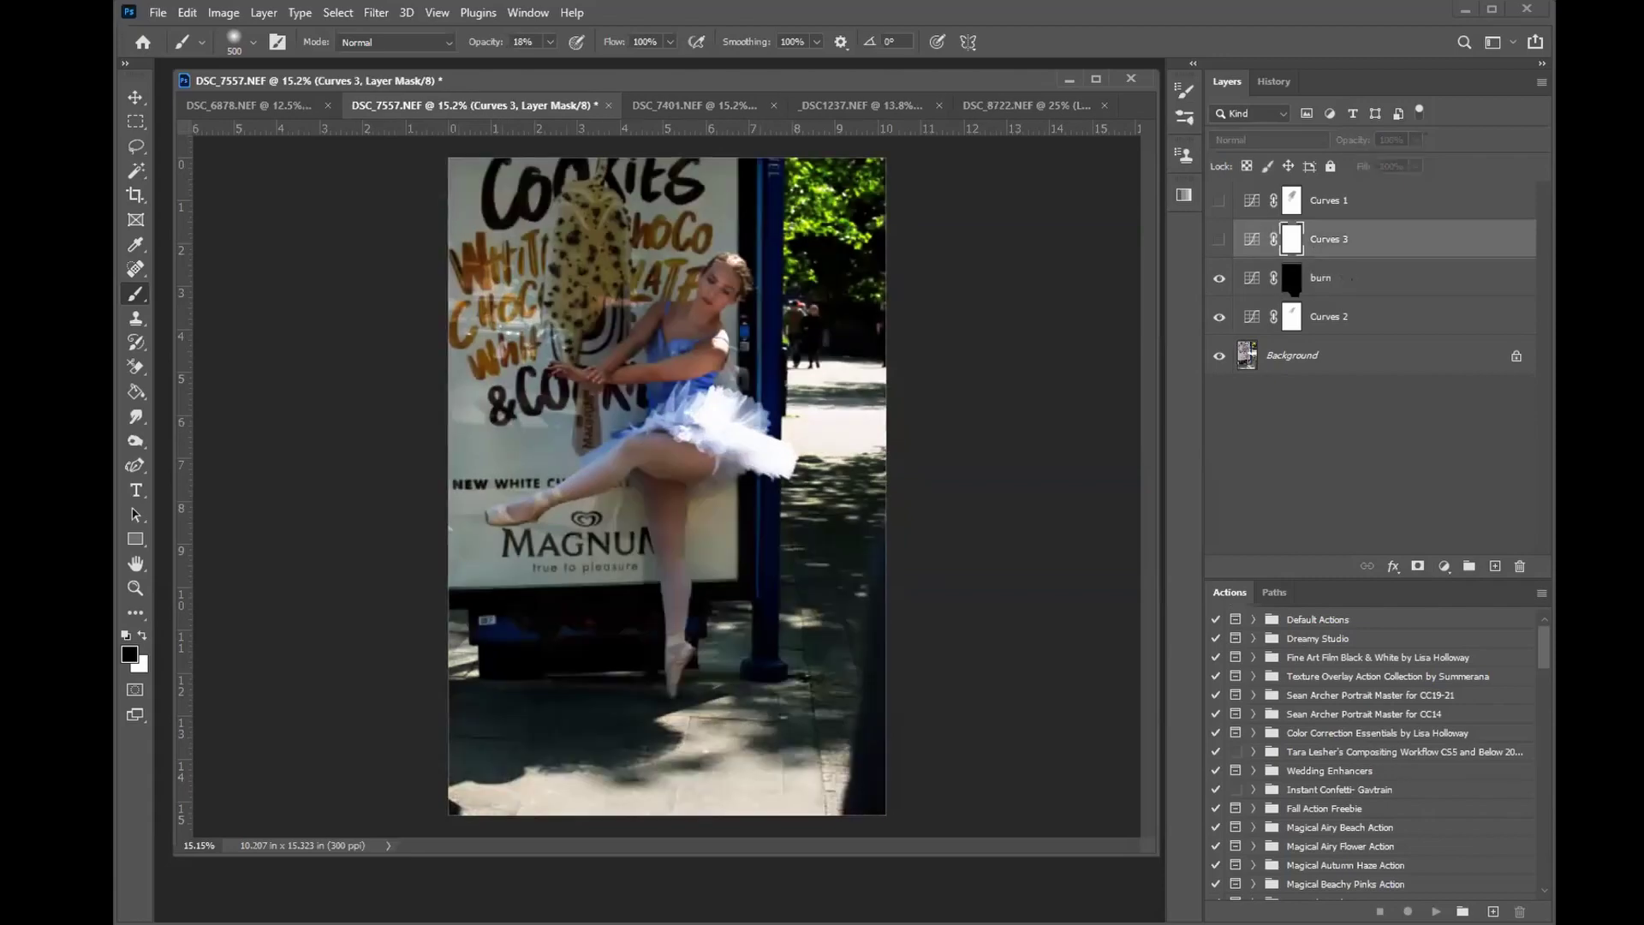
pyautogui.click(1253, 239)
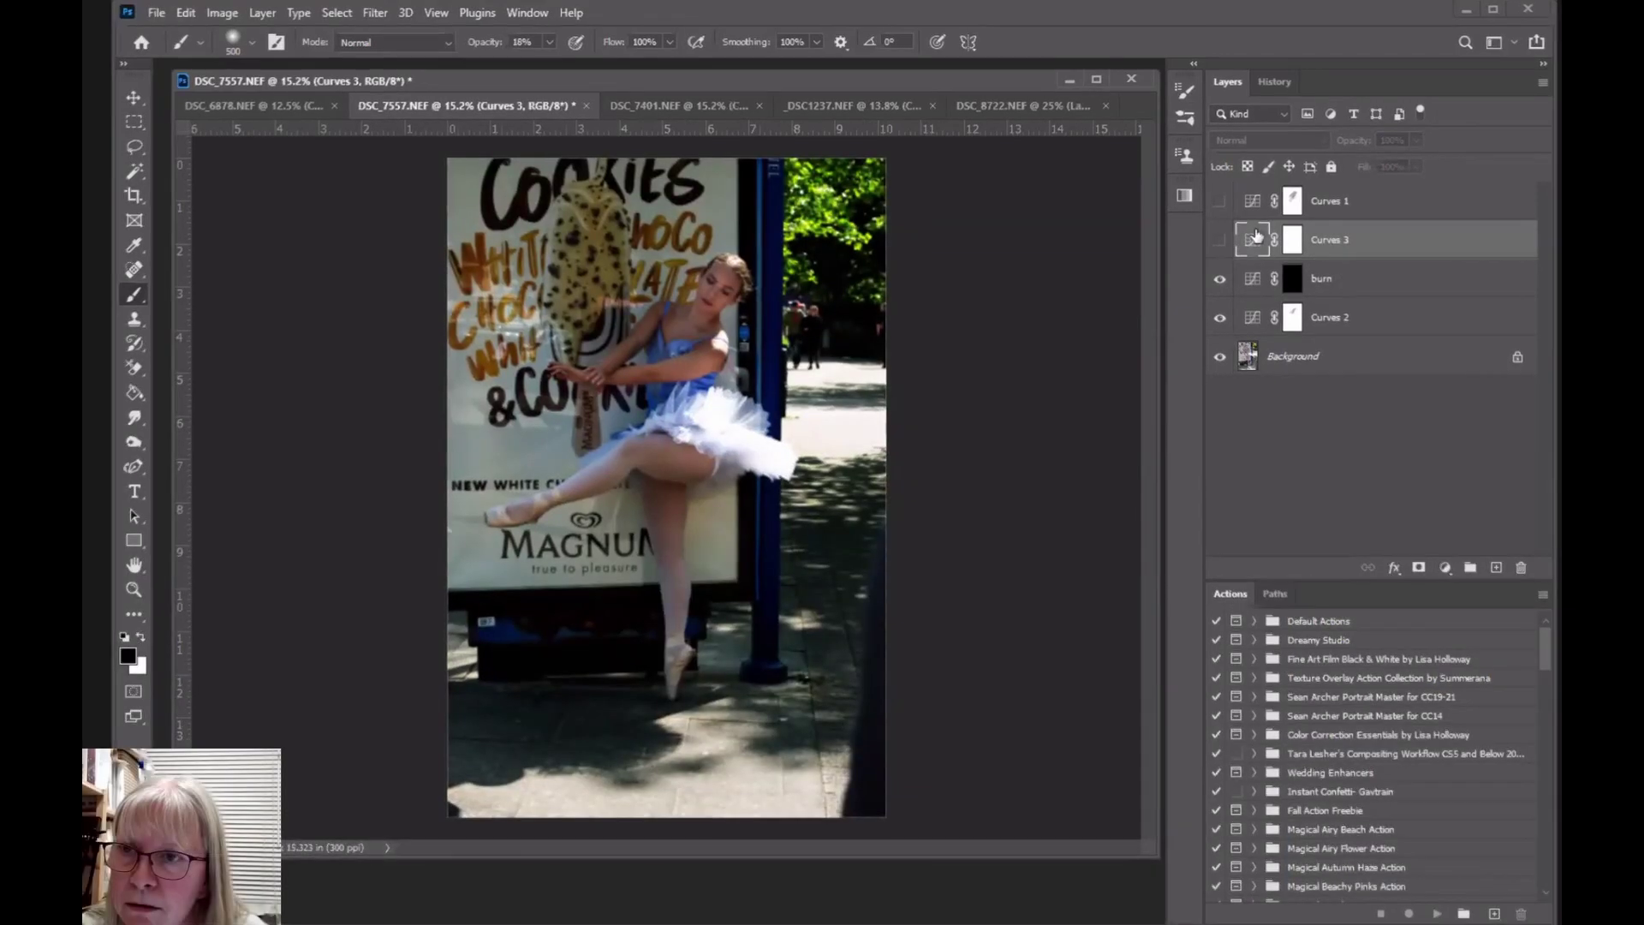
pyautogui.doubleClick(1253, 239)
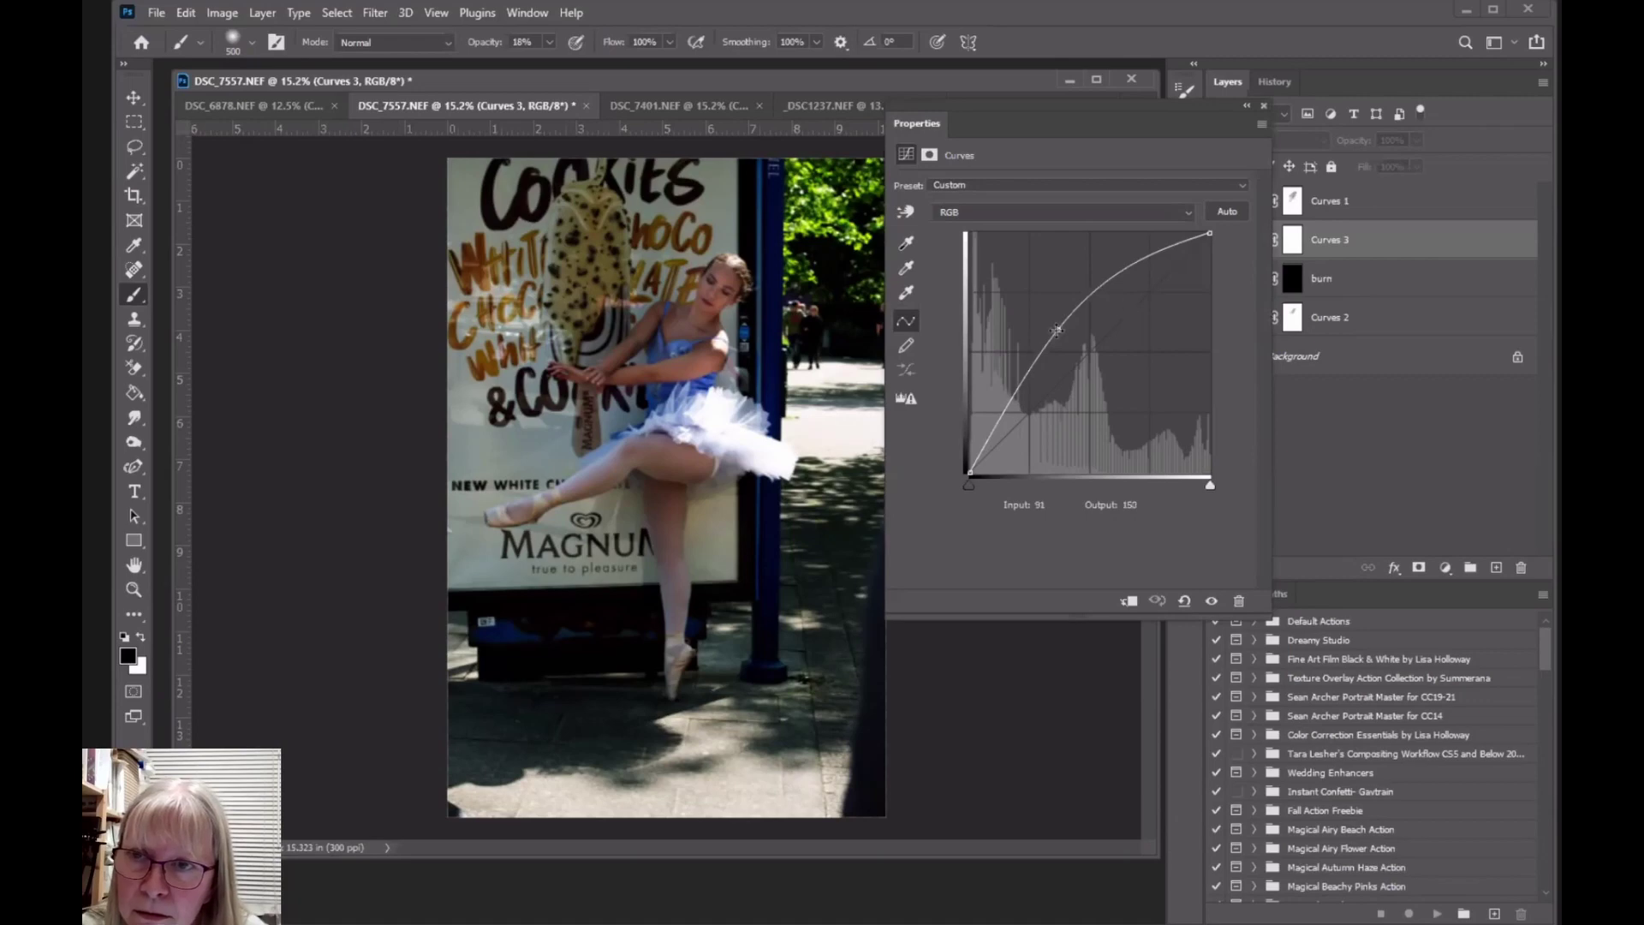
pyautogui.moveTo(1059, 330); pyautogui.dragTo(1326, 702)
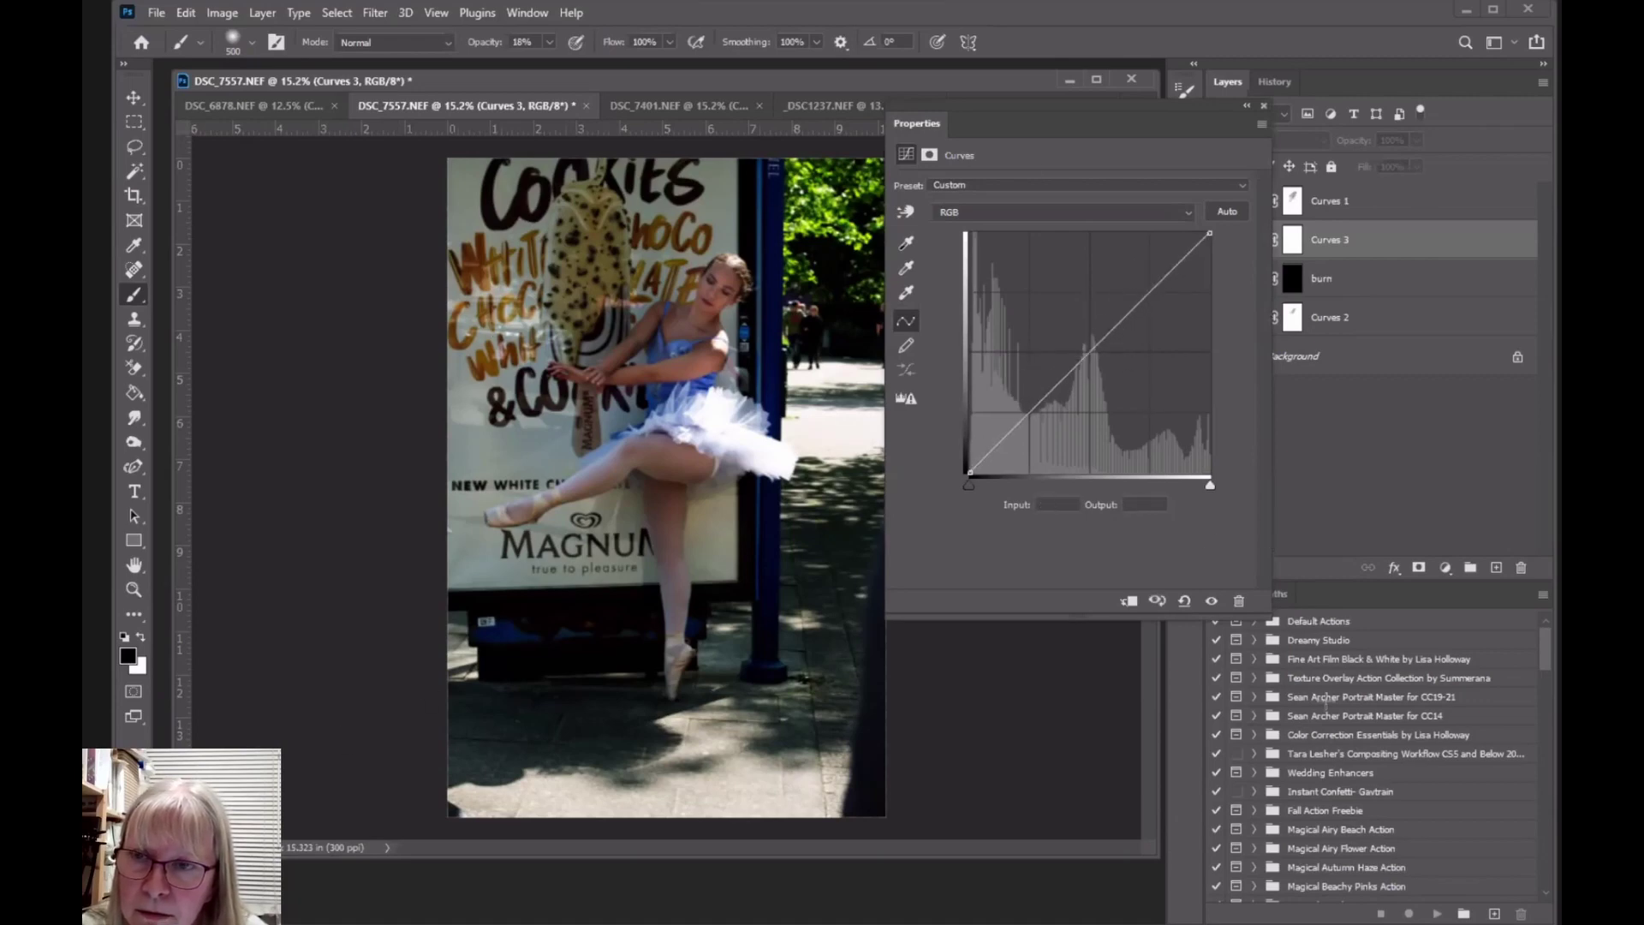
pyautogui.click(1264, 107)
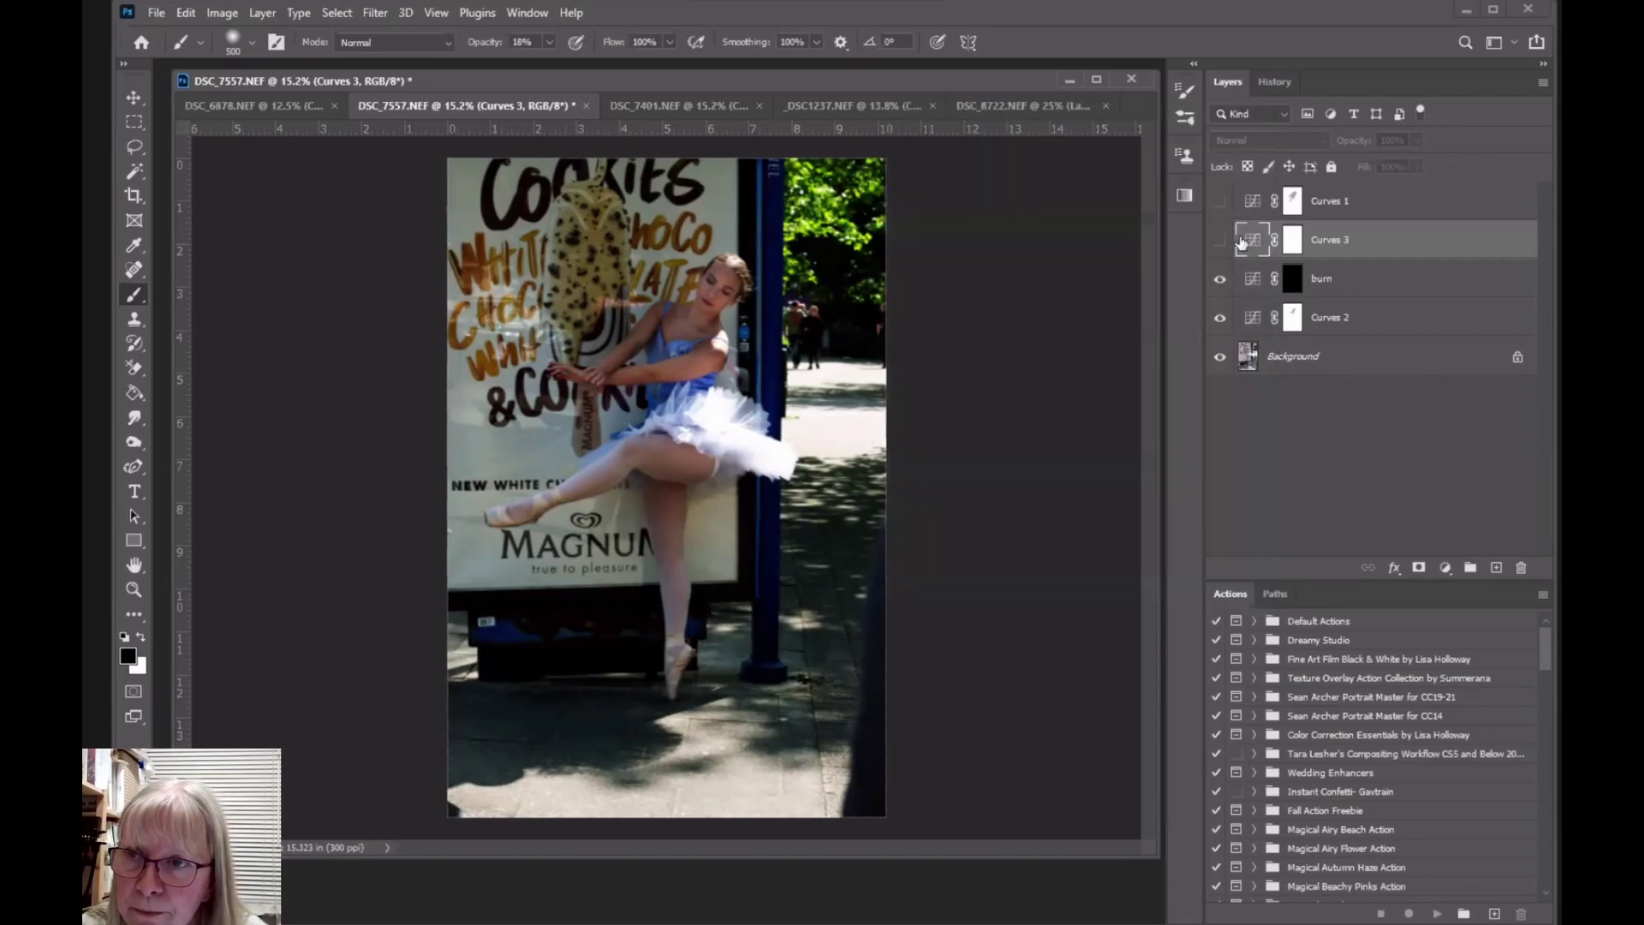
pyautogui.doubleClick(1259, 244)
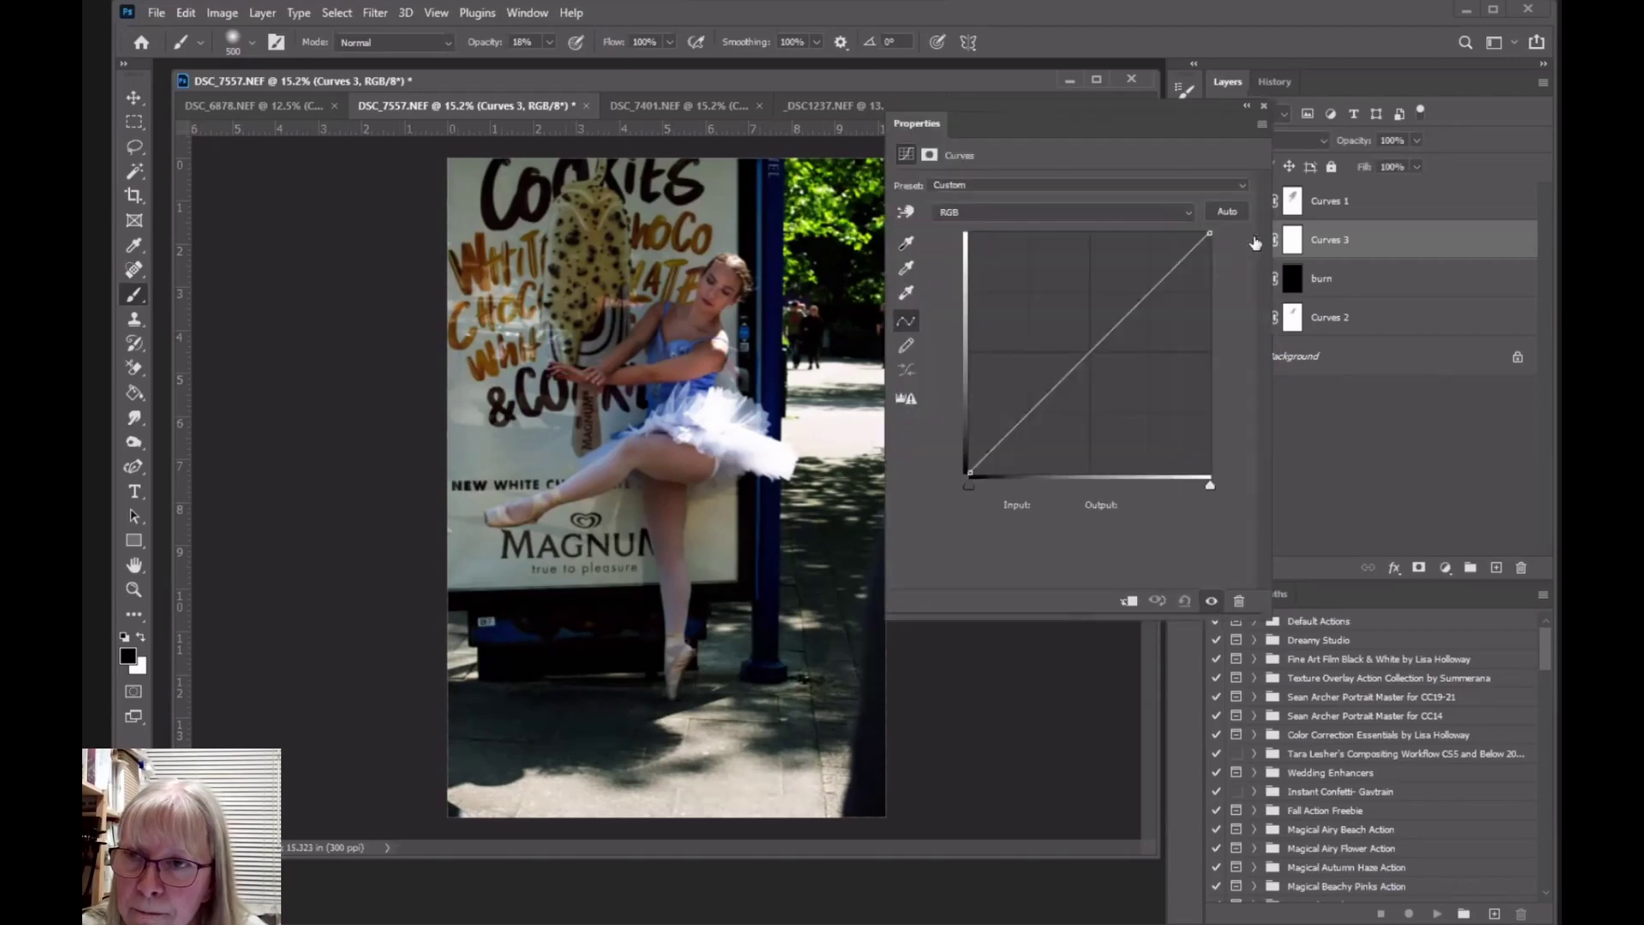
pyautogui.moveTo(1087, 351); pyautogui.dragTo(1044, 336)
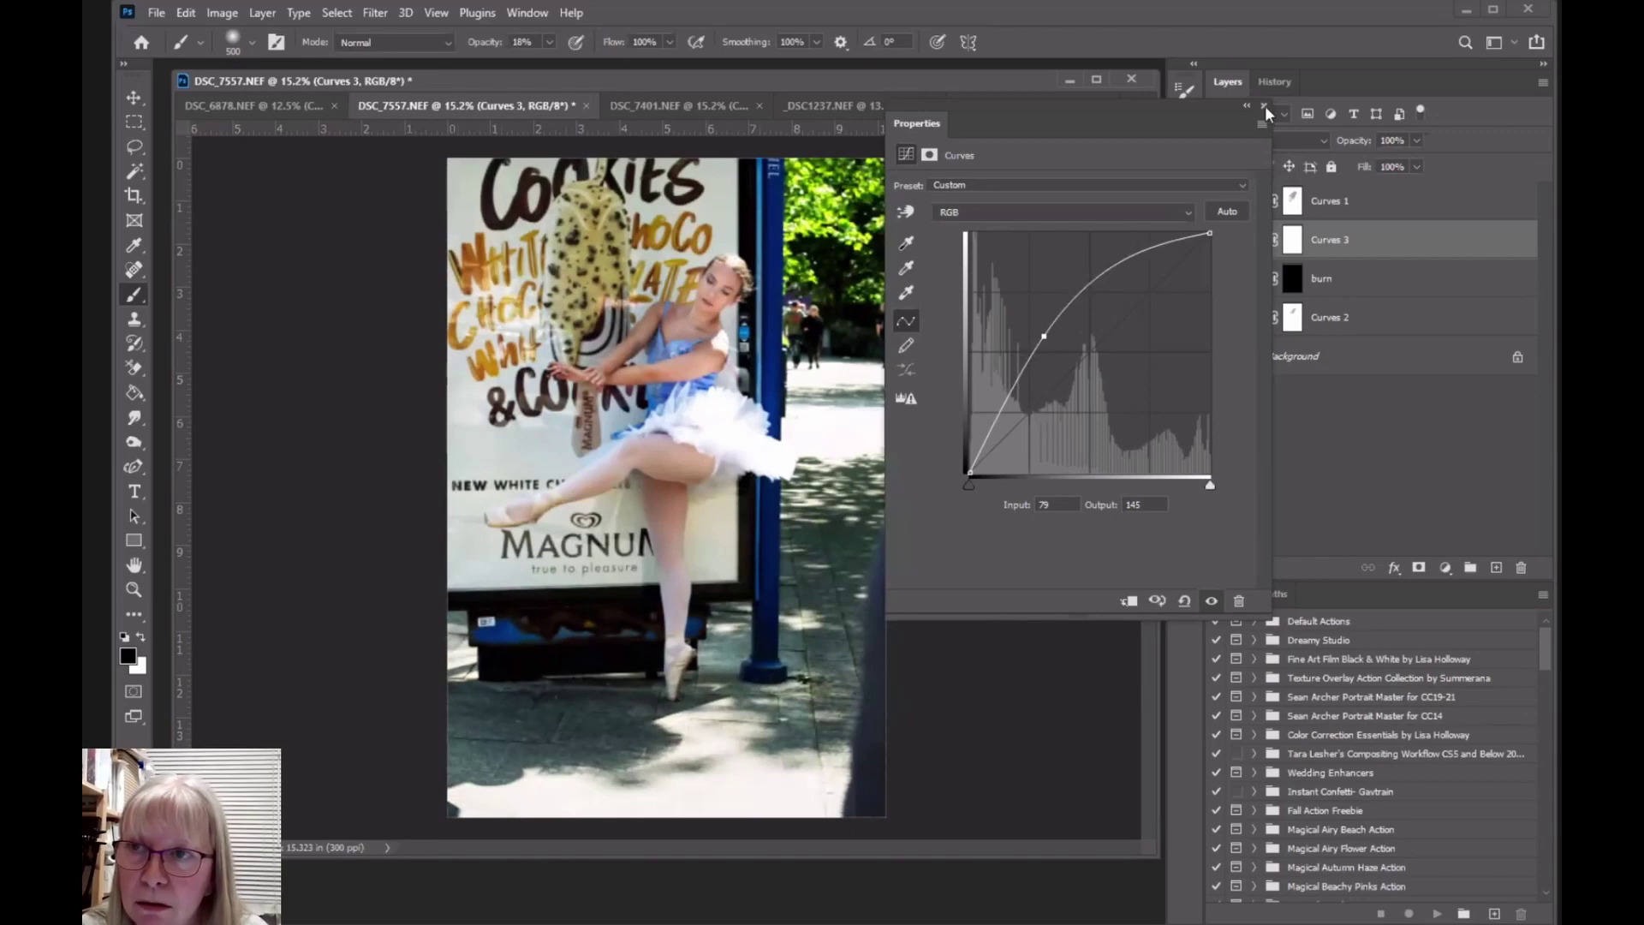
# Step: Rename the brightening Curves layer as dodge and invert its mask to black
pyautogui.click(1377, 239)
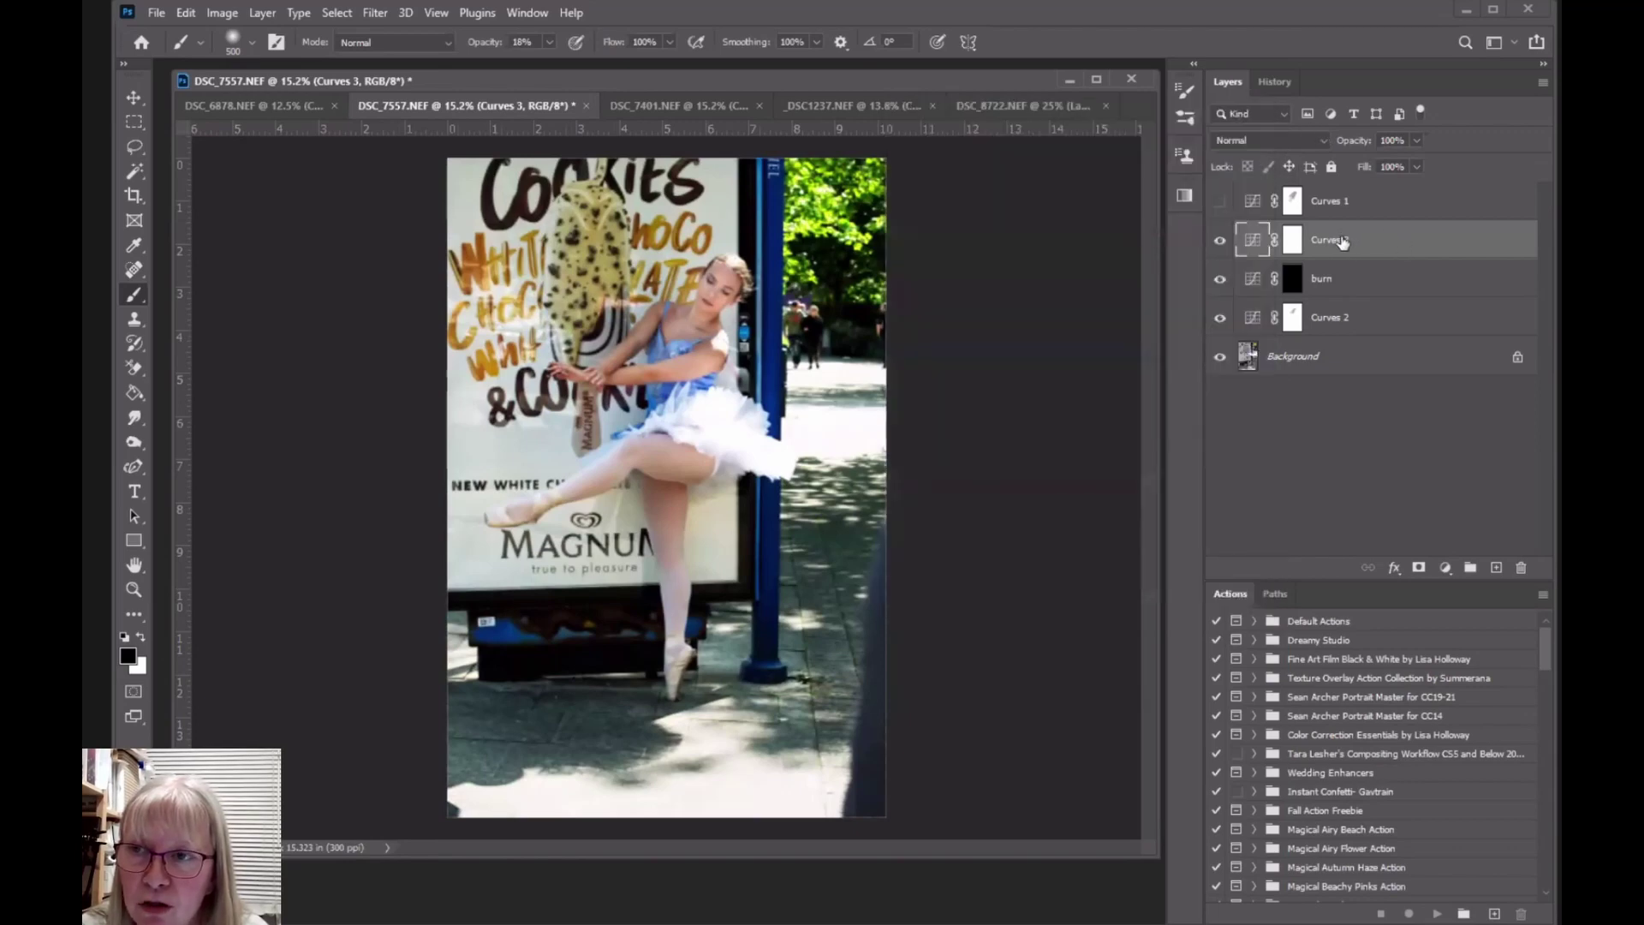
pyautogui.doubleClick(1344, 241)
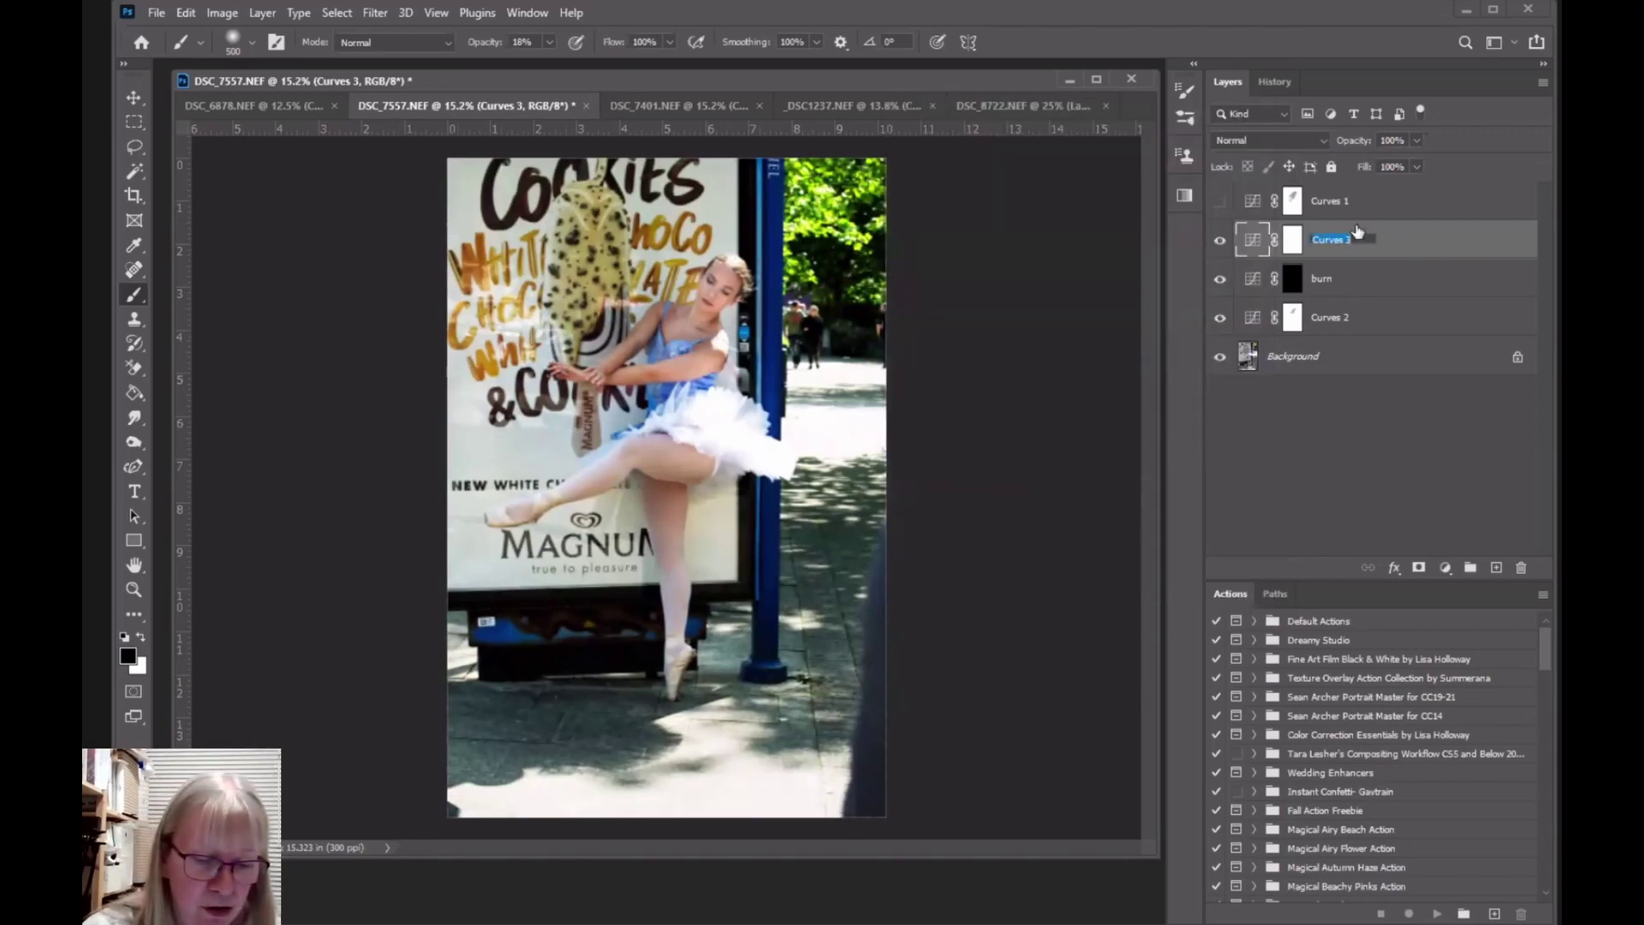
pyautogui.write('dodge')
pyautogui.press('Return')
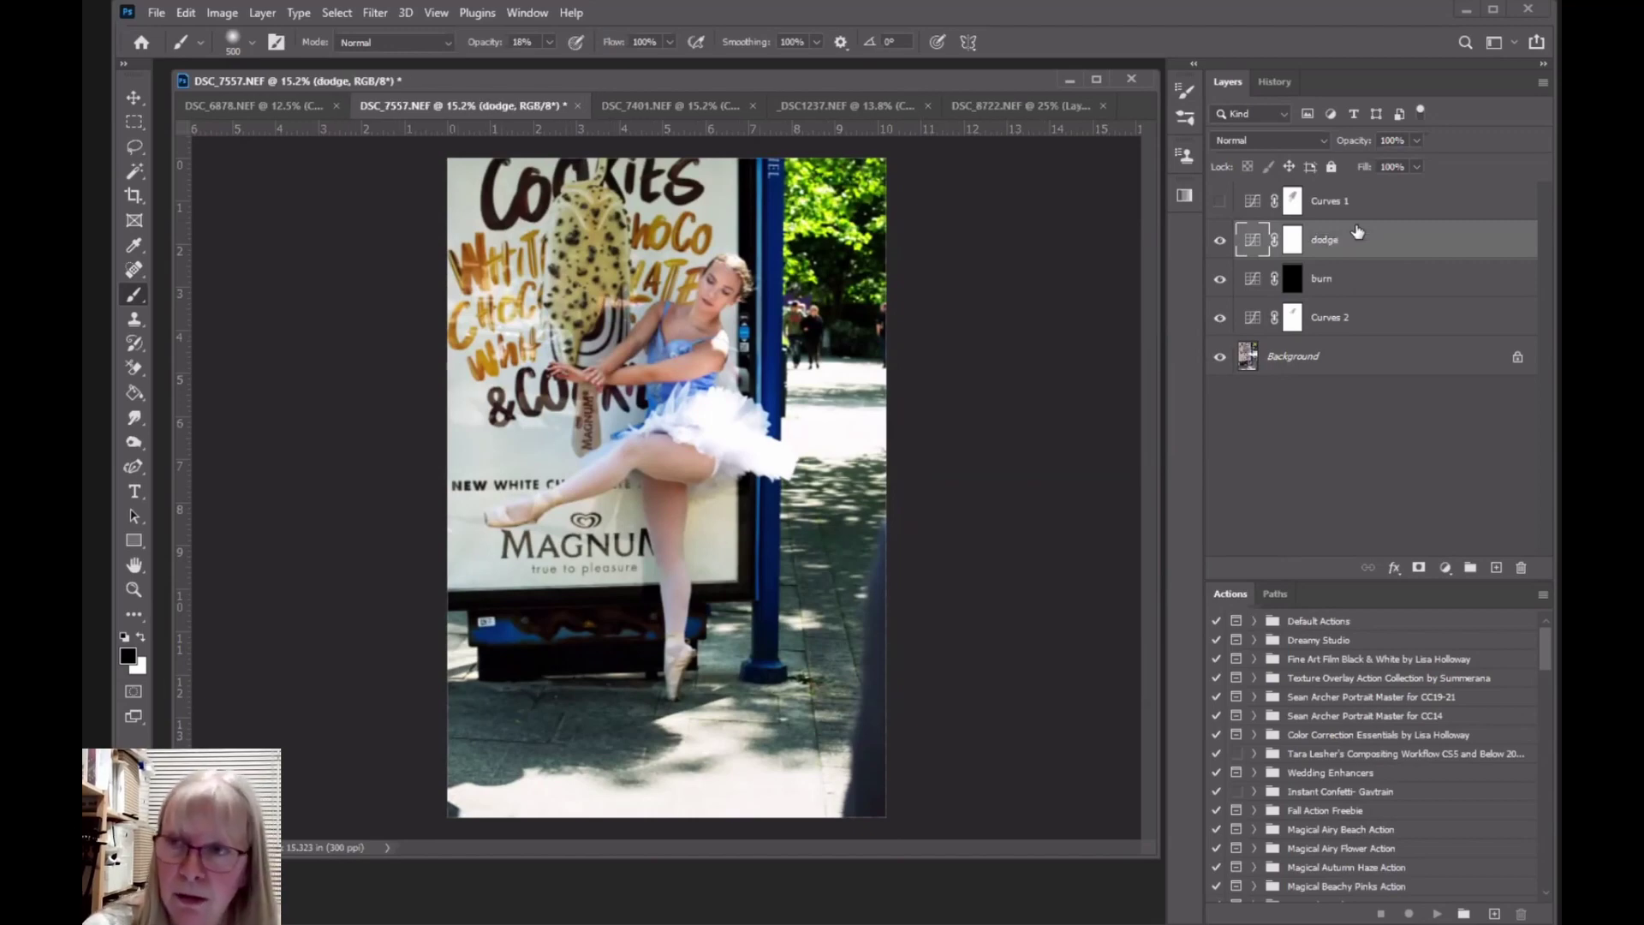
pyautogui.click(1295, 243)
pyautogui.hotkey('ctrl', 'i')
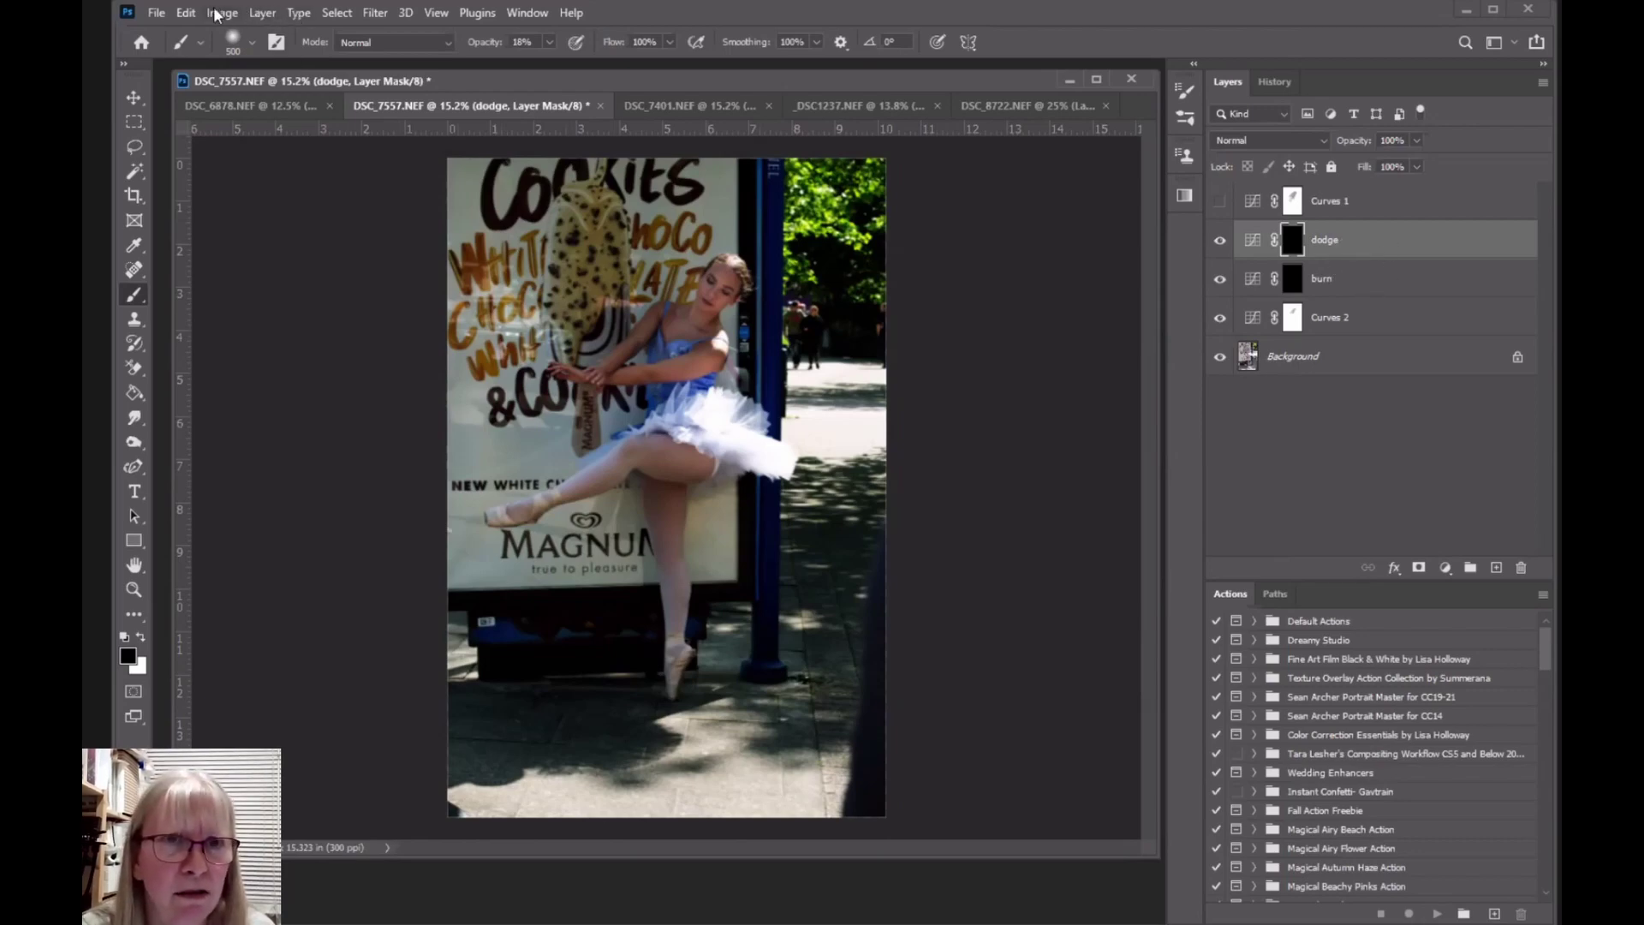
pyautogui.click(262, 13)
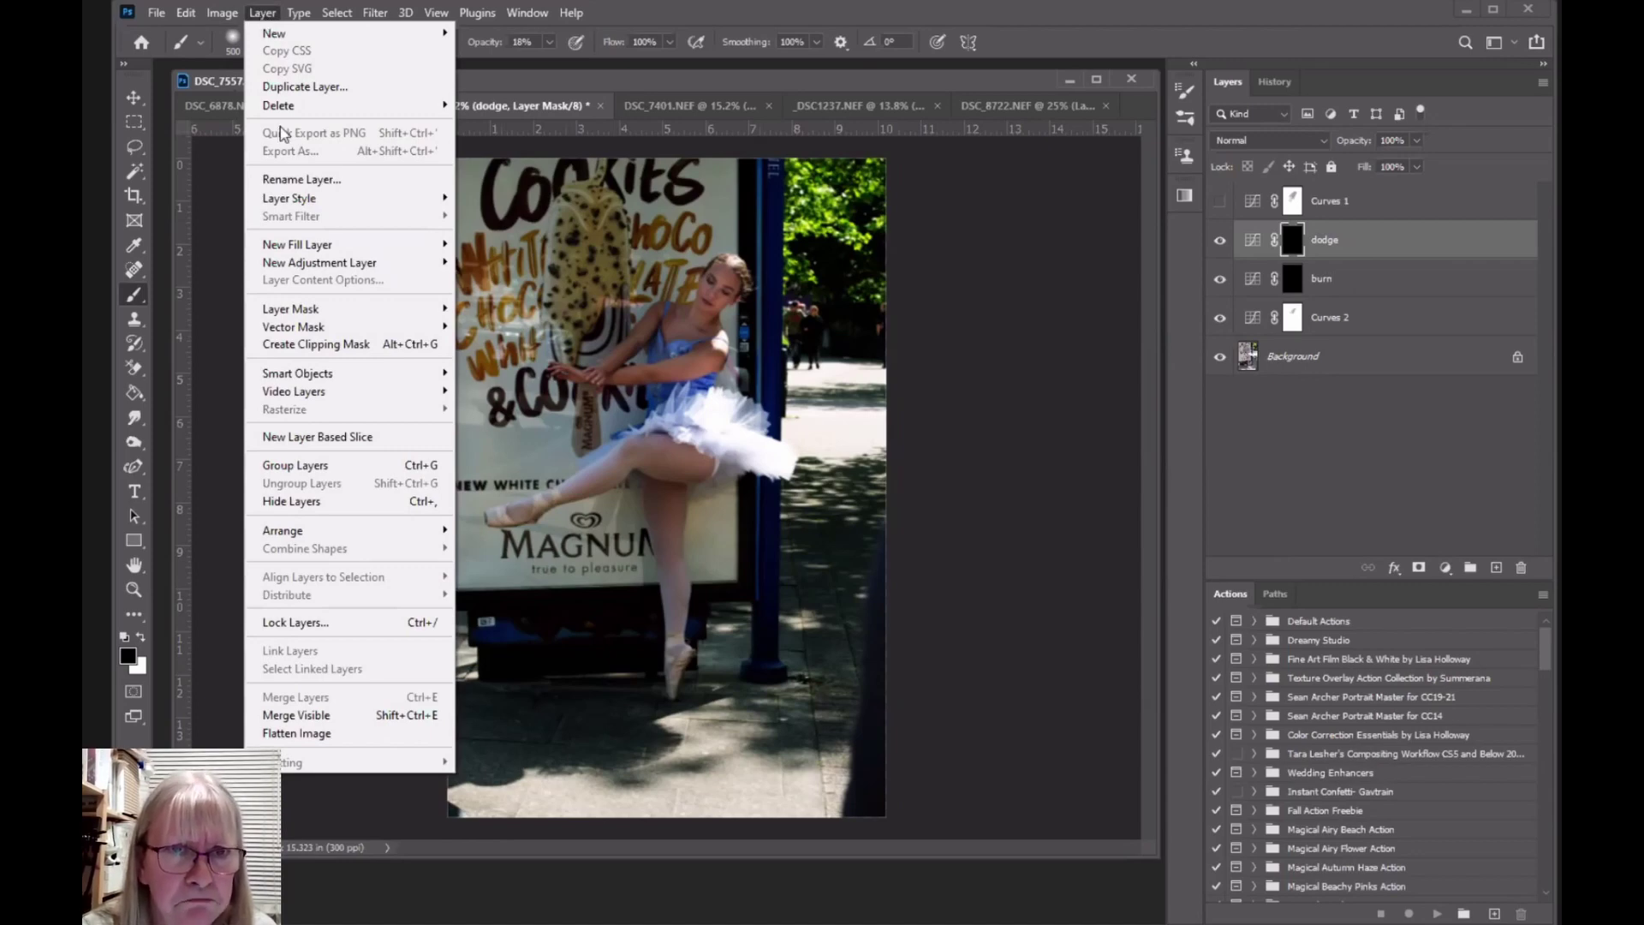
pyautogui.moveTo(290, 203)
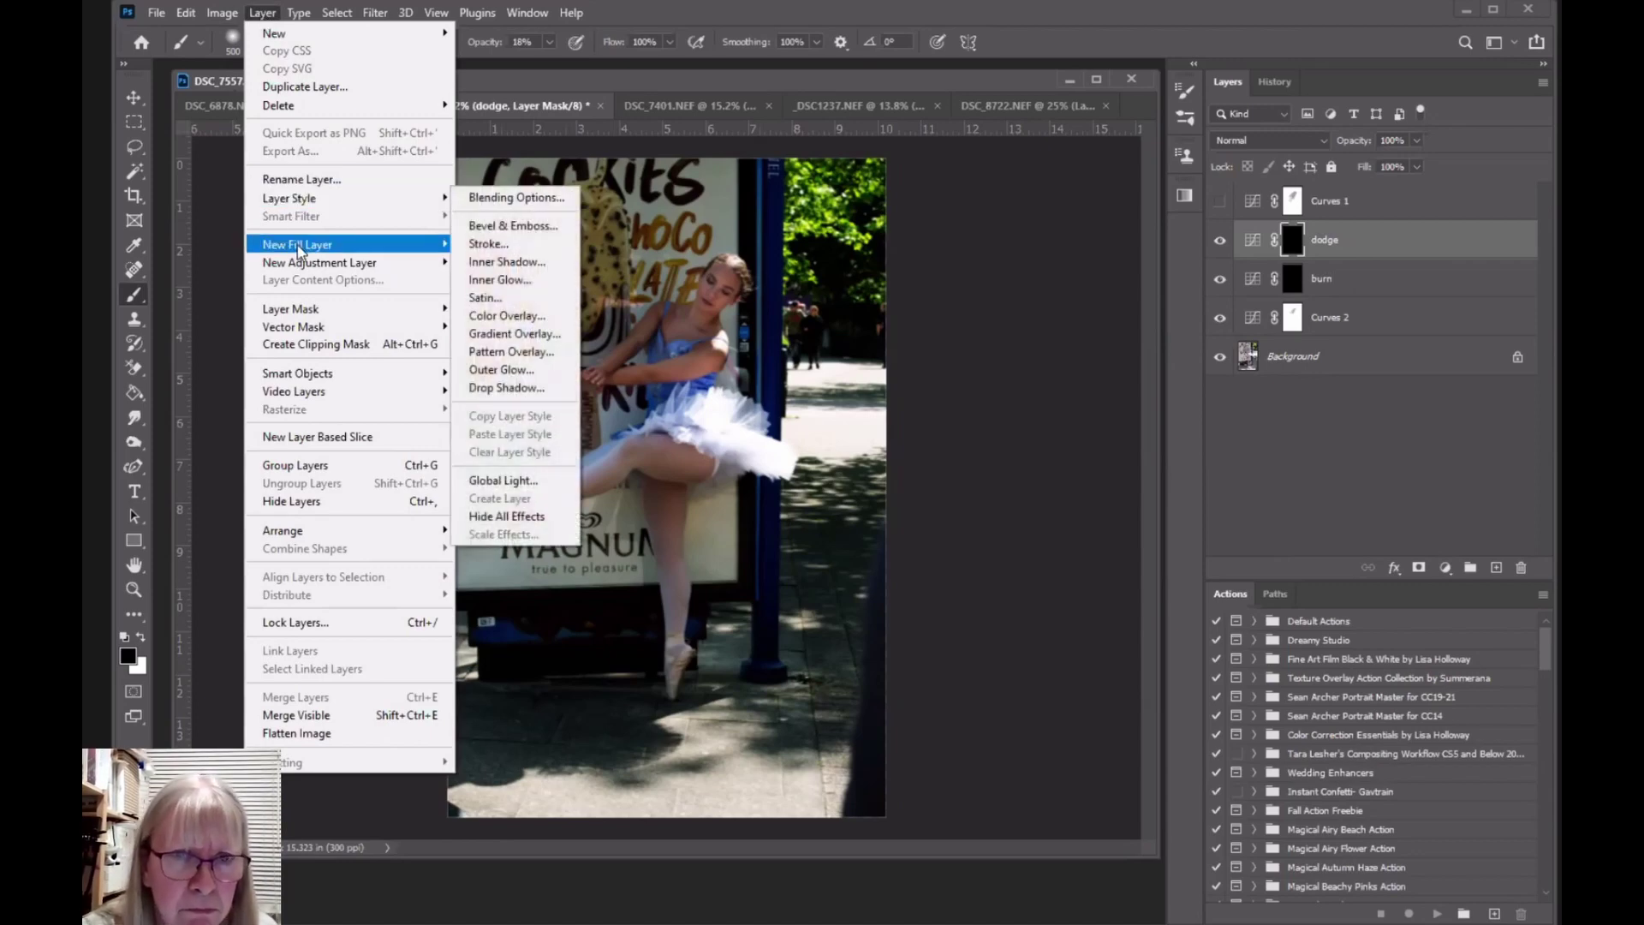
pyautogui.moveTo(300, 266)
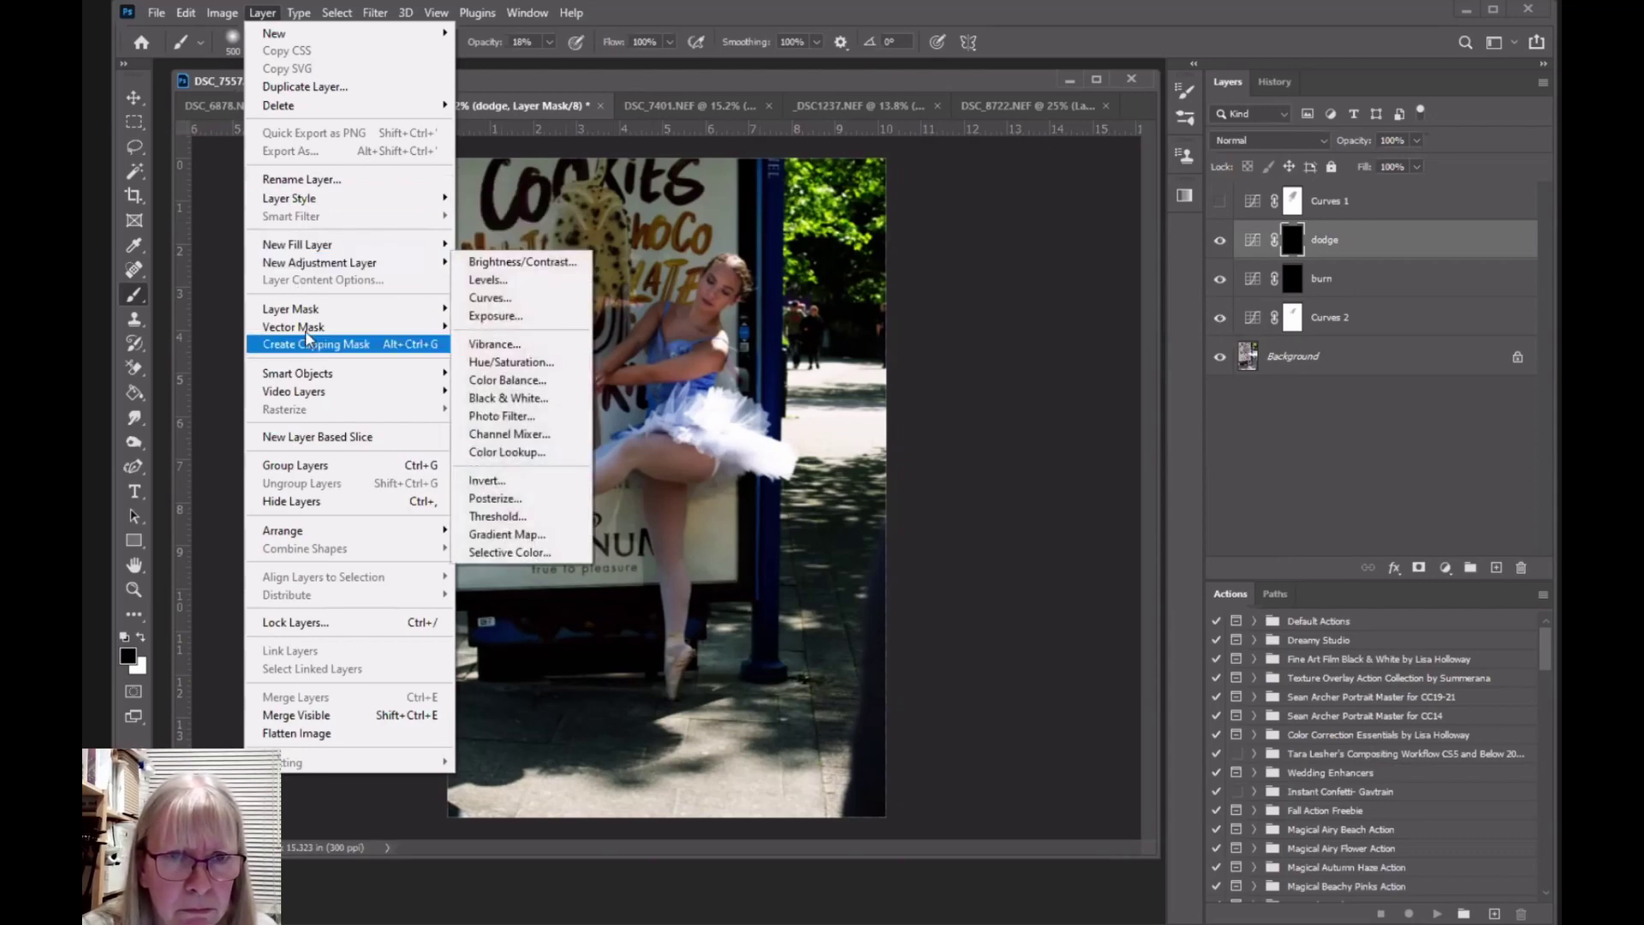
pyautogui.click(1344, 350)
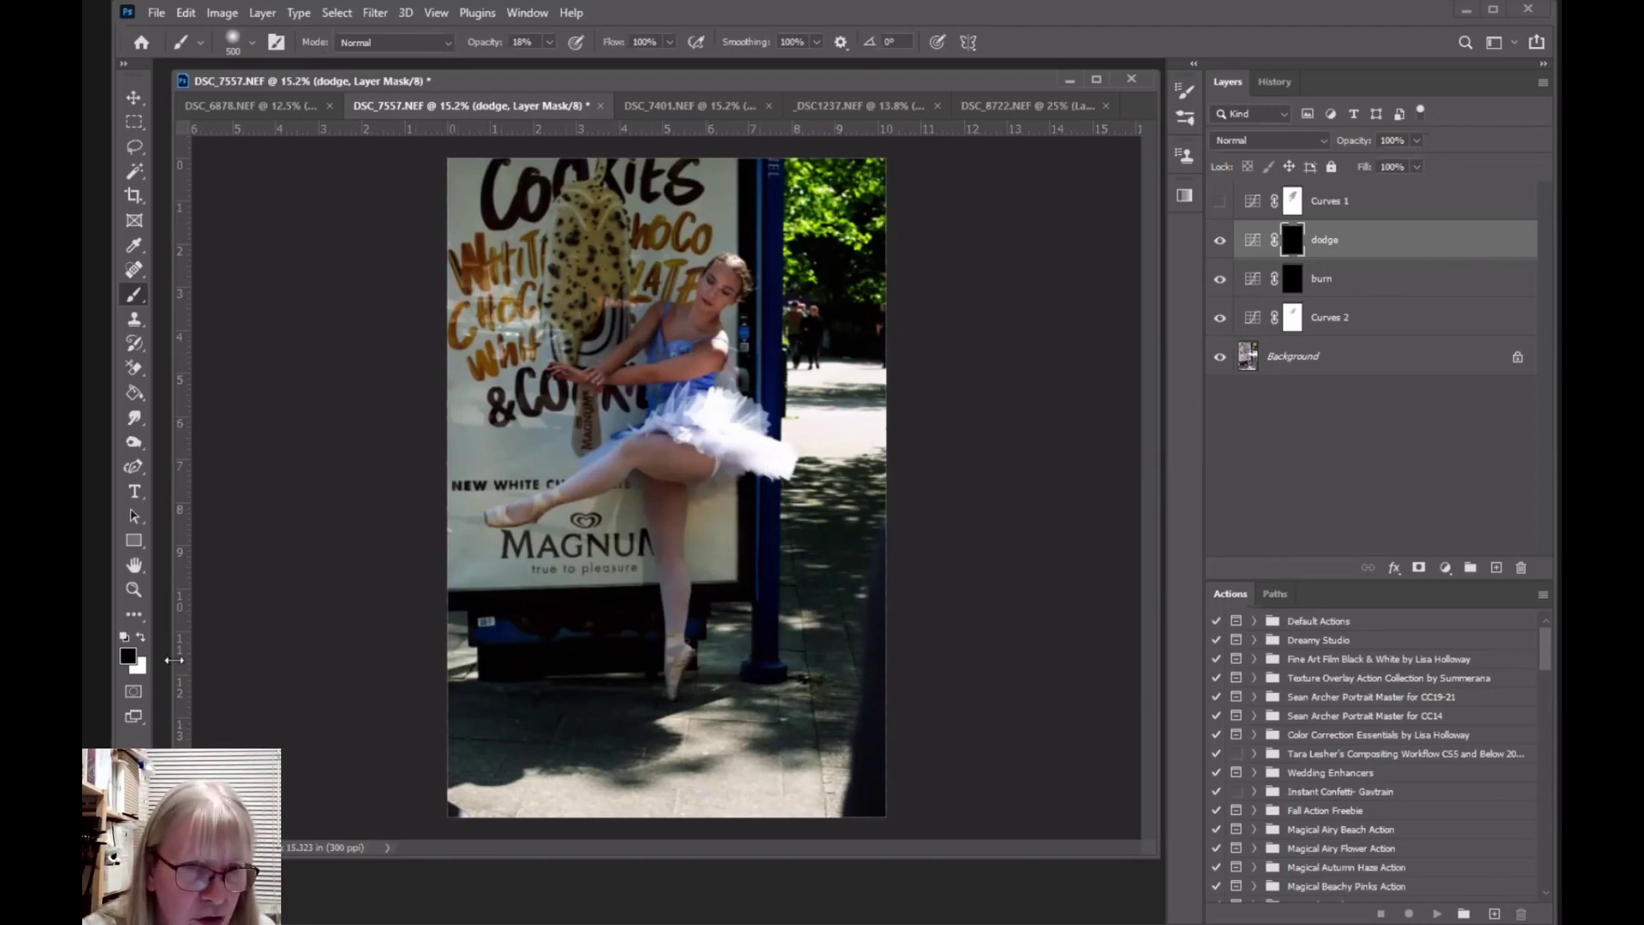
# Step: Paint white on the burn layer's mask over the tutu, first at 18% brush opacity and again at 40%
pyautogui.press('x')
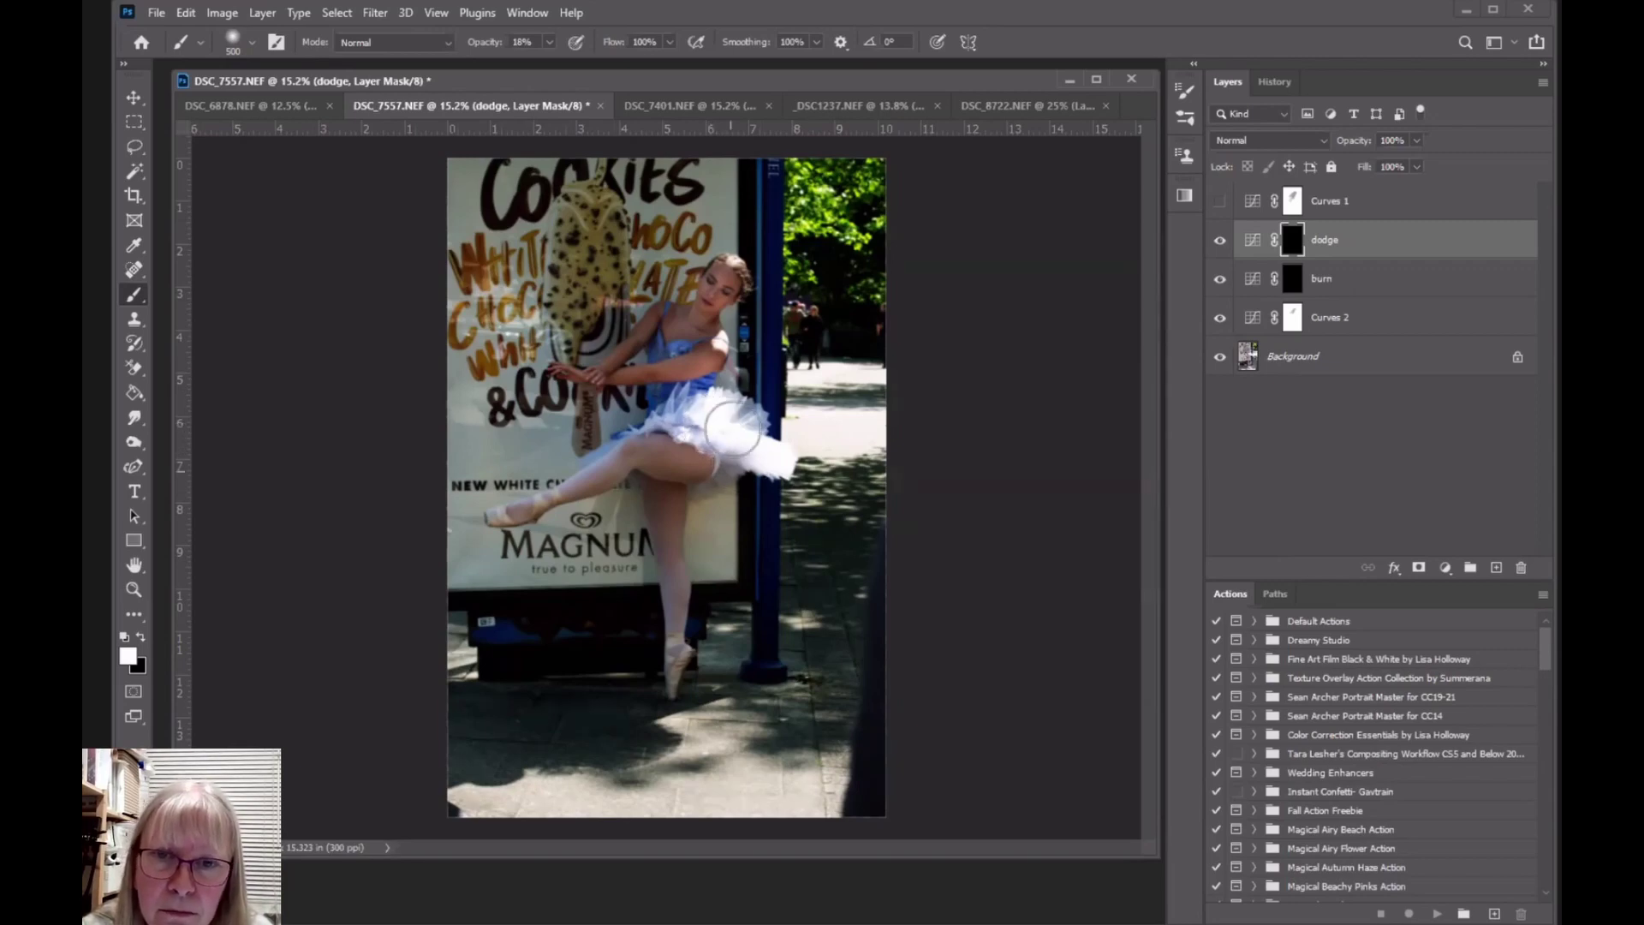
pyautogui.click(1293, 282)
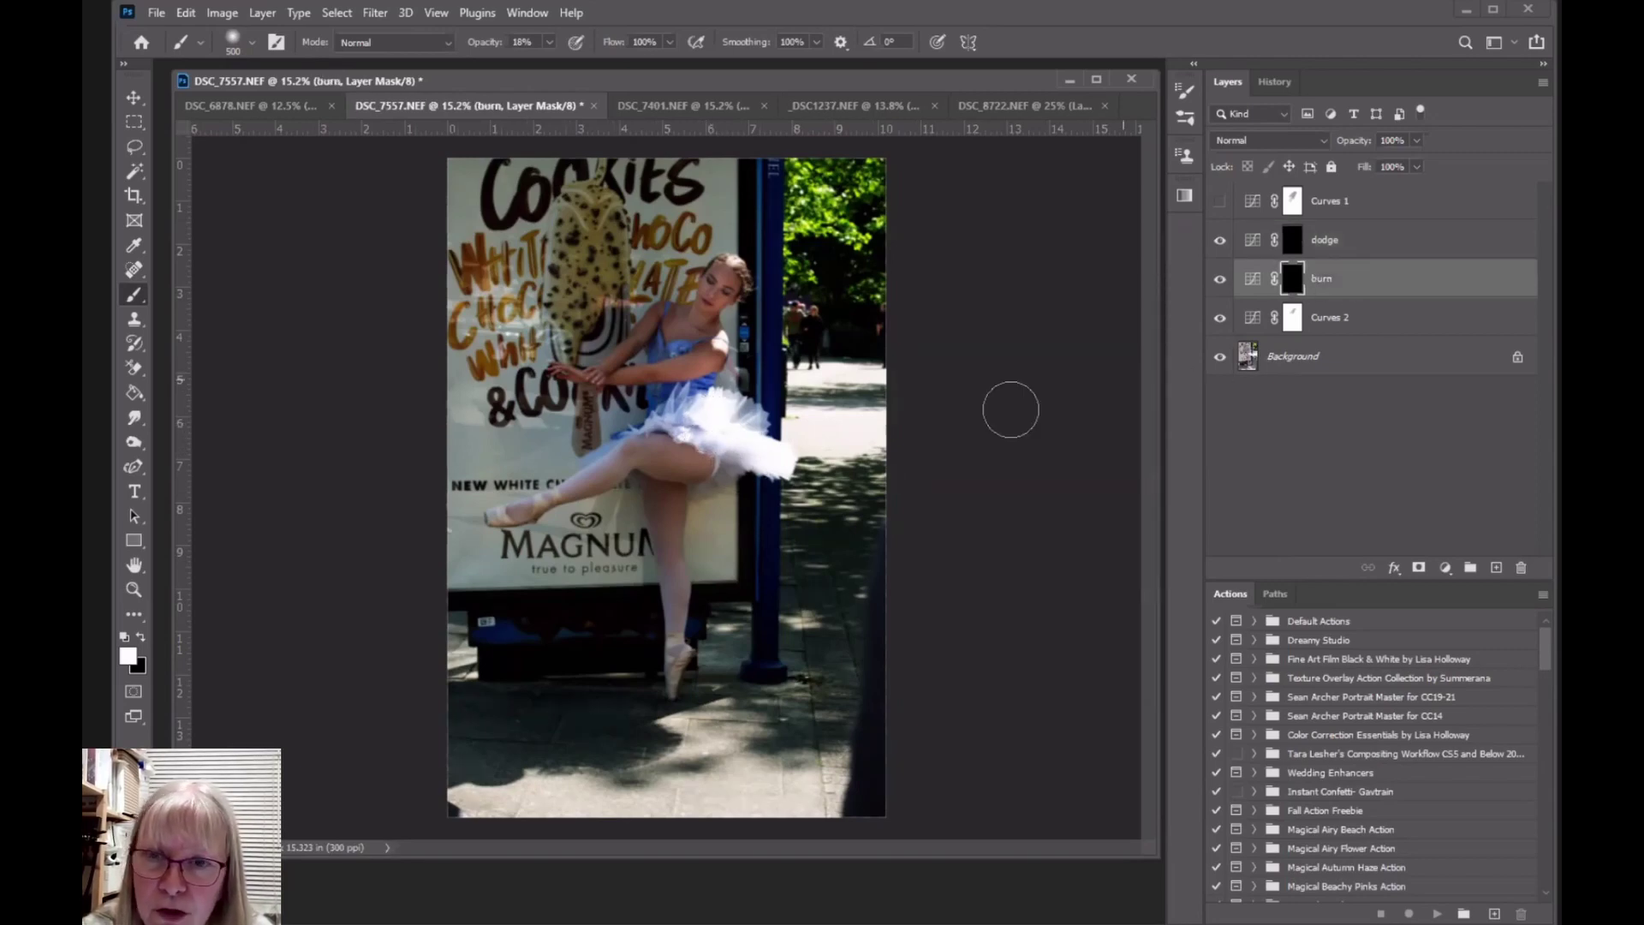
pyautogui.moveTo(716, 418); pyautogui.dragTo(771, 449)
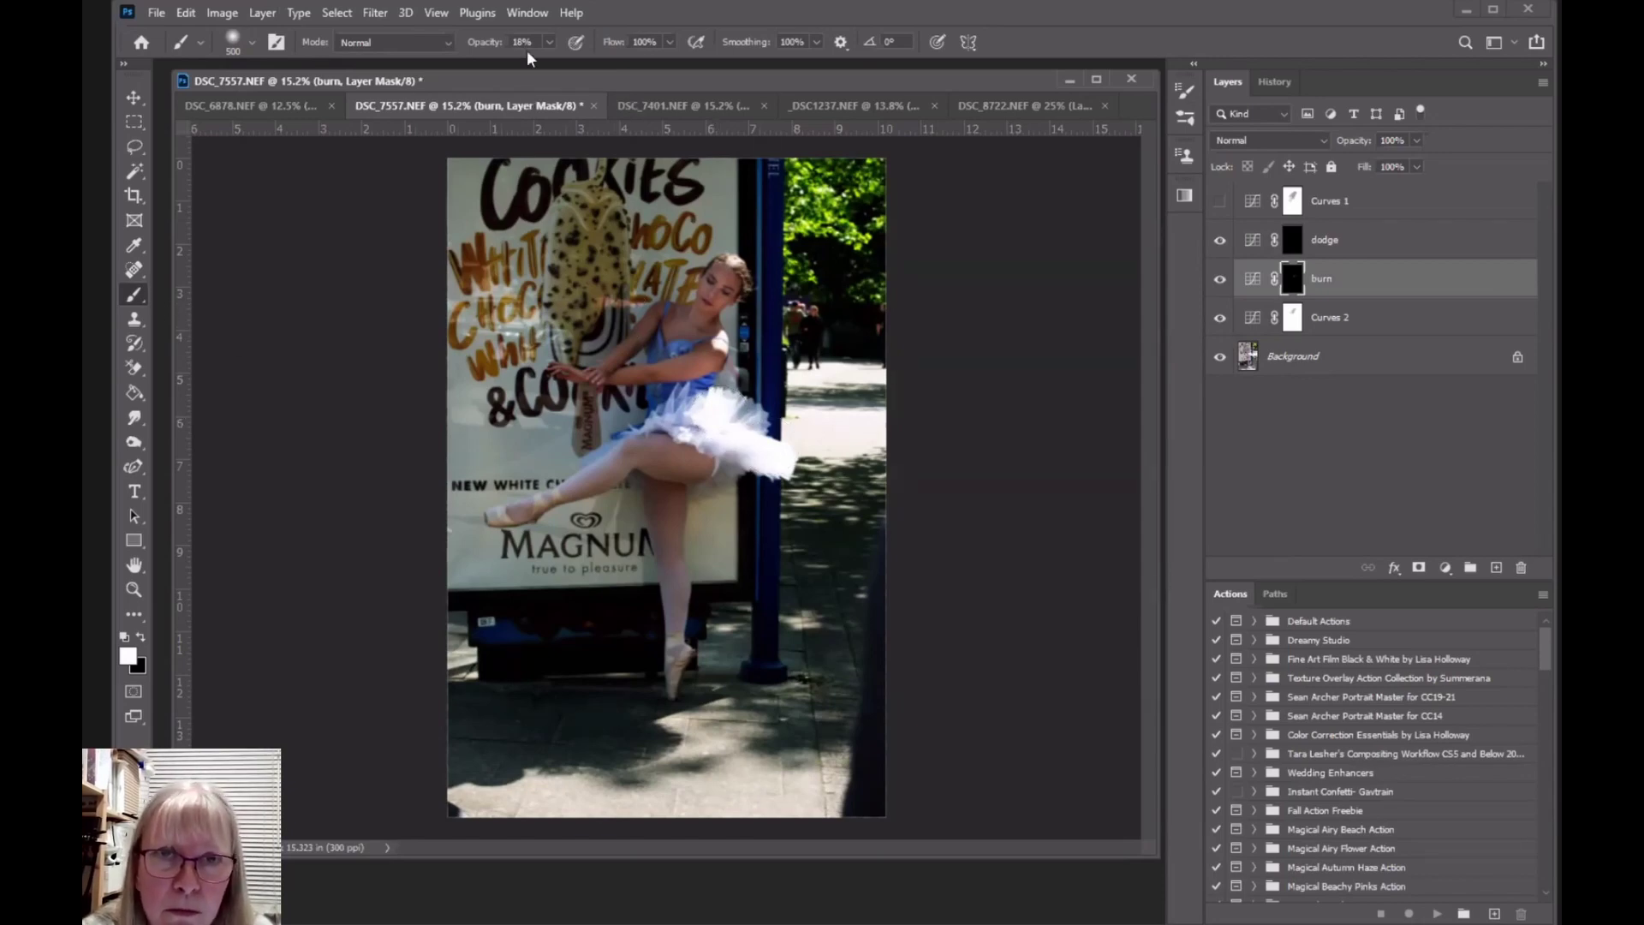
pyautogui.moveTo(481, 47); pyautogui.dragTo(514, 47)
pyautogui.moveTo(738, 435)
pyautogui.mouseDown()
pyautogui.moveTo(721, 406)
pyautogui.moveTo(748, 433)
pyautogui.mouseUp()
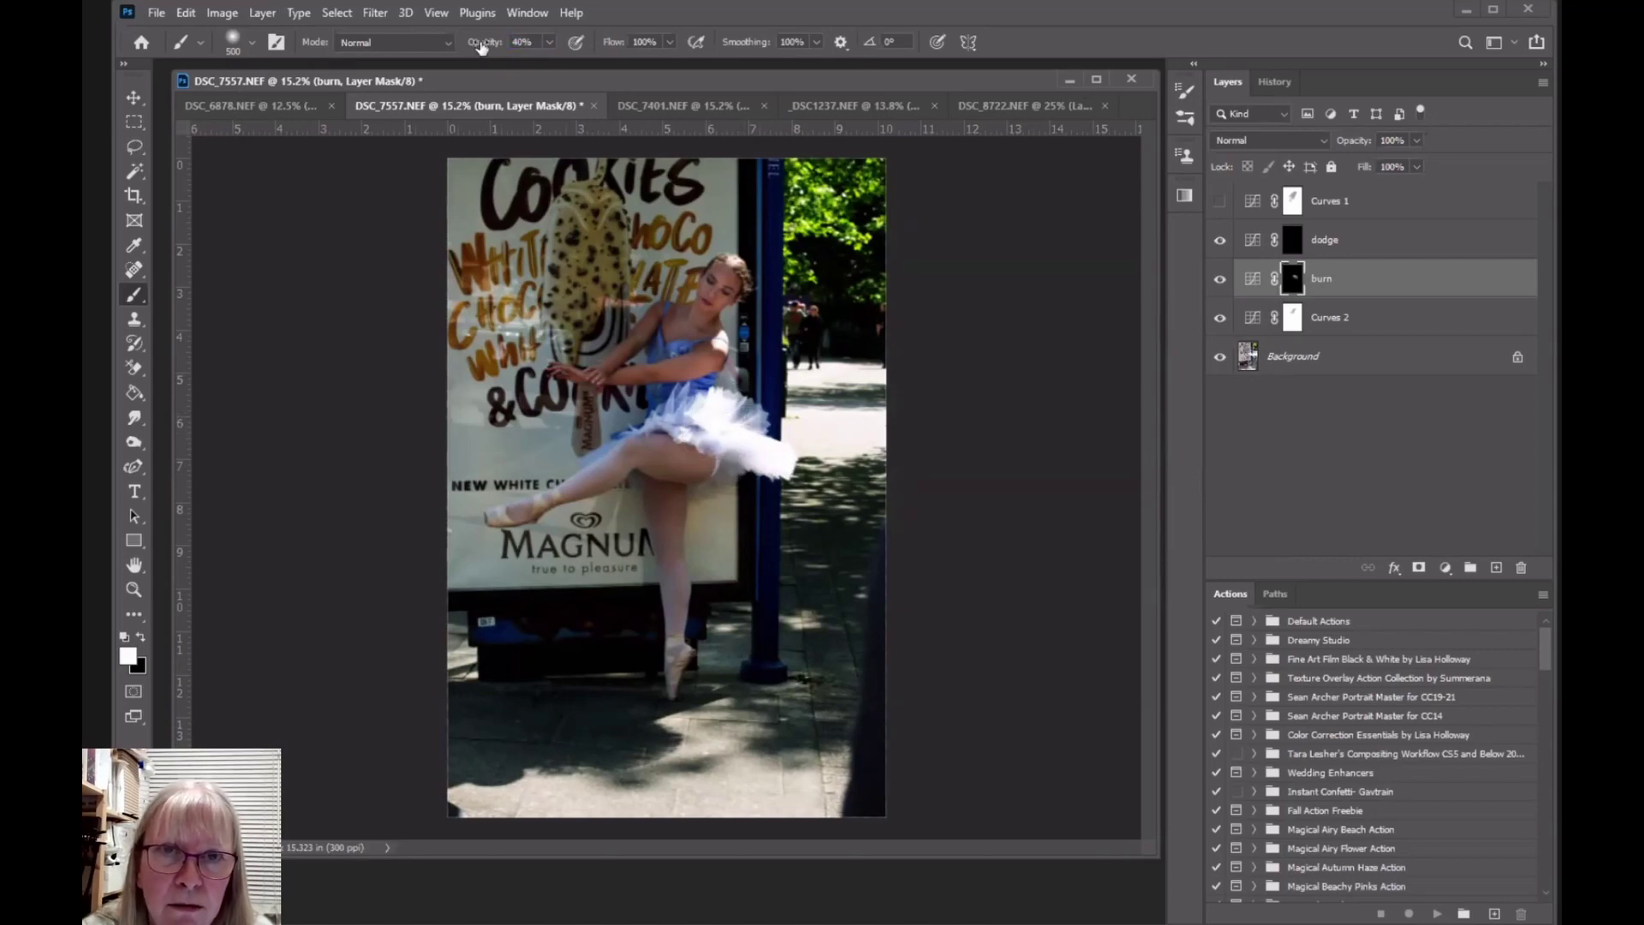
# Step: Set the brush opacity to 59% and paint the burn mask over the tutu, the dancer's arm and the bodice
pyautogui.moveTo(474, 48); pyautogui.dragTo(490, 49)
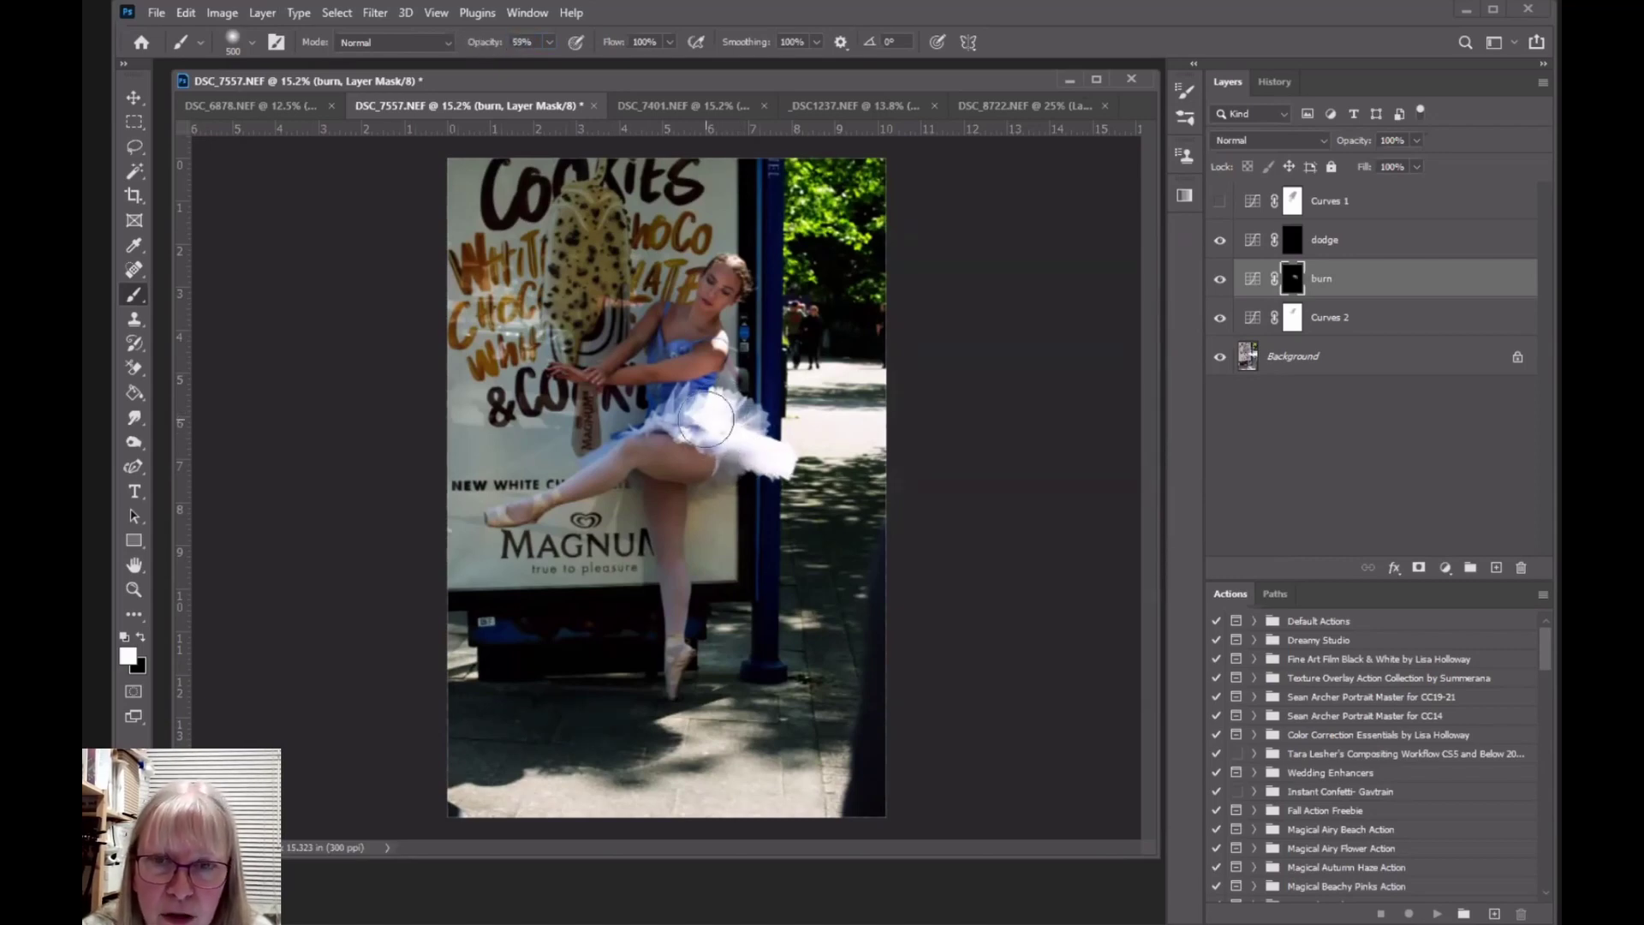
pyautogui.moveTo(706, 420); pyautogui.dragTo(776, 454)
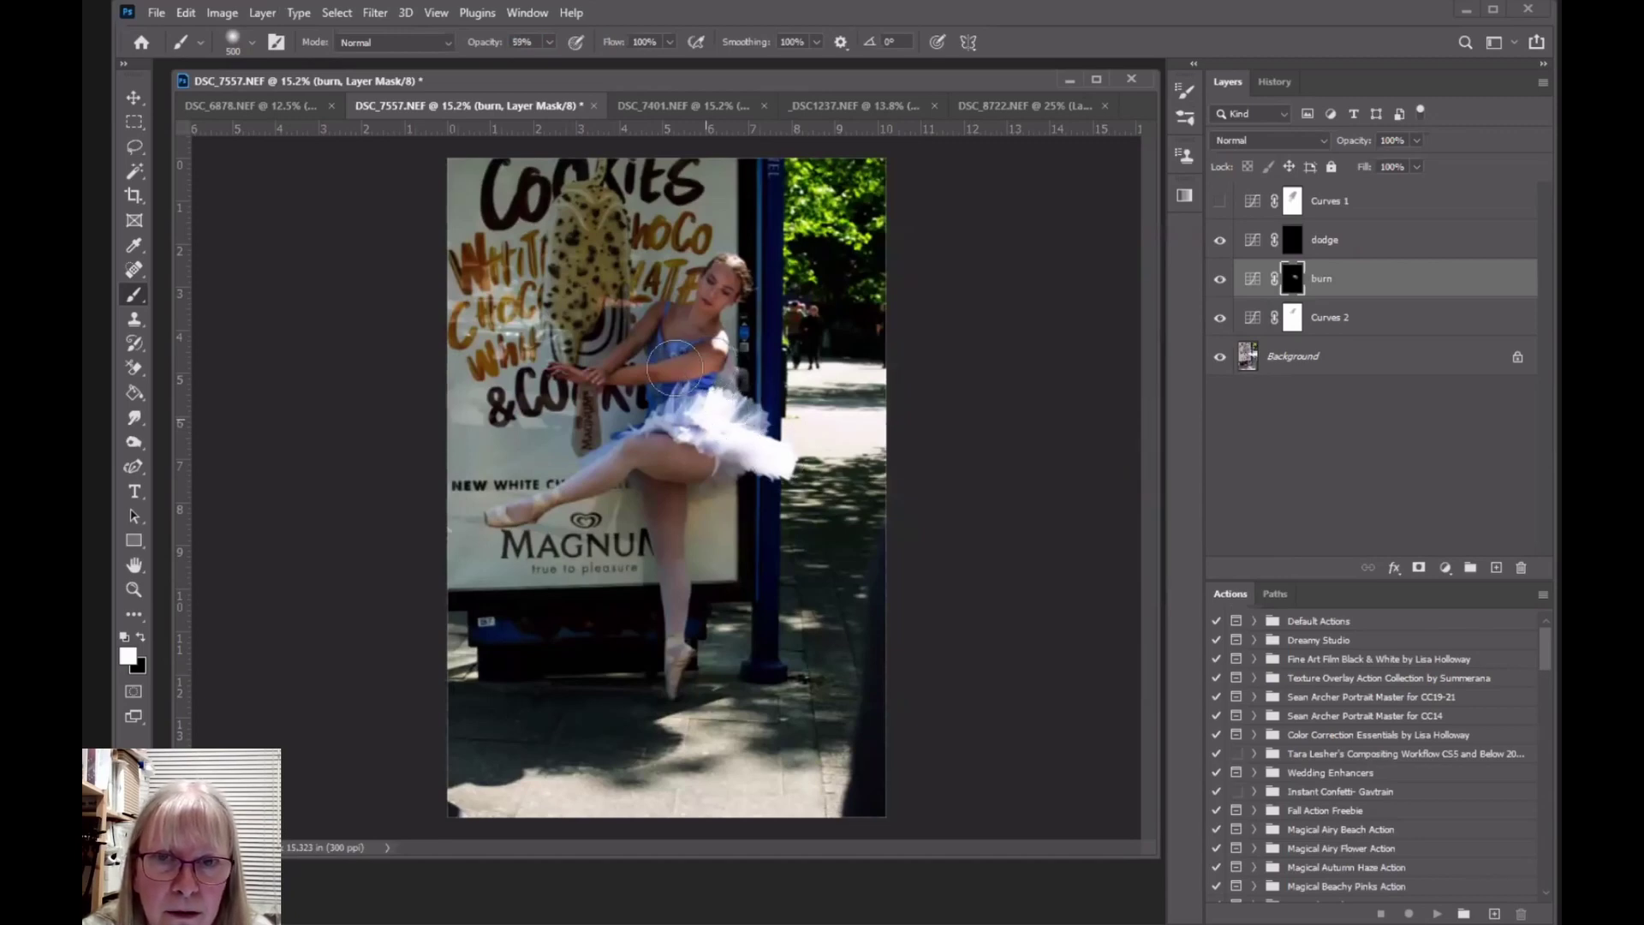
pyautogui.moveTo(644, 374)
pyautogui.mouseDown()
pyautogui.moveTo(612, 373)
pyautogui.moveTo(698, 342)
pyautogui.moveTo(676, 338)
pyautogui.mouseUp()
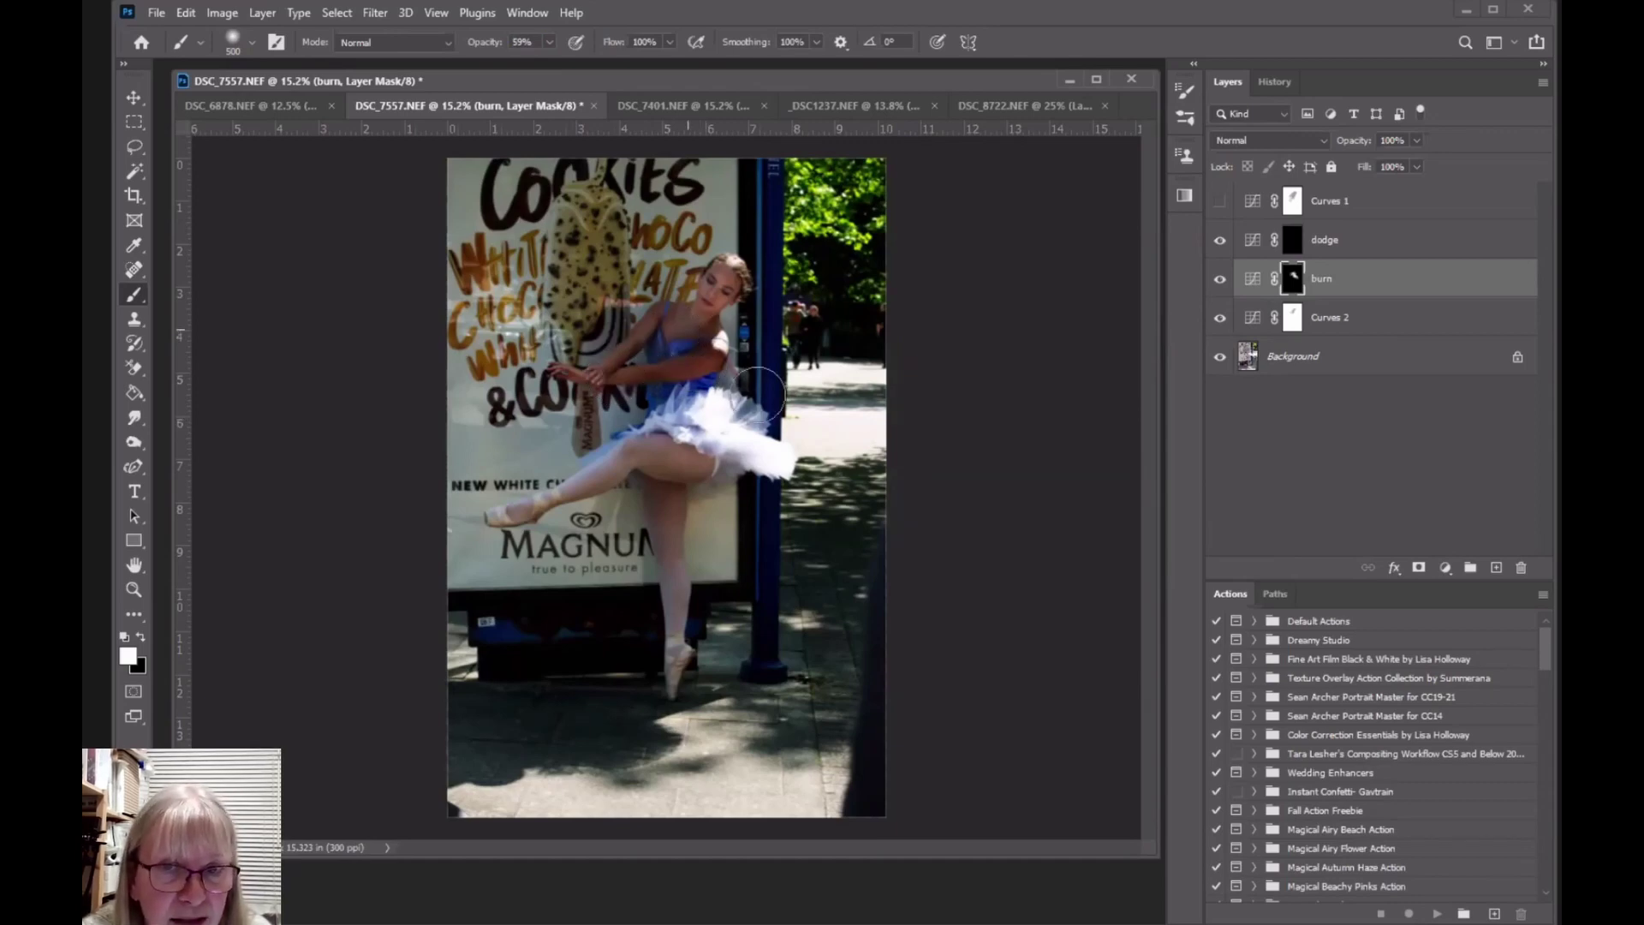
# Step: Paint white on the dodge layer's mask over the dancer's legs, first at 59% brush opacity and again at 100% opacity with 57% flow
pyautogui.click(1292, 241)
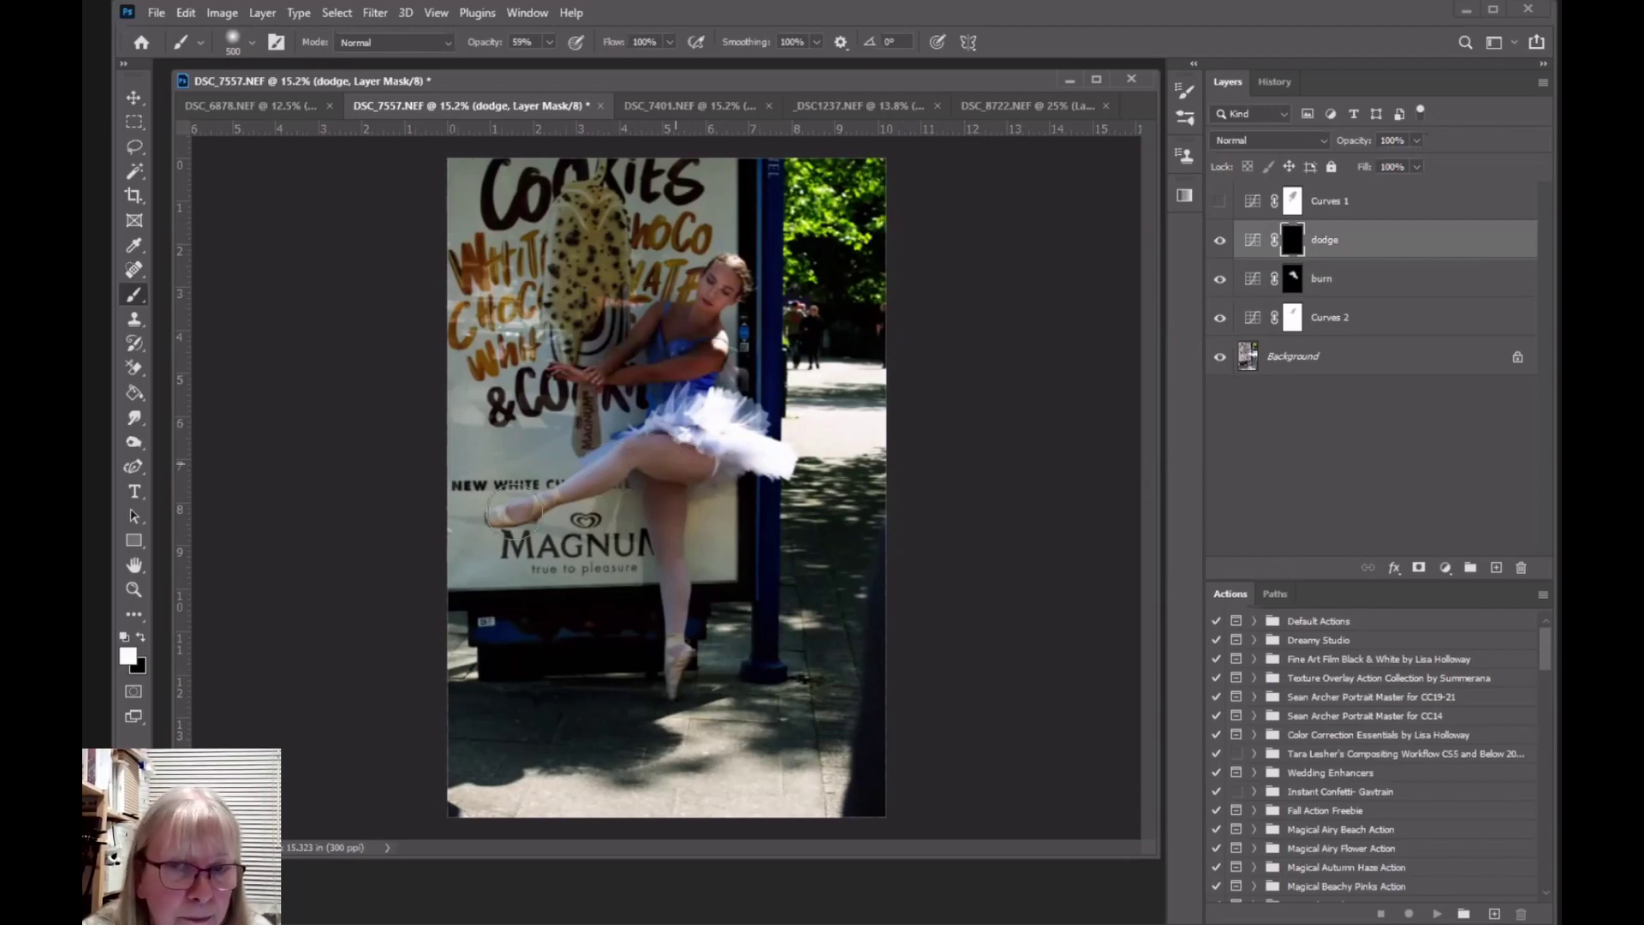
pyautogui.moveTo(514, 512); pyautogui.dragTo(710, 462)
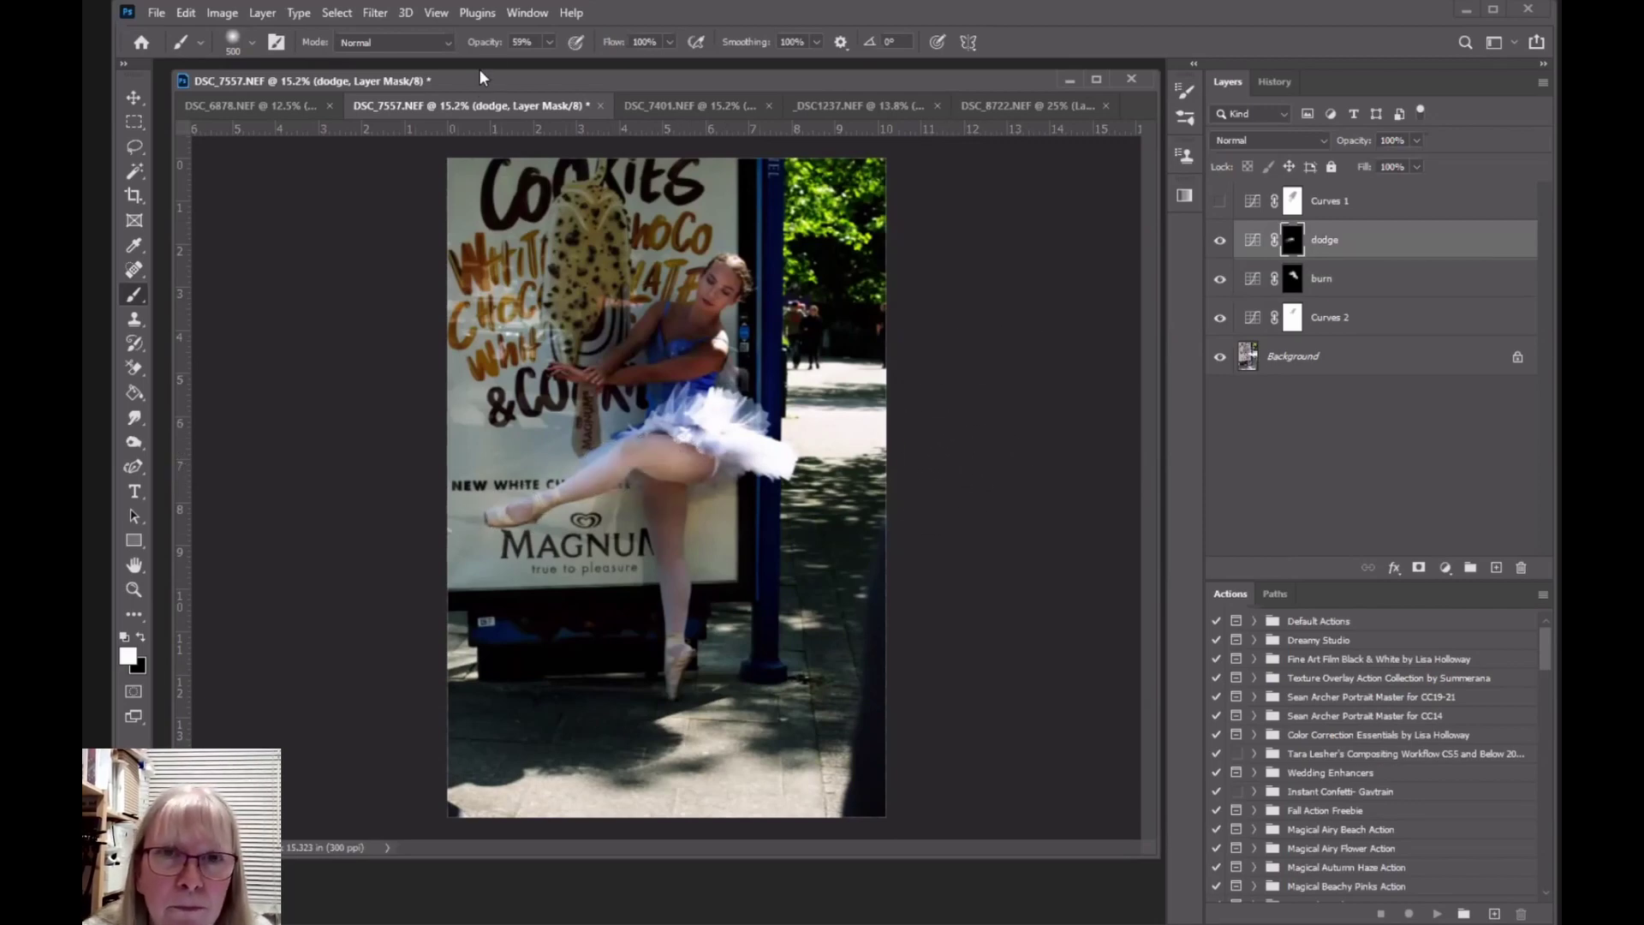
pyautogui.moveTo(471, 49)
pyautogui.mouseDown()
pyautogui.moveTo(546, 63)
pyautogui.moveTo(602, 49)
pyautogui.mouseUp()
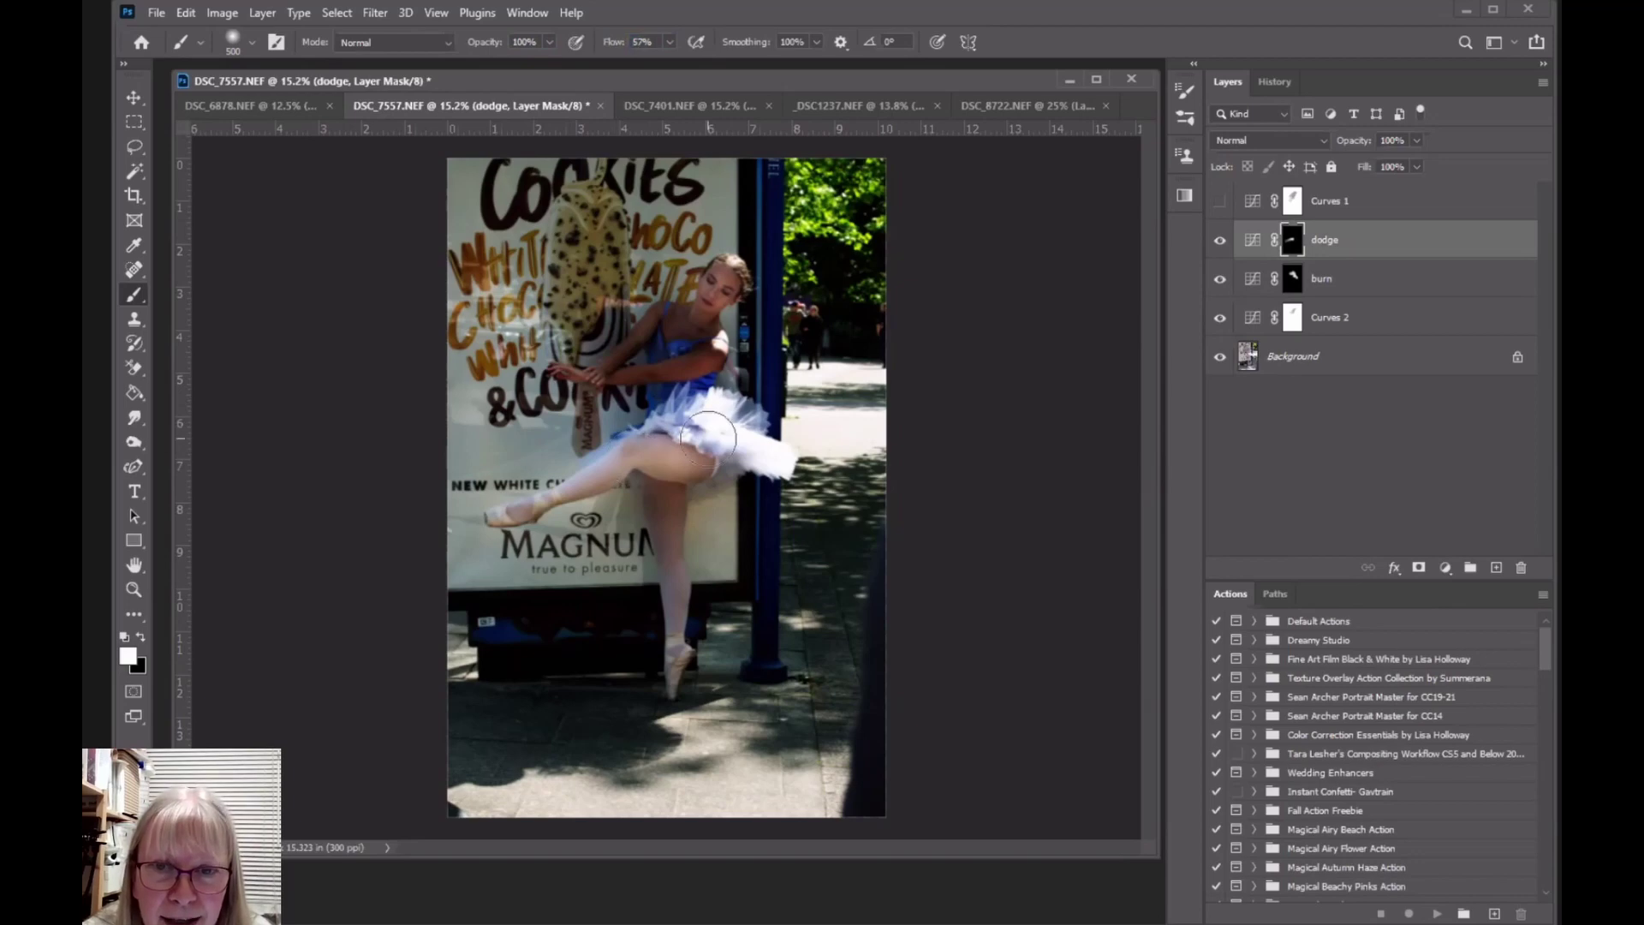
pyautogui.moveTo(709, 438)
pyautogui.mouseDown()
pyautogui.moveTo(599, 480)
pyautogui.moveTo(676, 583)
pyautogui.mouseUp()
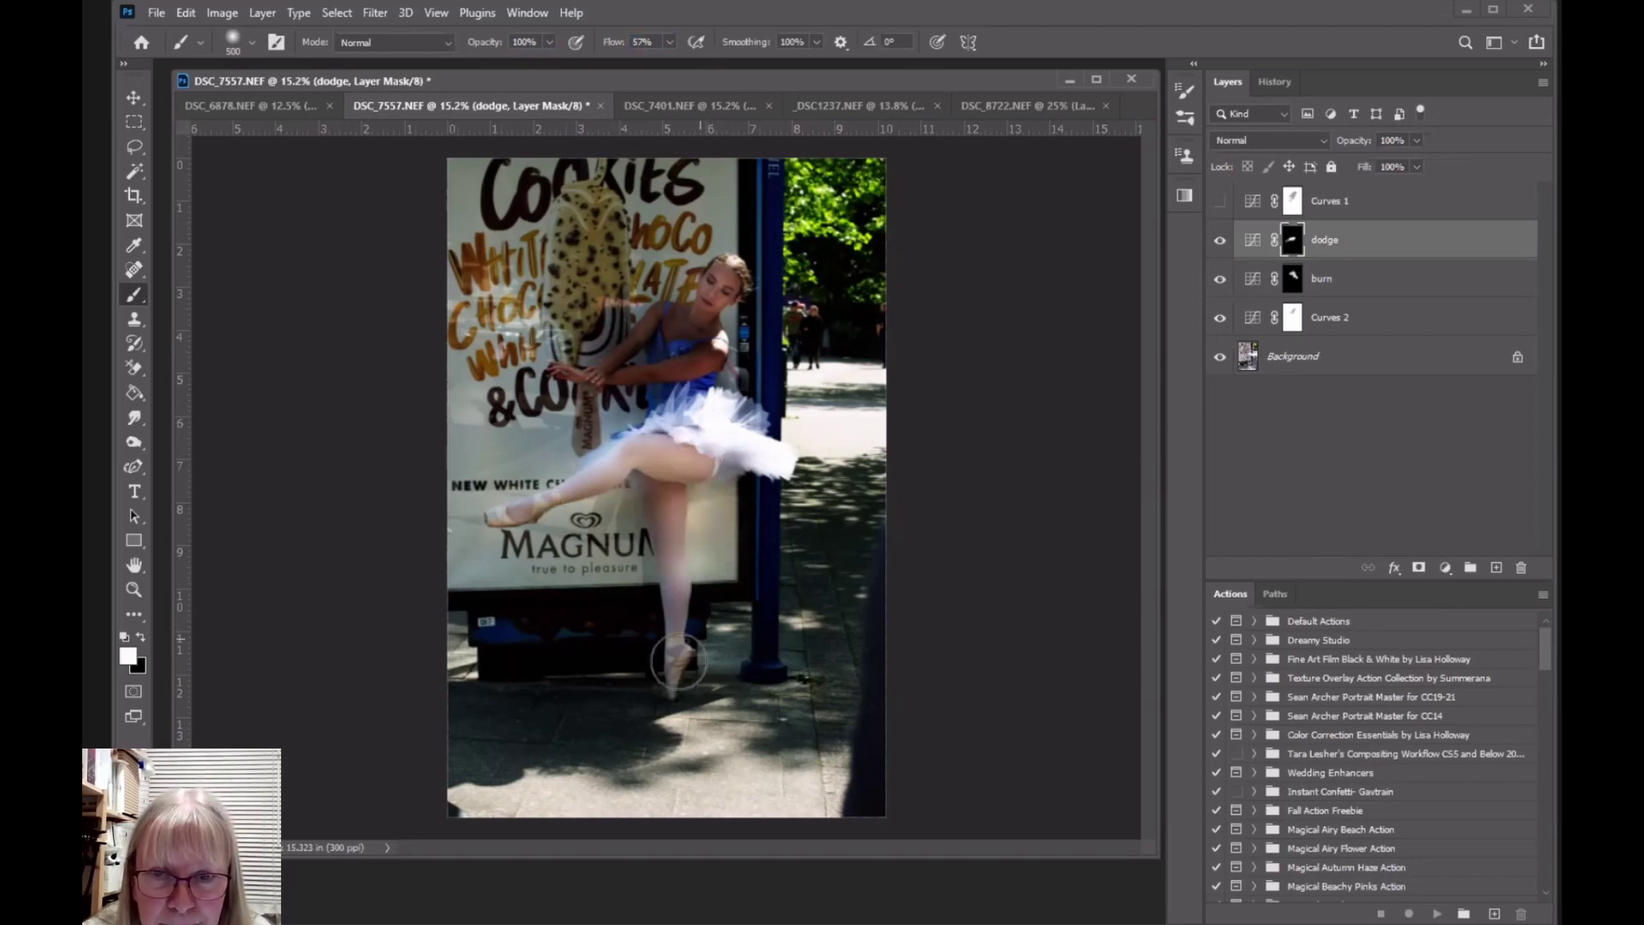
pyautogui.moveTo(678, 662); pyautogui.dragTo(692, 695)
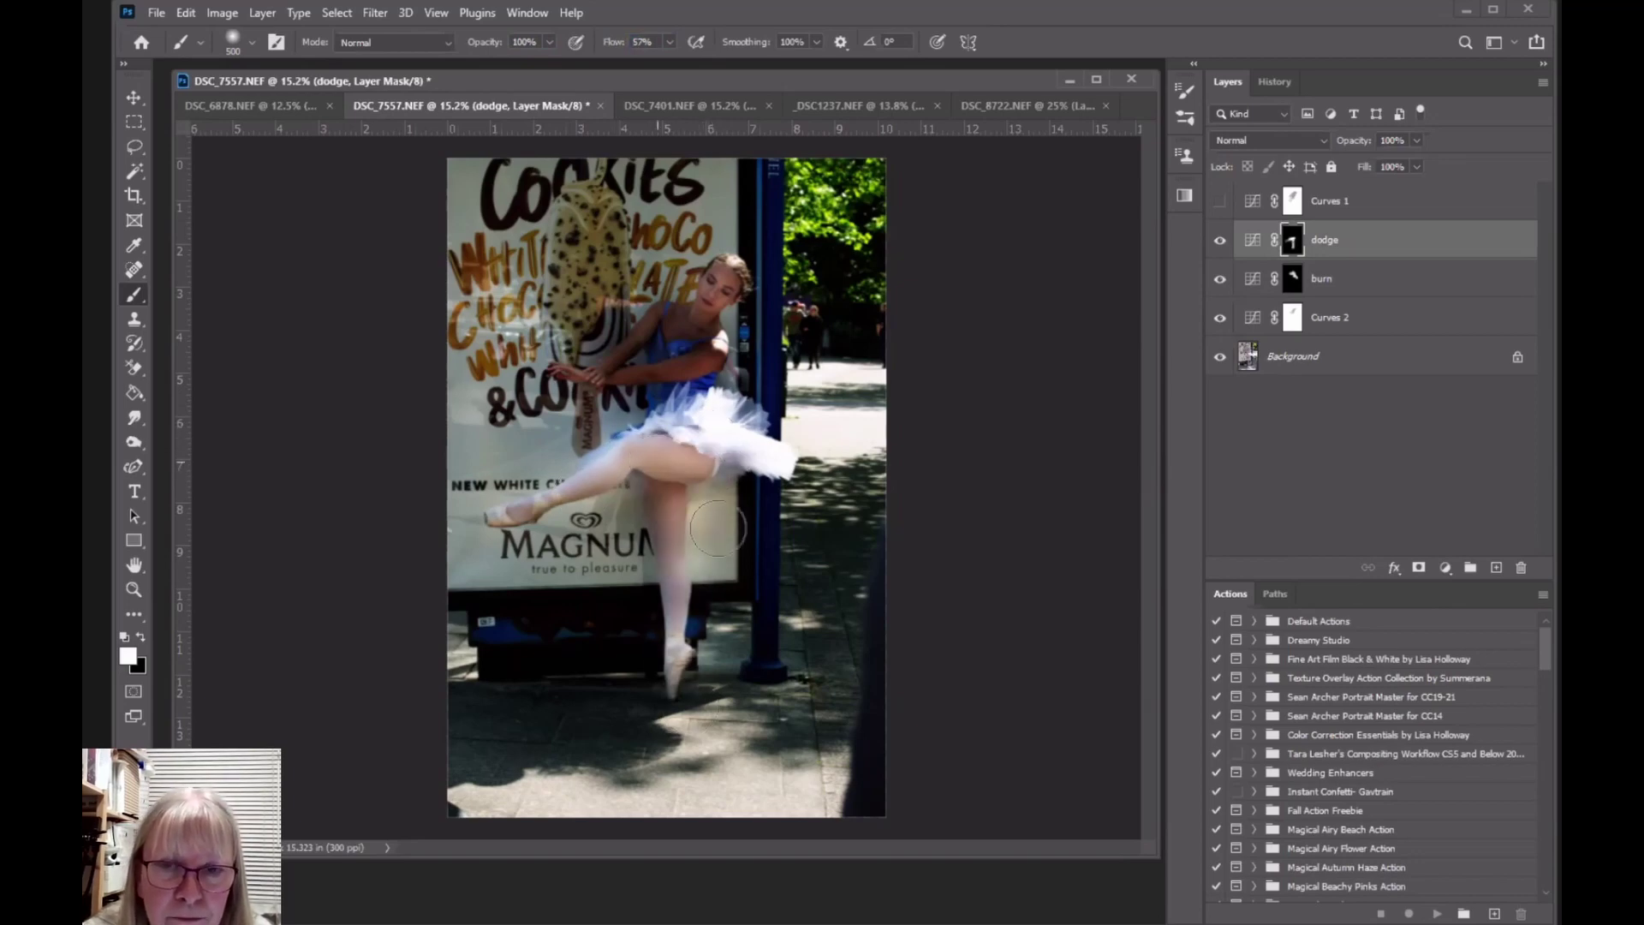
pyautogui.moveTo(675, 436); pyautogui.dragTo(495, 512)
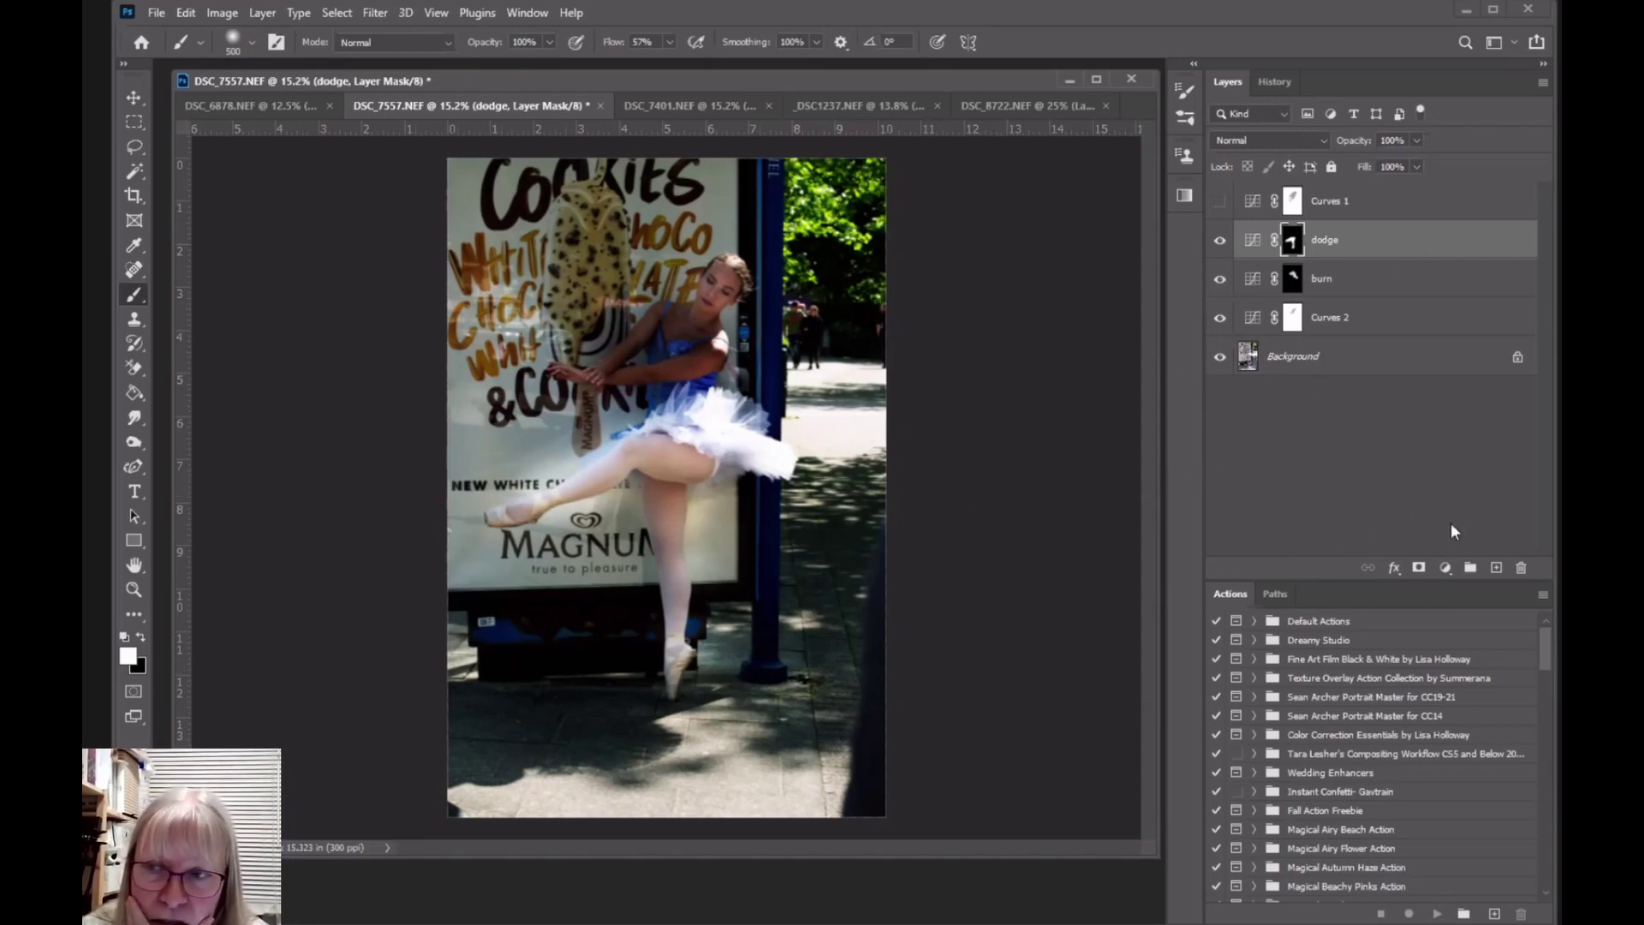
pyautogui.click(1447, 567)
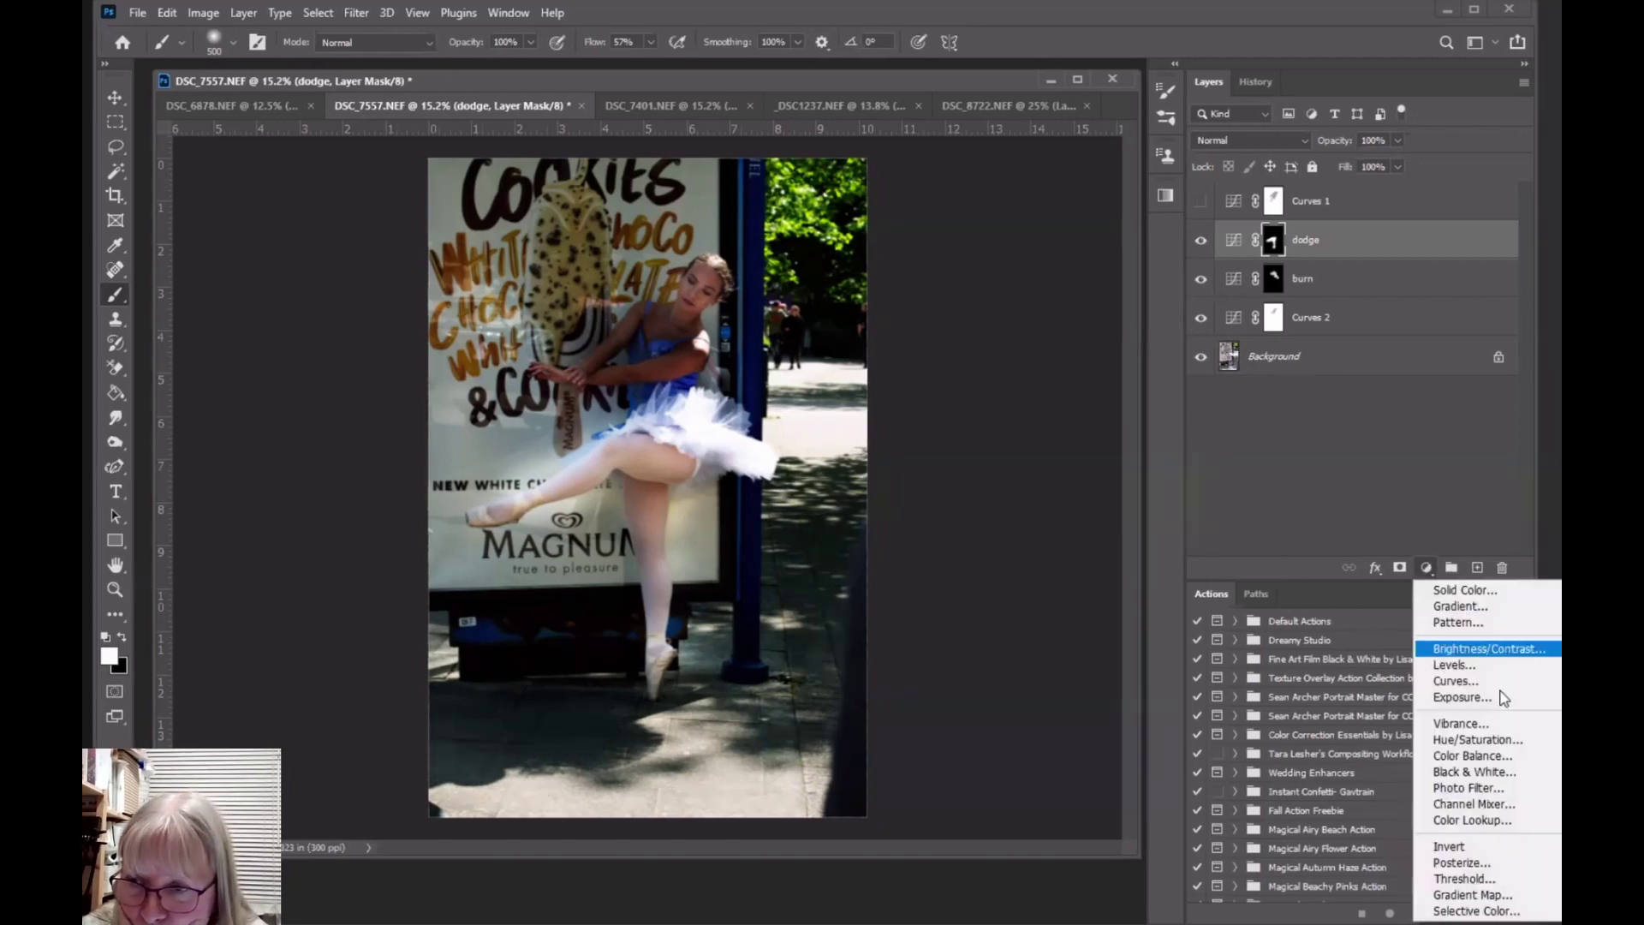
pyautogui.click(1471, 683)
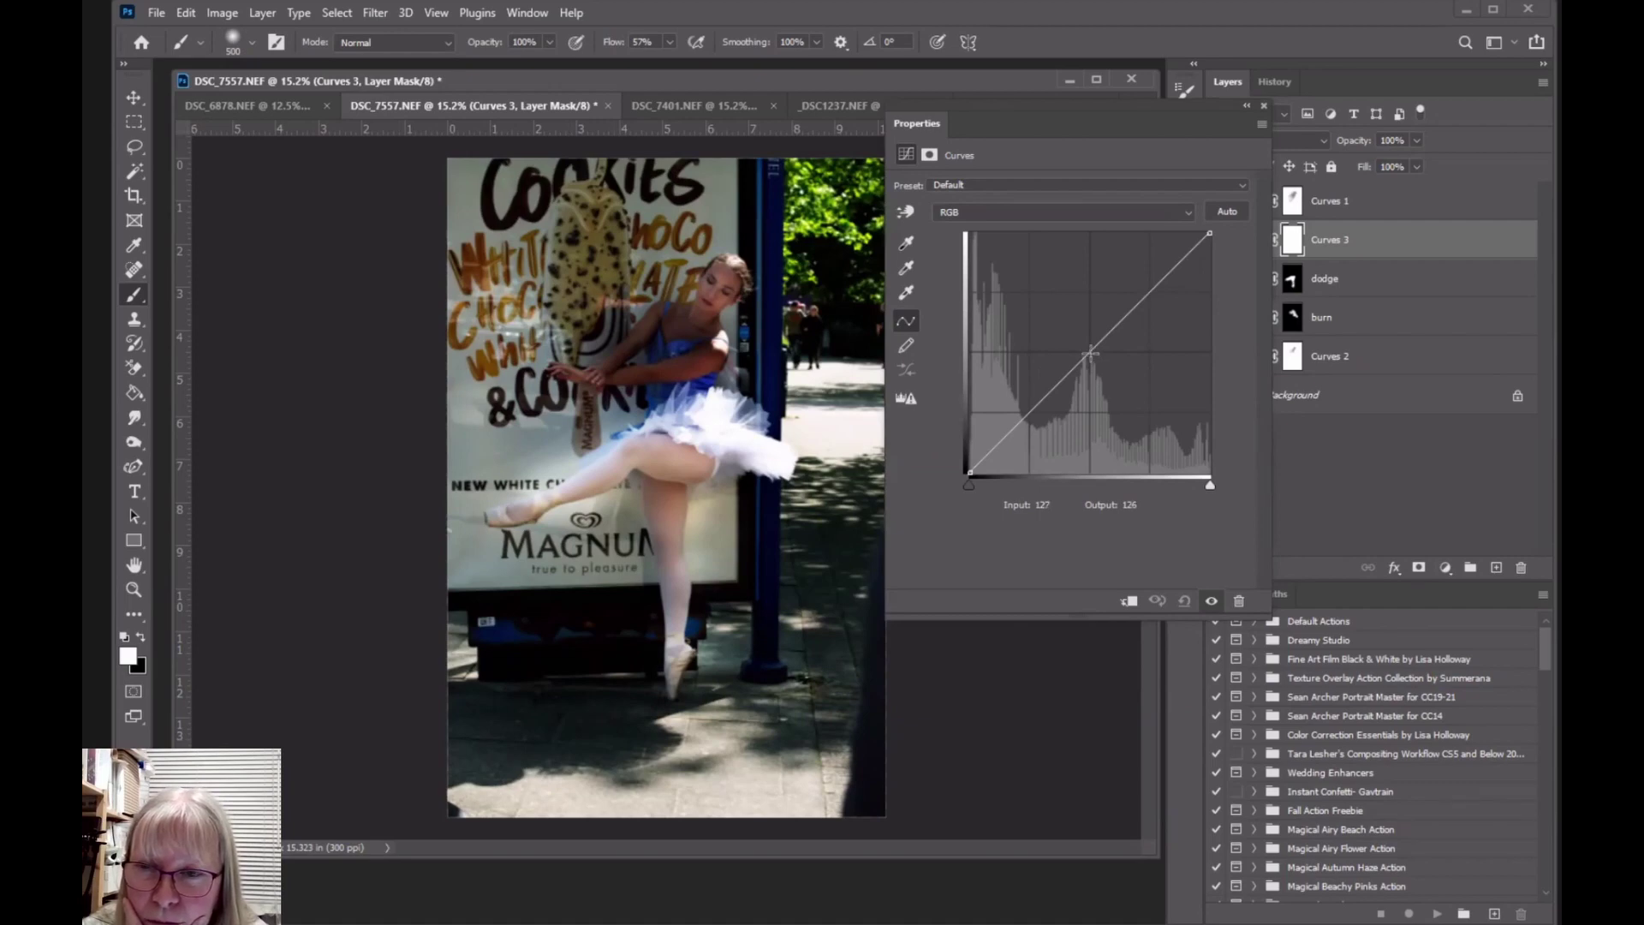
pyautogui.click(1263, 105)
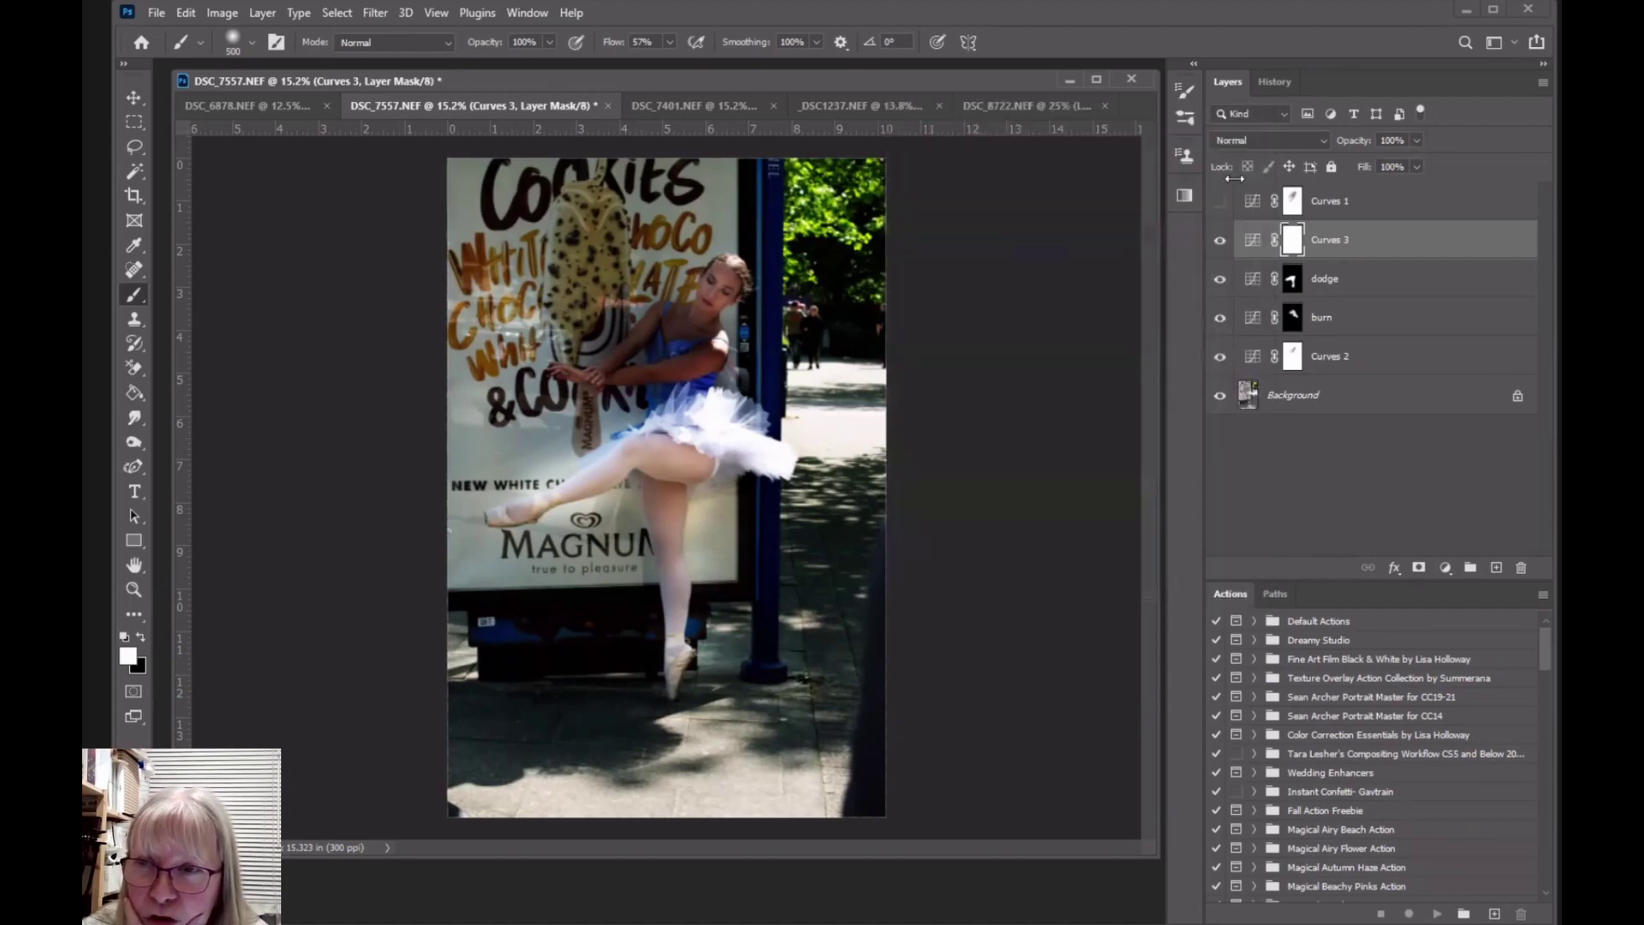
pyautogui.click(1219, 240)
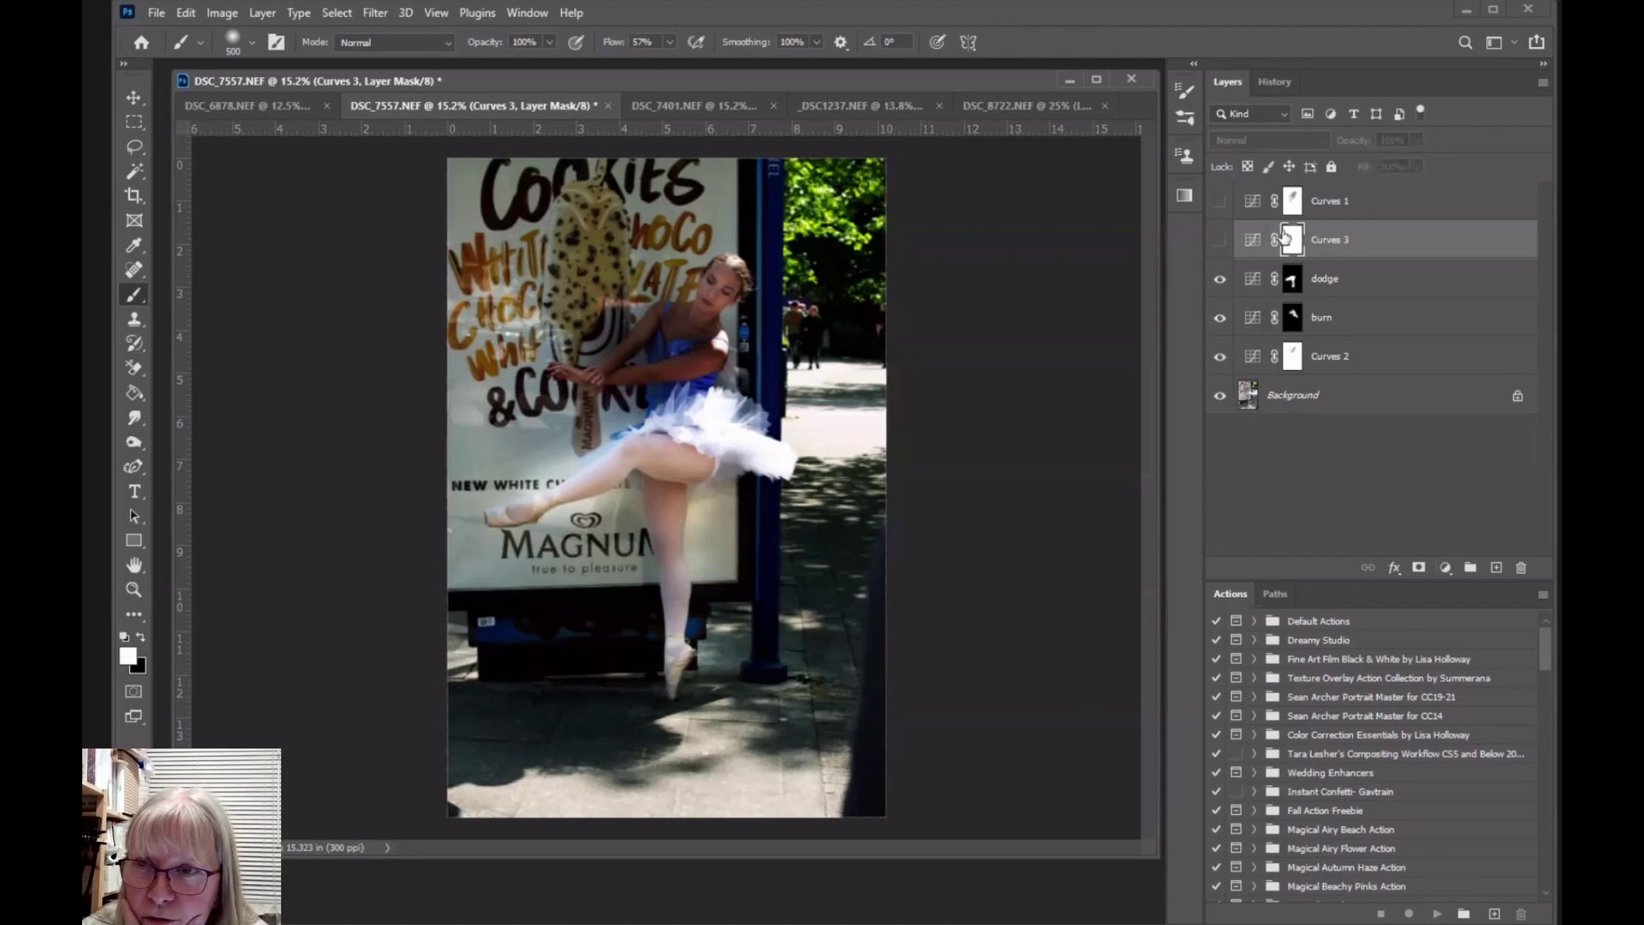
pyautogui.moveTo(1287, 239)
pyautogui.mouseDown()
pyautogui.moveTo(1404, 458)
pyautogui.moveTo(1522, 568)
pyautogui.mouseUp()
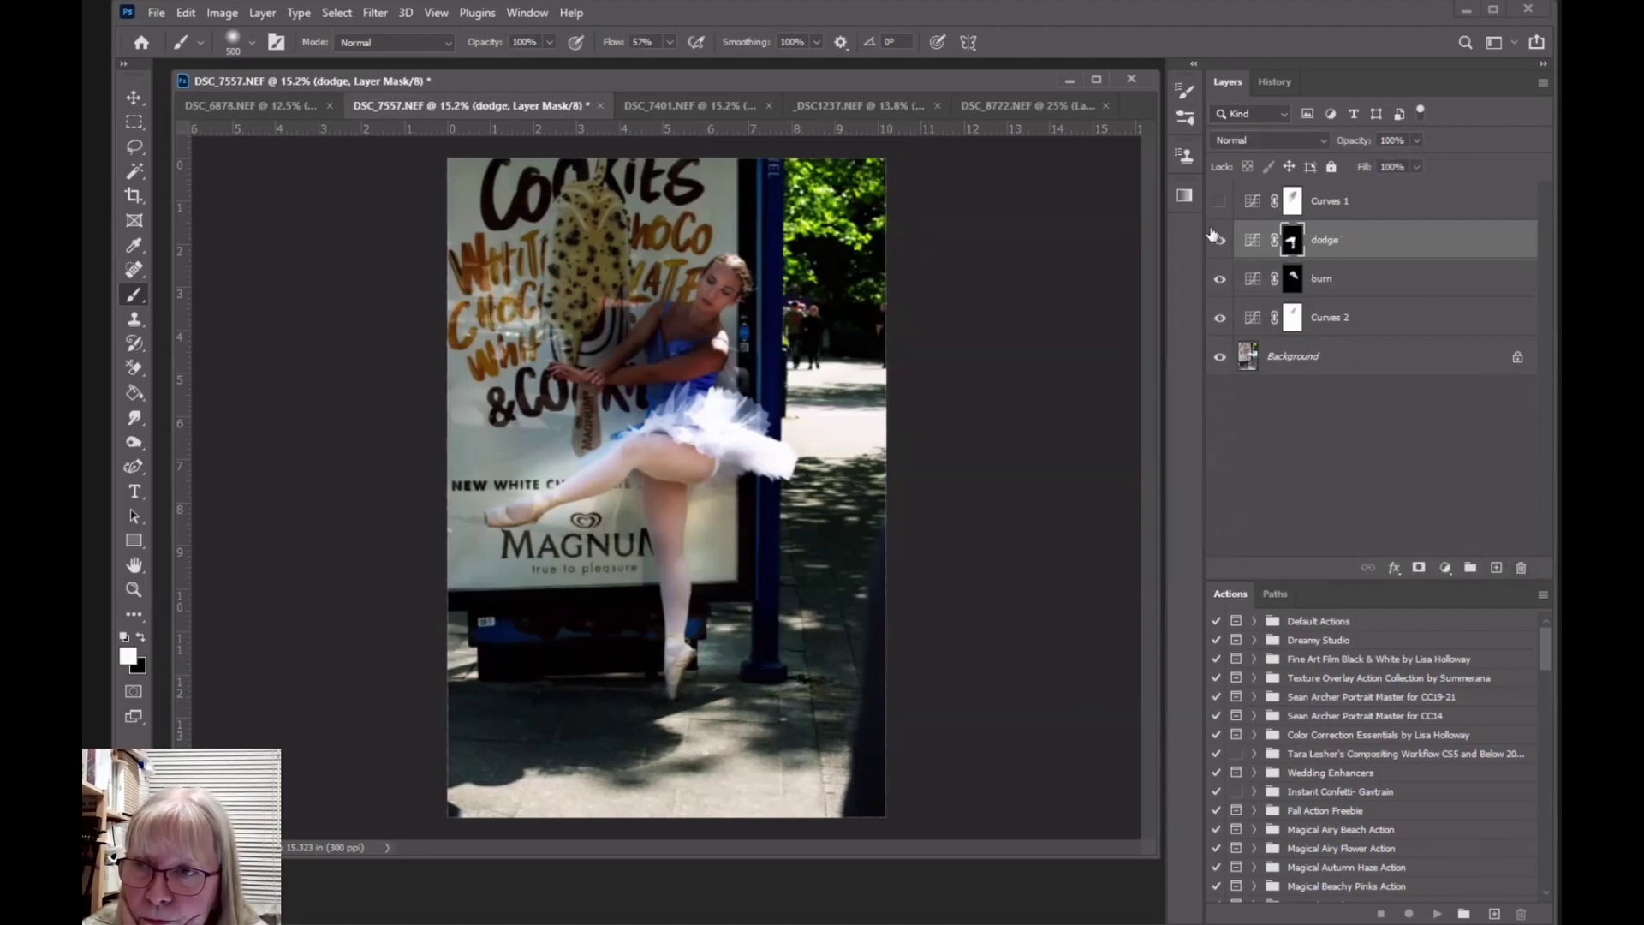
# Step: Set the brush flow to 13% and paint white on the dodge mask over the dancer's face and neck
pyautogui.click(1293, 281)
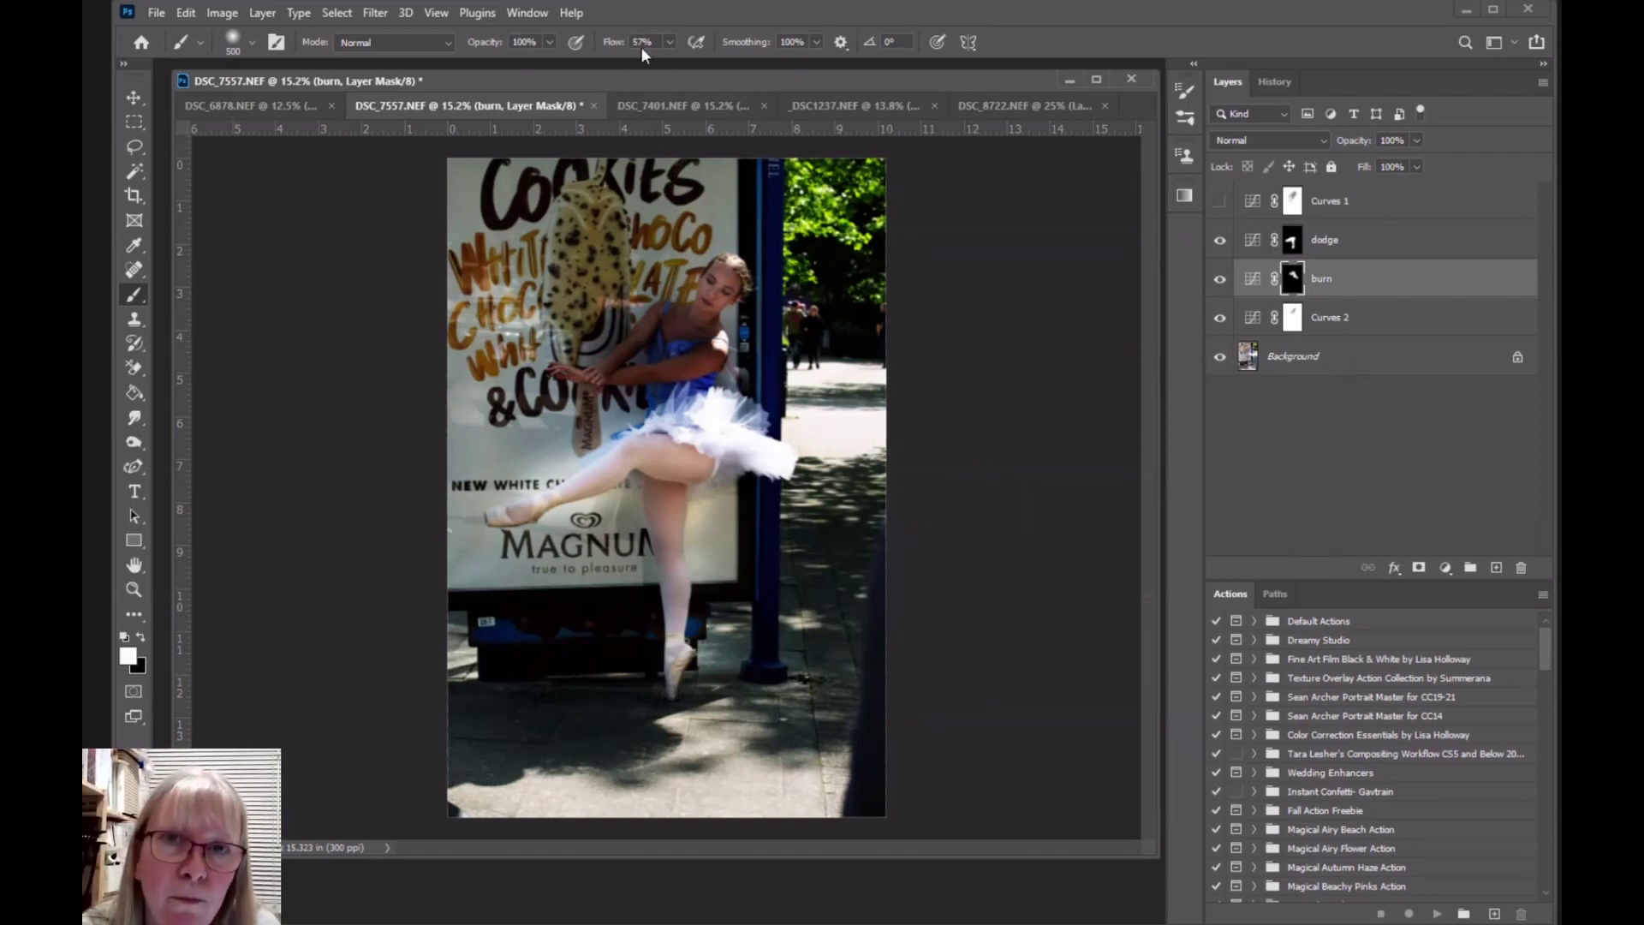
pyautogui.moveTo(618, 45); pyautogui.dragTo(597, 48)
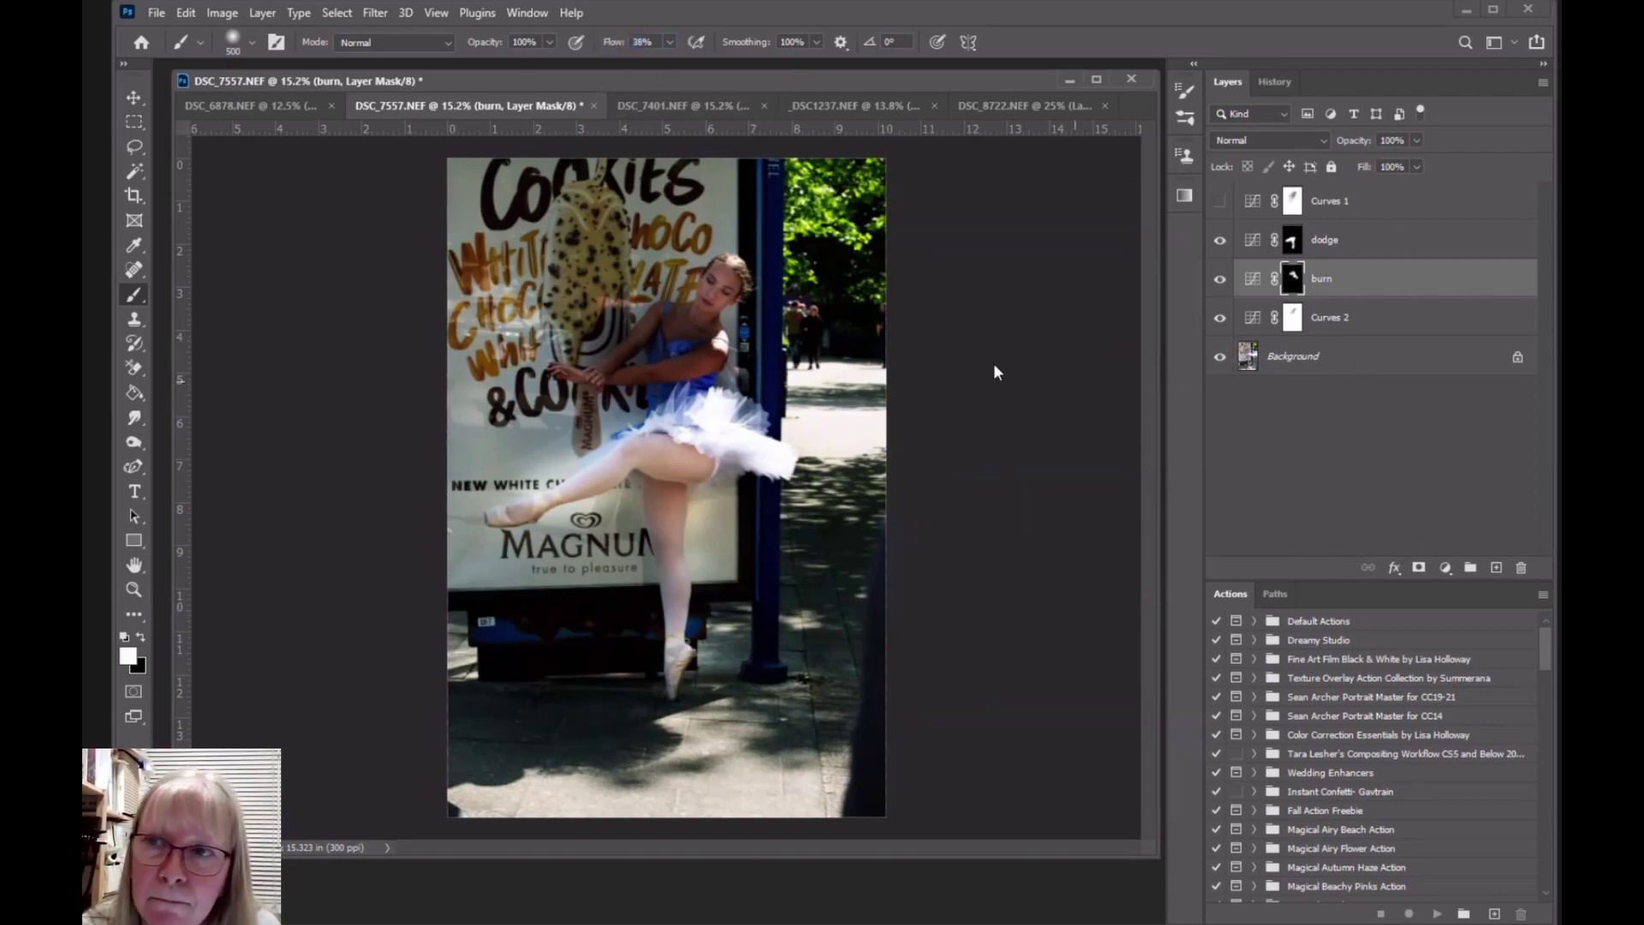
pyautogui.click(1293, 244)
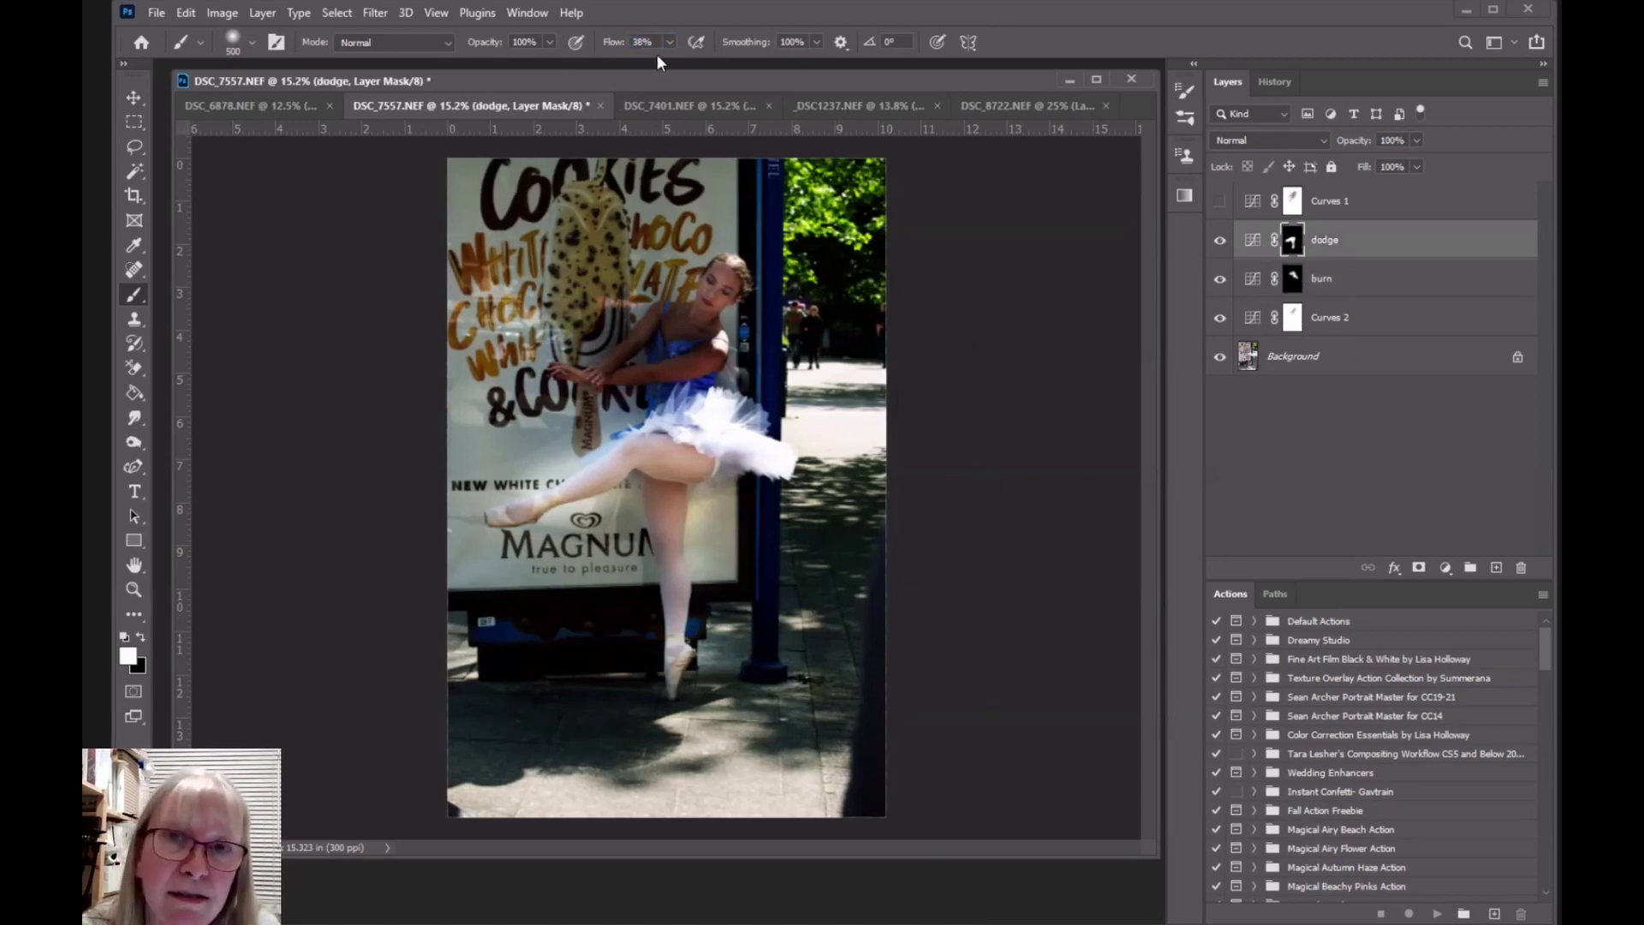
pyautogui.moveTo(620, 45); pyautogui.dragTo(597, 46)
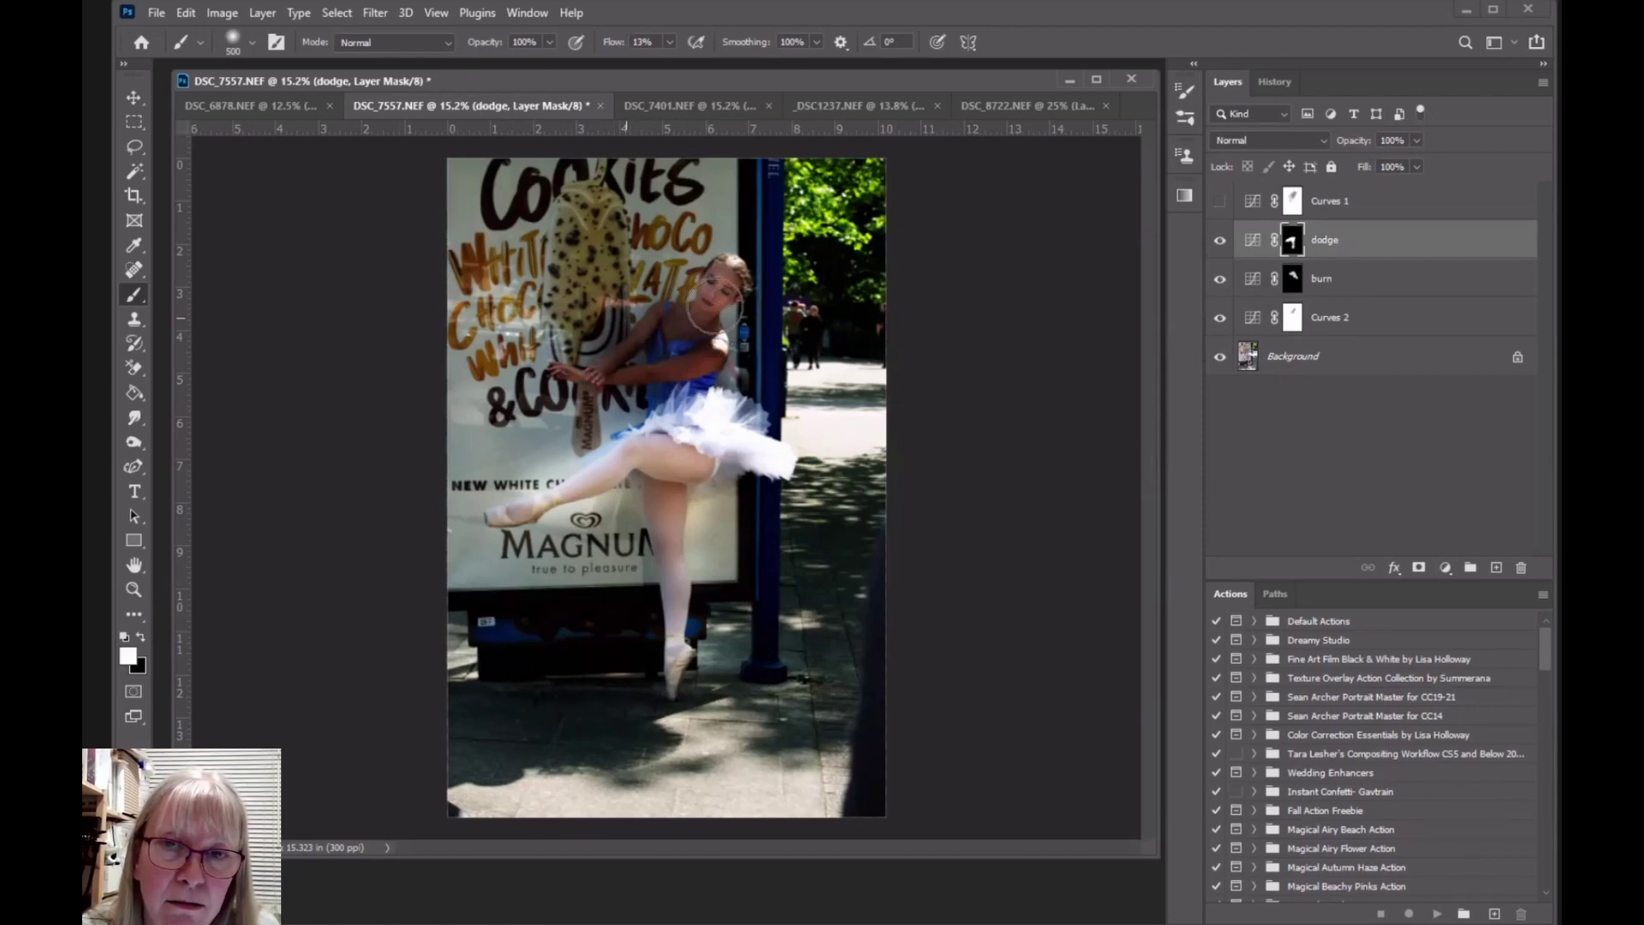
pyautogui.moveTo(702, 319); pyautogui.dragTo(715, 296)
# Step: Paint white on the burn layer's mask over the standing leg, the raised thigh and the tutu at 13% flow
pyautogui.click(1294, 286)
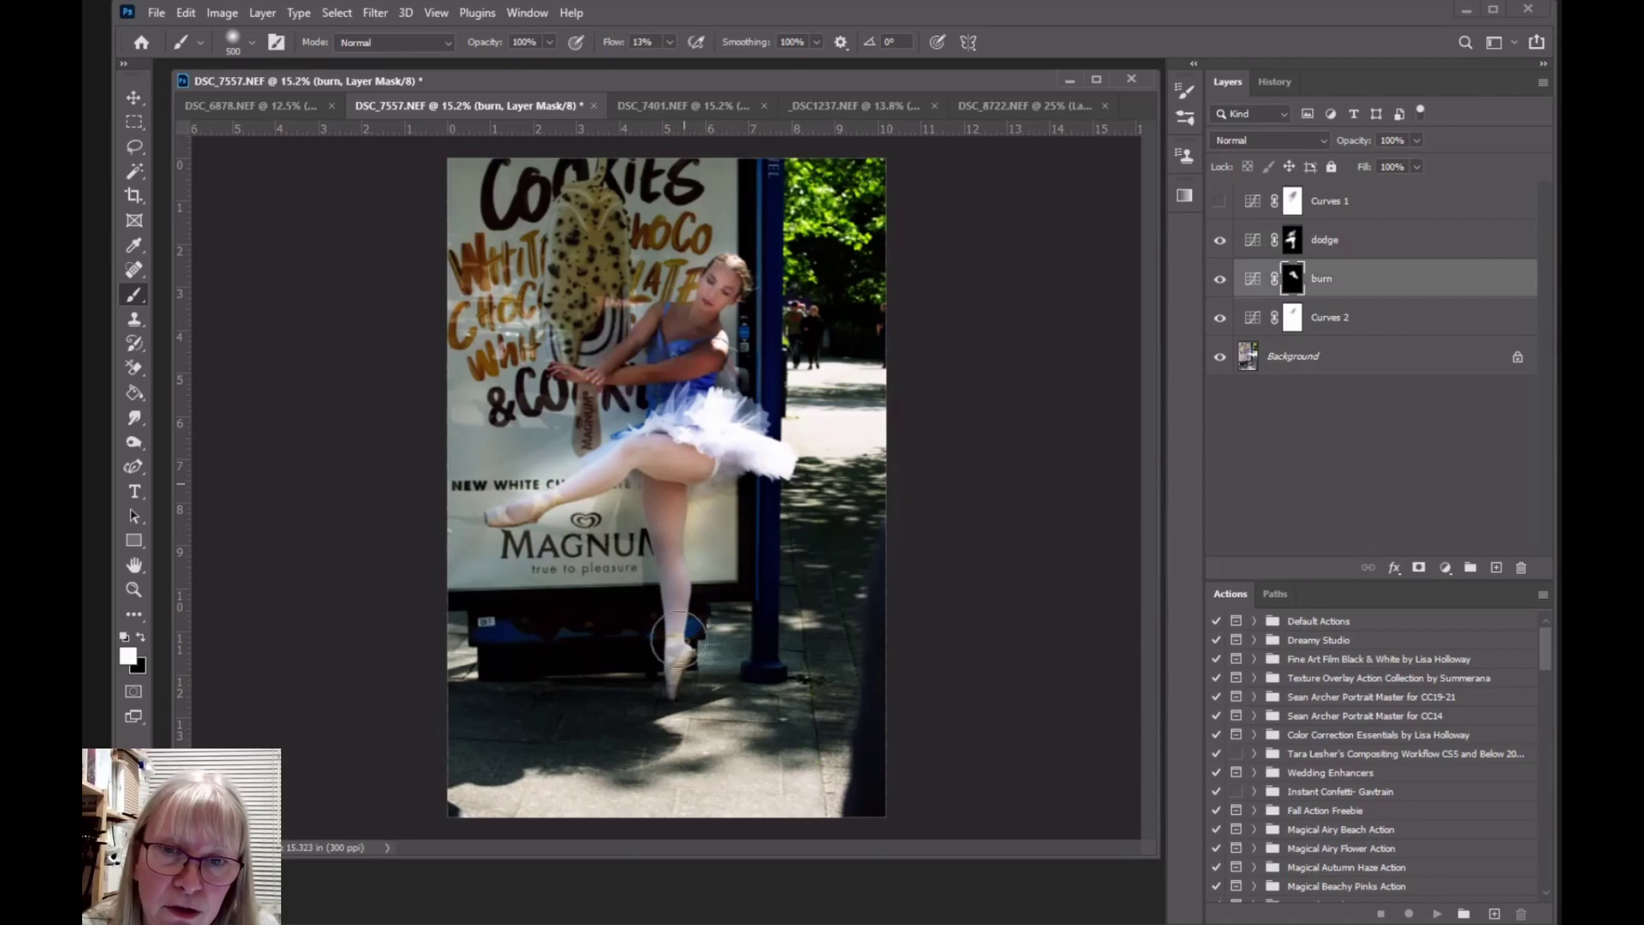
pyautogui.moveTo(685, 522); pyautogui.dragTo(648, 462)
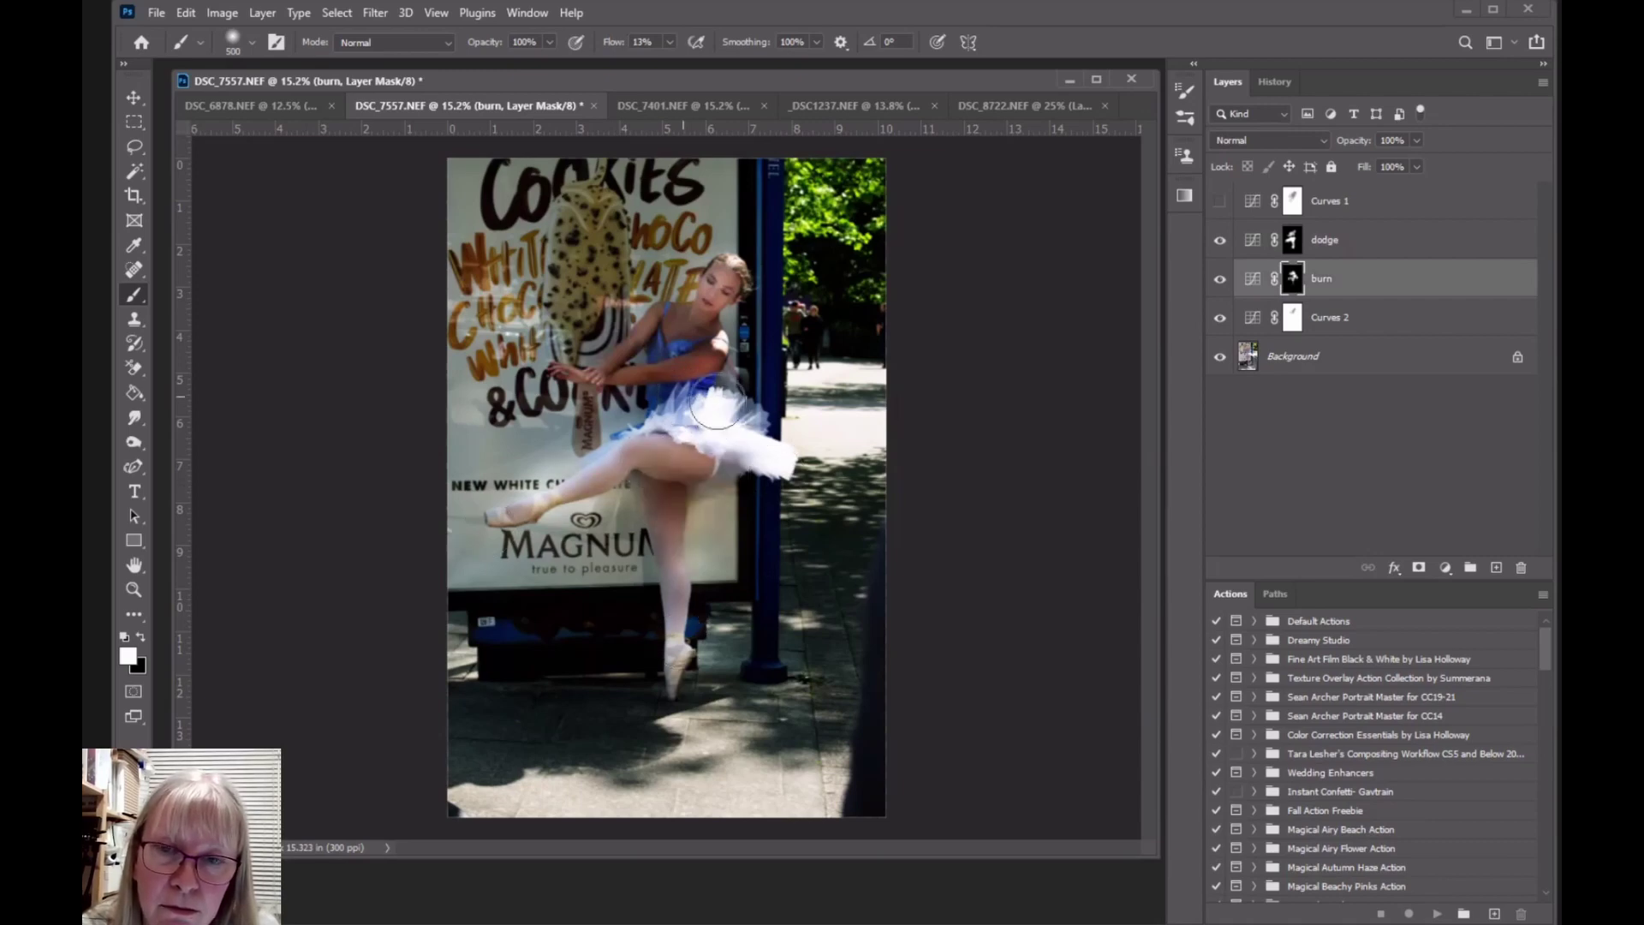
pyautogui.moveTo(718, 410); pyautogui.dragTo(763, 442)
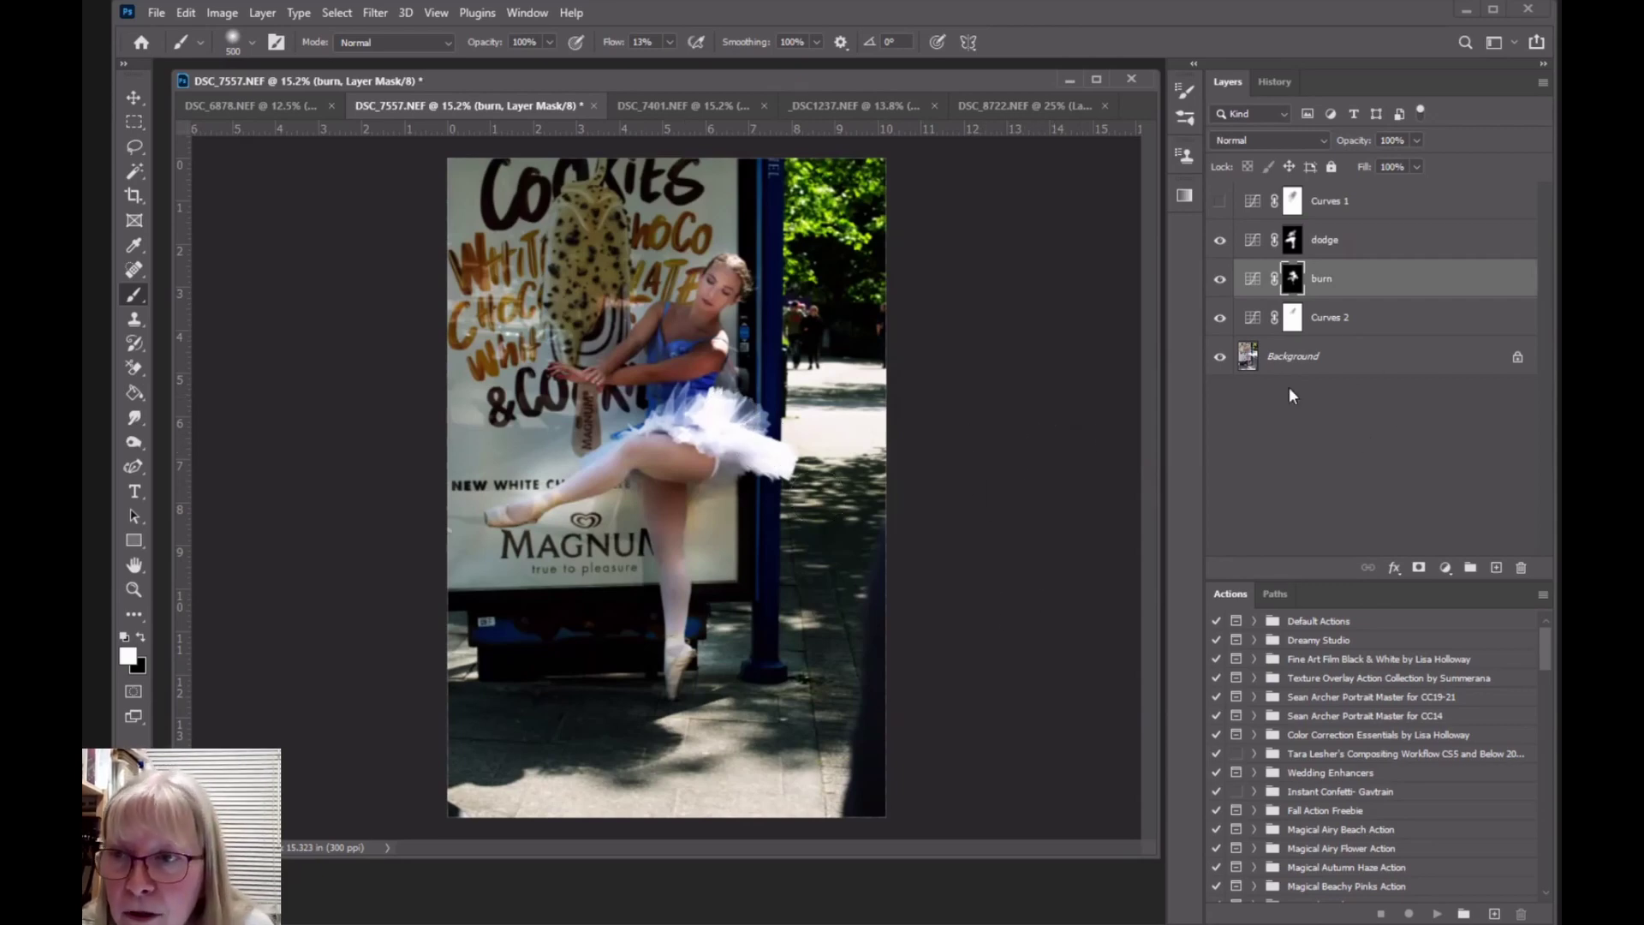
# Step: Compare the photo with and without Curves 2, and paint the burn mask along the underside of the raised thigh while Curves 2 is hidden
pyautogui.click(1220, 318)
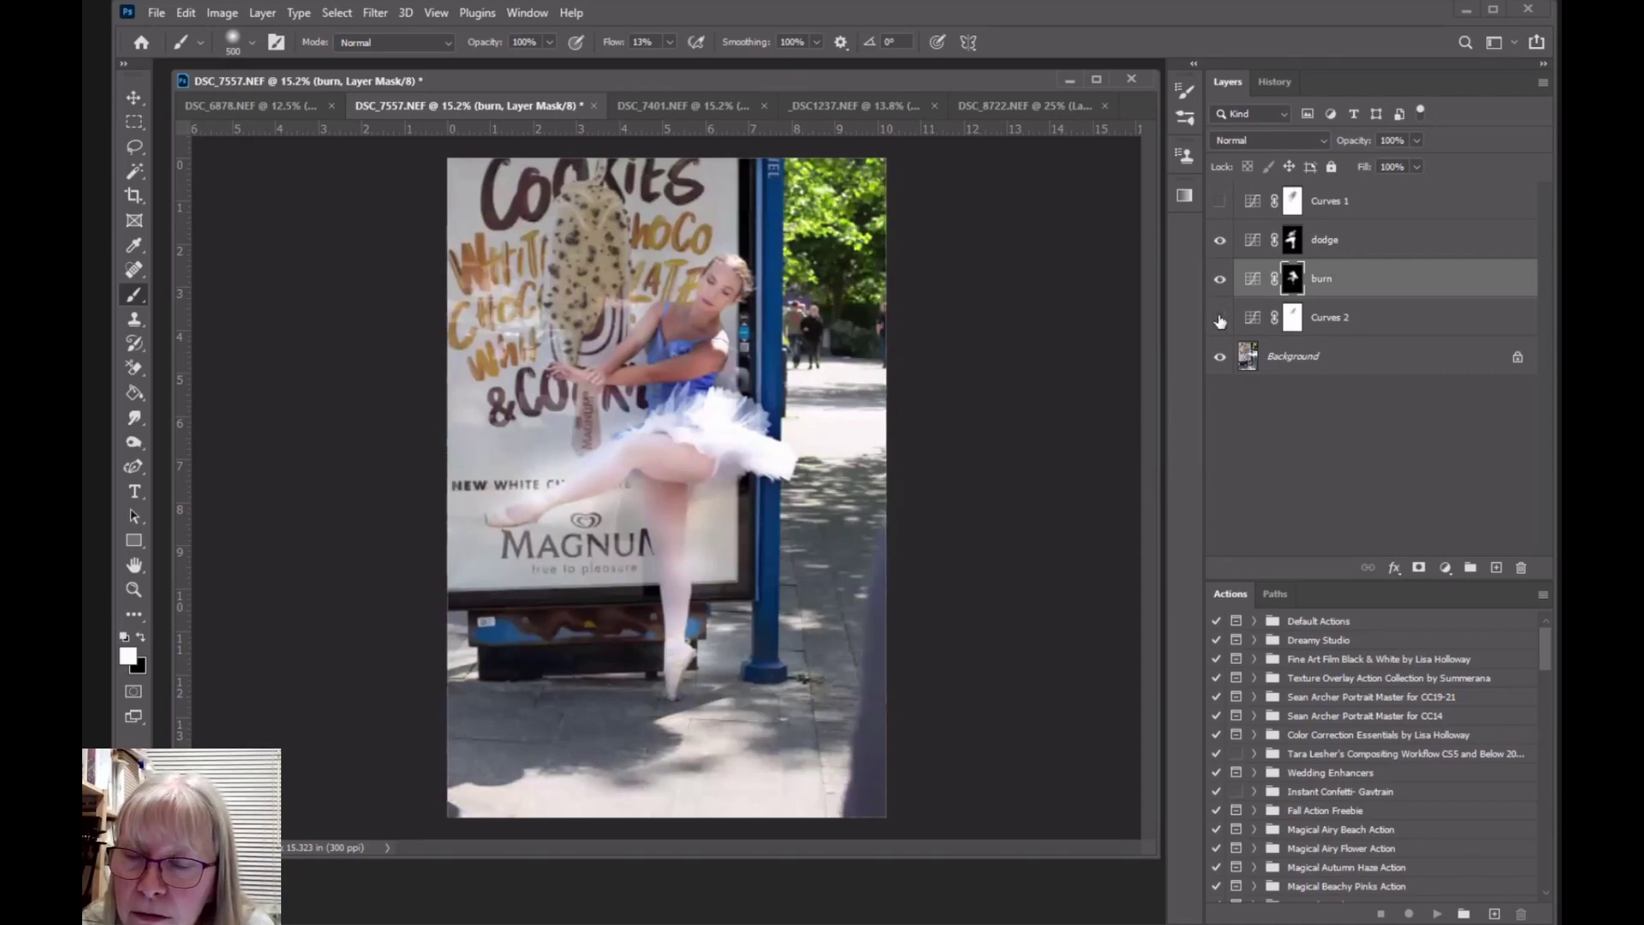
pyautogui.click(1220, 319)
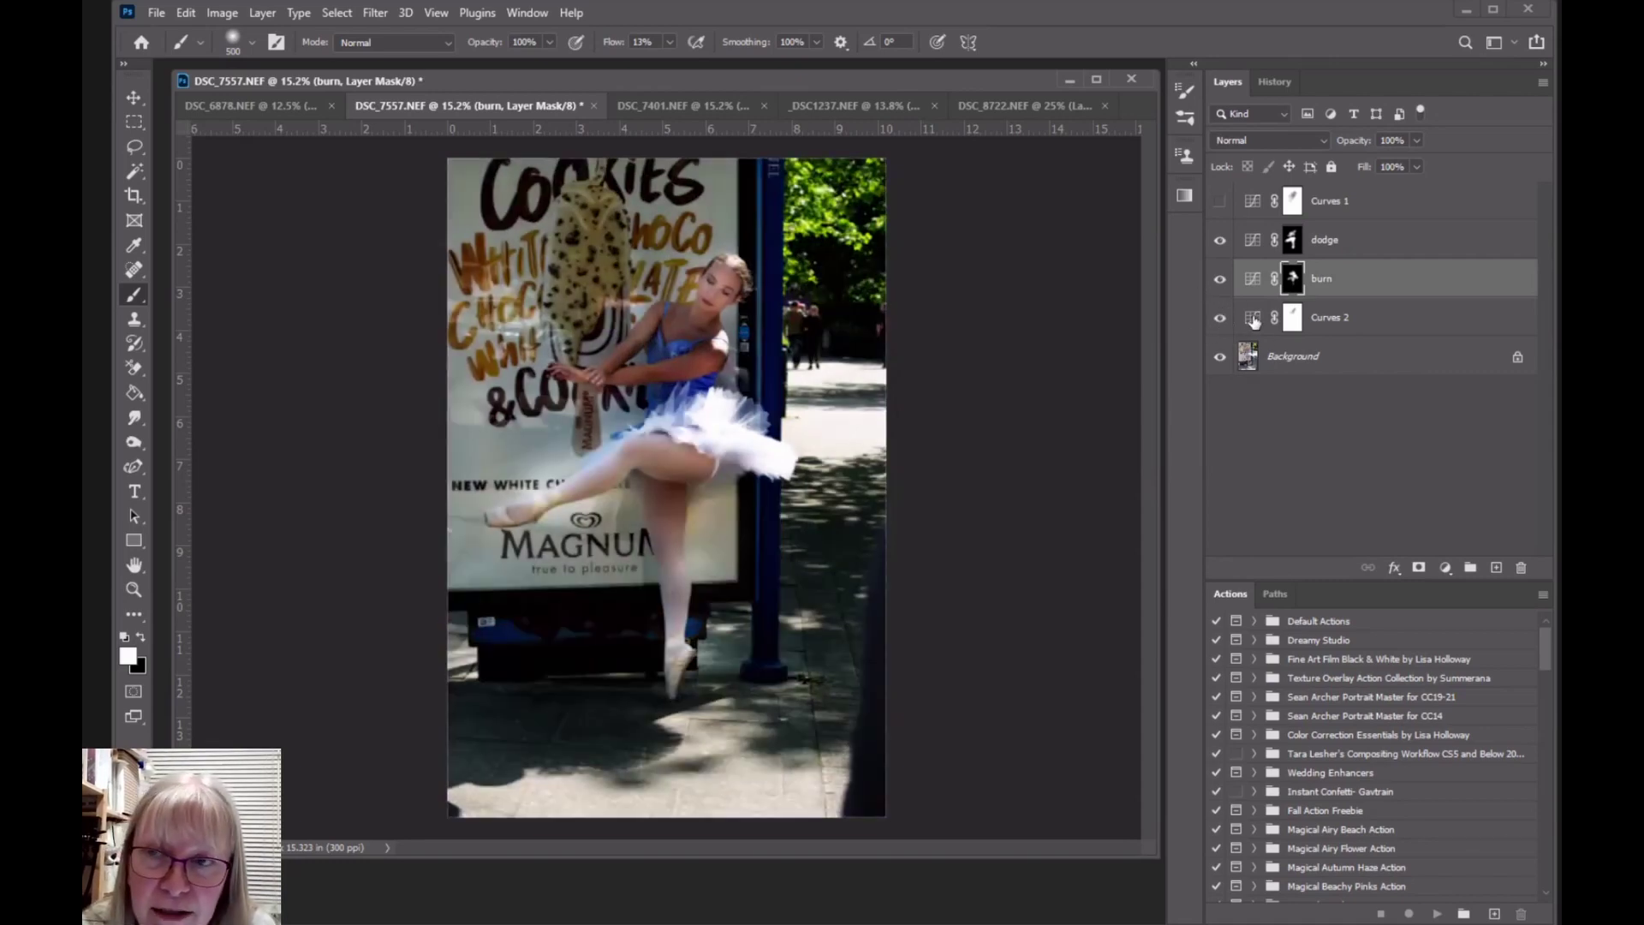
pyautogui.click(1219, 319)
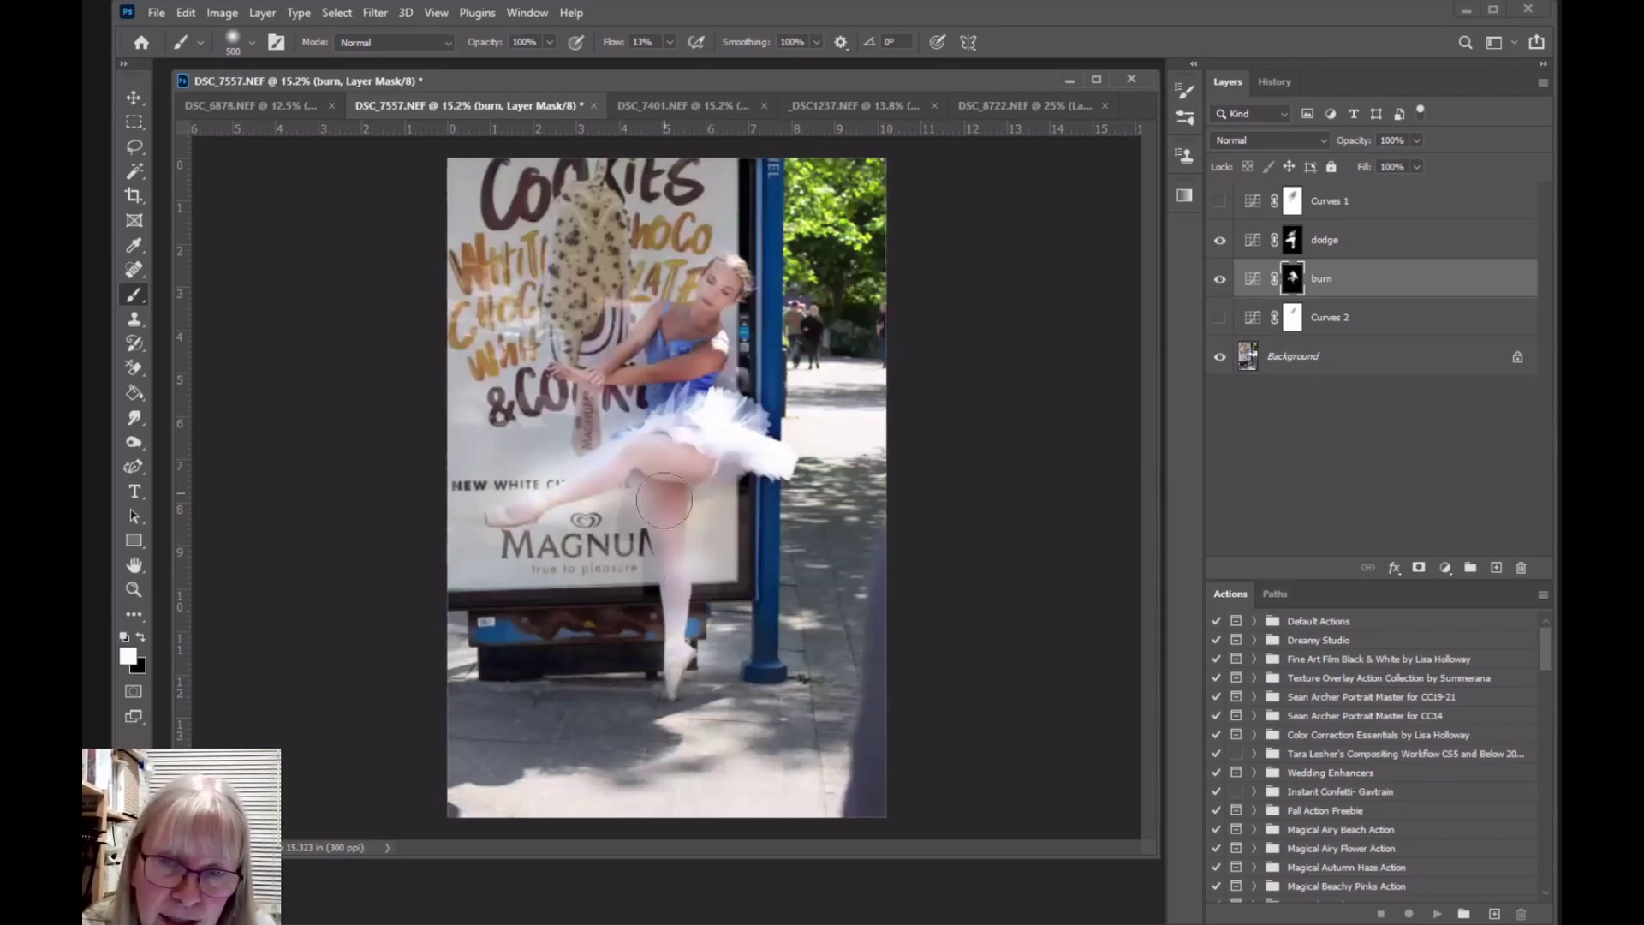
pyautogui.moveTo(720, 469)
pyautogui.mouseDown()
pyautogui.moveTo(478, 538)
pyautogui.moveTo(672, 441)
pyautogui.moveTo(683, 453)
pyautogui.moveTo(607, 454)
pyautogui.mouseUp()
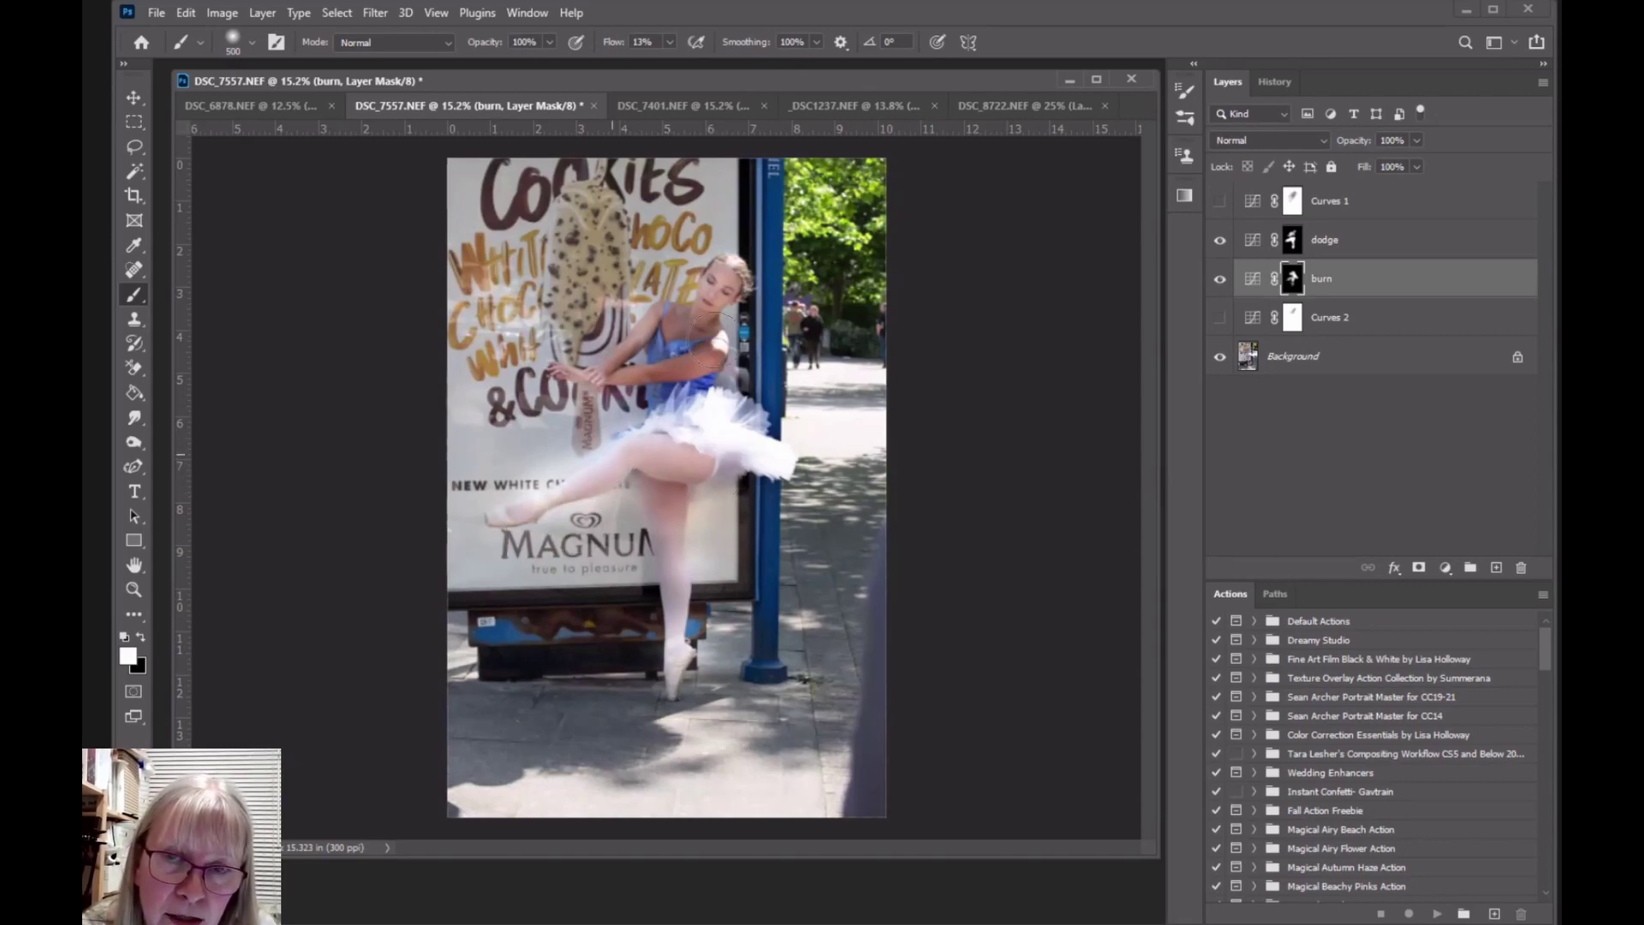
pyautogui.click(1325, 239)
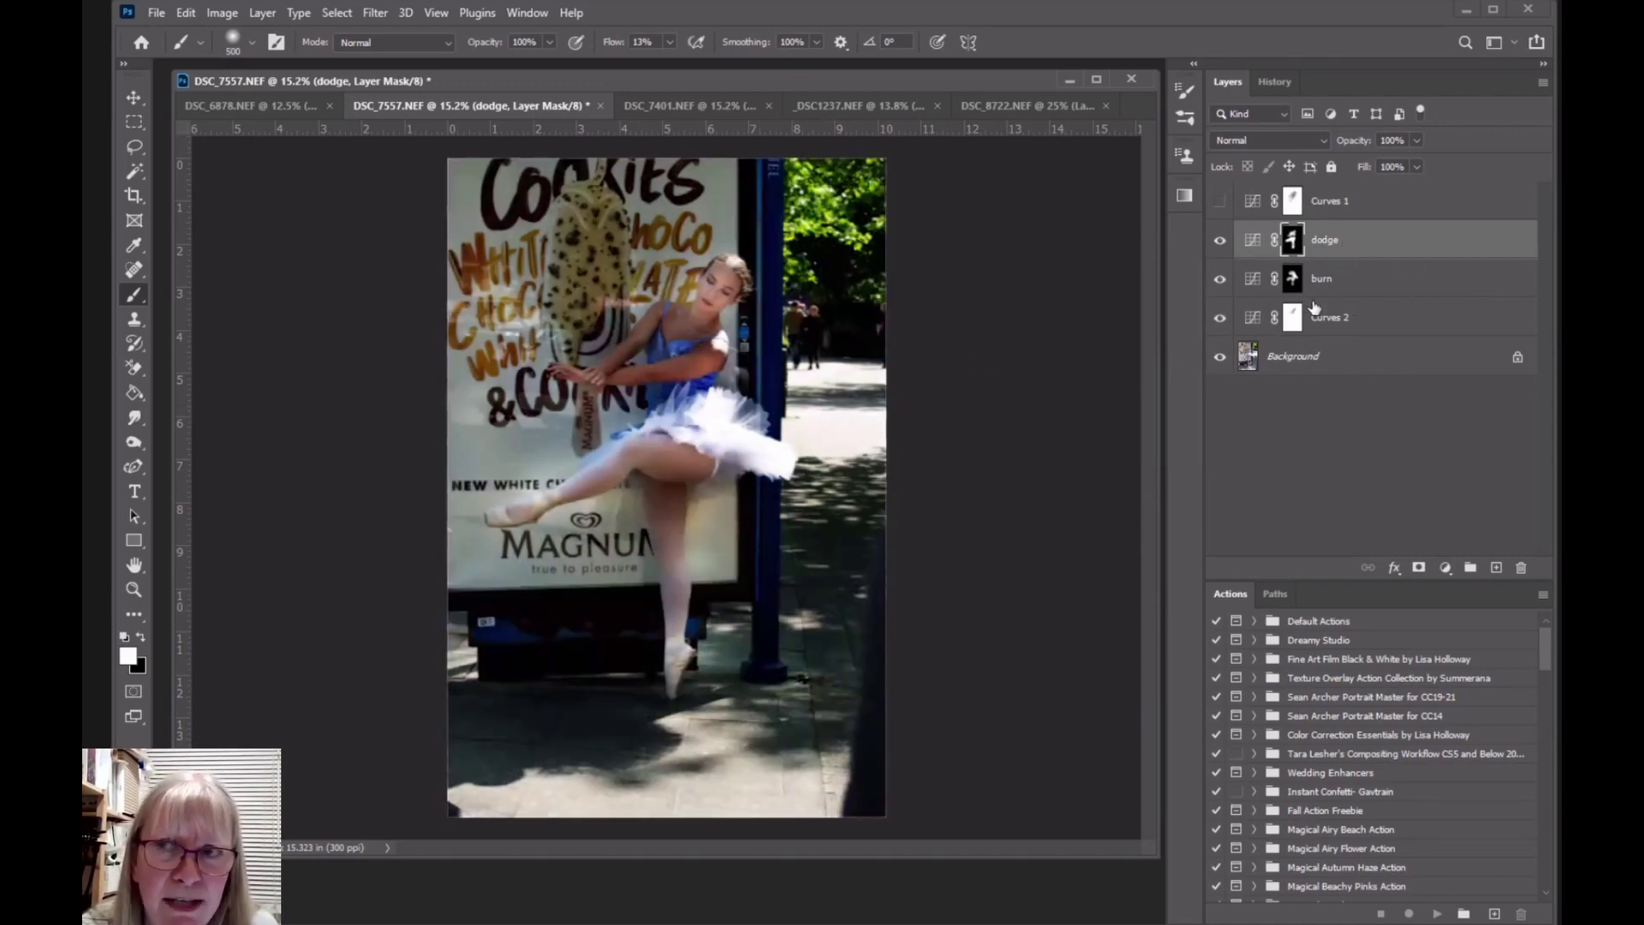
# Step: Display the Dodge, Burn and Sponge tool choices, and hide the dodge and burn layers to view the photo without them
pyautogui.click(137, 446)
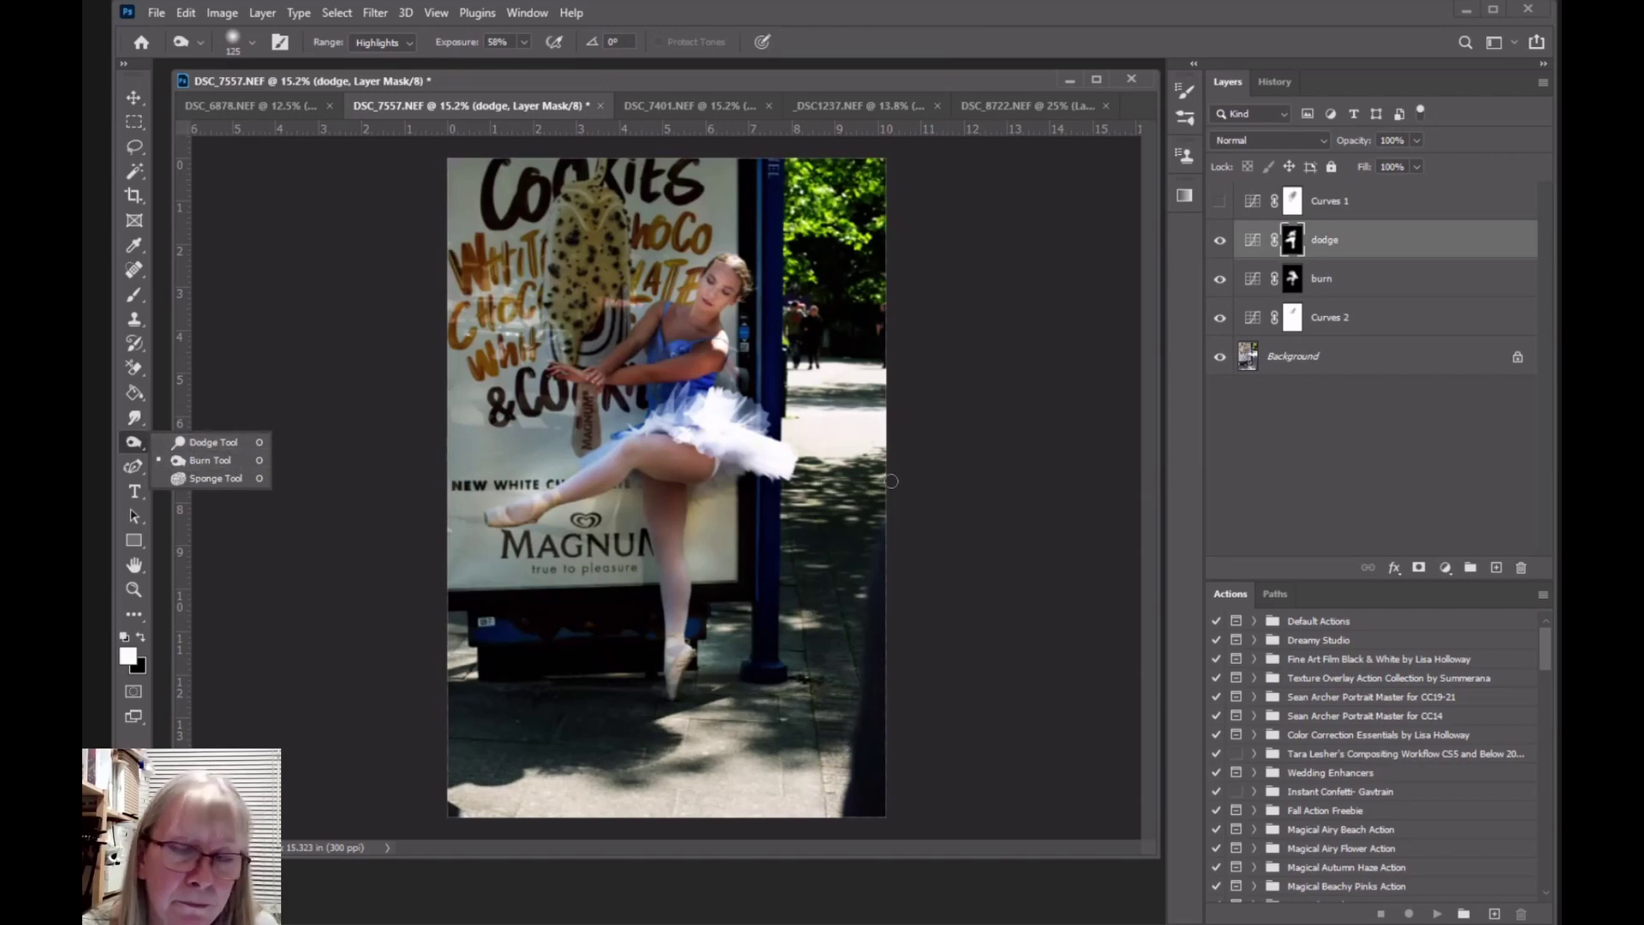
pyautogui.click(1362, 469)
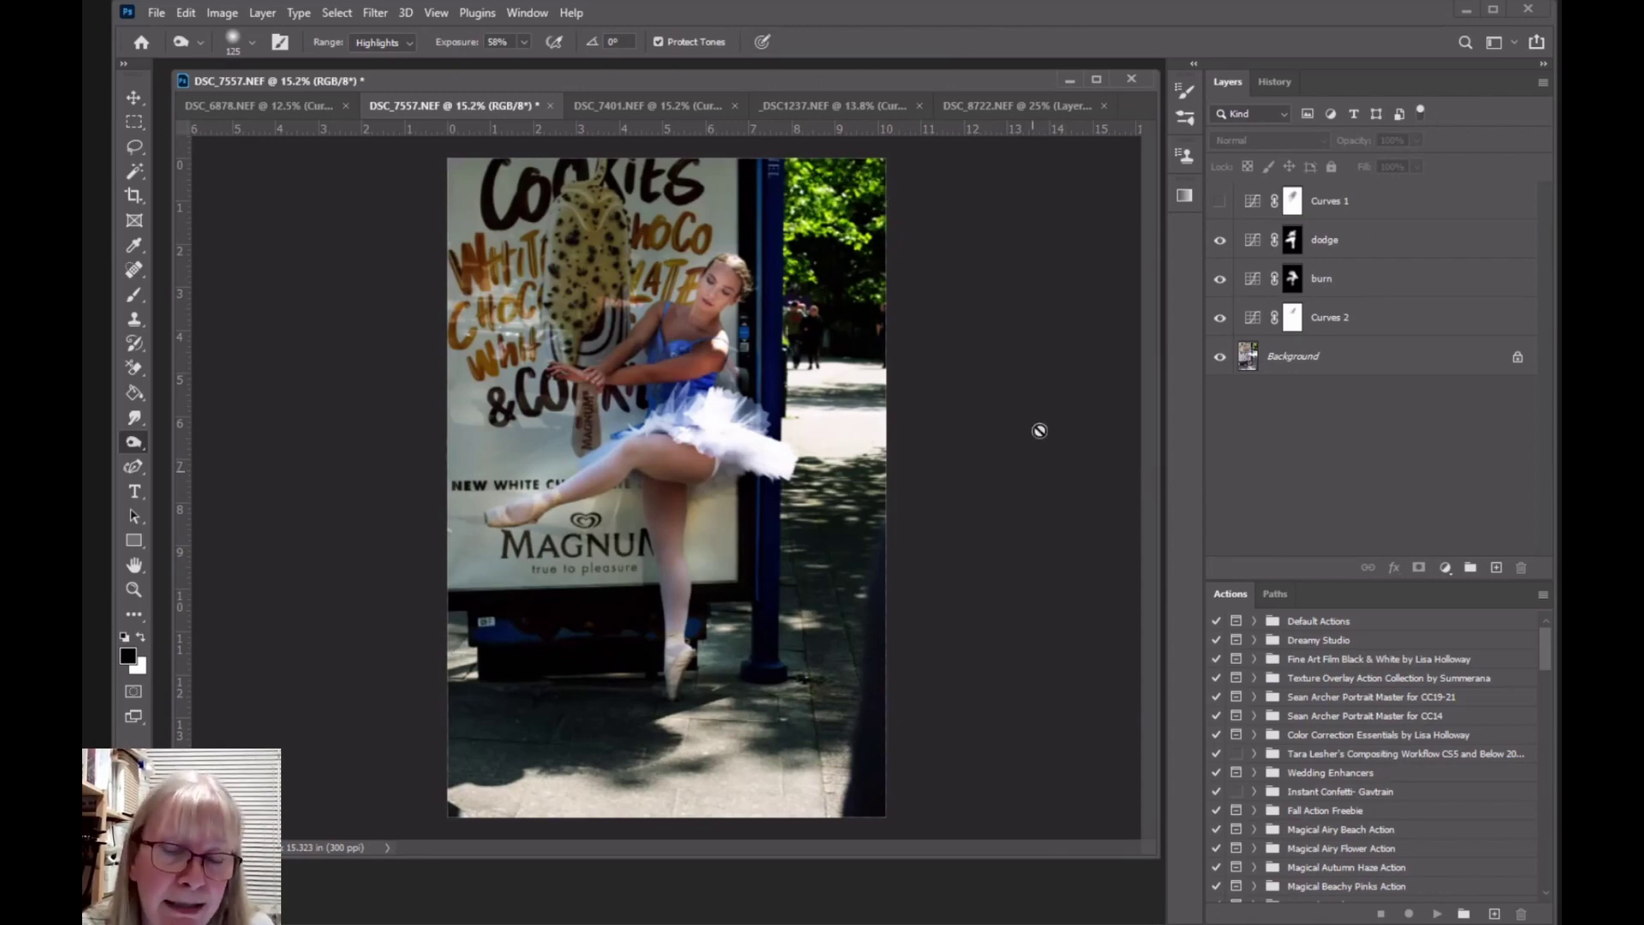
pyautogui.click(1220, 242)
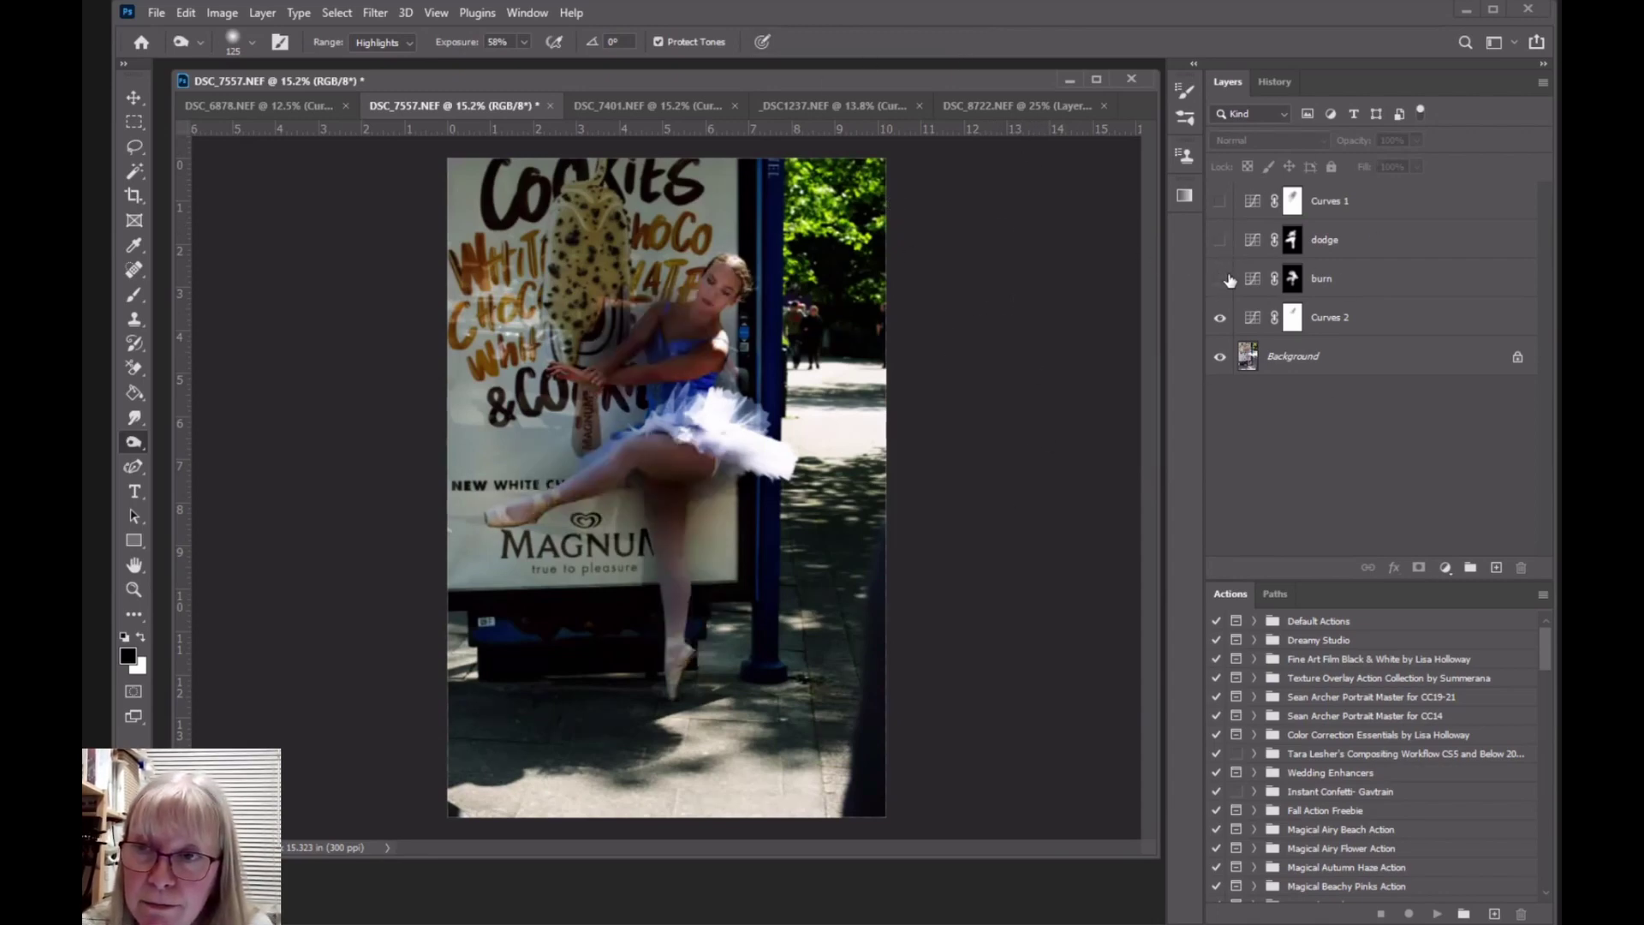
pyautogui.click(1221, 275)
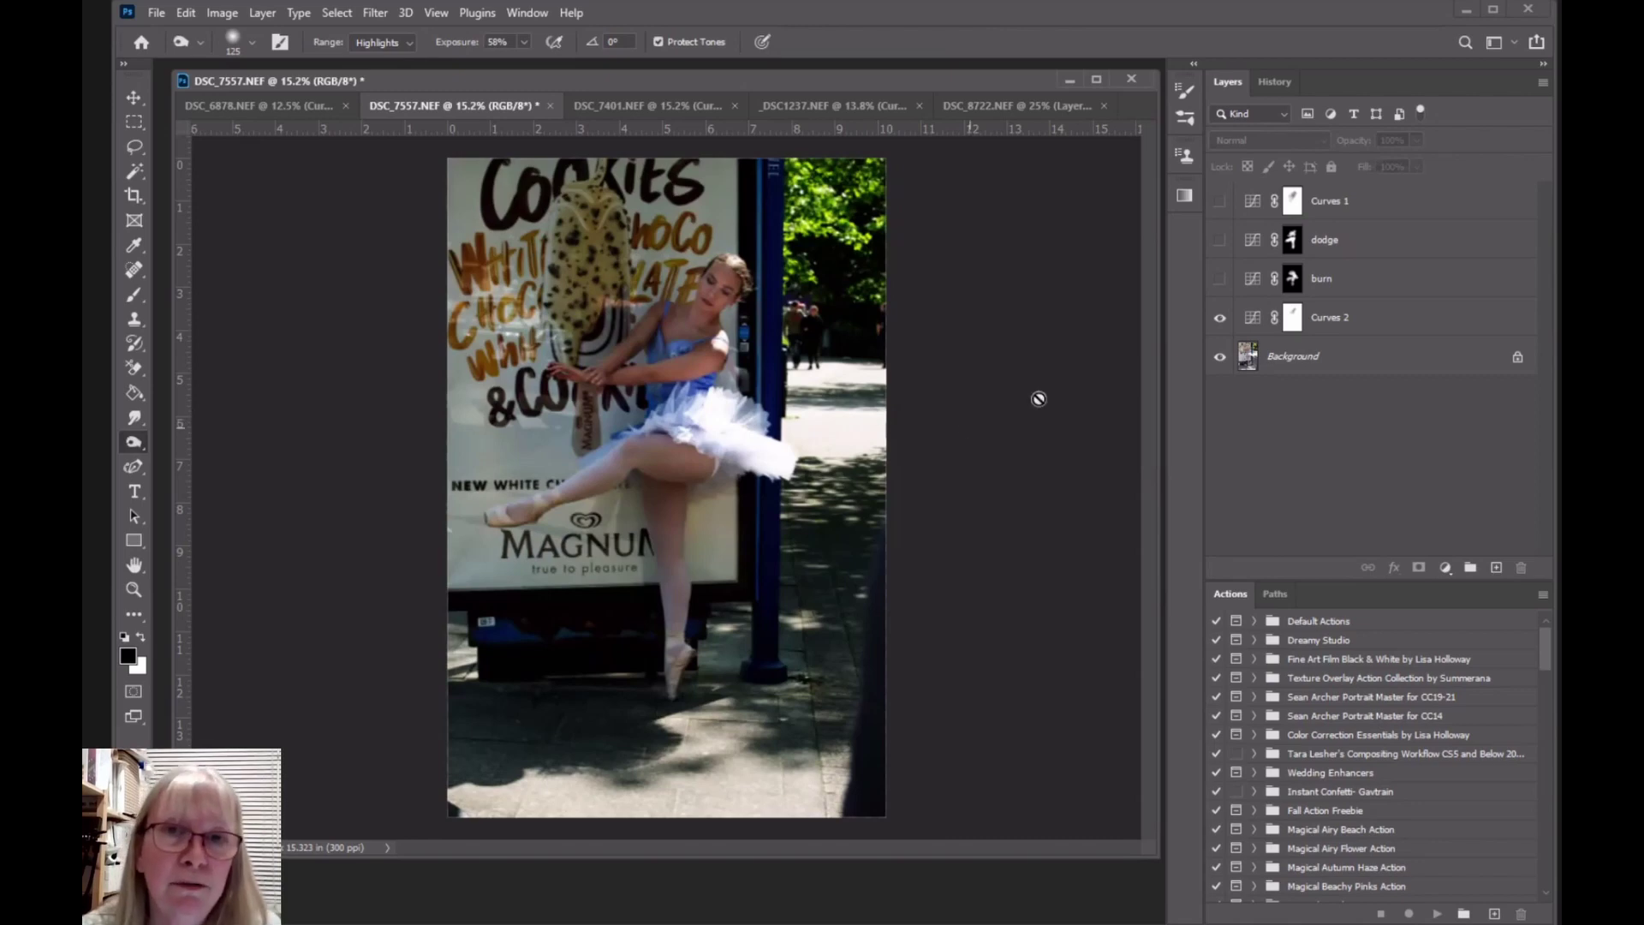
# Step: Switch to the DSC_7401.NEF photo and hide its Curves 1 and Layer 1 layers to view the original
pyautogui.click(665, 105)
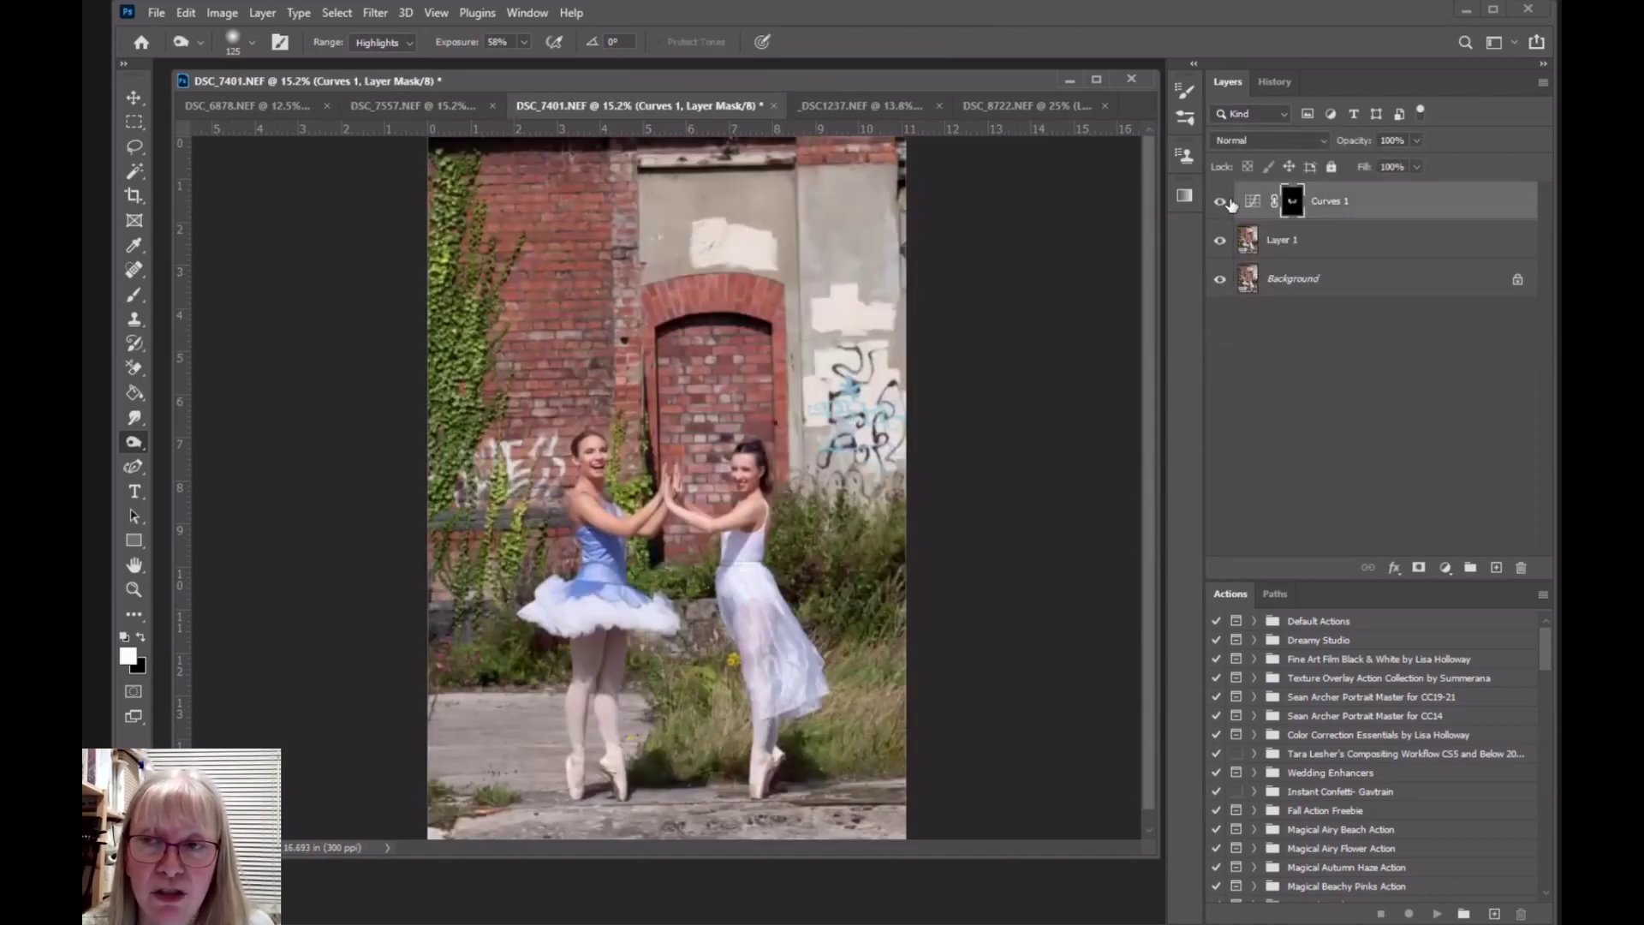
pyautogui.hotkey('ctrl', ',')
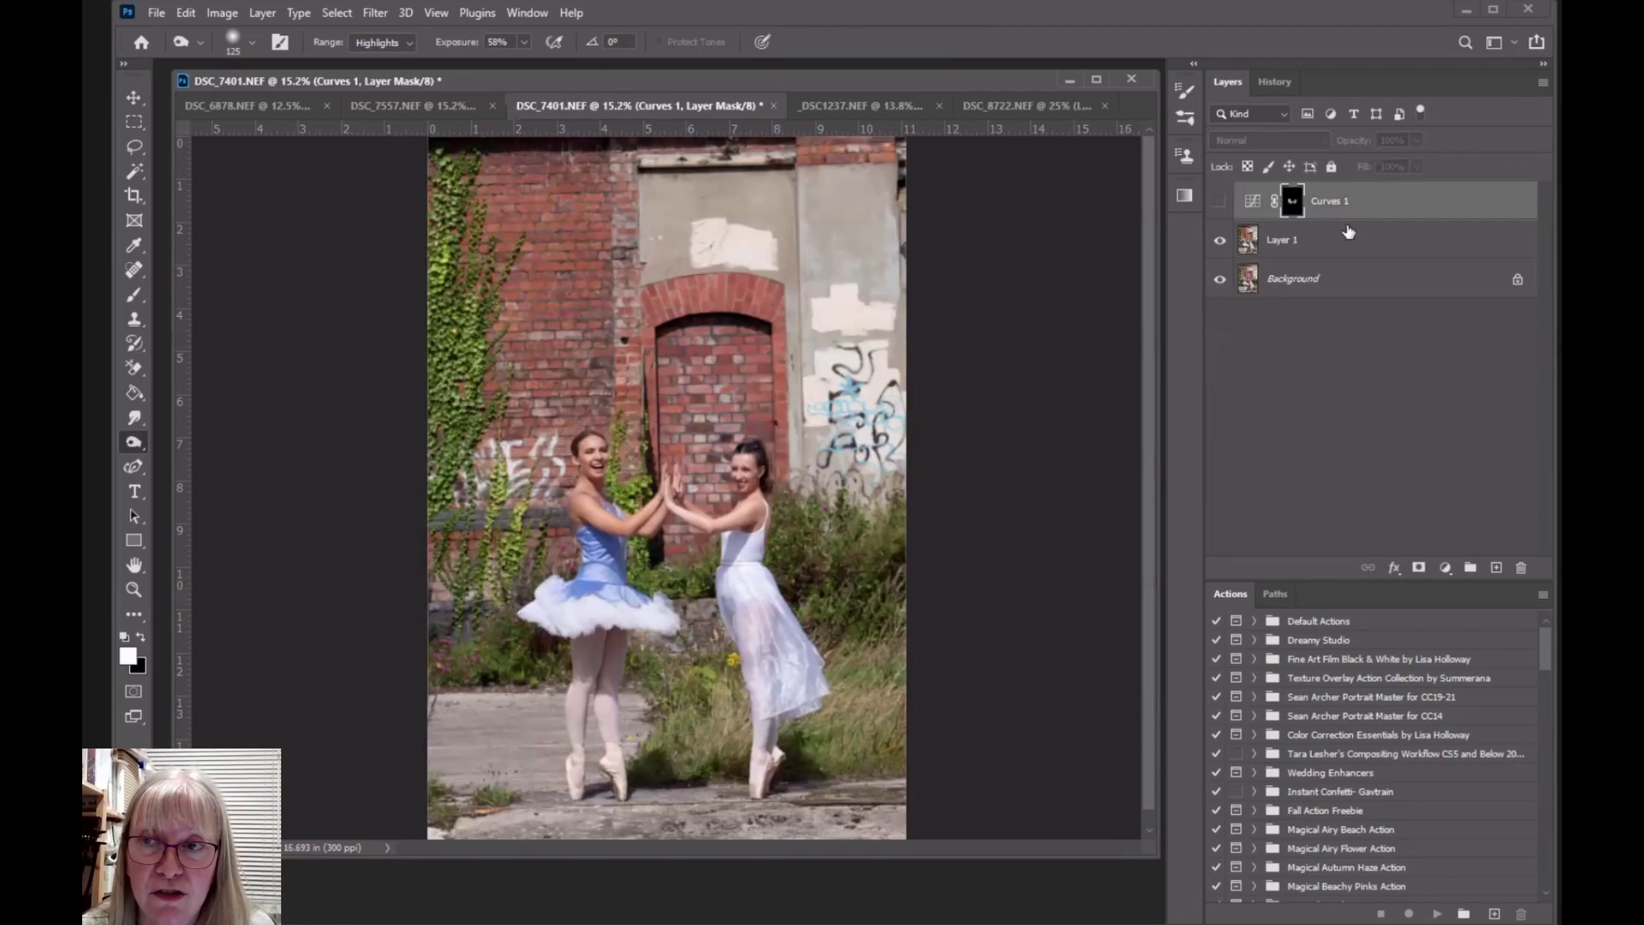
pyautogui.click(1219, 240)
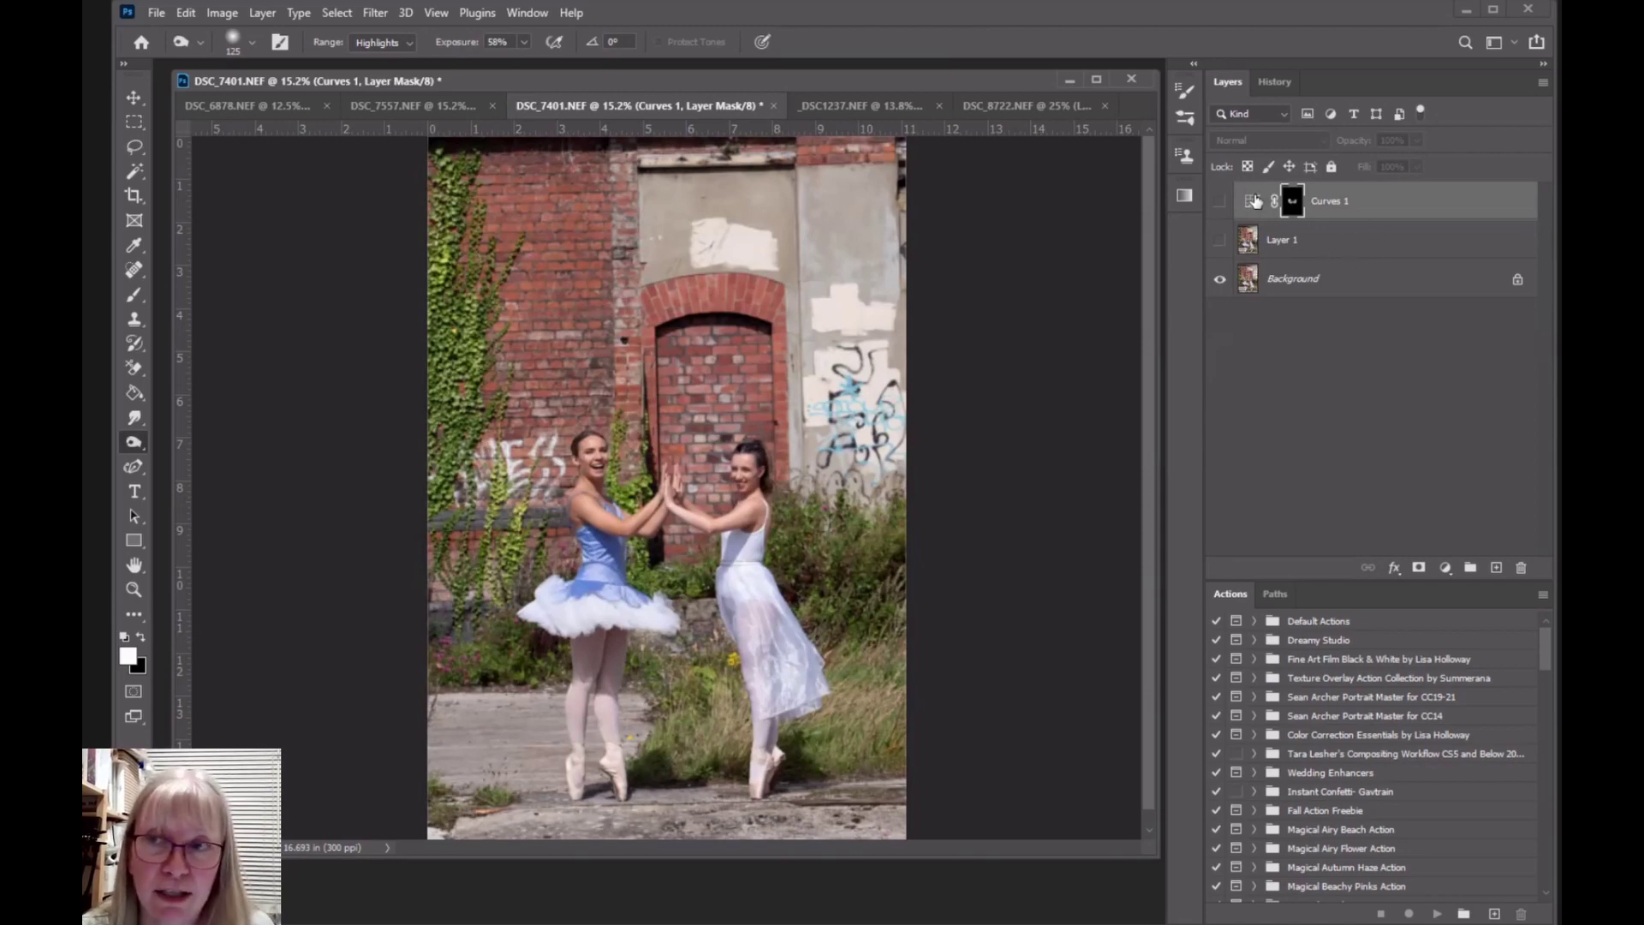
pyautogui.click(1255, 205)
pyautogui.click(1293, 203)
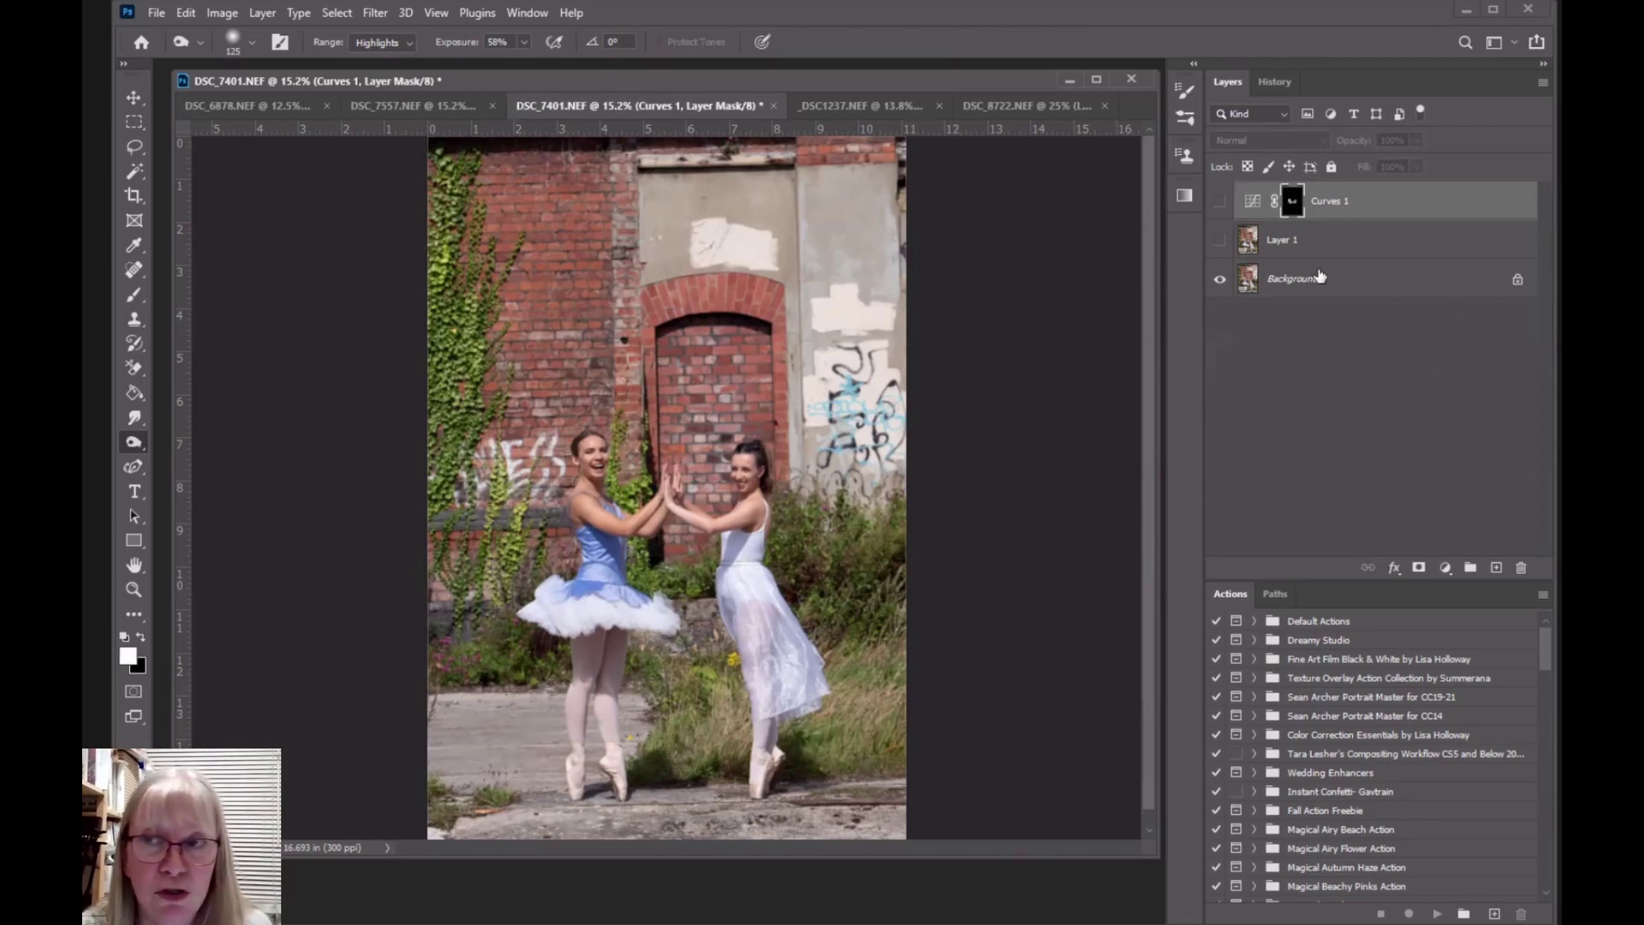
# Step: Show Layer 1, compare the photo with Curves 1 on and off, and open the Curves 1 adjustment's settings
pyautogui.click(1215, 244)
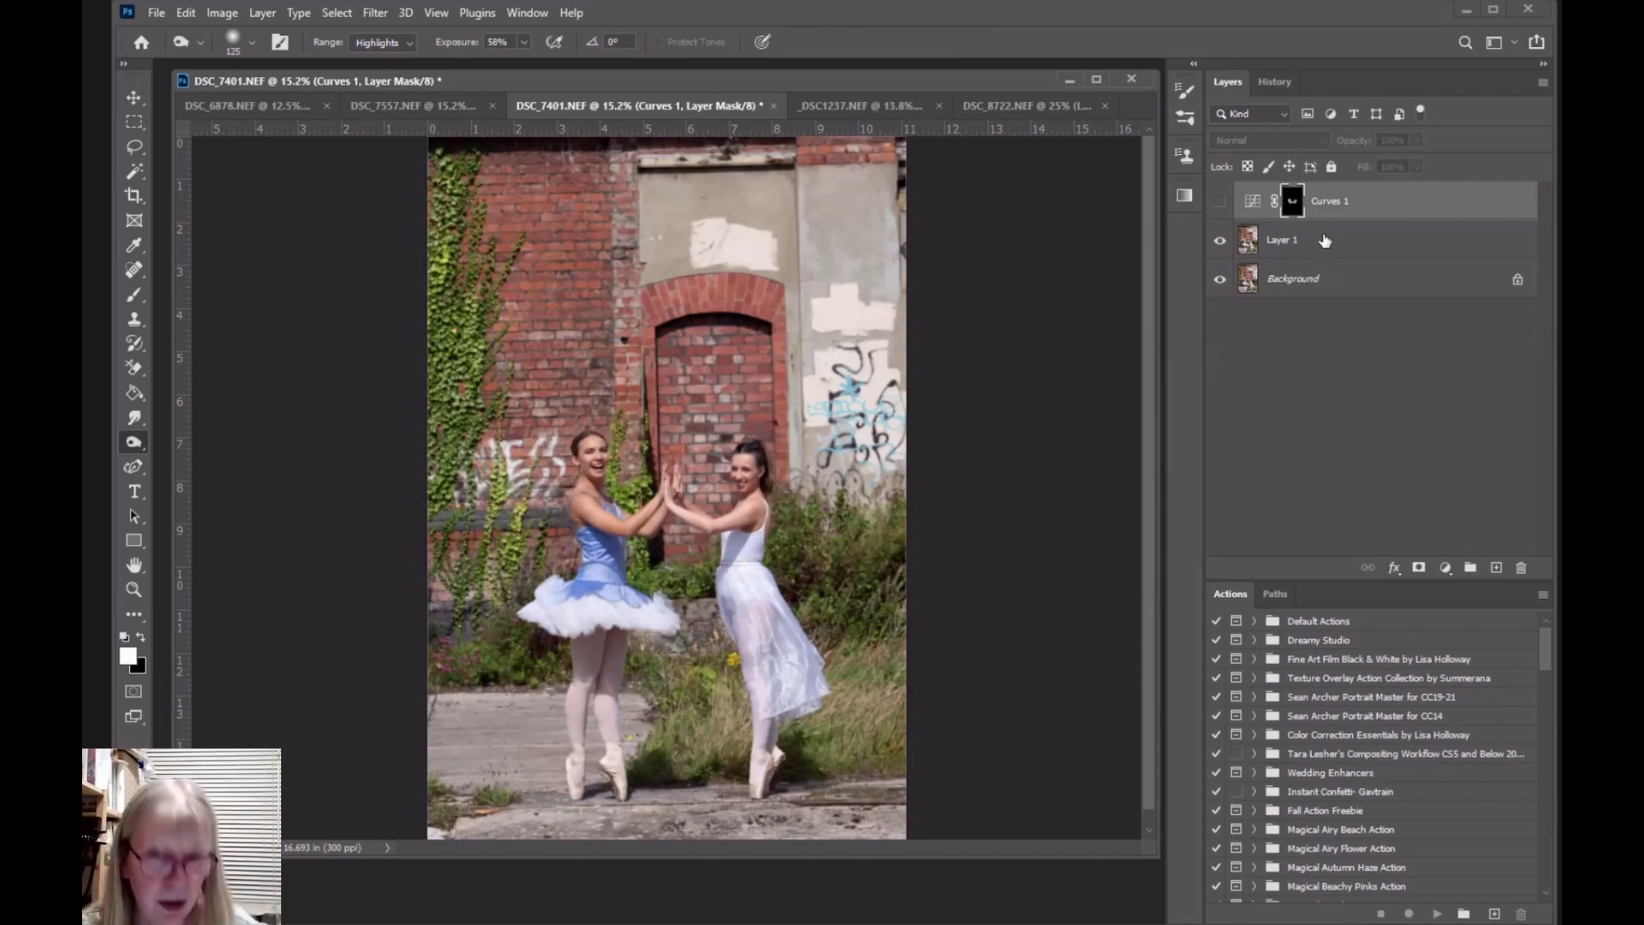
pyautogui.click(1219, 202)
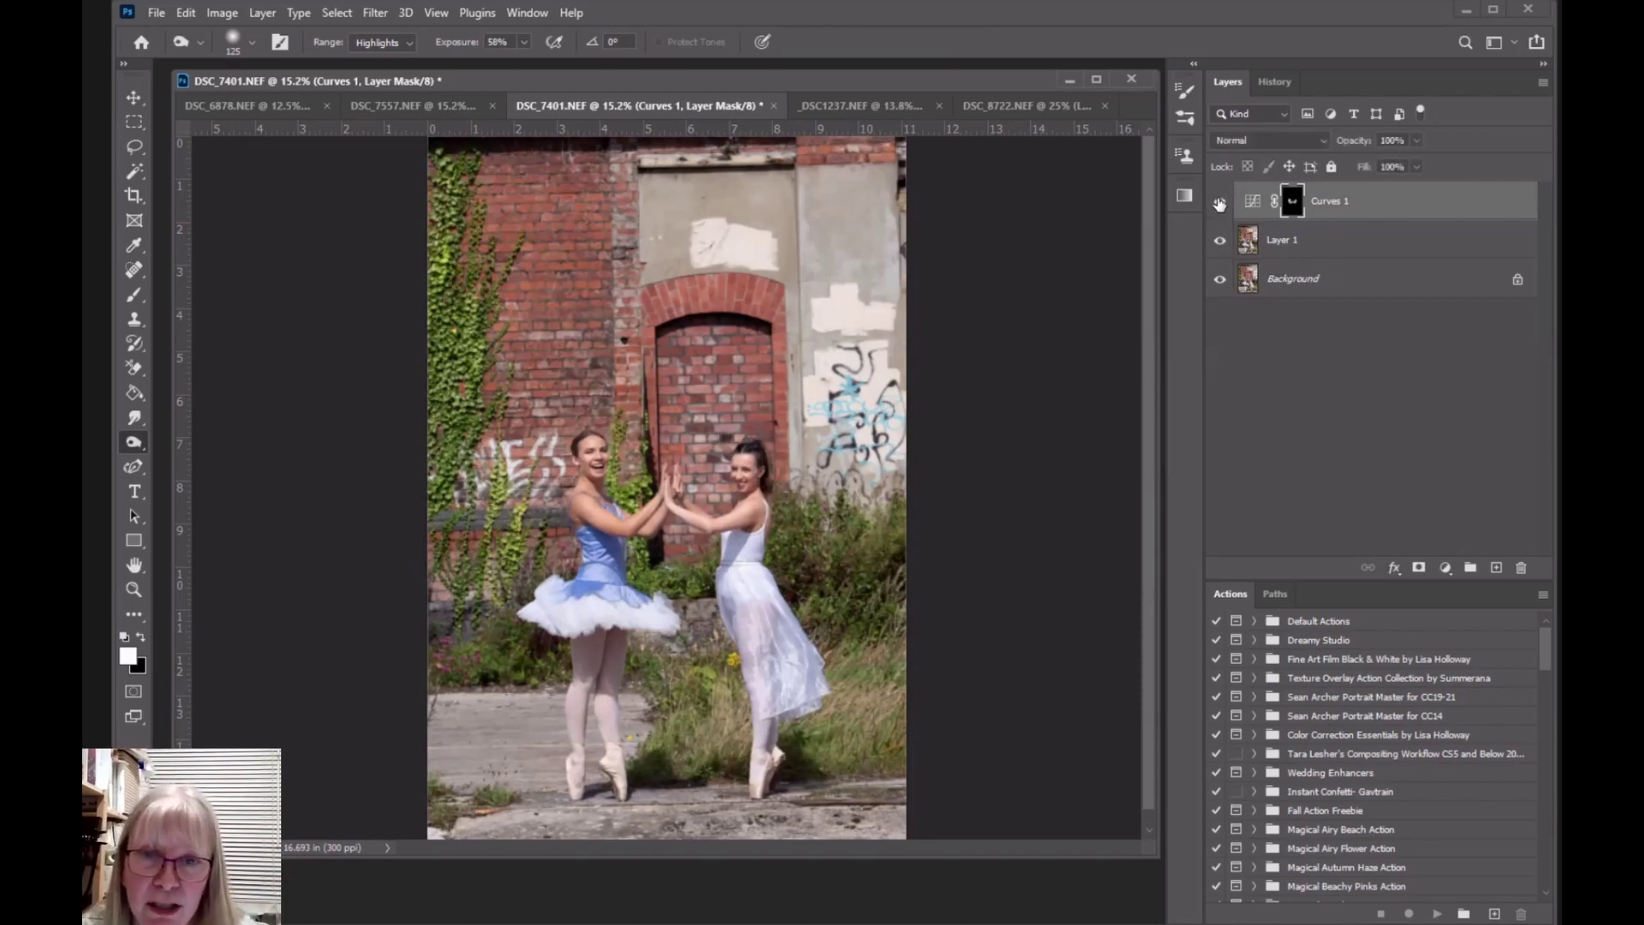
pyautogui.click(1219, 203)
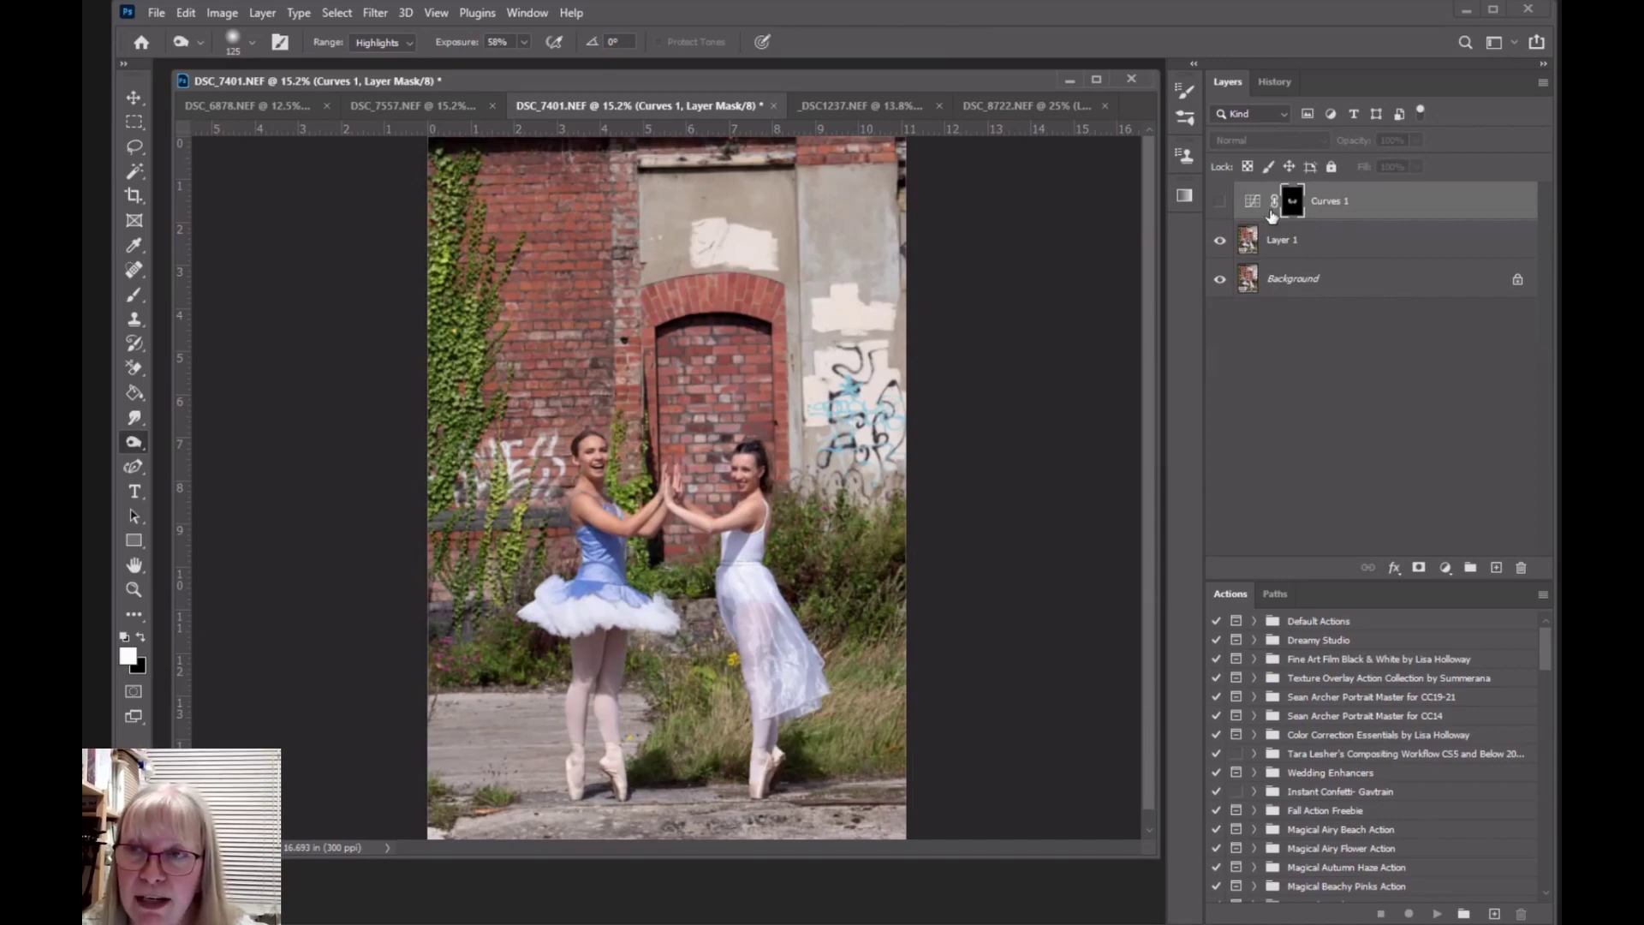
pyautogui.click(1251, 200)
pyautogui.doubleClick(1250, 202)
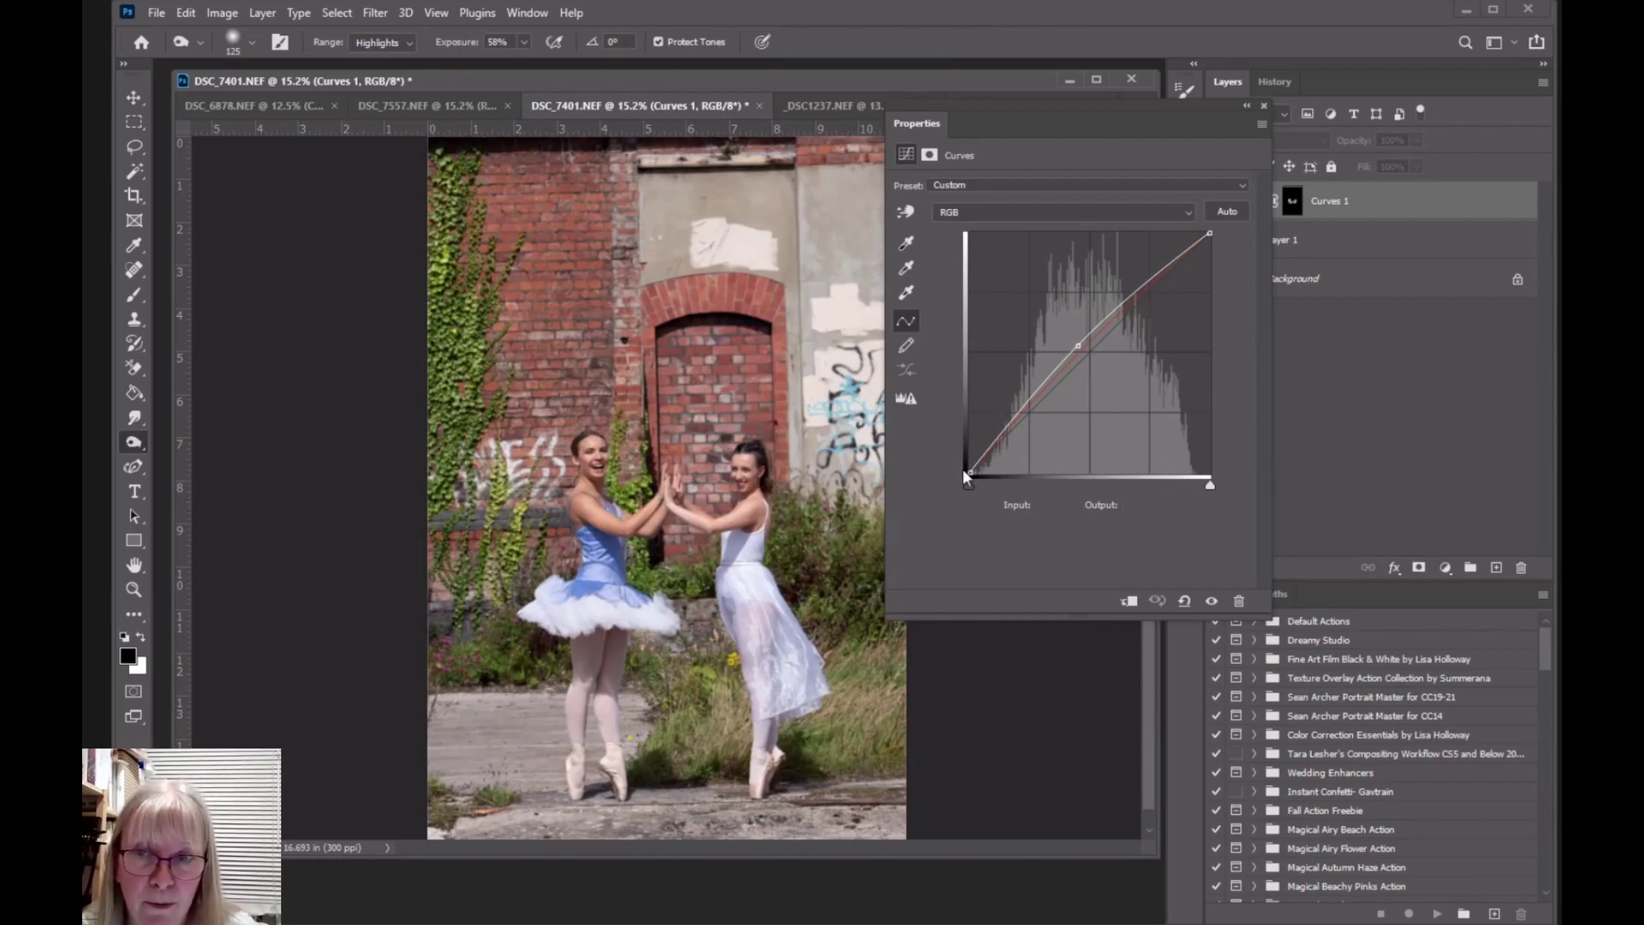
# Step: Move the Curves 1 settings clear of the layers and set the curve's white point to input 253, output 255
pyautogui.moveTo(969, 471)
pyautogui.mouseDown()
pyautogui.moveTo(968, 410)
pyautogui.moveTo(981, 467)
pyautogui.moveTo(1043, 475)
pyautogui.moveTo(969, 473)
pyautogui.mouseUp()
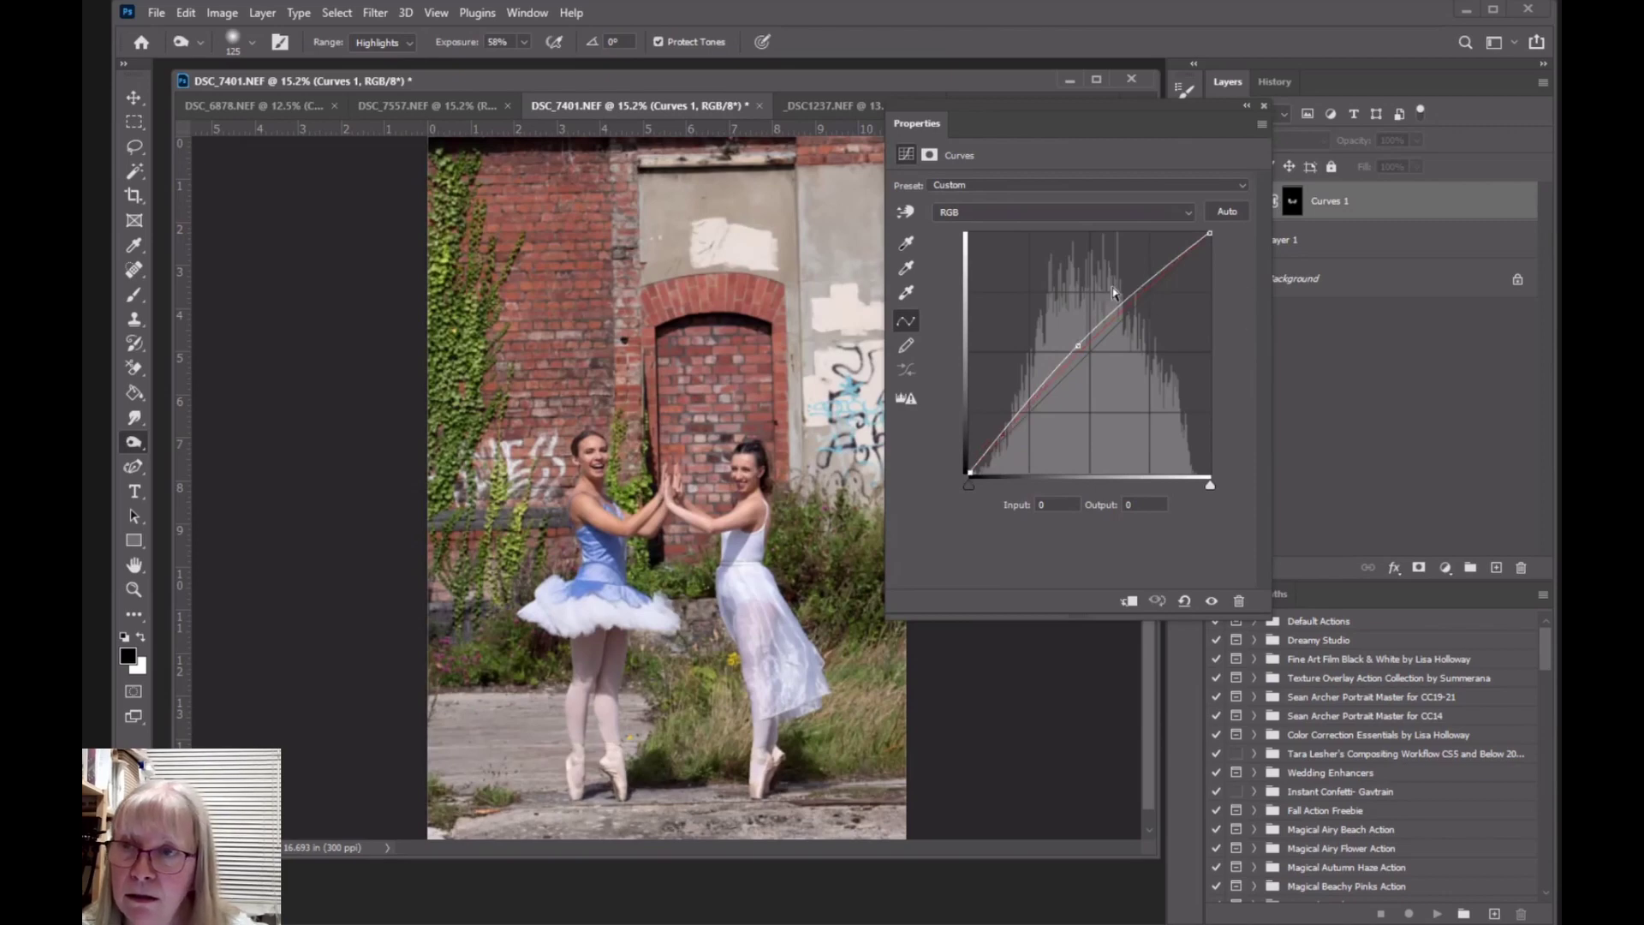
pyautogui.moveTo(1132, 129); pyautogui.dragTo(1183, 114)
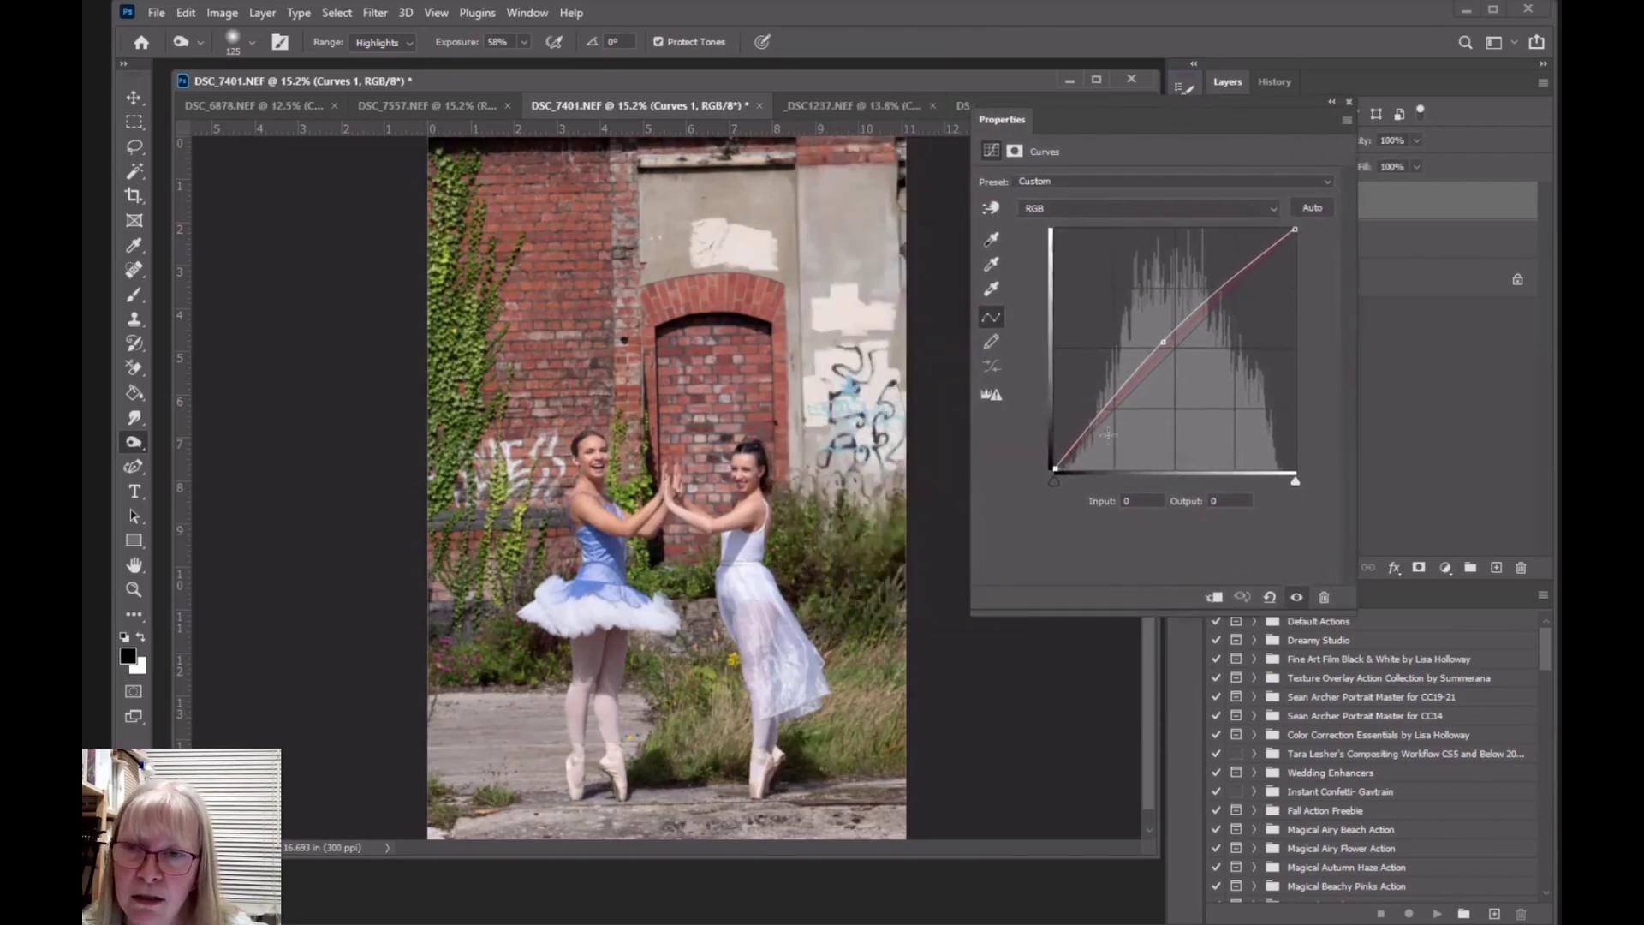
pyautogui.moveTo(1051, 468)
pyautogui.mouseDown()
pyautogui.moveTo(1041, 364)
pyautogui.moveTo(1052, 475)
pyautogui.moveTo(1107, 483)
pyautogui.moveTo(1052, 481)
pyautogui.moveTo(1121, 490)
pyautogui.moveTo(1052, 483)
pyautogui.mouseUp()
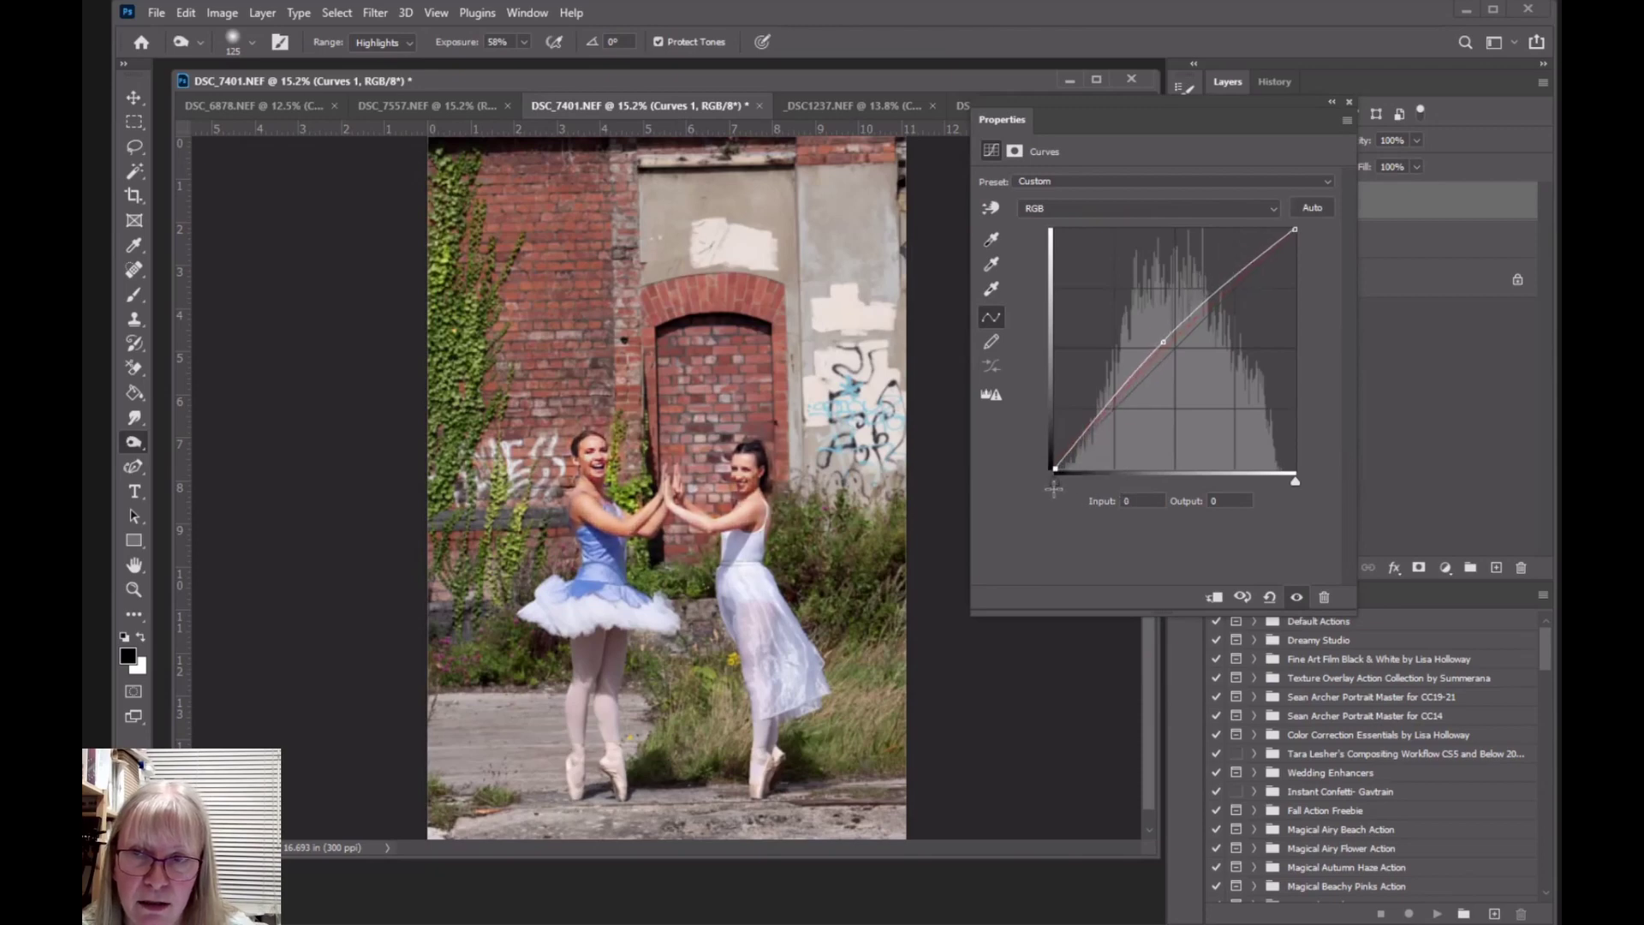
pyautogui.click(1296, 230)
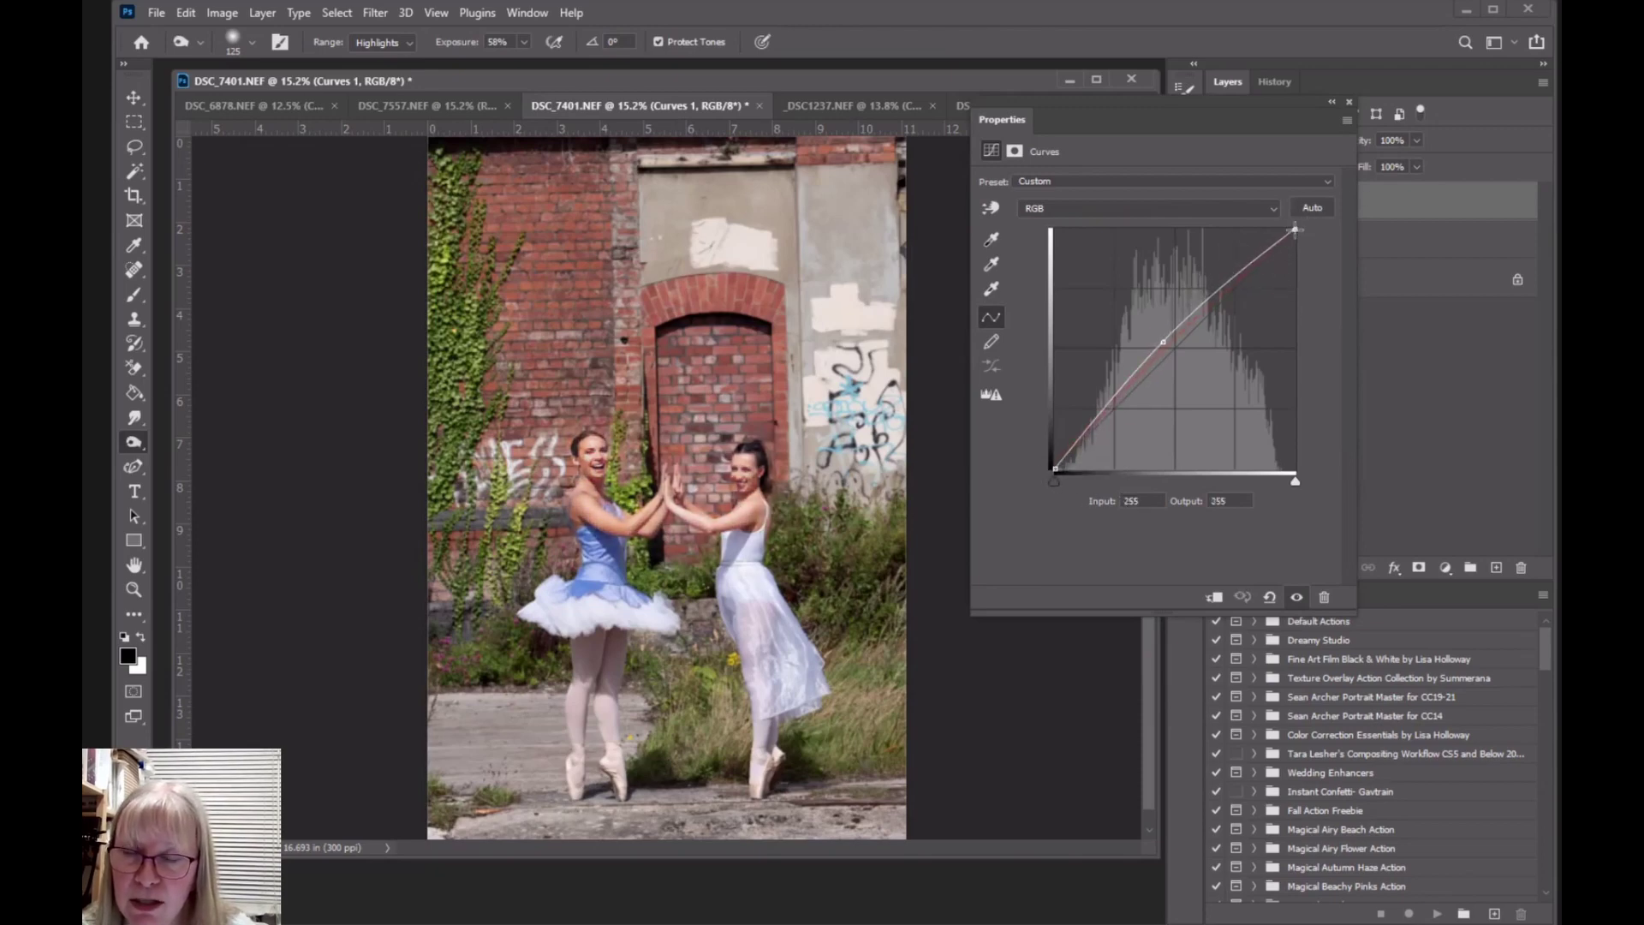
pyautogui.moveTo(1296, 231)
pyautogui.mouseDown()
pyautogui.moveTo(1296, 248)
pyautogui.moveTo(1293, 230)
pyautogui.mouseUp()
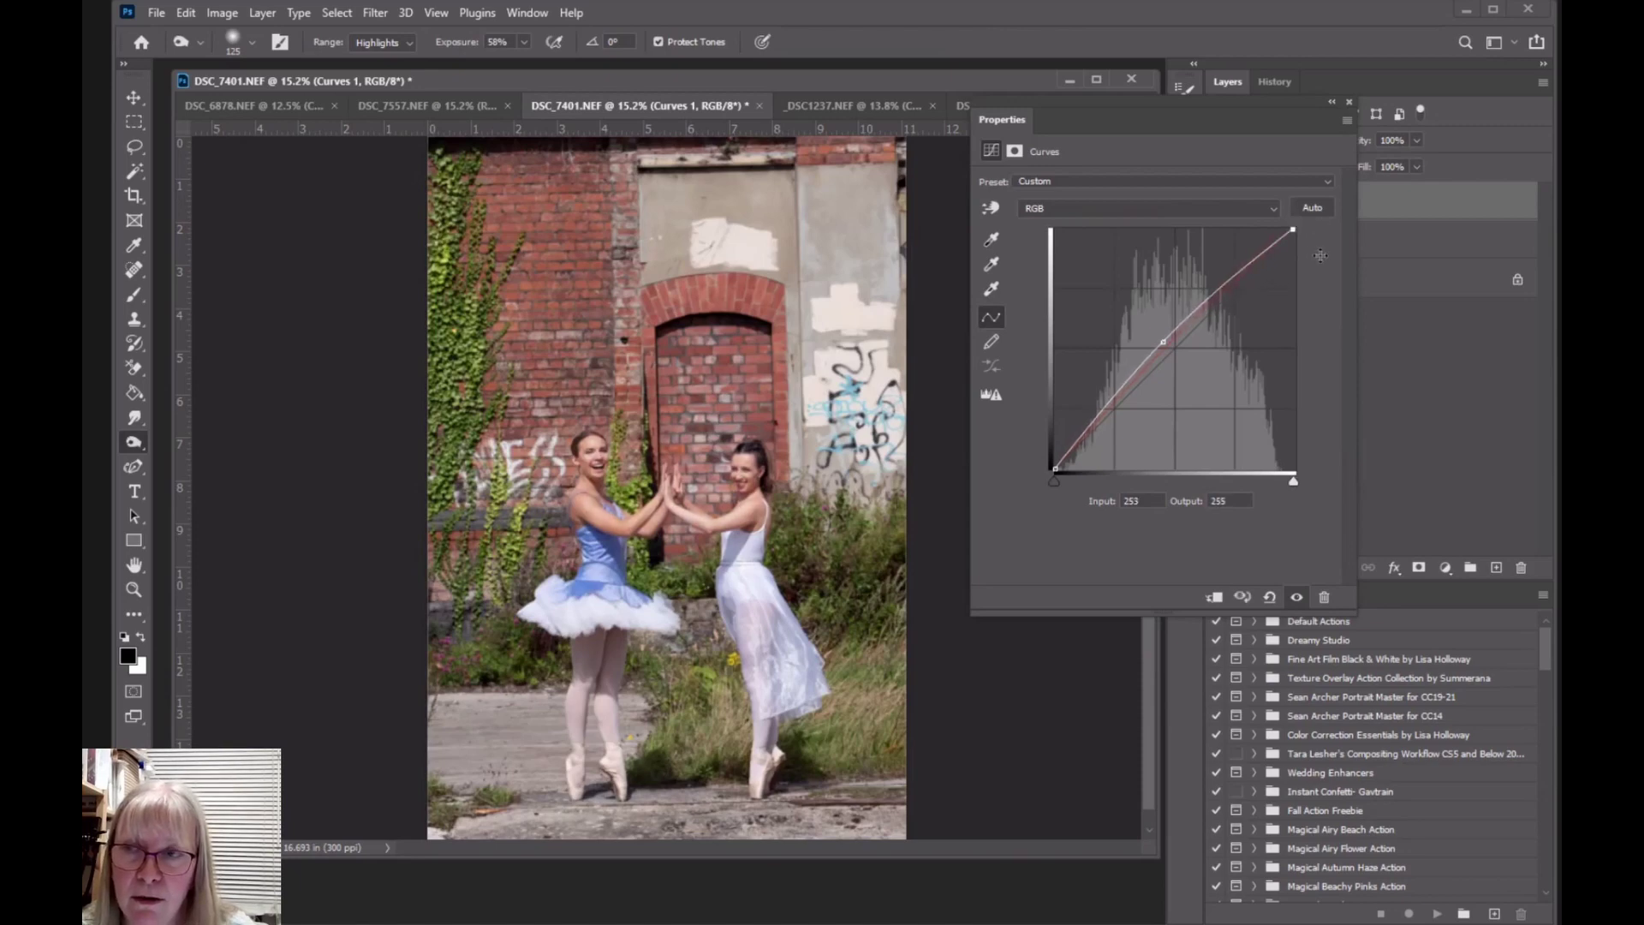
# Step: Raise the curve's black point to output 135, then bring it back down to input 0, output 3
pyautogui.click(1057, 467)
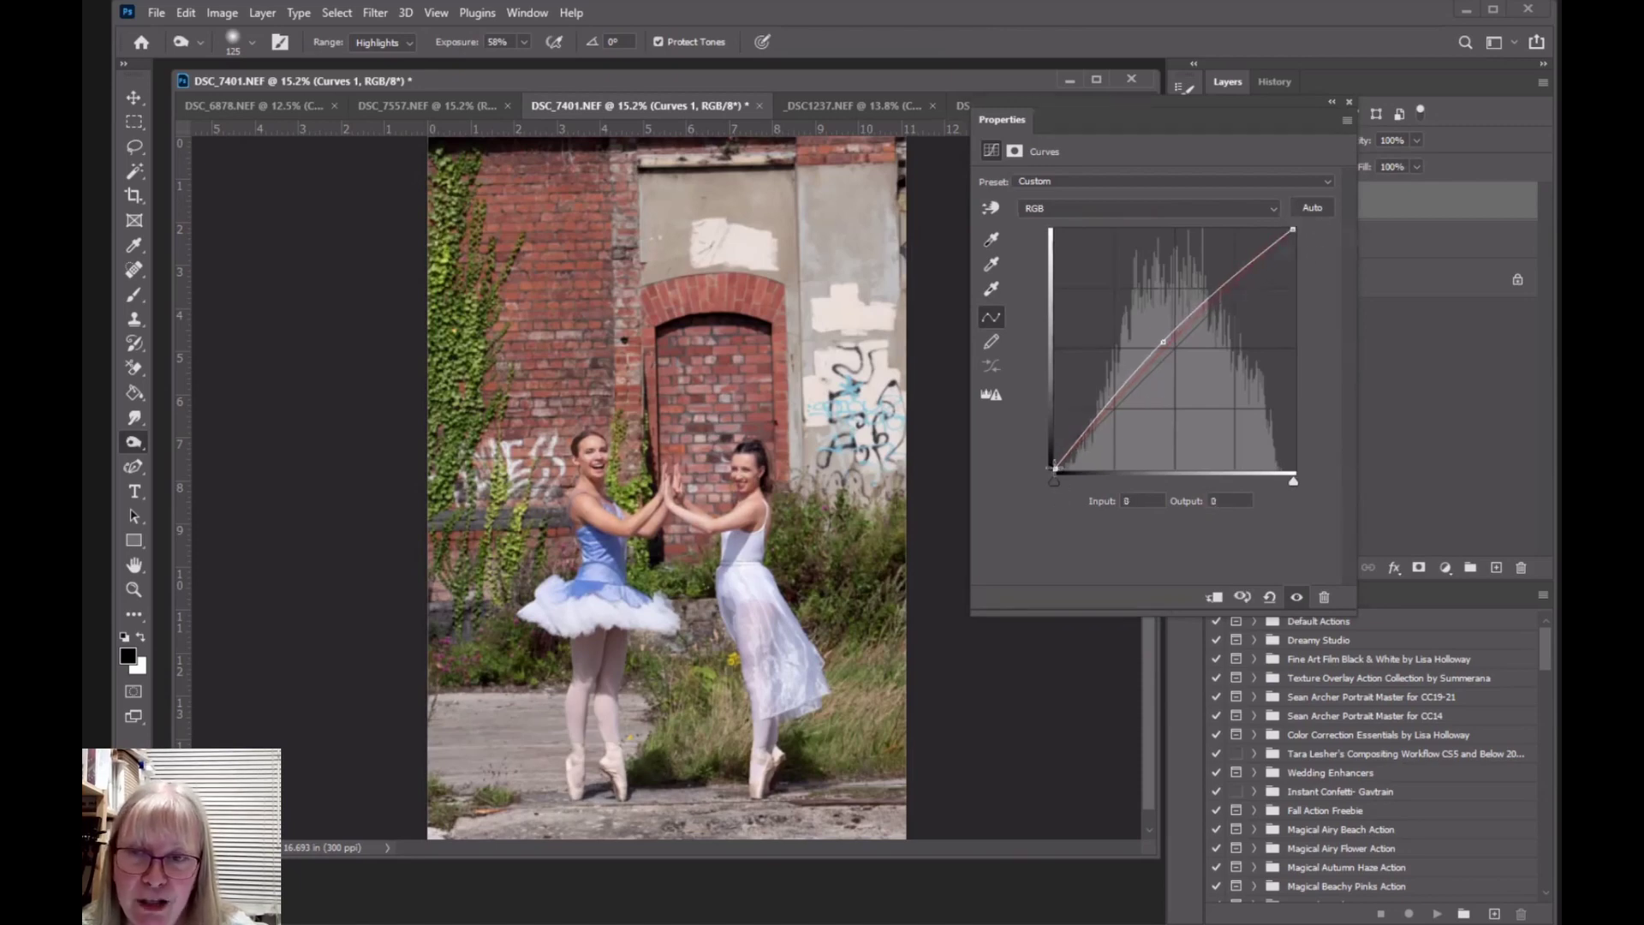
pyautogui.moveTo(1051, 465); pyautogui.dragTo(1038, 446)
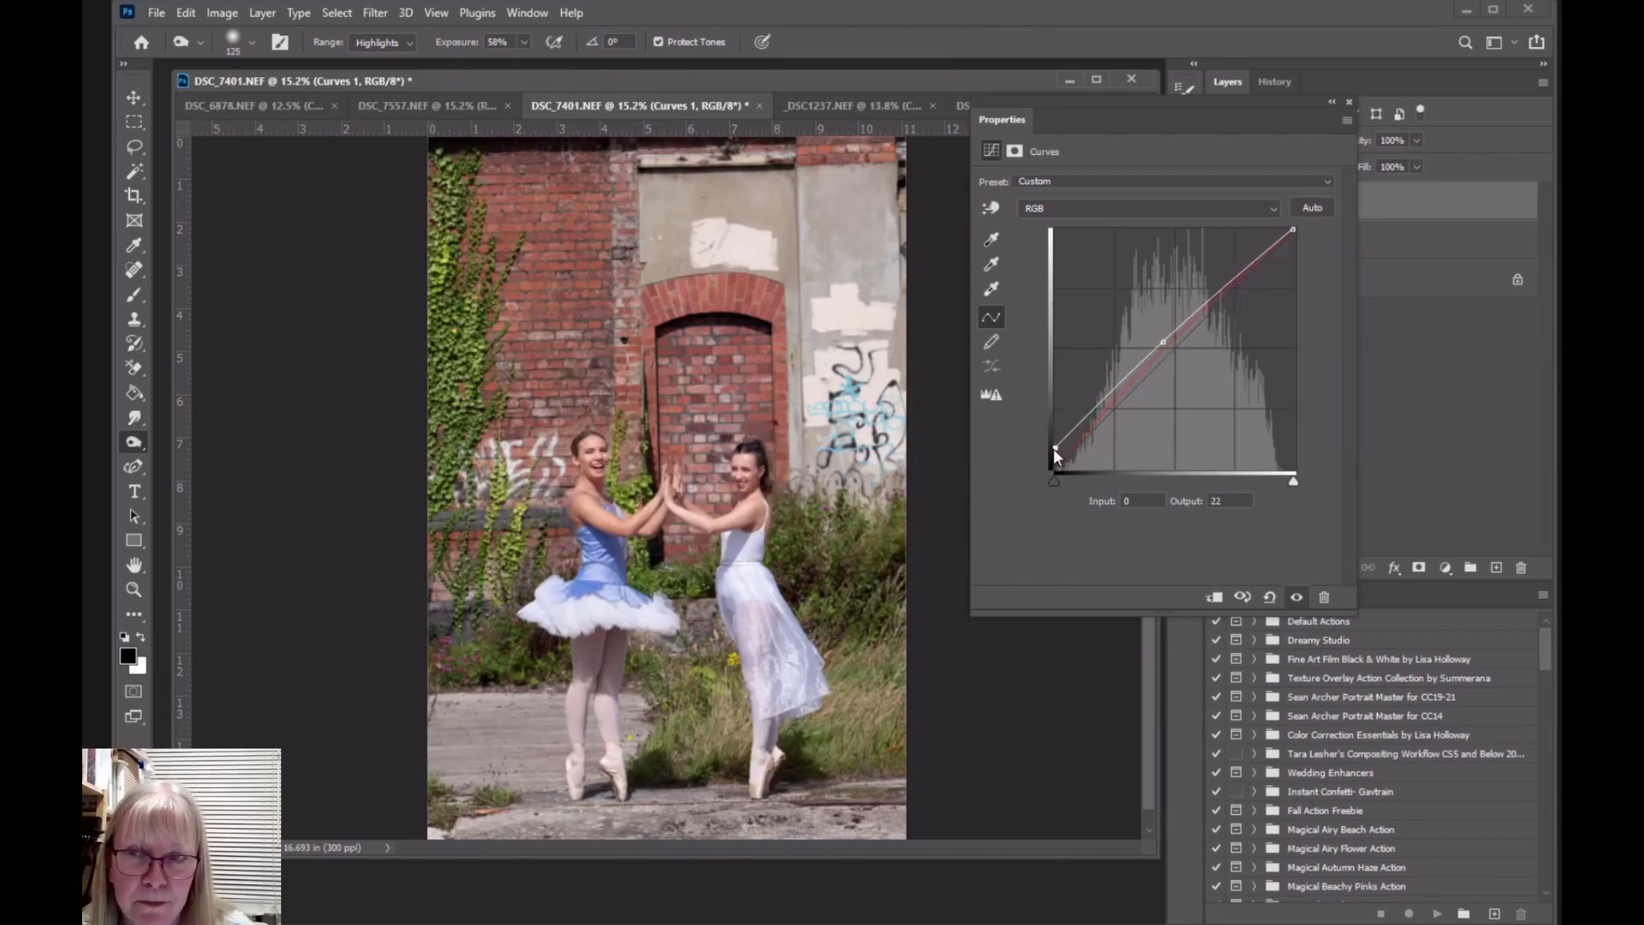
pyautogui.moveTo(1053, 448); pyautogui.dragTo(1030, 342)
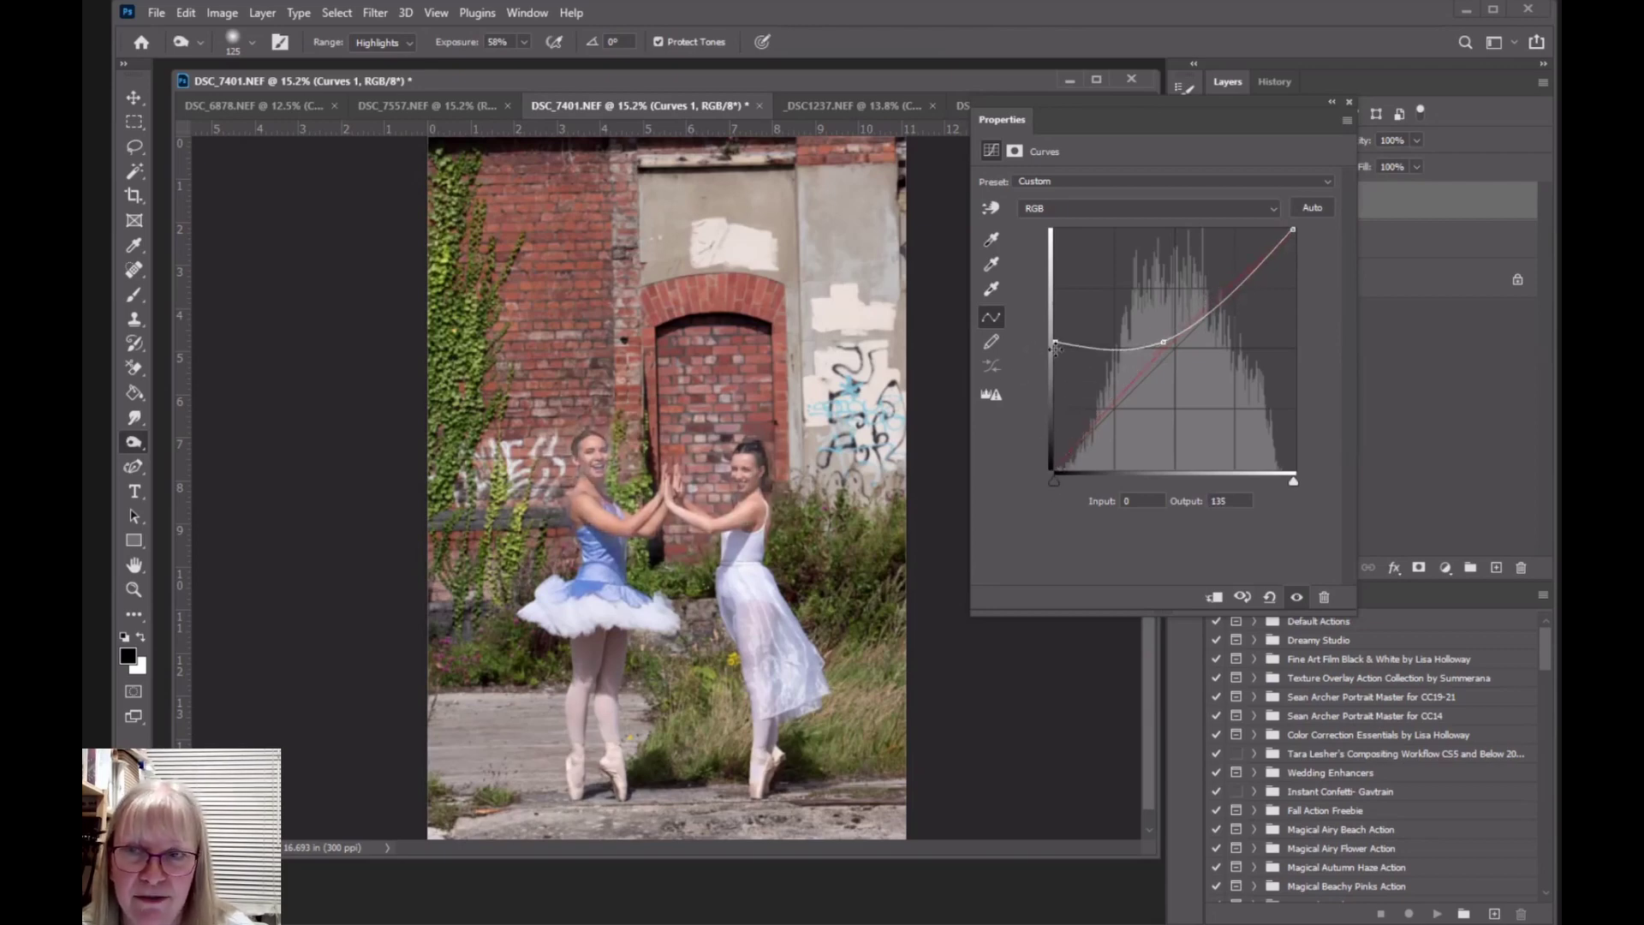
pyautogui.moveTo(1053, 343); pyautogui.dragTo(1024, 469)
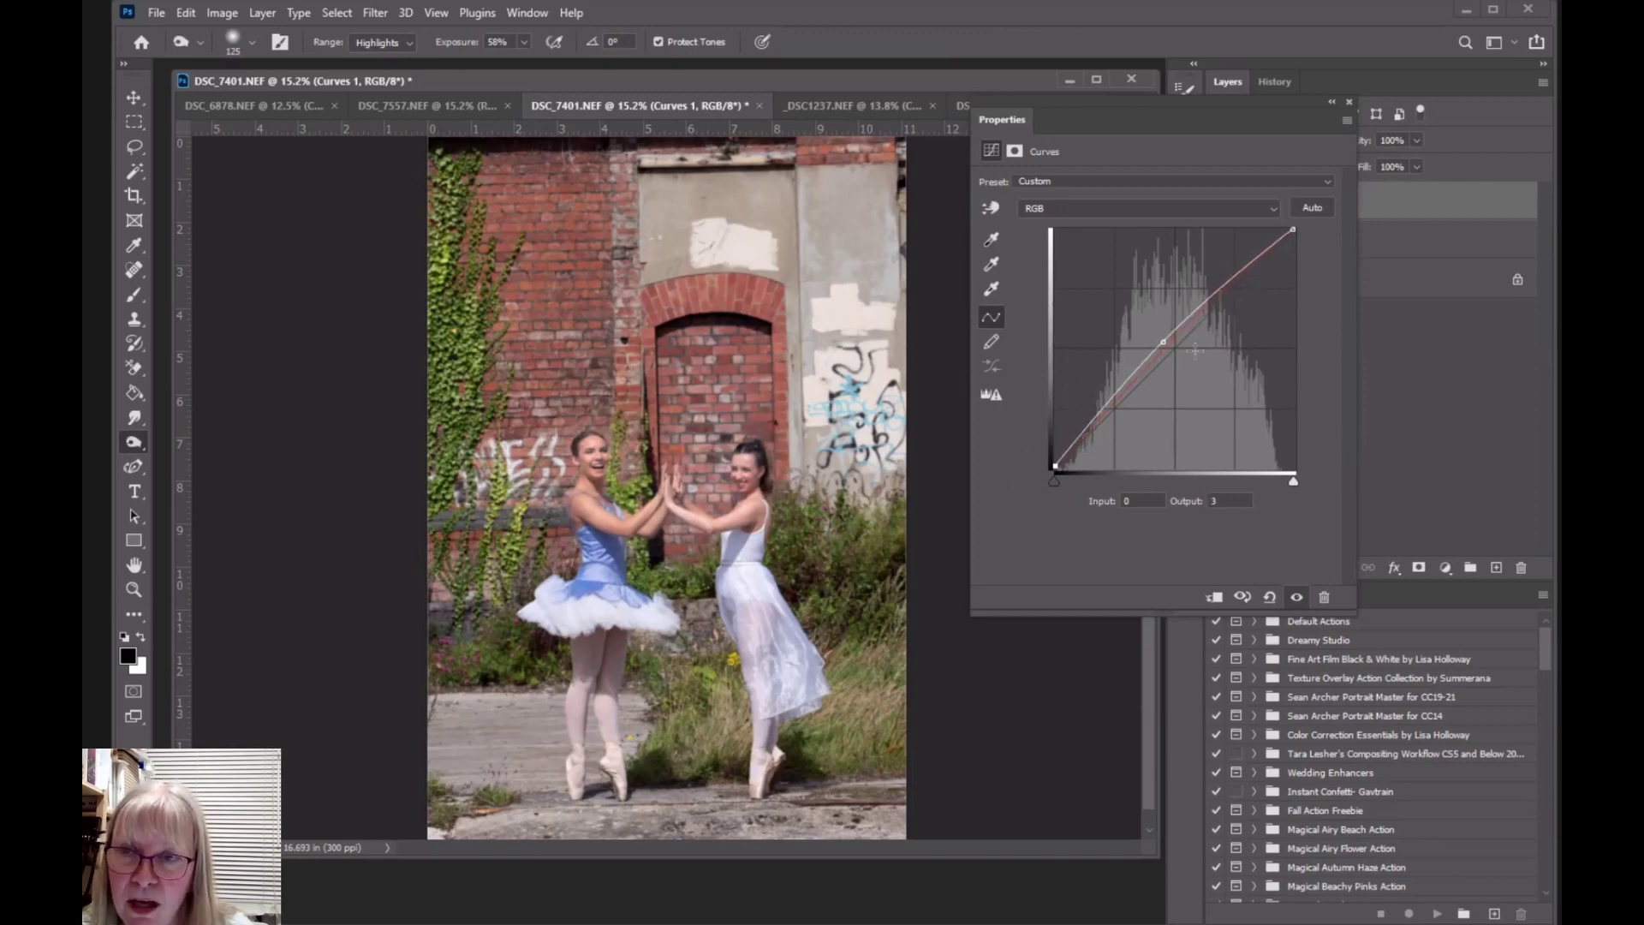
# Step: Set the curve's midpoint to input 109, output 135, and add a shadow point at 48/63 and a highlight point at 193/210
pyautogui.moveTo(1163, 345)
pyautogui.mouseDown()
pyautogui.moveTo(1143, 323)
pyautogui.moveTo(1183, 385)
pyautogui.moveTo(1163, 344)
pyautogui.mouseUp()
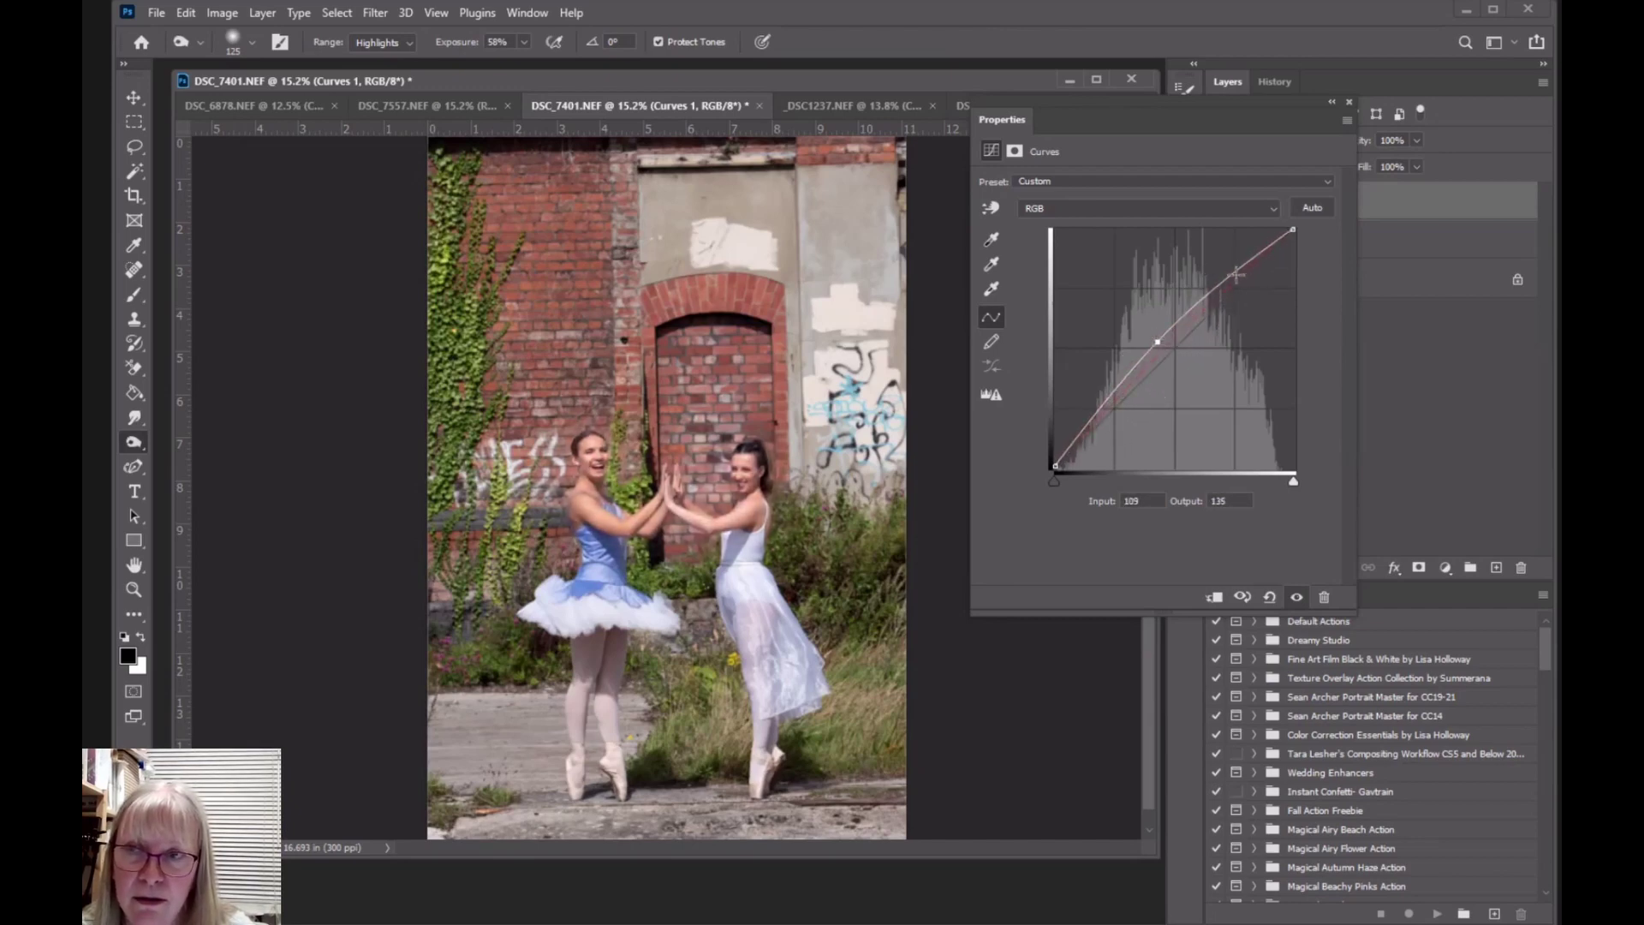
pyautogui.click(1100, 409)
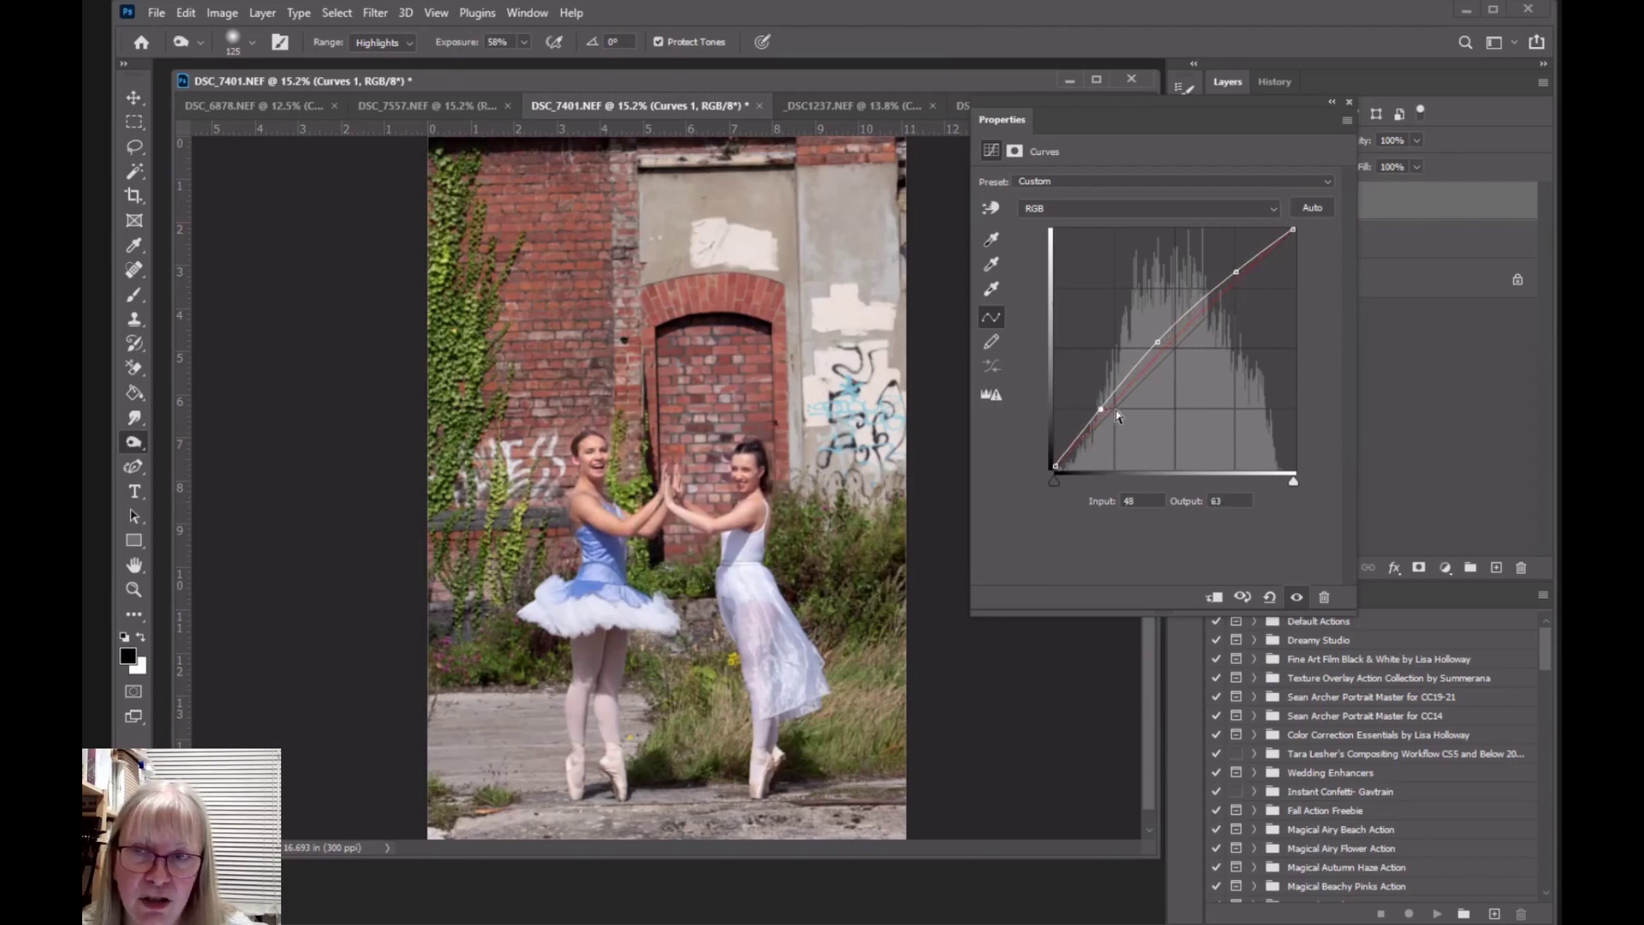
pyautogui.click(1236, 273)
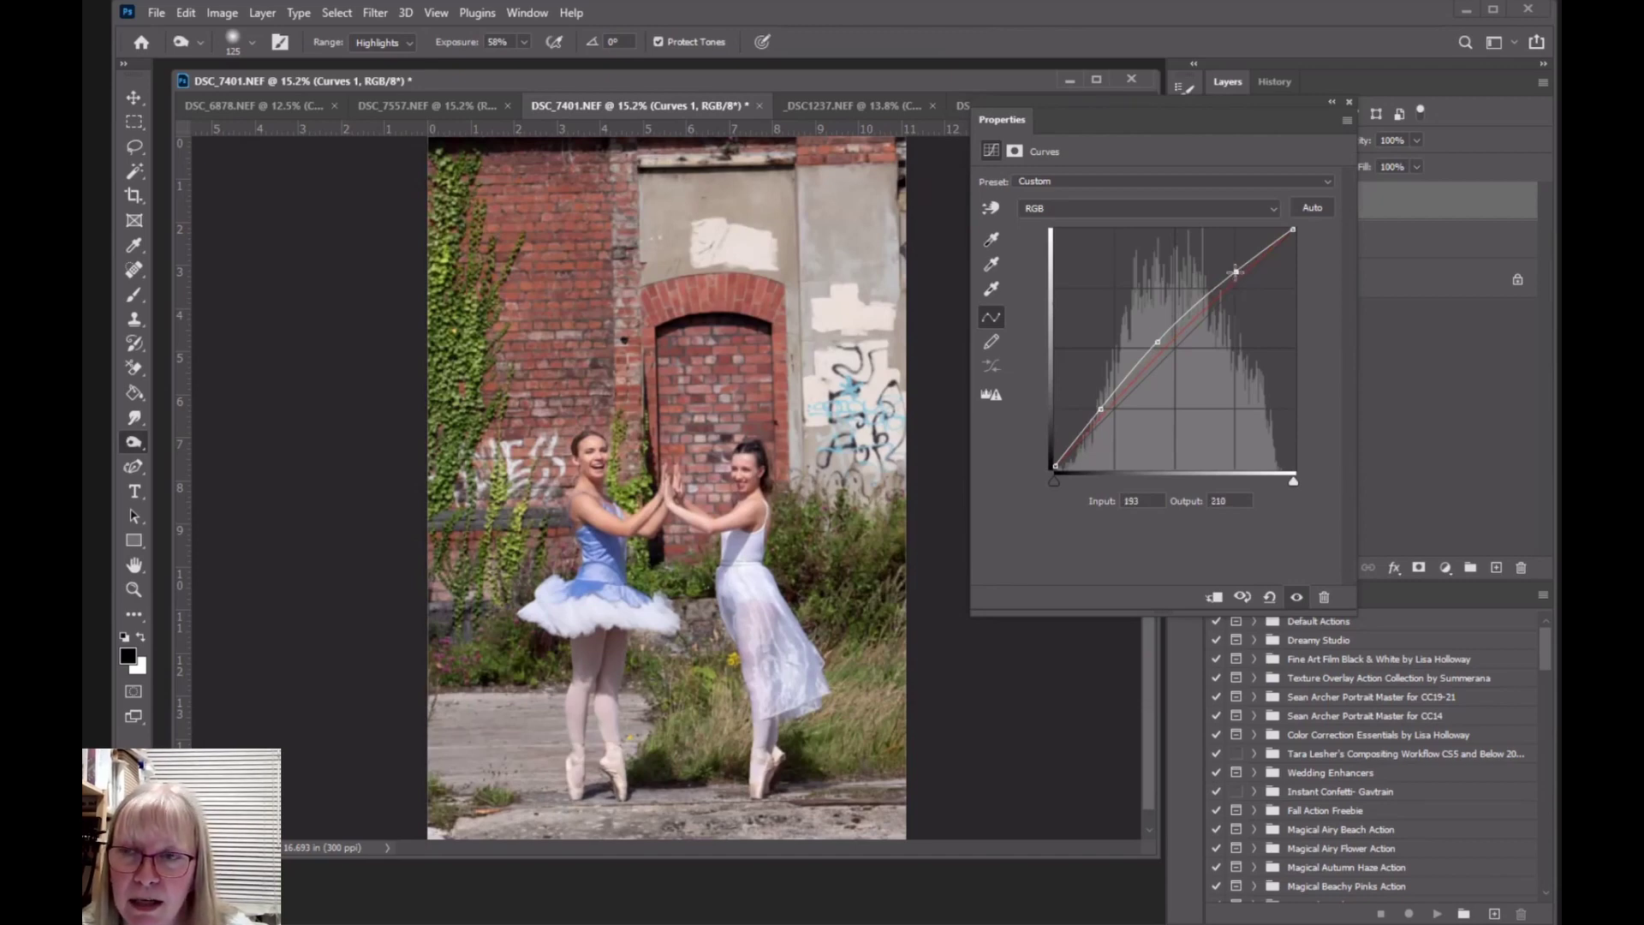
pyautogui.moveTo(1235, 272); pyautogui.dragTo(1235, 271)
# Step: Shape a steep S-curve with the shadow point at input 65, output 34 and the highlight point at input 184, output 217
pyautogui.moveTo(1158, 343); pyautogui.dragTo(1171, 361)
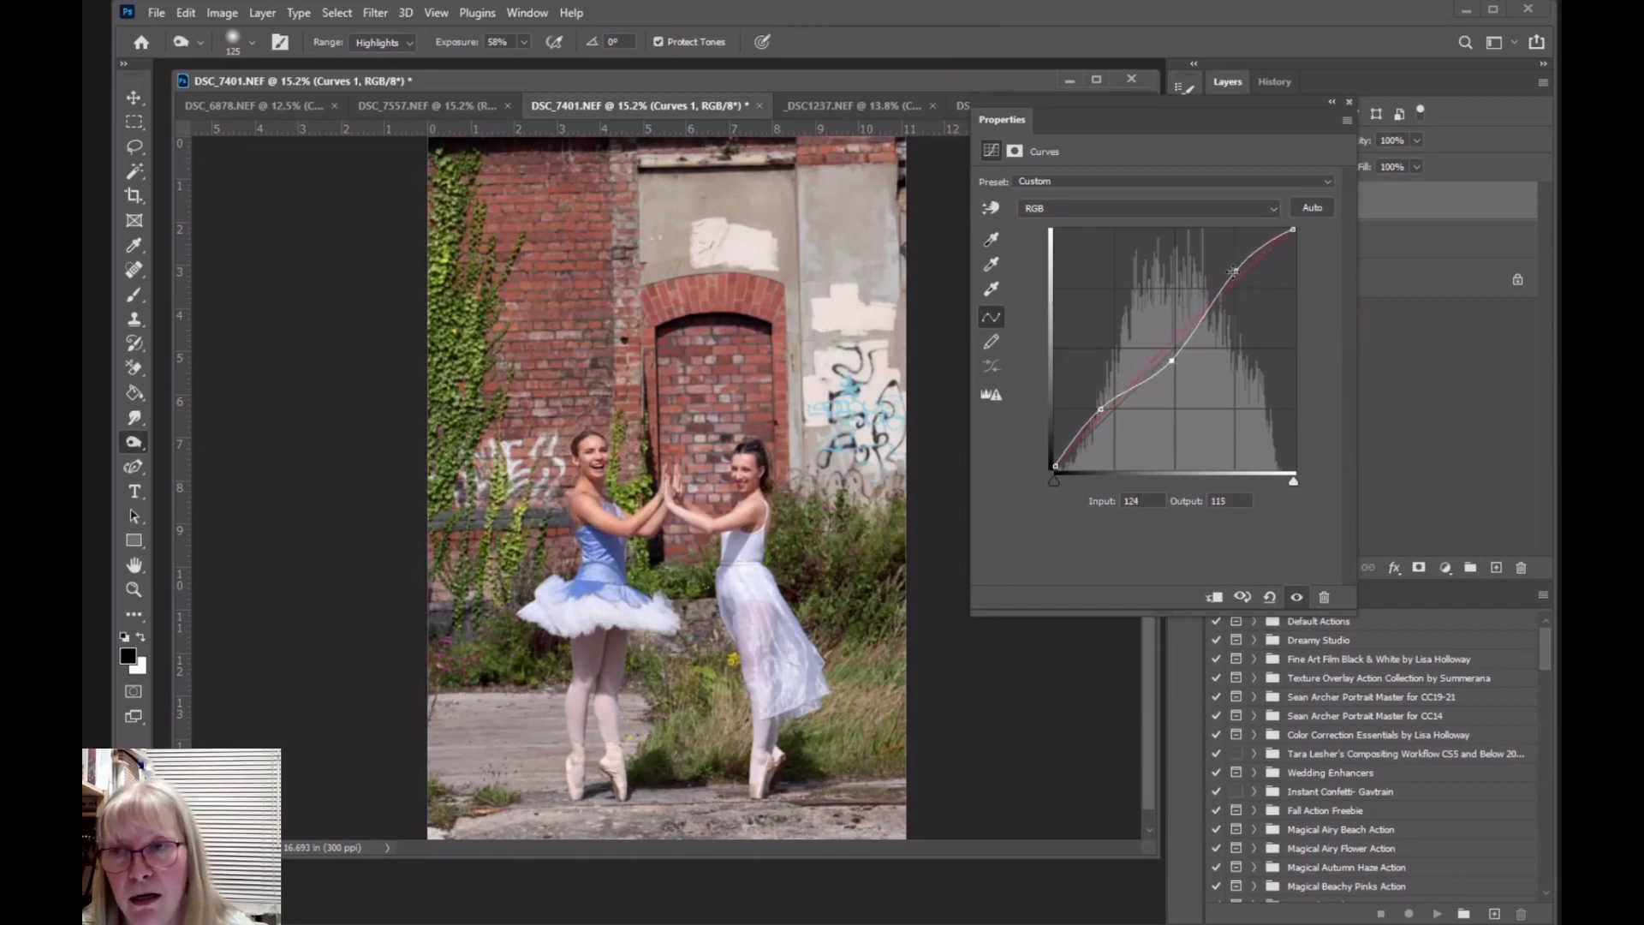
pyautogui.moveTo(1236, 270); pyautogui.dragTo(1229, 268)
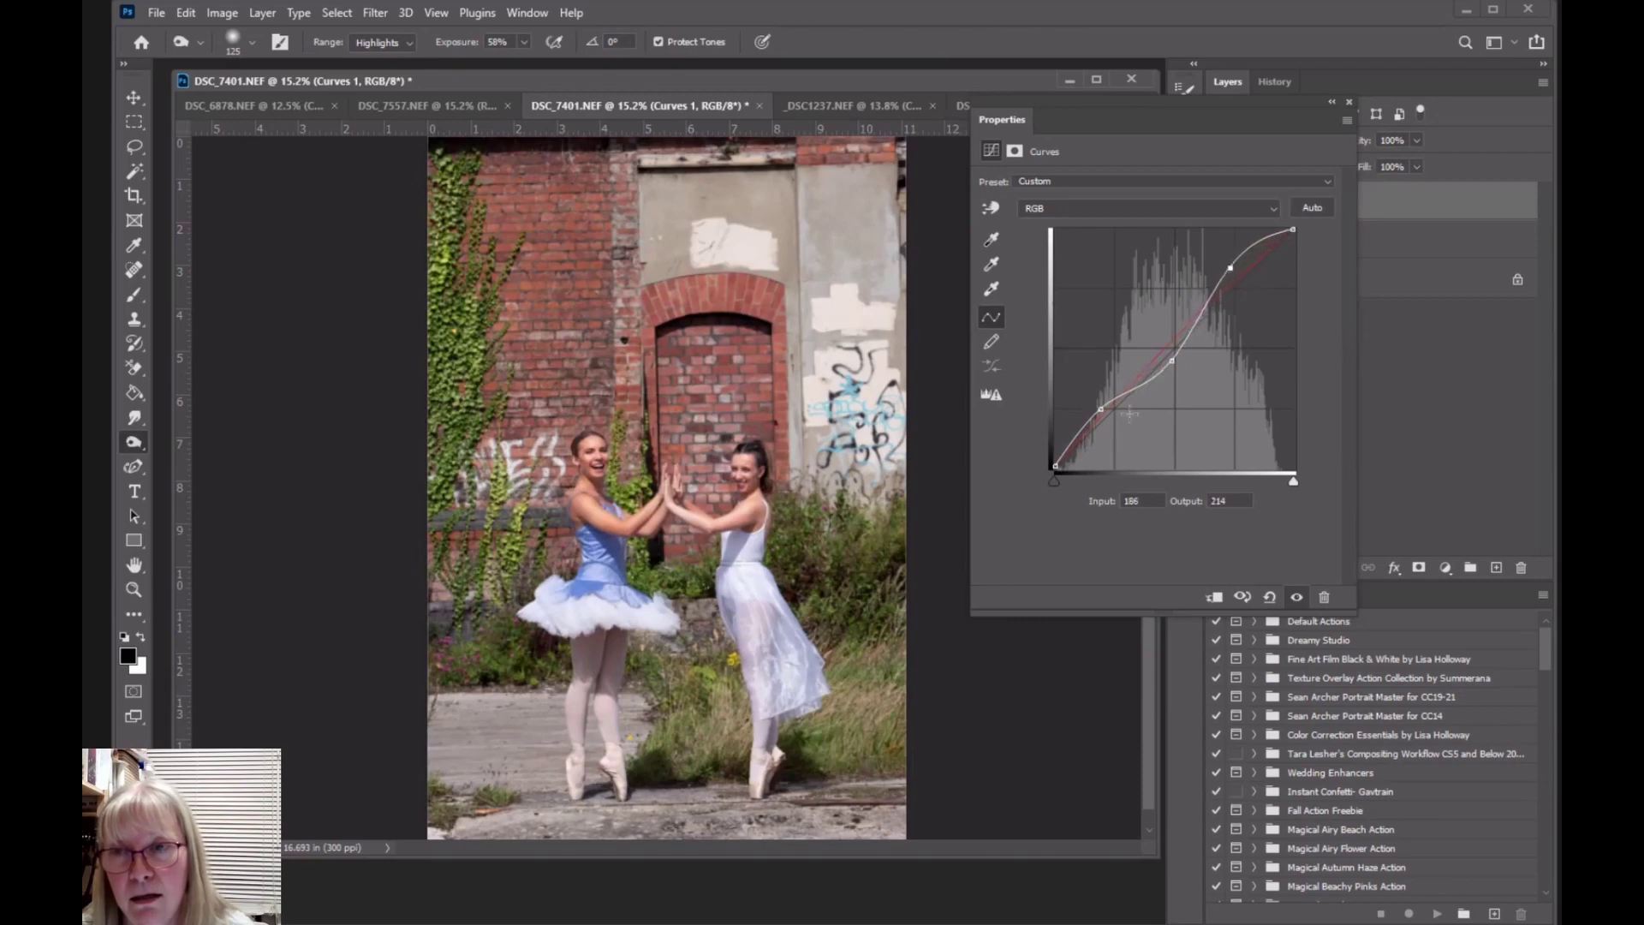
pyautogui.moveTo(1097, 411); pyautogui.dragTo(1111, 428)
pyautogui.moveTo(1171, 363); pyautogui.dragTo(1159, 354)
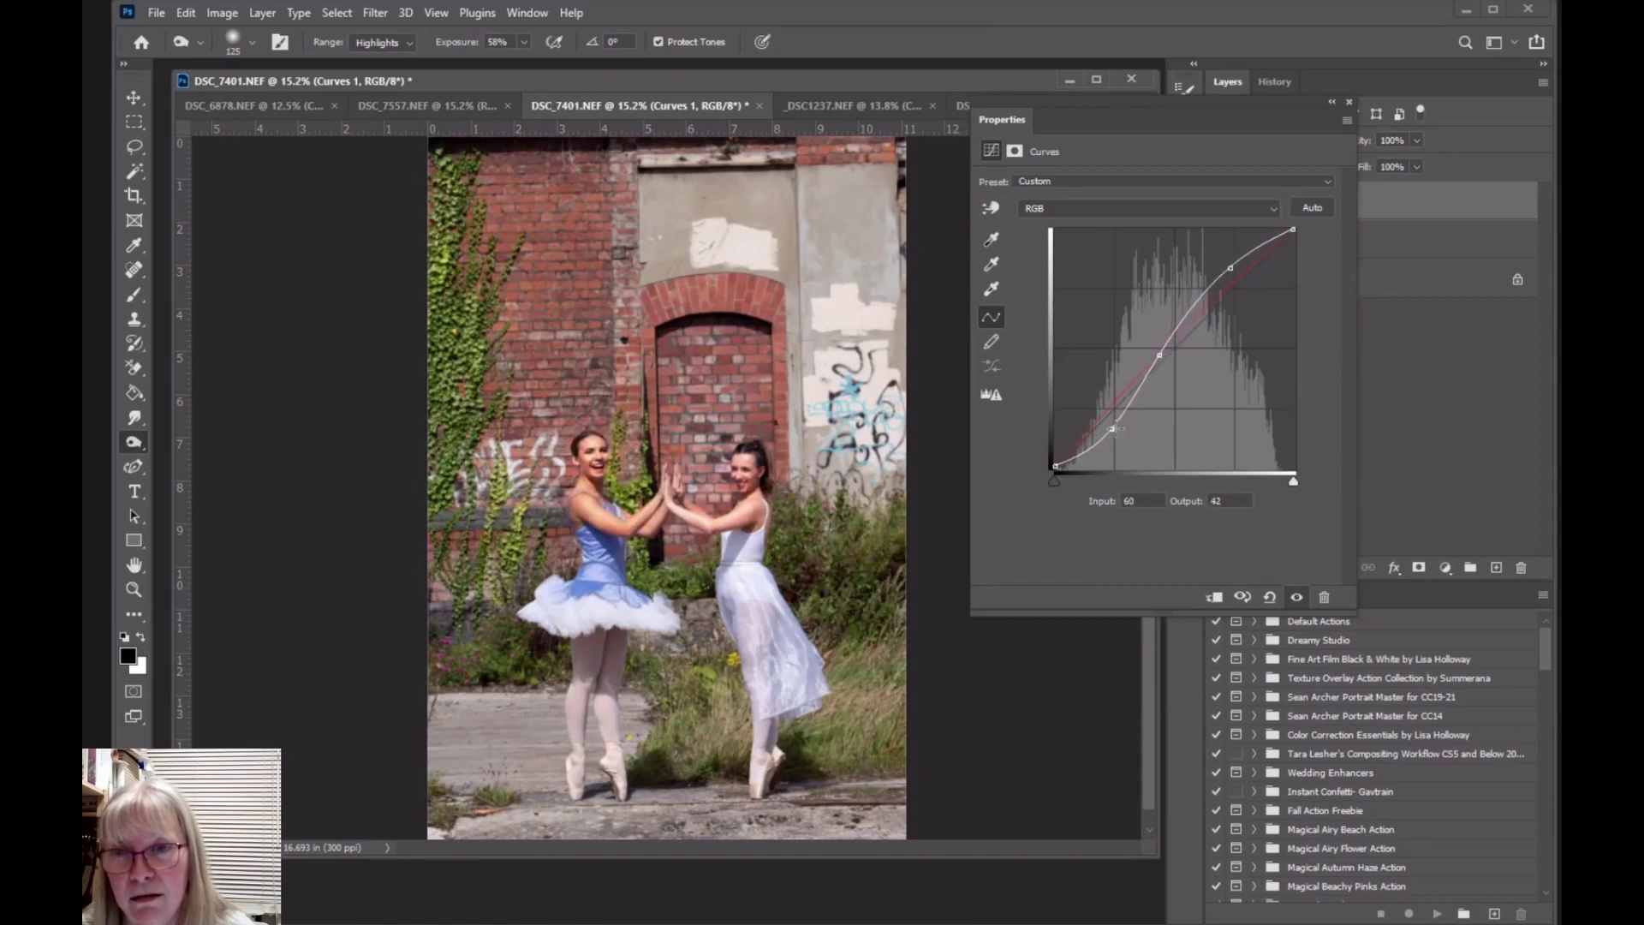
pyautogui.moveTo(1117, 429); pyautogui.dragTo(1124, 436)
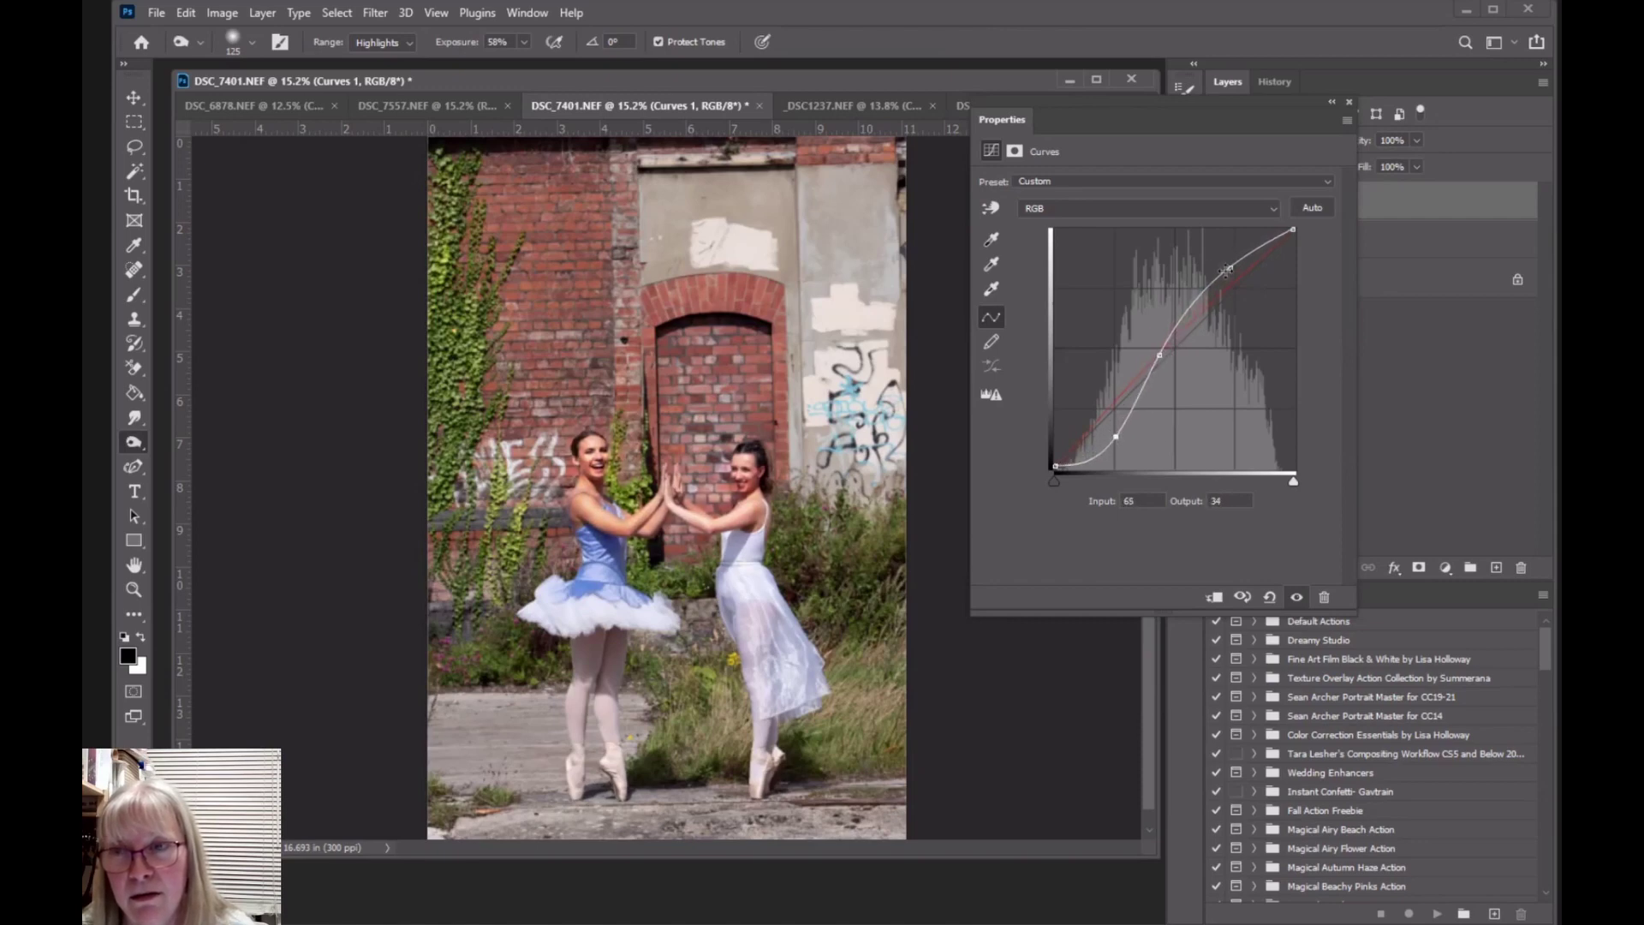
pyautogui.moveTo(1230, 268); pyautogui.dragTo(1228, 264)
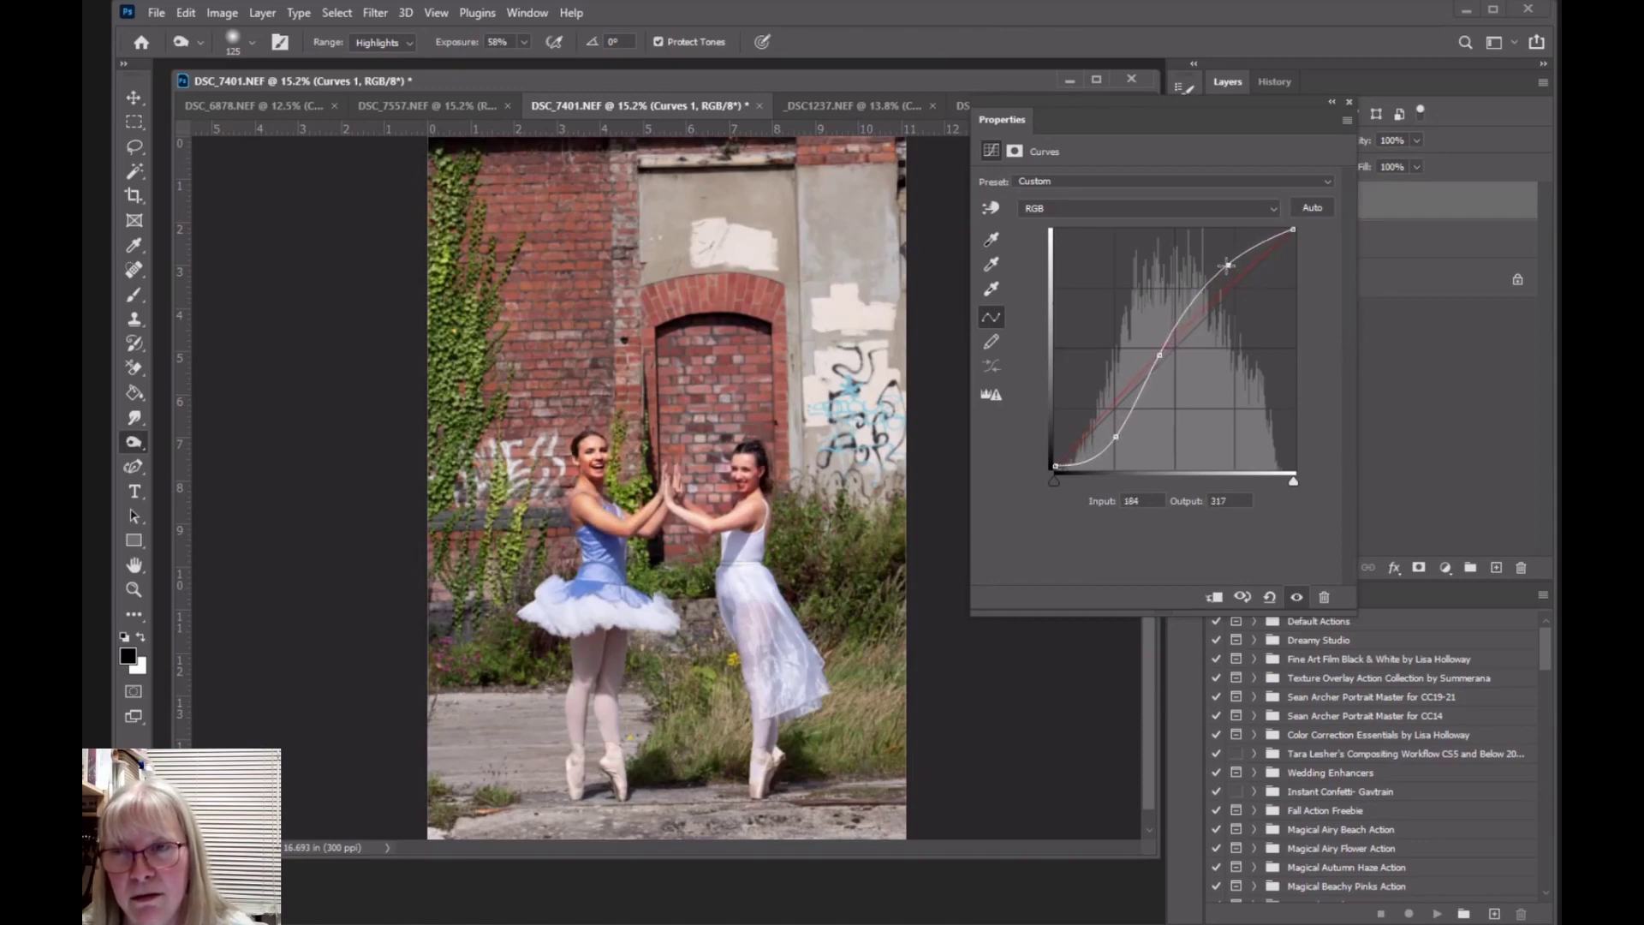
# Step: Soften the S-curve with the midpoint at 113/120, the highlight point at 189/211 and the shadow point at 57/46
pyautogui.click(1159, 358)
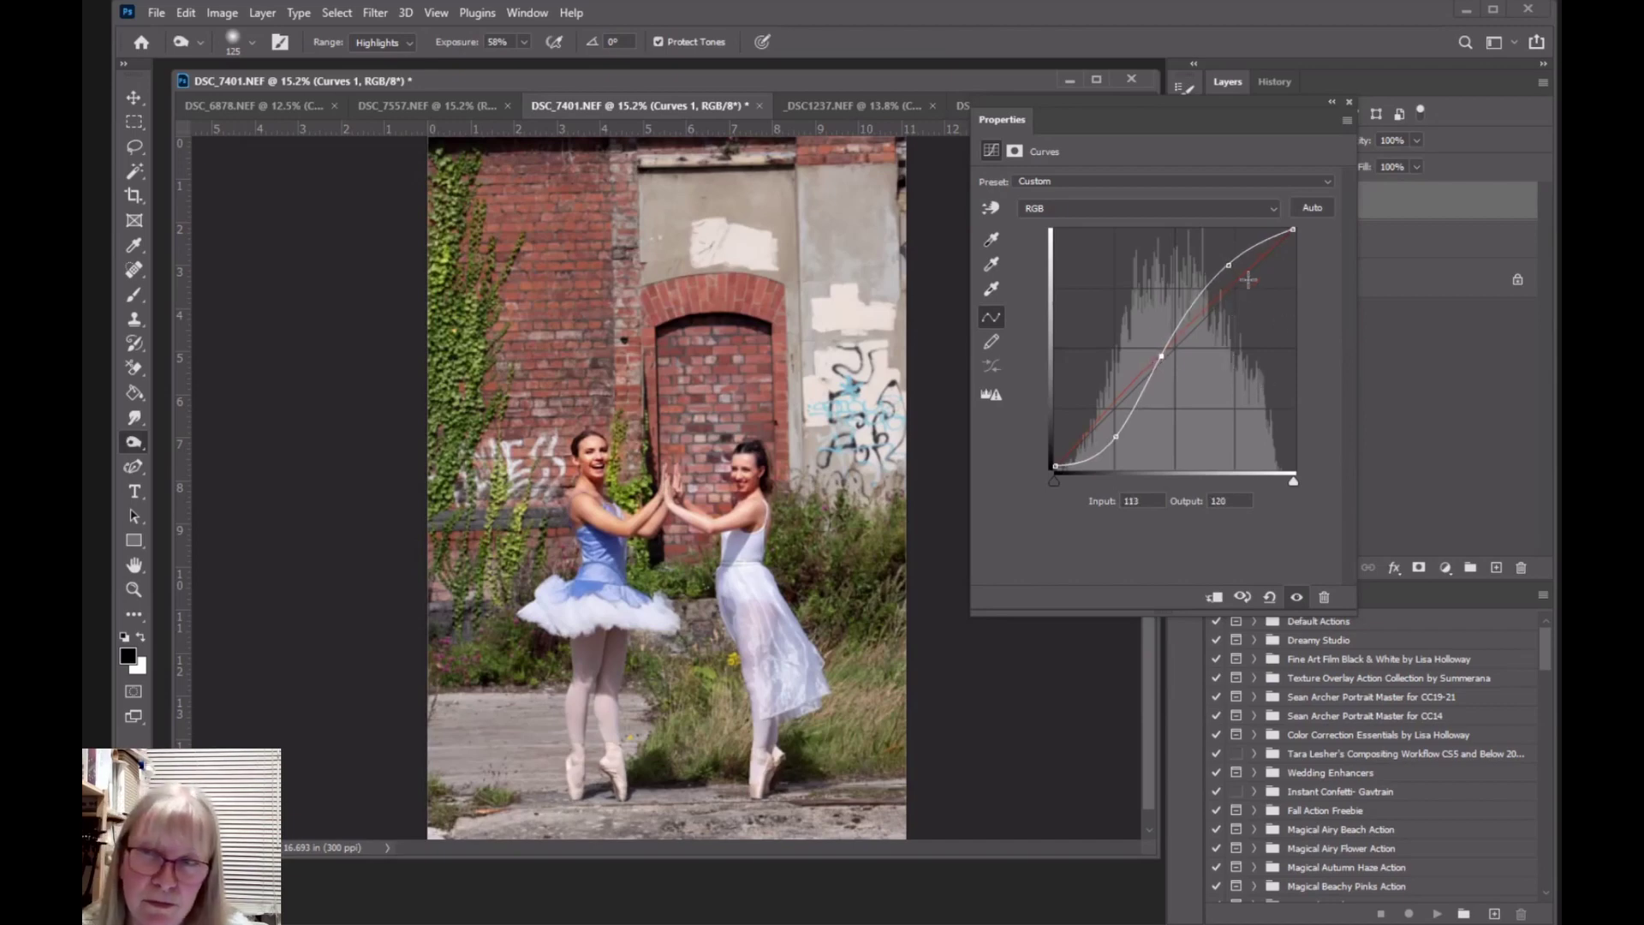
pyautogui.moveTo(1228, 265); pyautogui.dragTo(1231, 269)
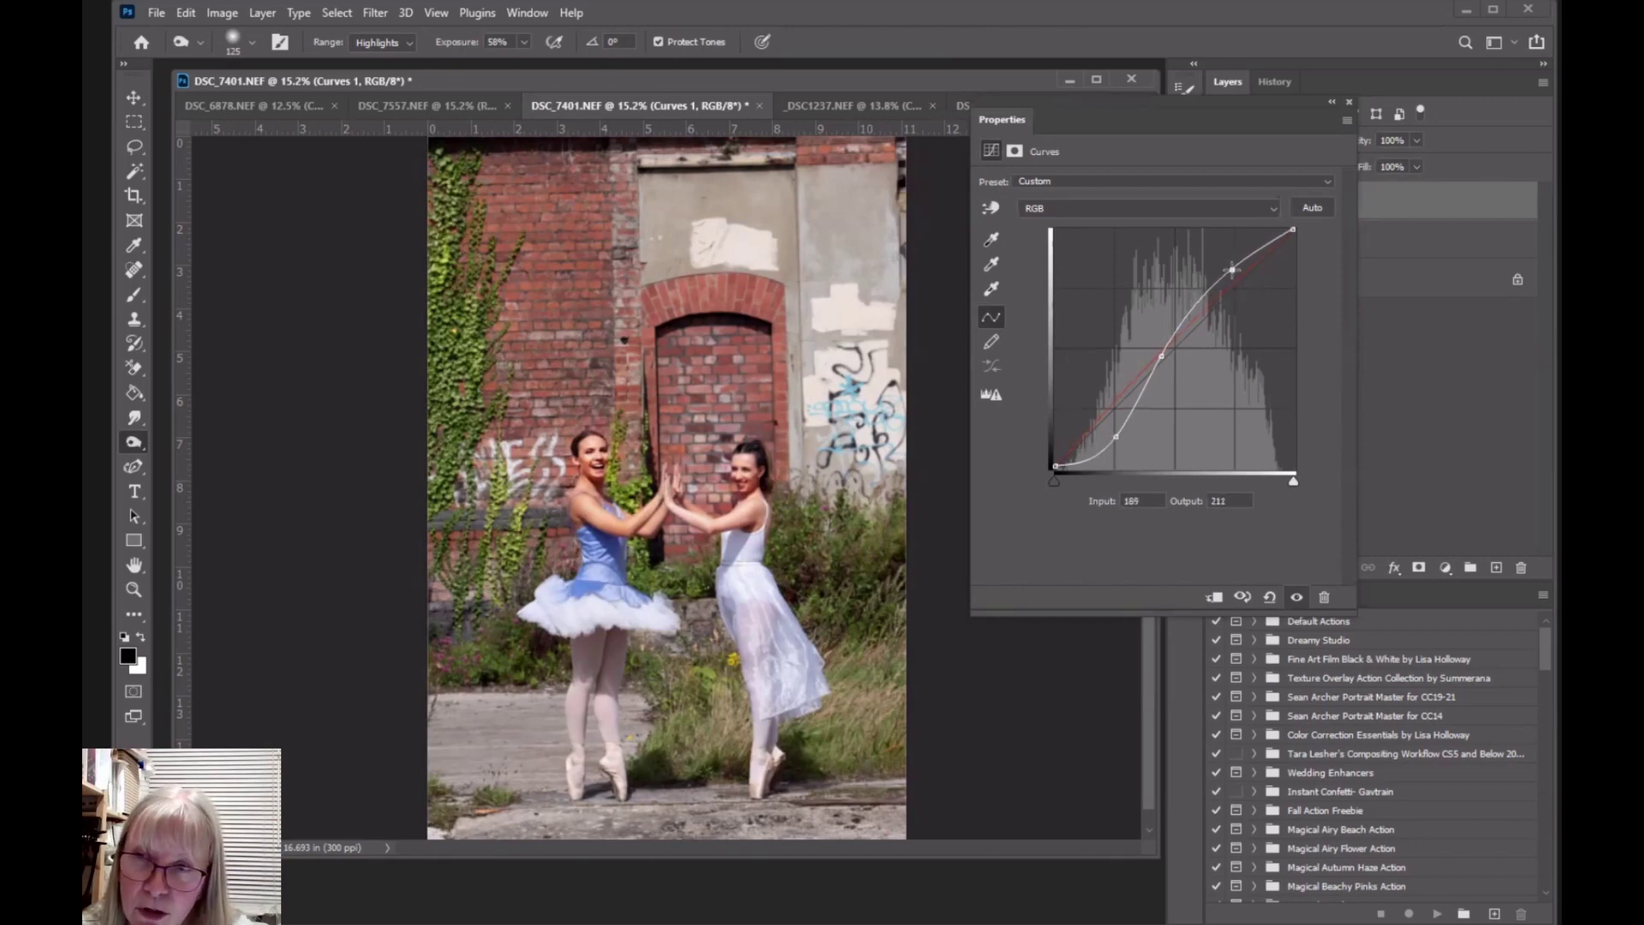
pyautogui.moveTo(1117, 440); pyautogui.dragTo(1110, 428)
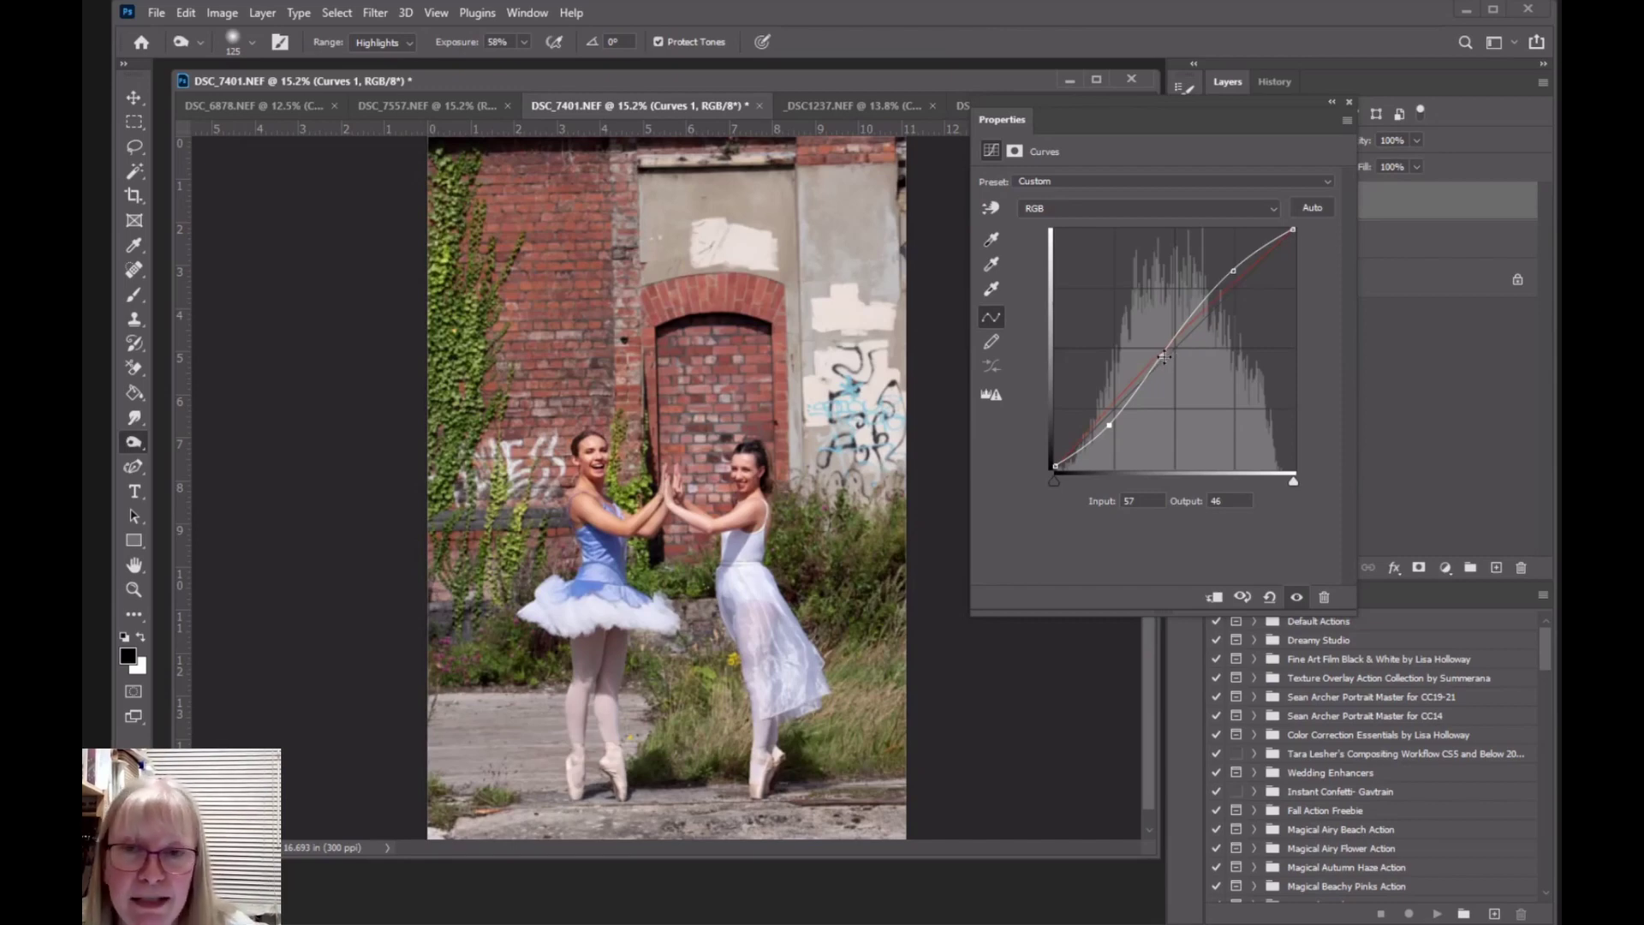
# Step: Remove the highlight and shadow points, set the midpoint to input 107, output 127, and close the Curves 1 settings after rechecking them
pyautogui.keyDown('ctrl'); pyautogui.click(1233, 271); pyautogui.keyUp('ctrl')
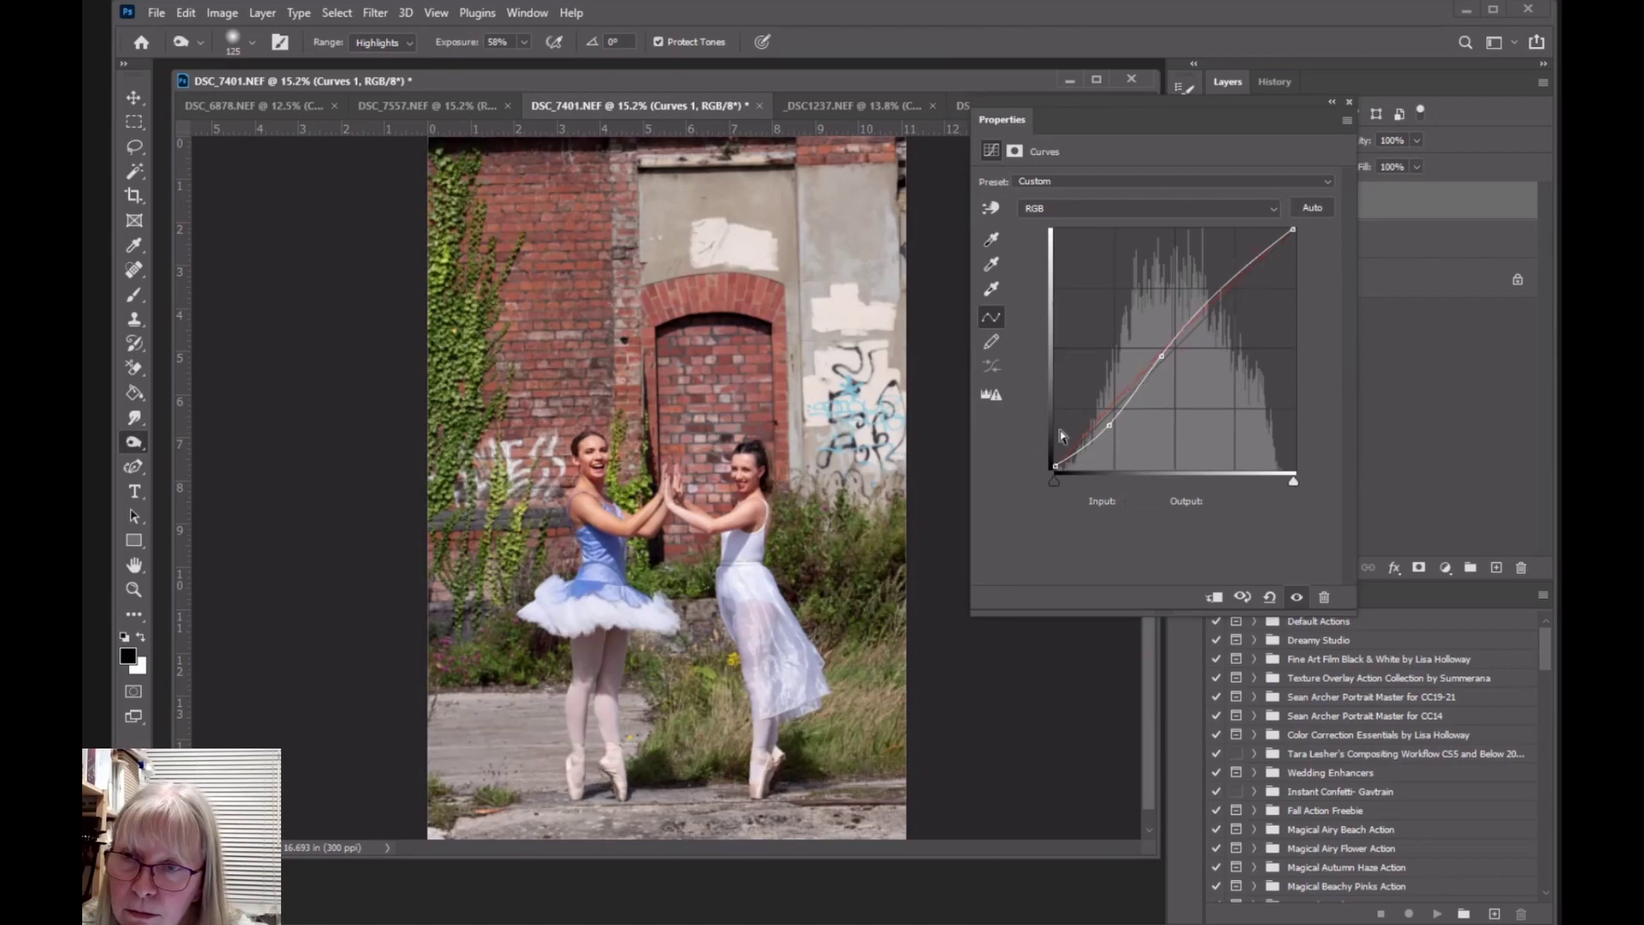
pyautogui.keyDown('ctrl'); pyautogui.click(1109, 424); pyautogui.keyUp('ctrl')
pyautogui.moveTo(1161, 360); pyautogui.dragTo(1156, 351)
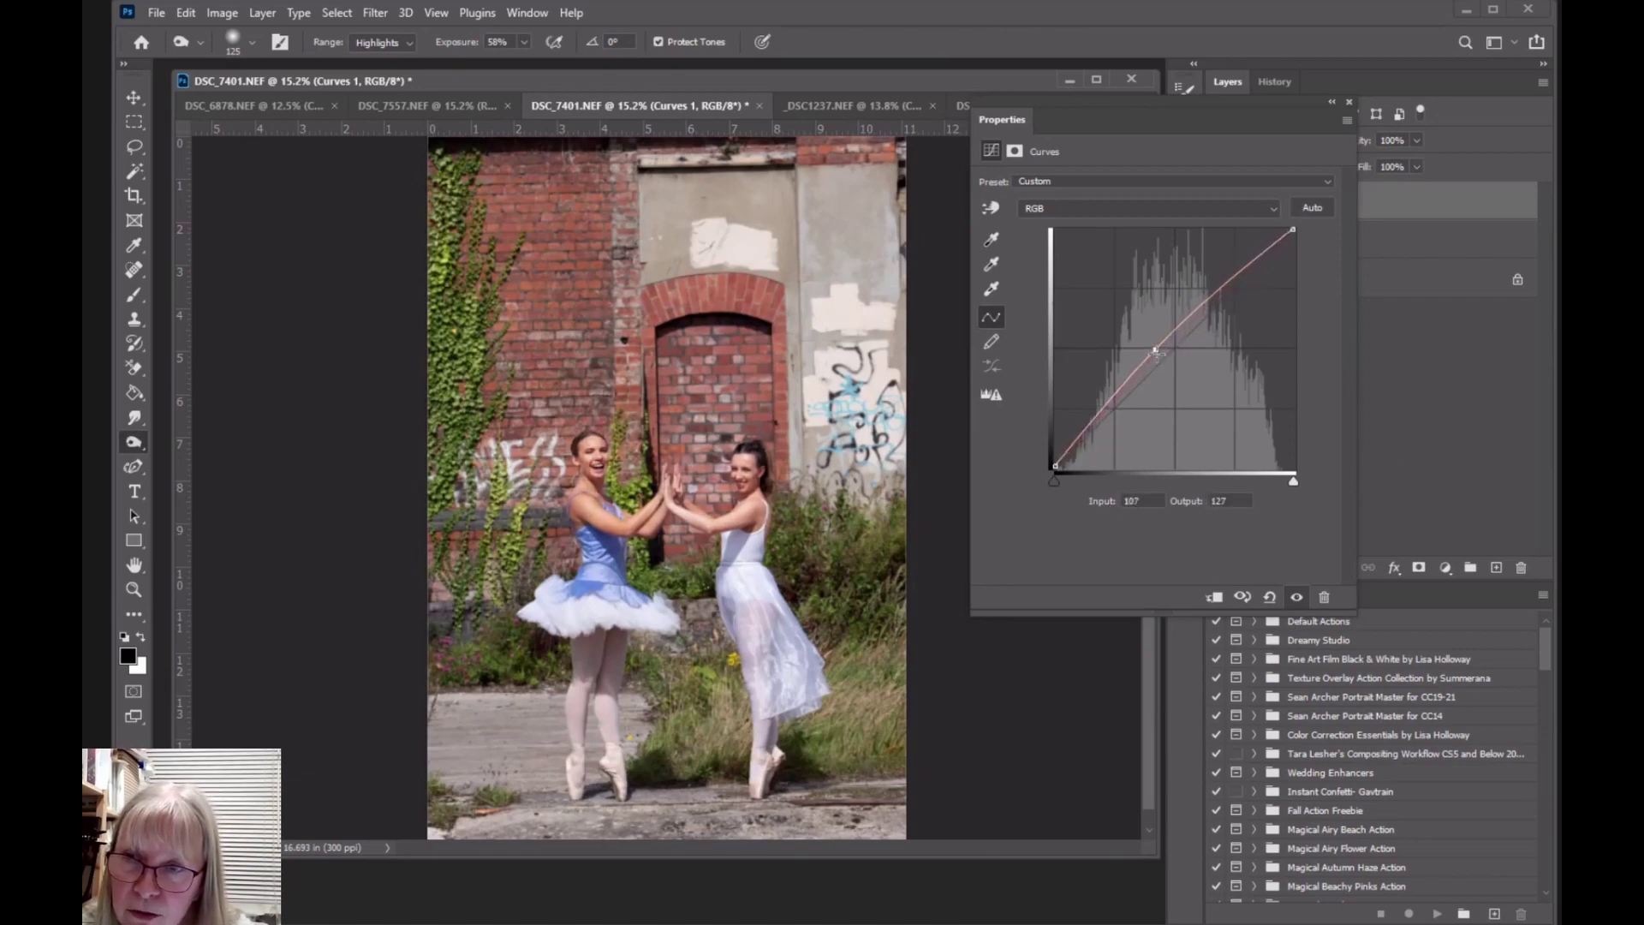
pyautogui.click(1349, 101)
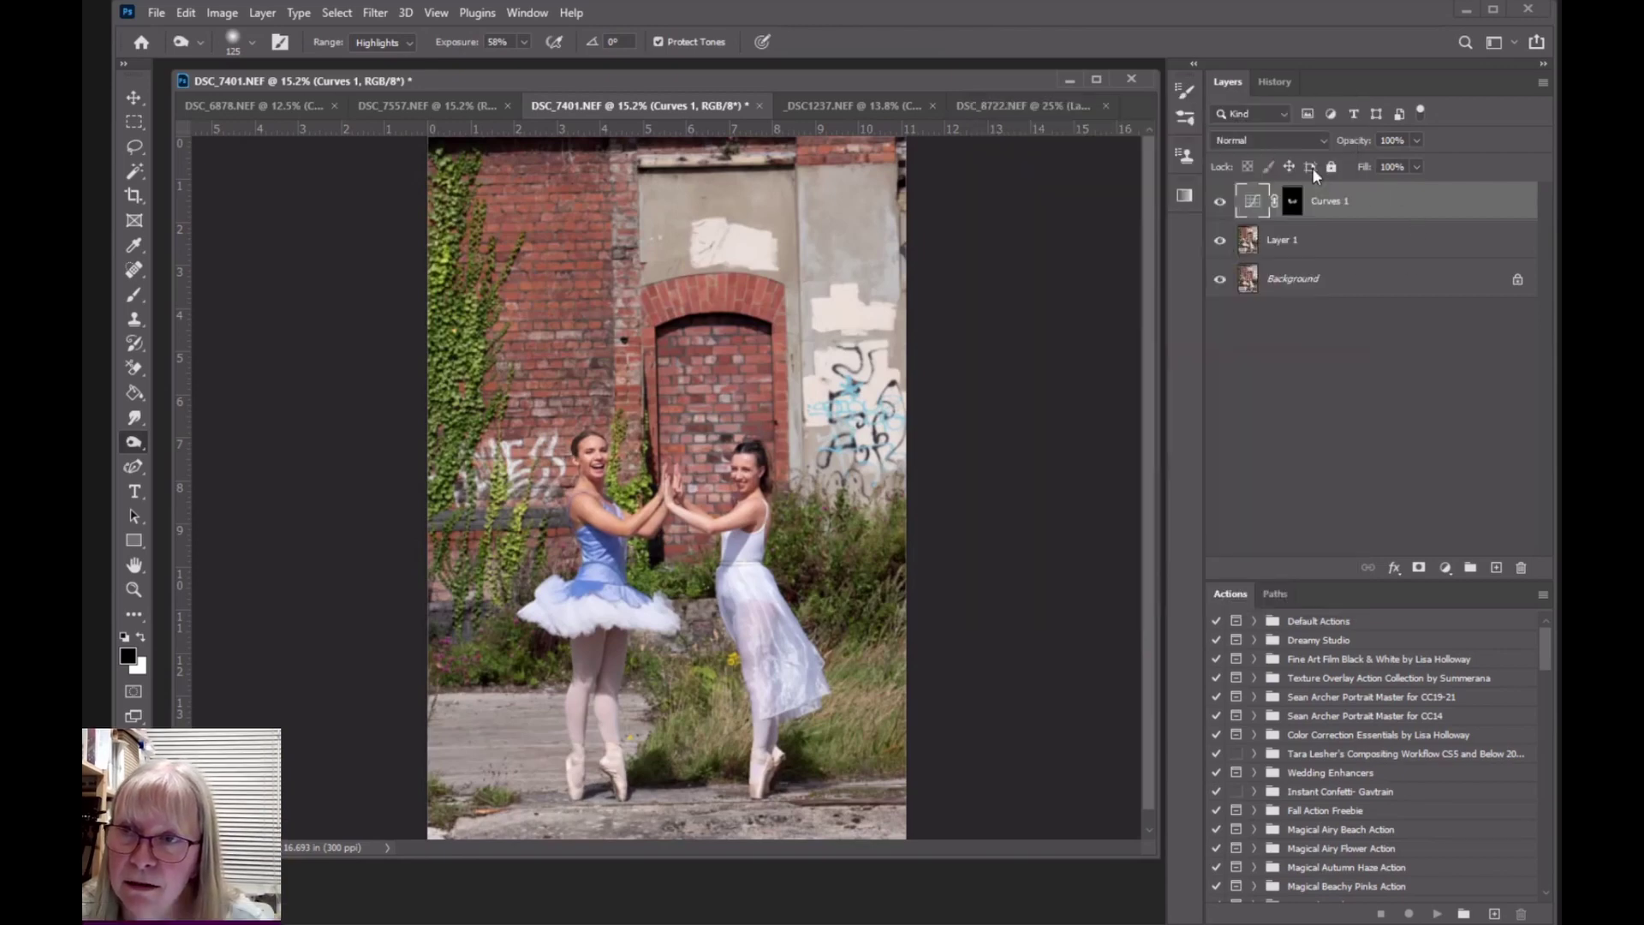
pyautogui.doubleClick(1264, 201)
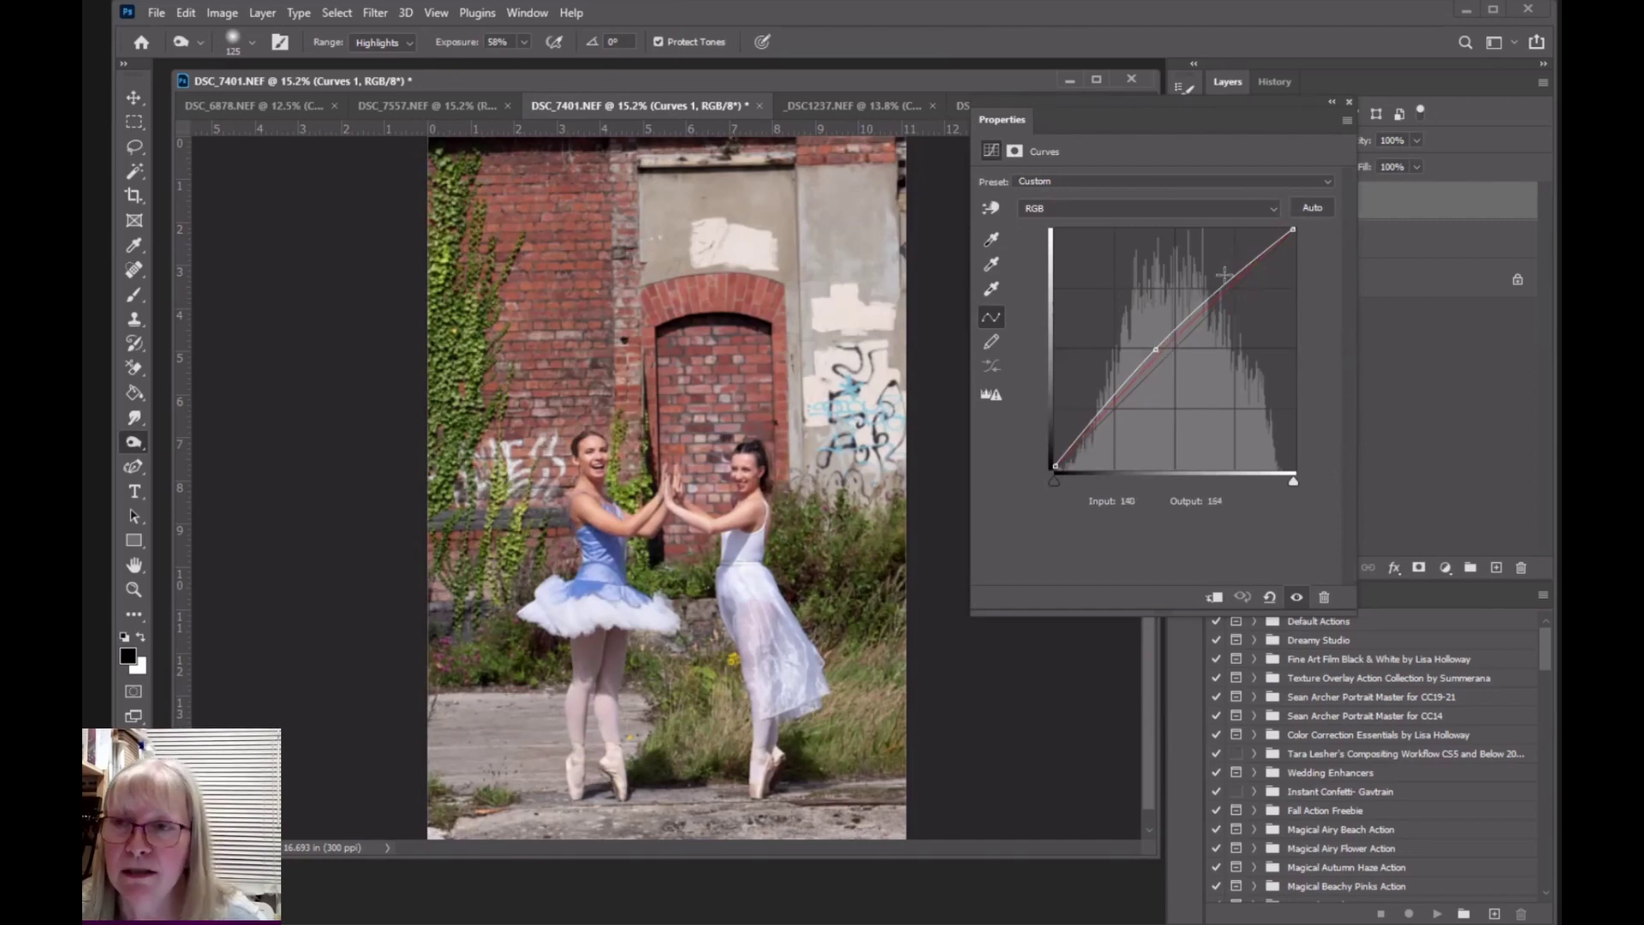
pyautogui.click(1350, 102)
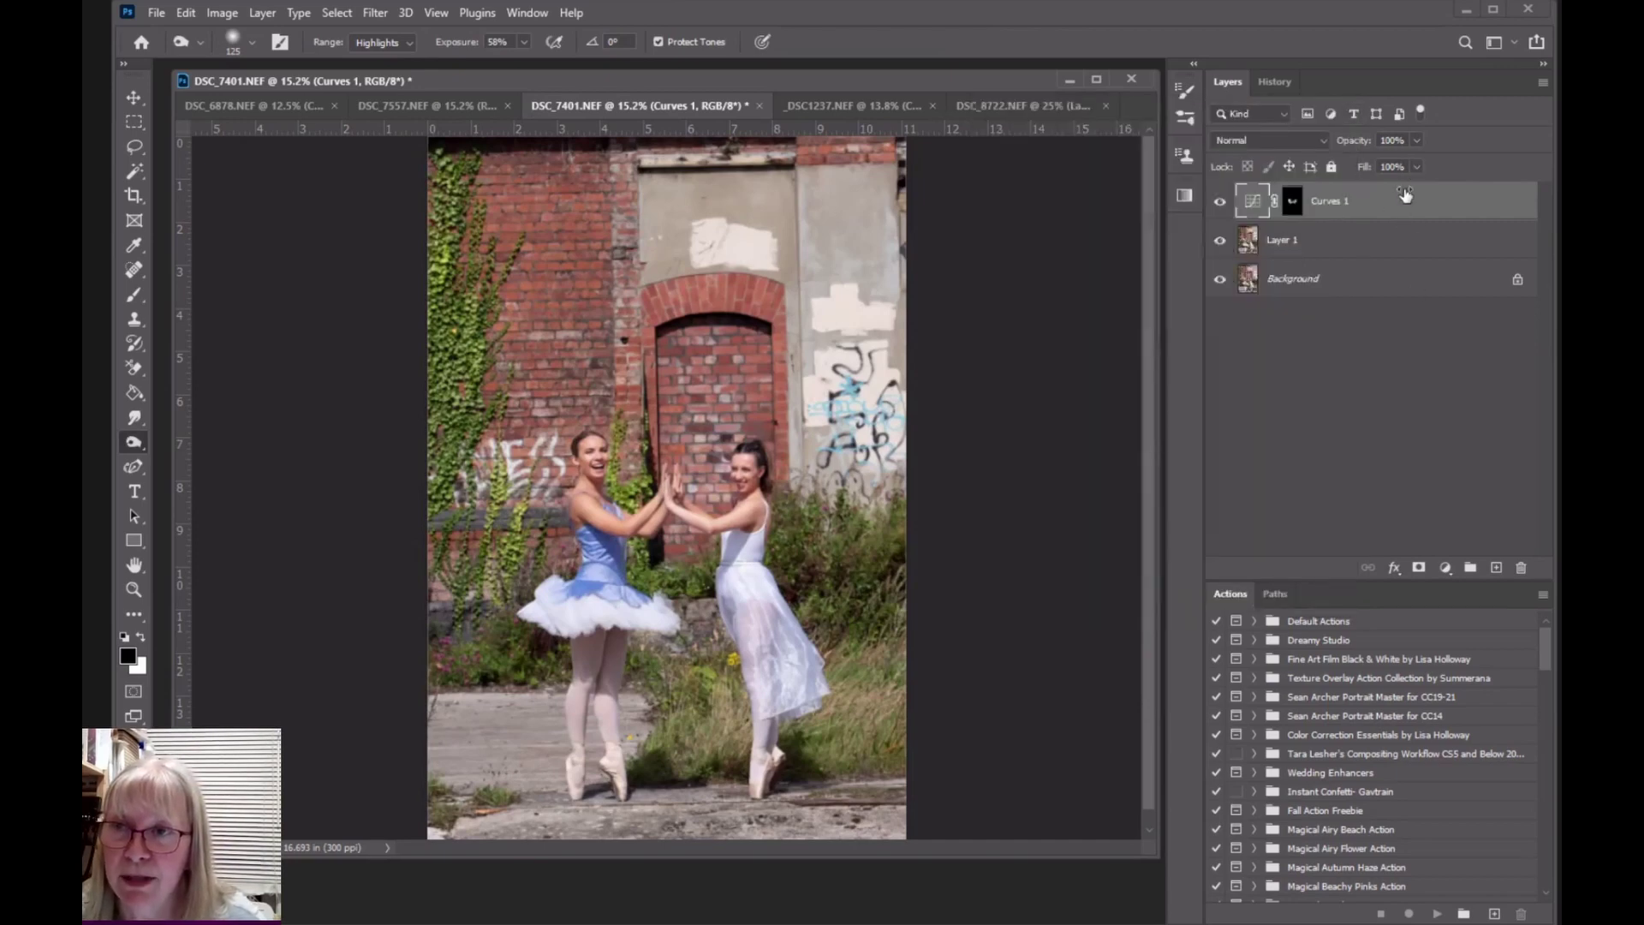
# Step: Target the Curves 1 layer mask and ready the Brush tool with white as the foreground colour
pyautogui.click(1292, 202)
pyautogui.press('x')
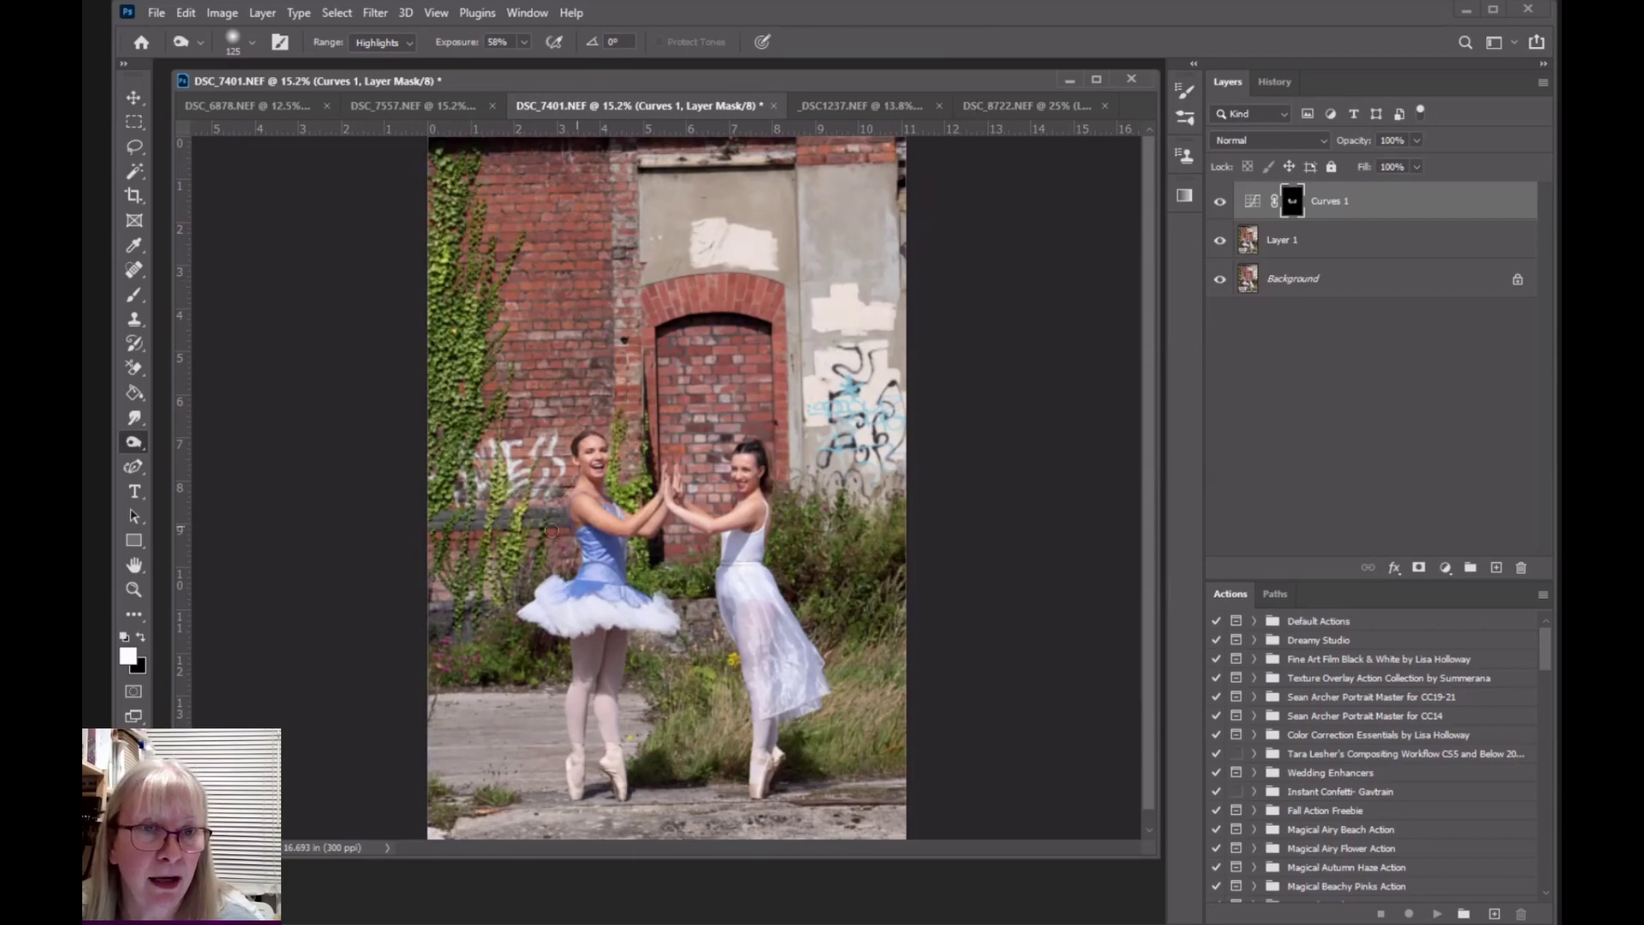
pyautogui.click(134, 295)
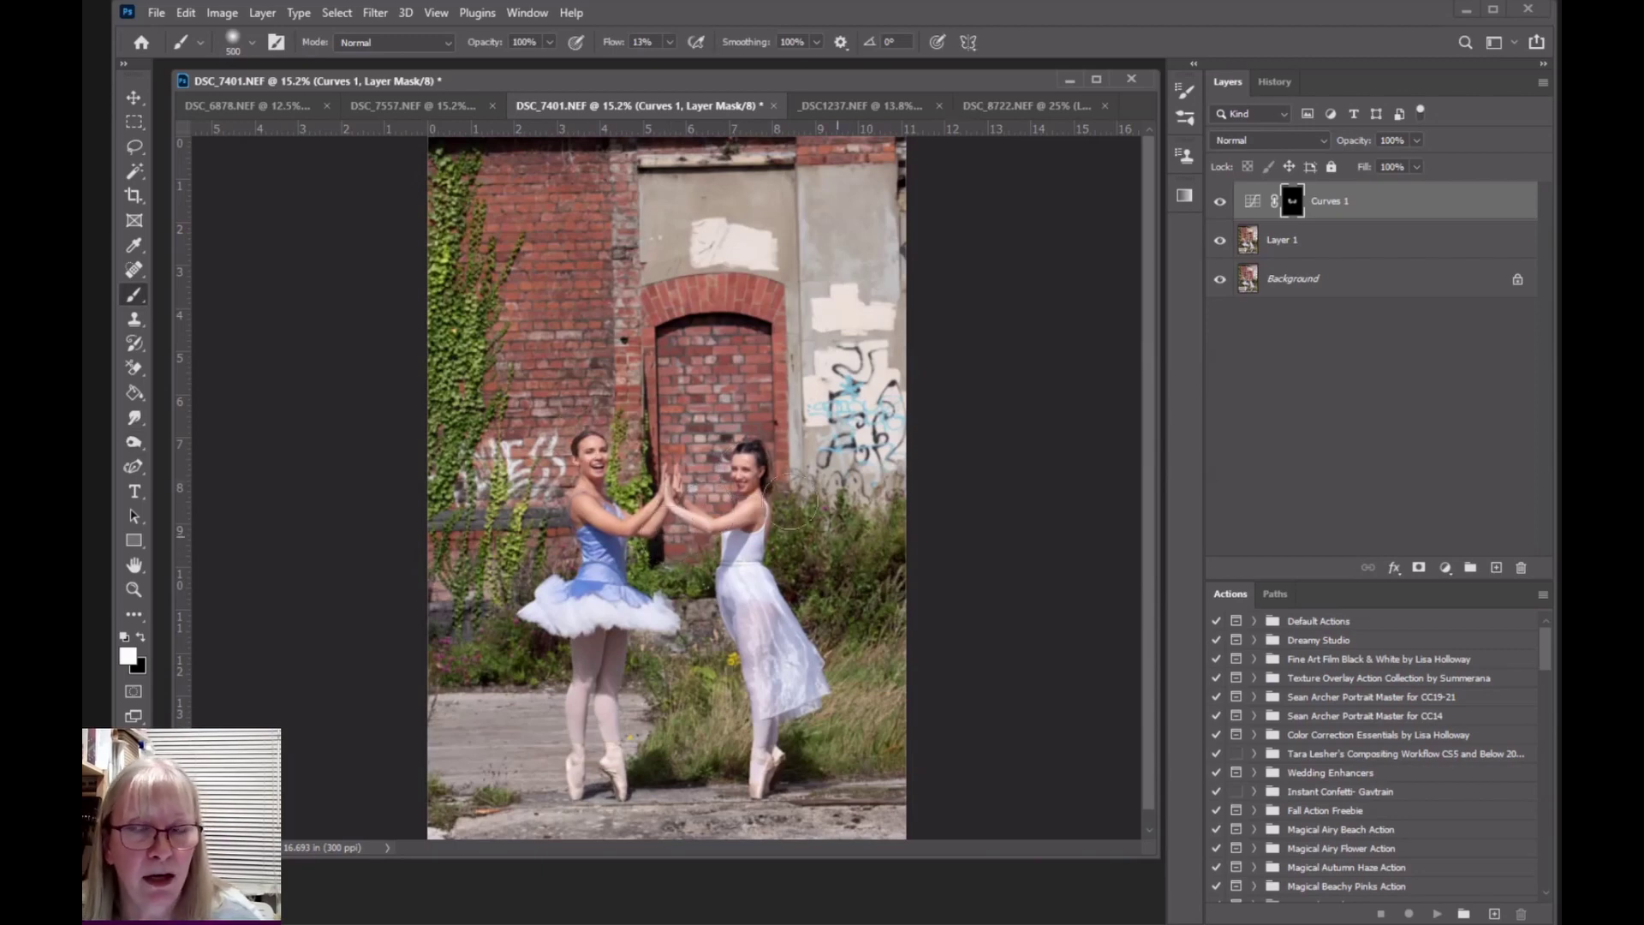
# Step: Compare the two dancers' photo with Curves 1 on and off, leaving the layer shown
pyautogui.click(1221, 202)
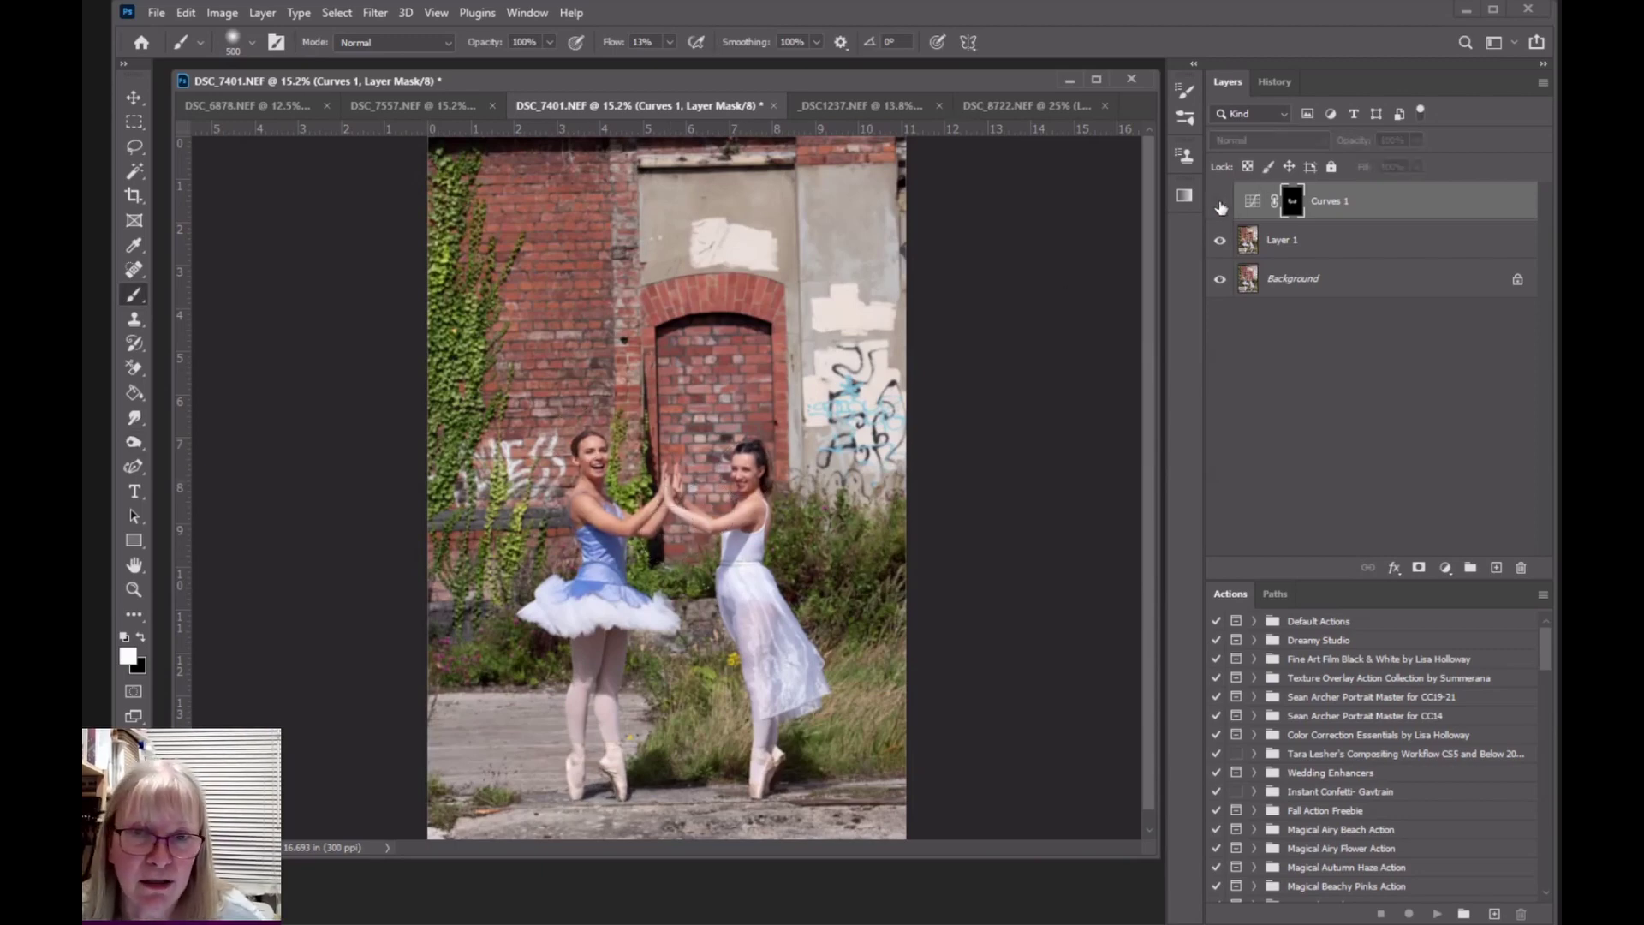
pyautogui.click(1220, 203)
pyautogui.click(1220, 203)
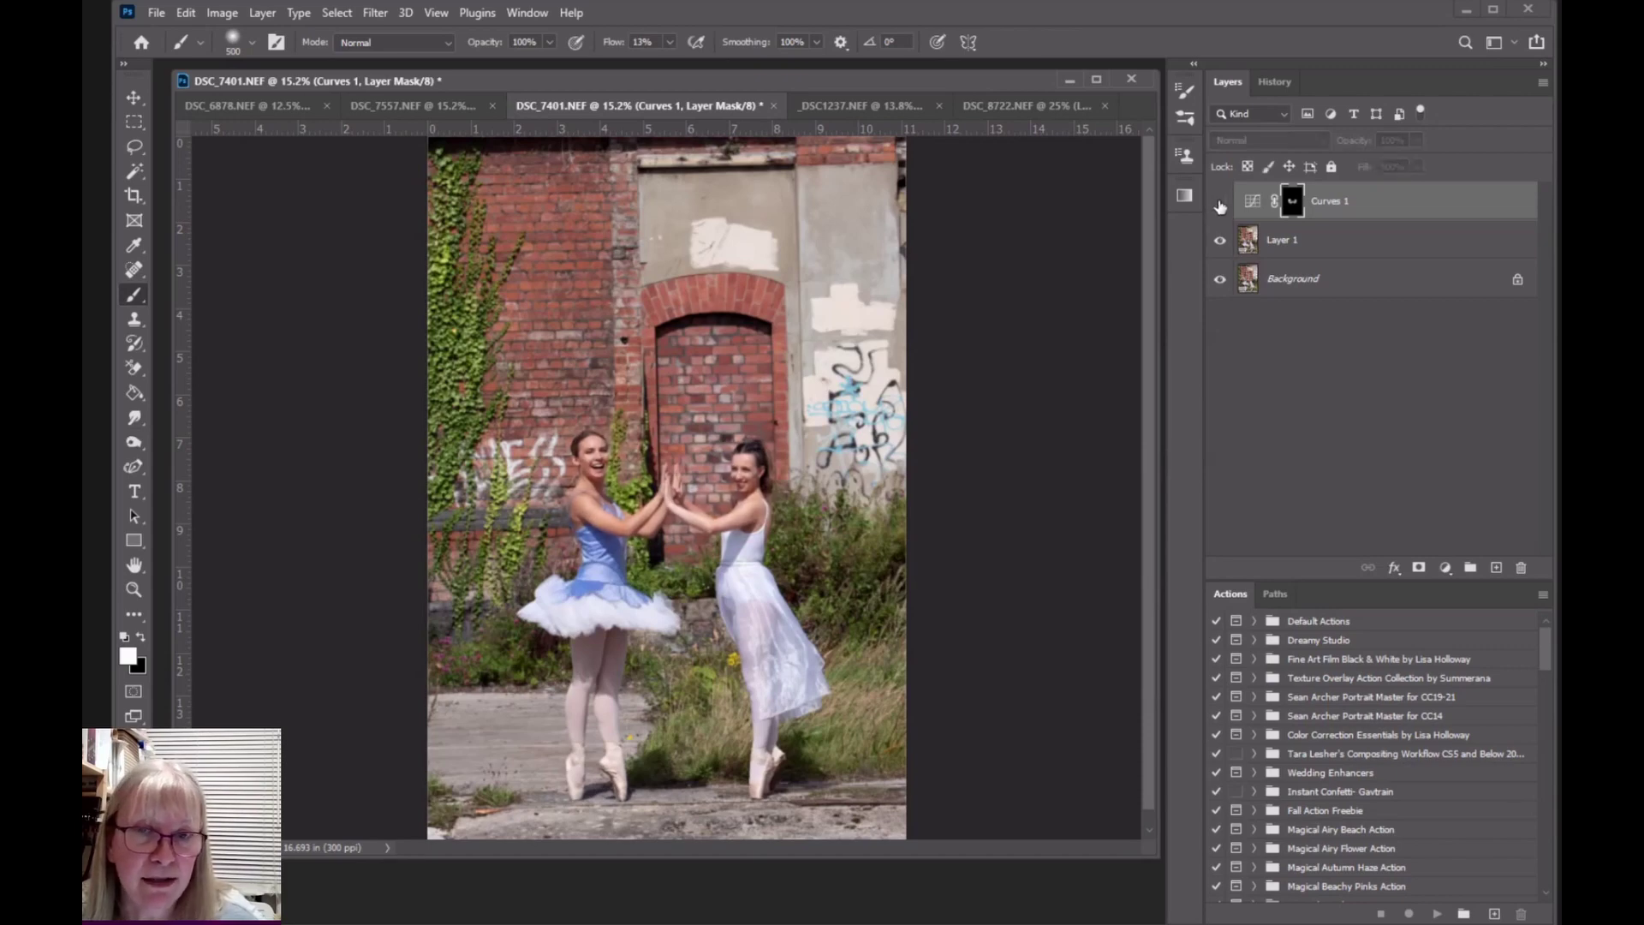
pyautogui.click(1220, 204)
pyautogui.click(1221, 203)
pyautogui.click(1221, 204)
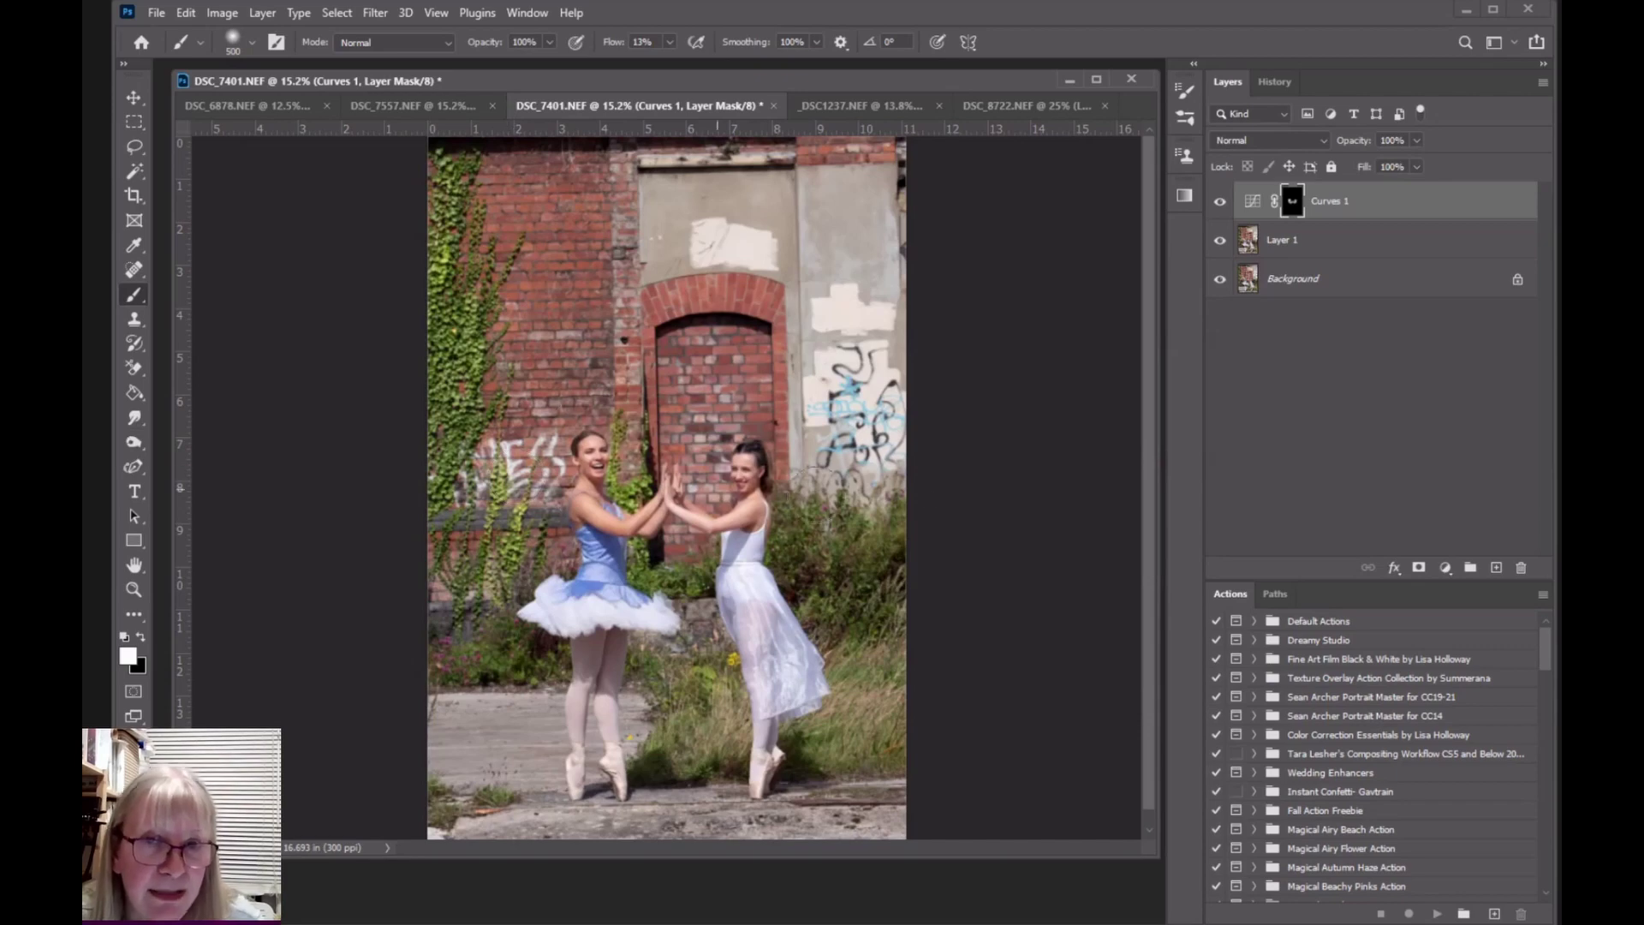
pyautogui.click(1220, 204)
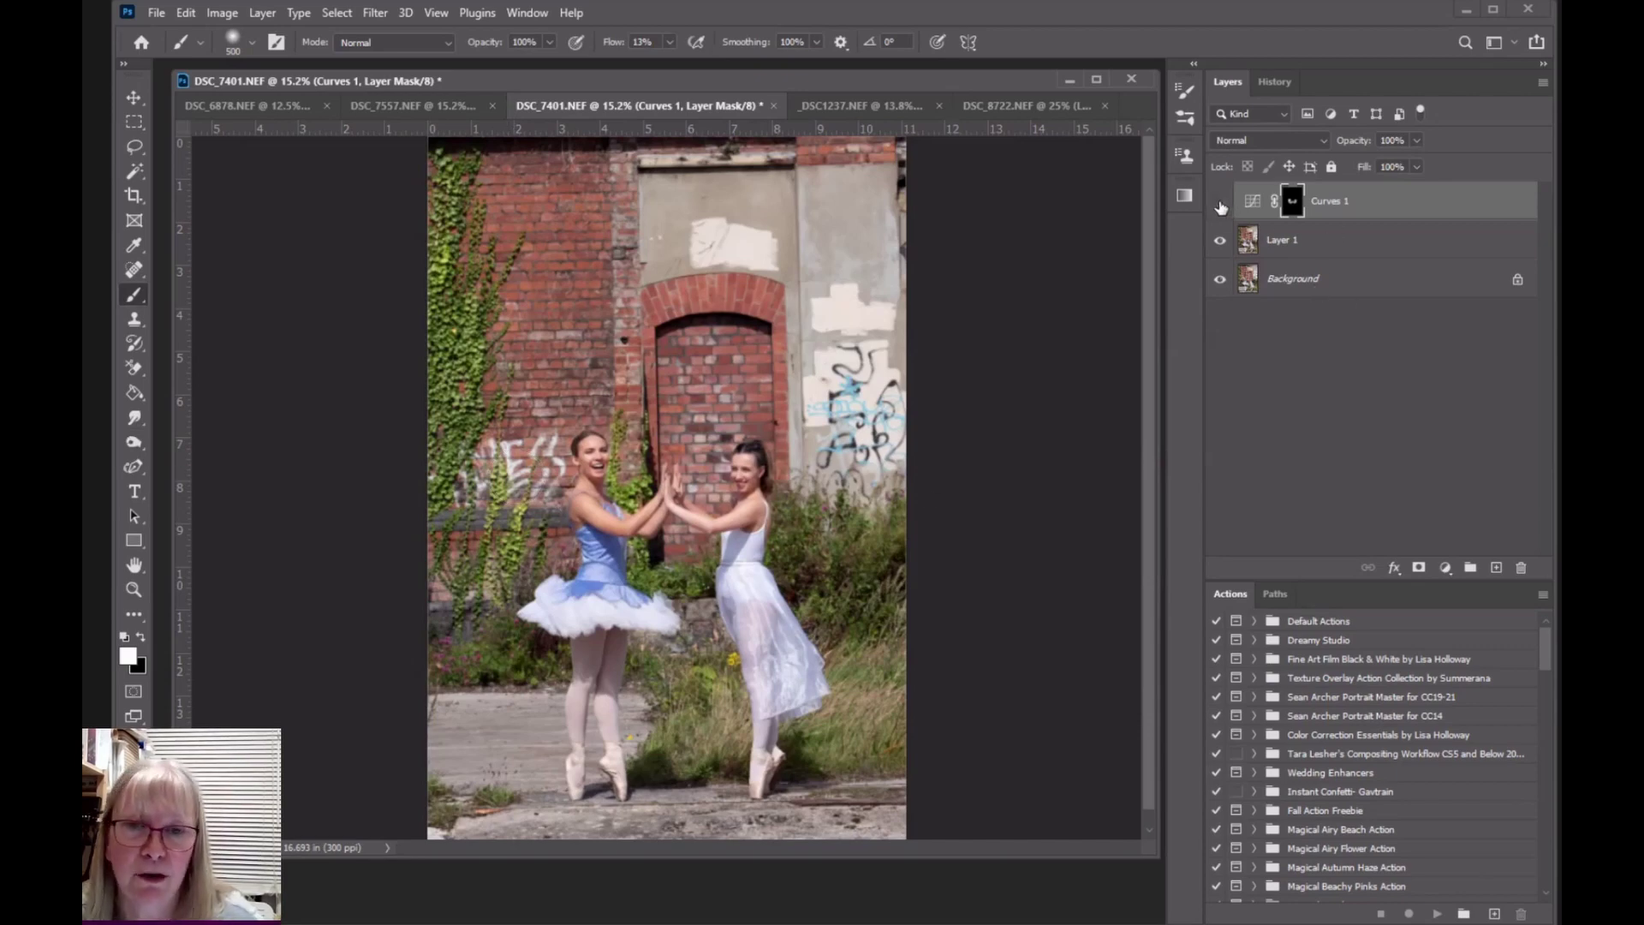
pyautogui.click(1220, 205)
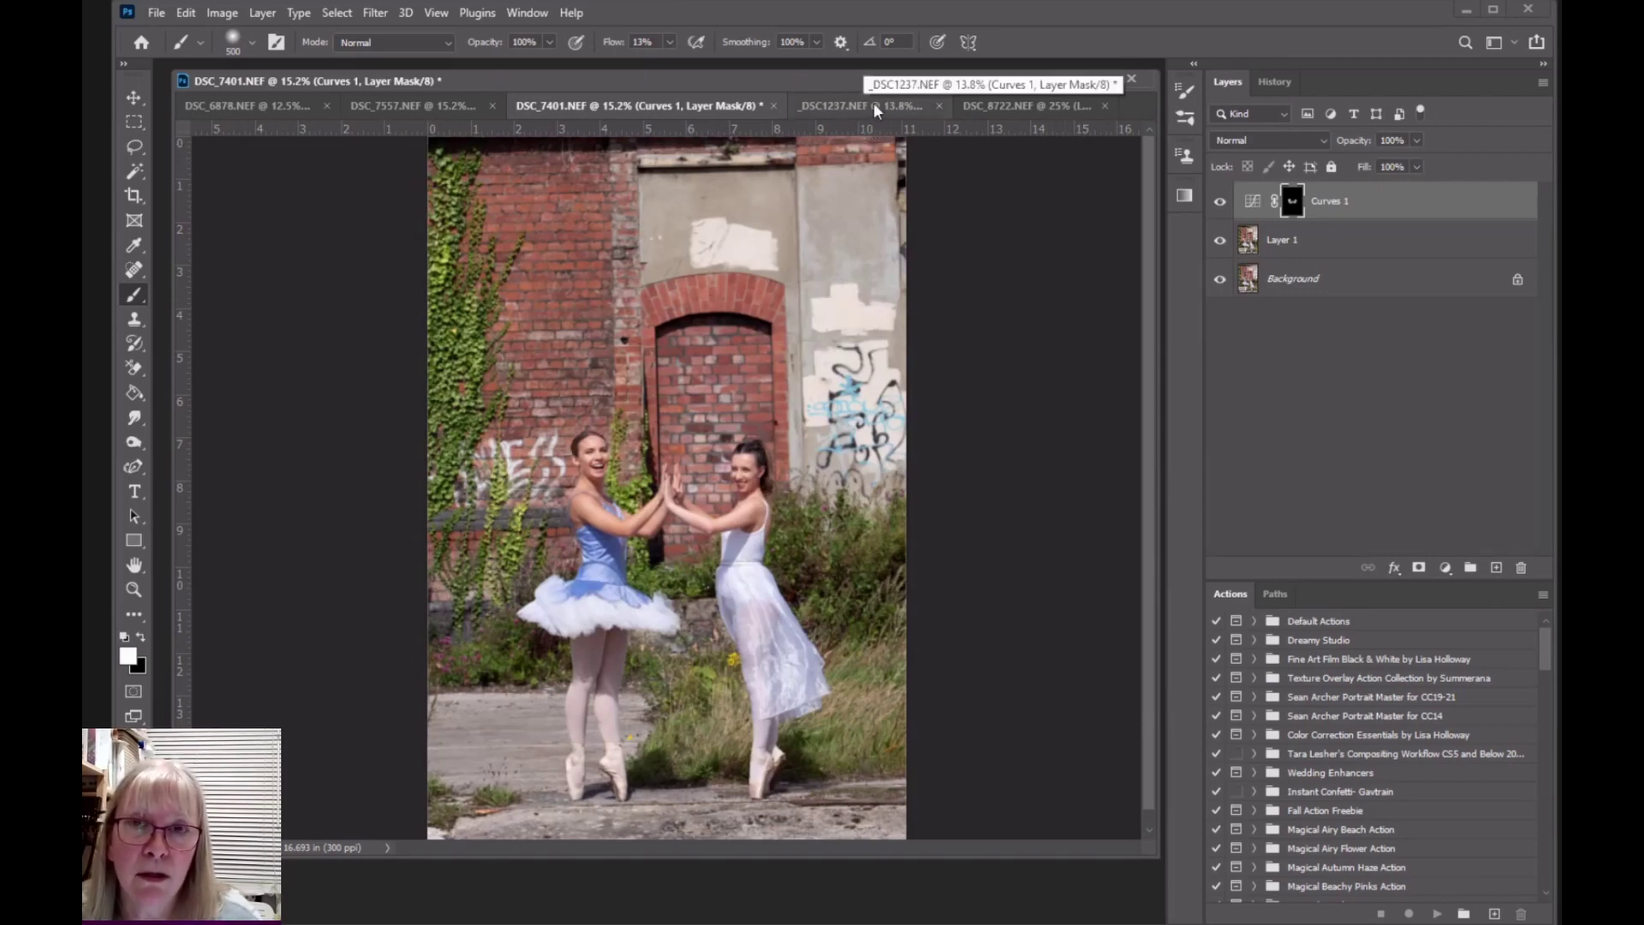
# Step: Switch to the _DSC1237.NEF photo, hide Curves 1 to view it without the adjustment, and select that layer's adjustment instead of its mask
pyautogui.hotkey('ctrl', 'Tab')
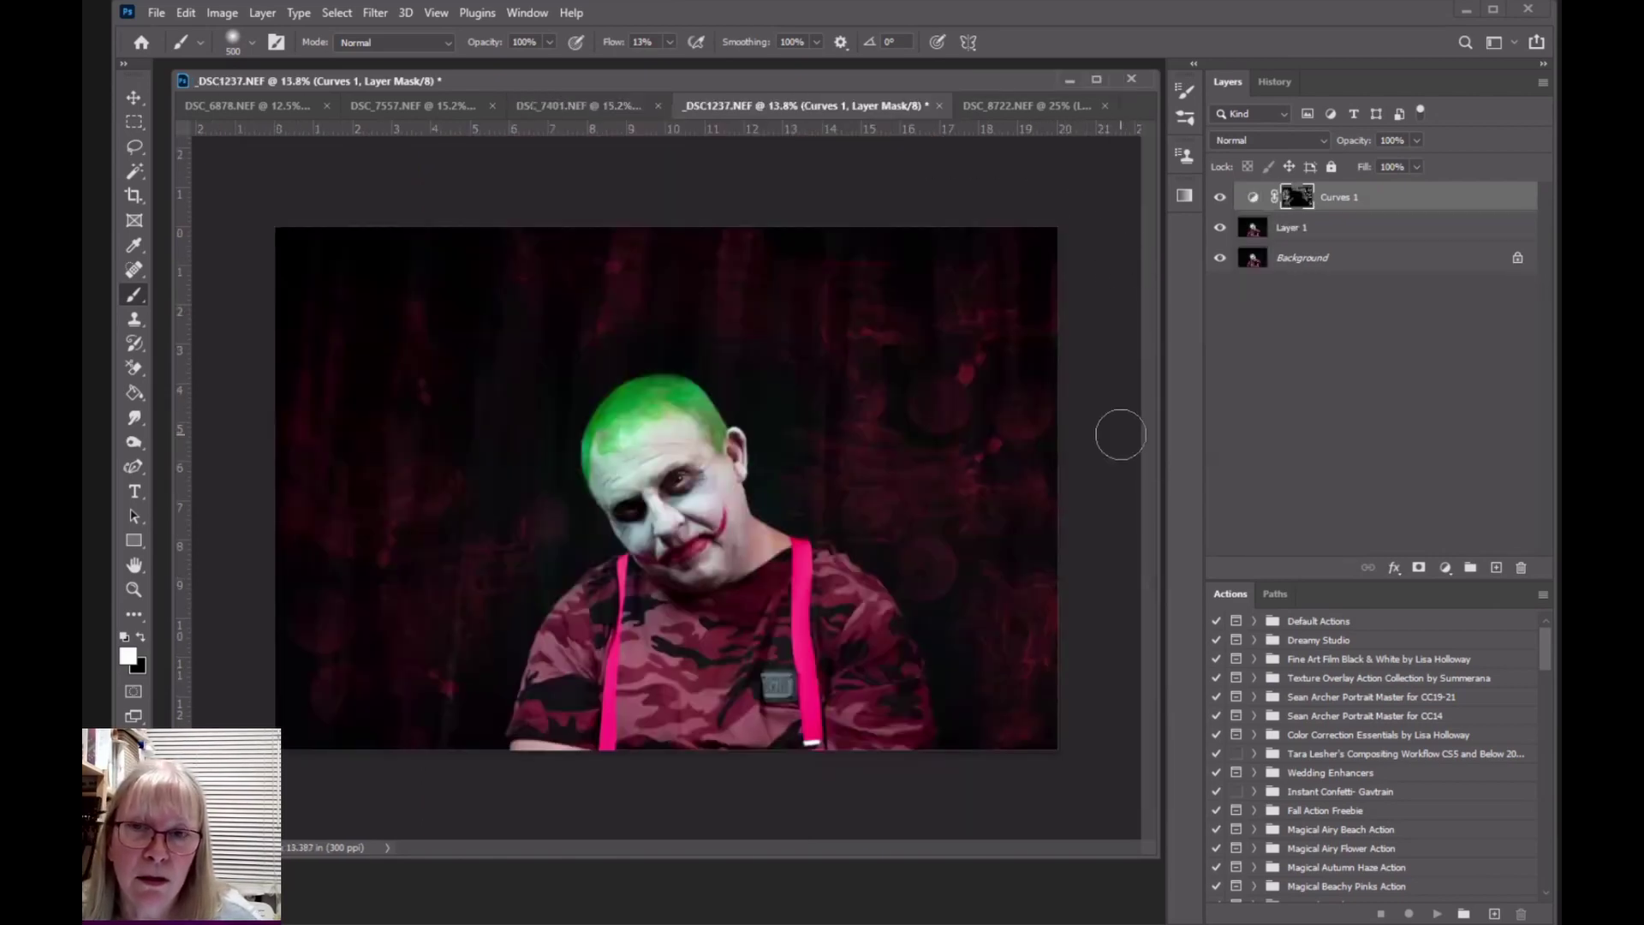
pyautogui.click(1220, 197)
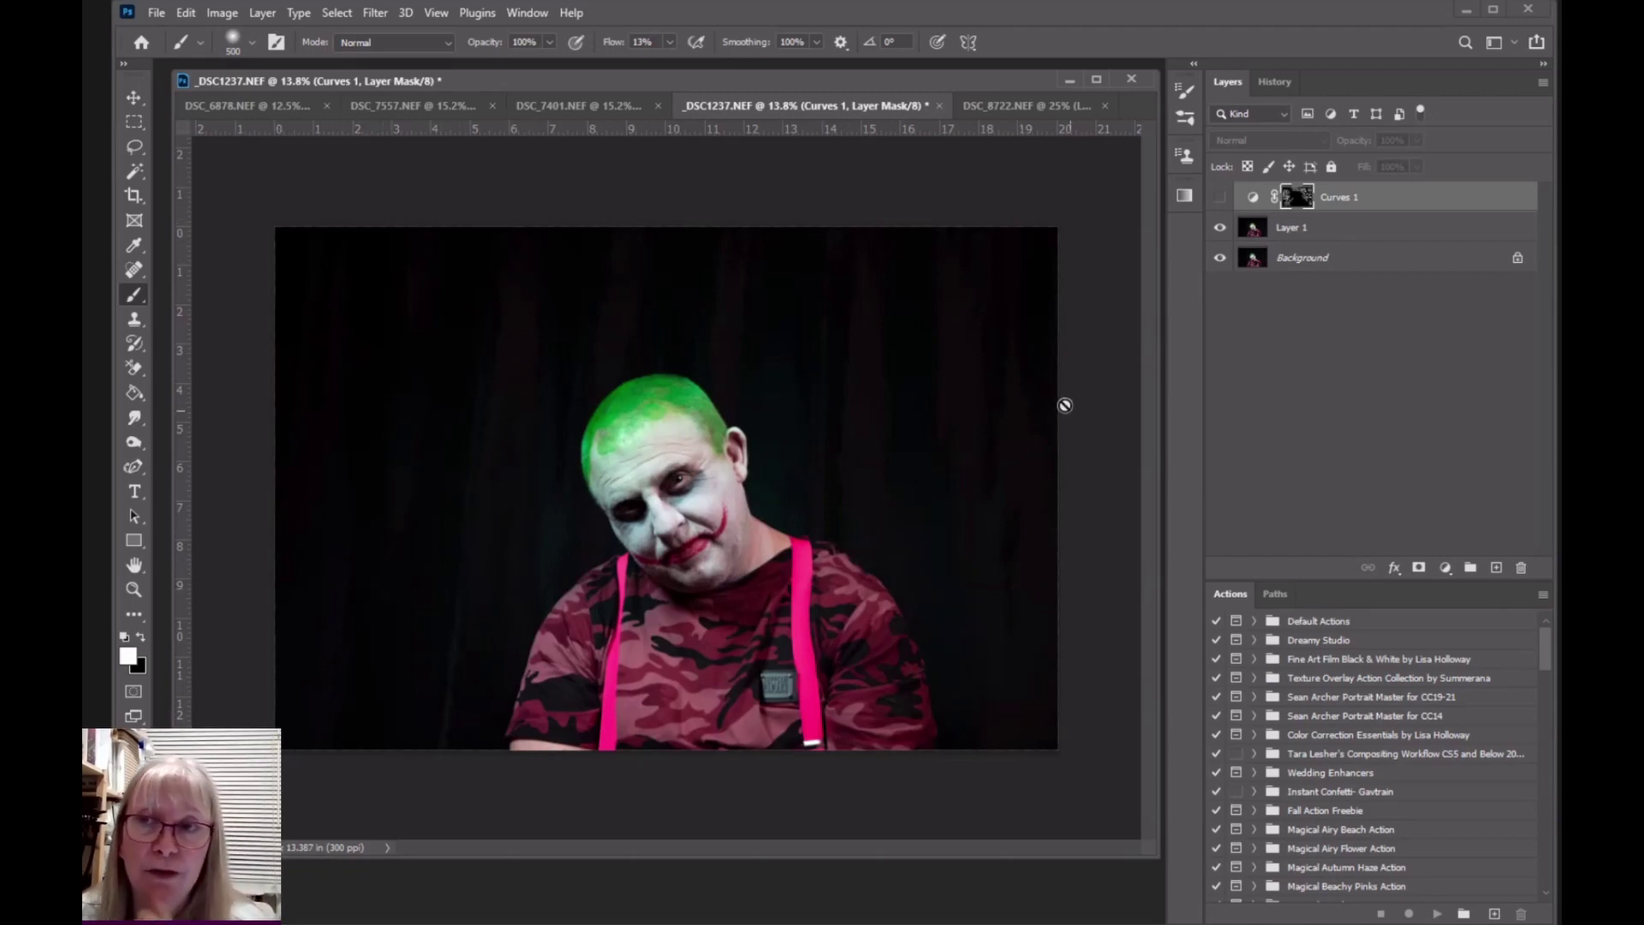
pyautogui.click(1252, 198)
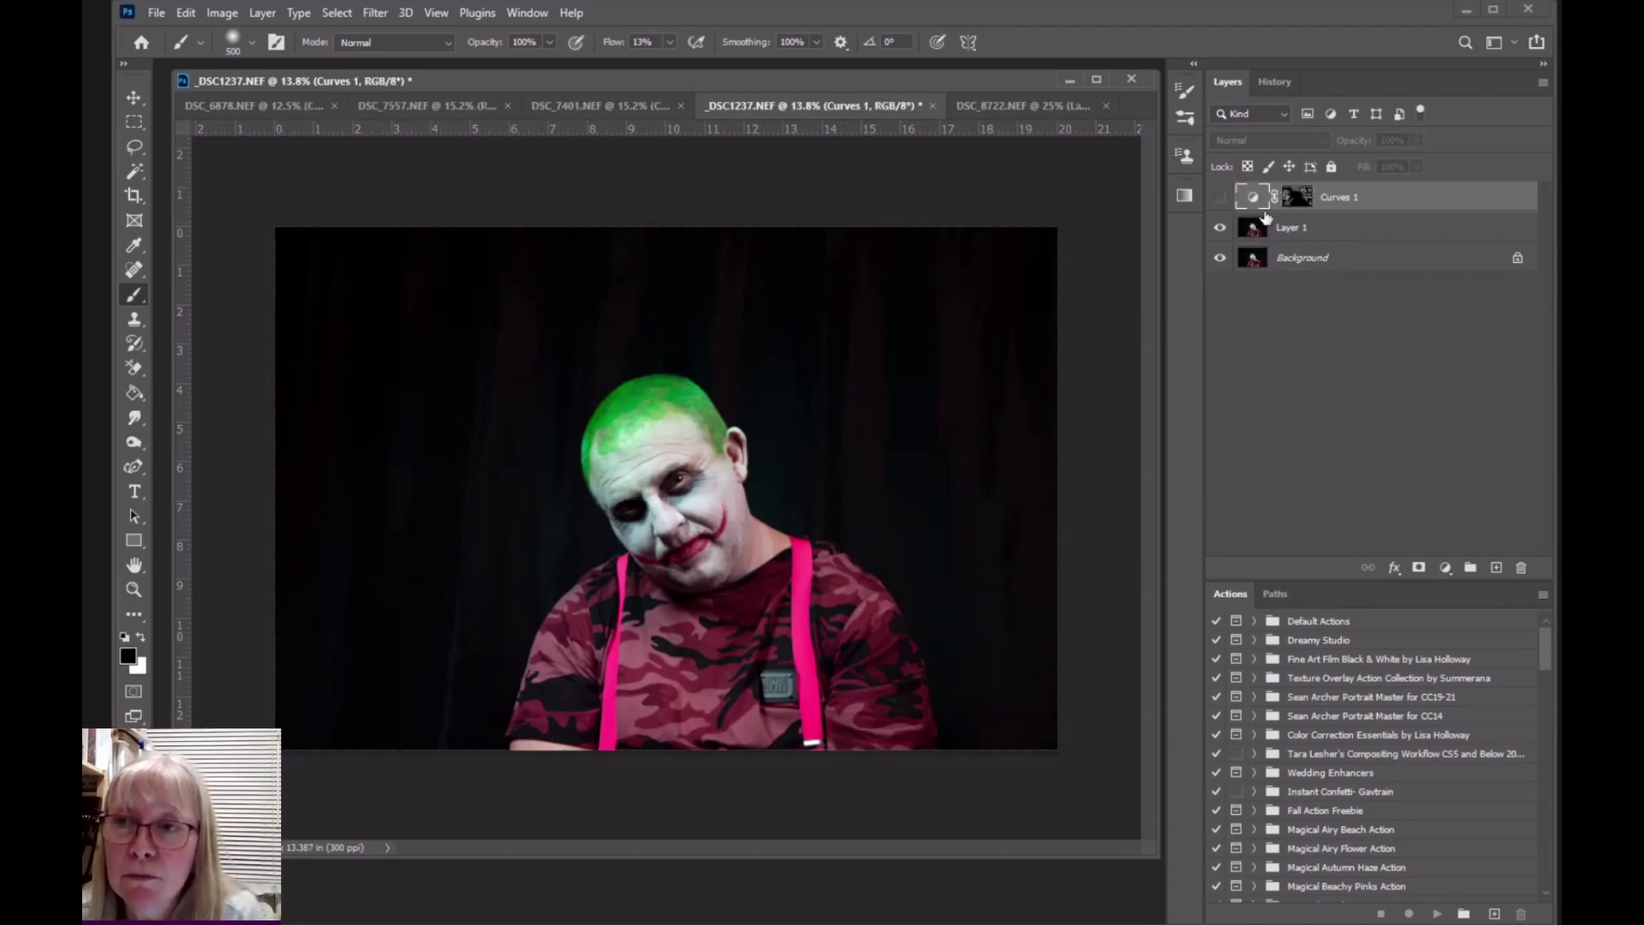
# Step: Review the Curves 1 adjustment's RGB and colour channel curves, close its settings and show the Curves 1 layer
pyautogui.doubleClick(1253, 199)
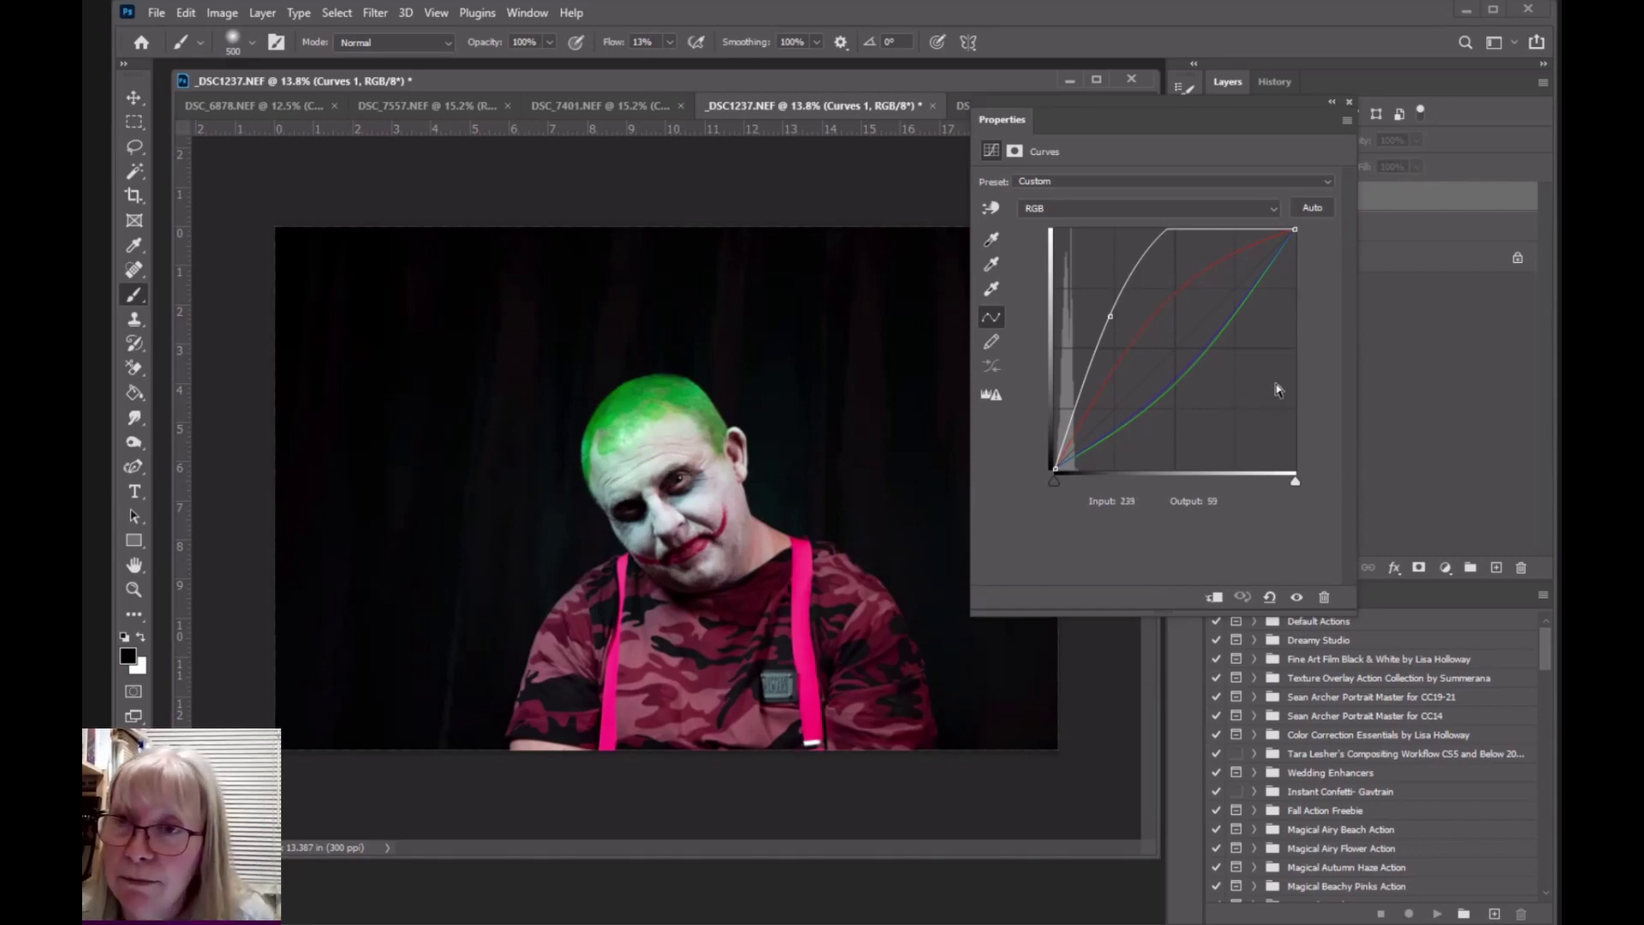
pyautogui.click(1350, 102)
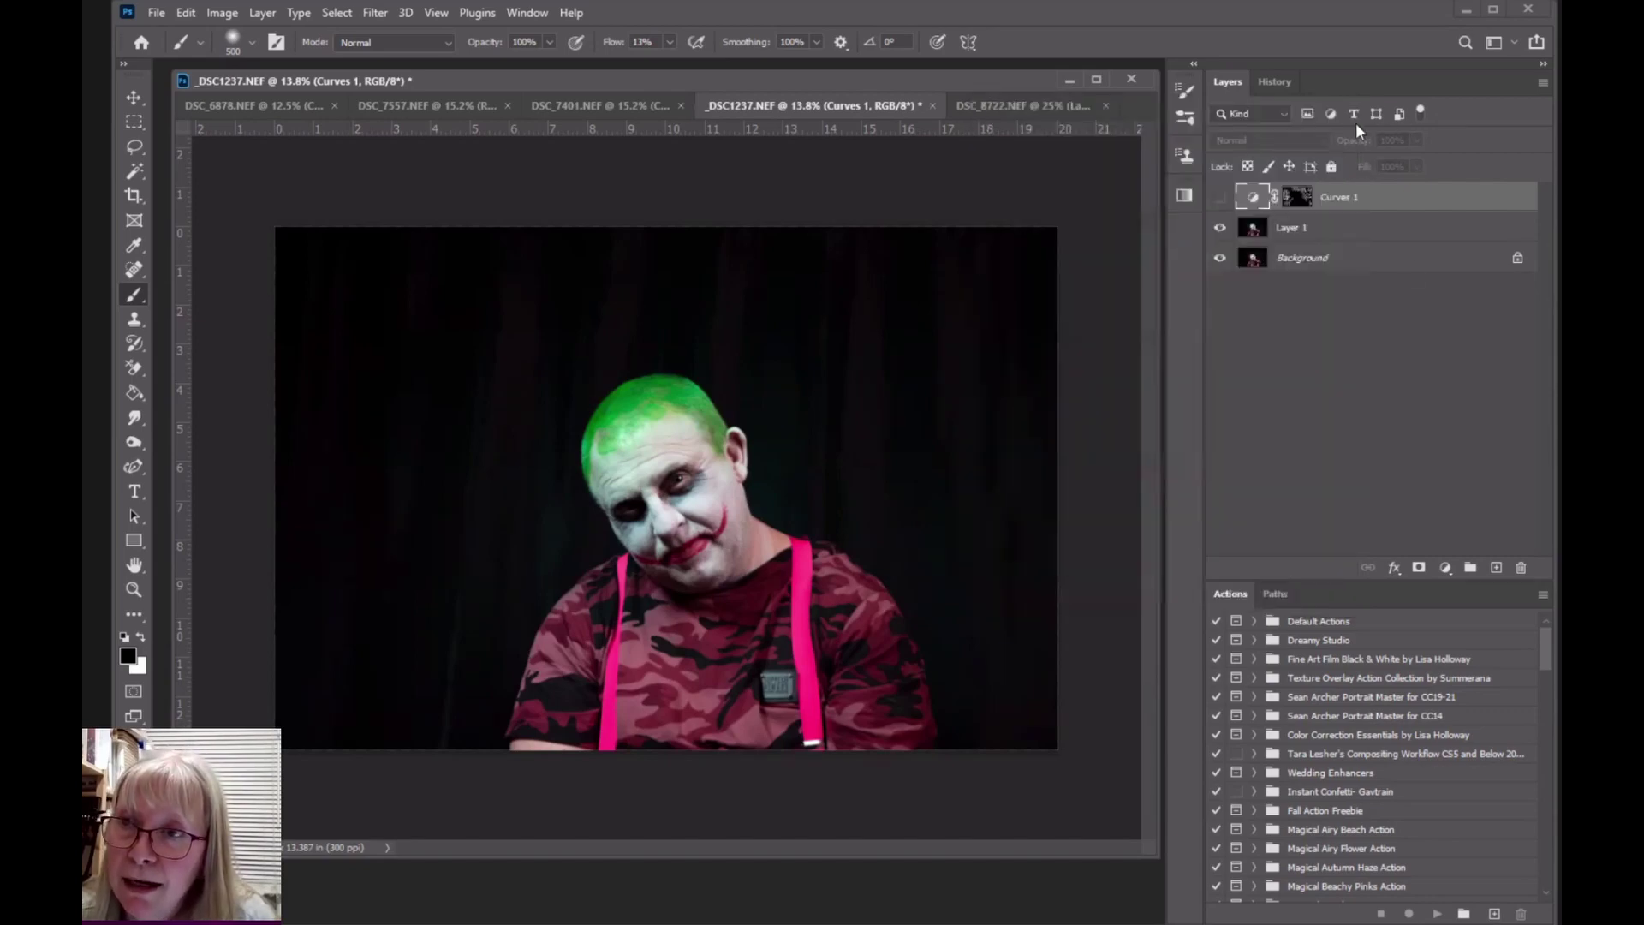
pyautogui.moveTo(1217, 256); pyautogui.dragTo(1220, 198)
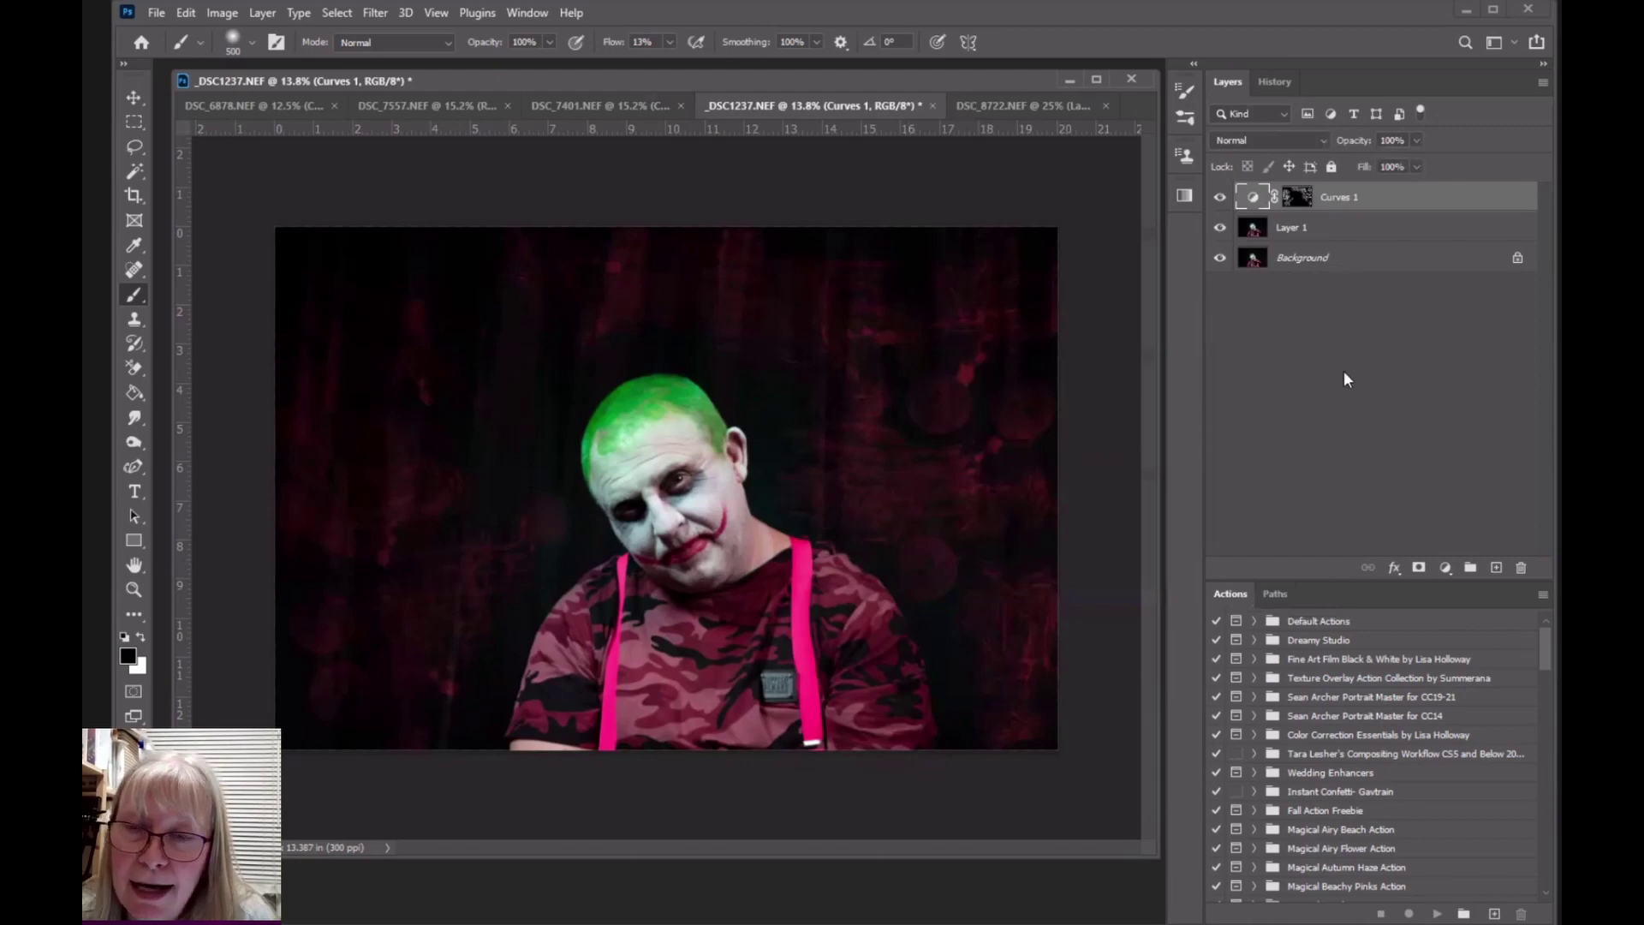
# Step: Select the Curves 1 layer mask and compare the photo with the mask disabled and enabled, leaving it enabled
pyautogui.click(1297, 196)
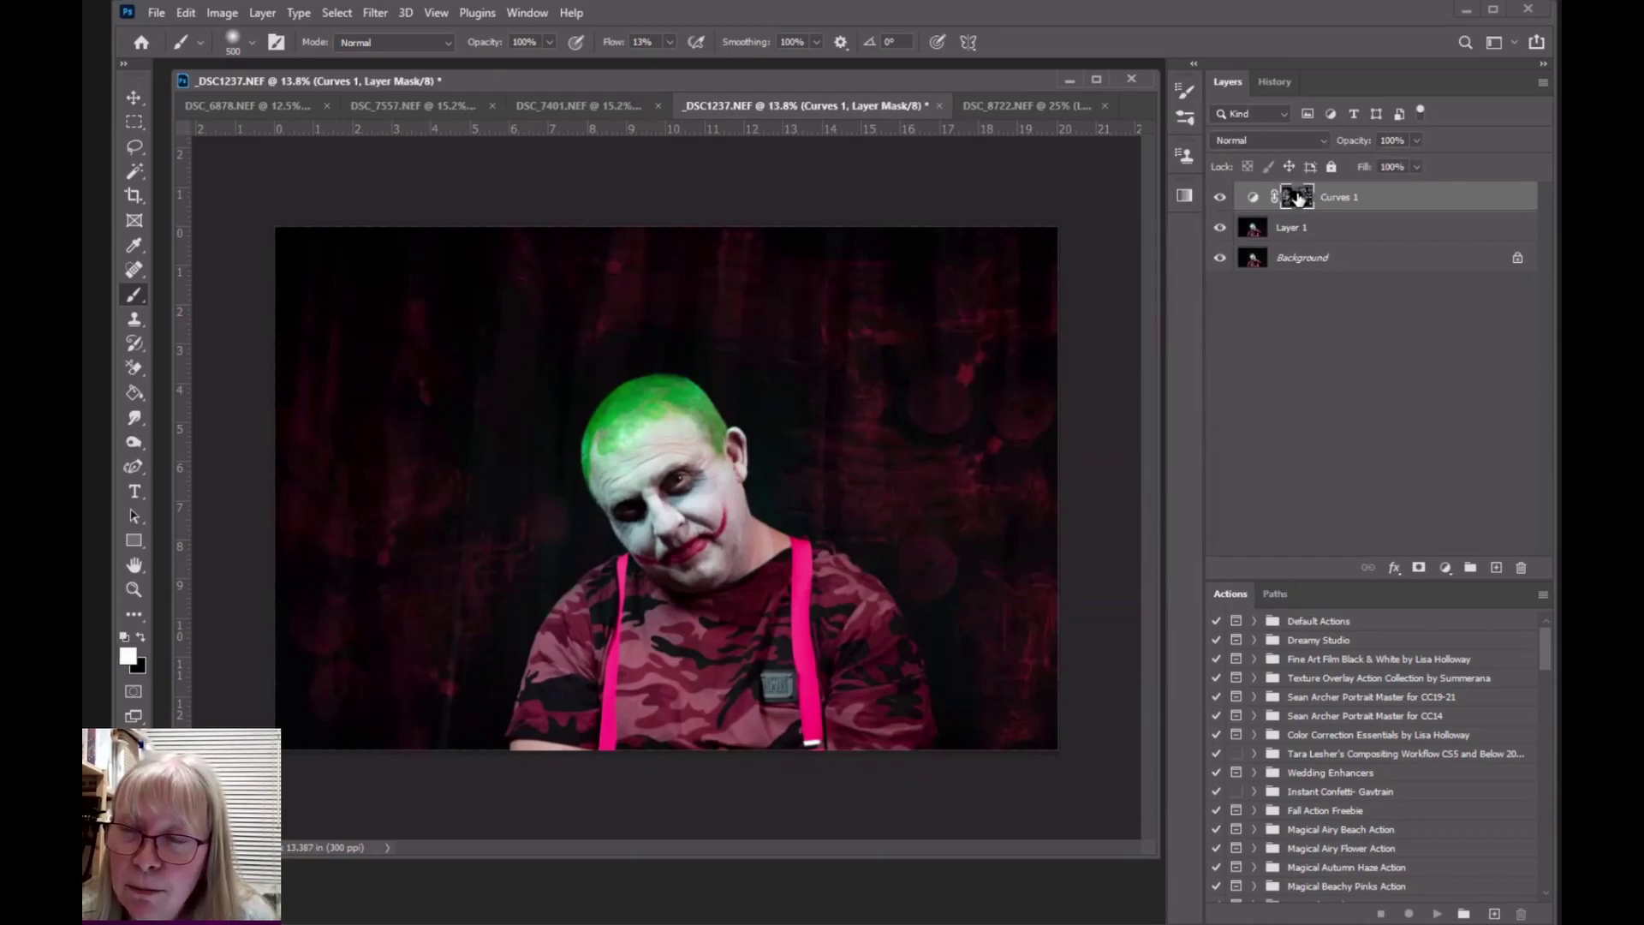
pyautogui.doubleClick(1297, 196)
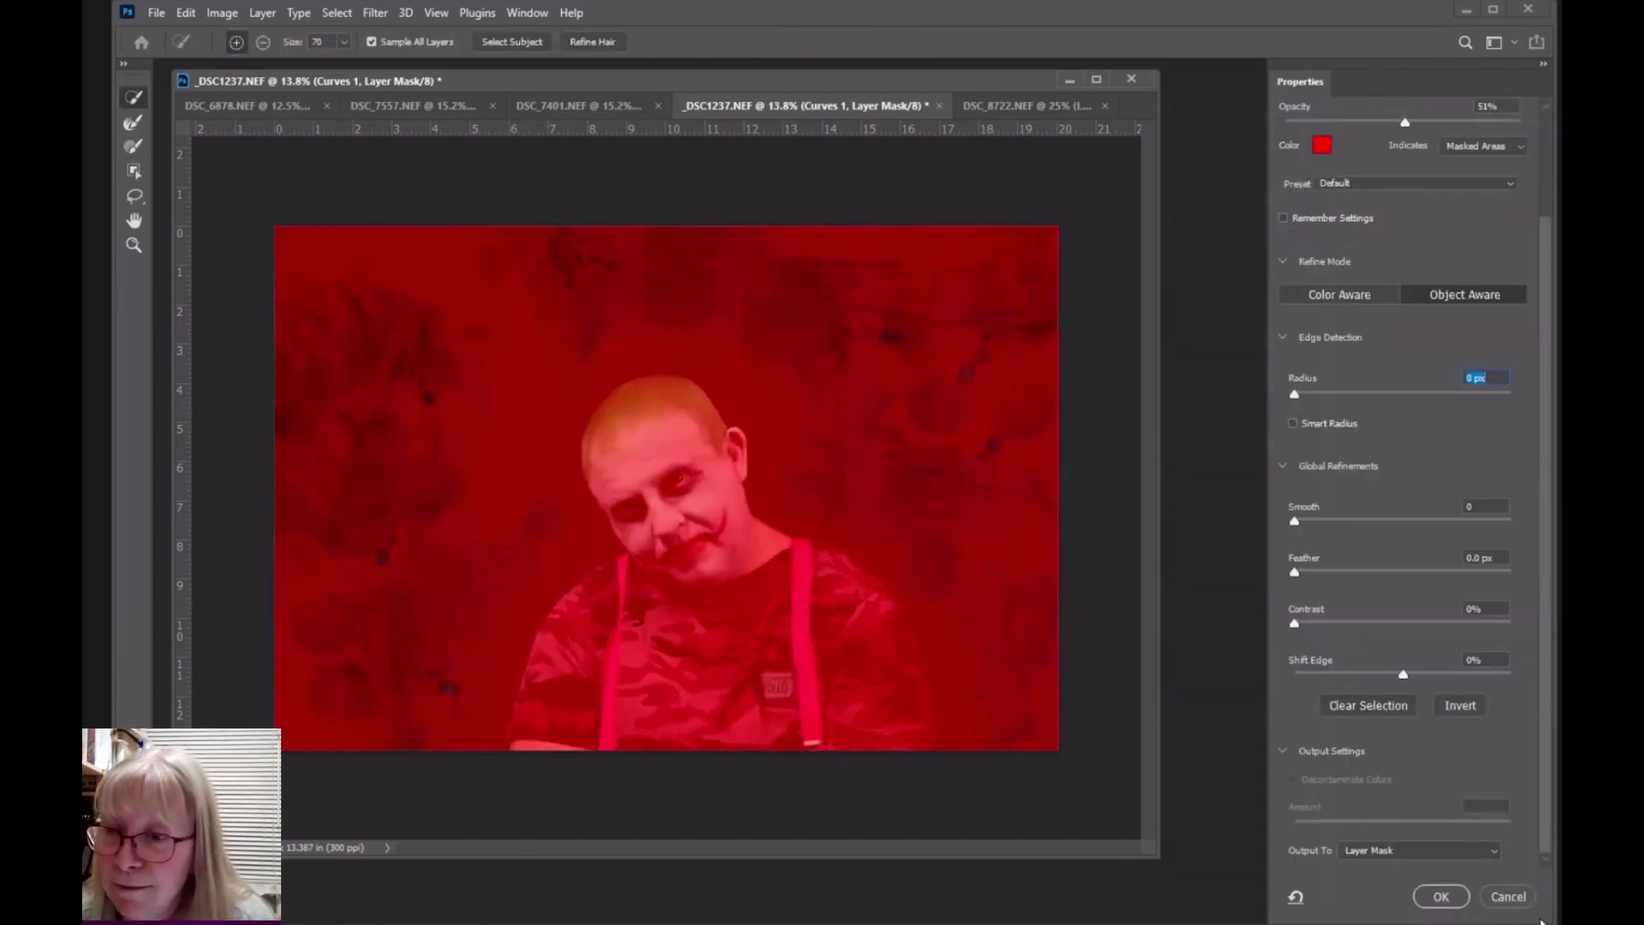
pyautogui.click(1509, 897)
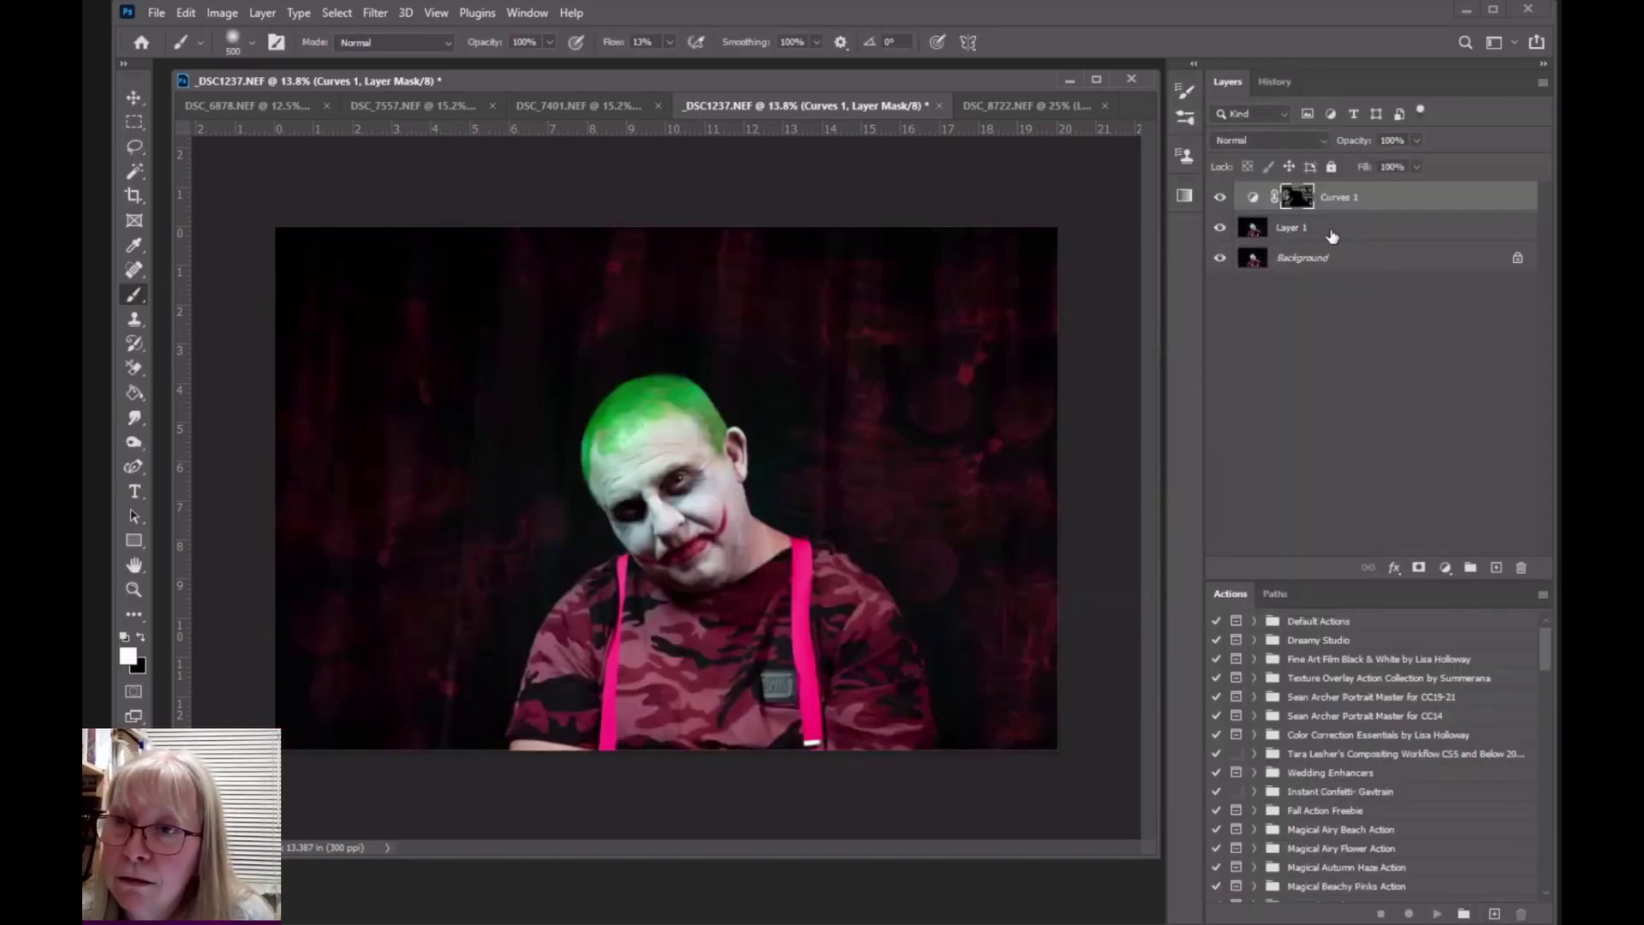
pyautogui.keyDown('shift'); pyautogui.click(1297, 197); pyautogui.keyUp('shift')
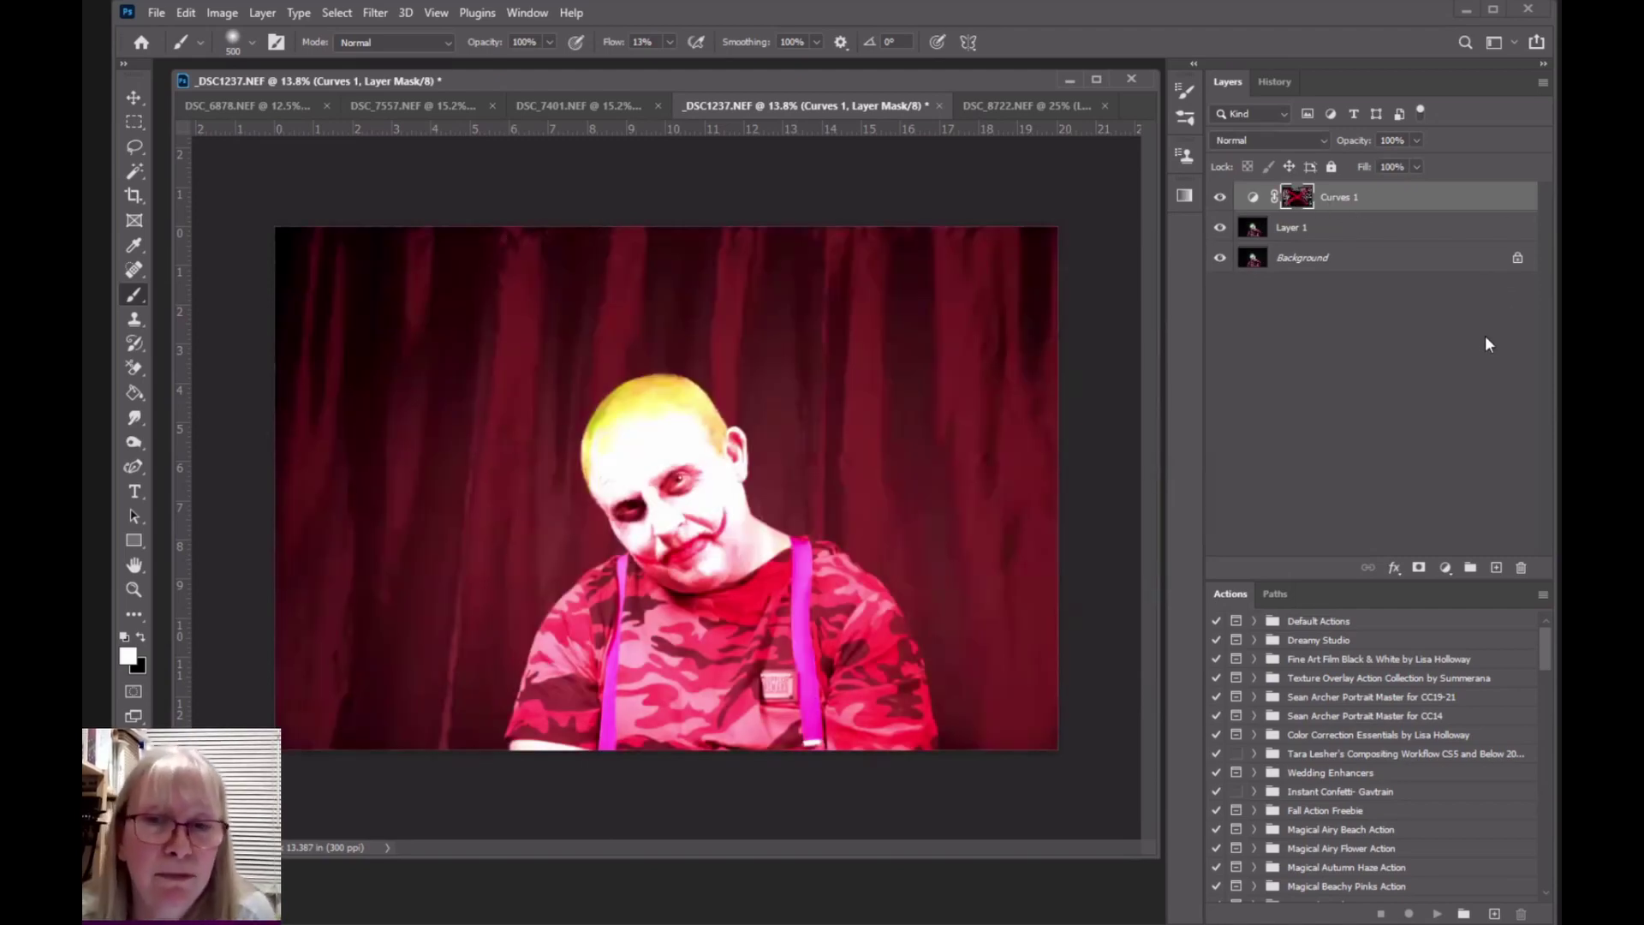
pyautogui.keyDown('shift'); pyautogui.click(1298, 198); pyautogui.keyUp('shift')
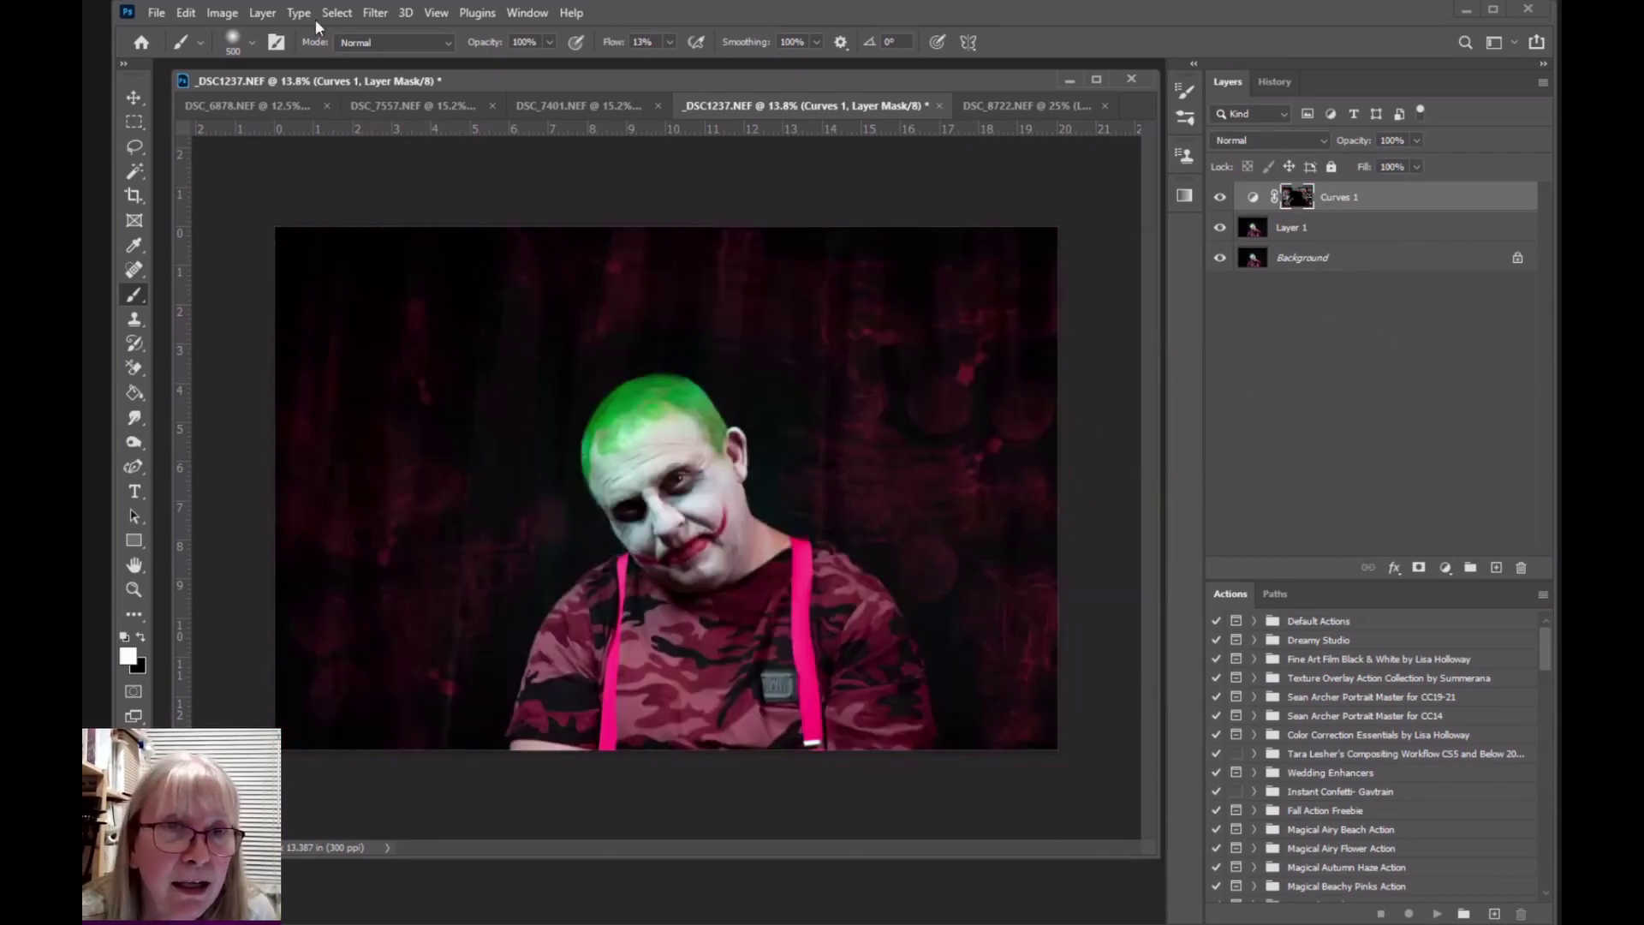
# Step: Browse the brush presets, expanding the General Brushes group and examining the groups down to Button
pyautogui.click(253, 43)
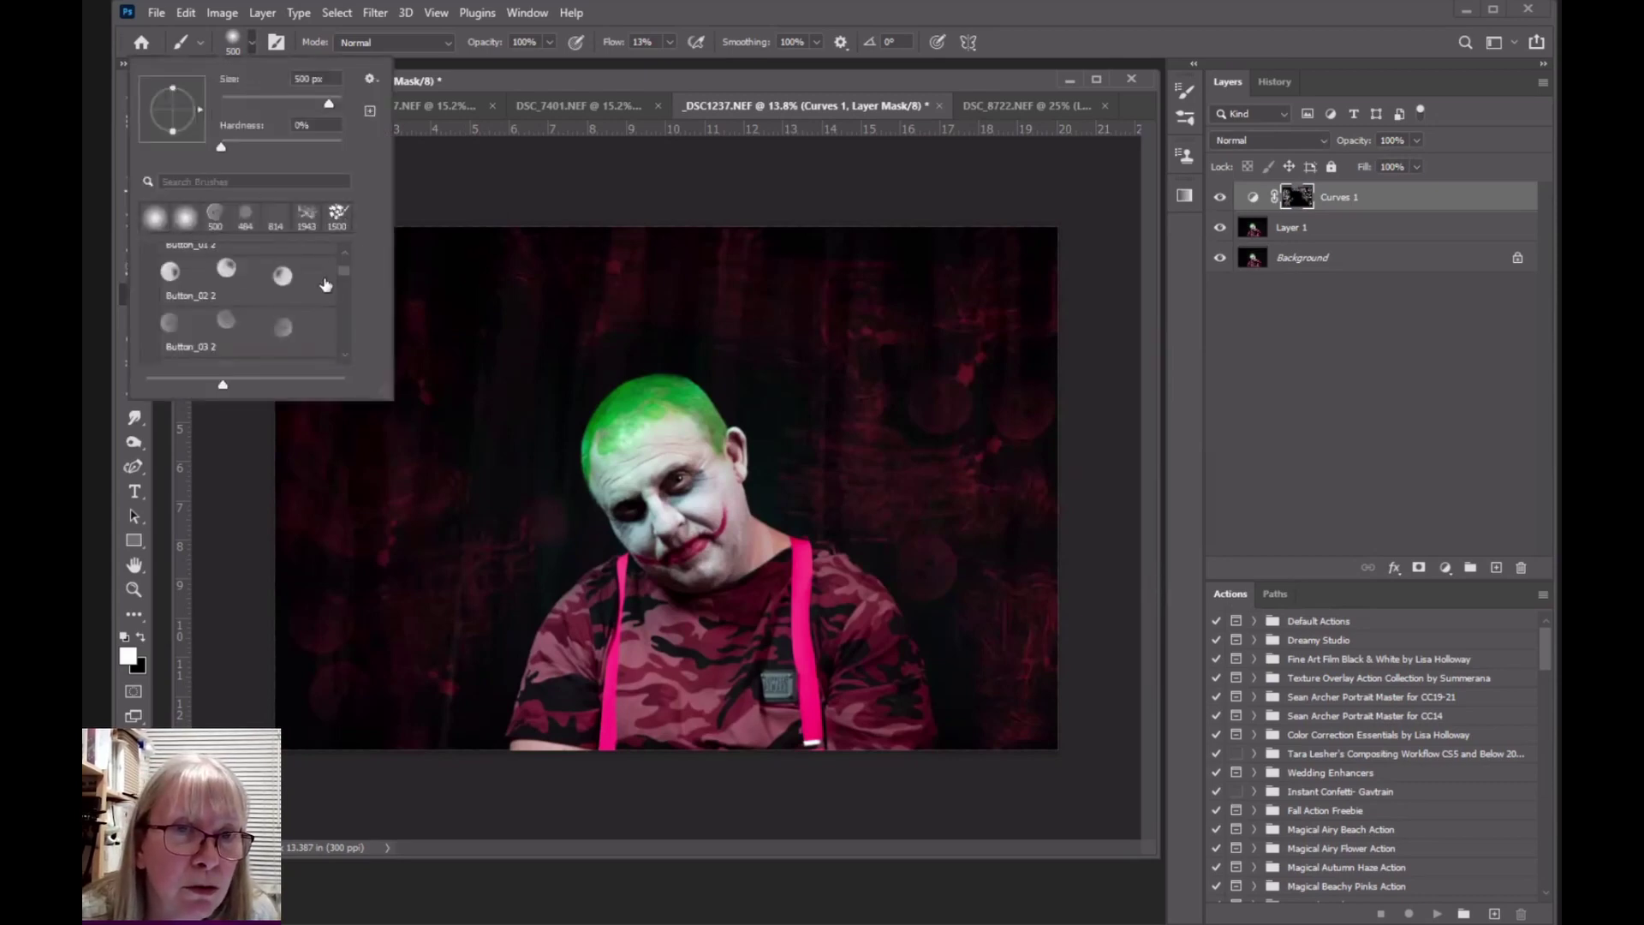
pyautogui.moveTo(341, 272); pyautogui.dragTo(339, 250)
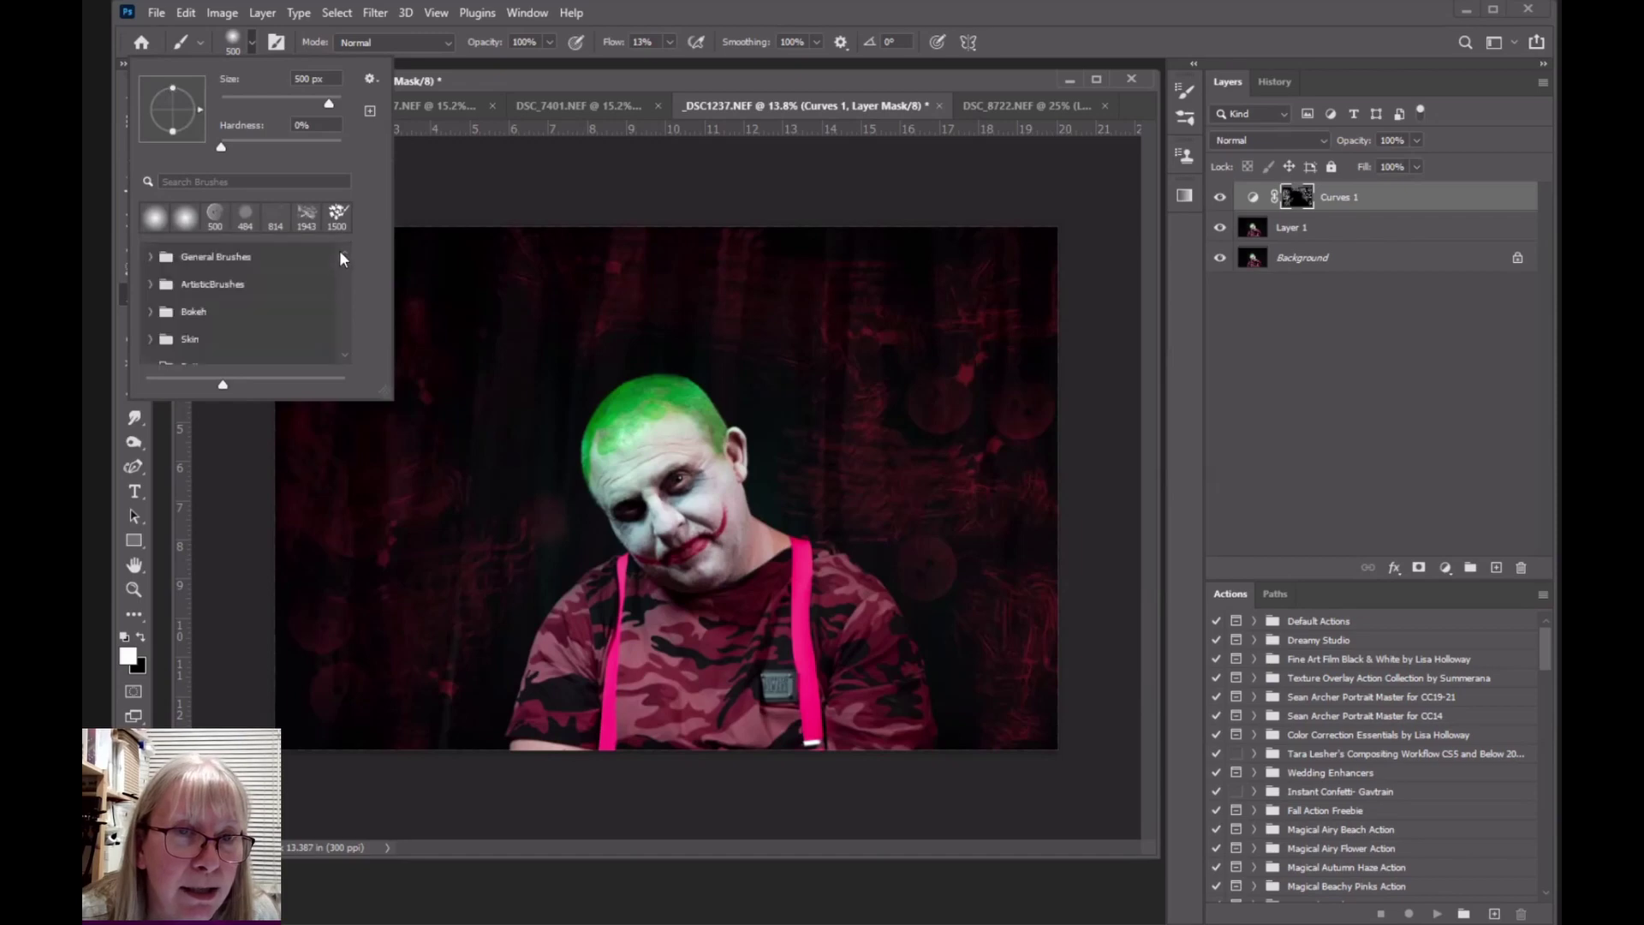
pyautogui.click(153, 260)
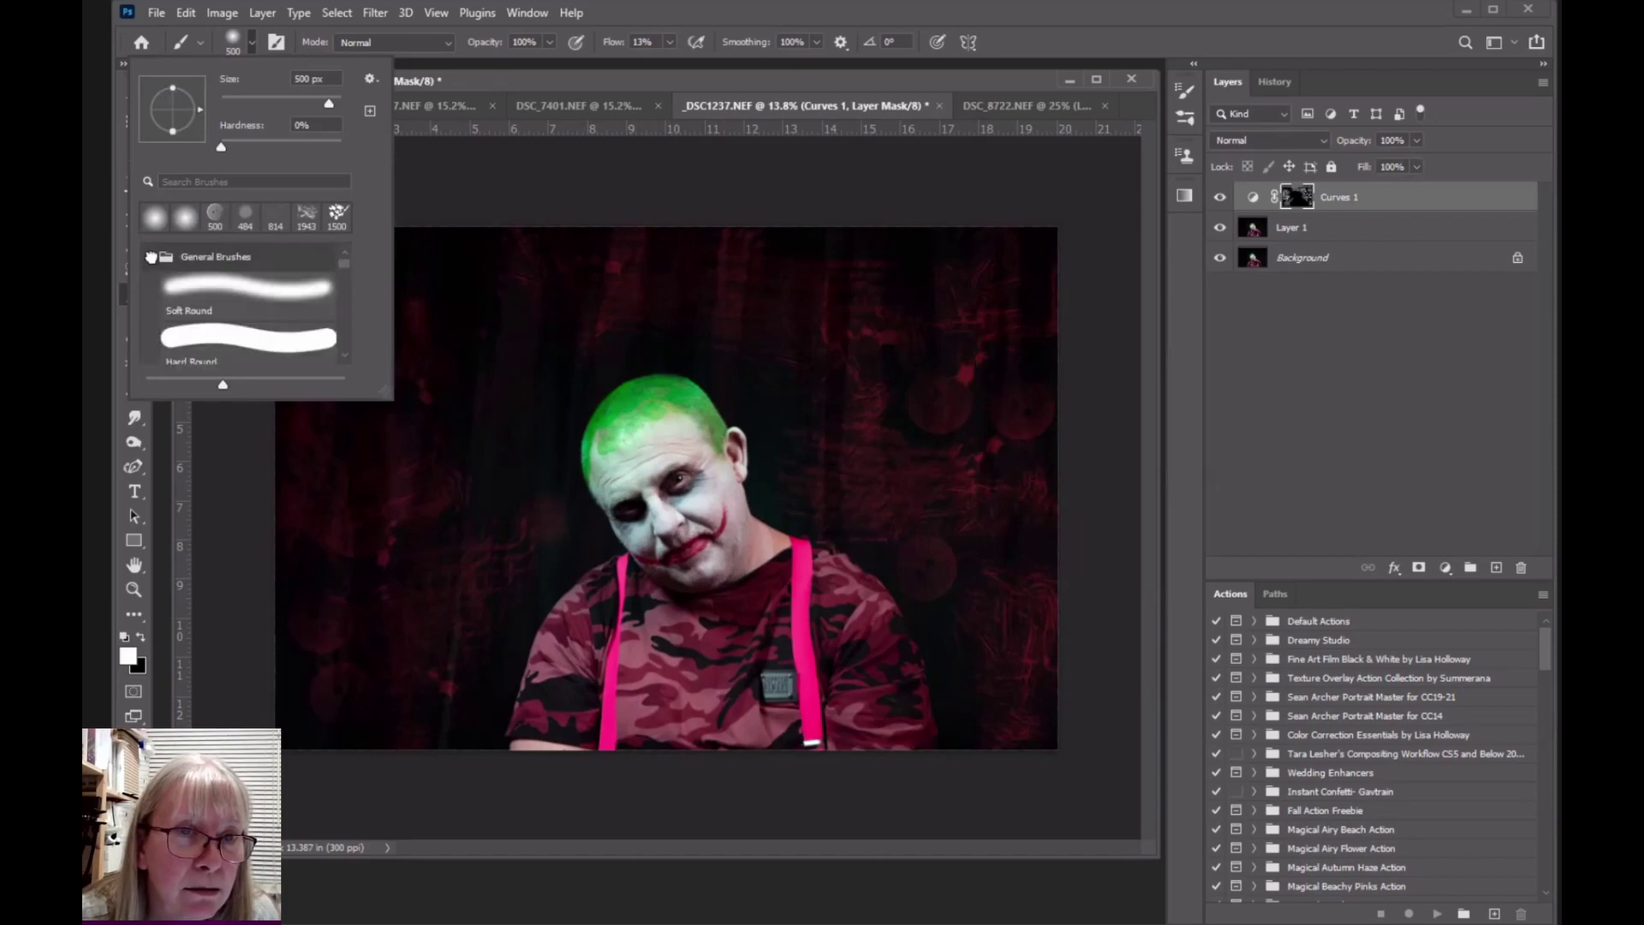
pyautogui.scroll(-3, 216, 319)
pyautogui.scroll(-4, 216, 319)
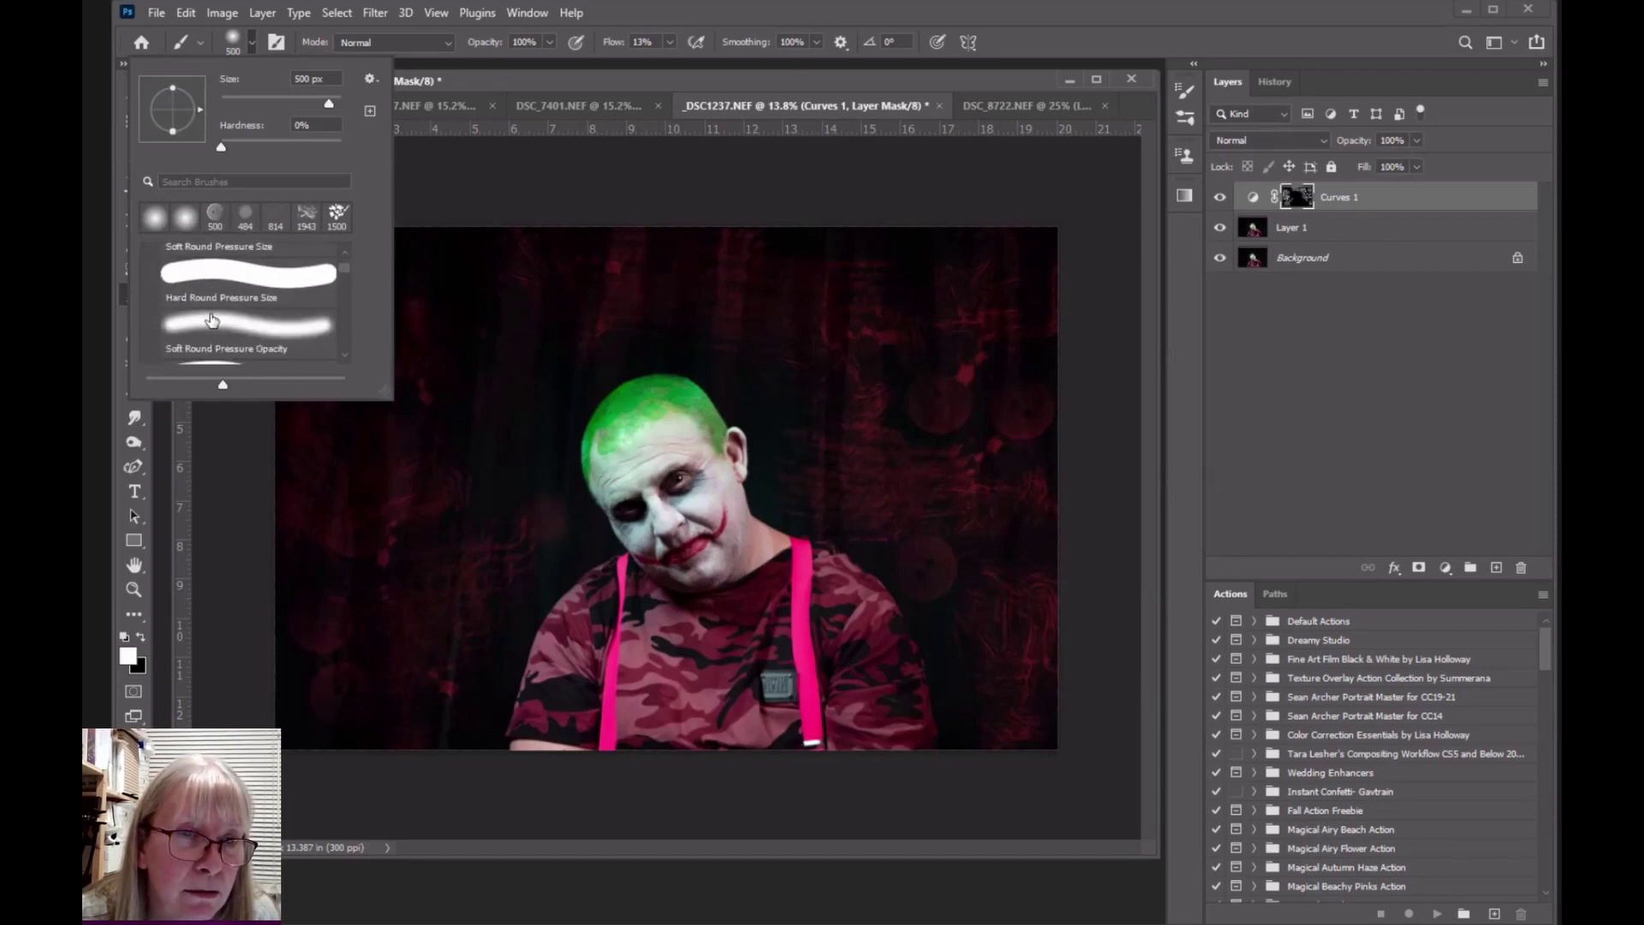
pyautogui.scroll(-3, 205, 320)
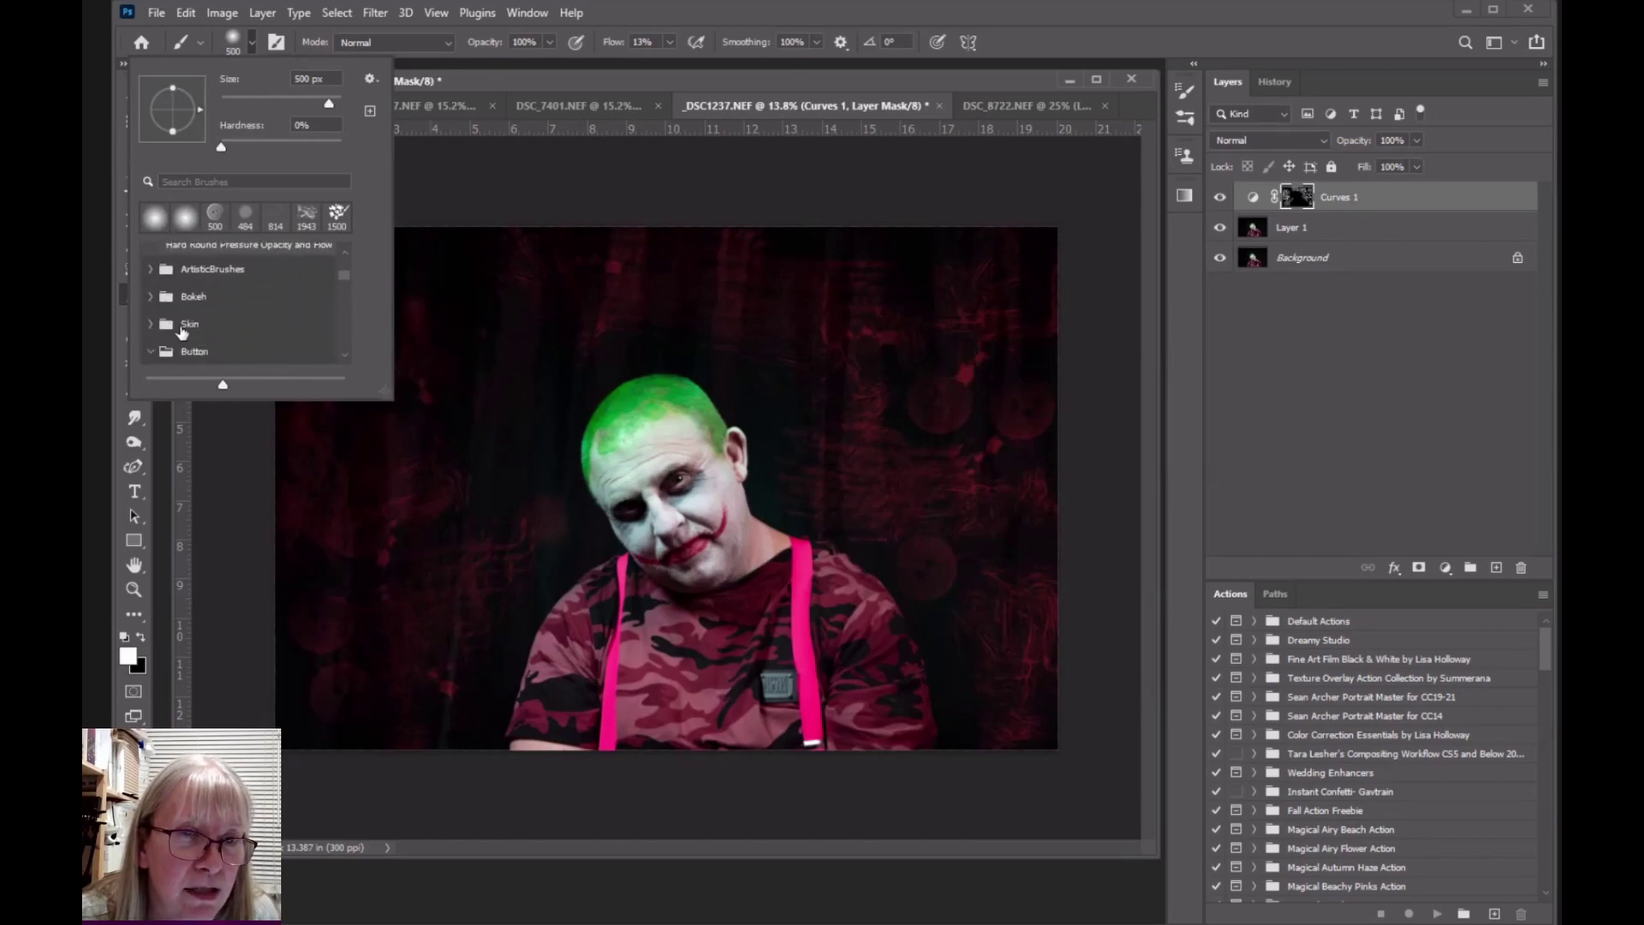
pyautogui.scroll(-2, 181, 331)
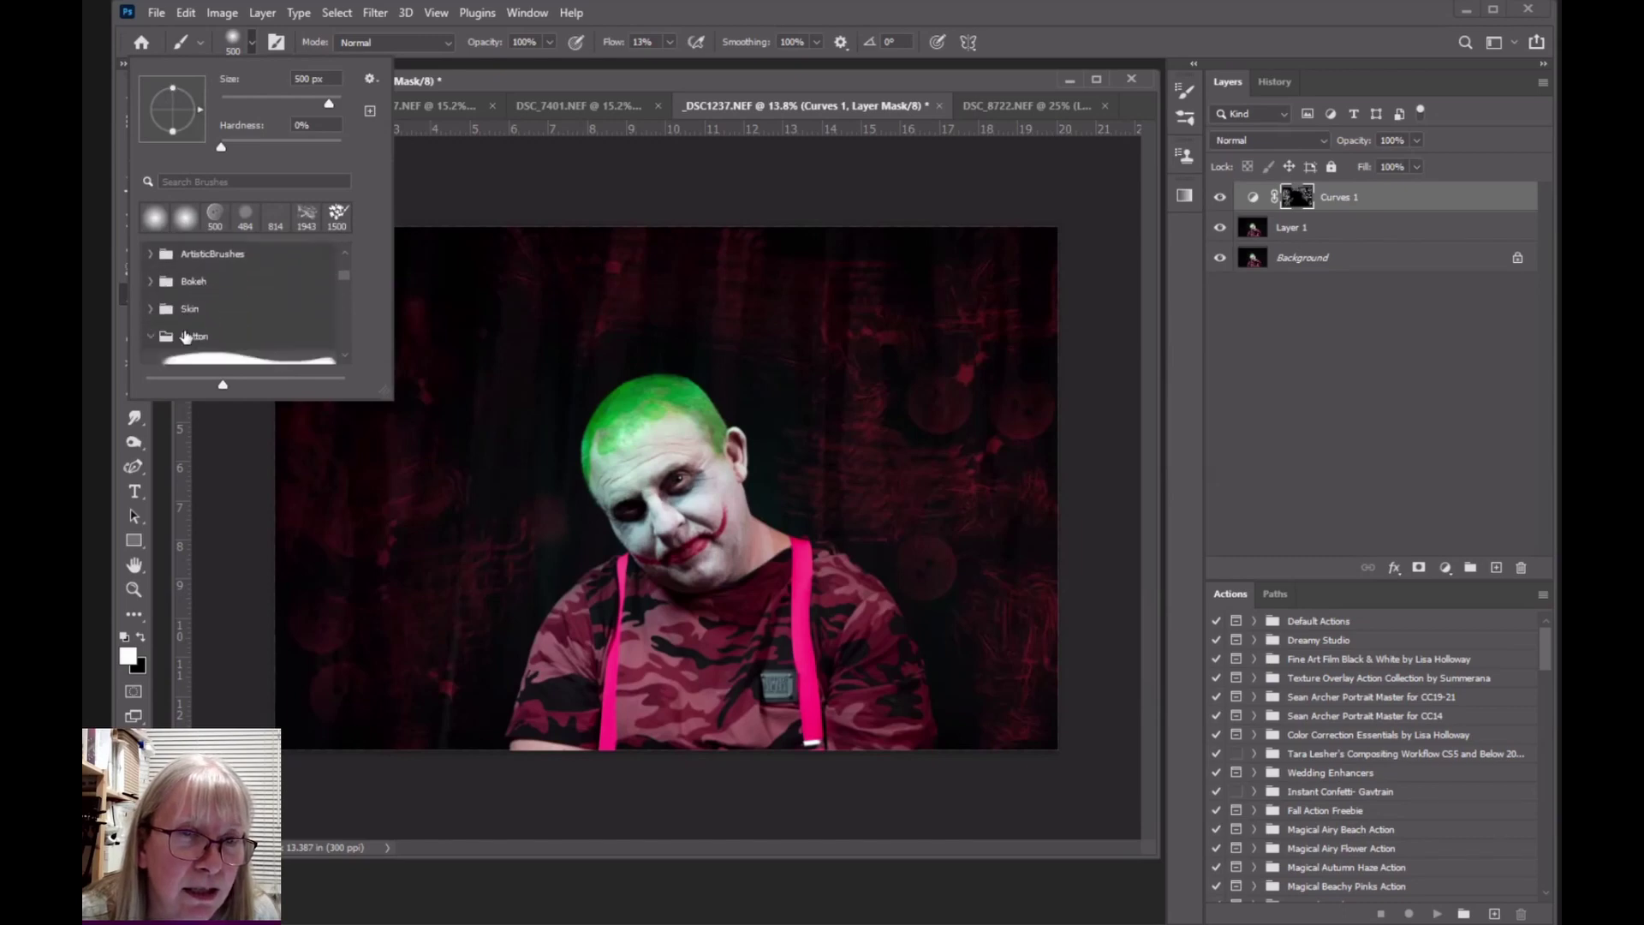
# Step: Revert the photo's history to the Invert state, clearing all brushwork from the Curves 1 mask, and return to the layers
pyautogui.click(1281, 82)
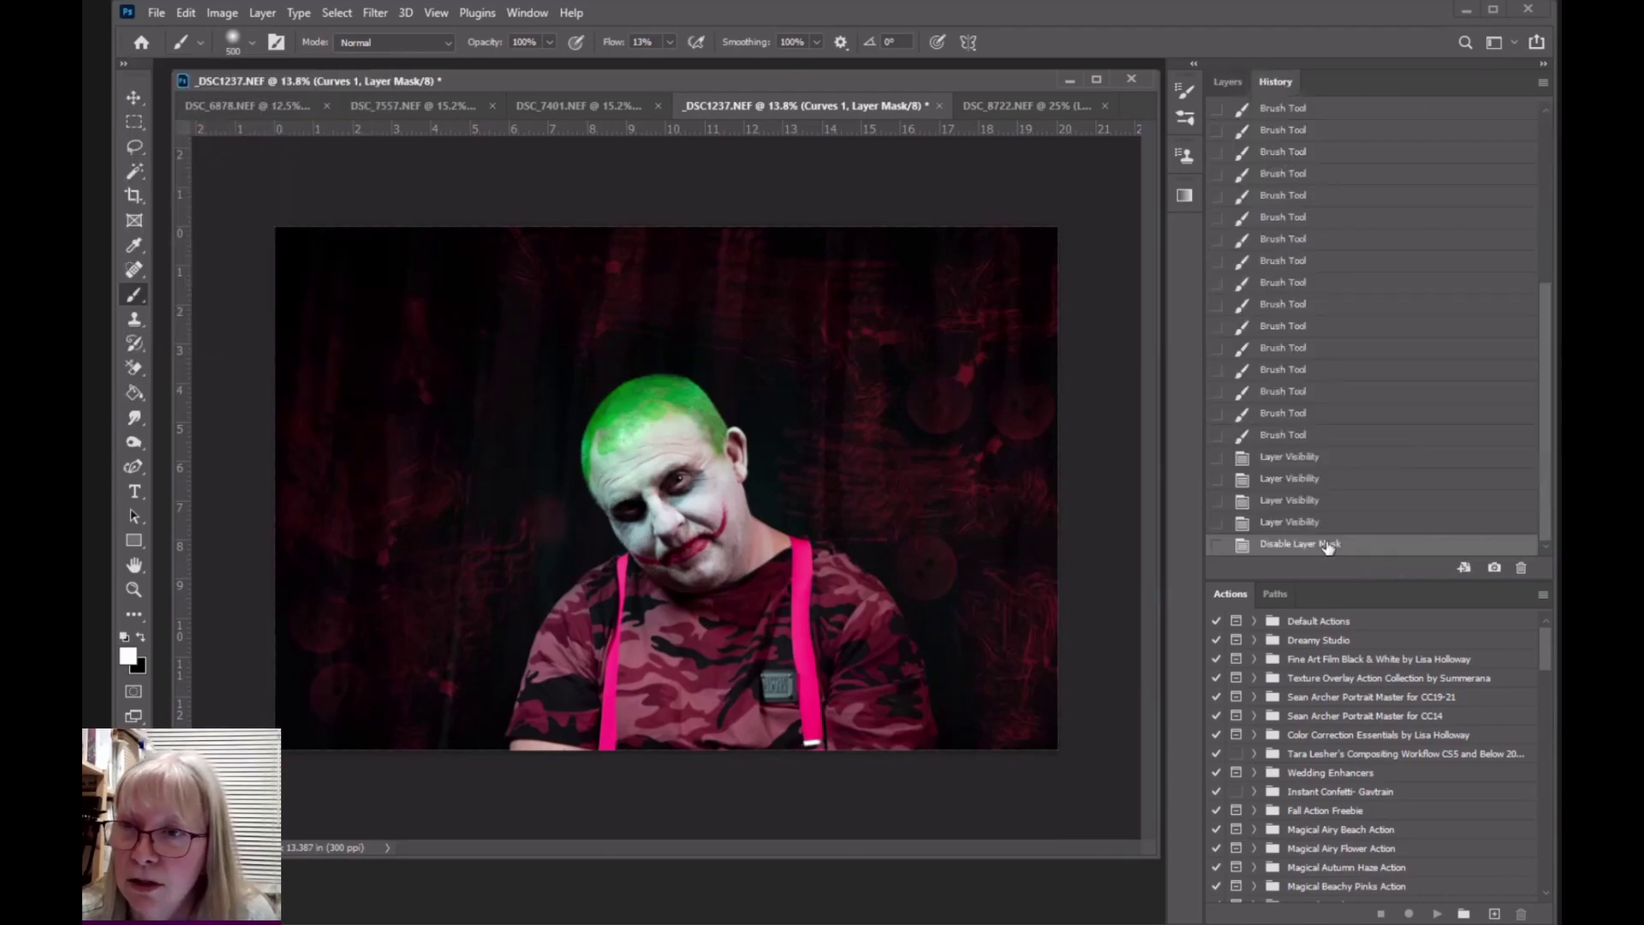
pyautogui.scroll(5, 1288, 244)
pyautogui.click(1287, 236)
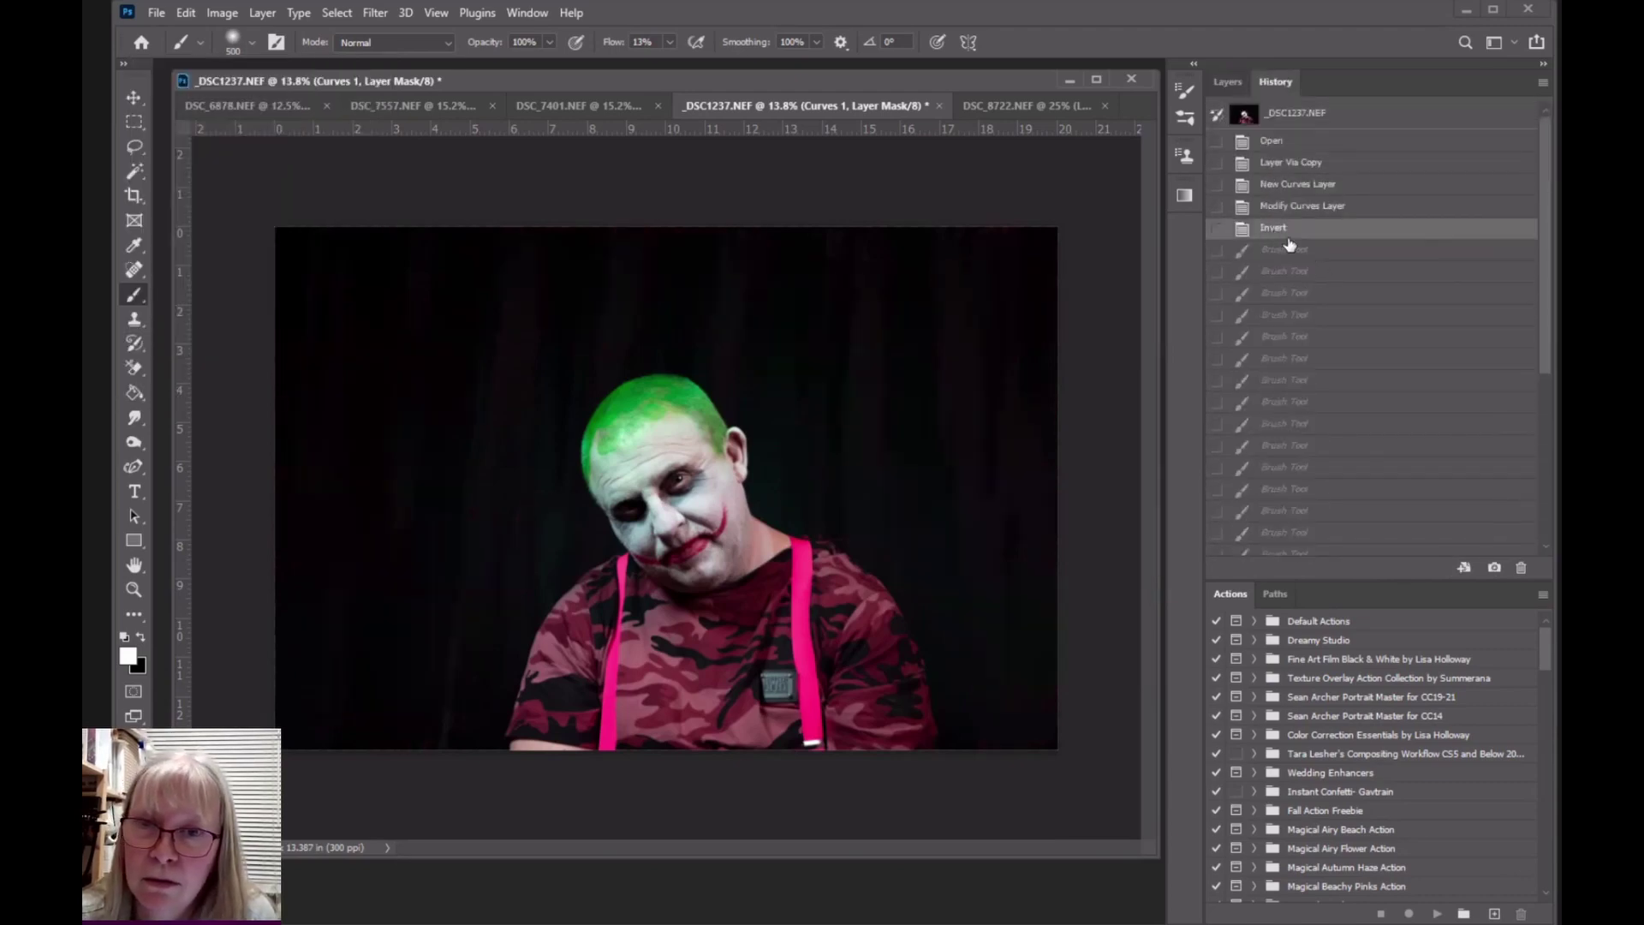
pyautogui.click(1227, 83)
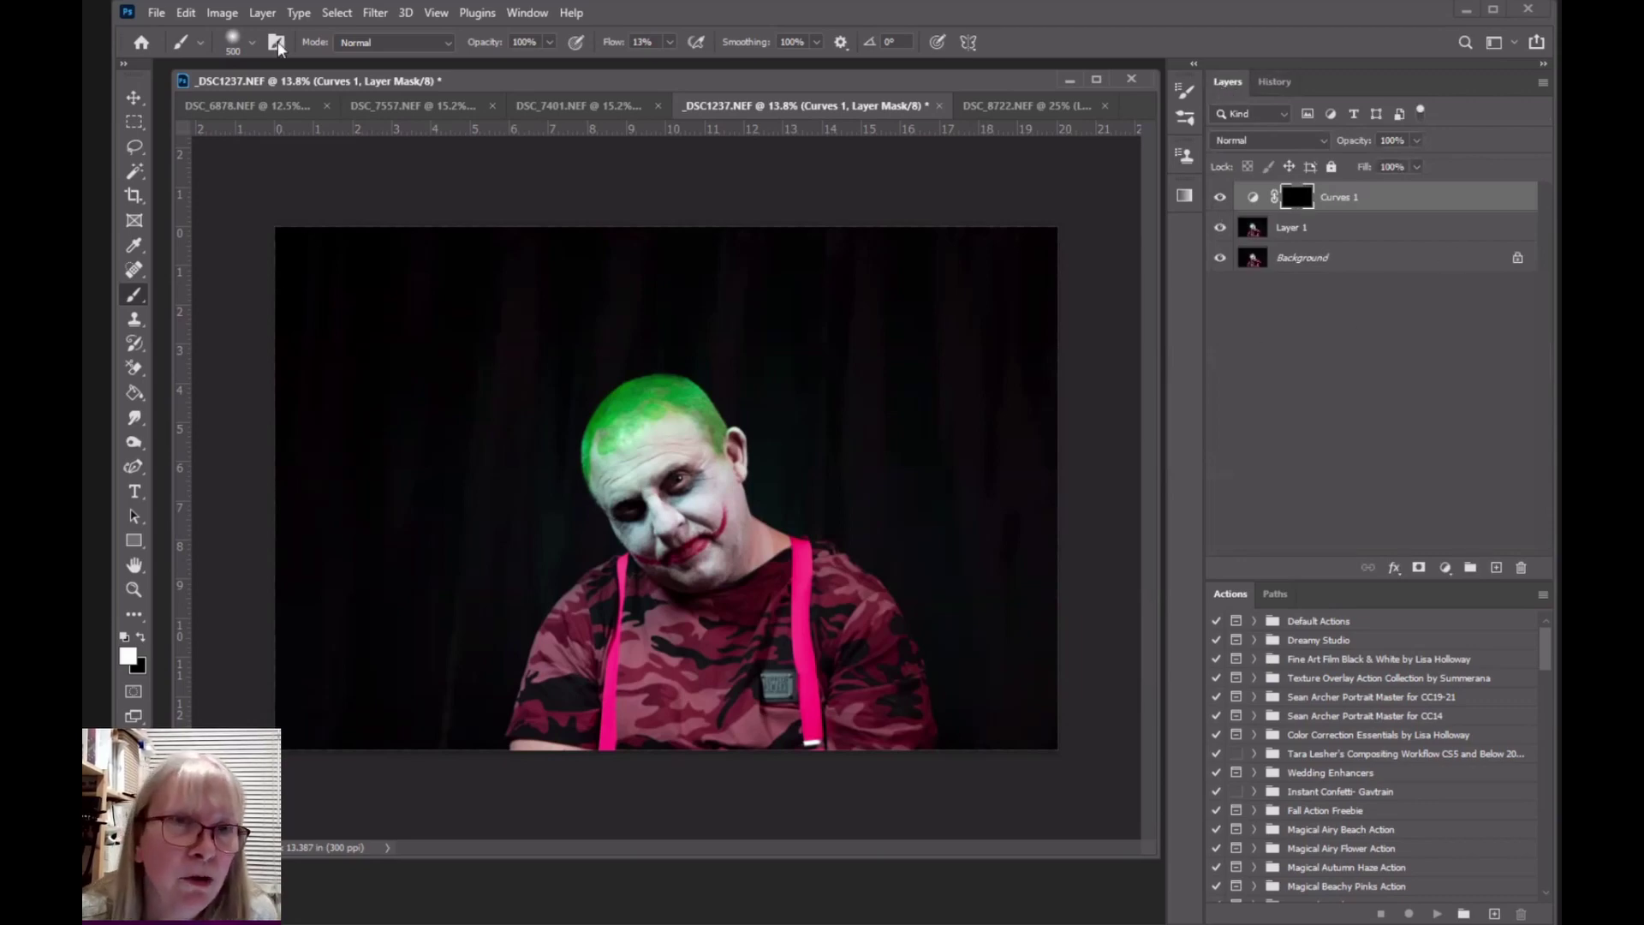
# Step: Choose the Button_03 2 brush preset at 500 px and set its flow to 98%
pyautogui.click(229, 39)
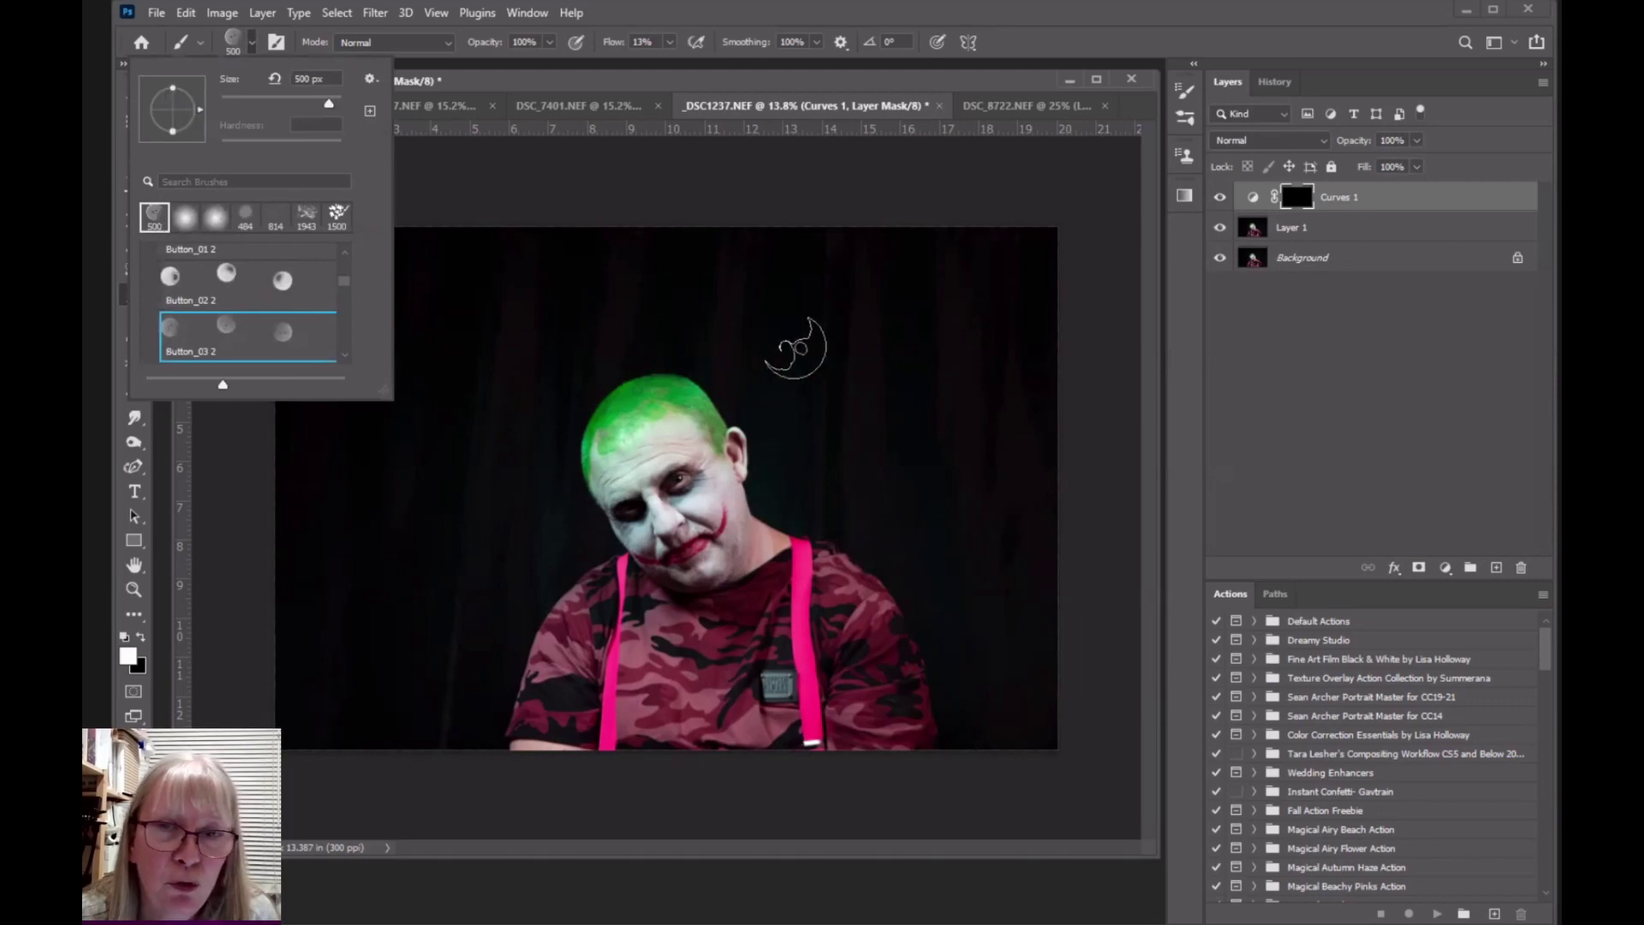
pyautogui.click(782, 304)
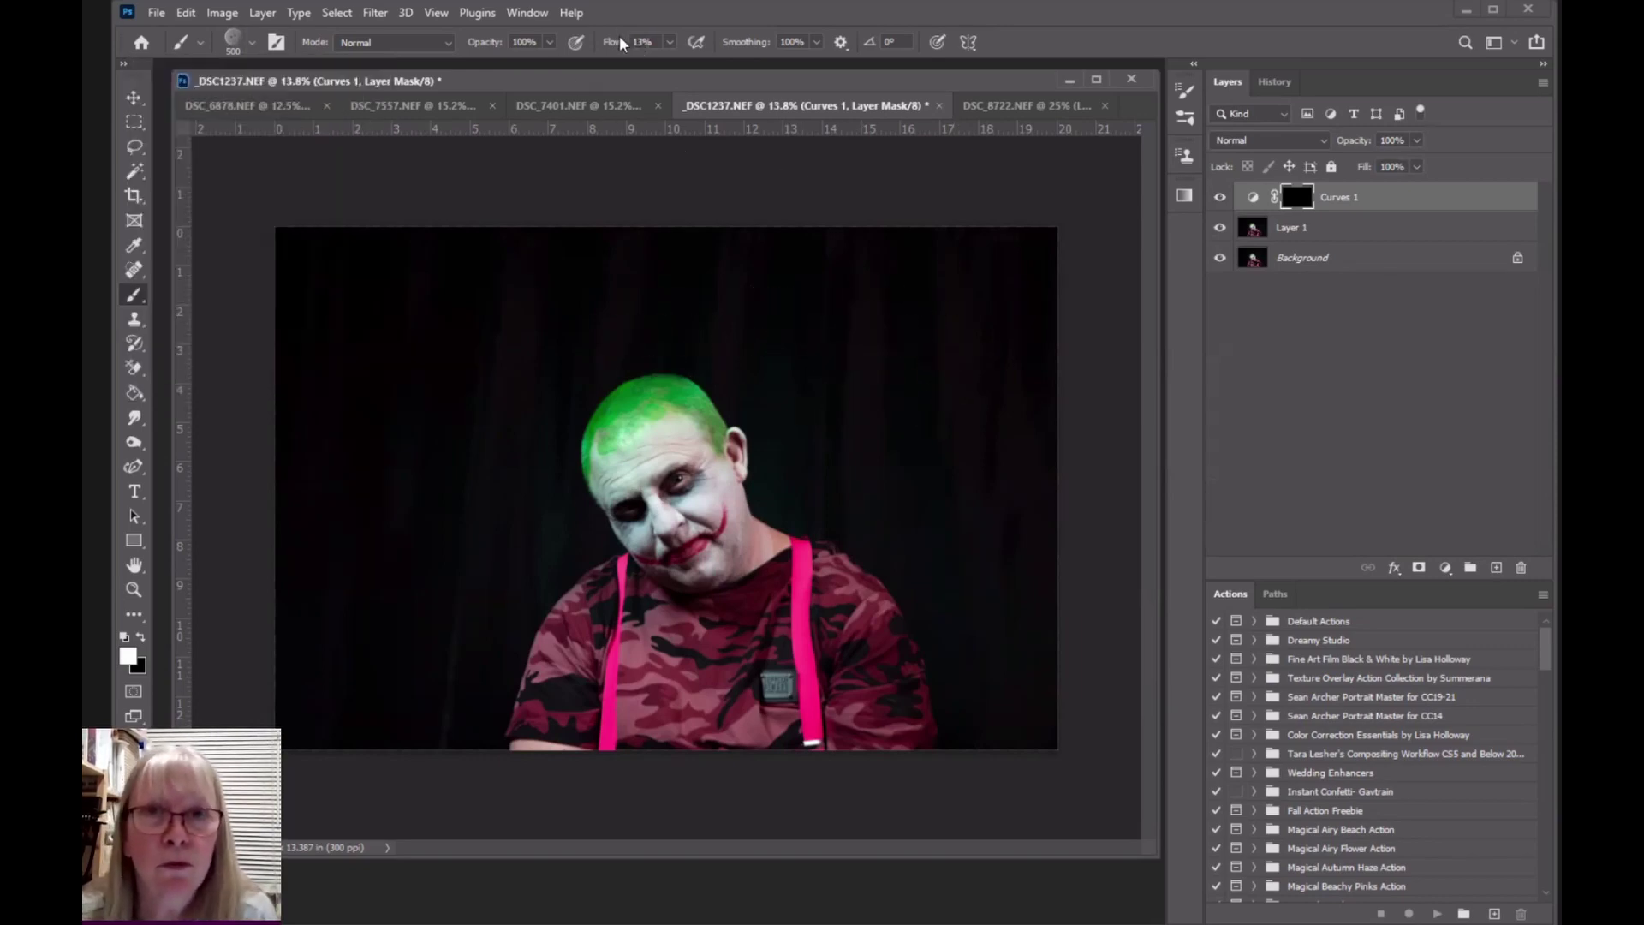
pyautogui.moveTo(617, 41); pyautogui.dragTo(640, 50)
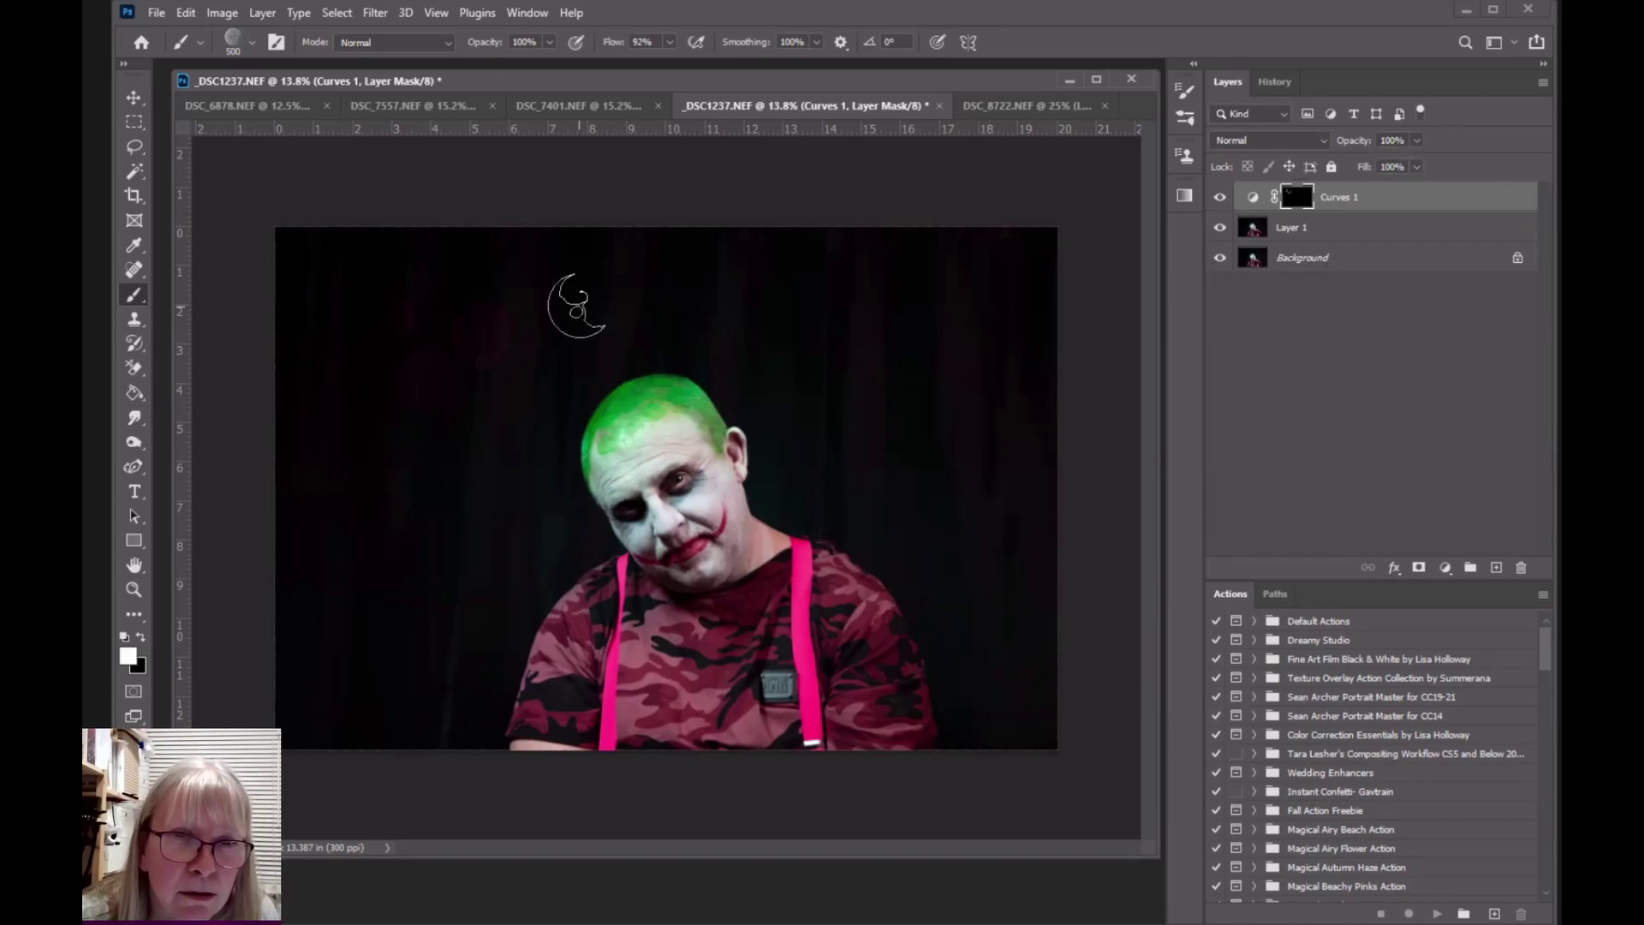
pyautogui.click(642, 41)
pyautogui.write('98')
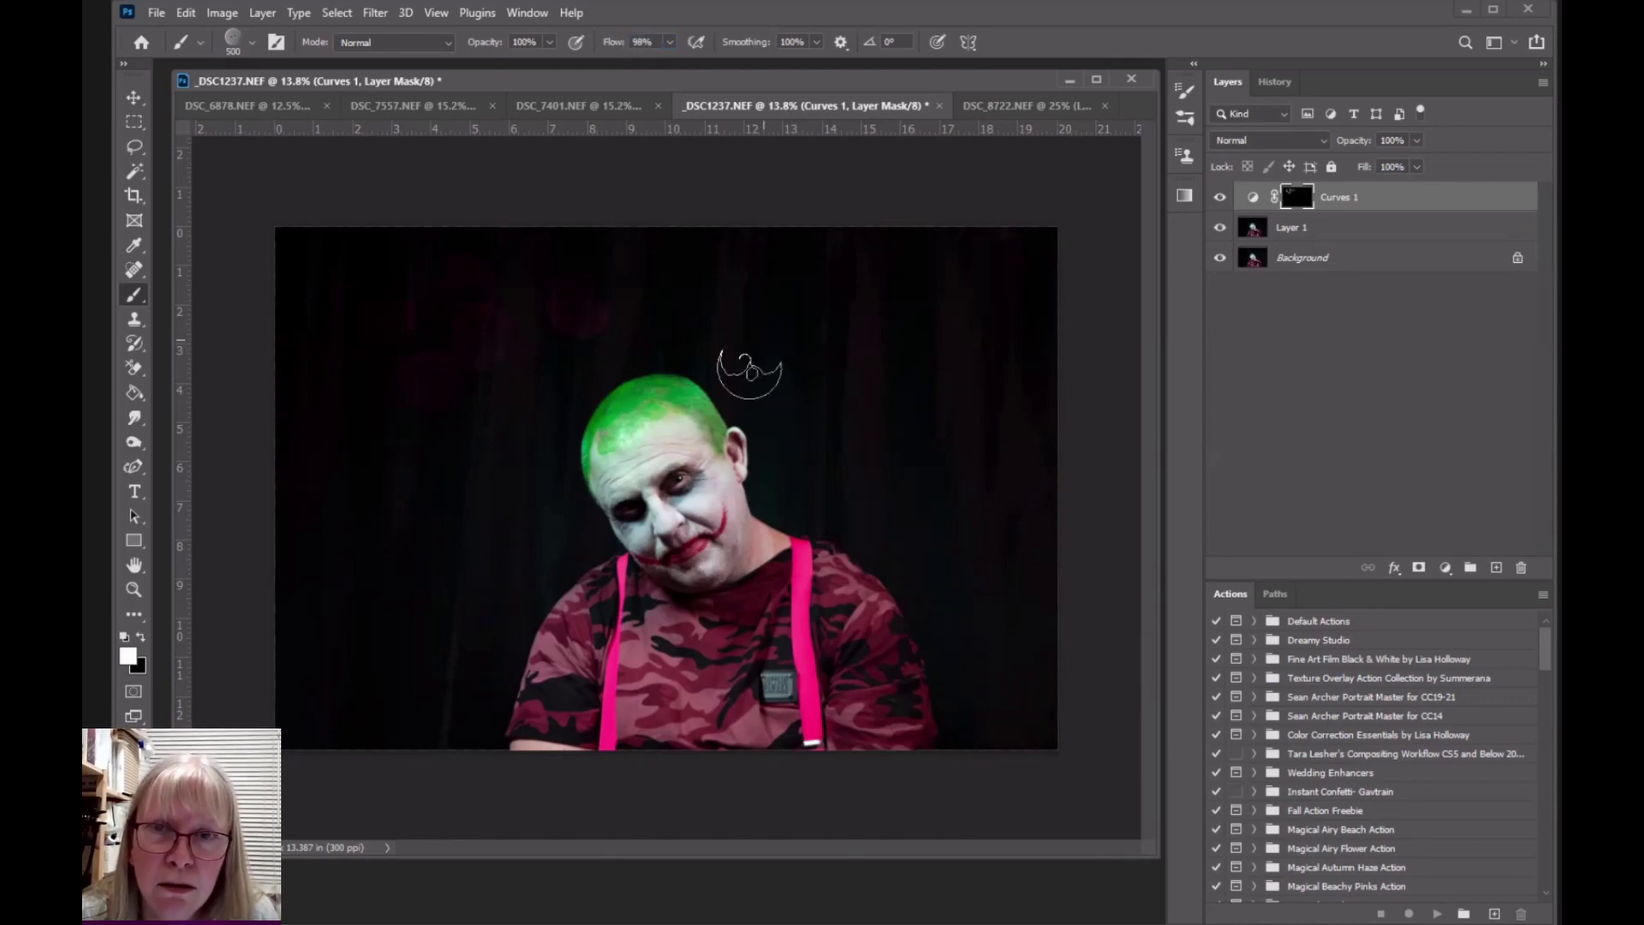
# Step: Paint white button shapes on the Curves 1 mask across the dark curtain around the man, keeping the mask targeted
pyautogui.moveTo(749, 373); pyautogui.dragTo(837, 264)
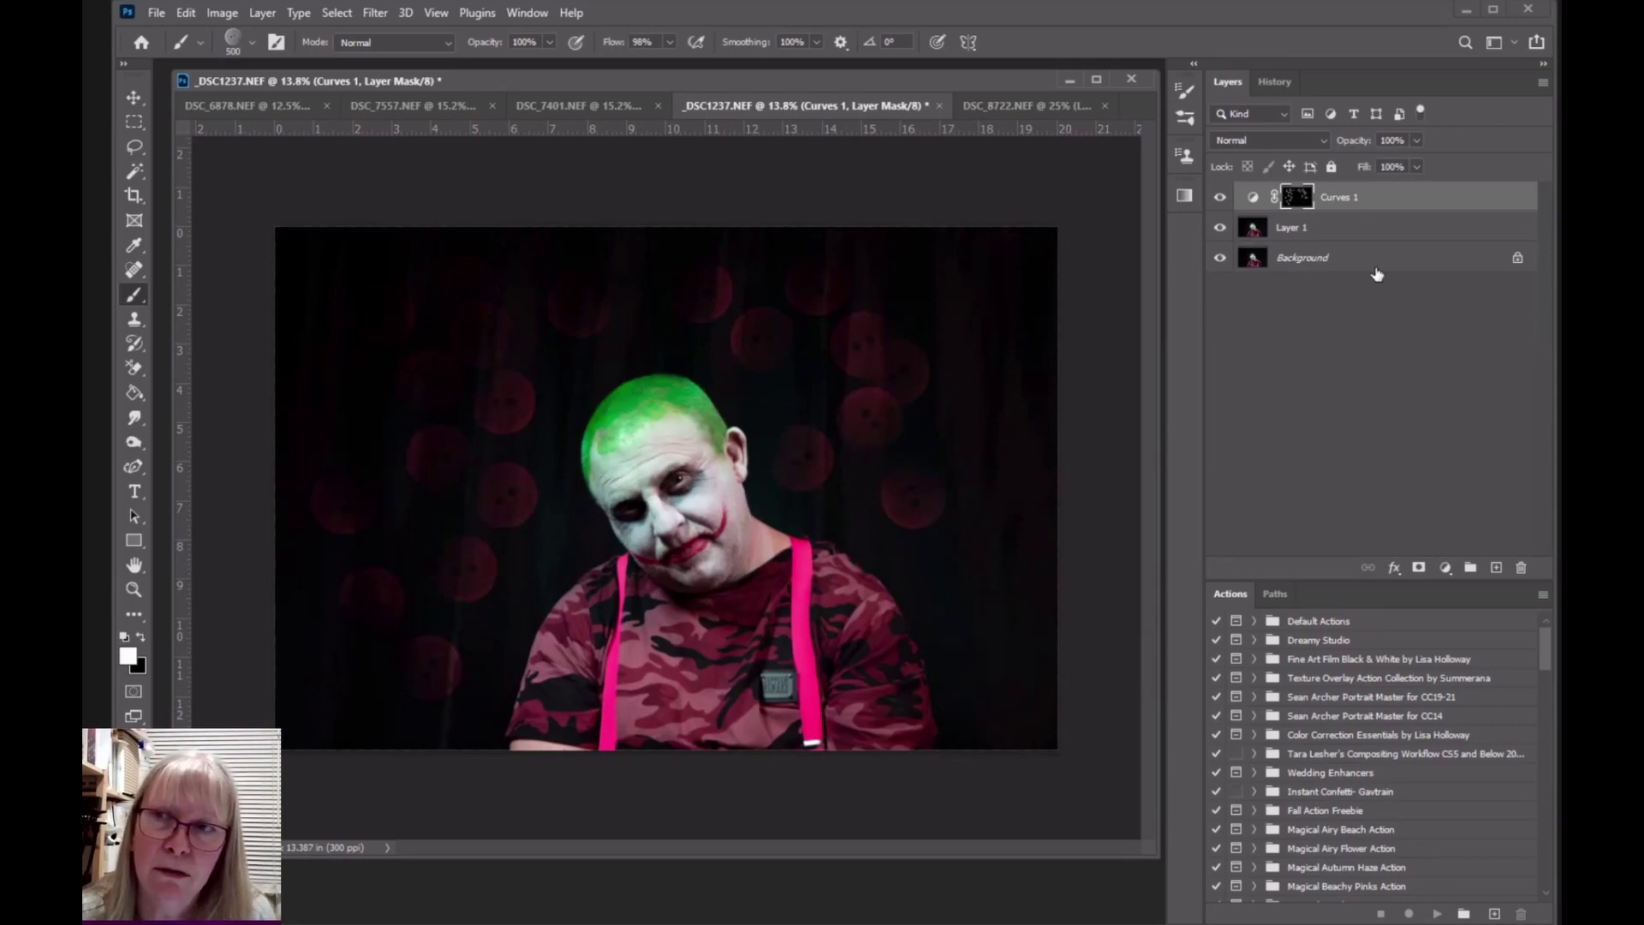
pyautogui.click(1251, 198)
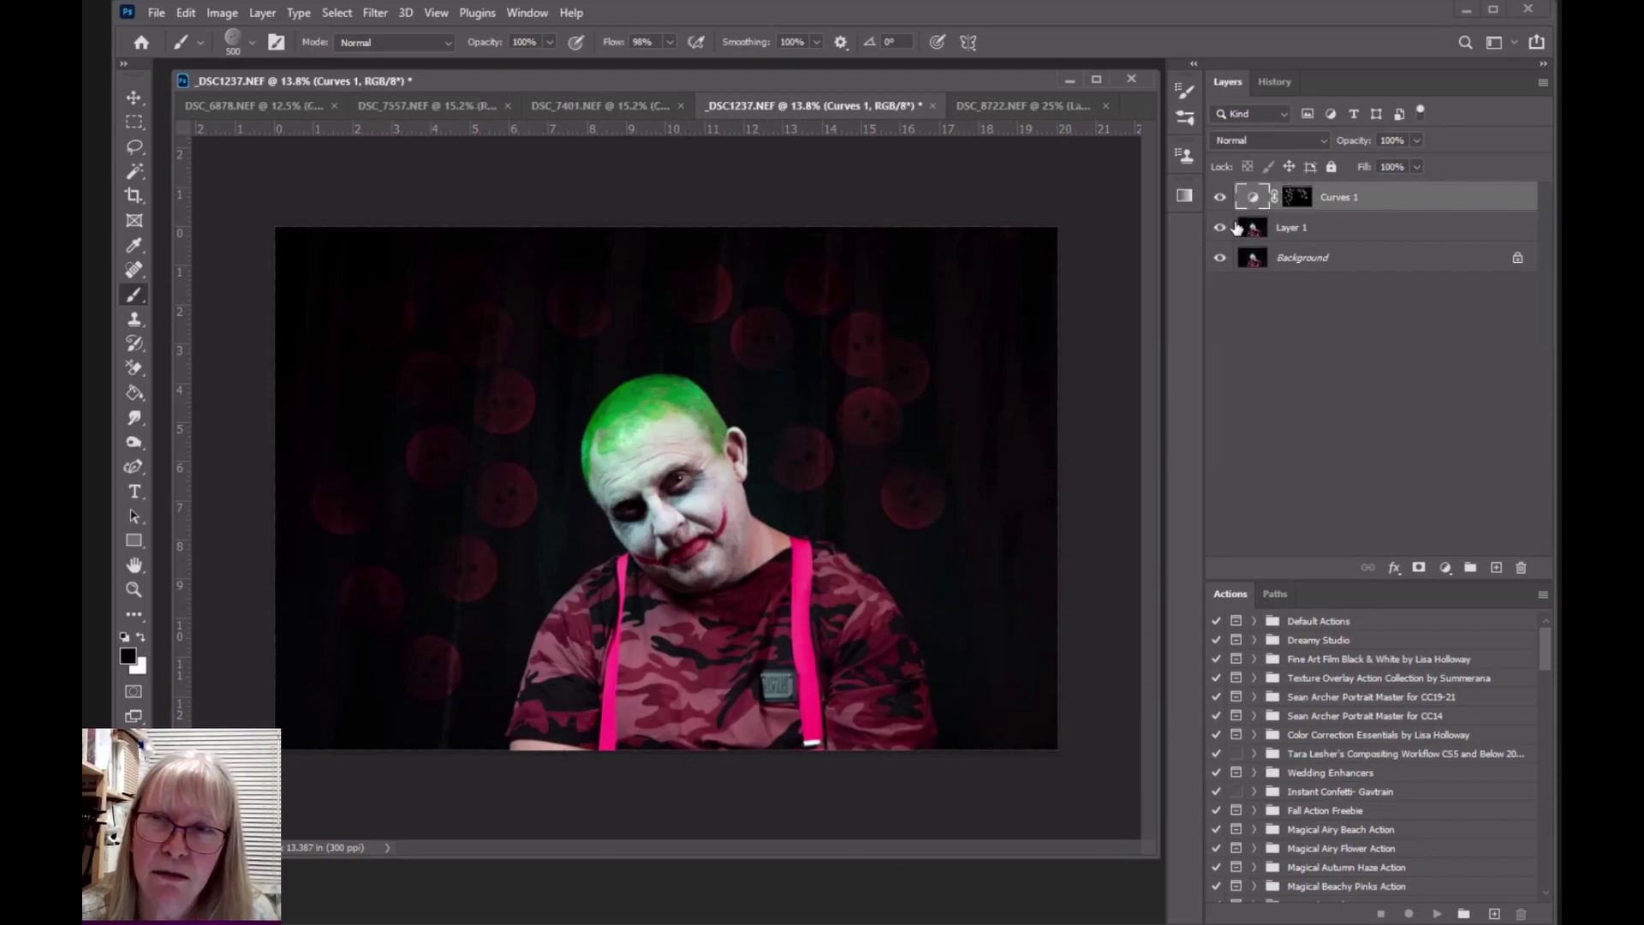
pyautogui.click(1298, 197)
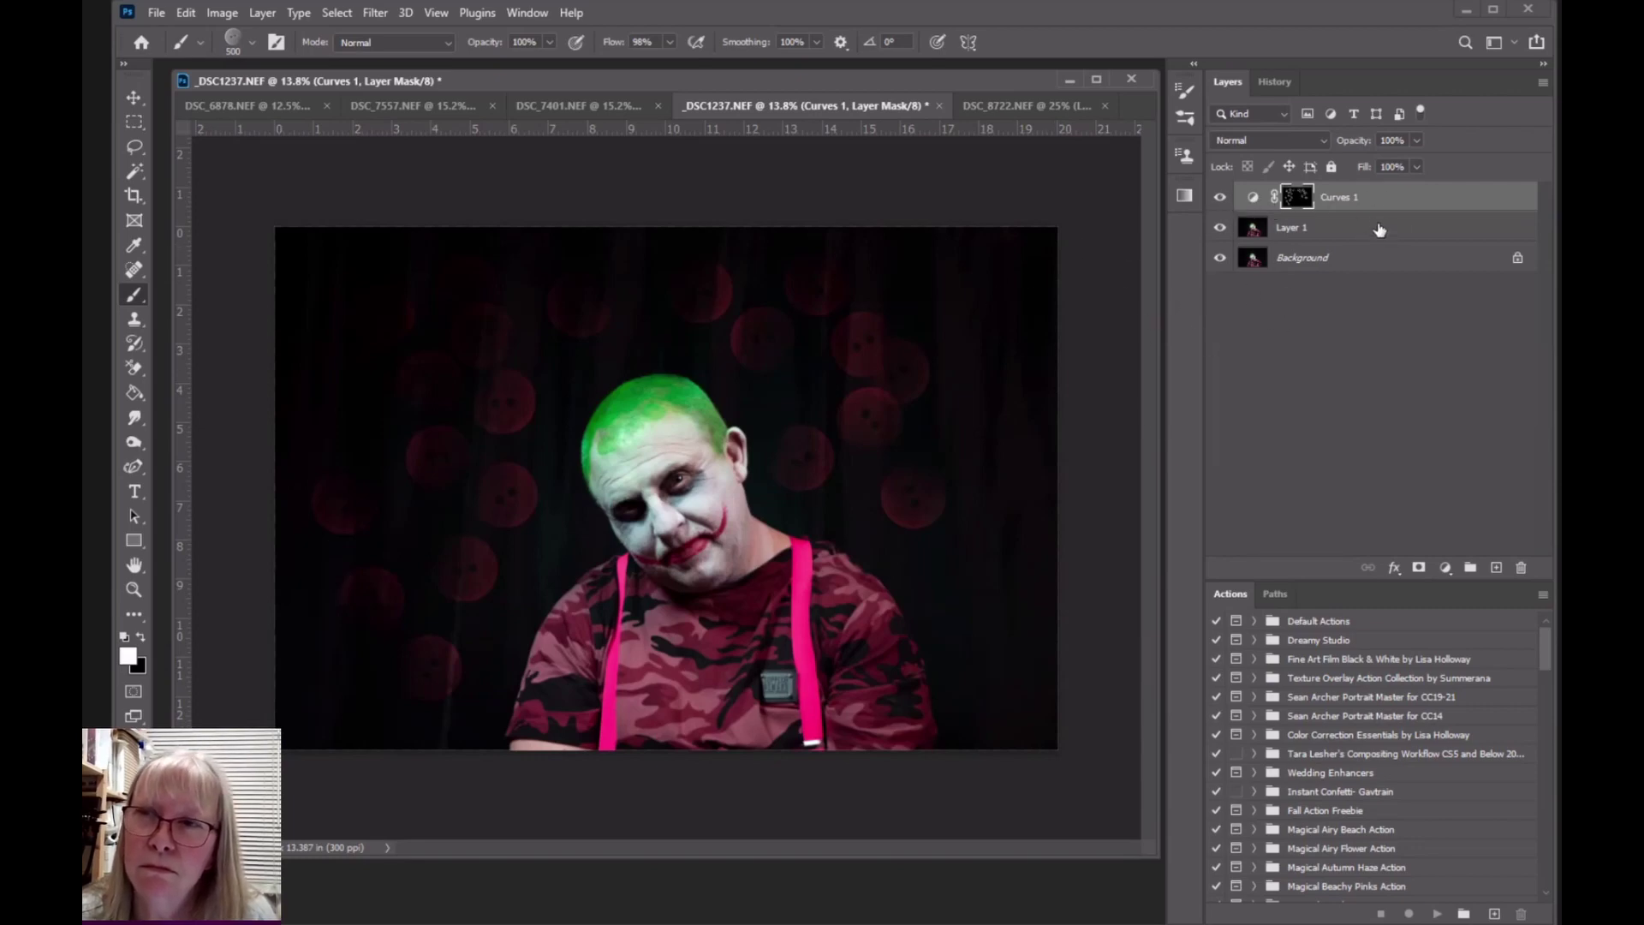
# Step: Step the history back to the Invert state to remove the painted buttons, and show the layers again
pyautogui.click(1269, 83)
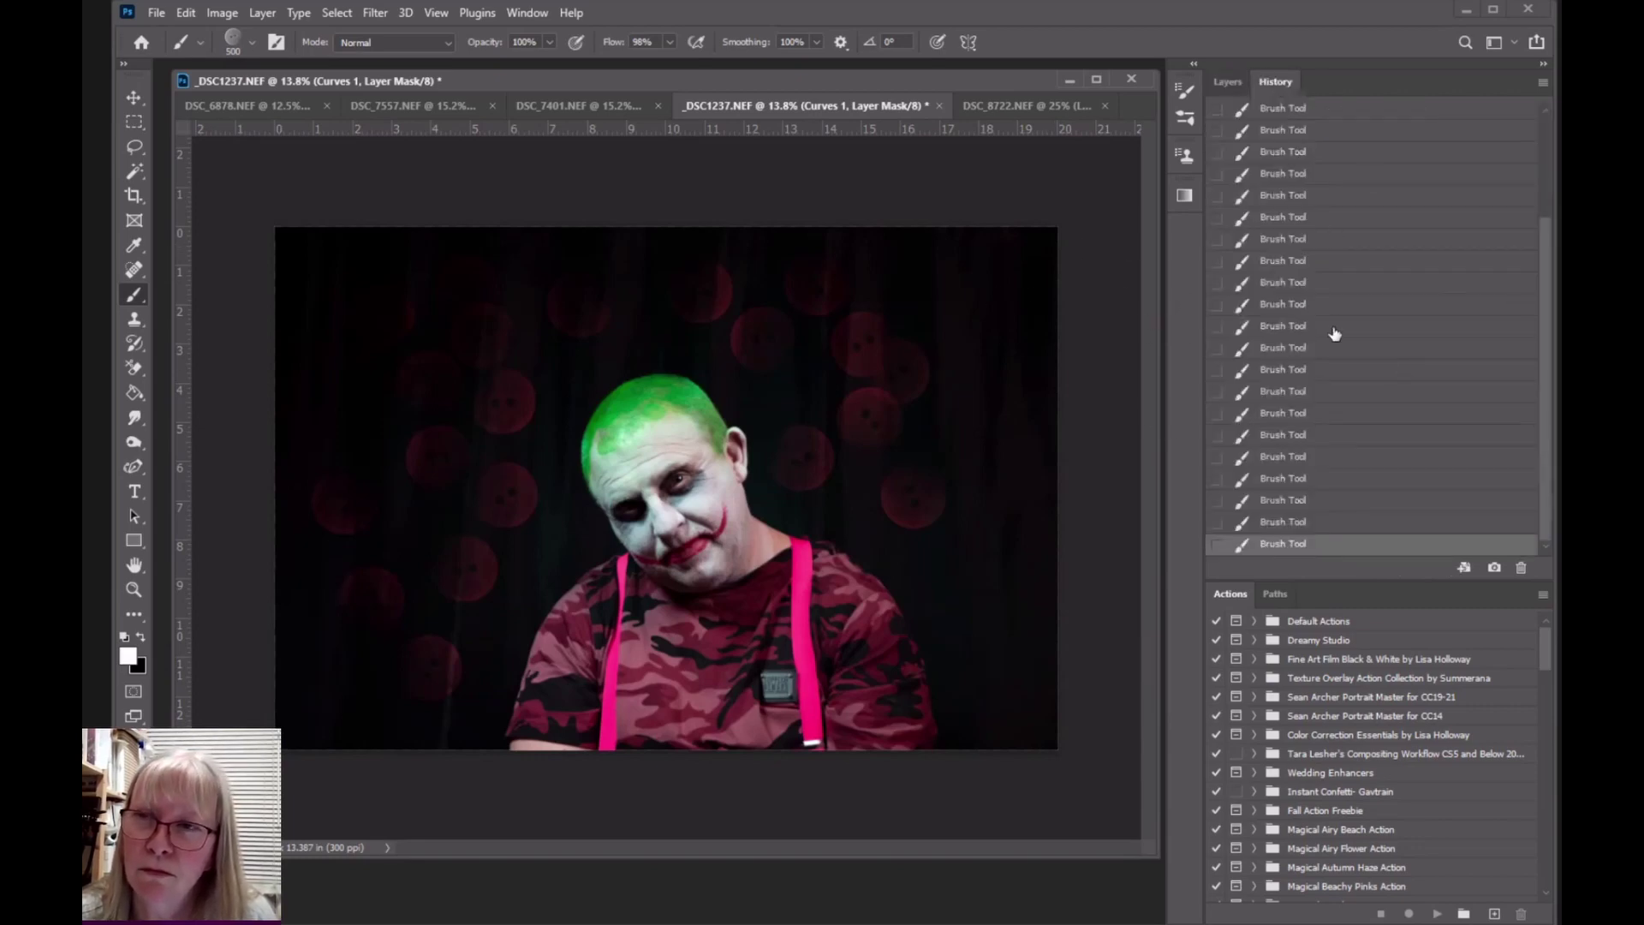
pyautogui.scroll(8, 1335, 334)
pyautogui.click(1265, 222)
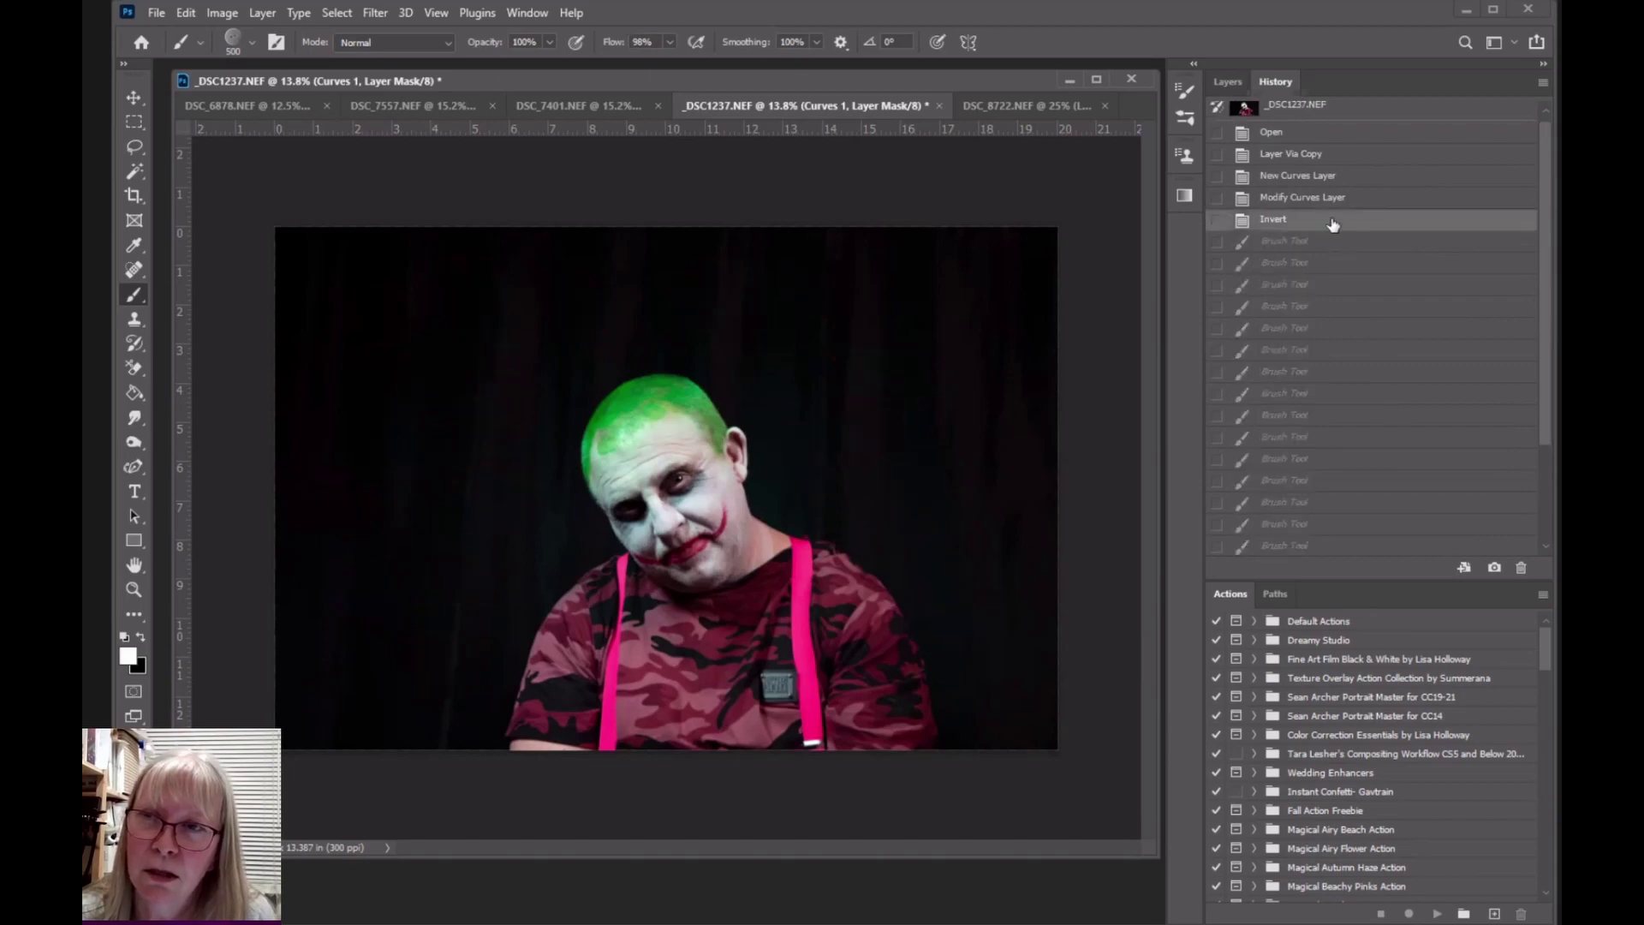
pyautogui.click(1228, 83)
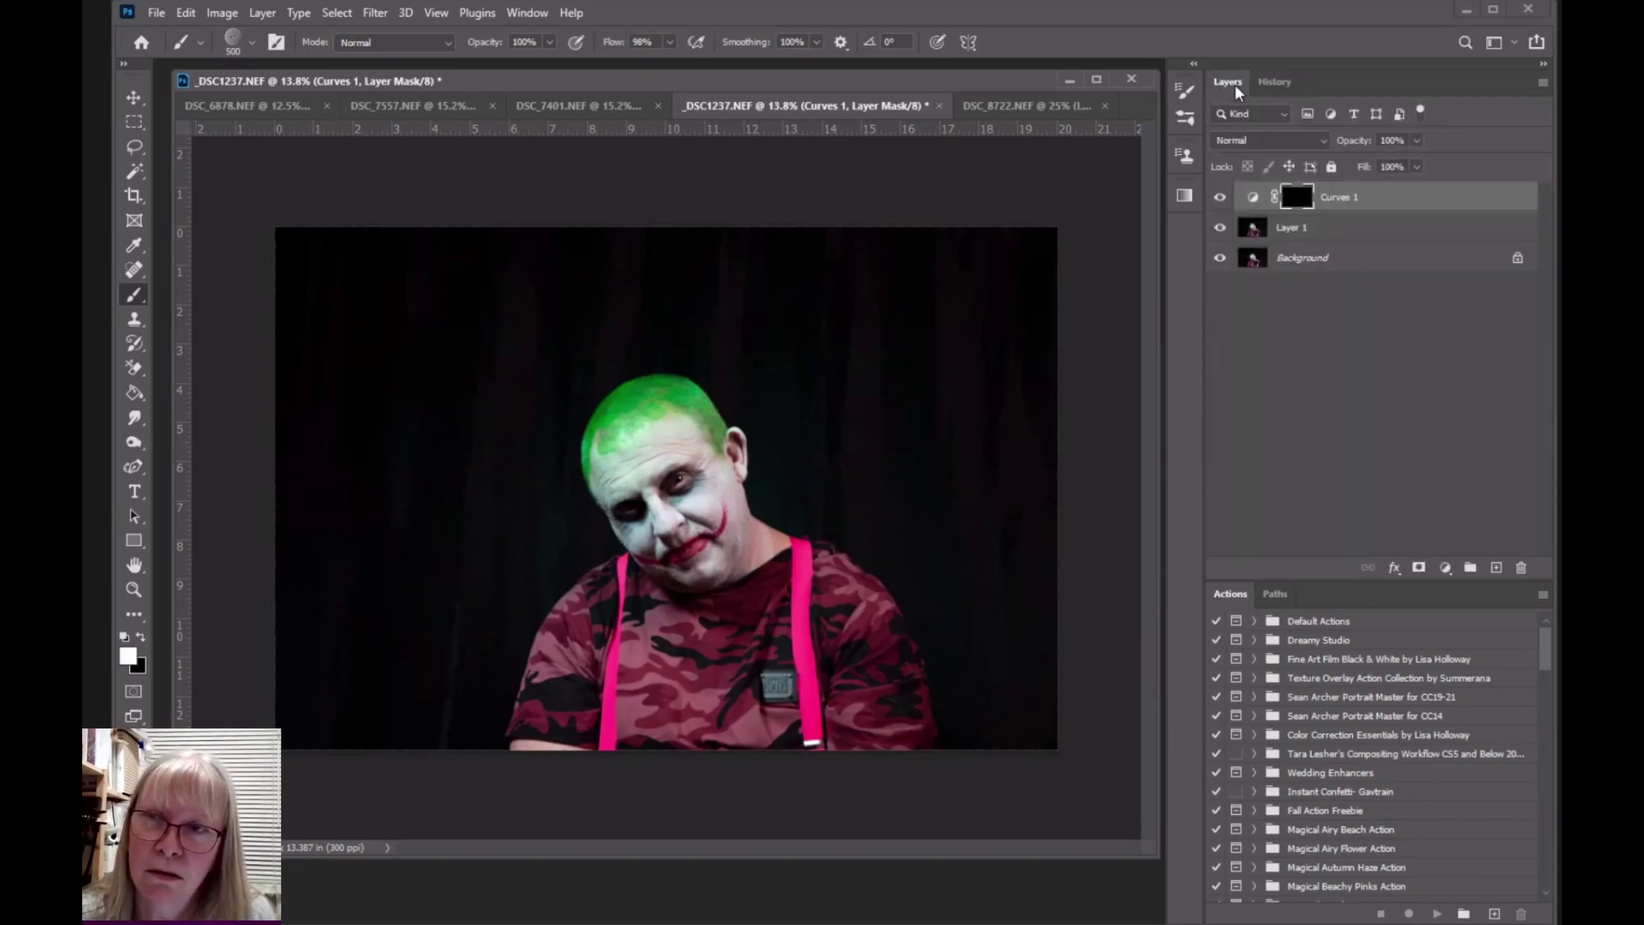
# Step: Hide and reshow Curves 1 to compare it with Layer 1, and recheck its curve settings before closing them
pyautogui.click(1252, 198)
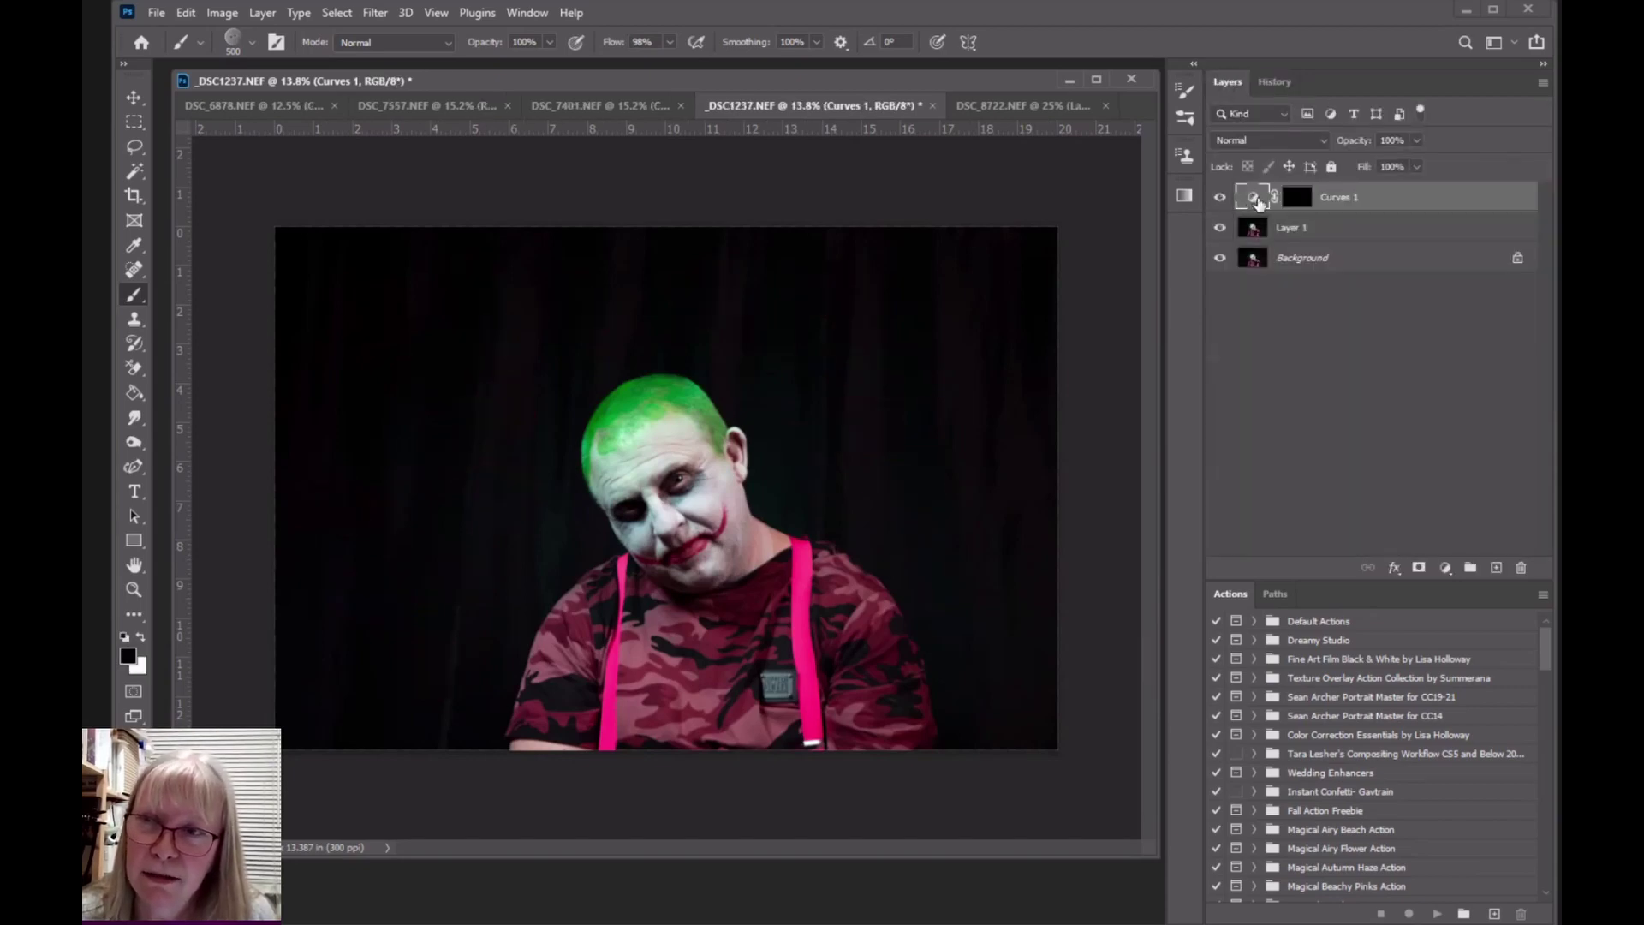
pyautogui.click(1219, 200)
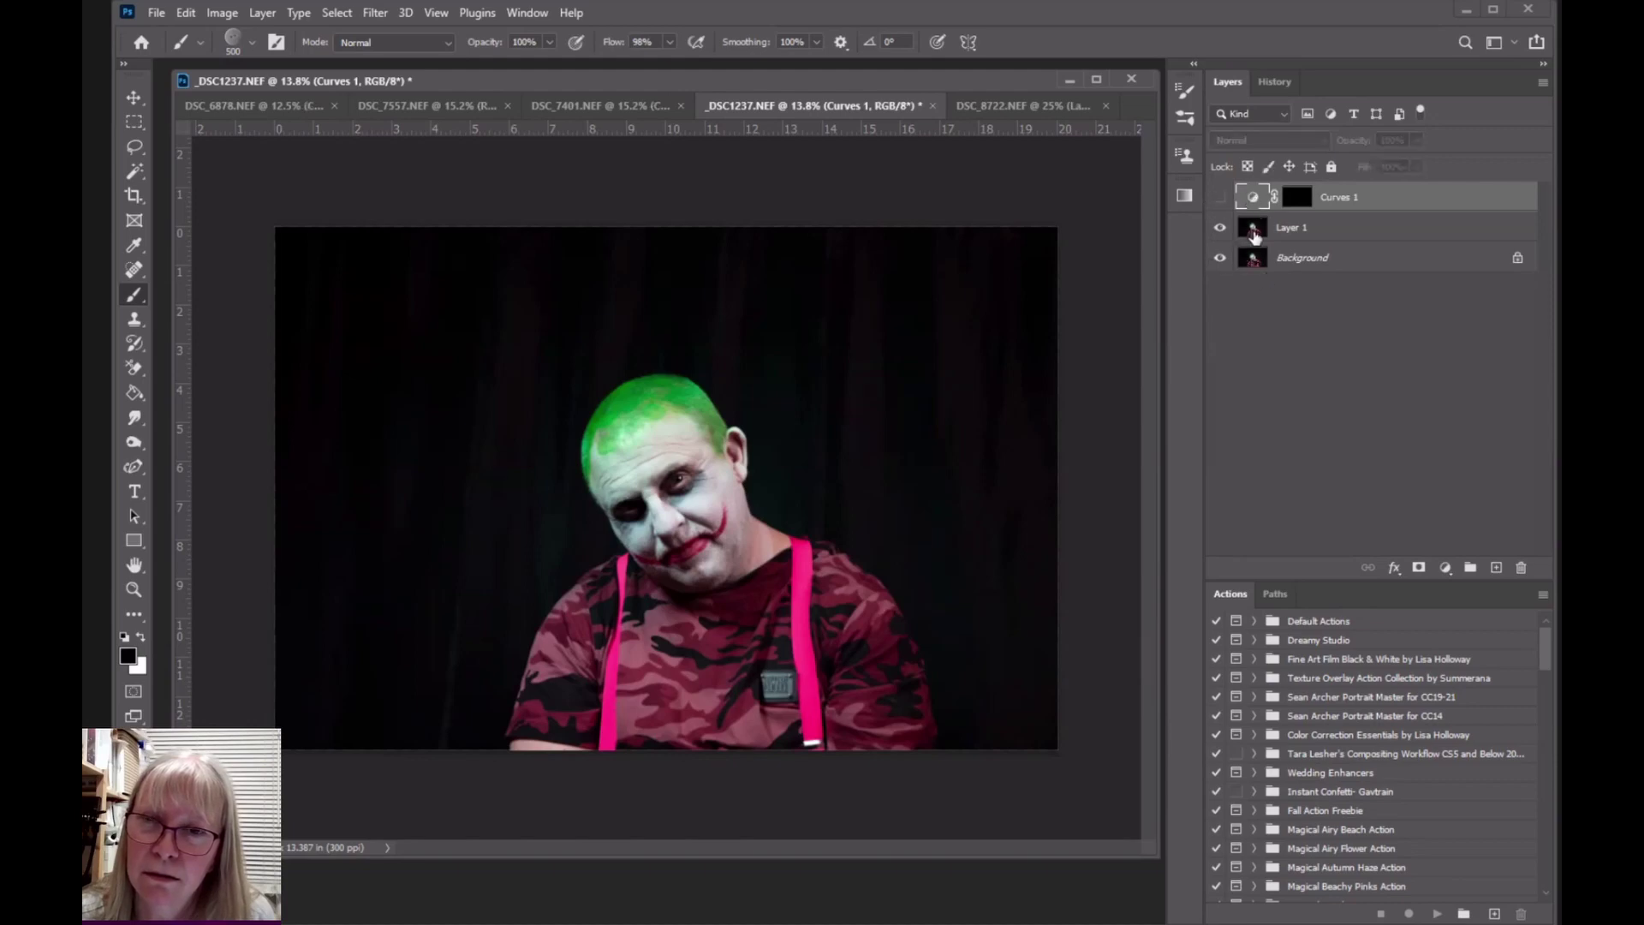
pyautogui.click(1256, 230)
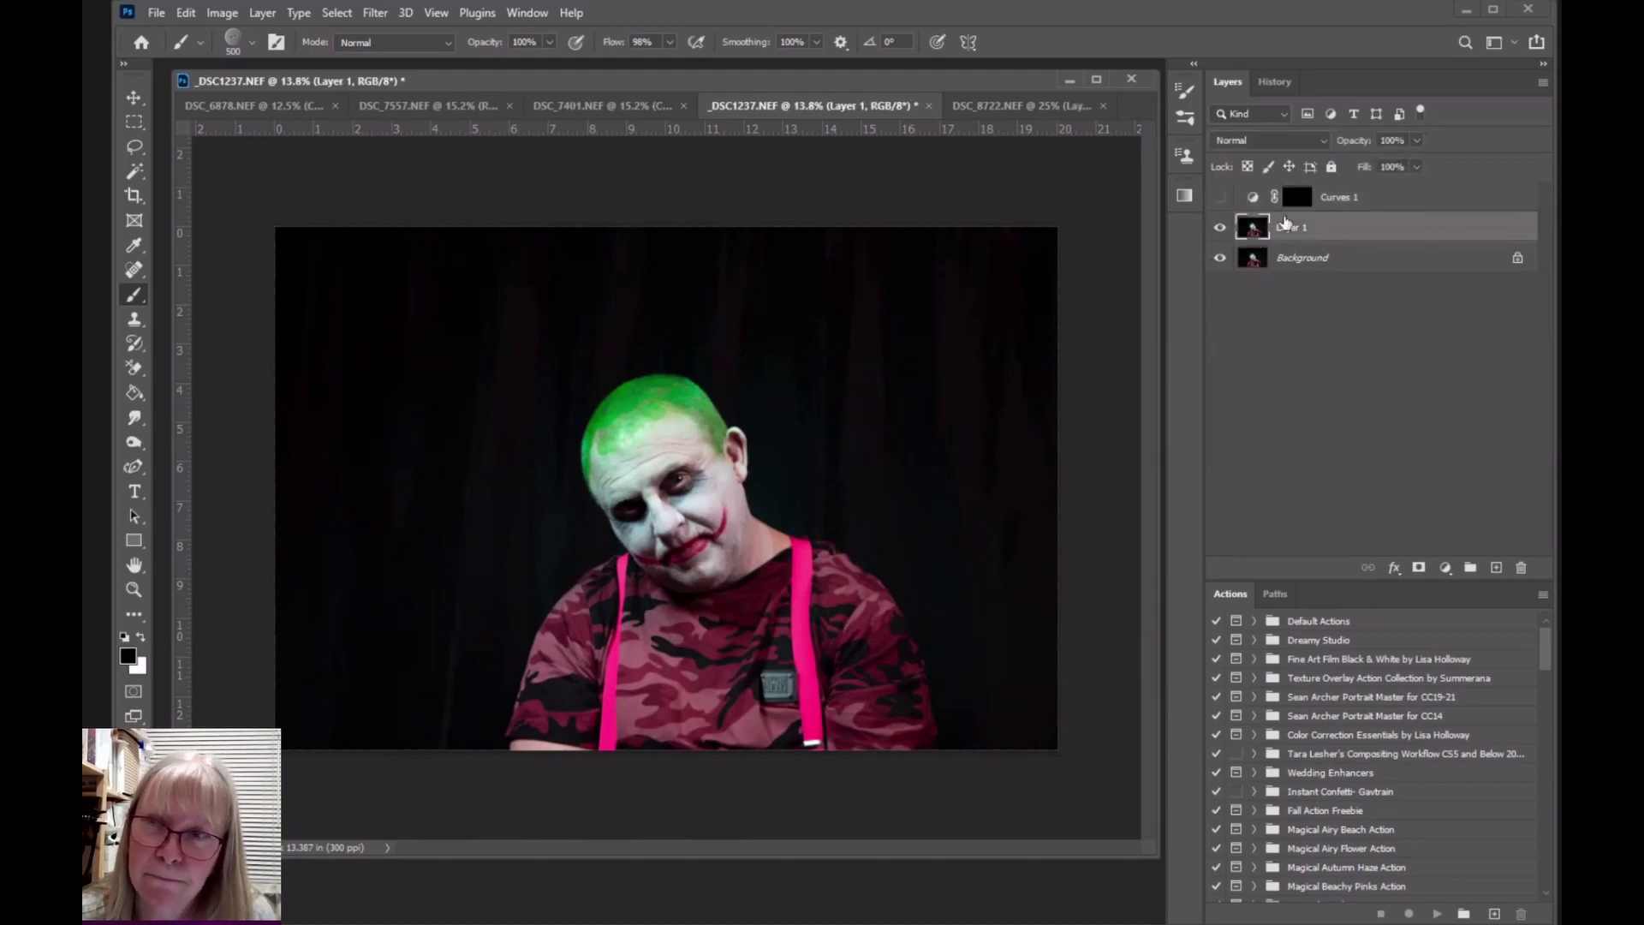
pyautogui.click(1256, 197)
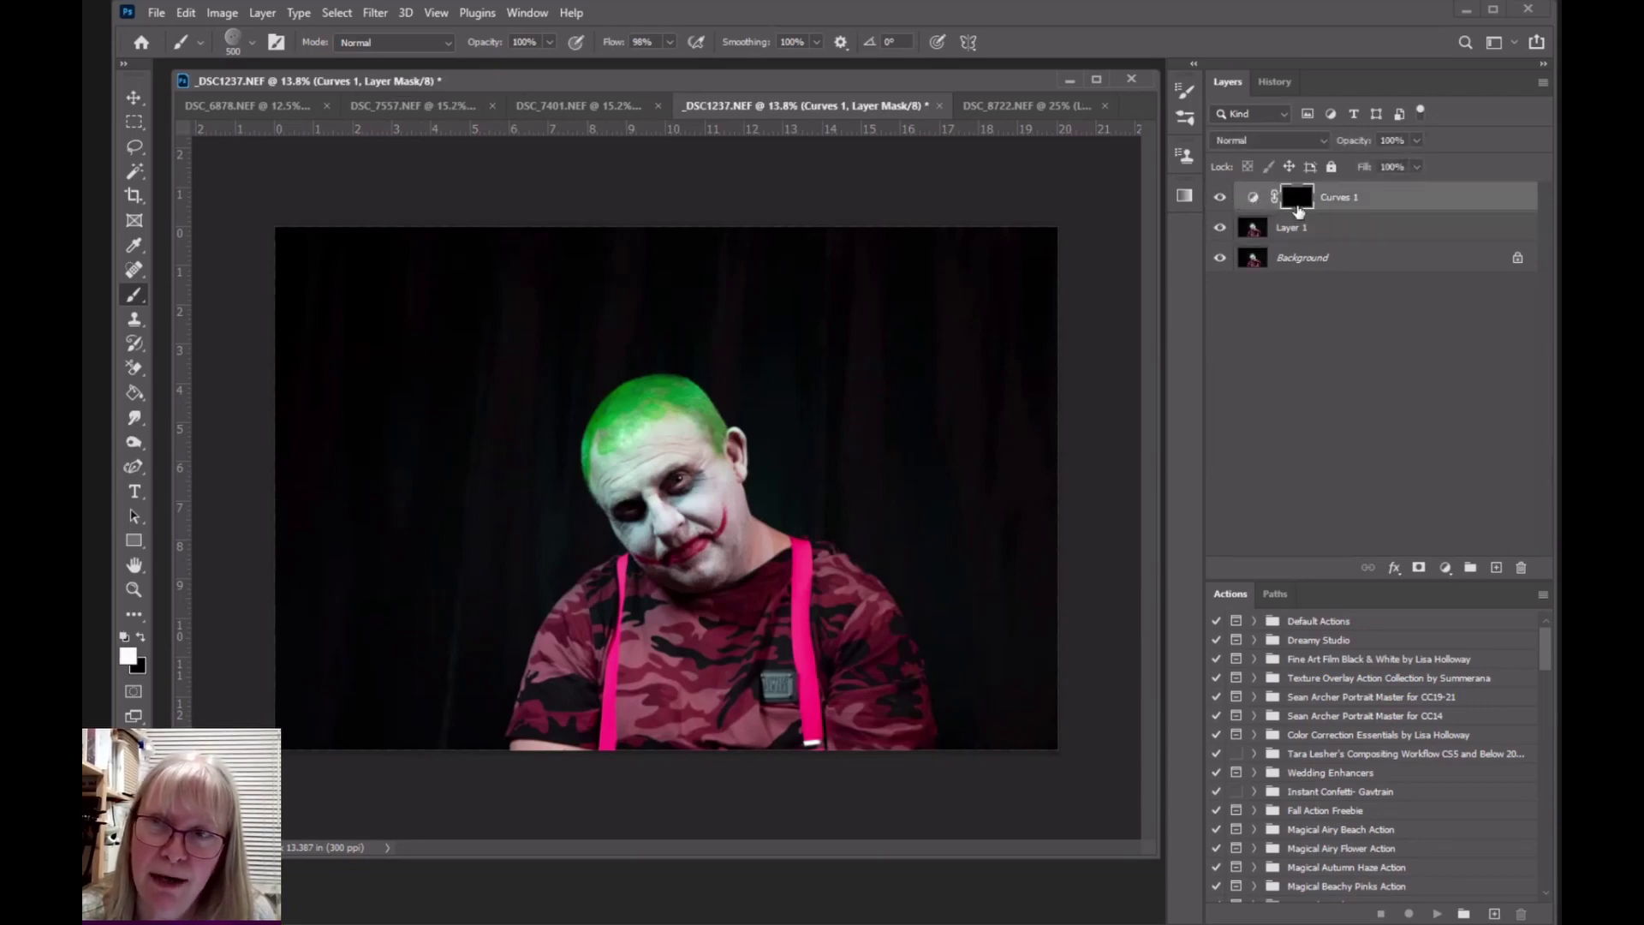
pyautogui.doubleClick(1255, 198)
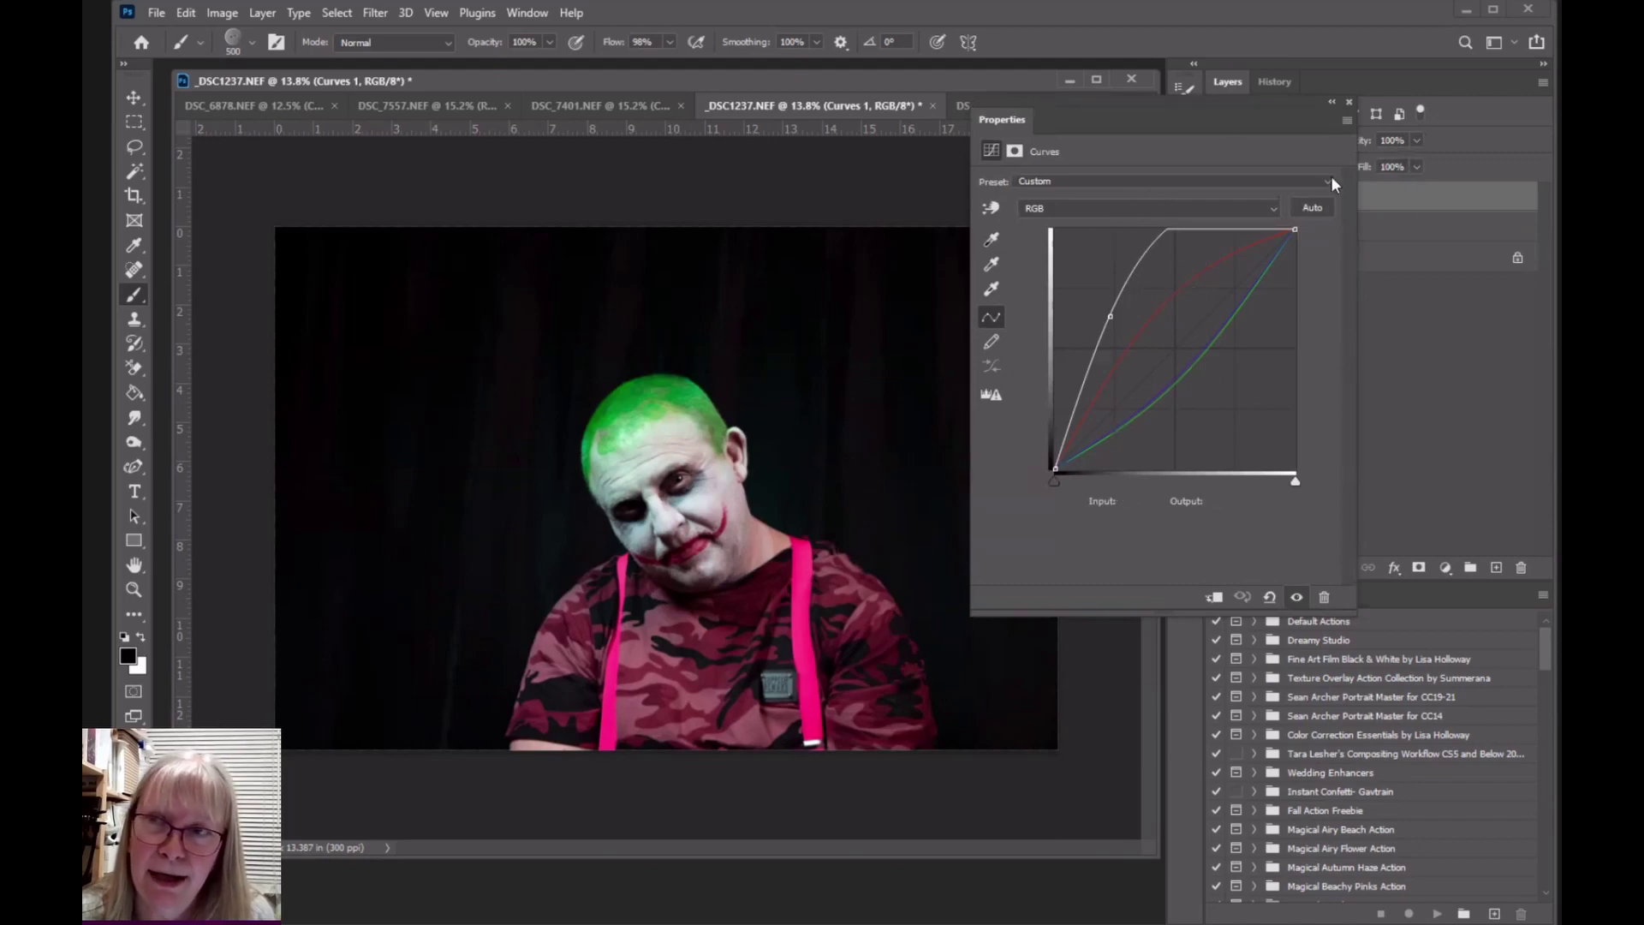
pyautogui.click(1348, 100)
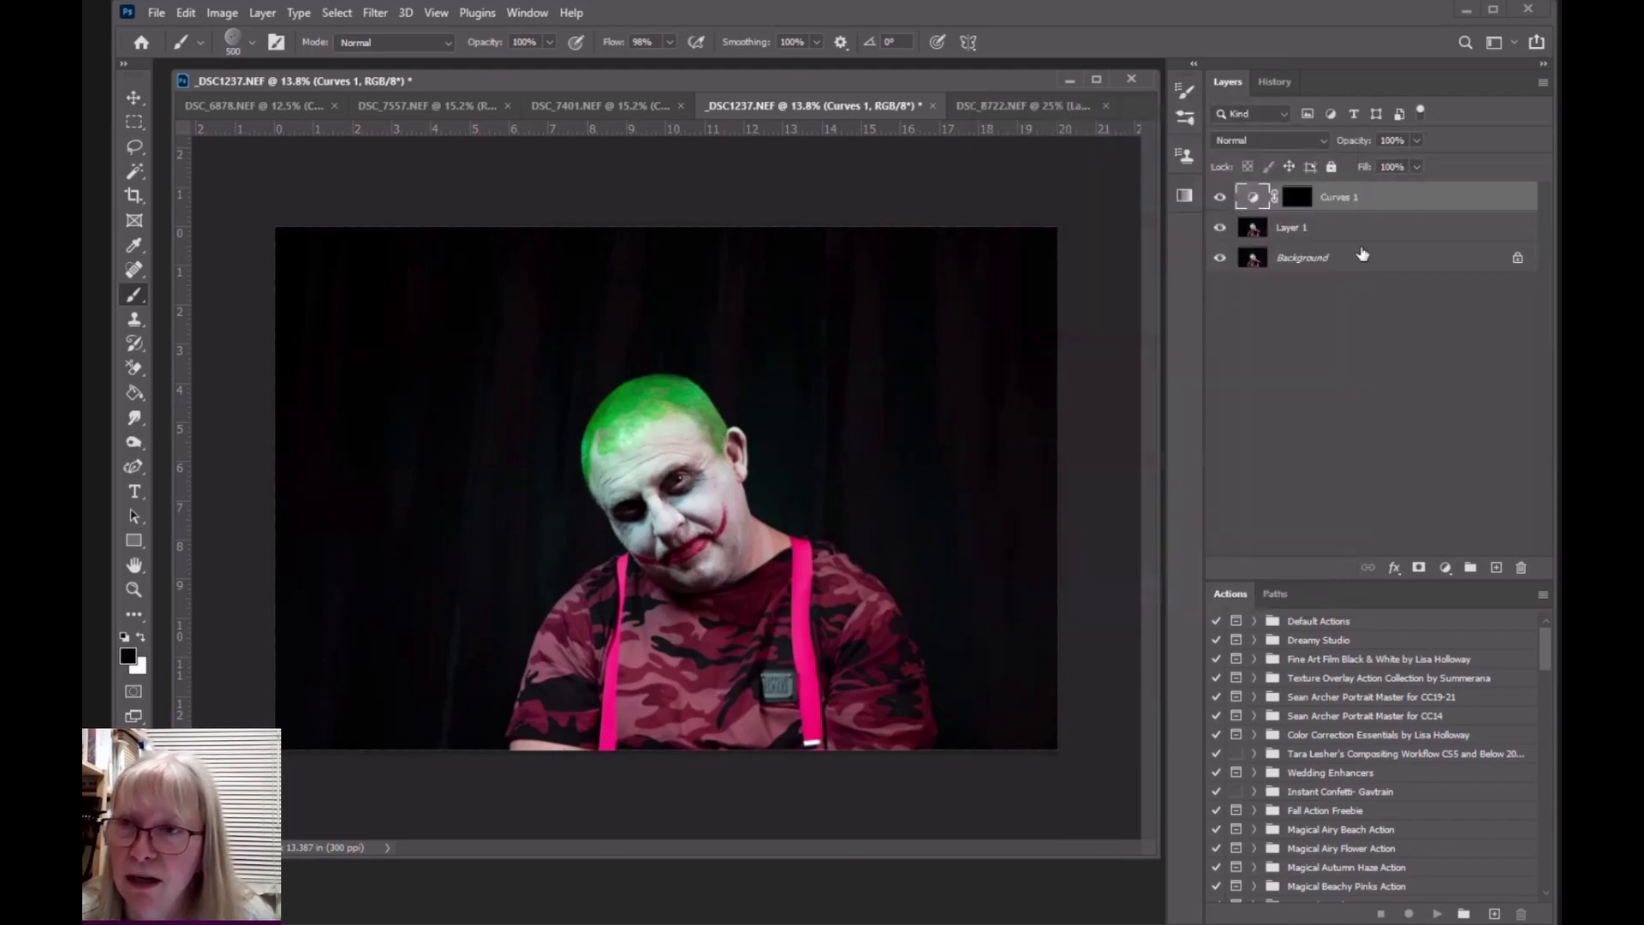
# Step: Hide the Curves 1 and Layer 1 layers and select the Background layer
pyautogui.click(1260, 223)
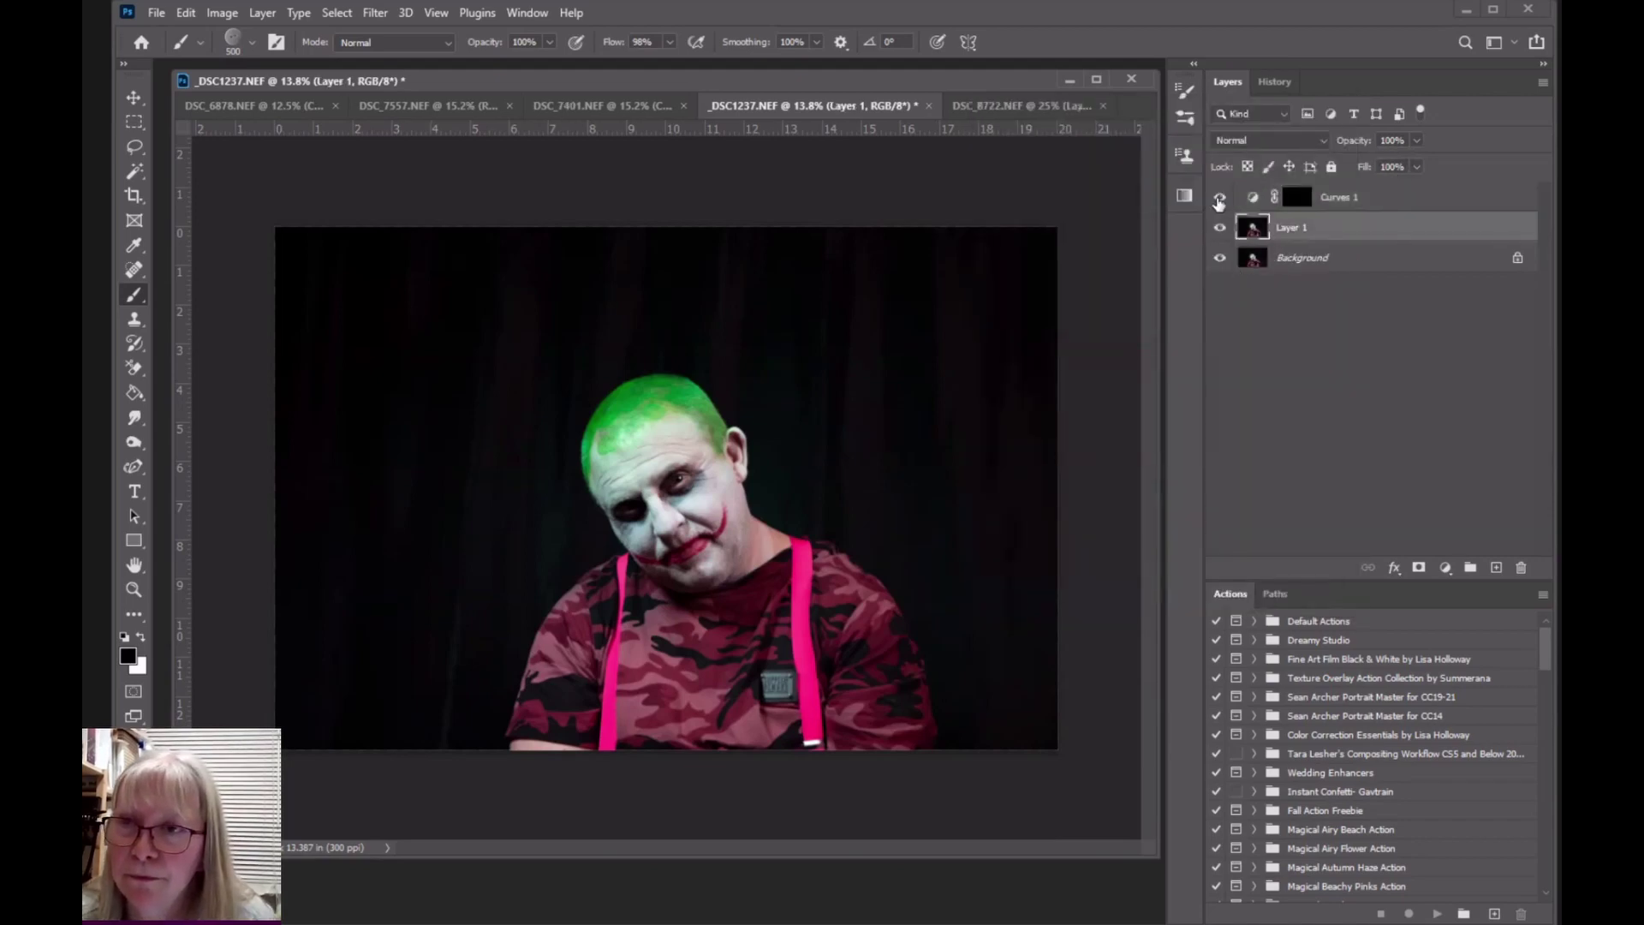
pyautogui.click(1220, 197)
pyautogui.click(1219, 227)
pyautogui.click(1283, 269)
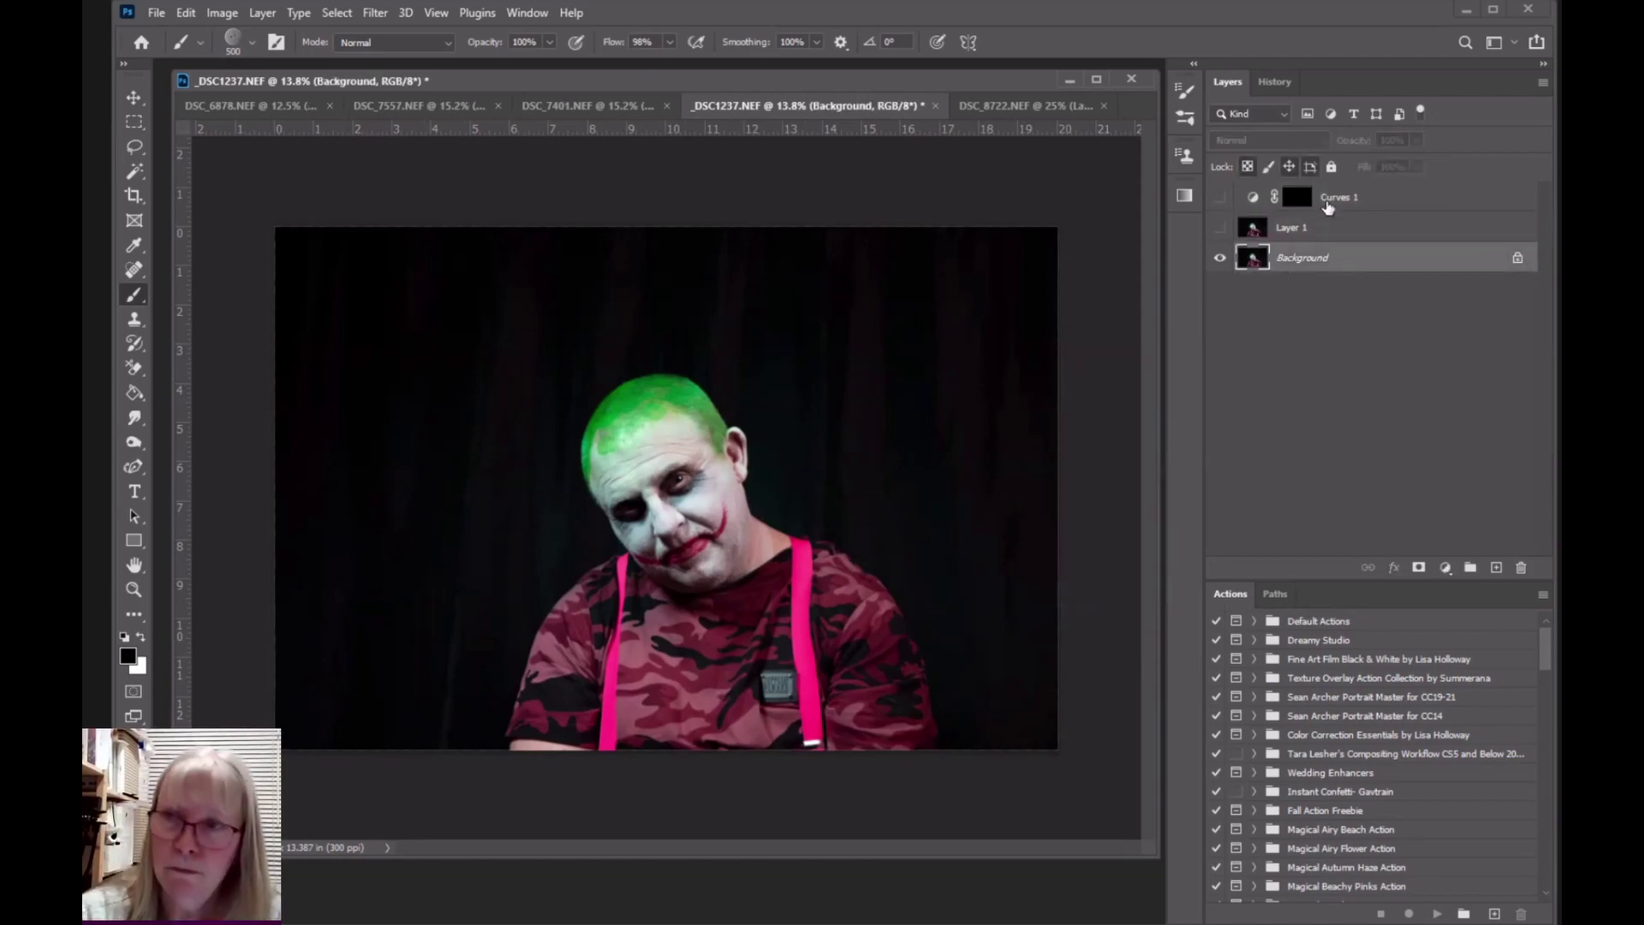
# Step: Duplicate the Background layer, then add a Curves adjustment above it with an RGB point at input 64, output 163
pyautogui.hotkey('ctrl', 'j')
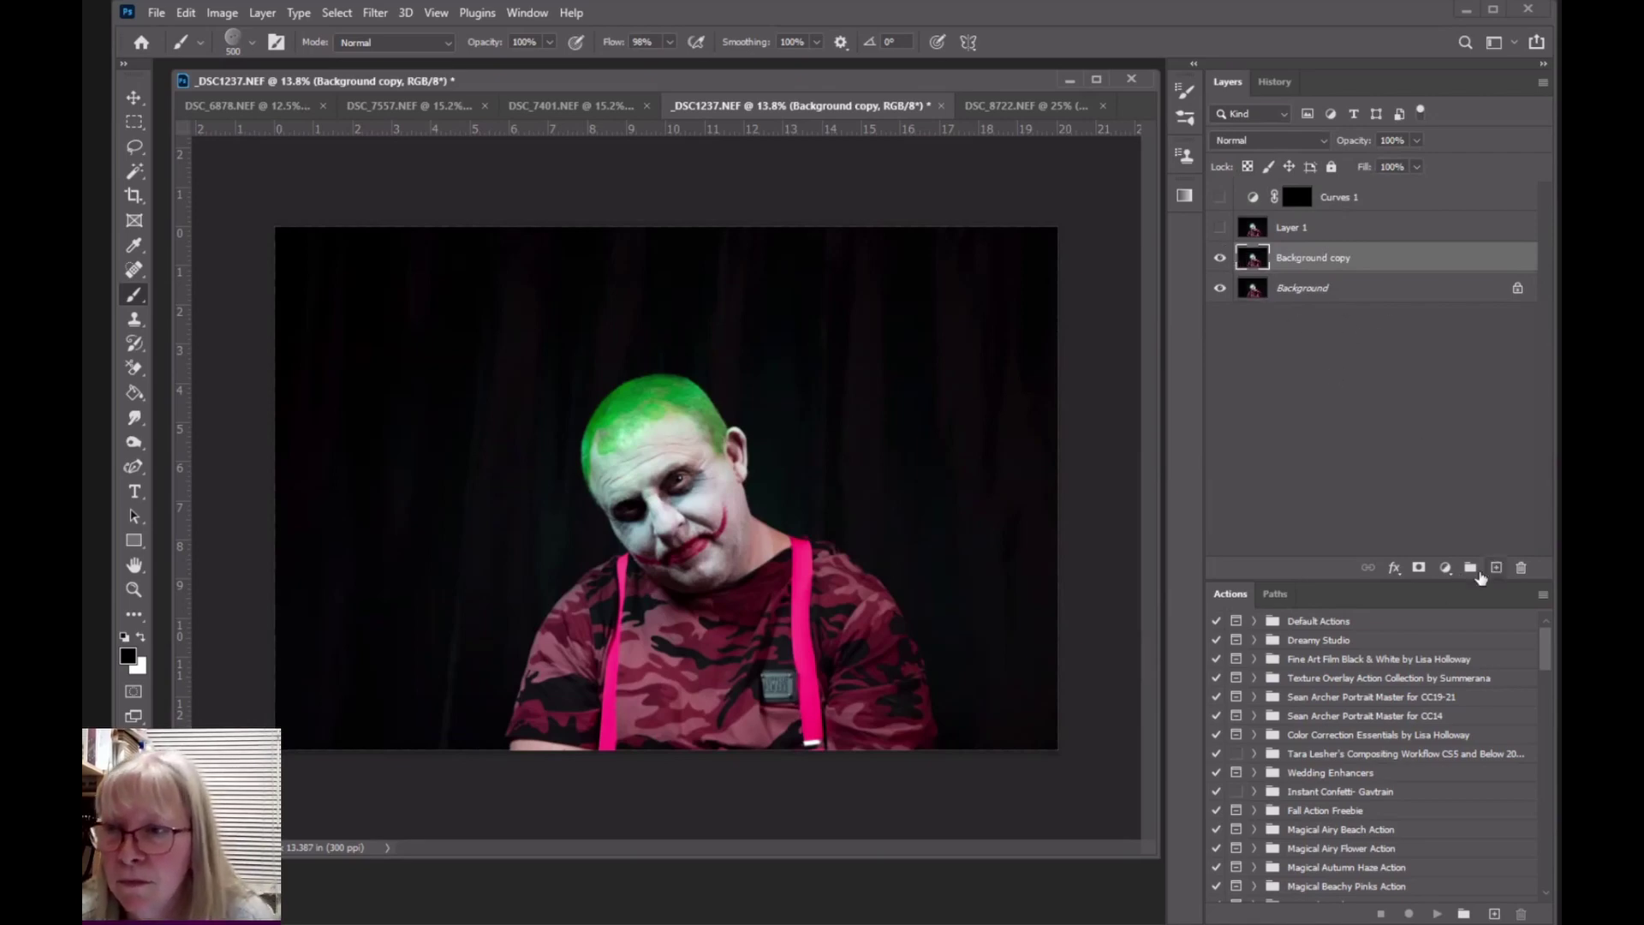
pyautogui.click(1445, 567)
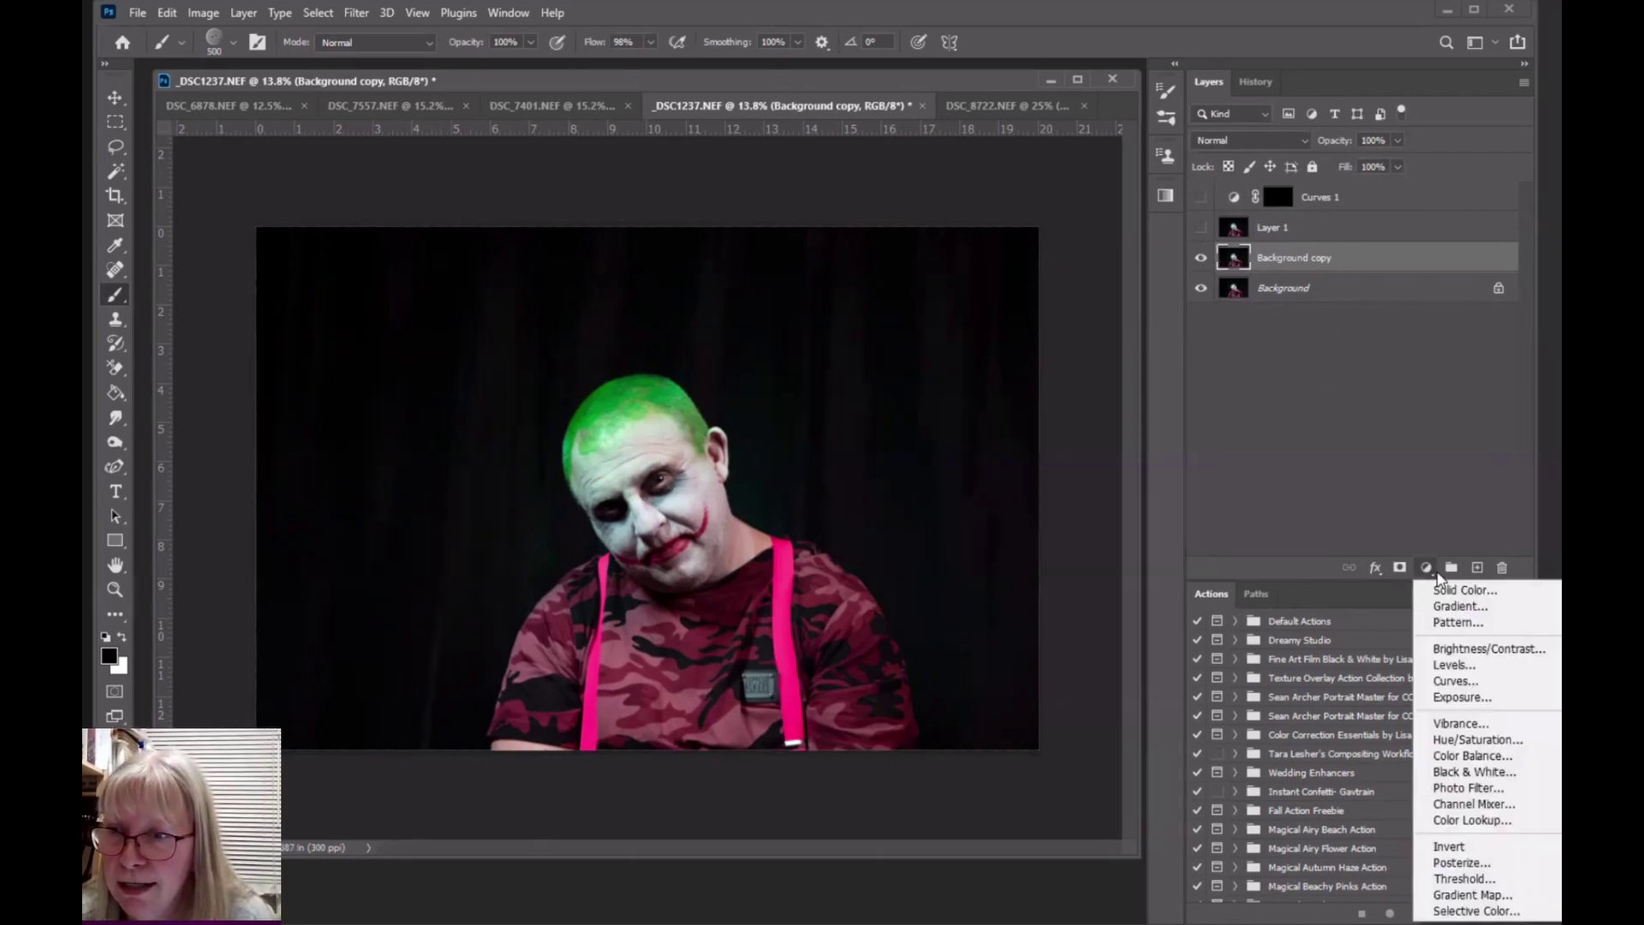
pyautogui.click(1456, 681)
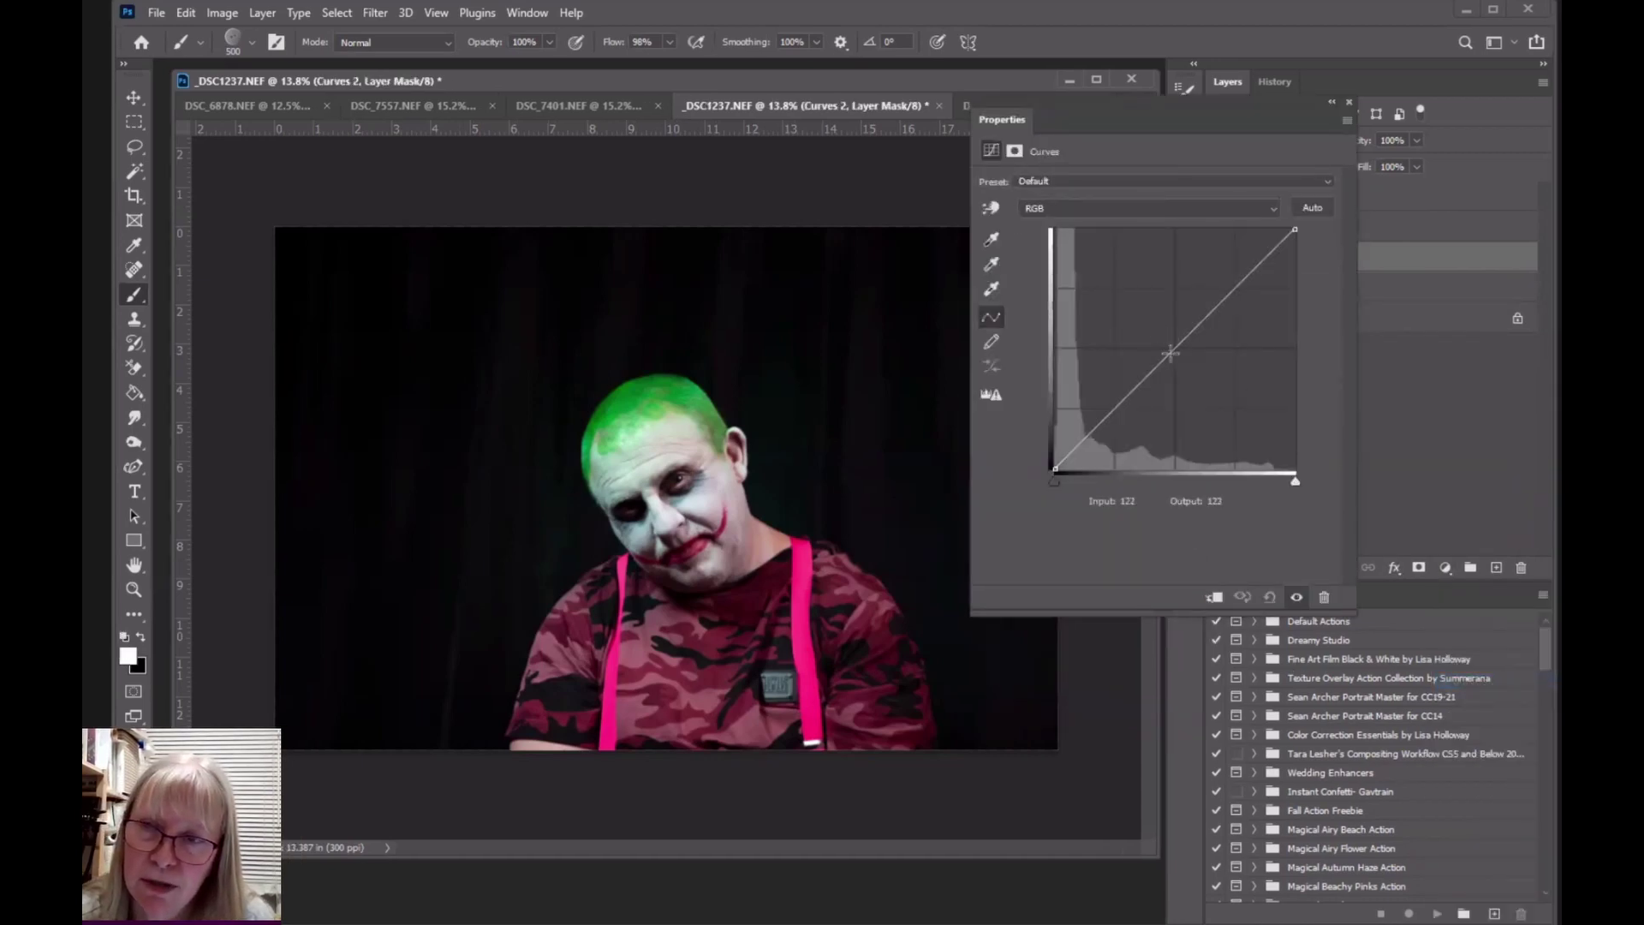
pyautogui.moveTo(1170, 352); pyautogui.dragTo(1115, 315)
# Step: Raise the Red curve with a point at input 88, output 152, and lower the Green curve at input 154, output 108
pyautogui.click(1090, 217)
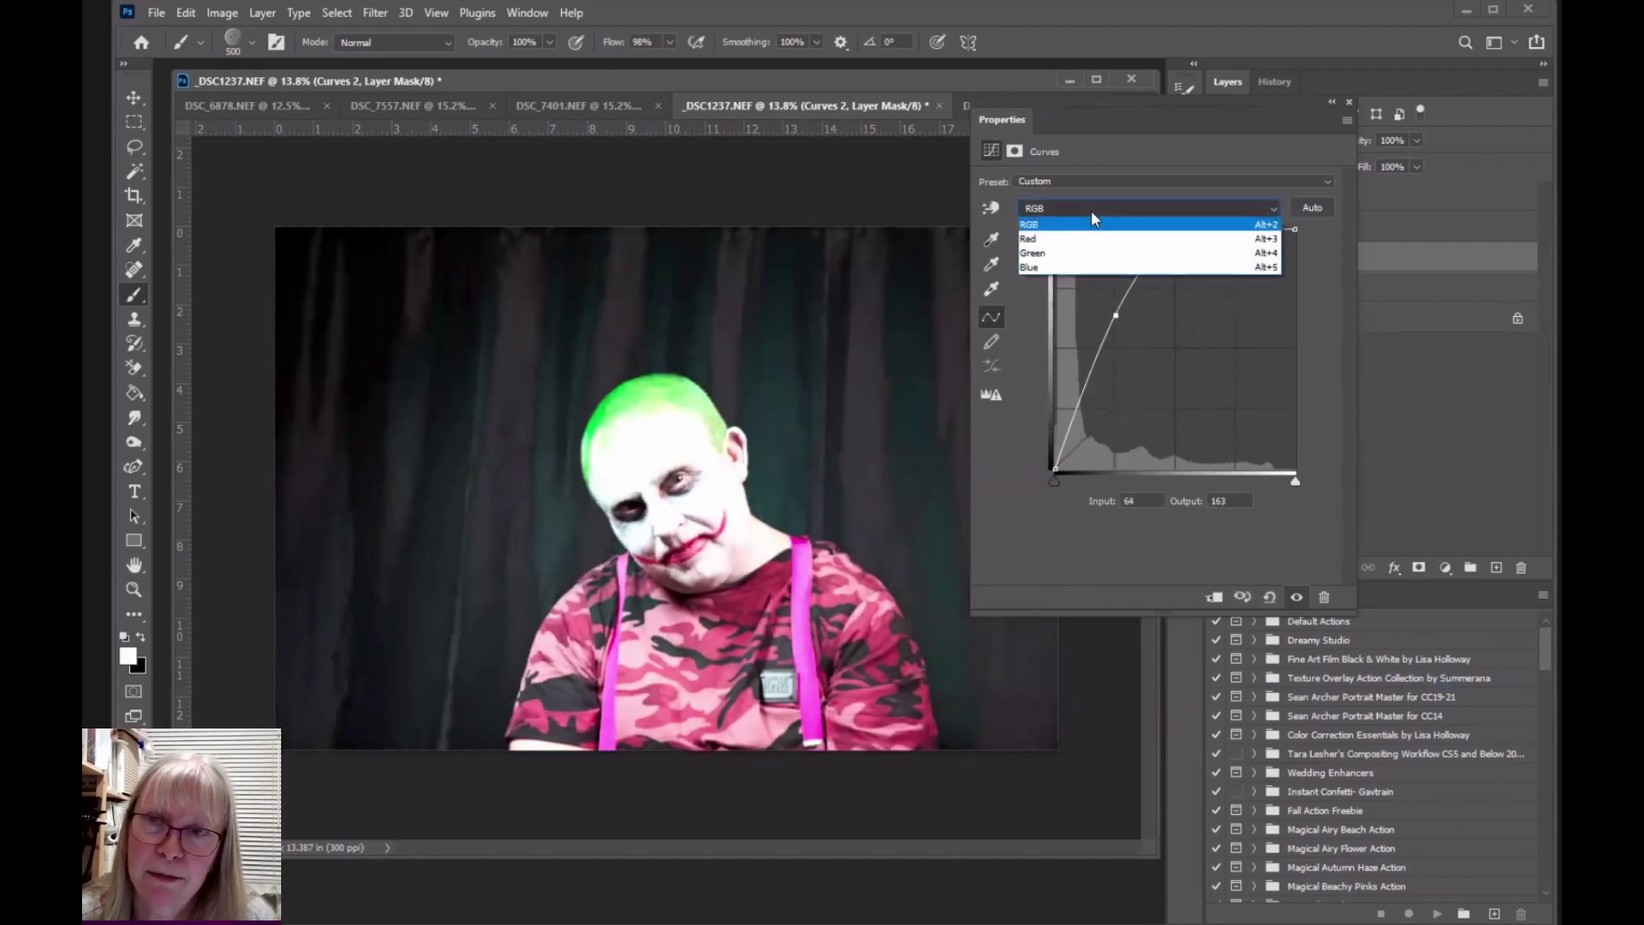
pyautogui.click(1077, 239)
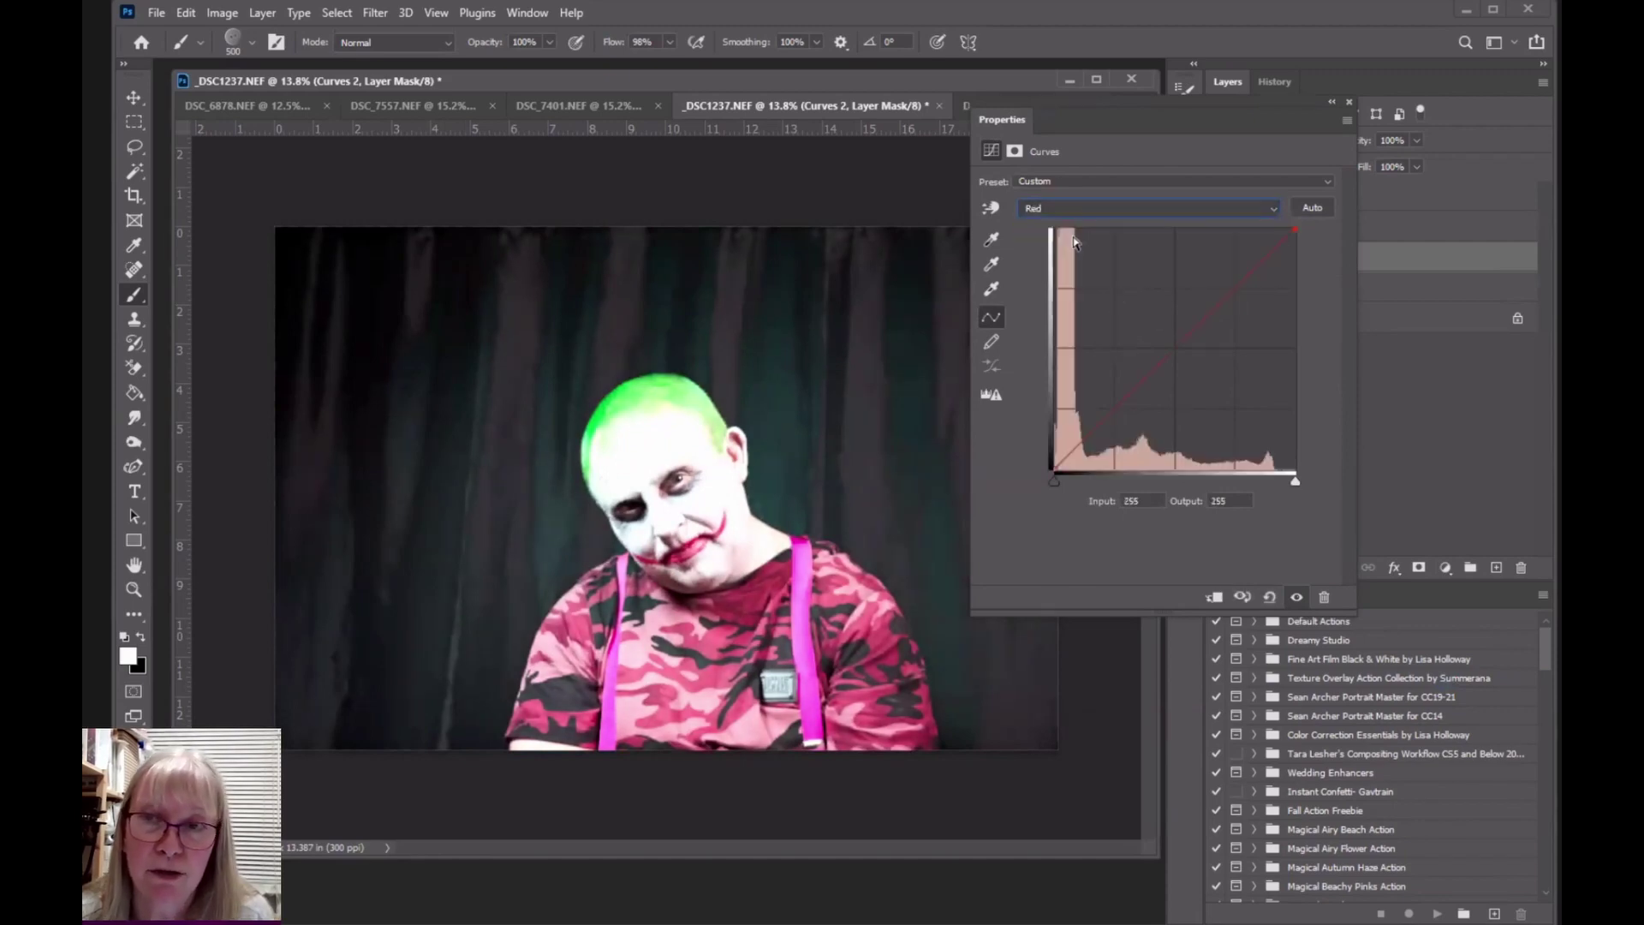
pyautogui.moveTo(1170, 345); pyautogui.dragTo(1137, 325)
pyautogui.click(1133, 207)
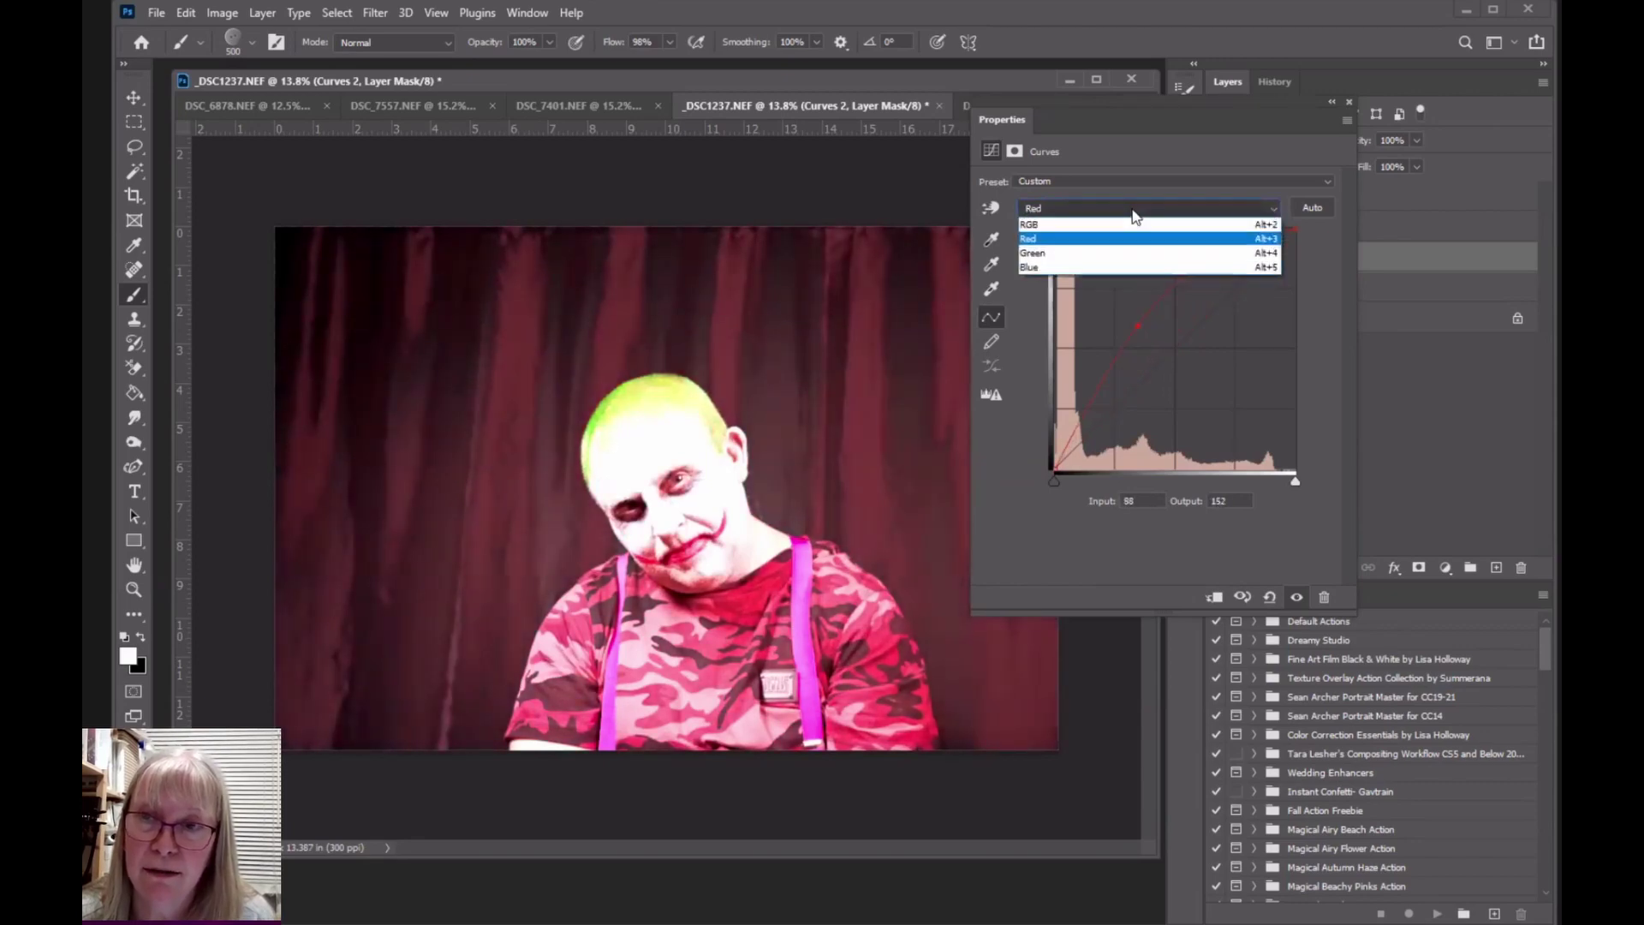
pyautogui.click(1103, 249)
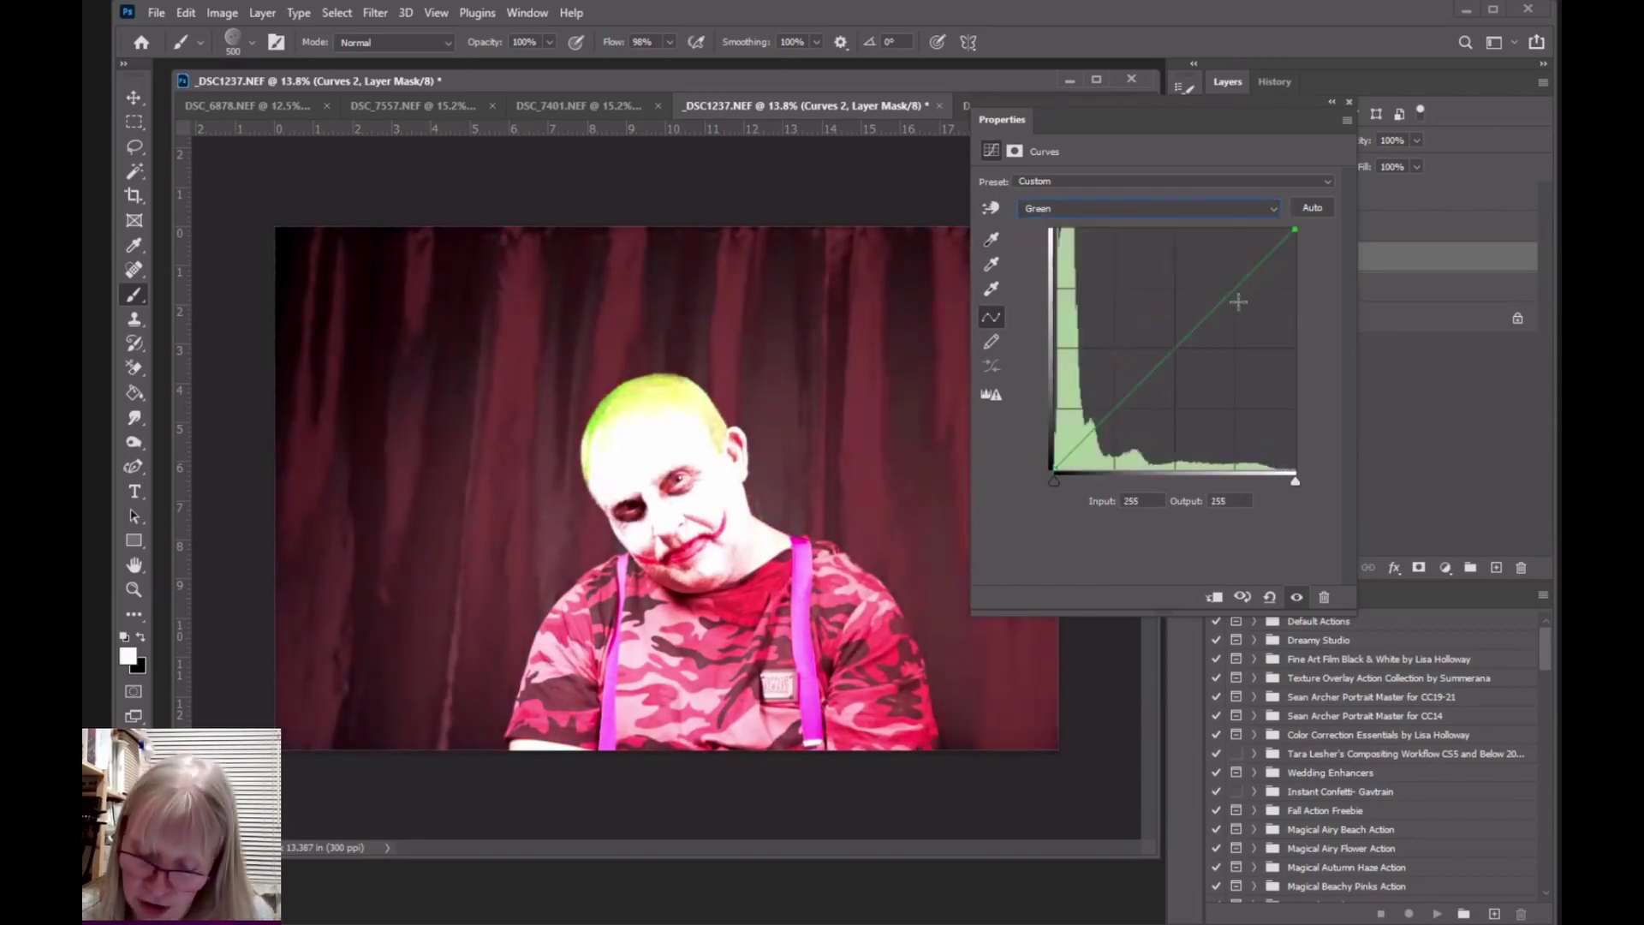
pyautogui.click(1186, 346)
pyautogui.moveTo(1186, 346); pyautogui.dragTo(1199, 367)
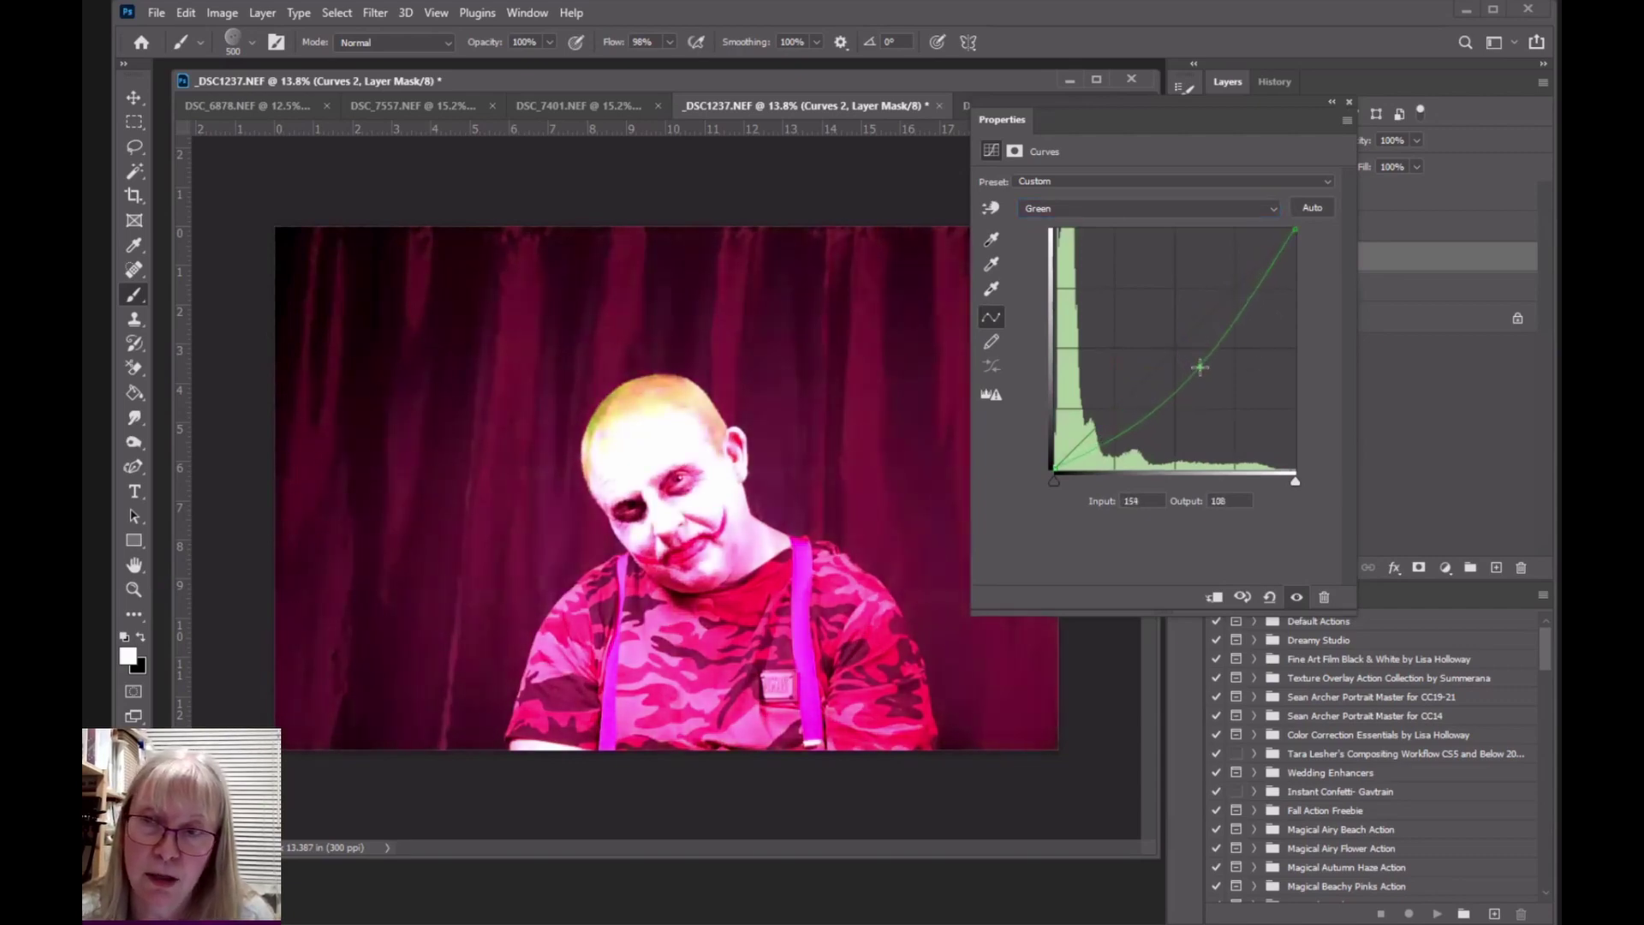
# Step: Lower the Blue curve with a point at input 147, output 94, and close the curve settings
pyautogui.click(1106, 208)
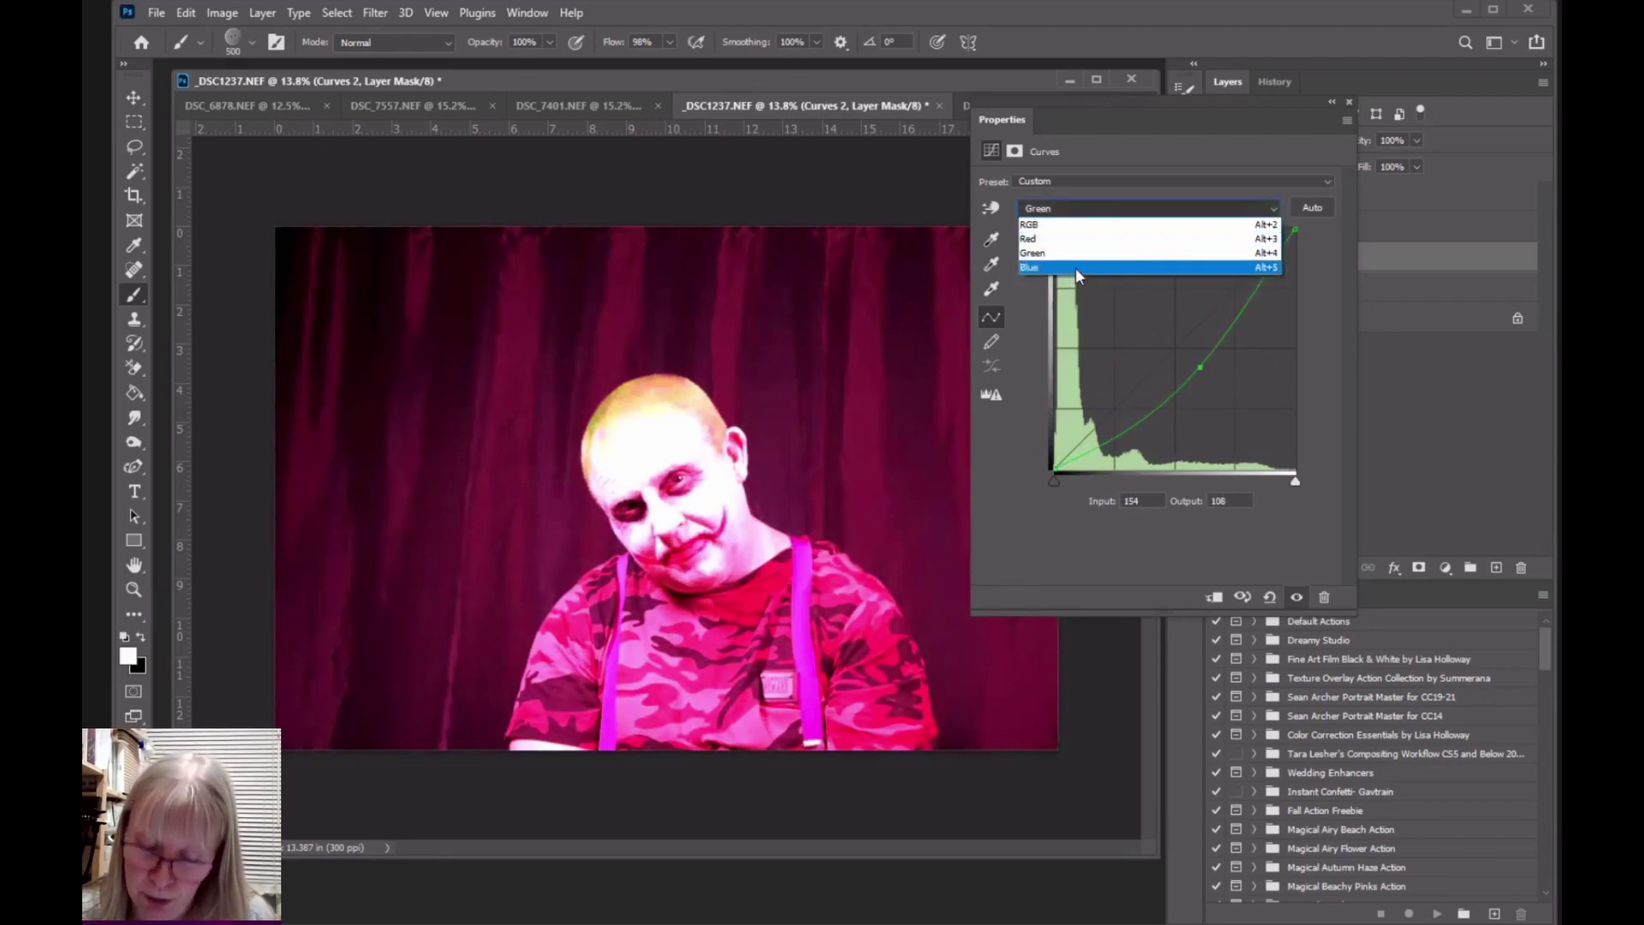
pyautogui.click(1076, 267)
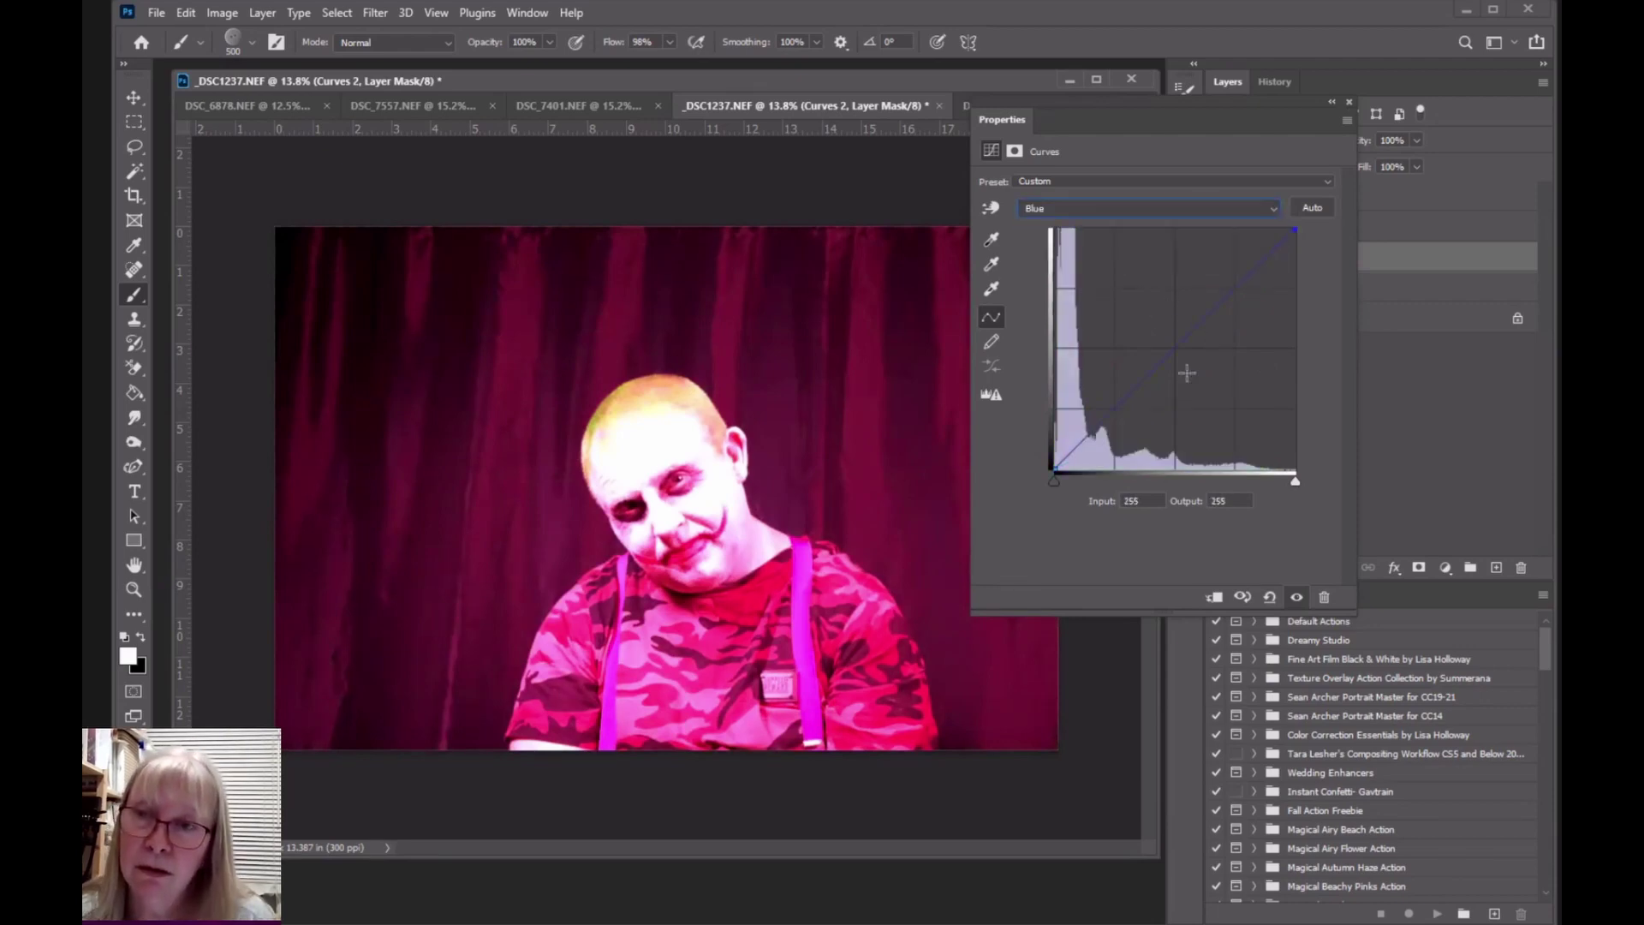
pyautogui.moveTo(1180, 352); pyautogui.dragTo(1192, 377)
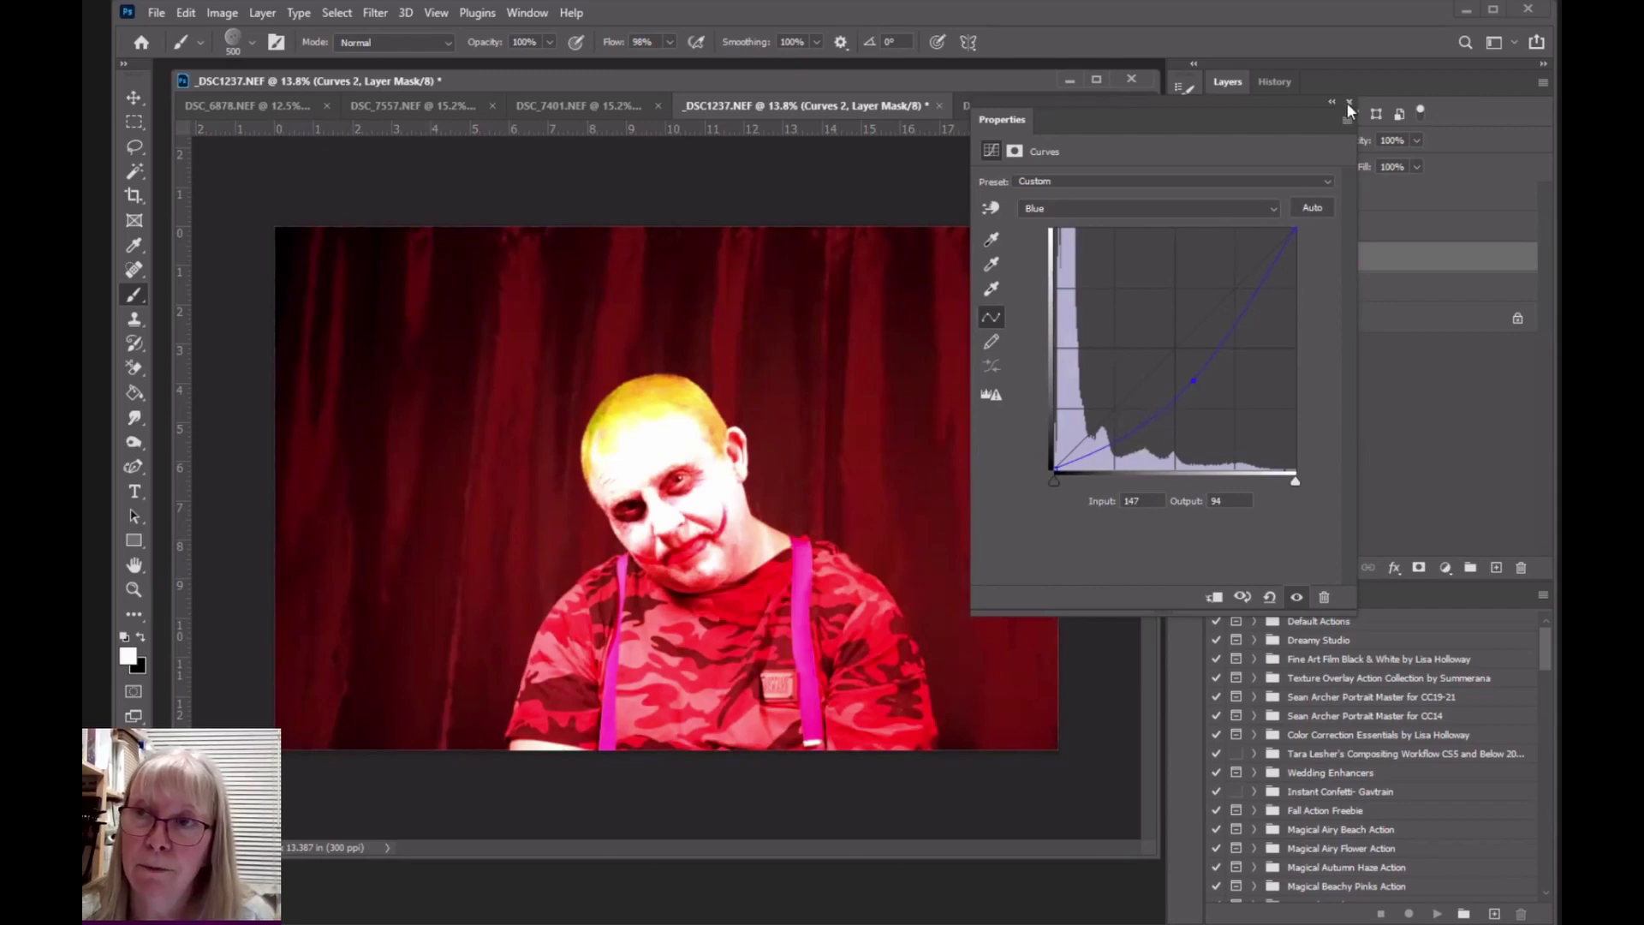
pyautogui.click(1348, 103)
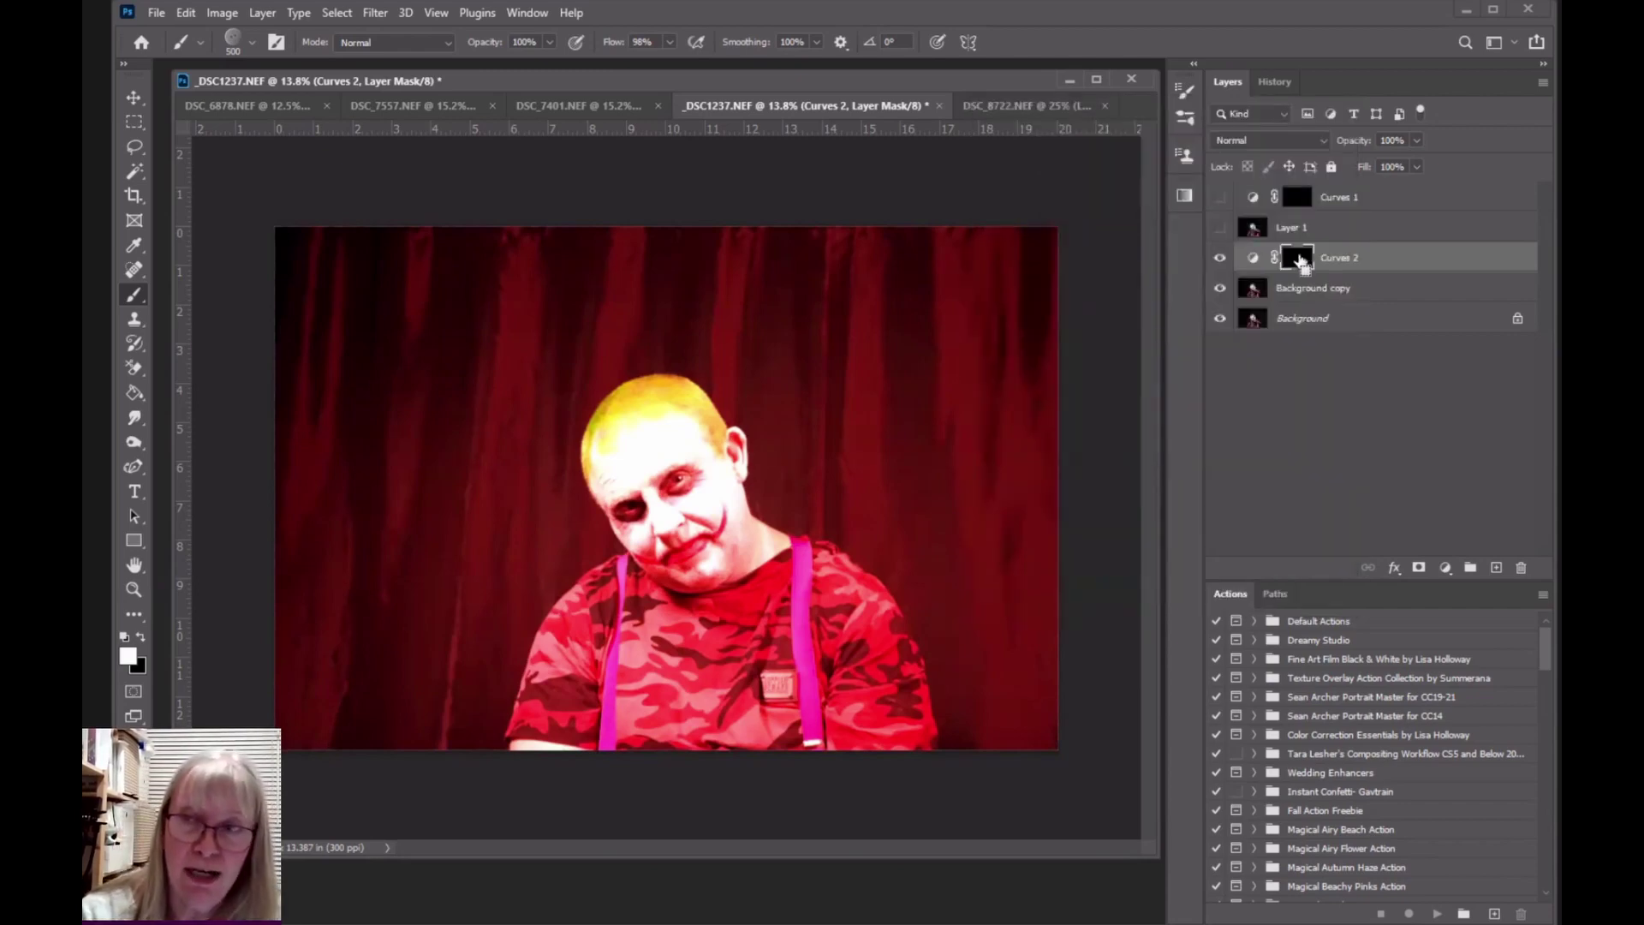
# Step: Invert the Curves 2 mask to black and paint white button shapes on it across the curtain around the man
pyautogui.hotkey('ctrl', 'i')
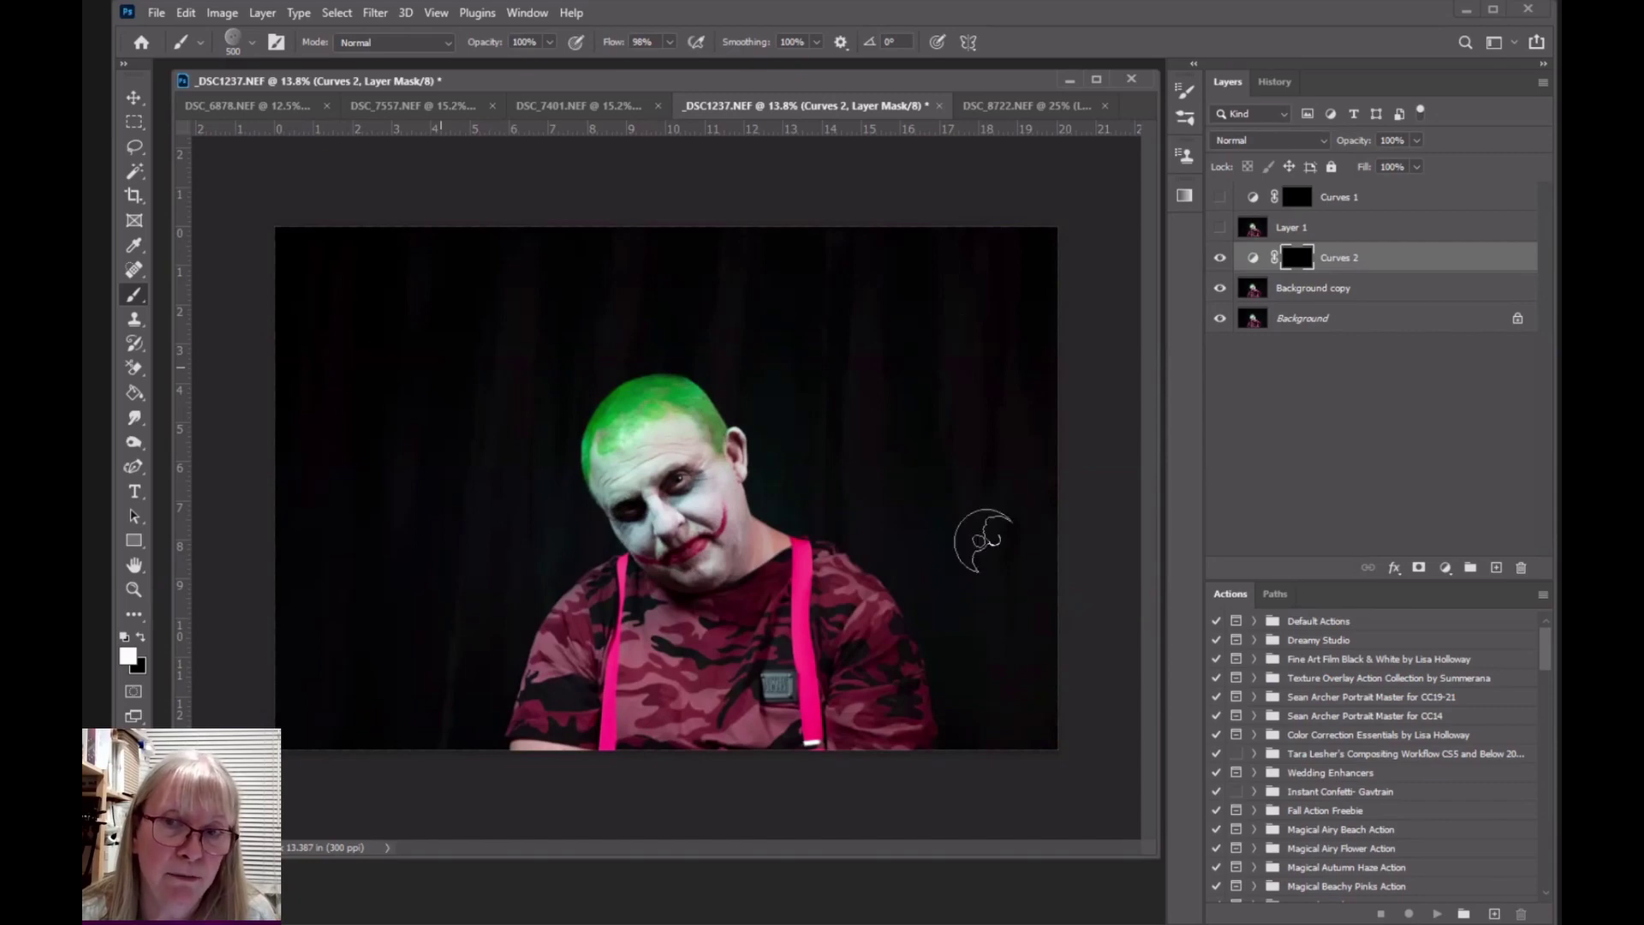
pyautogui.moveTo(976, 597); pyautogui.dragTo(396, 557)
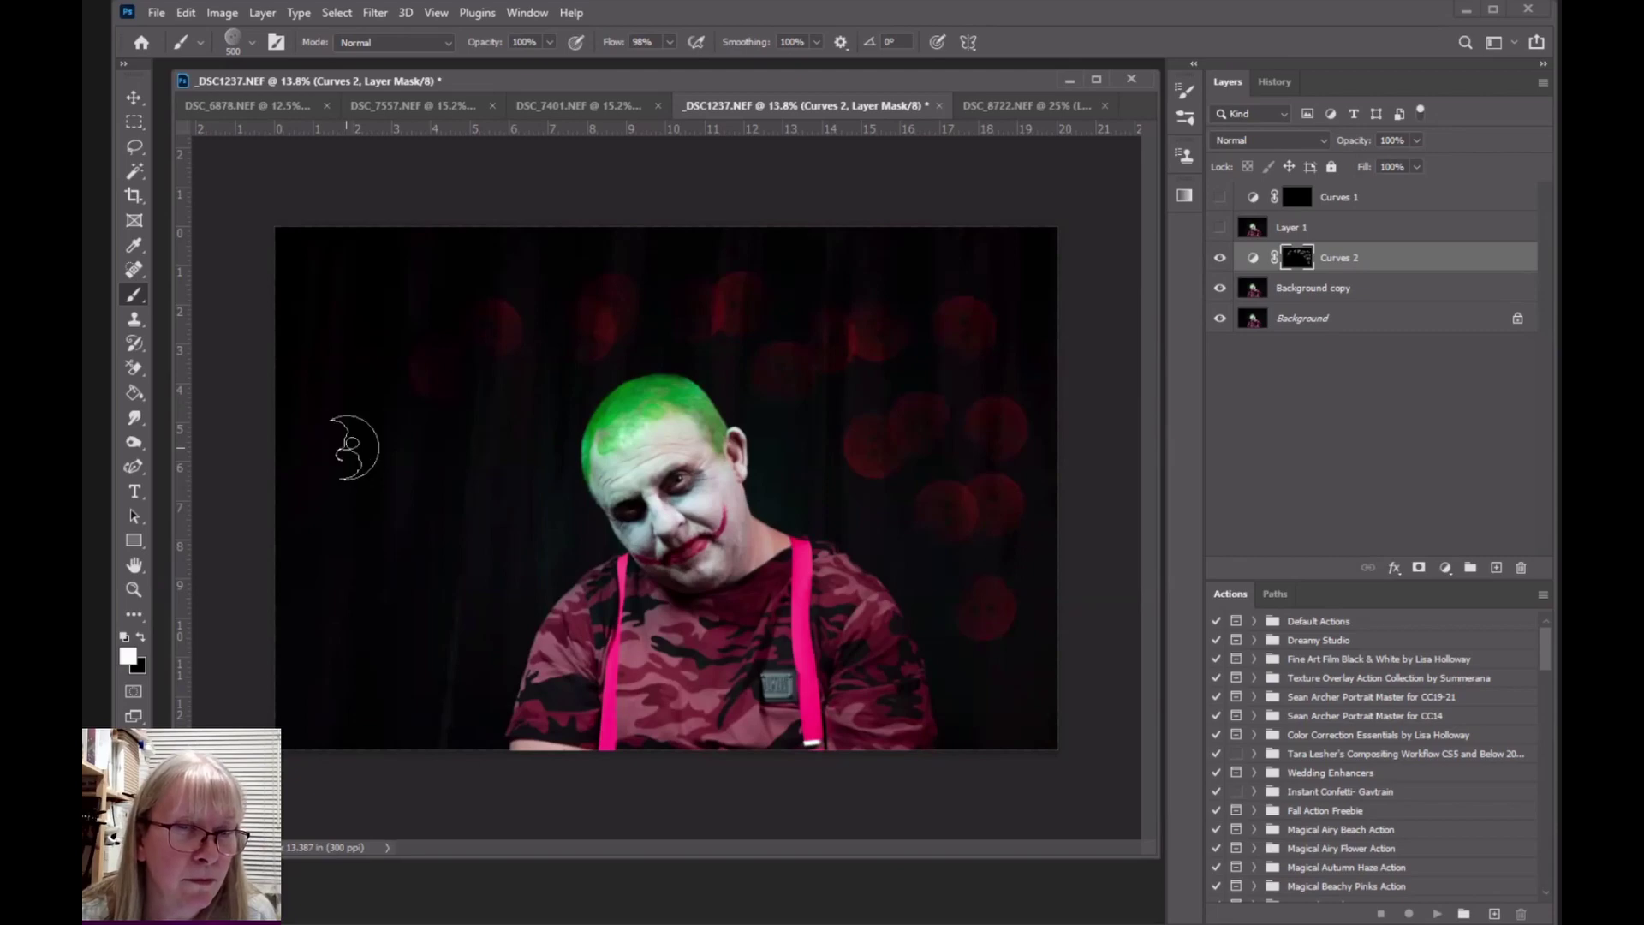
pyautogui.moveTo(341, 822)
pyautogui.mouseDown()
pyautogui.moveTo(383, 832)
pyautogui.moveTo(422, 723)
pyautogui.mouseUp()
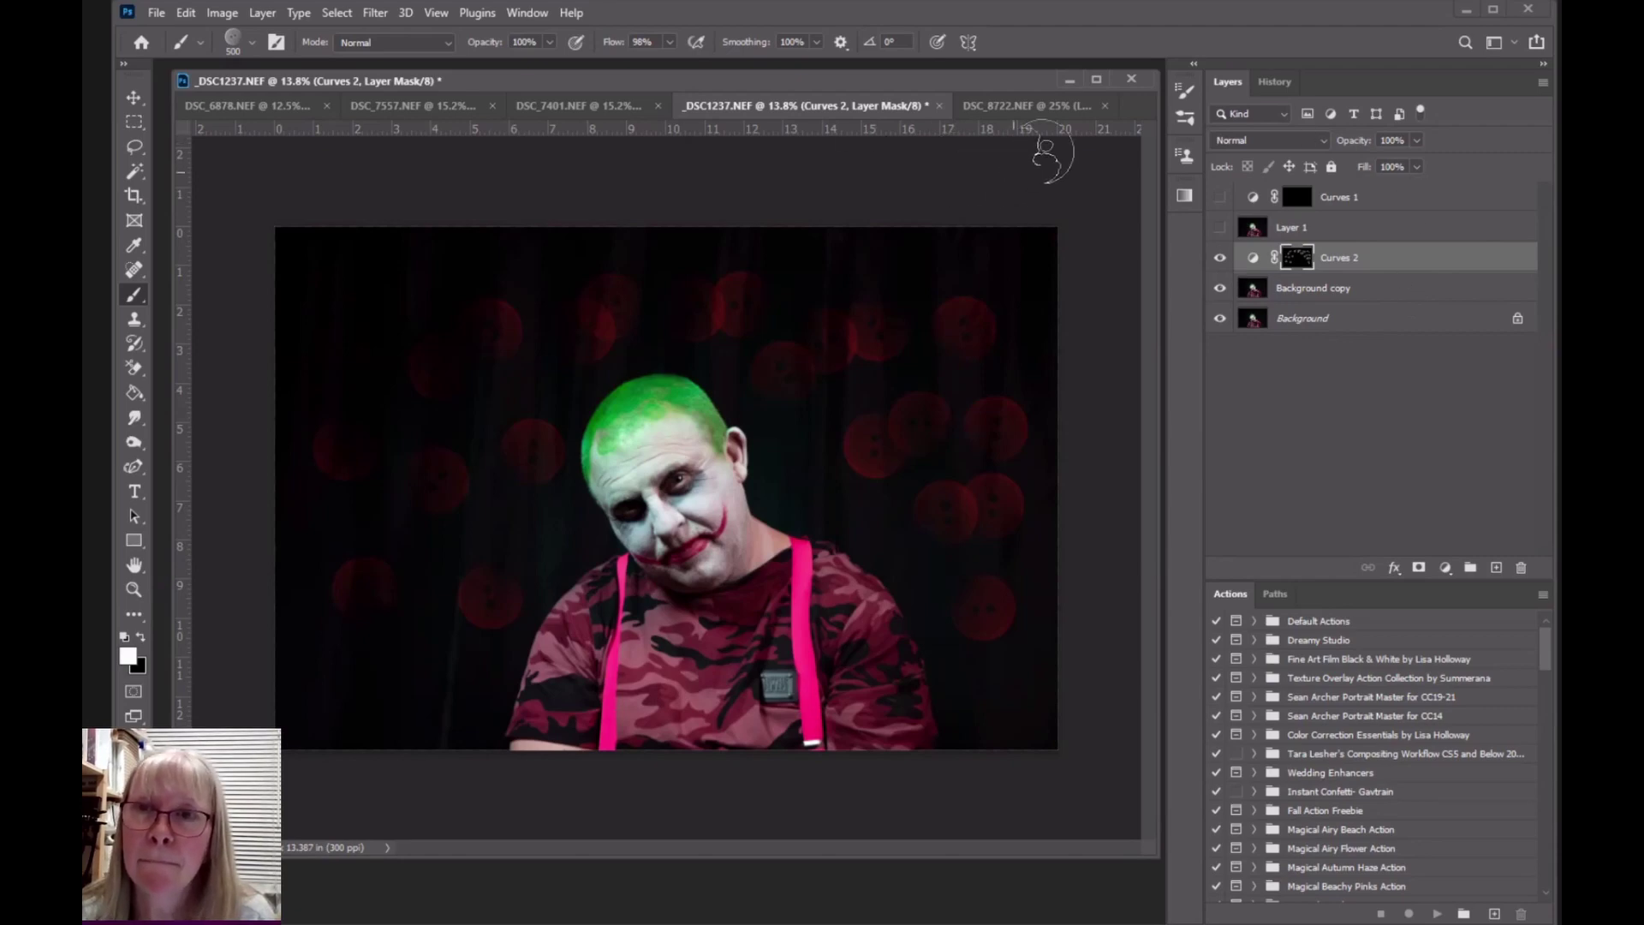
pyautogui.moveTo(937, 75); pyautogui.dragTo(885, 75)
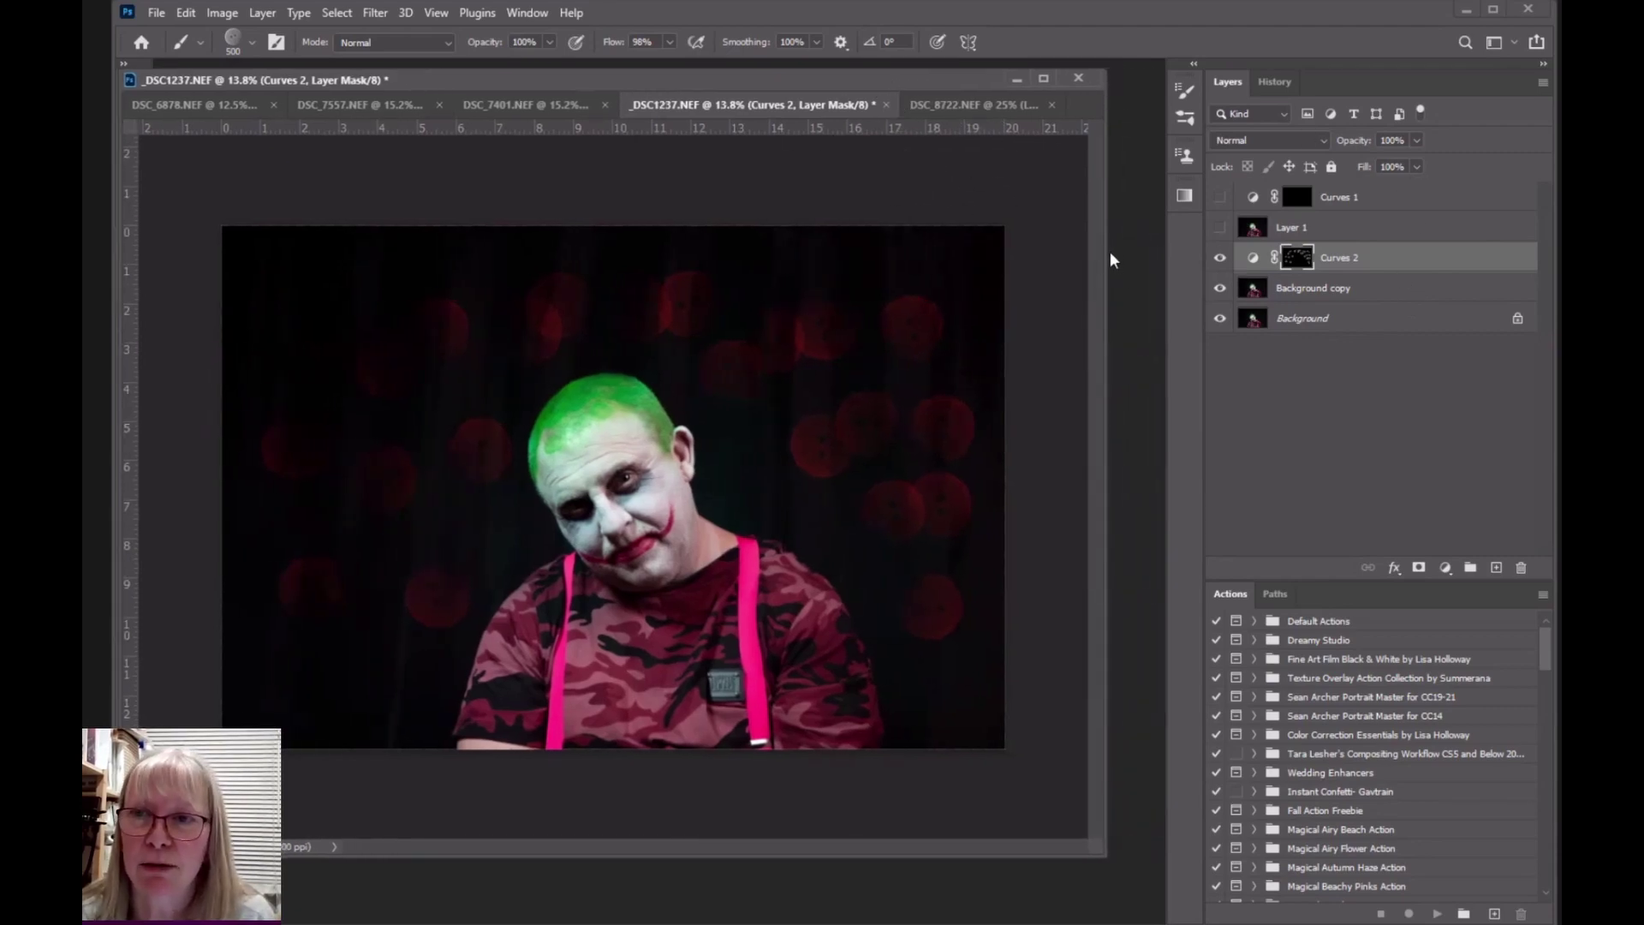
pyautogui.moveTo(1108, 257); pyautogui.dragTo(1156, 261)
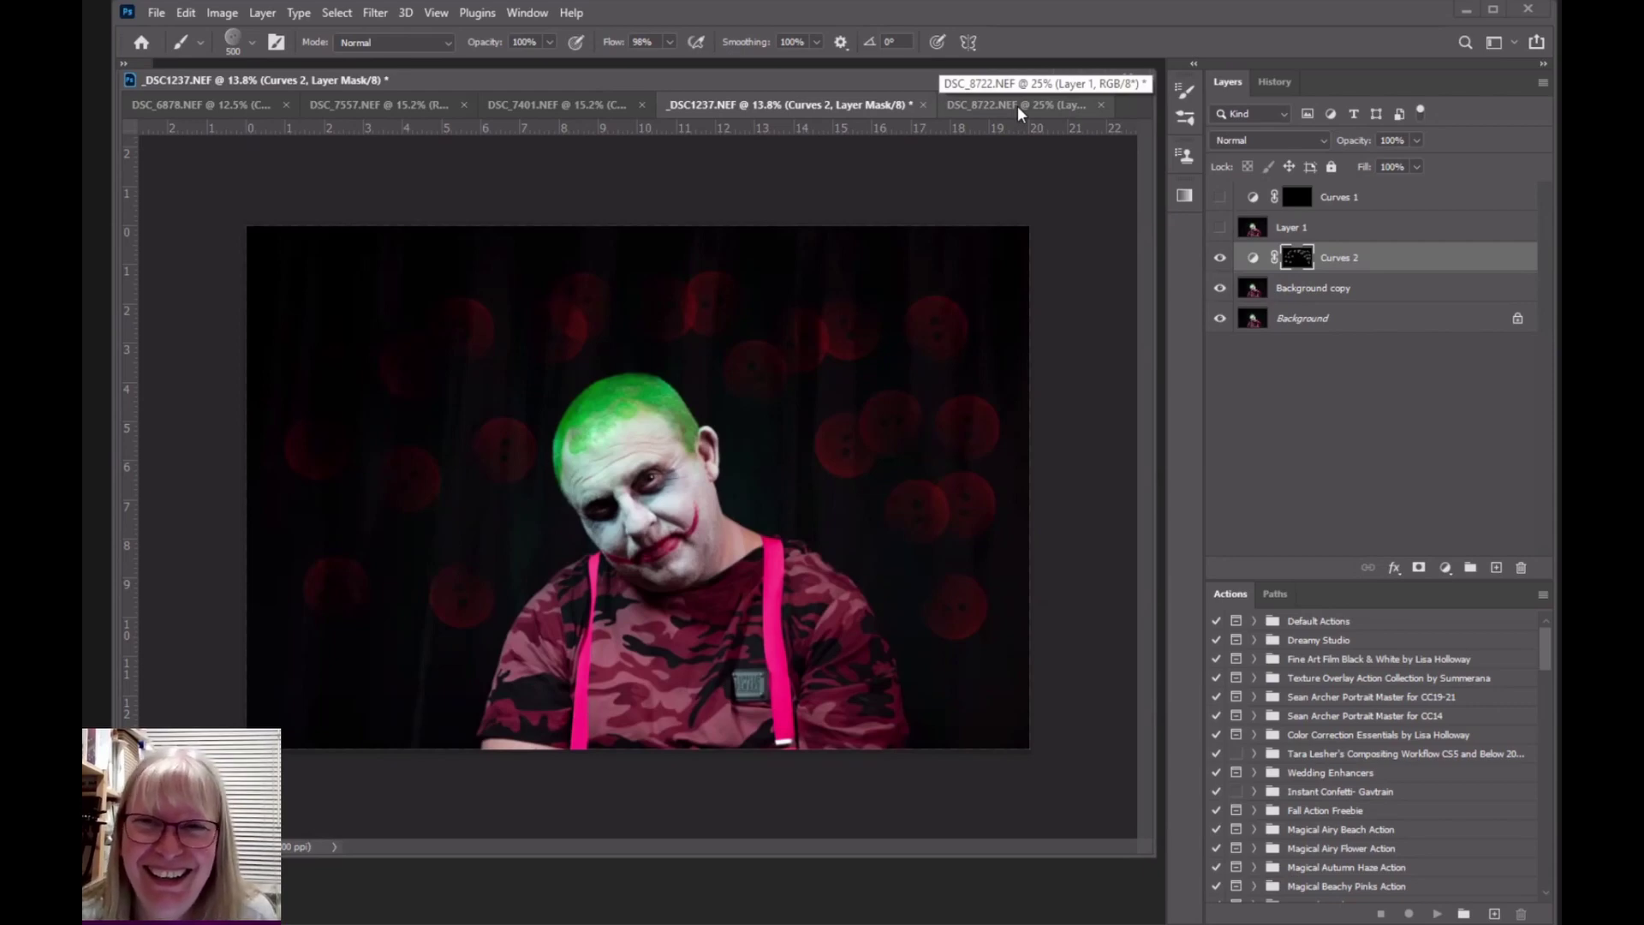
pyautogui.moveTo(1031, 77)
pyautogui.mouseDown()
pyautogui.moveTo(1018, 47)
pyautogui.moveTo(1024, 93)
pyautogui.moveTo(1046, 80)
pyautogui.mouseUp()
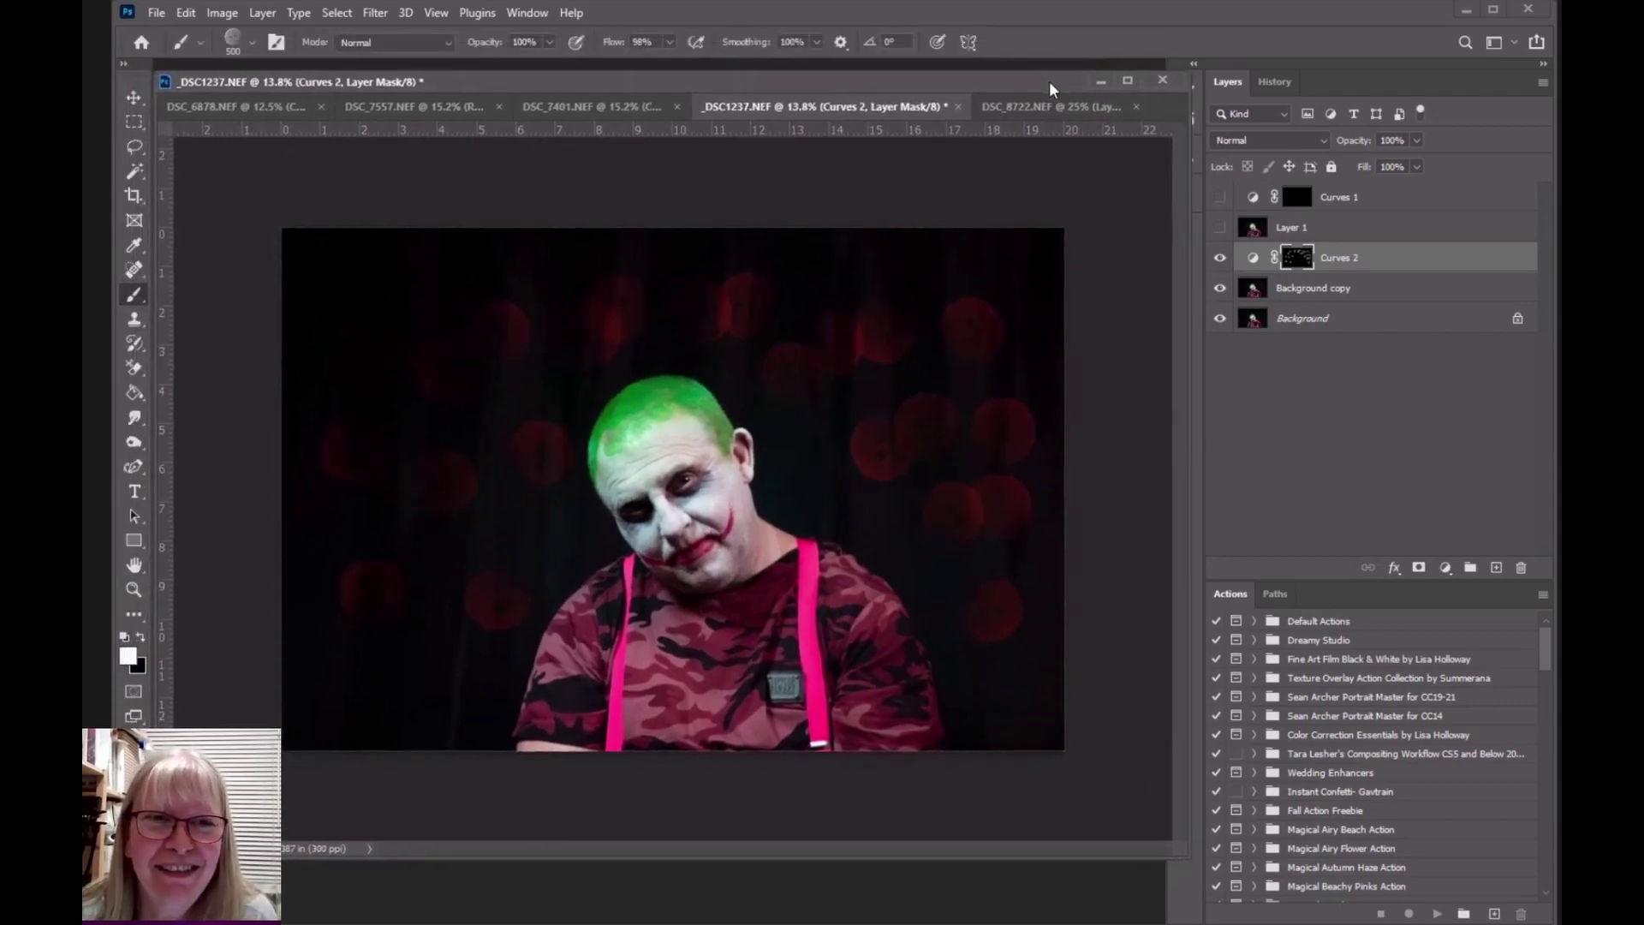
pyautogui.moveTo(1190, 351); pyautogui.dragTo(1152, 349)
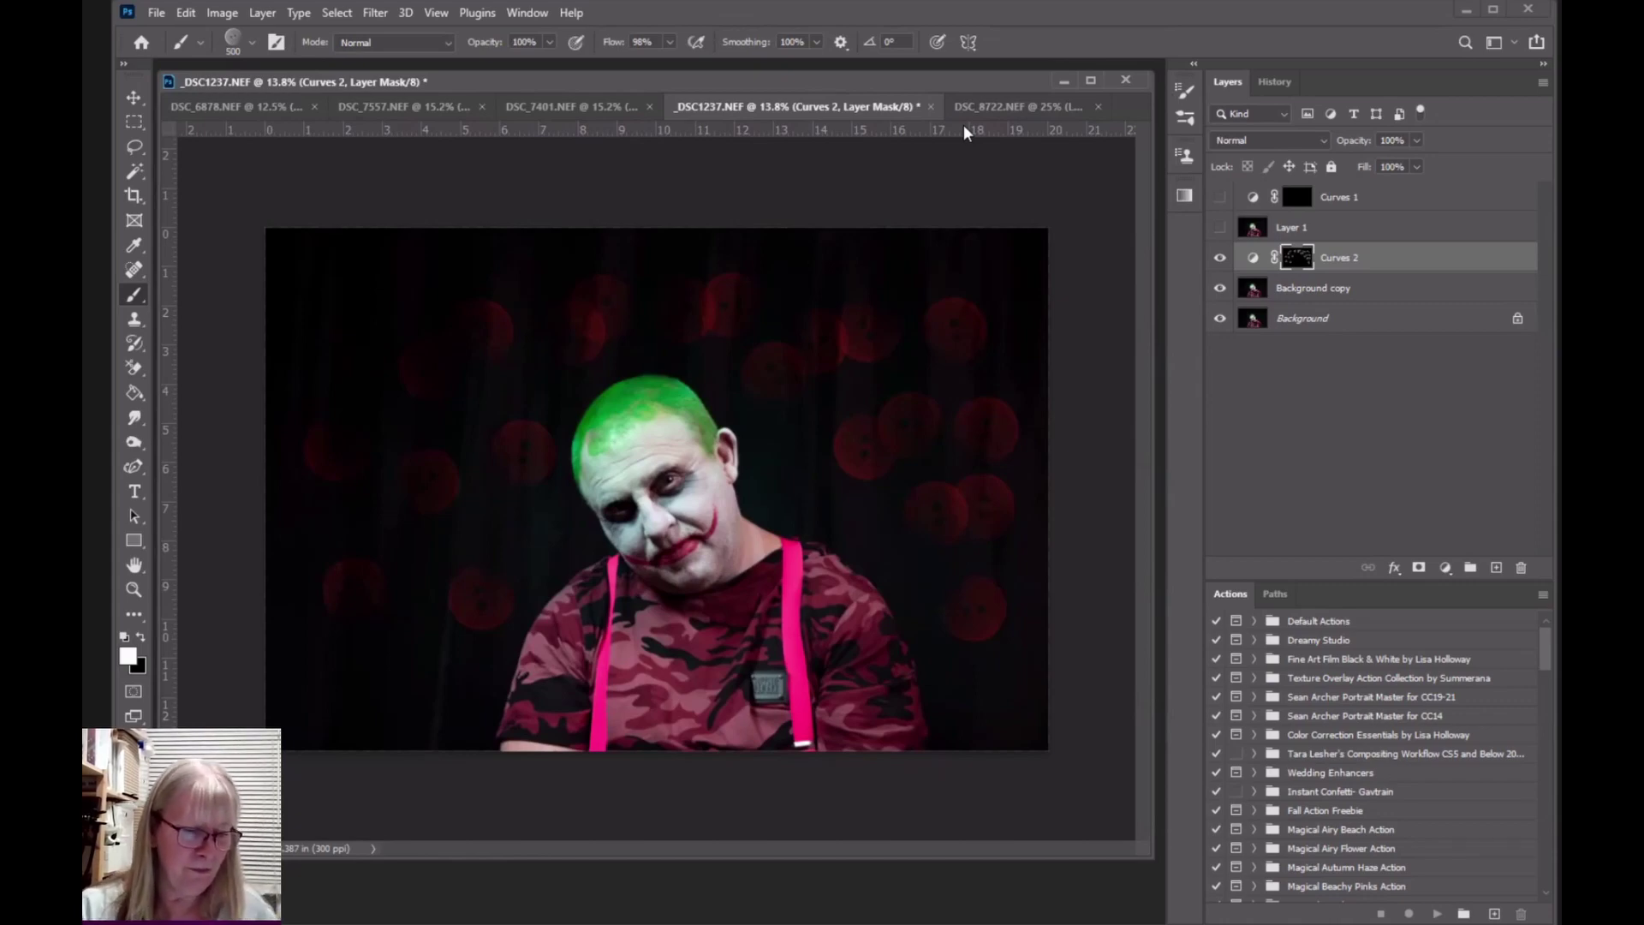
# Step: Switch to the DSC_8722.NEF portrait, show only the Background layer, and turn Layer 1 back on, leaving Curves 1 hidden
pyautogui.click(1015, 105)
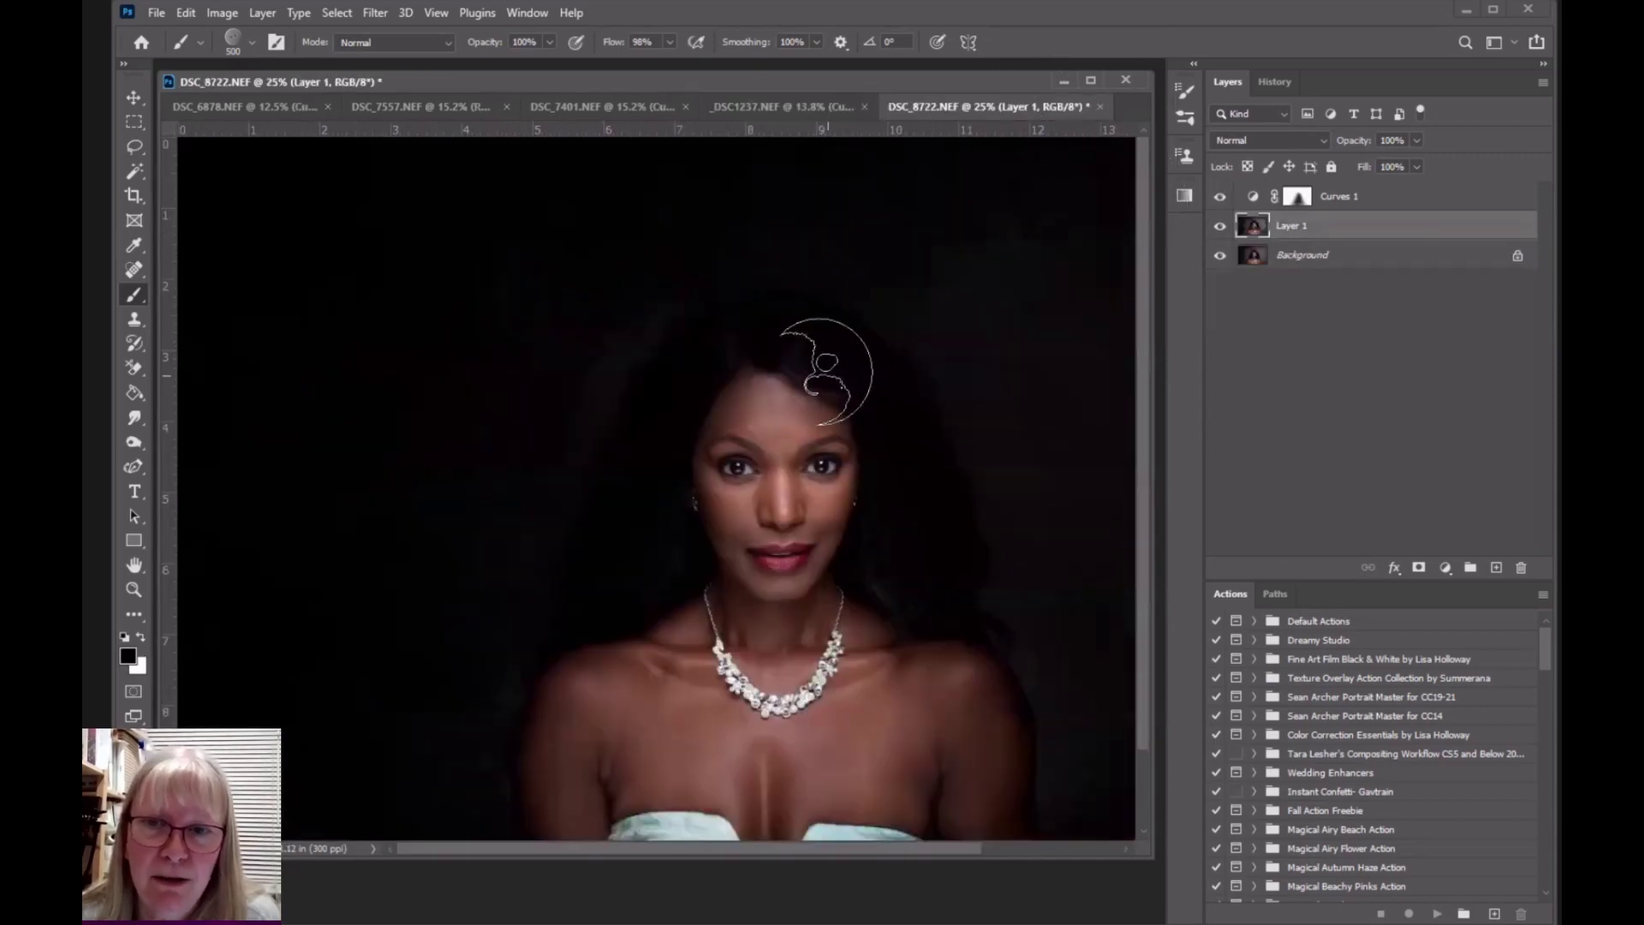
pyautogui.hotkey('ctrl', '0')
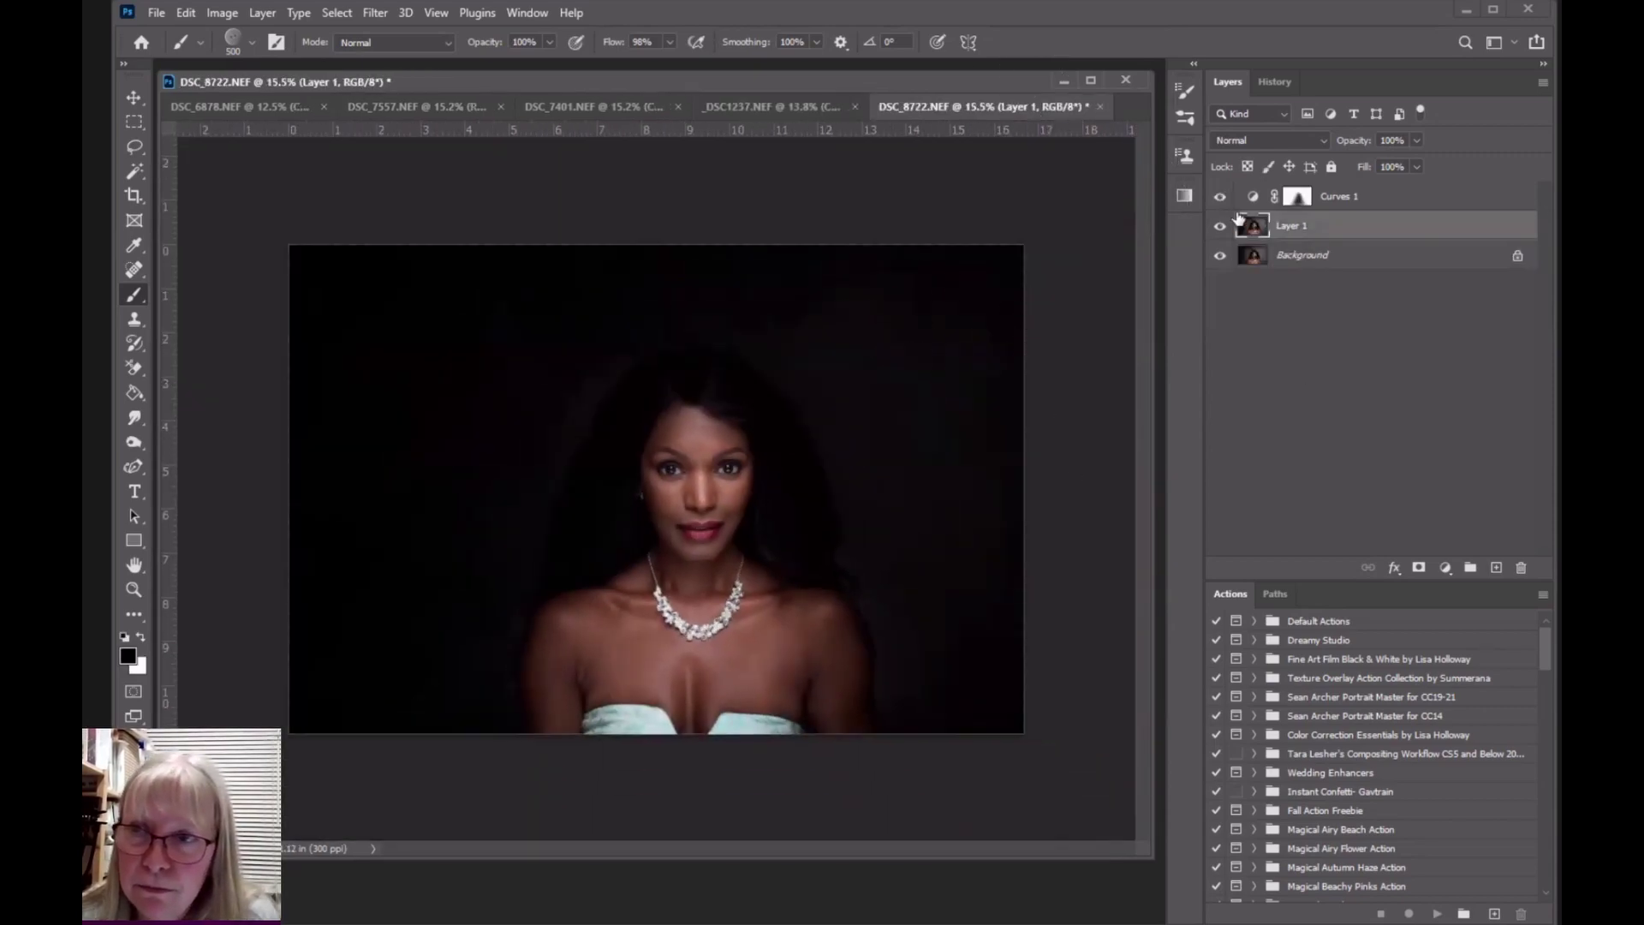
pyautogui.keyDown('alt'); pyautogui.click(1219, 255); pyautogui.keyUp('alt')
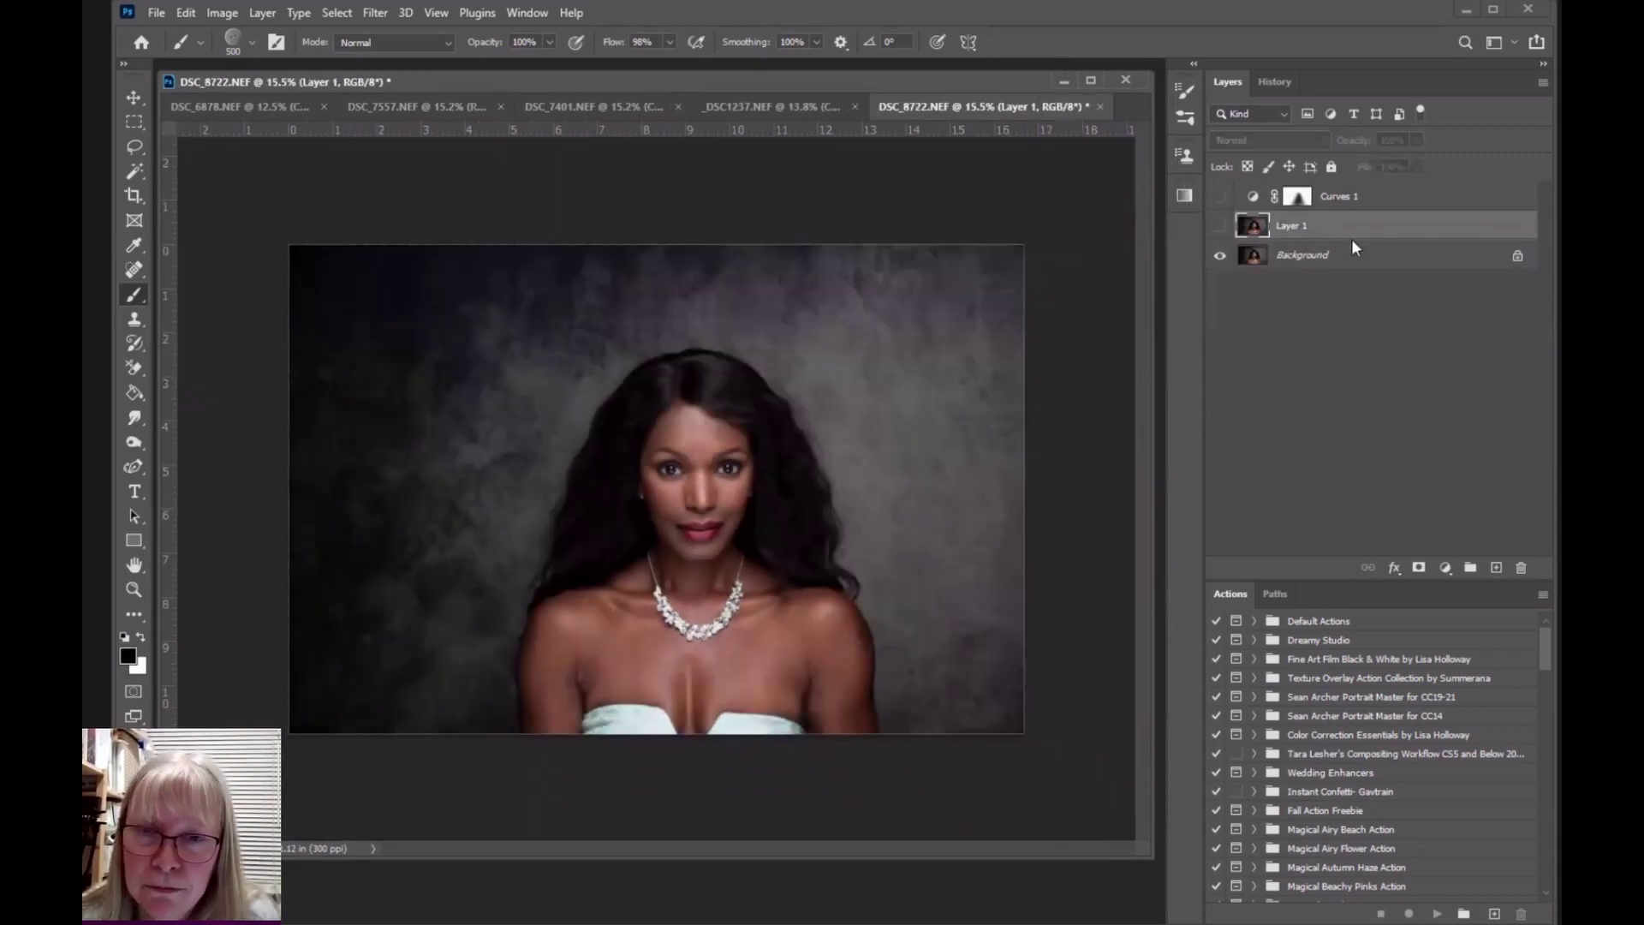
pyautogui.click(1219, 228)
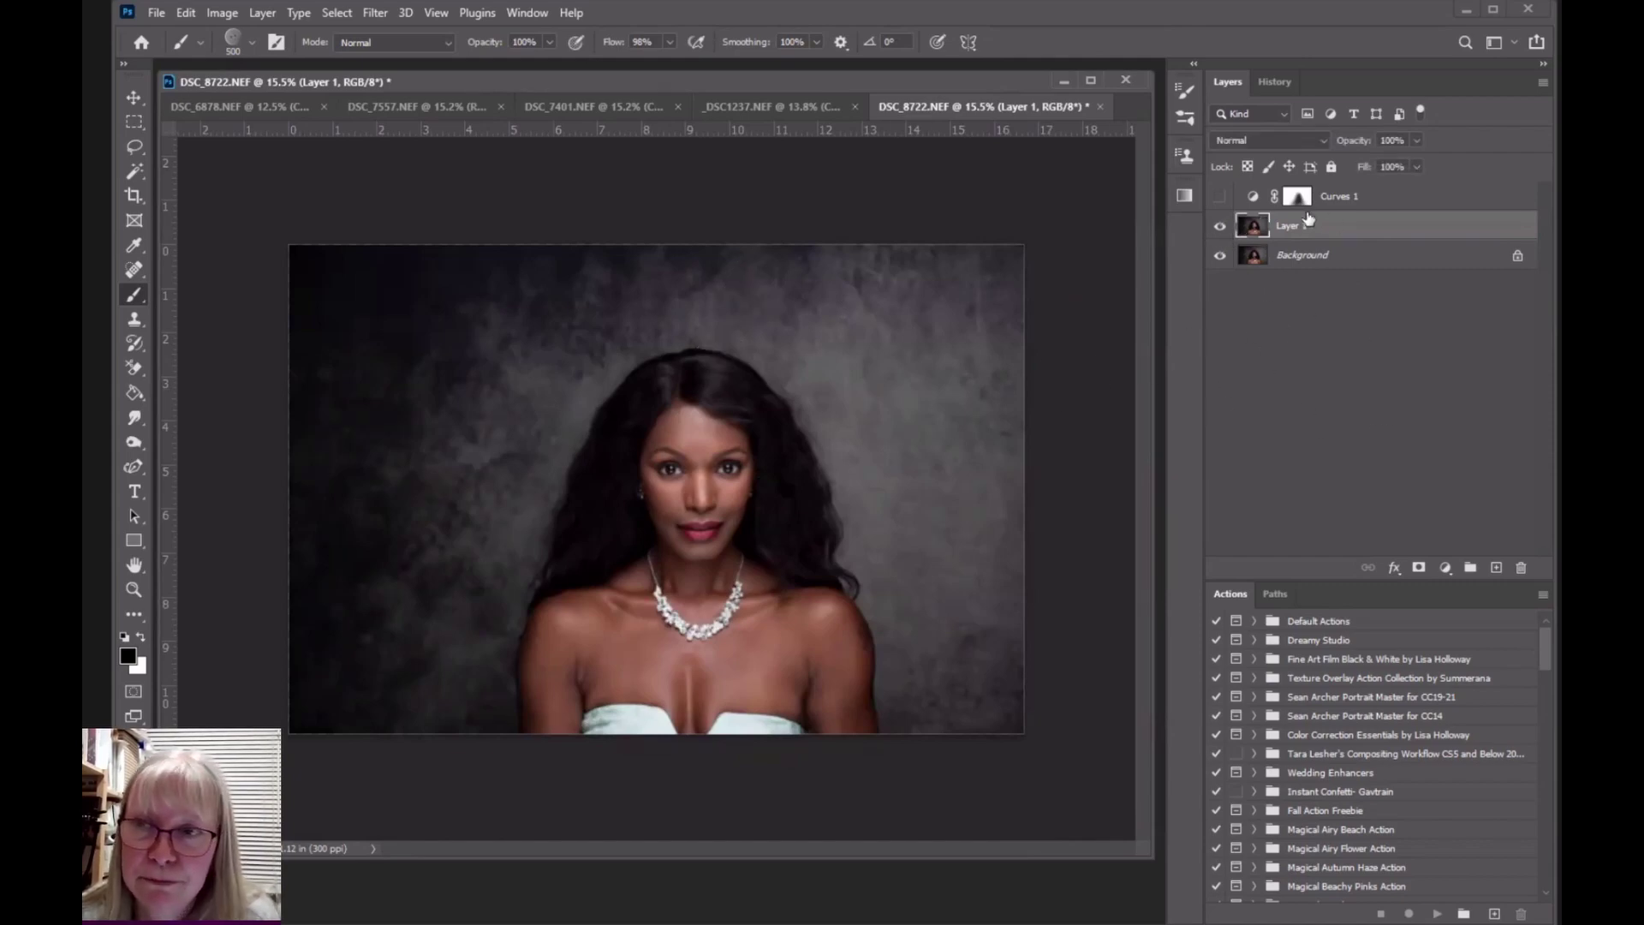
# Step: Review the curve settings of the hidden Curves 1 layer and close them again
pyautogui.click(1253, 200)
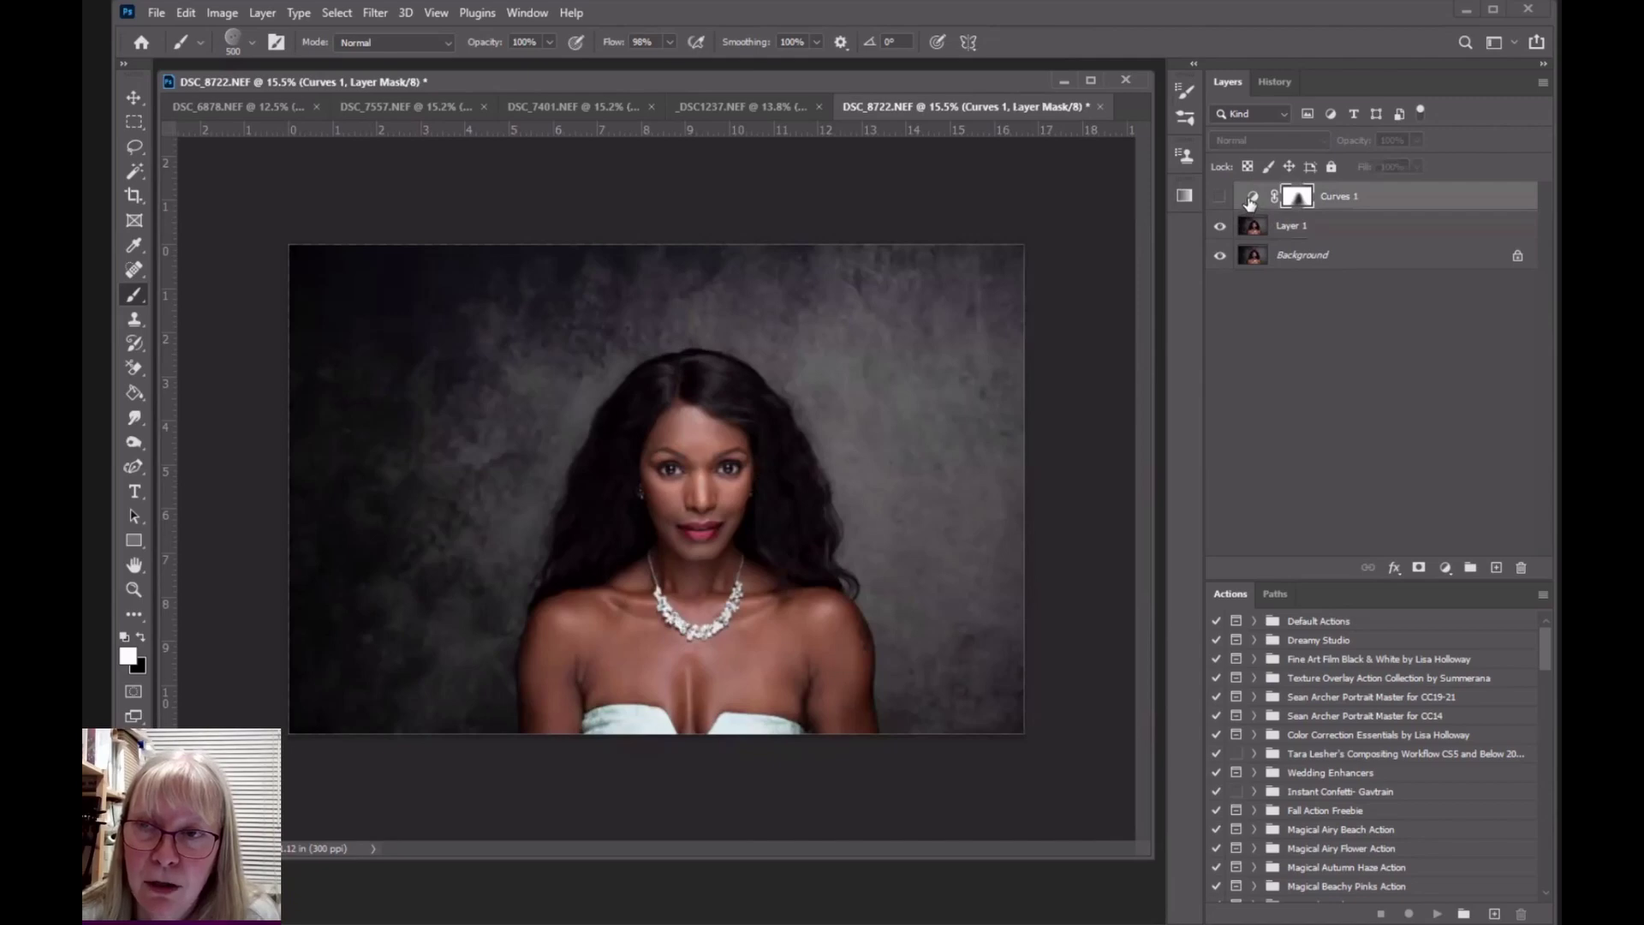
pyautogui.doubleClick(1250, 199)
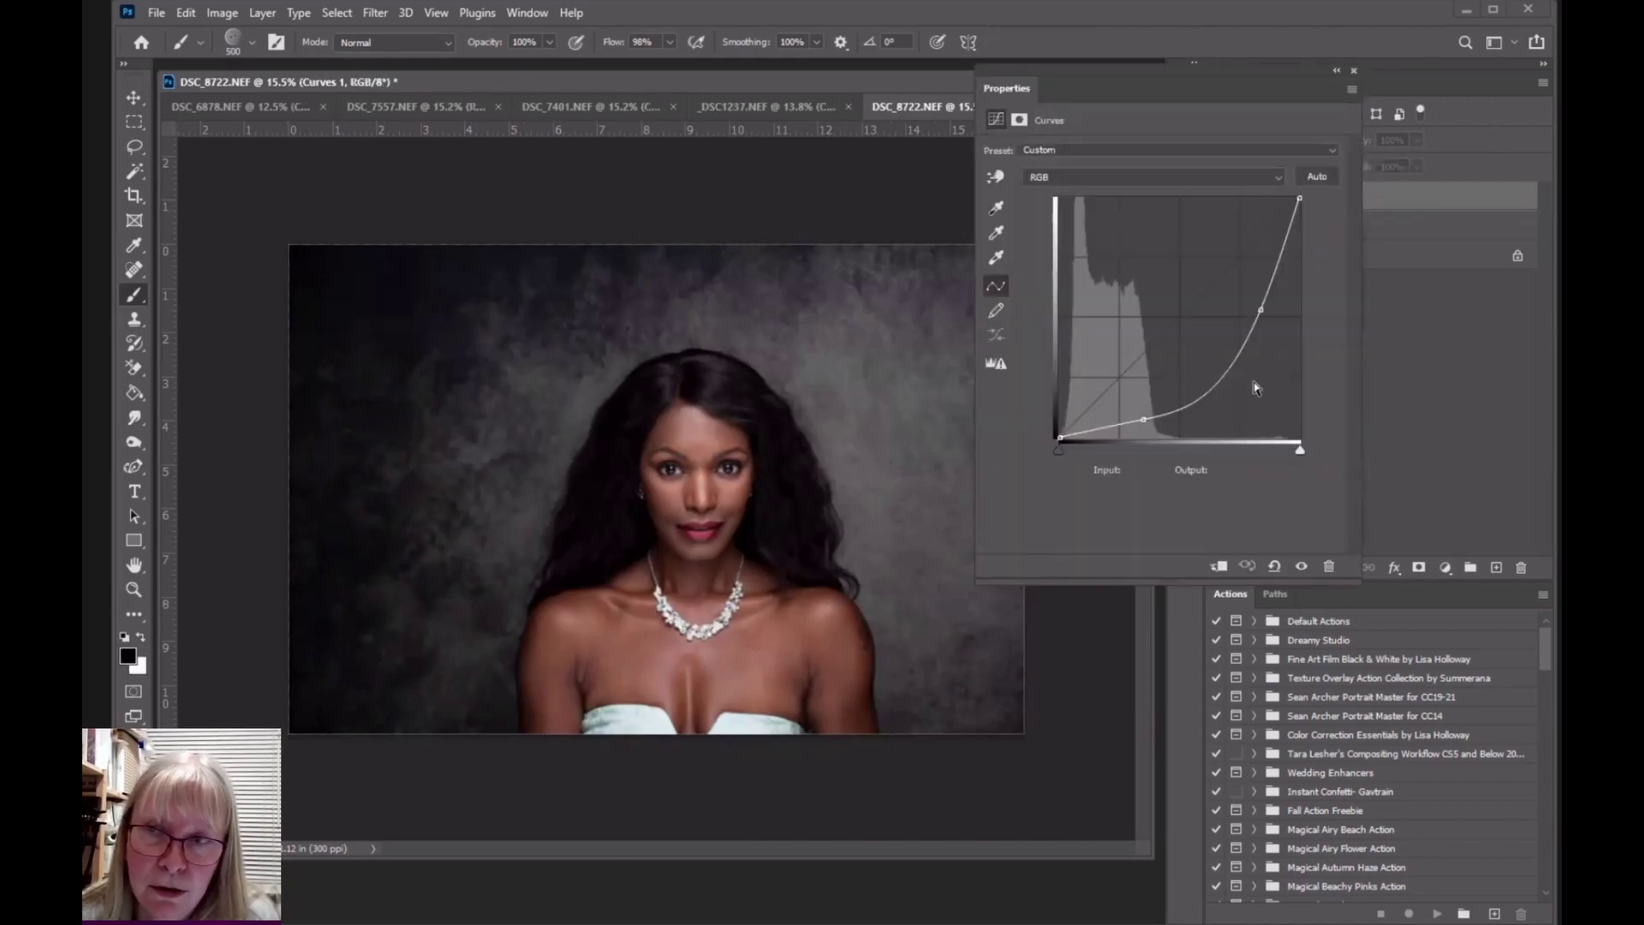
pyautogui.click(1353, 72)
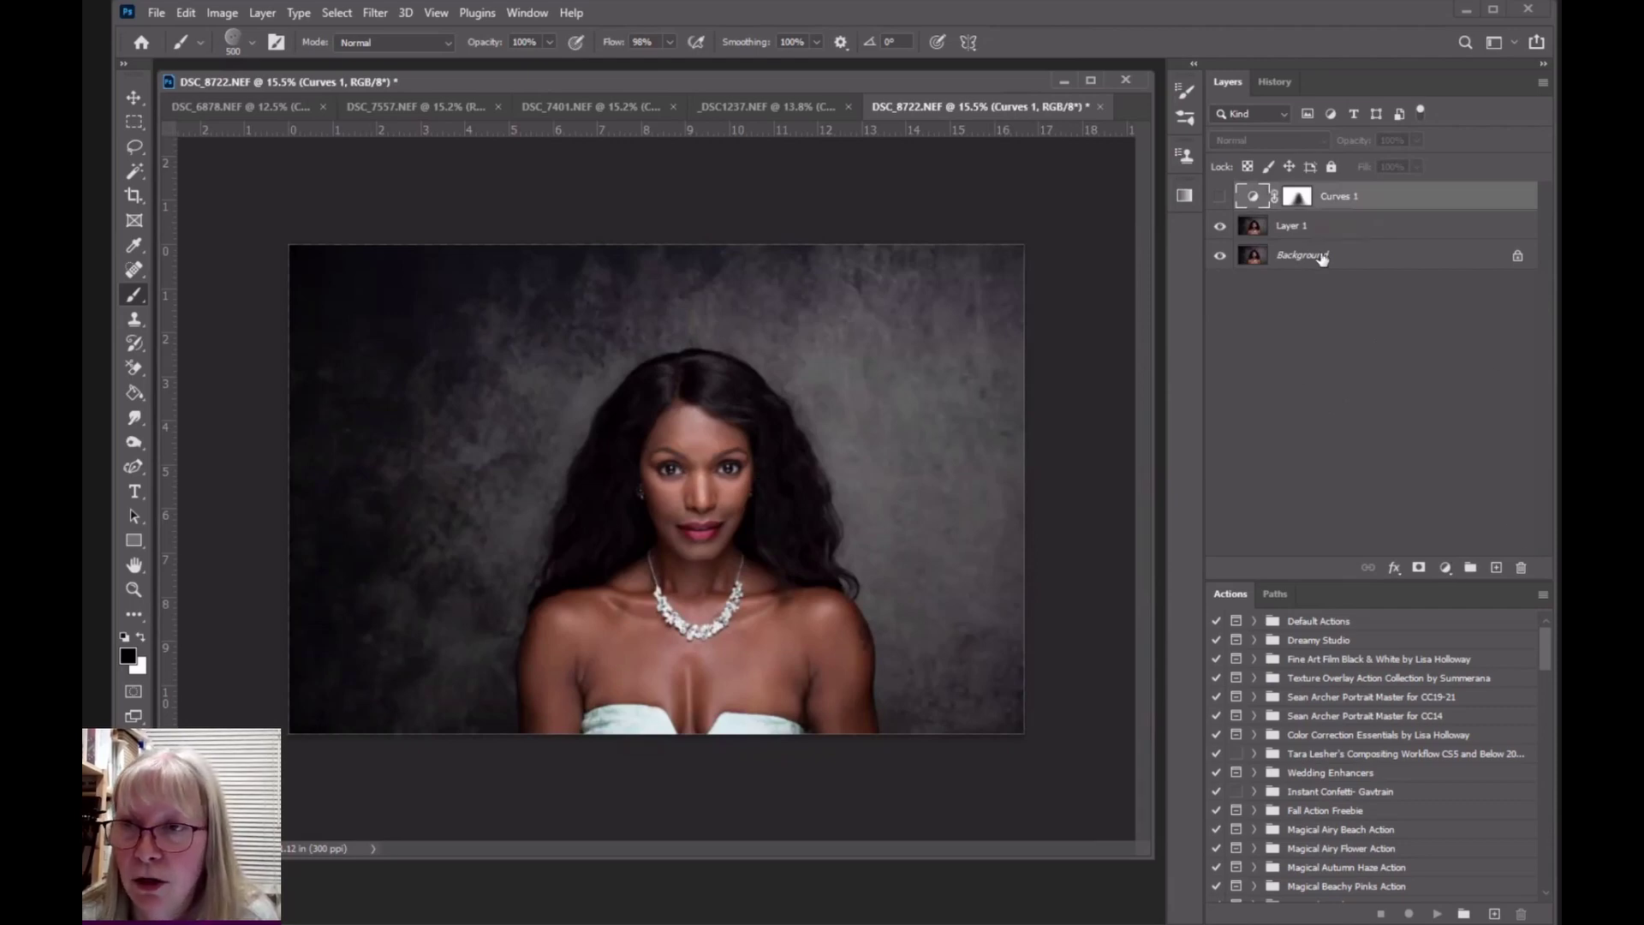
# Step: Add a darkening Curves adjustment above Layer 1, with RGB points at about input 90, output 34 and input 203, output 135
pyautogui.click(1262, 229)
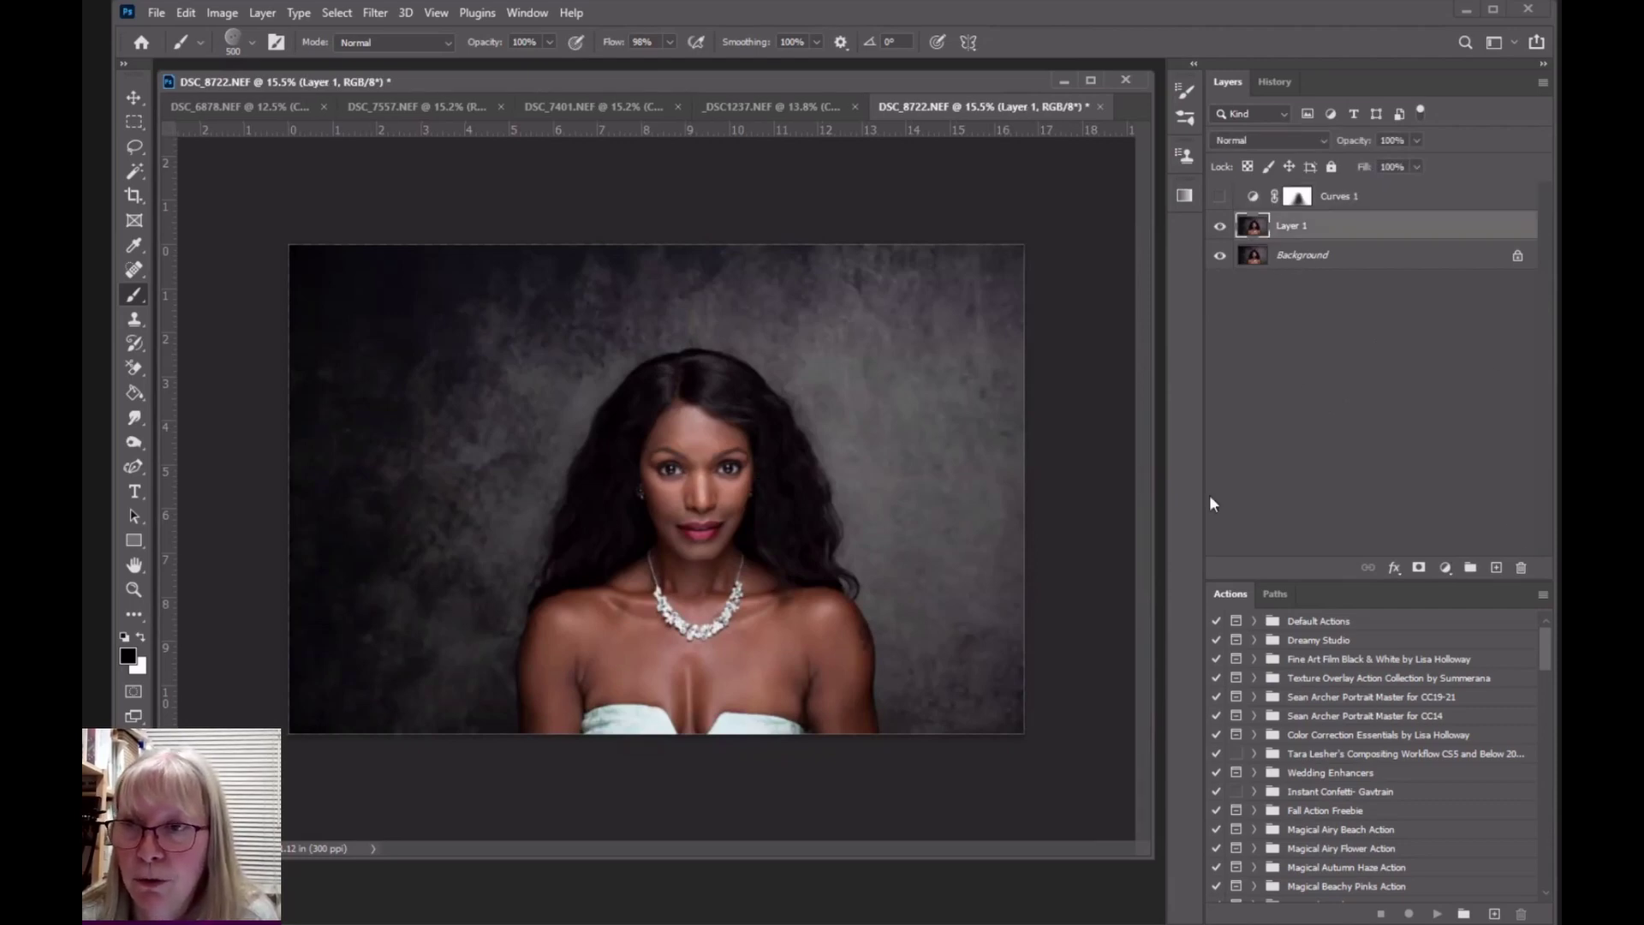
pyautogui.click(1447, 567)
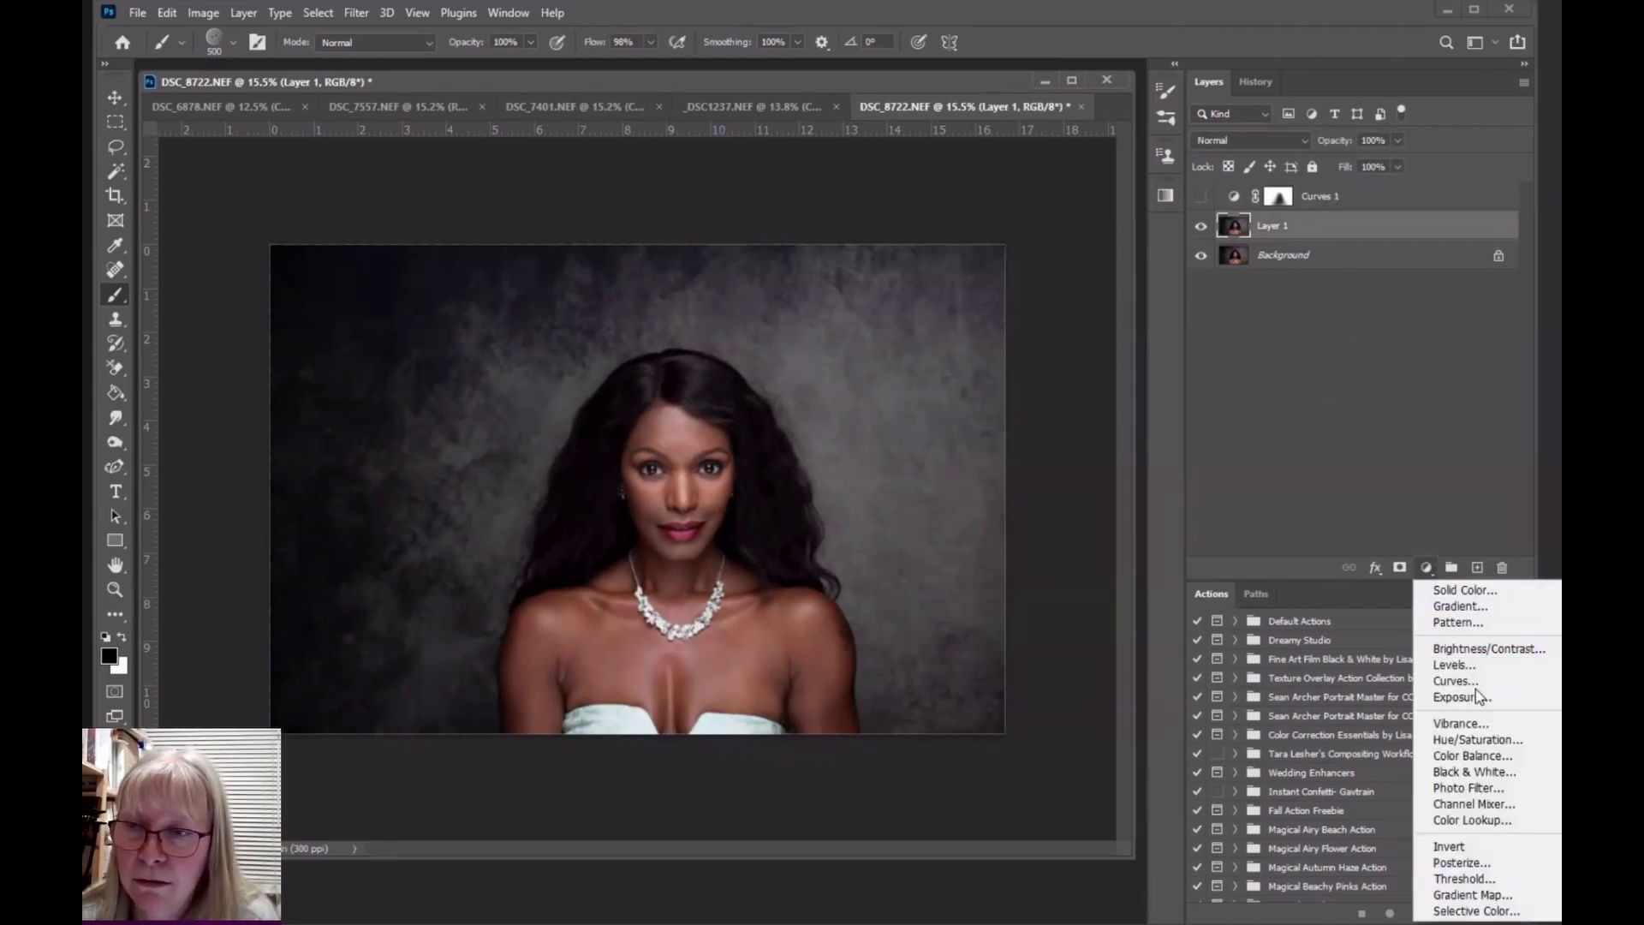
pyautogui.click(1451, 682)
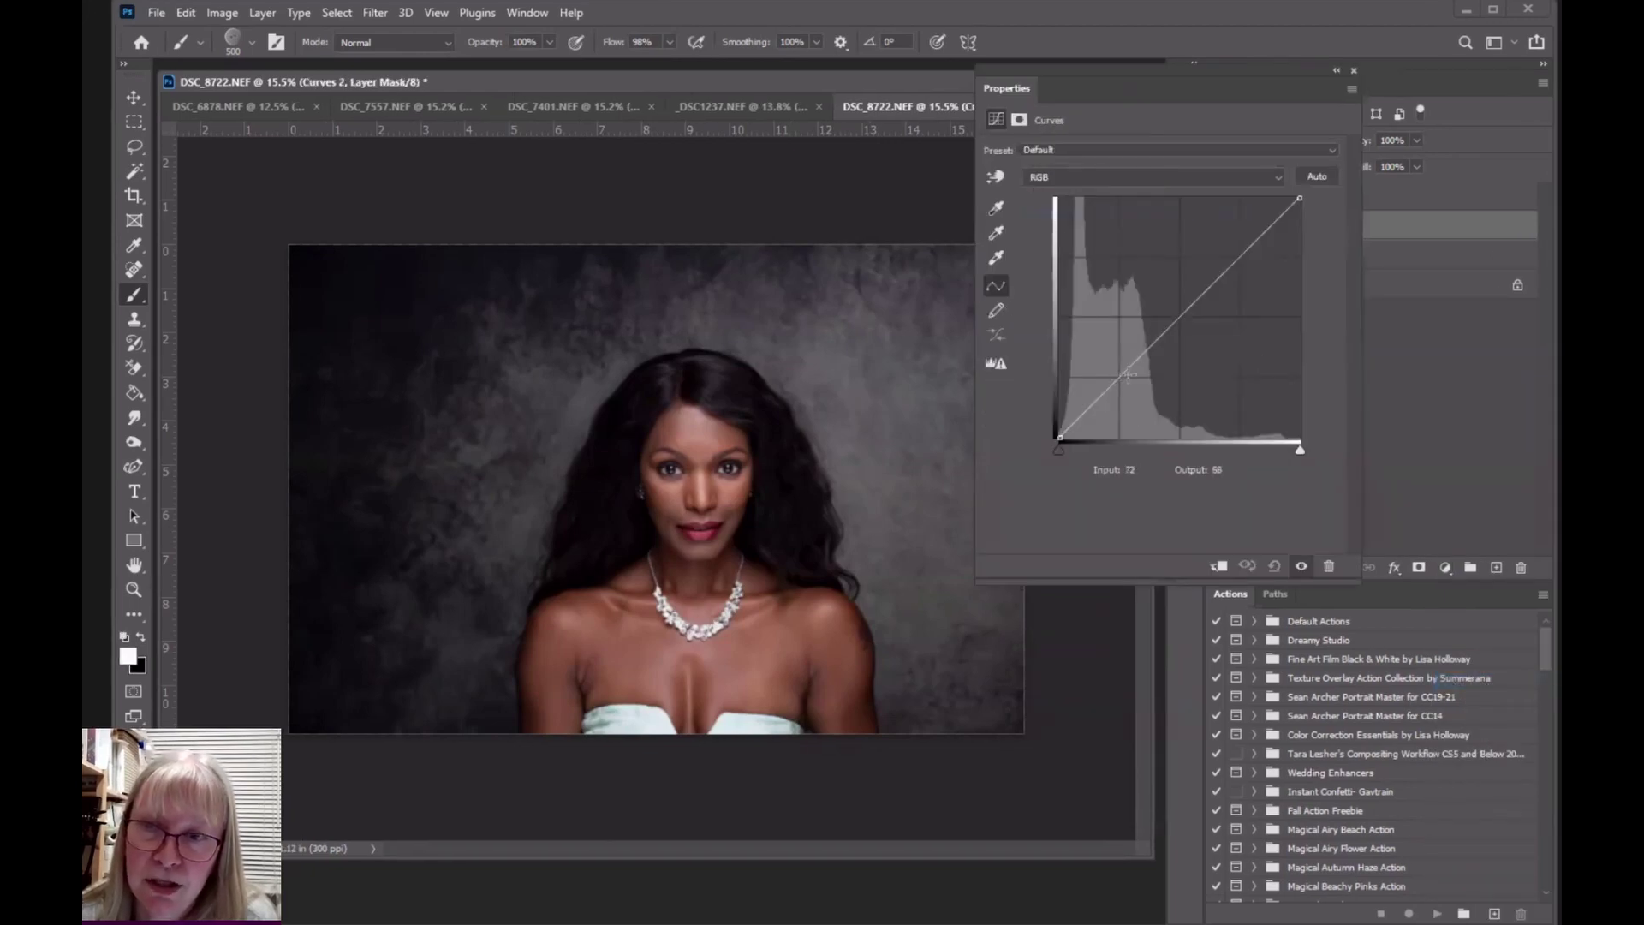
pyautogui.moveTo(1136, 383); pyautogui.dragTo(1145, 407)
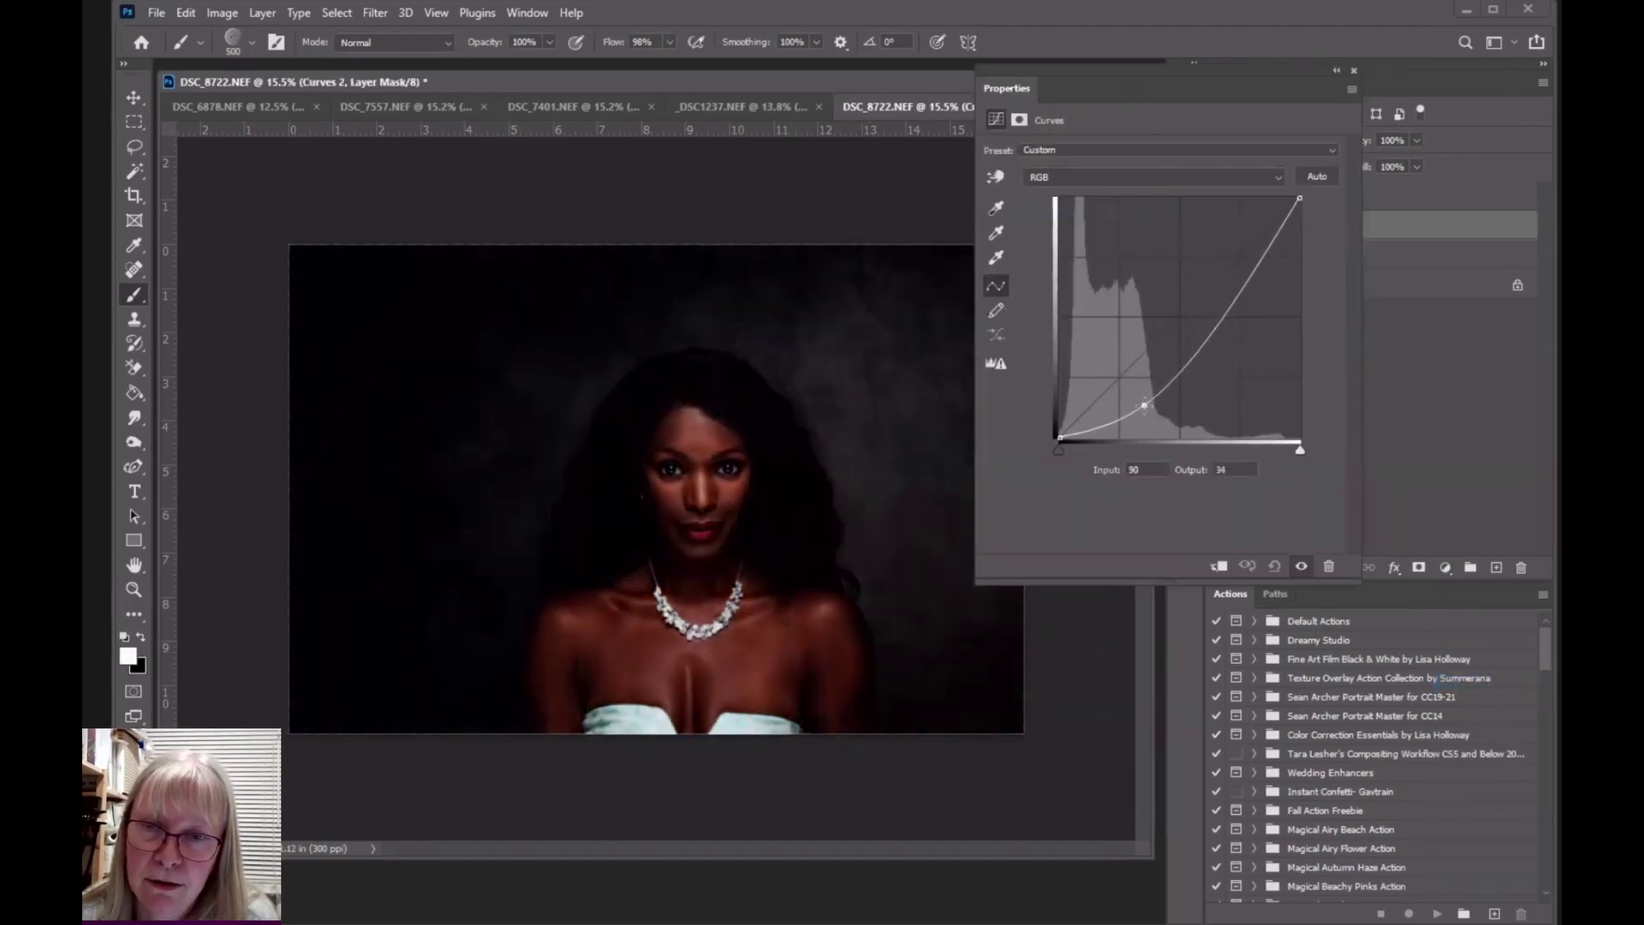
pyautogui.moveTo(1260, 276); pyautogui.dragTo(1250, 311)
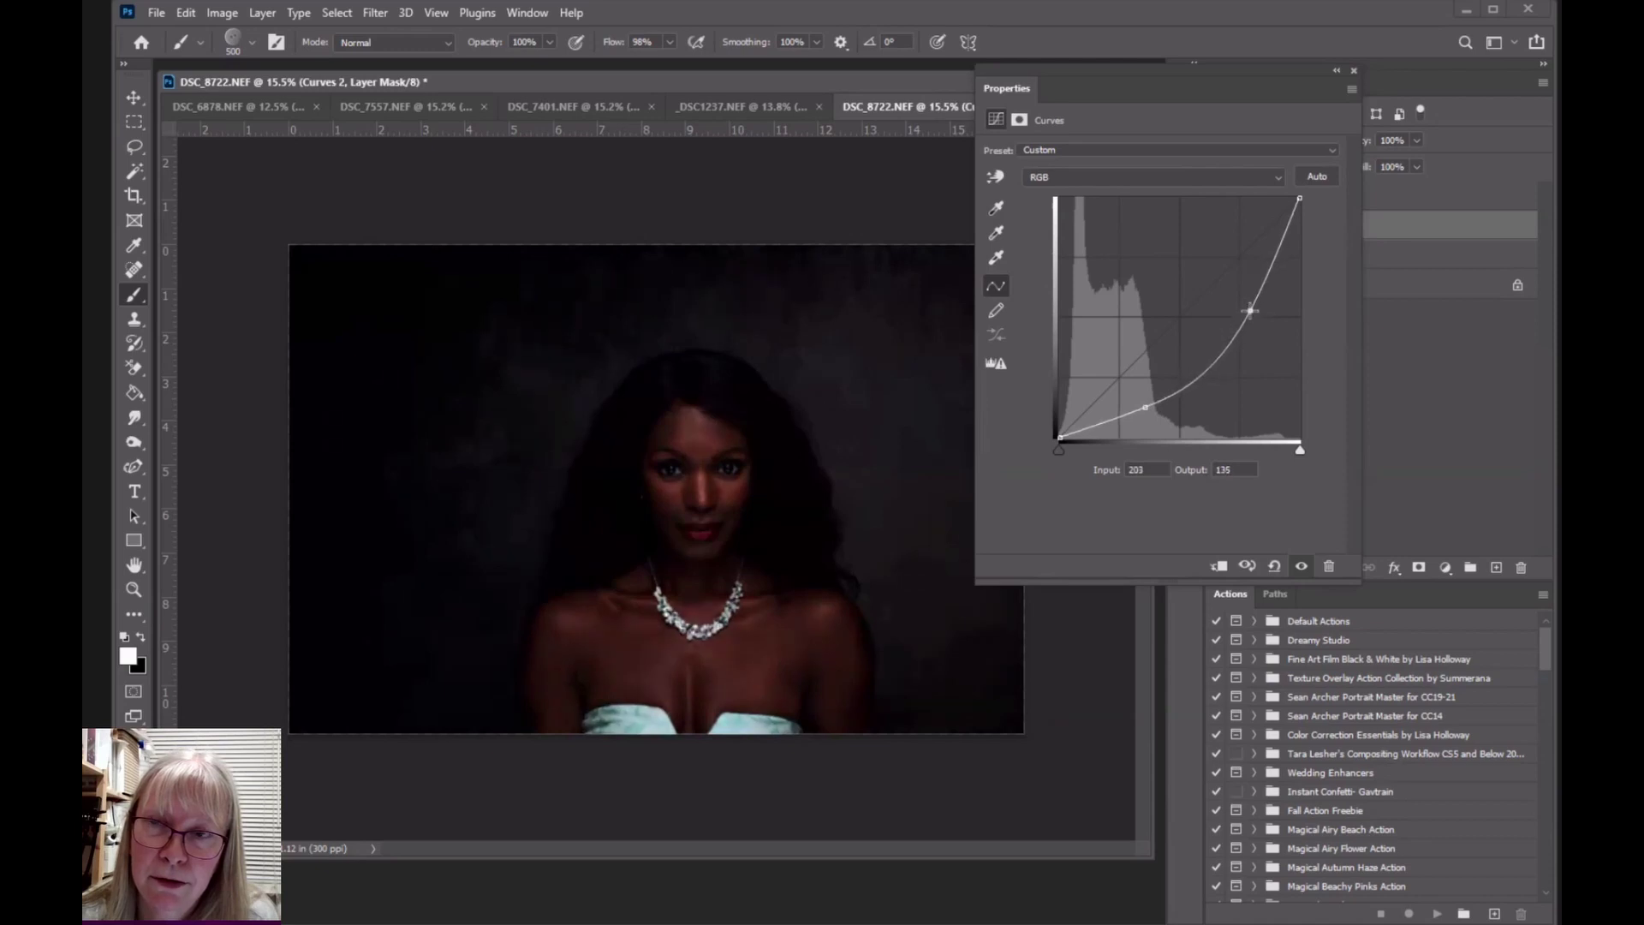
pyautogui.click(1354, 72)
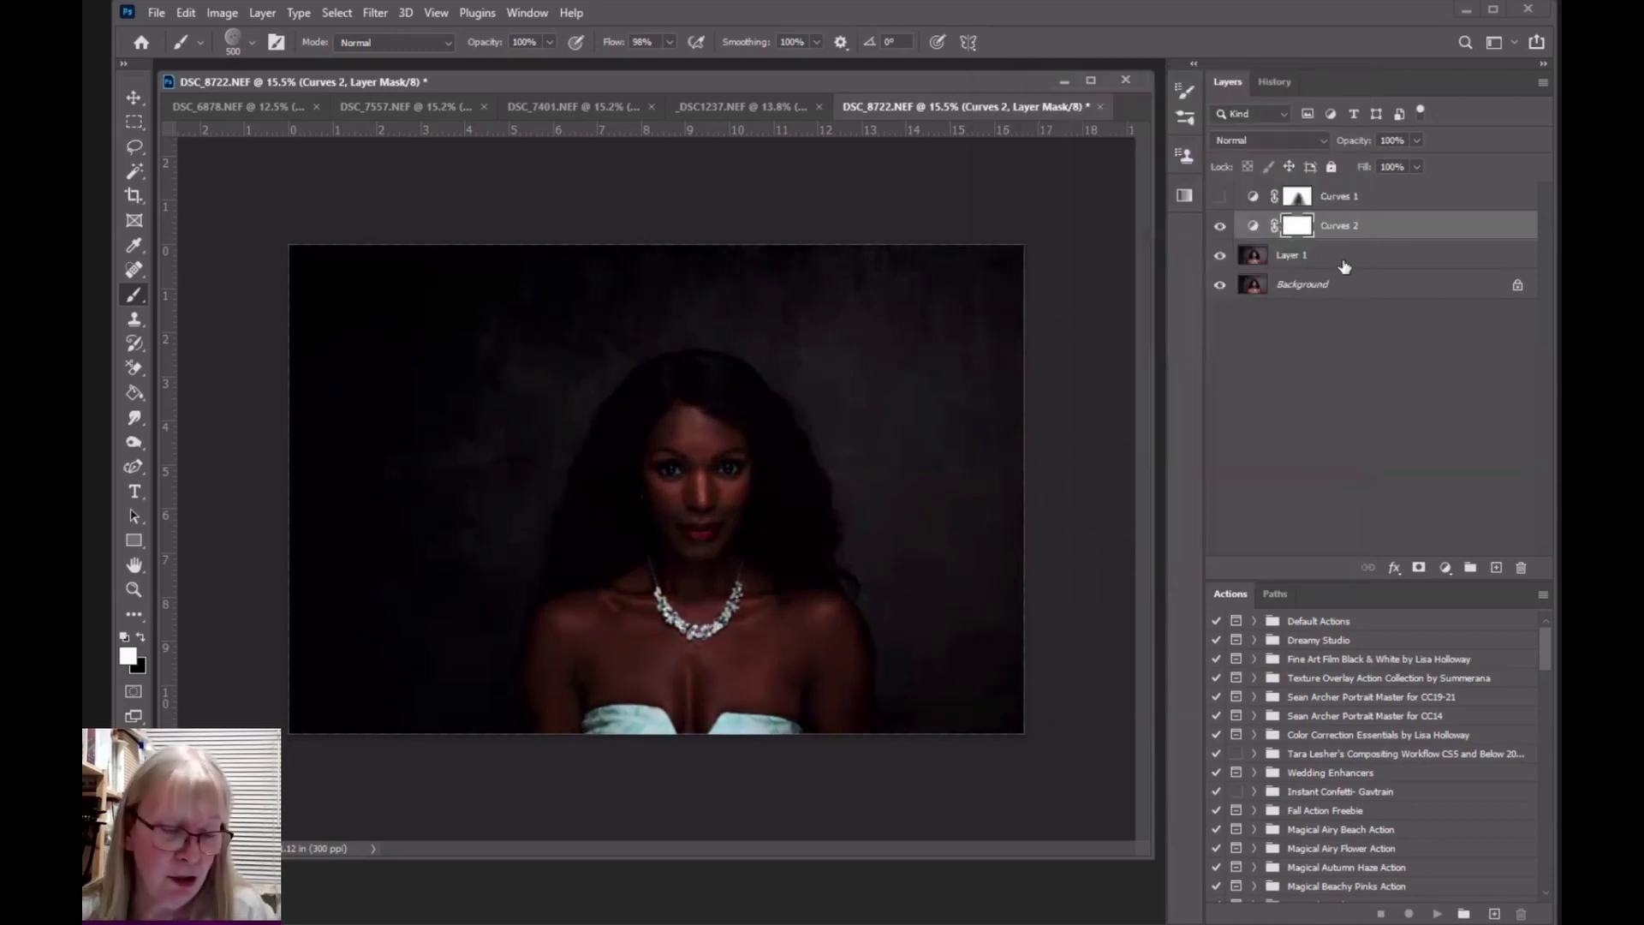
# Step: Preview the Curves 2 mask inverted, return it to white, and set up a black Soft Round brush at 2300 px
pyautogui.hotkey('ctrl', 'i')
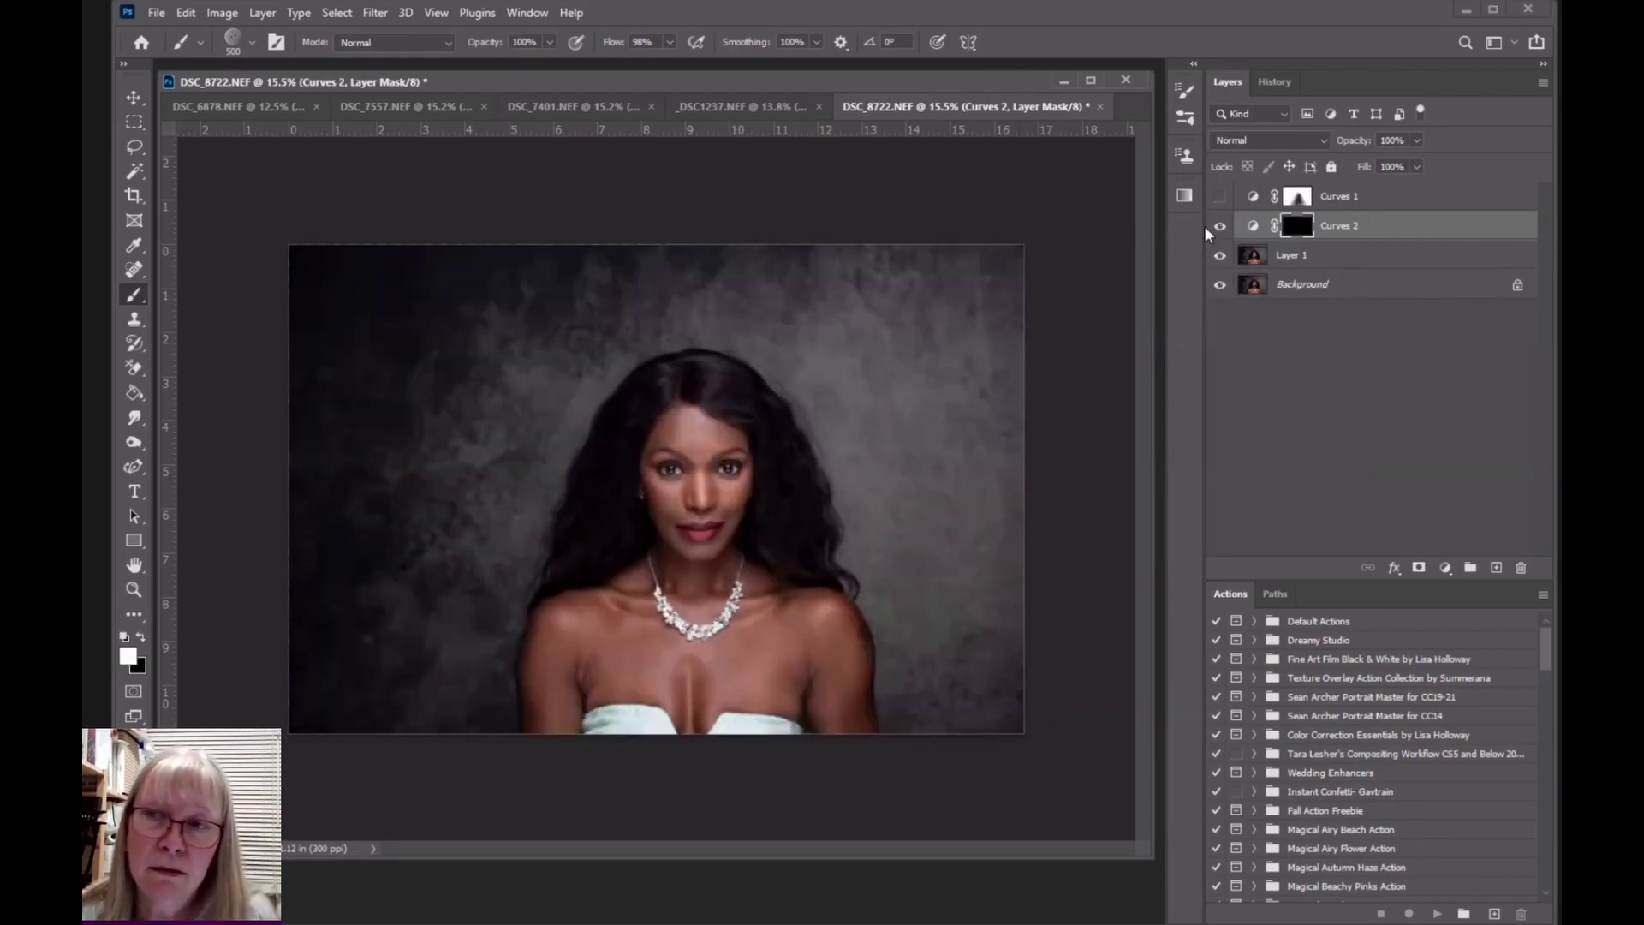
pyautogui.hotkey('ctrl', 'i')
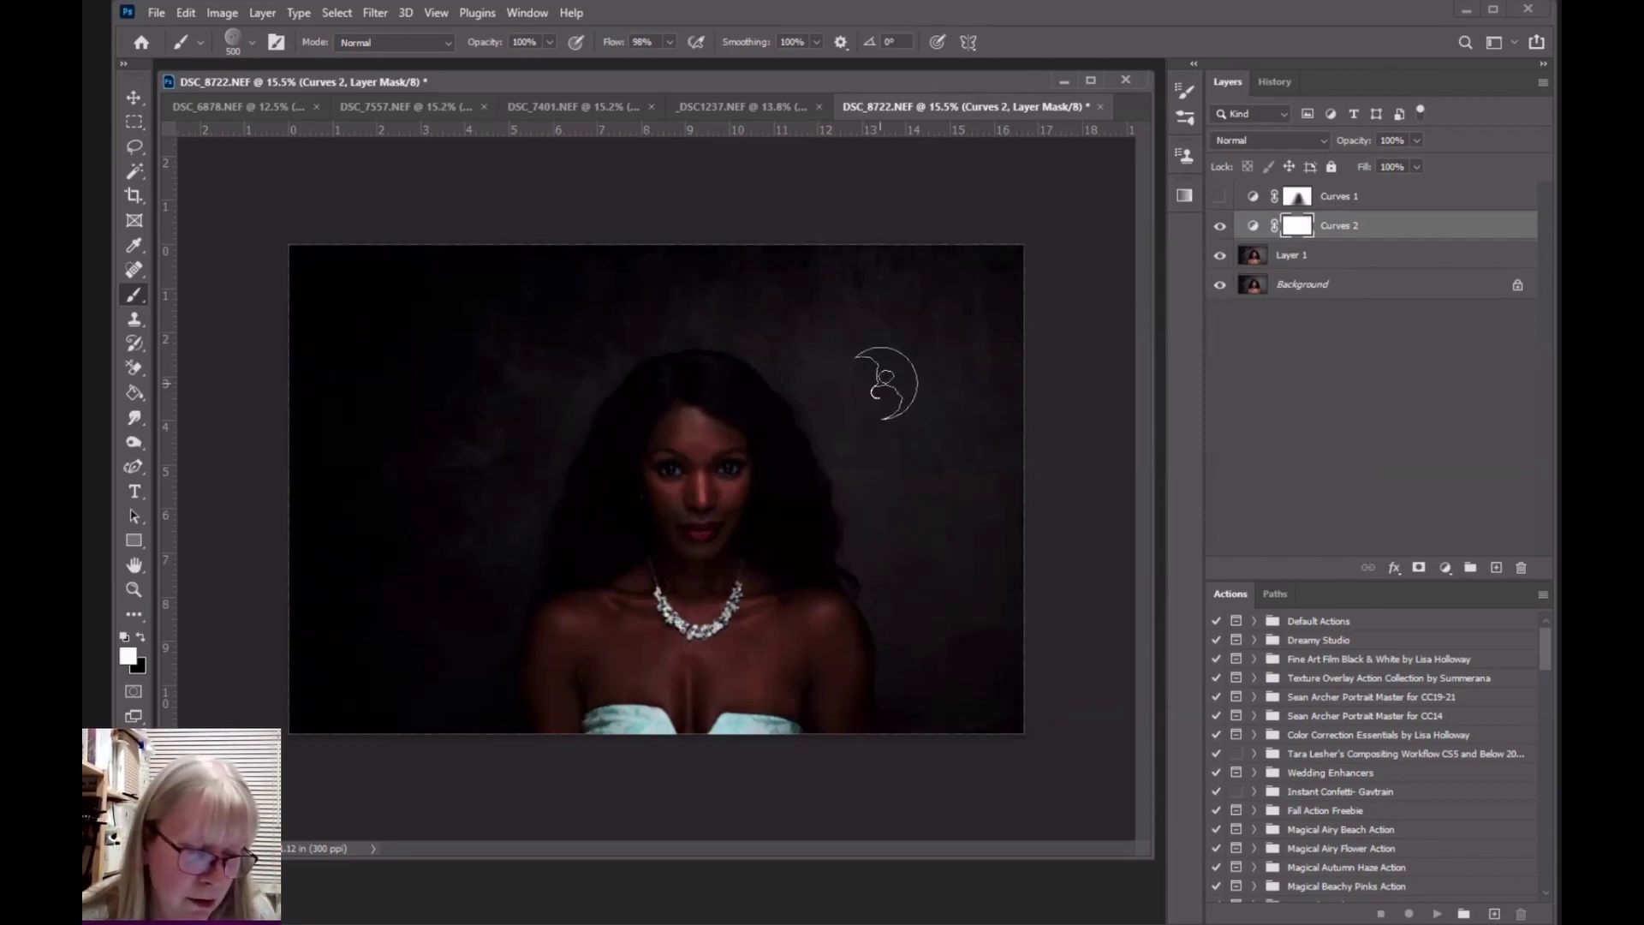
pyautogui.press('x')
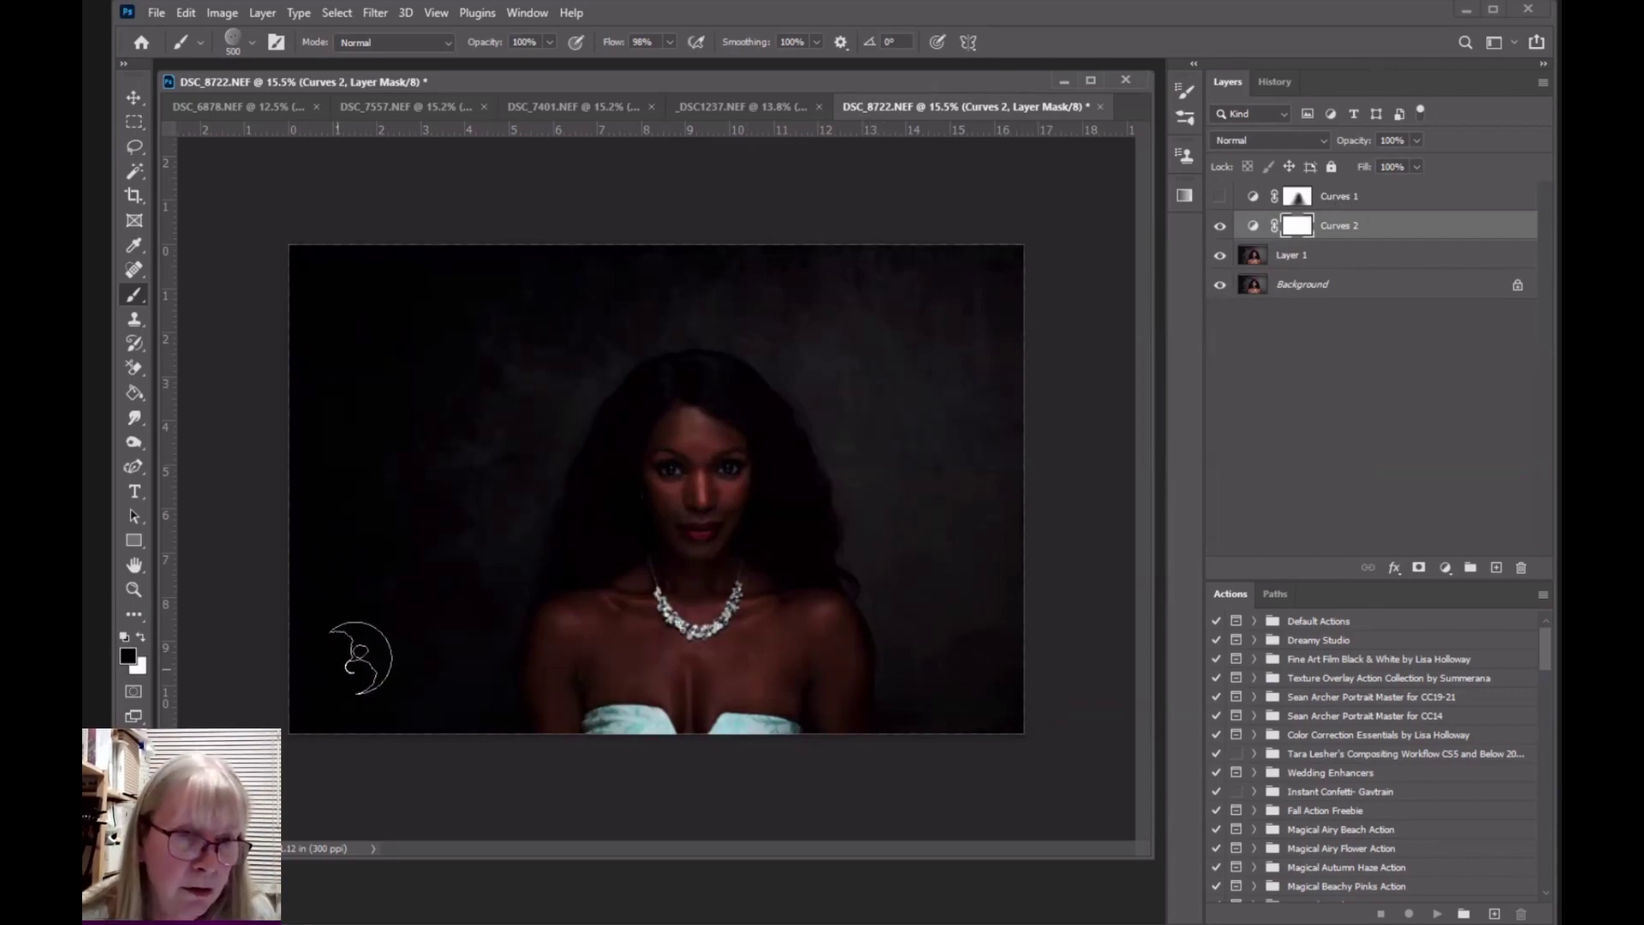
pyautogui.click(253, 39)
pyautogui.click(248, 267)
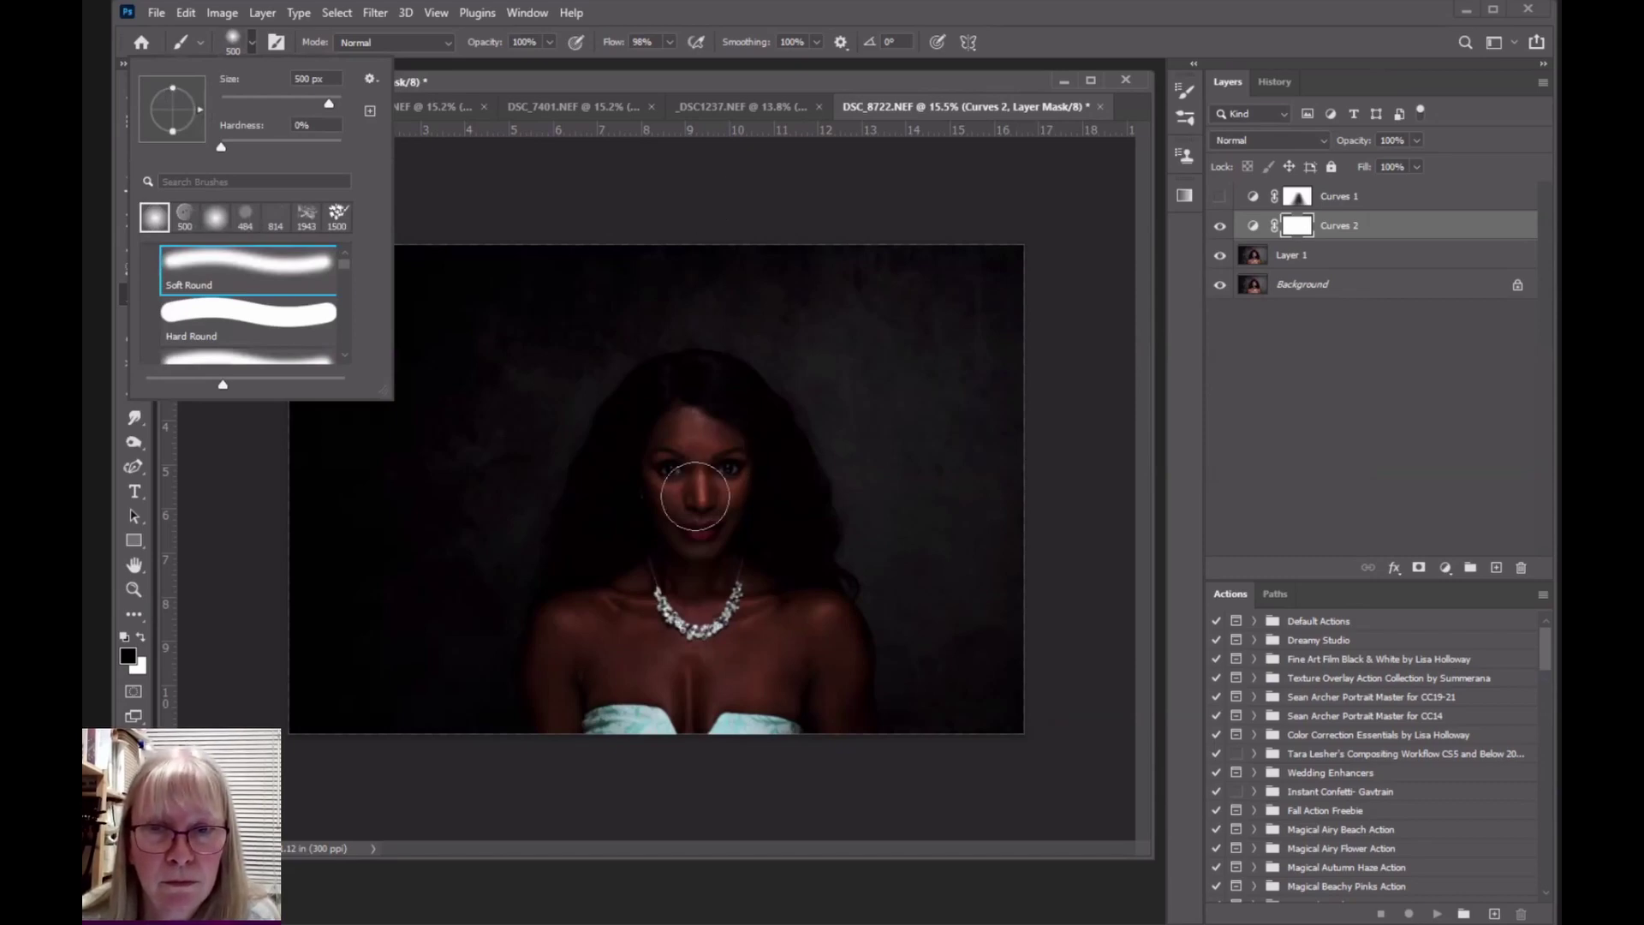
pyautogui.press('Escape')
pyautogui.press(']')
pyautogui.press(']')
pyautogui.press(']')
pyautogui.press(']')
pyautogui.press(']')
pyautogui.press(']')
pyautogui.press(']')
pyautogui.press(']')
pyautogui.press(']')
pyautogui.press(']')
pyautogui.press(']')
pyautogui.press(']')
pyautogui.press(']')
pyautogui.press(']')
pyautogui.press(']')
pyautogui.press(']')
pyautogui.press(']')
pyautogui.press(']')
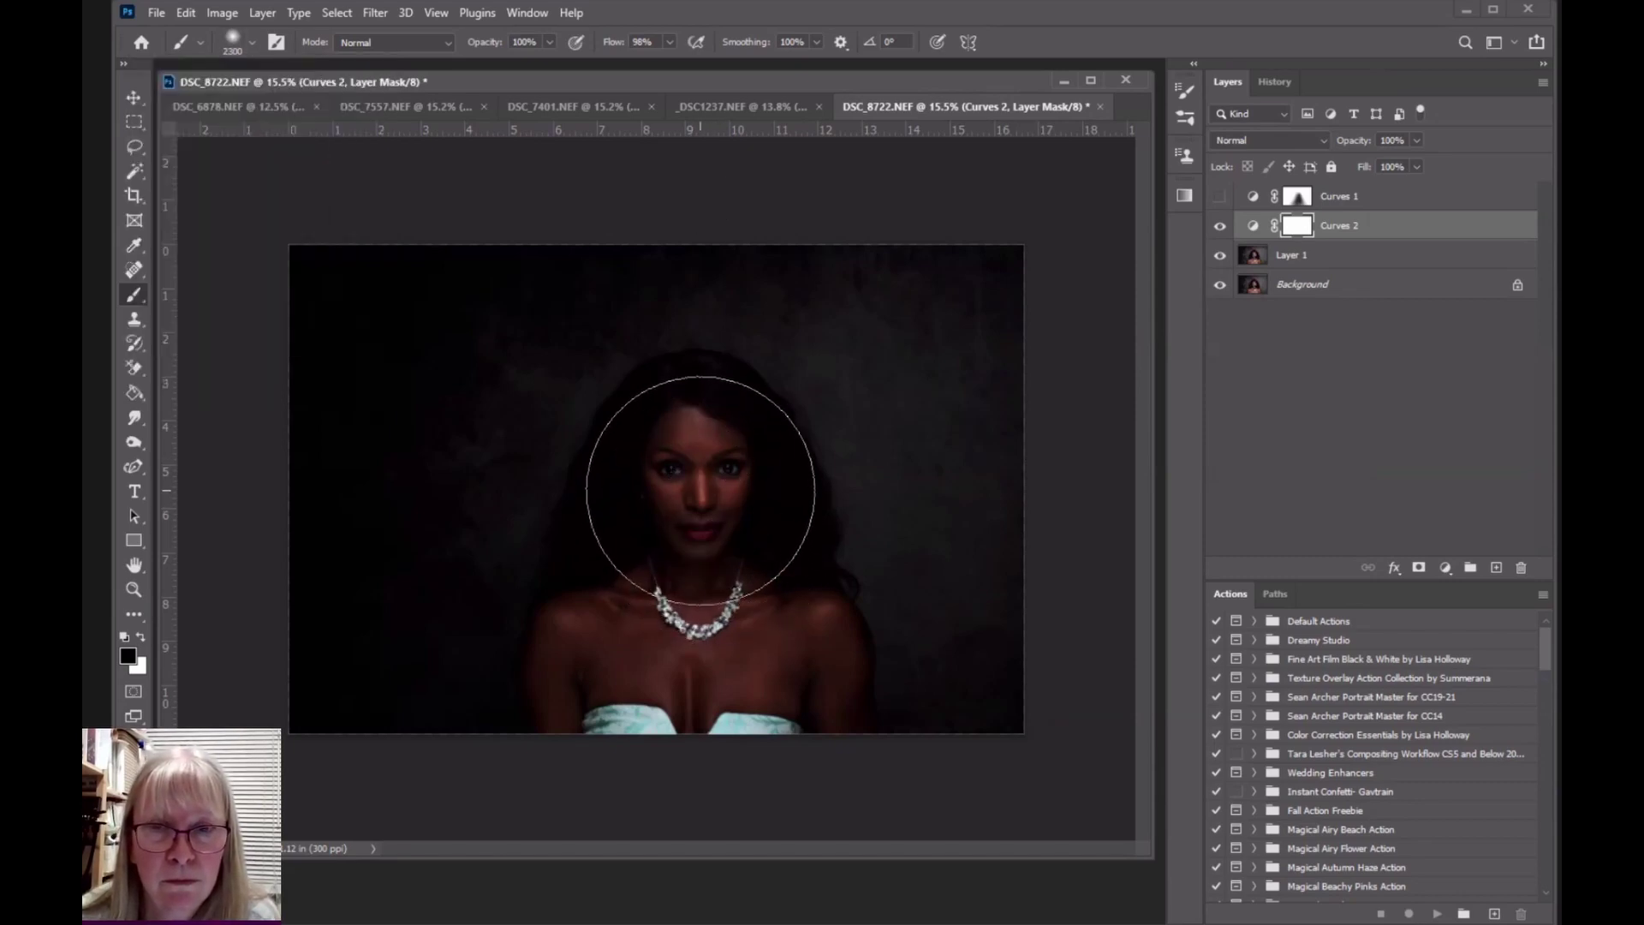
# Step: Try painting black over the woman's face and chest on the Curves 2 mask at 98% and 58% flow, and undo the strokes
pyautogui.click(690, 514)
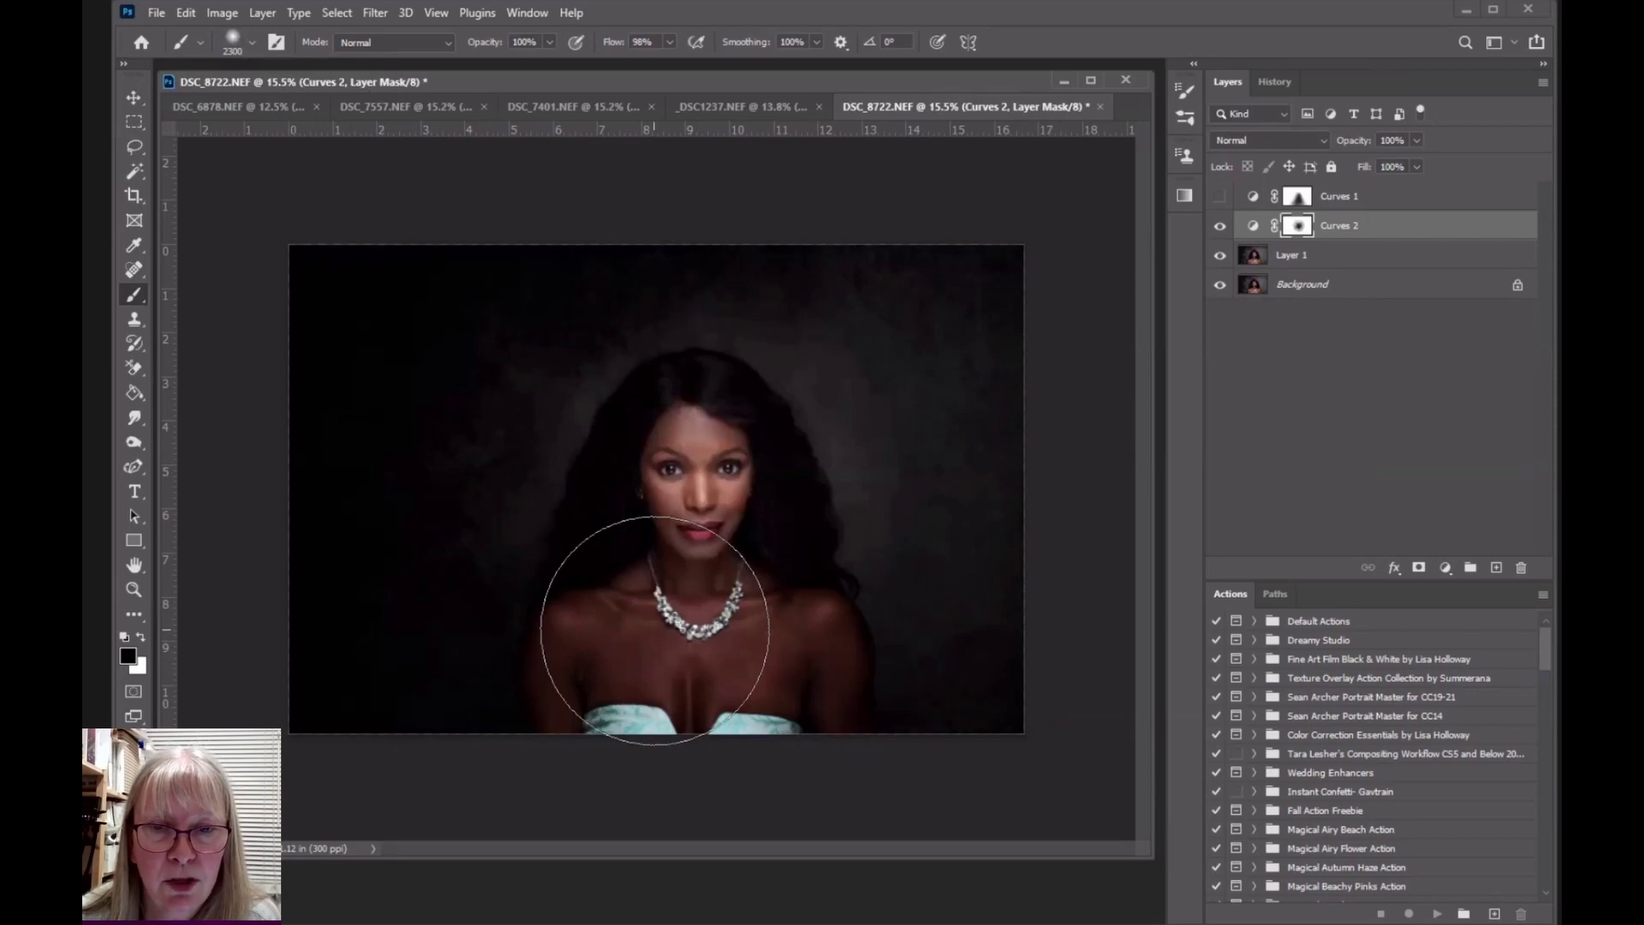
pyautogui.moveTo(655, 631)
pyautogui.mouseDown()
pyautogui.moveTo(710, 630)
pyautogui.moveTo(642, 583)
pyautogui.mouseUp()
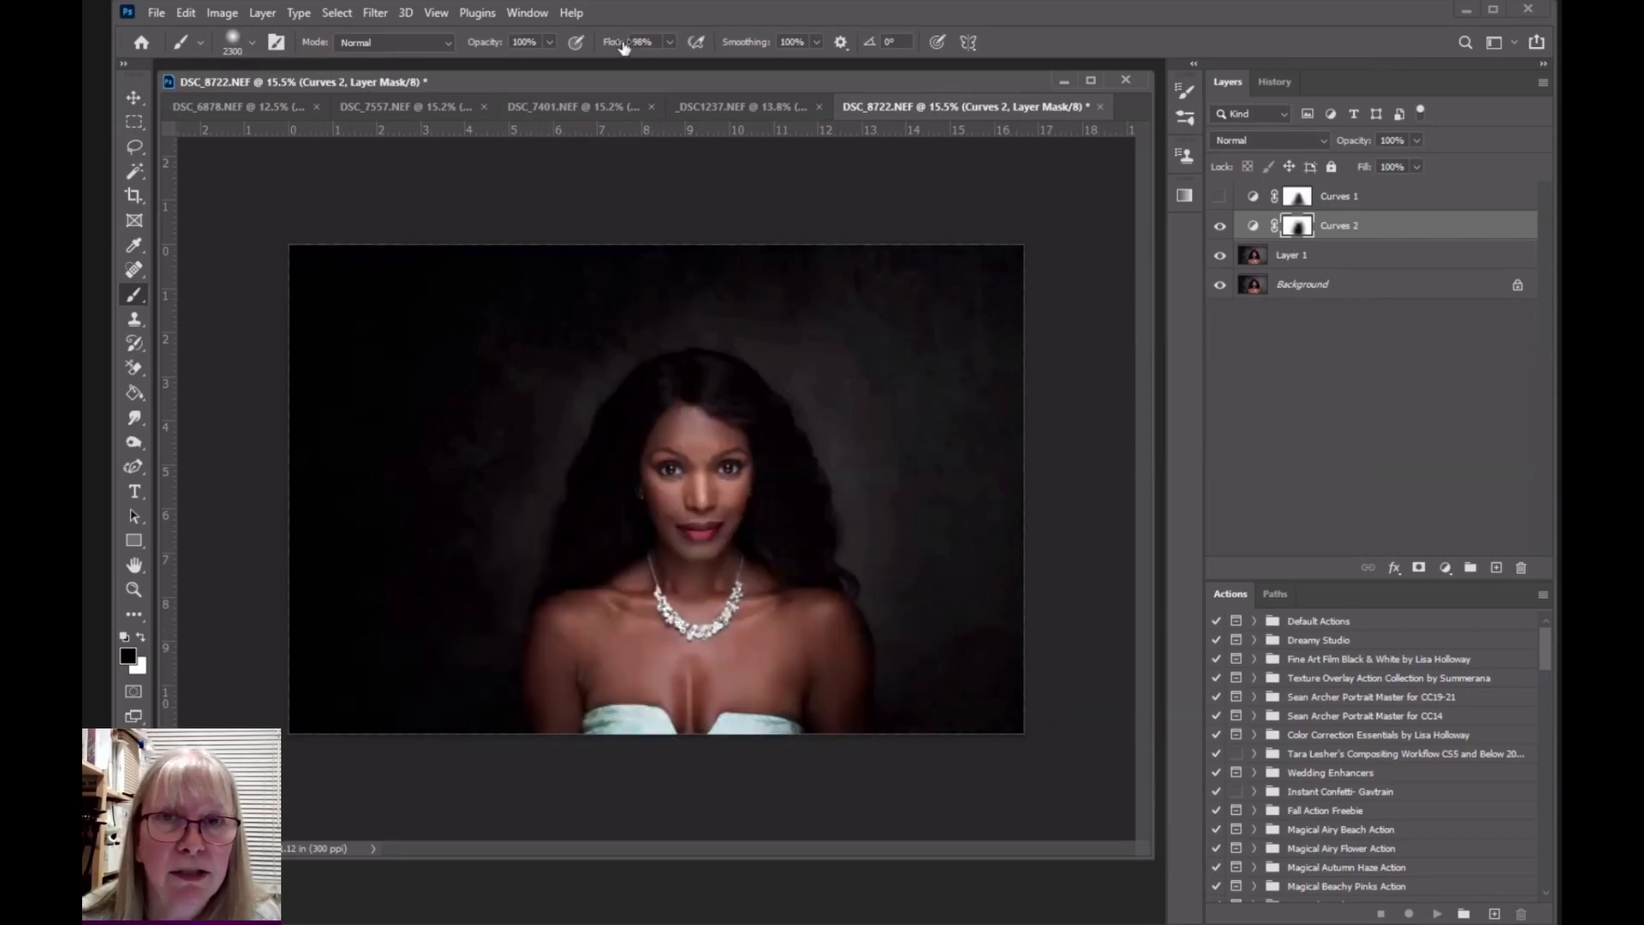
pyautogui.moveTo(624, 47); pyautogui.dragTo(605, 50)
pyautogui.hotkey('ctrl', 'z')
pyautogui.hotkey('ctrl', 'z')
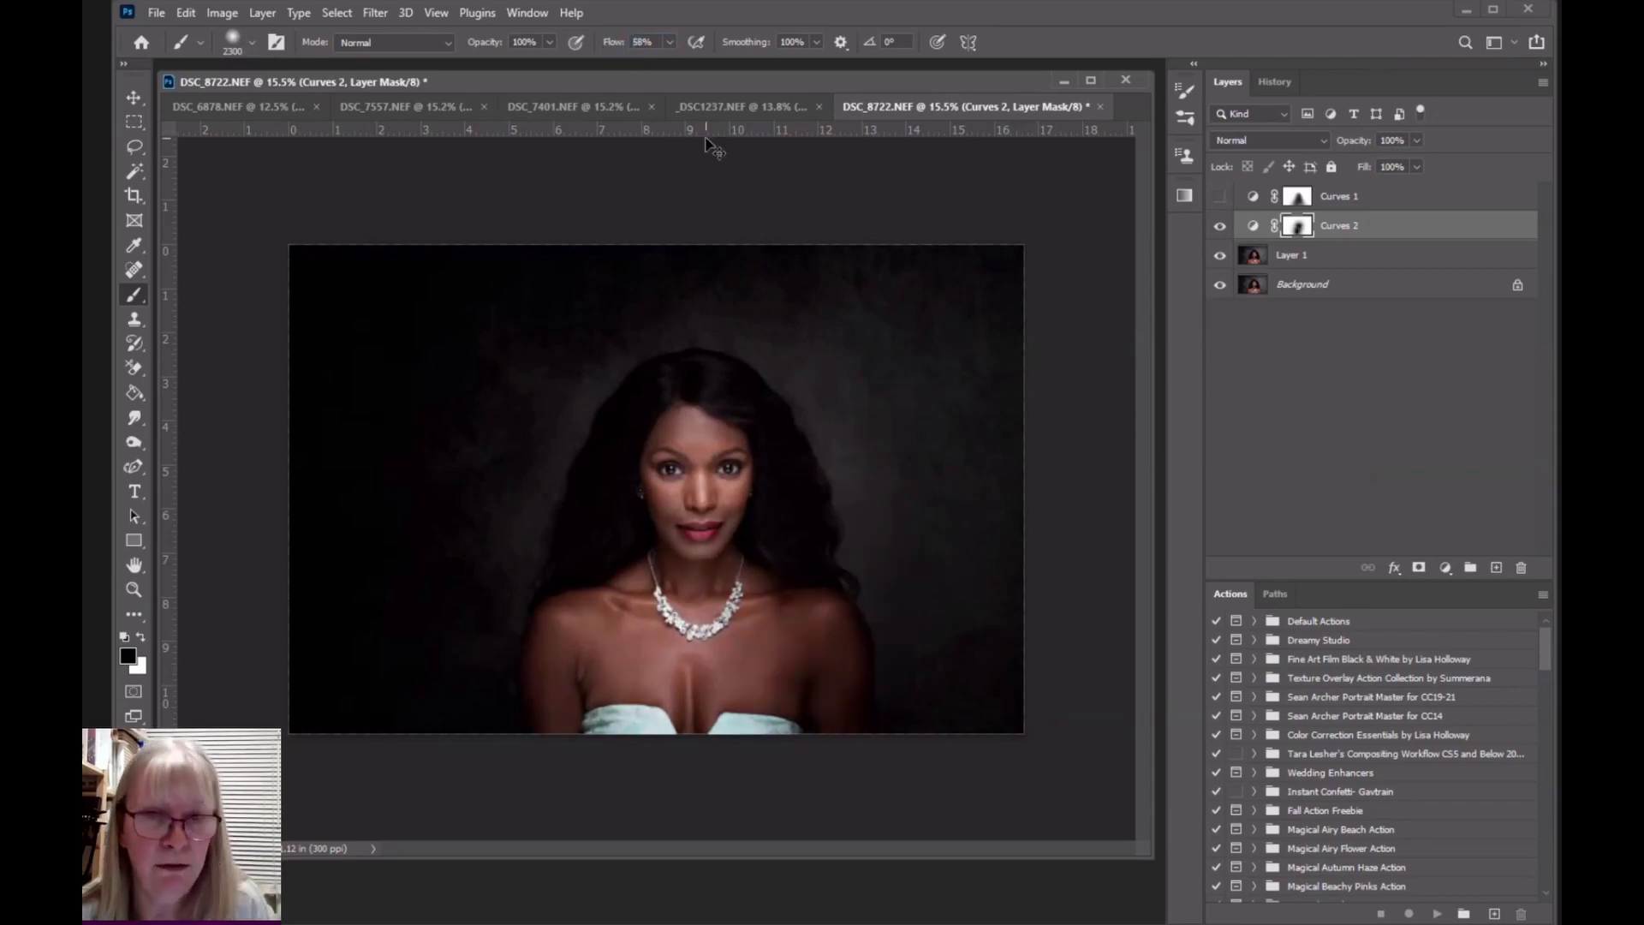
pyautogui.hotkey('ctrl', 'z')
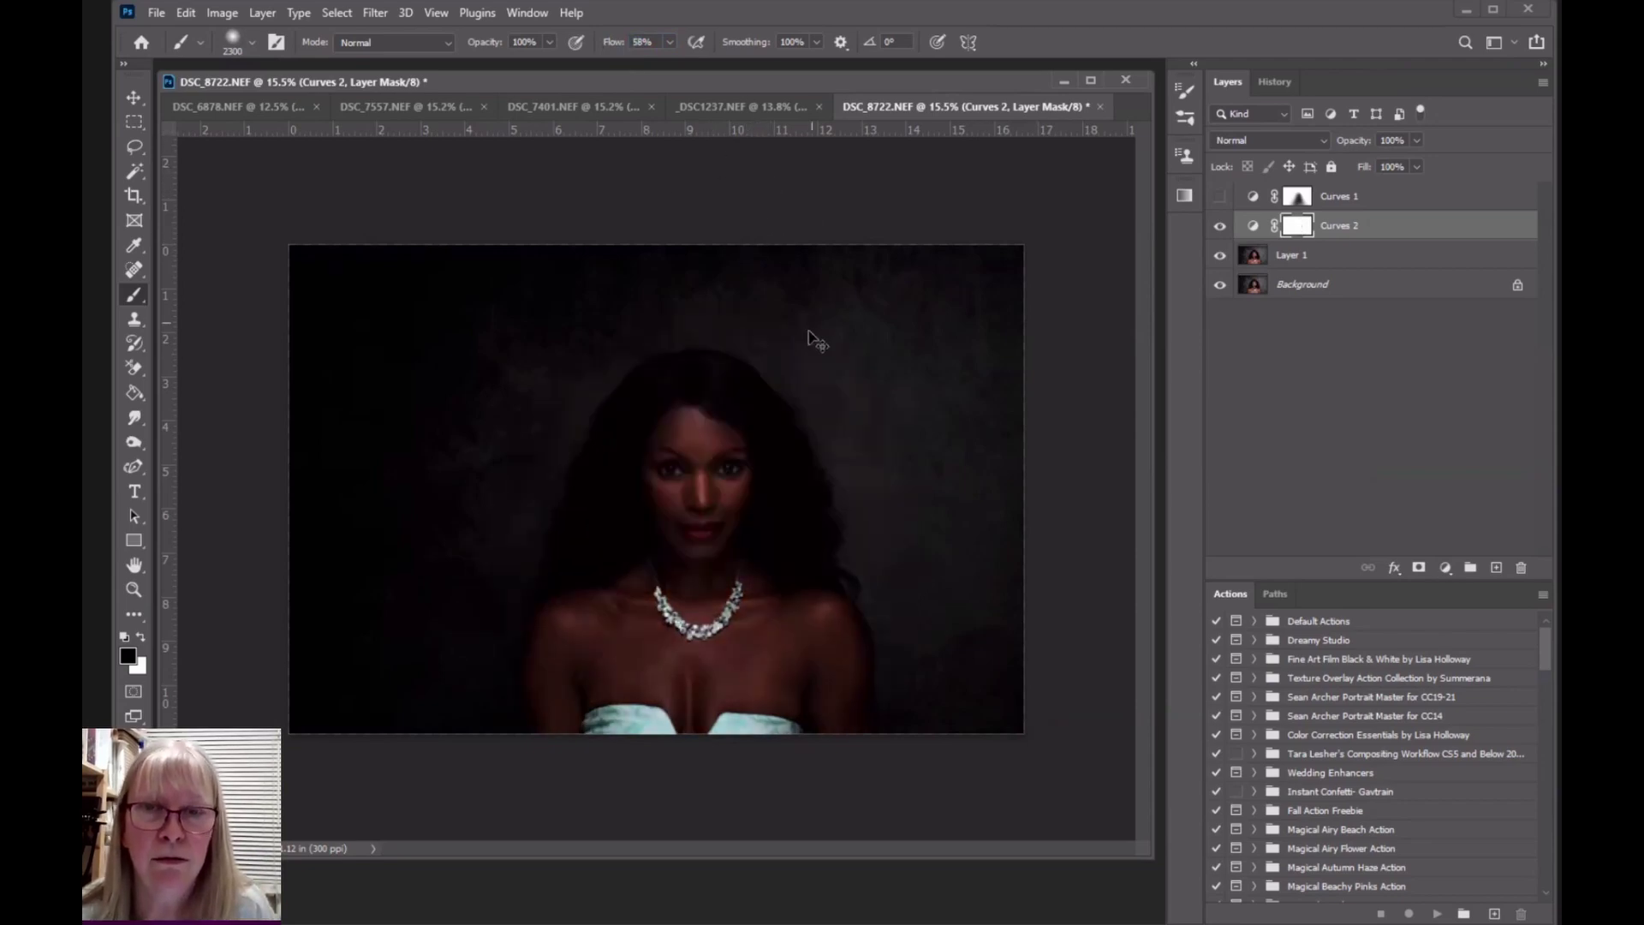
# Step: Set the brush flow to 33%, paint black over the face and chest on the Curves 2 mask, and compare with the layer hidden
pyautogui.moveTo(623, 49); pyautogui.dragTo(597, 49)
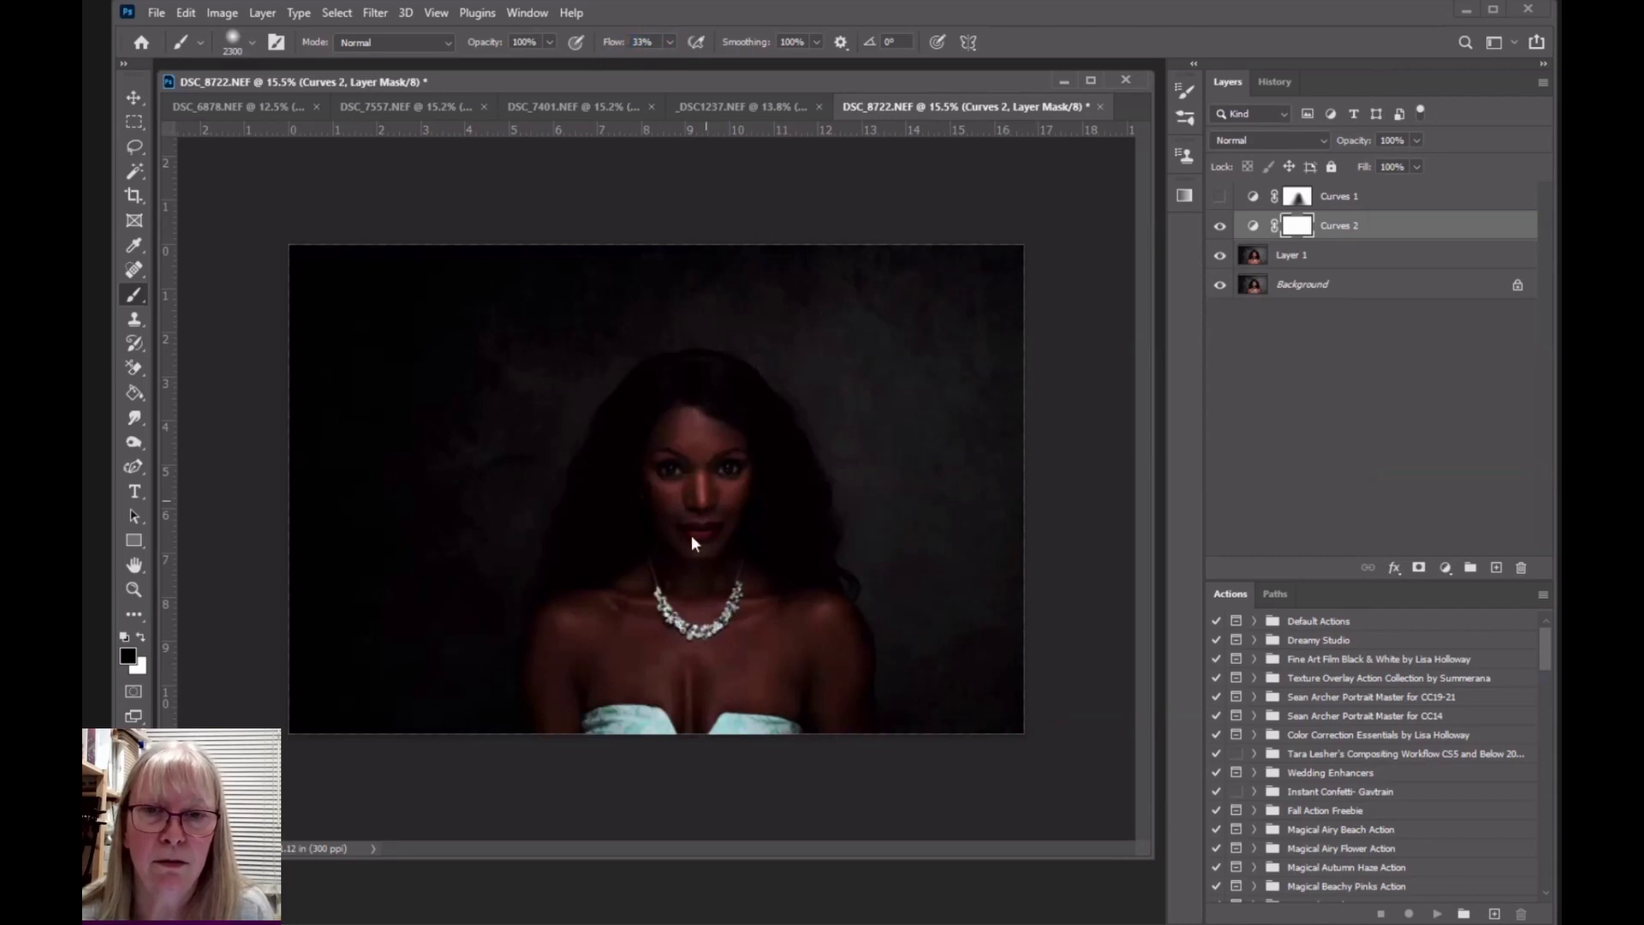
pyautogui.moveTo(682, 483); pyautogui.dragTo(696, 541)
pyautogui.moveTo(658, 661); pyautogui.dragTo(717, 661)
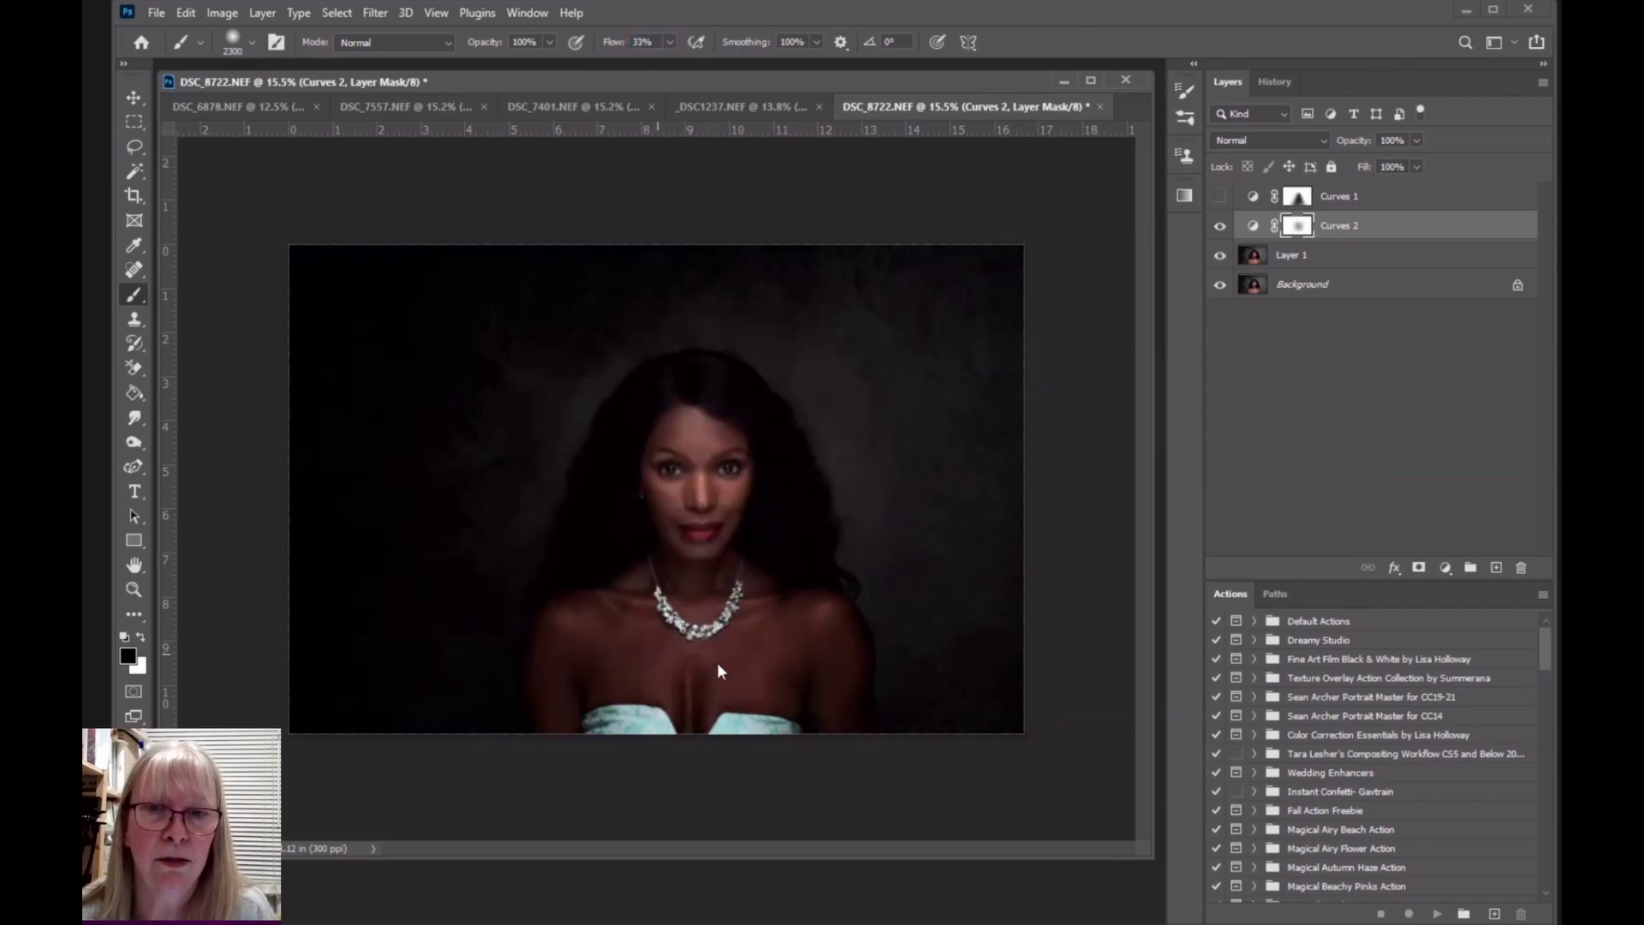
pyautogui.click(1220, 227)
pyautogui.click(1220, 231)
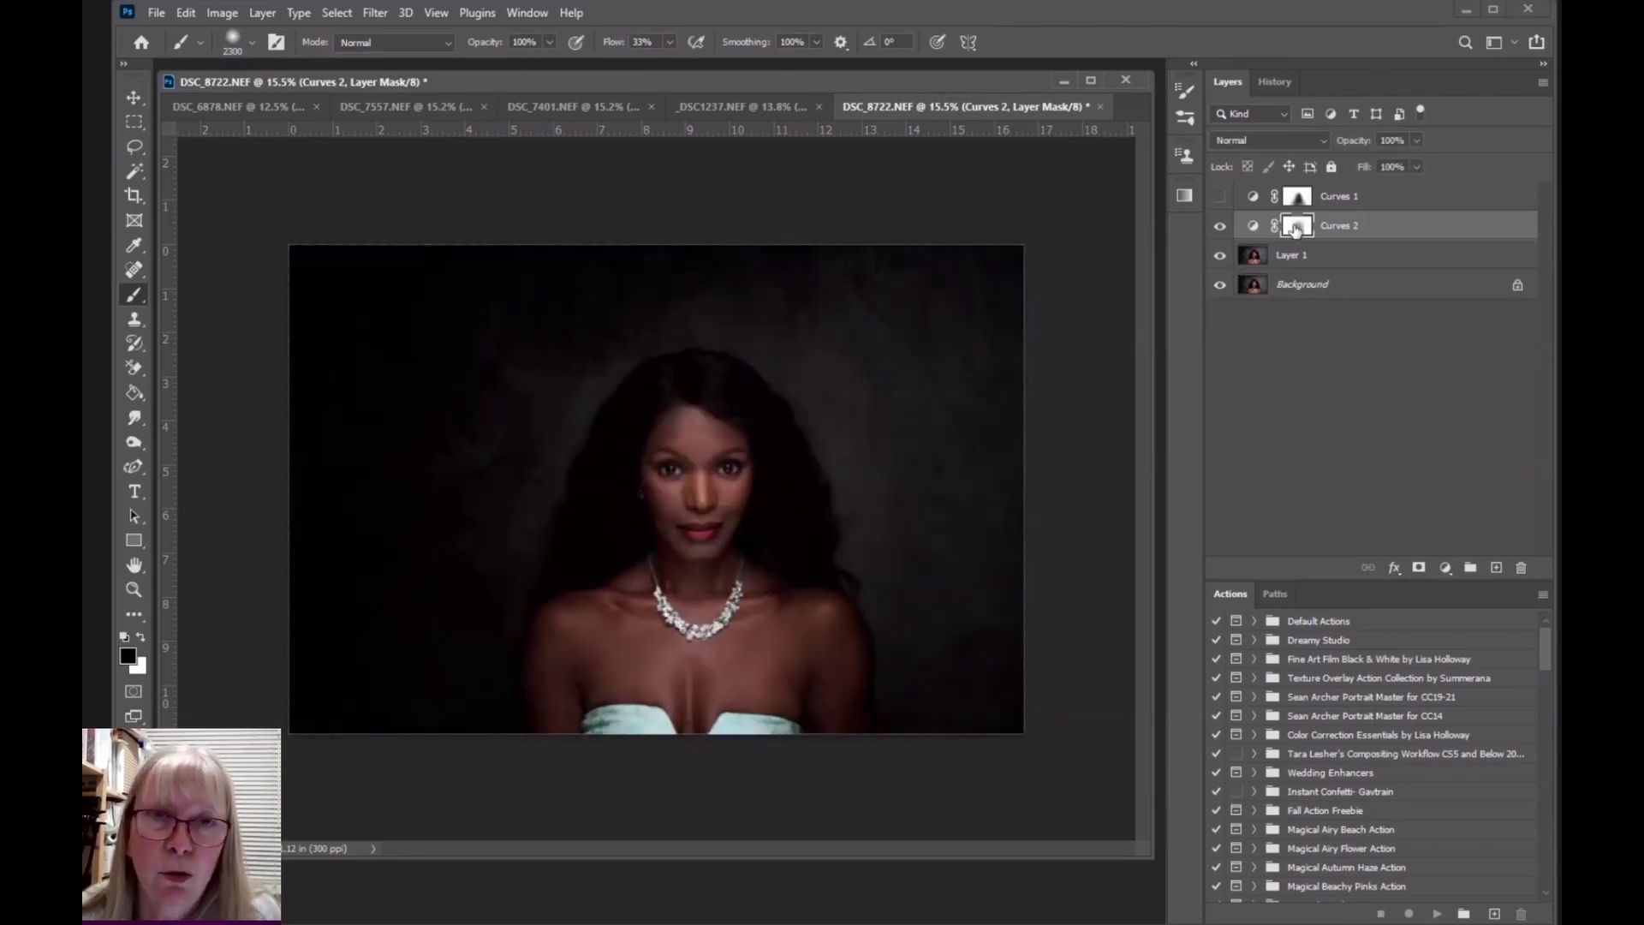
# Step: Set the brush's blending mode to Hard Mix, keeping the Curves 2 mask as the painting target
pyautogui.click(447, 45)
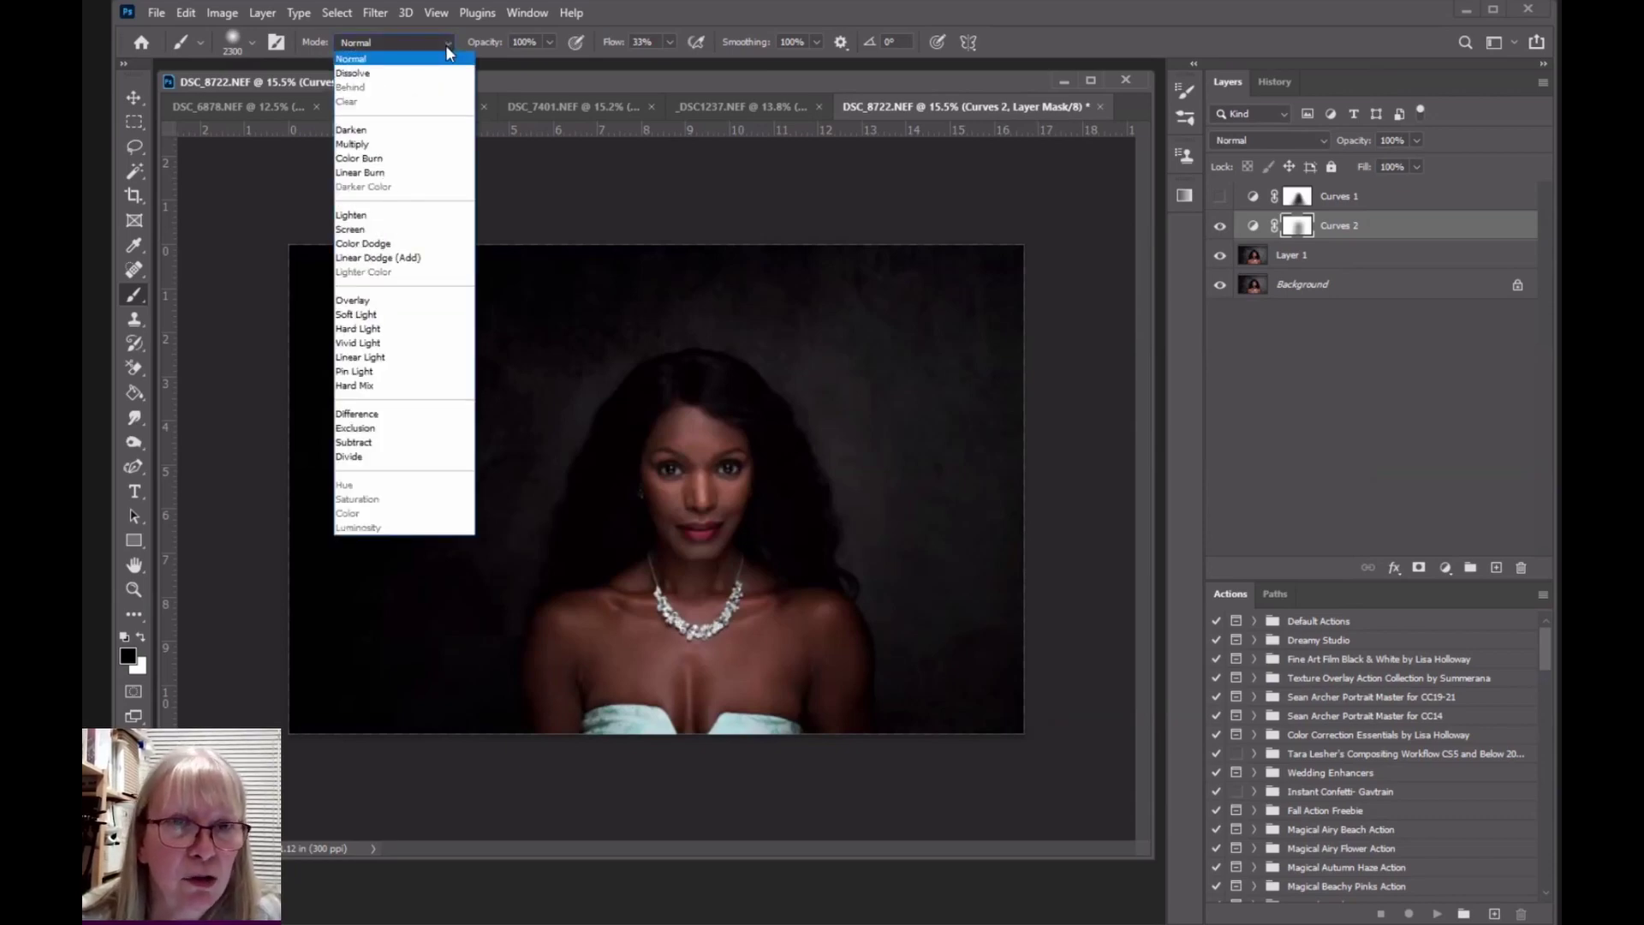
pyautogui.click(360, 386)
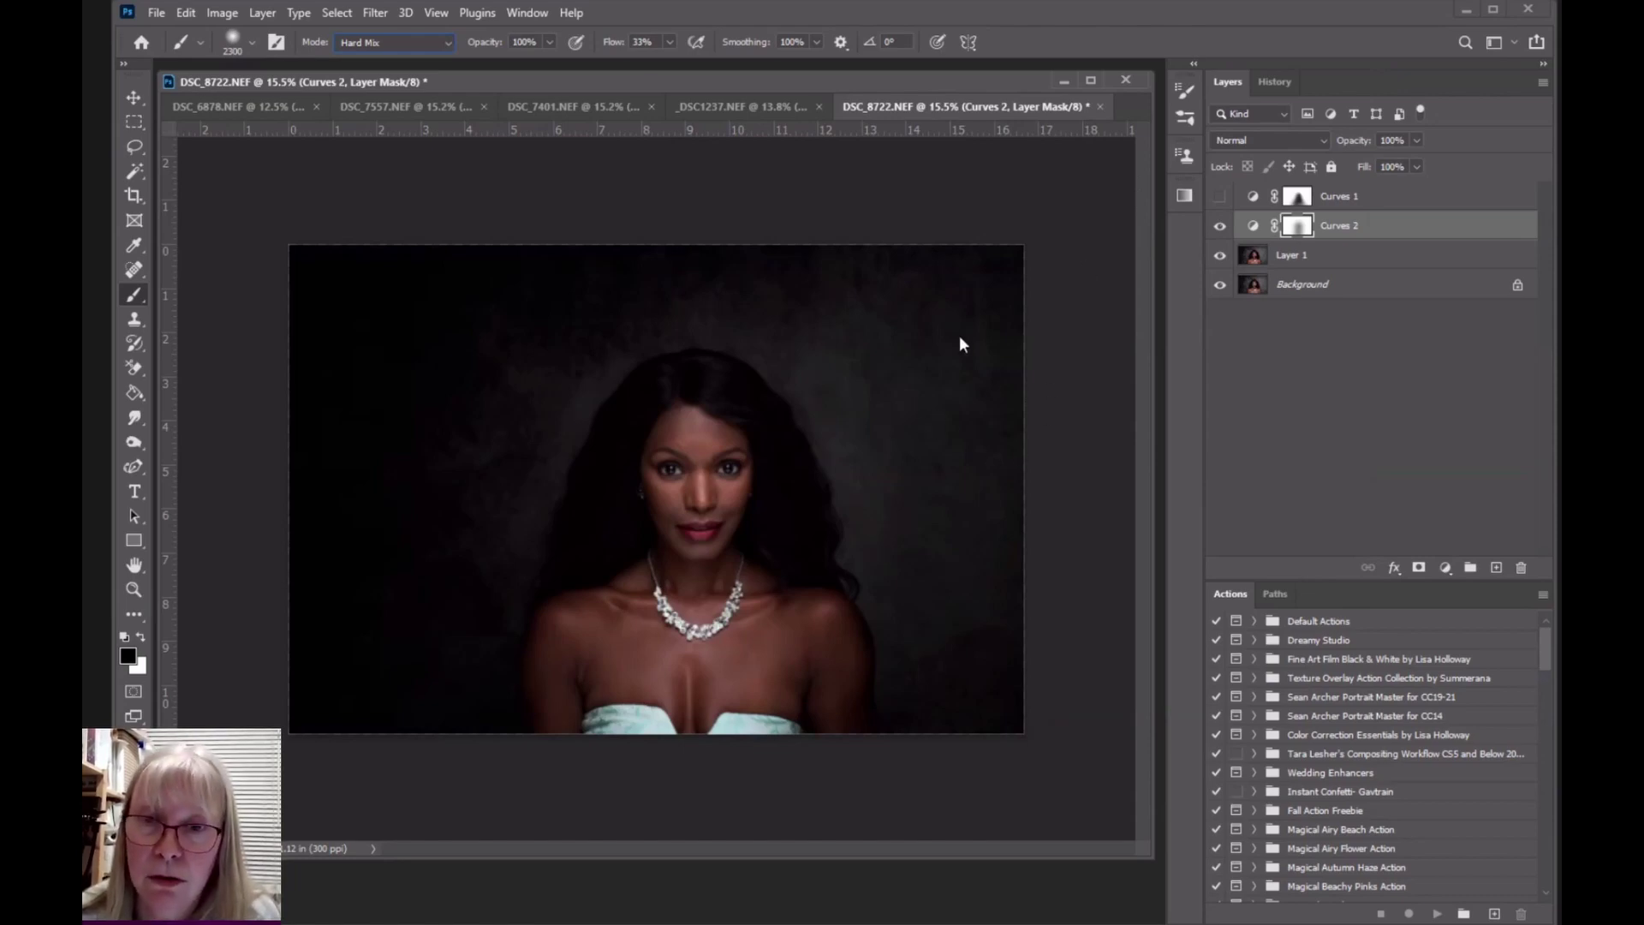
pyautogui.click(1281, 471)
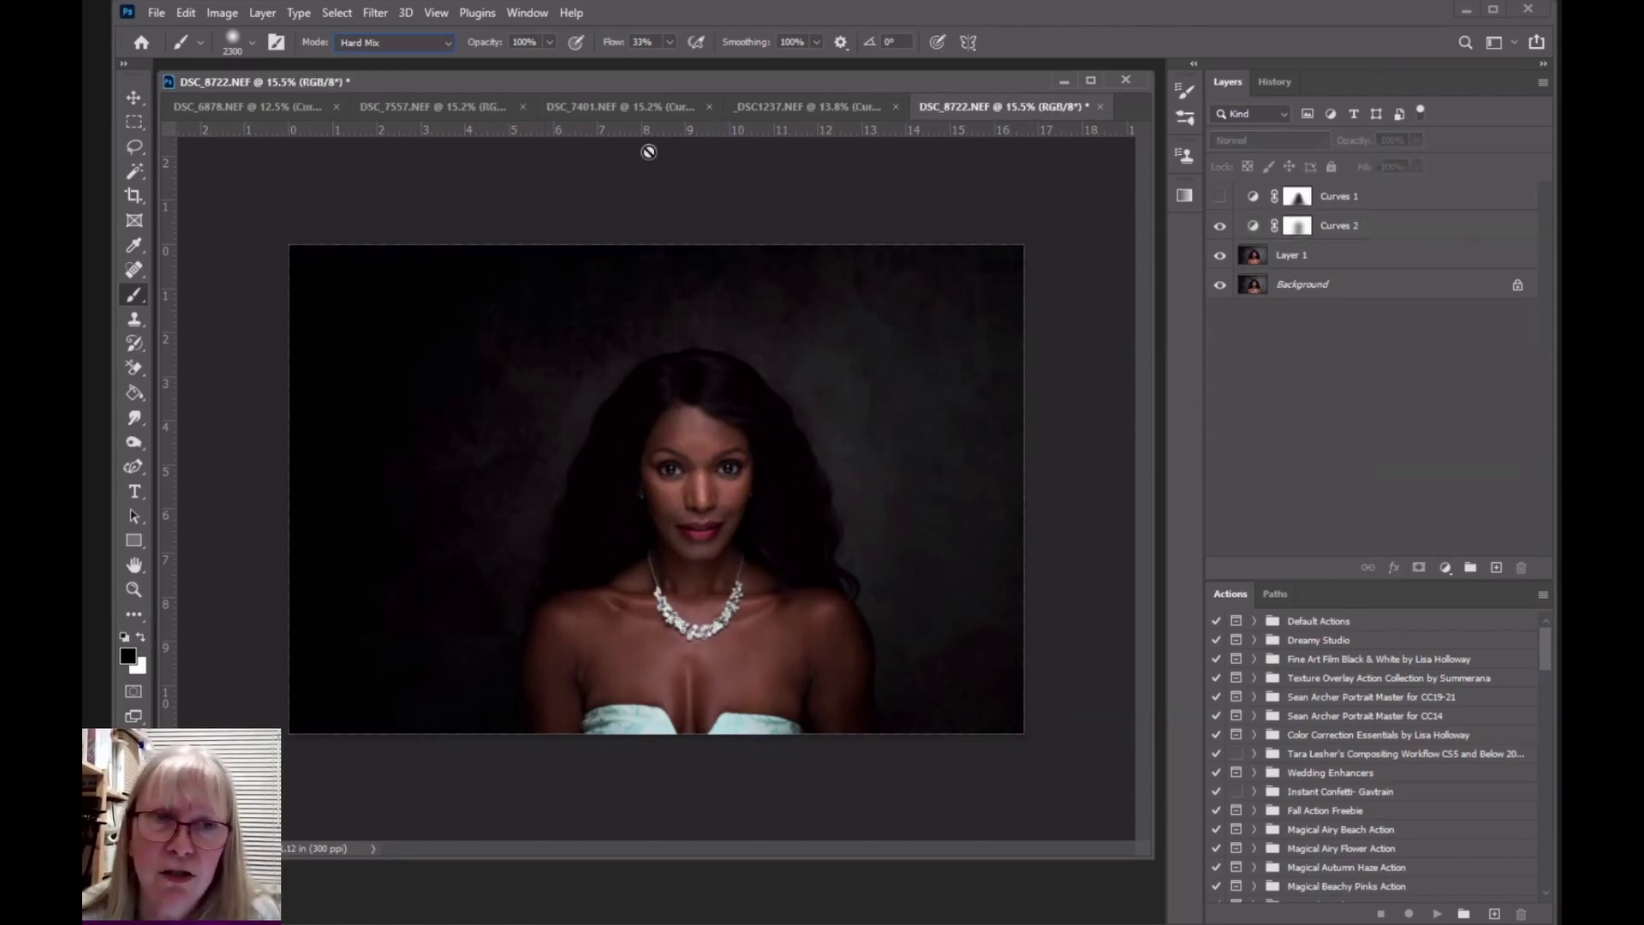
pyautogui.click(1297, 227)
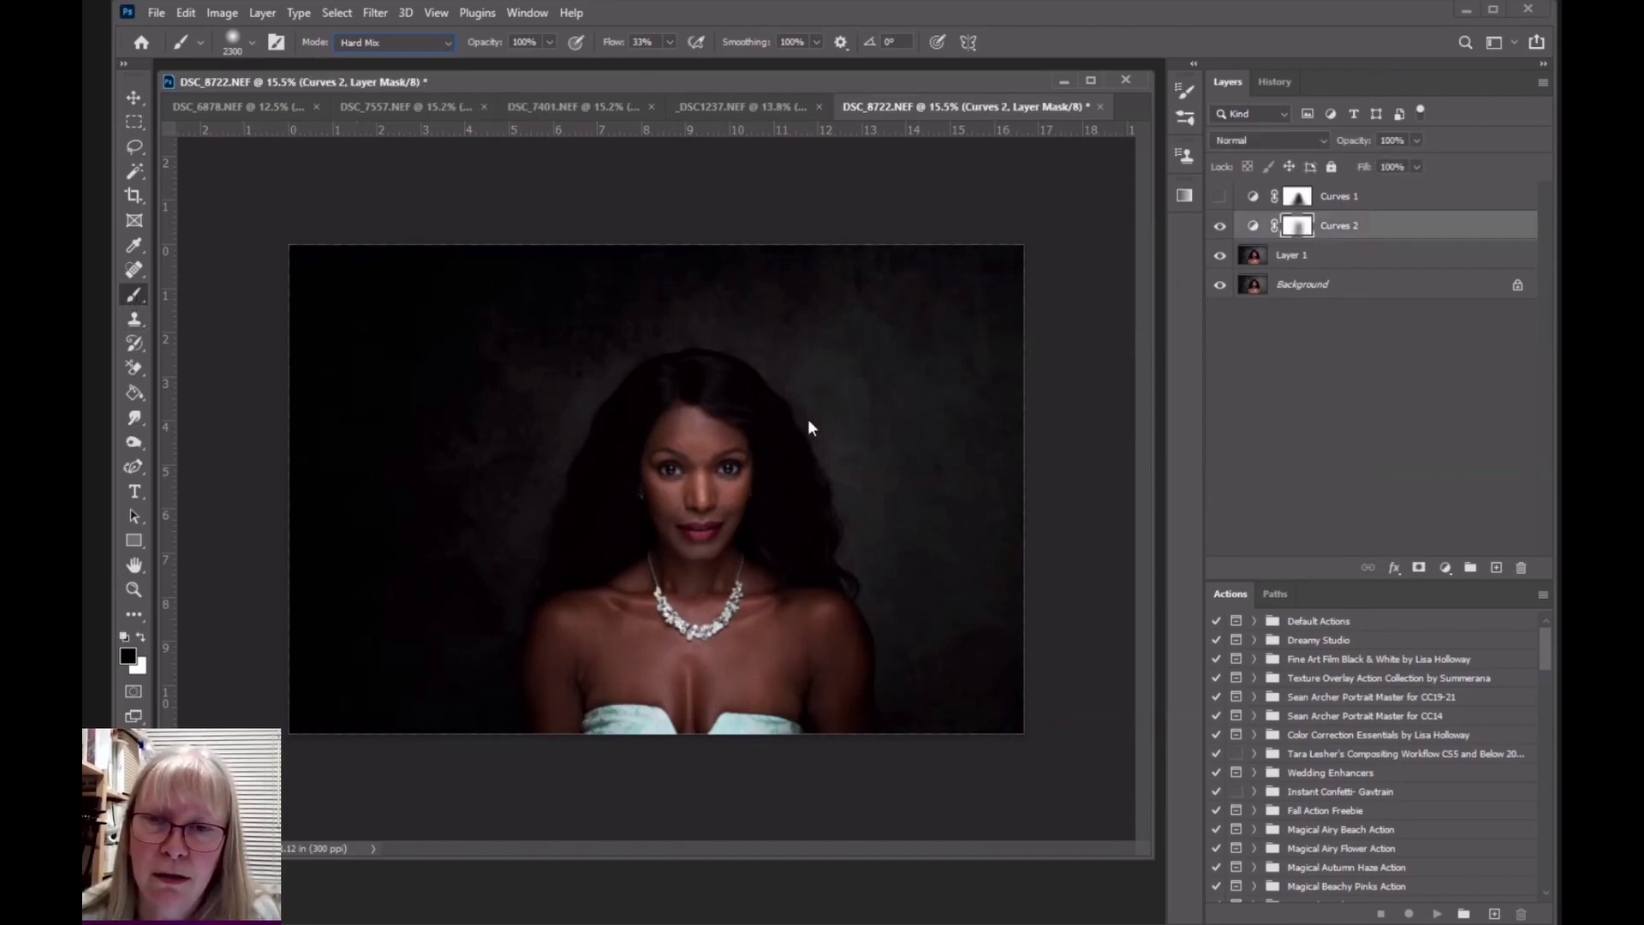
# Step: Reduce the brush size to 500 px for painting around the woman's hair
pyautogui.click(252, 43)
pyautogui.moveTo(331, 104); pyautogui.dragTo(305, 103)
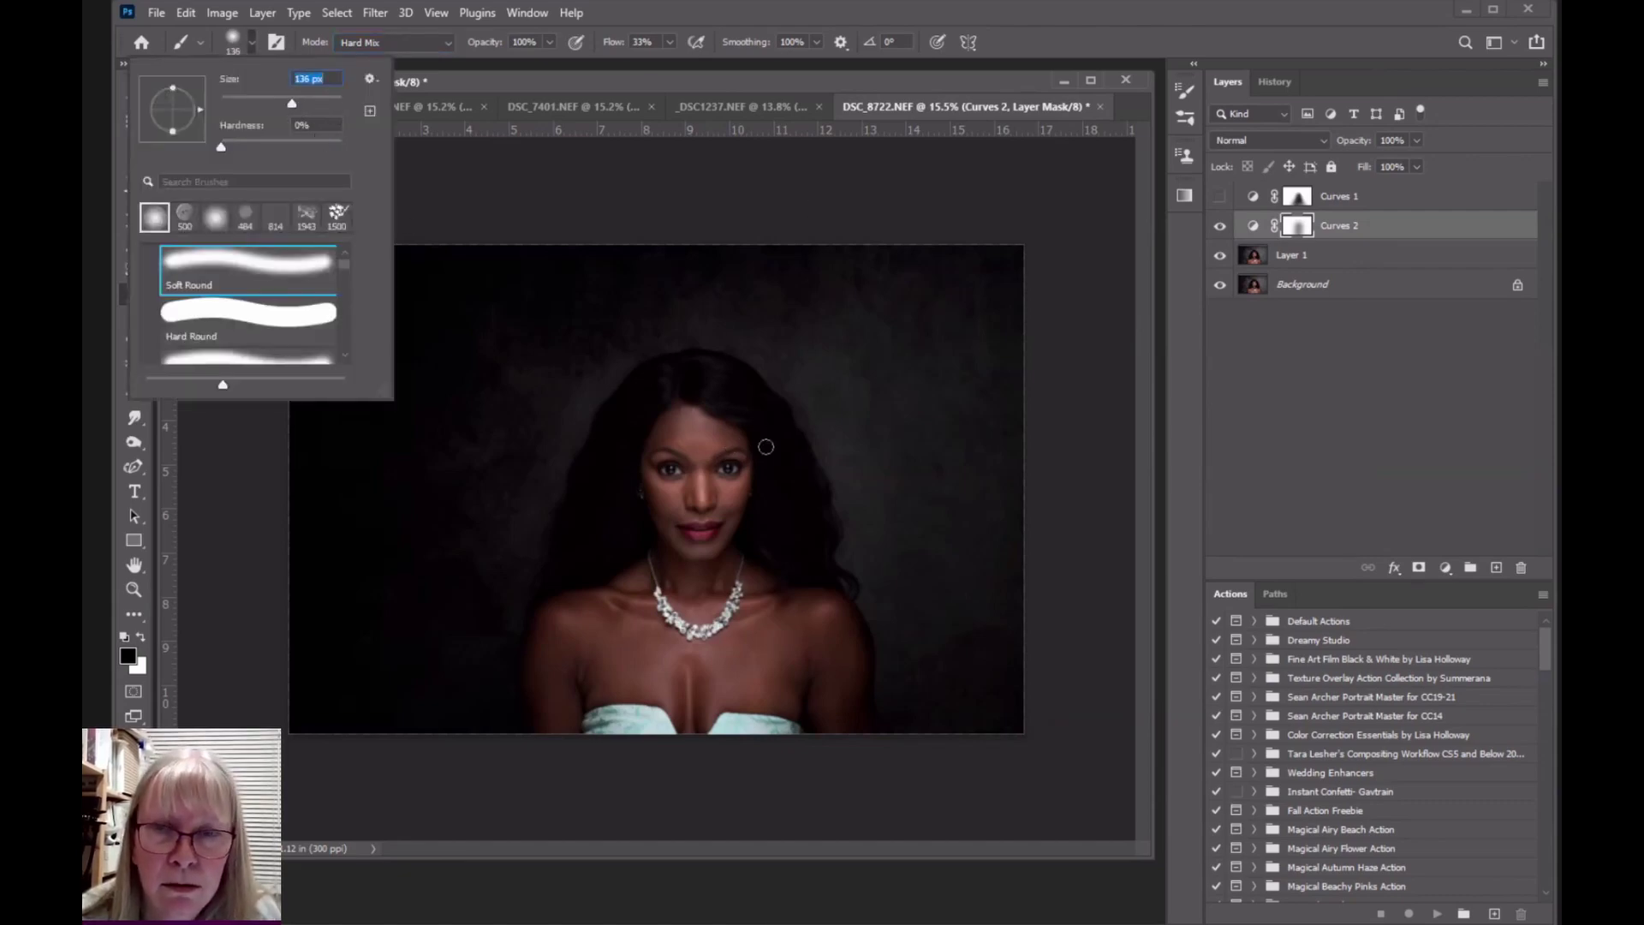
pyautogui.write('250')
pyautogui.press('Return')
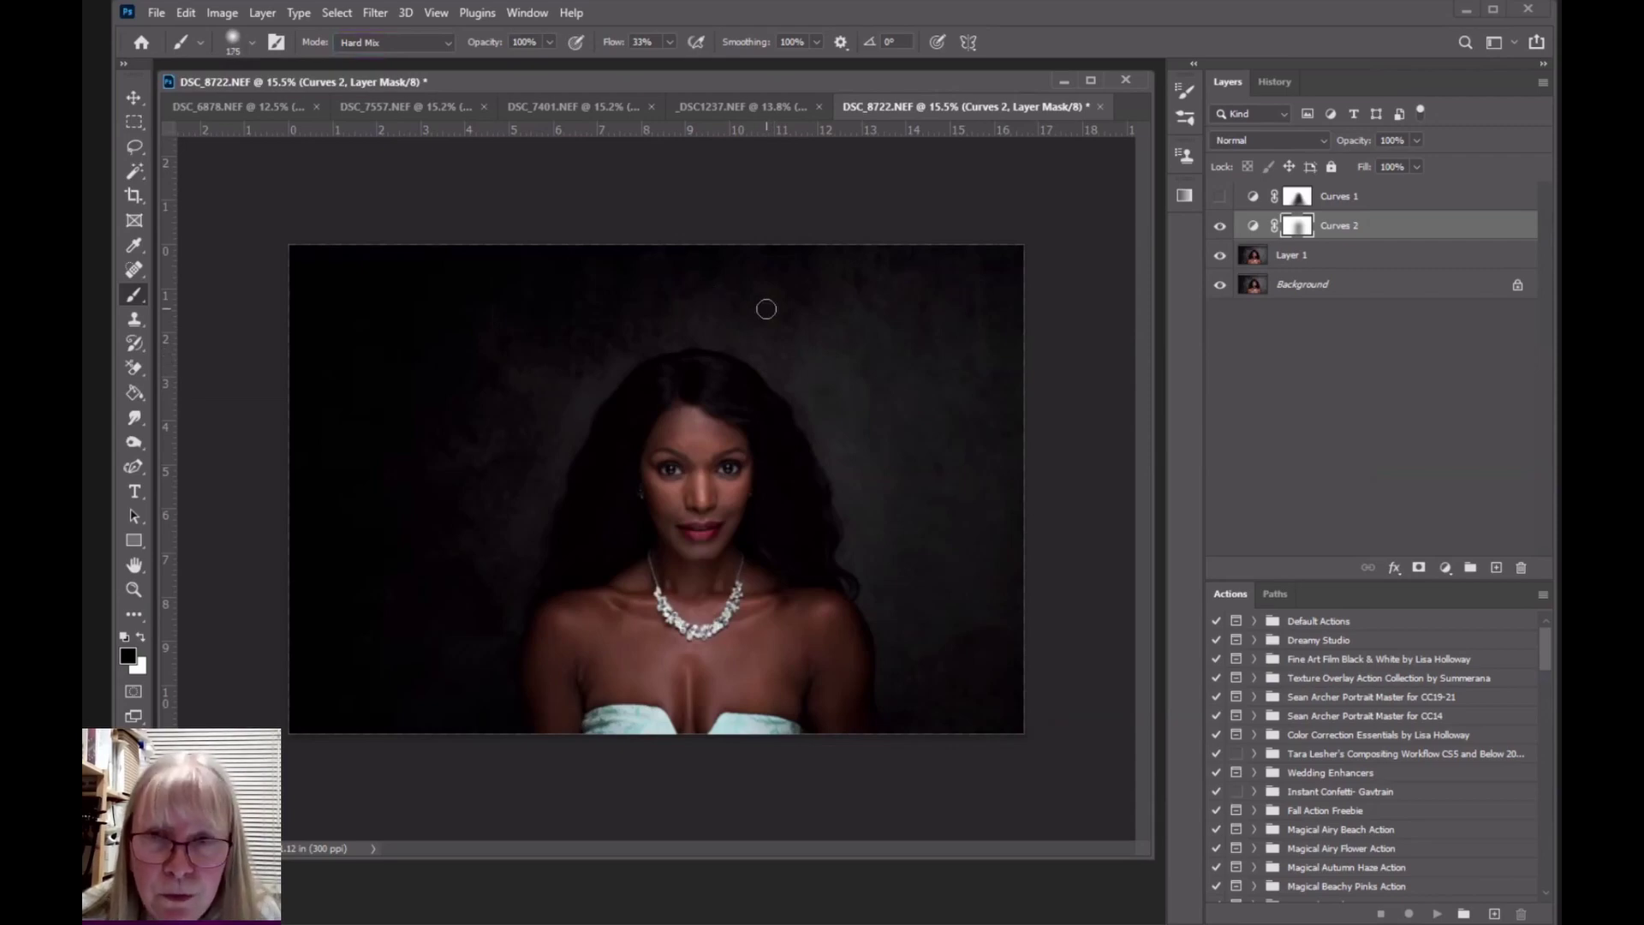
pyautogui.press(']')
pyautogui.press(']')
pyautogui.press(']')
pyautogui.press(']')
pyautogui.press(']')
pyautogui.press(']')
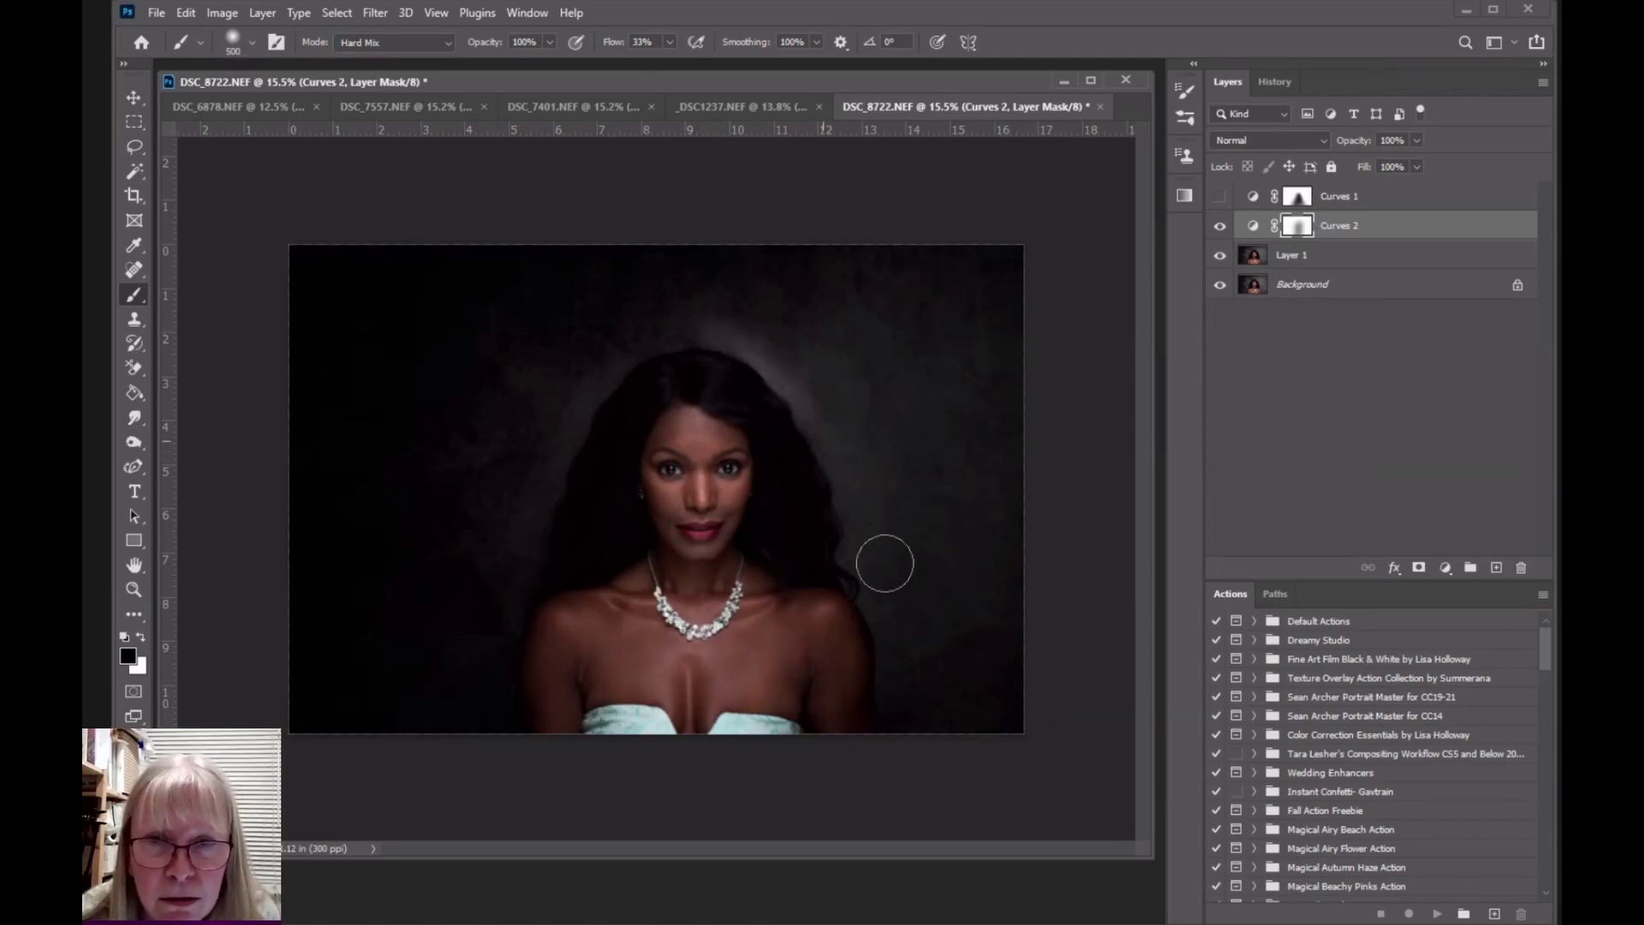
# Step: Try black and white Hard Mix strokes around the top of the hair on the Curves 2 mask
pyautogui.press('x')
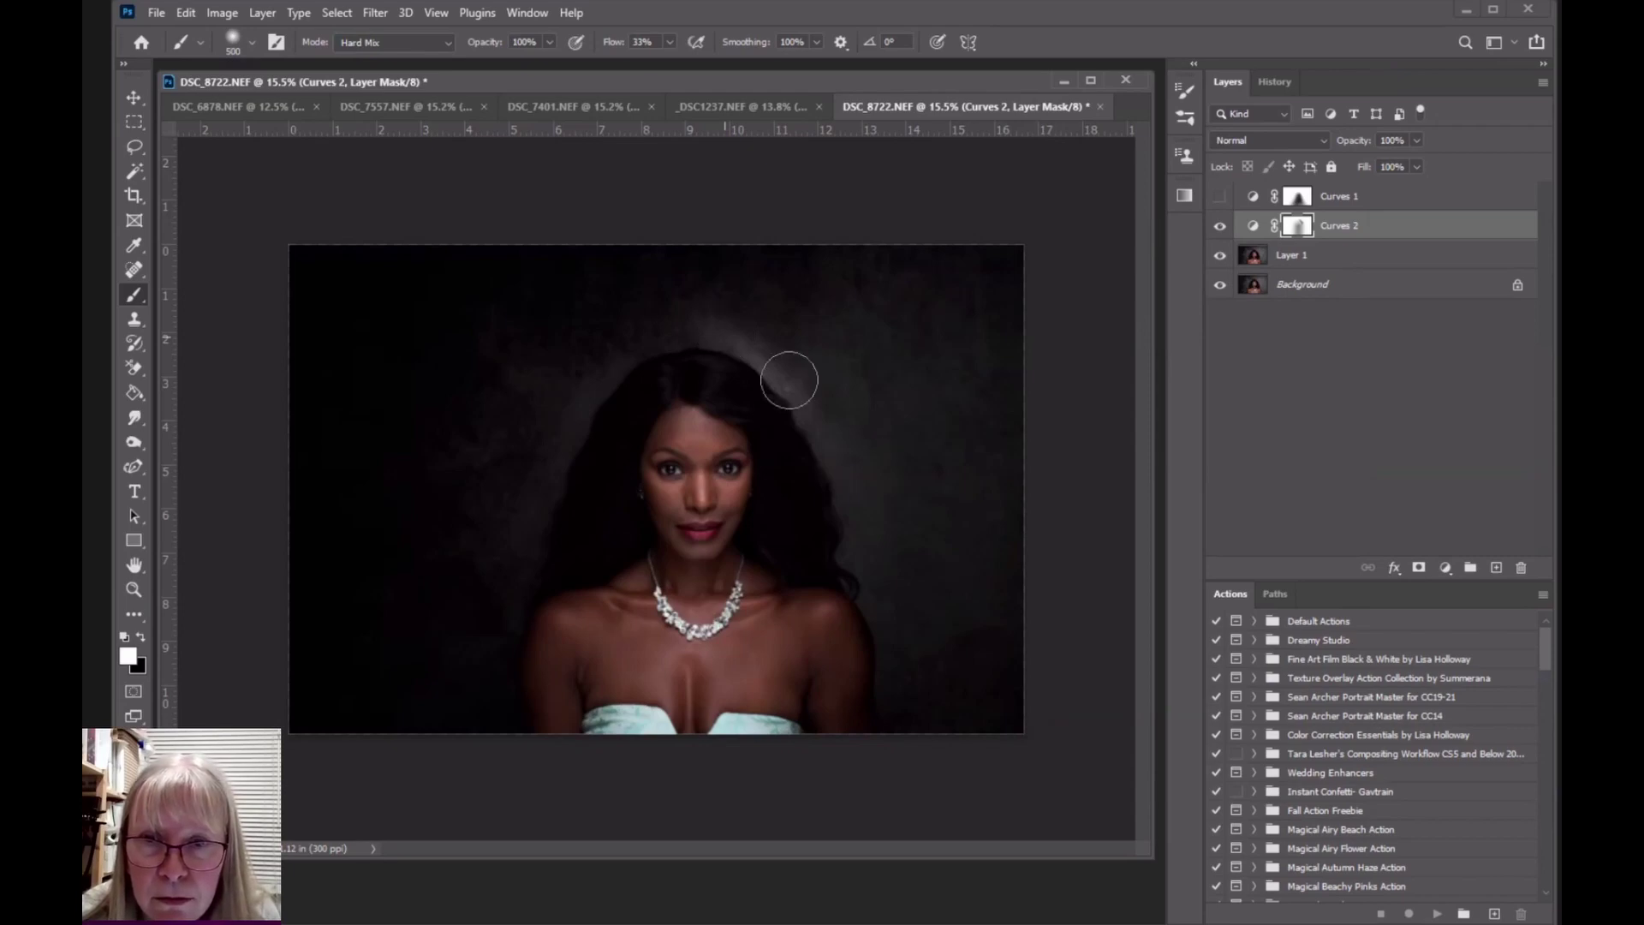
pyautogui.hotkey('ctrl', 'z')
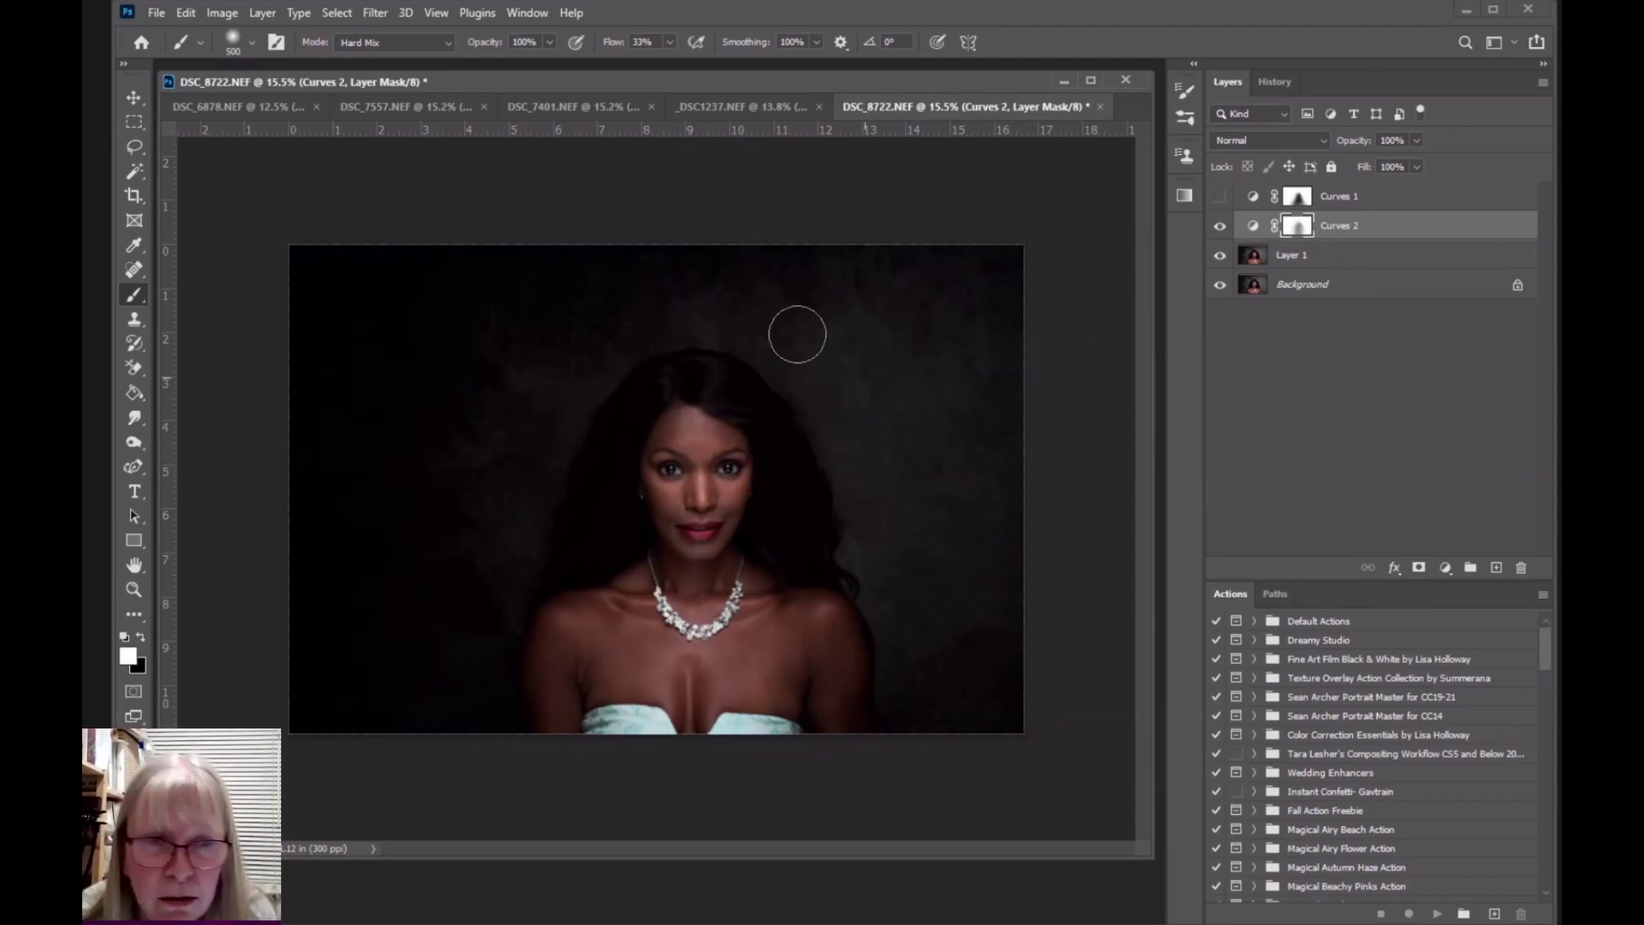
pyautogui.click(141, 637)
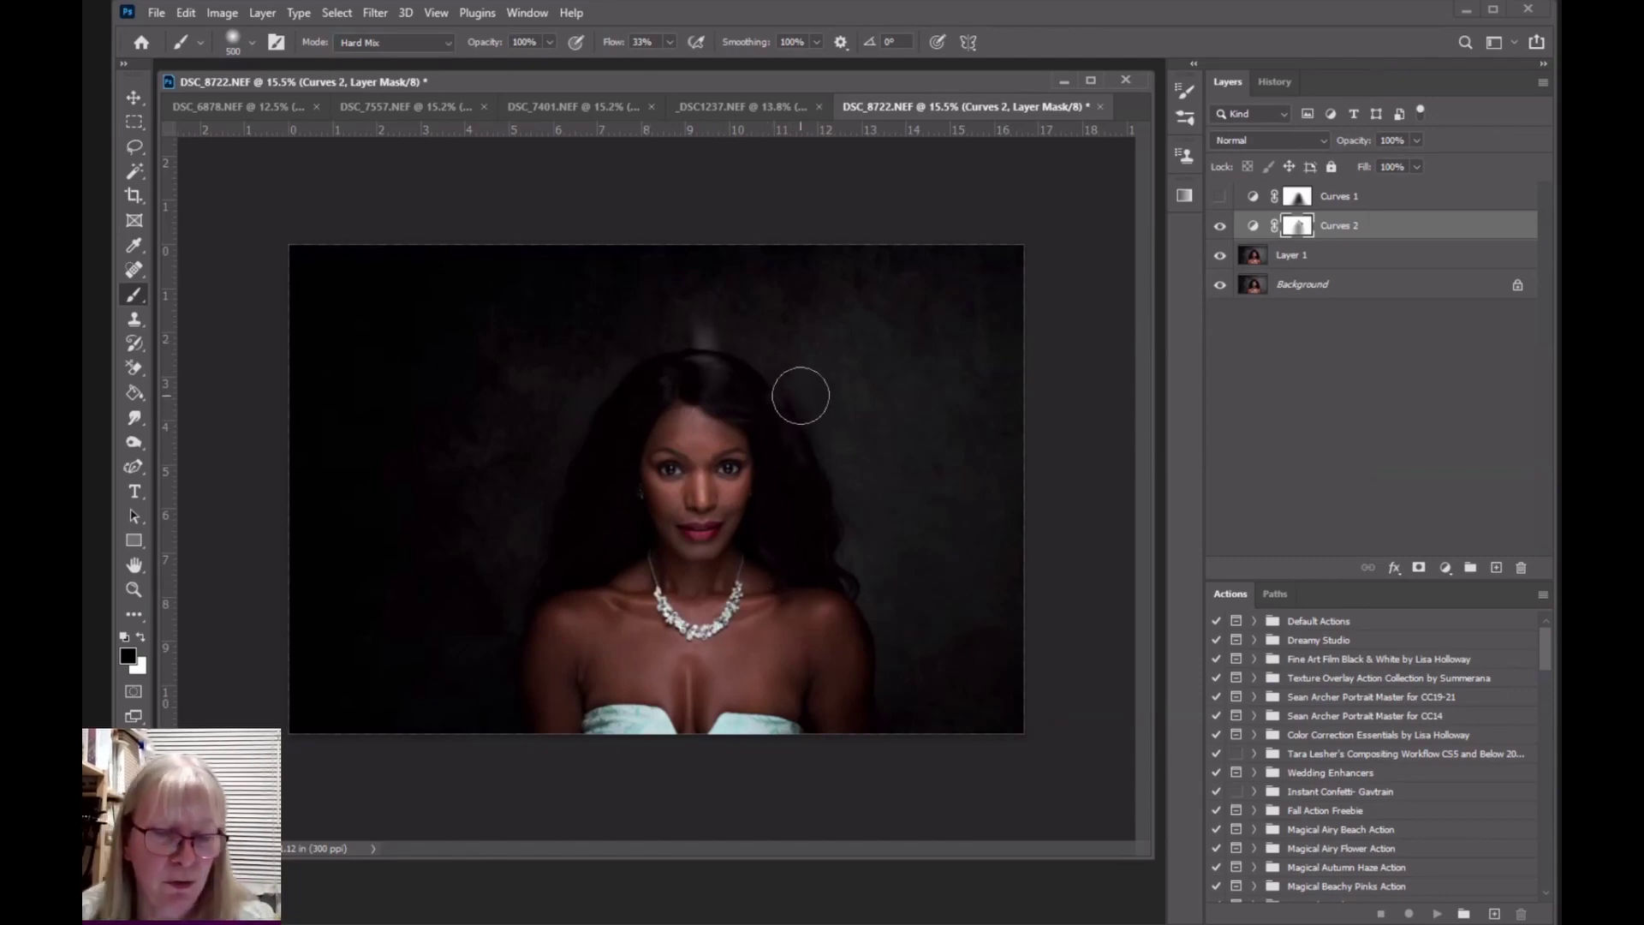
pyautogui.press('x')
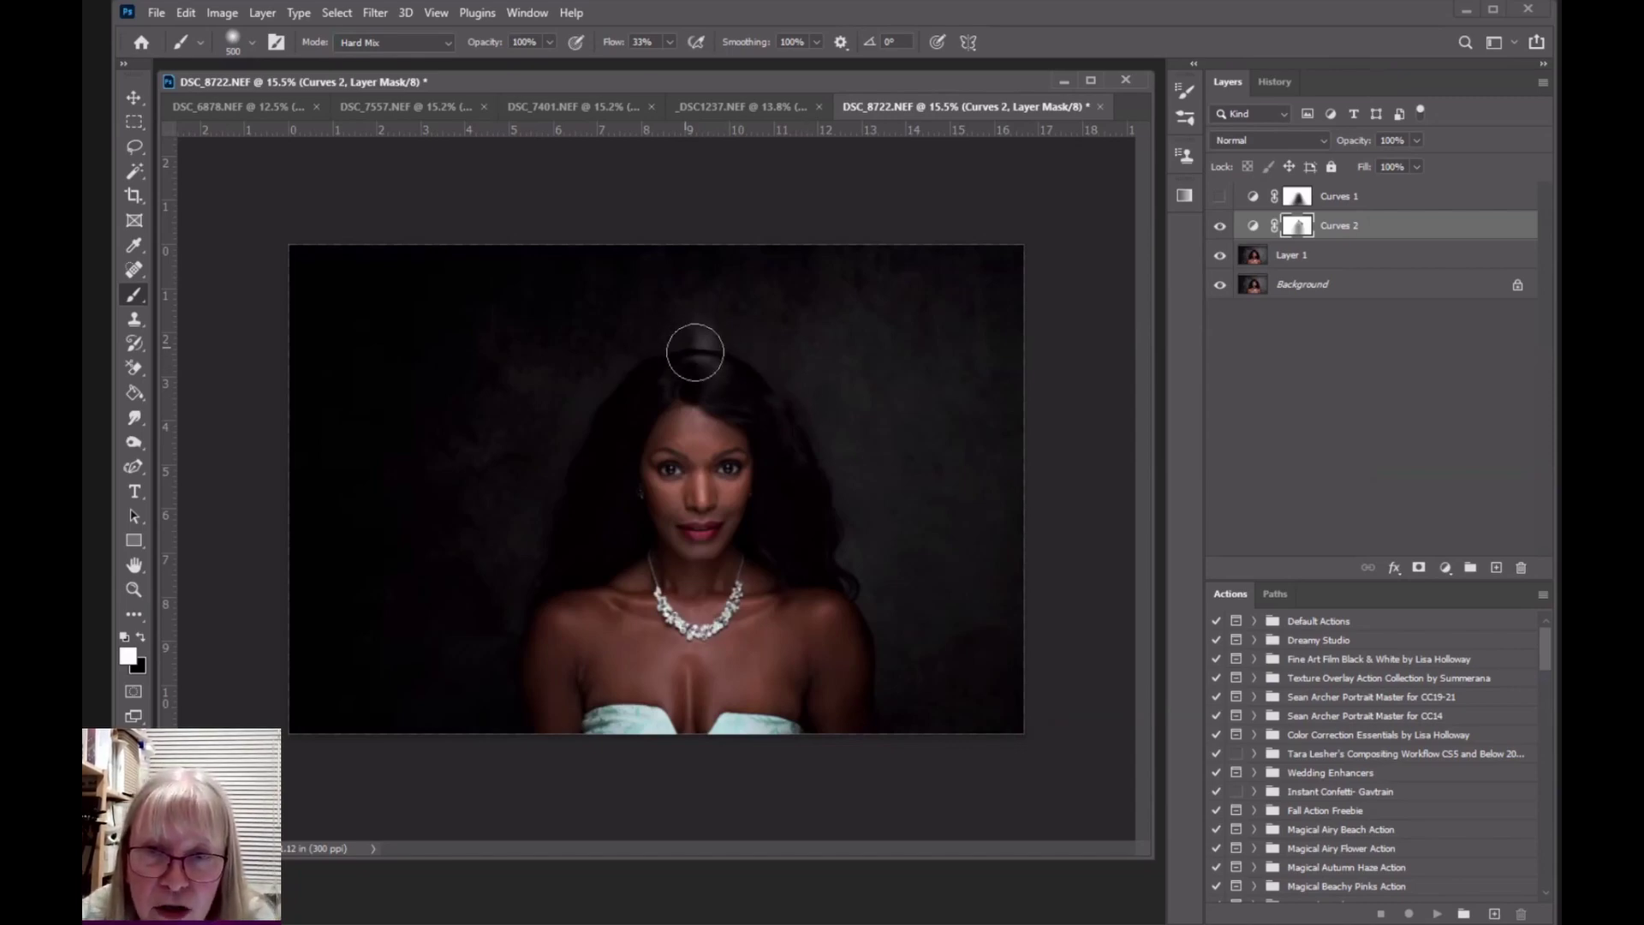
pyautogui.click(695, 352)
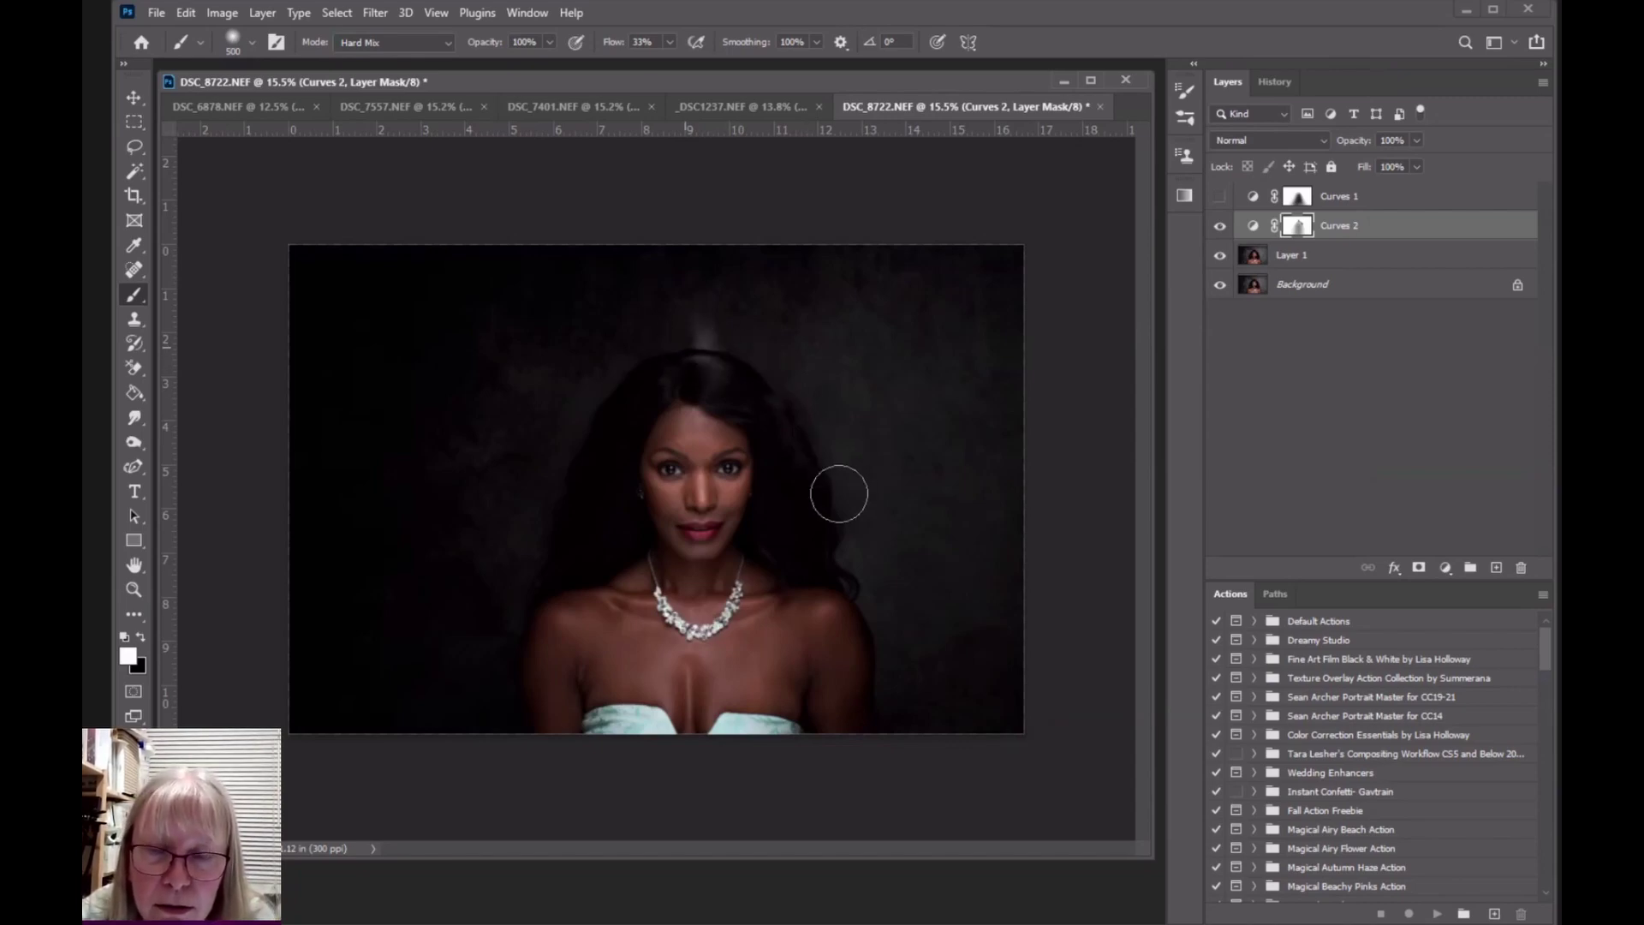
pyautogui.press('x')
pyautogui.click(704, 360)
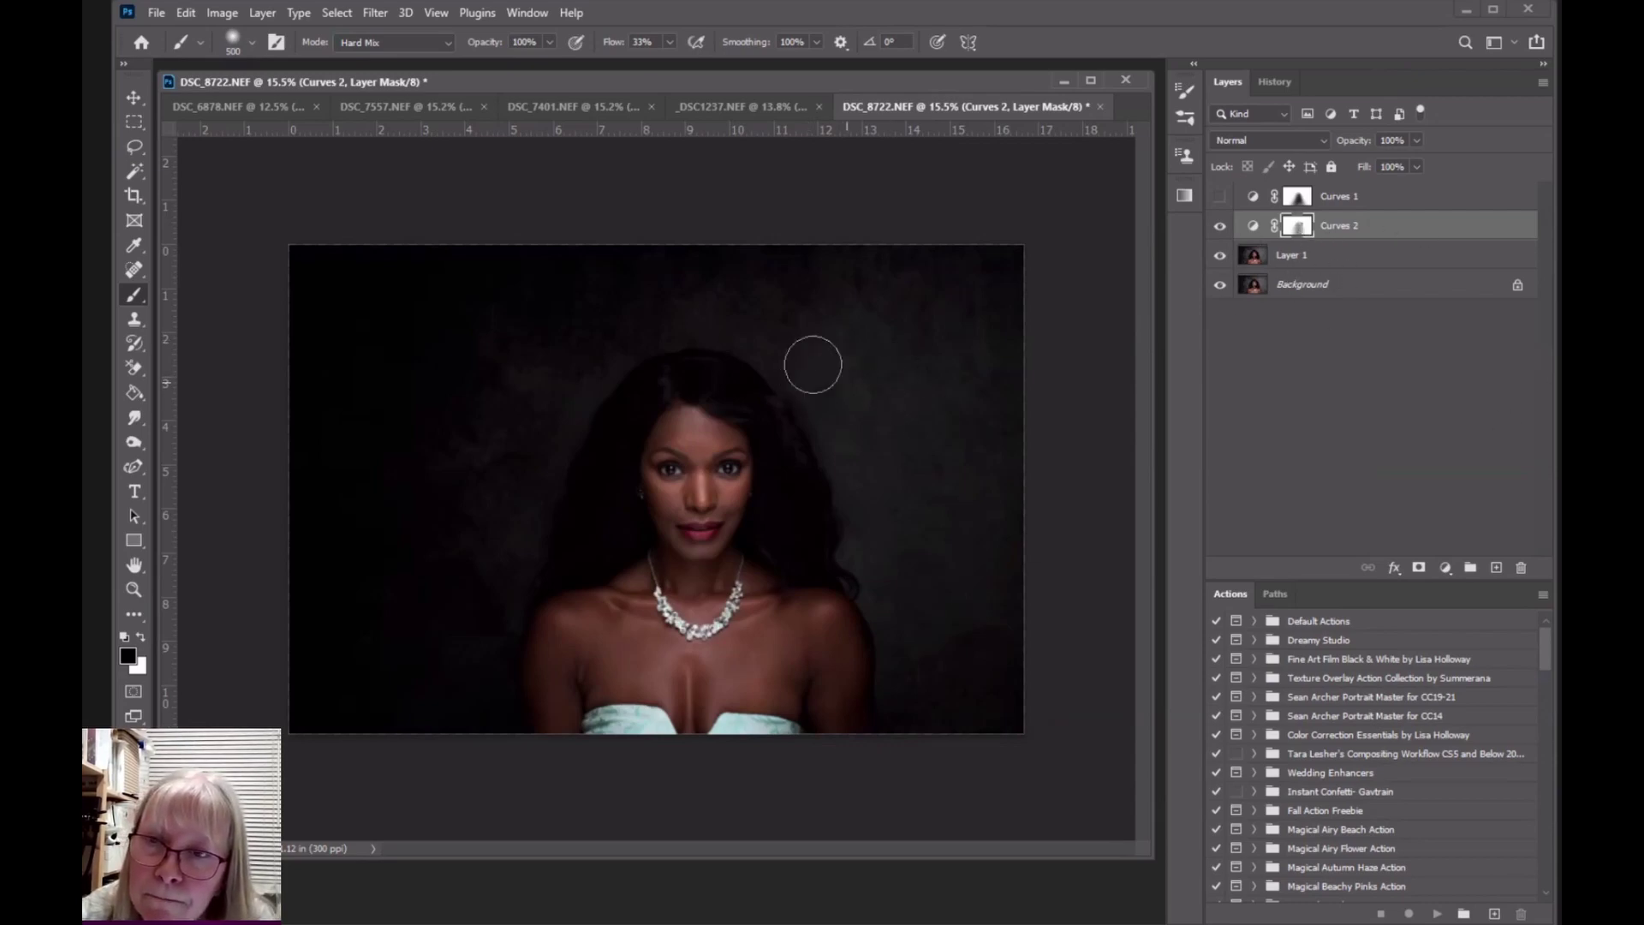
# Step: Try a black Hard Mix stroke at 33% flow along the hair's edge directly on Layer 1
pyautogui.click(1249, 261)
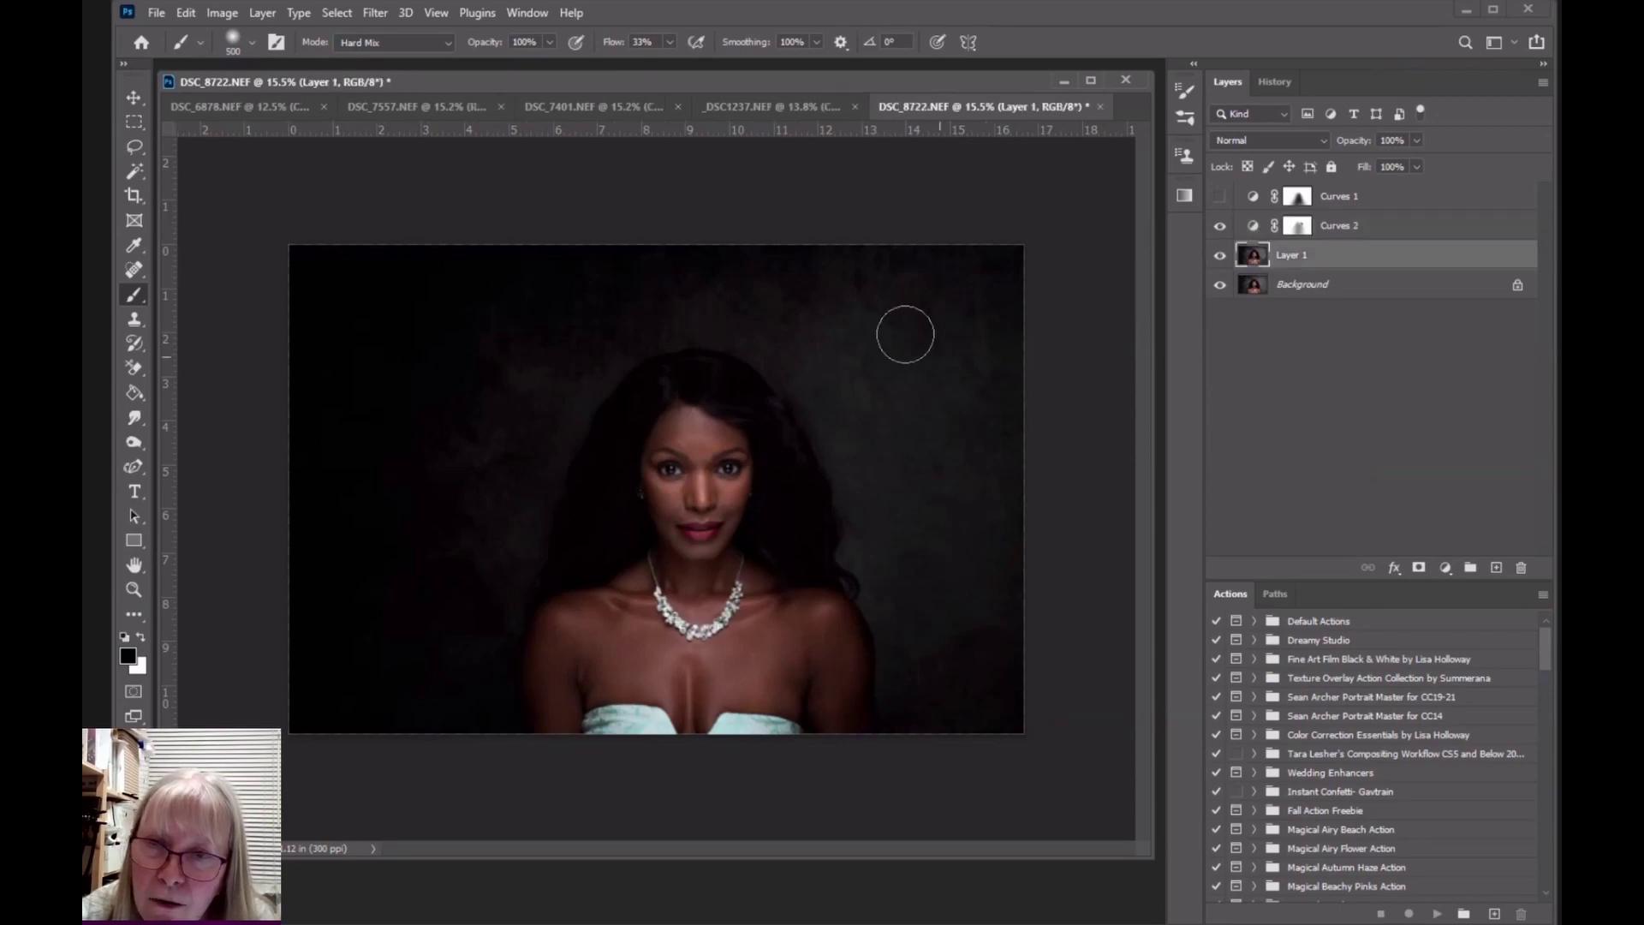
pyautogui.moveTo(872, 536); pyautogui.dragTo(665, 305)
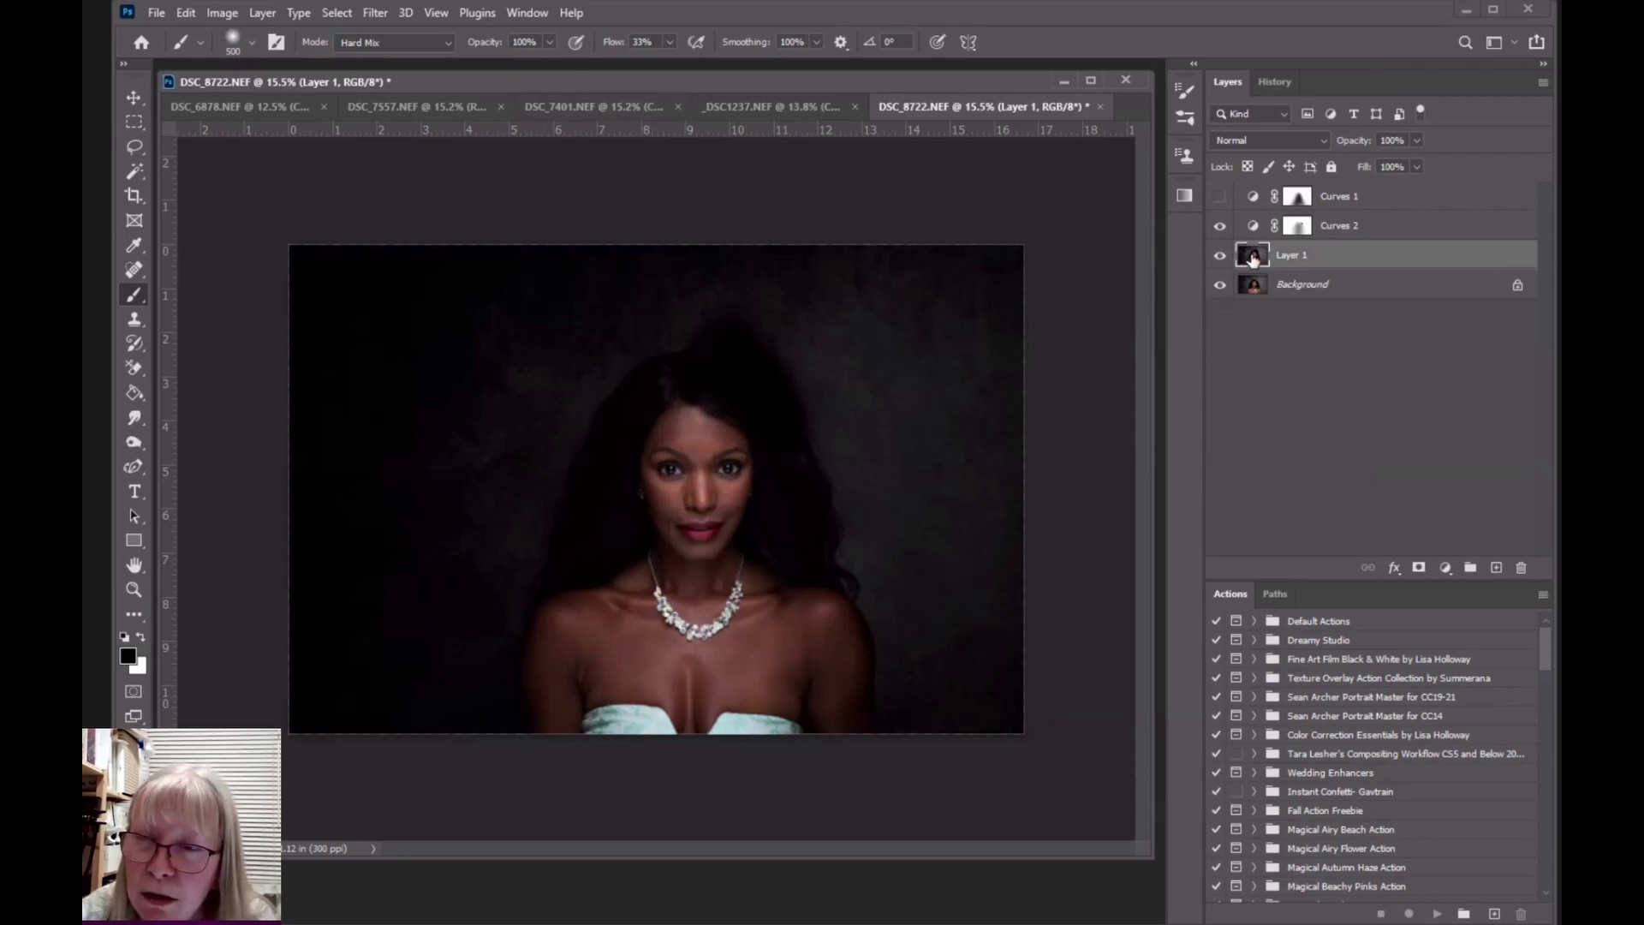
pyautogui.click(1297, 226)
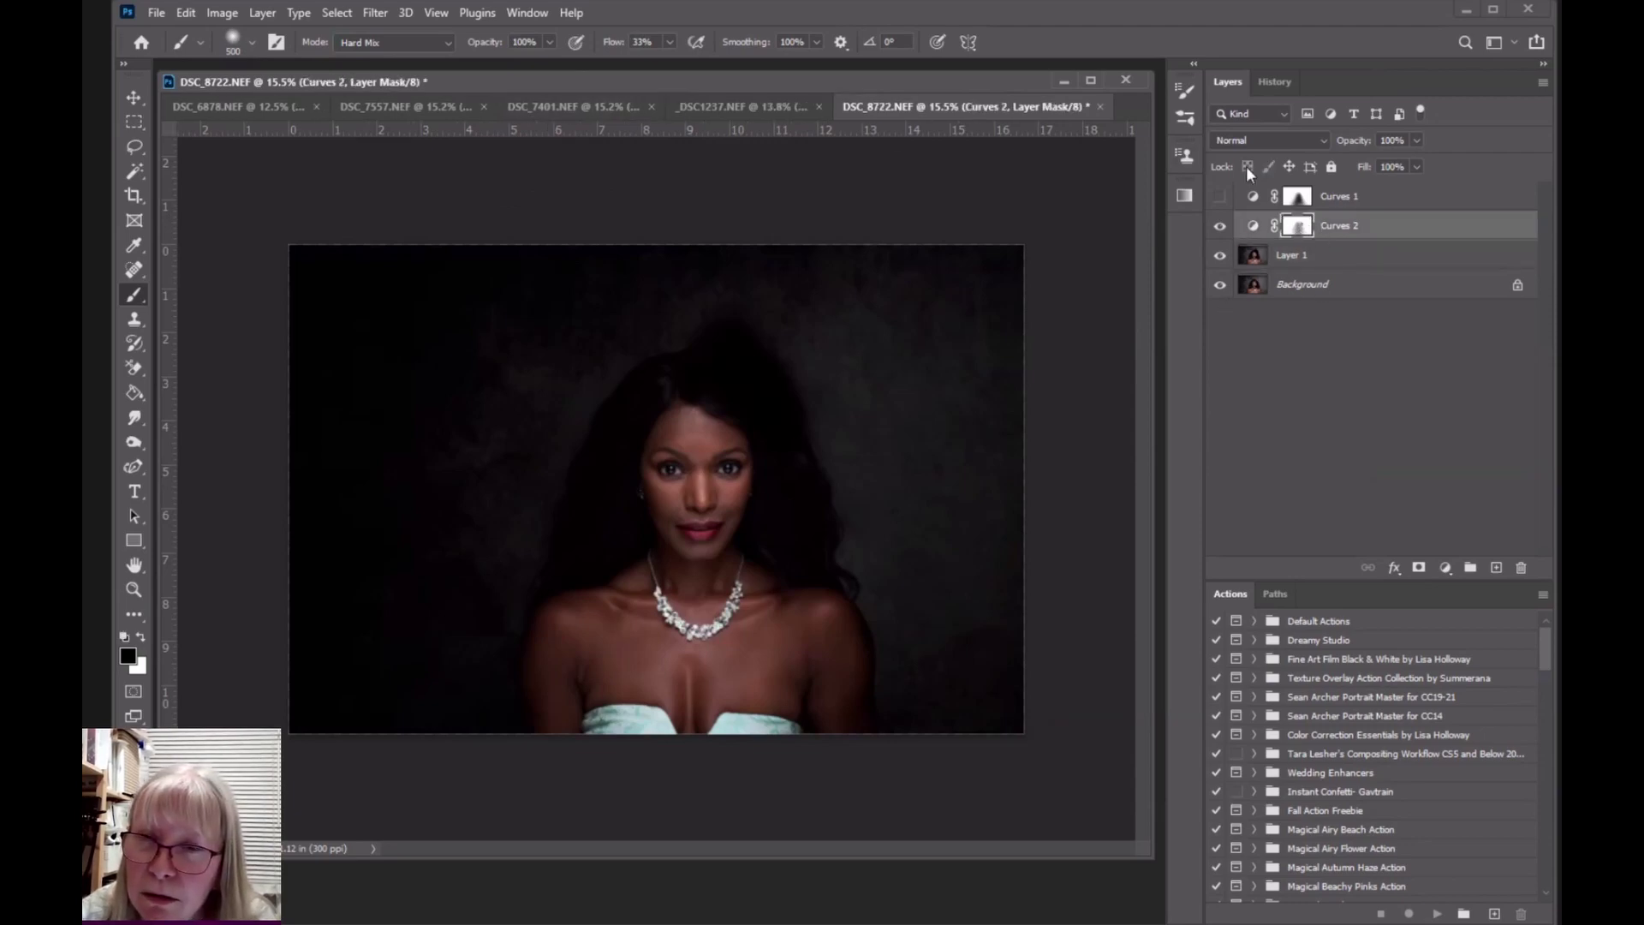
# Step: Keep Hard Mix mode, lower the brush flow to 8%, and paint black around the hair on Layer 1 to build it out
pyautogui.click(1253, 256)
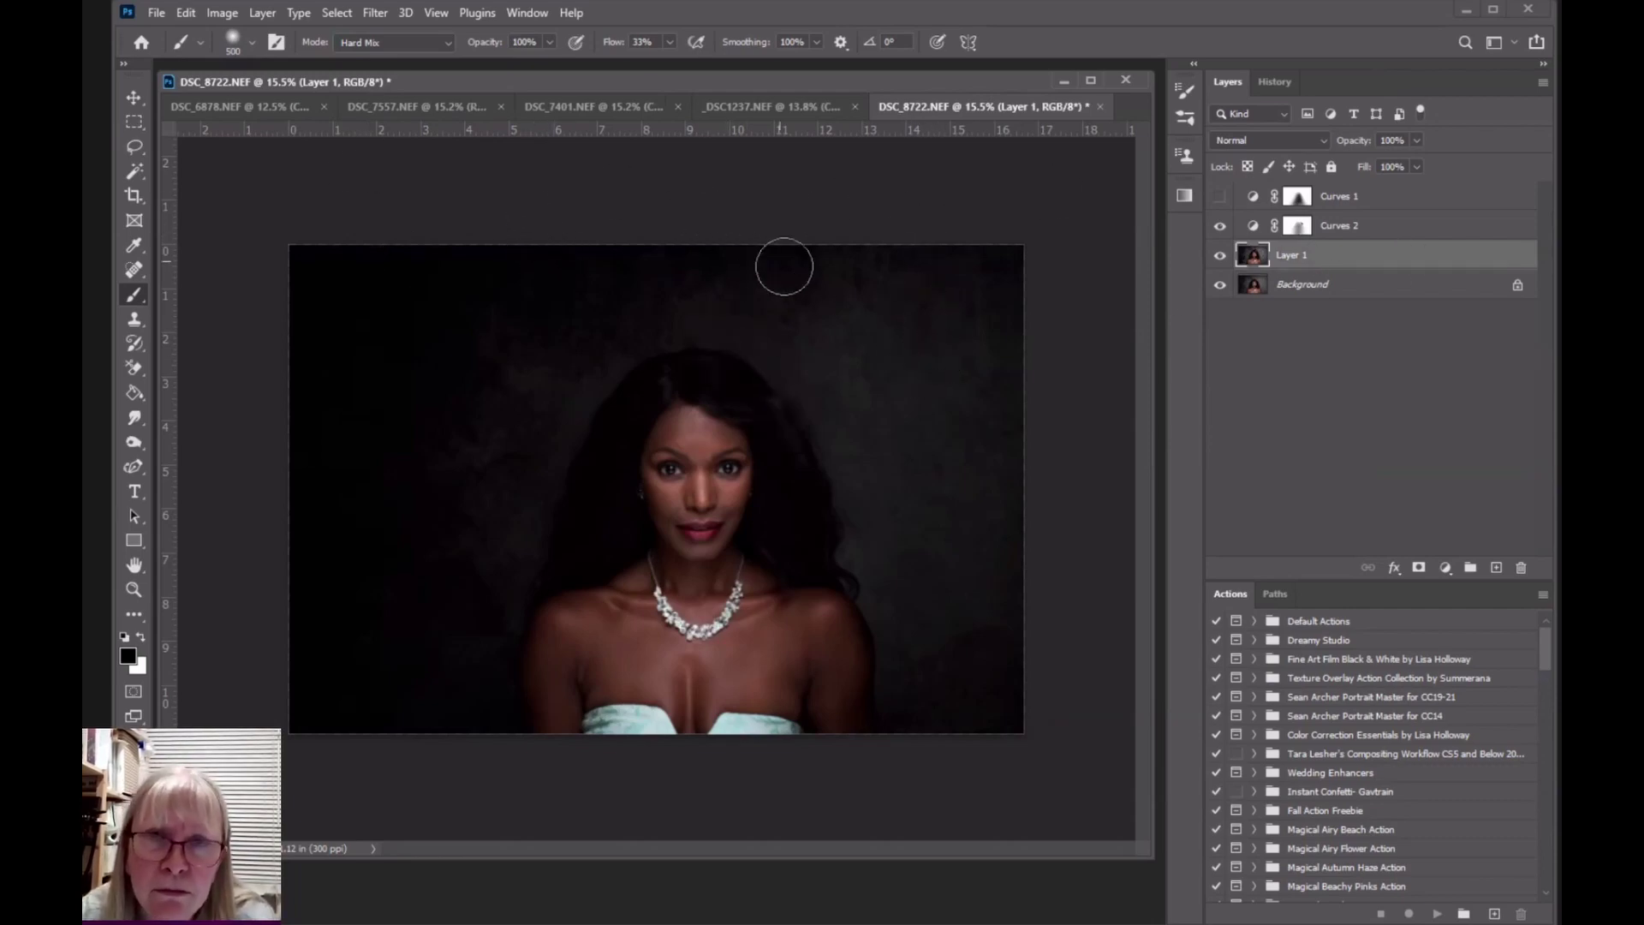
pyautogui.click(447, 44)
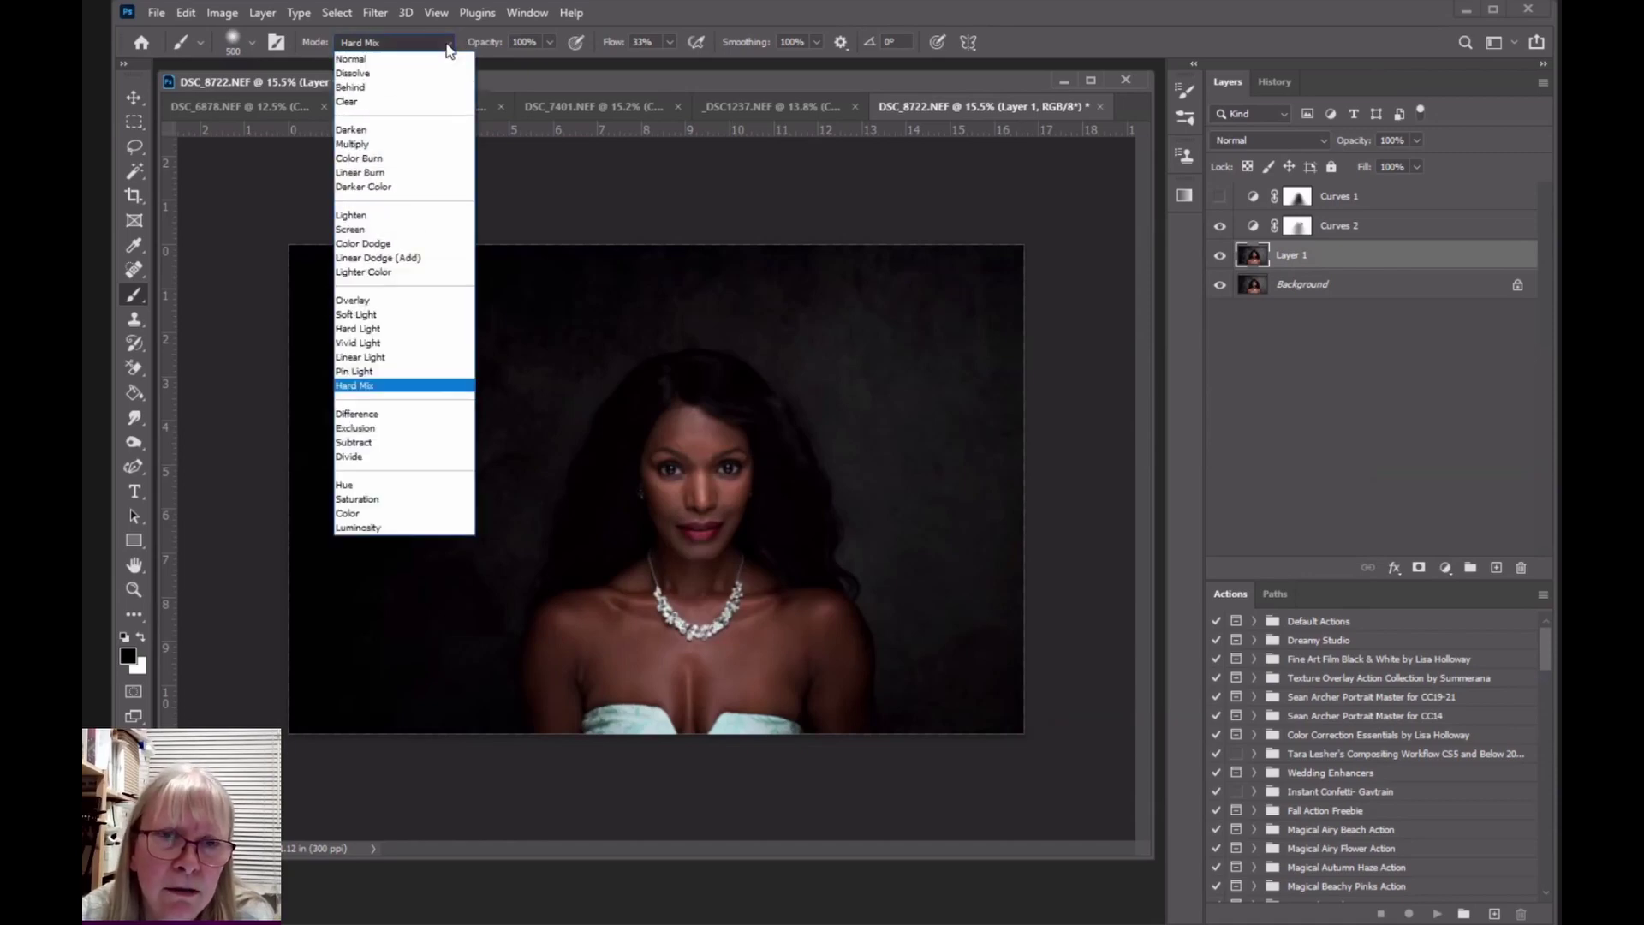
pyautogui.click(613, 188)
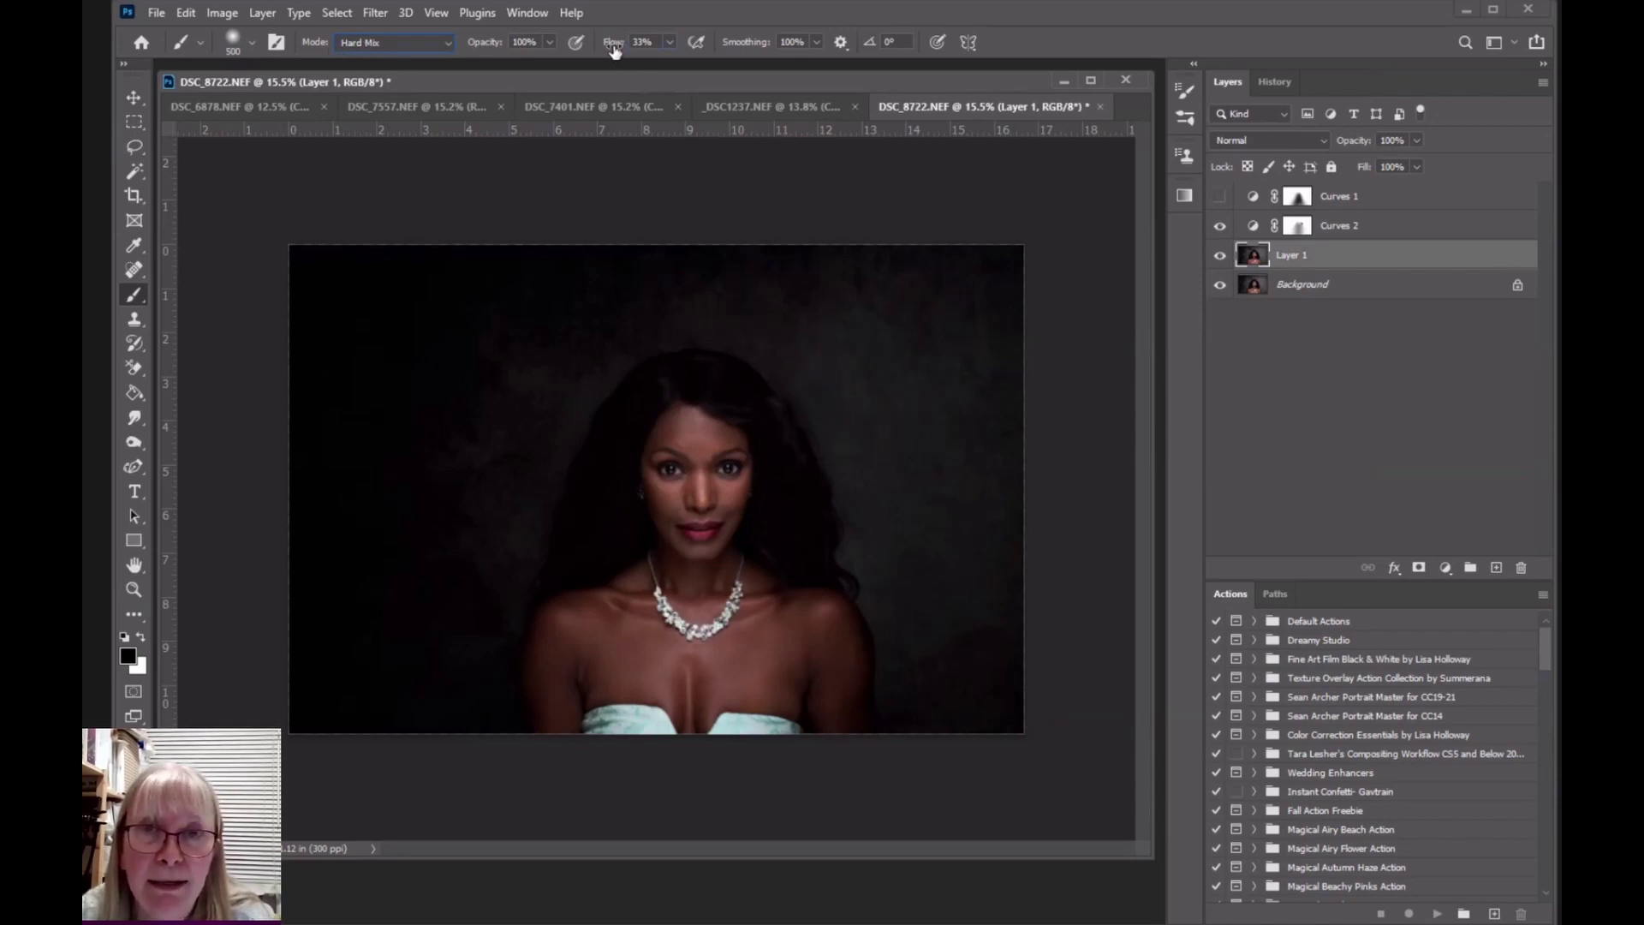
pyautogui.moveTo(615, 44); pyautogui.dragTo(618, 49)
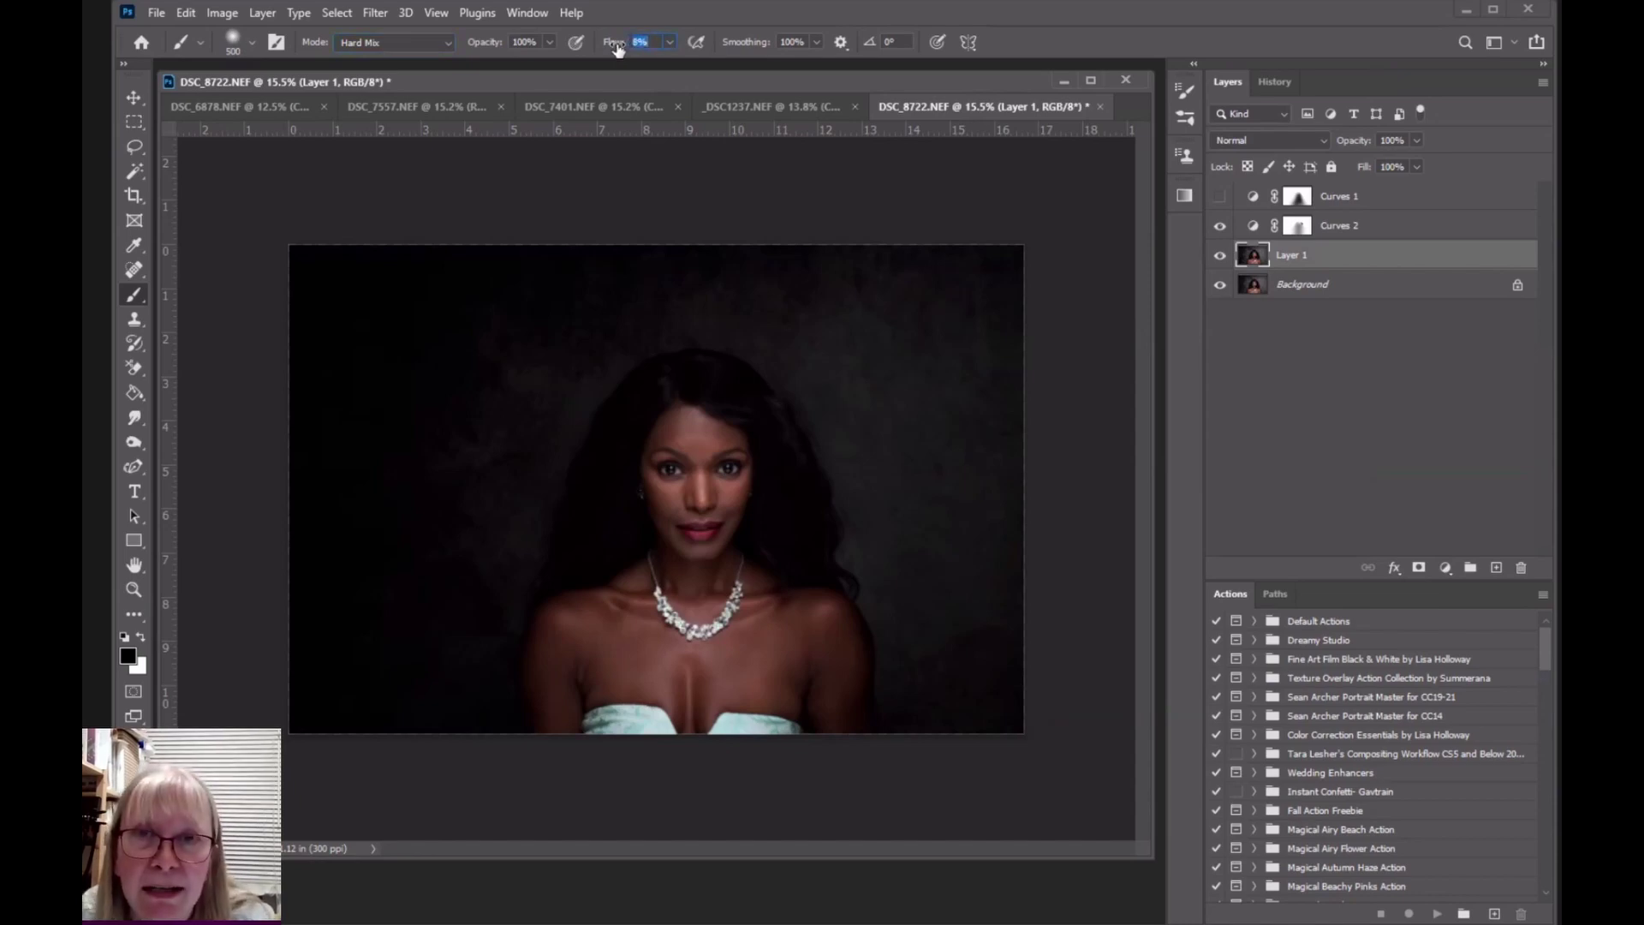
pyautogui.click(719, 352)
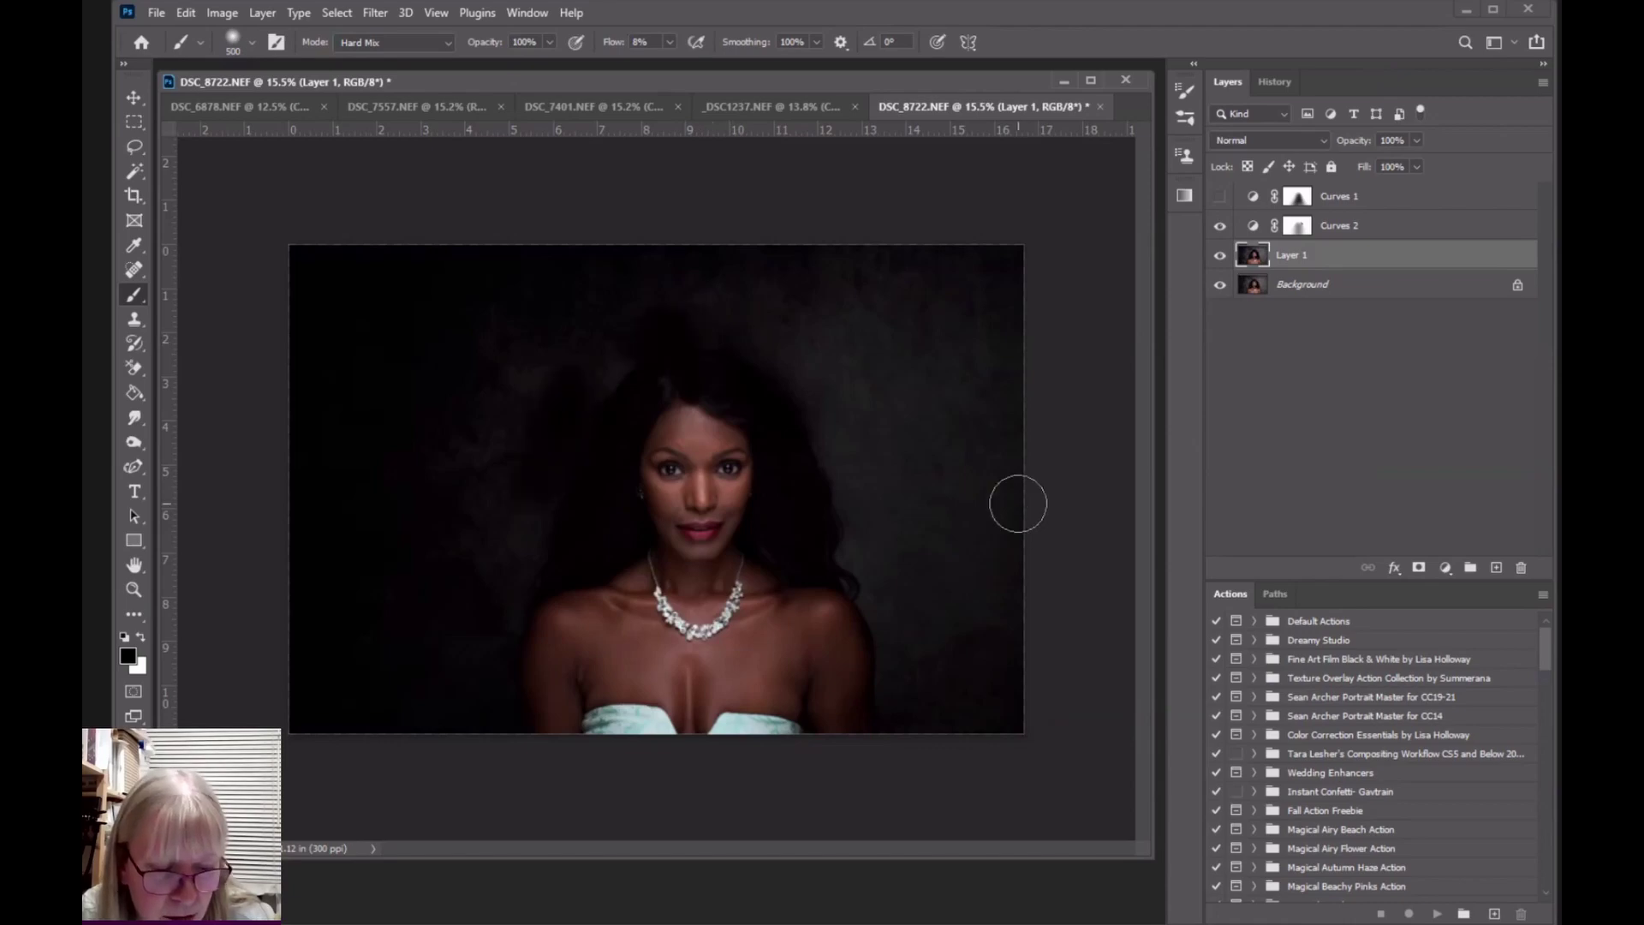
# Step: Brighten the woman's face on Layer 1 with white Hard Mix strokes at 8% flow
pyautogui.press('x')
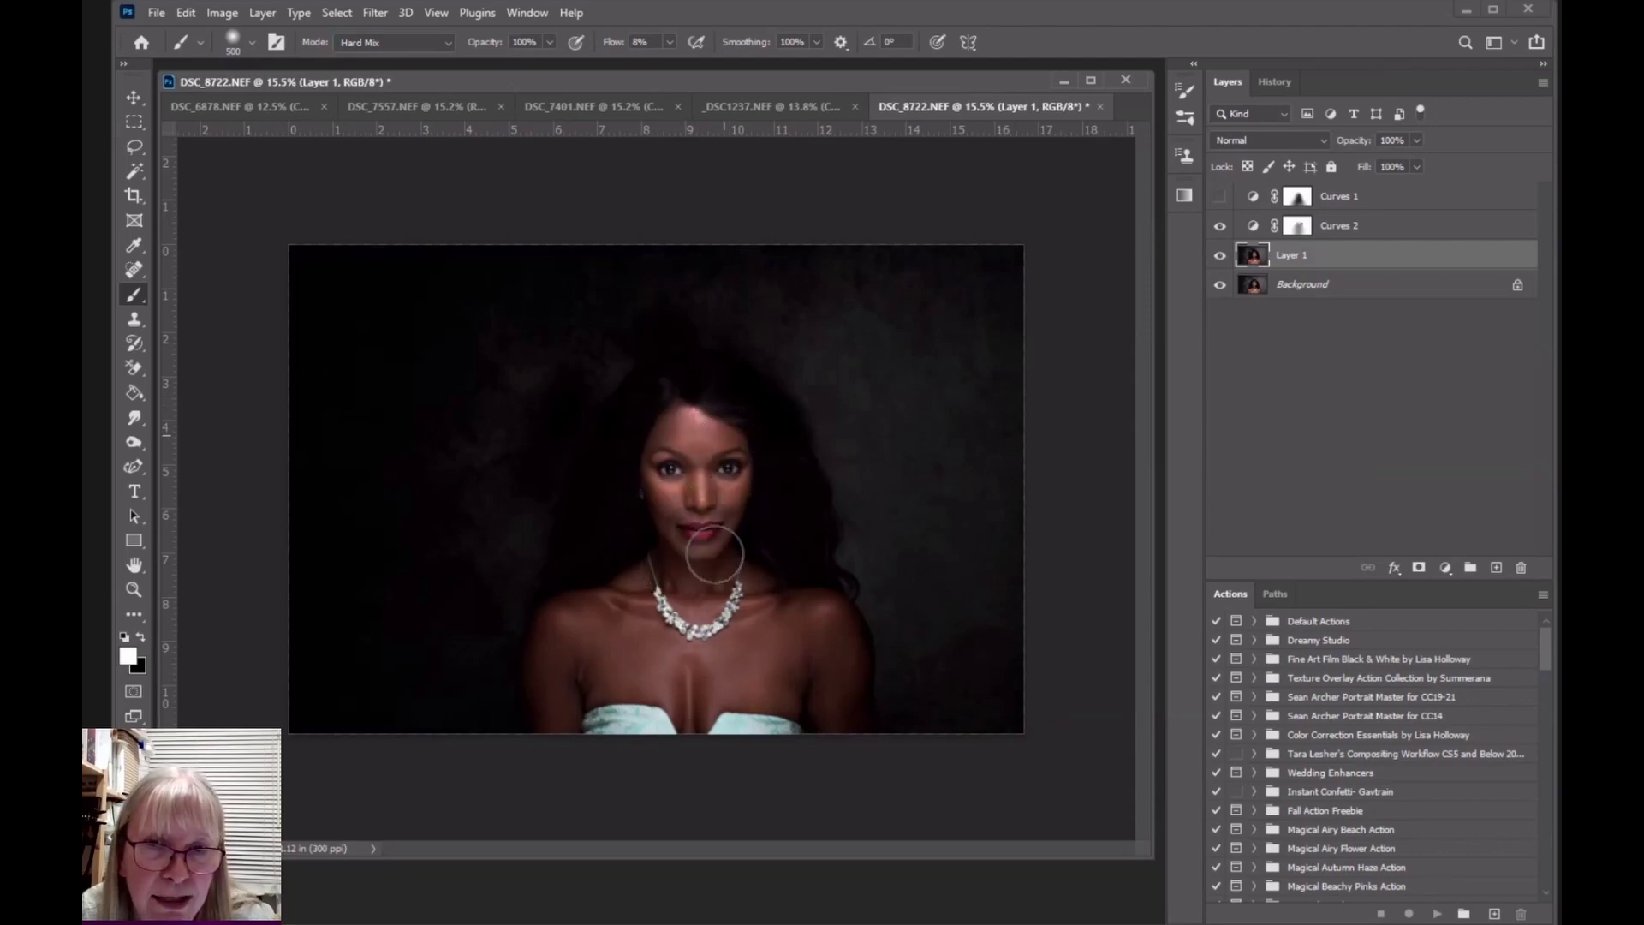
pyautogui.moveTo(676, 428); pyautogui.dragTo(723, 480)
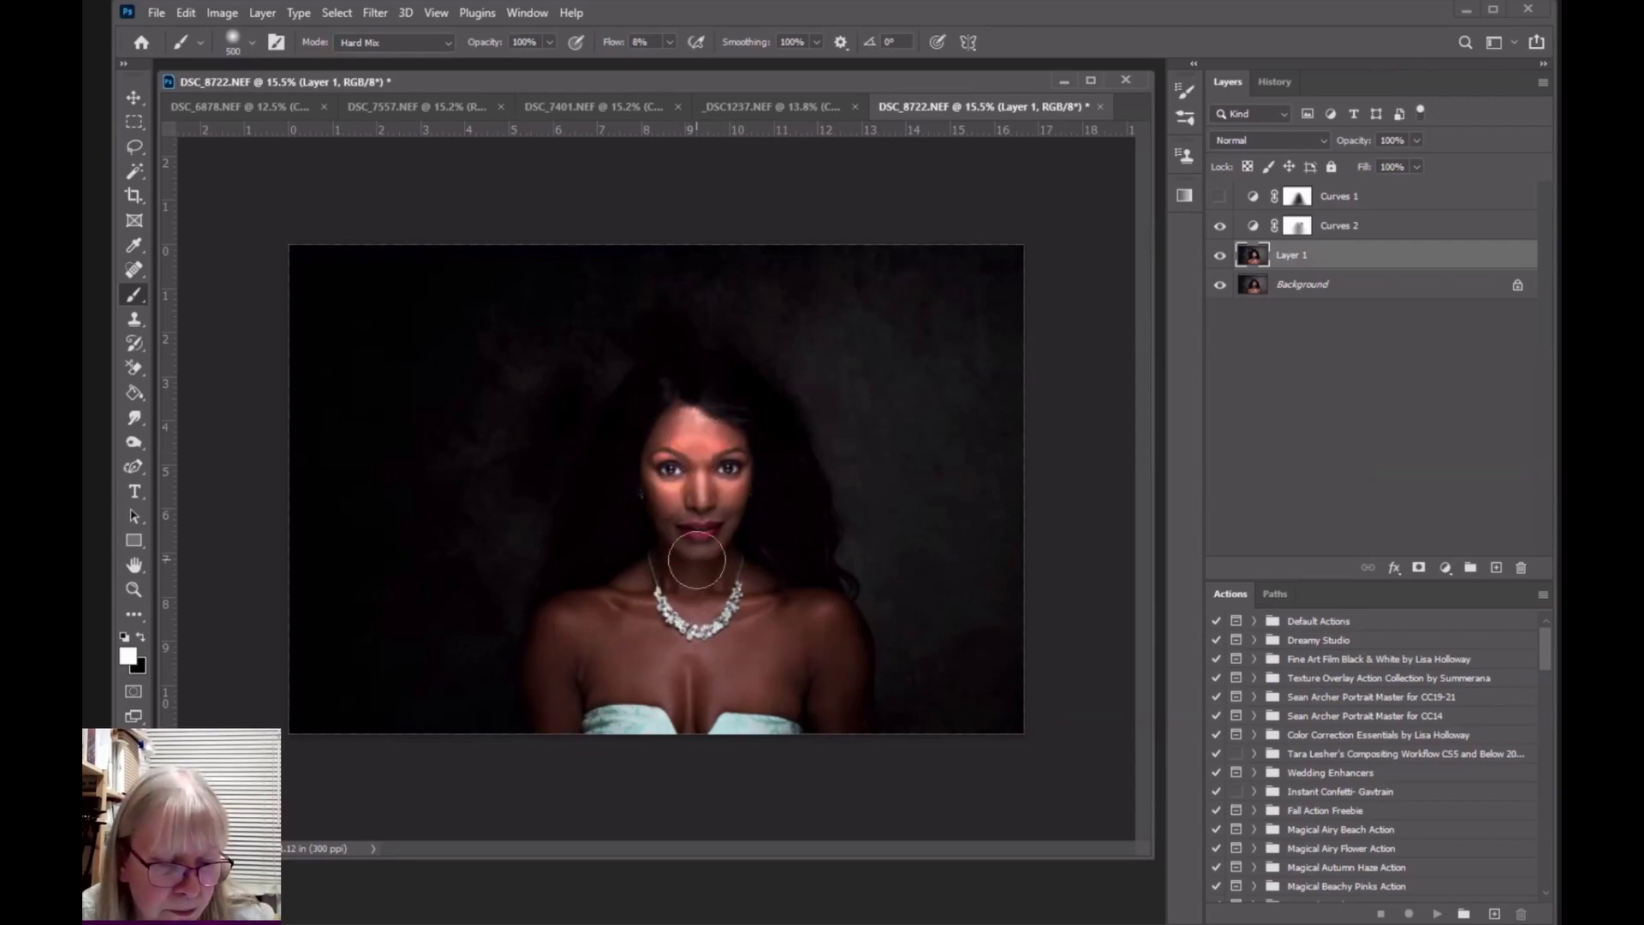
# Step: Darken and brighten the woman's face on Layer 1 with black and white Hard Mix strokes, setting 100% flow and 6% opacity
pyautogui.press('x')
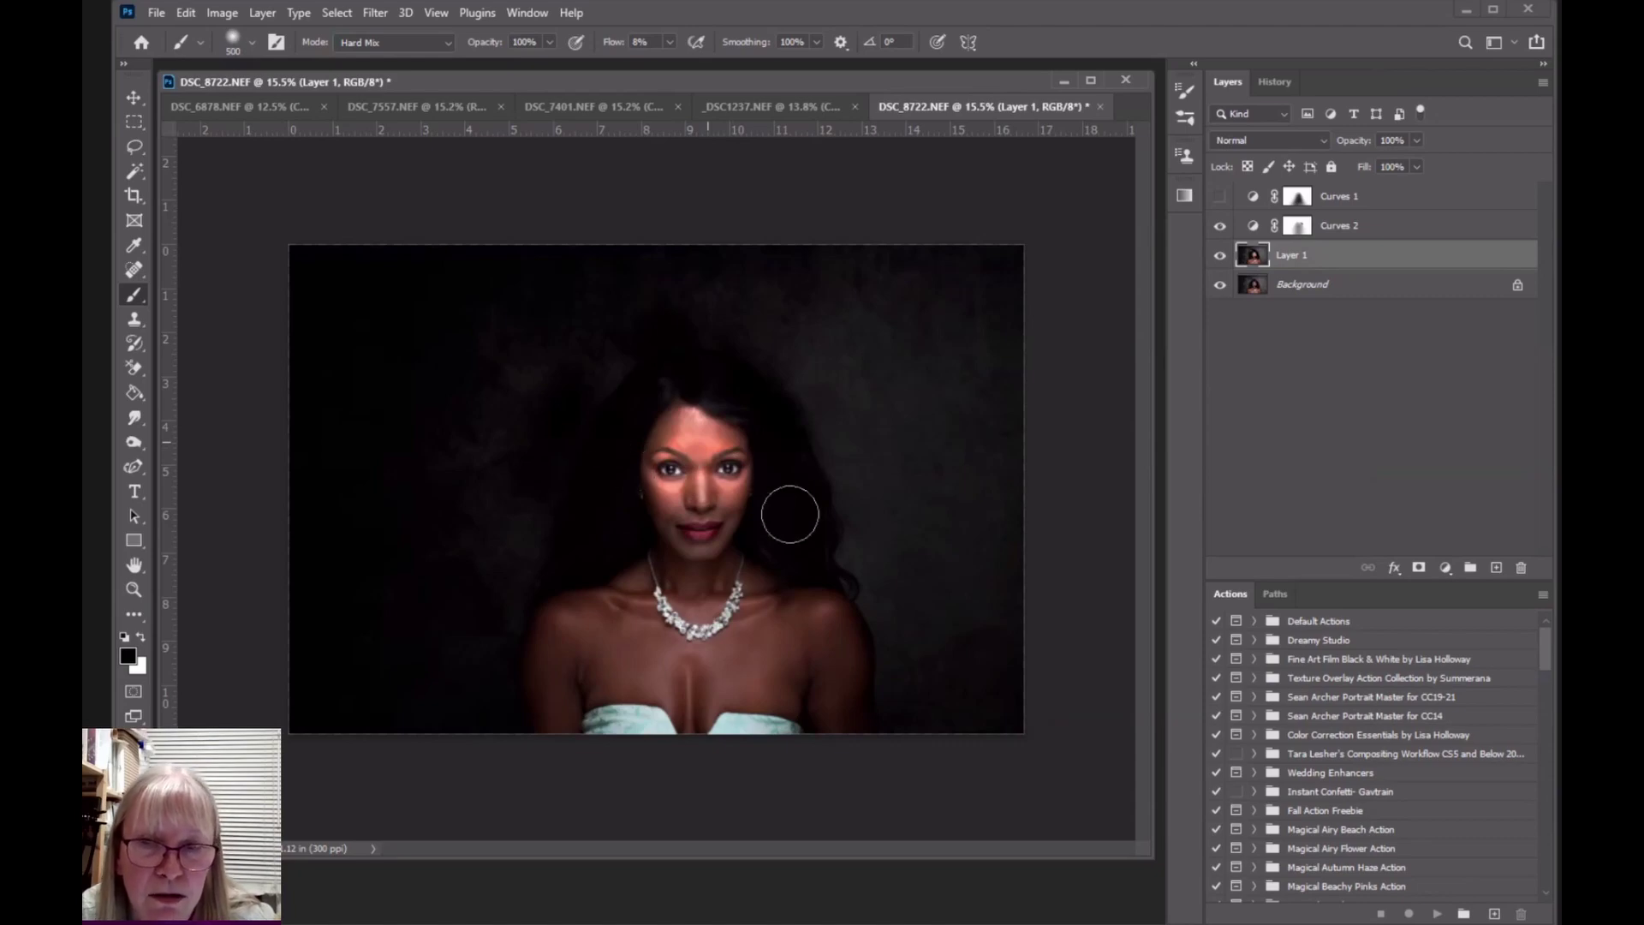
pyautogui.moveTo(738, 428); pyautogui.dragTo(655, 445)
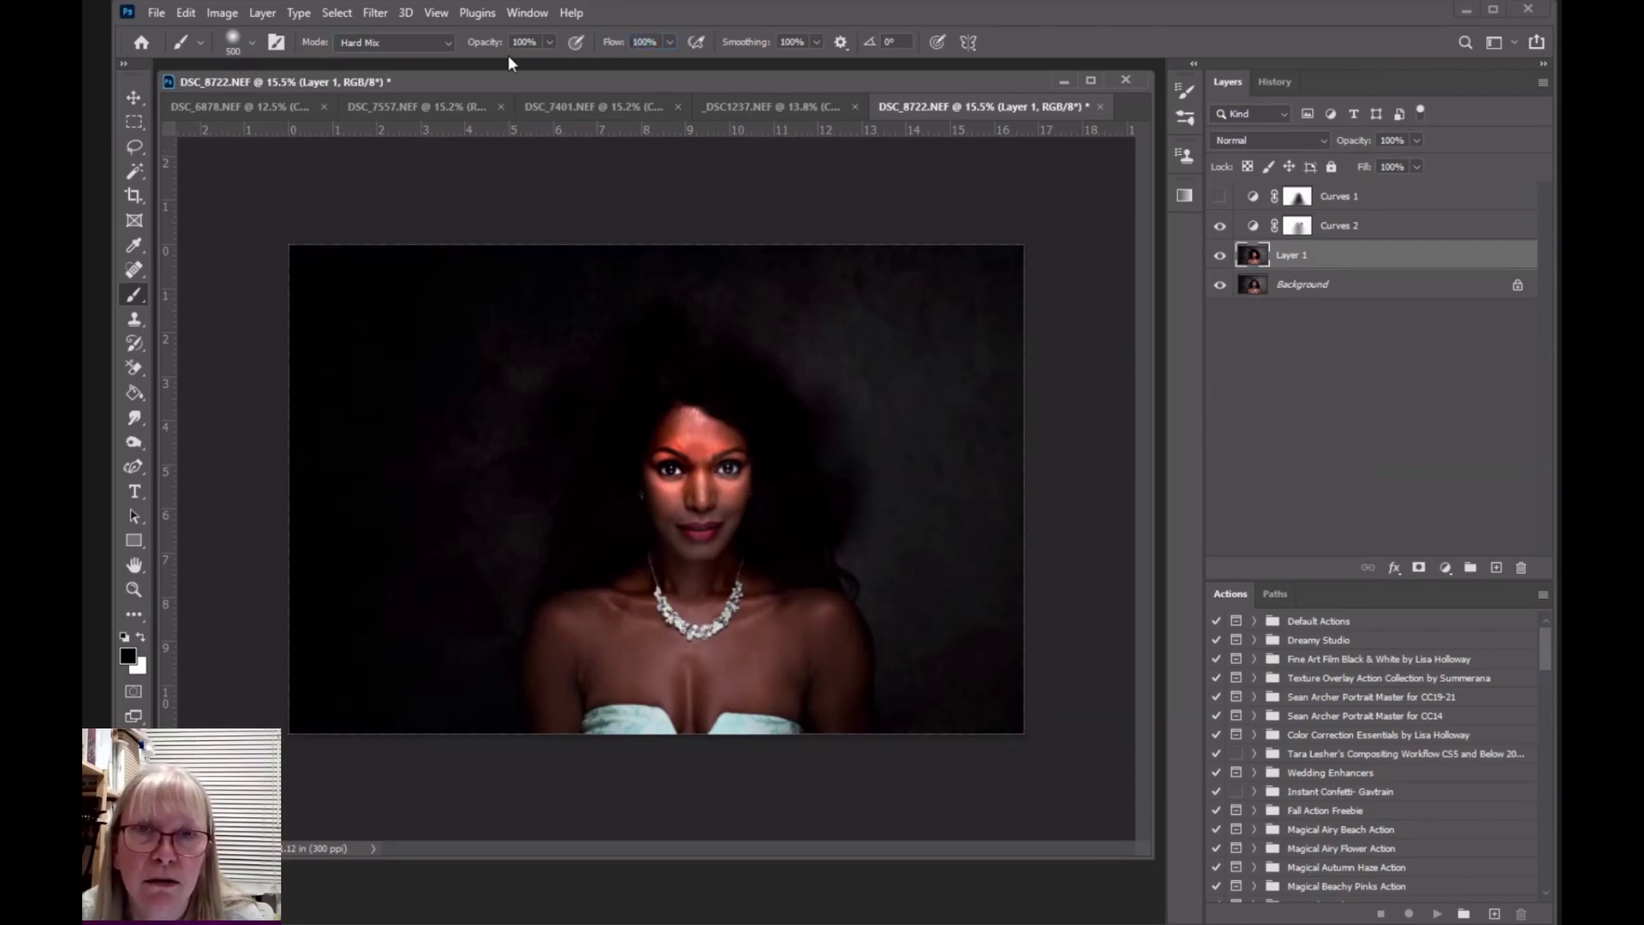
pyautogui.write('56')
pyautogui.press('Return')
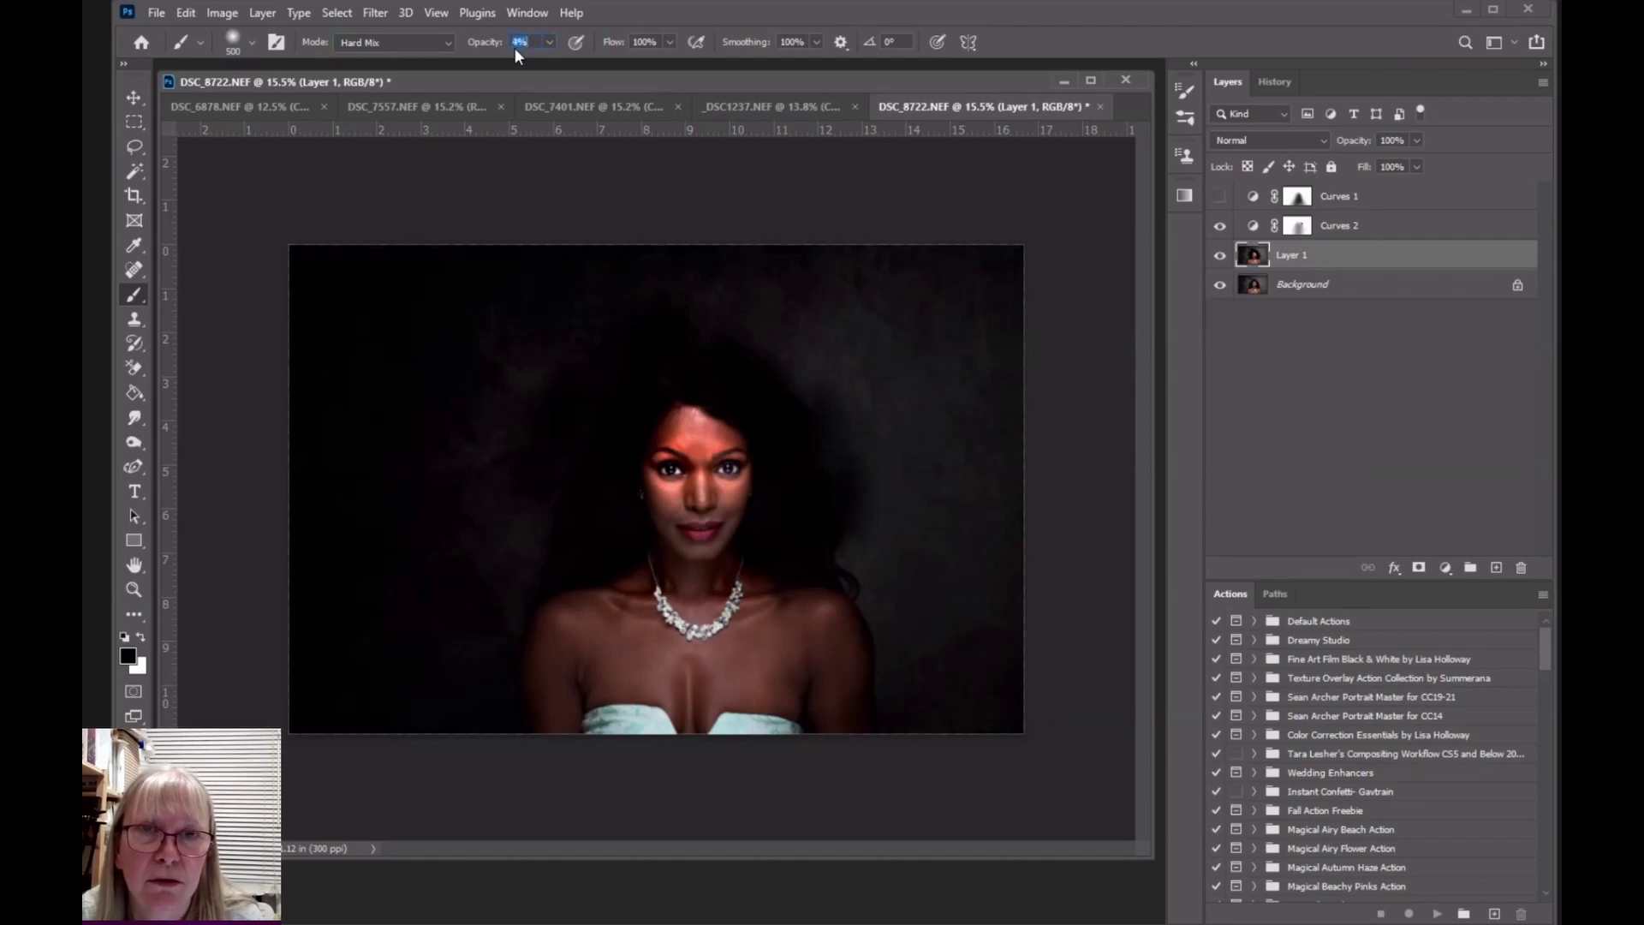
pyautogui.write('6')
pyautogui.press('Return')
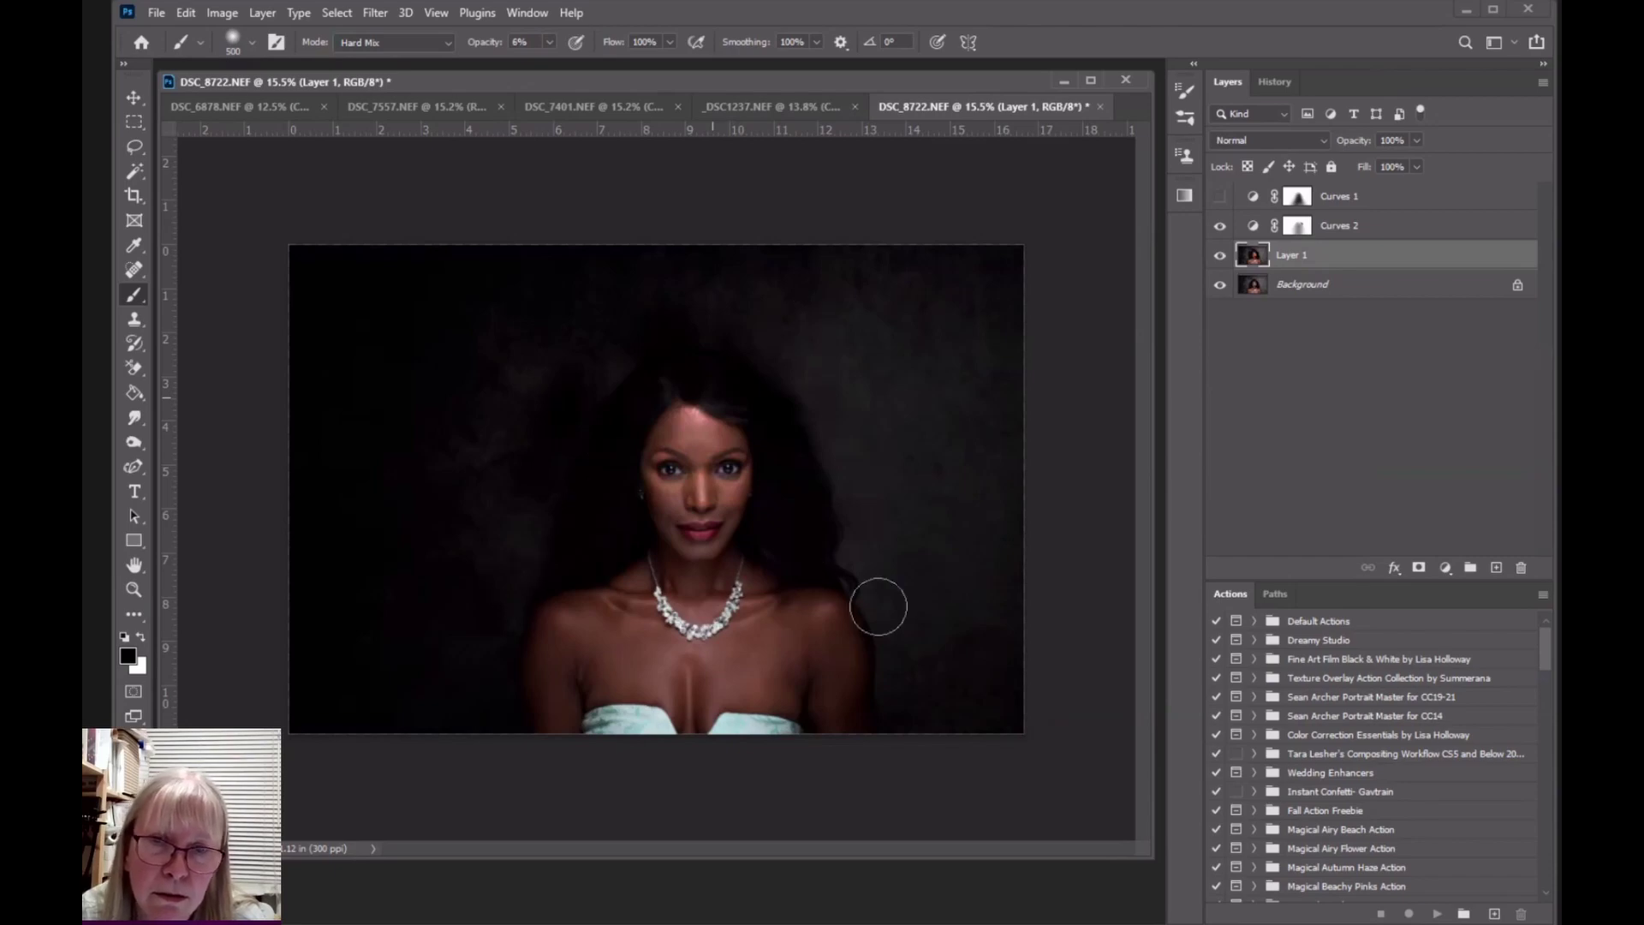
pyautogui.press('x')
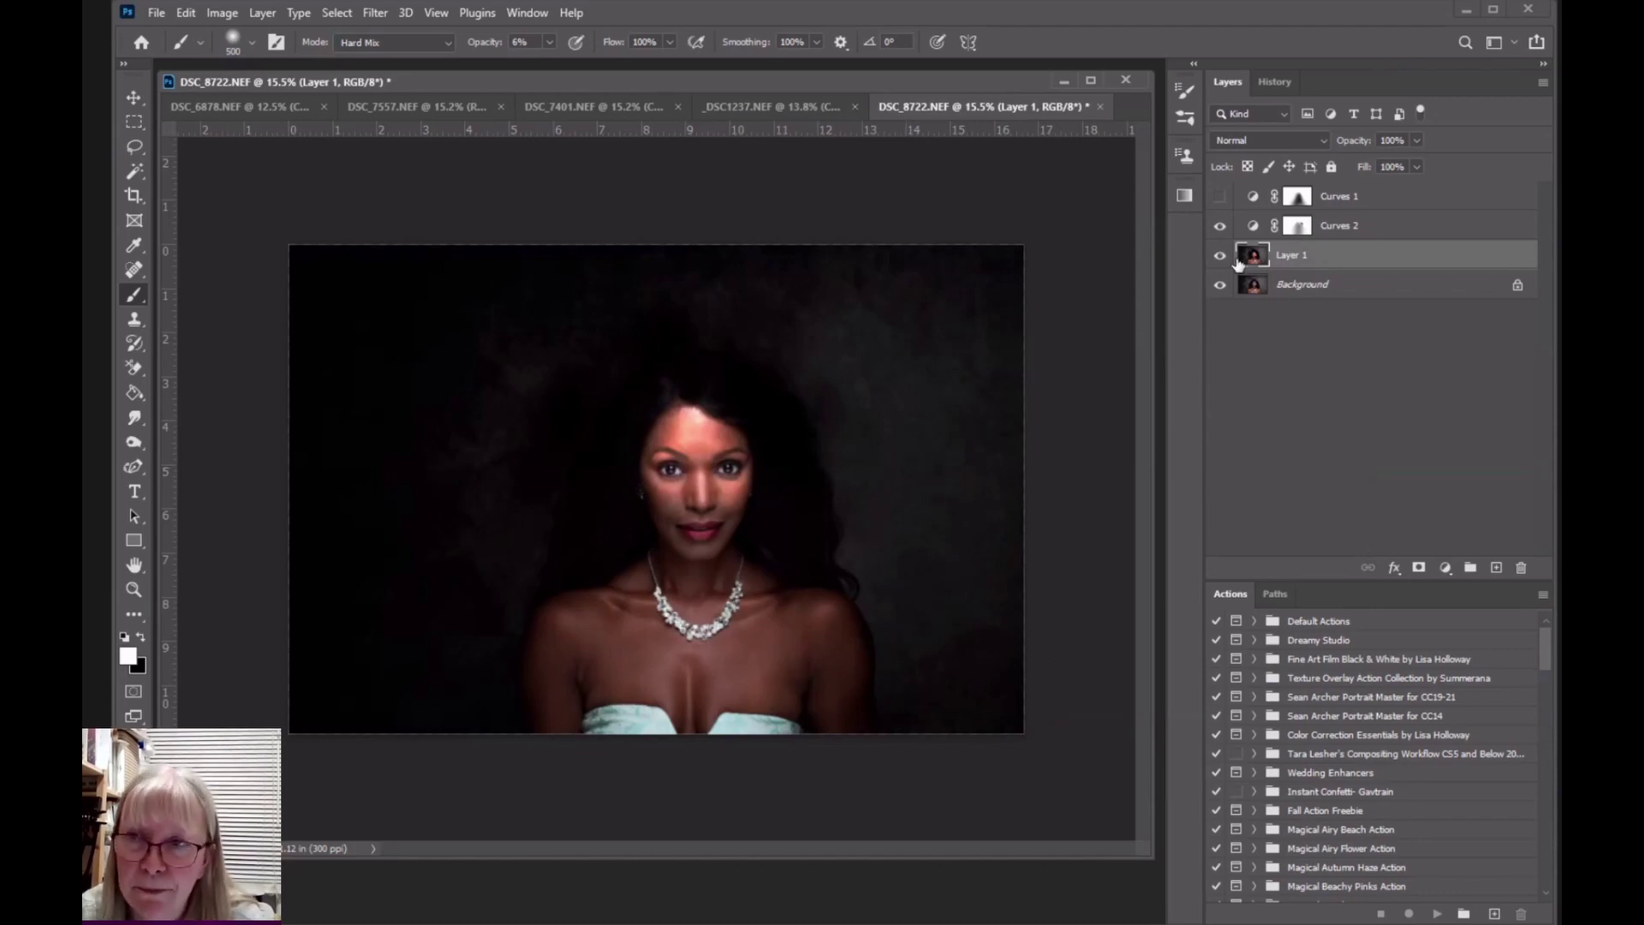
# Step: Adjust the brightness of the woman's face on the Curves 2 mask with Hard Mix strokes at 6% opacity
pyautogui.click(1297, 227)
pyautogui.press('x')
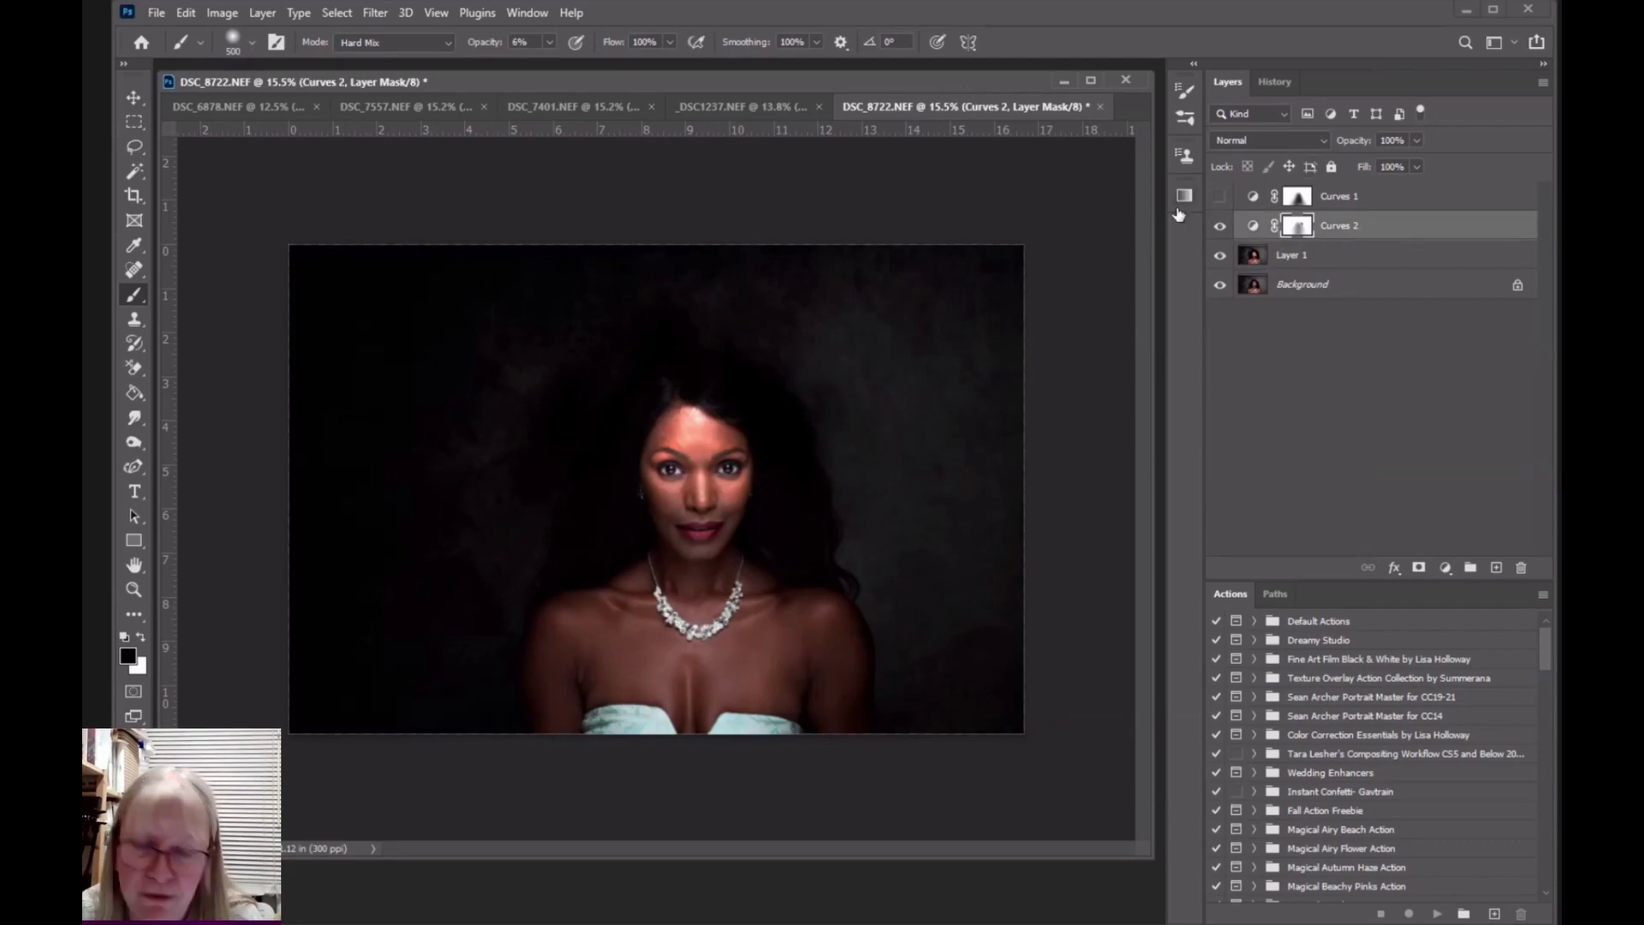
pyautogui.hotkey('ctrl', '2')
pyautogui.press('x')
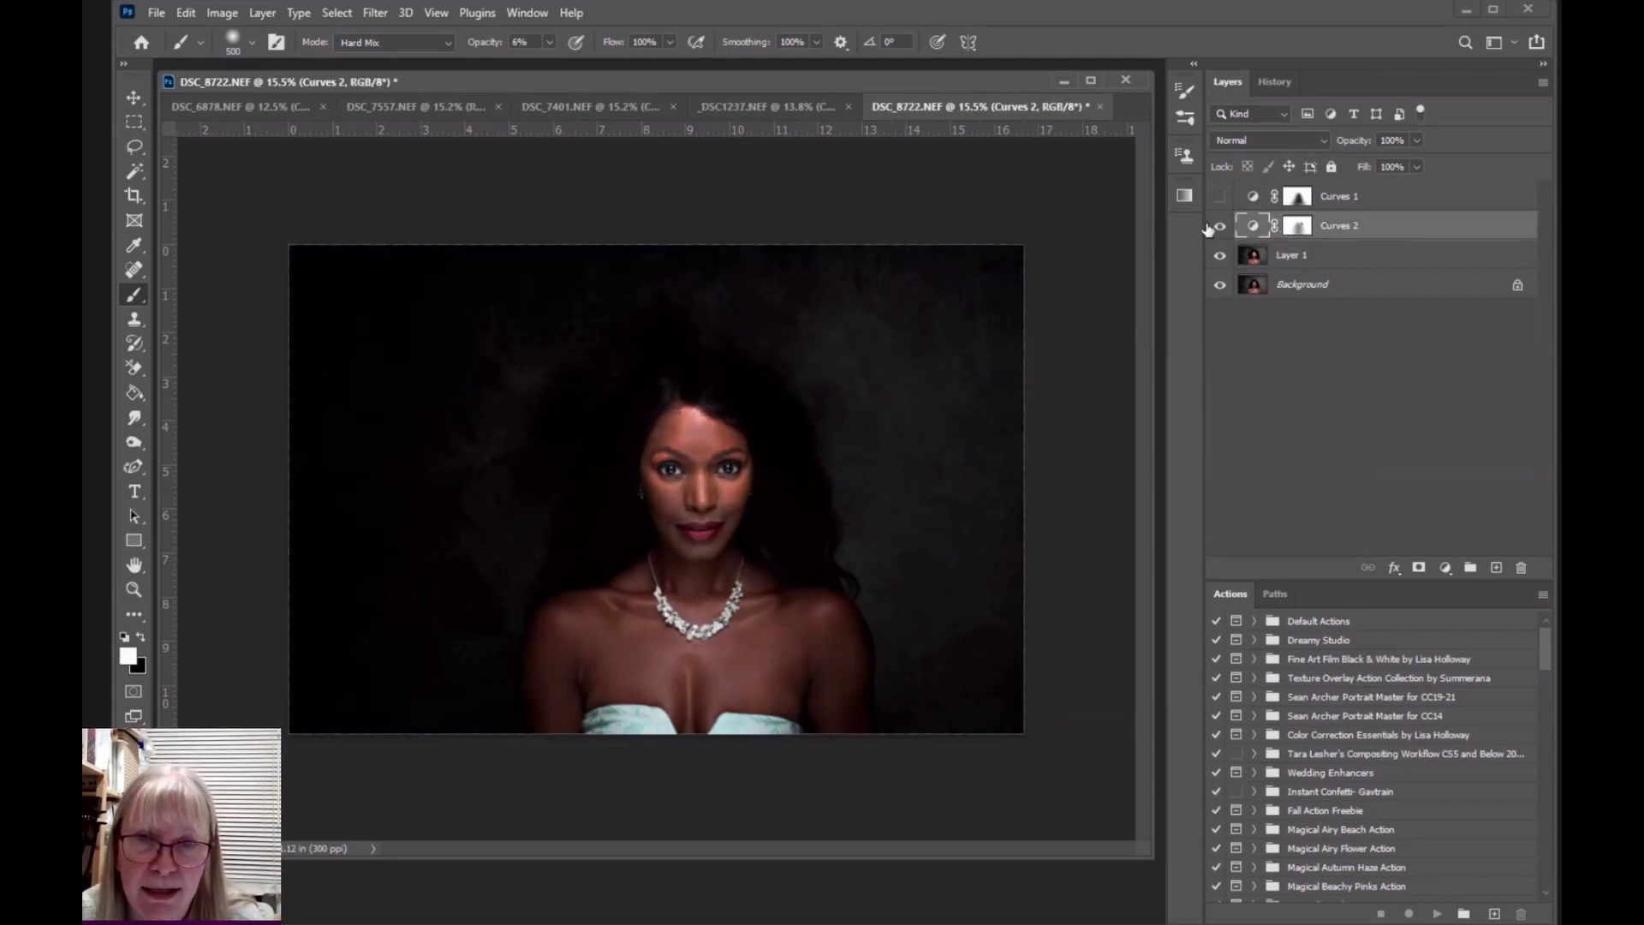
pyautogui.click(1297, 226)
pyautogui.press('x')
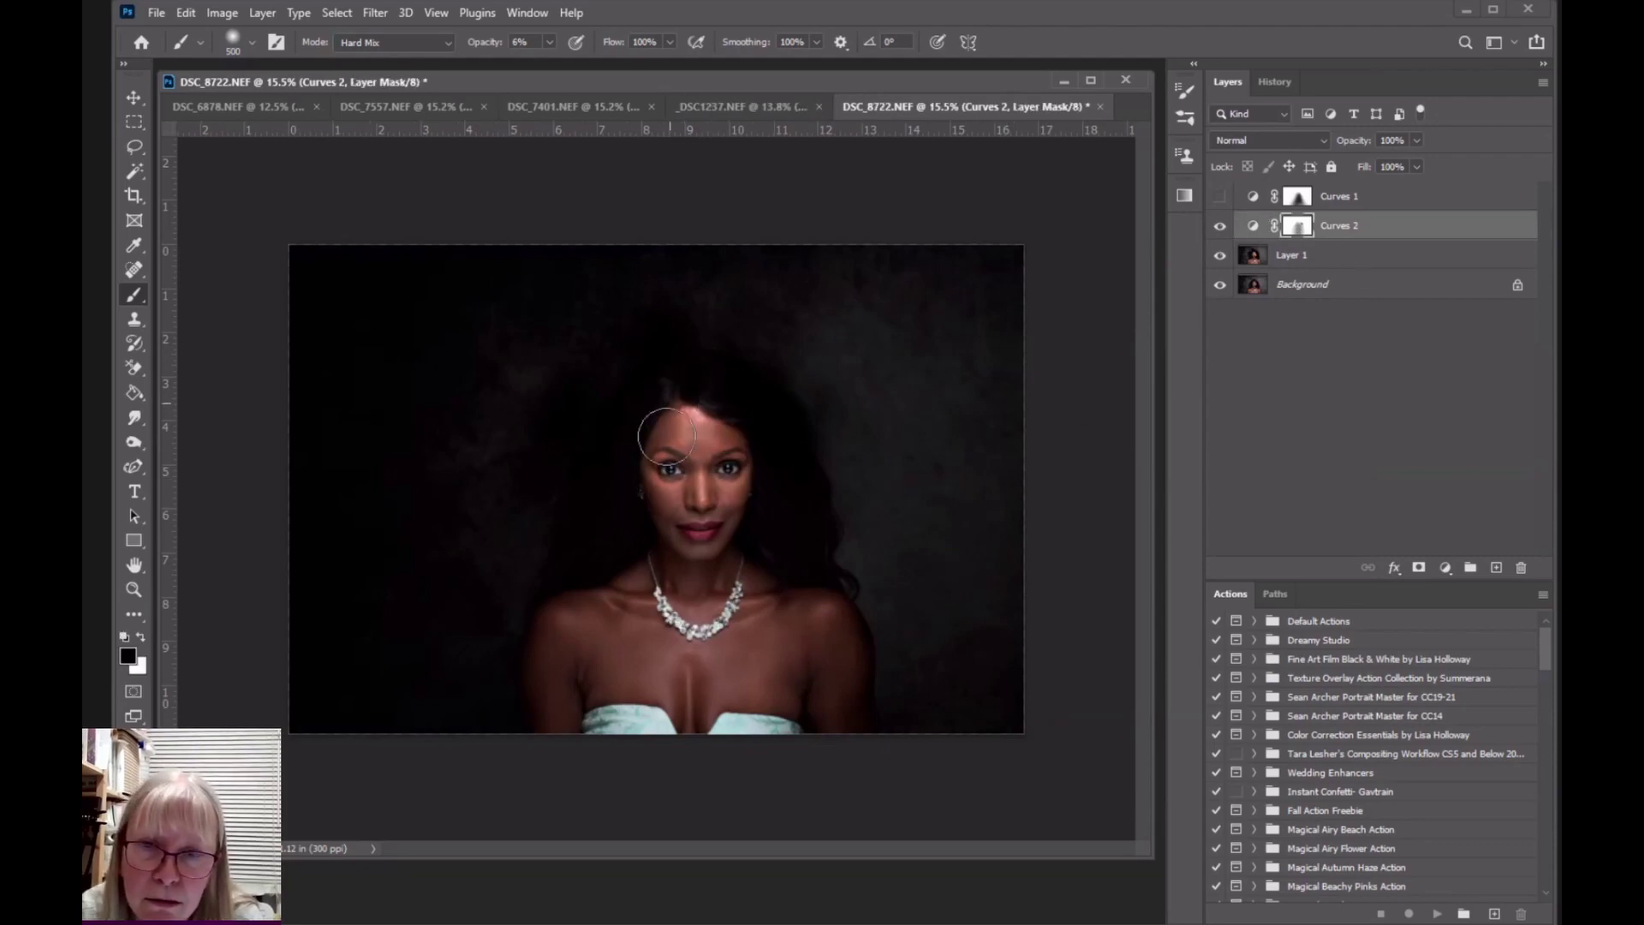
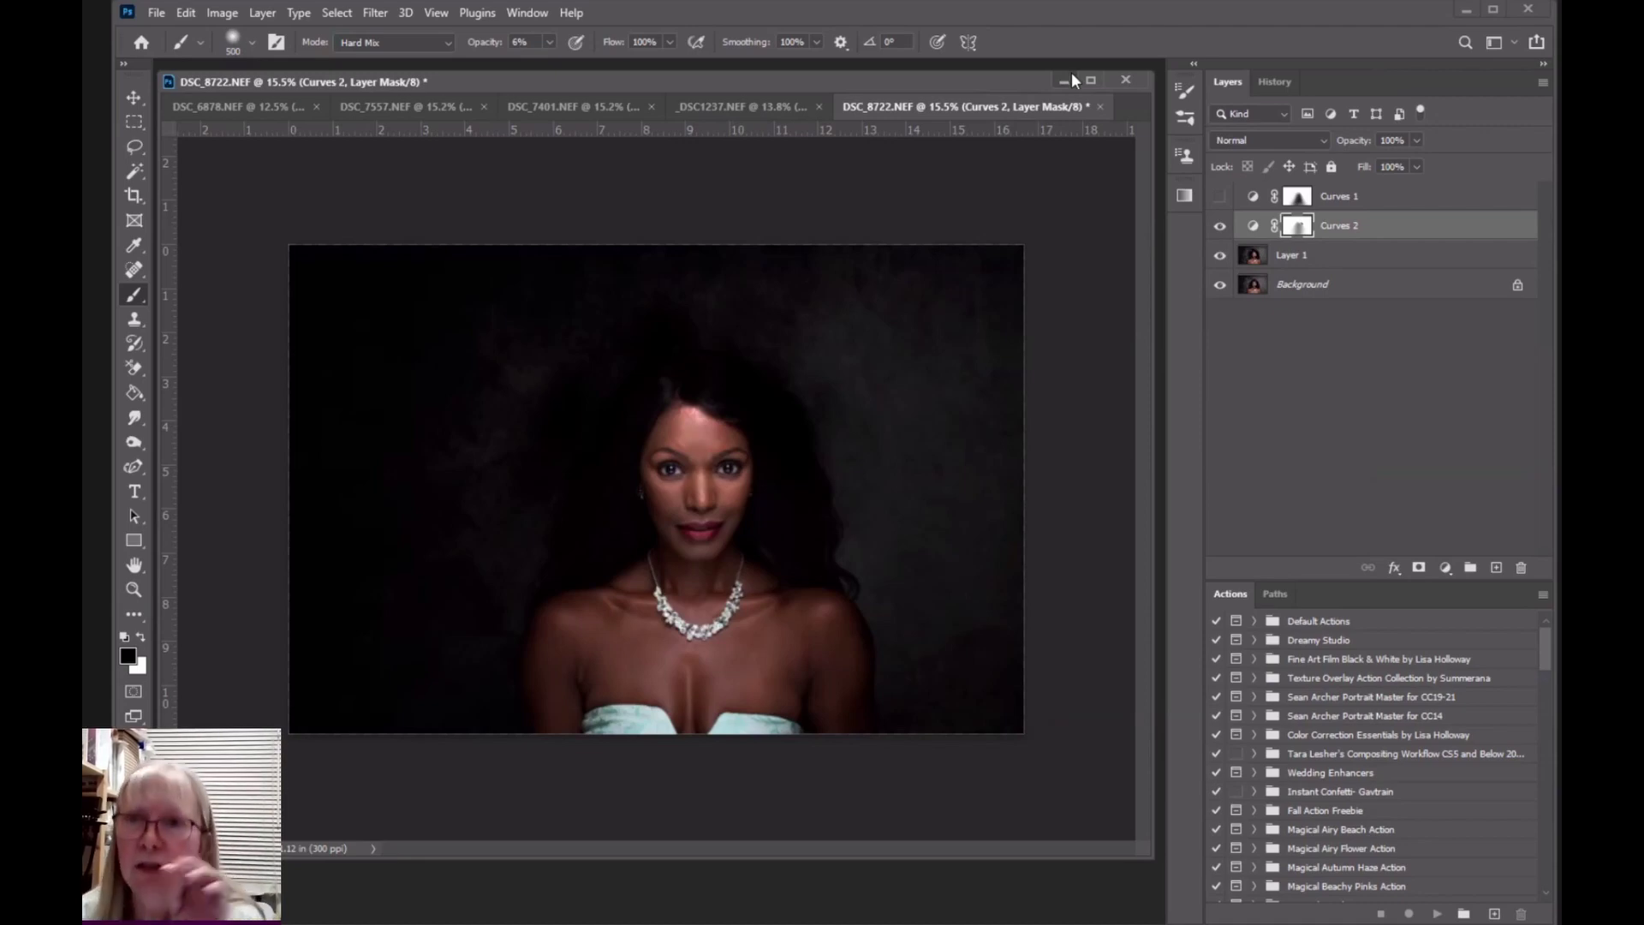
# Step: Minimize the portrait documents, bring up DSC_8305.NEF, and hide its Layer 1 and Background copy layers
pyautogui.click(1066, 79)
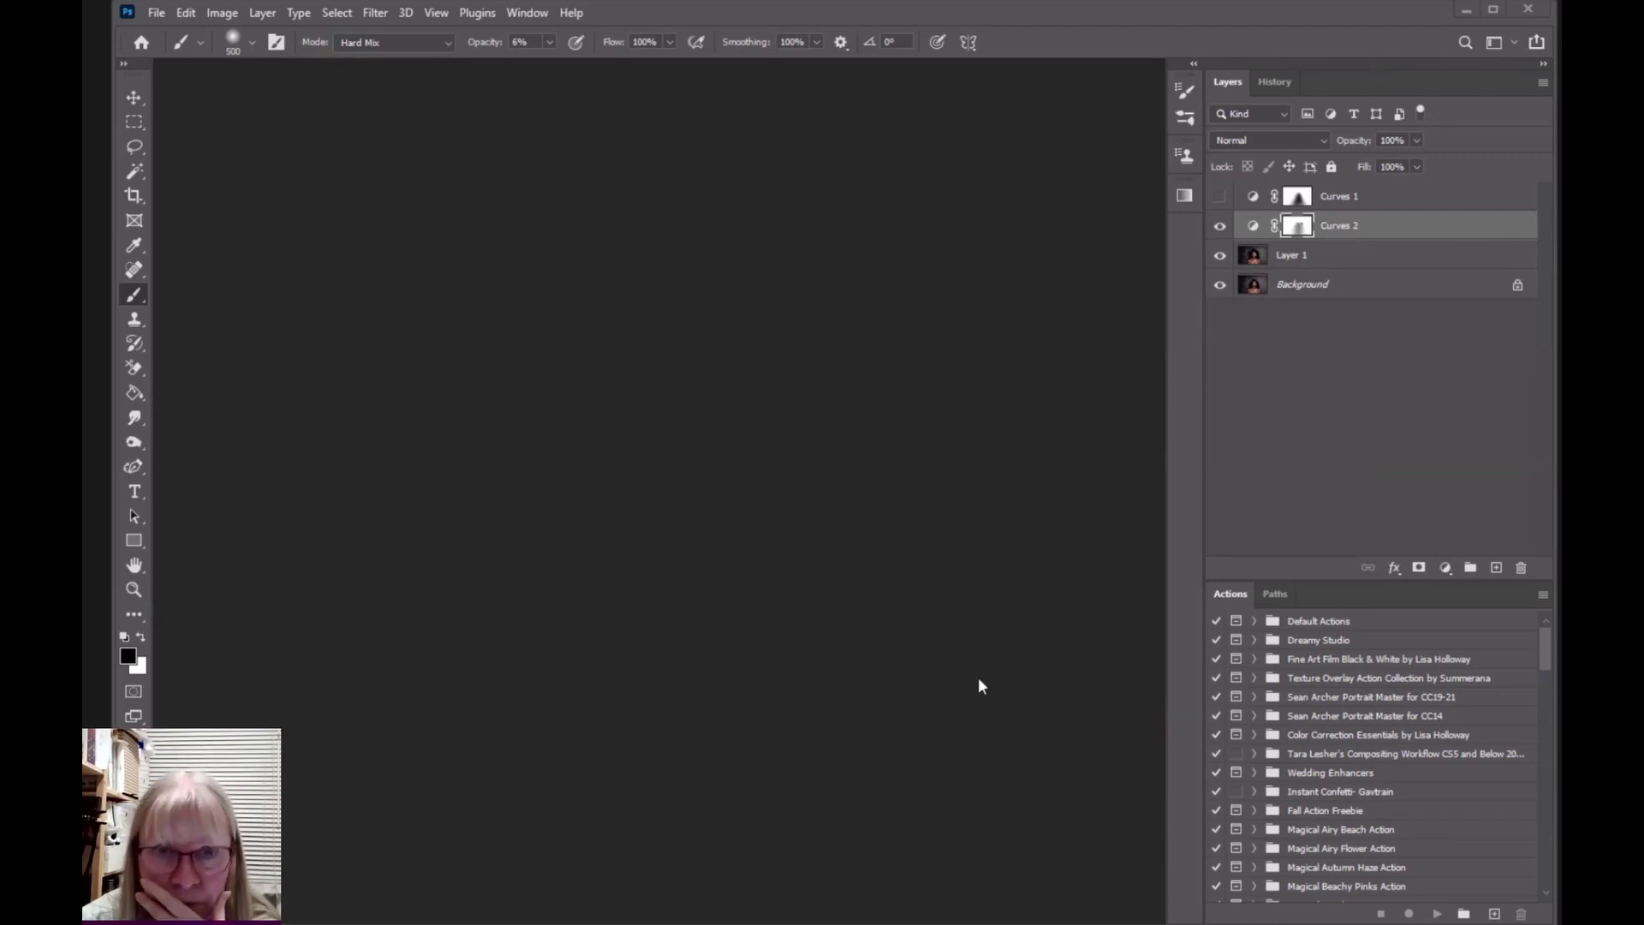
pyautogui.hotkey('ctrl', 'Tab')
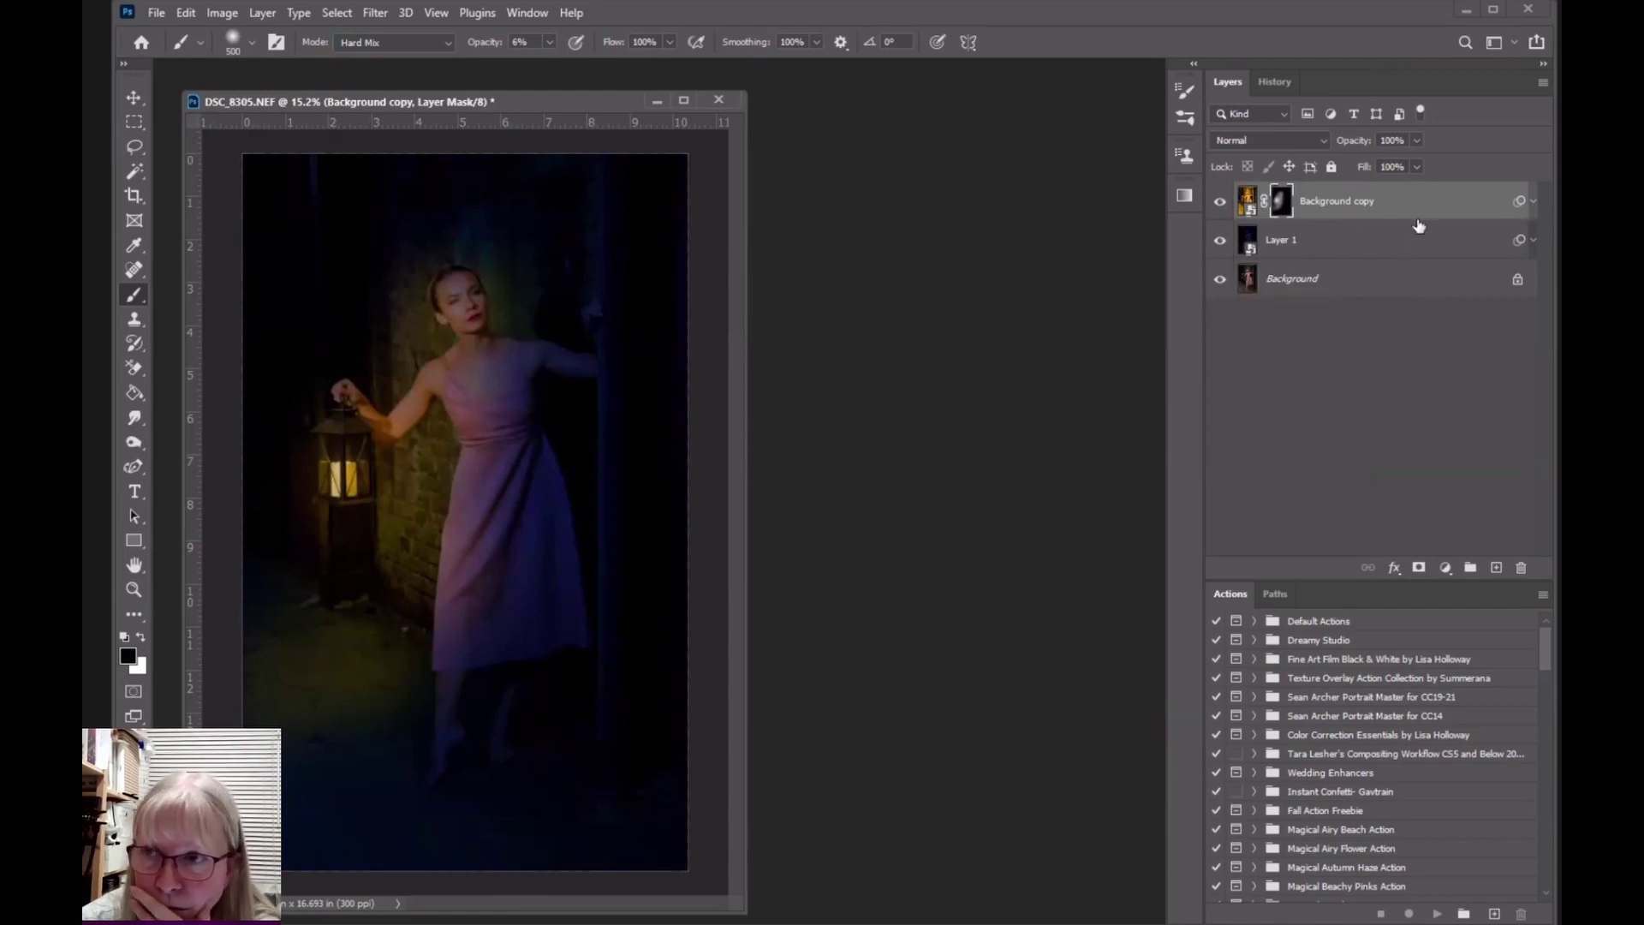
pyautogui.click(1233, 244)
pyautogui.click(1220, 240)
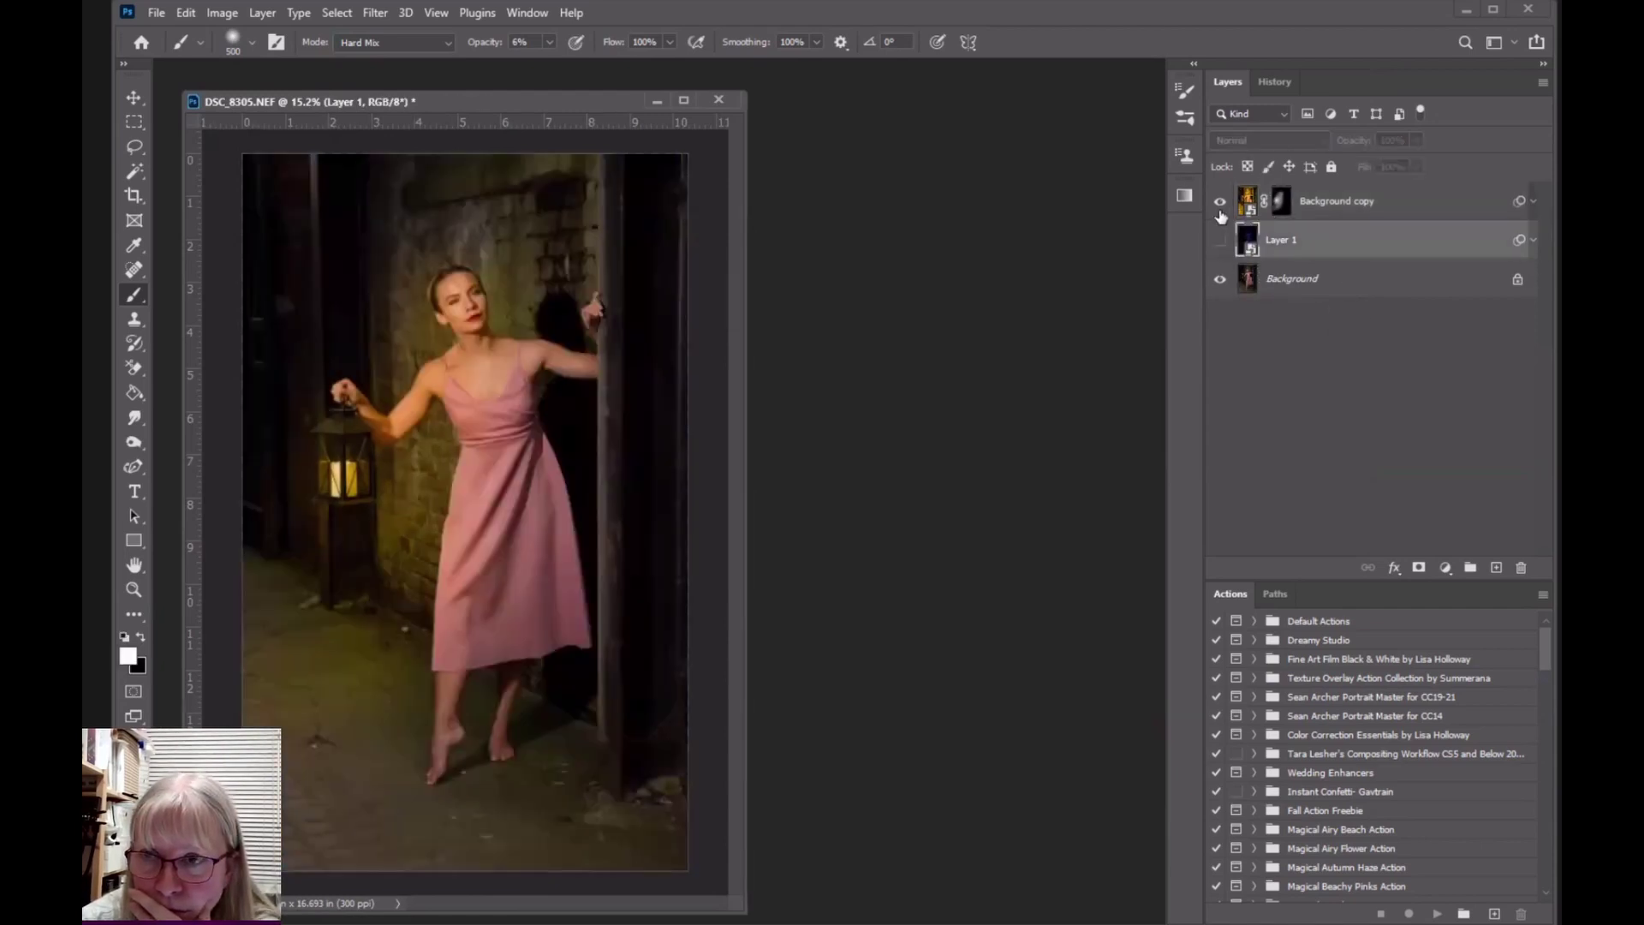
pyautogui.click(1219, 200)
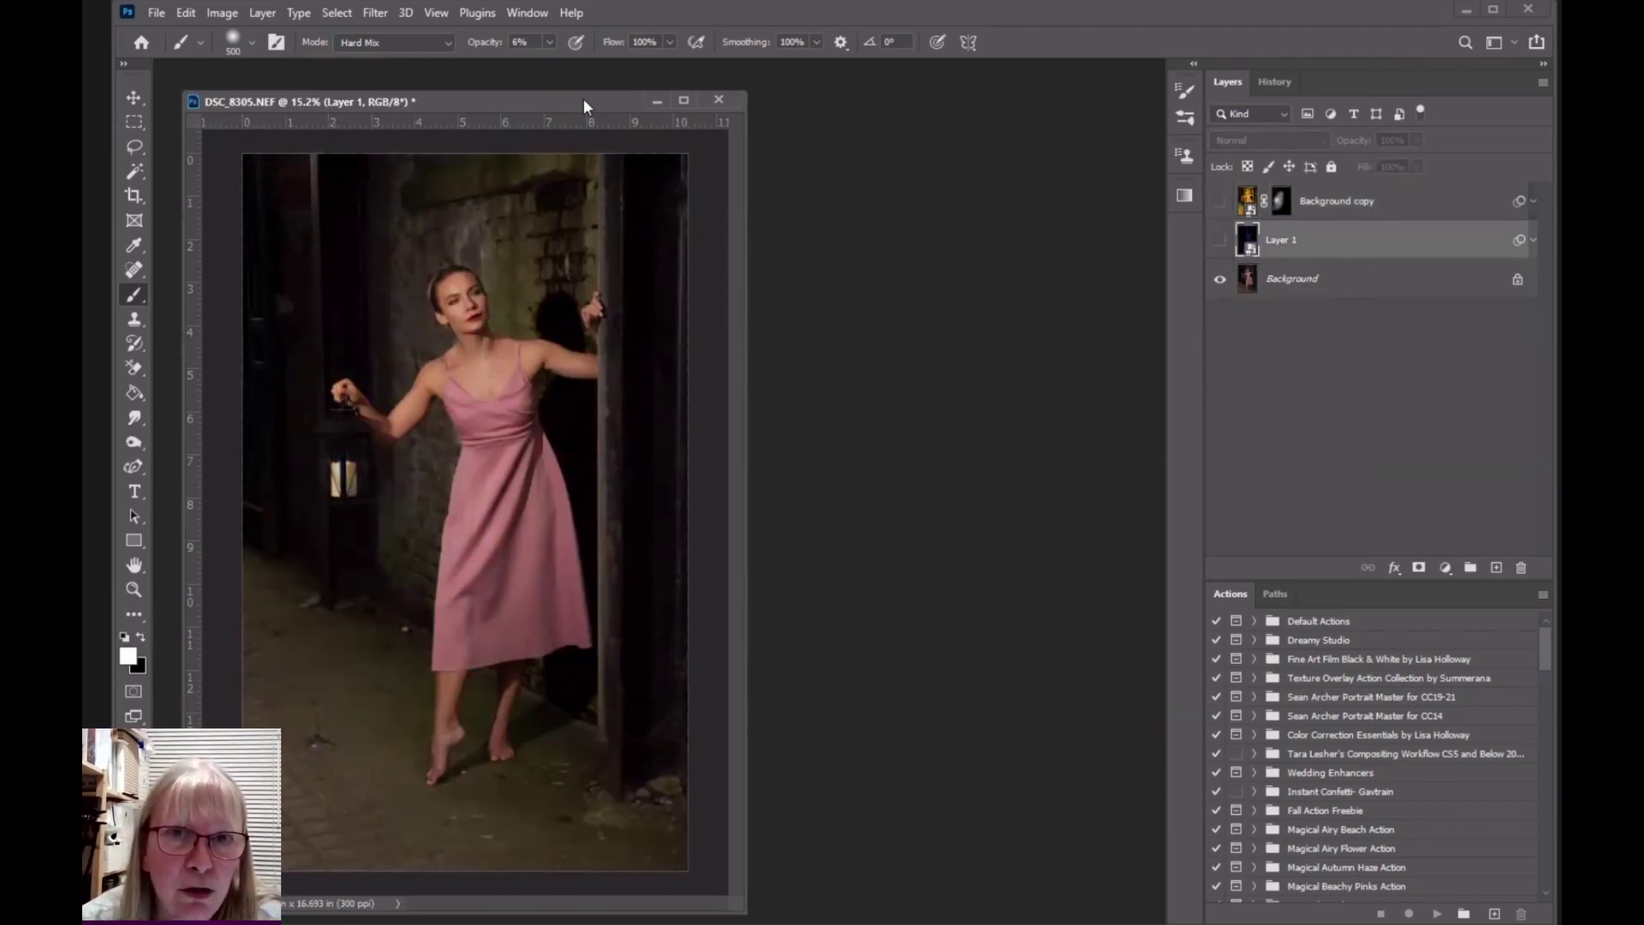
pyautogui.moveTo(583, 100); pyautogui.dragTo(759, 94)
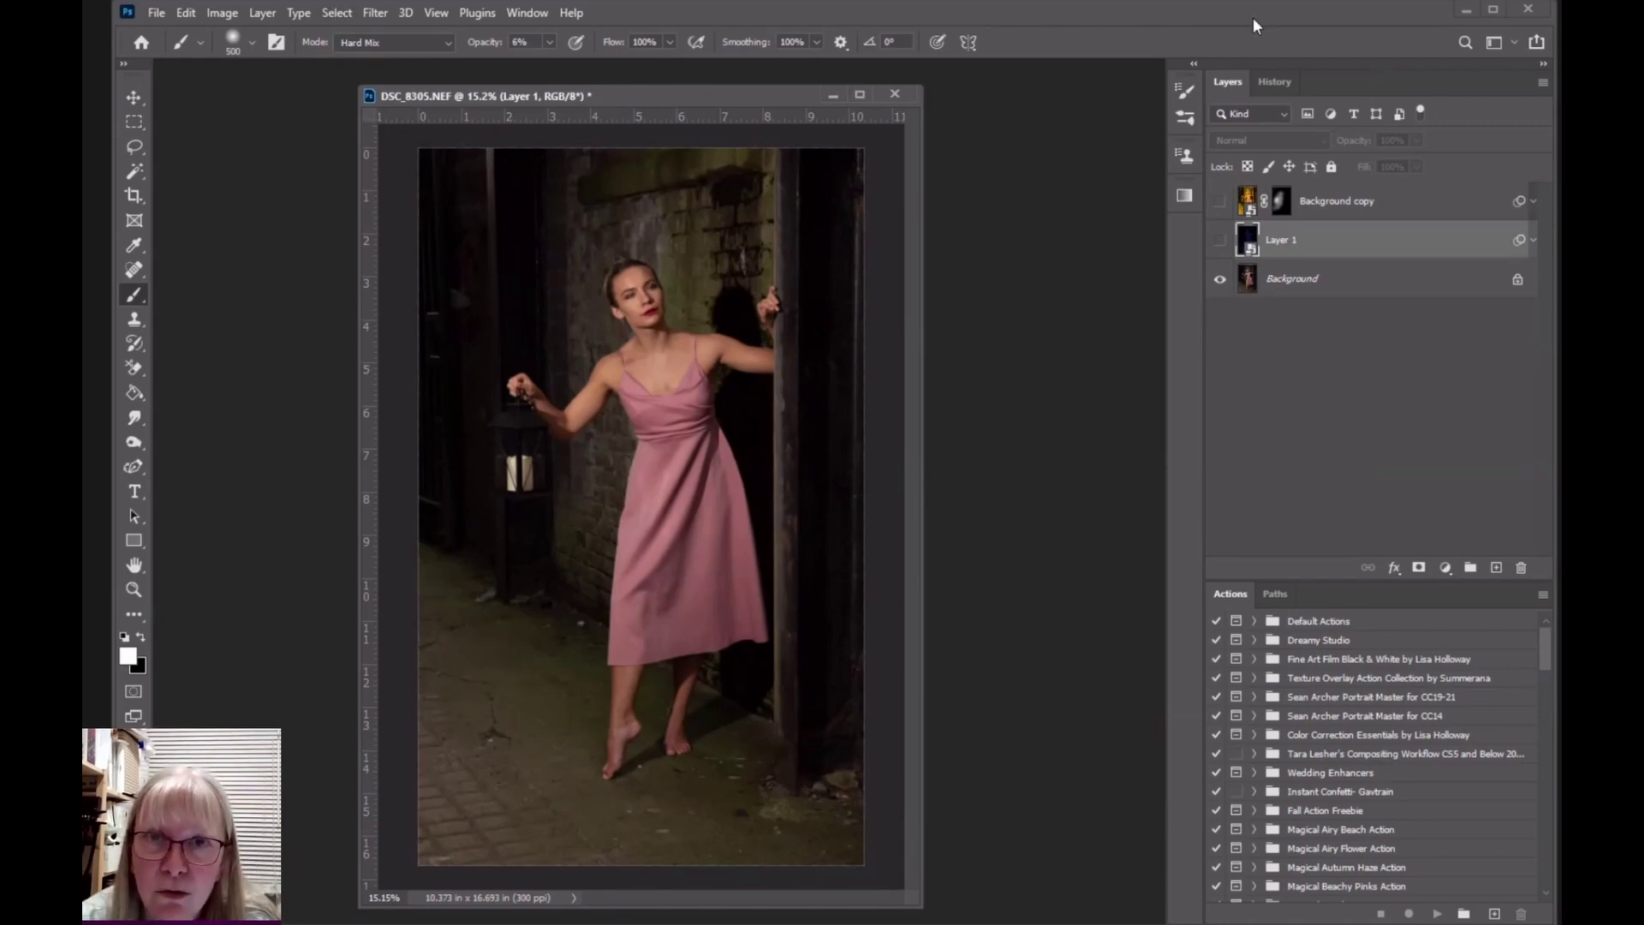
pyautogui.moveTo(694, 95)
pyautogui.mouseDown()
pyautogui.moveTo(701, 62)
pyautogui.moveTo(692, 88)
pyautogui.mouseUp()
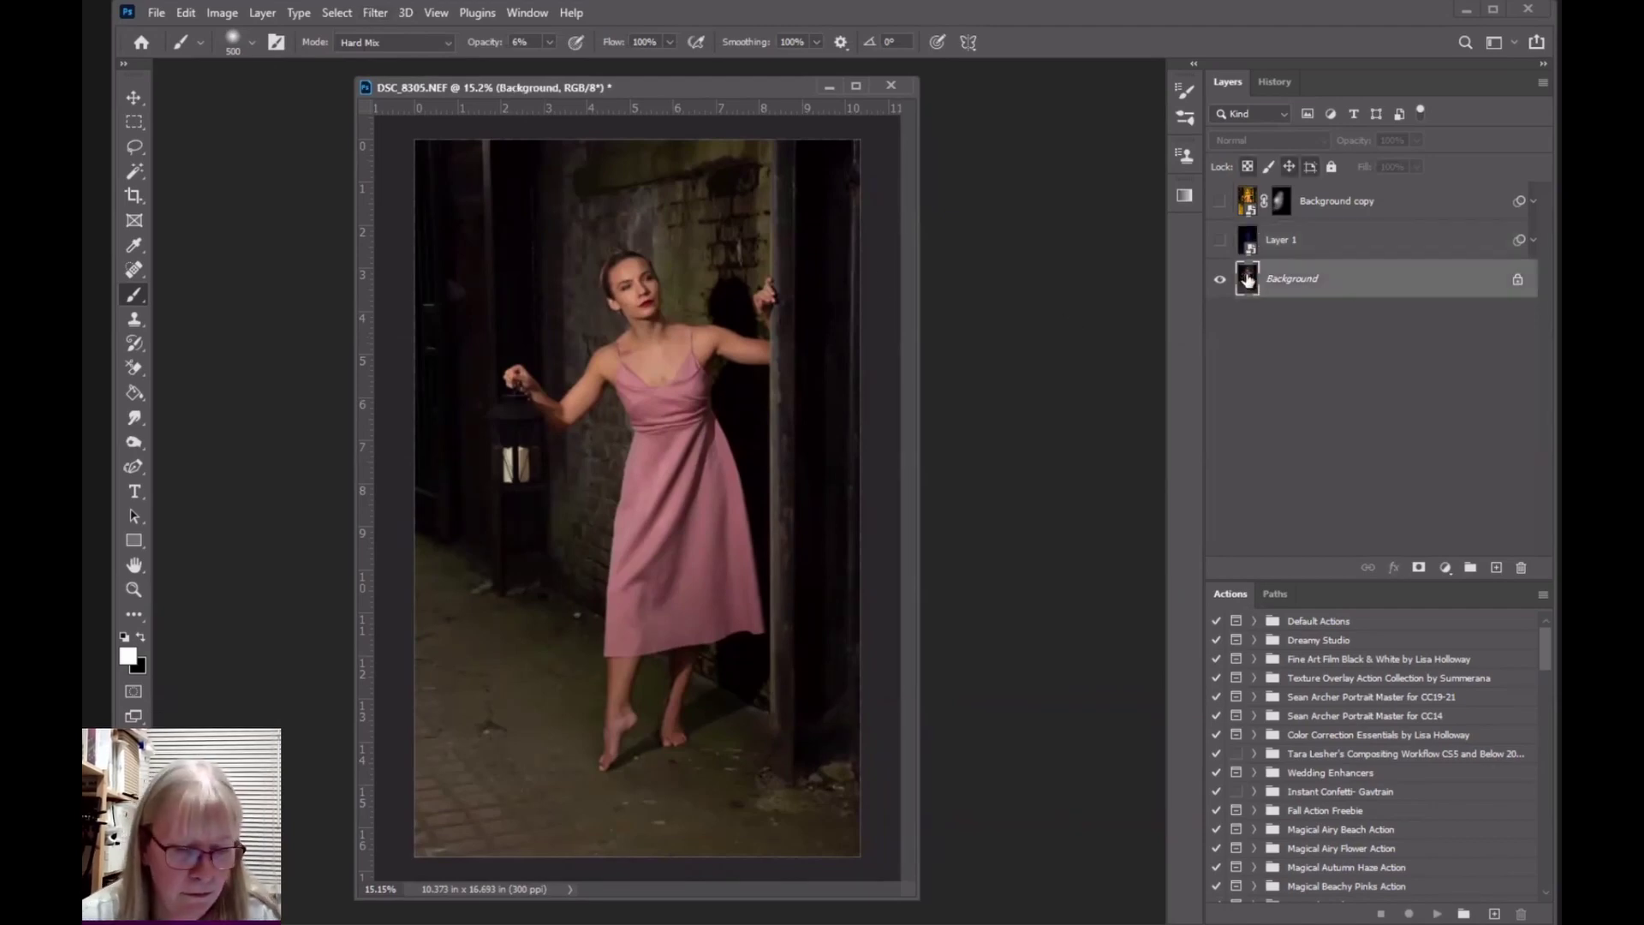
# Step: Duplicate the Background layer of the lantern photo and convert the copy for Smart Filters
pyautogui.hotkey('ctrl', 'j')
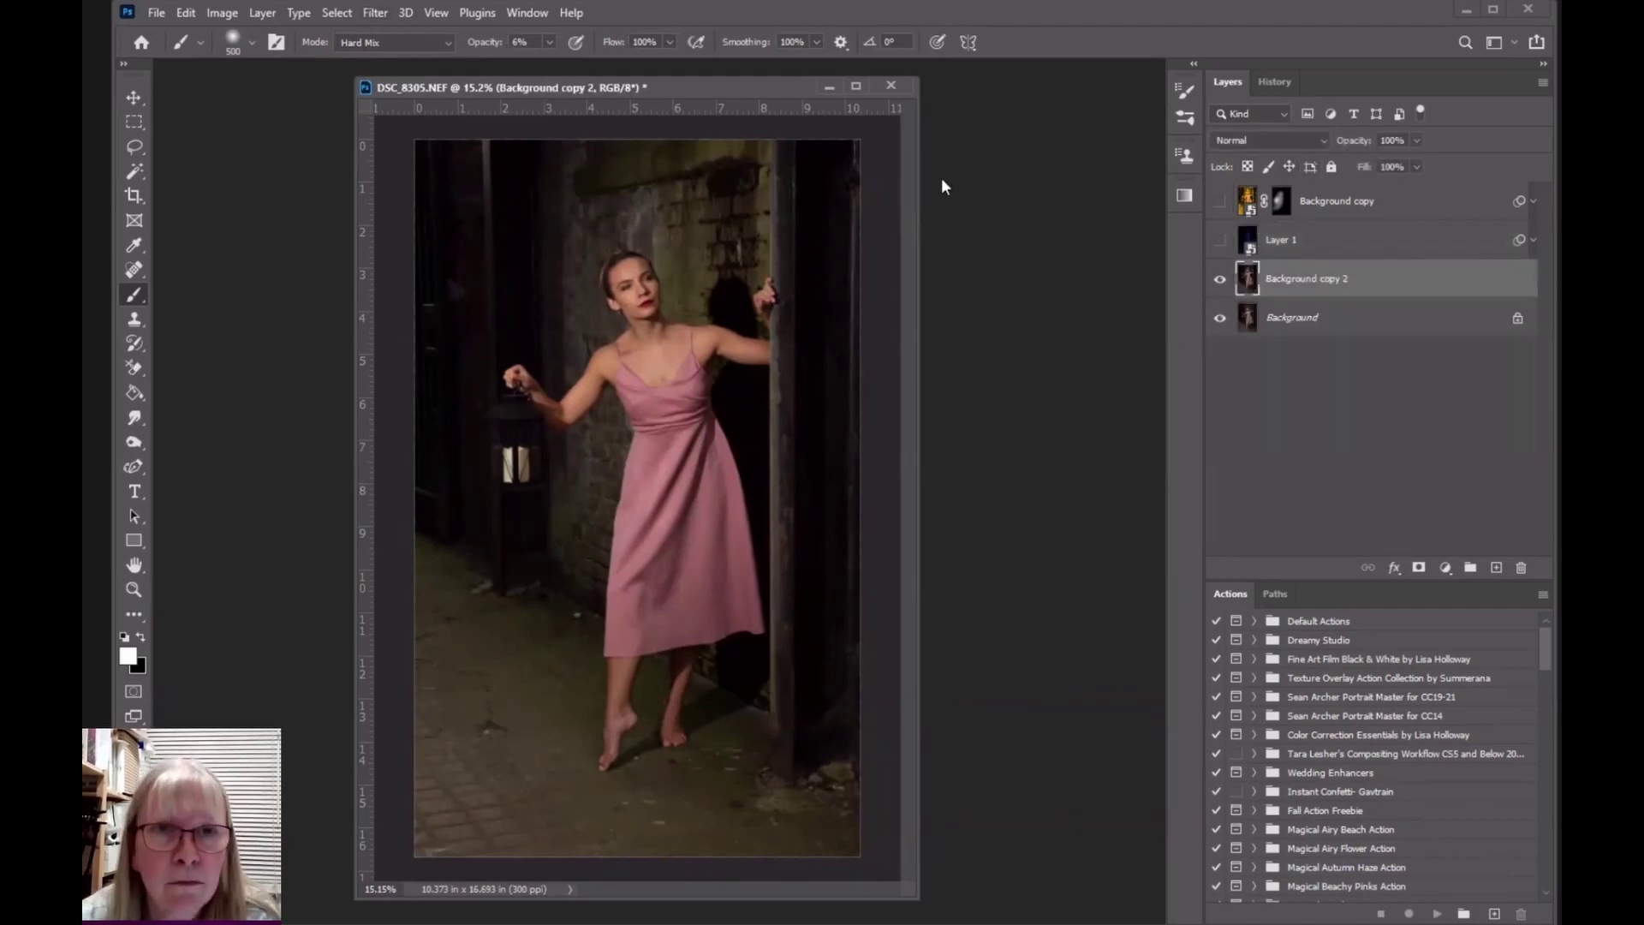
pyautogui.click(375, 13)
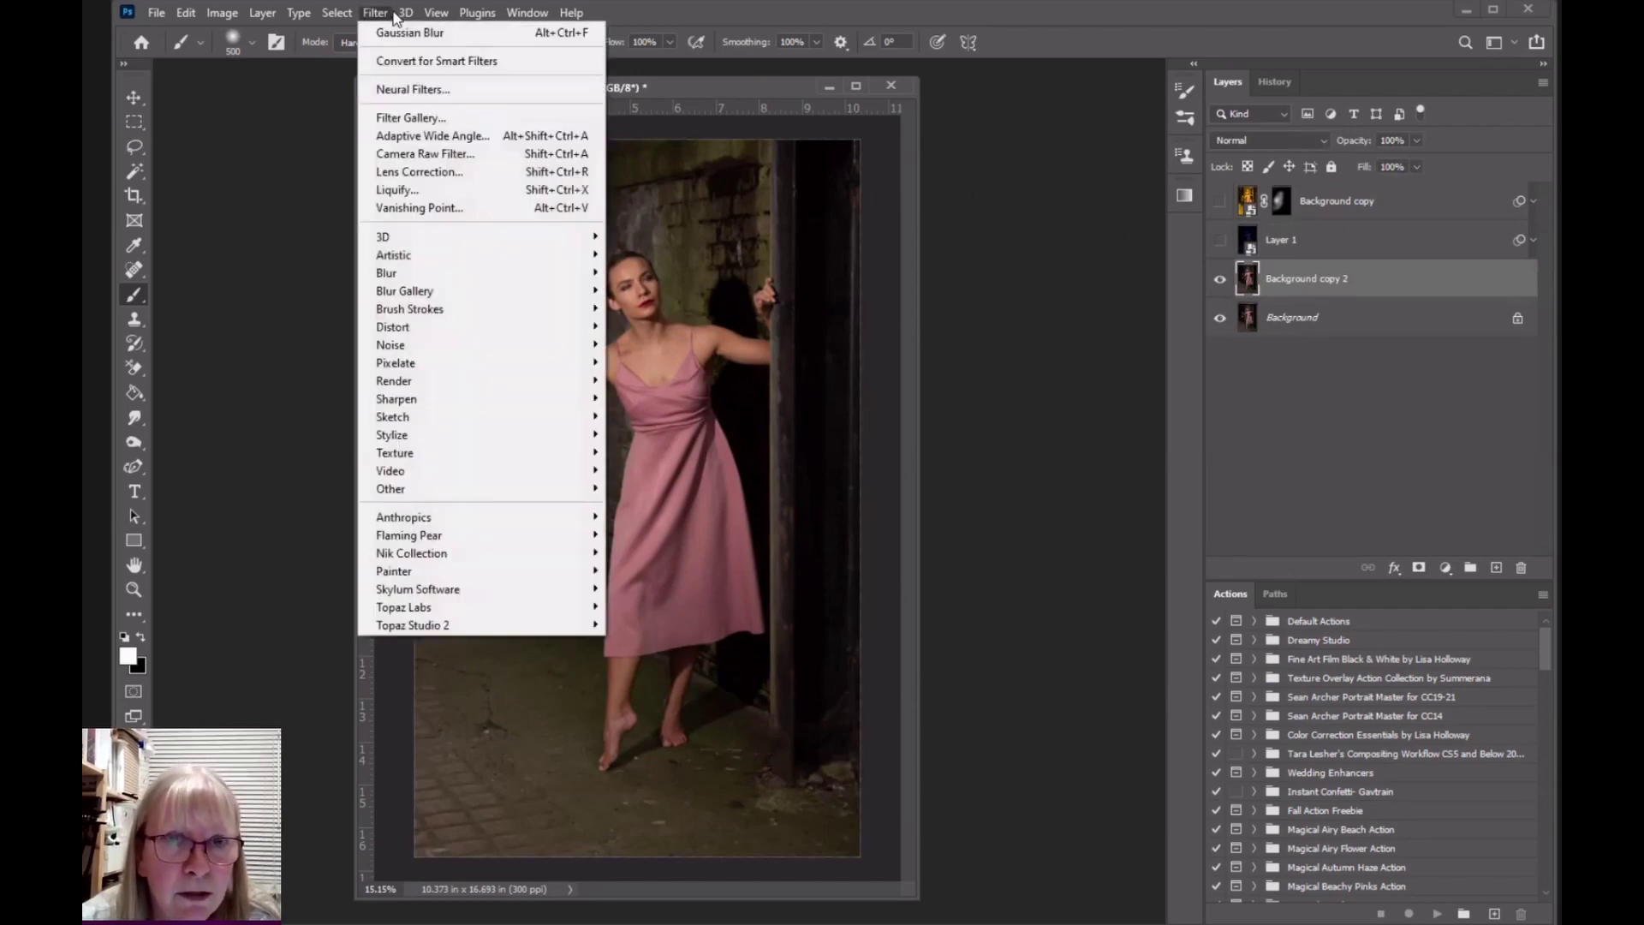
pyautogui.click(470, 67)
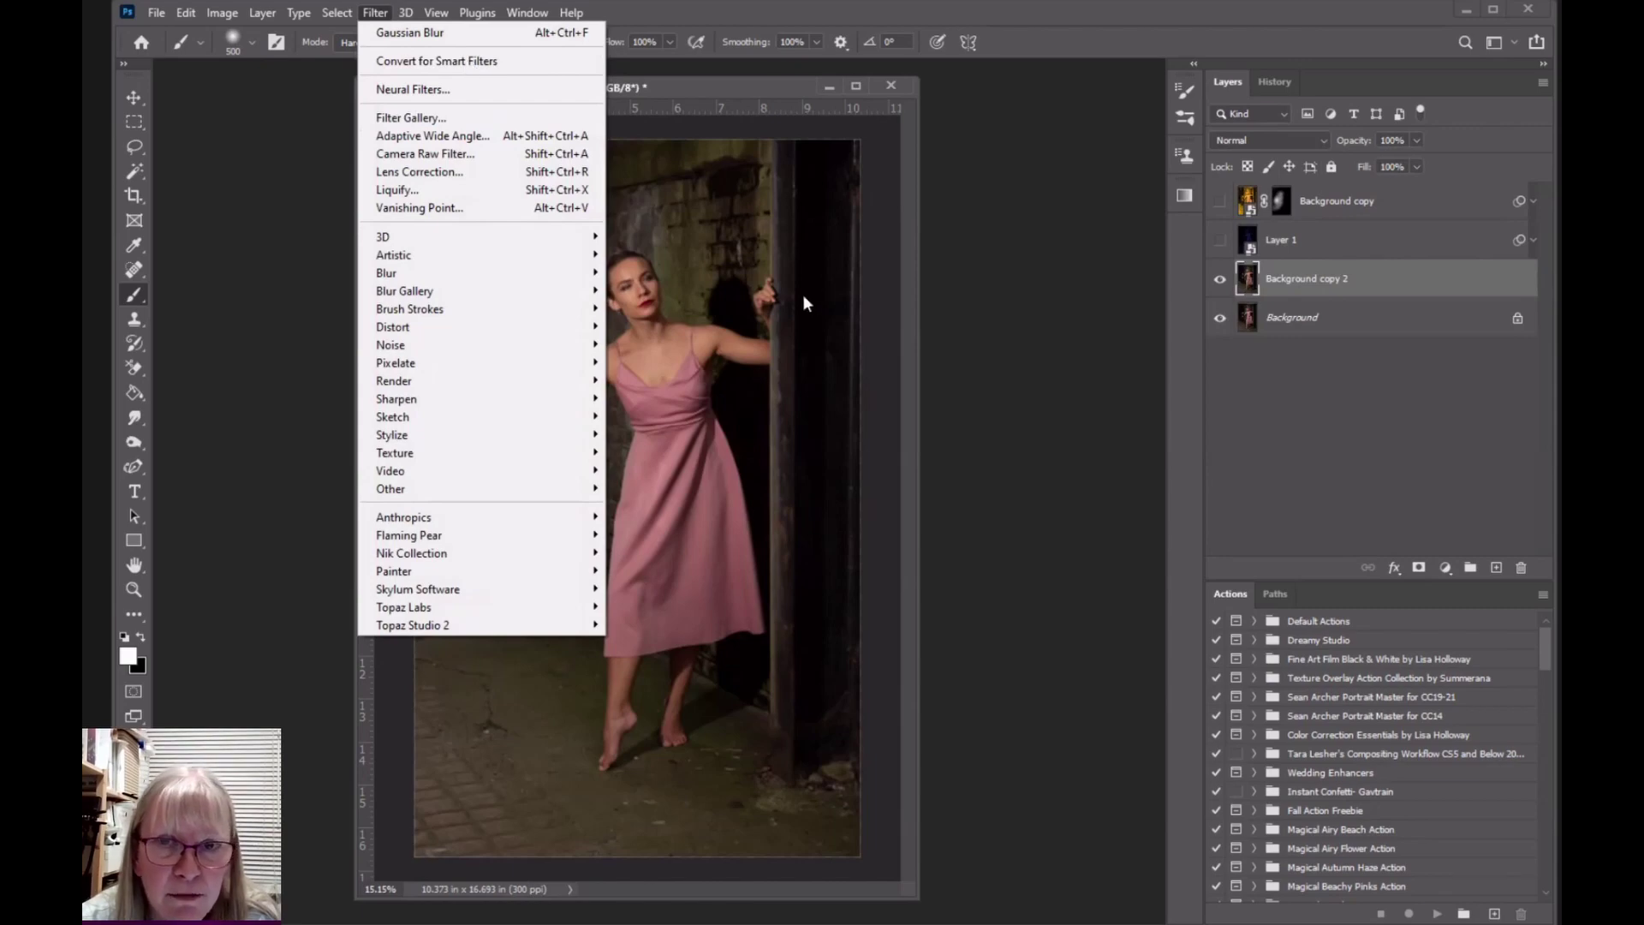
pyautogui.click(765, 292)
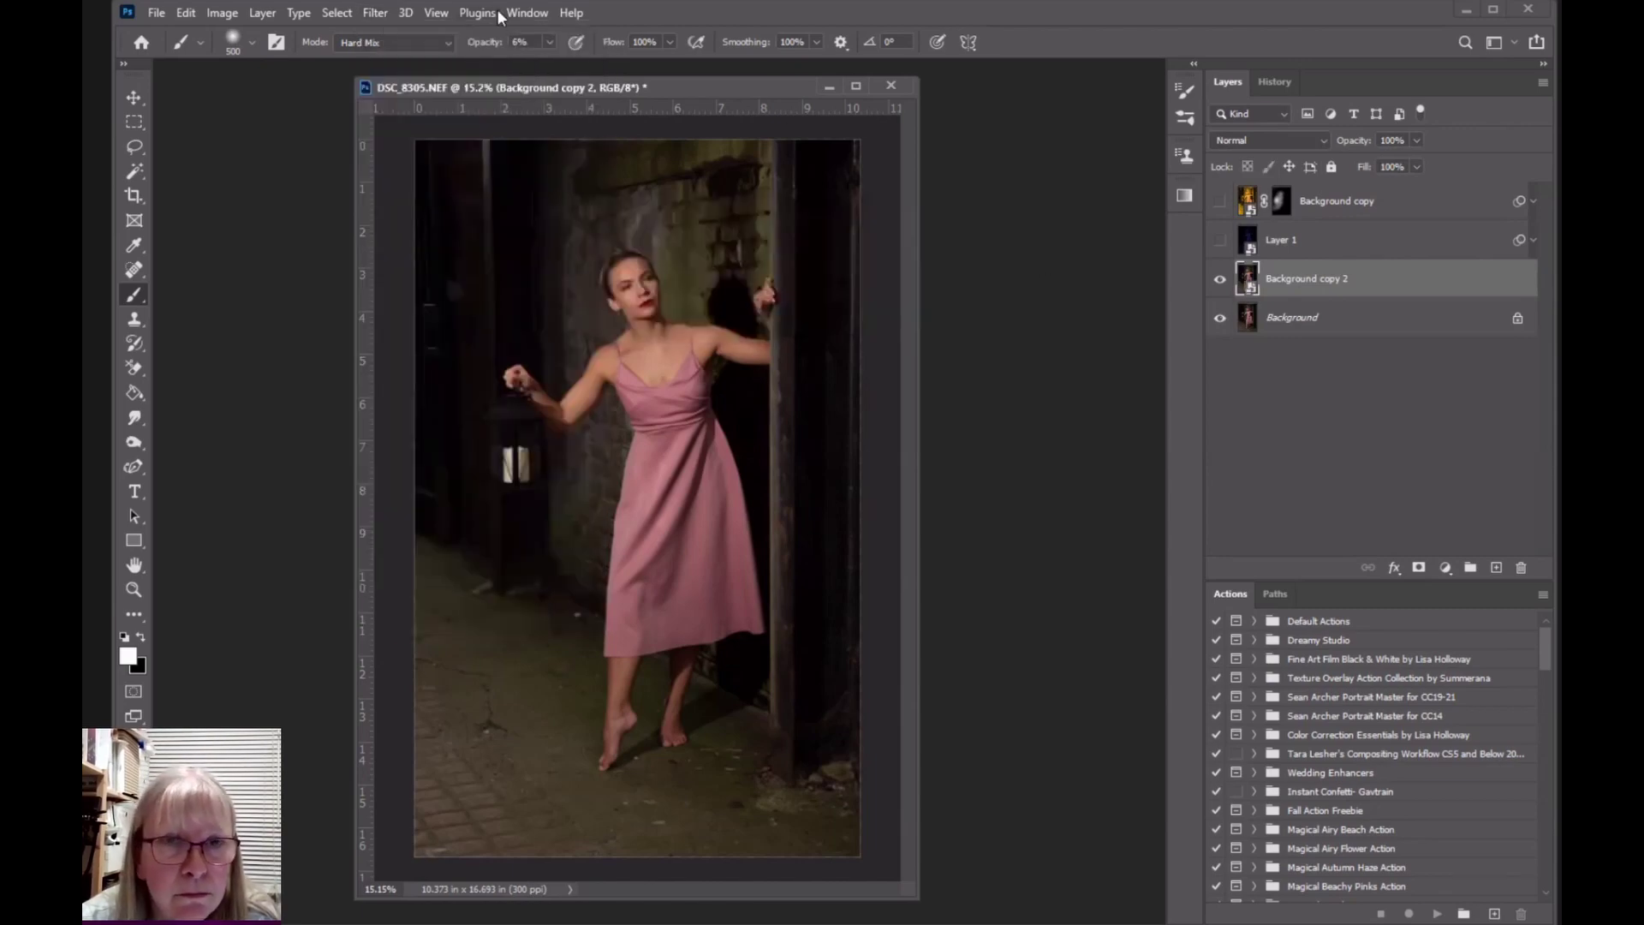
# Step: Apply a Camera Raw Filter to Background copy 2 with Temperature -84 and Exposure -4.00, and collapse its Smart Filters list
pyautogui.click(377, 14)
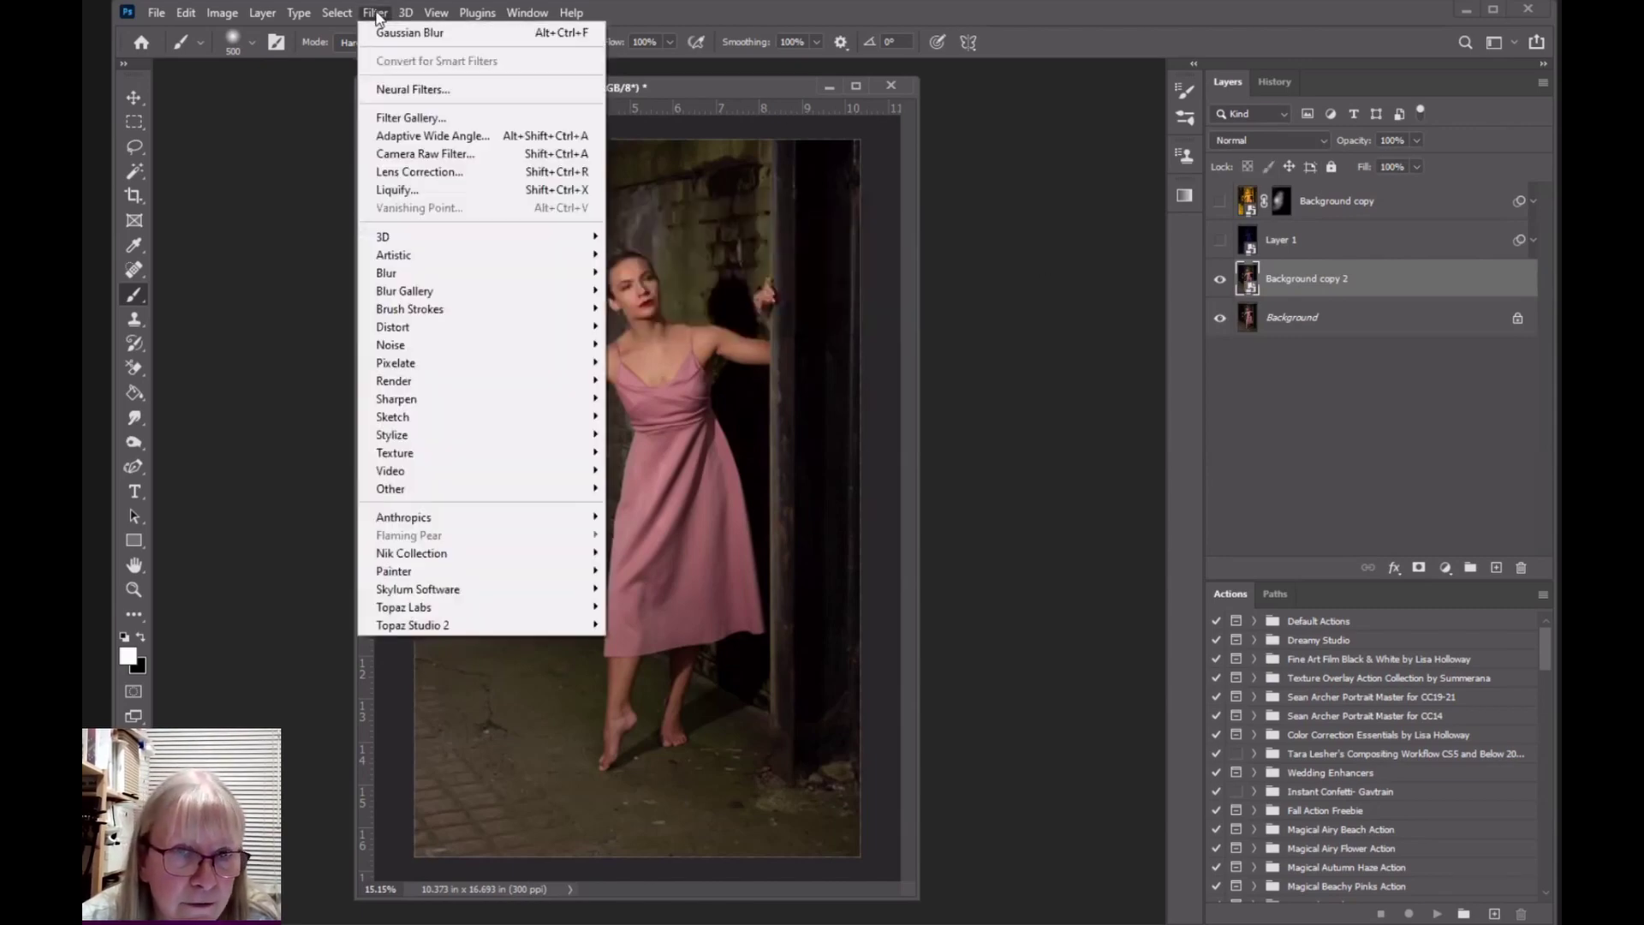
pyautogui.click(435, 161)
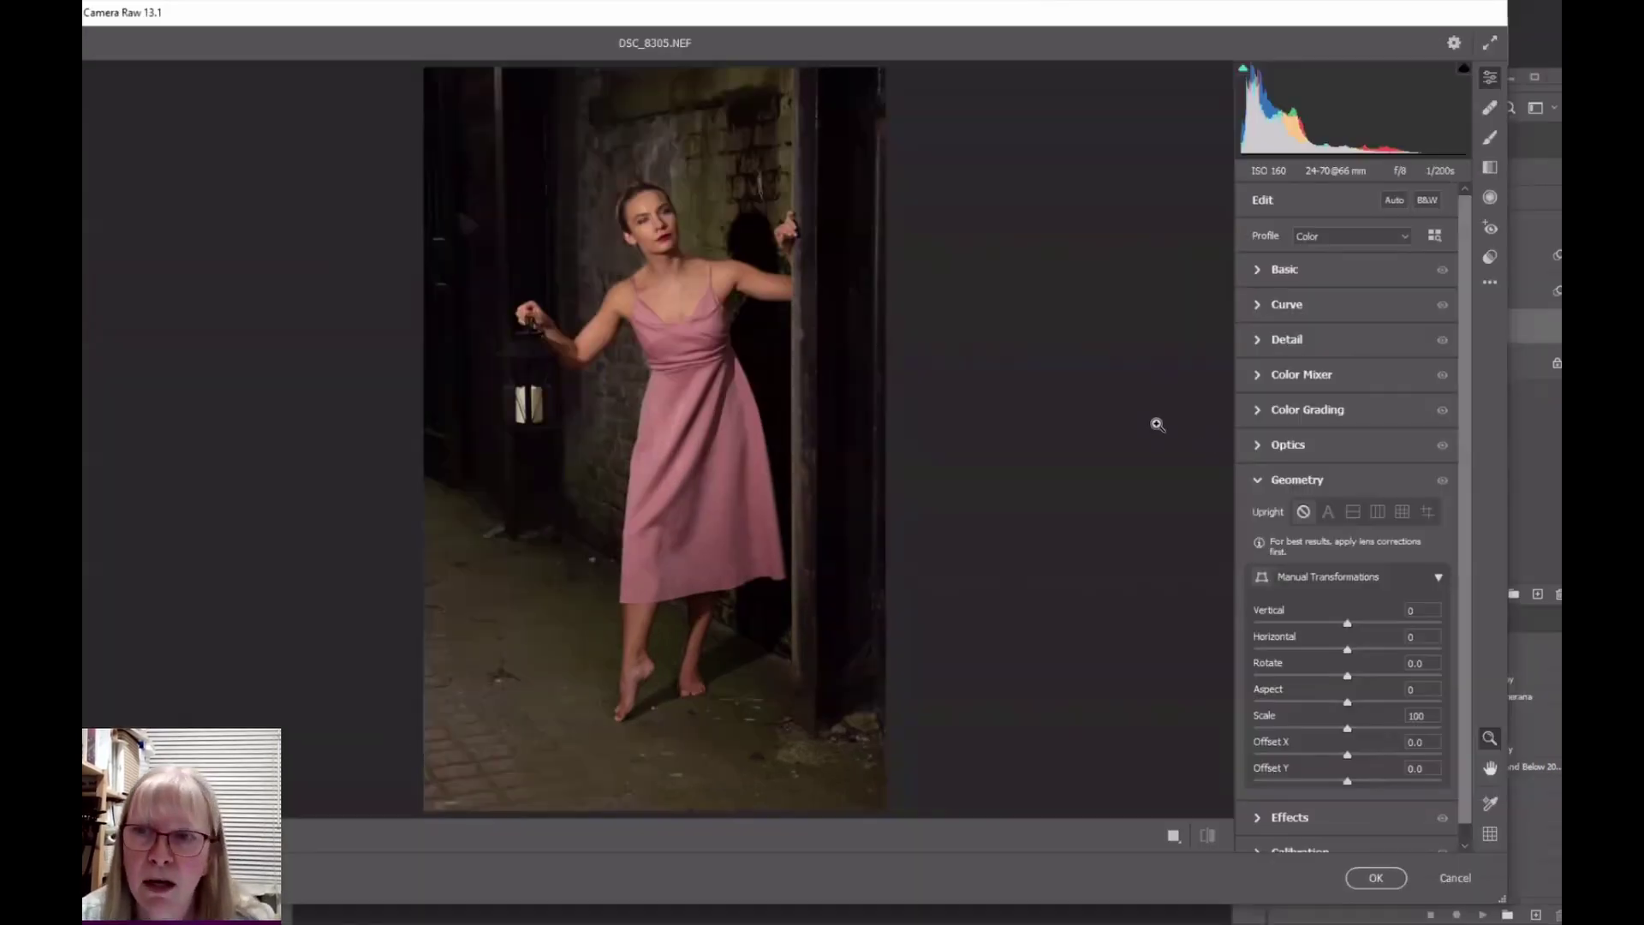
pyautogui.click(1257, 271)
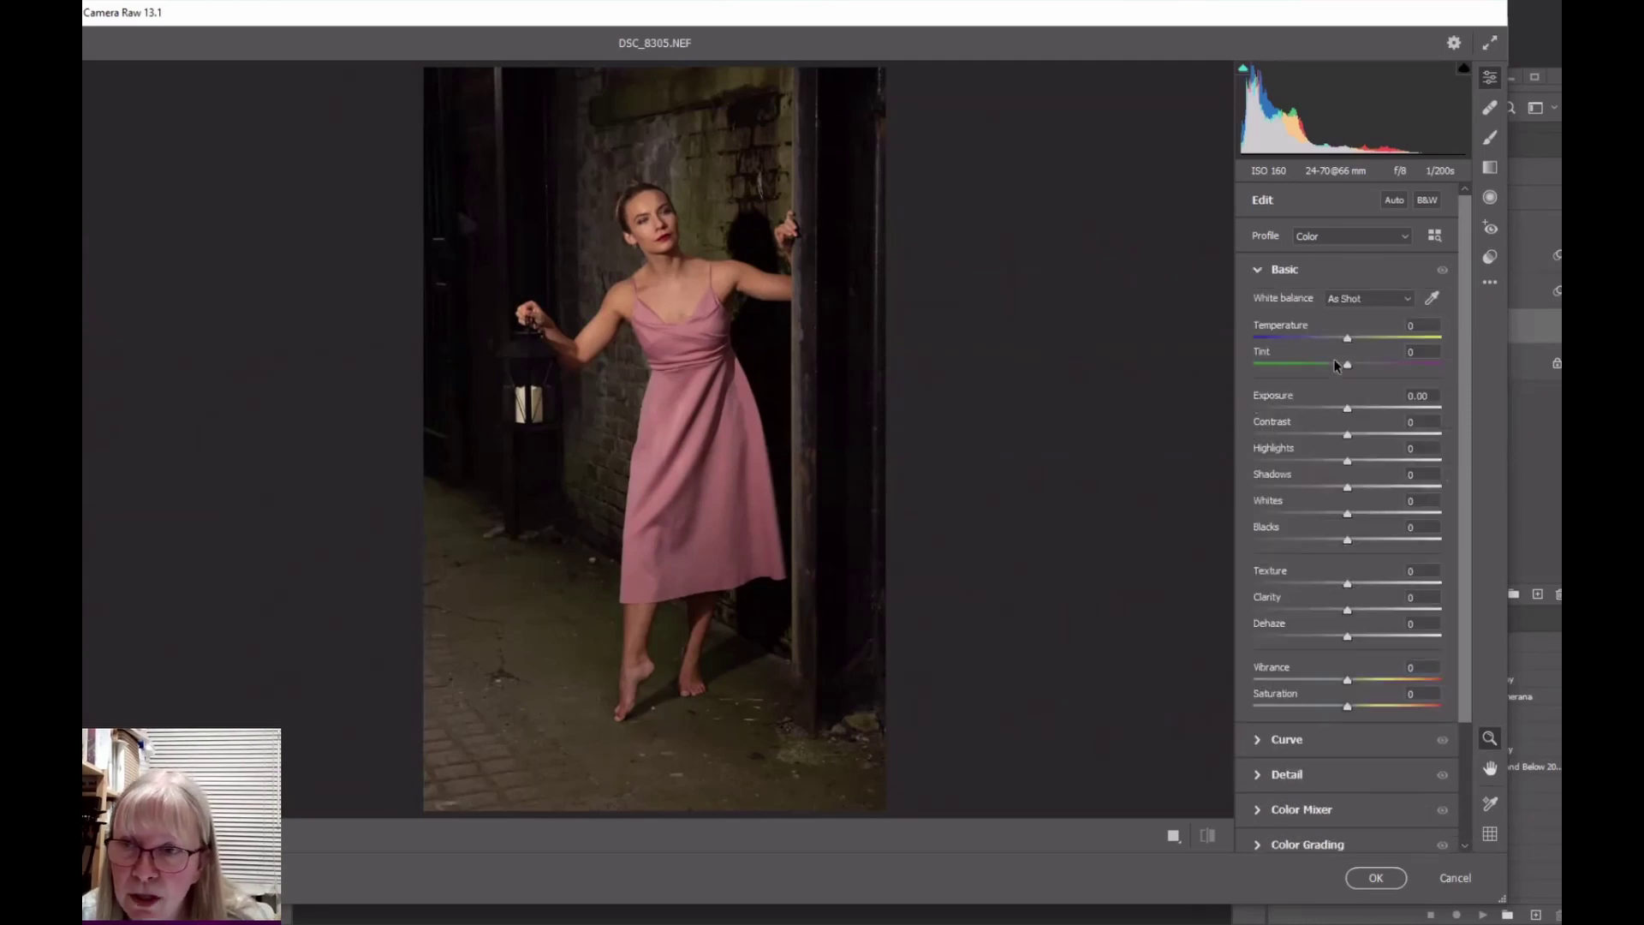
pyautogui.moveTo(1350, 341); pyautogui.dragTo(1269, 342)
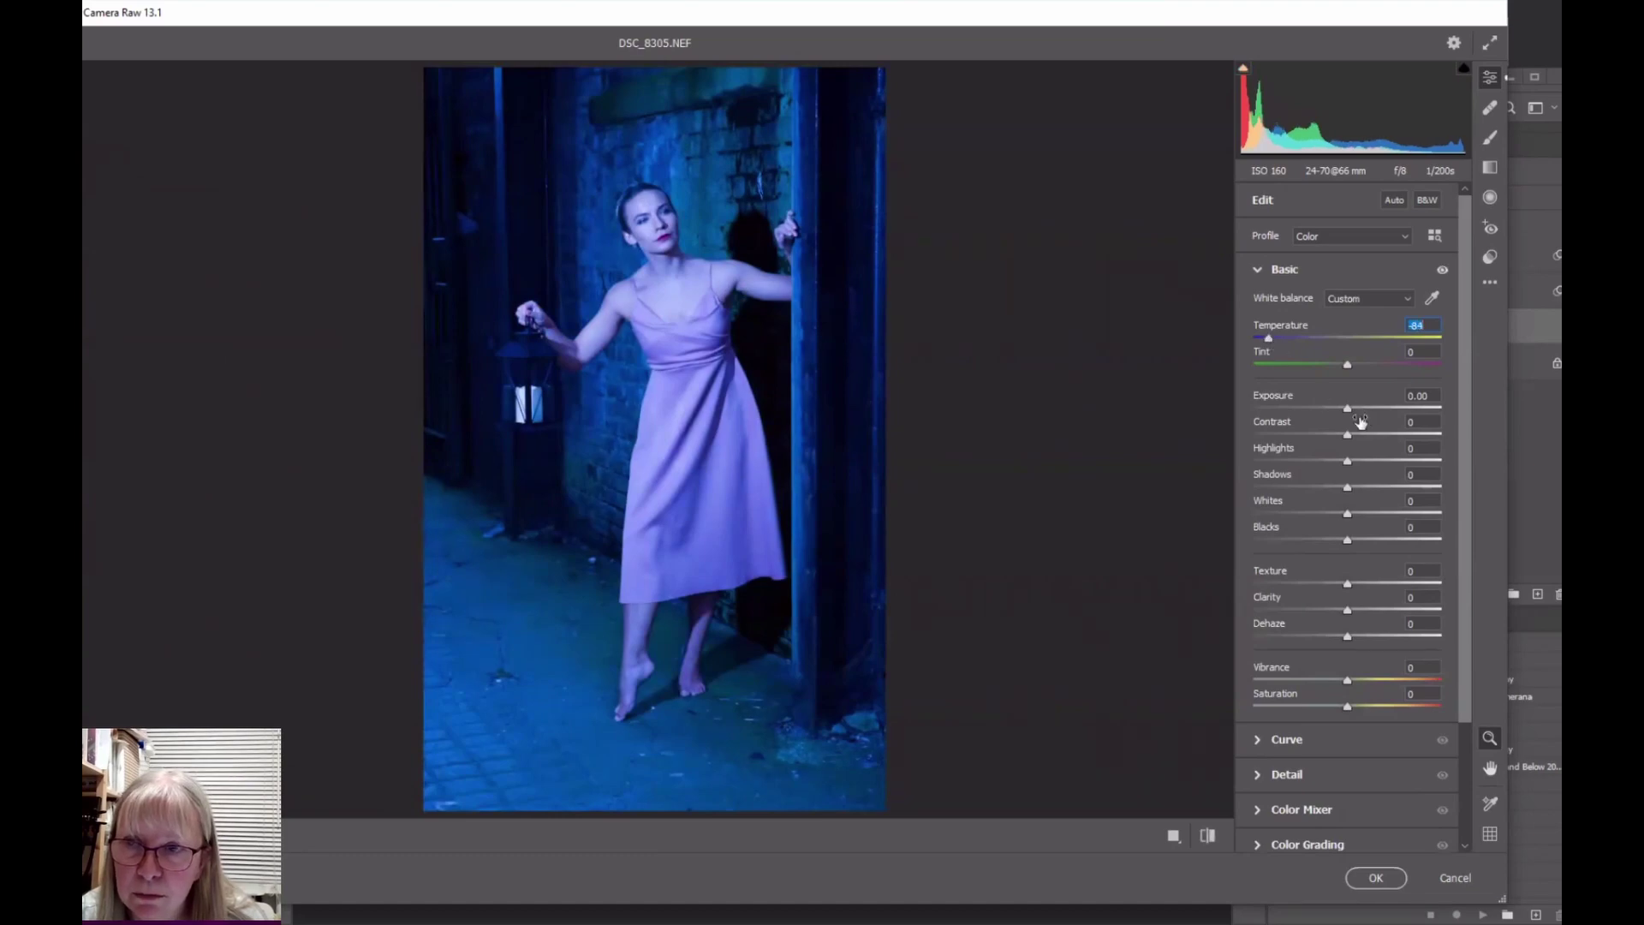
pyautogui.moveTo(1350, 415); pyautogui.dragTo(1275, 407)
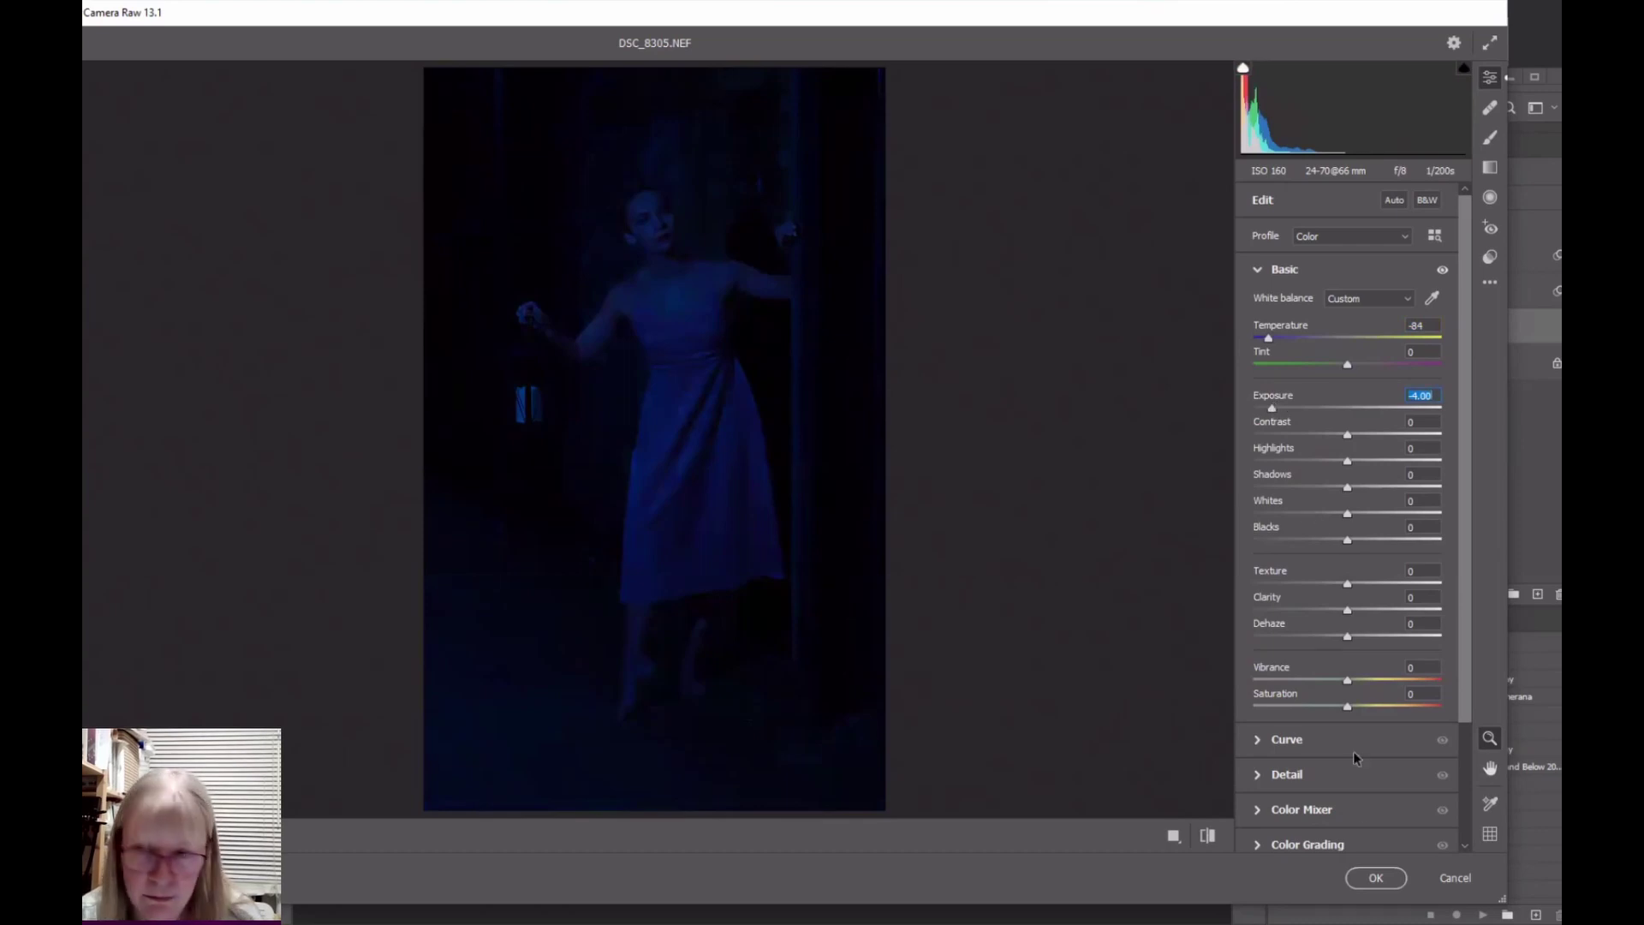
pyautogui.click(1370, 879)
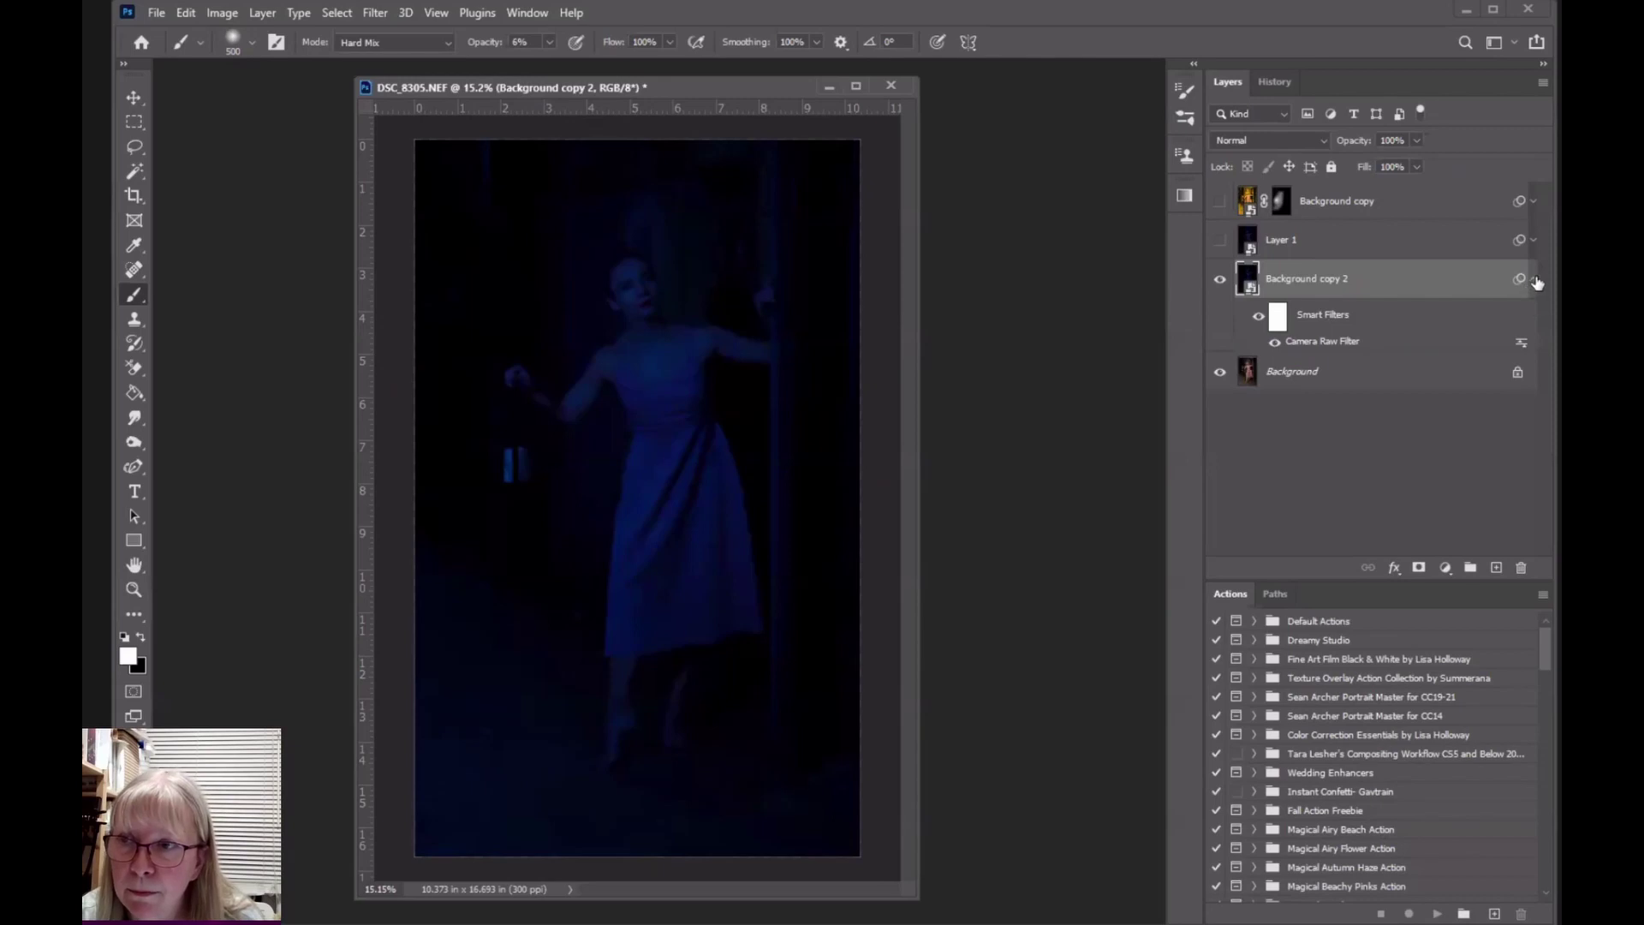
pyautogui.click(1534, 280)
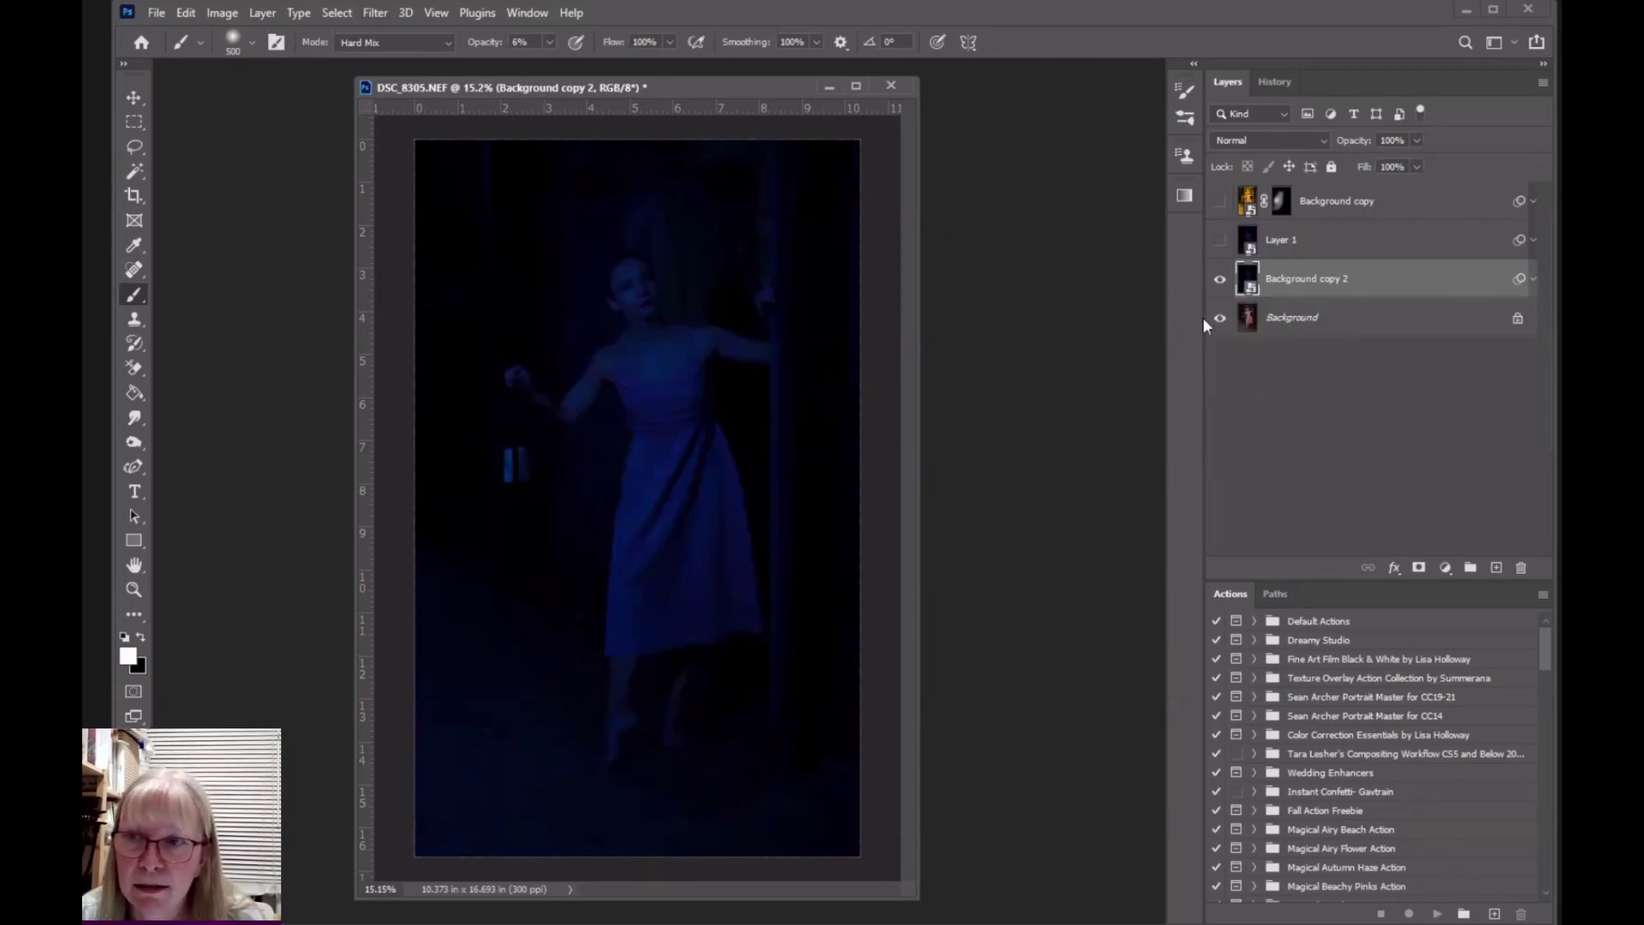
# Step: Duplicate the Background layer again beneath the dark blue copy and convert this duplicate for Smart Filters
pyautogui.click(1247, 320)
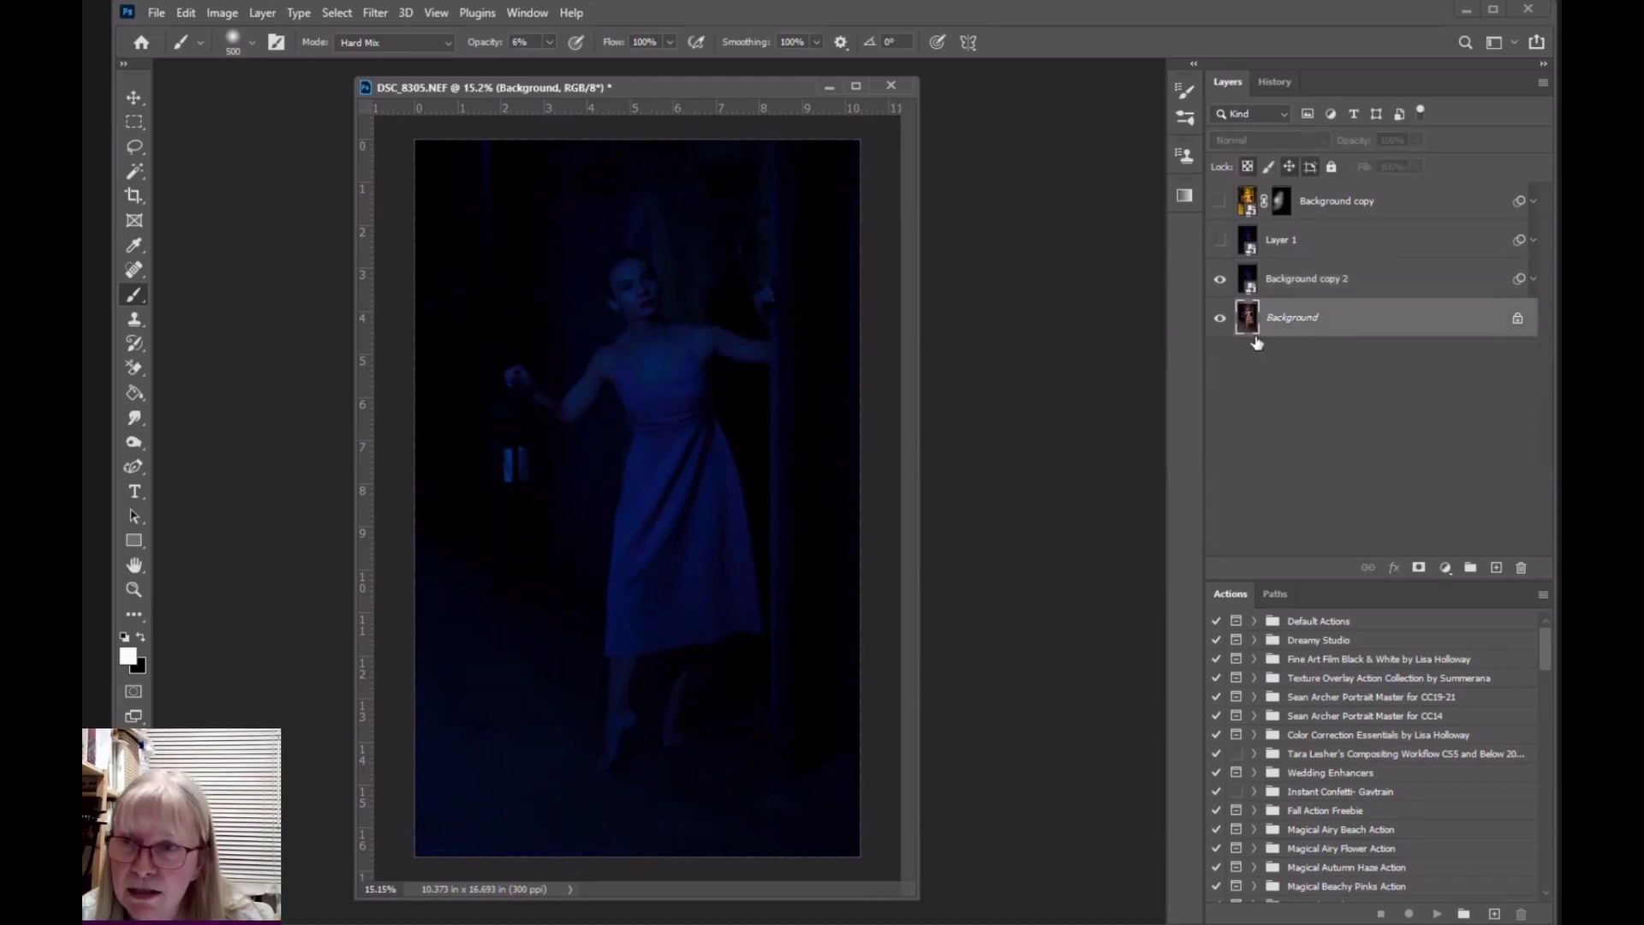
pyautogui.click(375, 14)
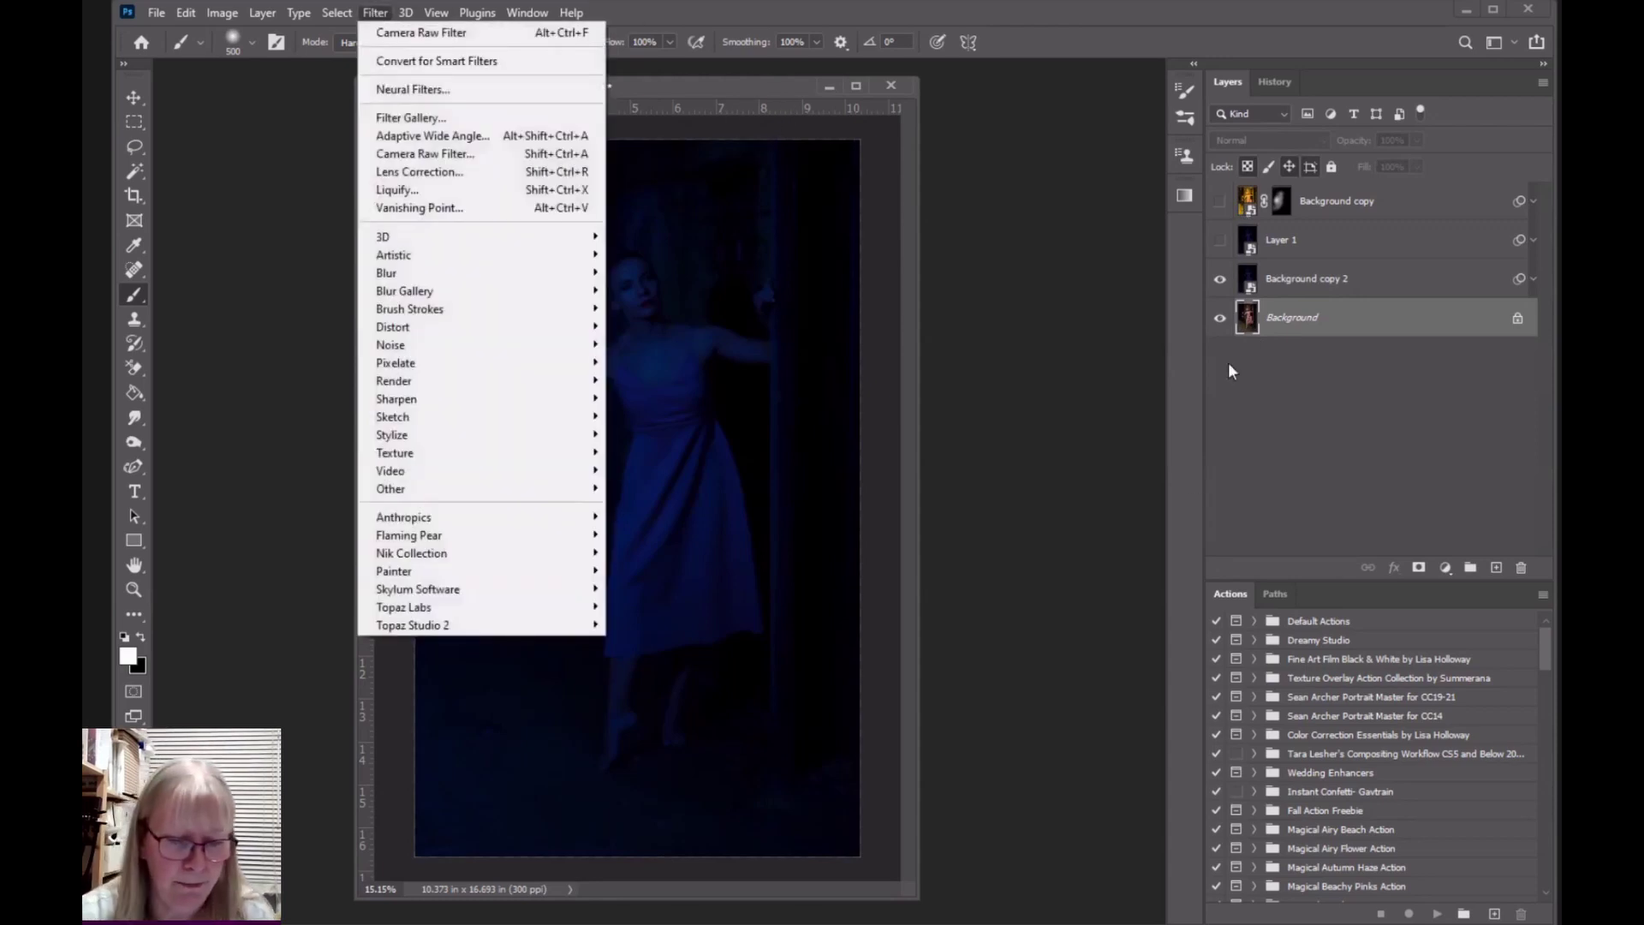
pyautogui.click(1053, 341)
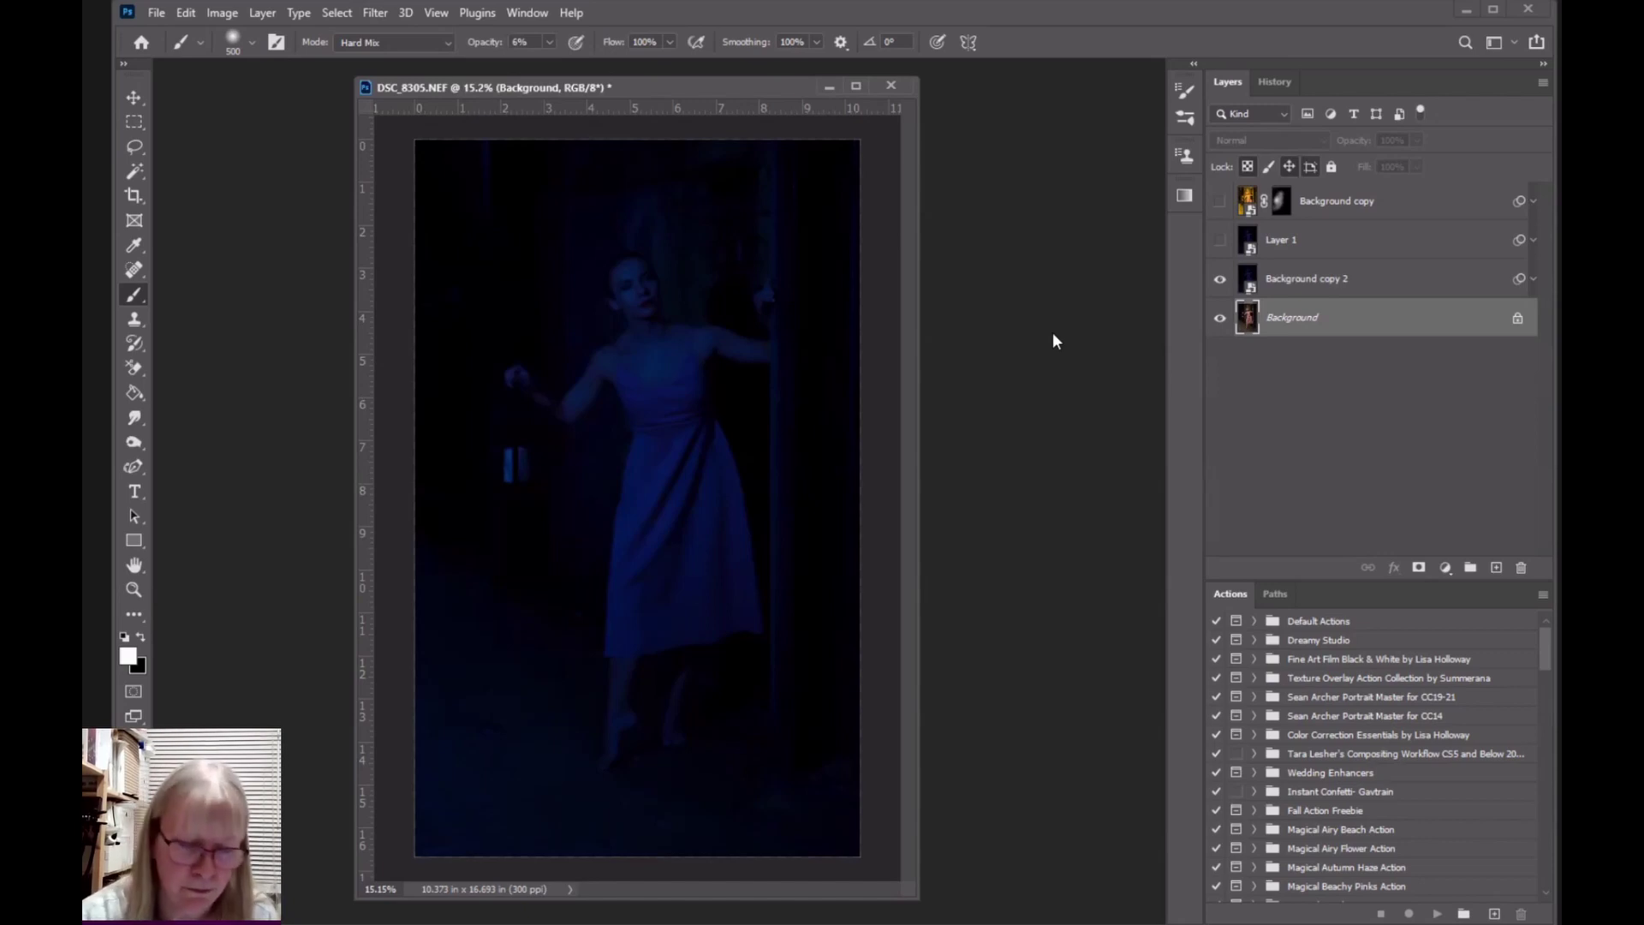
pyautogui.hotkey('ctrl', 'j')
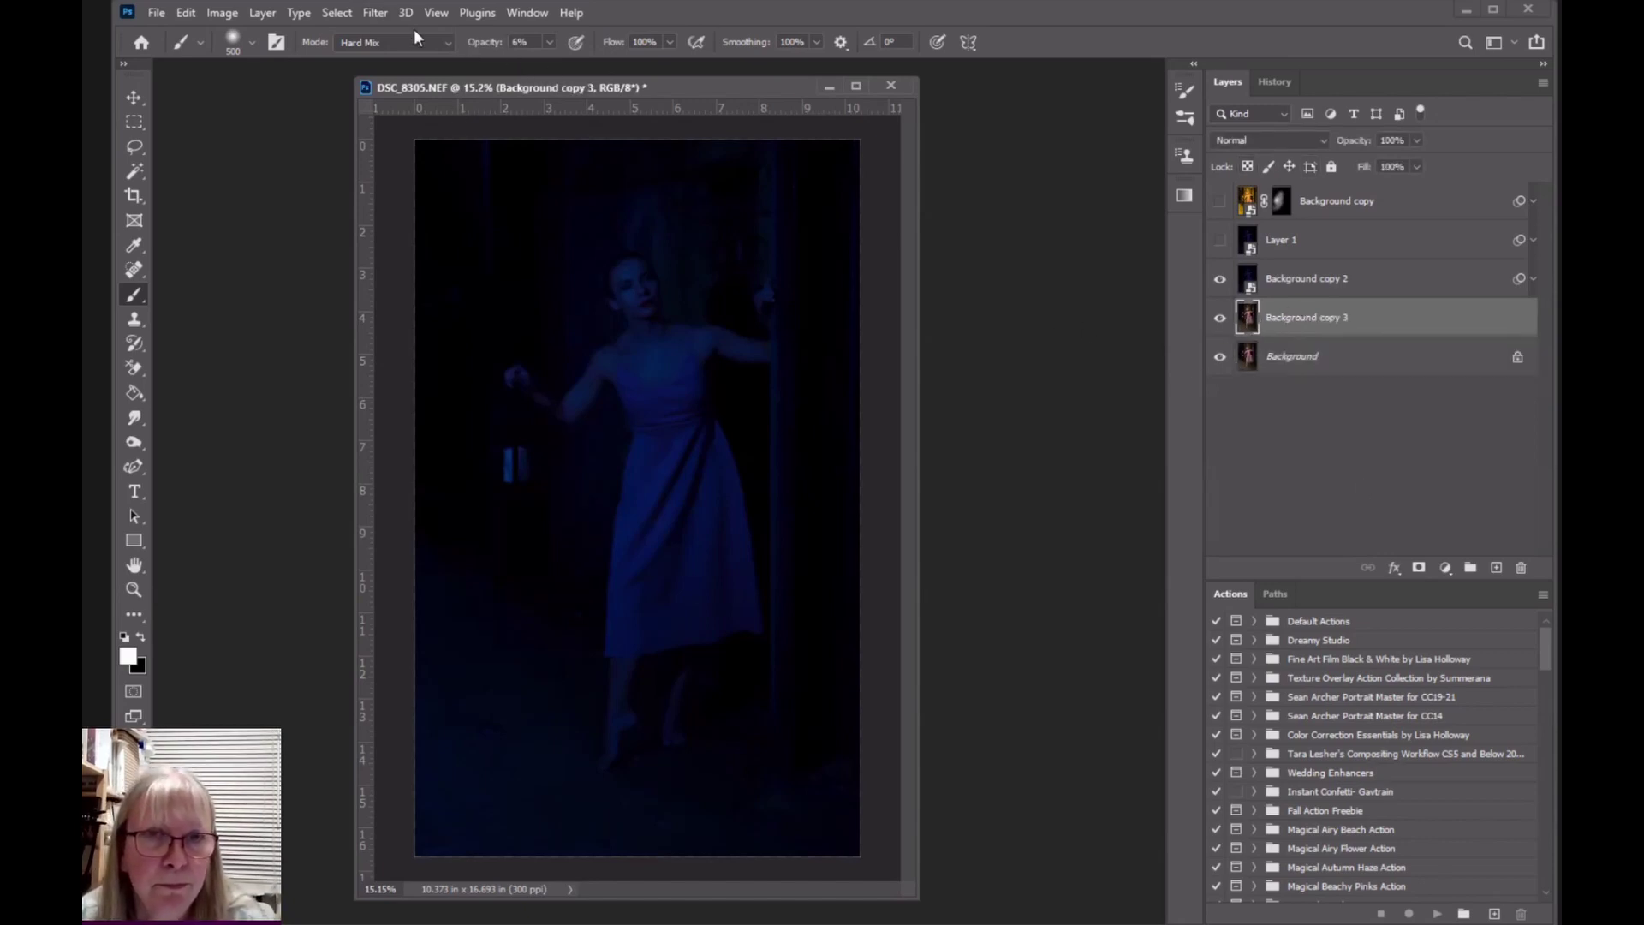
pyautogui.click(376, 13)
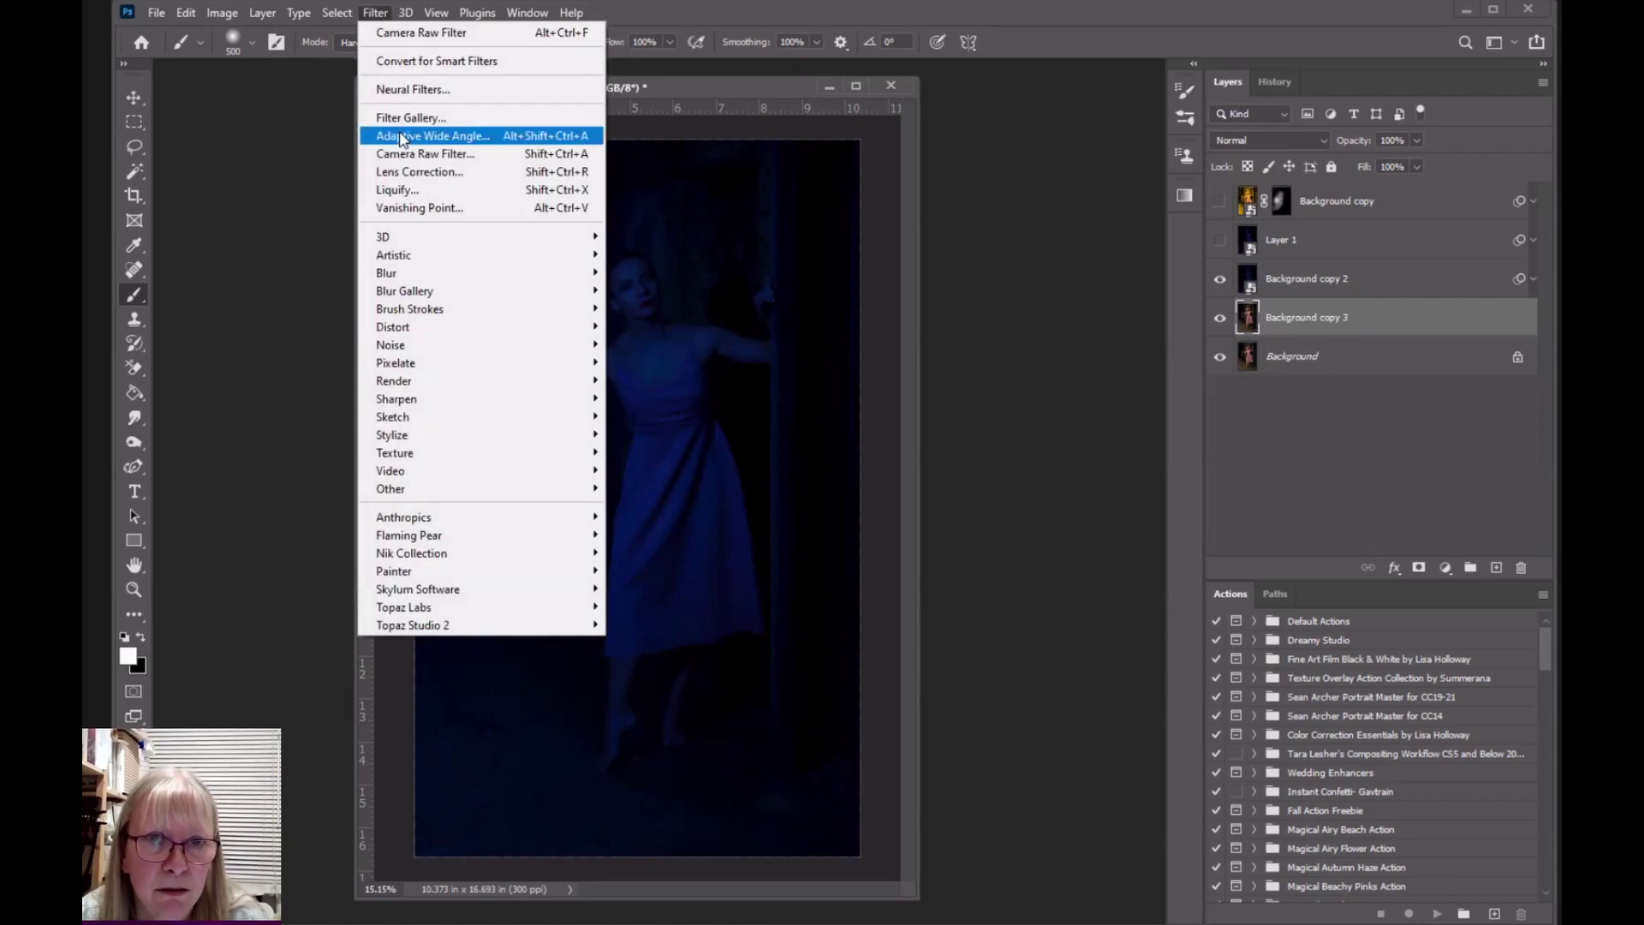
pyautogui.click(400, 62)
pyautogui.click(778, 293)
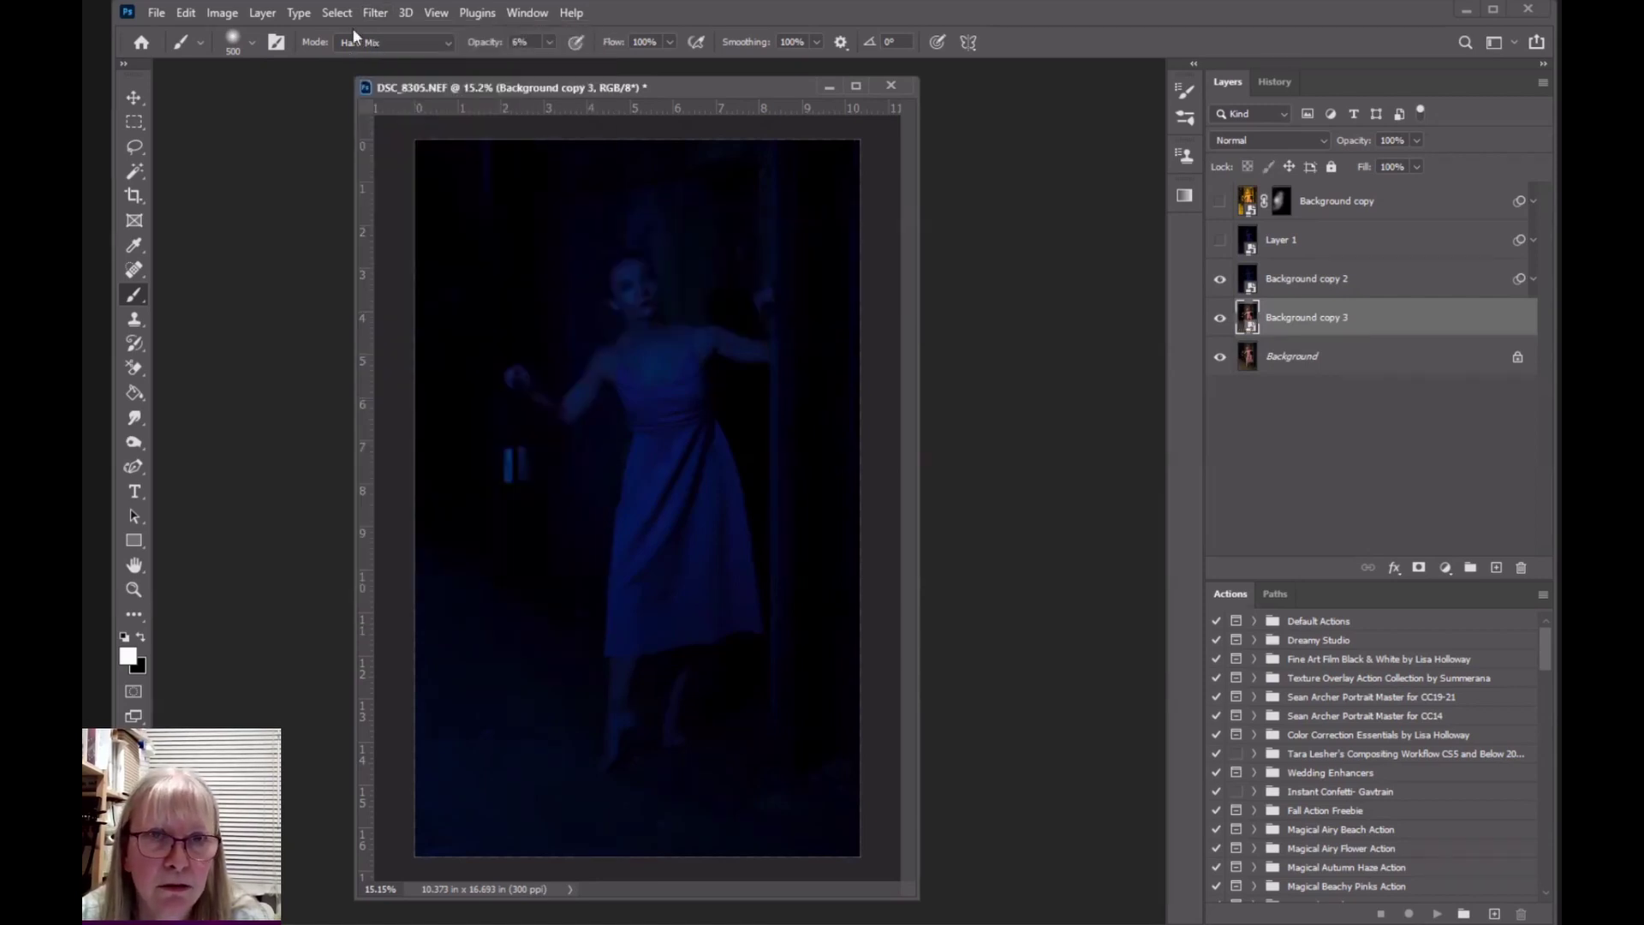
# Step: Start a Camera Raw Filter on Background copy 3 with Temperature +93 and mixer saturation of Reds +10, Oranges +69 and Yellows +74
pyautogui.click(375, 14)
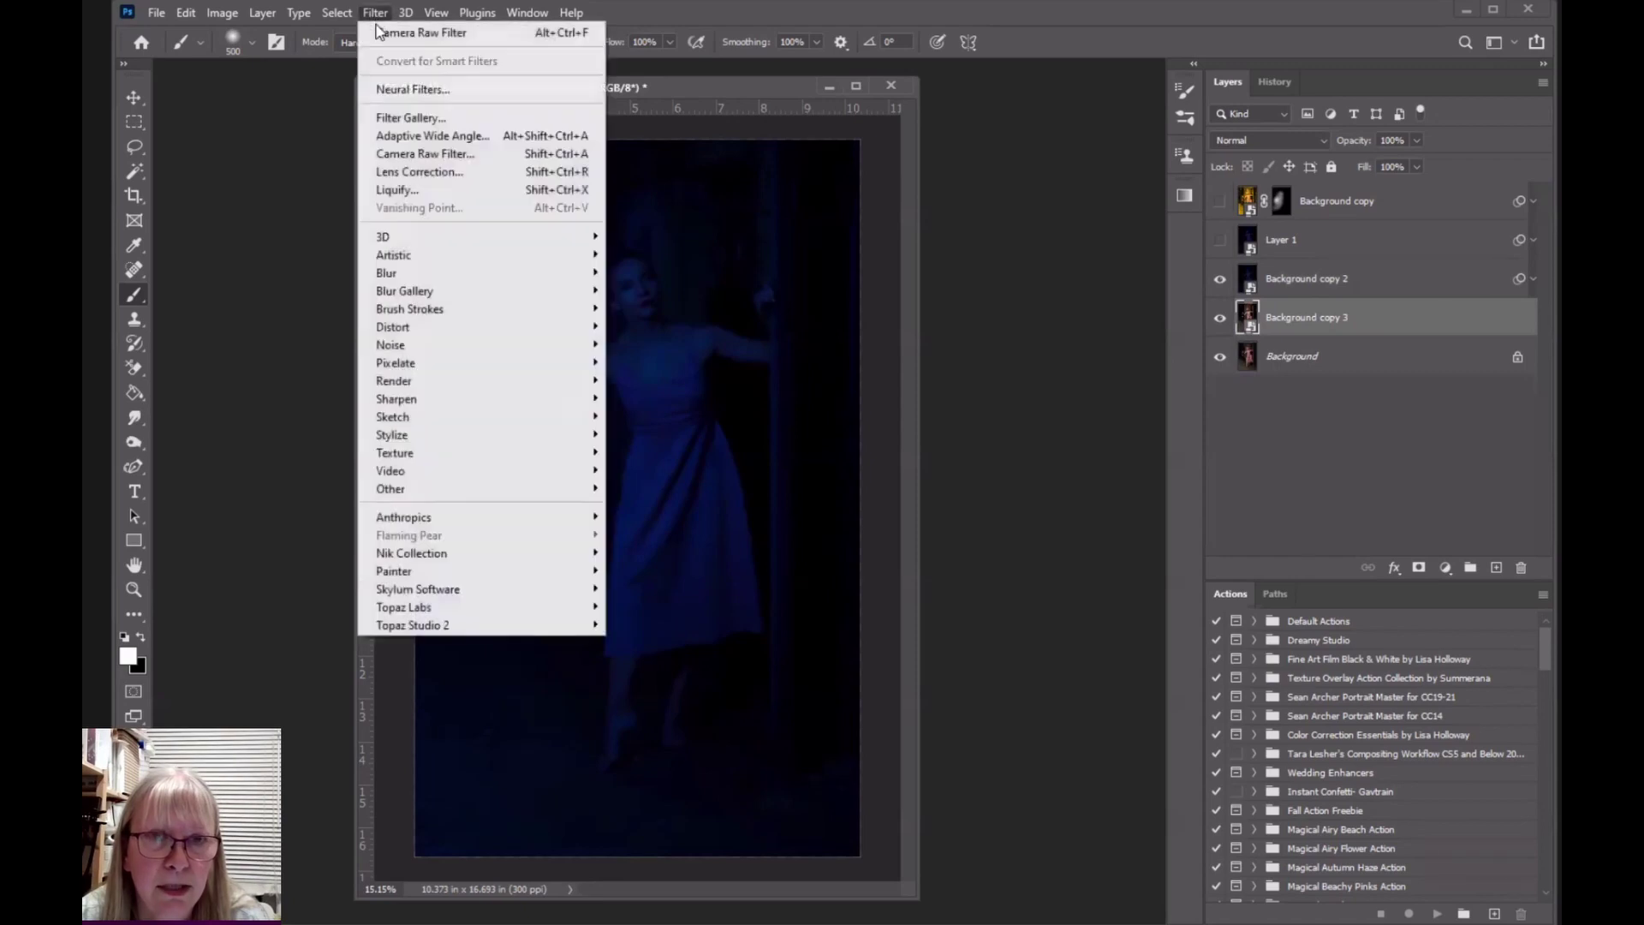
pyautogui.click(398, 155)
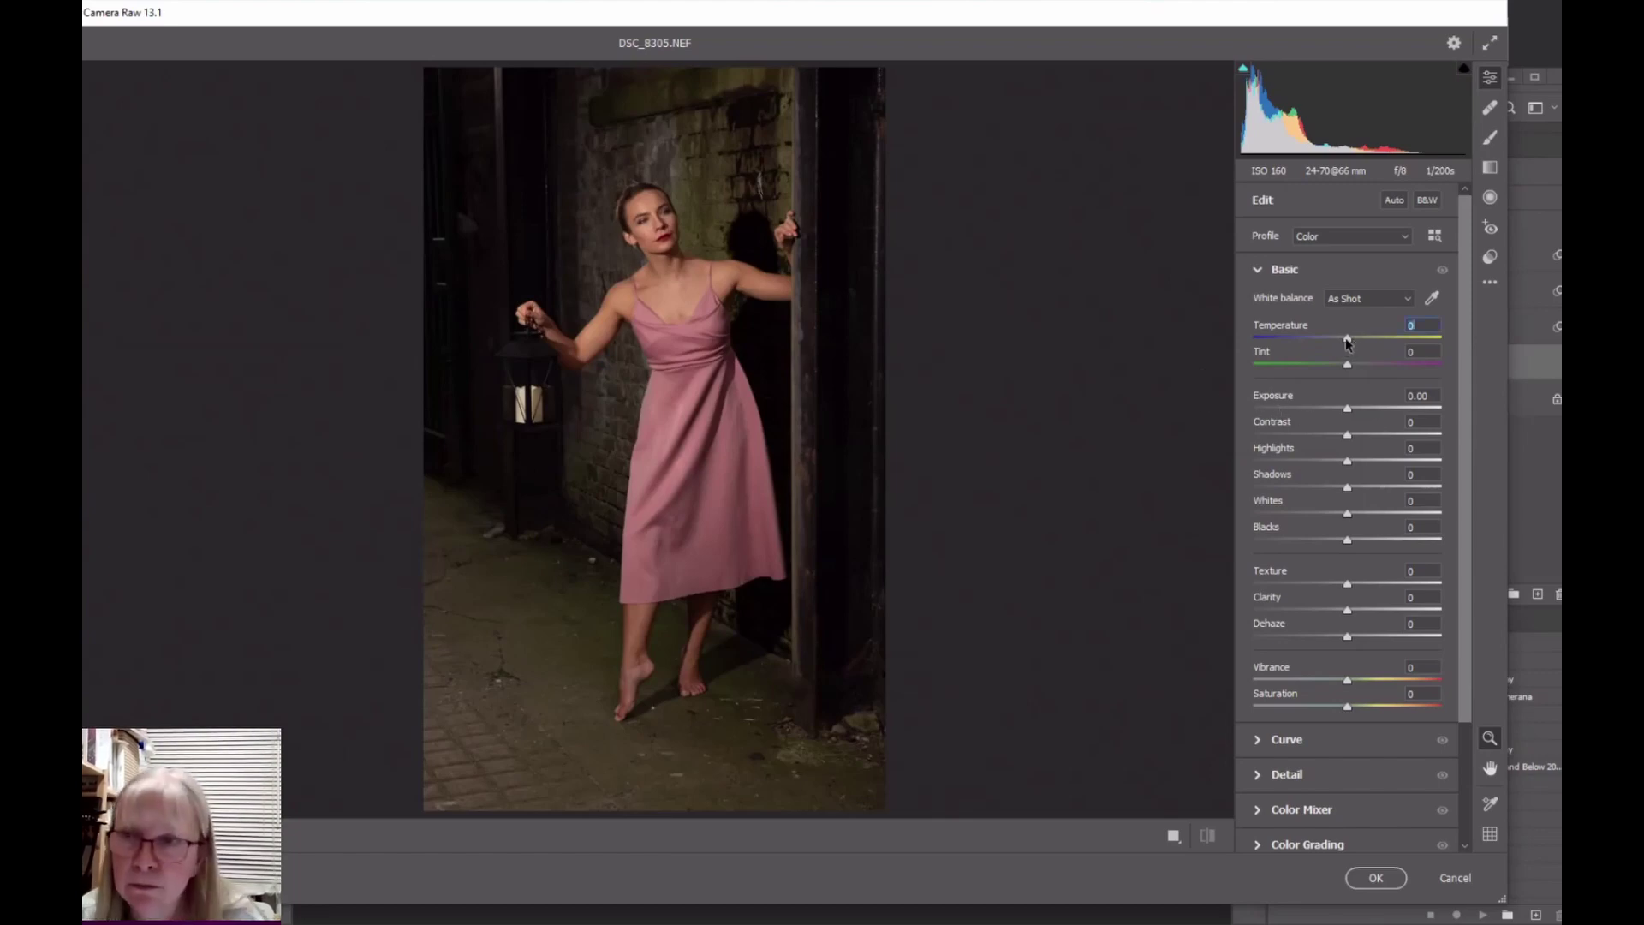
pyautogui.moveTo(1347, 342); pyautogui.dragTo(1437, 349)
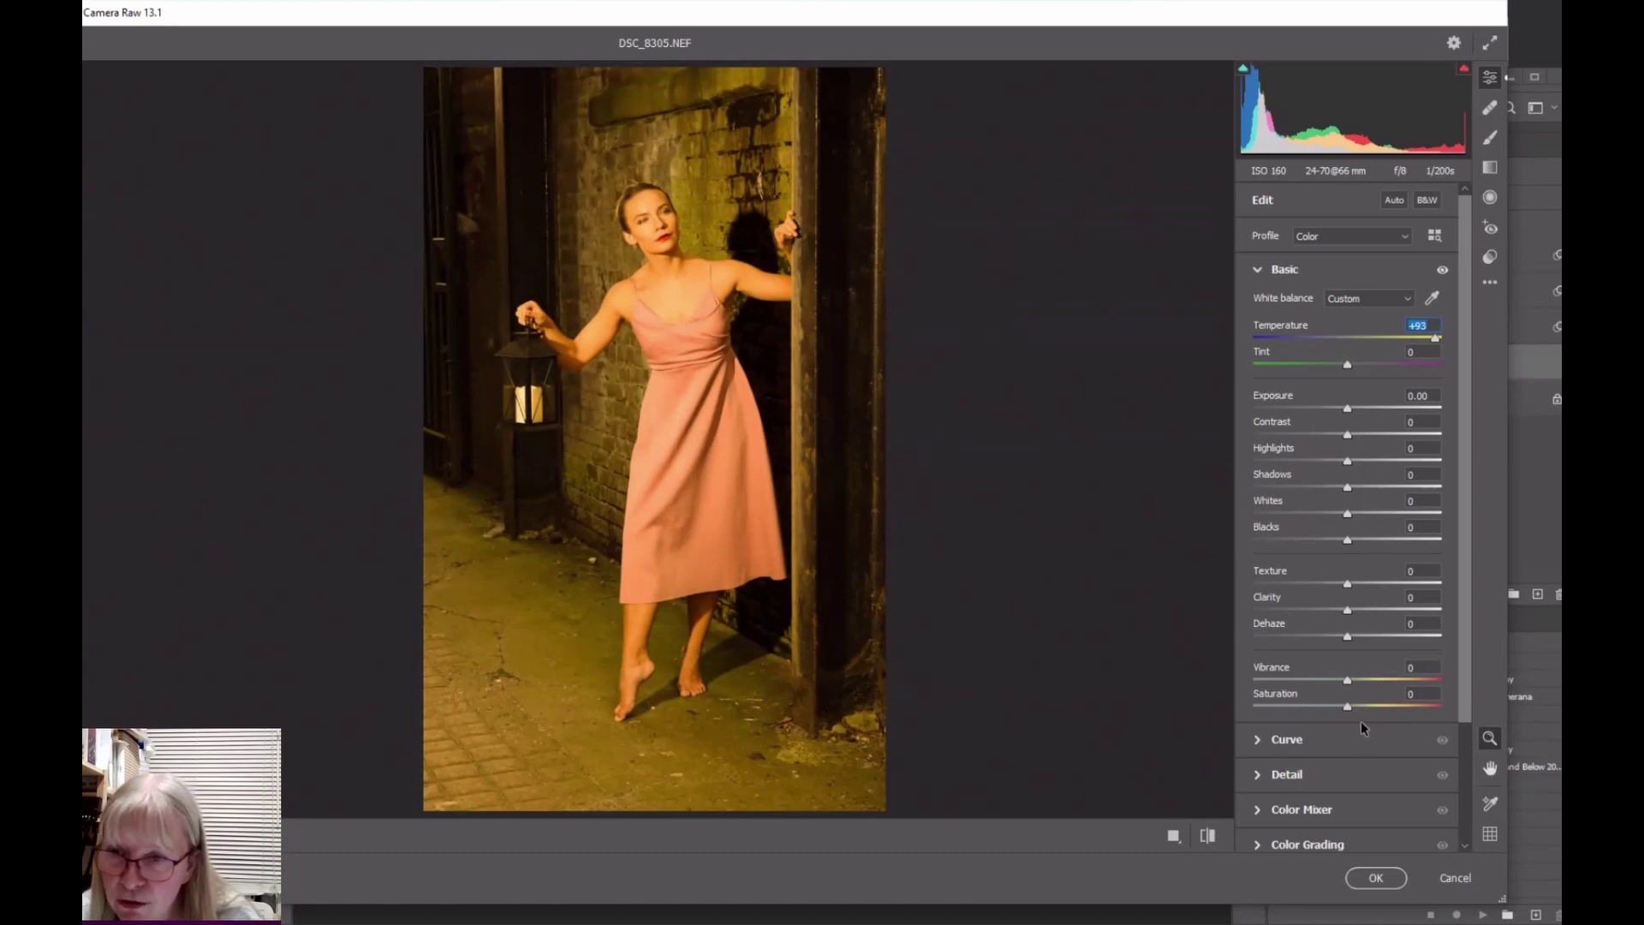
pyautogui.scroll(-2, 1381, 732)
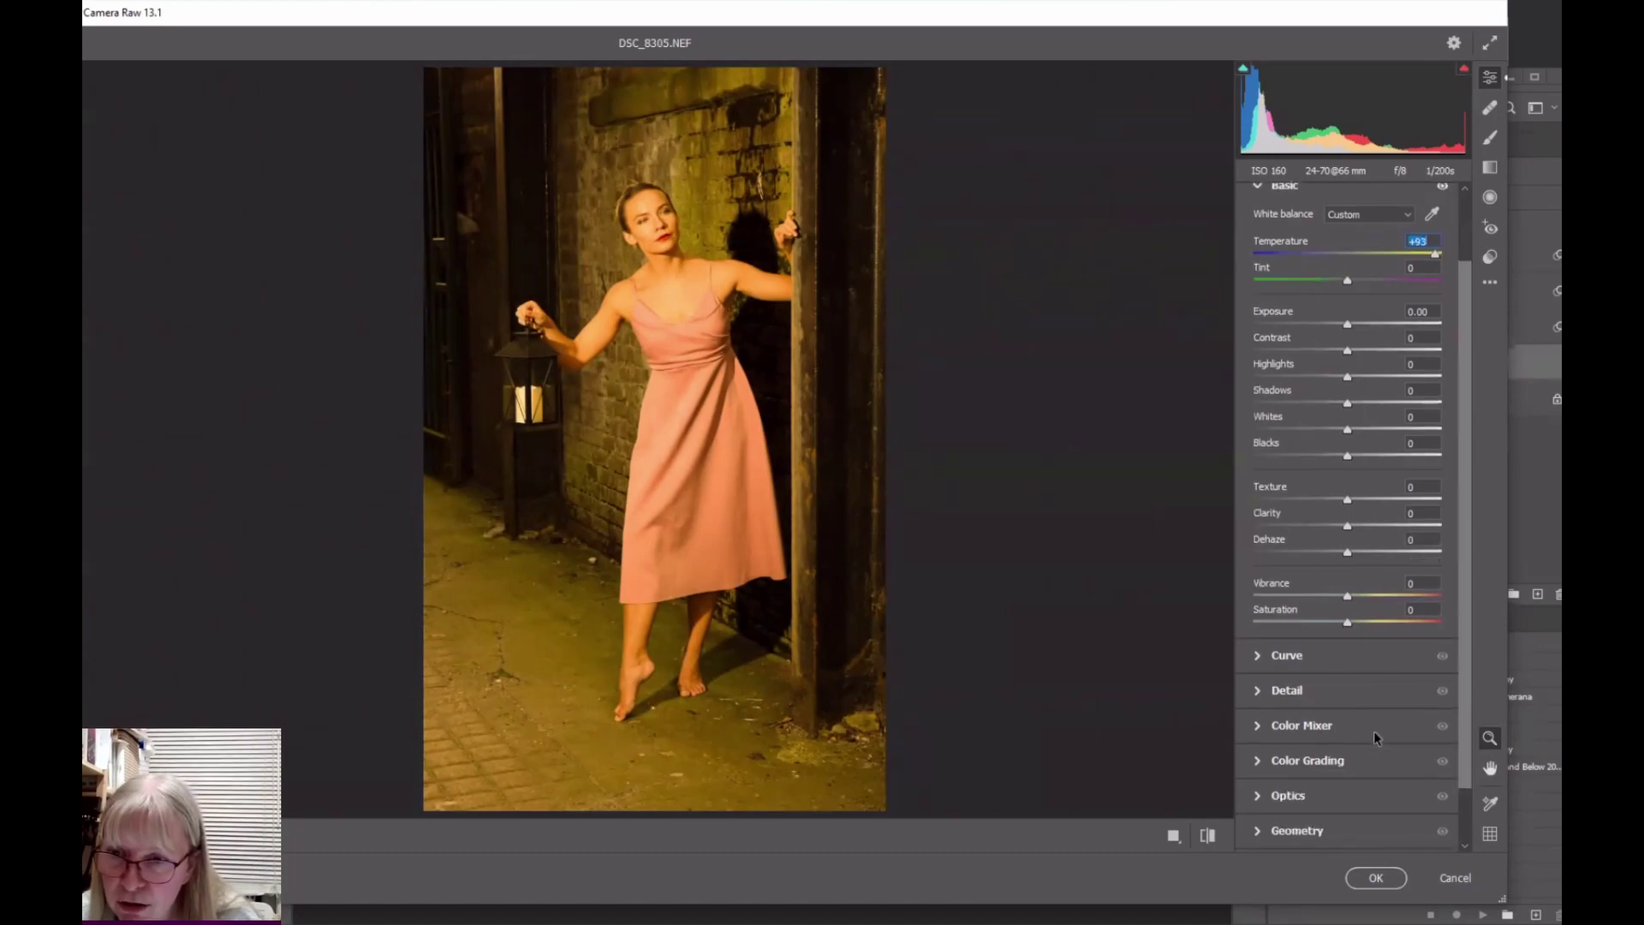
pyautogui.click(1261, 726)
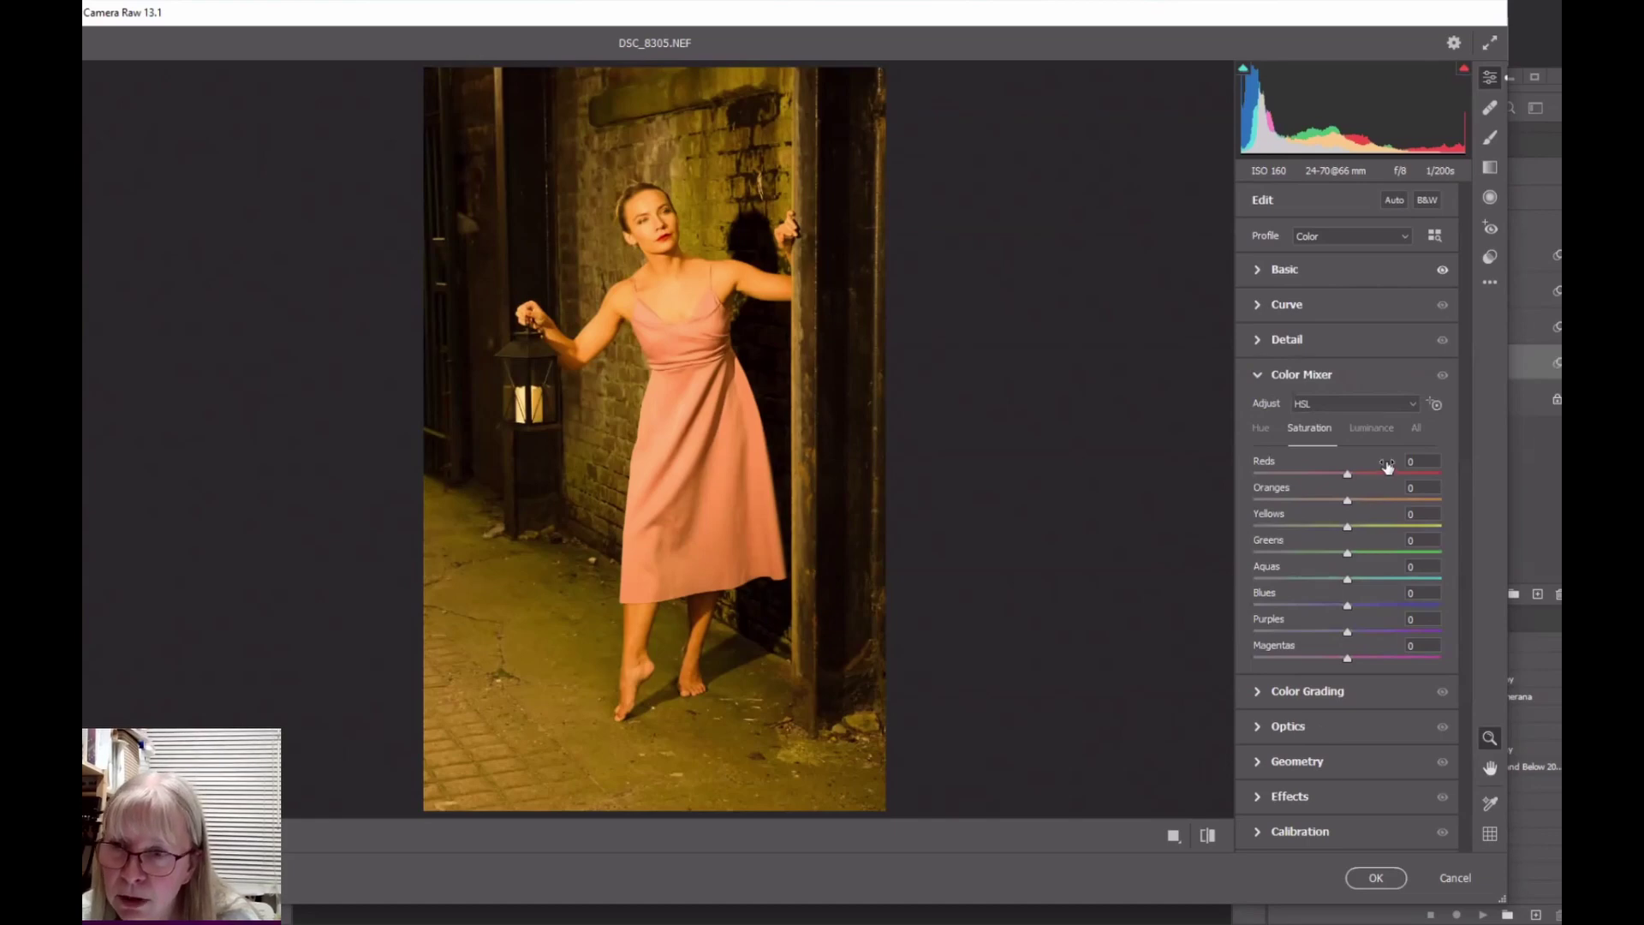
pyautogui.moveTo(1350, 479); pyautogui.dragTo(1417, 533)
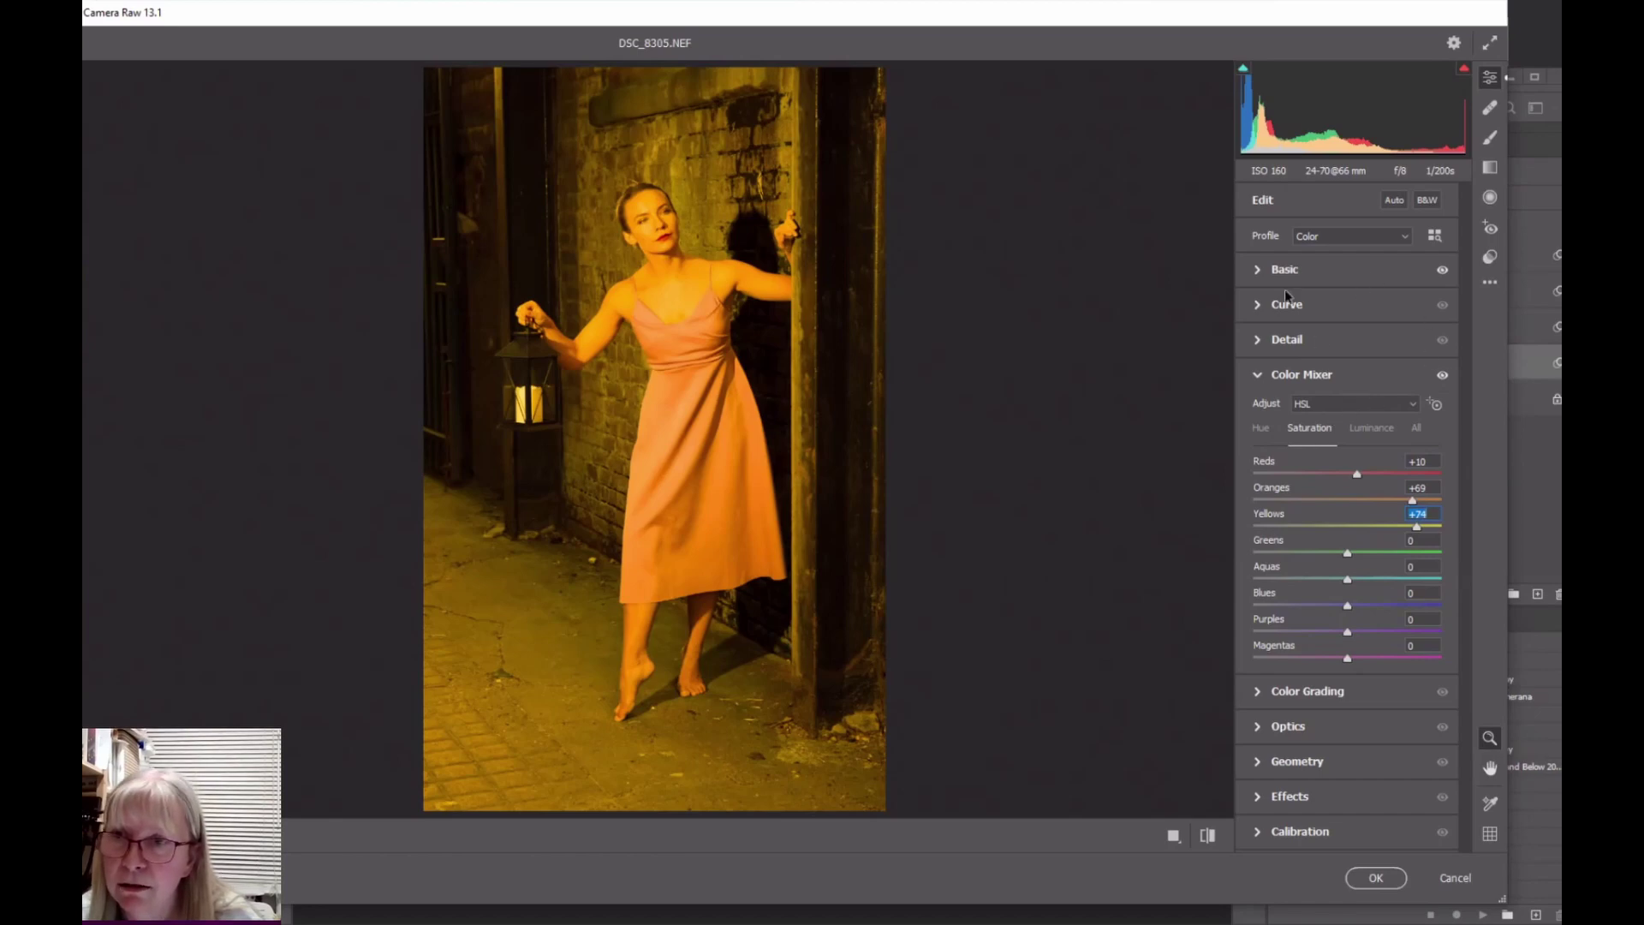
# Step: Set Clarity to +40, apply the Camera Raw Filter, and collapse Background copy 3's Smart Filters list
pyautogui.click(1252, 270)
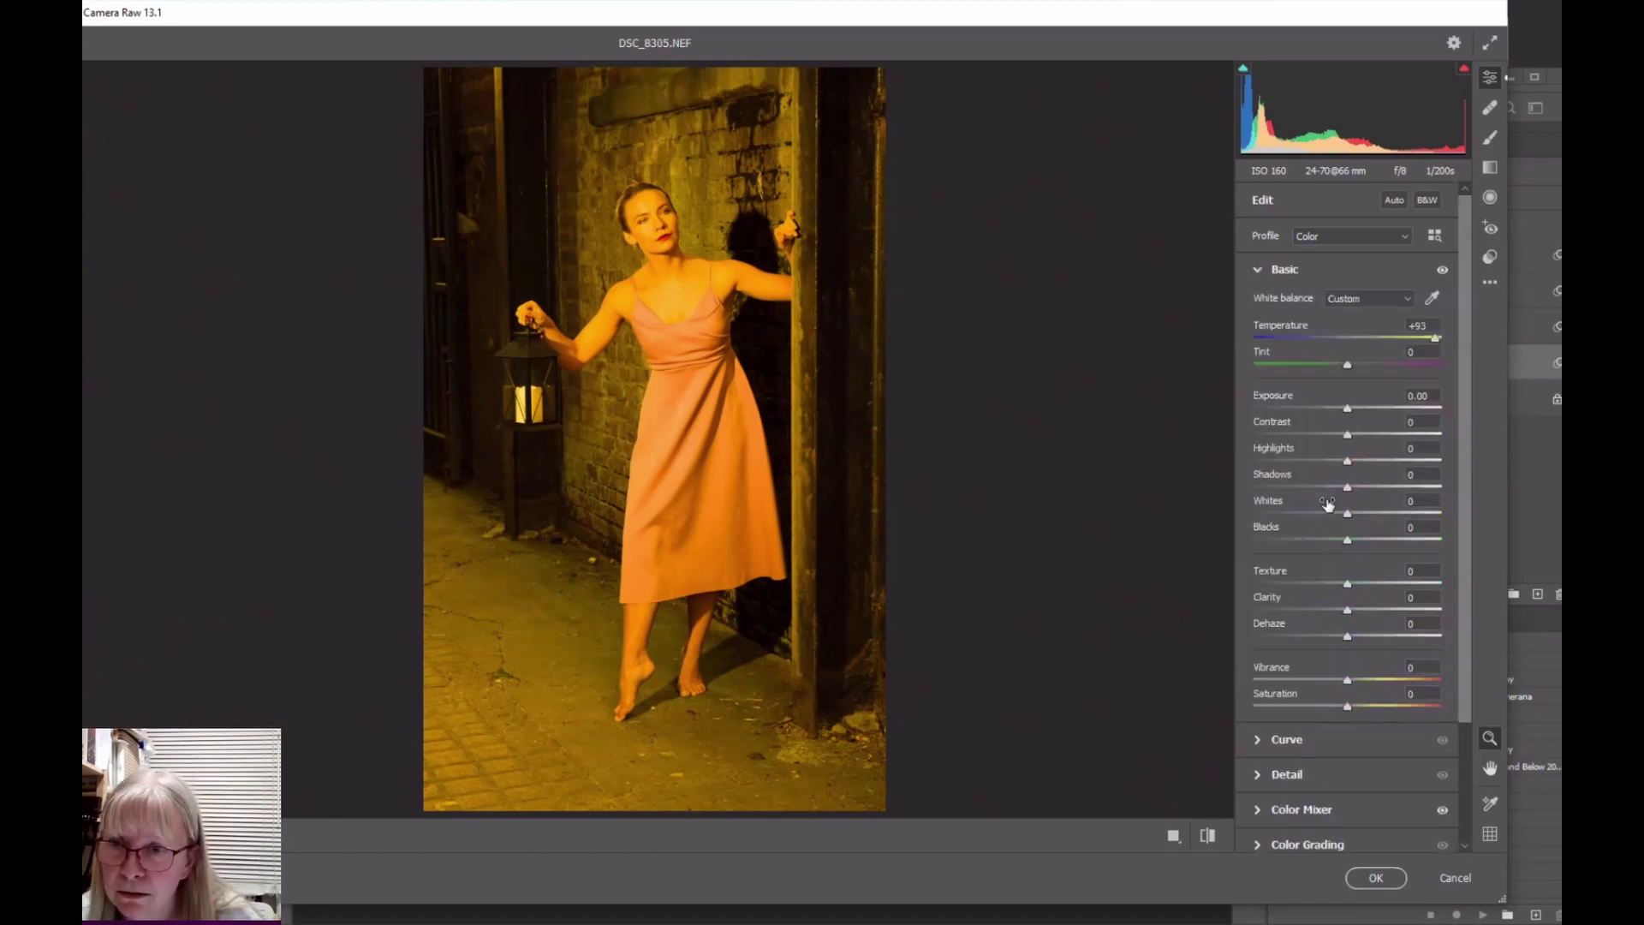
pyautogui.moveTo(1347, 610); pyautogui.dragTo(1385, 614)
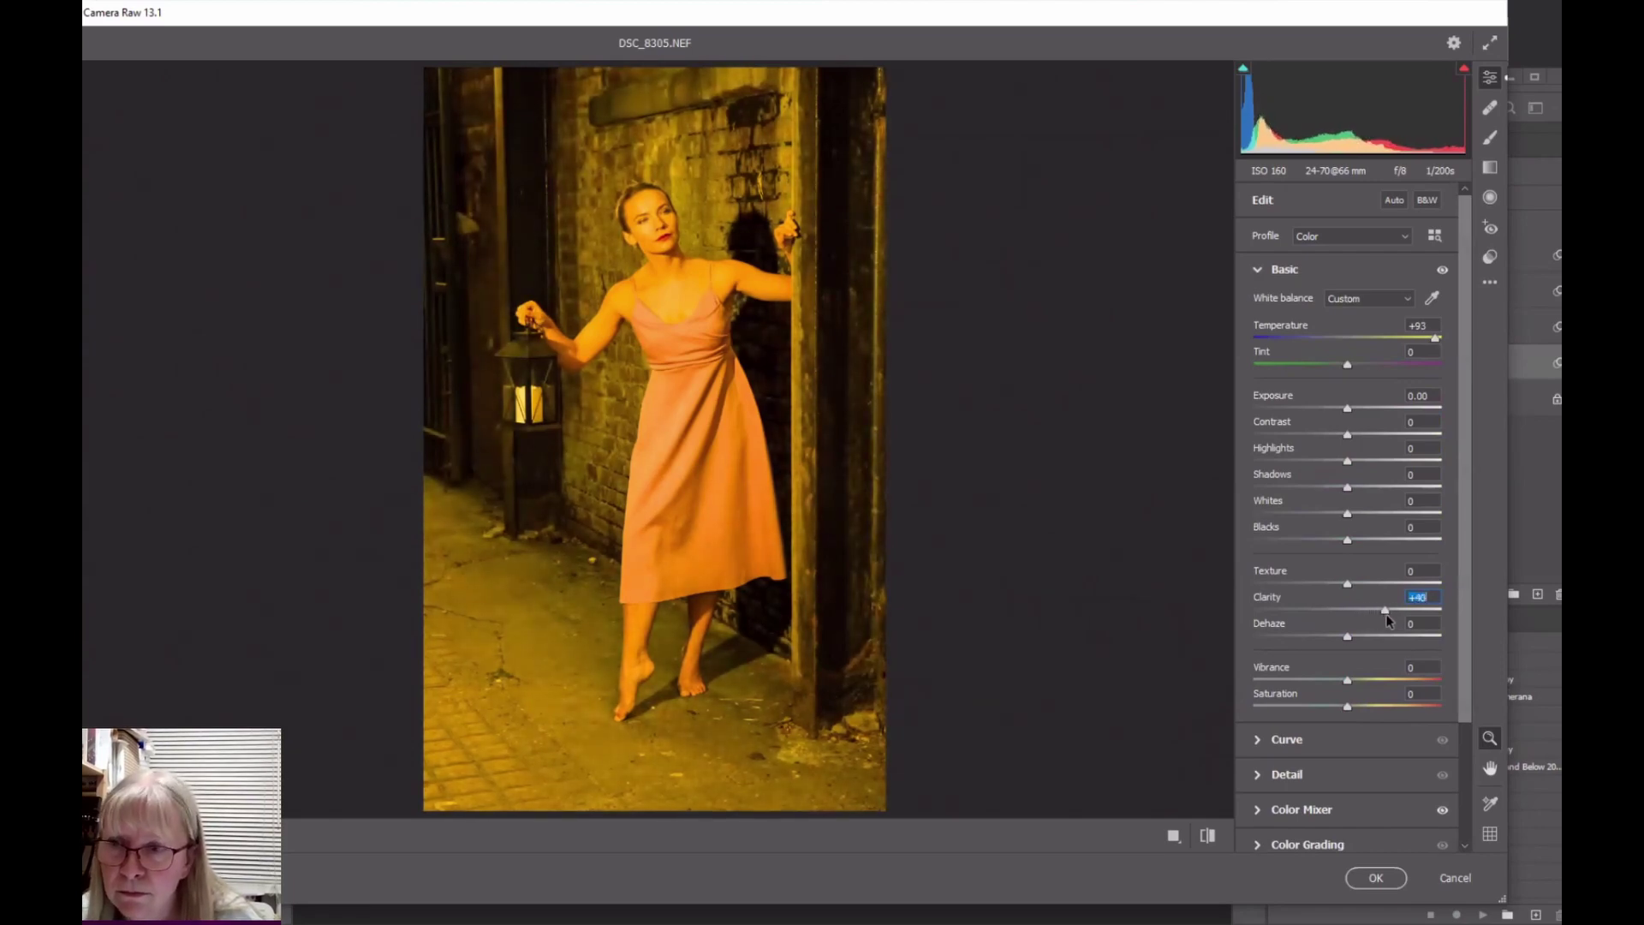
pyautogui.click(1375, 878)
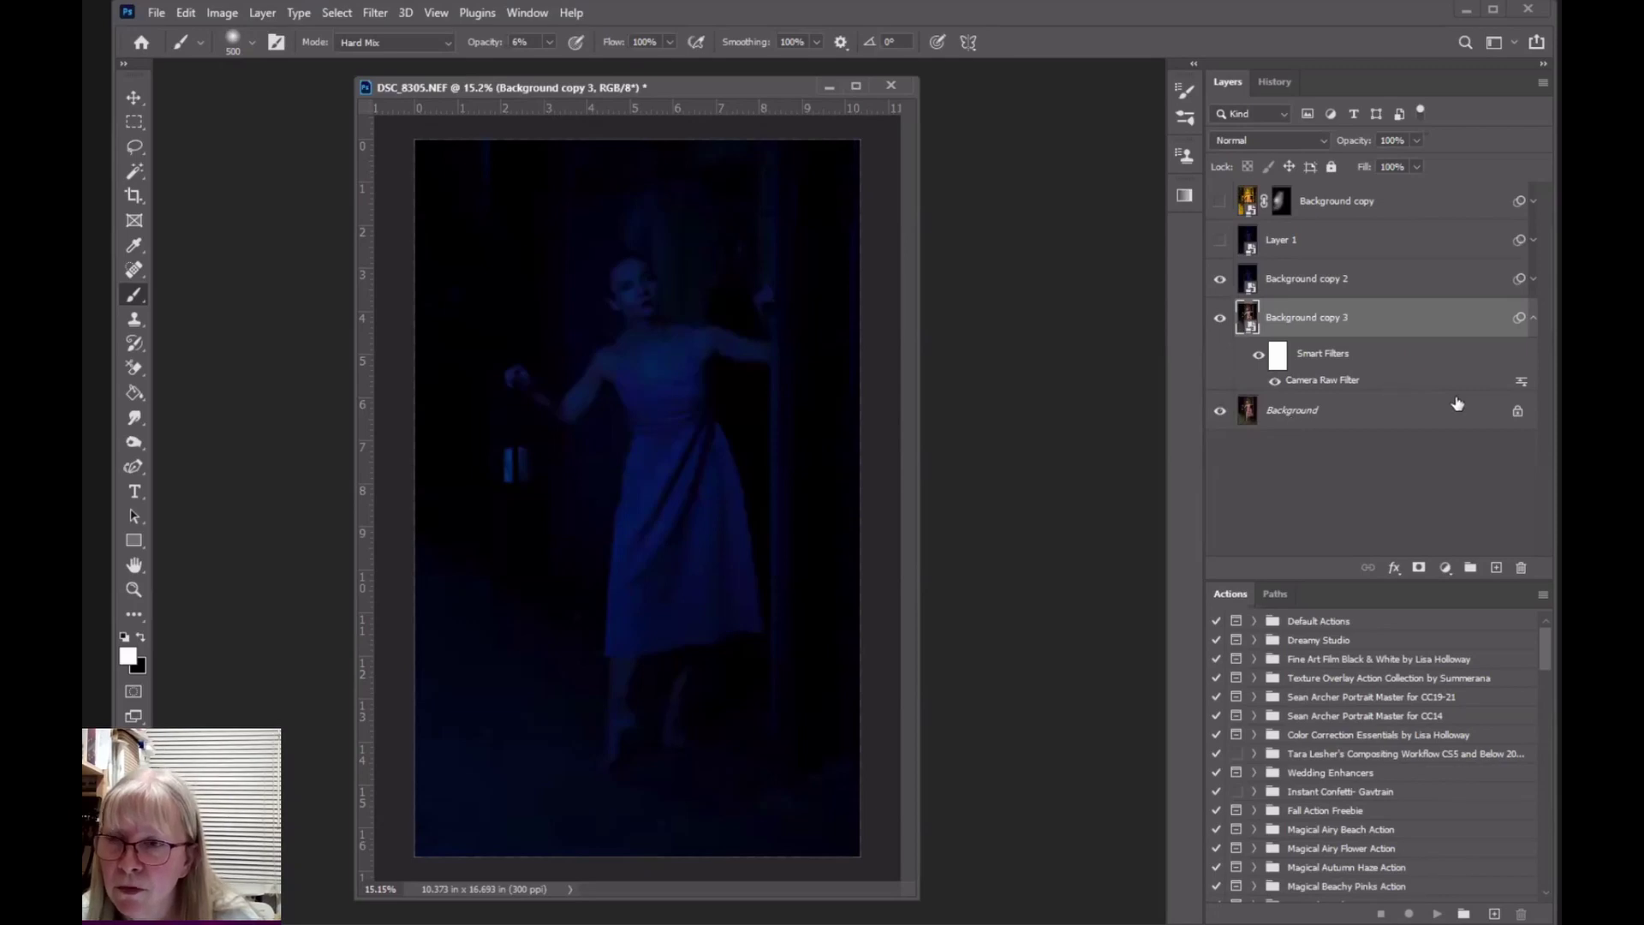
pyautogui.click(1533, 318)
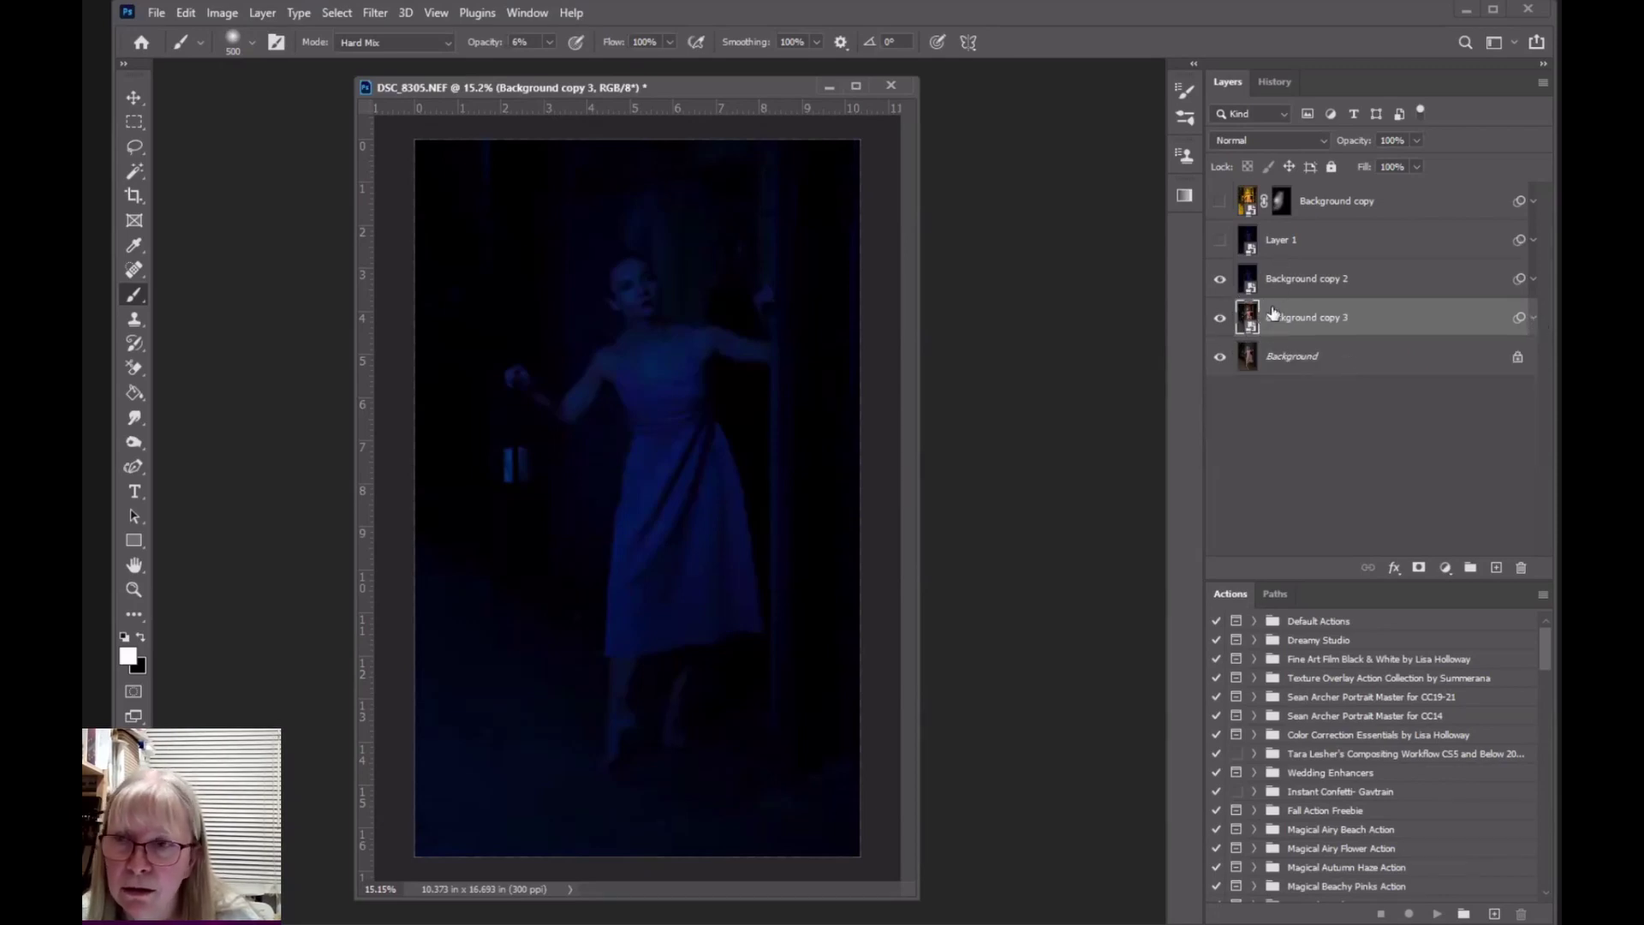
# Step: Move Background copy 3 above Background copy 2 and give it a layer mask inverted to black
pyautogui.click(1250, 282)
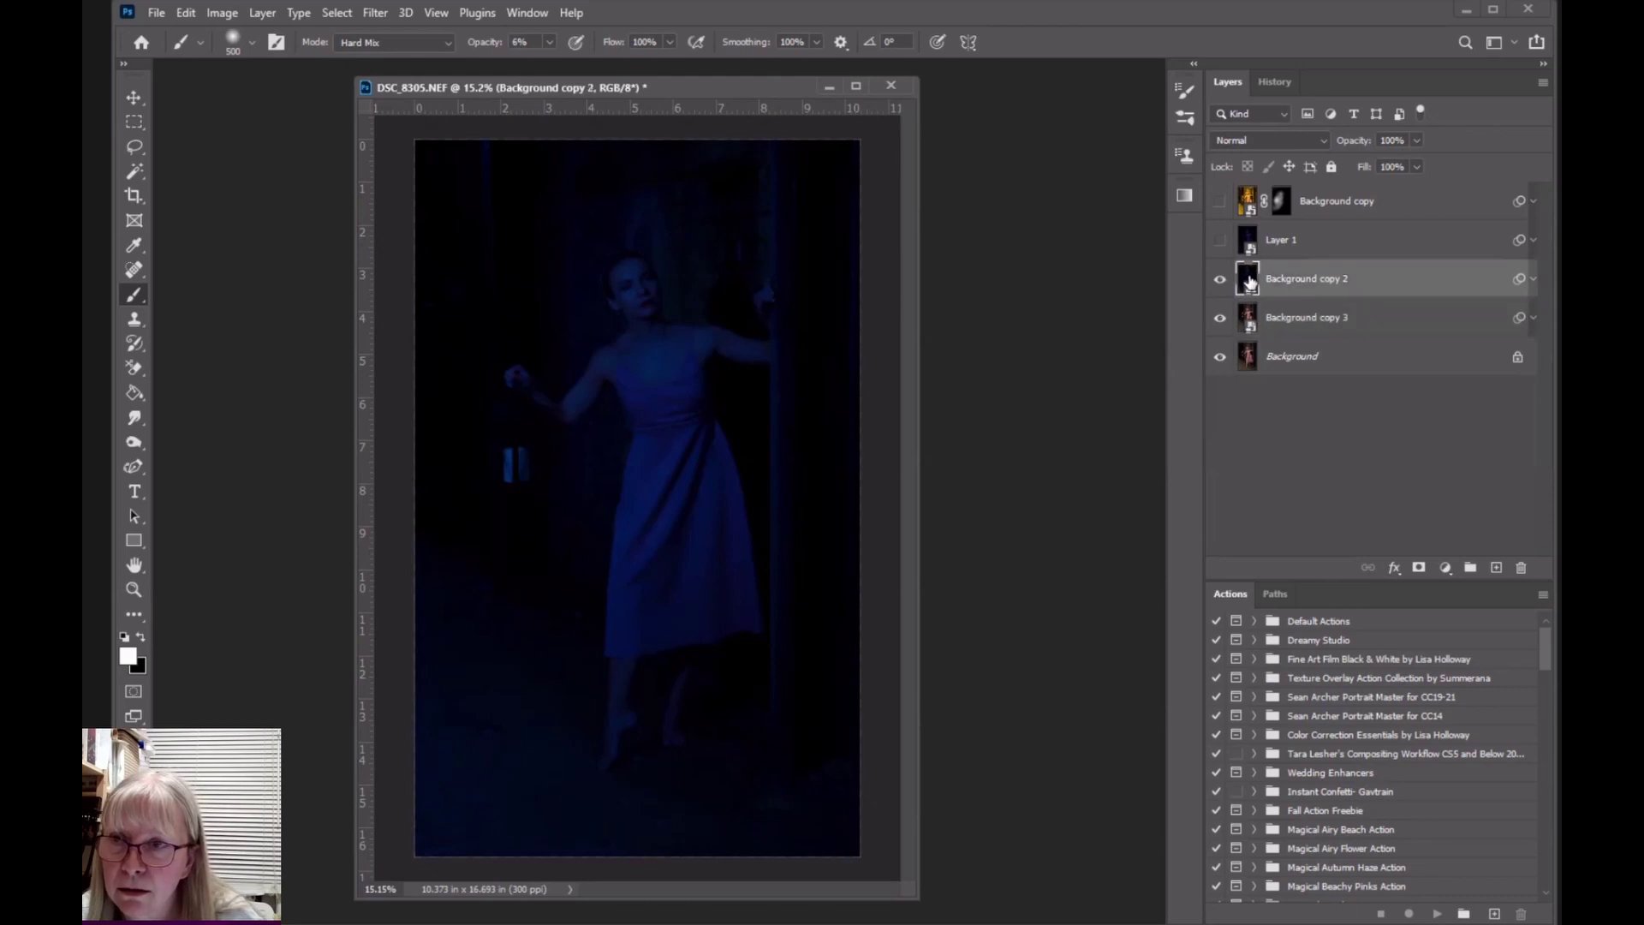
pyautogui.moveTo(1248, 326); pyautogui.dragTo(1251, 275)
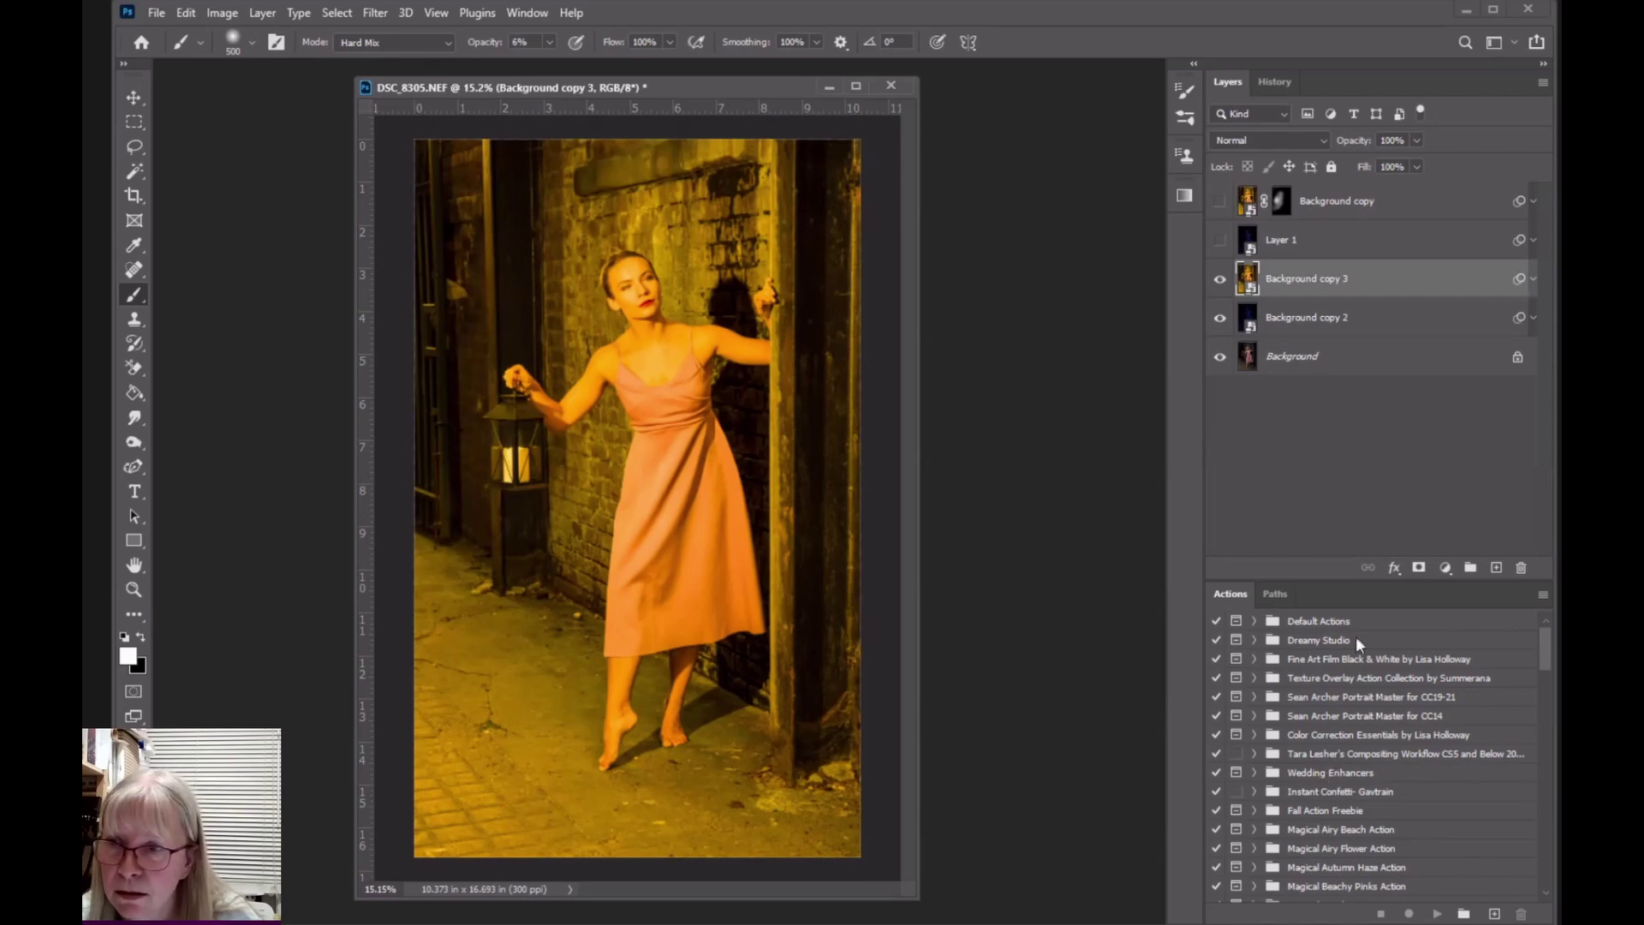
pyautogui.click(1419, 568)
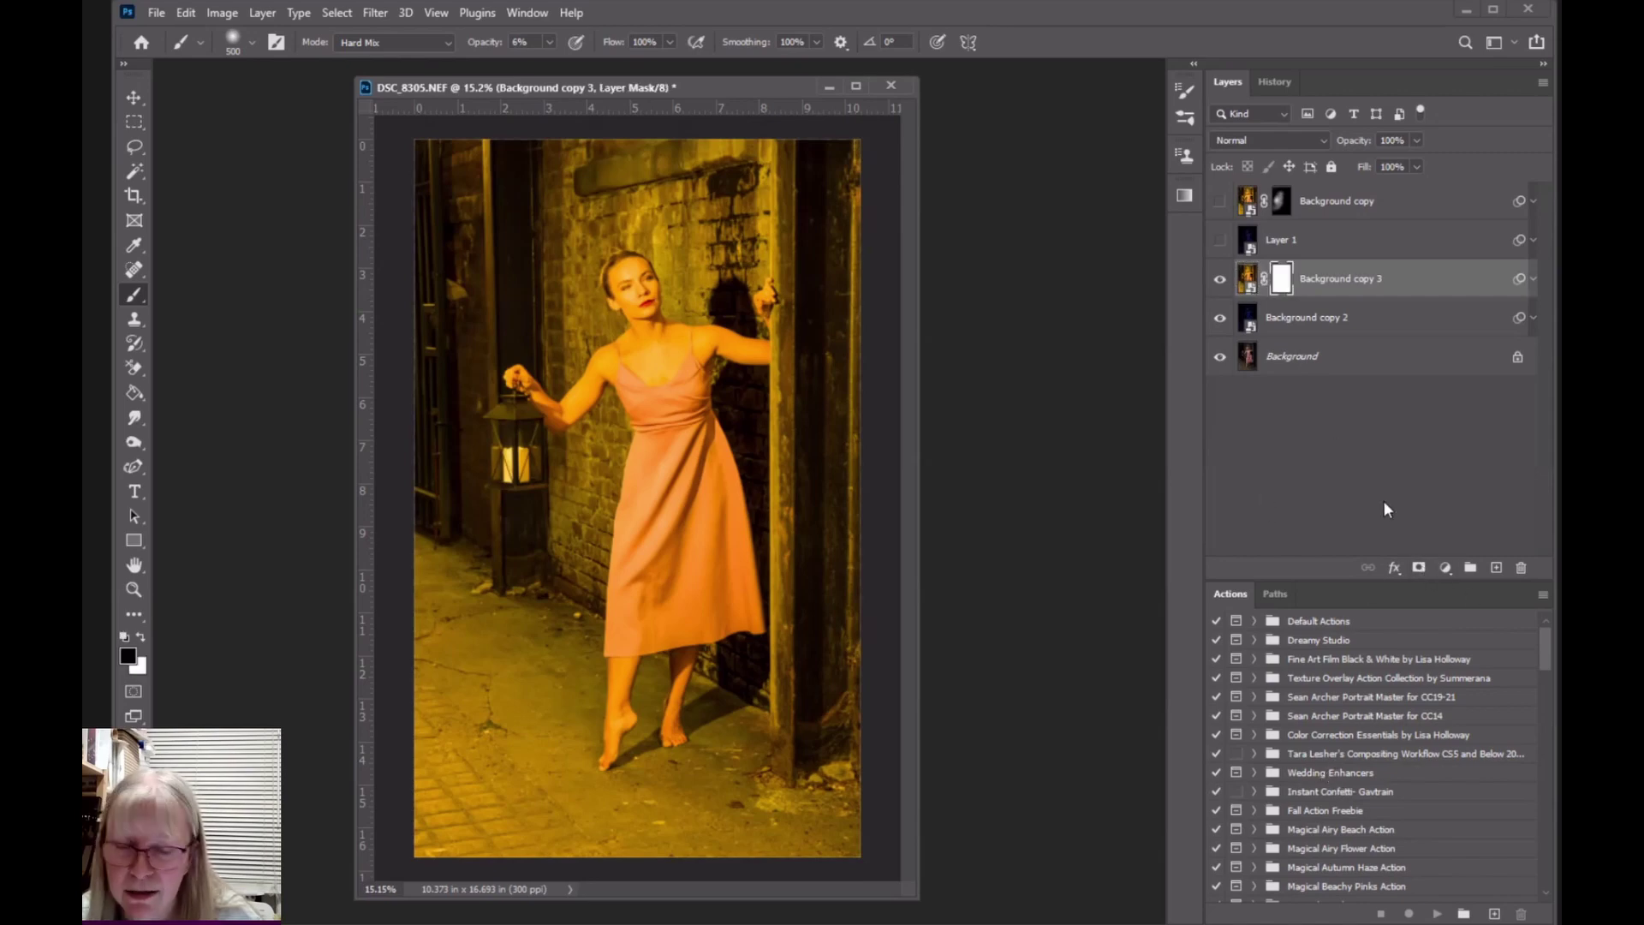
pyautogui.hotkey('ctrl', 'i')
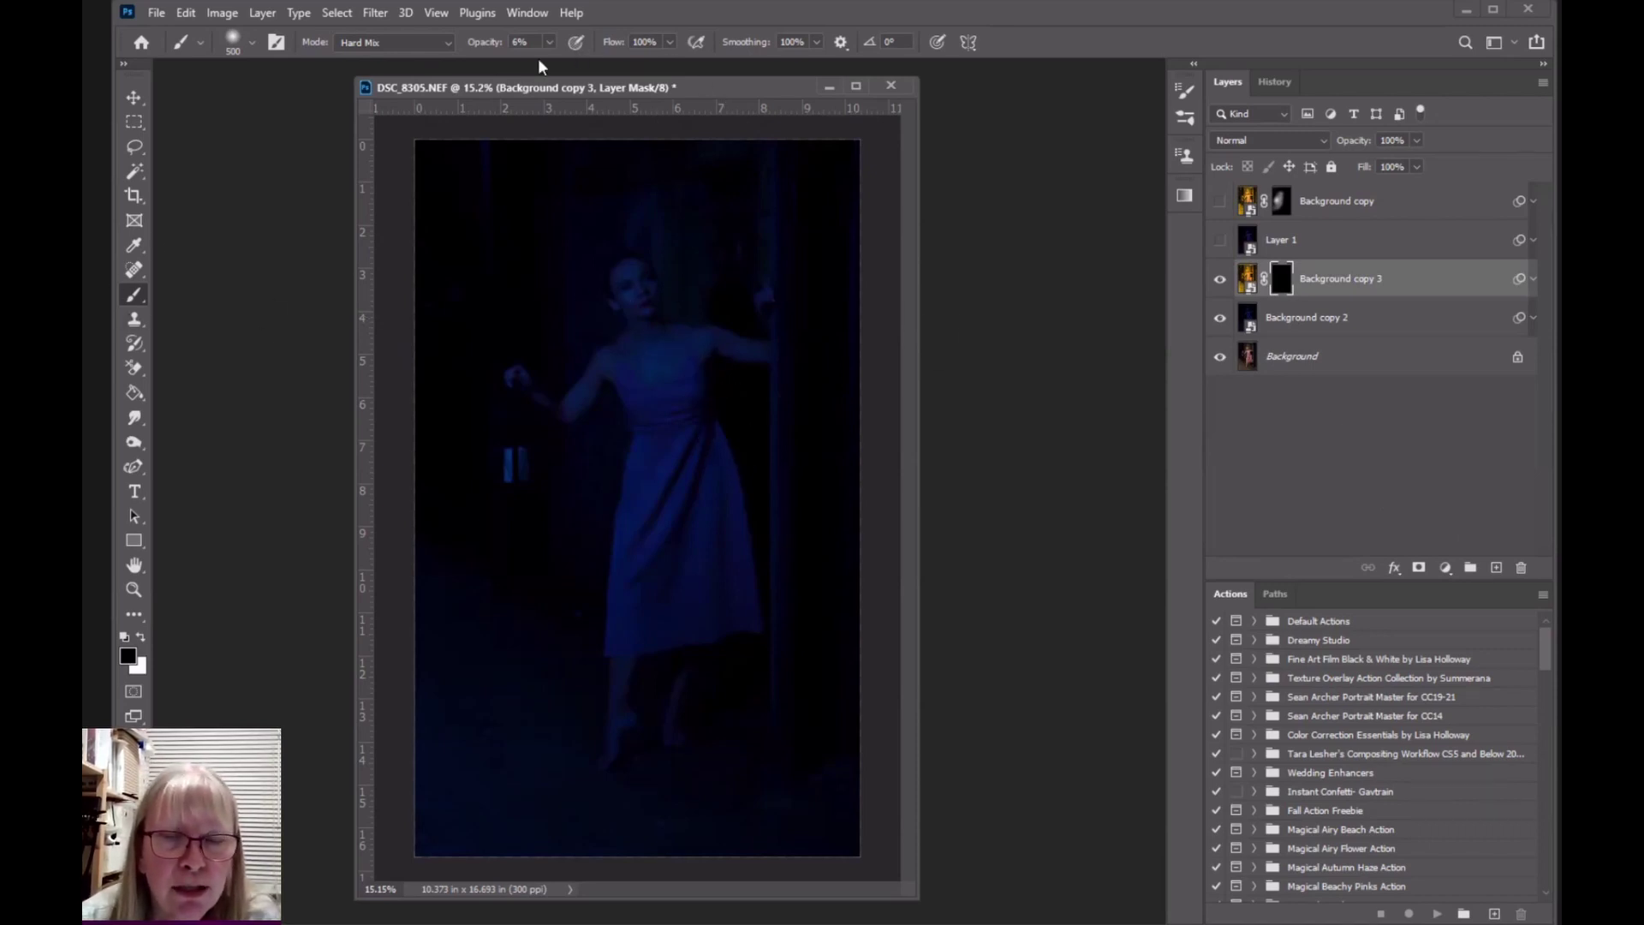
# Step: Paint white over the lantern on Background copy 3's mask with a Normal-mode brush at 100% opacity and 17% flow
pyautogui.moveTo(481, 48); pyautogui.dragTo(514, 50)
pyautogui.moveTo(613, 48)
pyautogui.mouseDown()
pyautogui.moveTo(582, 50)
pyautogui.moveTo(613, 49)
pyautogui.mouseUp()
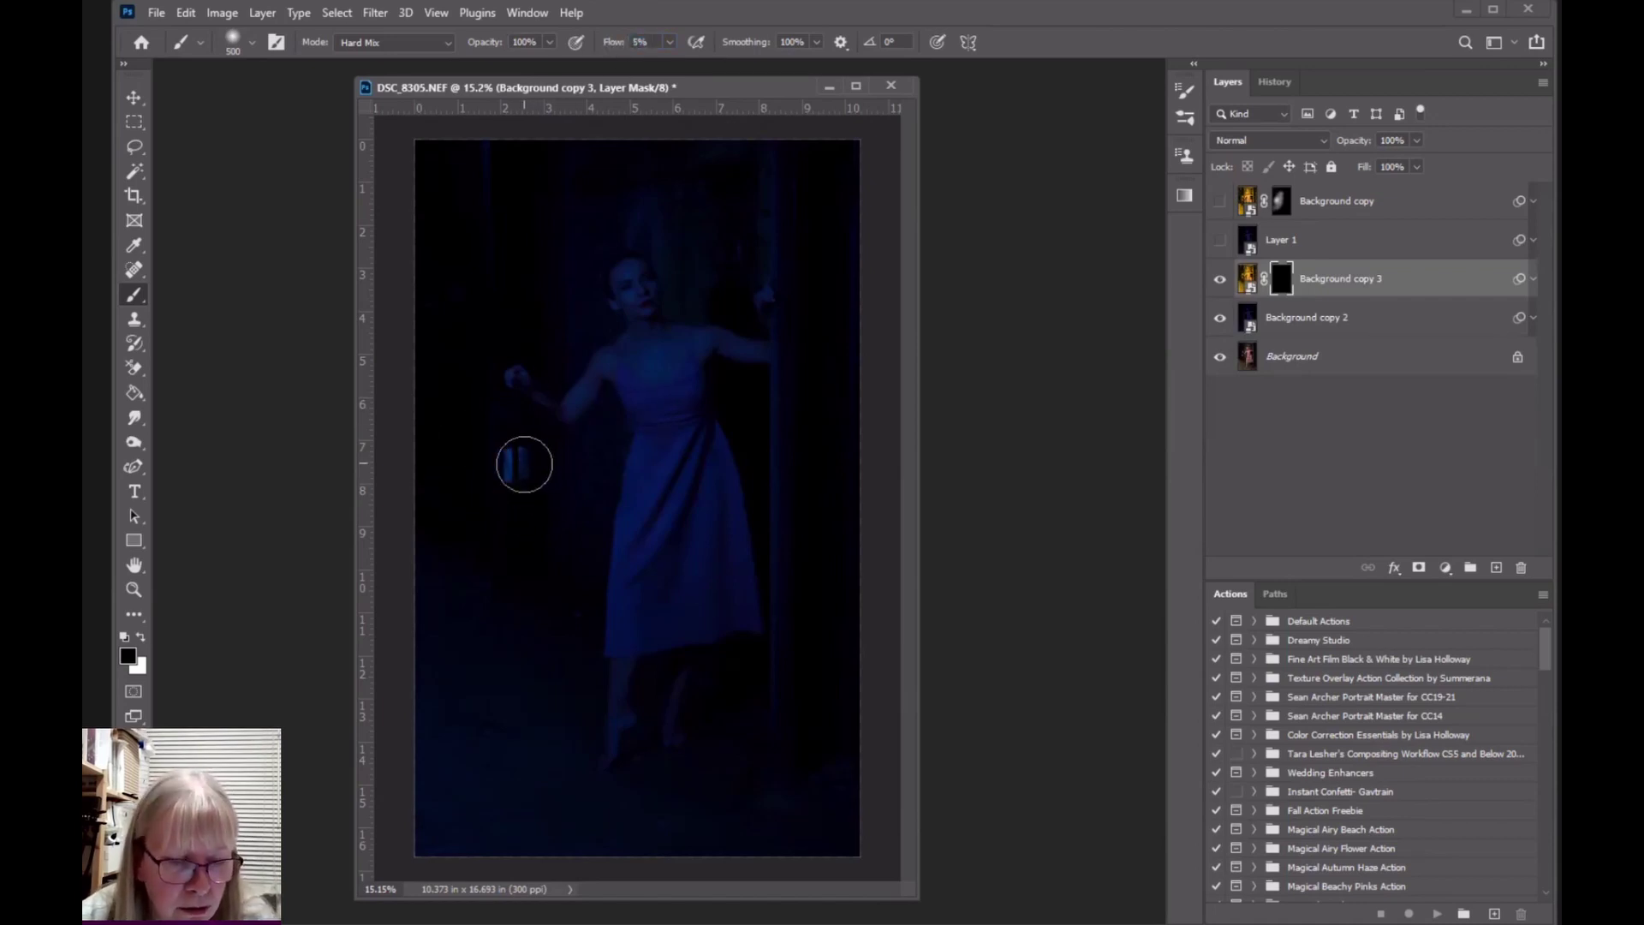
pyautogui.press('x')
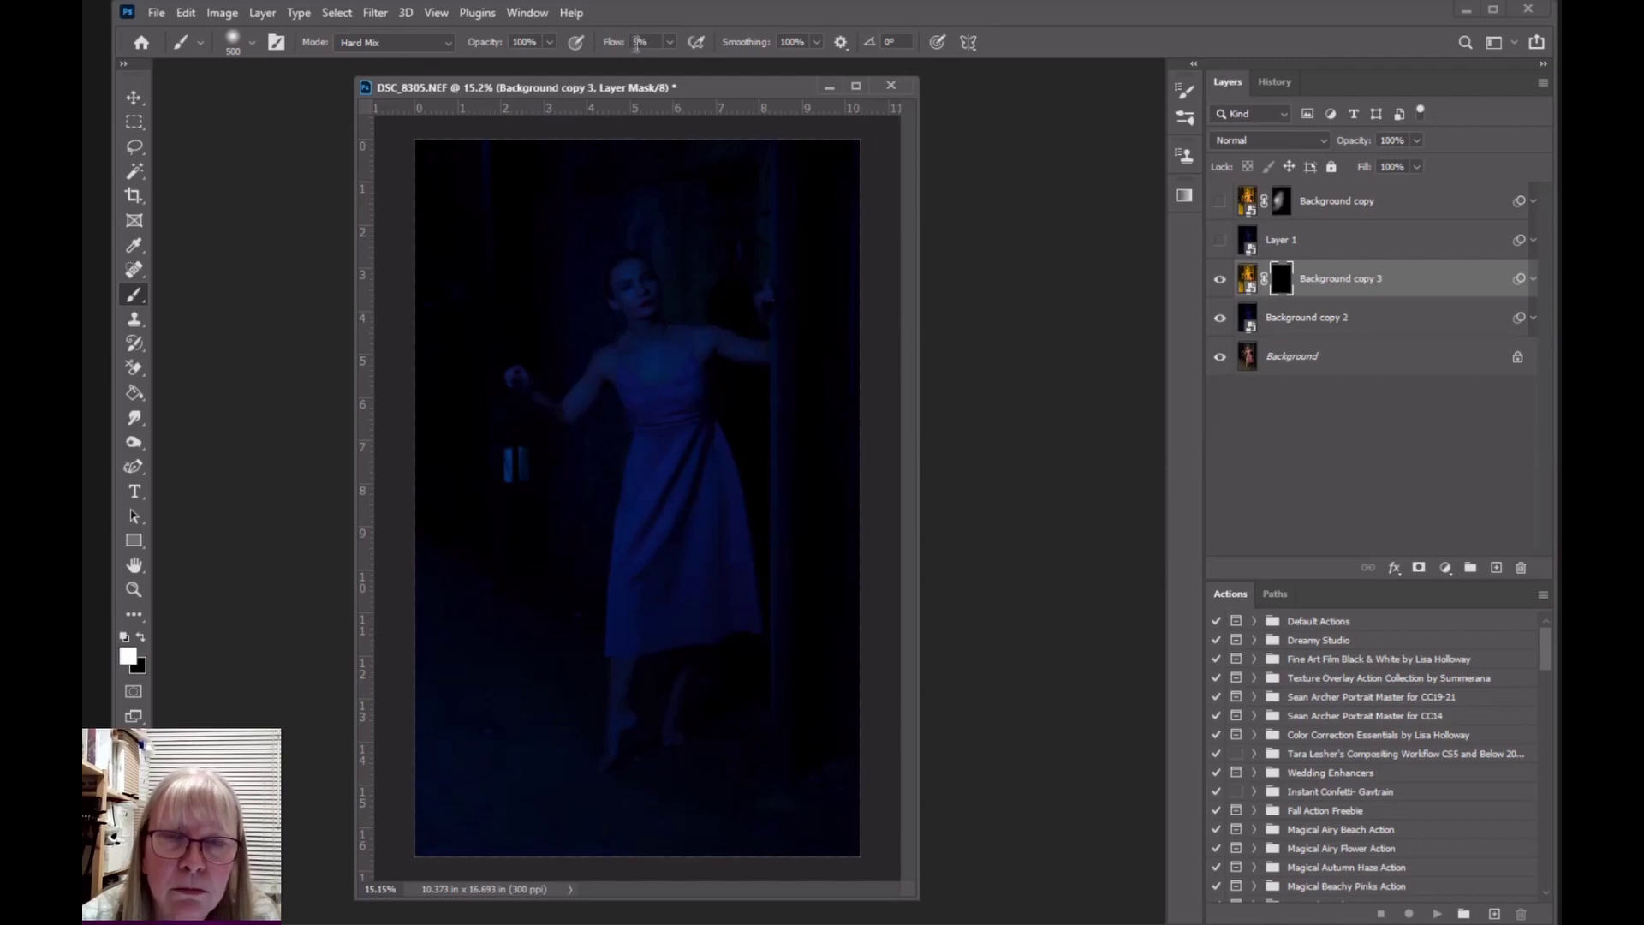
pyautogui.moveTo(604, 47); pyautogui.dragTo(617, 47)
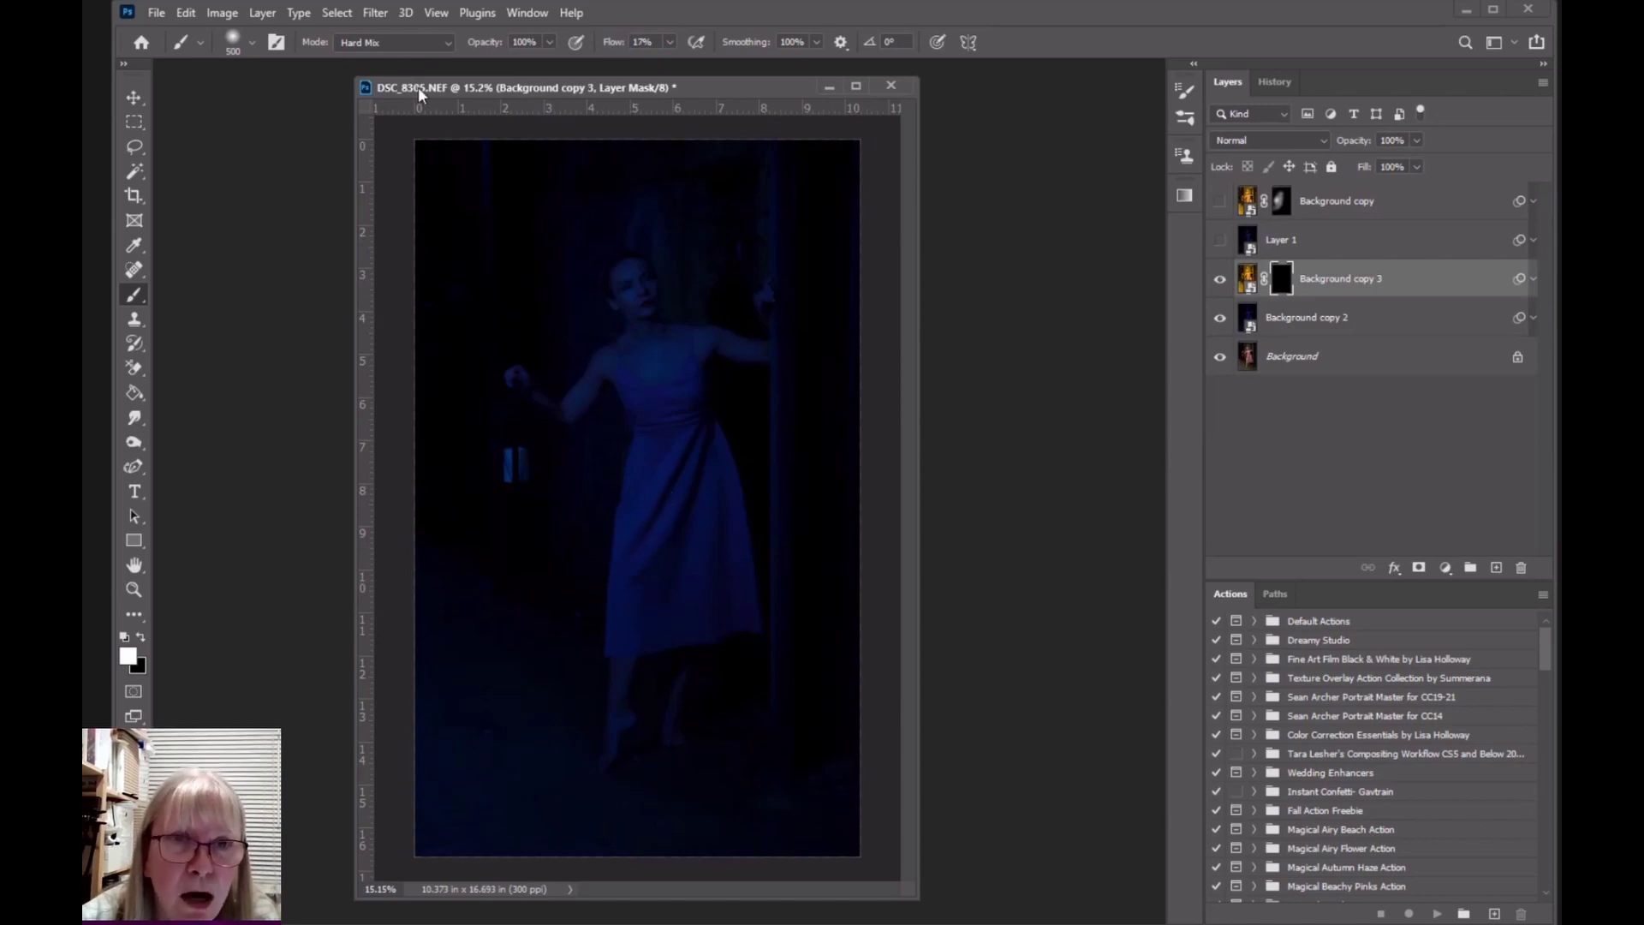
pyautogui.click(450, 43)
pyautogui.click(429, 60)
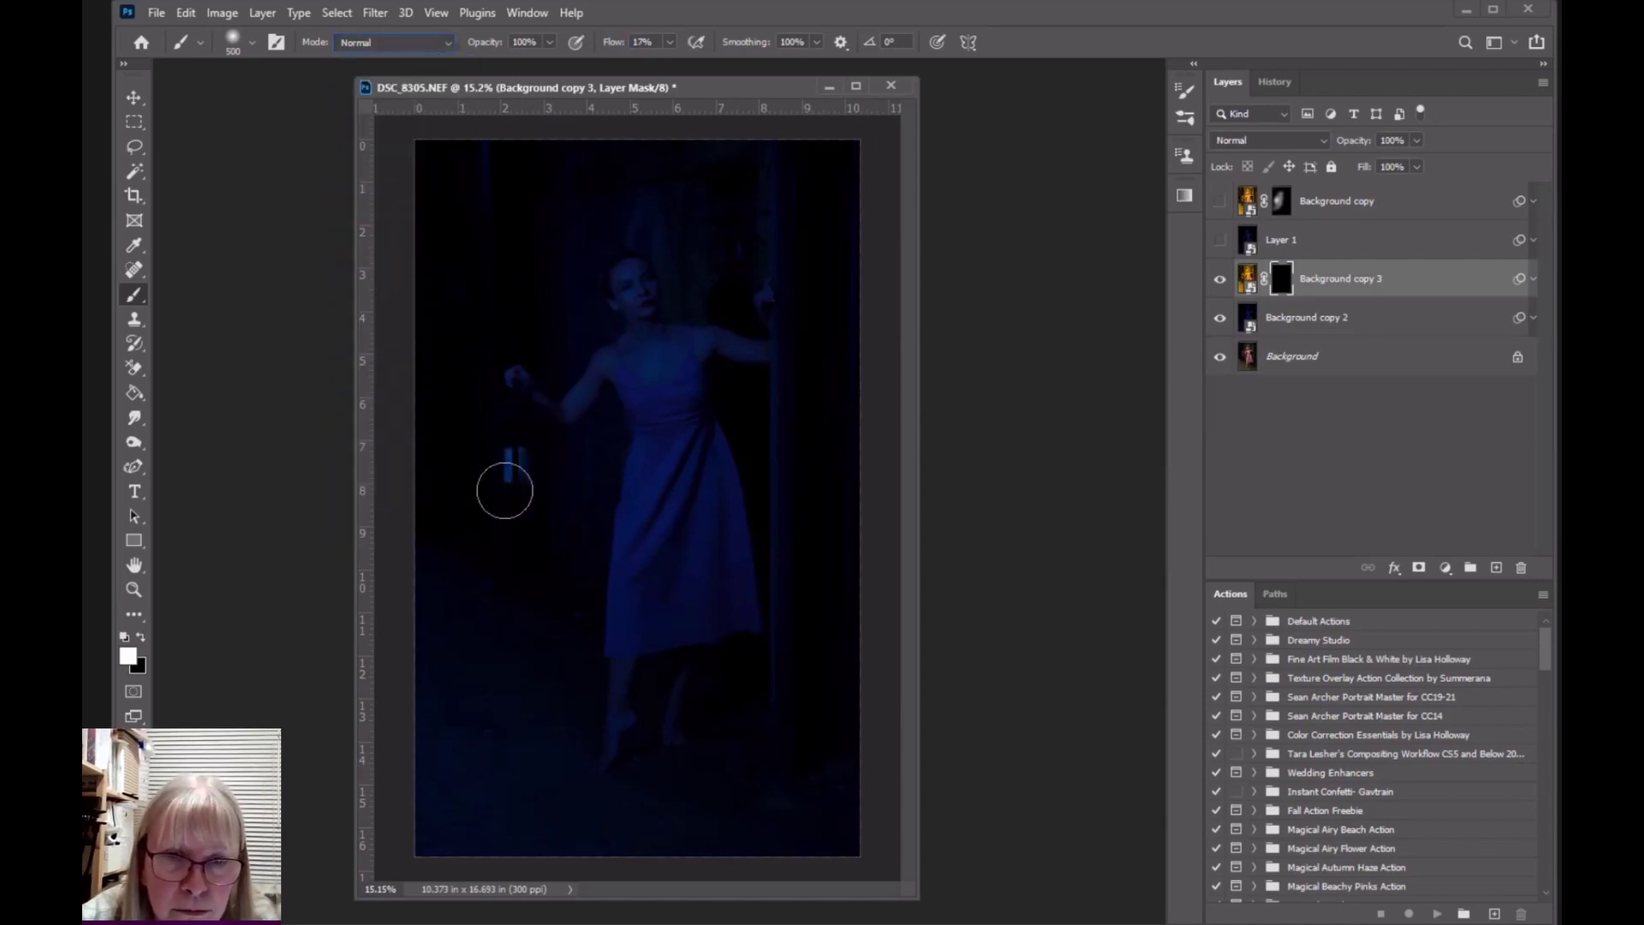
pyautogui.moveTo(514, 480); pyautogui.dragTo(521, 514)
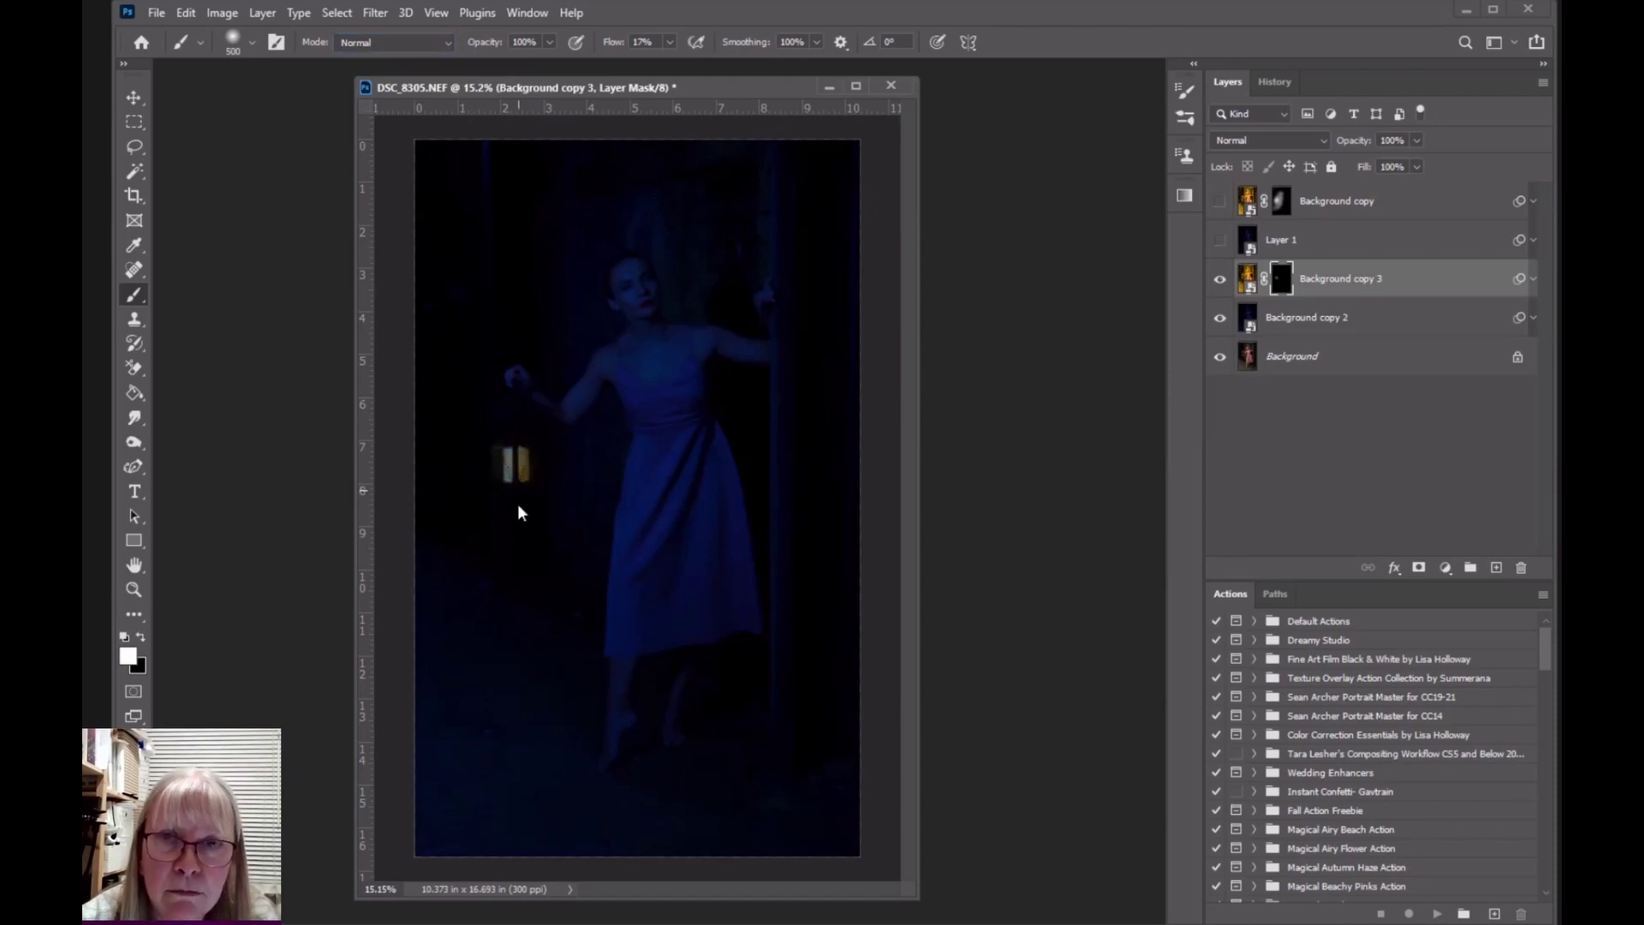
# Step: With a 1100 px brush, reveal warm light on the ground below the lantern at 16% flow and over the arm and face at 7%
pyautogui.moveTo(614, 48); pyautogui.dragTo(611, 49)
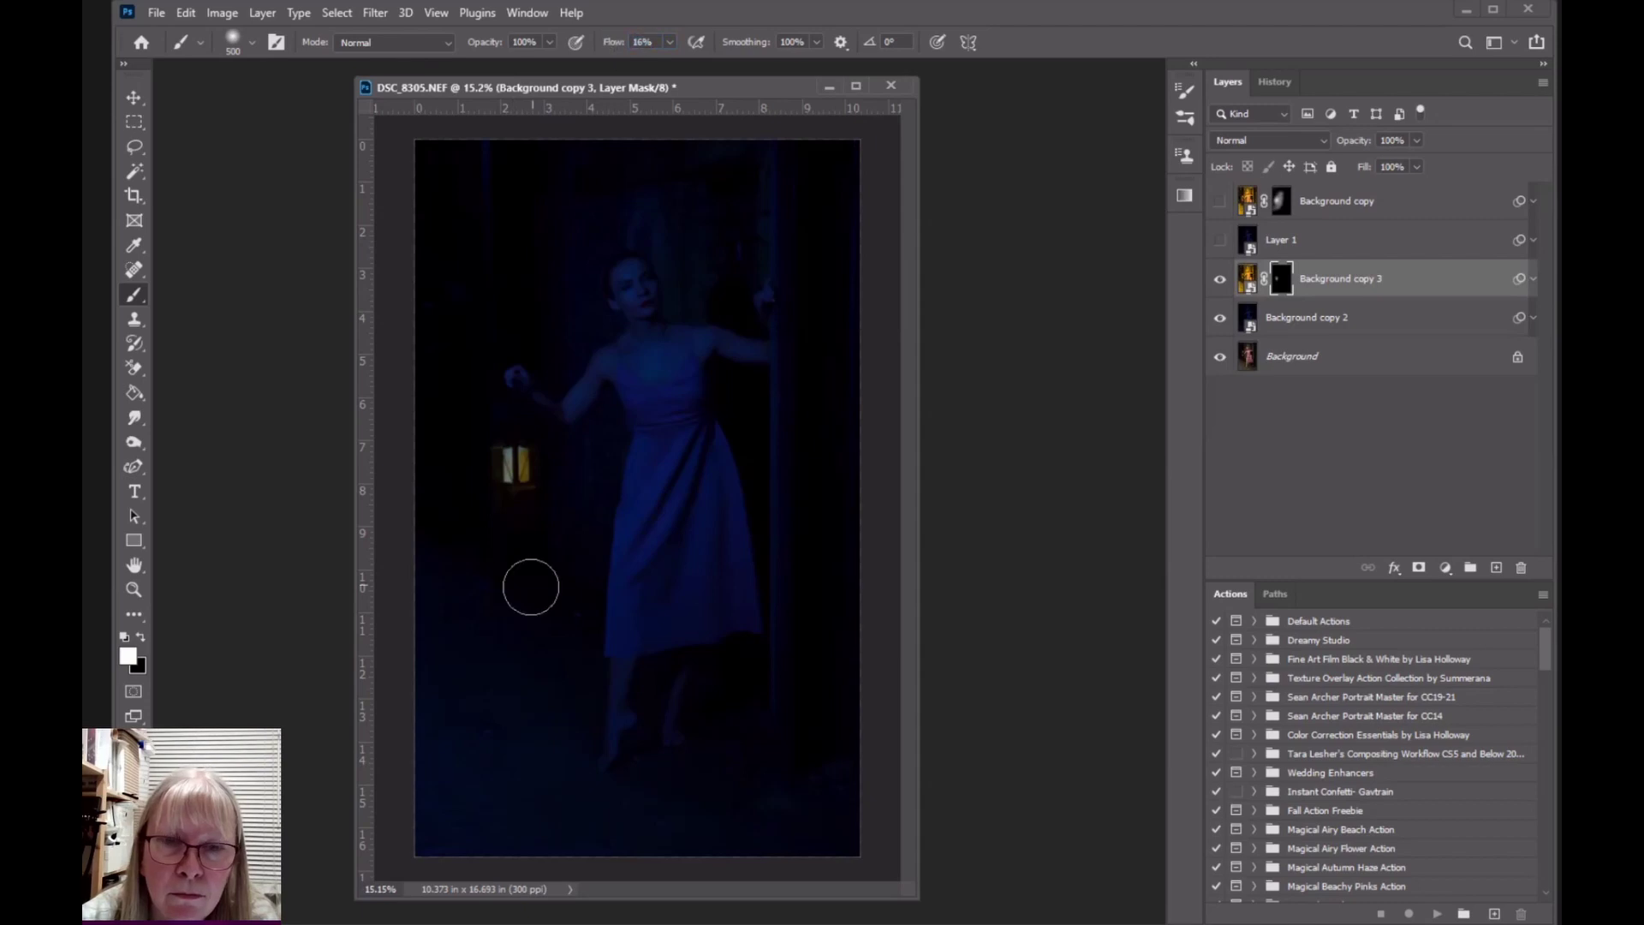
pyautogui.press(']')
pyautogui.press(']')
pyautogui.press(']')
pyautogui.press(']')
pyautogui.press(']')
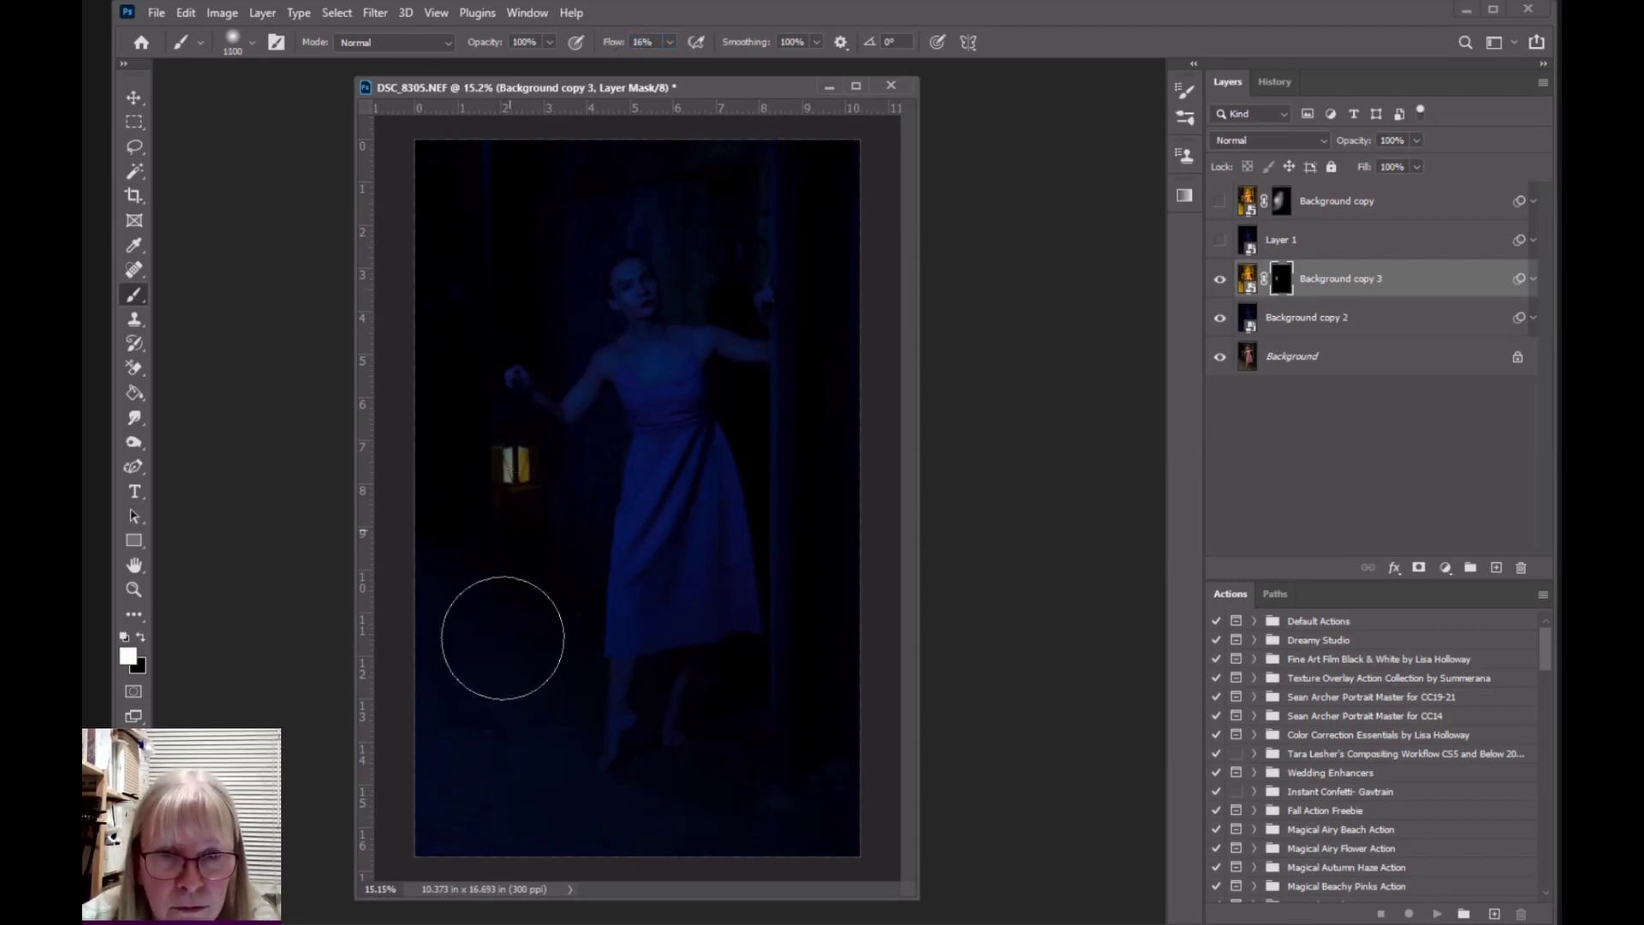
pyautogui.moveTo(503, 638); pyautogui.dragTo(503, 686)
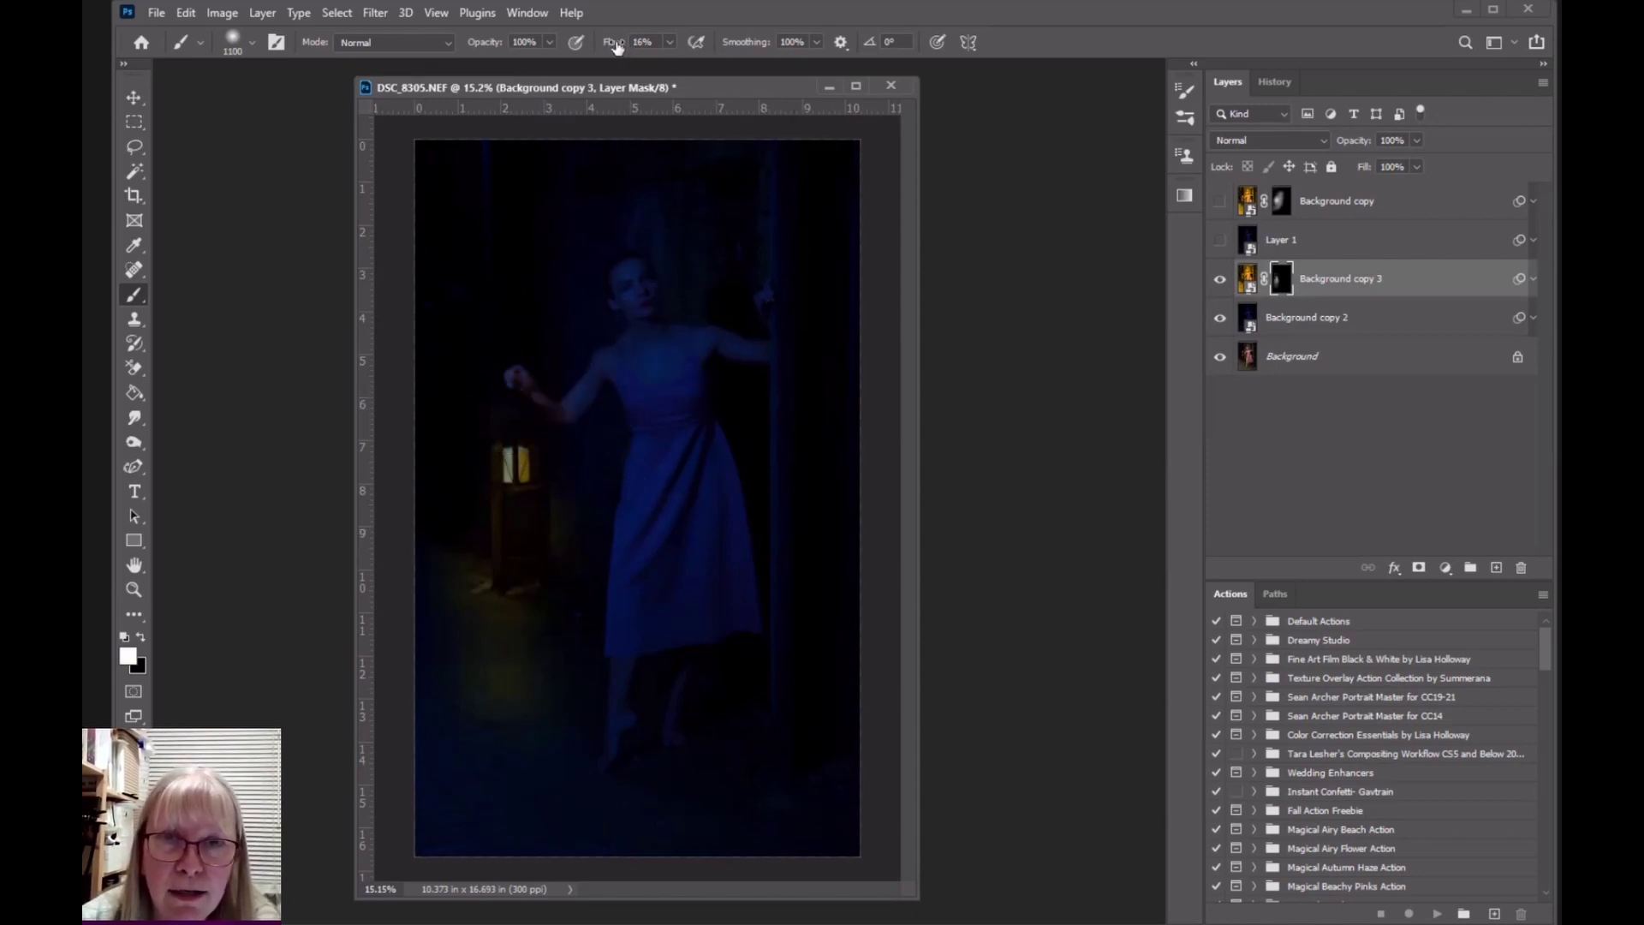
pyautogui.moveTo(617, 44); pyautogui.dragTo(605, 45)
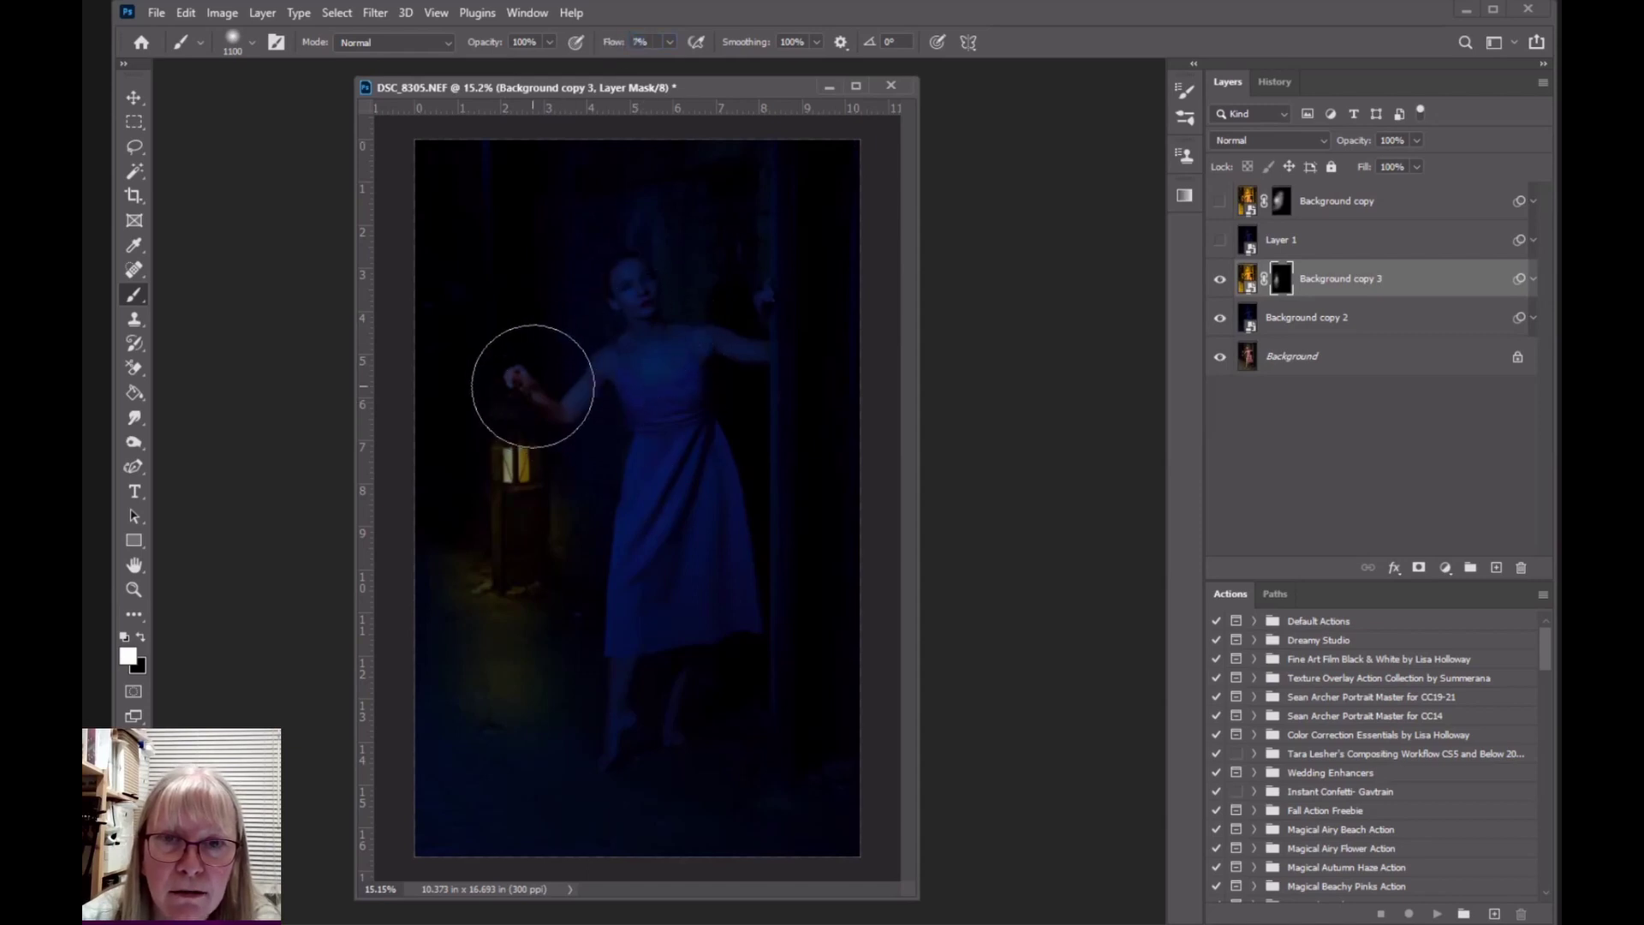
pyautogui.moveTo(533, 387)
pyautogui.mouseDown()
pyautogui.moveTo(580, 349)
pyautogui.moveTo(579, 323)
pyautogui.moveTo(664, 275)
pyautogui.mouseUp()
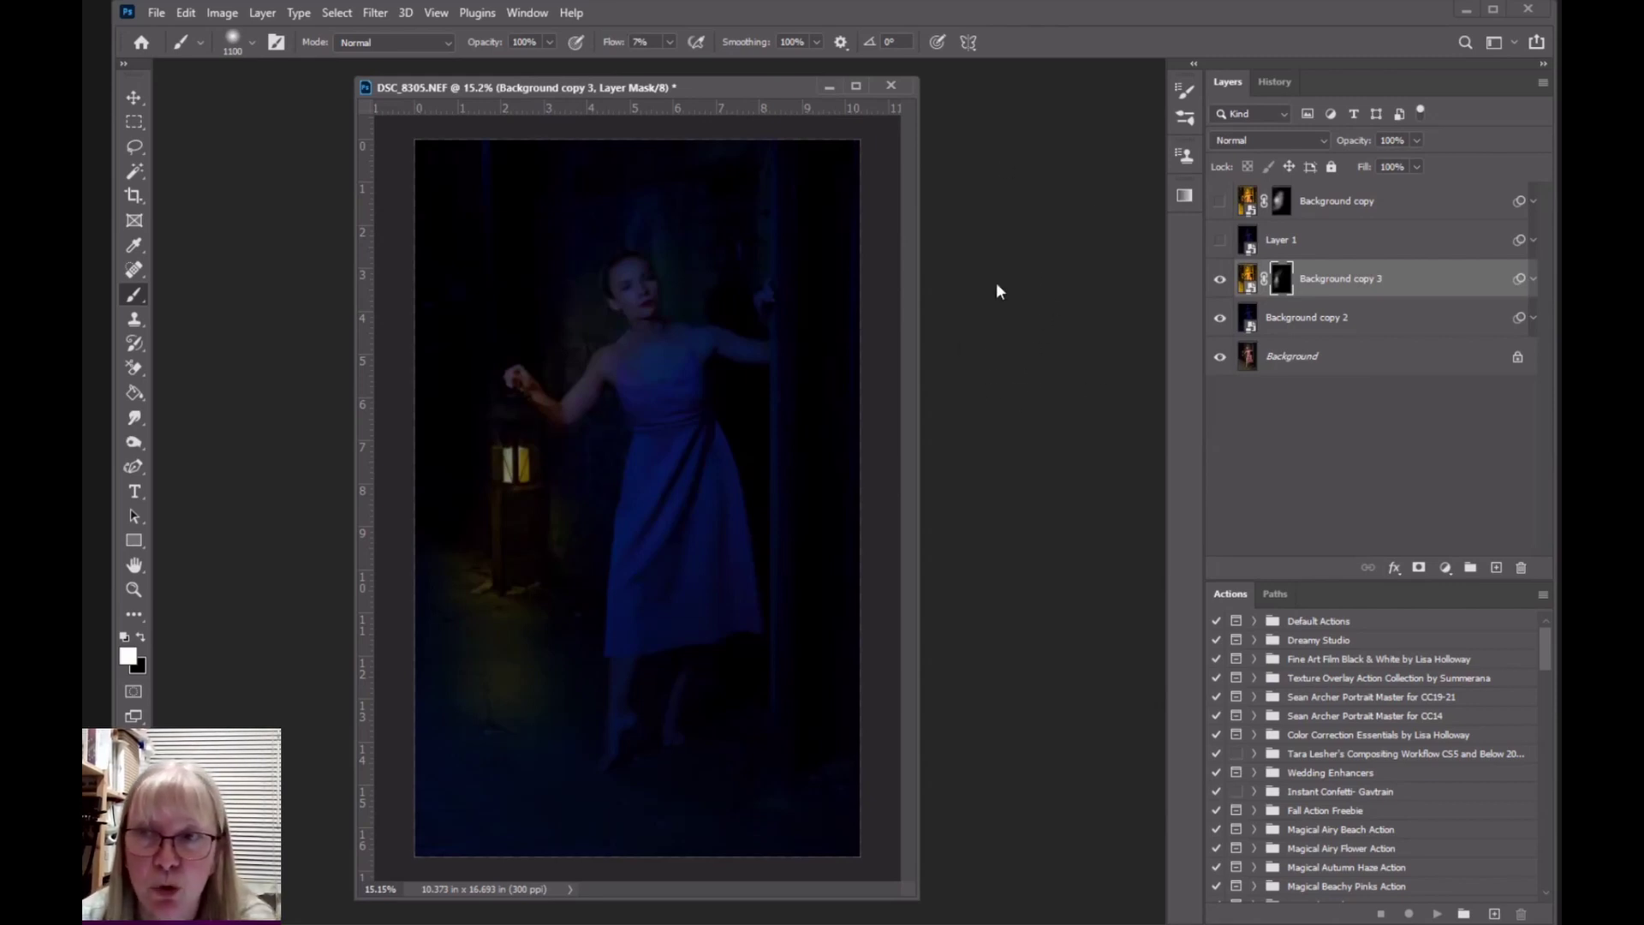
# Step: Hide Background copy 3 and Background copy 2, and show Layer 1 and the masked Background copy instead
pyautogui.click(1220, 278)
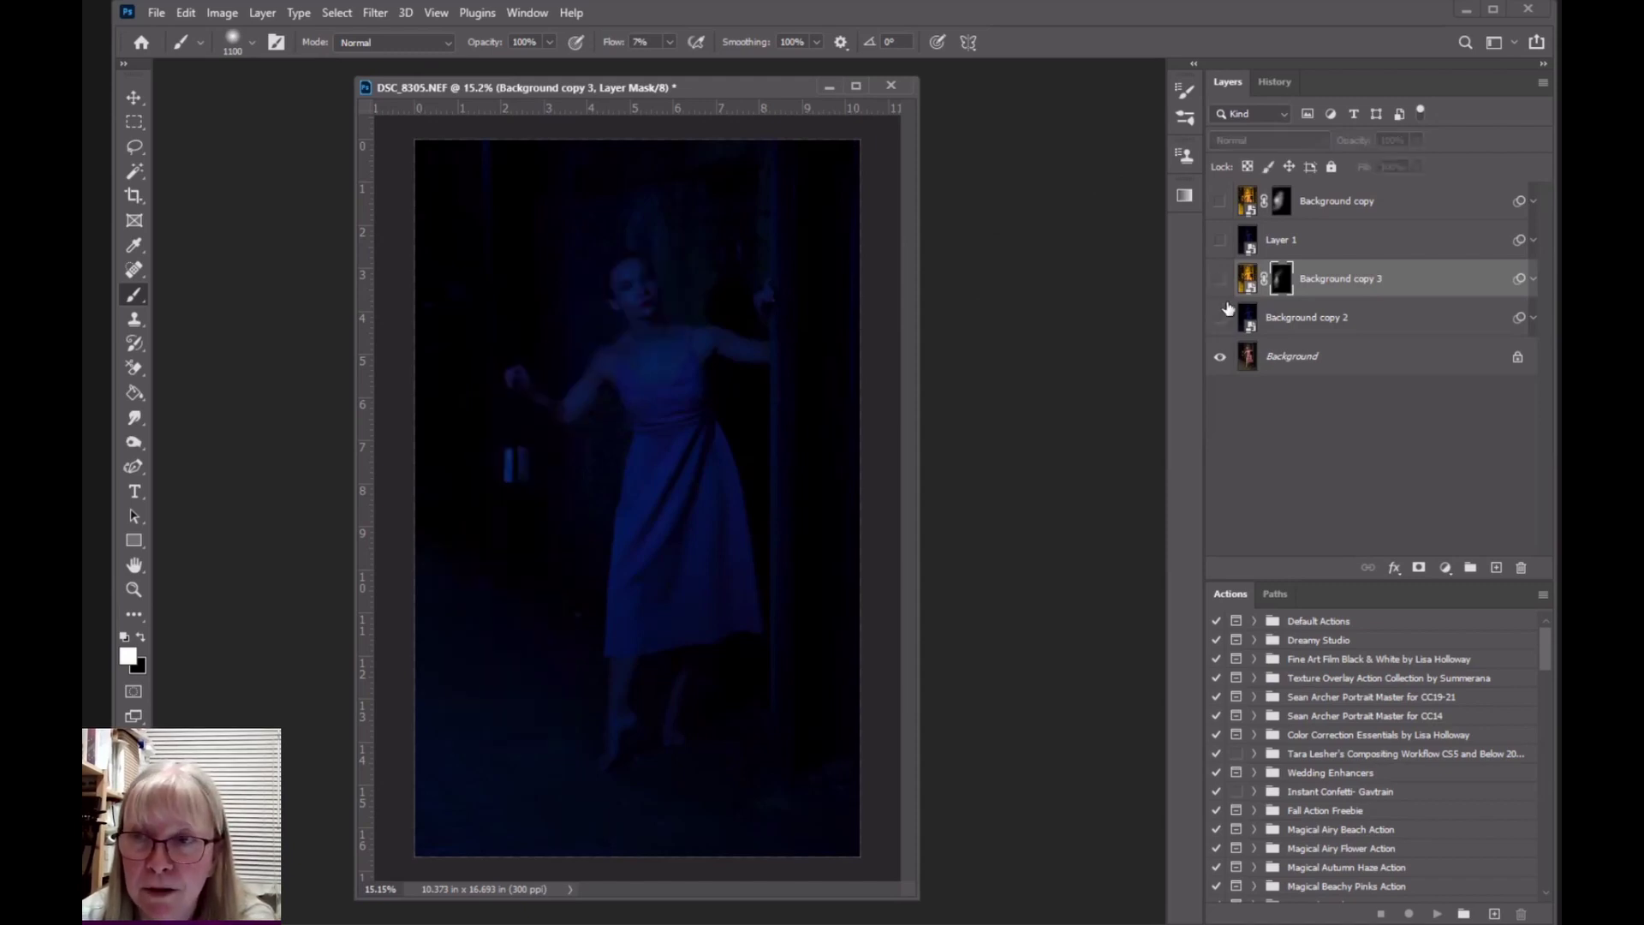
pyautogui.click(1219, 318)
pyautogui.click(1219, 240)
pyautogui.click(1220, 202)
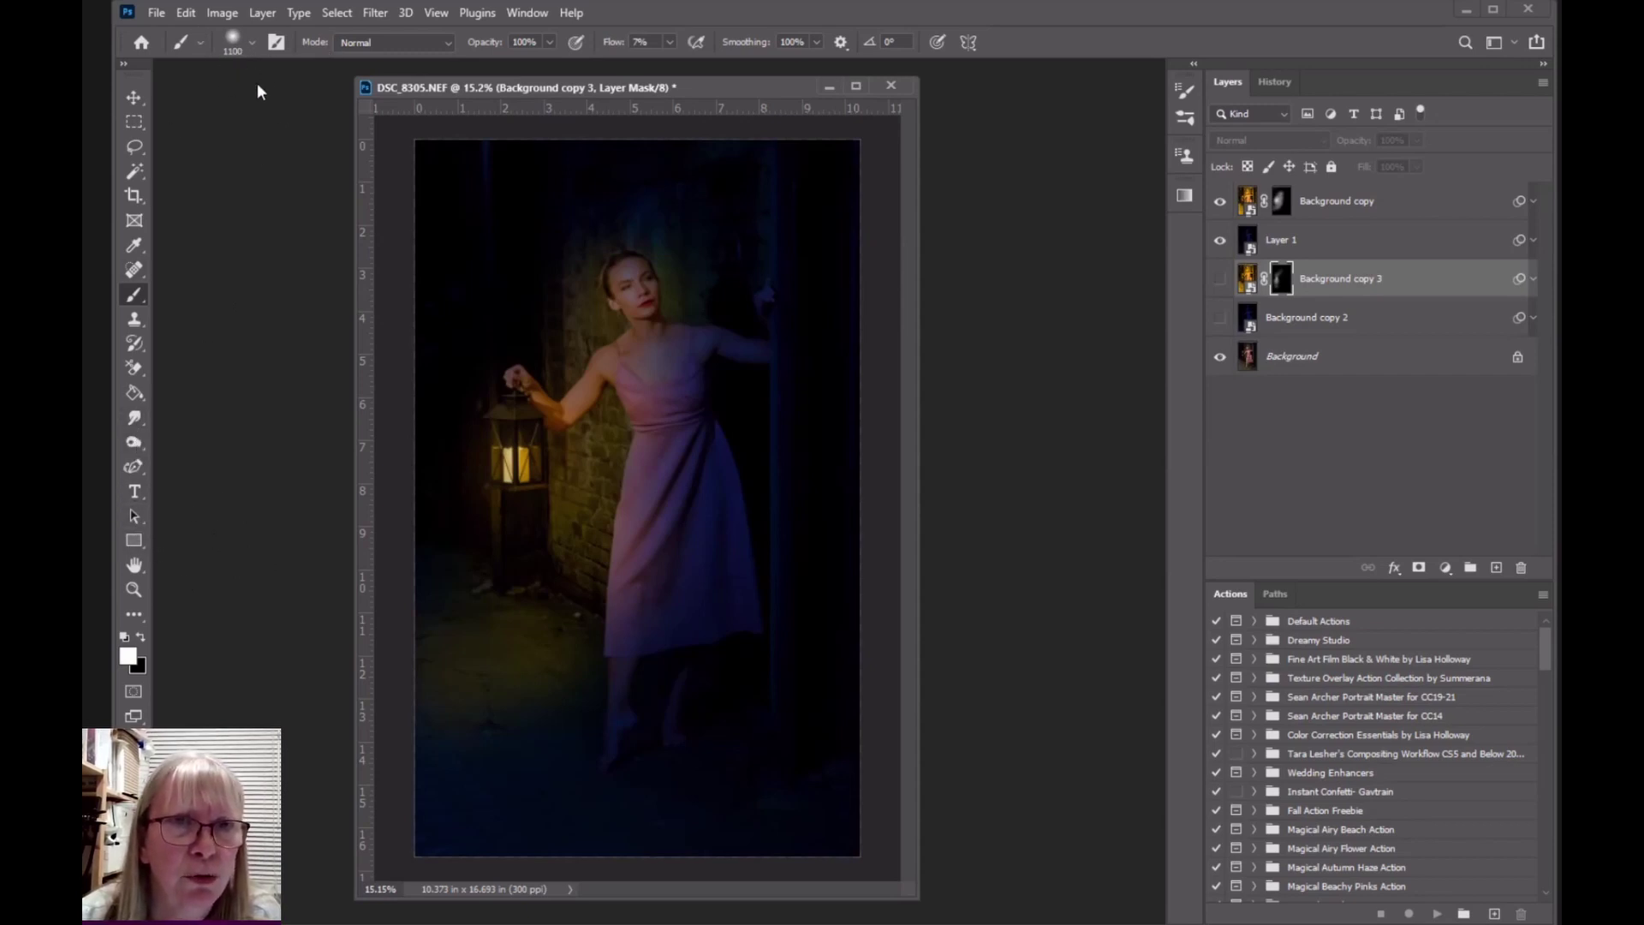
pyautogui.click(254, 43)
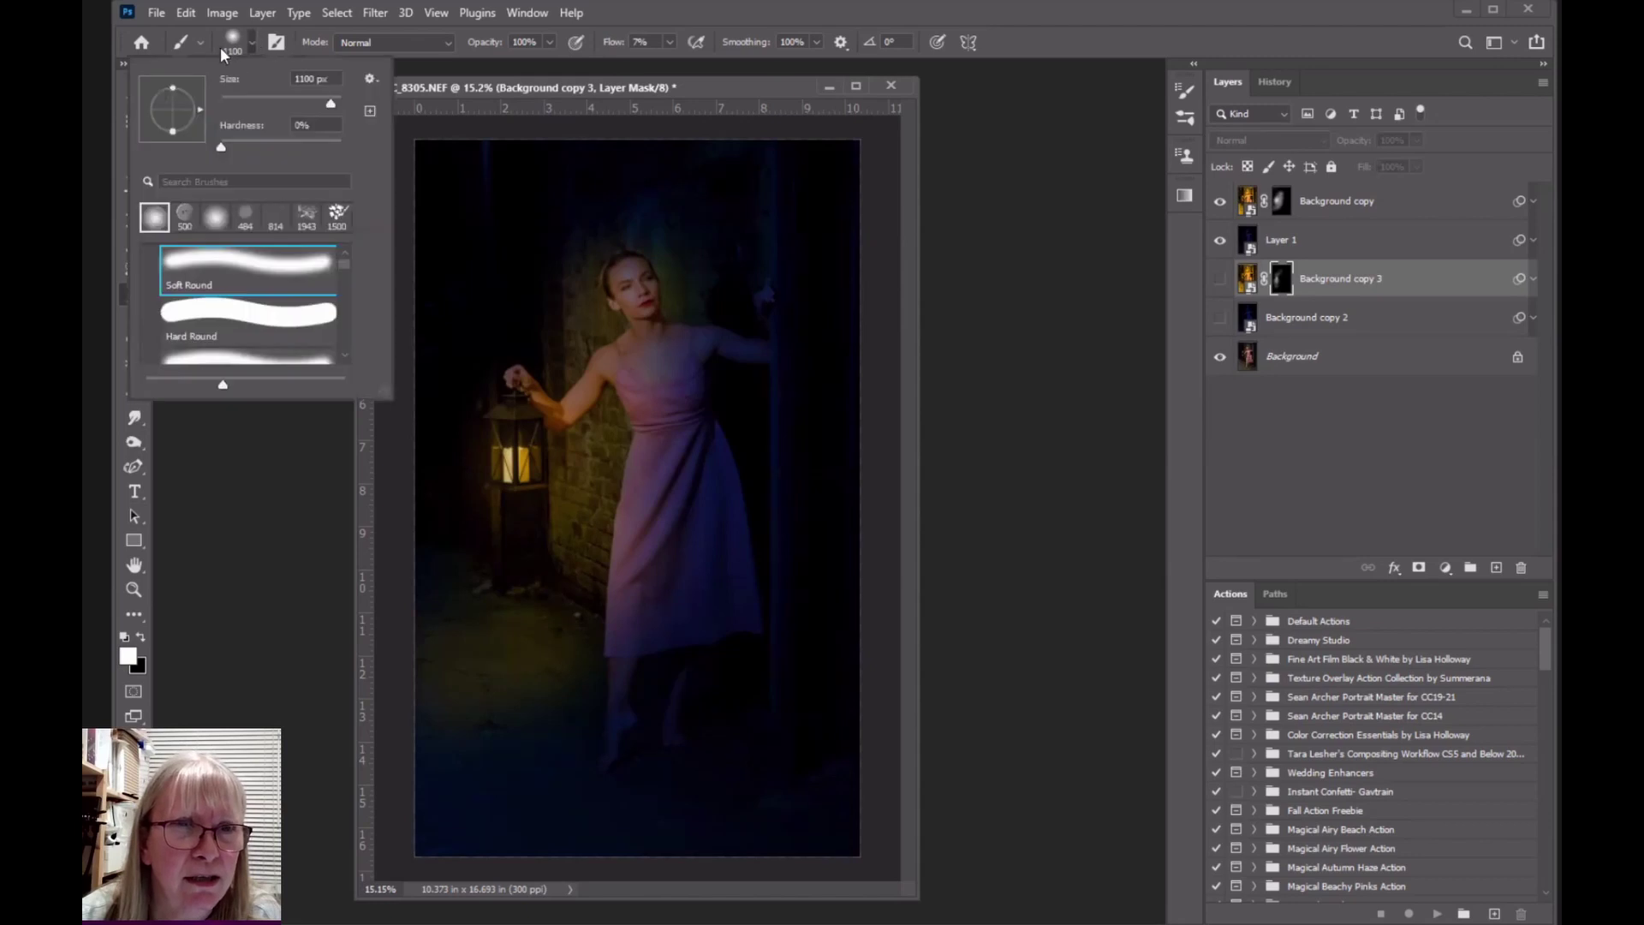
pyautogui.click(202, 41)
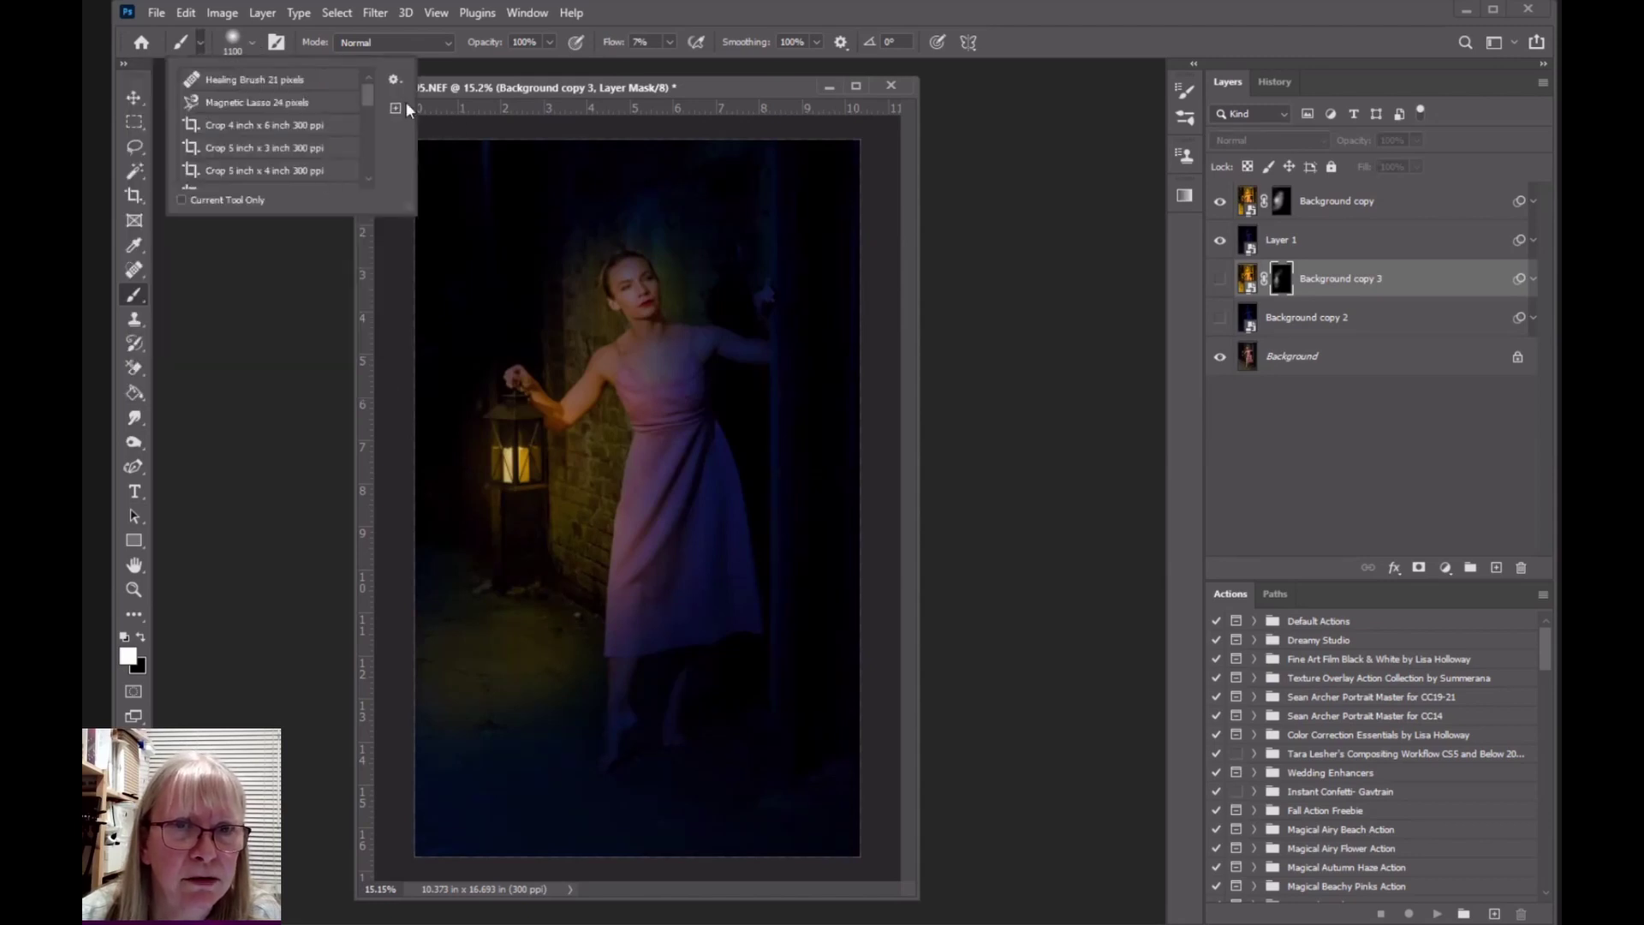
pyautogui.click(403, 80)
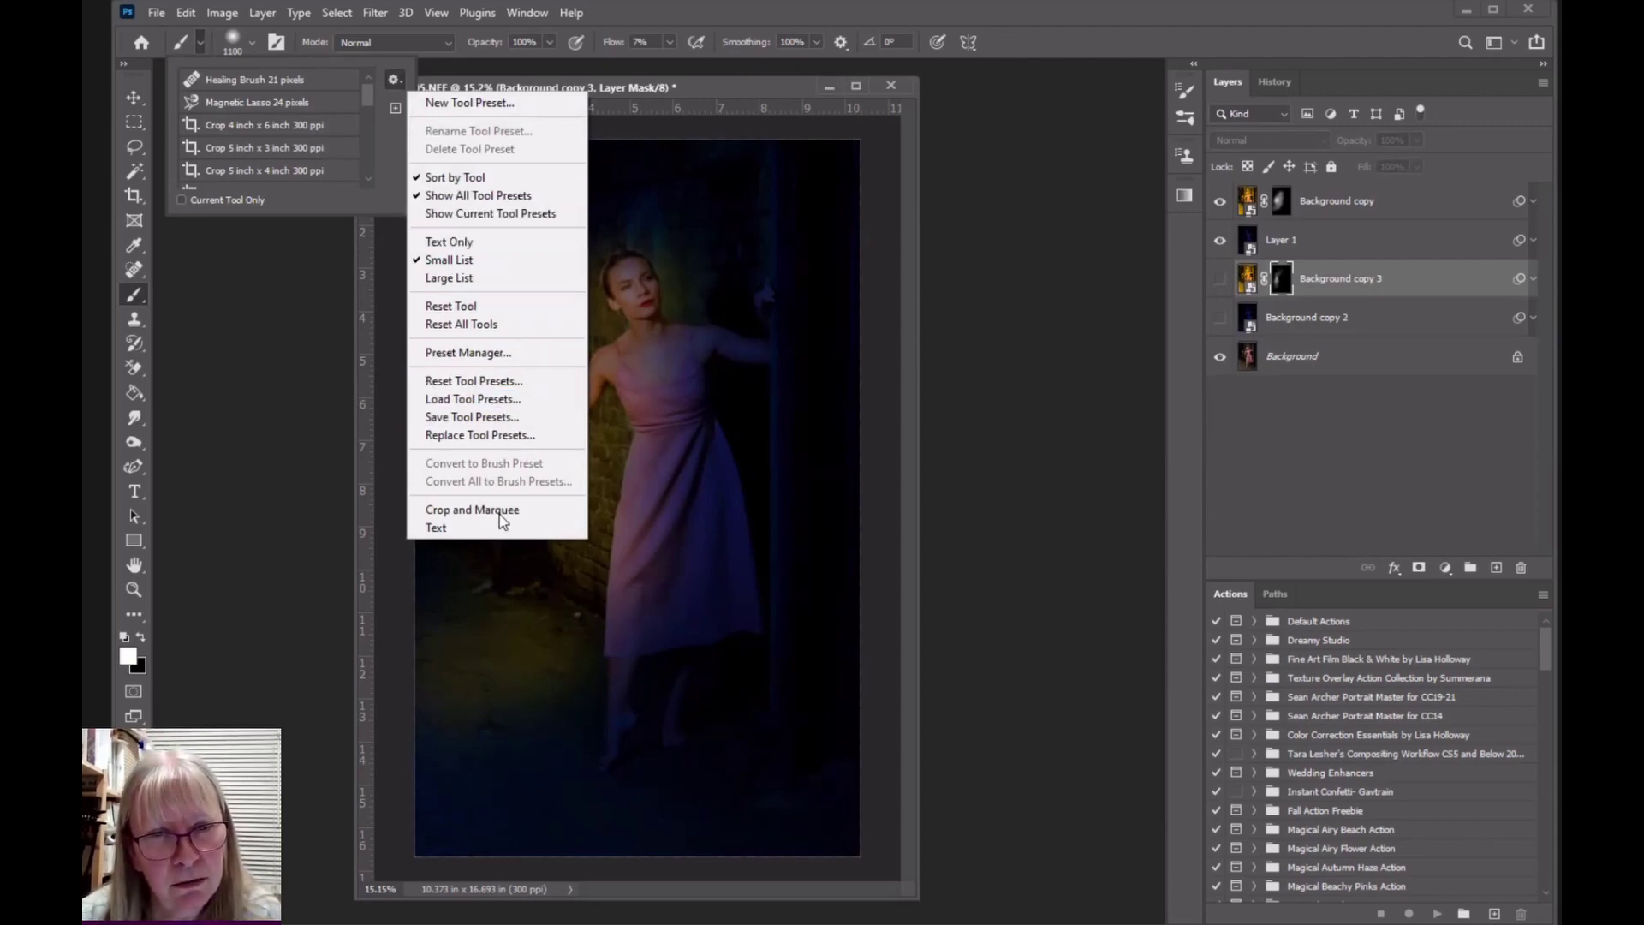
pyautogui.click(274, 190)
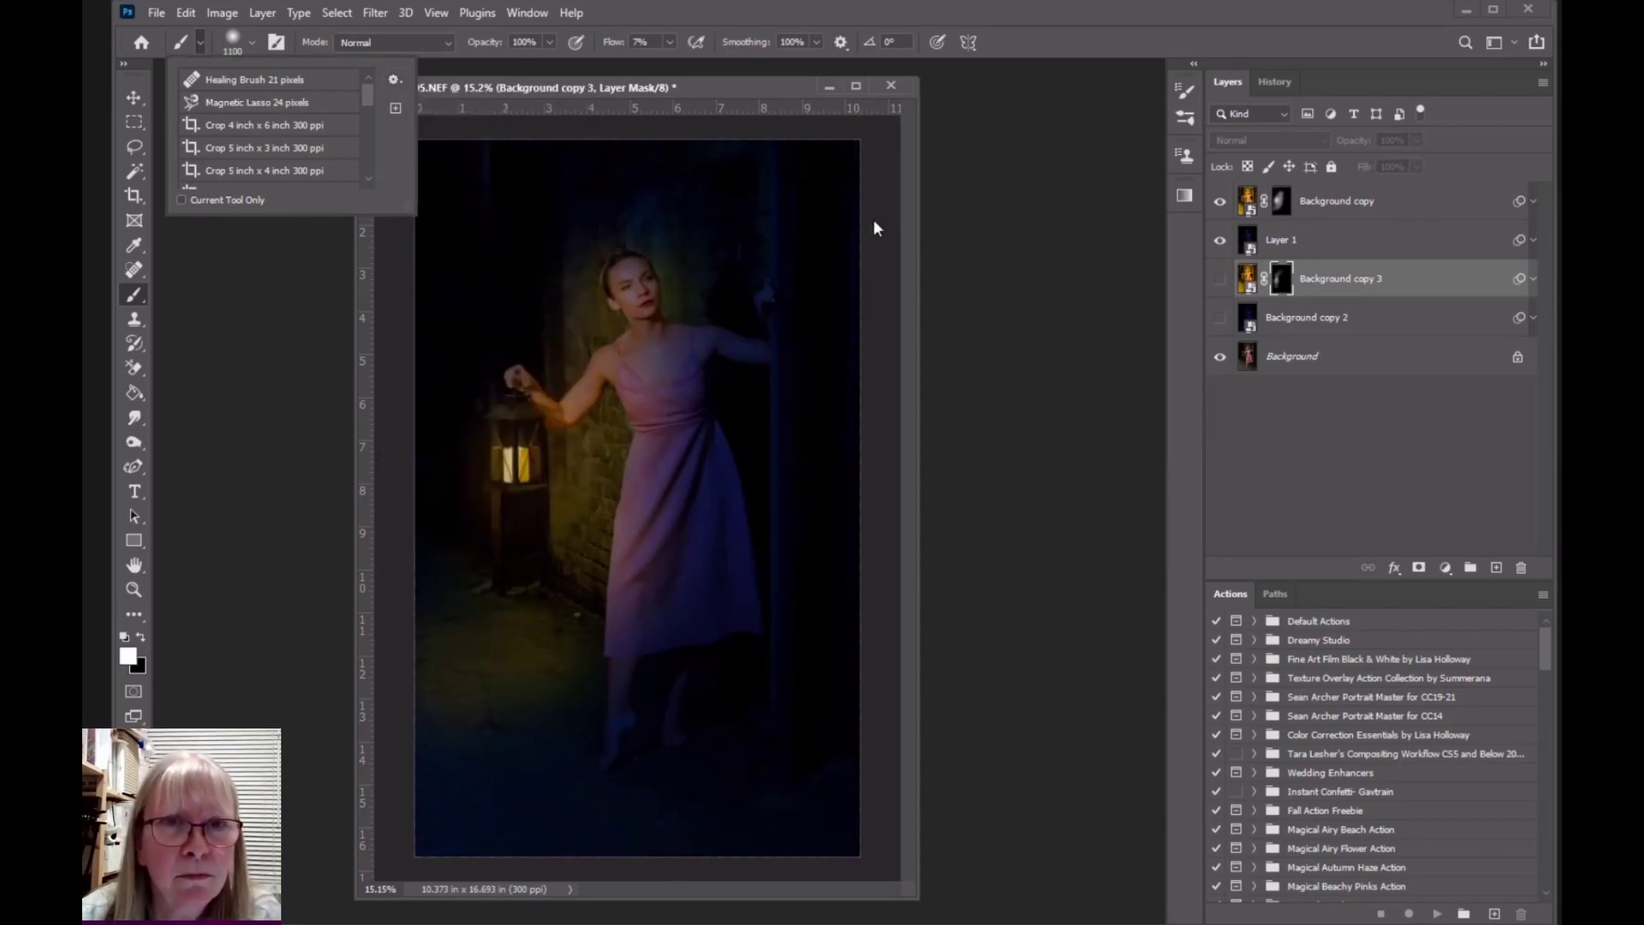
pyautogui.click(305, 57)
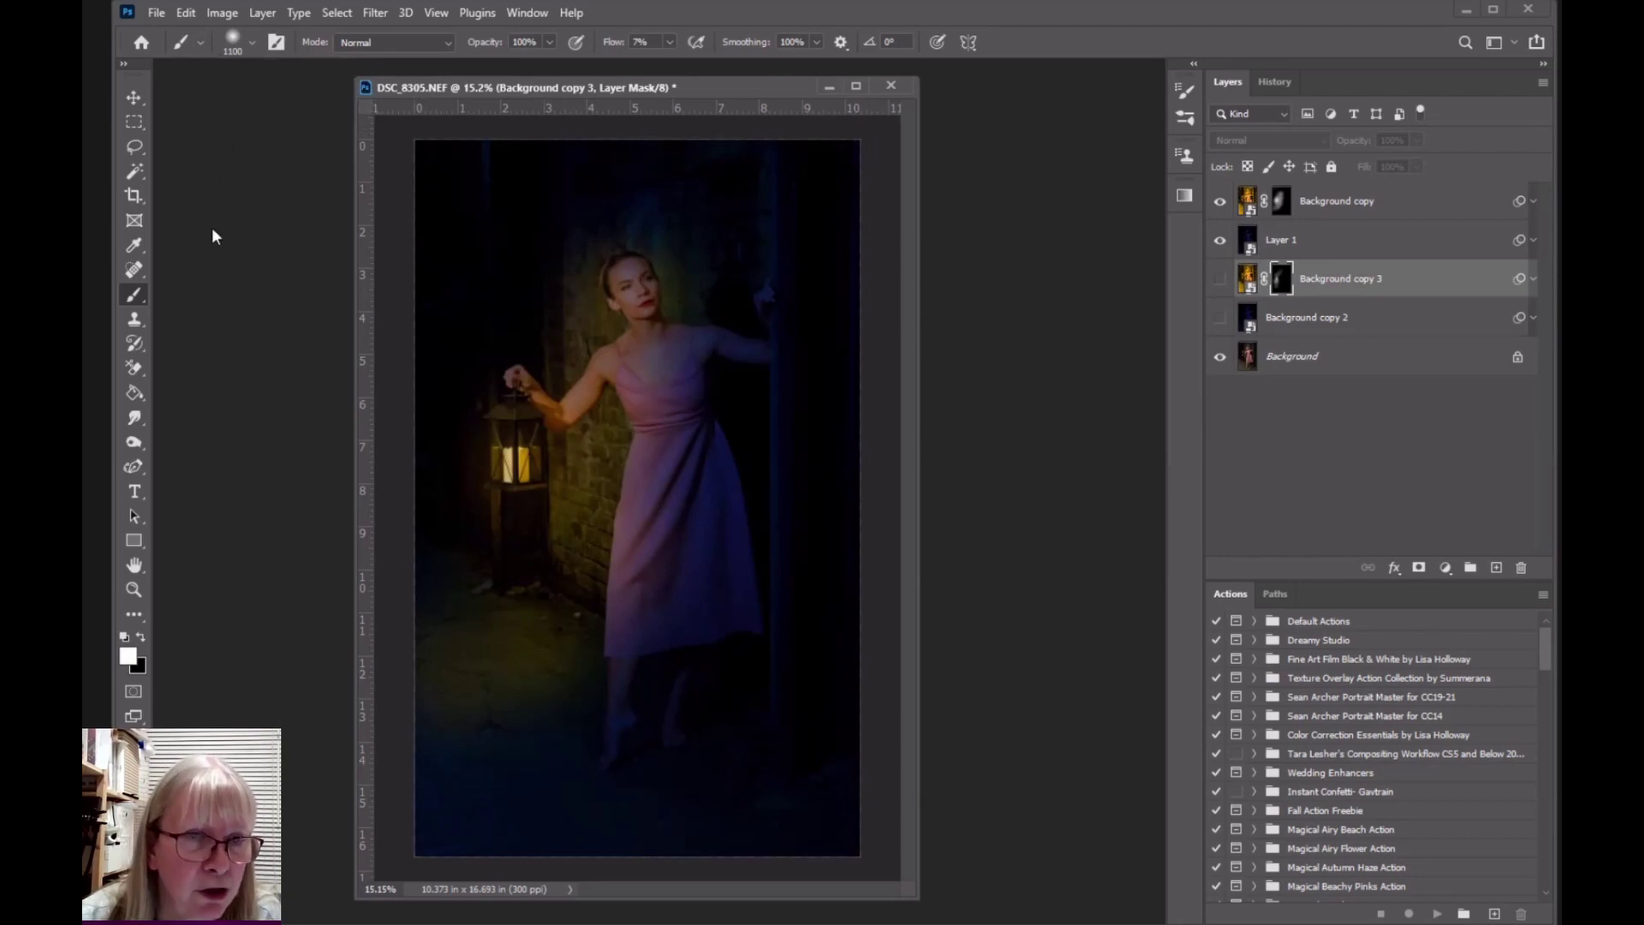
# Step: Open the Gradient Editor for the Gradient tool and expand the Legacy Gradients and Legacy Default Gradients preset groups
pyautogui.rightClick(130, 389)
pyautogui.click(212, 389)
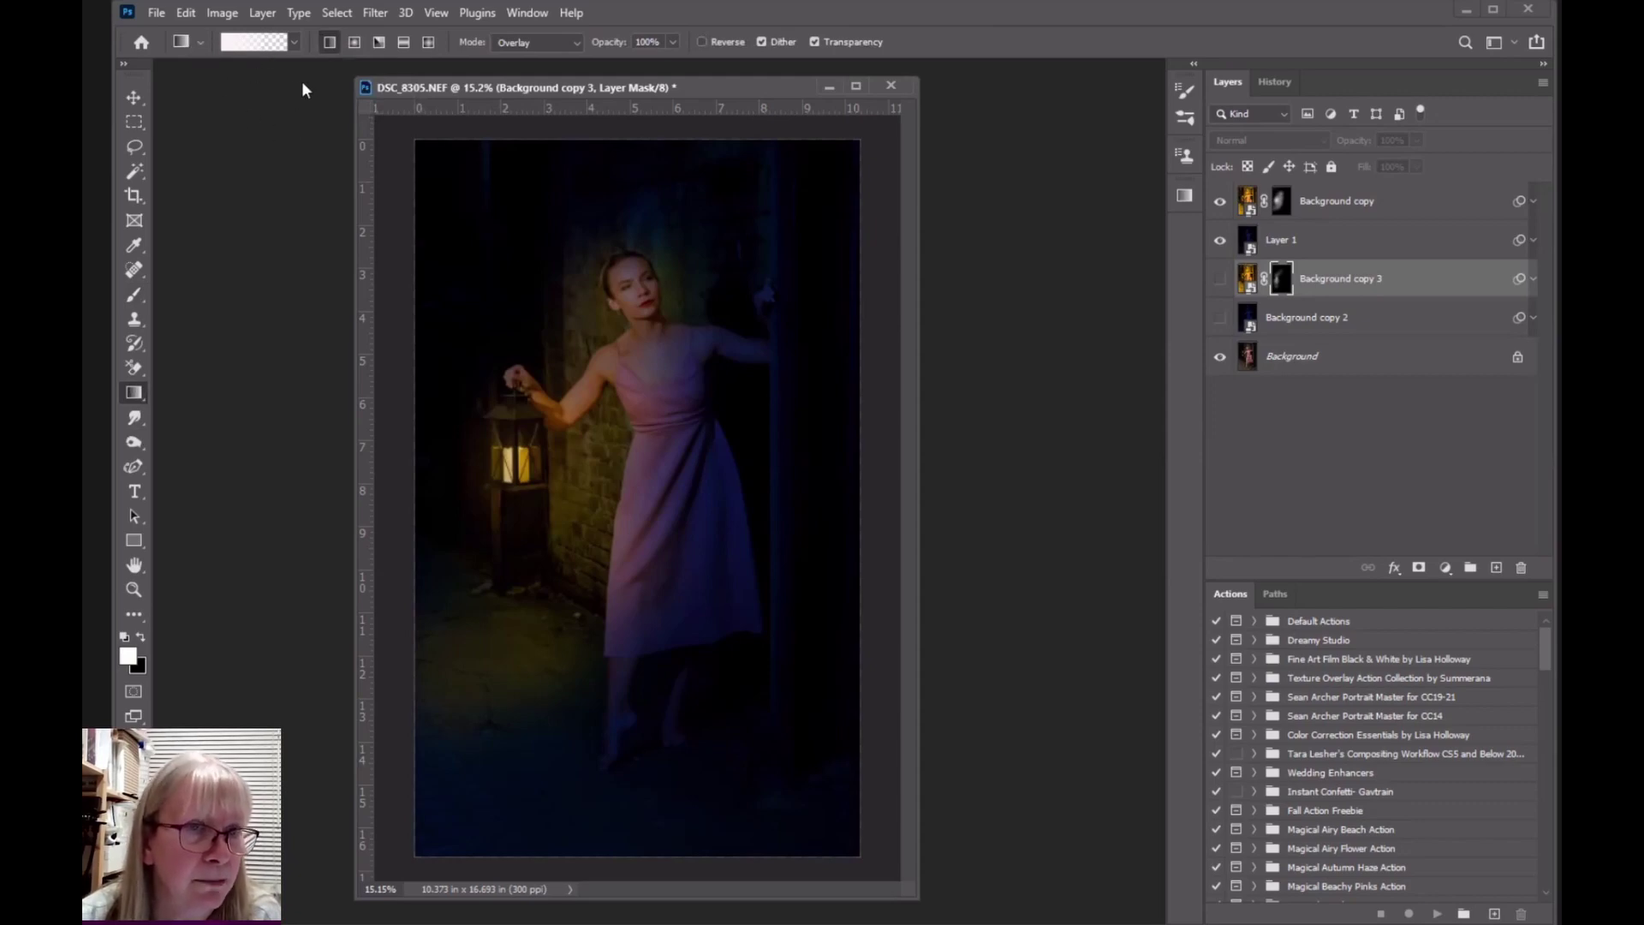
pyautogui.click(247, 43)
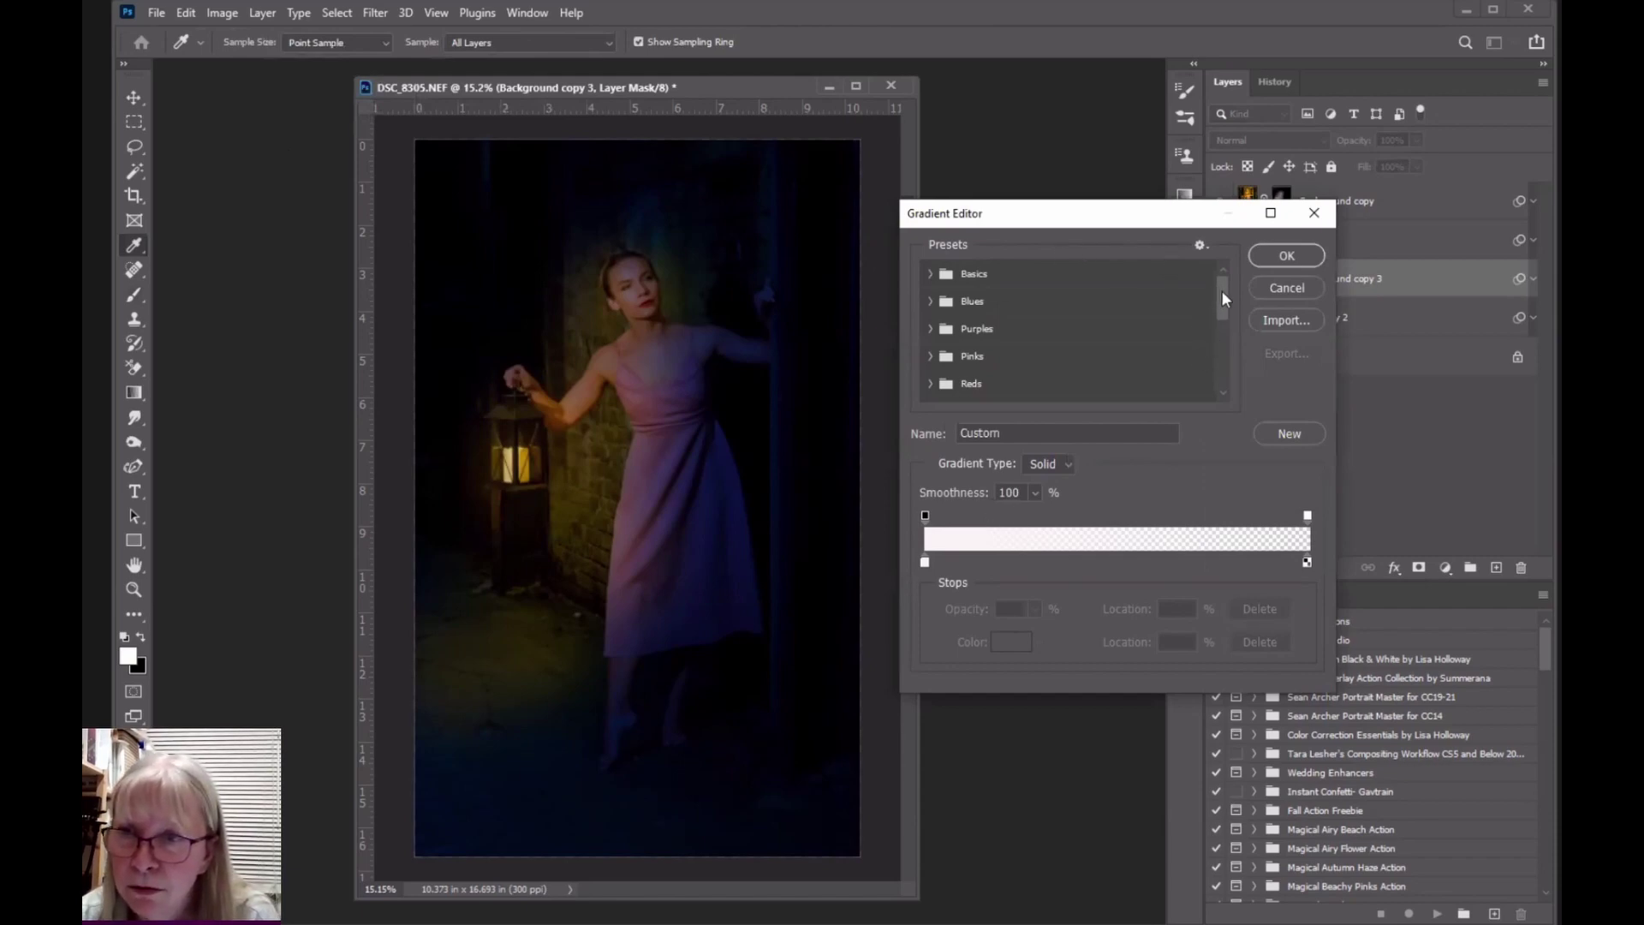
pyautogui.moveTo(1221, 298); pyautogui.dragTo(1221, 405)
pyautogui.click(944, 377)
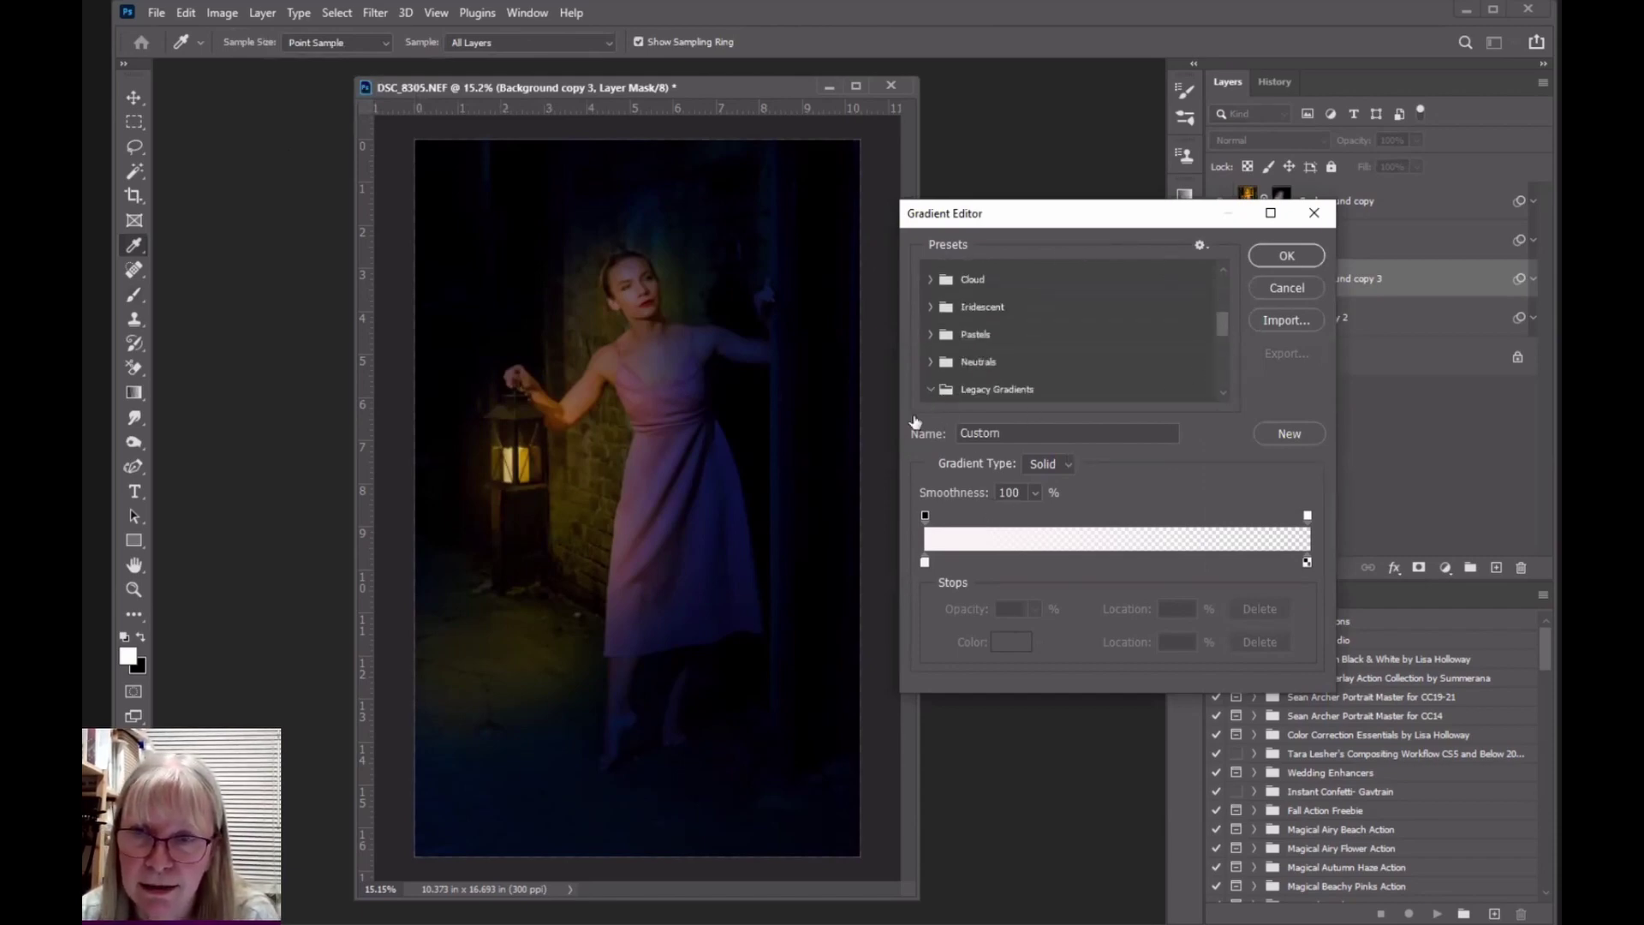
pyautogui.moveTo(1221, 314)
pyautogui.mouseDown()
pyautogui.moveTo(1225, 384)
pyautogui.moveTo(1221, 332)
pyautogui.mouseUp()
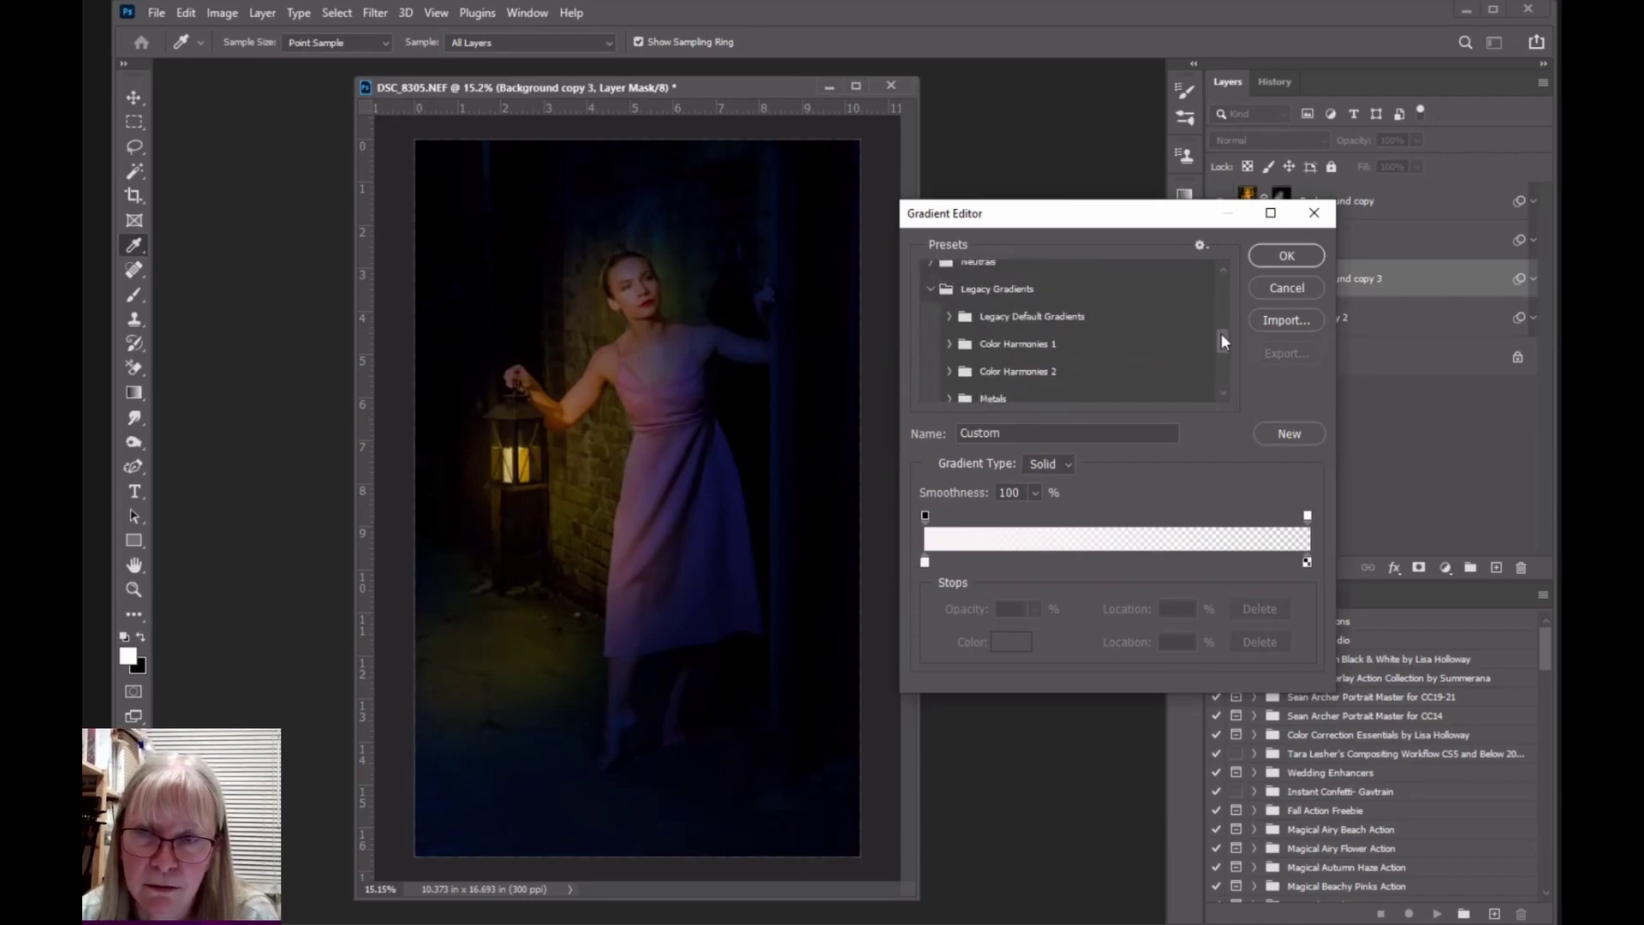
pyautogui.click(994, 322)
# Step: Examine the legacy gradient presets in the Color Harmonies 1, Pastels, Simple and Photographic Toning groups
pyautogui.moveTo(1221, 331); pyautogui.dragTo(1221, 343)
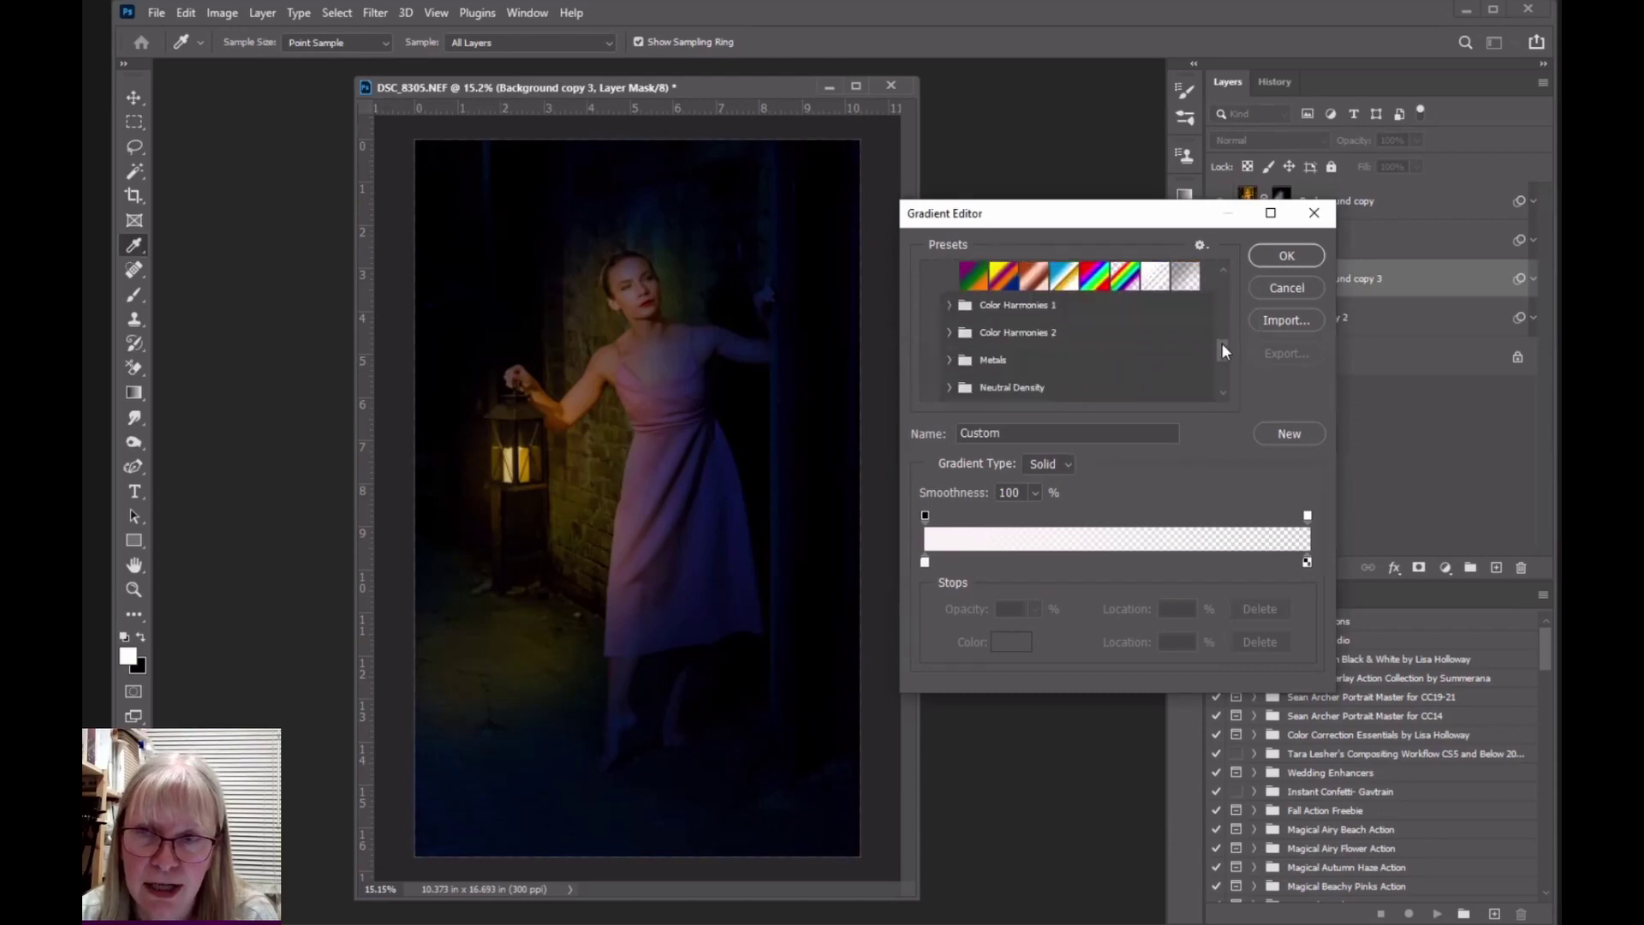
pyautogui.click(949, 306)
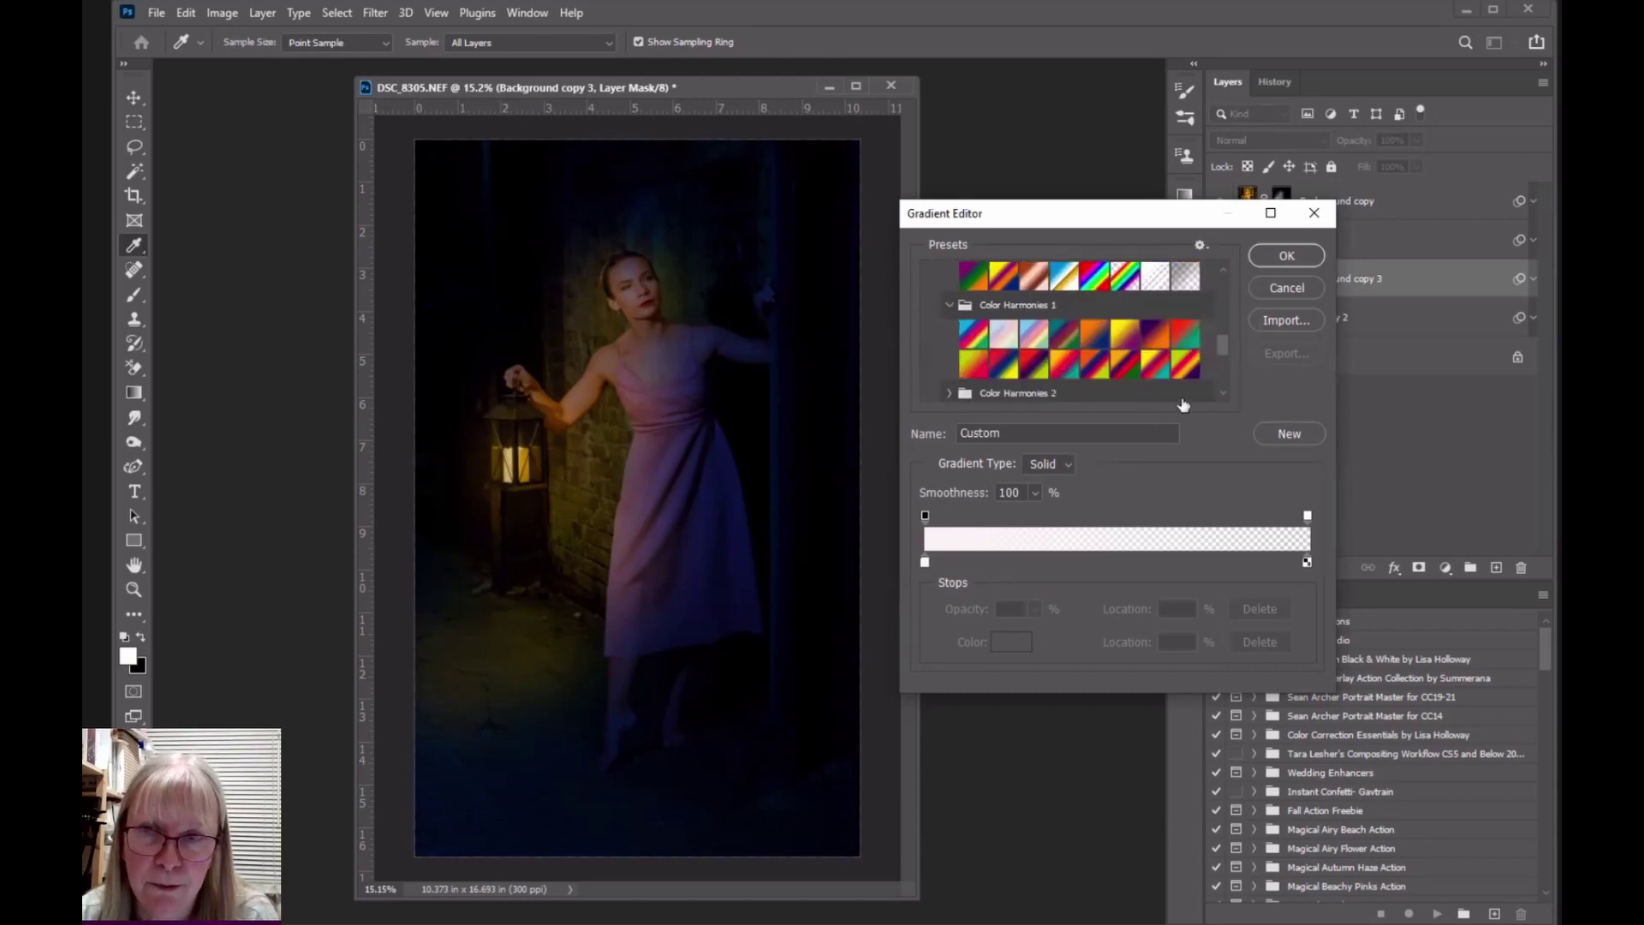
pyautogui.moveTo(1221, 341); pyautogui.dragTo(1225, 370)
pyautogui.click(949, 311)
pyautogui.click(948, 296)
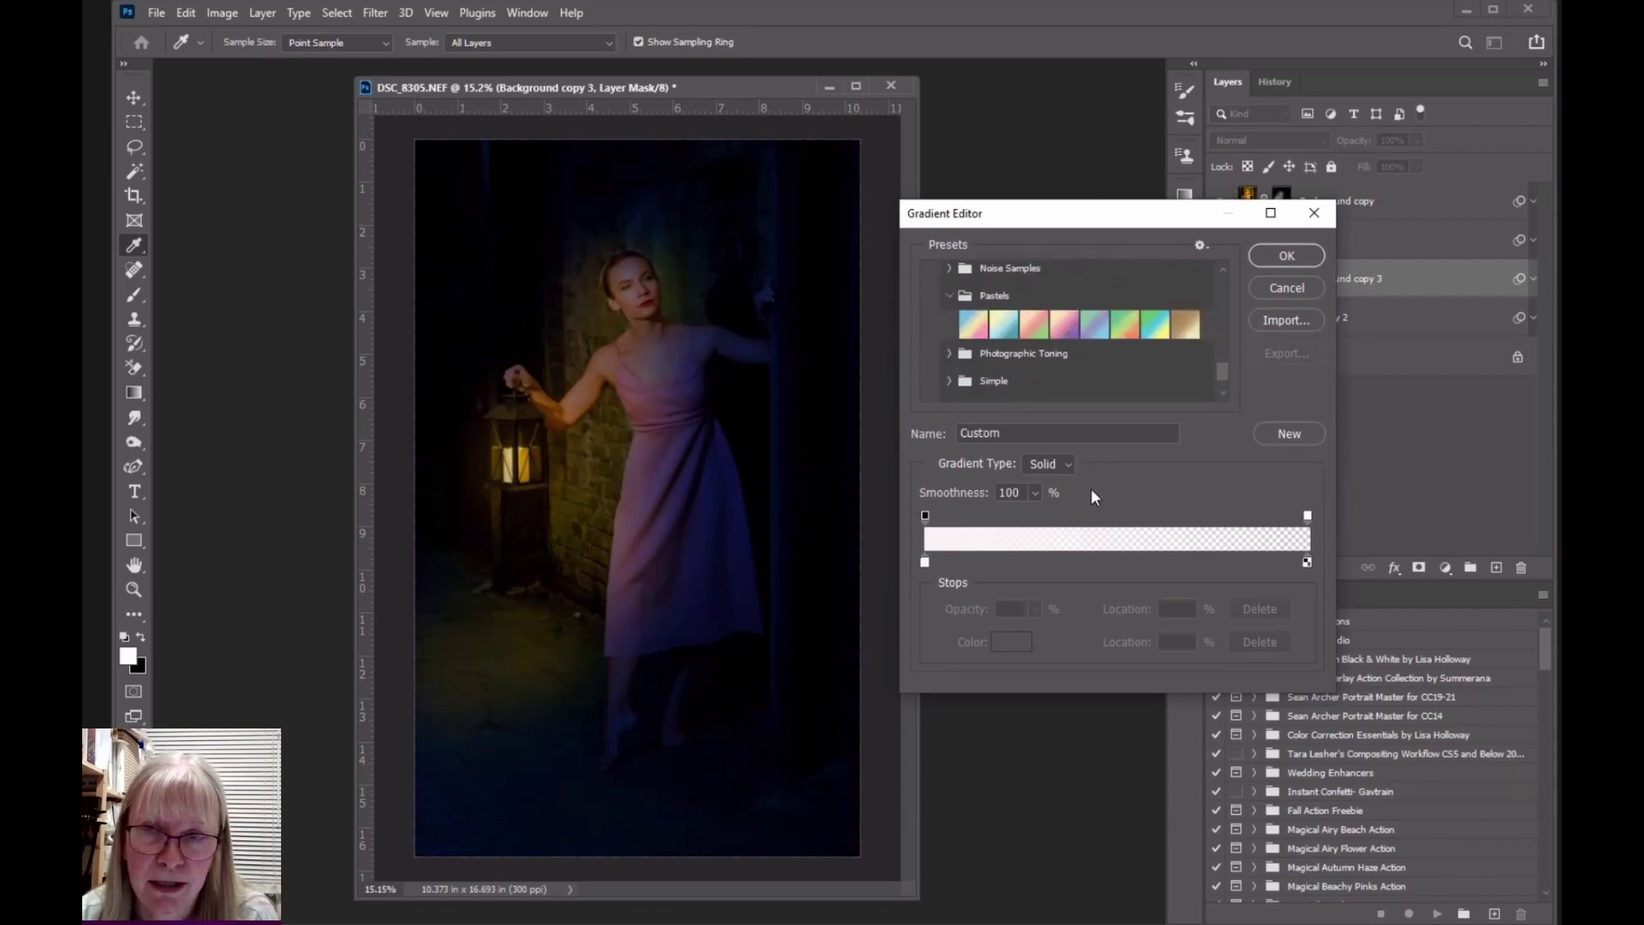
pyautogui.scroll(-2, 1220, 381)
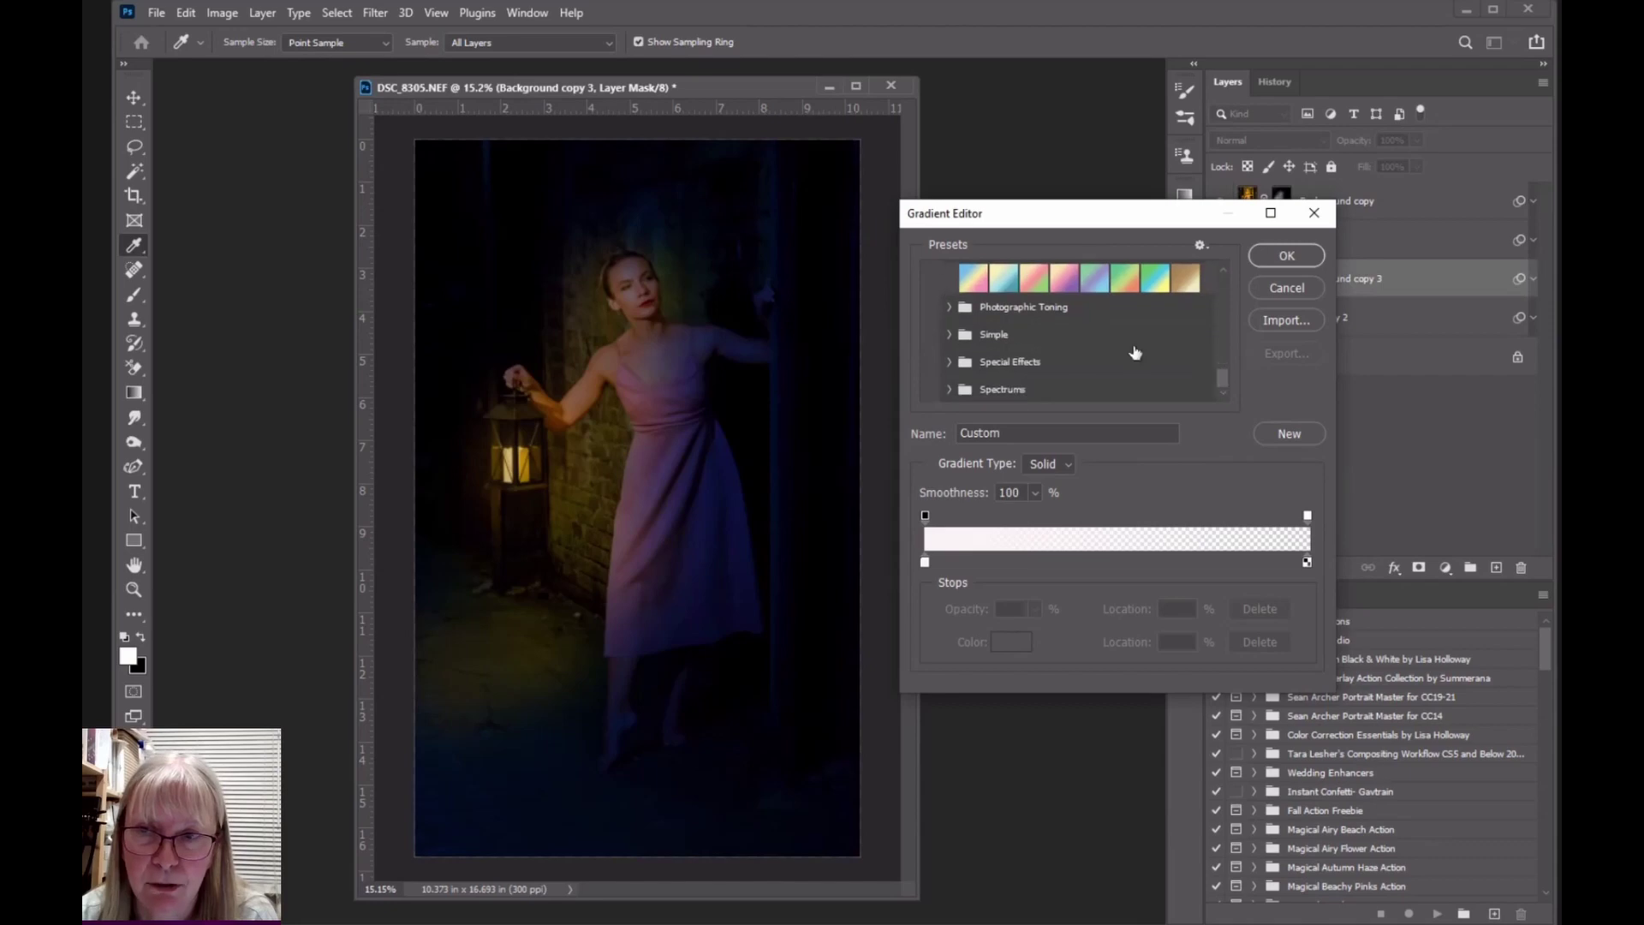
pyautogui.click(949, 334)
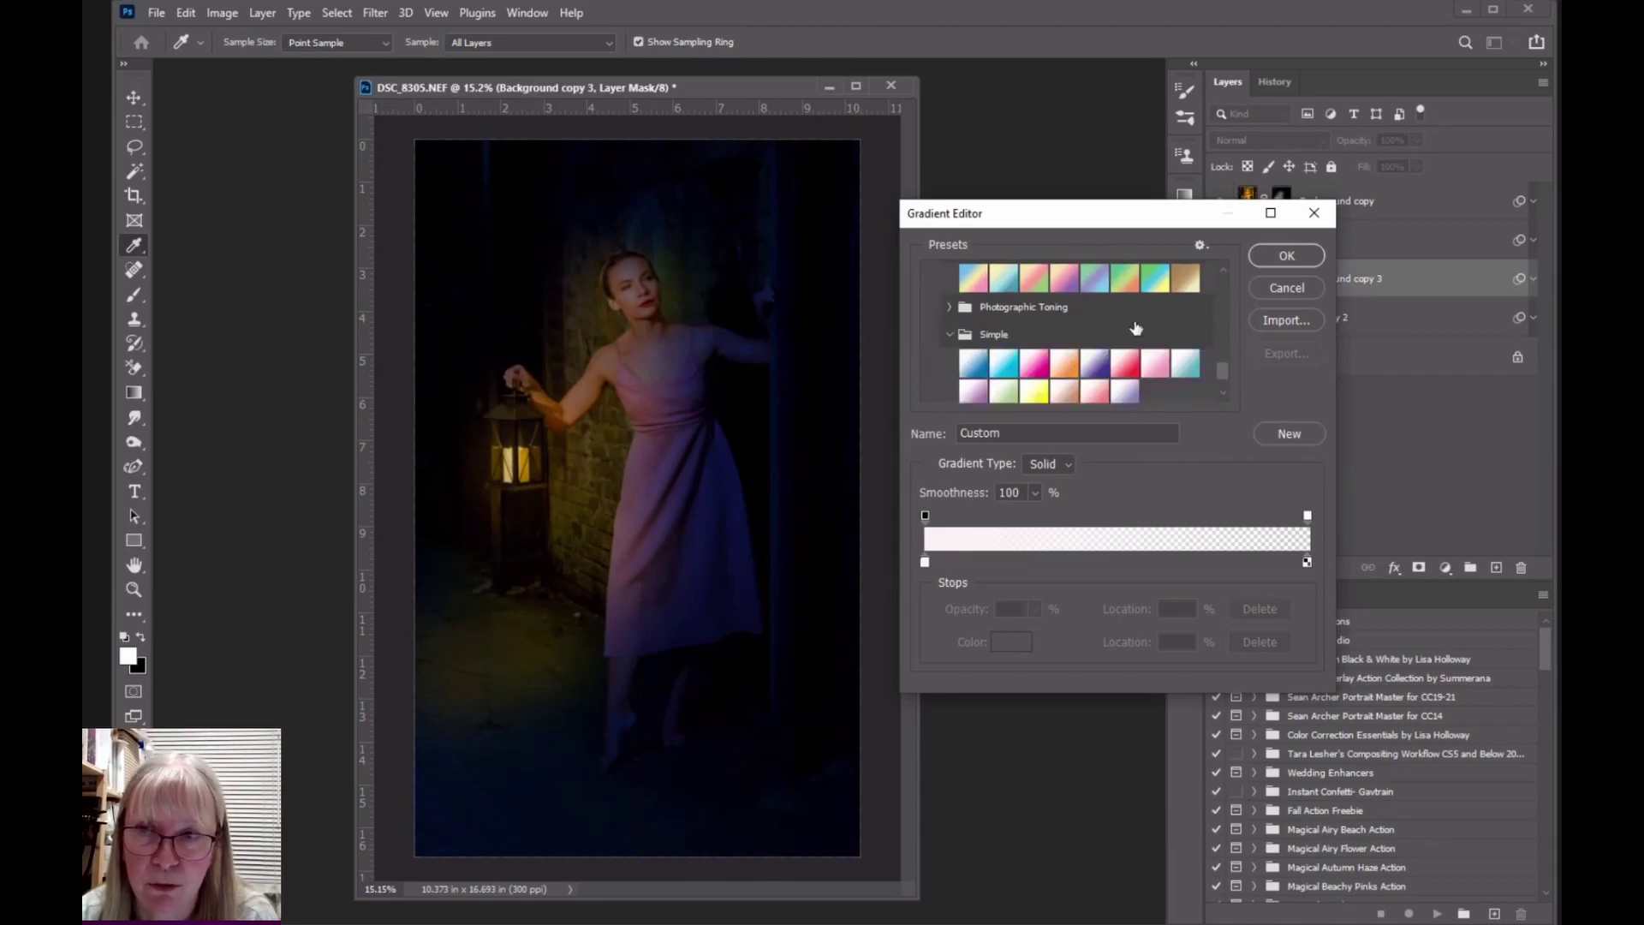
pyautogui.click(948, 308)
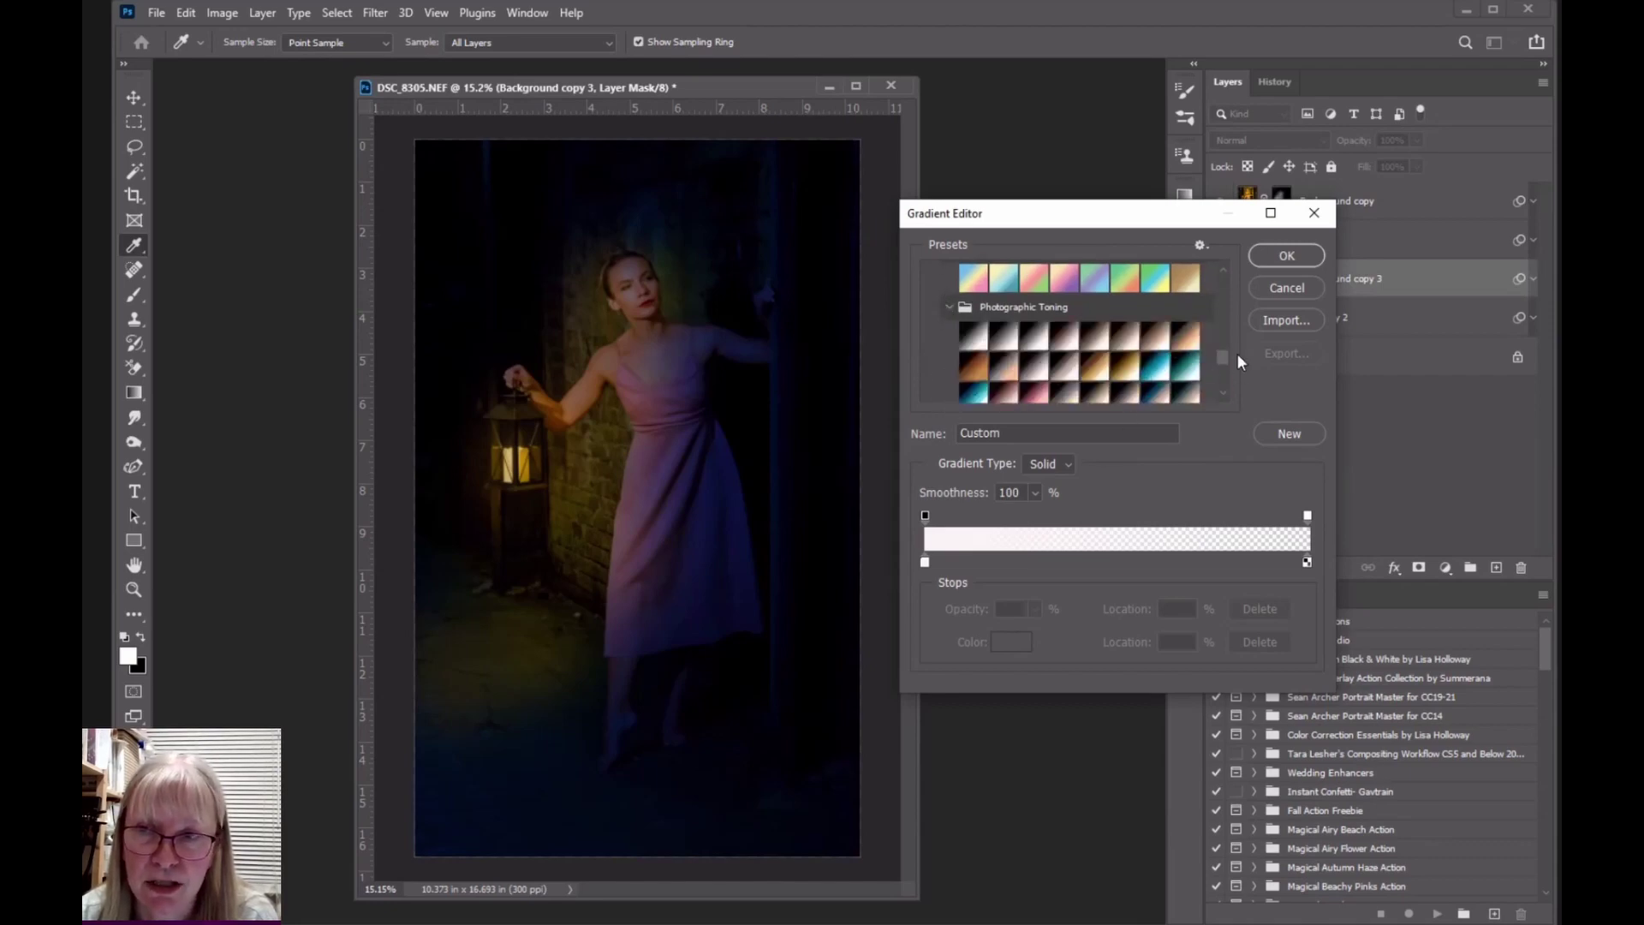
# Step: Collapse the Legacy Gradients group and close the Gradient Editor without choosing a gradient
pyautogui.moveTo(1223, 357); pyautogui.dragTo(1223, 315)
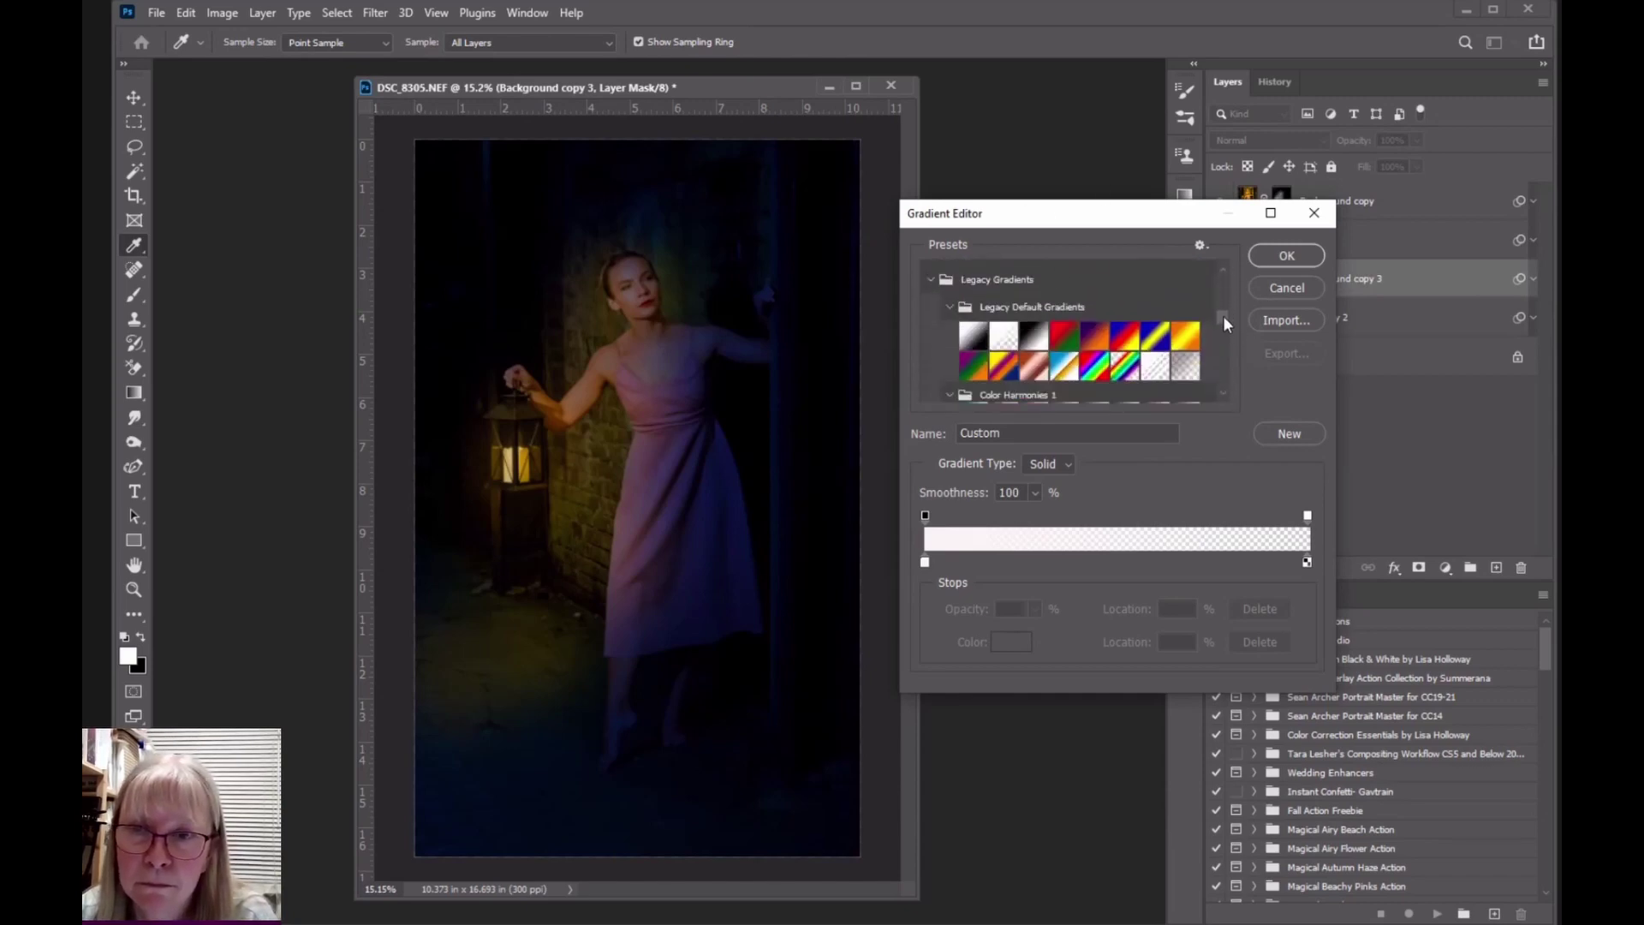
pyautogui.click(931, 288)
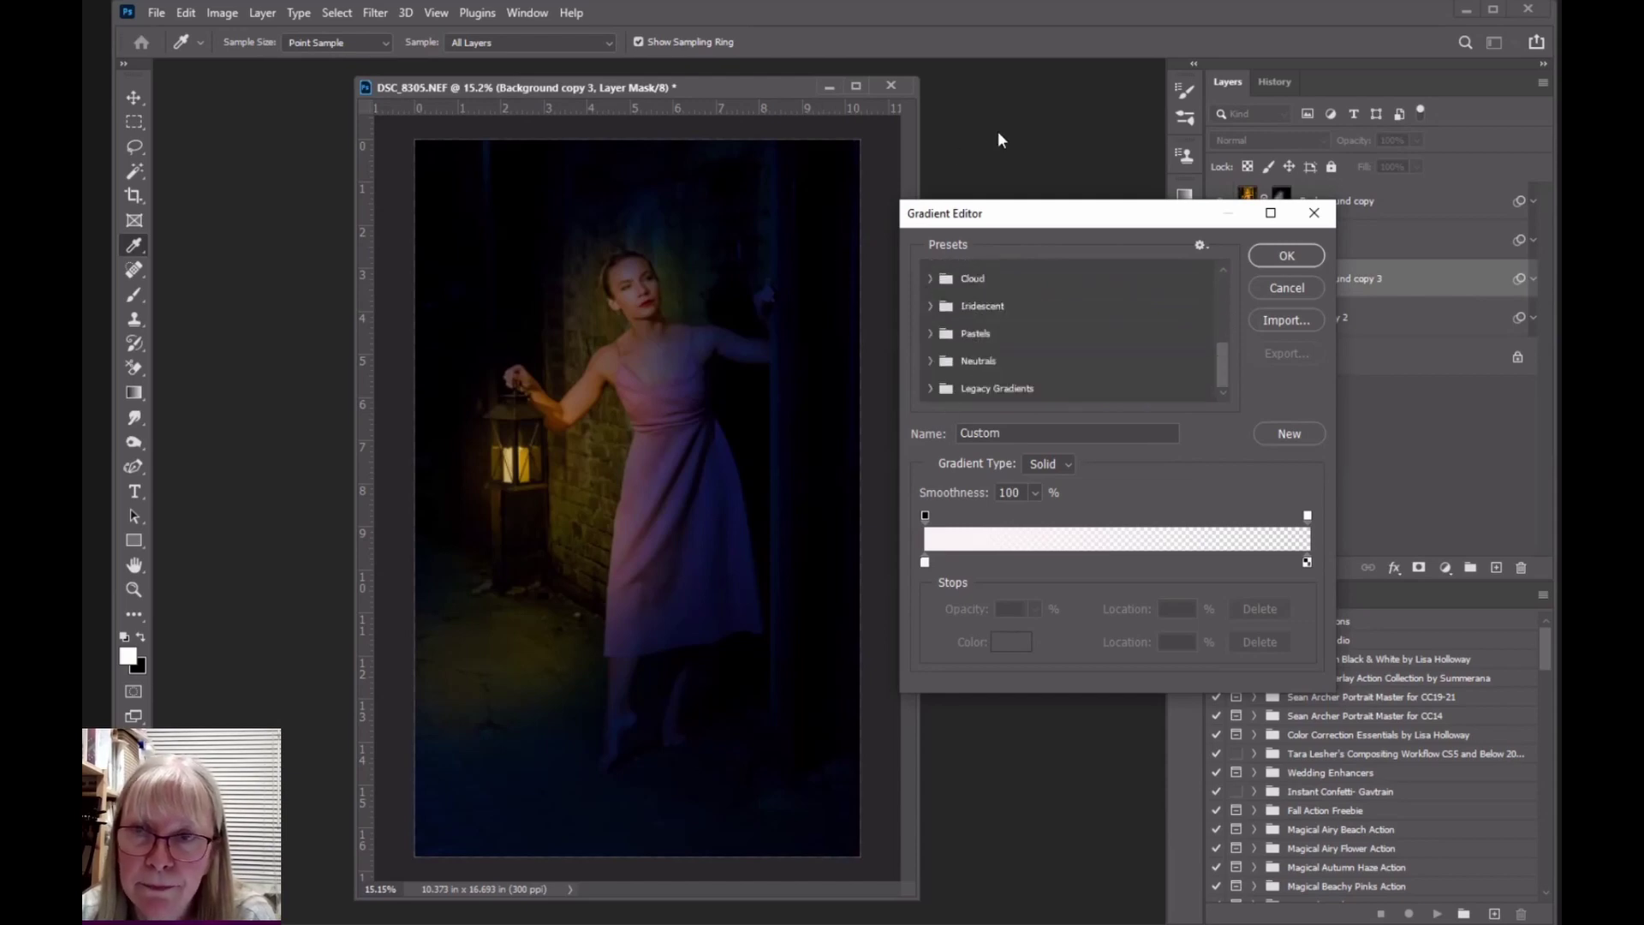
pyautogui.click(1312, 214)
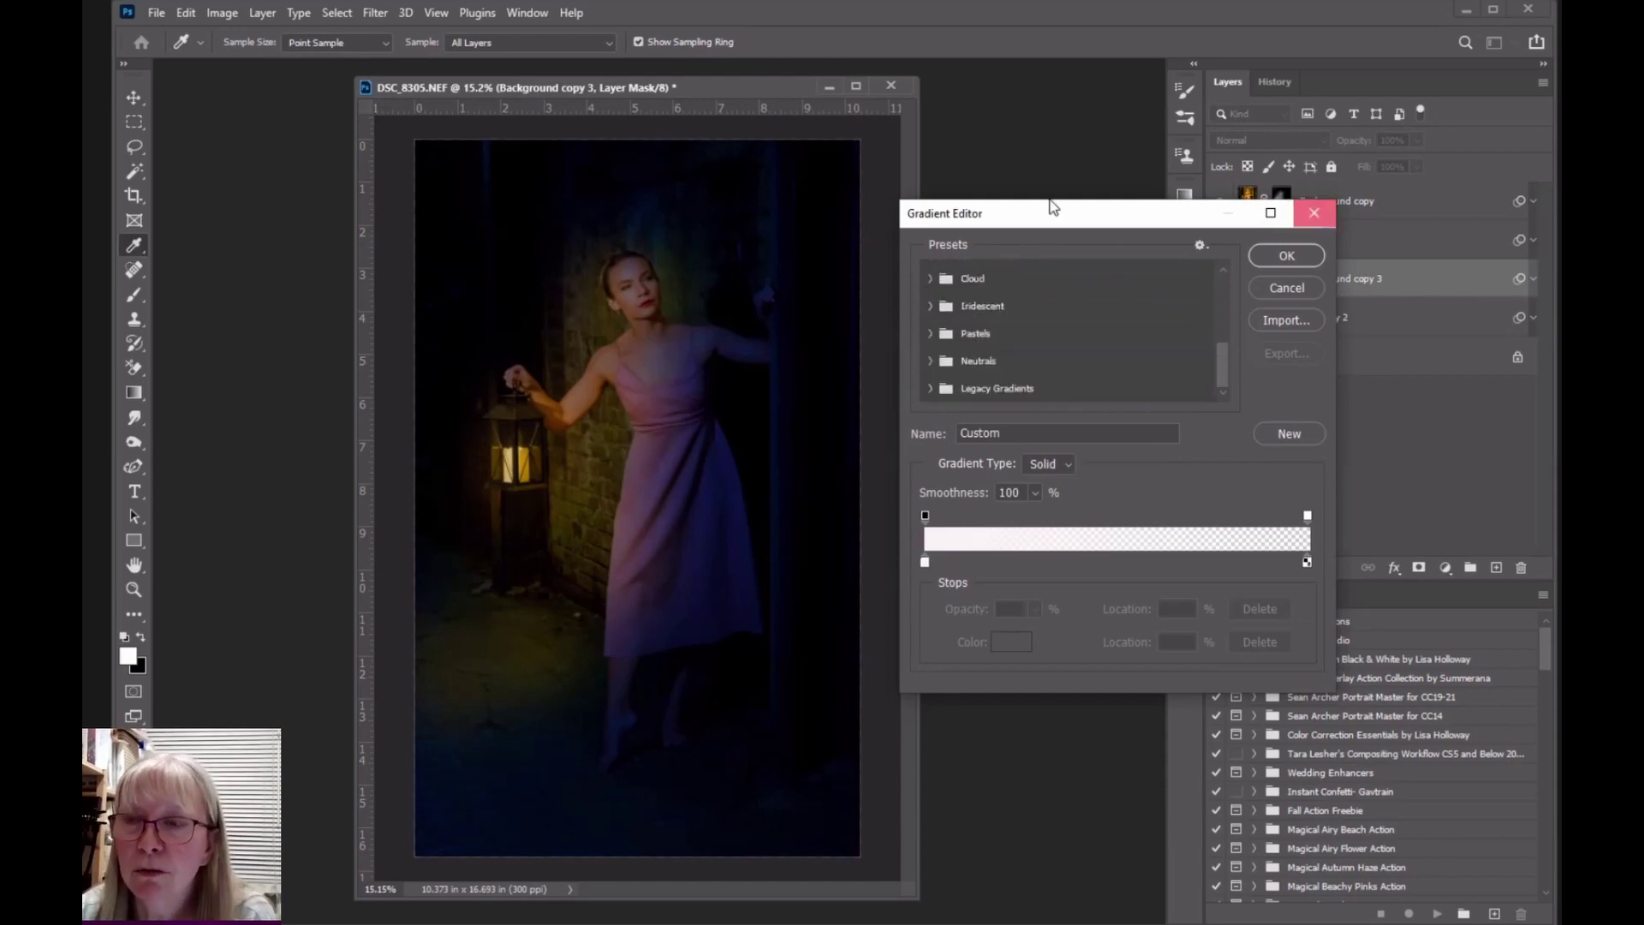